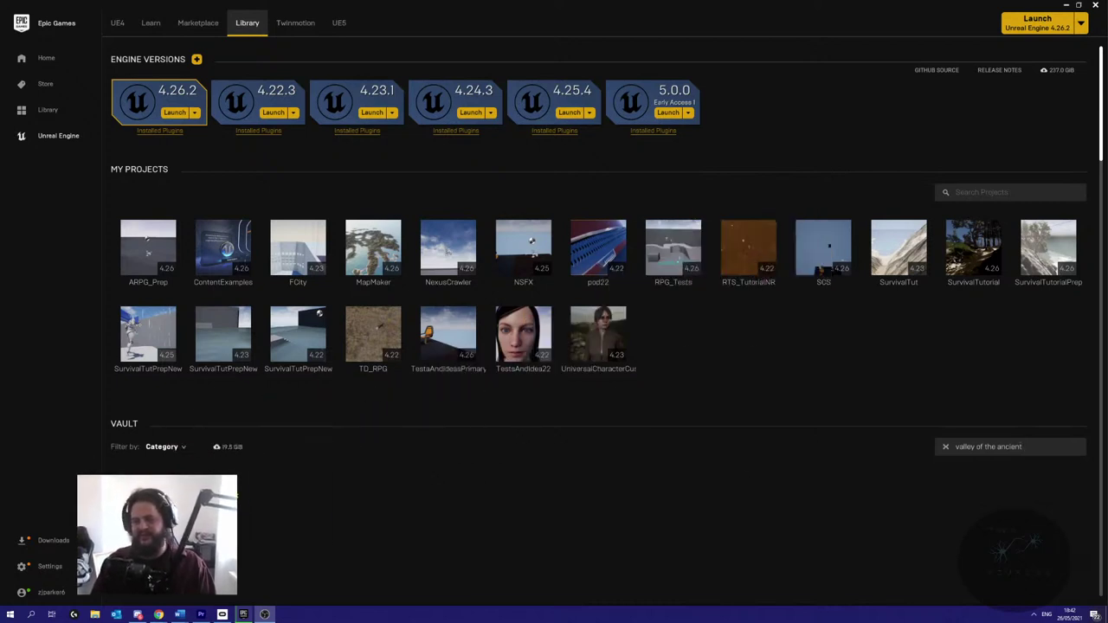
# - Turn on automatic hiding of the desktop taskbar in the Windows taskbar settings and close the settings
pyautogui.rightClick(863, 613)
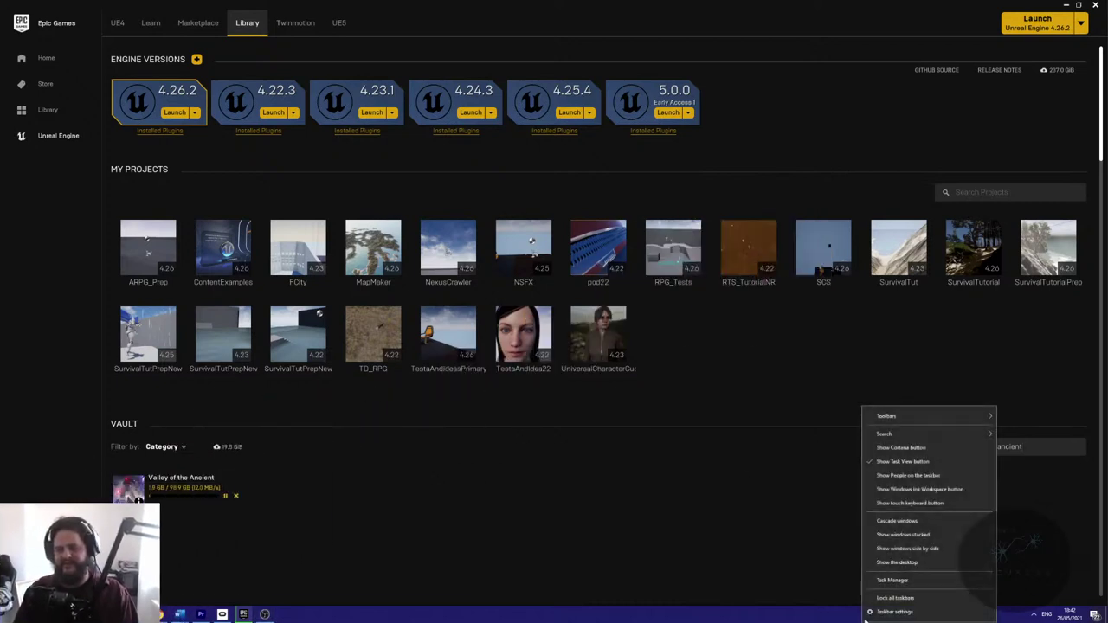
pyautogui.click(905, 608)
pyautogui.click(694, 231)
pyautogui.click(1043, 147)
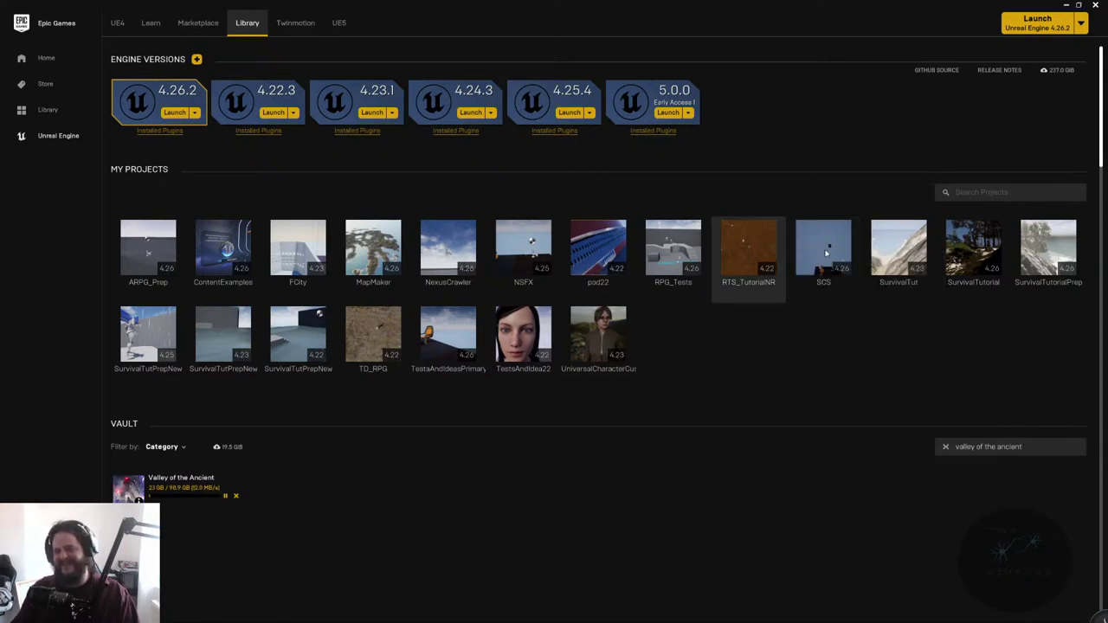
pyautogui.moveTo(895, 259)
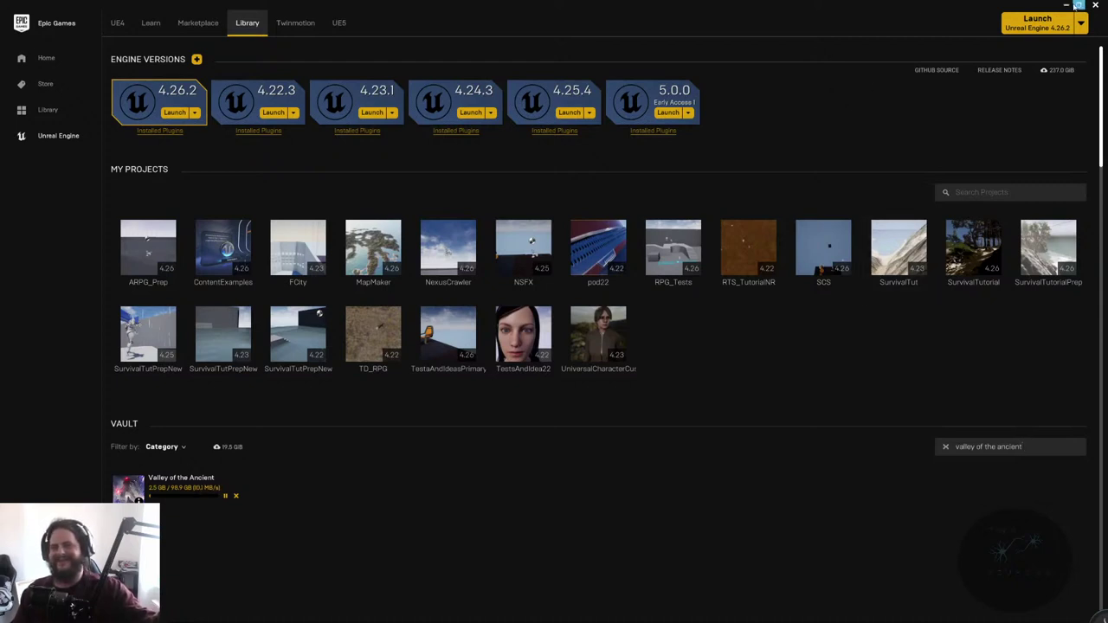
pyautogui.click(1065, 4)
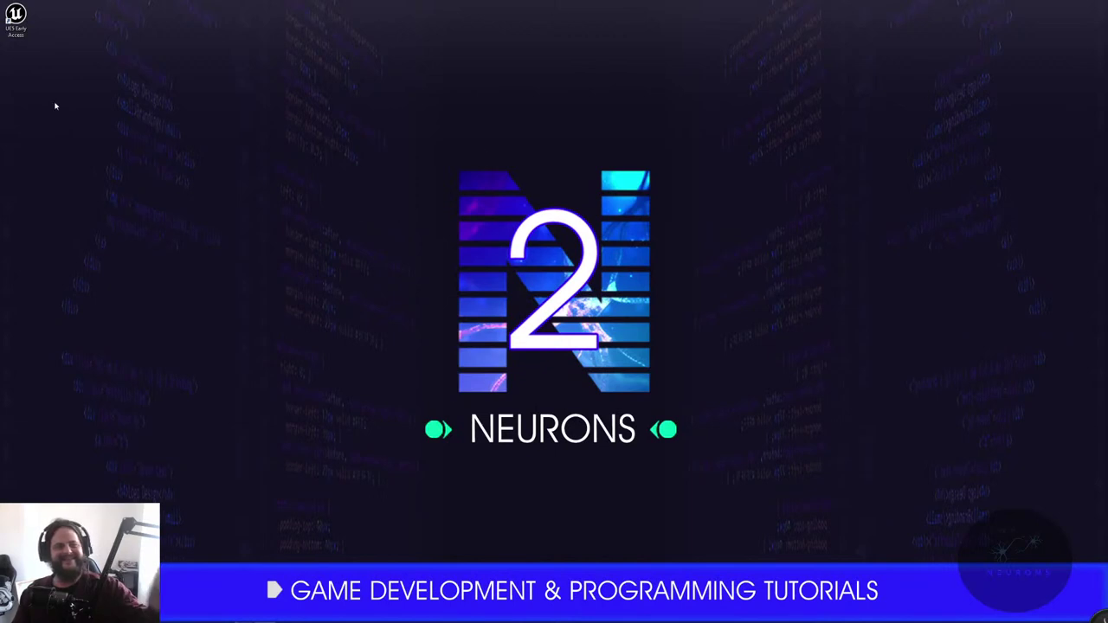
pyautogui.moveTo(54, 106); pyautogui.dragTo(7, 2)
pyautogui.moveTo(52, 40); pyautogui.dragTo(446, 222)
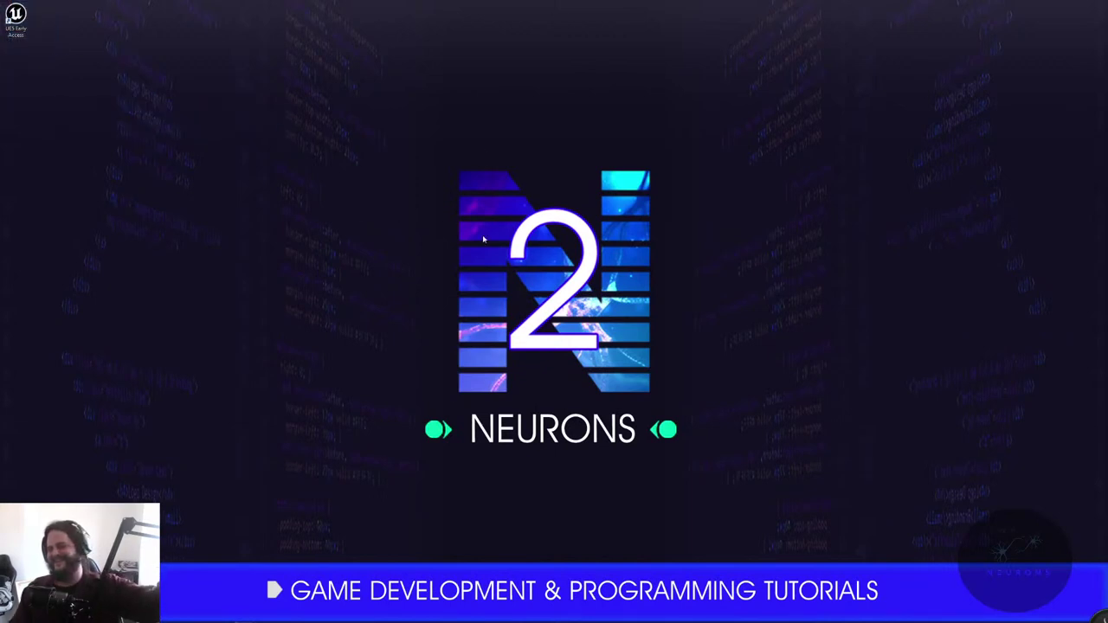
pyautogui.moveTo(416, 606)
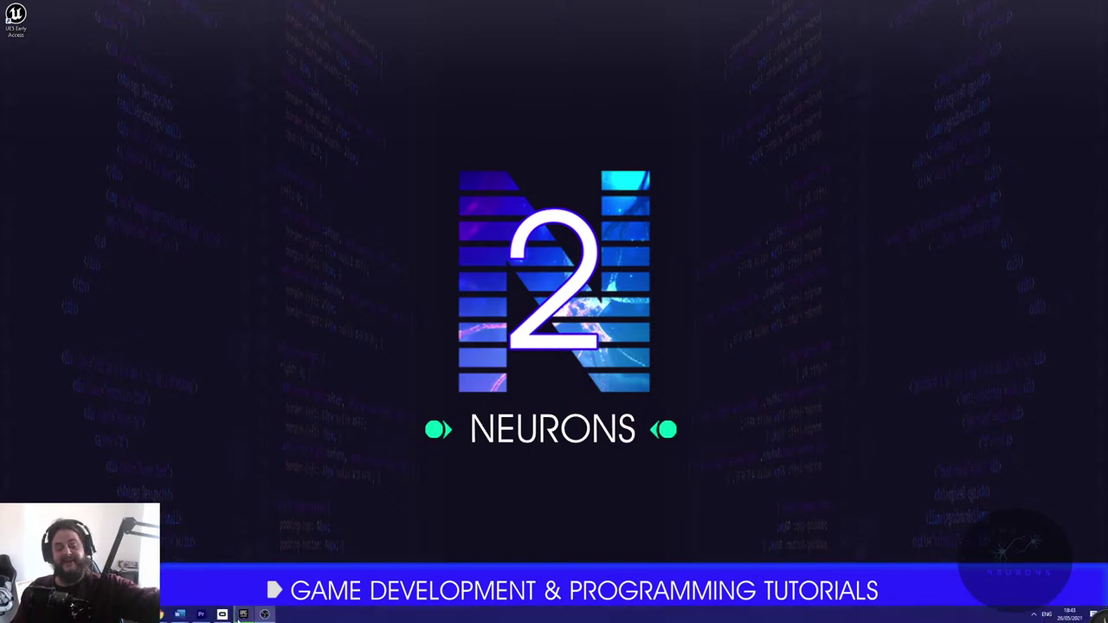
pyautogui.click(241, 614)
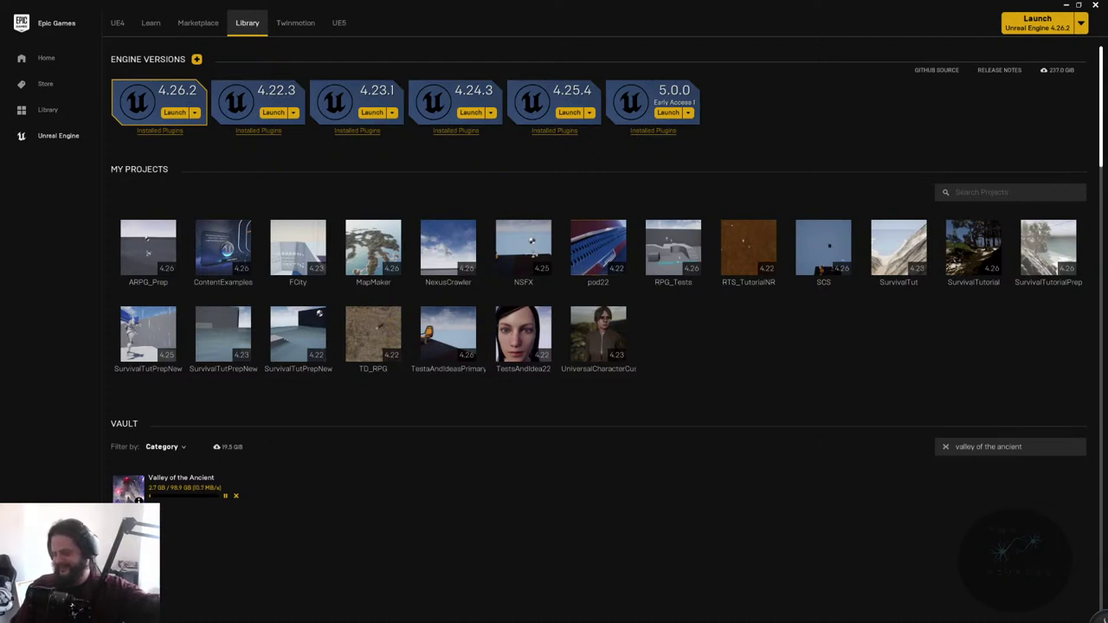
# - Try to launch Unreal Engine 5.0.0 Early Access, sending the crash report with a restart
pyautogui.click(667, 113)
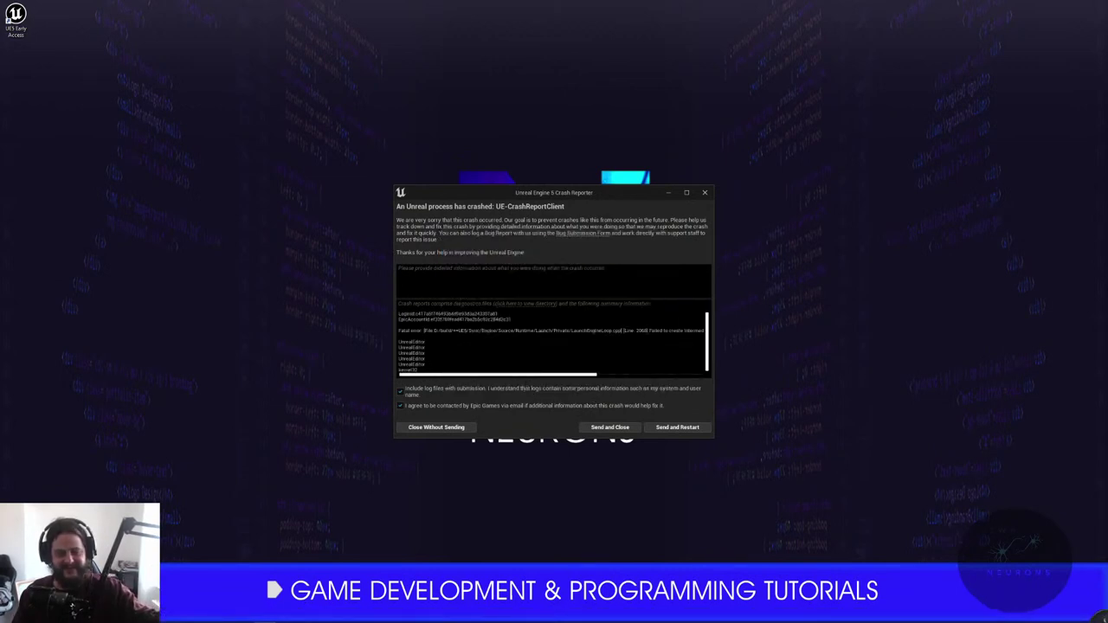
pyautogui.click(663, 428)
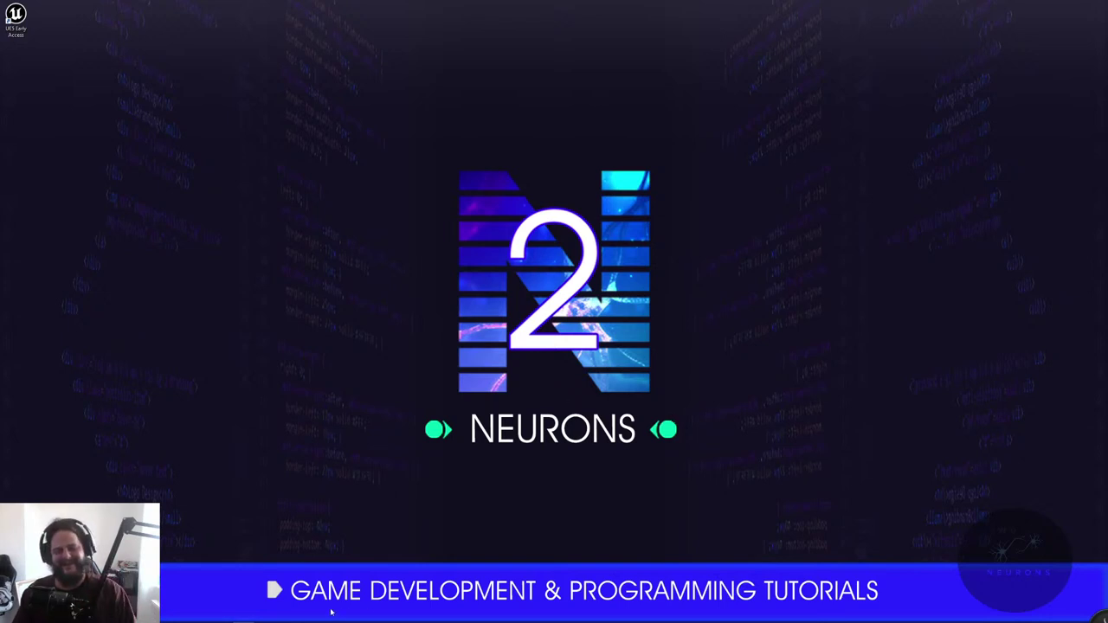
# - Switch back to the Epic Games Launcher, open the Unreal Engine library and search the vault for "valley of the"
pyautogui.moveTo(308, 613)
pyautogui.click(243, 614)
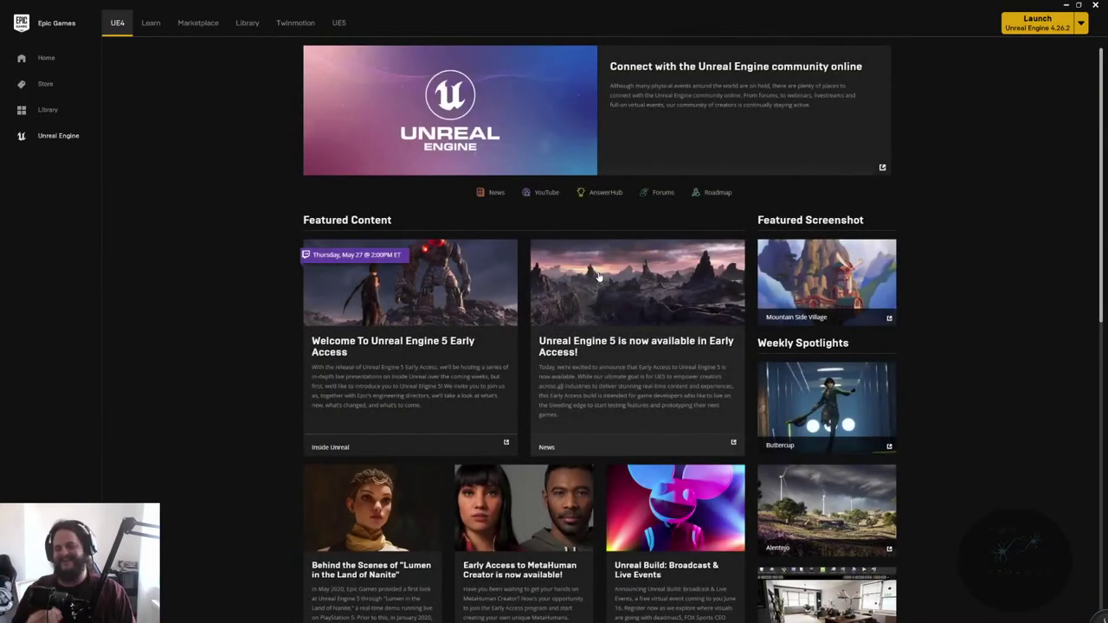
pyautogui.click(243, 24)
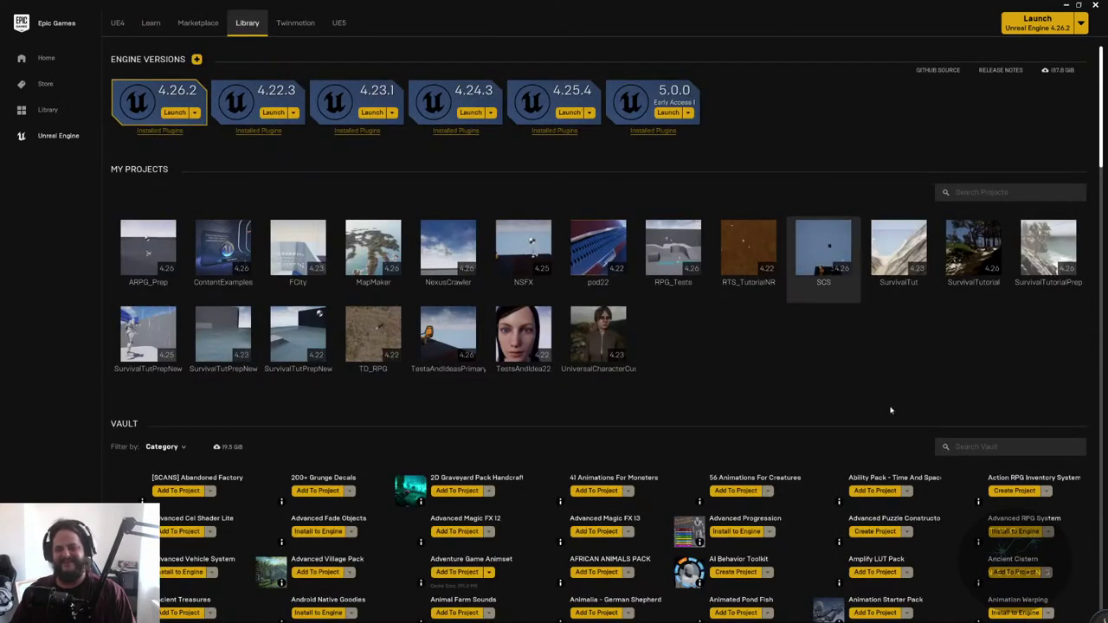
pyautogui.write('va')
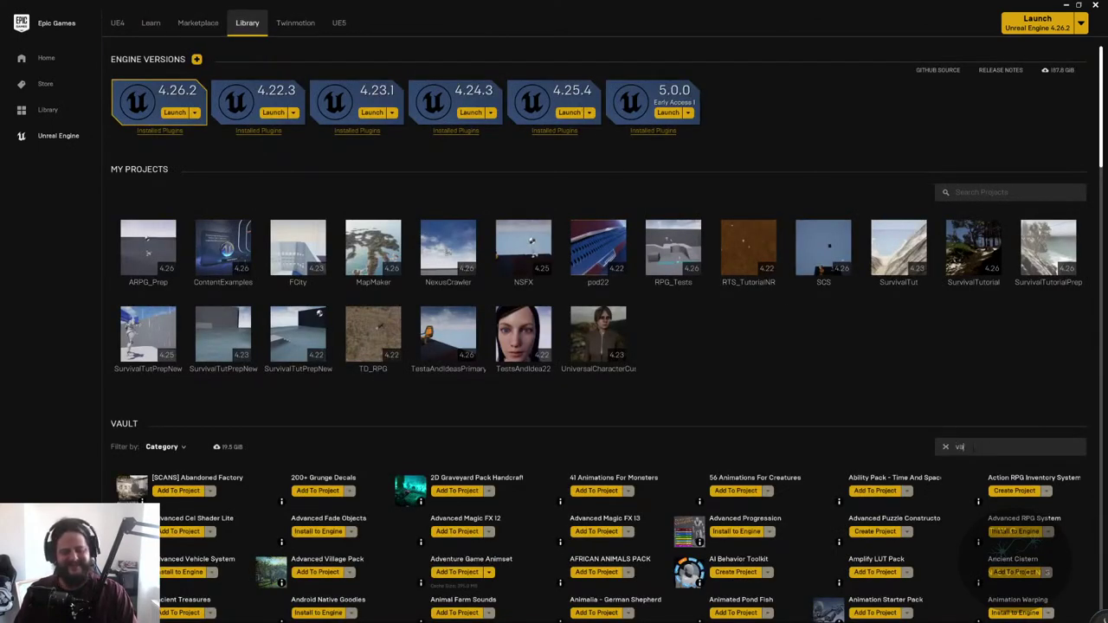
pyautogui.write('lley of the')
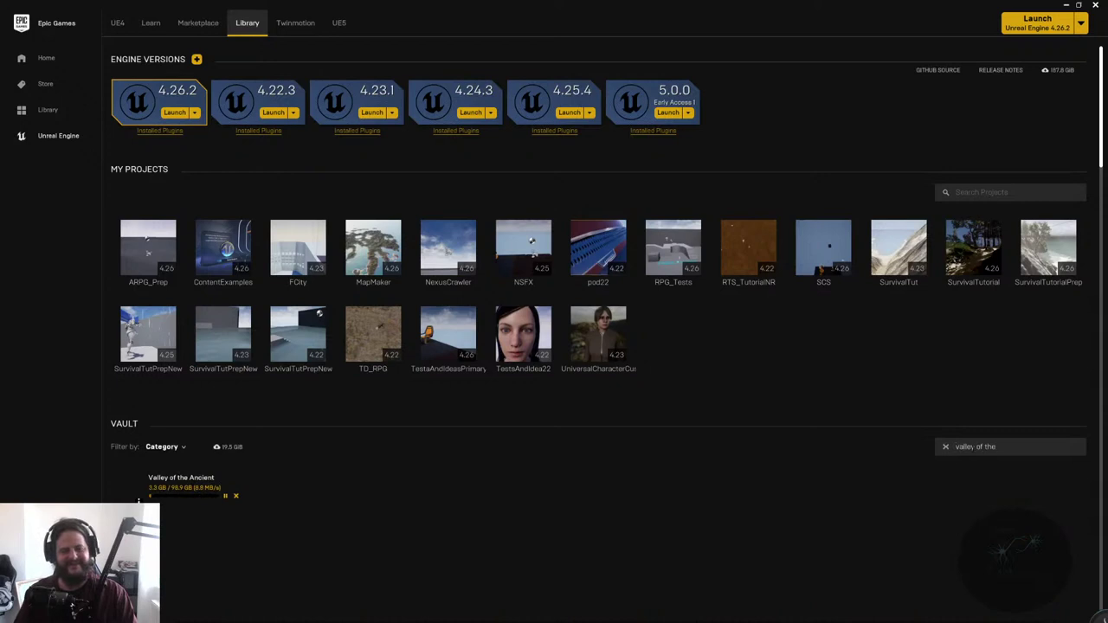
# - Launch Unreal Engine 5.0.0 Early Access and show the Games project templates
pyautogui.click(667, 112)
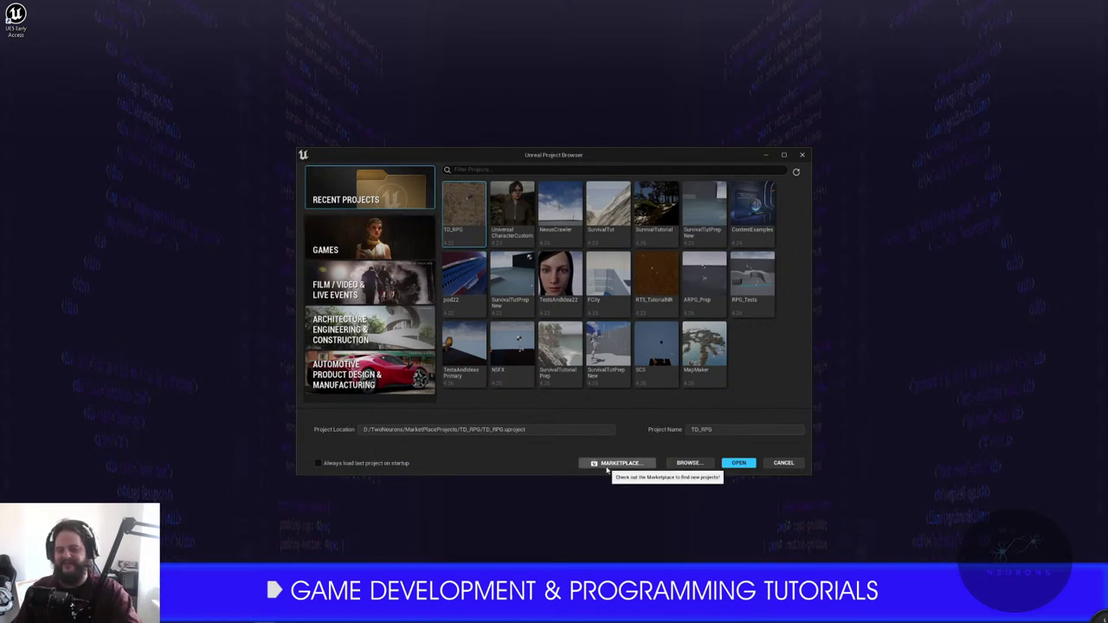
pyautogui.click(370, 238)
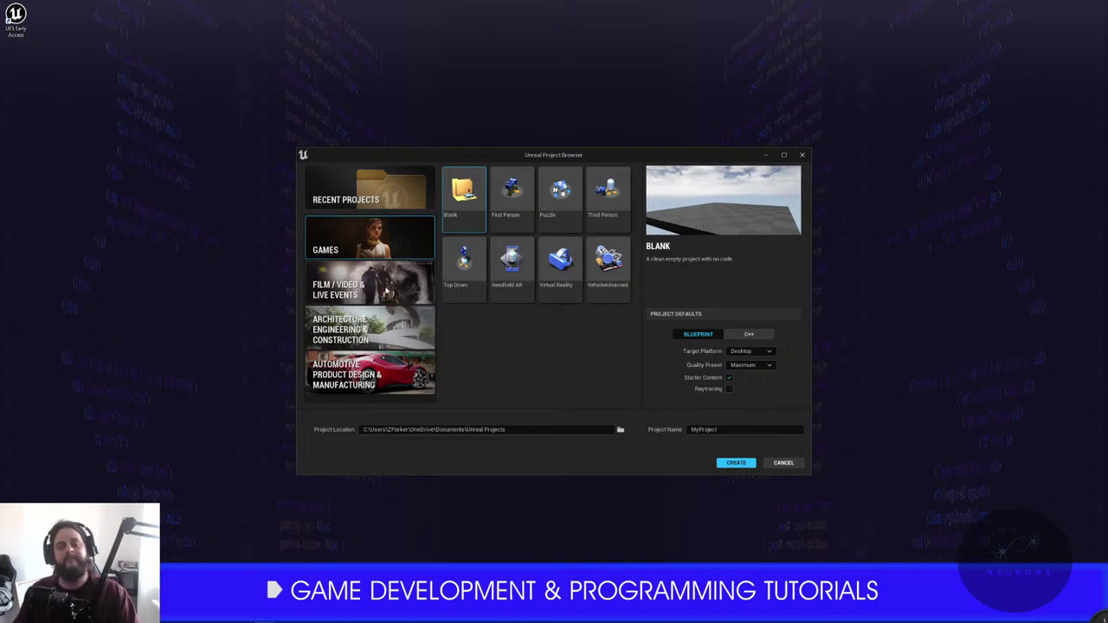
# - Preview the Games templates, including Third Person, Handheld AR, Virtual Reality and First Person, ending on Blank
pyautogui.click(542, 199)
pyautogui.click(601, 204)
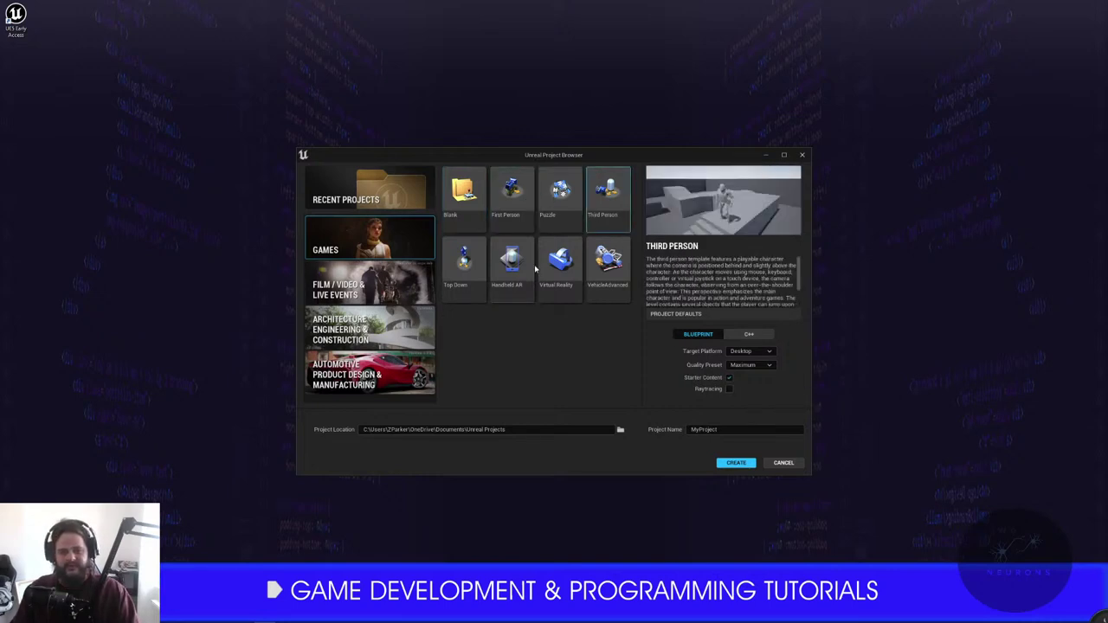
pyautogui.click(560, 260)
pyautogui.click(505, 267)
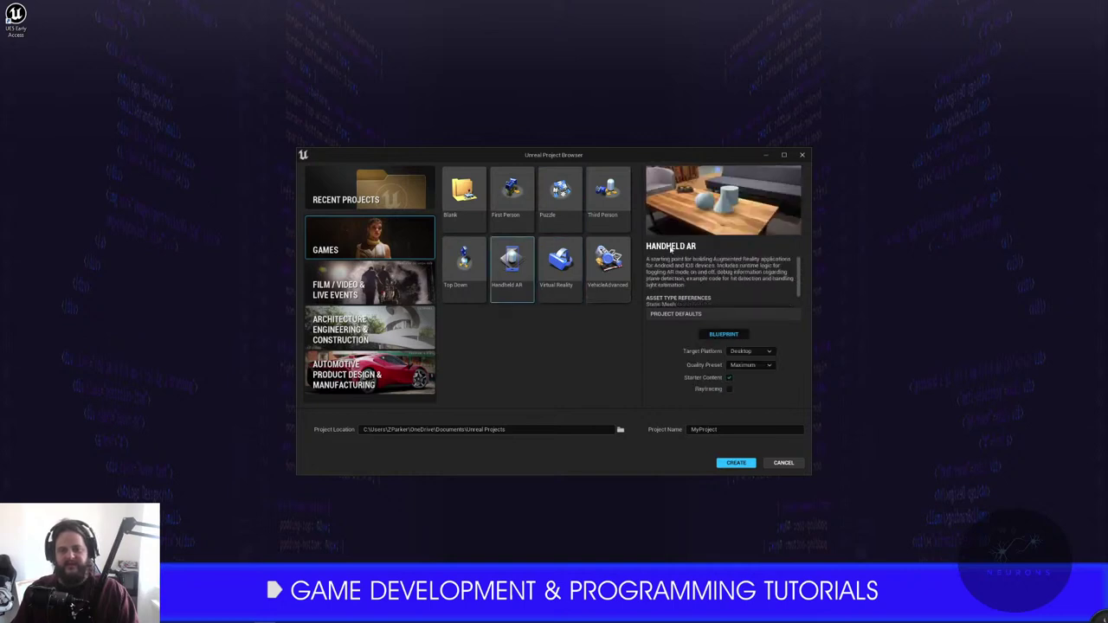
pyautogui.click(597, 275)
pyautogui.click(528, 277)
pyautogui.click(573, 286)
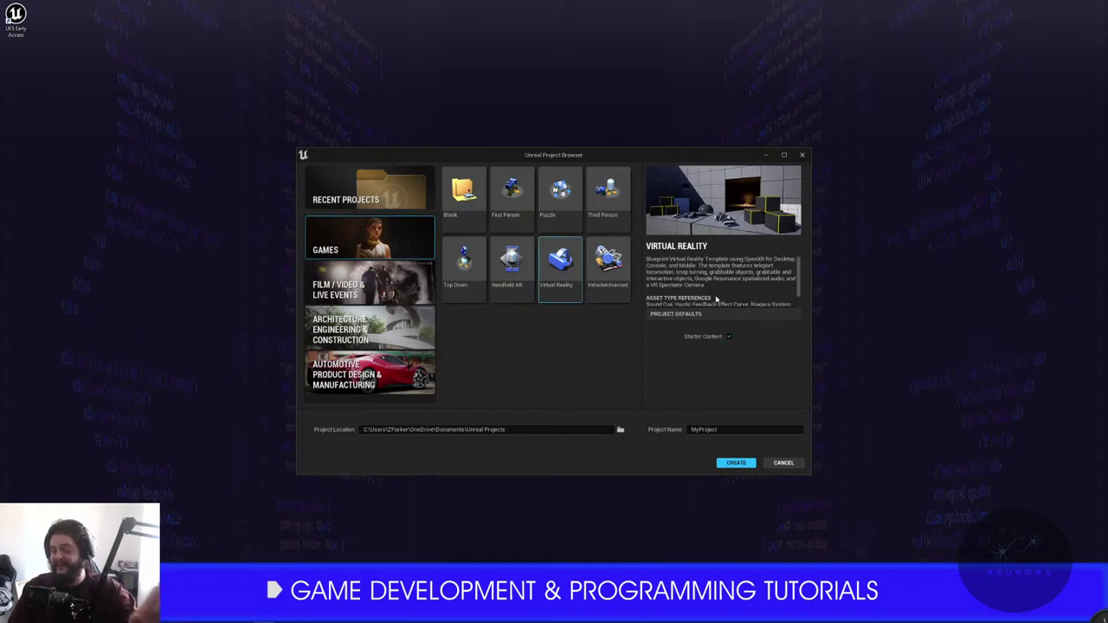
pyautogui.click(481, 204)
pyautogui.click(503, 201)
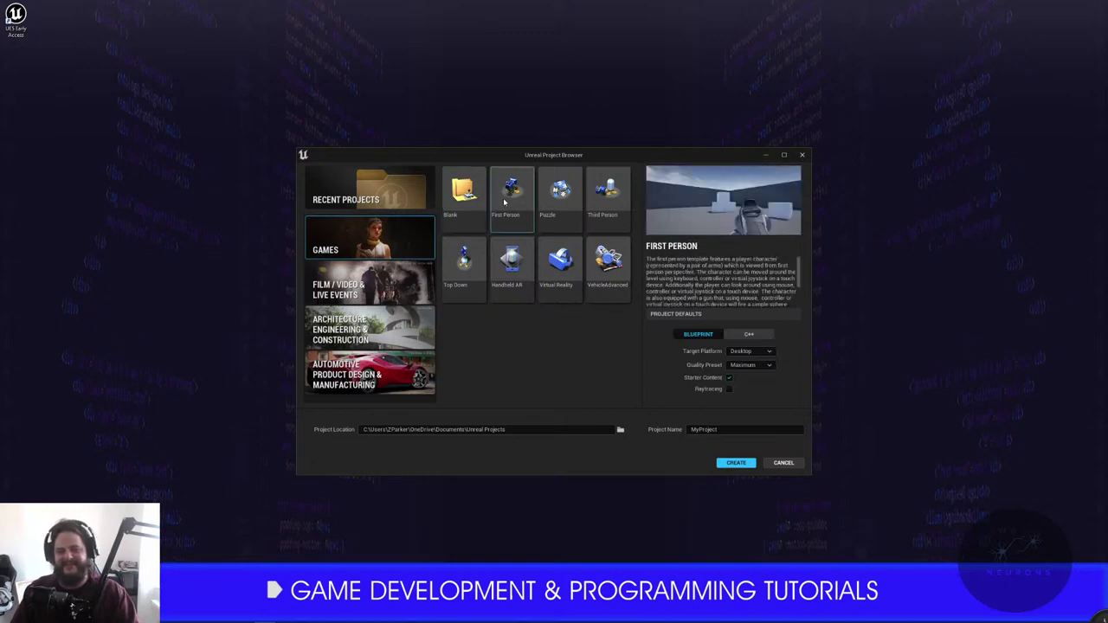
pyautogui.click(472, 201)
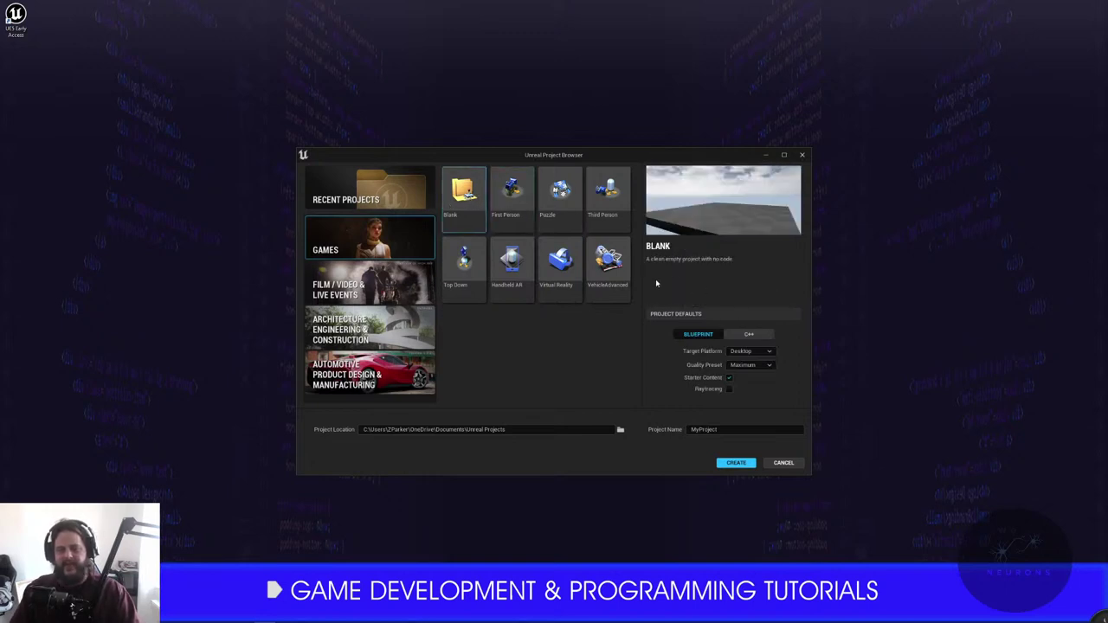
# - Examine the target platform and quality preset options for the Blank game template
pyautogui.click(765, 351)
pyautogui.click(763, 354)
pyautogui.click(765, 367)
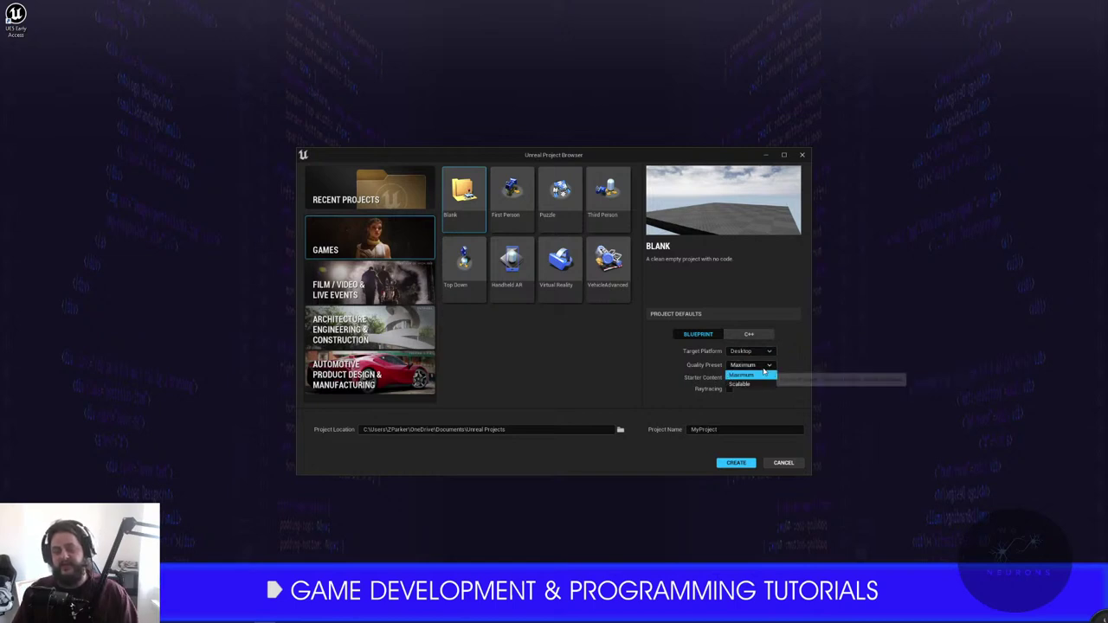
pyautogui.click(788, 361)
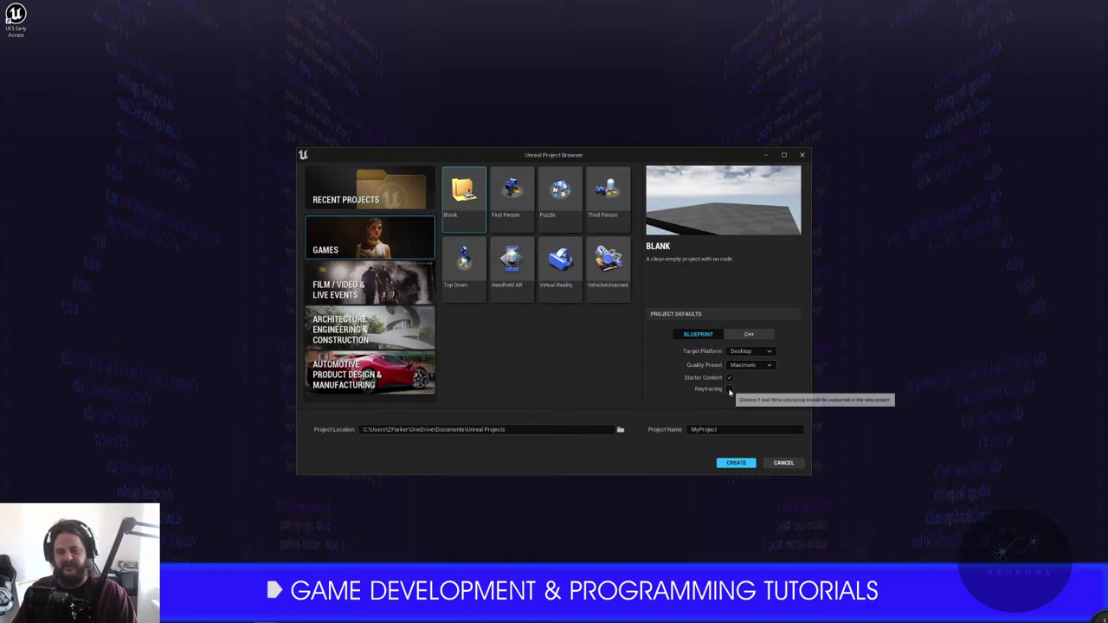
# - Examine the asset and class type references of the game templates from First Person through VehicleAdvanced
pyautogui.click(512, 198)
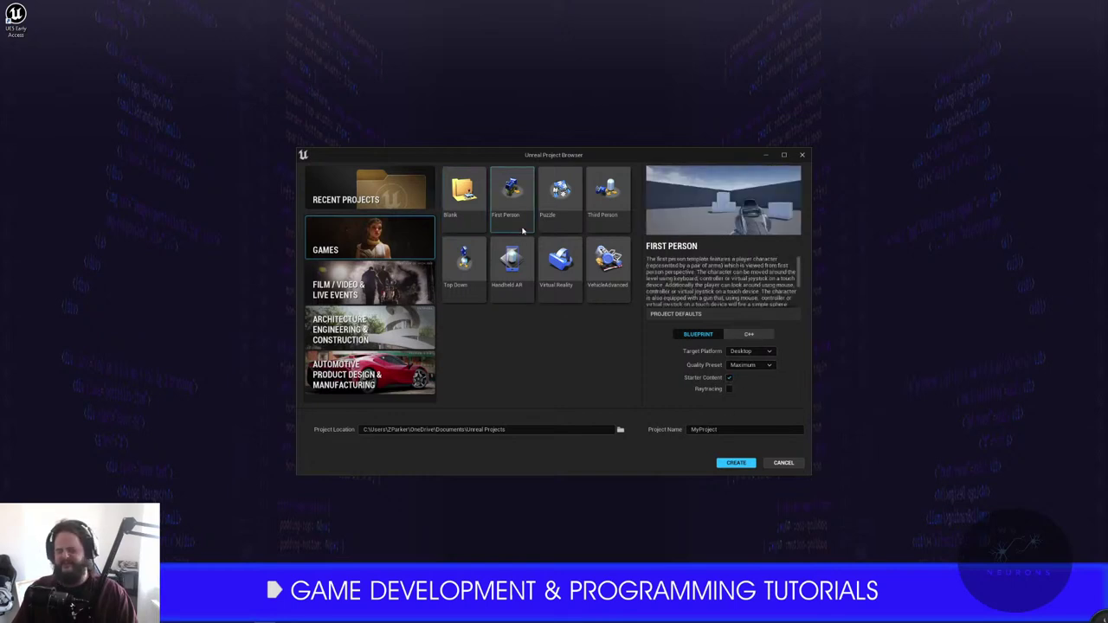
pyautogui.scroll(-3, 697, 294)
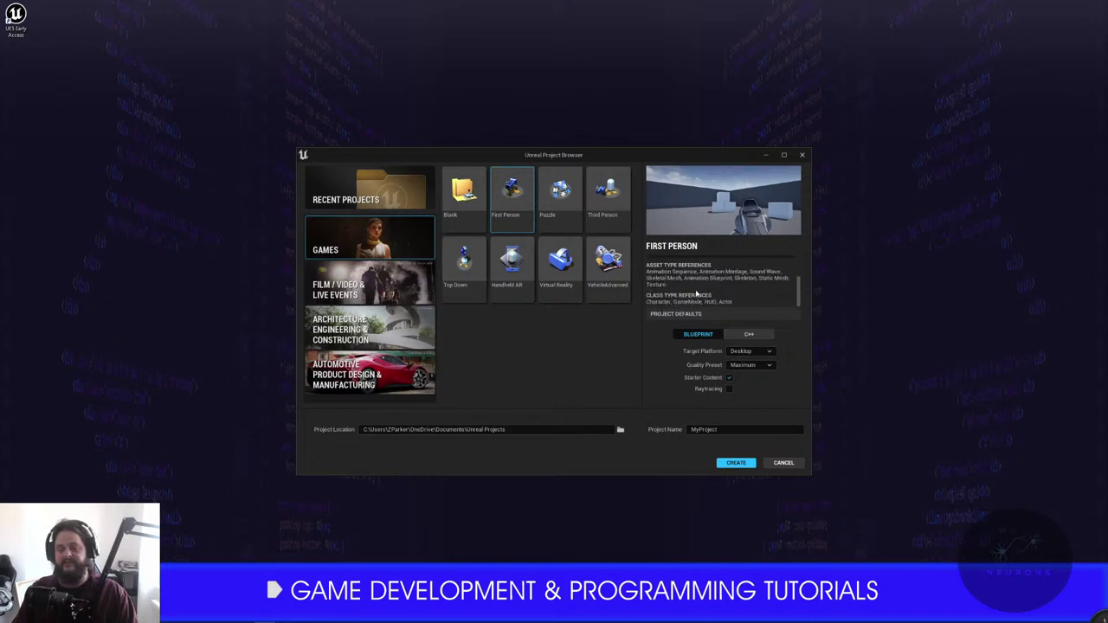
pyautogui.click(560, 192)
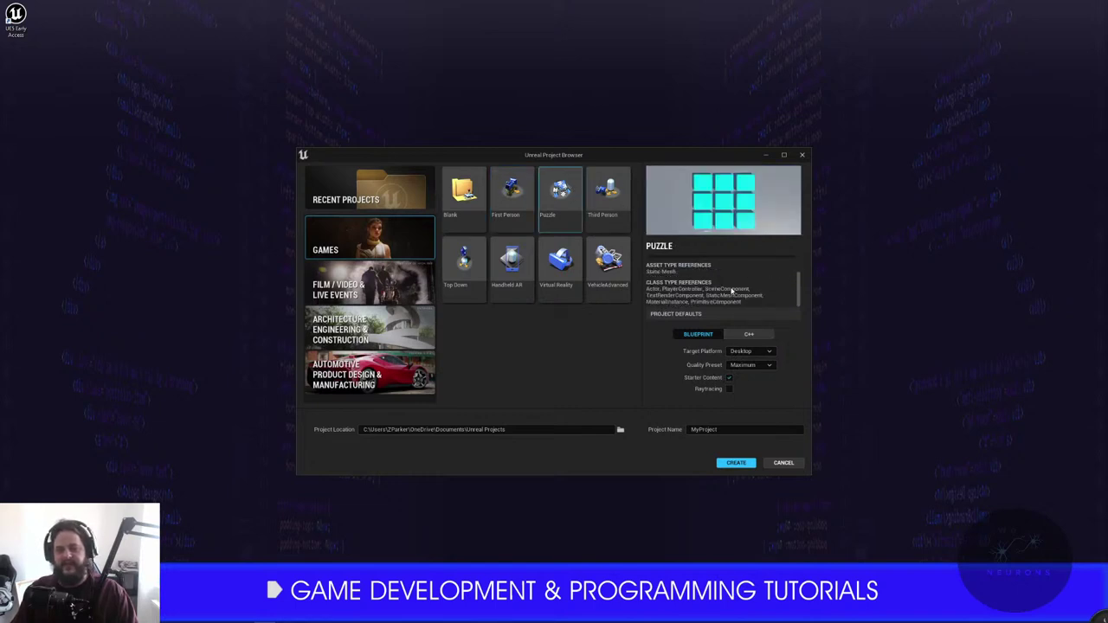
pyautogui.click(609, 206)
pyautogui.click(469, 273)
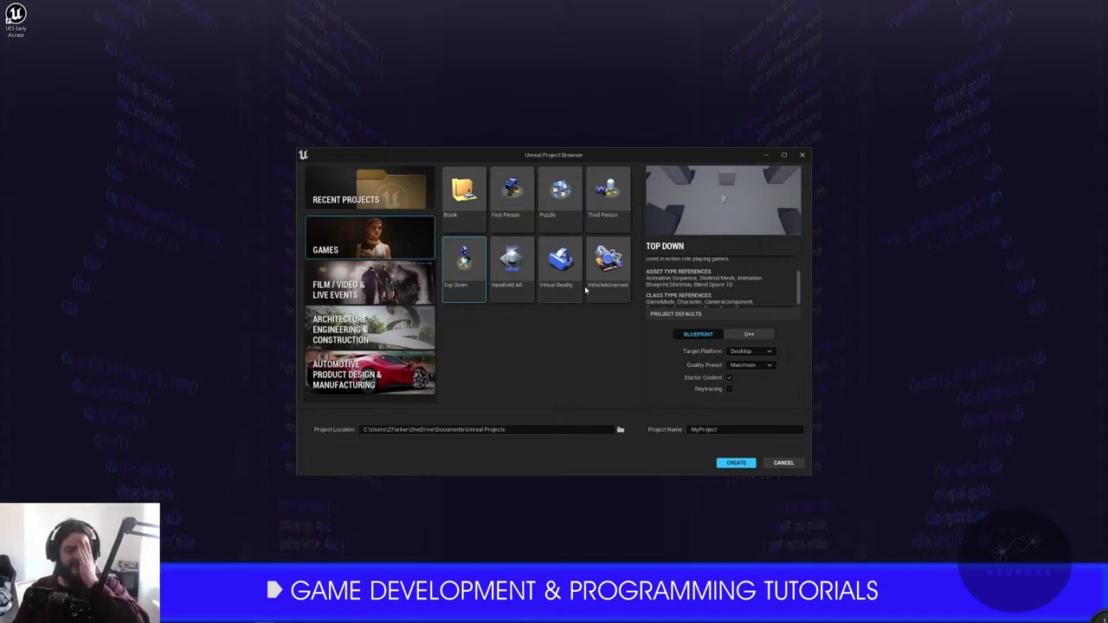
pyautogui.click(528, 285)
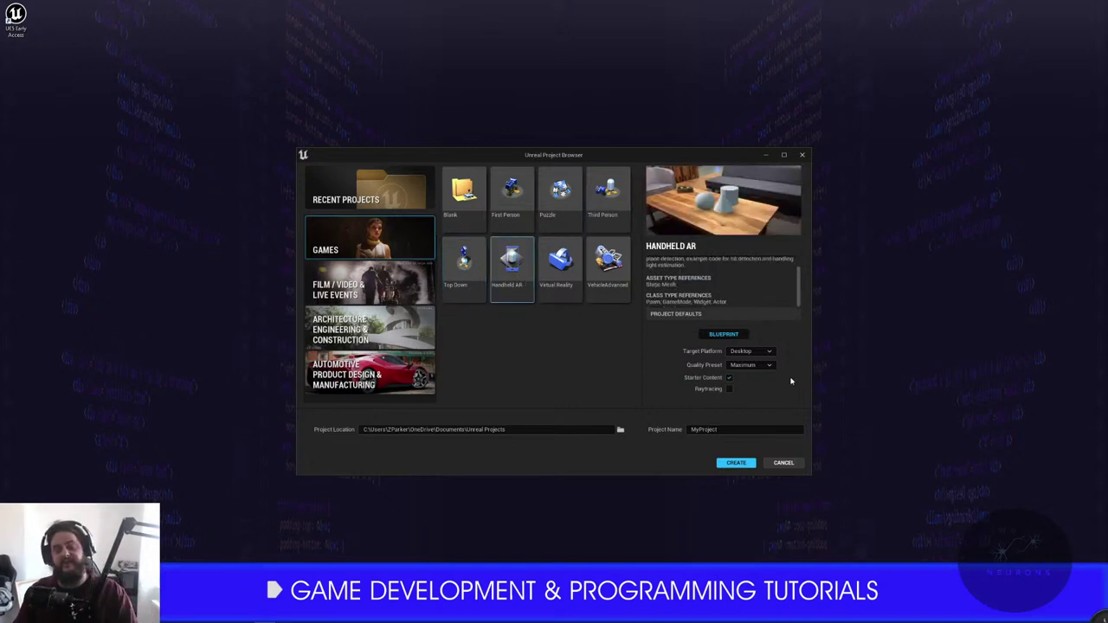
pyautogui.click(573, 296)
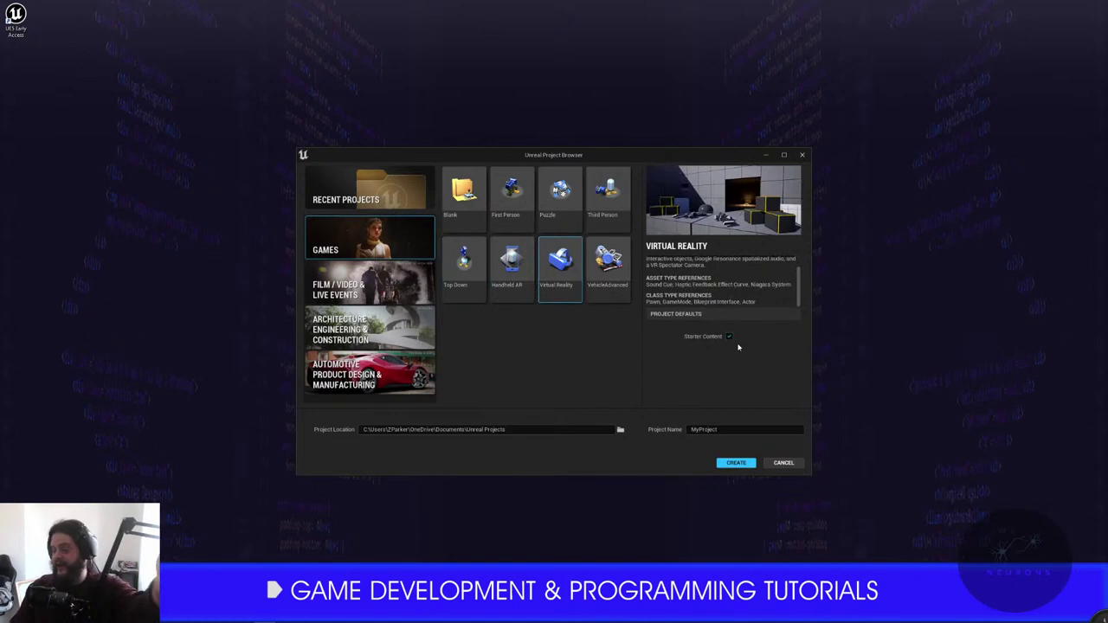
pyautogui.click(608, 275)
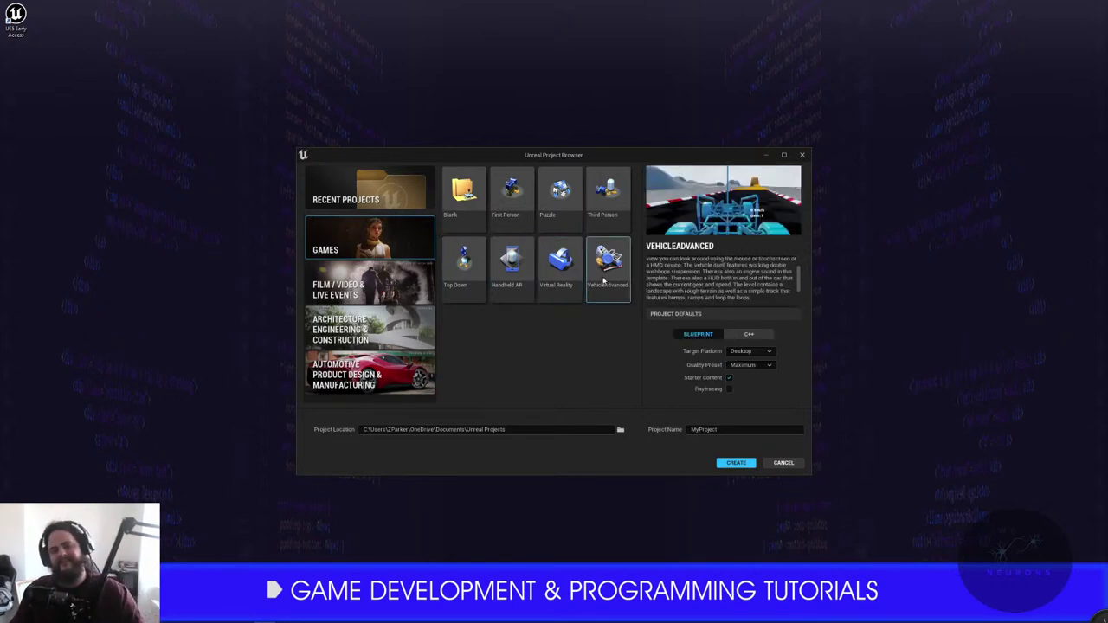
pyautogui.scroll(-3, 720, 283)
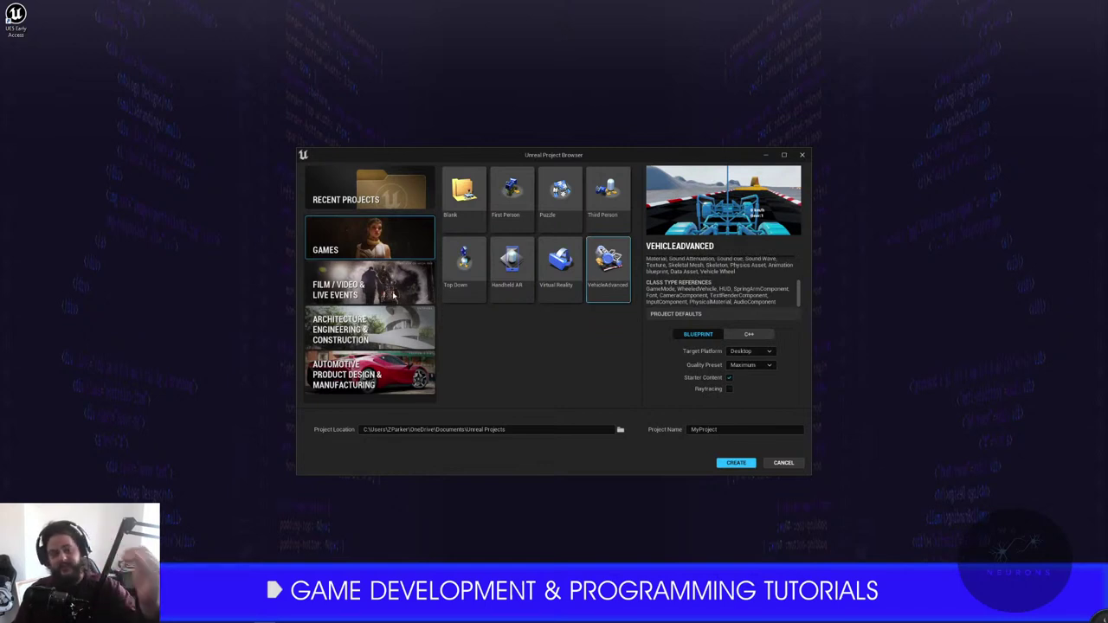
# - Preview the Virtual Production, DMX and InCameraVFX templates in the Film / Video & Live Events category
pyautogui.click(387, 293)
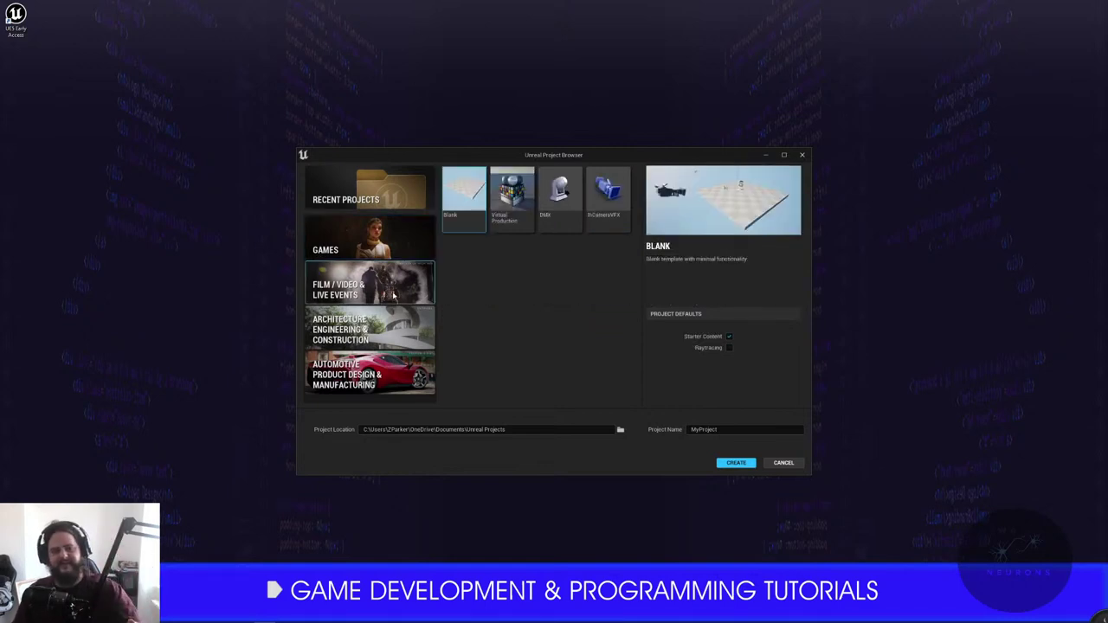
pyautogui.click(513, 197)
pyautogui.click(566, 204)
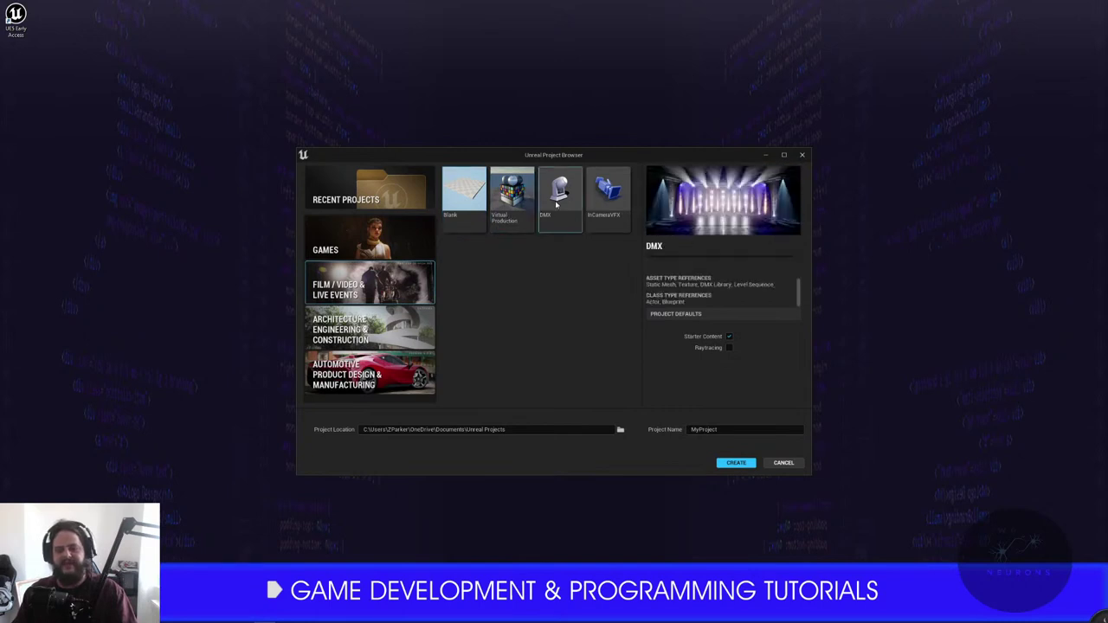
pyautogui.click(609, 192)
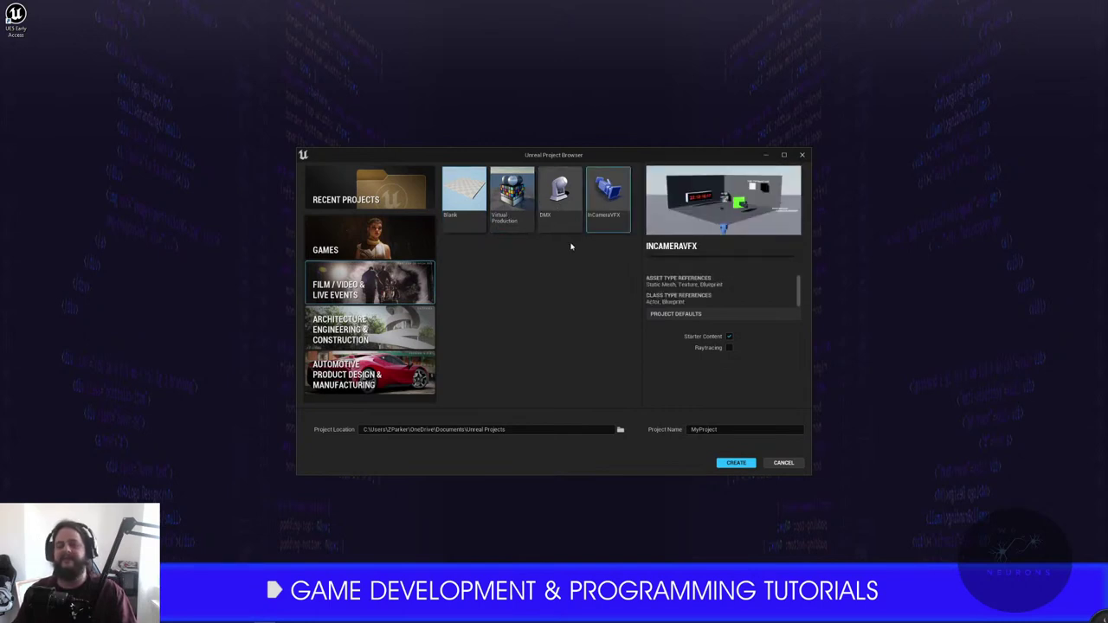
# - Preview the Architecture, Engineering & Construction templates, ending on Collab Viewer
pyautogui.click(401, 345)
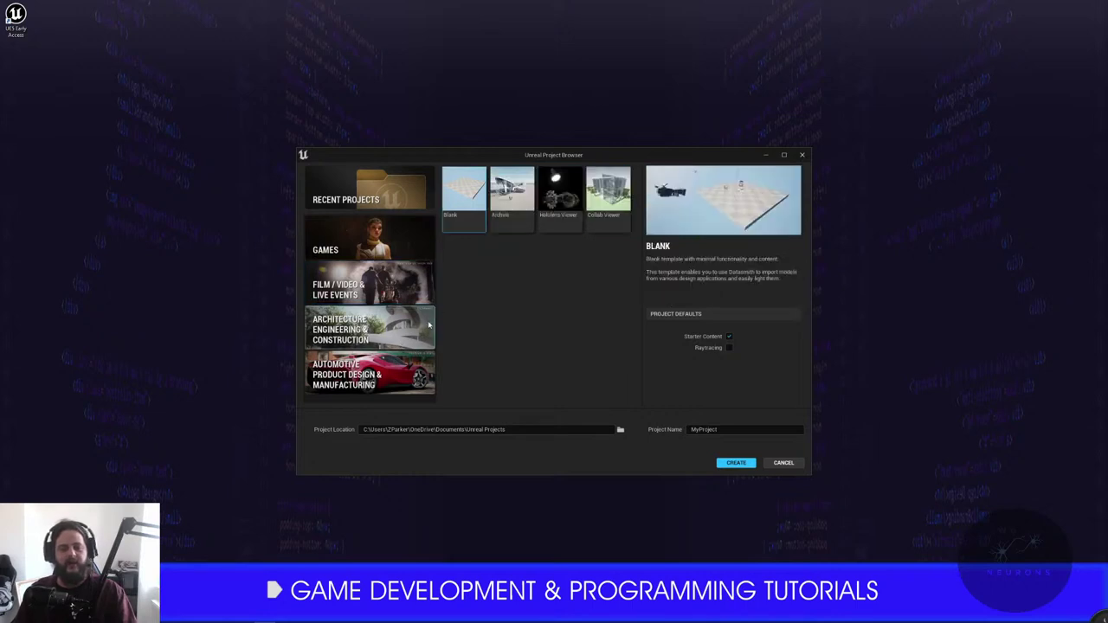
pyautogui.click(561, 221)
pyautogui.click(604, 210)
pyautogui.click(567, 216)
pyautogui.click(625, 223)
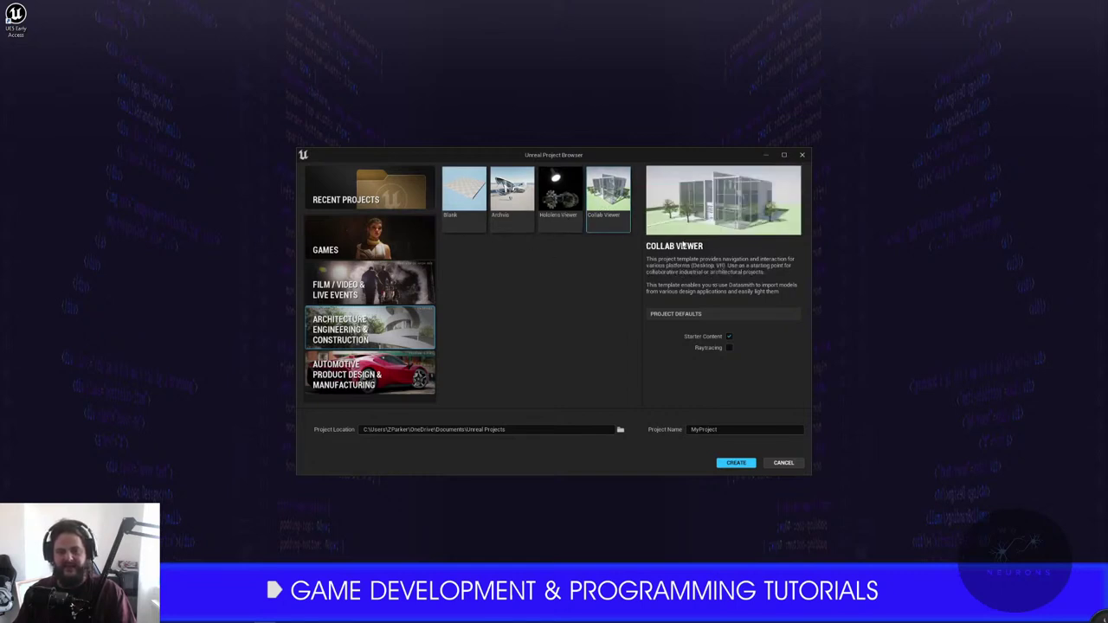
# - Preview the Automotive, Product Design & Manufacturing templates and look over the recent projects
pyautogui.click(390, 376)
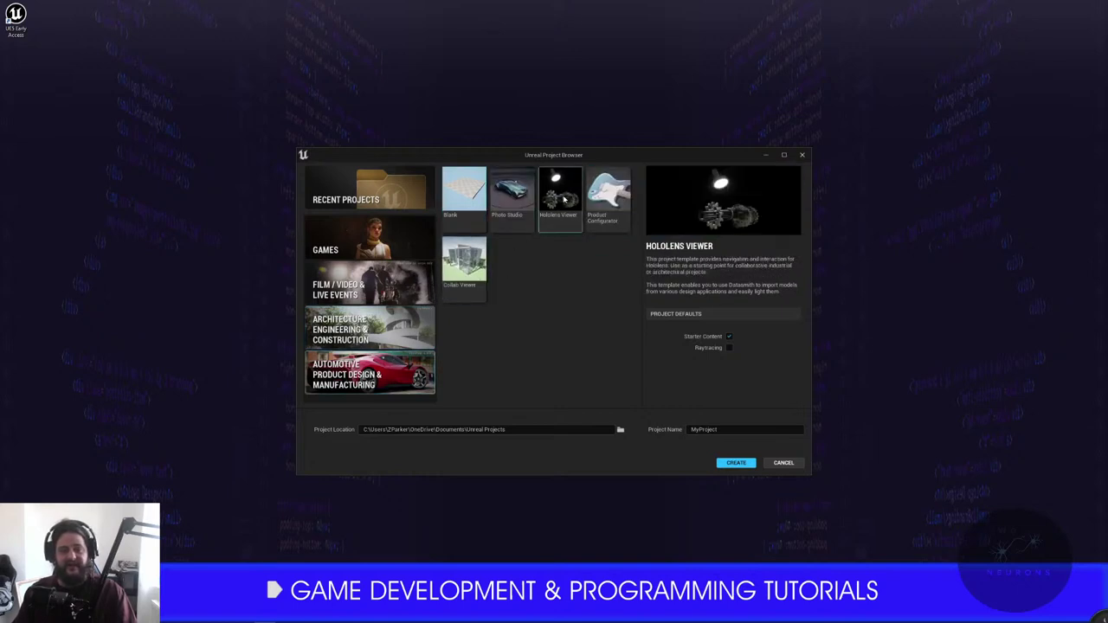
pyautogui.click(512, 197)
pyautogui.click(605, 217)
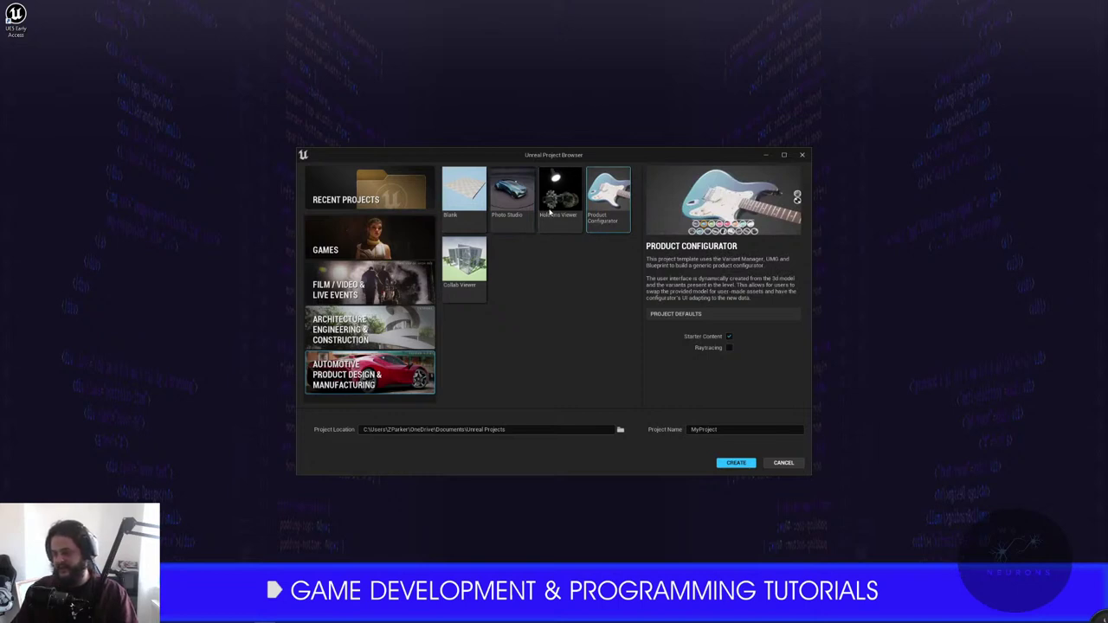
pyautogui.click(380, 355)
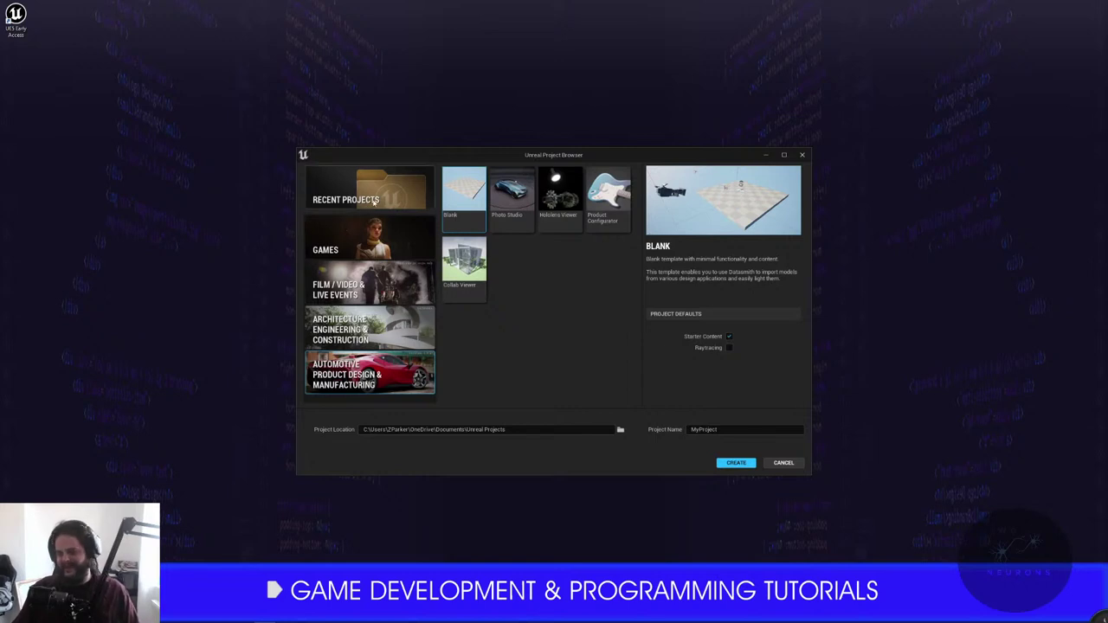
pyautogui.click(370, 200)
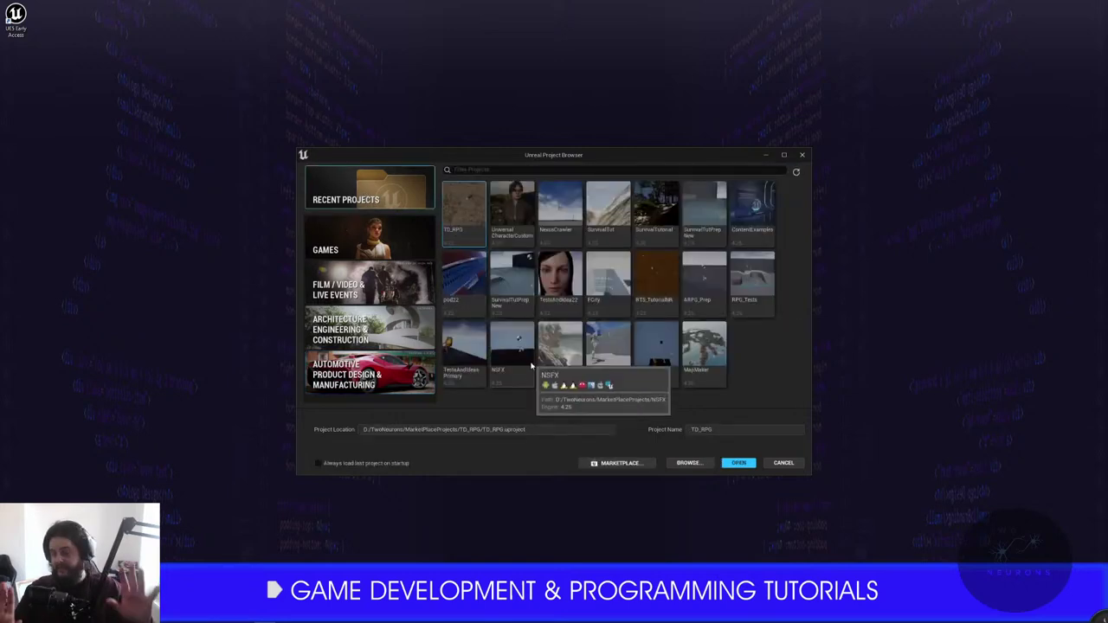
# - Choose the First Person game template and set the project location to the UE5 Epic folder inside TwoNeurons on drive D
pyautogui.click(357, 238)
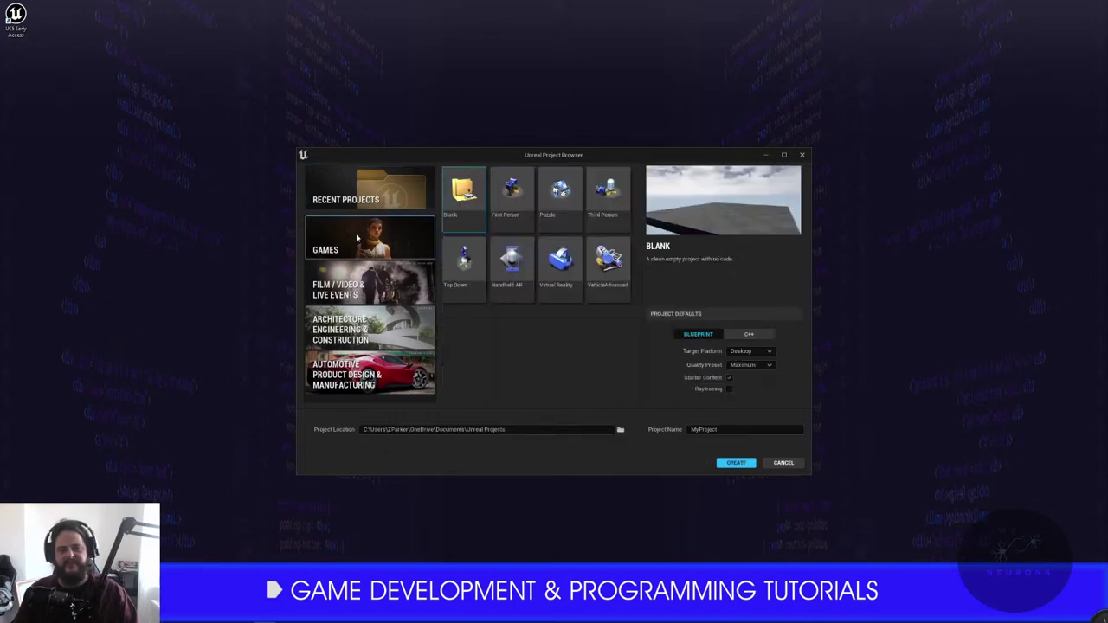
pyautogui.click(514, 204)
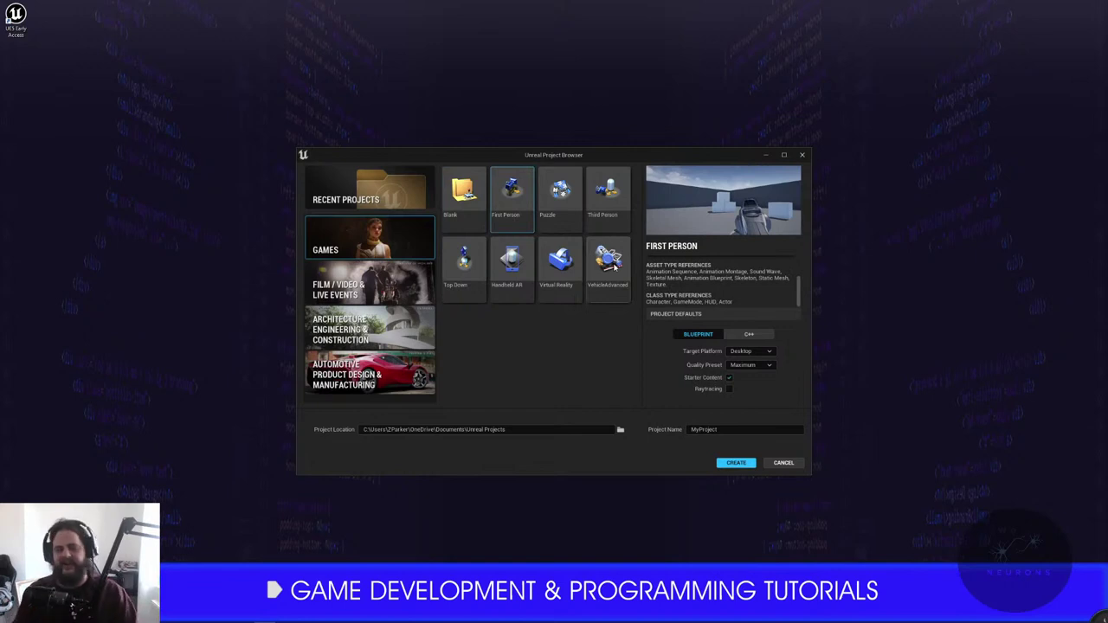
pyautogui.click(620, 429)
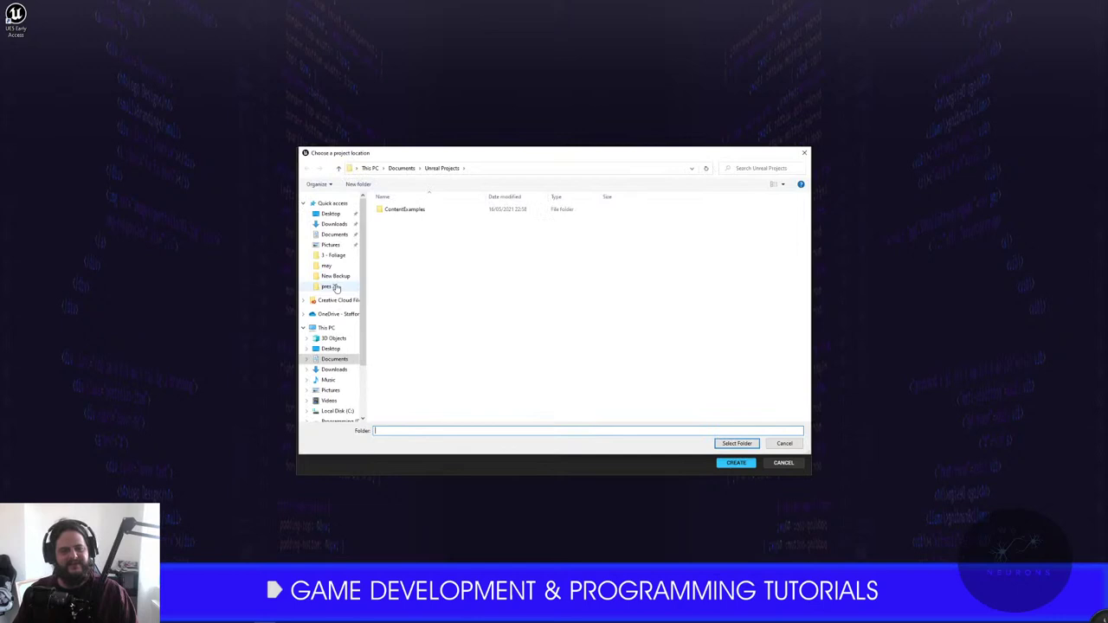
pyautogui.click(333, 255)
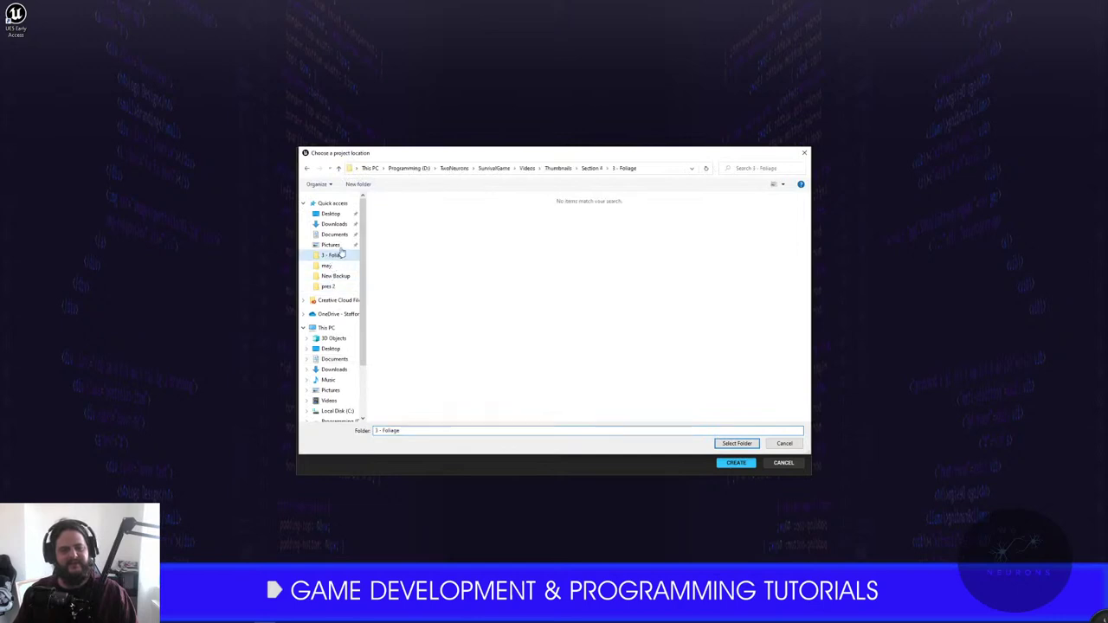
pyautogui.click(493, 168)
pyautogui.click(453, 168)
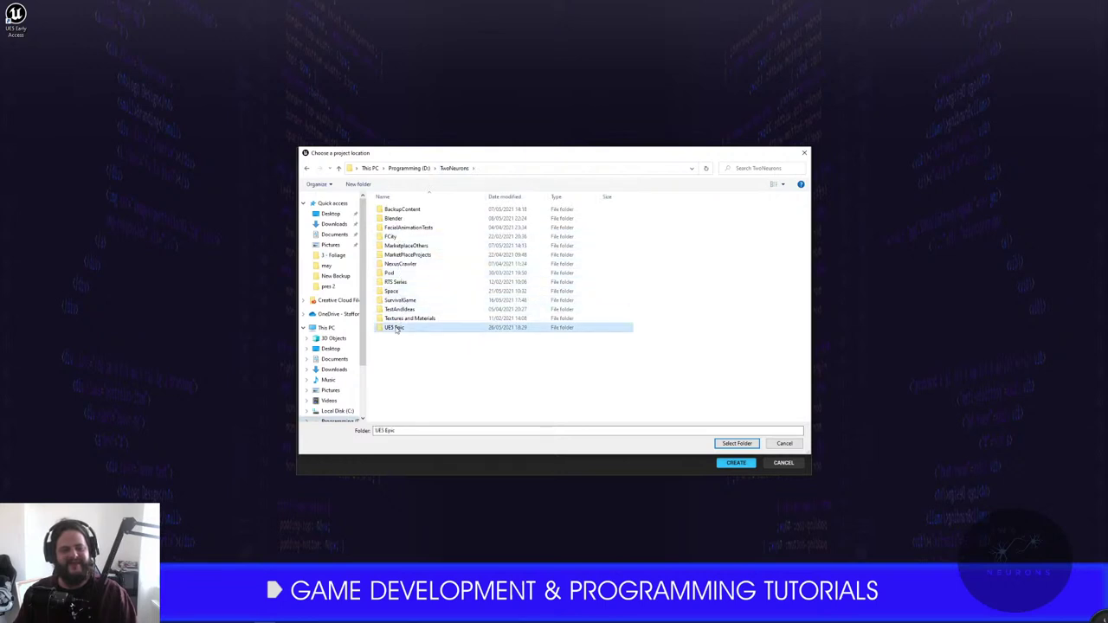
pyautogui.doubleClick(395, 328)
pyautogui.click(737, 443)
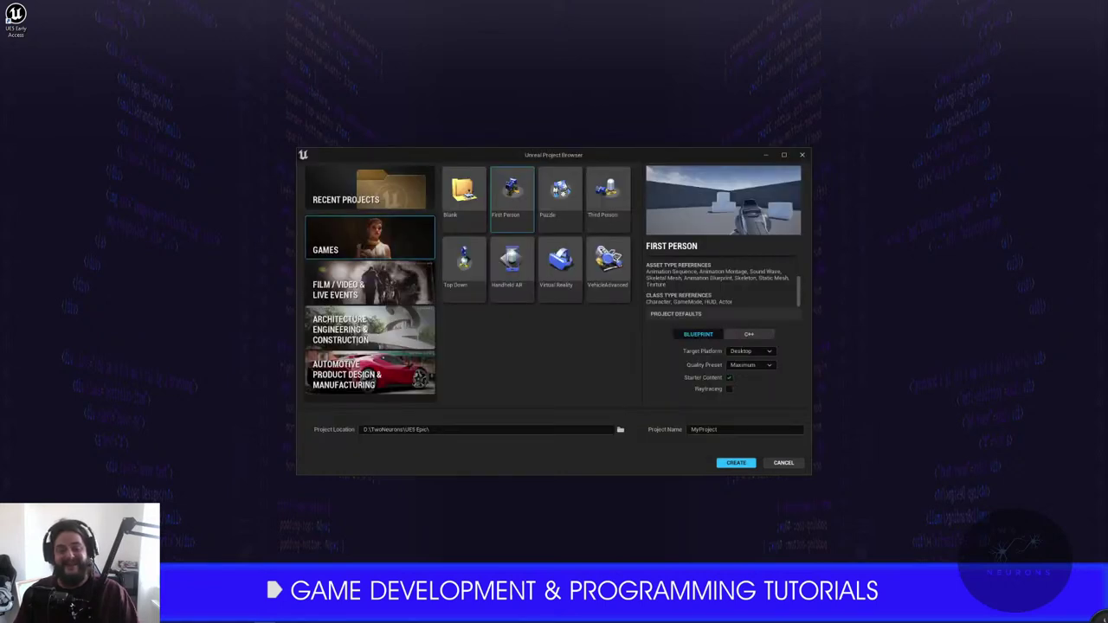
# - Name the project YtUE5Preview, enable raytracing, switch it to C++ and create it
pyautogui.hotkey('ctrl', 'a')
pyautogui.write('Y')
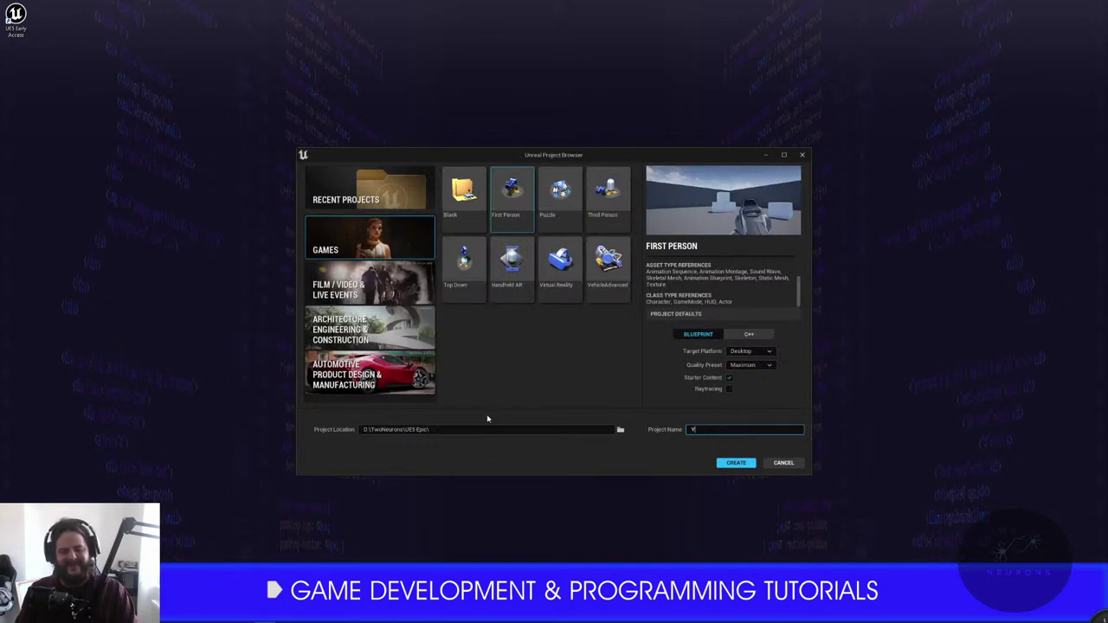
pyautogui.write('IPE5Preview')
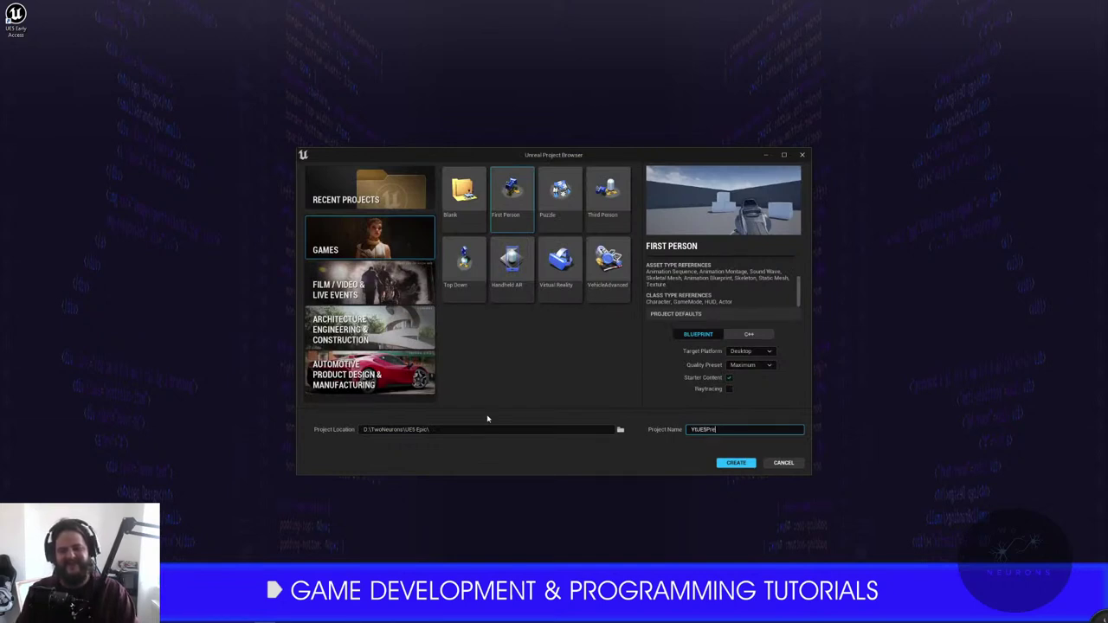
pyautogui.click(729, 388)
pyautogui.click(749, 334)
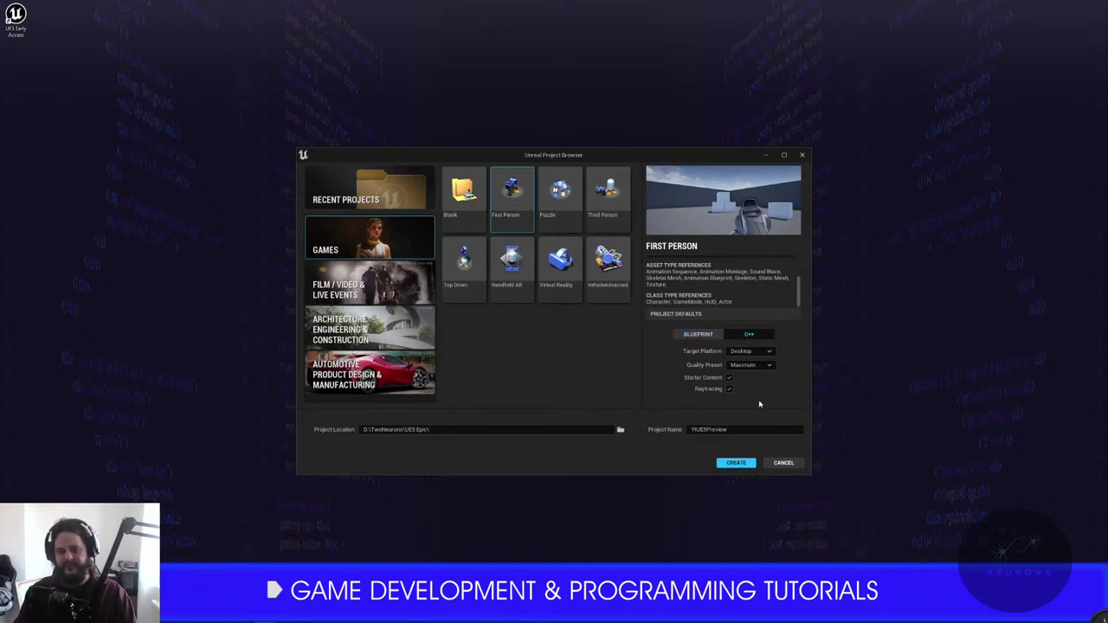
pyautogui.click(727, 464)
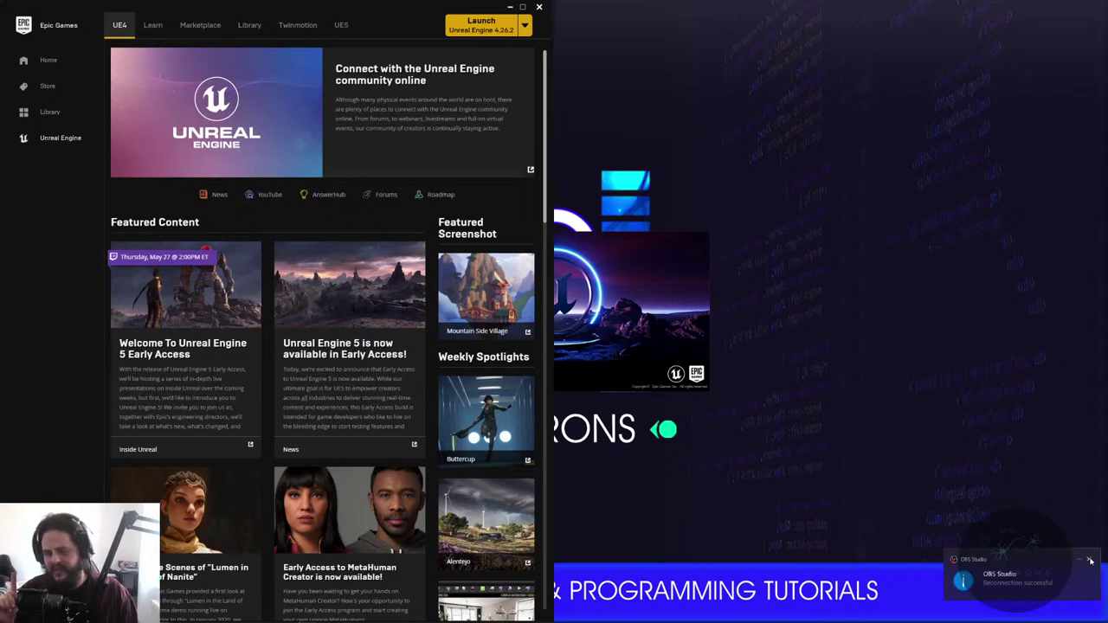
# - Dismiss the OBS Studio notification and bring the Unreal Editor loading screen to the front
pyautogui.click(1090, 561)
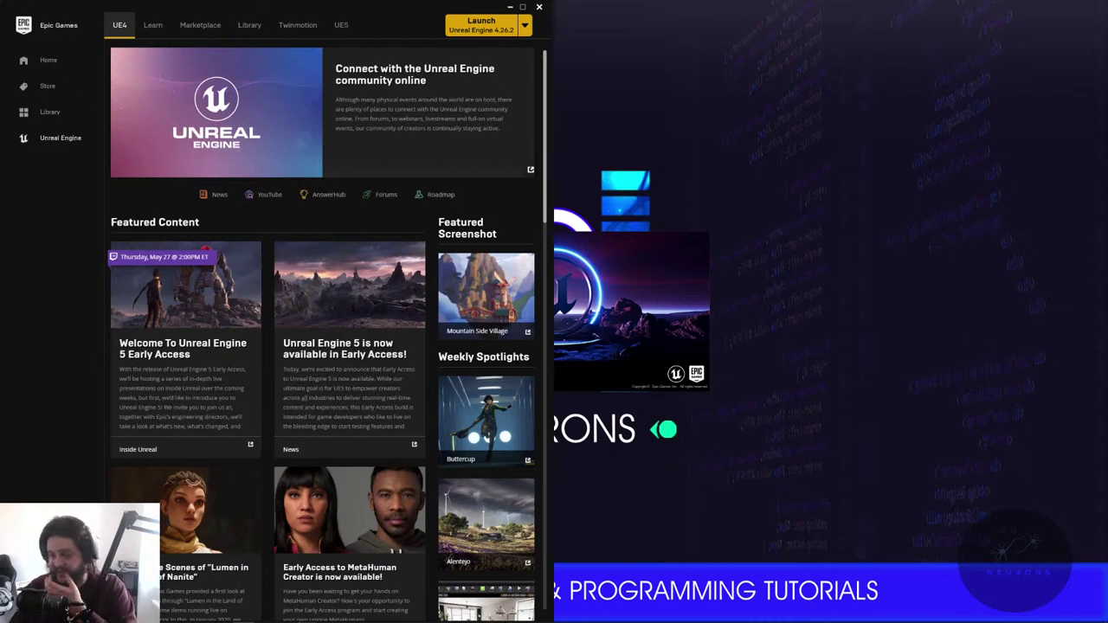
pyautogui.click(645, 325)
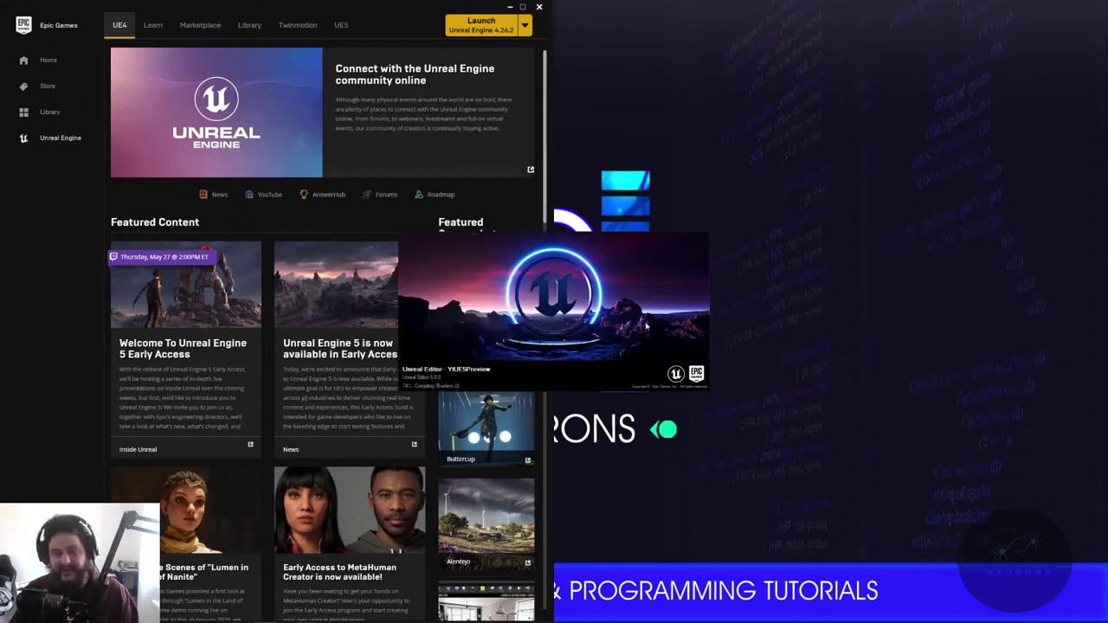
# - Find Valley of the Ancient in the Epic Games Launcher vault with the search "valley", pause its download and minimise the launcher
pyautogui.click(251, 26)
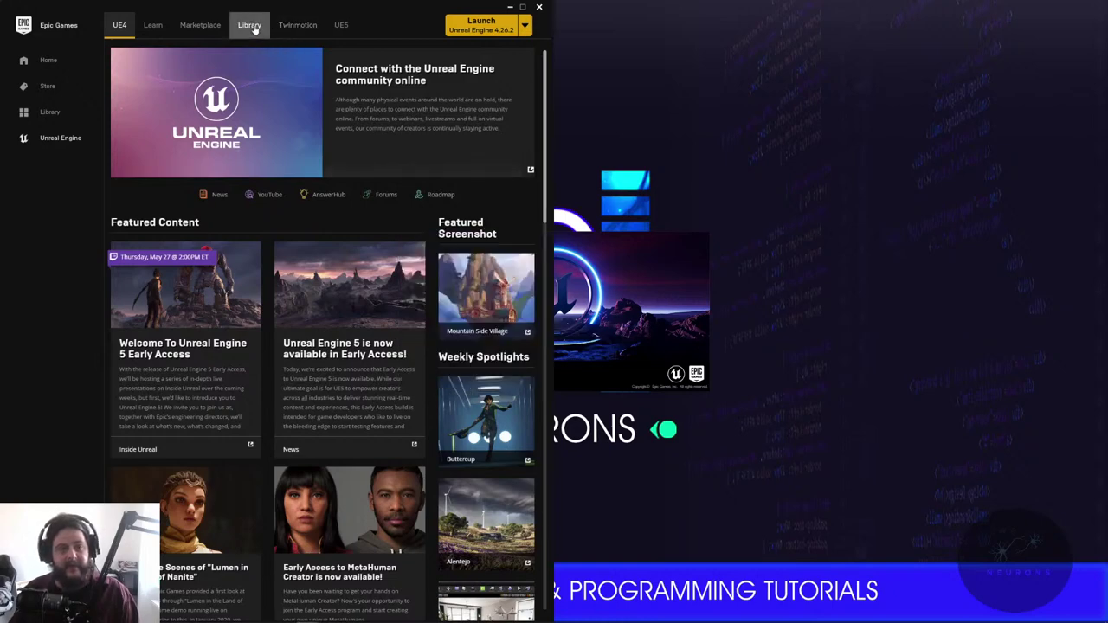
pyautogui.scroll(-10, 286, 392)
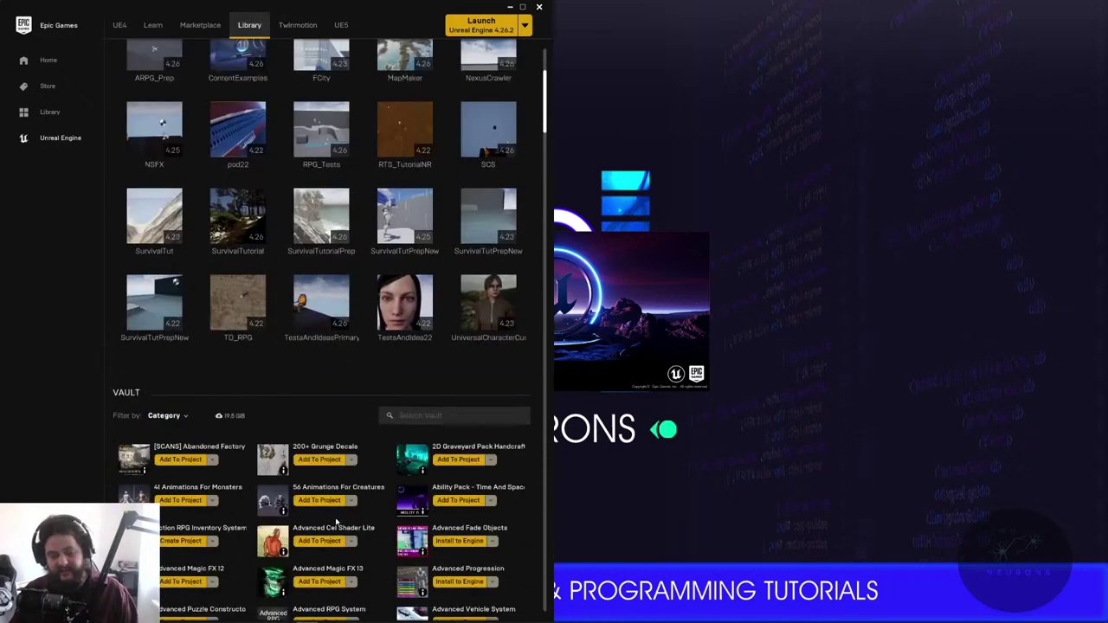
pyautogui.write('ba')
pyautogui.press('BackSpace')
pyautogui.write('valley')
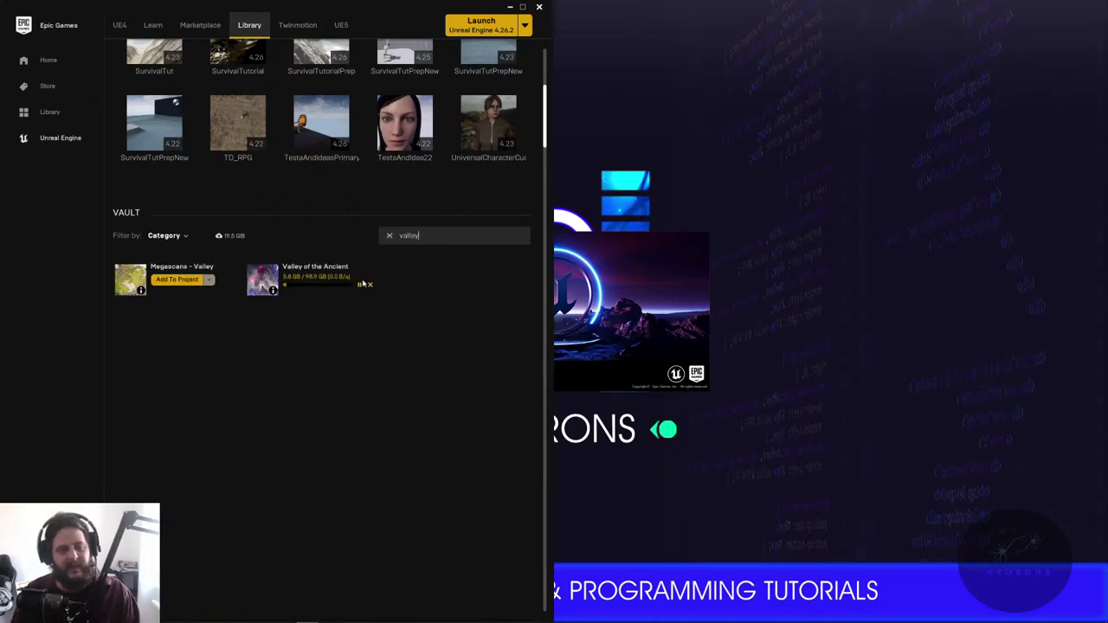
pyautogui.click(359, 284)
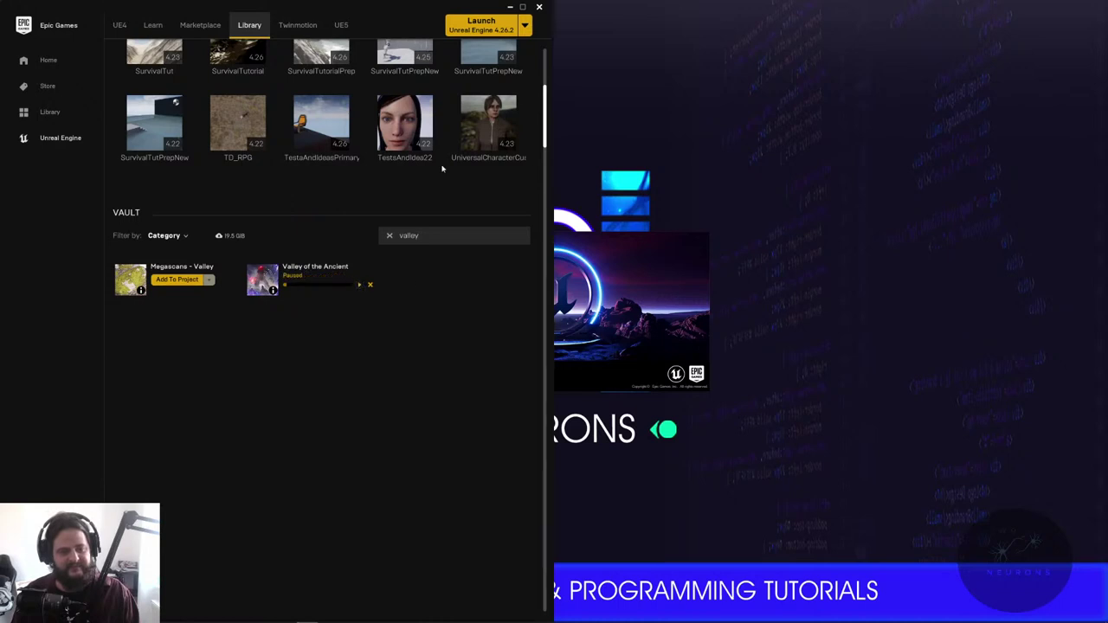
pyautogui.click(510, 7)
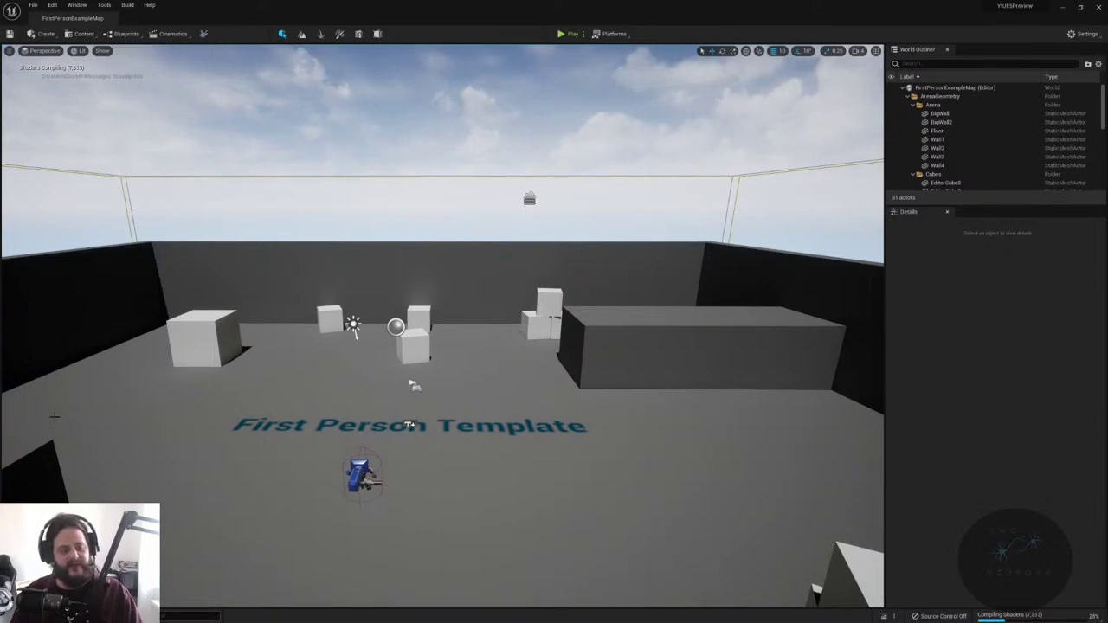
# - Inspect the First Person level by selecting the floor, toggling the Content Drawer and looking around the arena
pyautogui.click(205, 413)
pyautogui.hotkey('ctrl', 'space')
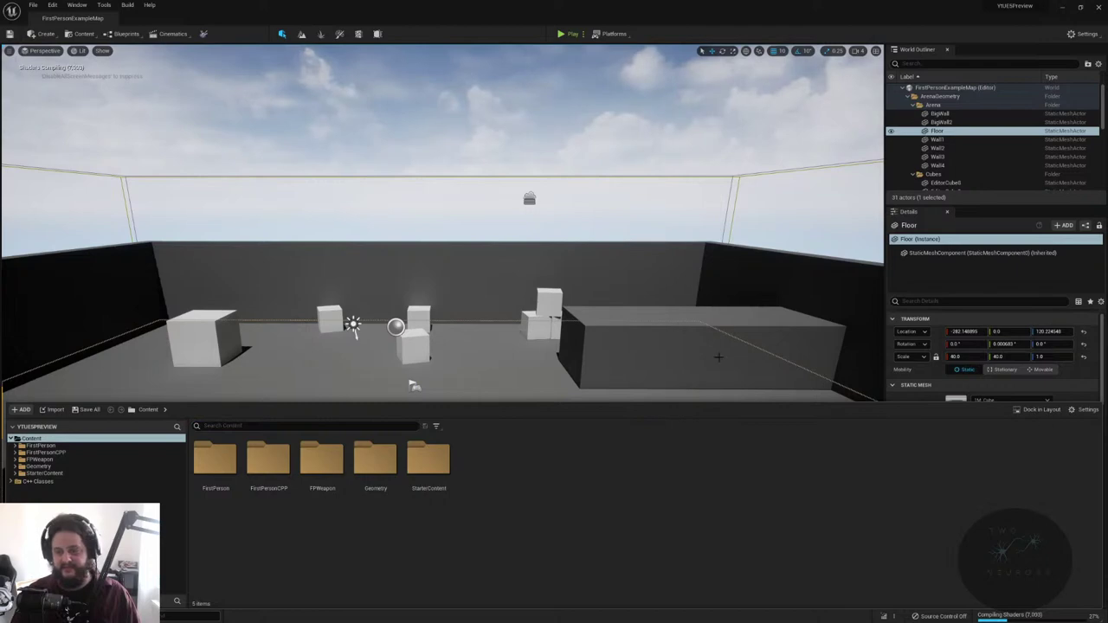
pyautogui.scroll(-1, 648, 384)
pyautogui.click(619, 334)
pyautogui.hotkey('ctrl', 'space')
pyautogui.hotkey('ctrl', 'space')
pyautogui.moveTo(619, 334); pyautogui.dragTo(708, 336, button='right')
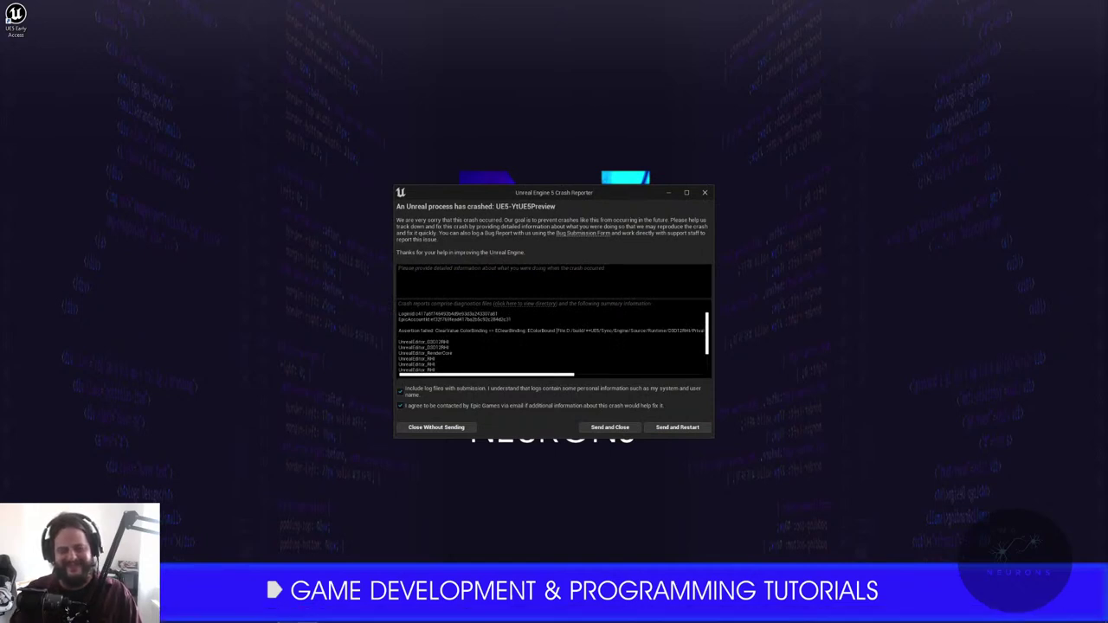
# - Describe the crash as "literally just hit play..." and send the report with an editor restart
pyautogui.write('literally just hit play...')
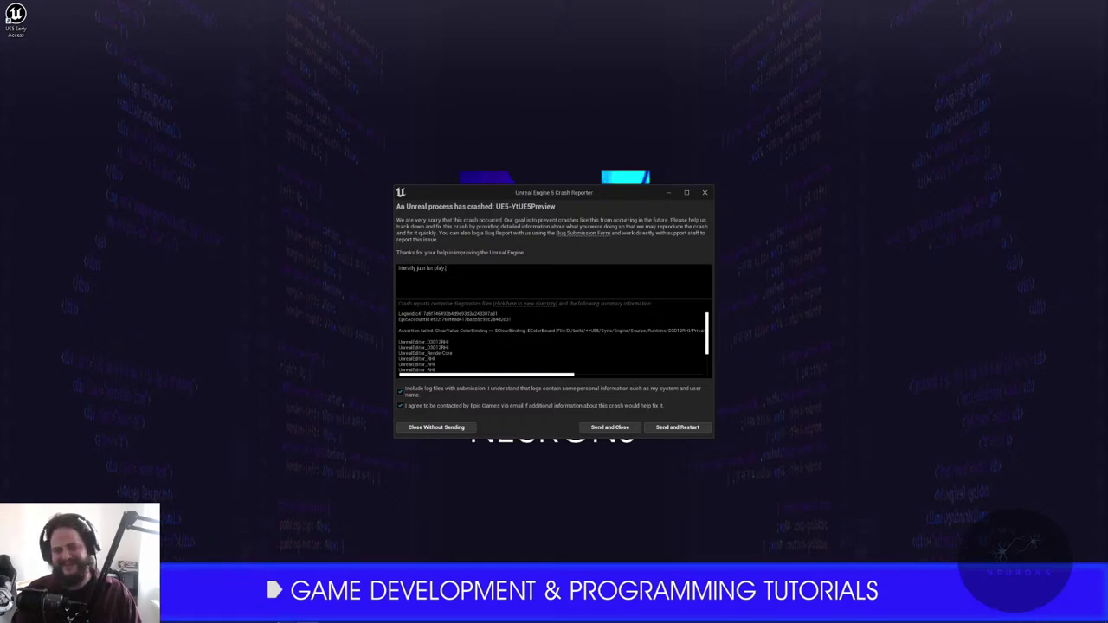
pyautogui.click(690, 428)
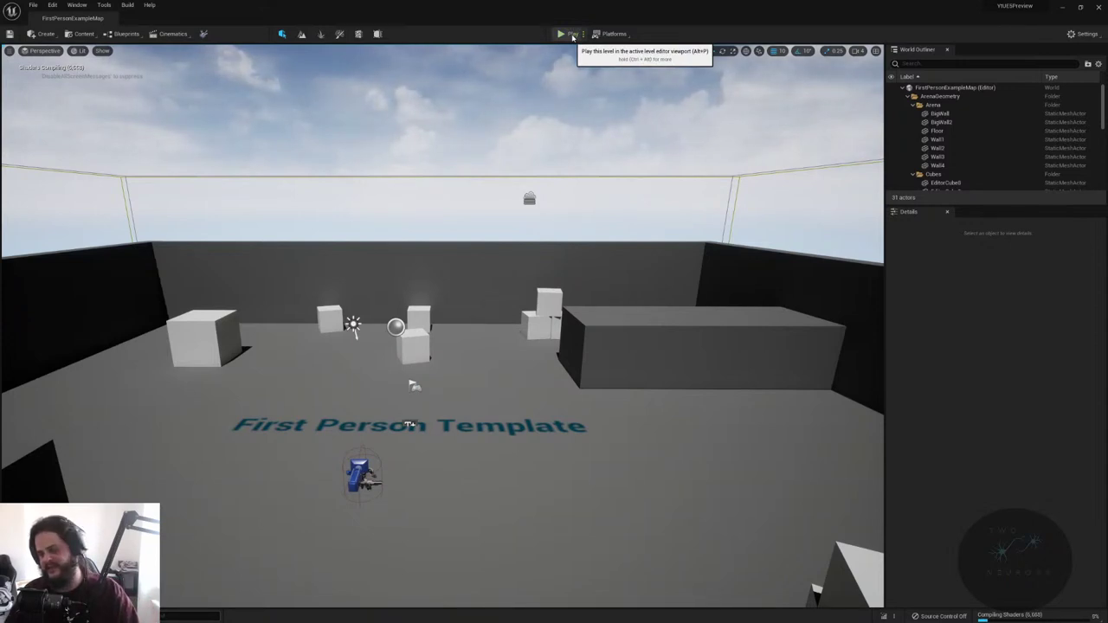
# - Raise the light source and the sphere reflection capture above the arena's cubes, with the sphere at about Z 624
pyautogui.moveTo(433, 260); pyautogui.dragTo(484, 312, button='right')
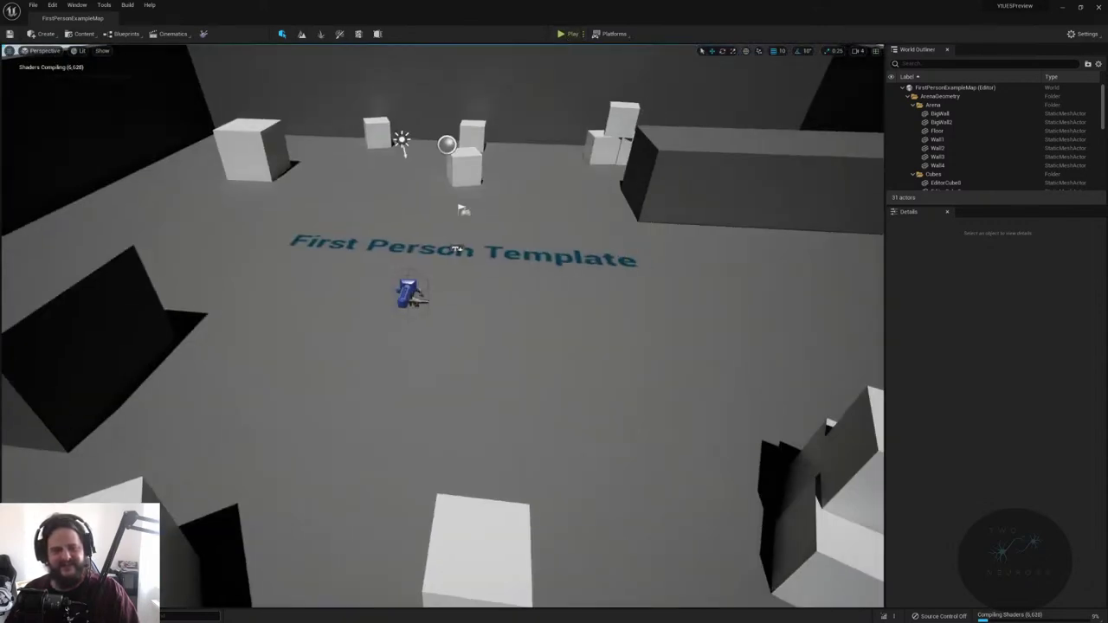
pyautogui.moveTo(485, 311); pyautogui.dragTo(441, 295, button='right')
pyautogui.click(427, 332)
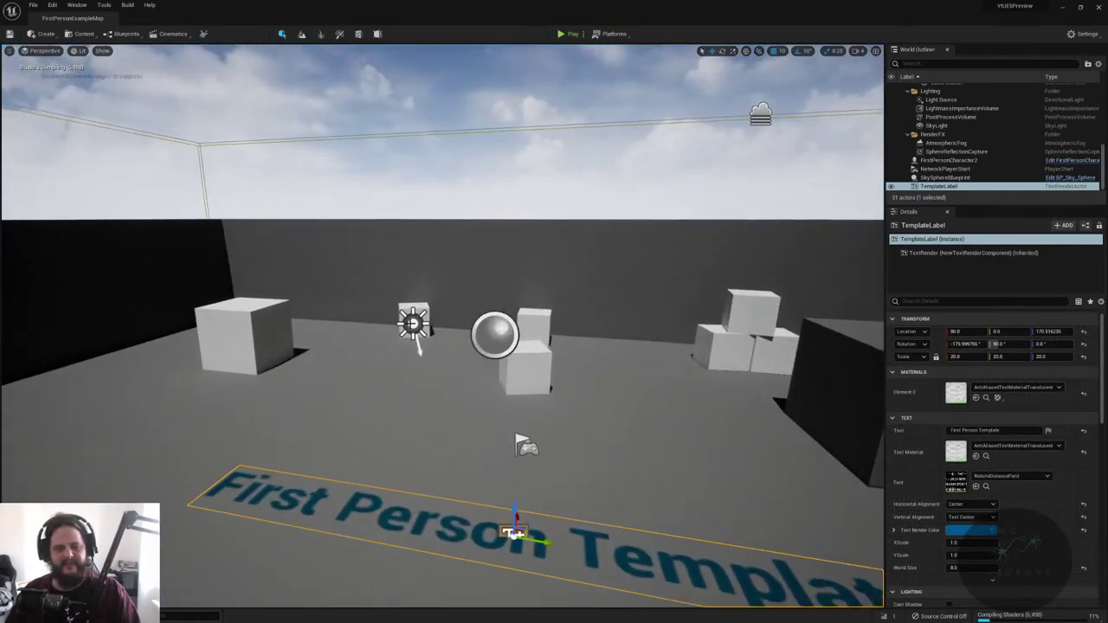
pyautogui.click(413, 323)
pyautogui.click(492, 337)
pyautogui.moveTo(492, 337); pyautogui.dragTo(537, 316, button='right')
pyautogui.click(459, 296)
pyautogui.moveTo(460, 296); pyautogui.dragTo(705, 158, button='right')
# - Select the arena floor and dock the Content Drawer in the editor layout
pyautogui.click(351, 362)
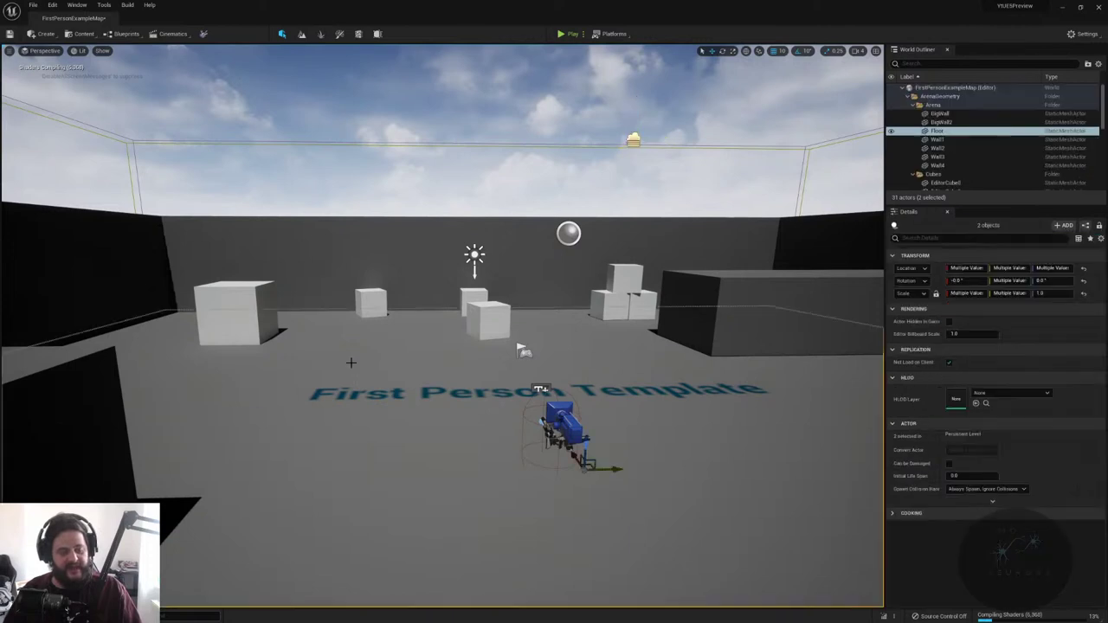
pyautogui.hotkey('ctrl', 'space')
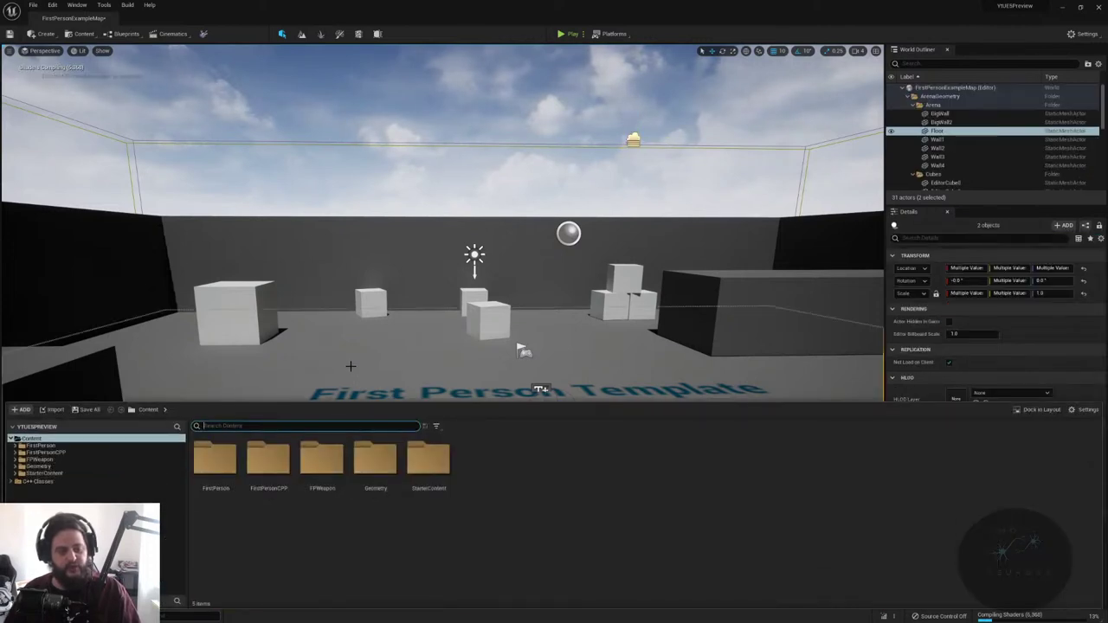
pyautogui.click(1040, 409)
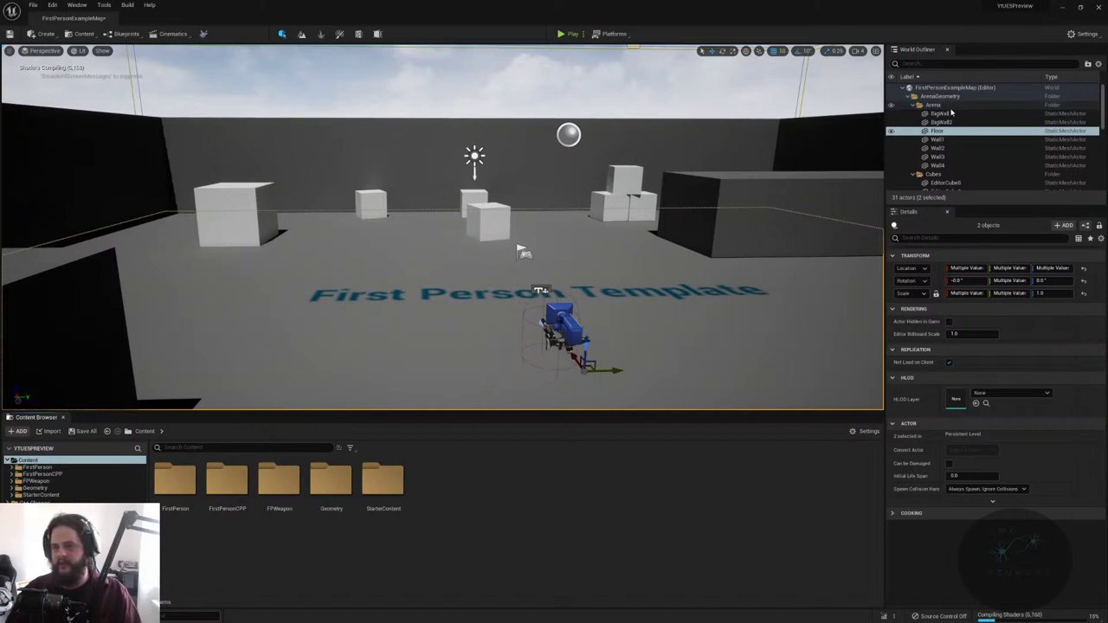
# - Look through the level's actors, selecting the sphere reflection capture and the arena floor, and review the floor's collision, lighting and rendering properties
pyautogui.scroll(-2, 950, 131)
pyautogui.scroll(-5, 950, 130)
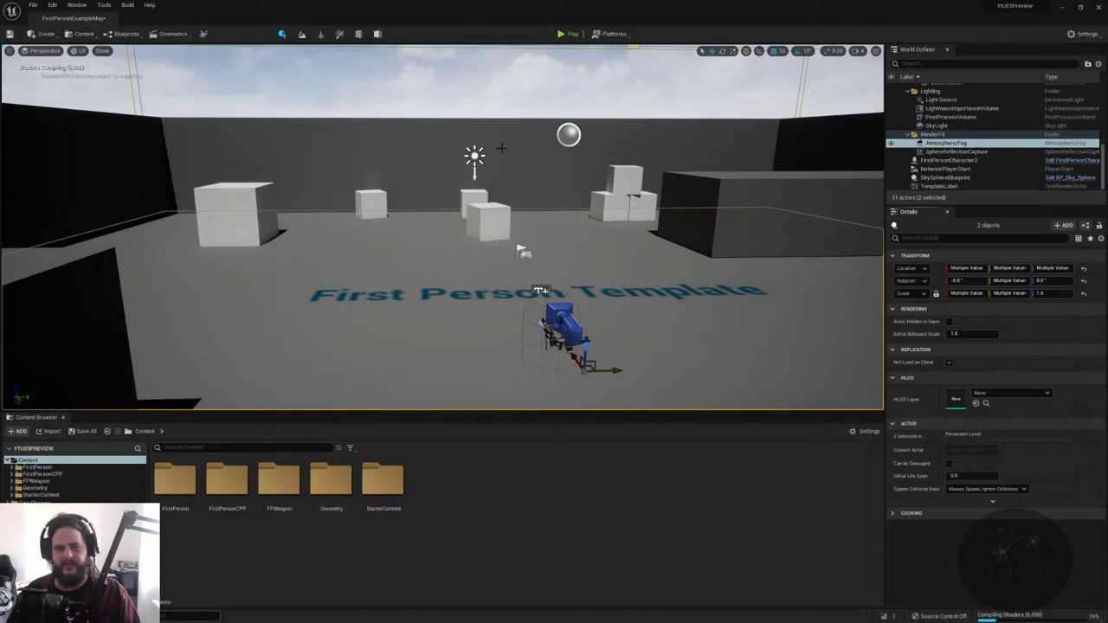
pyautogui.click(563, 136)
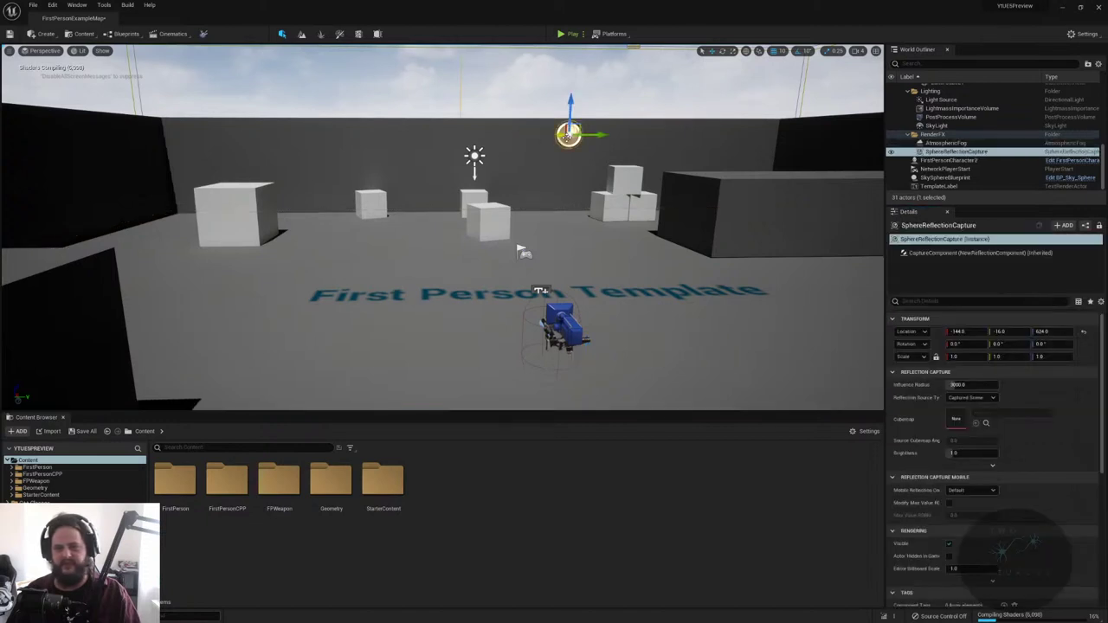
pyautogui.click(681, 325)
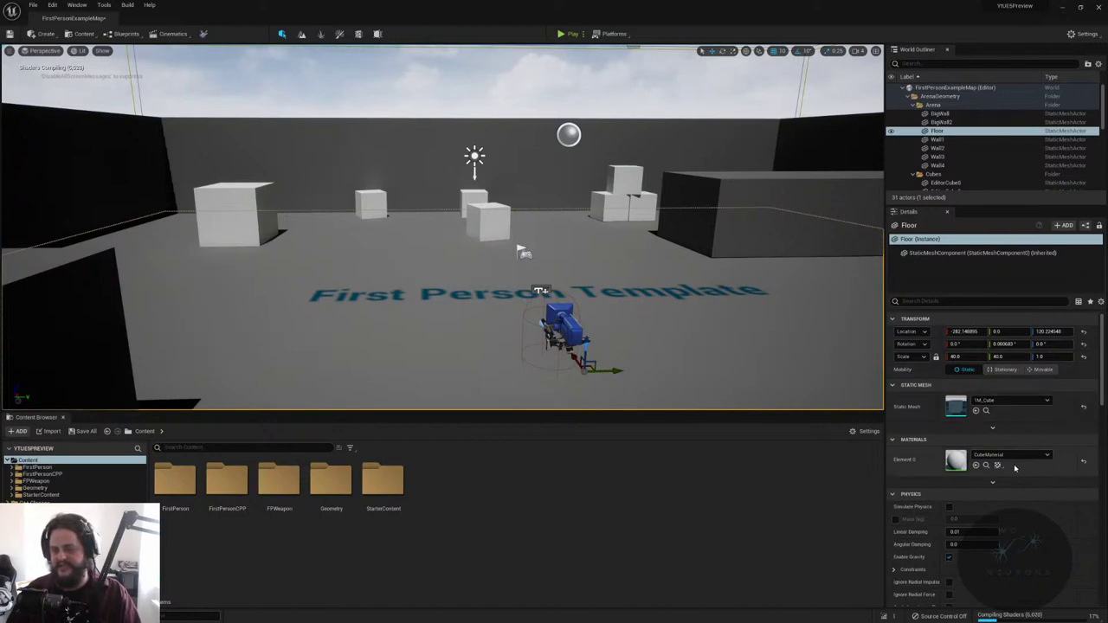
pyautogui.scroll(-6, 996, 476)
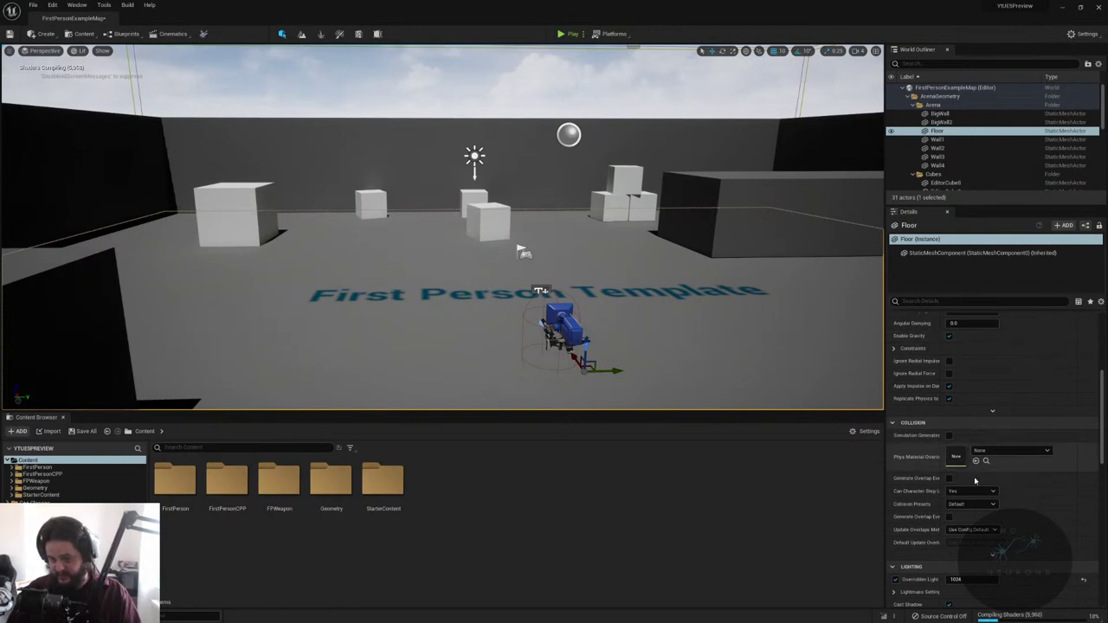
pyautogui.scroll(-5, 974, 485)
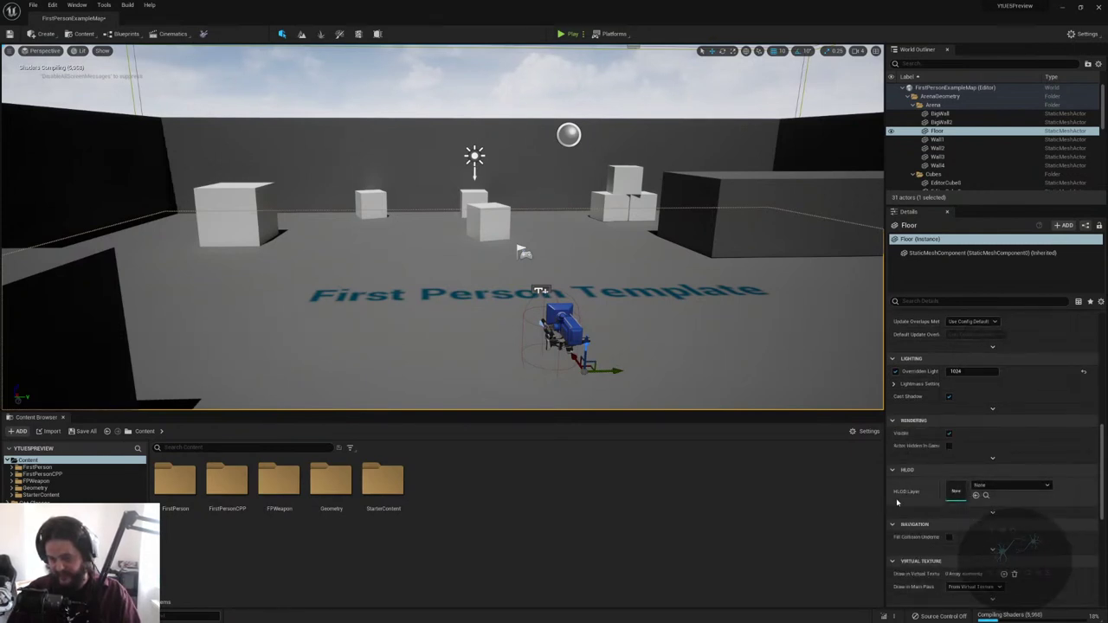
pyautogui.scroll(-3, 896, 502)
pyautogui.scroll(-2, 964, 495)
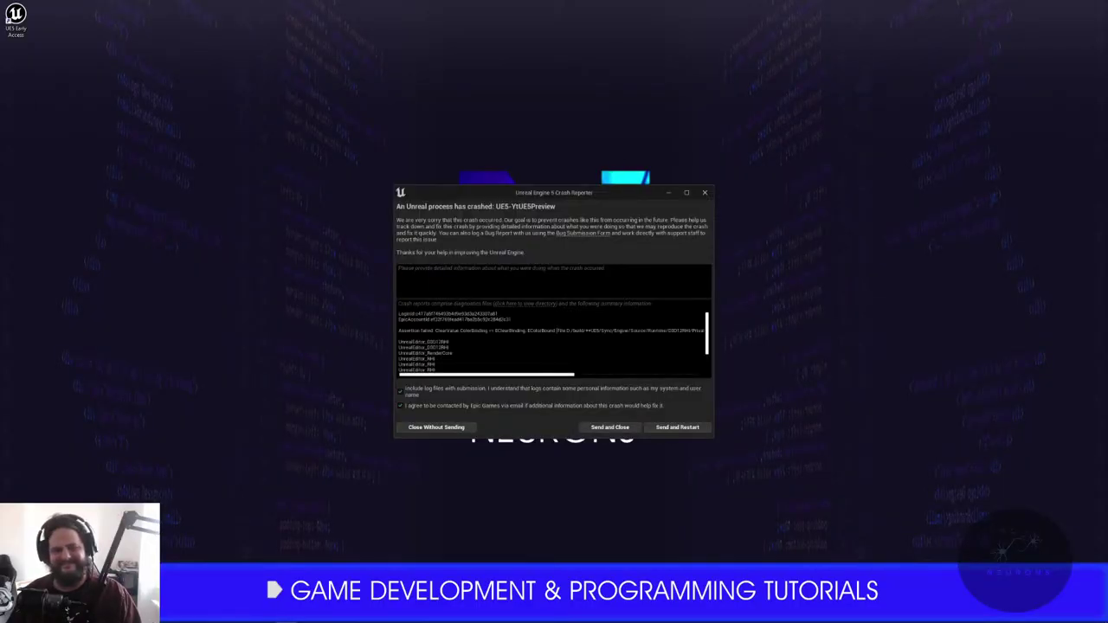
# - Describe the crash as "Again crashed launching UE5 preview of first person shooter template" and send the report with an editor restart
pyautogui.write('Agai')
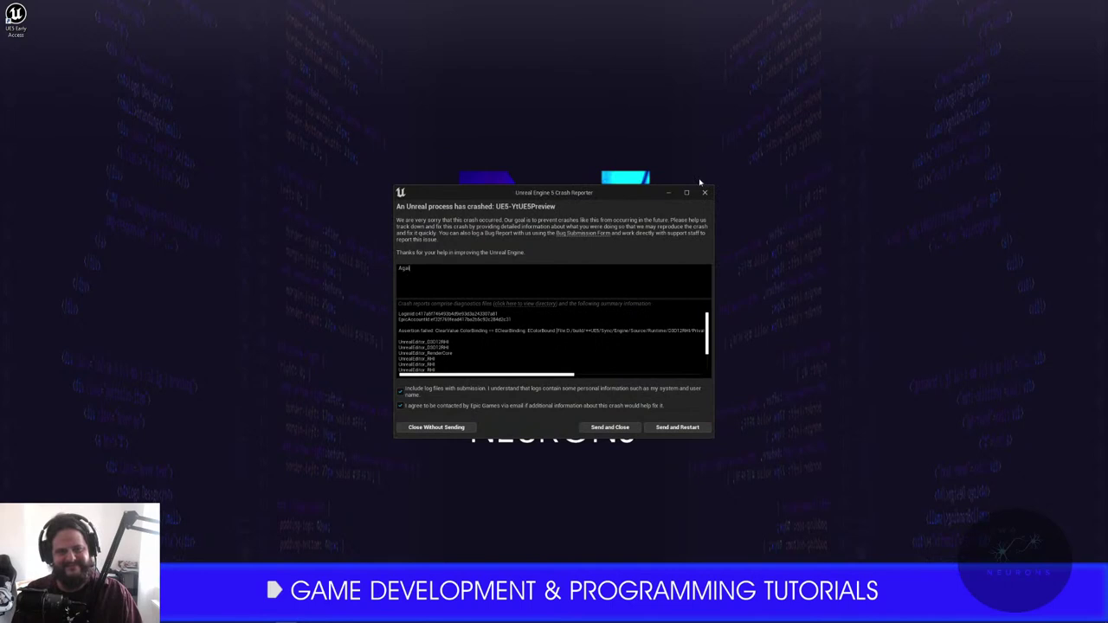
pyautogui.write('n Crashed')
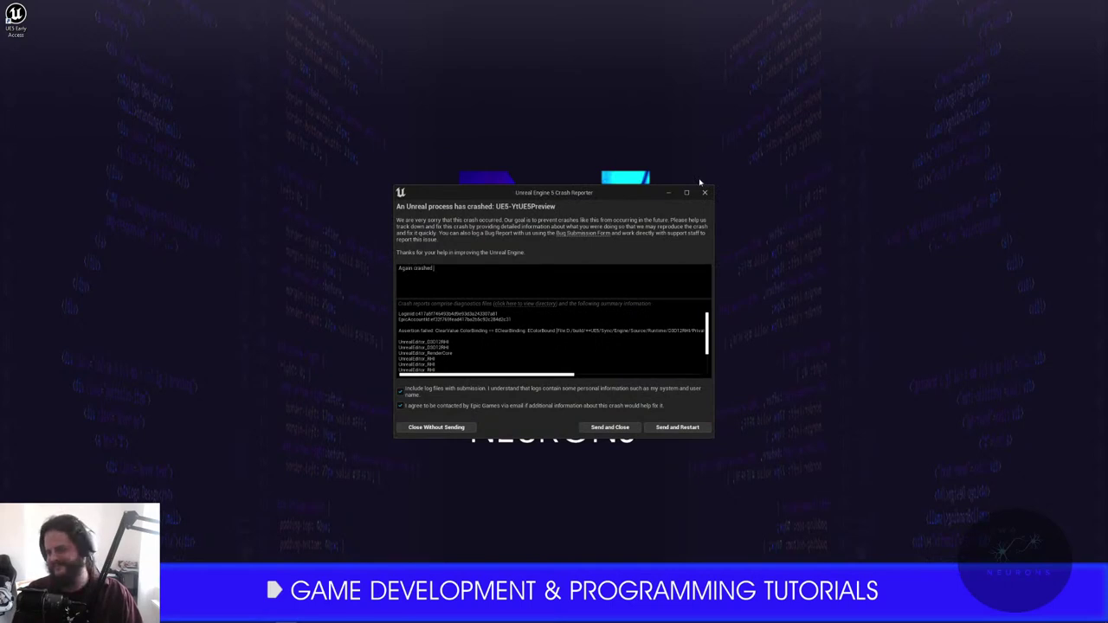
pyautogui.write(' launching UE5 preview of first p')
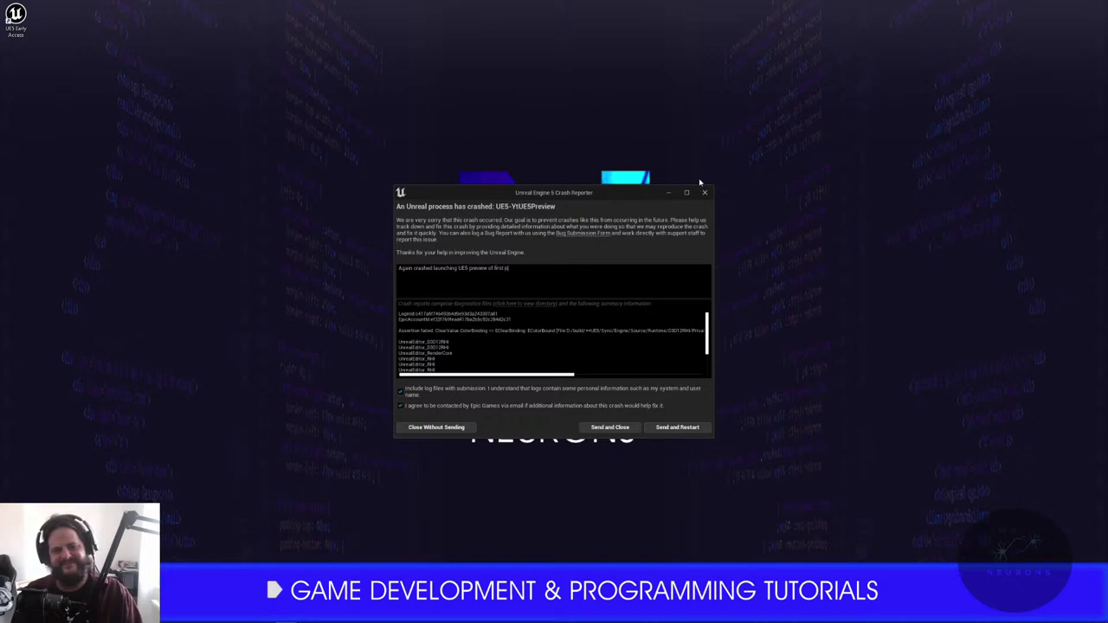
pyautogui.write('erson shooter template')
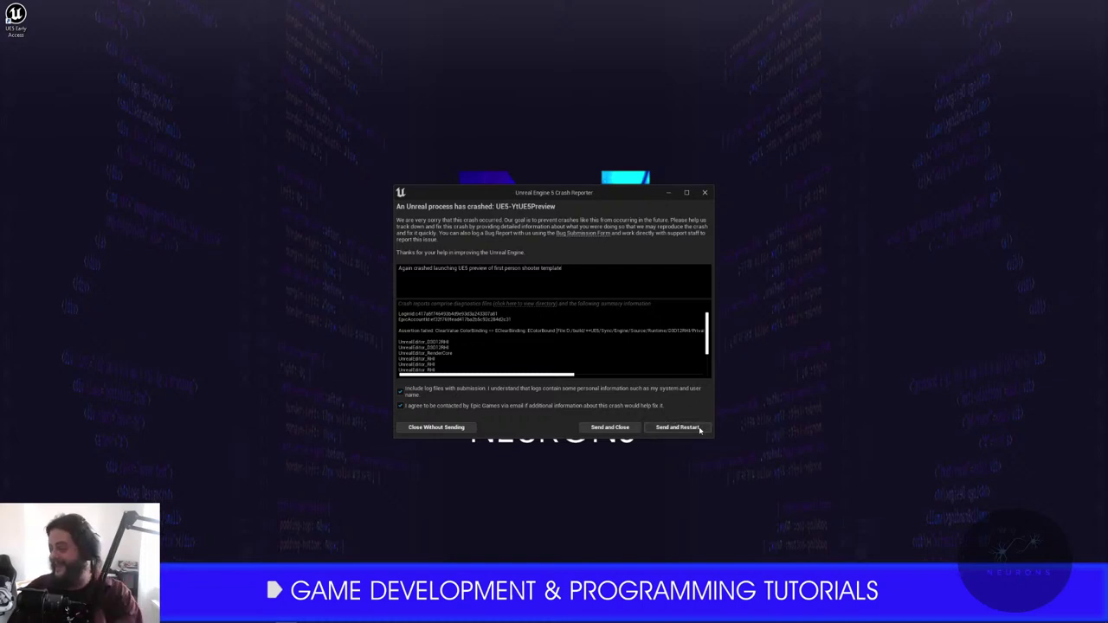
pyautogui.click(699, 429)
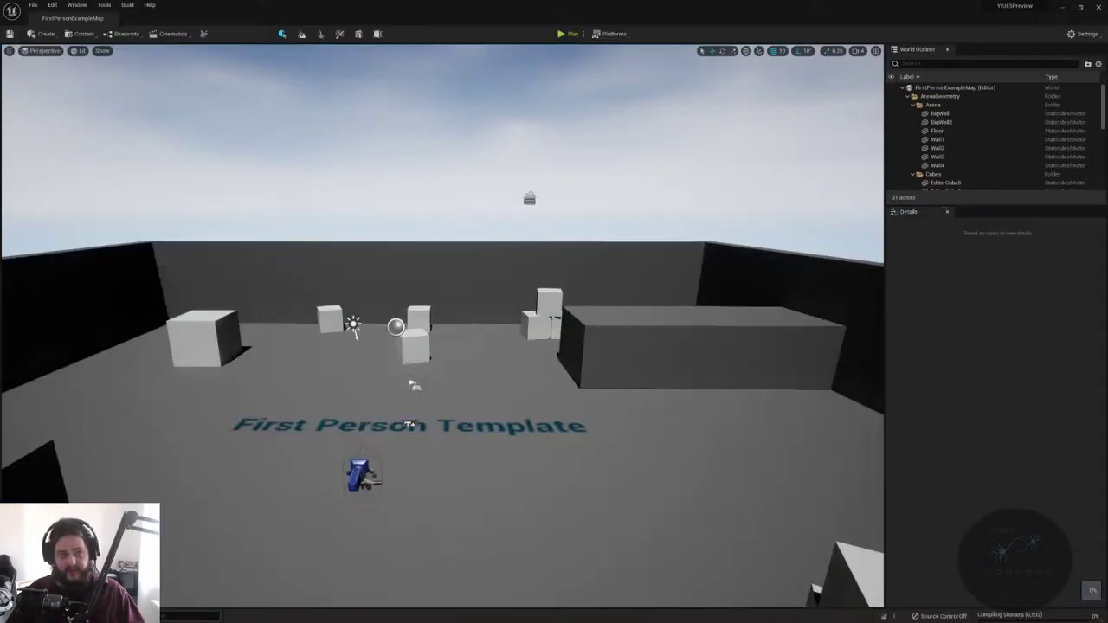
# - Dock the Content Drawer in the editor layout again and frame the arena with the First Person Template text in view
pyautogui.moveTo(505, 395); pyautogui.dragTo(554, 416, button='right')
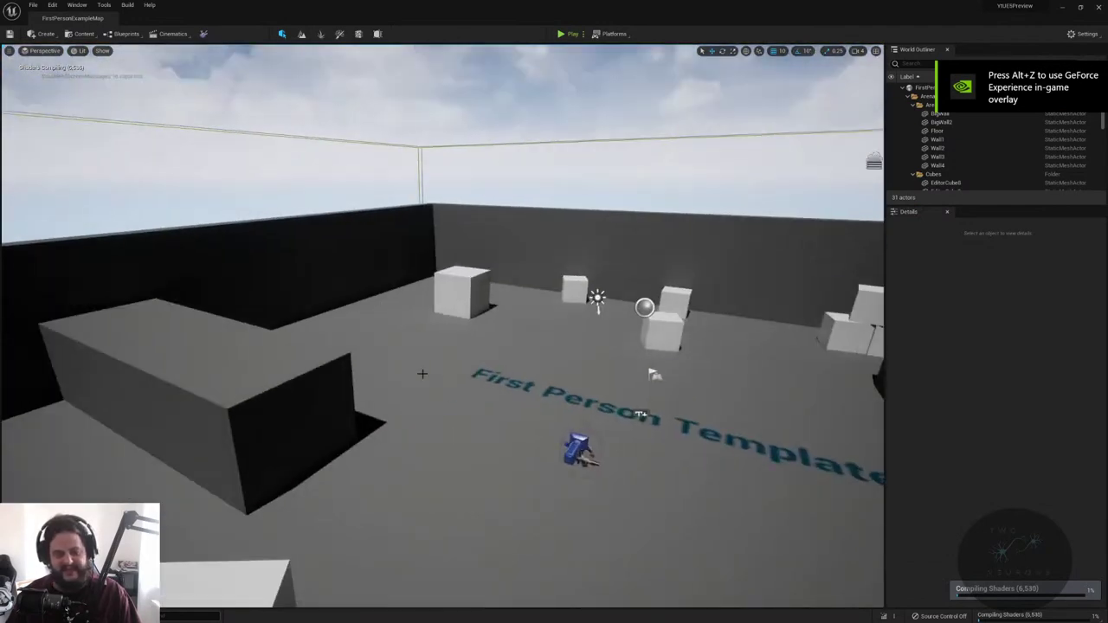
pyautogui.hotkey('ctrl', 'space')
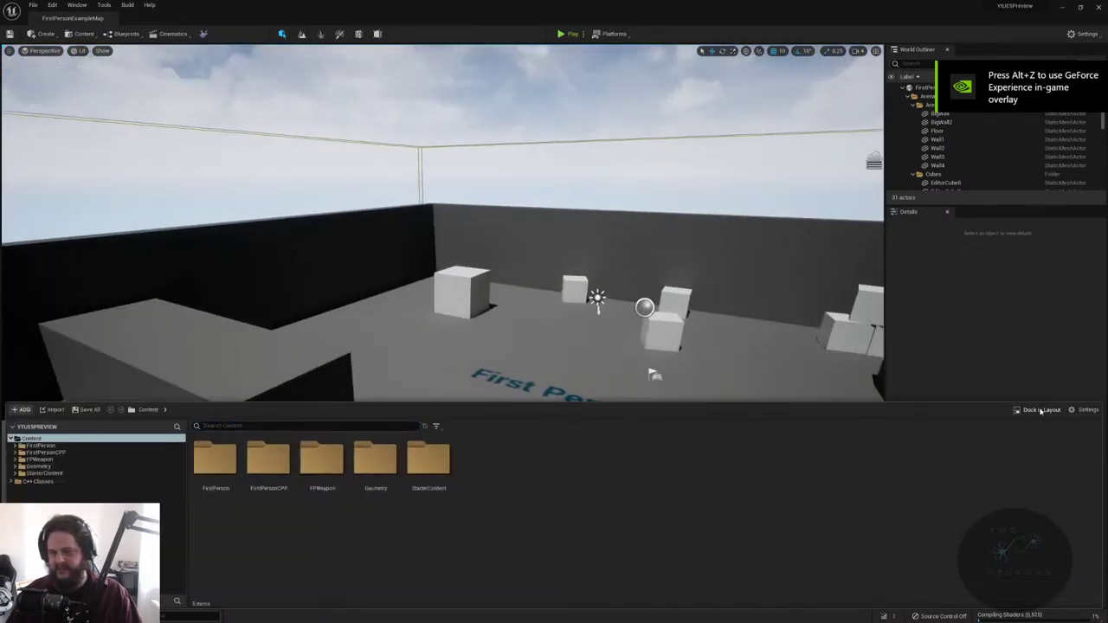
pyautogui.click(1041, 410)
pyautogui.moveTo(554, 259); pyautogui.dragTo(528, 255, button='right')
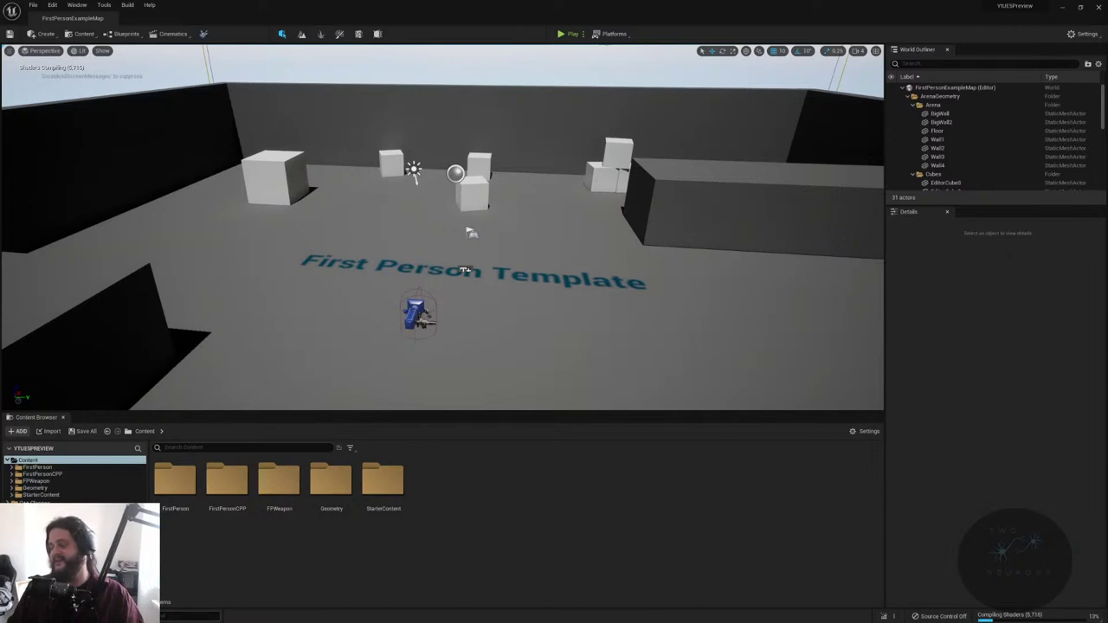
# - Open Content Browser 2 as a floating window over the viewport, and focus the most recently active content browser
pyautogui.click(81, 33)
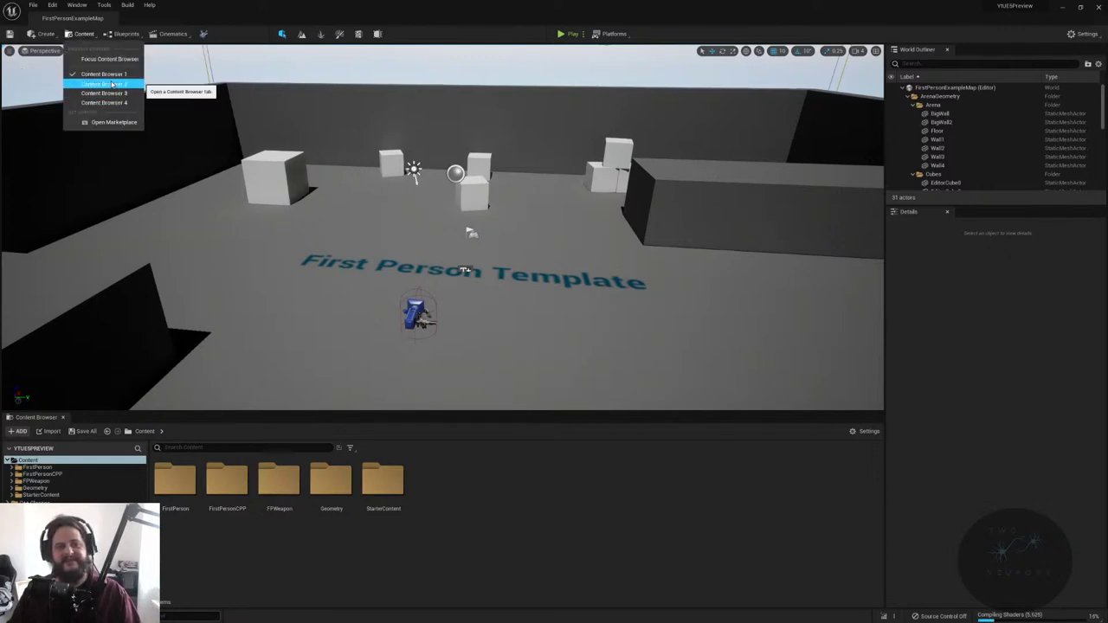
pyautogui.click(272, 109)
pyautogui.moveTo(528, 184); pyautogui.dragTo(828, 161)
pyautogui.click(465, 271)
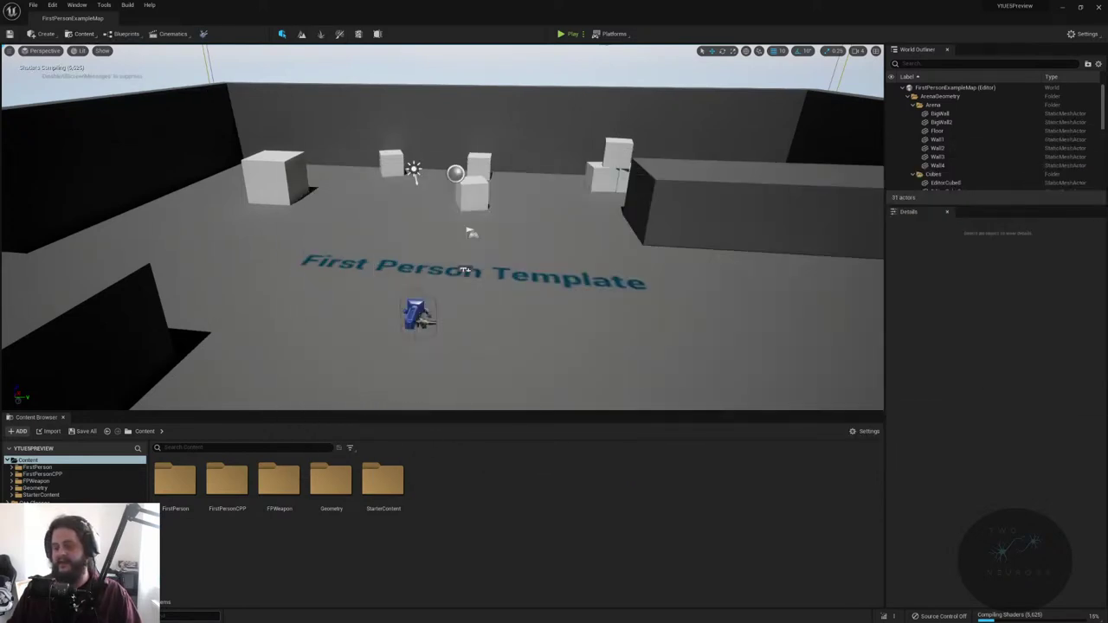
pyautogui.moveTo(1103, 165); pyautogui.dragTo(430, 220)
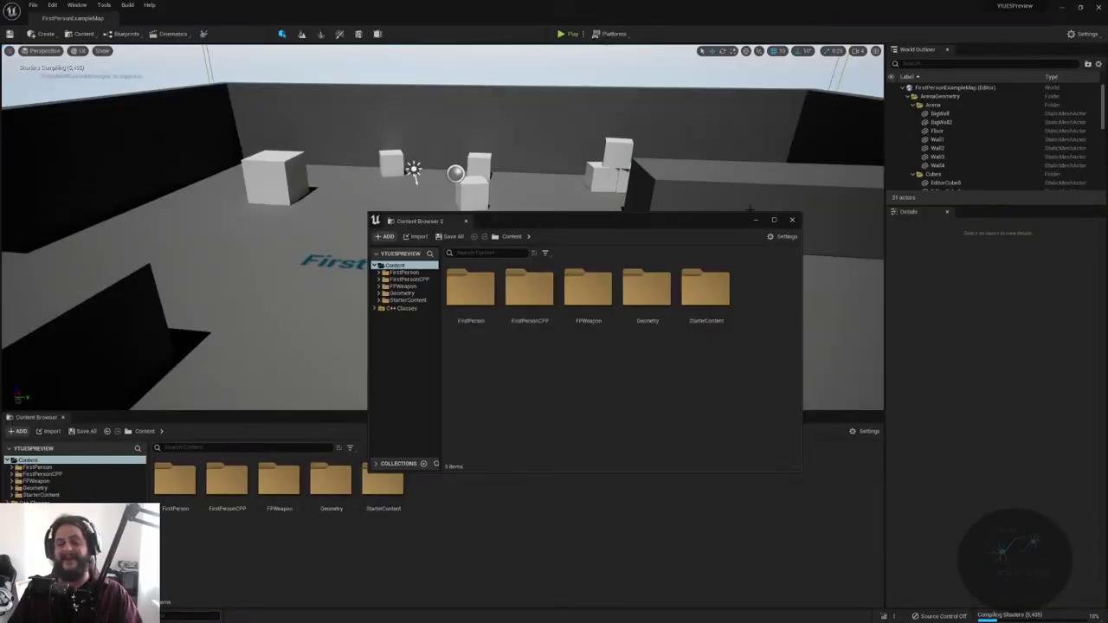
pyautogui.moveTo(692, 223); pyautogui.dragTo(746, 150)
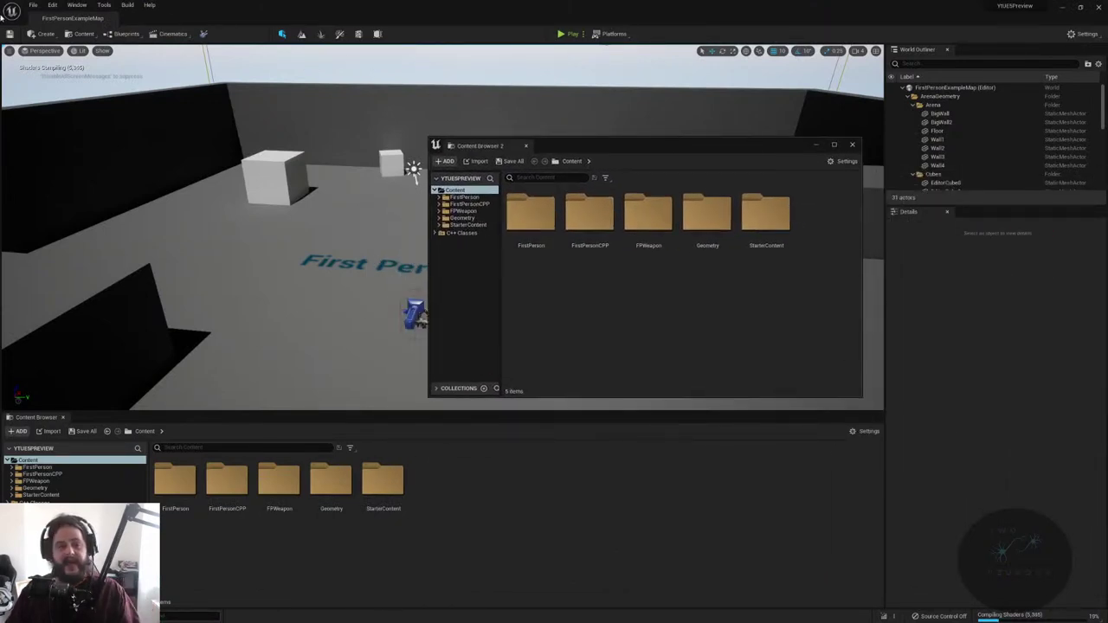
pyautogui.click(82, 33)
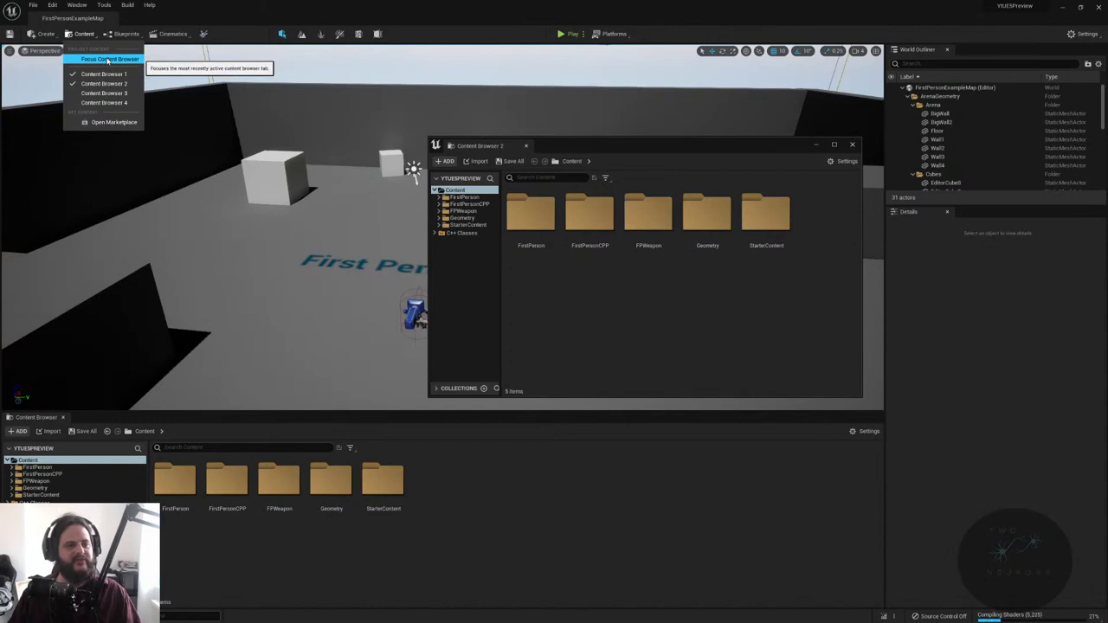
pyautogui.click(108, 60)
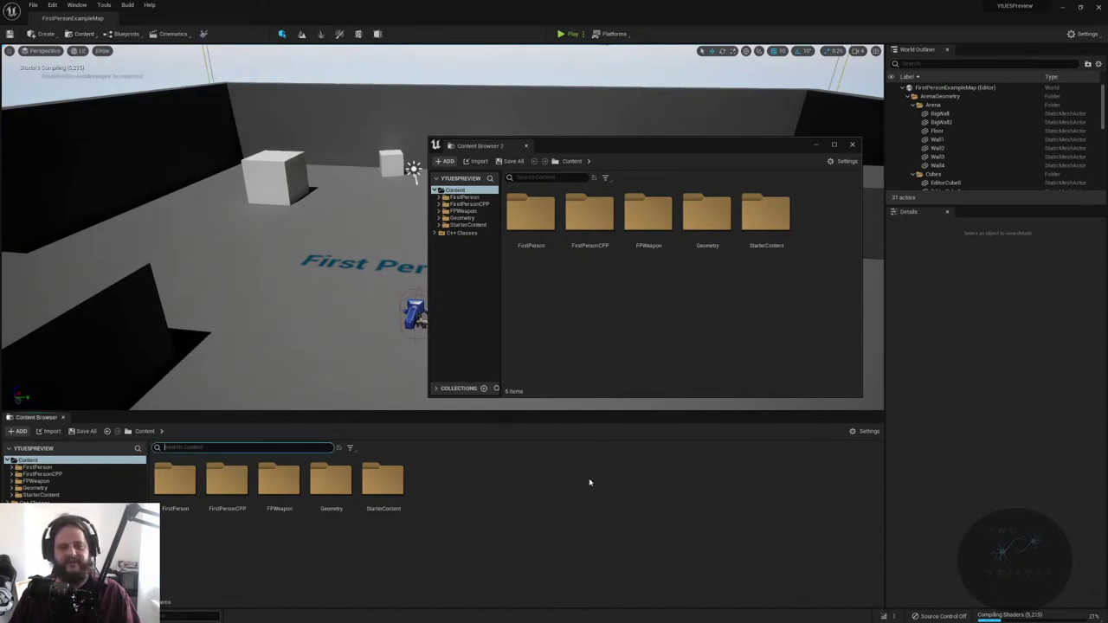
# - Open Content Browser 3 and arrange it side by side with Content Browser 2 over the viewport
pyautogui.moveTo(528, 147); pyautogui.dragTo(588, 141)
pyautogui.click(84, 34)
pyautogui.click(104, 93)
pyautogui.moveTo(563, 191); pyautogui.dragTo(249, 134)
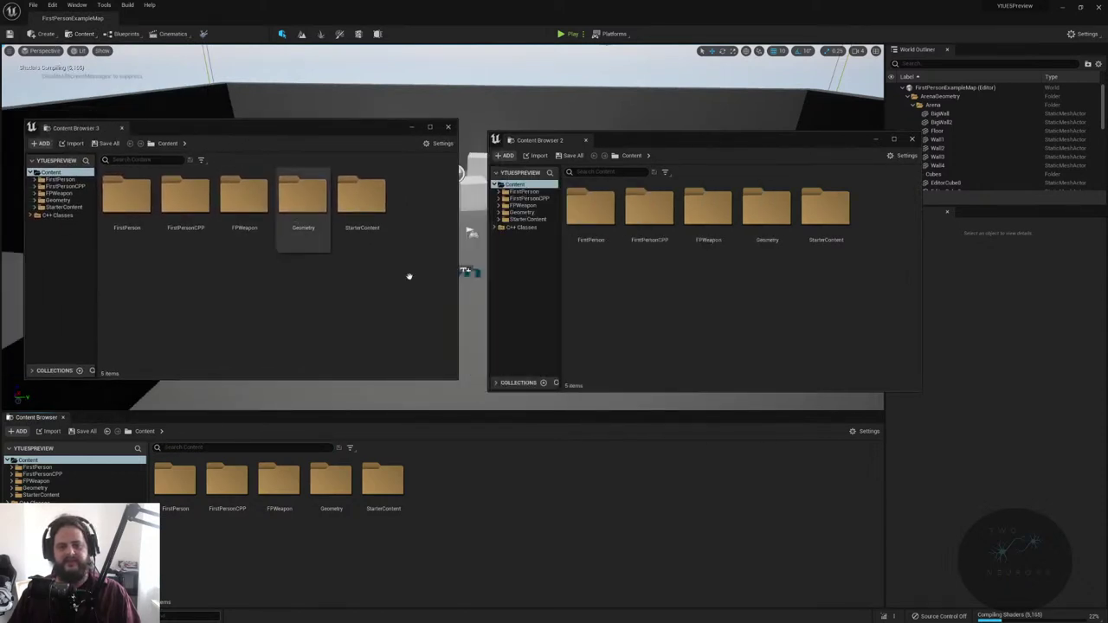
# - Browse to FirstPersonCPP > Blueprints in Content Browser 2 and focus the most recently active content browser again
pyautogui.doubleClick(649, 208)
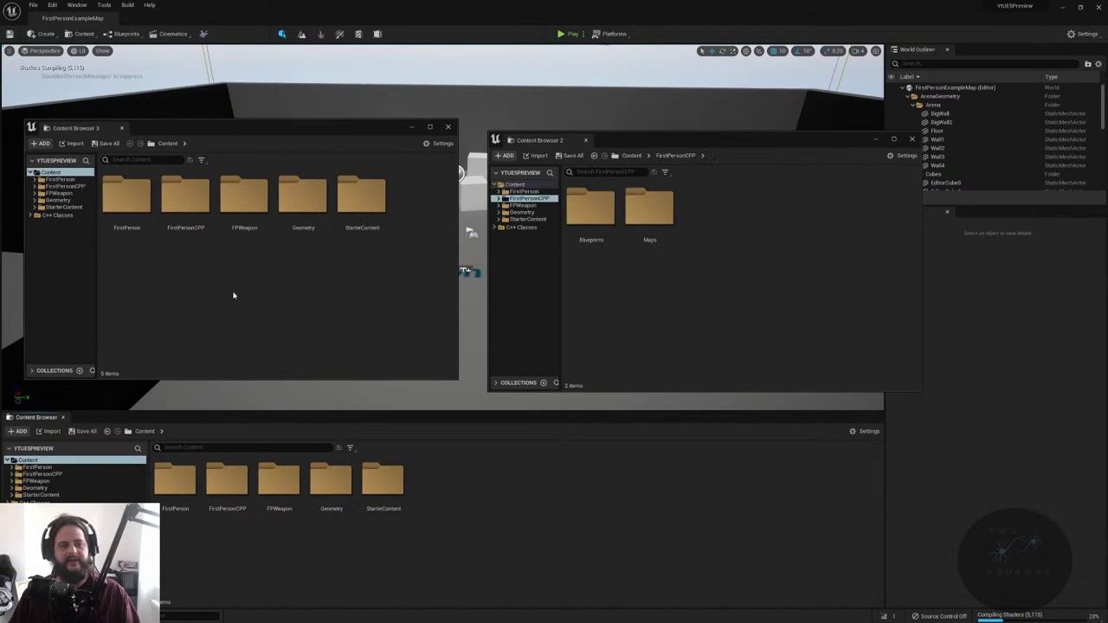
pyautogui.doubleClick(589, 209)
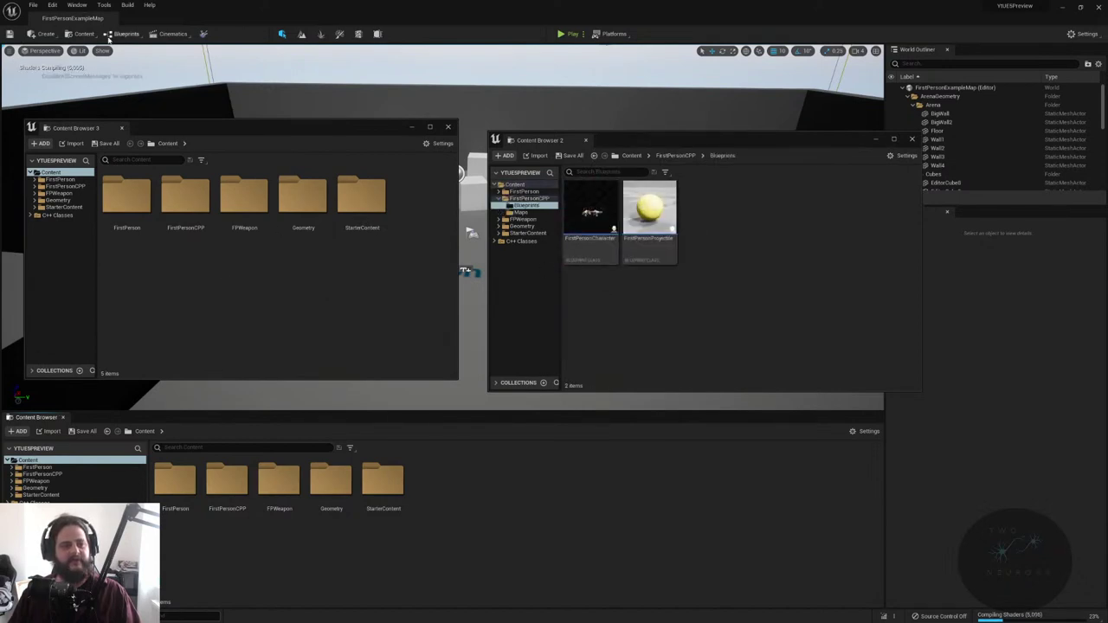
pyautogui.click(83, 33)
pyautogui.click(182, 87)
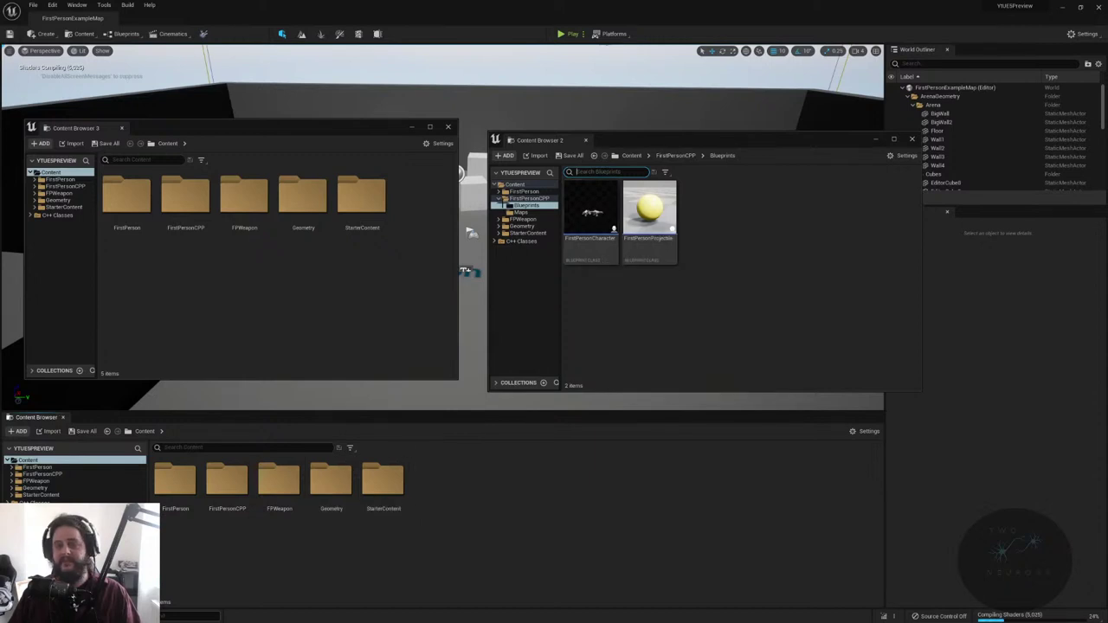
# - Close the floating Content Browser 3 and Content Browser 2 windows, keeping only the docked browser
pyautogui.click(83, 33)
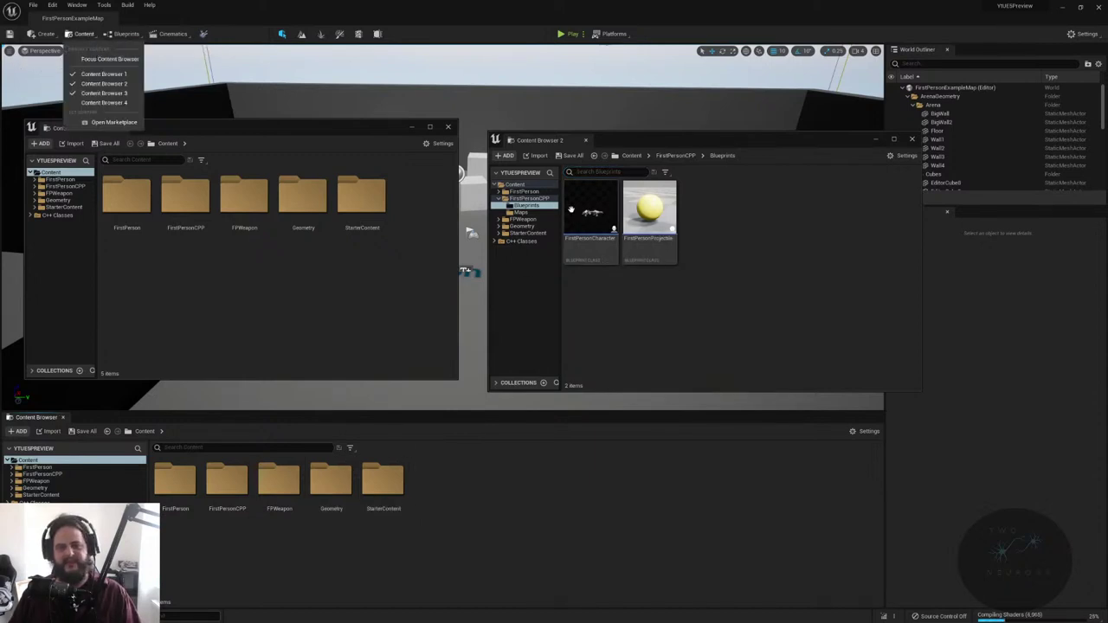
pyautogui.click(447, 127)
pyautogui.click(447, 126)
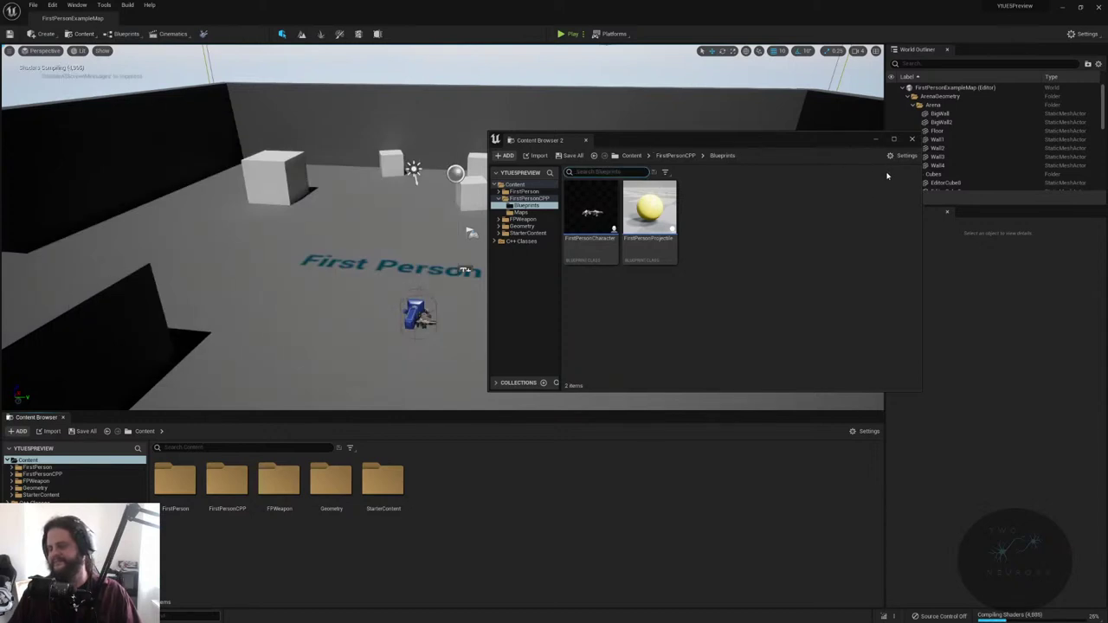
pyautogui.click(911, 139)
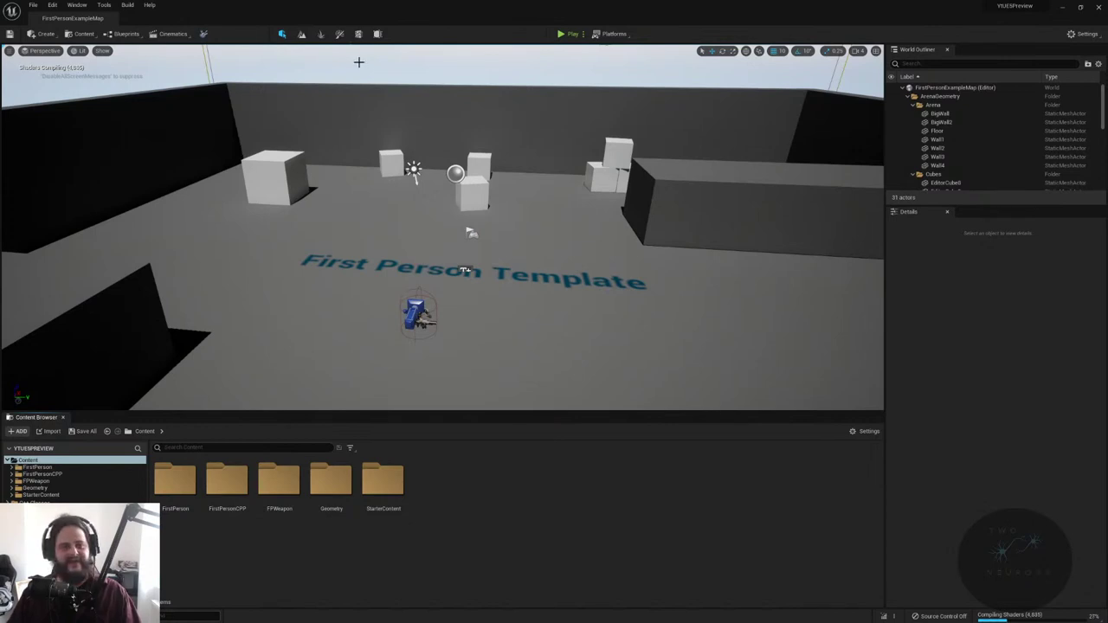
# - Review the Play As Listen Server and Play As Client net modes in the play options, and set the number of players to 4
pyautogui.click(583, 34)
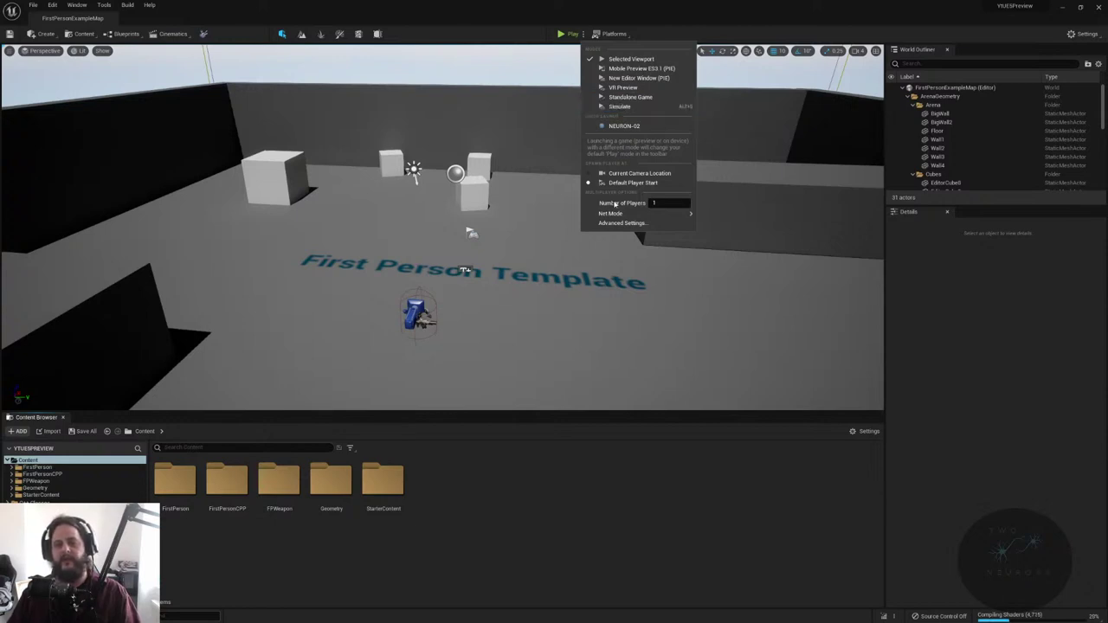
pyautogui.moveTo(658, 214)
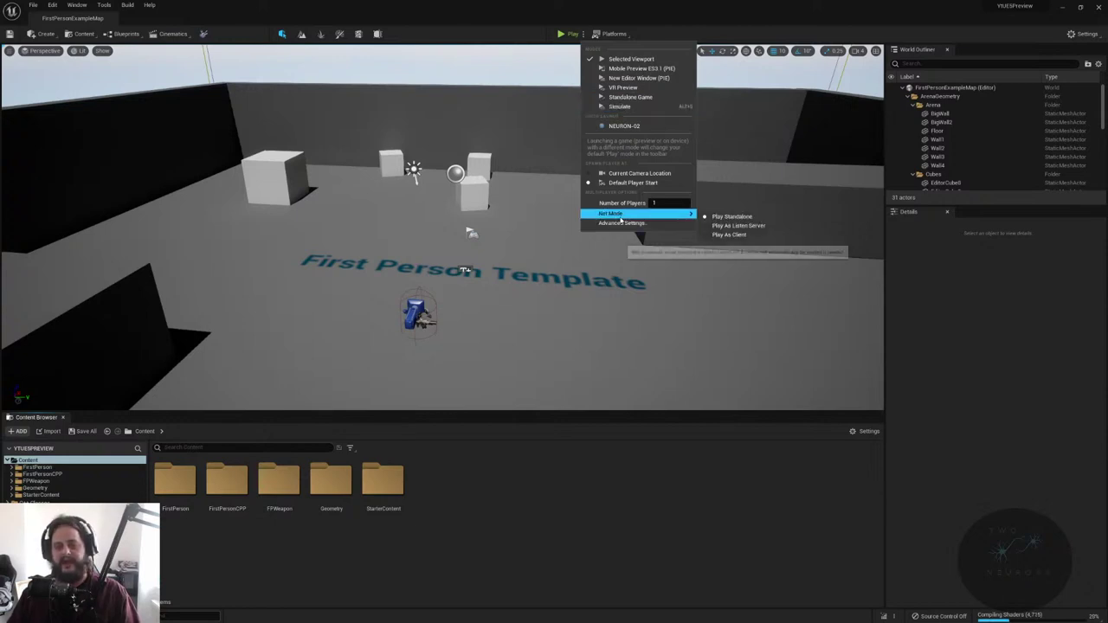
pyautogui.click(729, 227)
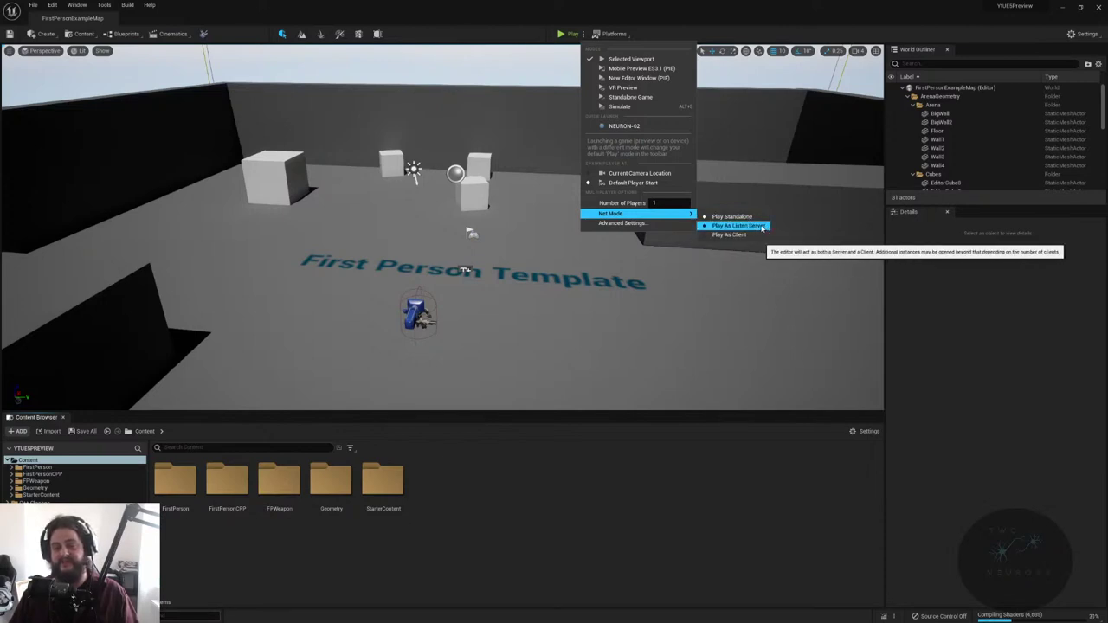
pyautogui.click(736, 234)
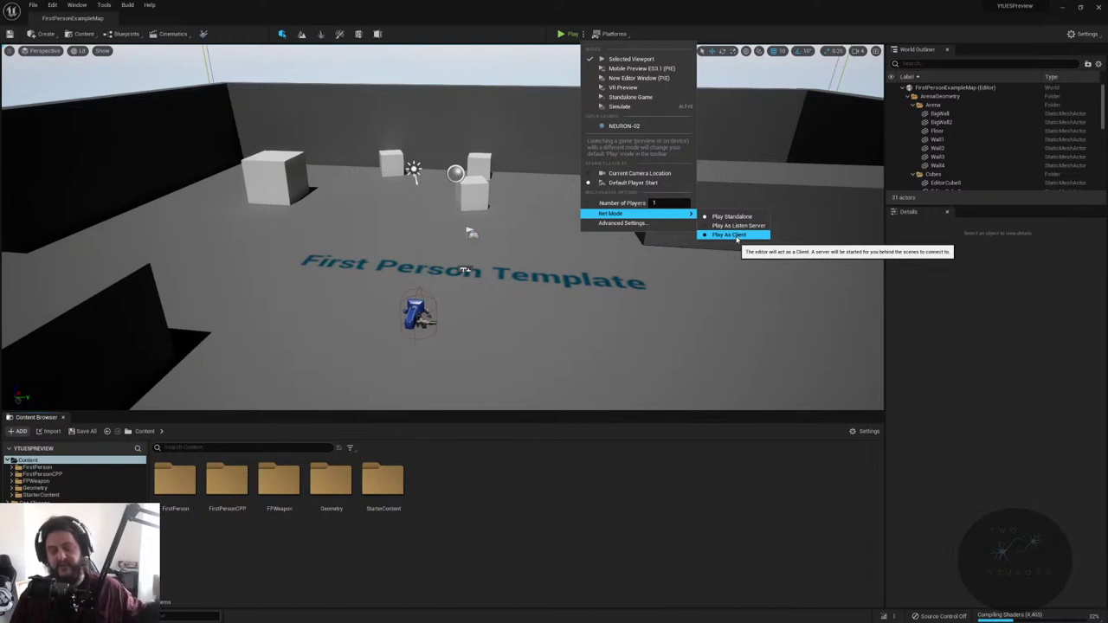
pyautogui.click(666, 203)
pyautogui.write('4')
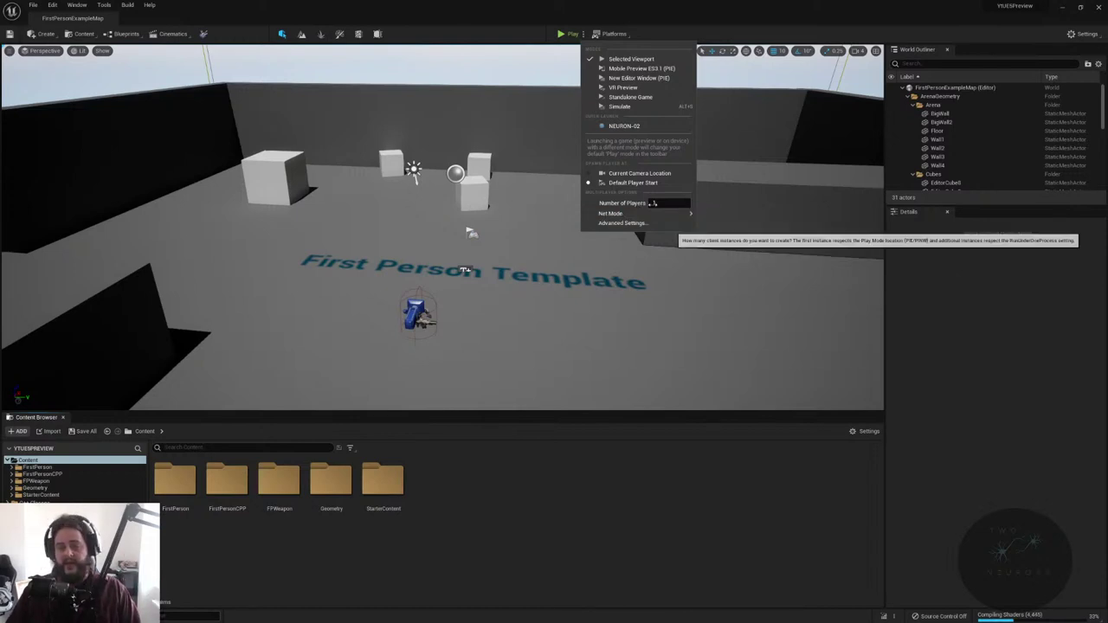
# - Review the Lights, Cinematic and Visual Effects actors available for creation and compare them with the sky and fog actors in the World Outliner
pyautogui.moveTo(519, 260); pyautogui.dragTo(624, 259, button='right')
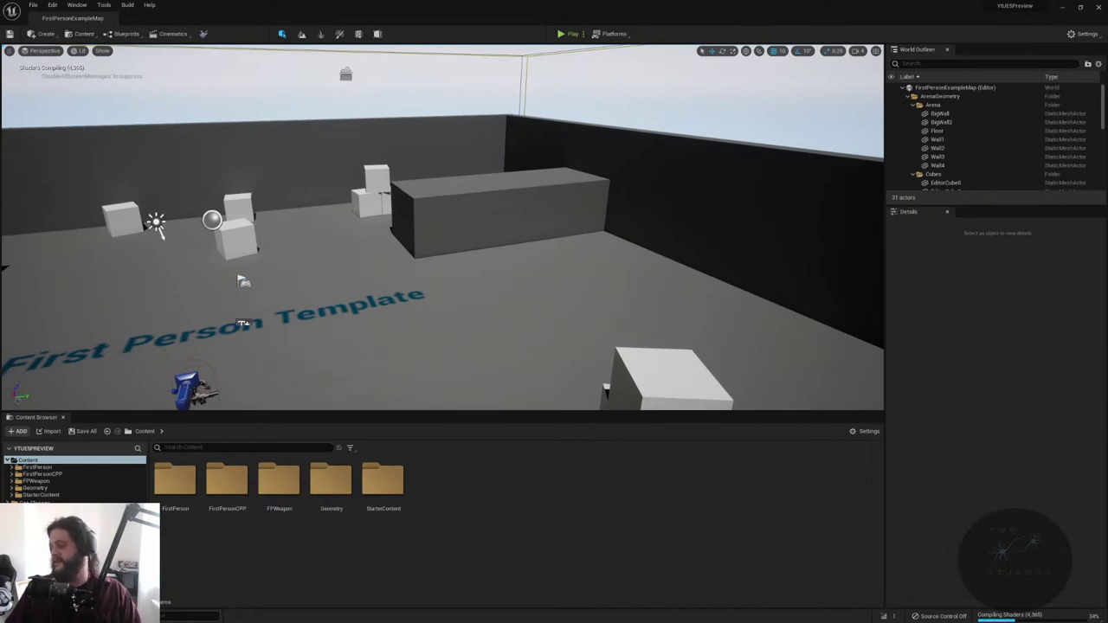
pyautogui.moveTo(794, 198); pyautogui.dragTo(794, 199, button='right')
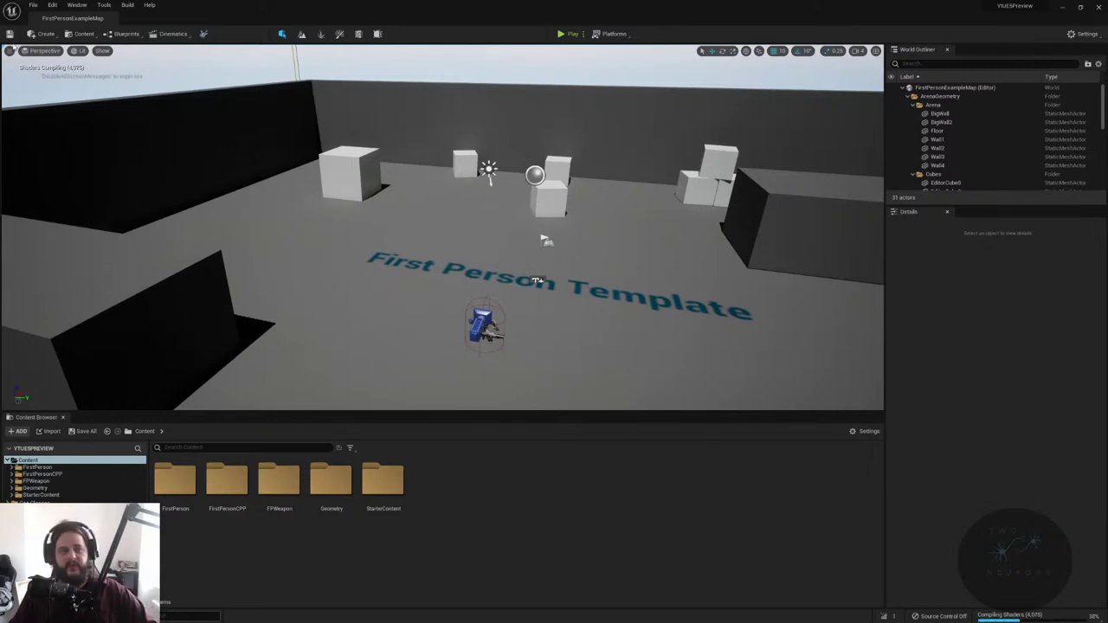
pyautogui.click(43, 33)
pyautogui.moveTo(57, 59)
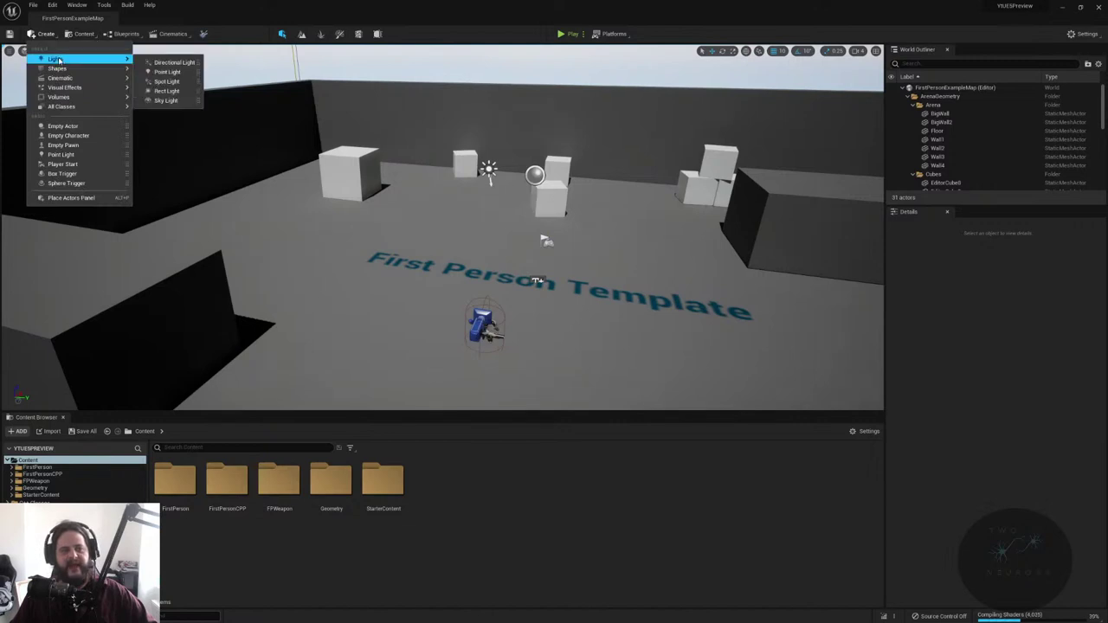
pyautogui.moveTo(65, 87)
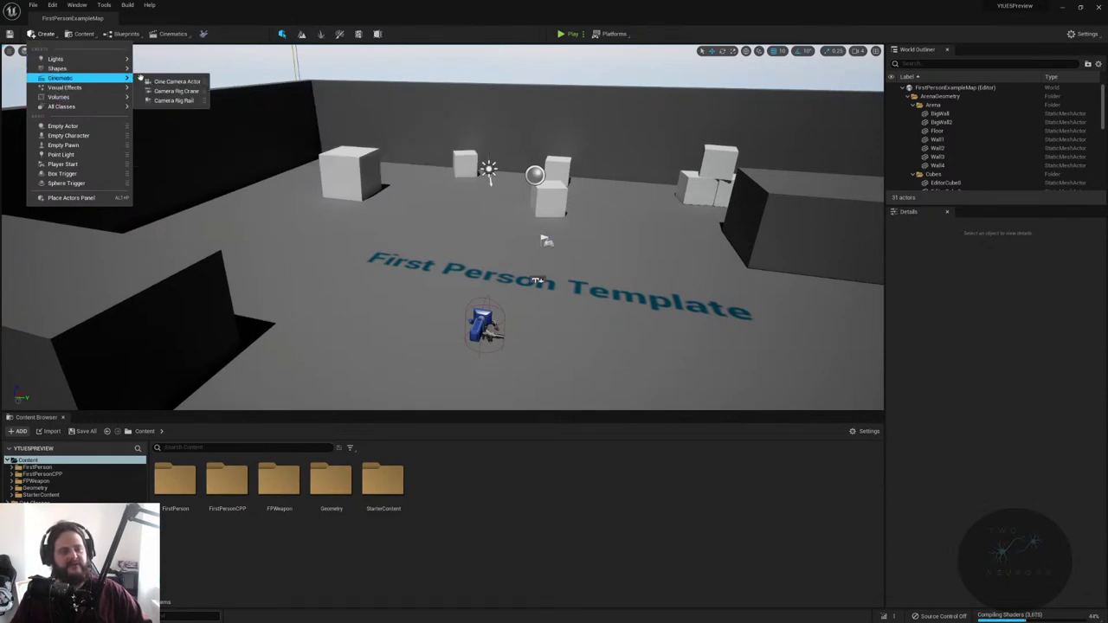
pyautogui.moveTo(130, 88)
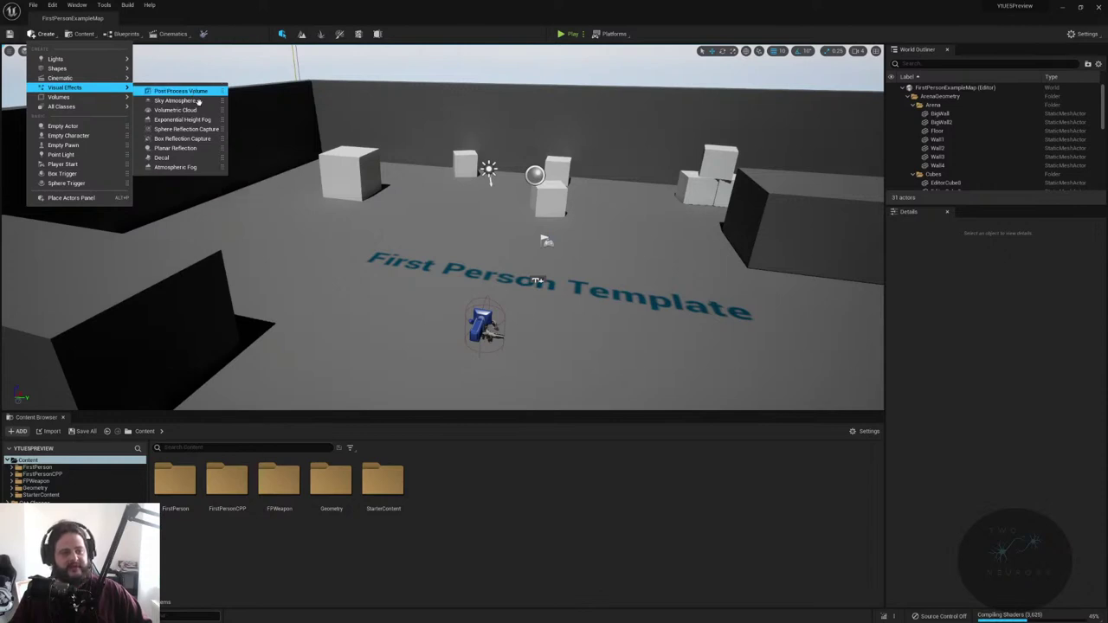
pyautogui.scroll(-2, 1021, 171)
pyautogui.scroll(-5, 1022, 172)
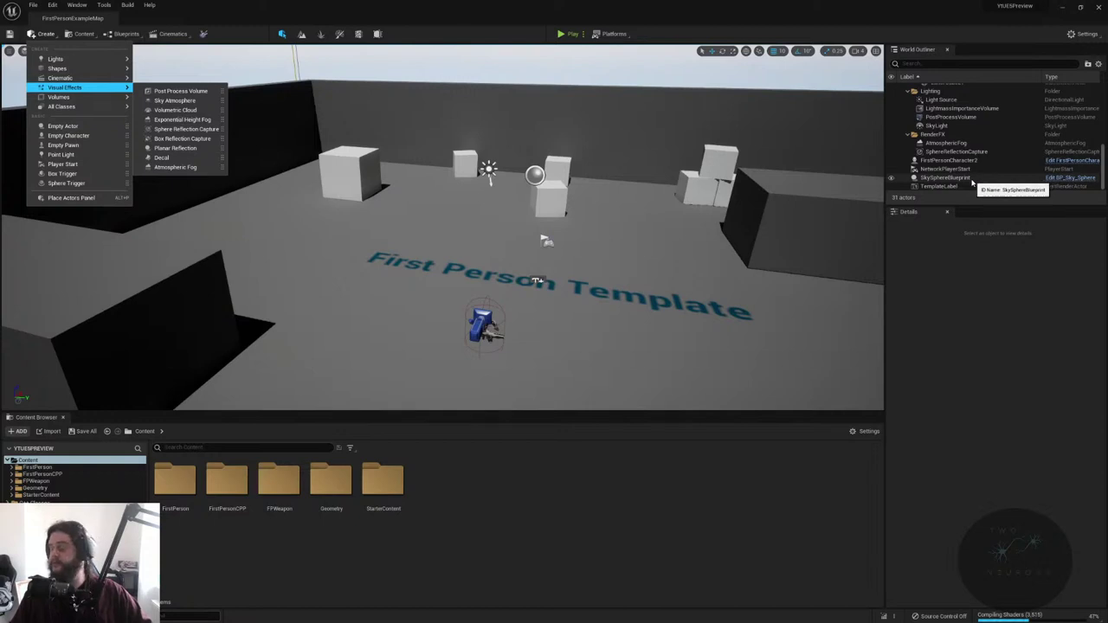
pyautogui.click(692, 119)
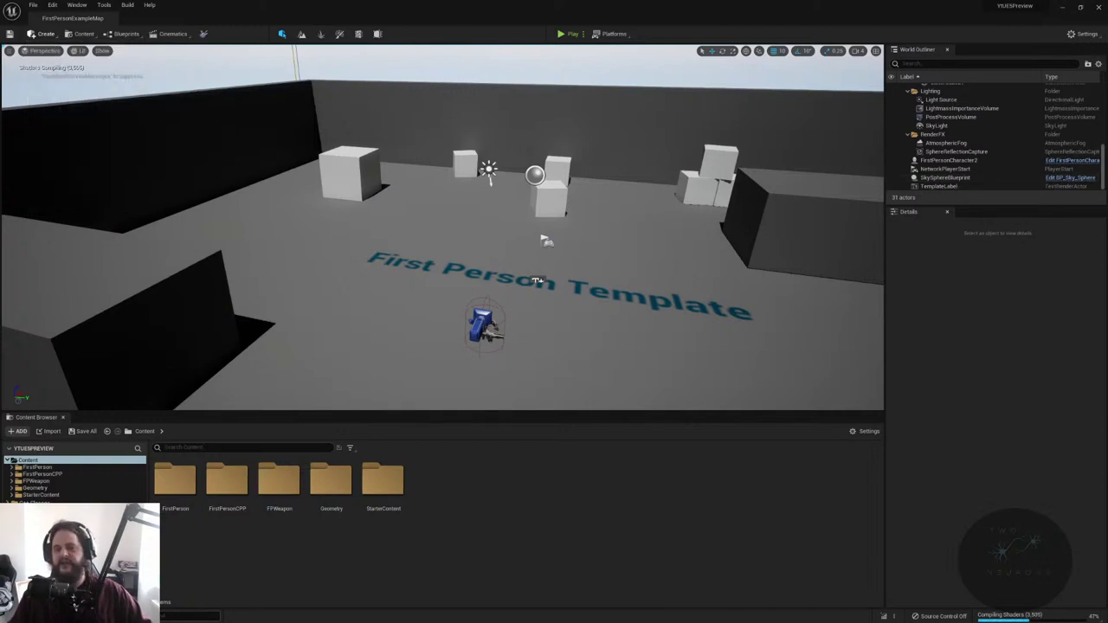
# - Delete the SkySphereBlueprint actor from the level
pyautogui.rightClick(765, 192)
pyautogui.press('Escape')
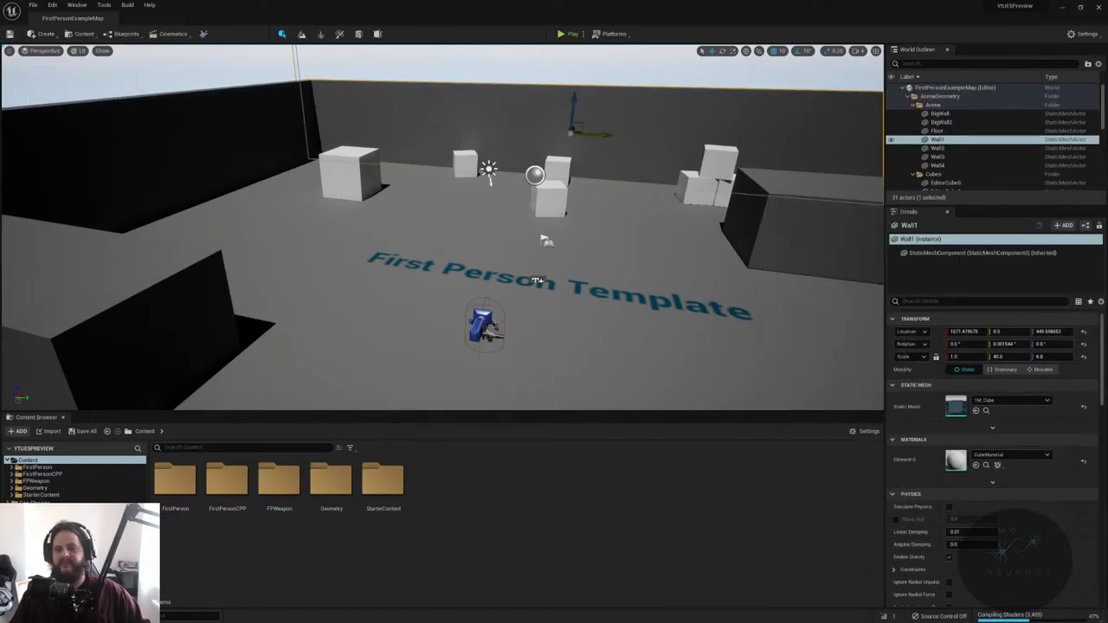
pyautogui.click(937, 131)
pyautogui.scroll(-4, 952, 162)
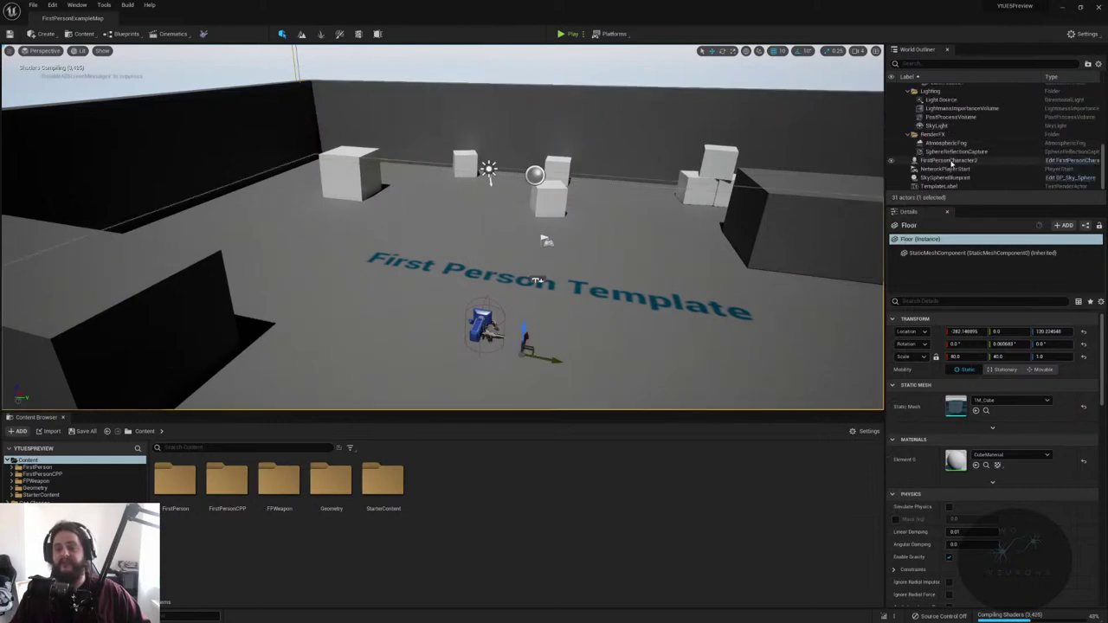
pyautogui.click(952, 177)
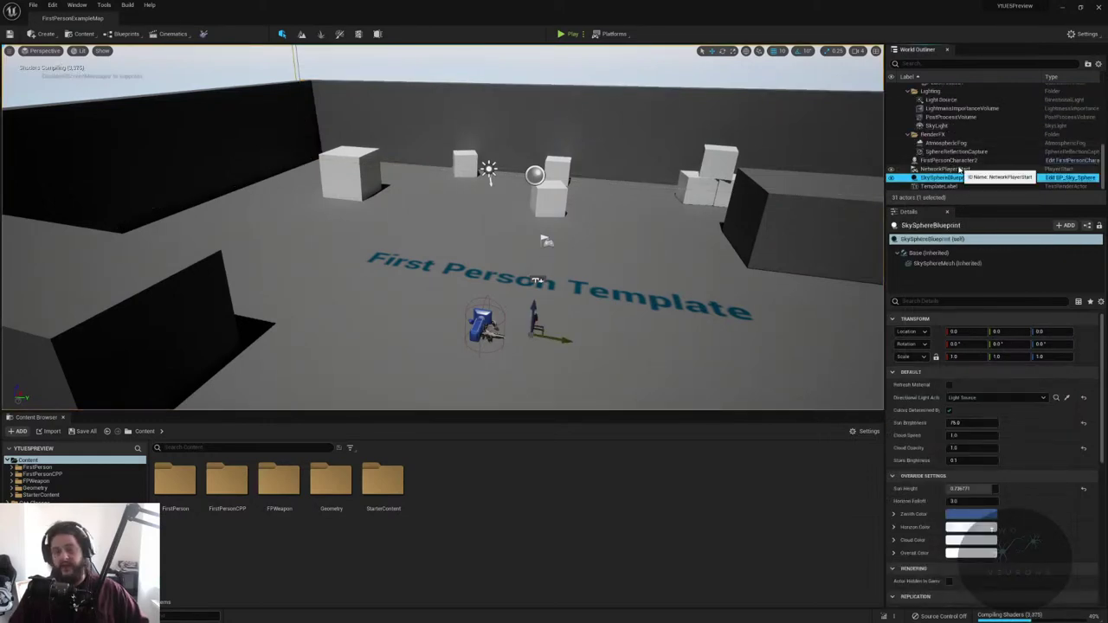
pyautogui.press('Delete')
pyautogui.moveTo(661, 225); pyautogui.dragTo(660, 320, button='right')
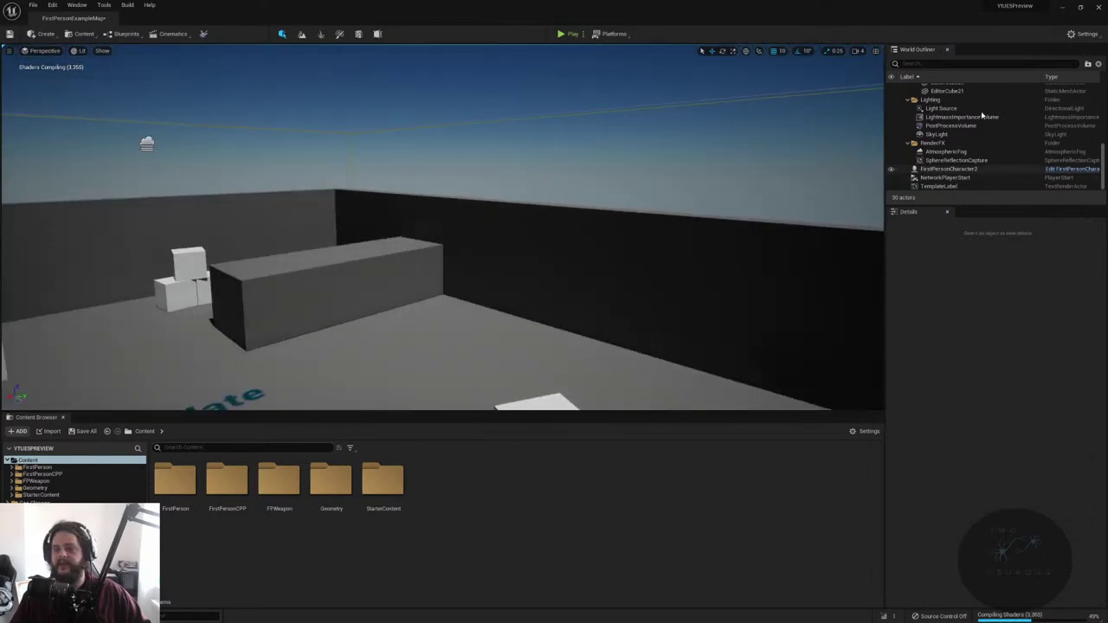
pyautogui.click(956, 63)
pyautogui.click(904, 63)
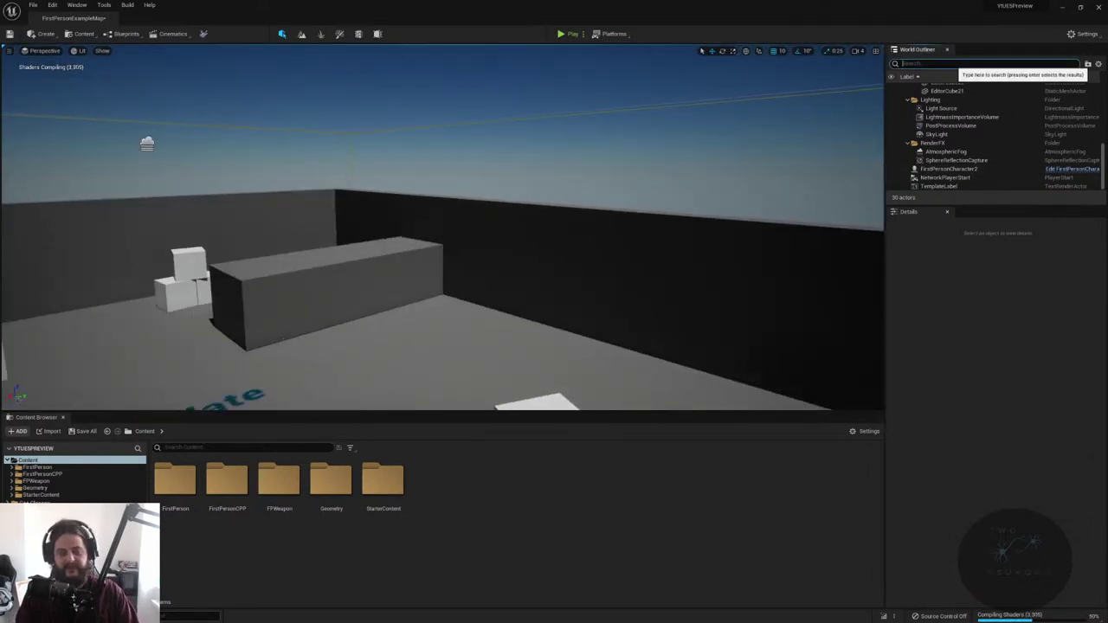
pyautogui.write('a')
pyautogui.press('BackSpace')
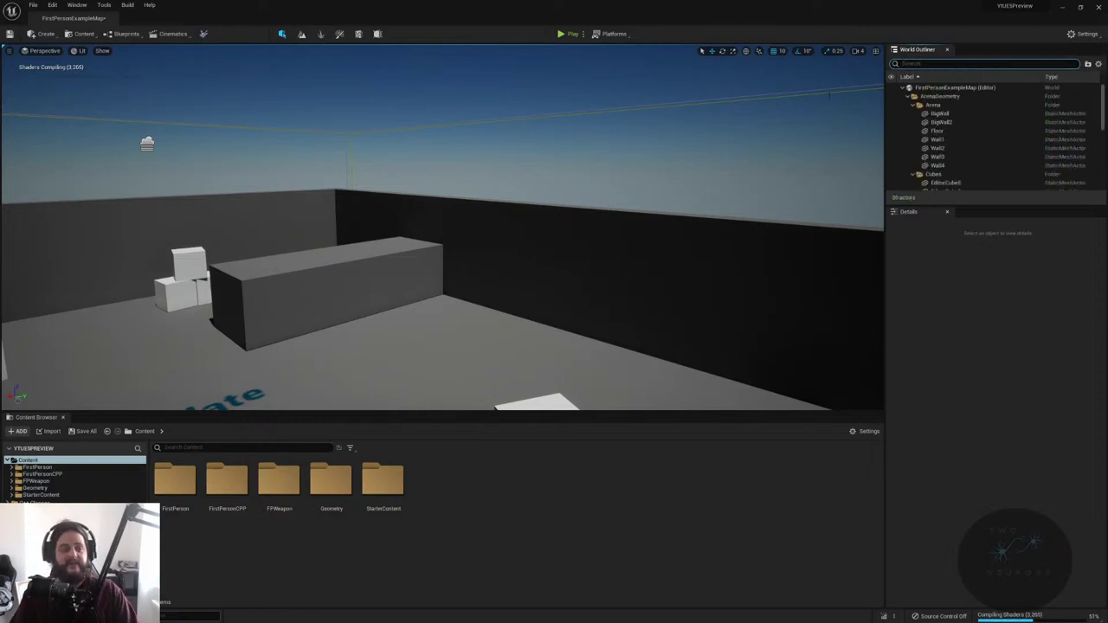
# - Add a Sky Atmosphere visual effects actor to the level, placing it in the sky above the arena walls
pyautogui.click(42, 33)
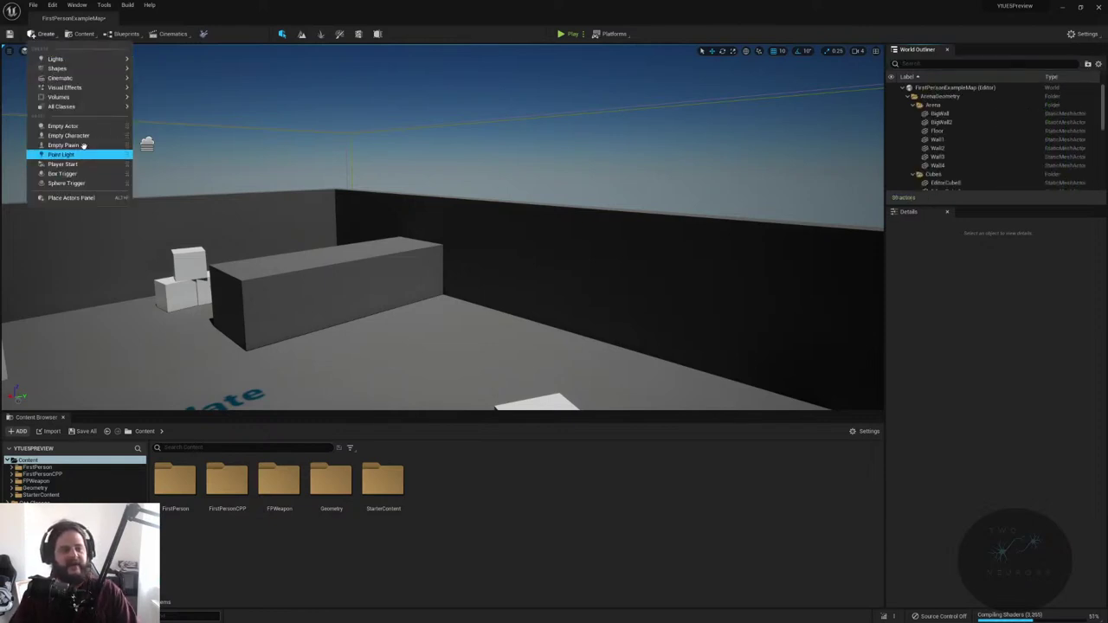
pyautogui.moveTo(91, 88)
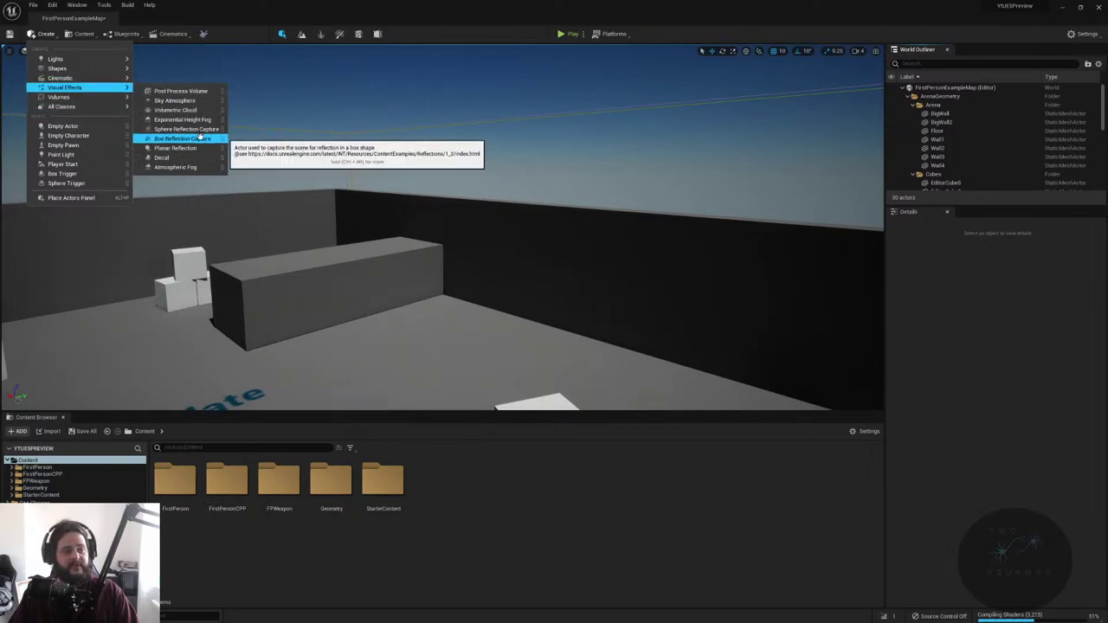
pyautogui.moveTo(387, 120); pyautogui.dragTo(400, 117)
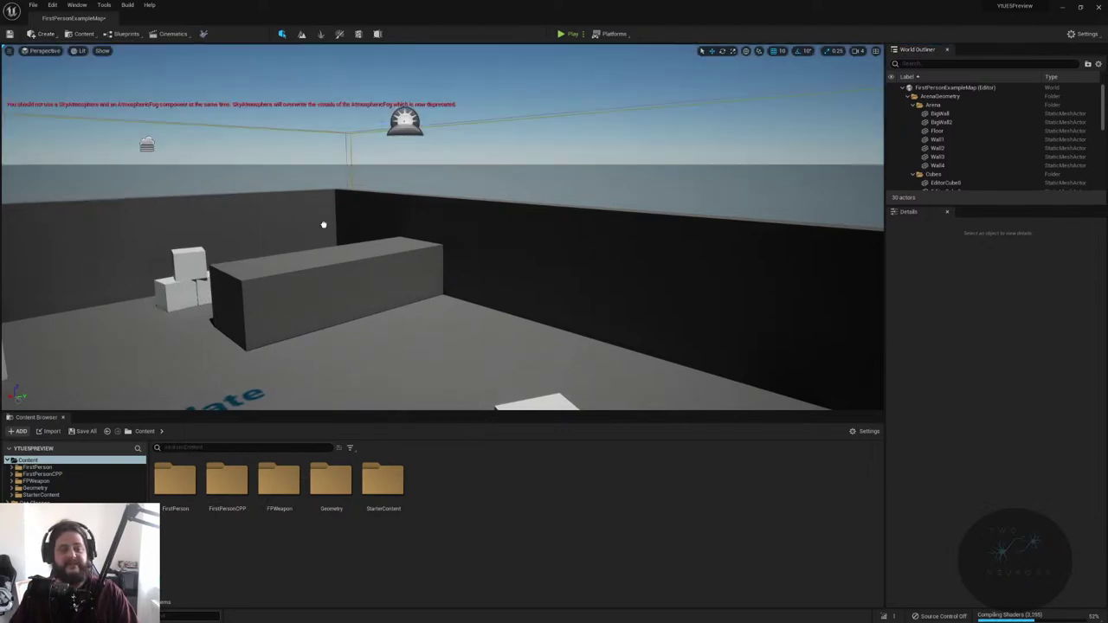
# - Delete the AtmosphericFog actor from the RenderFX folder and inspect the sky and horizon
pyautogui.moveTo(260, 255); pyautogui.dragTo(399, 248, button='right')
pyautogui.click(948, 143)
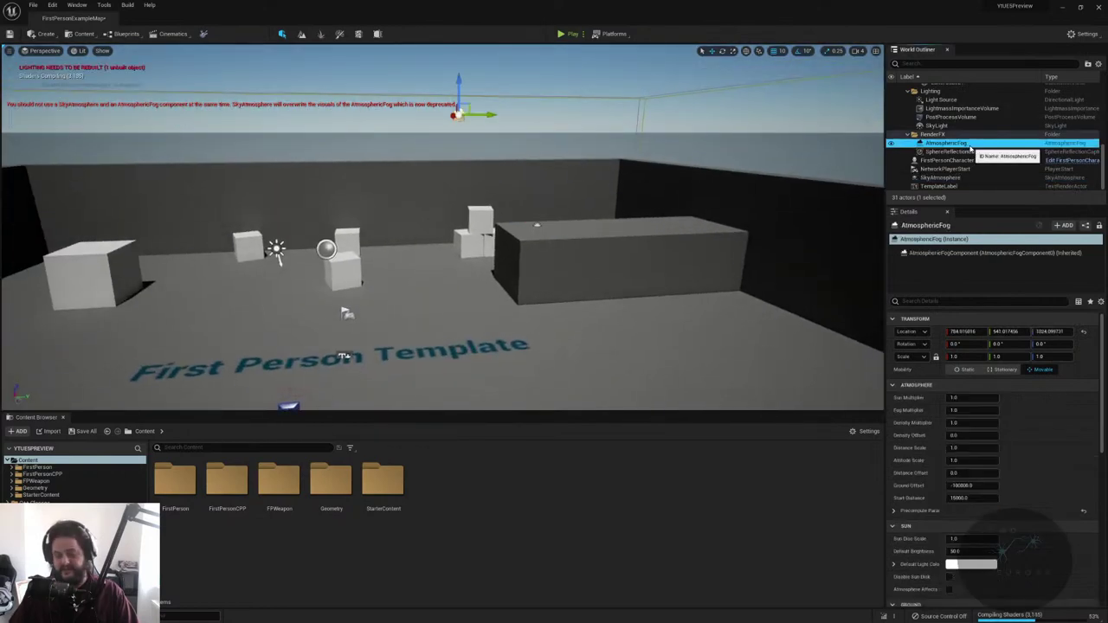
pyautogui.press('Delete')
pyautogui.moveTo(519, 260); pyautogui.dragTo(606, 260, button='right')
pyautogui.moveTo(844, 367); pyautogui.dragTo(827, 389, button='right')
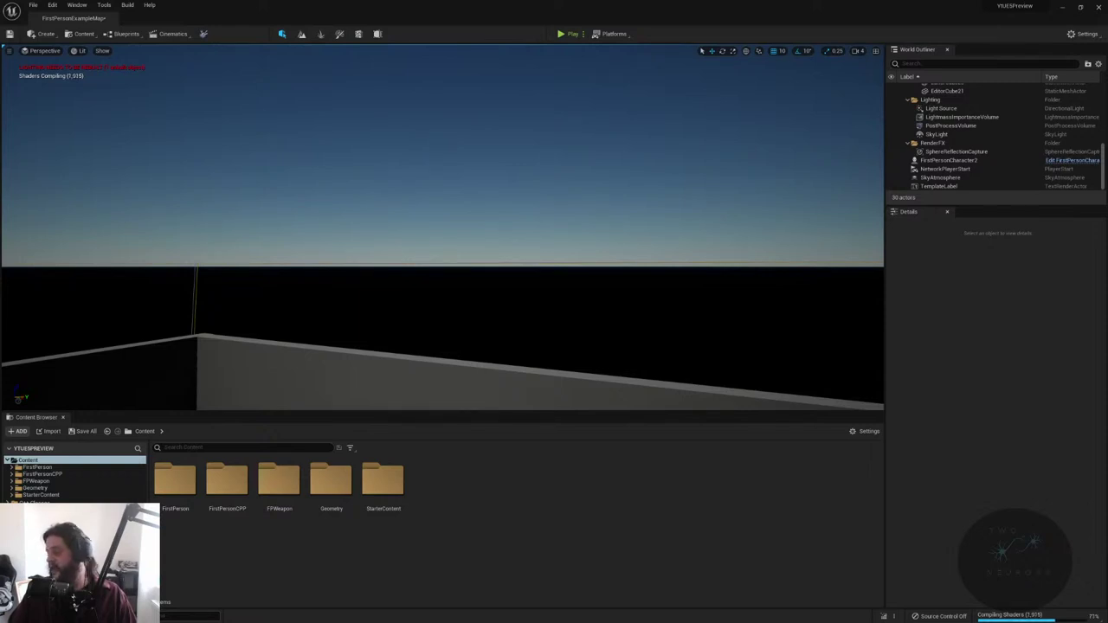
pyautogui.click(952, 63)
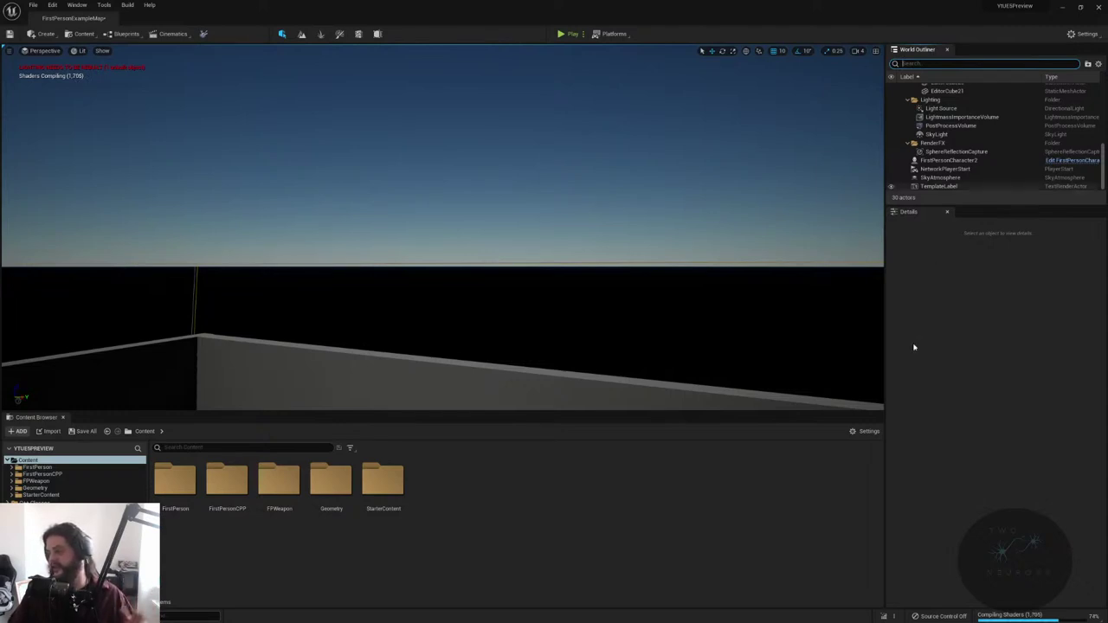
# - Add a Volumetric Cloud visual effects actor to the level at about -250, -130, 1360
pyautogui.moveTo(516, 283); pyautogui.dragTo(436, 272, button='right')
pyautogui.click(41, 34)
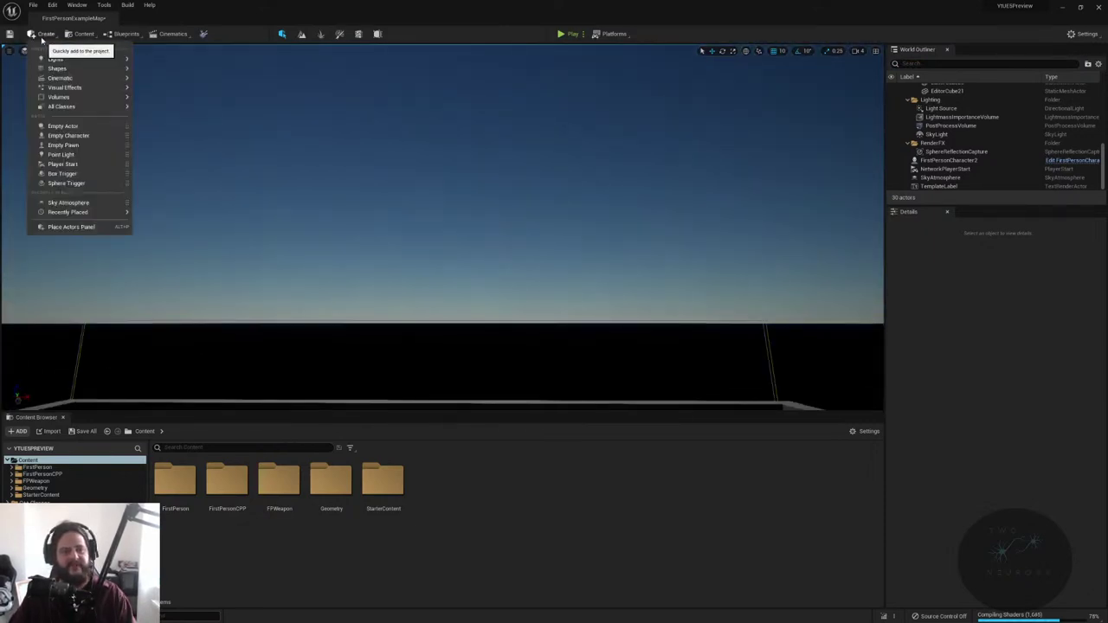
pyautogui.moveTo(85, 99)
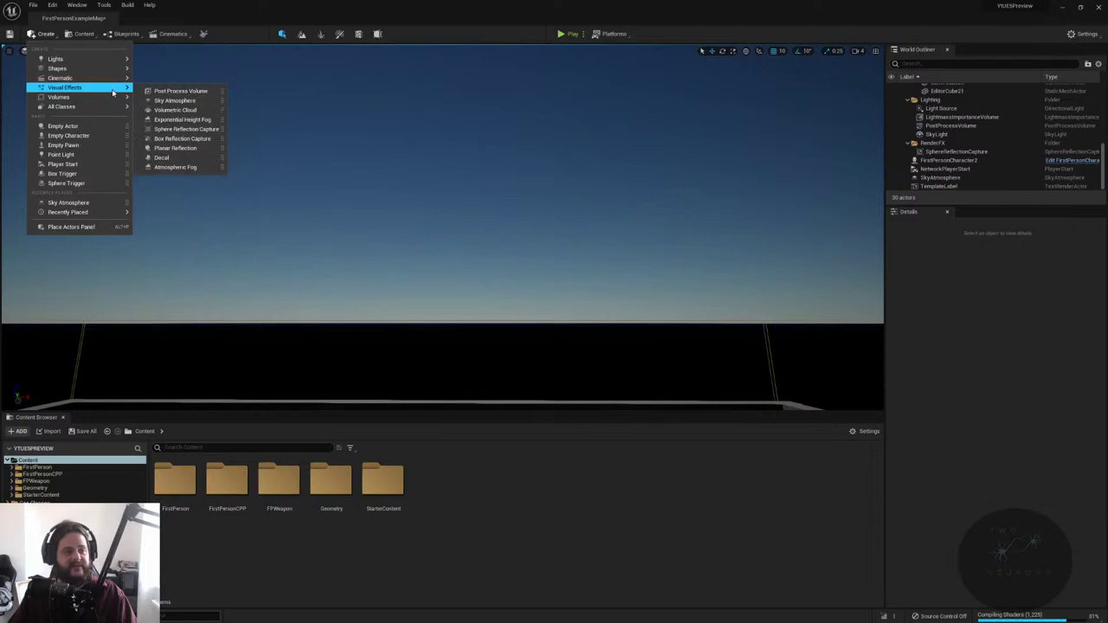
pyautogui.moveTo(359, 178); pyautogui.dragTo(380, 211)
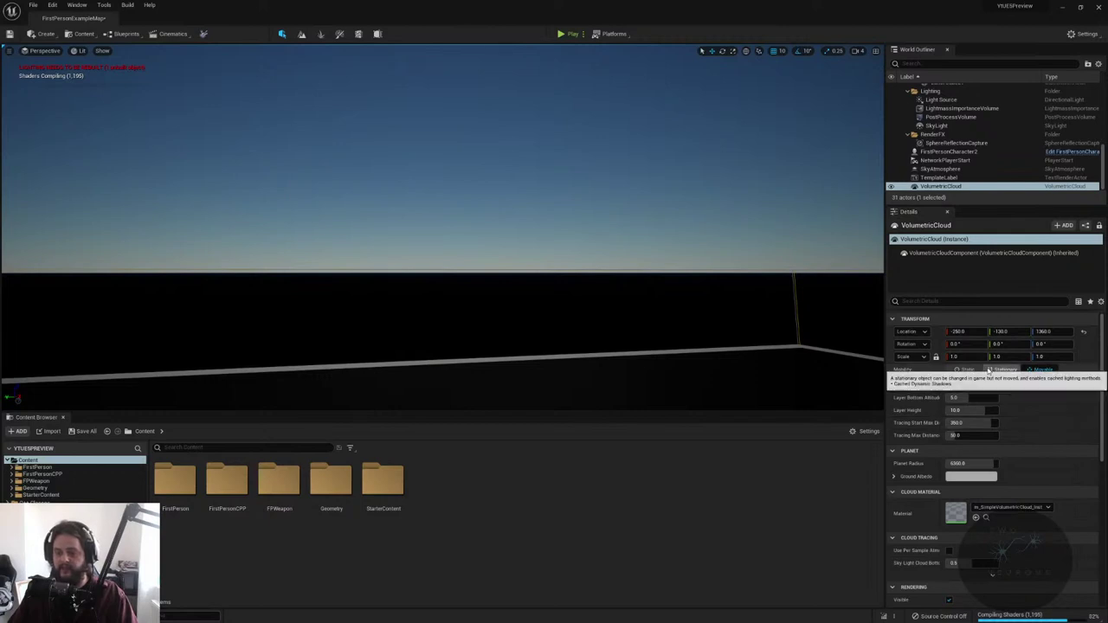
pyautogui.moveTo(698, 297); pyautogui.dragTo(698, 251, button='right')
pyautogui.moveTo(378, 52); pyautogui.dragTo(377, 67, button='right')
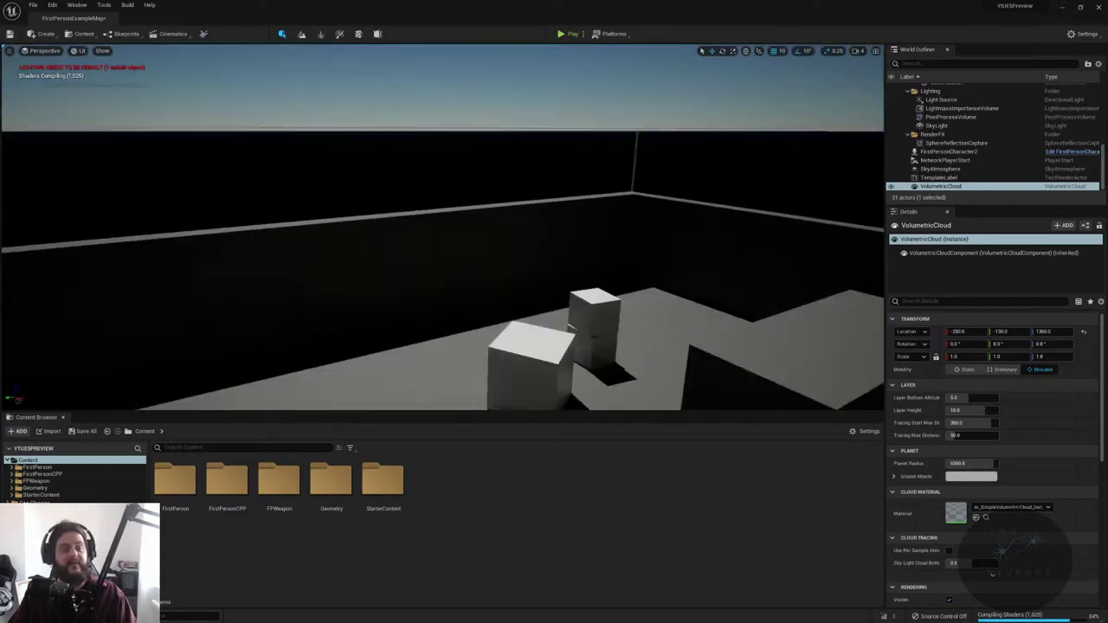
# - Build the level's lighting with the Sky Atmosphere and Volumetric Cloud in place
pyautogui.click(127, 5)
pyautogui.click(190, 50)
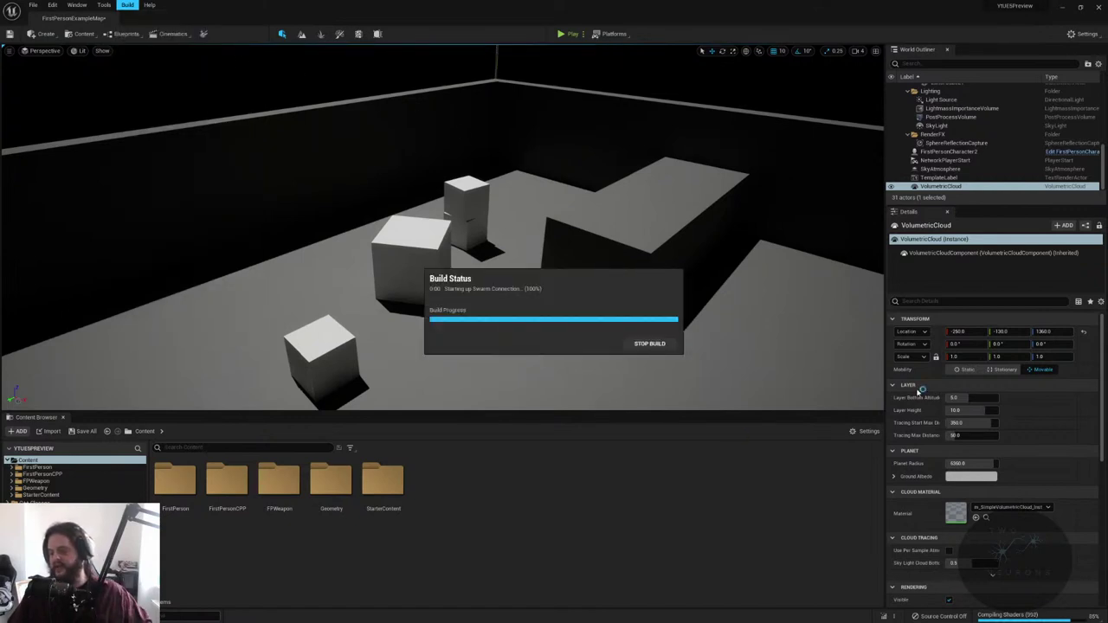
pyautogui.click(610, 386)
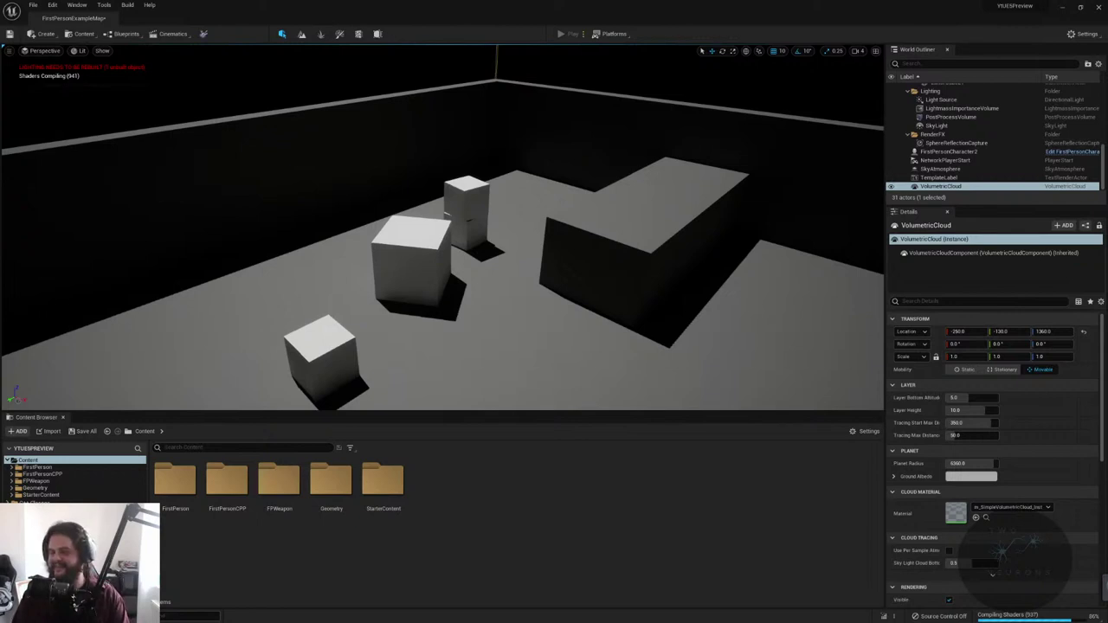
pyautogui.rightClick(730, 255)
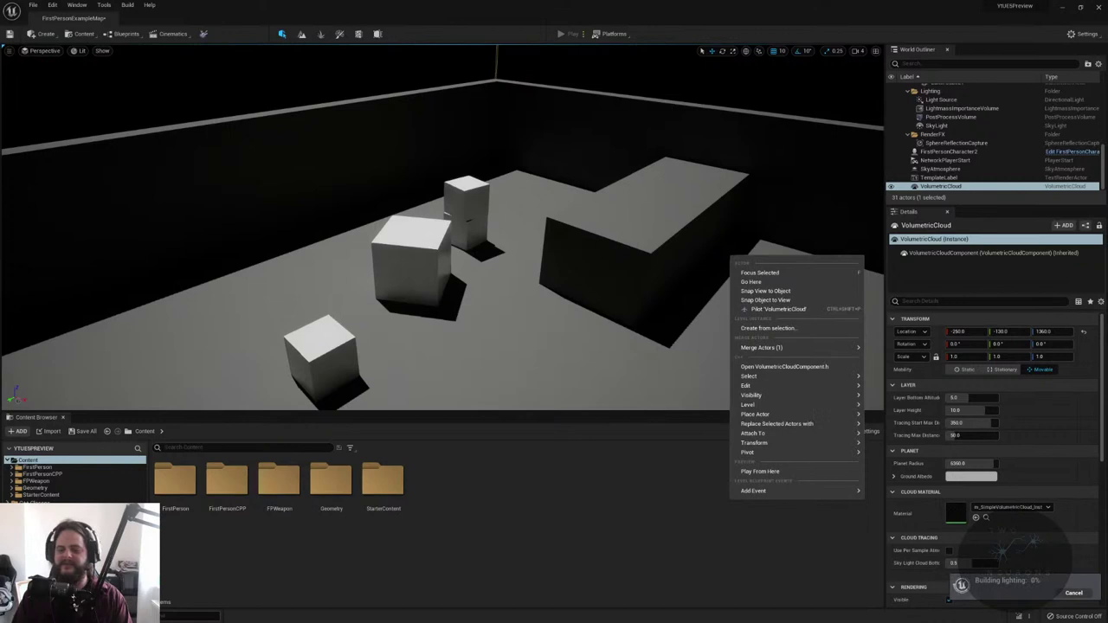
pyautogui.press('Escape')
pyautogui.press('Right')
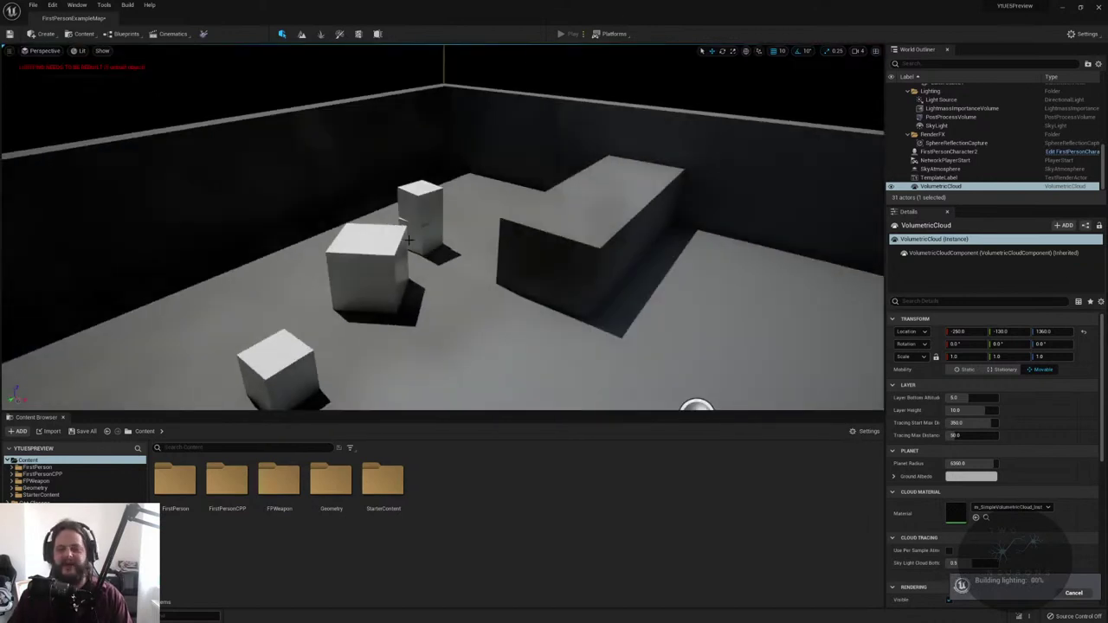
# - Search the actors available for creation for "vol" to review the volume types
pyautogui.click(83, 34)
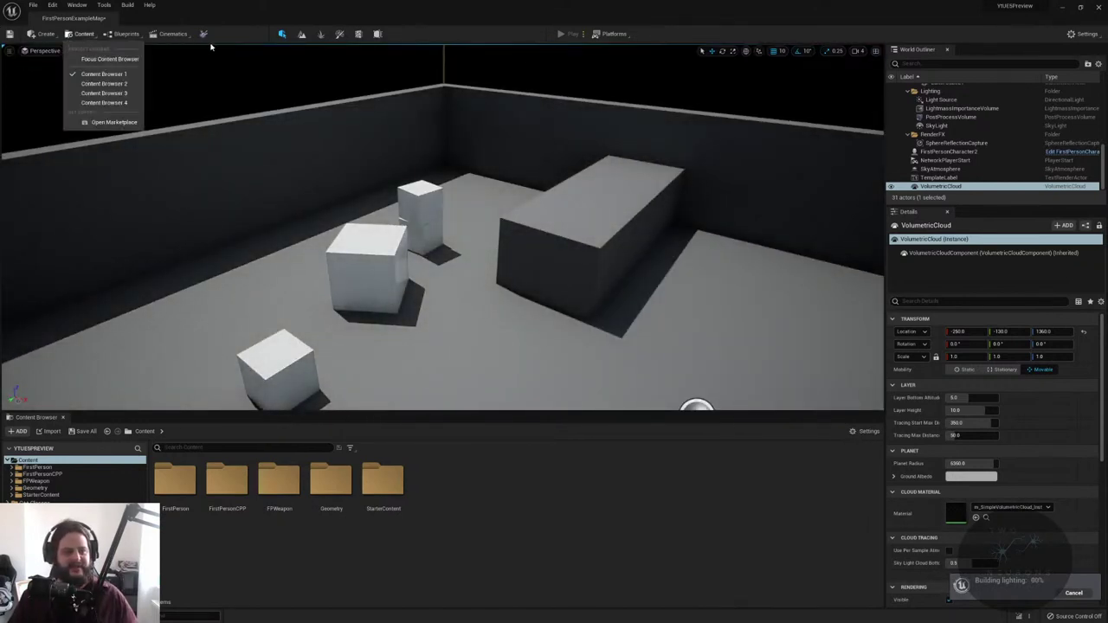
pyautogui.click(47, 35)
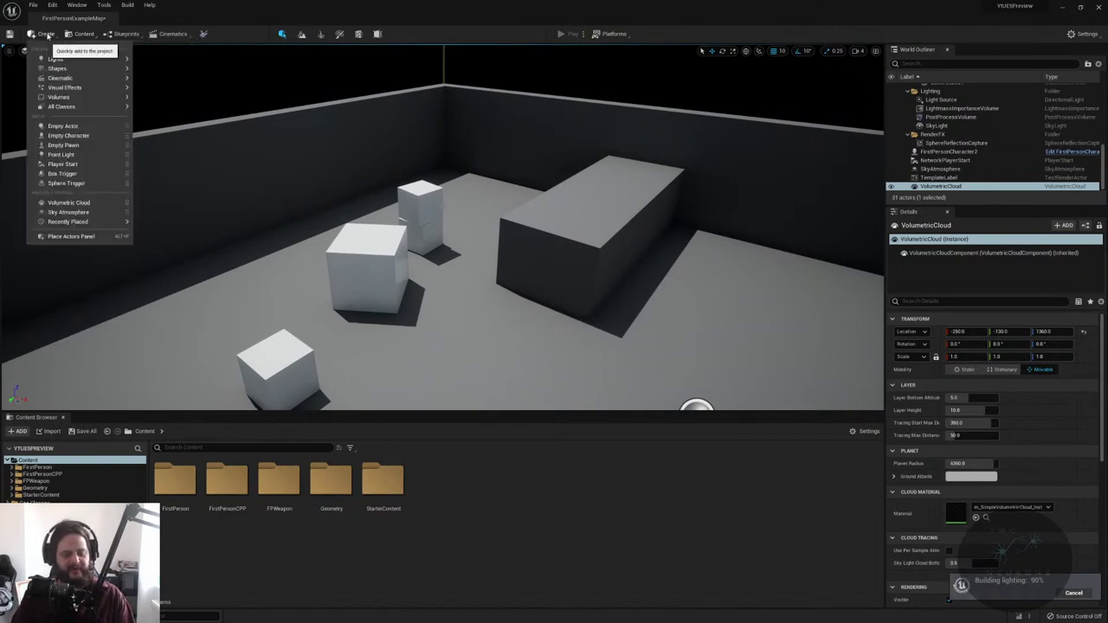
pyautogui.write('vol')
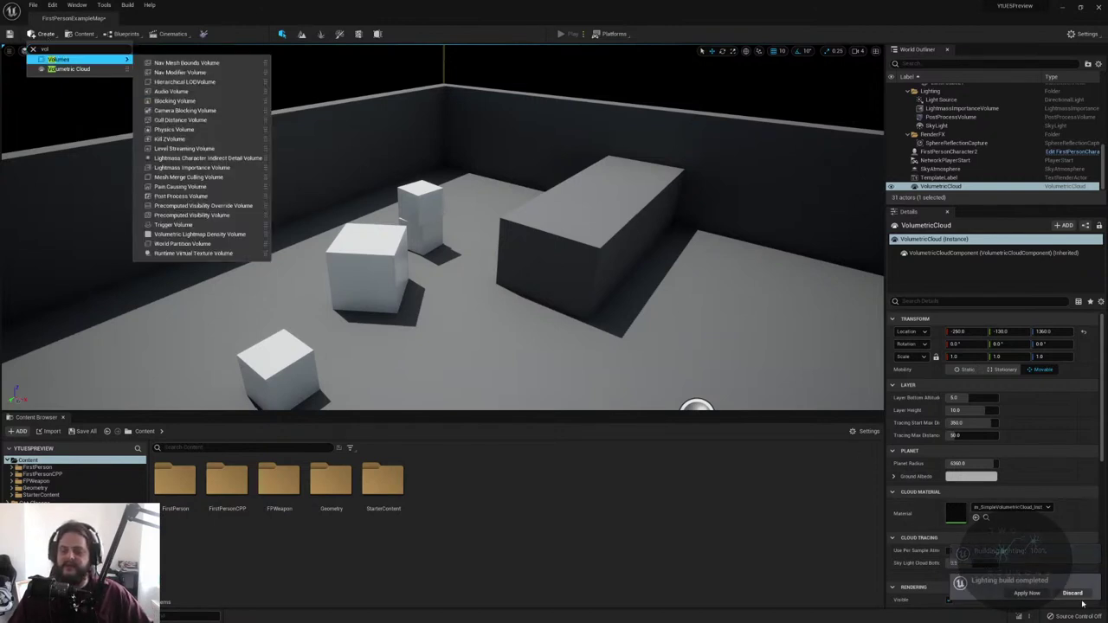
# - Apply the completed lighting build and view the volumetric clouds from above with the camera speed raised to 8
pyautogui.click(1017, 594)
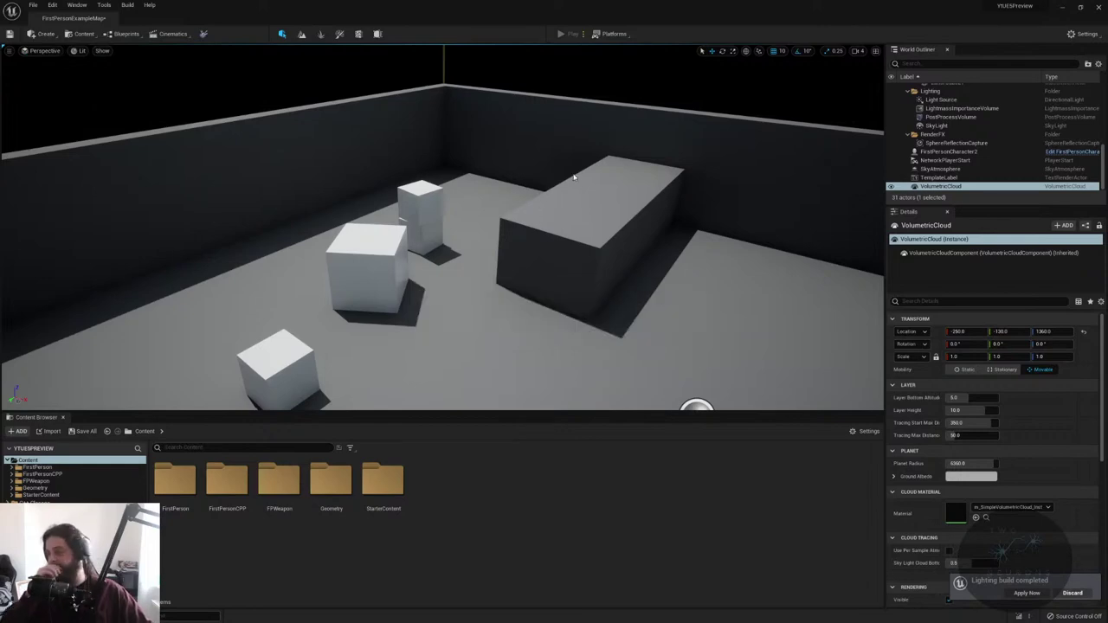
pyautogui.moveTo(572, 175); pyautogui.dragTo(749, 73, button='right')
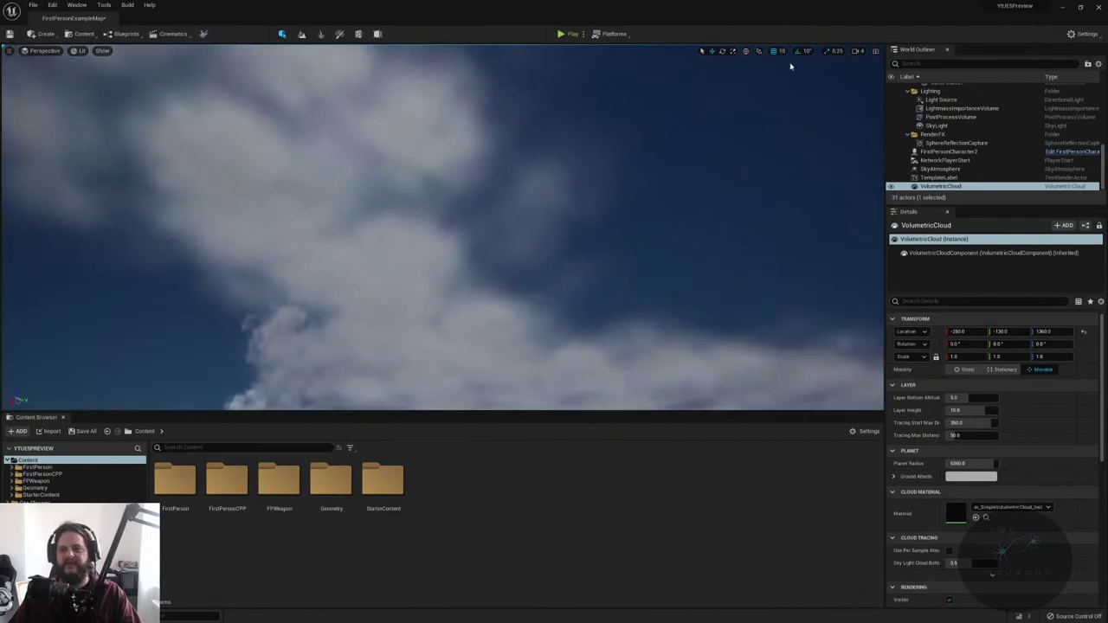
pyautogui.click(864, 51)
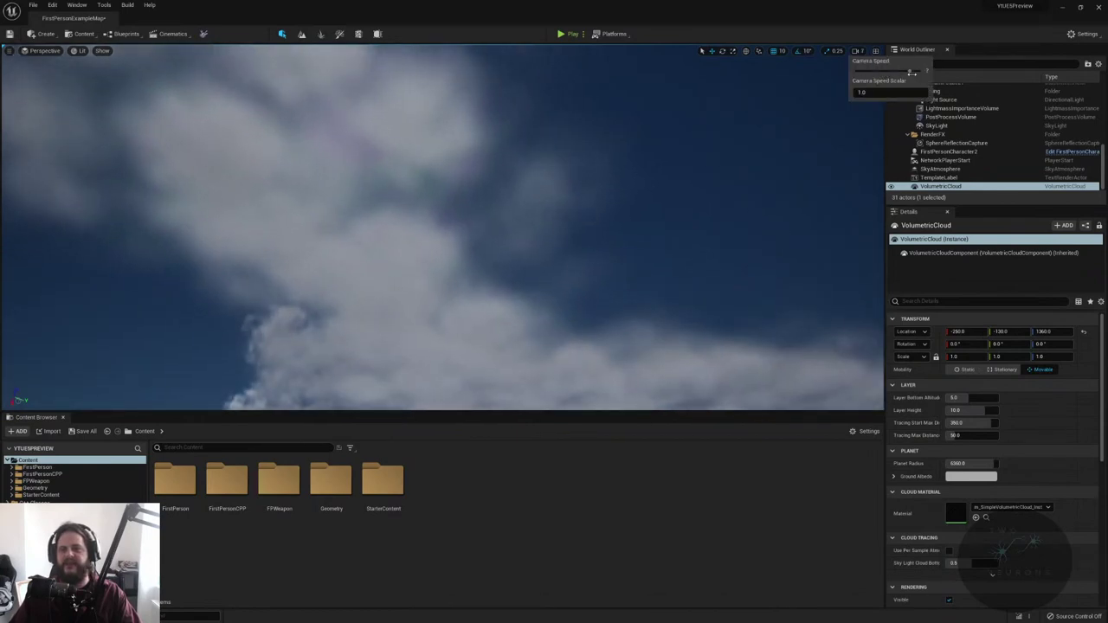
pyautogui.moveTo(441, 225); pyautogui.dragTo(442, 277, button='right')
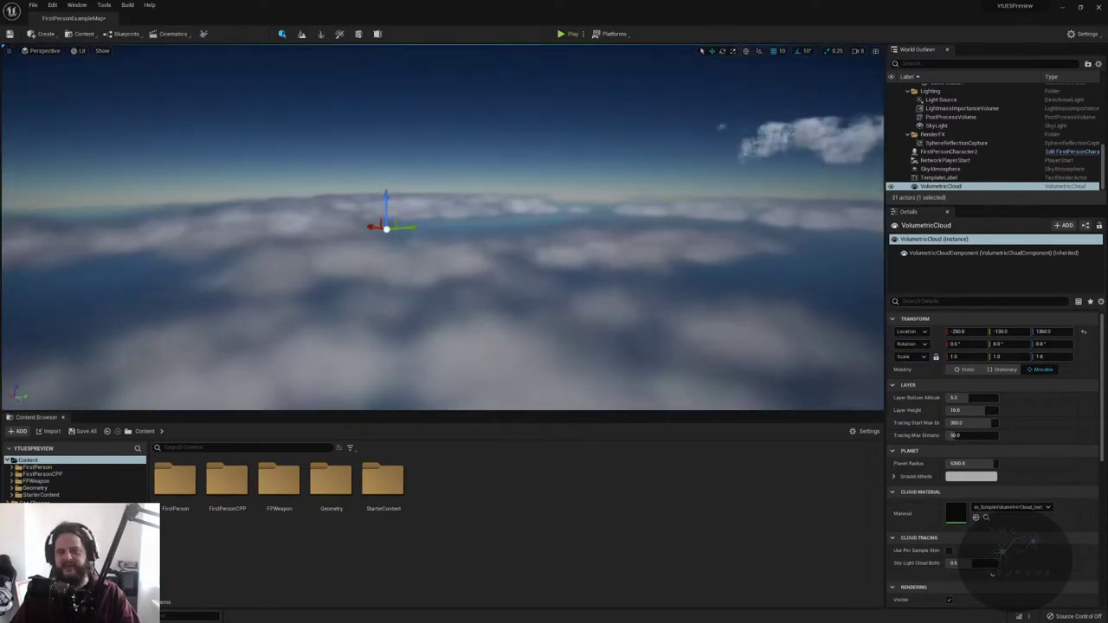
# - Focus the view on the arena's Floor and set the viewport camera speed to 4
pyautogui.click(969, 125)
pyautogui.click(972, 110)
pyautogui.scroll(5, 969, 123)
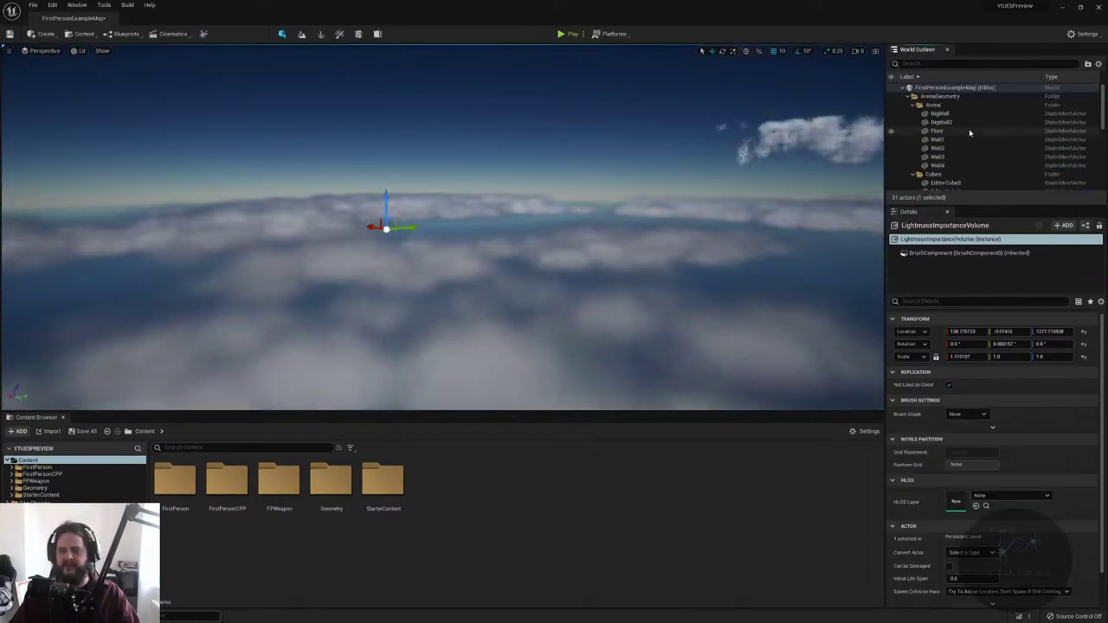
pyautogui.click(948, 131)
pyautogui.press('f')
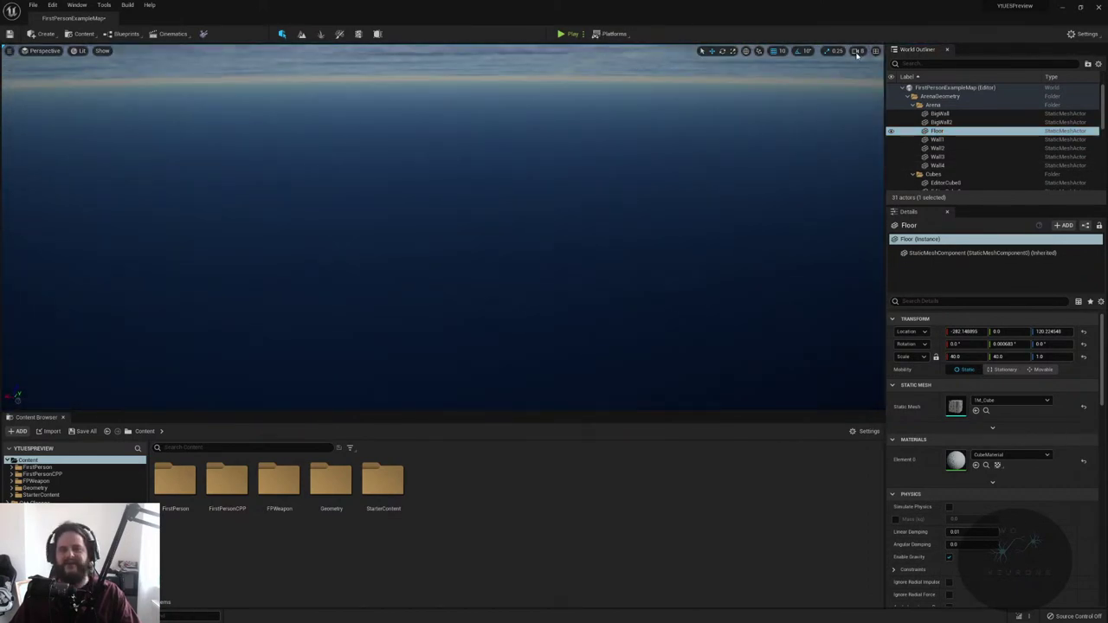
pyautogui.click(857, 51)
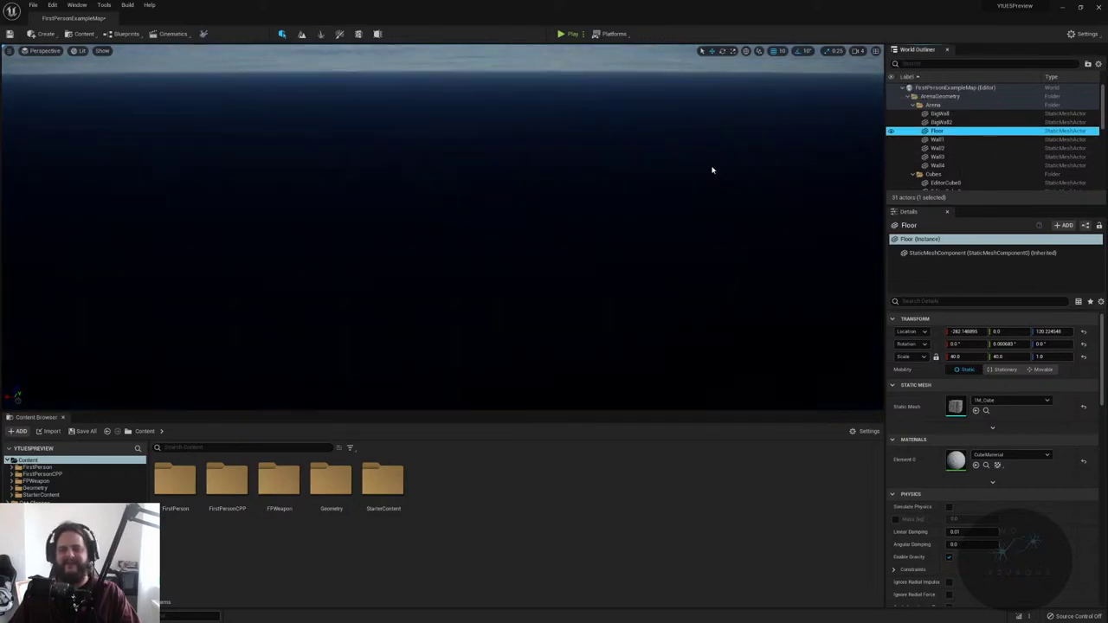
pyautogui.moveTo(712, 170); pyautogui.dragTo(719, 212, button='right')
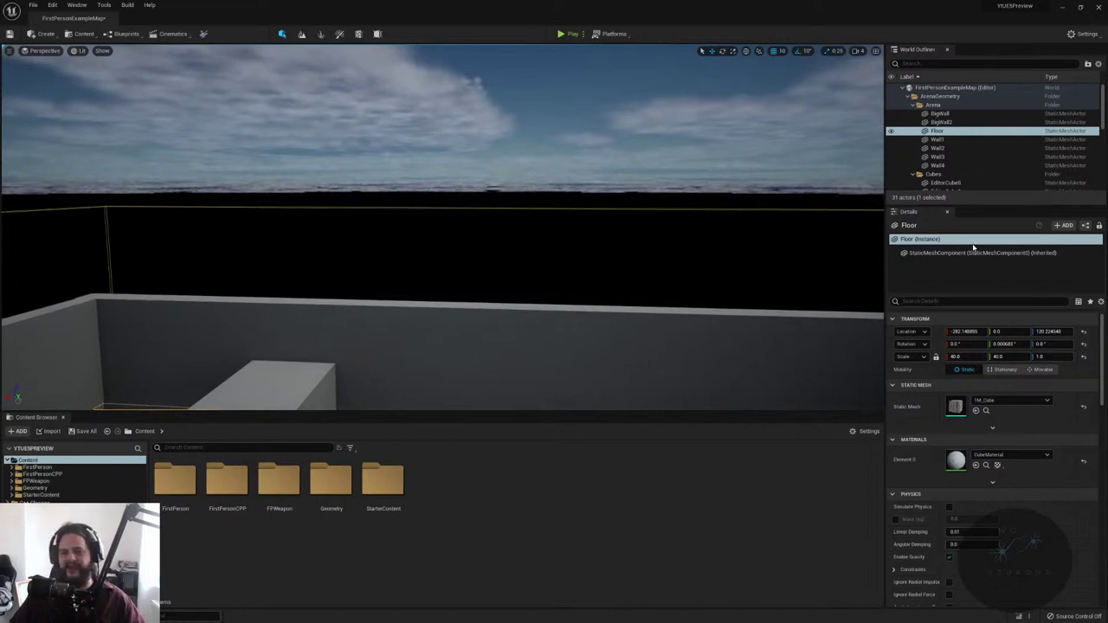
# - Try other transform modes on the SkyAtmosphere actor and restore Planet Top at Absolute World Origin
pyautogui.scroll(-5, 991, 165)
pyautogui.scroll(-1, 991, 165)
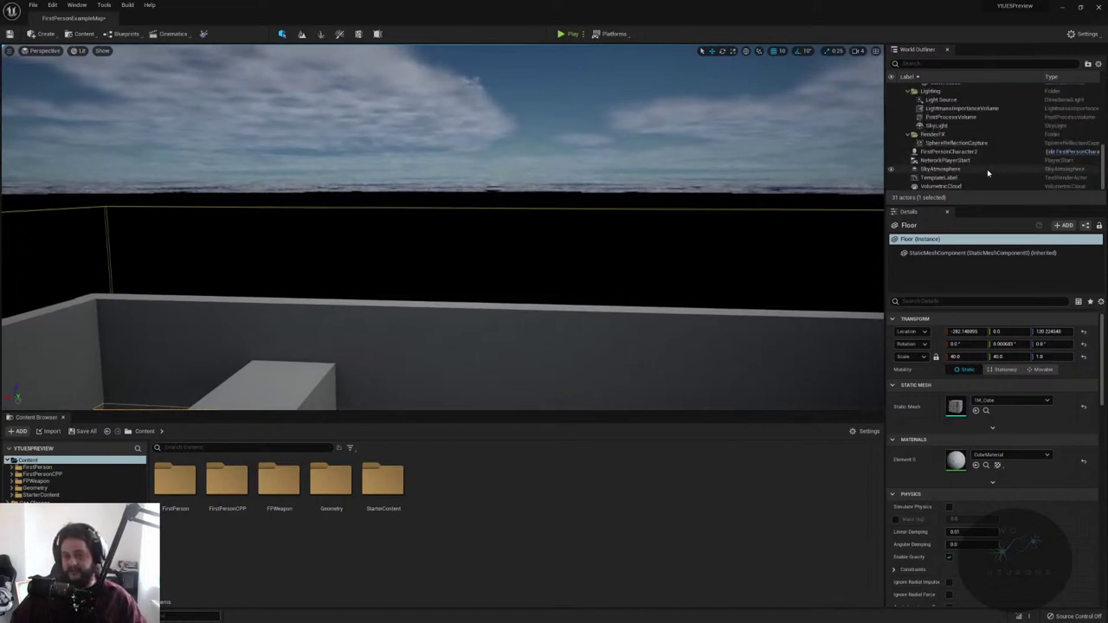
pyautogui.click(985, 168)
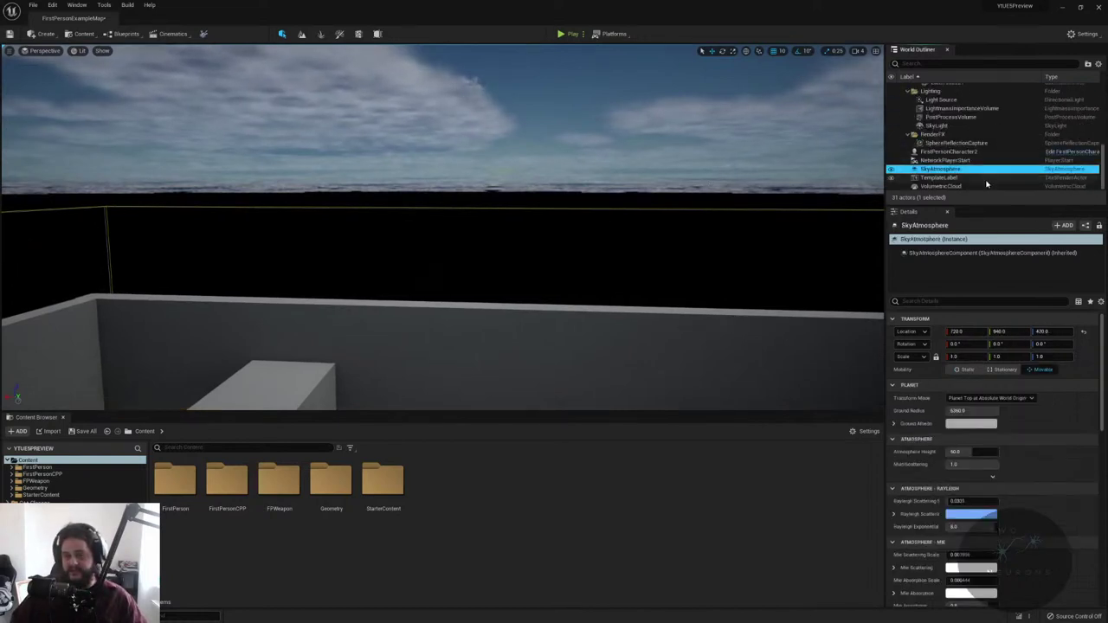
pyautogui.click(1028, 400)
pyautogui.click(1027, 415)
pyautogui.click(1026, 399)
pyautogui.click(1023, 417)
pyautogui.click(1026, 399)
pyautogui.click(986, 407)
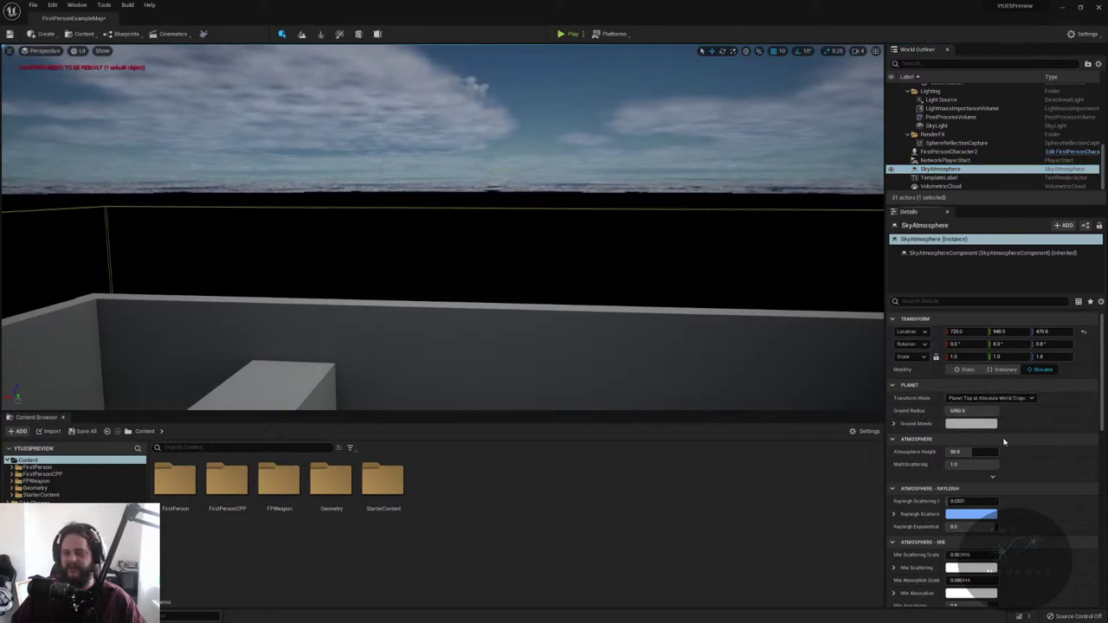
# - Try a much smaller ground radius for the SkyAtmosphere's planet and restore it to 6360
pyautogui.click(969, 411)
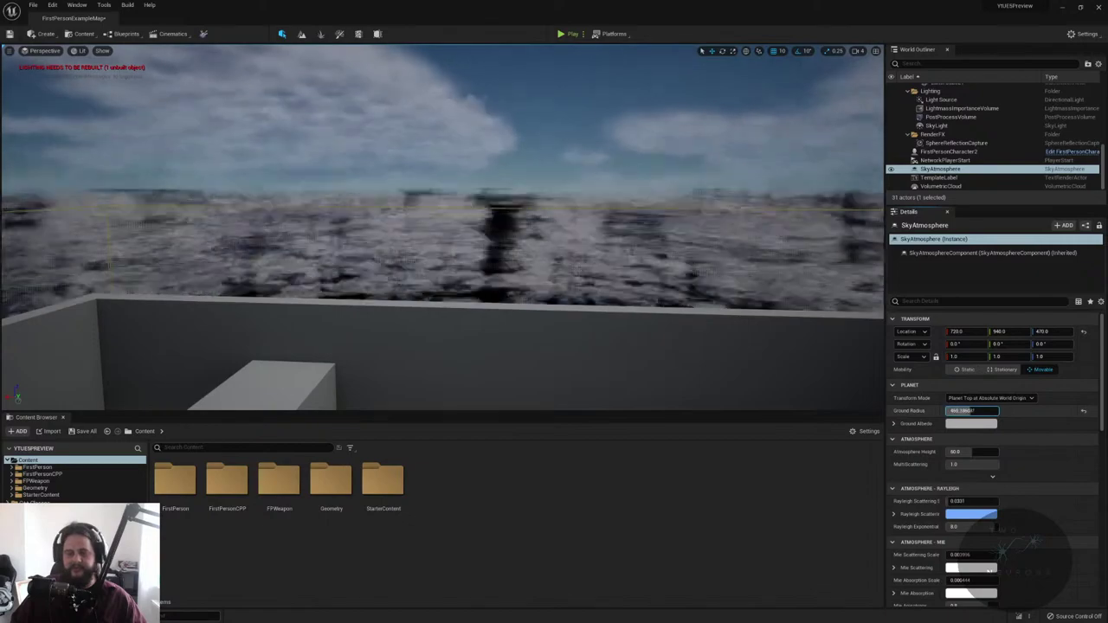
pyautogui.moveTo(969, 410)
pyautogui.mouseDown()
pyautogui.moveTo(939, 410)
pyautogui.moveTo(965, 410)
pyautogui.mouseUp()
pyautogui.click(969, 410)
pyautogui.write('6360')
pyautogui.press('Return')
# - Try lowering the SkyAtmosphere's atmosphere height to about 8.3, reset it to its default, and focus on the actor
pyautogui.moveTo(975, 451)
pyautogui.mouseDown()
pyautogui.moveTo(948, 451)
pyautogui.moveTo(957, 451)
pyautogui.mouseUp()
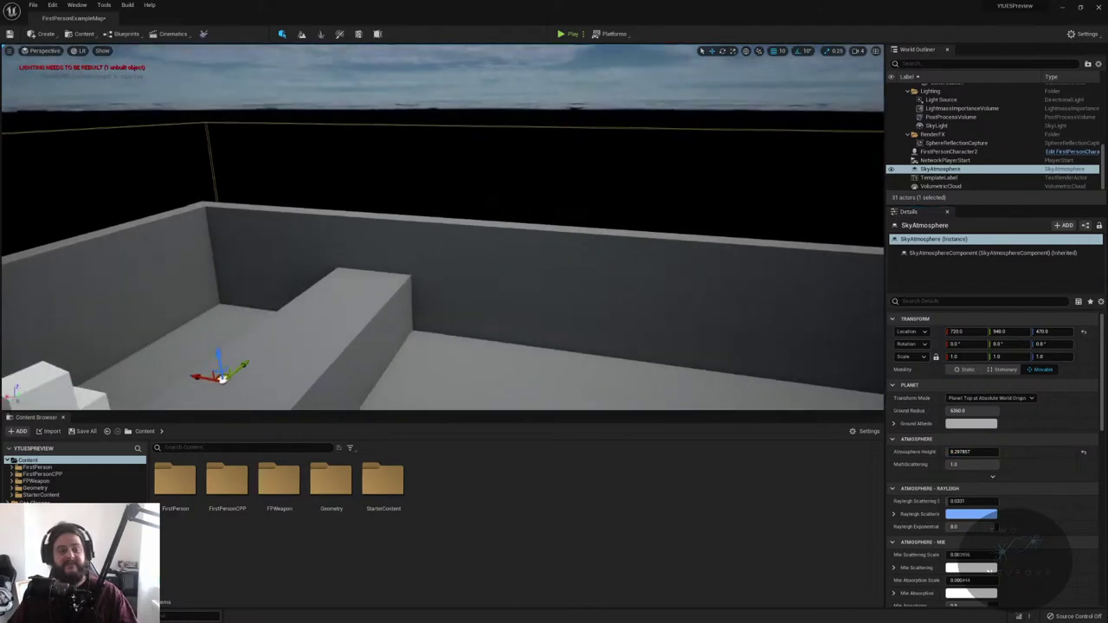
pyautogui.moveTo(508, 185); pyautogui.dragTo(508, 185, button='right')
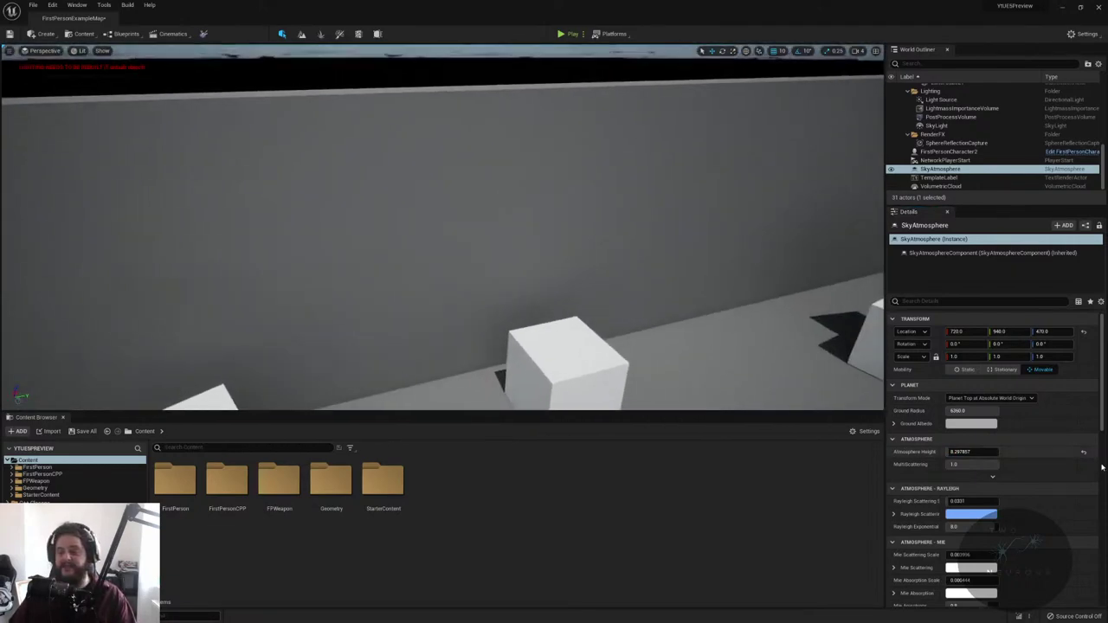
pyautogui.click(1082, 452)
pyautogui.press('f')
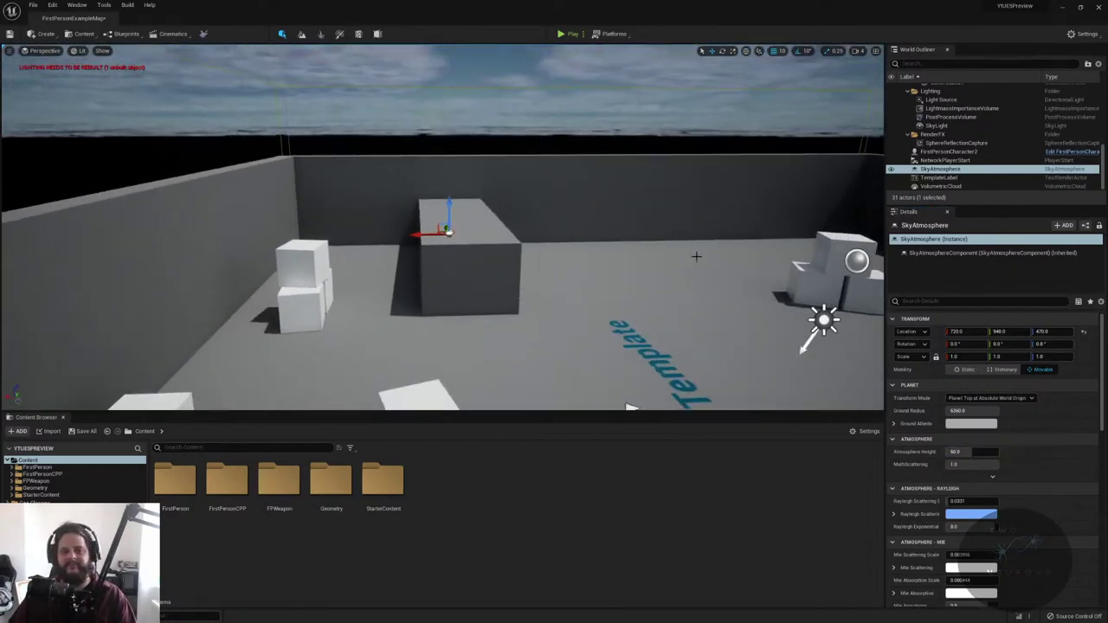
# - Review the SkyAtmosphere's scattering, absorption and art direction properties, and look up at the clouds over the arena
pyautogui.scroll(-5, 970, 415)
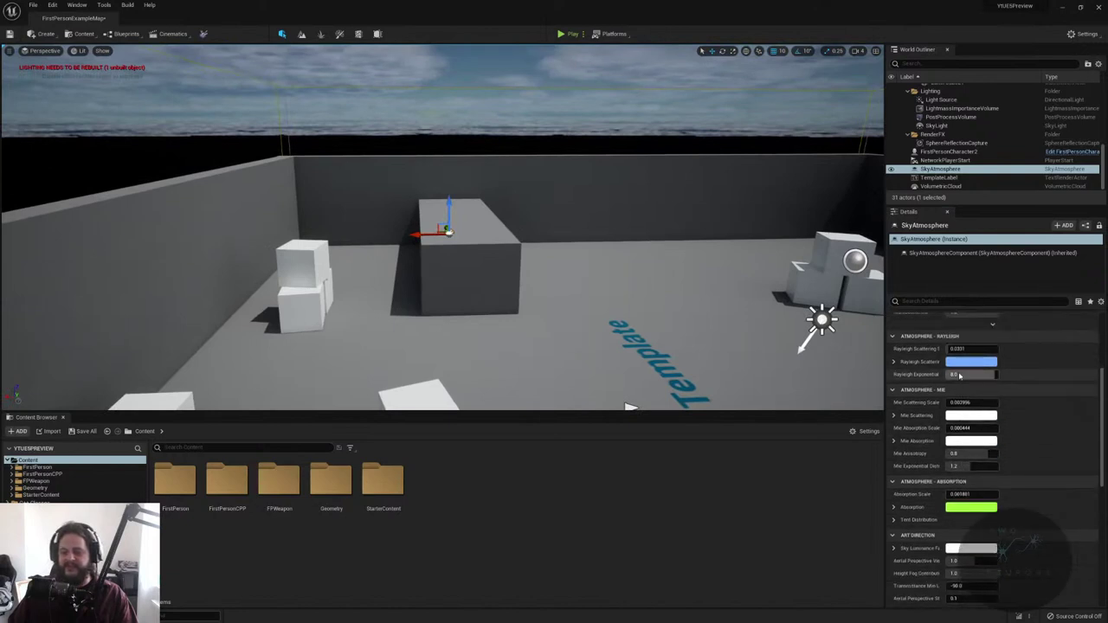
pyautogui.scroll(-1, 983, 468)
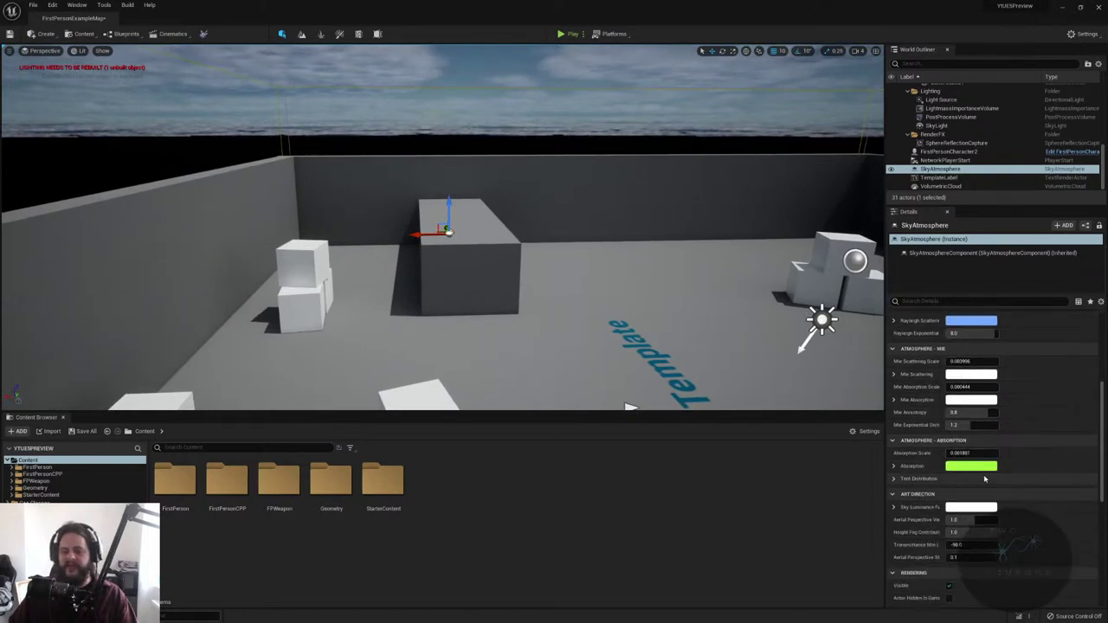
pyautogui.scroll(-5, 978, 467)
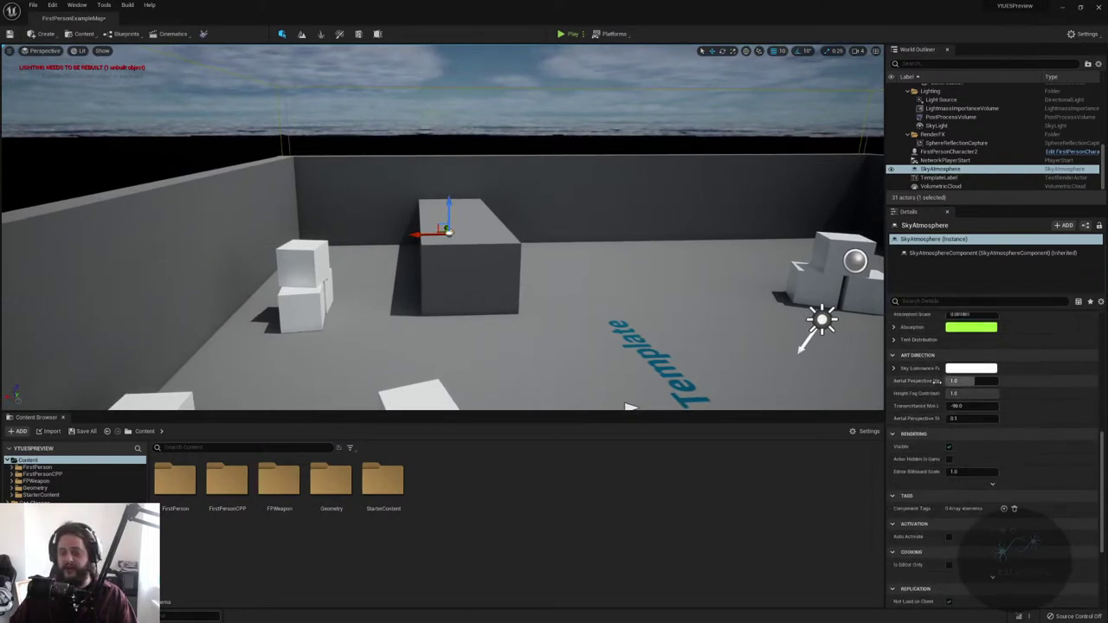
pyautogui.moveTo(610, 255); pyautogui.dragTo(528, 261, button='right')
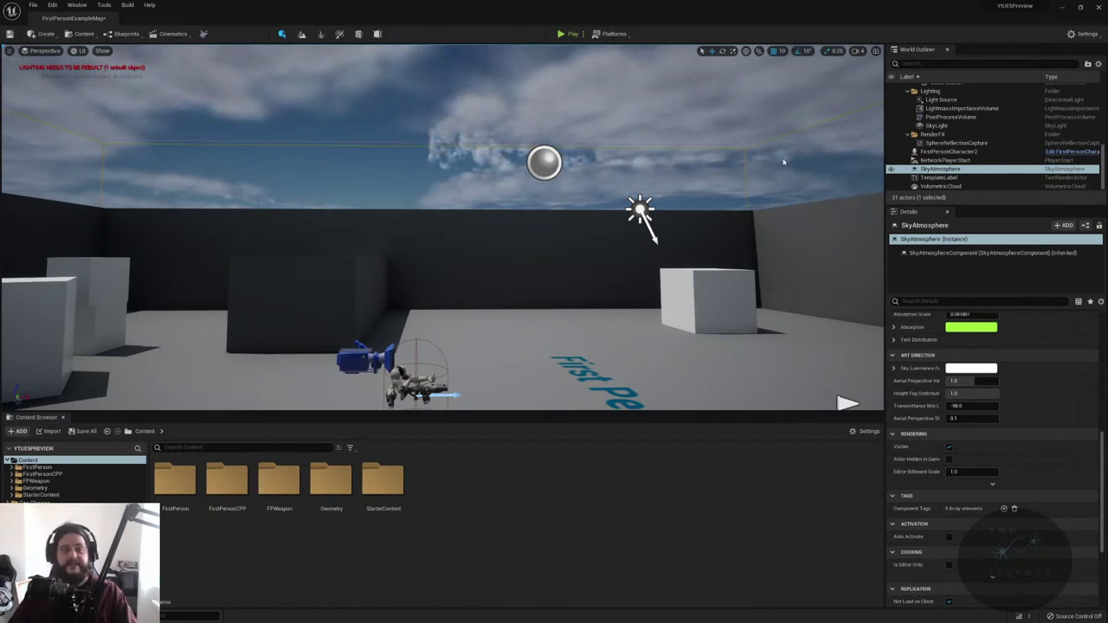
pyautogui.moveTo(683, 141); pyautogui.dragTo(642, 186, button='right')
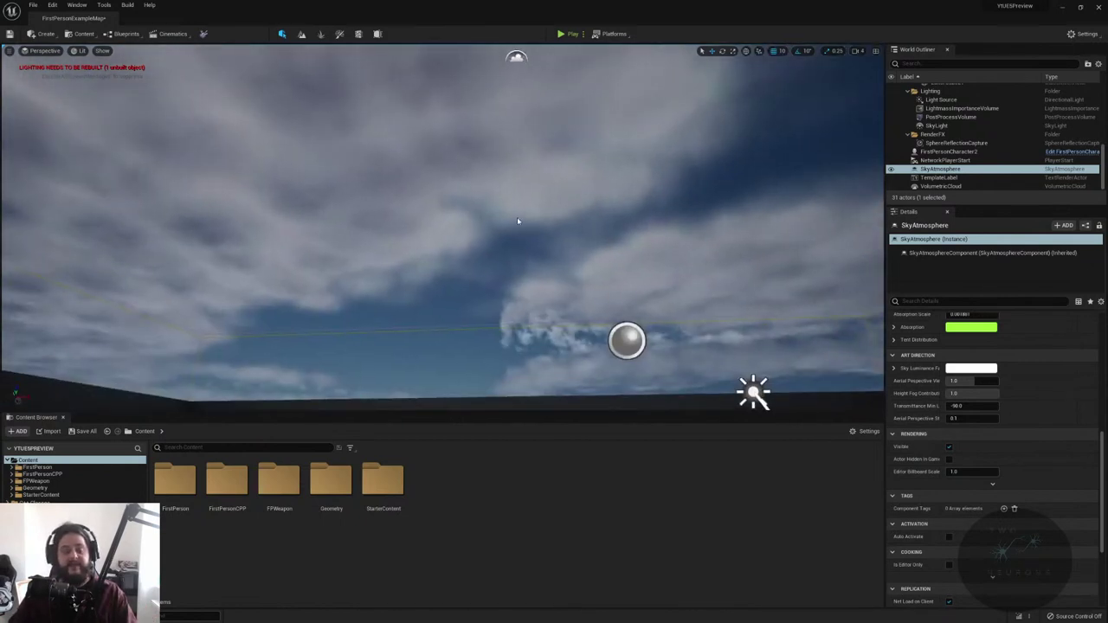
pyautogui.moveTo(513, 287); pyautogui.dragTo(640, 196, button='right')
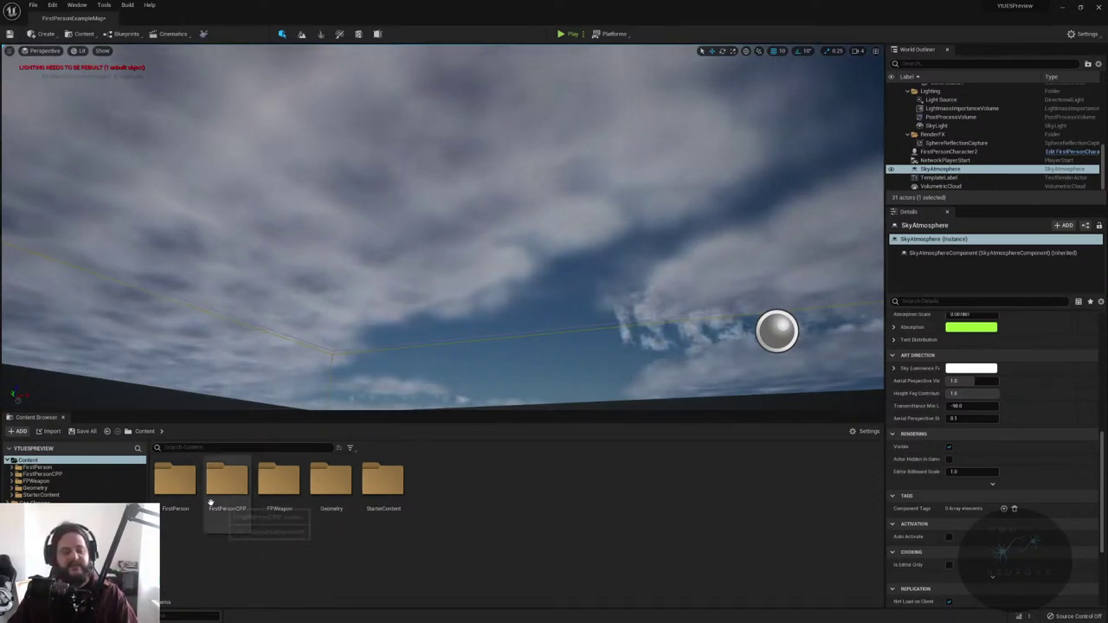
# - Open the FirstPersonCharacter blueprint from FirstPersonCPP/Blueprints and dock it beside the level in the main window
pyautogui.doubleClick(237, 490)
pyautogui.doubleClick(176, 480)
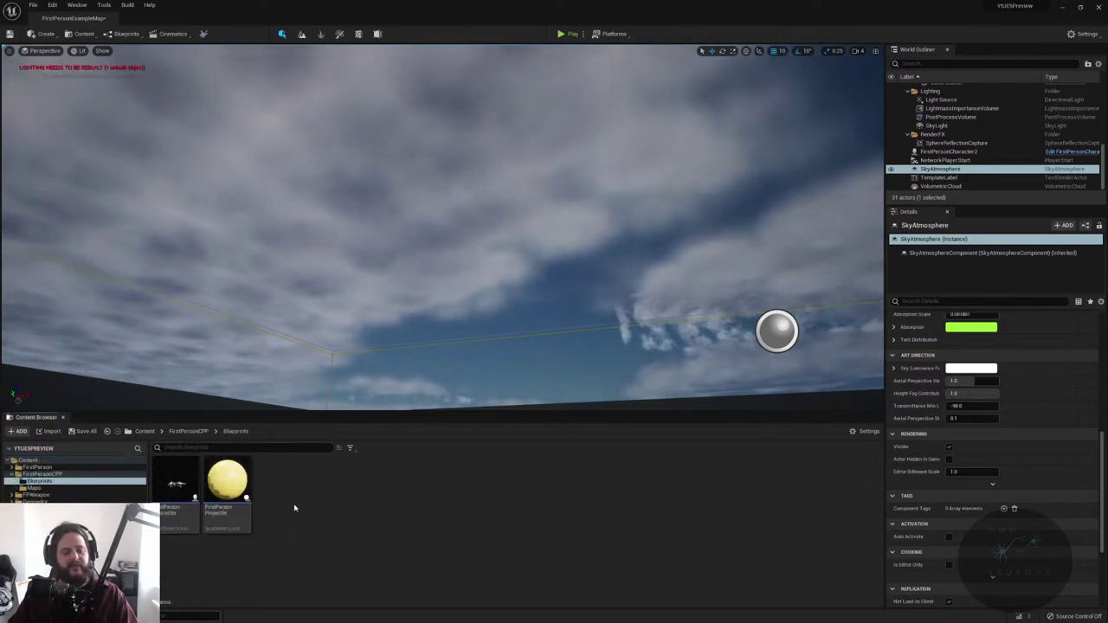
pyautogui.doubleClick(175, 483)
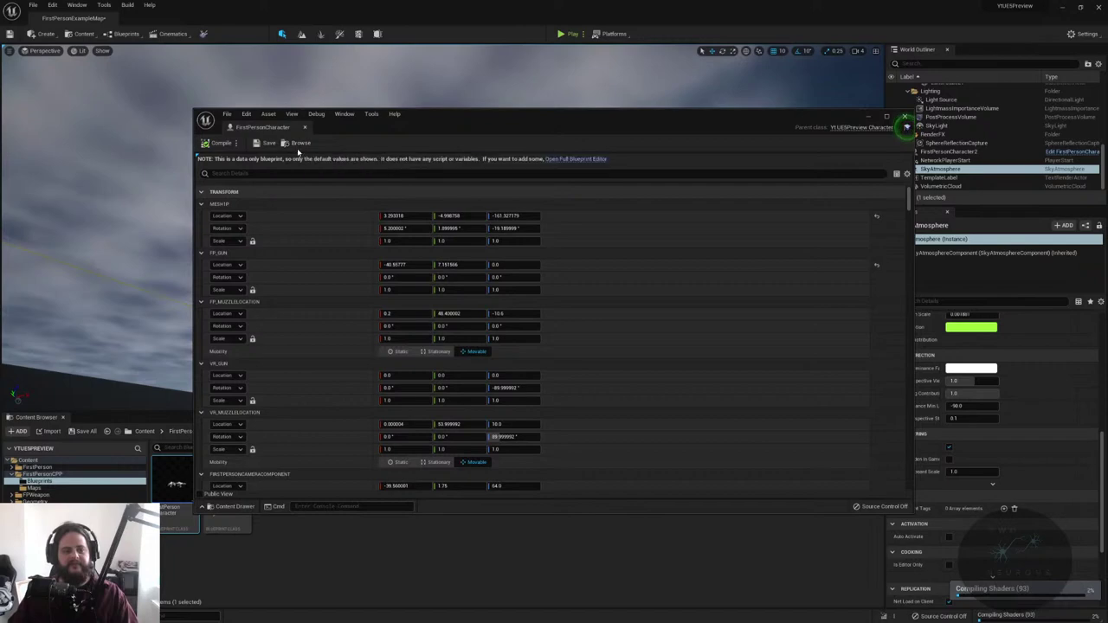
pyautogui.doubleClick(260, 127)
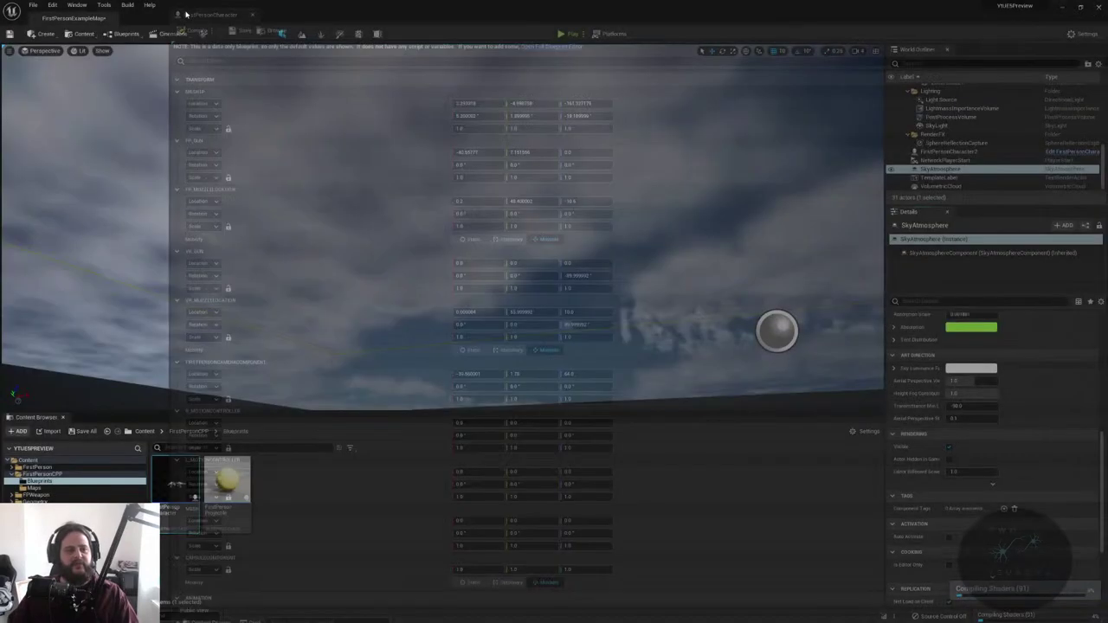
# - Review the FirstPersonCharacter's default transform, animation, mesh and camera settings
pyautogui.scroll(-3, 243, 451)
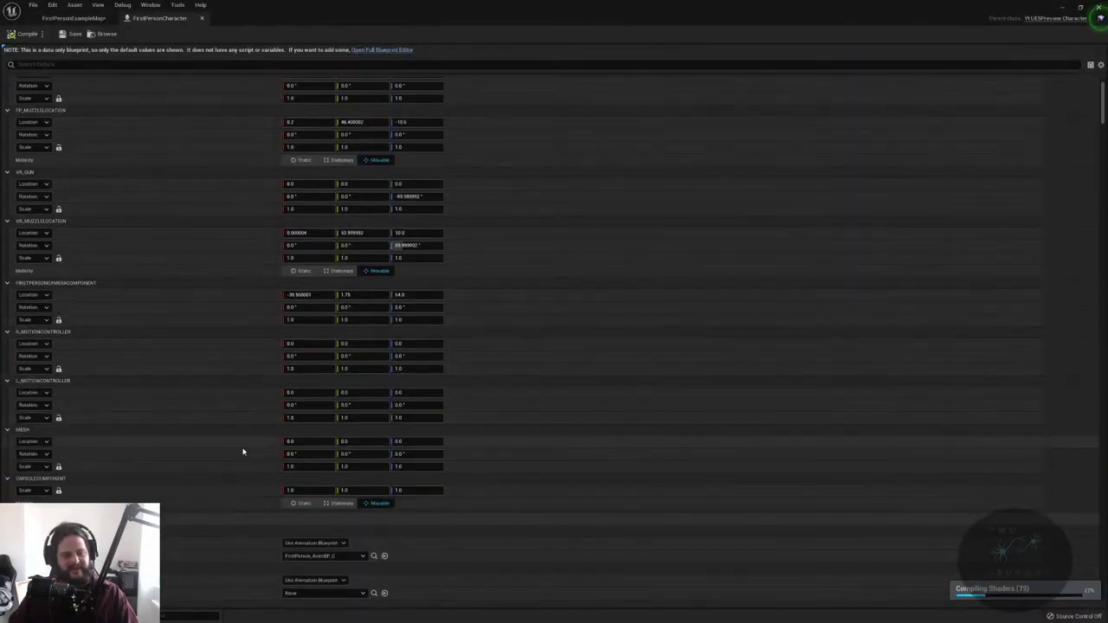
pyautogui.scroll(3, 243, 455)
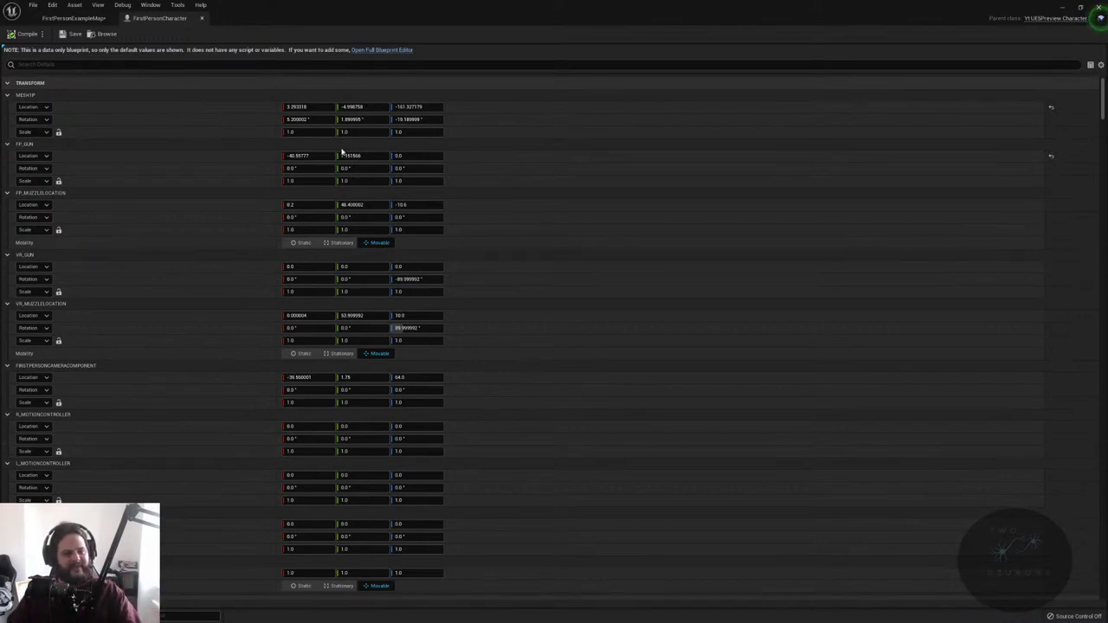
pyautogui.scroll(-9, 304, 386)
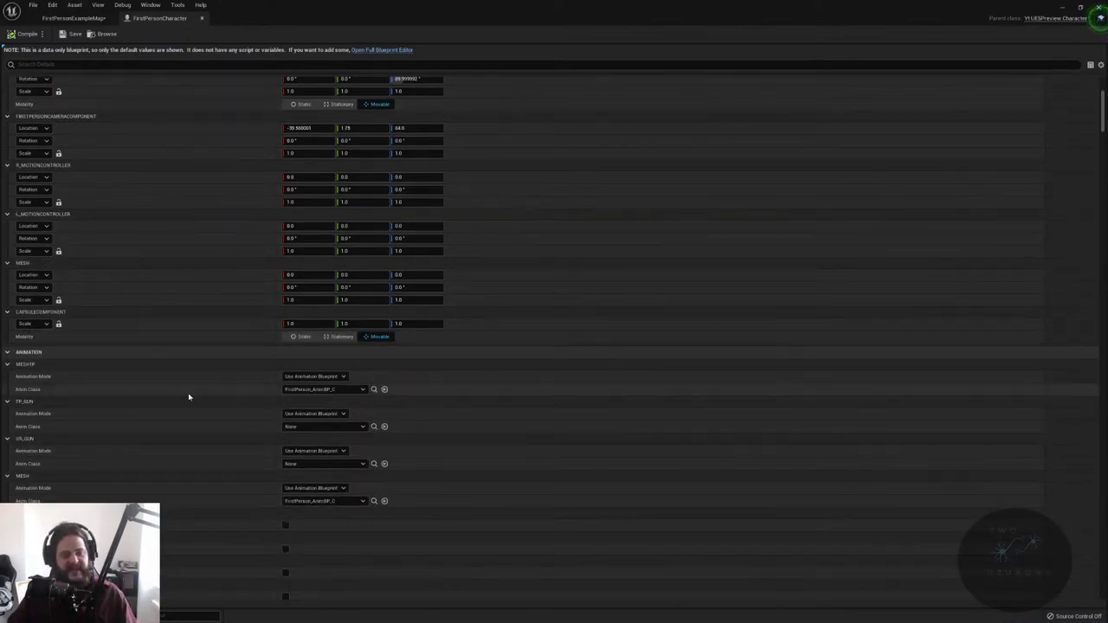
pyautogui.scroll(-3, 188, 396)
pyautogui.scroll(-17, 218, 547)
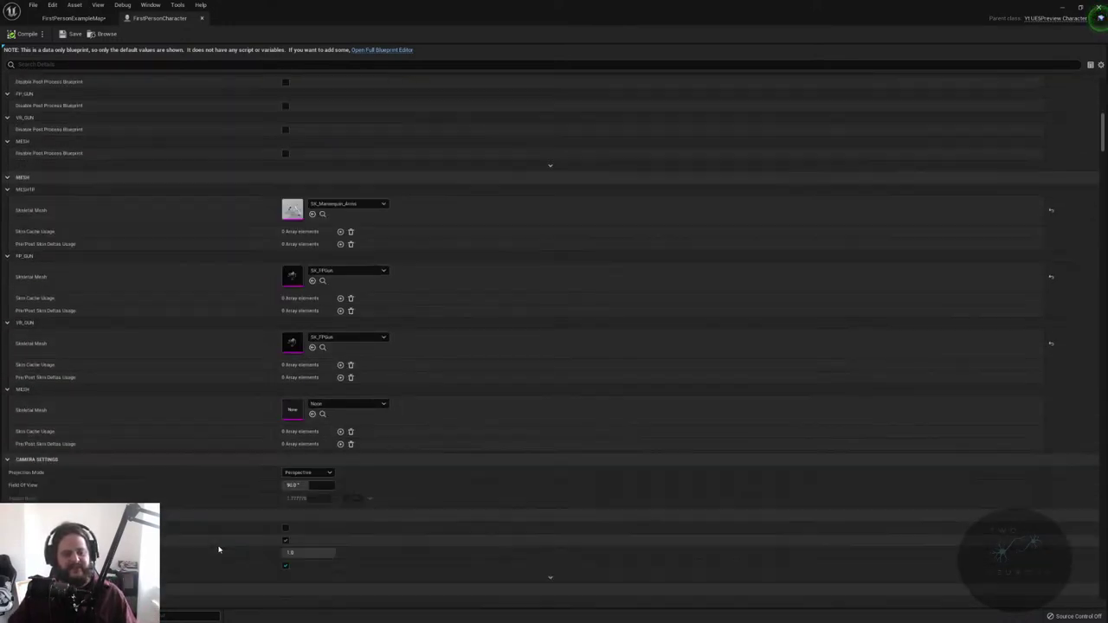
pyautogui.scroll(20, 218, 550)
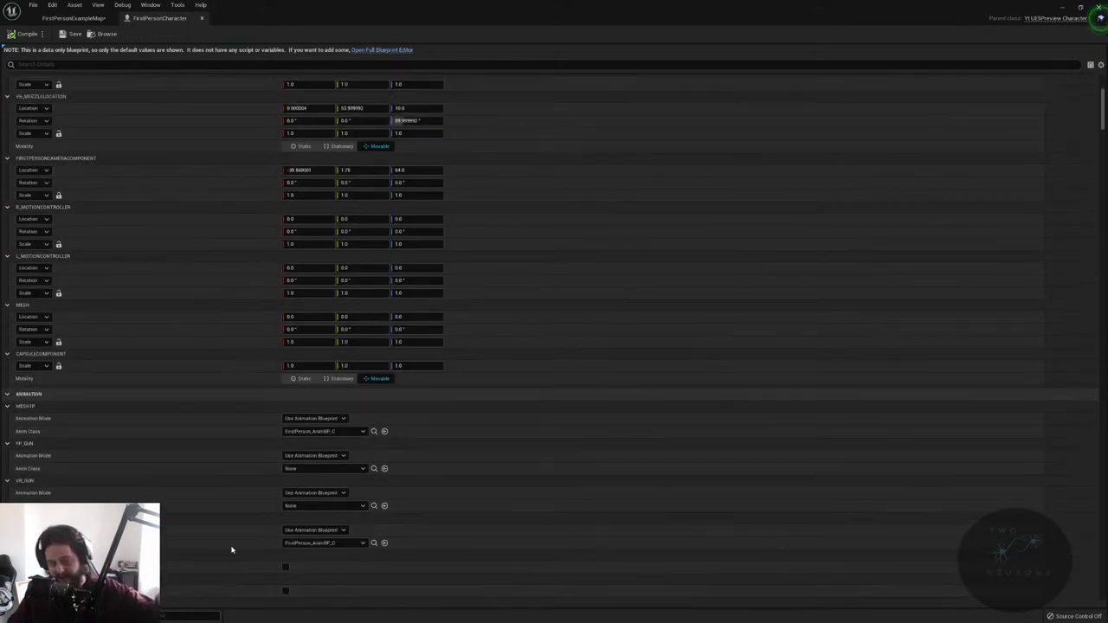
pyautogui.scroll(2, 297, 393)
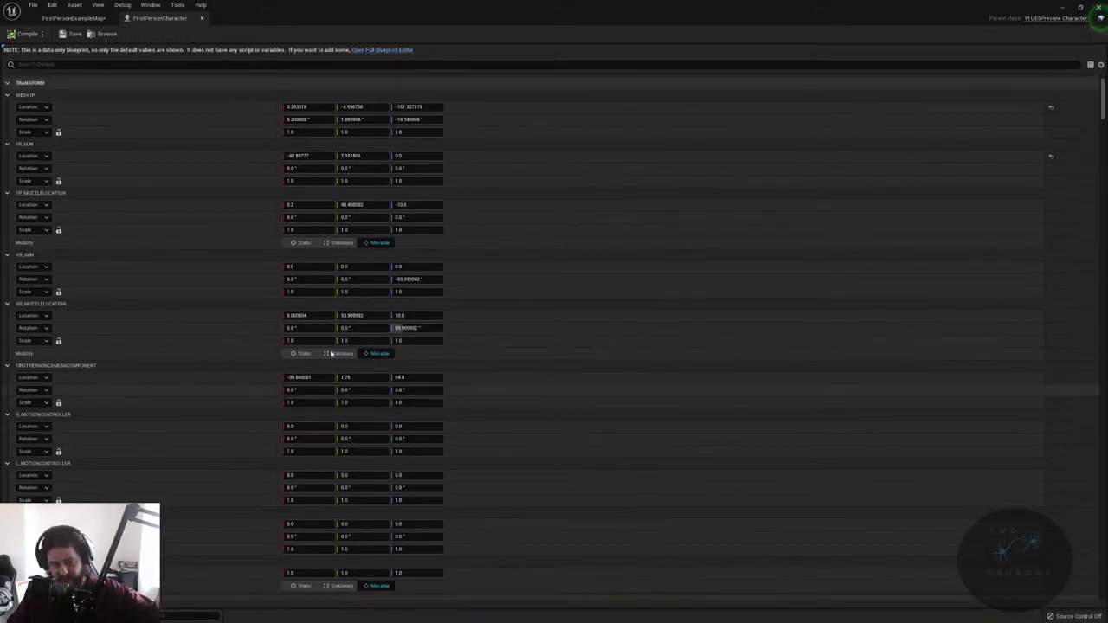
# - Open FirstPersonCharacter in the full Blueprint editor and view its viewport and event graph
pyautogui.click(394, 50)
pyautogui.scroll(-12, 406, 348)
pyautogui.scroll(12, 420, 384)
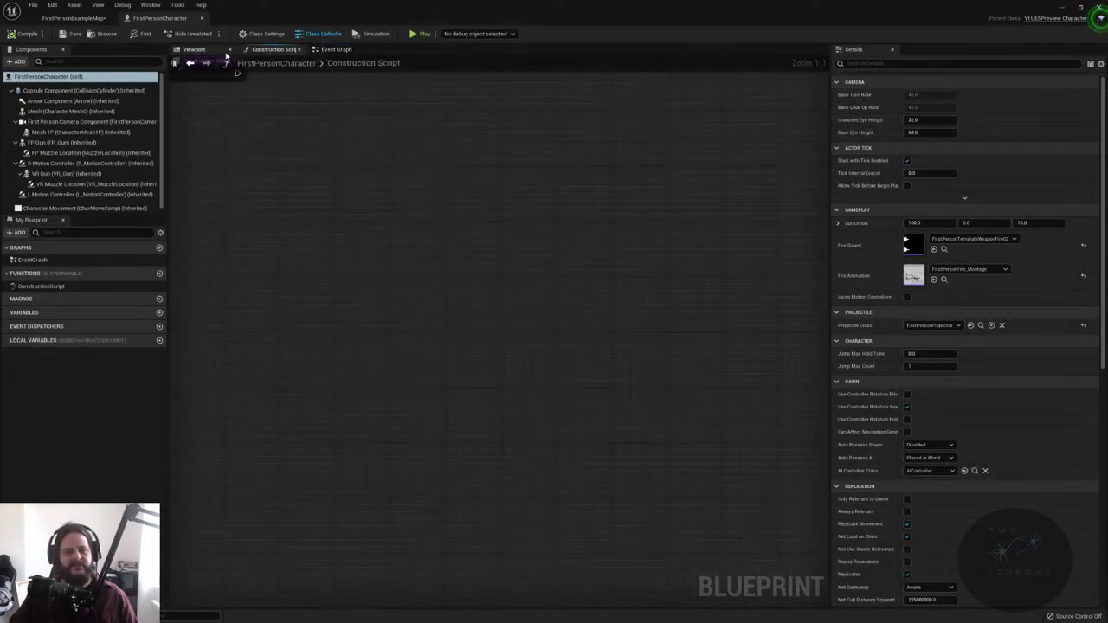
pyautogui.click(194, 49)
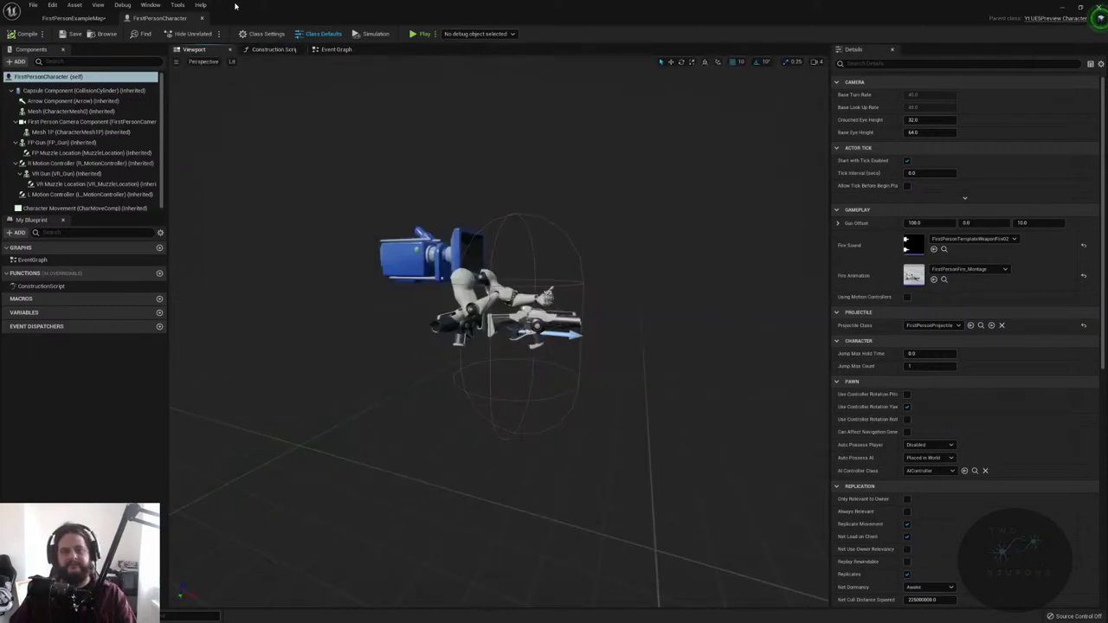
pyautogui.click(345, 49)
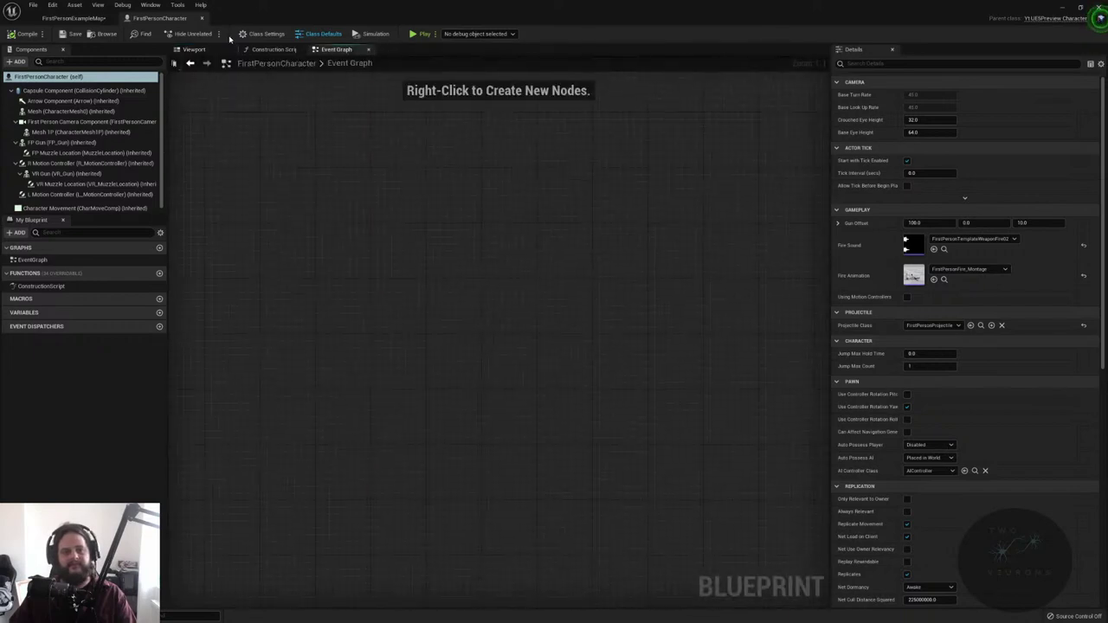
pyautogui.click(205, 50)
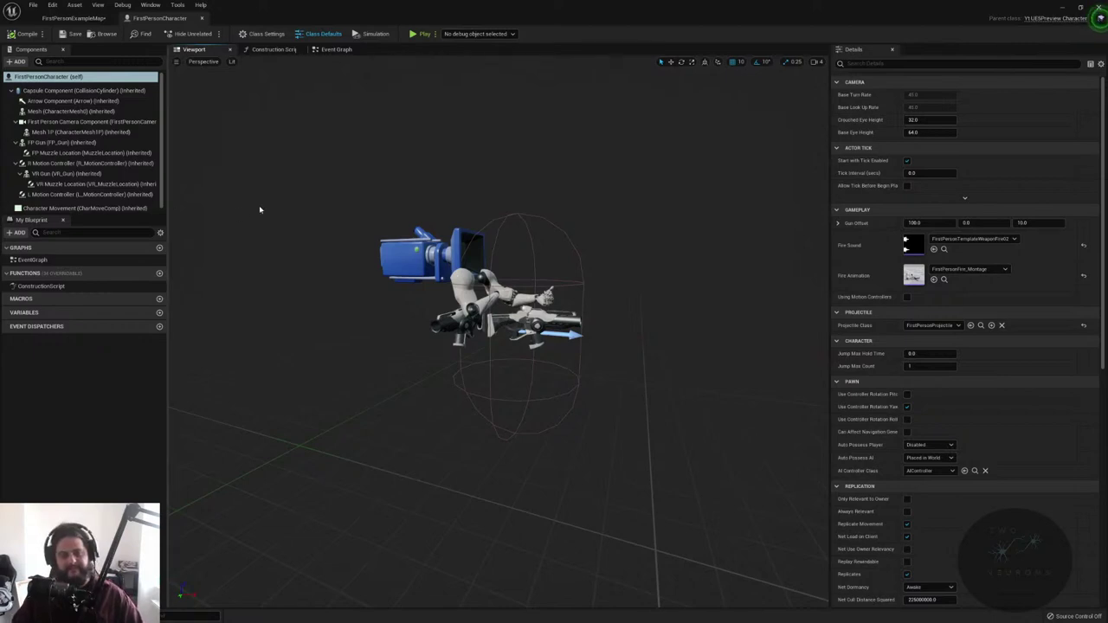
# - Inspect the character's First Person Camera, Mesh 1P arms and VR Gun components up close in the blueprint's viewport
pyautogui.click(469, 289)
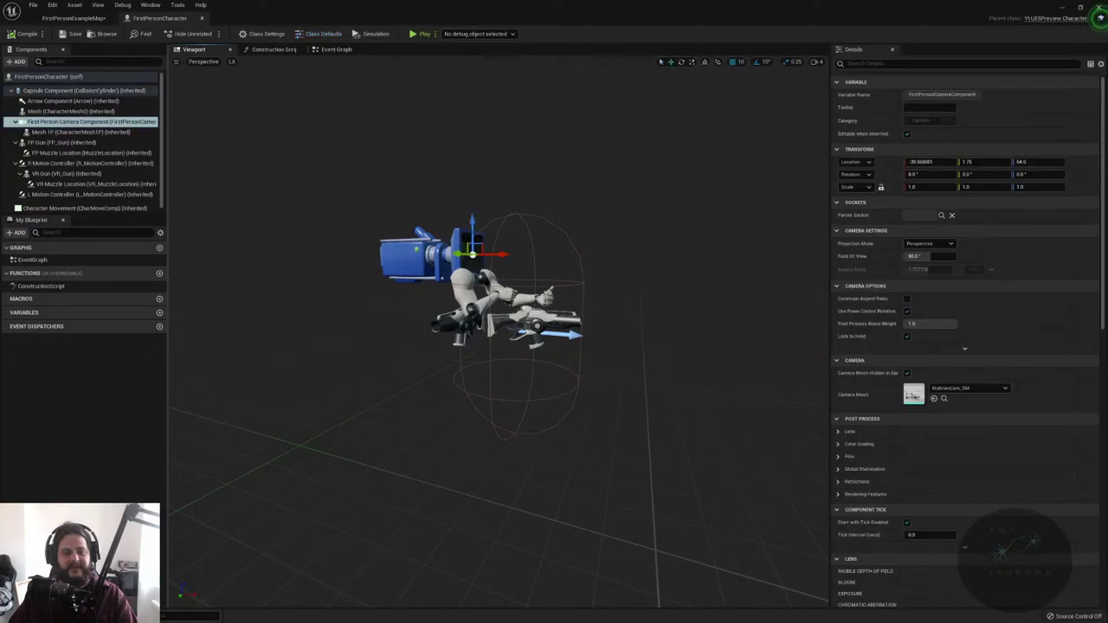
pyautogui.click(472, 299)
pyautogui.press('f')
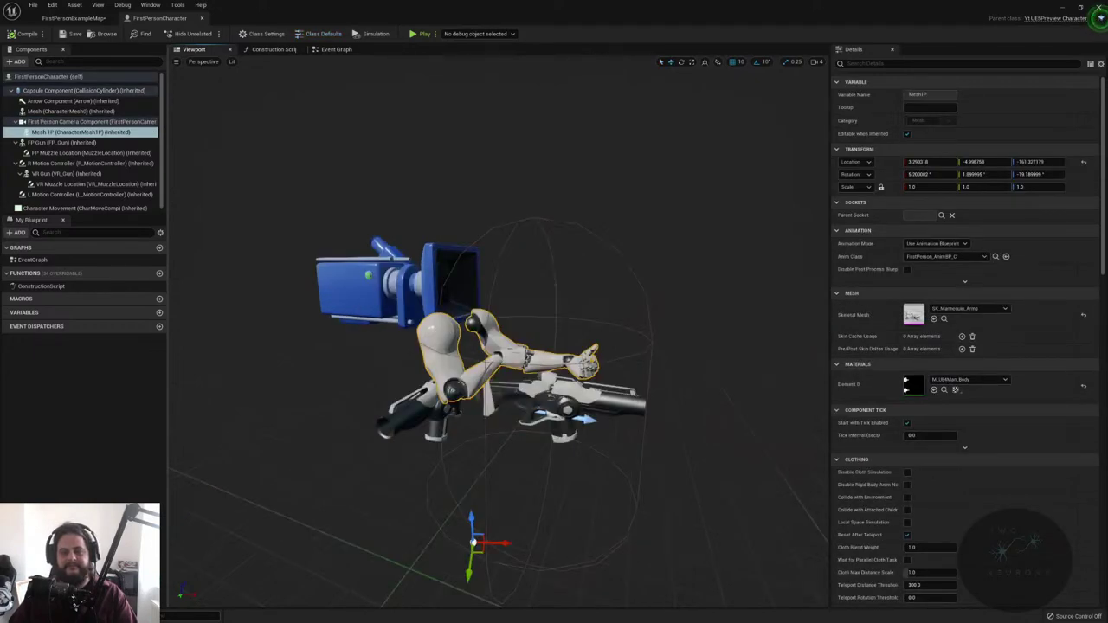
pyautogui.click(567, 414)
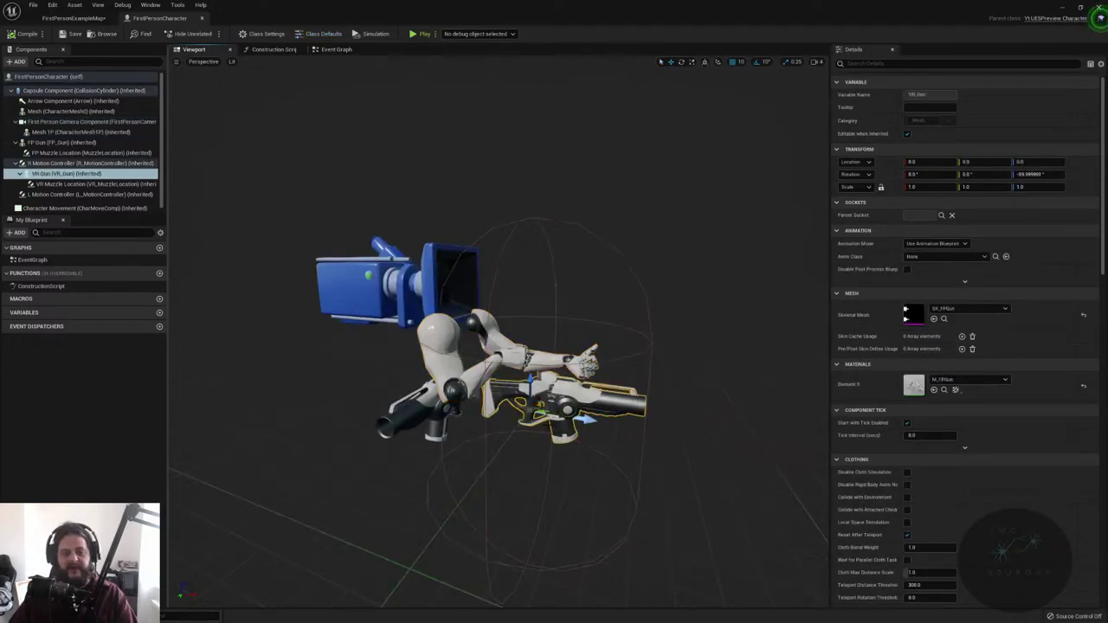
pyautogui.scroll(-4, 561, 440)
pyautogui.press('f')
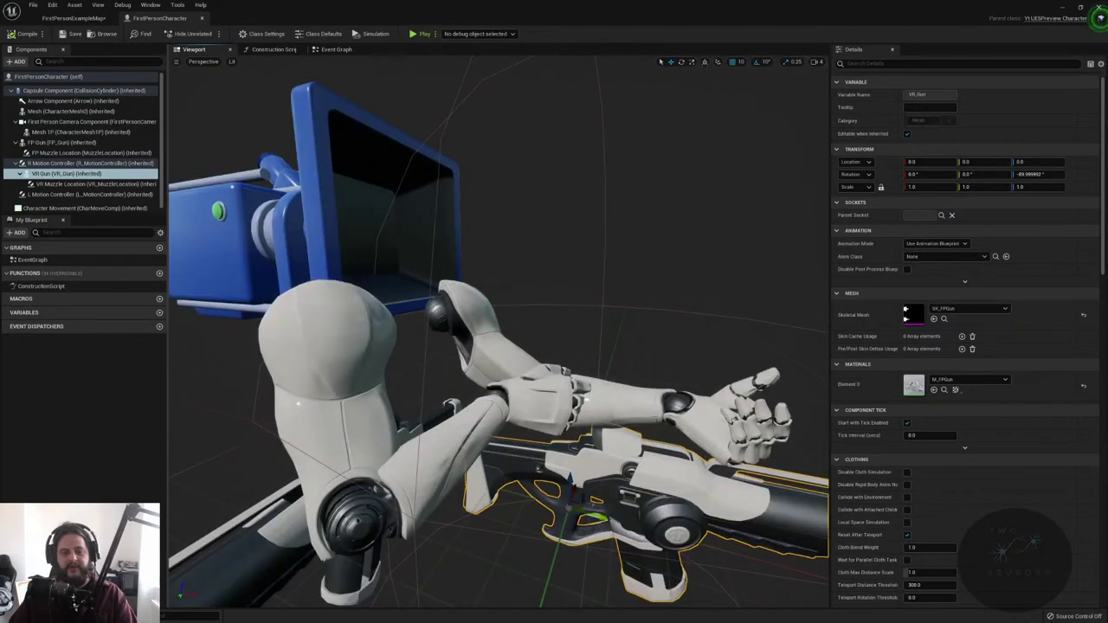
pyautogui.scroll(-3, 561, 440)
pyautogui.scroll(-5, 560, 395)
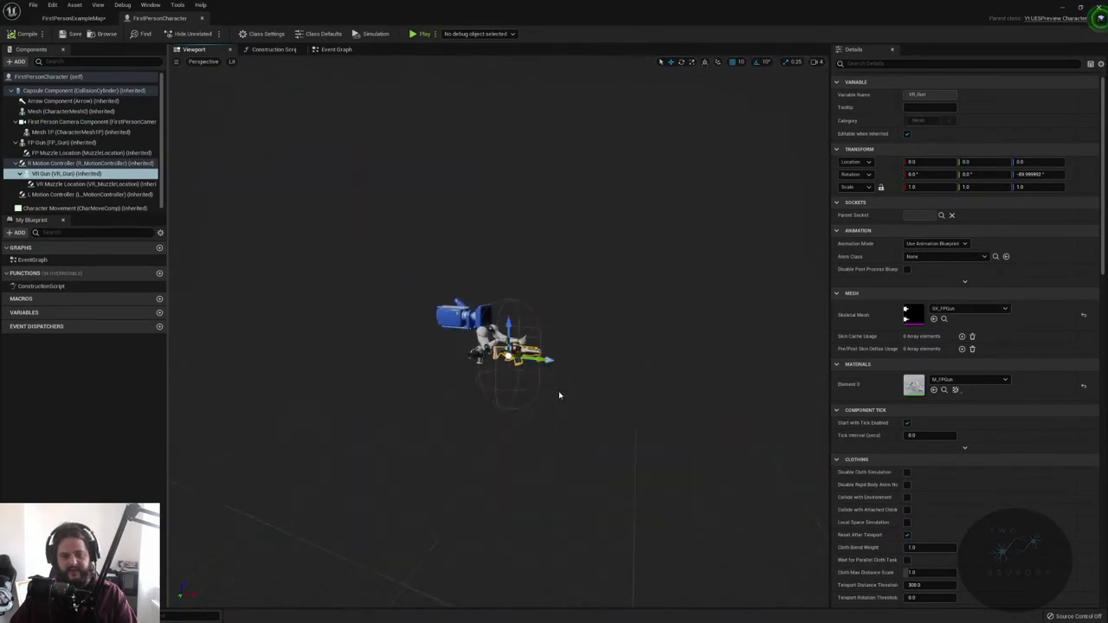
# - Focus the viewport on the selected VR Gun component and back out to show the whole character
pyautogui.scroll(5, 559, 395)
pyautogui.scroll(-2, 559, 395)
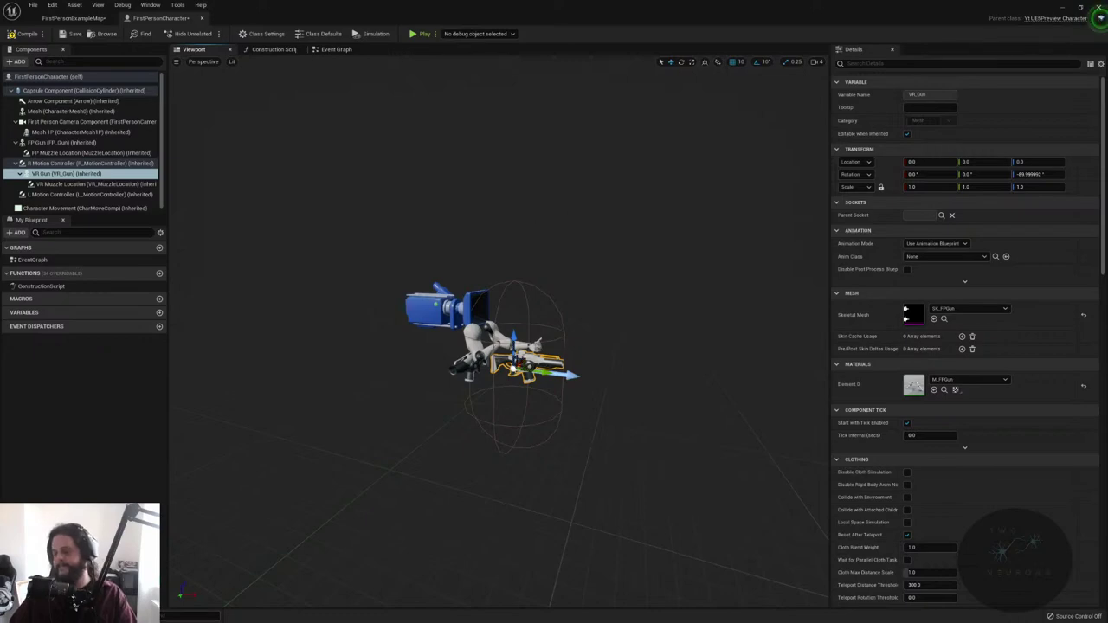
pyautogui.press('f')
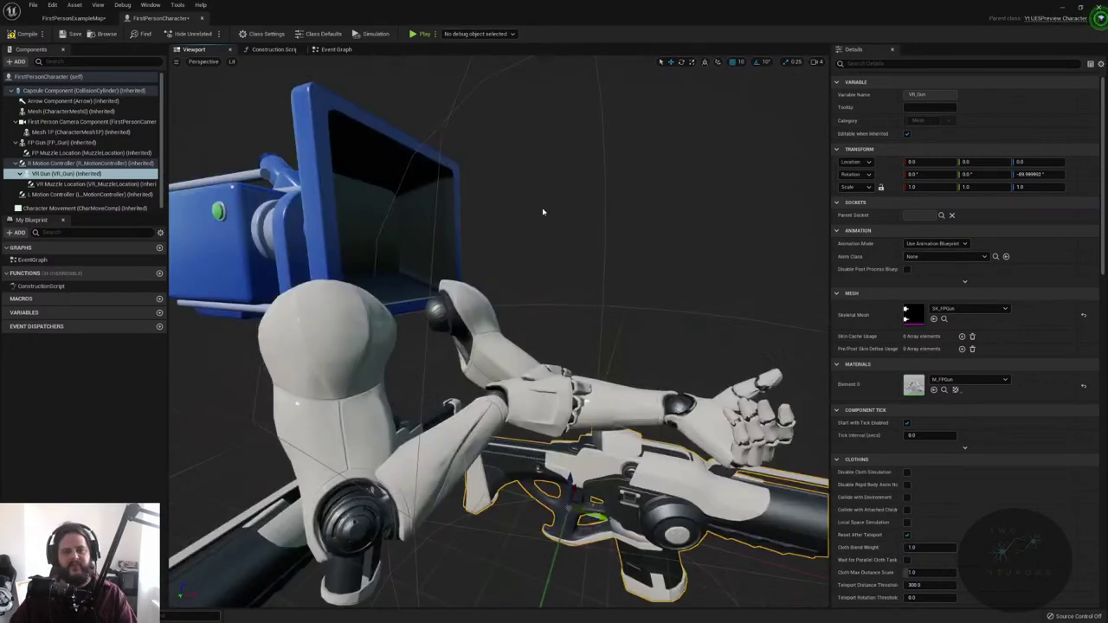
pyautogui.scroll(-5, 542, 210)
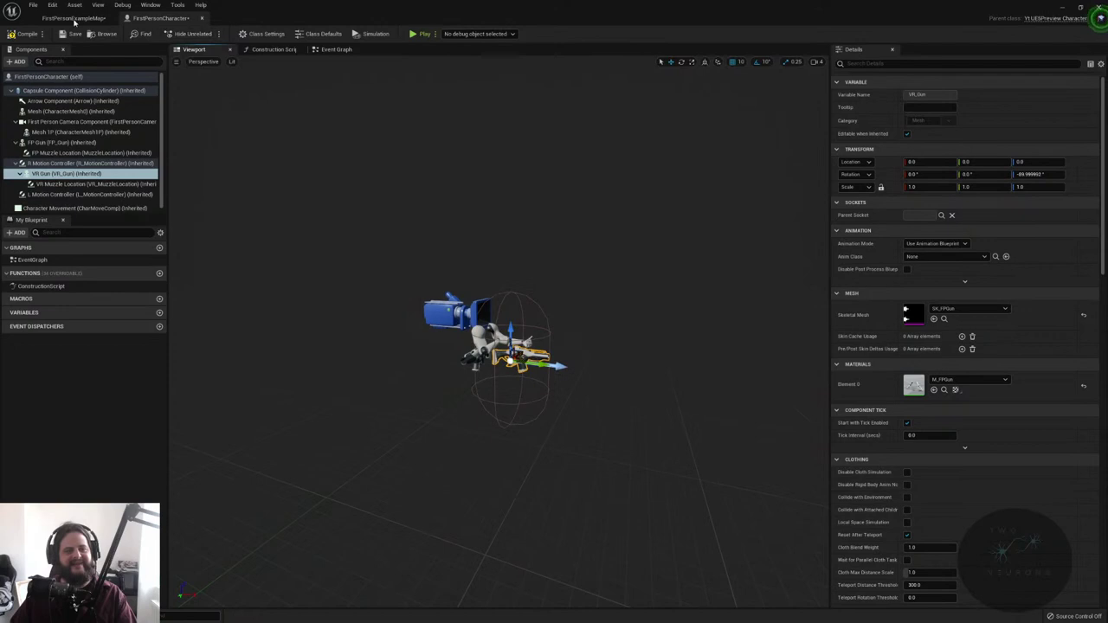
# - View the character in the top orthographic view, return to perspective and examine it from near and far
pyautogui.click(205, 61)
pyautogui.click(216, 93)
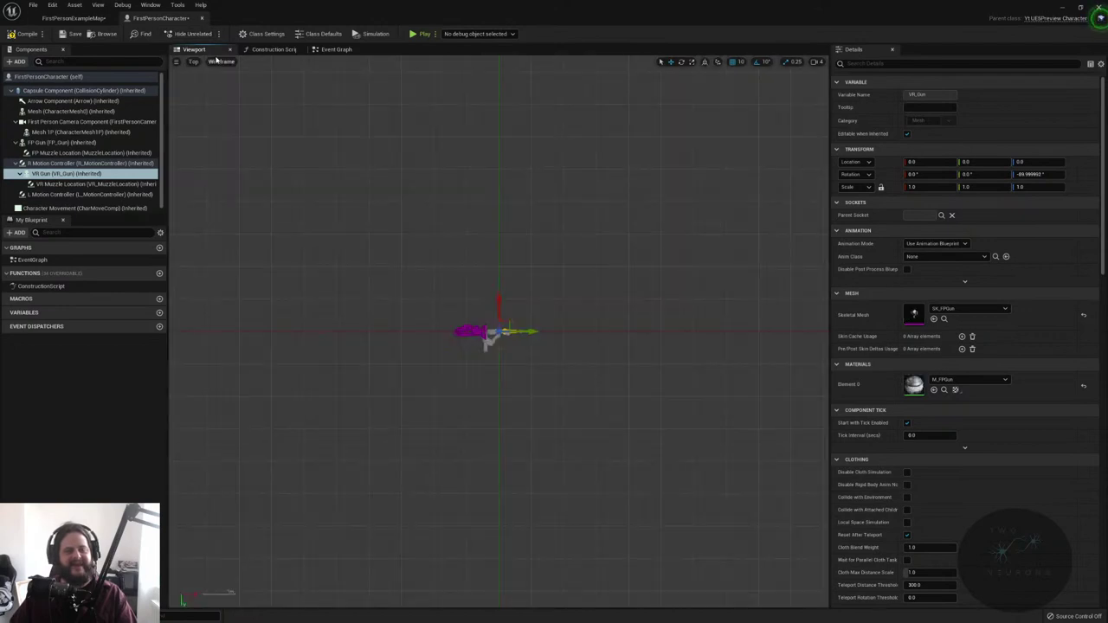
pyautogui.click(194, 62)
pyautogui.click(212, 76)
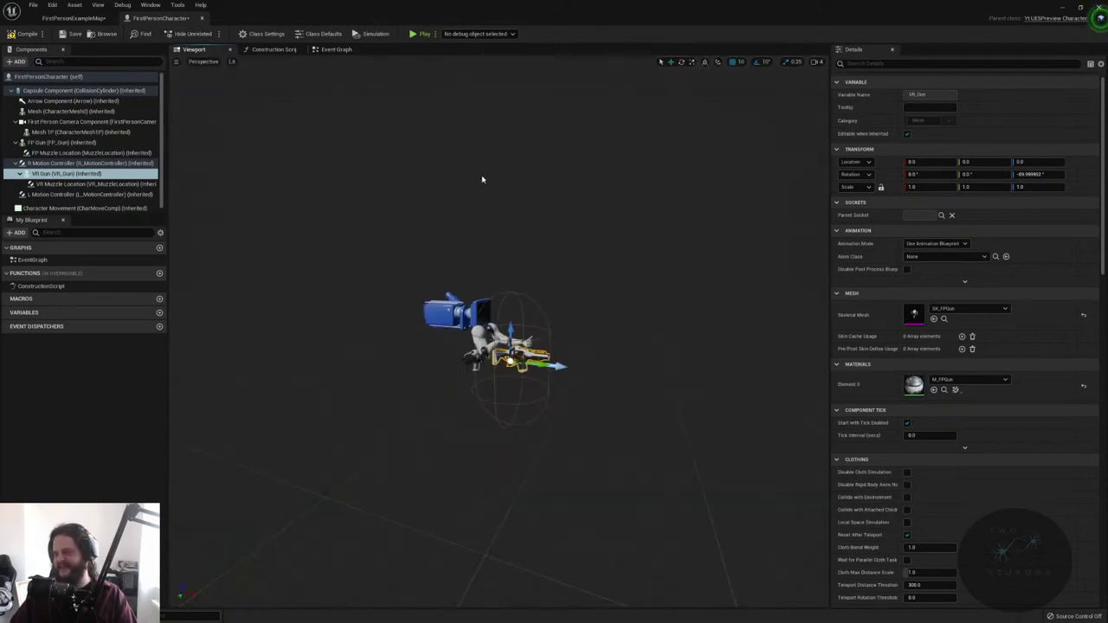
pyautogui.scroll(3, 533, 252)
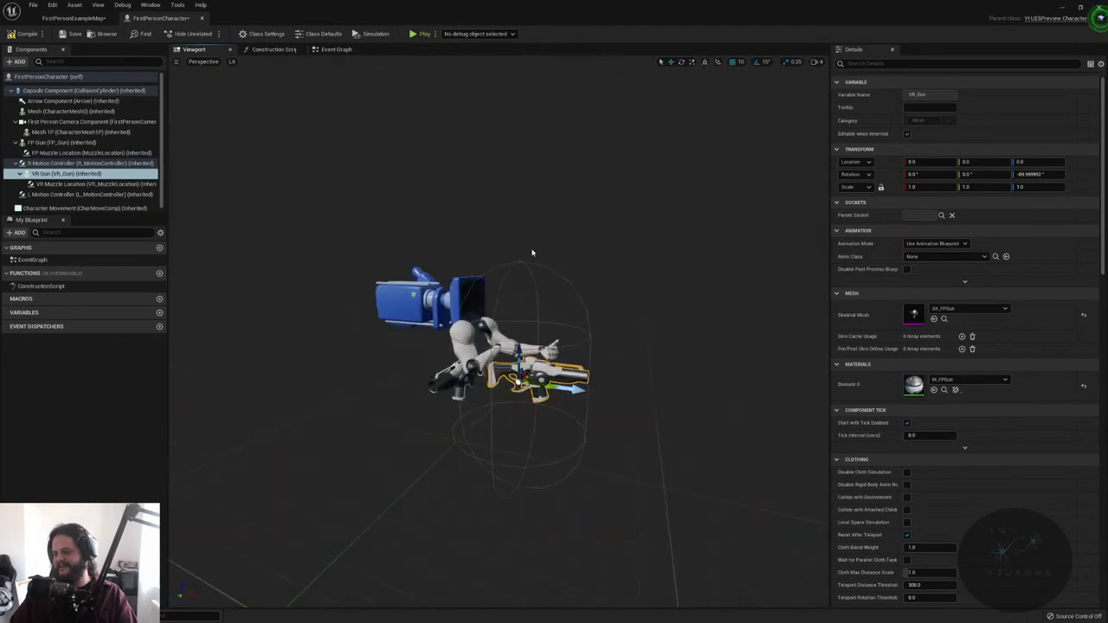
pyautogui.scroll(-2, 532, 252)
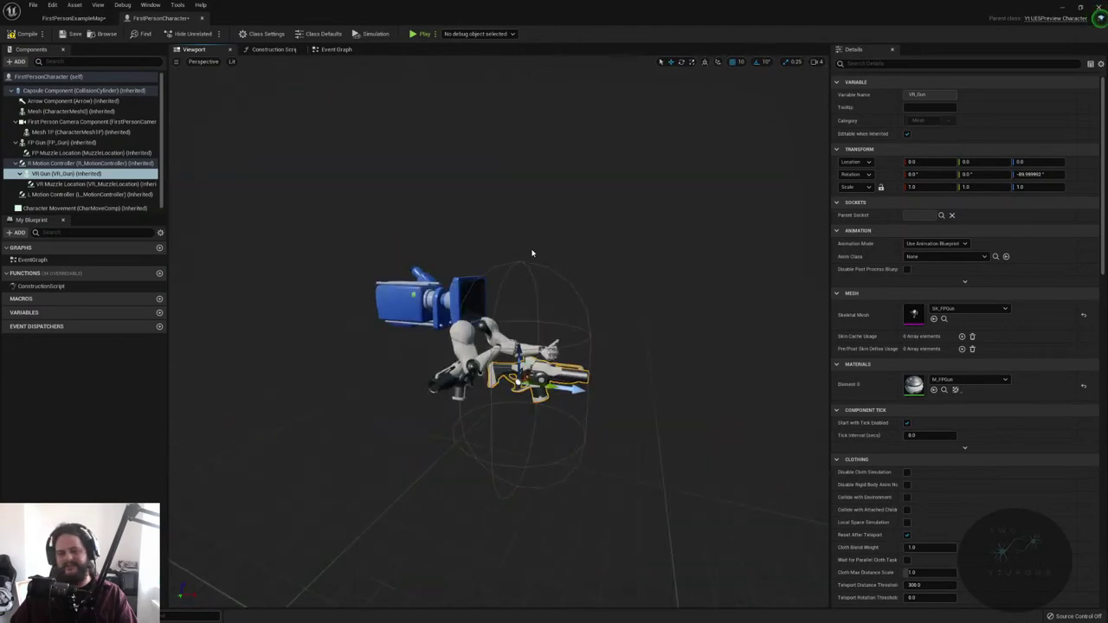
pyautogui.scroll(5, 533, 252)
pyautogui.scroll(-5, 464, 271)
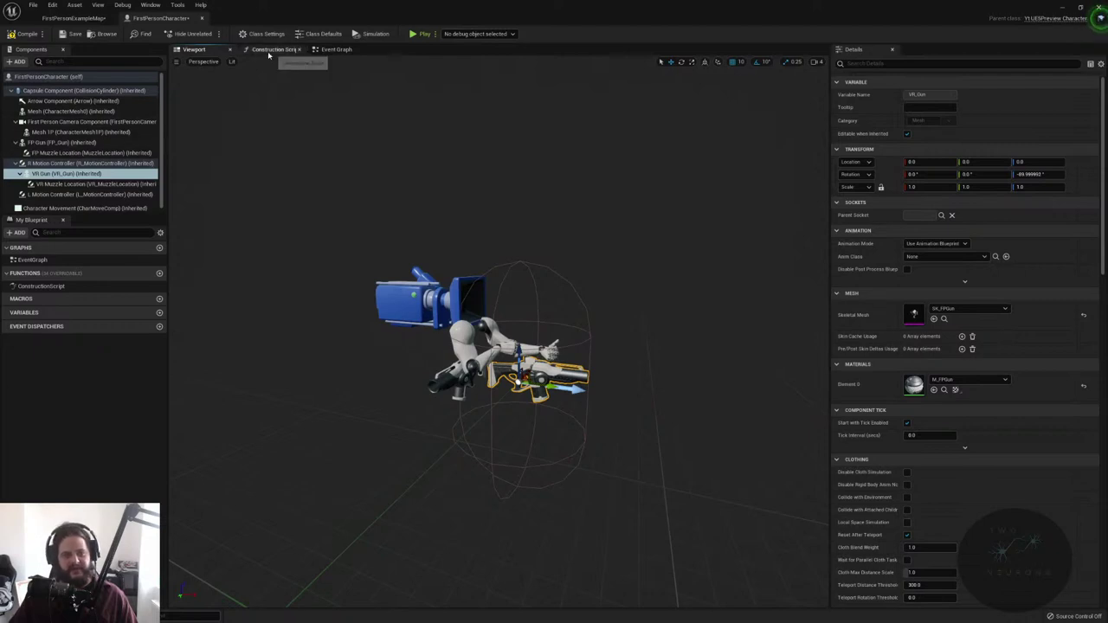
# - Add an Event BeginPlay node to the FirstPersonCharacter's event graph
pyautogui.click(336, 50)
pyautogui.rightClick(506, 280)
pyautogui.rightClick(468, 241)
pyautogui.write('event beginp')
pyautogui.press('Return')
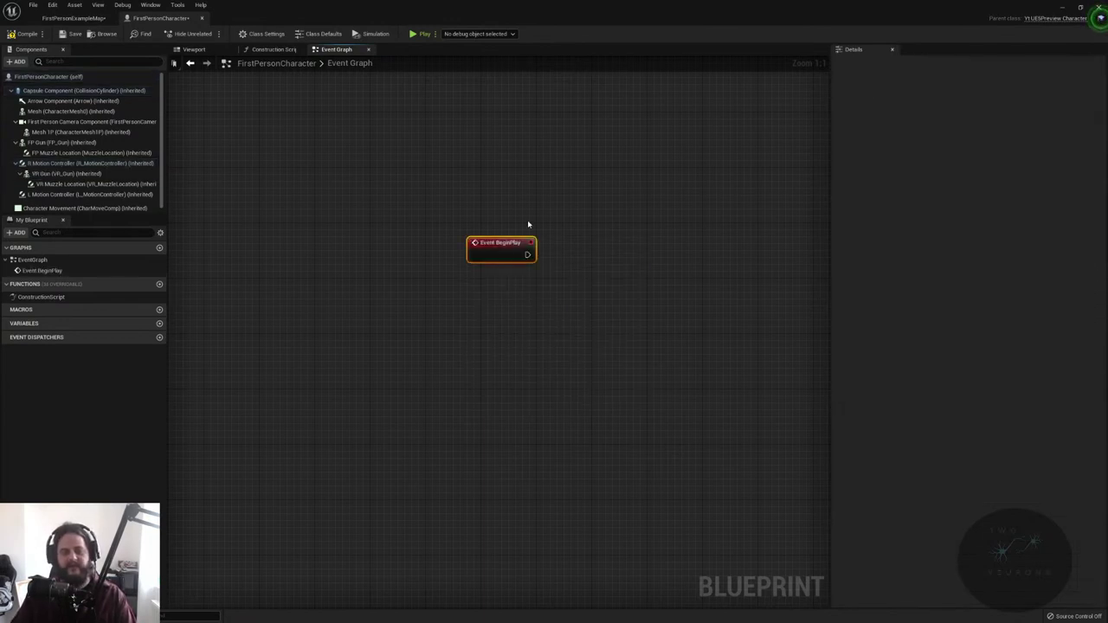
# - Add a Branch node connected to Event BeginPlay's execution output and straighten the connection between the two nodes
pyautogui.moveTo(494, 259); pyautogui.dragTo(630, 242)
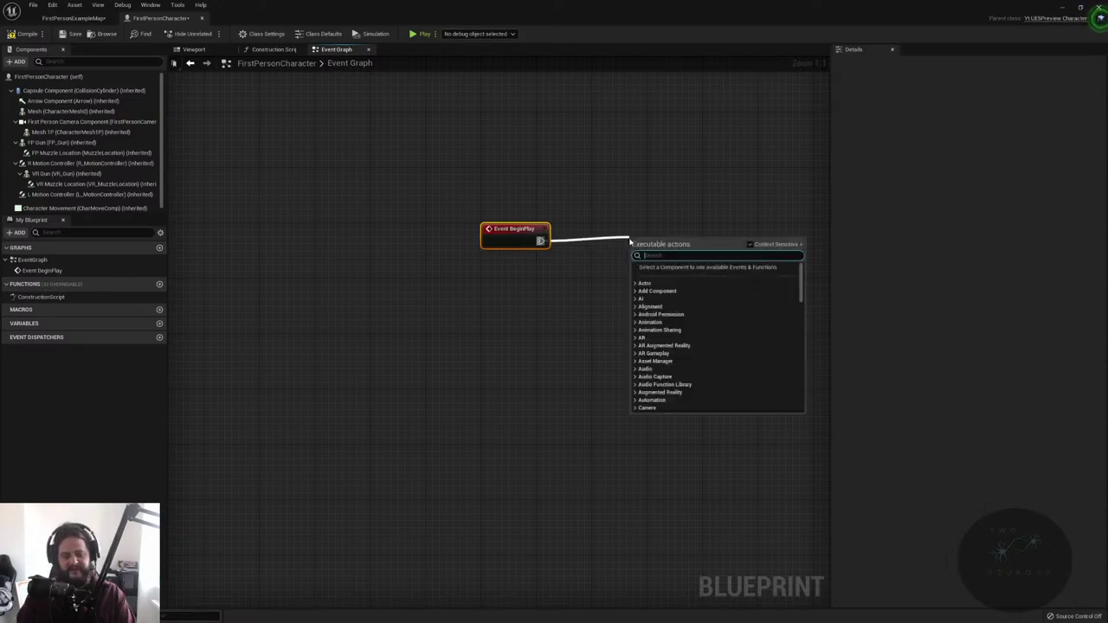
pyautogui.write('branch')
pyautogui.press('Return')
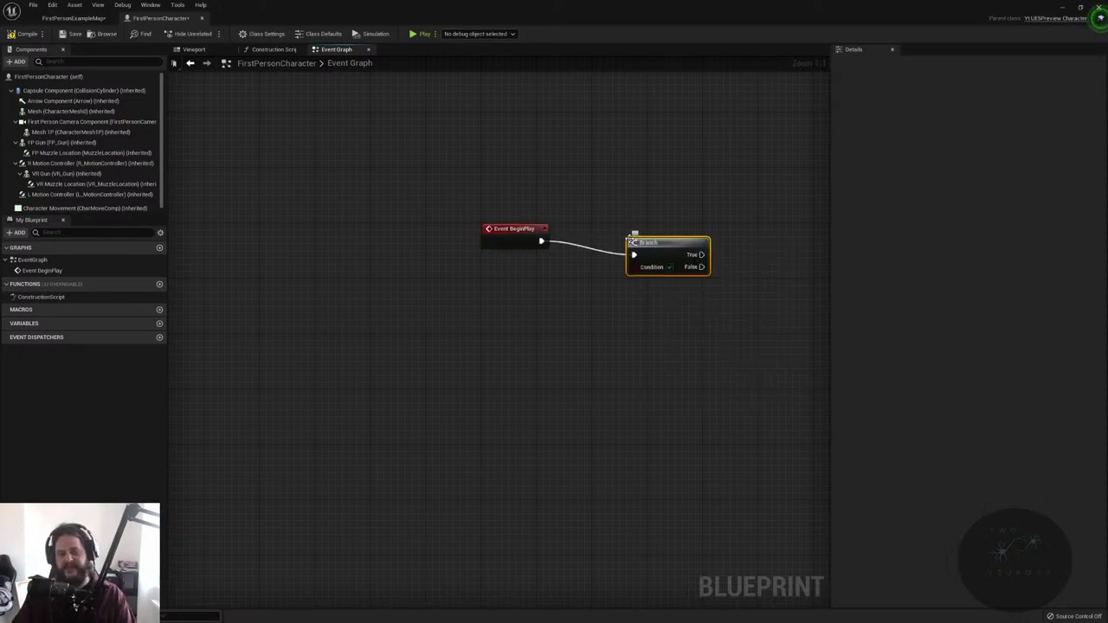
pyautogui.moveTo(631, 240); pyautogui.dragTo(632, 226)
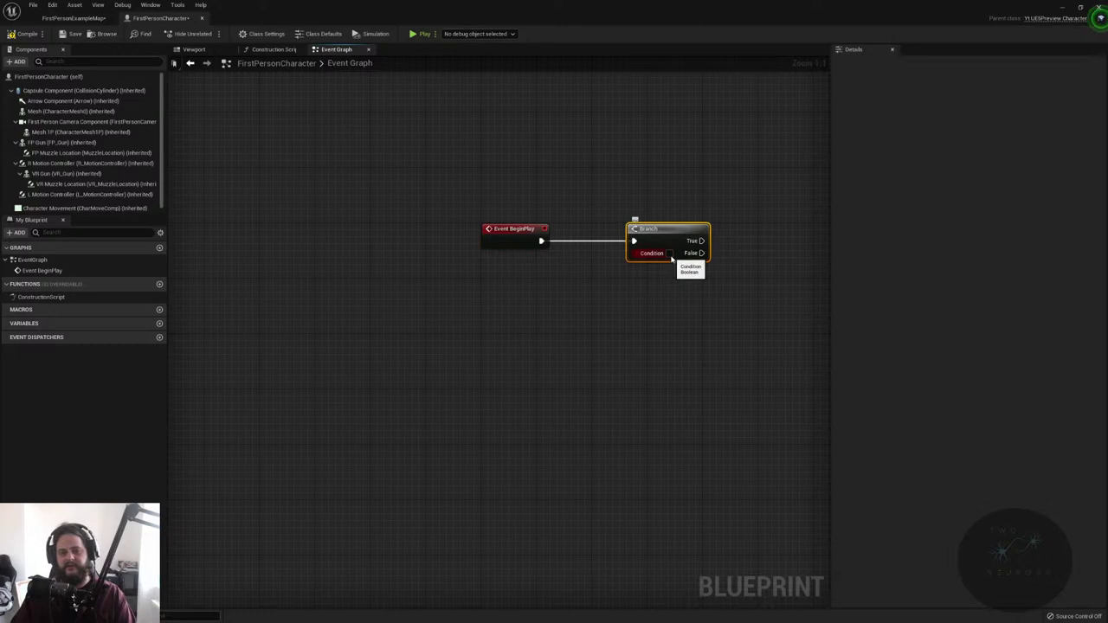
pyautogui.moveTo(658, 230); pyautogui.dragTo(665, 257)
pyautogui.moveTo(272, 169); pyautogui.dragTo(775, 297)
pyautogui.press('q')
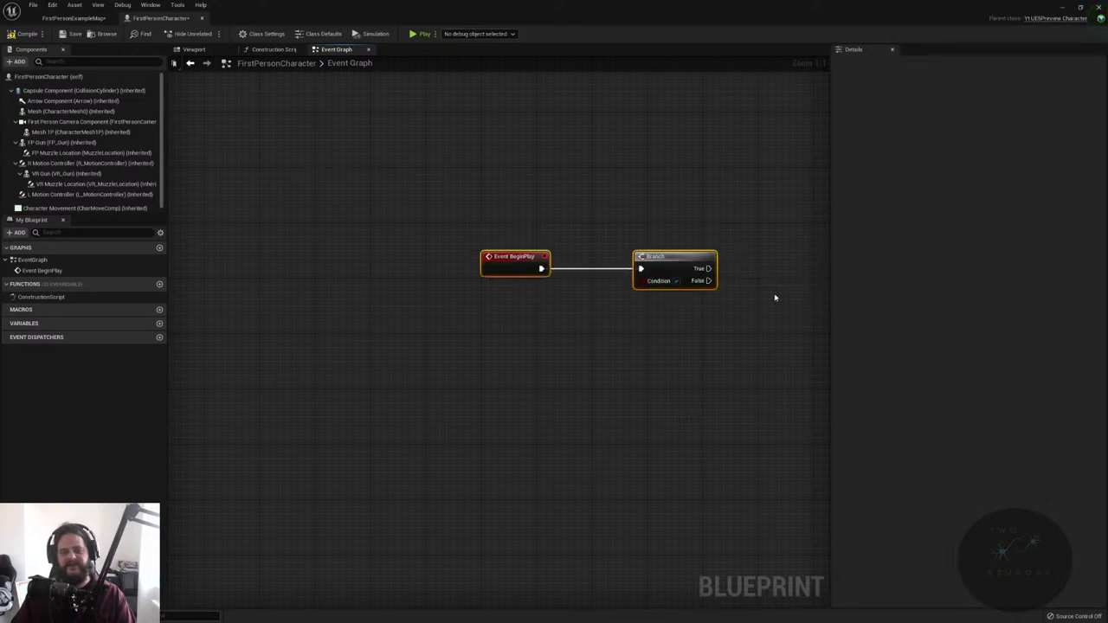
# - Examine the character's camera, arms, gun and collision capsule in the blueprint viewport from various distances and angles
pyautogui.click(193, 50)
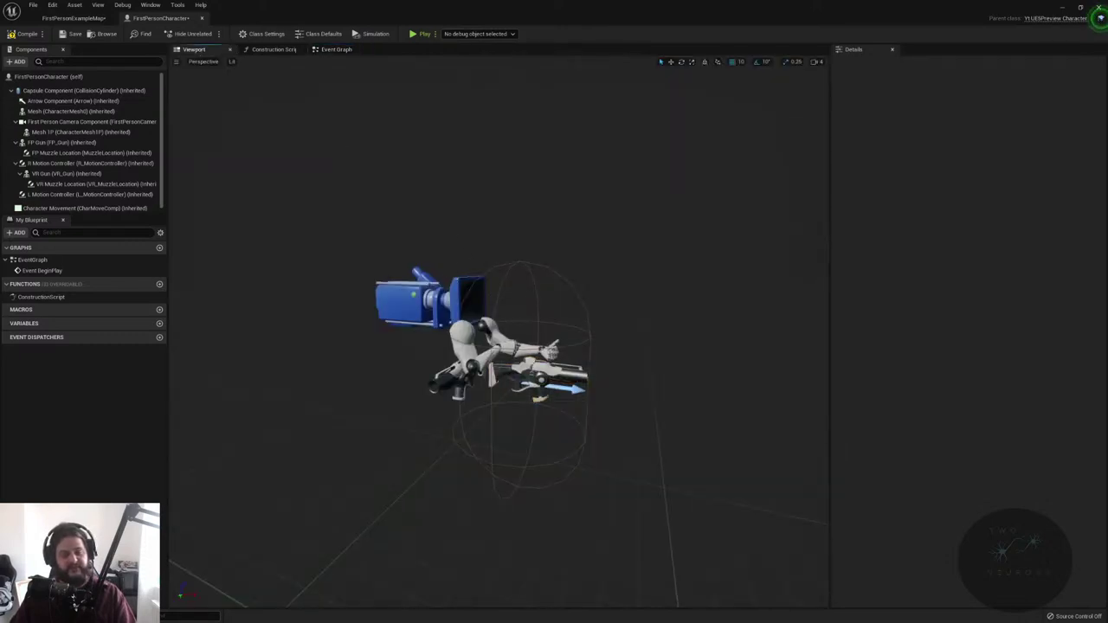
pyautogui.moveTo(509, 335); pyautogui.dragTo(507, 341)
pyautogui.scroll(6, 508, 337)
pyautogui.moveTo(525, 249); pyautogui.dragTo(525, 249)
pyautogui.scroll(5, 527, 249)
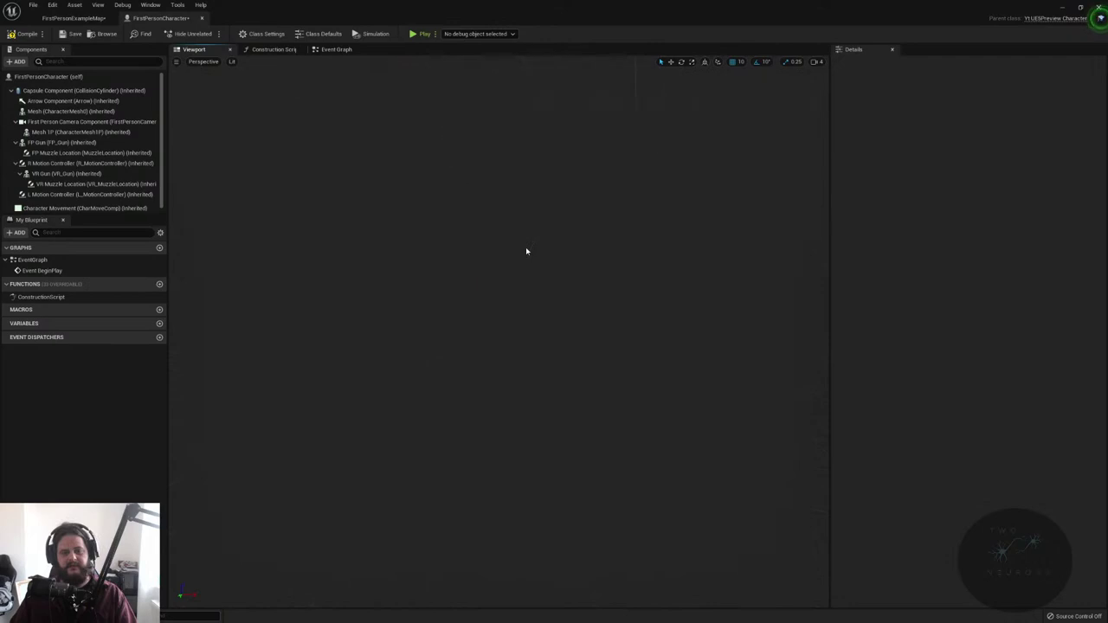
pyautogui.scroll(-5, 526, 250)
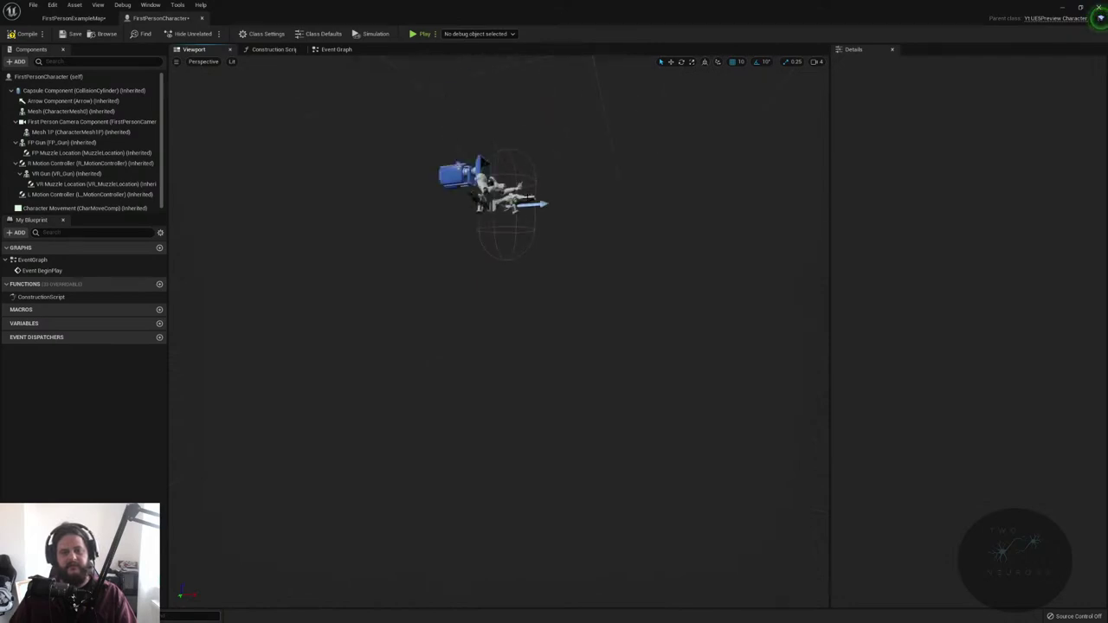
pyautogui.moveTo(526, 249); pyautogui.dragTo(526, 249)
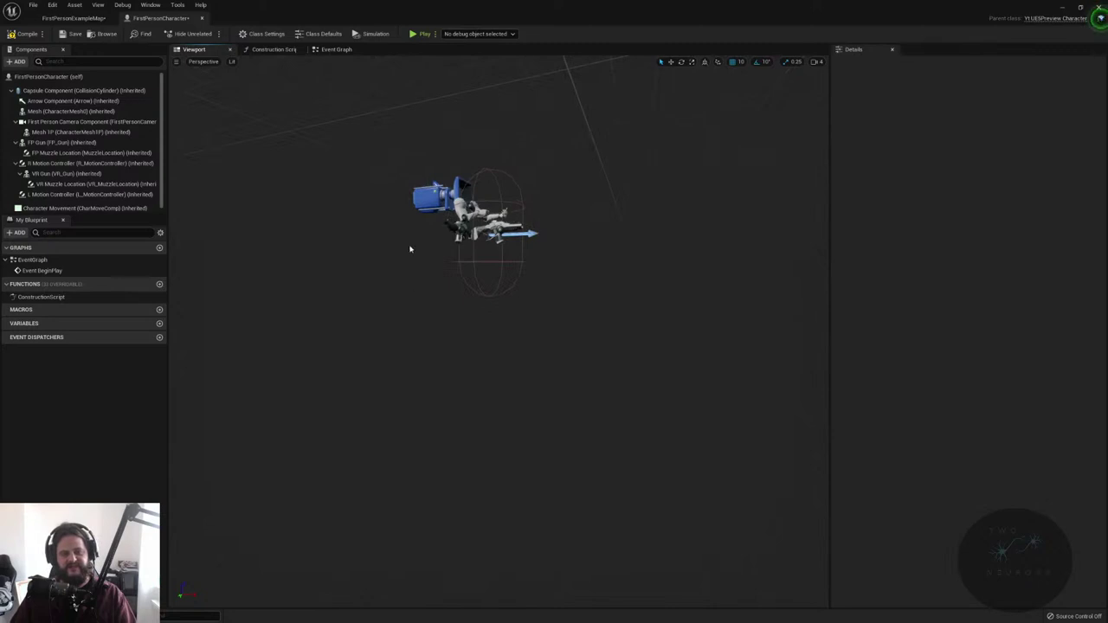
pyautogui.moveTo(448, 258); pyautogui.dragTo(448, 258)
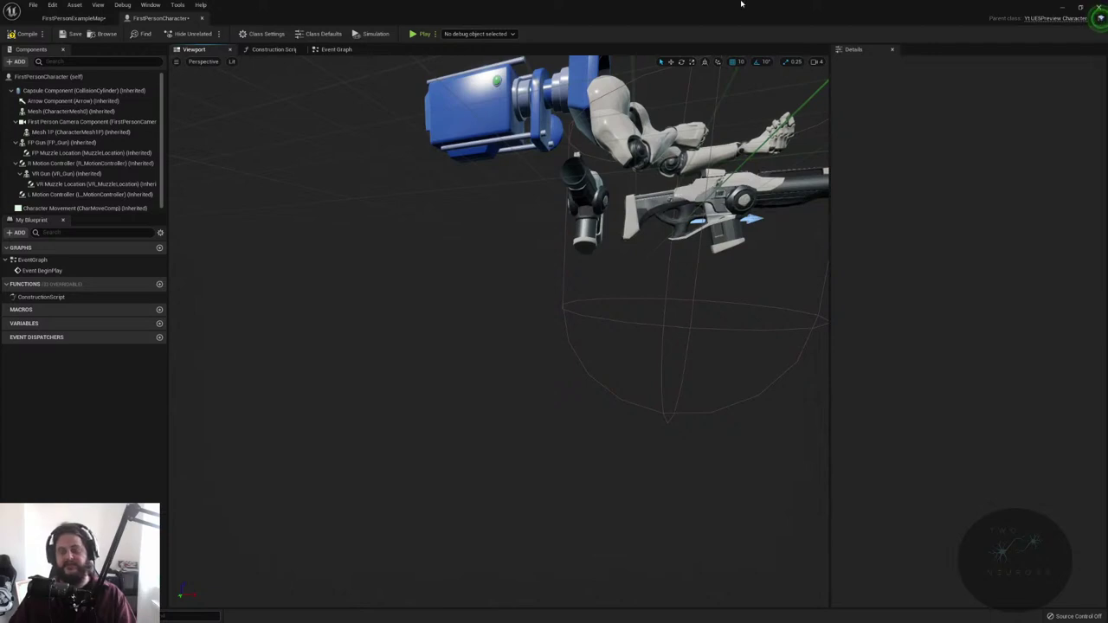
pyautogui.scroll(-5, 782, 202)
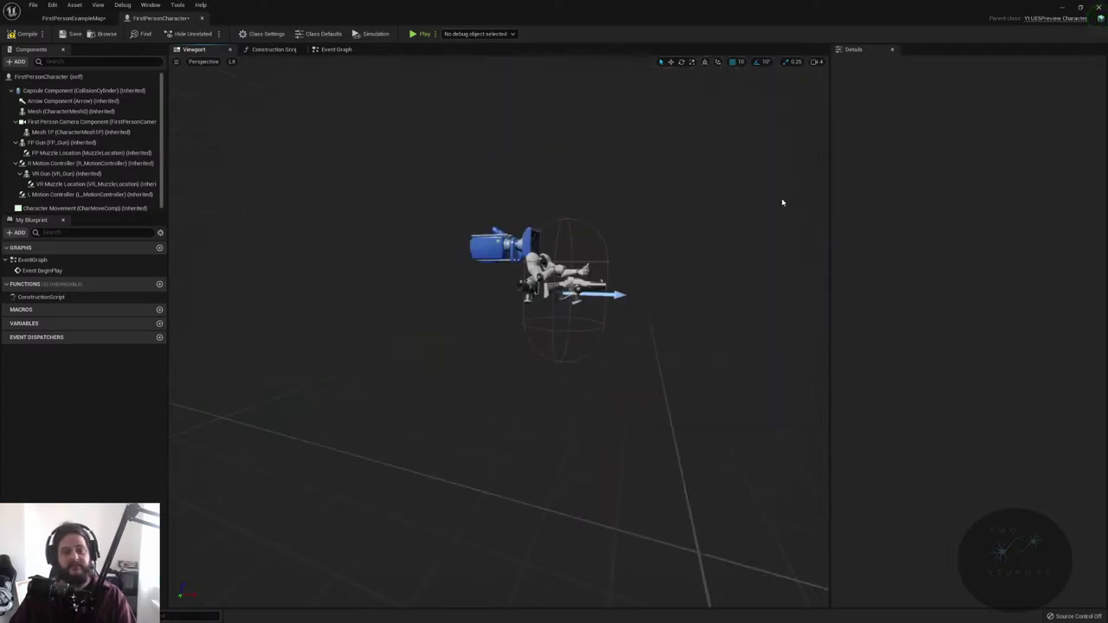
pyautogui.scroll(3, 736, 207)
pyautogui.scroll(-3, 675, 213)
pyautogui.scroll(5, 673, 208)
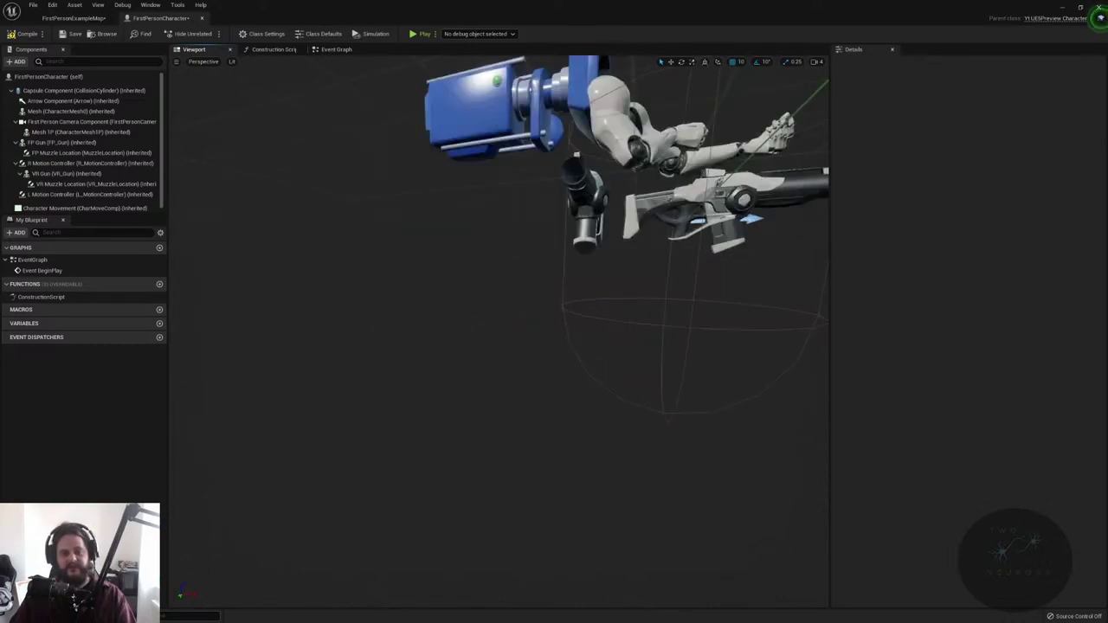
pyautogui.moveTo(412, 549); pyautogui.dragTo(473, 475)
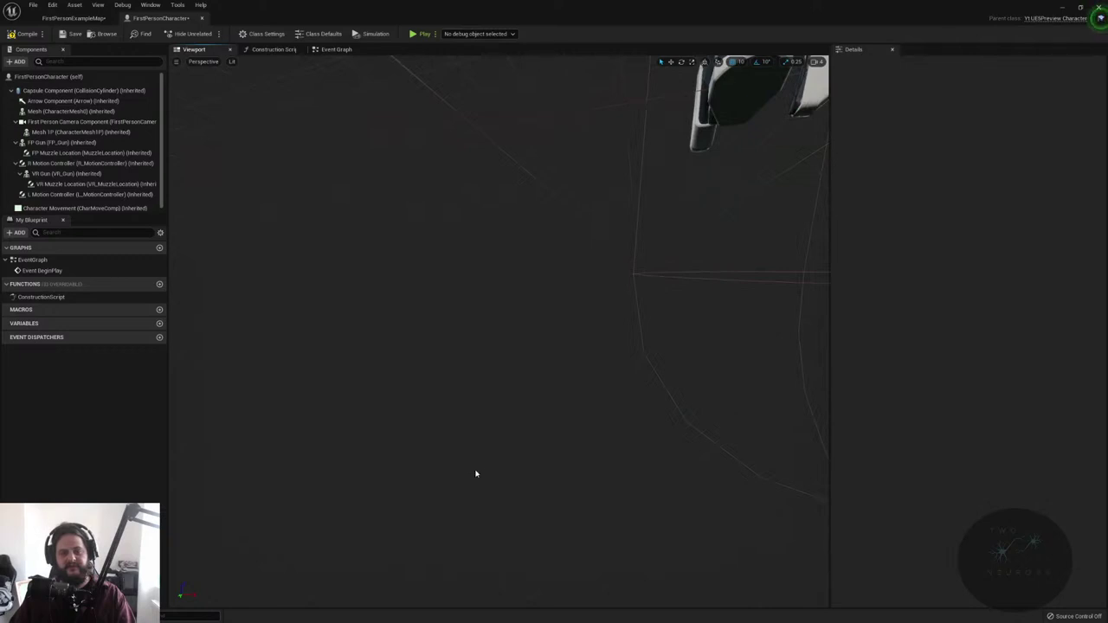
pyautogui.press('f')
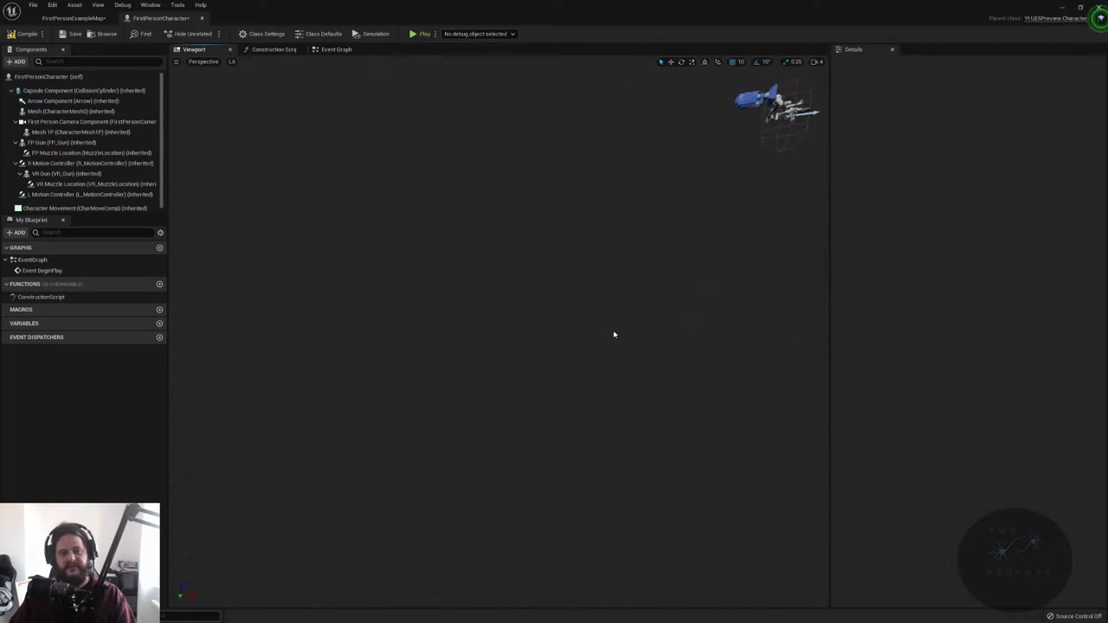
# - Select the First Person Camera component, focus the viewport on it and back out to the full character
pyautogui.click(711, 160)
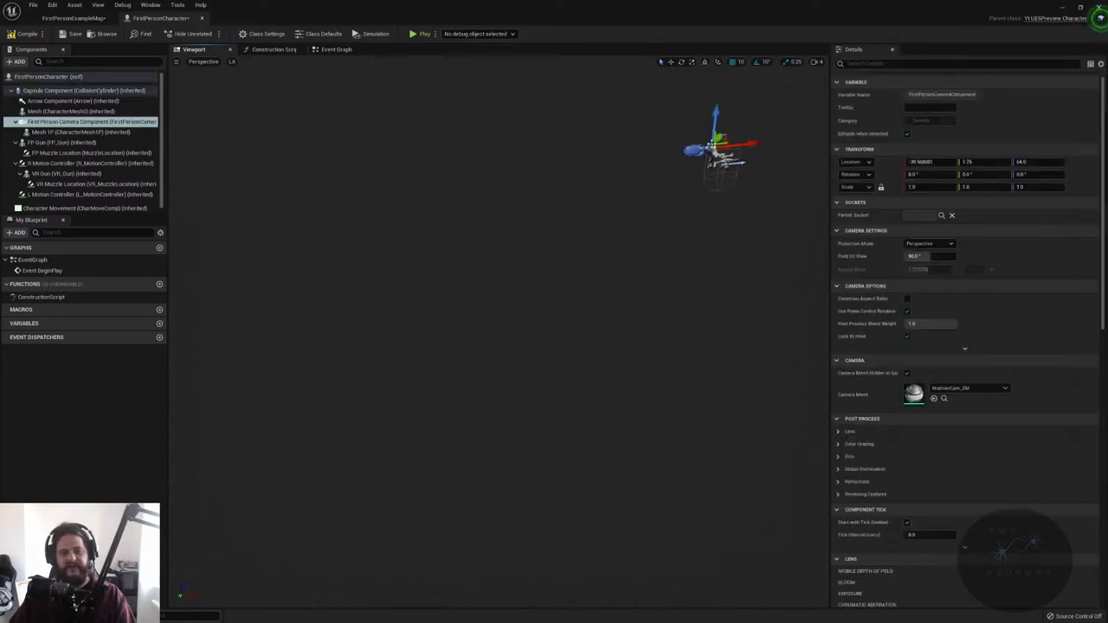
pyautogui.press('f')
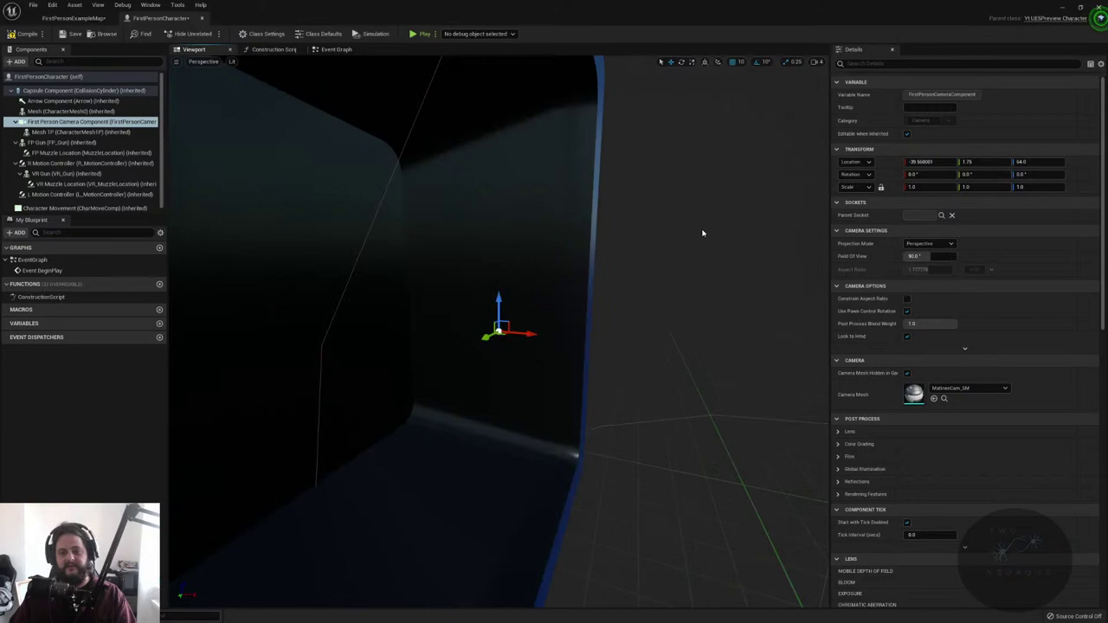
pyautogui.scroll(-3, 702, 233)
pyautogui.scroll(-2, 695, 257)
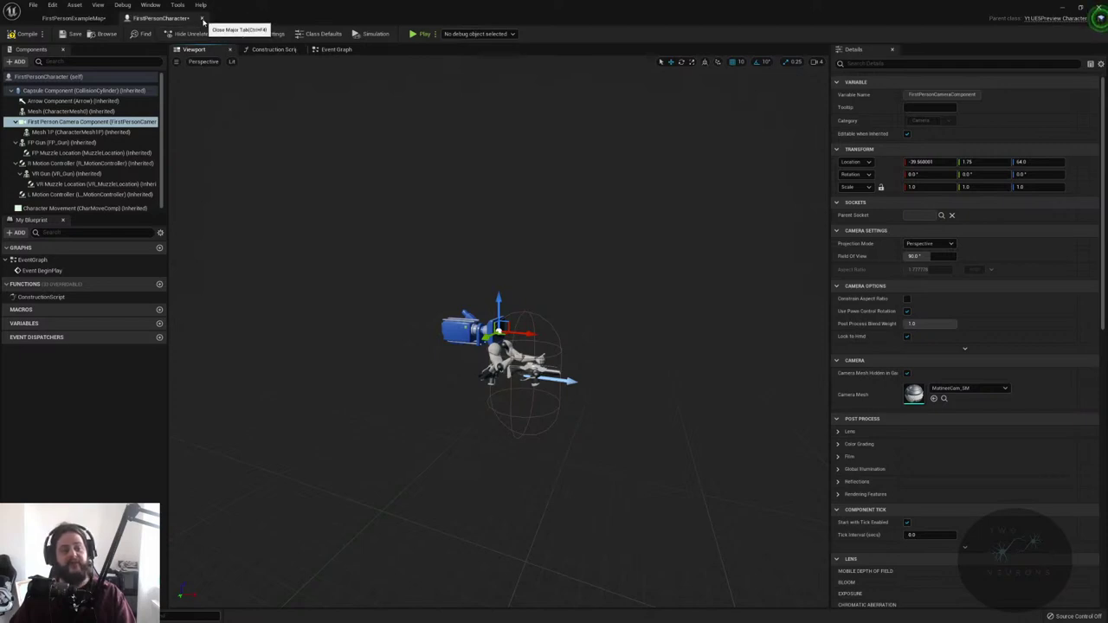
# - Close the FirstPersonCharacter blueprint, reopen it from FirstPersonCPP/Blueprints and show its viewport
pyautogui.click(204, 20)
pyautogui.doubleClick(170, 483)
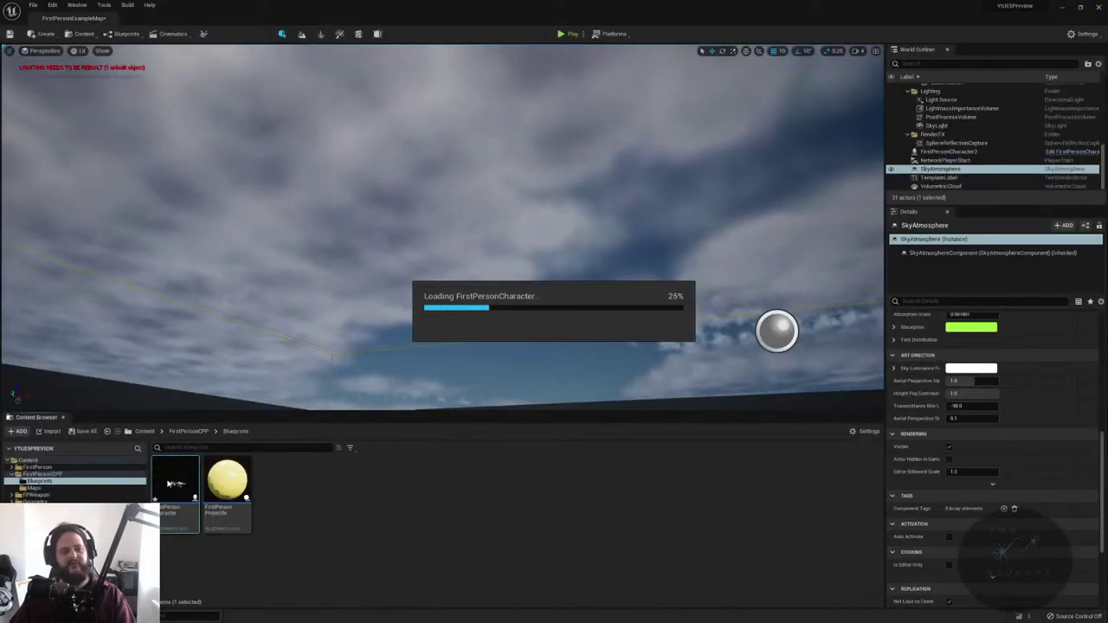
pyautogui.click(201, 50)
# - Examine the character from the front in the viewport, and view the blueprint's class settings
pyautogui.scroll(5, 589, 346)
pyautogui.scroll(-5, 589, 346)
pyautogui.moveTo(639, 306); pyautogui.dragTo(680, 306)
pyautogui.scroll(-3, 680, 306)
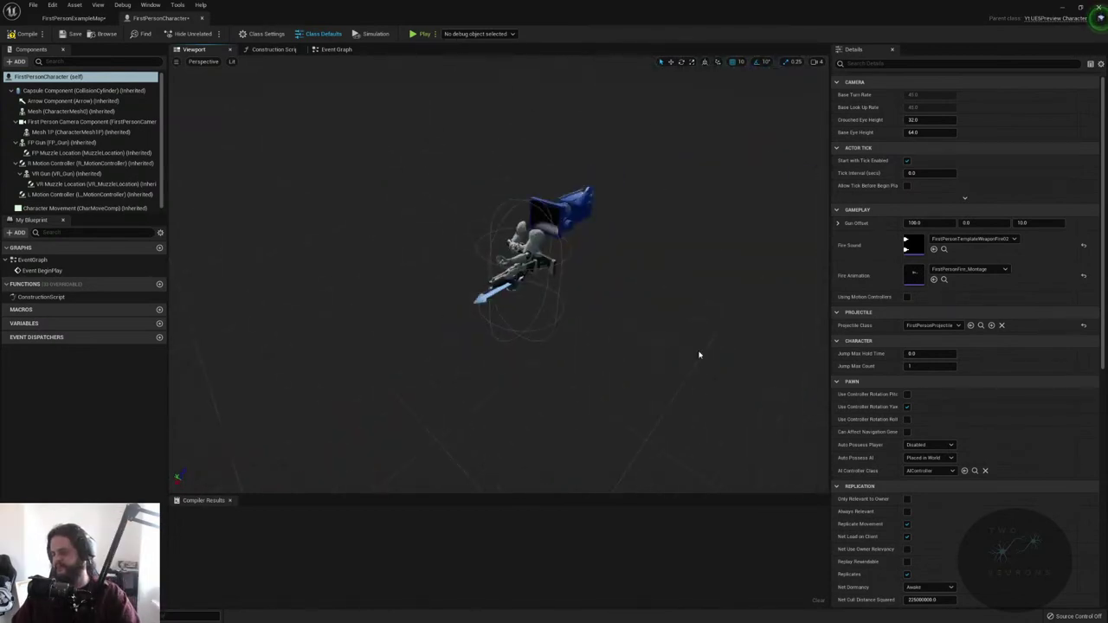
pyautogui.scroll(3, 690, 337)
pyautogui.scroll(-3, 687, 337)
pyautogui.scroll(5, 687, 337)
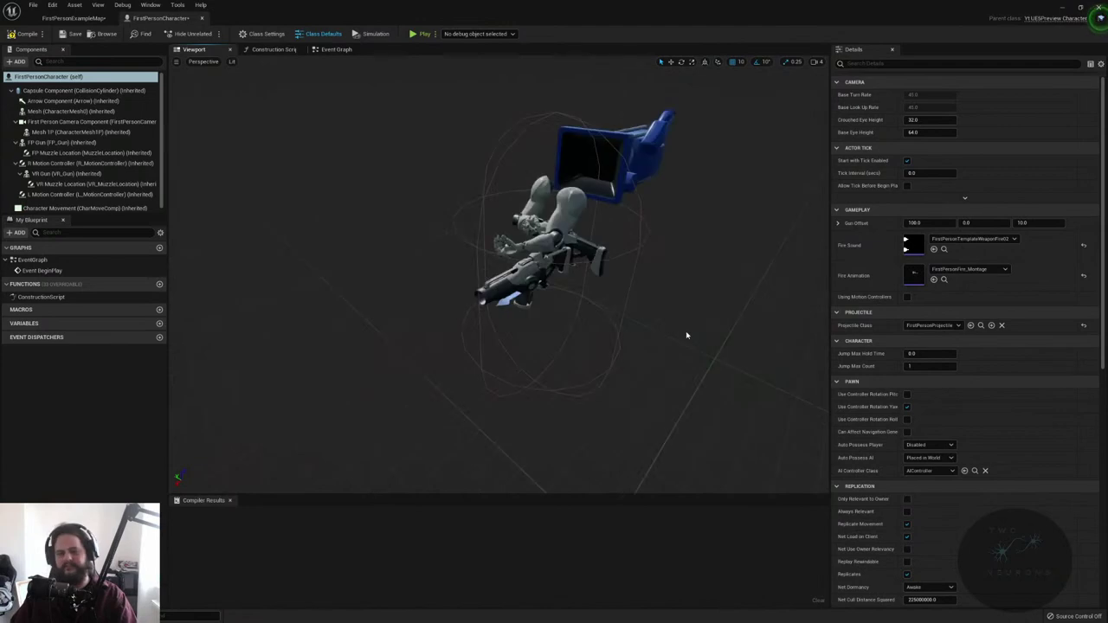
pyautogui.moveTo(686, 335); pyautogui.dragTo(628, 288)
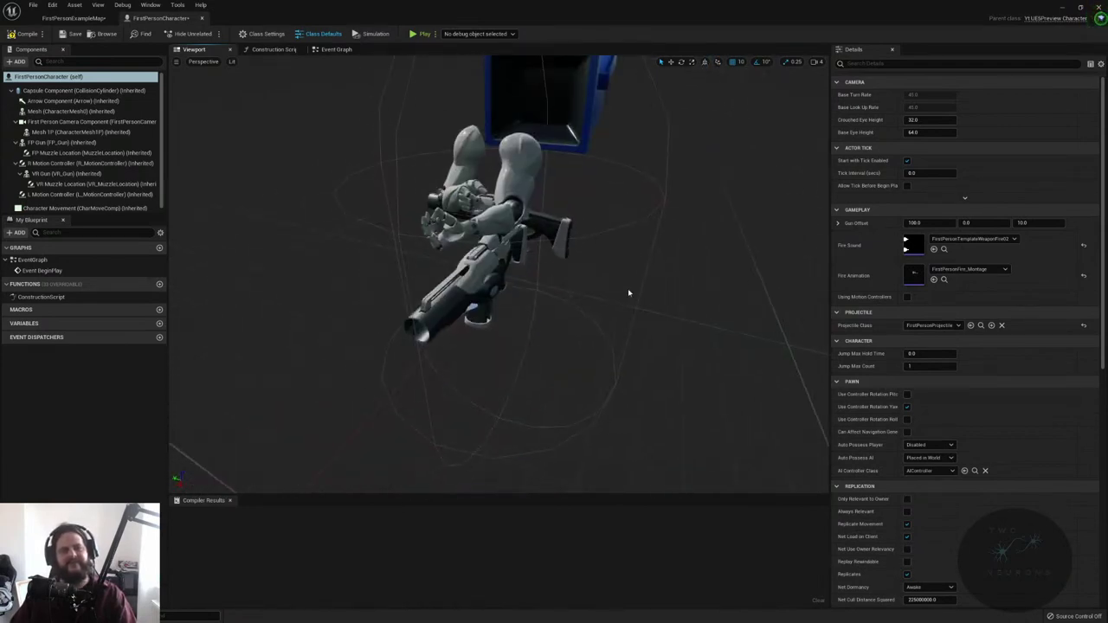
pyautogui.click(262, 32)
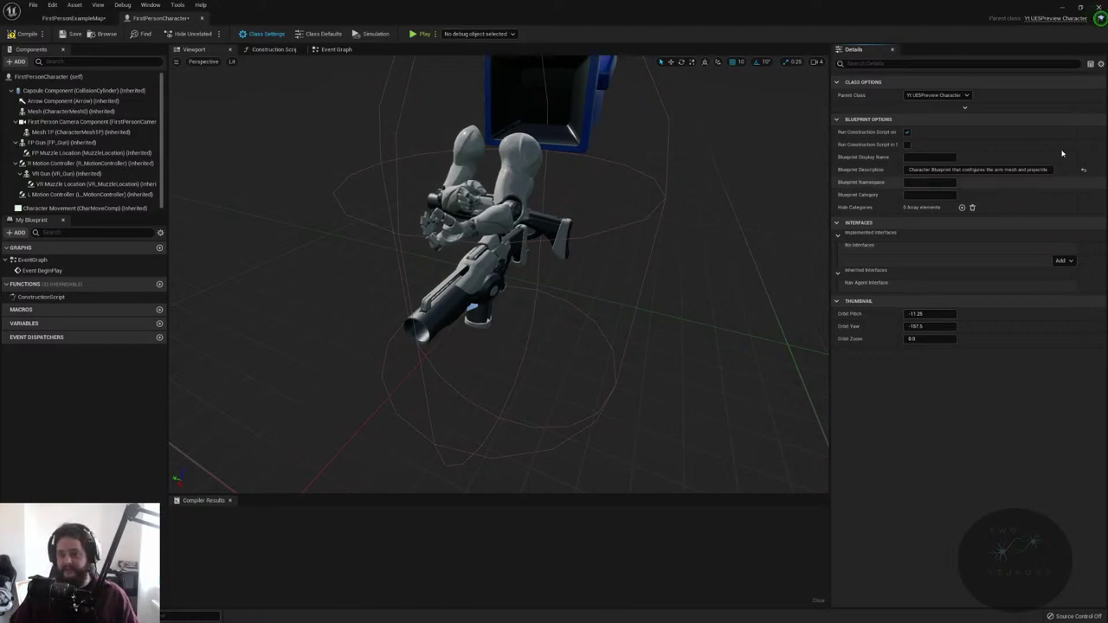
# - Create a Boolean variable named bIsATest in the blueprint, compile, and set its default value to true
pyautogui.click(336, 49)
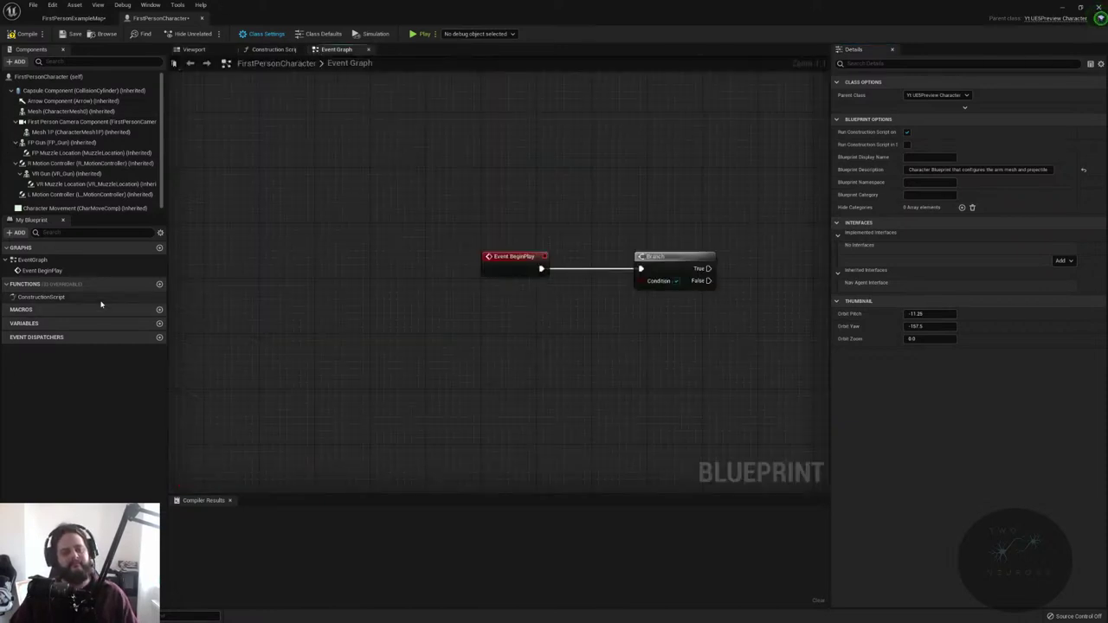
pyautogui.click(159, 323)
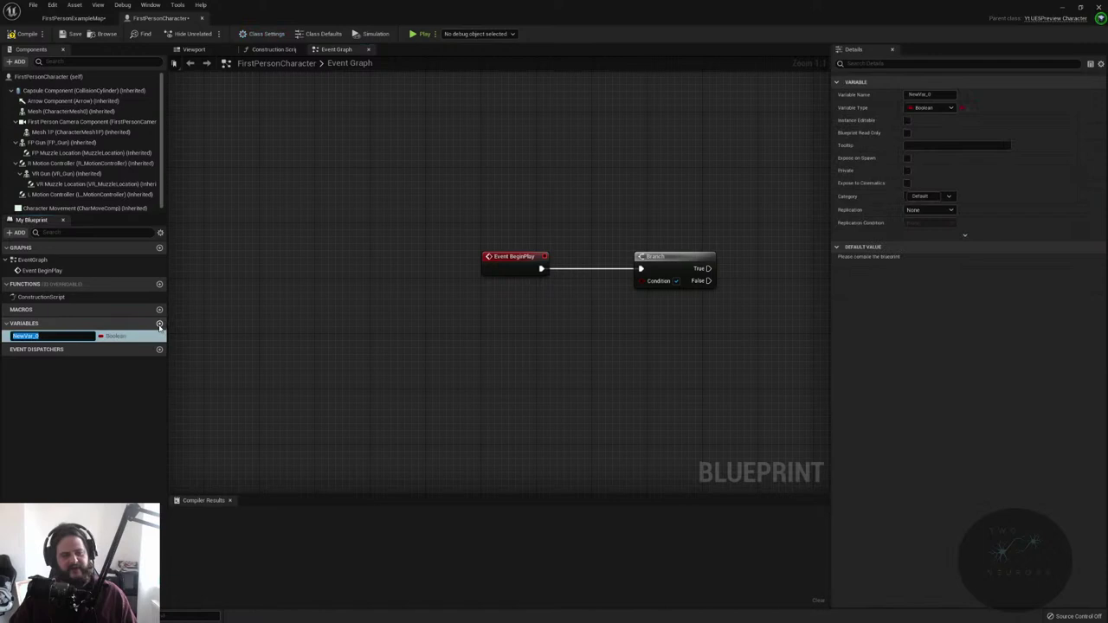
pyautogui.write('b')
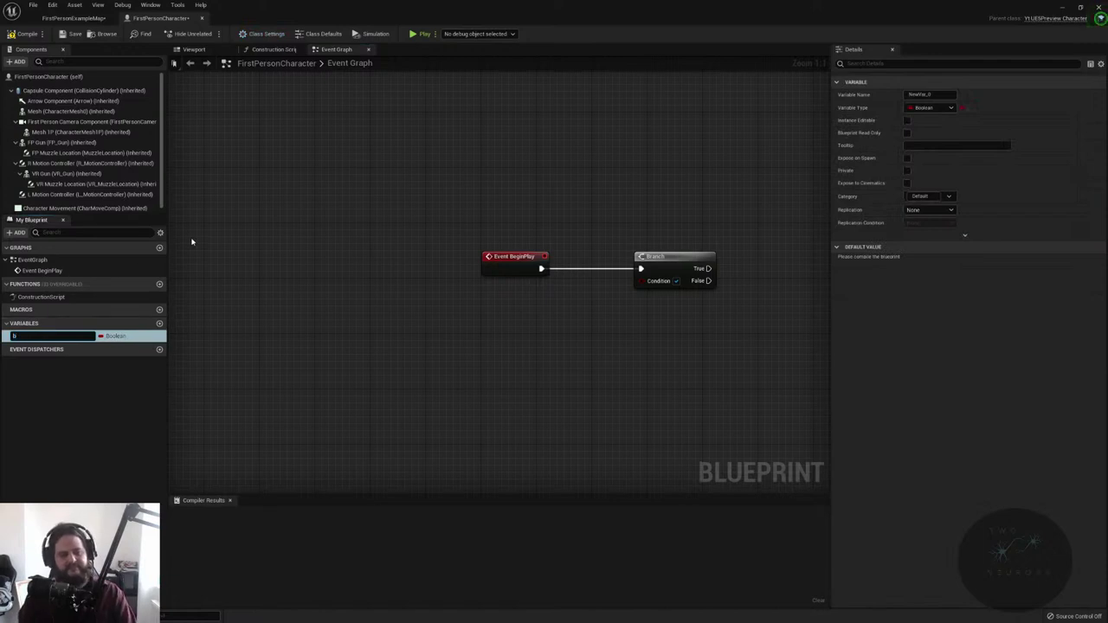
pyautogui.write('IsATest')
pyautogui.press('Return')
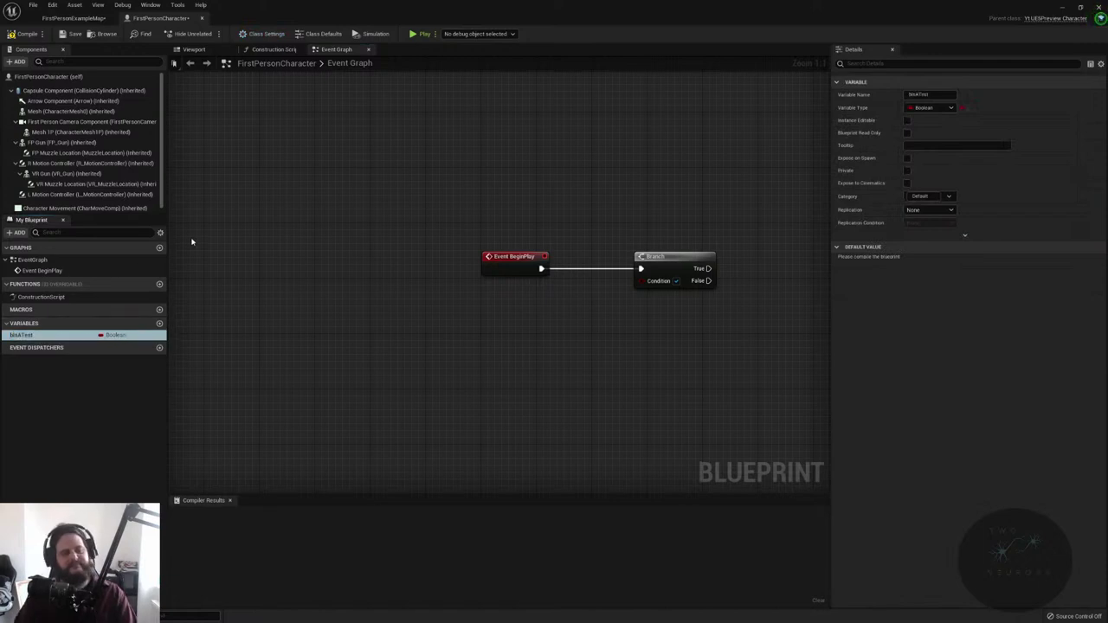
pyautogui.click(24, 33)
pyautogui.click(907, 260)
# - Connect a bIsATest getter to the Branch node's Condition and place it below the BeginPlay execution wire
pyautogui.moveTo(26, 336); pyautogui.dragTo(642, 280)
pyautogui.click(528, 355)
pyautogui.moveTo(597, 313); pyautogui.dragTo(591, 307)
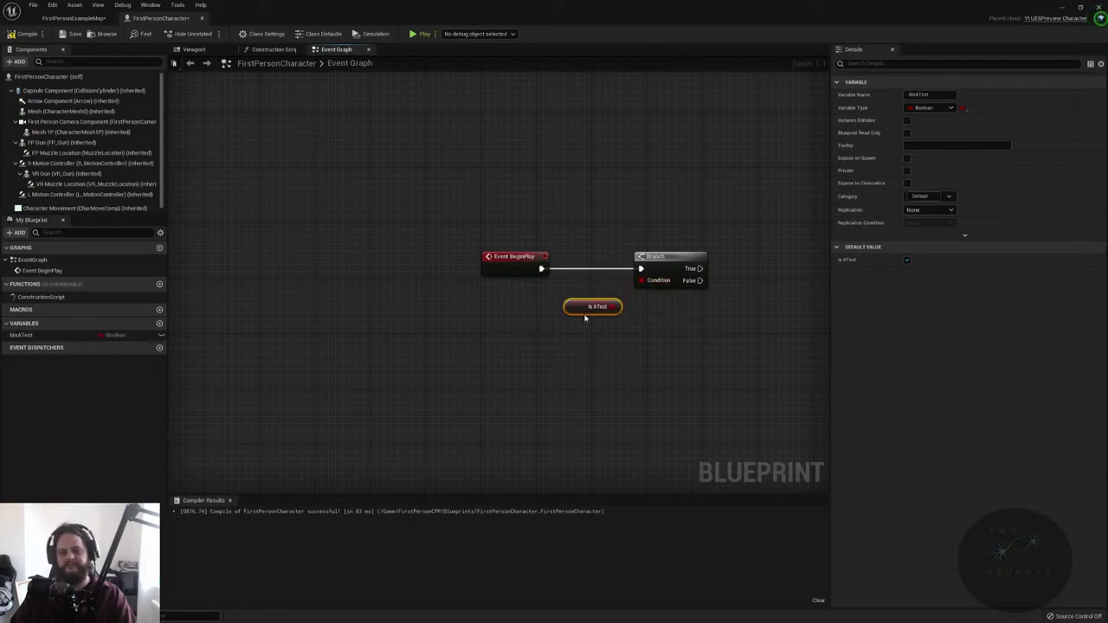
pyautogui.moveTo(727, 283); pyautogui.dragTo(564, 311, button='right')
pyautogui.moveTo(537, 296); pyautogui.dragTo(630, 244)
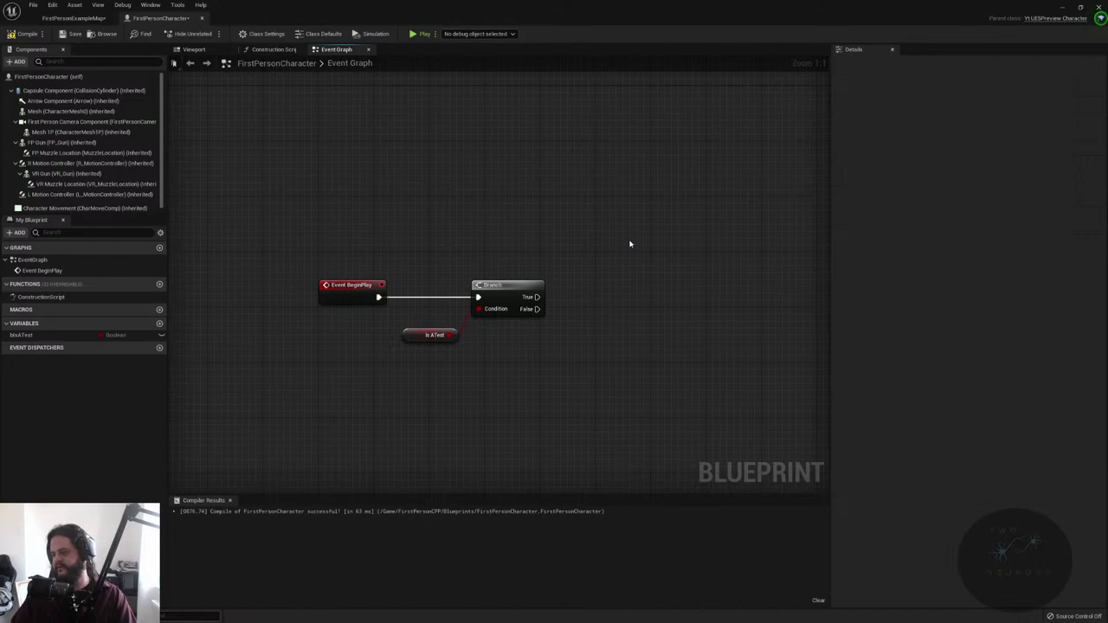
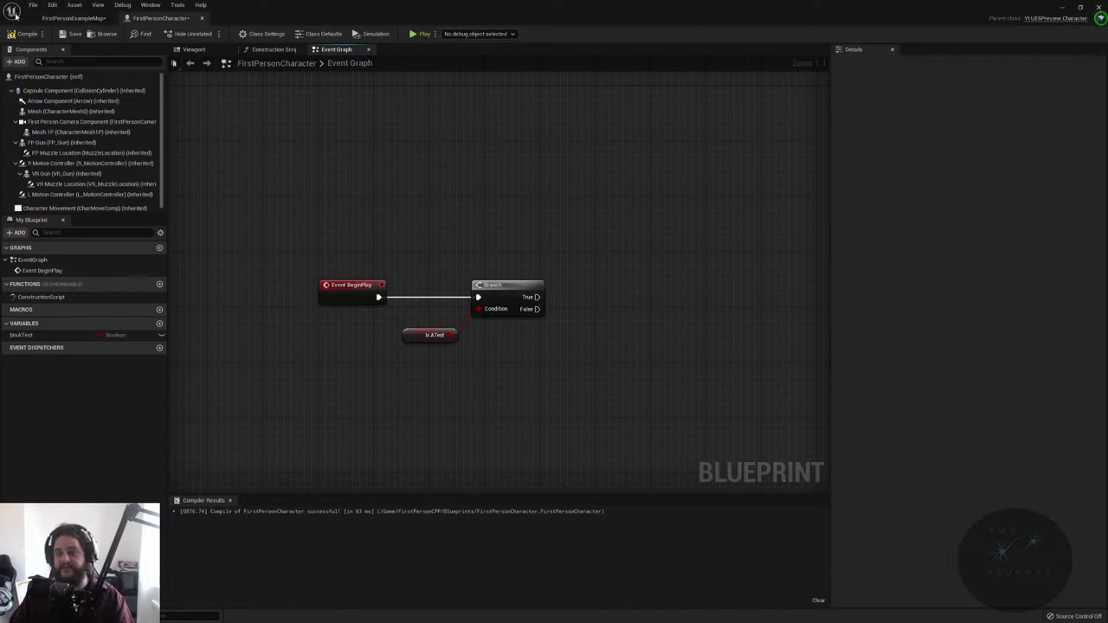
# - Return to the FirstPersonExampleMap level and create a material named M_Test in the Content folder
pyautogui.click(74, 18)
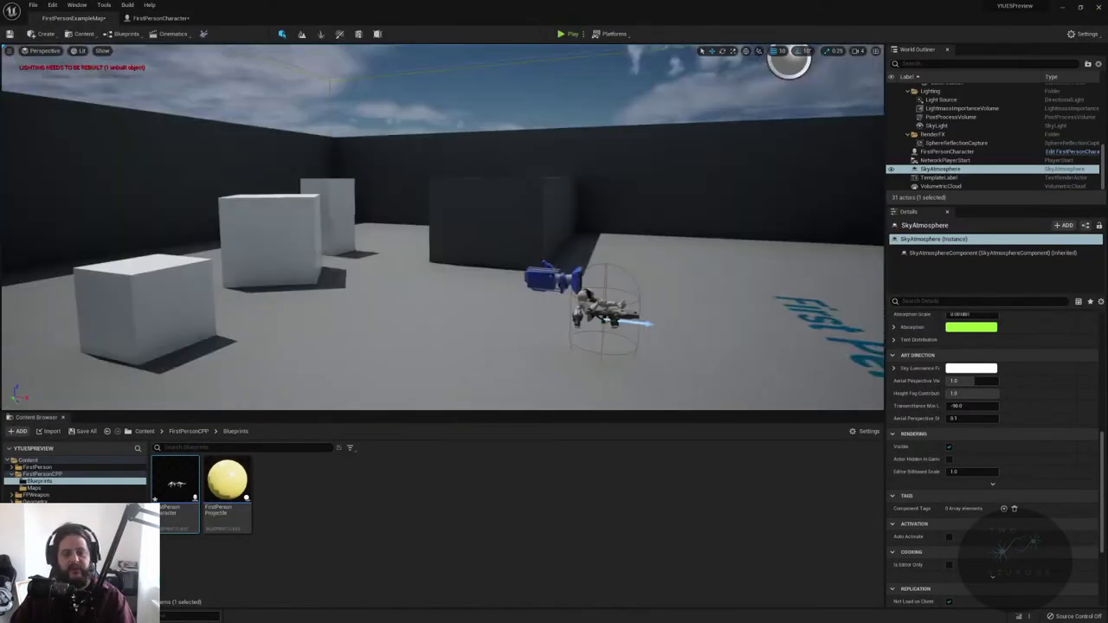
pyautogui.moveTo(419, 328); pyautogui.dragTo(420, 327, button='right')
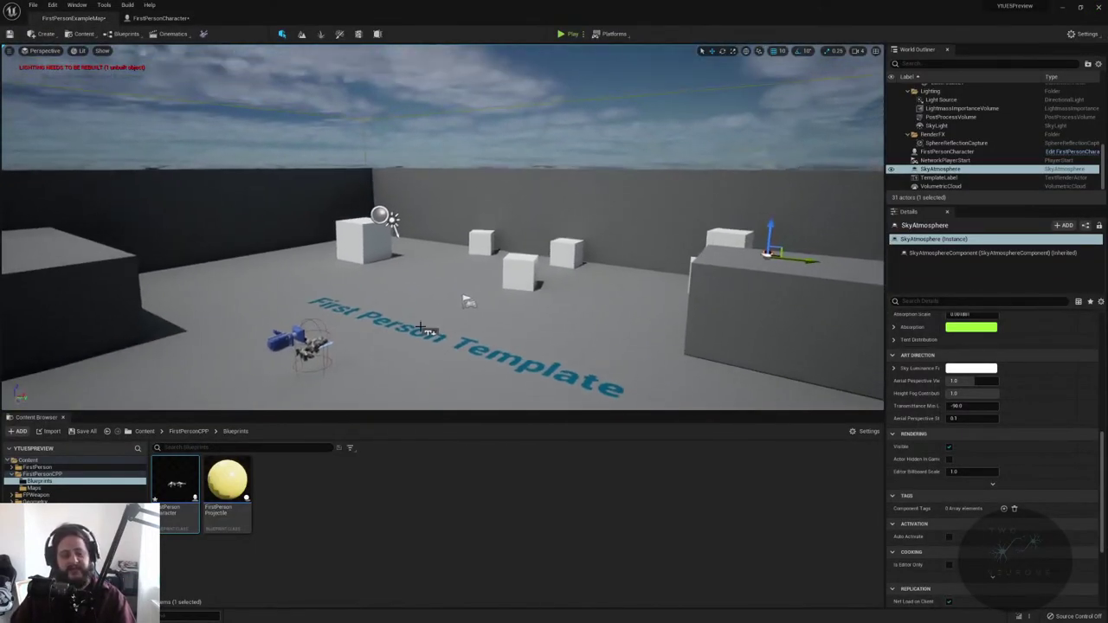
pyautogui.click(29, 460)
pyautogui.rightClick(500, 485)
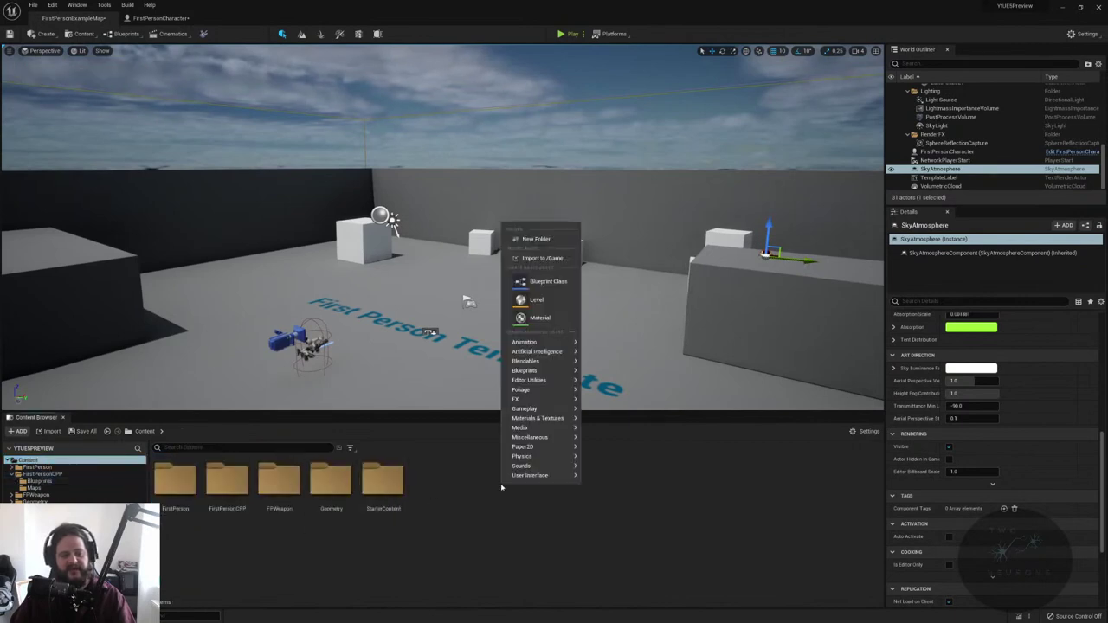
pyautogui.click(570, 317)
pyautogui.press('BackSpace')
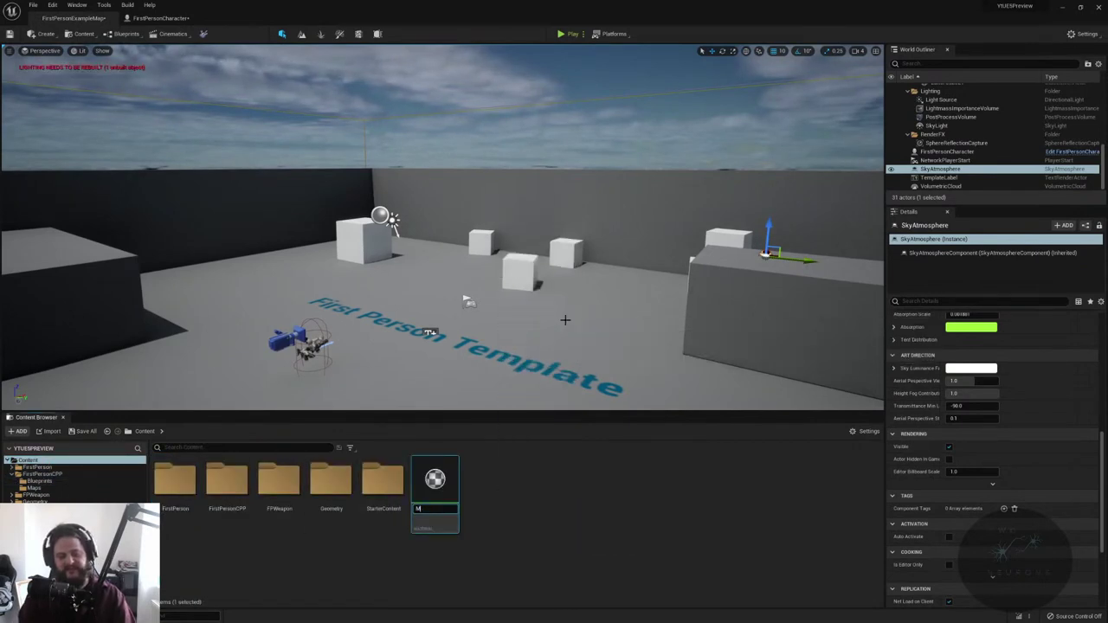
pyautogui.write('M_Te')
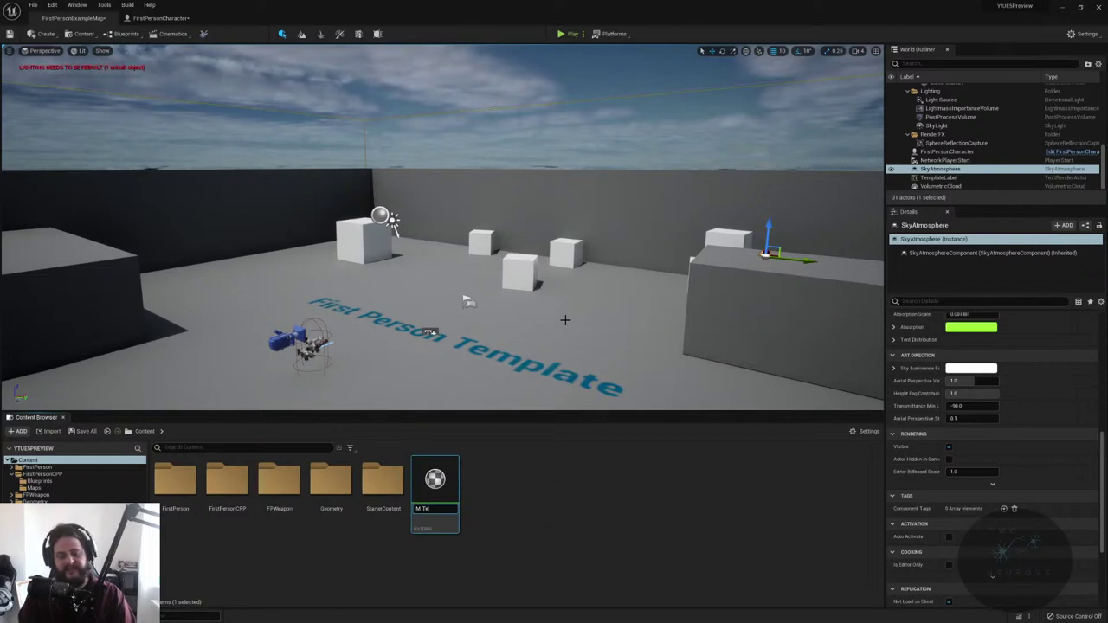
pyautogui.write('st')
pyautogui.press('Return')
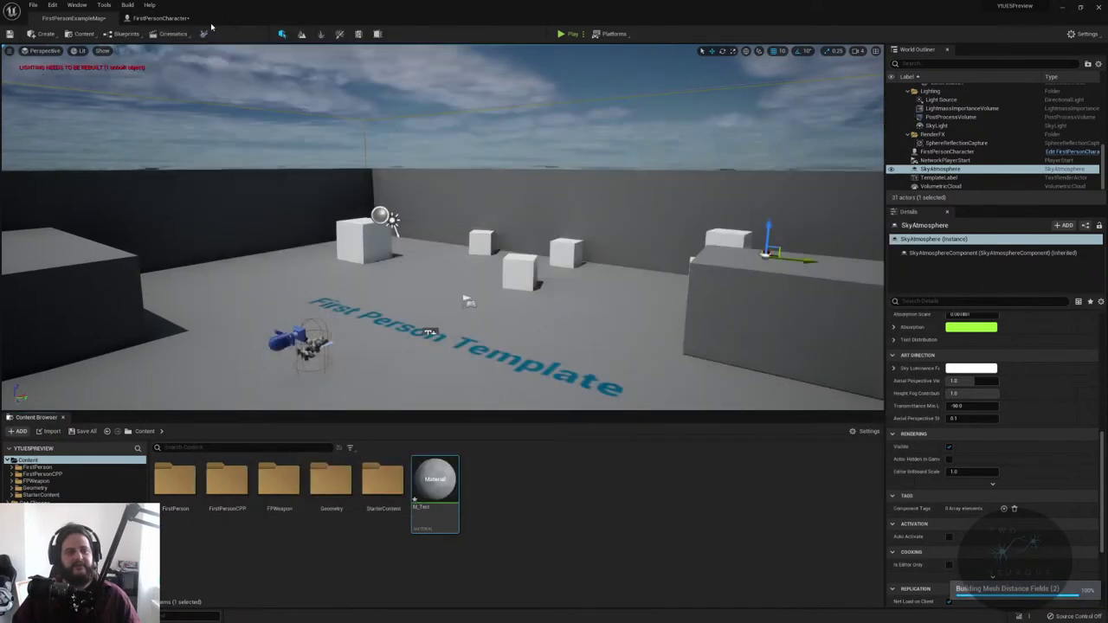
# - Open the M_Test material for editing
pyautogui.doubleClick(434, 483)
pyautogui.moveTo(413, 209); pyautogui.dragTo(517, 277, button='right')
pyautogui.rightClick(333, 318)
pyautogui.click(333, 318)
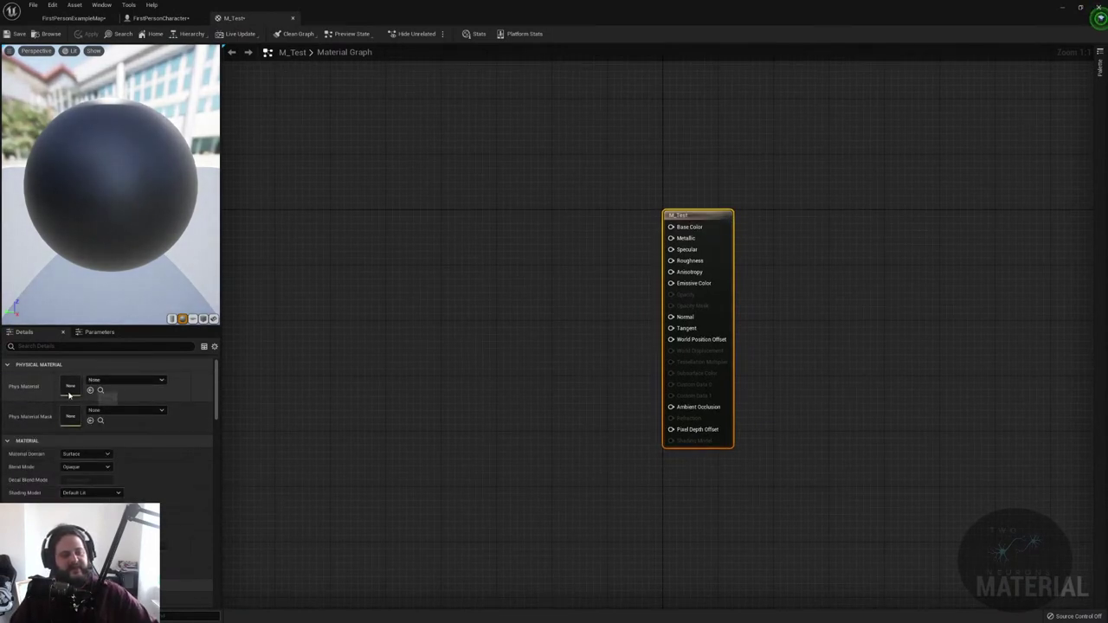
# - Review the details of the M_Test material and the available Material Domain options
pyautogui.scroll(-1, 79, 405)
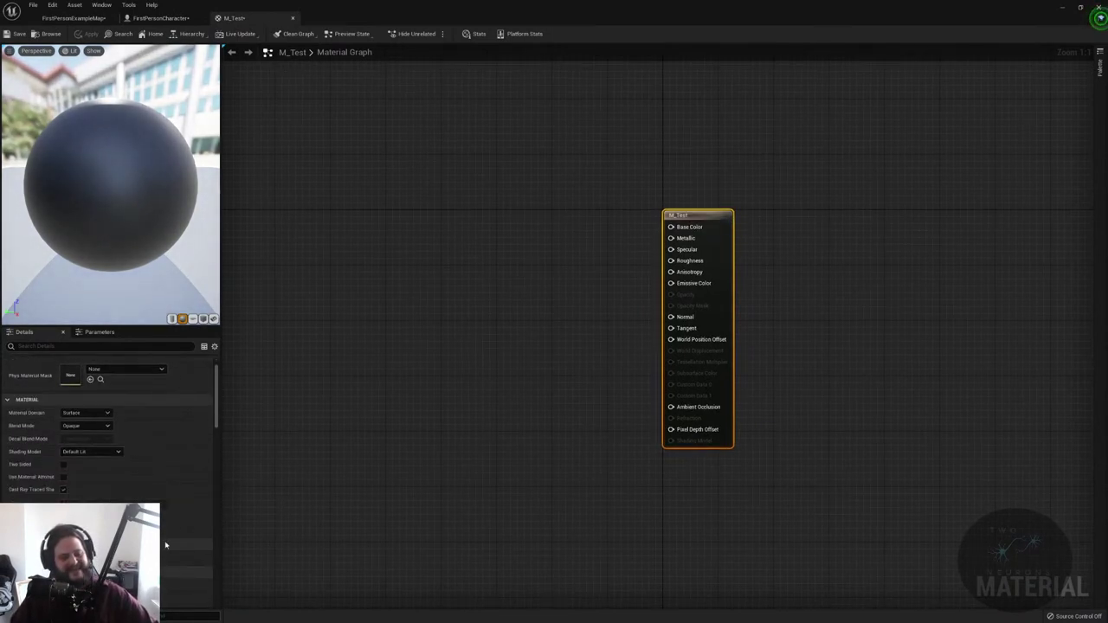
pyautogui.scroll(1, 103, 416)
pyautogui.click(85, 454)
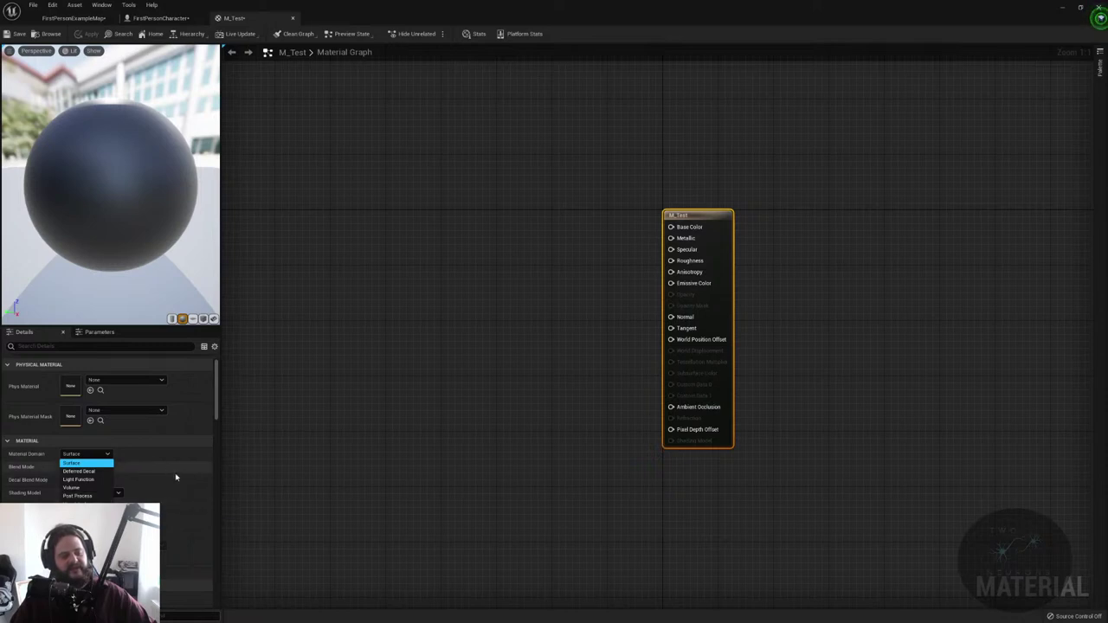
pyautogui.click(424, 412)
pyautogui.moveTo(423, 413); pyautogui.dragTo(508, 401, button='right')
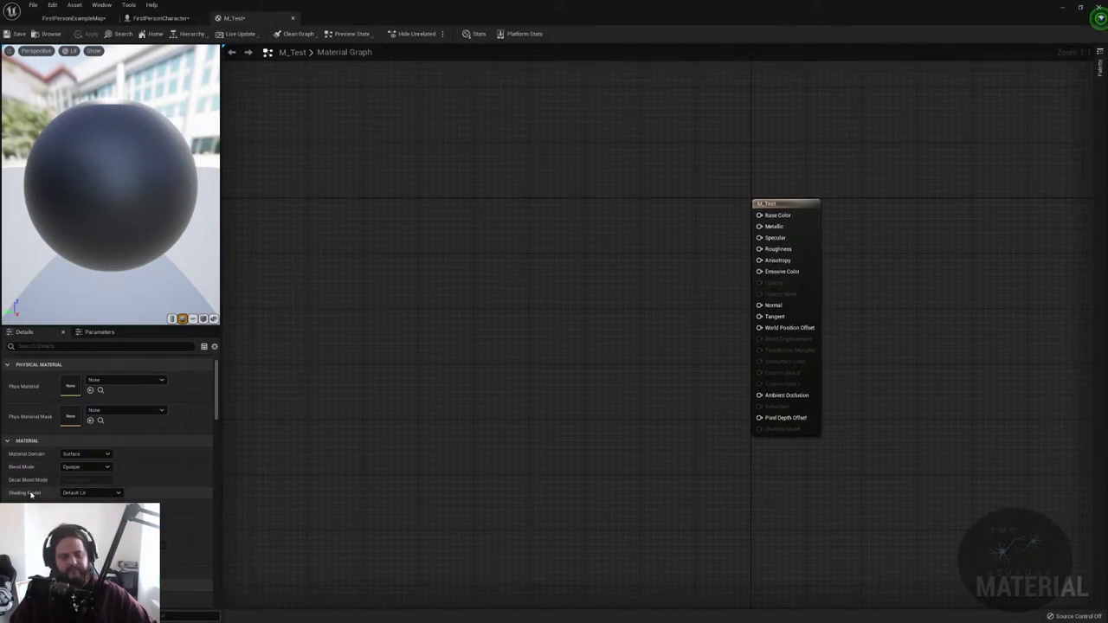
# - Add a SkyAtmosphereLightDirection node to the material graph, to the left of the M_Test result node
pyautogui.rightClick(406, 328)
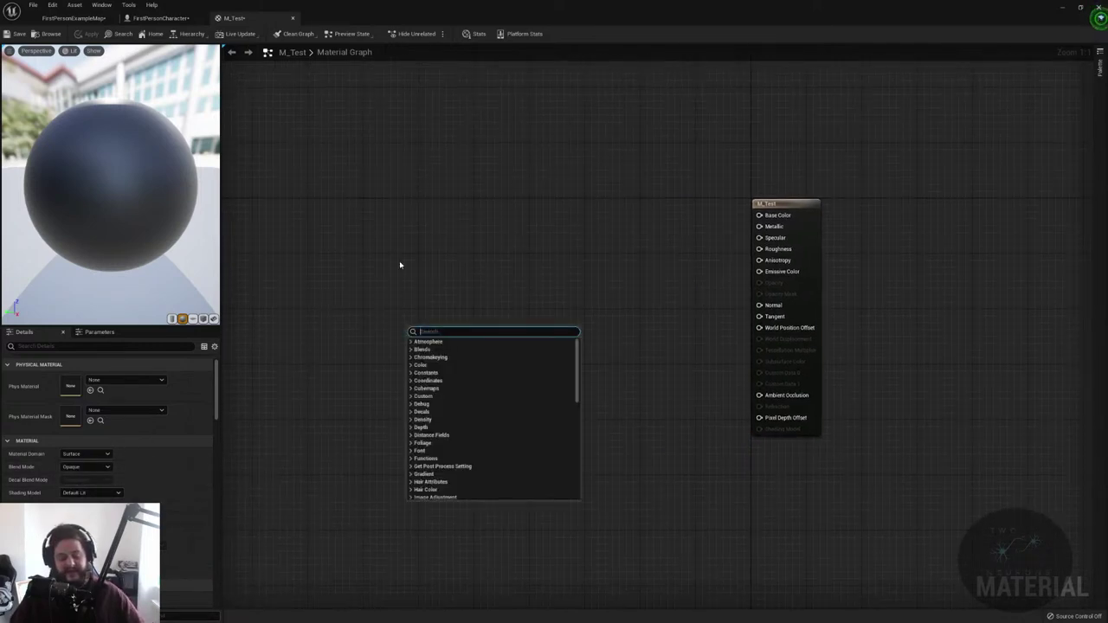
pyautogui.write('ligh')
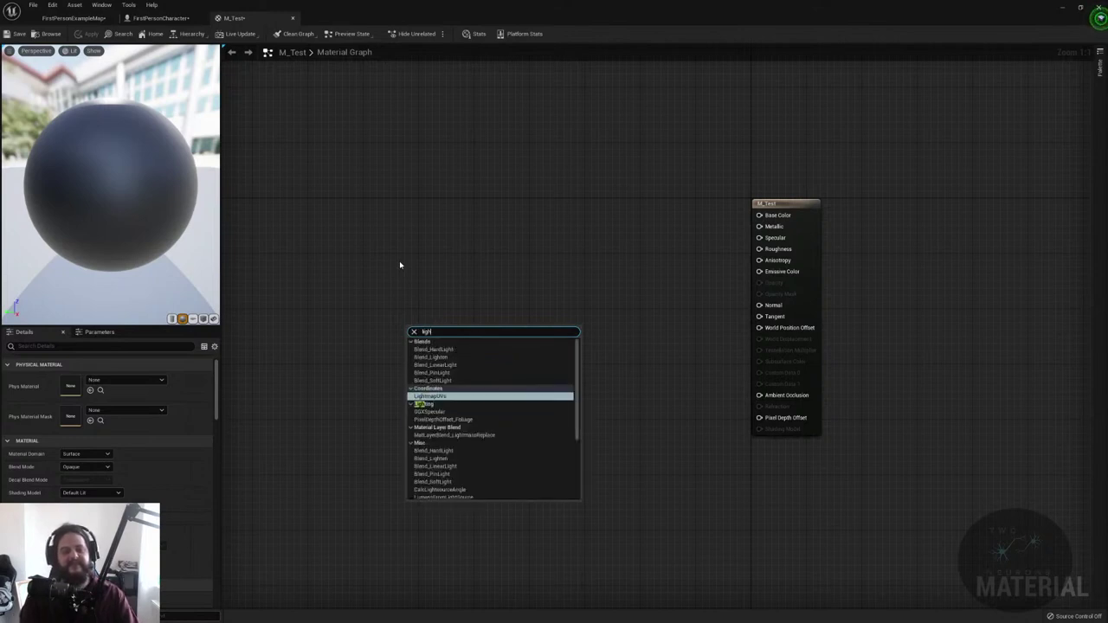
pyautogui.write('tmap')
pyautogui.press('Return')
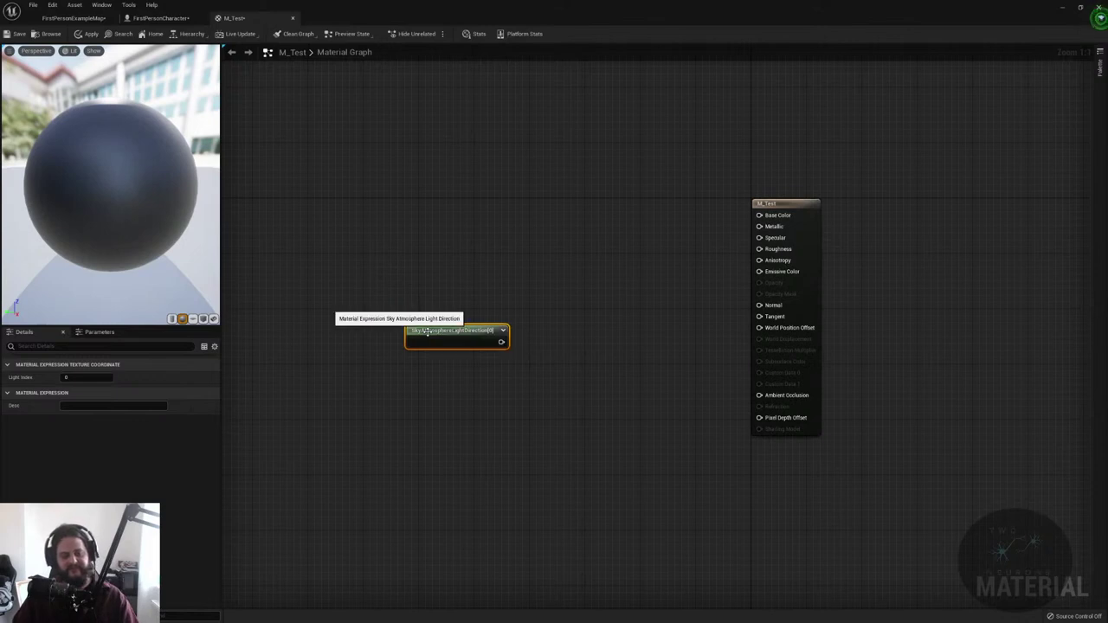
# - Add a Saturate node and a Panner node above the SkyAtmosphereLightDirection node
pyautogui.rightClick(389, 185)
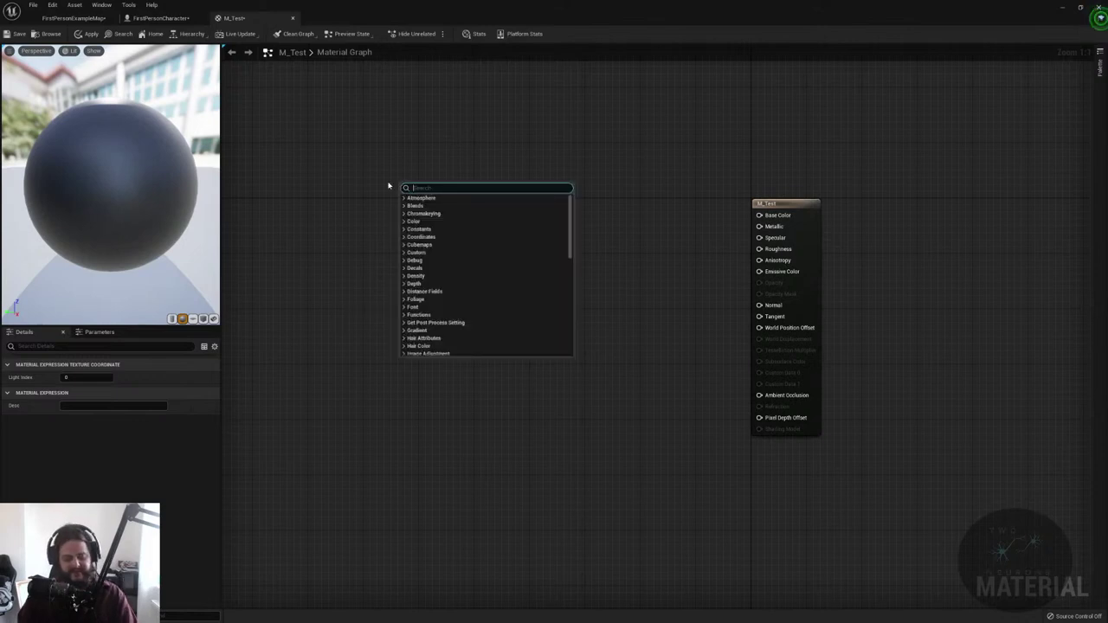
pyautogui.write('satura')
pyautogui.press('Return')
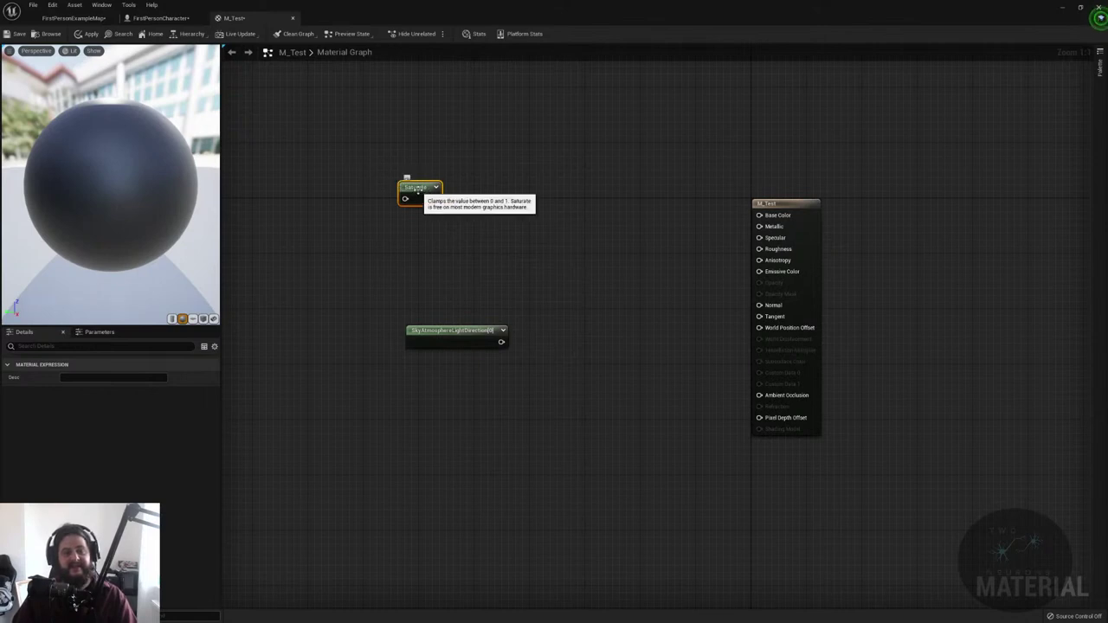
pyautogui.rightClick(382, 269)
pyautogui.write('bra')
pyautogui.press('BackSpace')
pyautogui.press('BackSpace')
pyautogui.press('BackSpace')
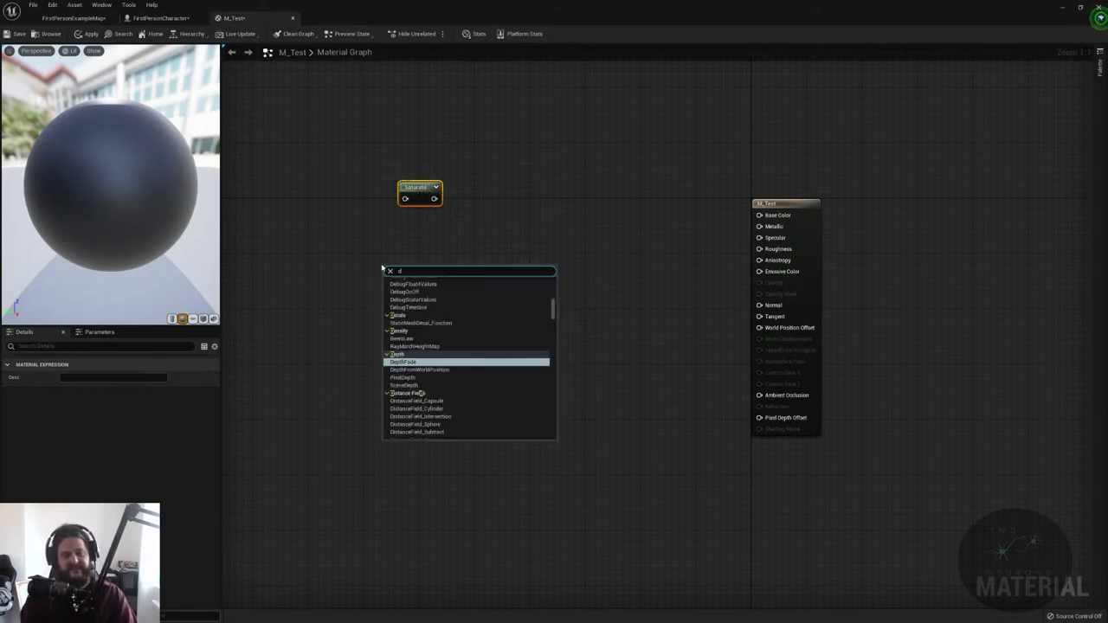
pyautogui.write('pan')
pyautogui.press('Return')
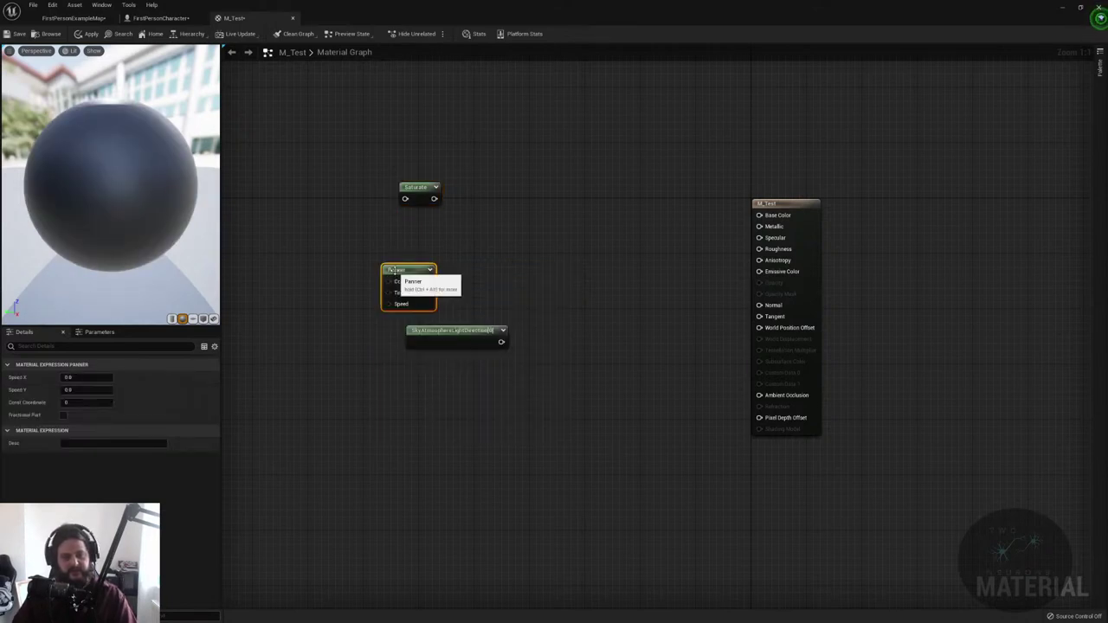
# - Delete the Saturate and Panner nodes from the material graph
pyautogui.click(447, 336)
pyautogui.moveTo(339, 131); pyautogui.dragTo(451, 284)
pyautogui.press('Delete')
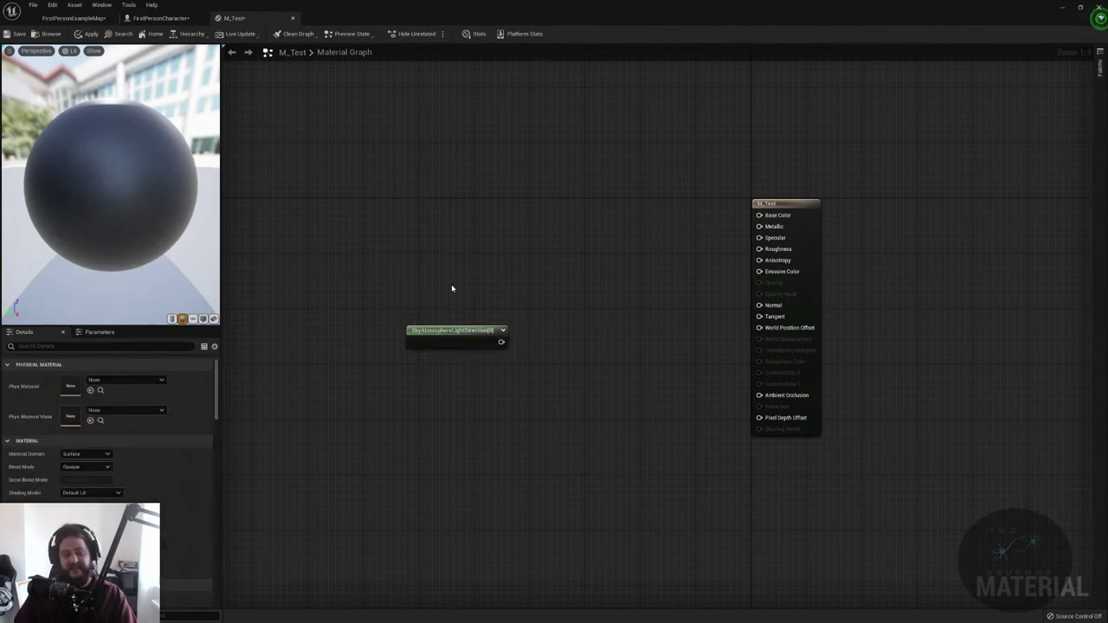
# - Add a SkyAtmosphereAerialPerspective node just above the SkyAtmosphereLightDirection node
pyautogui.rightClick(431, 286)
pyautogui.write('sky')
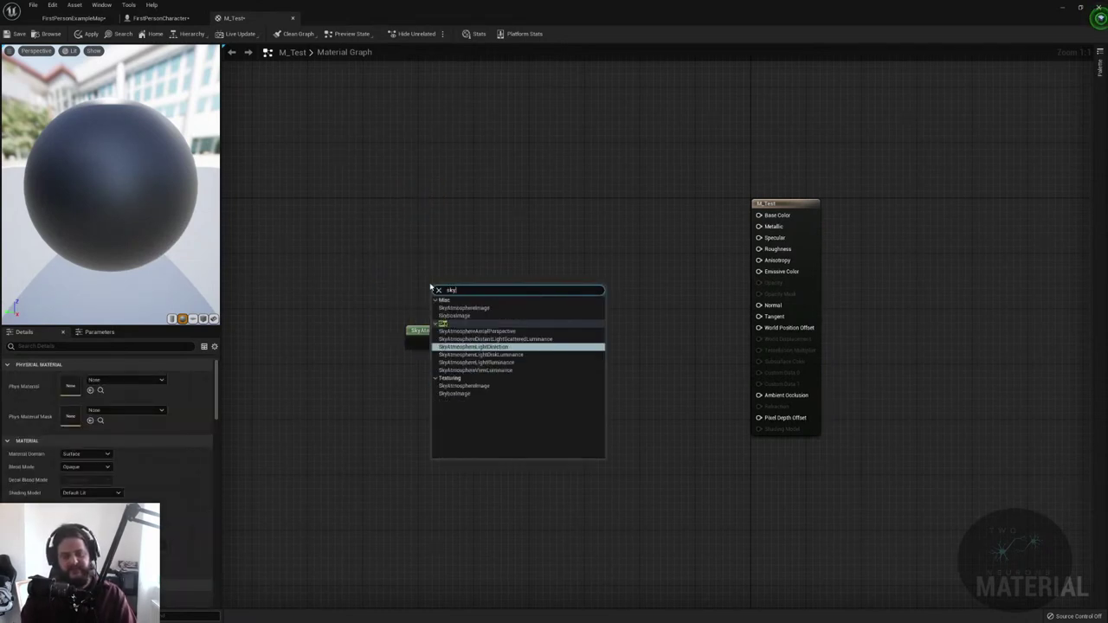
pyautogui.write(' at')
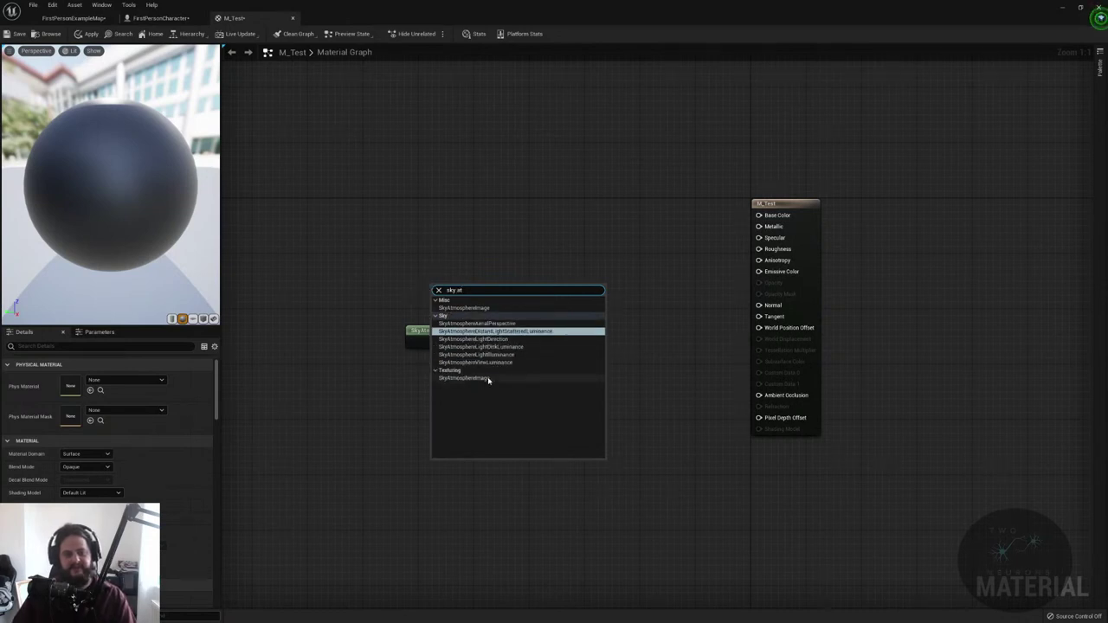
pyautogui.click(487, 323)
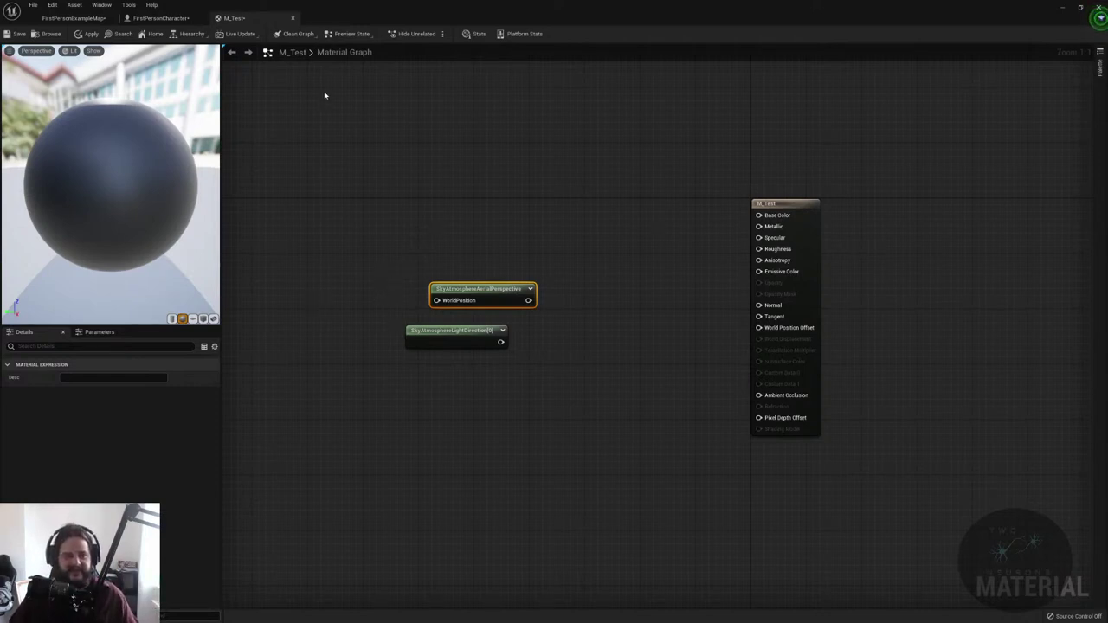
pyautogui.moveTo(312, 246); pyautogui.dragTo(579, 441)
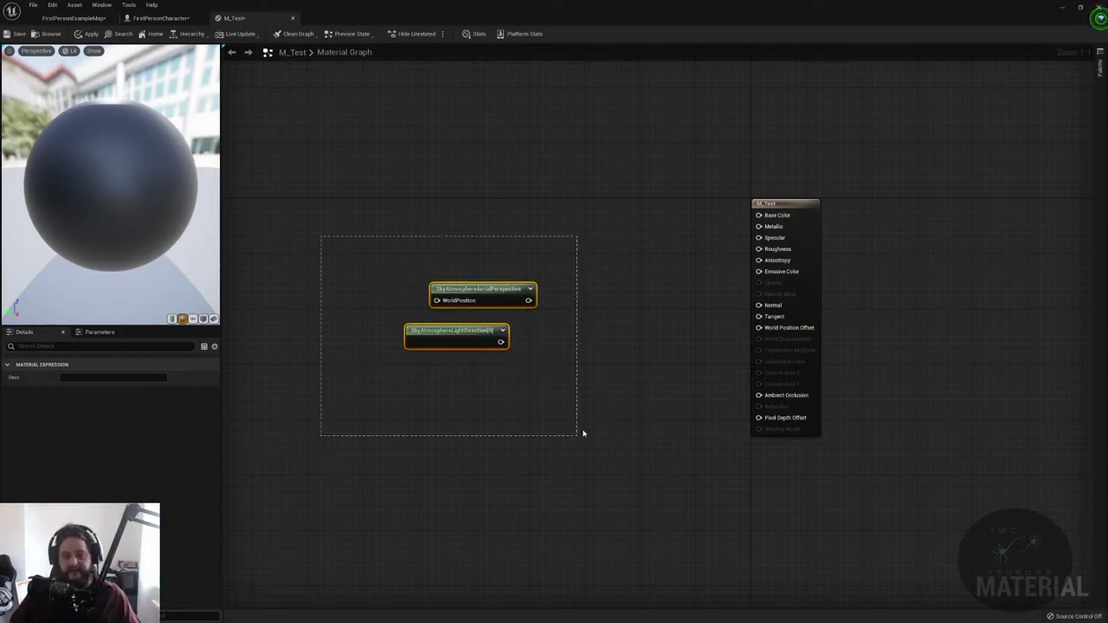
pyautogui.moveTo(579, 441); pyautogui.dragTo(552, 494, button='right')
pyautogui.click(510, 399)
pyautogui.moveTo(273, 283); pyautogui.dragTo(509, 424)
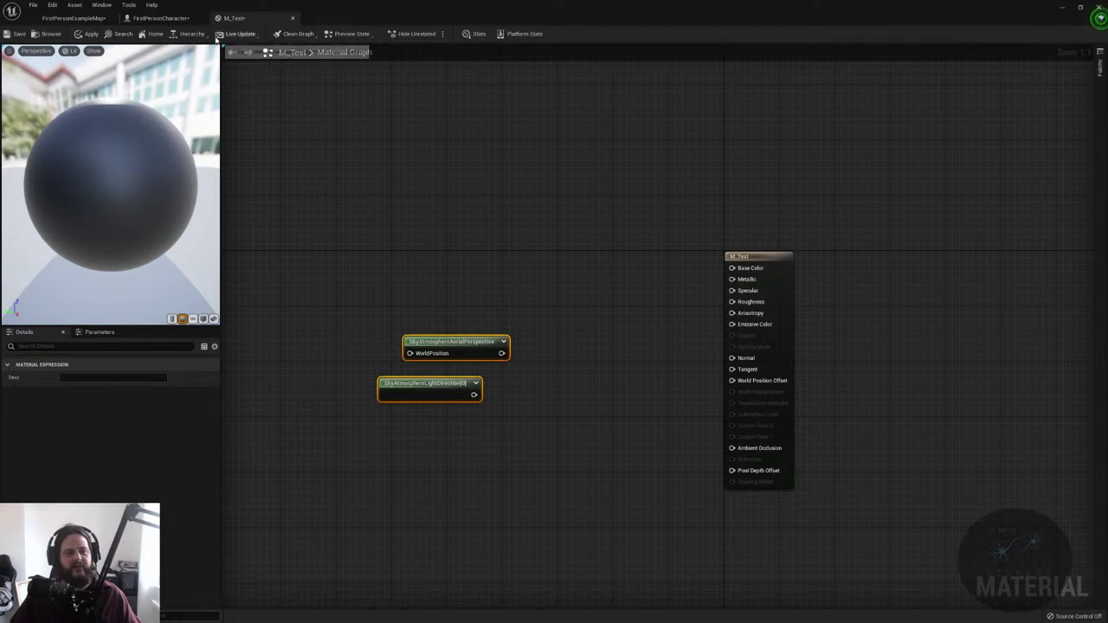
# - View the material's instance hierarchy, bring up its node search results, and glance at the FirstPersonCharacter blueprint
pyautogui.click(174, 39)
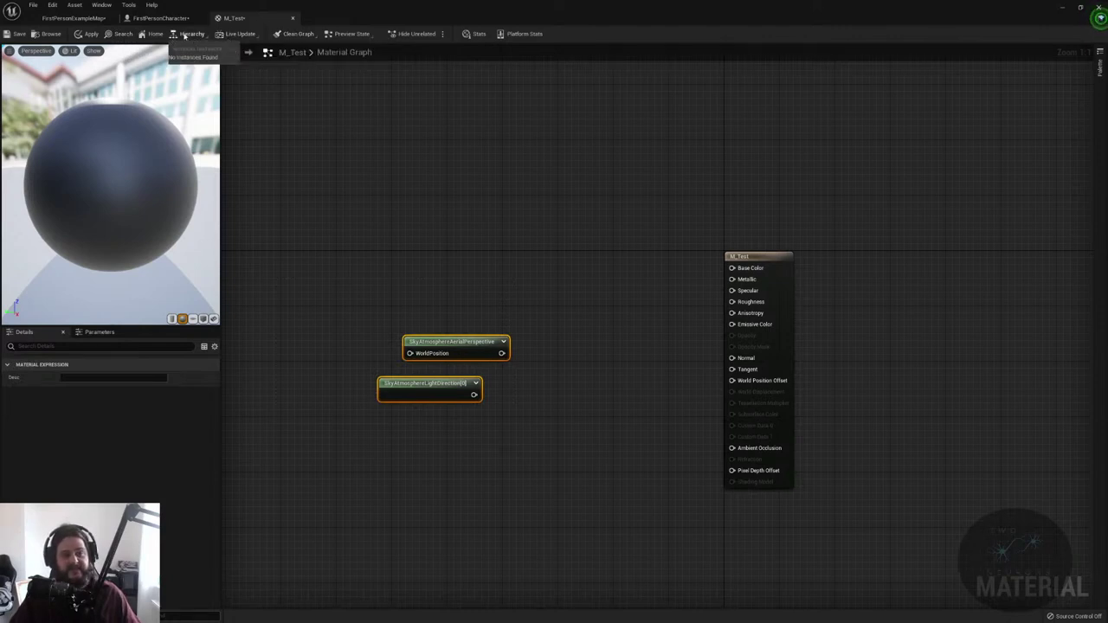
pyautogui.click(407, 116)
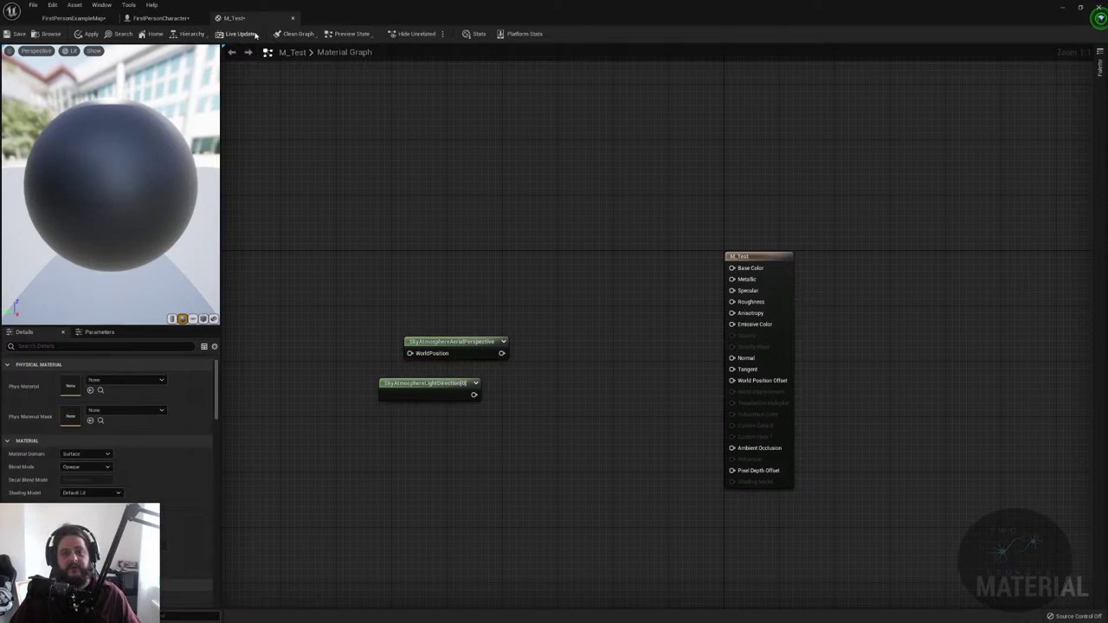
pyautogui.click(124, 35)
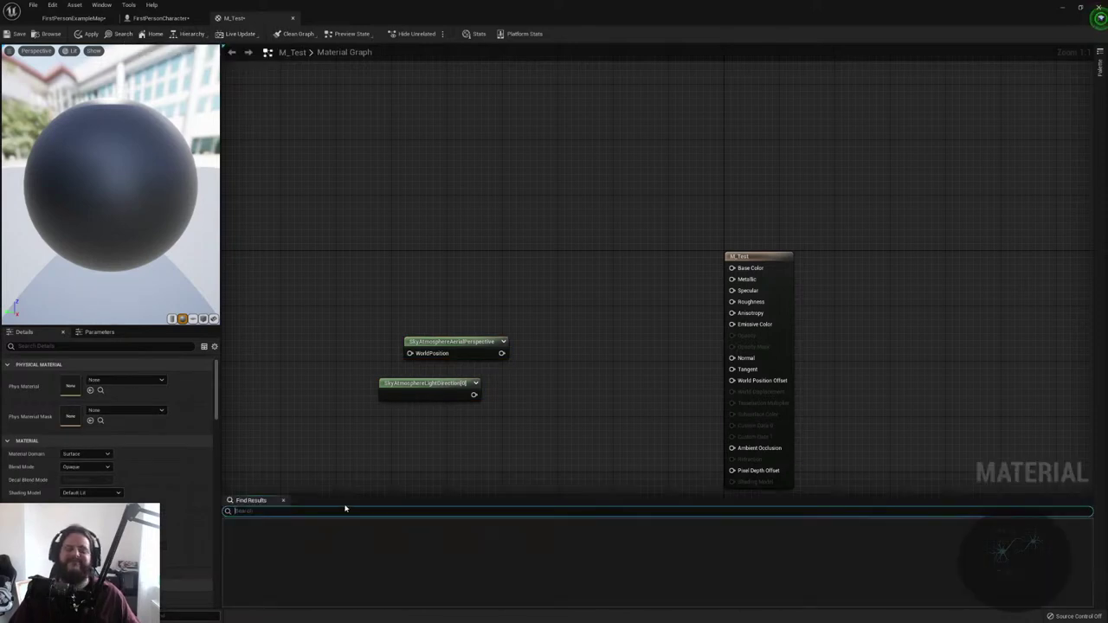
pyautogui.click(159, 17)
pyautogui.click(231, 18)
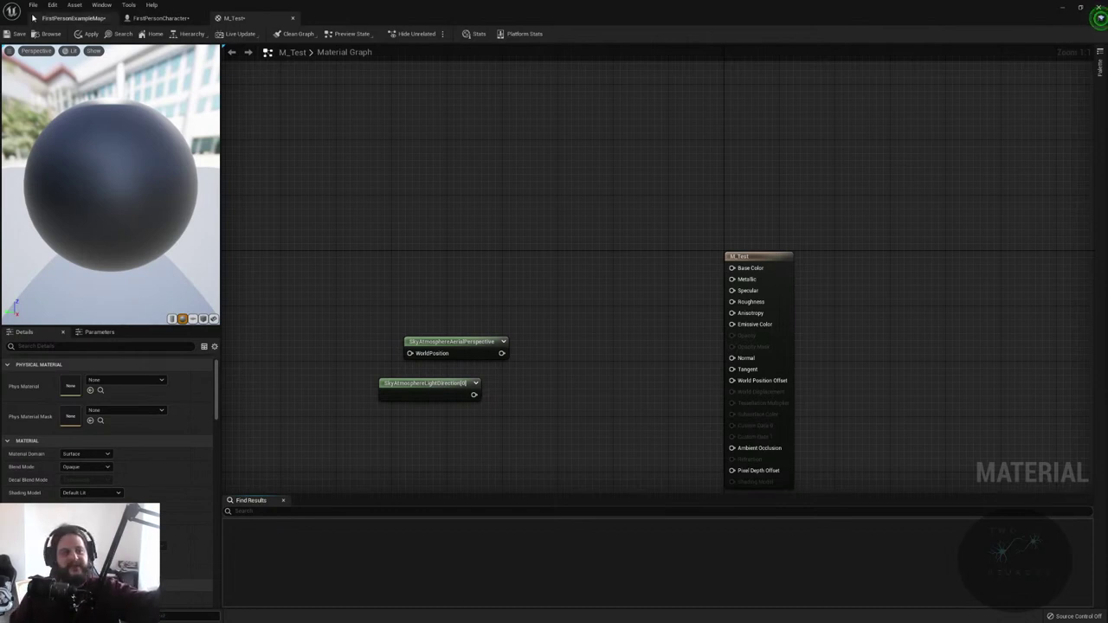
# - Return to the FirstPersonExampleMap level and activate Fracture editing mode
pyautogui.click(74, 18)
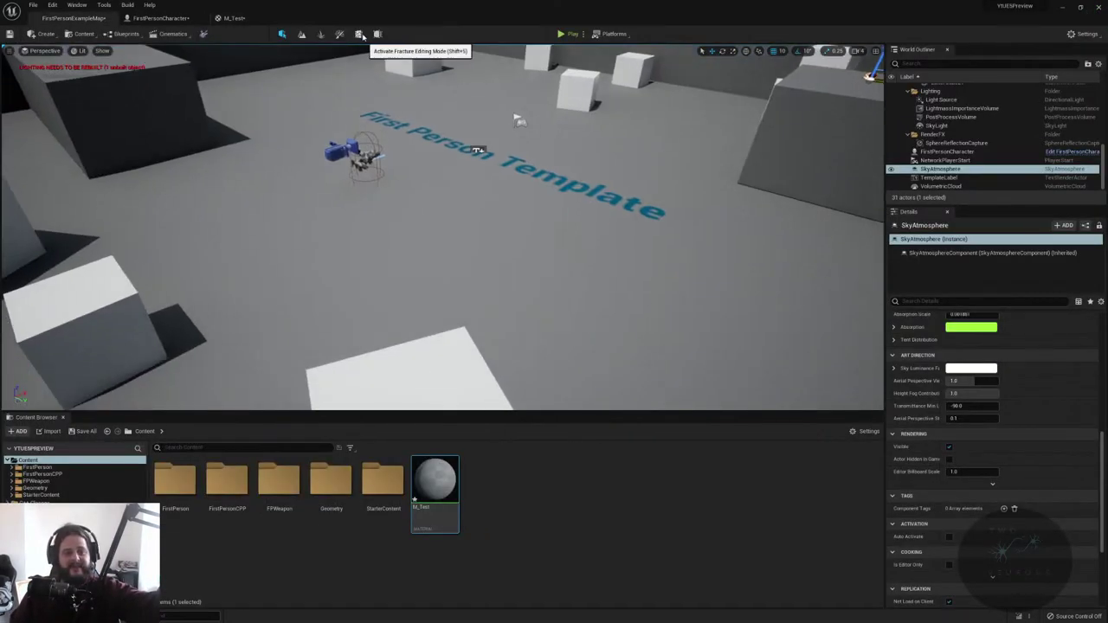
pyautogui.click(360, 34)
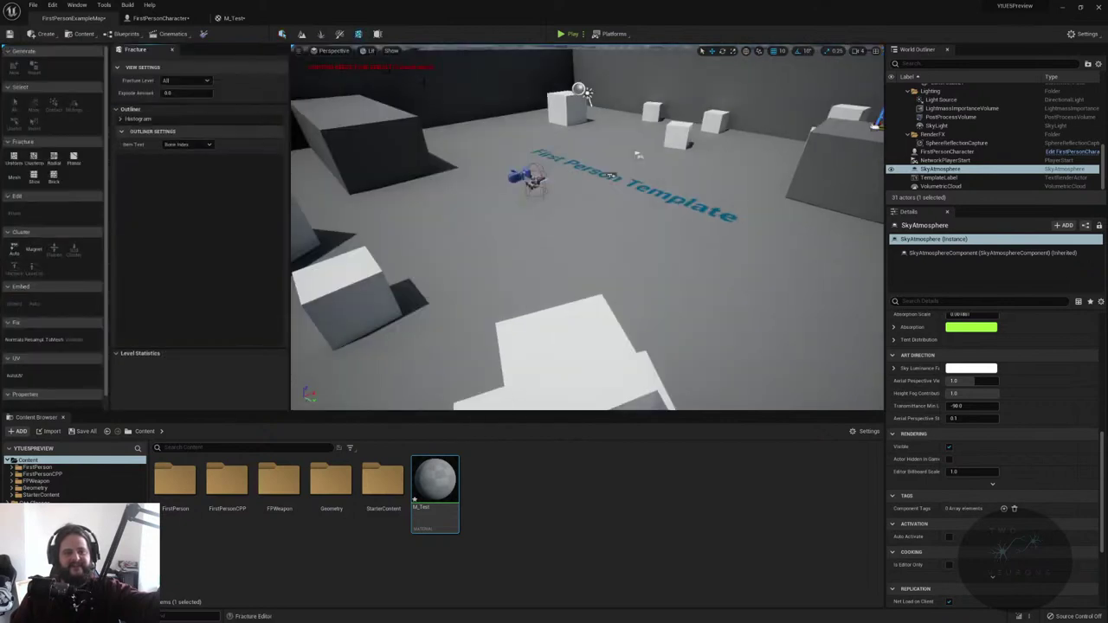
pyautogui.moveTo(638, 154); pyautogui.dragTo(537, 214, button='right')
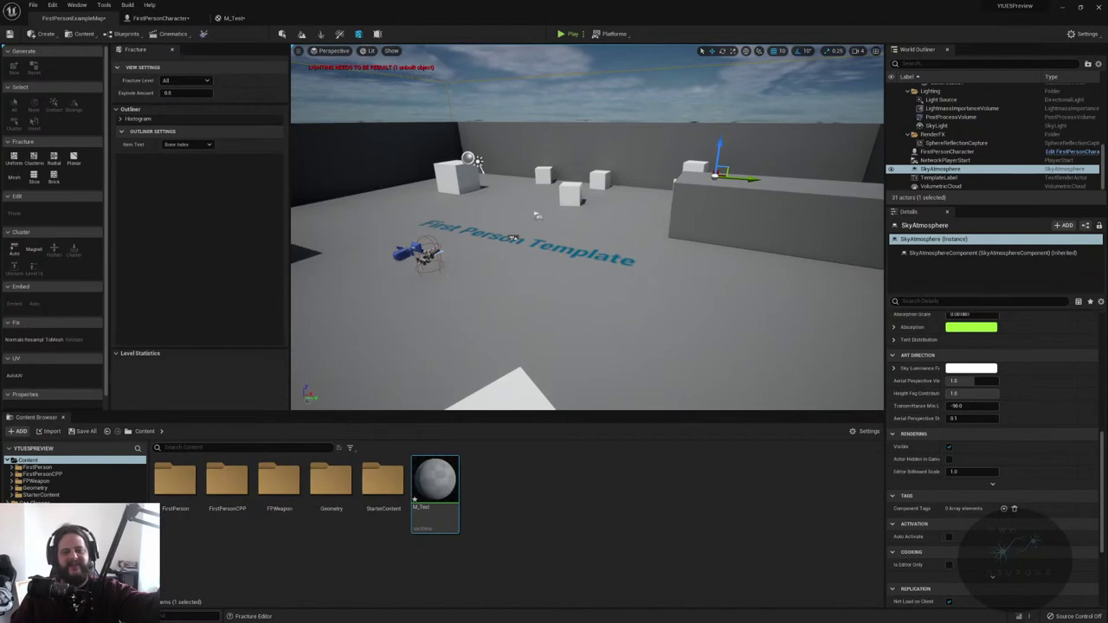
# - Select EditorCube11 beyond the template text in the level and start a Brick fracture on it
pyautogui.click(570, 194)
pyautogui.click(53, 175)
pyautogui.moveTo(520, 242)
pyautogui.mouseDown(button='right')
pyautogui.moveTo(484, 251)
pyautogui.moveTo(520, 273)
pyautogui.moveTo(519, 251)
pyautogui.mouseUp(button='right')
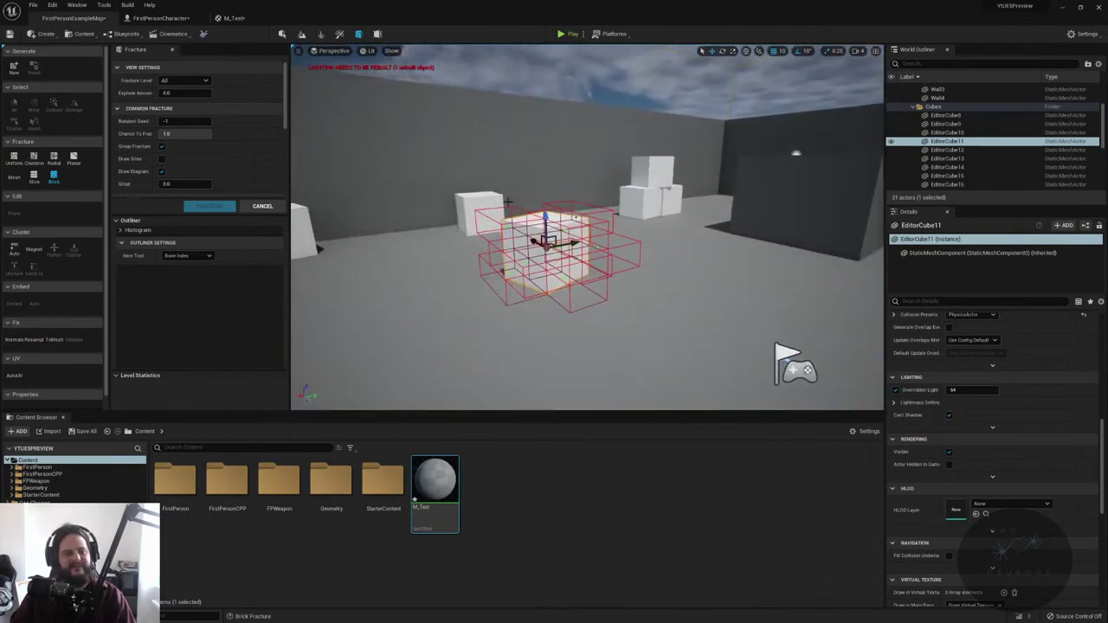
# - Set the brick fracture's Random Seed to 271 and its Grout to 0.36
pyautogui.click(180, 120)
pyautogui.write('271')
pyautogui.scroll(-2, 189, 168)
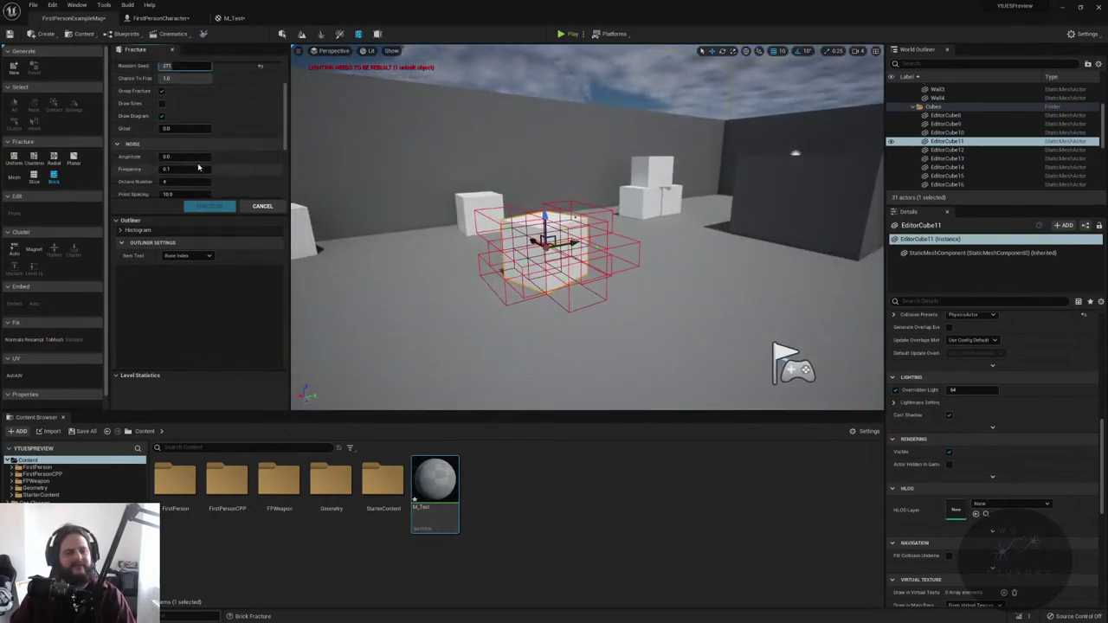
pyautogui.click(184, 128)
pyautogui.write('0.072')
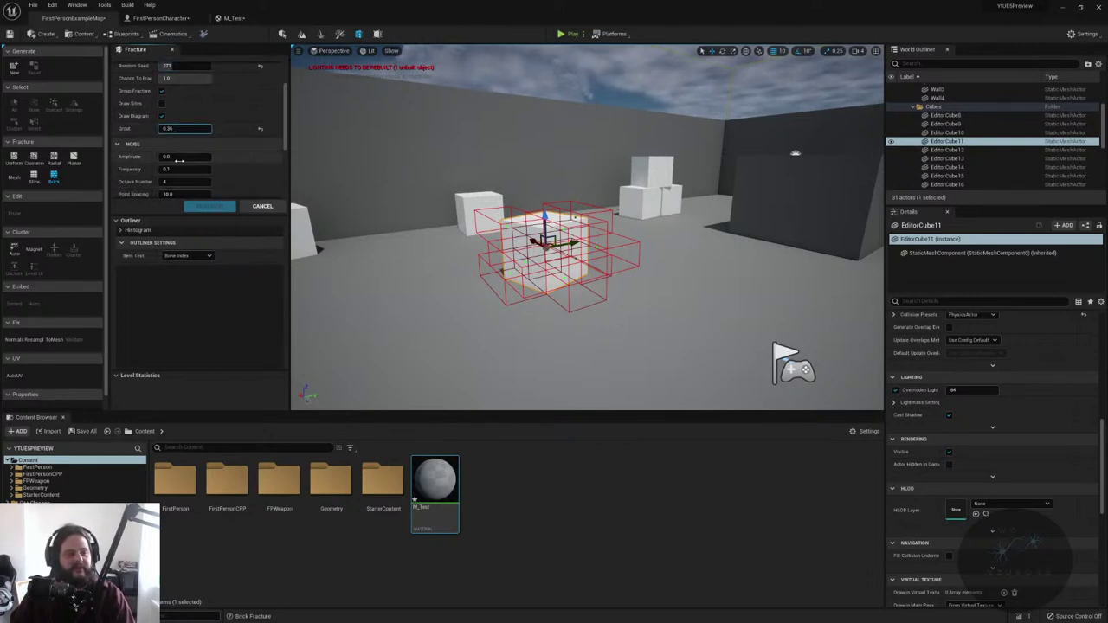
# - Set the brick fracture's noise Amplitude to about 0.39 and look over the outliner's Item Text options
pyautogui.scroll(-3, 180, 156)
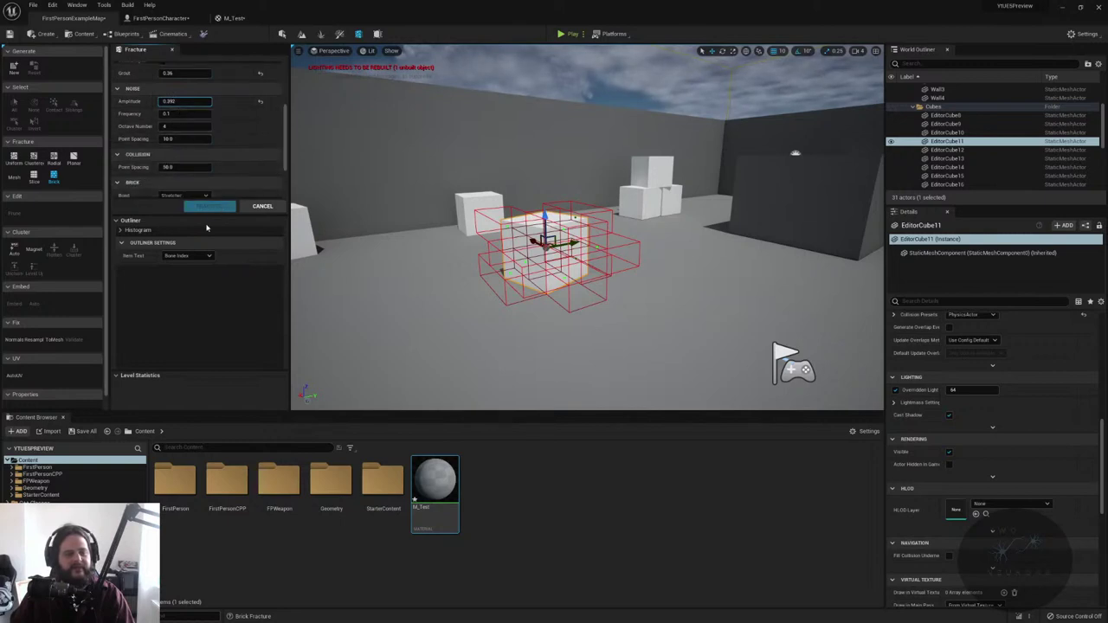
pyautogui.click(197, 256)
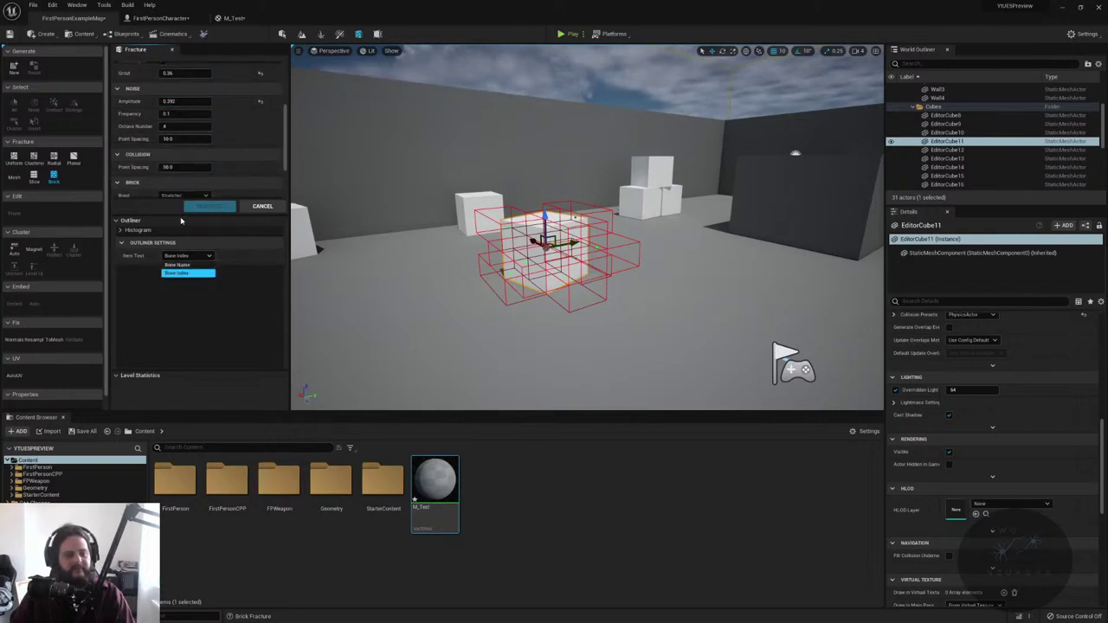
pyautogui.scroll(5, 192, 124)
pyautogui.click(198, 89)
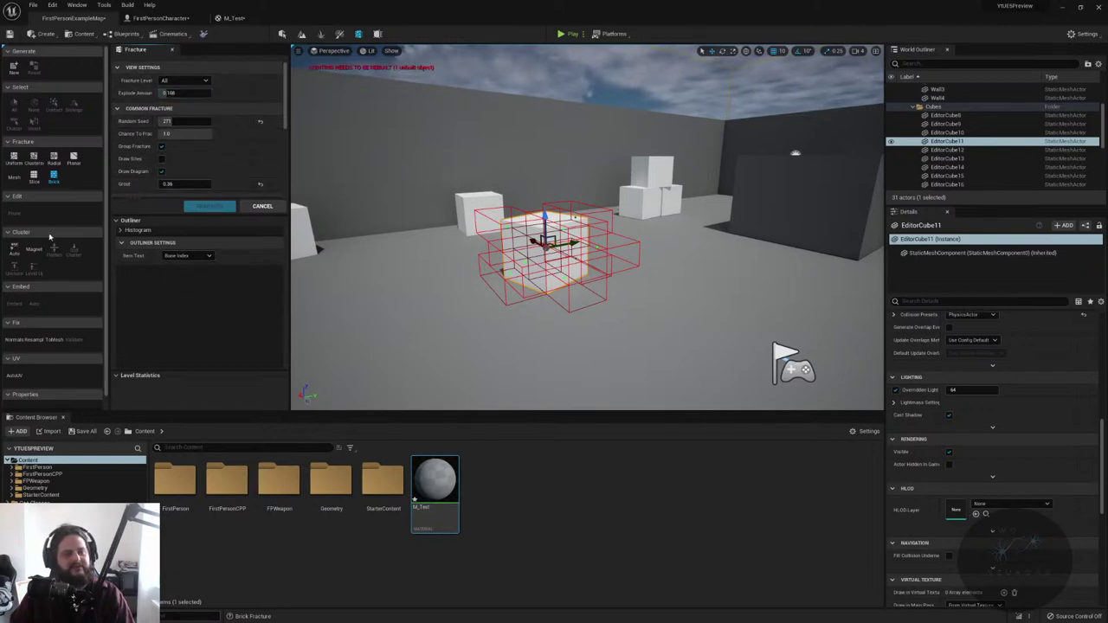
# - Glance at the Auto cluster settings, select BigWall2 in the arena and preview a Brick fracture on it
pyautogui.click(15, 250)
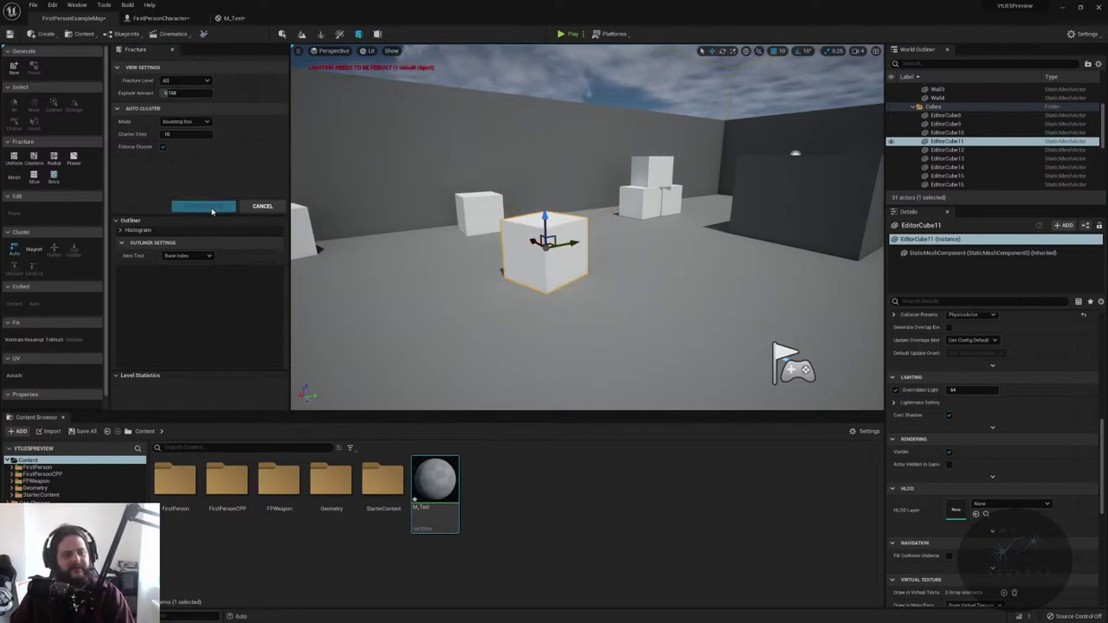
pyautogui.click(723, 148)
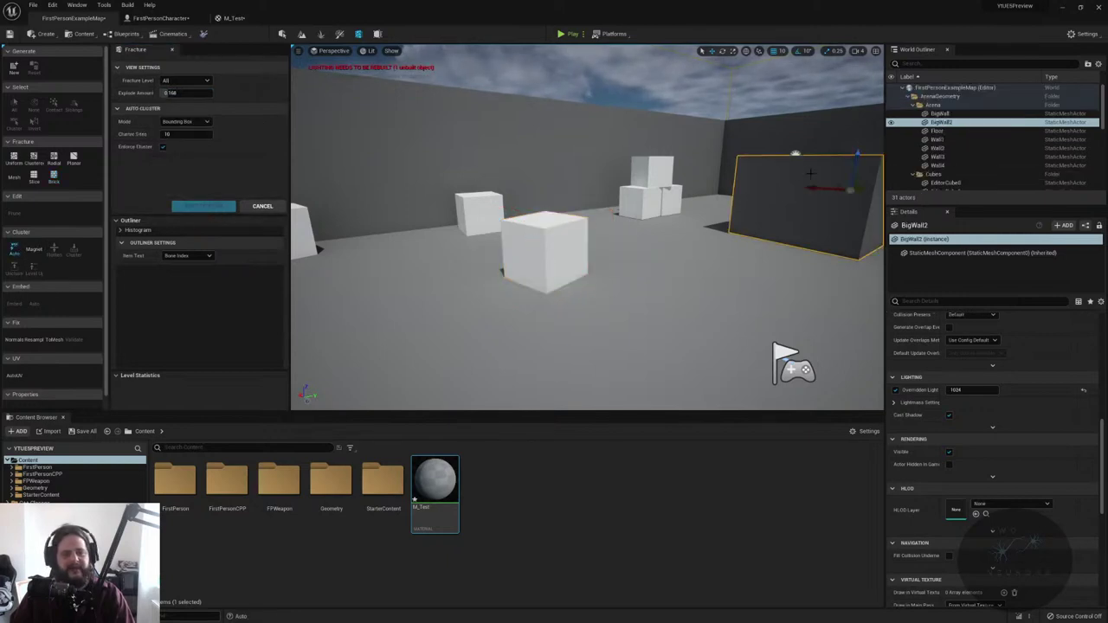
pyautogui.press('f')
pyautogui.click(53, 175)
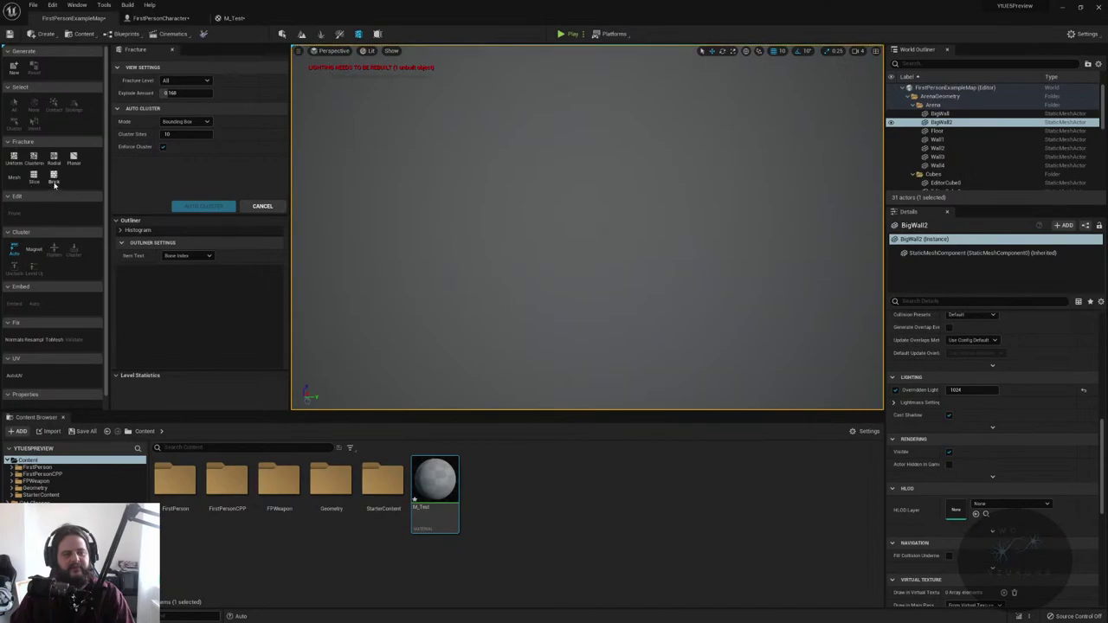
pyautogui.moveTo(593, 137); pyautogui.dragTo(520, 208, button='right')
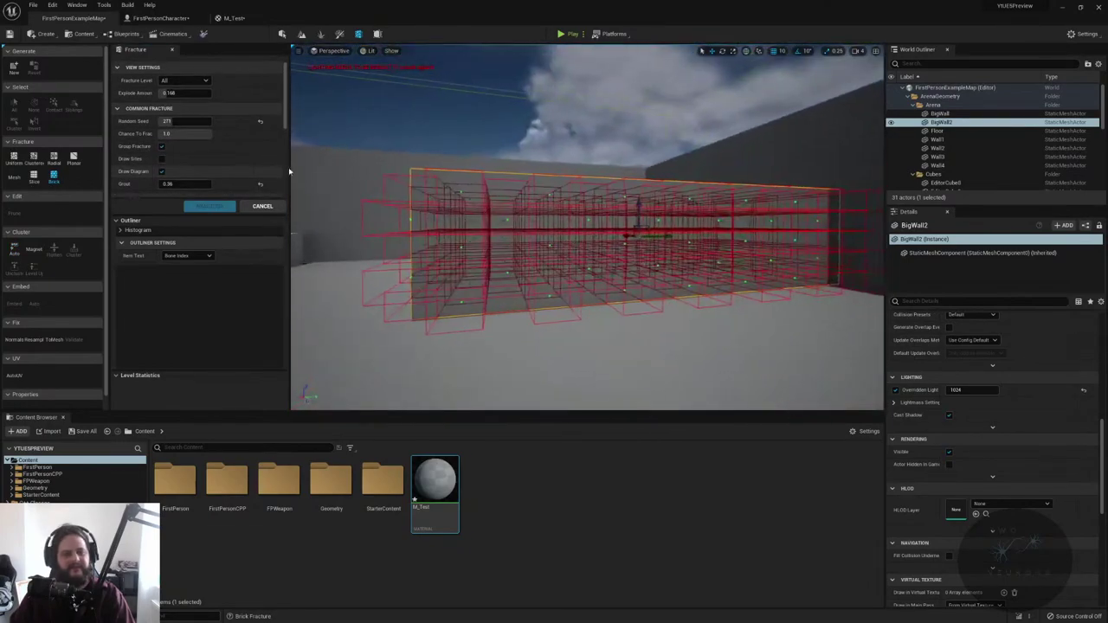
pyautogui.scroll(-2, 160, 123)
pyautogui.click(161, 117)
pyautogui.scroll(-2, 160, 168)
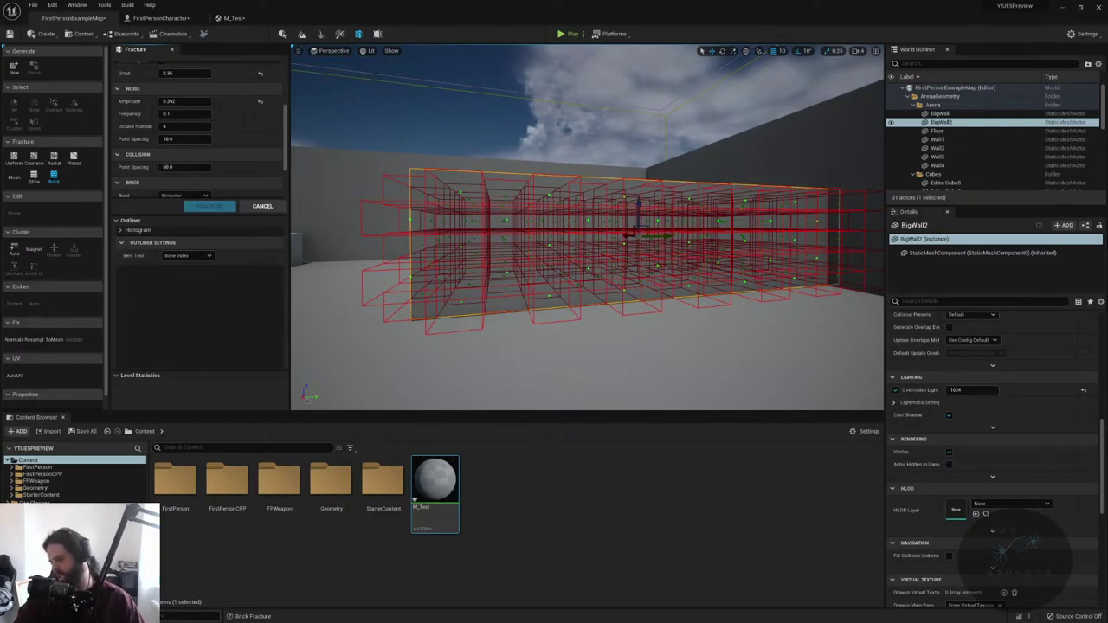
# - Look over the FirstPersonCharacter event graph and the M_Test material, and return to the FirstPersonExampleMap level
pyautogui.click(160, 19)
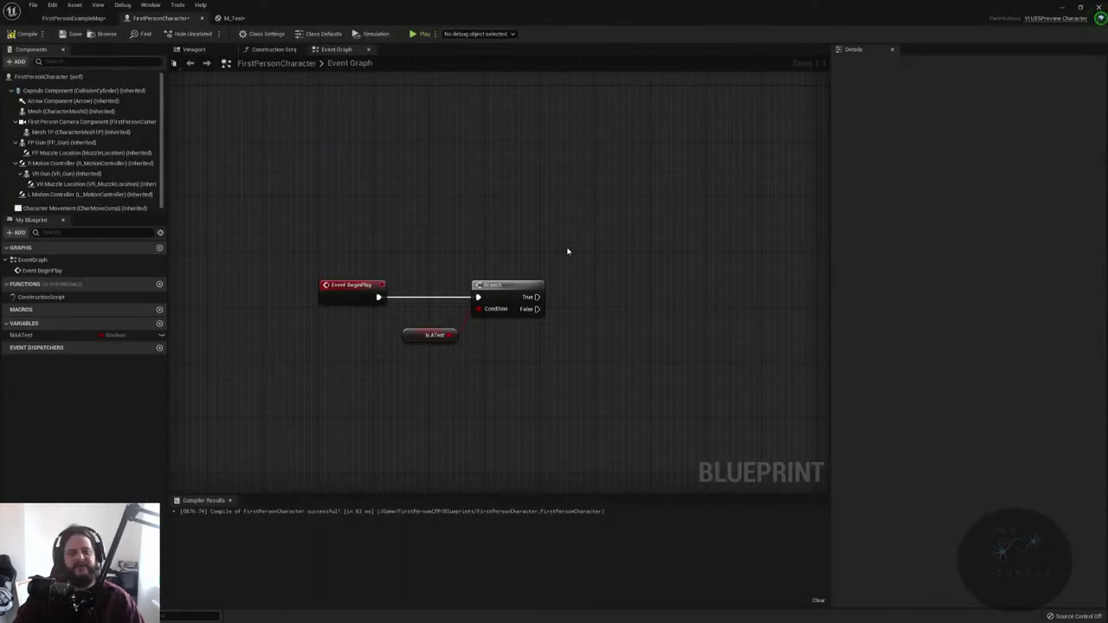
pyautogui.moveTo(454, 245); pyautogui.dragTo(562, 300)
pyautogui.moveTo(354, 314); pyautogui.dragTo(502, 386)
pyautogui.moveTo(304, 270); pyautogui.dragTo(357, 326)
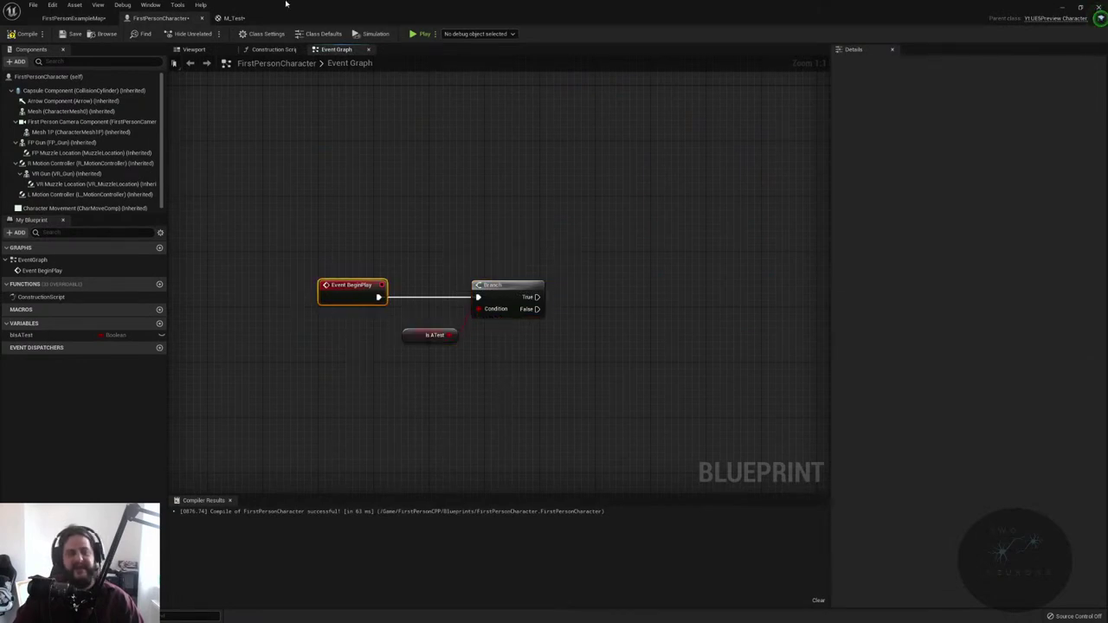
pyautogui.click(234, 18)
pyautogui.click(62, 17)
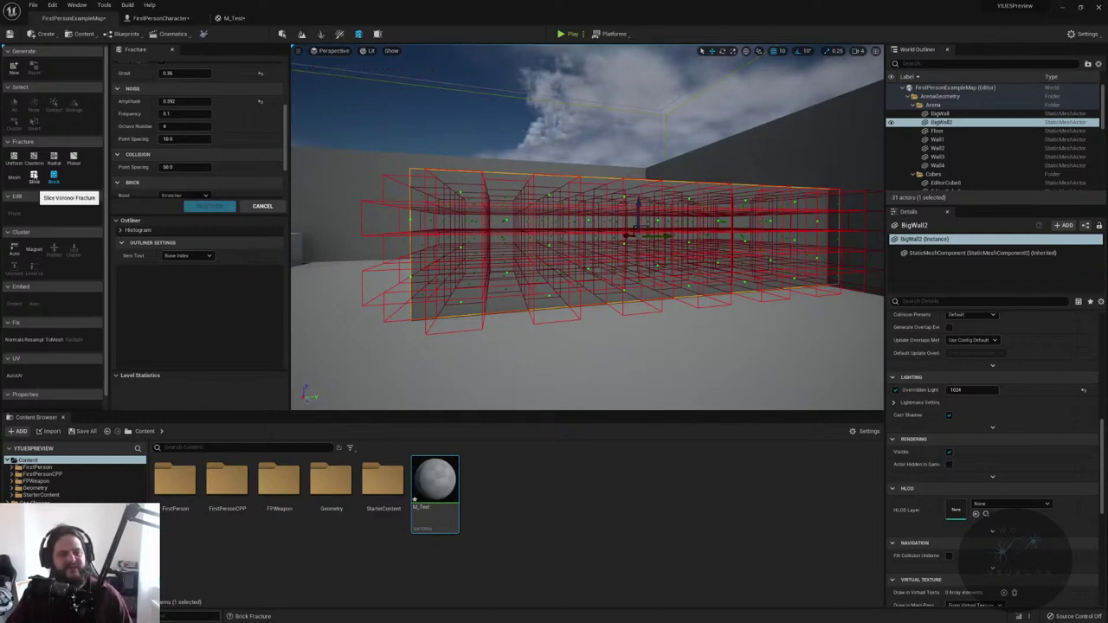
# - Try a Slice fracture on BigWall2 and bring up the dialog for creating its geometry collection
pyautogui.click(33, 176)
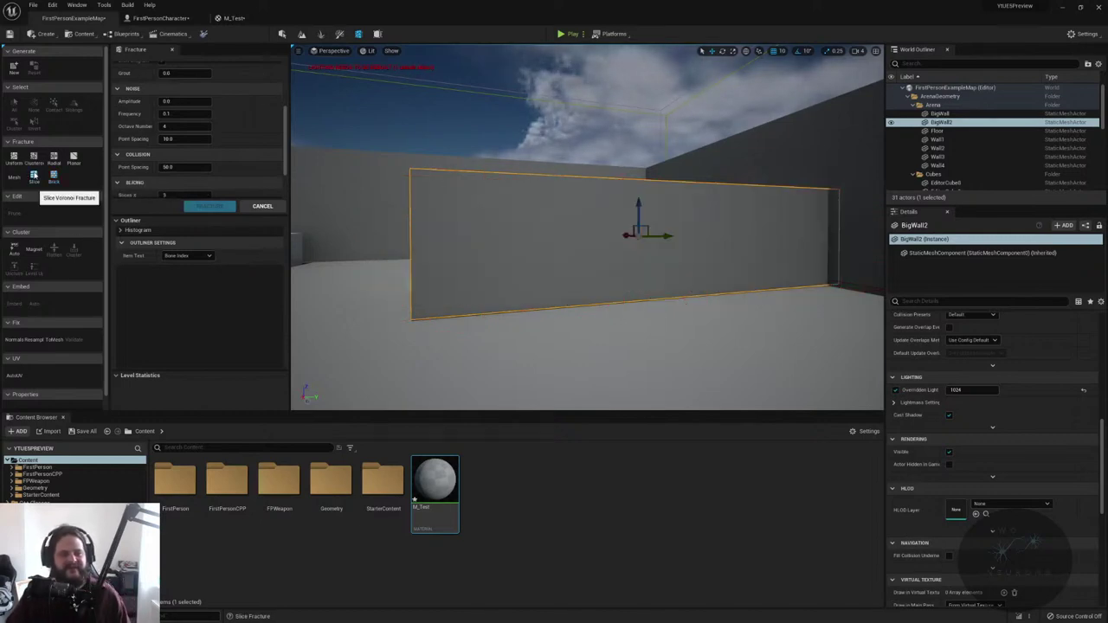
pyautogui.click(15, 70)
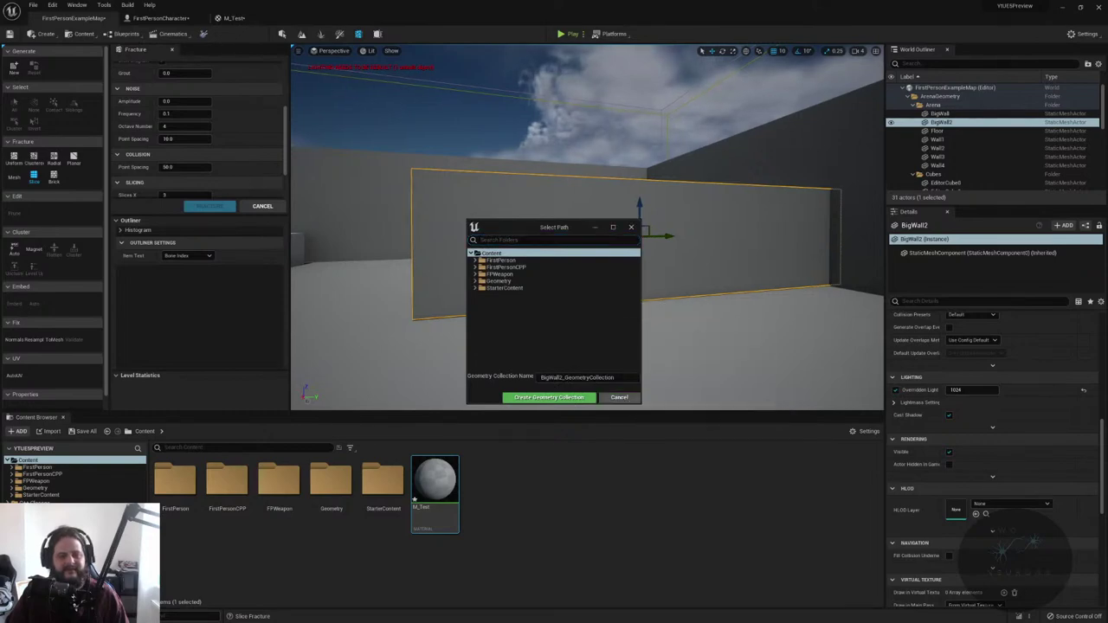
pyautogui.click(627, 397)
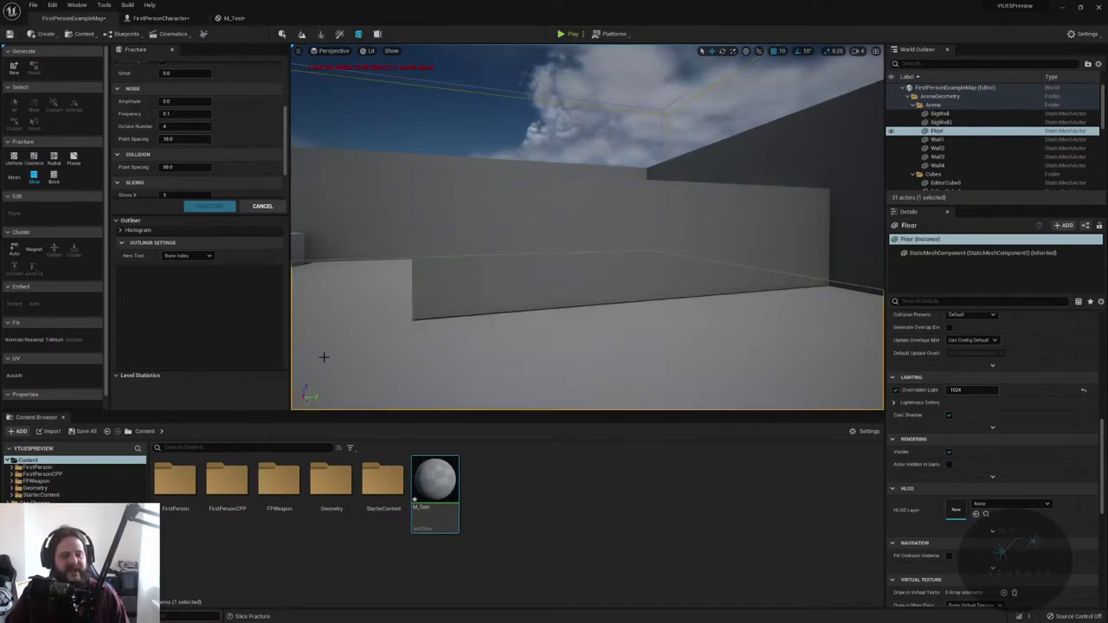
pyautogui.moveTo(475, 291); pyautogui.dragTo(407, 291, button='right')
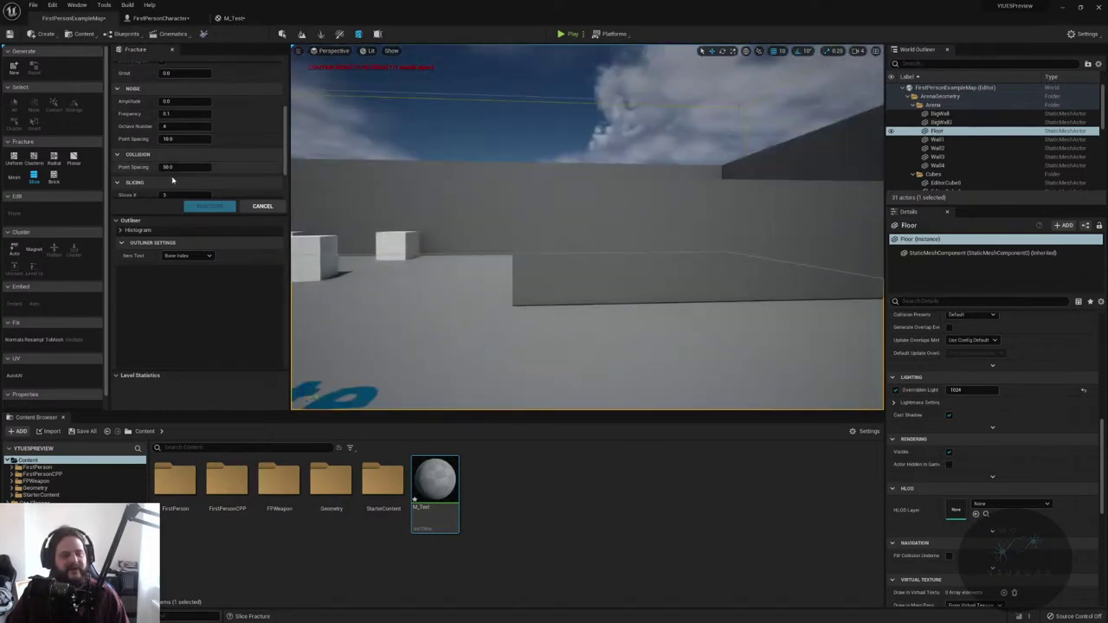
pyautogui.scroll(5, 199, 129)
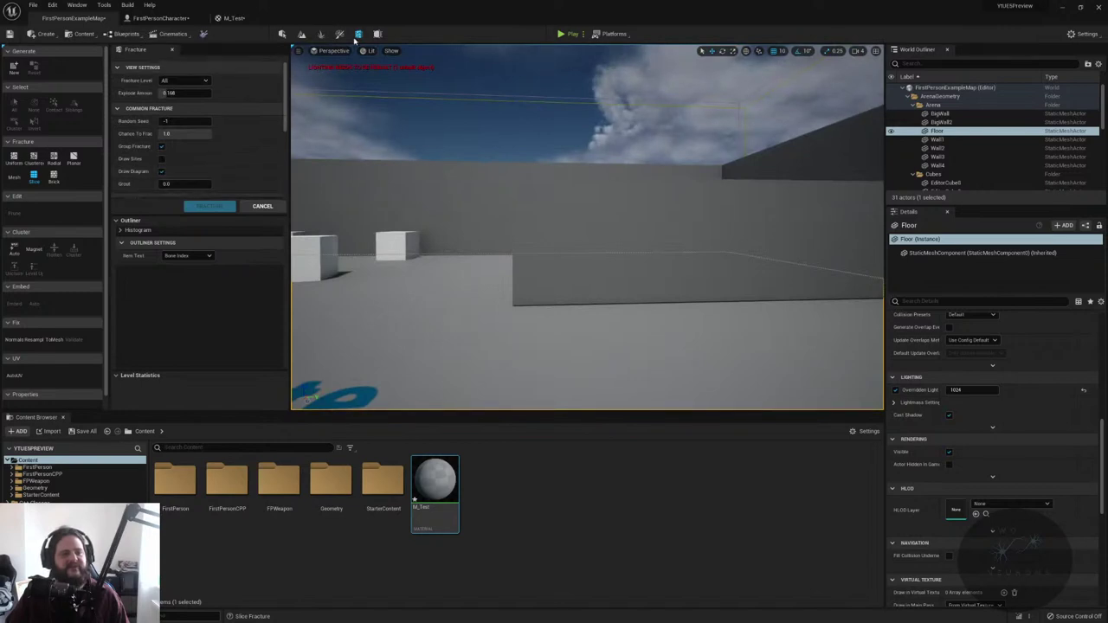
# - Leave Fracture mode, create a new landscape with the default settings in Landscape mode, and undo the stray sculpt stroke
pyautogui.click(284, 34)
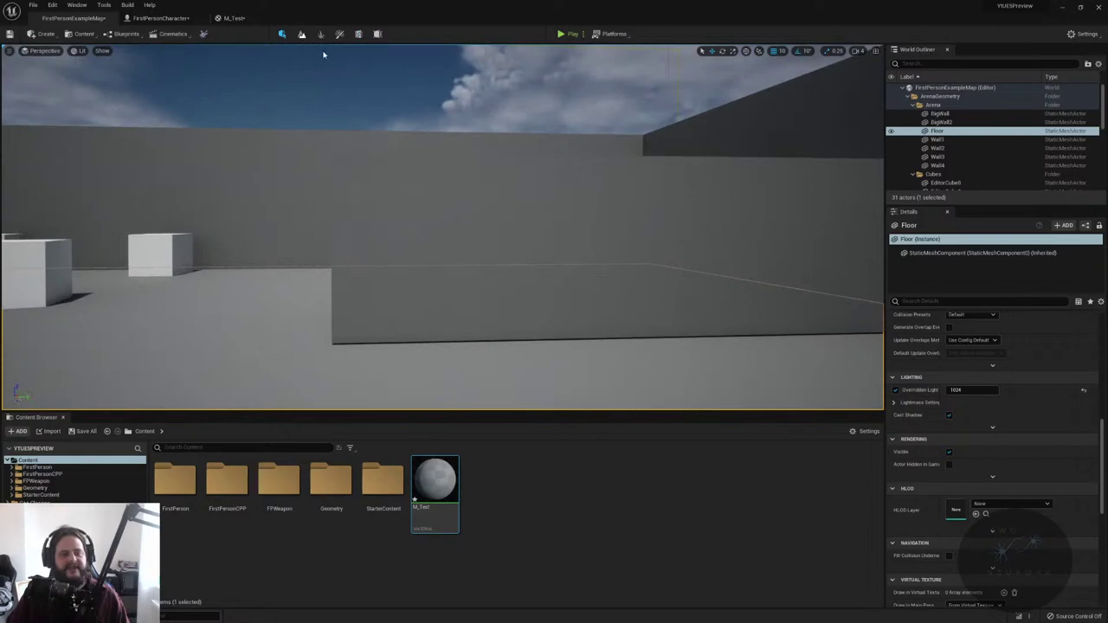
pyautogui.click(302, 33)
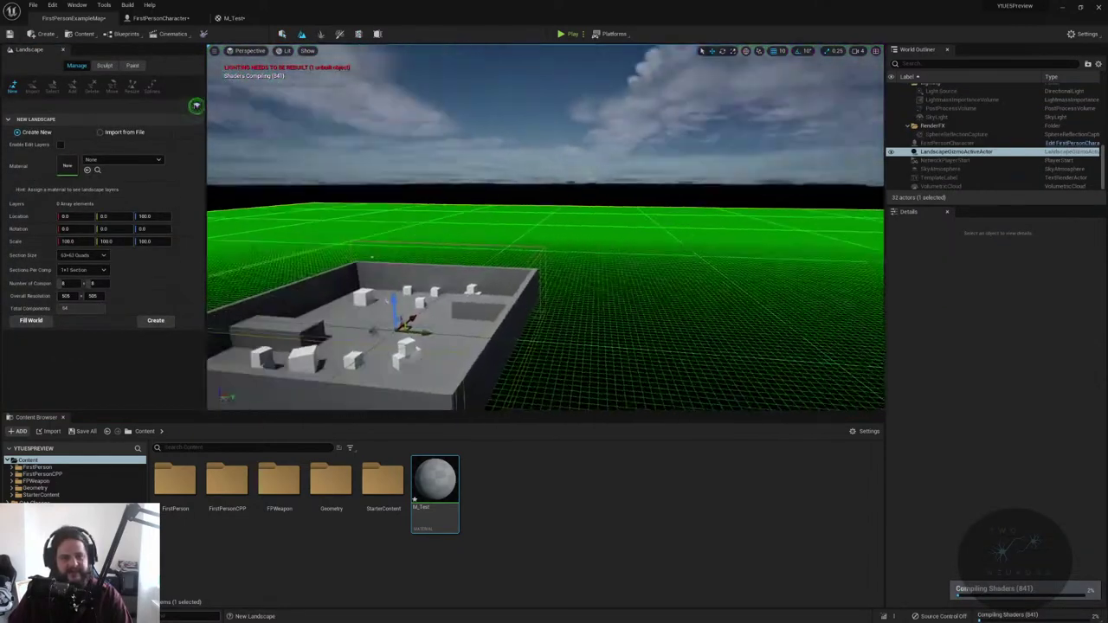
pyautogui.click(156, 321)
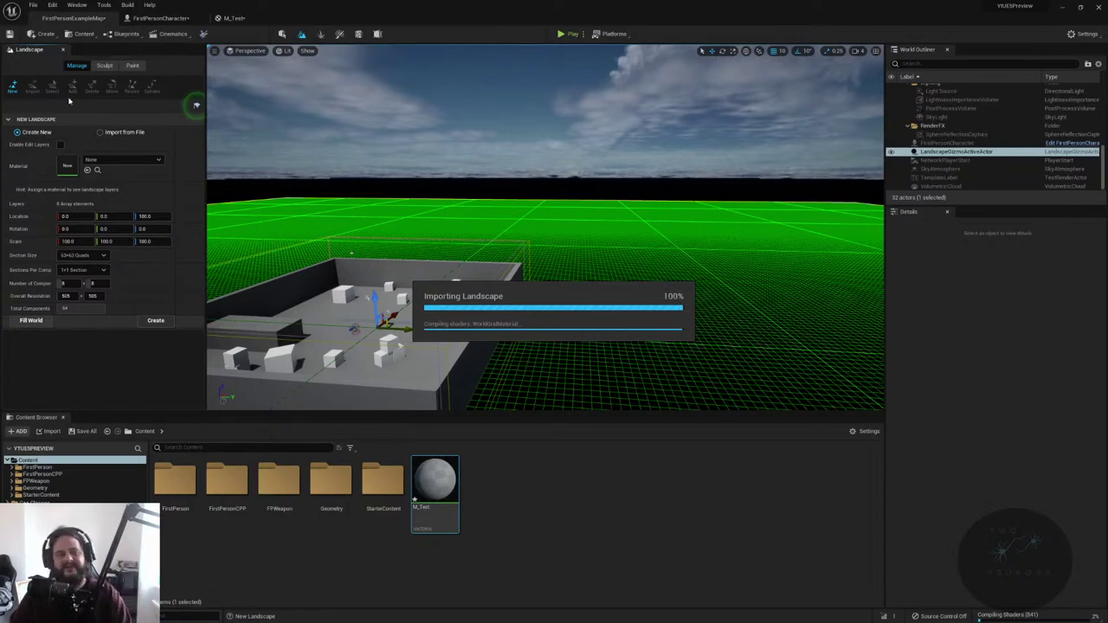
pyautogui.moveTo(312, 121); pyautogui.dragTo(259, 112, button='right')
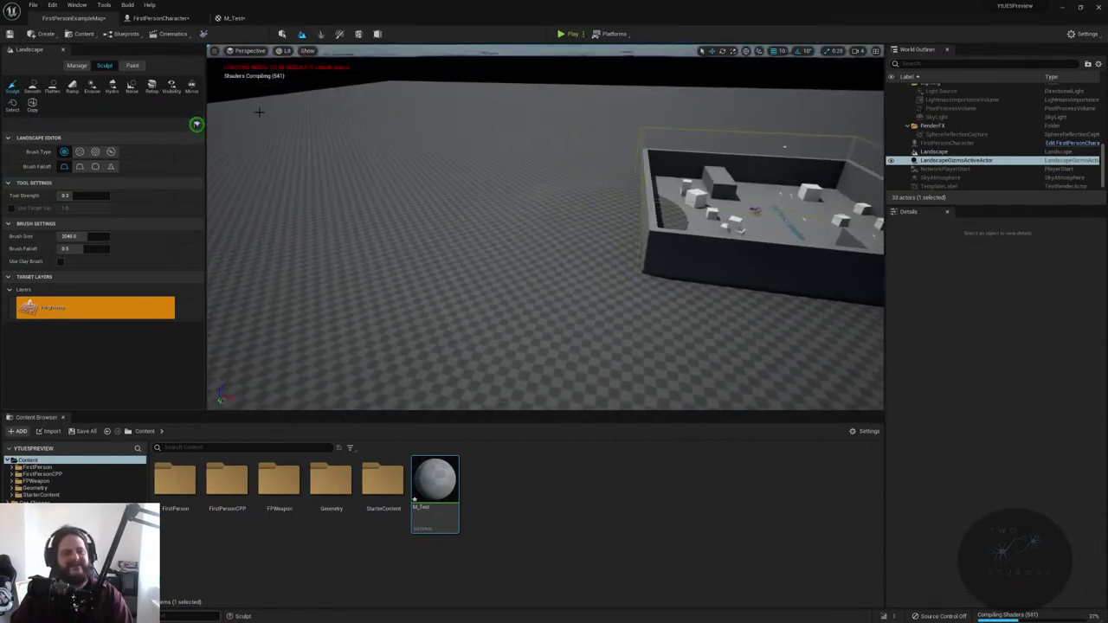
pyautogui.hotkey('ctrl', 'z')
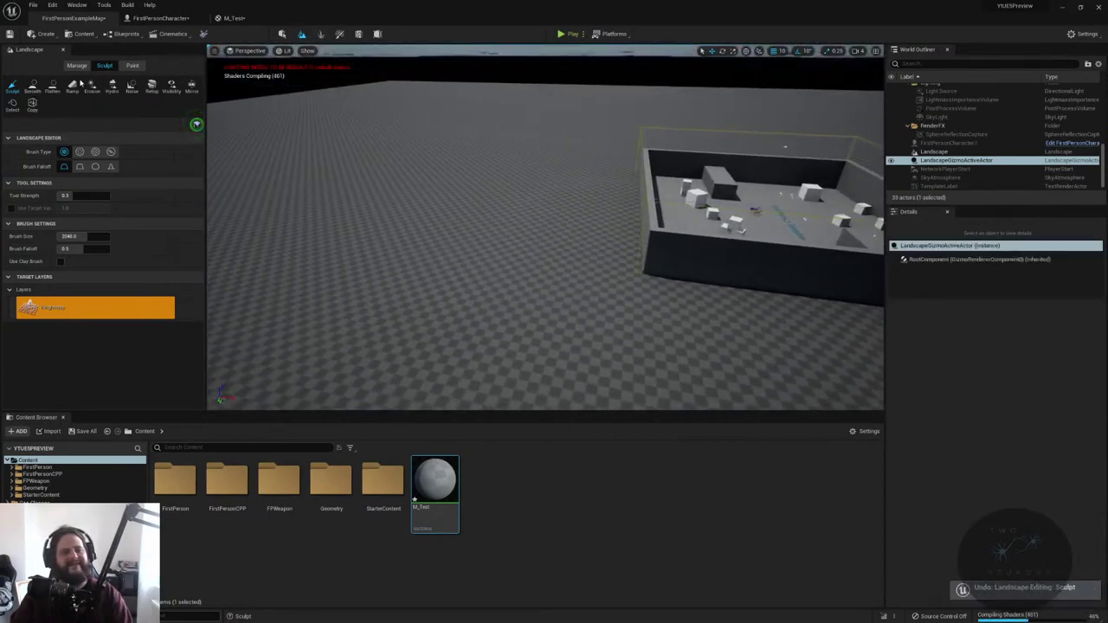
# - Return to Select mode and delete Wall2 from the arena so the landscape is open beyond it
pyautogui.click(282, 34)
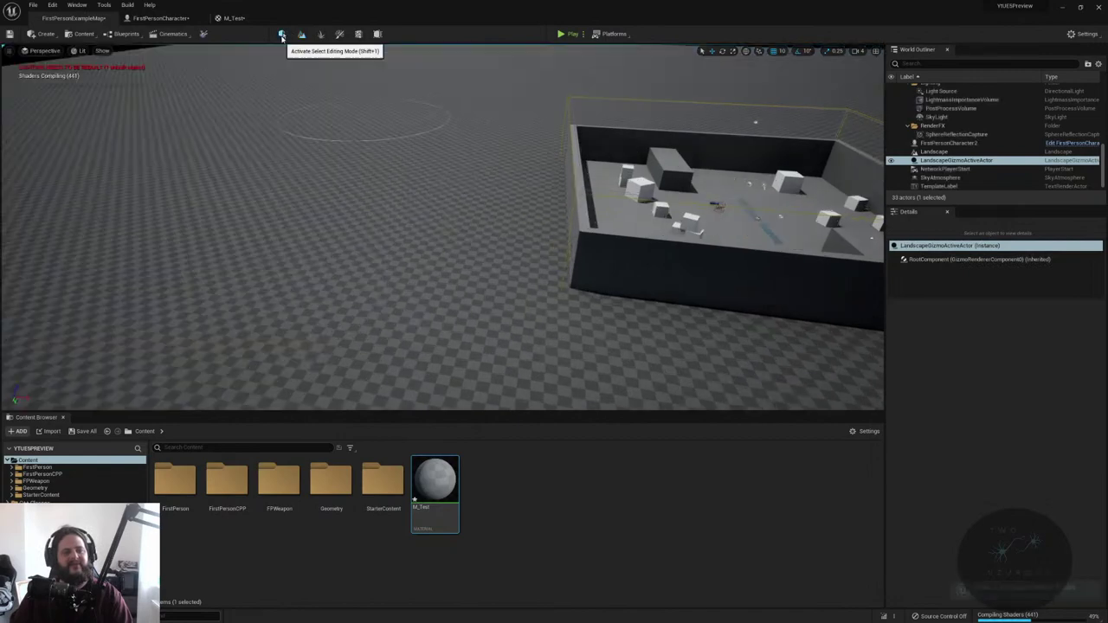
pyautogui.click(578, 200)
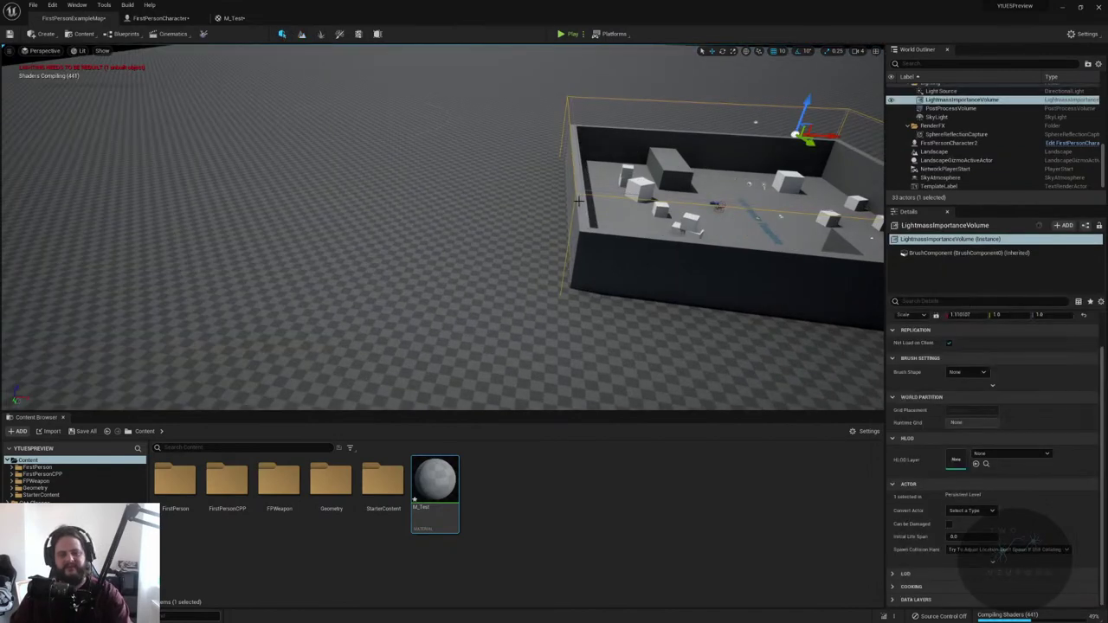
pyautogui.doubleClick(950, 108)
pyautogui.moveTo(442, 225); pyautogui.dragTo(380, 230, button='right')
pyautogui.click(546, 215)
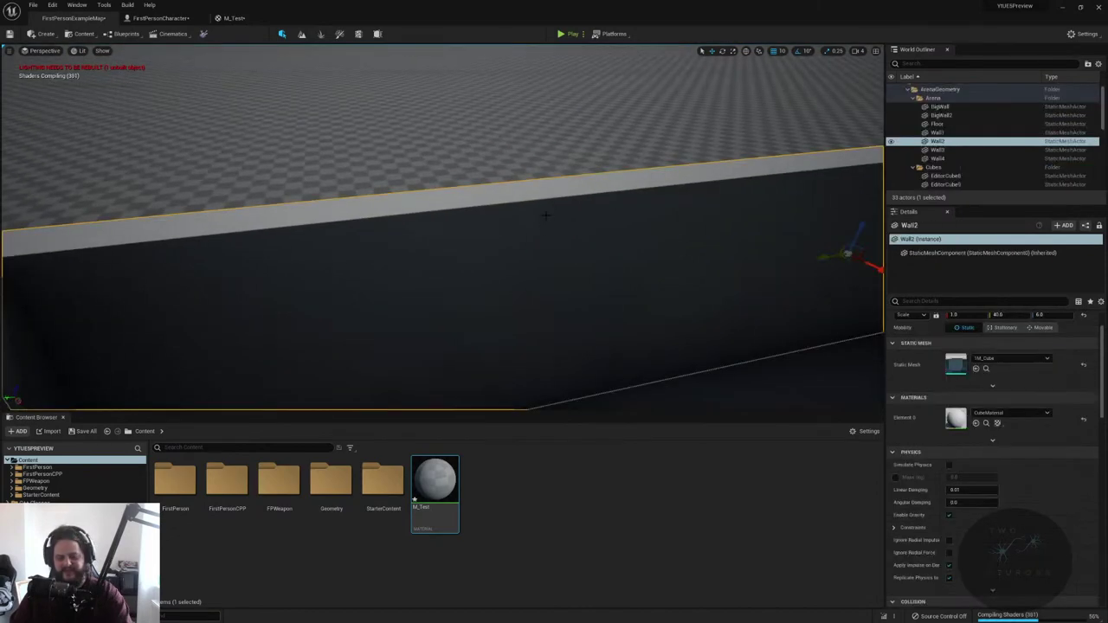
pyautogui.press('Escape')
pyautogui.moveTo(547, 204)
pyautogui.mouseDown(button='right')
pyautogui.moveTo(562, 195)
pyautogui.moveTo(536, 208)
pyautogui.mouseUp(button='right')
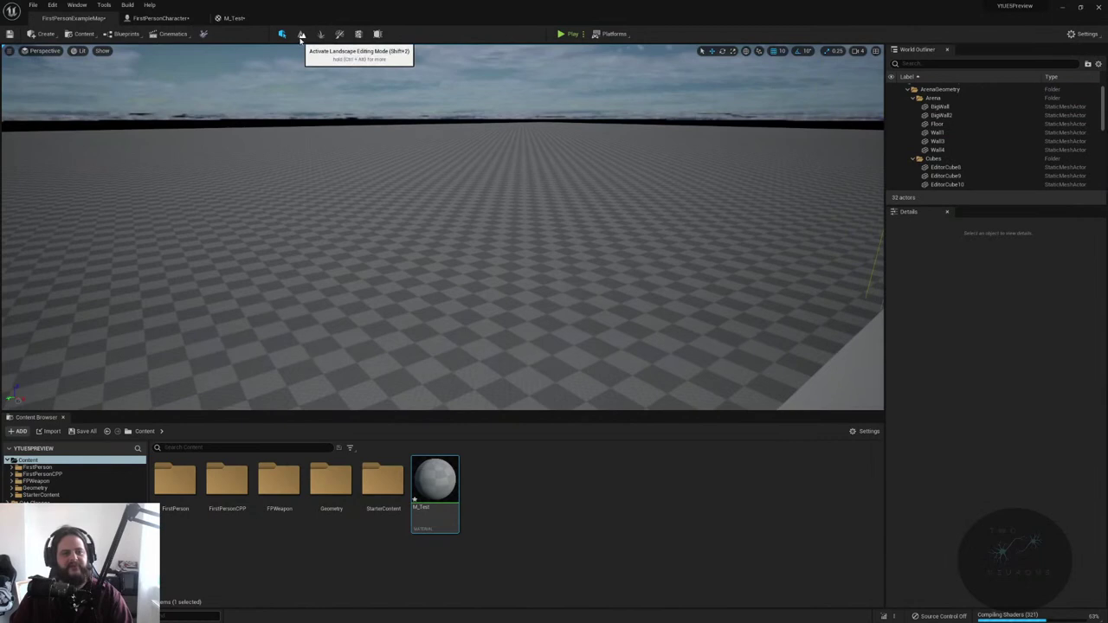
# - Add new landscape components along the landscape's outer edge in Landscape mode, with a brush size of 1
pyautogui.click(301, 33)
pyautogui.click(72, 66)
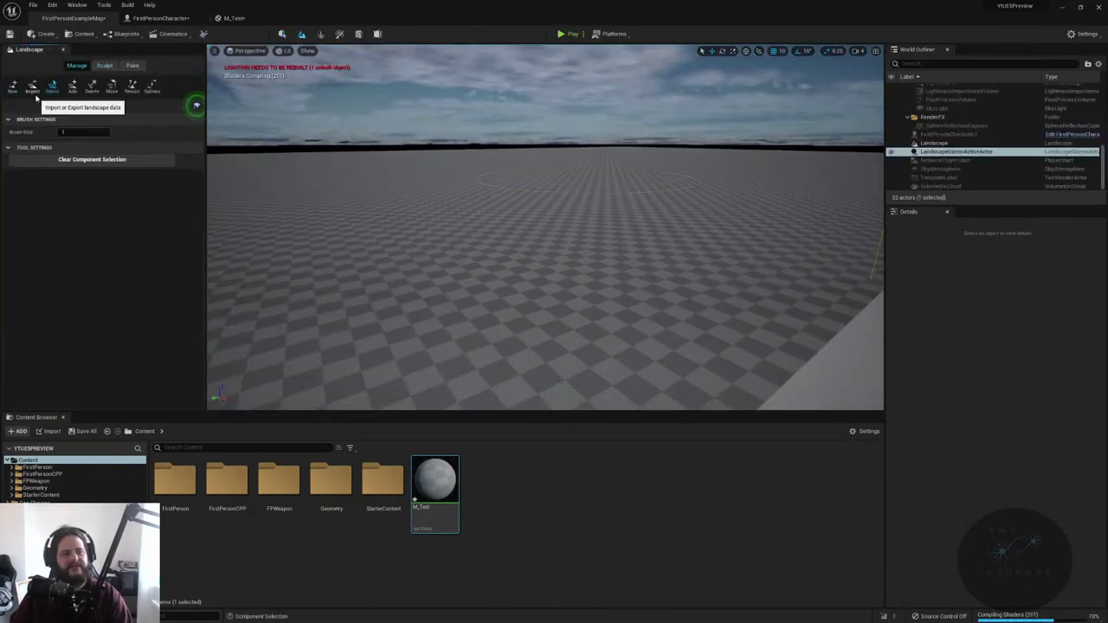
pyautogui.click(74, 87)
pyautogui.moveTo(398, 199); pyautogui.dragTo(443, 156, button='right')
pyautogui.click(534, 210)
pyautogui.moveTo(534, 210); pyautogui.dragTo(531, 235, button='right')
pyautogui.click(548, 250)
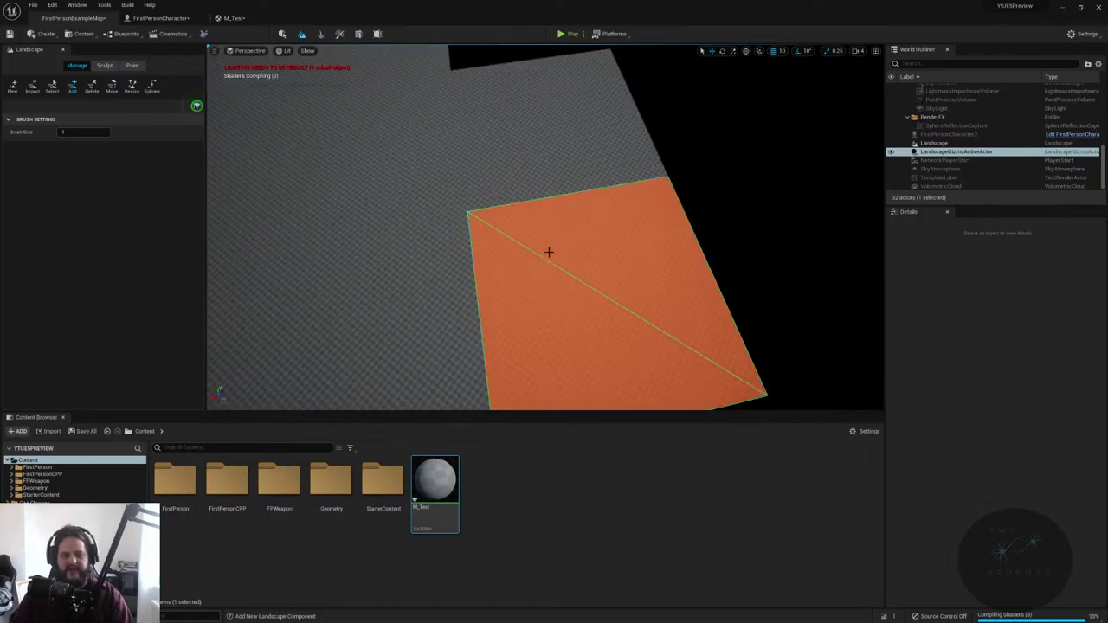
pyautogui.rightClick(514, 50)
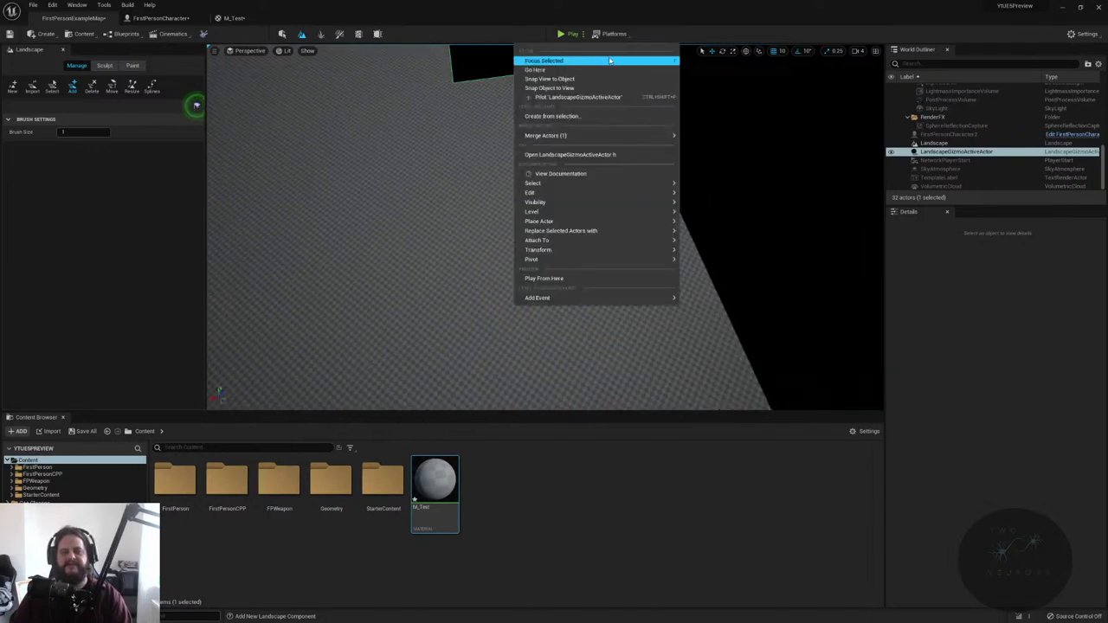
pyautogui.moveTo(433, 129); pyautogui.dragTo(508, 229, button='right')
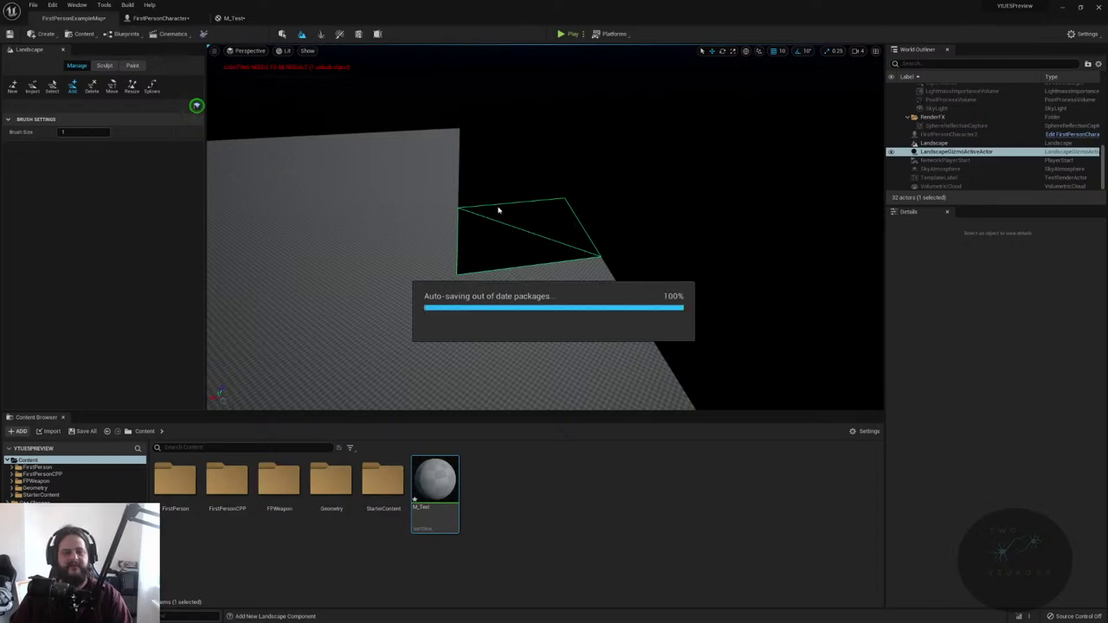
pyautogui.click(553, 217)
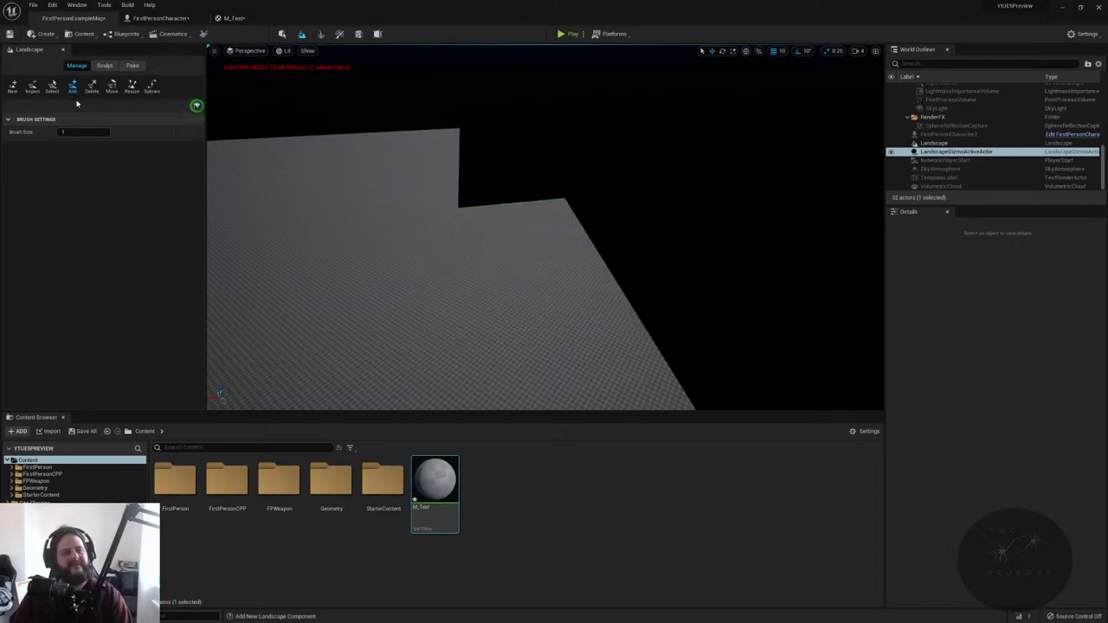
# - Create a second landscape high above the existing one, raised to a Z location of about 9590
pyautogui.click(13, 90)
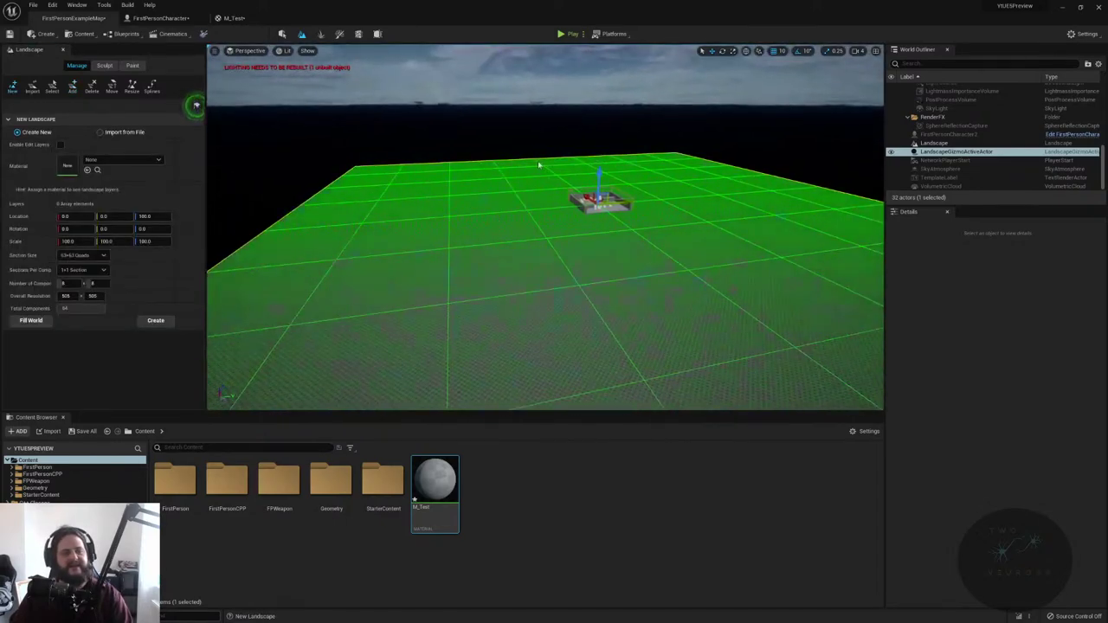
pyautogui.moveTo(598, 180); pyautogui.dragTo(623, 69)
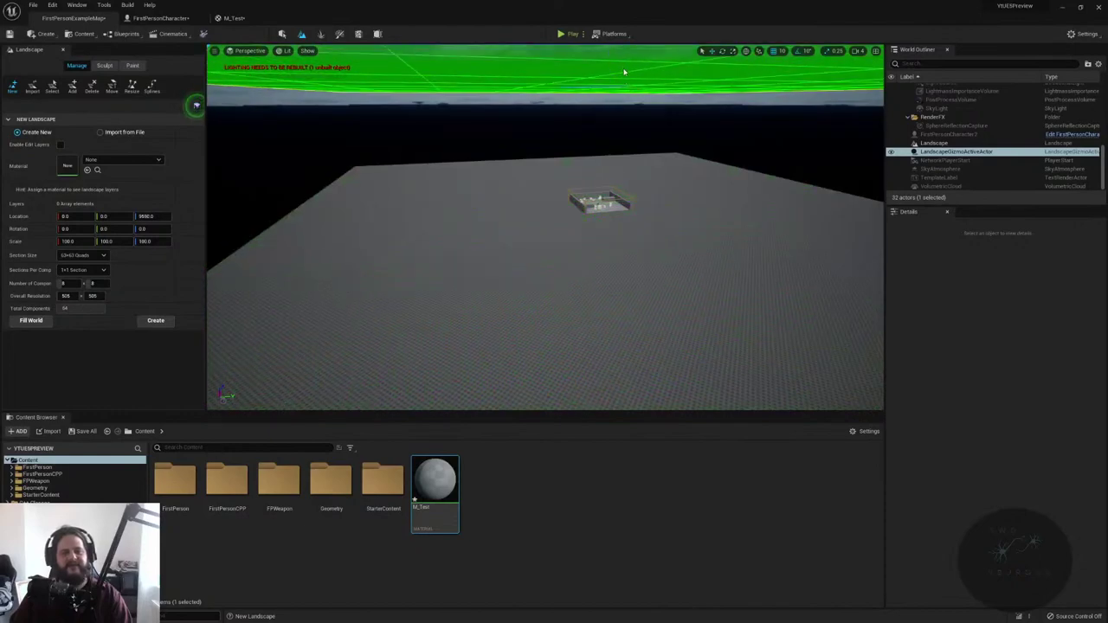
pyautogui.moveTo(603, 108); pyautogui.dragTo(655, 169, button='right')
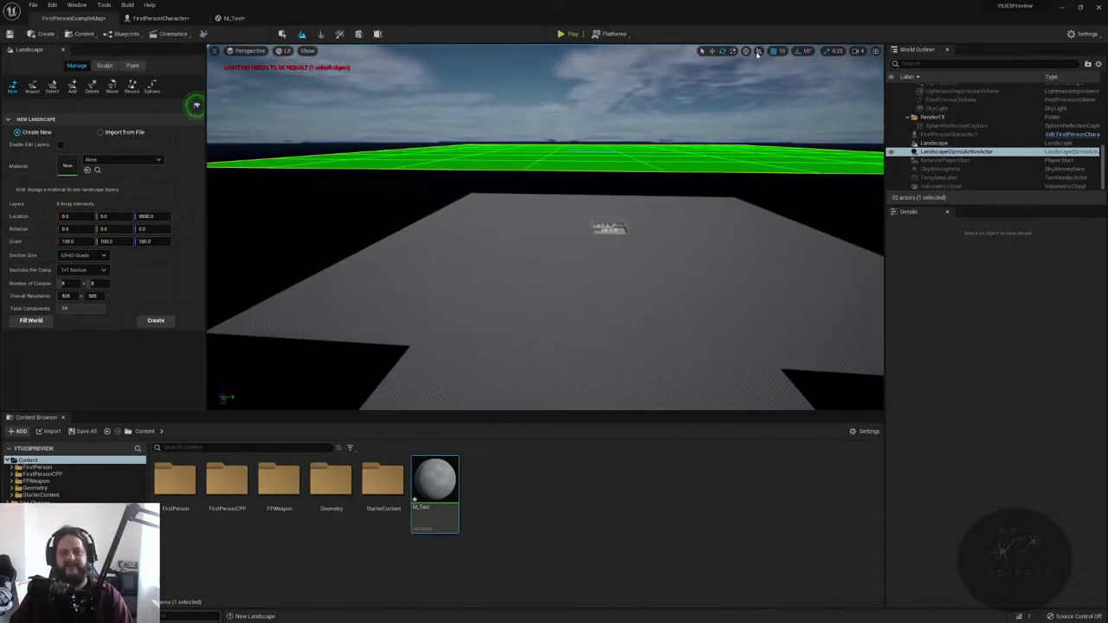
pyautogui.moveTo(343, 112); pyautogui.dragTo(344, 94, button='right')
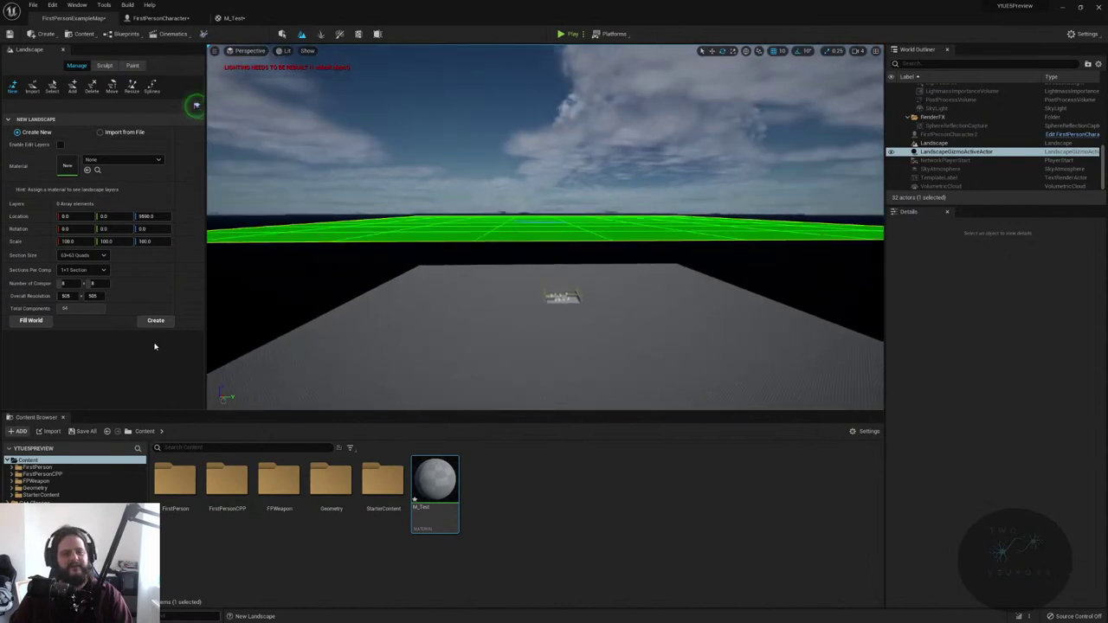
pyautogui.click(155, 320)
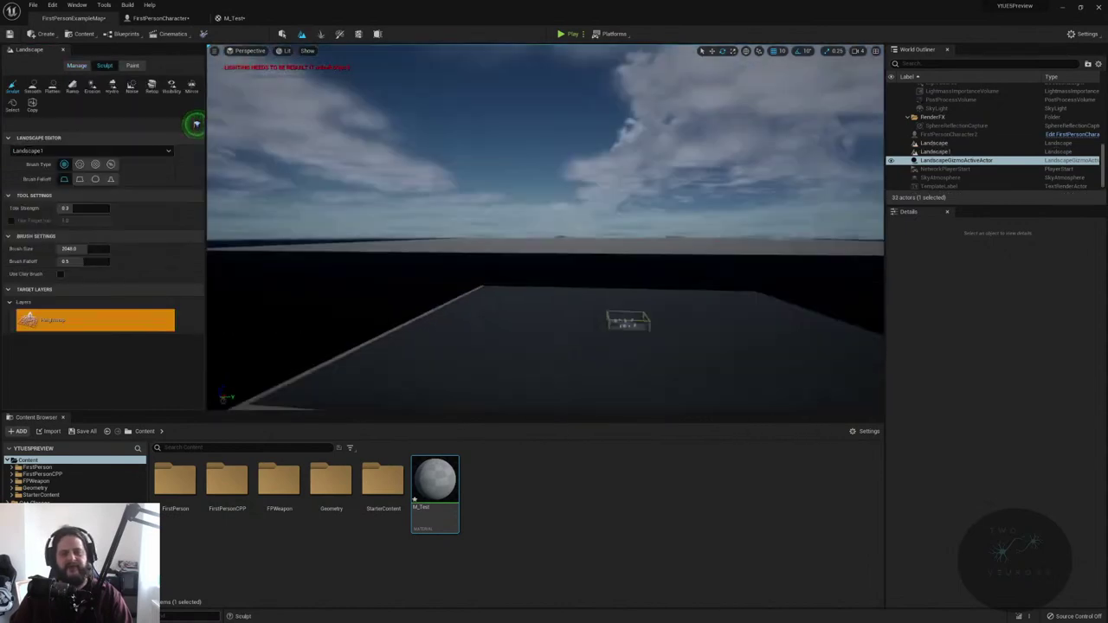
# - Return to Select mode and delete the raised second landscape, Landscape1, from the level
pyautogui.moveTo(585, 260); pyautogui.dragTo(584, 244, button='right')
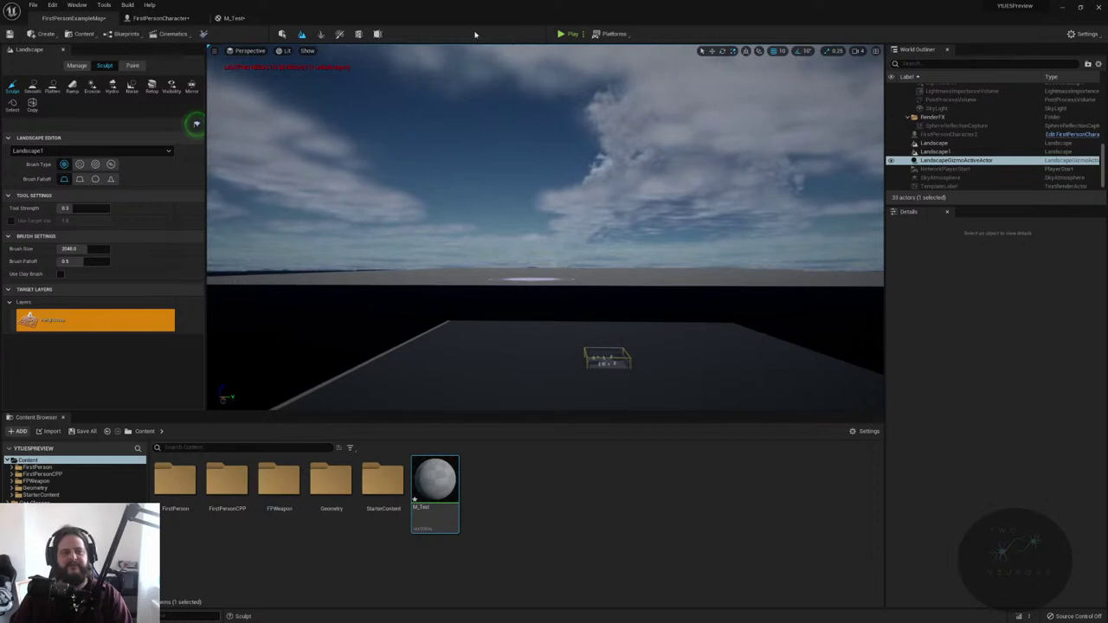
pyautogui.click(281, 33)
pyautogui.moveTo(575, 194); pyautogui.dragTo(383, 178, button='right')
pyautogui.click(558, 198)
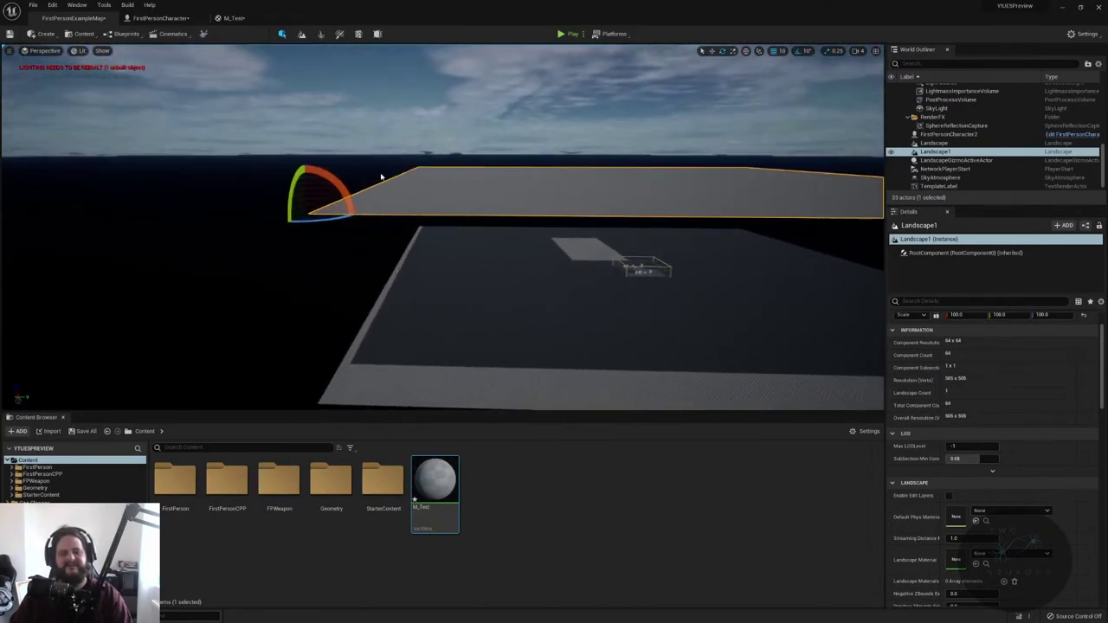
pyautogui.moveTo(324, 175); pyautogui.dragTo(773, 292)
pyautogui.press('w')
pyautogui.moveTo(773, 291); pyautogui.dragTo(700, 275, button='right')
pyautogui.press('Delete')
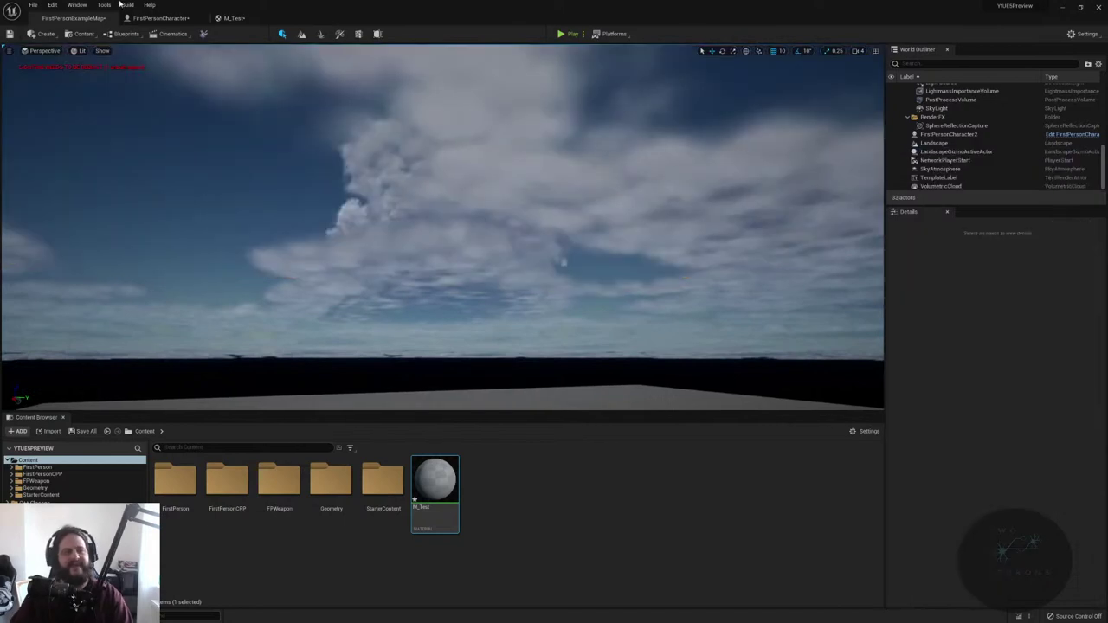
# - Sculpt hills and hollows into the landscape beside the arena in Landscape mode, with tool strength 0.3 and brush size 2048
pyautogui.click(301, 35)
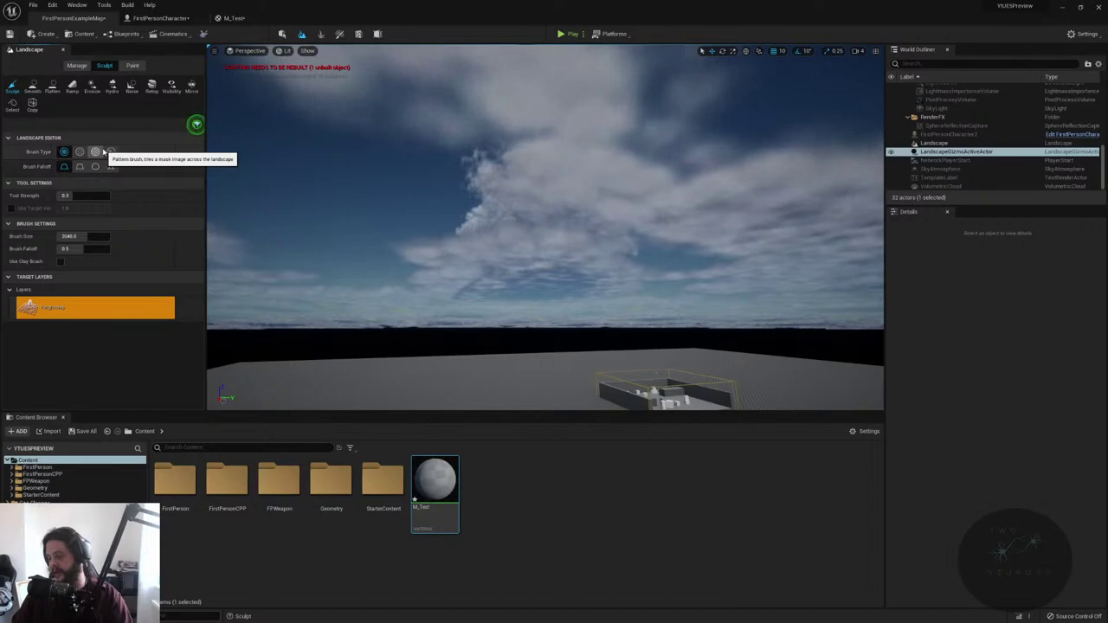
pyautogui.doubleClick(912, 151)
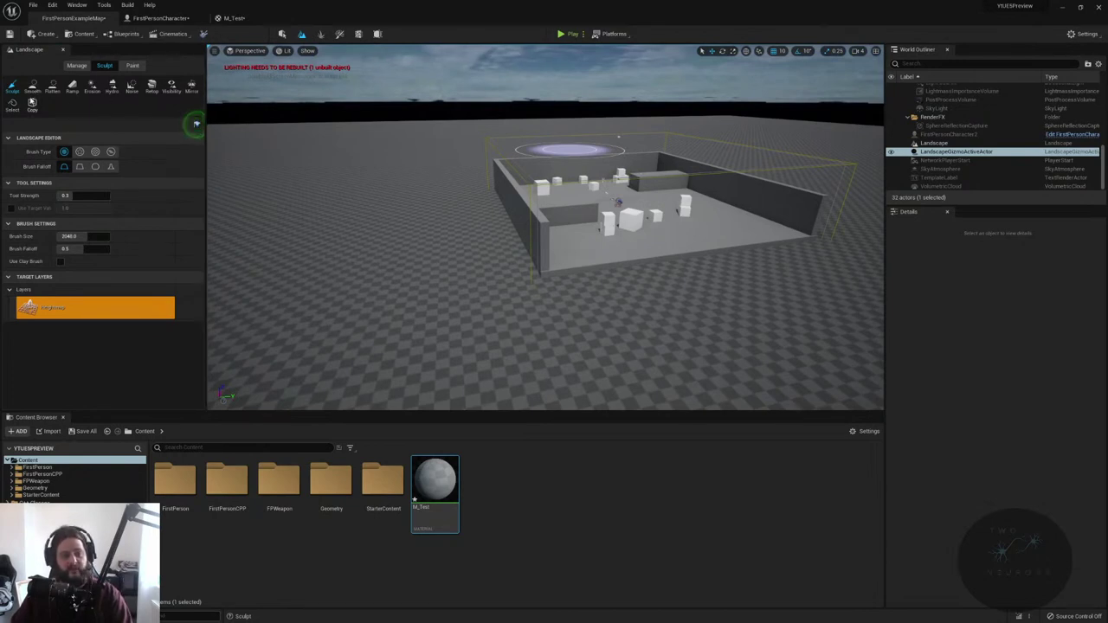
pyautogui.click(33, 87)
pyautogui.scroll(5, 536, 225)
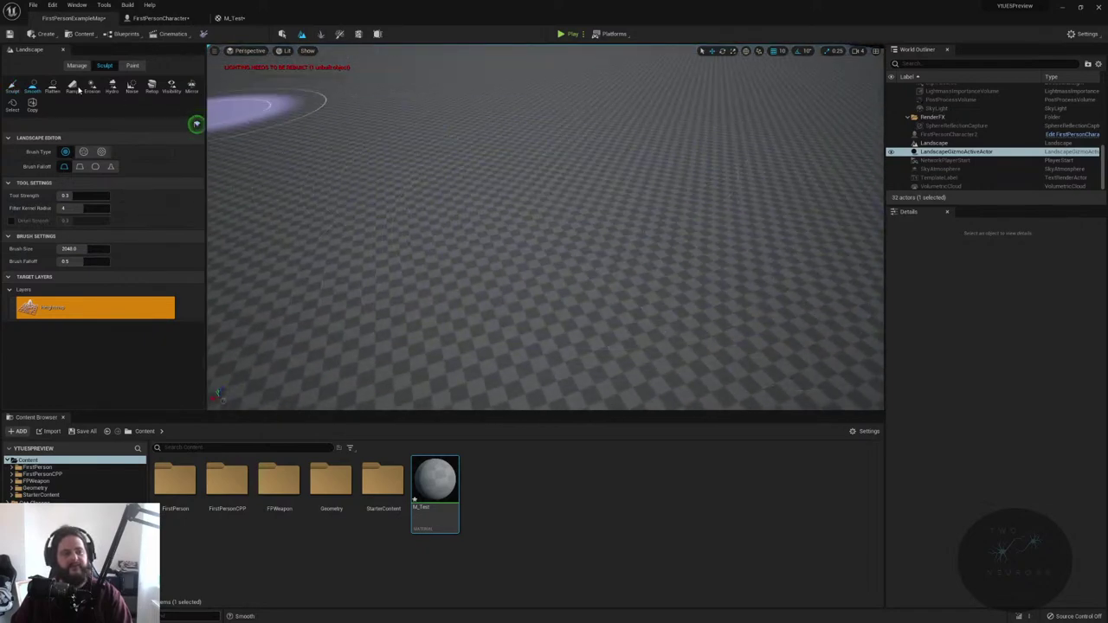
pyautogui.click(52, 86)
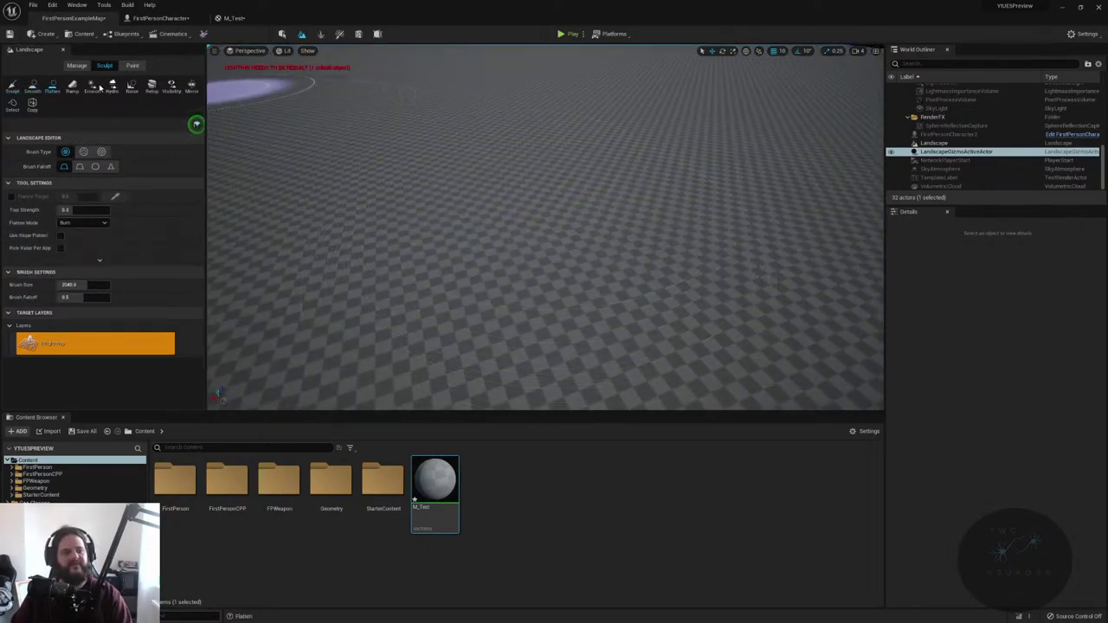
pyautogui.click(11, 86)
pyautogui.moveTo(618, 148)
pyautogui.mouseDown()
pyautogui.moveTo(428, 196)
pyautogui.moveTo(616, 216)
pyautogui.mouseUp()
pyautogui.scroll(-10, 616, 216)
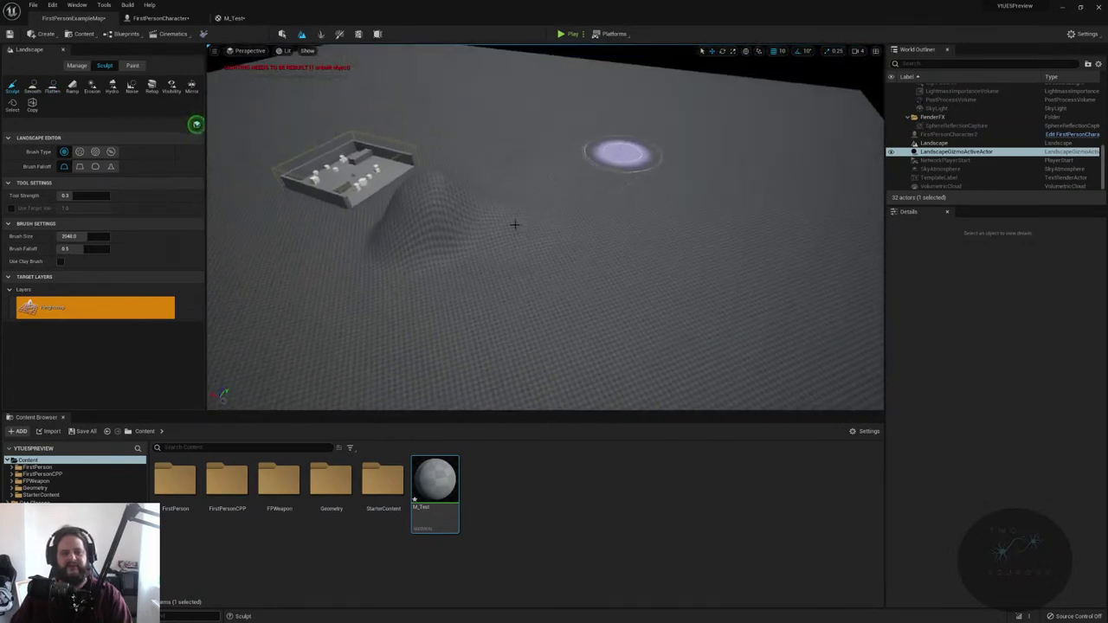
pyautogui.moveTo(594, 264)
pyautogui.keyDown('shift'); pyautogui.mouseDown()
pyautogui.moveTo(606, 187)
pyautogui.moveTo(510, 265)
pyautogui.moveTo(574, 178)
pyautogui.mouseUp(); pyautogui.keyUp('shift')
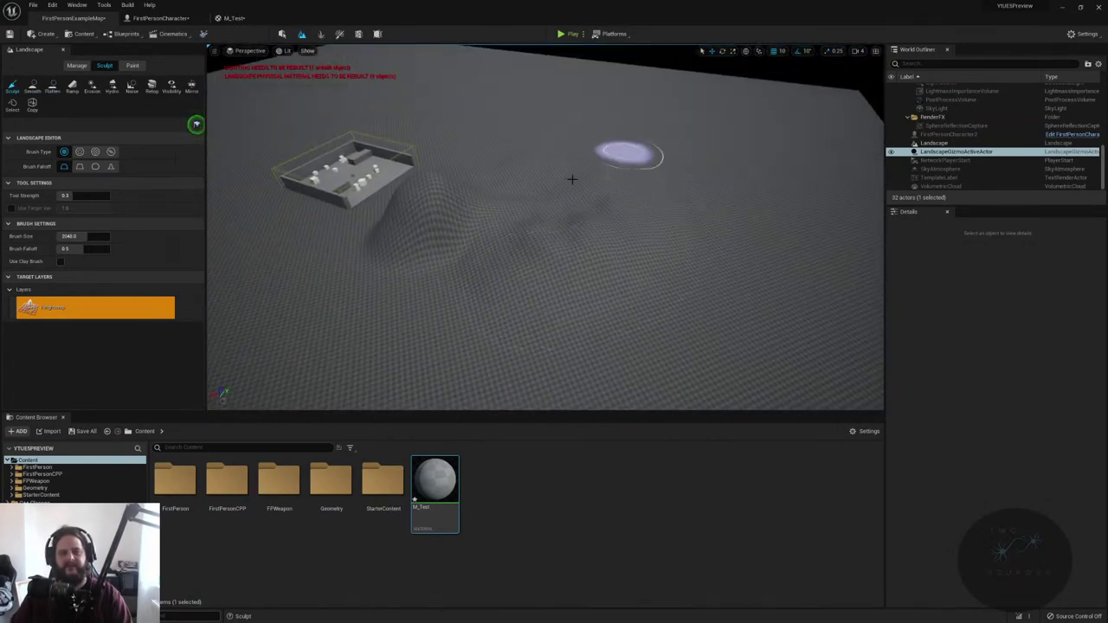
pyautogui.keyDown('shift'); pyautogui.moveTo(610, 131); pyautogui.dragTo(603, 174); pyautogui.keyUp('shift')
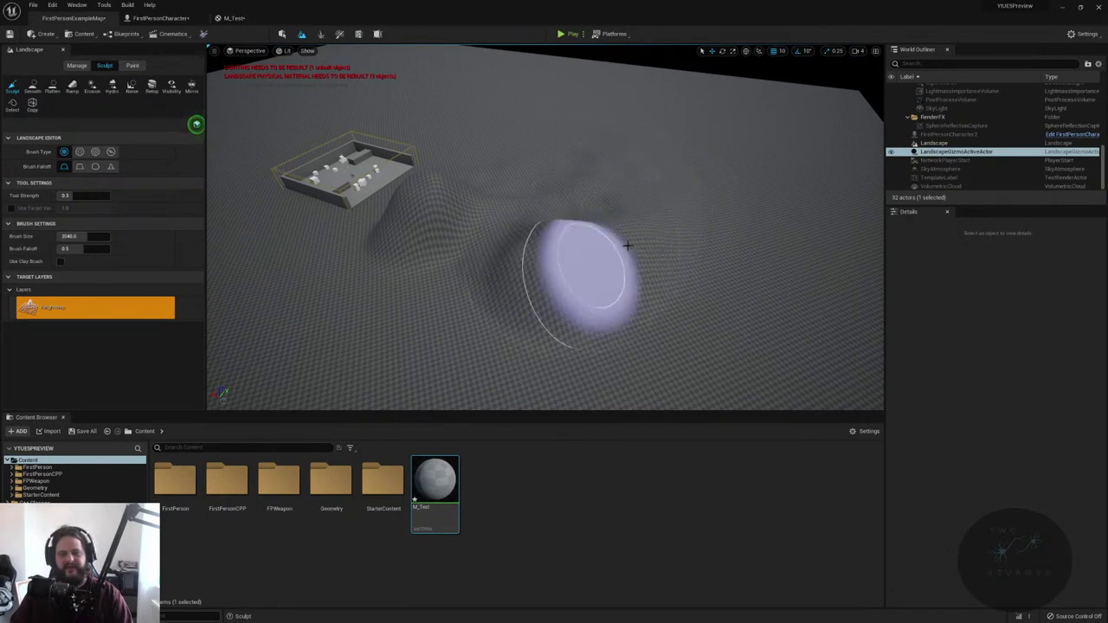
# - Smooth the larger sculpted hill with the circular brush, and try the alpha and pattern brush types of the Smooth tool
pyautogui.click(32, 87)
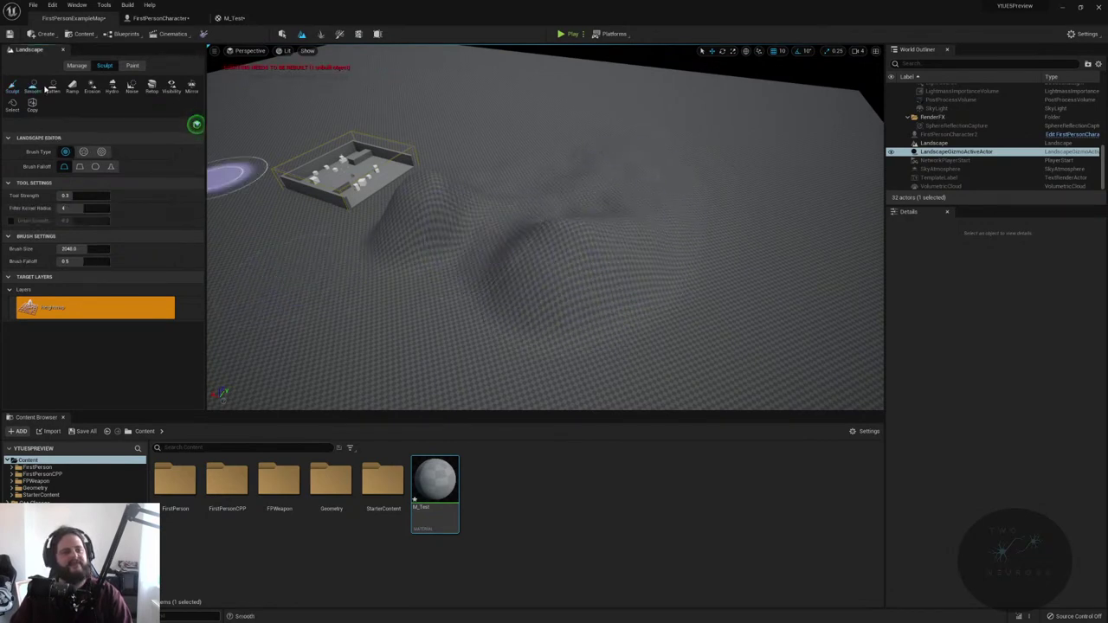
pyautogui.moveTo(598, 251); pyautogui.dragTo(558, 313)
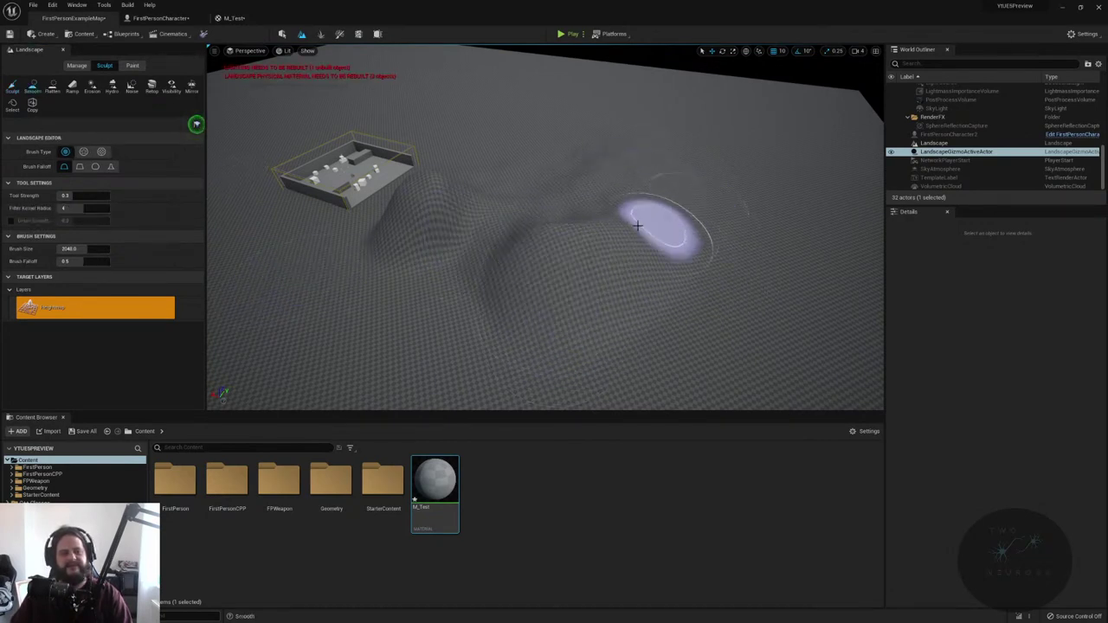
pyautogui.click(83, 151)
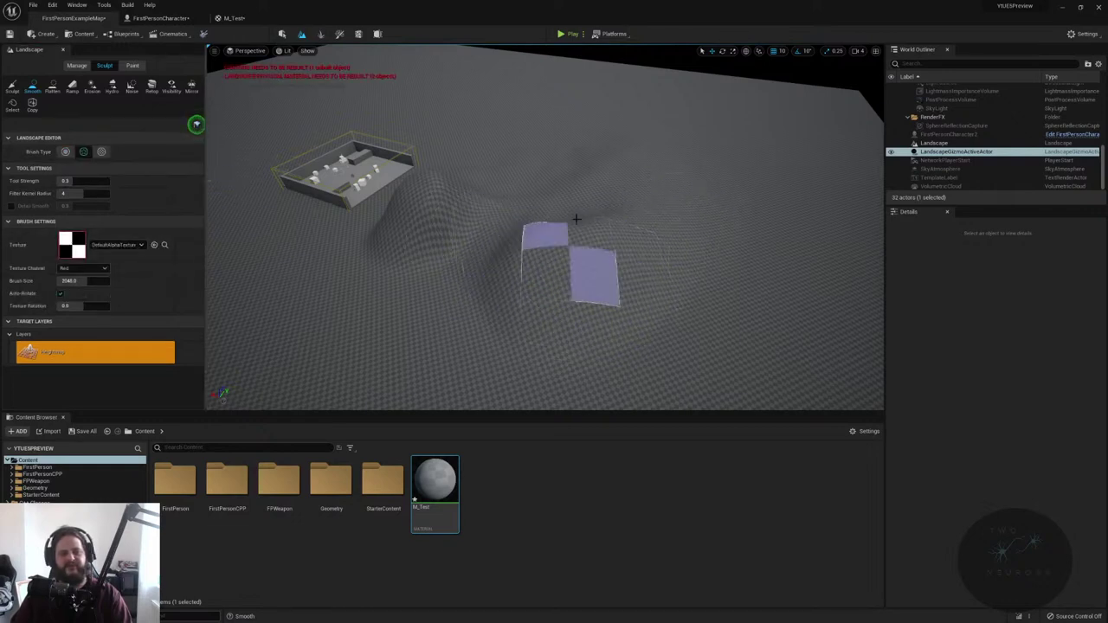
pyautogui.click(121, 244)
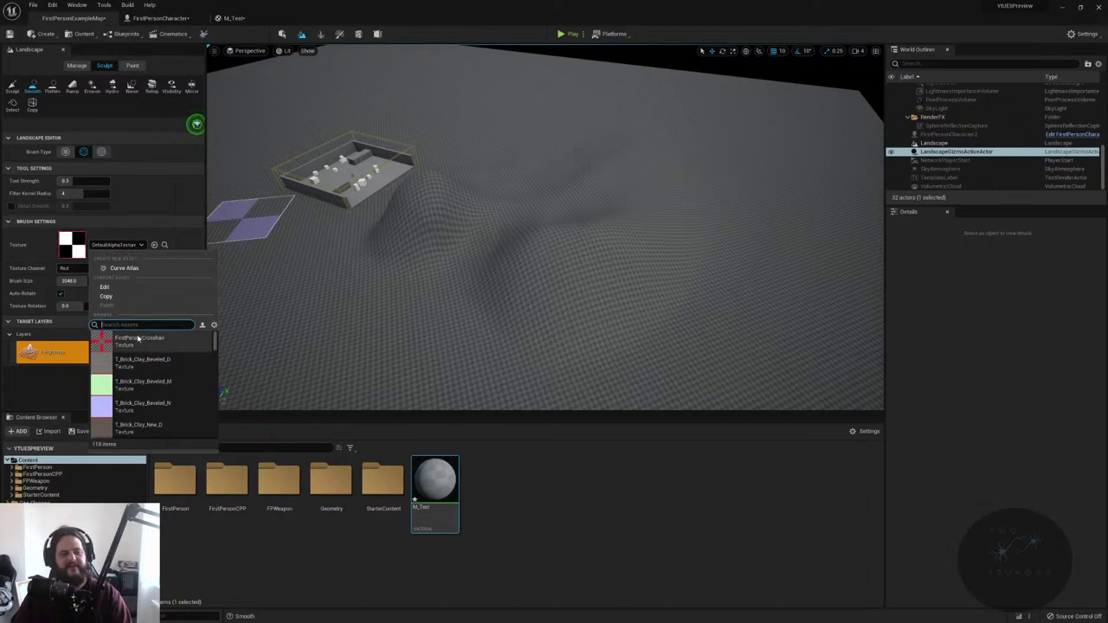
pyautogui.click(102, 152)
pyautogui.click(101, 151)
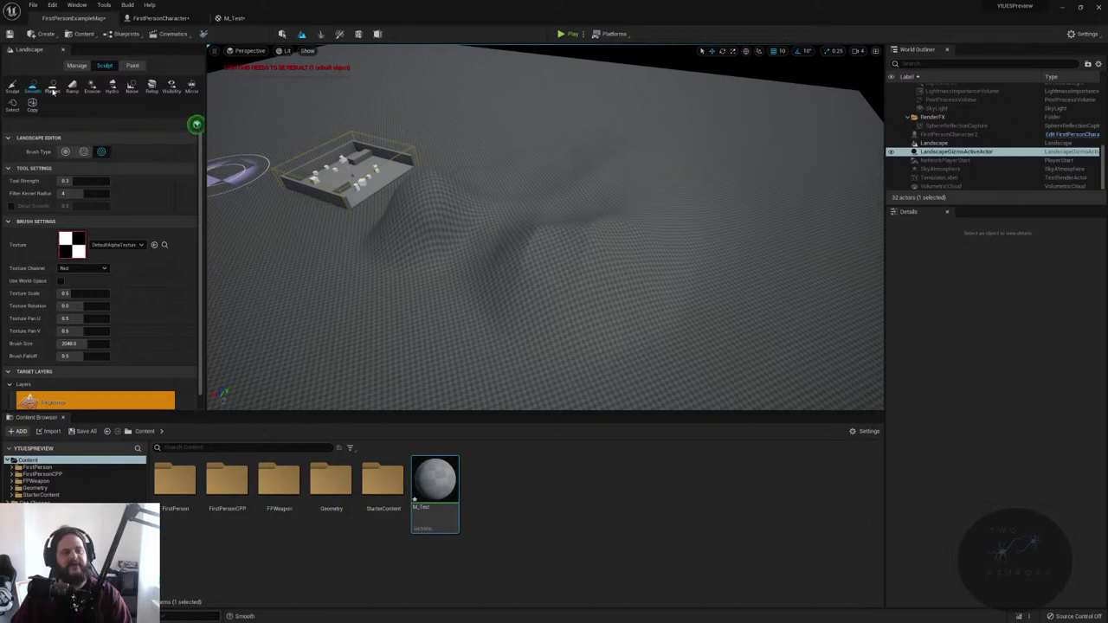
# - Flatten the larger hill into a broad plateau using the smooth brush falloff, and switch the falloff to spherical
pyautogui.click(52, 87)
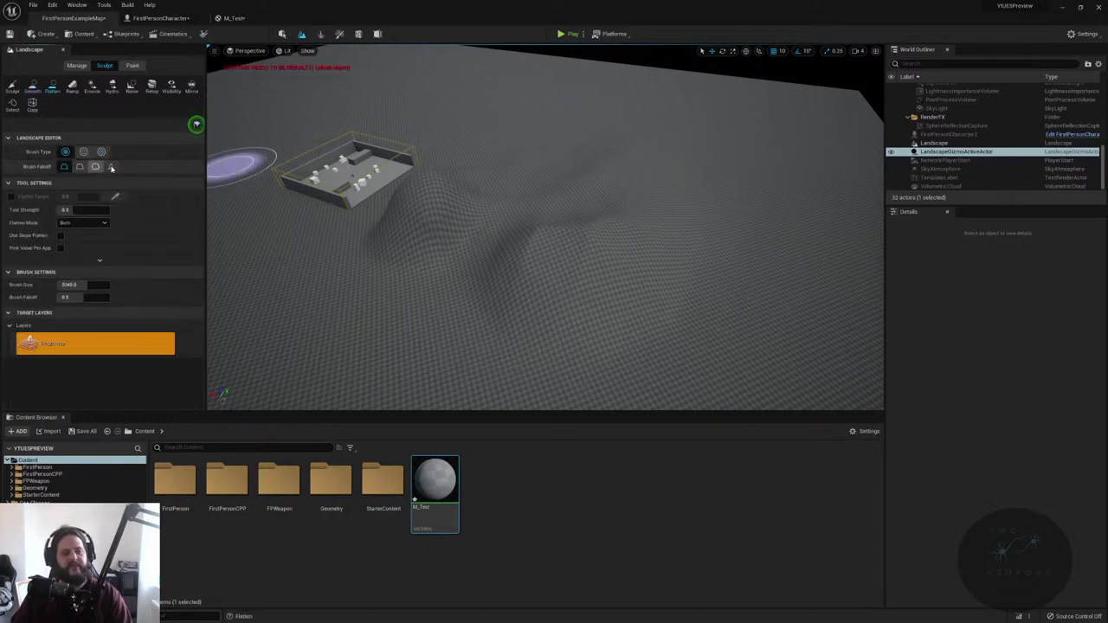
pyautogui.click(80, 166)
pyautogui.moveTo(467, 251)
pyautogui.mouseDown()
pyautogui.moveTo(549, 243)
pyautogui.moveTo(545, 284)
pyautogui.moveTo(598, 311)
pyautogui.mouseUp()
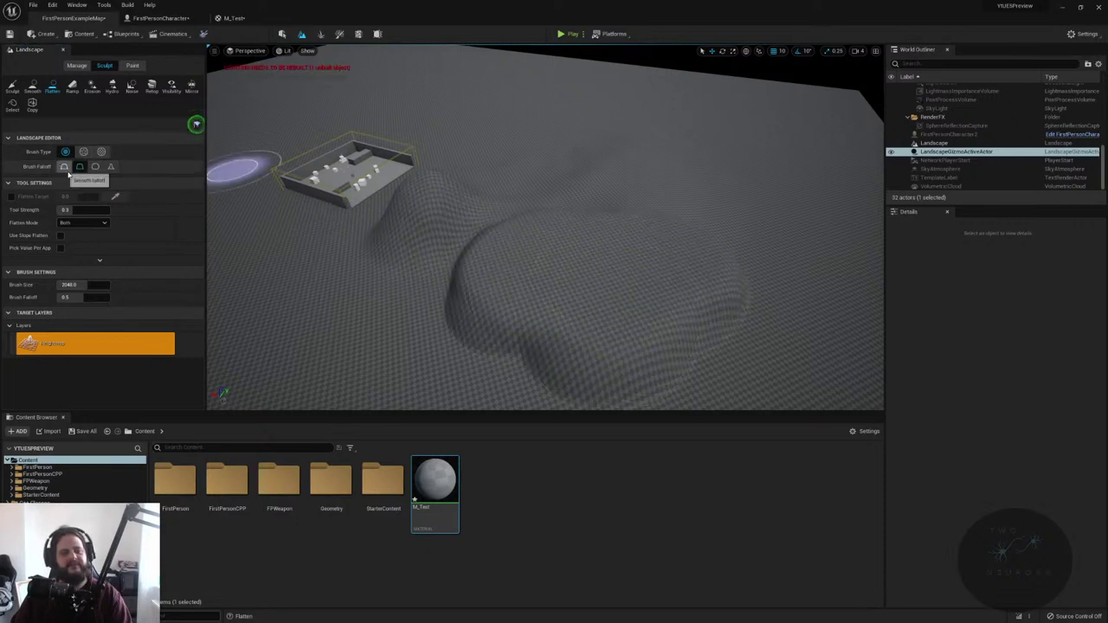
pyautogui.click(95, 166)
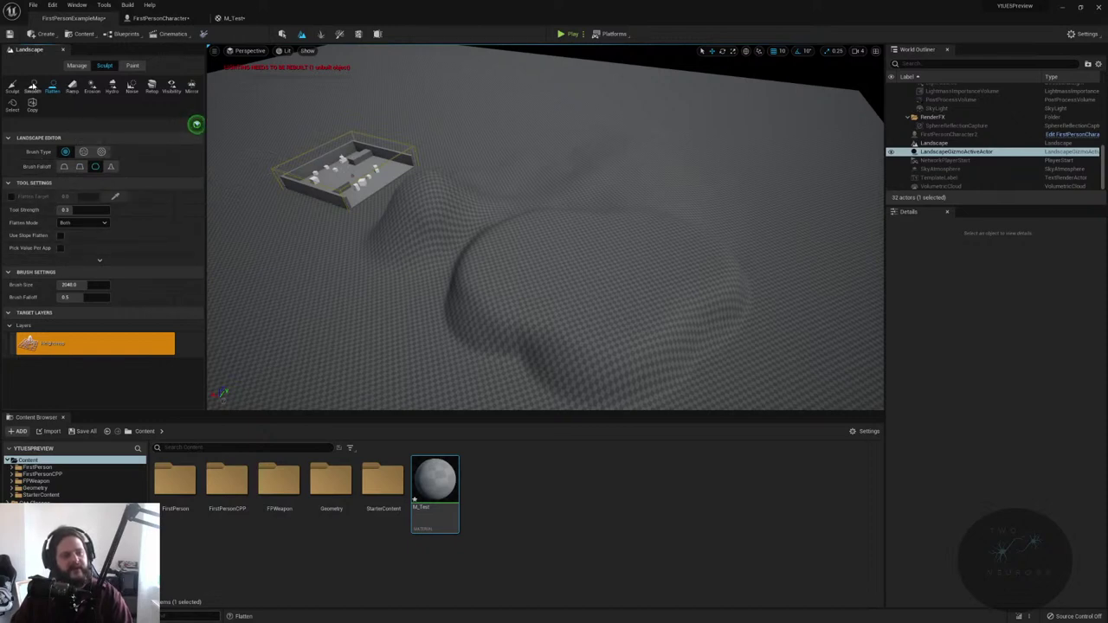
# - Soften the plateau's edges with the Smooth tool, using the circular brush type and the tip falloff
pyautogui.click(32, 86)
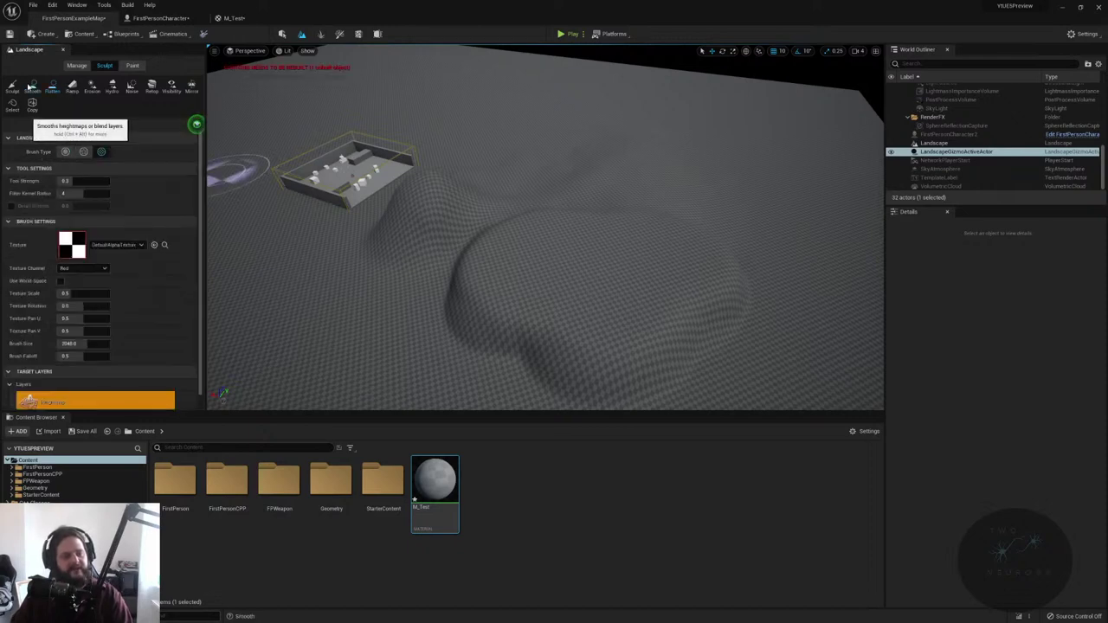
pyautogui.click(64, 152)
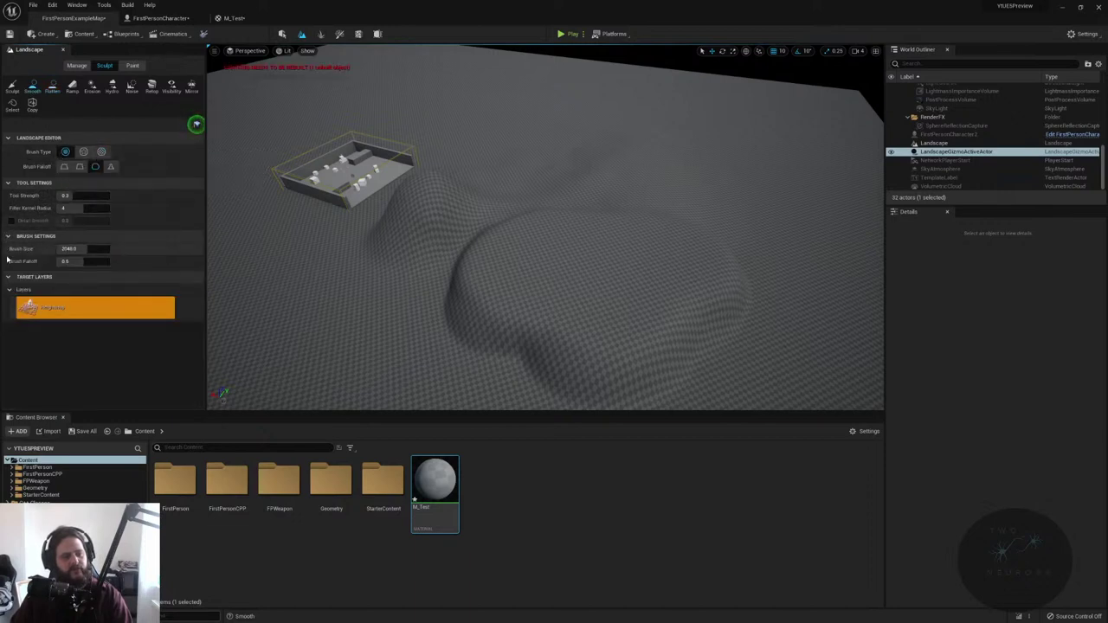
pyautogui.click(64, 167)
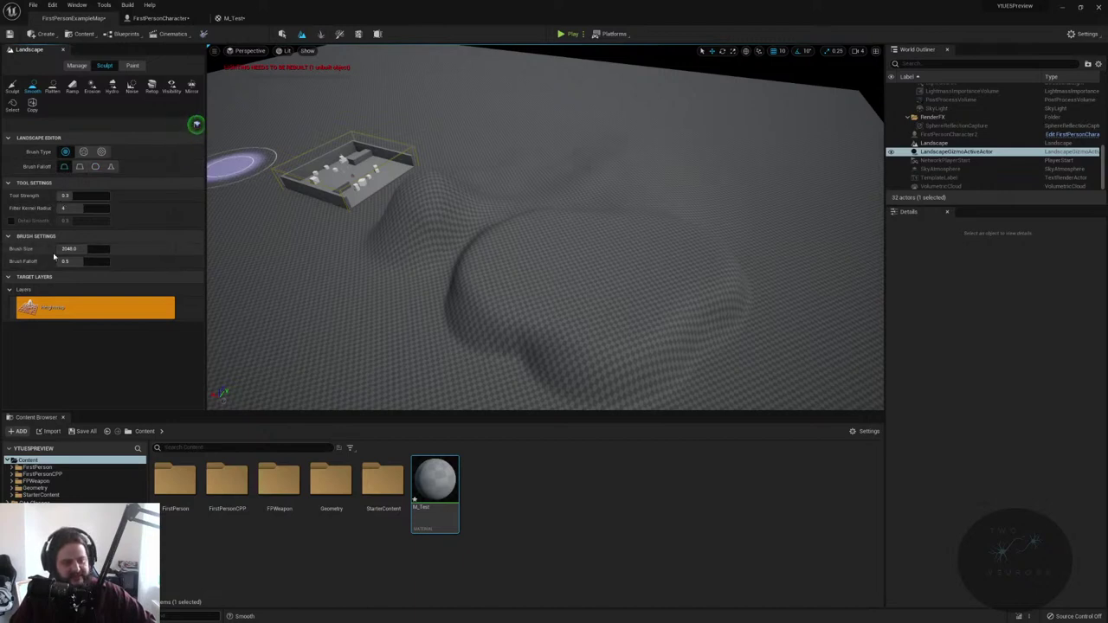
pyautogui.click(110, 166)
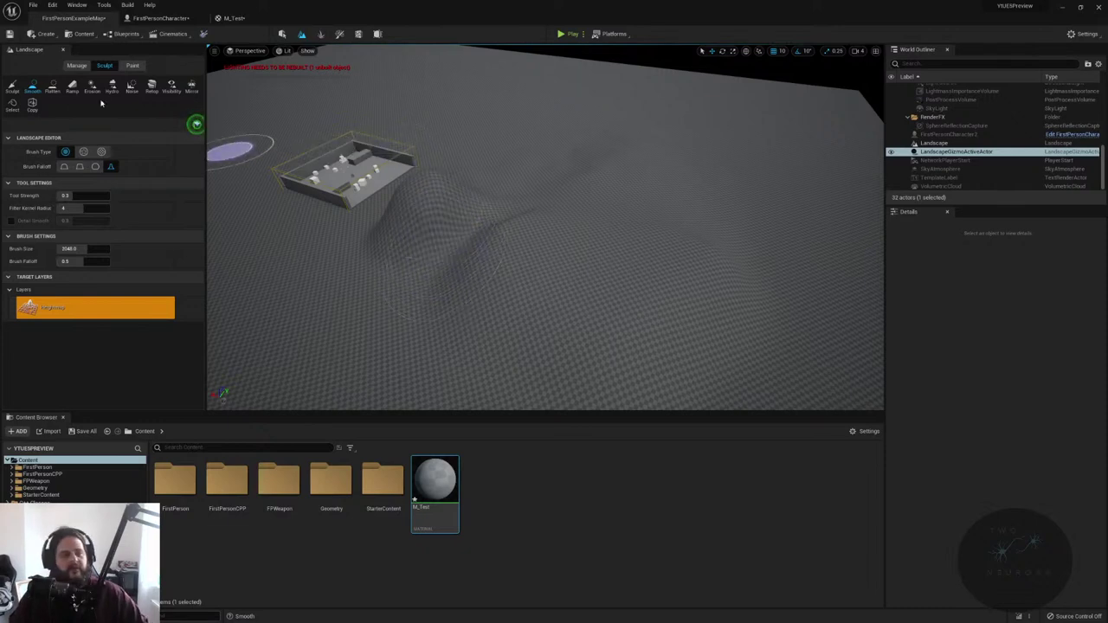
# - Switch to Foliage mode and filter the StarterContent folder to show only static meshes
pyautogui.click(129, 66)
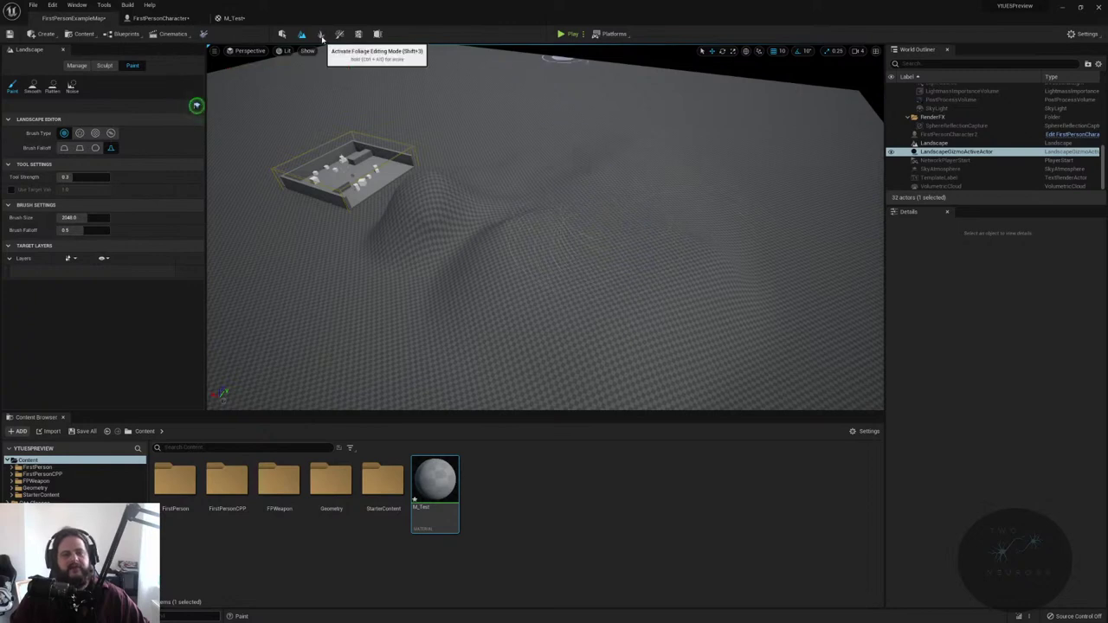
pyautogui.click(322, 37)
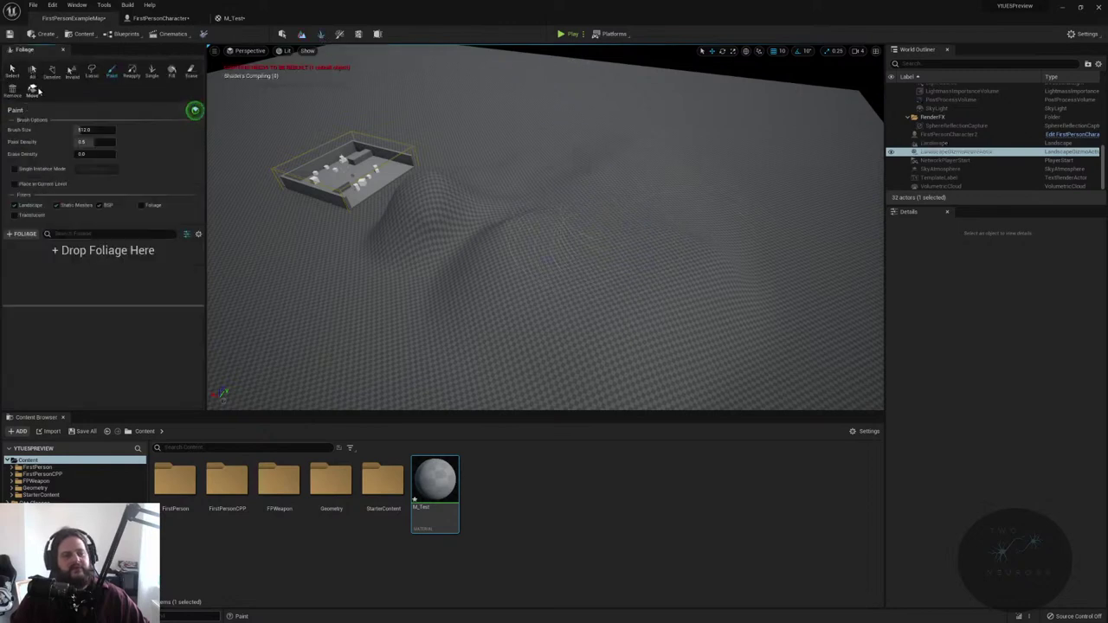
pyautogui.click(41, 494)
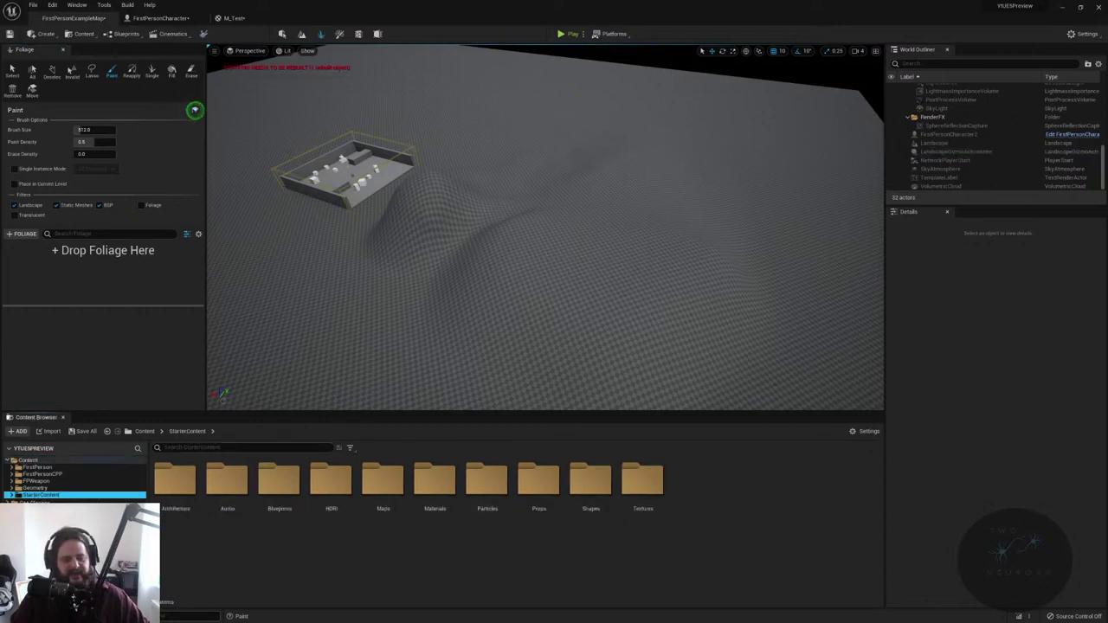
pyautogui.click(349, 447)
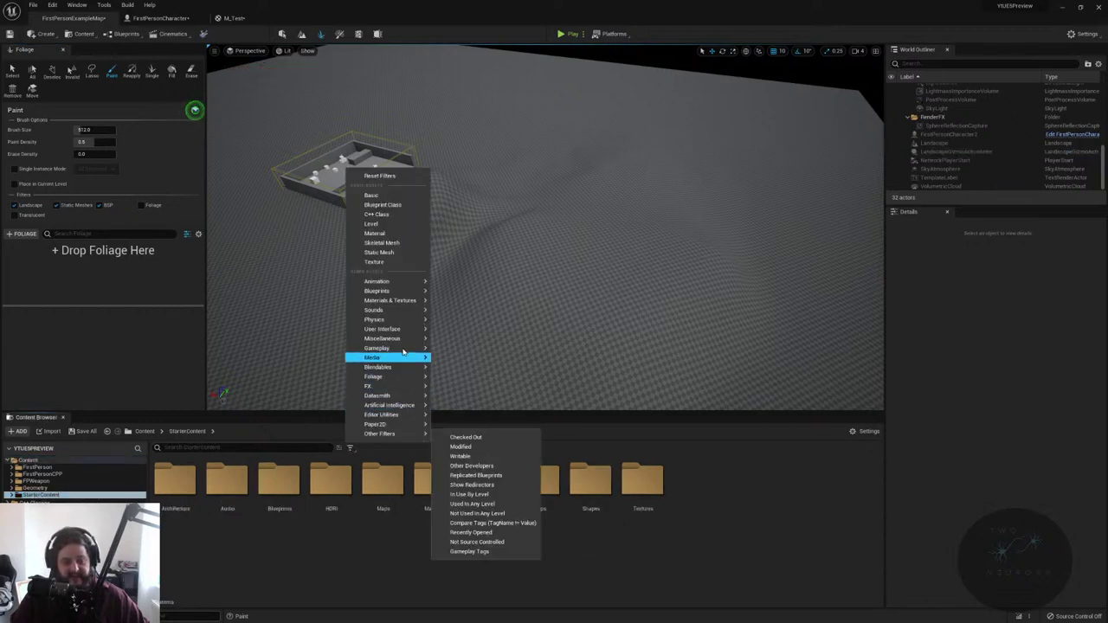
pyautogui.click(400, 254)
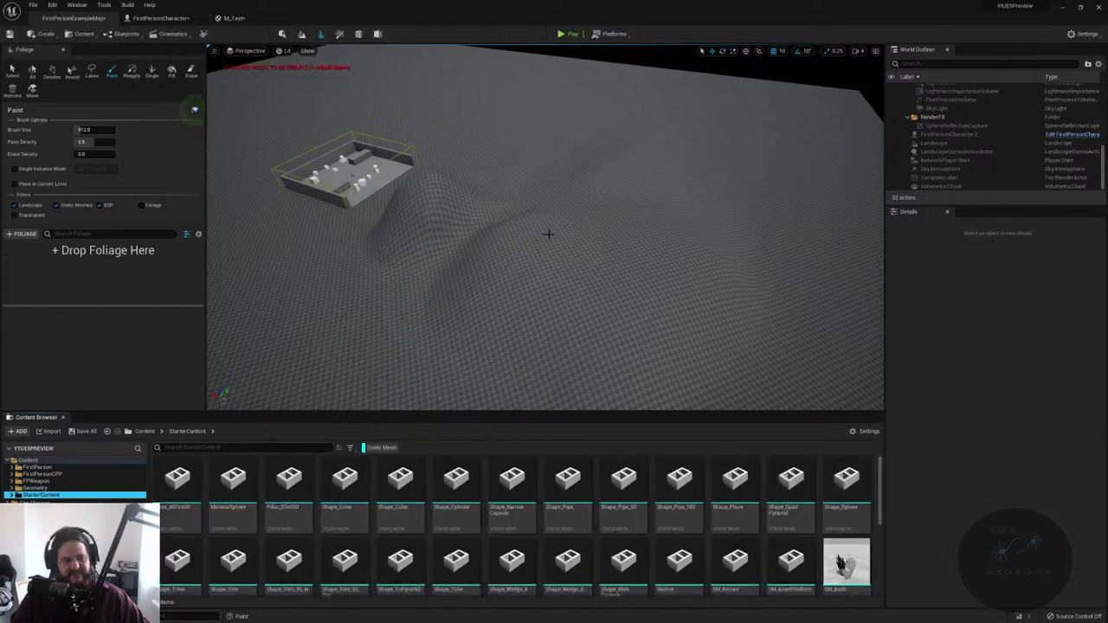
# - Add the SM_MatPreviewMesh_02 static mesh from StarterContent as a foliage type
pyautogui.scroll(-3, 454, 493)
pyautogui.scroll(-1, 455, 493)
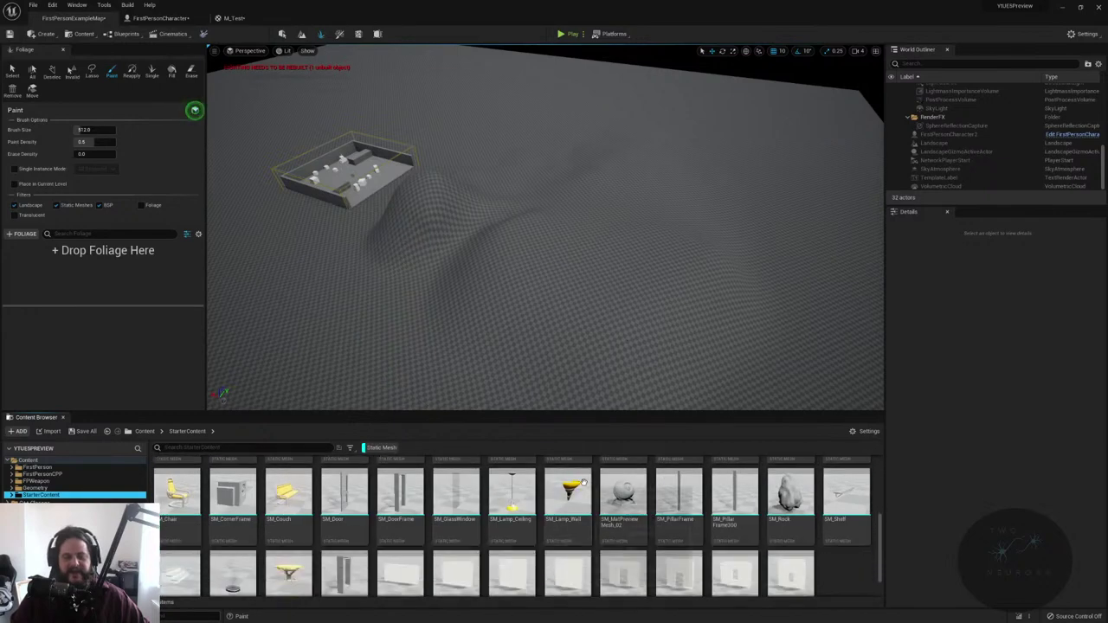
pyautogui.click(636, 506)
pyautogui.moveTo(287, 387); pyautogui.dragTo(136, 251)
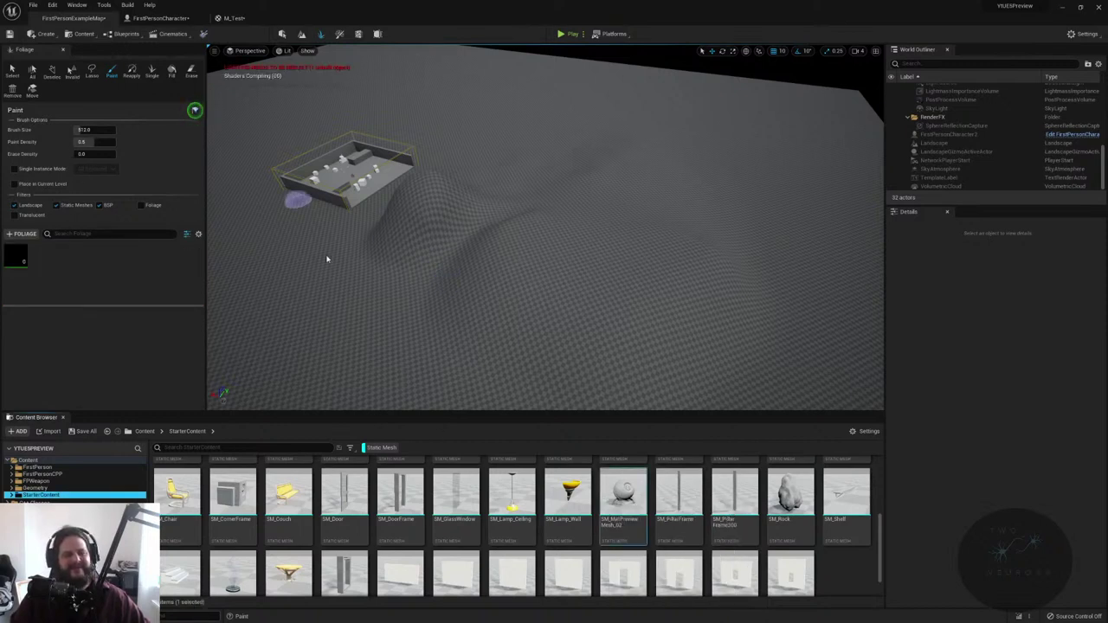
# - Paint the SM_MatPreviewMesh_02 foliage densely over the hill beside the arena, with a brush size of 512
pyautogui.moveTo(461, 255)
pyautogui.mouseDown()
pyautogui.moveTo(403, 256)
pyautogui.moveTo(363, 327)
pyautogui.mouseUp()
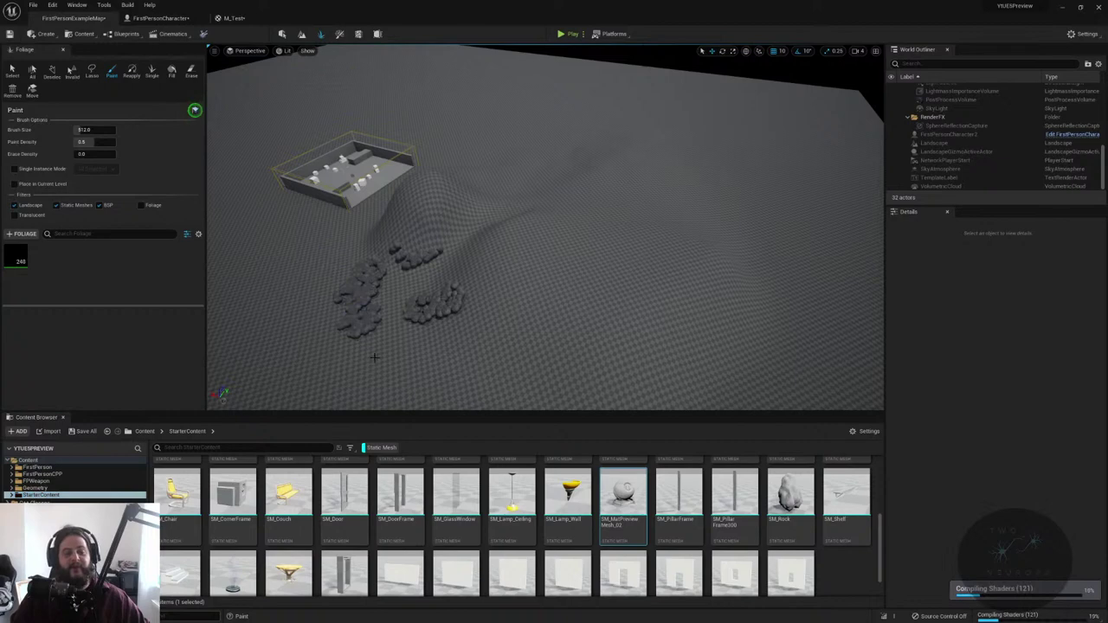
pyautogui.moveTo(401, 339); pyautogui.dragTo(266, 260, button='right')
pyautogui.press('w')
pyautogui.moveTo(346, 260)
pyautogui.mouseDown(button='right')
pyautogui.moveTo(363, 275)
pyautogui.moveTo(372, 264)
pyautogui.moveTo(511, 274)
pyautogui.mouseUp(button='right')
pyautogui.press('s')
pyautogui.moveTo(511, 273)
pyautogui.mouseDown()
pyautogui.moveTo(519, 259)
pyautogui.moveTo(470, 297)
pyautogui.moveTo(398, 309)
pyautogui.moveTo(610, 121)
pyautogui.moveTo(487, 341)
pyautogui.moveTo(355, 258)
pyautogui.moveTo(346, 217)
pyautogui.moveTo(337, 275)
pyautogui.moveTo(469, 167)
pyautogui.mouseUp()
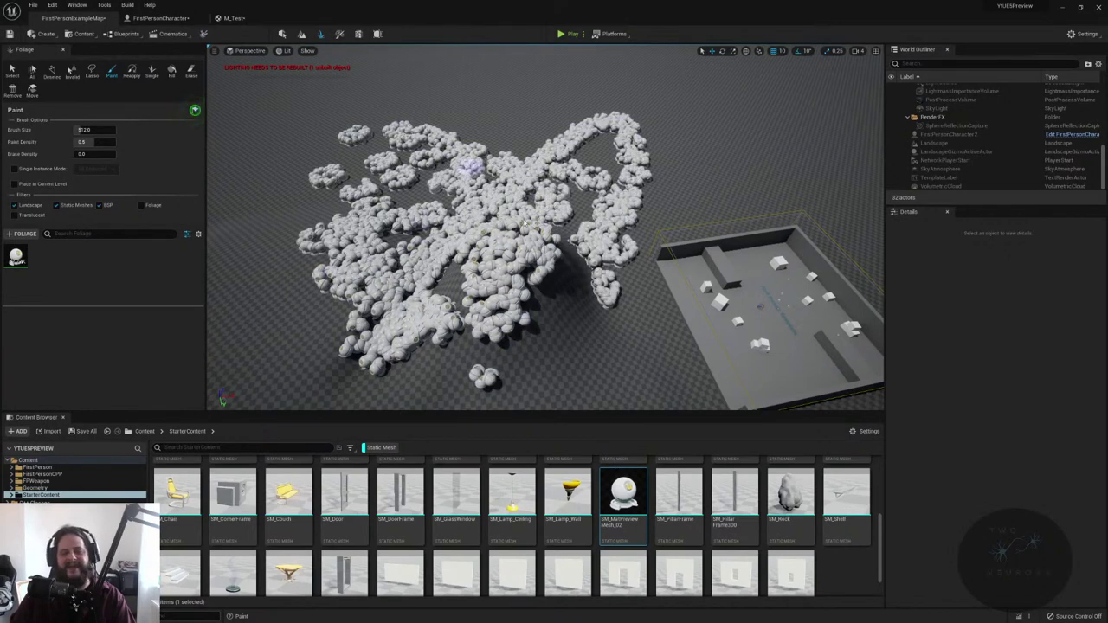
# - Extend the painted foliage in loops across the surrounding terrain and over the arena floor
pyautogui.moveTo(378, 178)
pyautogui.mouseDown()
pyautogui.moveTo(297, 178)
pyautogui.moveTo(312, 173)
pyautogui.mouseUp()
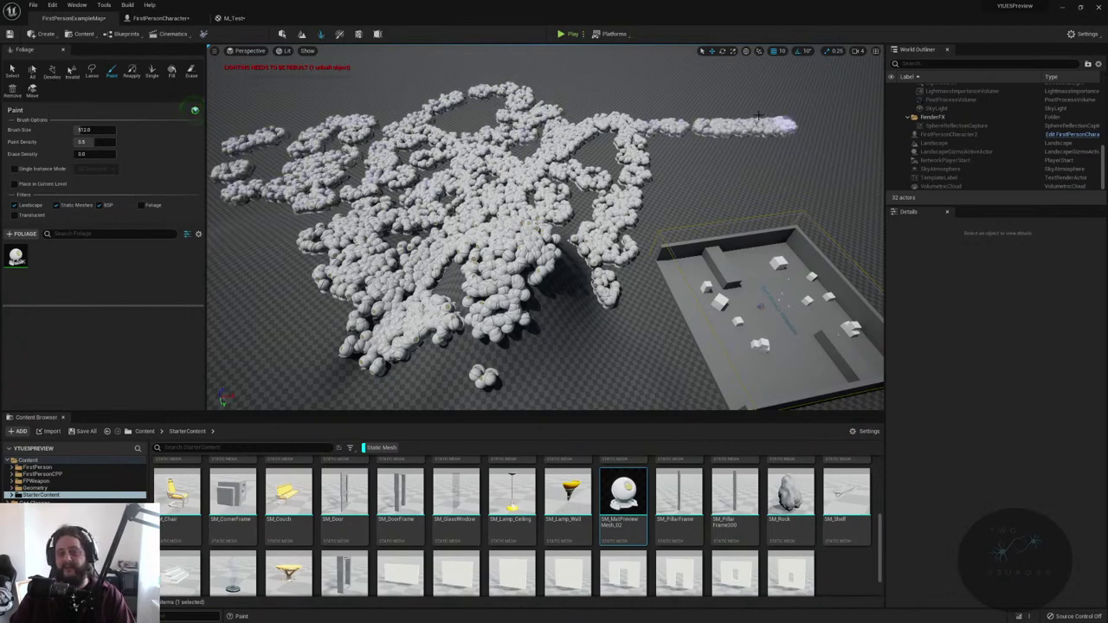
pyautogui.moveTo(662, 192); pyautogui.dragTo(811, 132)
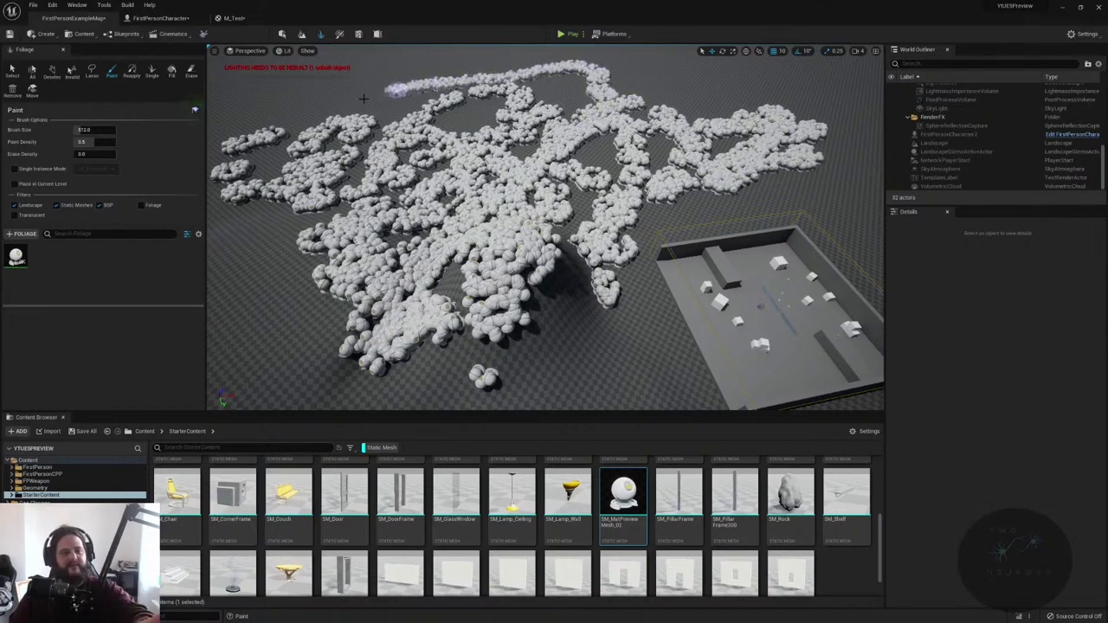
pyautogui.moveTo(270, 110)
pyautogui.mouseDown()
pyautogui.moveTo(244, 190)
pyautogui.moveTo(240, 317)
pyautogui.moveTo(389, 376)
pyautogui.moveTo(601, 371)
pyautogui.moveTo(618, 338)
pyautogui.moveTo(648, 390)
pyautogui.moveTo(631, 321)
pyautogui.moveTo(715, 223)
pyautogui.moveTo(797, 191)
pyautogui.moveTo(804, 311)
pyautogui.moveTo(759, 366)
pyautogui.moveTo(836, 346)
pyautogui.moveTo(782, 245)
pyautogui.moveTo(744, 256)
pyautogui.moveTo(730, 311)
pyautogui.moveTo(816, 260)
pyautogui.moveTo(852, 192)
pyautogui.mouseUp()
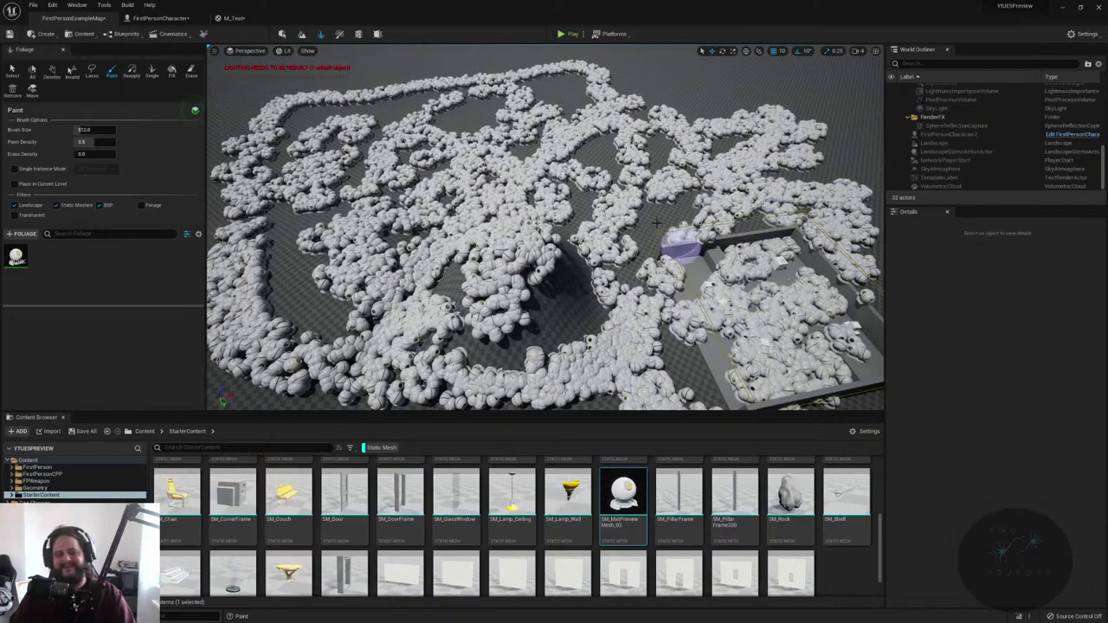
pyautogui.moveTo(563, 280)
pyautogui.mouseDown(button='right')
pyautogui.moveTo(537, 294)
pyautogui.moveTo(589, 286)
pyautogui.moveTo(588, 242)
pyautogui.moveTo(601, 264)
pyautogui.moveTo(588, 278)
pyautogui.moveTo(497, 274)
pyautogui.mouseUp(button='right')
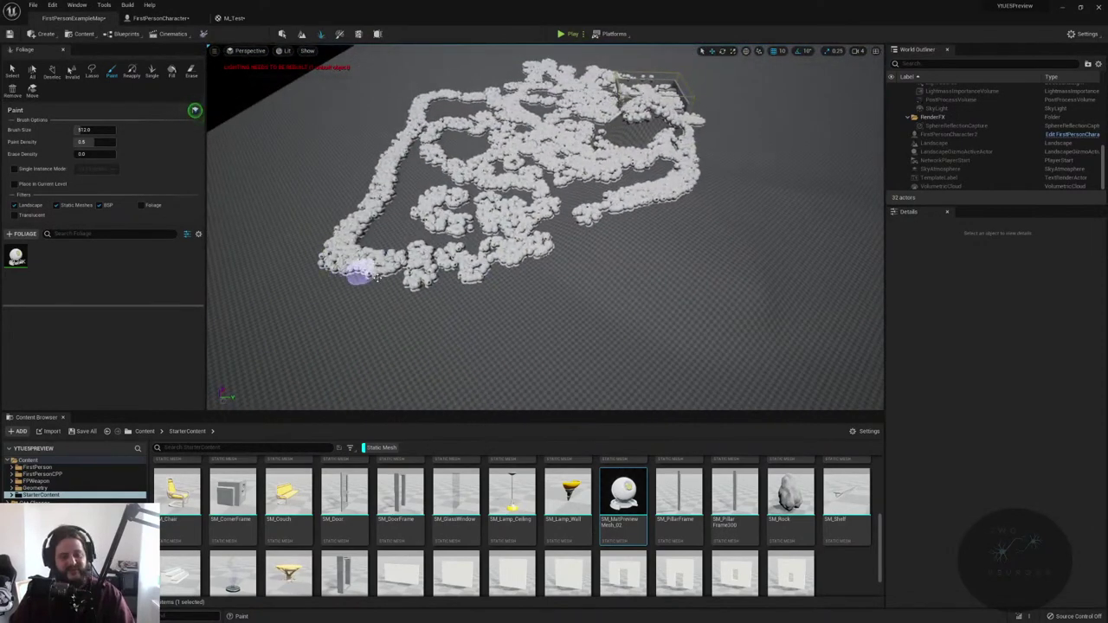
# - Undo all the painted foliage strokes on the terrain, hill and arena
pyautogui.hotkey('ctrl', 'z')
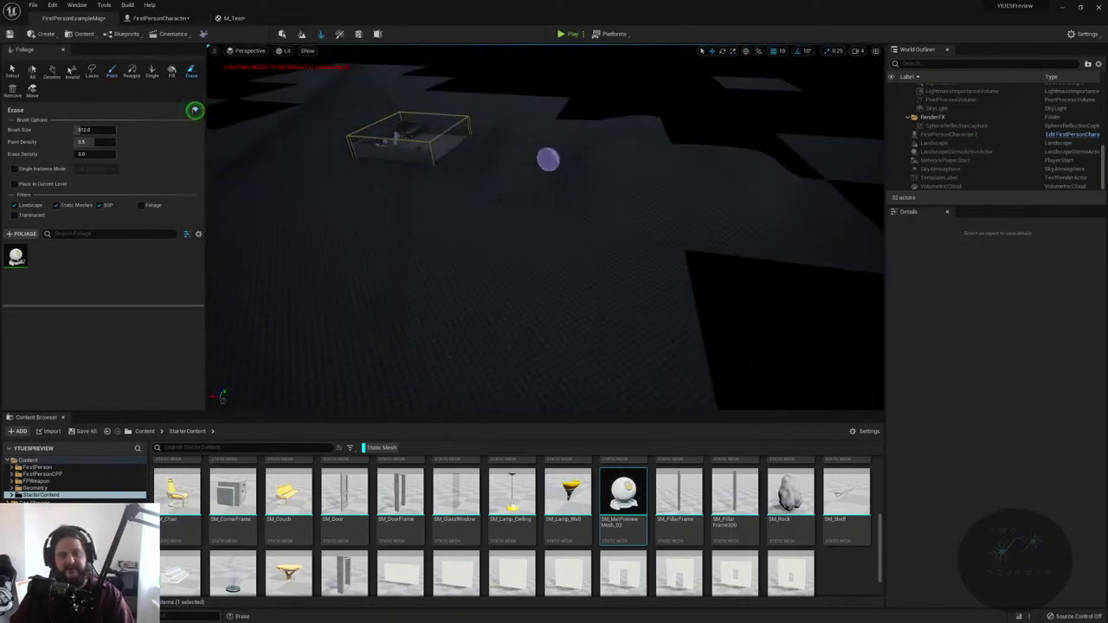
pyautogui.moveTo(558, 210)
pyautogui.mouseDown(button='right')
pyautogui.moveTo(554, 160)
pyautogui.moveTo(567, 238)
pyautogui.moveTo(562, 178)
pyautogui.moveTo(558, 313)
pyautogui.moveTo(554, 260)
pyautogui.moveTo(563, 303)
pyautogui.moveTo(564, 286)
pyautogui.moveTo(554, 312)
pyautogui.moveTo(558, 299)
pyautogui.moveTo(554, 312)
pyautogui.moveTo(349, 335)
pyautogui.mouseUp(button='right')
pyautogui.press('shift')
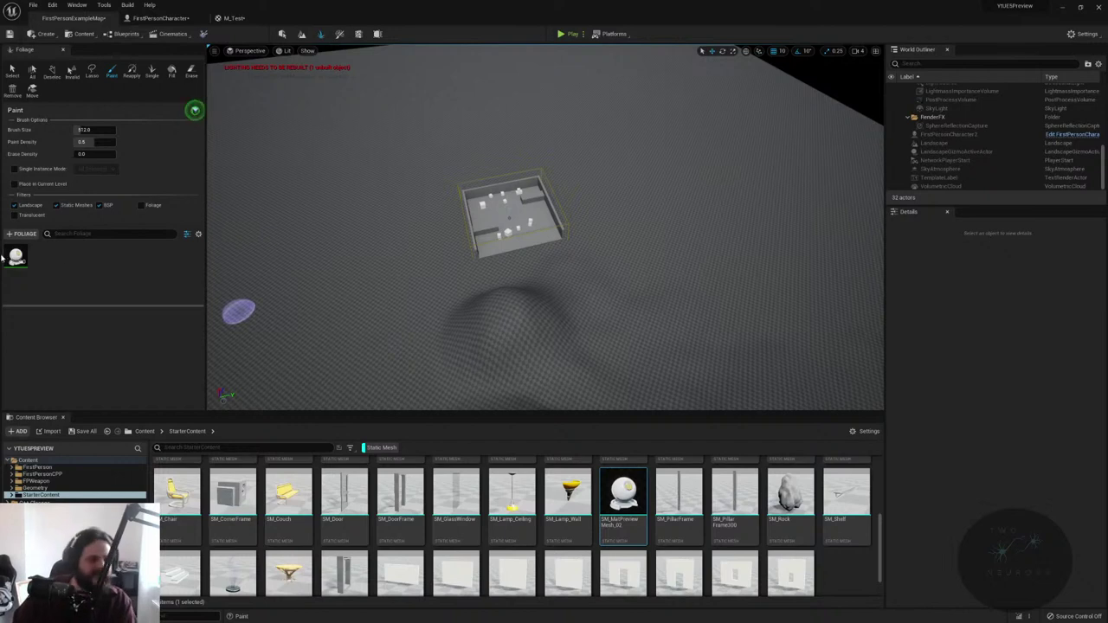
pyautogui.moveTo(395, 302)
pyautogui.mouseDown(button='right')
pyautogui.moveTo(380, 312)
pyautogui.moveTo(373, 295)
pyautogui.moveTo(316, 76)
pyautogui.mouseUp(button='right')
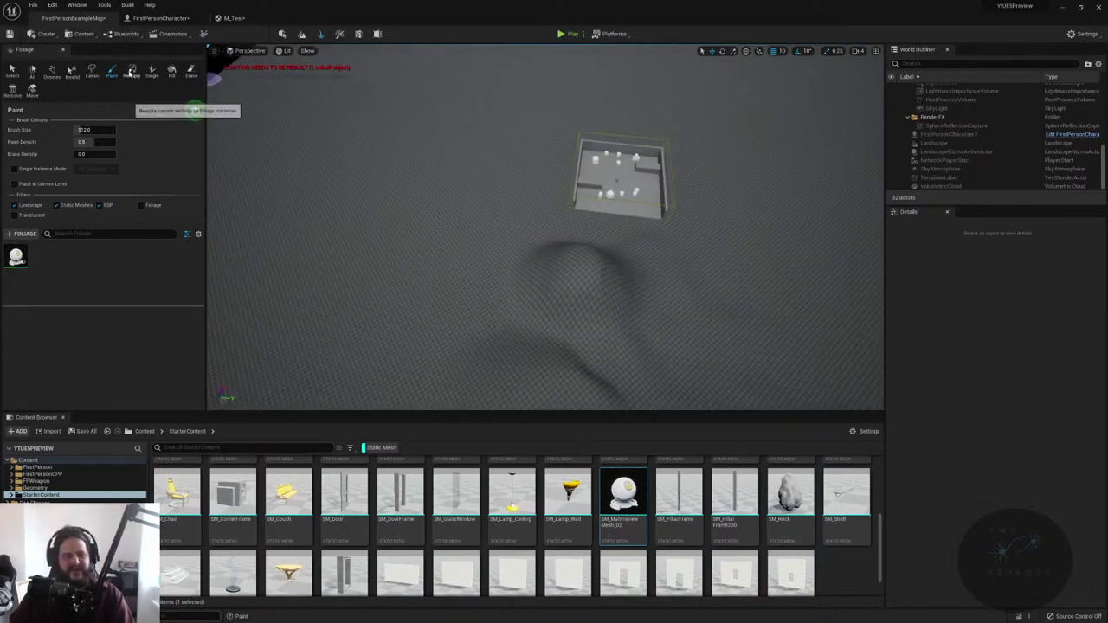
# - Fill the arena floor with SM_MatPreviewMesh_02 foliage instances using the Fill tool
pyautogui.click(152, 72)
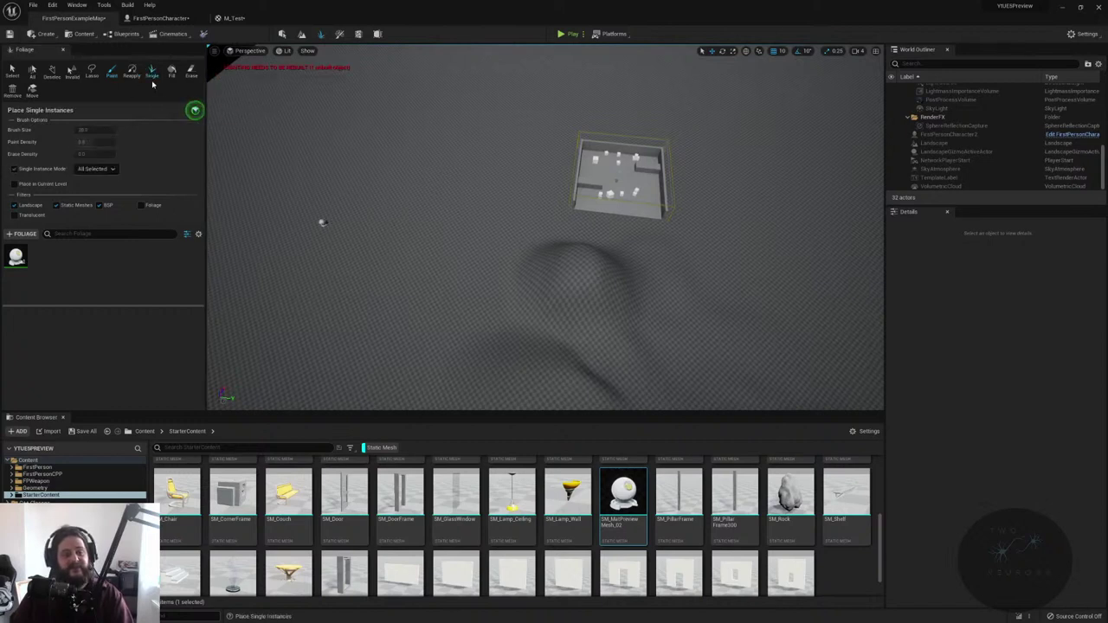
pyautogui.click(171, 71)
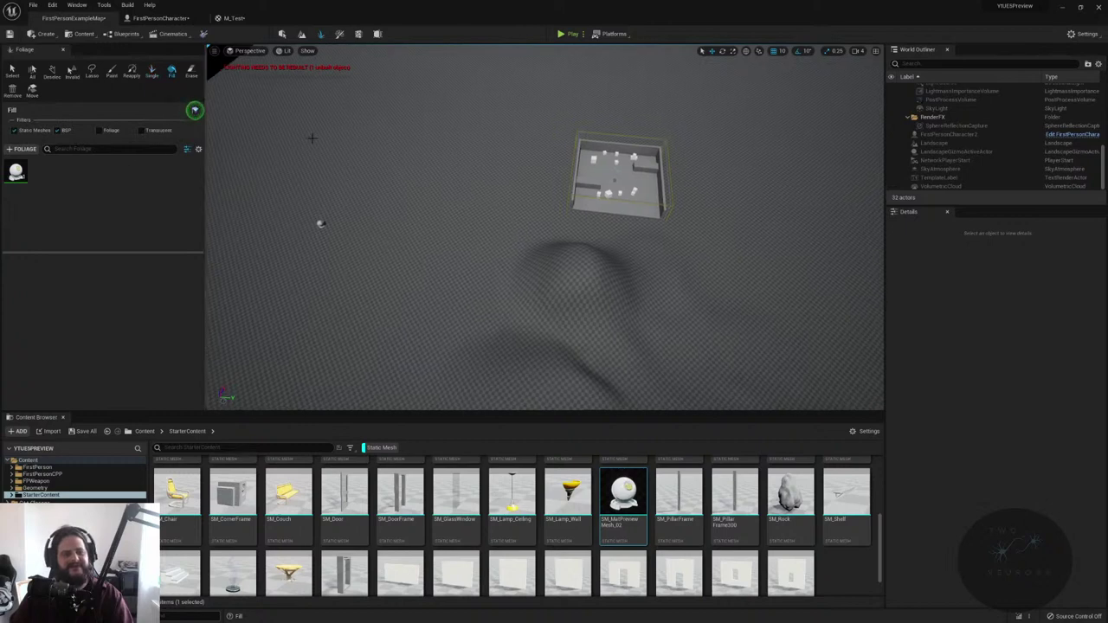
pyautogui.click(617, 178)
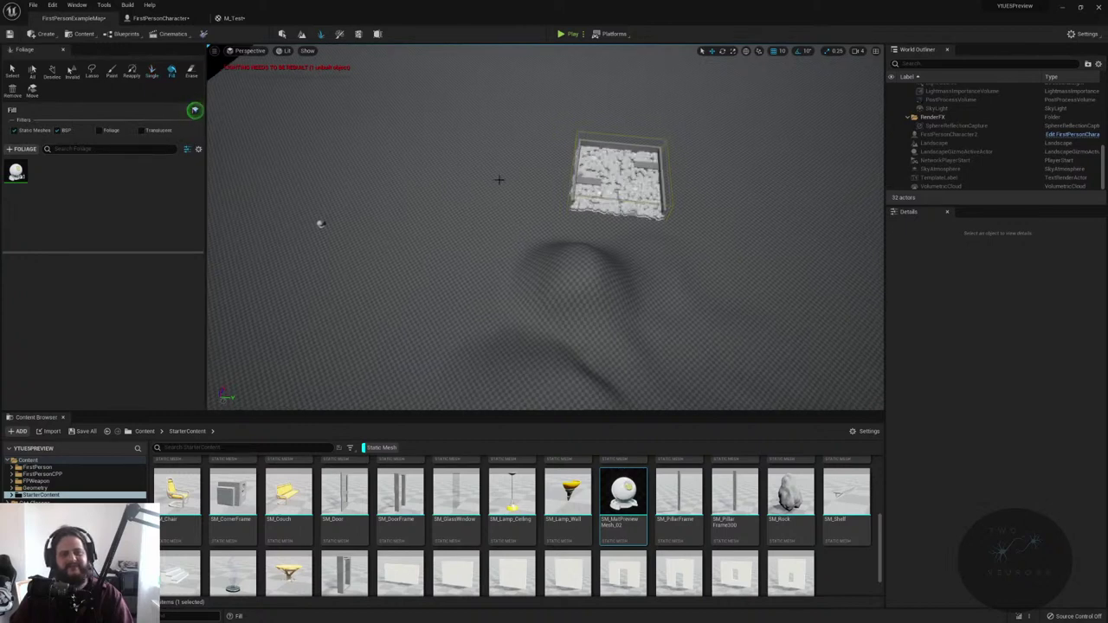
pyautogui.moveTo(484, 178); pyautogui.dragTo(611, 212, button='right')
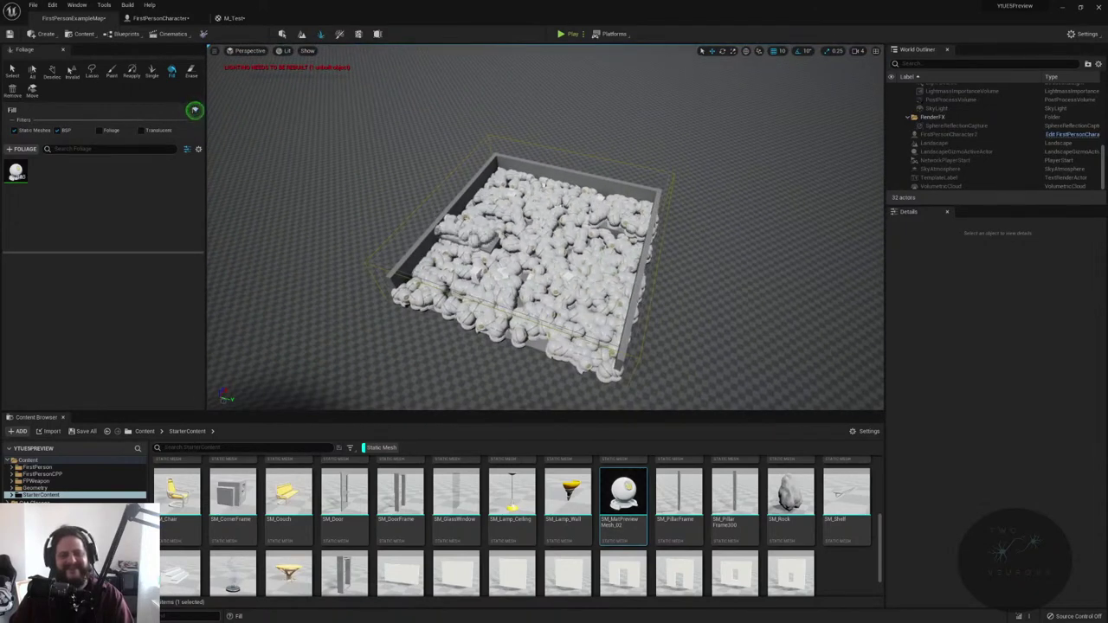
# - Fill the arena's surrounding walls and inner blocks with the same foliage mesh
pyautogui.click(599, 163)
pyautogui.click(597, 178)
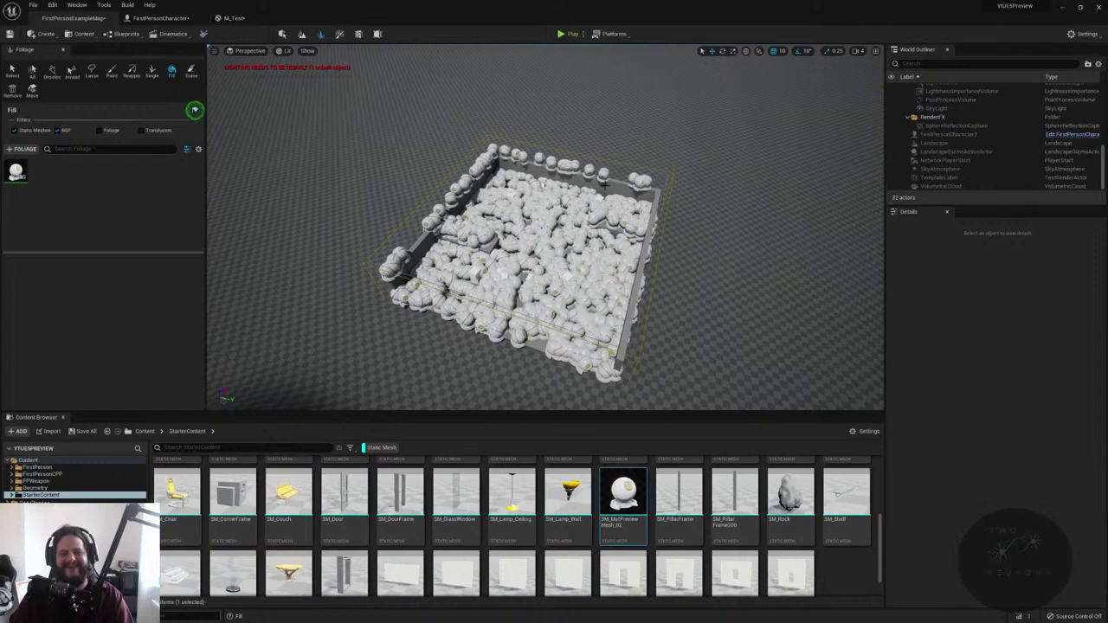
pyautogui.click(640, 273)
pyautogui.click(424, 232)
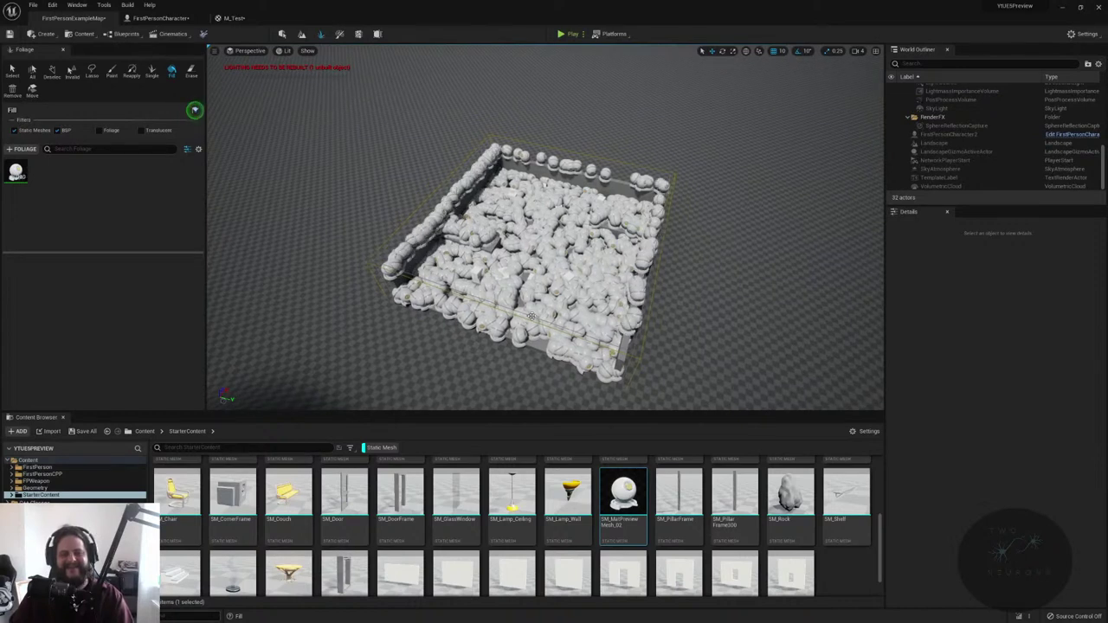
pyautogui.click(524, 295)
pyautogui.moveTo(606, 216); pyautogui.dragTo(641, 213, button='right')
pyautogui.click(667, 190)
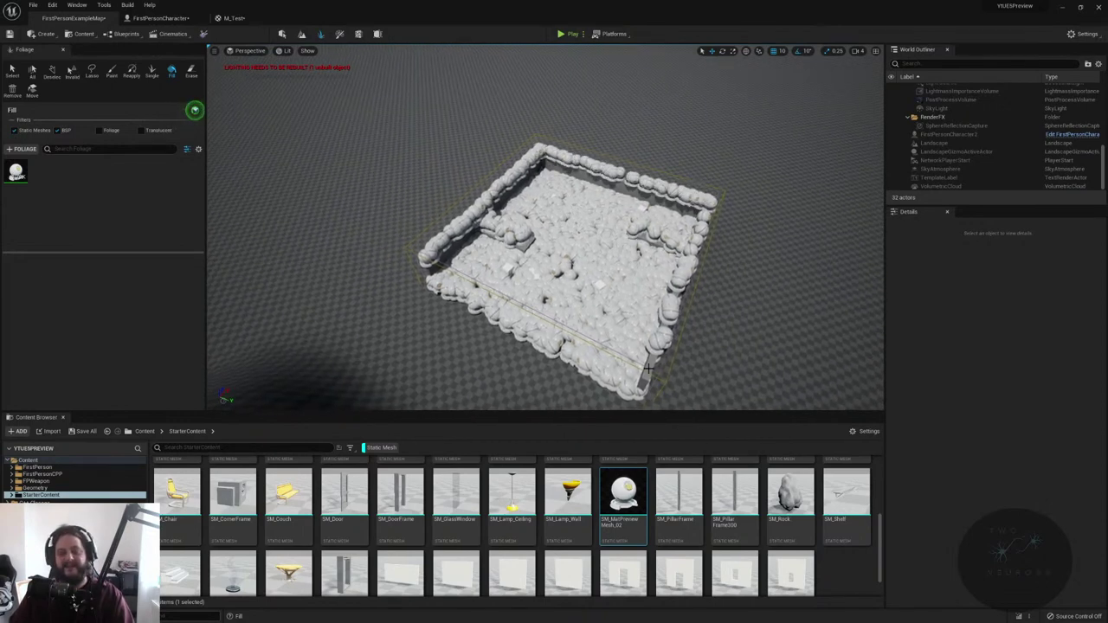
pyautogui.moveTo(647, 367); pyautogui.dragTo(422, 210, button='right')
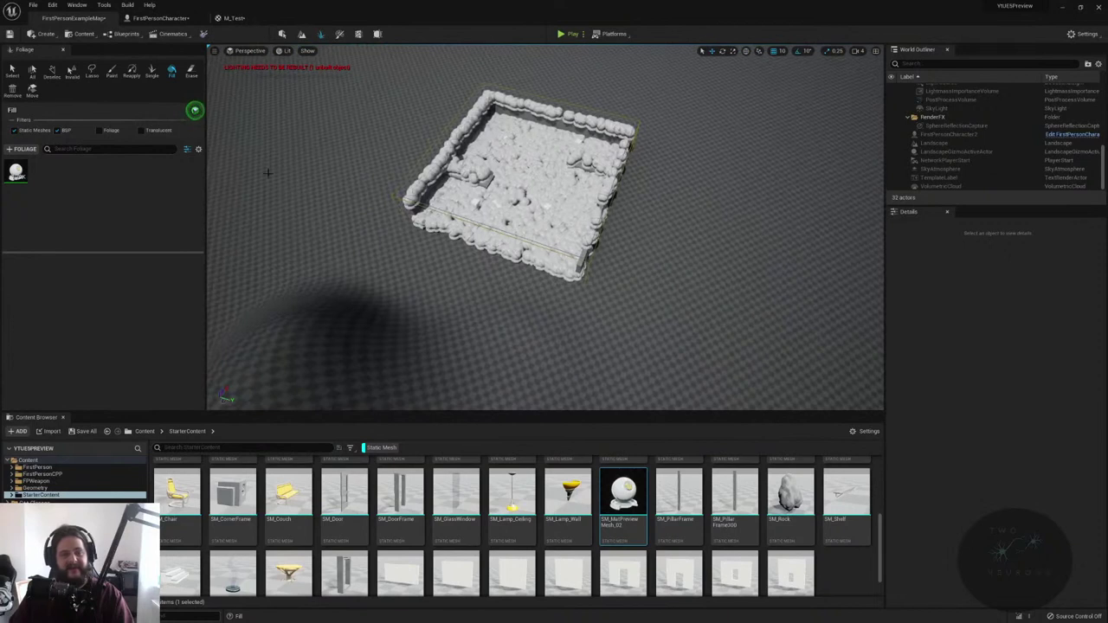
# - Remove the SM_MatPreviewMesh_02 foliage type together with all of its placed instances
pyautogui.click(32, 71)
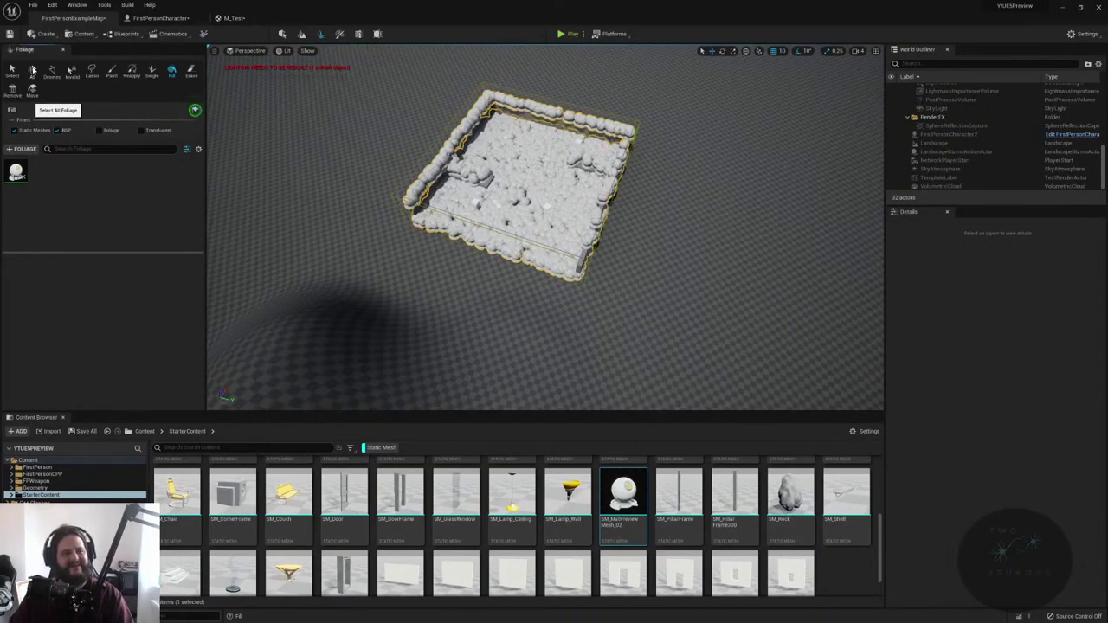
pyautogui.rightClick(16, 171)
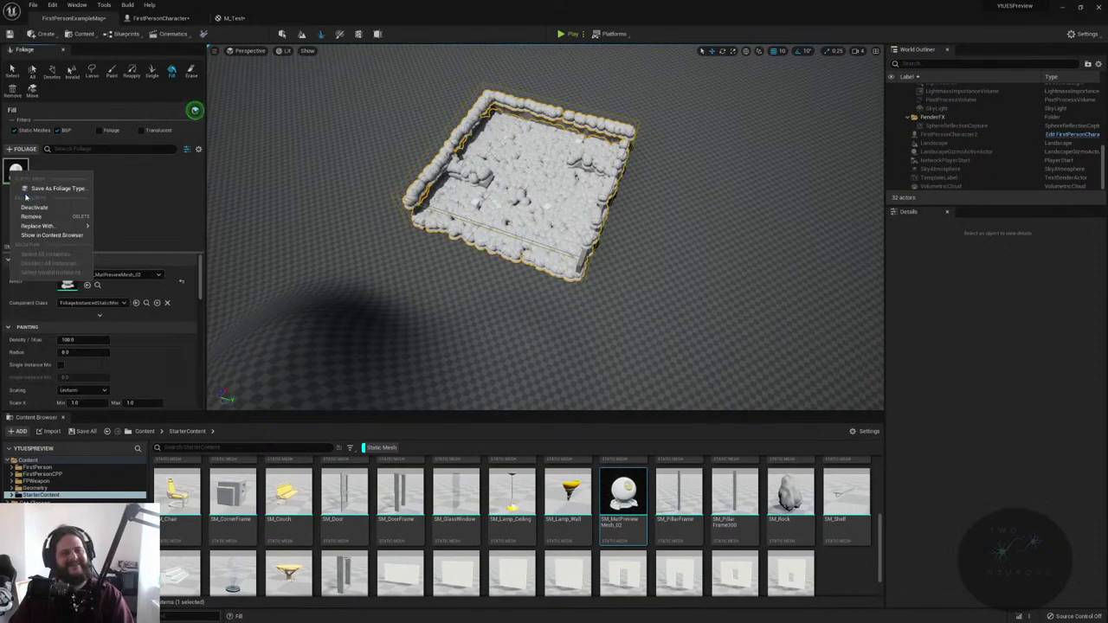
pyautogui.click(64, 217)
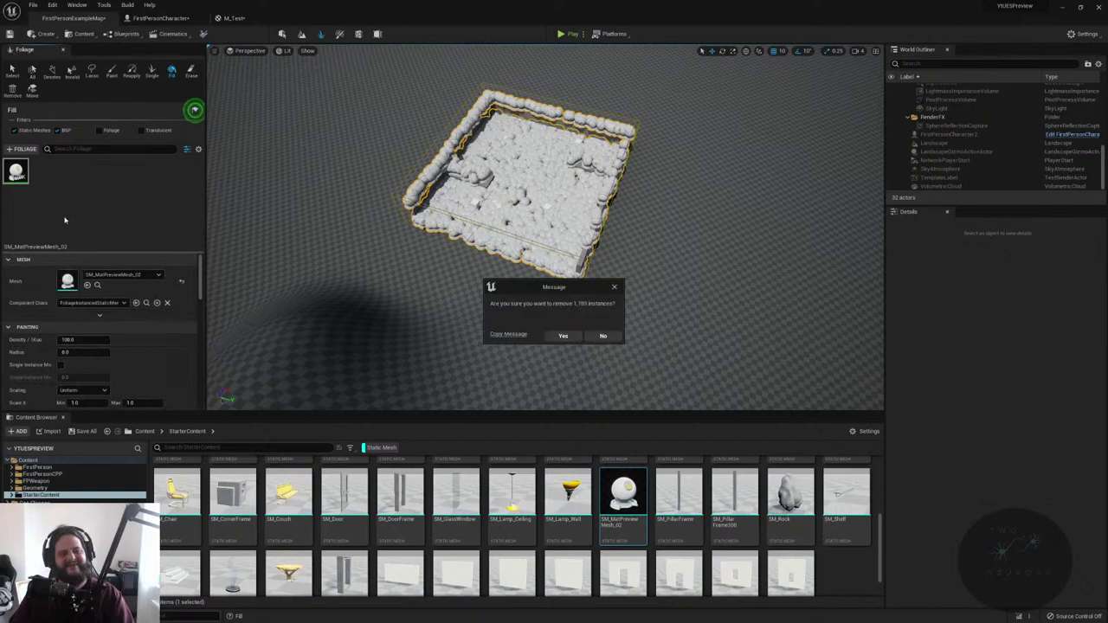
pyautogui.click(563, 335)
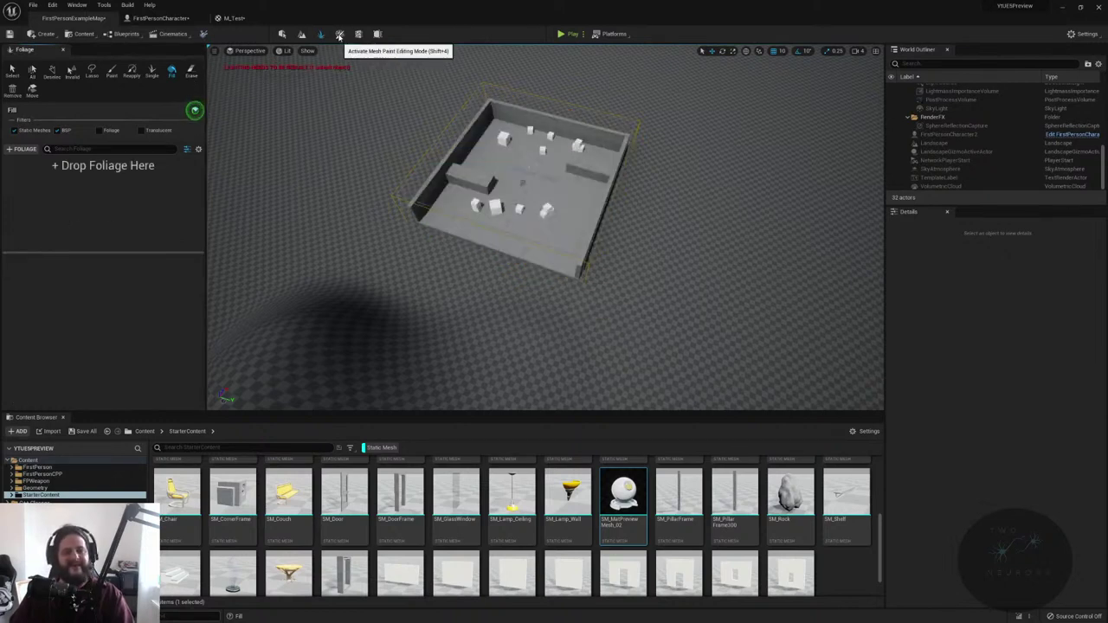
# - Switch to Mesh Paint mode and select the BigWall block in the arena, framing it in view
pyautogui.click(340, 35)
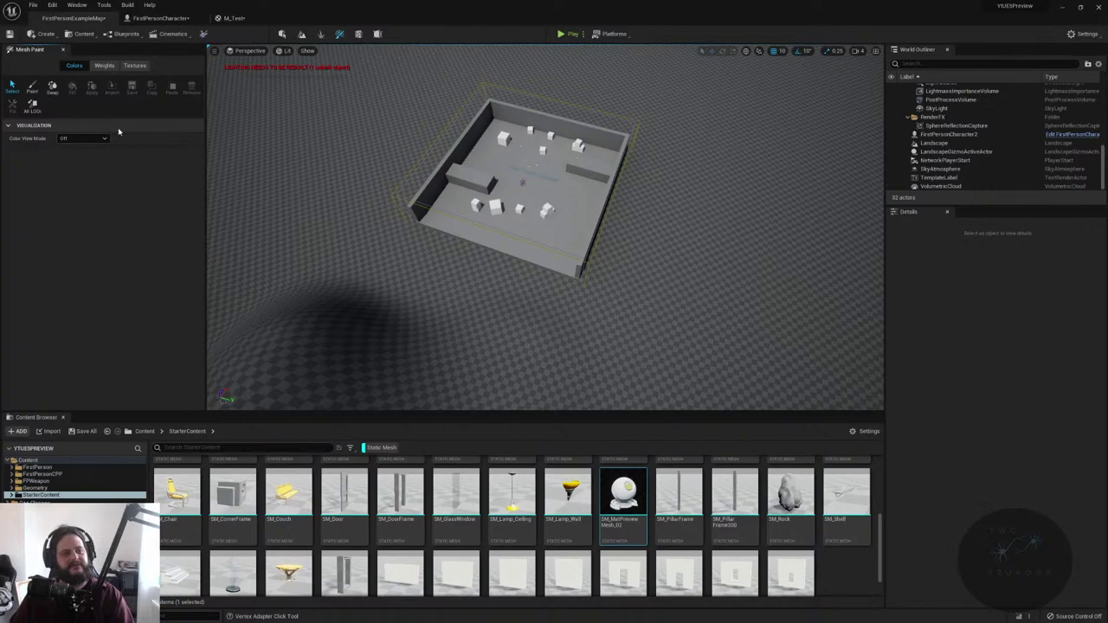
pyautogui.click(443, 196)
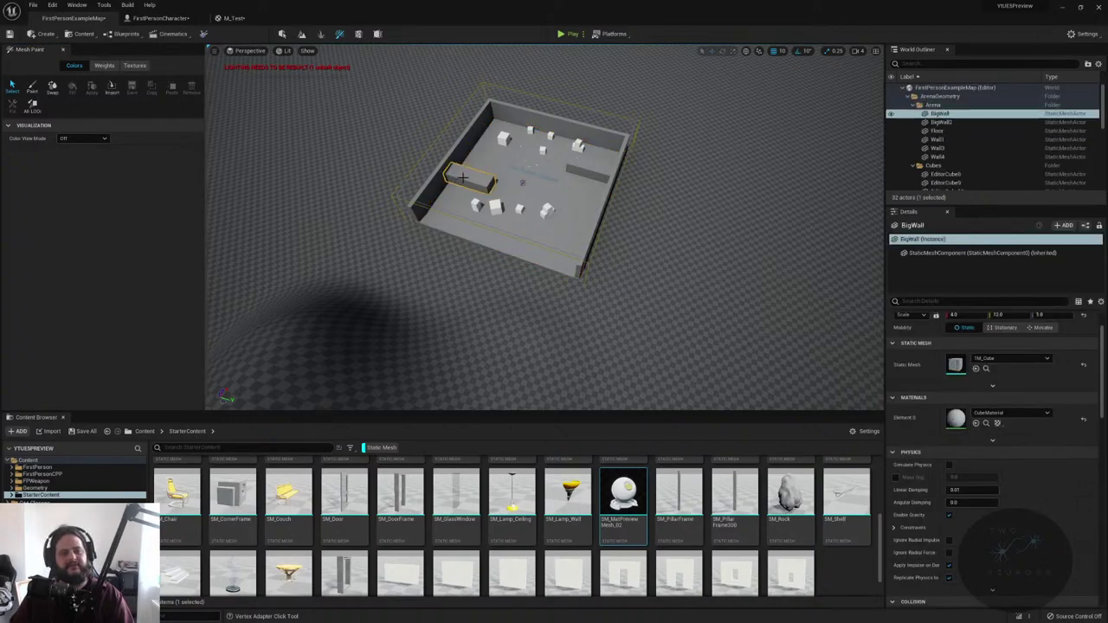
pyautogui.press('f')
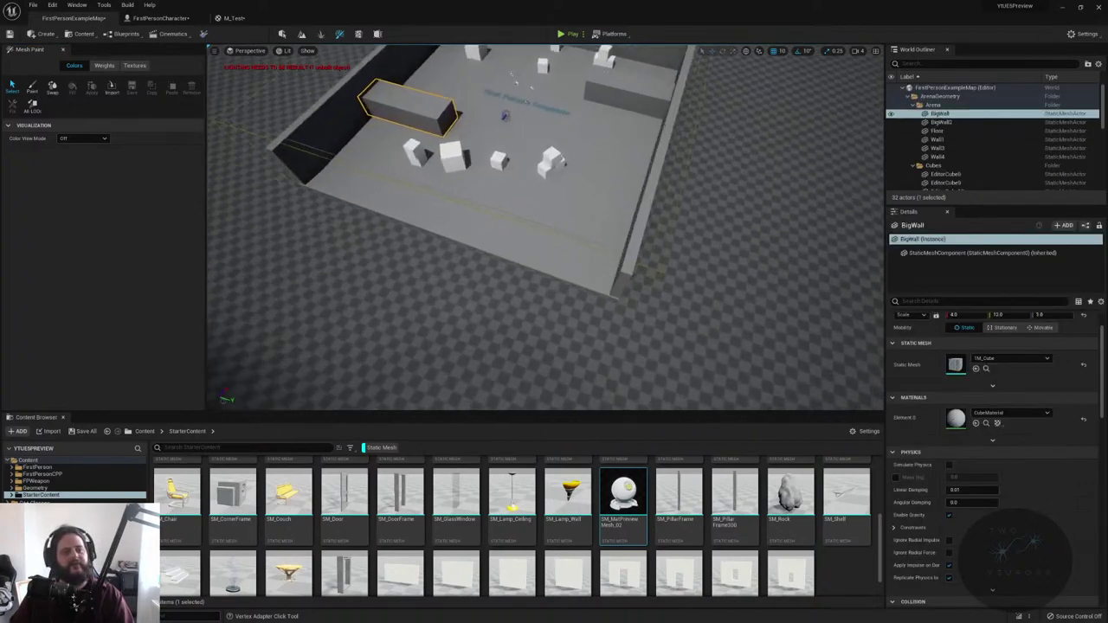
pyautogui.scroll(-5, 230, 115)
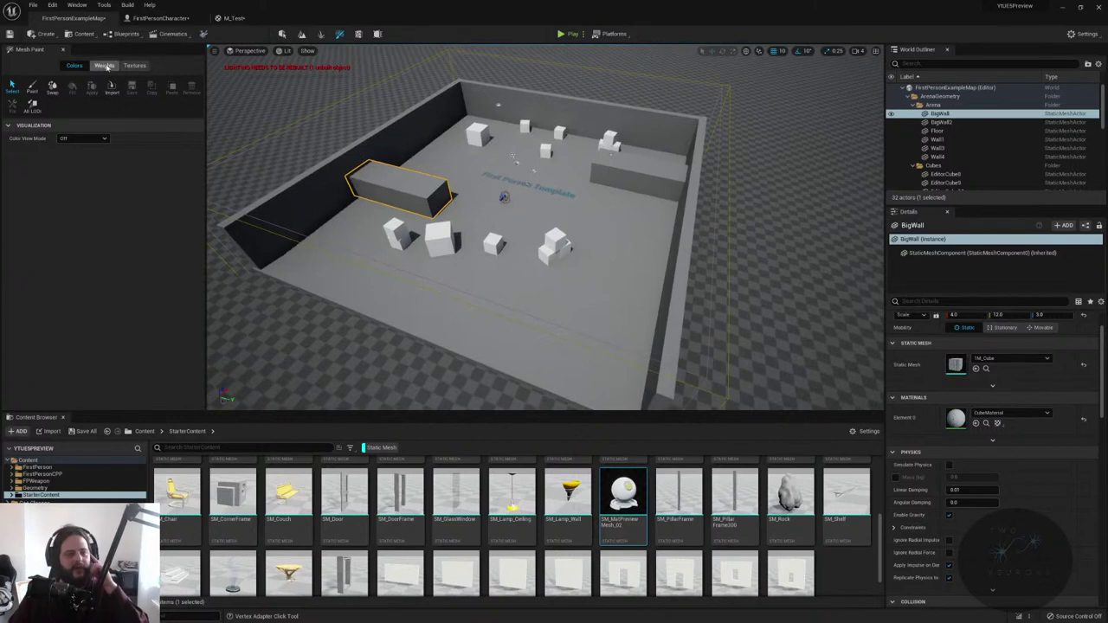
# - Paint white vertex color onto the BigWall block with the Mesh Paint color brush
pyautogui.click(103, 67)
pyautogui.click(74, 67)
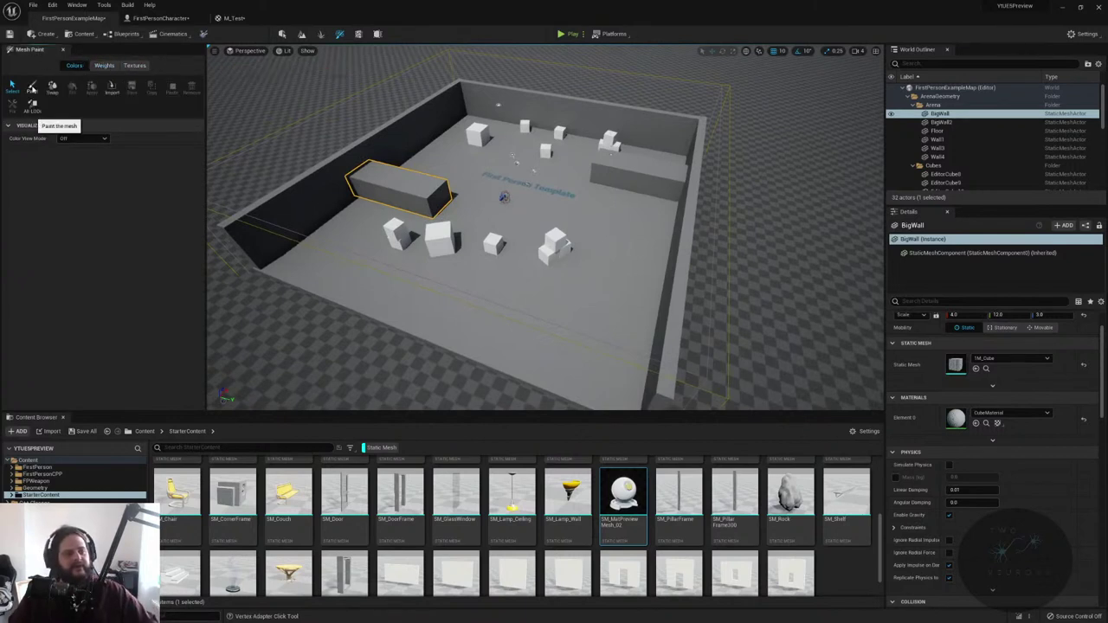
pyautogui.click(32, 86)
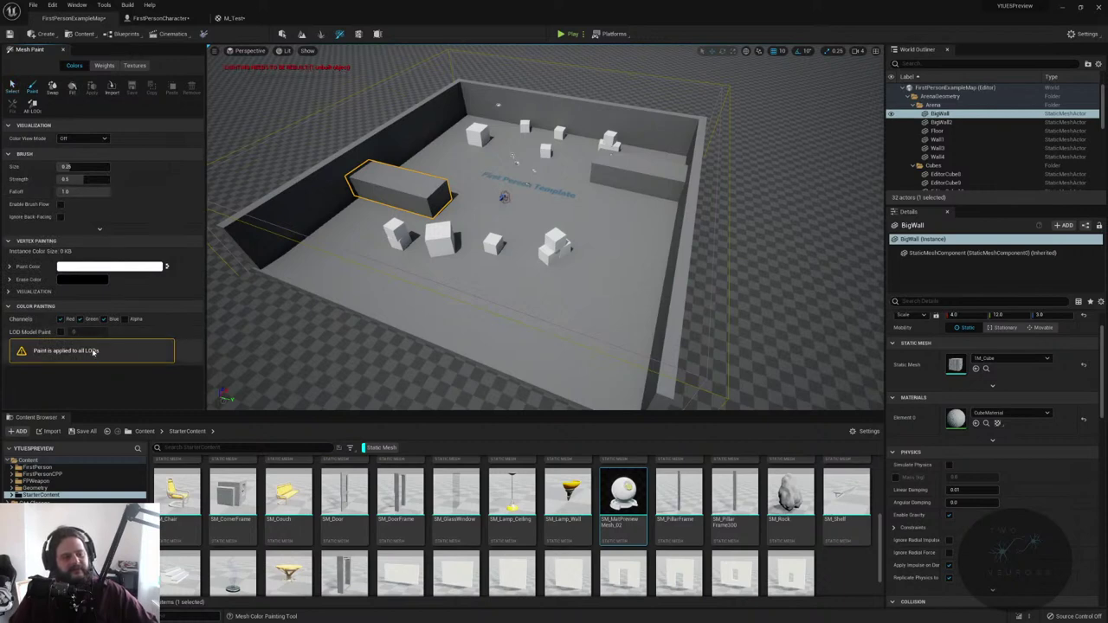
pyautogui.moveTo(312, 212)
pyautogui.mouseDown(button='right')
pyautogui.moveTo(346, 216)
pyautogui.moveTo(309, 210)
pyautogui.mouseUp(button='right')
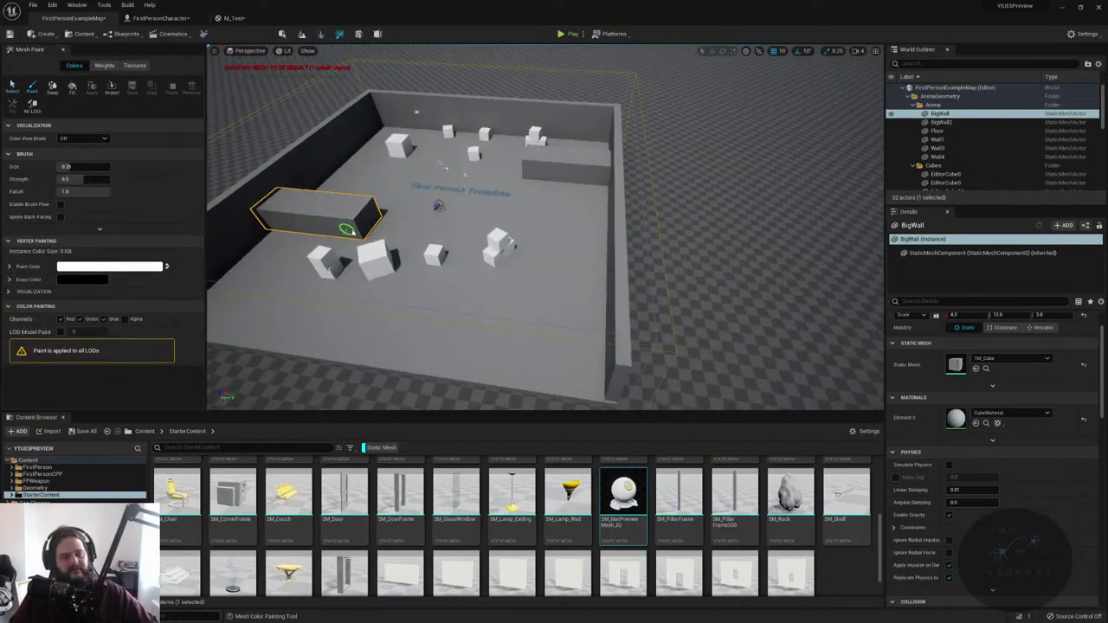
pyautogui.scroll(-5, 475, 216)
pyautogui.scroll(5, 475, 215)
pyautogui.click(357, 200)
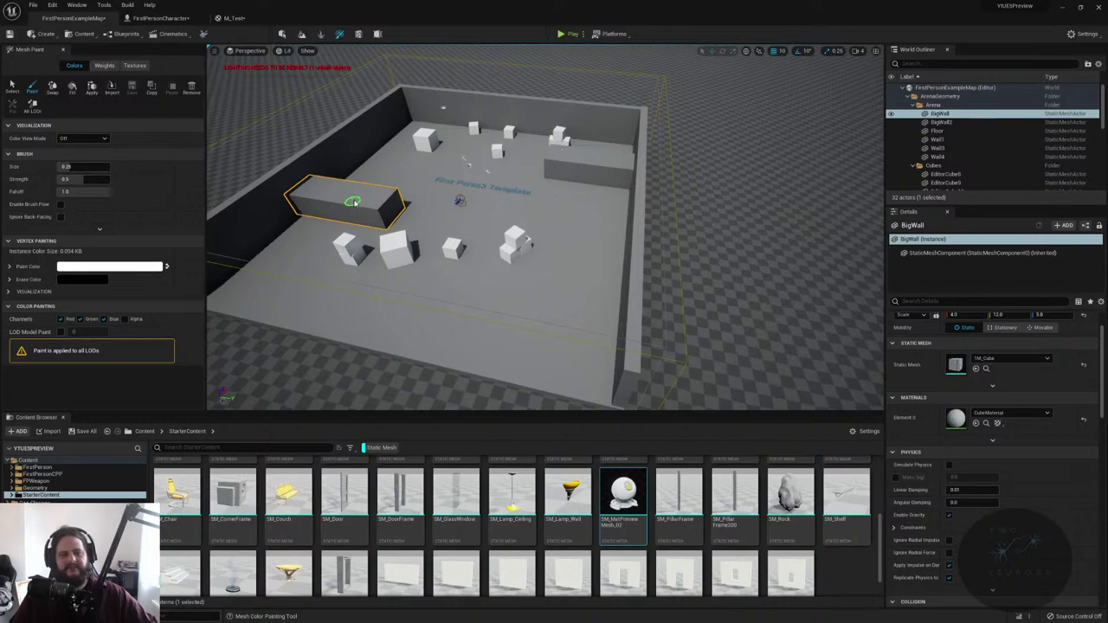
# - Set the mesh paint brush size to 1.0
pyautogui.click(96, 139)
pyautogui.press('Escape')
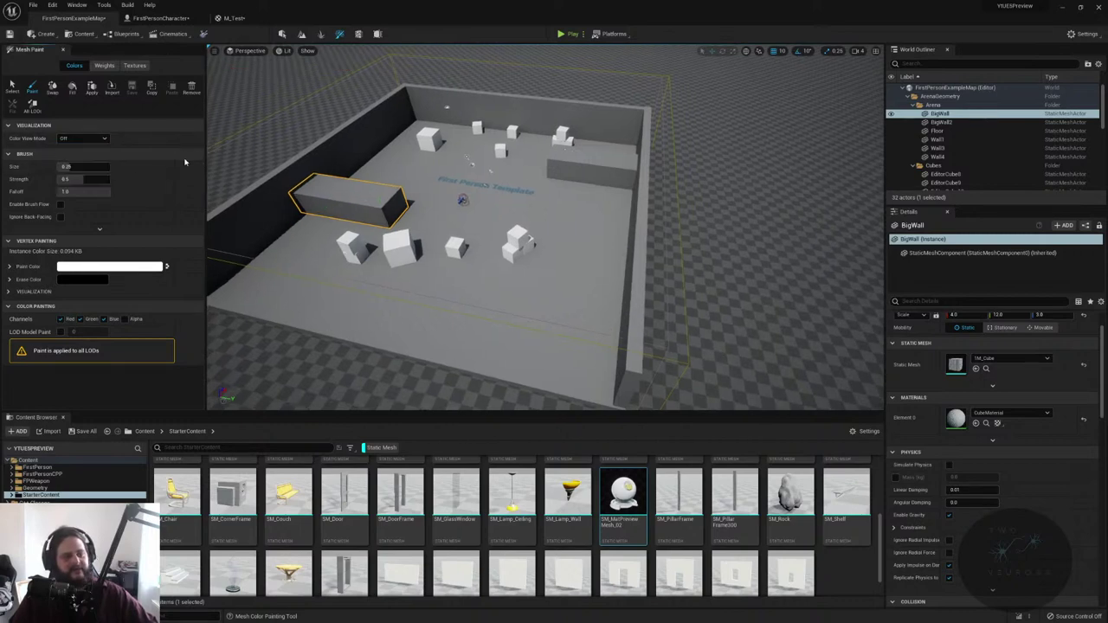
pyautogui.click(84, 166)
pyautogui.press('Return')
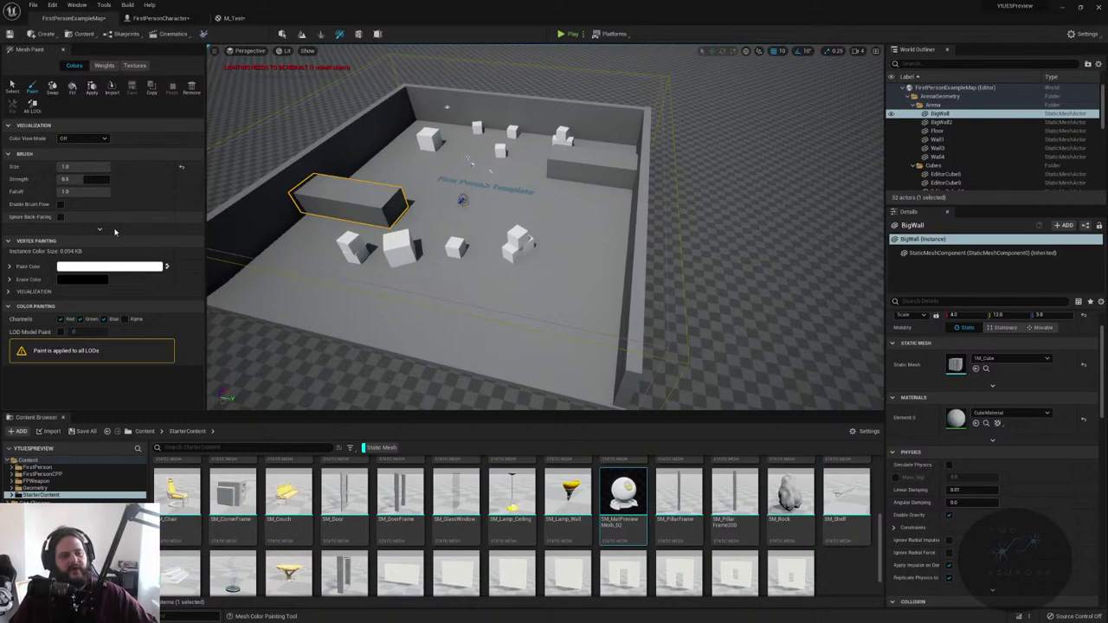
# - Set the vertex paint color to light orange and swap it with the black erase color
pyautogui.click(157, 267)
pyautogui.click(162, 308)
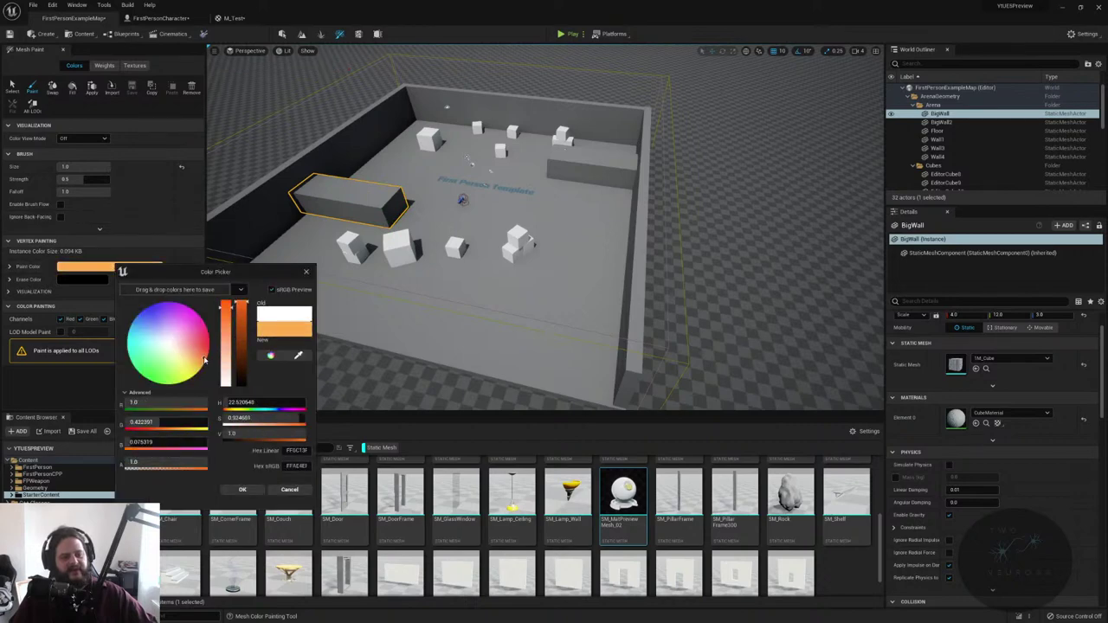
pyautogui.click(243, 489)
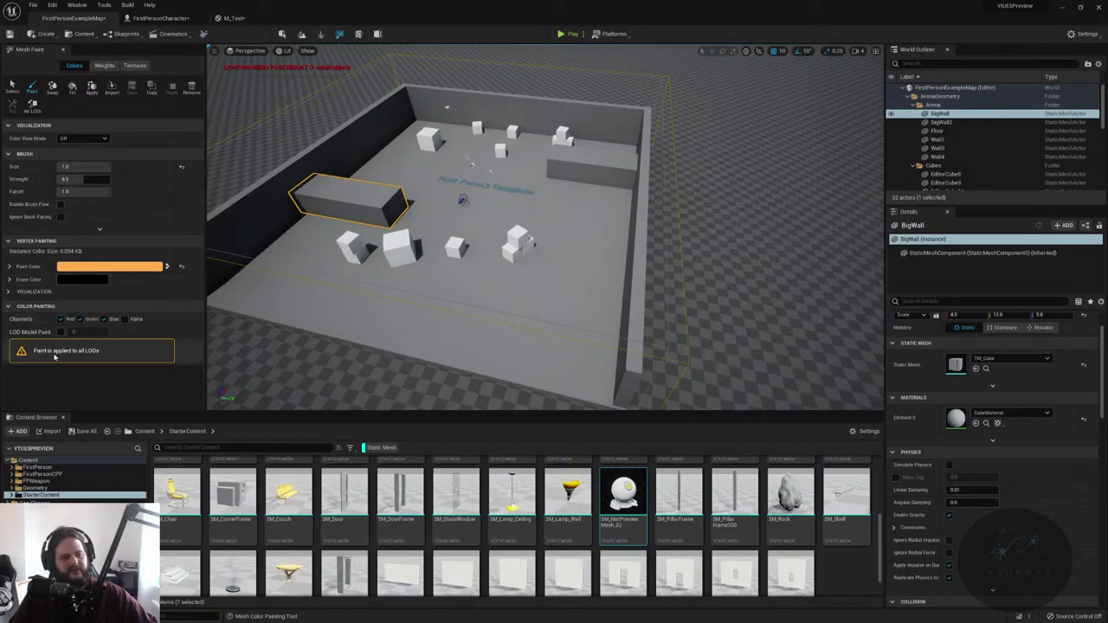
pyautogui.click(53, 87)
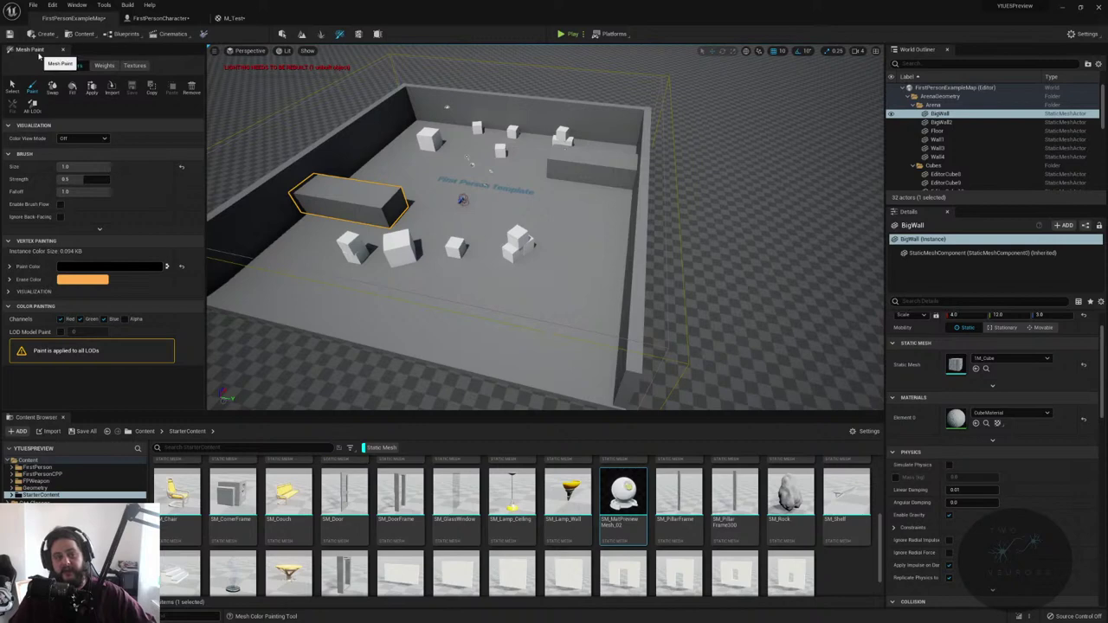
# - In Fracture mode, create a geometry collection from BigWall in the Content folder and fracture it into bricks
pyautogui.click(358, 35)
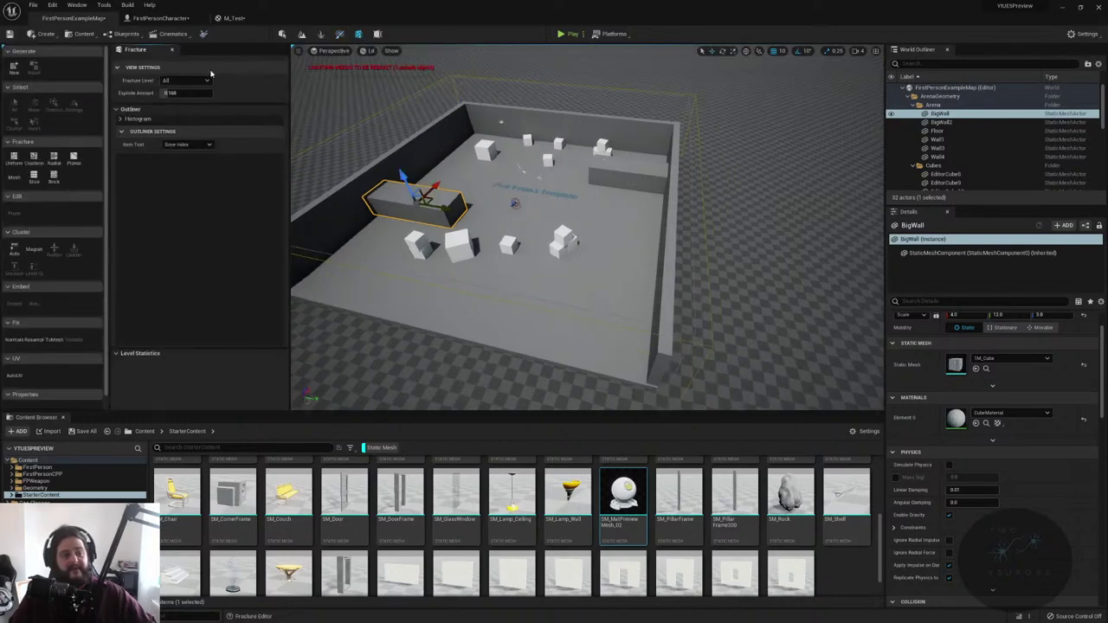
pyautogui.click(14, 67)
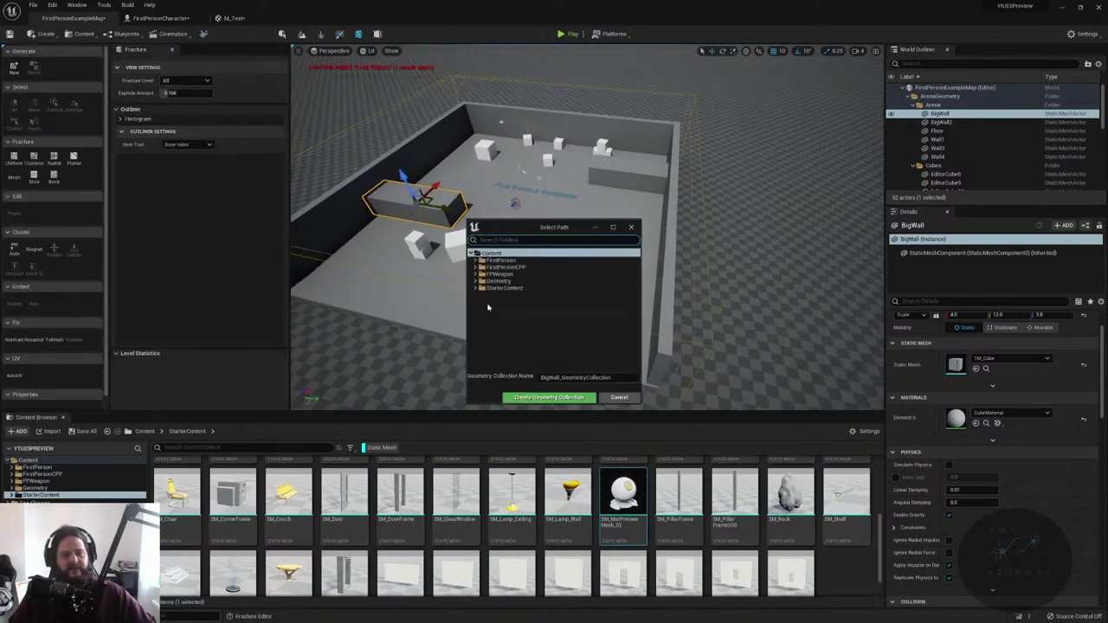
pyautogui.click(554, 397)
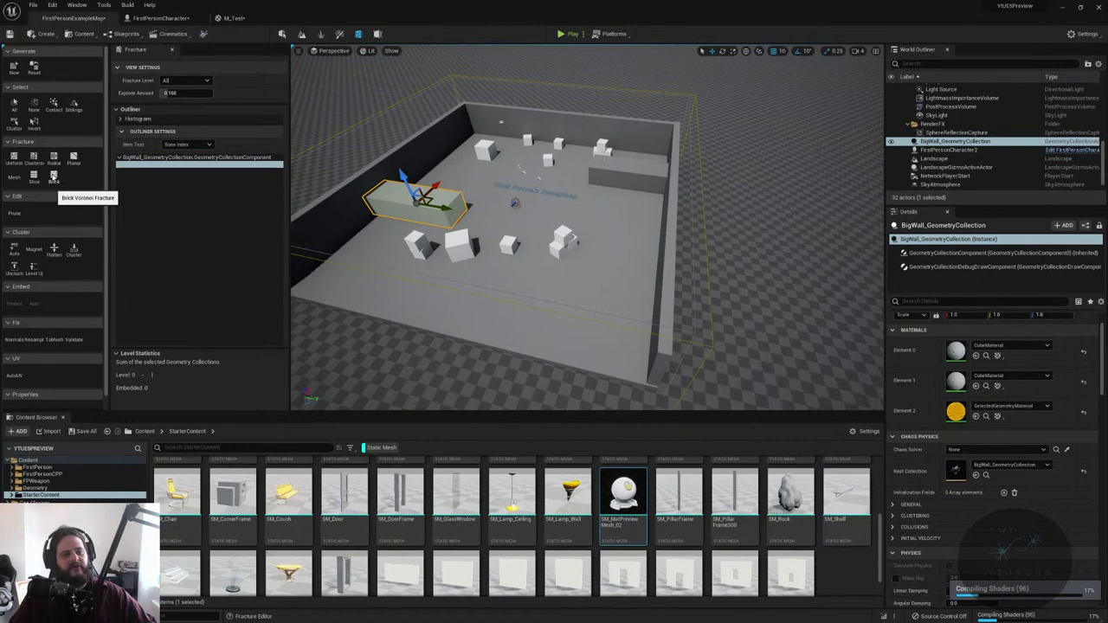
pyautogui.click(54, 177)
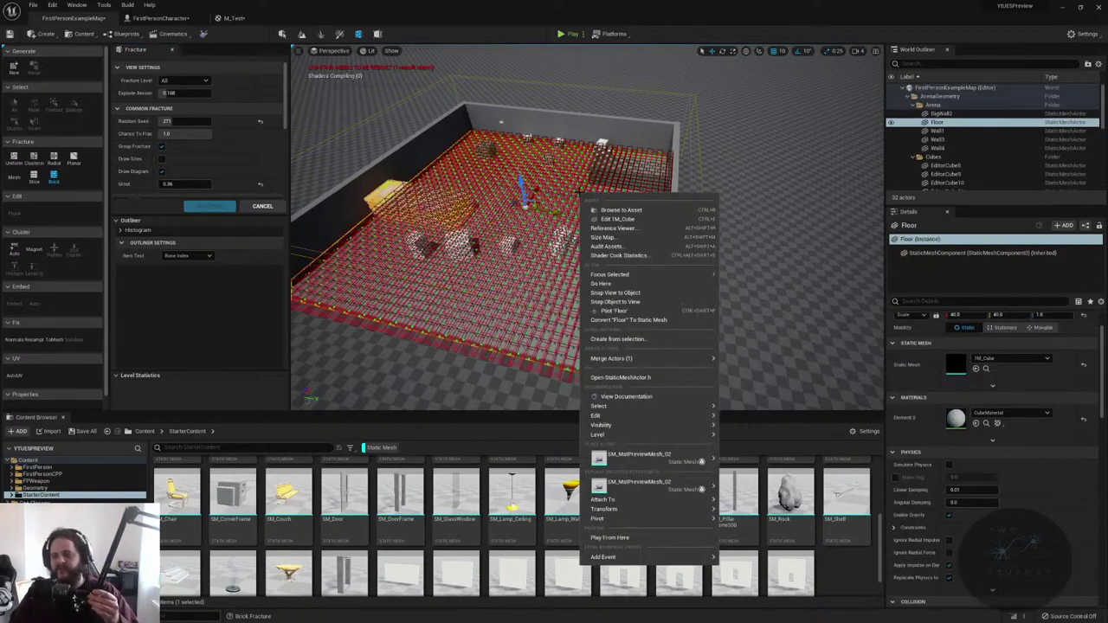
# - Select Wall4 and frame it to examine the brick fracture preview along the arena wall
pyautogui.moveTo(582, 208); pyautogui.dragTo(519, 195, button='right')
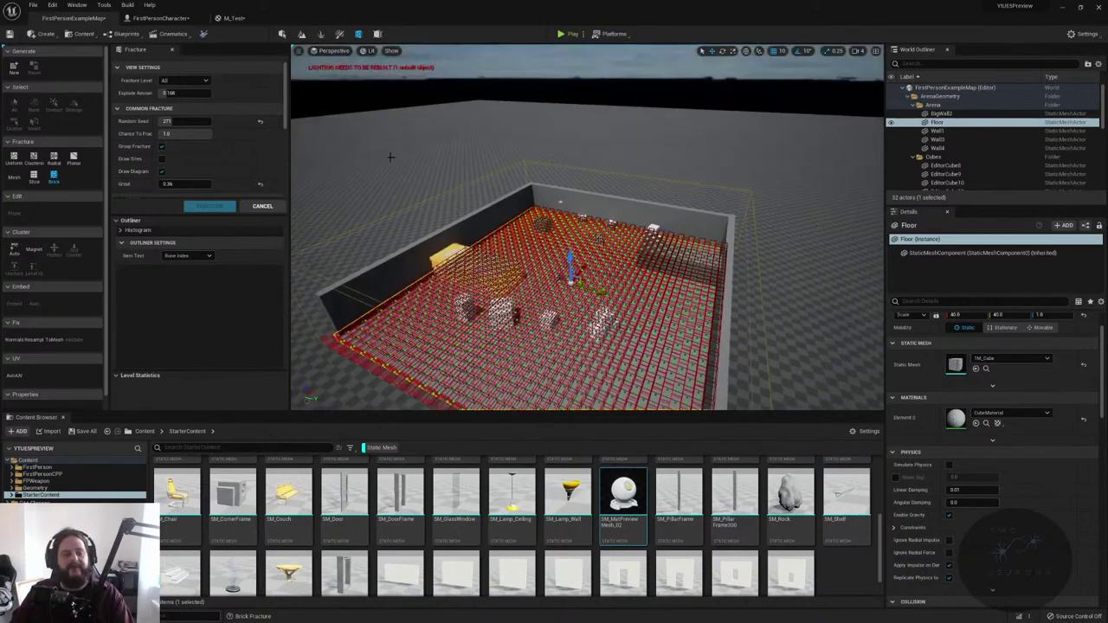
pyautogui.click(937, 148)
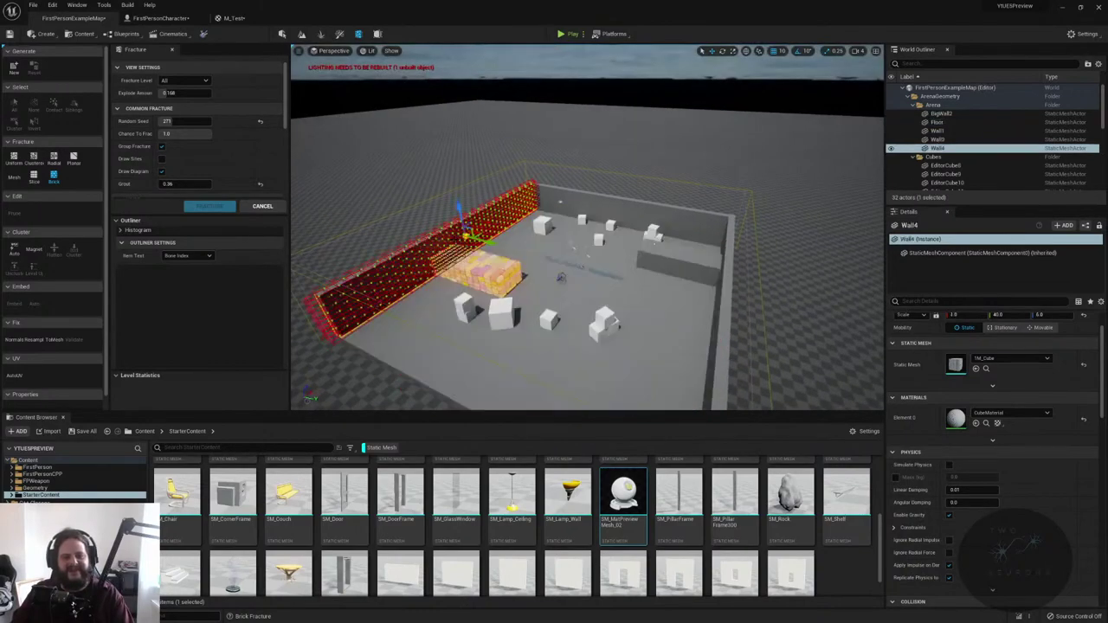
pyautogui.press('f')
pyautogui.moveTo(588, 225)
pyautogui.mouseDown(button='right')
pyautogui.moveTo(554, 217)
pyautogui.moveTo(606, 216)
pyautogui.mouseUp(button='right')
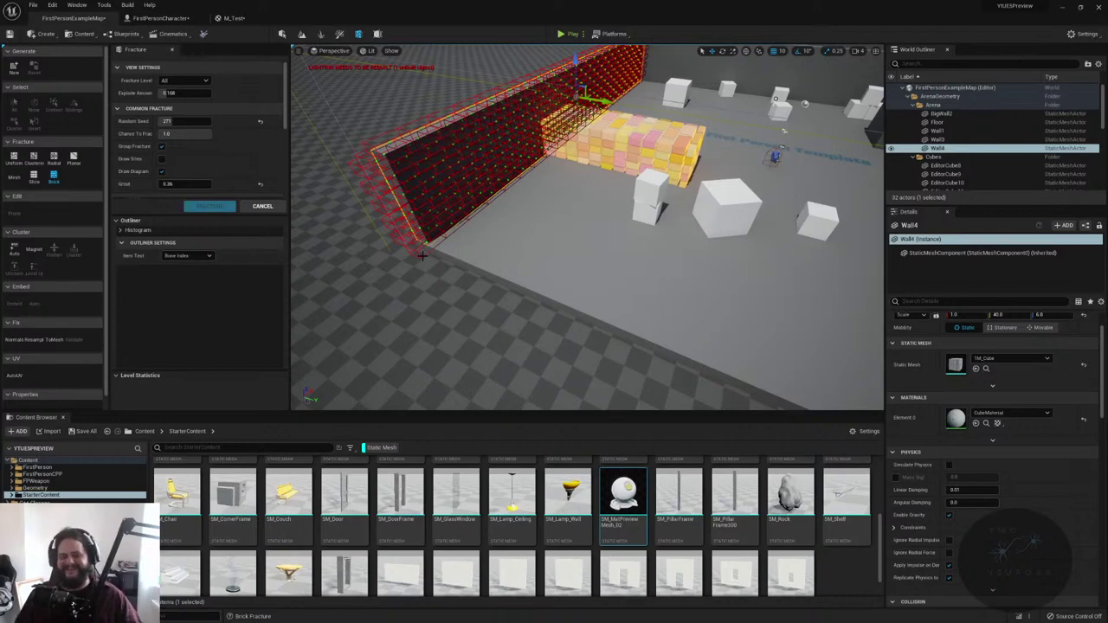
# - Try raising the fractured BigWall geometry collection straight up above the arena floor
pyautogui.moveTo(741, 314)
pyautogui.mouseDown(button='right')
pyautogui.moveTo(731, 309)
pyautogui.moveTo(741, 314)
pyautogui.mouseUp(button='right')
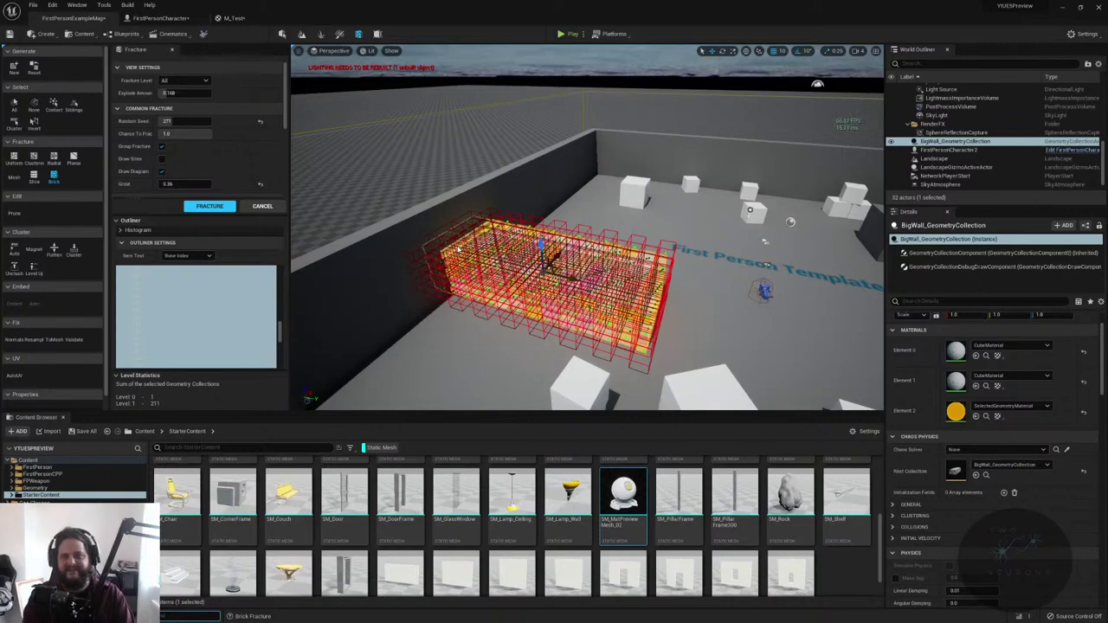
pyautogui.moveTo(557, 145); pyautogui.dragTo(673, 252, button='right')
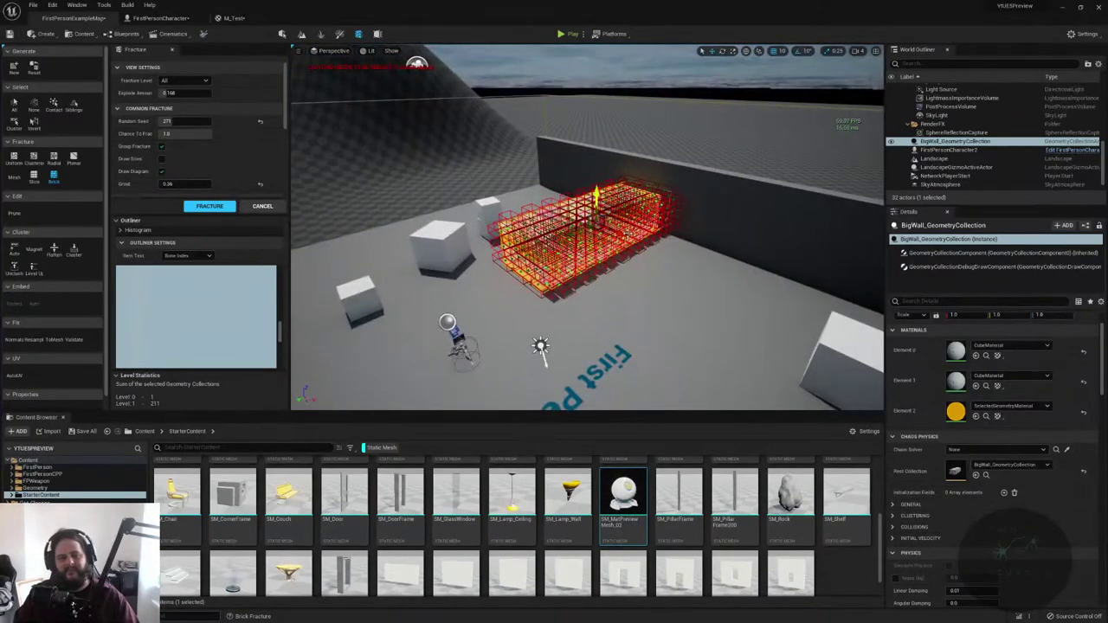
pyautogui.moveTo(596, 194); pyautogui.dragTo(587, 86)
pyautogui.scroll(-2, 540, 347)
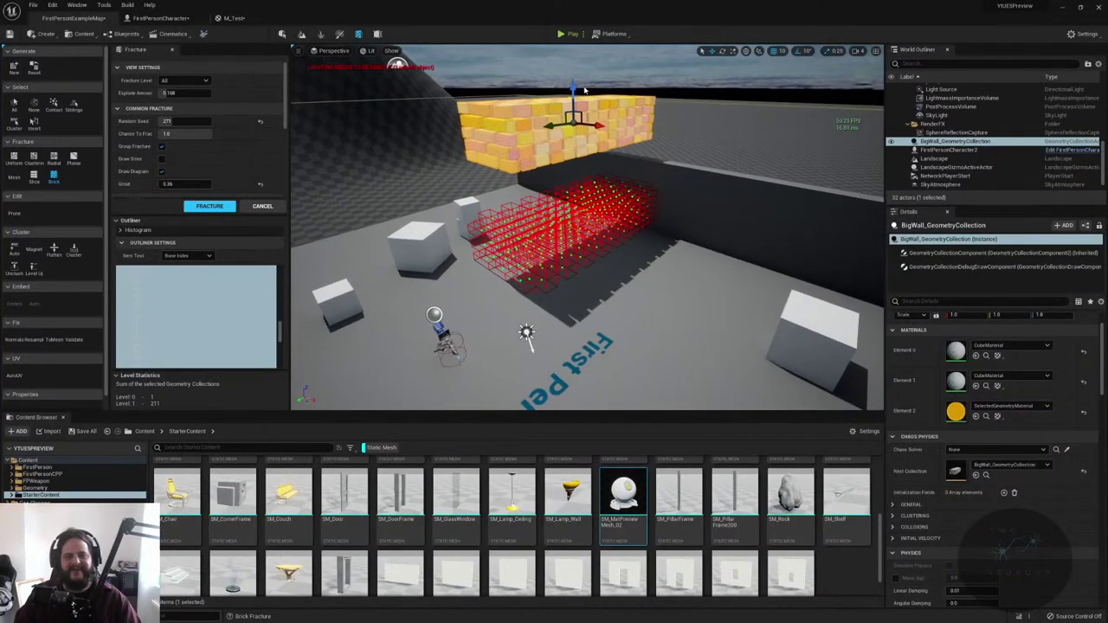
pyautogui.hotkey('ctrl', 'z')
pyautogui.moveTo(585, 201); pyautogui.dragTo(584, 91)
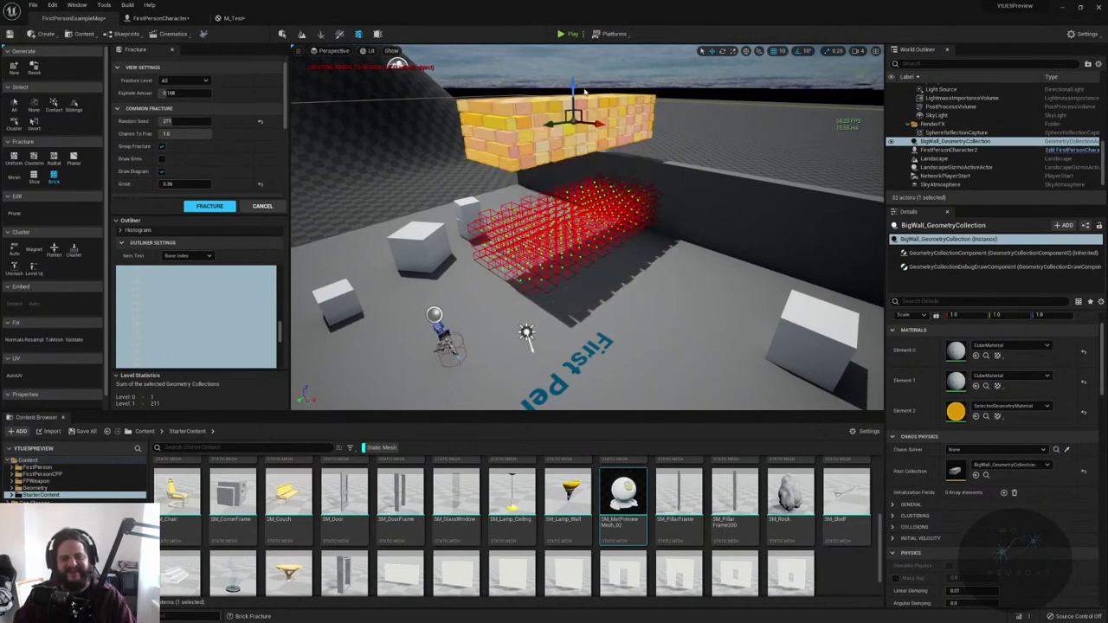
# - Select Wall4 and undo the raising of the BigWall geometry collection
pyautogui.rightClick(662, 158)
pyautogui.click(483, 267)
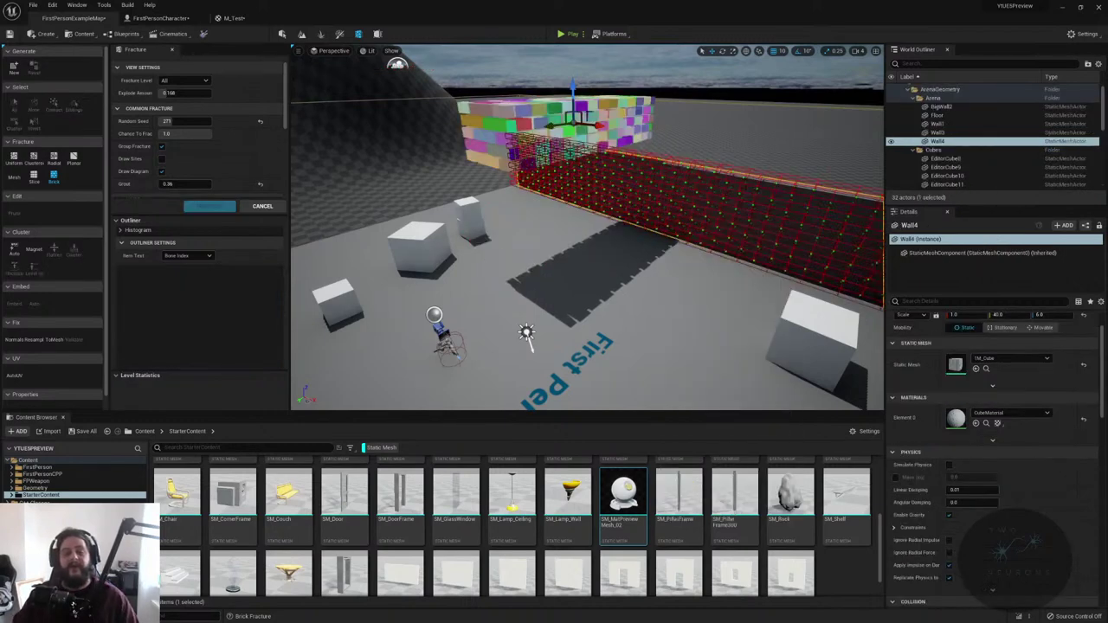
pyautogui.click(487, 263)
pyautogui.hotkey('ctrl', 'z')
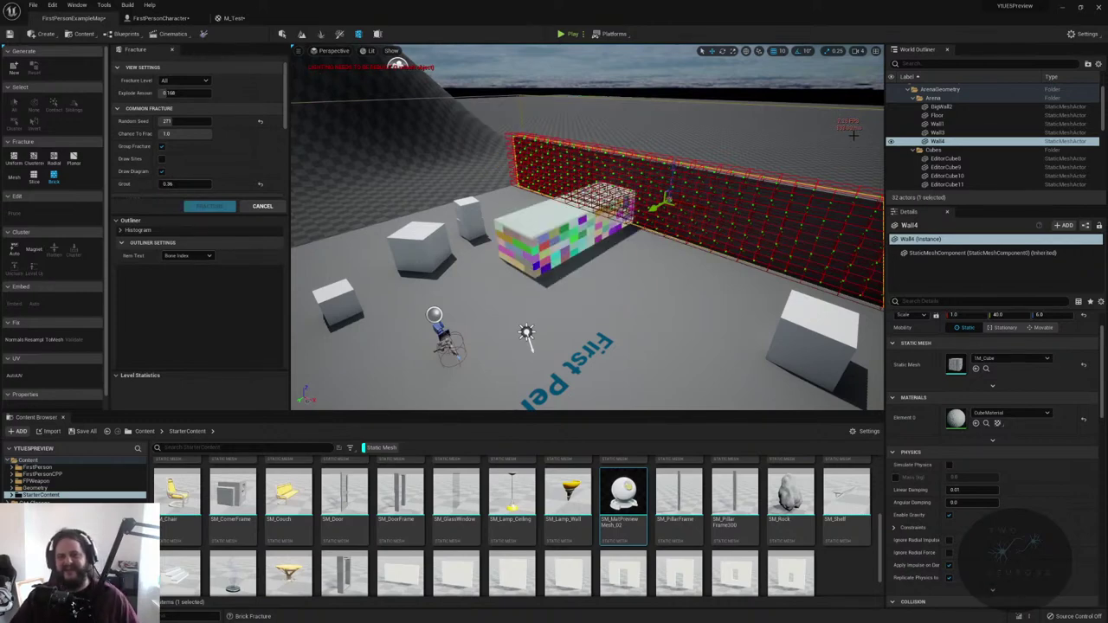
# - Switch to Brush Editing mode and activate the Pen tool to examine its settings
pyautogui.moveTo(829, 173); pyautogui.dragTo(282, 4, button='right')
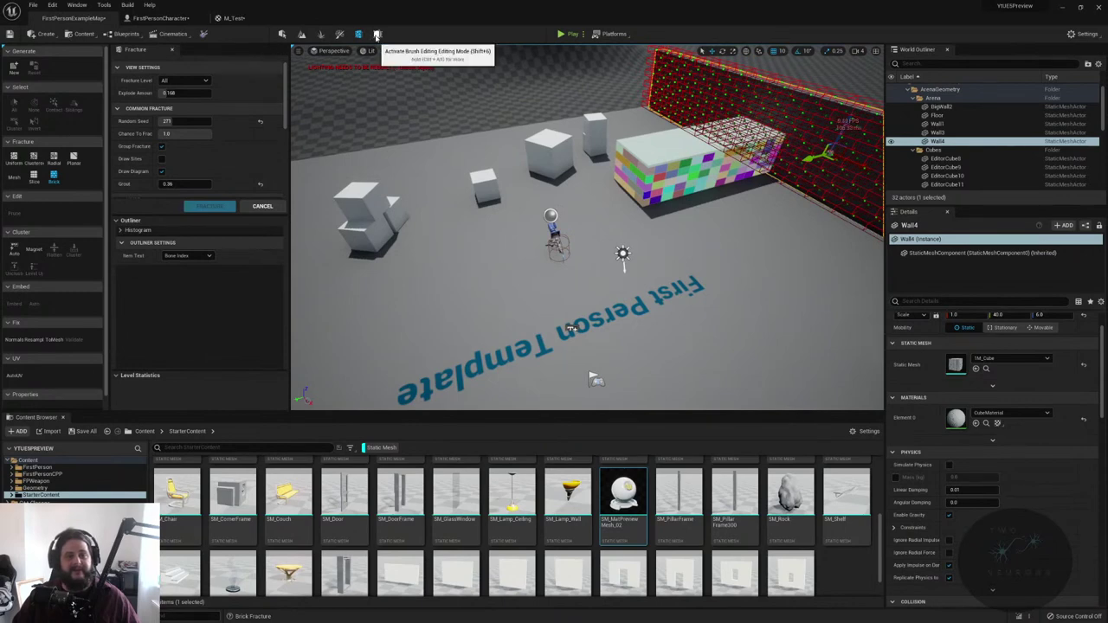
pyautogui.click(377, 33)
pyautogui.moveTo(519, 342)
pyautogui.mouseDown(button='right')
pyautogui.moveTo(389, 354)
pyautogui.moveTo(470, 207)
pyautogui.moveTo(416, 216)
pyautogui.moveTo(142, 116)
pyautogui.mouseUp(button='right')
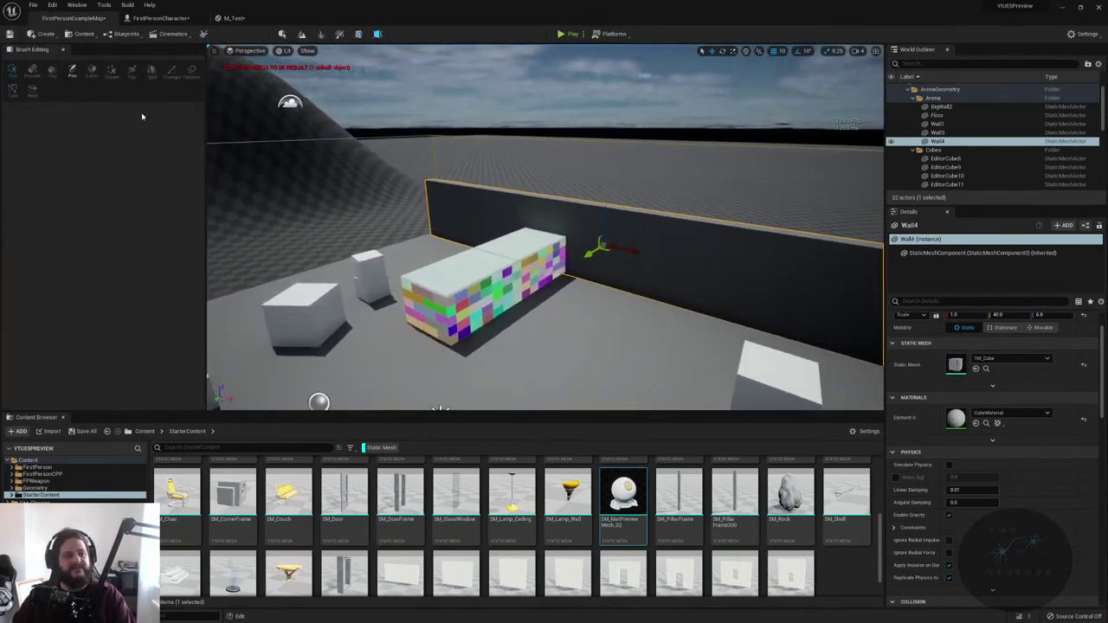
pyautogui.click(72, 71)
pyautogui.moveTo(519, 260); pyautogui.dragTo(554, 277, button='right')
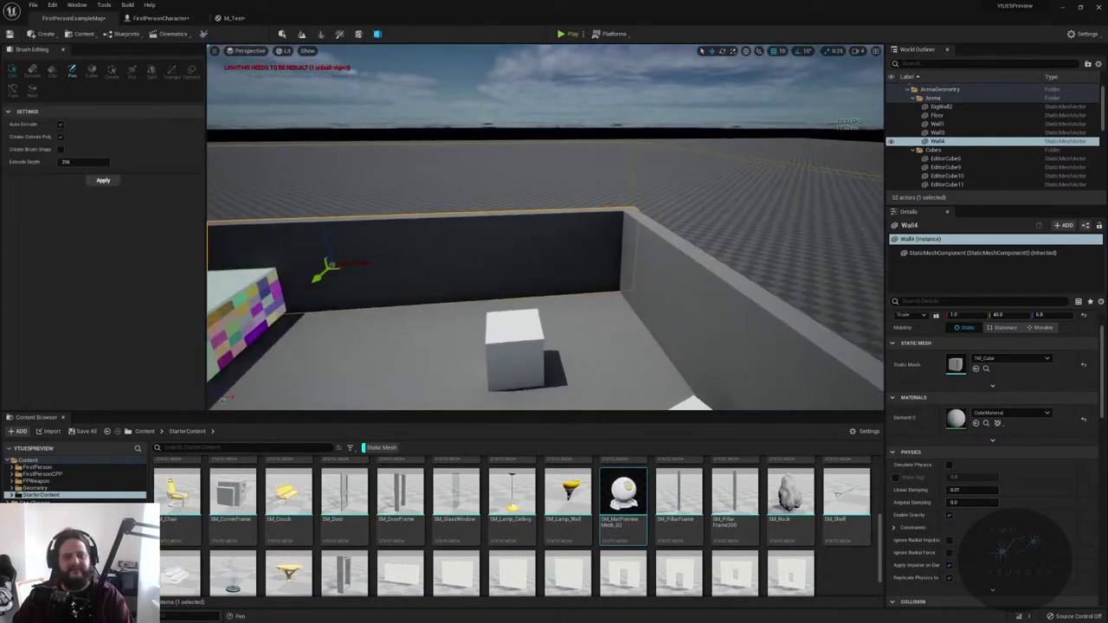
pyautogui.moveTo(584, 208); pyautogui.dragTo(571, 212, button='right')
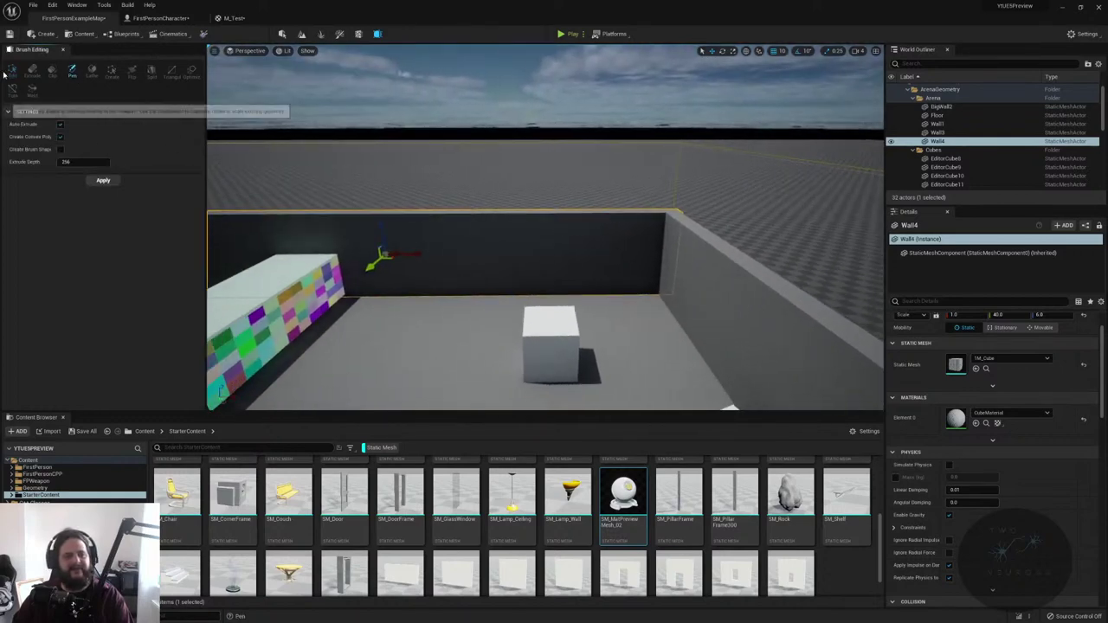
# - With the Pen tool active, select BigWall2 in the arena and frame it
pyautogui.click(320, 282)
pyautogui.moveTo(319, 282); pyautogui.dragTo(344, 168, button='right')
pyautogui.click(374, 82)
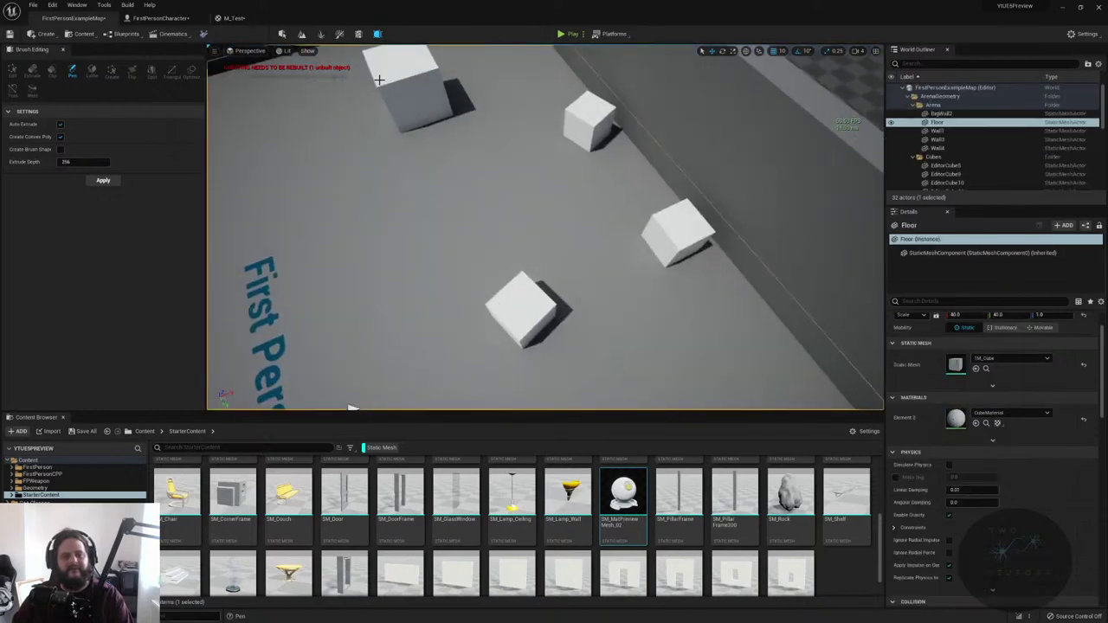
pyautogui.scroll(-10, 346, 130)
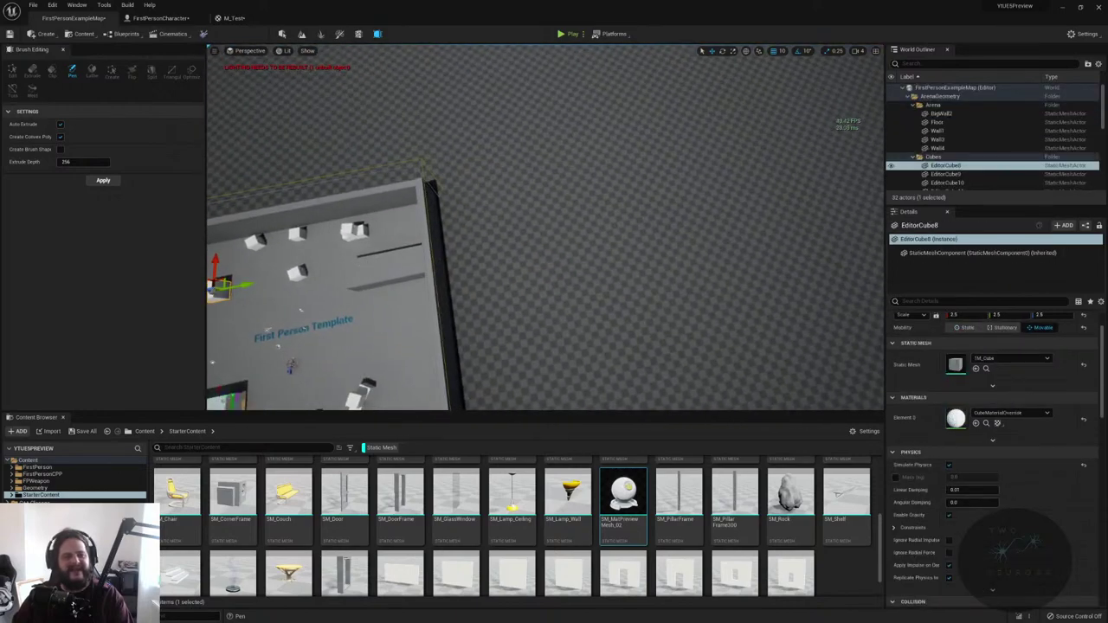
pyautogui.click(385, 248)
pyautogui.moveTo(385, 248); pyautogui.dragTo(529, 74, button='right')
pyautogui.press('f')
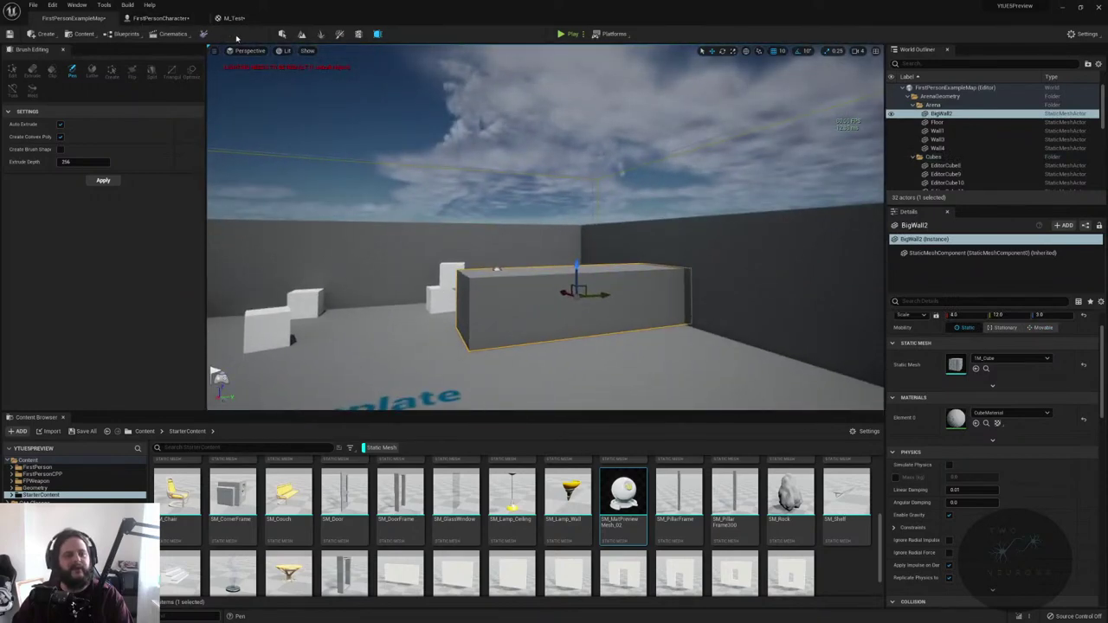
# - Leave Brush Editing, pass through Landscape mode and return to Select mode
pyautogui.click(282, 34)
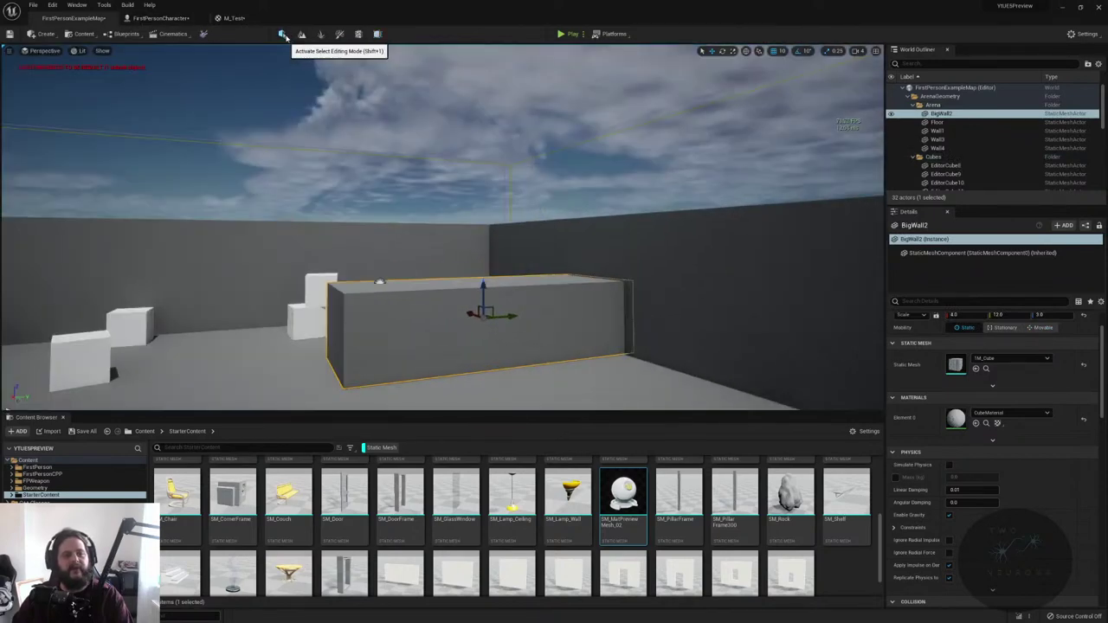
pyautogui.click(301, 35)
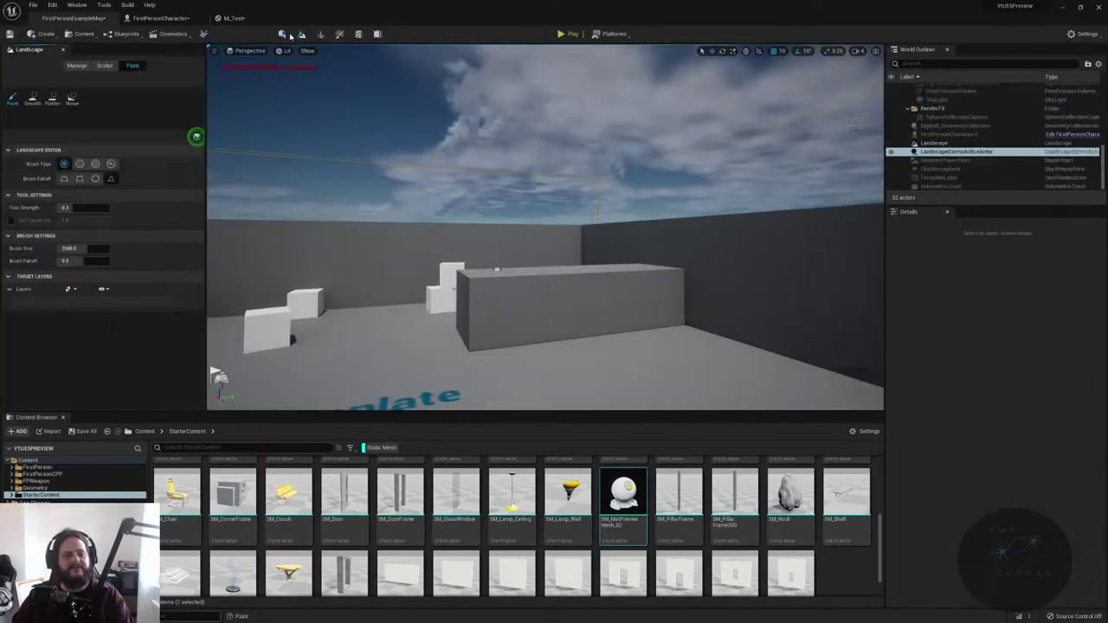
pyautogui.click(282, 34)
# - Look through the shapes and actors that can be created and search them for a brush or box
pyautogui.click(41, 34)
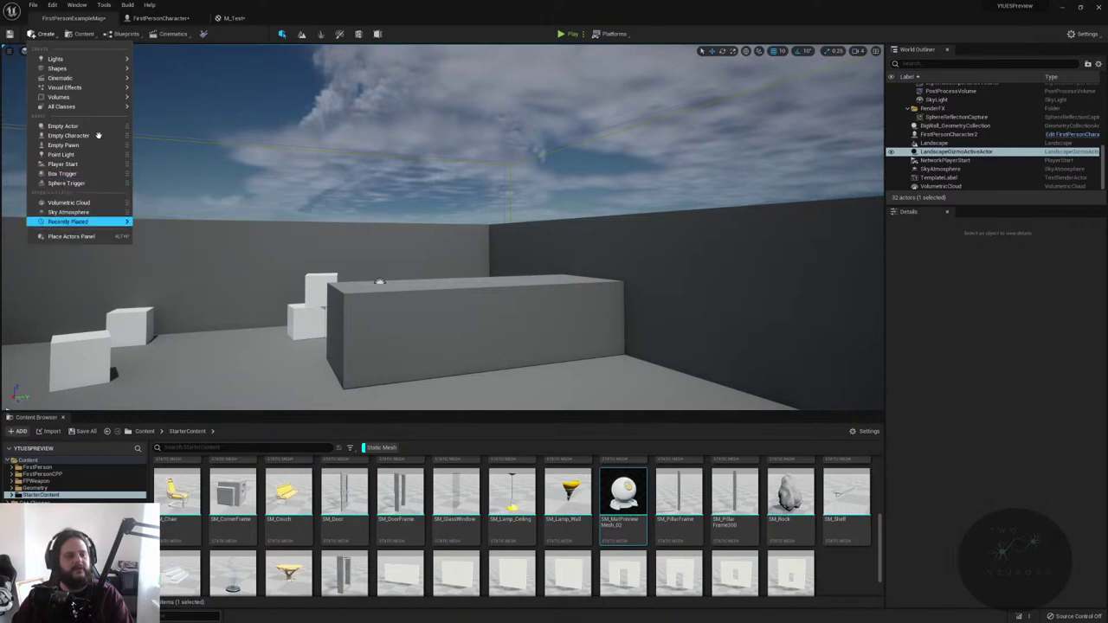
pyautogui.write('bpd')
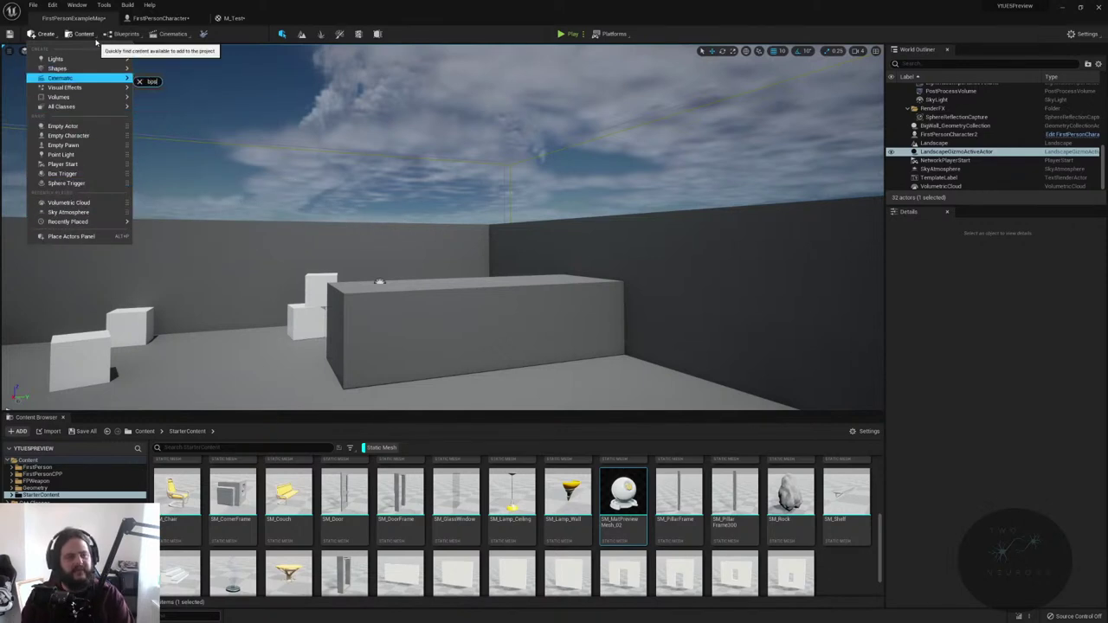
pyautogui.press('BackSpace')
pyautogui.press('BackSpace')
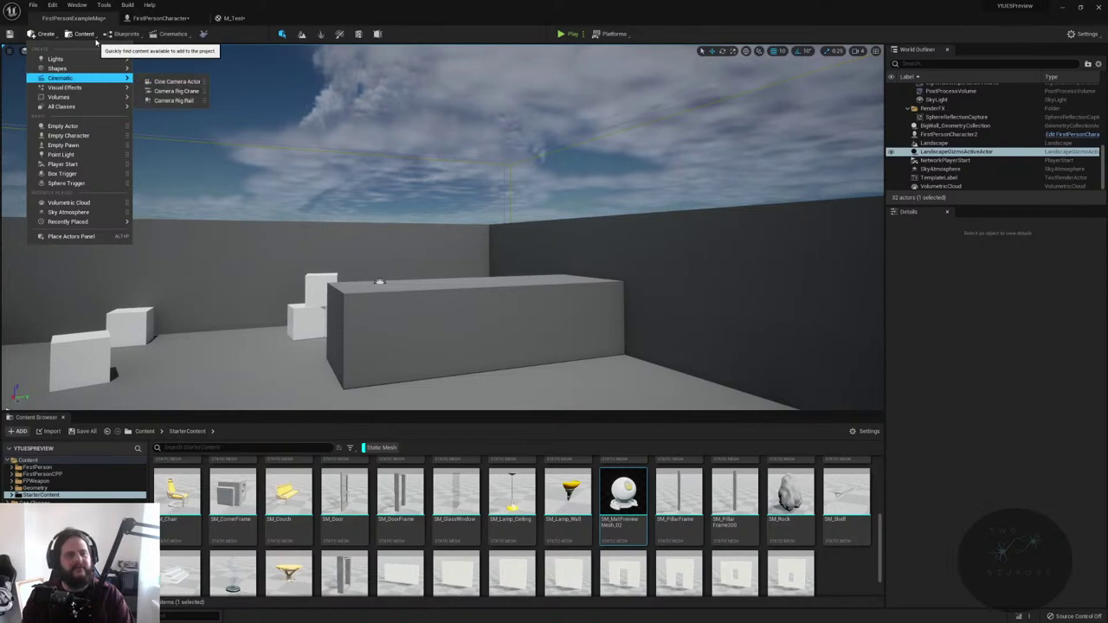
pyautogui.press('Up')
pyautogui.press('Up')
pyautogui.press('Up')
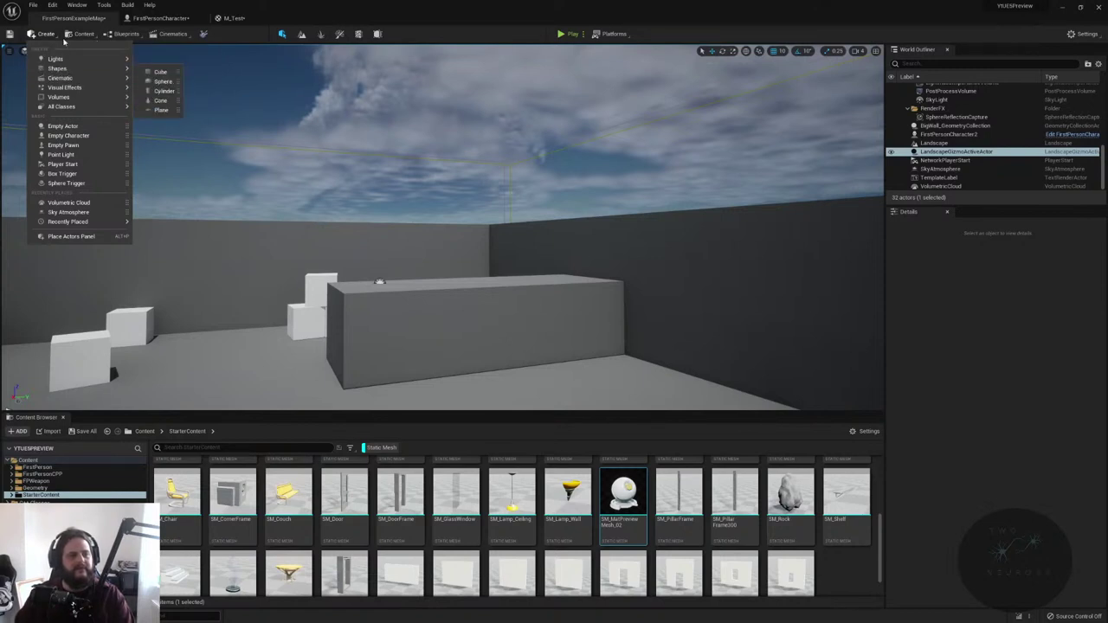
pyautogui.write('b')
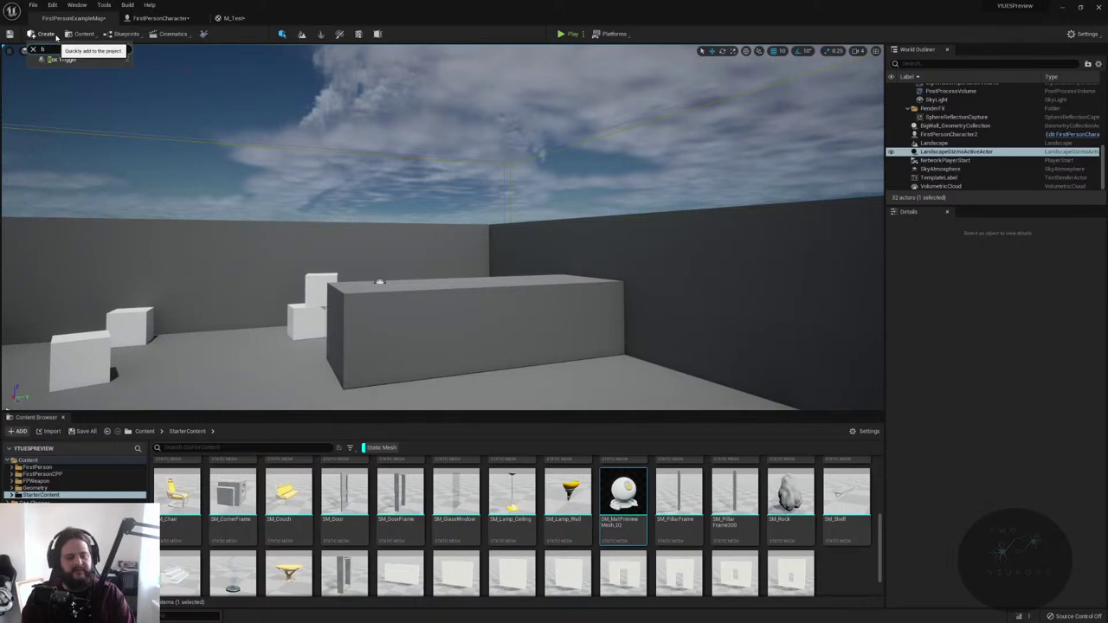
pyautogui.write('oxl')
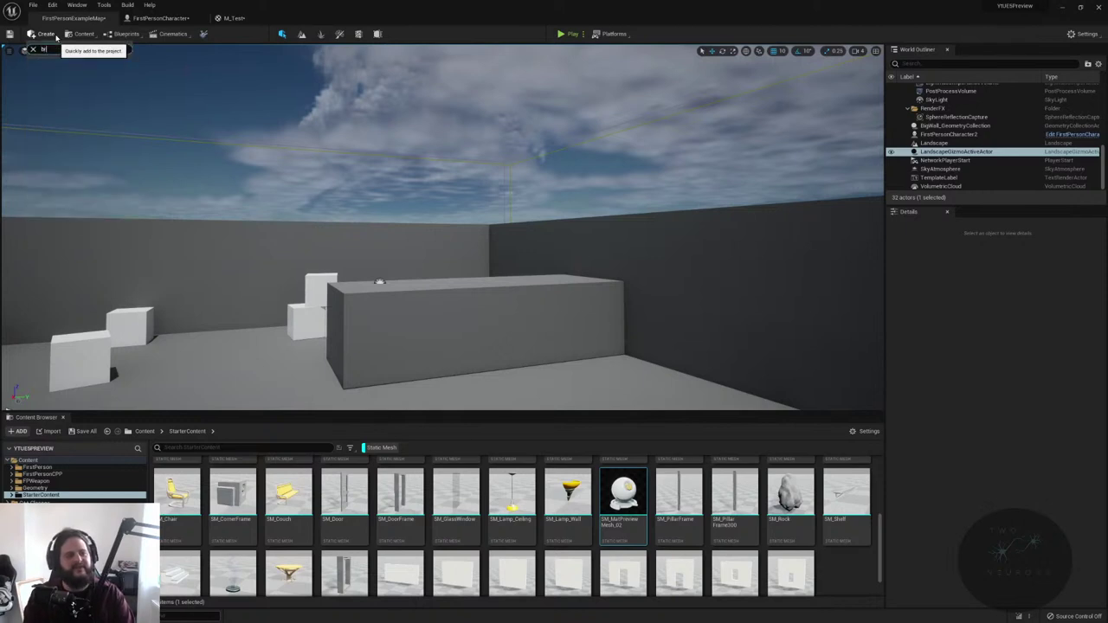
pyautogui.press('BackSpace')
pyautogui.press('BackSpace')
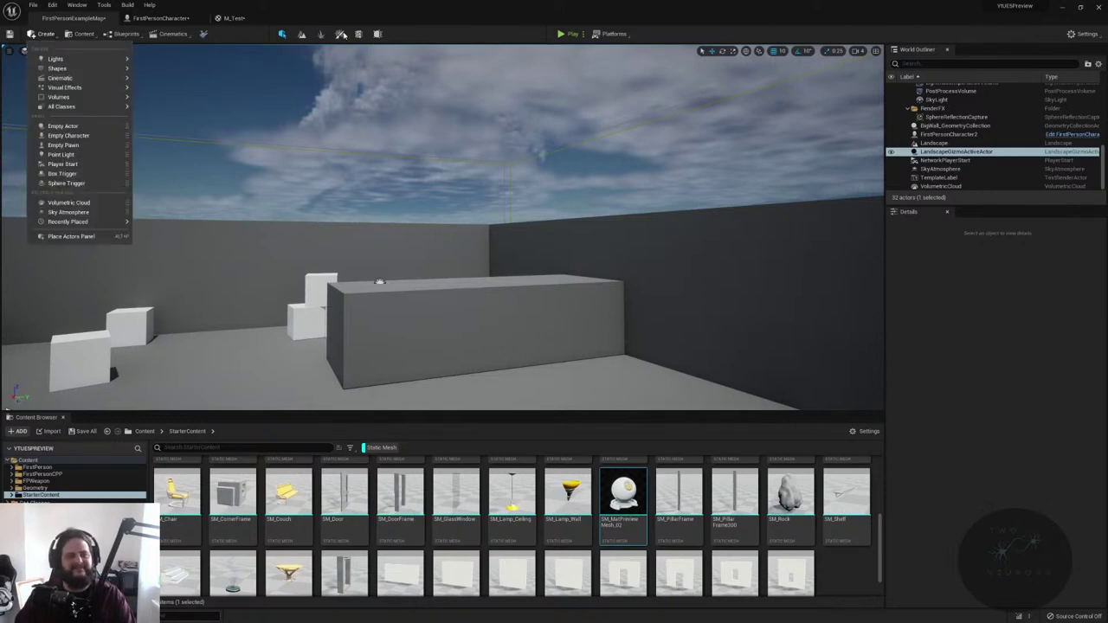
# - Switch to Mesh Paint mode and select BigWall2, EditorCube11 and Floor in turn to check their details
pyautogui.click(343, 35)
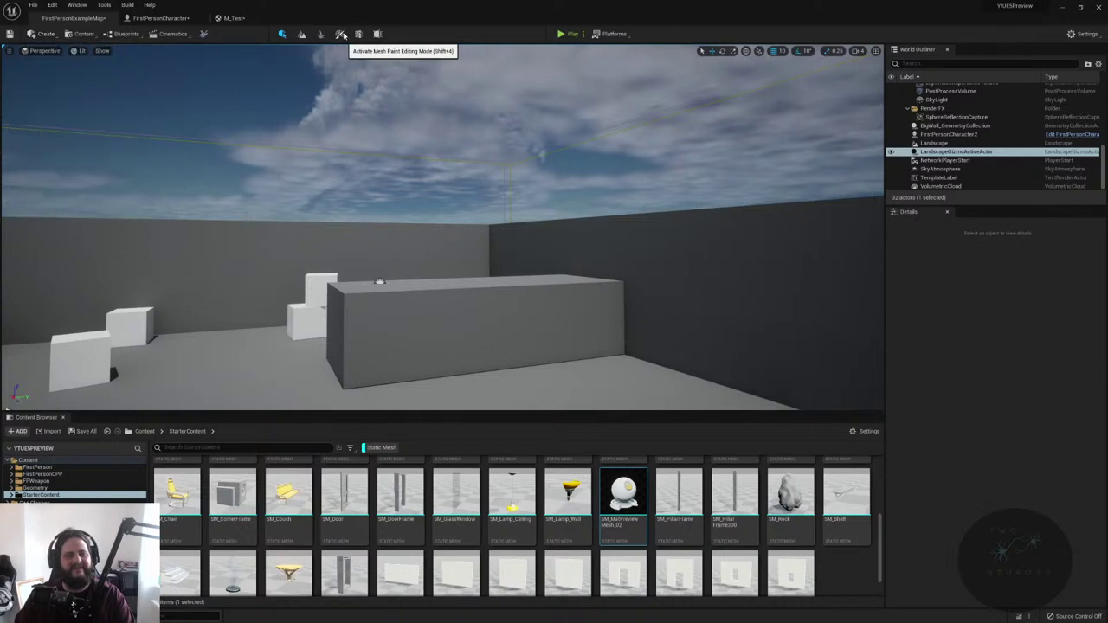
pyautogui.click(344, 34)
pyautogui.click(512, 293)
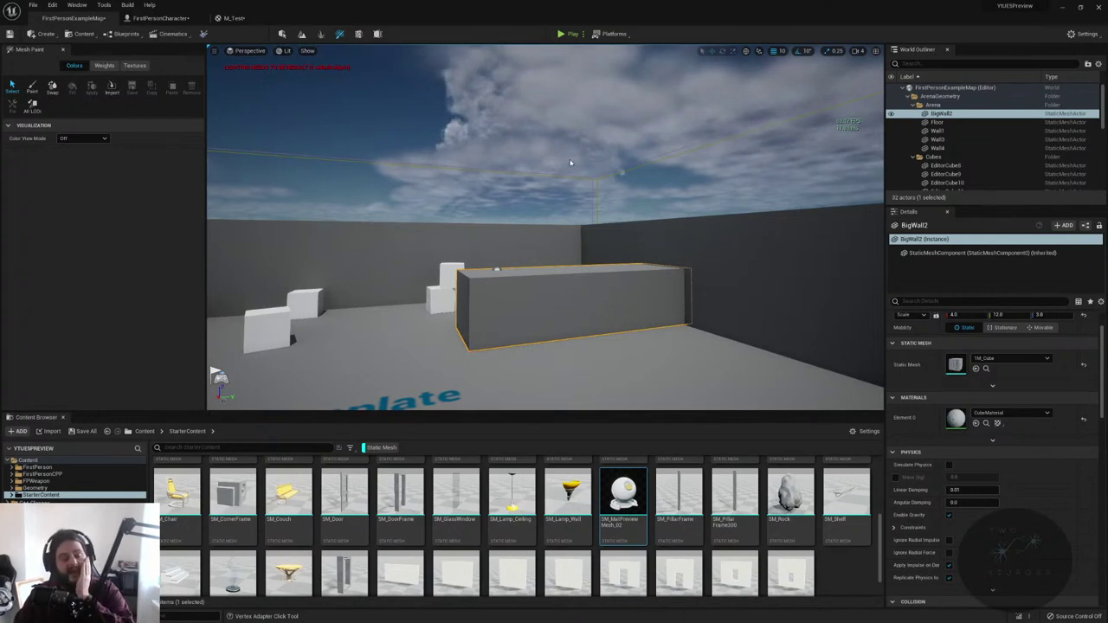
pyautogui.moveTo(363, 173); pyautogui.dragTo(294, 186, button='right')
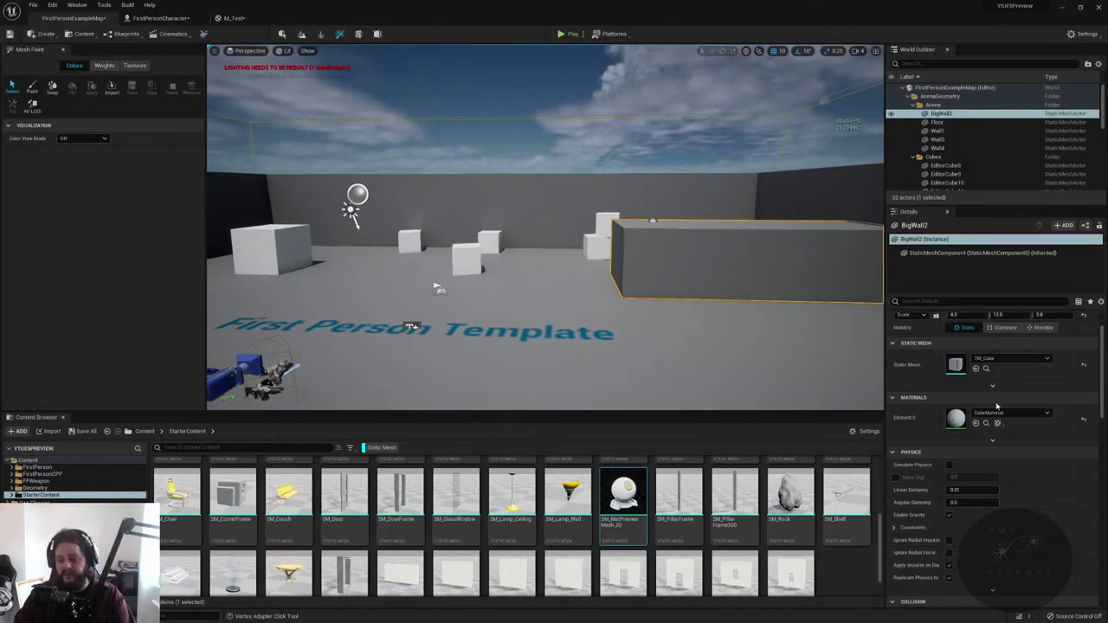
pyautogui.click(476, 262)
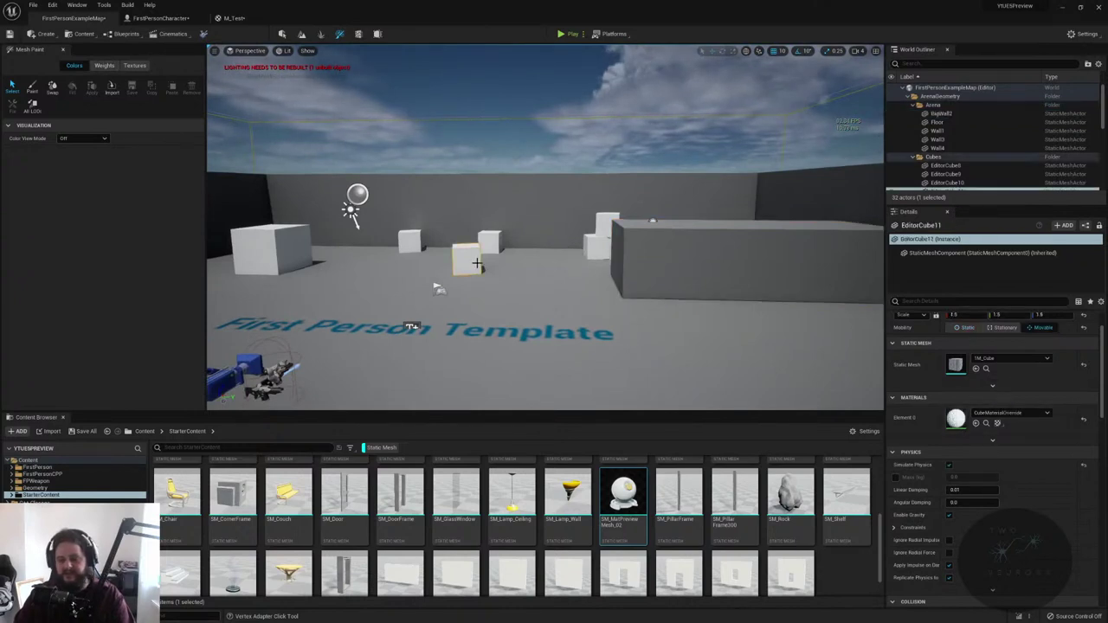
pyautogui.click(581, 307)
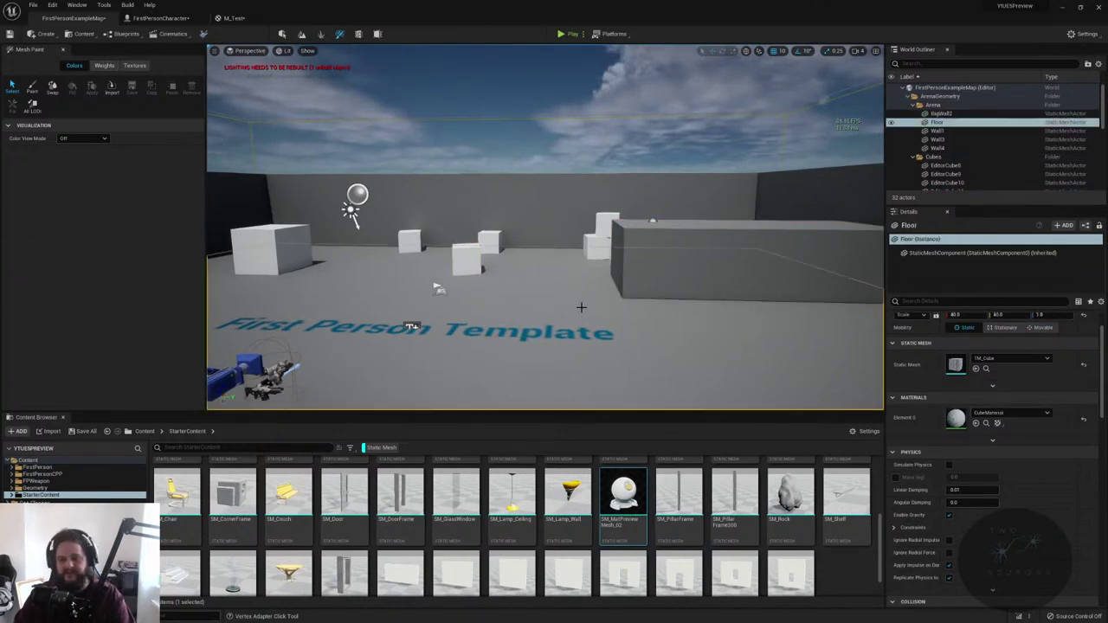
# - Add a basic Cube shape to the level on the floor beside the First Person Template text
pyautogui.click(83, 35)
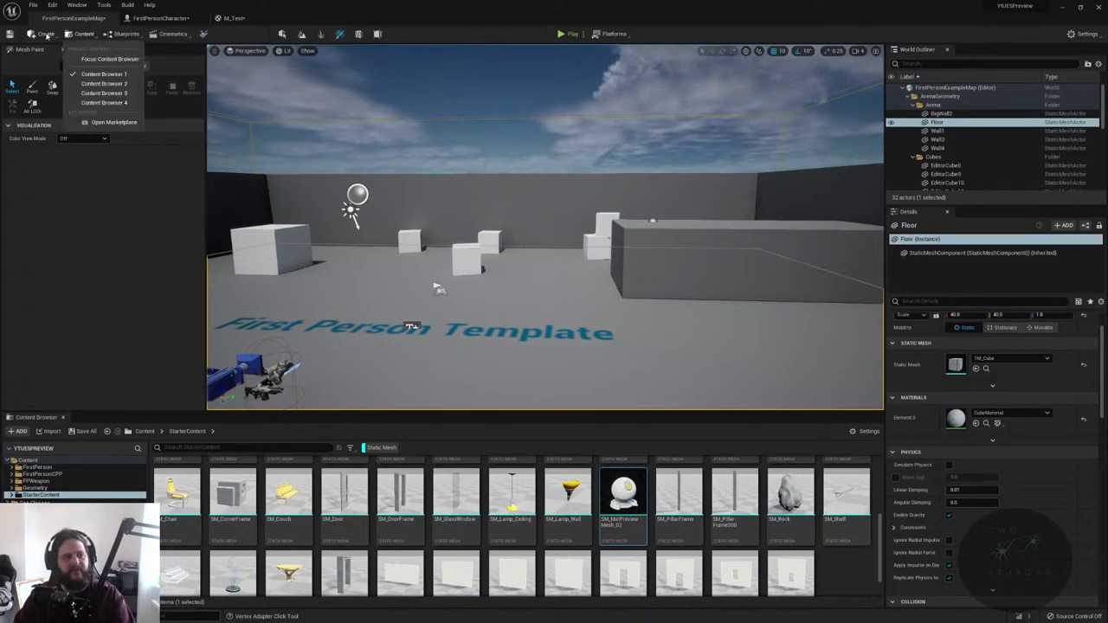
pyautogui.click(45, 35)
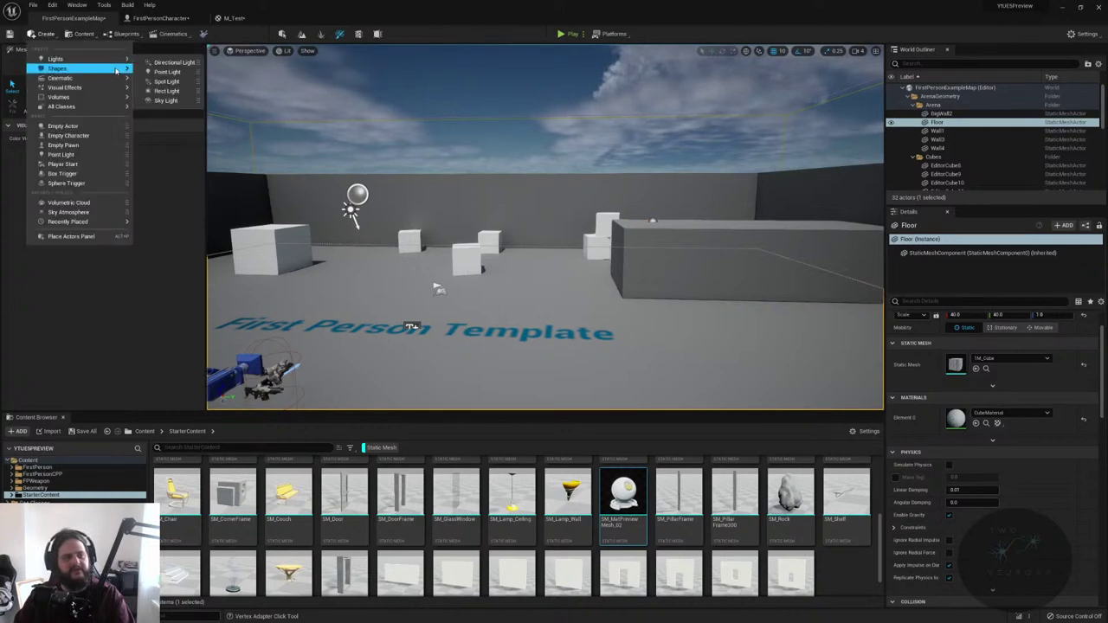
pyautogui.moveTo(115, 69)
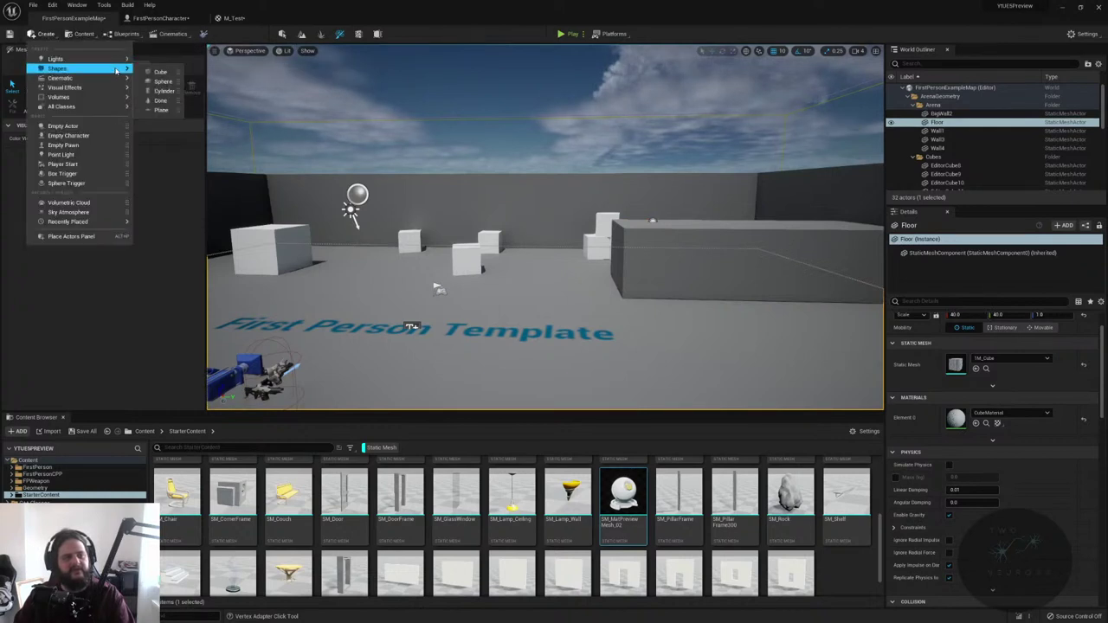
pyautogui.click(165, 72)
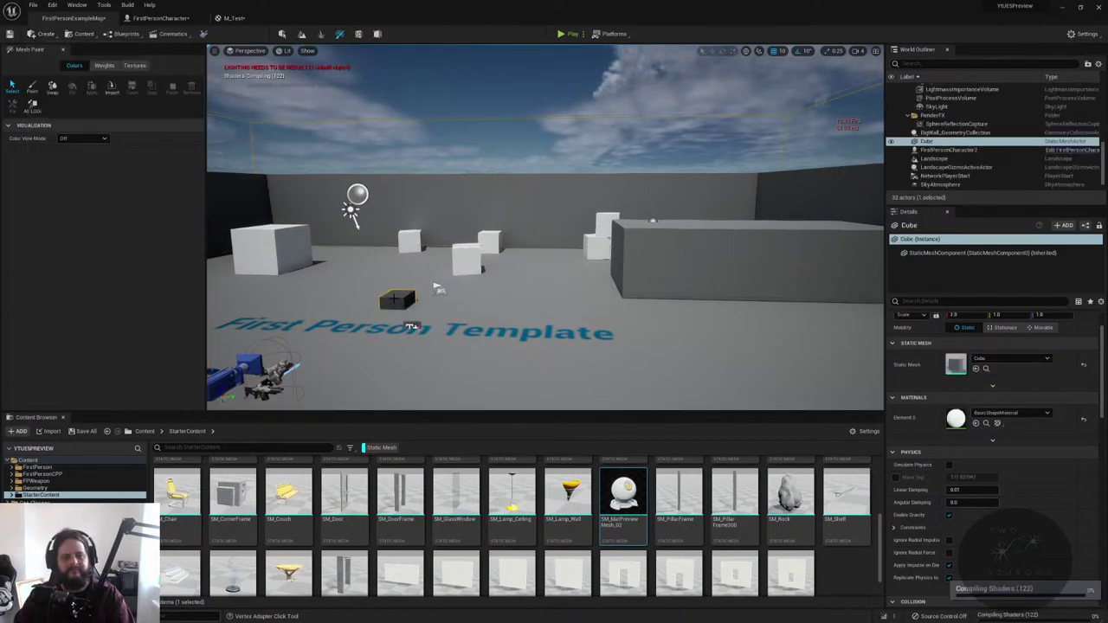
# - Switch to Brush Editing mode, try moving the new cube upward and undo it, keeping the cube framed
pyautogui.click(378, 34)
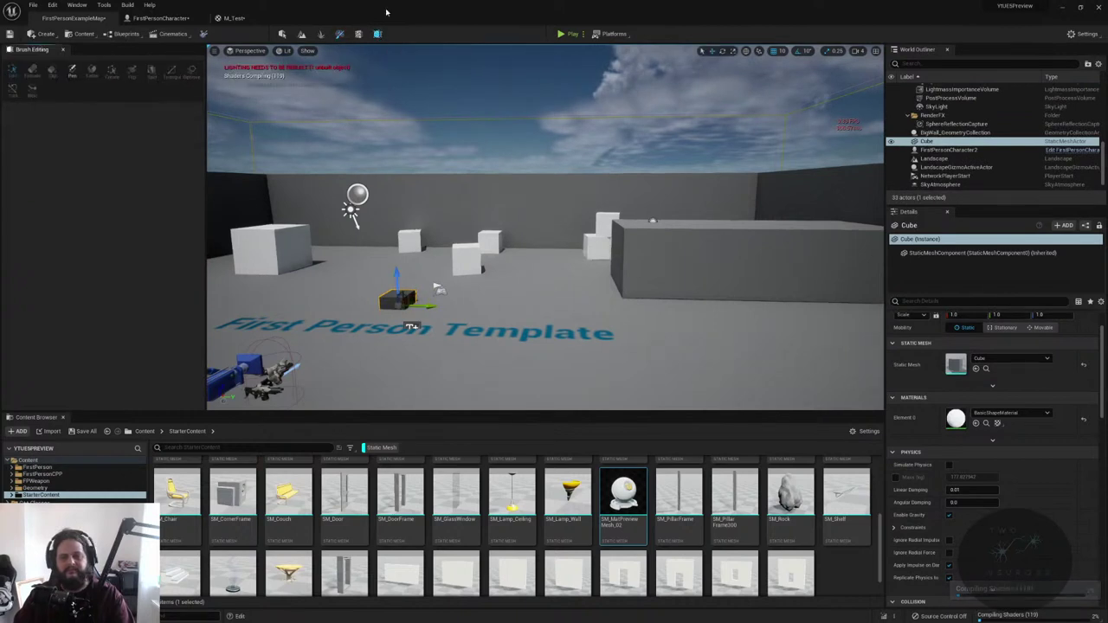
pyautogui.moveTo(381, 294); pyautogui.dragTo(407, 177)
pyautogui.hotkey('ctrl', 'z')
pyautogui.moveTo(412, 327); pyautogui.dragTo(506, 243, button='right')
pyautogui.press('f')
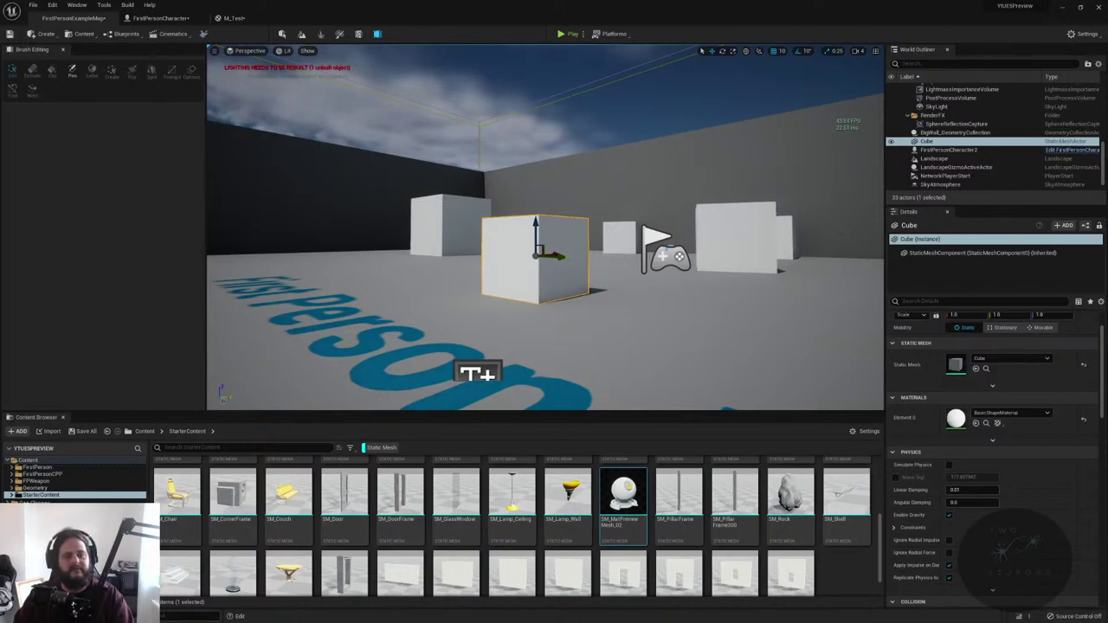
# - Select and frame the Landscape, and select Wall3 while viewing the arena from outside
pyautogui.click(418, 300)
pyautogui.press('f')
pyautogui.moveTo(419, 300); pyautogui.dragTo(420, 371, button='right')
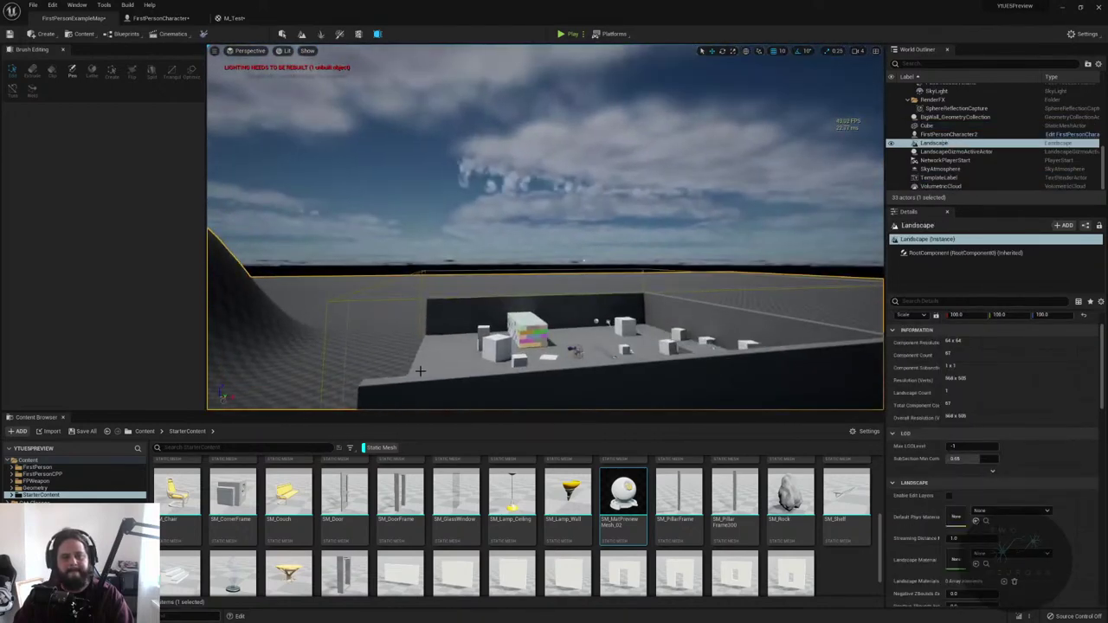
pyautogui.click(554, 385)
pyautogui.moveTo(554, 386); pyautogui.dragTo(554, 337, button='right')
# - Switch to the Epic Games Launcher and open the Unreal Engine Library to view the engine versions and projects
pyautogui.press('super')
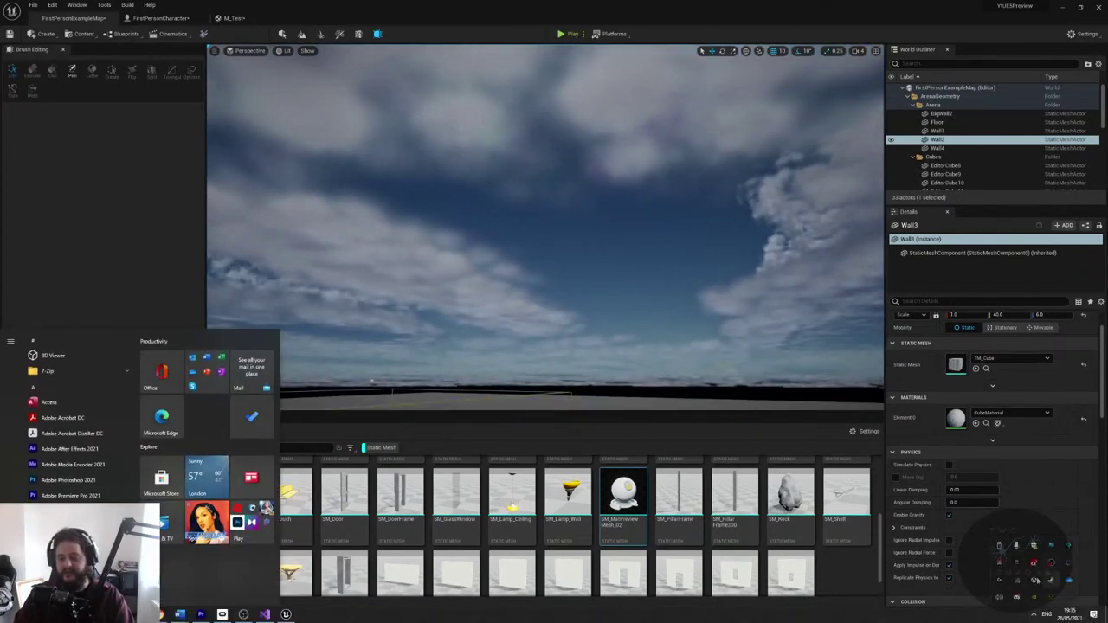
pyautogui.press('super')
pyautogui.press('super')
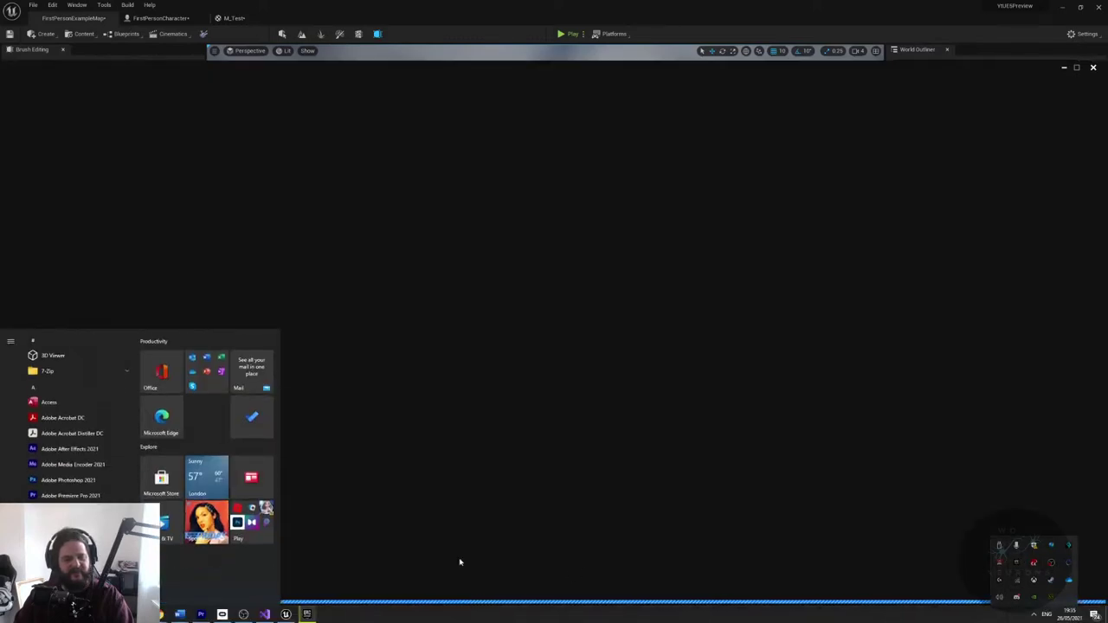
pyautogui.click(546, 492)
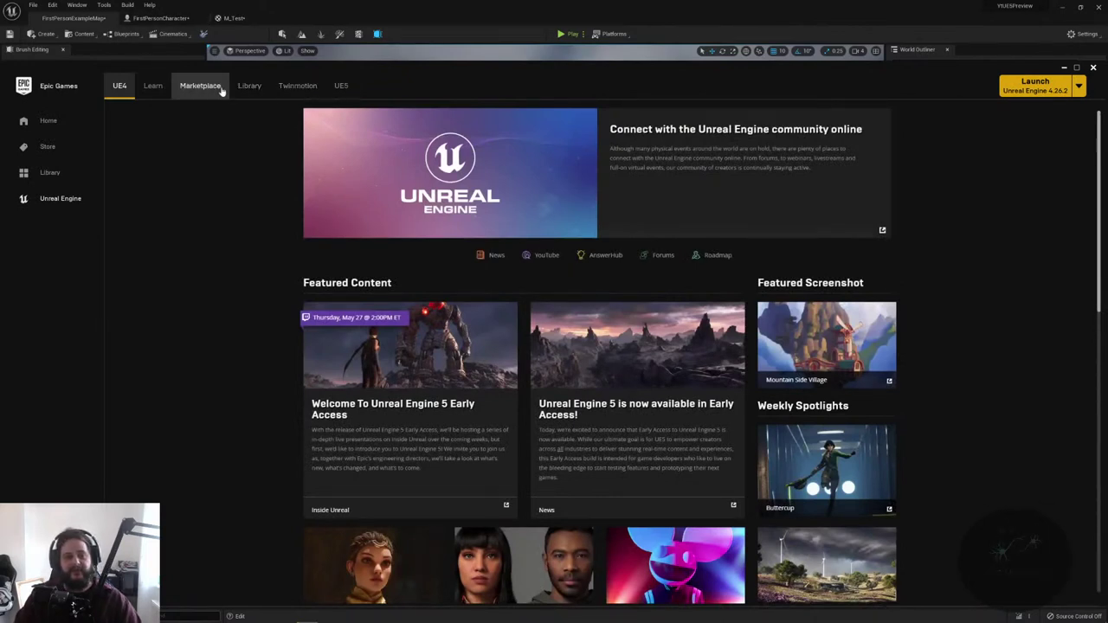
pyautogui.click(153, 85)
pyautogui.click(251, 84)
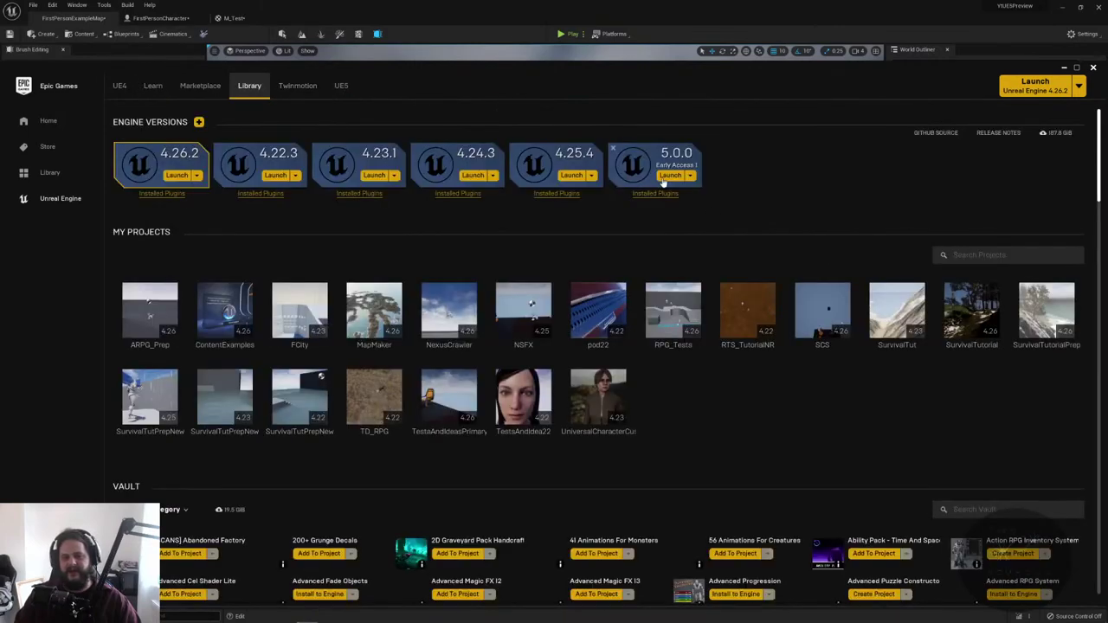
# - Launch engine version 5.0.0 Early Access and open the SurvivalTutorial project as a converted copy
pyautogui.click(670, 176)
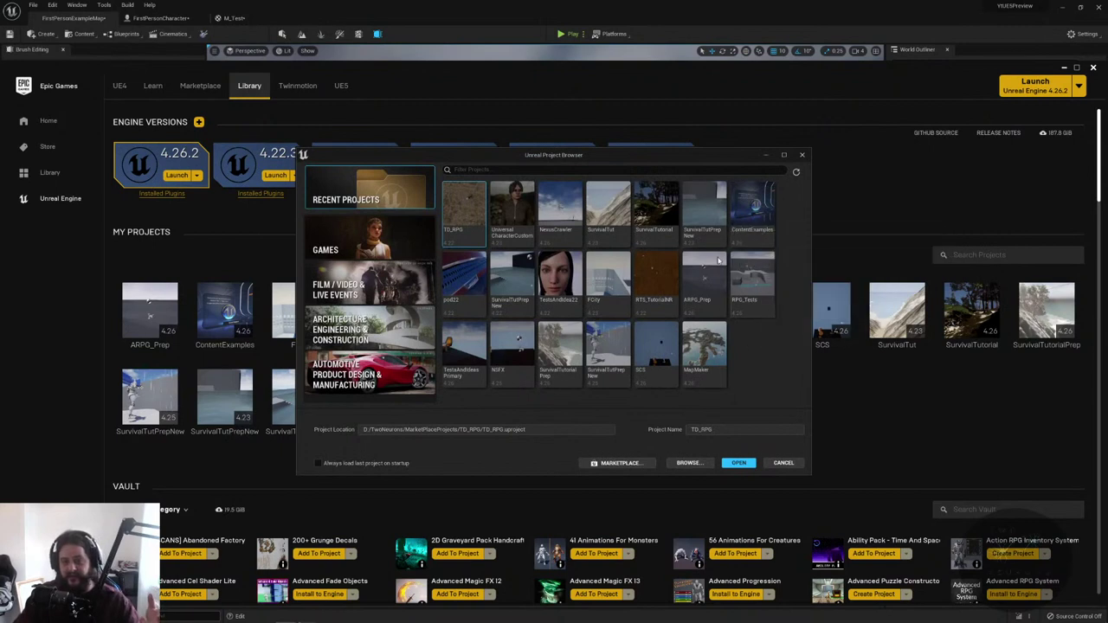
pyautogui.click(664, 219)
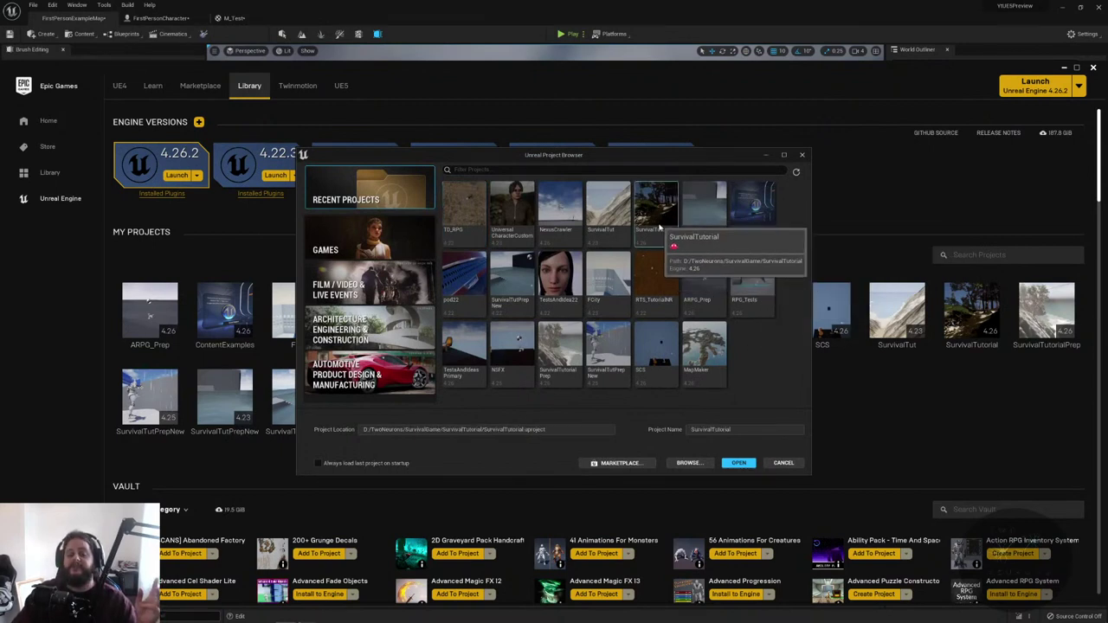
pyautogui.doubleClick(659, 214)
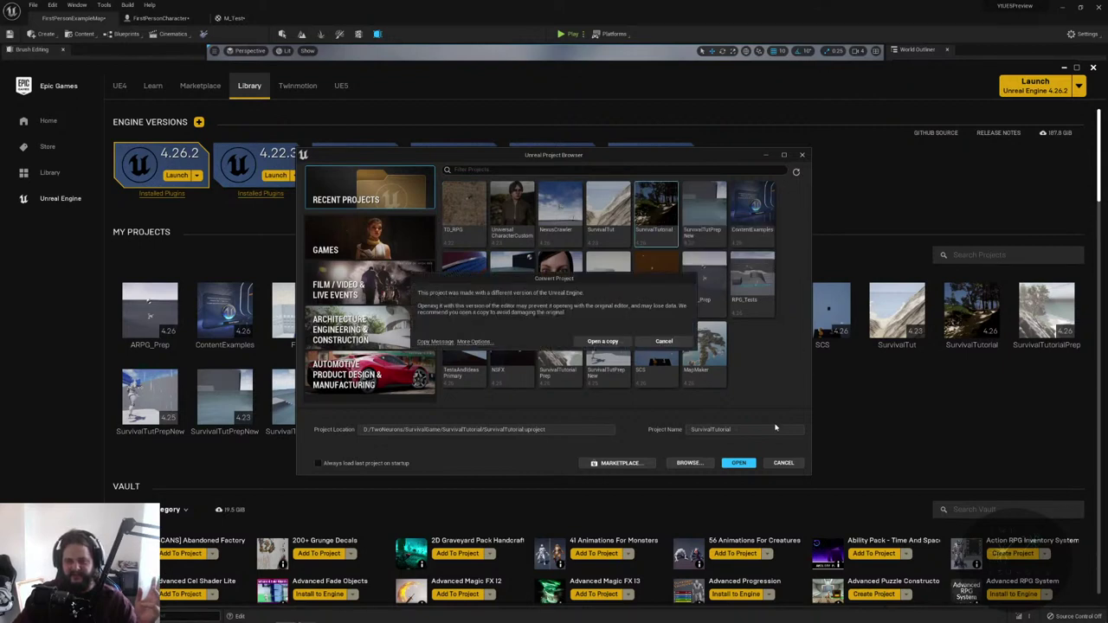
pyautogui.click(611, 342)
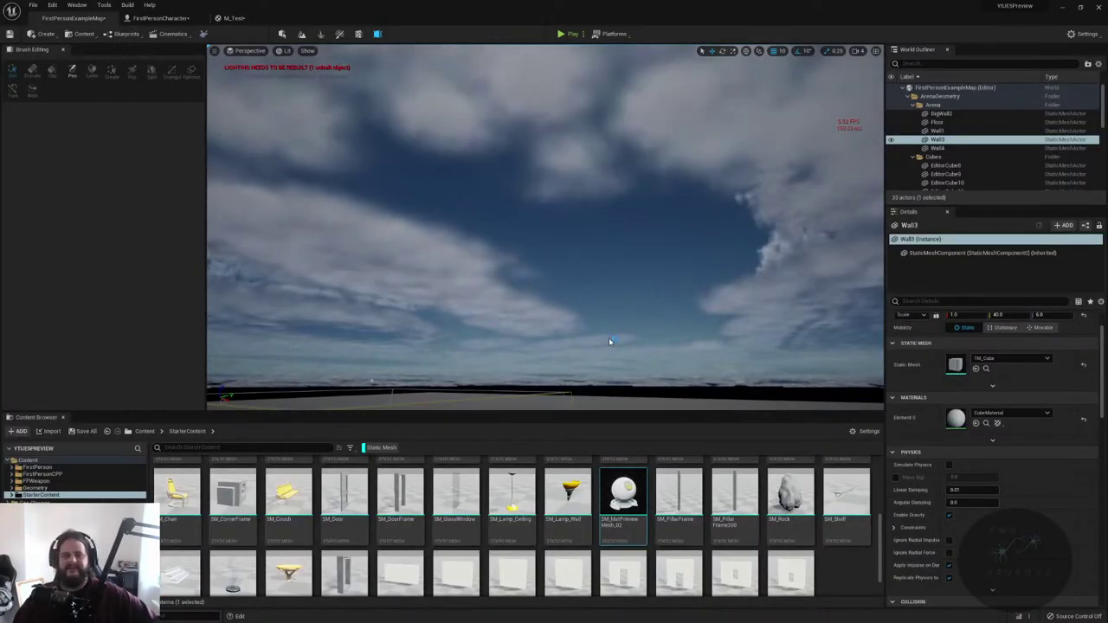
# - Close the M_Test material editor, applying its changes to the original material, and close the FirstPersonCharacter editor
pyautogui.moveTo(609, 341); pyautogui.dragTo(593, 407, button='right')
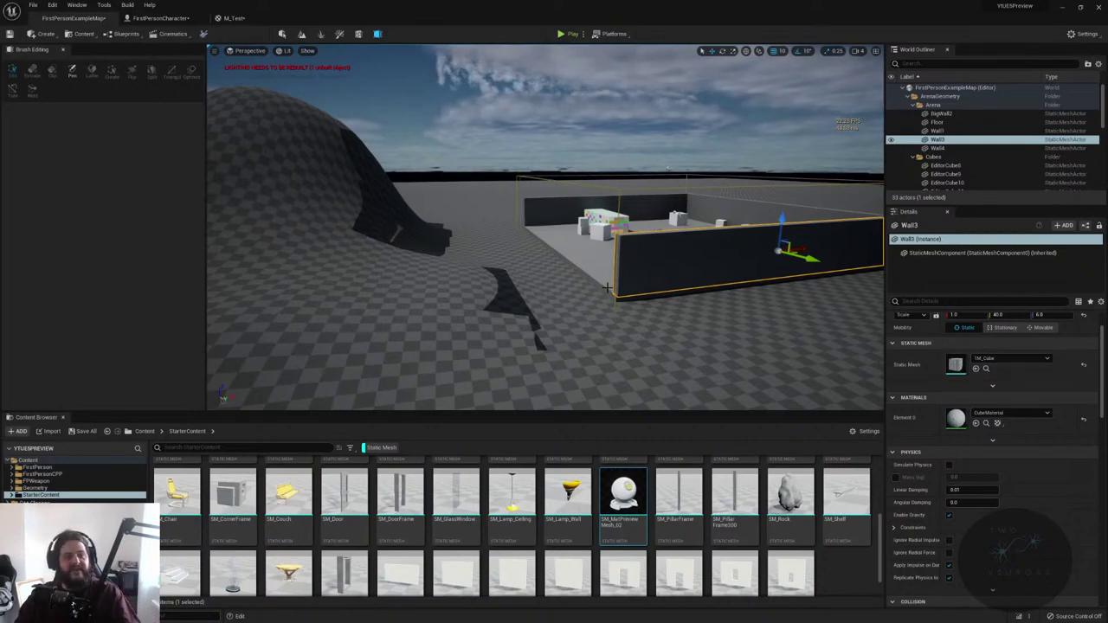
pyautogui.moveTo(608, 287); pyautogui.dragTo(666, 287, button='right')
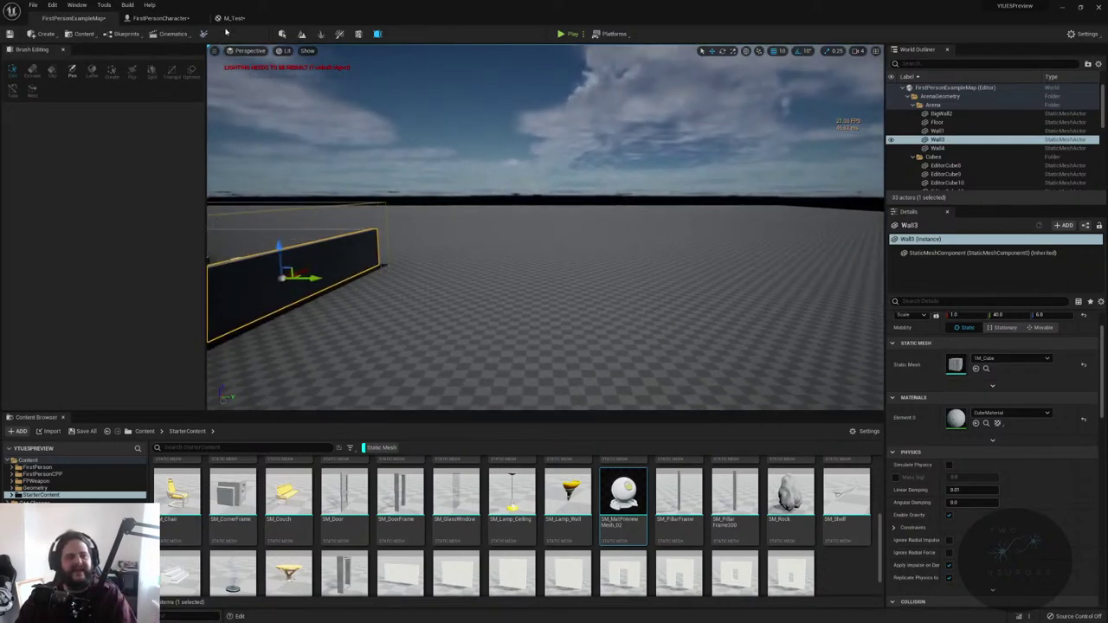
pyautogui.click(291, 18)
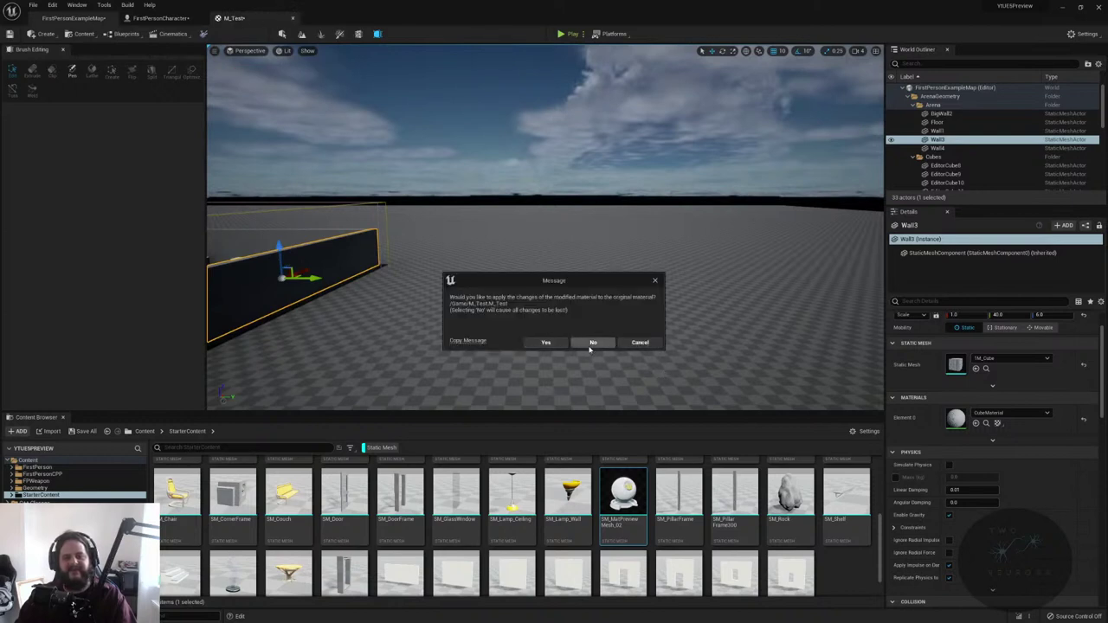
pyautogui.click(545, 342)
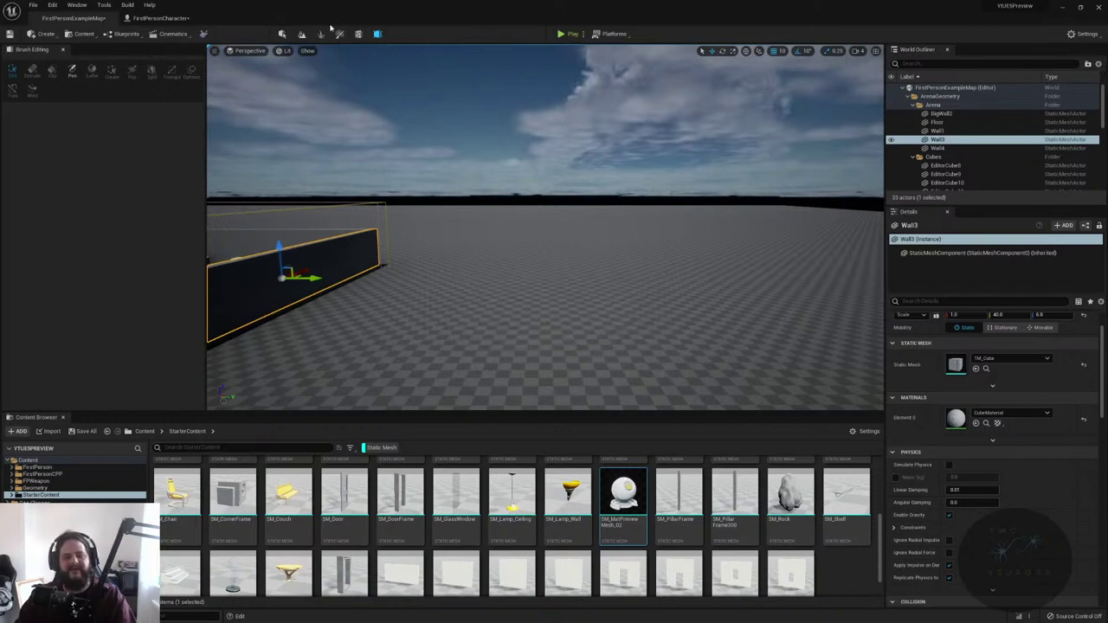
pyautogui.click(200, 21)
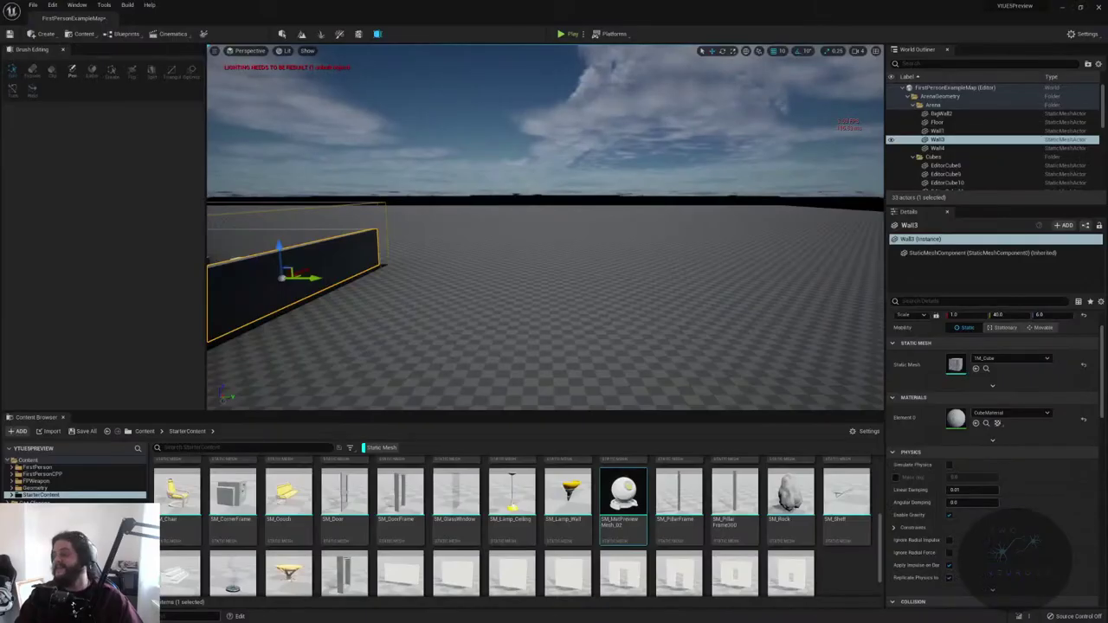
# - Look through the static meshes in the FirstPersonCPP, Geometry, StarterContent, FPWeapon and FirstPerson content folders
pyautogui.moveTo(550, 173); pyautogui.dragTo(567, 178, button='right')
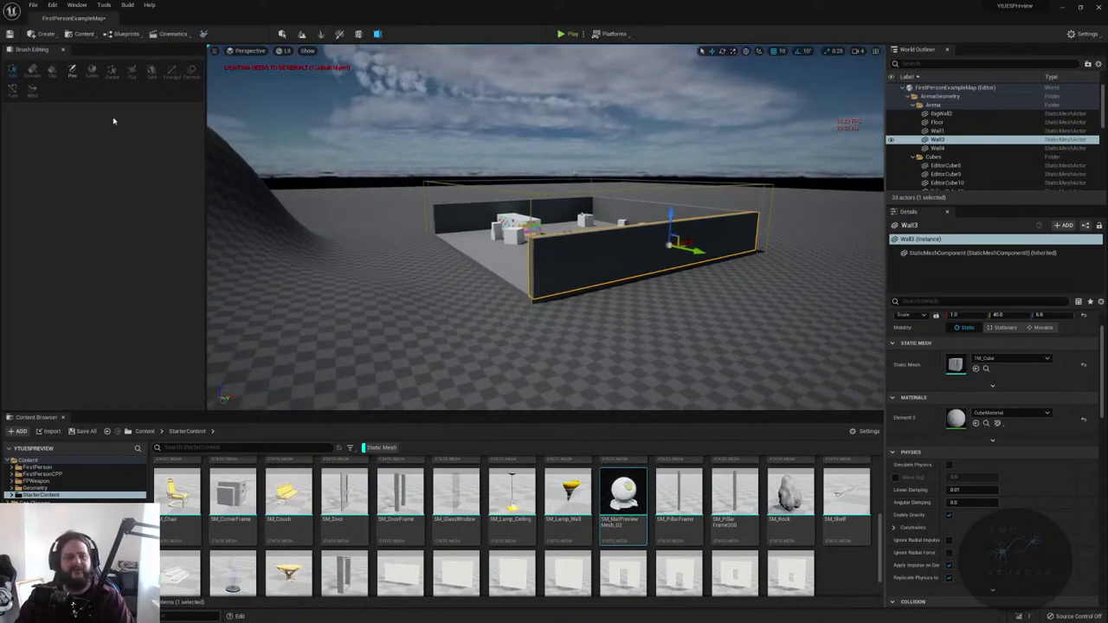
pyautogui.click(57, 476)
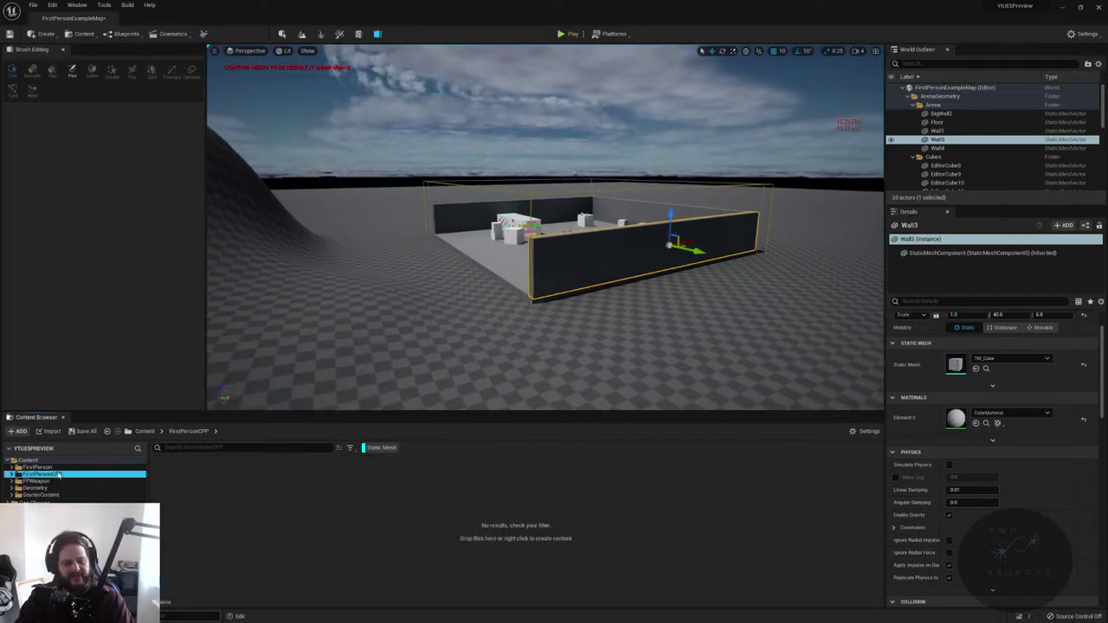
pyautogui.click(52, 488)
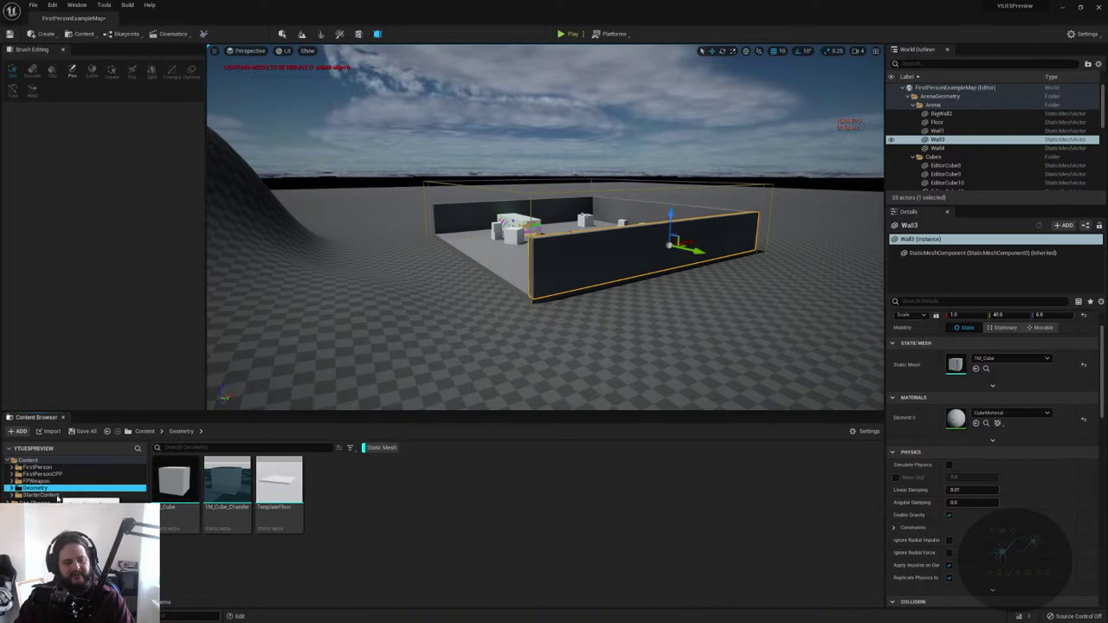
pyautogui.click(57, 496)
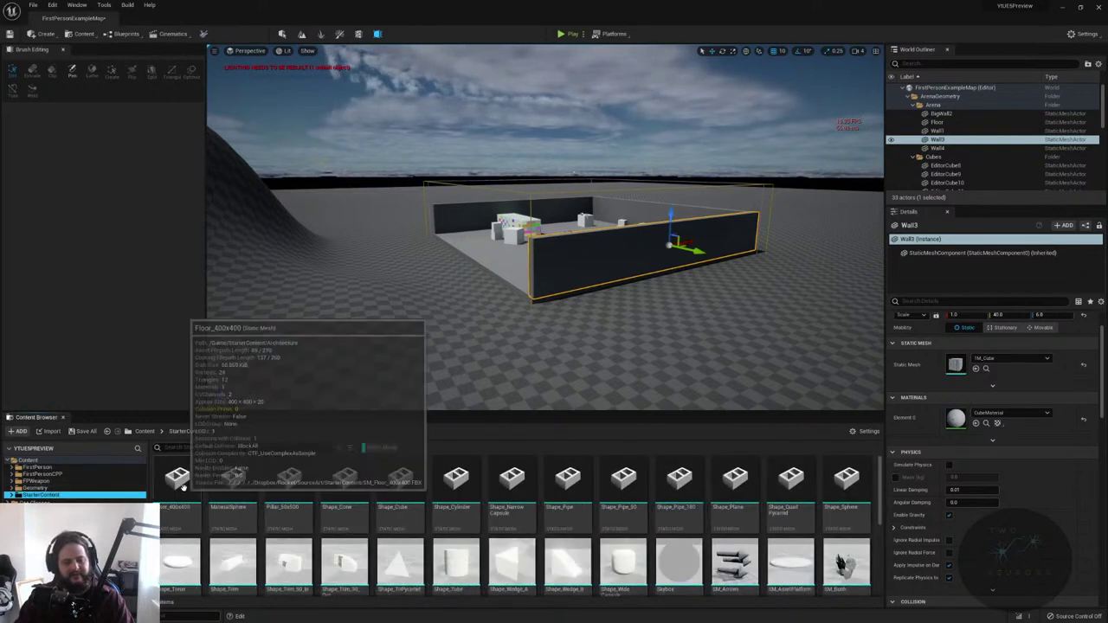
pyautogui.scroll(-5, 181, 487)
pyautogui.click(28, 466)
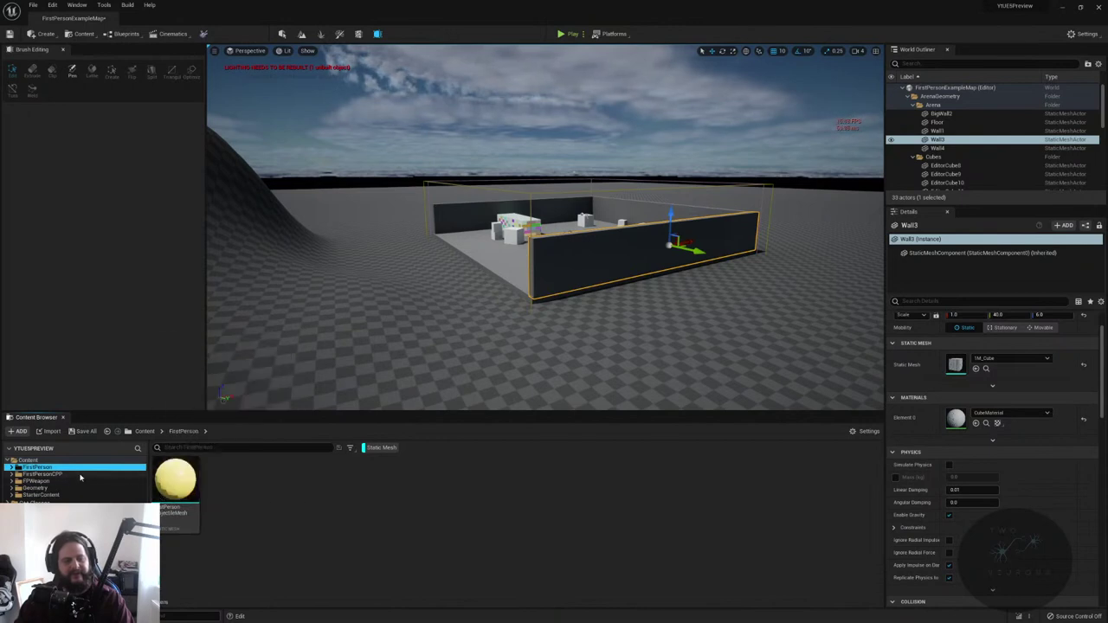
pyautogui.click(78, 482)
pyautogui.click(76, 489)
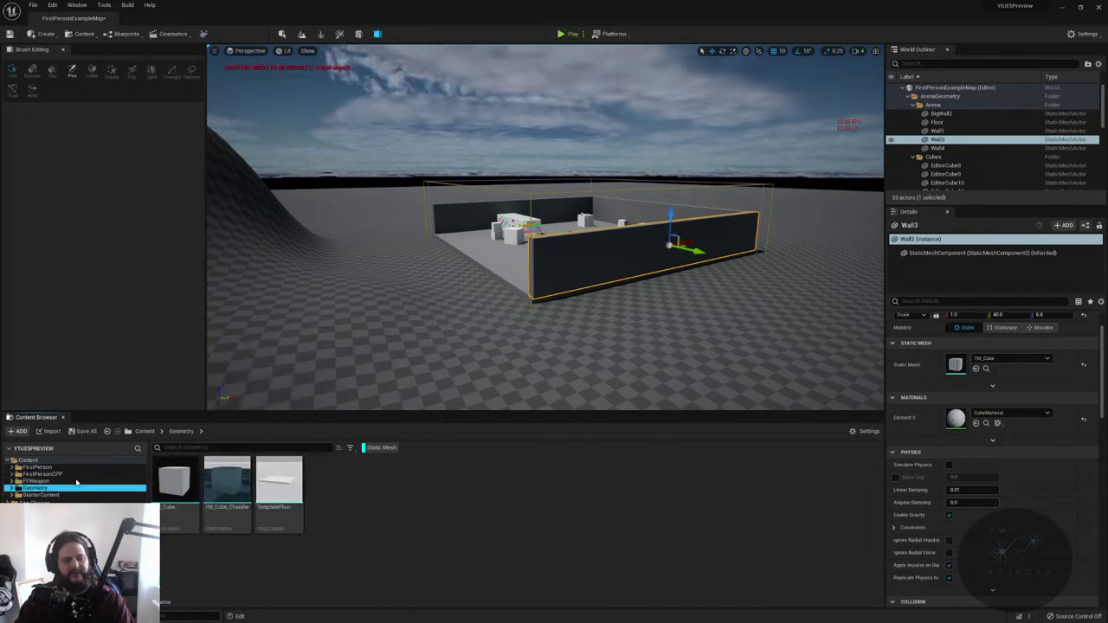
pyautogui.click(77, 467)
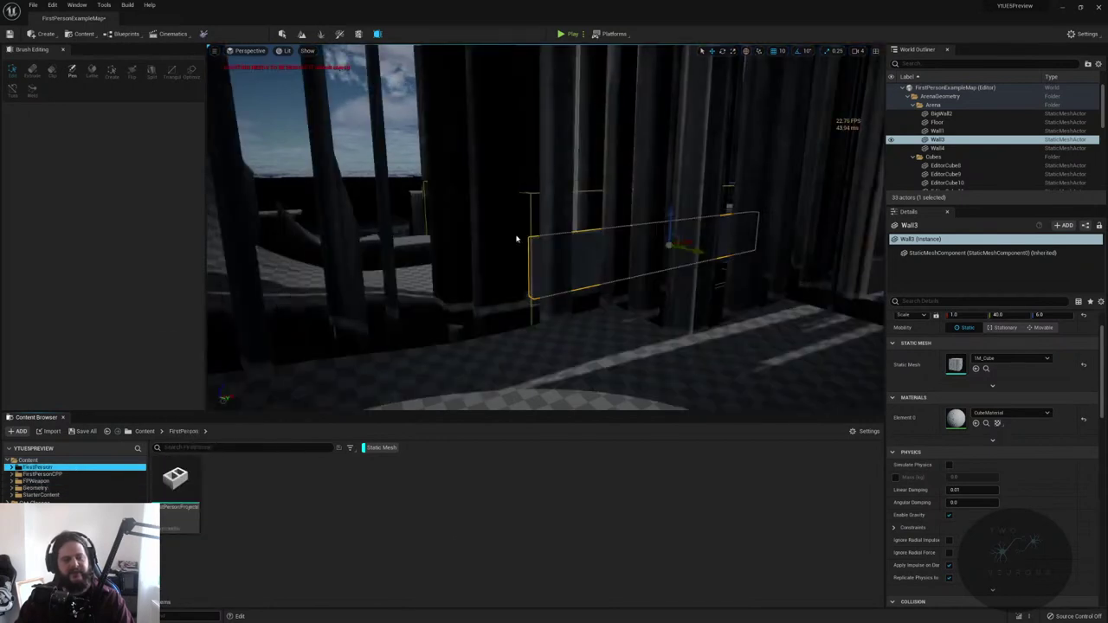
# - Select the distorted landscape surrounding the arena and delete it from the level
pyautogui.moveTo(546, 225); pyautogui.dragTo(571, 243, button='right')
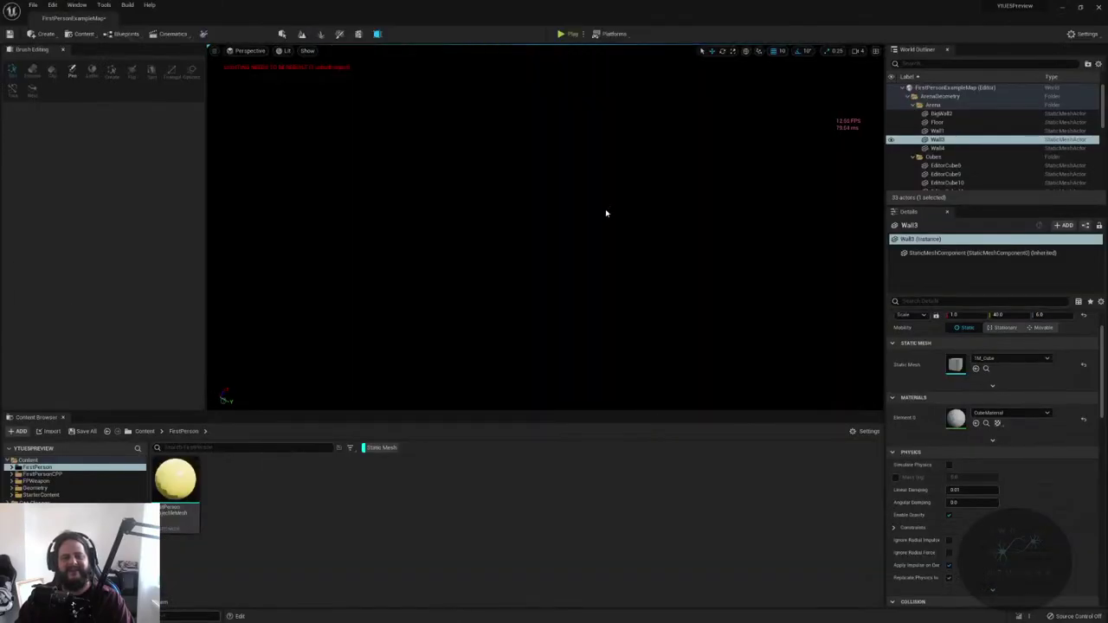
pyautogui.moveTo(545, 227); pyautogui.dragTo(606, 381, button='right')
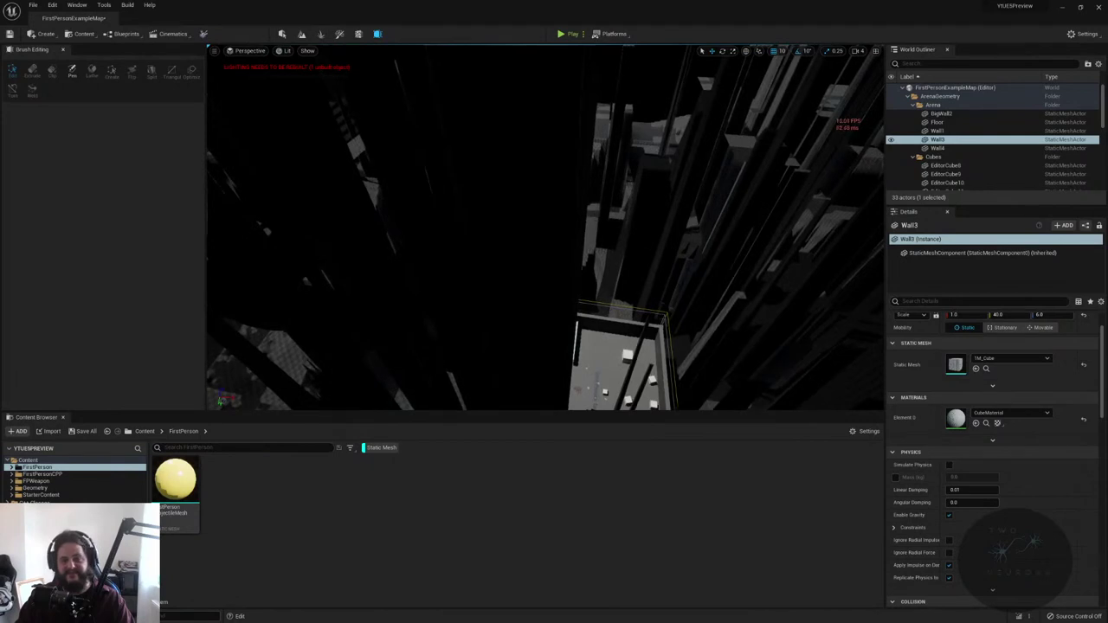
pyautogui.click(855, 347)
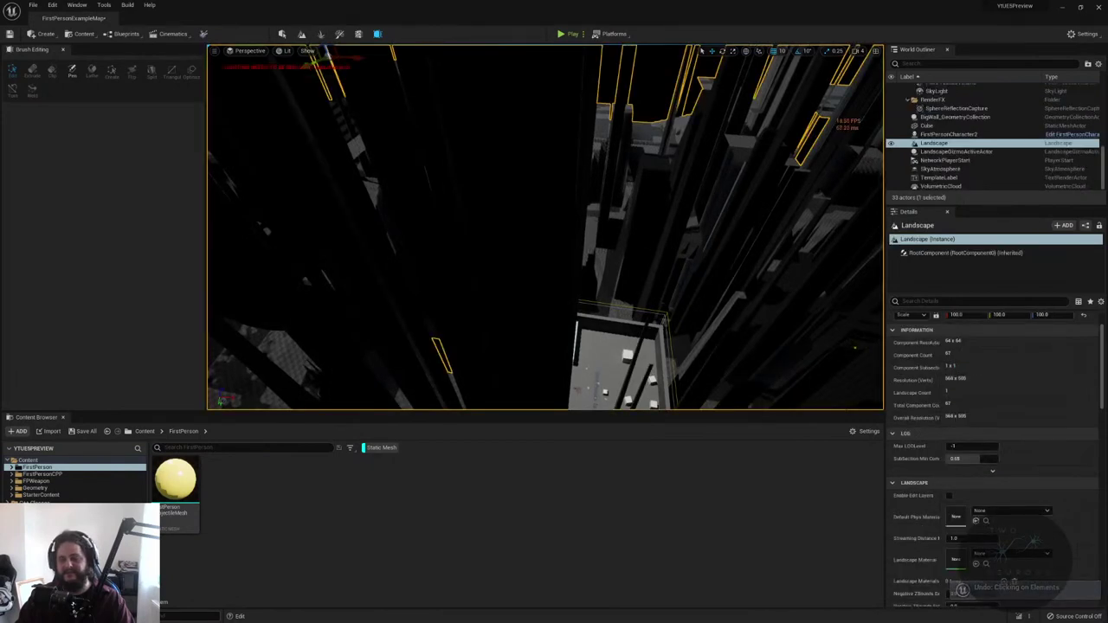
pyautogui.press('f')
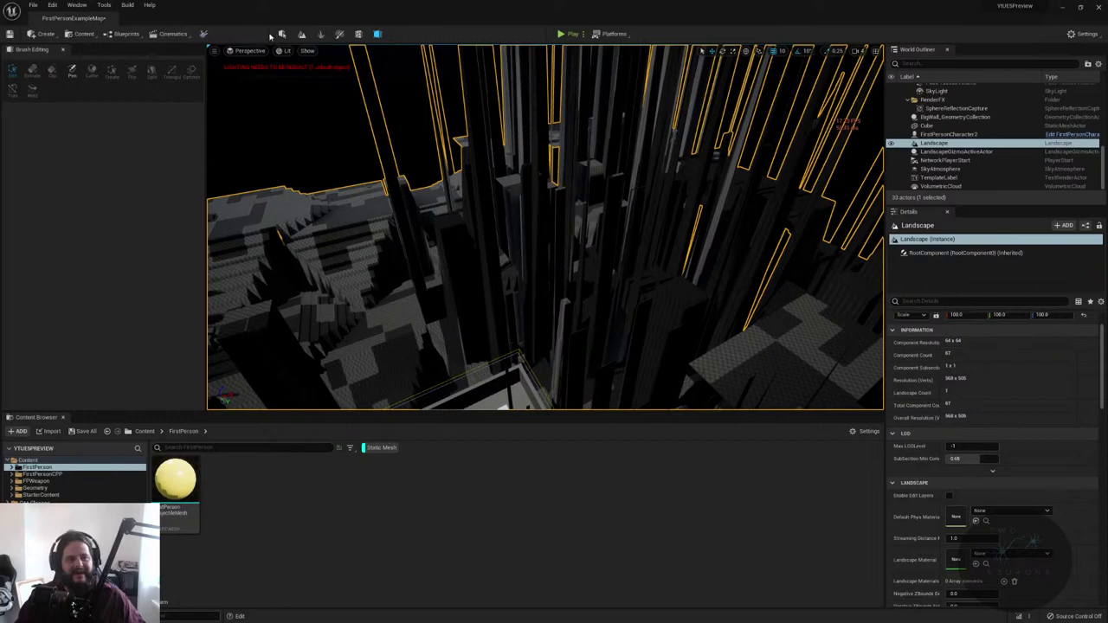
pyautogui.click(301, 33)
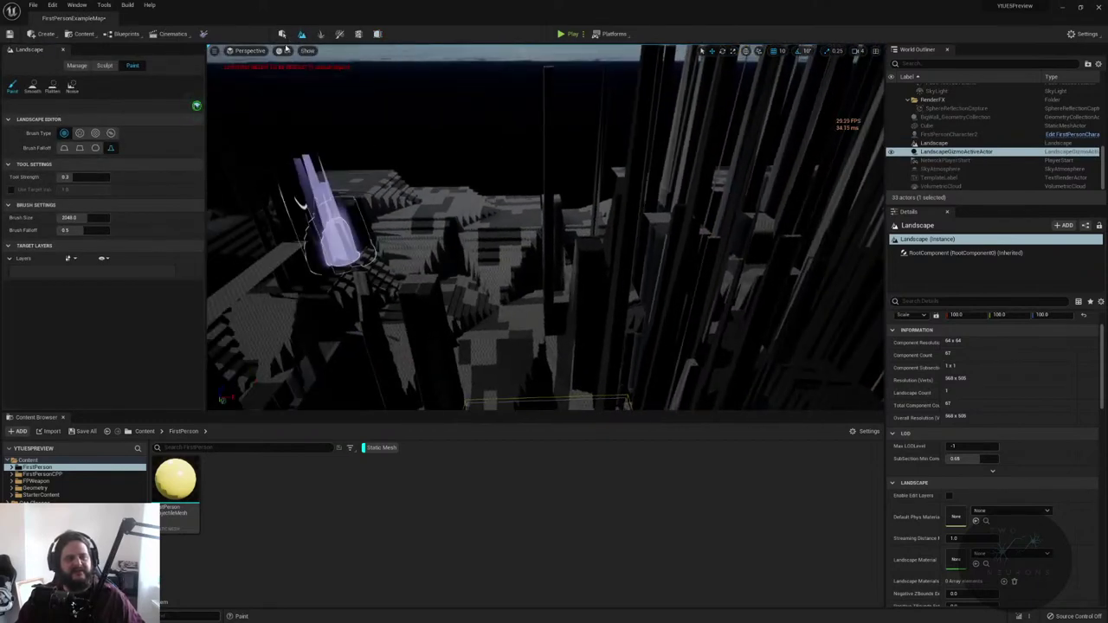
pyautogui.hotkey('shift', '1')
pyautogui.moveTo(512, 232); pyautogui.dragTo(420, 329, button='right')
pyautogui.click(438, 262)
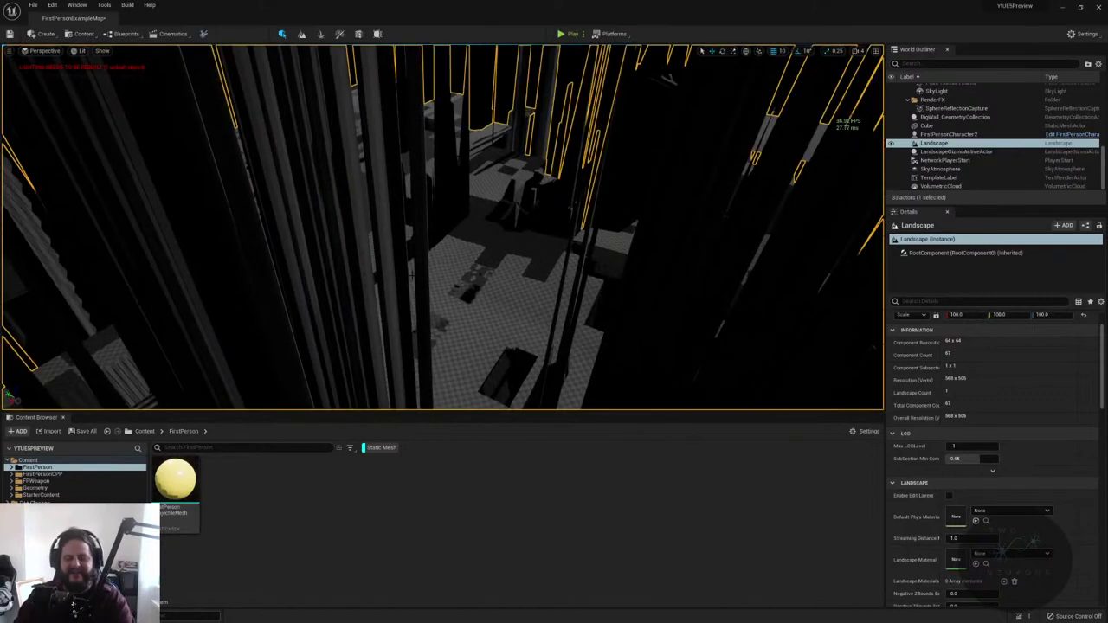
pyautogui.press('Delete')
# - Select the arena's Floor actor and focus the viewport on it
pyautogui.moveTo(420, 329); pyautogui.dragTo(420, 295, button='right')
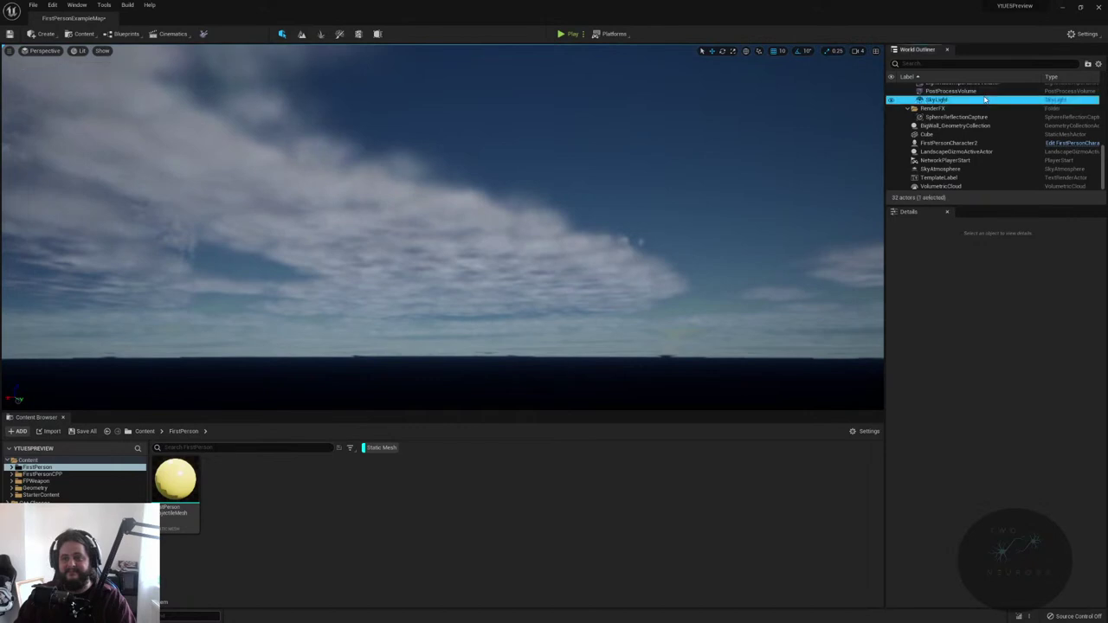
pyautogui.click(965, 126)
pyautogui.scroll(5, 987, 121)
pyautogui.click(976, 123)
pyautogui.doubleClick(977, 123)
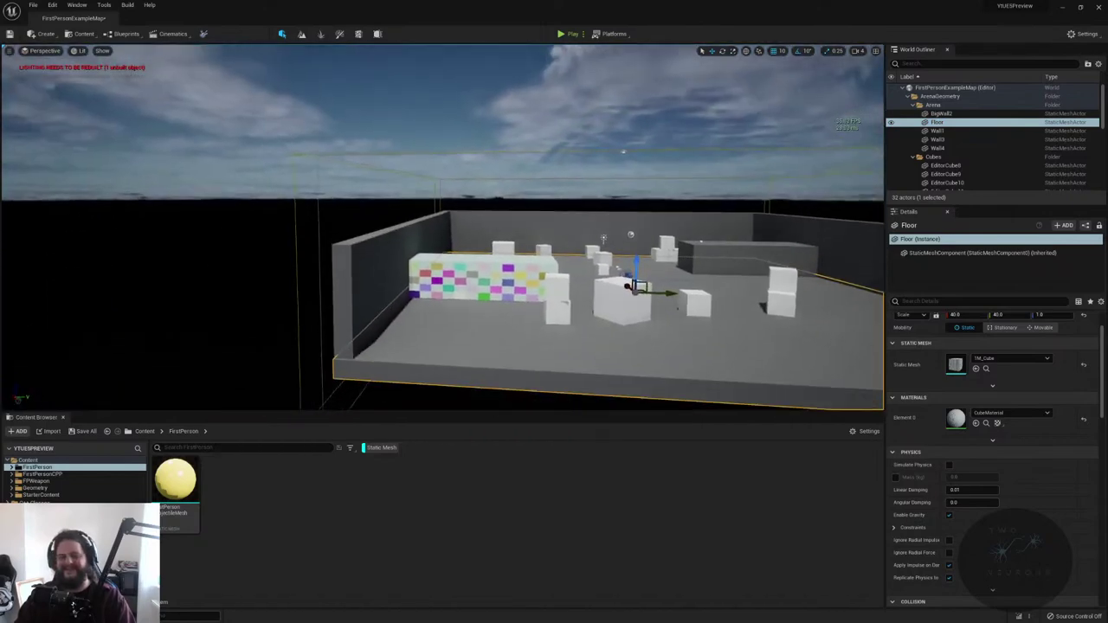
pyautogui.moveTo(623, 151); pyautogui.dragTo(600, 165, button='right')
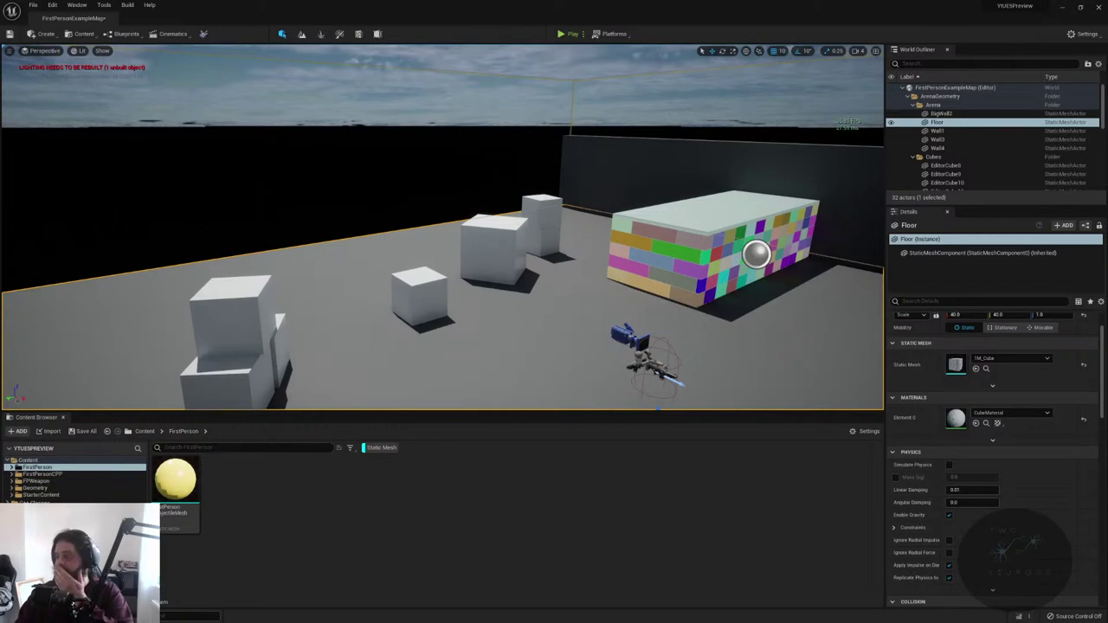
# - Select the upper cube of the stacked pair and look around the arena's walls and cubes
pyautogui.click(226, 313)
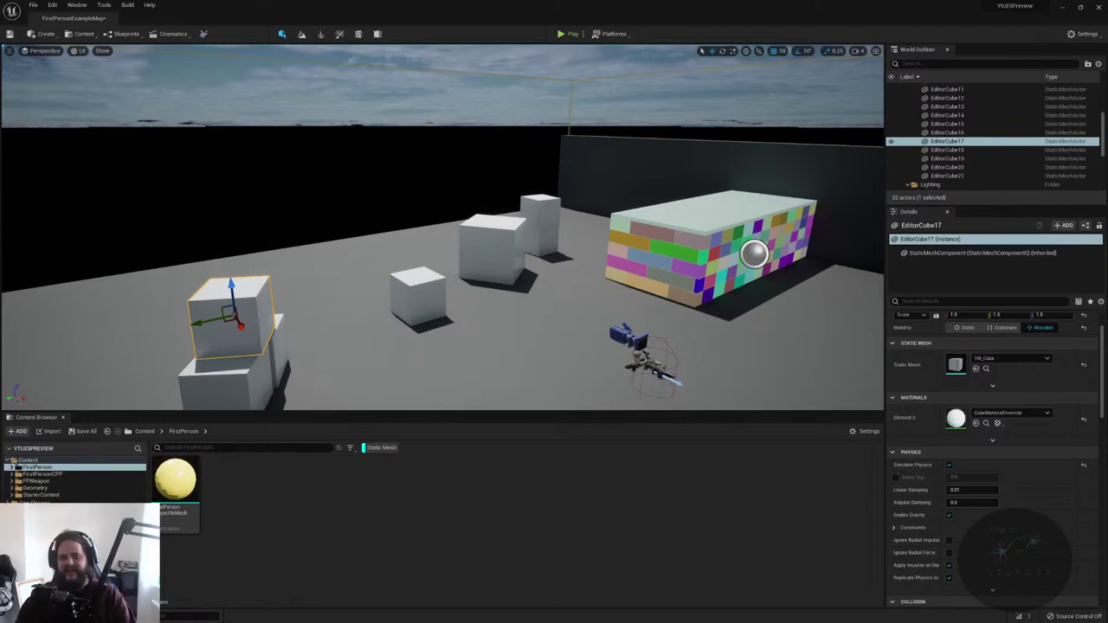
pyautogui.moveTo(528, 269); pyautogui.dragTo(658, 264, button='right')
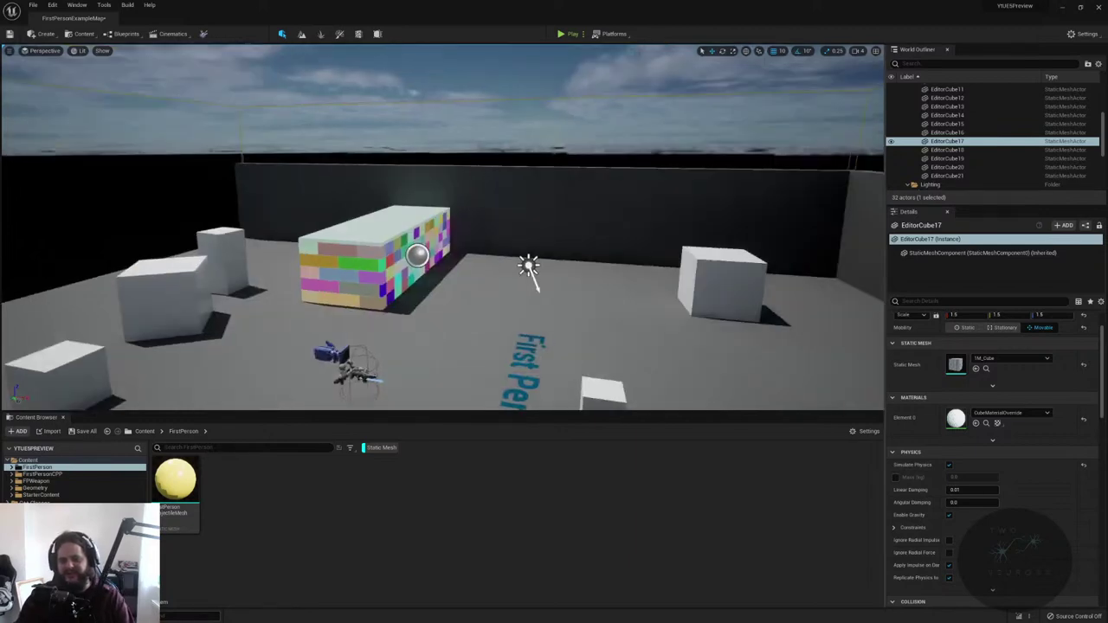
pyautogui.moveTo(528, 268); pyautogui.dragTo(554, 260, button='right')
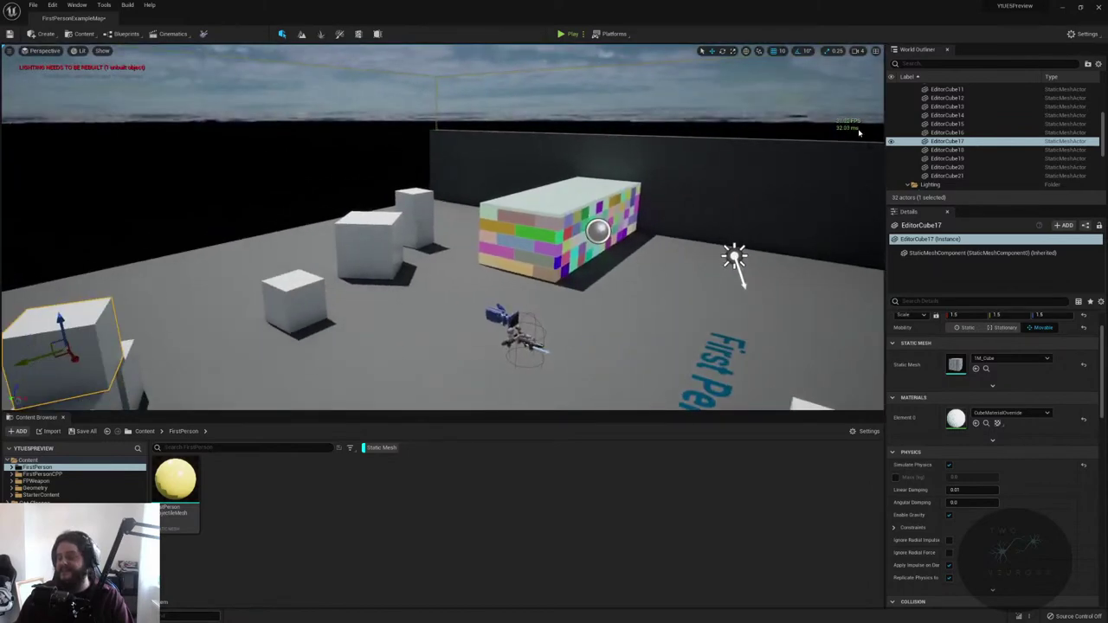
pyautogui.moveTo(818, 153); pyautogui.dragTo(442, 165, button='right')
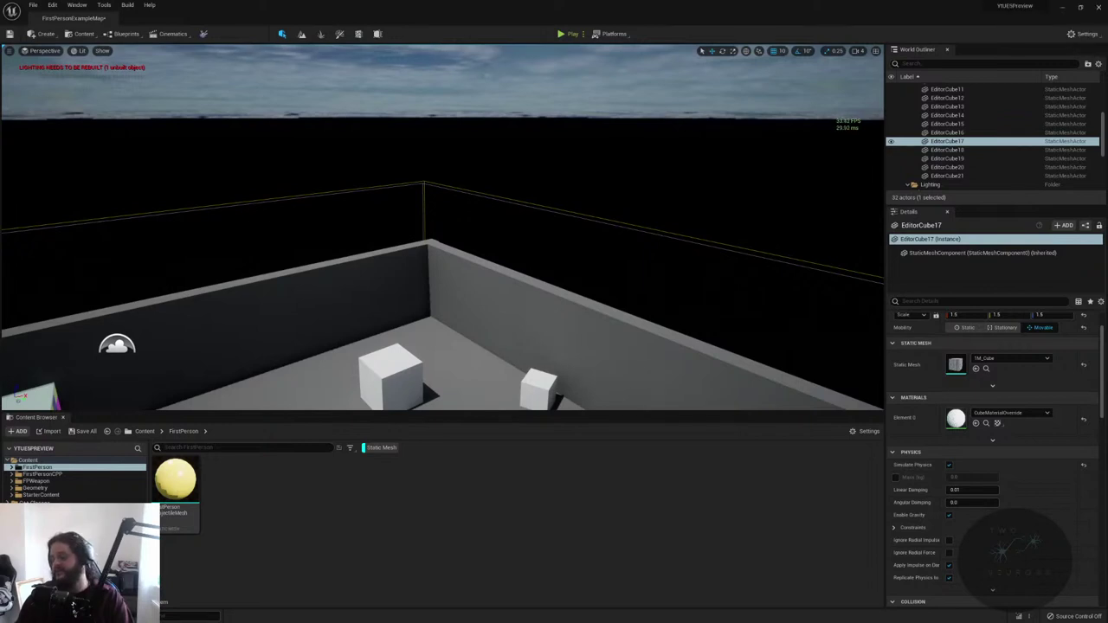
# - Shrink the editor window to check the loading progress of the SurvivalTutorial project and maximize it again
pyautogui.doubleClick(911, 4)
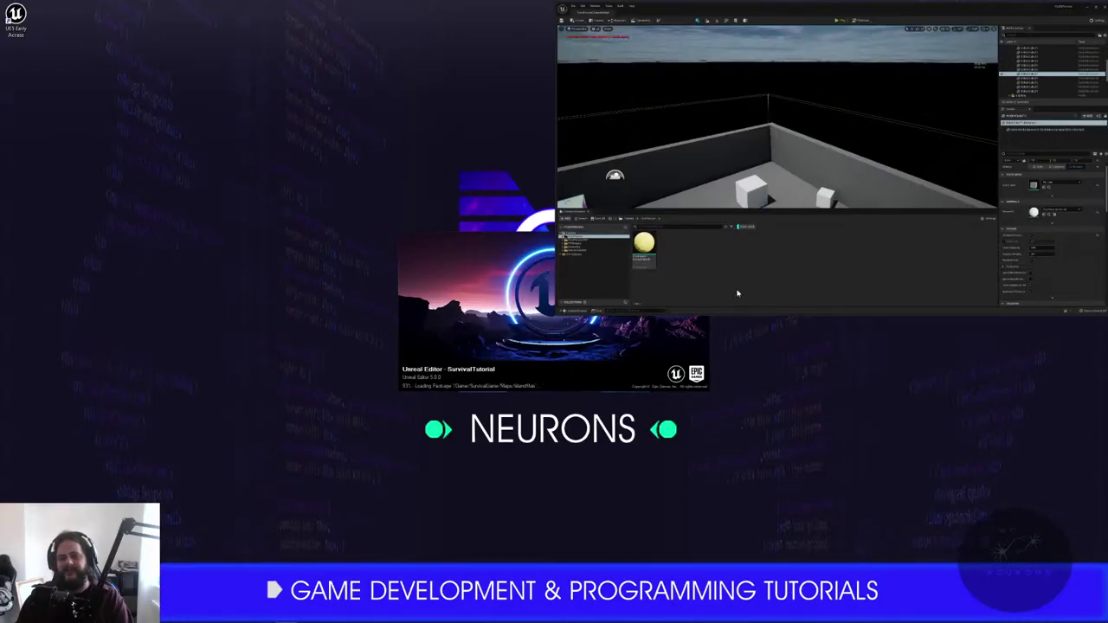
pyautogui.moveTo(731, 300); pyautogui.dragTo(718, 2)
pyautogui.moveTo(442, 260); pyautogui.dragTo(443, 229, button='right')
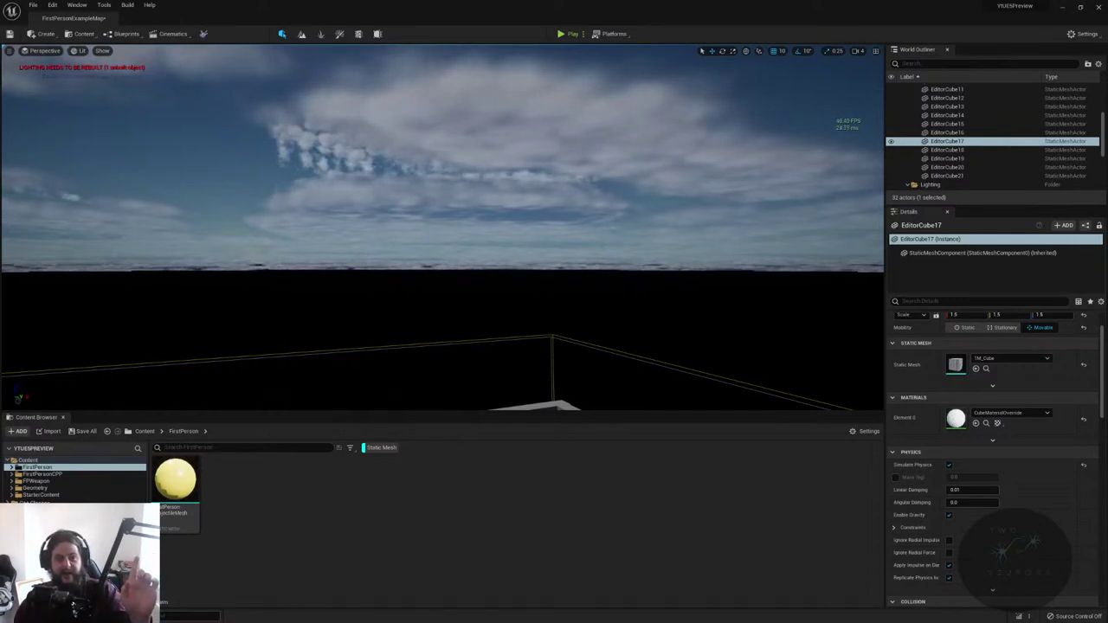
pyautogui.moveTo(442, 225); pyautogui.dragTo(441, 217, button='right')
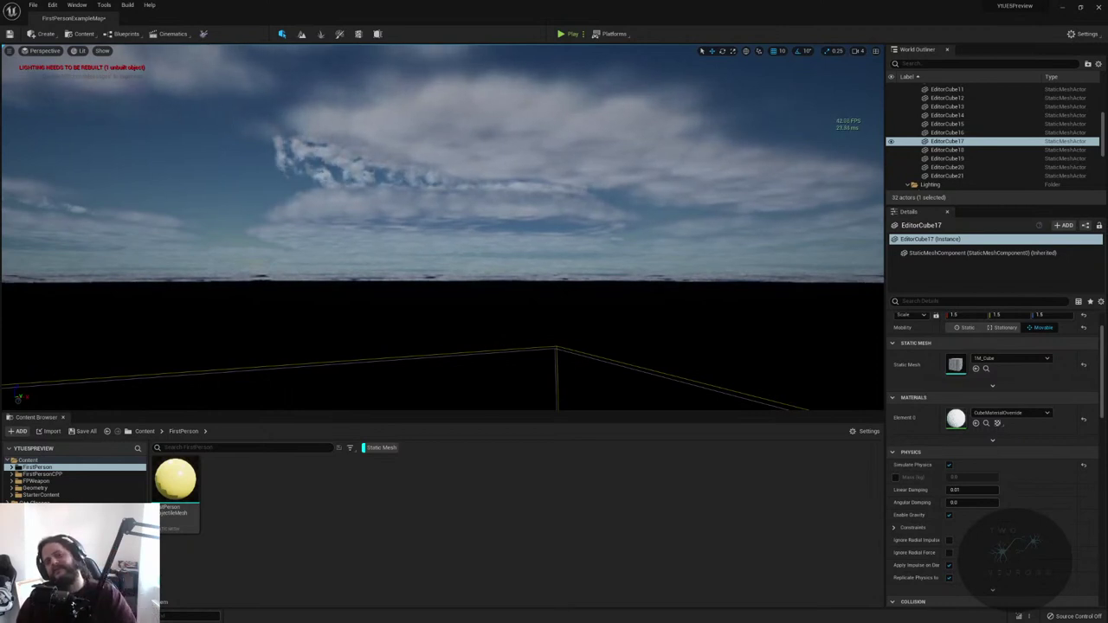
pyautogui.moveTo(442, 225); pyautogui.dragTo(415, 260, button='right')
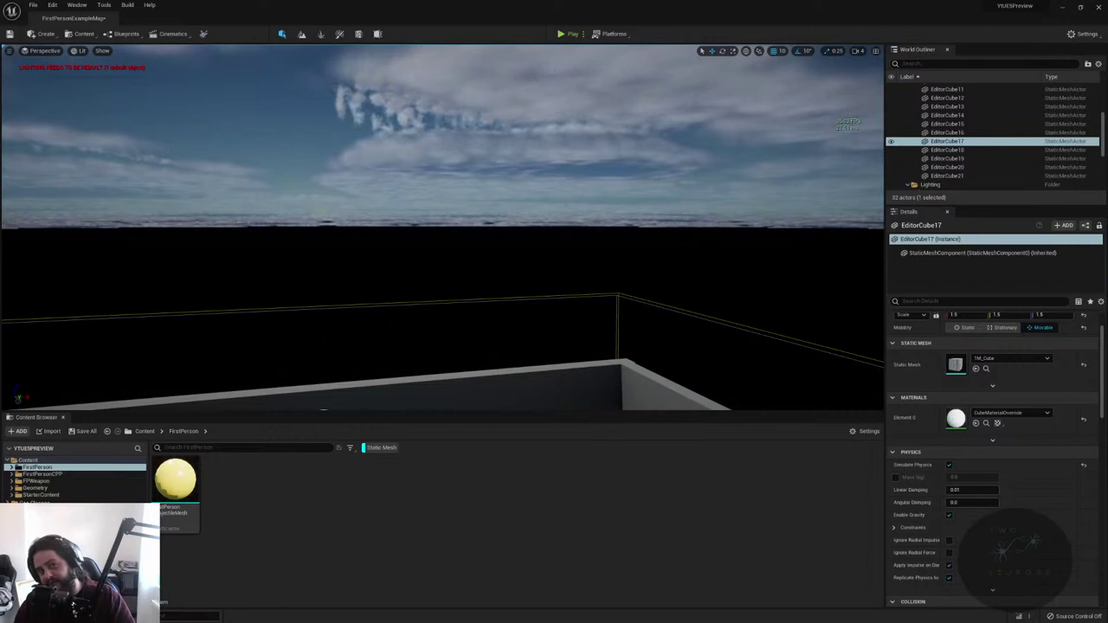
pyautogui.moveTo(416, 260); pyautogui.dragTo(412, 286, button='right')
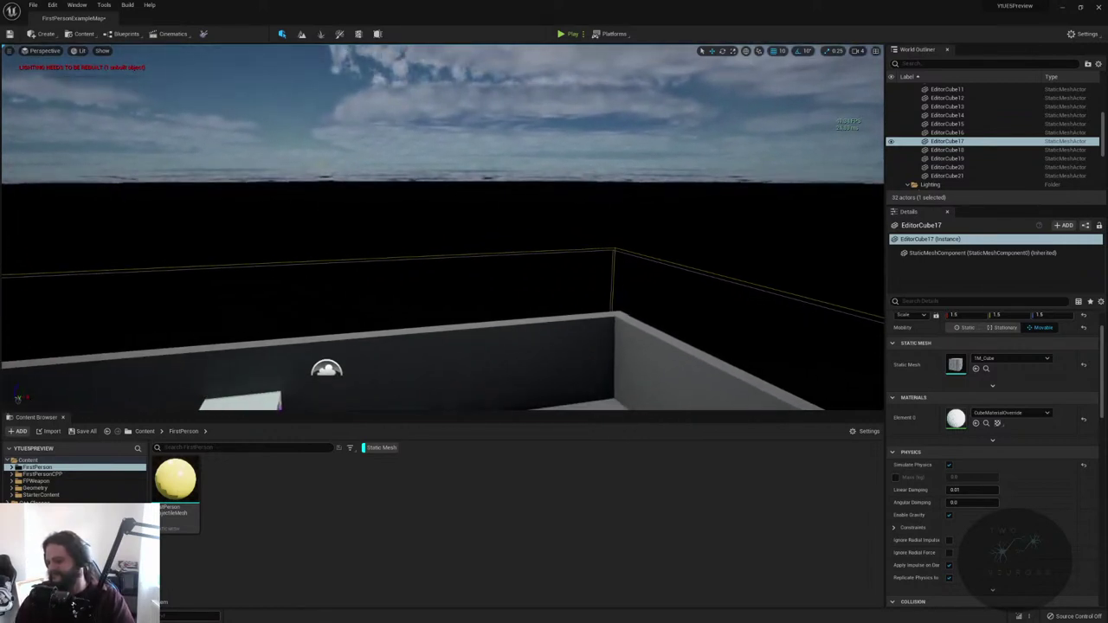
# - Browse the static meshes in the StarterContent folder
pyautogui.click(73, 495)
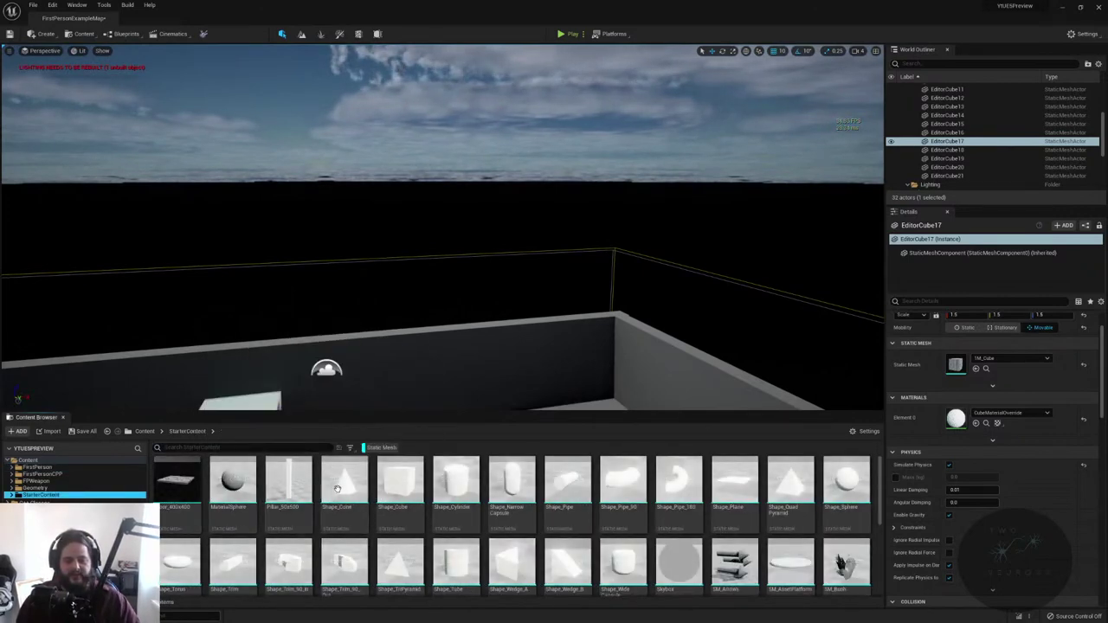
pyautogui.scroll(-2, 632, 518)
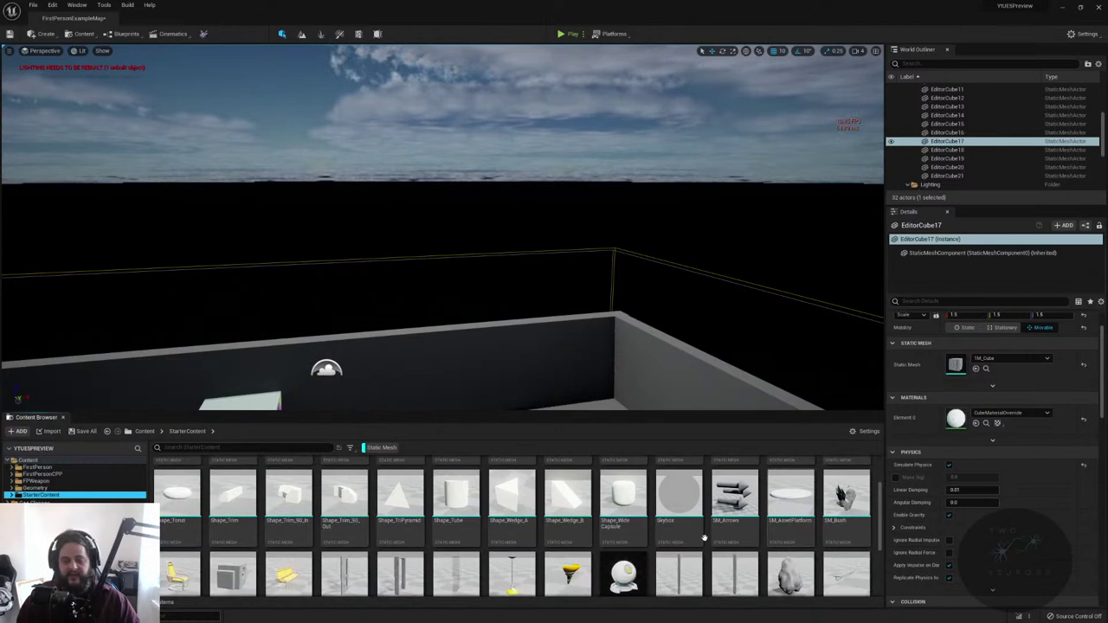
pyautogui.scroll(-1, 512, 519)
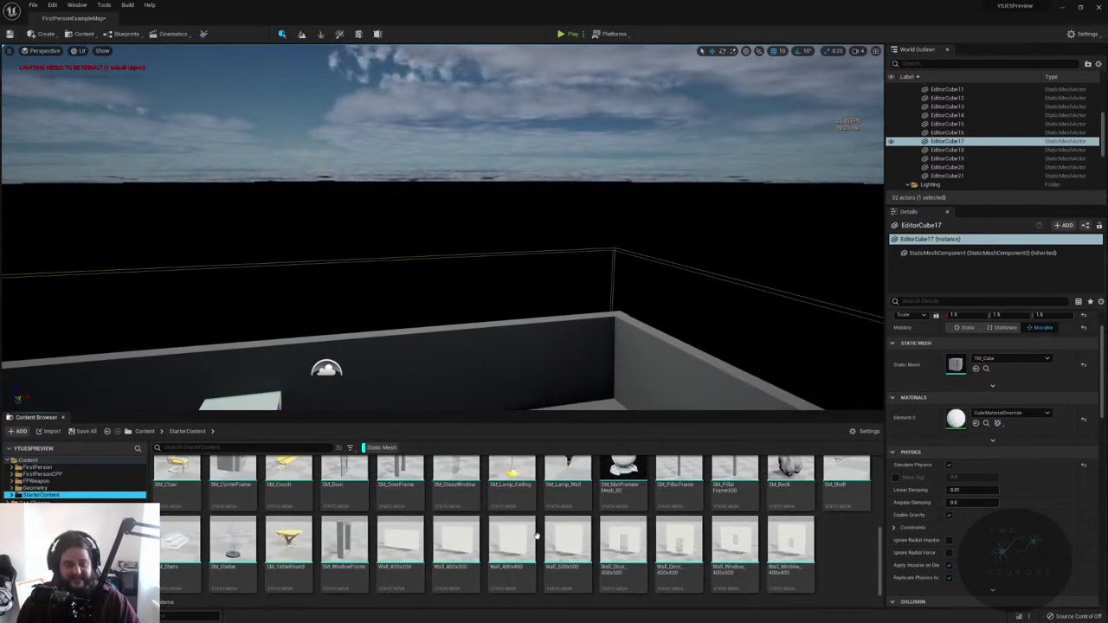
pyautogui.scroll(2, 471, 547)
pyautogui.scroll(2, 472, 547)
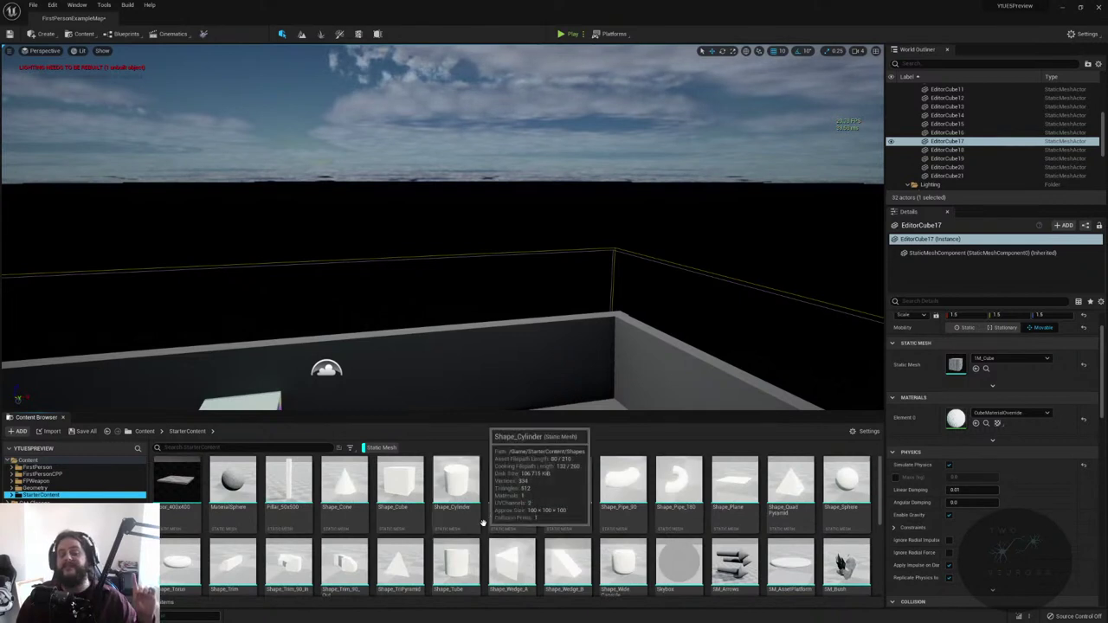
# - Turn off the Static Mesh filter and look through StarterContent's Architecture and Audio folders
pyautogui.click(367, 447)
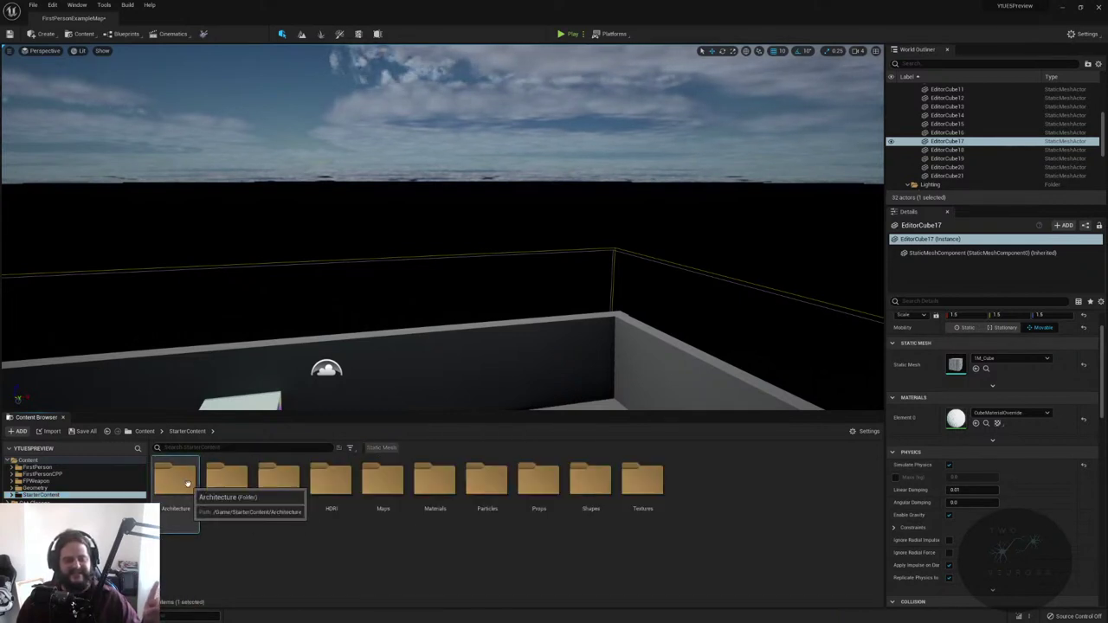
pyautogui.doubleClick(179, 478)
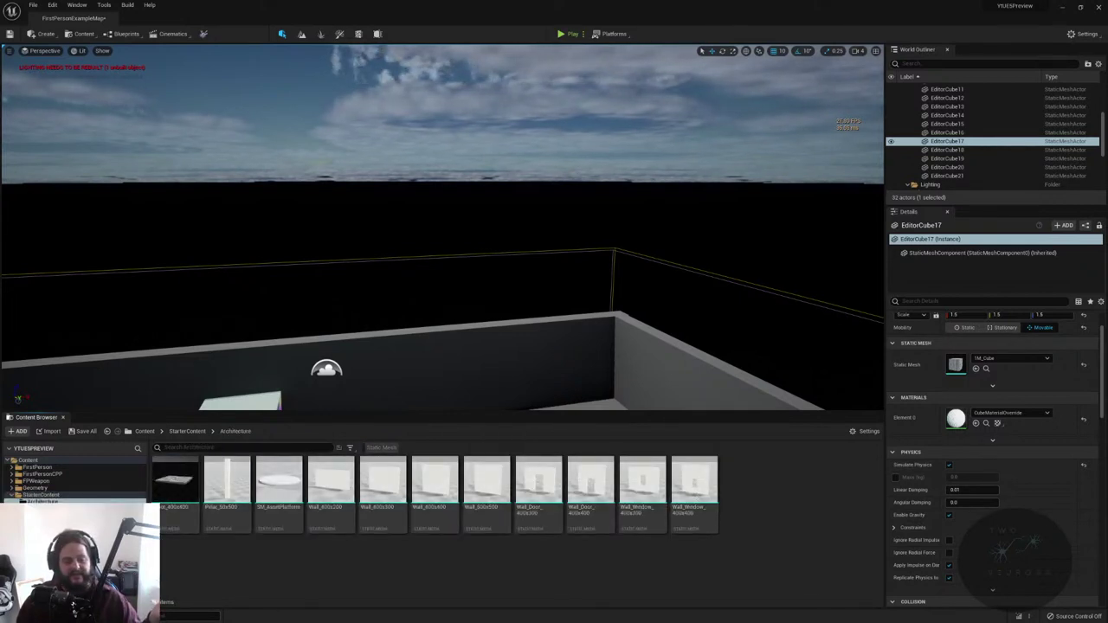
pyautogui.click(42, 508)
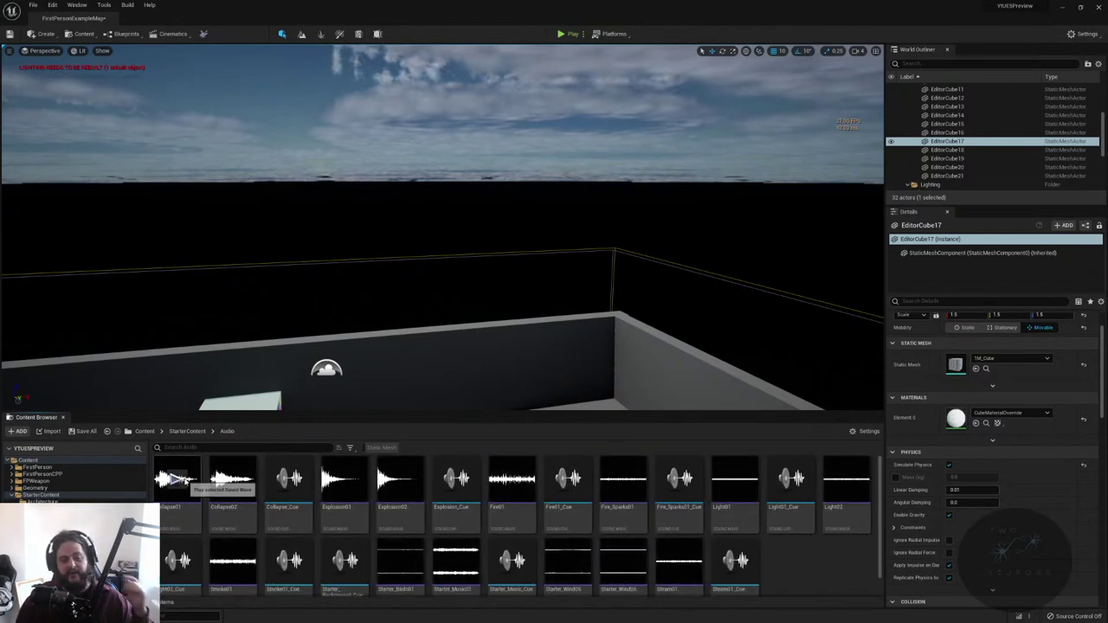
# - Open the Collapse_Cue sound cue in a full-size editor and play it
pyautogui.doubleClick(288, 480)
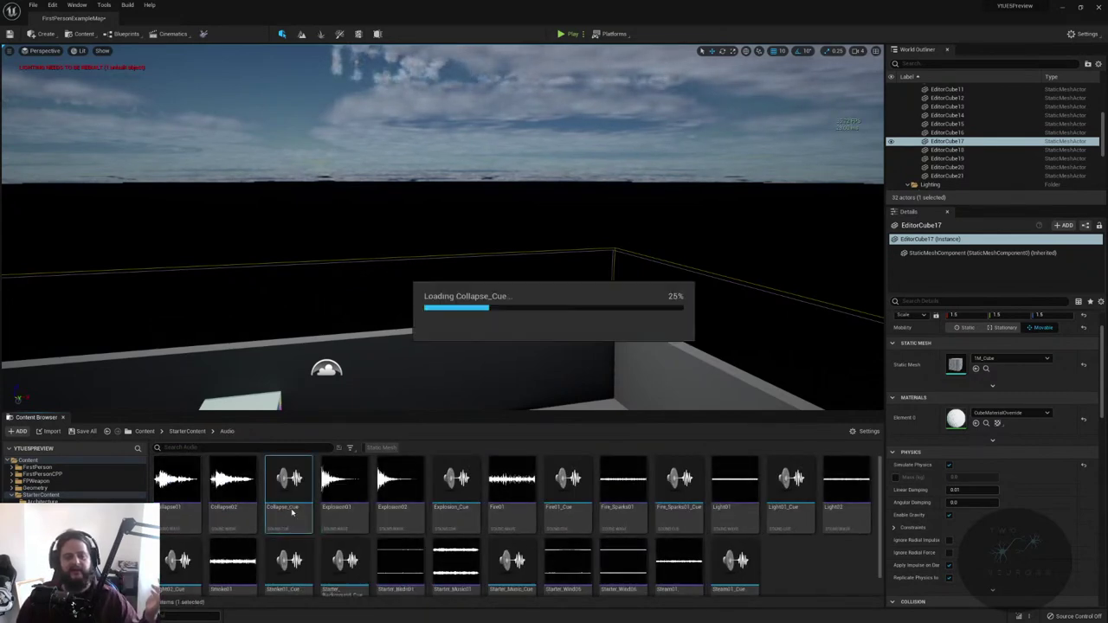
pyautogui.doubleClick(326, 124)
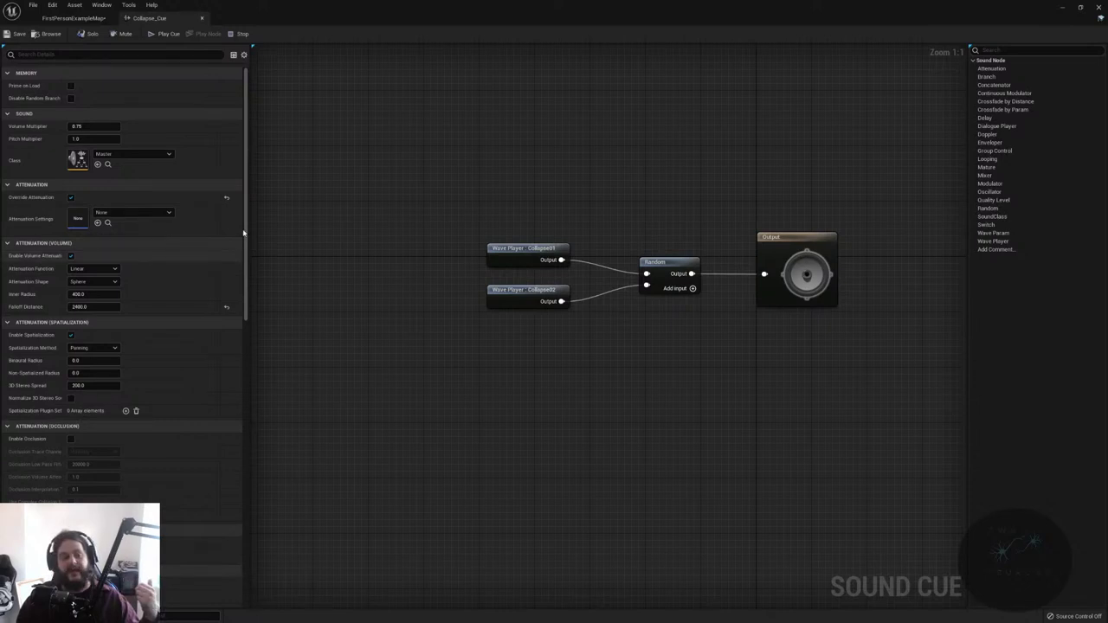
pyautogui.click(161, 35)
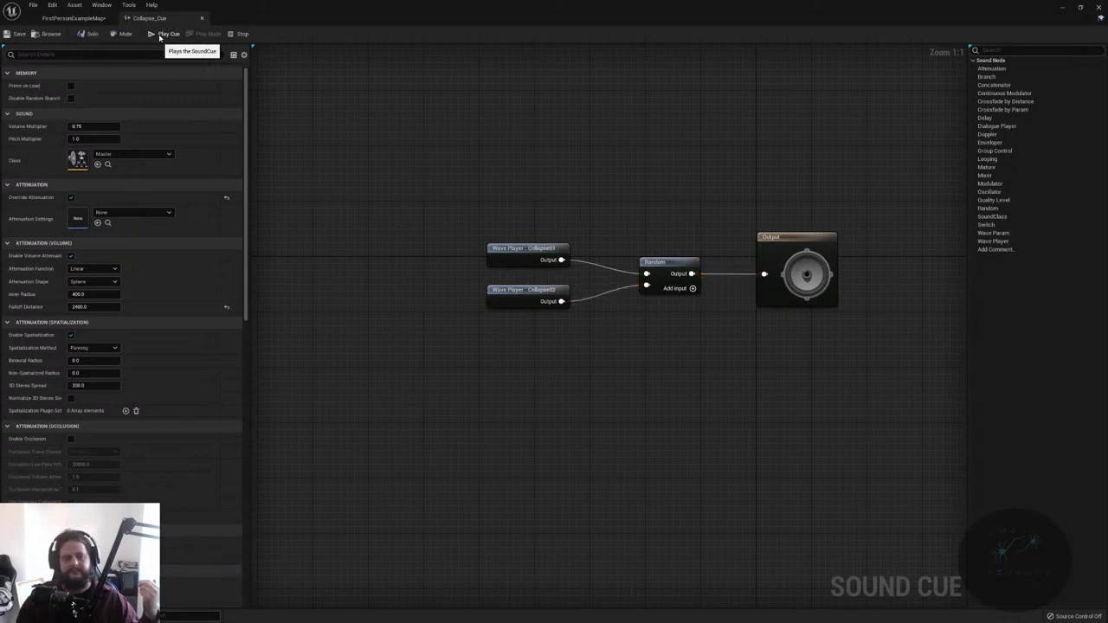
# - Examine the sound cue's attenuation settings from volume and spatialization down to air absorption and voice management
pyautogui.scroll(-8, 149, 295)
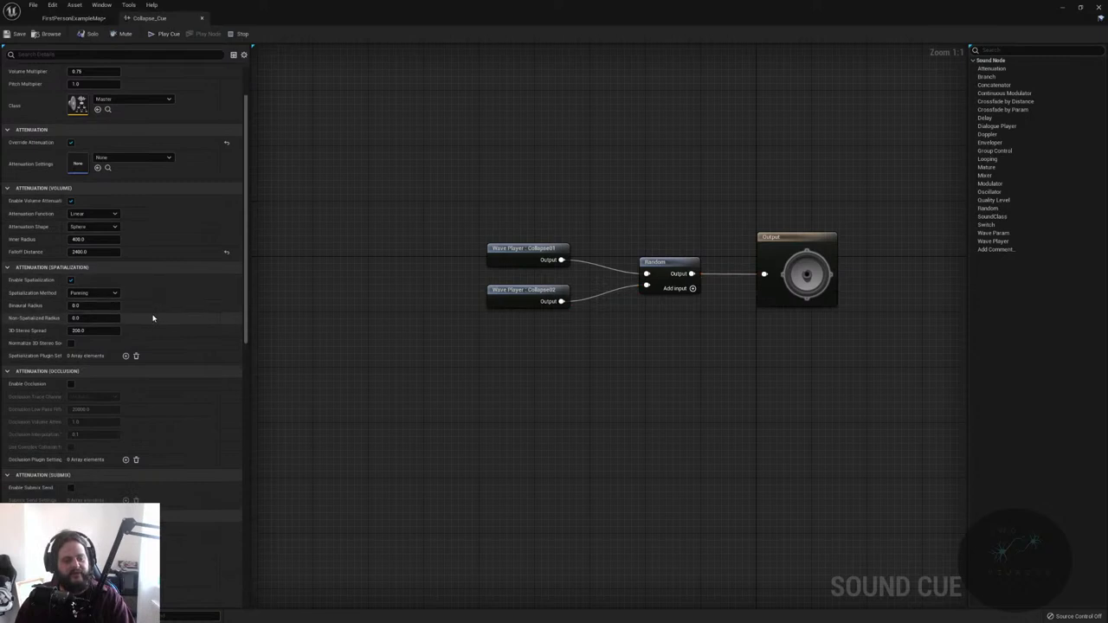
pyautogui.scroll(-2, 133, 447)
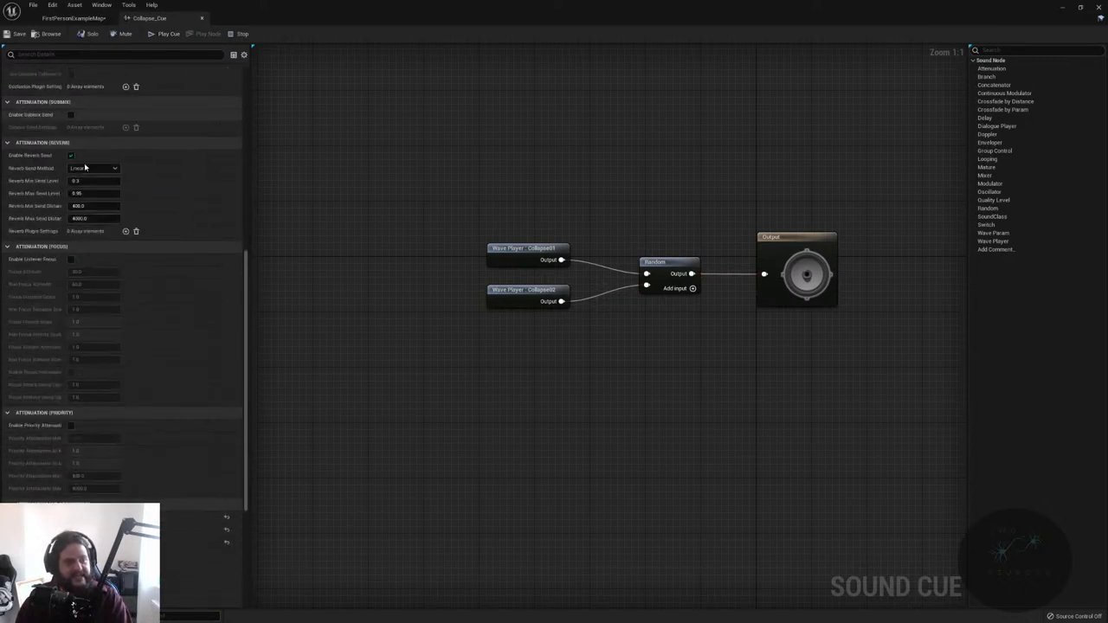
pyautogui.scroll(-6, 104, 450)
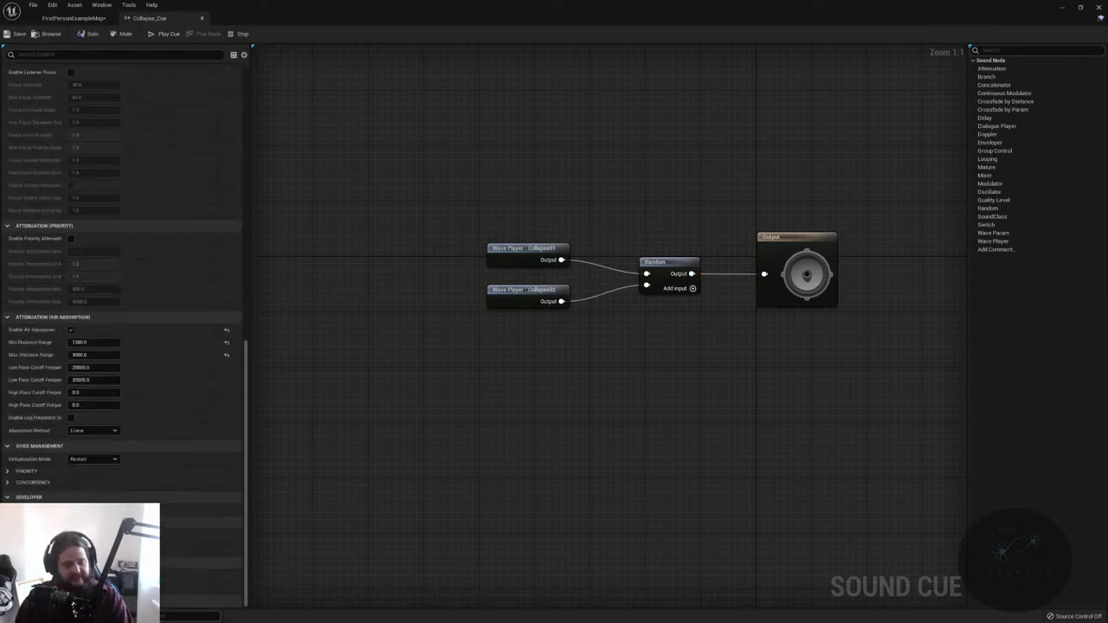
pyautogui.scroll(14, 74, 78)
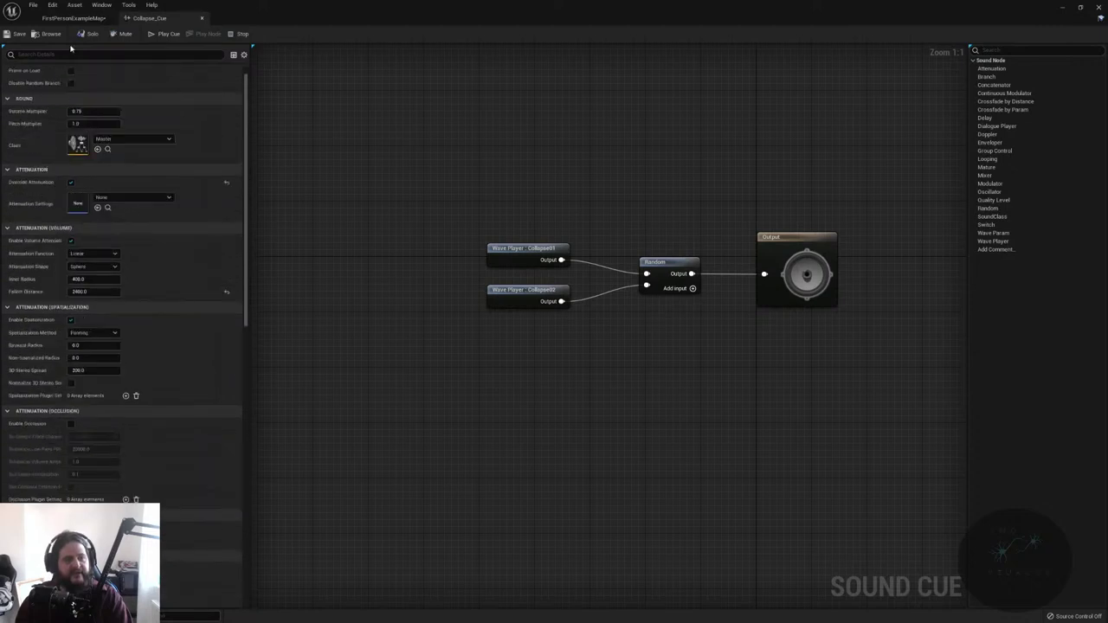
# - Open Blueprint_CeilingLight from StarterContent's Blueprints folder and examine its Construction Script nodes
pyautogui.click(74, 18)
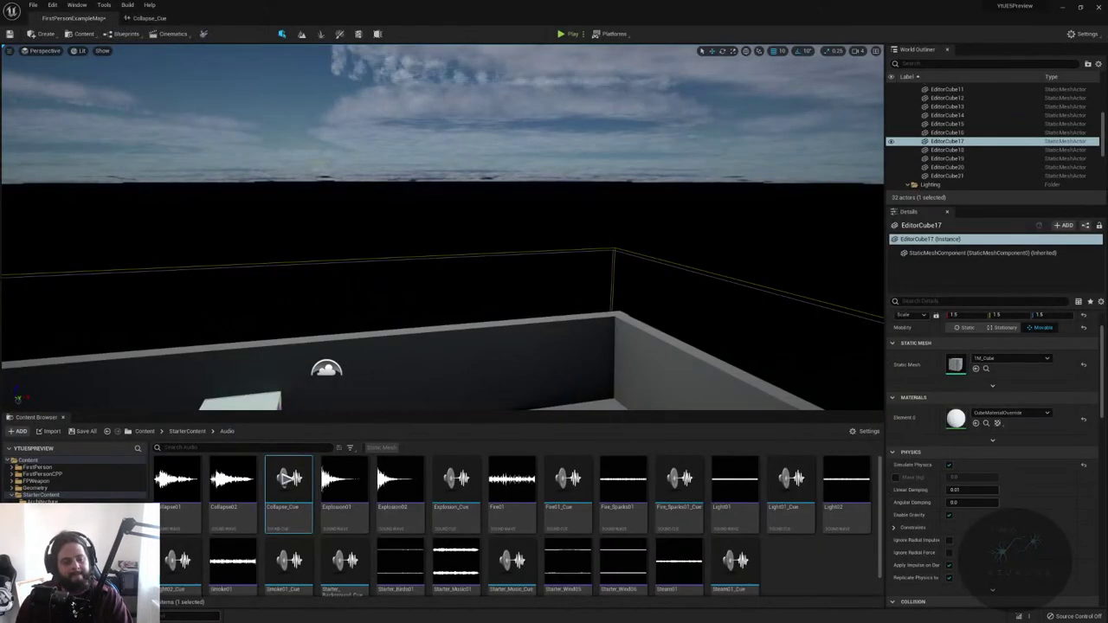
pyautogui.click(39, 515)
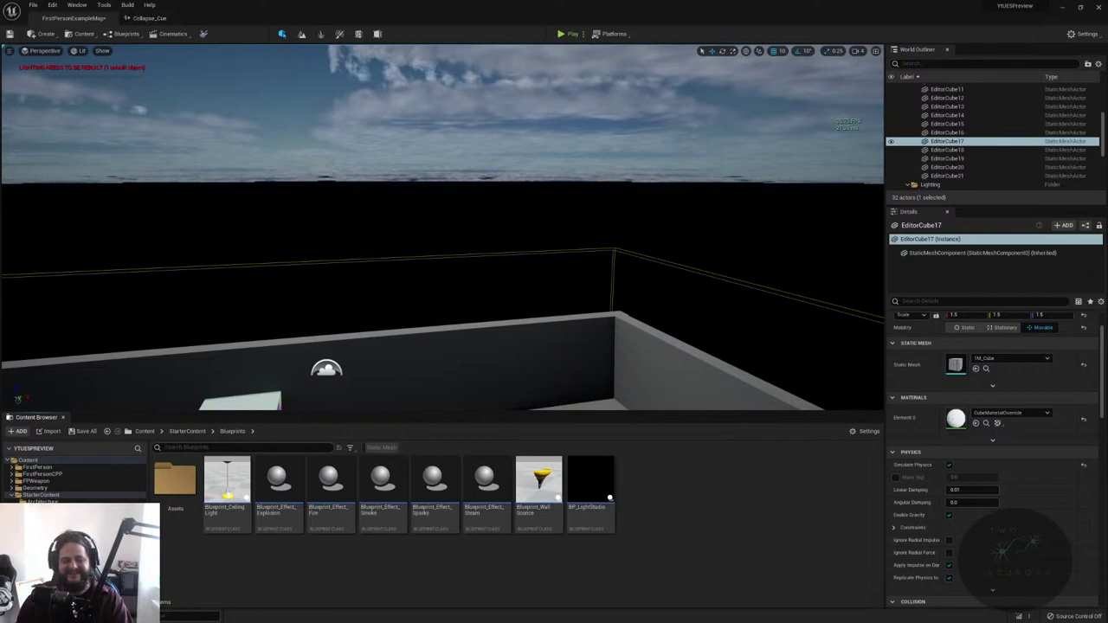
pyautogui.doubleClick(246, 467)
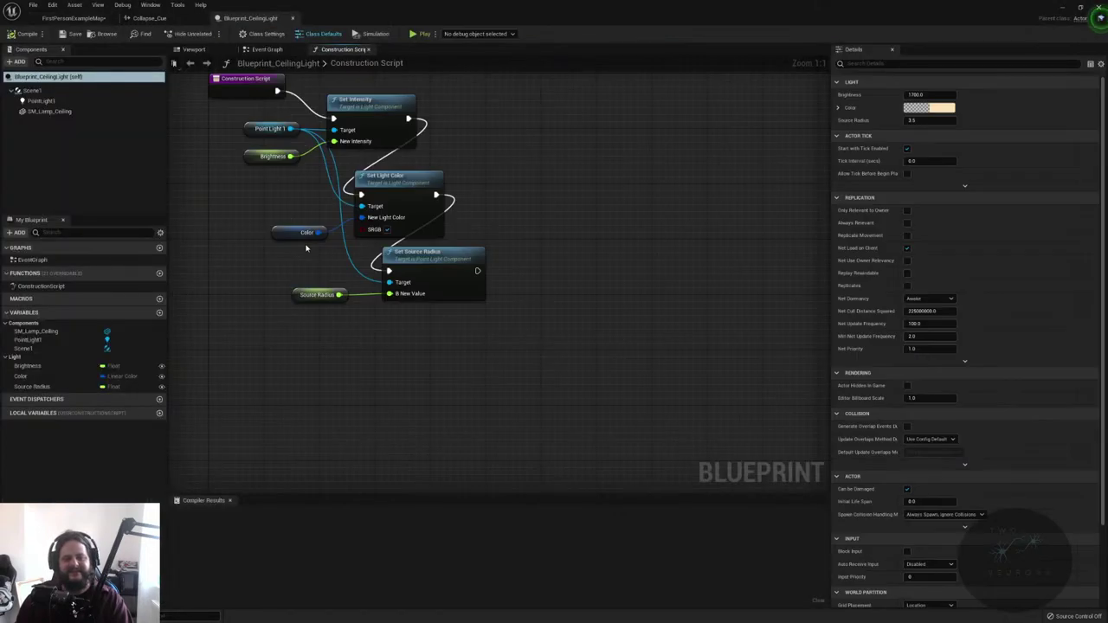
pyautogui.moveTo(309, 239); pyautogui.dragTo(472, 376, button='right')
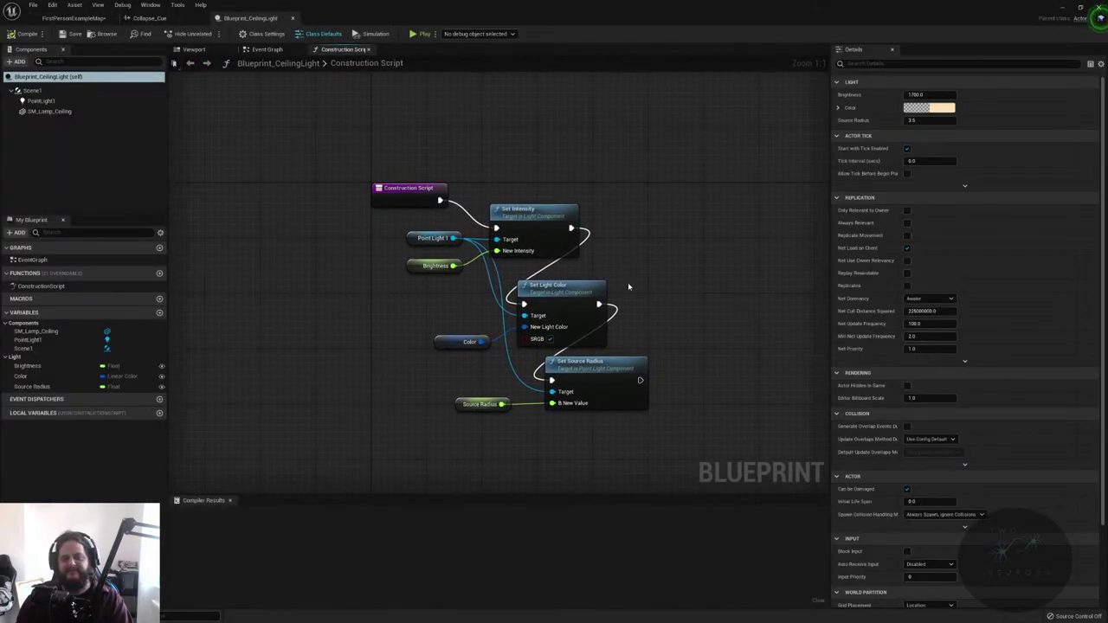
pyautogui.moveTo(531, 336); pyautogui.dragTo(582, 381, button='right')
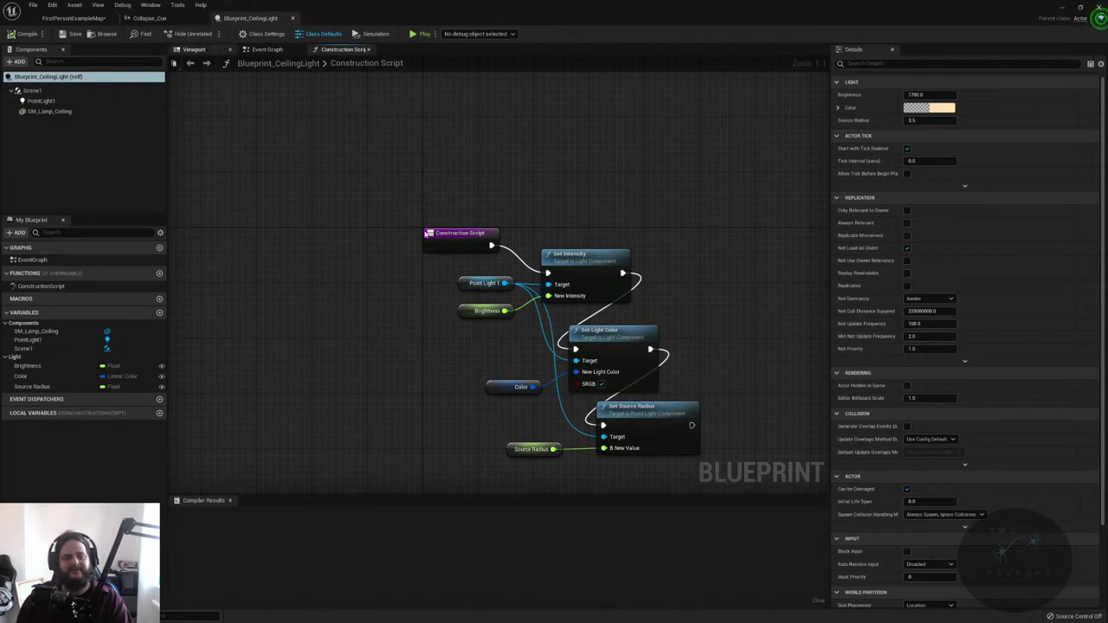
# - Inspect the ceiling lamp in the blueprint's 3D preview and select its PointLight1 component
pyautogui.click(206, 50)
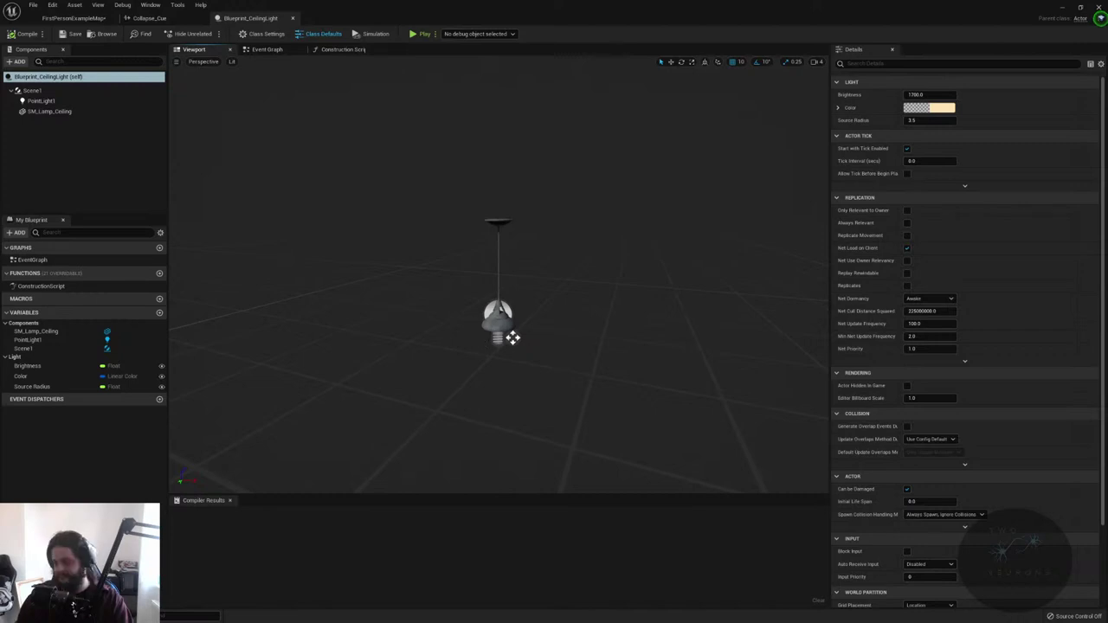
pyautogui.press('f')
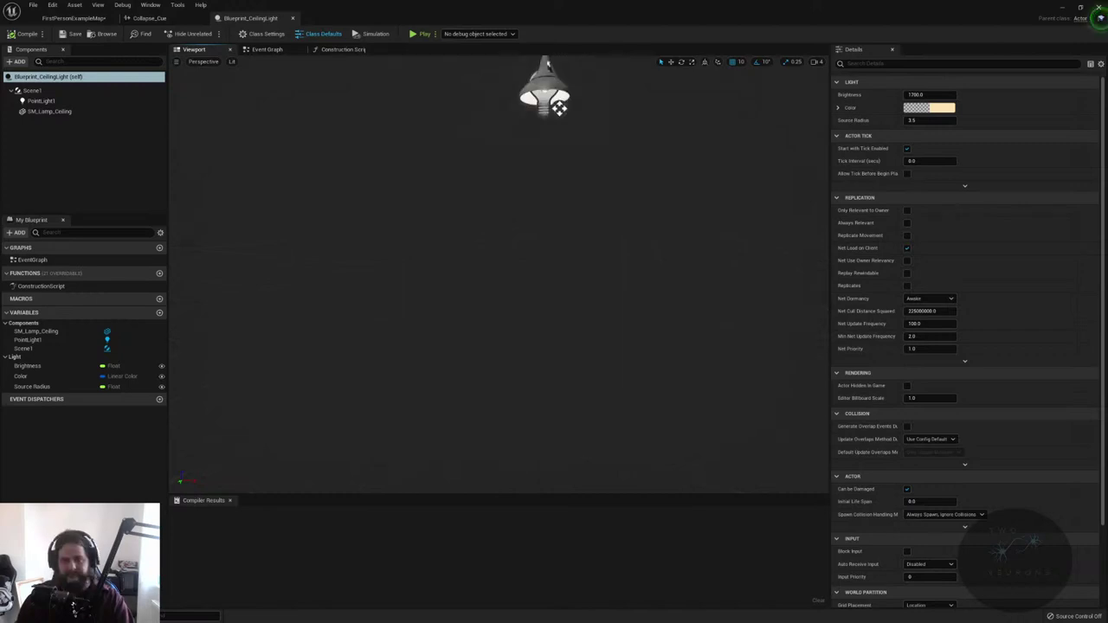
pyautogui.moveTo(560, 107); pyautogui.dragTo(570, 263, button='middle')
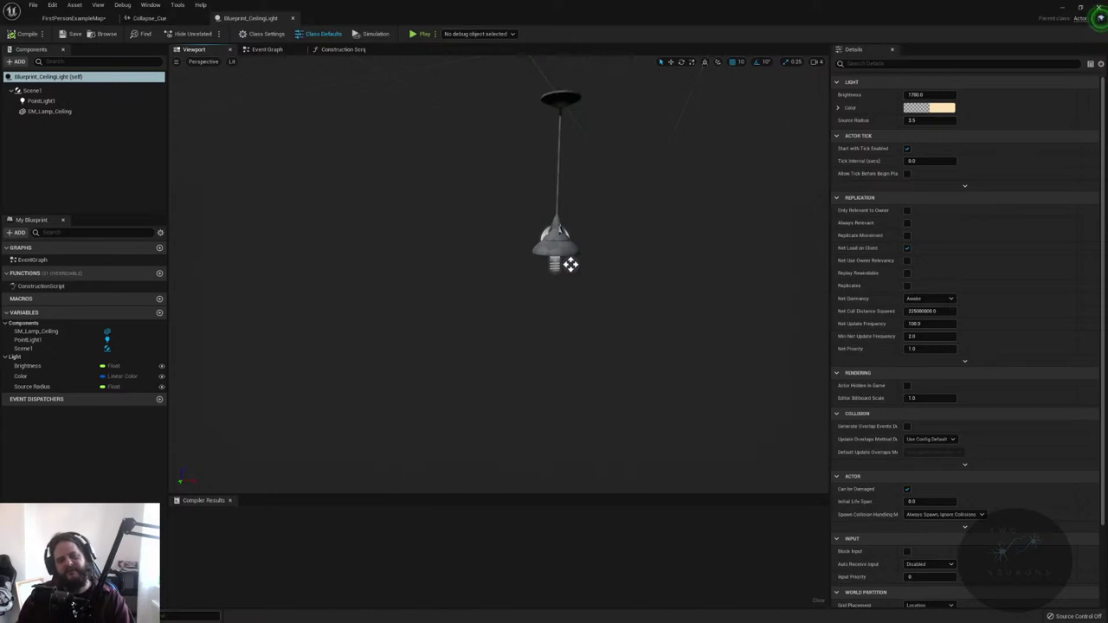
pyautogui.moveTo(490, 284)
pyautogui.mouseDown()
pyautogui.moveTo(490, 260)
pyautogui.moveTo(490, 285)
pyautogui.mouseUp()
pyautogui.click(597, 252)
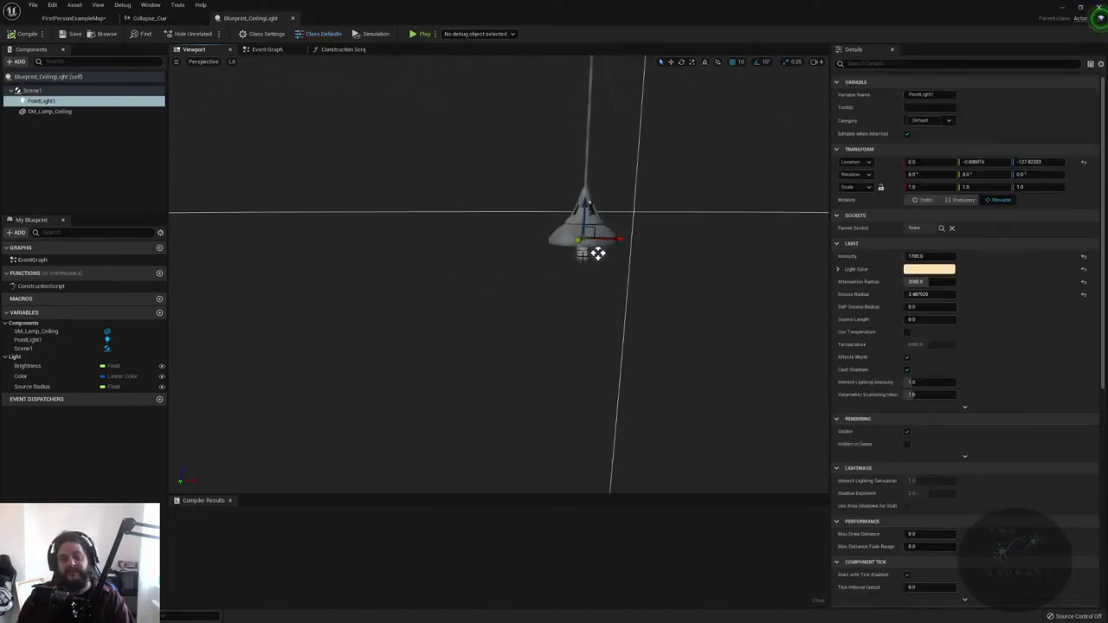
pyautogui.scroll(3, 577, 286)
pyautogui.scroll(-3, 577, 286)
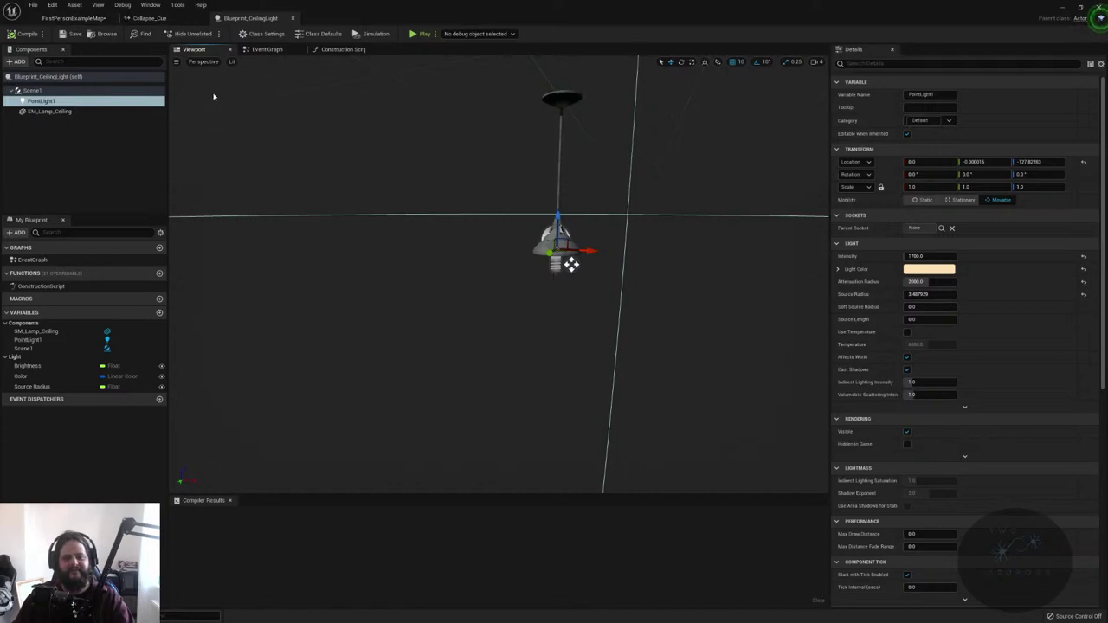
# - Return to the FirstPersonExampleMap level, add a Directional Light above the arena and delete it again
pyautogui.click(62, 19)
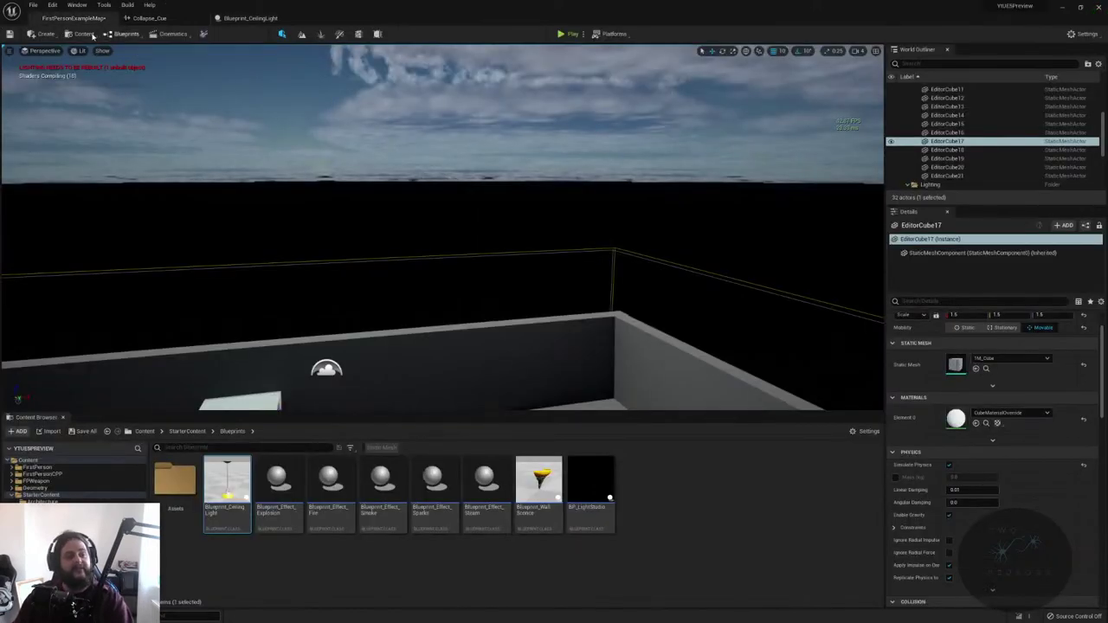
pyautogui.click(79, 34)
pyautogui.click(44, 34)
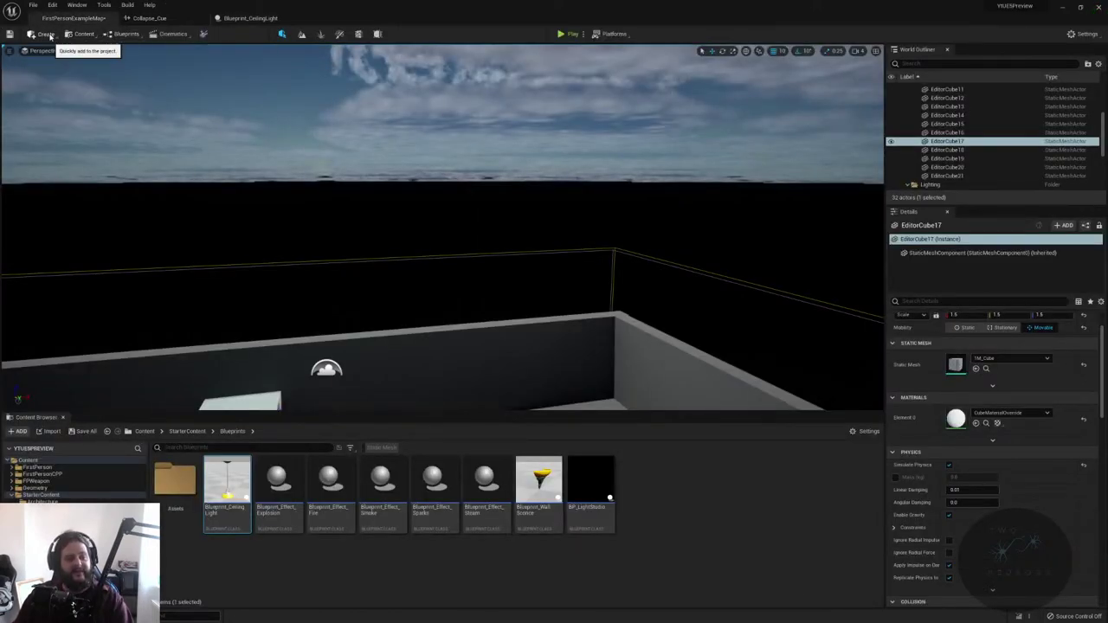
pyautogui.click(43, 34)
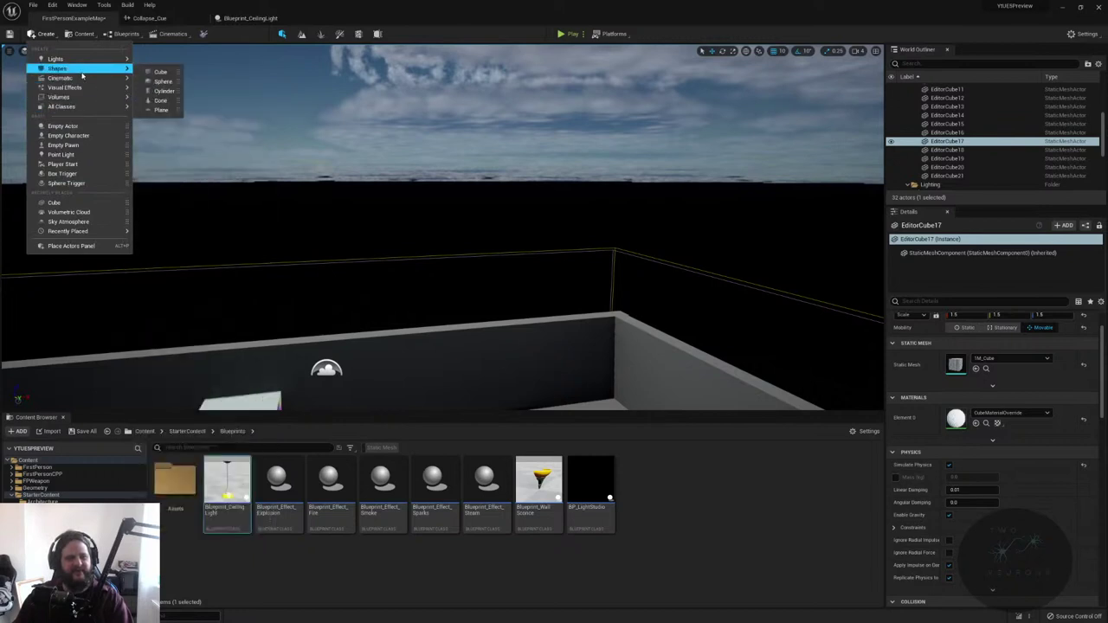
pyautogui.moveTo(106, 58)
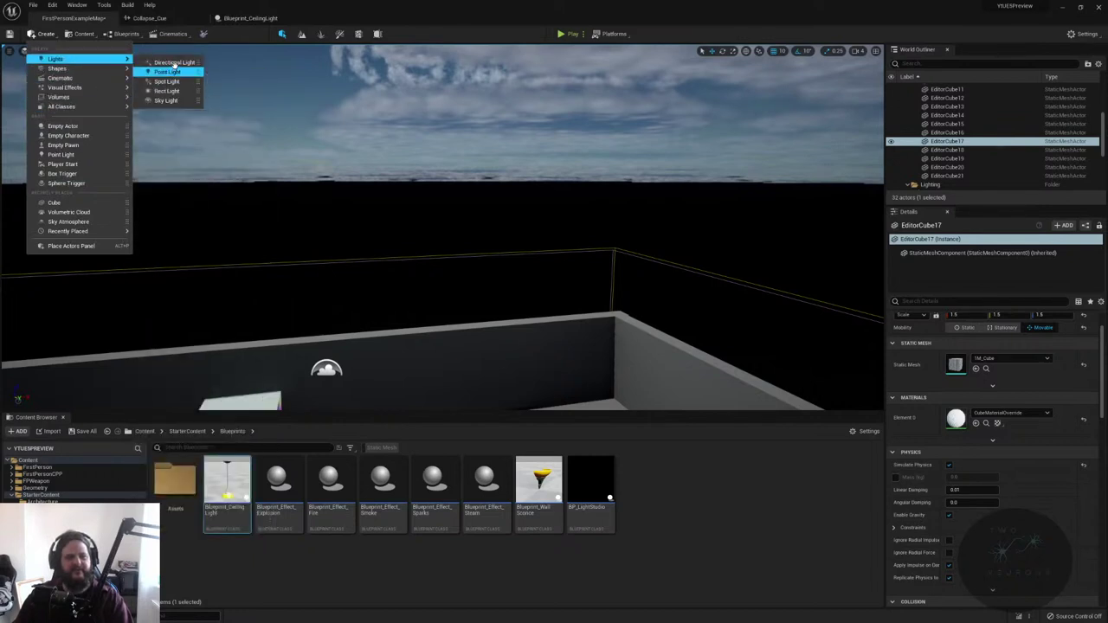
pyautogui.click(175, 70)
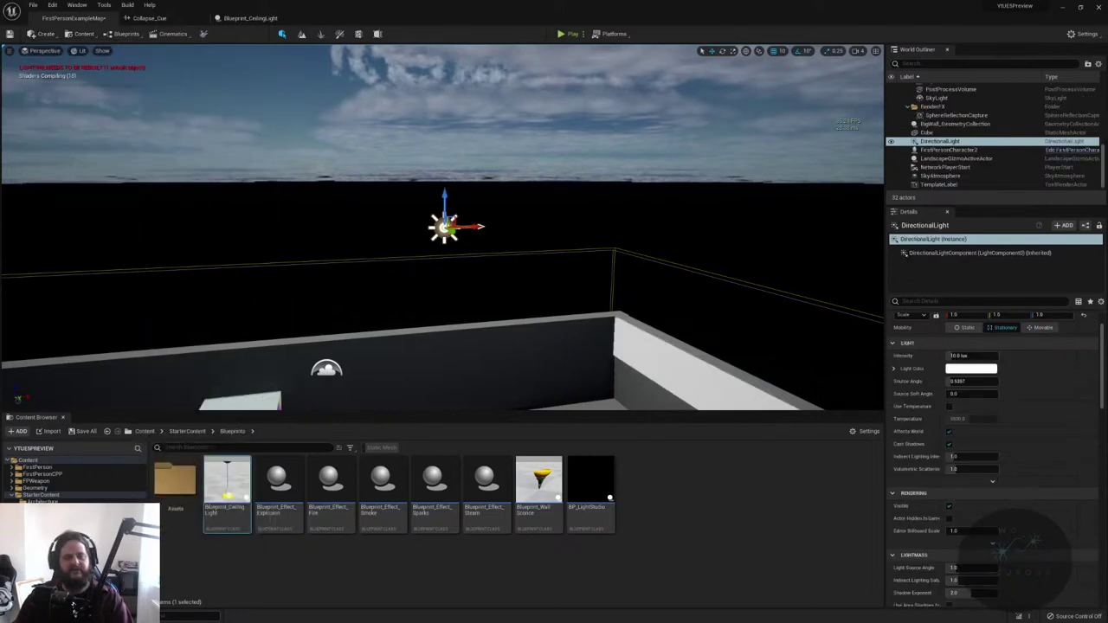
pyautogui.moveTo(568, 158)
pyautogui.mouseDown(button='right')
pyautogui.moveTo(569, 173)
pyautogui.moveTo(554, 173)
pyautogui.mouseUp(button='right')
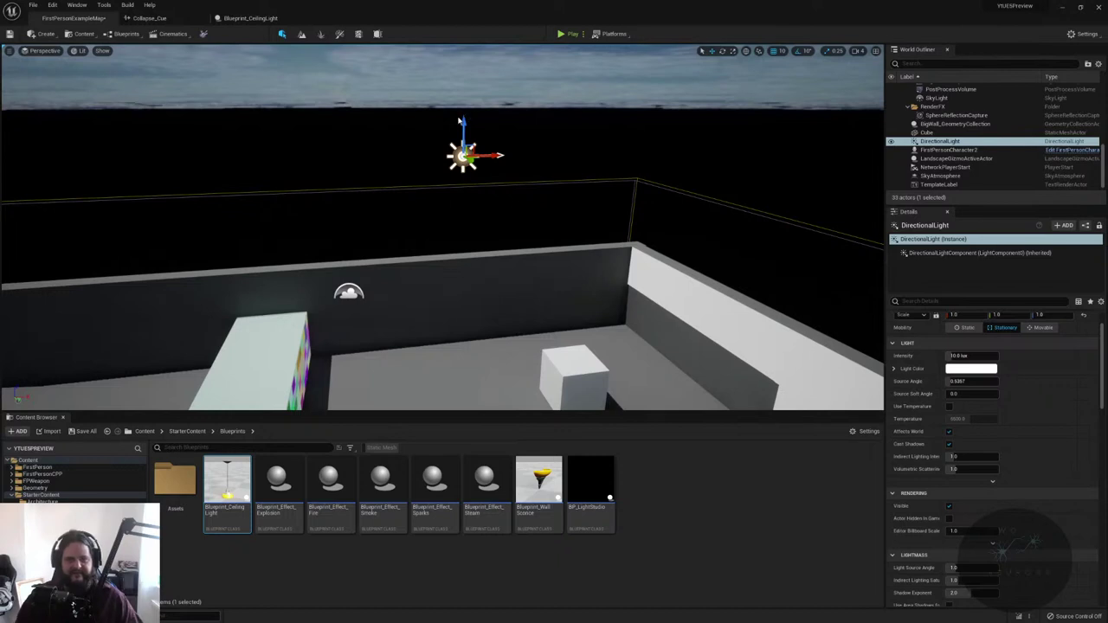
pyautogui.press('Delete')
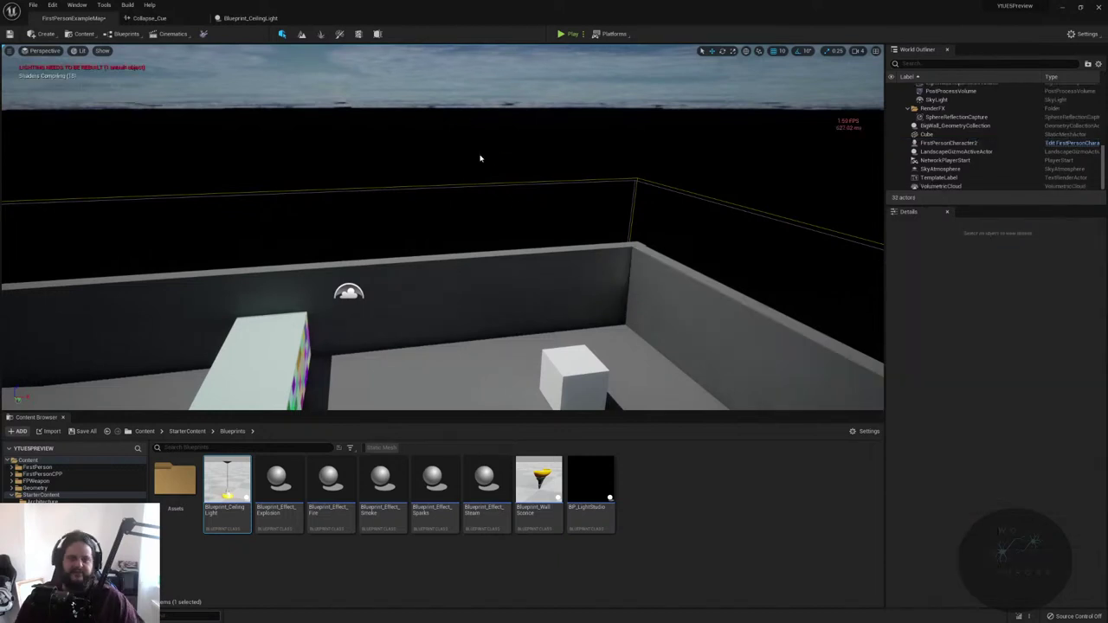
# - Place a Point Light above the arena near Wall4 and delete it again
pyautogui.click(41, 34)
pyautogui.moveTo(74, 54)
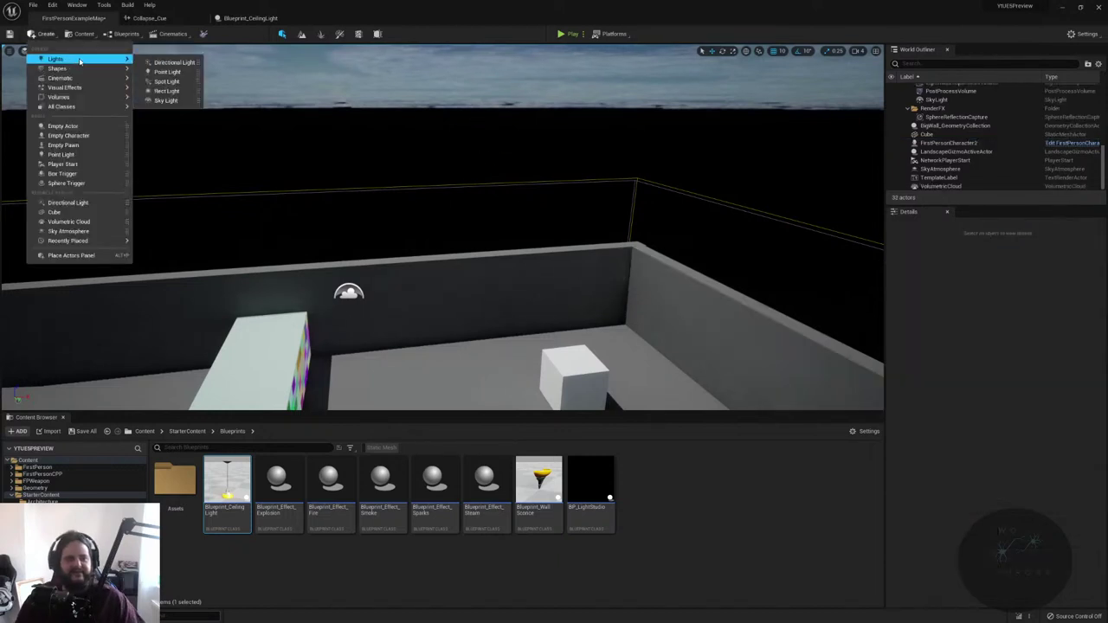
pyautogui.moveTo(165, 69); pyautogui.dragTo(443, 223)
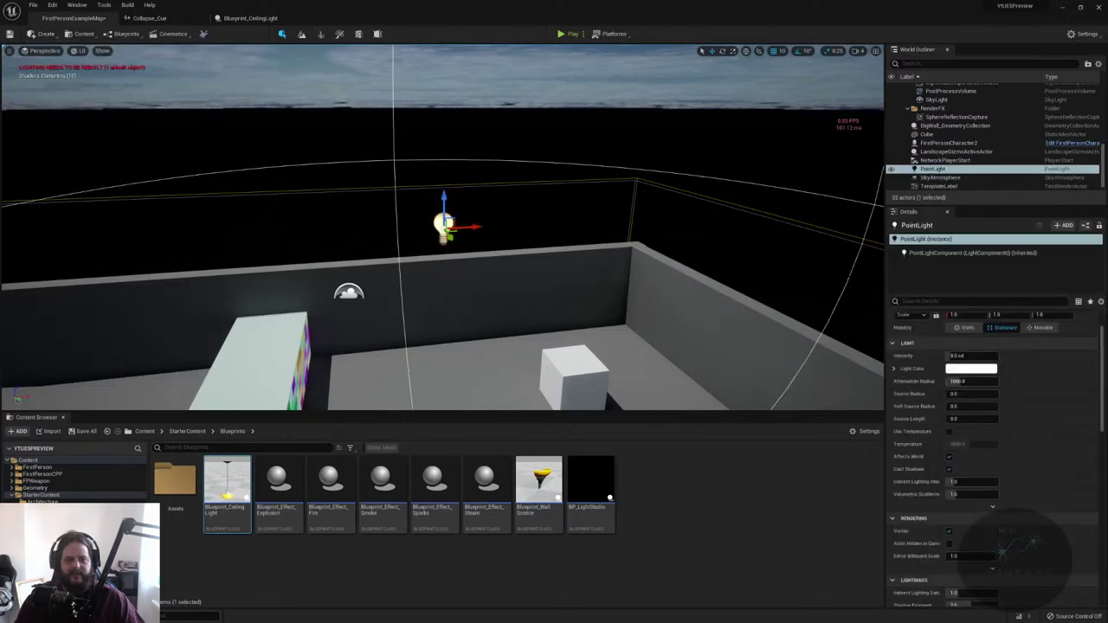
pyautogui.click(451, 329)
pyautogui.press('f')
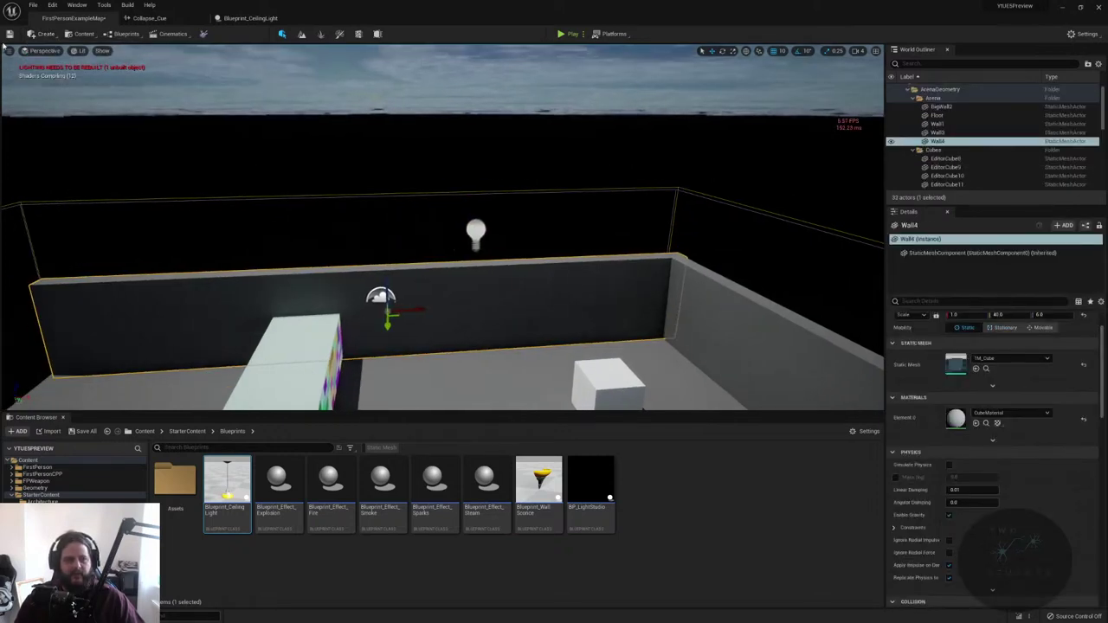
pyautogui.click(475, 227)
pyautogui.moveTo(476, 201); pyautogui.dragTo(506, 240)
pyautogui.press('Delete')
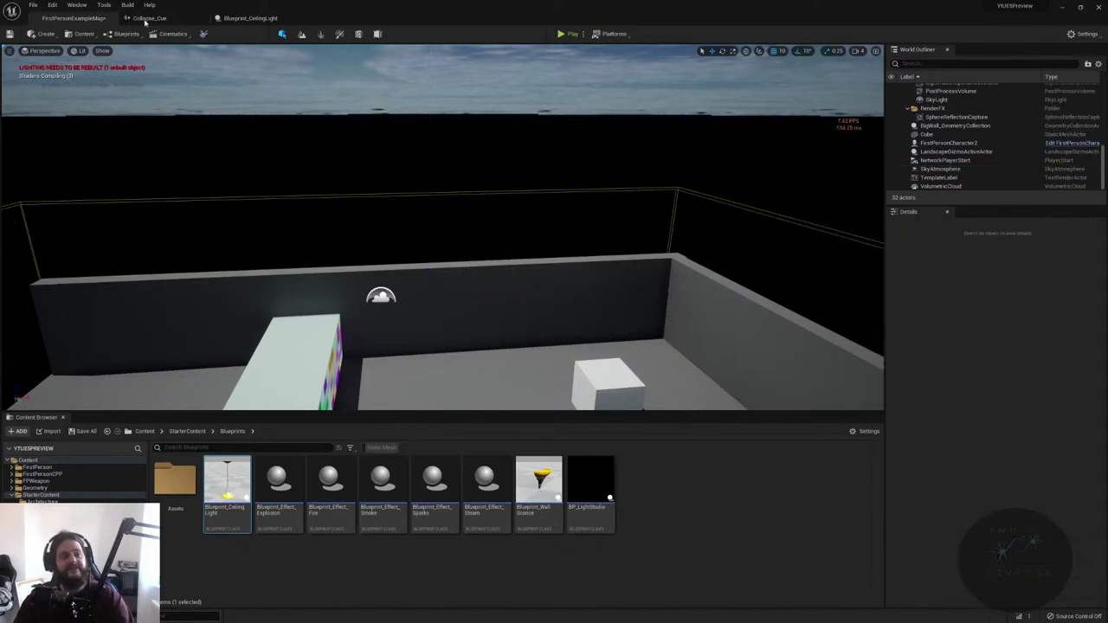
# - Place a Spot Light above the arena in the FirstPersonExampleMap level
pyautogui.click(45, 34)
pyautogui.moveTo(82, 58)
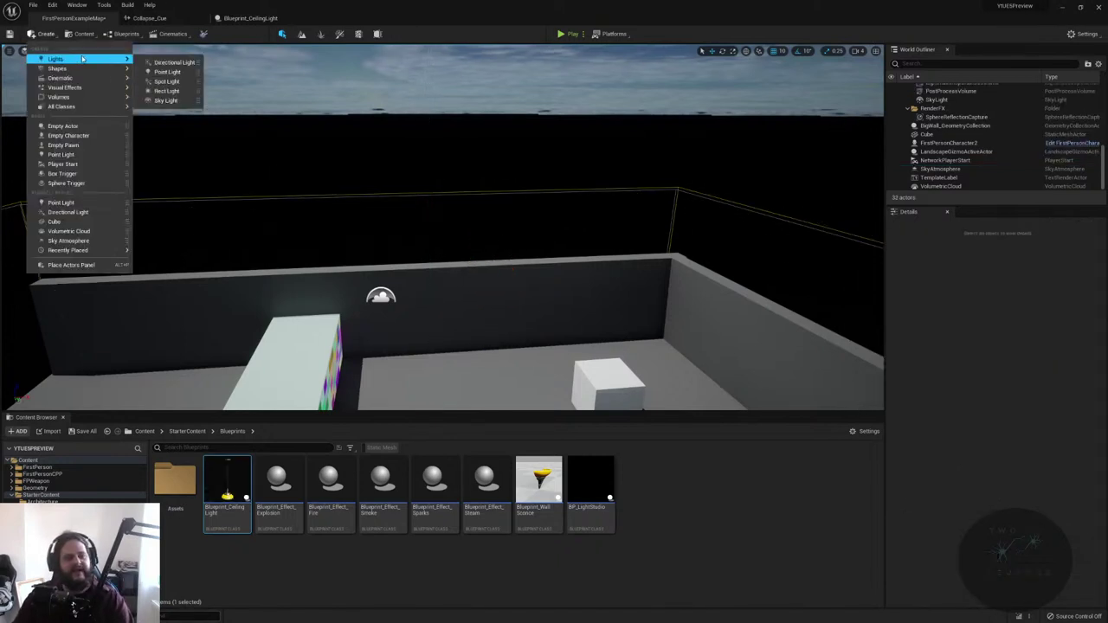
pyautogui.moveTo(166, 82); pyautogui.dragTo(214, 118)
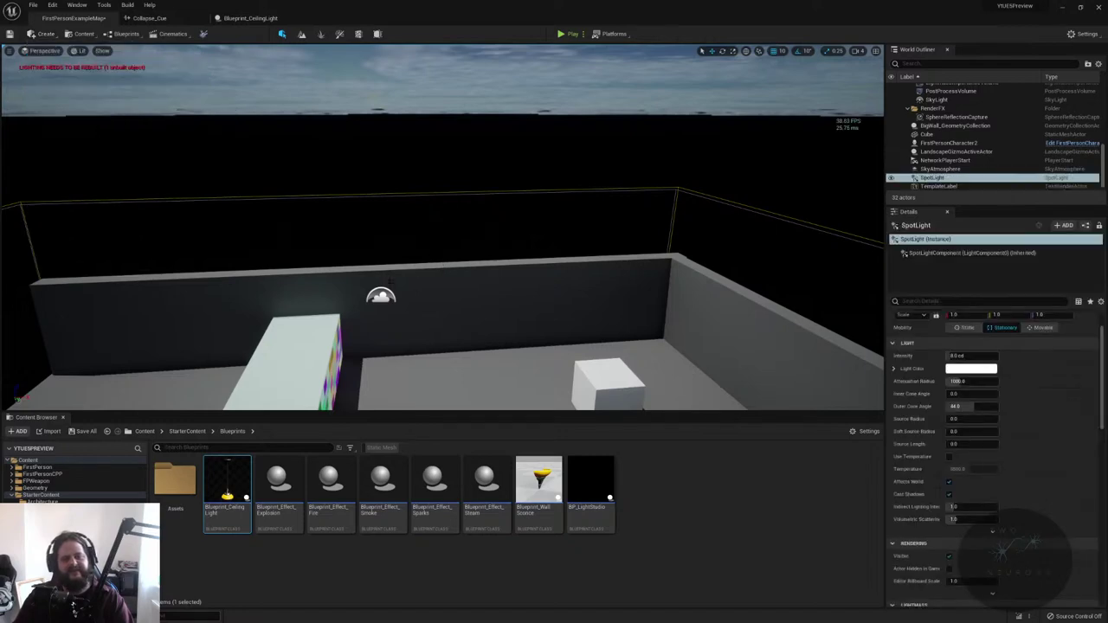
pyautogui.scroll(4, 294, 243)
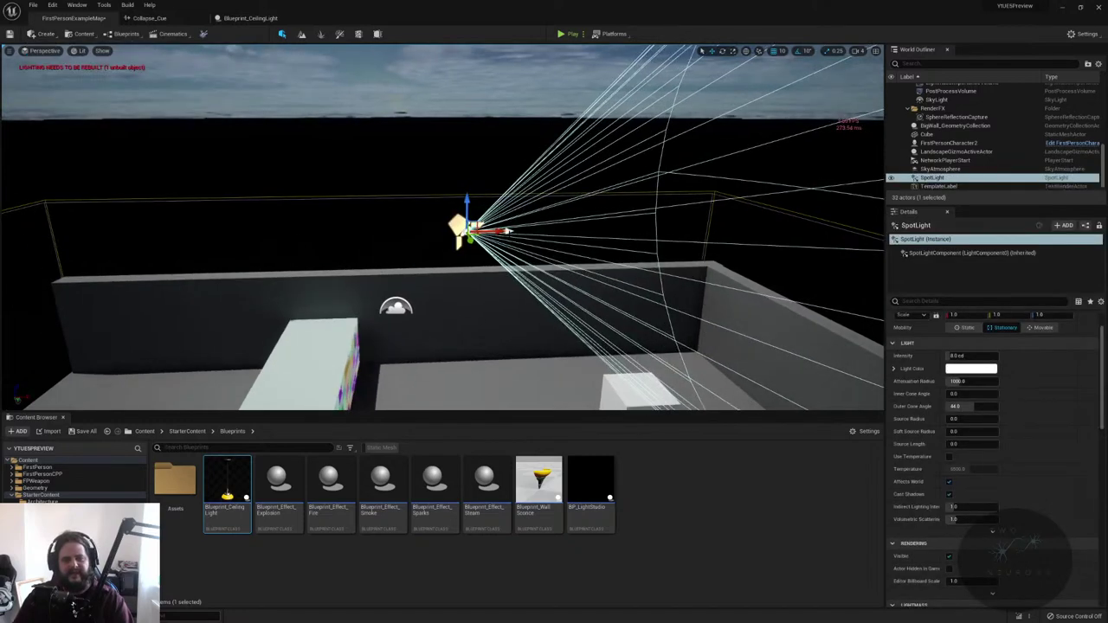
pyautogui.scroll(1, 442, 227)
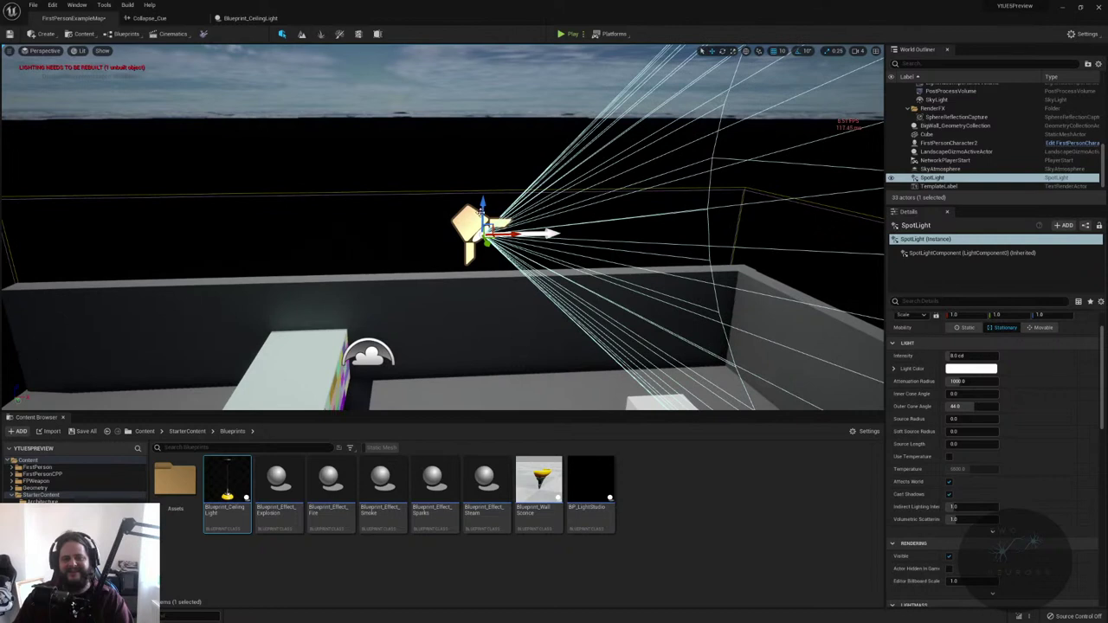
# - Rotate the Spot Light above the arena and delete it again
pyautogui.click(465, 222)
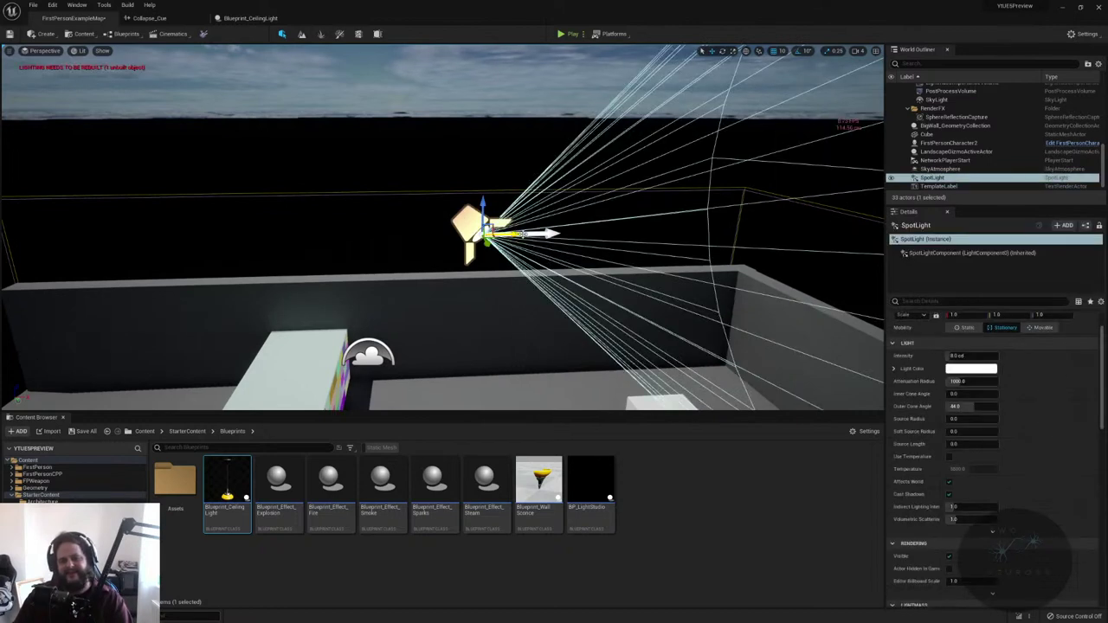
pyautogui.press('e')
pyautogui.moveTo(530, 246); pyautogui.dragTo(487, 292)
pyautogui.moveTo(487, 292)
pyautogui.mouseDown(button='right')
pyautogui.moveTo(488, 407)
pyautogui.moveTo(483, 294)
pyautogui.mouseUp(button='right')
pyautogui.moveTo(515, 343); pyautogui.dragTo(723, 285, button='right')
pyautogui.press('Delete')
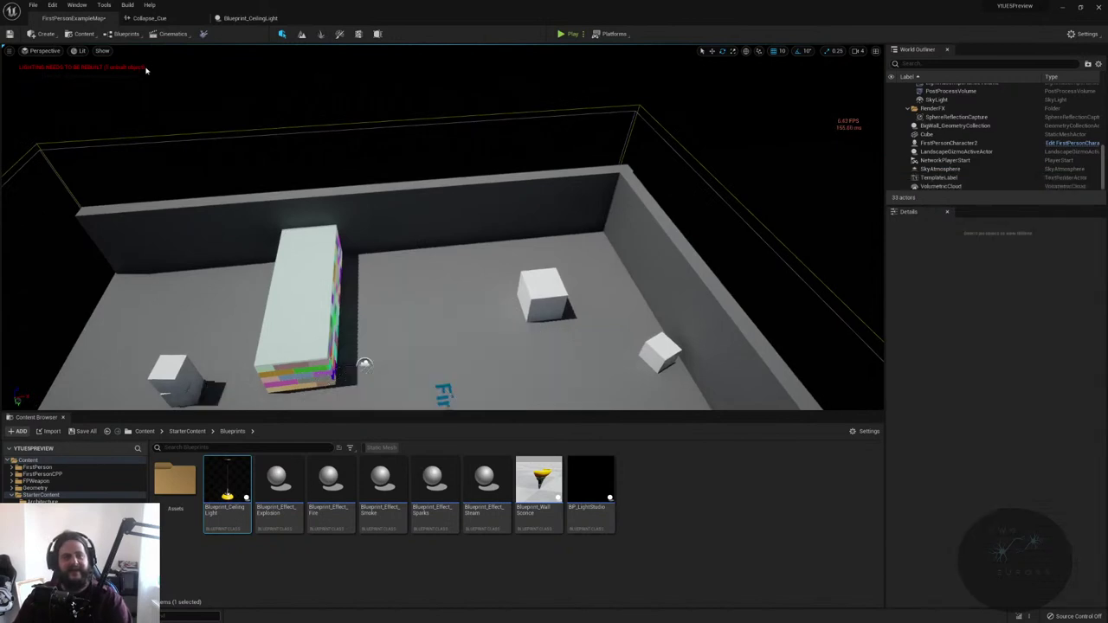
pyautogui.moveTo(509, 383)
pyautogui.mouseDown(button='right')
pyautogui.moveTo(515, 377)
pyautogui.moveTo(509, 383)
pyautogui.mouseUp(button='right')
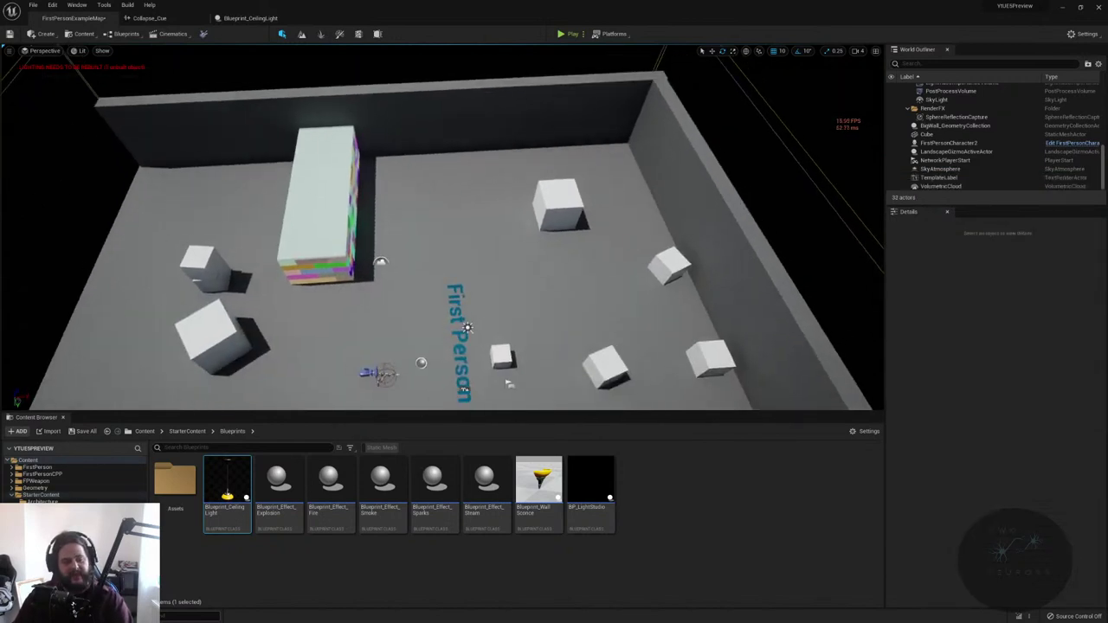
# - Go back to StarterContent's Maps folder and try to open the StarterMap level
pyautogui.hotkey('alt', 'Left')
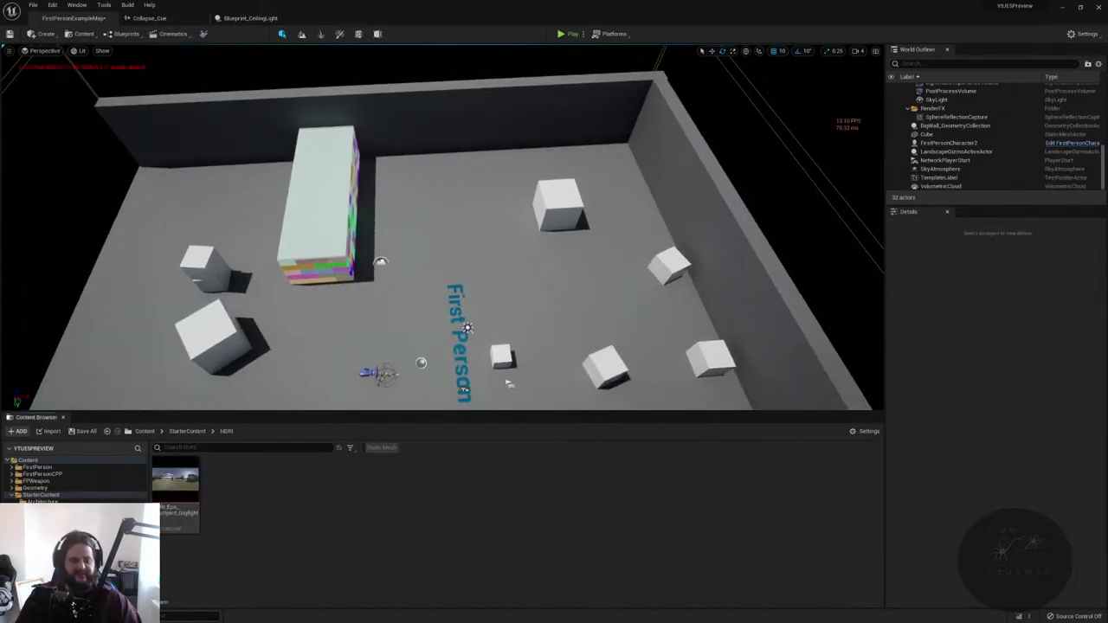
pyautogui.hotkey('alt', 'Left')
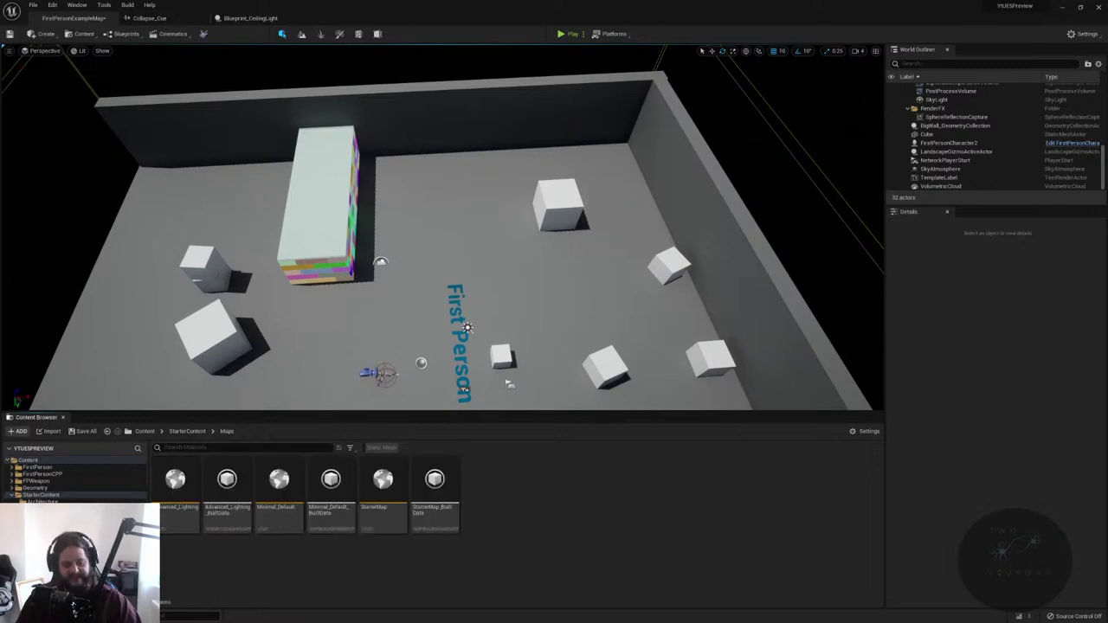
pyautogui.hotkey('alt', 'Left')
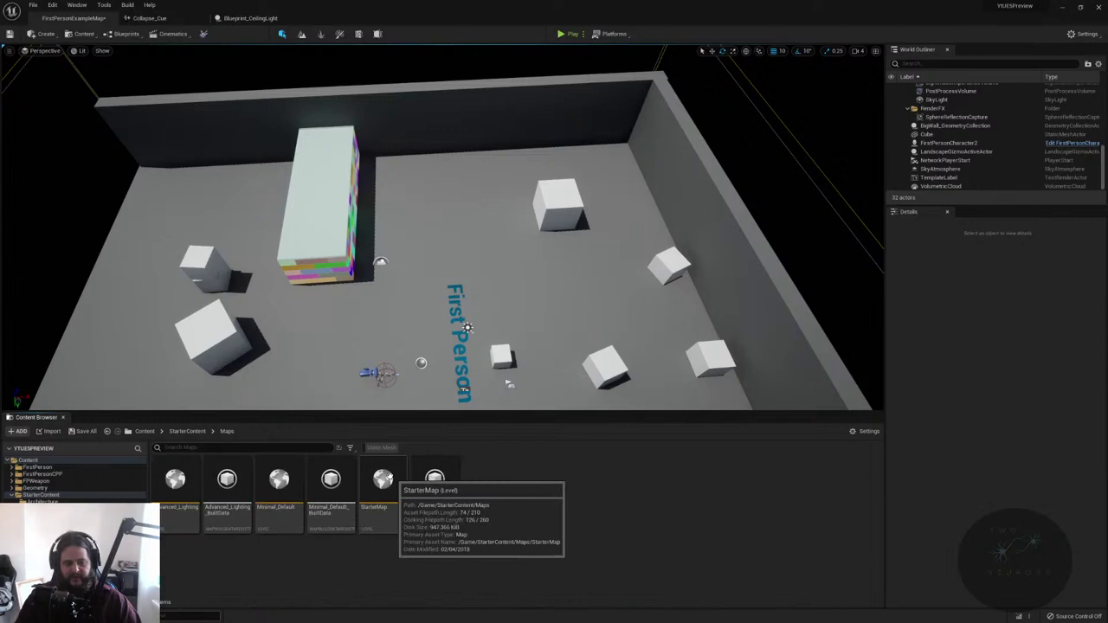
pyautogui.click(382, 484)
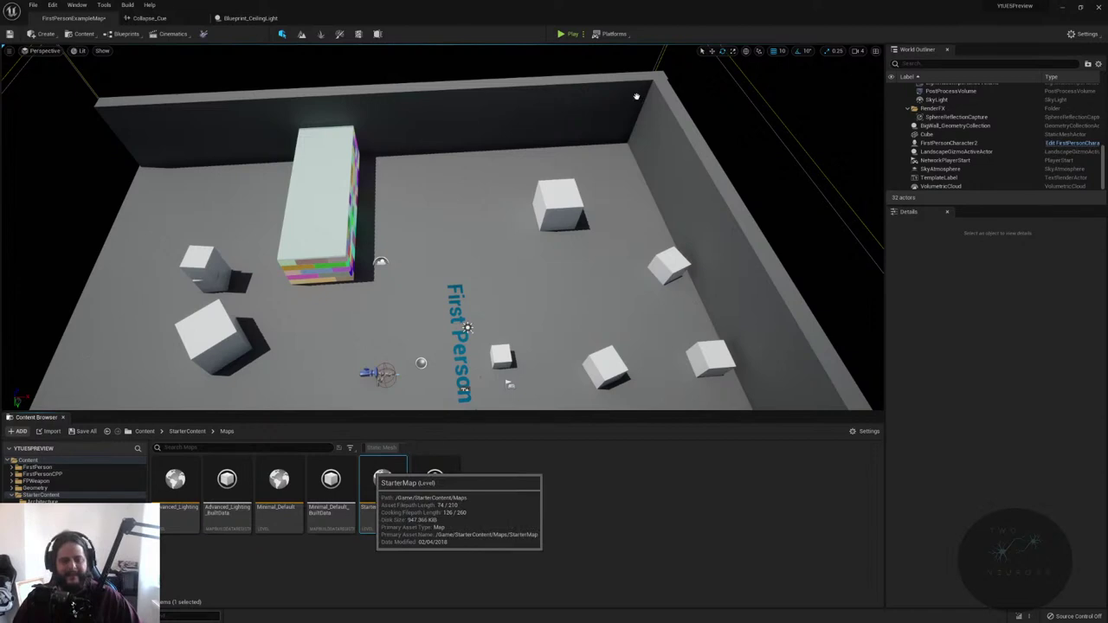
pyautogui.doubleClick(383, 480)
pyautogui.click(611, 411)
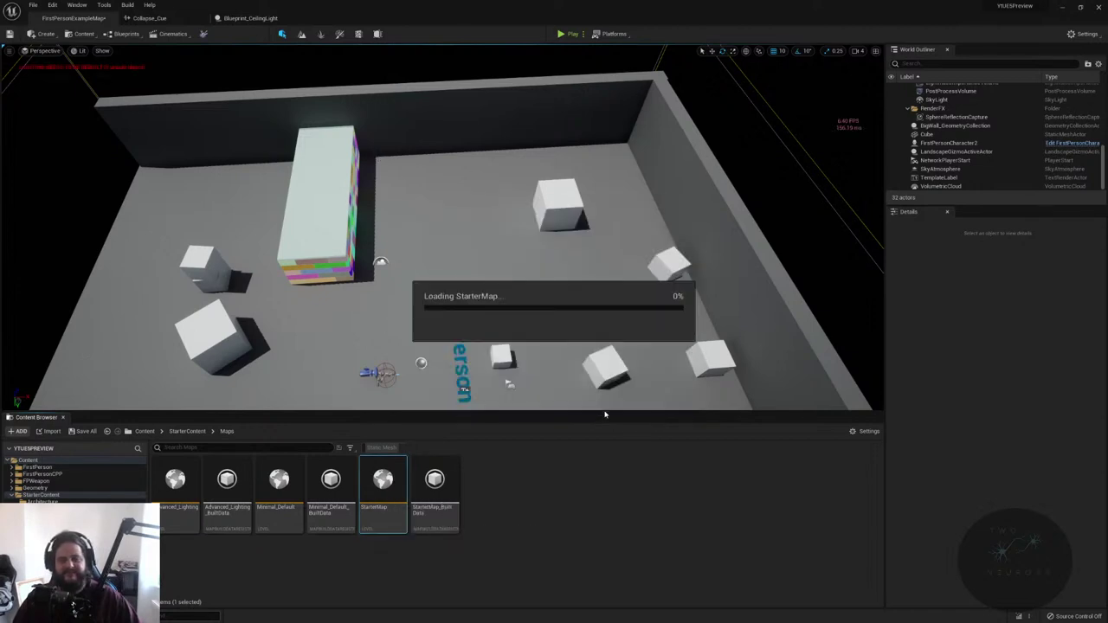
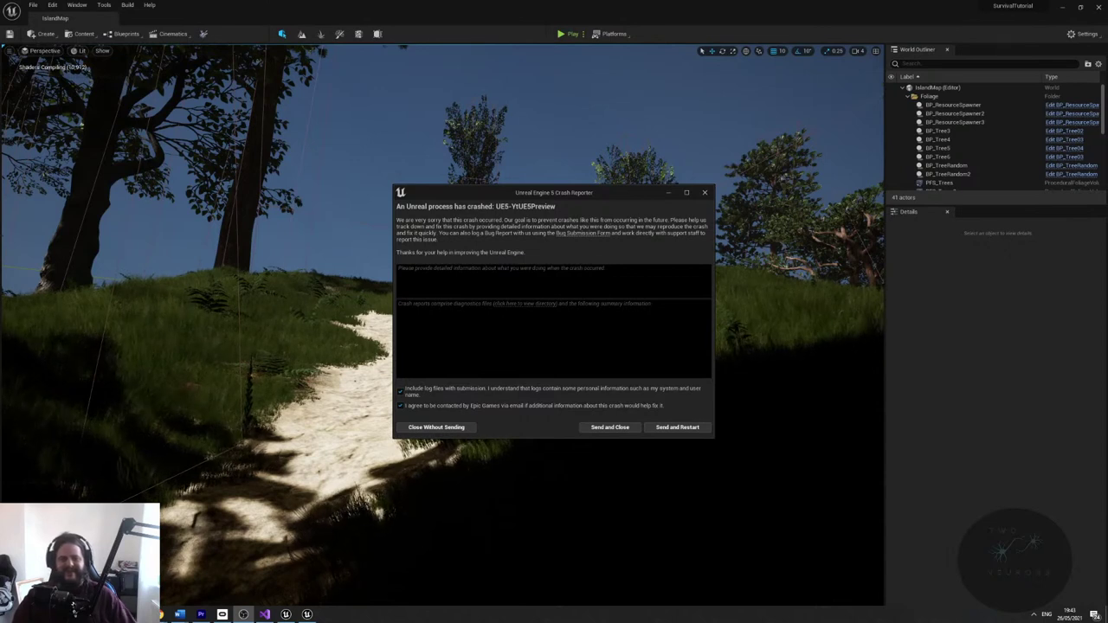
# - Describe the crash as "changing maps" in the crash report, then send it and close the crashed project
pyautogui.write('changiung')
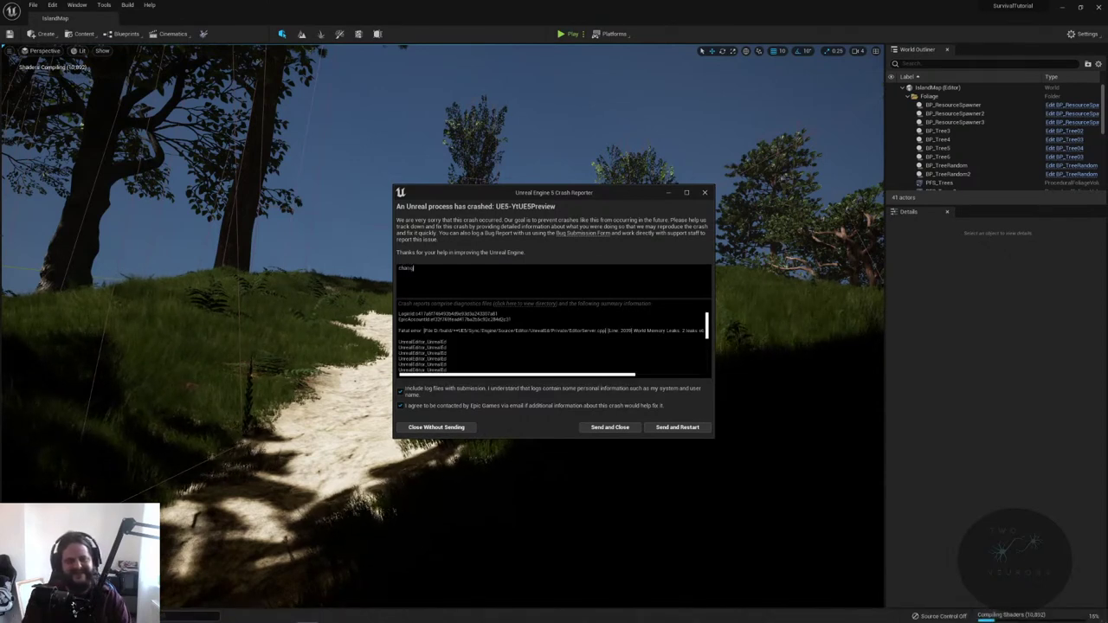
pyautogui.press('BackSpace')
pyautogui.press('BackSpace')
pyautogui.write('ng maps')
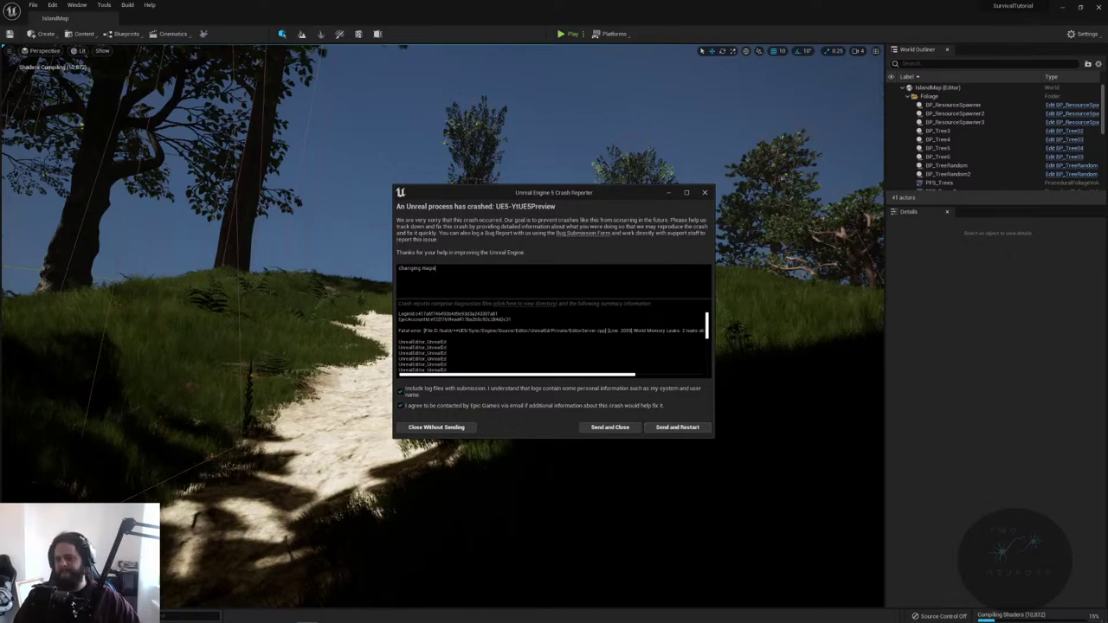
pyautogui.click(609, 427)
# - Describe the SurvivalTutorial crash in its crash report, then send it and restart the project
pyautogui.moveTo(483, 386); pyautogui.dragTo(566, 208, button='right')
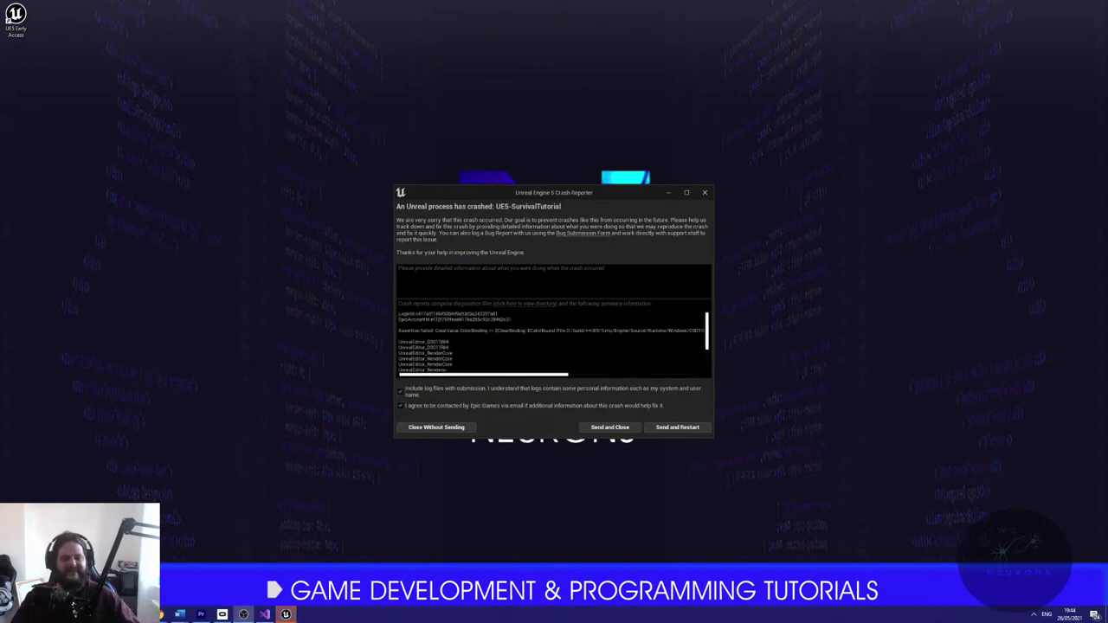
pyautogui.write('asd')
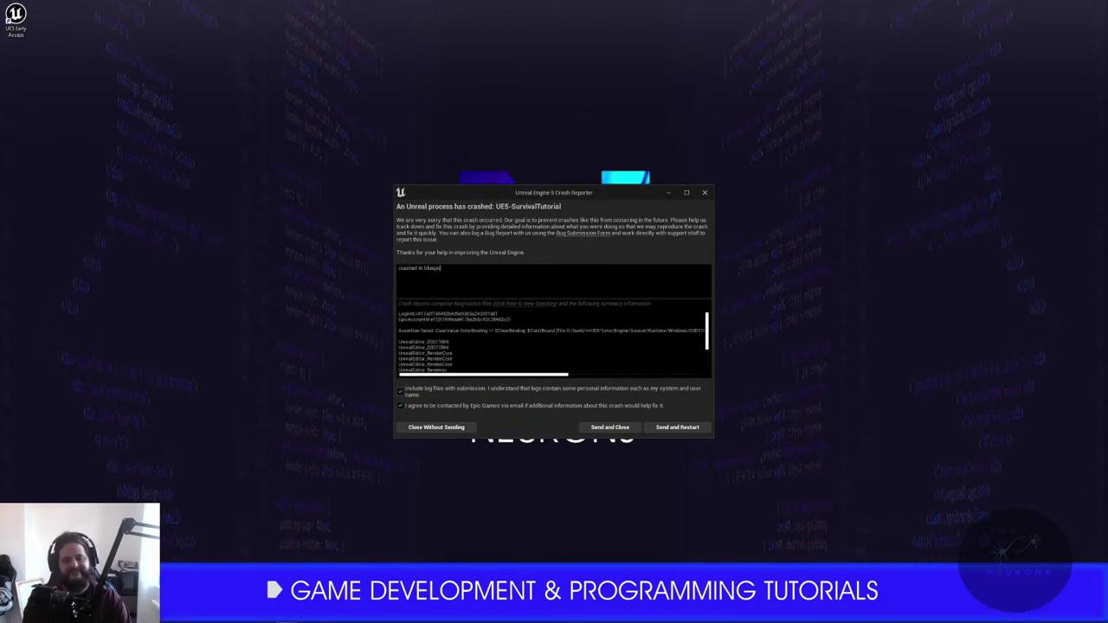
pyautogui.click(665, 428)
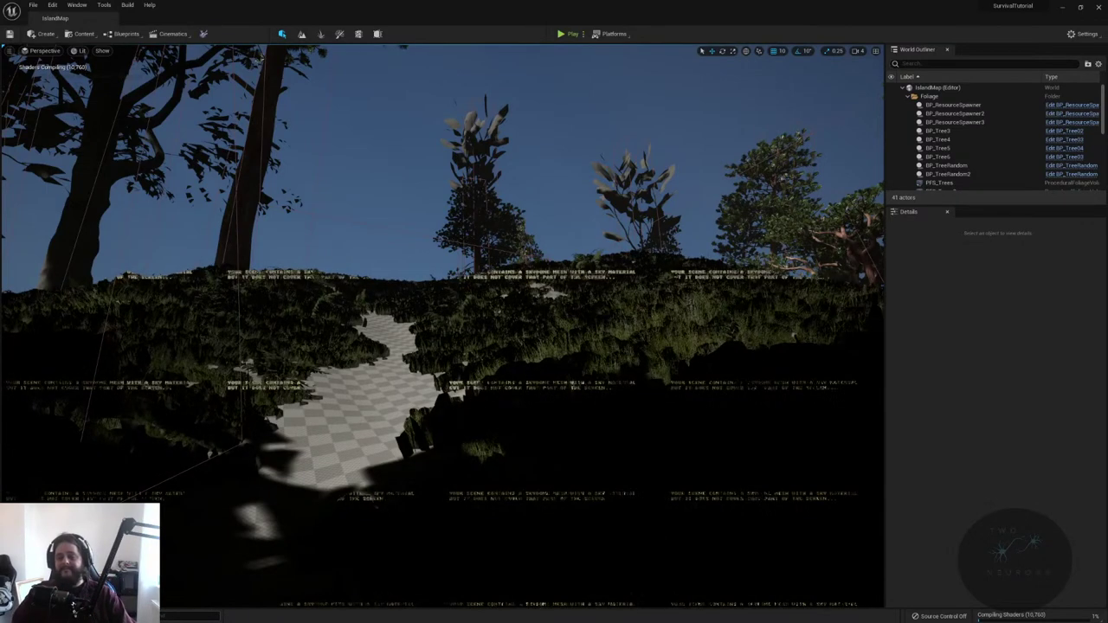
# - Show the SurvivalGame folder in the content drawer and dock the drawer in the IslandMap layout
pyautogui.press('1')
pyautogui.moveTo(441, 324); pyautogui.dragTo(450, 329, button='right')
pyautogui.moveTo(446, 260); pyautogui.dragTo(400, 282, button='right')
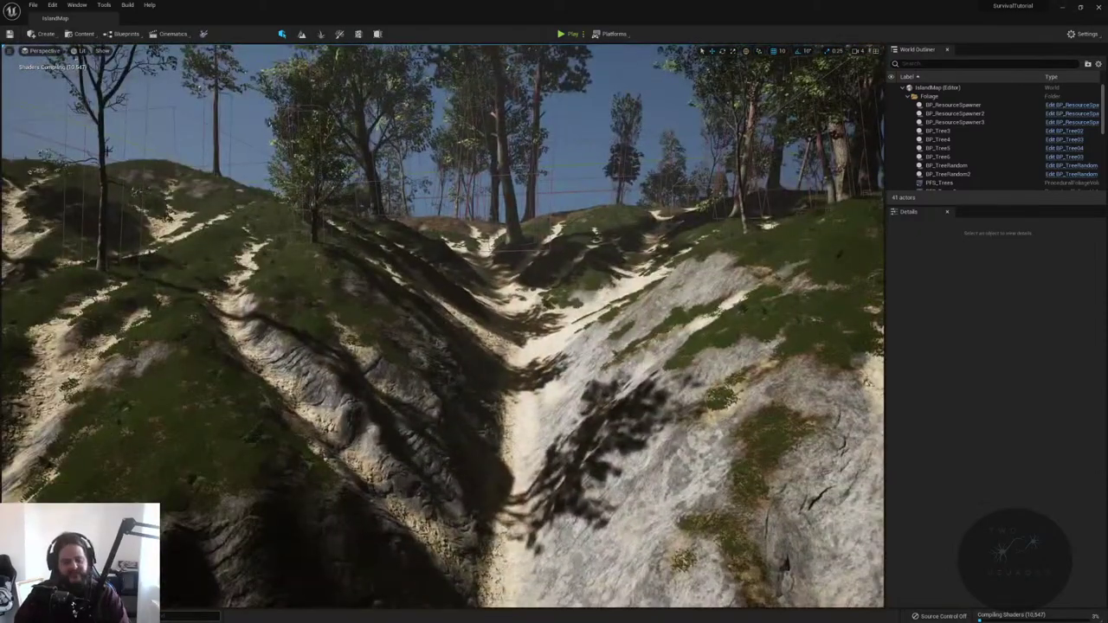
pyautogui.hotkey('ctrl', 'space')
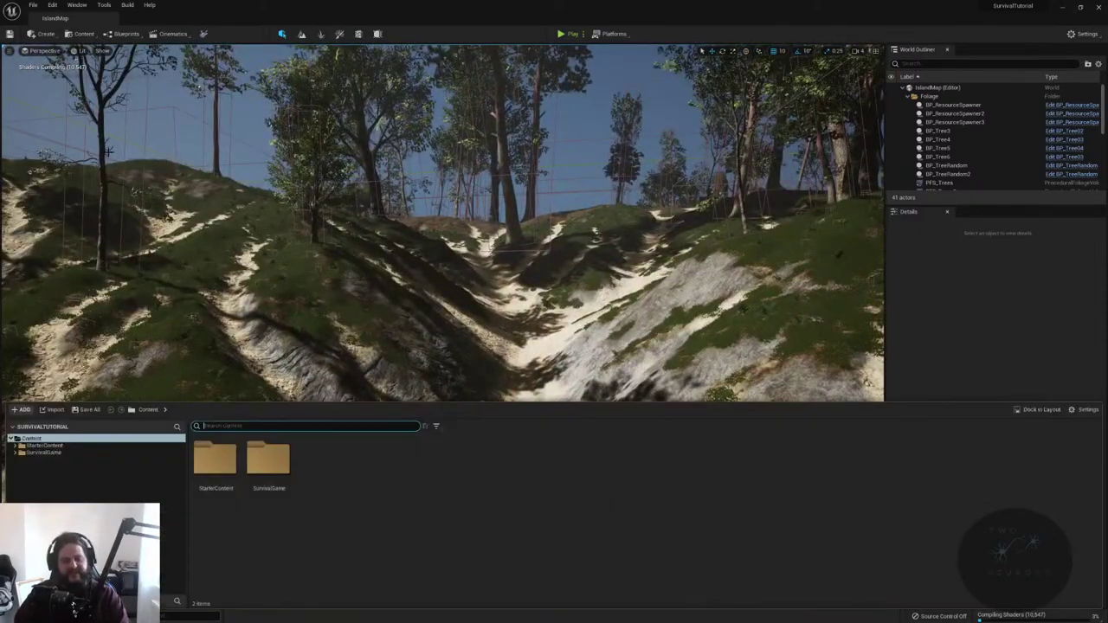
pyautogui.click(39, 452)
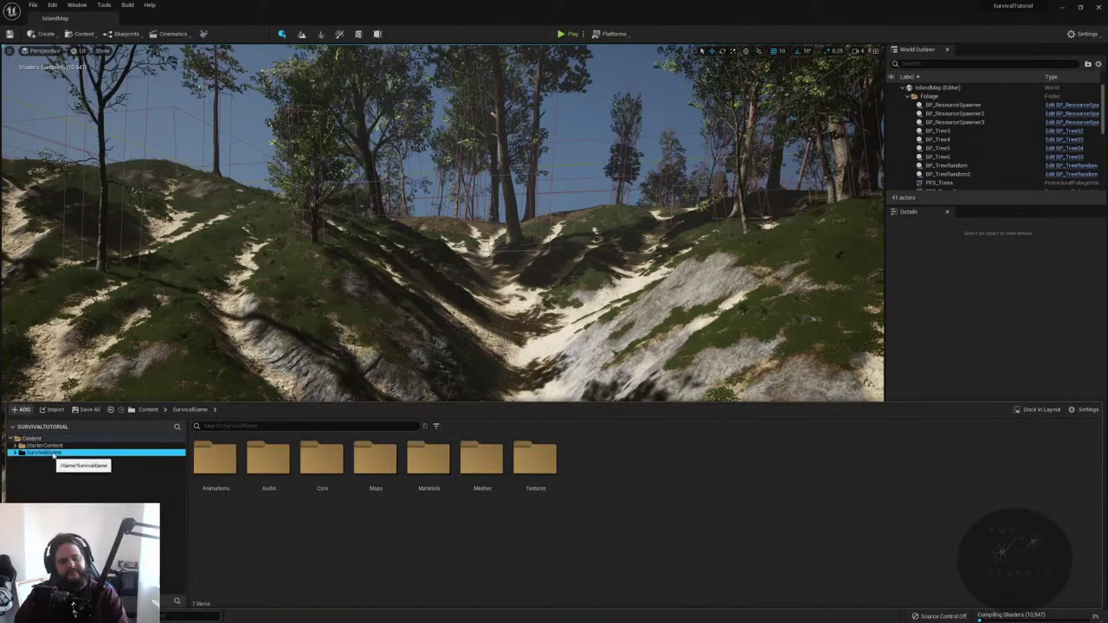
pyautogui.click(1054, 416)
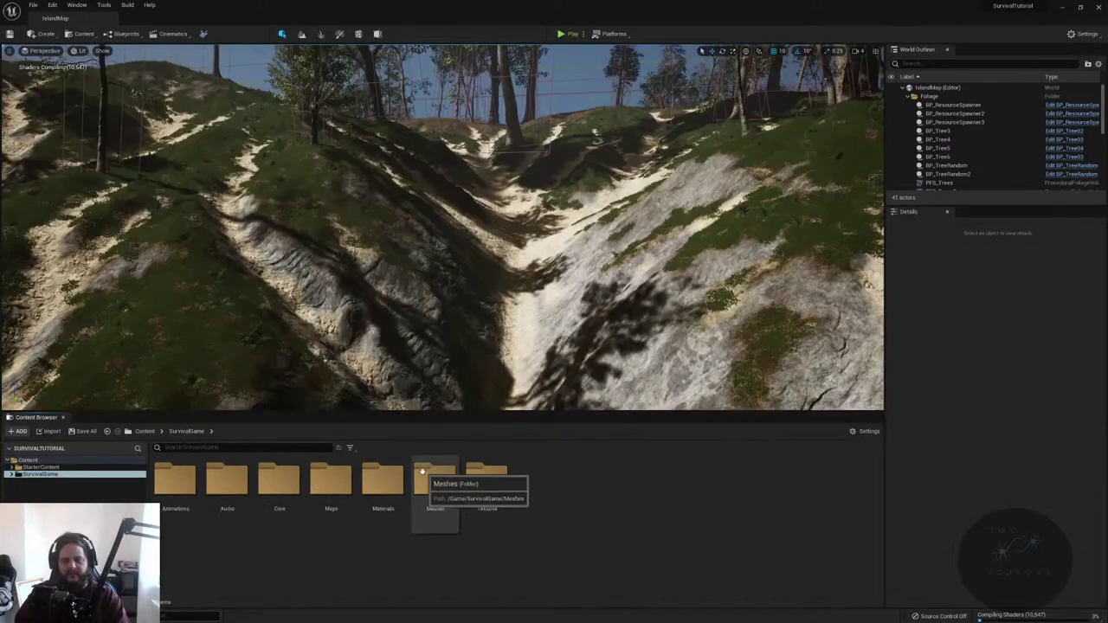
# - Look into the Sky folder under SurvivalGame's Materials, then open the Cloud folder inside WeatherSystems
pyautogui.doubleClick(384, 477)
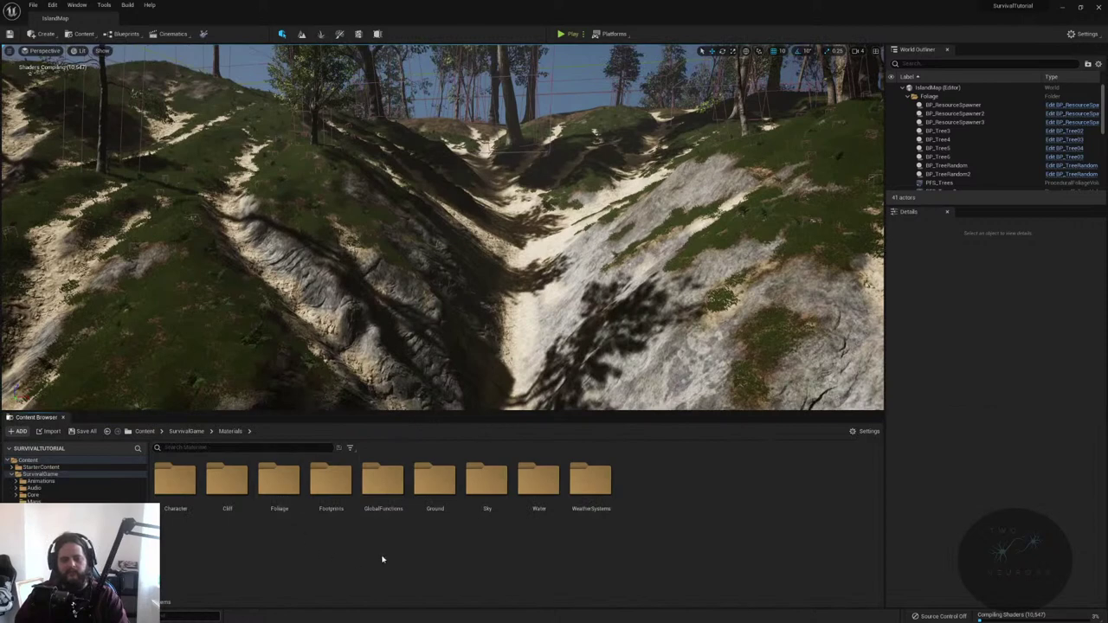
pyautogui.doubleClick(487, 484)
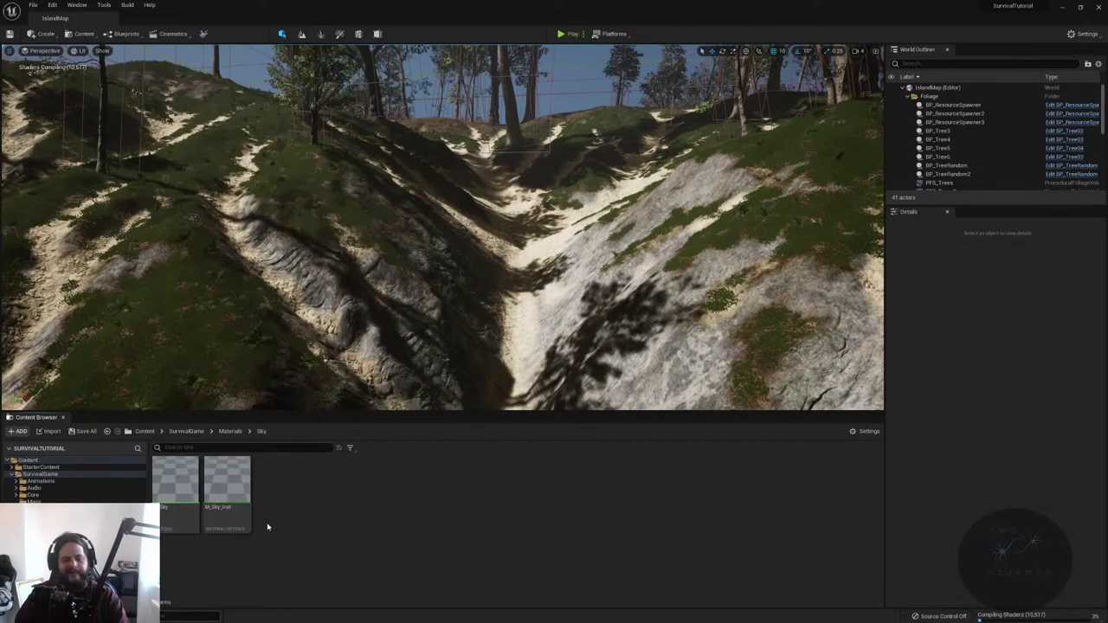
pyautogui.click(225, 432)
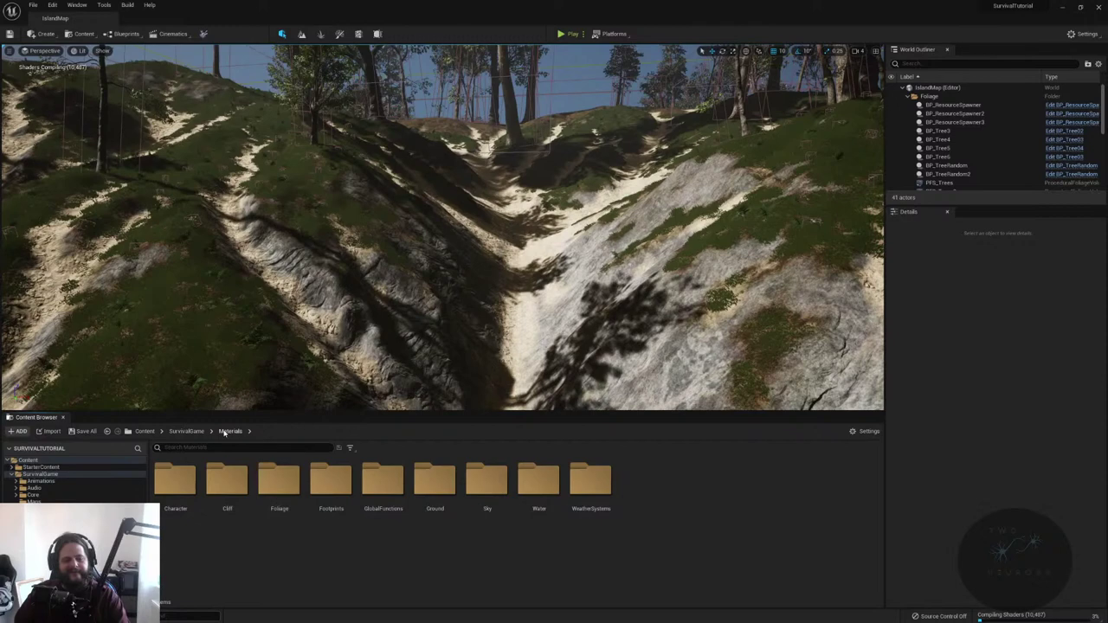
pyautogui.doubleClick(592, 480)
pyautogui.doubleClick(176, 483)
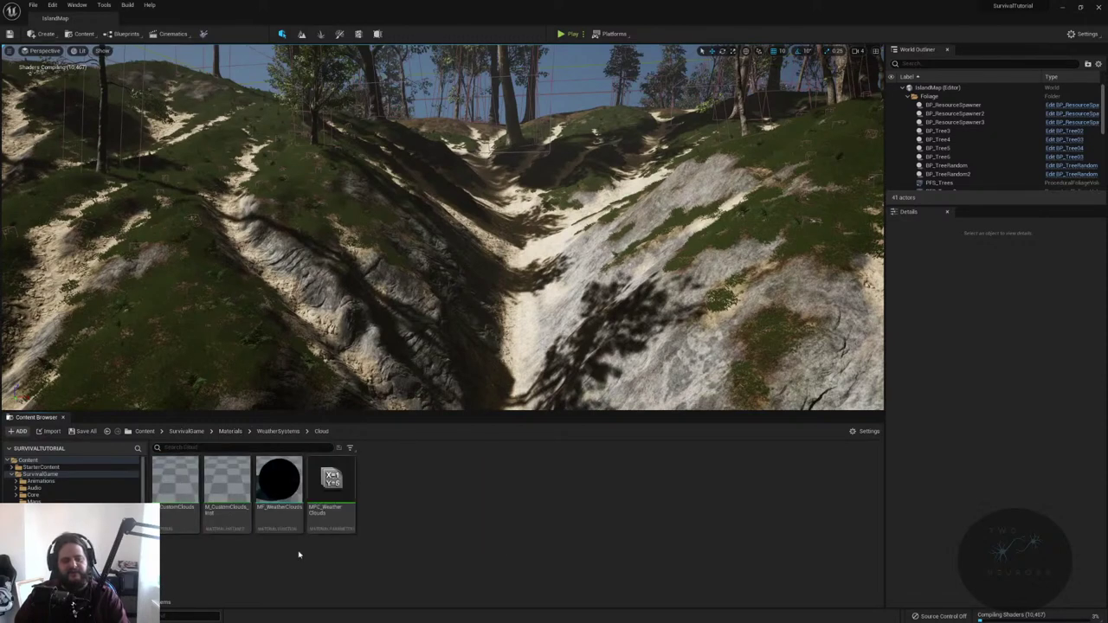
# - Open the M_CustomClouds material and dock its editor beside the IslandMap level
pyautogui.click(165, 518)
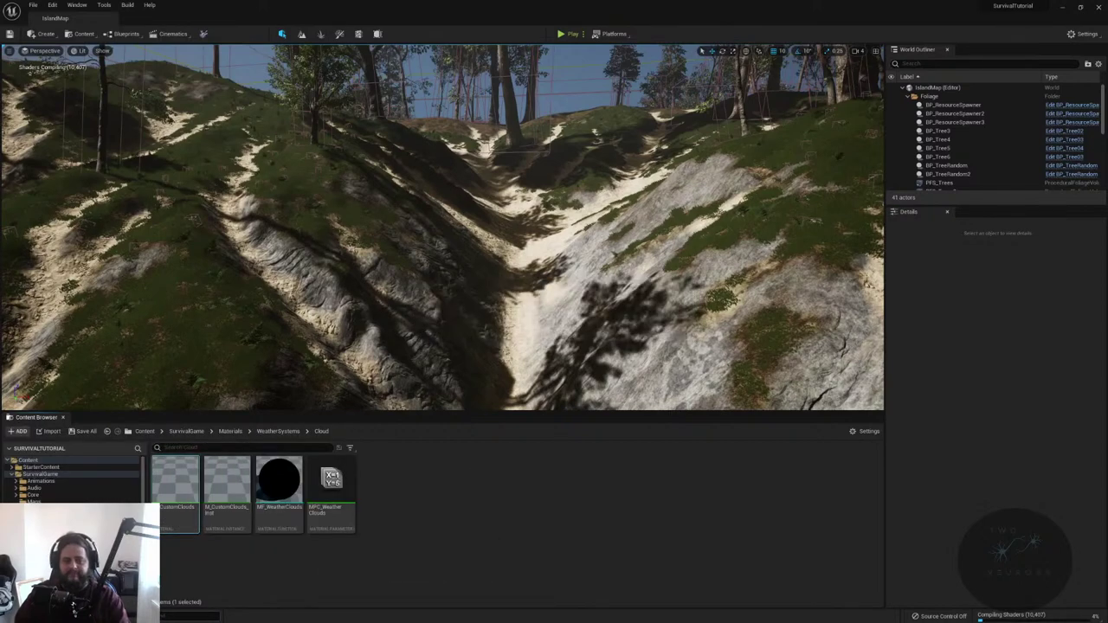
pyautogui.doubleClick(175, 481)
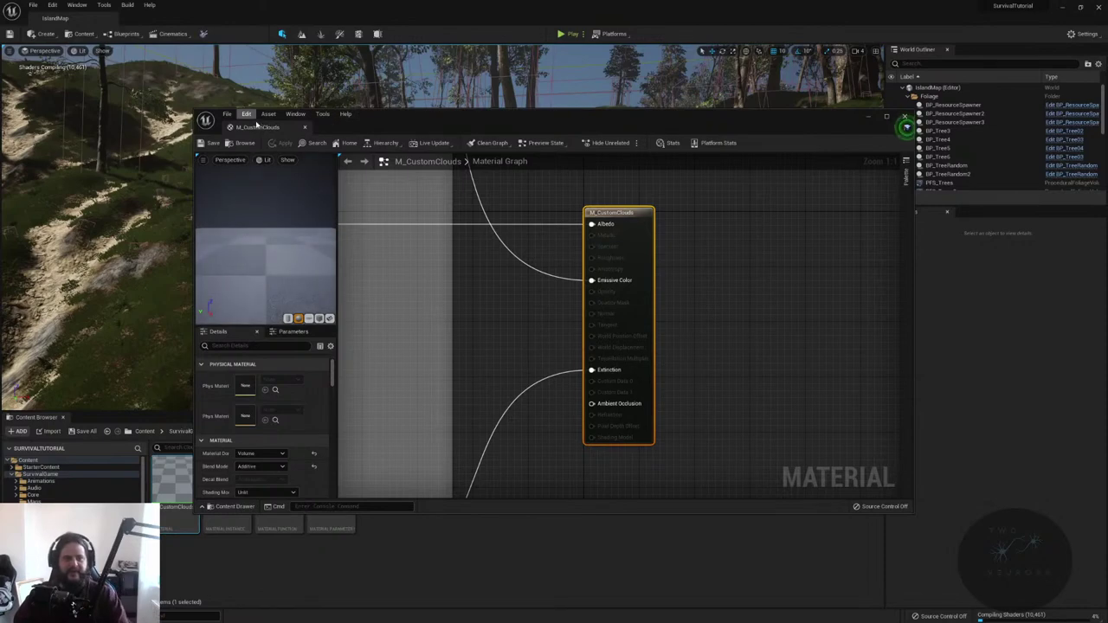
pyautogui.moveTo(256, 126); pyautogui.dragTo(149, 19)
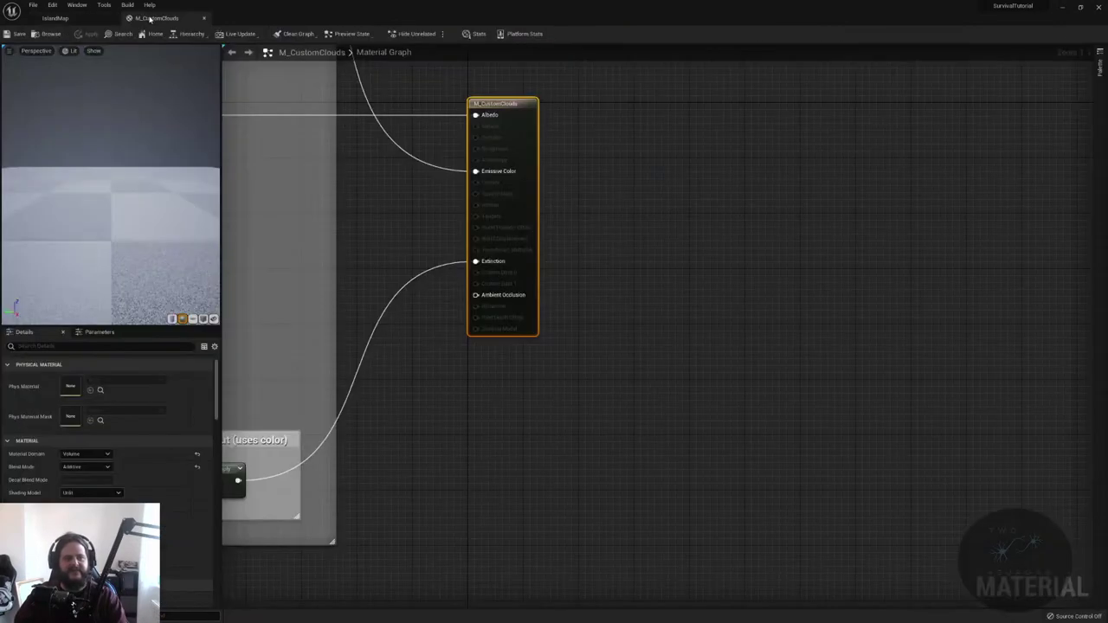
# - Examine the M_CustomClouds material graph, including its fade-out, cloud blending and sky coverage nodes
pyautogui.moveTo(375, 200); pyautogui.dragTo(621, 178, button='right')
pyautogui.hotkey('ctrl', 'Tab')
pyautogui.moveTo(444, 176); pyautogui.dragTo(598, 260, button='right')
pyautogui.click(149, 18)
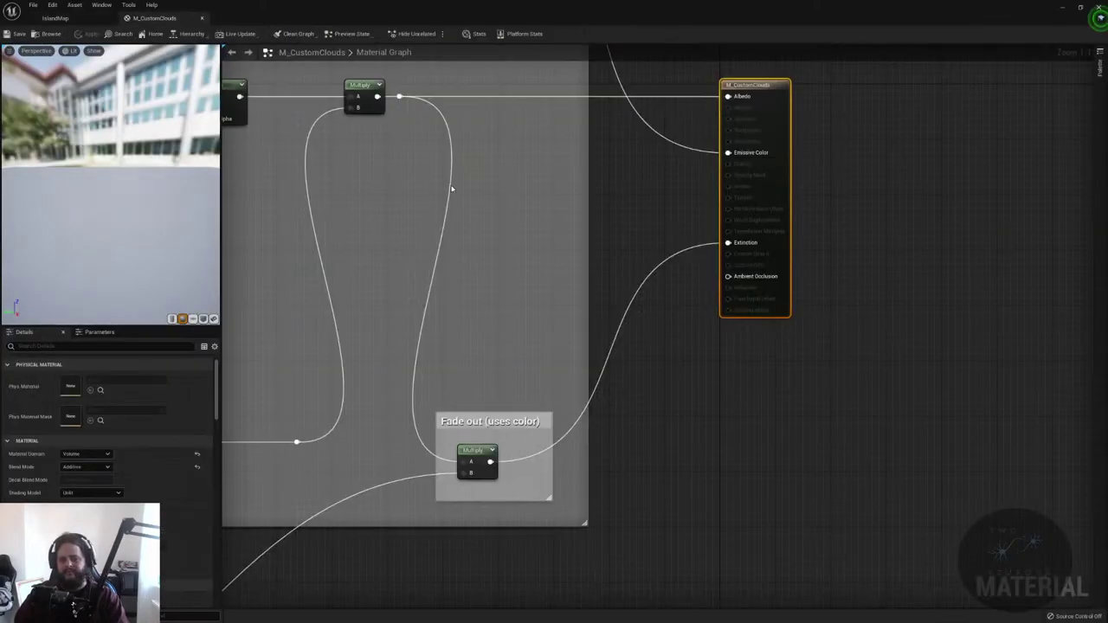
pyautogui.scroll(-8, 597, 193)
pyautogui.scroll(7, 556, 317)
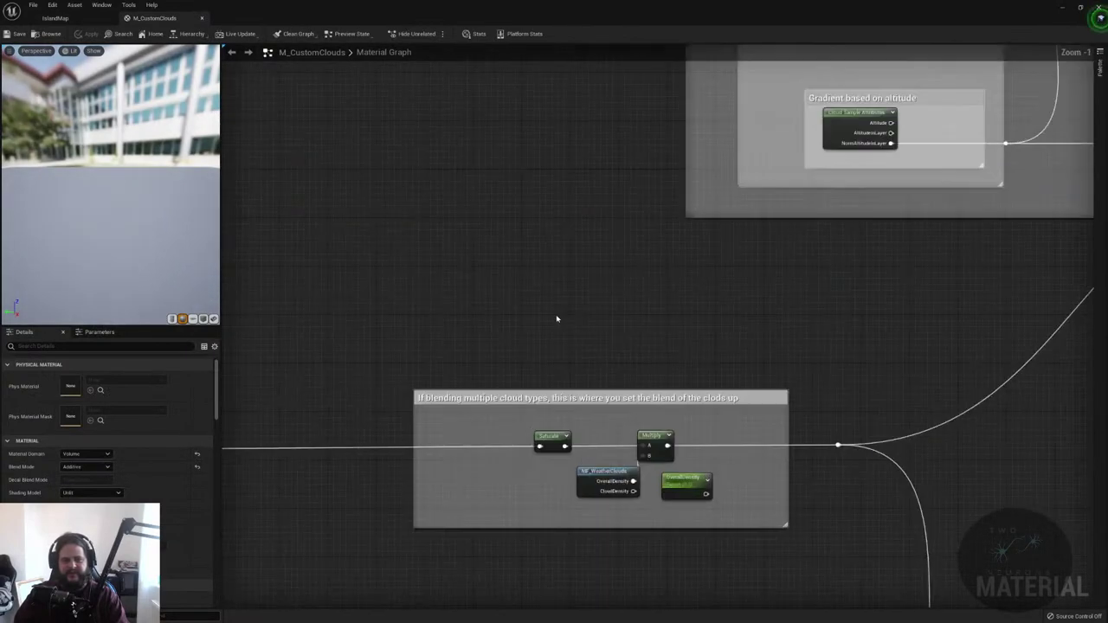
pyautogui.moveTo(742, 318); pyautogui.dragTo(676, 275)
pyautogui.moveTo(519, 308); pyautogui.dragTo(688, 233, button='right')
pyautogui.moveTo(552, 255); pyautogui.dragTo(603, 223)
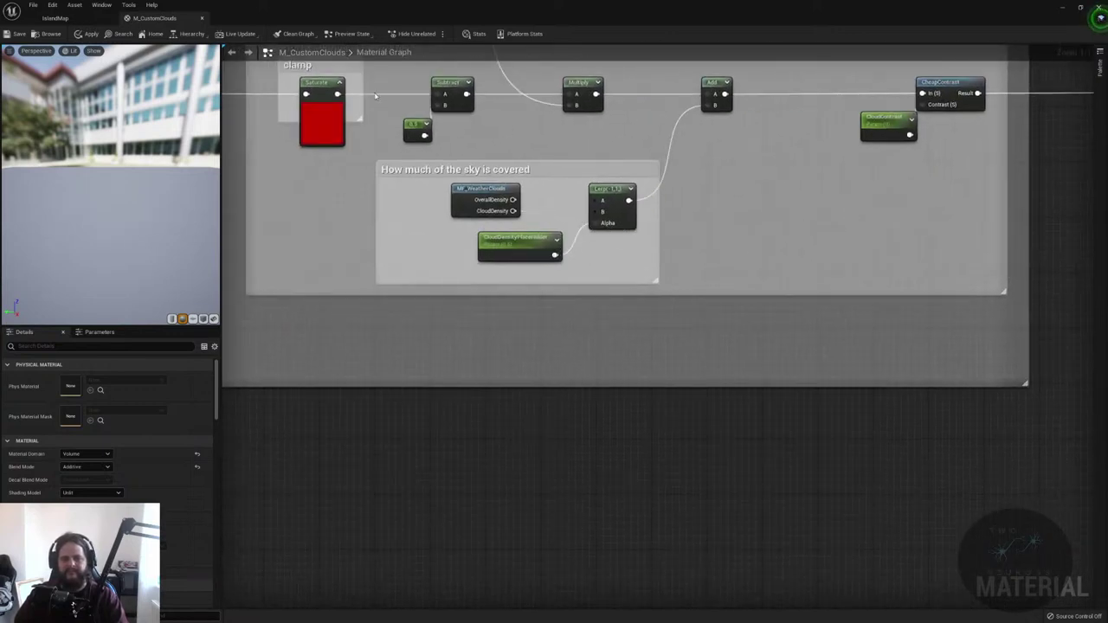
# - Apply the M_CustomClouds material, then return to the IslandMap level and select SM_SkySphere
pyautogui.click(89, 34)
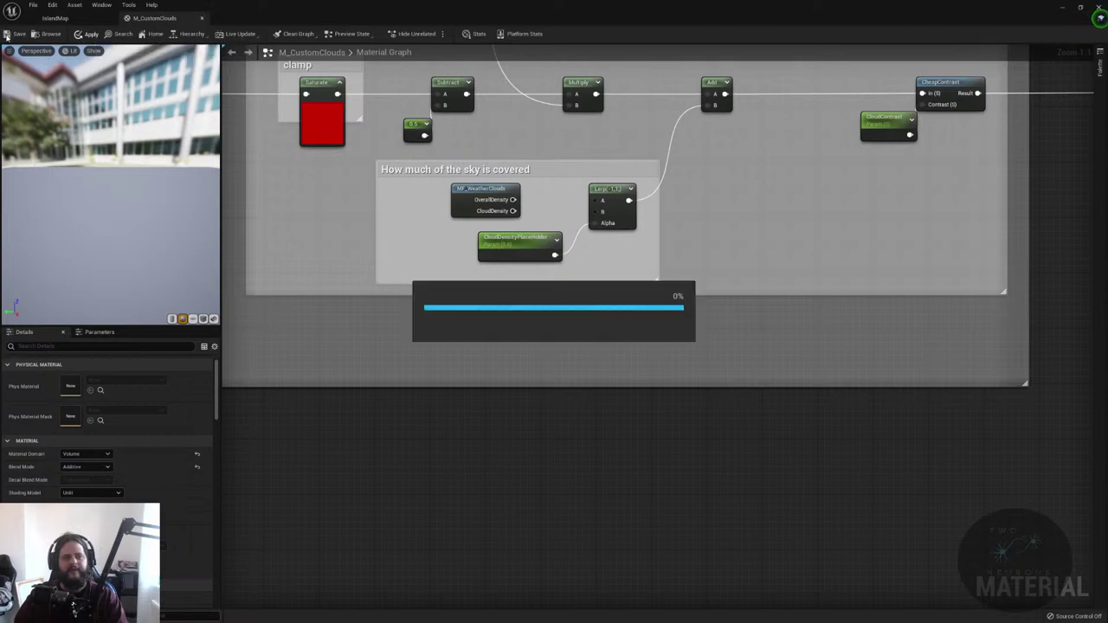
pyautogui.click(59, 19)
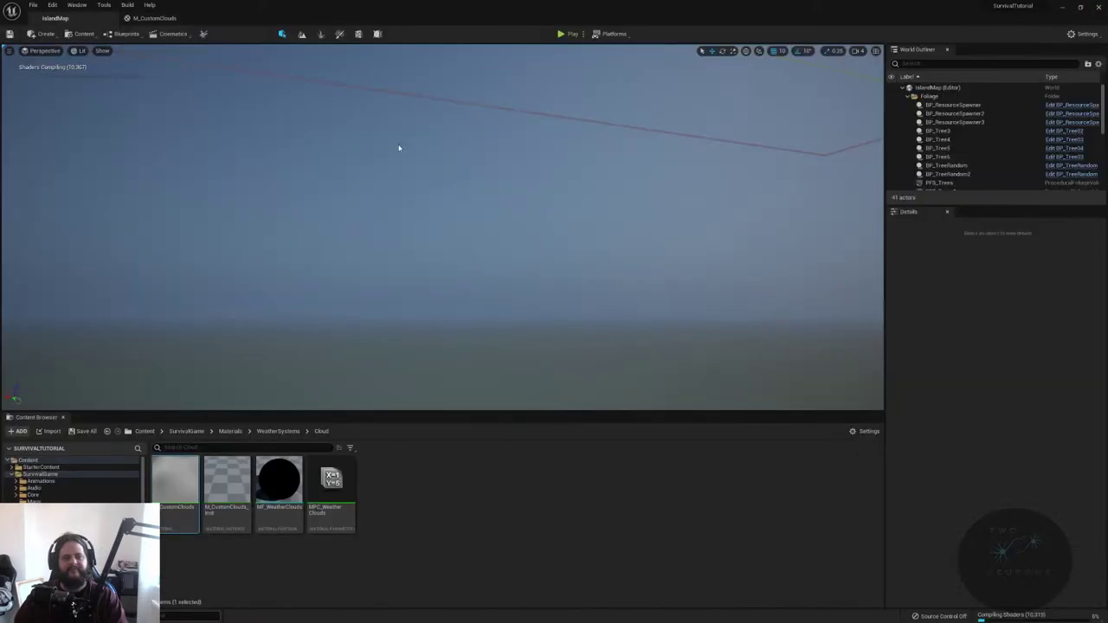
pyautogui.click(398, 144)
pyautogui.moveTo(399, 144); pyautogui.dragTo(442, 121, button='right')
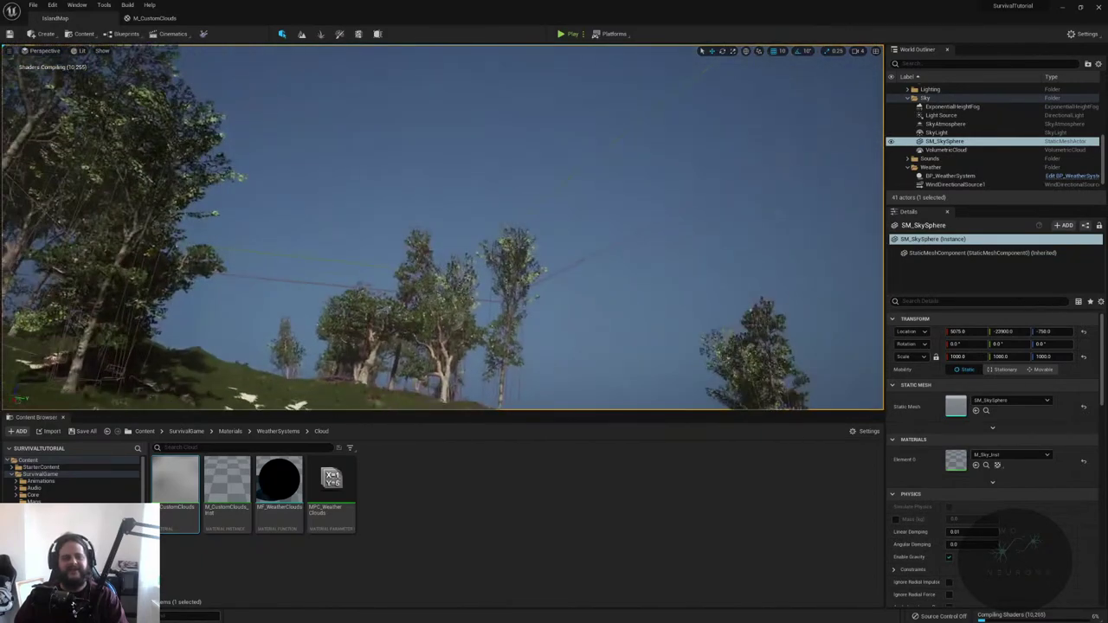
# - Revisit the M_CustomClouds material graph, then return to the IslandMap level
pyautogui.doubleClick(176, 482)
pyautogui.moveTo(123, 253); pyautogui.dragTo(137, 257)
pyautogui.click(54, 17)
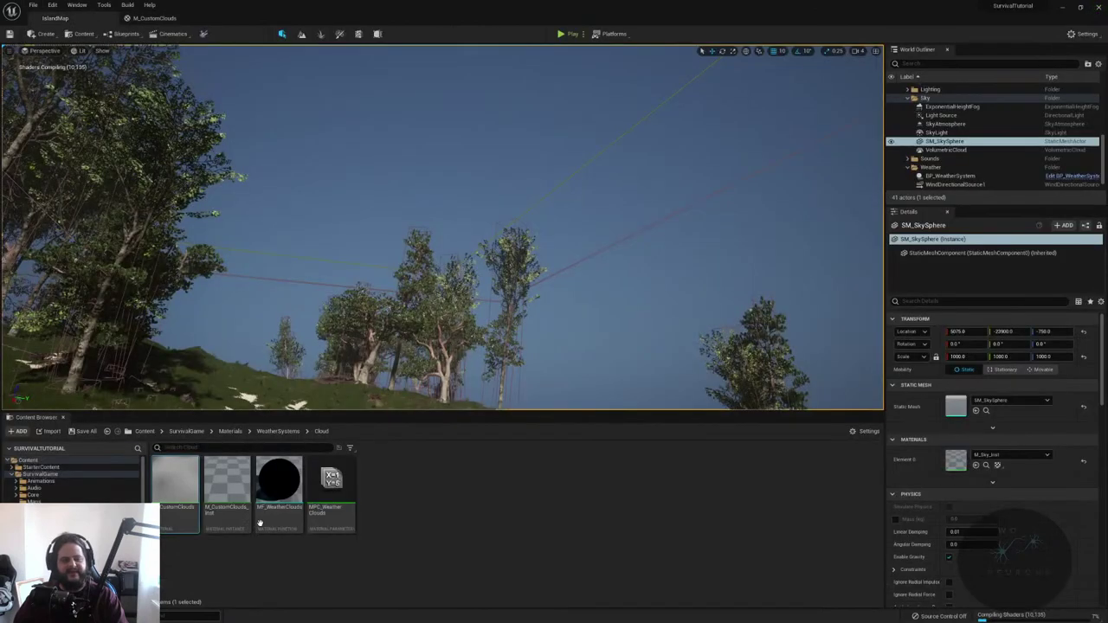
# - Open the M_CustomClouds_Inst material instance in a floating window beside the level view, with its preview shrunk to show the parameters
pyautogui.click(223, 490)
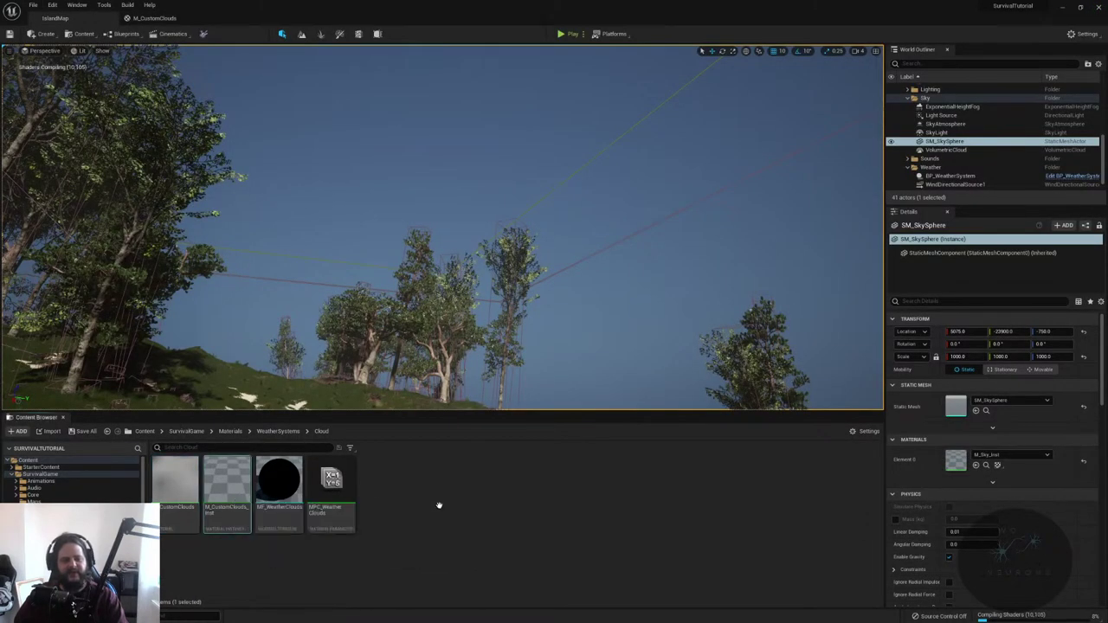
pyautogui.doubleClick(227, 485)
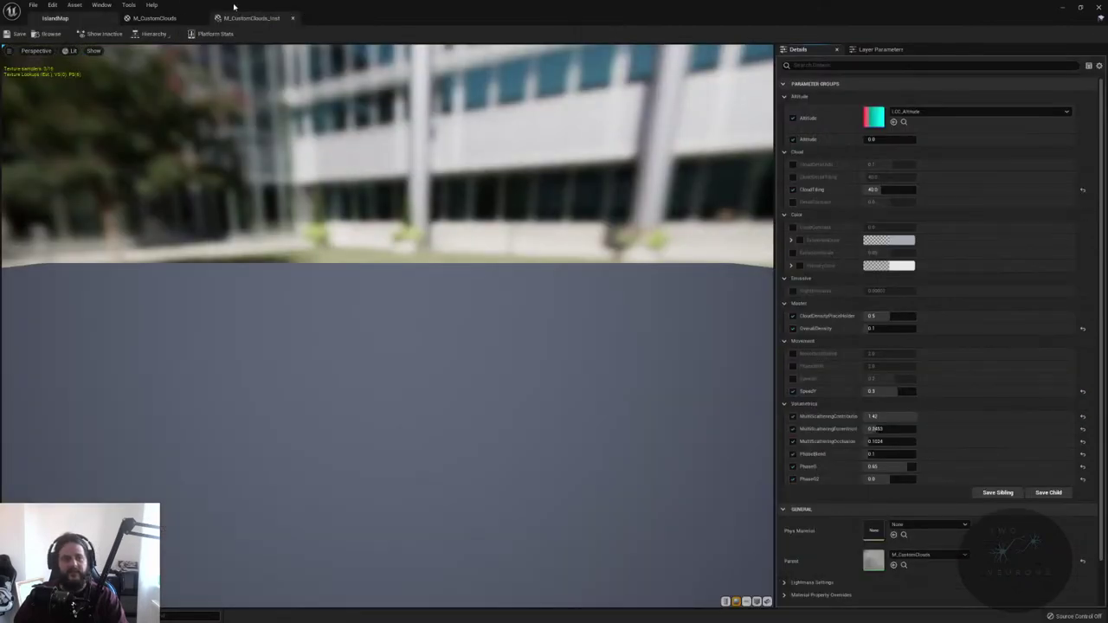
pyautogui.moveTo(266, 22); pyautogui.dragTo(393, 49)
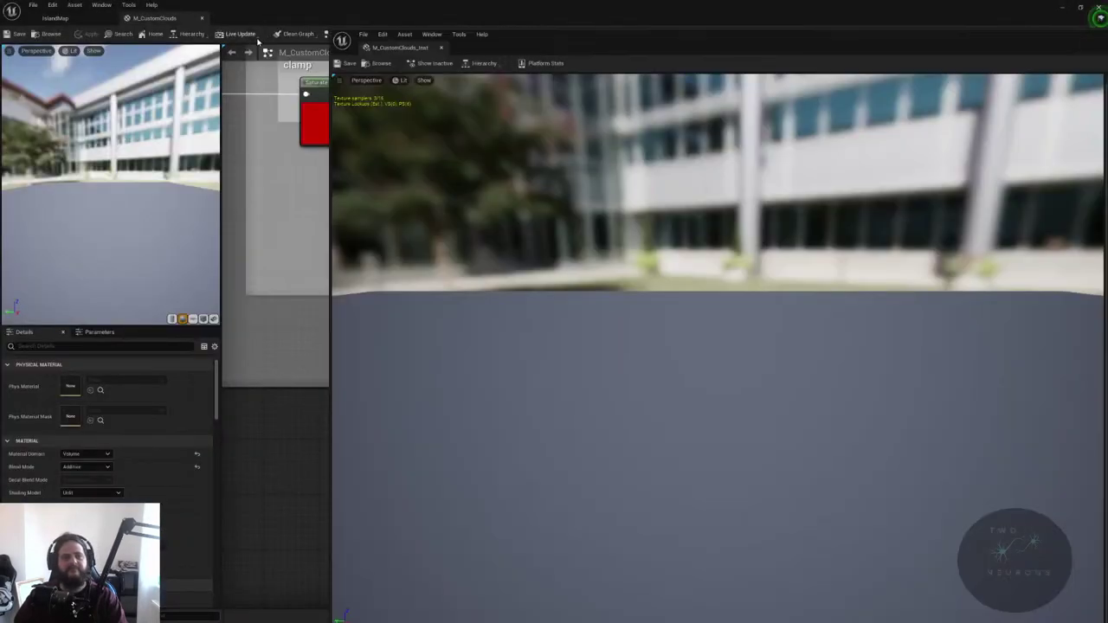
pyautogui.click(55, 17)
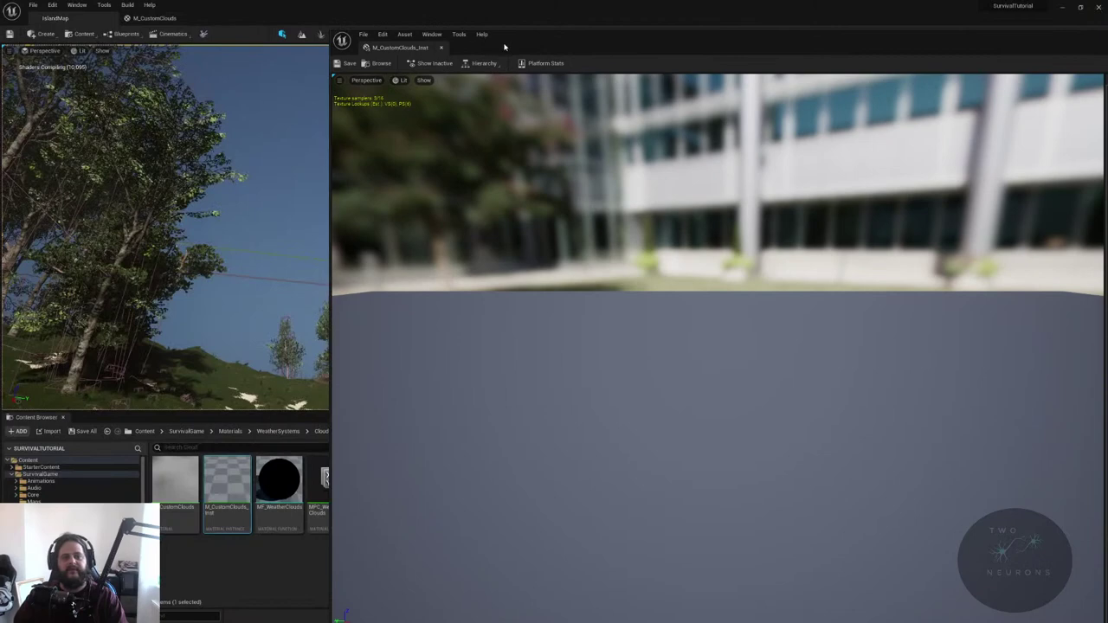
pyautogui.moveTo(496, 45); pyautogui.dragTo(267, 86)
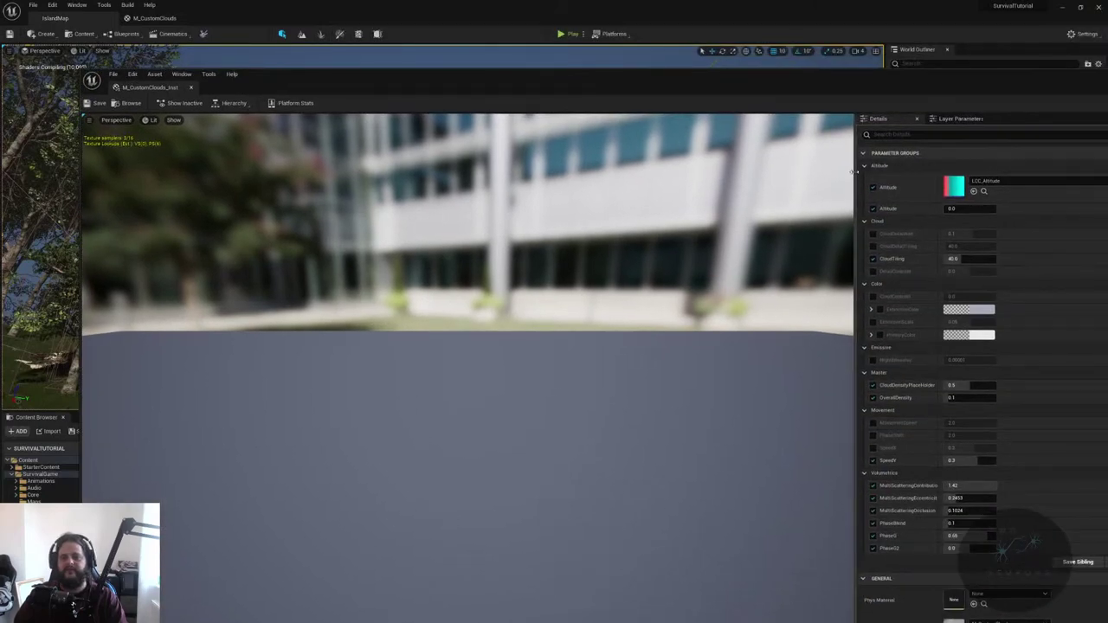
pyautogui.moveTo(220, 187); pyautogui.dragTo(148, 187)
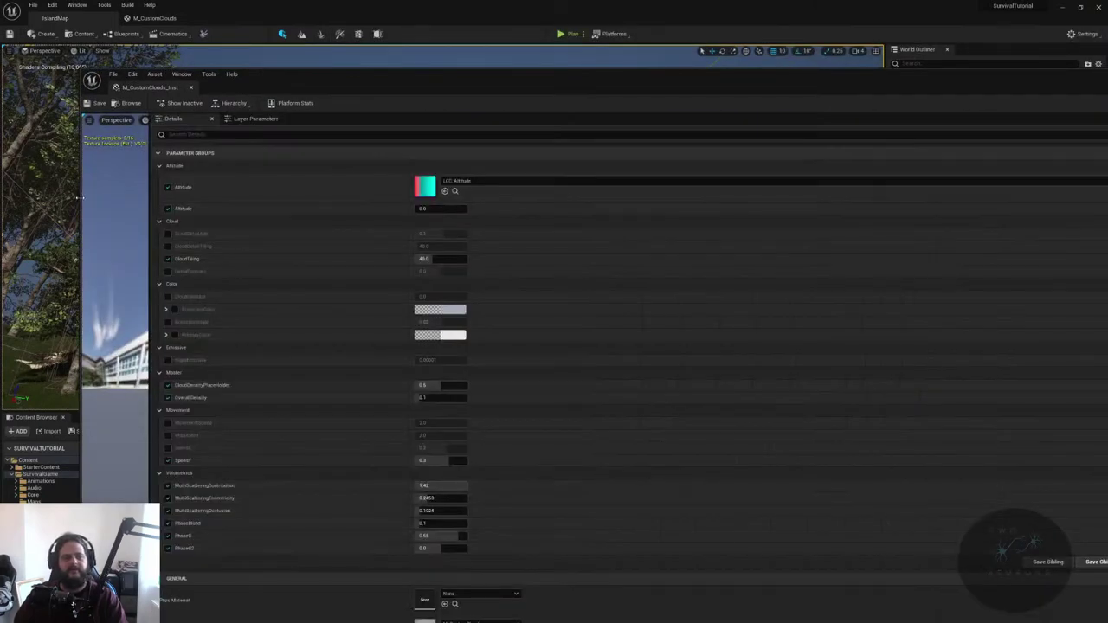
pyautogui.moveTo(78, 199); pyautogui.dragTo(767, 199)
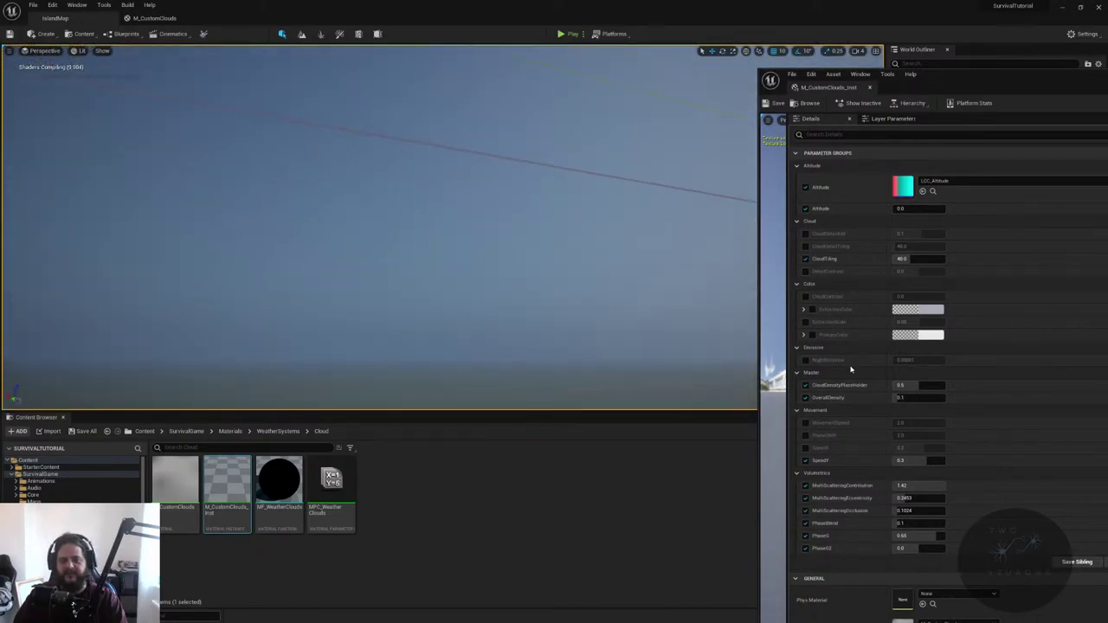
# - Try a CloudDensityPlaceHolder of 0.304 and an OverallDensity of 0.18 in the cloud material instance
pyautogui.click(918, 384)
pyautogui.moveTo(657, 302); pyautogui.dragTo(657, 302, button='right')
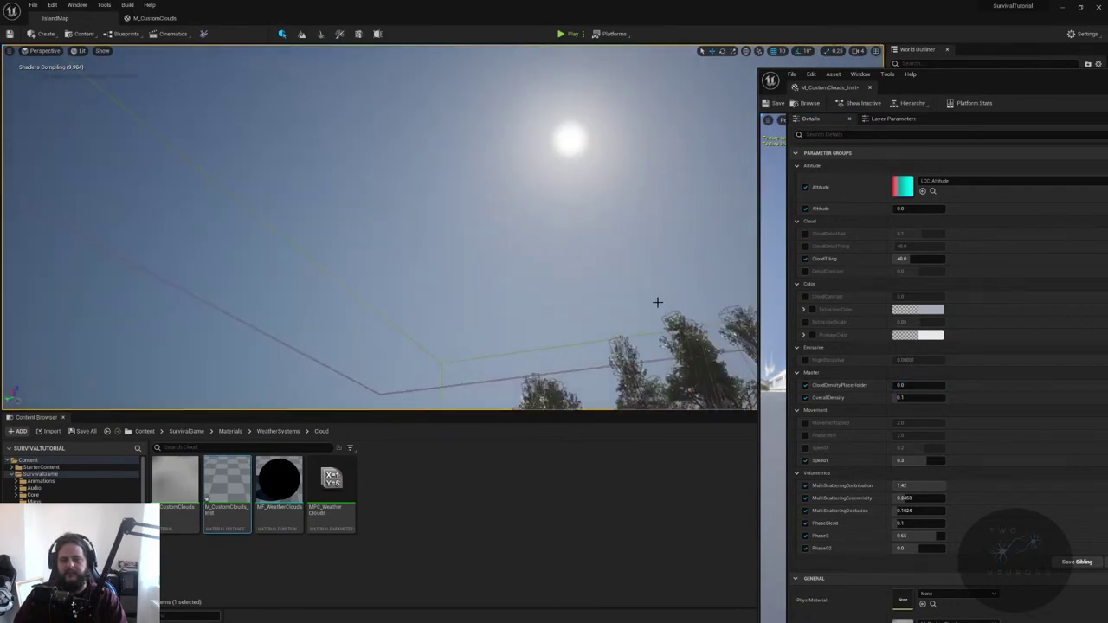
pyautogui.click(897, 389)
pyautogui.write('0.032')
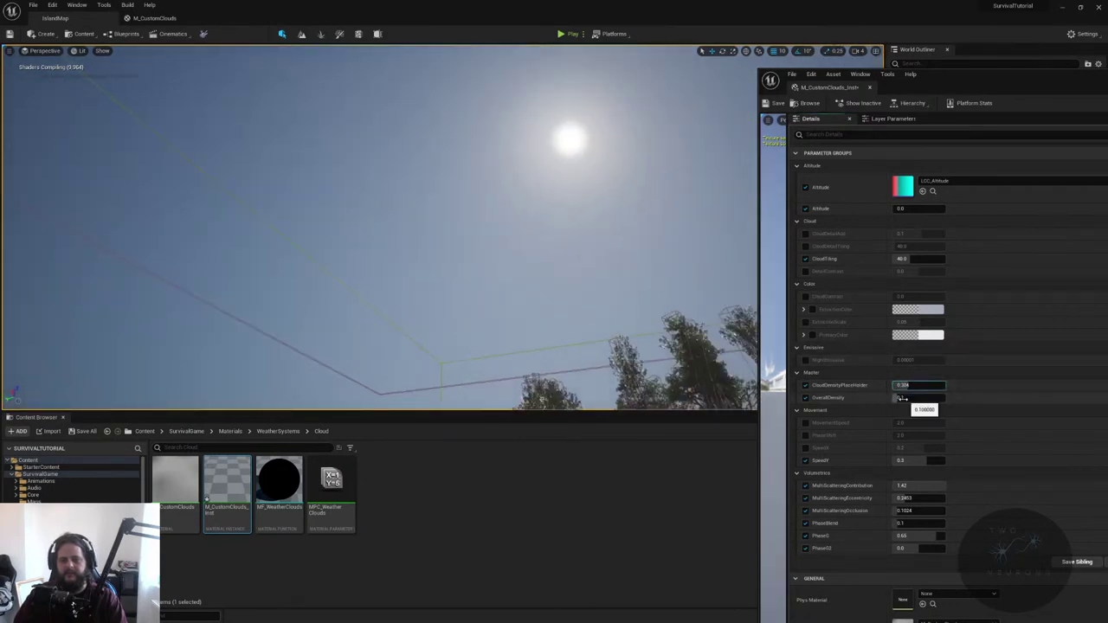
pyautogui.click(900, 398)
pyautogui.write('0.312')
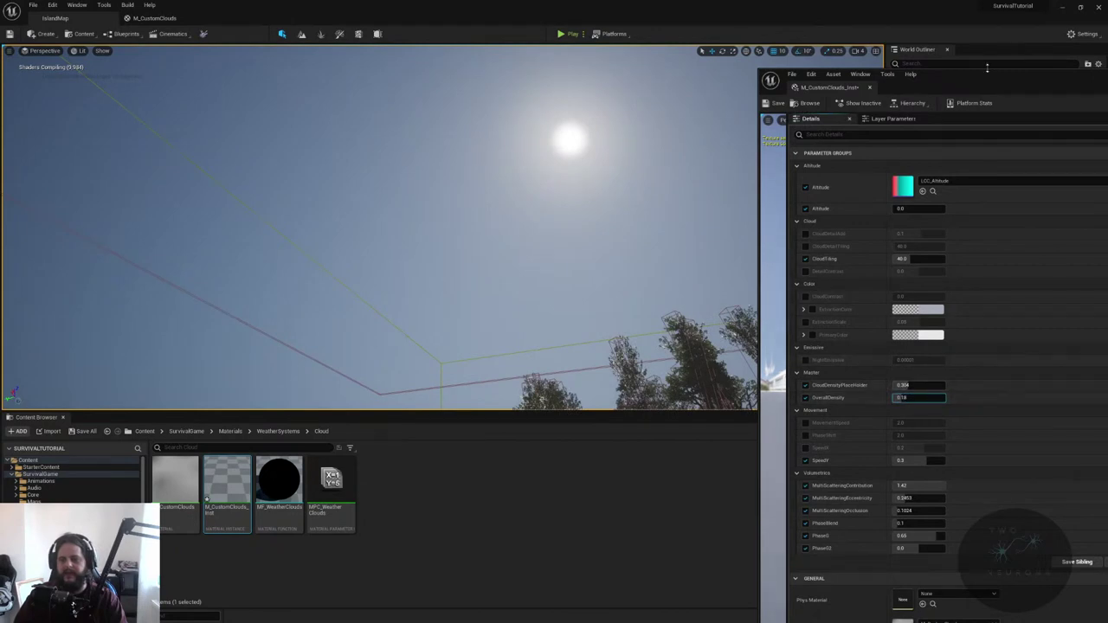
# - Reset OverallDensity and CloudDensityPlaceHolder to their default values in the cloud material instance
pyautogui.moveTo(987, 67); pyautogui.dragTo(765, 91)
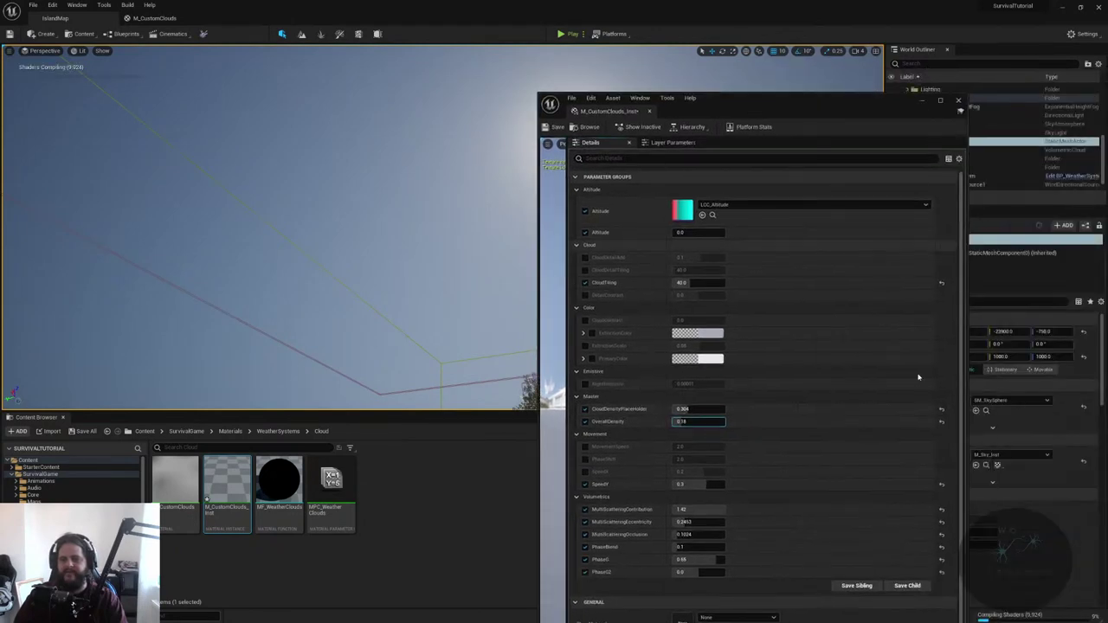
pyautogui.click(941, 421)
pyautogui.click(940, 408)
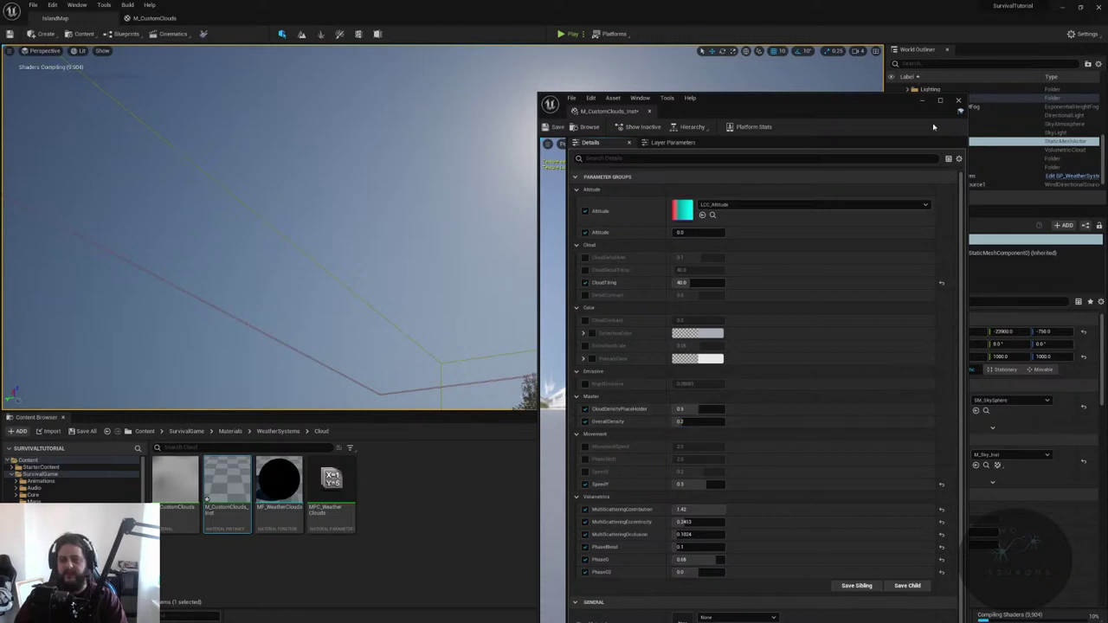
# - Search the level's actors for "cloud" and select the VolumetricCloud actor to check its assigned material
pyautogui.moveTo(903, 106); pyautogui.dragTo(800, 110)
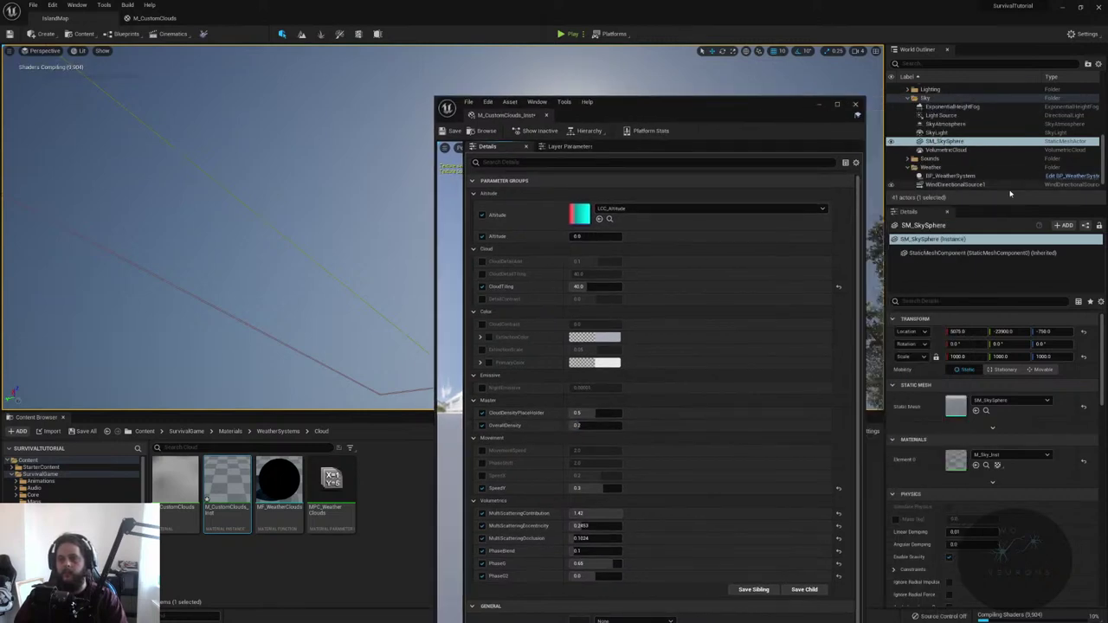
pyautogui.scroll(-1, 972, 178)
pyautogui.click(941, 63)
pyautogui.write('cloud')
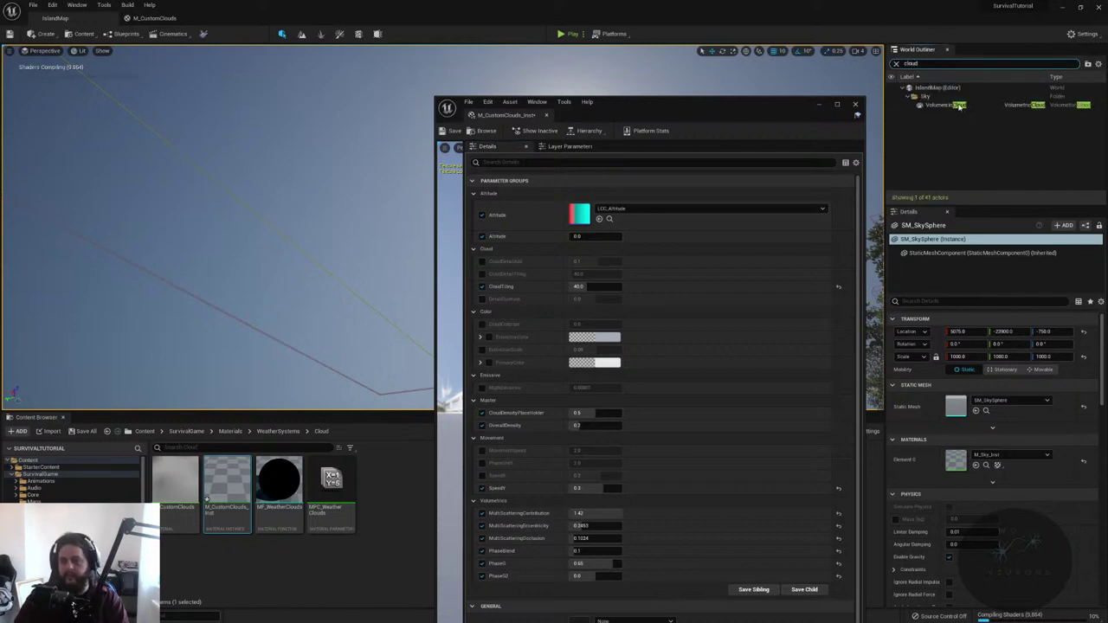
pyautogui.click(959, 105)
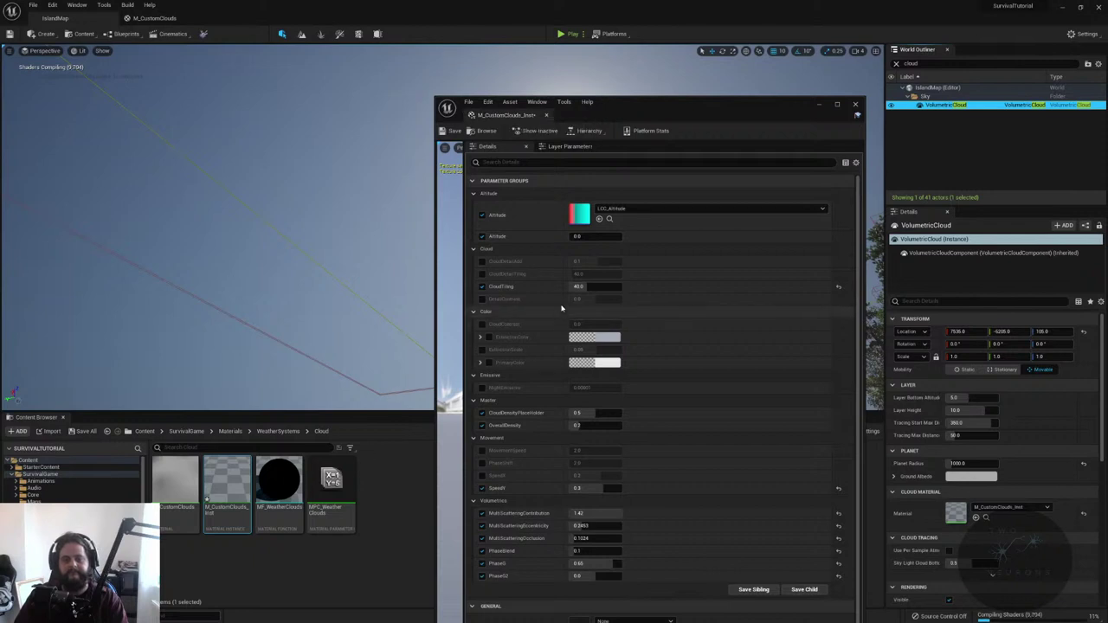
# - Examine the cloud contrast and cloud blending nodes in the M_CustomClouds graph, then return to the IslandMap level
pyautogui.doubleClick(173, 486)
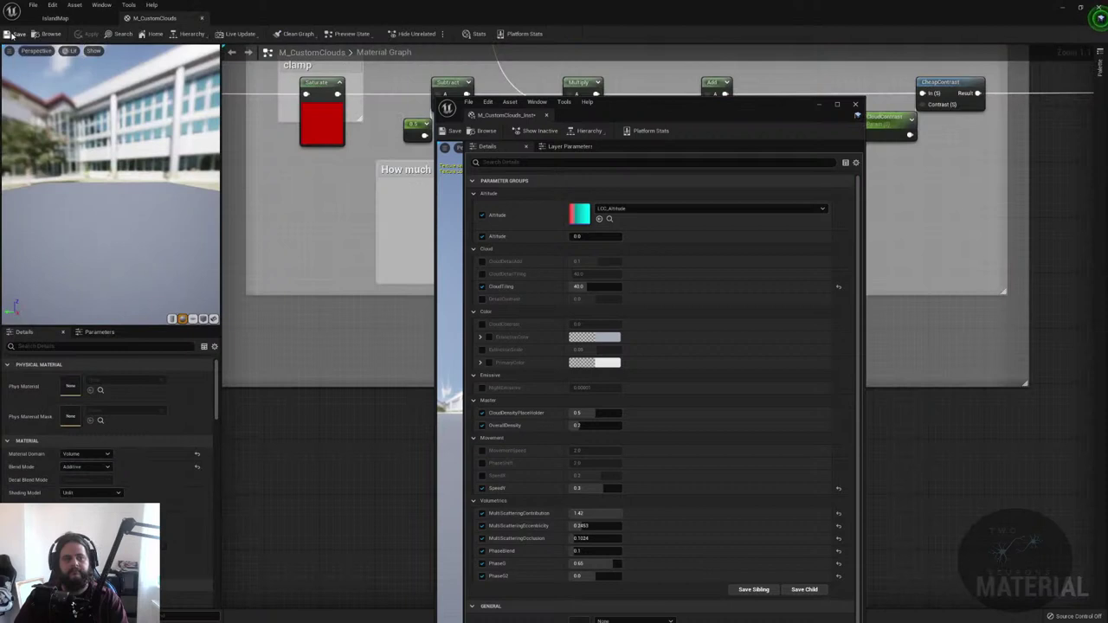
pyautogui.moveTo(690, 119); pyautogui.dragTo(873, 330)
pyautogui.moveTo(699, 213); pyautogui.dragTo(144, 239, button='right')
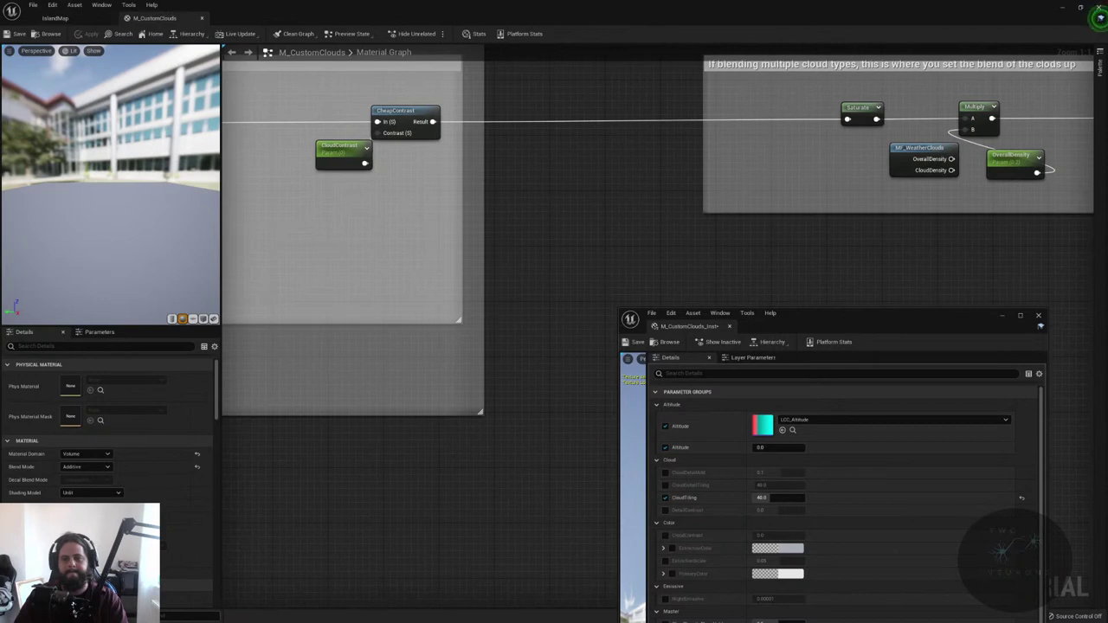
pyautogui.moveTo(154, 236); pyautogui.dragTo(407, 302, button='right')
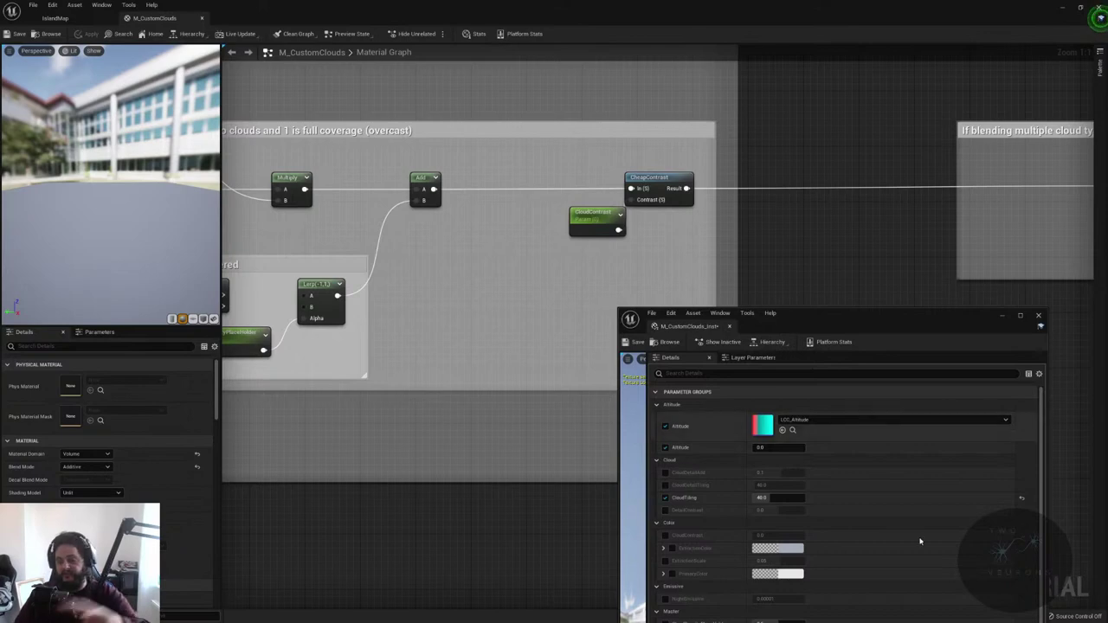
pyautogui.click(56, 17)
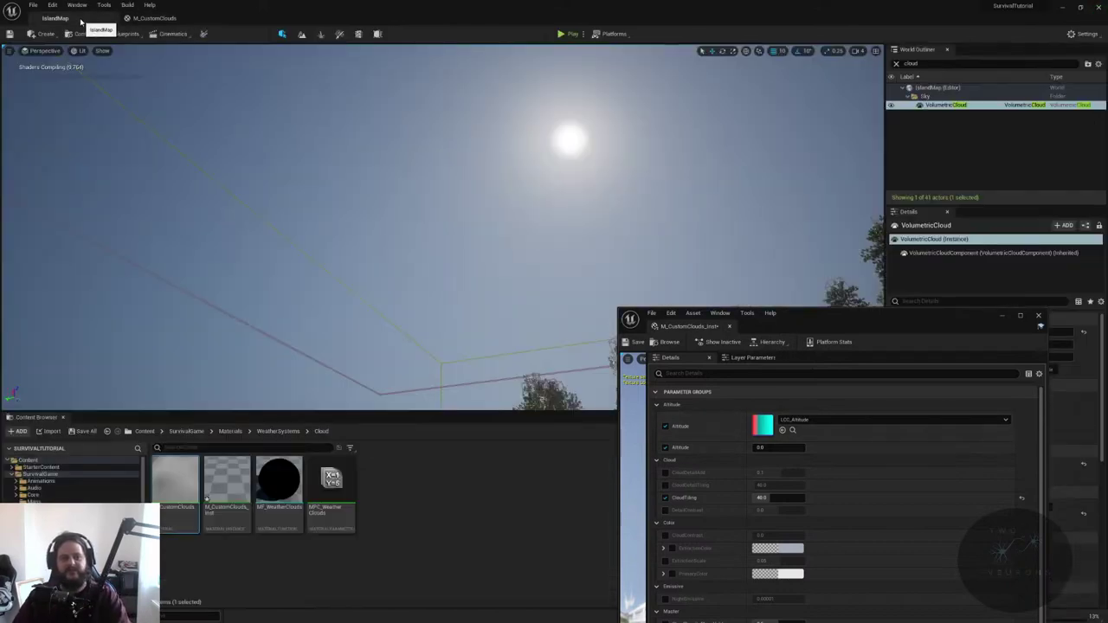
# - Try raising the cloud instance's Altitude value to about 2.46 and check the sky in the level
pyautogui.moveTo(520, 178)
pyautogui.mouseDown(button='right')
pyautogui.moveTo(519, 225)
pyautogui.moveTo(519, 179)
pyautogui.mouseUp(button='right')
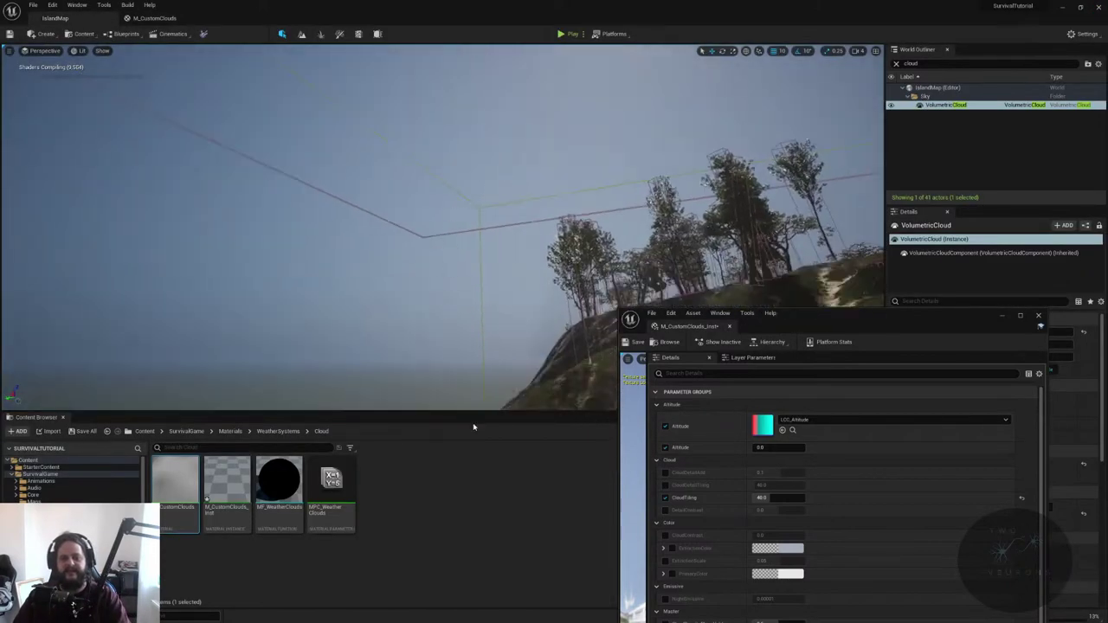
pyautogui.moveTo(331, 161)
pyautogui.mouseDown(button='right')
pyautogui.moveTo(330, 104)
pyautogui.moveTo(363, 113)
pyautogui.moveTo(330, 161)
pyautogui.mouseUp(button='right')
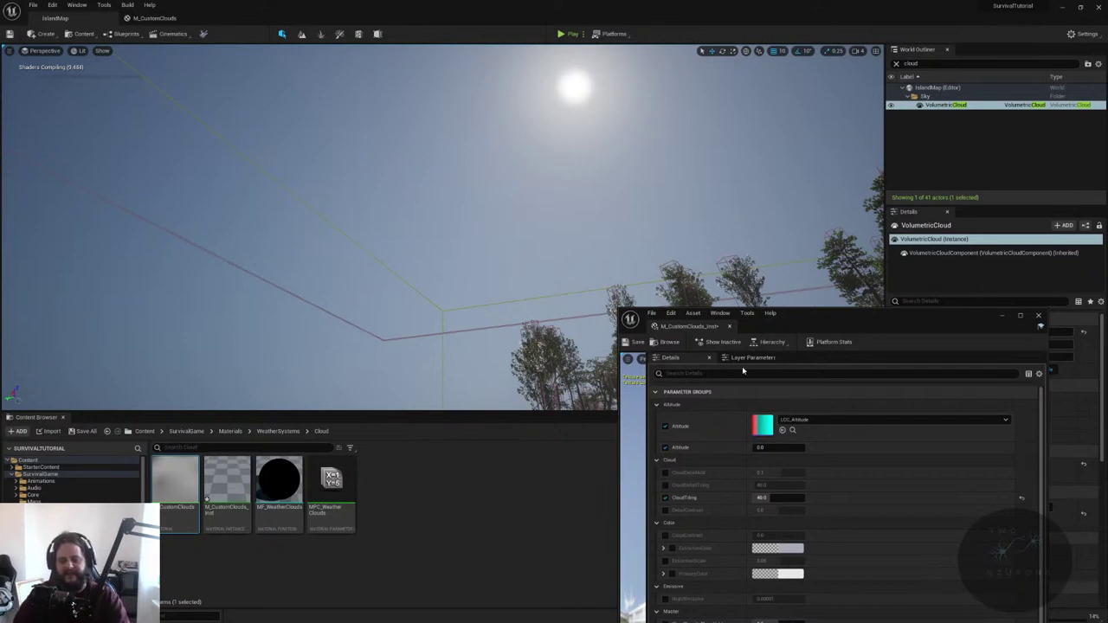
pyautogui.moveTo(777, 446); pyautogui.dragTo(822, 446)
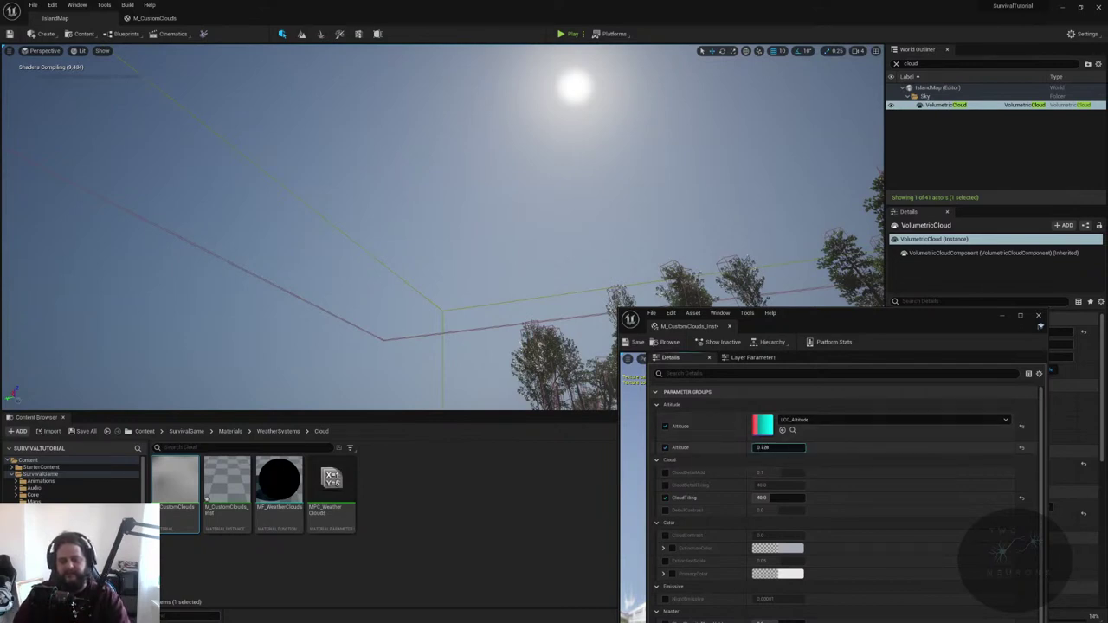
pyautogui.moveTo(822, 446); pyautogui.dragTo(581, 300)
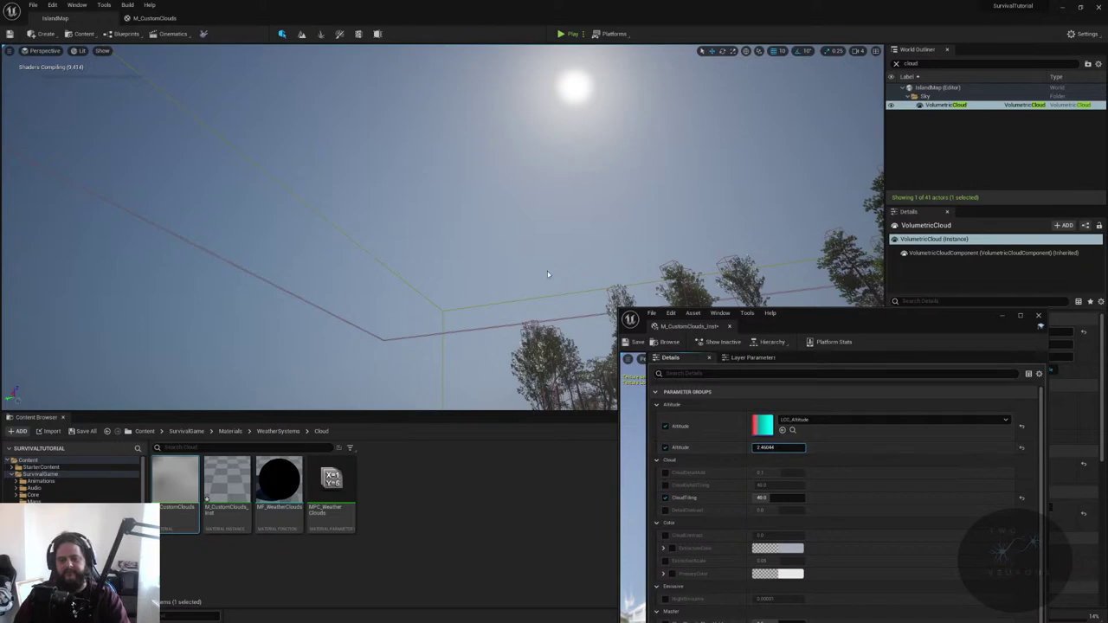
pyautogui.moveTo(581, 300); pyautogui.dragTo(520, 260, button='right')
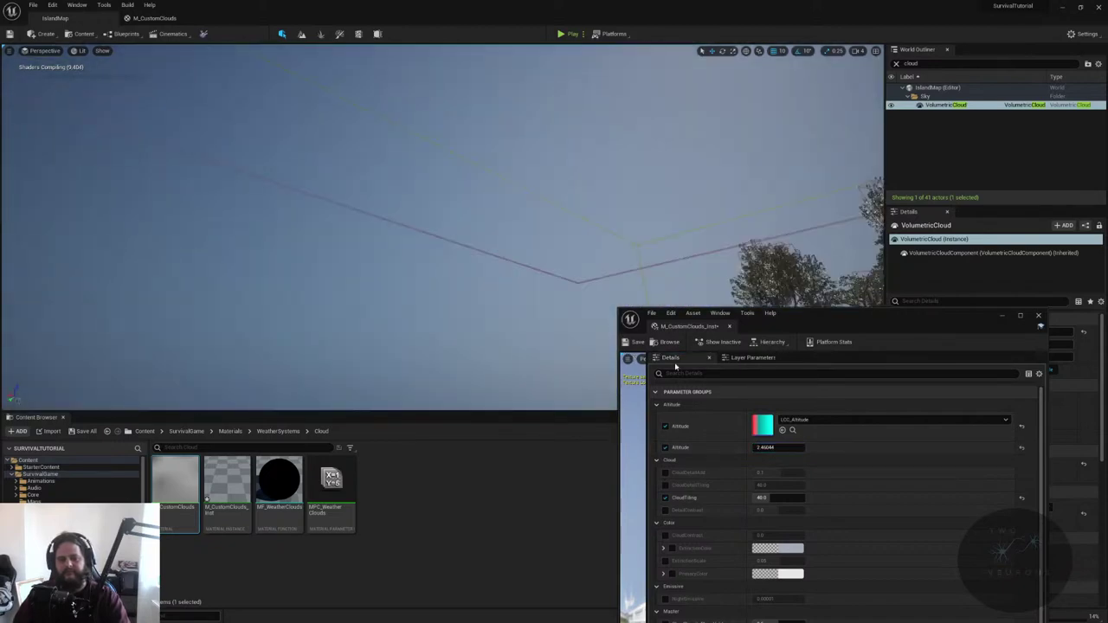
# - Locate the LCC_Altitude curve used by the cloud instance and open it to examine its color curves
pyautogui.click(791, 430)
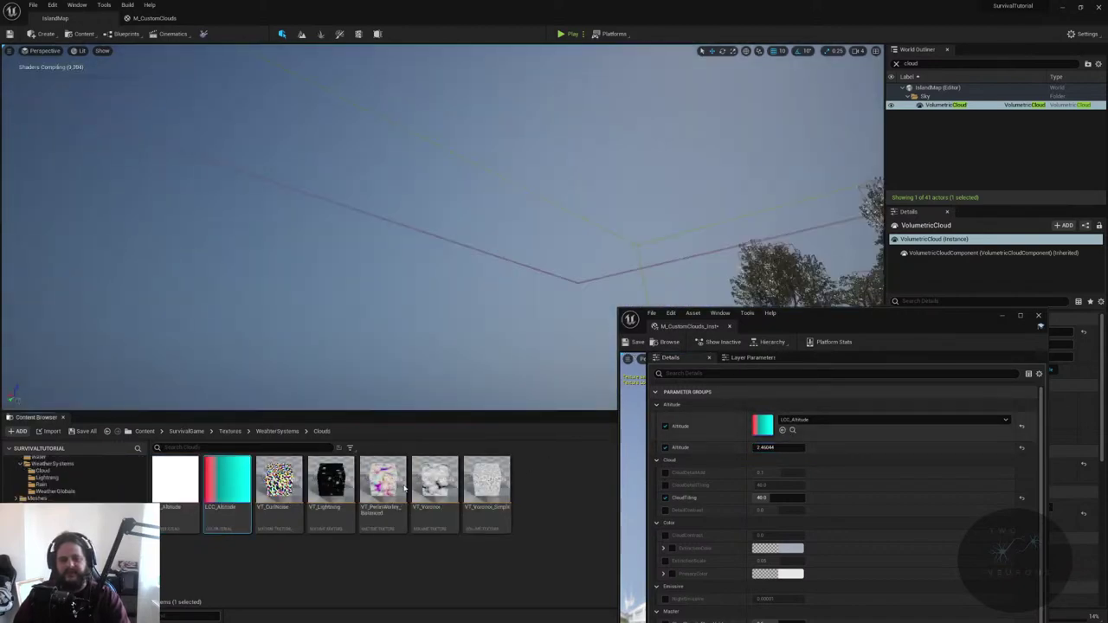
pyautogui.doubleClick(238, 502)
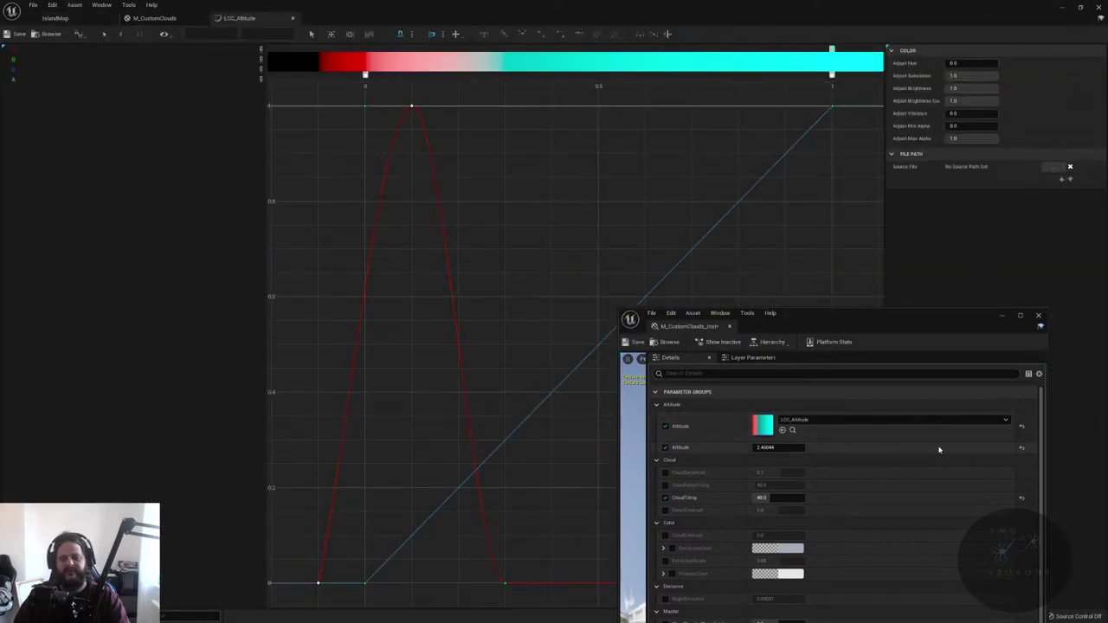
# - Reset the Altitude value to its default, return to IslandMap and disable both Altitude overrides in the cloud instance
pyautogui.click(1020, 449)
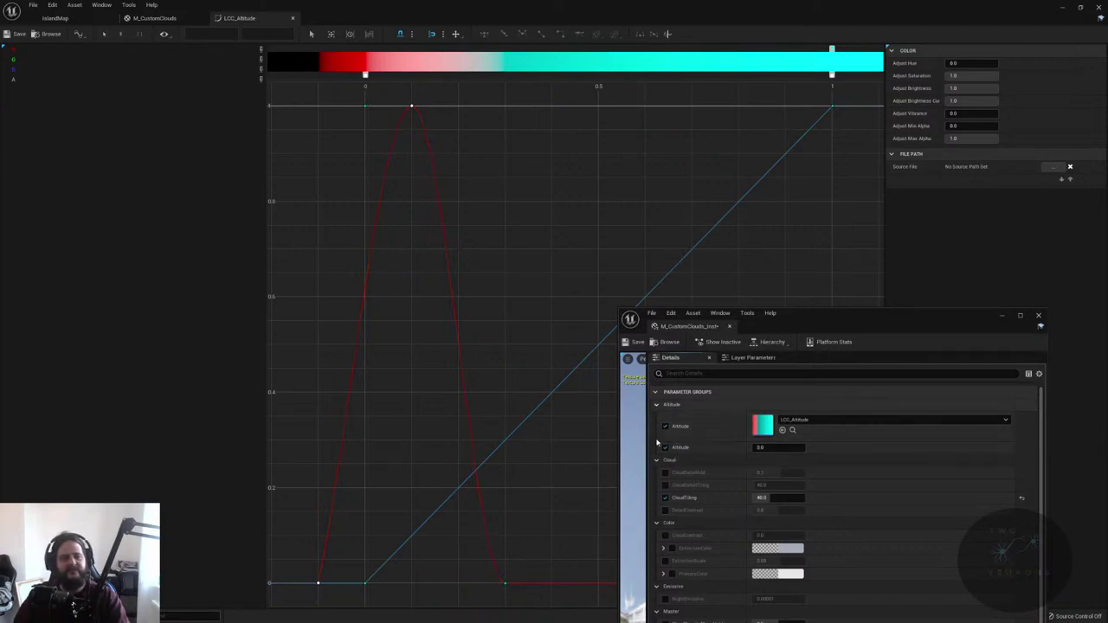
pyautogui.click(59, 18)
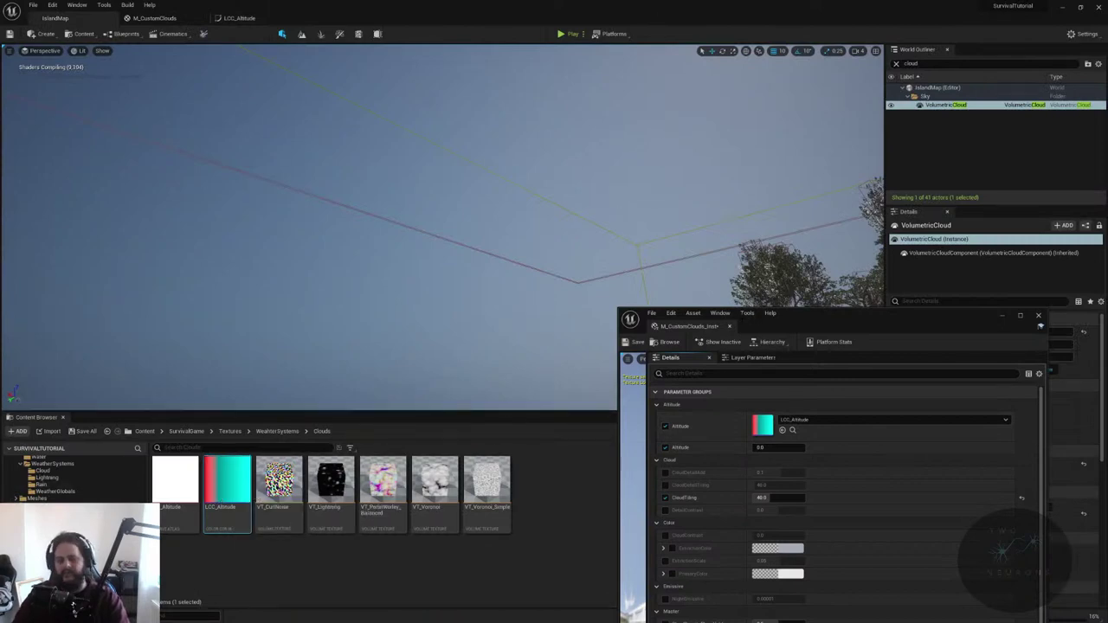
pyautogui.click(665, 447)
pyautogui.click(665, 426)
# - Try an OverallDensity of 0.024 in the cloud instance, then reset it to its default
pyautogui.scroll(-3, 712, 474)
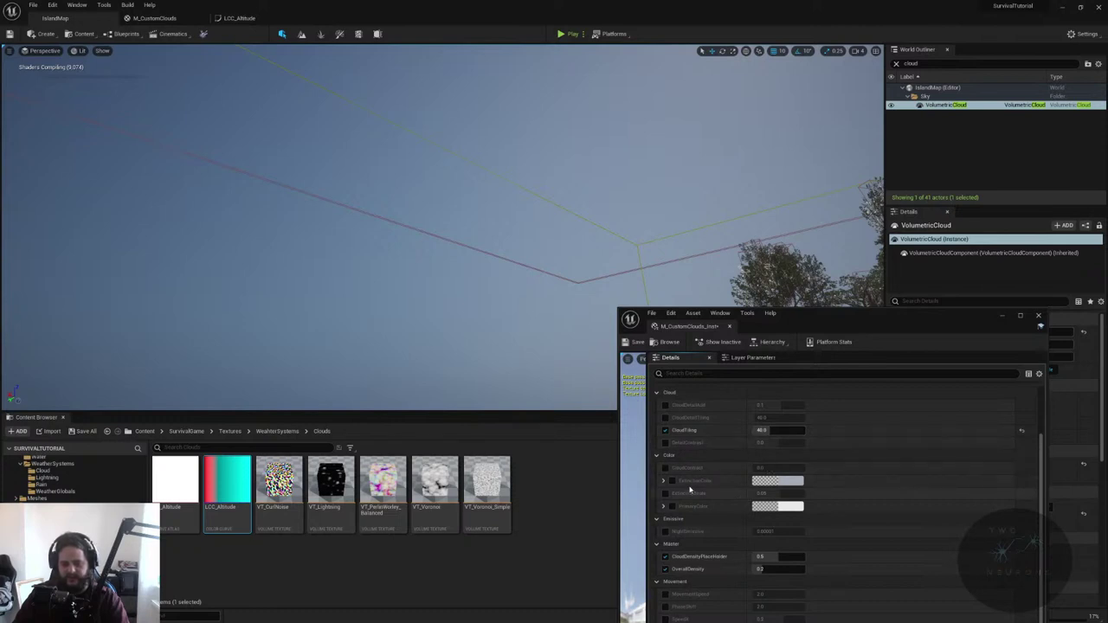
pyautogui.moveTo(826, 315); pyautogui.dragTo(815, 114)
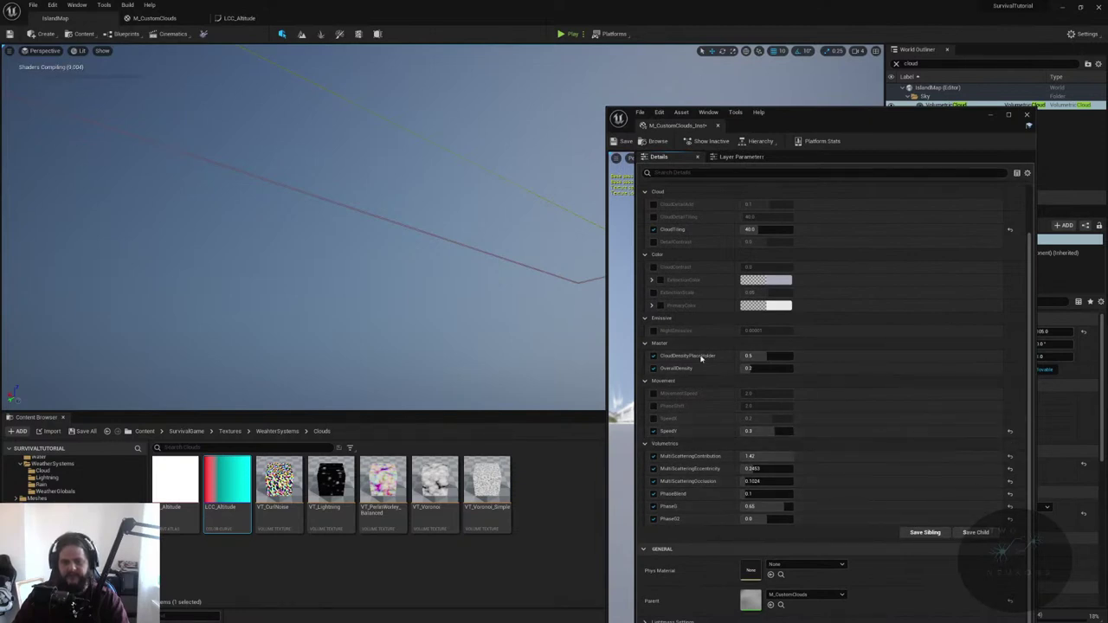
pyautogui.click(746, 369)
pyautogui.write('0.513')
pyautogui.write('0.024')
pyautogui.press('Return')
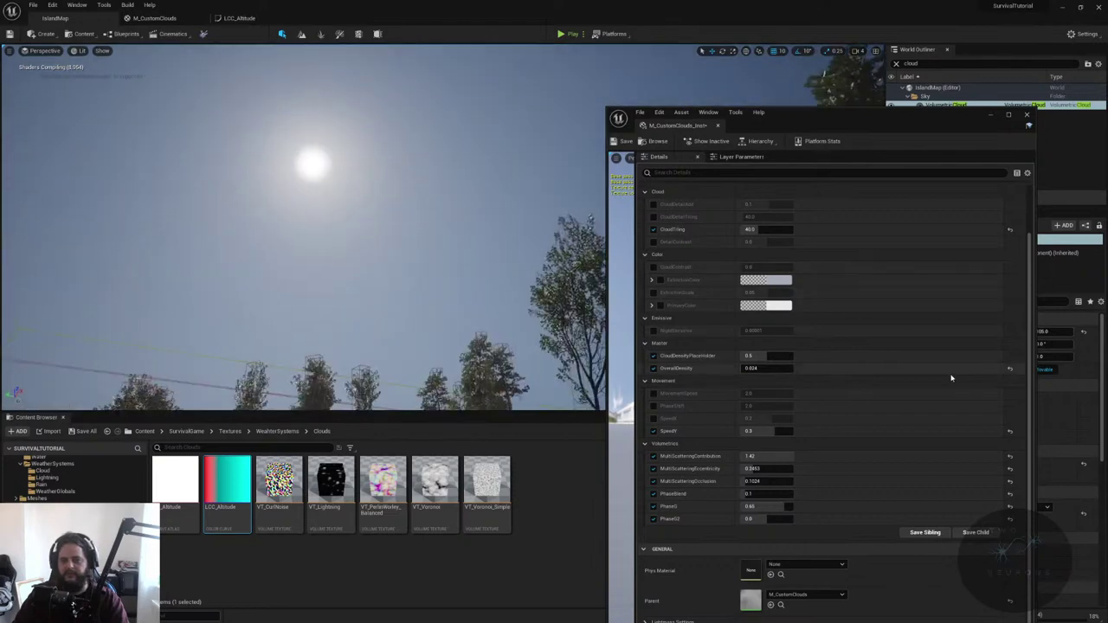
pyautogui.click(1010, 369)
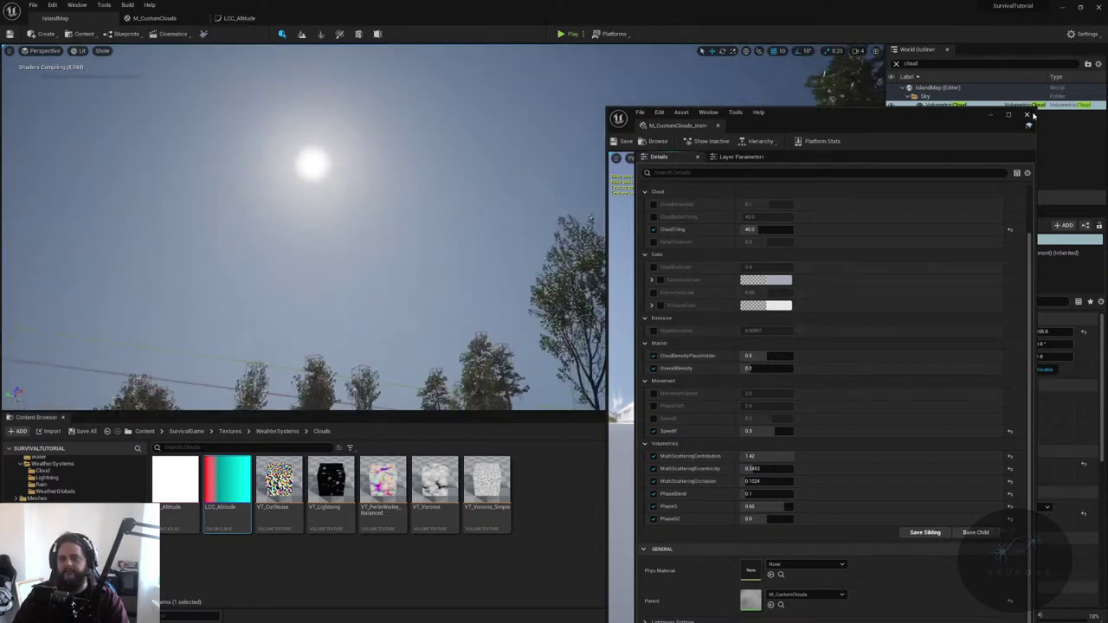
# - Set CloudDensityPlaceHolder to about 0.71 and close the M_CustomClouds_Inst window
pyautogui.click(760, 356)
pyautogui.write('0.709')
pyautogui.press('Return')
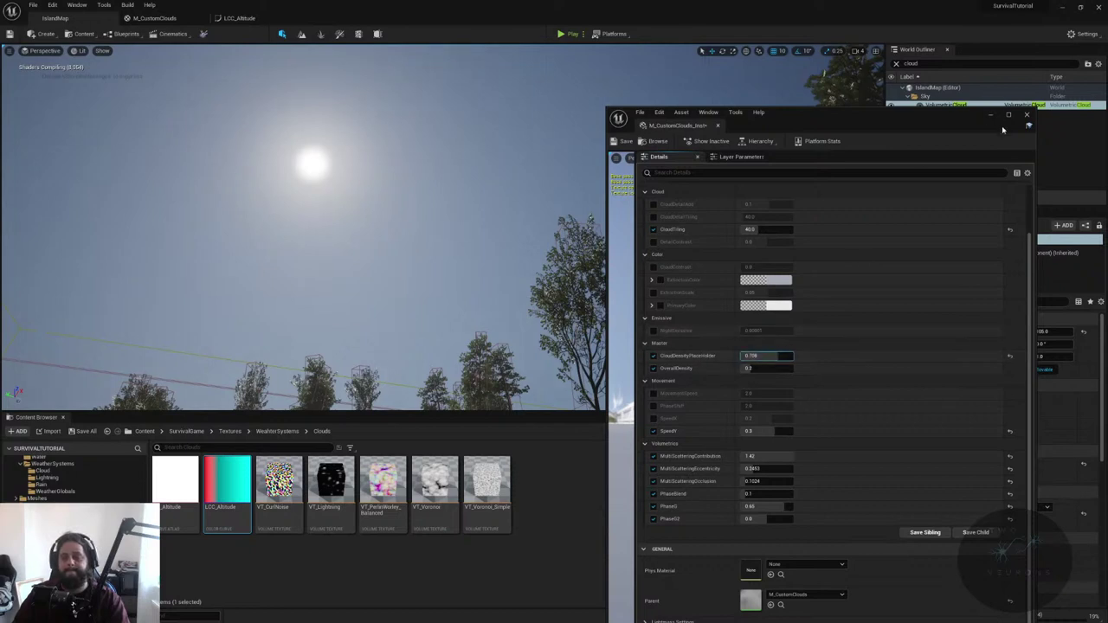
pyautogui.click(1028, 115)
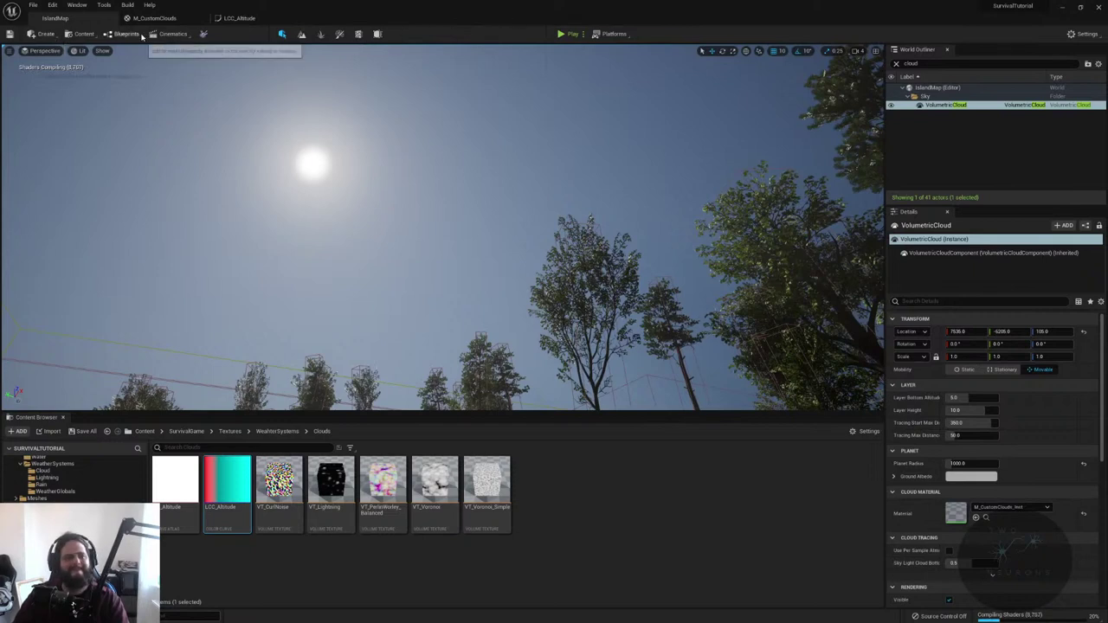
# - Run a full build of all levels and select the BP_Tree02101 tree in the island scene
pyautogui.click(127, 4)
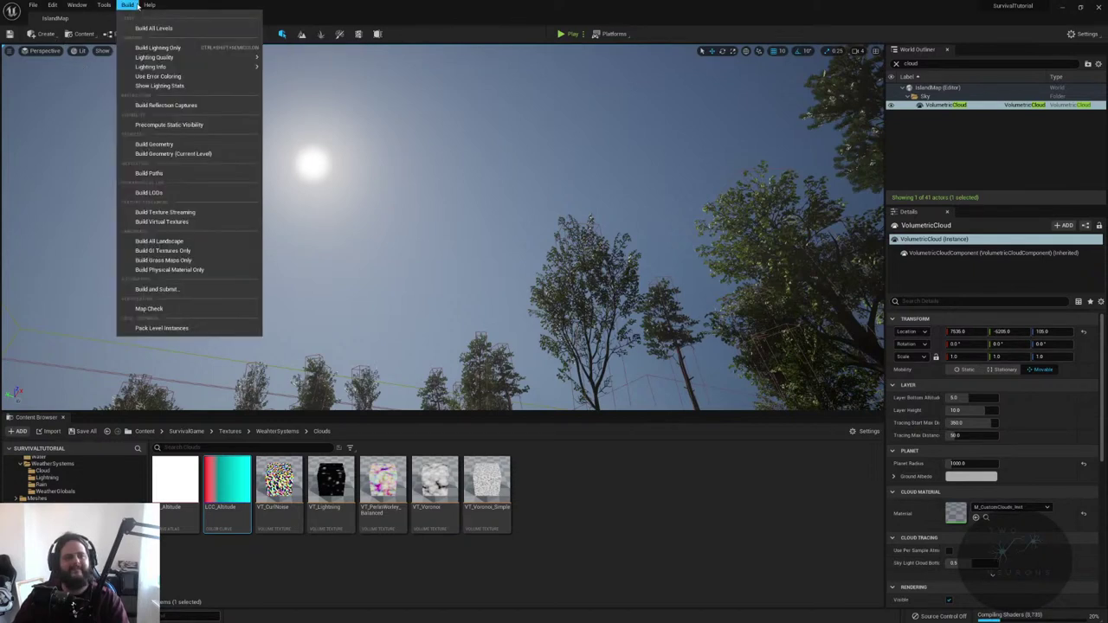
pyautogui.click(198, 29)
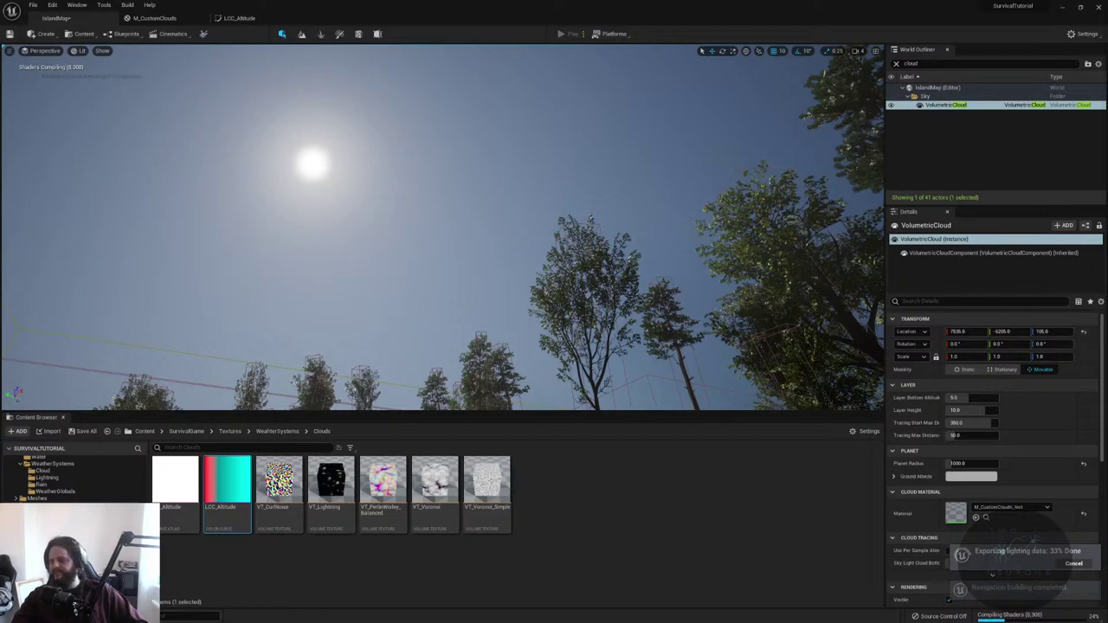
pyautogui.click(589, 294)
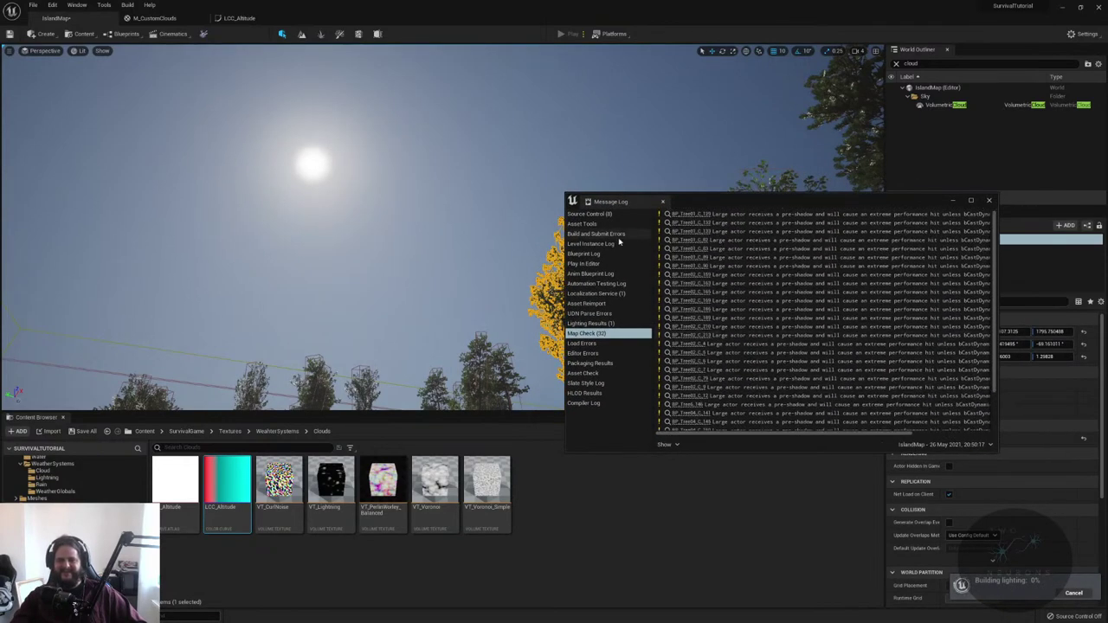
# - Check the Localization Service, Source Control, Asset Tools, Build and Submit Errors and Level Instance Log messages, and close the Message Log
pyautogui.click(623, 293)
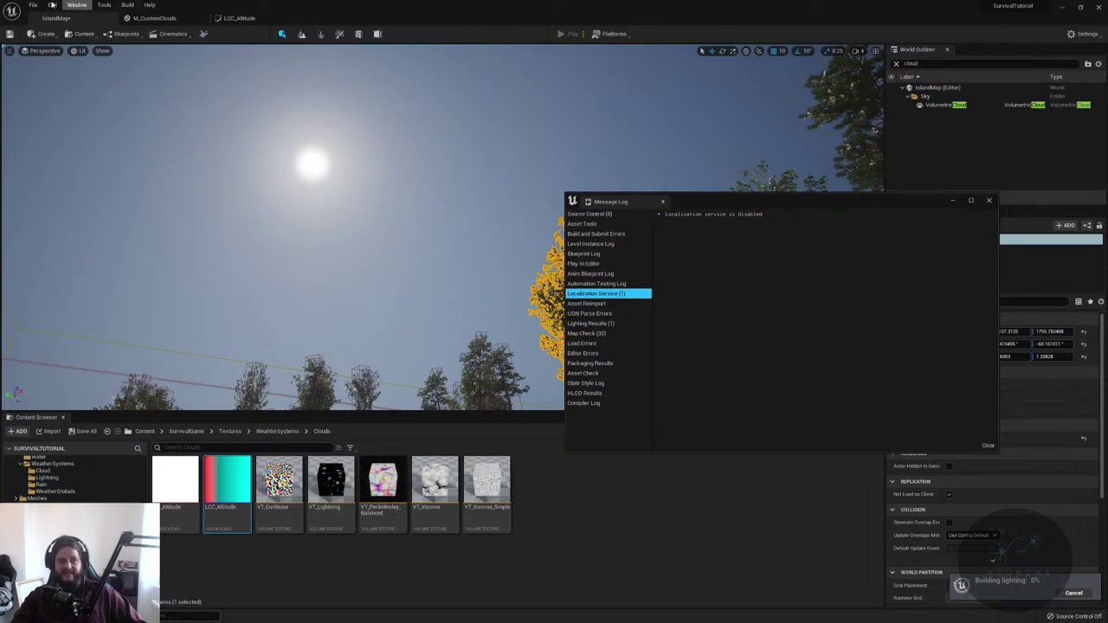
pyautogui.click(620, 214)
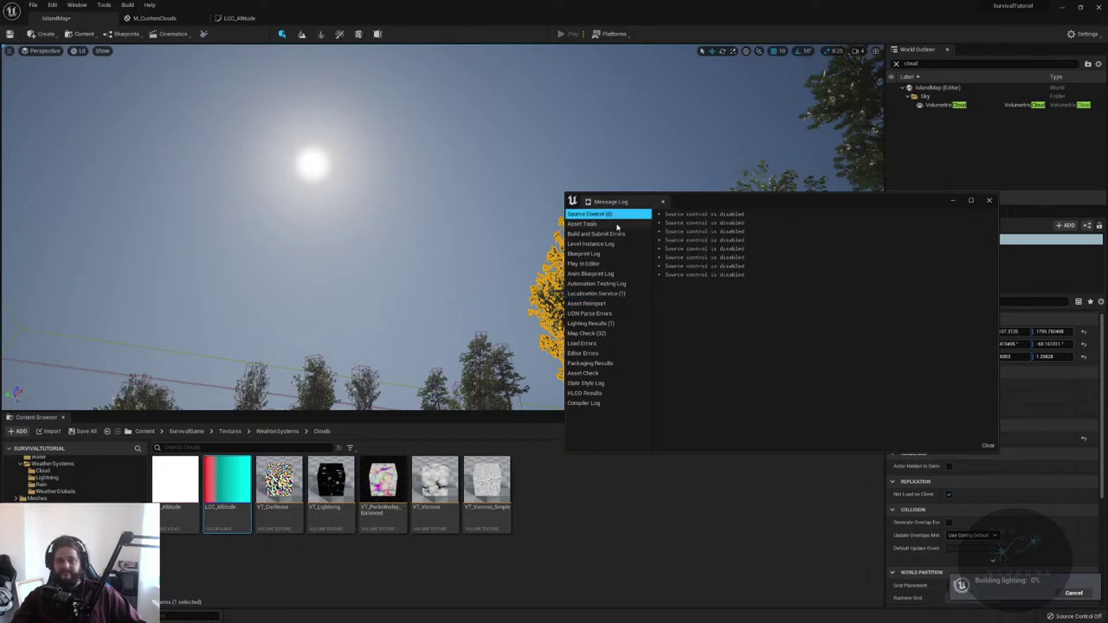
pyautogui.click(618, 224)
pyautogui.click(615, 234)
pyautogui.click(606, 243)
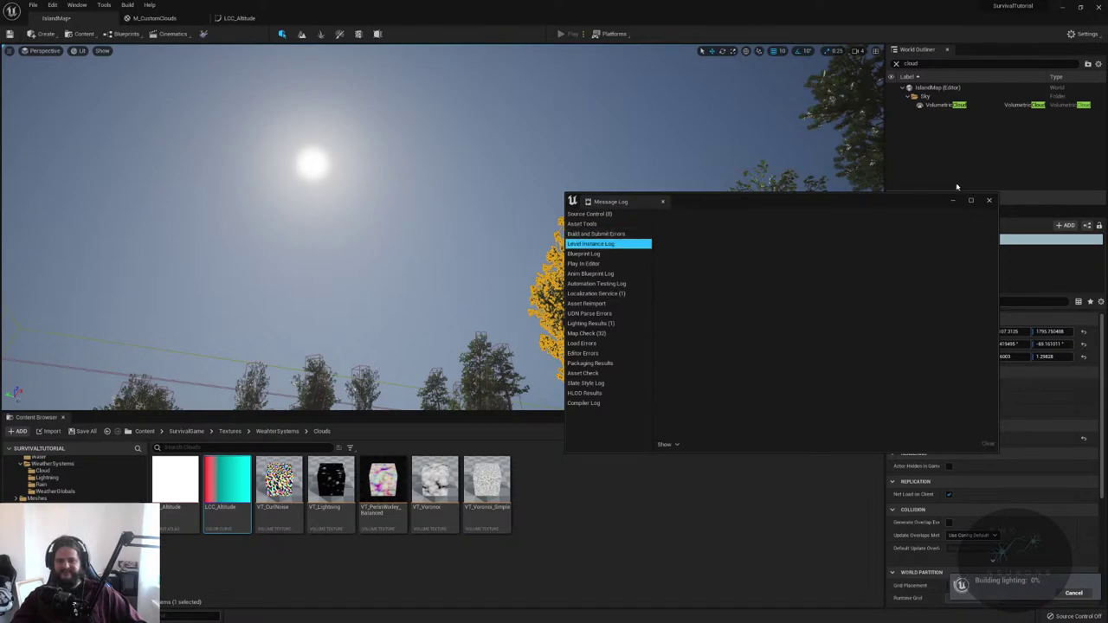
pyautogui.click(989, 200)
# - Focus on the selected tree and examine the surrounding hills, rocky slopes and shoreline while the lighting builds
pyautogui.press('f')
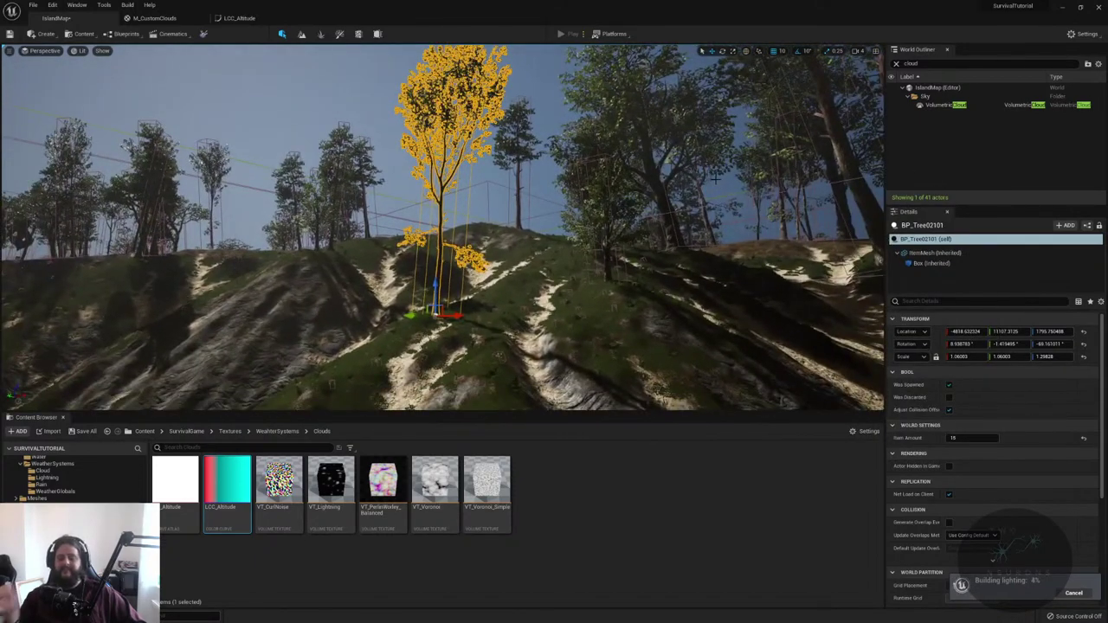
pyautogui.moveTo(715, 178); pyautogui.dragTo(671, 154, button='right')
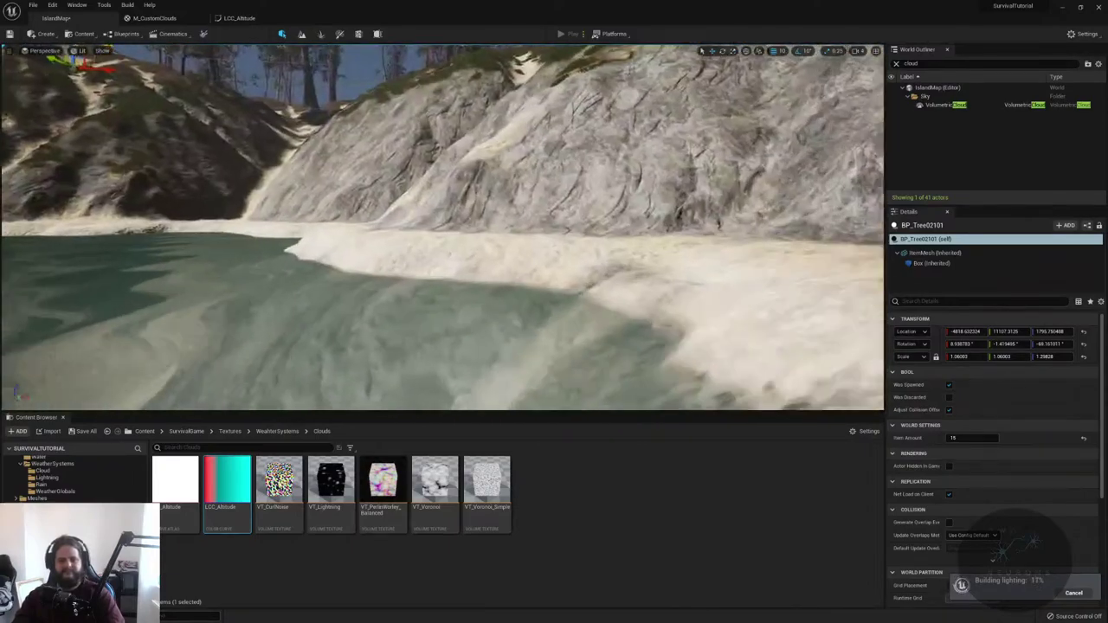
pyautogui.moveTo(671, 154); pyautogui.dragTo(666, 152, button='right')
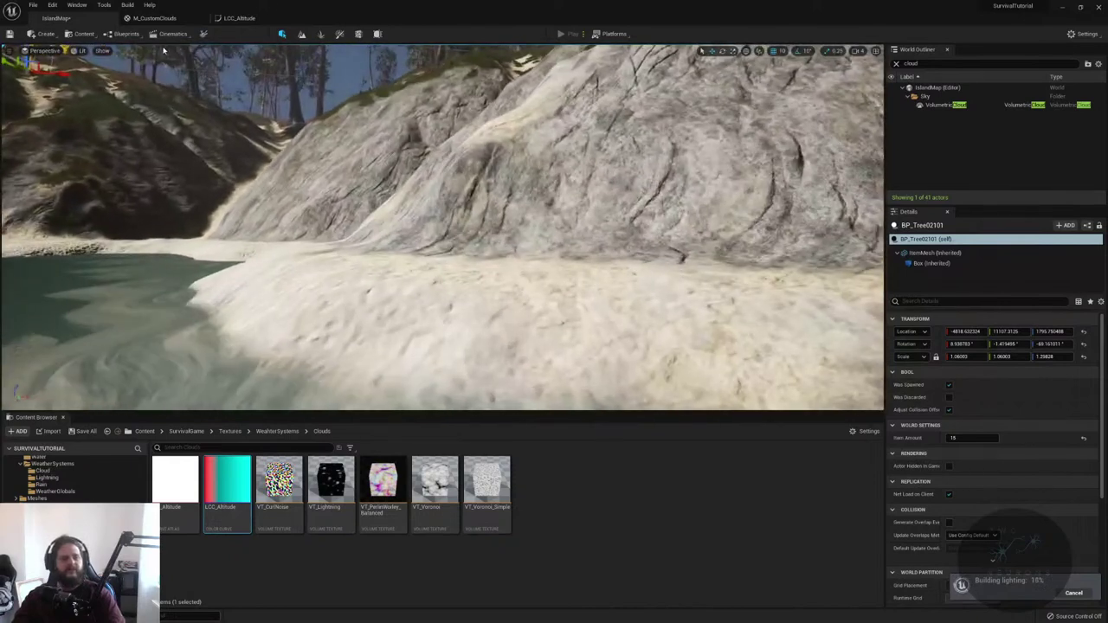
# - Inspect the terrain and foliage geometry in Wireframe view mode, and return the viewport to Lit
pyautogui.click(101, 51)
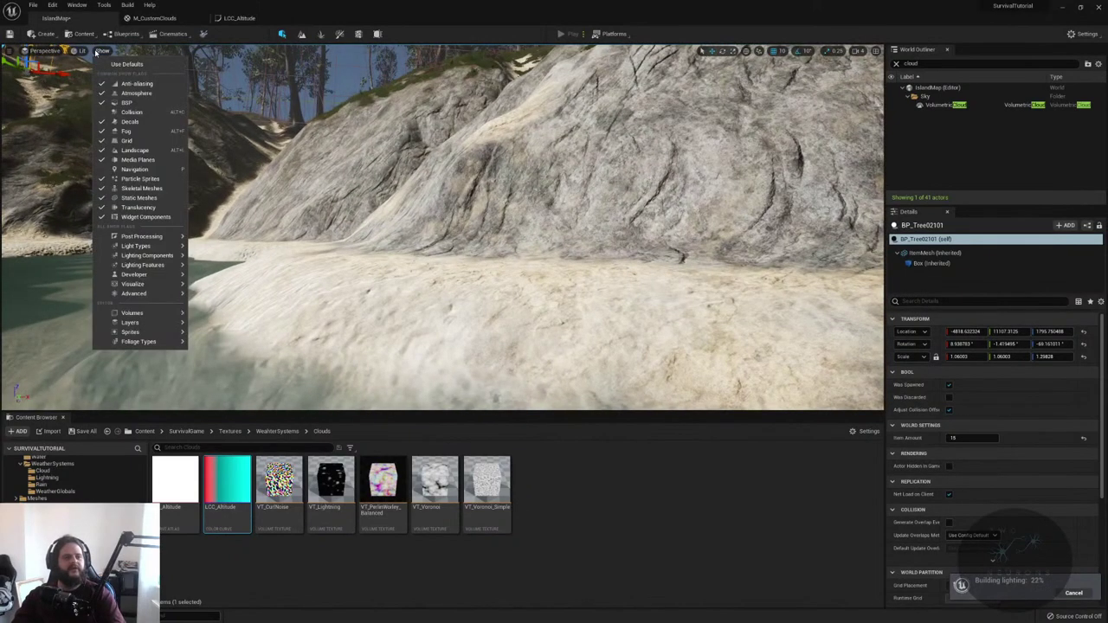
pyautogui.click(108, 93)
pyautogui.moveTo(519, 217); pyautogui.dragTo(433, 199, button='right')
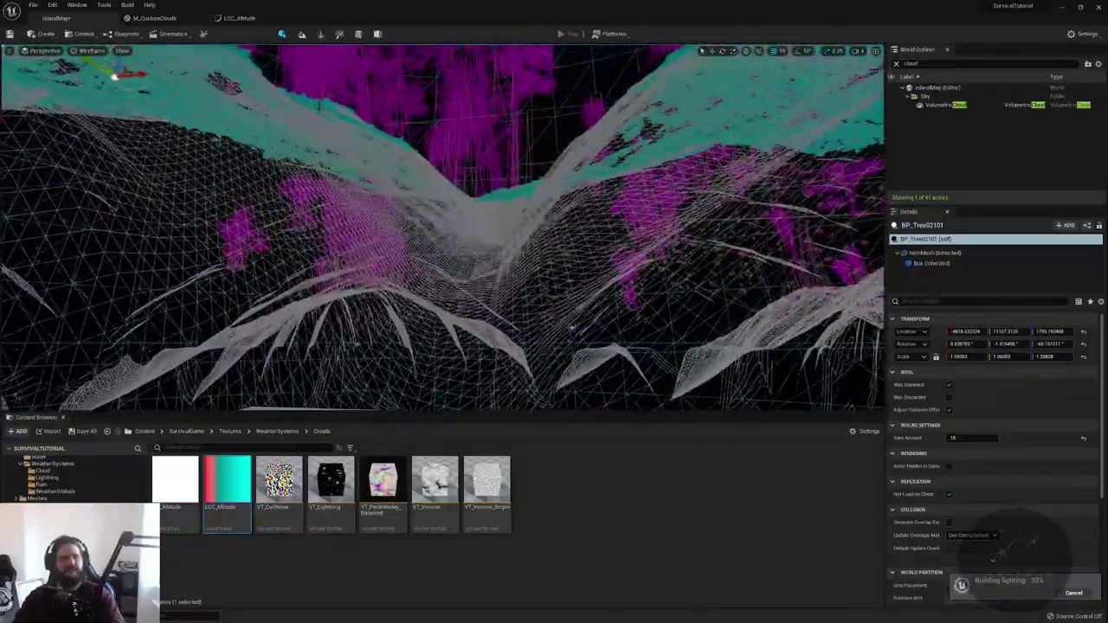
pyautogui.click(91, 50)
pyautogui.click(99, 74)
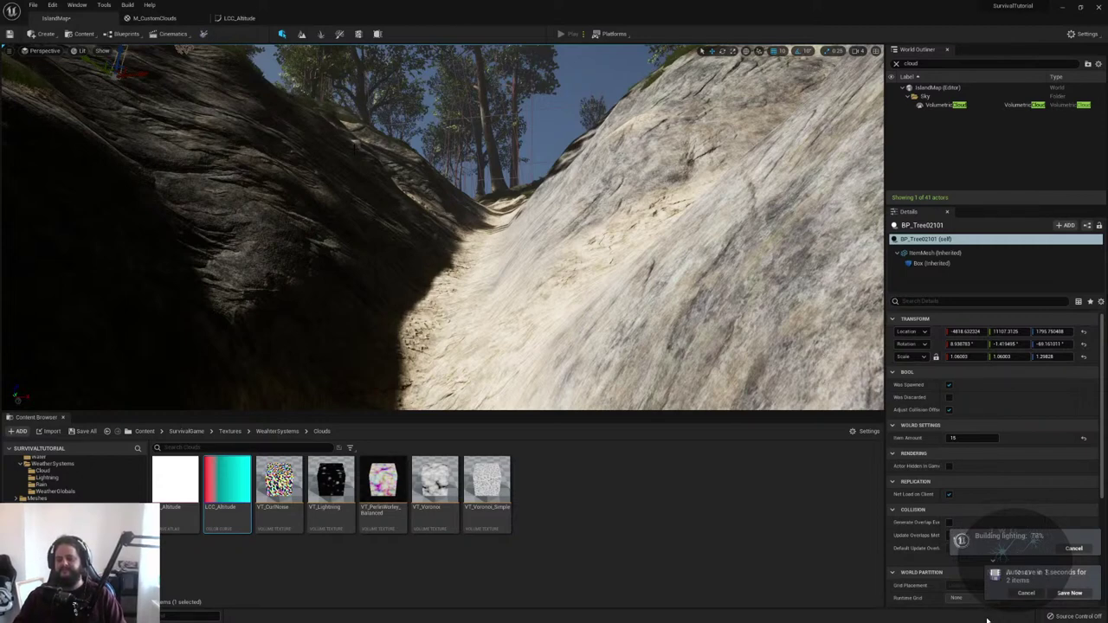
# - Save the items pending auto-save immediately and close the Message Log
pyautogui.click(1077, 594)
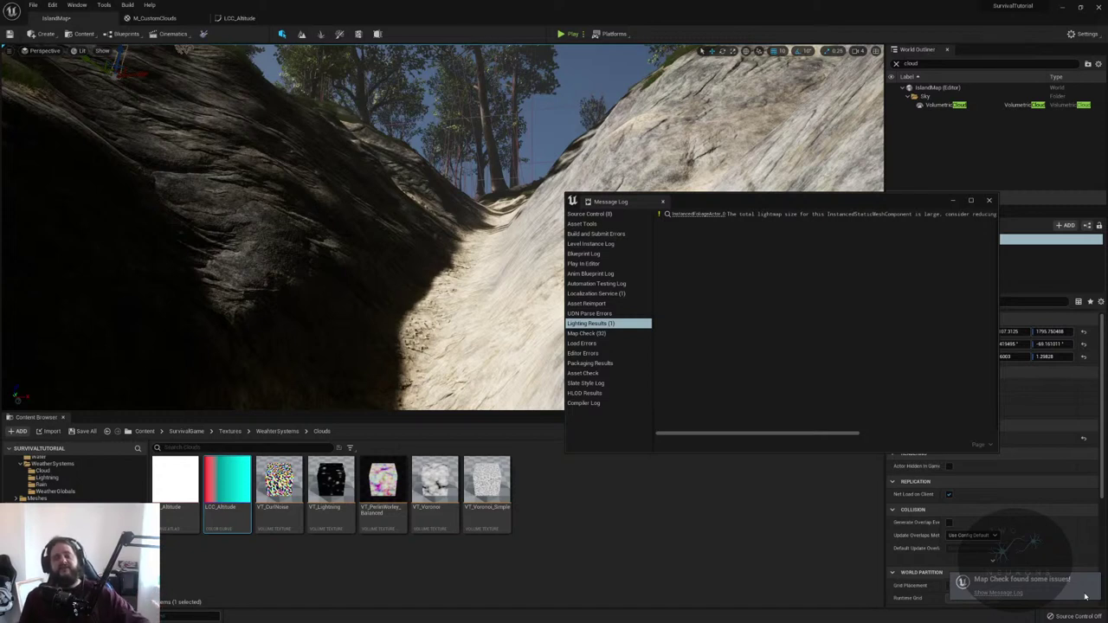
pyautogui.click(988, 200)
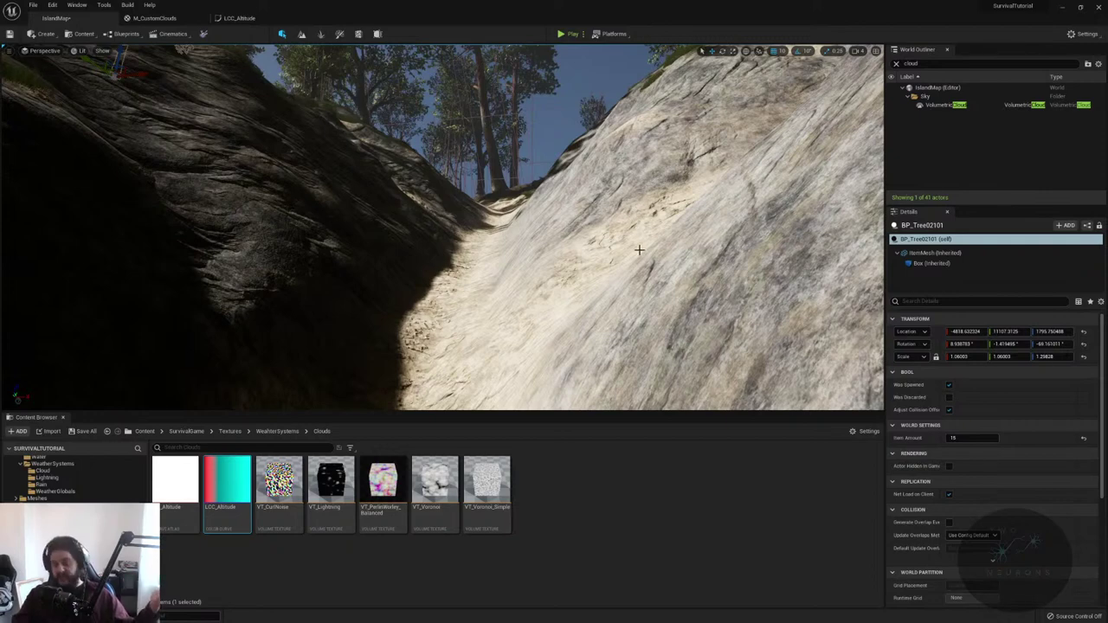
# - Examine the island's terrain, grass and sky with the built lighting, and save the level with its IslandMap_BuiltData asset
pyautogui.moveTo(638, 250)
pyautogui.mouseDown(button='right')
pyautogui.moveTo(553, 246)
pyautogui.moveTo(542, 230)
pyautogui.moveTo(534, 242)
pyautogui.moveTo(521, 232)
pyautogui.moveTo(631, 244)
pyautogui.mouseUp(button='right')
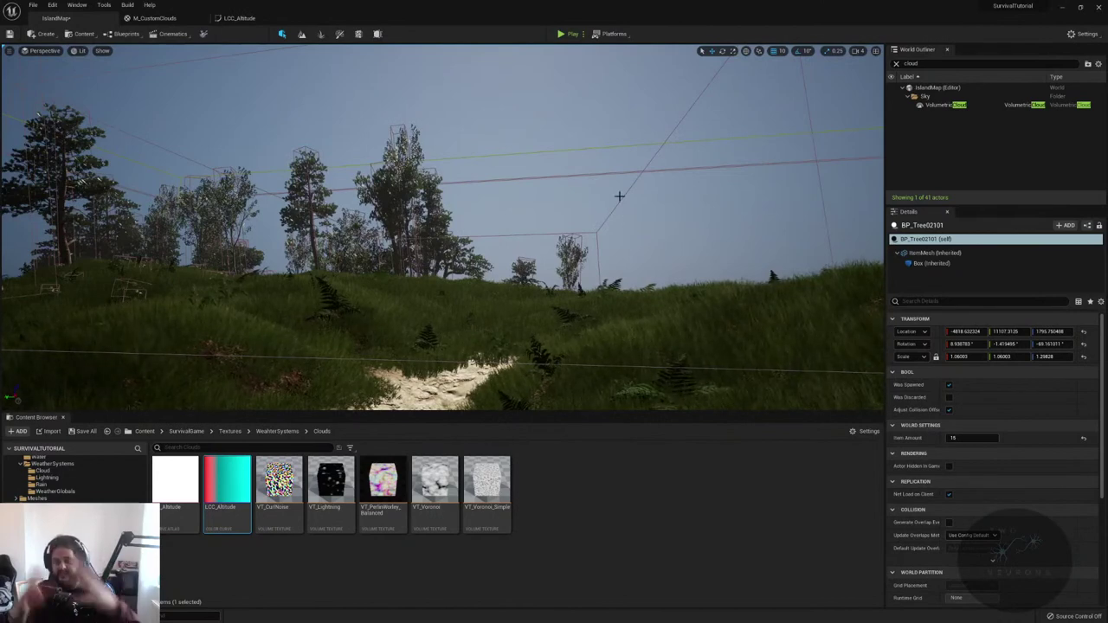
pyautogui.moveTo(600, 187); pyautogui.dragTo(606, 188, button='right')
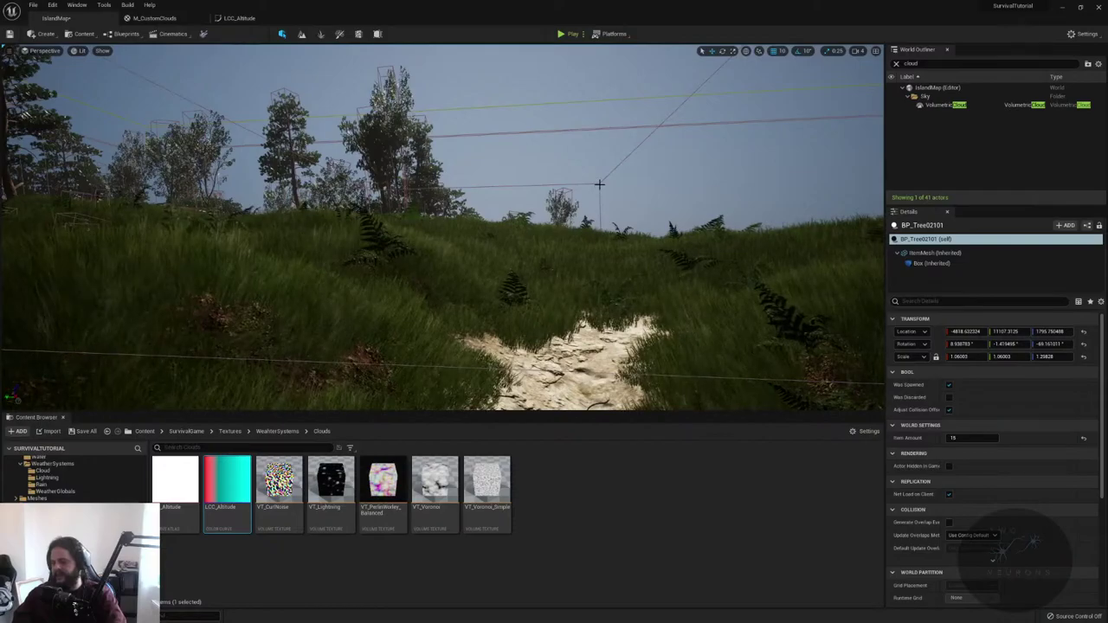
pyautogui.moveTo(596, 205); pyautogui.dragTo(597, 205, button='right')
pyautogui.moveTo(485, 122); pyautogui.dragTo(485, 122, button='right')
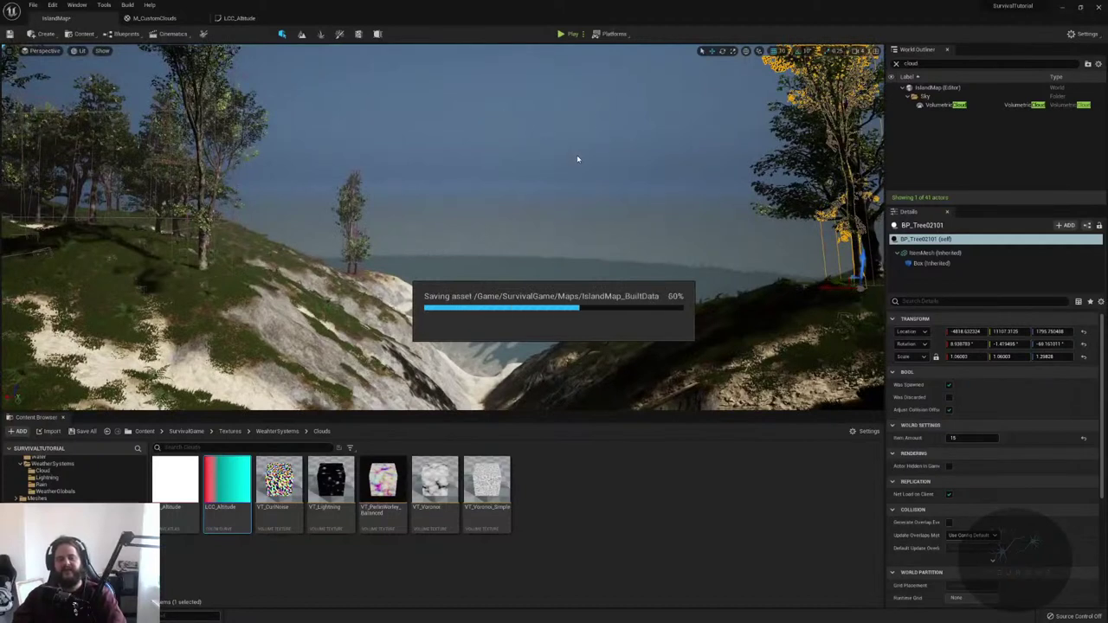
pyautogui.moveTo(578, 159); pyautogui.dragTo(578, 160, button='right')
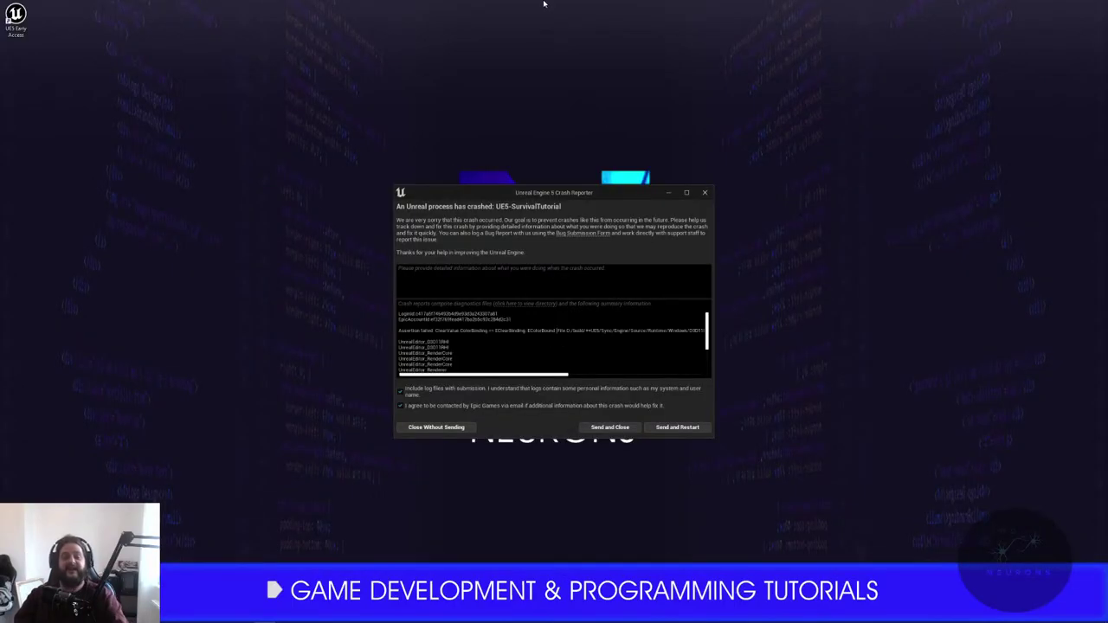
# - Submit the crash report with the note "Crashed on BP project", restart the editor and open the Library in the Epic Games launcher
pyautogui.write('Crashed on BP pl')
pyautogui.write('oject')
pyautogui.click(693, 428)
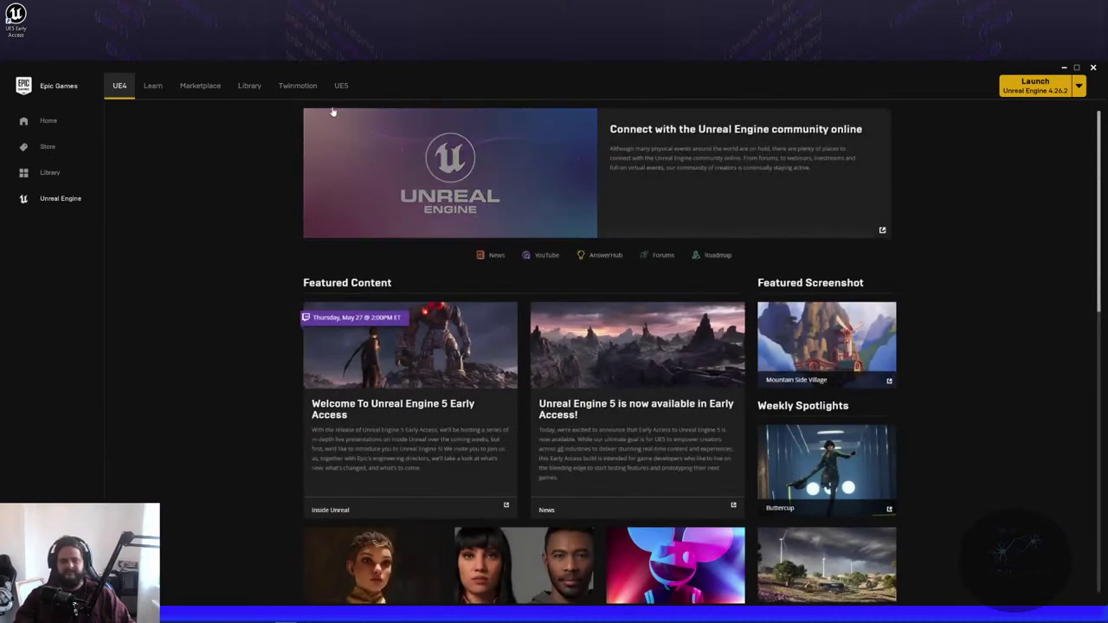
pyautogui.click(249, 87)
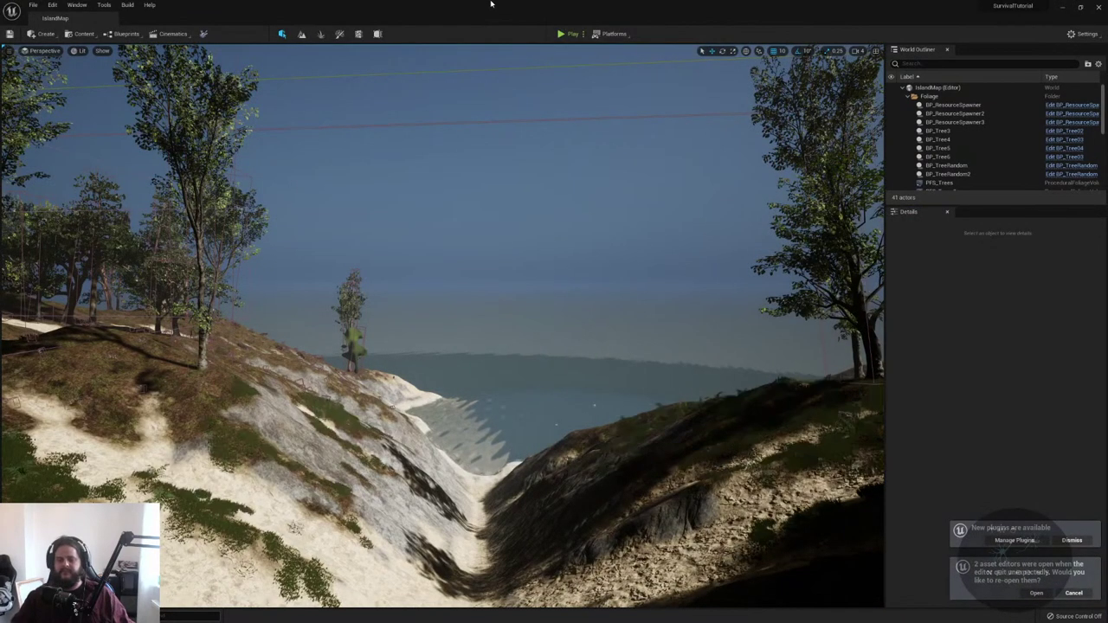
# - Decline reopening the previous asset editors, search the available plugins for "quix" and "mixe", and close the Plugins window
pyautogui.click(1014, 540)
pyautogui.click(1083, 597)
pyautogui.click(628, 139)
pyautogui.write('quix')
pyautogui.press('BackSpace')
pyautogui.press('BackSpace')
pyautogui.press('BackSpace')
pyautogui.press('BackSpace')
pyautogui.write('mi')
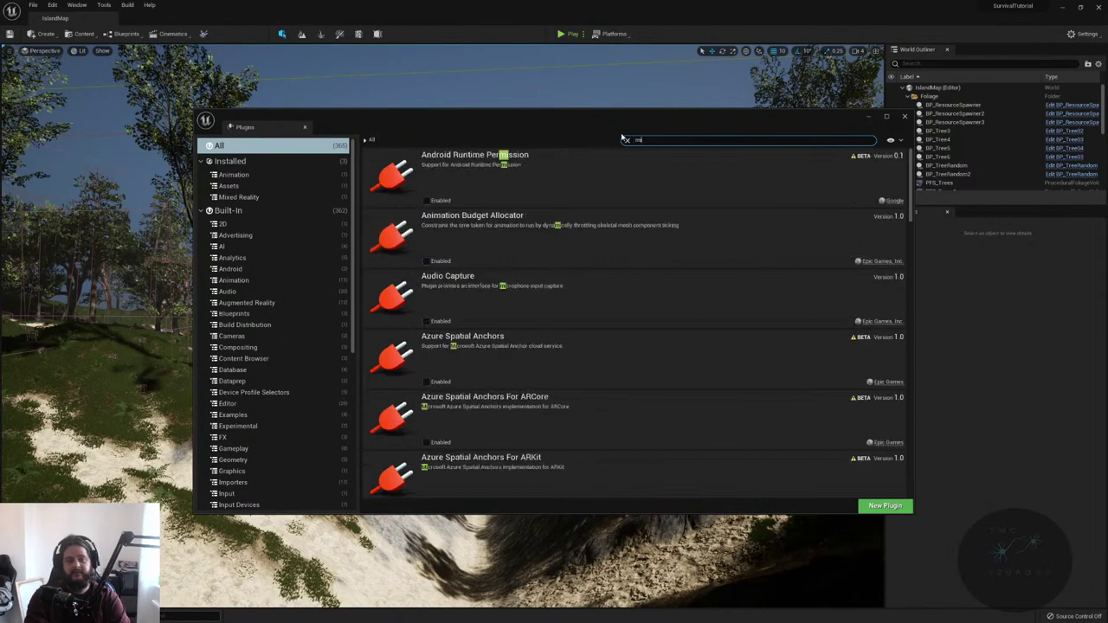
pyautogui.write('xed')
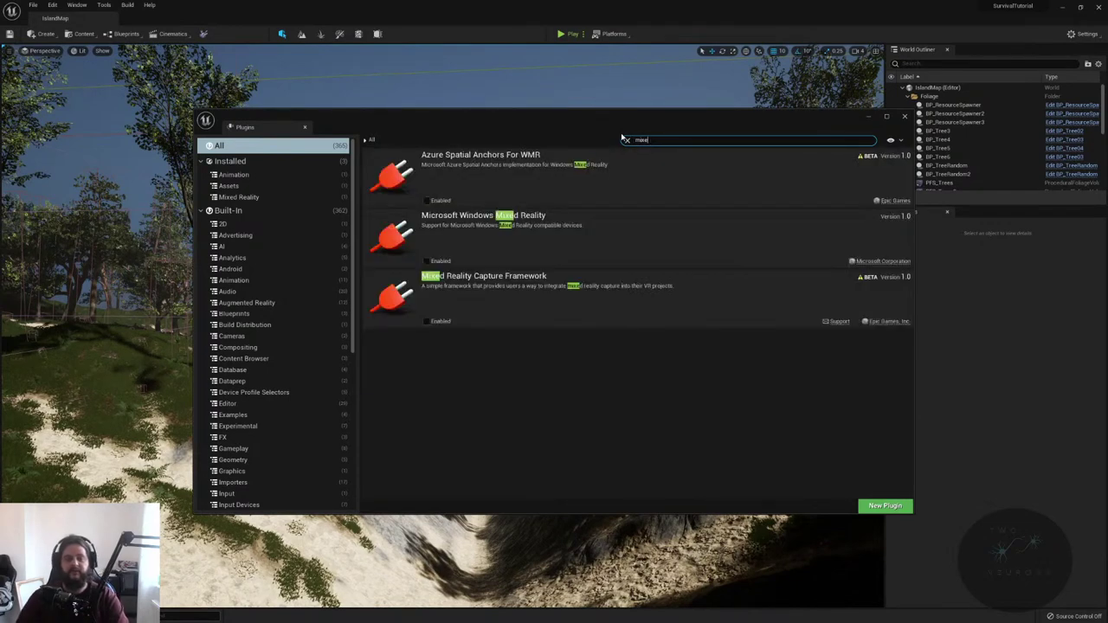
pyautogui.moveTo(579, 141); pyautogui.dragTo(539, 140, button='right')
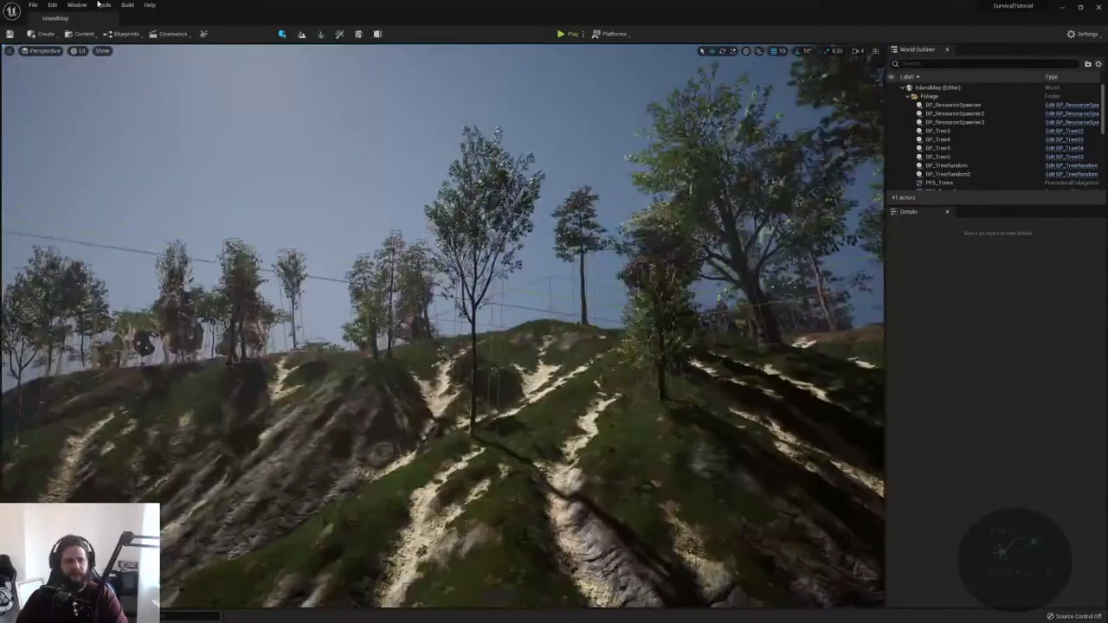
# - Look through the editor's level, project, window and tool commands, and briefly view the Changelists window
pyautogui.click(33, 6)
pyautogui.moveTo(91, 197)
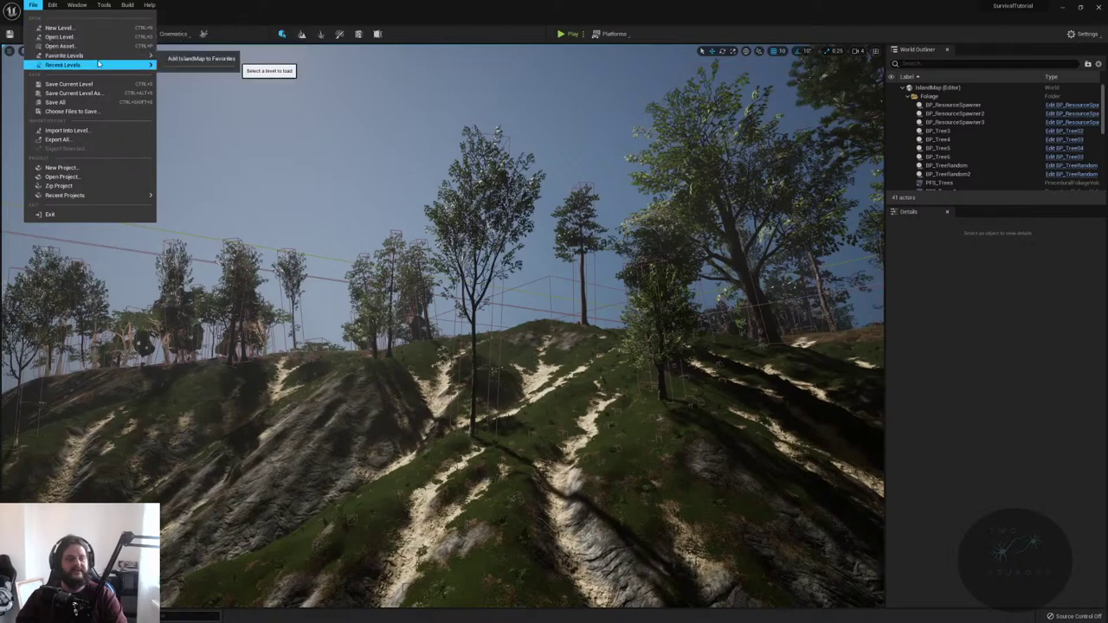
pyautogui.moveTo(98, 67)
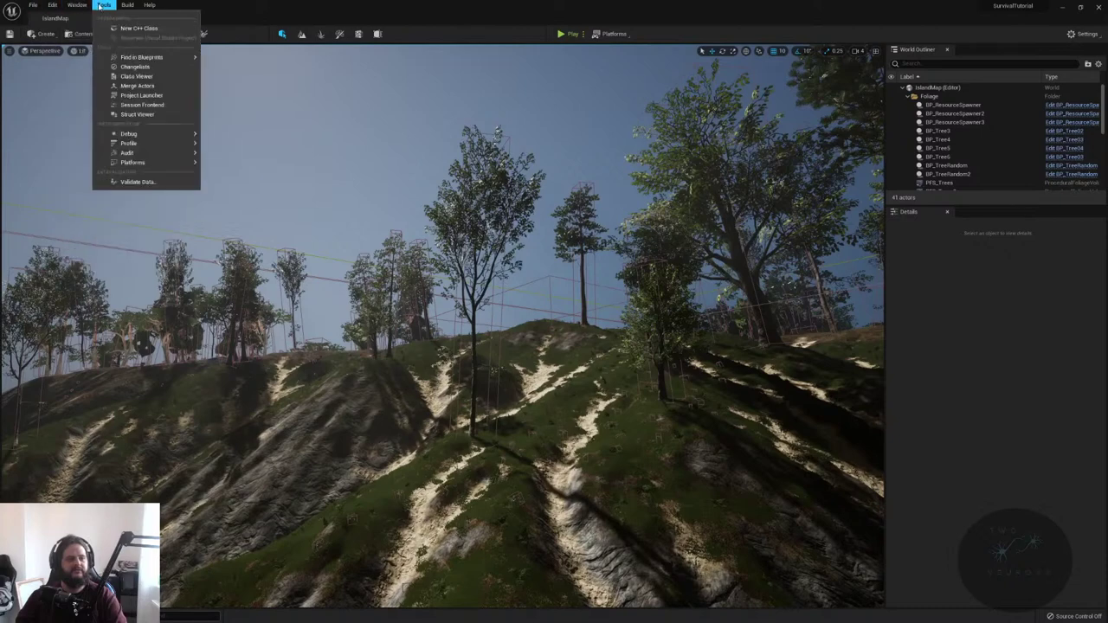
pyautogui.moveTo(128, 5)
pyautogui.click(13, 11)
pyautogui.click(30, 5)
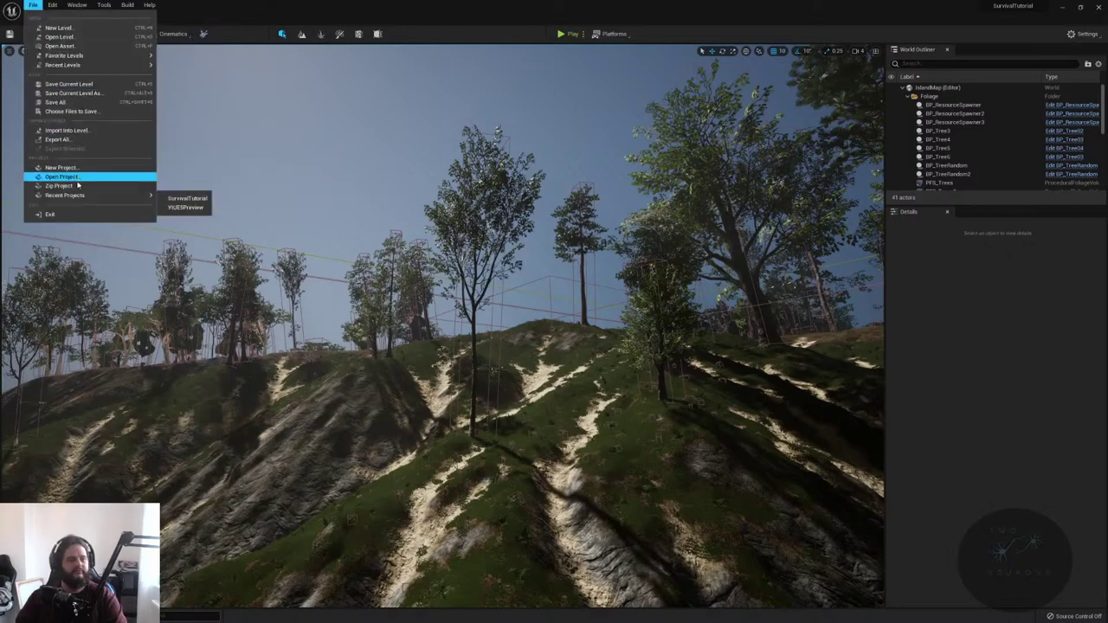
pyautogui.moveTo(53, 6)
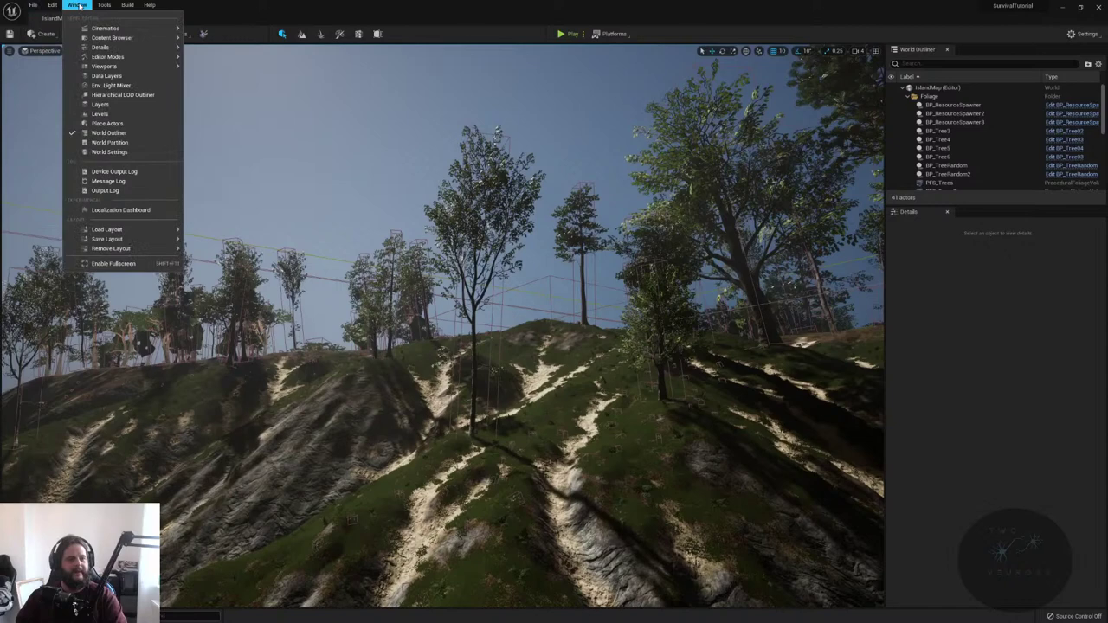
pyautogui.moveTo(110, 11)
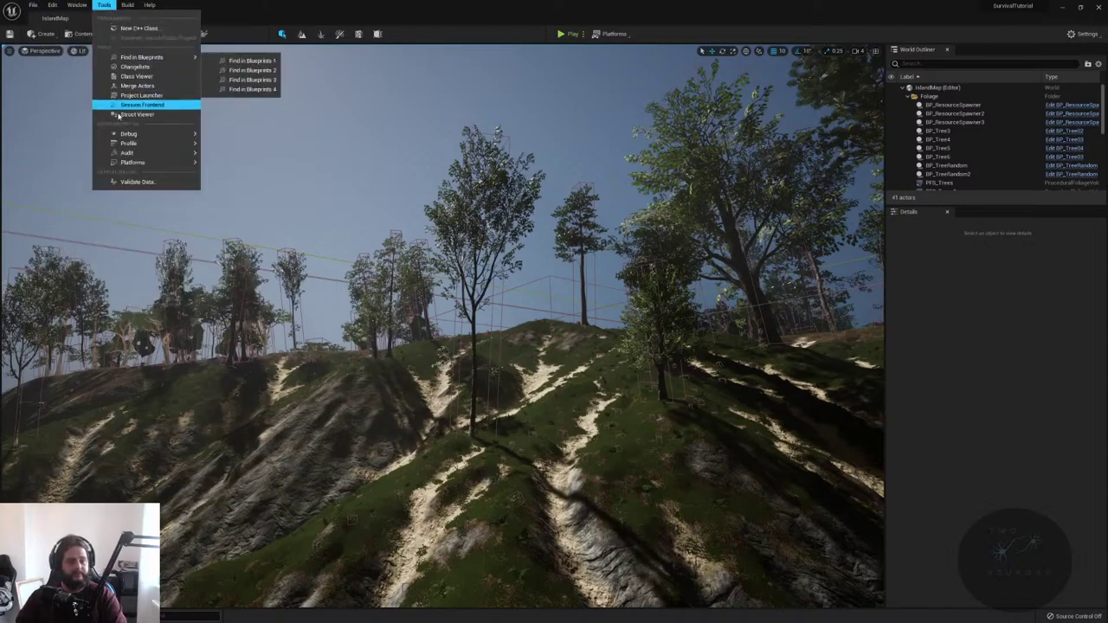
pyautogui.moveTo(148, 148)
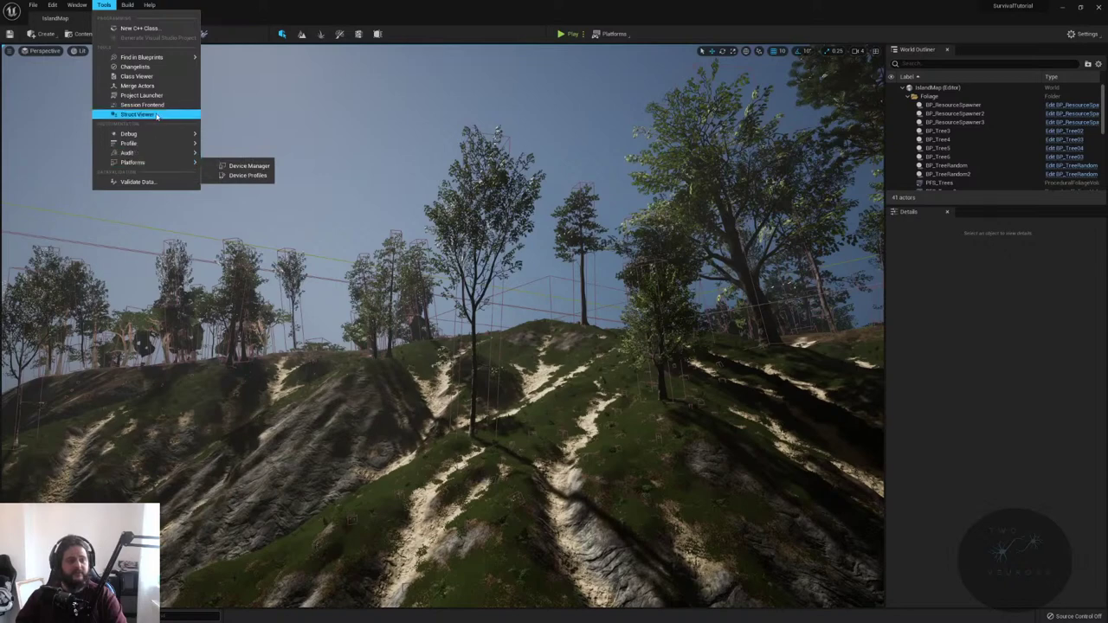
pyautogui.click(168, 69)
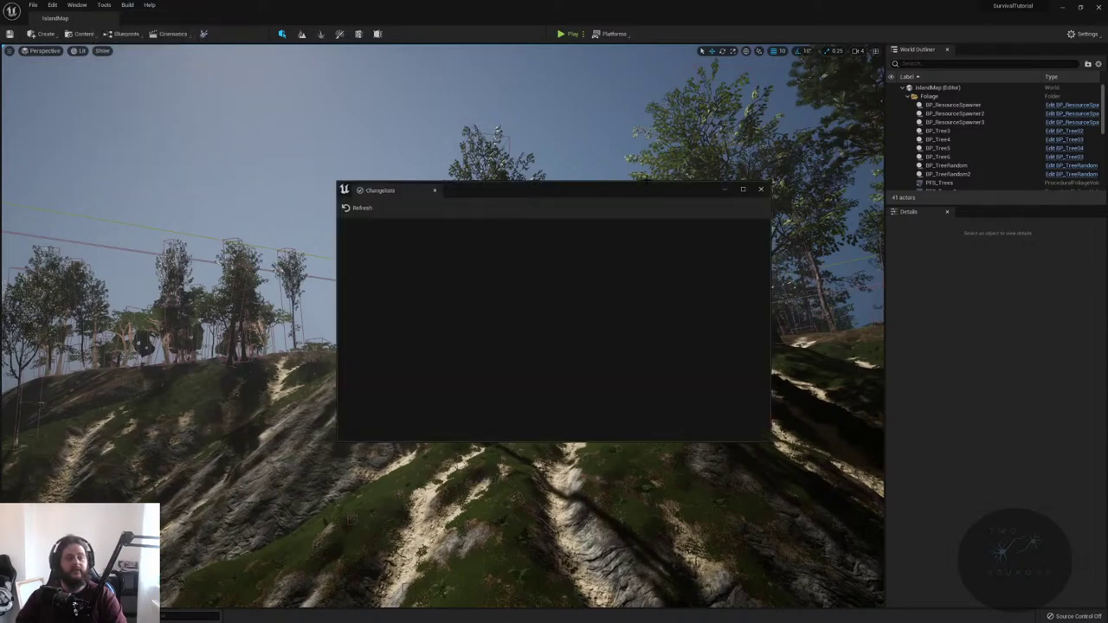
pyautogui.click(761, 189)
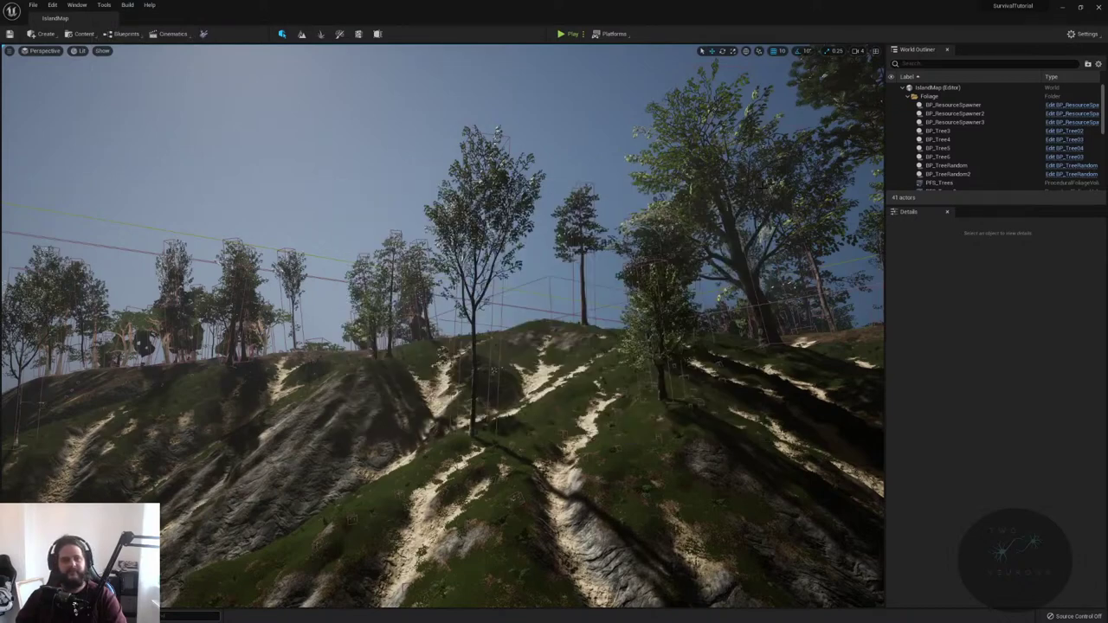
# - Check the window and tool commands once more, and bring up the SurvivalGame folder's content
pyautogui.click(52, 4)
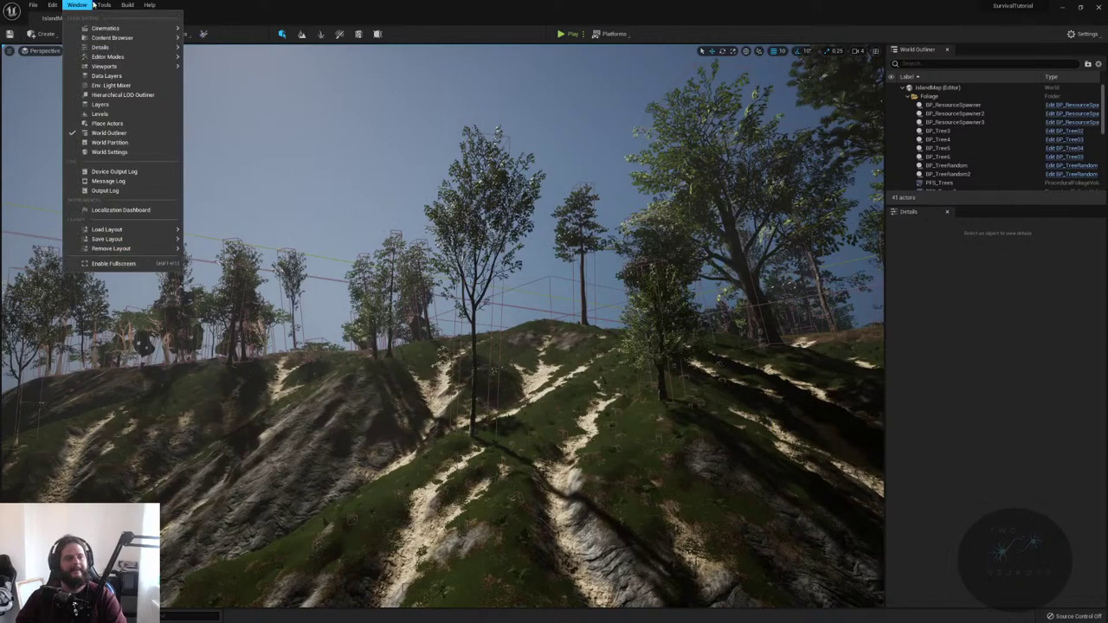
pyautogui.click(99, 4)
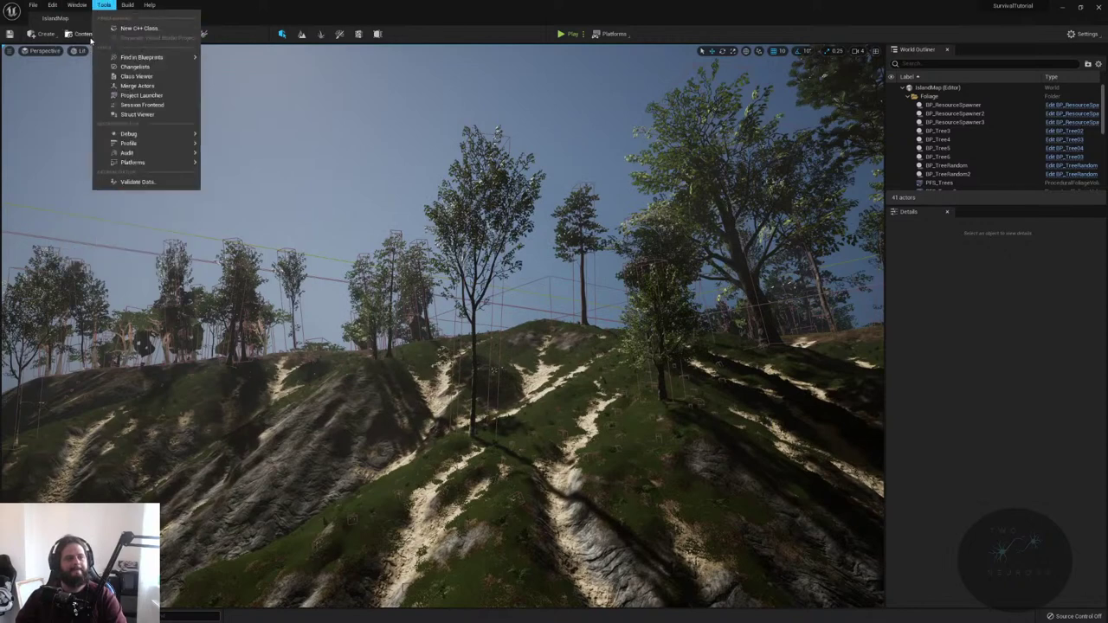
pyautogui.click(91, 81)
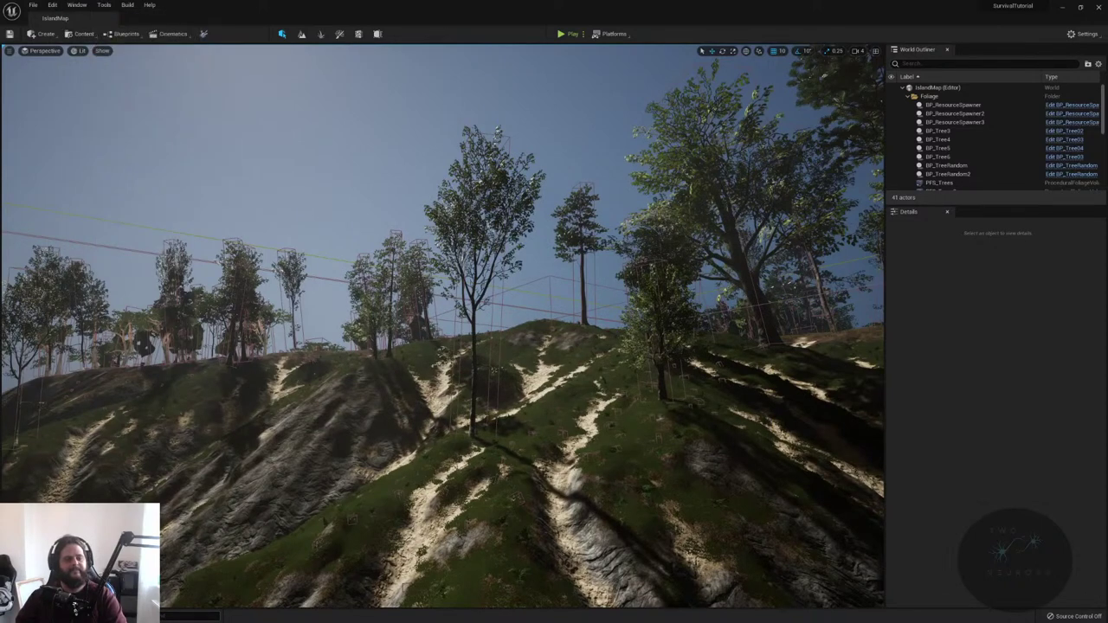
pyautogui.hotkey('ctrl', 'space')
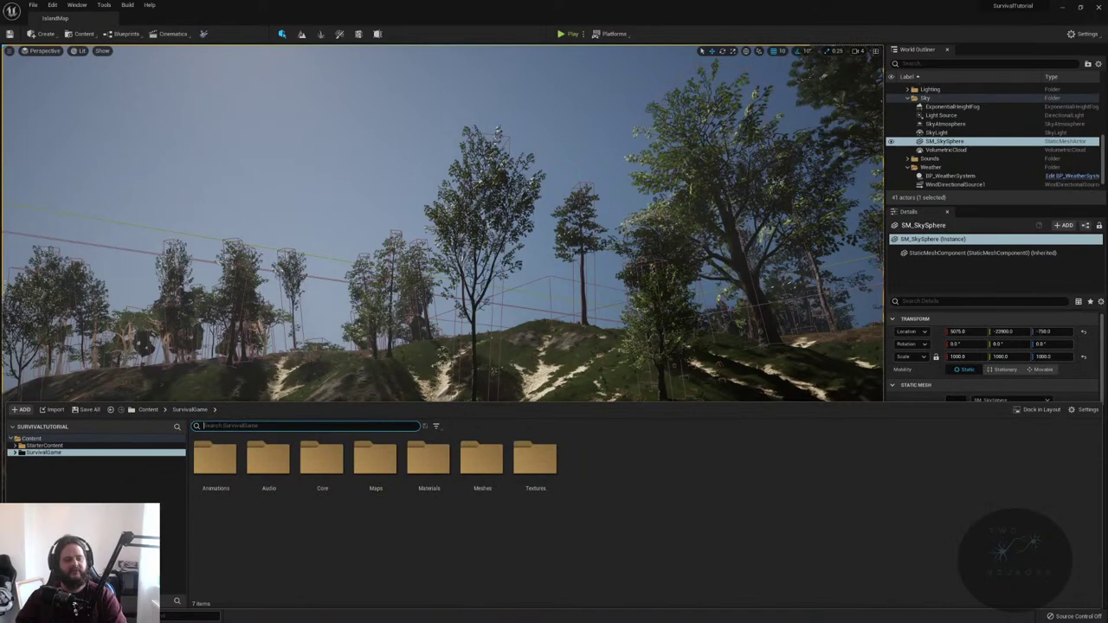
# - Look through the editor's tool, debug and help commands and the viewport options
pyautogui.click(105, 4)
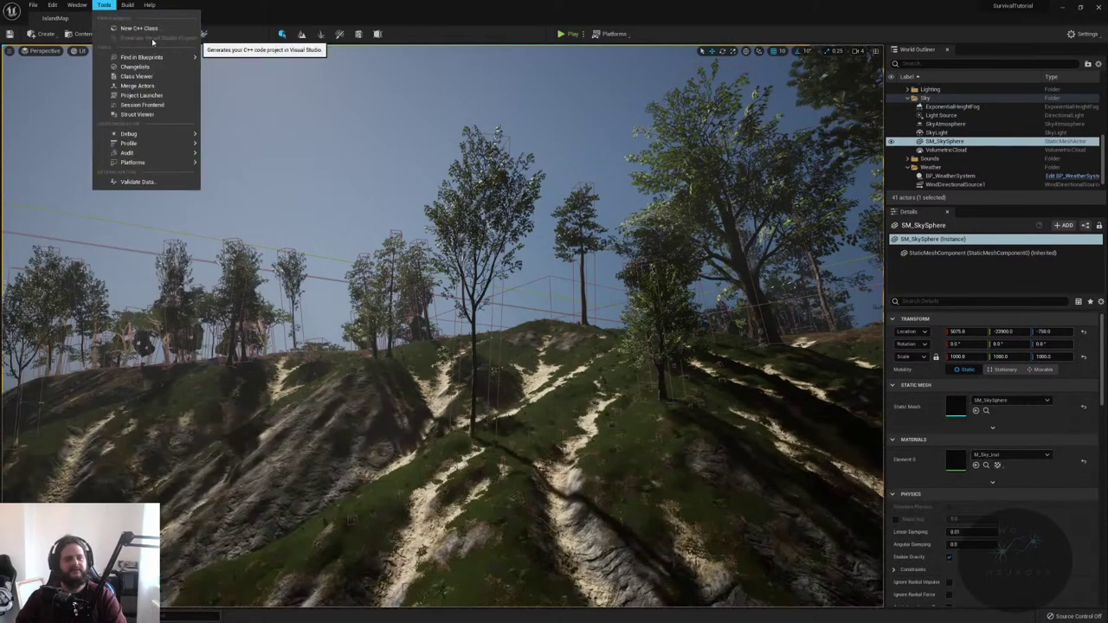
pyautogui.moveTo(160, 59)
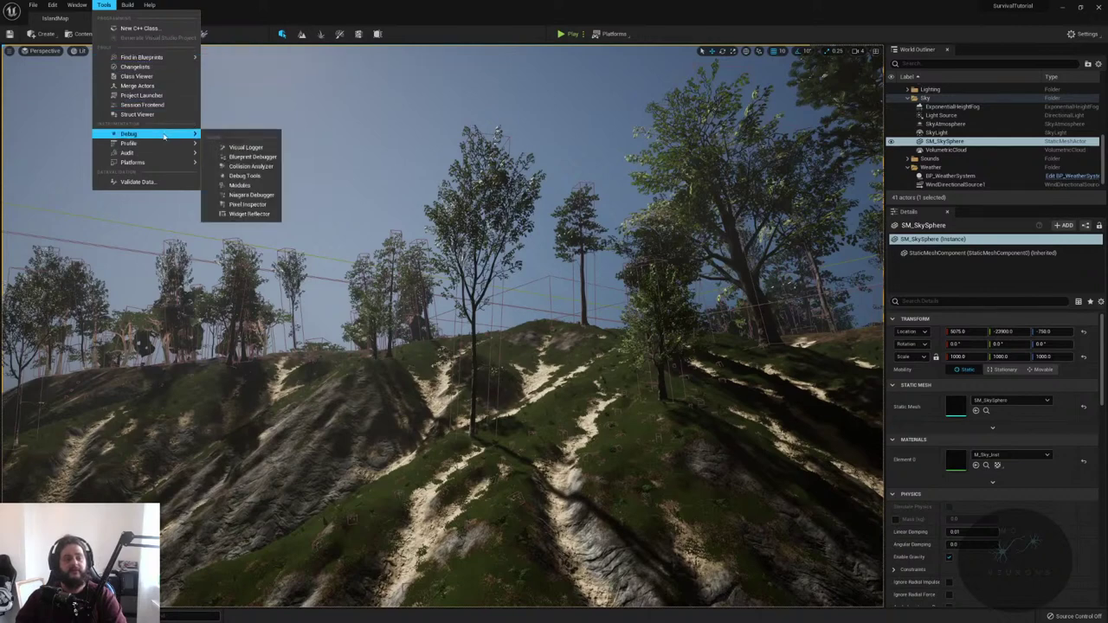
pyautogui.moveTo(135, 14)
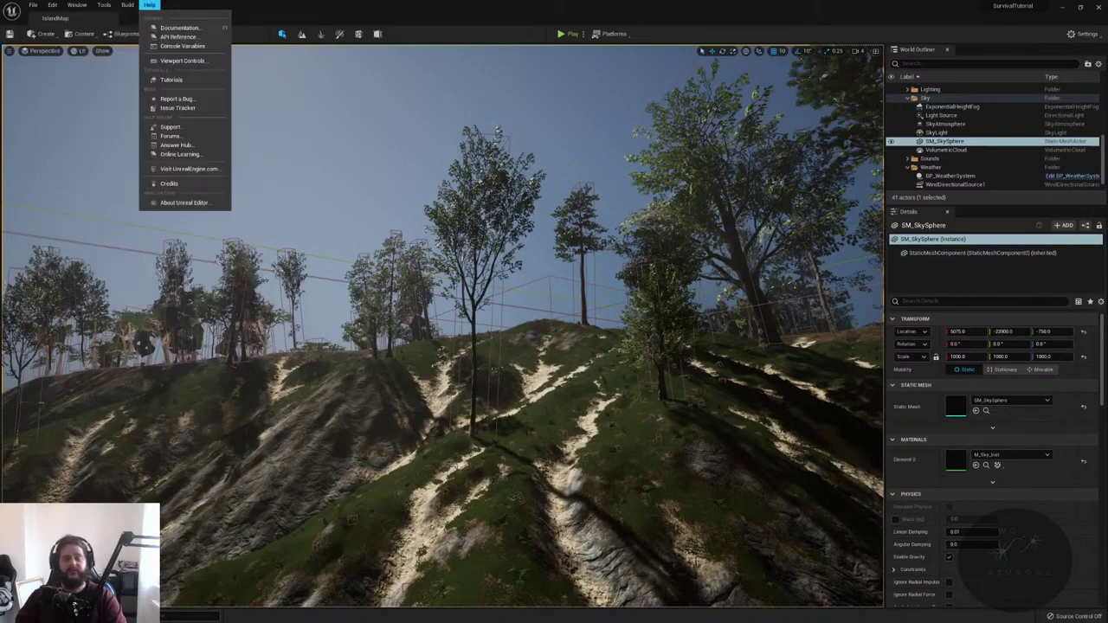
pyautogui.press('Escape')
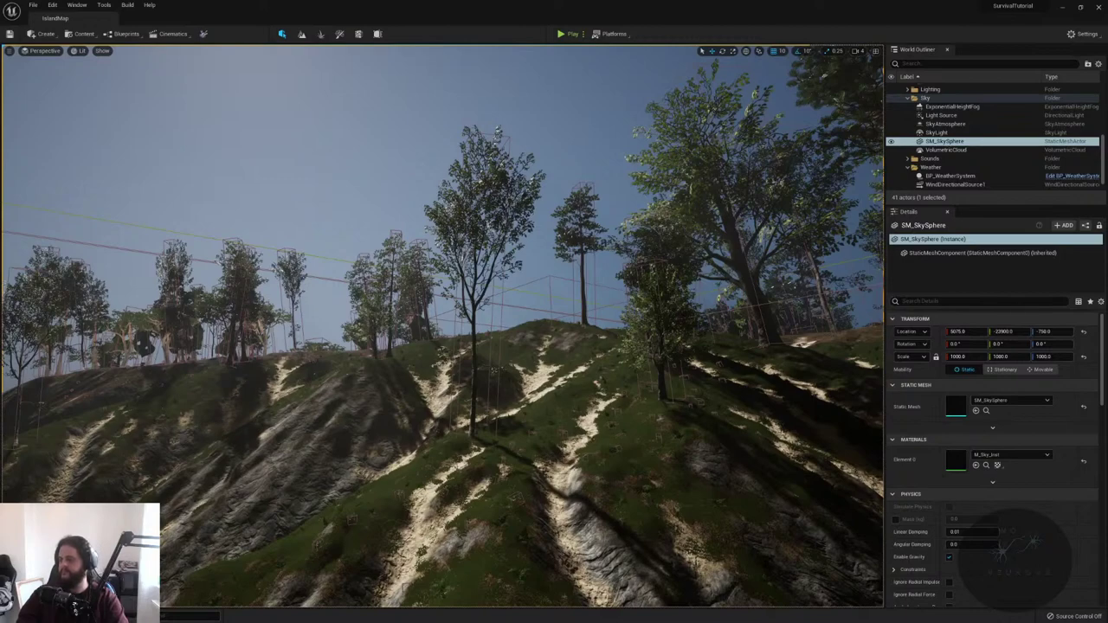
pyautogui.moveTo(230, 193); pyautogui.dragTo(216, 286, button='right')
pyautogui.click(9, 52)
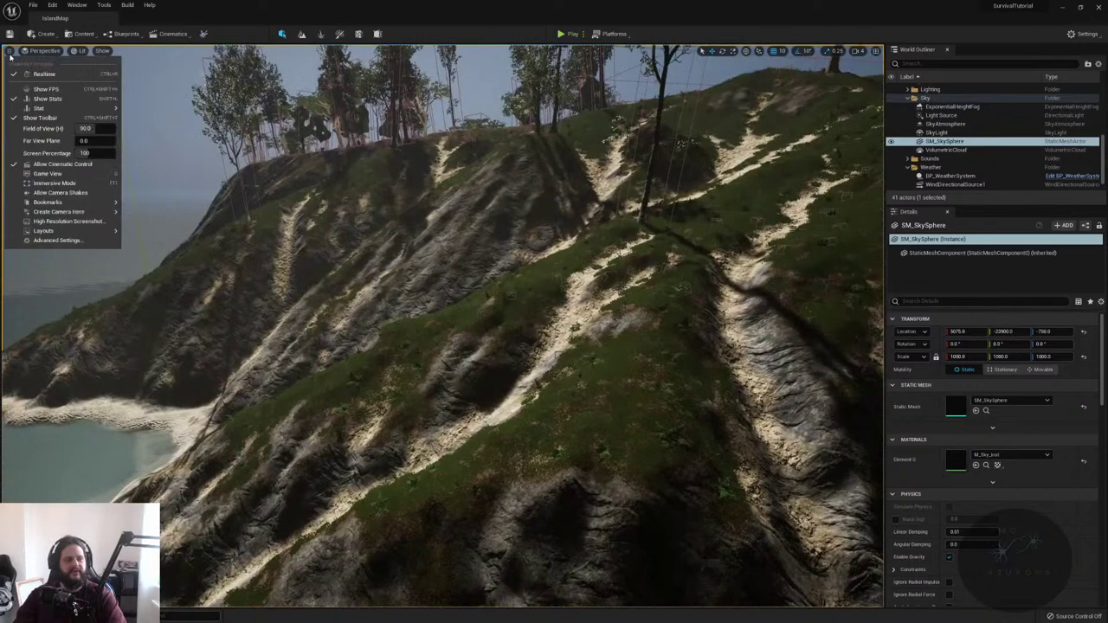
# - Look through the level and project commands, the recent projects and the editor's settings options
pyautogui.click(33, 5)
pyautogui.click(32, 5)
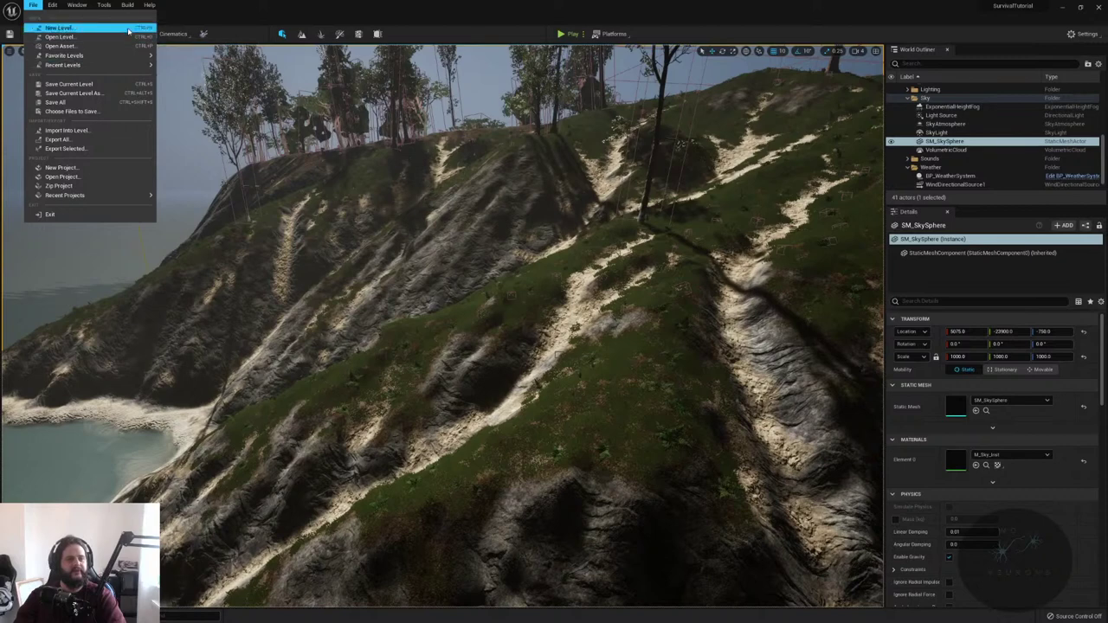
pyautogui.moveTo(124, 202)
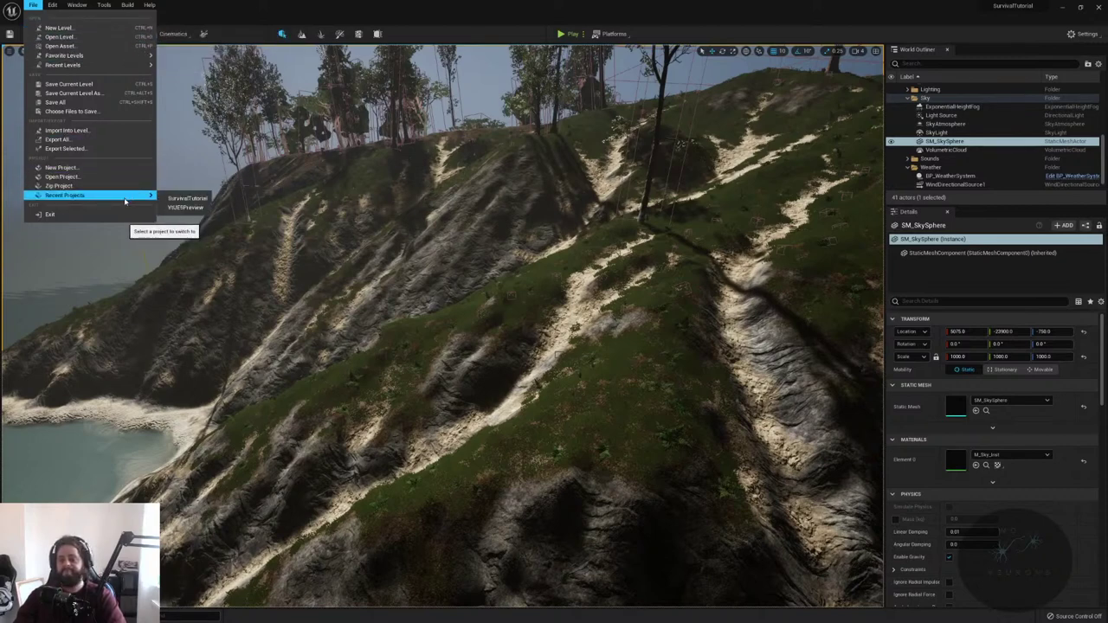
pyautogui.click(125, 4)
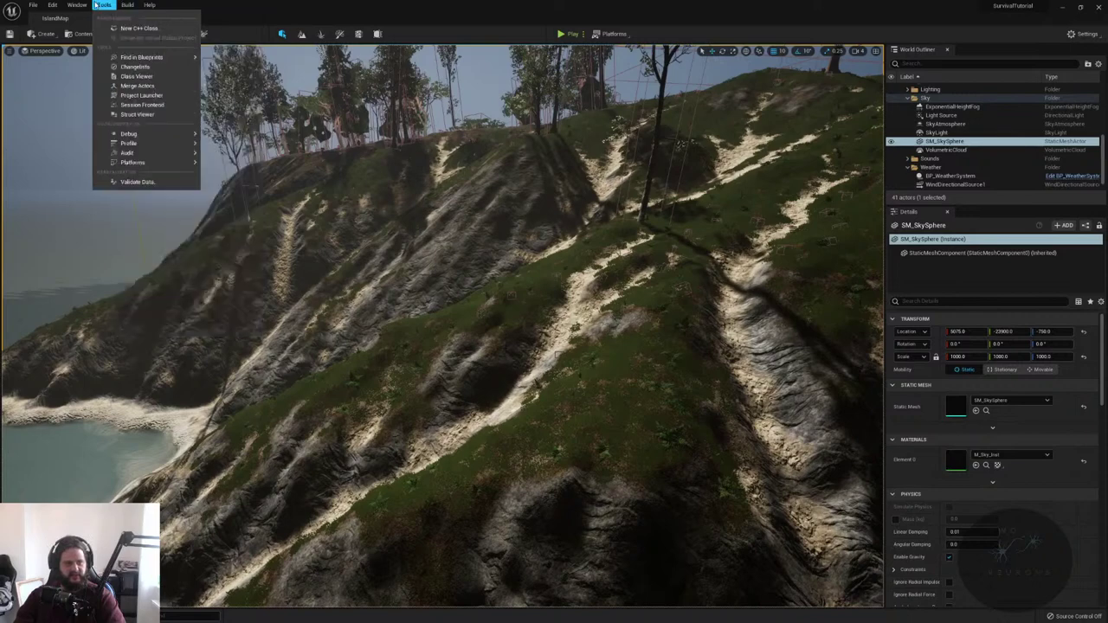
pyautogui.moveTo(33, 5)
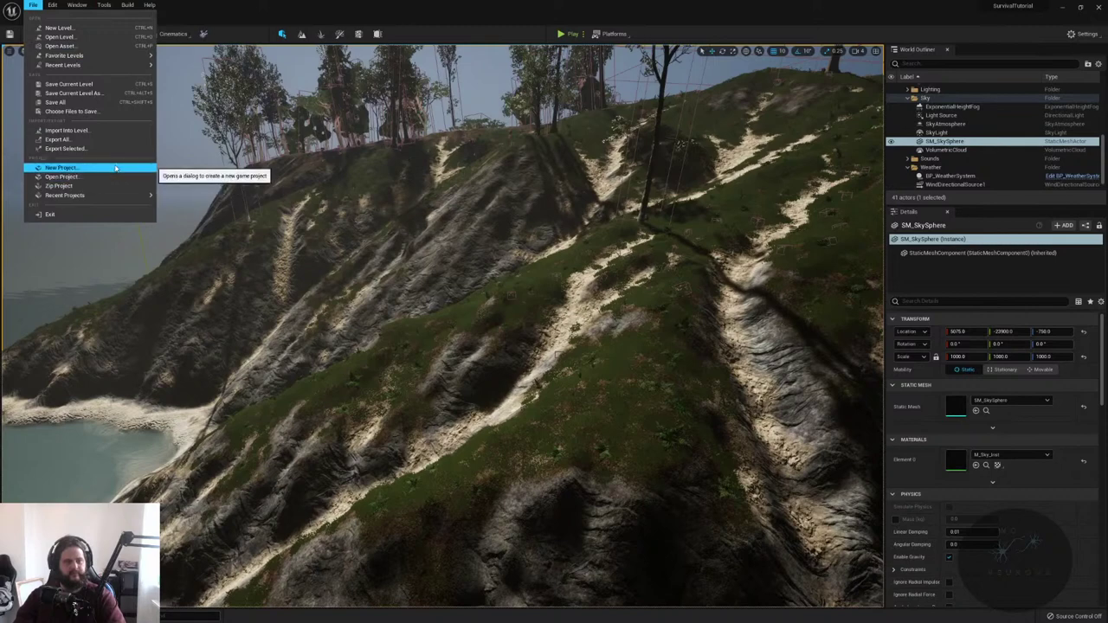
pyautogui.moveTo(74, 6)
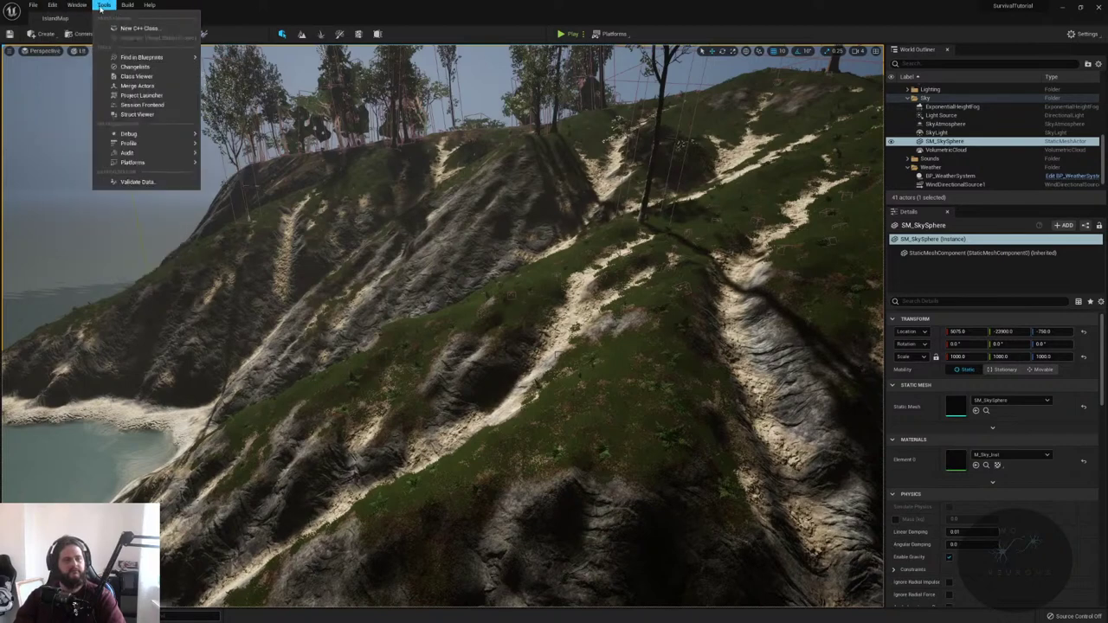
pyautogui.moveTo(122, 7)
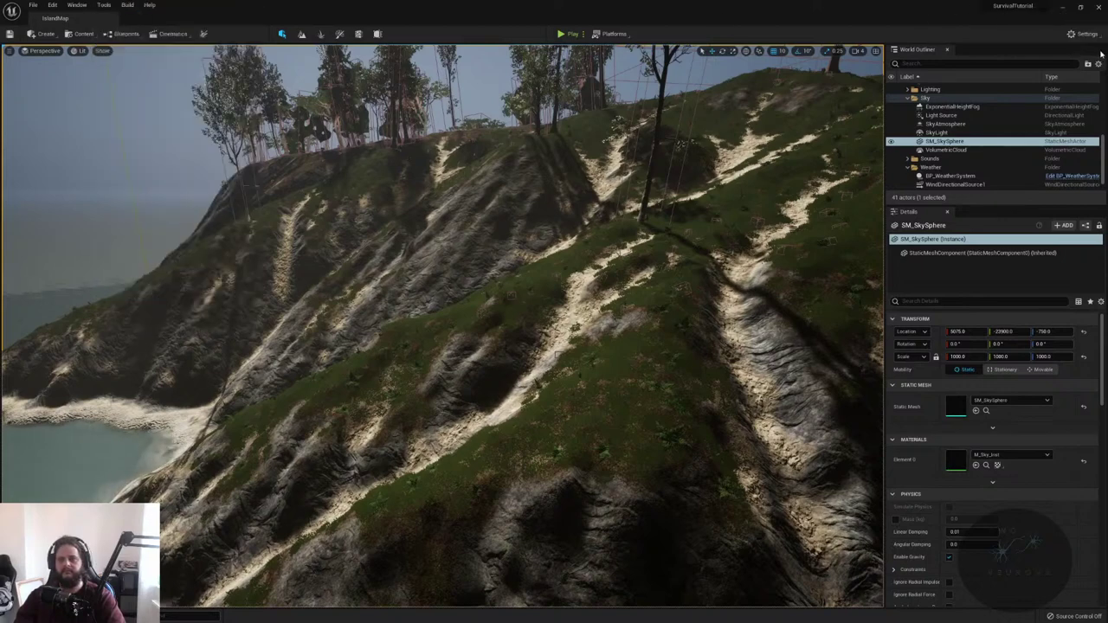
pyautogui.click(1086, 34)
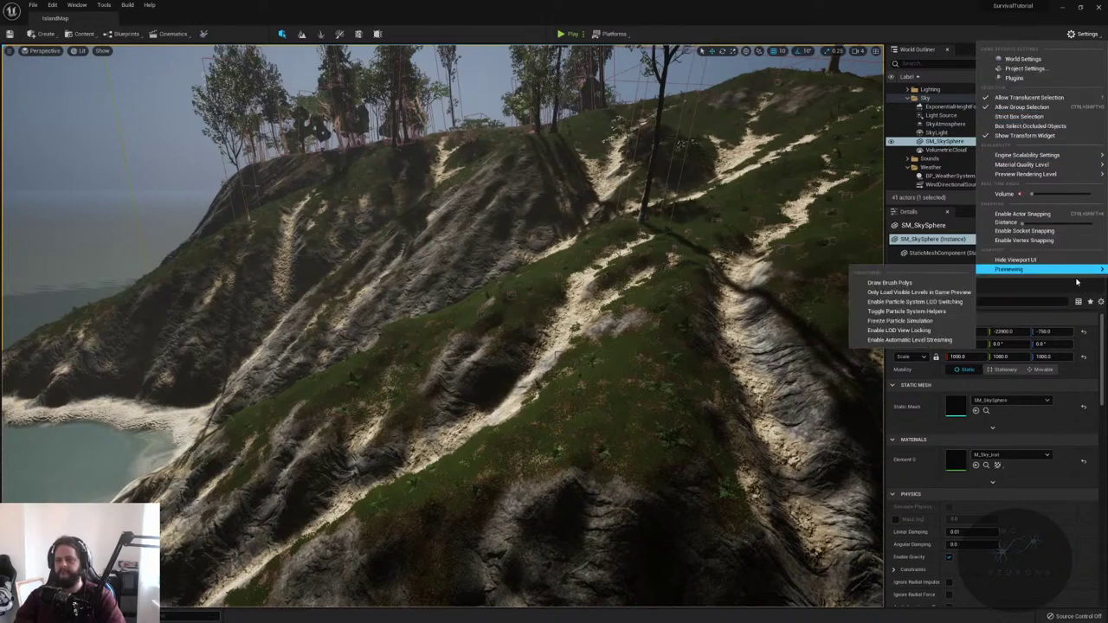
# - Submit the crash report with the note "Immersive mode" and restart the editor
pyautogui.click(601, 245)
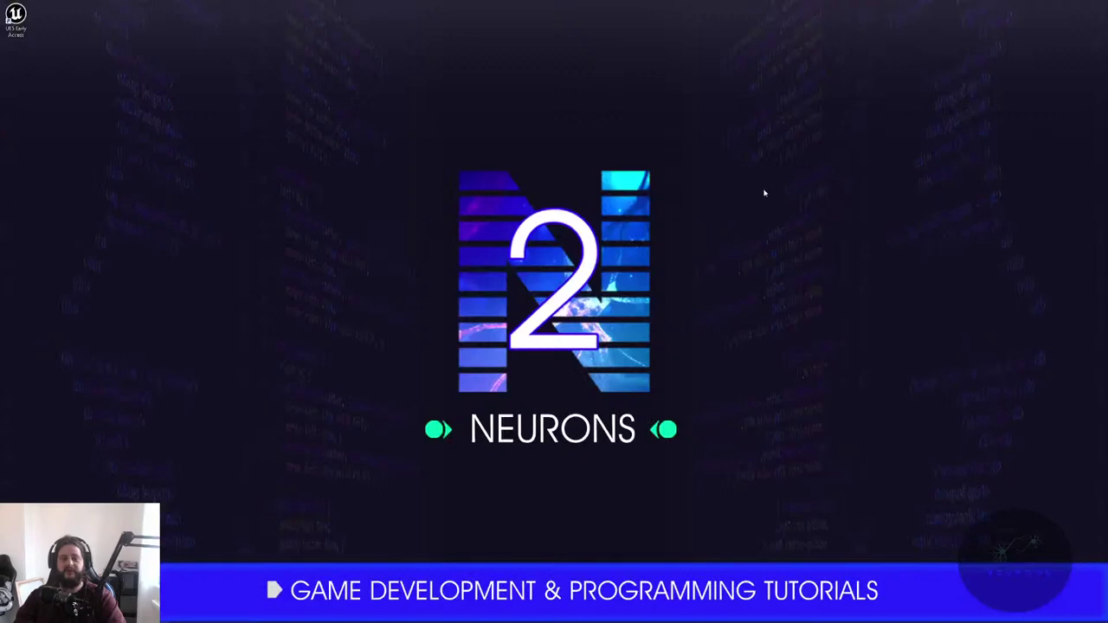
pyautogui.rightClick(769, 188)
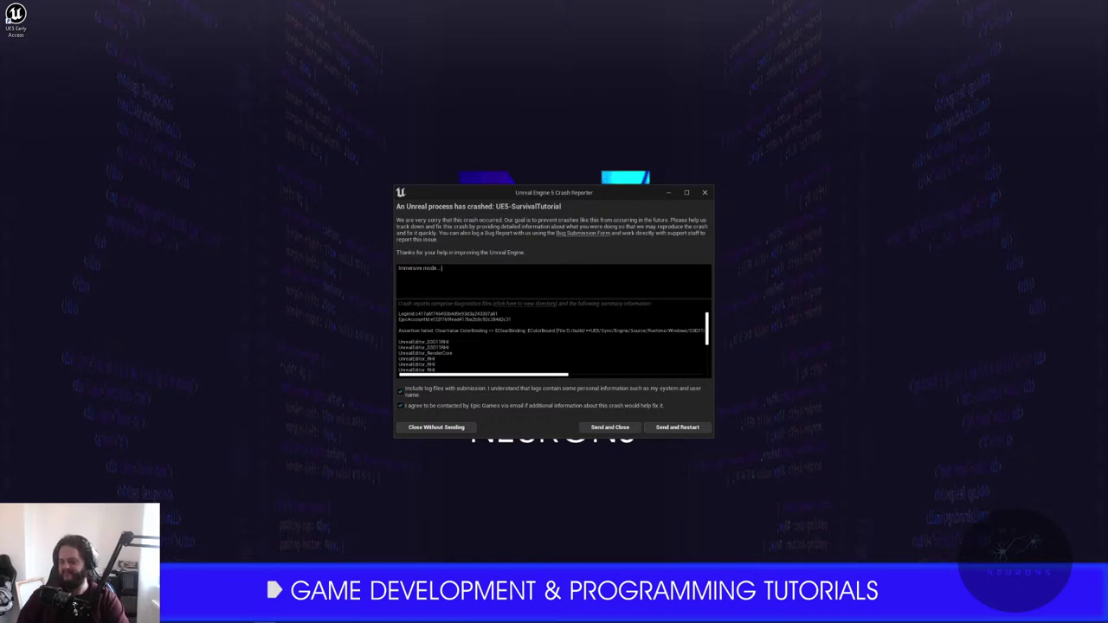
pyautogui.click(671, 427)
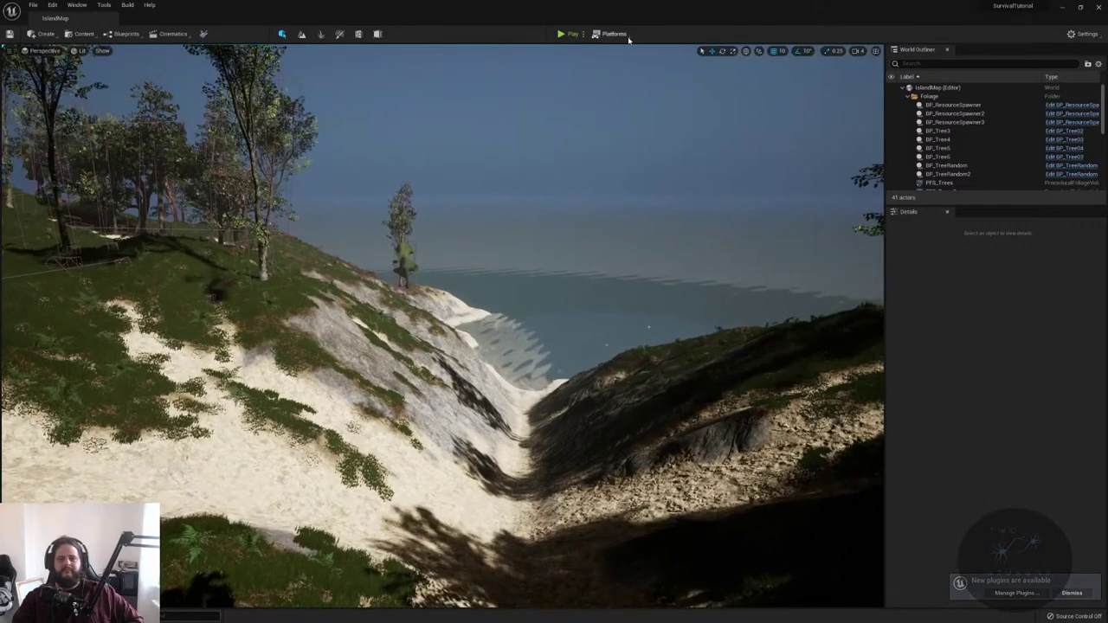
# - Examine the project's packaging settings and close the Project Settings window
pyautogui.click(614, 34)
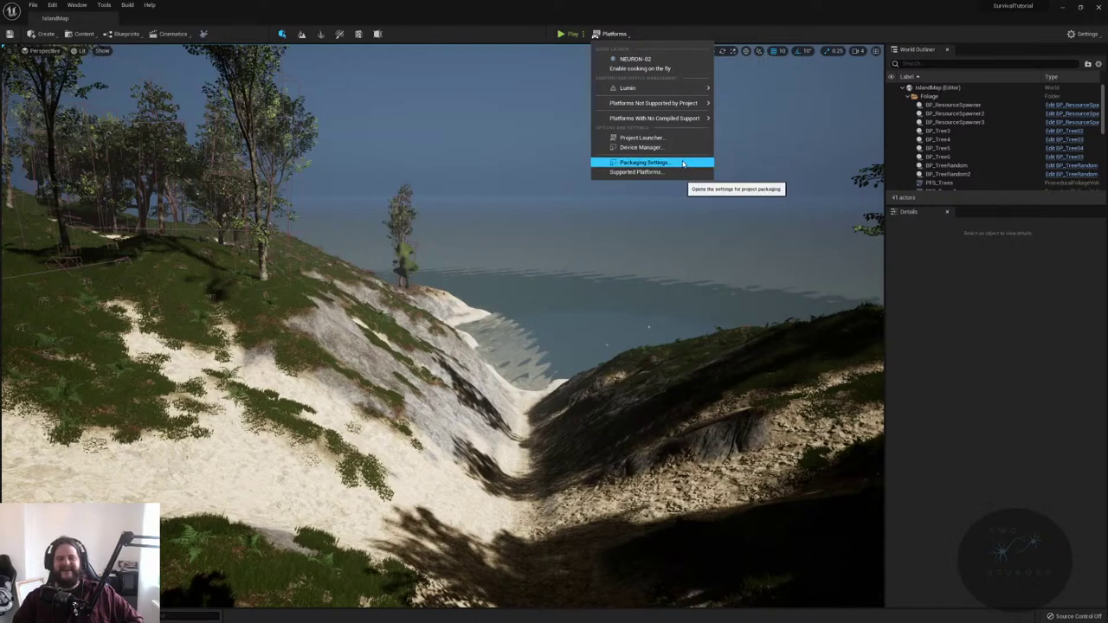
pyautogui.click(683, 162)
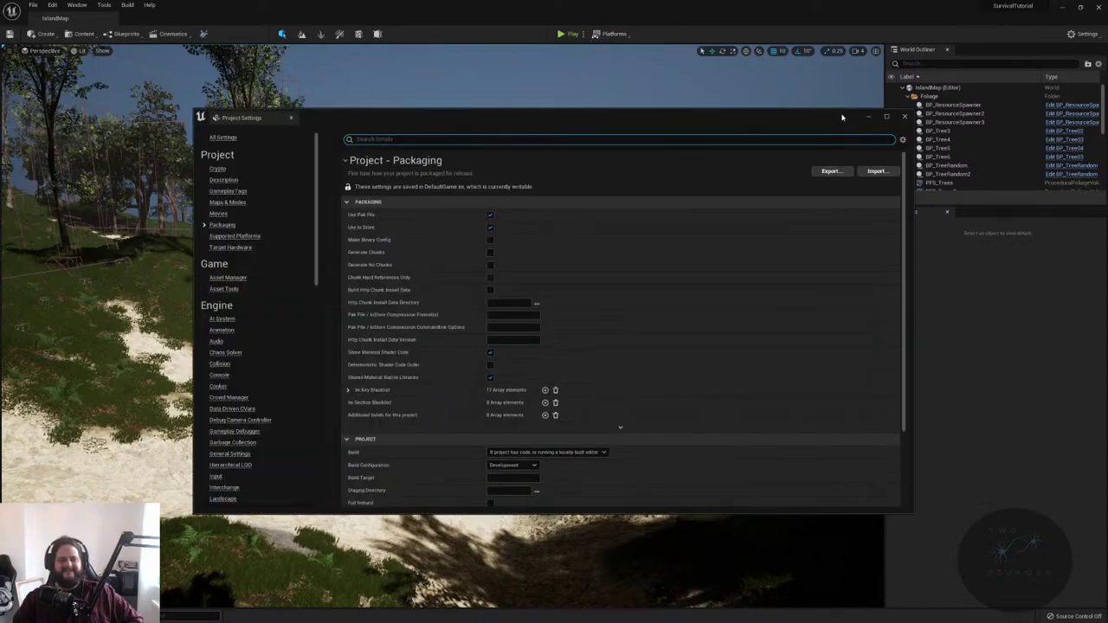
pyautogui.scroll(-3, 678, 333)
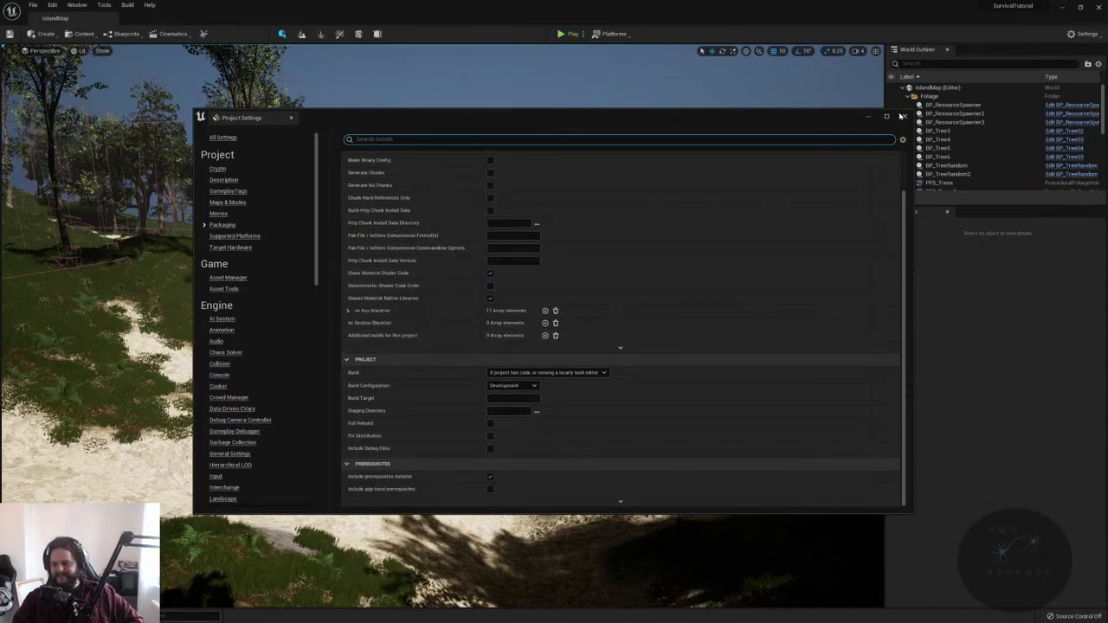
pyautogui.click(902, 116)
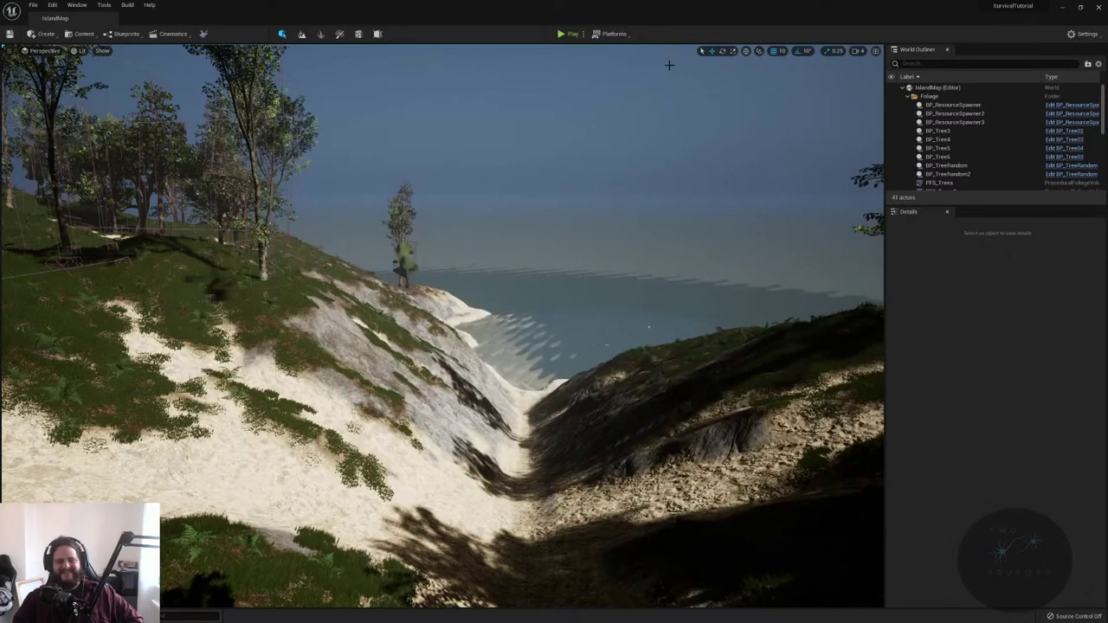
# - Look over the platform options, open the Project Launcher and set the NEURON-02 device's variant to Windows
pyautogui.click(629, 36)
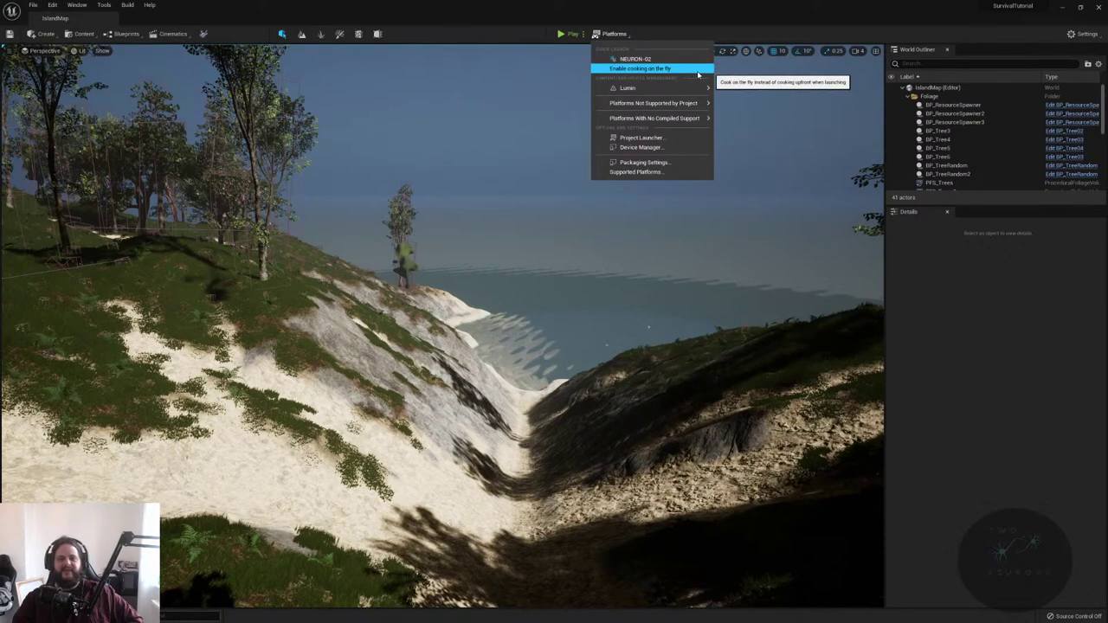
pyautogui.moveTo(706, 90)
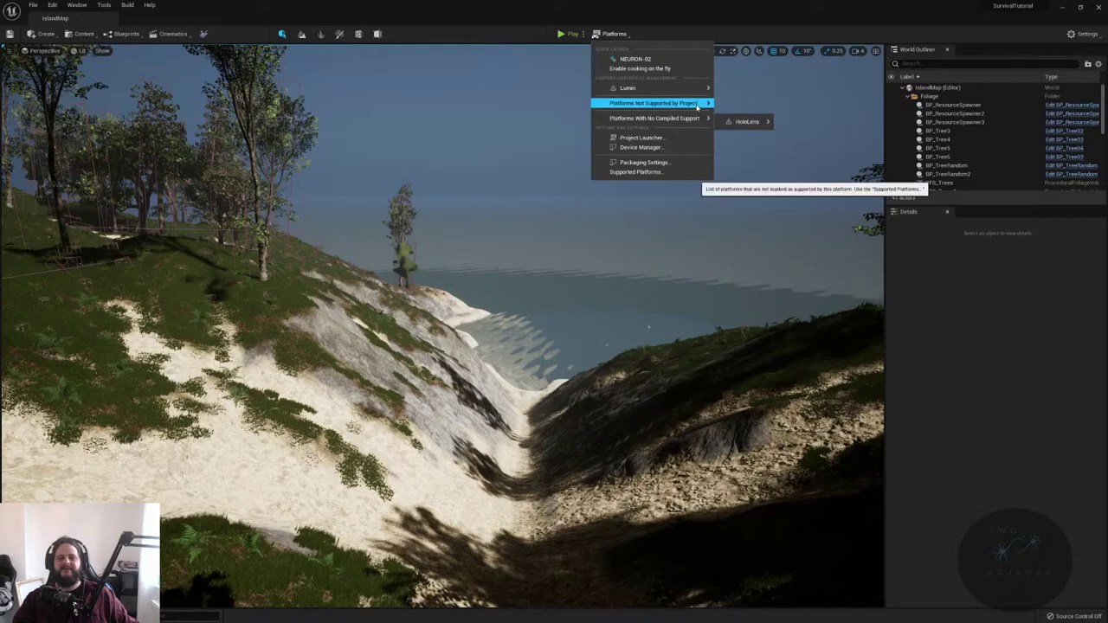
pyautogui.moveTo(698, 118)
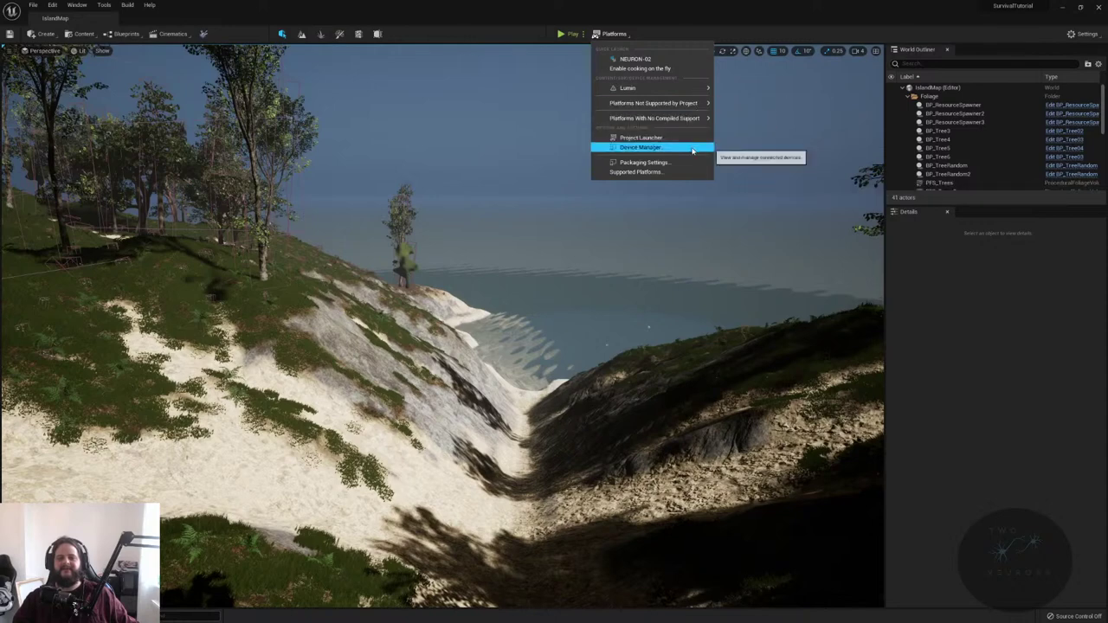
pyautogui.click(687, 138)
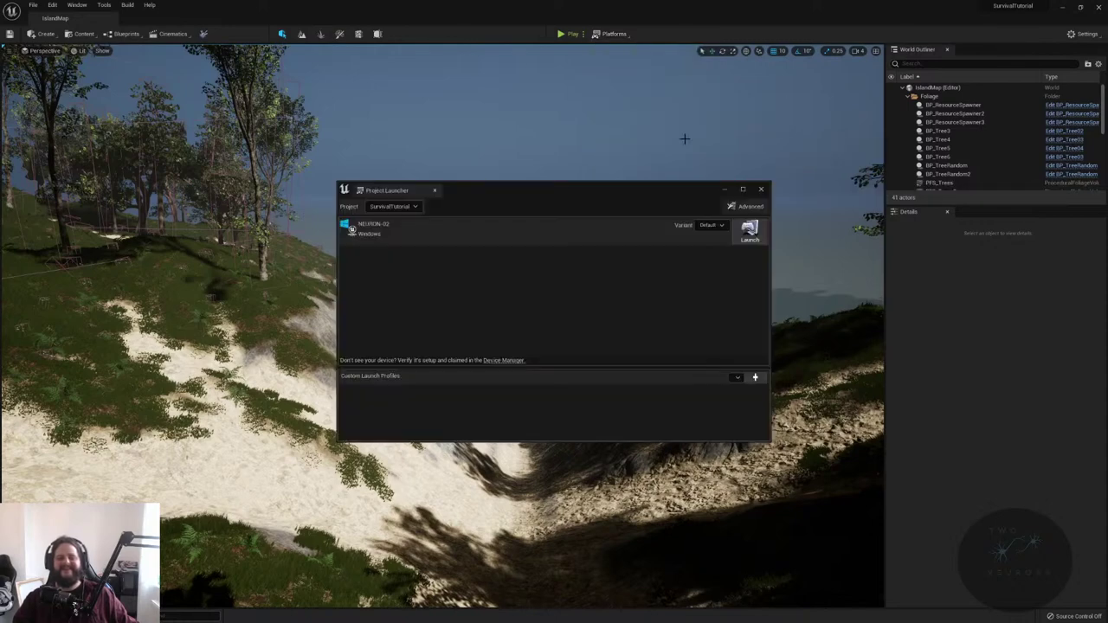
pyautogui.click(714, 225)
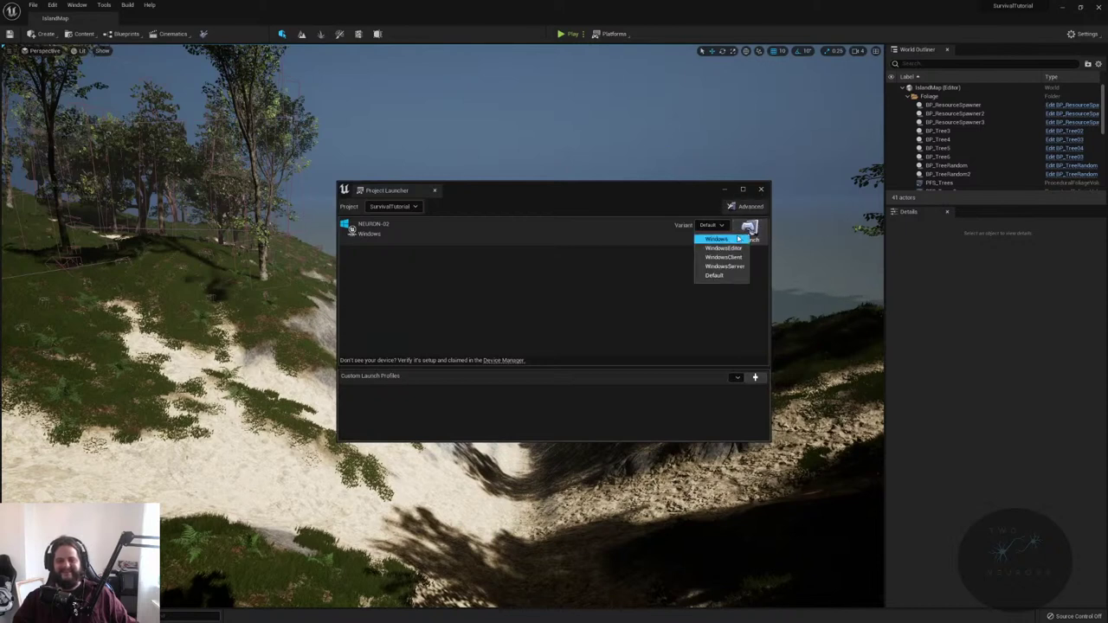
pyautogui.click(717, 239)
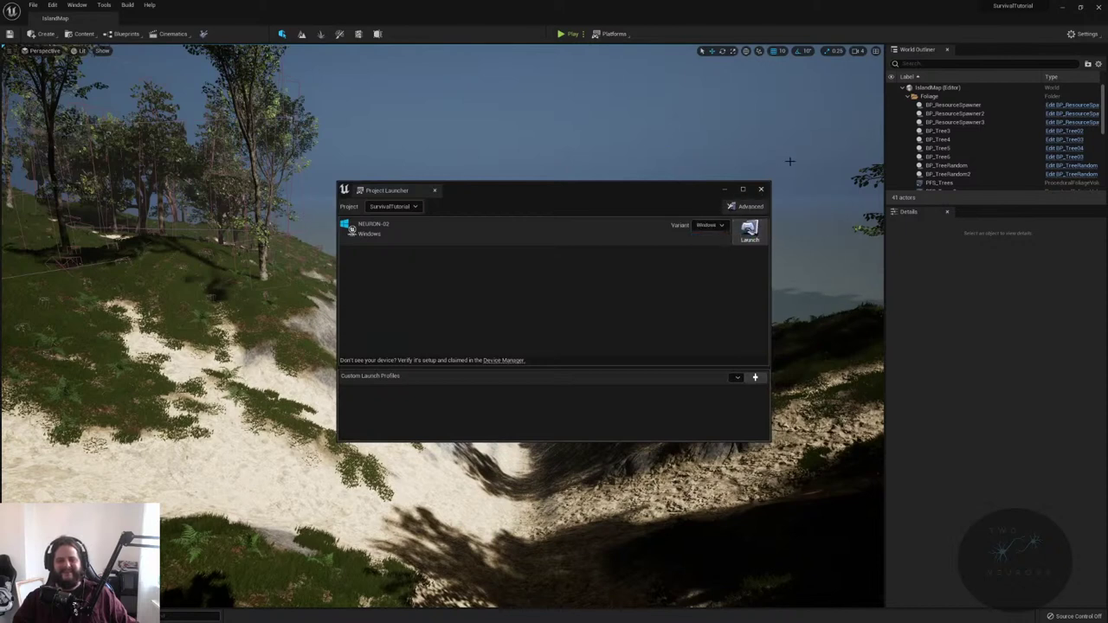
# - Launch the SurvivalTutorial project on NEURON-02 and allow the game access through Windows Defender Firewall
pyautogui.click(749, 232)
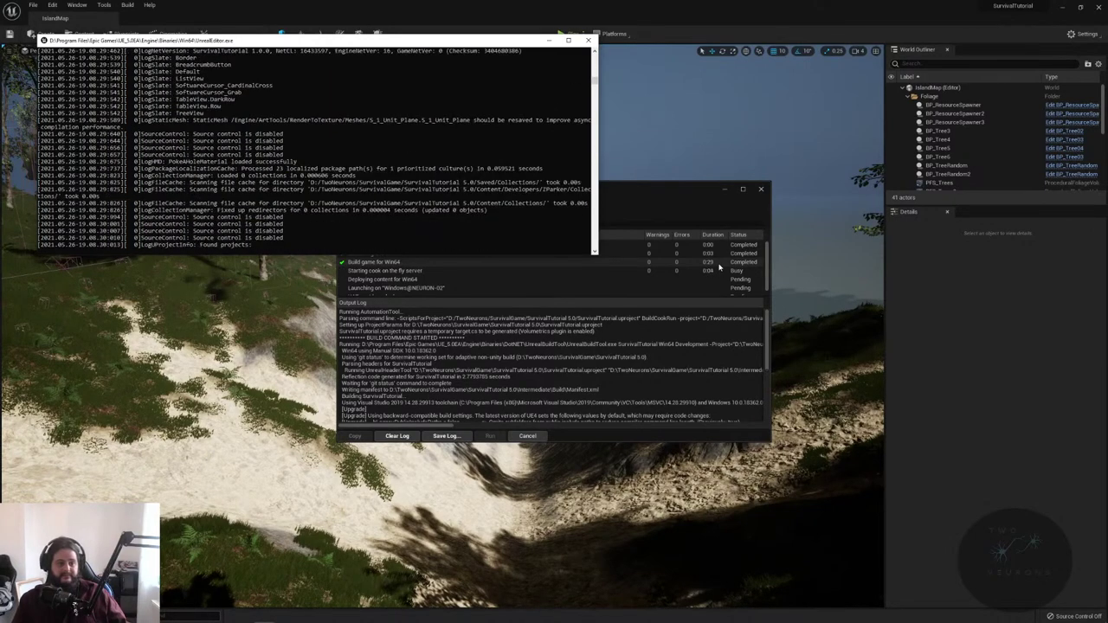
pyautogui.click(219, 27)
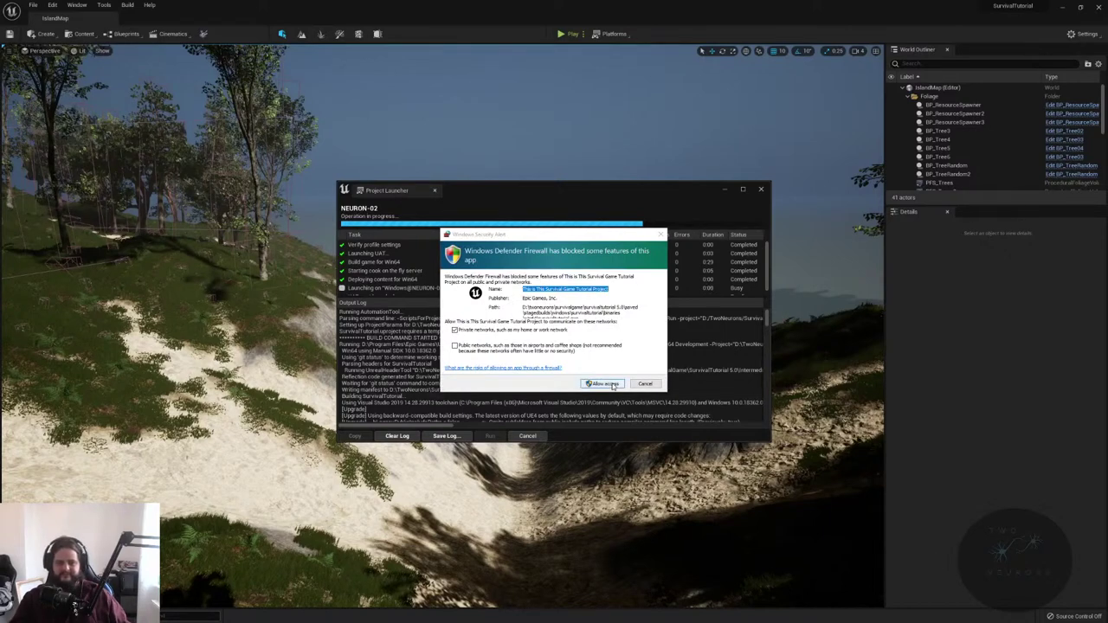
pyautogui.click(603, 383)
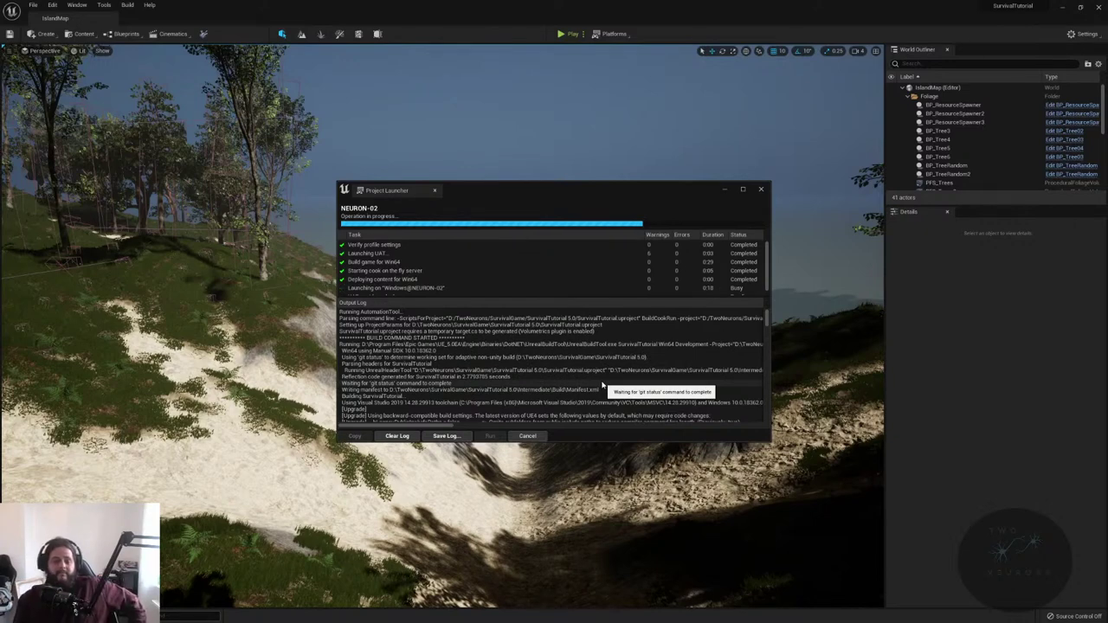
pyautogui.scroll(-1, 519, 275)
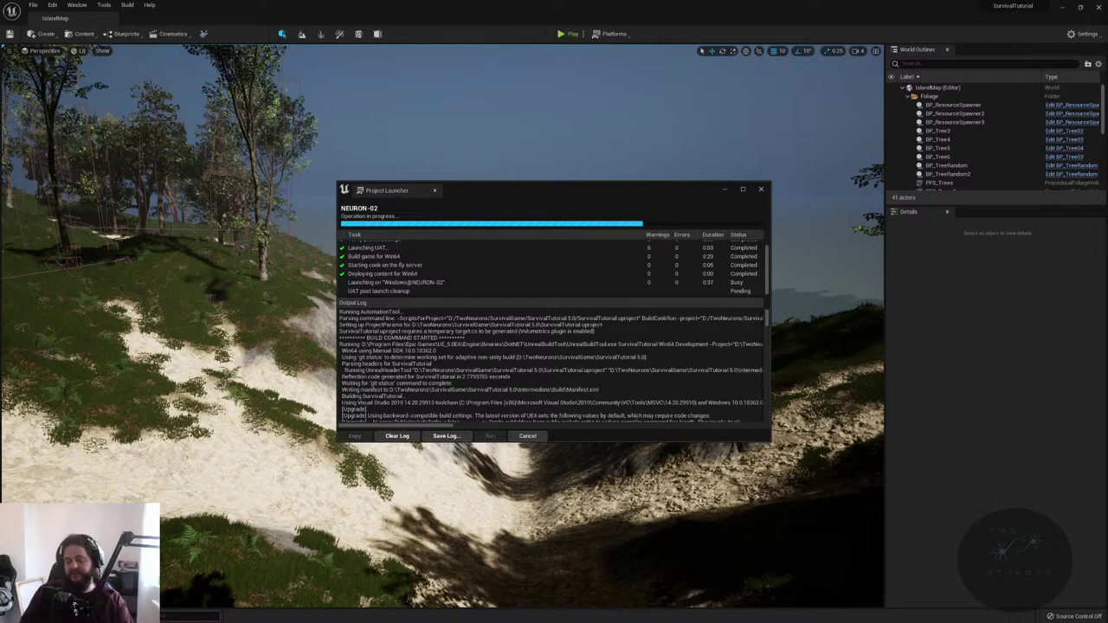
# - Switch to Notepad, paste the copied fatal error text into a new document, and minimise it
pyautogui.press('super')
pyautogui.write('notepad')
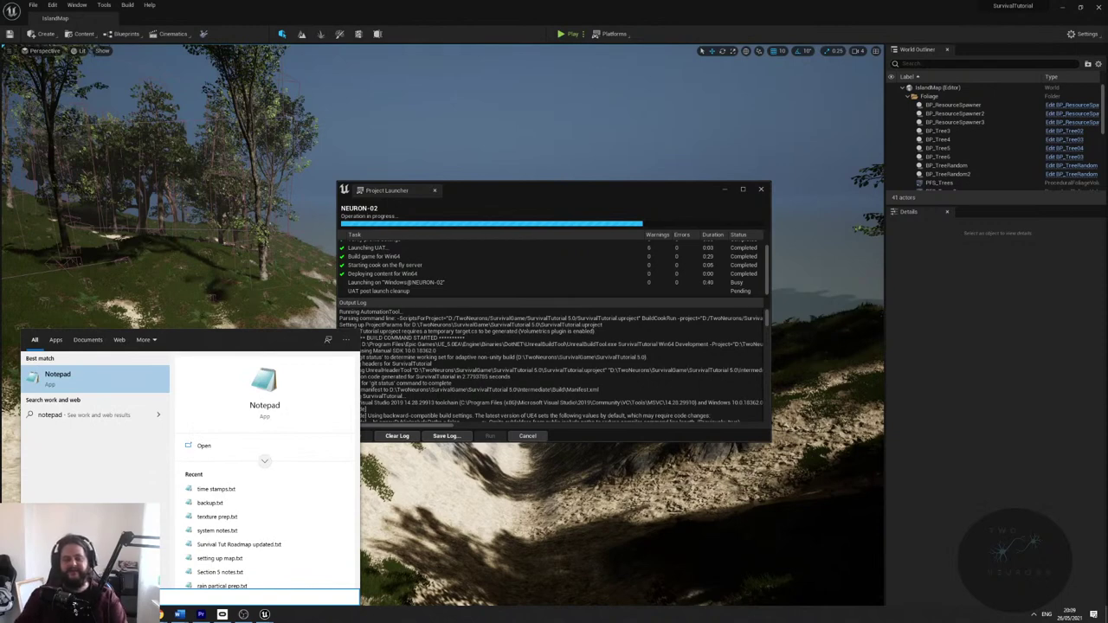
pyautogui.press('Return')
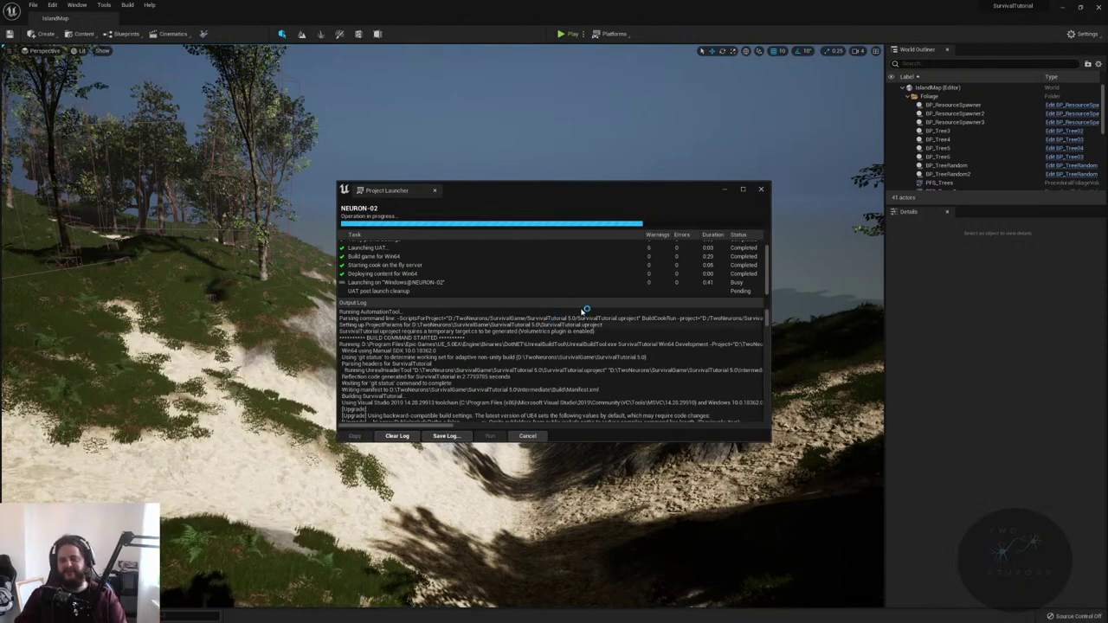
pyautogui.hotkey('ctrl', 'v')
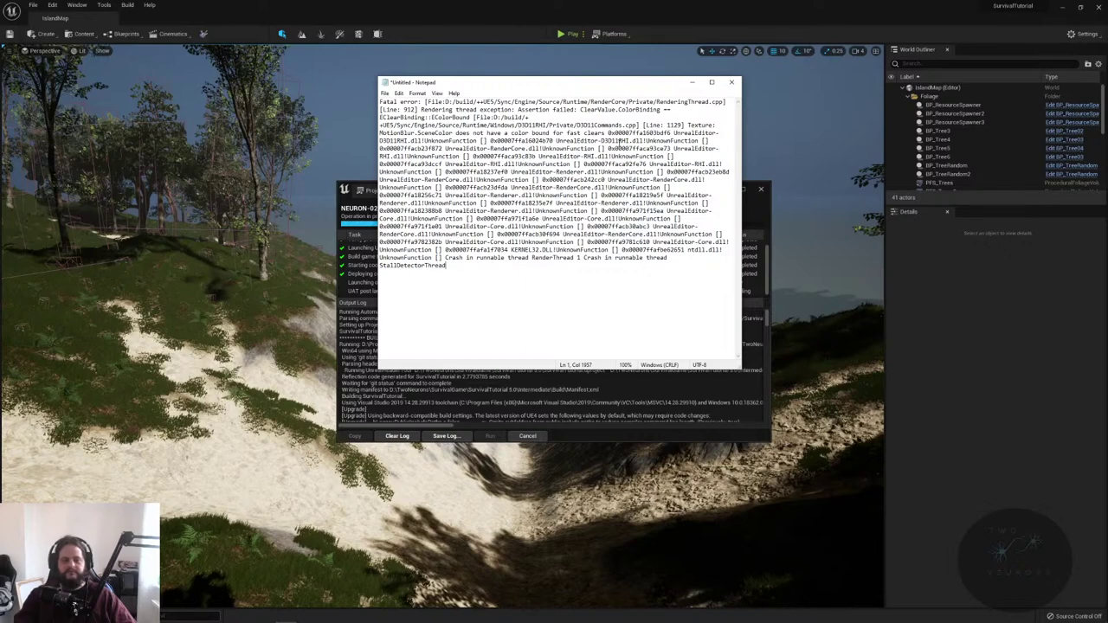
pyautogui.click(693, 83)
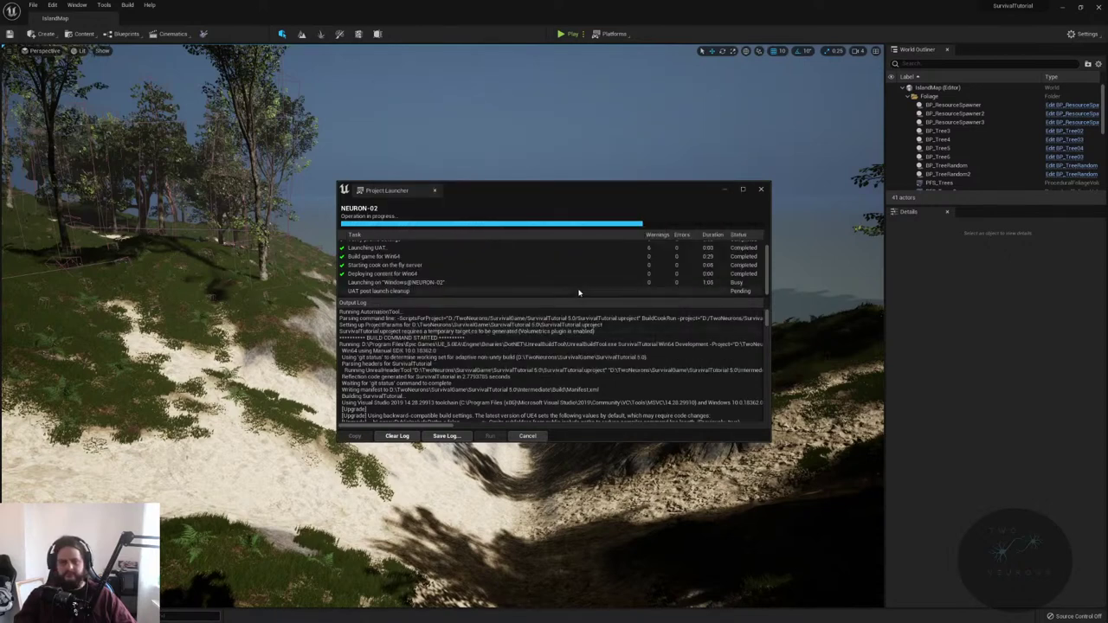
pyautogui.rightClick(500, 605)
pyautogui.moveTo(502, 613)
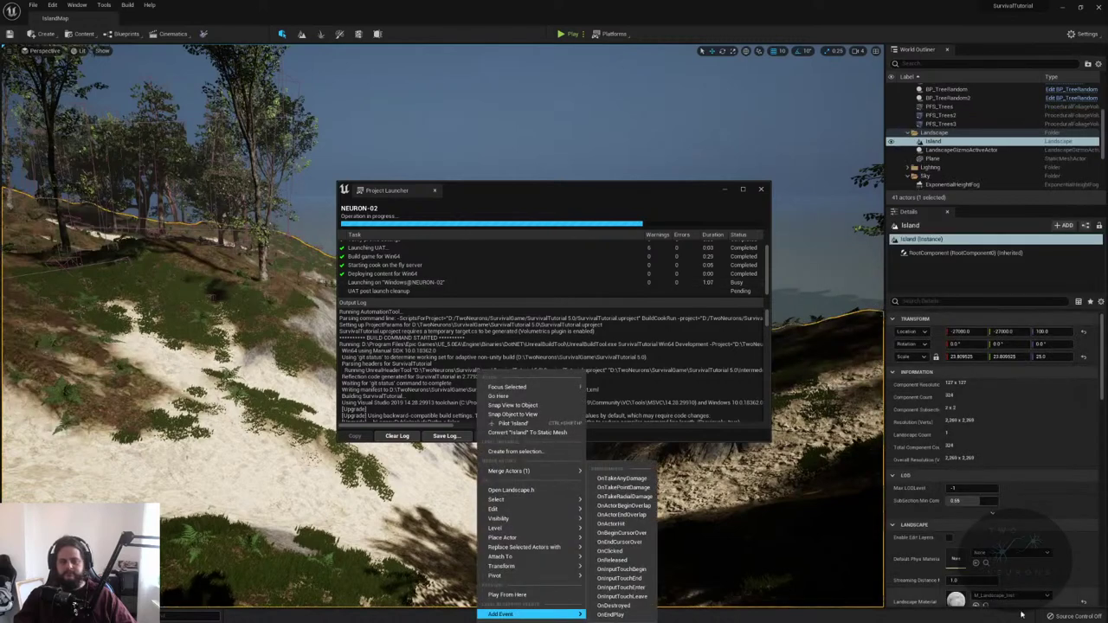
pyautogui.press('Escape')
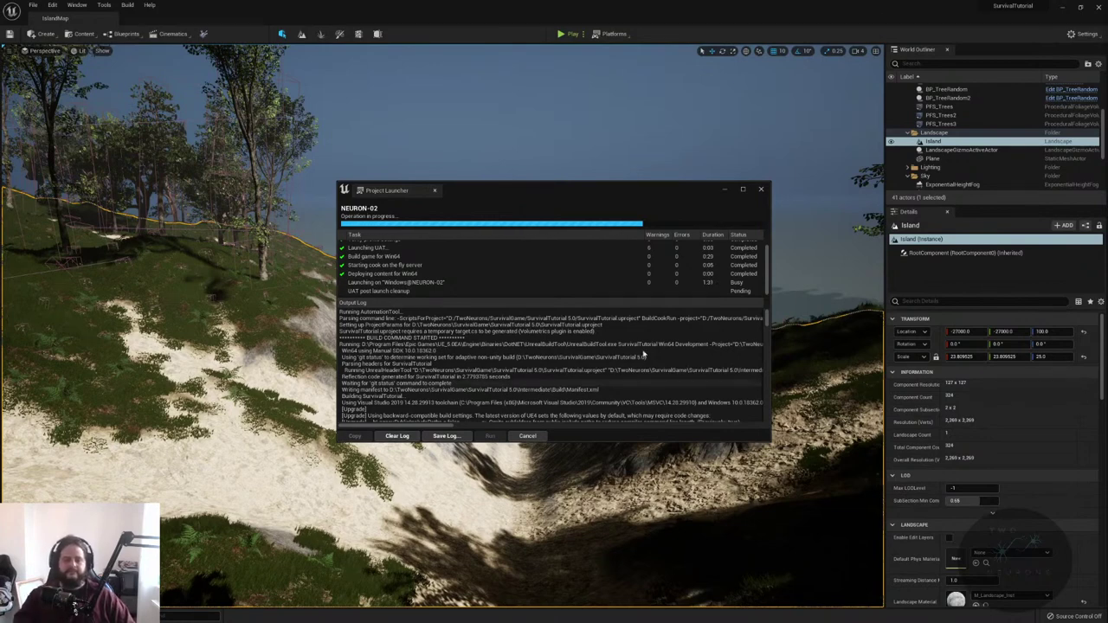
# - Look through the output log of the running NEURON-02 launch, from the build commands to the file server entries
pyautogui.scroll(-5, 630, 389)
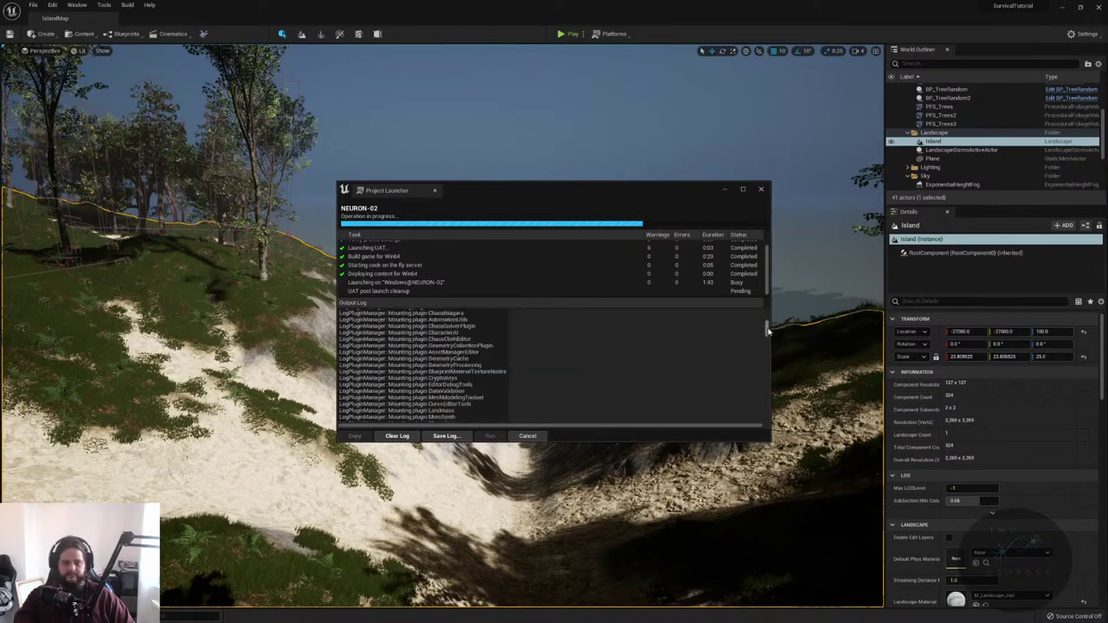
pyautogui.moveTo(766, 327); pyautogui.dragTo(773, 418)
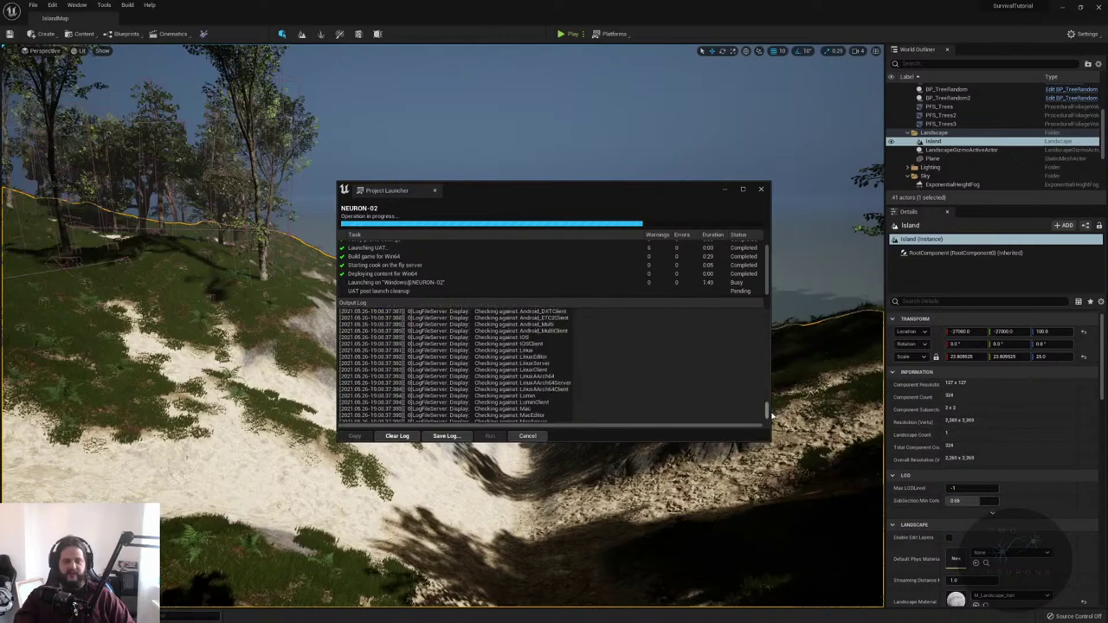
pyautogui.moveTo(768, 412); pyautogui.dragTo(767, 317)
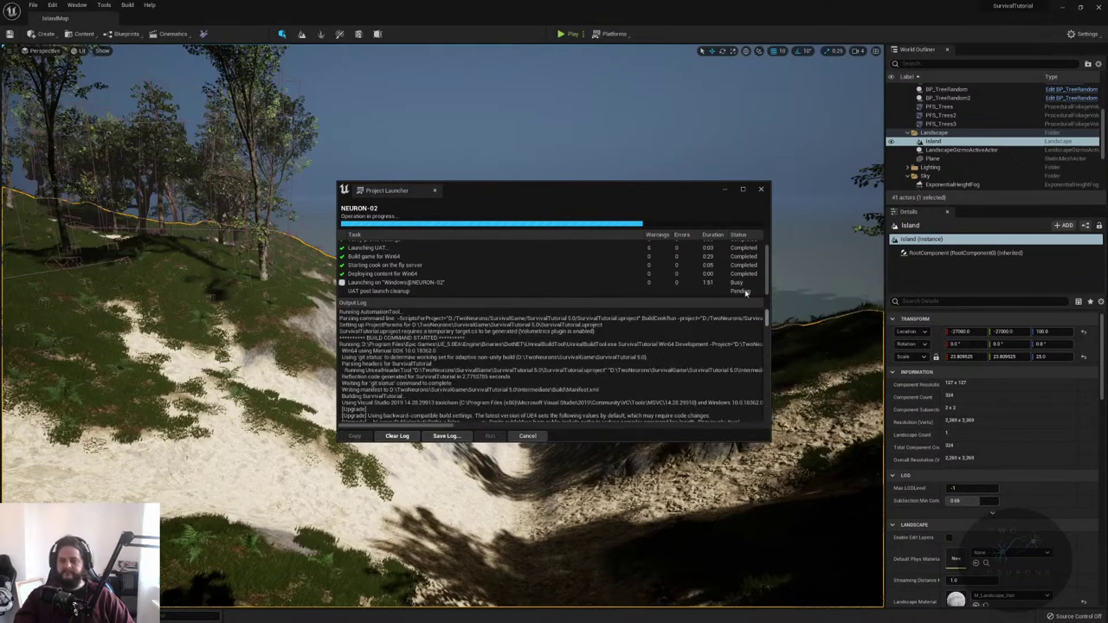
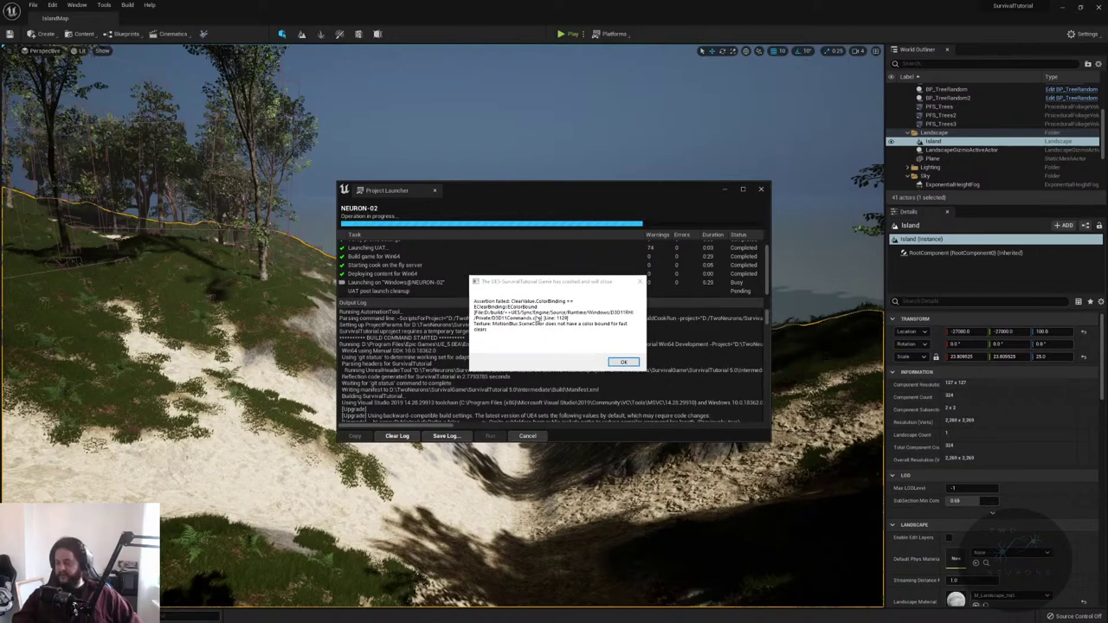
pyautogui.click(622, 363)
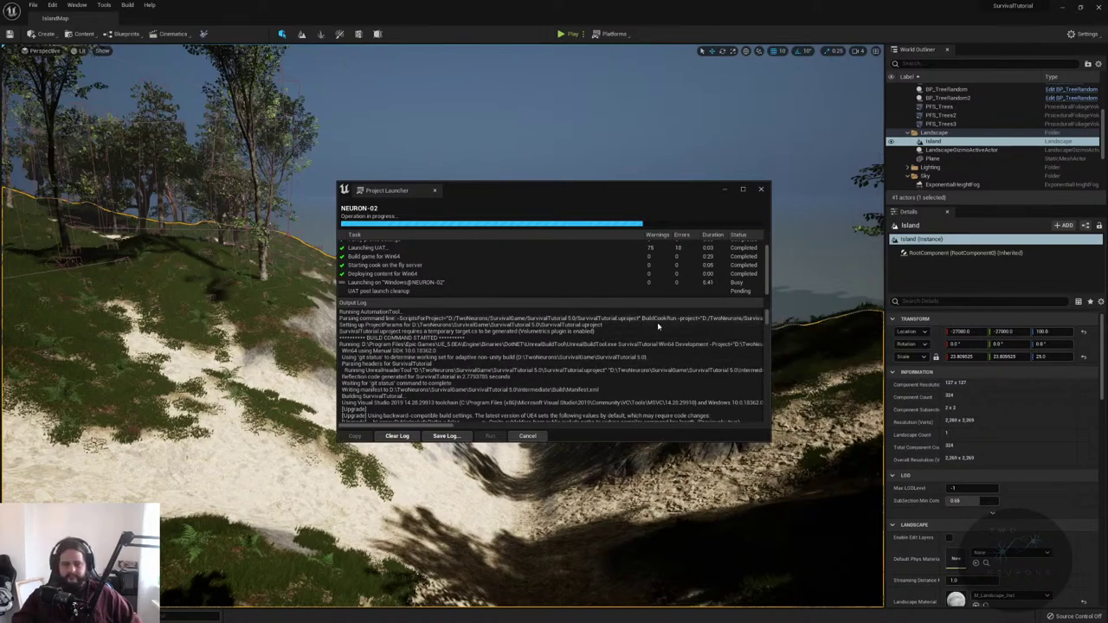
pyautogui.click(531, 437)
pyautogui.click(710, 225)
pyautogui.click(717, 228)
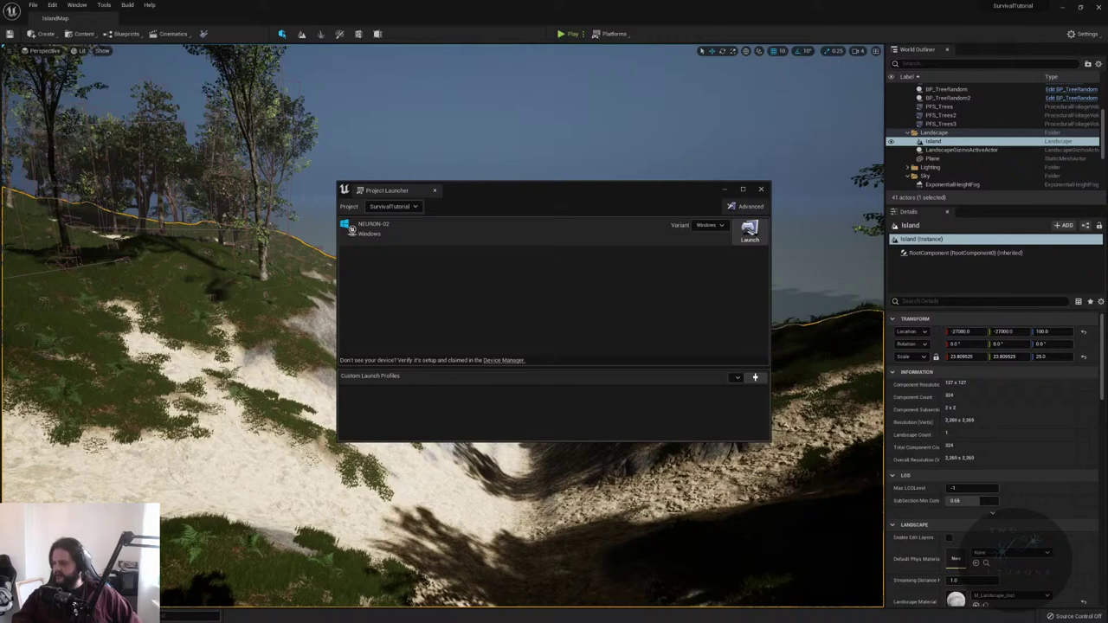
# - Switch to File Explorer and search the SurvivalTutorial 5.0 folder for deviceprofiles.ini
pyautogui.moveTo(1105, 61); pyautogui.dragTo(568, 84)
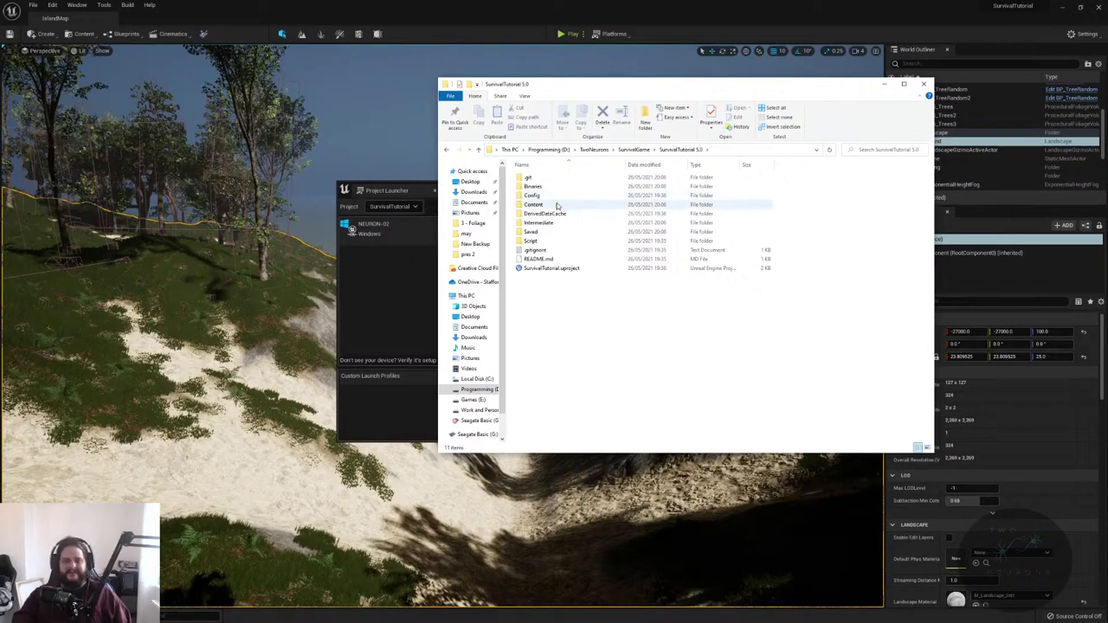
pyautogui.click(867, 152)
pyautogui.write('de')
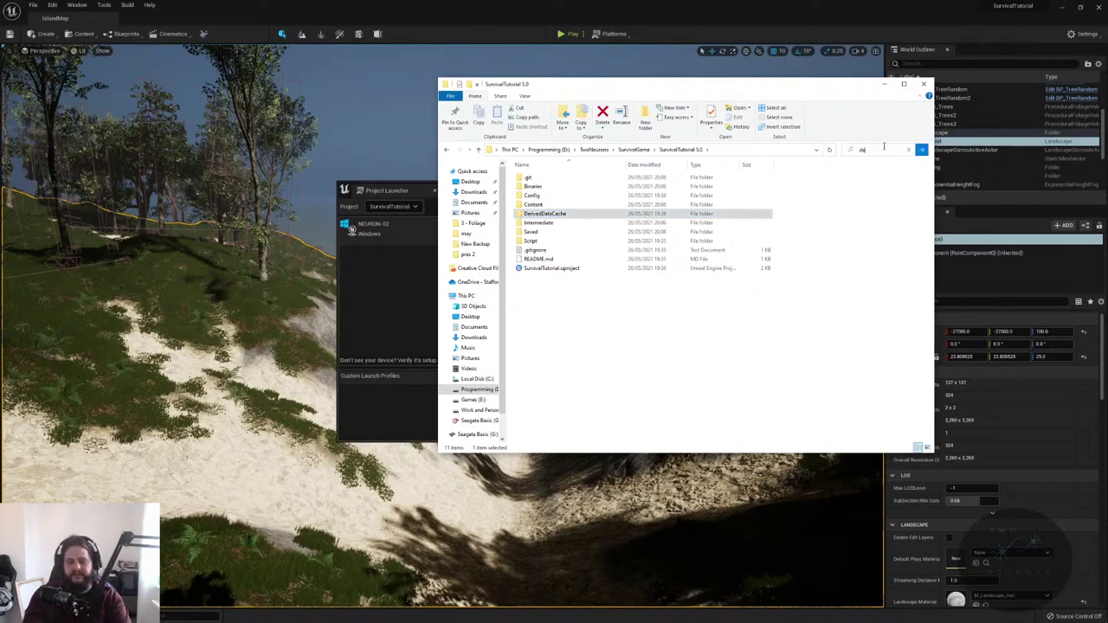
pyautogui.write('viceprofil')
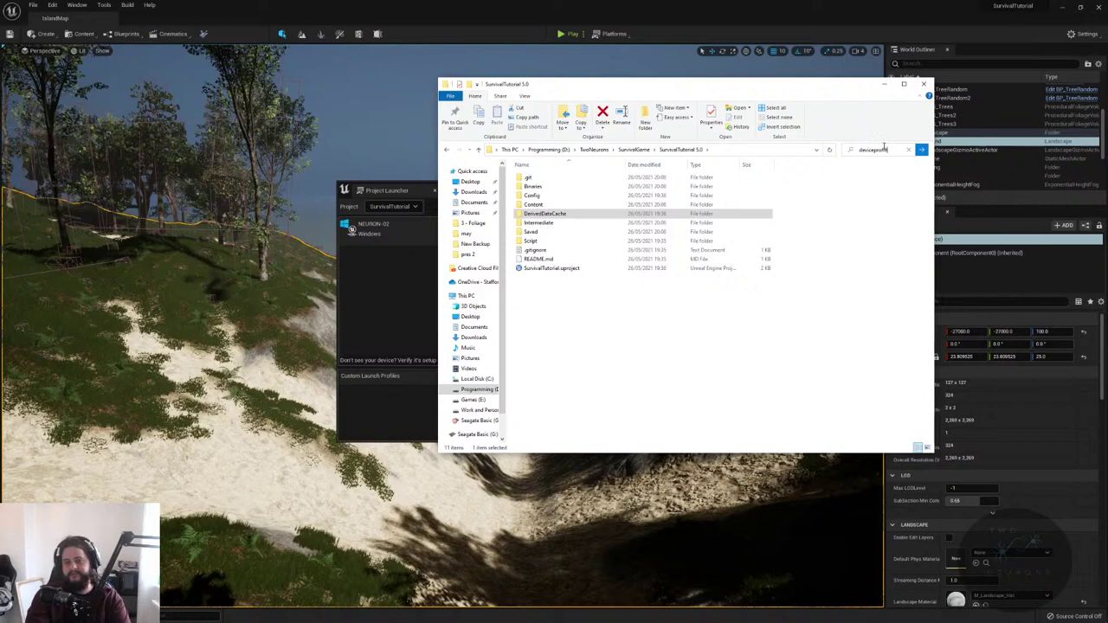
pyautogui.write('es.ini')
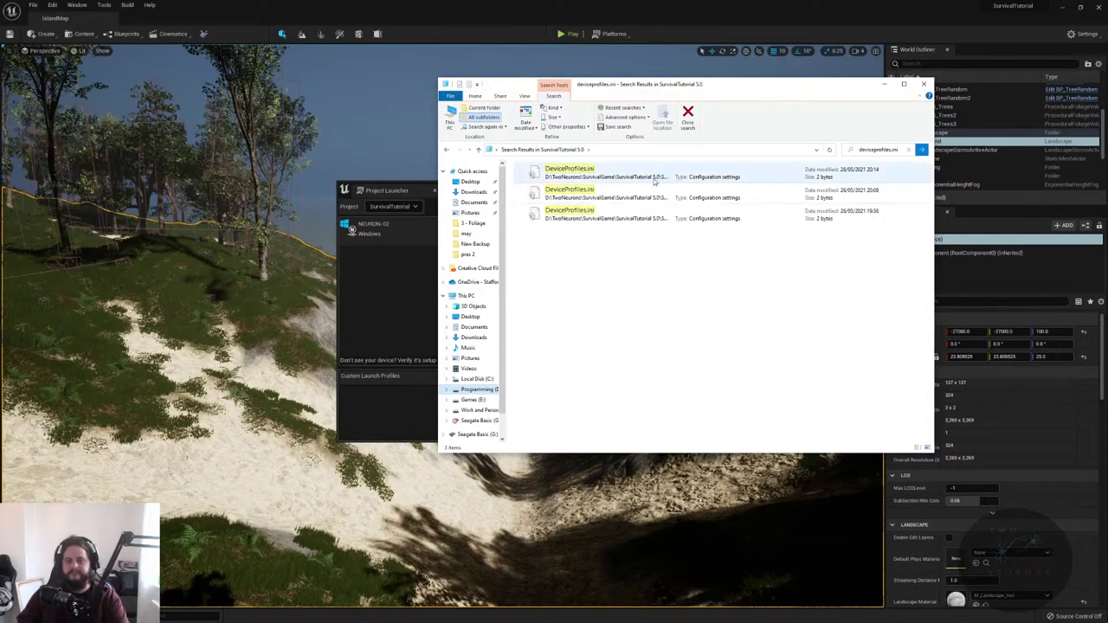
# - Open each DeviceProfiles.ini search result in Notepad to check its contents, closing each file after viewing
pyautogui.click(654, 179)
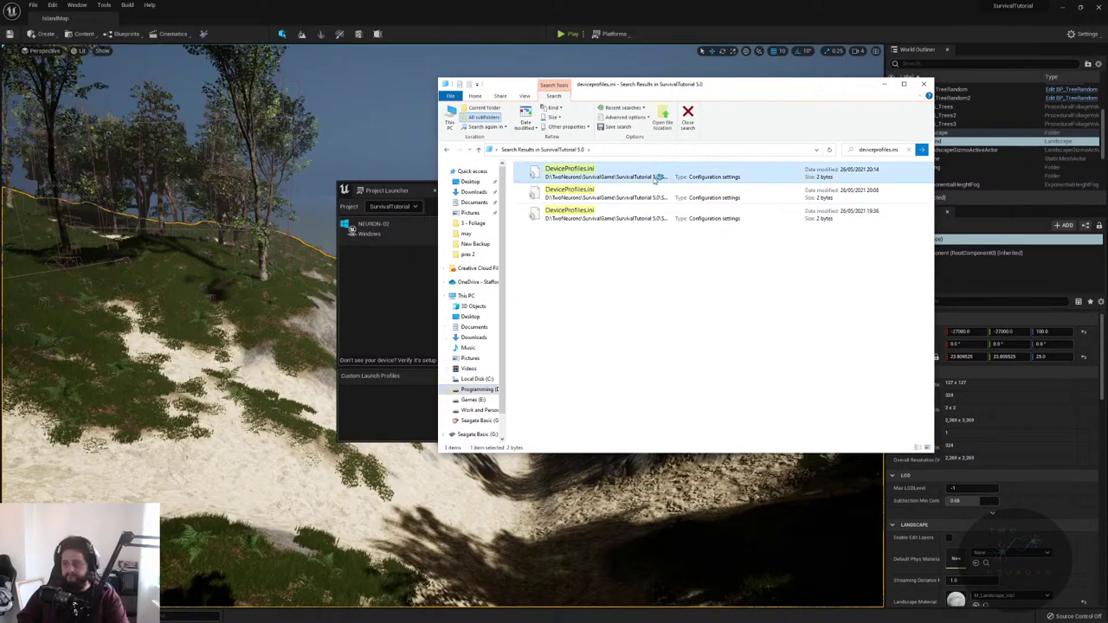
pyautogui.doubleClick(655, 179)
pyautogui.click(533, 195)
pyautogui.click(731, 81)
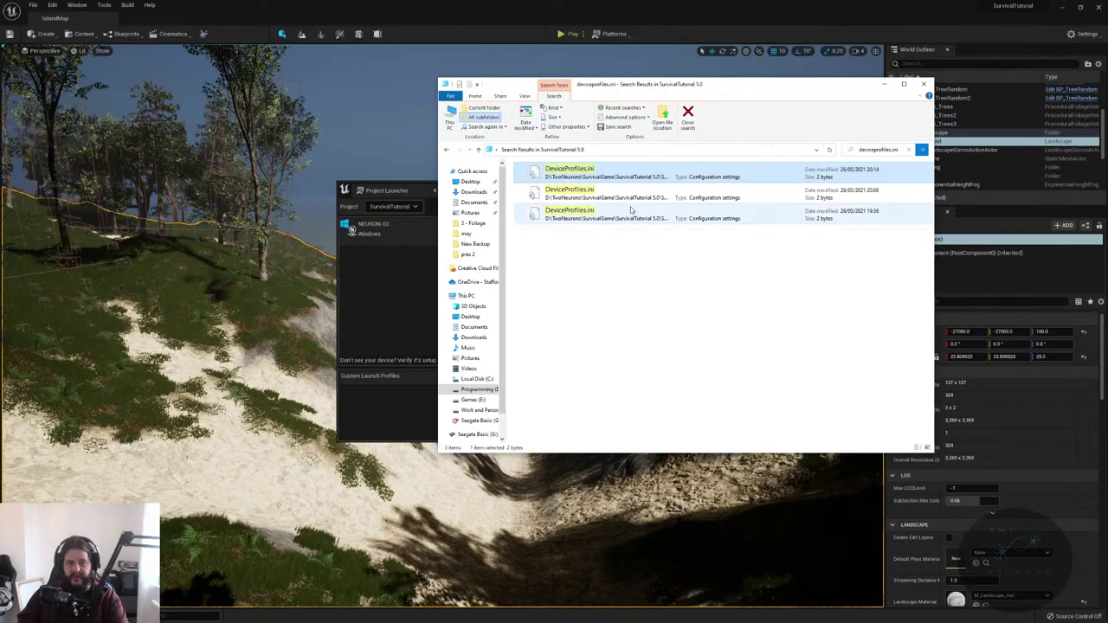
pyautogui.doubleClick(627, 196)
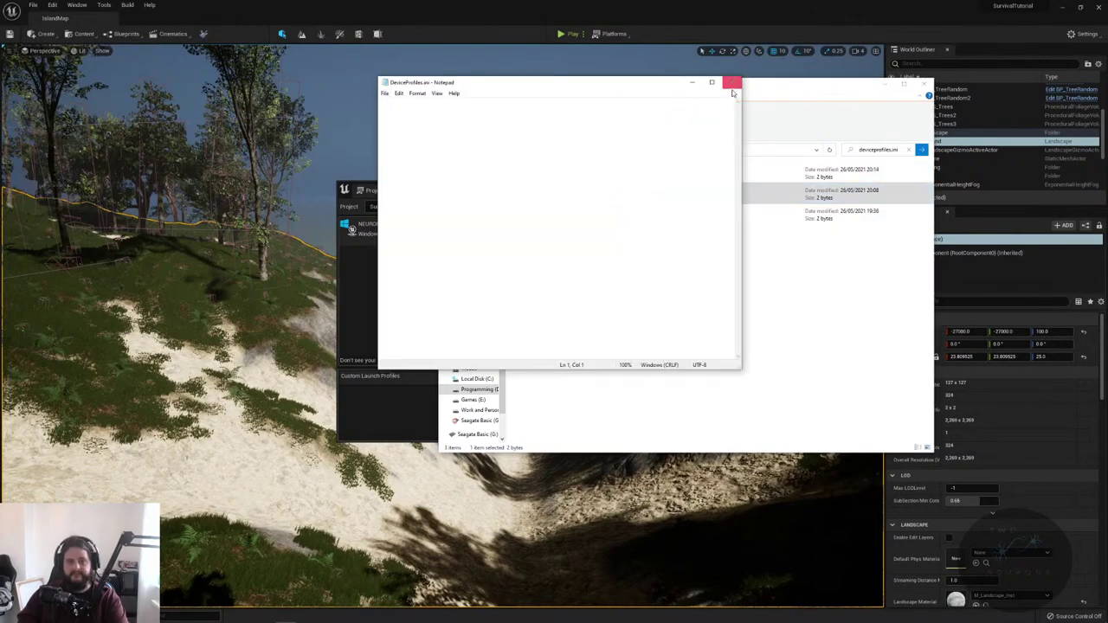
pyautogui.click(731, 82)
pyautogui.doubleClick(604, 213)
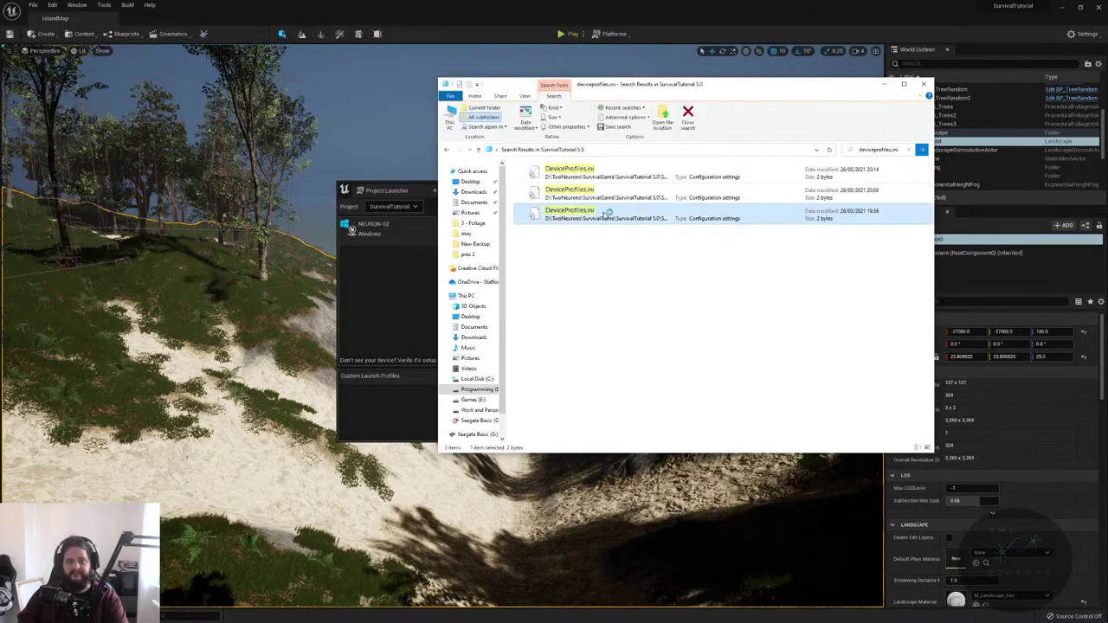
pyautogui.click(732, 83)
# - Close the search results window, the Project Launcher and the SurvivalTutorial editor
pyautogui.click(924, 83)
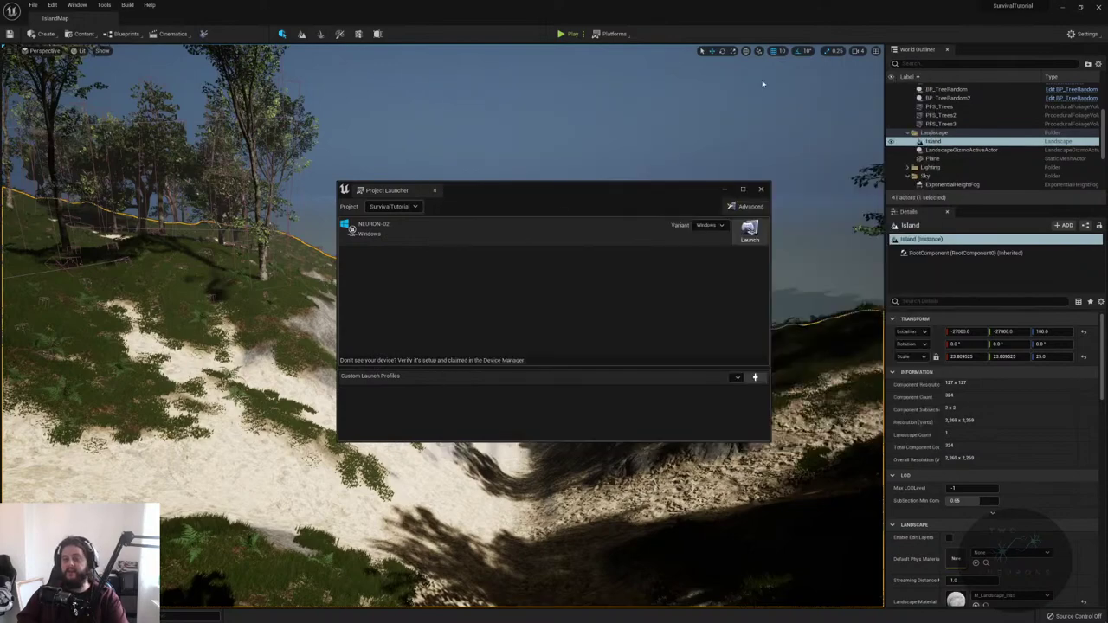
pyautogui.click(761, 190)
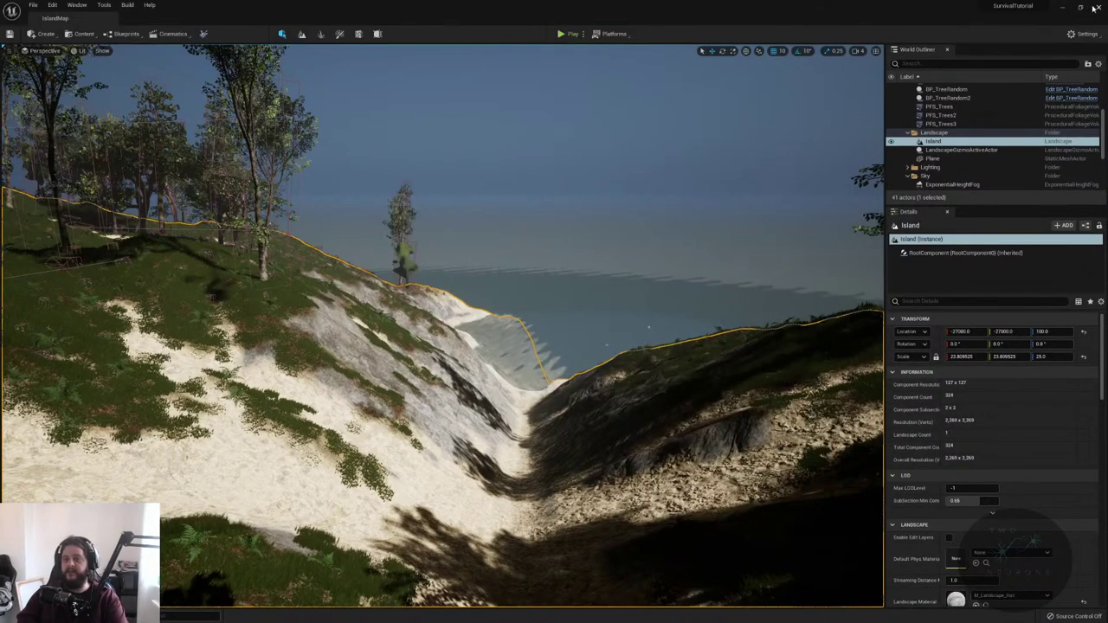
pyautogui.click(1097, 7)
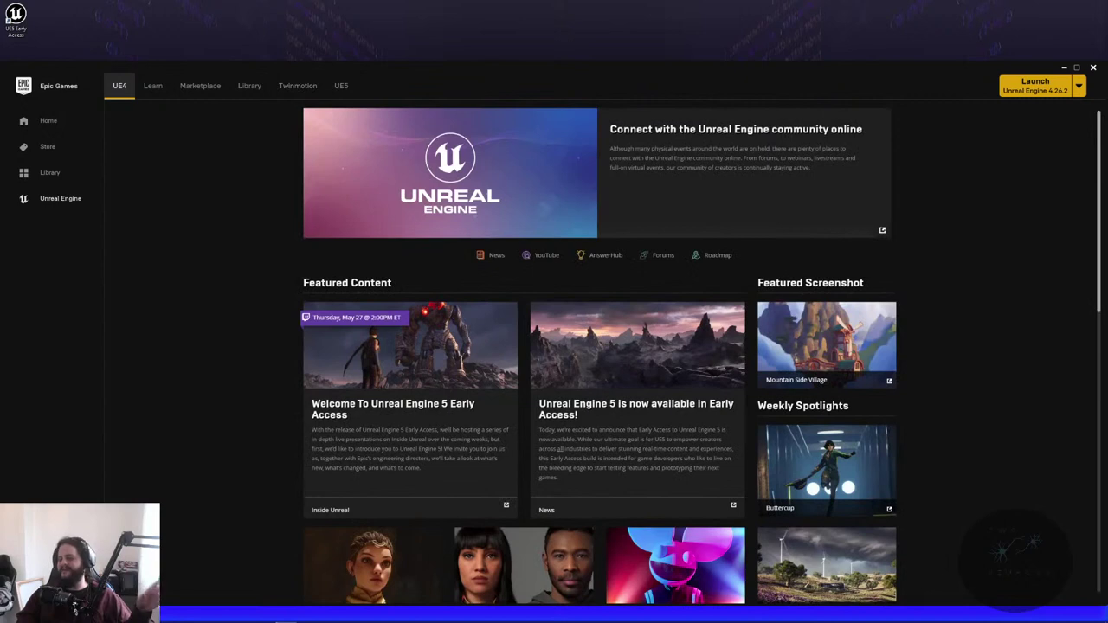
# - Open File Explorer and browse from SurvivalGame's Videos folder to Raw, into Section 5 - Weather Systems
pyautogui.press('super+e')
pyautogui.click(484, 223)
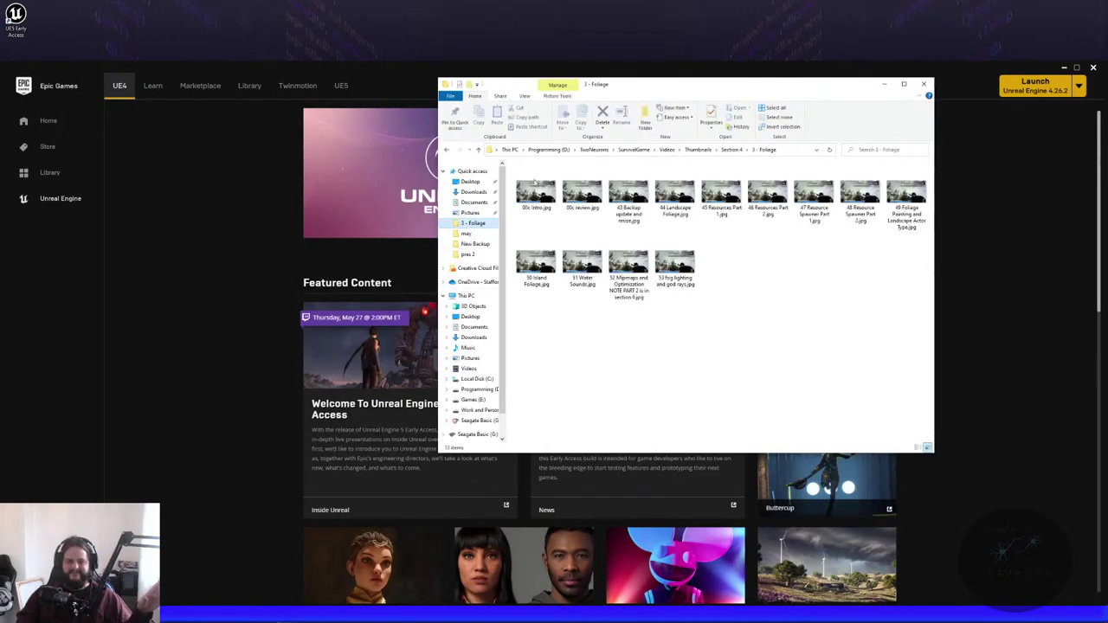
pyautogui.click(667, 151)
pyautogui.doubleClick(537, 212)
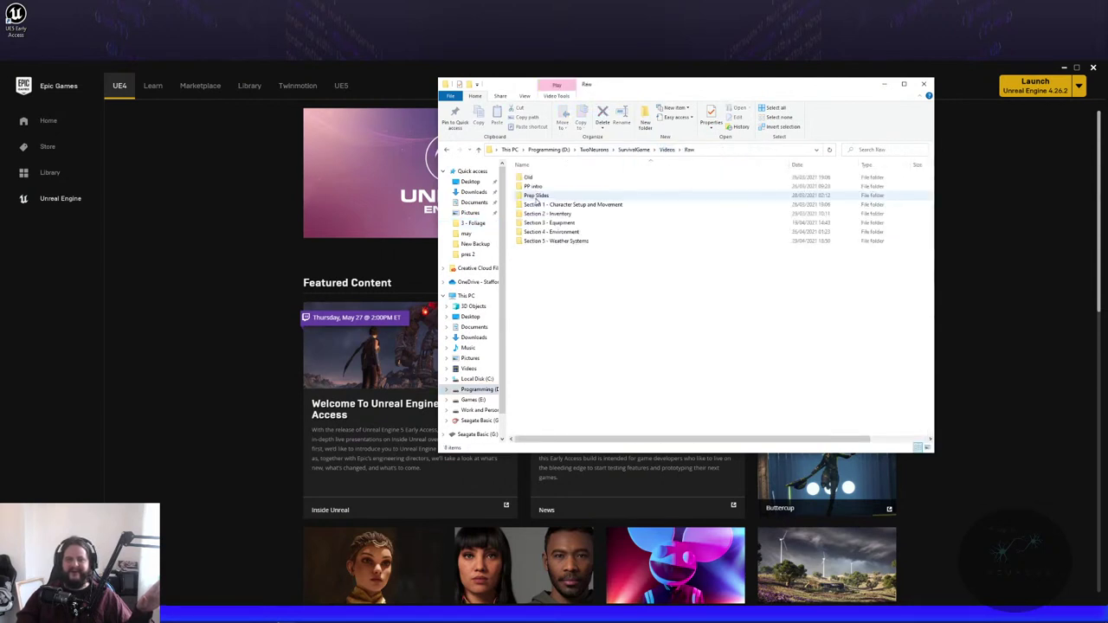
pyautogui.doubleClick(586, 242)
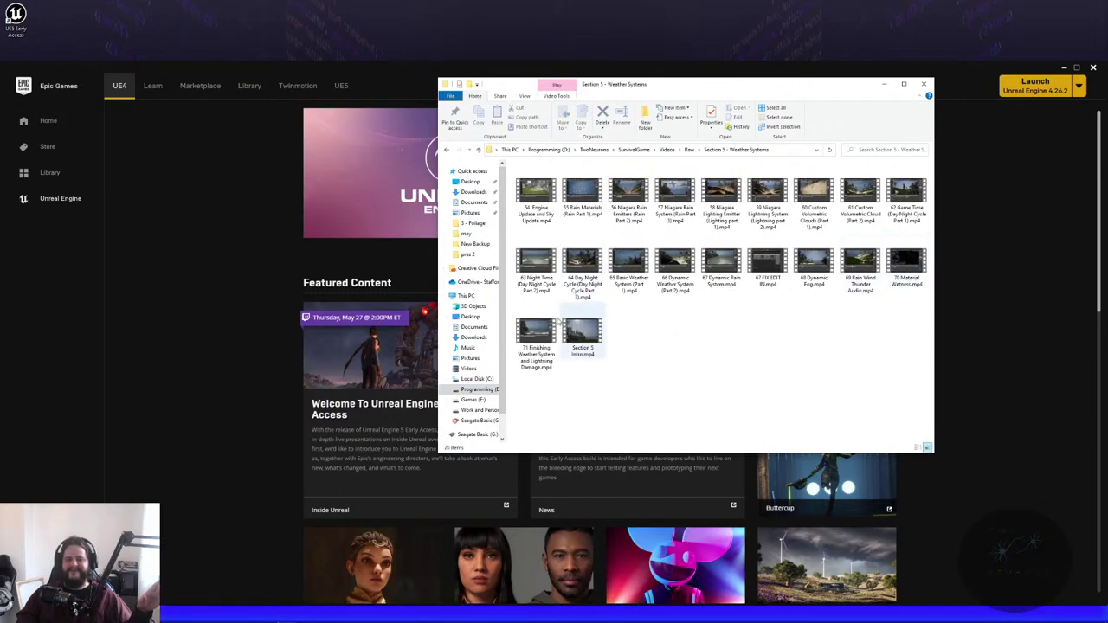
# - Play 71 Finishing Weather System and Lightning Damage.mp4, skip near its end, pause it, and clear away the player and folder windows
pyautogui.click(550, 332)
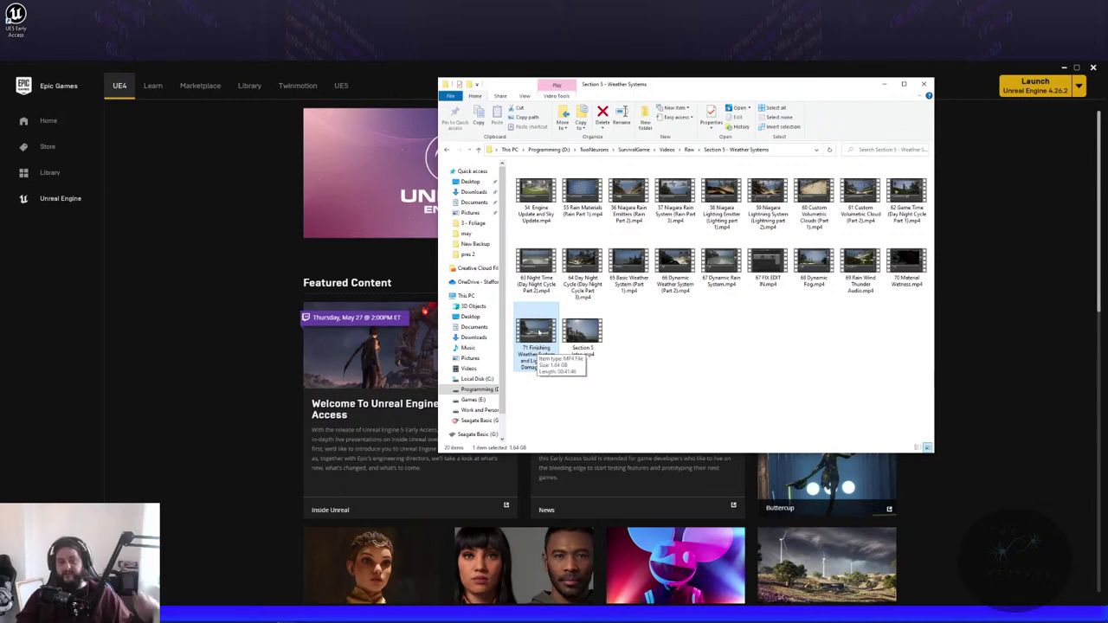
pyautogui.doubleClick(539, 333)
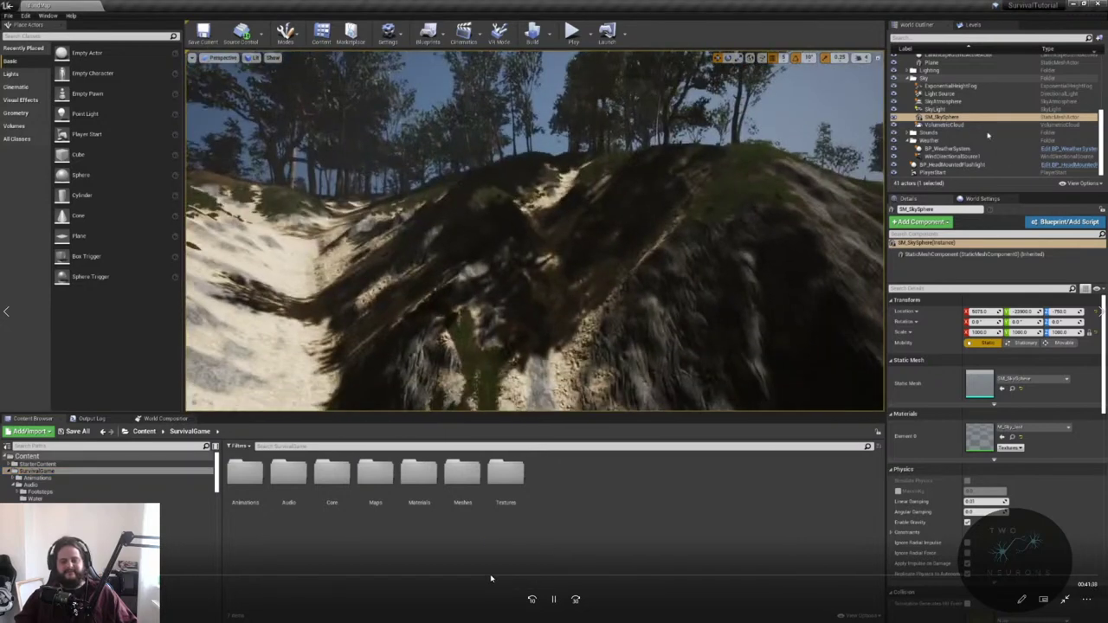
pyautogui.moveTo(494, 576); pyautogui.dragTo(1036, 575)
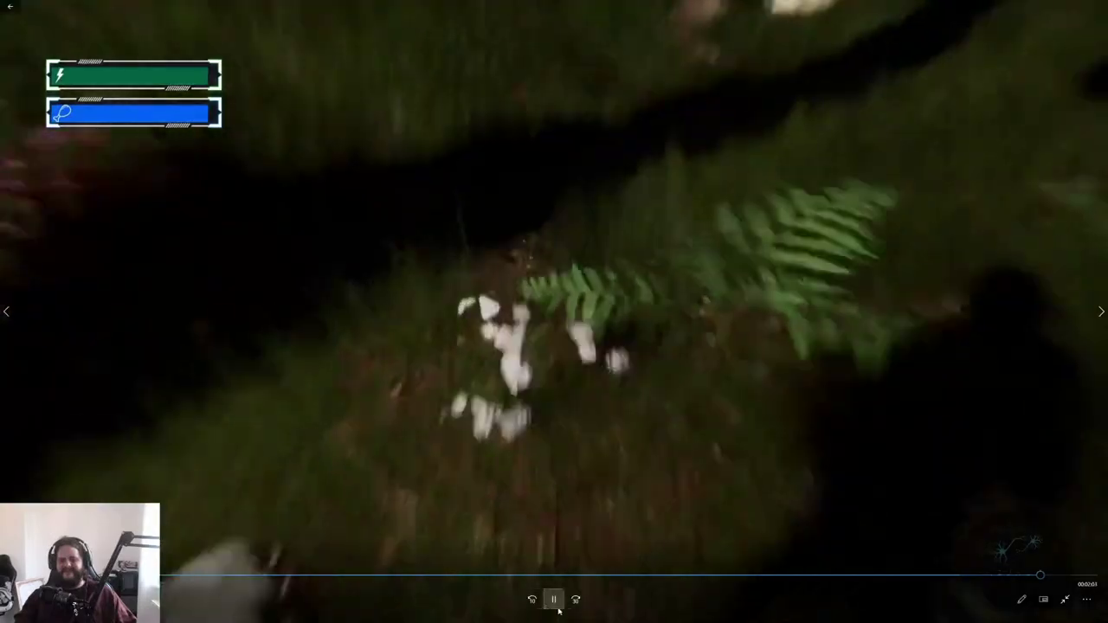
pyautogui.click(555, 603)
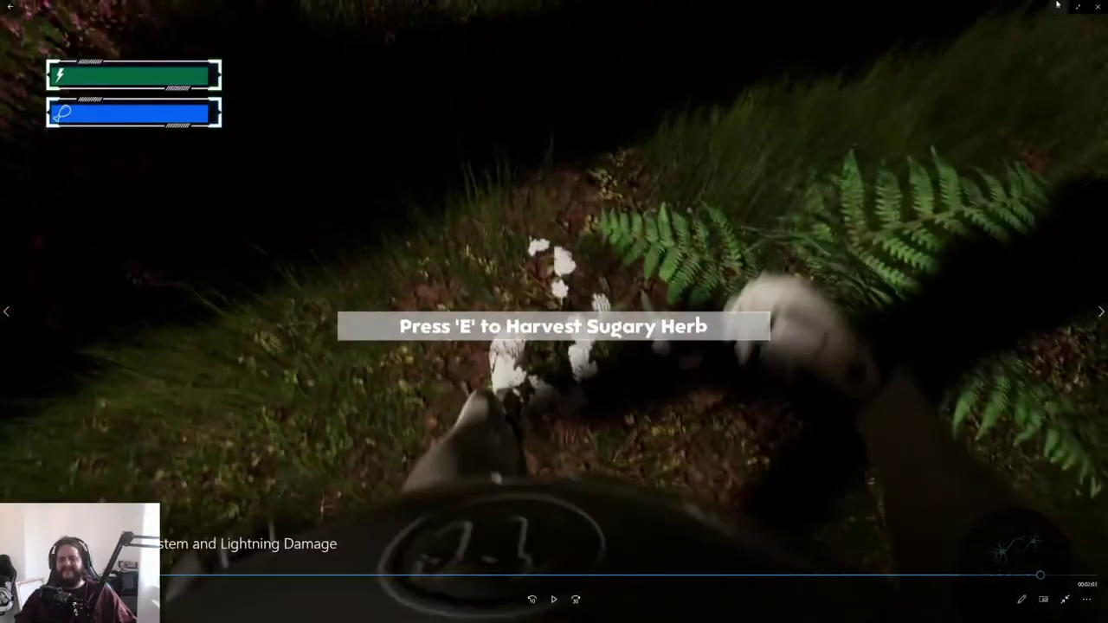
pyautogui.click(1101, 8)
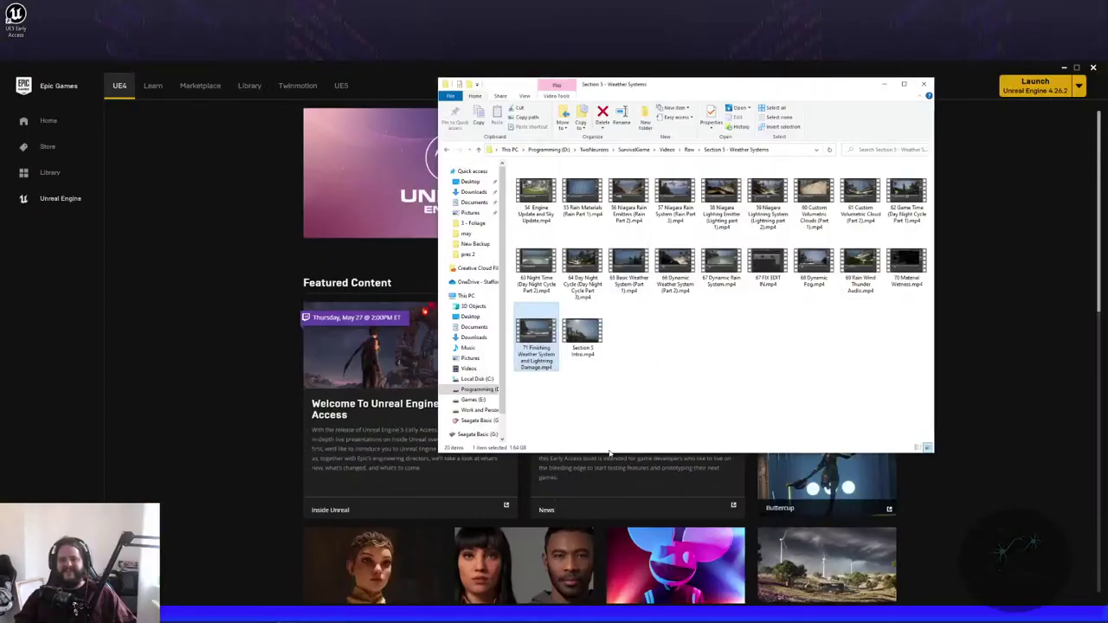
pyautogui.click(884, 84)
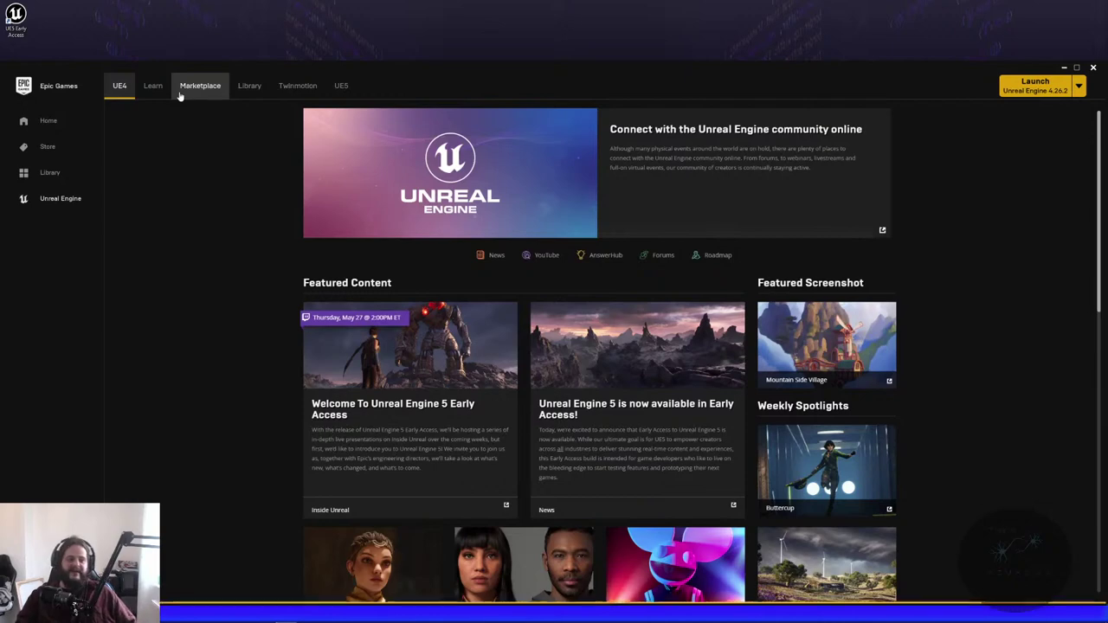
# - Launch Unreal Engine 5.0.0 Early Access from the installed engine versions in the Epic Games library
pyautogui.click(197, 93)
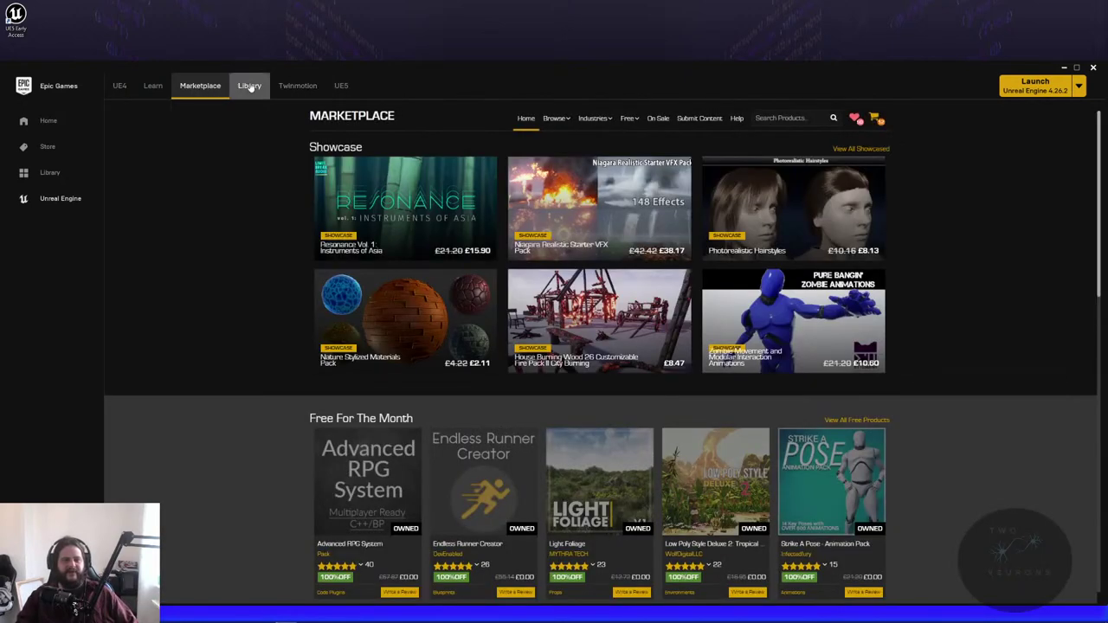
pyautogui.click(250, 86)
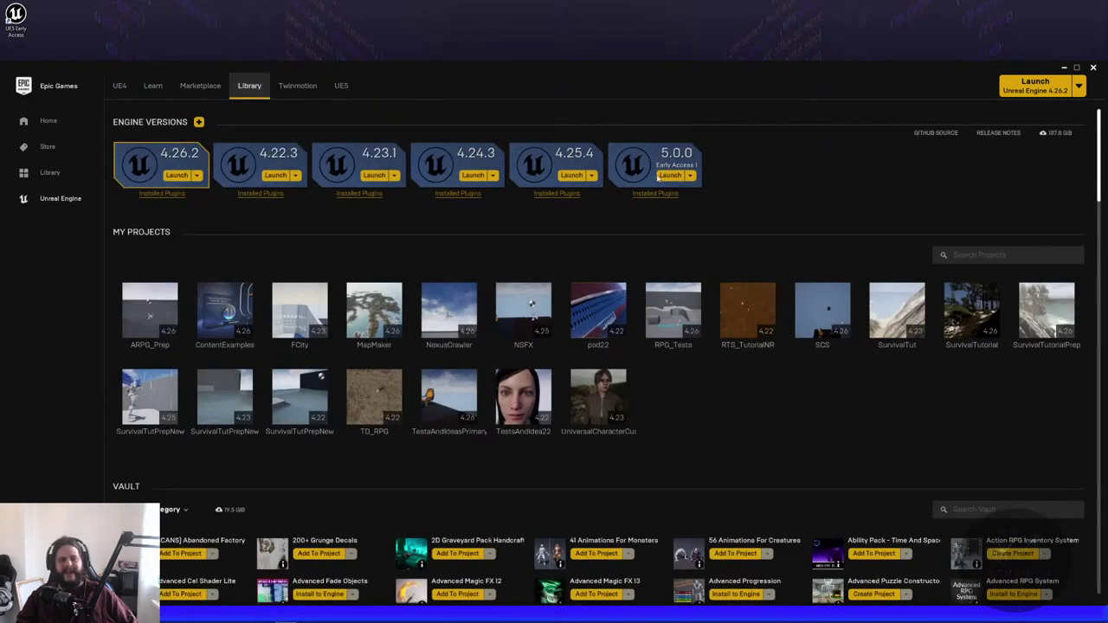
pyautogui.click(665, 177)
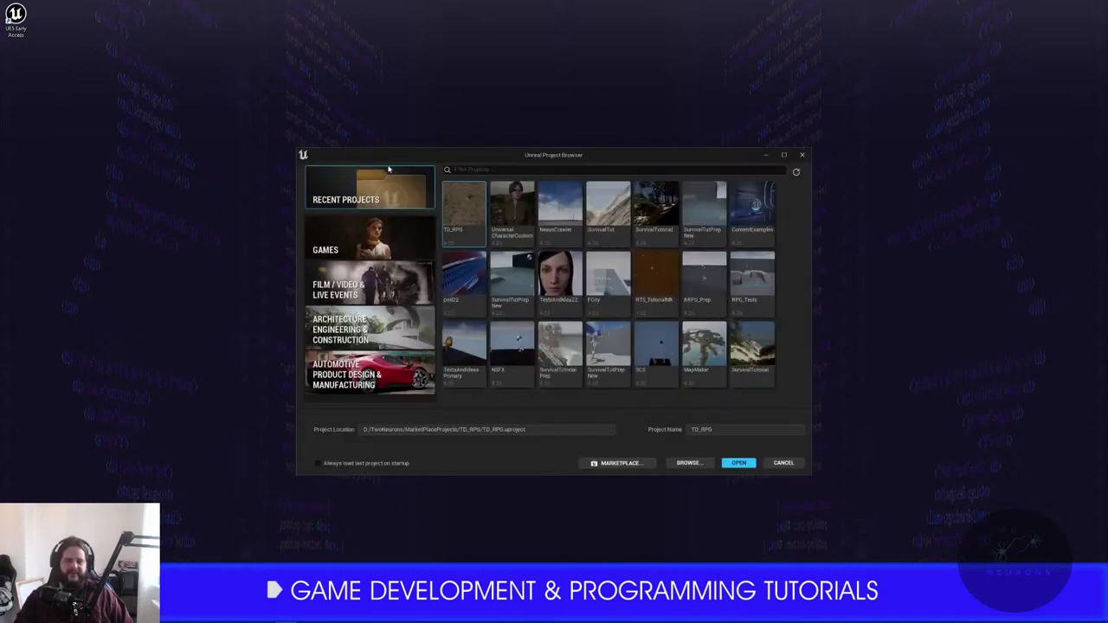
# - Create a Games project named PlsWrk from the Third Person template, keeping Blueprint, Desktop, Maximum quality and Starter Content
pyautogui.click(372, 235)
pyautogui.click(512, 195)
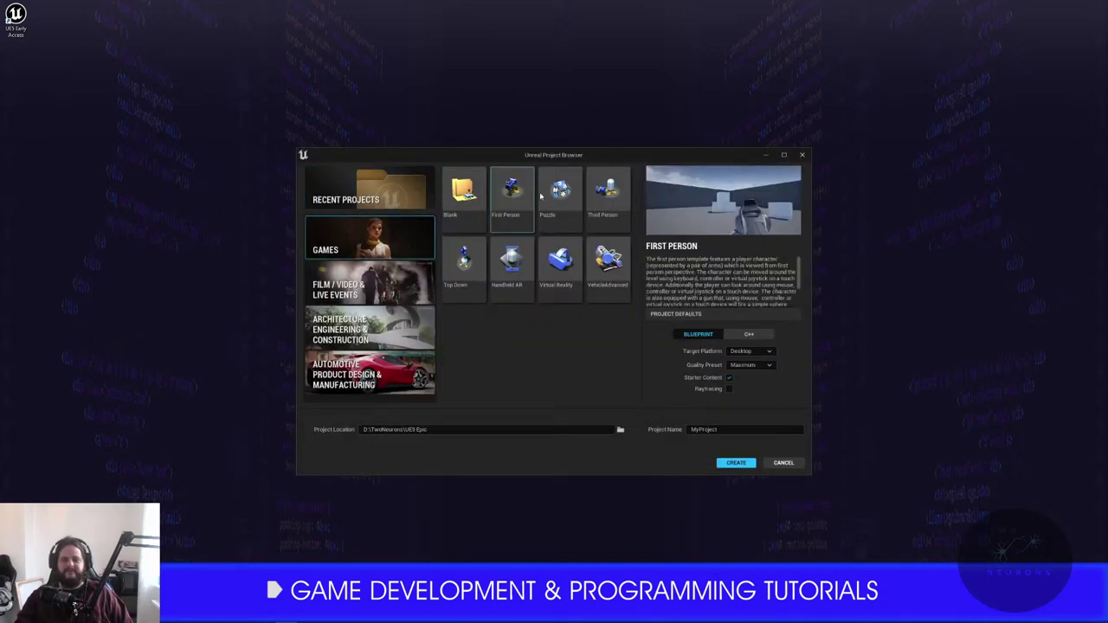
pyautogui.click(608, 195)
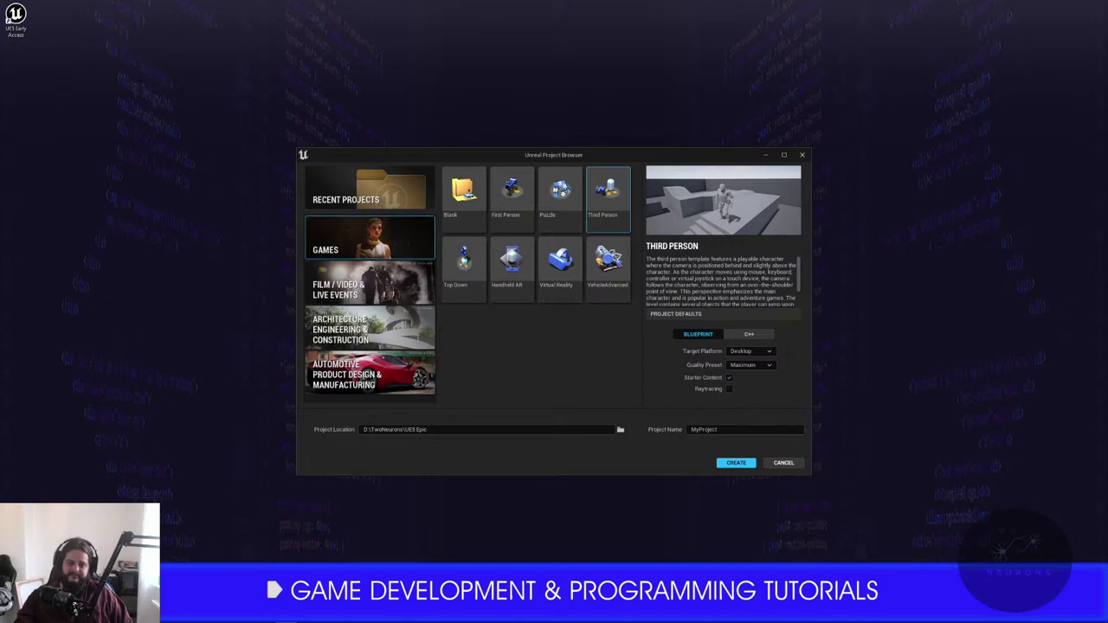
pyautogui.click(718, 429)
pyautogui.write('PKLE')
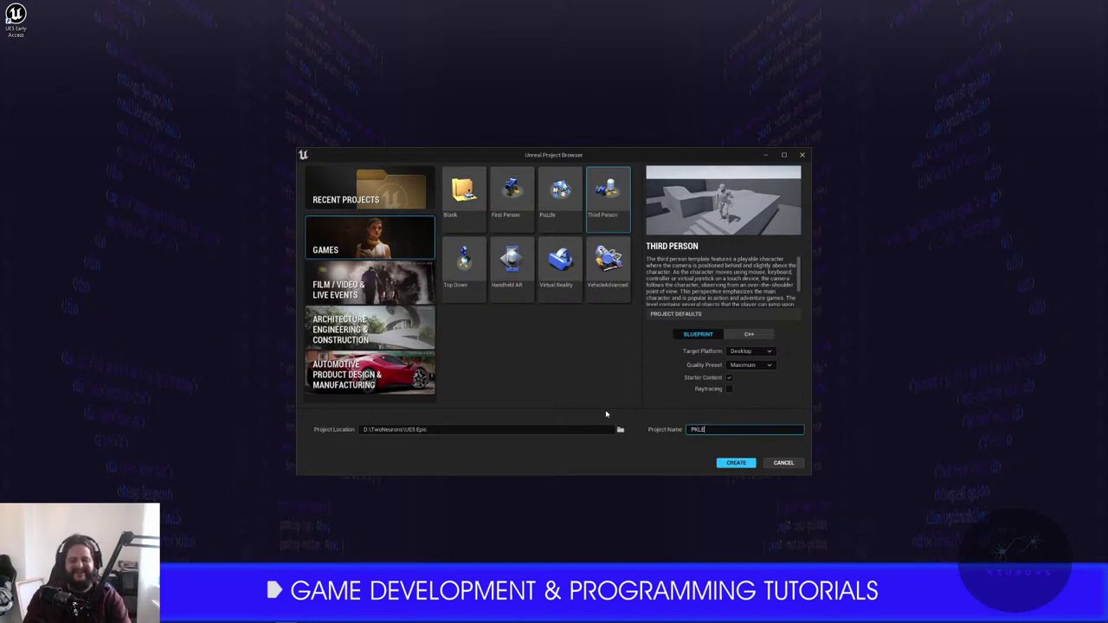
pyautogui.write('sWrk')
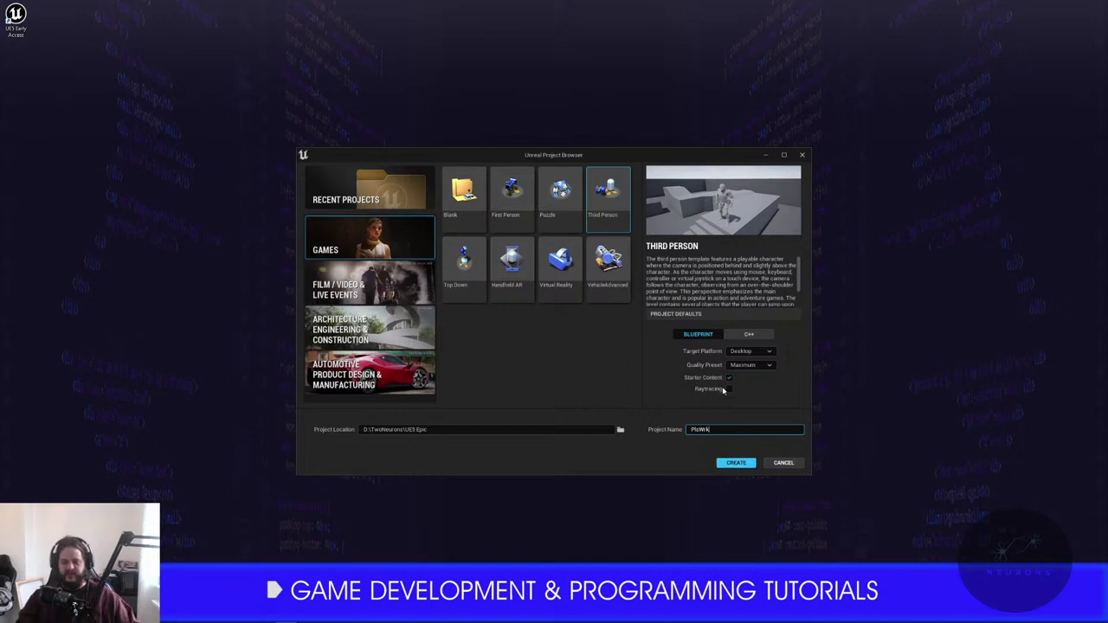
pyautogui.click(735, 462)
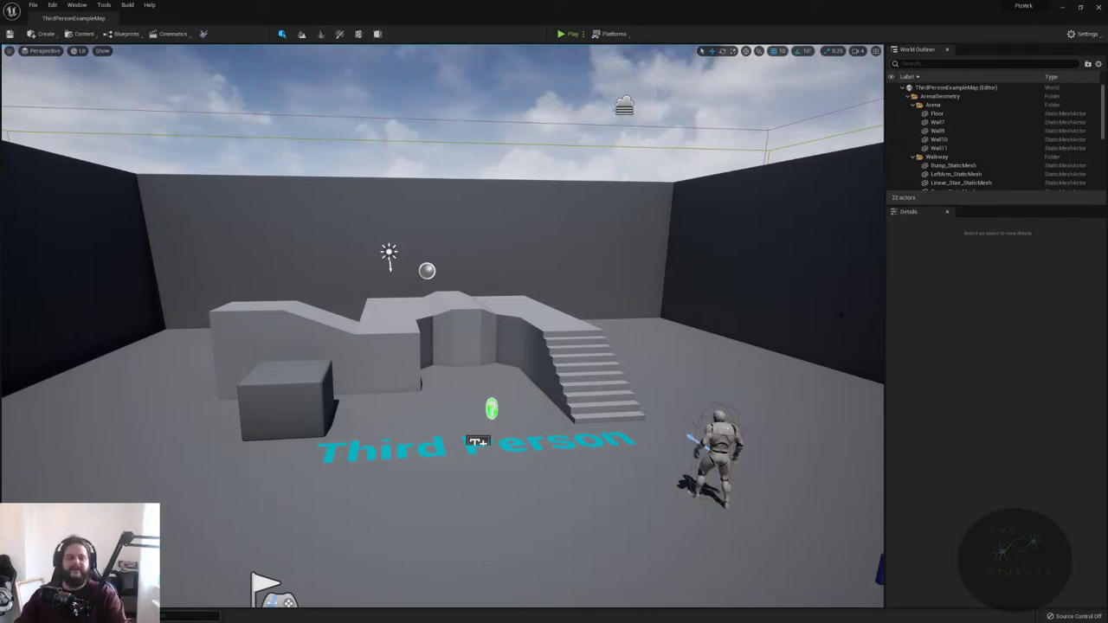
pyautogui.moveTo(577, 275); pyautogui.dragTo(533, 230)
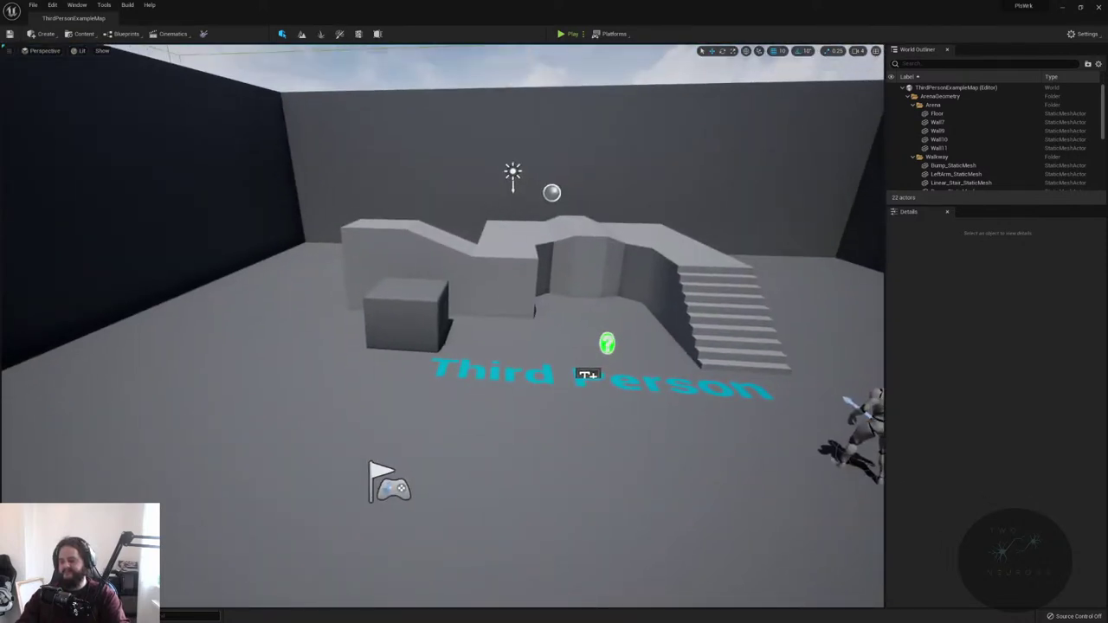
pyautogui.moveTo(532, 229); pyautogui.dragTo(586, 206, button='right')
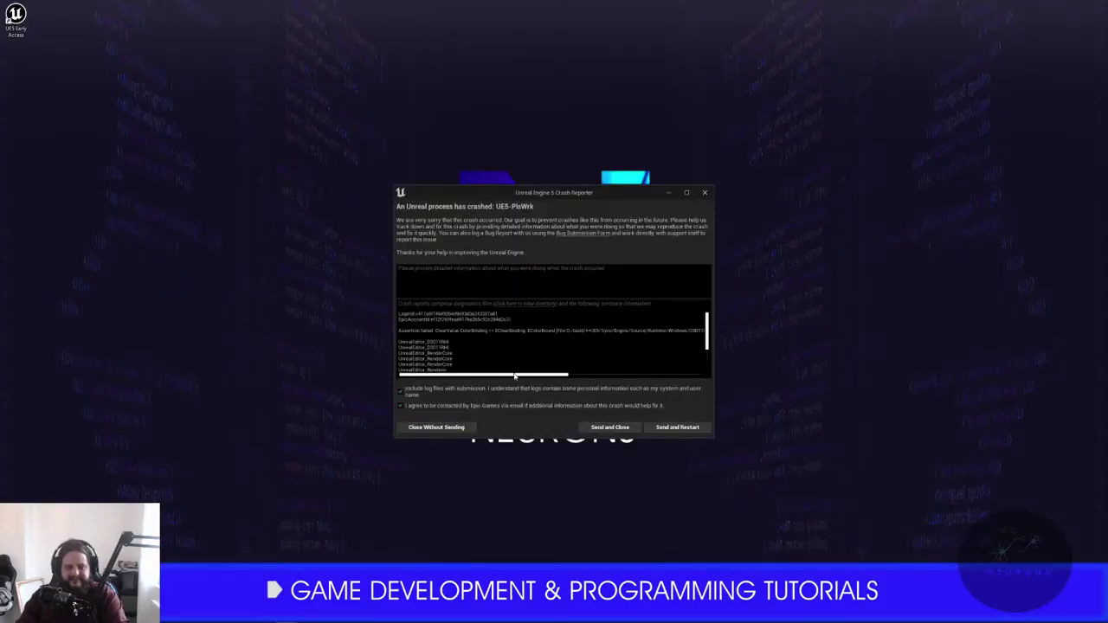
# - Search Google for the crash report's assertion text ClearValue.ColorBinding == EClearBinding together with UE5
pyautogui.moveTo(398, 330); pyautogui.dragTo(435, 331)
pyautogui.moveTo(704, 332); pyautogui.dragTo(525, 330)
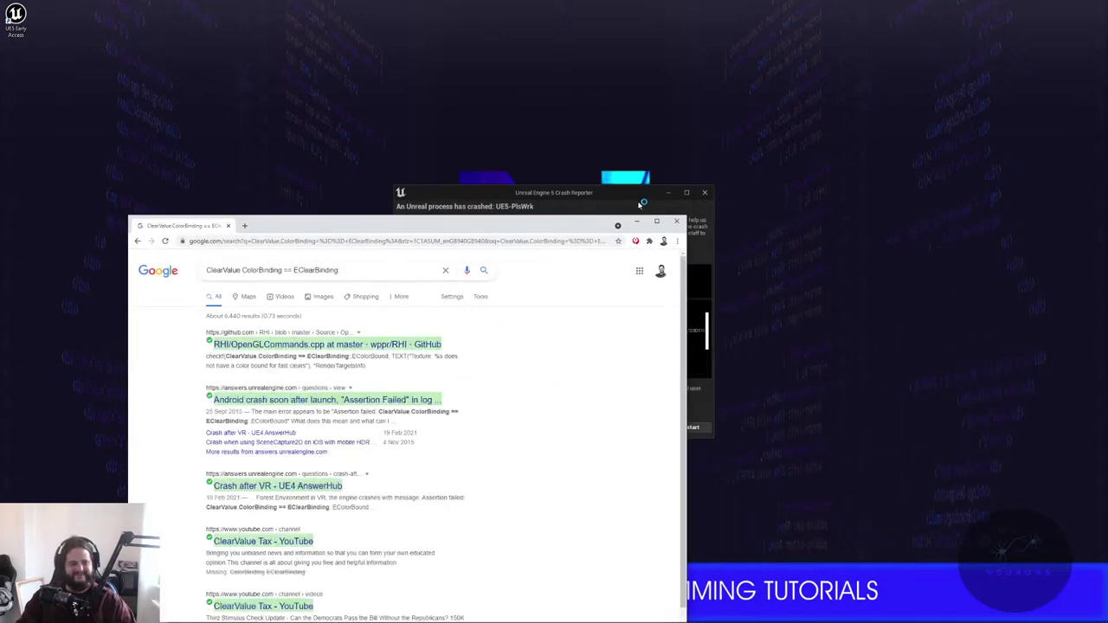
pyautogui.click(376, 269)
pyautogui.write('UE5')
pyautogui.press('Return')
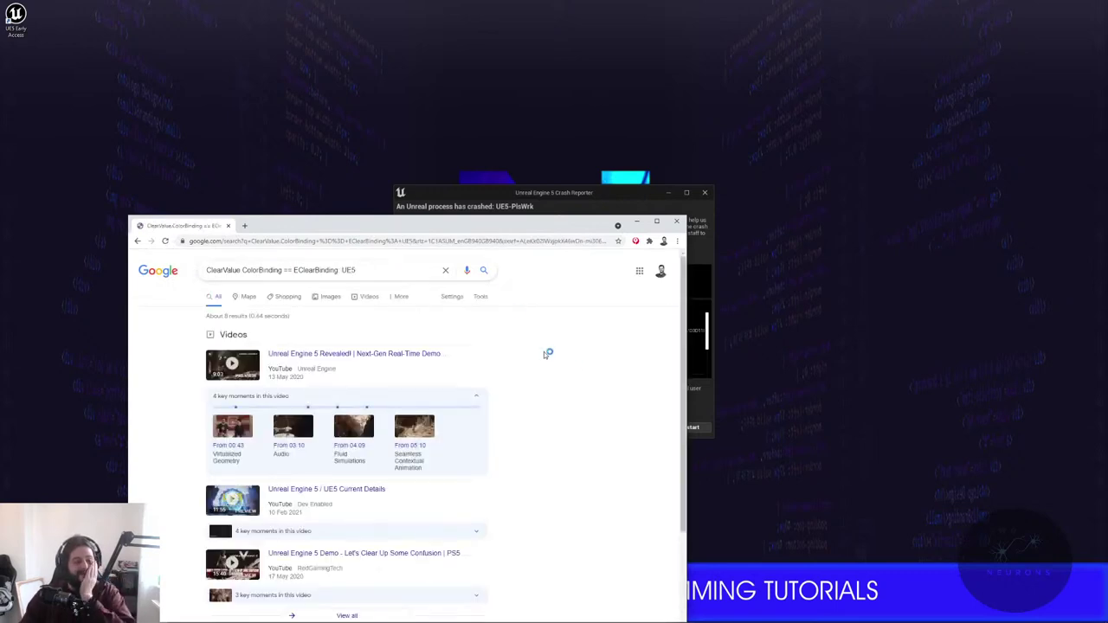
# - Open the Unreal Engine 4.25 Preview forum topic from the search results and skim its release notes
pyautogui.scroll(-3, 588, 391)
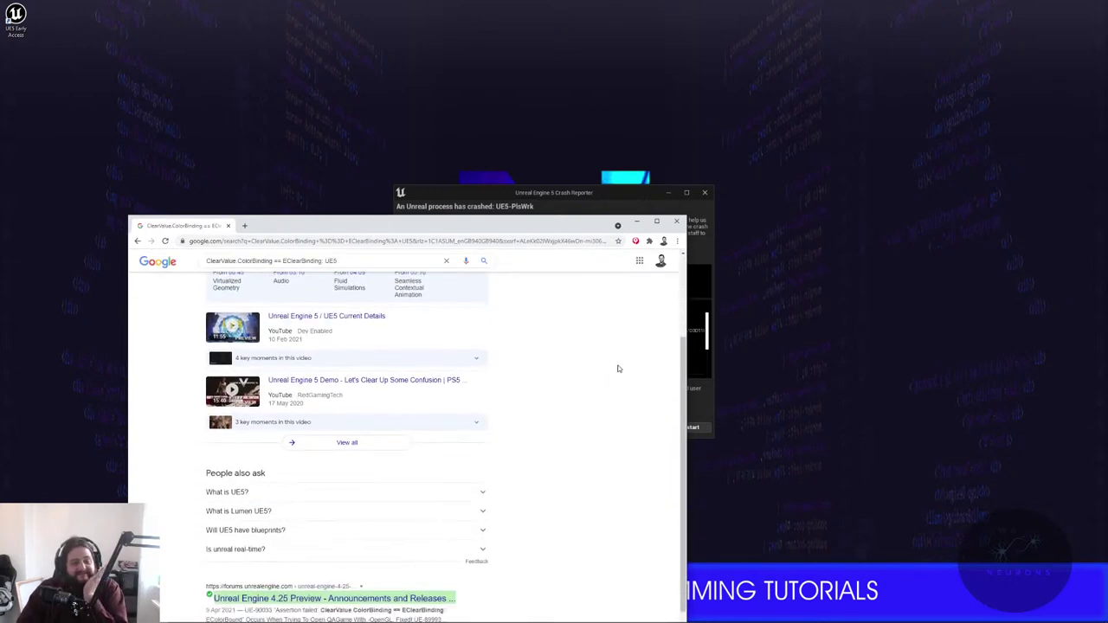
pyautogui.scroll(-2, 559, 432)
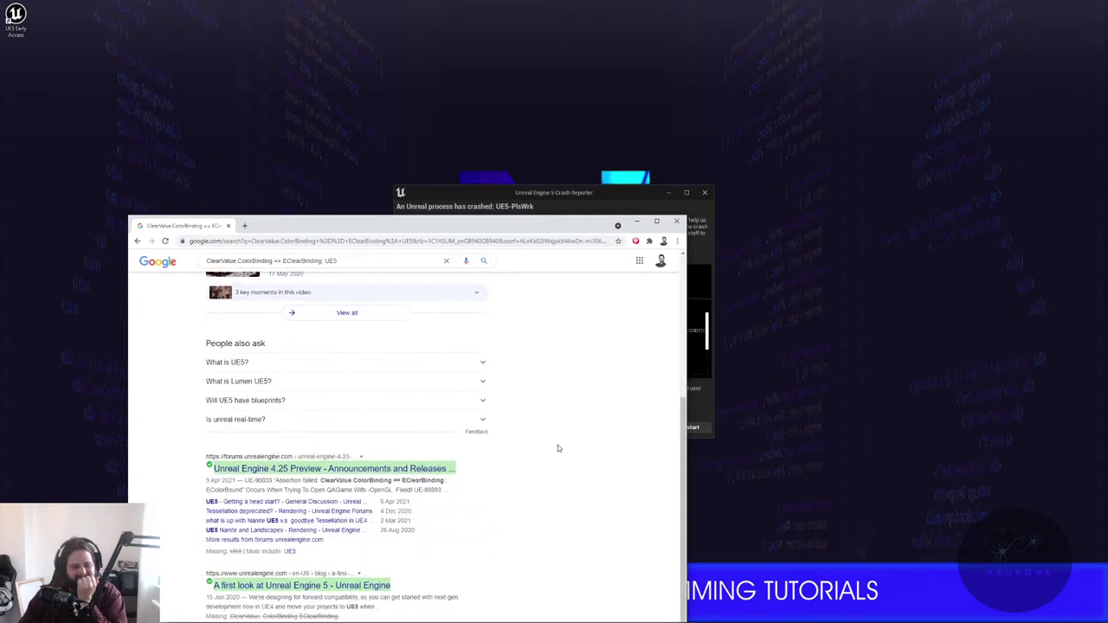
pyautogui.click(424, 469)
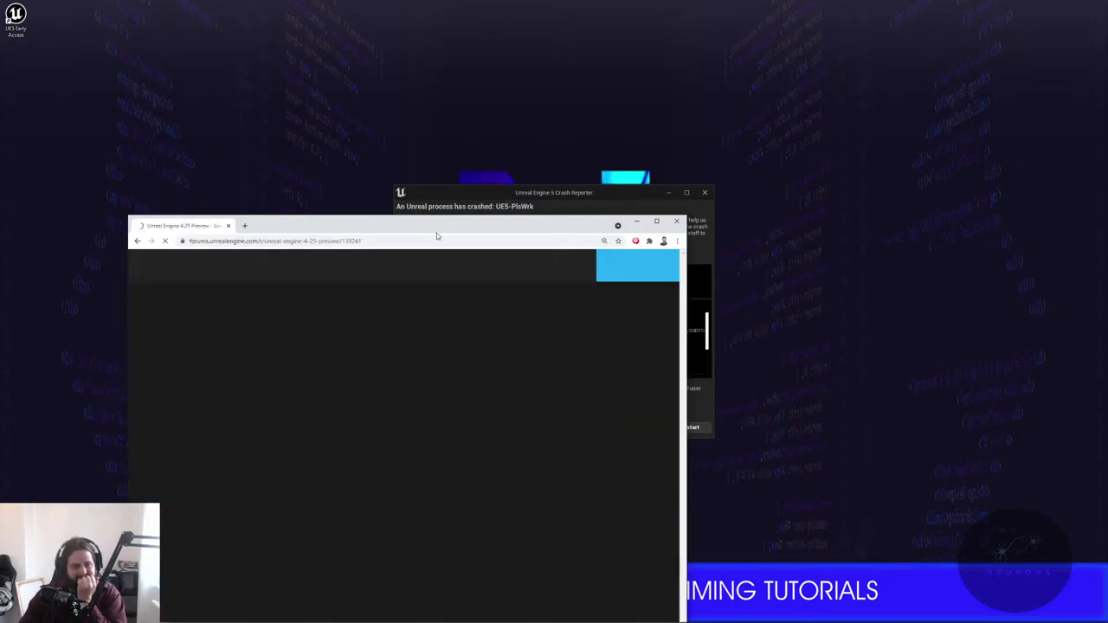
pyautogui.moveTo(450, 225); pyautogui.dragTo(469, 53)
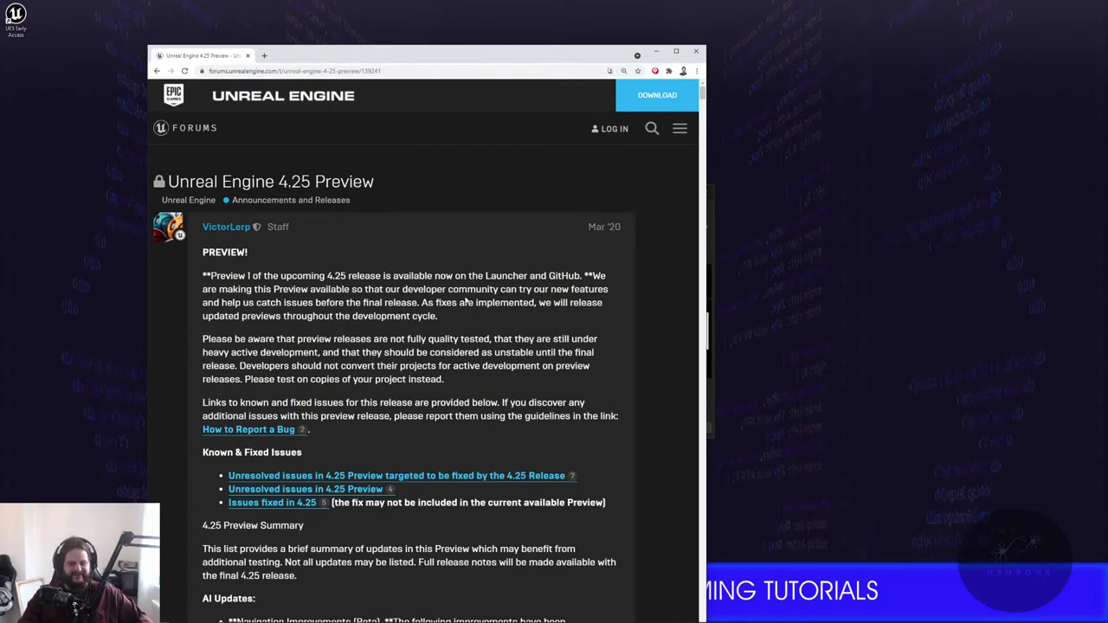
pyautogui.scroll(-15, 472, 302)
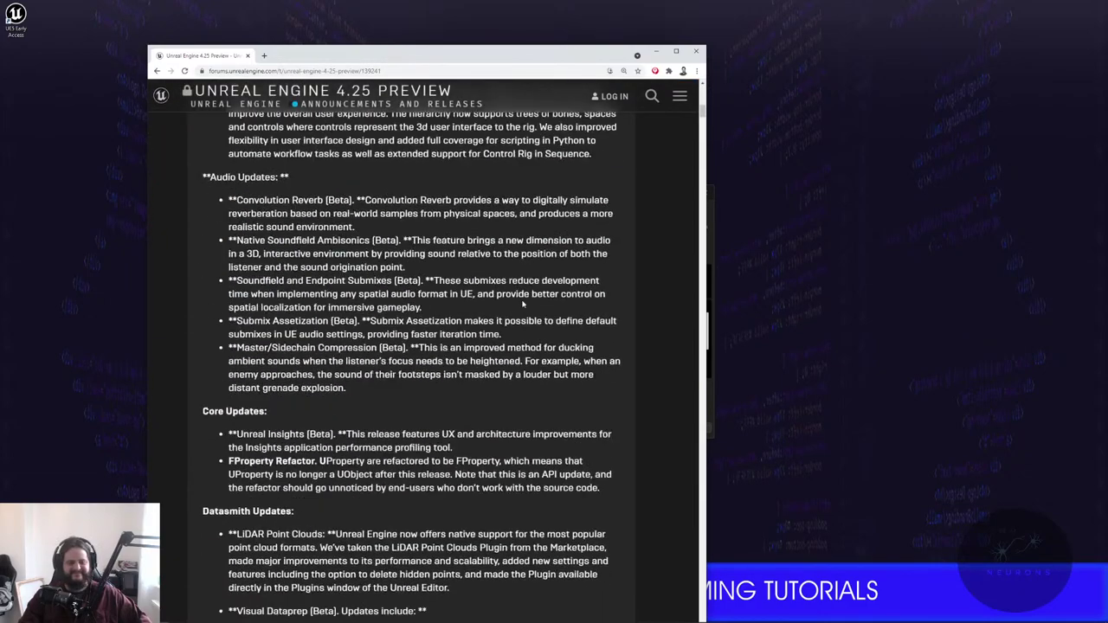
pyautogui.scroll(-10, 472, 302)
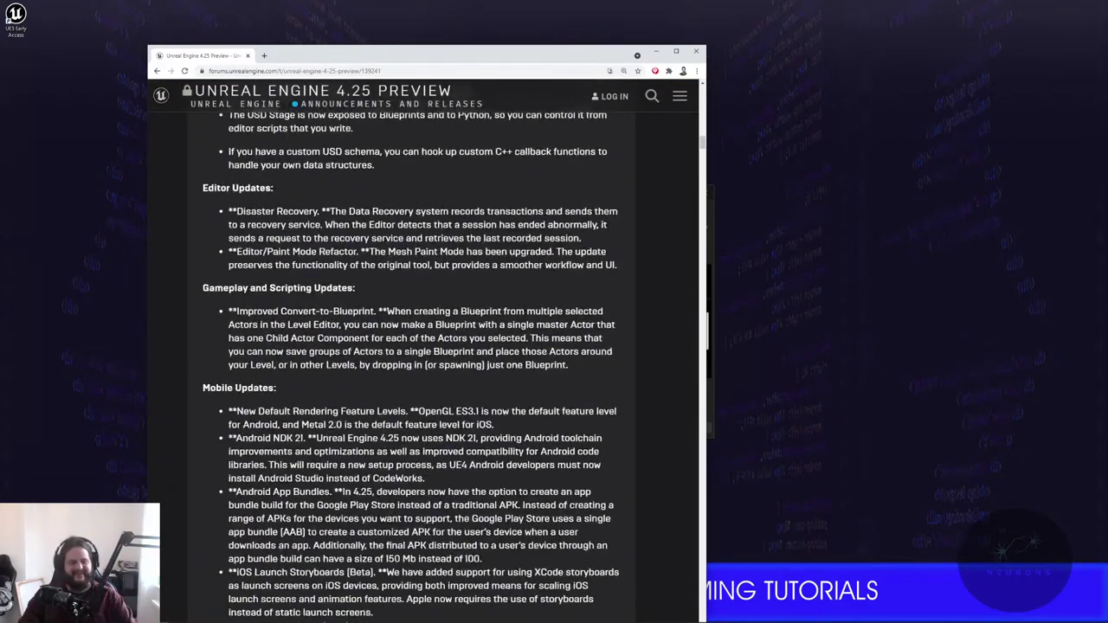
# - Search the forum topic for "ClearValue.ColorBinding == EClearBinding:", view the full list of matches, and return to the Google results
pyautogui.hotkey('ctrl', 'f')
pyautogui.write('ClearValue.ColorBinding == EClearBinding:')
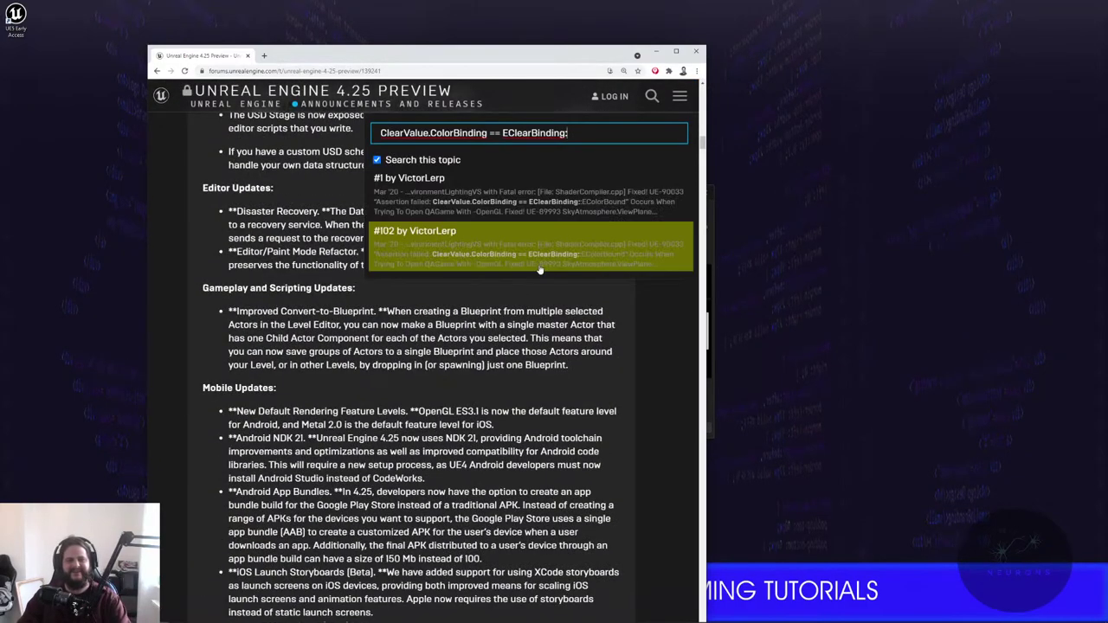
pyautogui.press('Return')
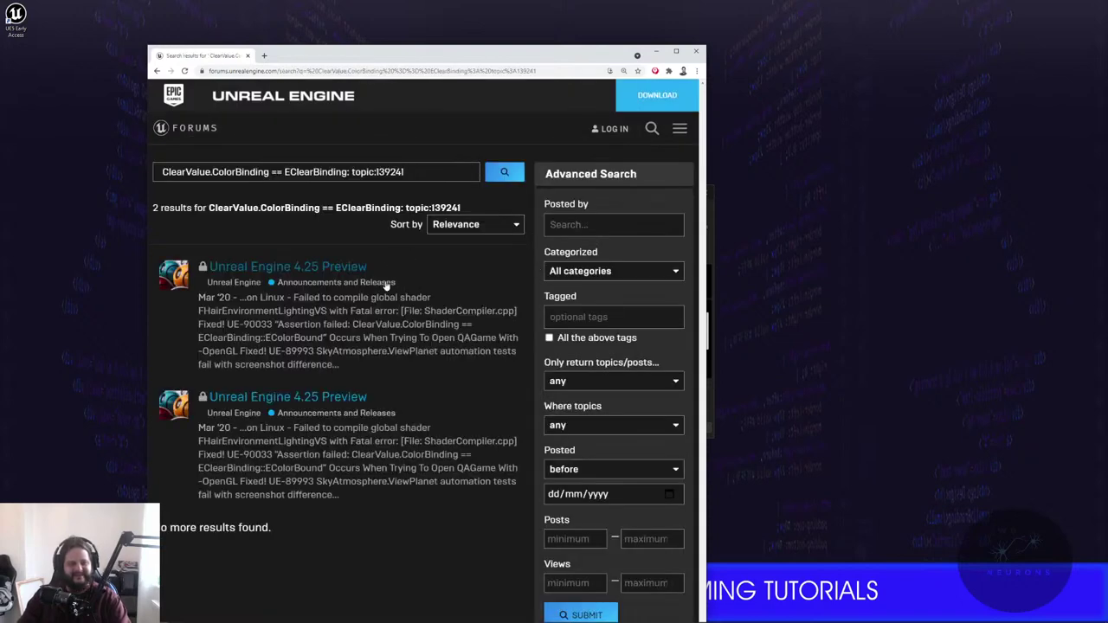
pyautogui.click(157, 71)
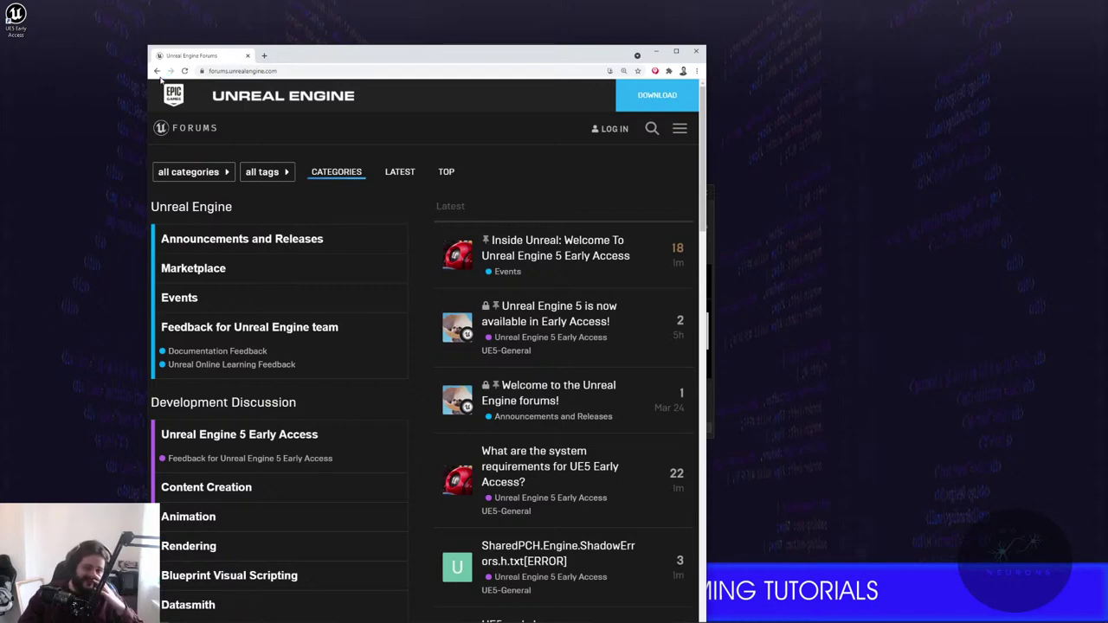
pyautogui.click(166, 71)
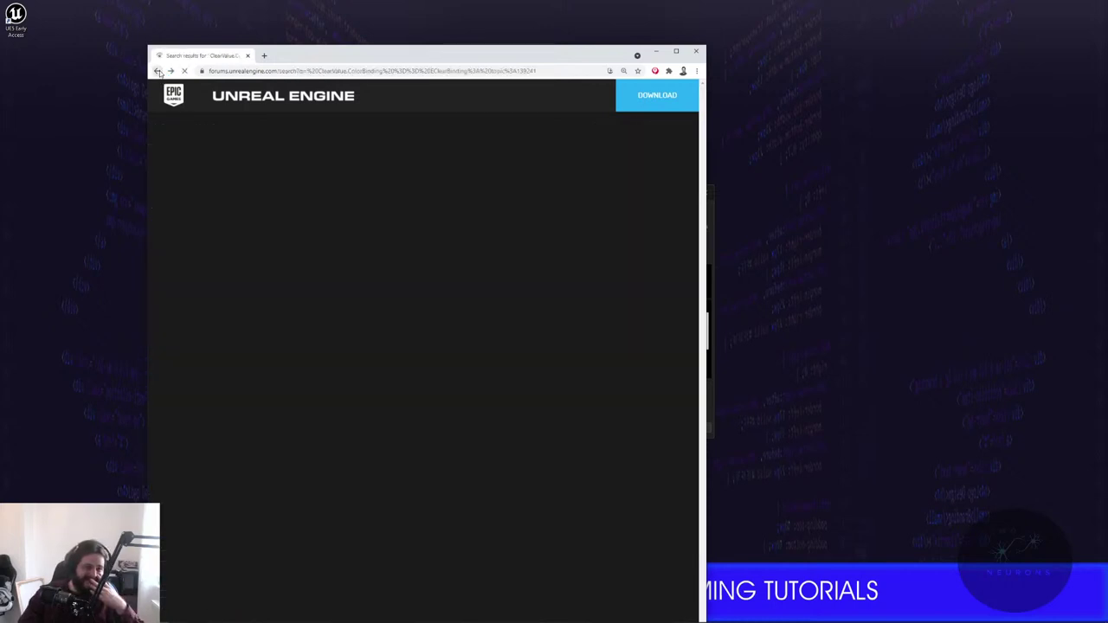
pyautogui.click(166, 71)
pyautogui.click(156, 71)
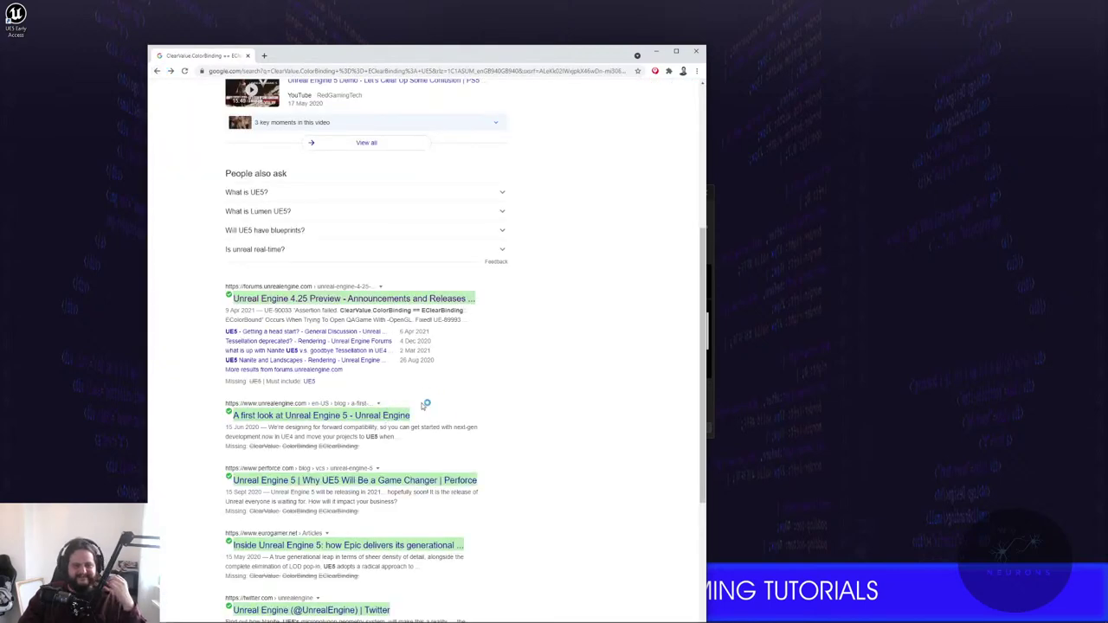
# - Arrange the browser window and the Crash Reporter side by side so neither covers the other
pyautogui.scroll(3, 426, 398)
pyautogui.scroll(2, 424, 394)
pyautogui.moveTo(485, 52); pyautogui.dragTo(885, 69)
pyautogui.moveTo(501, 192); pyautogui.dragTo(291, 194)
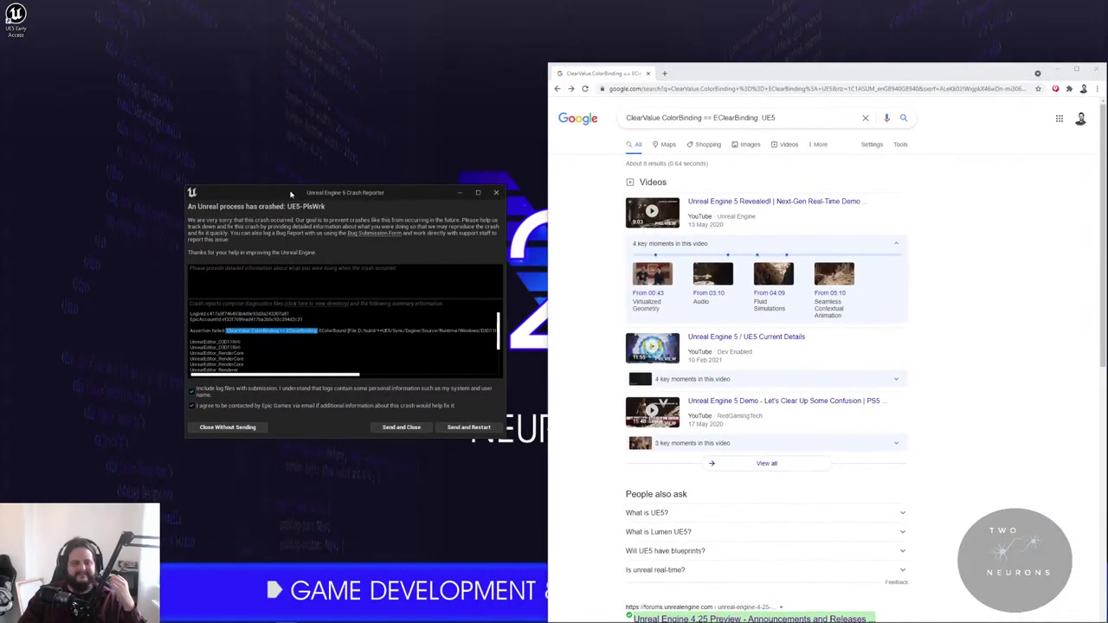
# - Copy "Assertion failed: ClearValue.ColorBinding == EClearBinding::EColorBound" from the crash report and search Google for it
pyautogui.moveTo(346, 331); pyautogui.dragTo(188, 331)
pyautogui.hotkey('ctrl', 'c')
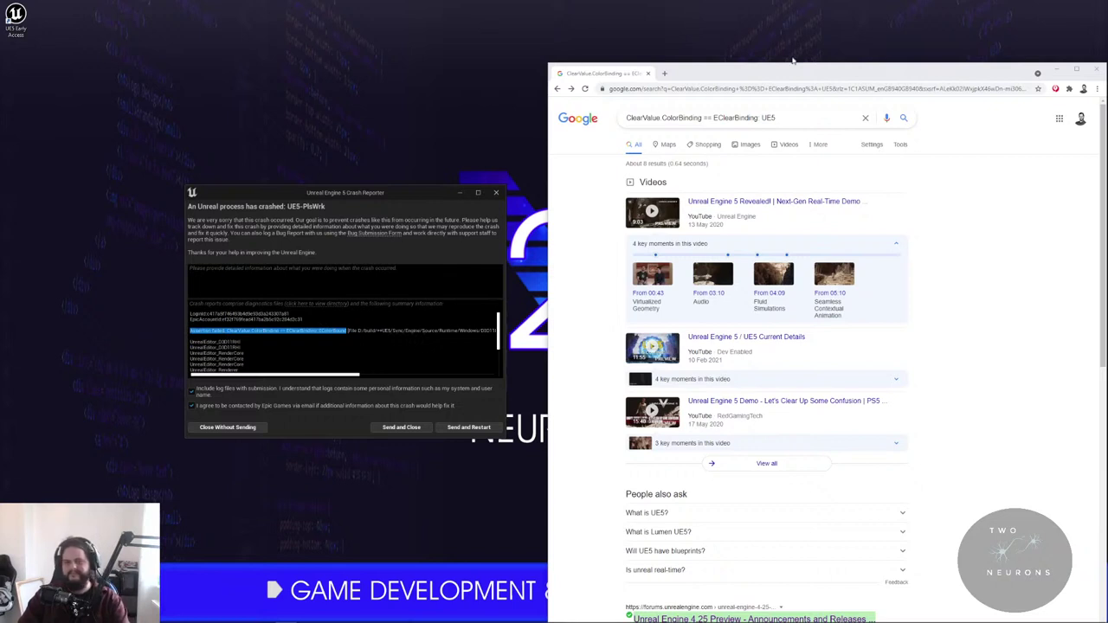
pyautogui.click(672, 90)
pyautogui.hotkey('ctrl', 'v')
pyautogui.press('Return')
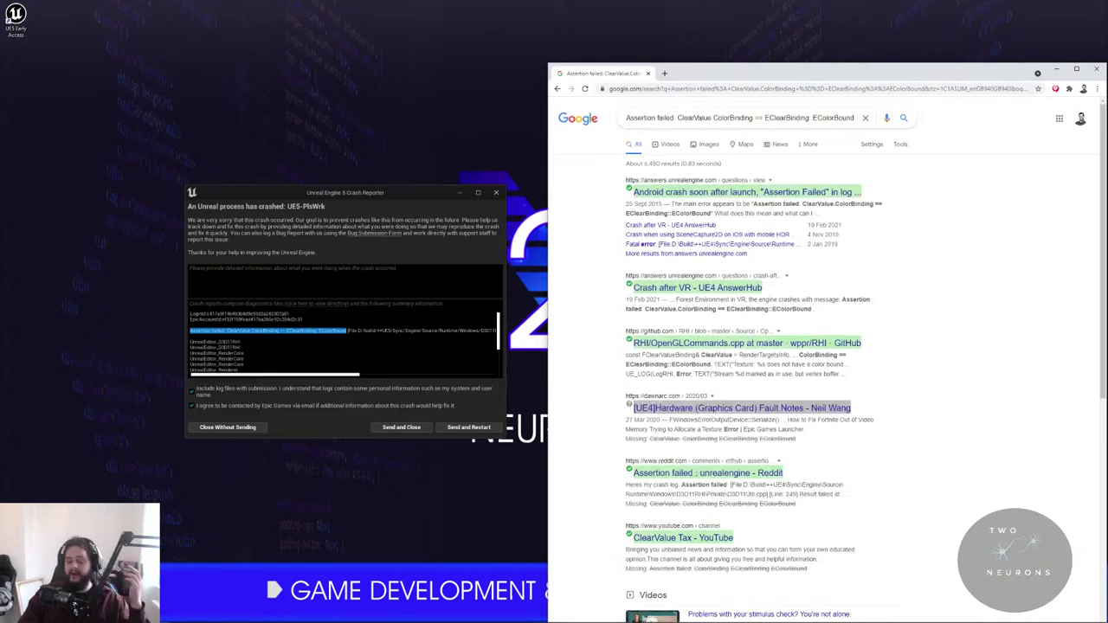
# - Open GeForce Experience, check its graphics drivers for updates, and close it
pyautogui.press('super')
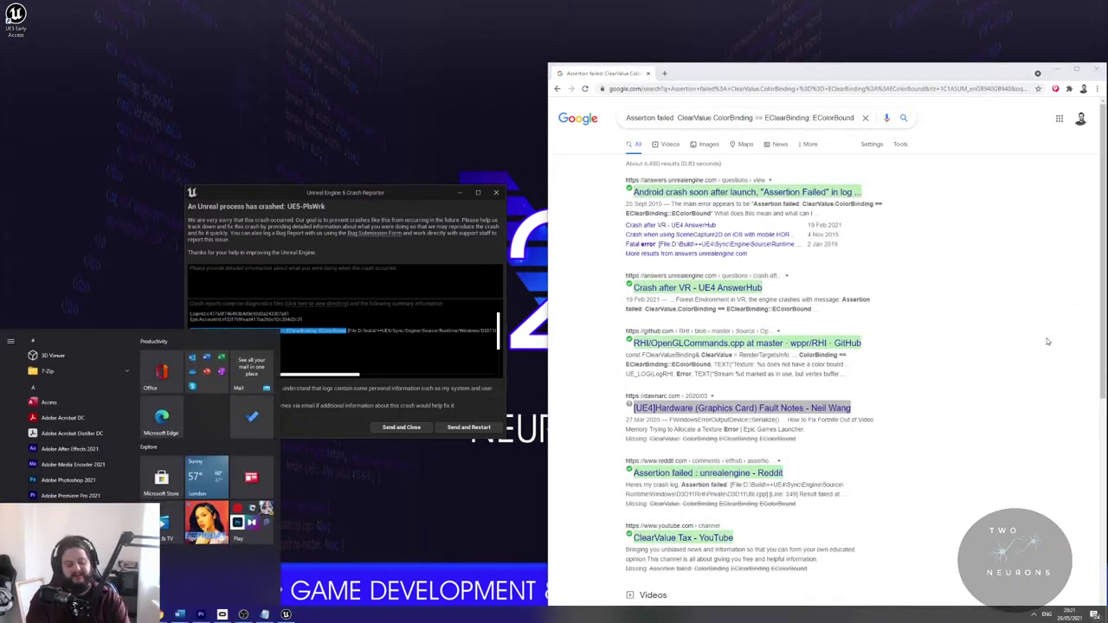
pyautogui.write('ge')
pyautogui.press('Escape')
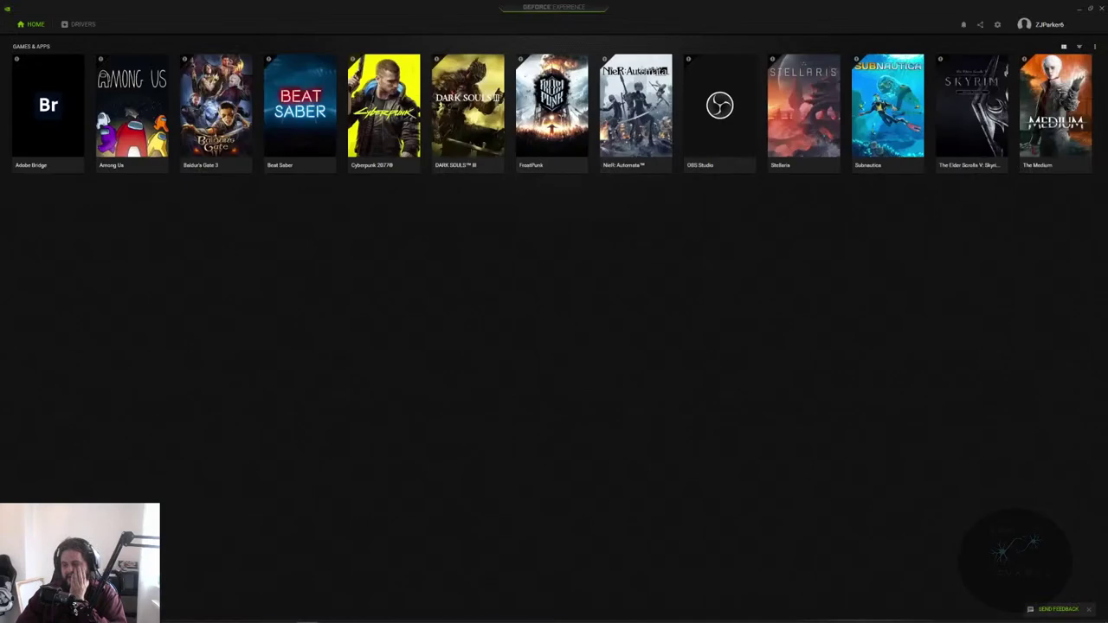
pyautogui.doubleClick(831, 33)
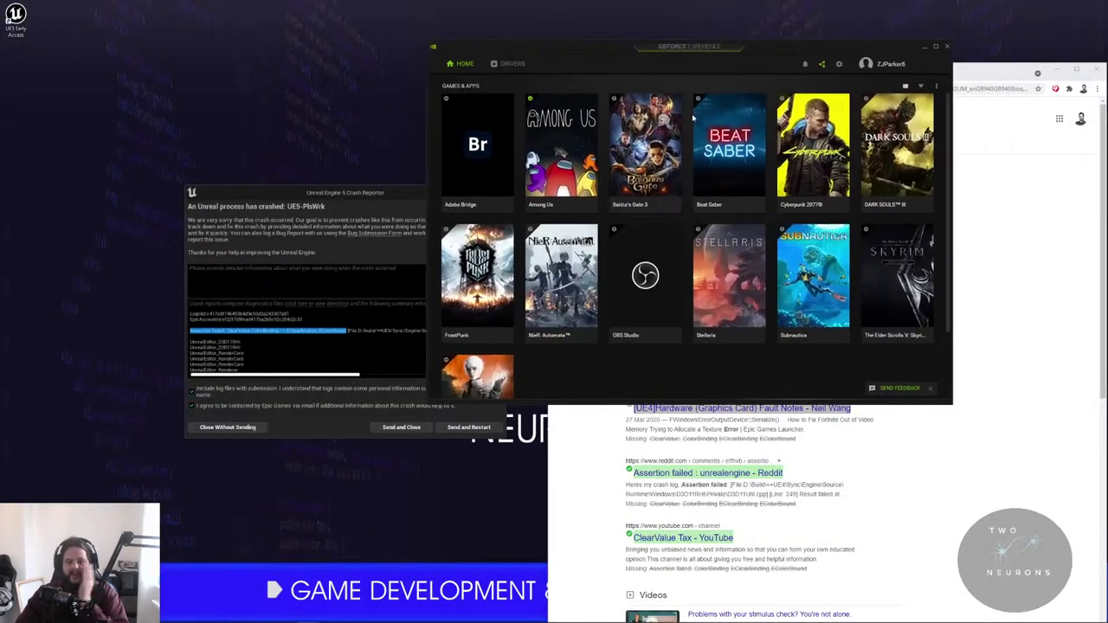
pyautogui.click(512, 64)
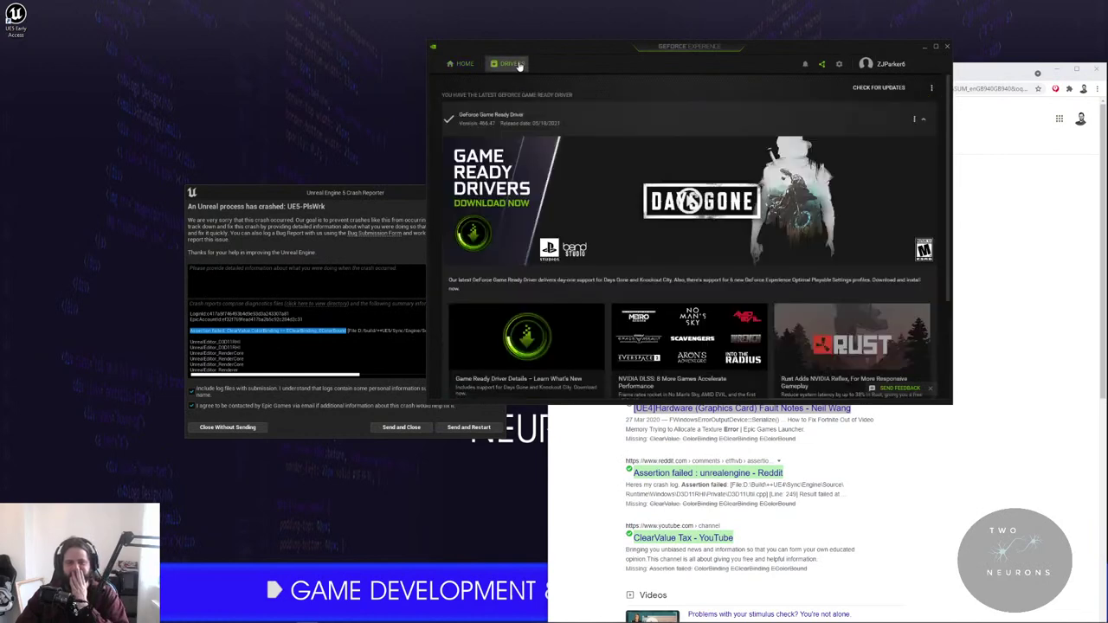
pyautogui.click(903, 89)
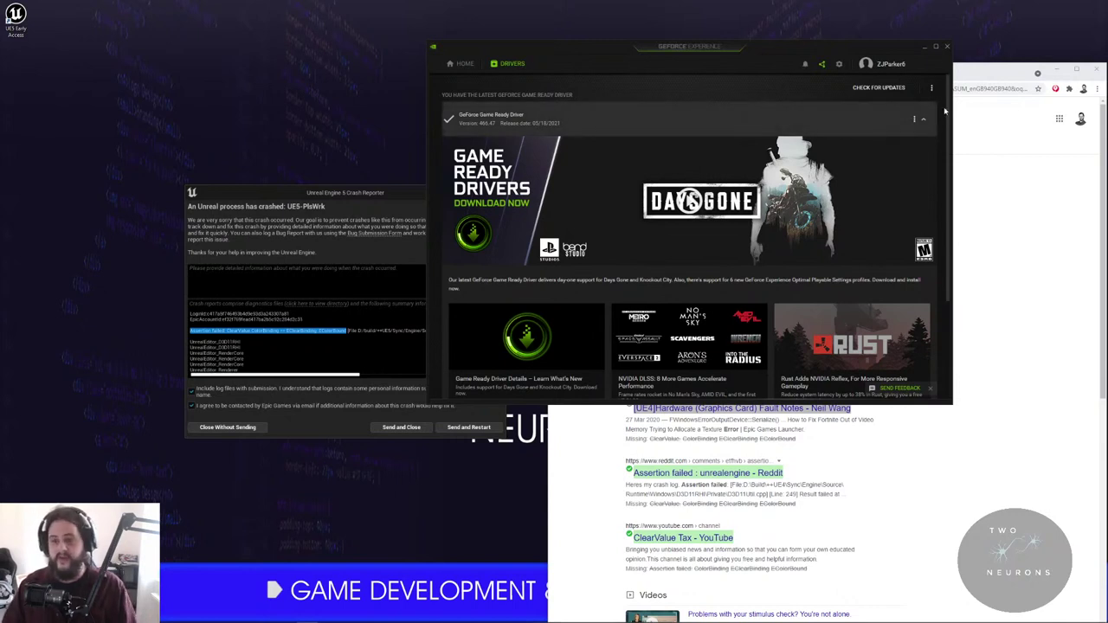
pyautogui.click(948, 48)
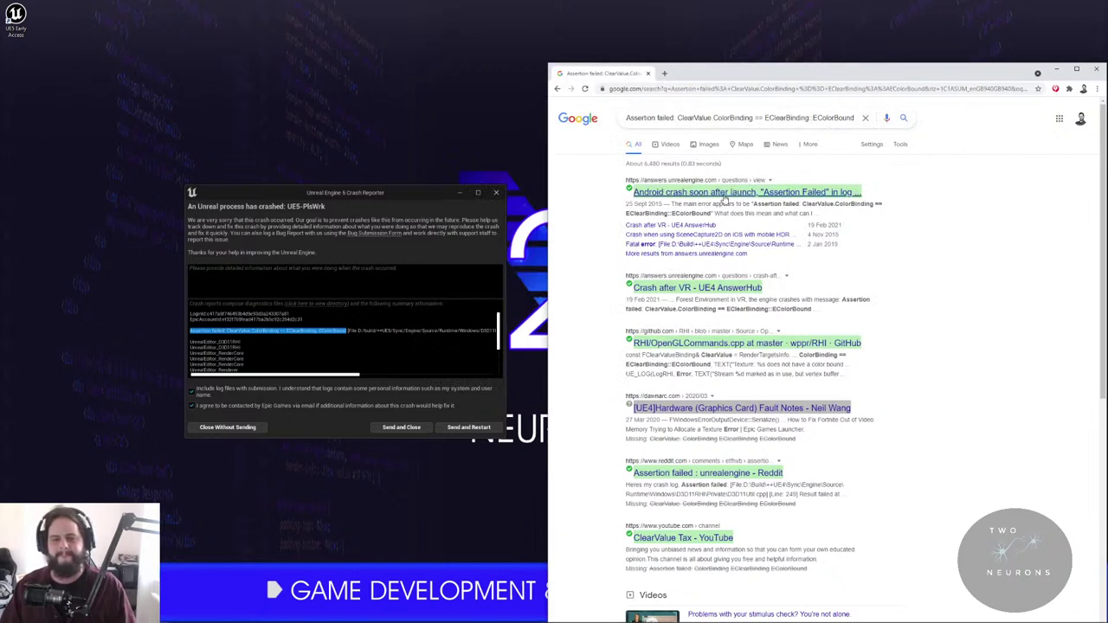
# - Open and read the AnswerHub question "Android crash soon after launch, "Assertion Failed" in log", then return to the search results
pyautogui.click(742, 193)
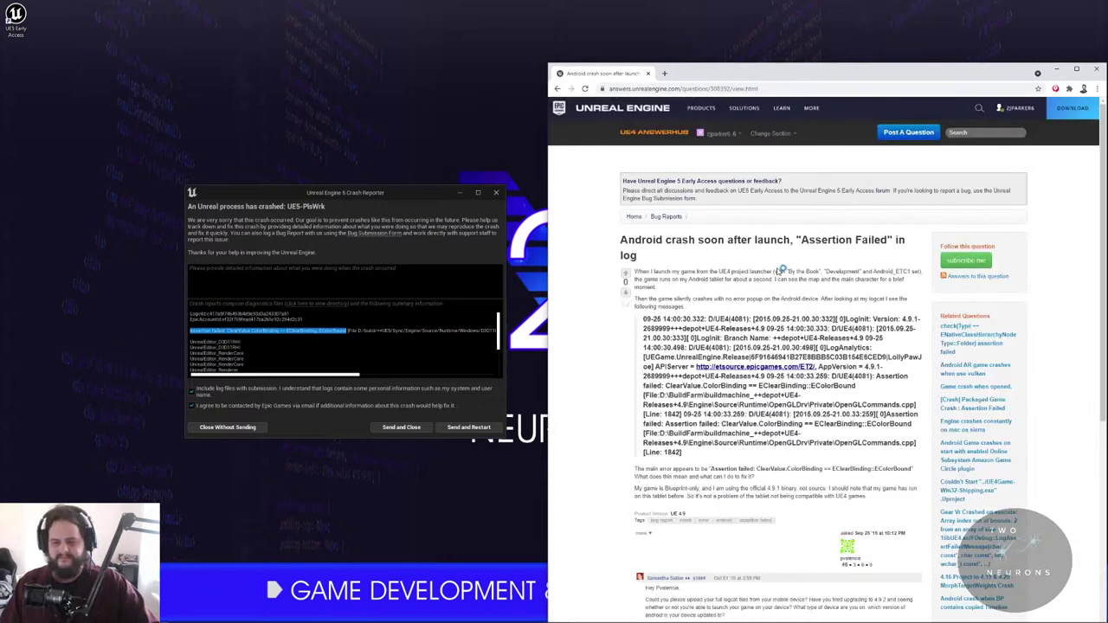
pyautogui.scroll(-3, 800, 288)
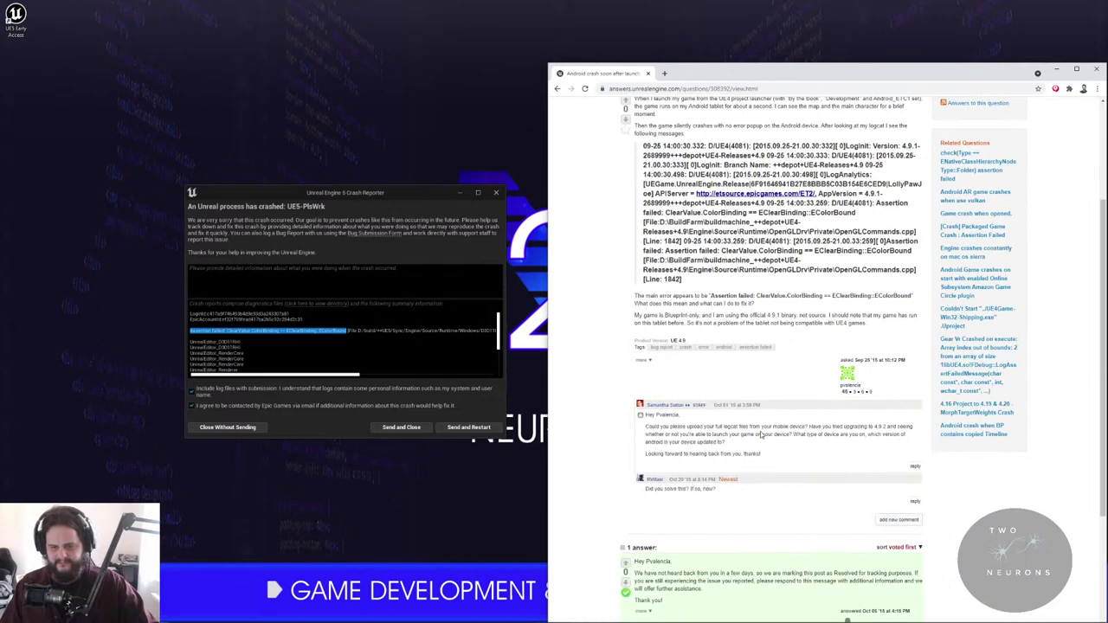
pyautogui.scroll(-3, 842, 436)
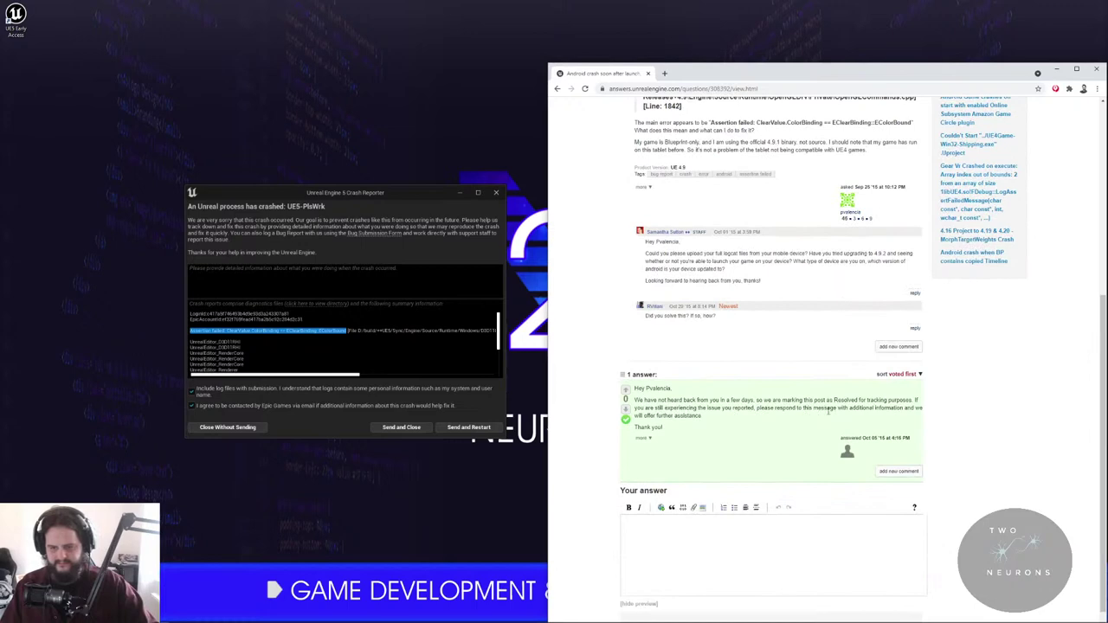
pyautogui.scroll(5, 799, 416)
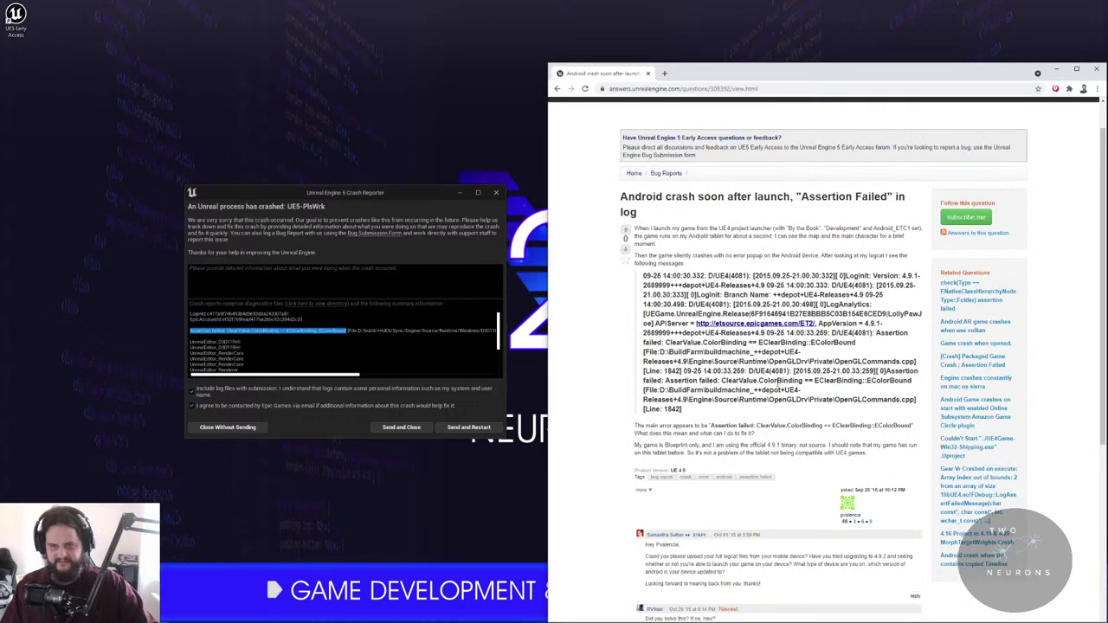
pyautogui.click(660, 143)
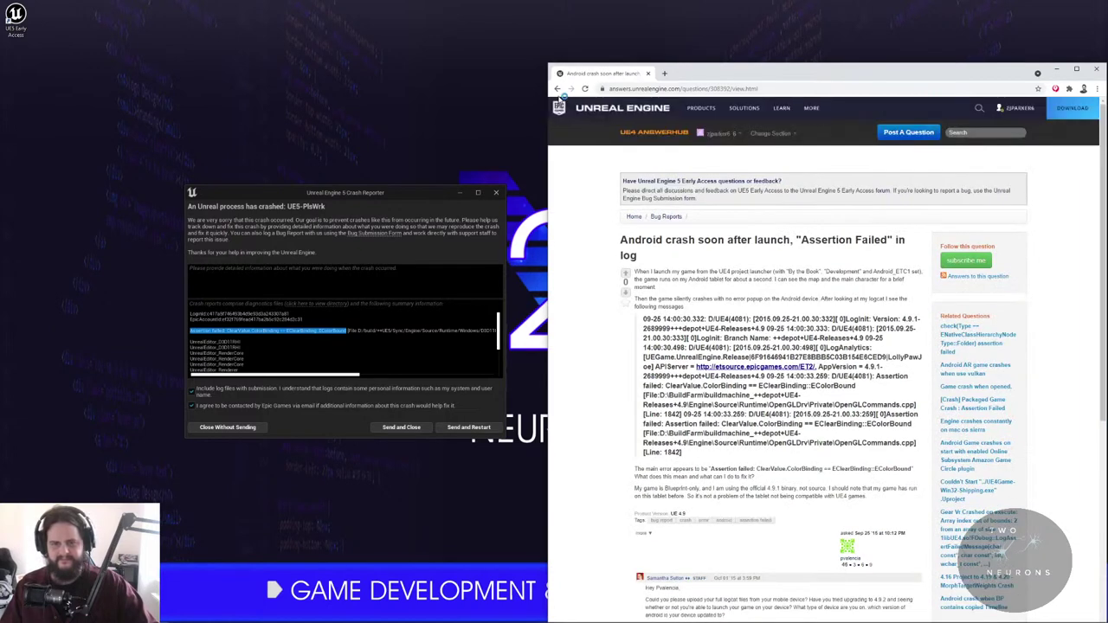
pyautogui.click(558, 88)
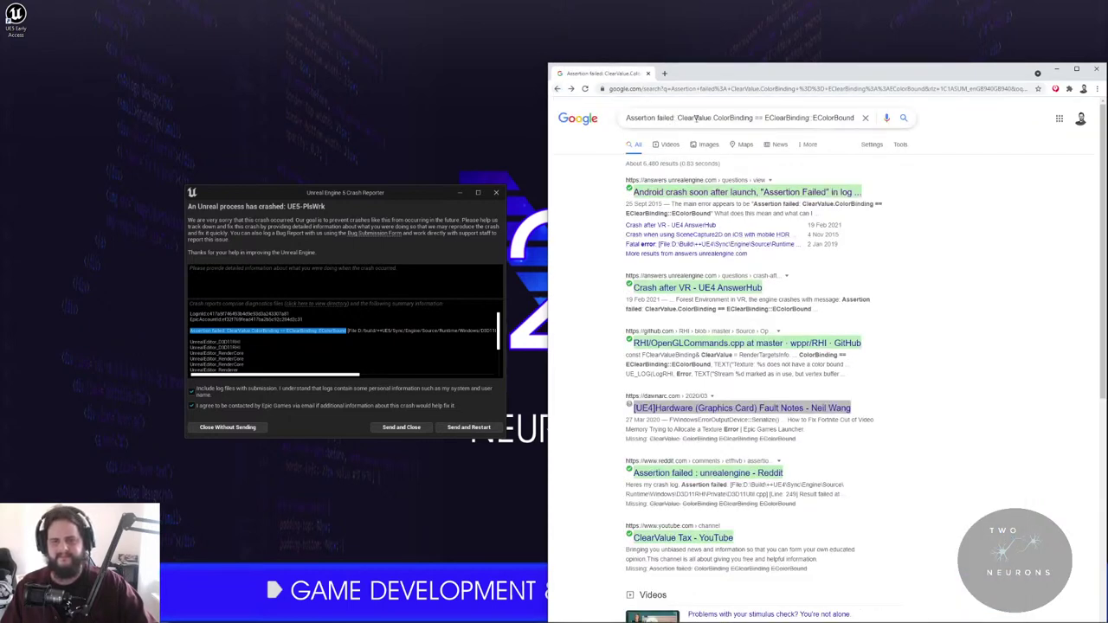
# - Open the "Crash after VR" question, compare it with the rest of the crash report's assertion line, and return to the results
pyautogui.moveTo(829, 118); pyautogui.dragTo(856, 117)
pyautogui.click(1023, 328)
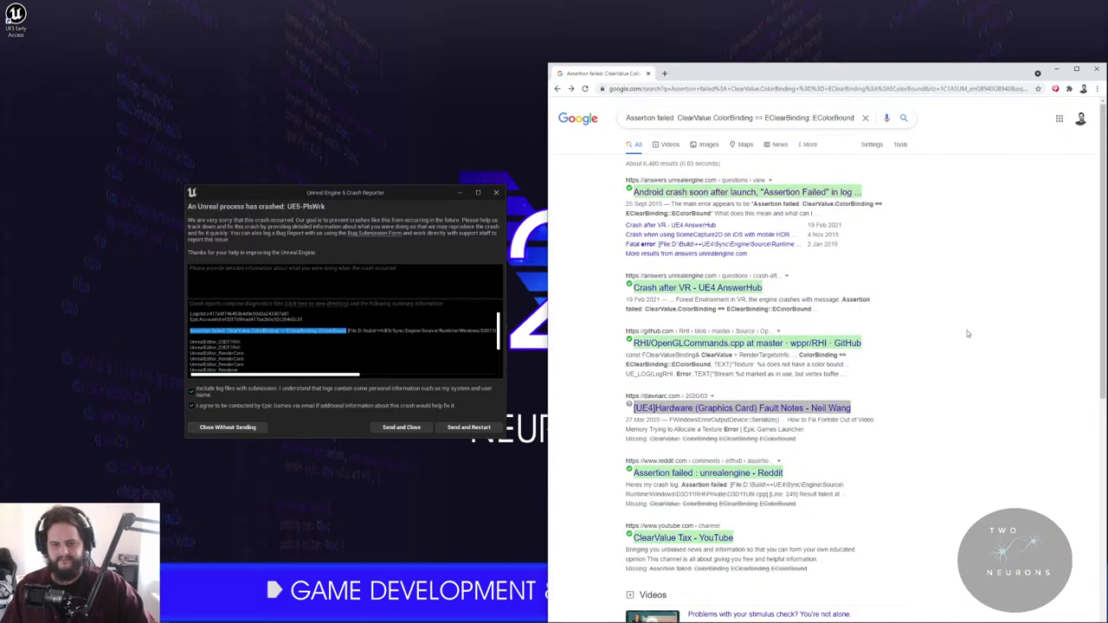
pyautogui.click(716, 289)
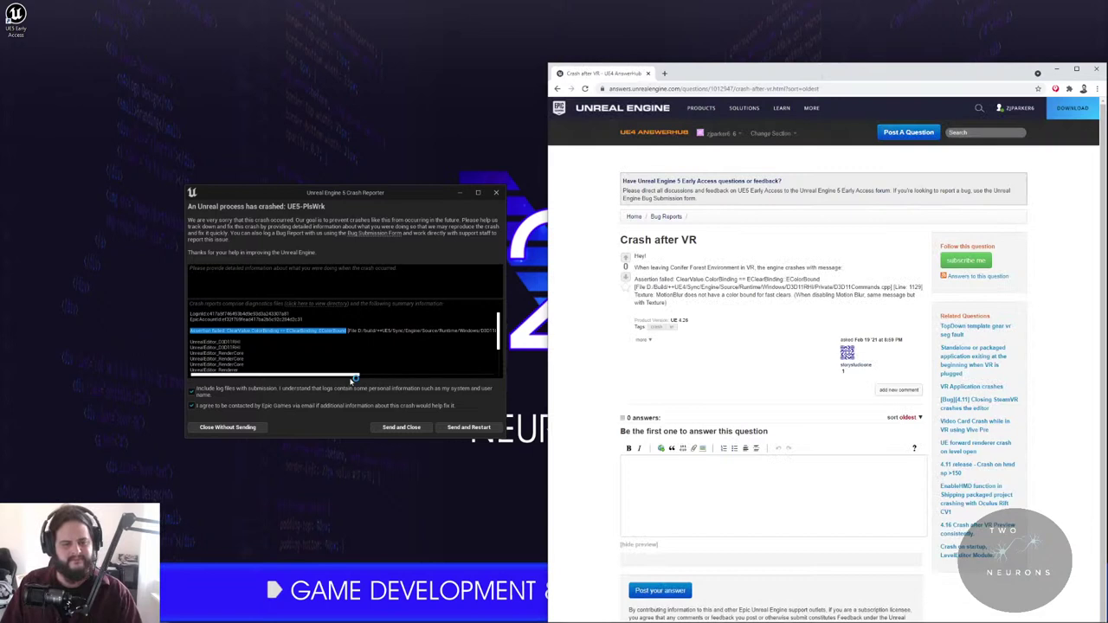
pyautogui.click(359, 377)
pyautogui.moveTo(358, 376); pyautogui.dragTo(423, 375)
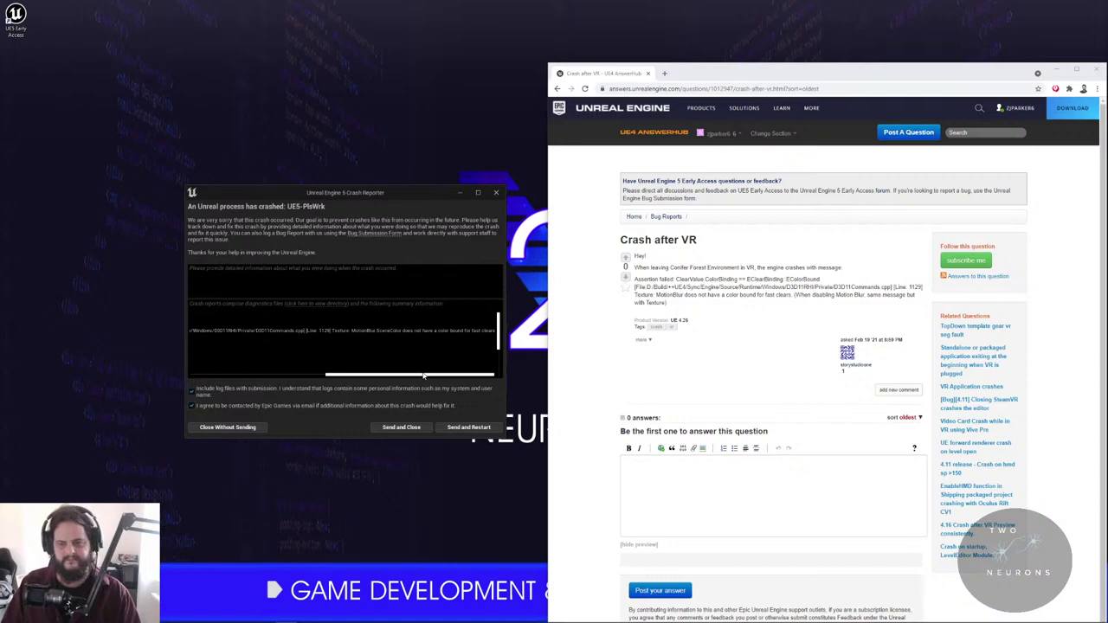
pyautogui.scroll(-1, 685, 364)
pyautogui.scroll(1, 686, 364)
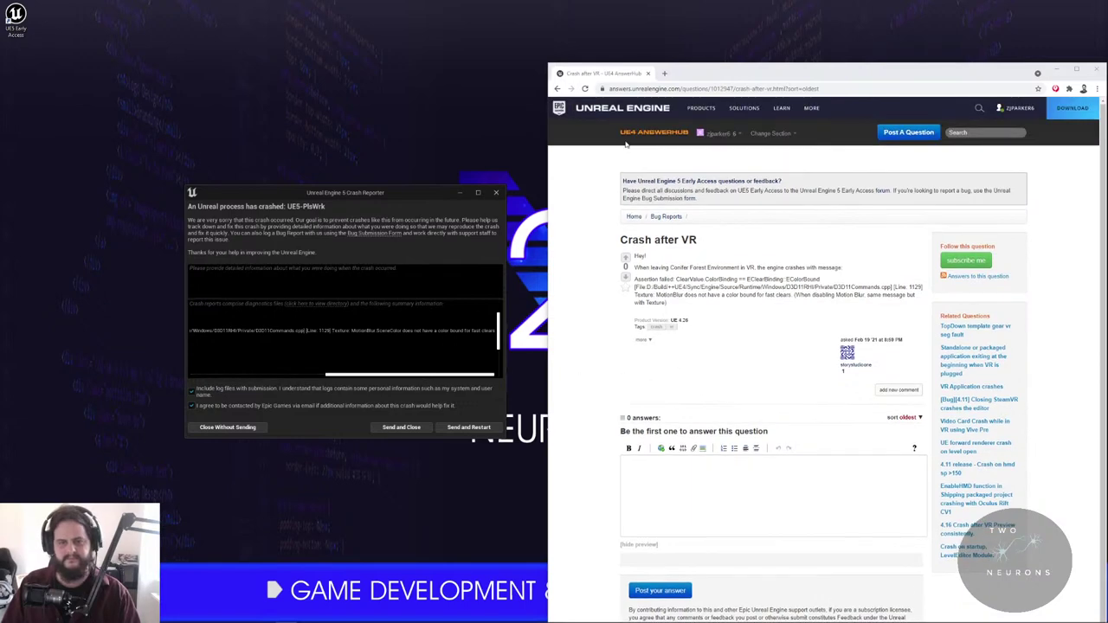
pyautogui.click(558, 89)
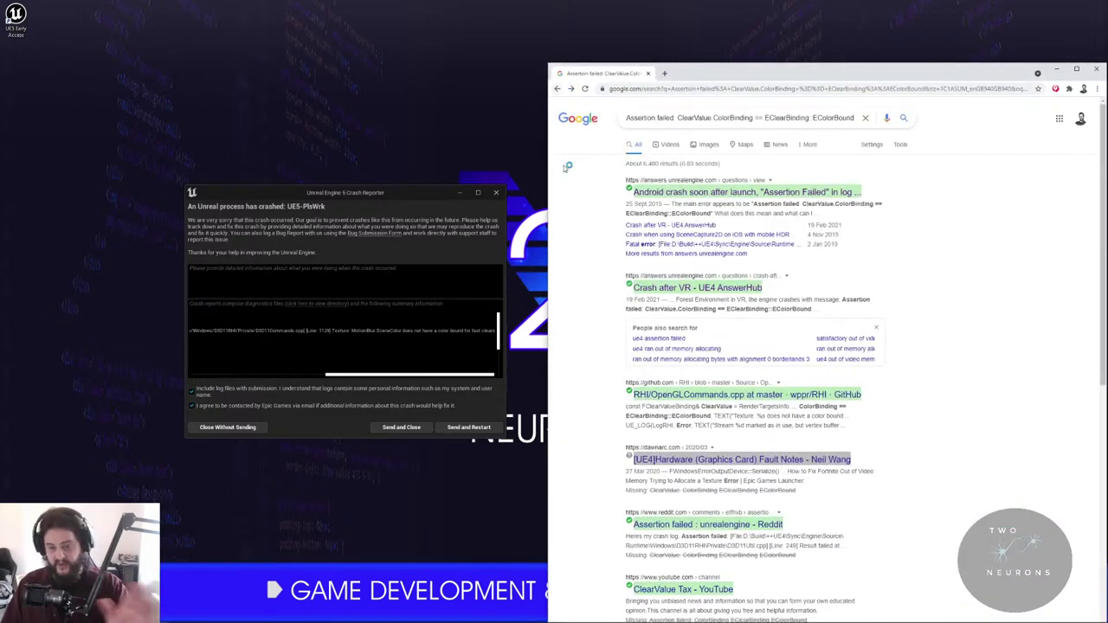
# - Look through the remaining Google results for the ColorBinding assertion, then return to the start of the crash report's assertion line
pyautogui.tripleClick(741, 119)
pyautogui.hotkey('alt', 'Tab')
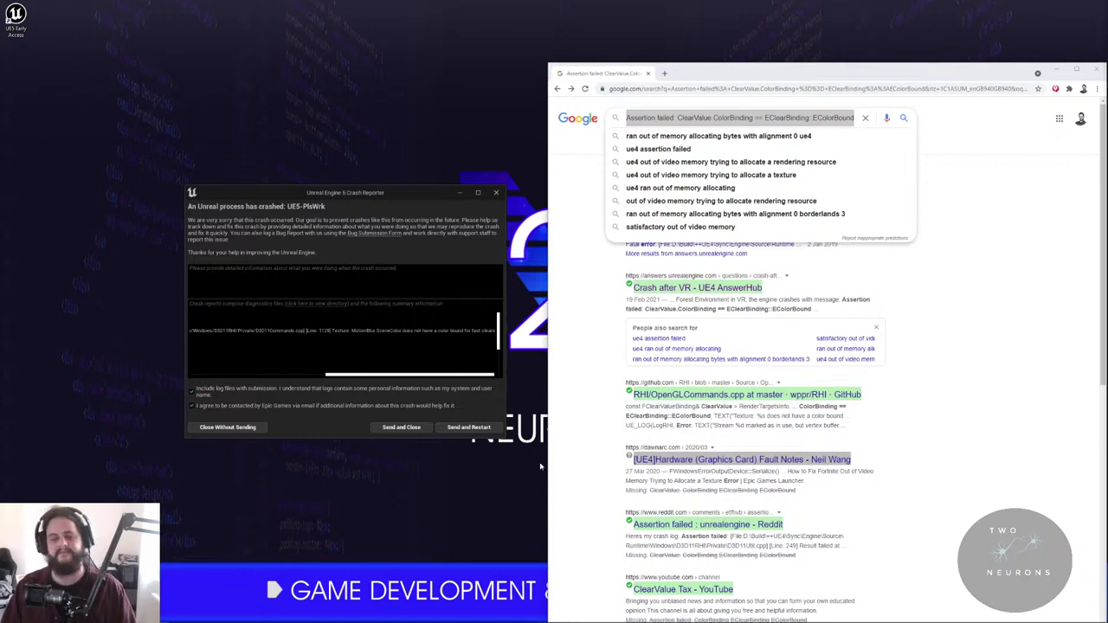
pyautogui.scroll(-2, 807, 555)
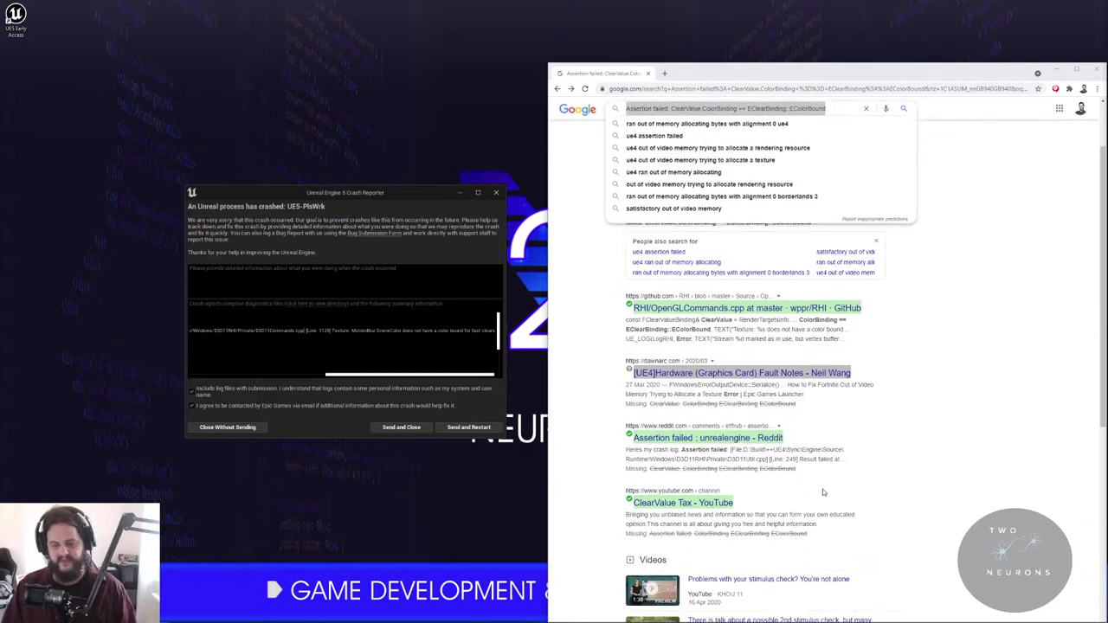
pyautogui.click(861, 524)
pyautogui.scroll(2, 784, 482)
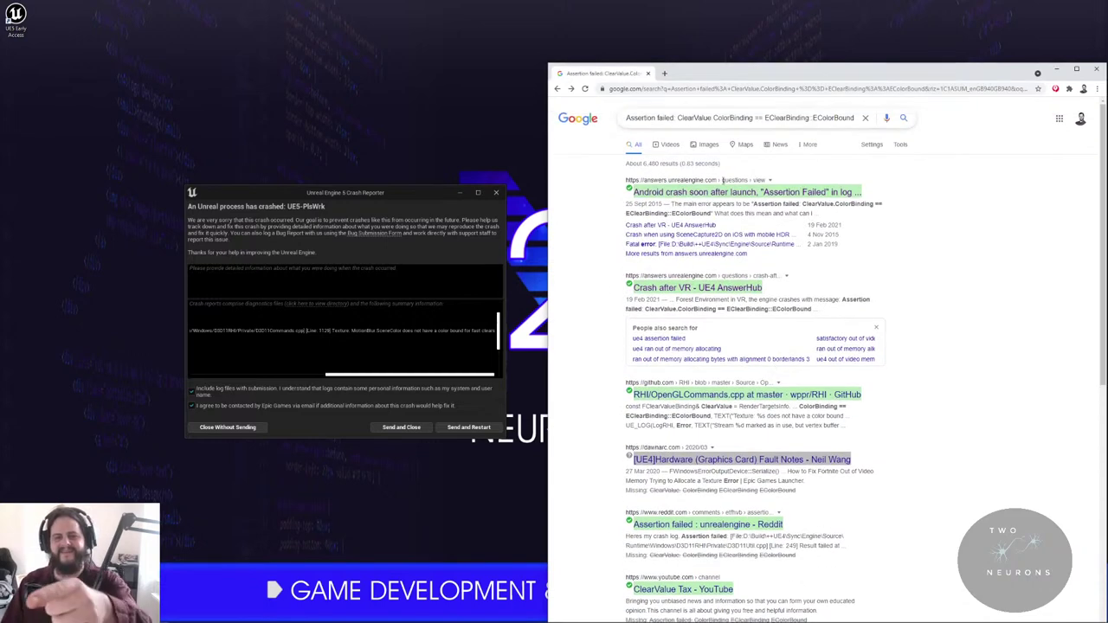
pyautogui.scroll(-4, 758, 457)
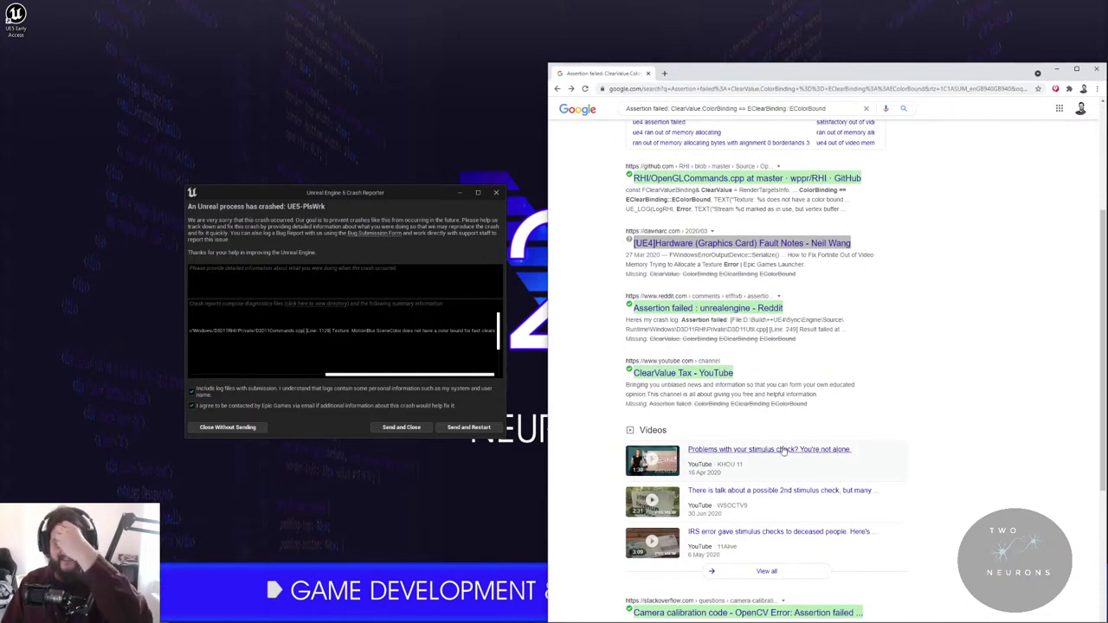
pyautogui.scroll(1, 831, 520)
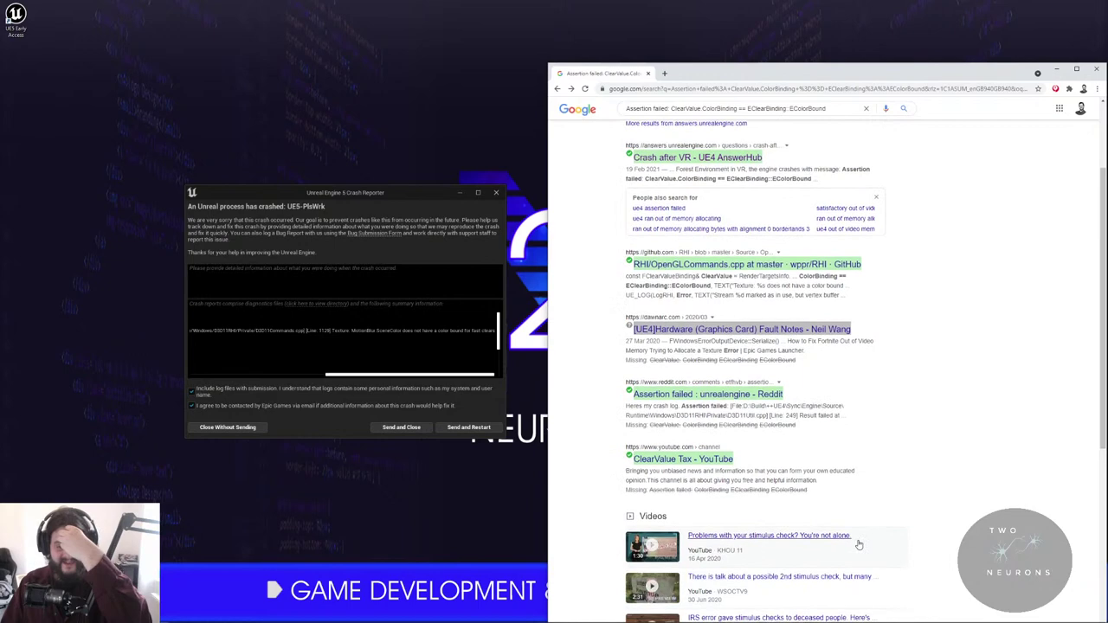
pyautogui.scroll(-2, 858, 544)
pyautogui.scroll(4, 823, 511)
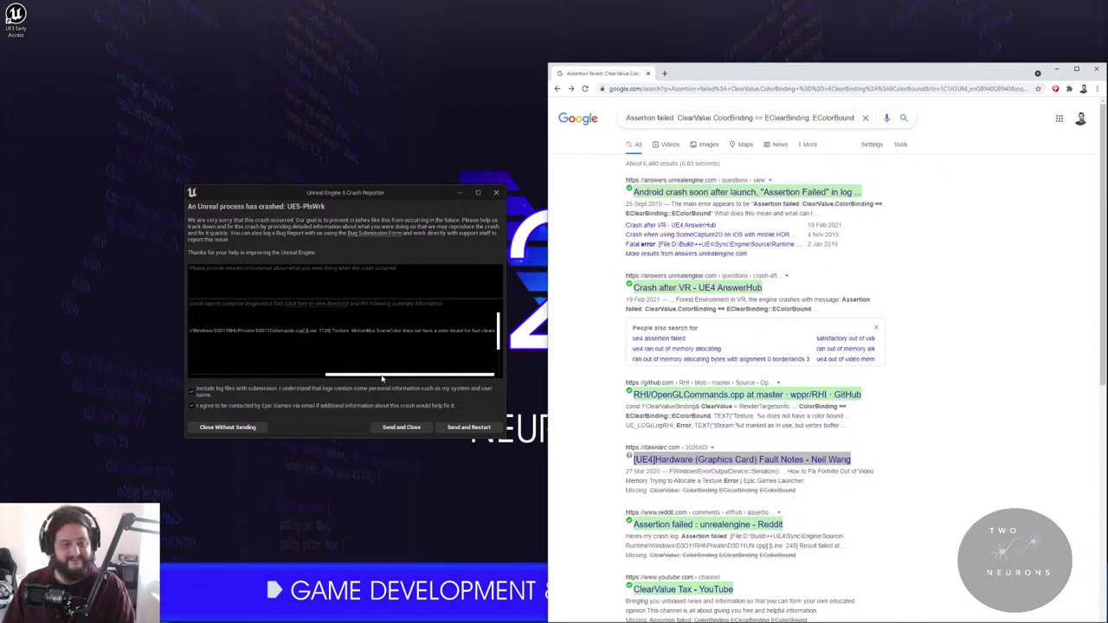
pyautogui.moveTo(382, 377); pyautogui.dragTo(136, 358)
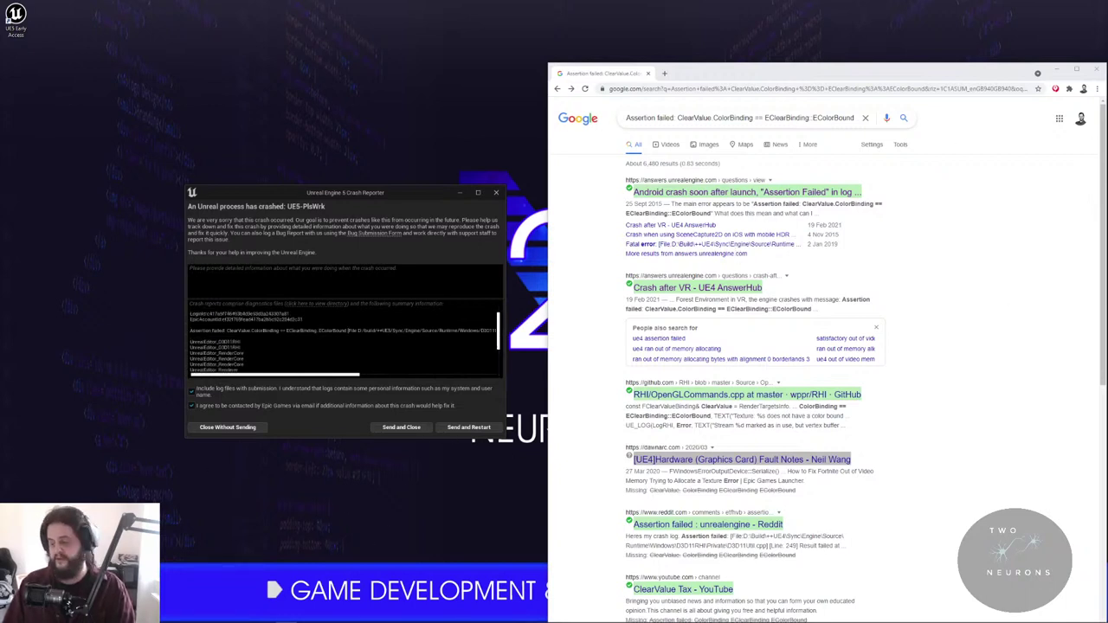
# - Switch to File Explorer, browse to TwoNeurons > UE5 Epic > YtUE5Preview, and open YtUE5Preview.sln in Visual Studio
pyautogui.hotkey('alt', 'Tab')
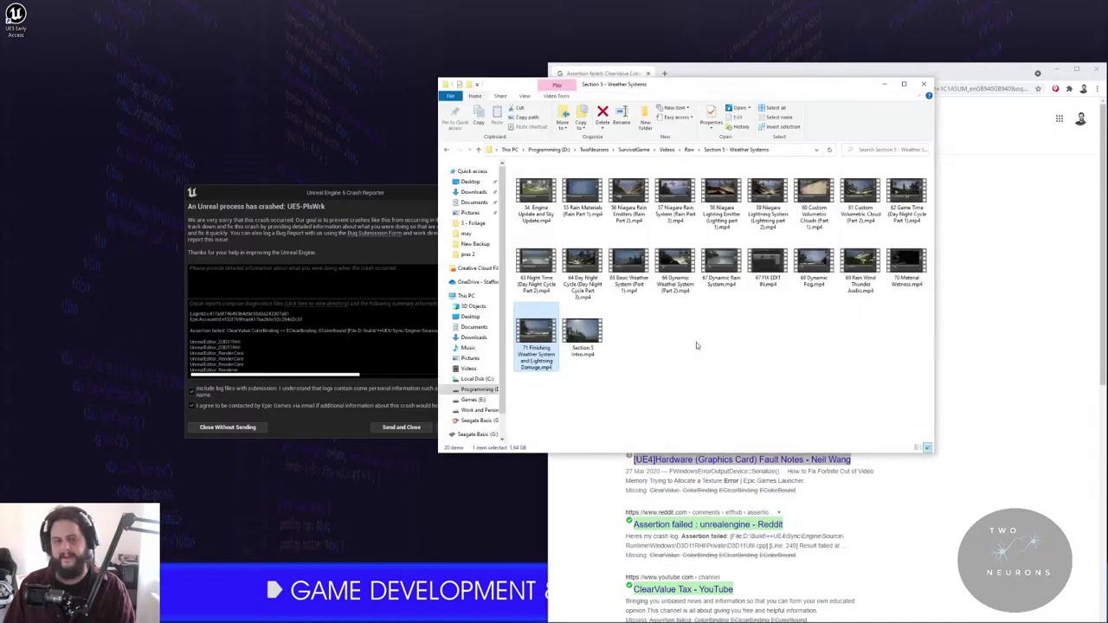
pyautogui.click(634, 149)
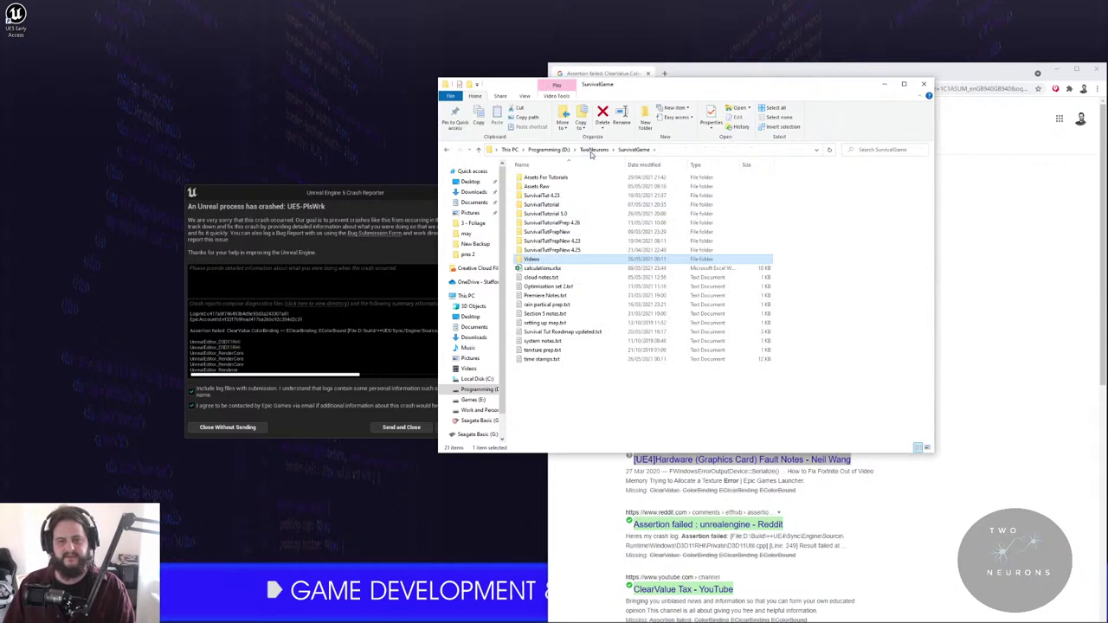
pyautogui.click(593, 150)
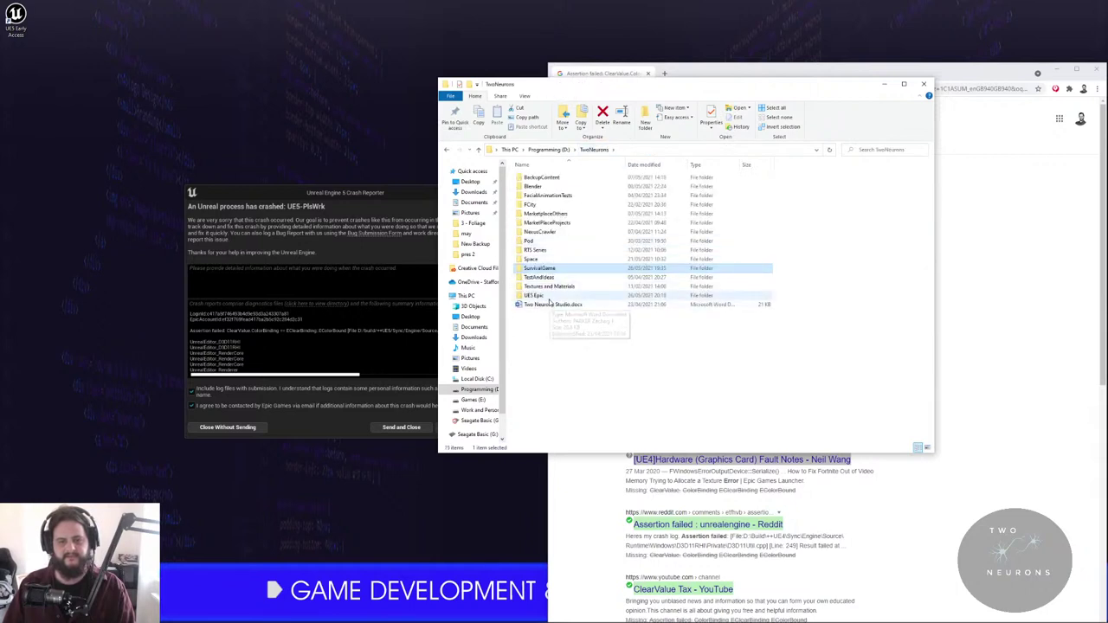
pyautogui.doubleClick(547, 296)
pyautogui.click(554, 186)
pyautogui.doubleClick(554, 186)
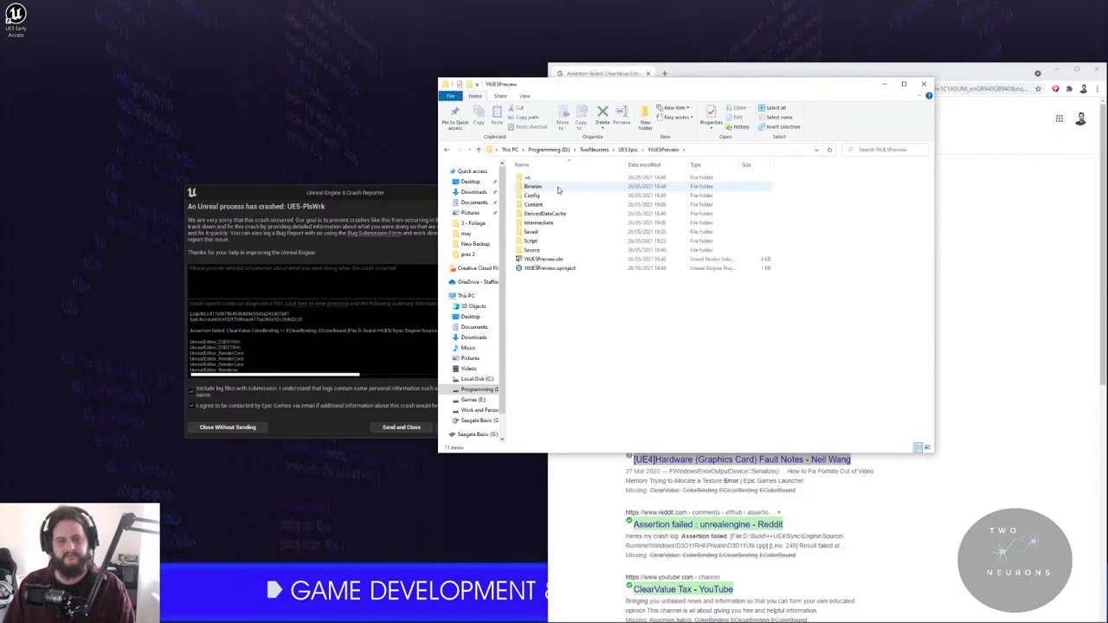
pyautogui.click(568, 261)
pyautogui.doubleClick(567, 261)
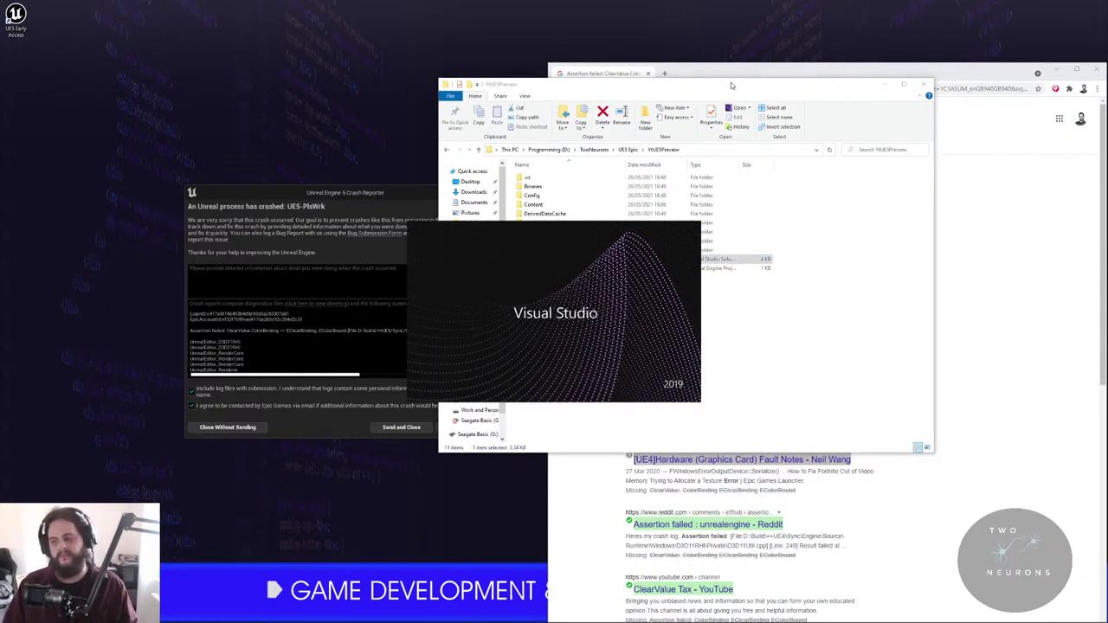
# - Read the source file path in the crash report's assertion line and close the Crash Reporter
pyautogui.moveTo(342, 375); pyautogui.dragTo(161, 349)
pyautogui.moveTo(341, 379); pyautogui.dragTo(365, 382)
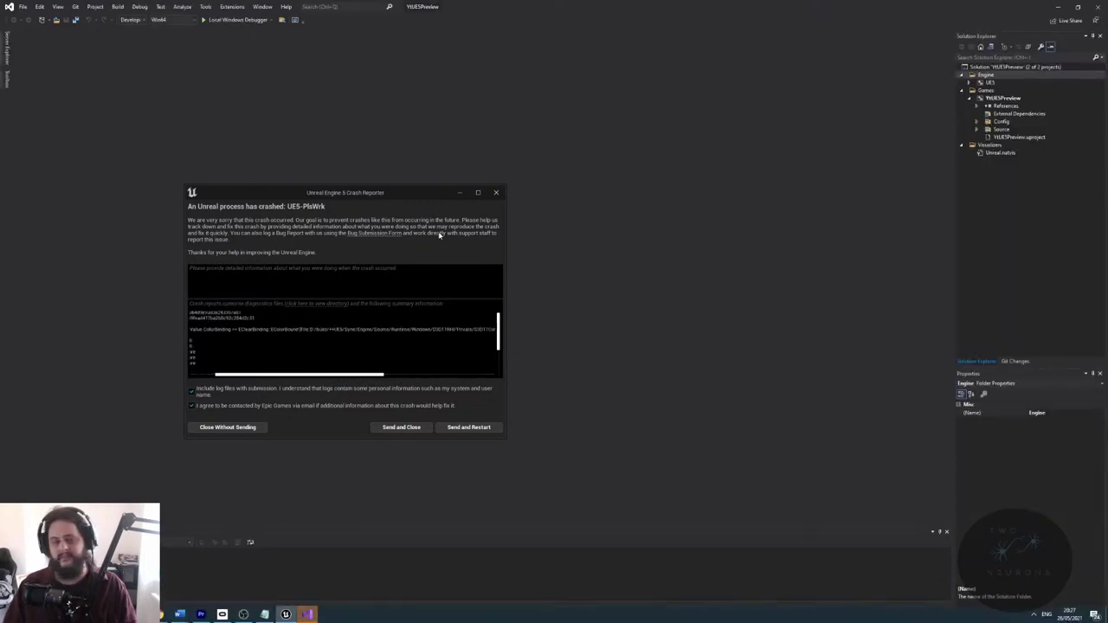
pyautogui.click(495, 192)
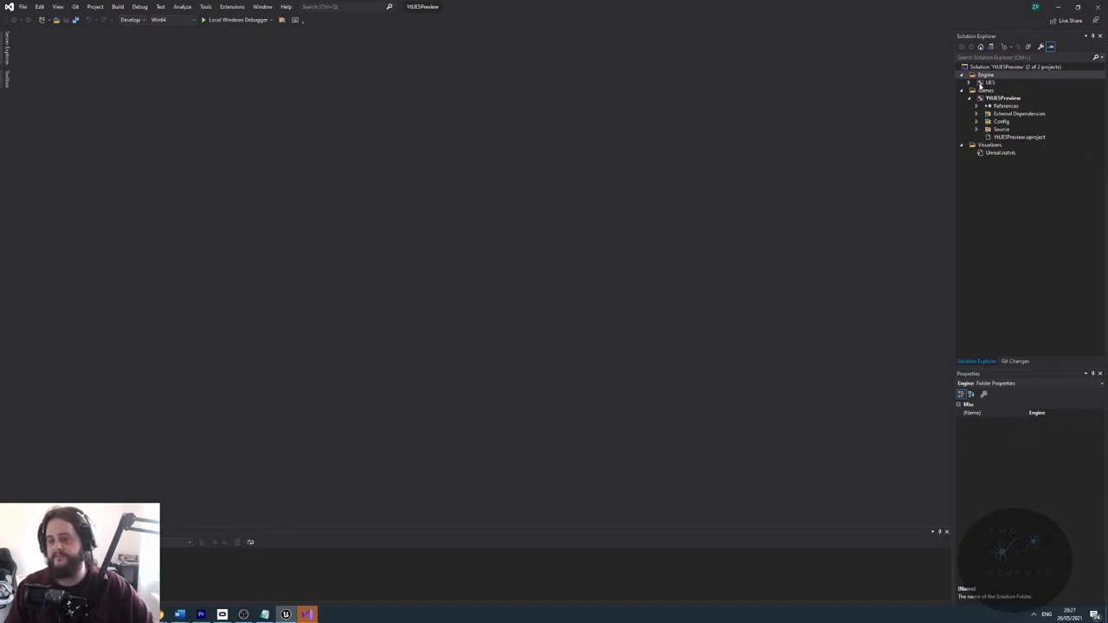
# - Expand the UE5 engine project down to its Source > Runtime folder
pyautogui.click(969, 83)
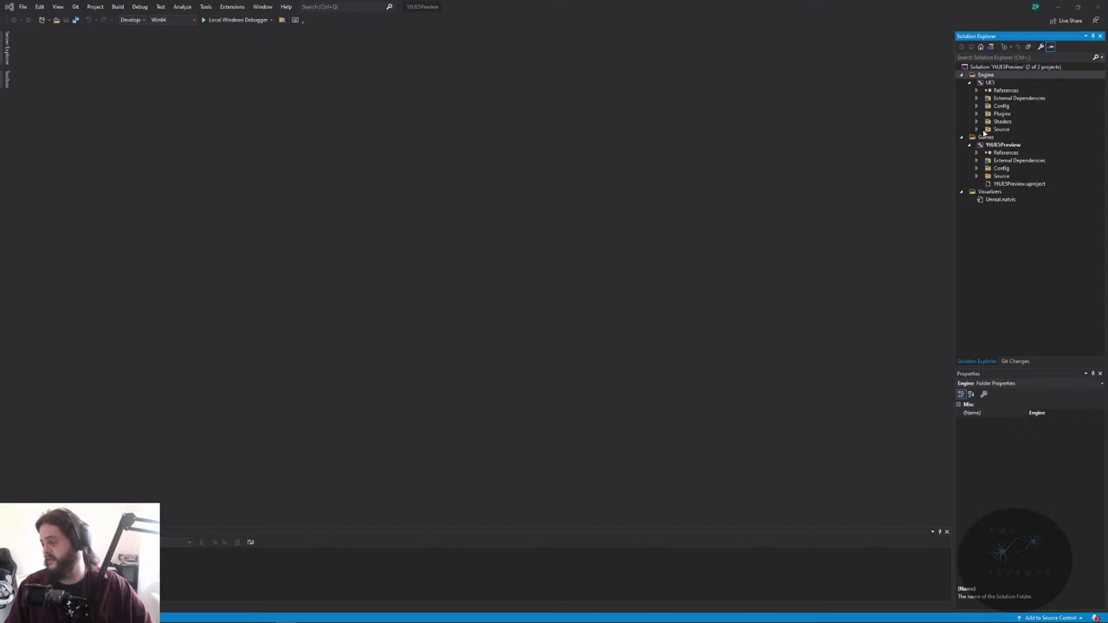
pyautogui.click(984, 130)
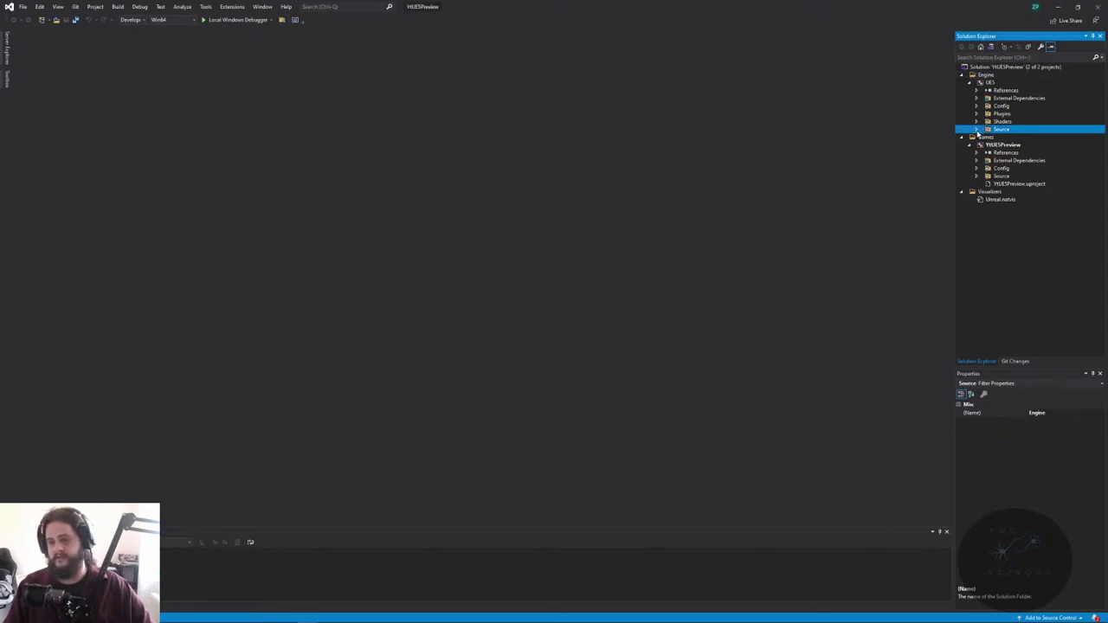
pyautogui.click(976, 129)
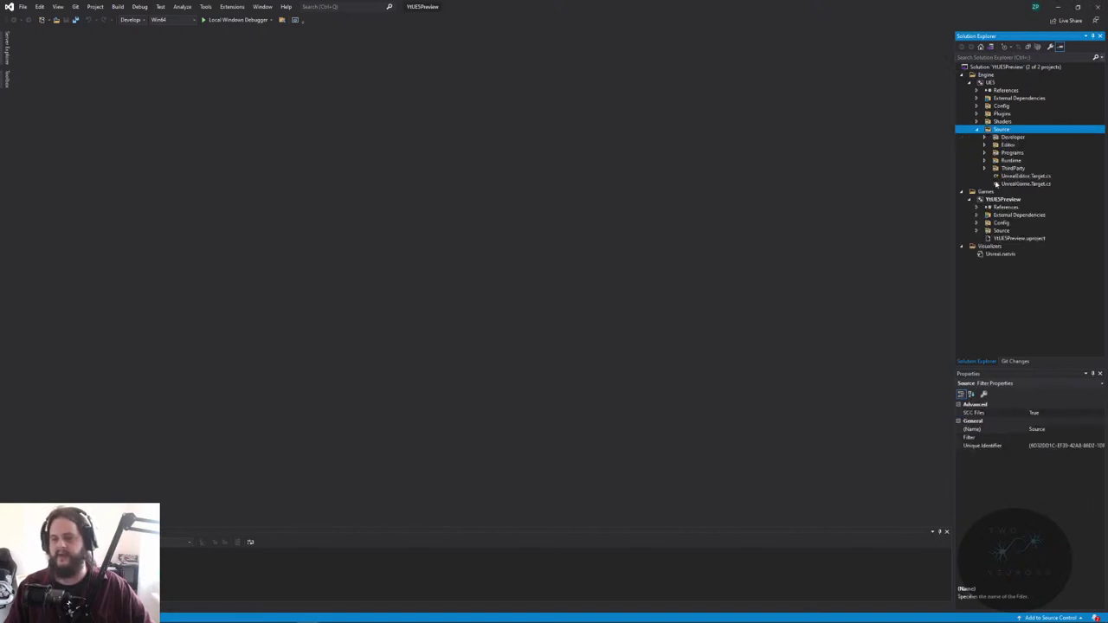
pyautogui.click(986, 161)
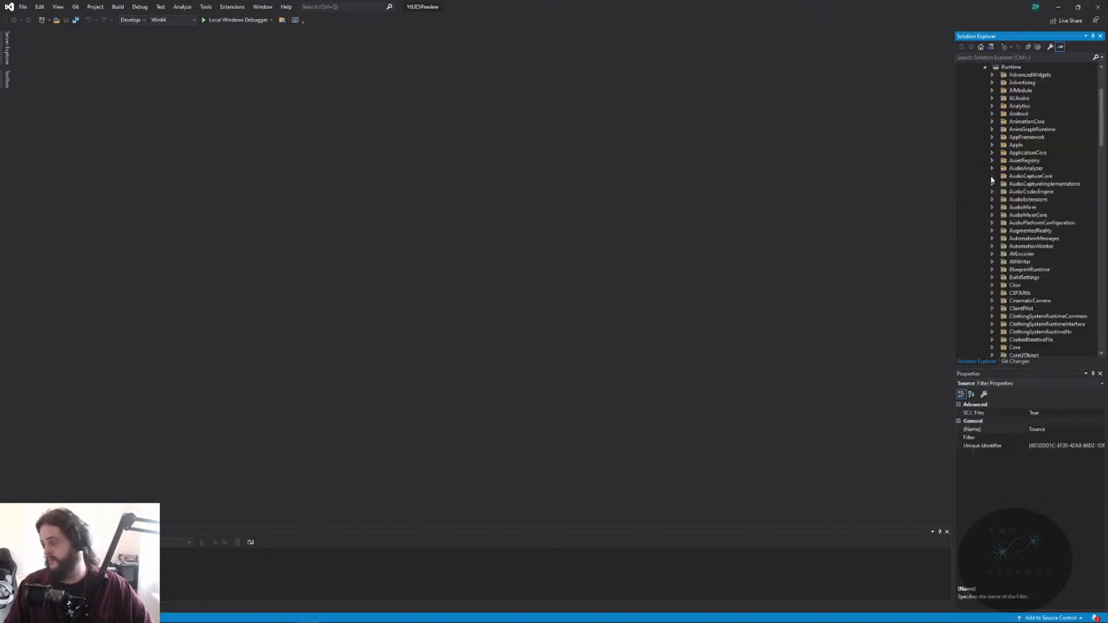
# - Open D3D11Commands.cpp from Runtime > Windows > D3D11RHI > Private
pyautogui.scroll(-14, 997, 329)
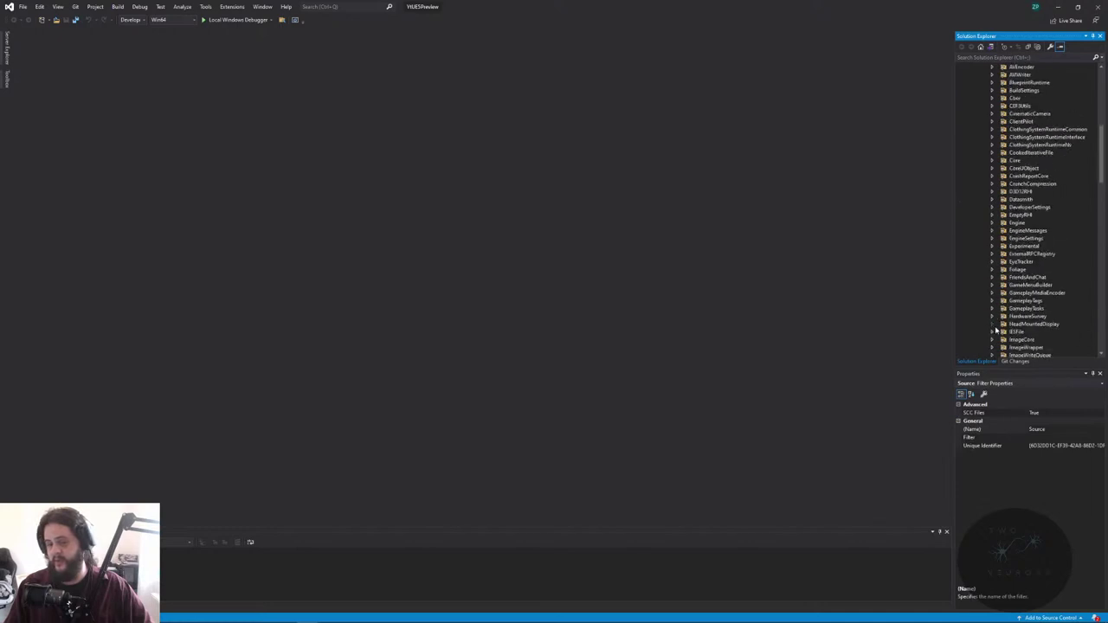
pyautogui.scroll(-20, 996, 330)
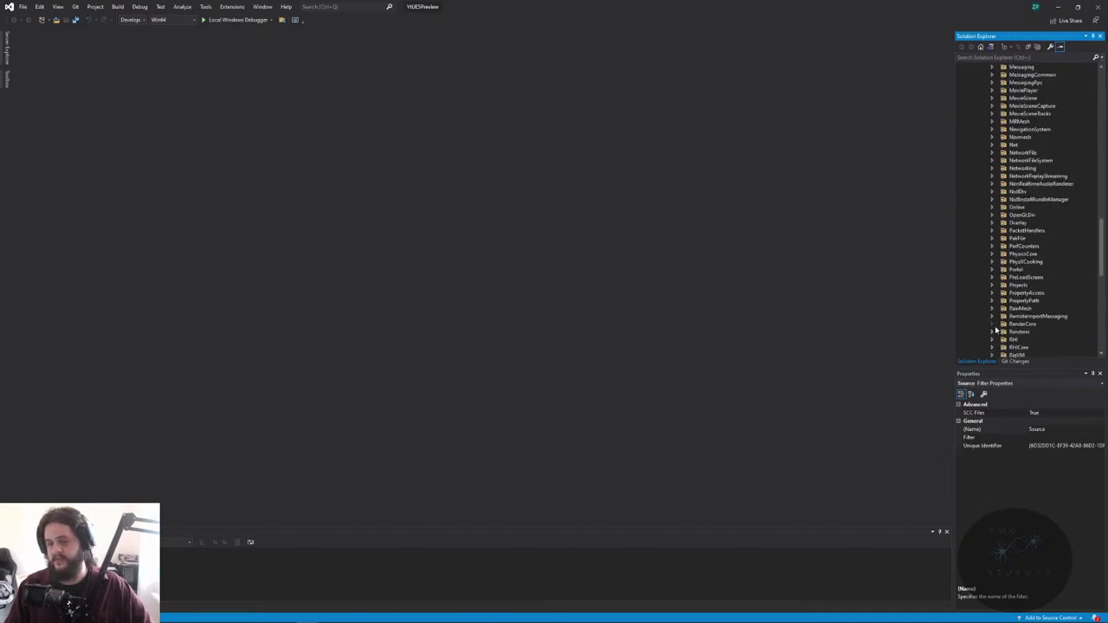
pyautogui.scroll(-6, 996, 329)
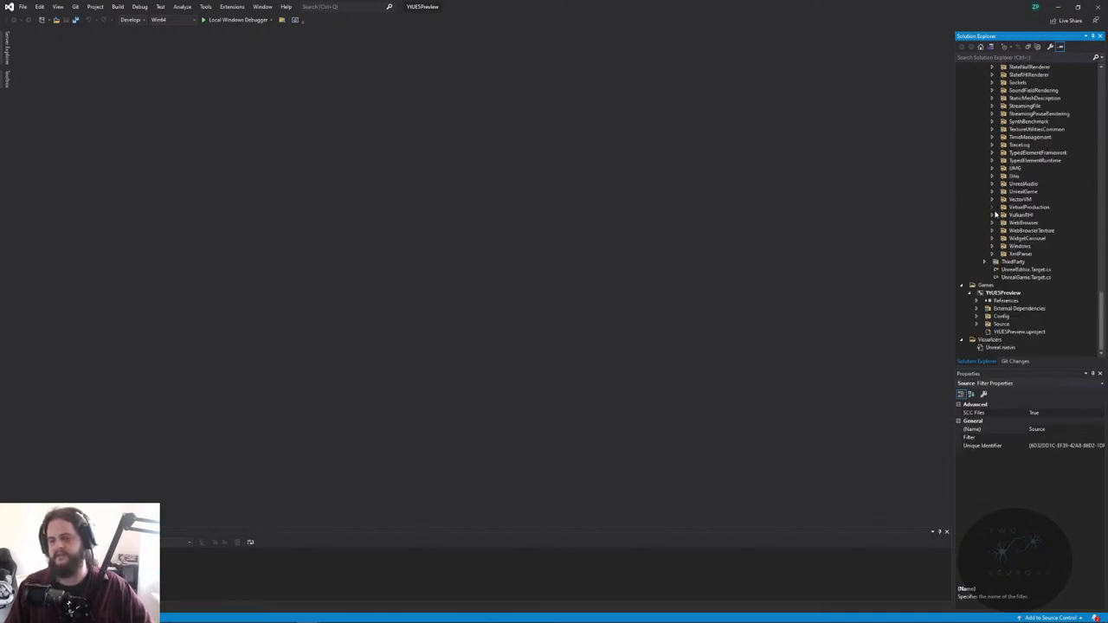
pyautogui.click(992, 246)
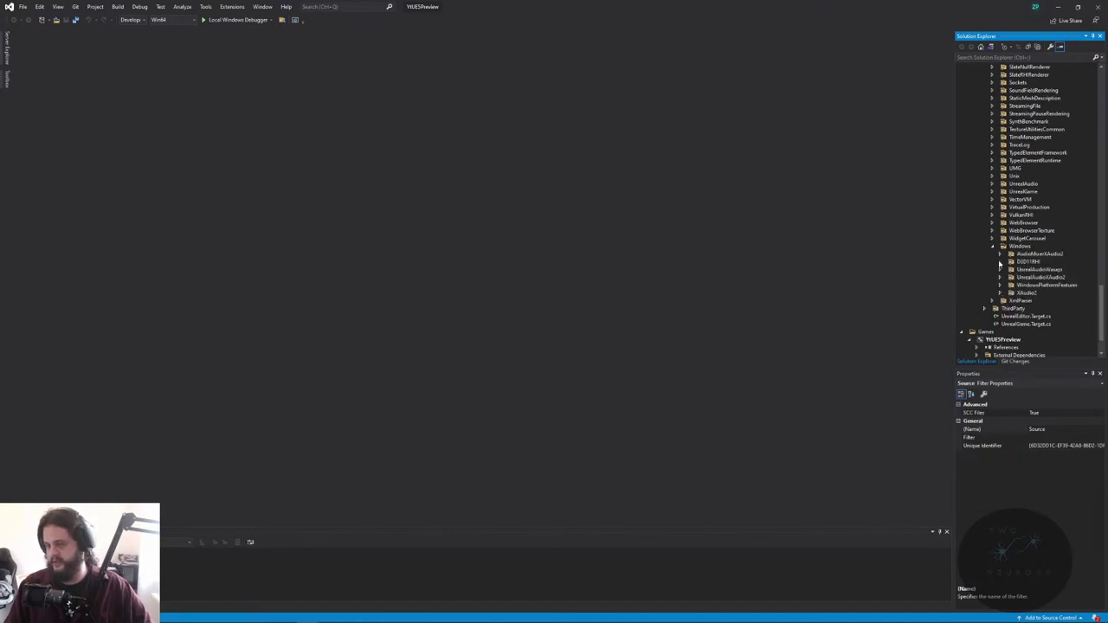
pyautogui.click(999, 262)
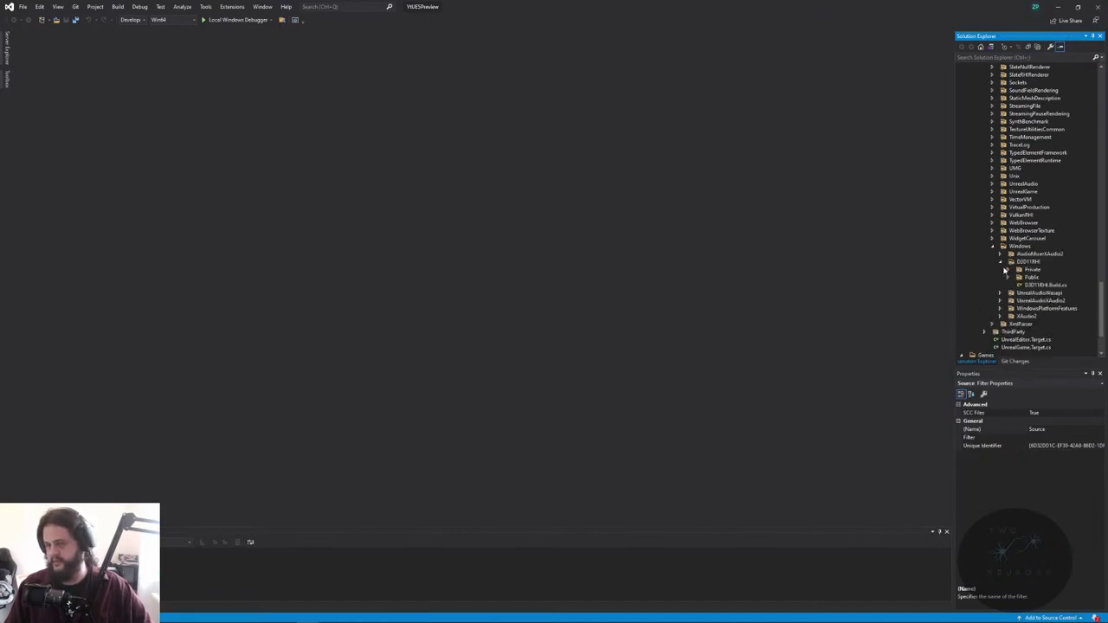
pyautogui.click(1007, 270)
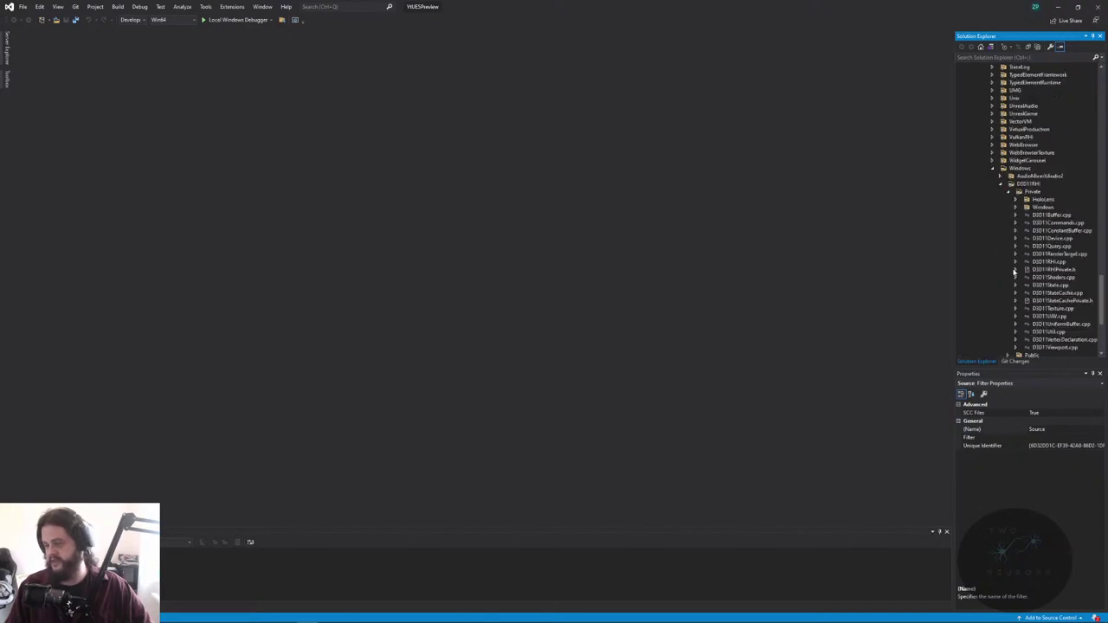
pyautogui.click(1092, 223)
pyautogui.doubleClick(1092, 224)
# - Look through D3D11Commands.cpp for the ClearValue.ColorBinding check near line 1129 and examine the render-target code around it
pyautogui.scroll(-20, 628, 318)
pyautogui.scroll(-14, 627, 318)
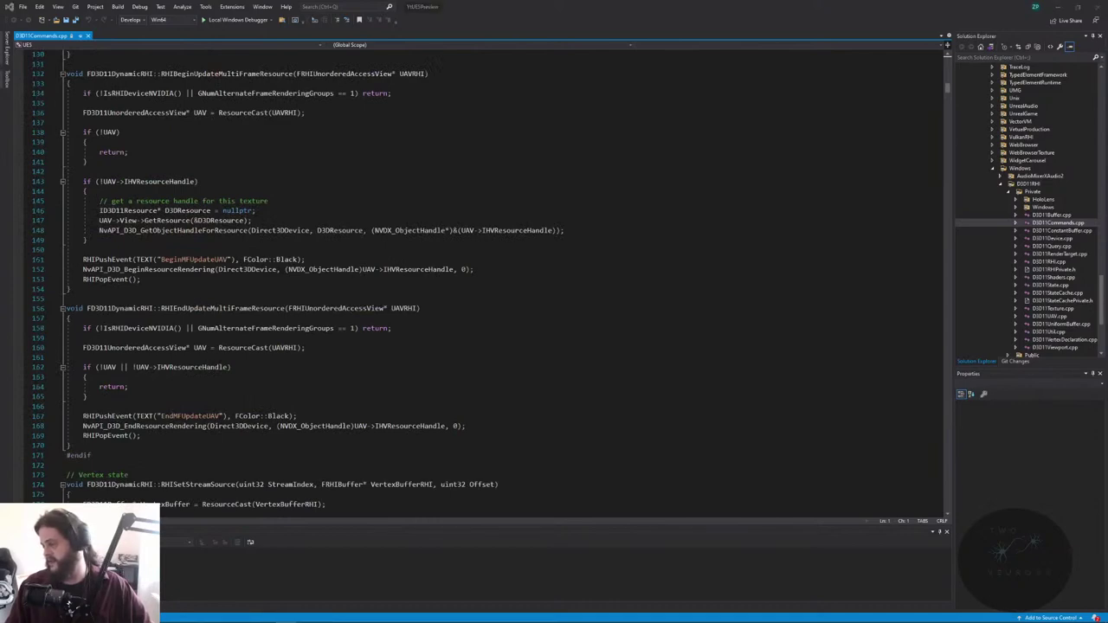
pyautogui.scroll(-20, 502, 277)
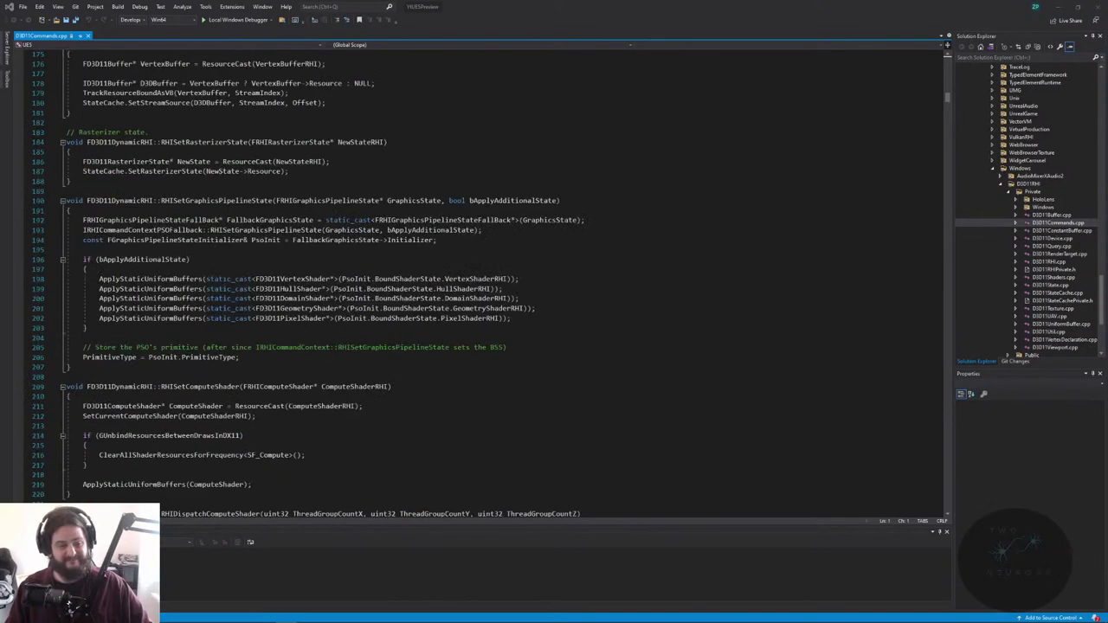
pyautogui.scroll(-20, 502, 277)
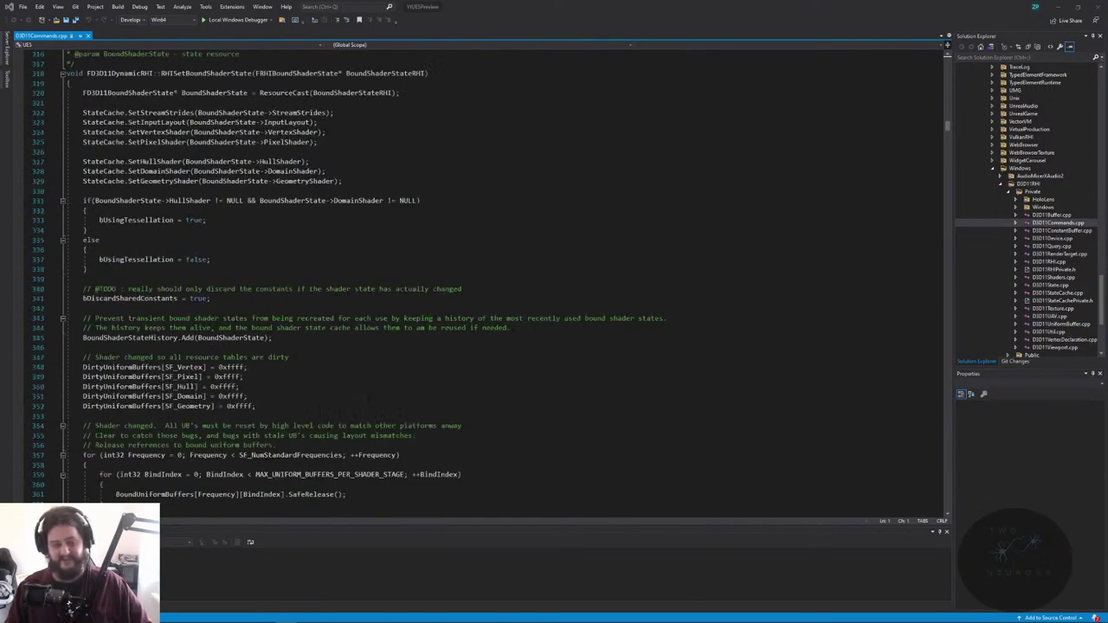
pyautogui.scroll(-20, 502, 277)
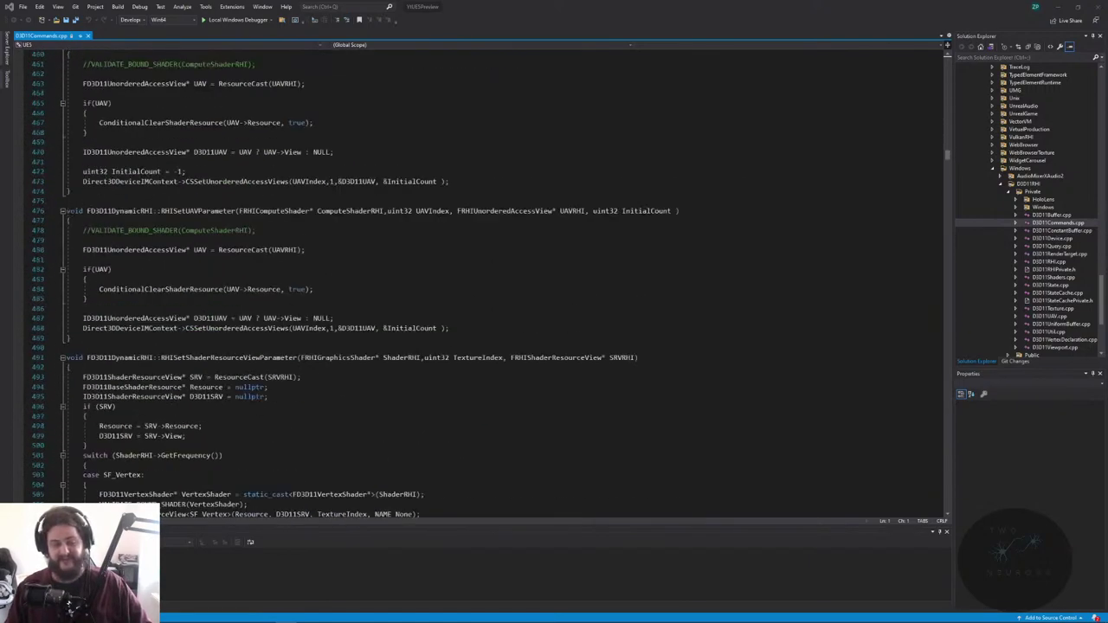
pyautogui.scroll(-20, 502, 277)
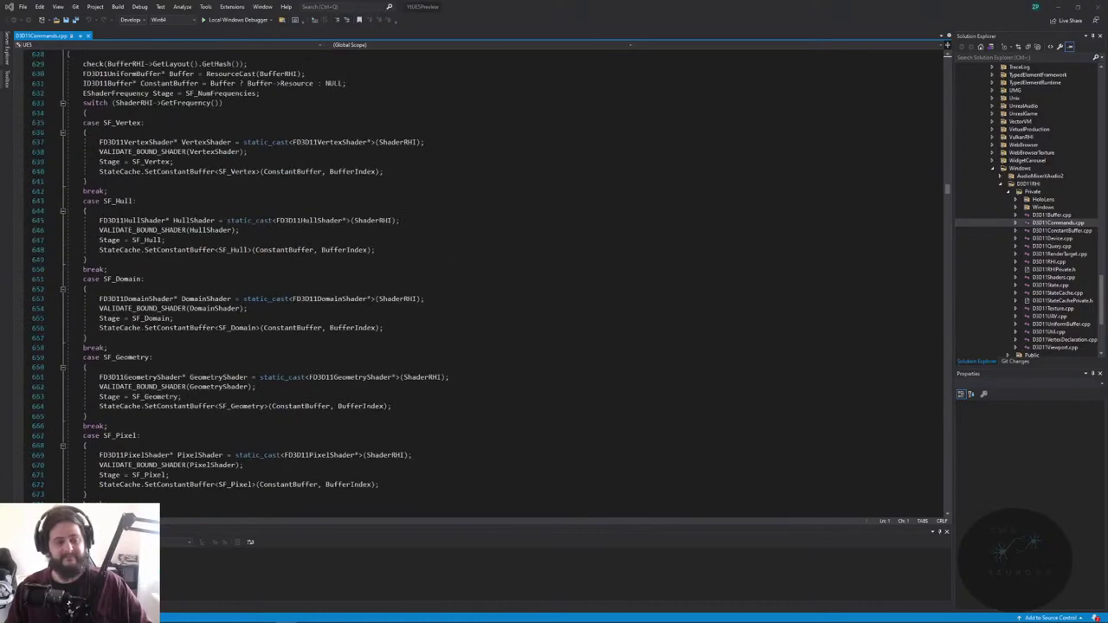
pyautogui.scroll(-20, 502, 277)
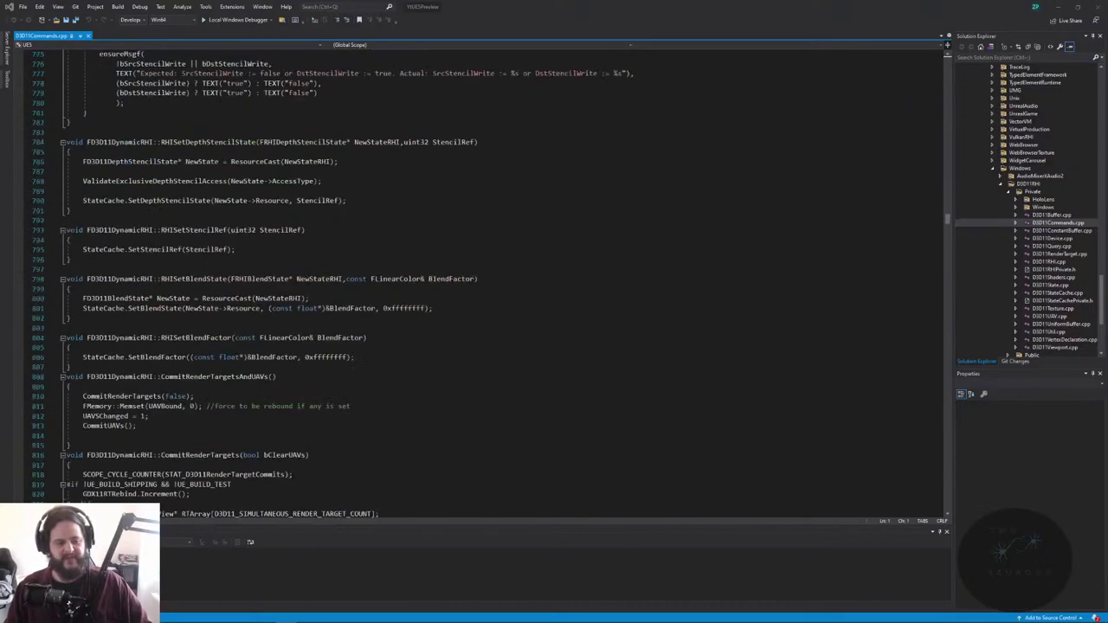
pyautogui.scroll(-20, 502, 277)
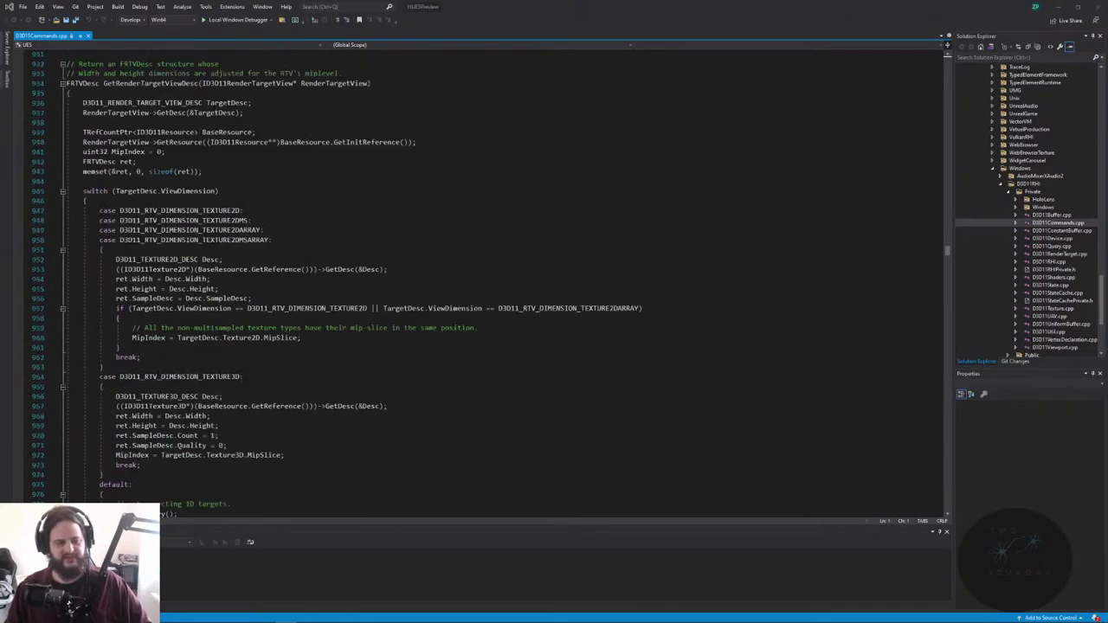
pyautogui.scroll(-17, 502, 277)
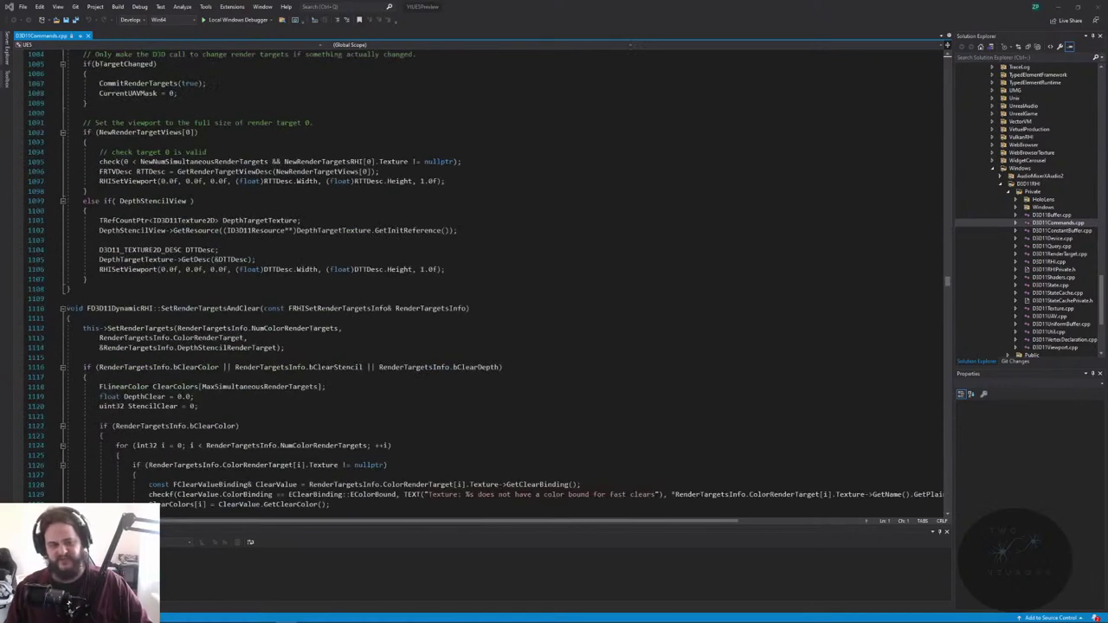
pyautogui.scroll(8, 502, 277)
pyautogui.scroll(-3, 502, 277)
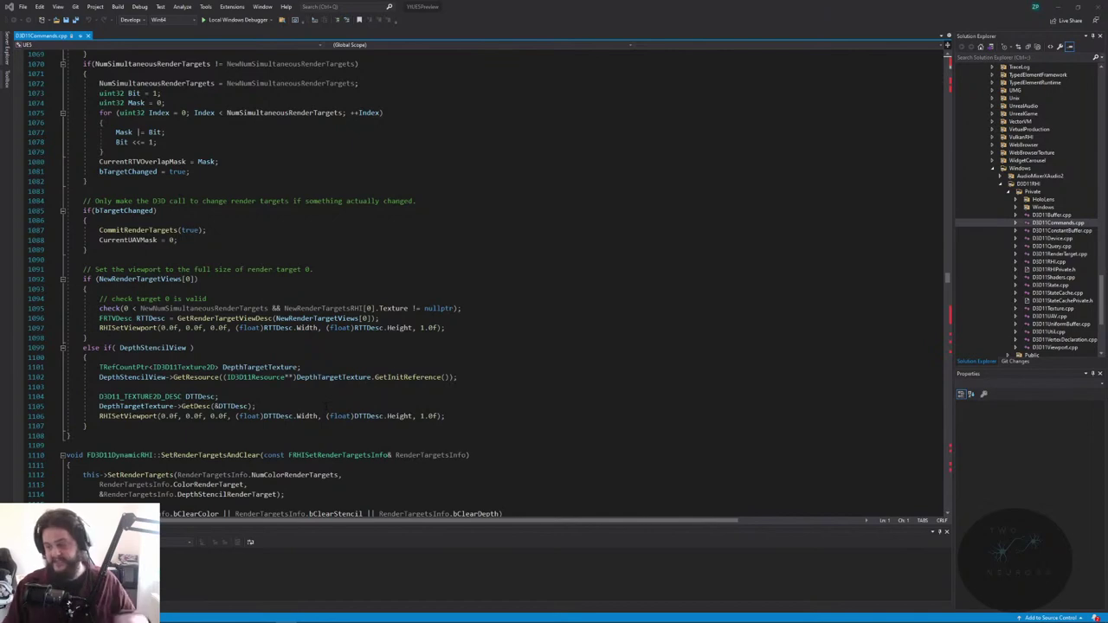
pyautogui.scroll(-3, 468, 285)
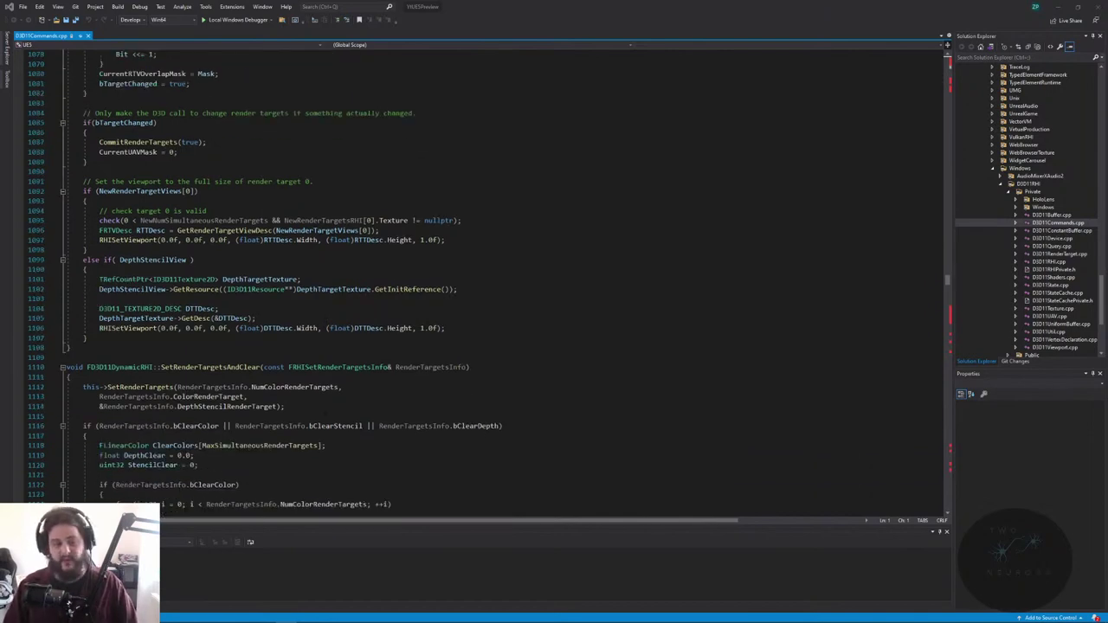
pyautogui.moveTo(328, 426)
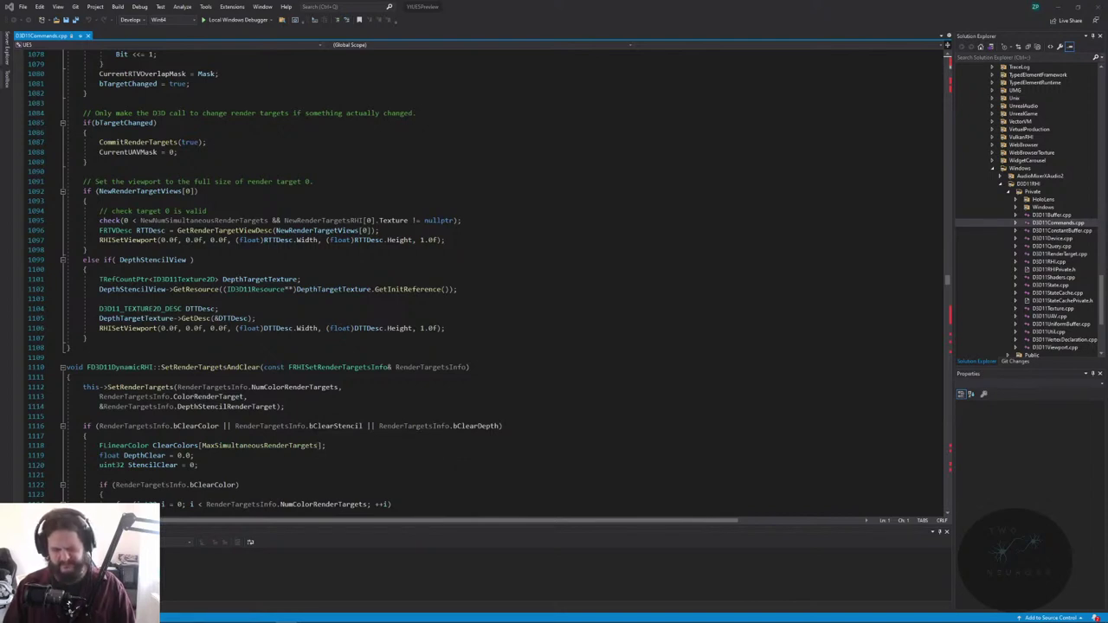
# - Examine the full ClearValue.ColorBinding check on line 1129 of D3D11Commands.cpp, including the end of its texture message arguments
pyautogui.moveTo(307, 446)
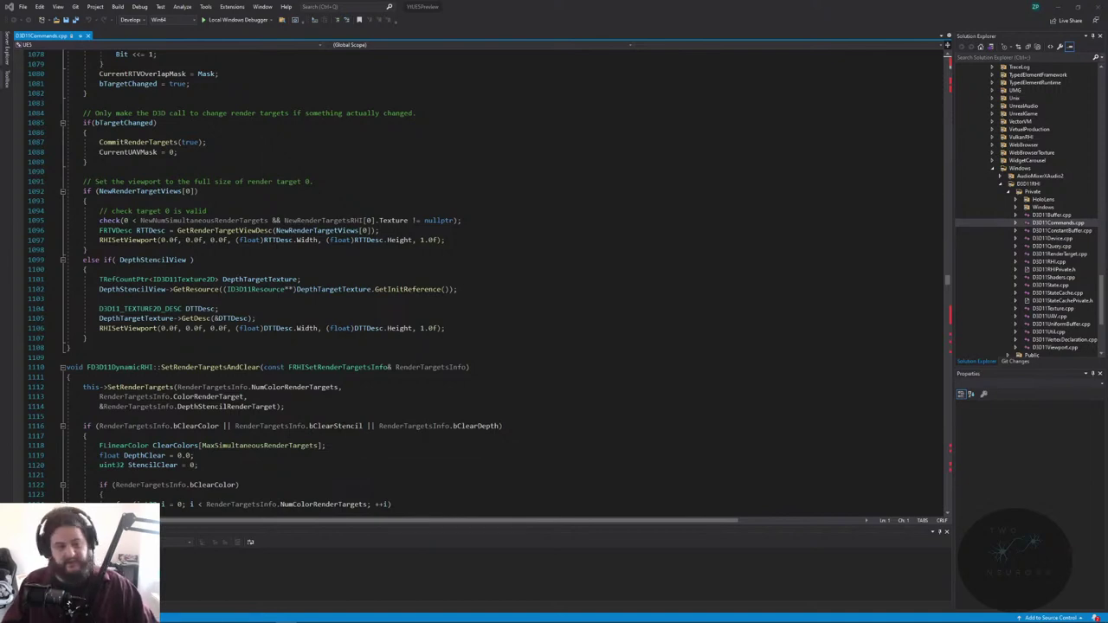
pyautogui.scroll(-2, 502, 286)
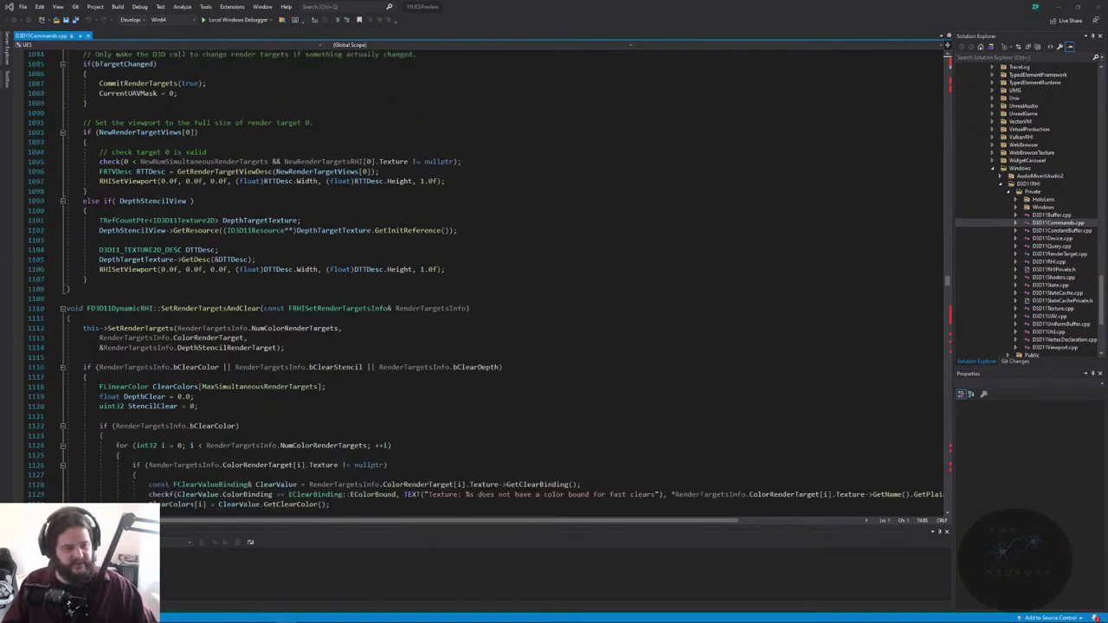
pyautogui.click(195, 494)
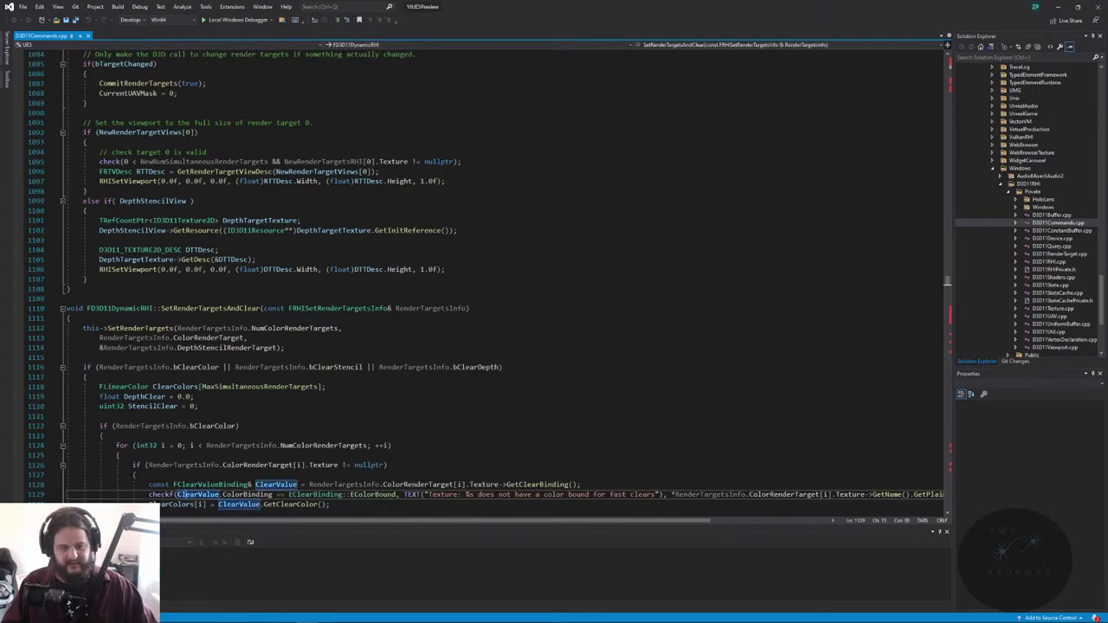
pyautogui.click(416, 494)
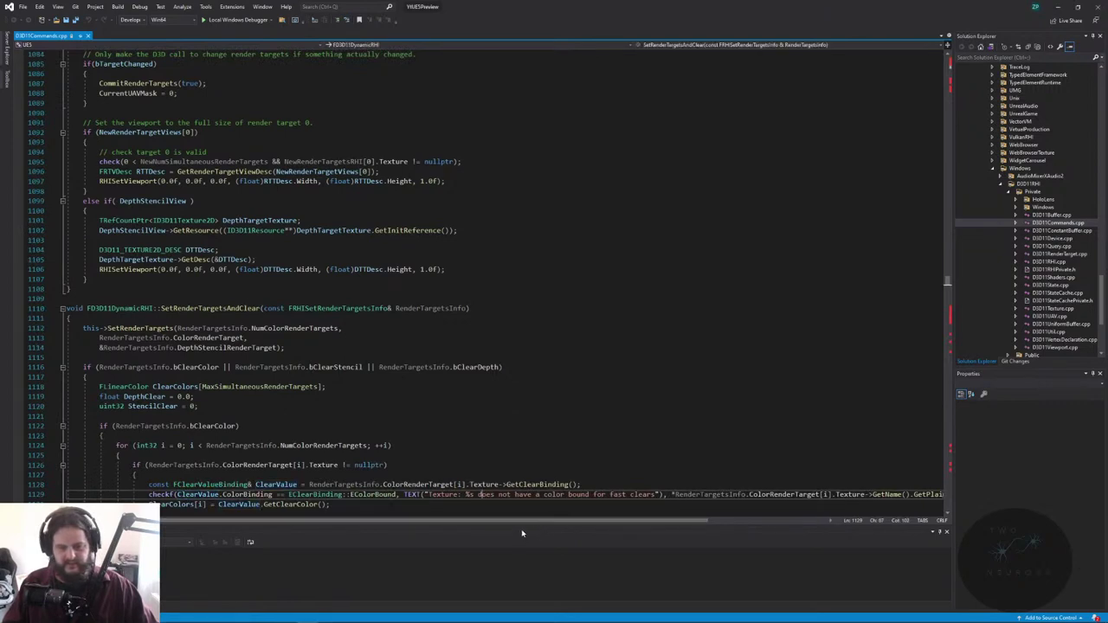
pyautogui.moveTo(540, 521); pyautogui.dragTo(598, 530)
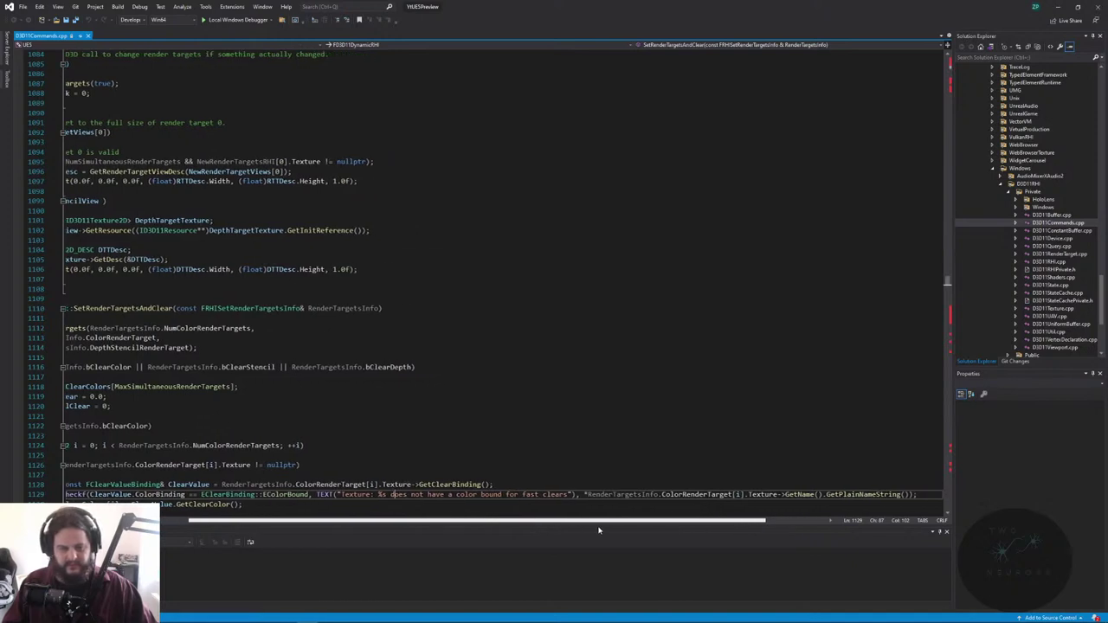
pyautogui.moveTo(598, 530); pyautogui.dragTo(569, 528)
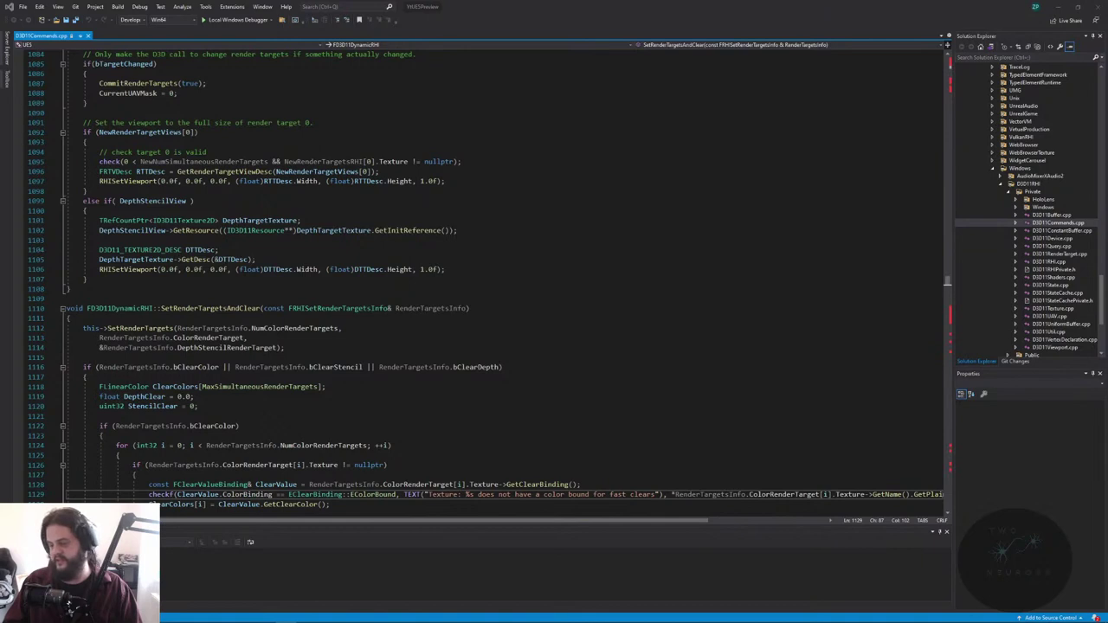
# - Switch to Chrome and search Google for "Texture: MotionBlur.SceneColor does not have a color bound for fast clears"
pyautogui.hotkey('alt', 'Tab')
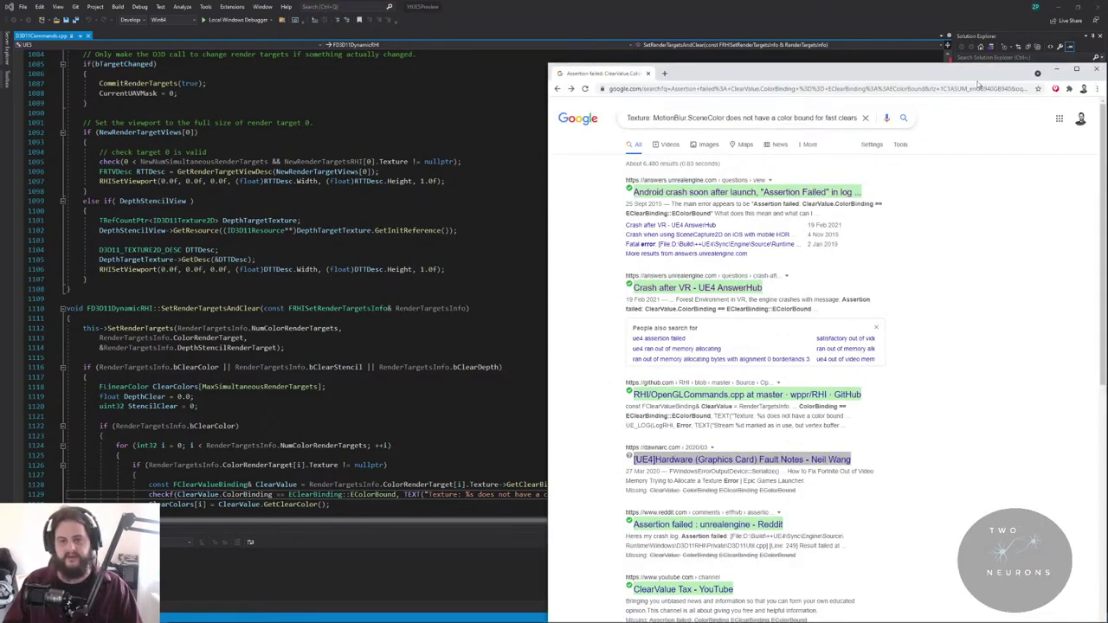
pyautogui.press('Return')
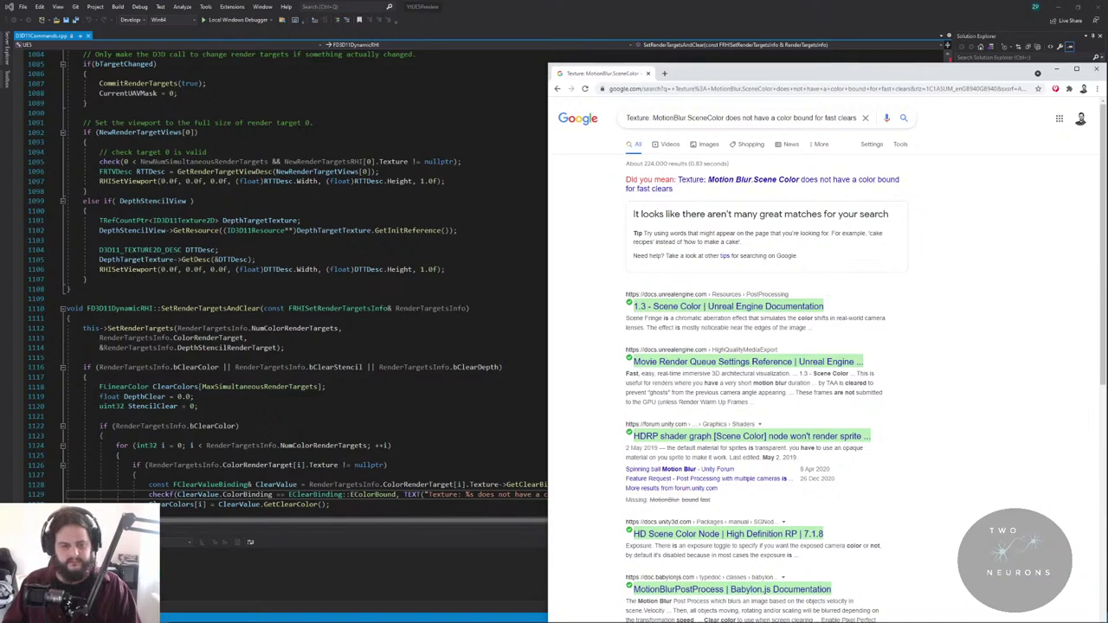
# - Switch back to Visual Studio, review the color-clear loop in SetRenderTargetsAndClear, and minimize the window
pyautogui.hotkey('alt', 'Tab')
pyautogui.scroll(-2, 102, 376)
pyautogui.moveTo(608, 520); pyautogui.dragTo(490, 507)
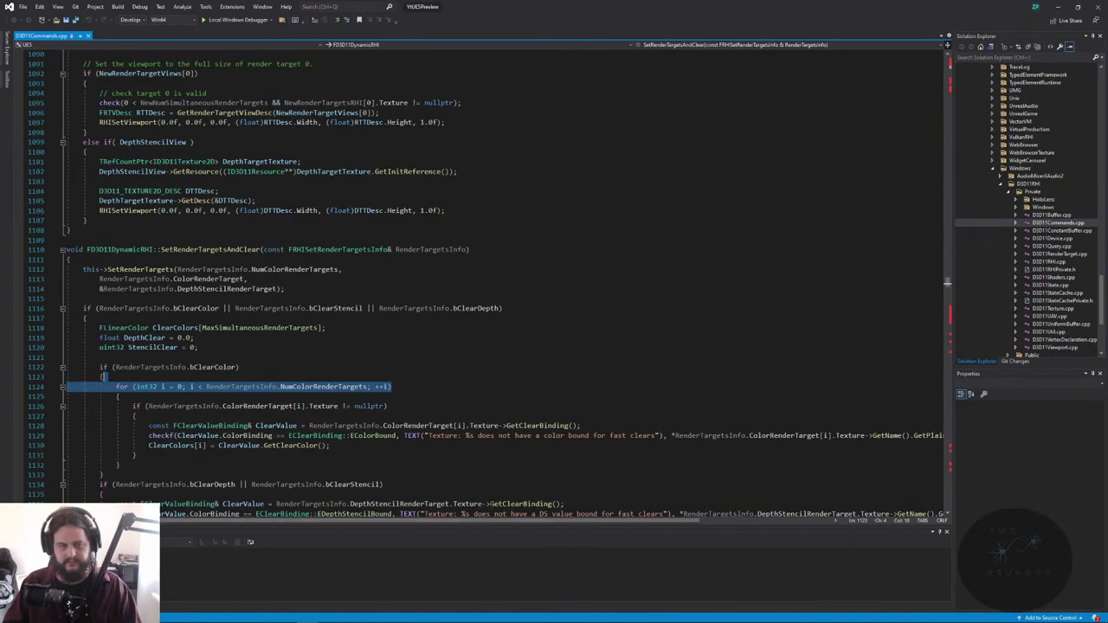
pyautogui.click(1063, 7)
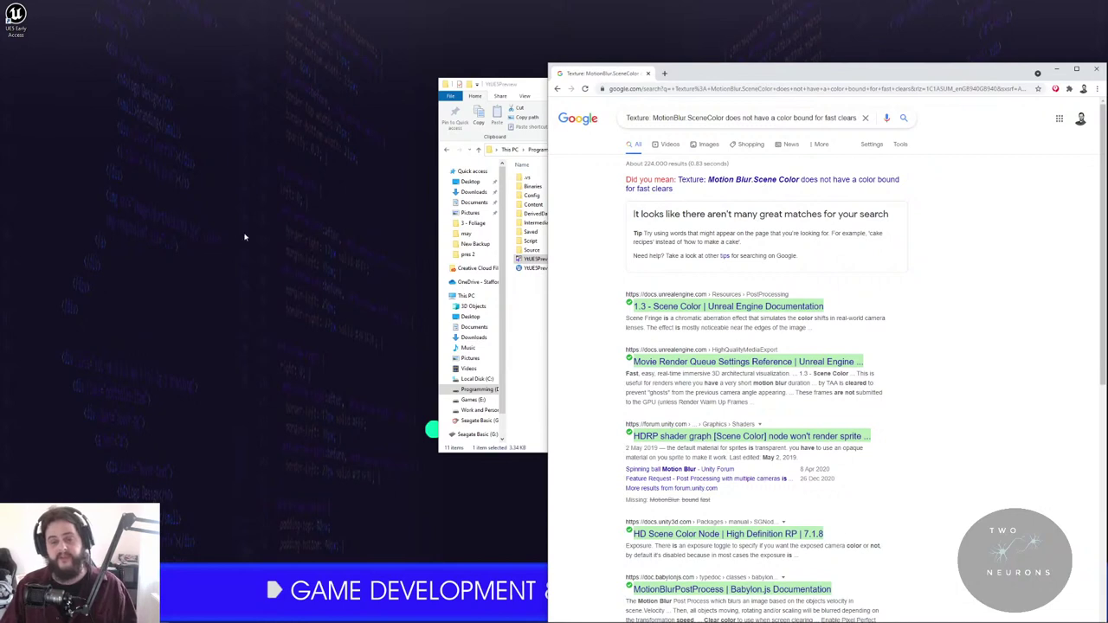
# - Launch UE5 Early Access and view the Games templates and the recent projects in the Project Browser
pyautogui.click(22, 32)
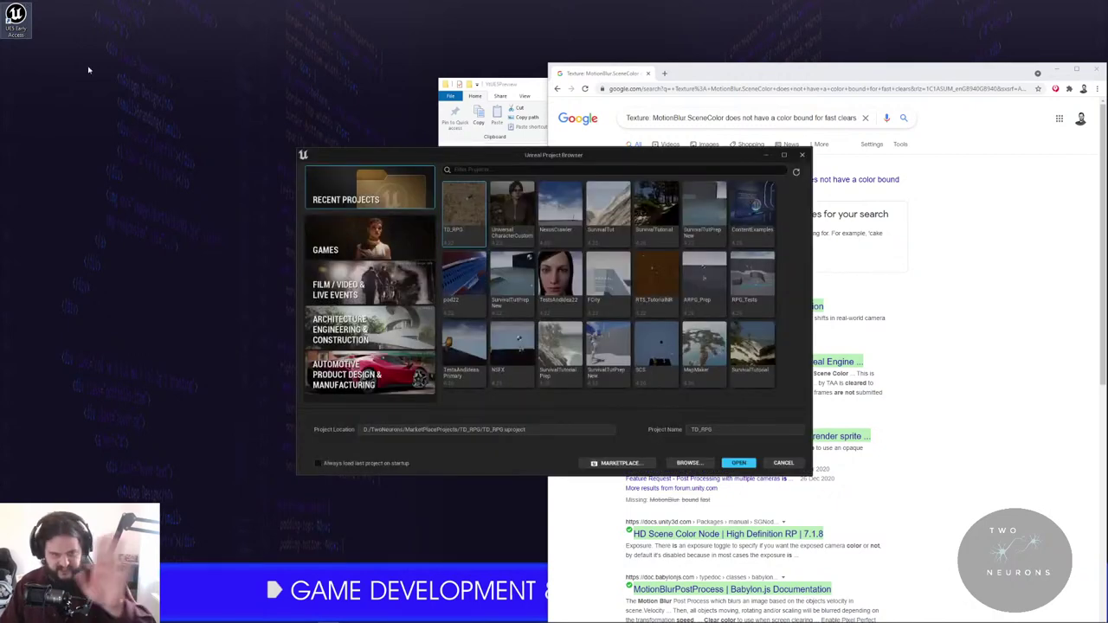
pyautogui.click(349, 232)
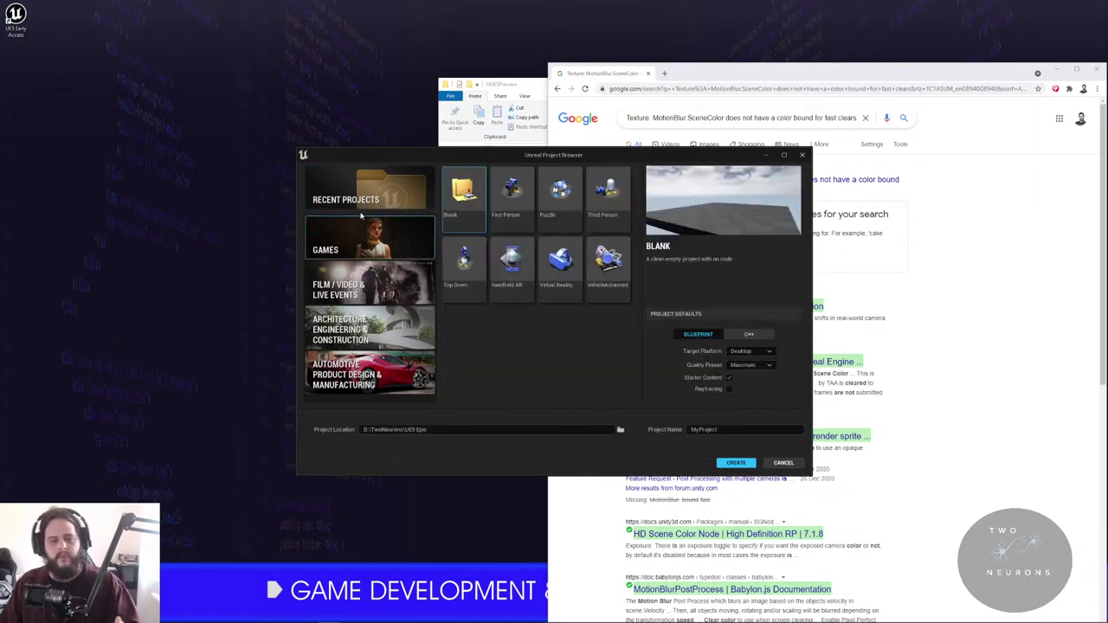
pyautogui.click(362, 212)
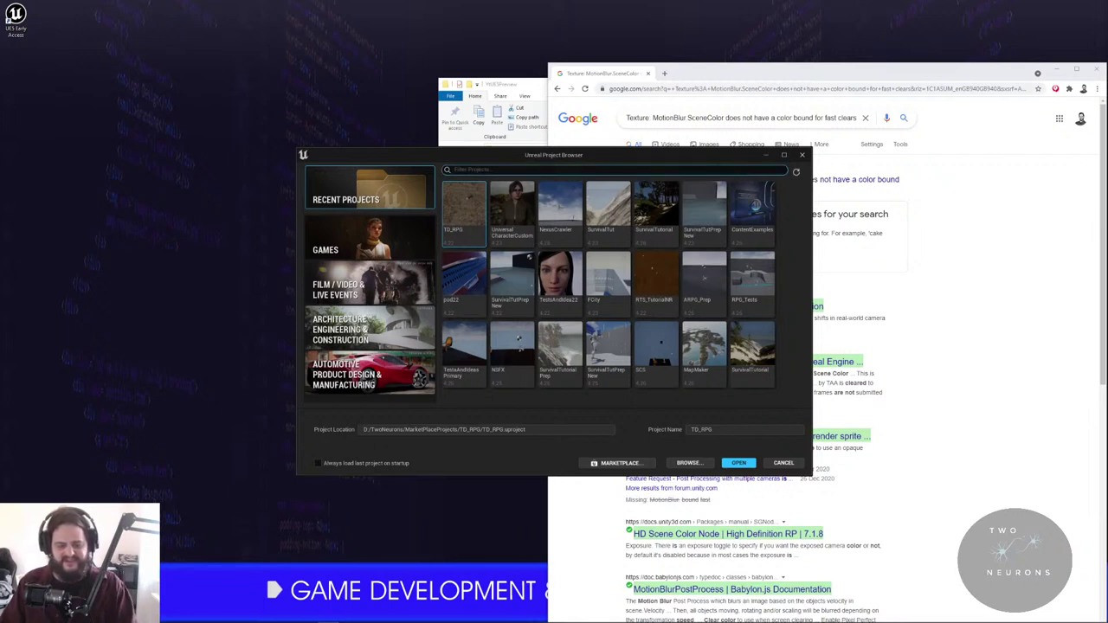
# - Search the recent projects for "pls" and close the Project Browser
pyautogui.write('ph')
pyautogui.press('BackSpace')
pyautogui.press('BackSpace')
pyautogui.press('BackSpace')
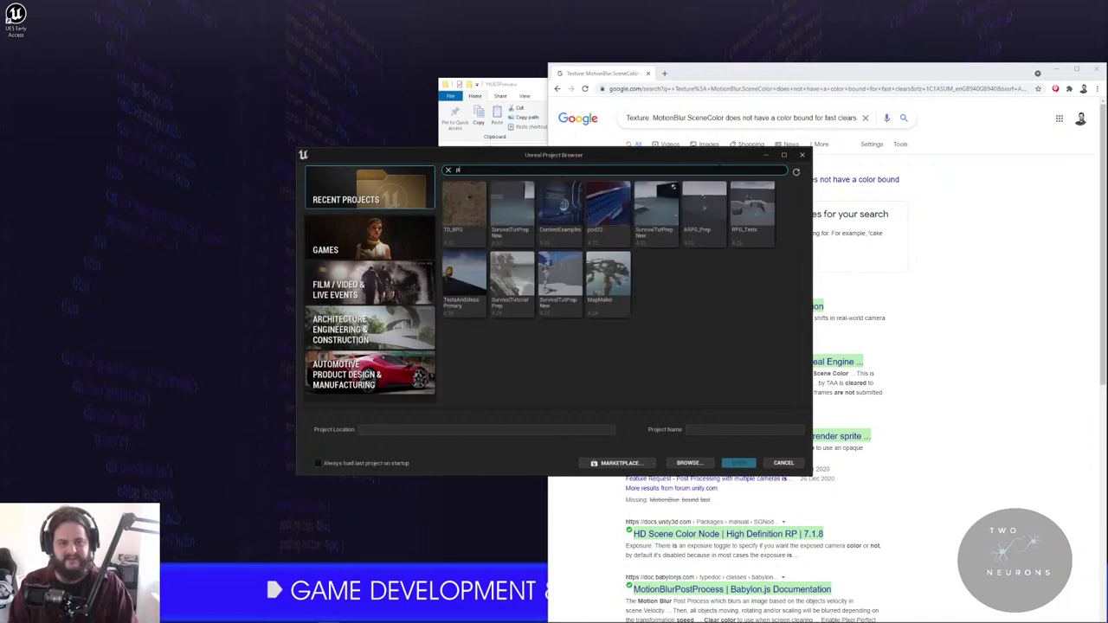
pyautogui.write('w')
pyautogui.press('BackSpace')
pyautogui.write('pls')
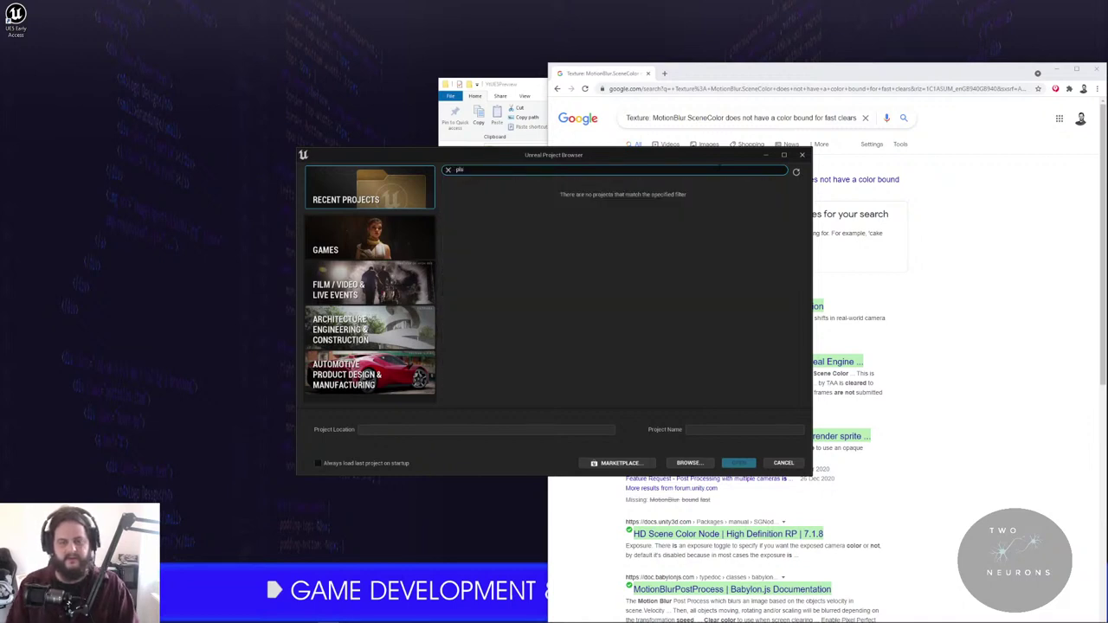
pyautogui.click(801, 155)
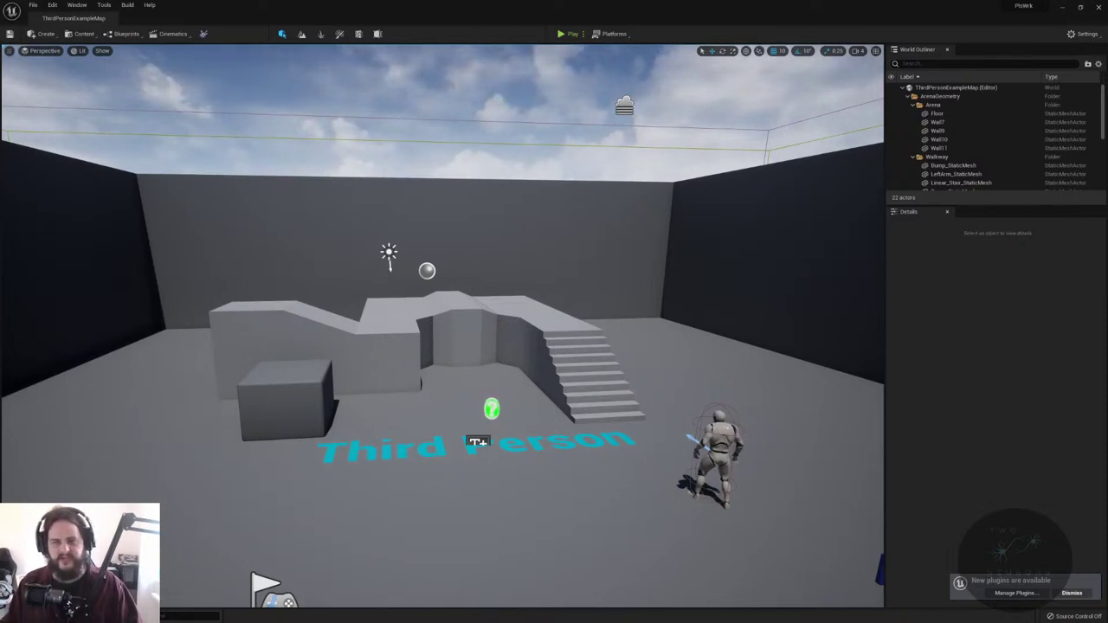
# - Try to open the ThirdPersonCharacter blueprint from the character placed in the PlsWrk level
pyautogui.click(720, 450)
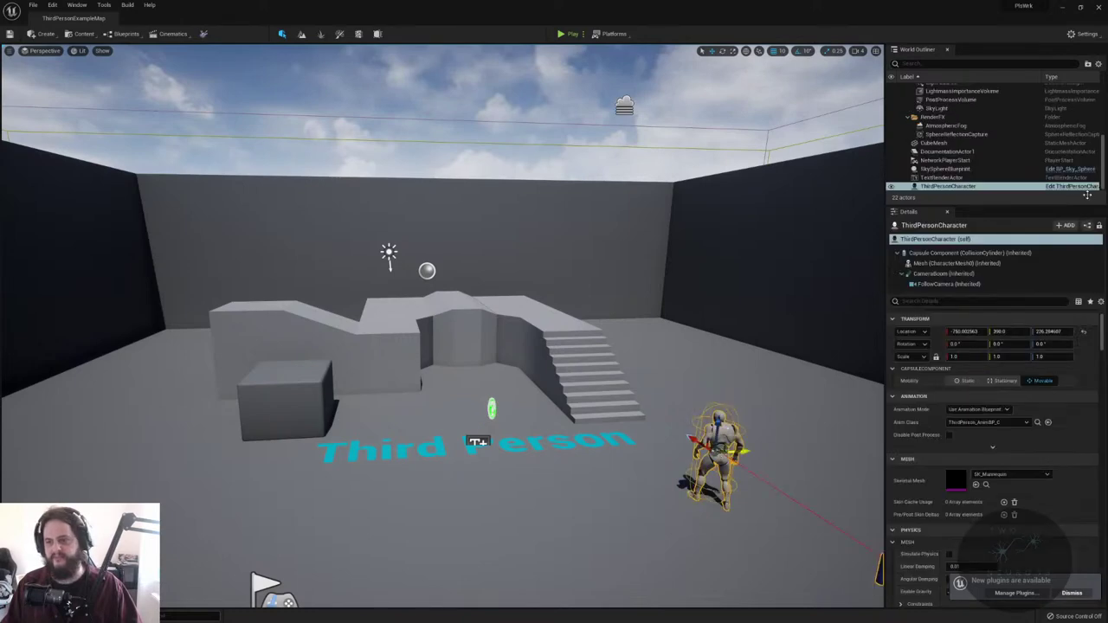
pyautogui.click(1083, 187)
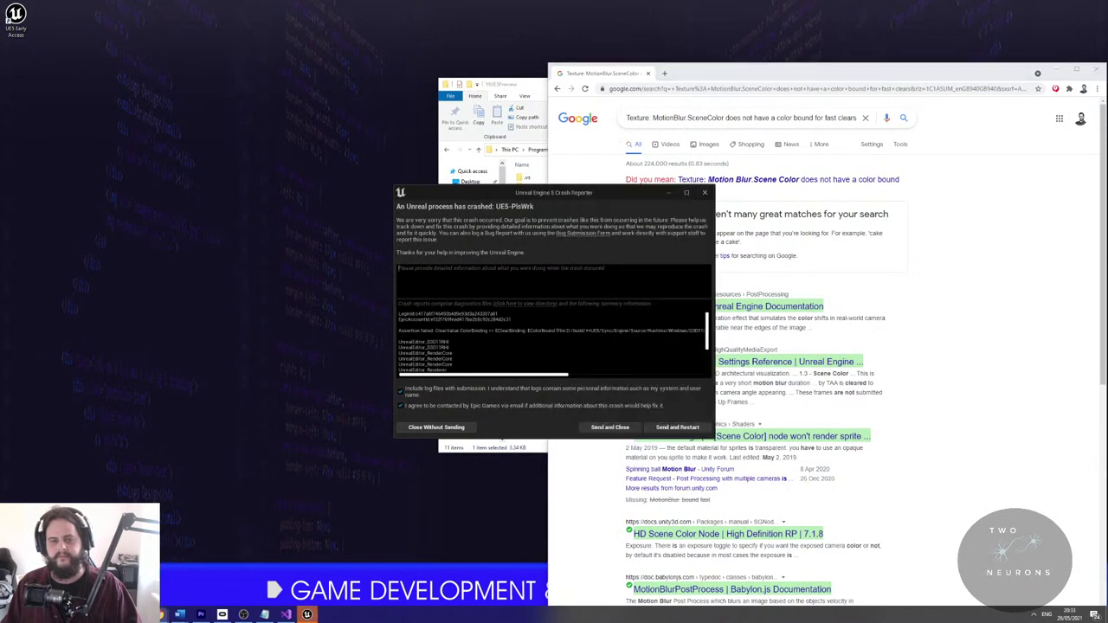
# - Describe the crash as "opening a blue print ...", send the report with a restart, and minimize the browser window
pyautogui.write('opening a')
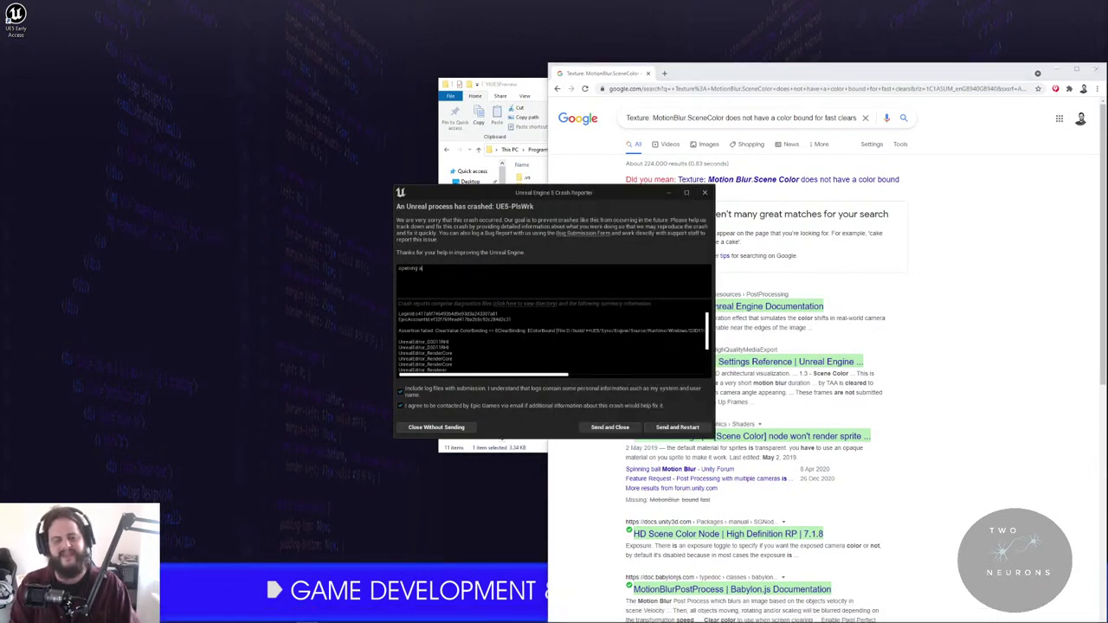
pyautogui.write(' blue print ...')
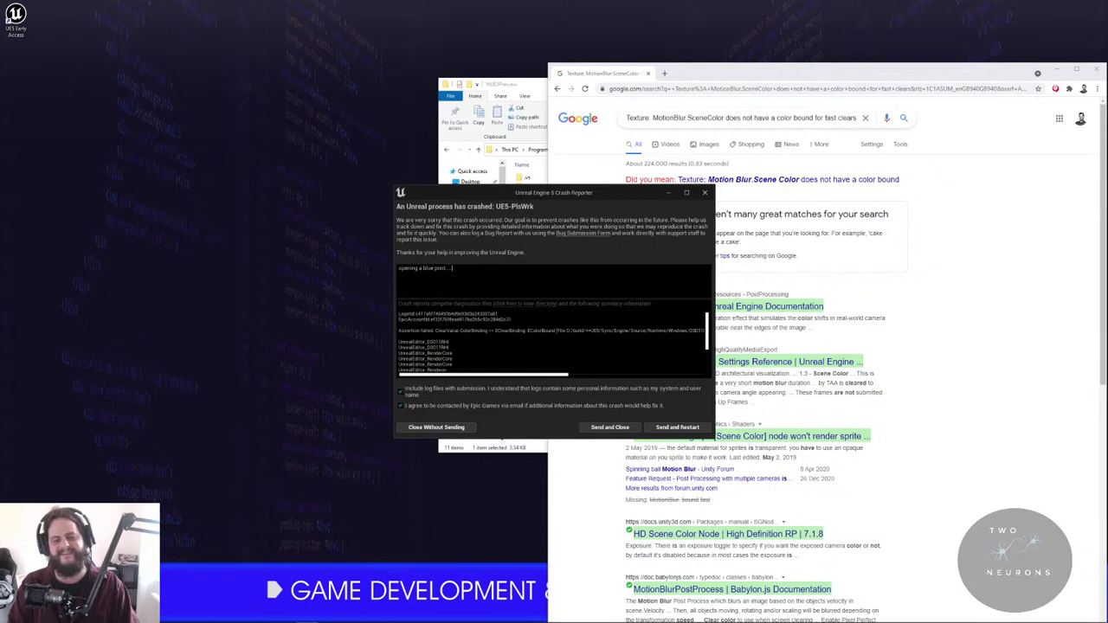
pyautogui.click(668, 426)
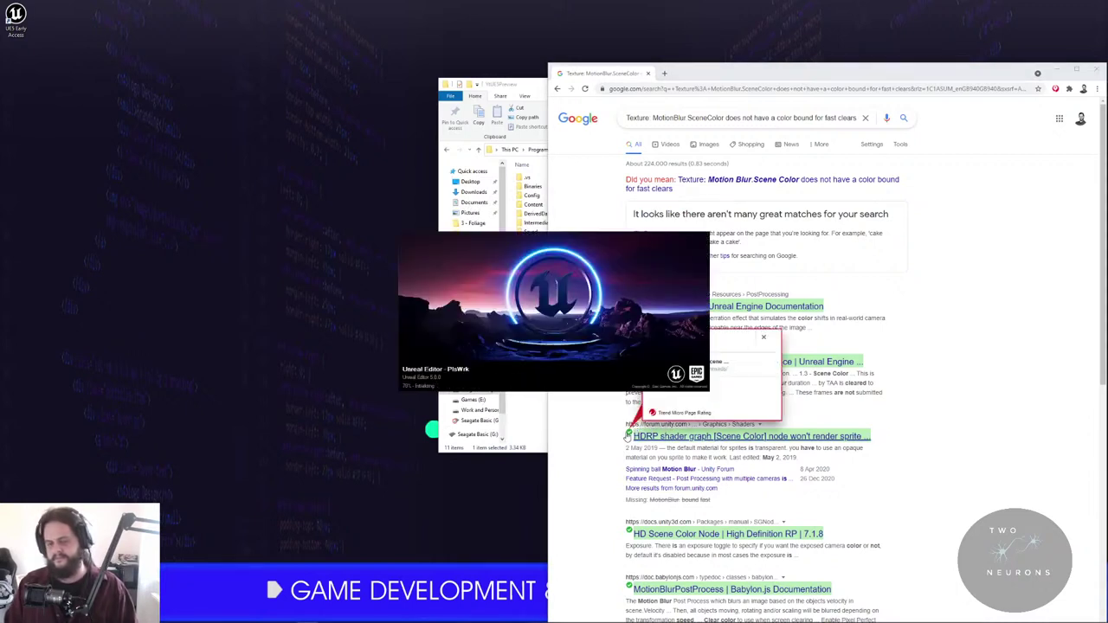
pyautogui.click(1056, 69)
pyautogui.click(884, 85)
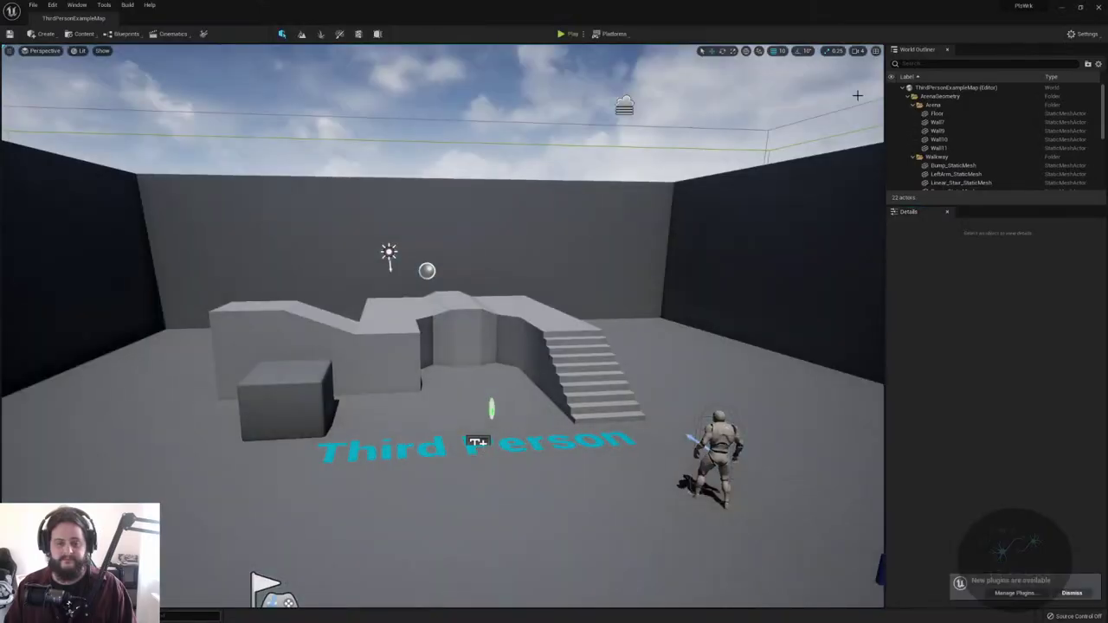
# - Dismiss the new plugins notification and dock the Content Browser in the level editor layout
pyautogui.click(1071, 594)
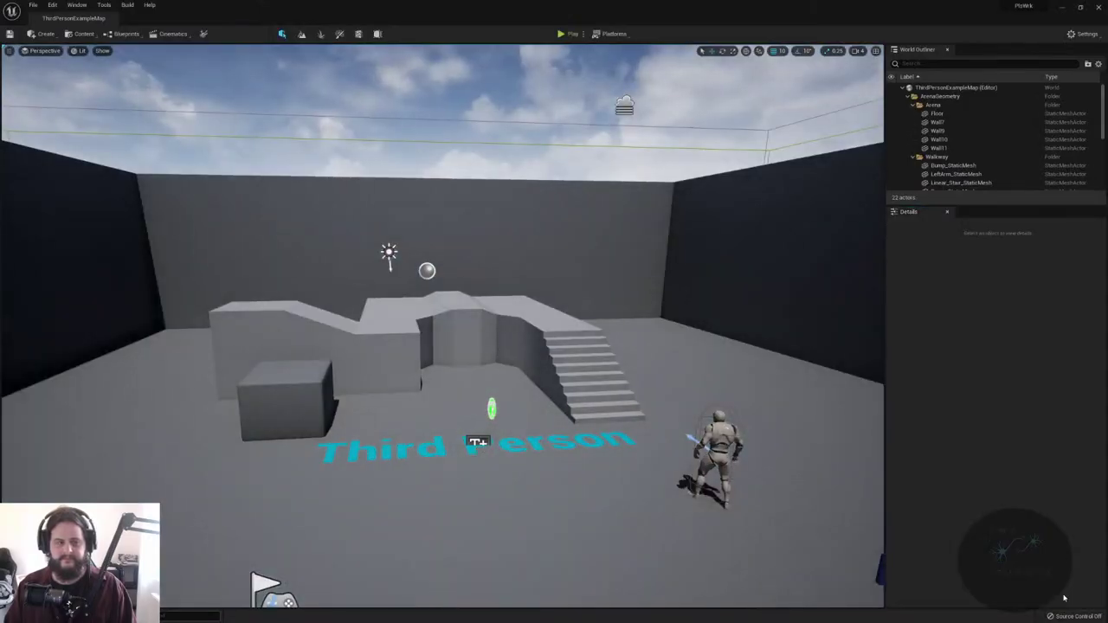
pyautogui.click(413, 390)
pyautogui.hotkey('ctrl', 'space')
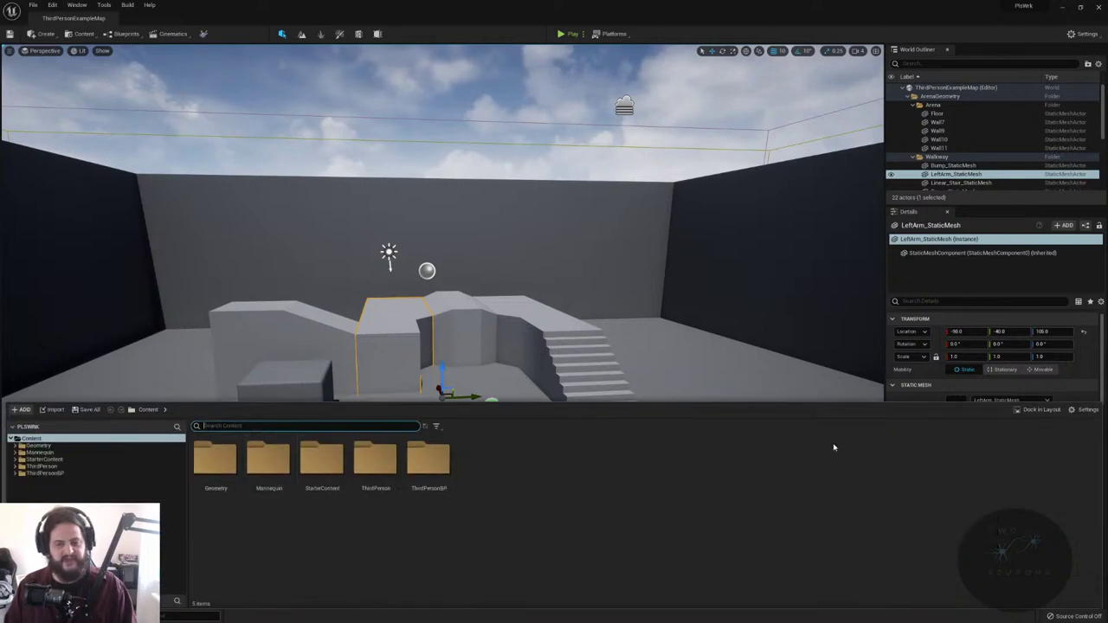
pyautogui.click(1042, 410)
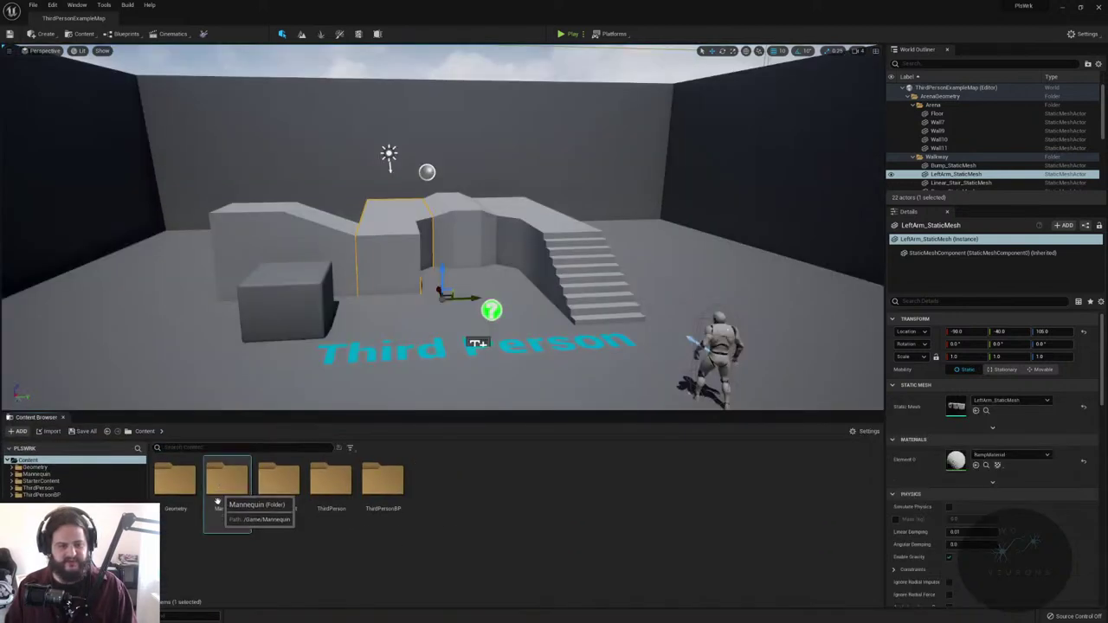
# - Open the ThirdPersonCharacter blueprint from ThirdPersonBP > Blueprints and dock its editor as a tab beside the level
pyautogui.doubleClick(349, 506)
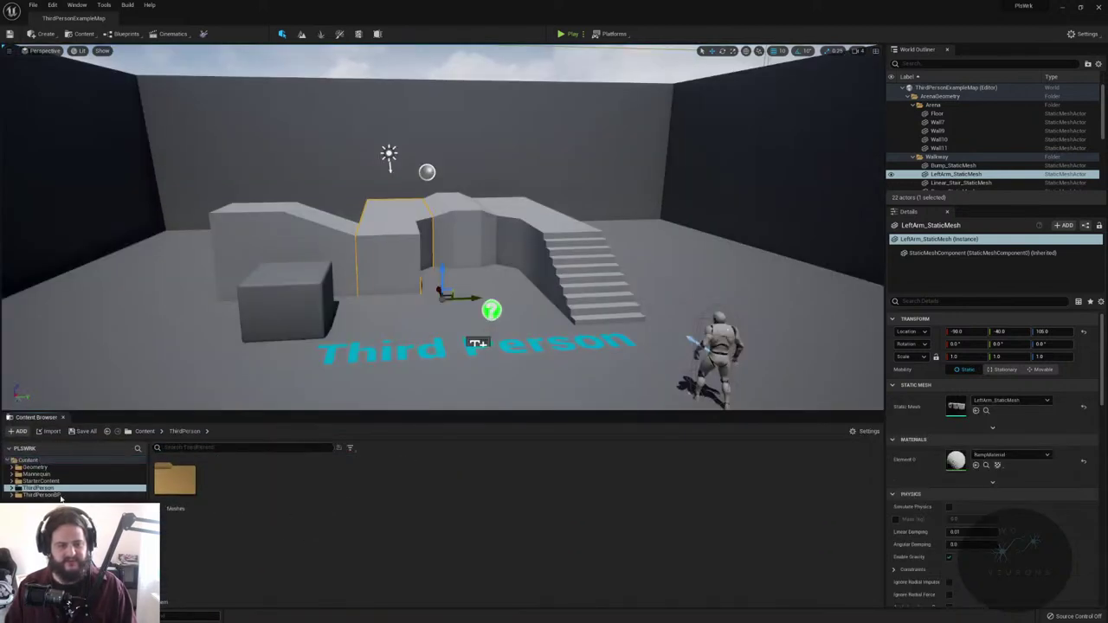
pyautogui.click(138, 495)
pyautogui.doubleClick(175, 480)
pyautogui.doubleClick(187, 490)
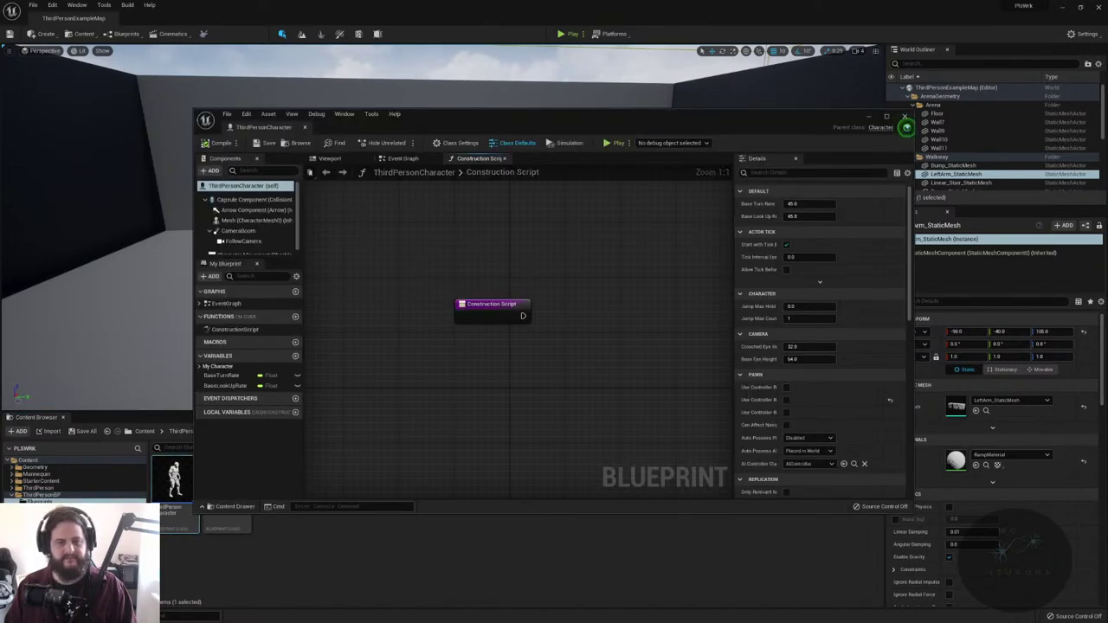
pyautogui.moveTo(260, 127); pyautogui.dragTo(174, 17)
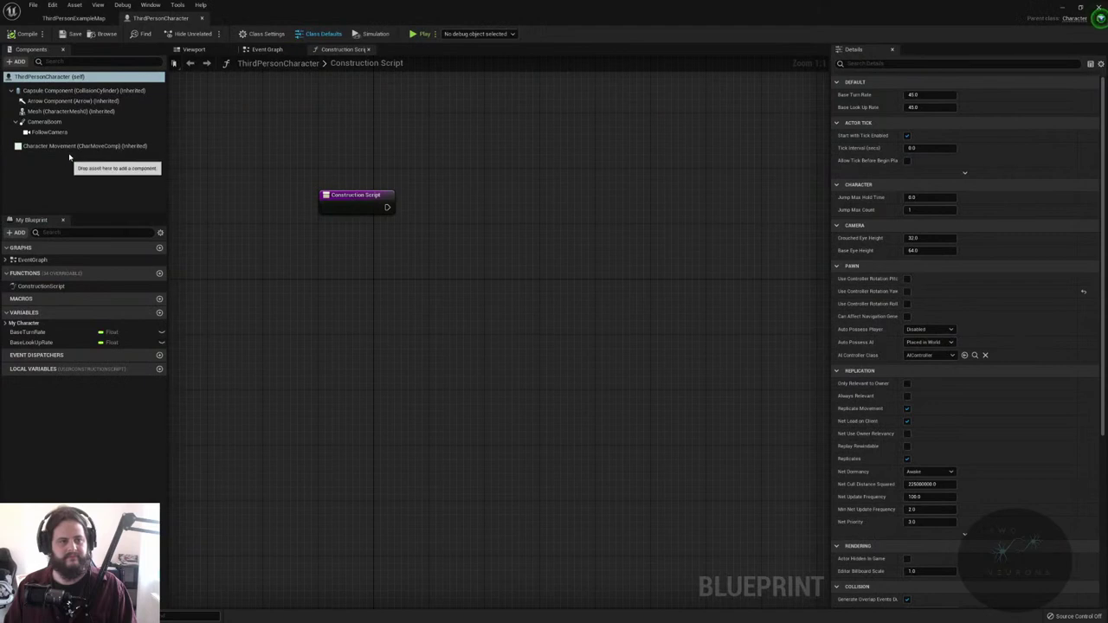
# - Look through the Character Movement component's settings, from walking and jumping down to component events
pyautogui.click(82, 145)
pyautogui.scroll(-15, 987, 338)
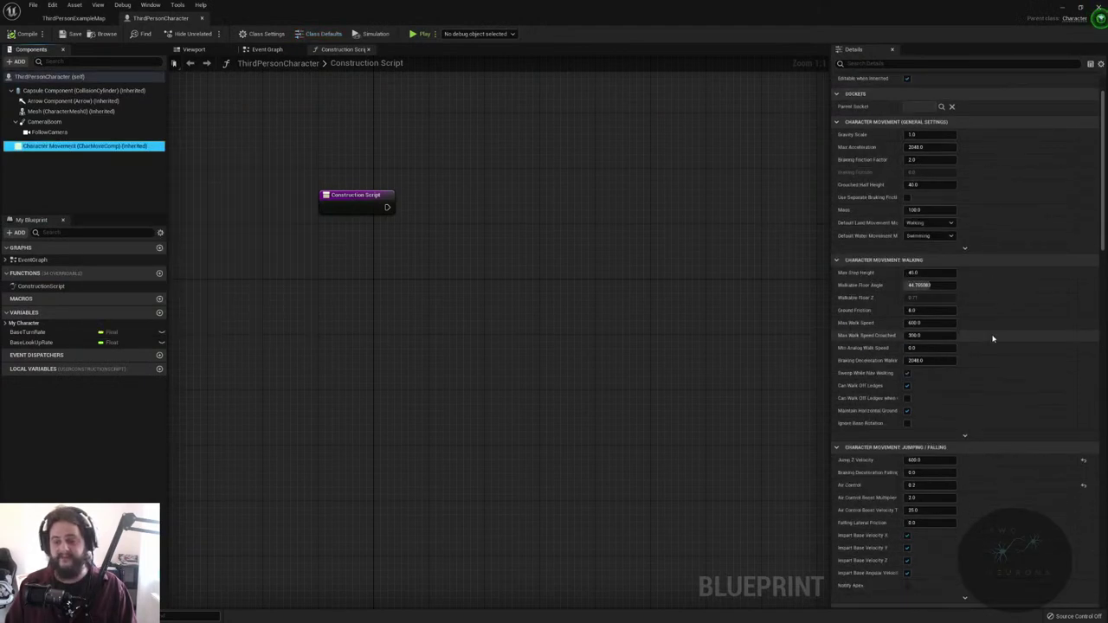
pyautogui.scroll(-15, 966, 441)
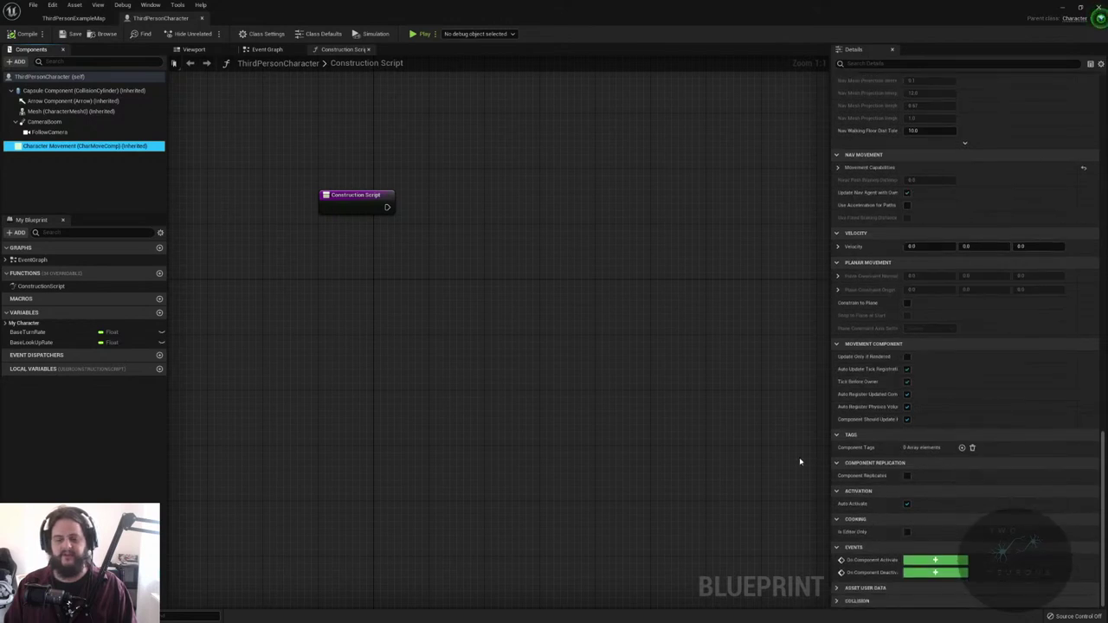
pyautogui.scroll(10, 835, 482)
pyautogui.scroll(10, 871, 511)
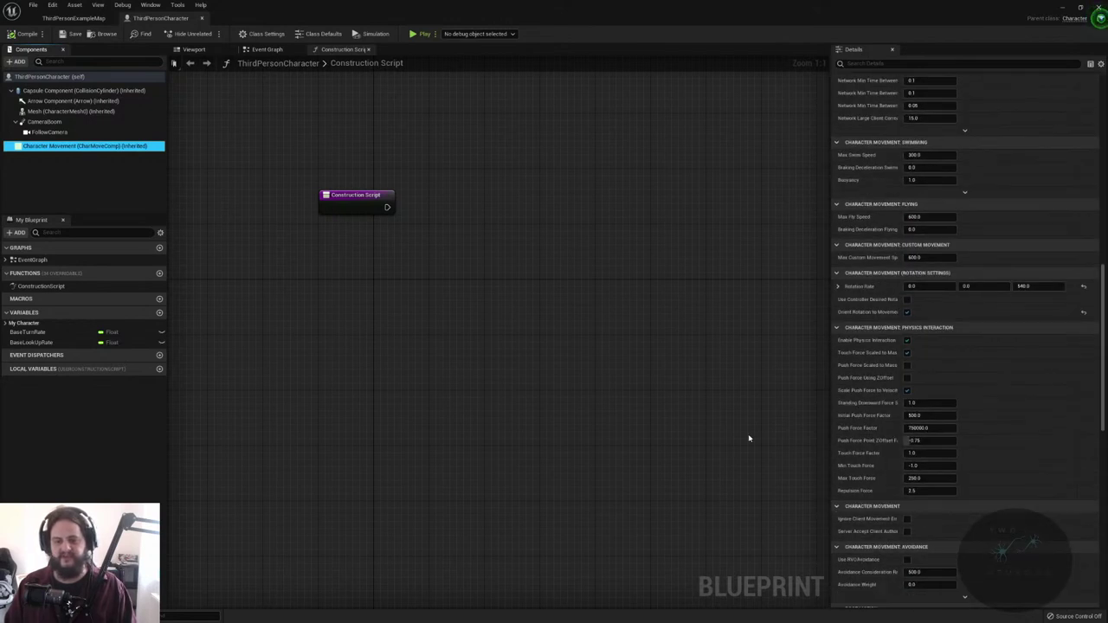
pyautogui.scroll(2, 883, 407)
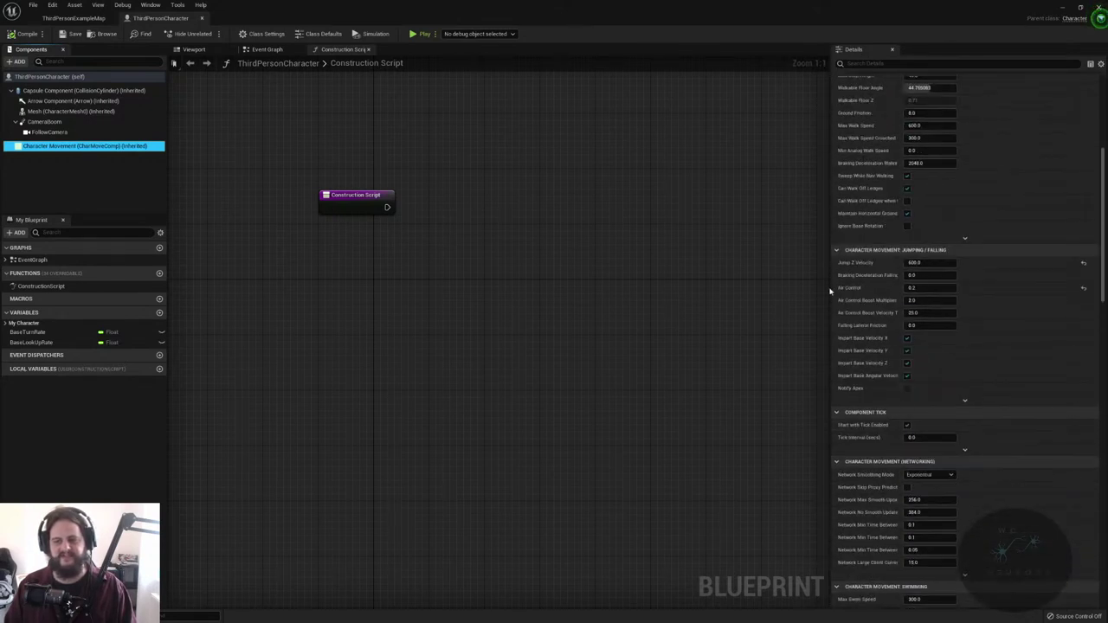
pyautogui.scroll(3, 835, 324)
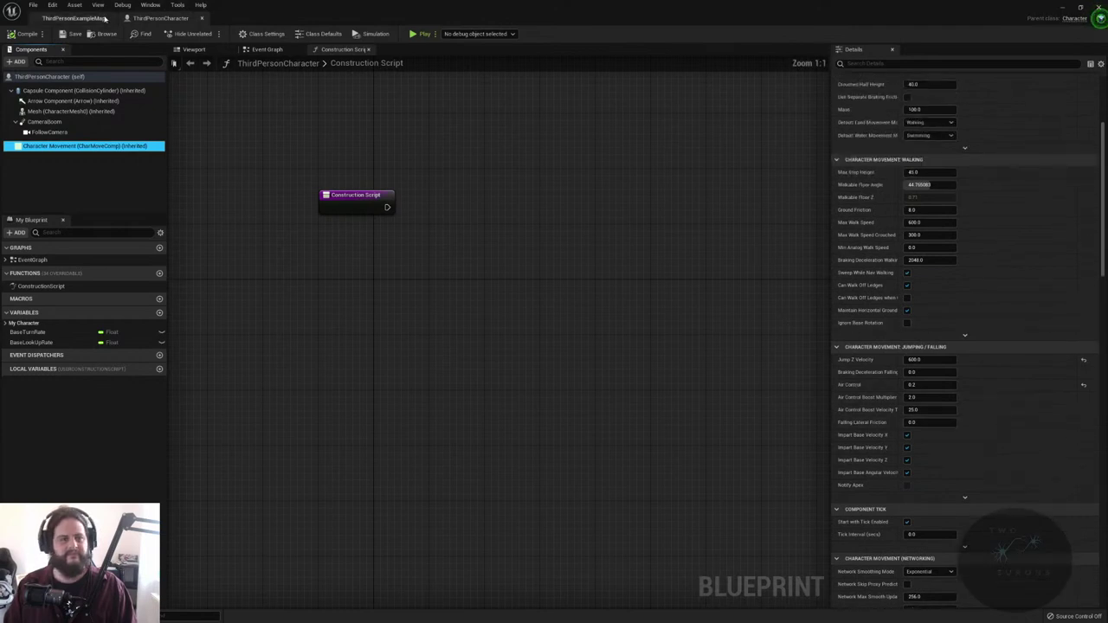
# - Return to the level, open the project settings, and look through the settings matching "direct"
pyautogui.click(74, 17)
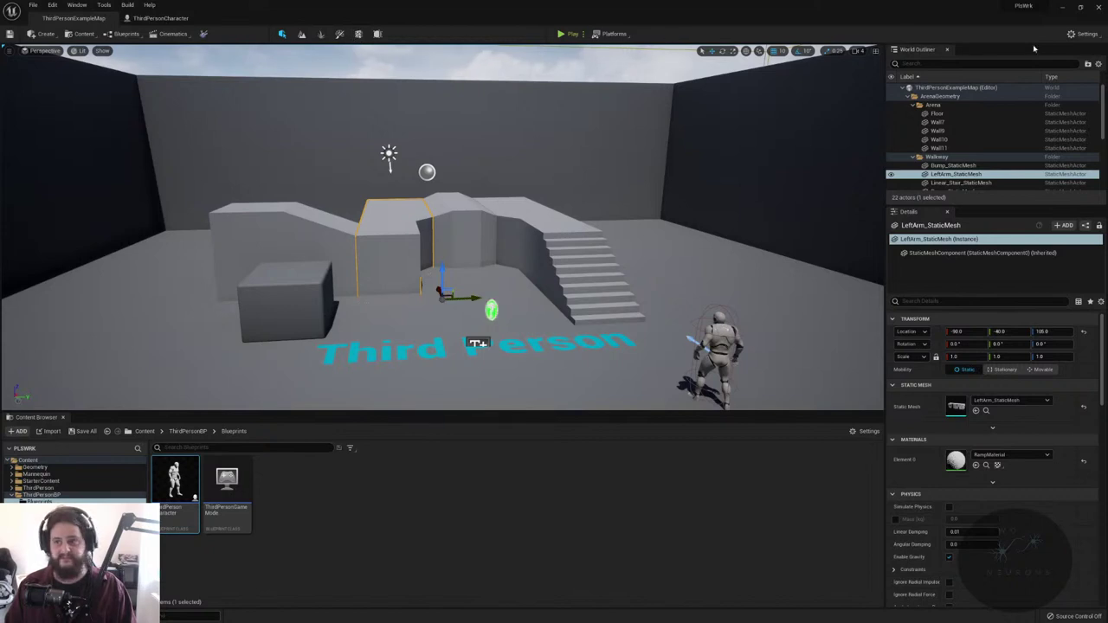
pyautogui.click(1076, 33)
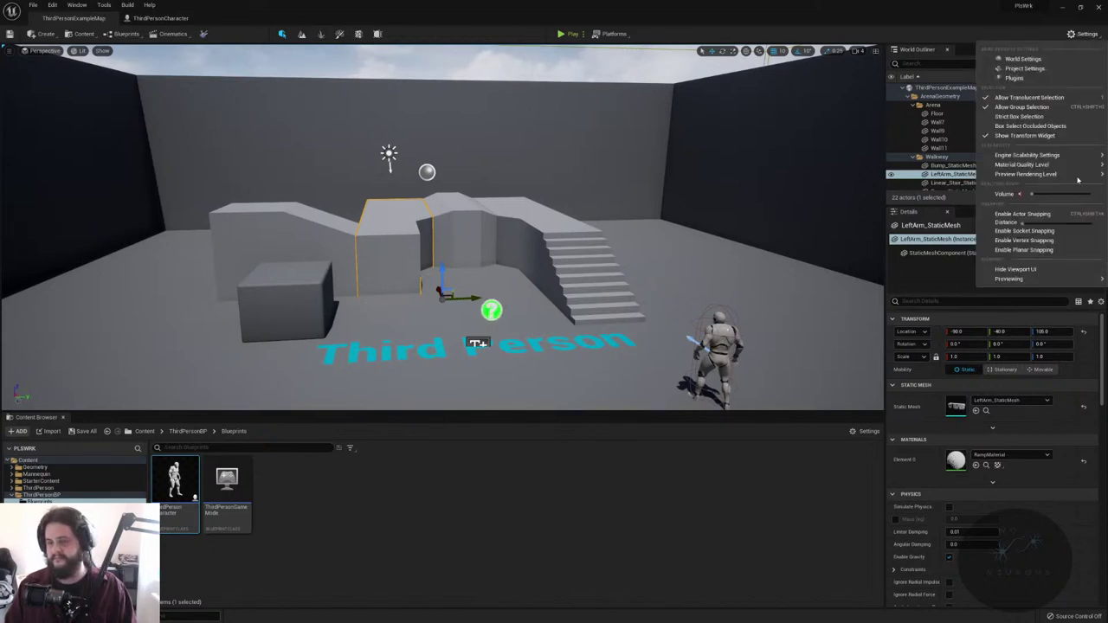
pyautogui.moveTo(1048, 279)
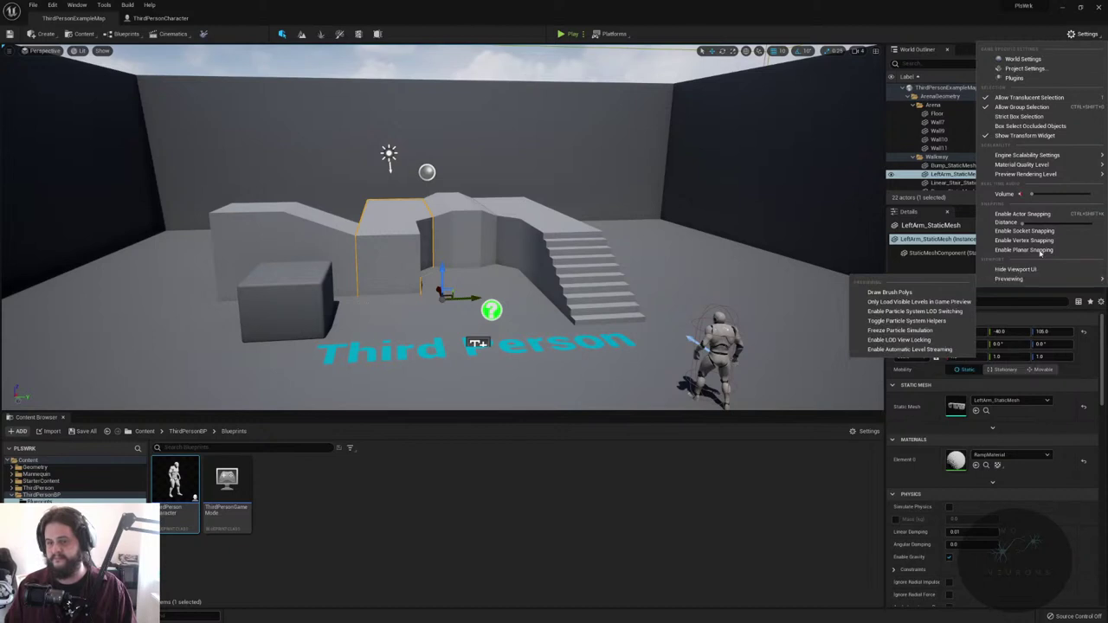
pyautogui.click(1042, 72)
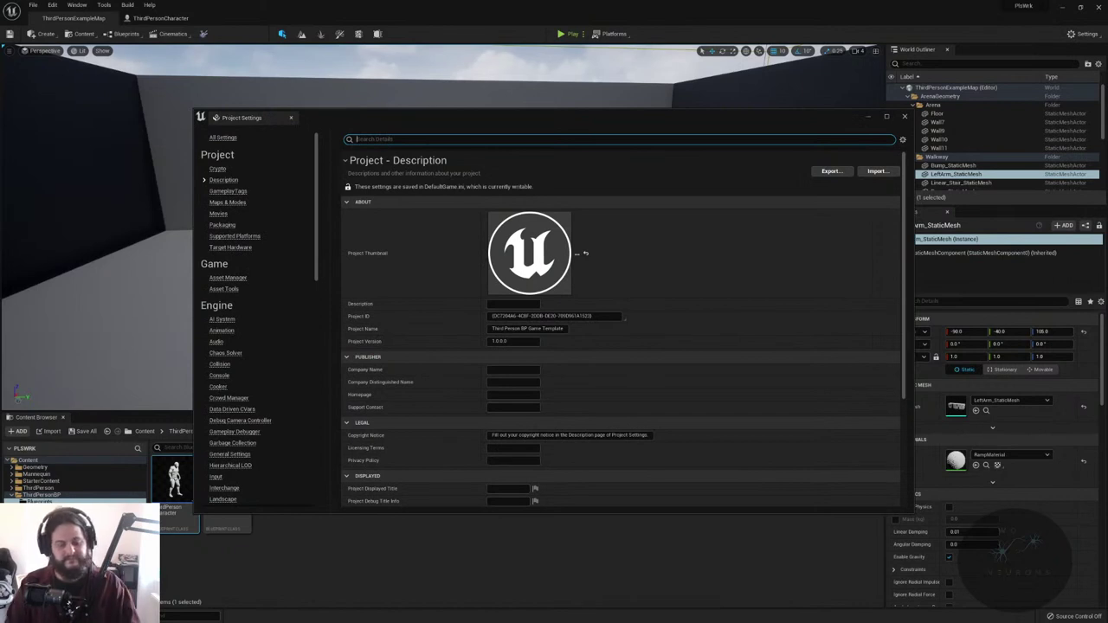
pyautogui.write('direct')
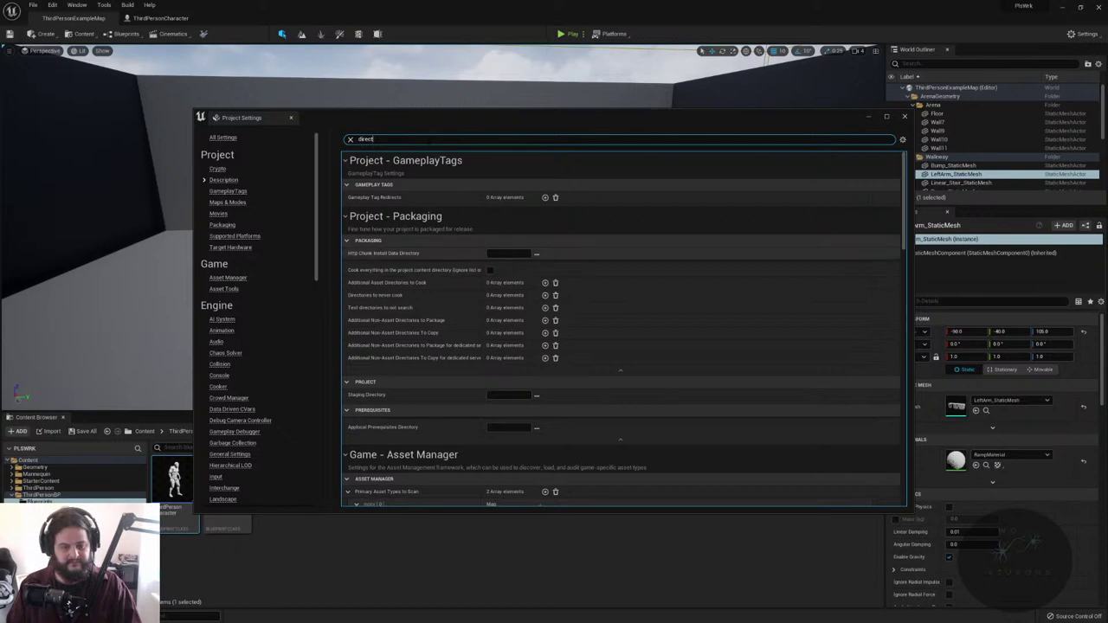
pyautogui.scroll(-5, 504, 274)
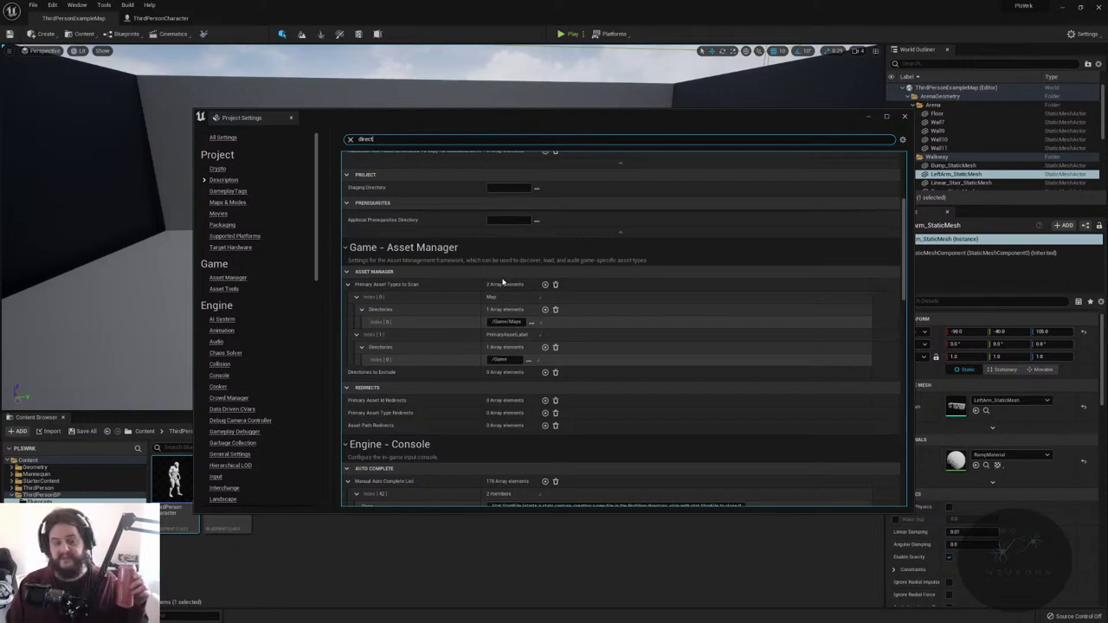
pyautogui.scroll(-4, 503, 282)
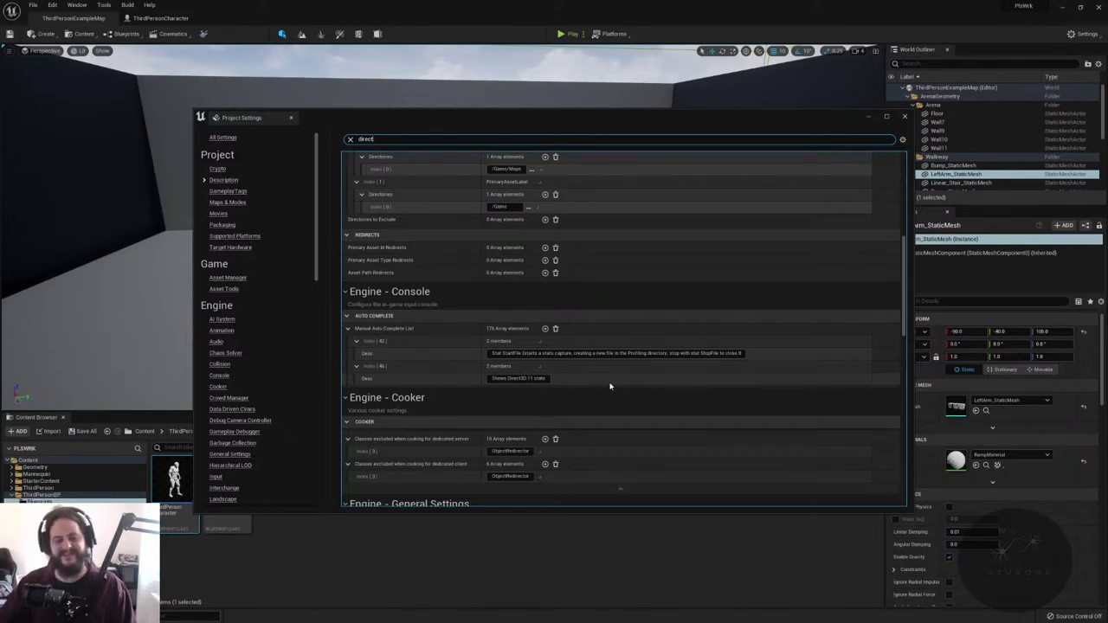
pyautogui.scroll(-5, 611, 381)
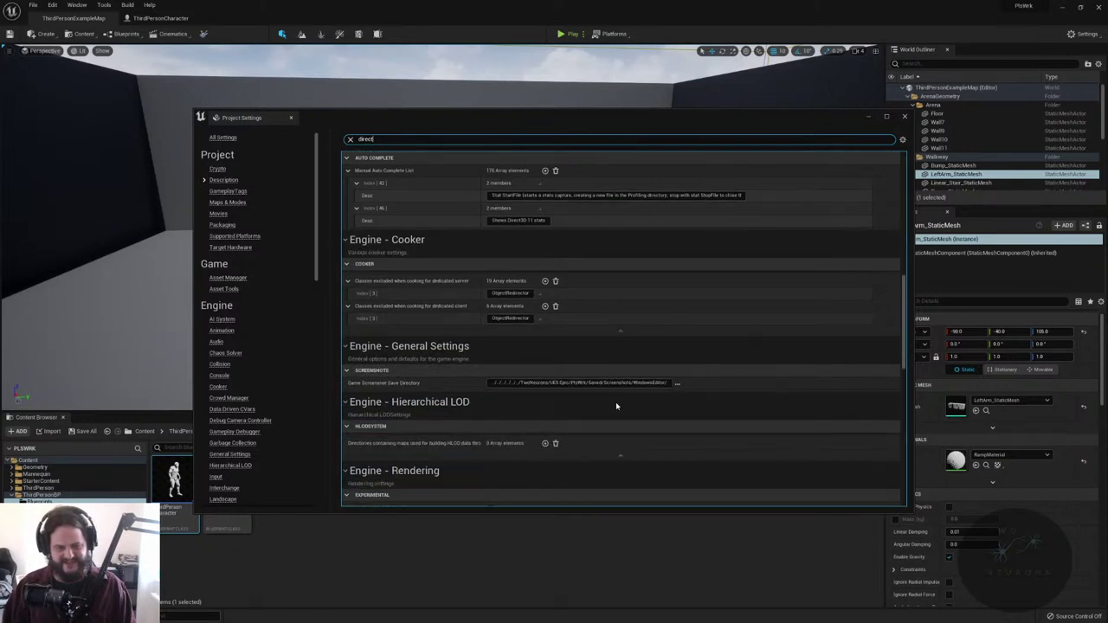
# - Filter the project settings by "directx", switch the Windows targeted RHI to DirectX 12 (SM6, Experimental), and close the settings
pyautogui.scroll(5, 633, 418)
pyautogui.write('x')
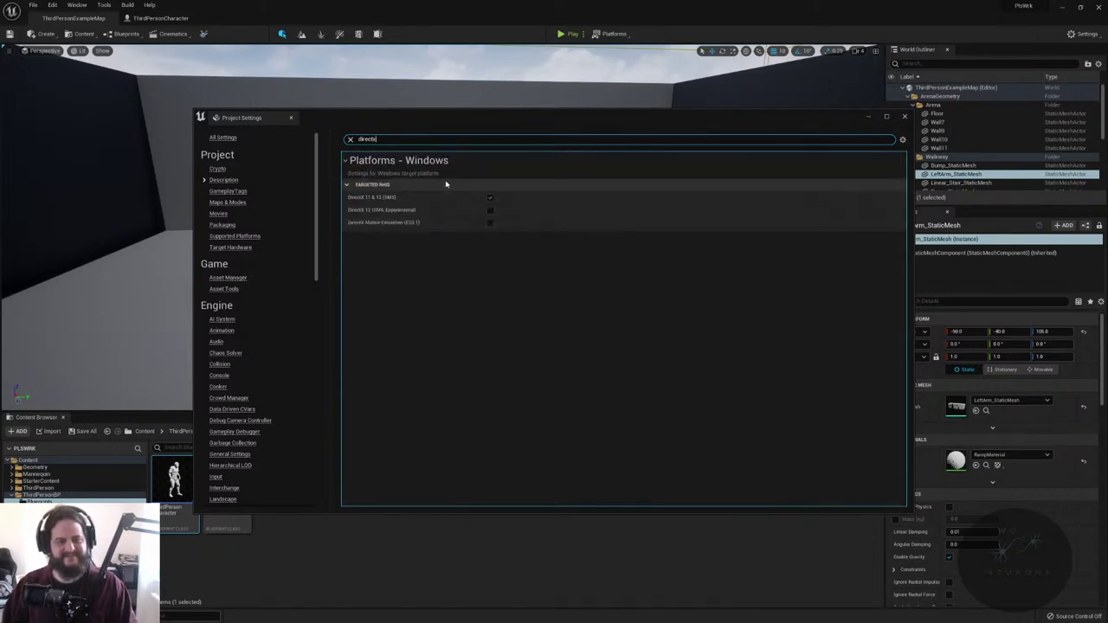
pyautogui.click(491, 198)
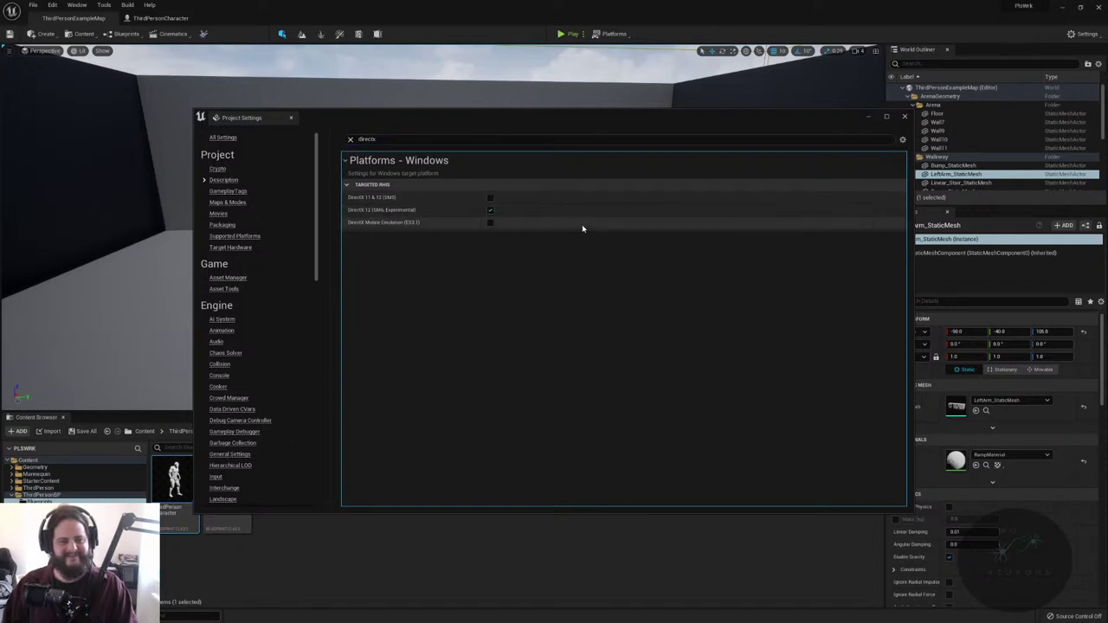
pyautogui.click(905, 116)
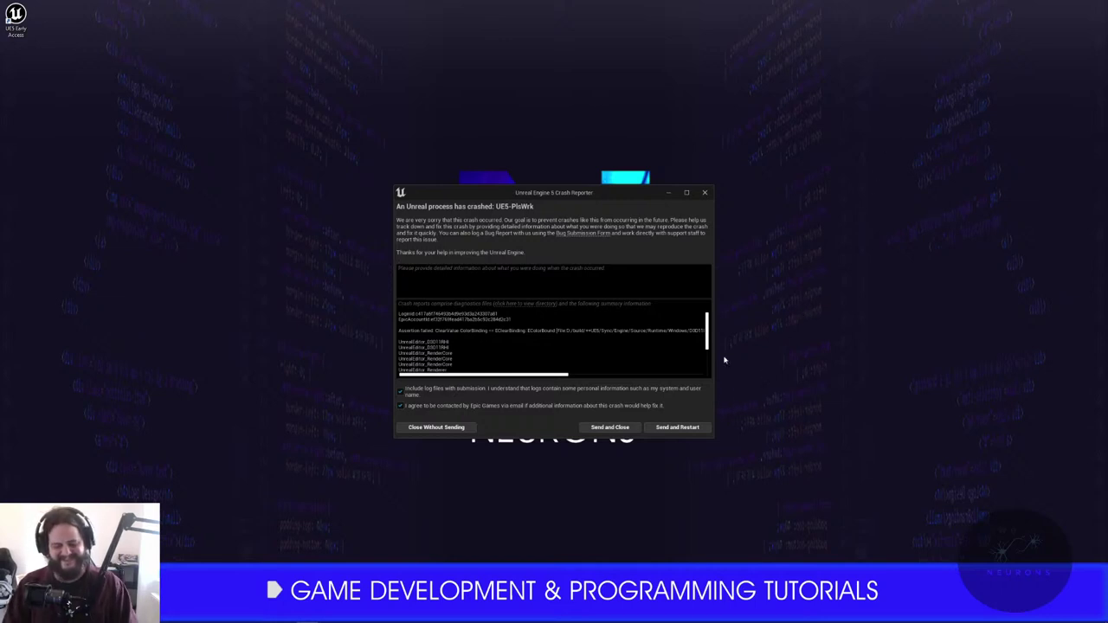
# - Send the crash report with the note "why u no work? Can I haz cookie? please!" and a restart, declining to reopen the asset editor
pyautogui.write('why u no work? Can I haz cookie? ')
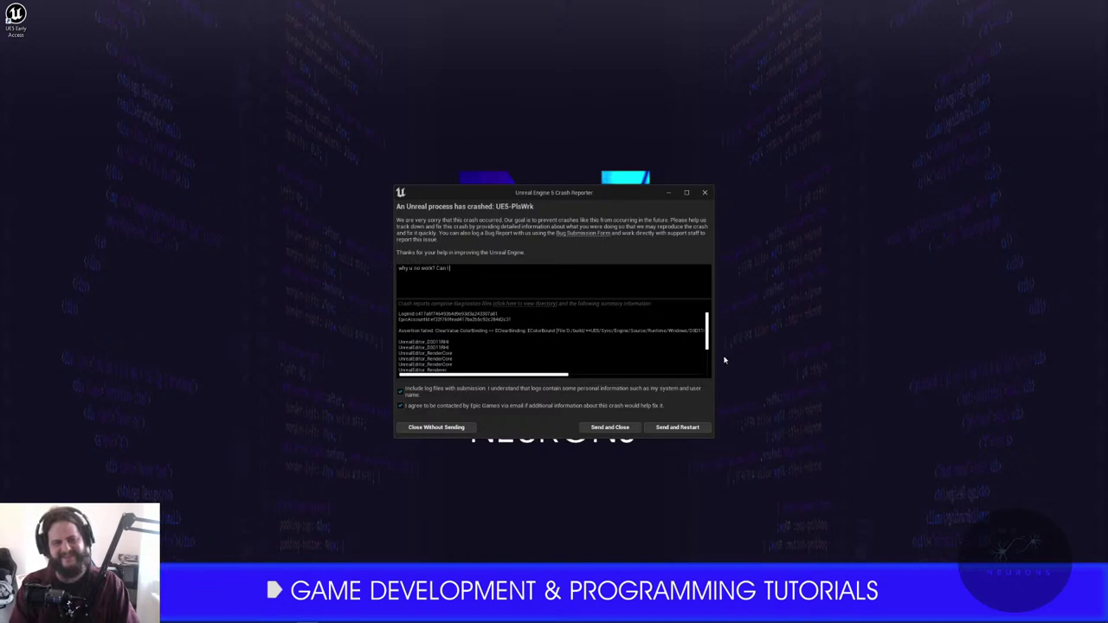
pyautogui.write('please!')
pyautogui.click(688, 426)
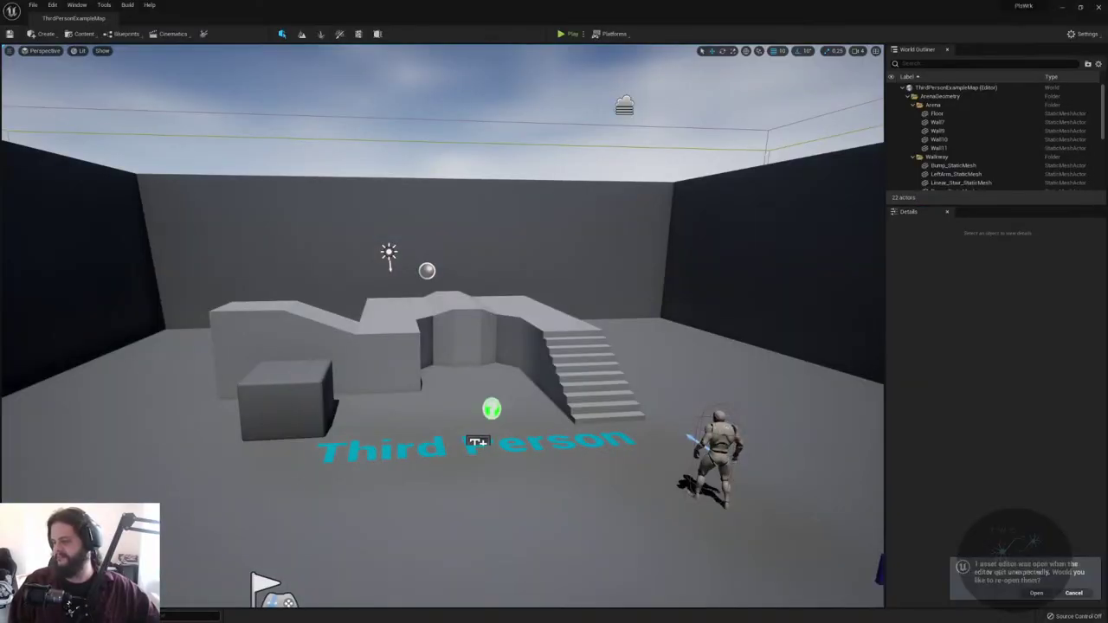
pyautogui.click(1079, 597)
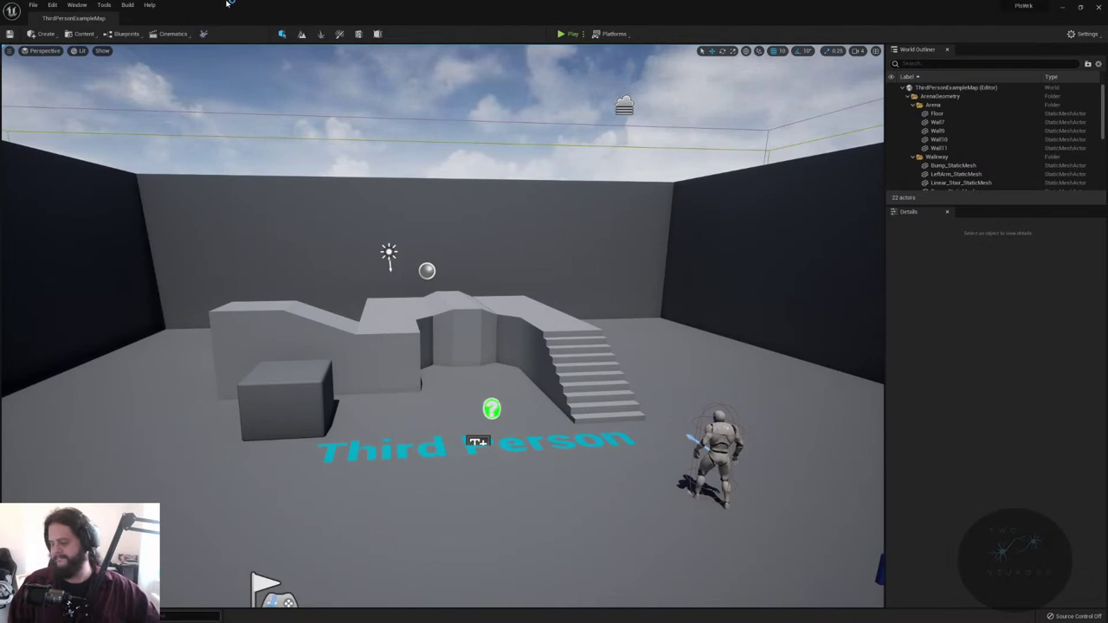
# - Find the DirectX project settings and set the Windows targeted RHI to DirectX 11 & 12 (SM5), with DirectX 12 (SM6) disabled
pyautogui.click(1081, 34)
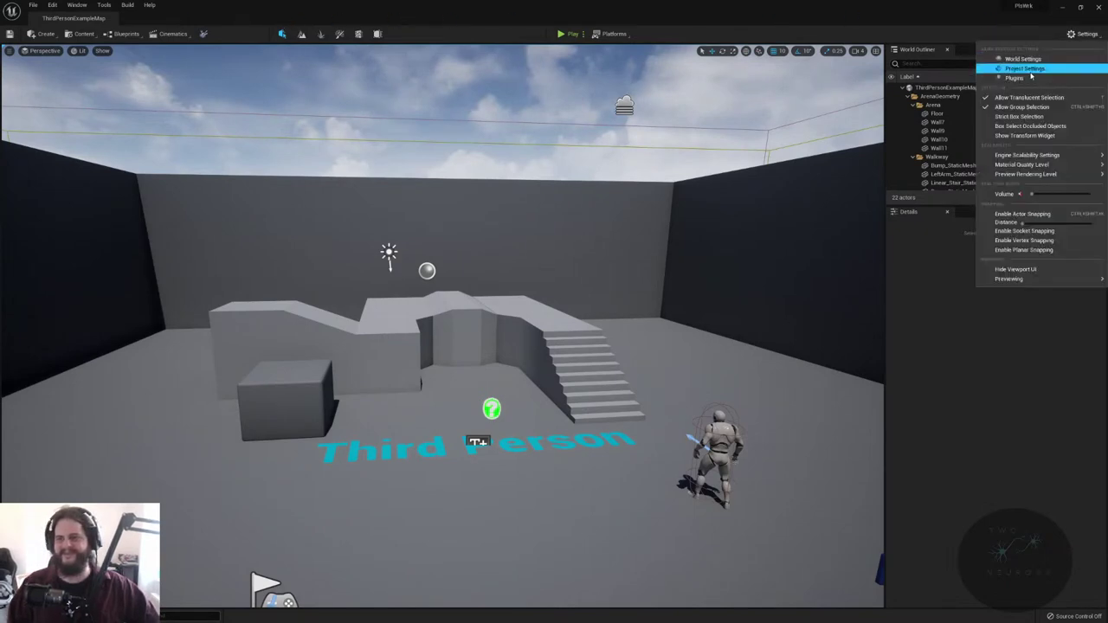
pyautogui.click(1025, 68)
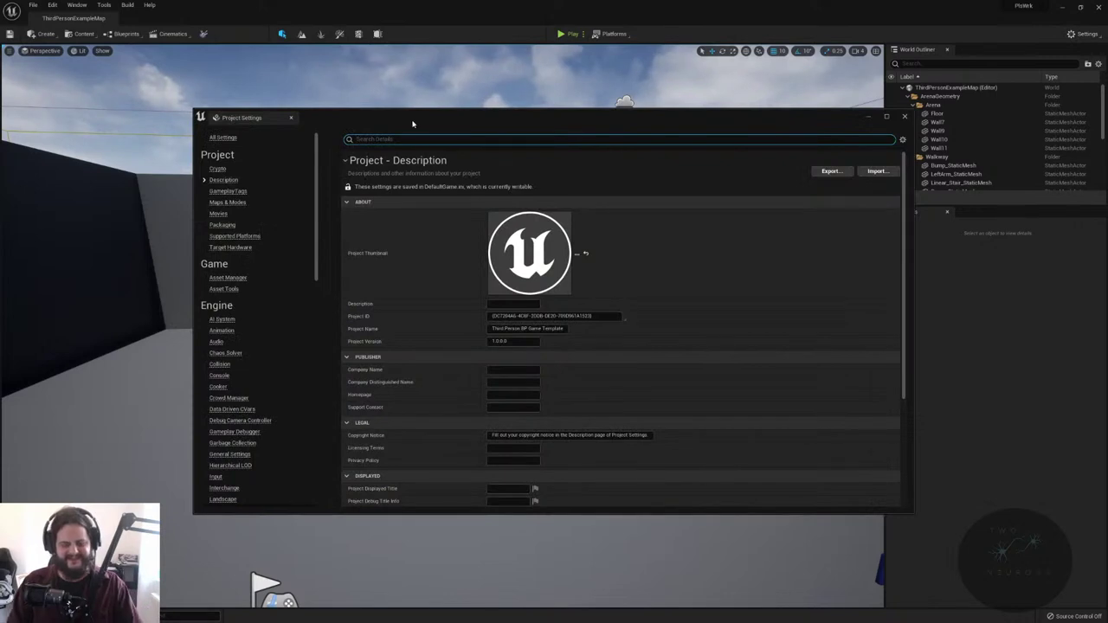
pyautogui.write('dire')
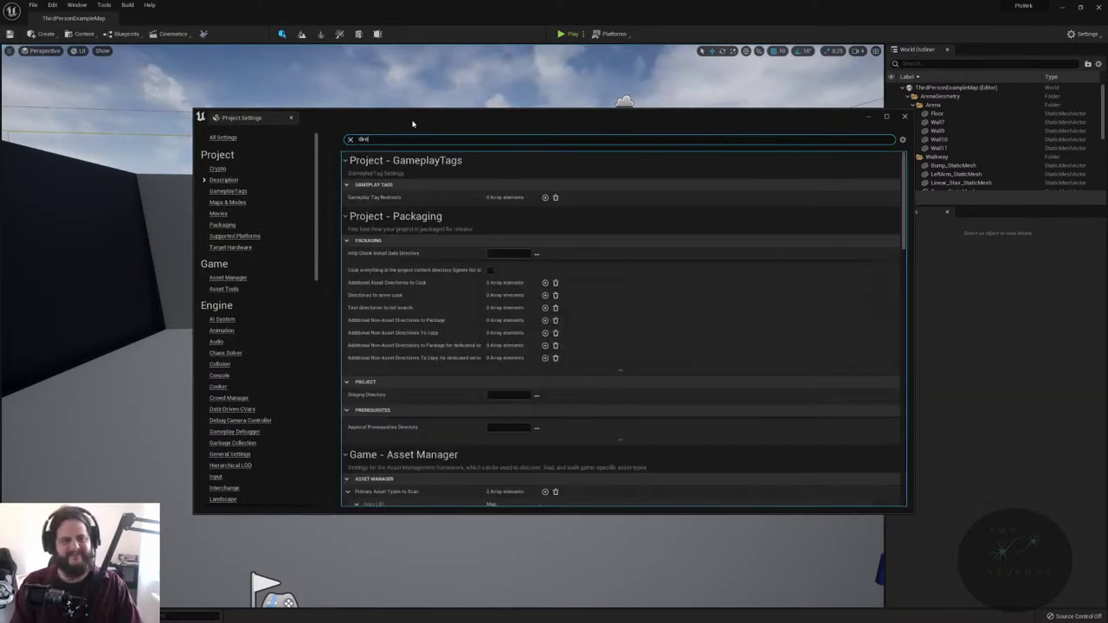
pyautogui.write('ctx')
pyautogui.click(490, 198)
pyautogui.click(490, 209)
pyautogui.click(424, 139)
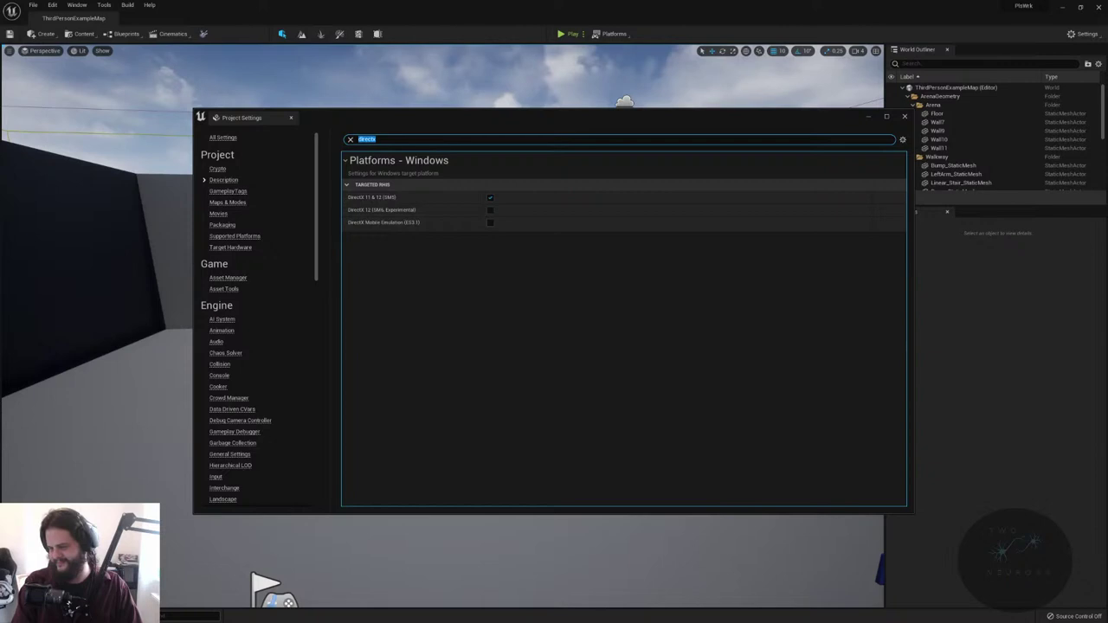
pyautogui.write('lum')
pyautogui.press('BackSpace')
pyautogui.press('BackSpace')
pyautogui.press('BackSpace')
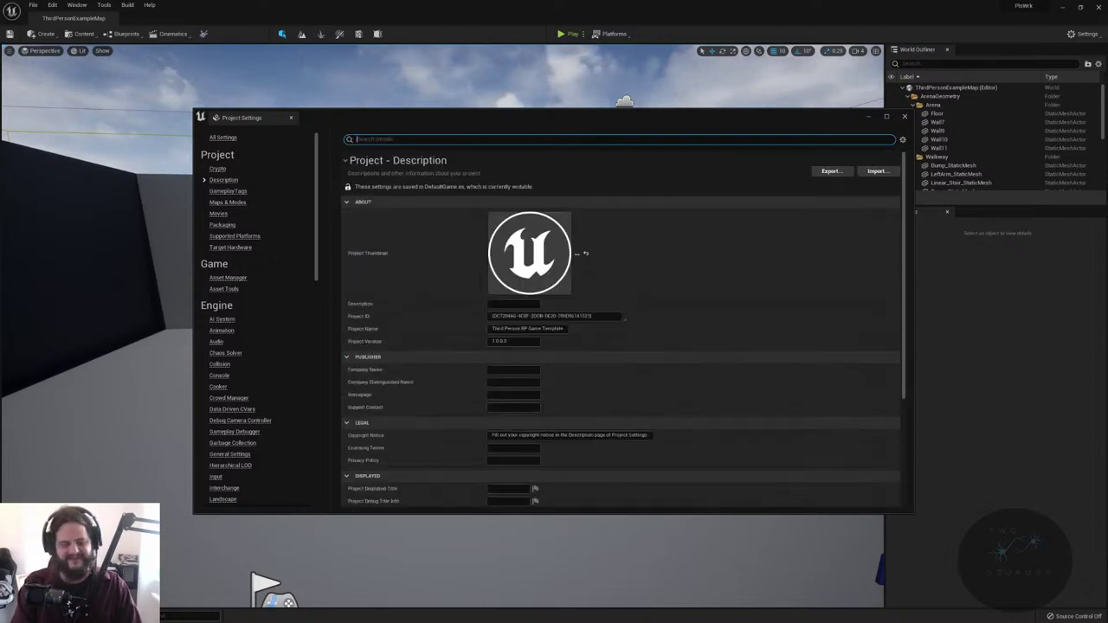
# - Search the project settings for RHI, check the Default RHI choices for Windows, and close the settings
pyautogui.write('RHI')
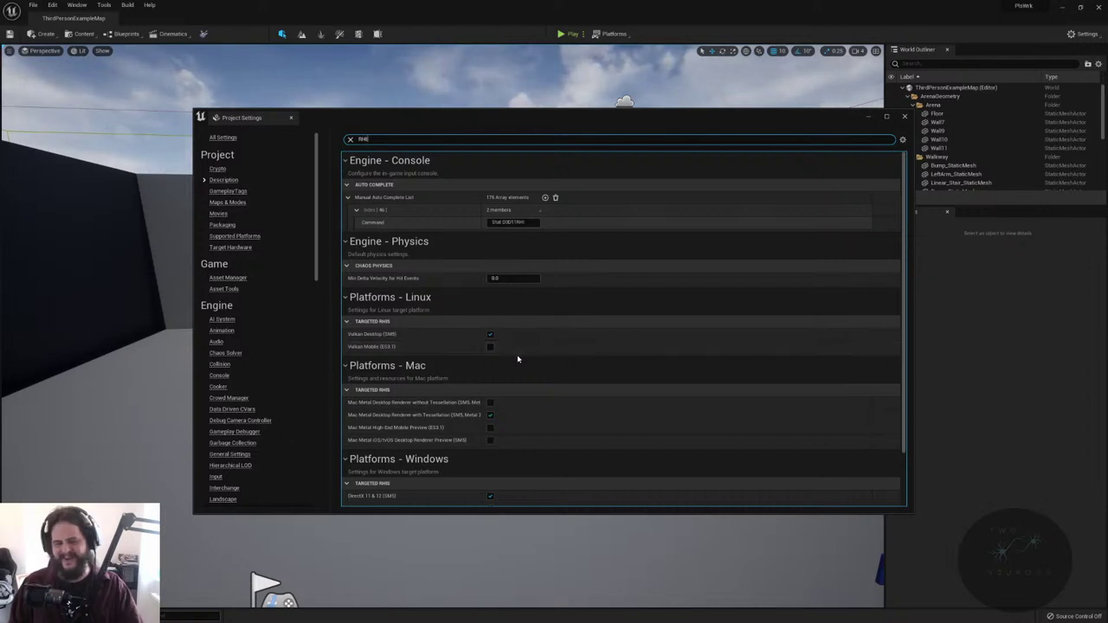
pyautogui.scroll(-1, 517, 360)
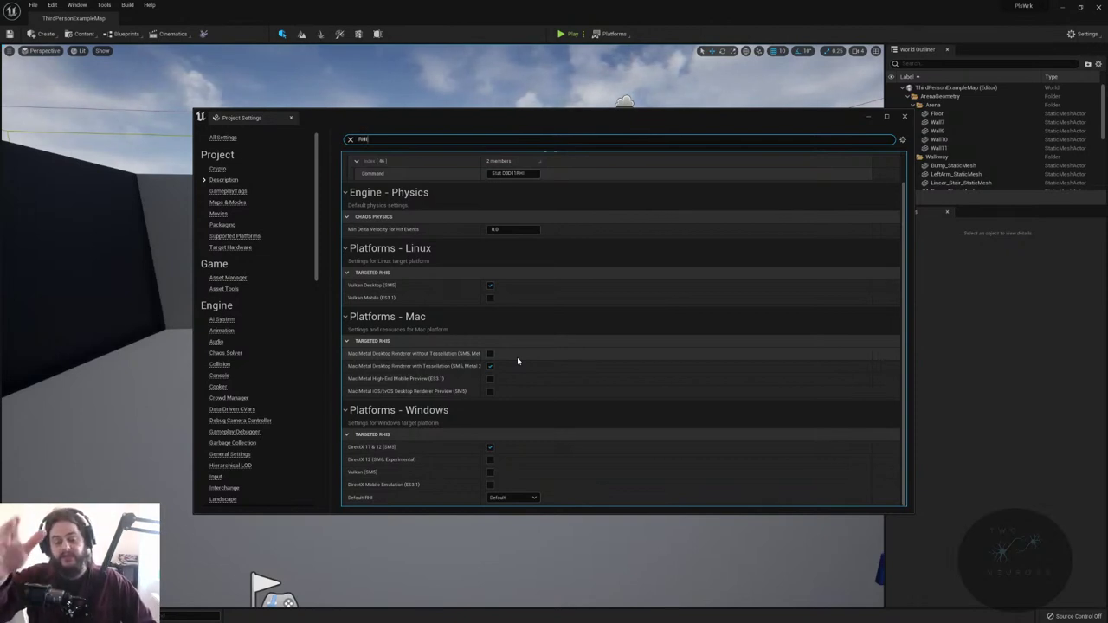
pyautogui.click(522, 505)
pyautogui.click(521, 523)
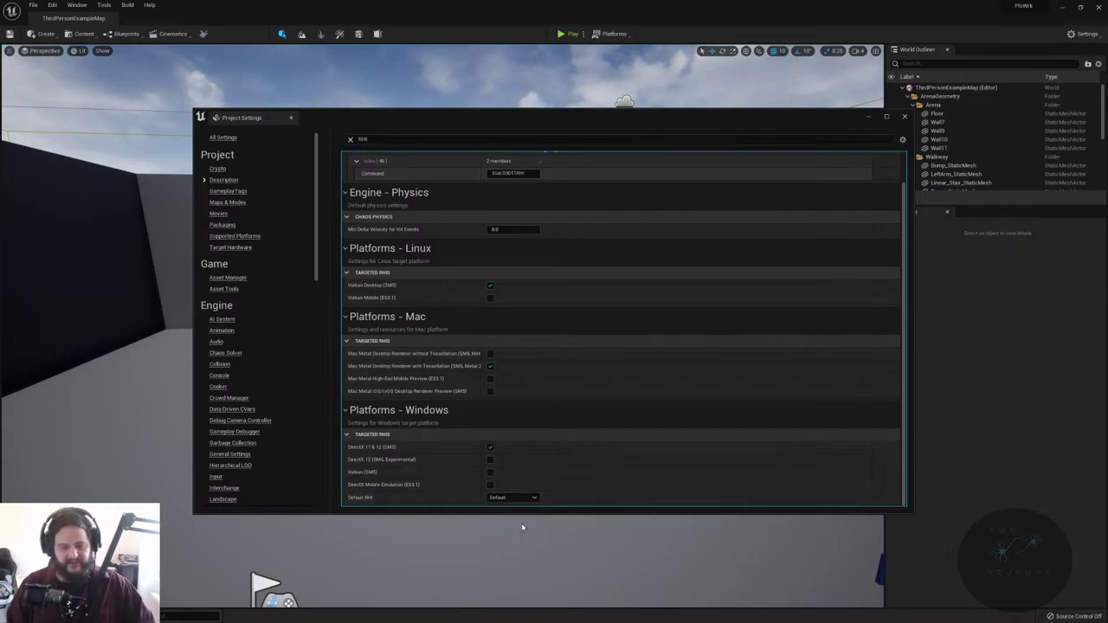
pyautogui.click(904, 117)
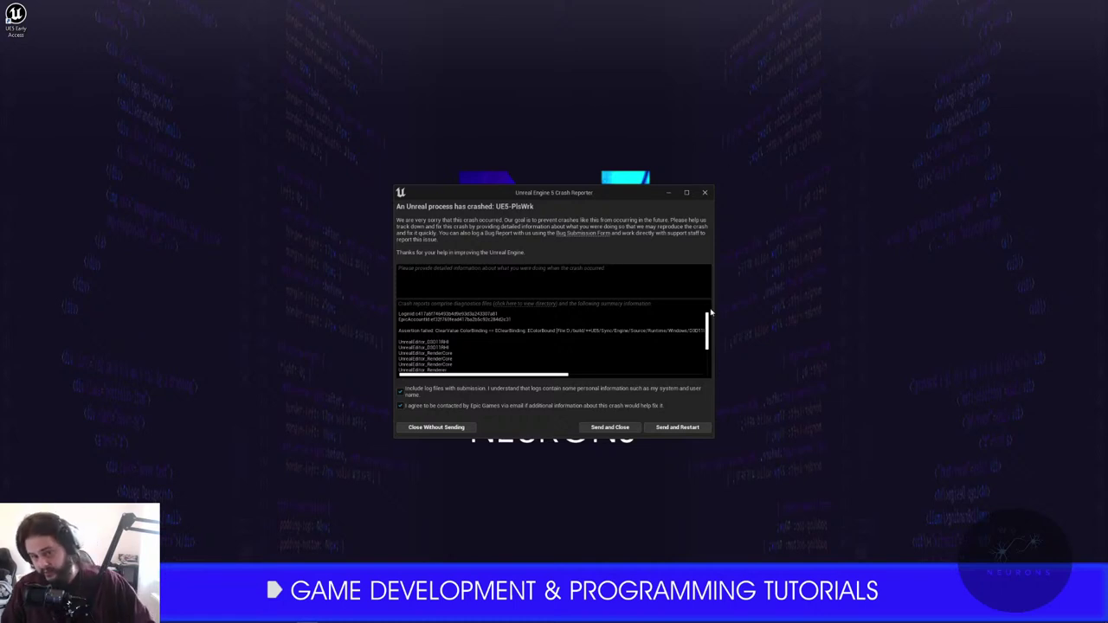
# - Send the crash report without a description and restart the editor
pyautogui.click(692, 428)
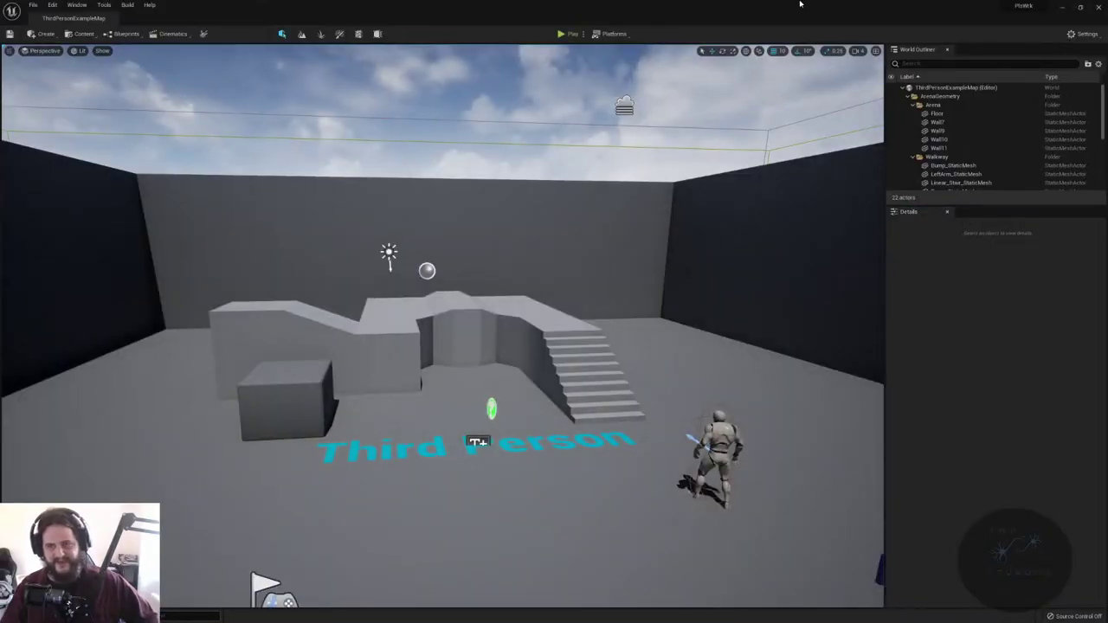
pyautogui.click(1092, 34)
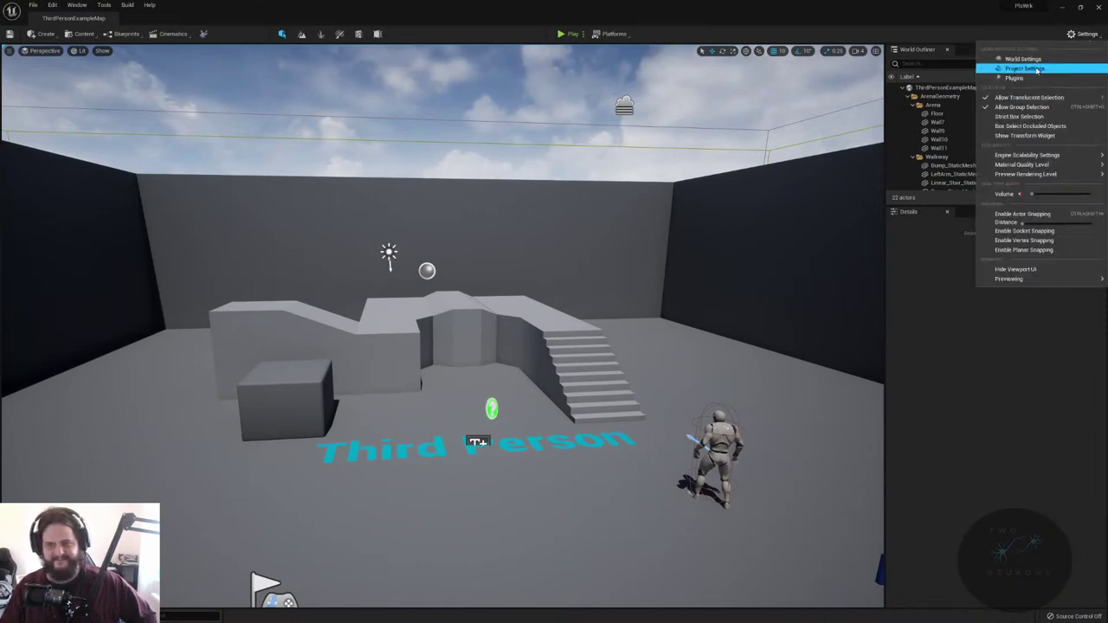
pyautogui.moveTo(333, 477); pyautogui.dragTo(339, 477, button='right')
# - Create a widget blueprint in the Content folder, keep its default name, and open it in the designer
pyautogui.hotkey('ctrl', 'space')
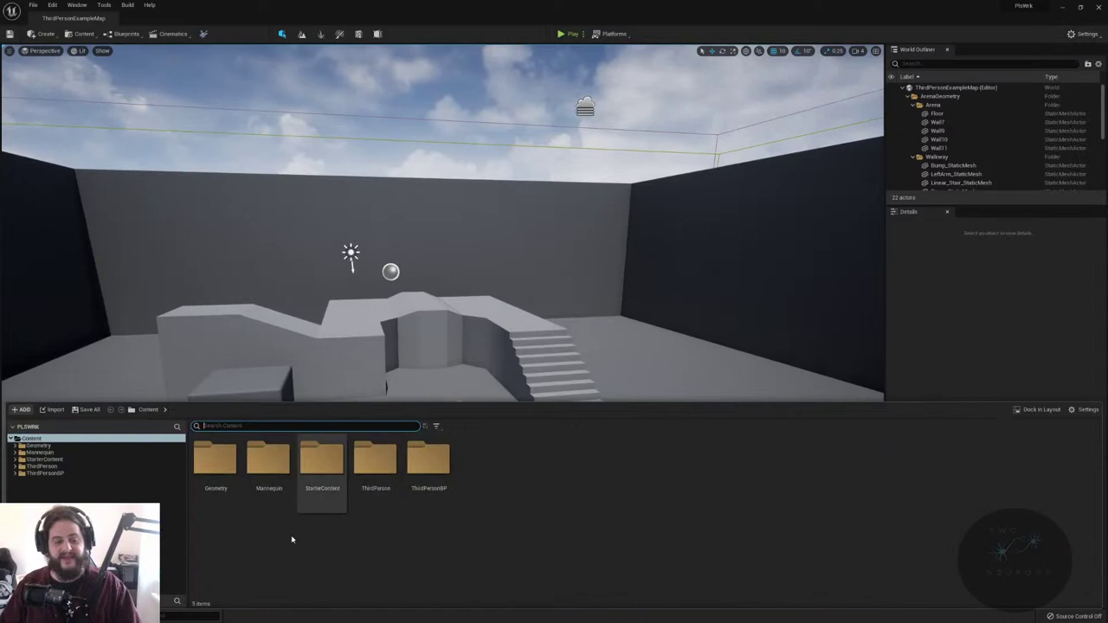
pyautogui.rightClick(495, 502)
pyautogui.moveTo(533, 495)
pyautogui.click(619, 551)
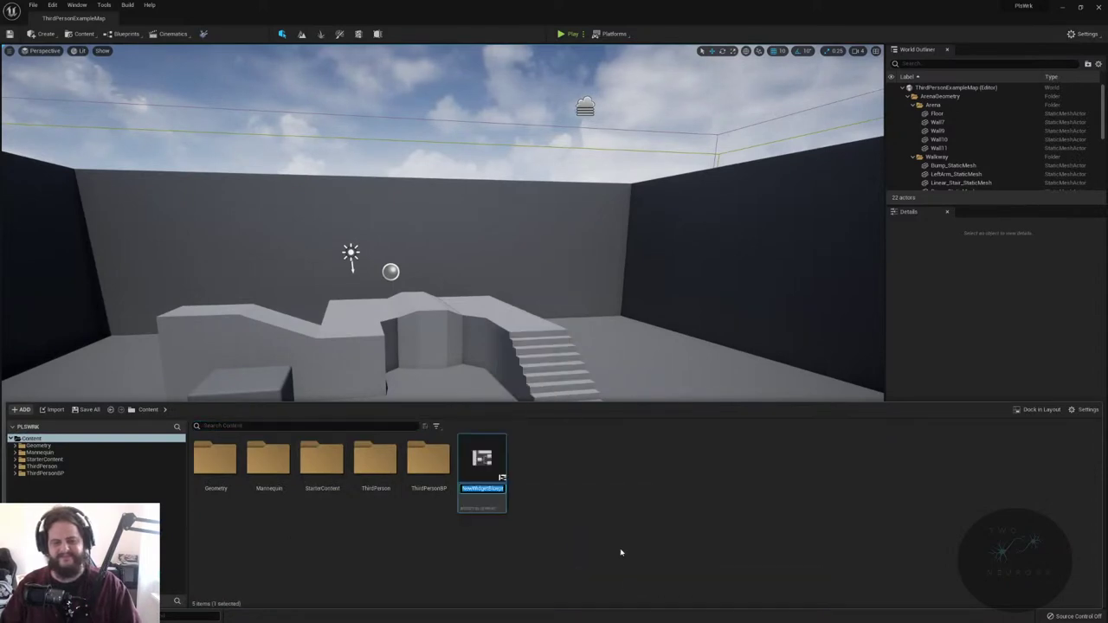
pyautogui.press('Return')
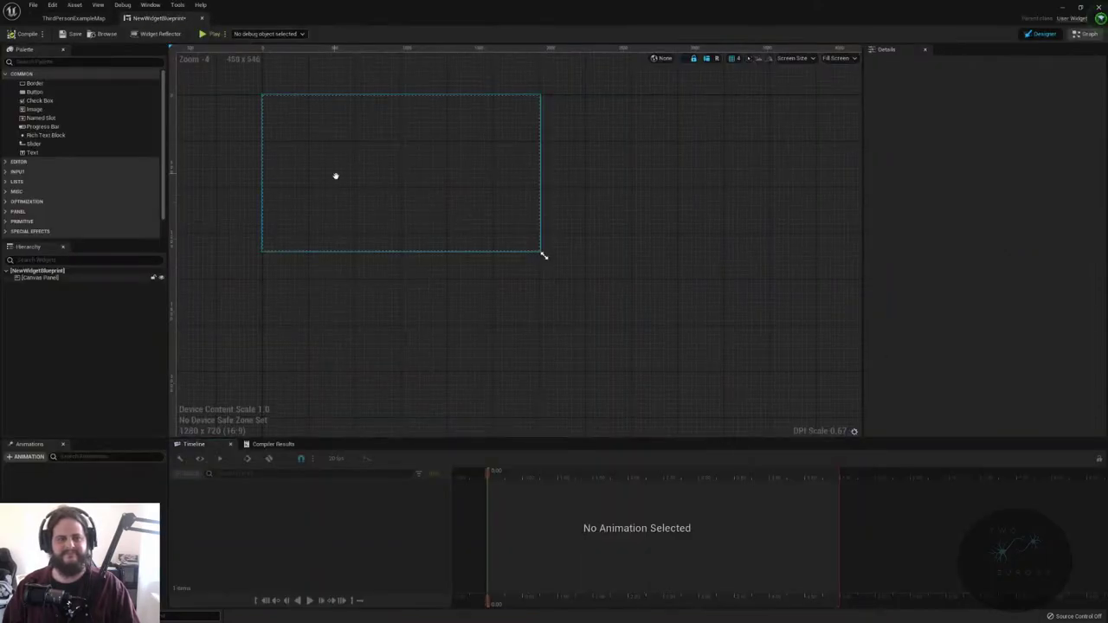
# - Place a Border widget on the canvas panel at about X 496, Y 404
pyautogui.moveTo(542, 250); pyautogui.dragTo(617, 300, button='right')
pyautogui.moveTo(408, 217); pyautogui.dragTo(470, 224, button='right')
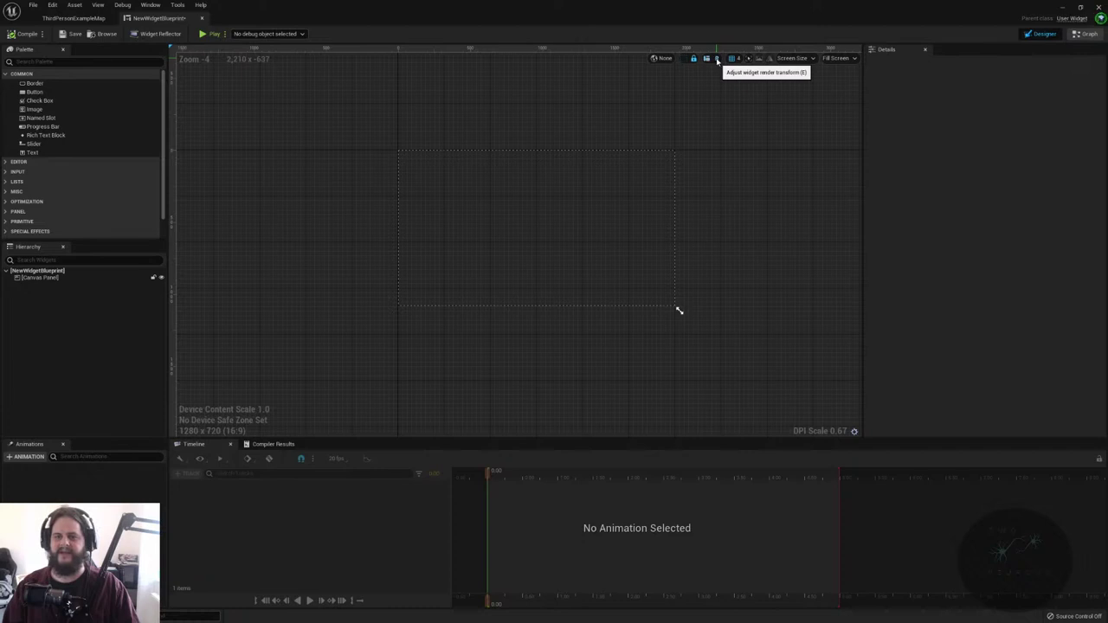
pyautogui.scroll(6, 703, 209)
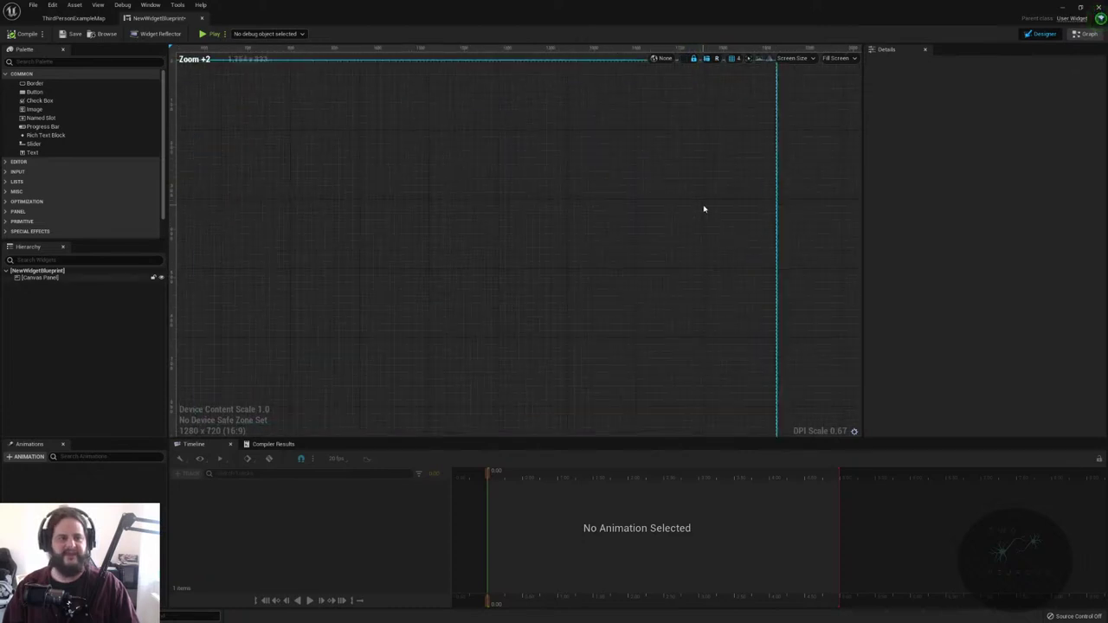
pyautogui.scroll(-3, 715, 170)
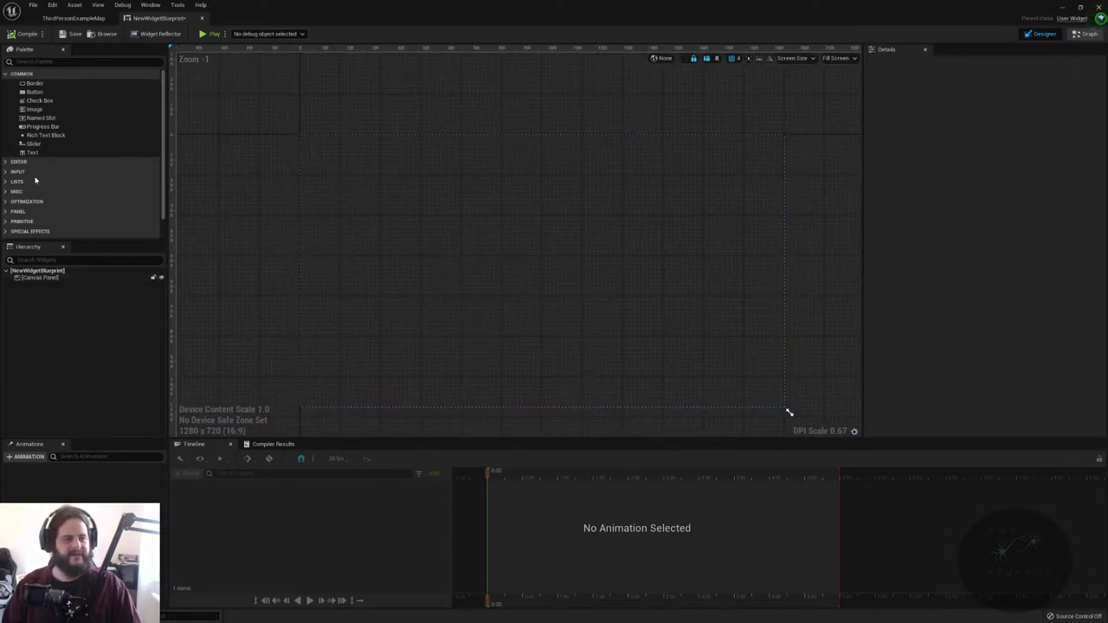
pyautogui.moveTo(40, 82); pyautogui.dragTo(425, 239)
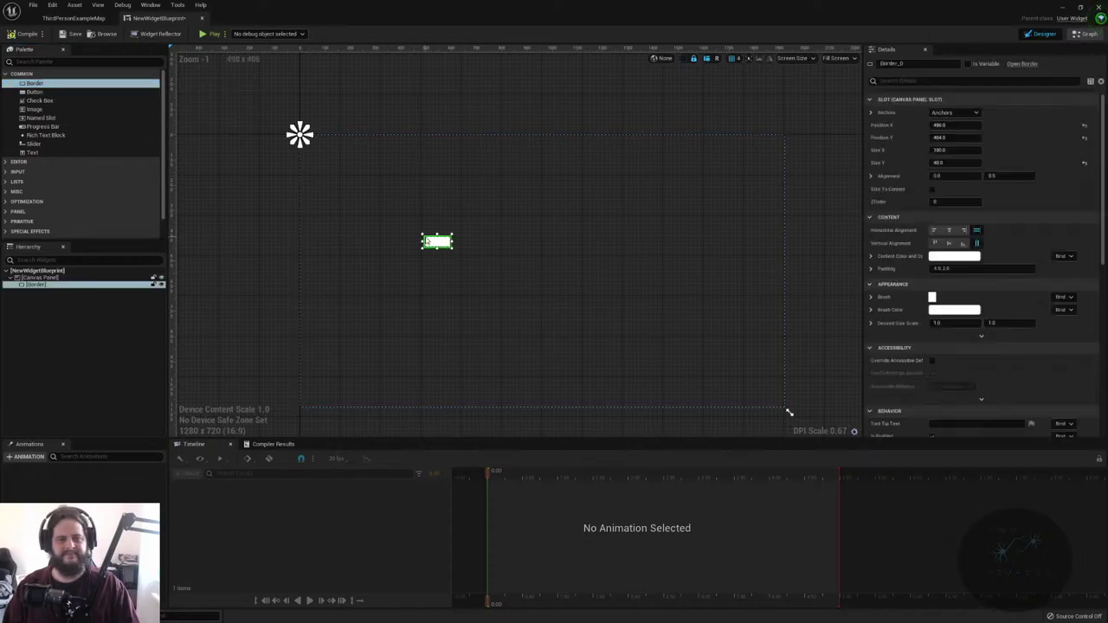
# - Anchor the border to stretch across the whole canvas and set its left, top and right offsets to 0
pyautogui.click(954, 113)
pyautogui.click(1035, 224)
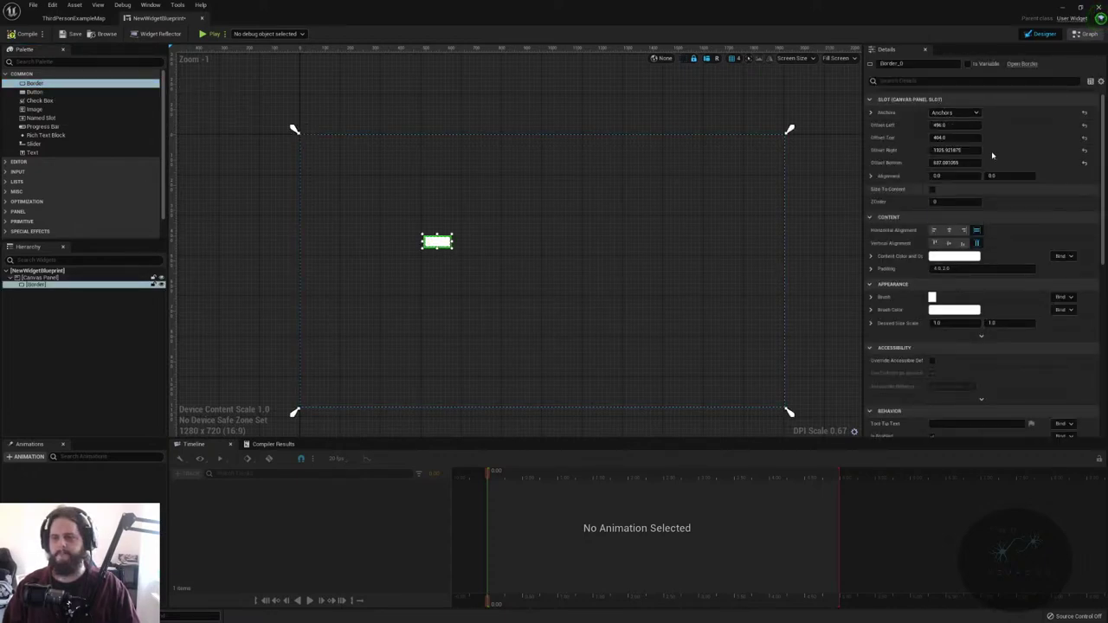
pyautogui.write('0')
pyautogui.press('Tab')
pyautogui.write('0')
pyautogui.press('Tab')
pyautogui.write('0')
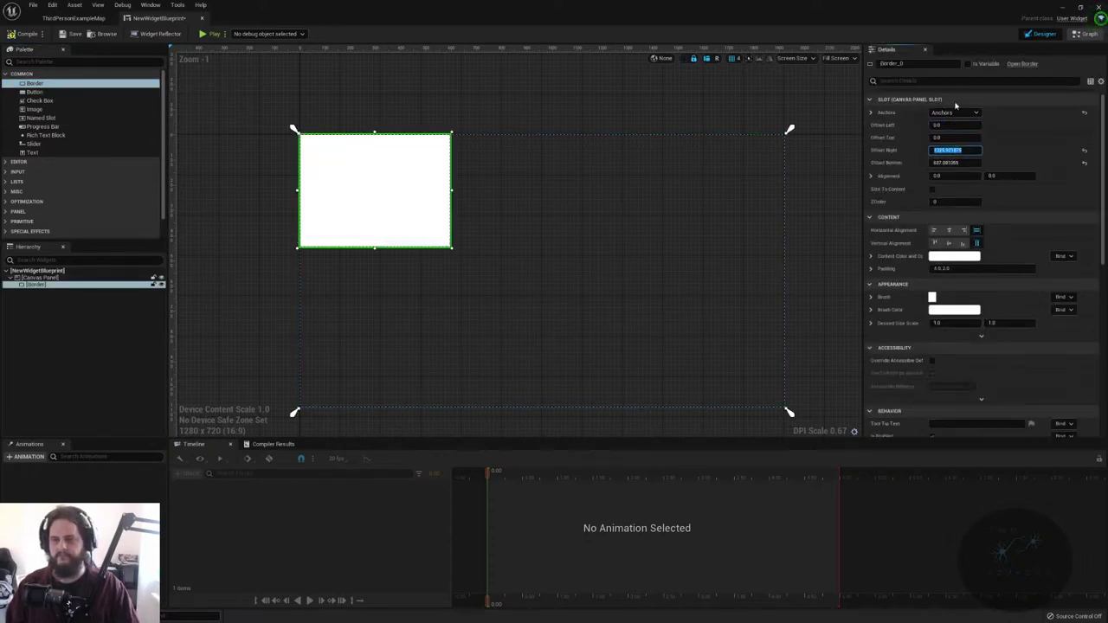
# - Set the border's right and bottom offsets to 0 so it fills the canvas
pyautogui.press('Tab')
pyautogui.write('0')
pyautogui.press('Tab')
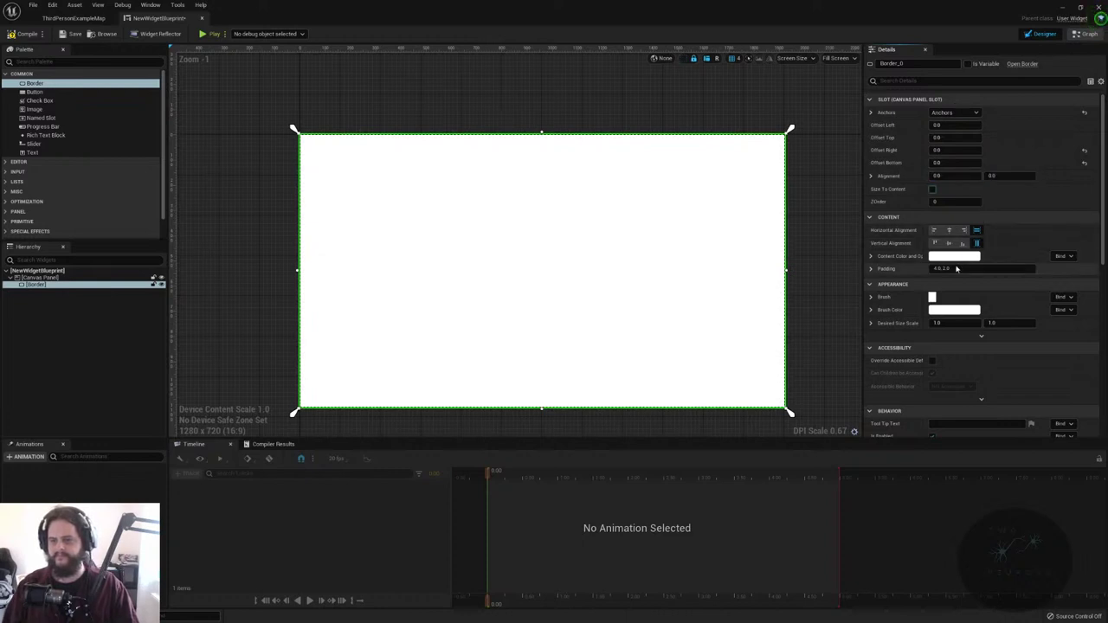
# - Try a content colour alpha of 0 on the border and restore it to 1.0
pyautogui.click(872, 257)
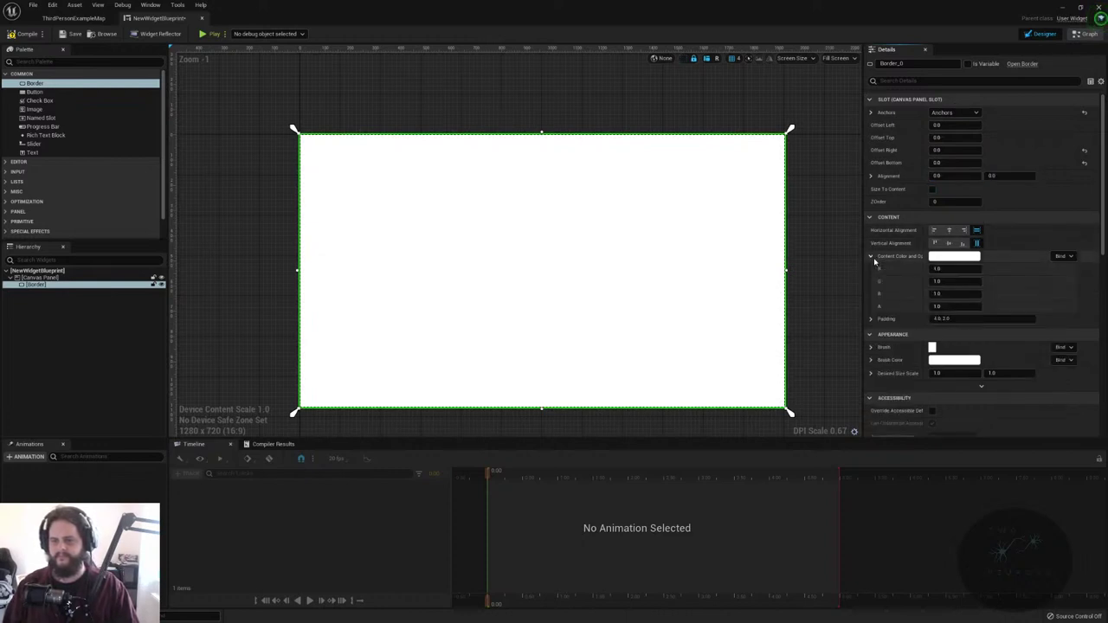
pyautogui.moveTo(956, 306)
pyautogui.mouseDown()
pyautogui.moveTo(935, 307)
pyautogui.moveTo(967, 307)
pyautogui.mouseUp()
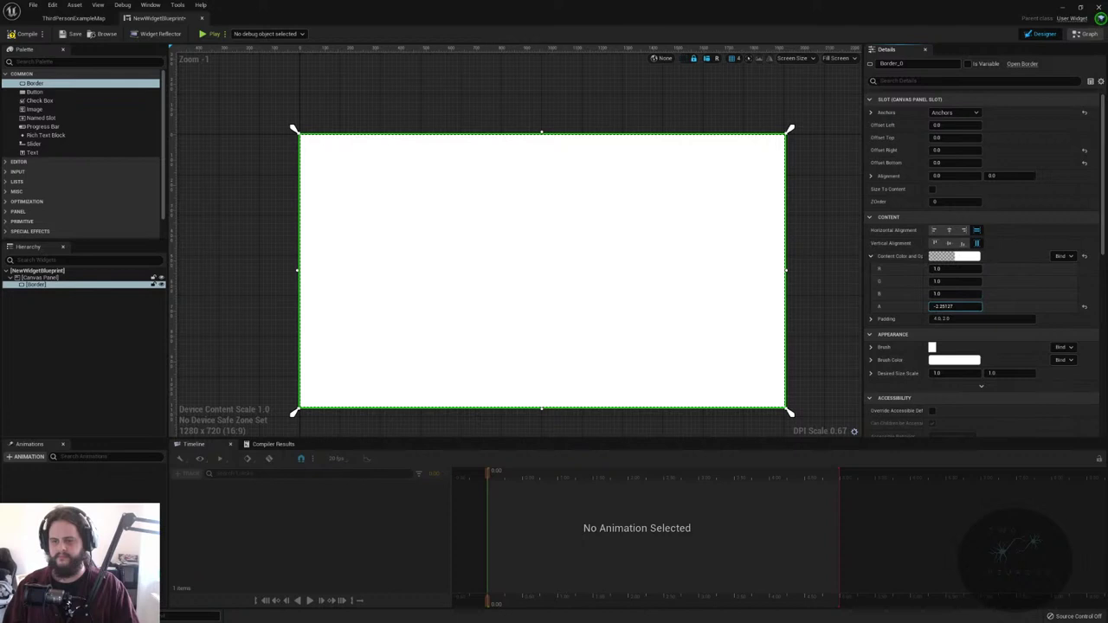
pyautogui.click(968, 306)
pyautogui.write('0')
pyautogui.press('Return')
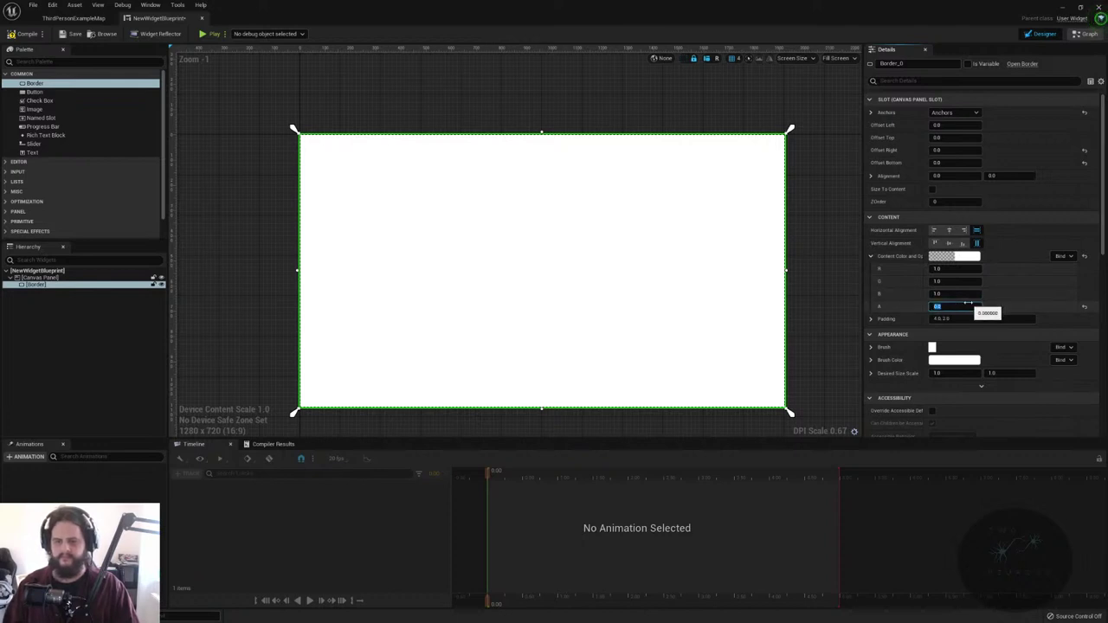
pyautogui.moveTo(968, 307); pyautogui.dragTo(984, 310)
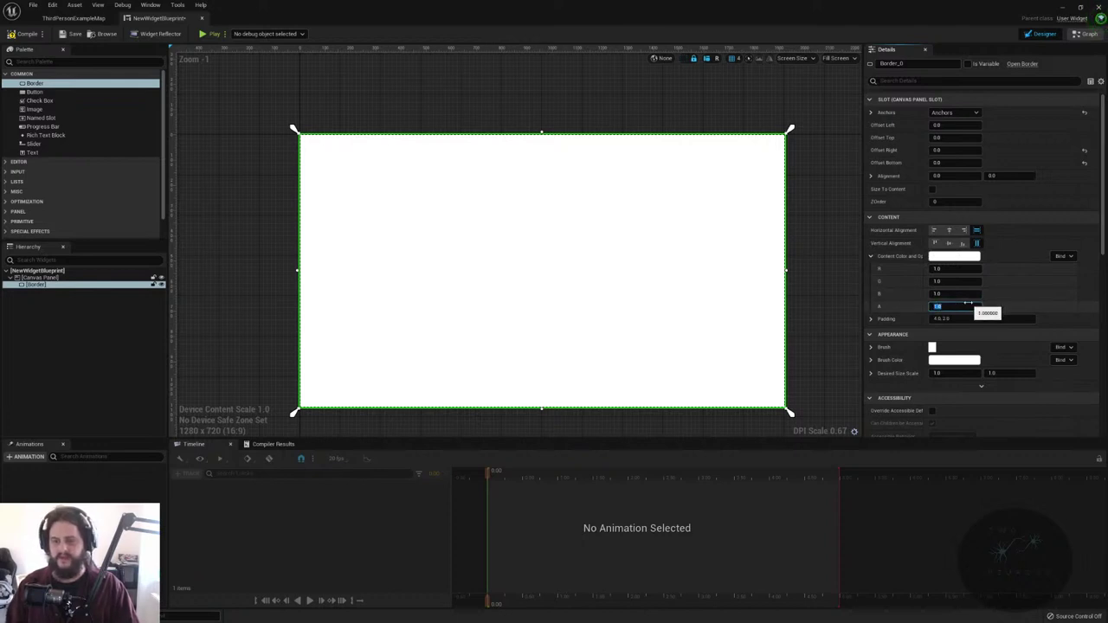
pyautogui.click(872, 258)
# - Lower the alpha of the border's brush colour to make the border semi-transparent
pyautogui.click(871, 310)
pyautogui.moveTo(954, 360); pyautogui.dragTo(935, 360)
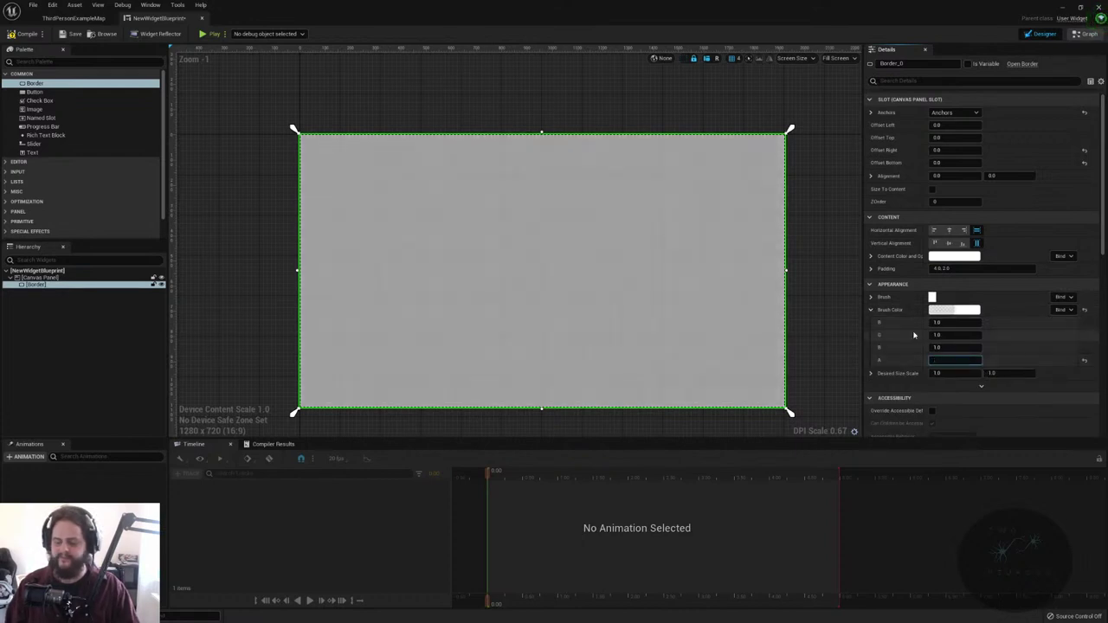
pyautogui.press('Return')
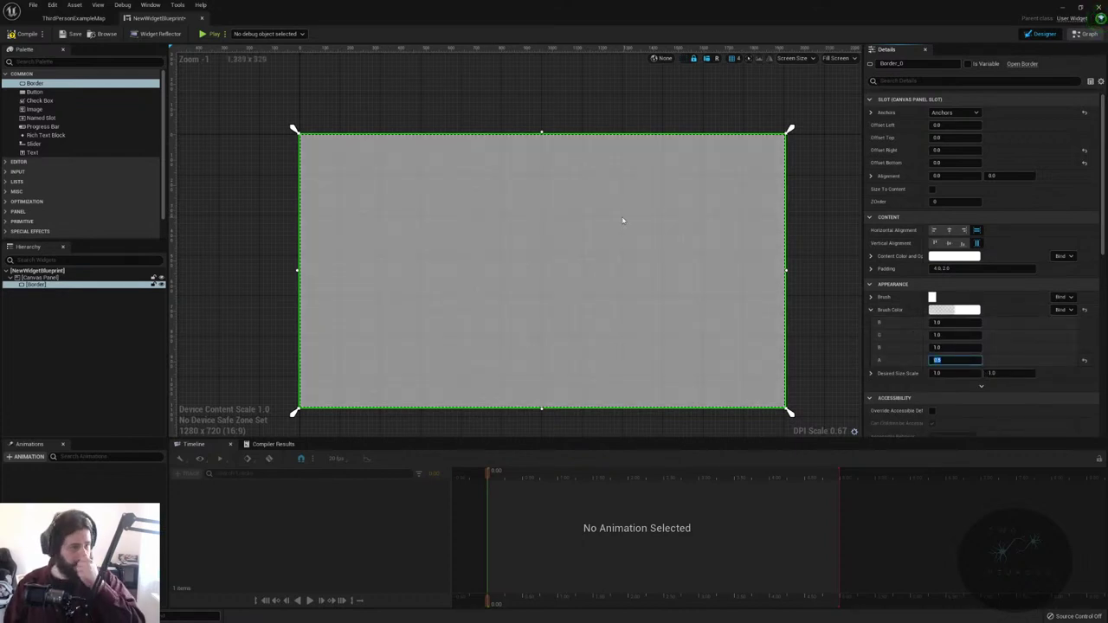
# - Add a second Border widget as a child of the existing border in the hierarchy
pyautogui.moveTo(39, 83); pyautogui.dragTo(36, 292)
pyautogui.click(36, 292)
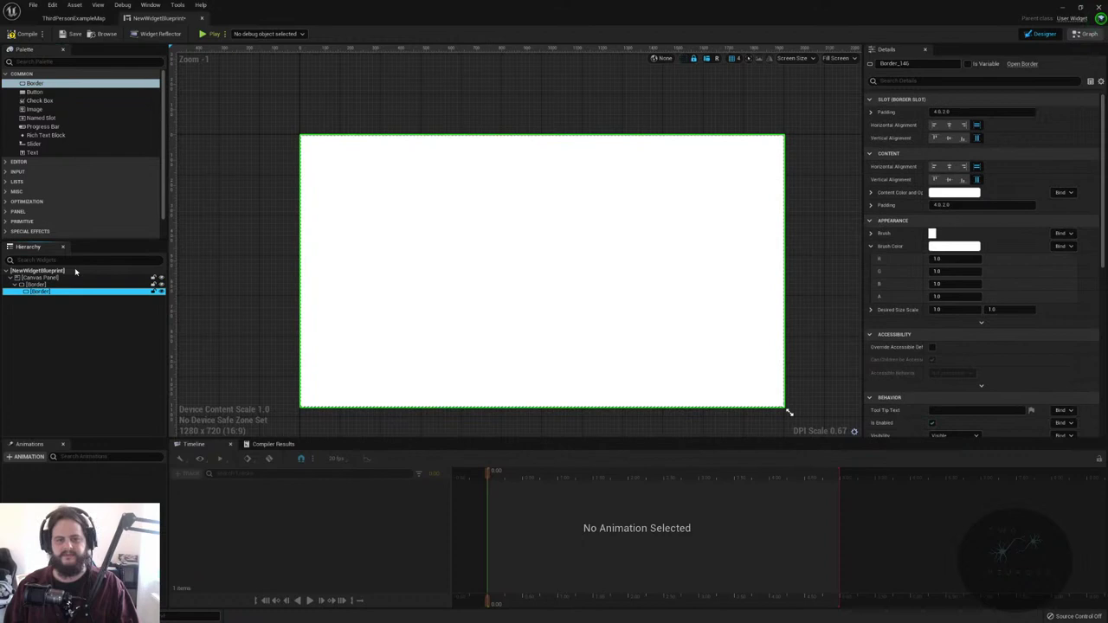
pyautogui.click(72, 277)
# - Set the nested border's brush colour to grey with R, G and B at 0.31
pyautogui.click(39, 291)
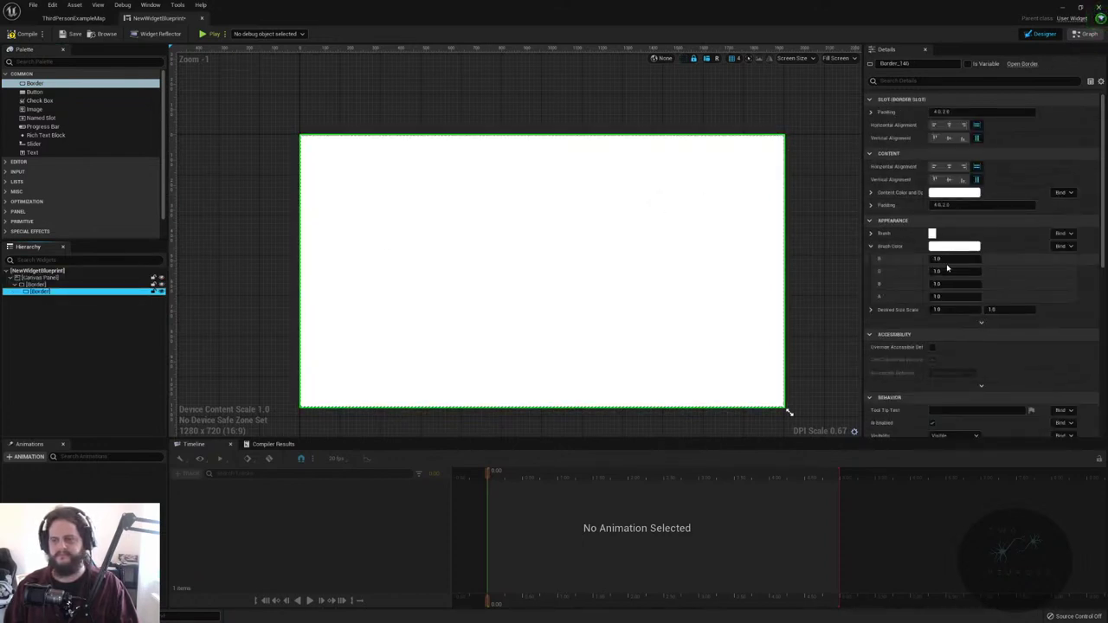
pyautogui.click(948, 259)
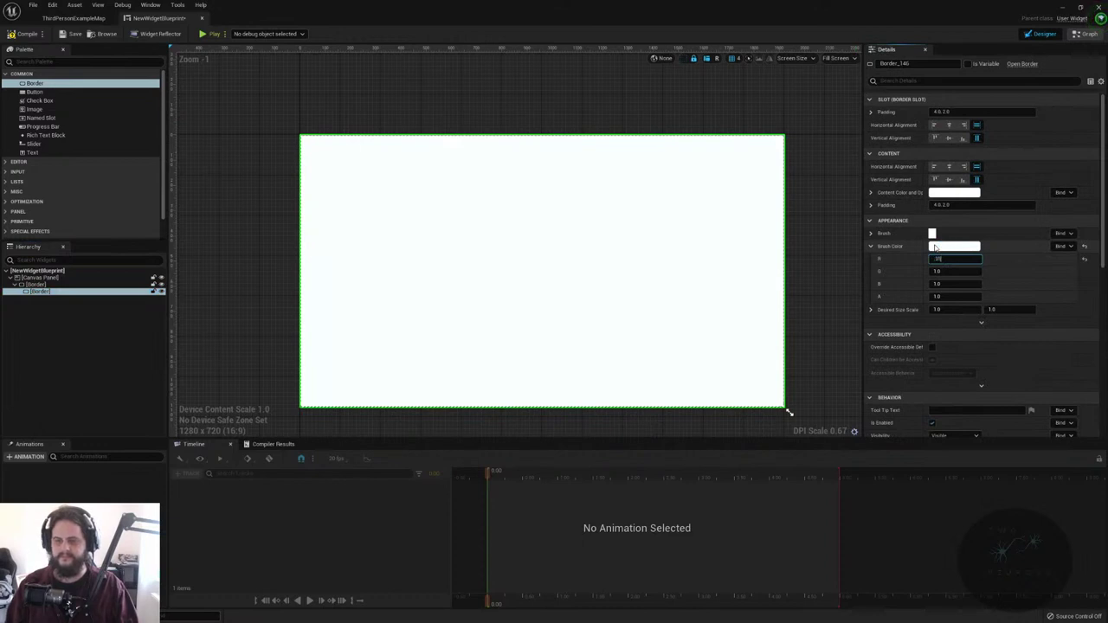
pyautogui.press('Tab')
pyautogui.write('0.5')
pyautogui.press('Tab')
pyautogui.write('0.31')
pyautogui.press('Return')
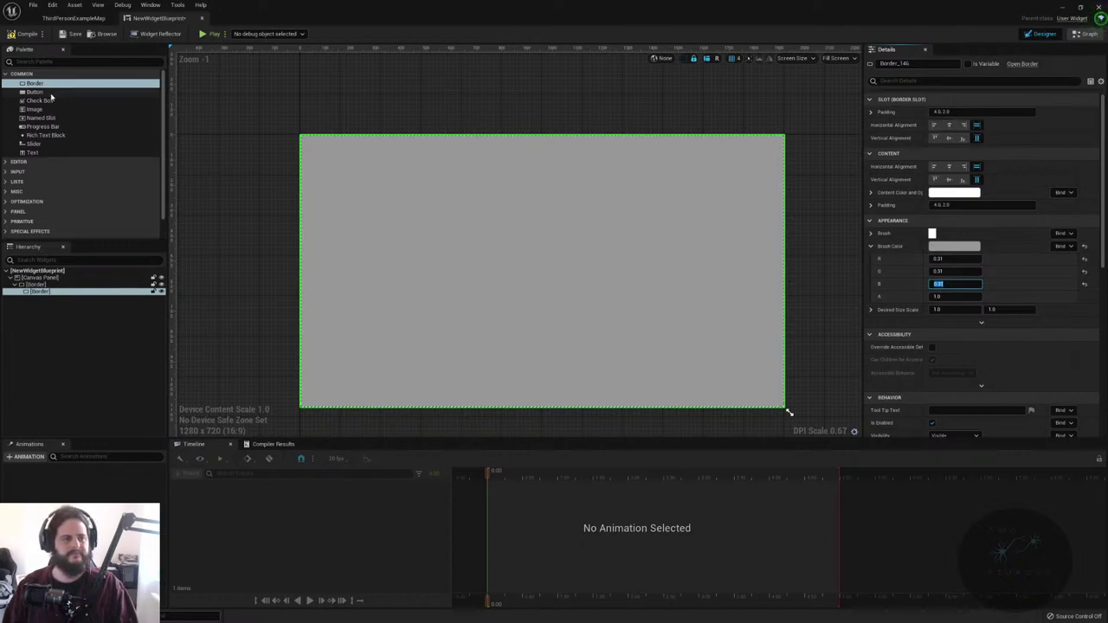
# - Look at the Special Effects widgets and the default event nodes in the widget blueprint's event graph
pyautogui.scroll(-2, 57, 200)
pyautogui.click(4, 206)
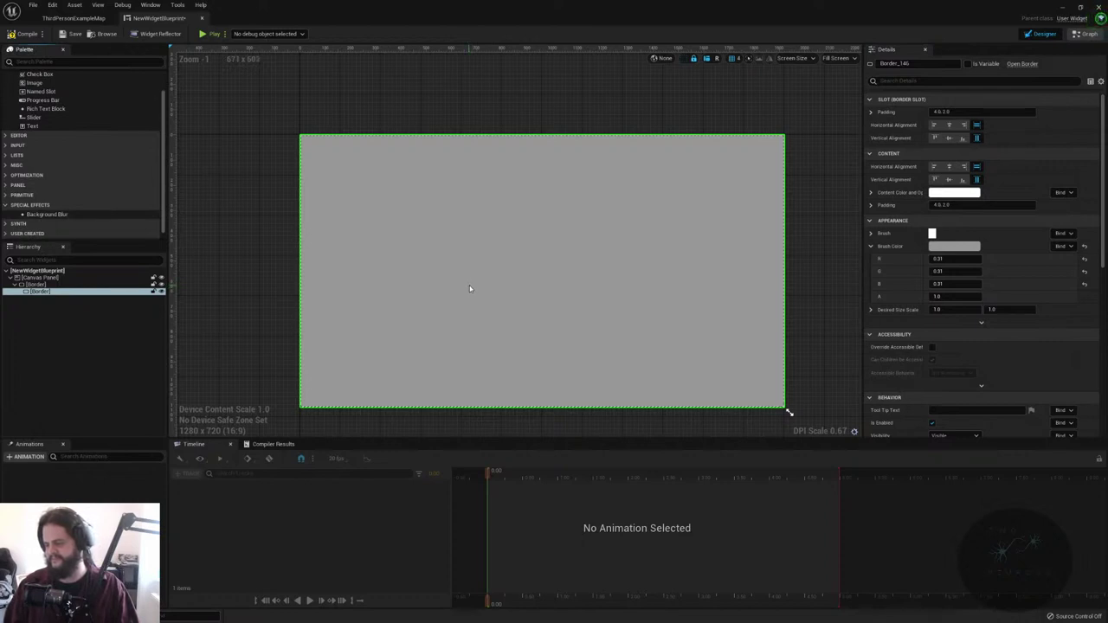
pyautogui.click(1090, 33)
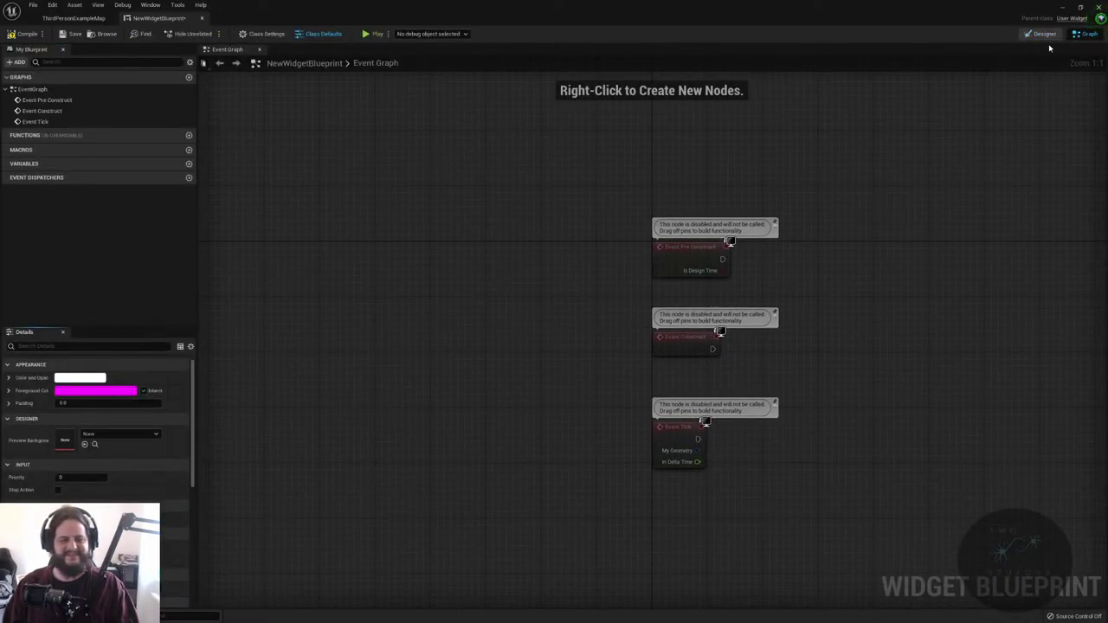
pyautogui.moveTo(545, 170); pyautogui.dragTo(799, 522)
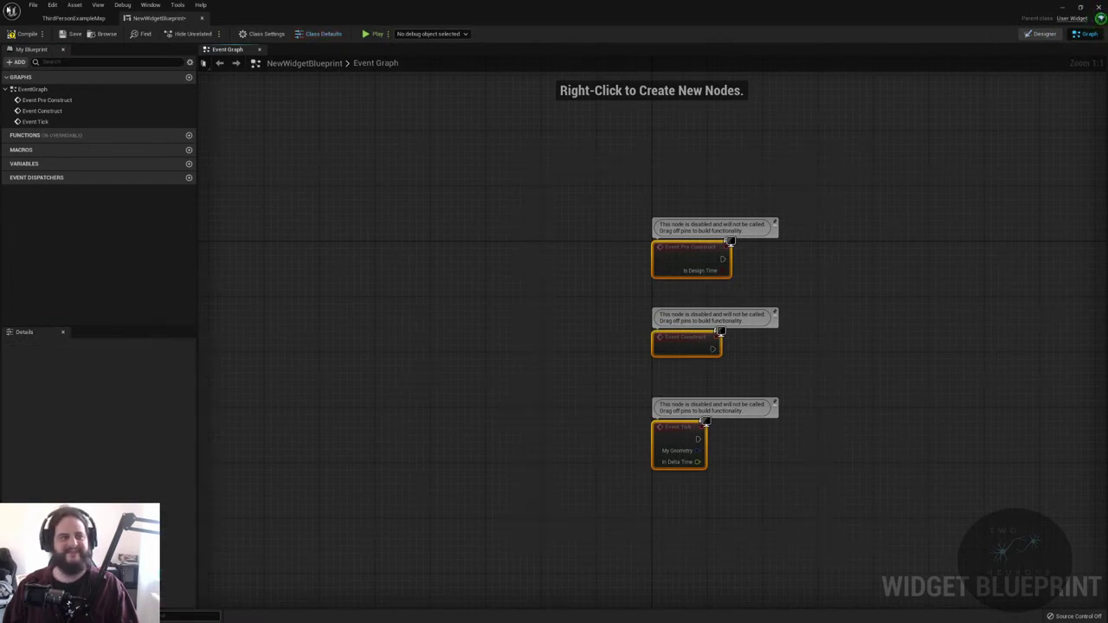
# - Create a Blueprint class with Actor as parent in the Content folder, keep its default name and open it
pyautogui.click(73, 18)
pyautogui.hotkey('ctrl', 'space')
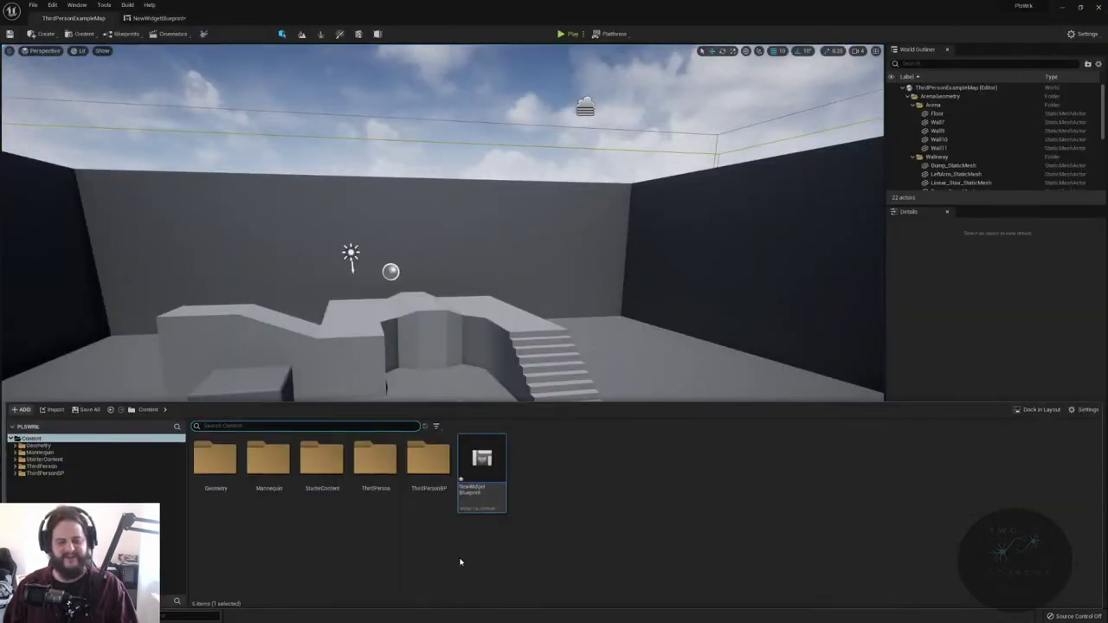
pyautogui.rightClick(636, 474)
pyautogui.click(675, 269)
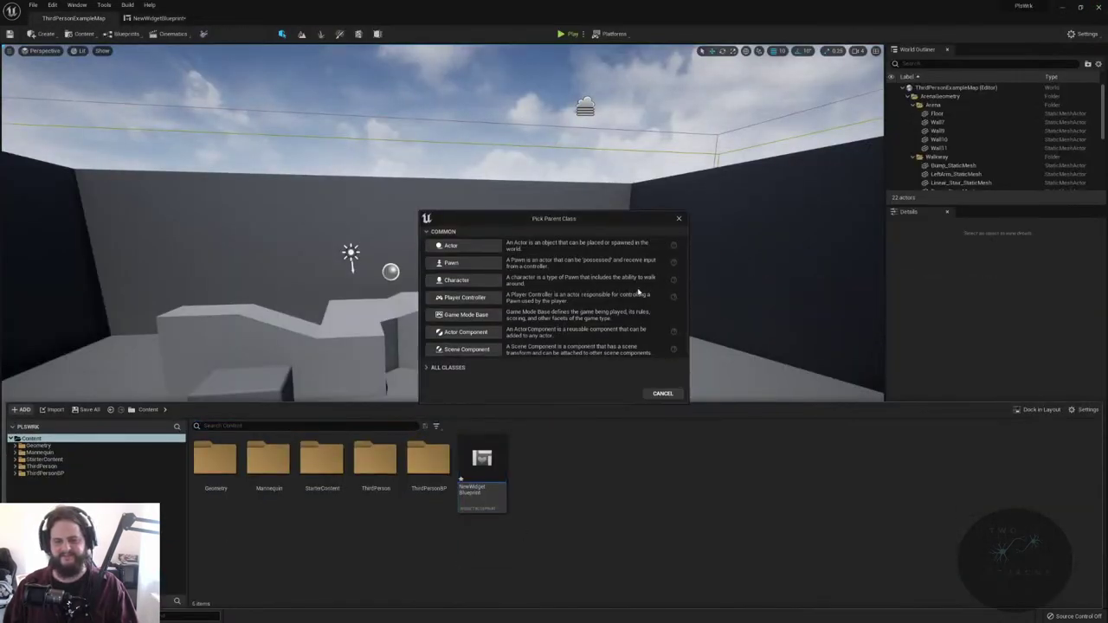
pyautogui.click(459, 246)
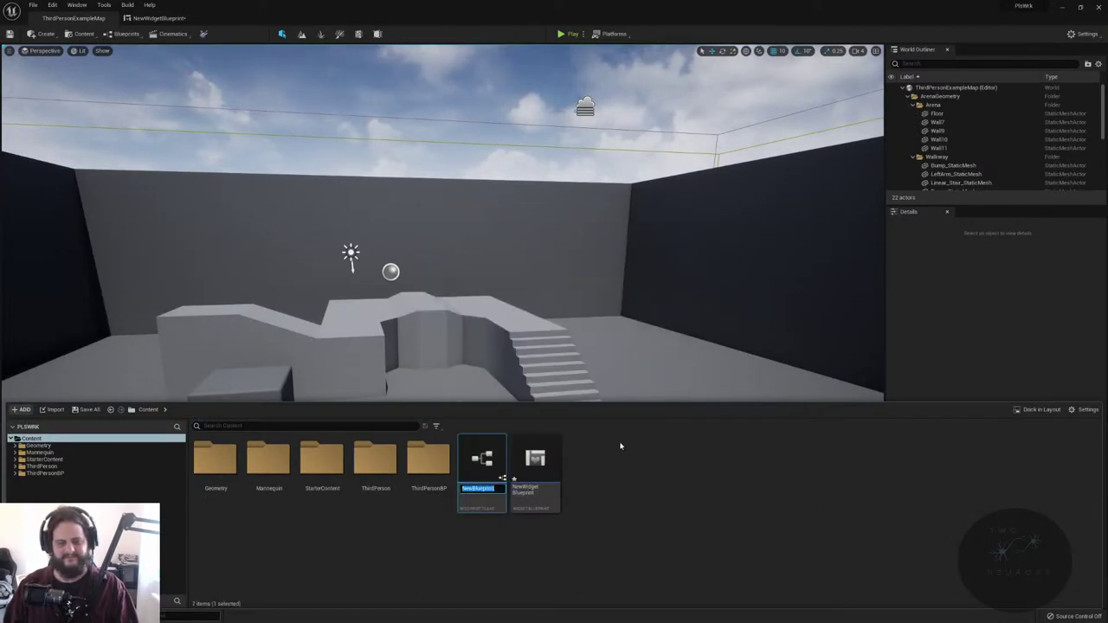
pyautogui.press('Return')
pyautogui.press('Return')
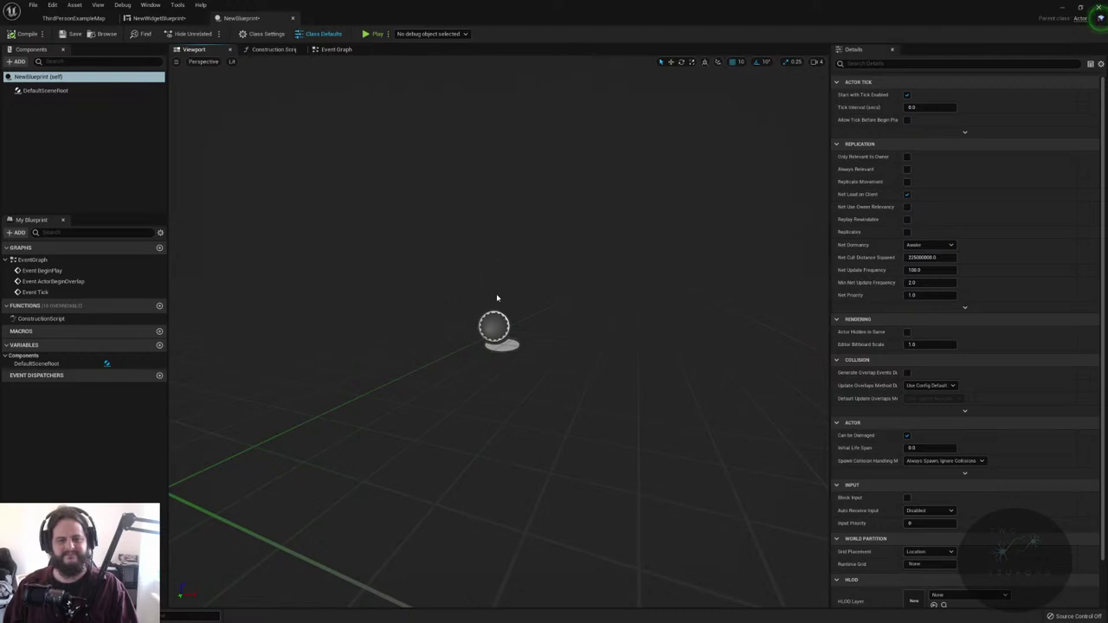
# - Inspect the new actor blueprint's viewport, its scene root and the default nodes in its event graph
pyautogui.moveTo(496, 298); pyautogui.dragTo(510, 433, button='right')
pyautogui.click(537, 457)
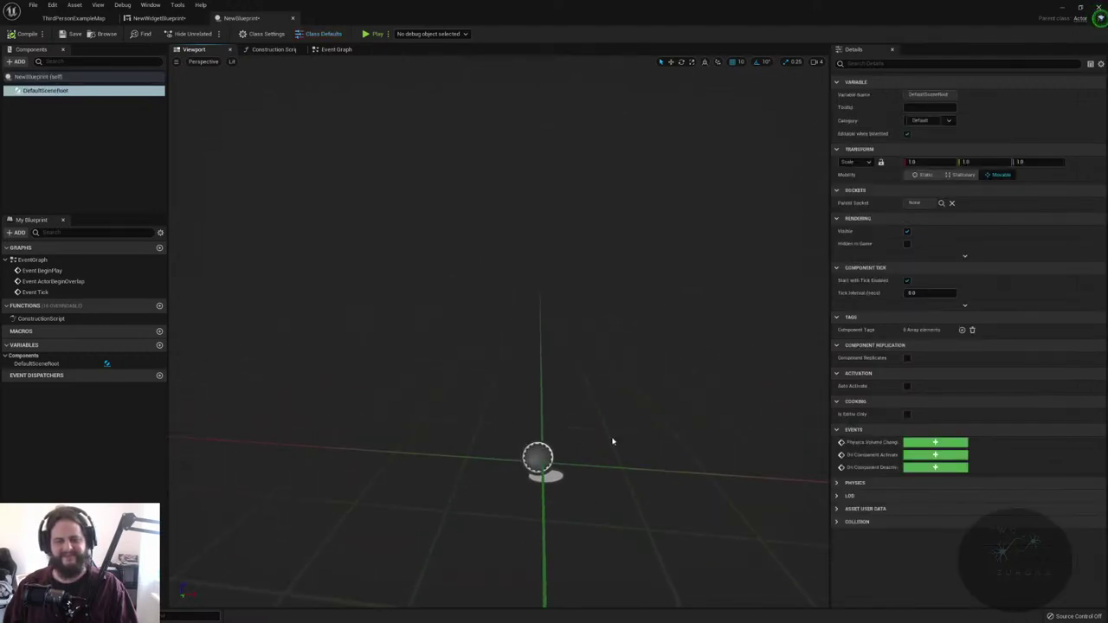
pyautogui.click(337, 49)
pyautogui.moveTo(460, 183); pyautogui.dragTo(675, 490)
pyautogui.click(611, 440)
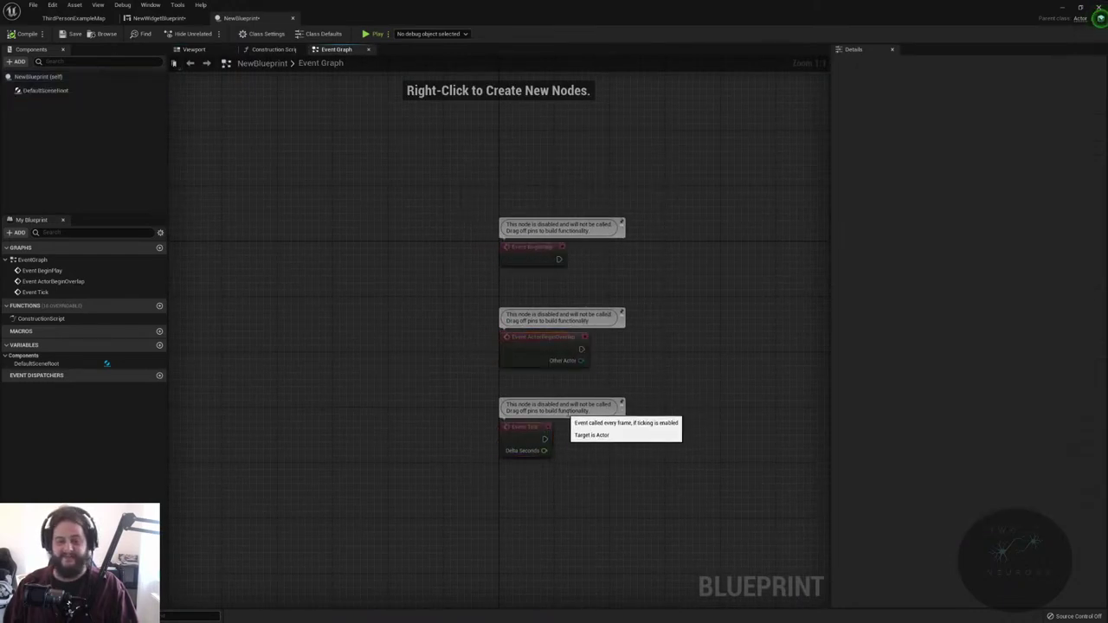
# - Find the RHI options in the Project Settings and set the Windows Default RHI to DirectX 11
pyautogui.click(102, 17)
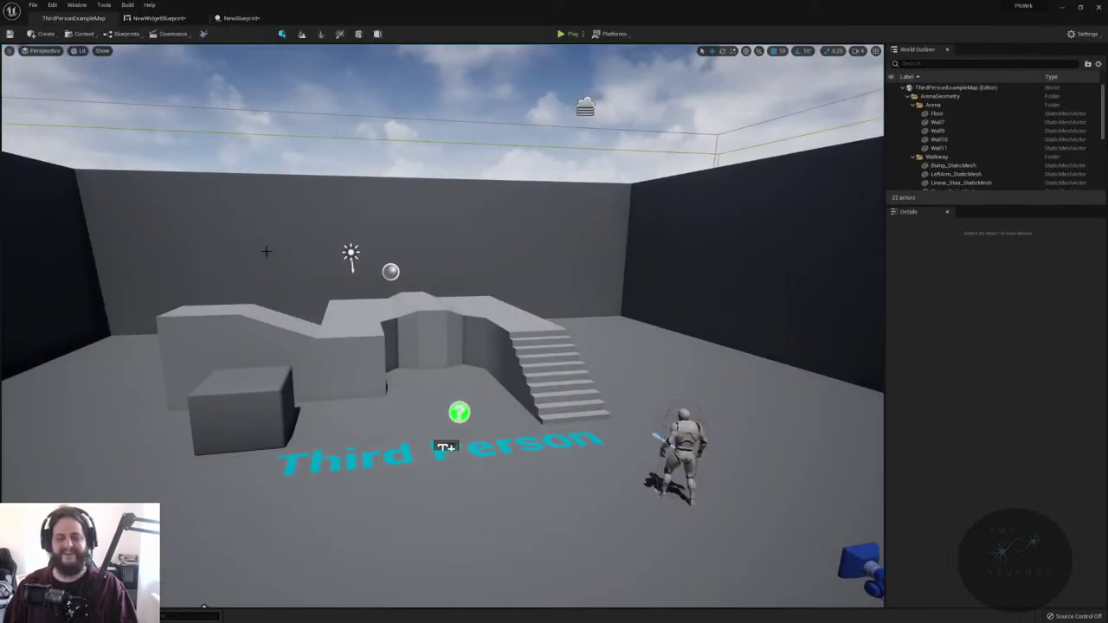
pyautogui.click(1079, 34)
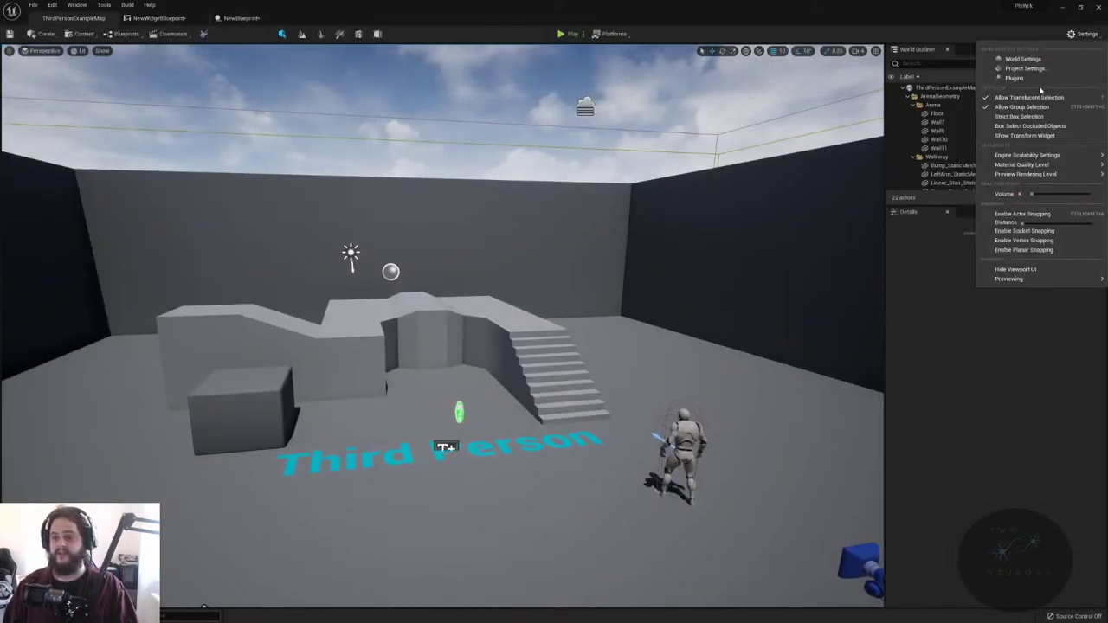
pyautogui.click(324, 140)
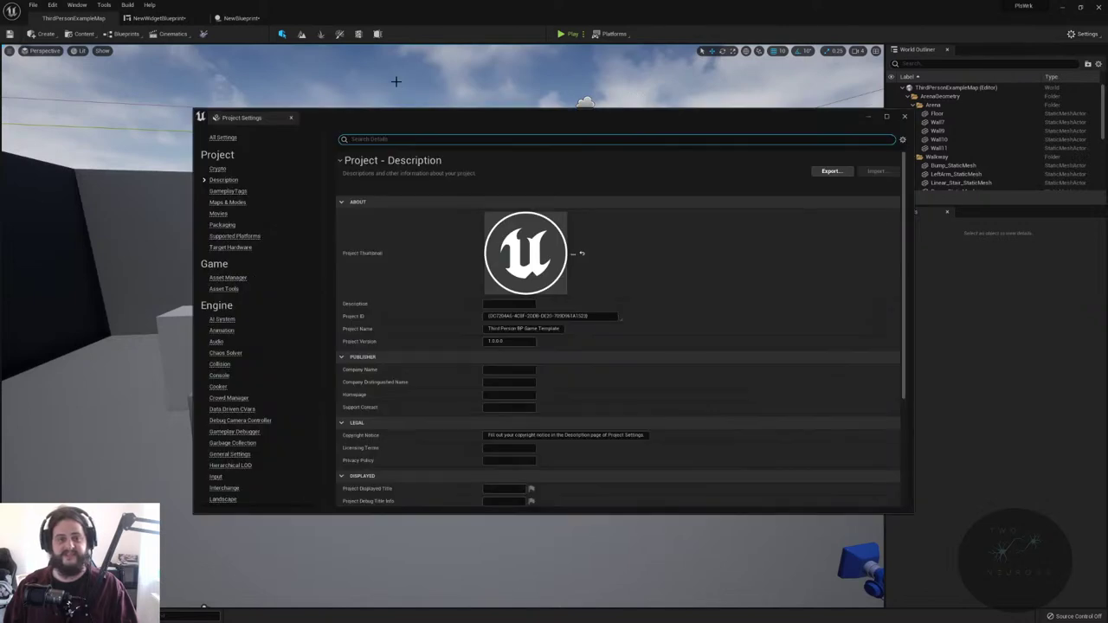
pyautogui.write('RHI')
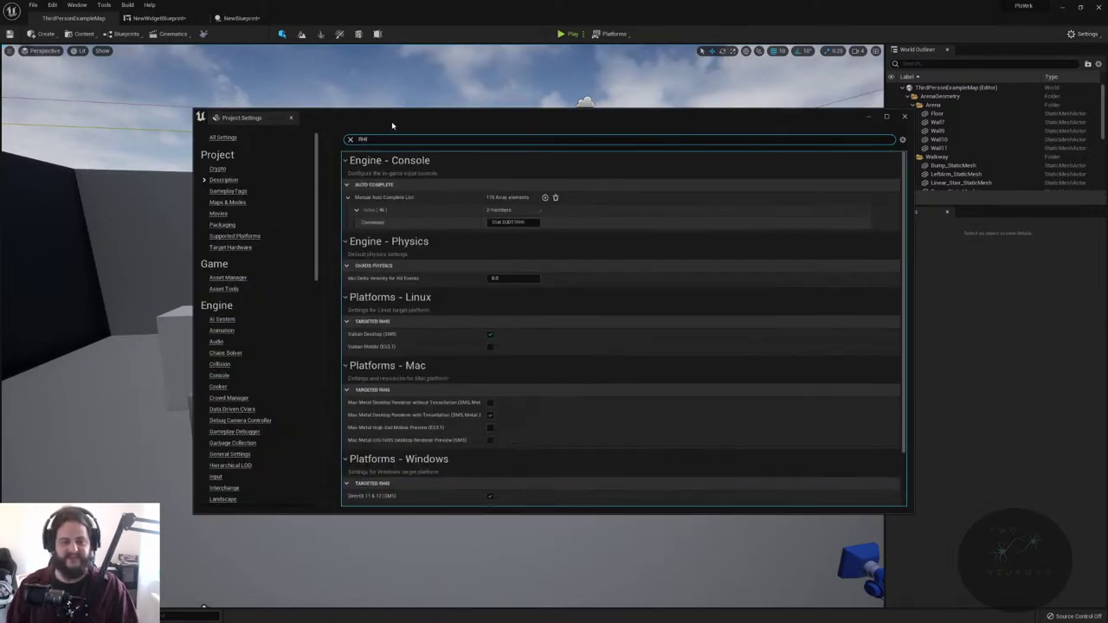
pyautogui.scroll(-1, 514, 332)
pyautogui.click(530, 499)
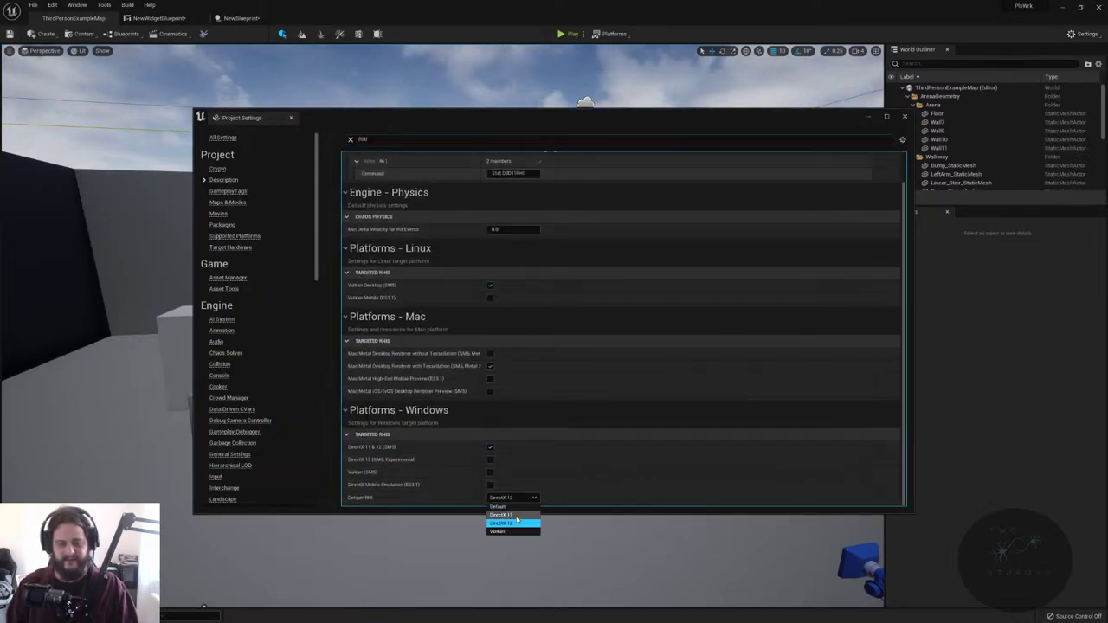
pyautogui.click(519, 515)
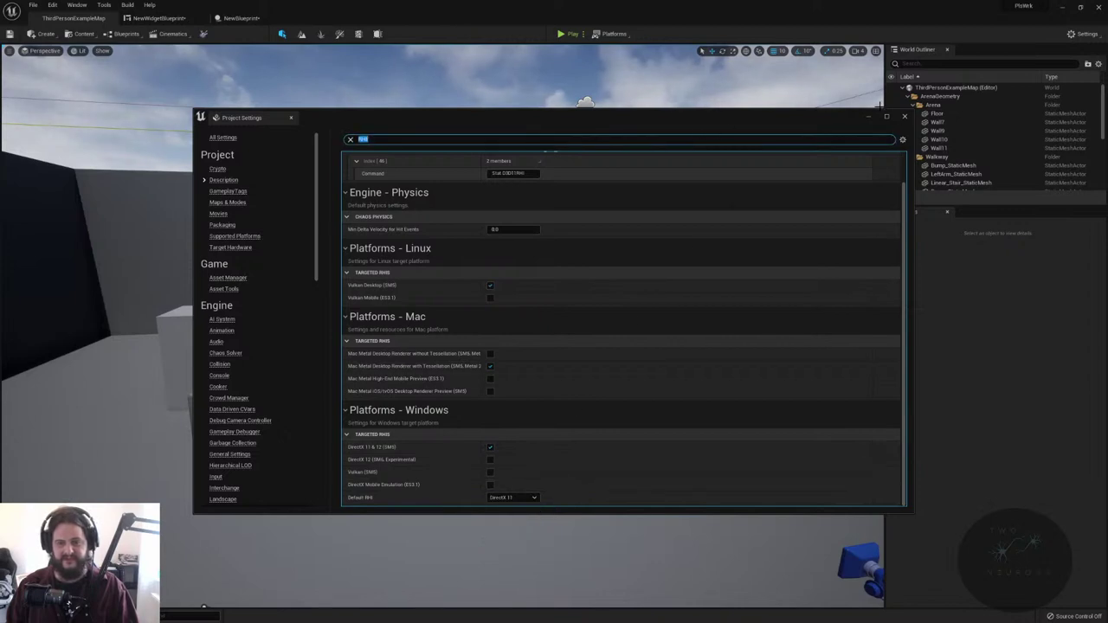
pyautogui.click(905, 117)
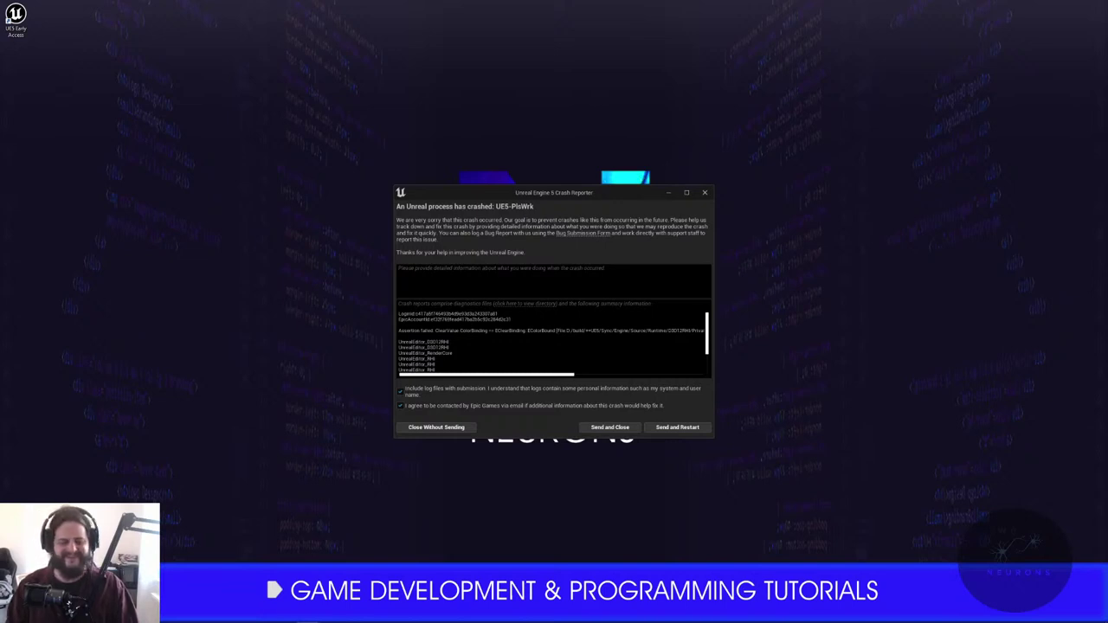
# - Add the comment "please let me test one of the template projects!" to the crash report, send it and restart the editor
pyautogui.write('plate projects!')
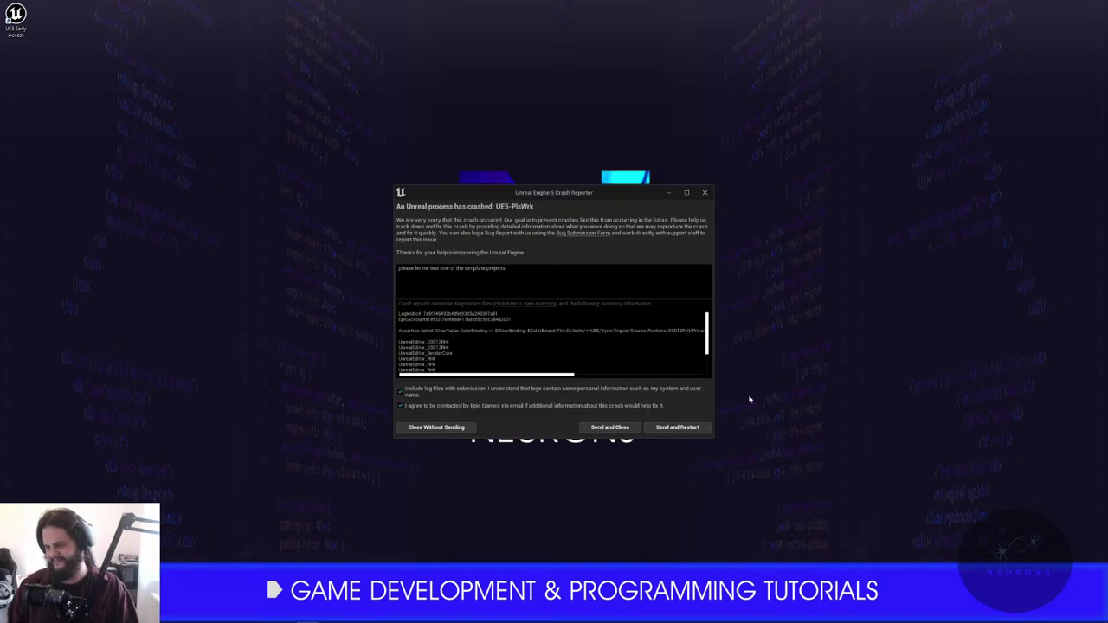
pyautogui.click(699, 426)
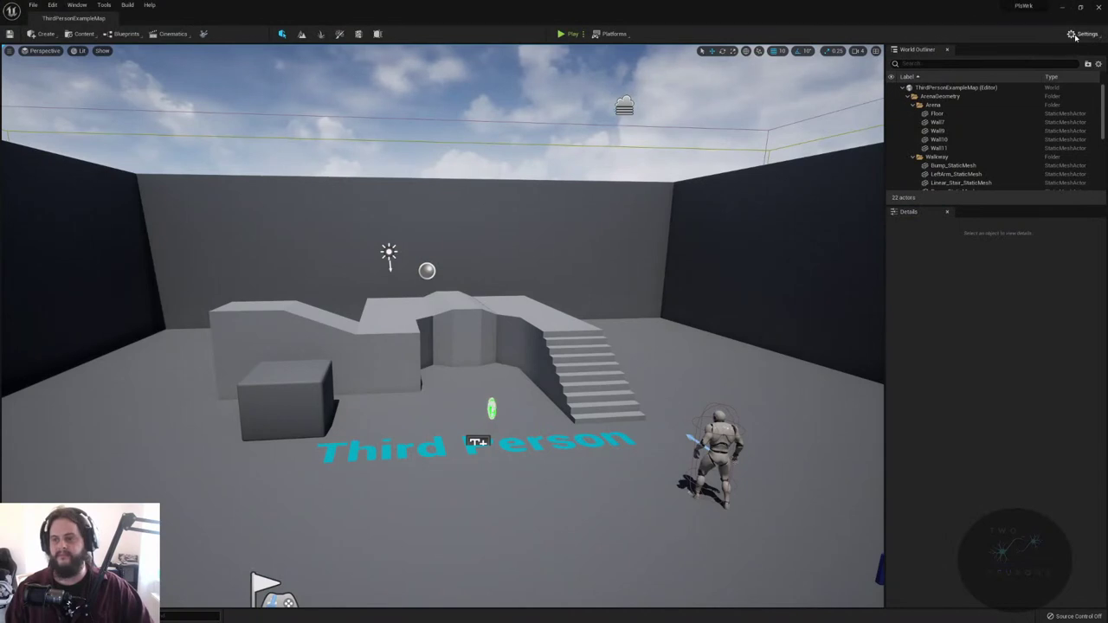
# - Search the Project Settings for RHI and check which Default RHI is selected for Windows
pyautogui.click(1082, 34)
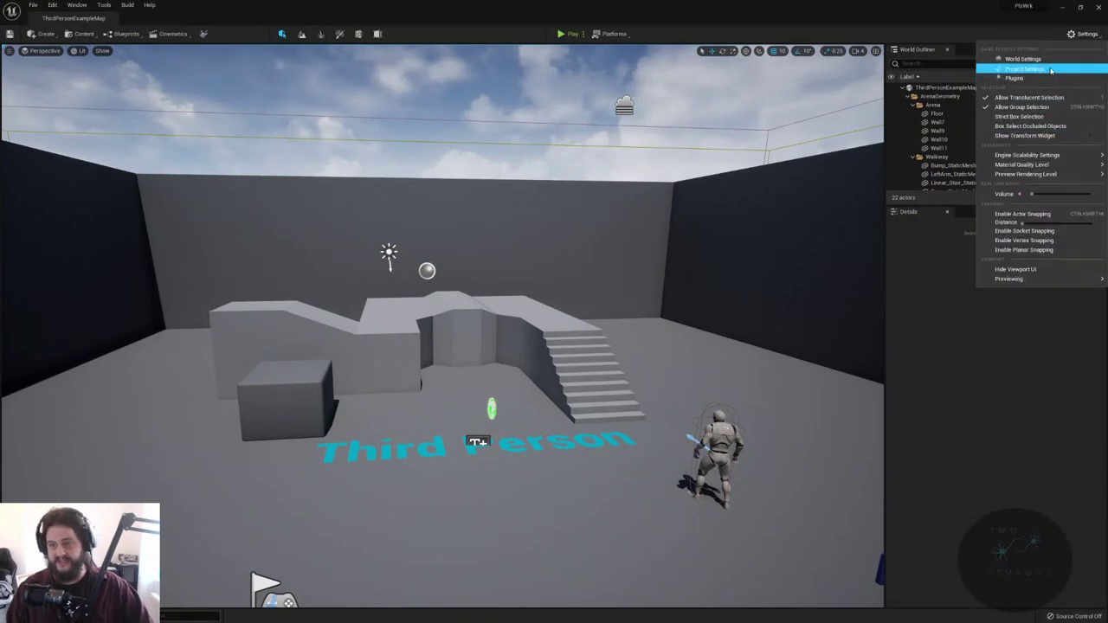
pyautogui.click(996, 78)
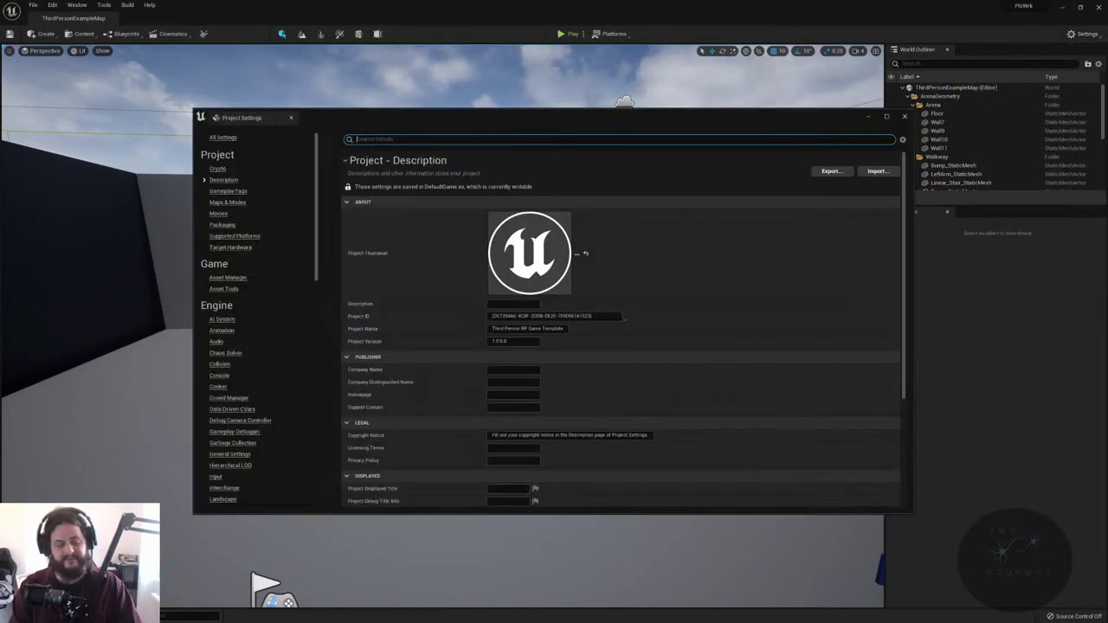
pyautogui.write('RHI')
pyautogui.scroll(-2, 618, 376)
pyautogui.scroll(2, 618, 364)
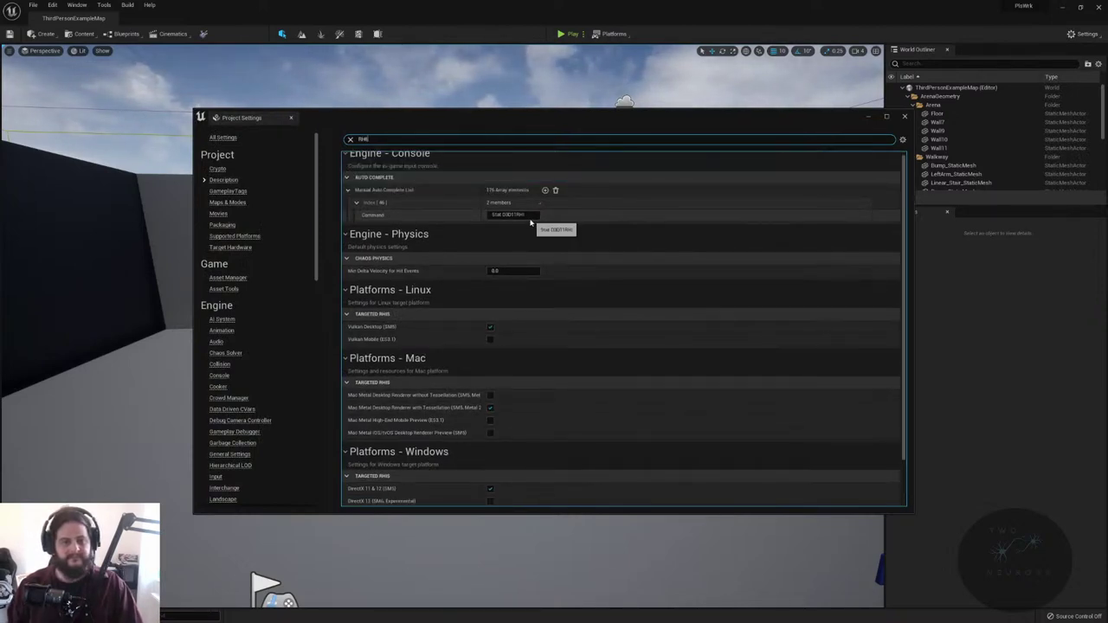
pyautogui.click(527, 212)
pyautogui.scroll(-1, 530, 204)
pyautogui.scroll(1, 530, 197)
pyautogui.scroll(-2, 531, 195)
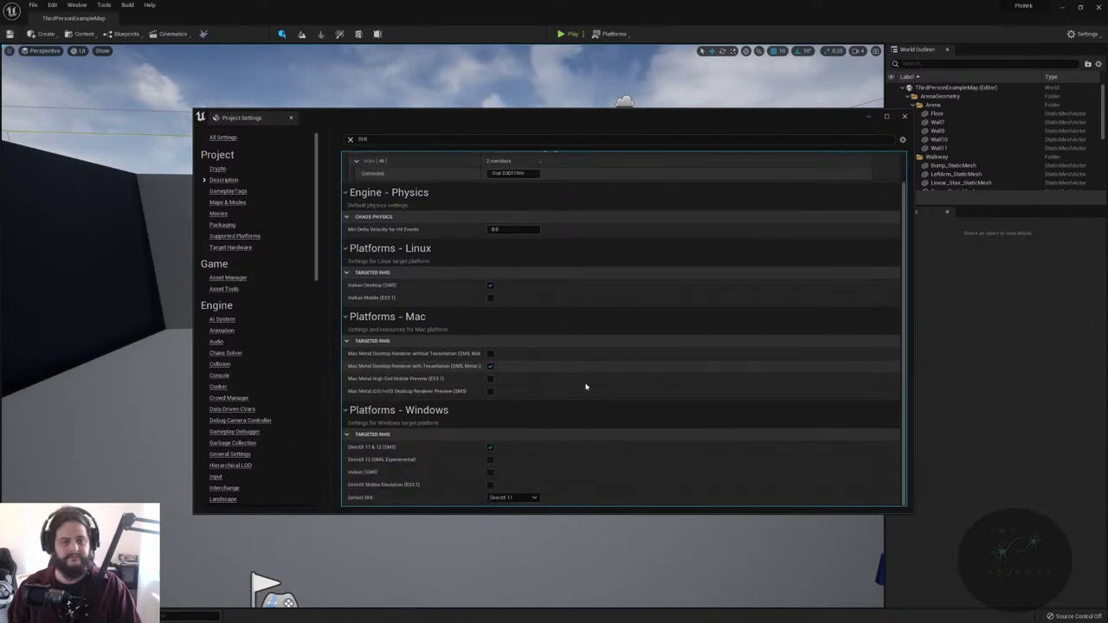
pyautogui.click(525, 500)
pyautogui.click(524, 531)
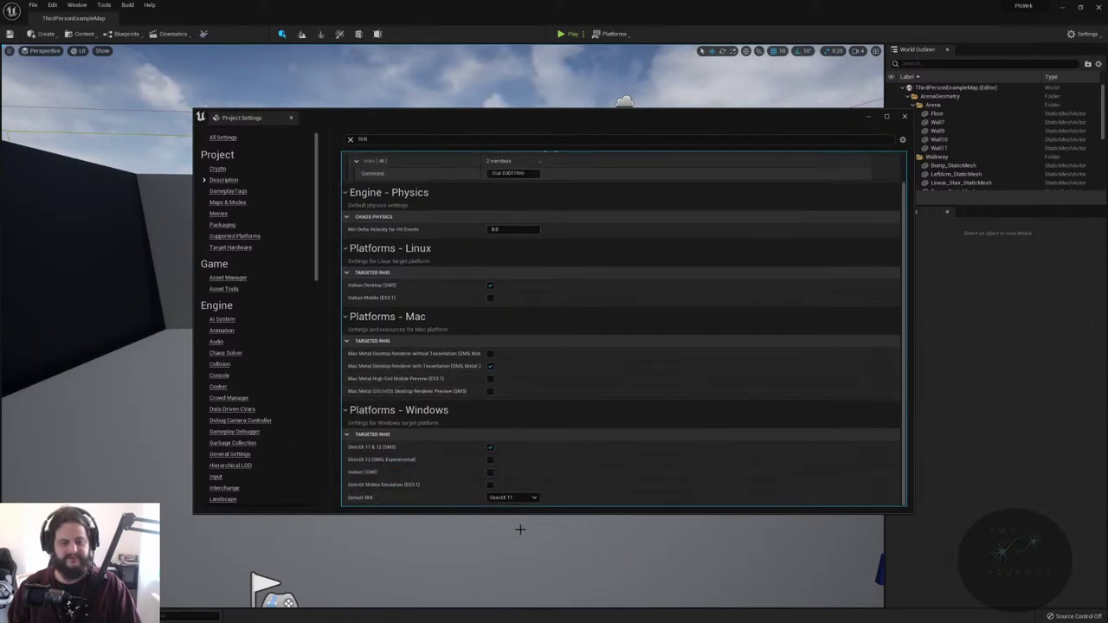
pyautogui.click(904, 117)
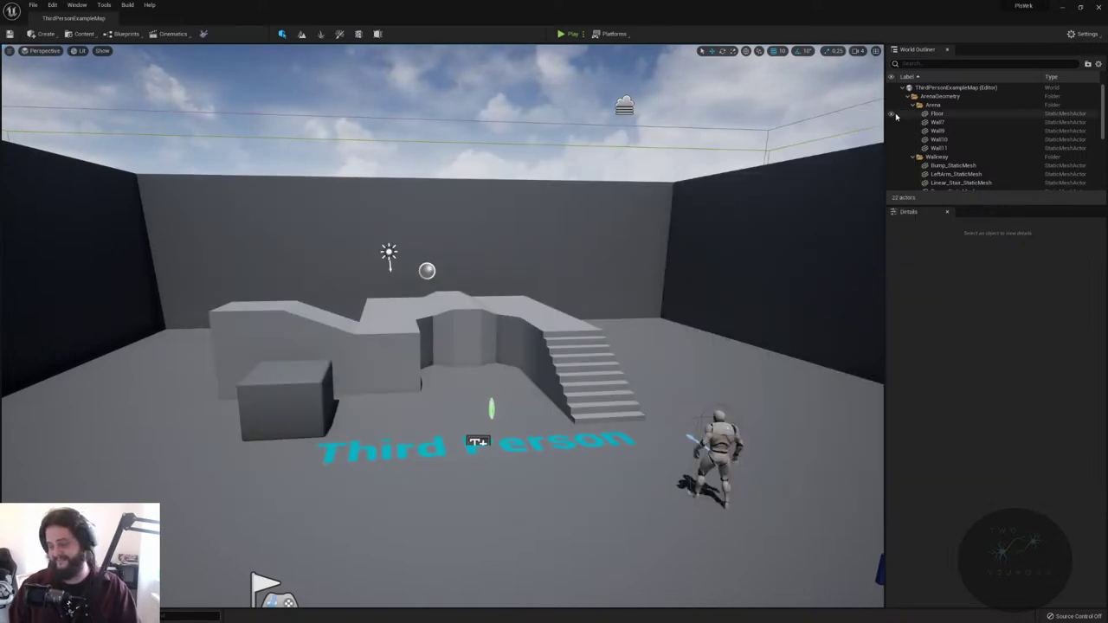
# - Try to play the third-person level in the editor and examine the full assertion message in the crash report
pyautogui.click(562, 34)
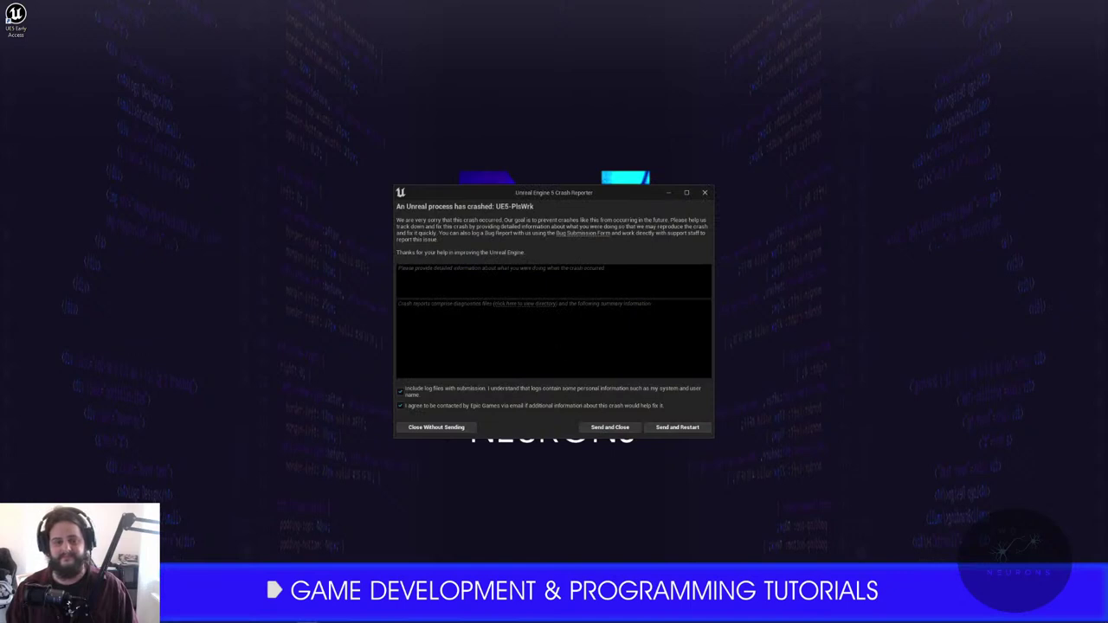
pyautogui.click(531, 304)
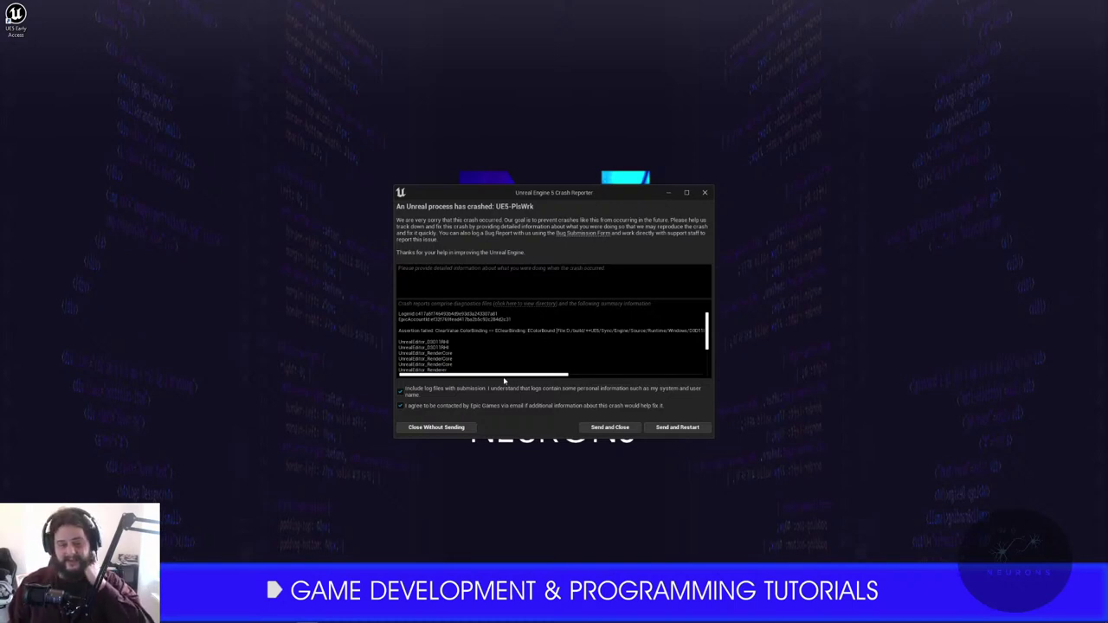
pyautogui.moveTo(493, 379); pyautogui.dragTo(613, 377)
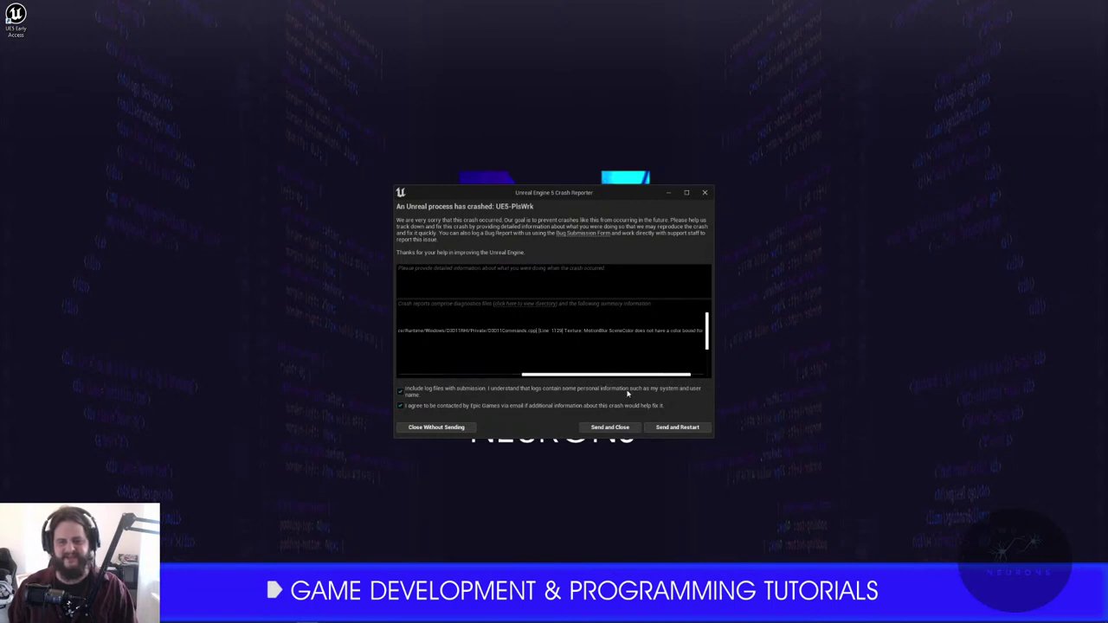
pyautogui.hscroll(3, 647, 377)
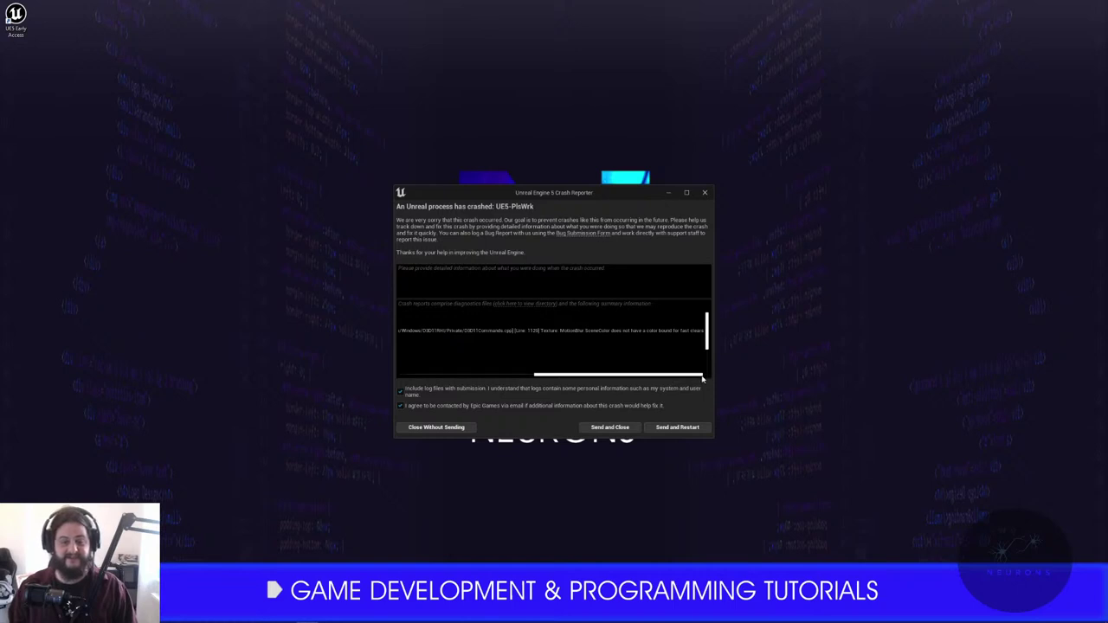
pyautogui.hscroll(-3, 665, 376)
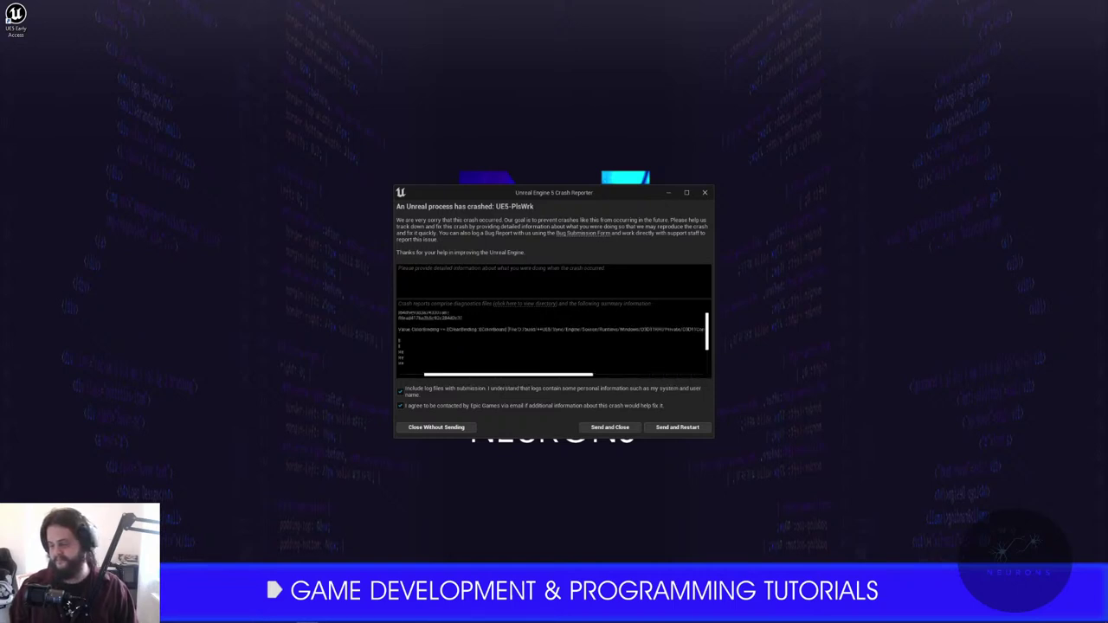
pyautogui.hscroll(-2, 554, 342)
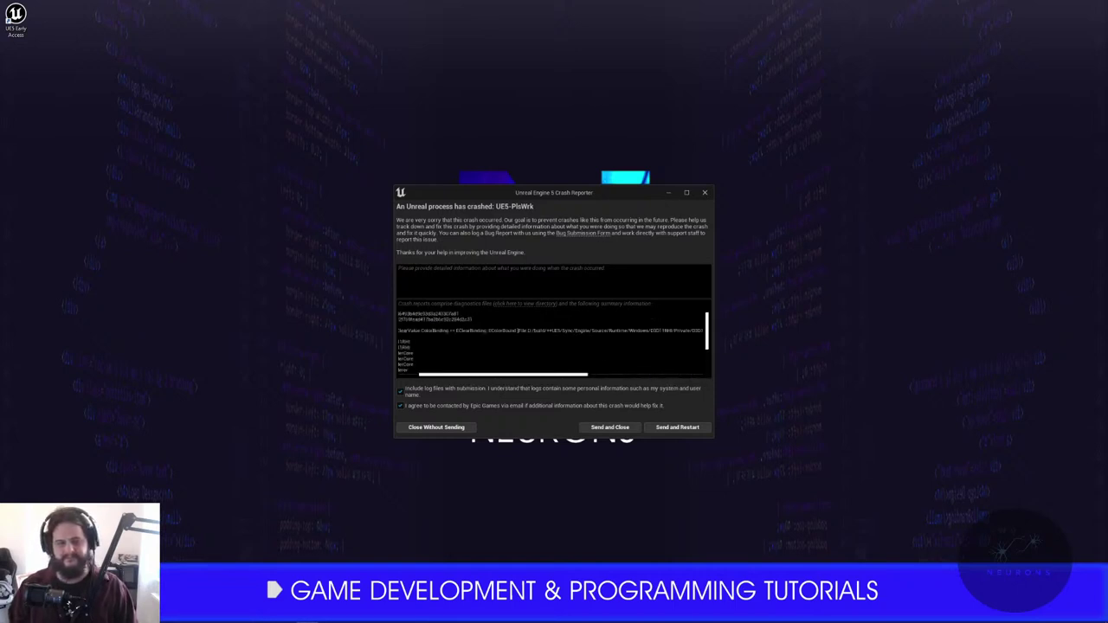
pyautogui.hscroll(5, 554, 341)
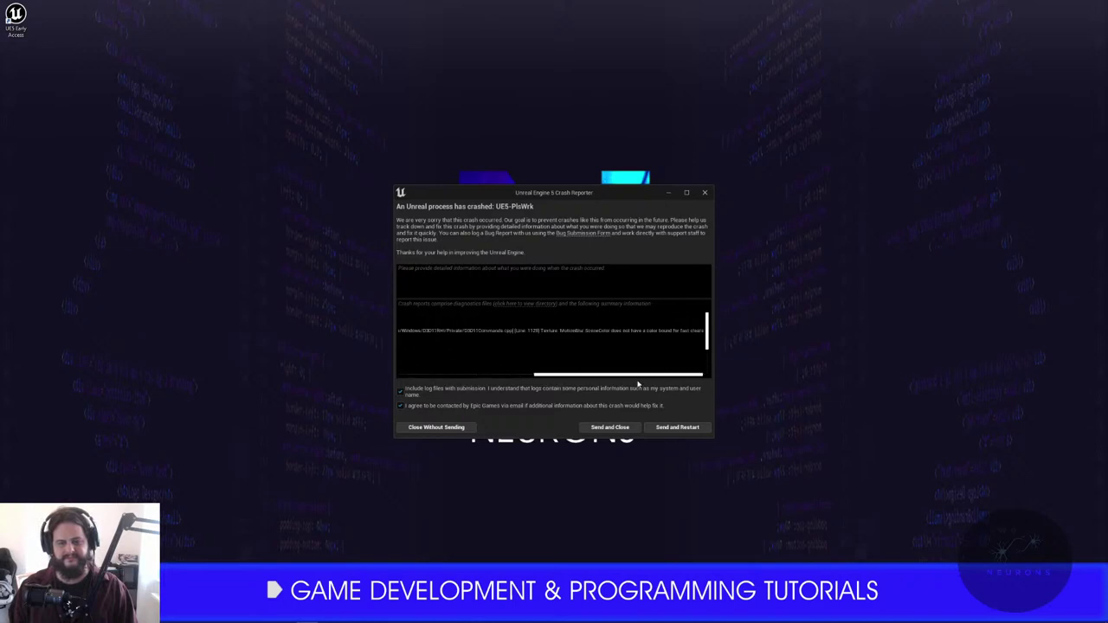
# - Send the crash report with an editor restart, and set the Windows Default RHI to Default in the Project Settings
pyautogui.click(679, 427)
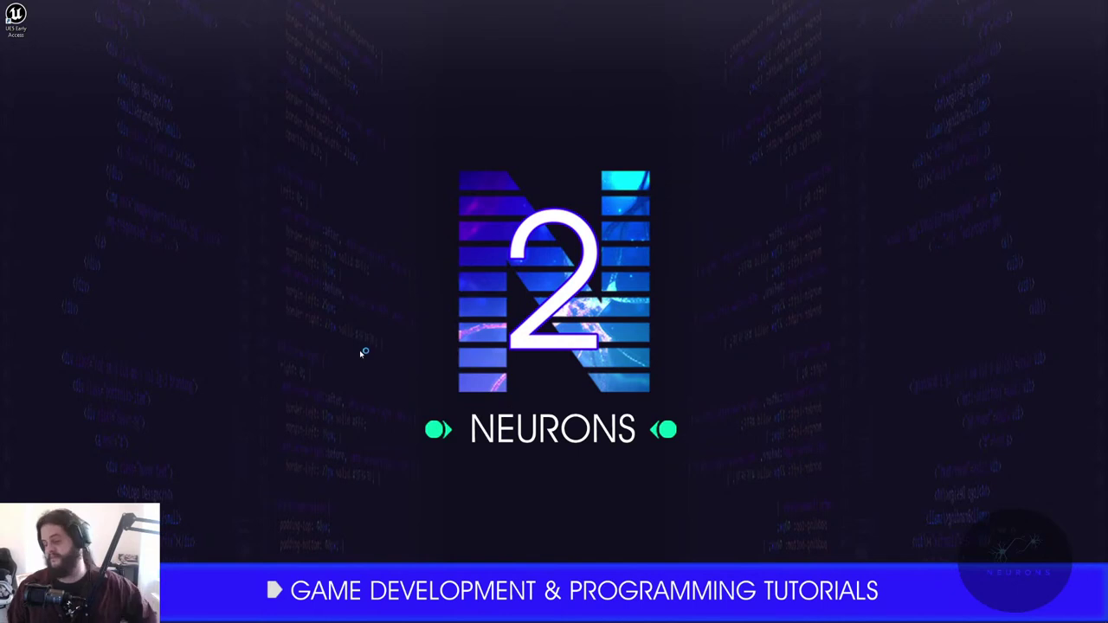
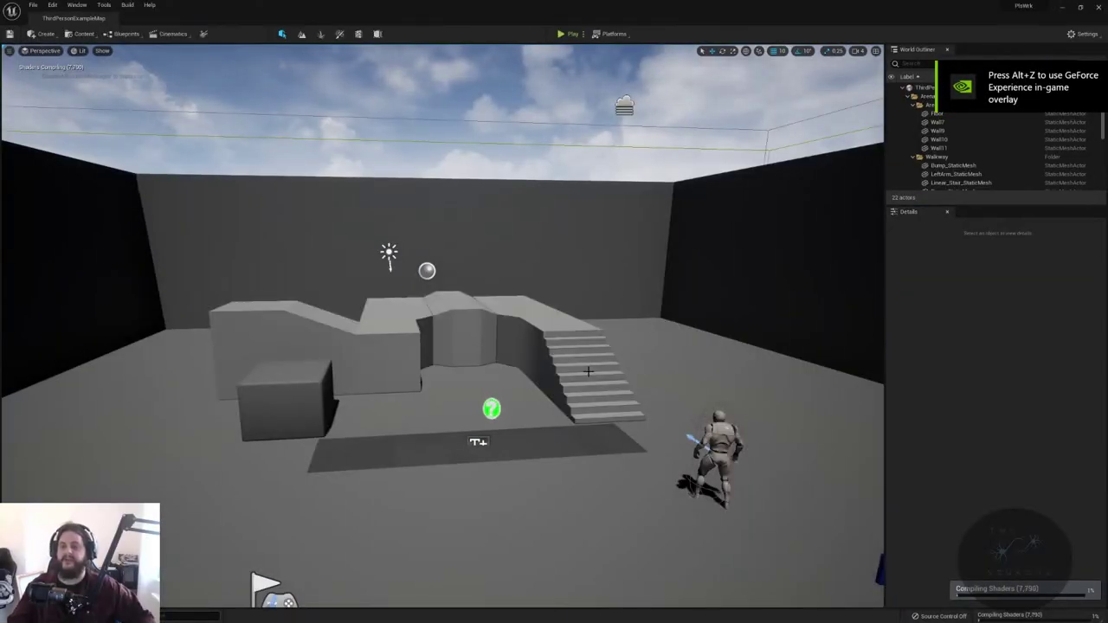
pyautogui.click(1080, 34)
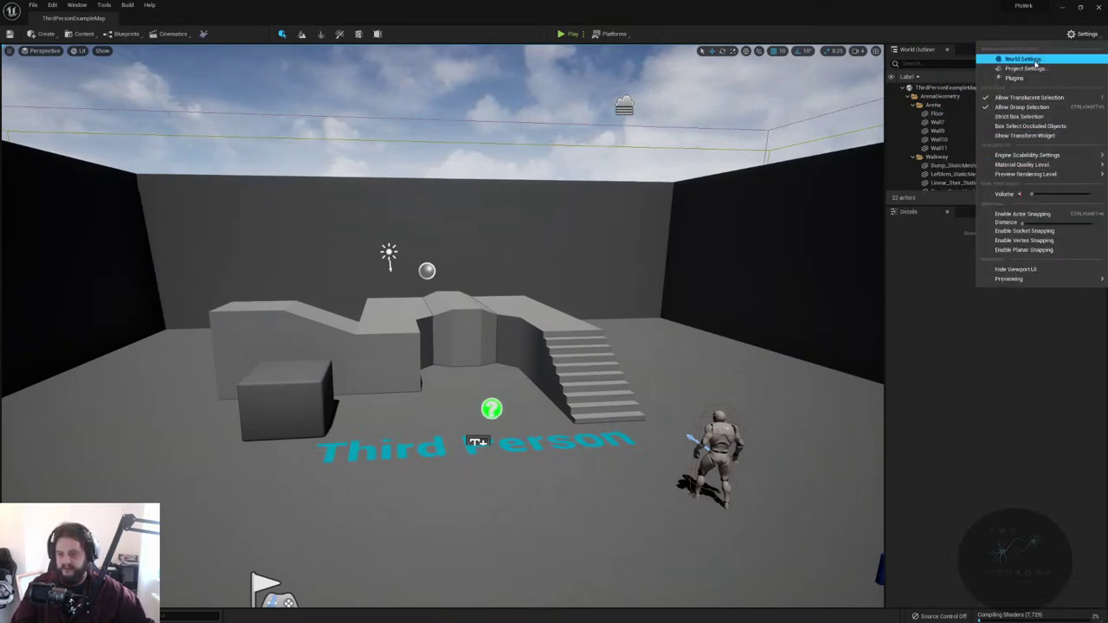
pyautogui.click(1024, 68)
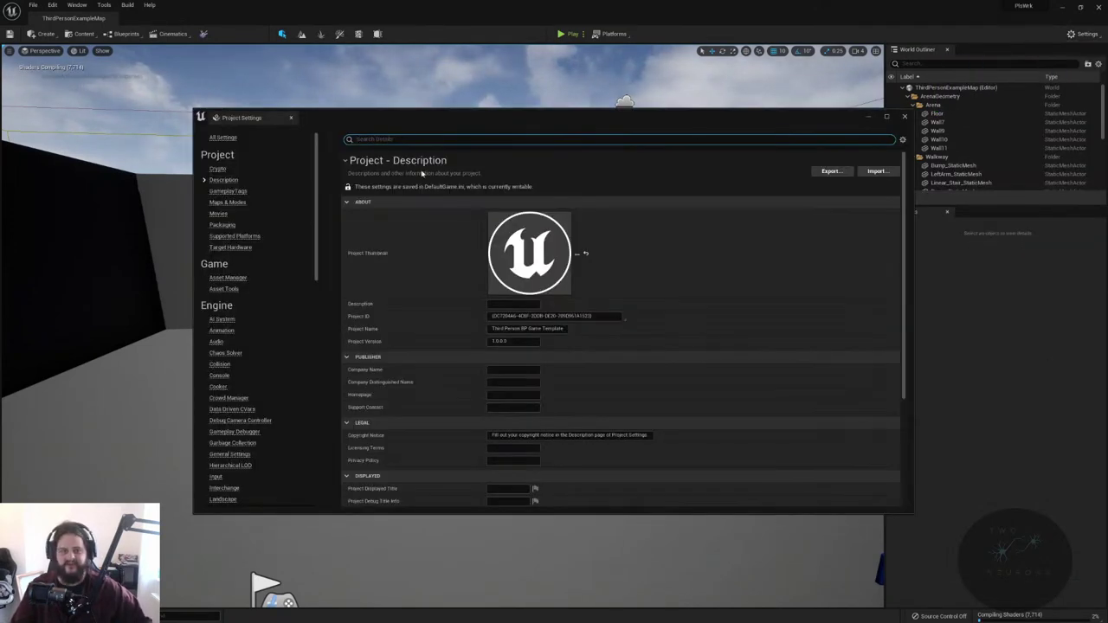
pyautogui.write('rhi')
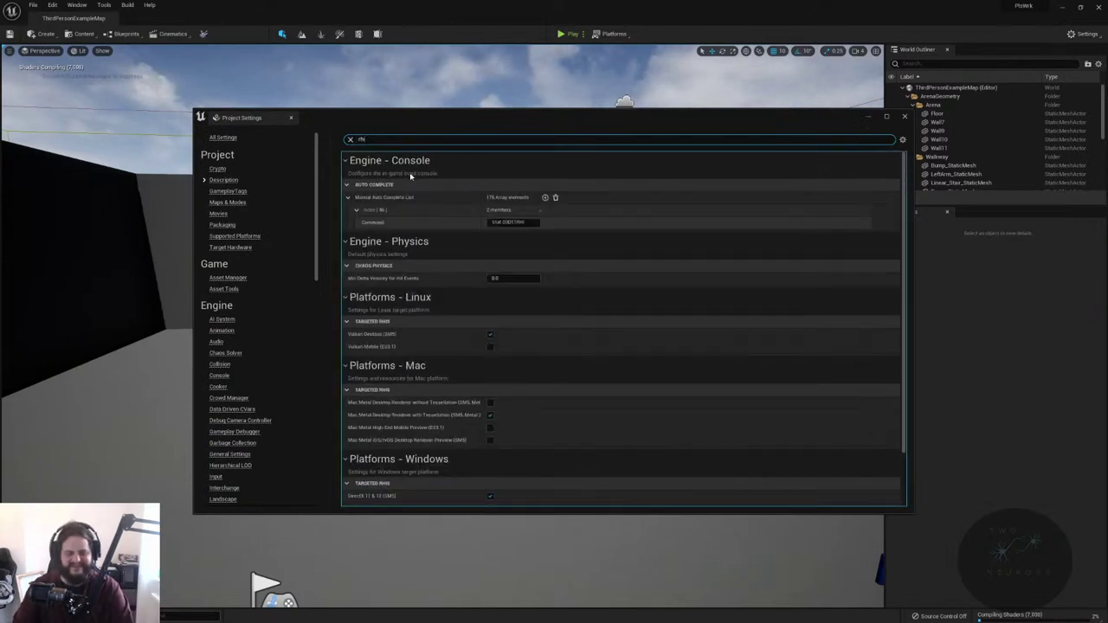
pyautogui.scroll(-1, 632, 307)
pyautogui.click(510, 498)
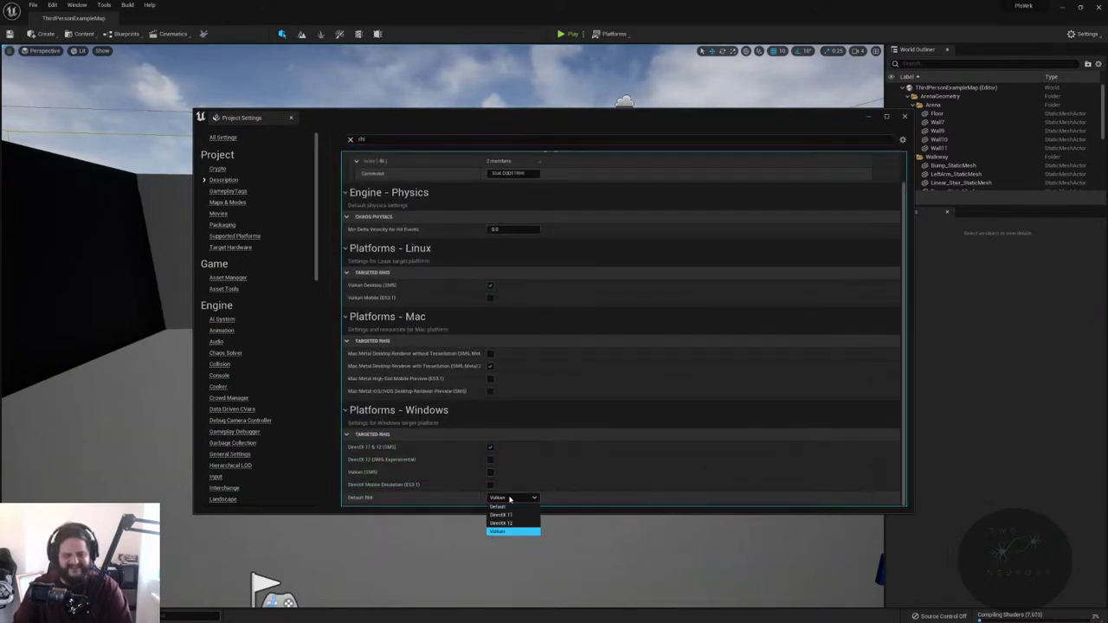
pyautogui.click(524, 507)
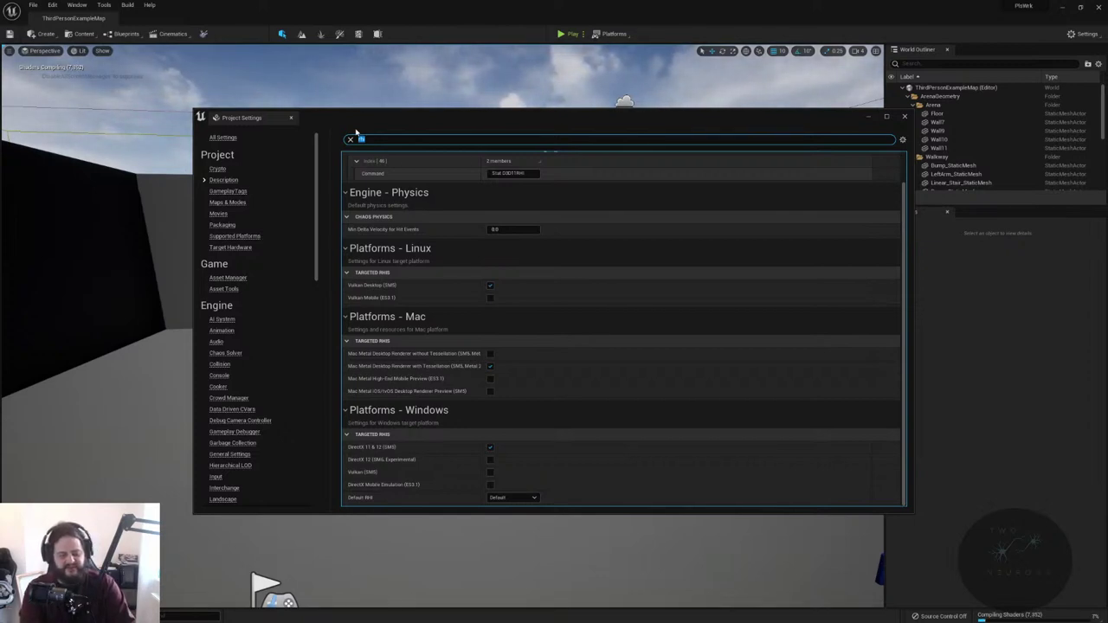
# - Find the motion options in the Project Settings, disable Motion Blur under Engine - Rendering, and close the settings
pyautogui.press('BackSpace')
pyautogui.write('motion')
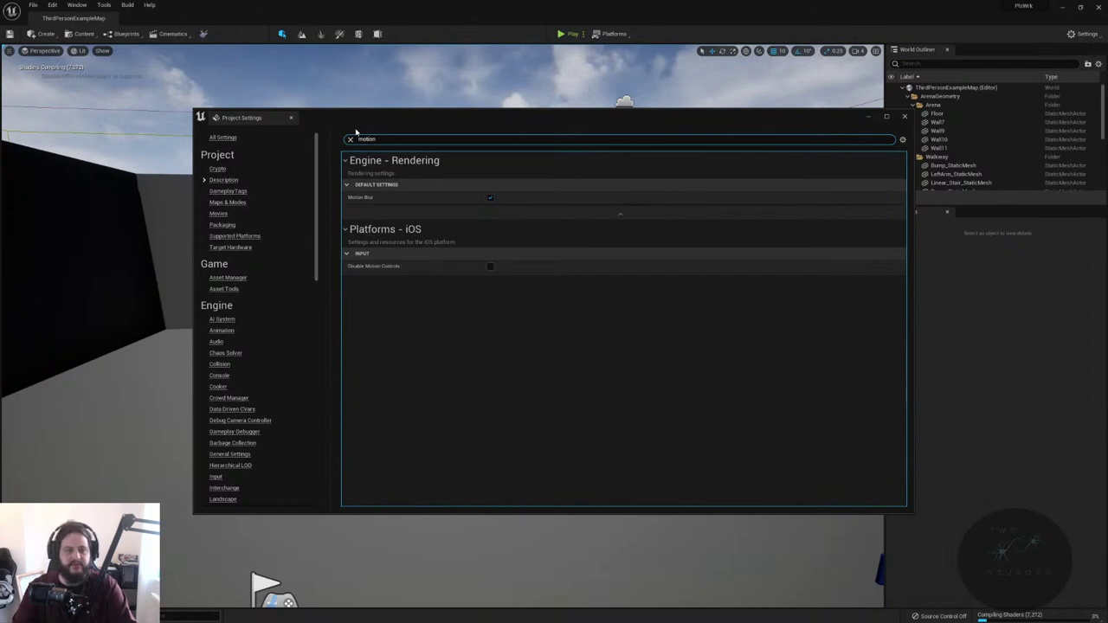
pyautogui.click(490, 197)
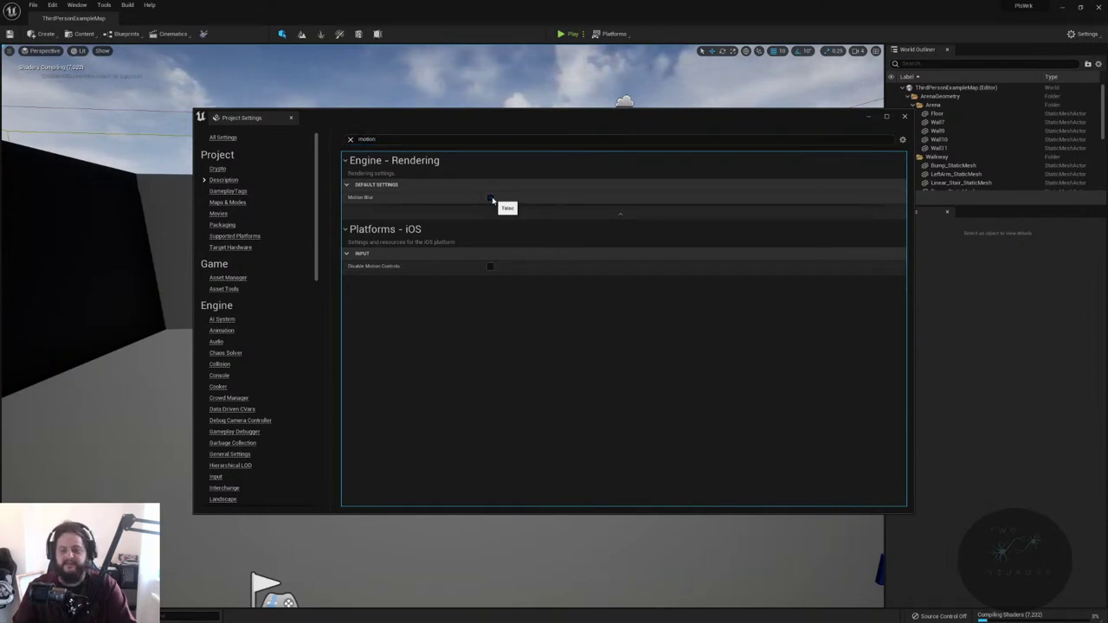
pyautogui.click(904, 116)
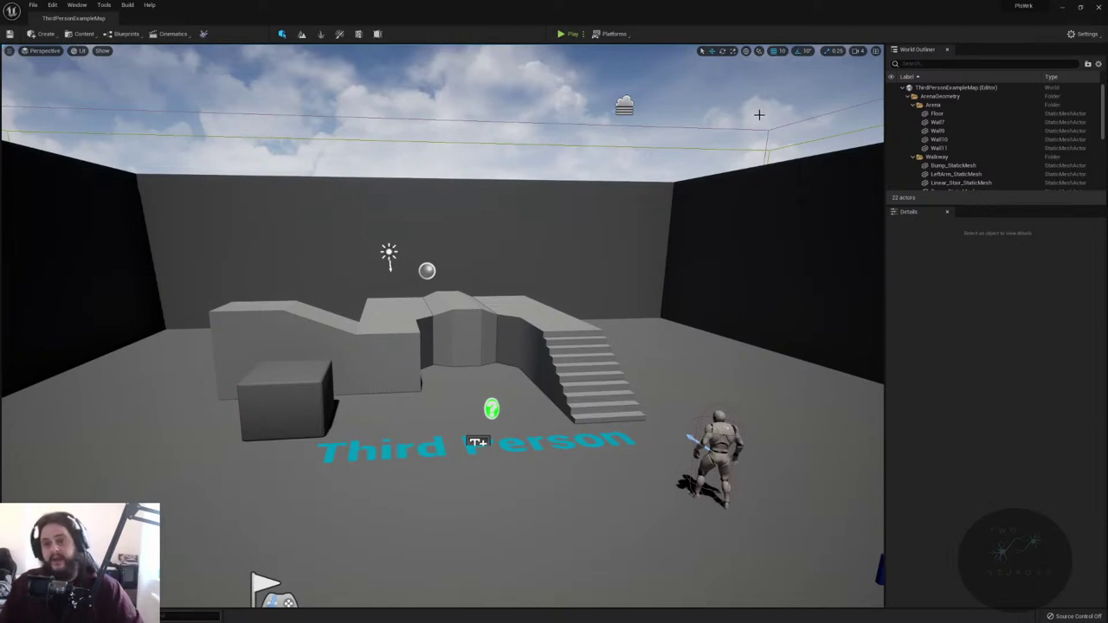
# - Play the level in the editor, run the character around the arena, stairs and walkway, and stop the session
pyautogui.click(578, 34)
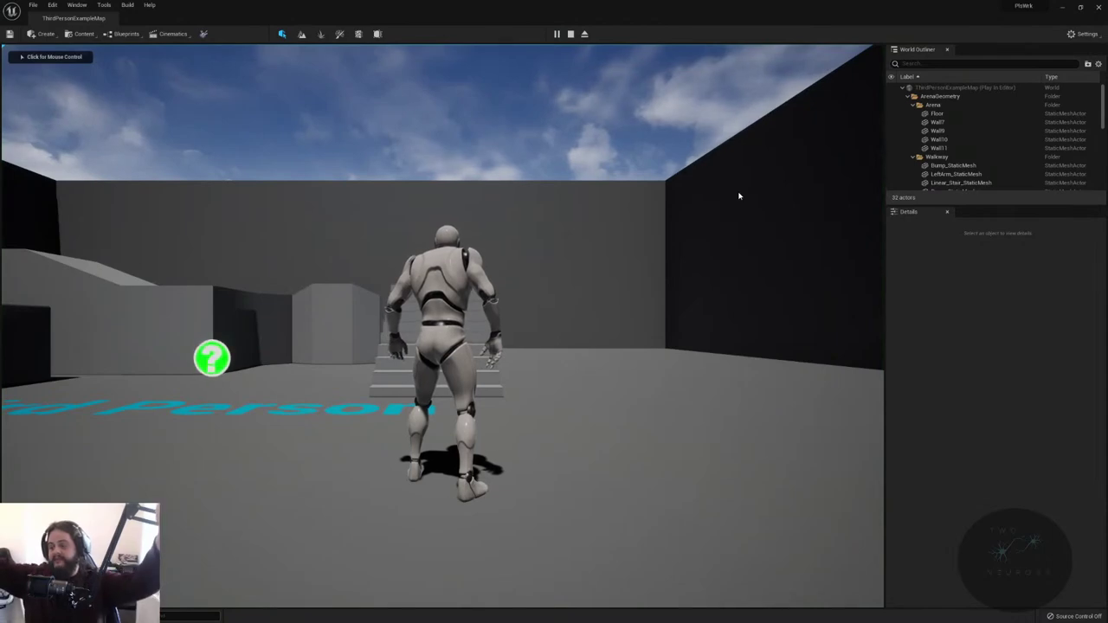
pyautogui.click(739, 195)
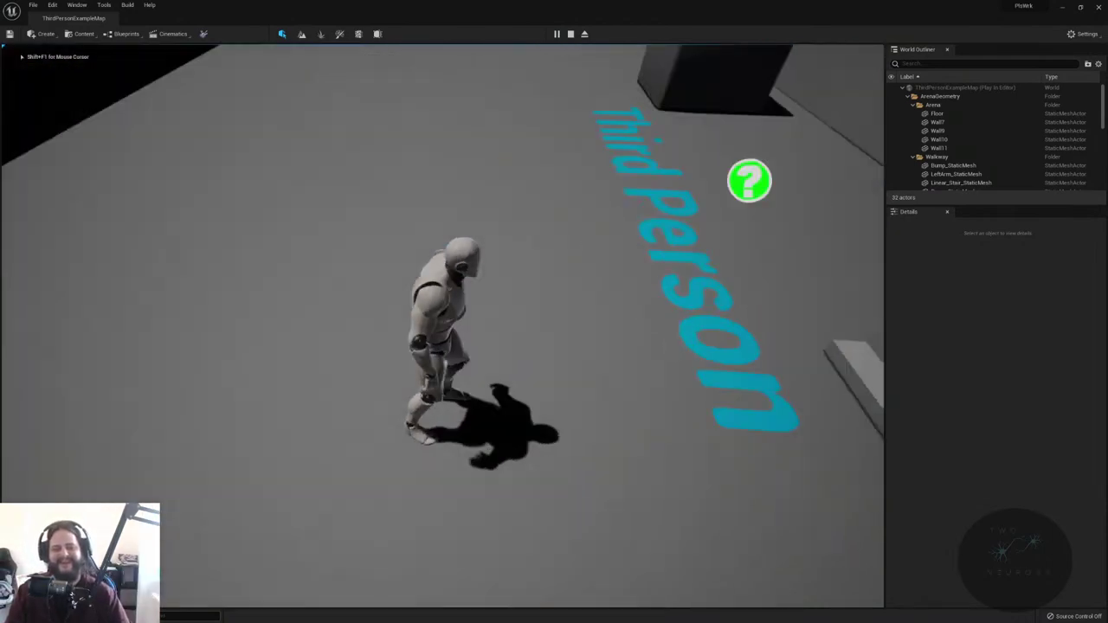
pyautogui.press('w')
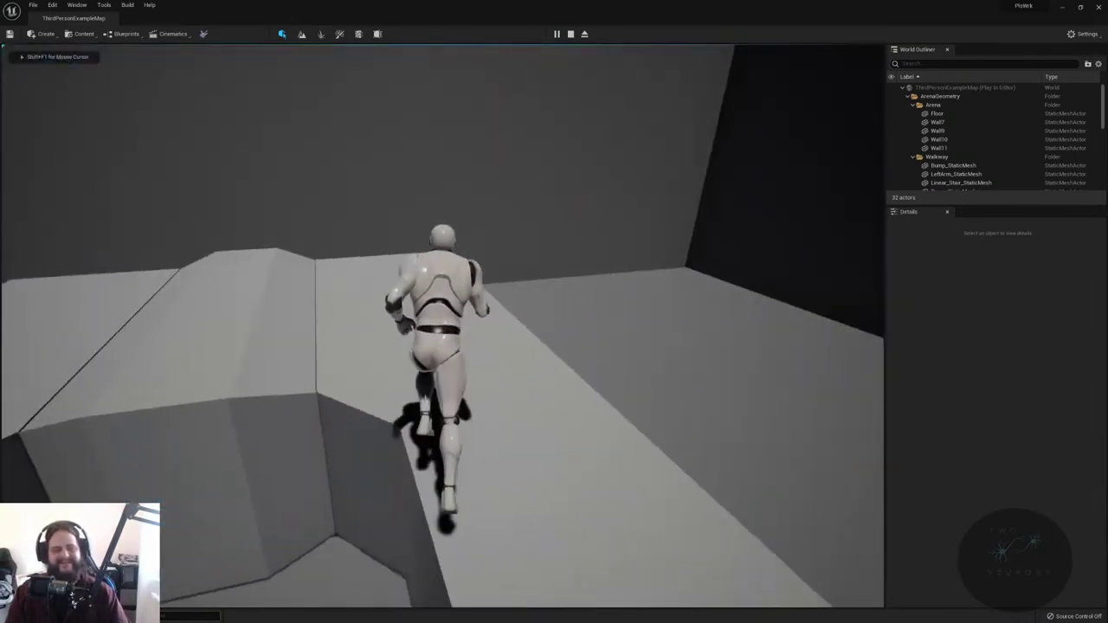
pyautogui.press('w')
pyautogui.press('w')
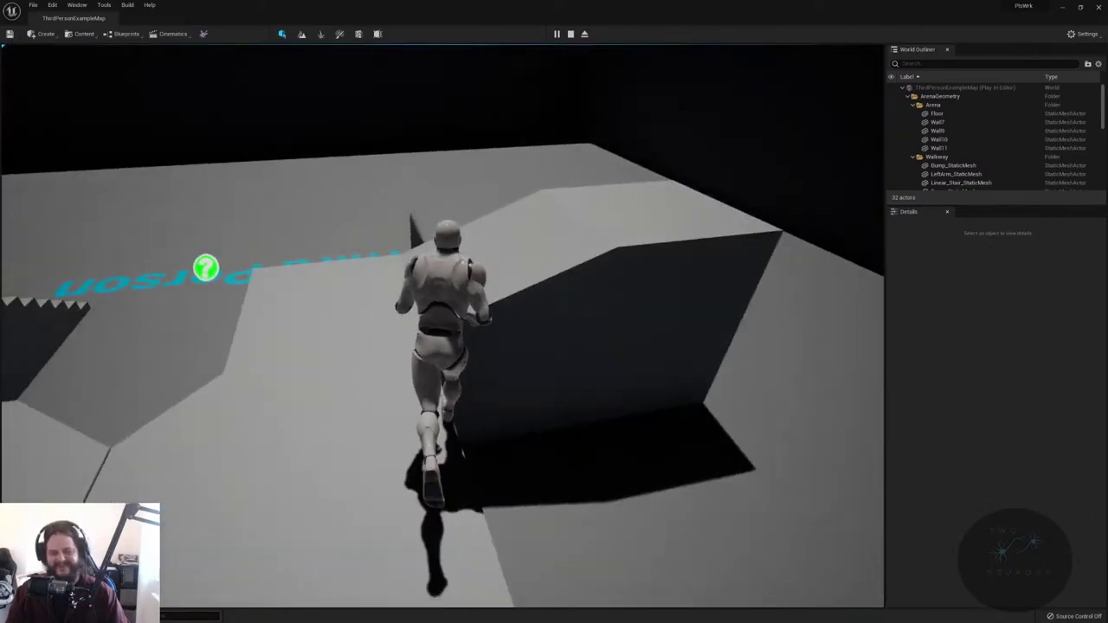
pyautogui.press('w')
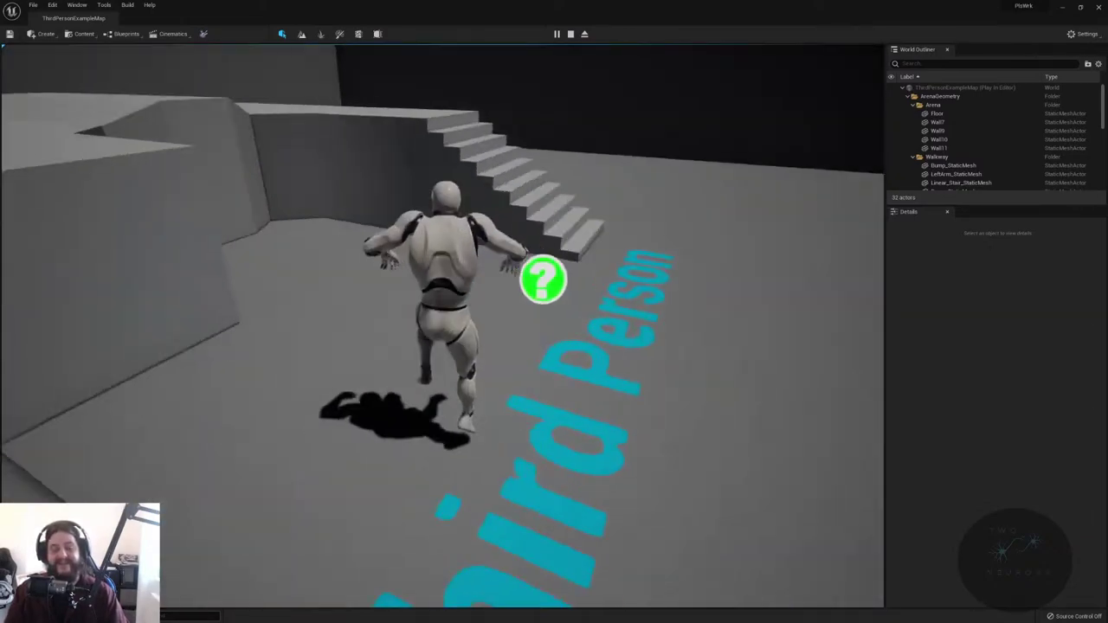
pyautogui.press('w')
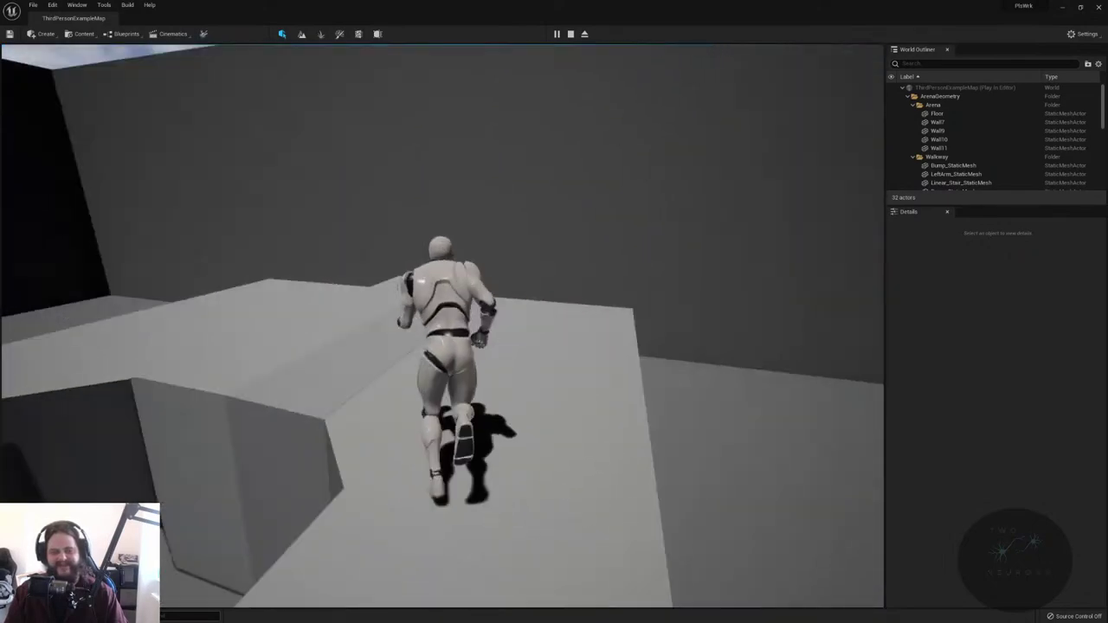
pyautogui.press('w')
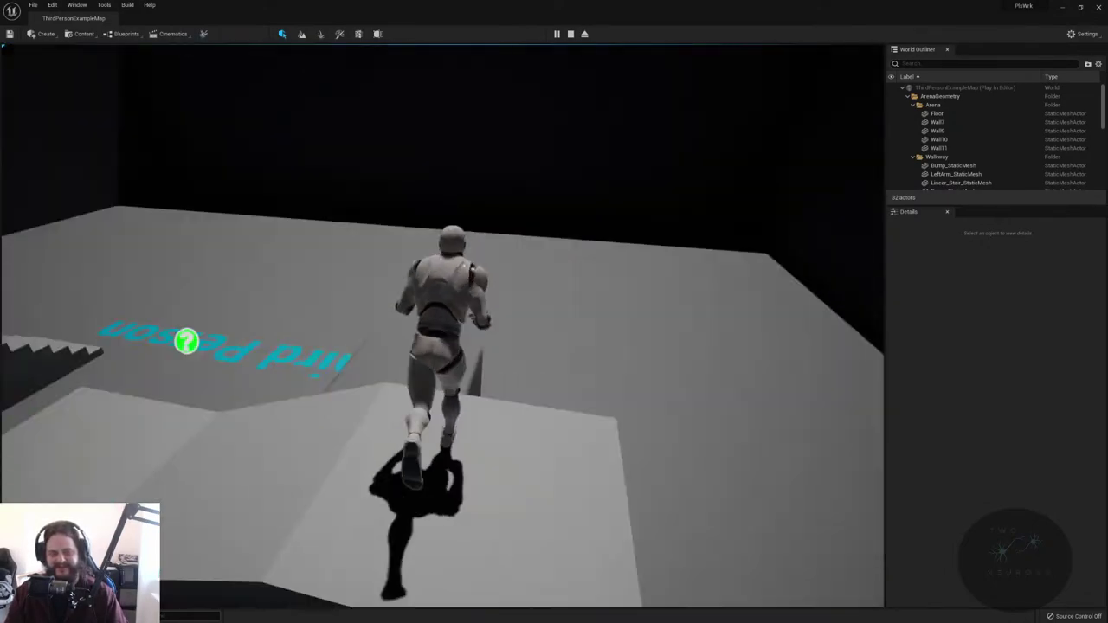
pyautogui.press('w')
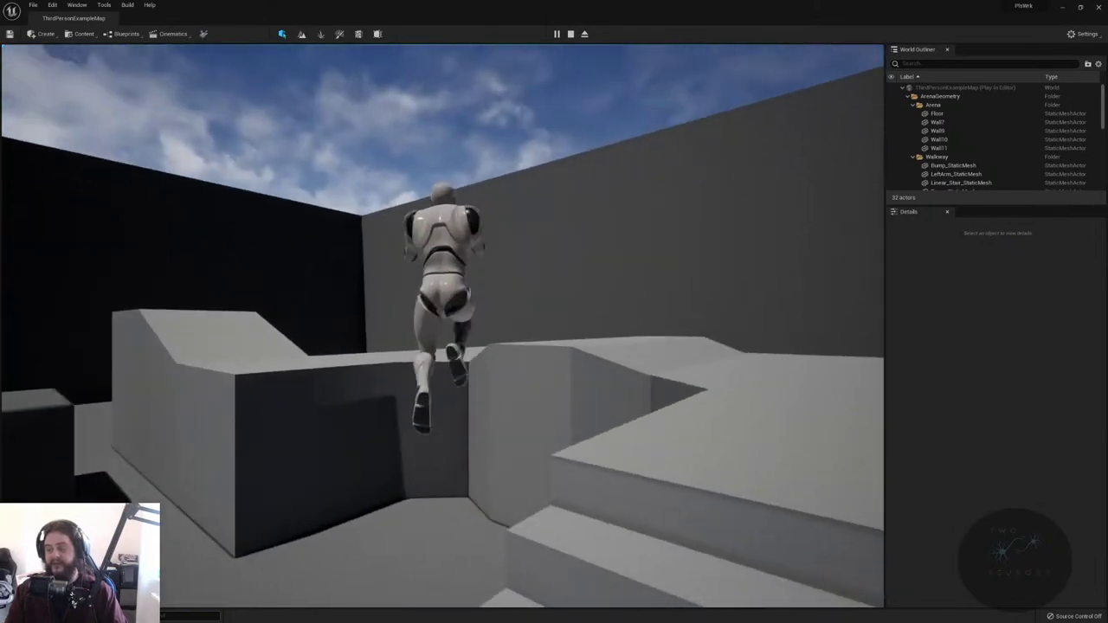
pyautogui.press('w')
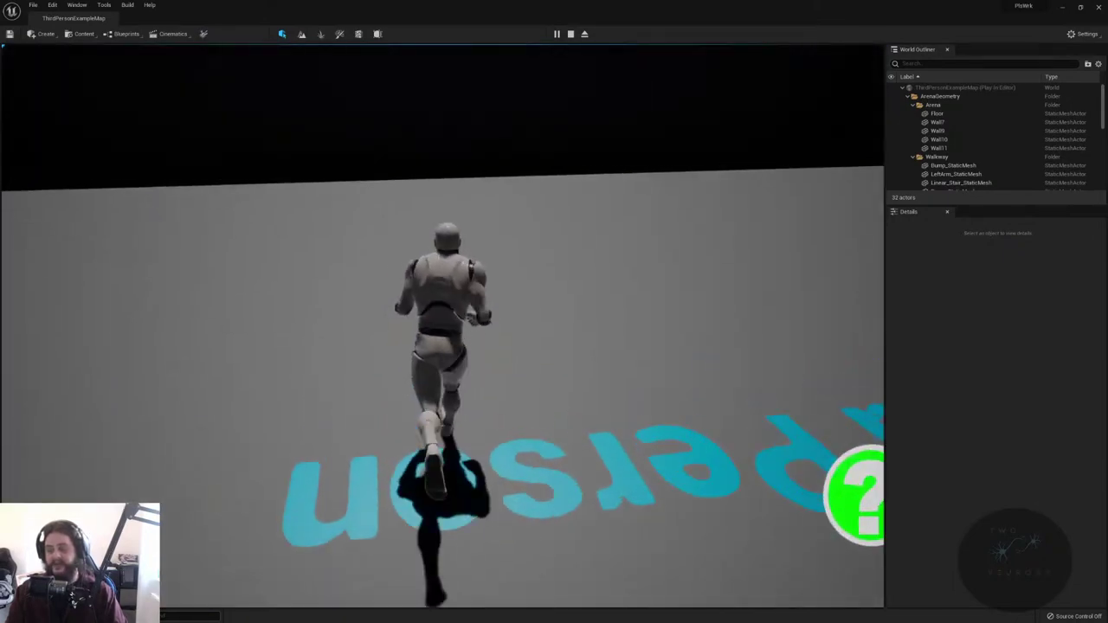
pyautogui.press('w')
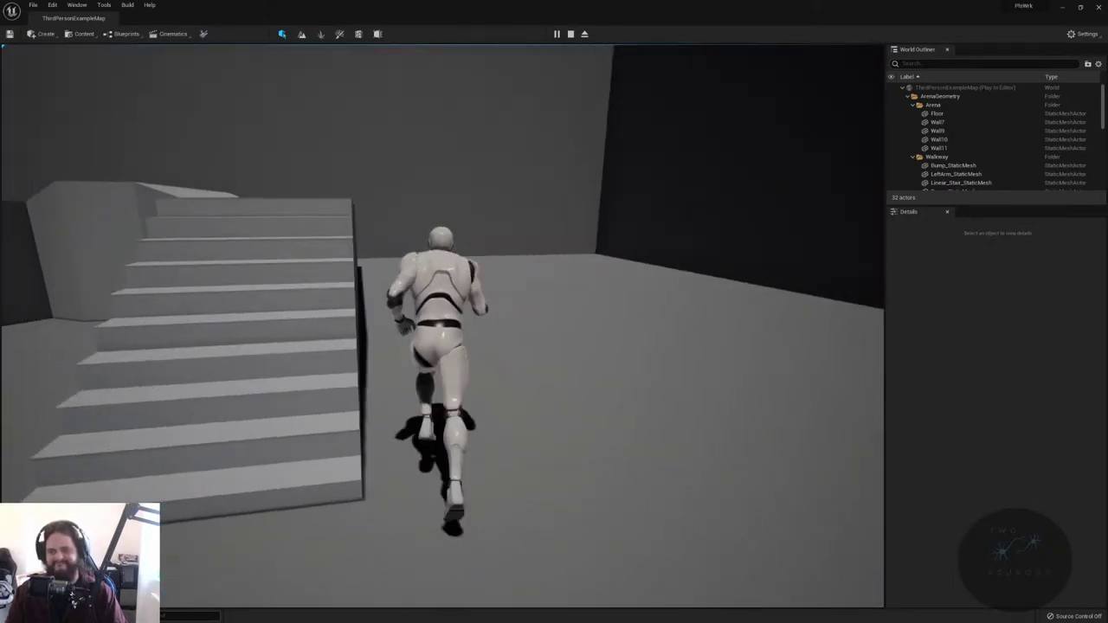
pyautogui.press('w')
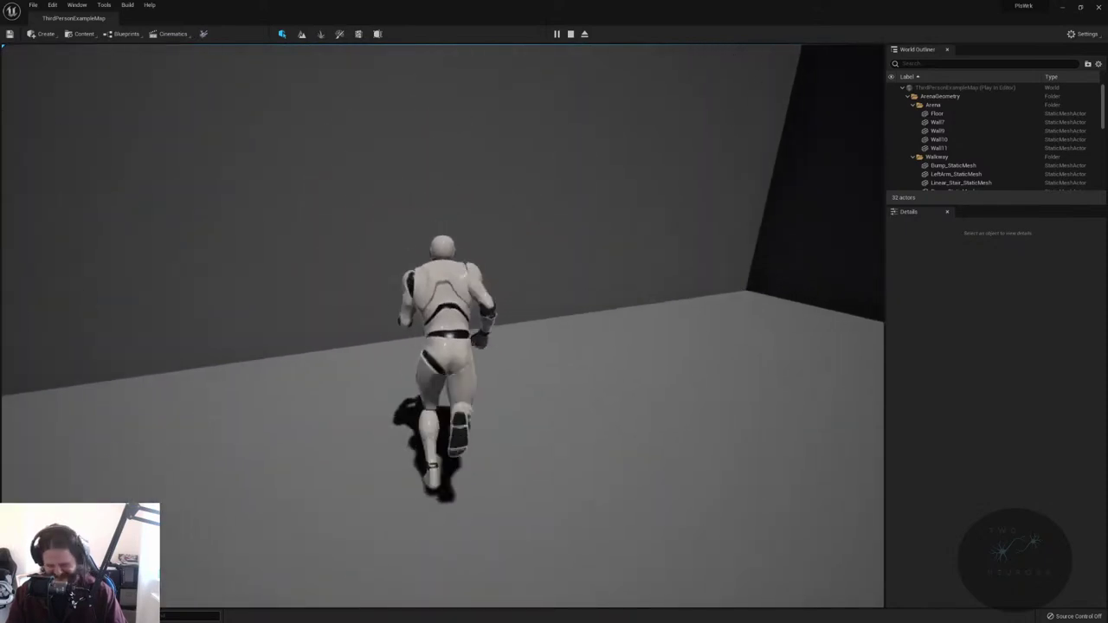
pyautogui.press('w')
pyautogui.press('Escape')
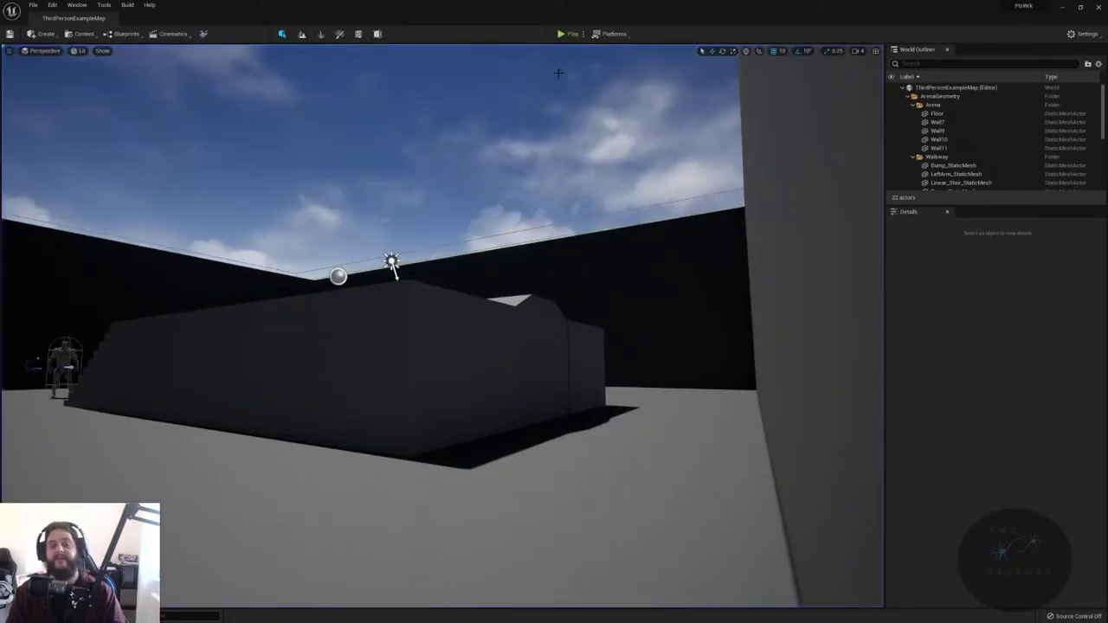
# - Close the Unreal editor and switch to the Epic Games Launcher to view its Unreal Engine Library and UE5 pages
pyautogui.click(1100, 10)
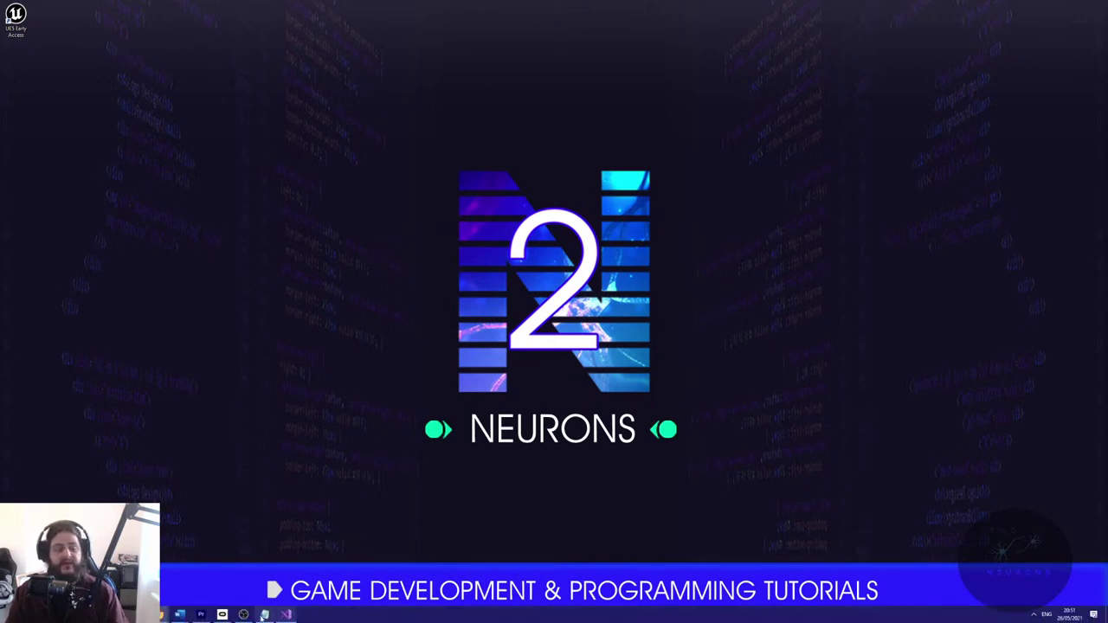
pyautogui.click(1033, 615)
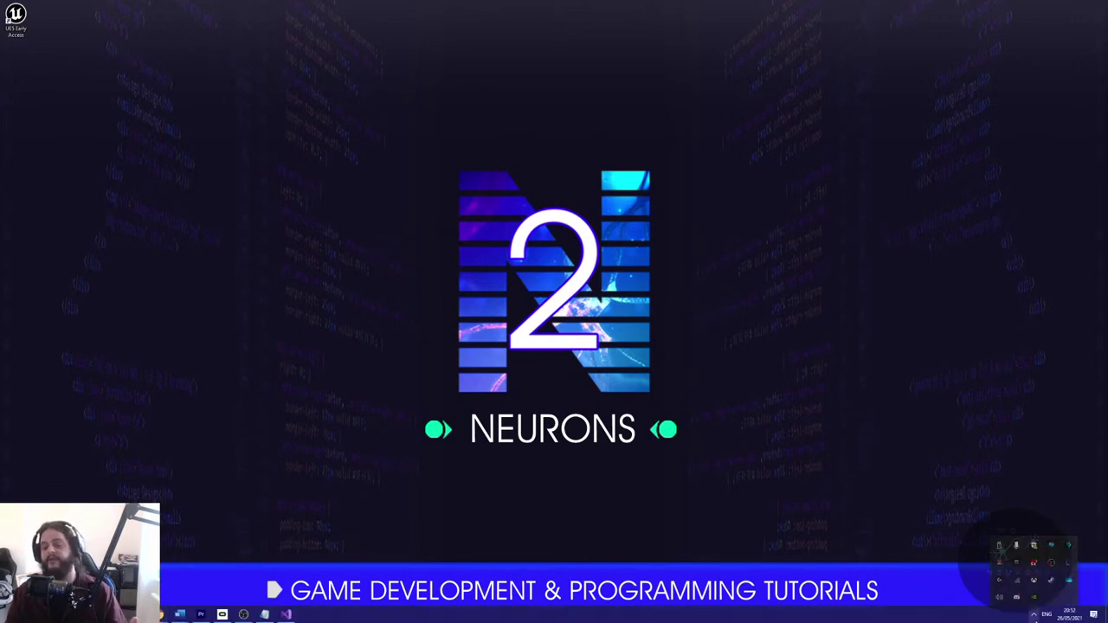
pyautogui.click(1051, 563)
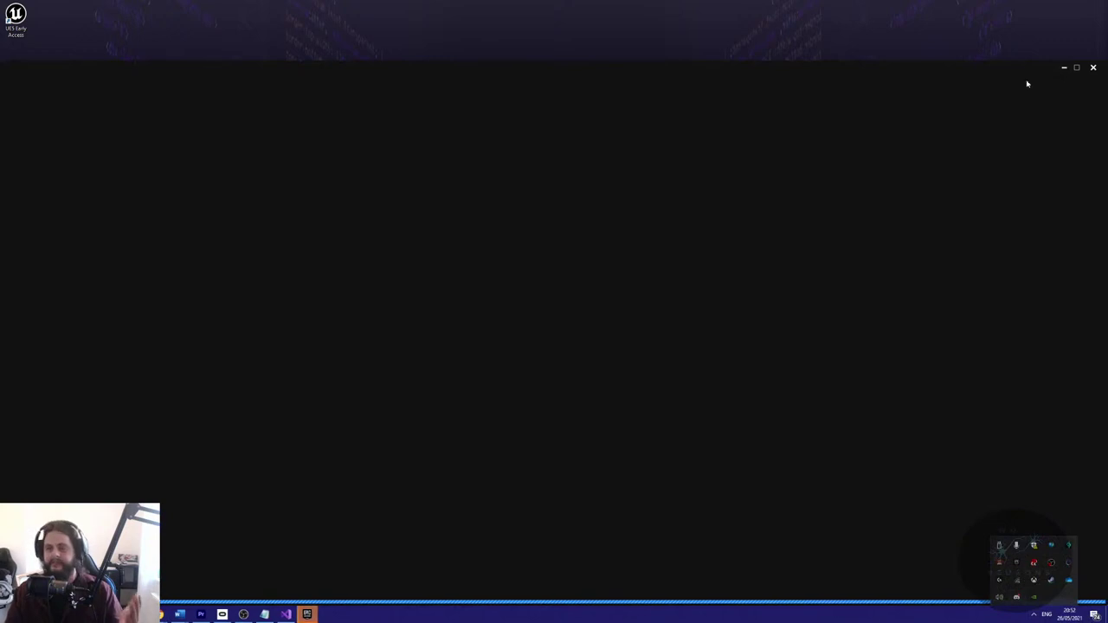
pyautogui.doubleClick(990, 84)
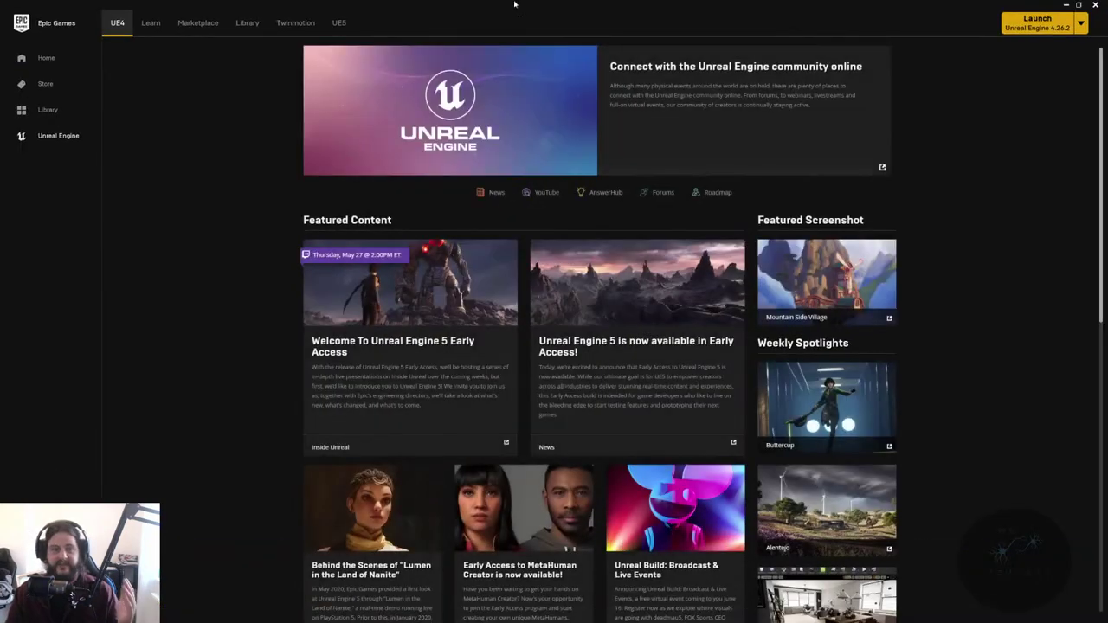
pyautogui.click(249, 24)
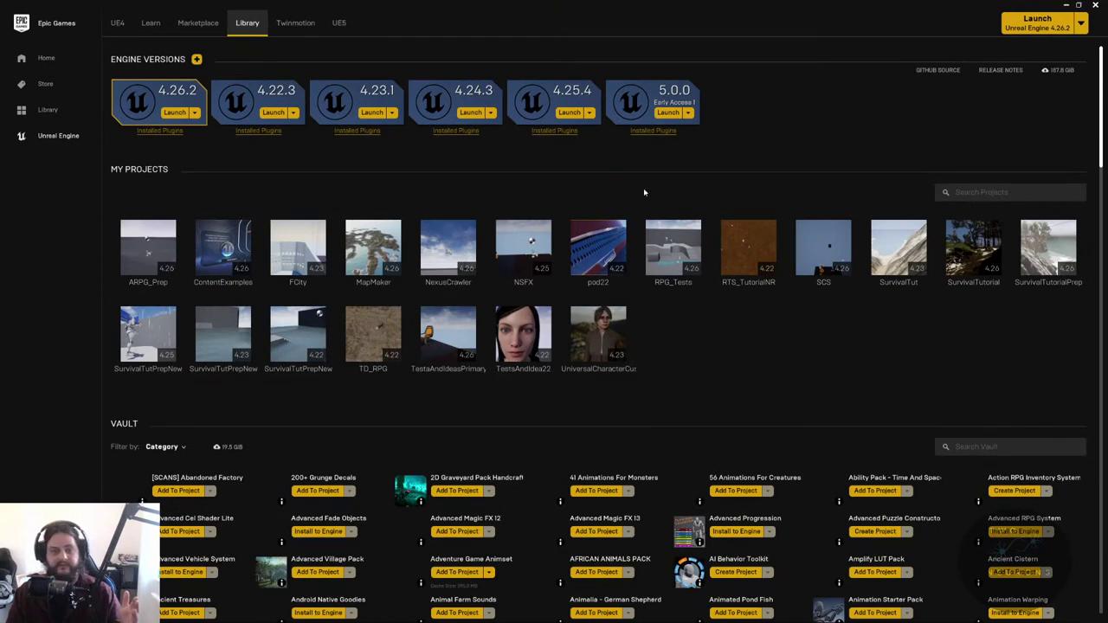
pyautogui.click(341, 24)
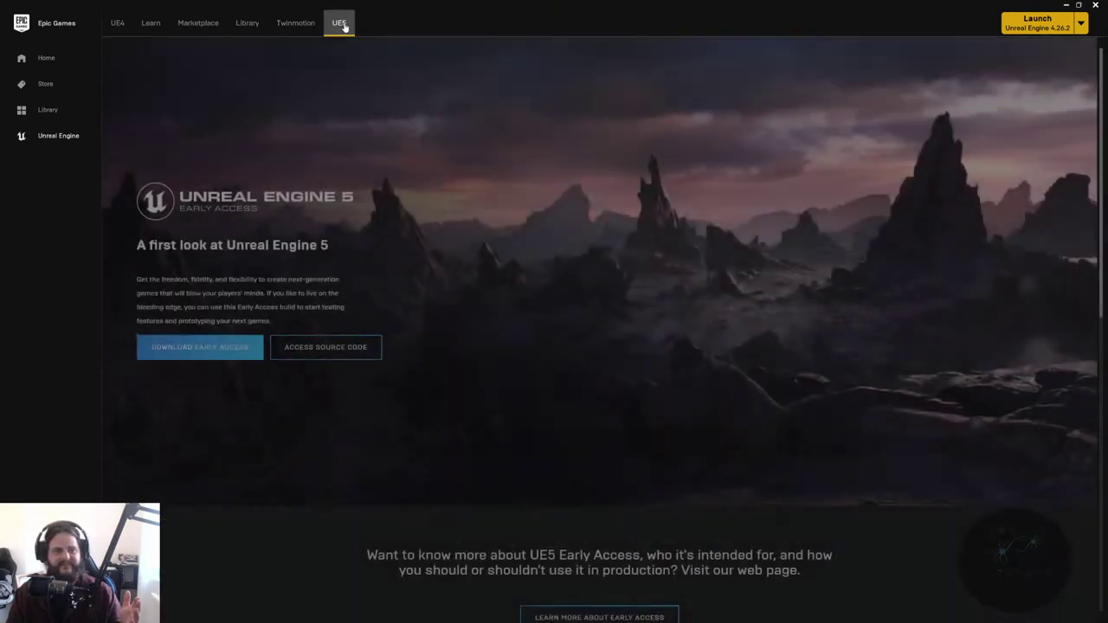
# - View the rest of the UE5 page, return to the engine library, and open SurvivalTutorial.uproject from the SurvivalGame\SurvivalTutorial 5.0 folder
pyautogui.scroll(-3, 372, 136)
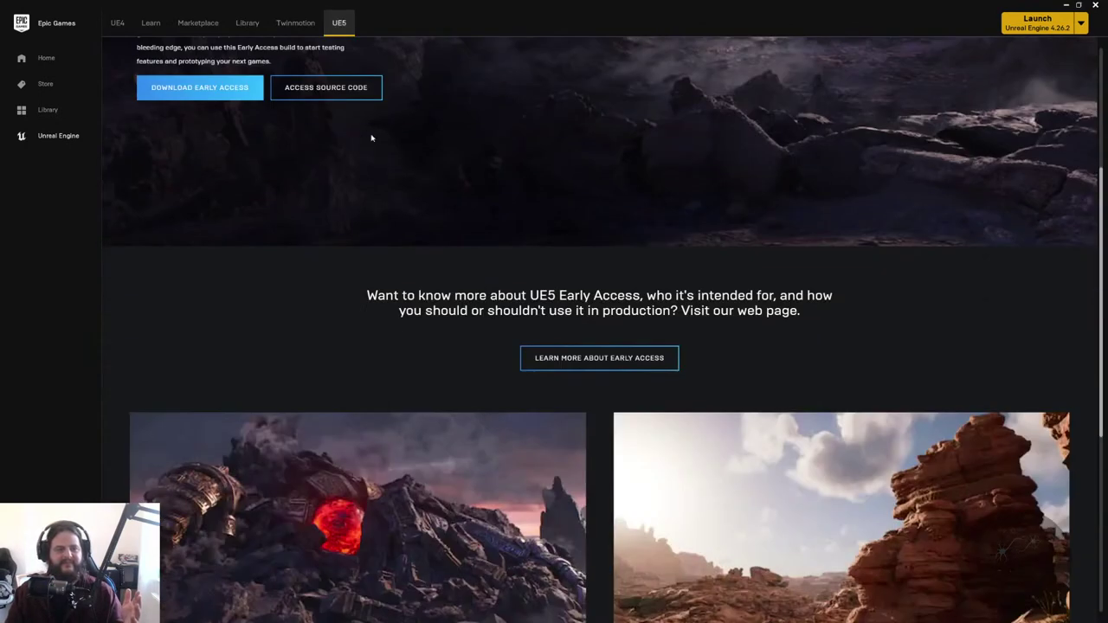
pyautogui.click(251, 22)
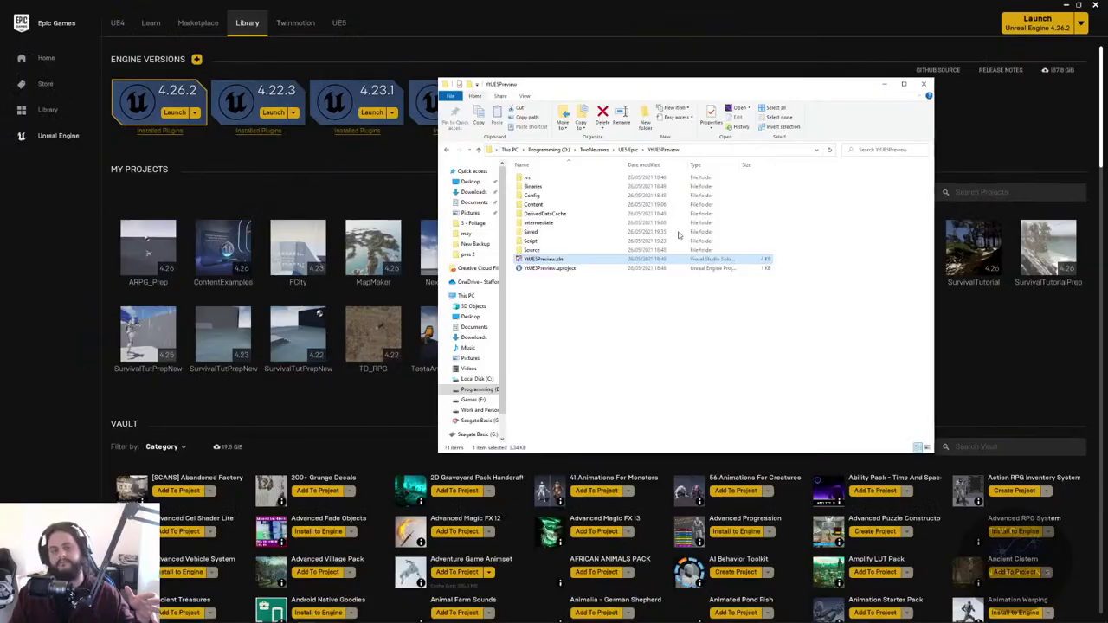
pyautogui.click(584, 149)
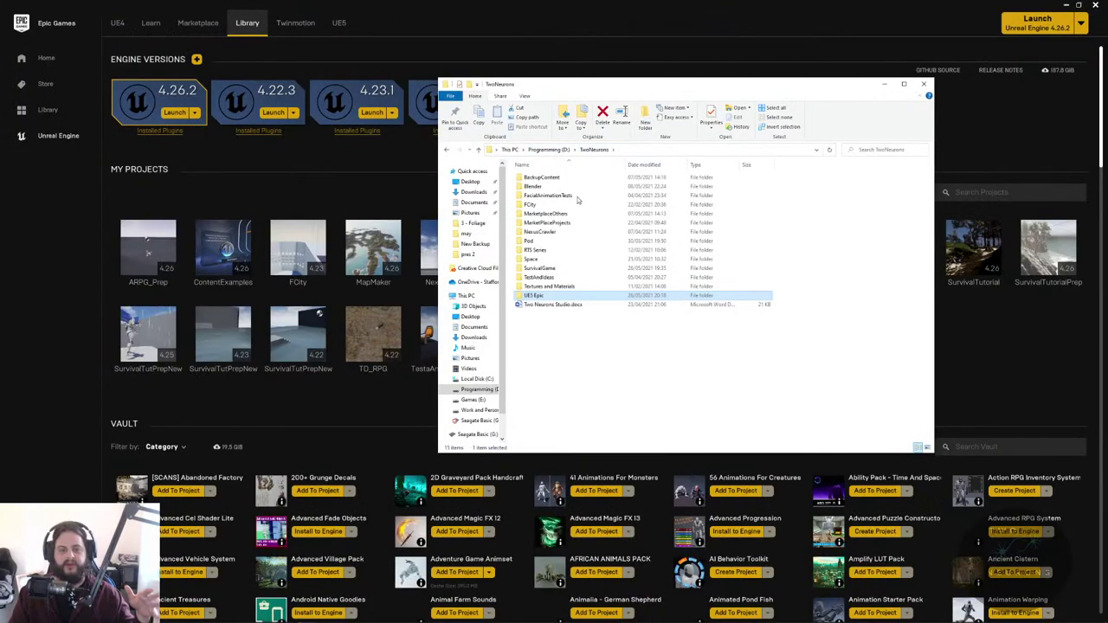
pyautogui.doubleClick(545, 268)
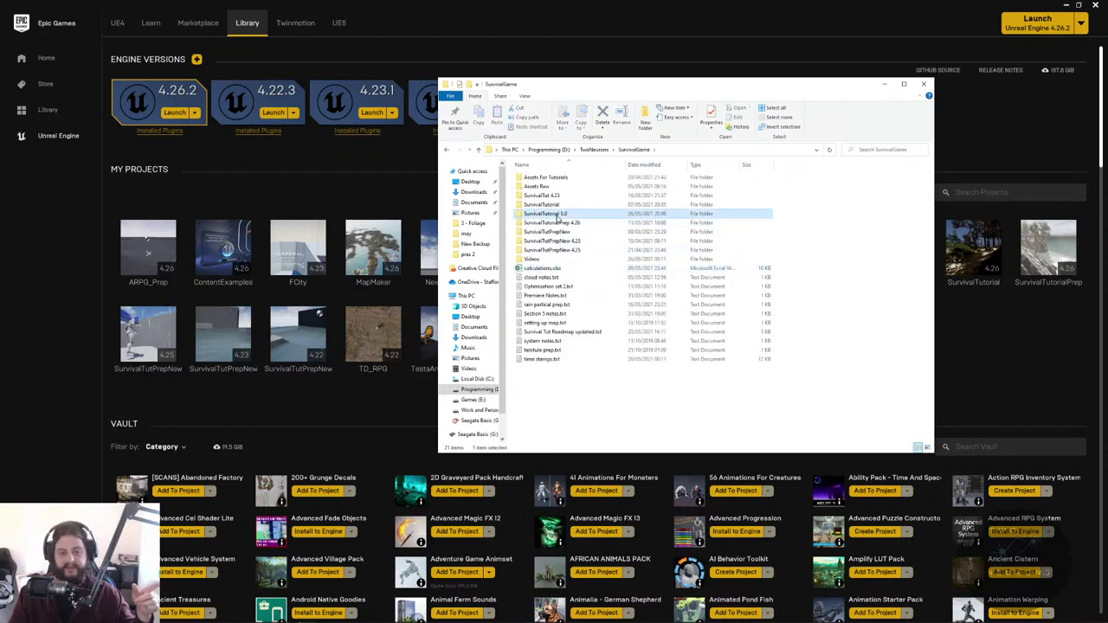
pyautogui.doubleClick(550, 213)
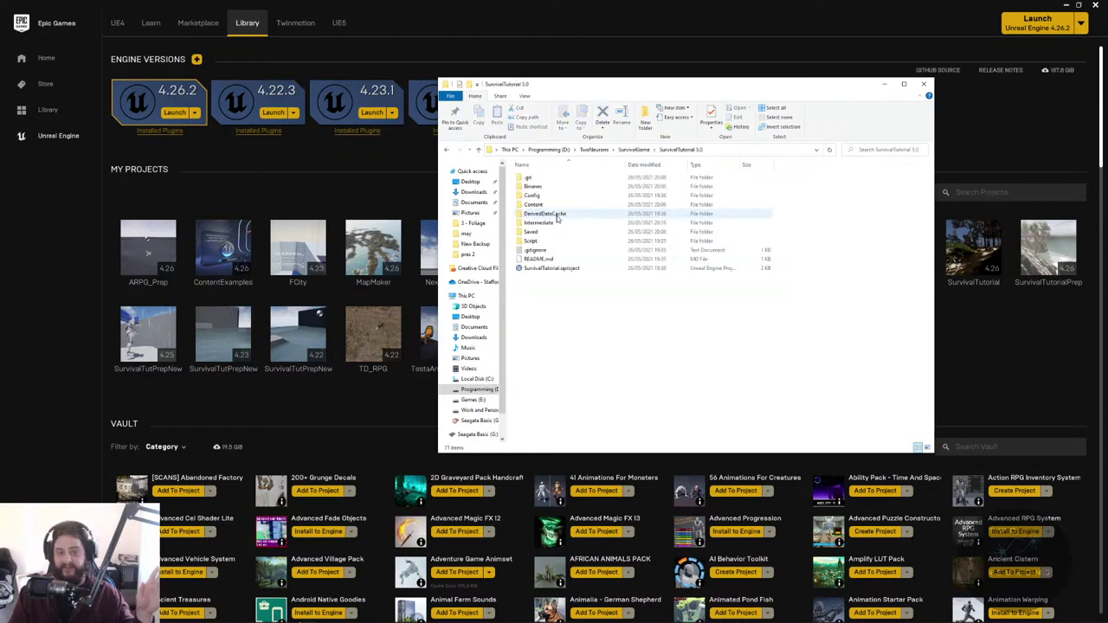
pyautogui.click(554, 270)
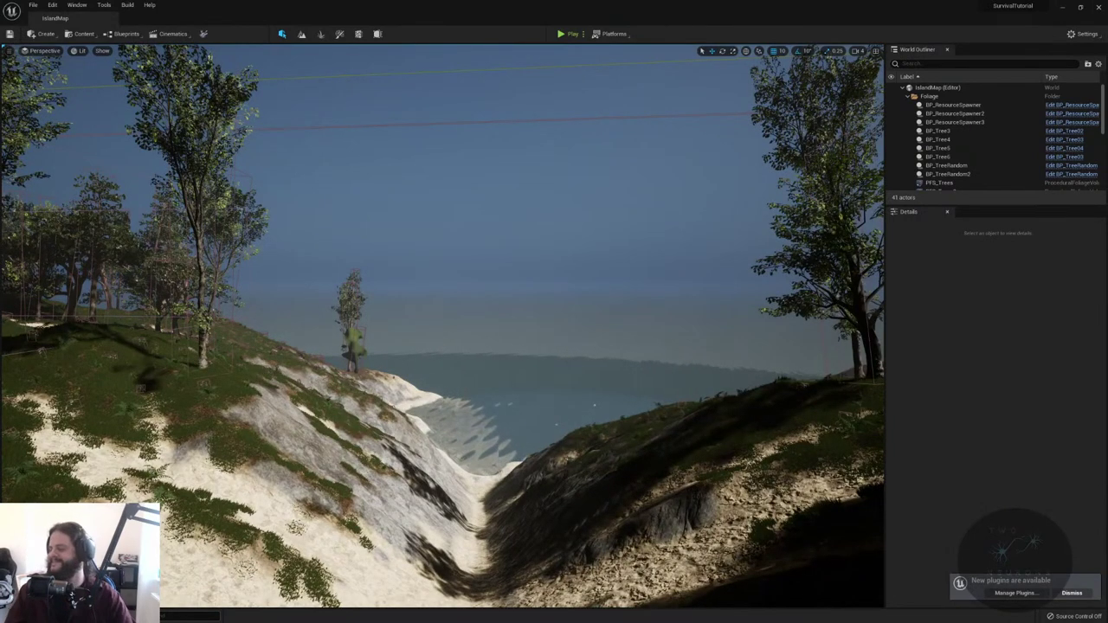
# - Find the motion options in the SurvivalTutorial Project Settings, disable Motion Blur under Engine - Rendering, and close the settings
pyautogui.click(1084, 34)
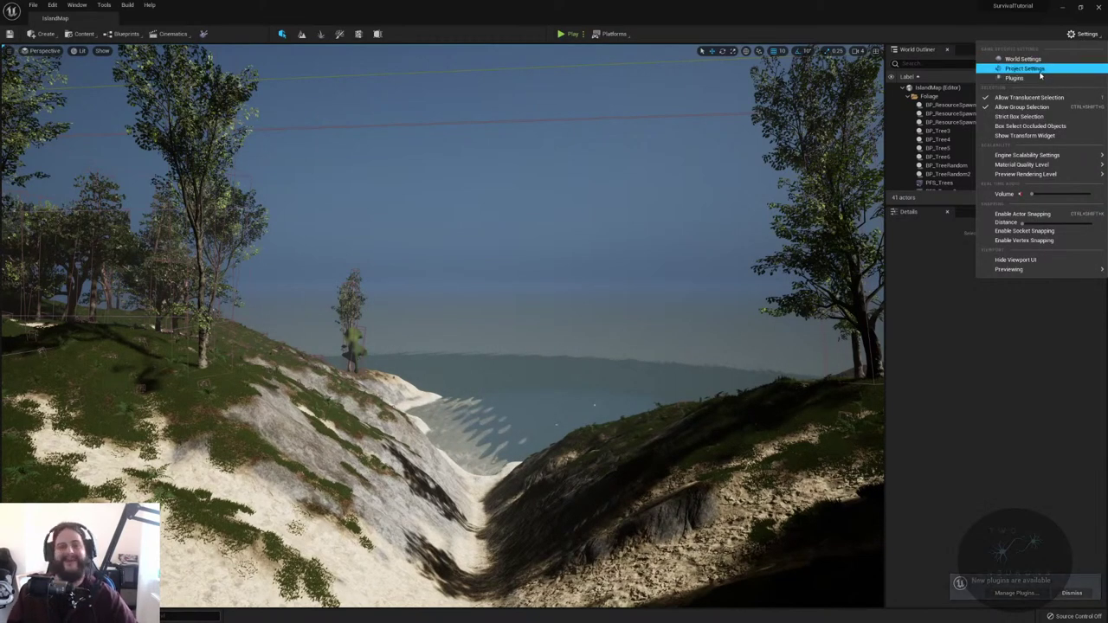
pyautogui.click(1024, 68)
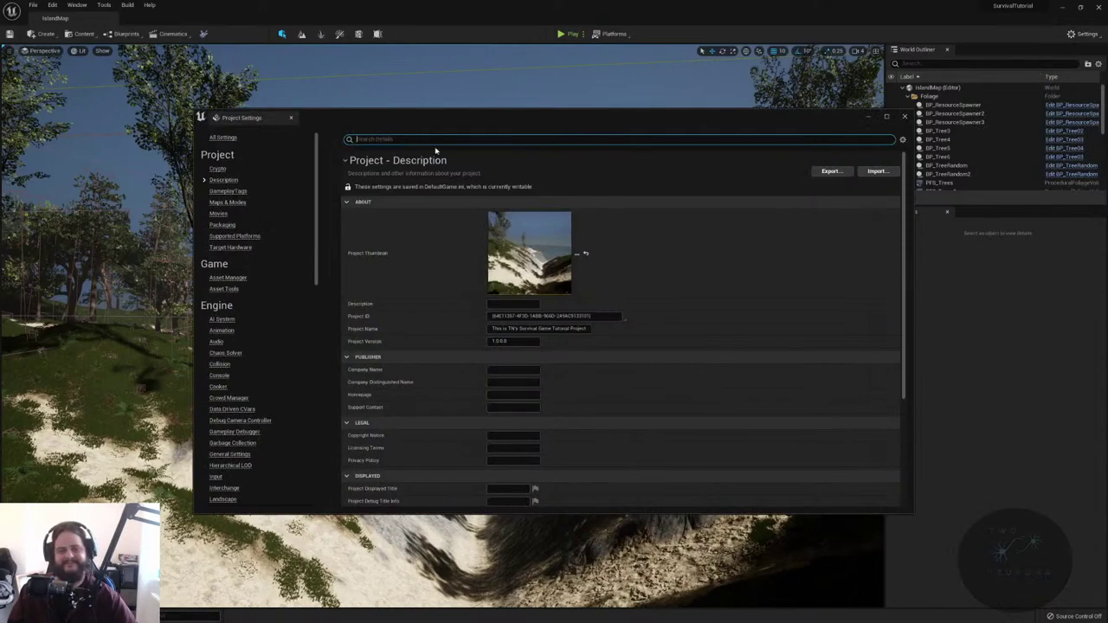
pyautogui.write('motion')
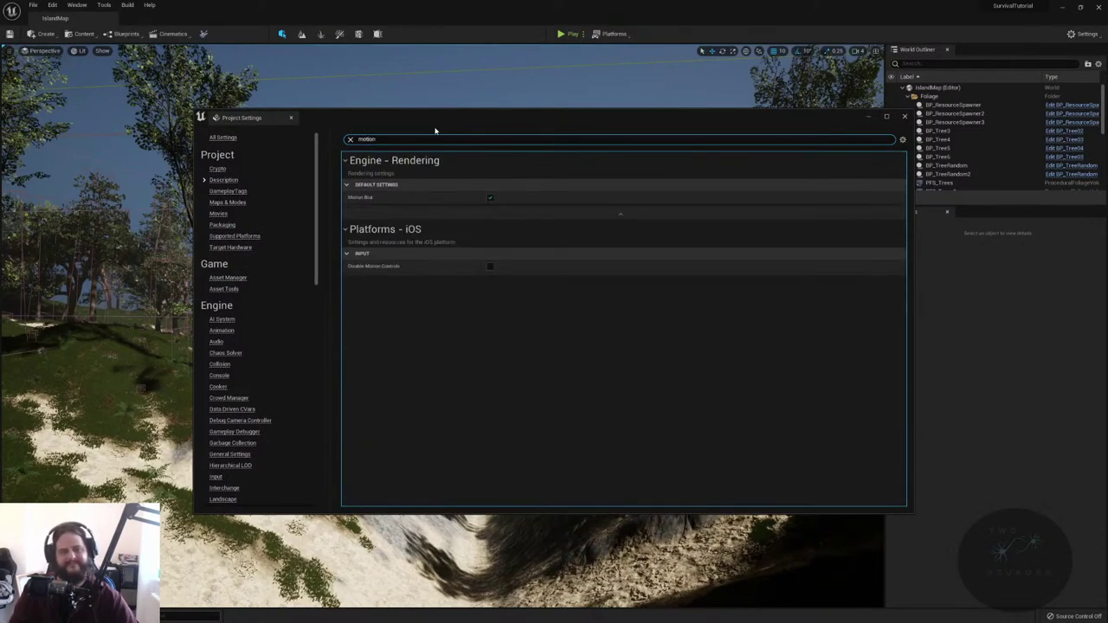
pyautogui.click(490, 197)
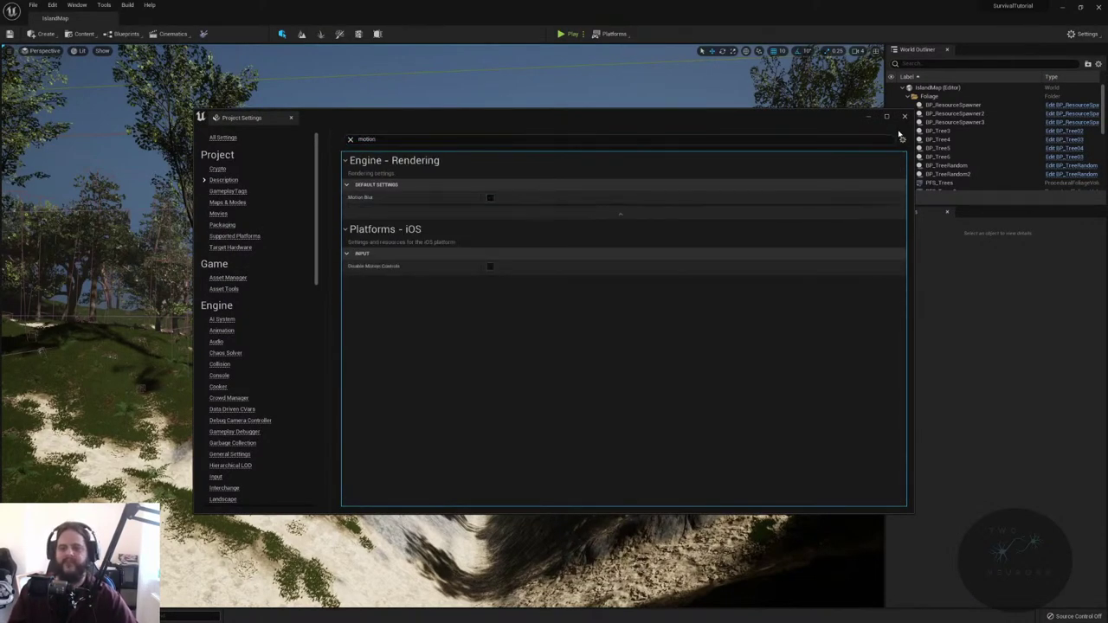
pyautogui.click(904, 116)
# - Play the IslandMap level in the editor, run along the rocky path into the woods, and check the character's inventory and equipment screen
pyautogui.moveTo(716, 131)
pyautogui.mouseDown(button='right')
pyautogui.moveTo(658, 139)
pyautogui.moveTo(687, 119)
pyautogui.moveTo(705, 132)
pyautogui.moveTo(695, 133)
pyautogui.mouseUp(button='right')
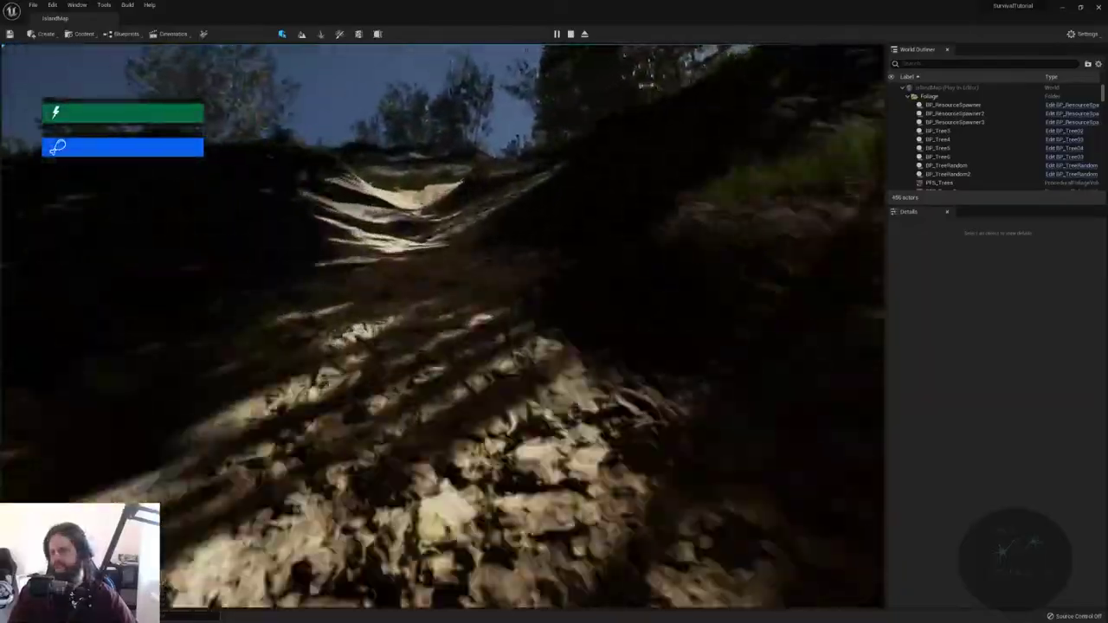
pyautogui.press('w')
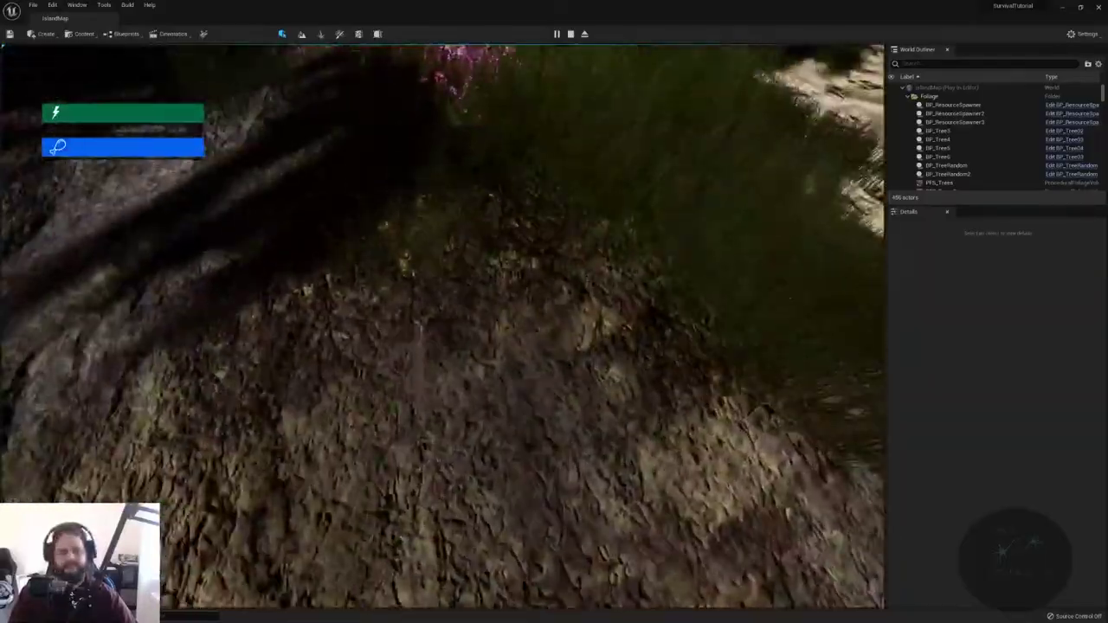
pyautogui.press('w')
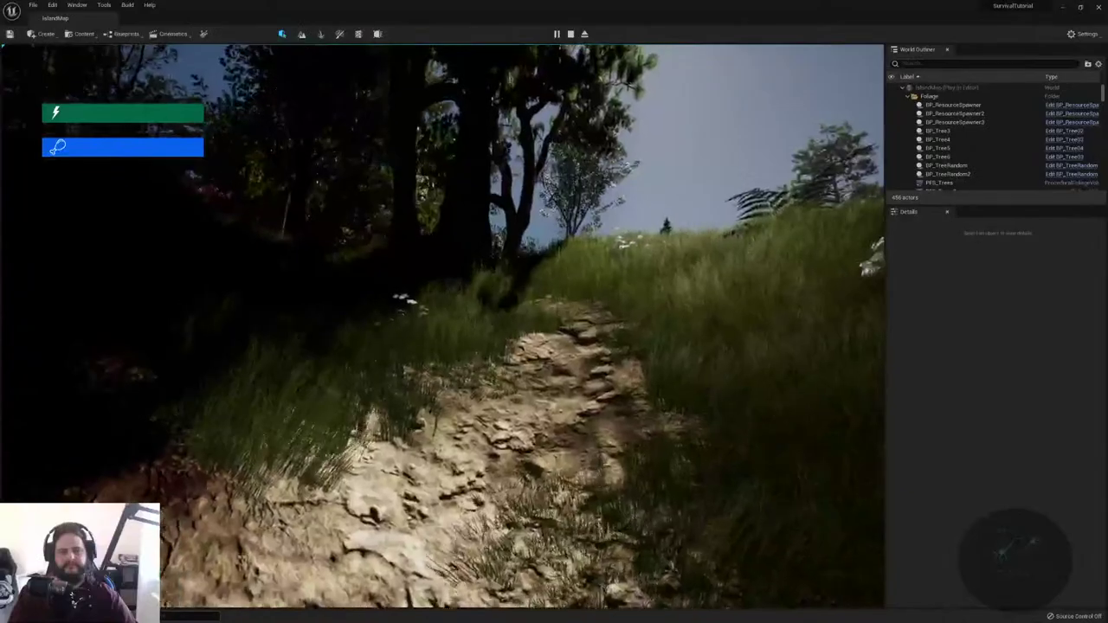
pyautogui.press('w')
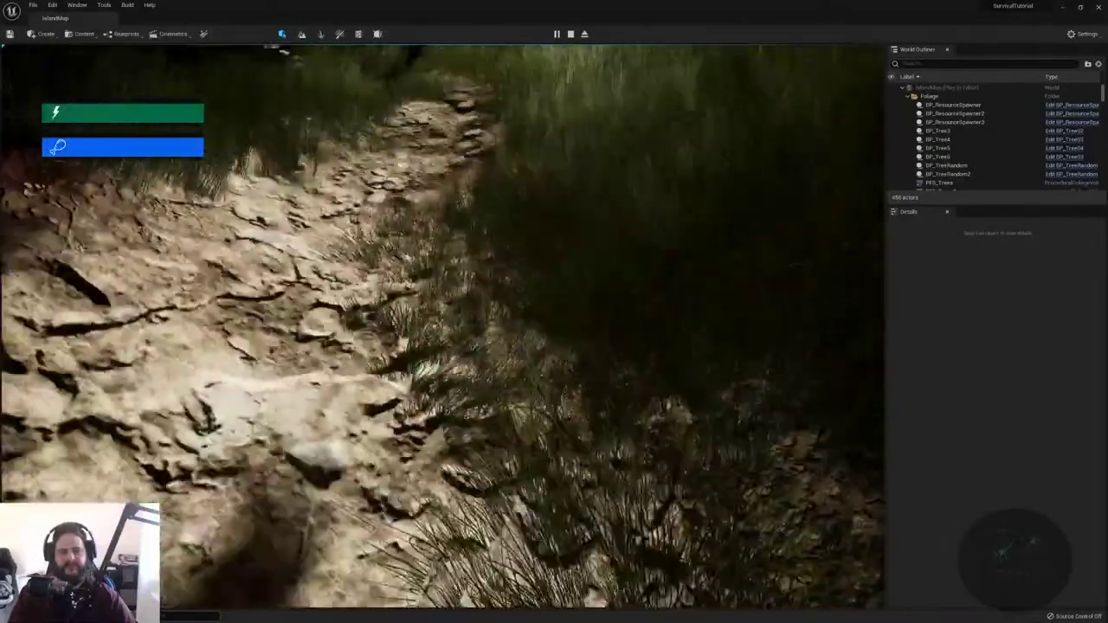
pyautogui.press('w')
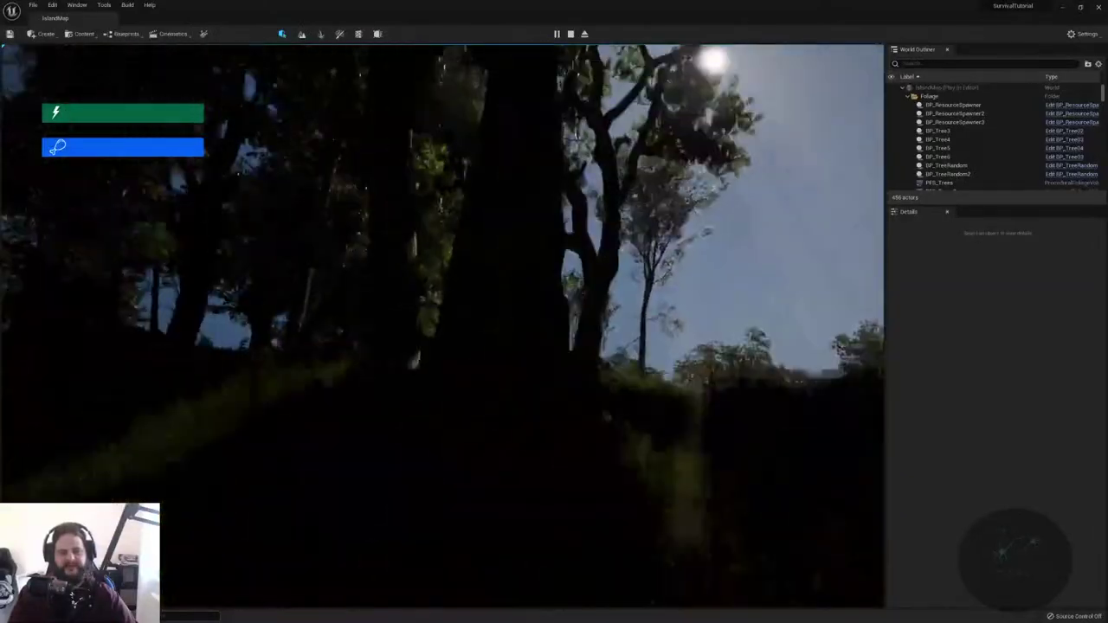
pyautogui.press('Tab')
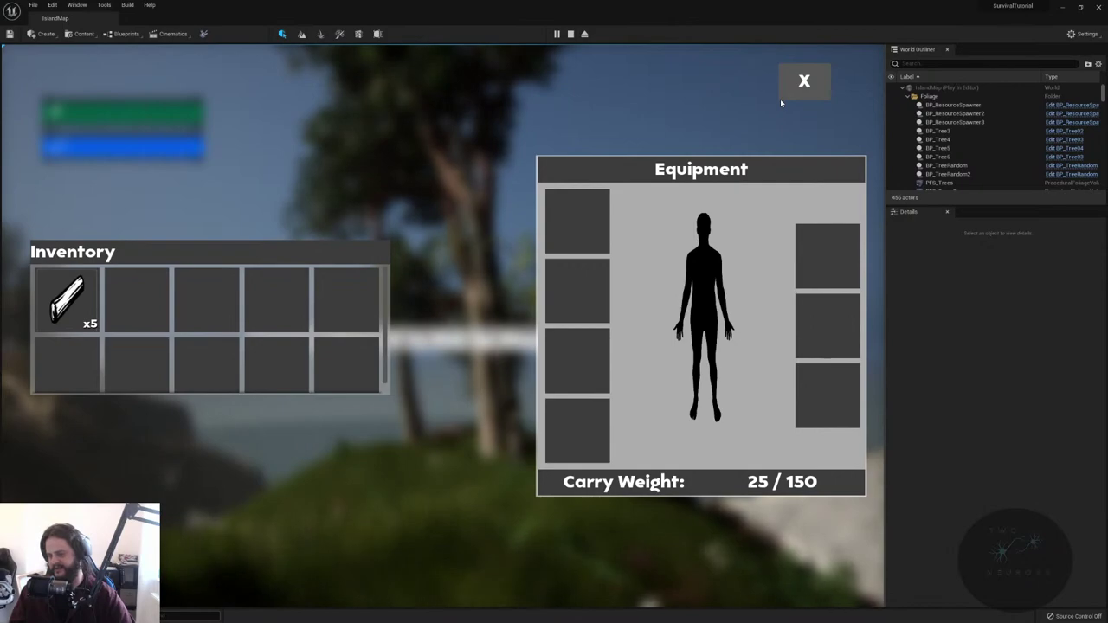
pyautogui.press('Tab')
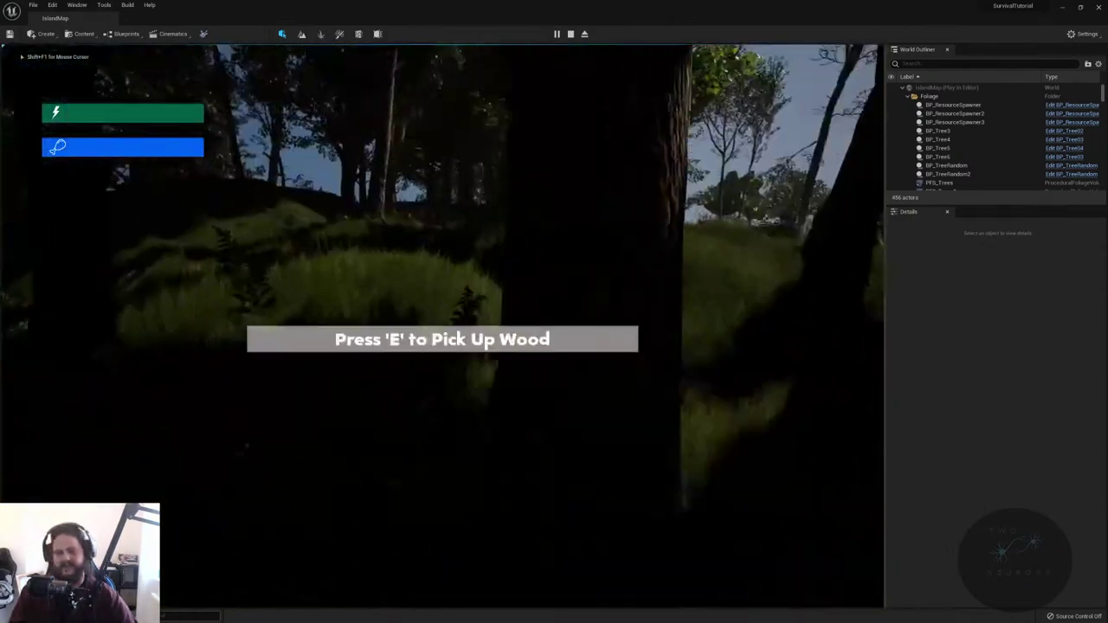
# - Run the character through the shaded forest to the grassy hilltop facing the pale cliffs, briefly releasing the game's mouse control
pyautogui.press('w')
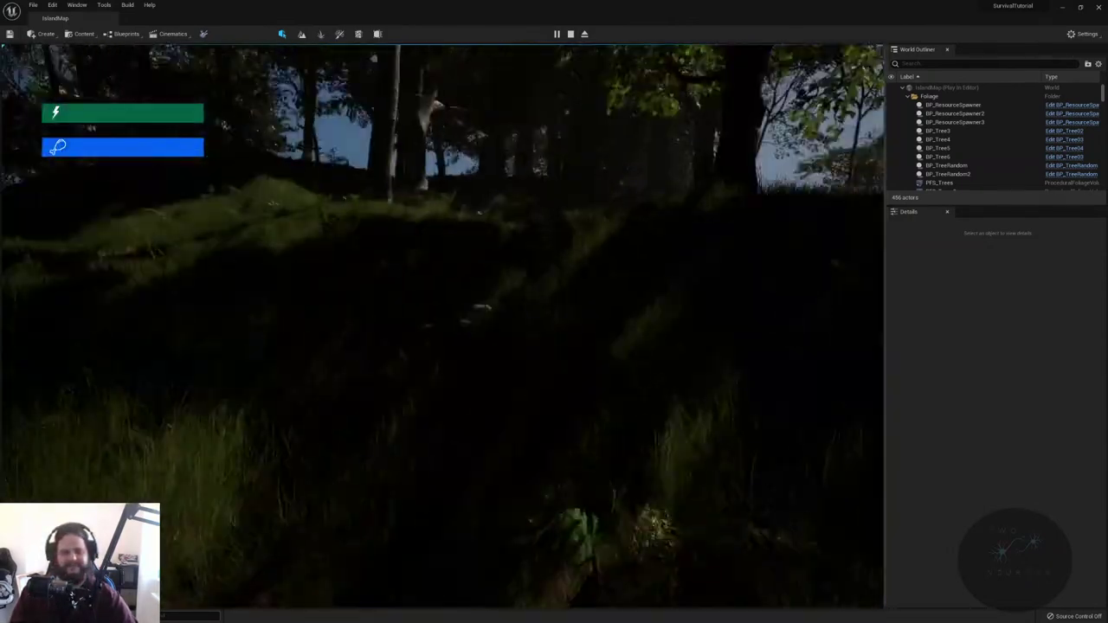
pyautogui.press('w')
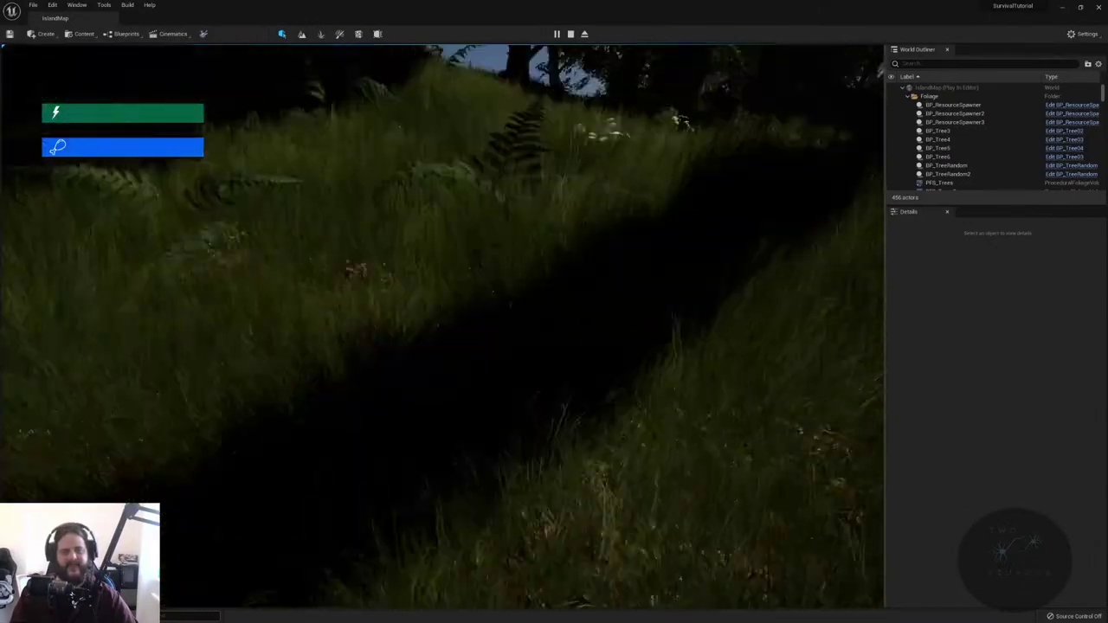
pyautogui.press('w')
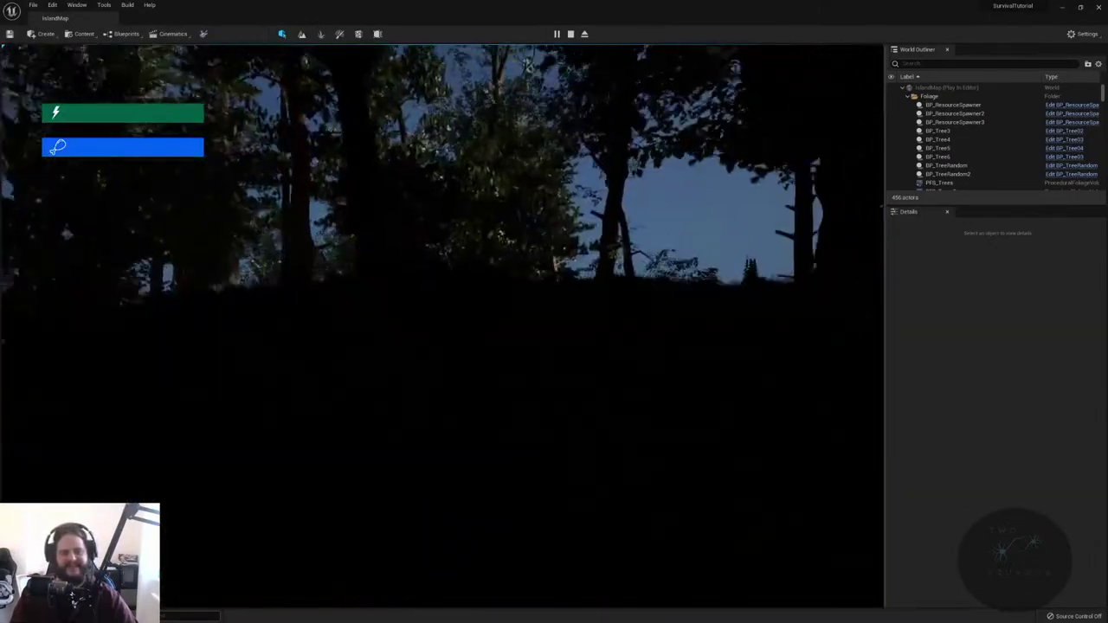
pyautogui.press('w')
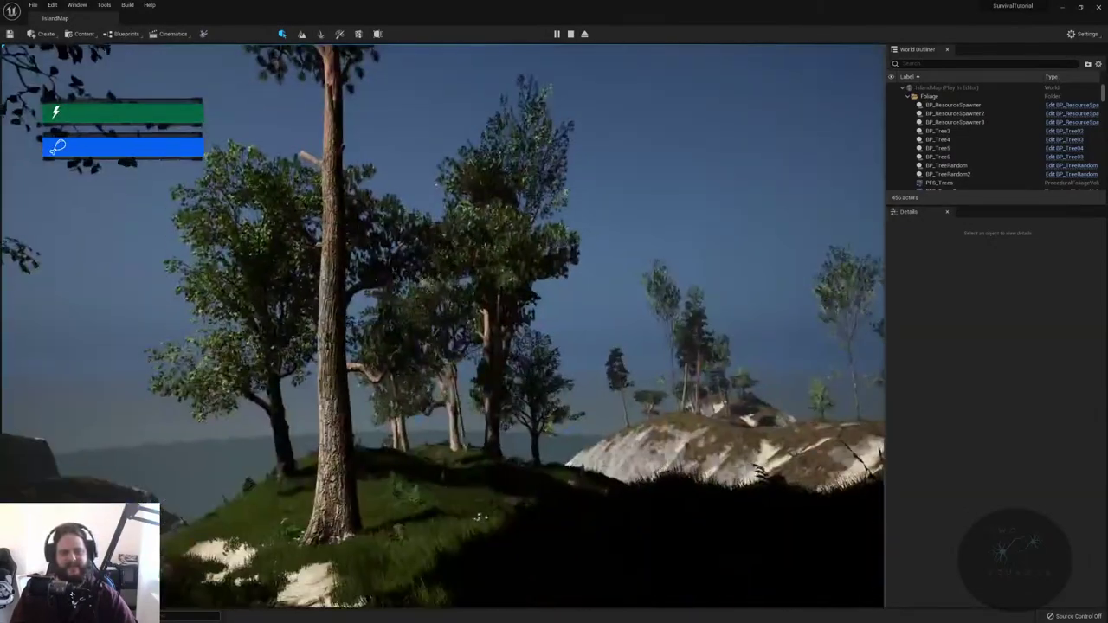
pyautogui.press('w')
pyautogui.hotkey('shift', 'F1')
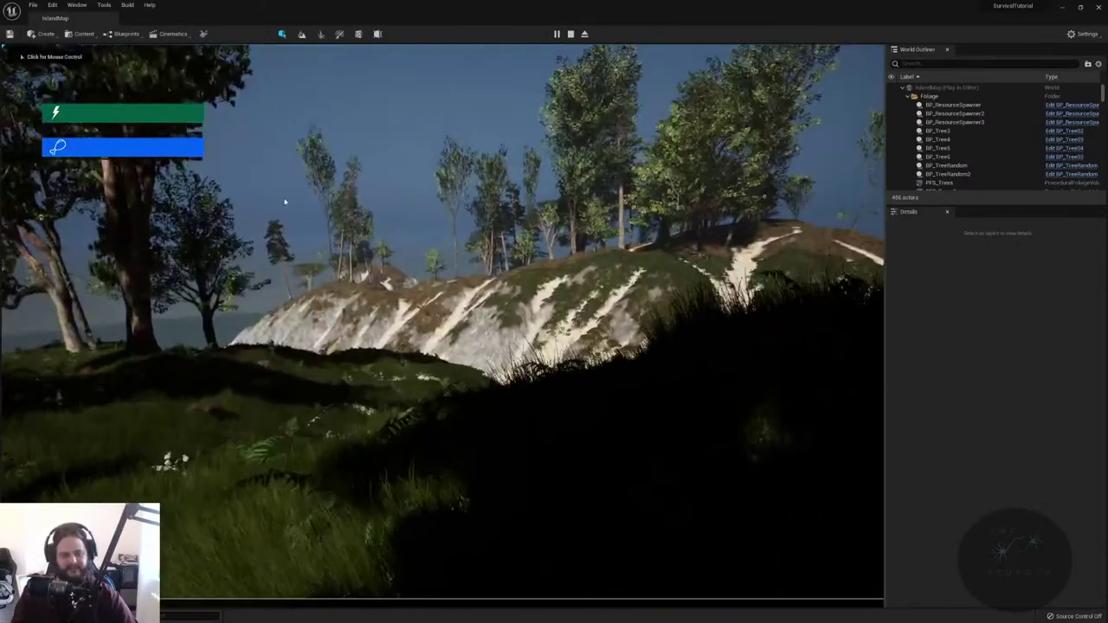
pyautogui.click(288, 202)
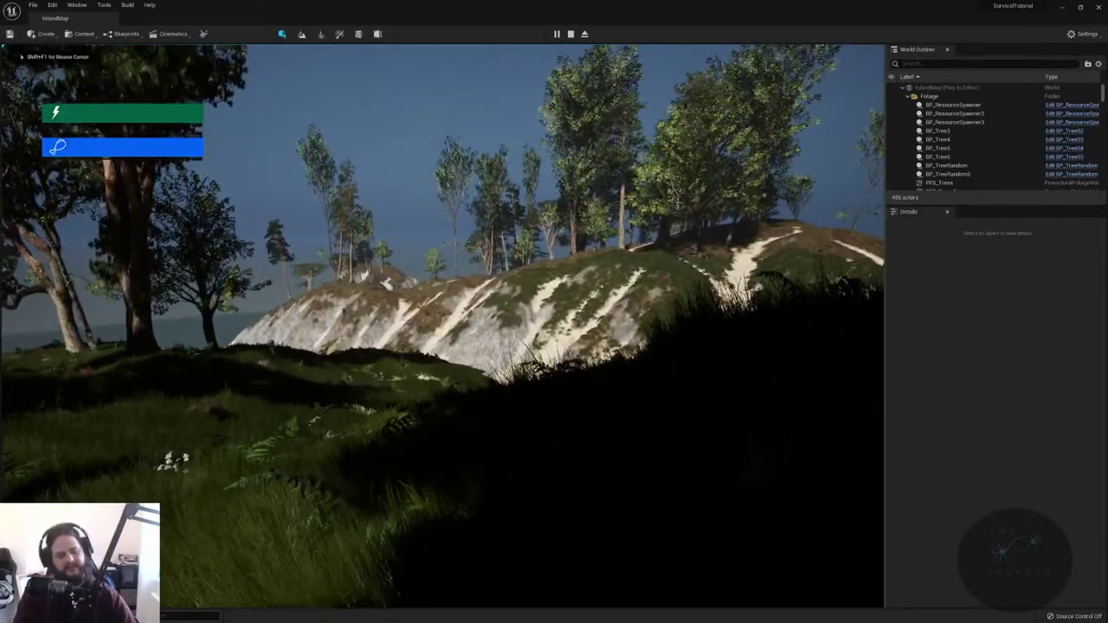
# - Explore the island's wooded slopes, sandy path and coastal hills with the character to examine how the foliage and shadows render
pyautogui.press('w')
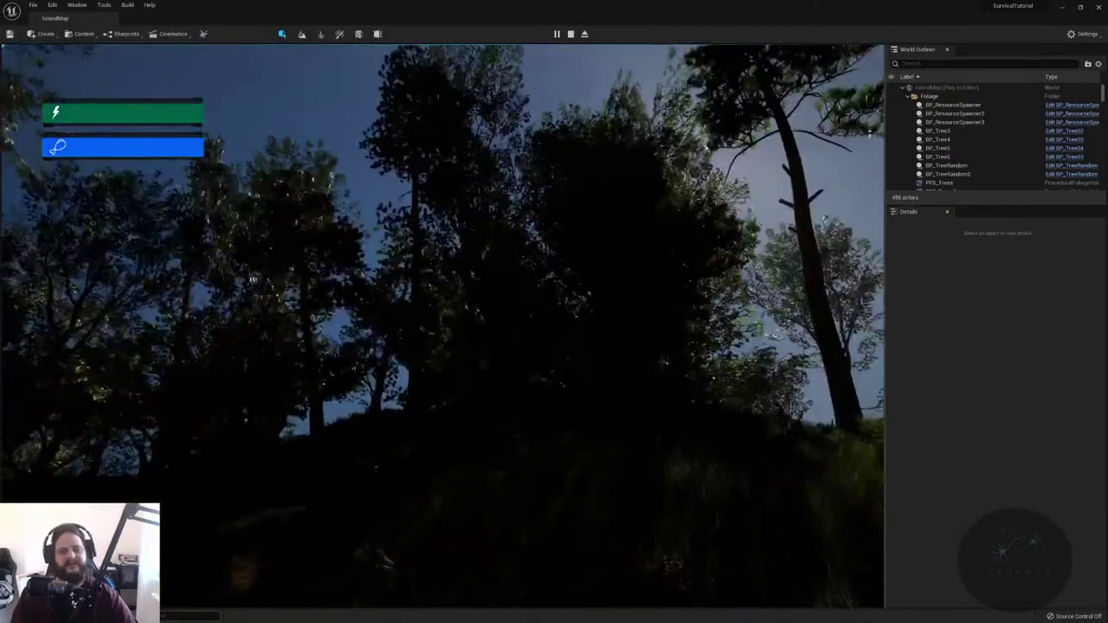
pyautogui.press('w')
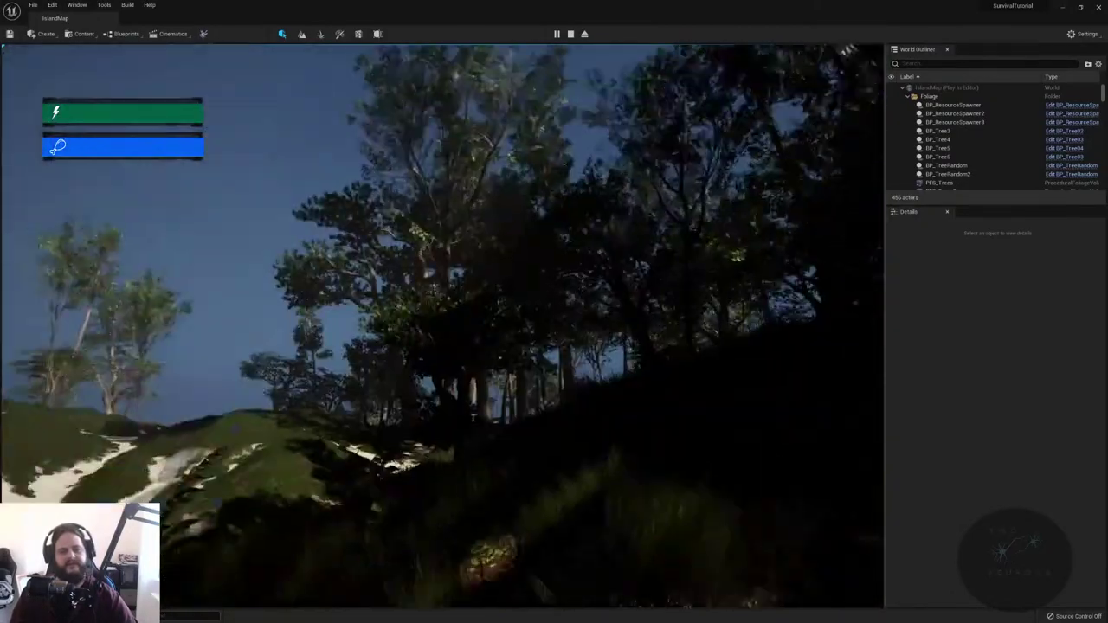
pyautogui.press('w')
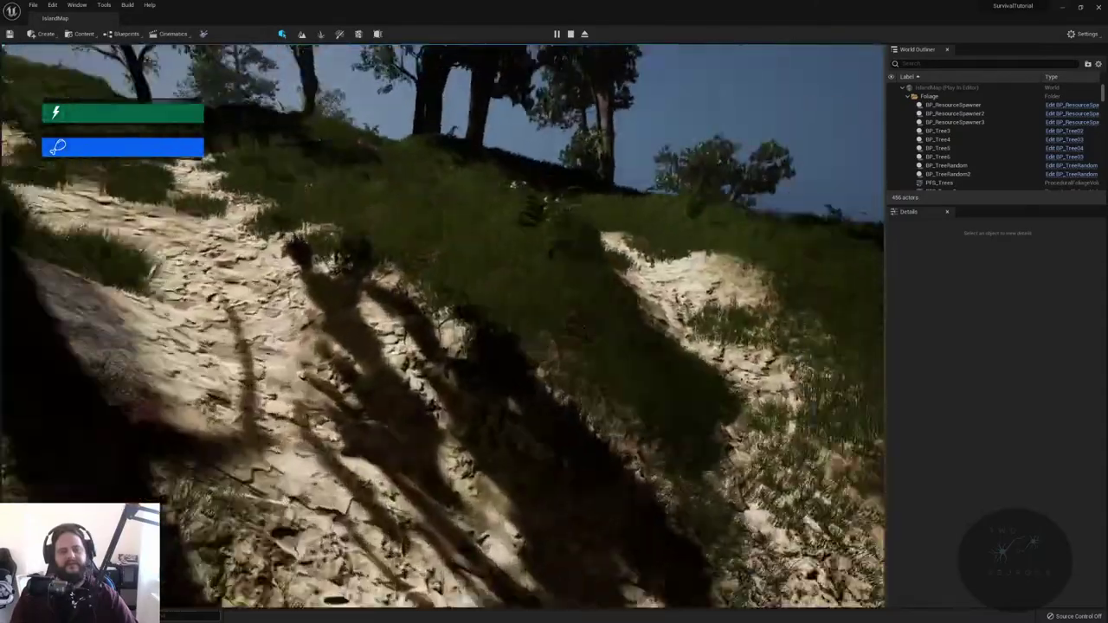
pyautogui.press('w')
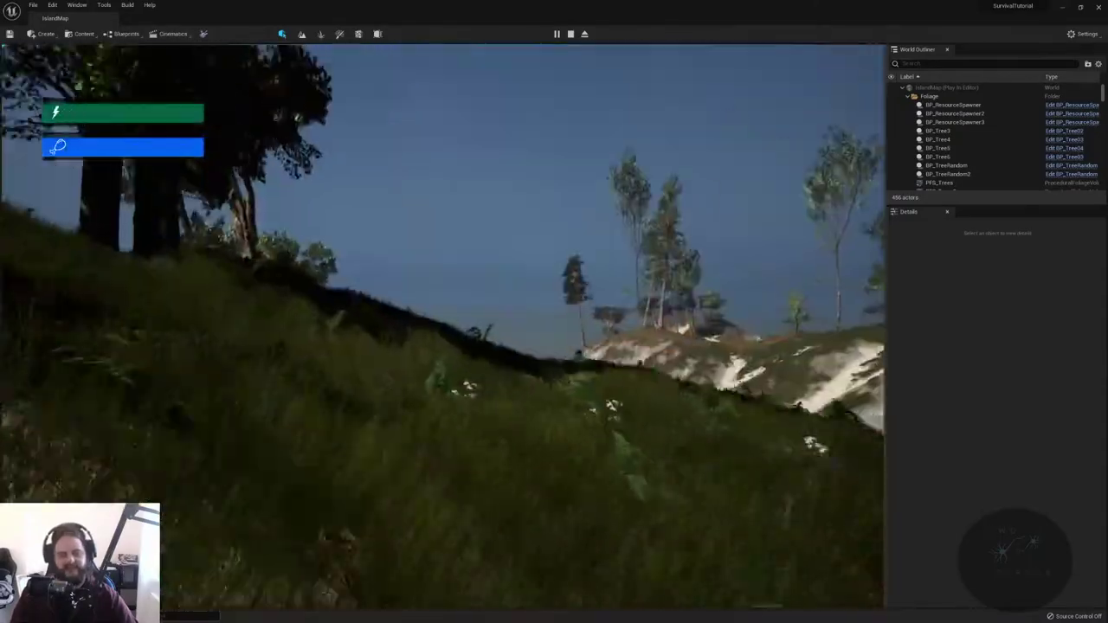
pyautogui.press('w')
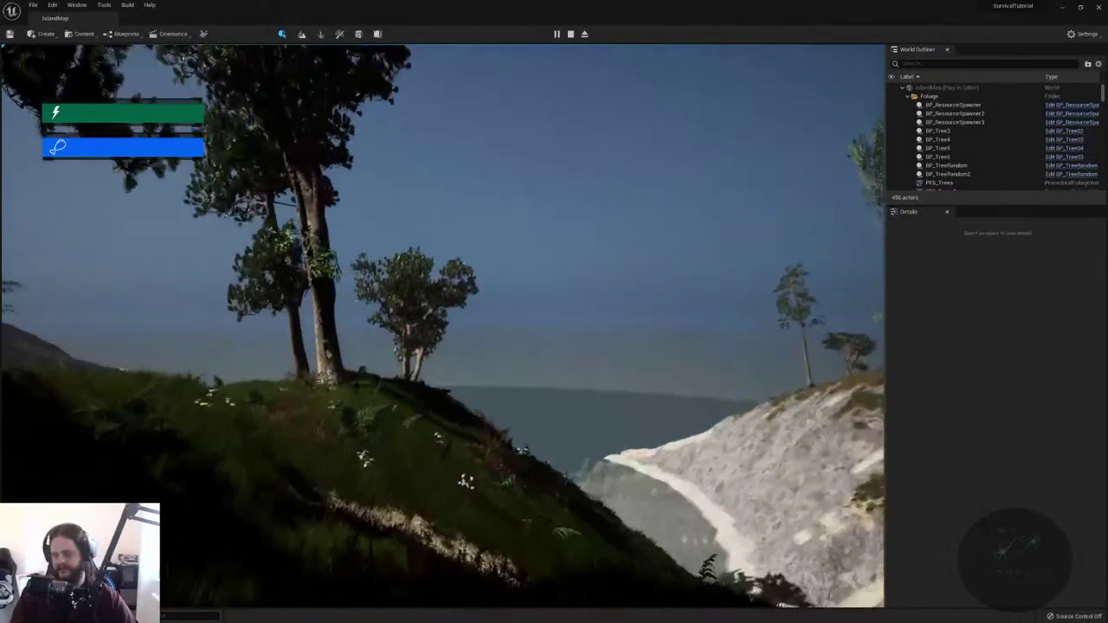
pyautogui.press('w')
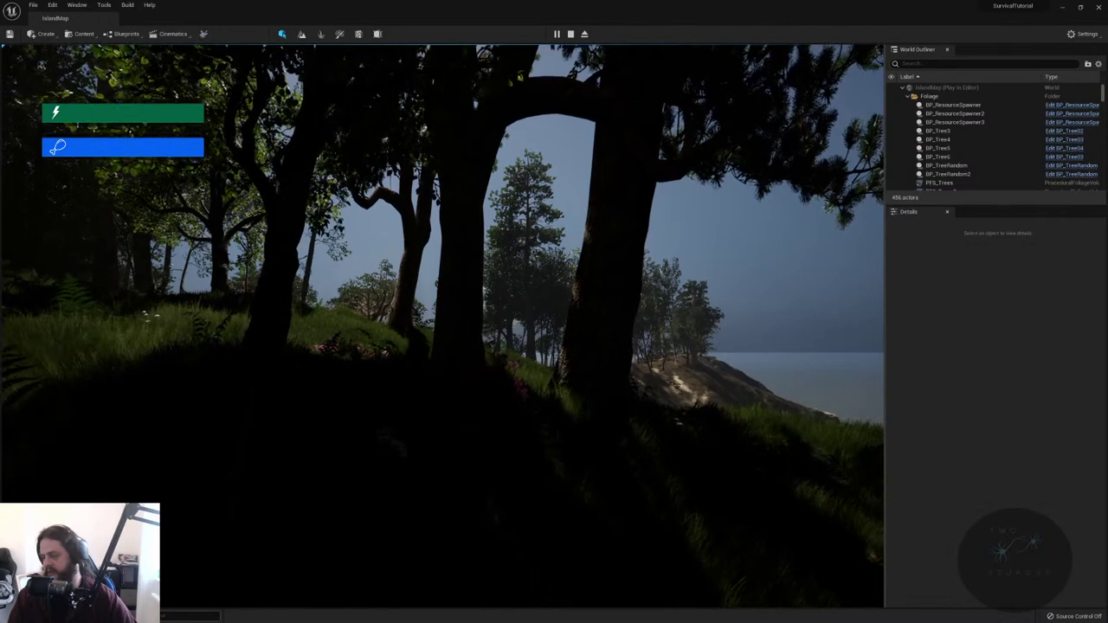
pyautogui.hotkey('shift', 'F1')
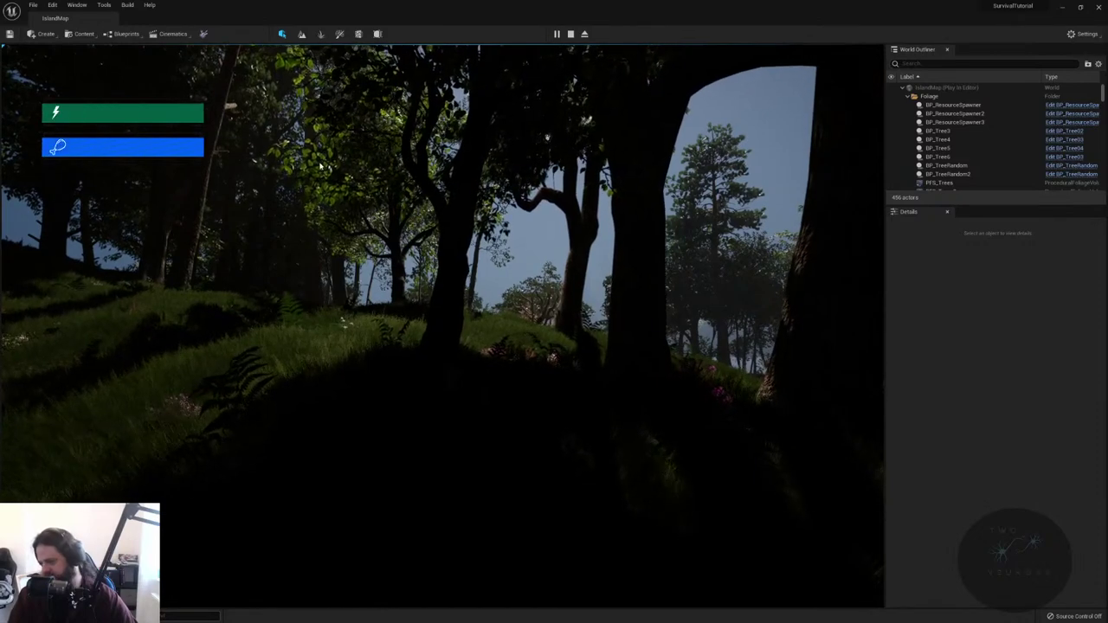
# - Check the character's inventory and equipment screen, close it, and run across the grassy slopes and sandy path into the dark woods
pyautogui.press('Tab')
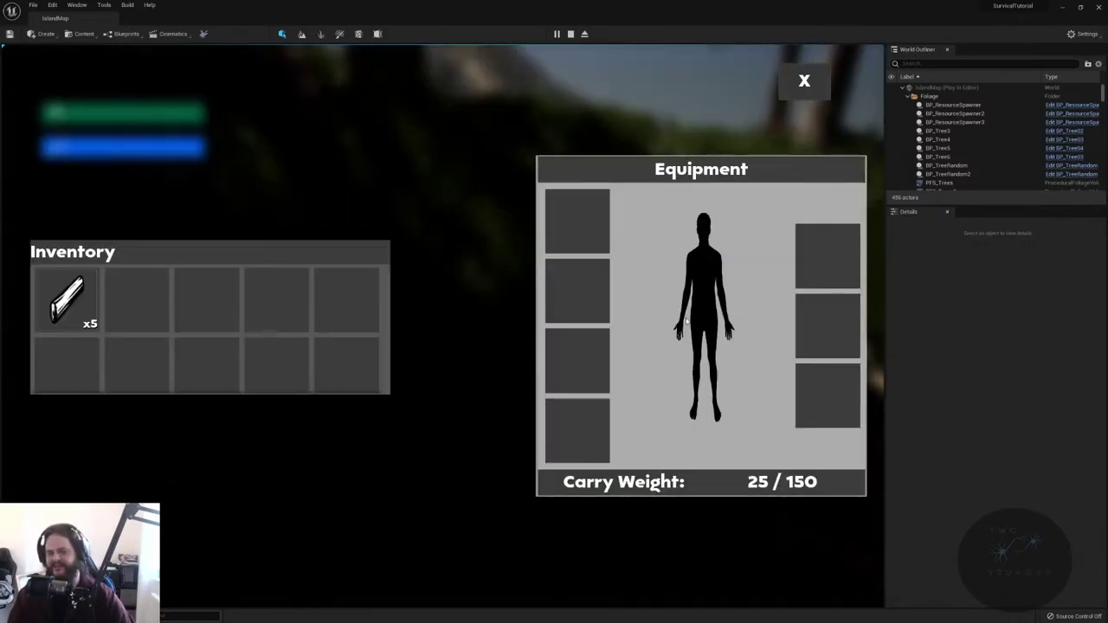
pyautogui.press('Tab')
pyautogui.press('w')
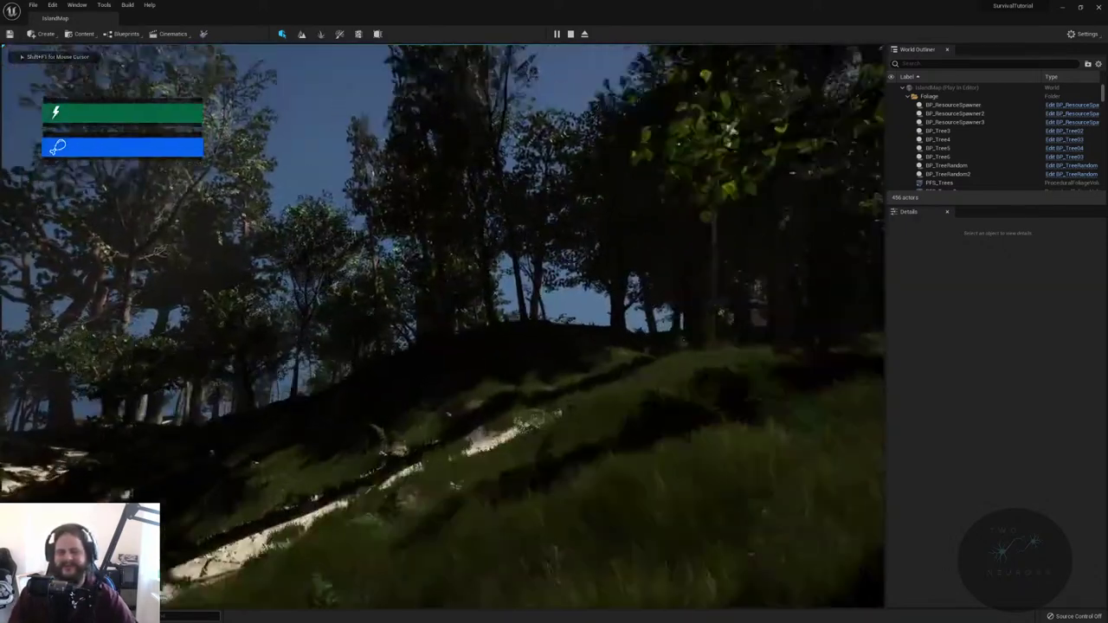
pyautogui.press('w')
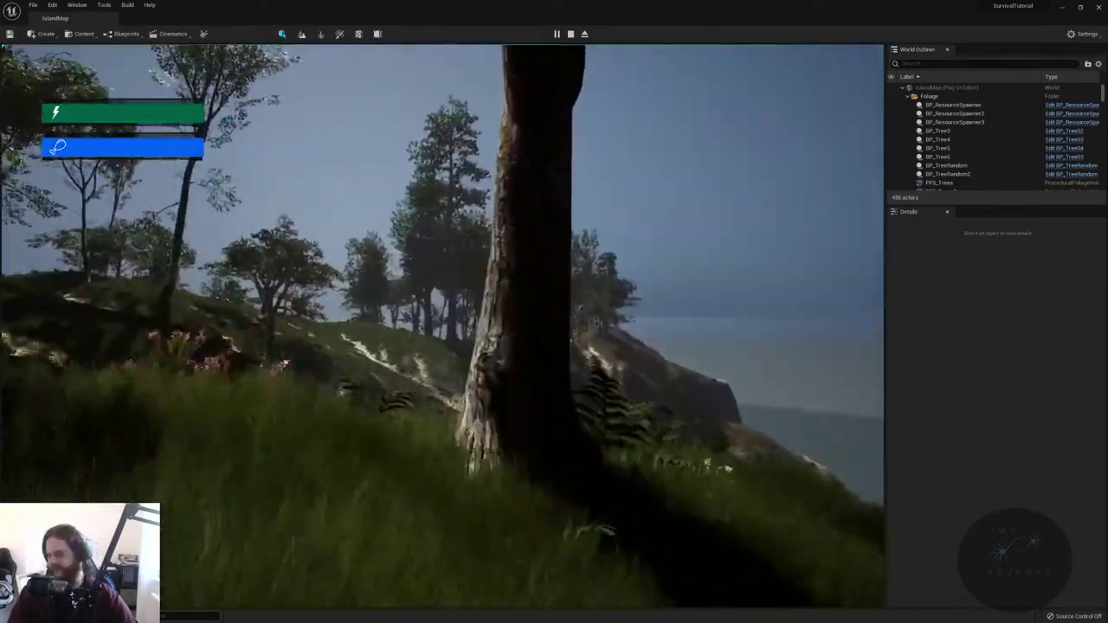
pyautogui.press('w')
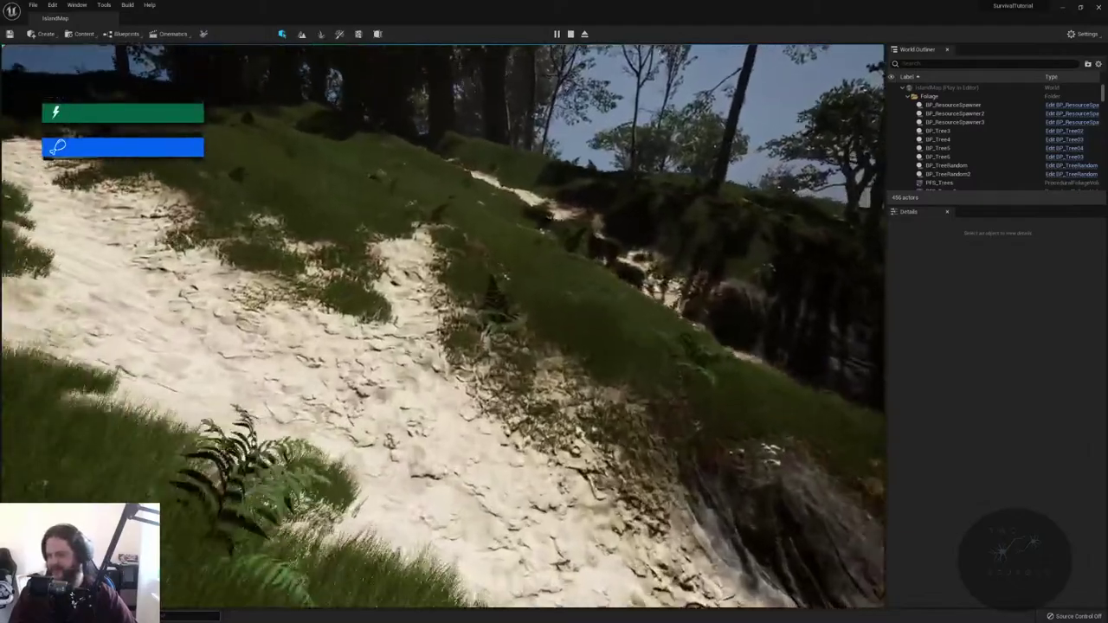
pyautogui.press('w')
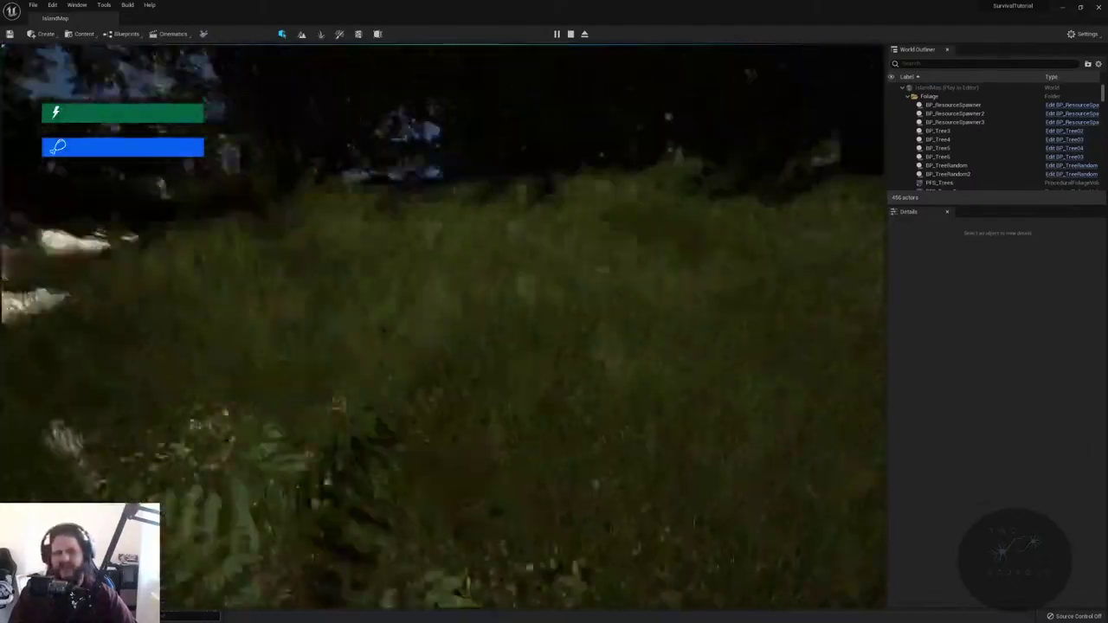
pyautogui.press('w')
# - Inspect the wood stack in the character's inventory at full-screen size, close the inventory, and stop the play session
pyautogui.press('i')
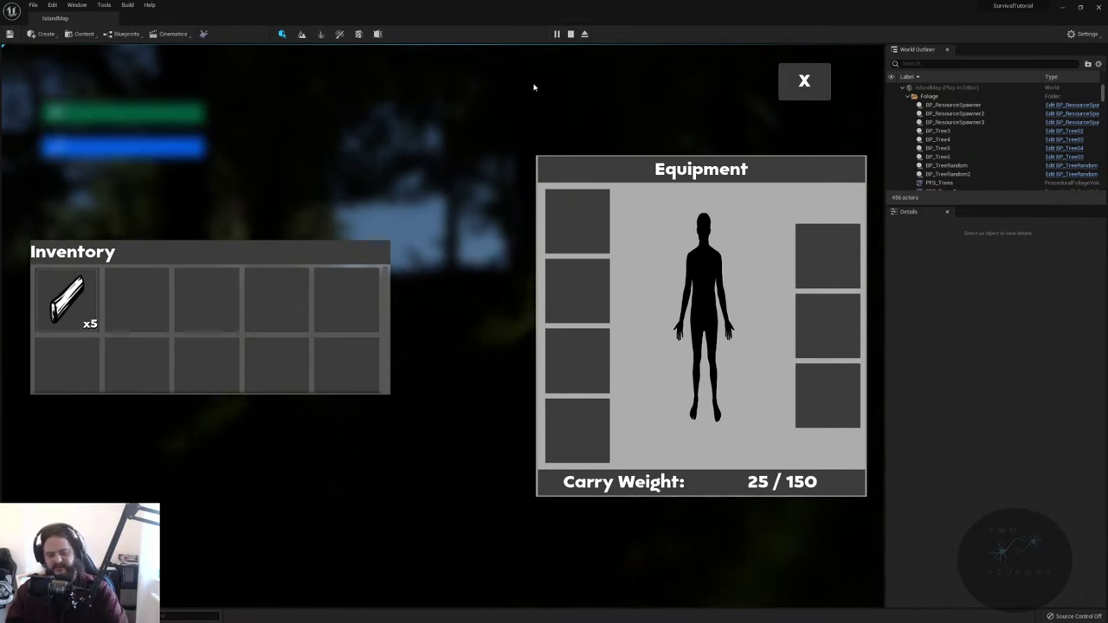
pyautogui.press('F11')
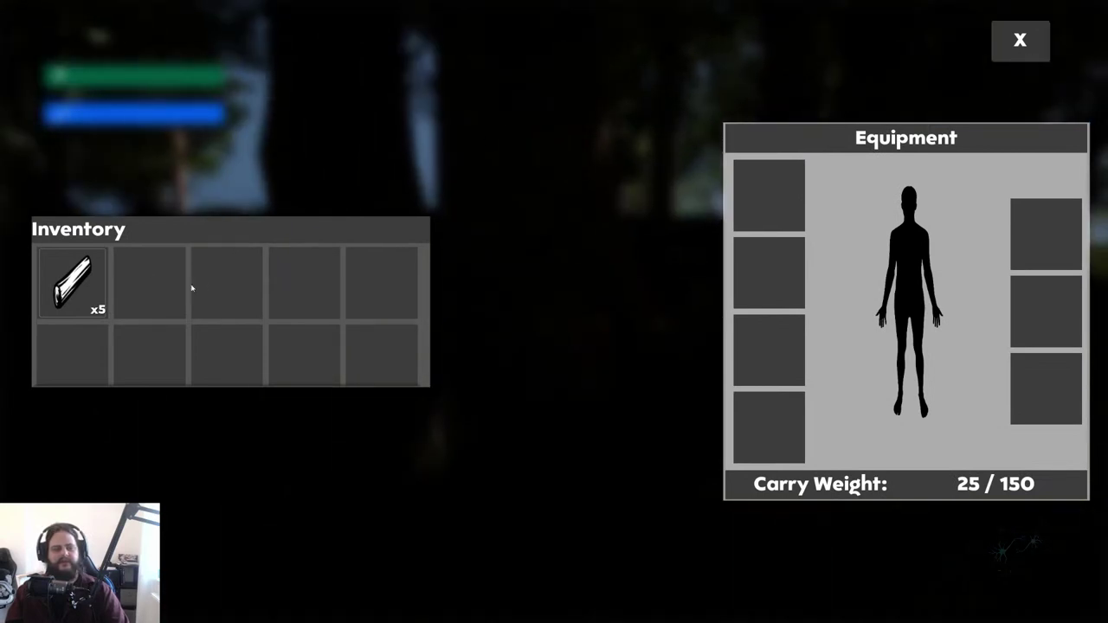
pyautogui.moveTo(87, 273)
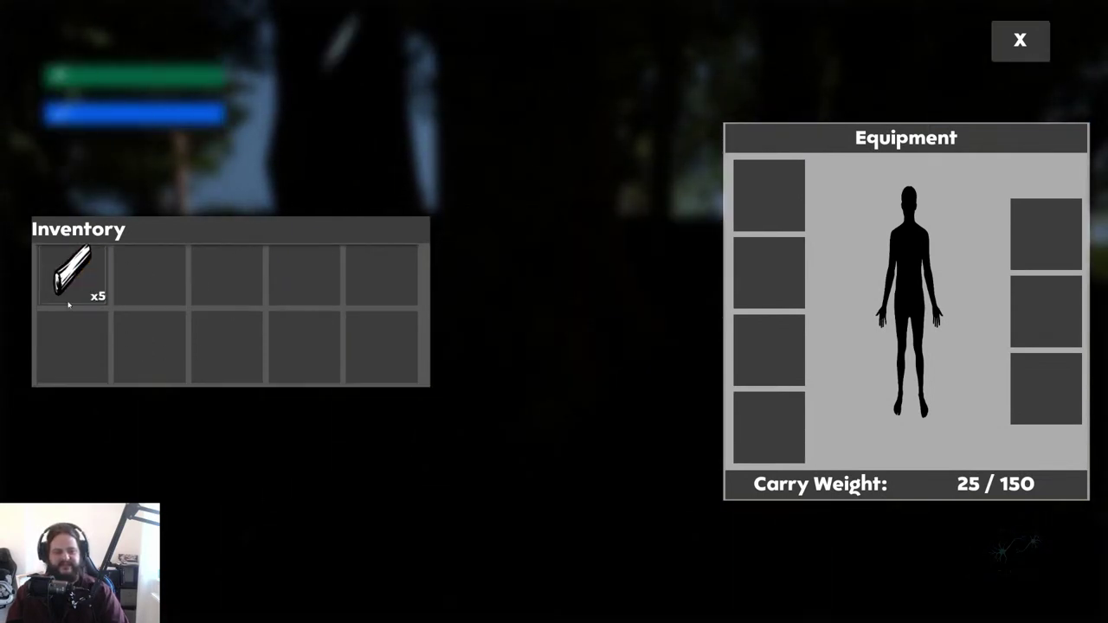
pyautogui.rightClick(82, 262)
pyautogui.click(1020, 39)
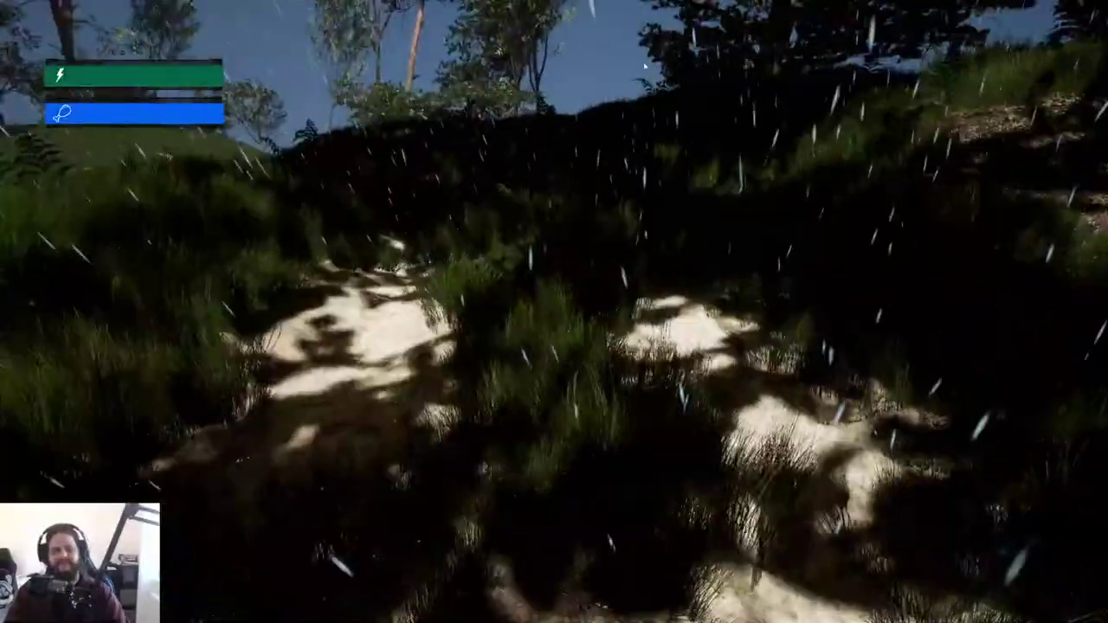
pyautogui.press('Escape')
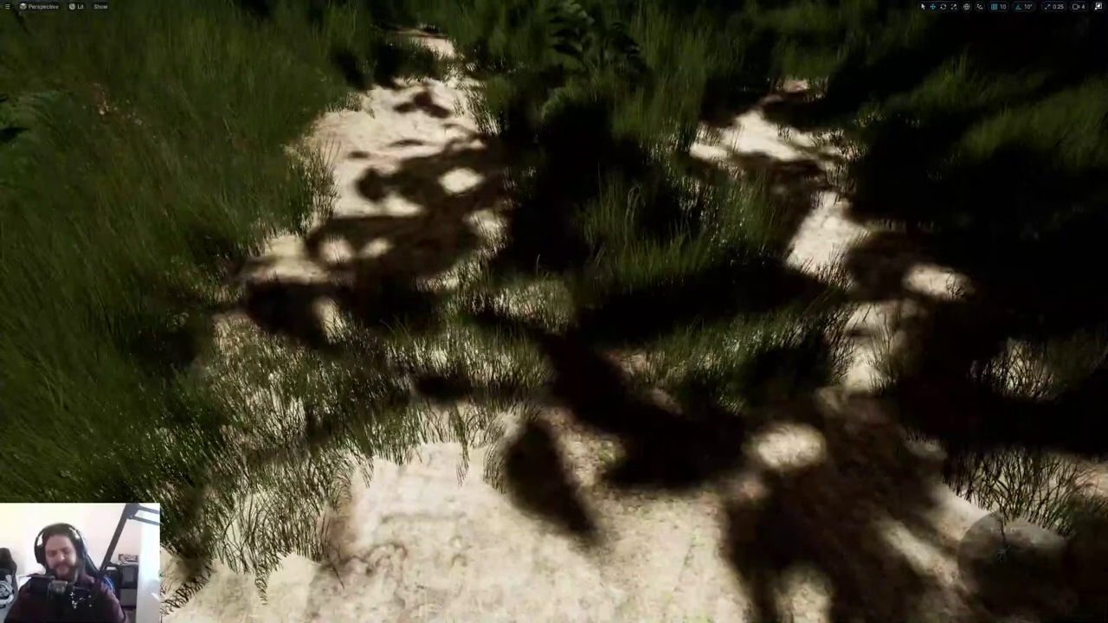
# - Restore the normal editor layout and open the BP_FirstPersonCharacter blueprint from the SurvivalGame Core Character folder
pyautogui.press('F11')
pyautogui.hotkey('ctrl', 'space')
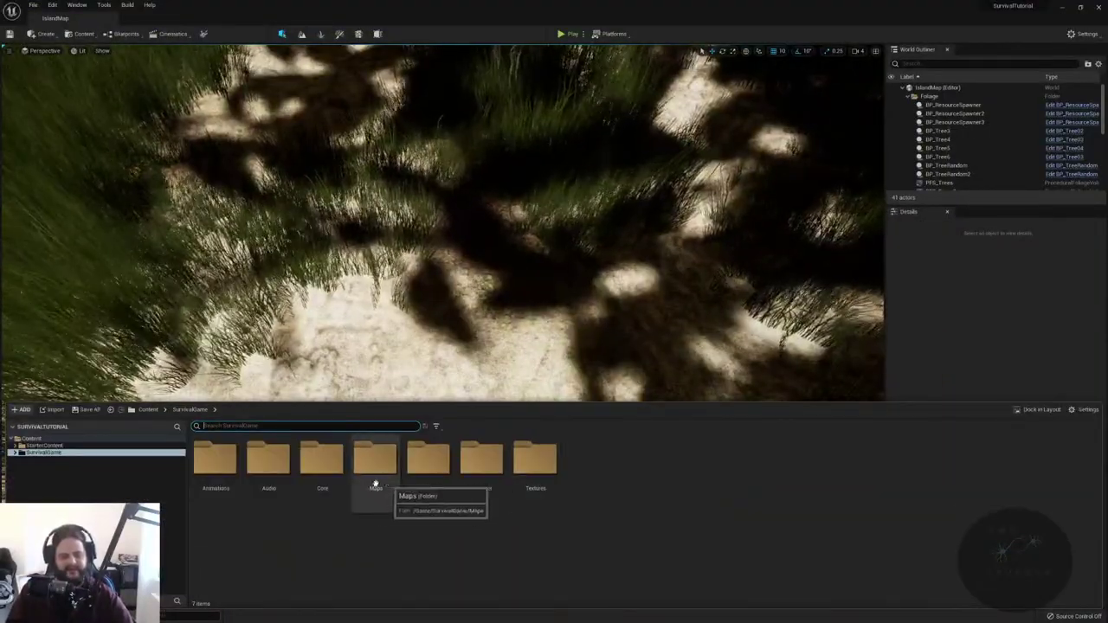
pyautogui.click(322, 468)
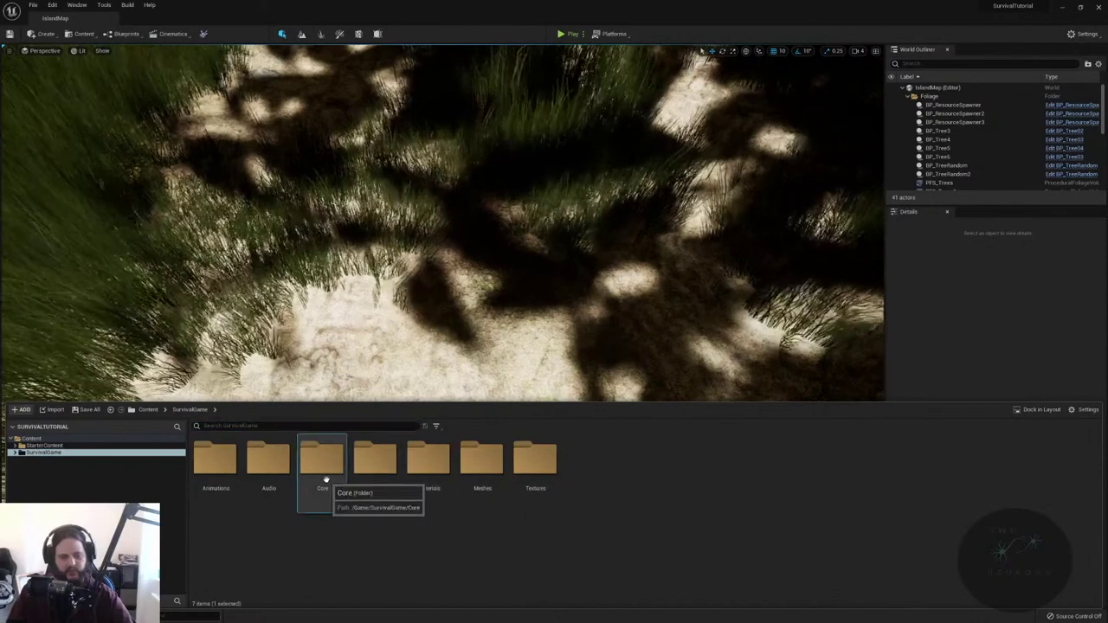
pyautogui.doubleClick(333, 459)
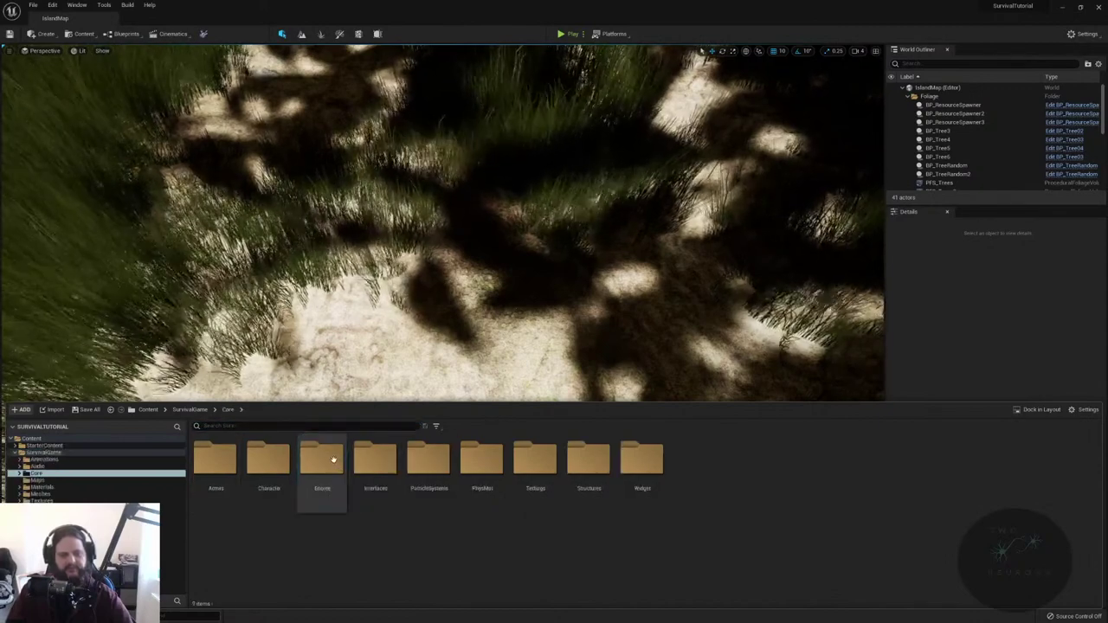
pyautogui.doubleClick(269, 459)
pyautogui.doubleClick(215, 463)
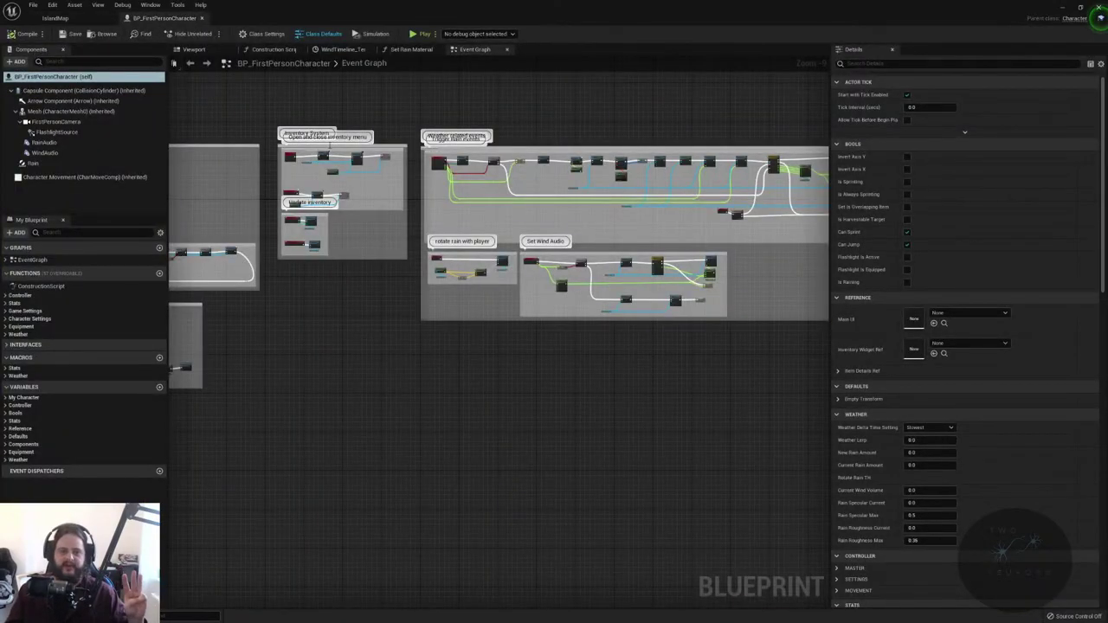
# - Connect the Sequence node's Then 1 output to Set Timers after Event BeginPlay in the character's Event Graph
pyautogui.moveTo(408, 250); pyautogui.dragTo(496, 288, button='right')
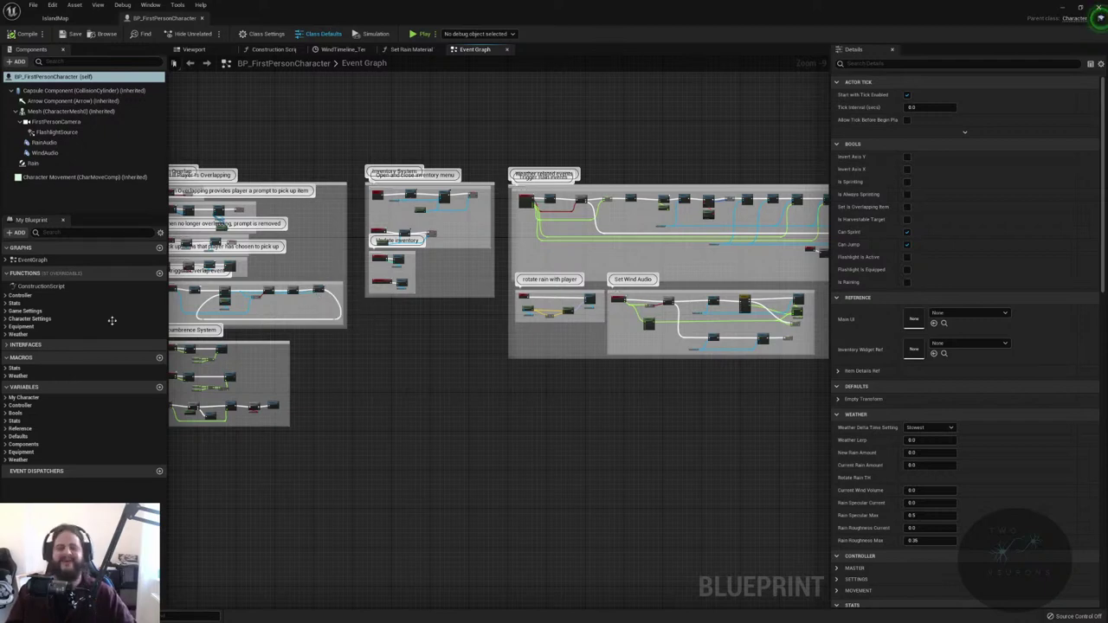
pyautogui.moveTo(327, 389); pyautogui.dragTo(606, 363, button='right')
pyautogui.scroll(5, 476, 212)
pyautogui.moveTo(476, 211); pyautogui.dragTo(431, 120, button='right')
pyautogui.moveTo(437, 281); pyautogui.dragTo(486, 324)
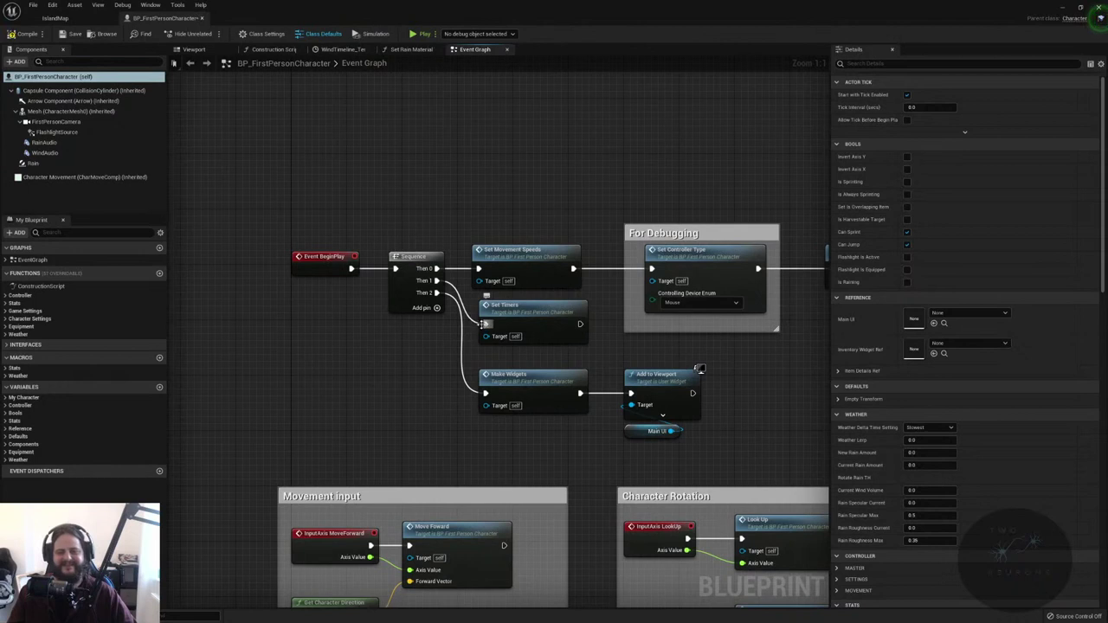
# - Launch IslandMap as a standalone game, saving the changed BP_FirstPersonCharacter blueprint
pyautogui.click(56, 18)
pyautogui.click(584, 34)
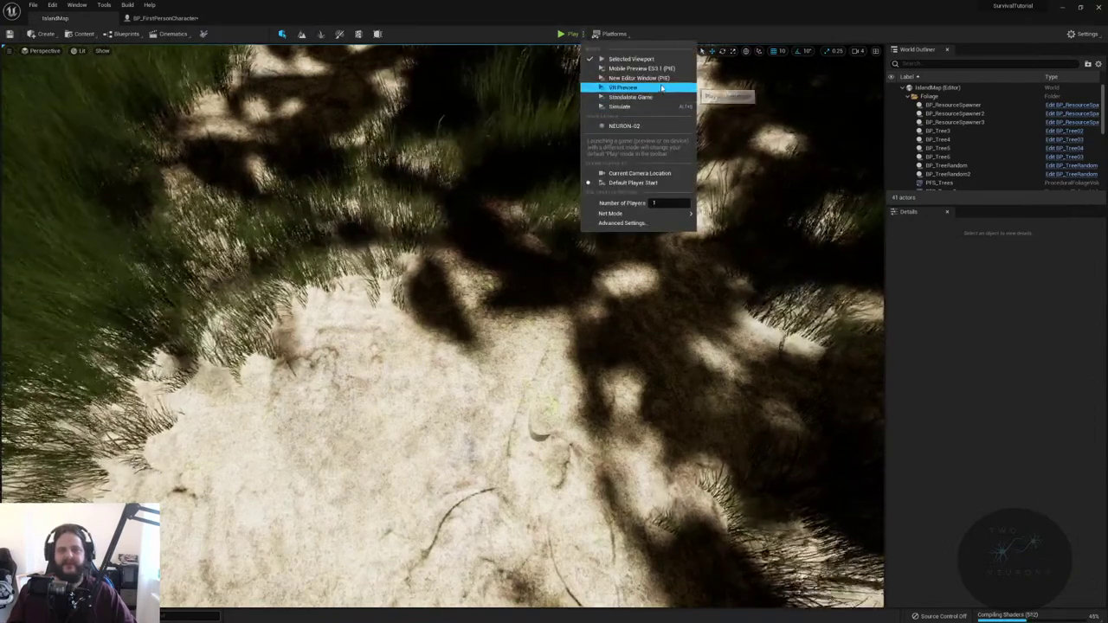
pyautogui.click(662, 89)
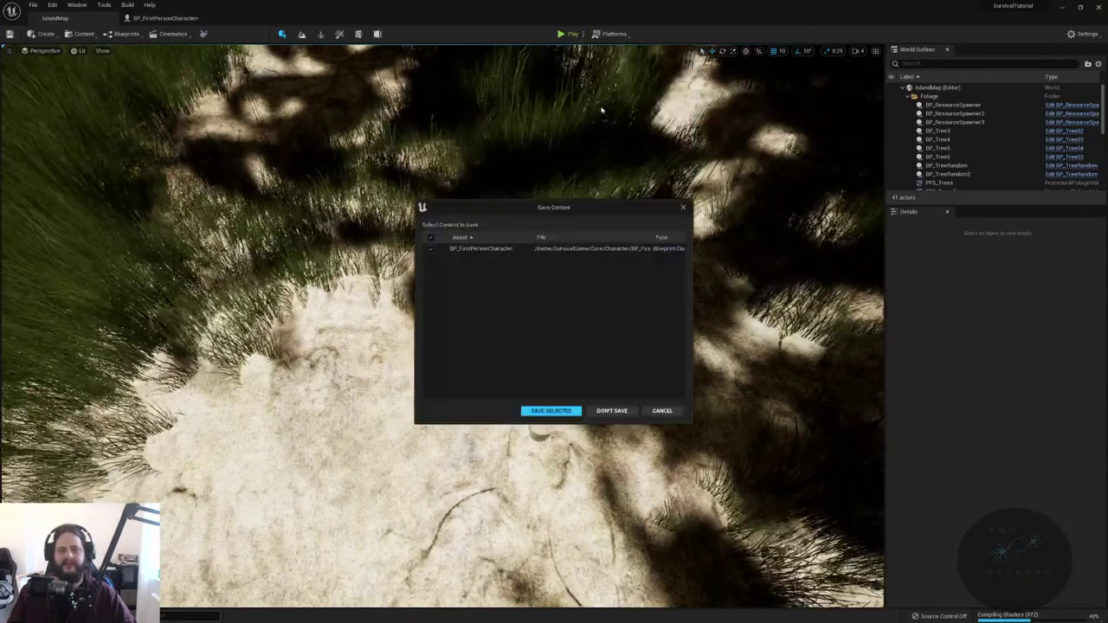
pyautogui.click(551, 410)
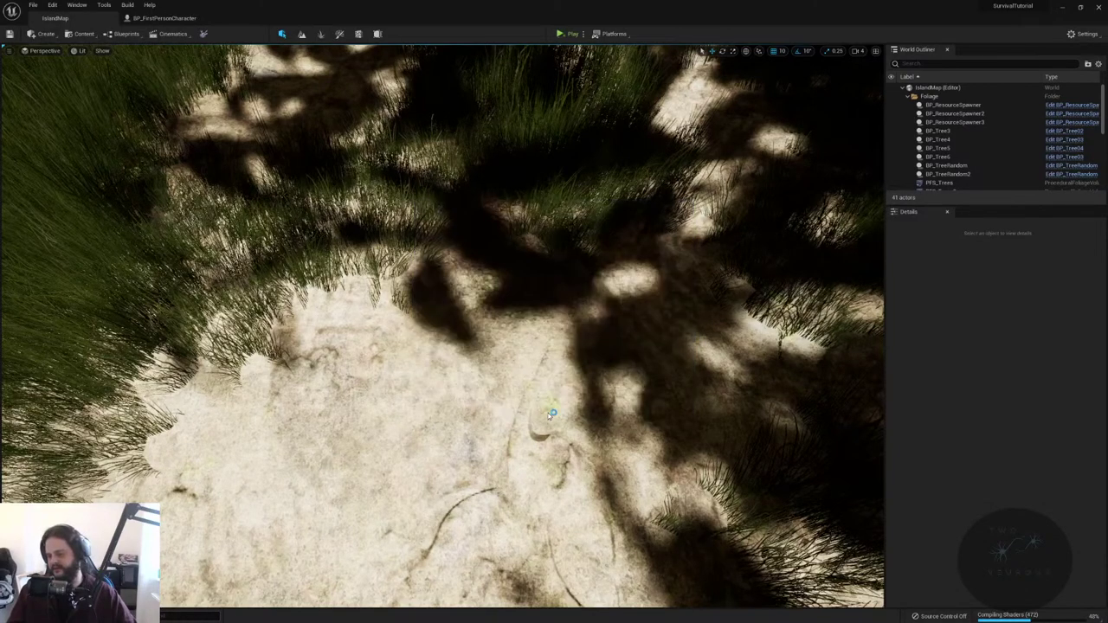
# - Show the frame rate in the IslandMap viewport with stat fps and check it along the wooded sandy path, including at full-screen size
pyautogui.moveTo(442, 346); pyautogui.dragTo(442, 260, button='right')
pyautogui.press('`')
pyautogui.write('stat fps')
pyautogui.press('Return')
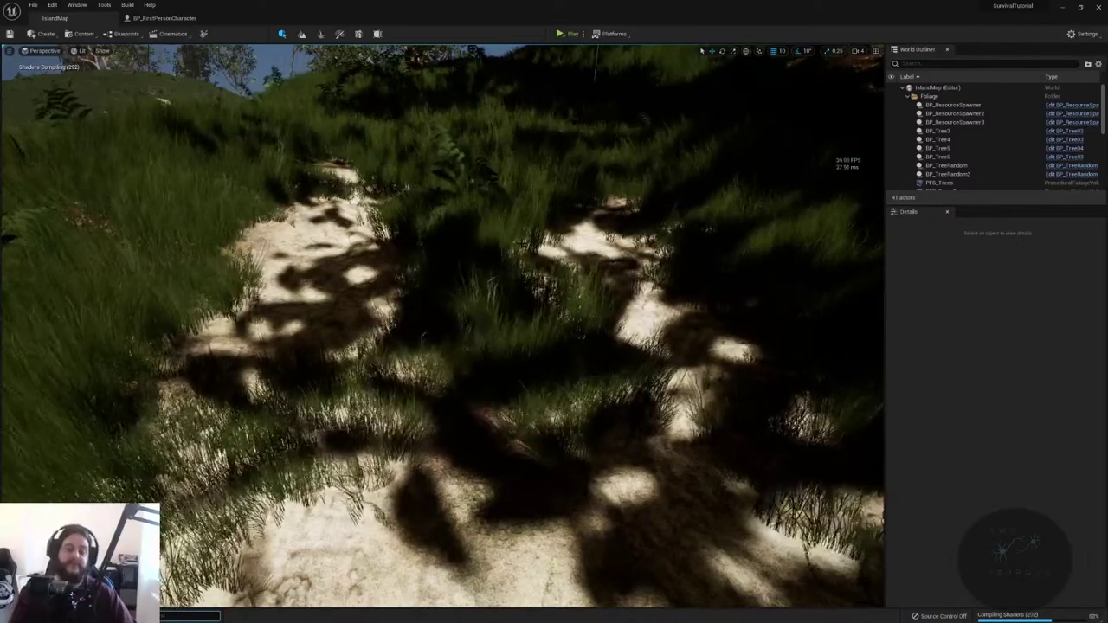
pyautogui.moveTo(647, 157); pyautogui.dragTo(347, 173, button='right')
pyautogui.press('F11')
pyautogui.moveTo(554, 312); pyautogui.dragTo(511, 347, button='right')
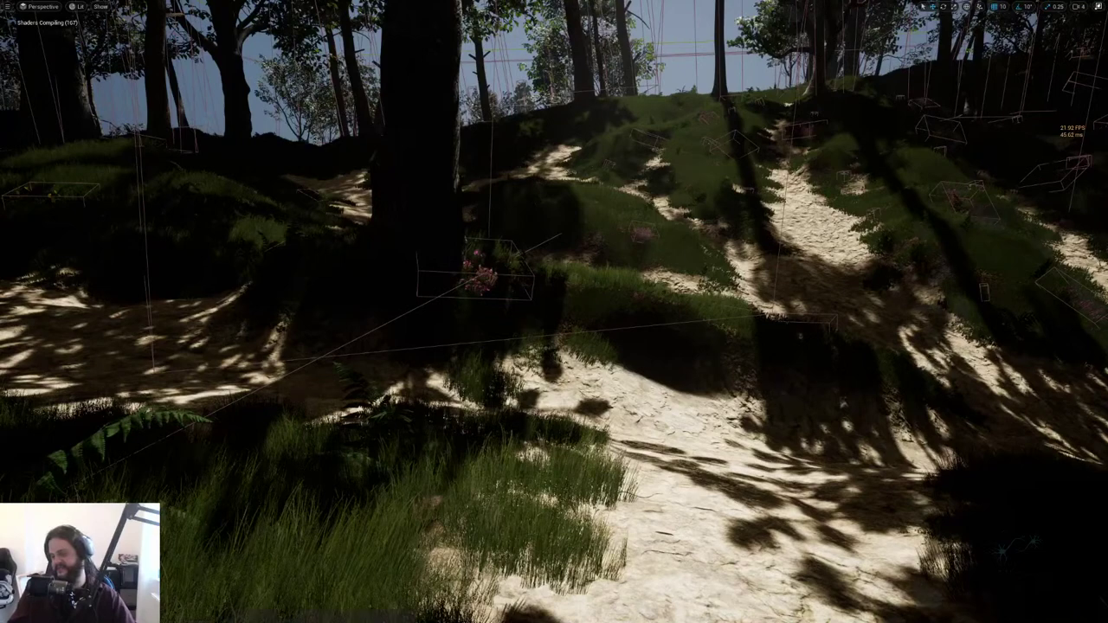
pyautogui.press('F11')
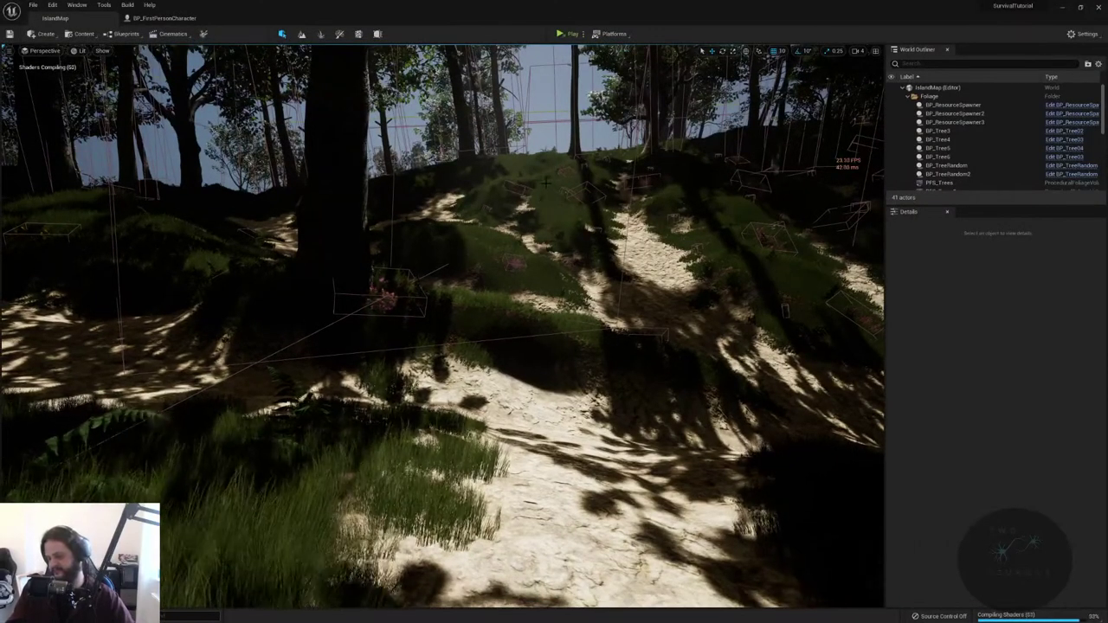
pyautogui.moveTo(443, 329)
pyautogui.mouseDown(button='right')
pyautogui.moveTo(399, 341)
pyautogui.moveTo(390, 312)
pyautogui.moveTo(381, 372)
pyautogui.mouseUp(button='right')
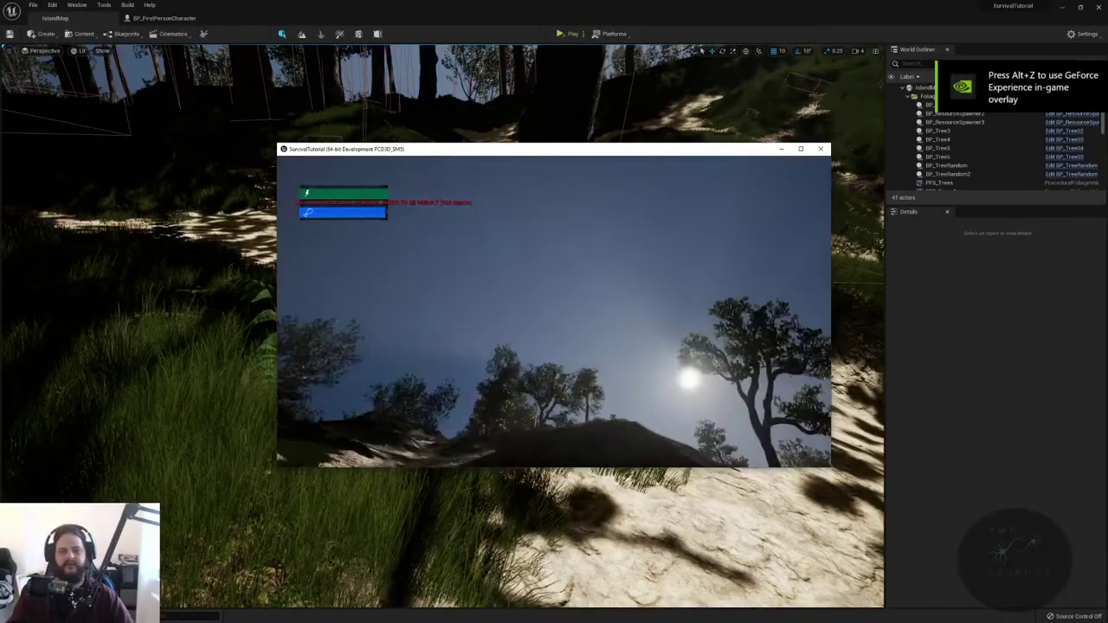
# - Make the standalone game full screen and run the character over the rainy grassy hills, checking the sky, foliage and coastal cliffs
pyautogui.hotkey('alt', 'Return')
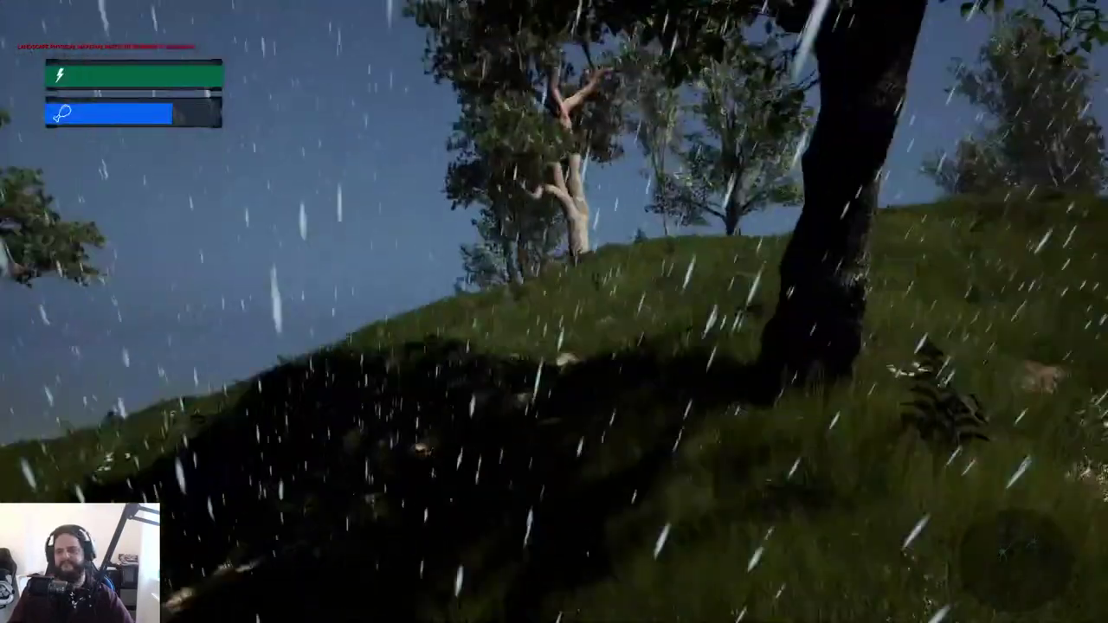
pyautogui.hotkey('shift', 'w')
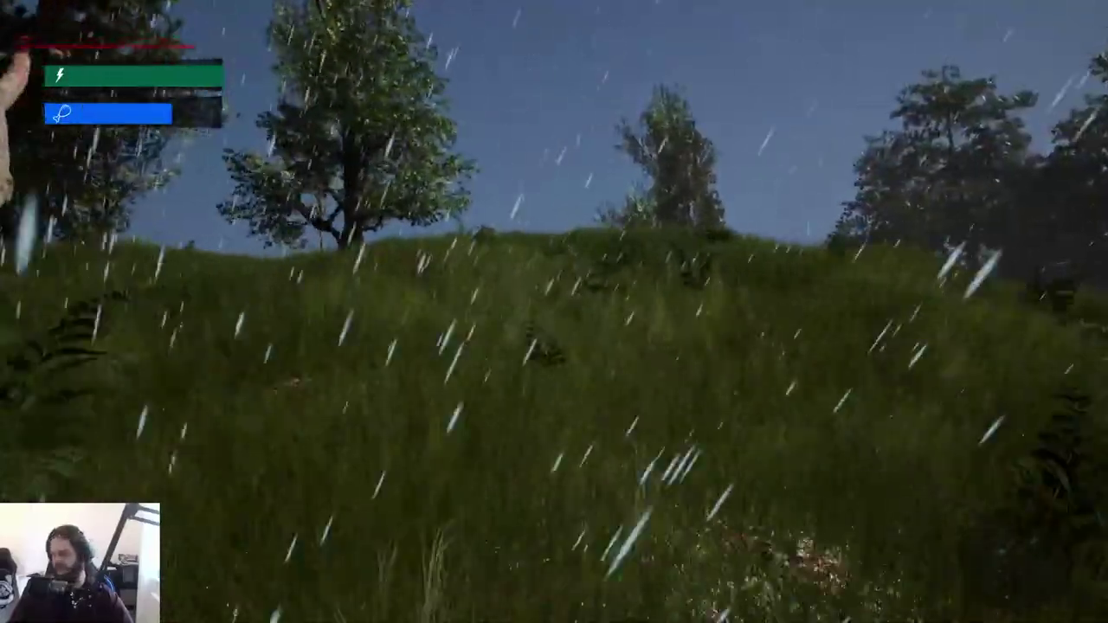
pyautogui.press('w')
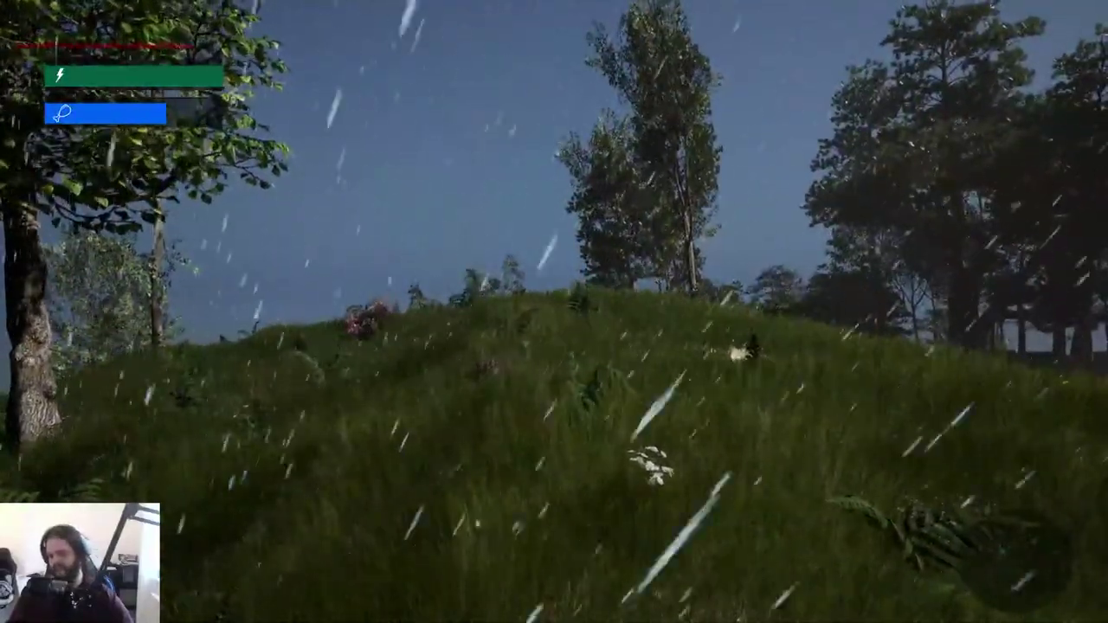
pyautogui.hotkey('shift', 'w')
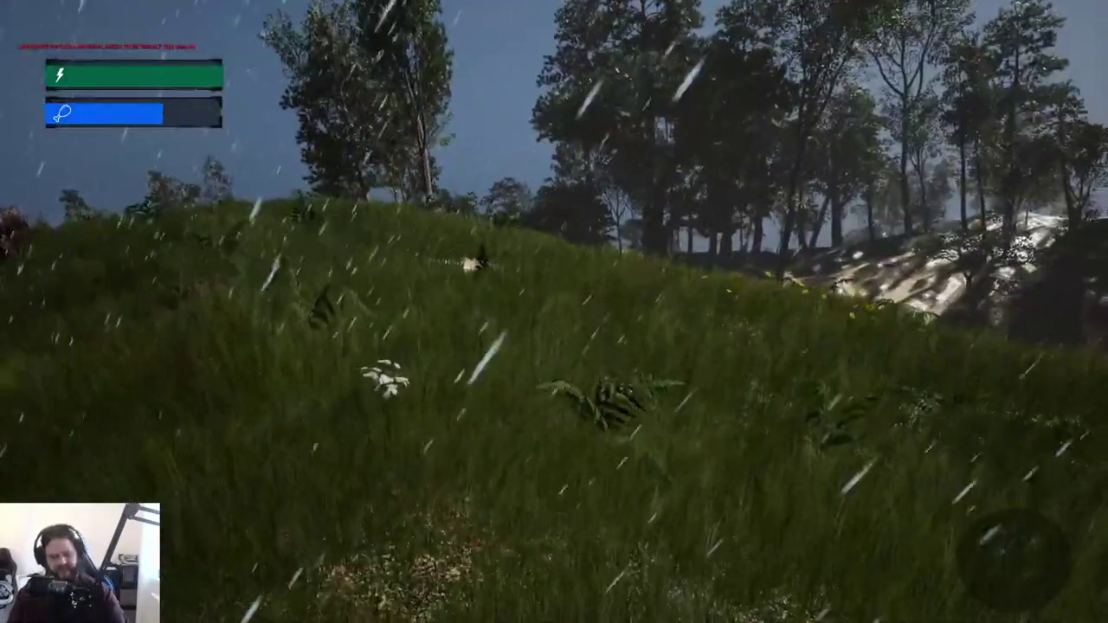
pyautogui.press('w')
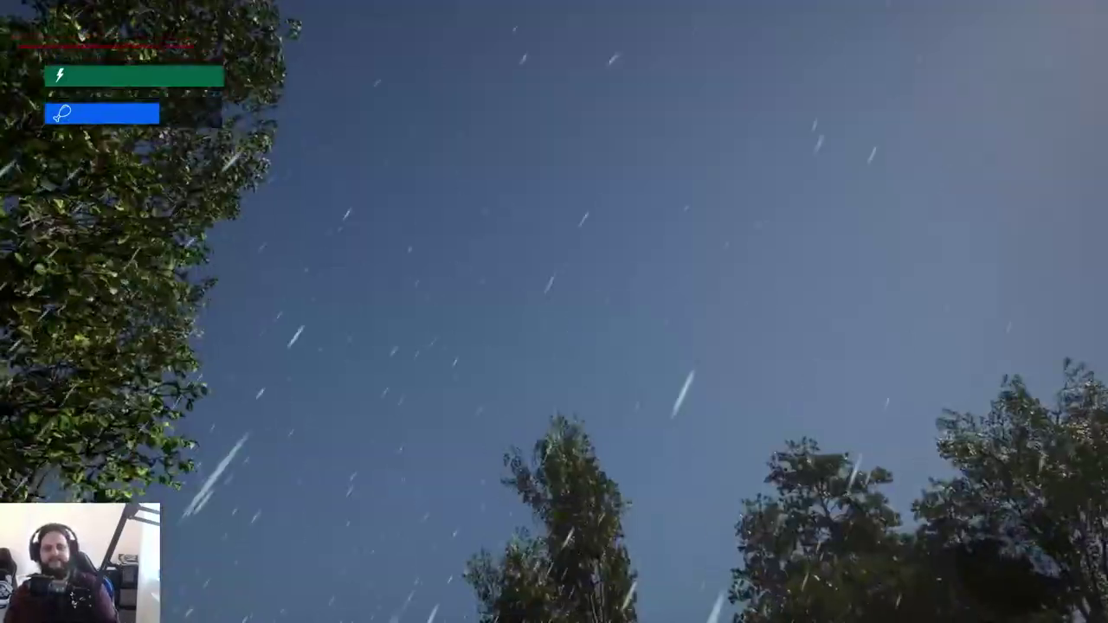
pyautogui.hotkey('shift', 'w')
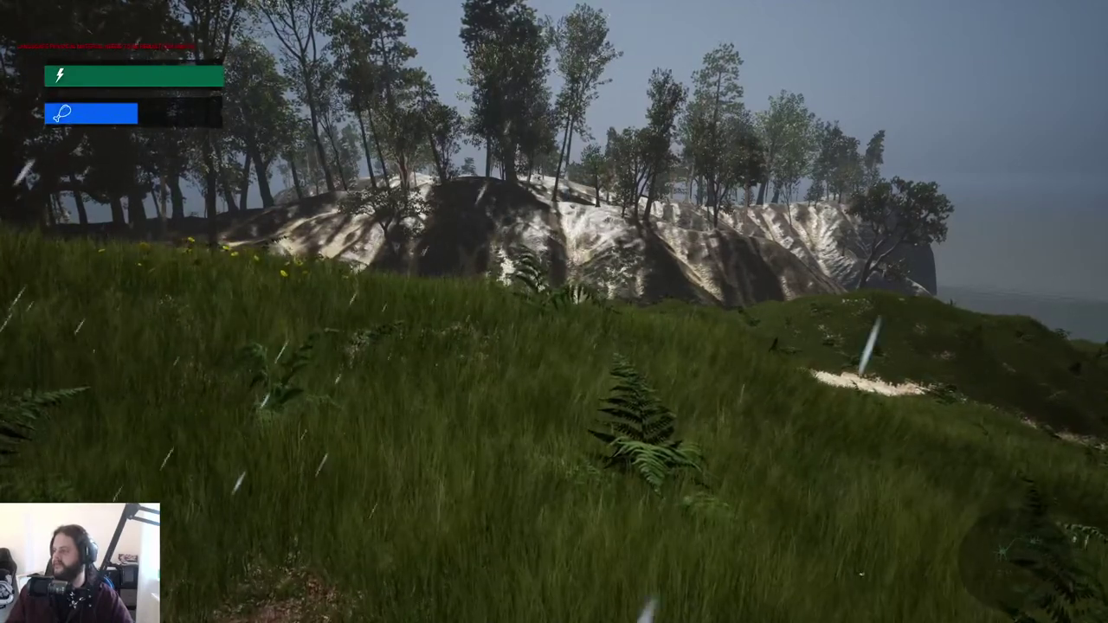
# - Open Task Manager over the running game, sort the processes by GPU usage, and dock its window to one half of the desktop
pyautogui.hotkey('ctrl', 'shift', 'Escape')
pyautogui.moveTo(1052, 163); pyautogui.dragTo(954, 178)
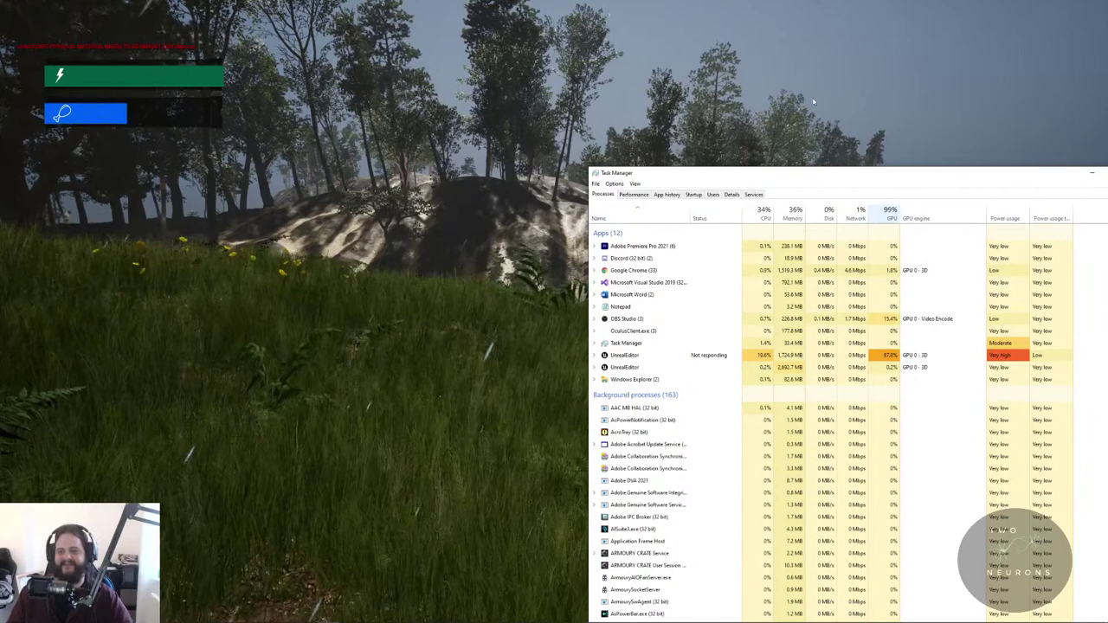
pyautogui.hotkey('alt', 'Tab')
pyautogui.hotkey('alt', 'Tab')
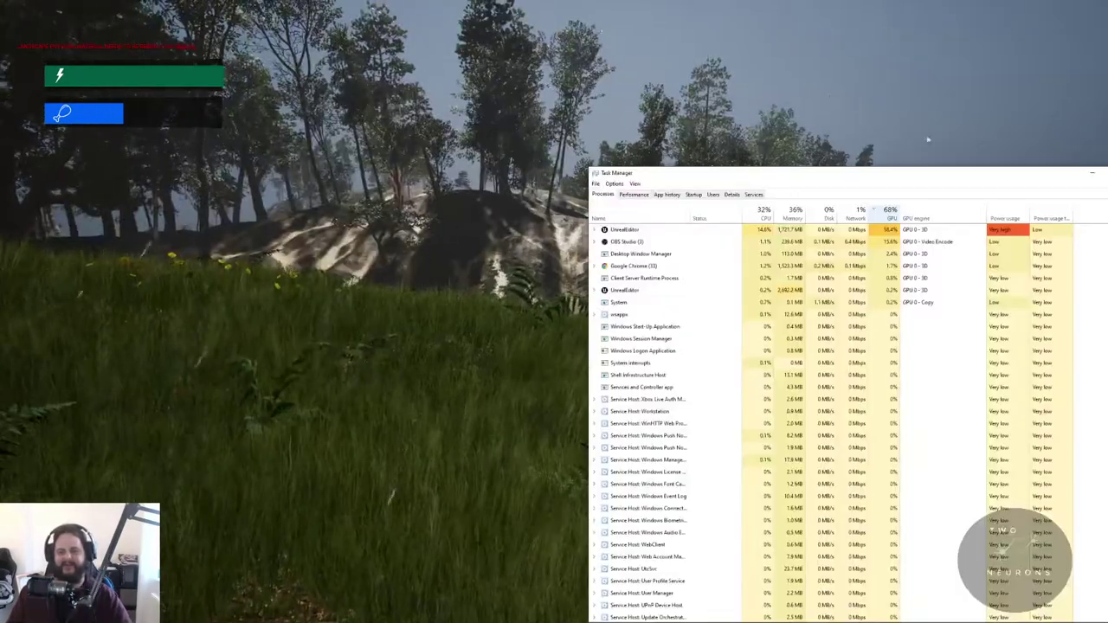
pyautogui.moveTo(966, 182); pyautogui.dragTo(1106, 198)
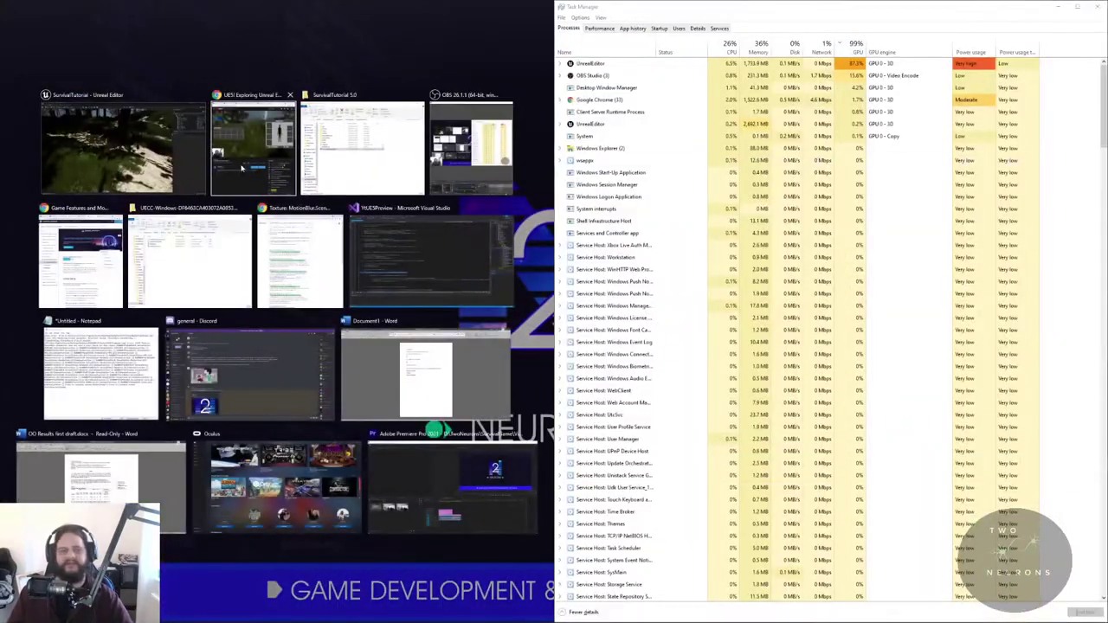
# - Place the SurvivalTutorial editor beside Task Manager to compare GPU usage, and switch back to the full-screen standalone game
pyautogui.click(167, 147)
pyautogui.press('Escape')
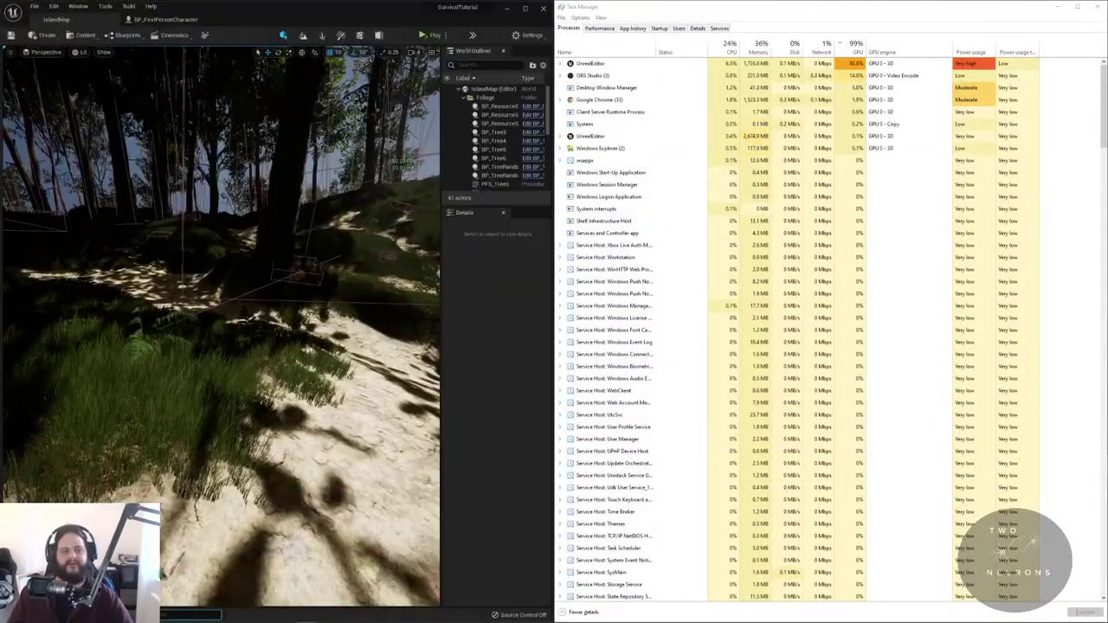
pyautogui.moveTo(305, 616)
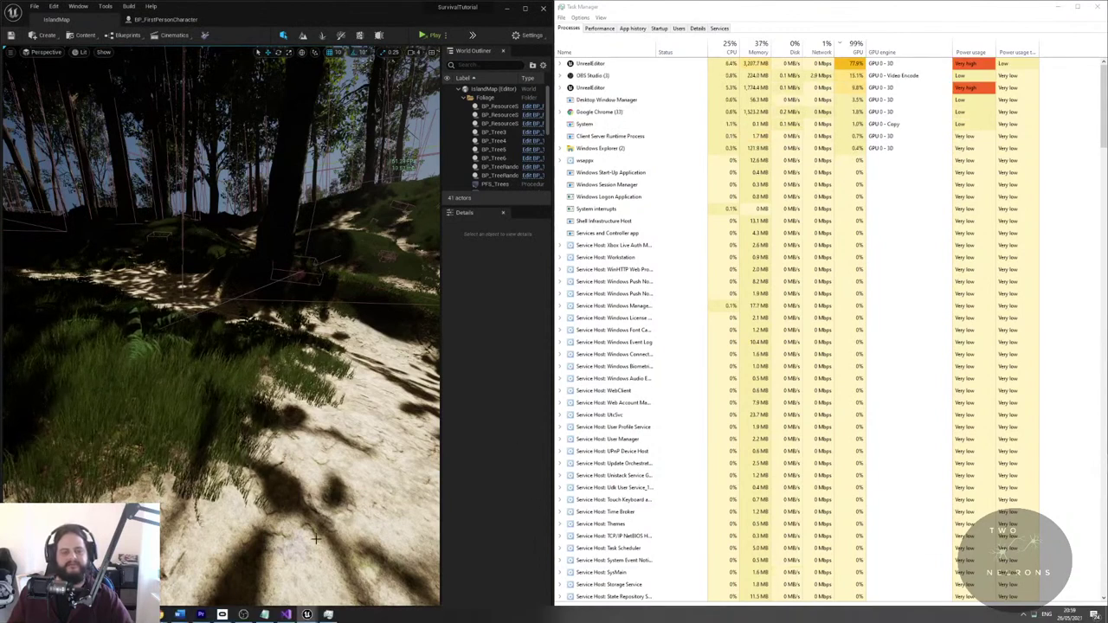
pyautogui.click(363, 578)
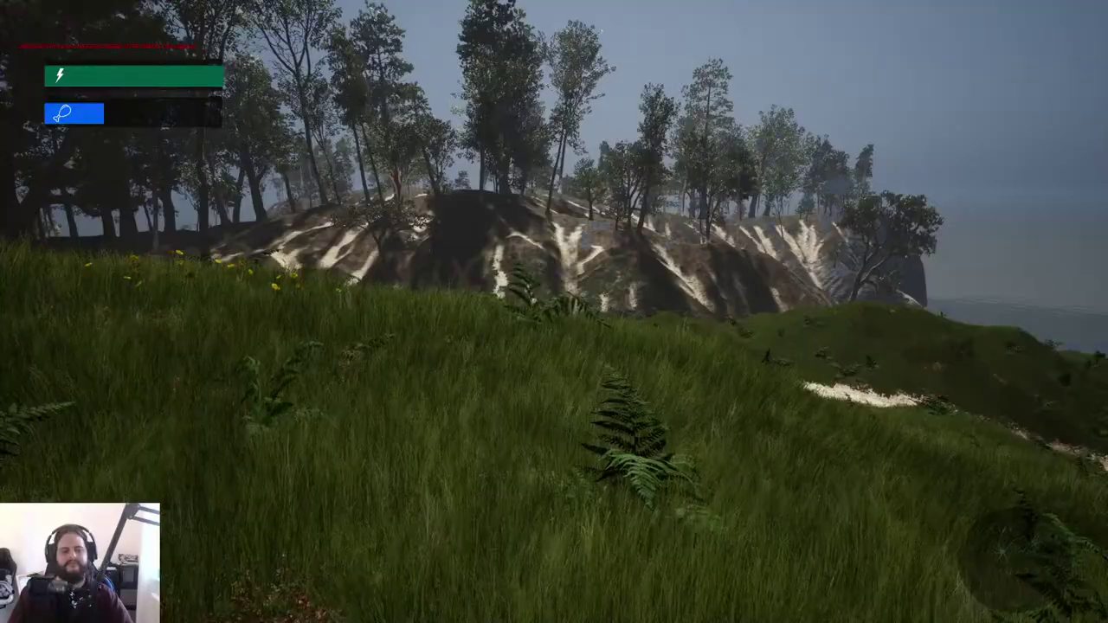
# - Return the standalone game to windowed mode and dock it beside Task Manager to examine its GPU usage
pyautogui.hotkey('alt', 'Return')
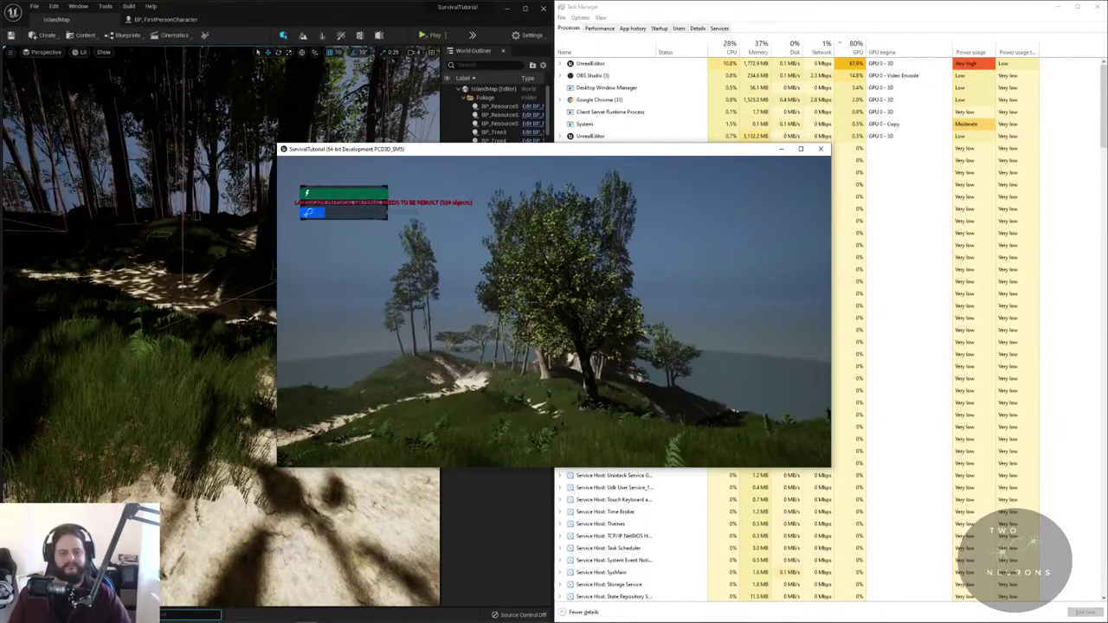
pyautogui.hotkey('alt', 'Tab')
pyautogui.moveTo(640, 154); pyautogui.dragTo(0, 192)
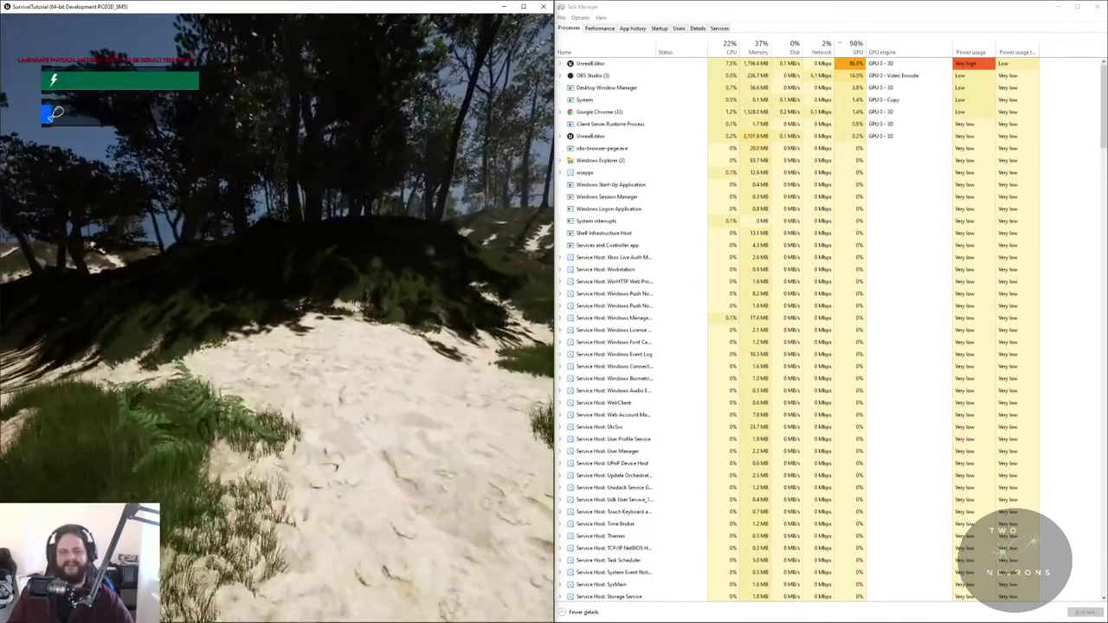
pyautogui.press('Escape')
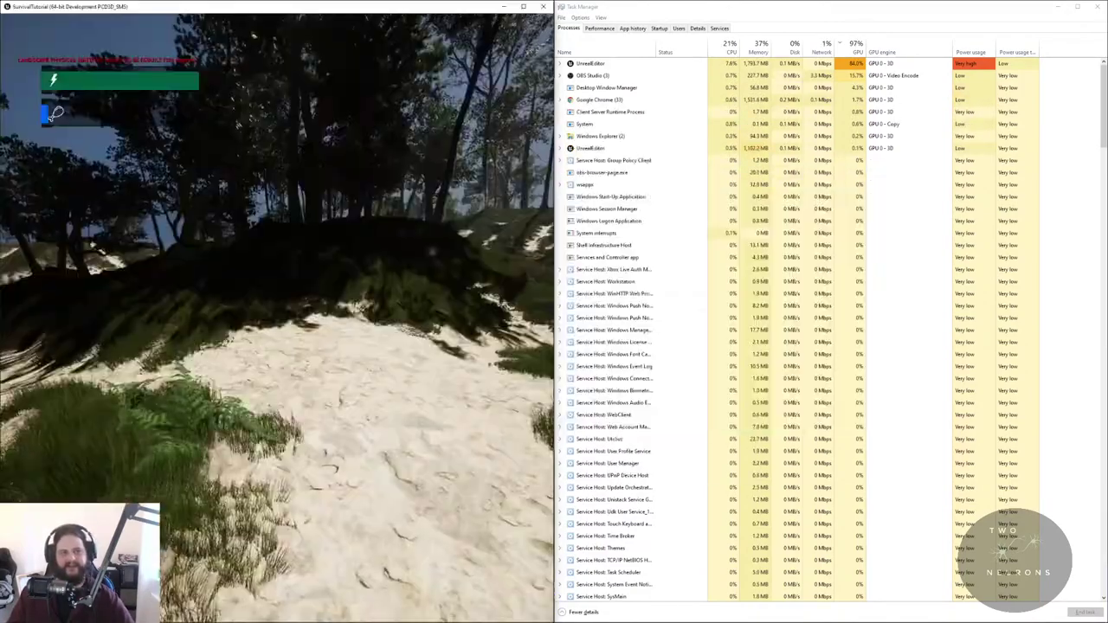
pyautogui.hotkey('alt', 'Tab')
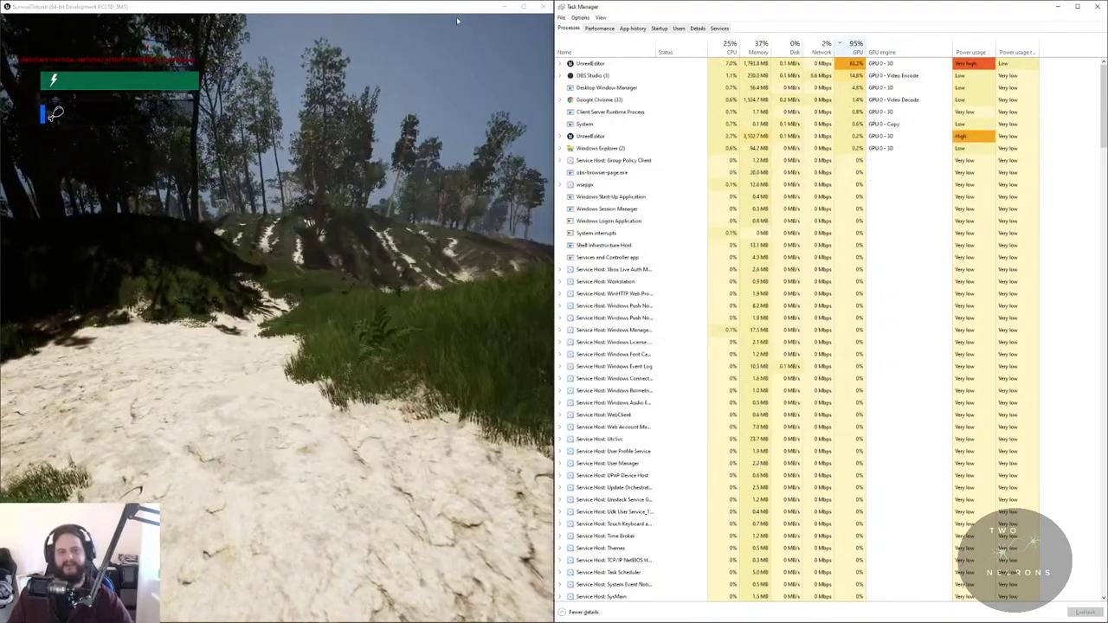
# - Maximize the standalone game, run the character over the sandy and grassy hills, and check the inventory before closing it
pyautogui.doubleClick(480, 7)
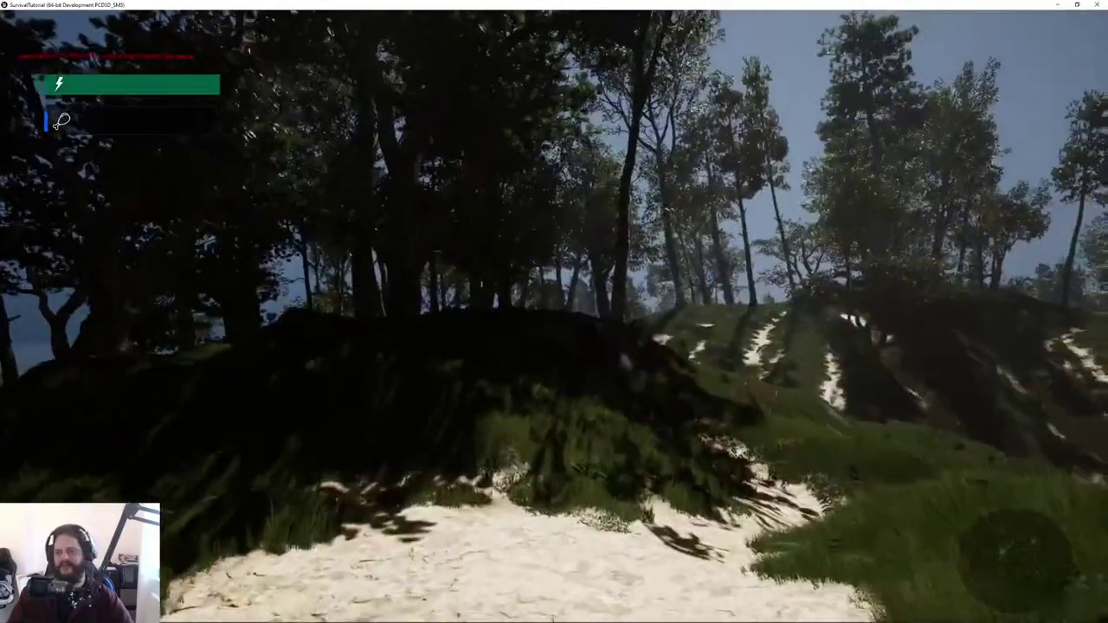
pyautogui.press('w')
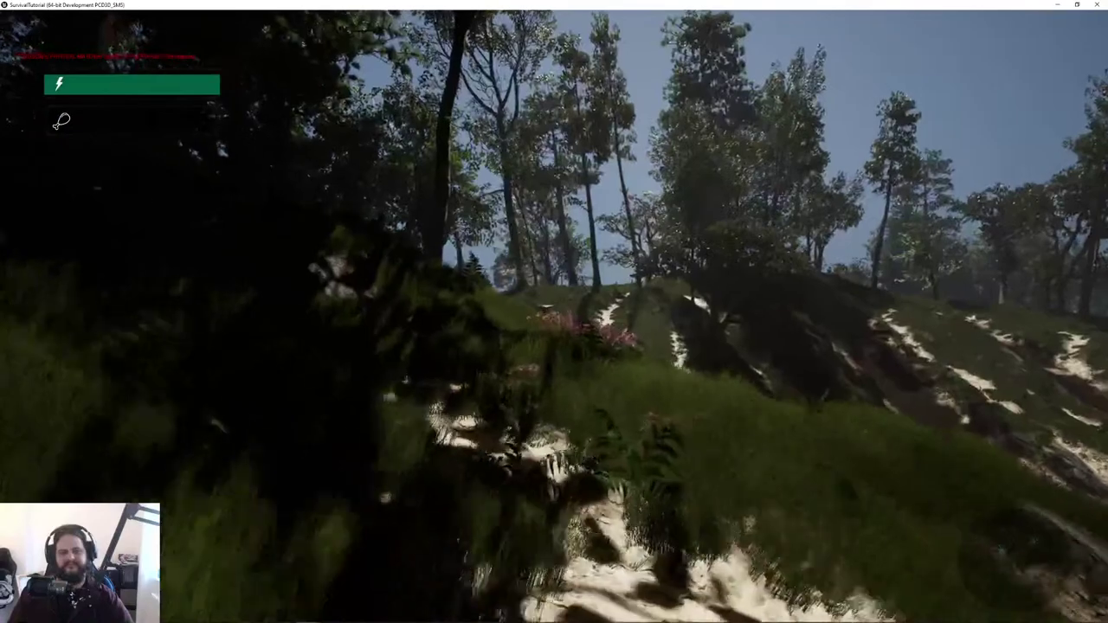
pyautogui.press('w')
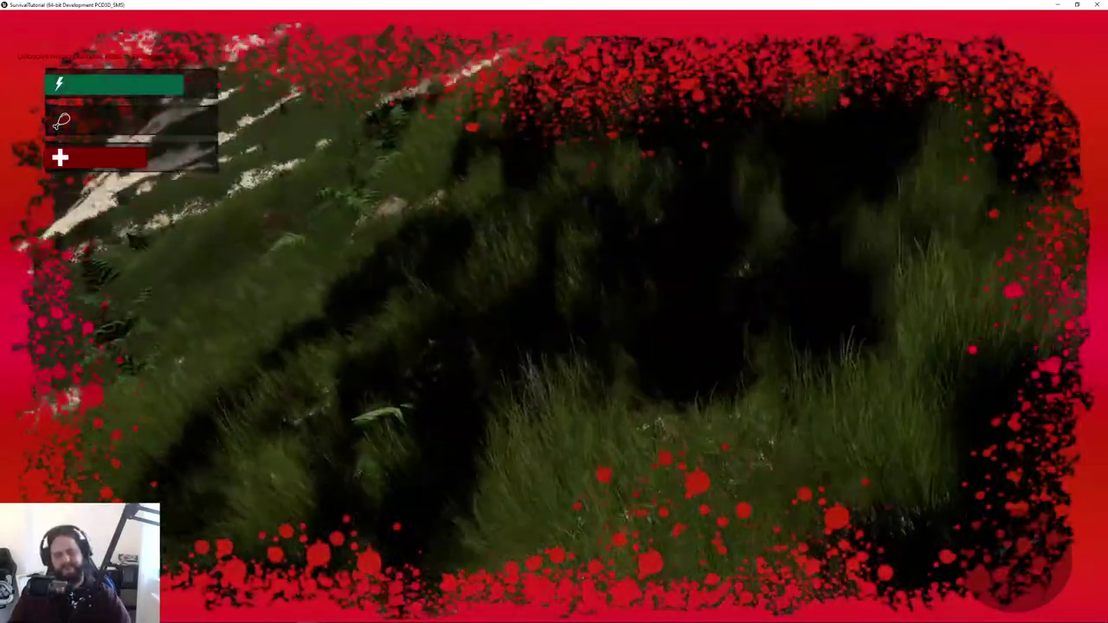
pyautogui.press('Tab')
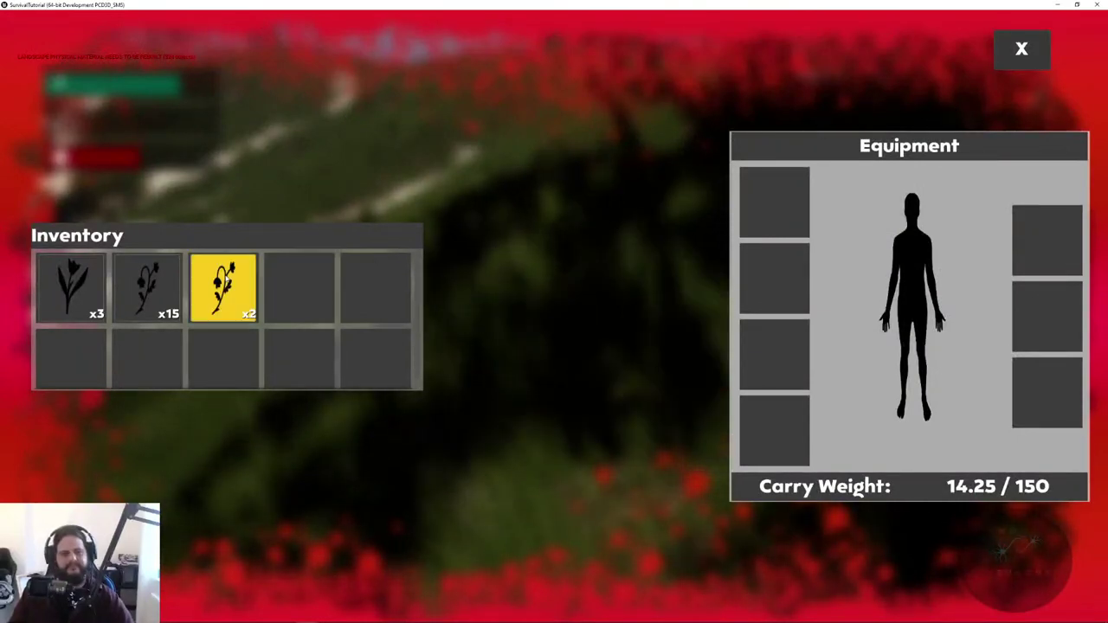
pyautogui.click(1016, 62)
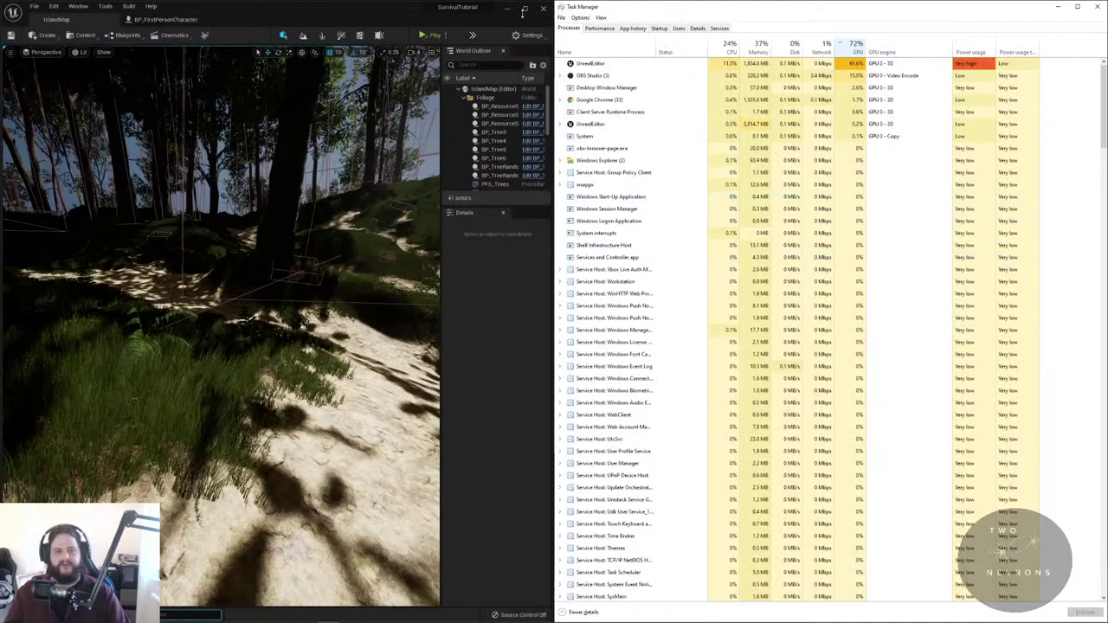
# - Maximize the SurvivalTutorial editor, look through the content and actor creation options, and examine BP_ResourceSpawner3's properties
pyautogui.click(523, 10)
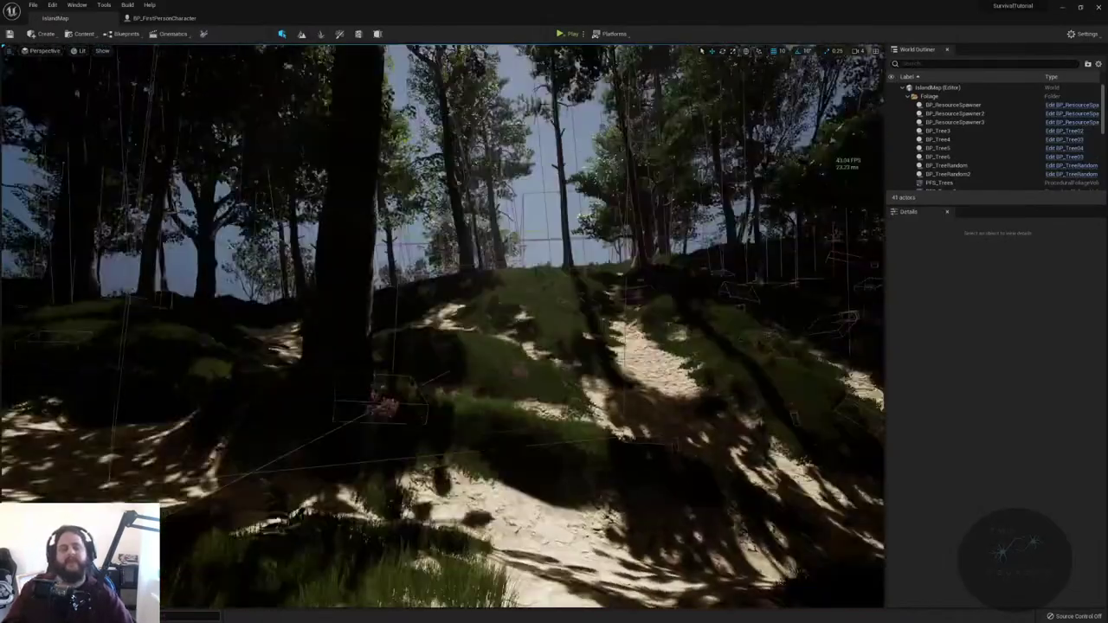
pyautogui.click(83, 33)
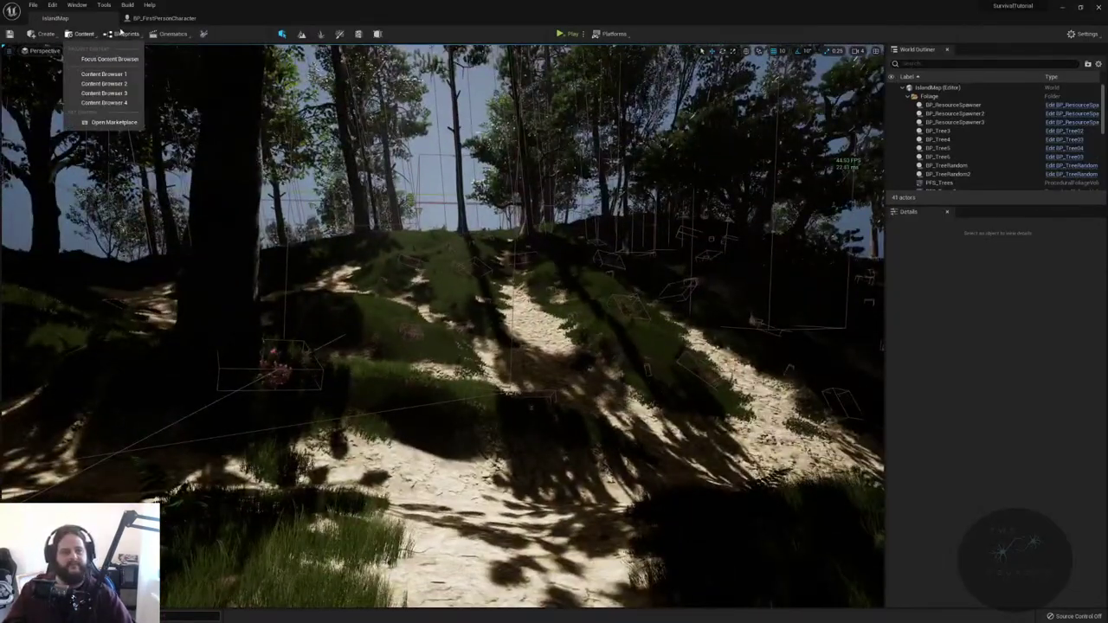
pyautogui.click(41, 34)
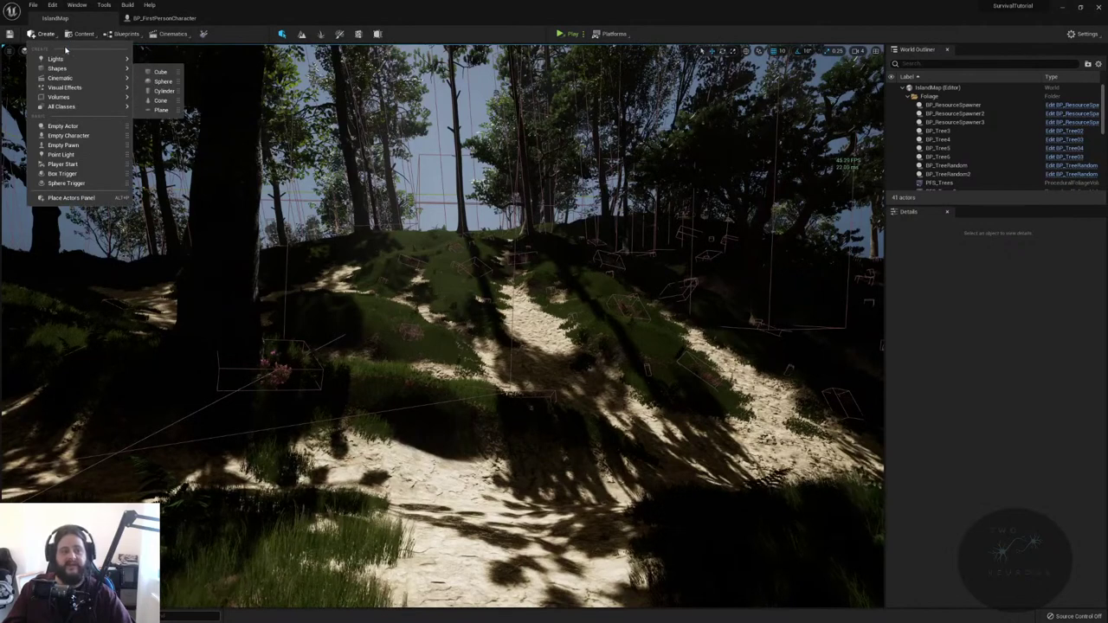
pyautogui.click(952, 123)
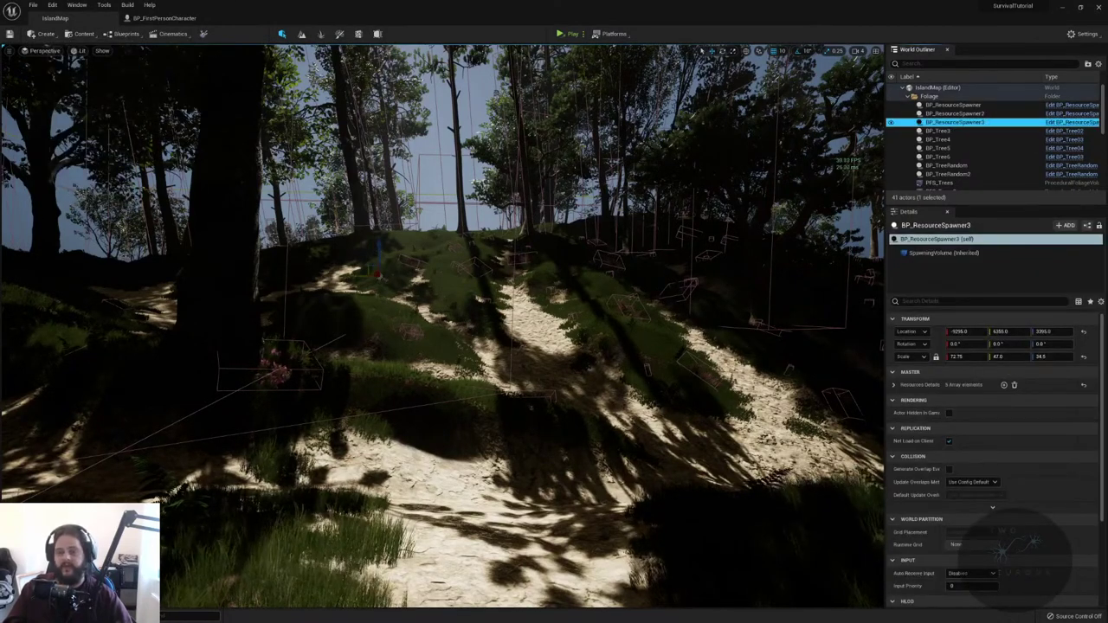
pyautogui.scroll(-5, 987, 467)
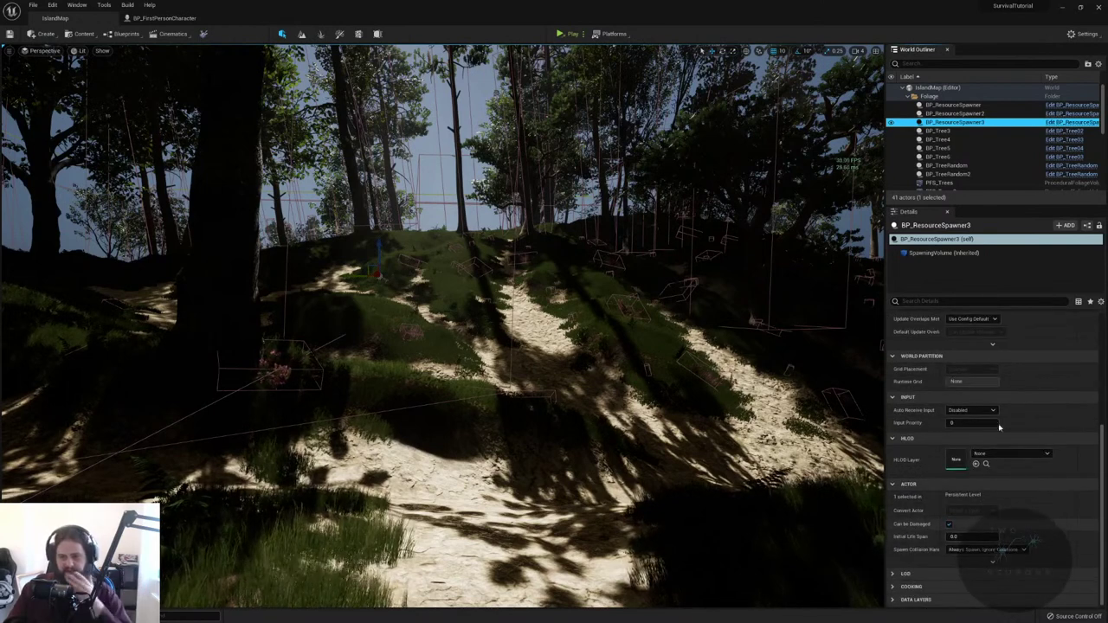
# - Open the BP_ResourceSpawner blueprint to view its event graph and class settings, and switch to BP_FirstPersonCharacter's event graph
pyautogui.click(1067, 122)
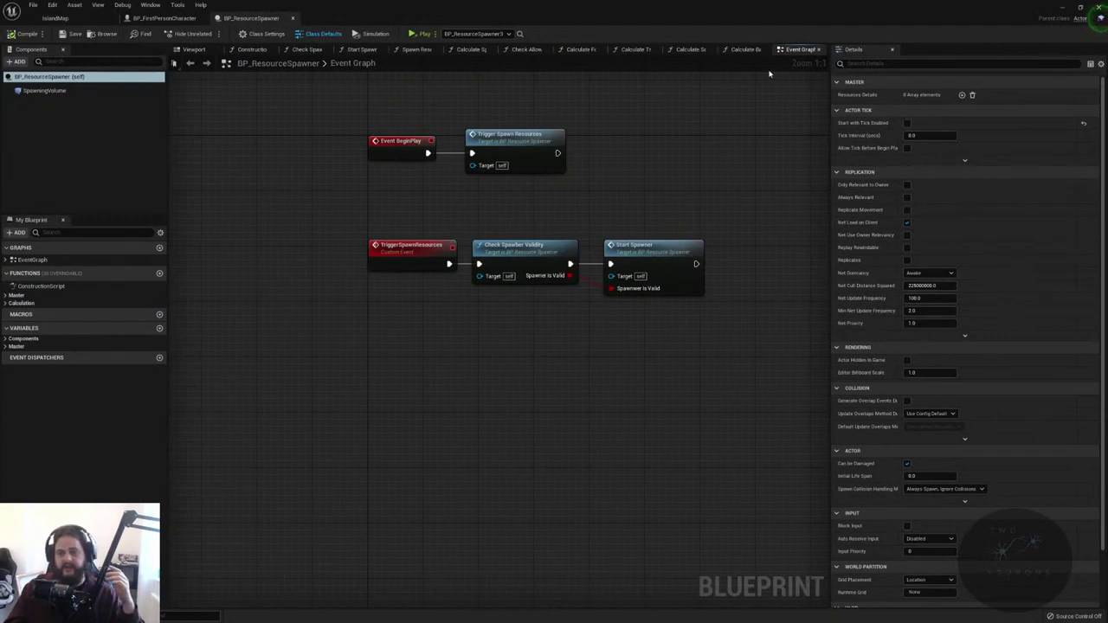
pyautogui.click(264, 33)
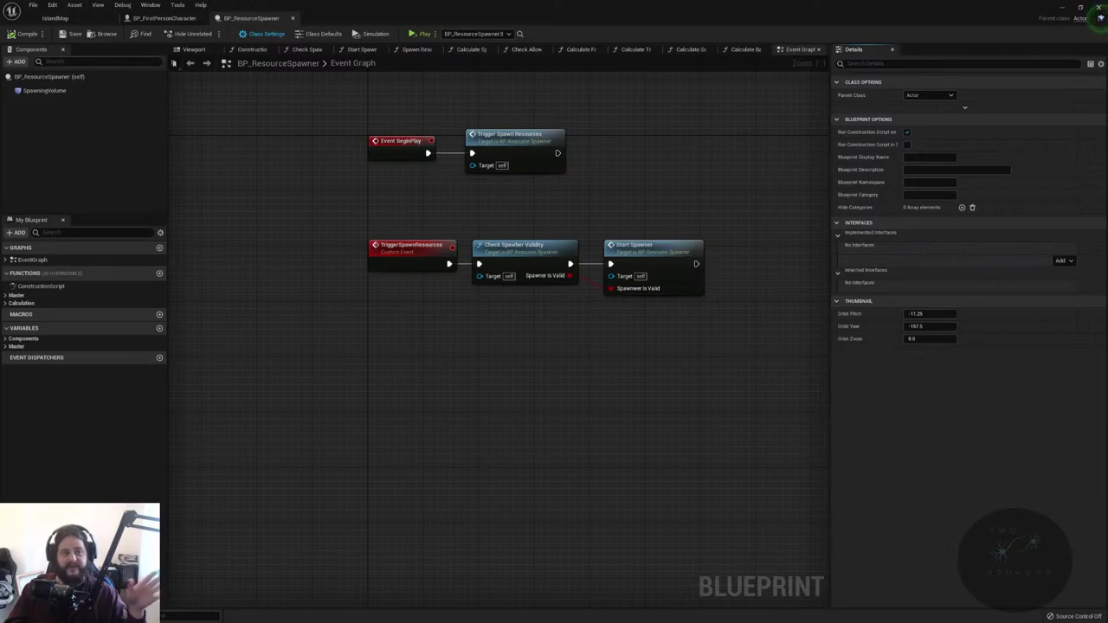
pyautogui.click(165, 18)
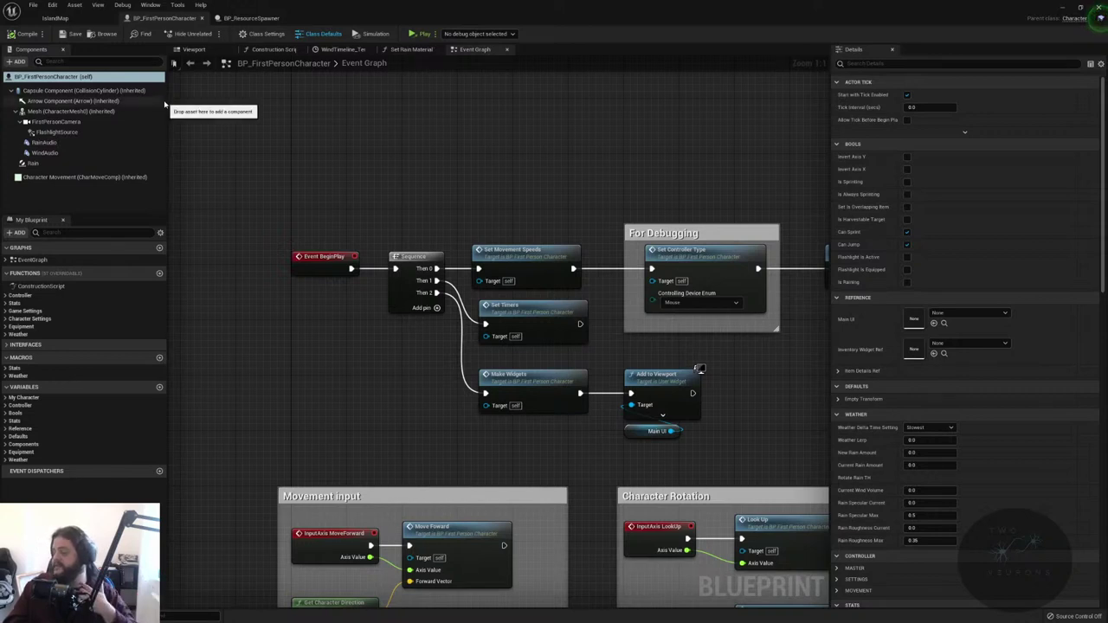
# - Return to IslandMap and examine the sandy slopes, wooded path and grassy hills in the viewport
pyautogui.click(62, 18)
pyautogui.moveTo(443, 325); pyautogui.dragTo(342, 338, button='right')
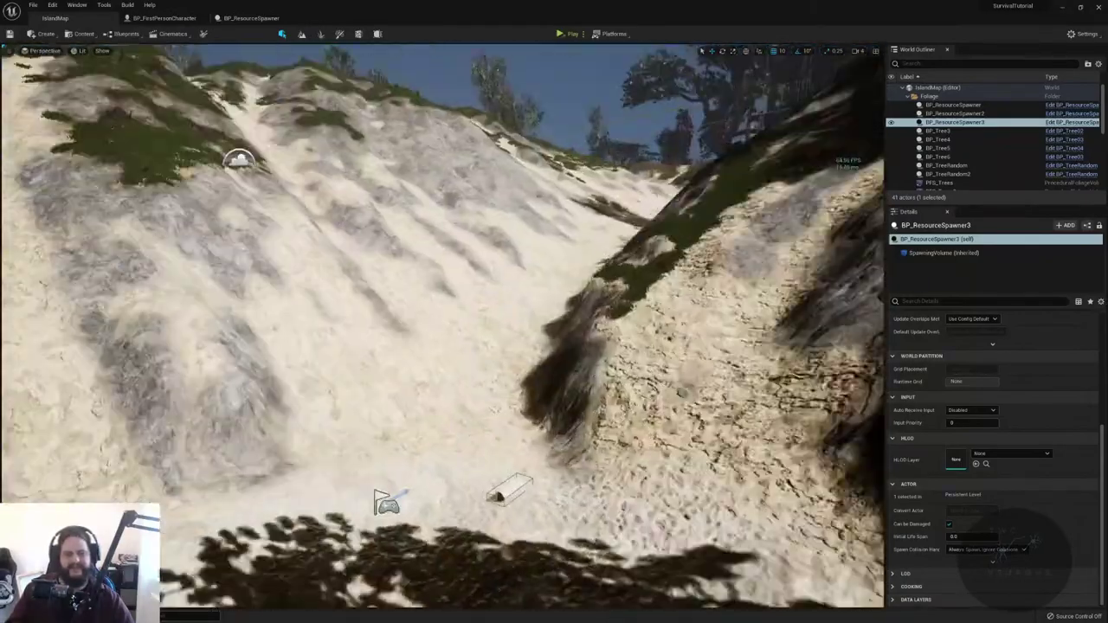
pyautogui.moveTo(342, 337); pyautogui.dragTo(324, 331, button='right')
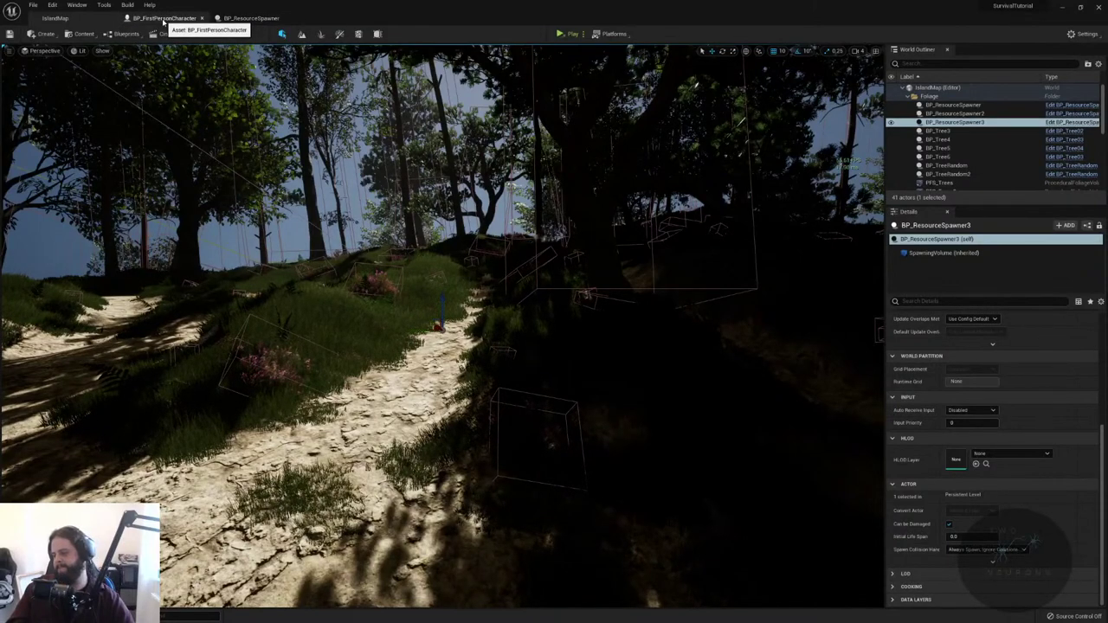
pyautogui.moveTo(324, 331); pyautogui.dragTo(355, 232, button='right')
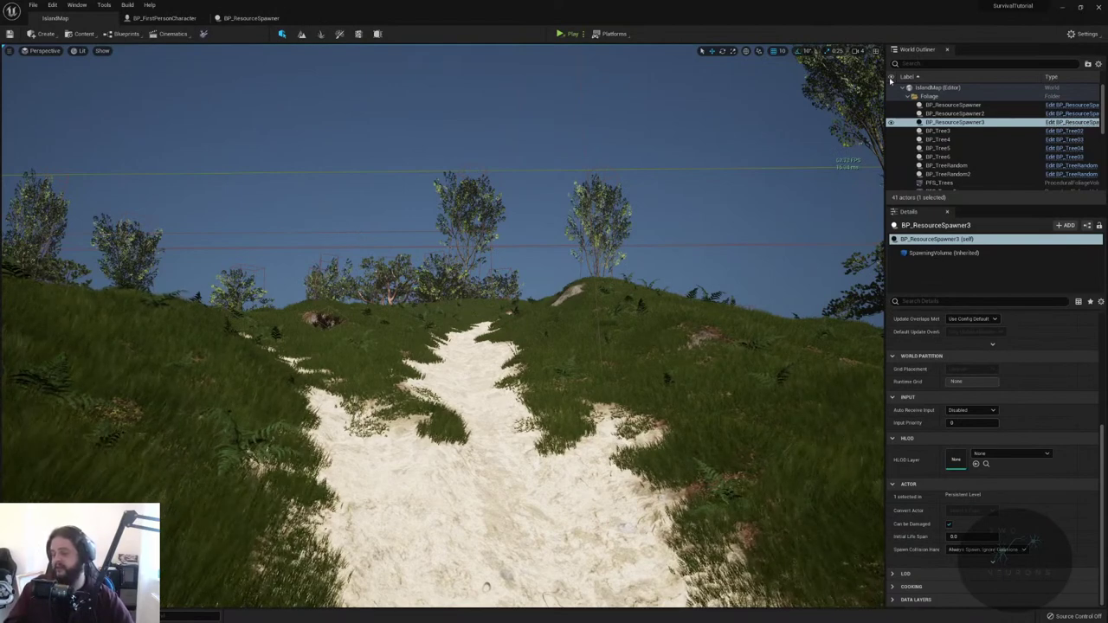
# - Search the project settings for "shadow maps", examine the Shadow Map Method options, and close the settings
pyautogui.click(1092, 35)
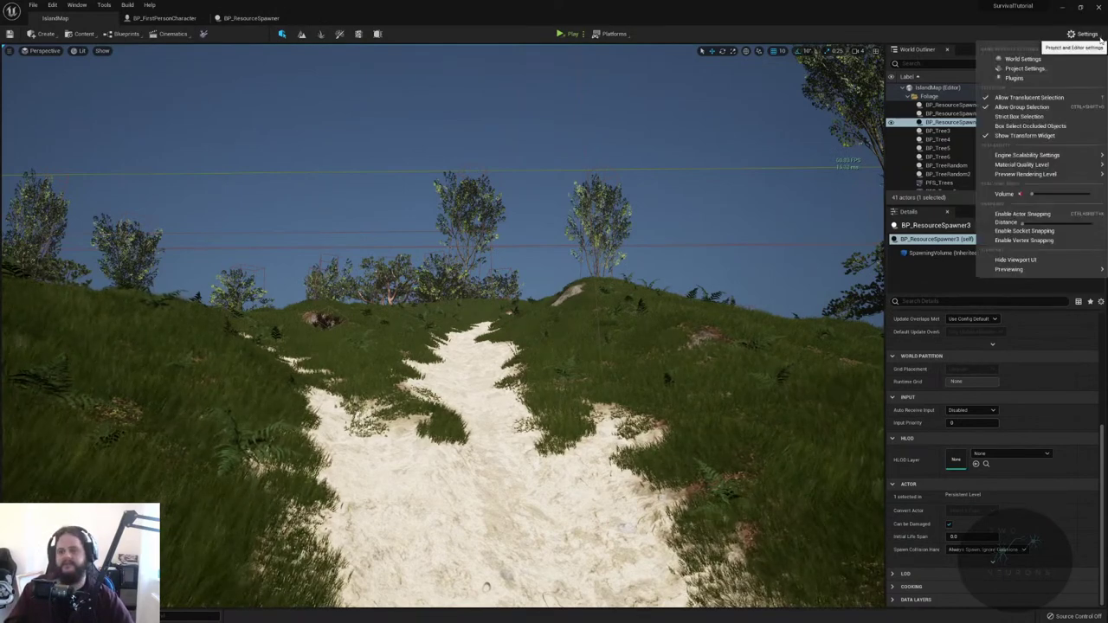
pyautogui.click(1035, 69)
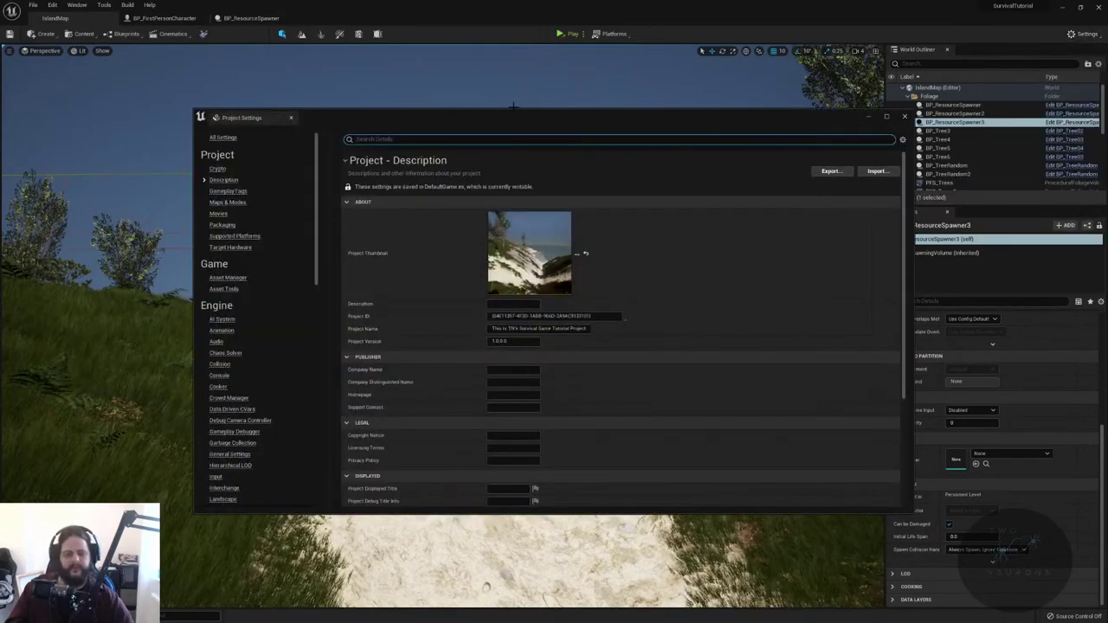
pyautogui.write('virtual shadow')
pyautogui.hotkey('ctrl', 'a')
pyautogui.write('shadow map')
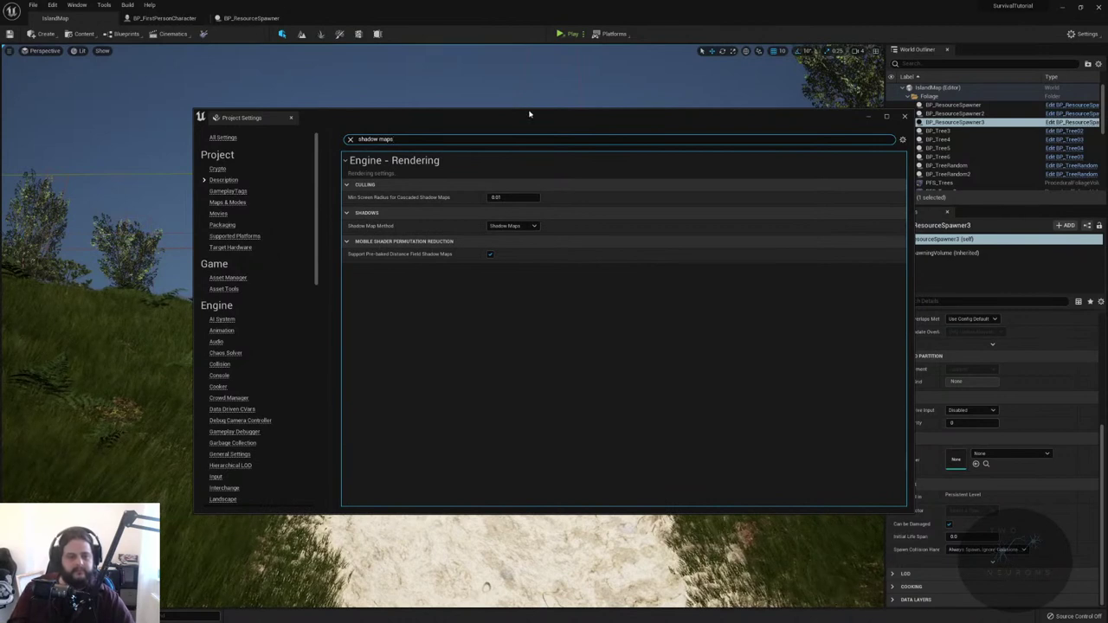
pyautogui.click(533, 226)
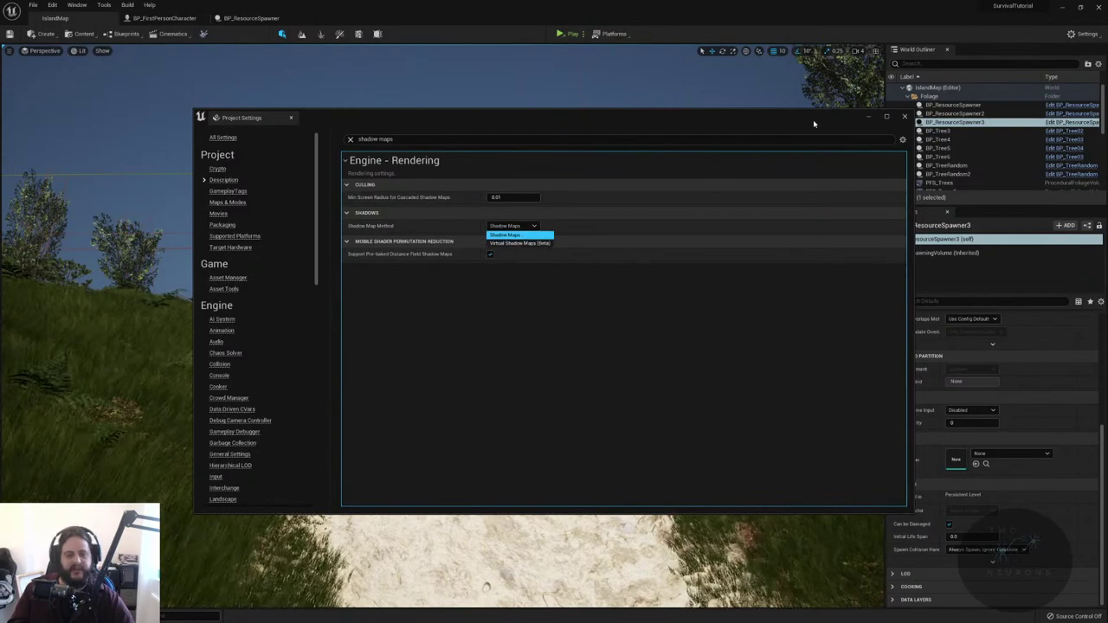
pyautogui.click(904, 117)
pyautogui.click(905, 117)
# - Select the Island landscape at the rocky coastal slope and dock the Content Browser in the editor layout
pyautogui.moveTo(476, 133); pyautogui.dragTo(470, 143, button='right')
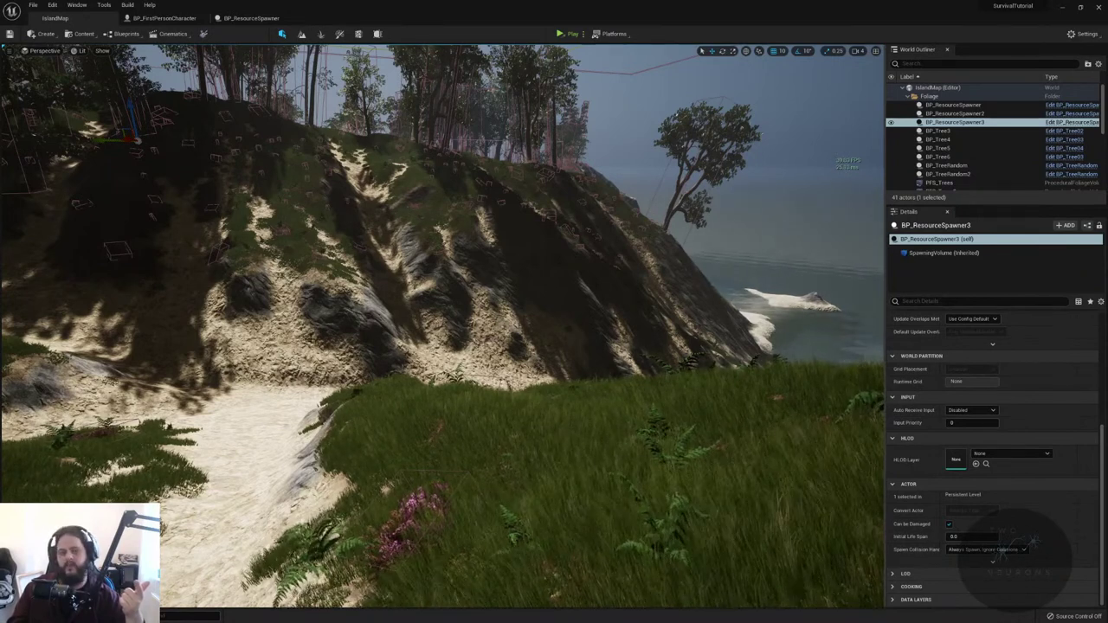
pyautogui.click(305, 346)
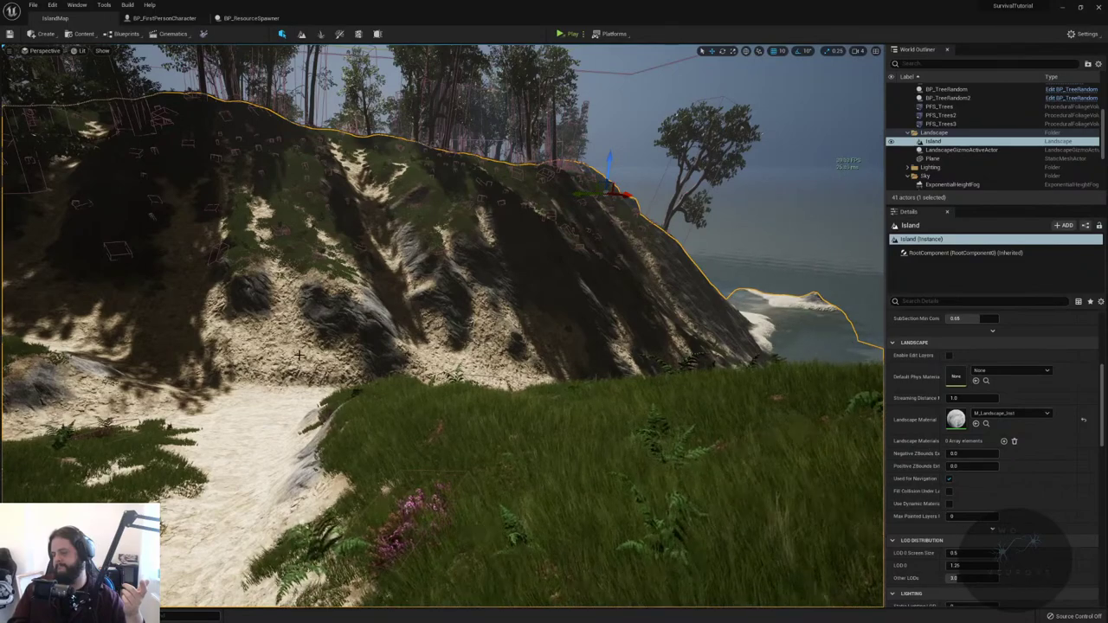
pyautogui.moveTo(298, 355); pyautogui.dragTo(329, 350, button='right')
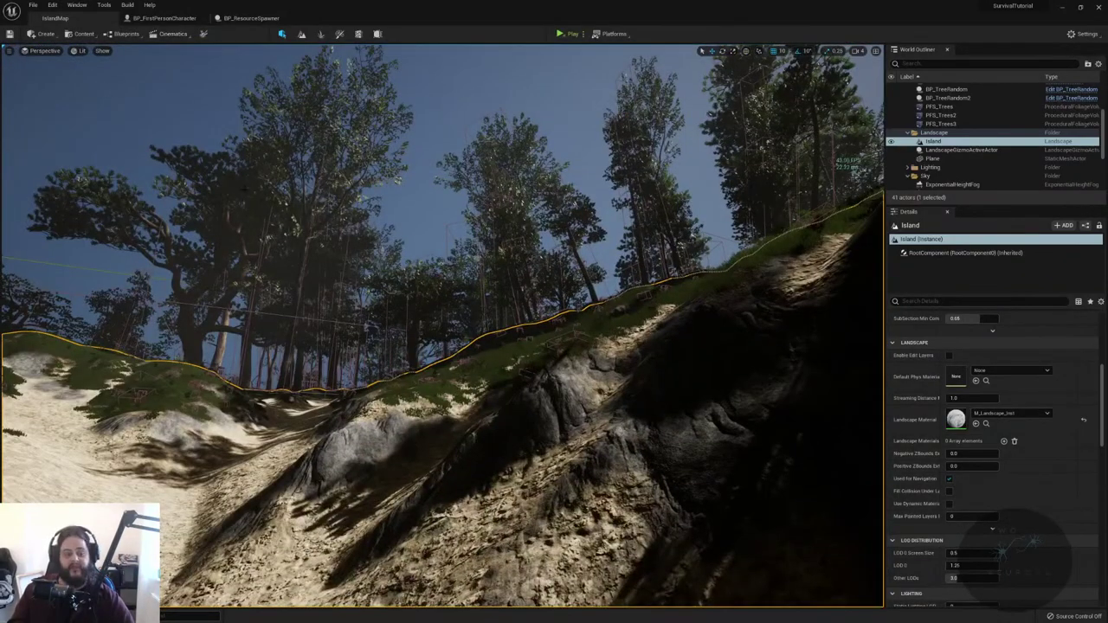
pyautogui.hotkey('ctrl', 'space')
pyautogui.click(1036, 415)
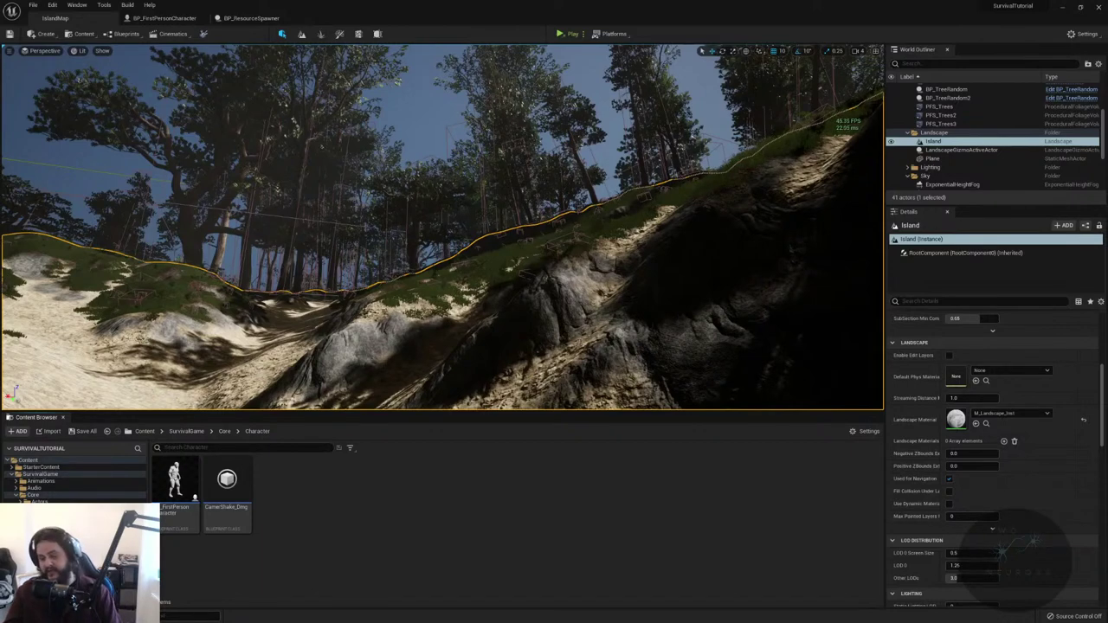
# - Launch Quixel Bridge from Windows search, allow it through the firewall on private networks, and answer its update prompts
pyautogui.press('super')
pyautogui.write('quixel')
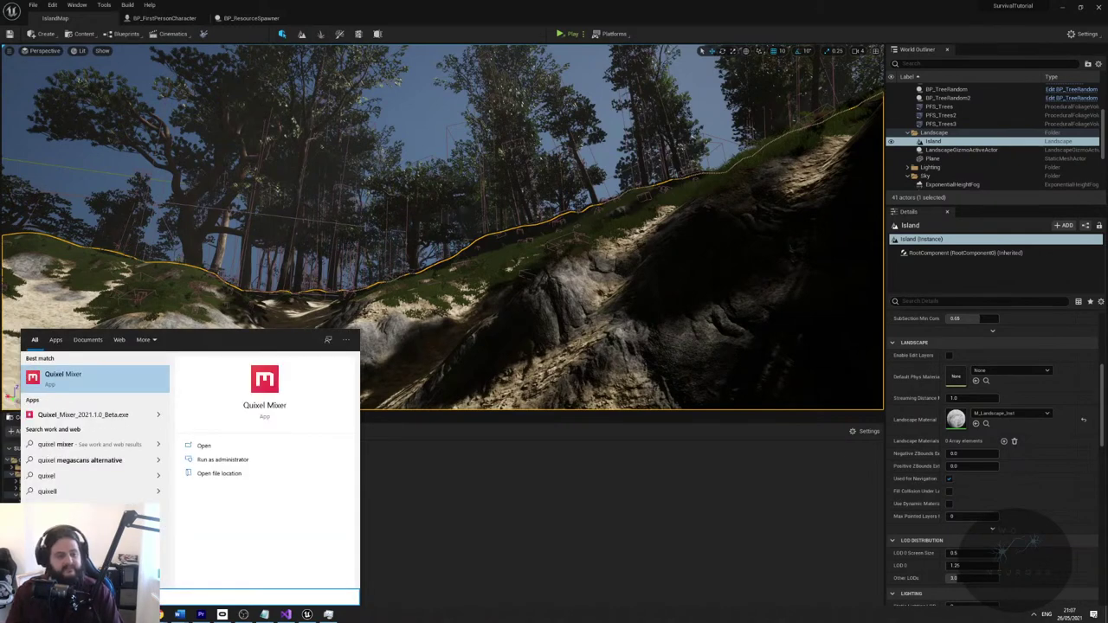
pyautogui.write('blender')
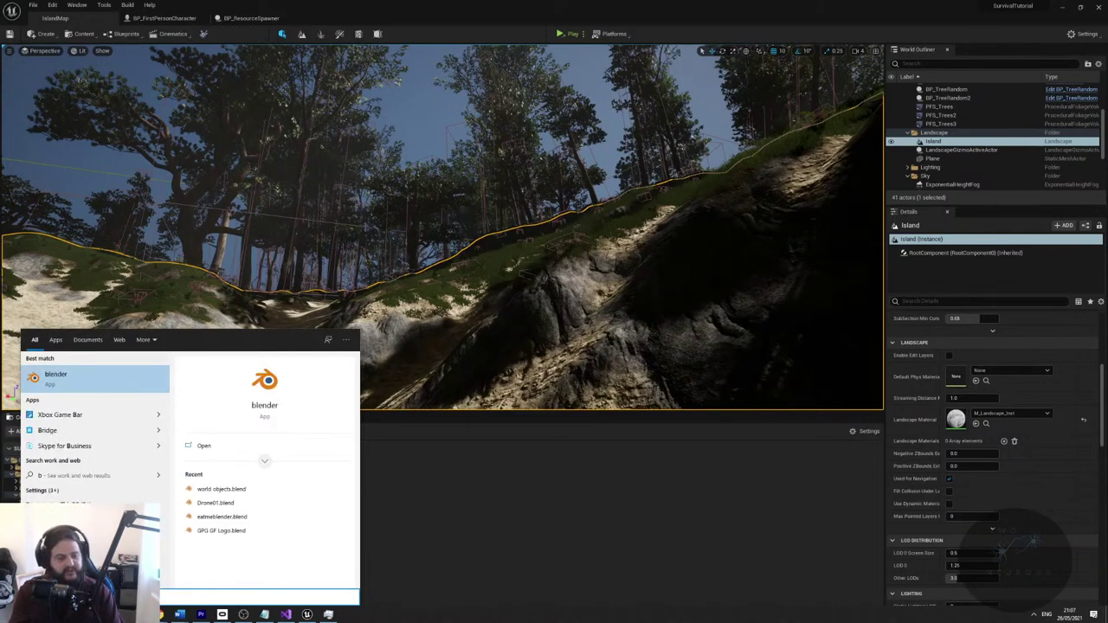
pyautogui.write('rid')
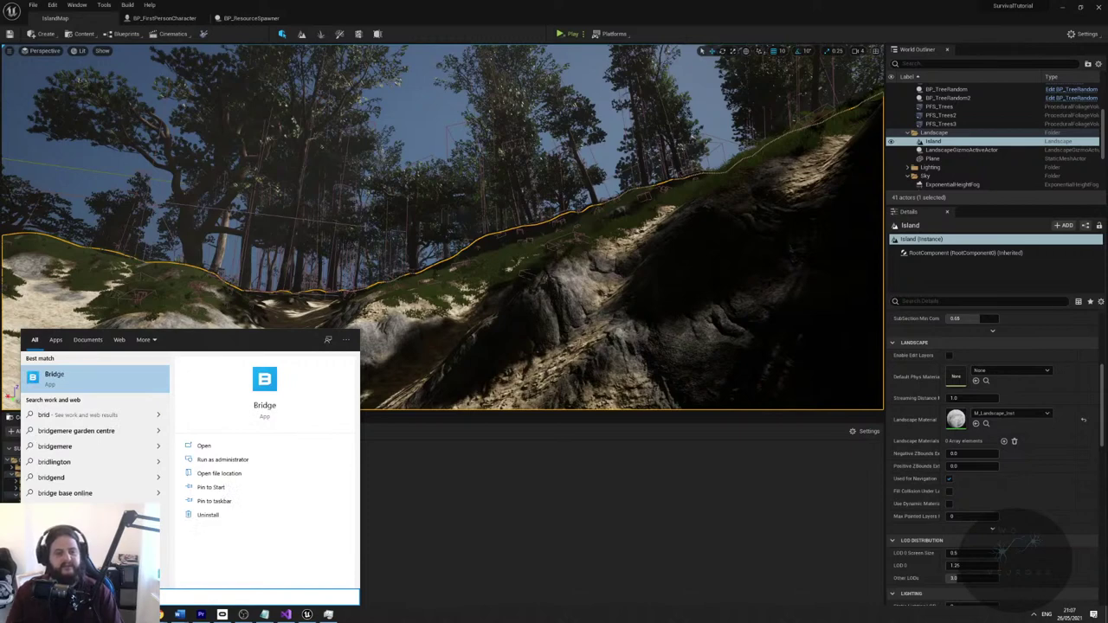
pyautogui.press('Return')
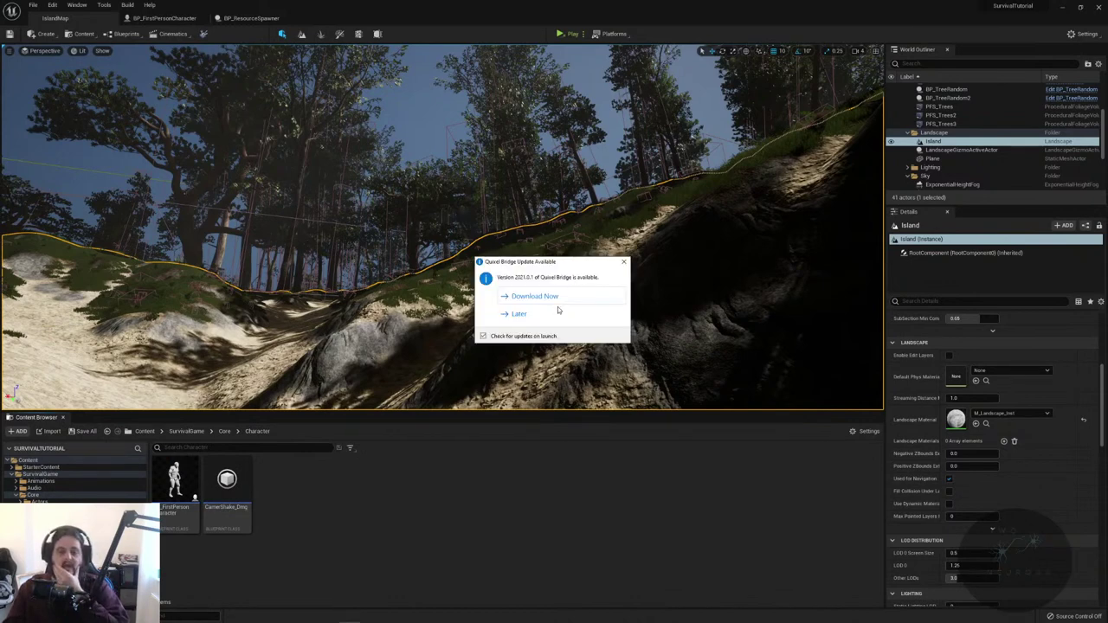
pyautogui.click(559, 311)
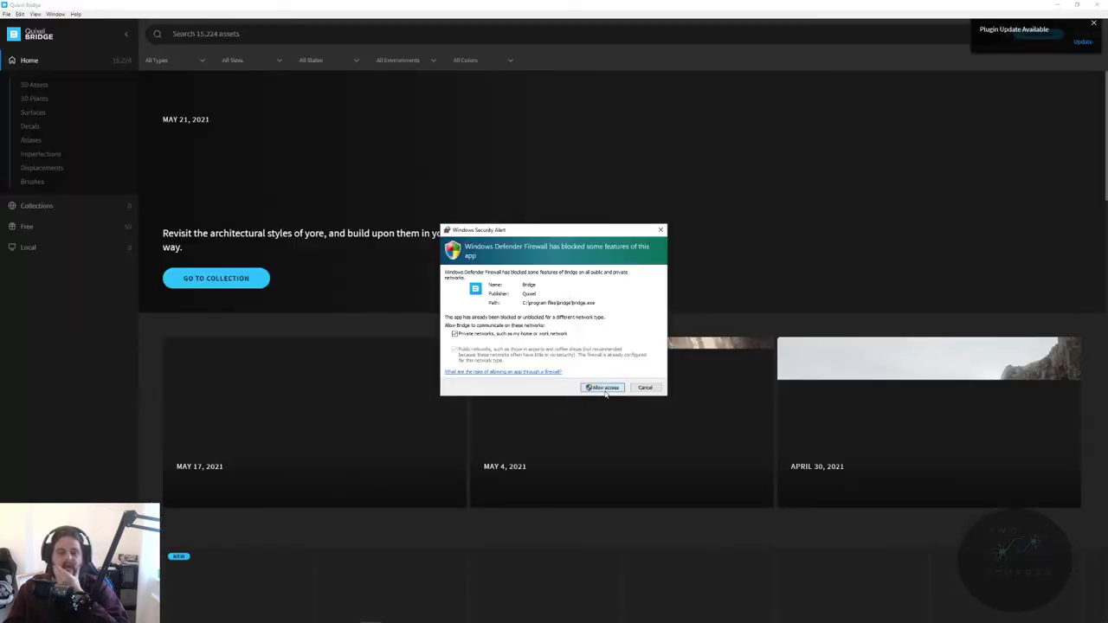
pyautogui.click(604, 388)
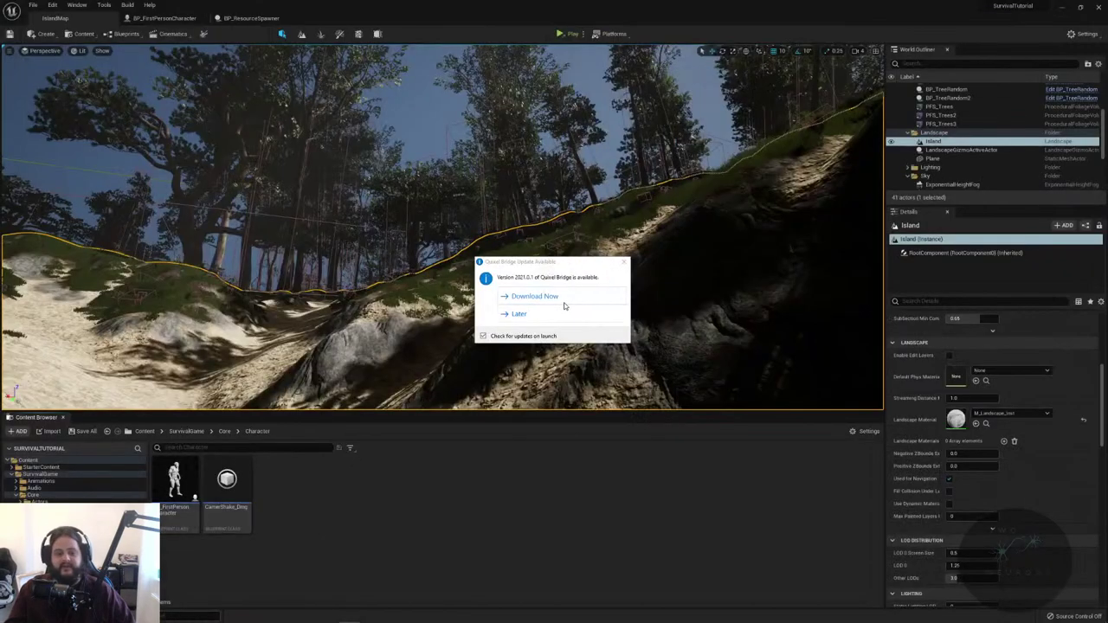
pyautogui.click(563, 306)
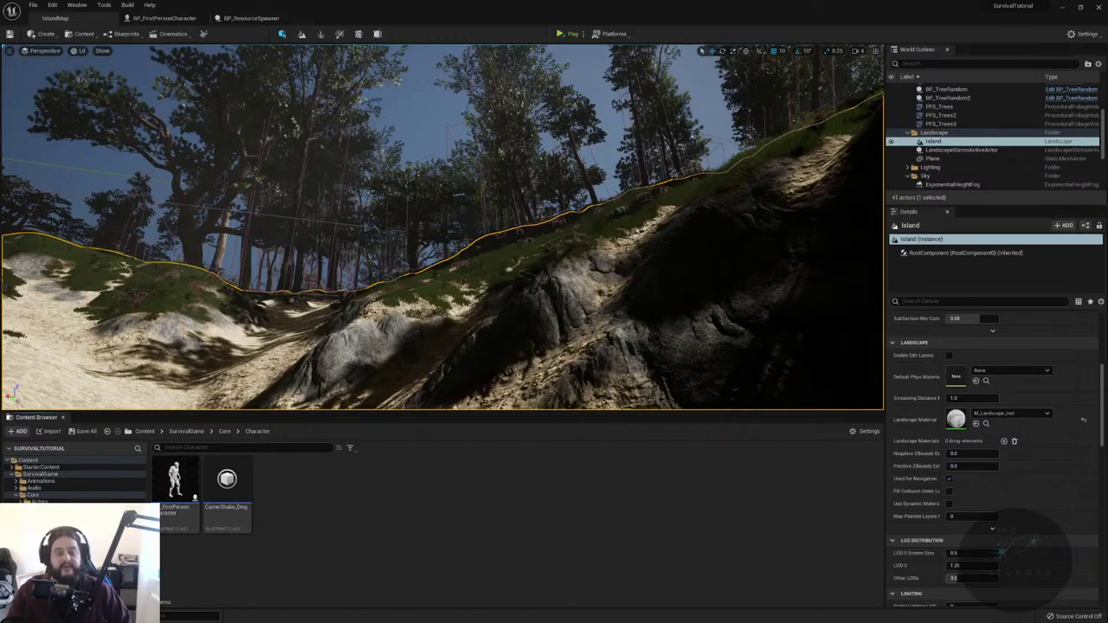
pyautogui.moveTo(442, 225); pyautogui.dragTo(335, 186, button='right')
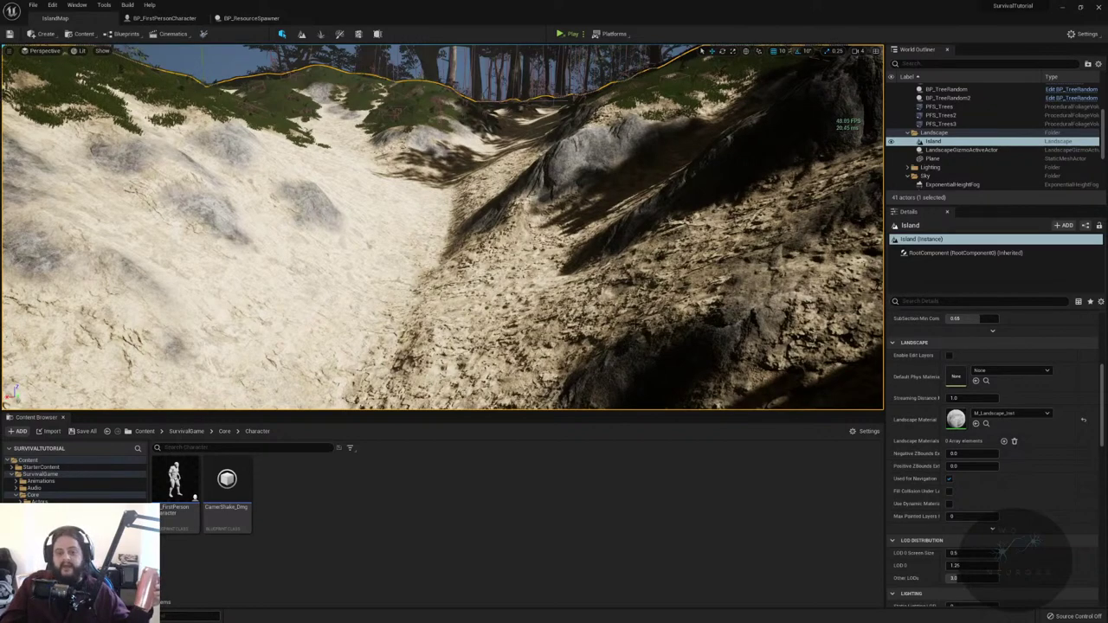
pyautogui.moveTo(525, 218)
pyautogui.mouseDown(button='right')
pyautogui.moveTo(485, 200)
pyautogui.moveTo(467, 173)
pyautogui.moveTo(425, 192)
pyautogui.mouseUp(button='right')
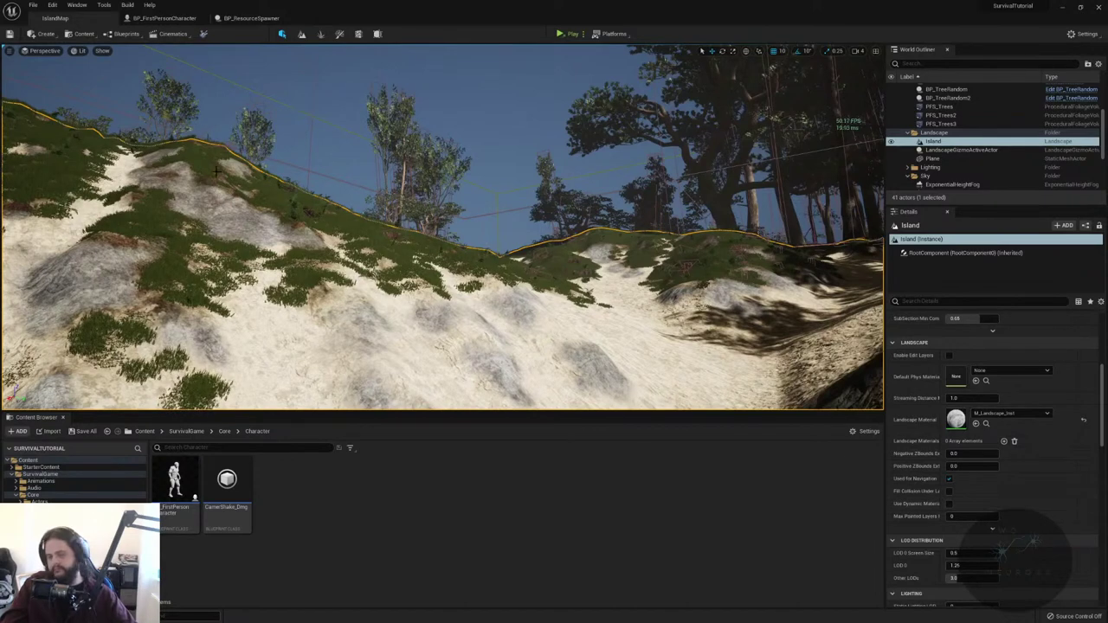
# - Open the project's plugin browser and search the plugins for "qui"
pyautogui.click(1080, 33)
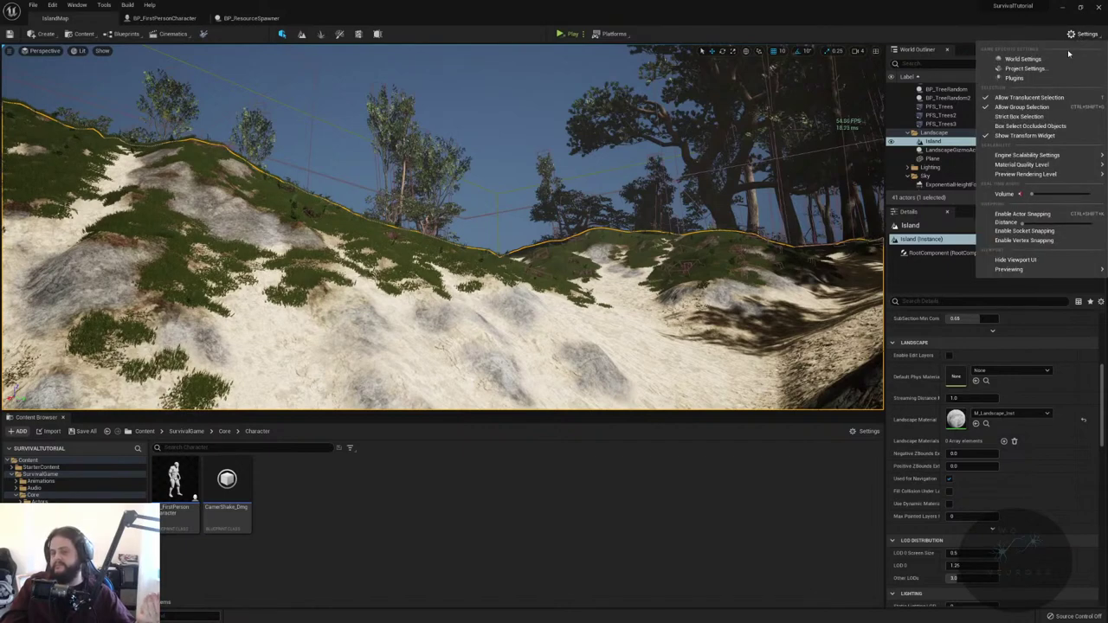
pyautogui.click(1047, 79)
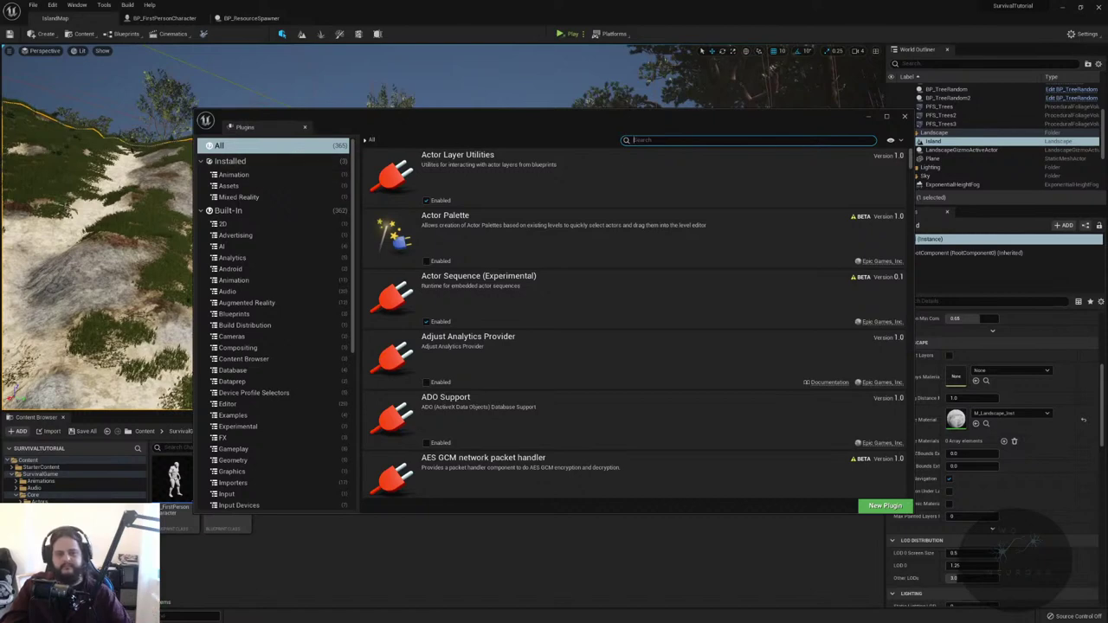
pyautogui.write('mixed reality')
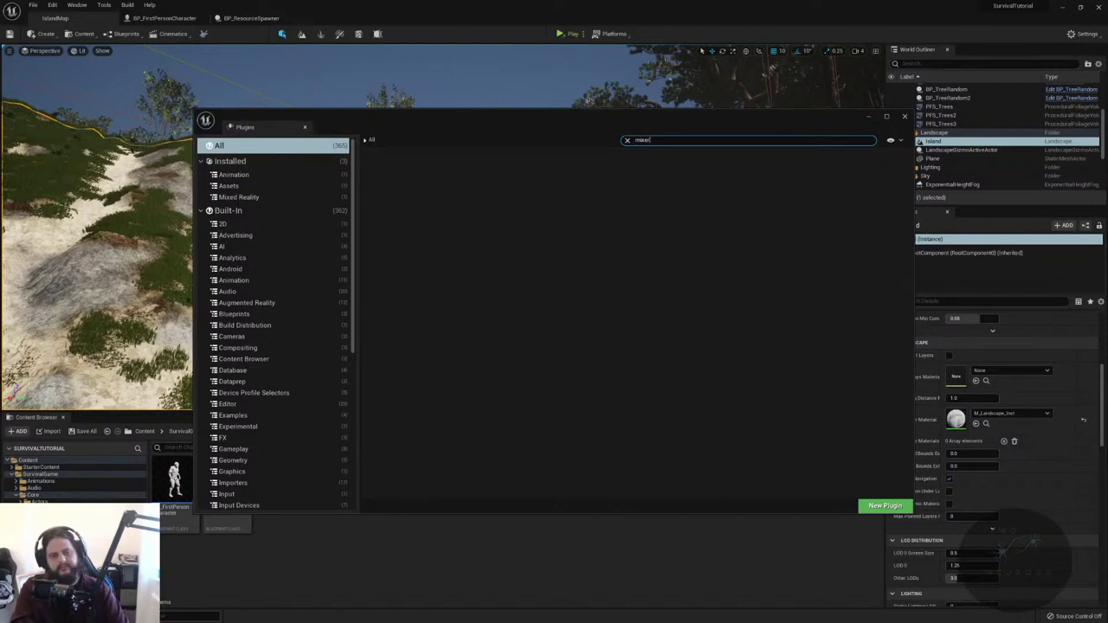
pyautogui.press('BackSpace')
pyautogui.press('BackSpace')
pyautogui.press('BackSpace')
pyautogui.press('BackSpace')
pyautogui.press('BackSpace')
pyautogui.press('BackSpace')
pyautogui.press('BackSpace')
pyautogui.press('BackSpace')
pyautogui.press('BackSpace')
pyautogui.press('BackSpace')
pyautogui.press('BackSpace')
pyautogui.press('BackSpace')
pyautogui.press('BackSpace')
pyautogui.write('qui')
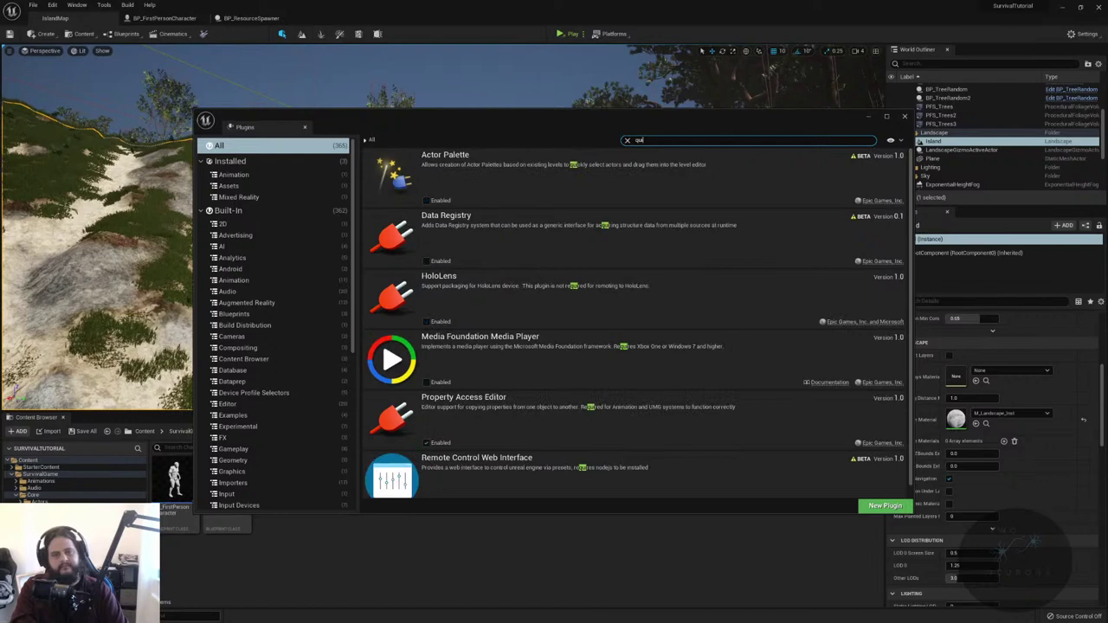
pyautogui.press('BackSpace')
pyautogui.press('BackSpace')
pyautogui.press('BackSpace')
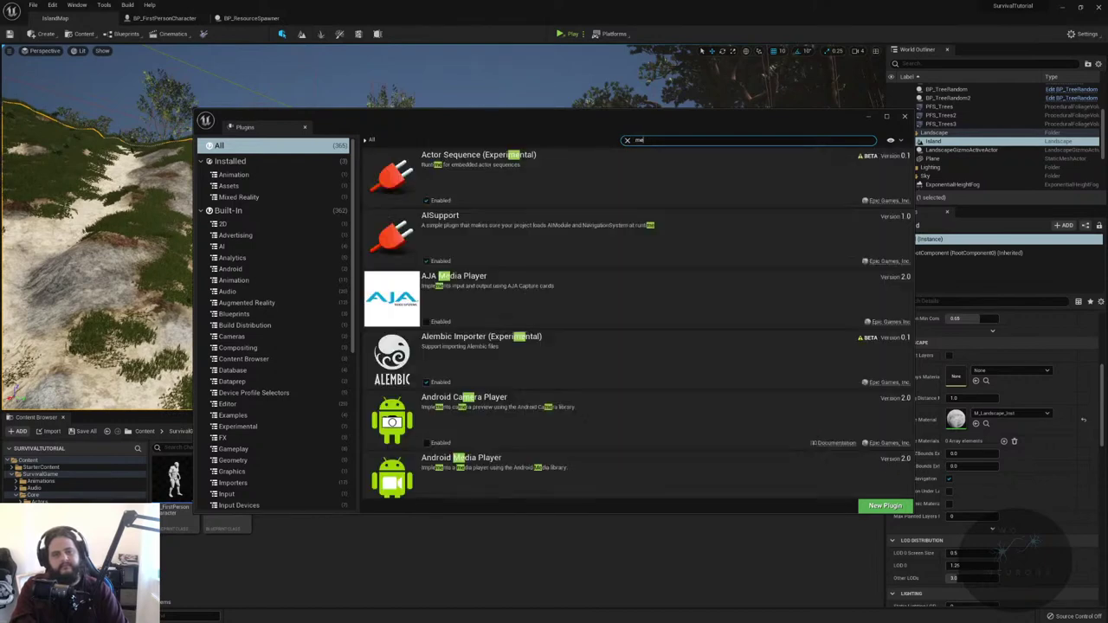
# - Search the plugins for "me" and "bridg", and clear the search
pyautogui.write('qui')
pyautogui.press('BackSpace')
pyautogui.press('BackSpace')
pyautogui.press('BackSpace')
pyautogui.write('bnd')
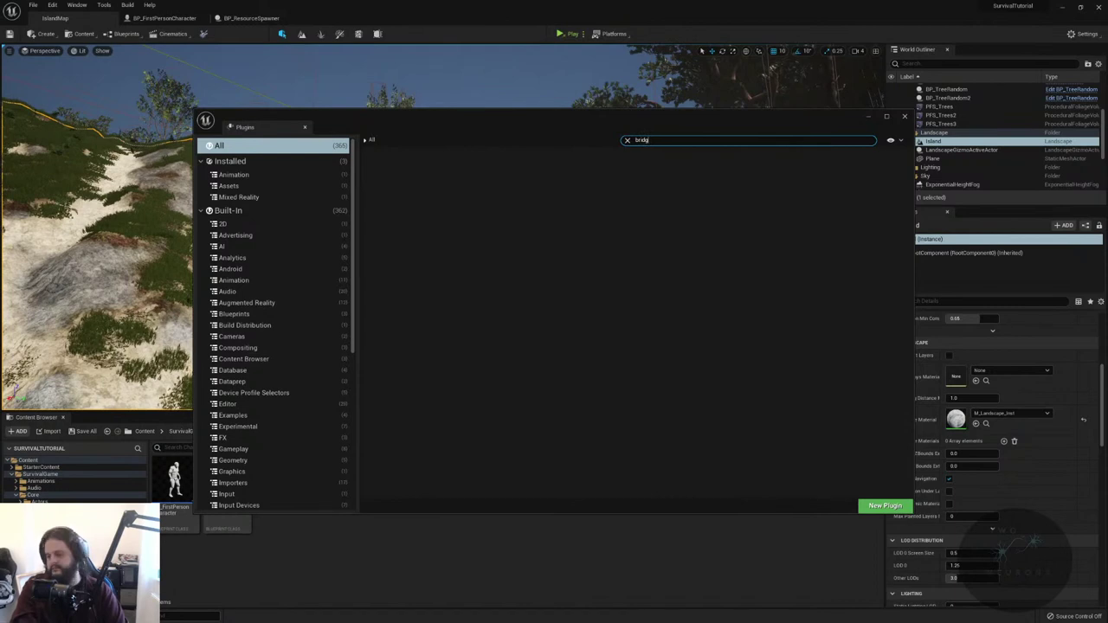
pyautogui.press('BackSpace')
pyautogui.press('BackSpace')
pyautogui.press('BackSpace')
pyautogui.press('BackSpace')
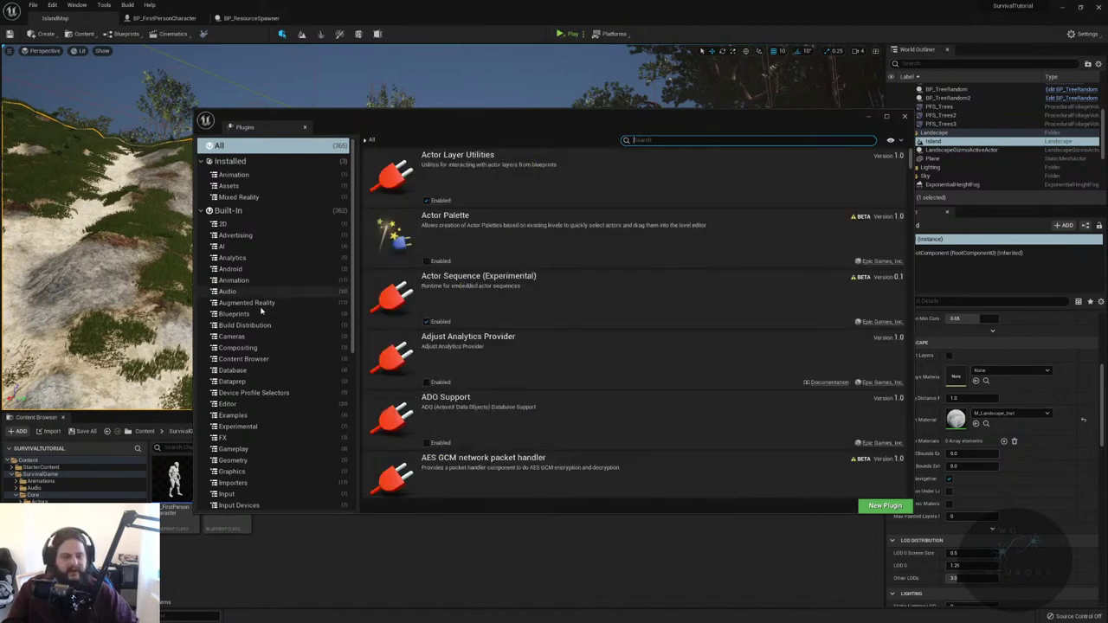
# - Examine the built-in Rendering plugins through to Volumetrics and close the plugin browser
pyautogui.scroll(-2, 278, 403)
pyautogui.scroll(-5, 279, 404)
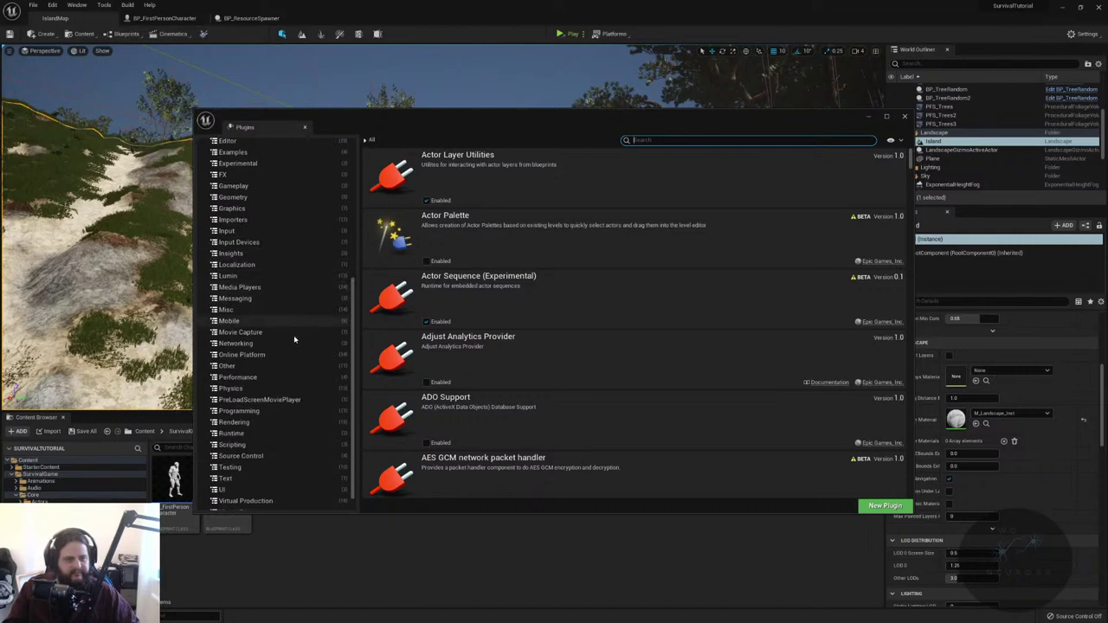
pyautogui.scroll(-1, 294, 440)
pyautogui.click(286, 405)
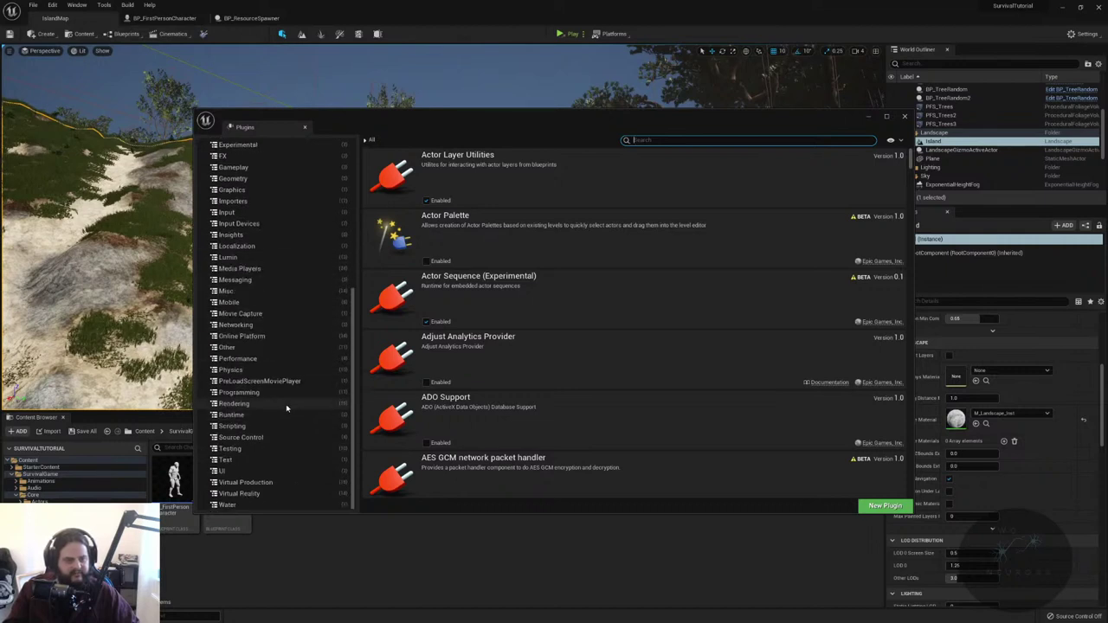
pyautogui.scroll(-4, 552, 398)
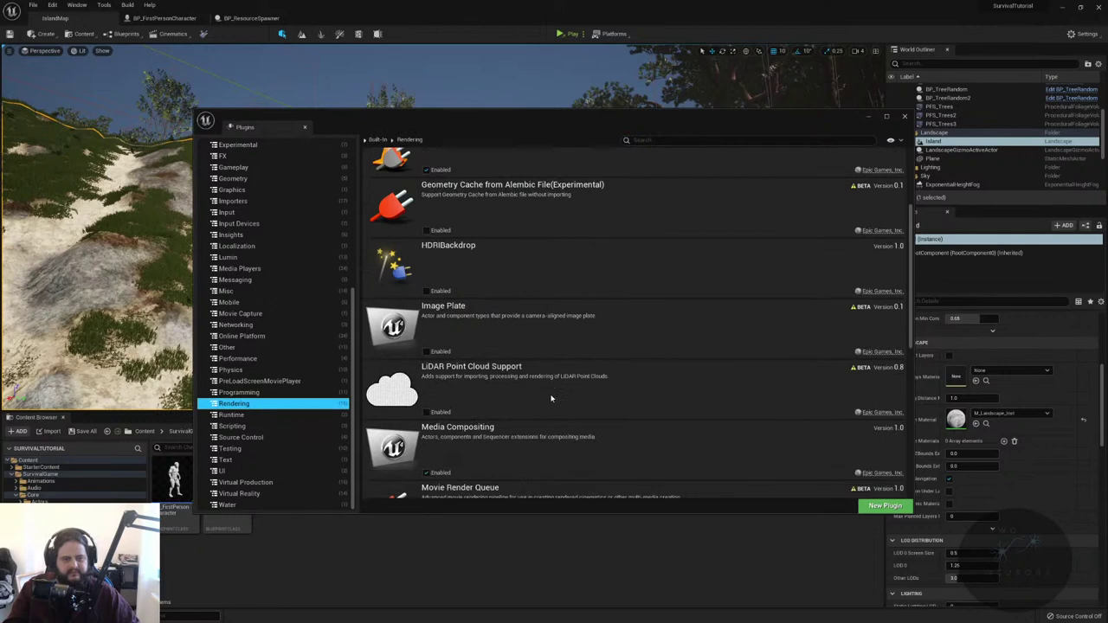
pyautogui.scroll(-8, 552, 417)
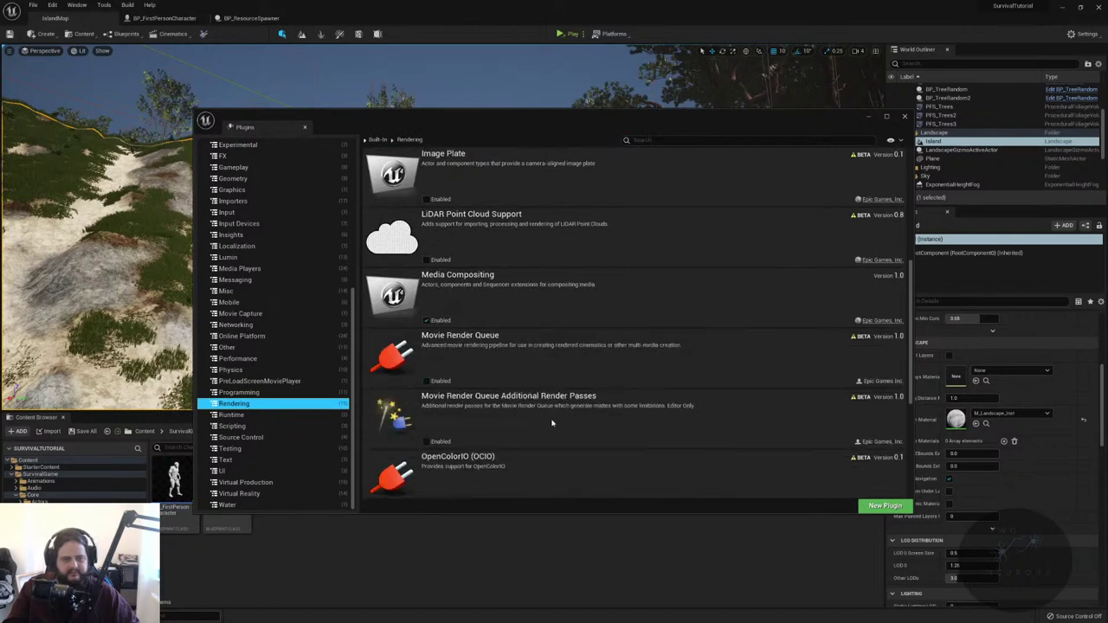
pyautogui.scroll(-1, 549, 431)
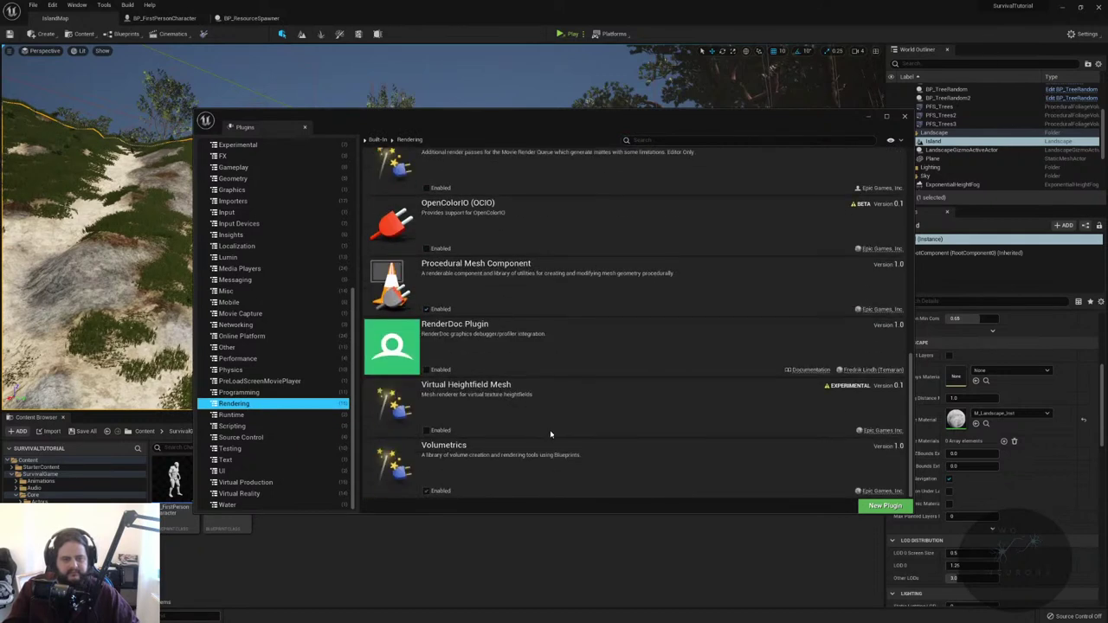
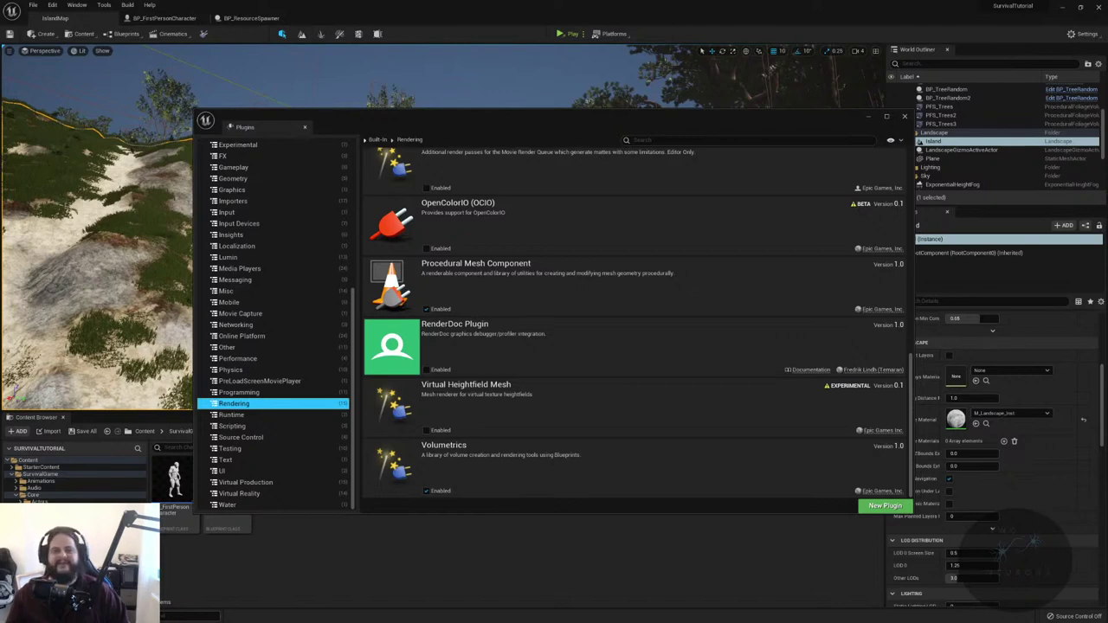
pyautogui.click(905, 117)
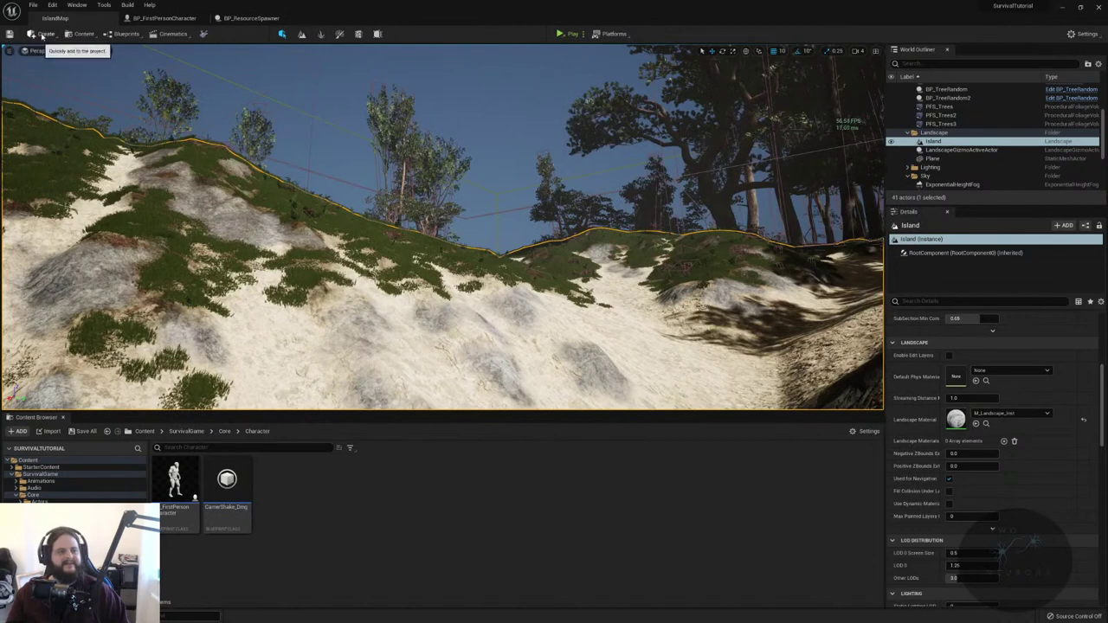
pyautogui.click(83, 34)
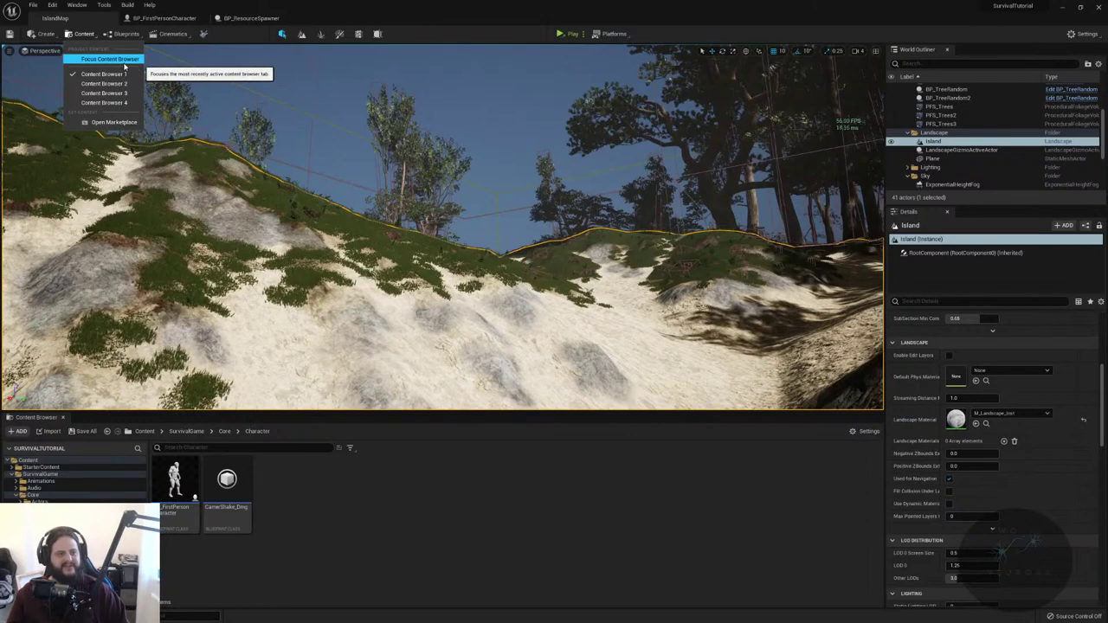
pyautogui.click(121, 33)
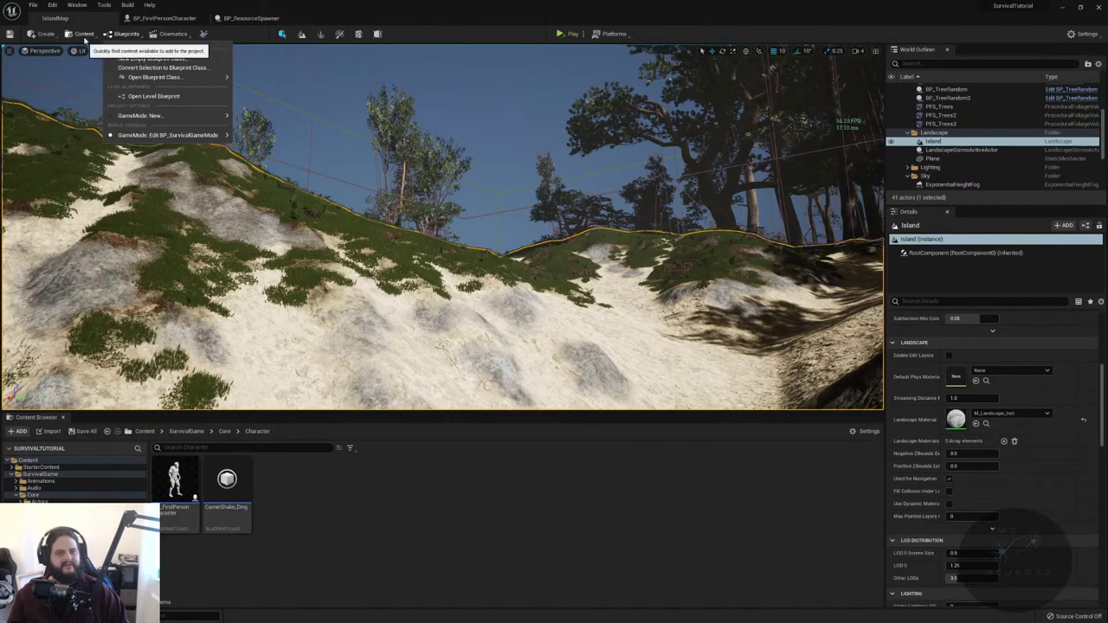
pyautogui.click(43, 34)
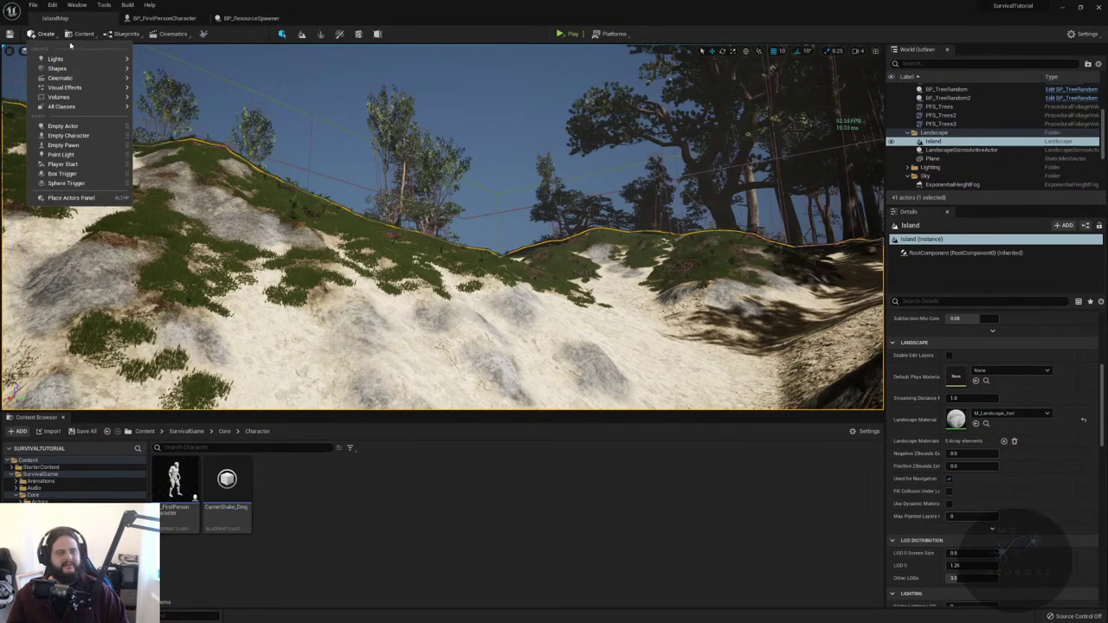
pyautogui.click(78, 39)
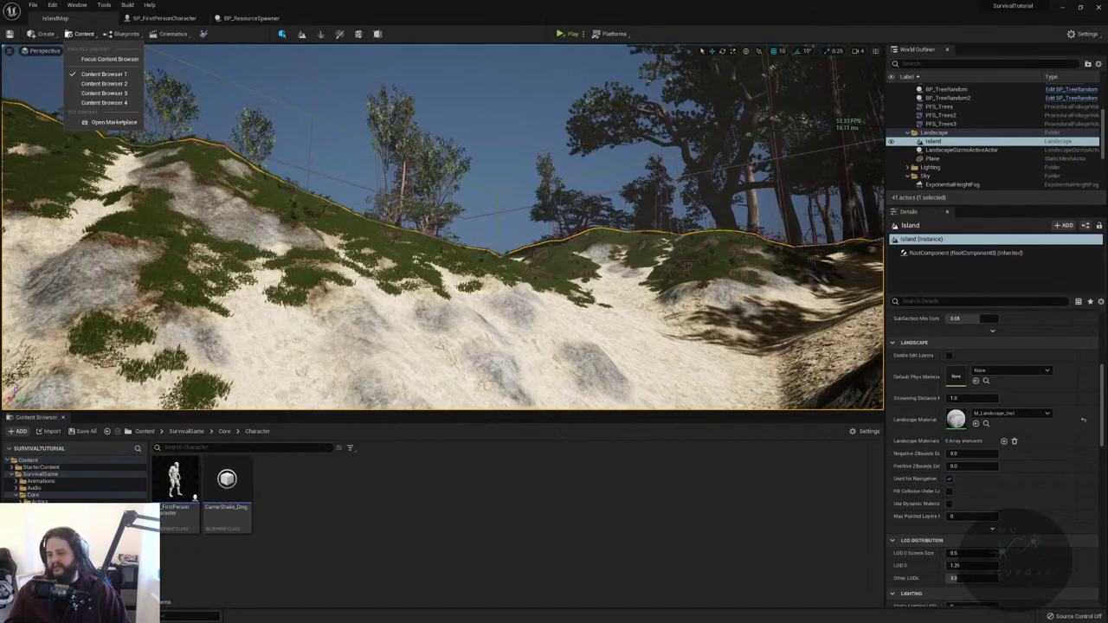
pyautogui.hotkey('alt', 'Tab')
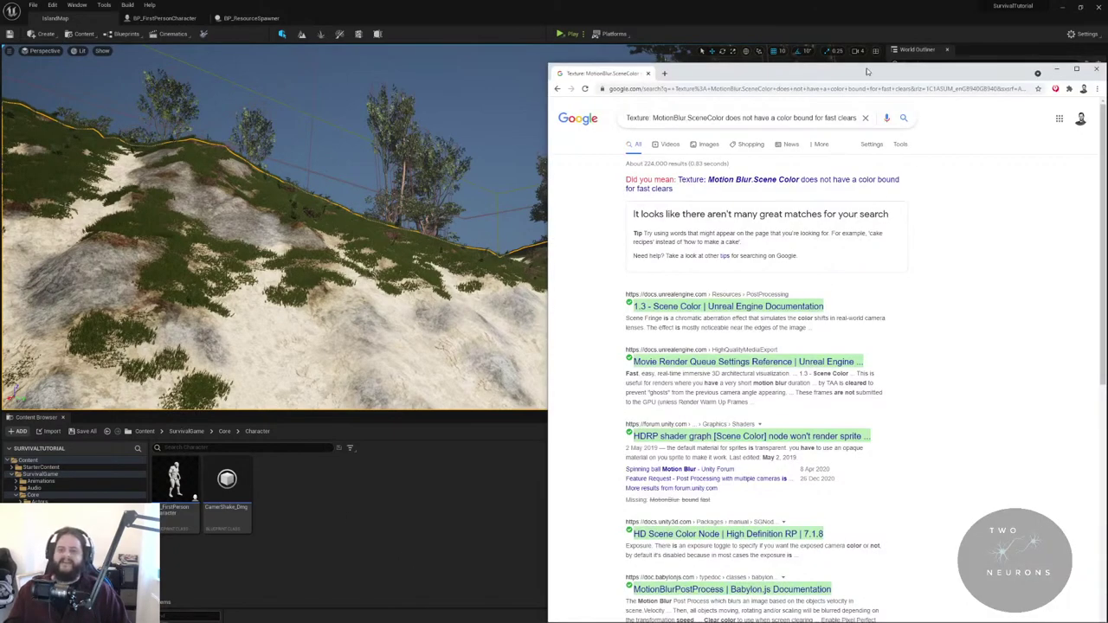
pyautogui.hotkey('alt', 'Tab')
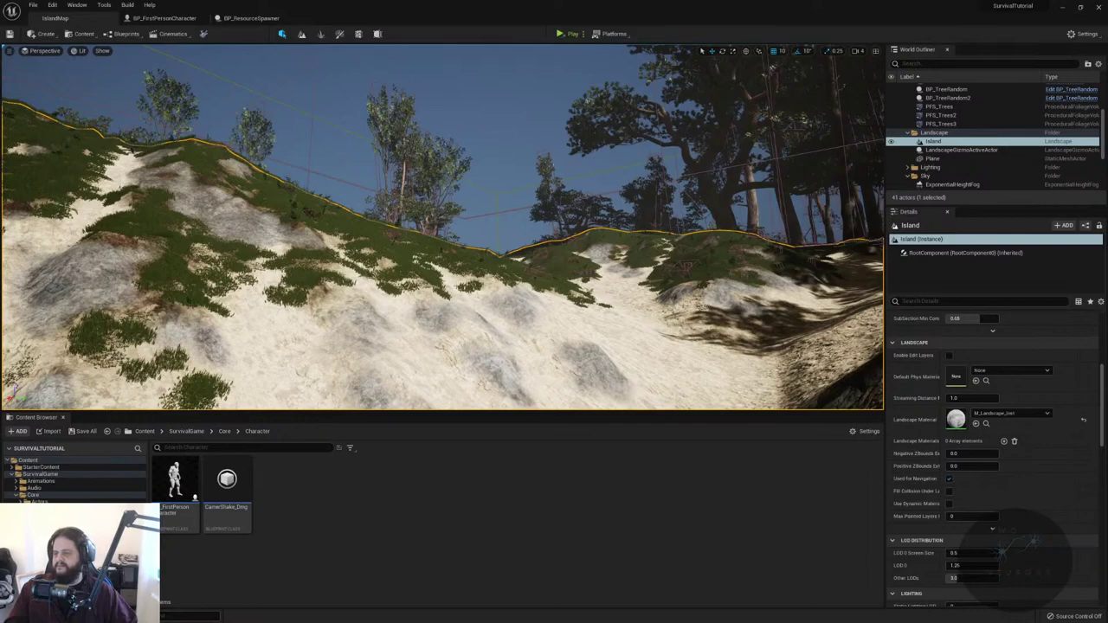
# - Switch to the browser's Wikipedia list of Unreal Engine games and examine the titles from Unreal Engine 5 back through Unreal Engine 3
pyautogui.hotkey('alt', 'Tab')
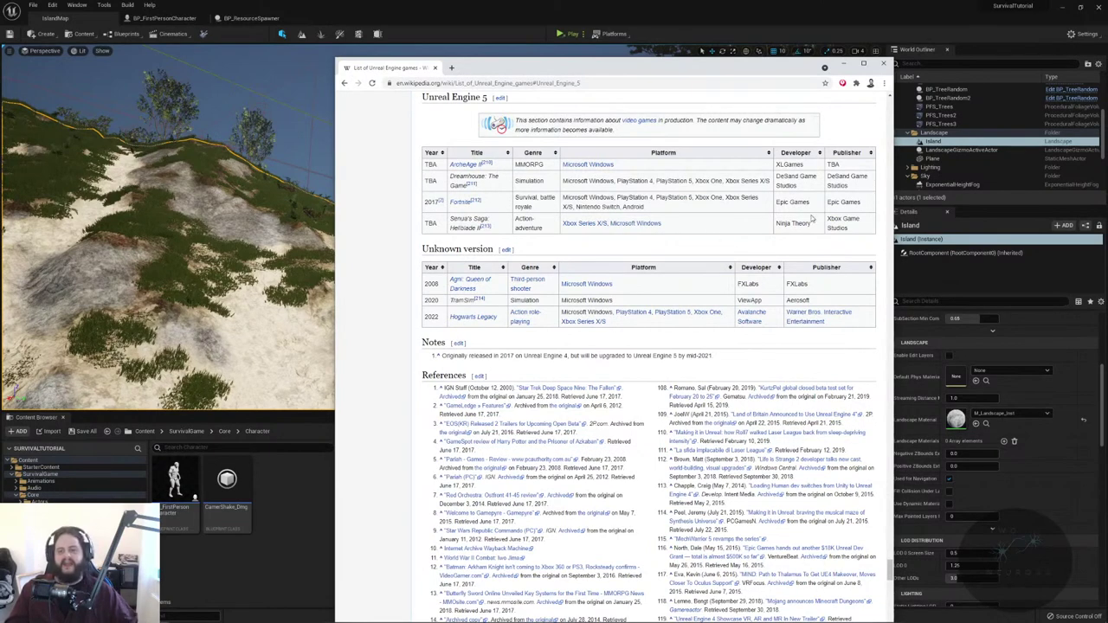
pyautogui.scroll(5, 811, 220)
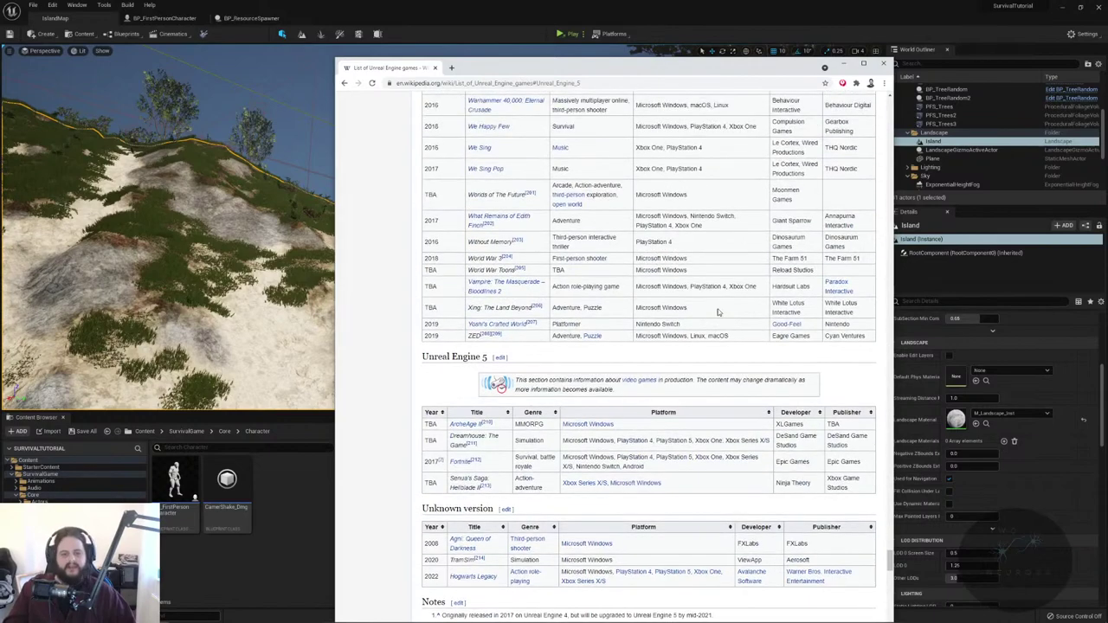
pyautogui.scroll(2, 666, 359)
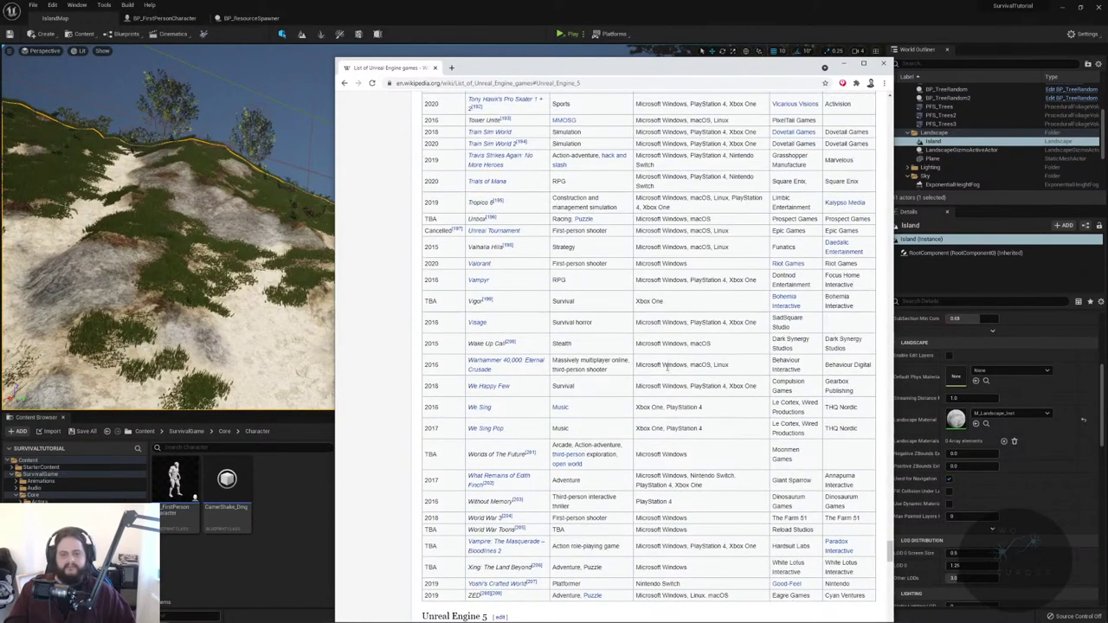
pyautogui.scroll(1, 578, 290)
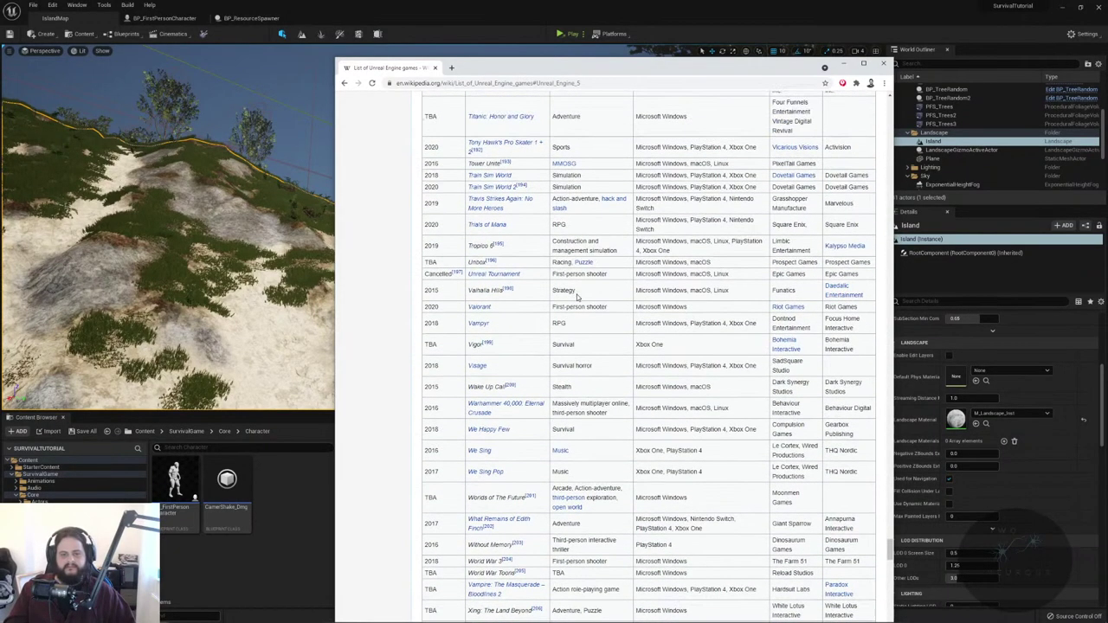
pyautogui.scroll(20, 545, 344)
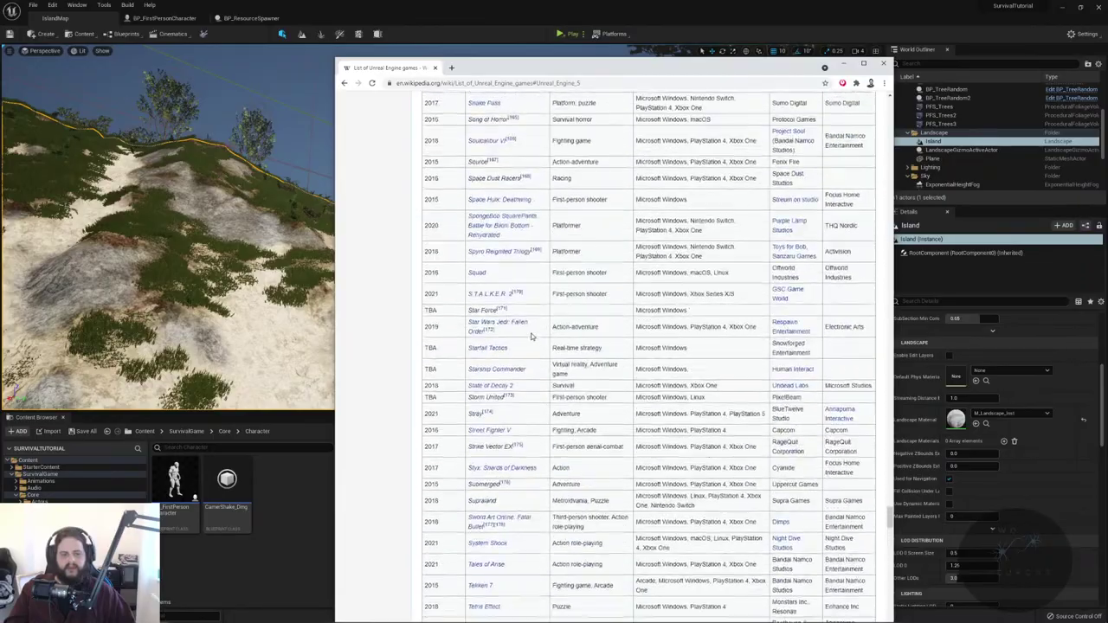
pyautogui.scroll(20, 528, 335)
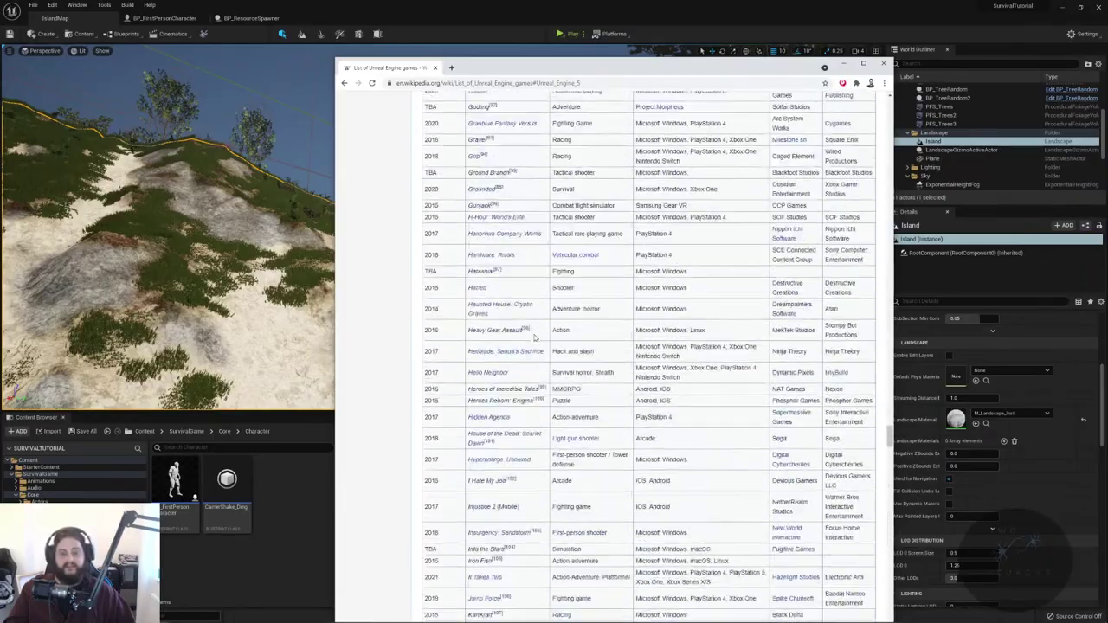
pyautogui.scroll(20, 519, 346)
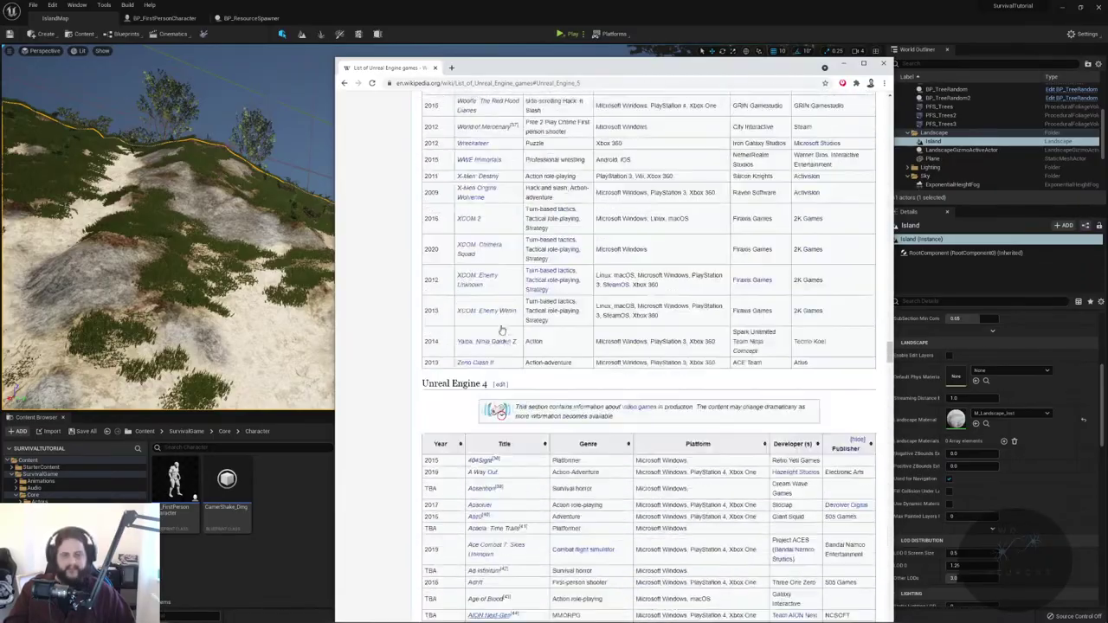
pyautogui.scroll(20, 508, 350)
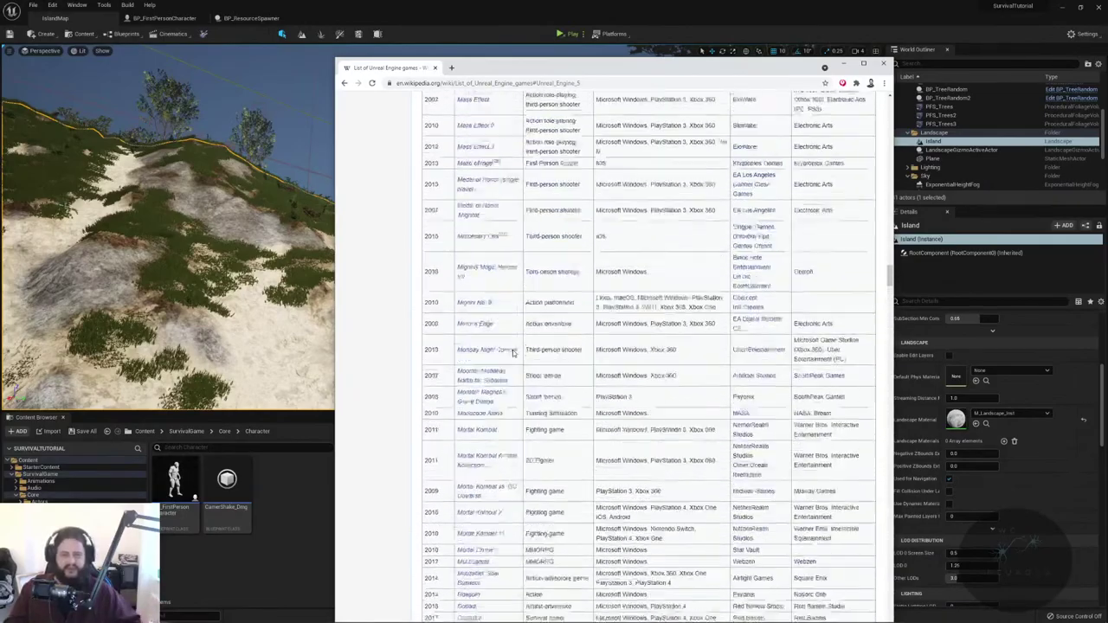
pyautogui.scroll(12, 512, 367)
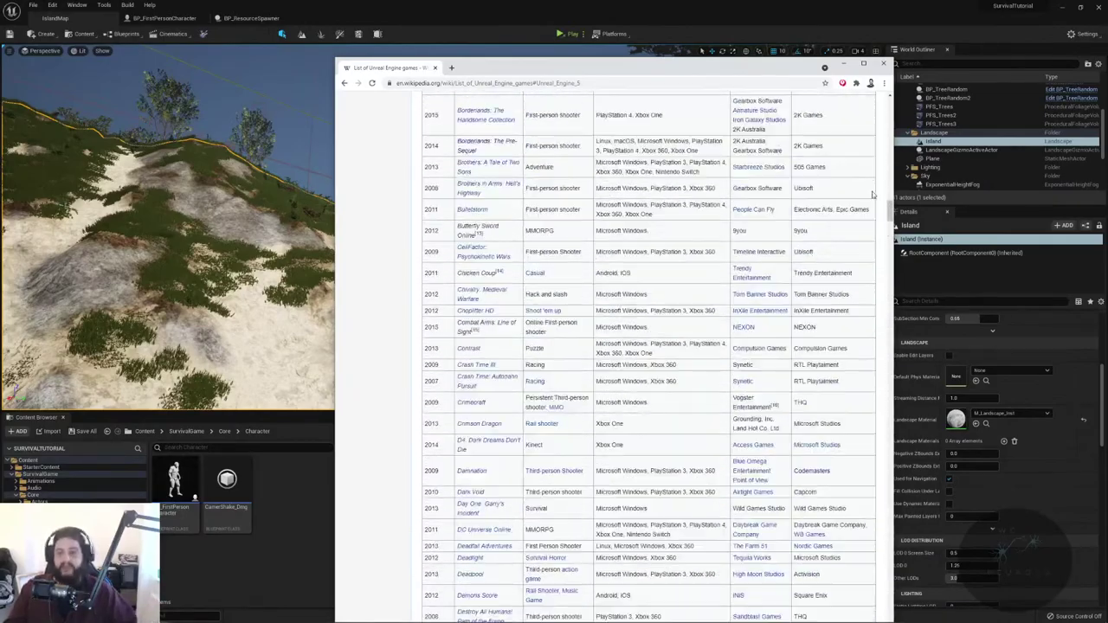
# - Return to the article's contents, go to the Unreal Engine 4 section and examine its 2020 and 2021 games
pyautogui.moveTo(889, 211); pyautogui.dragTo(889, 171)
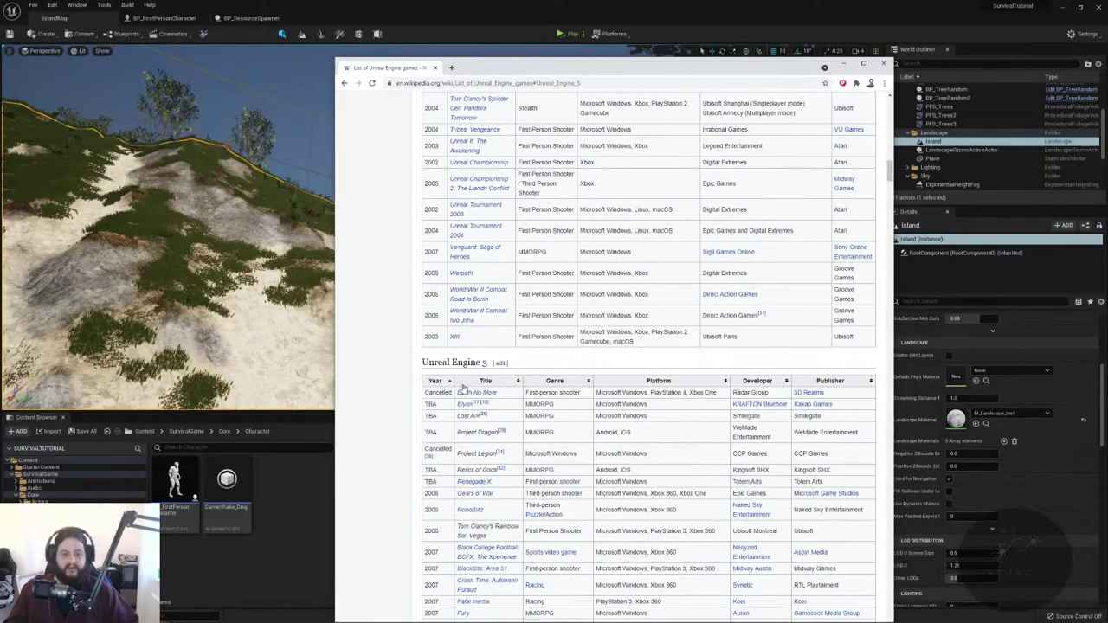
pyautogui.scroll(10, 449, 383)
pyautogui.moveTo(889, 148); pyautogui.dragTo(887, 97)
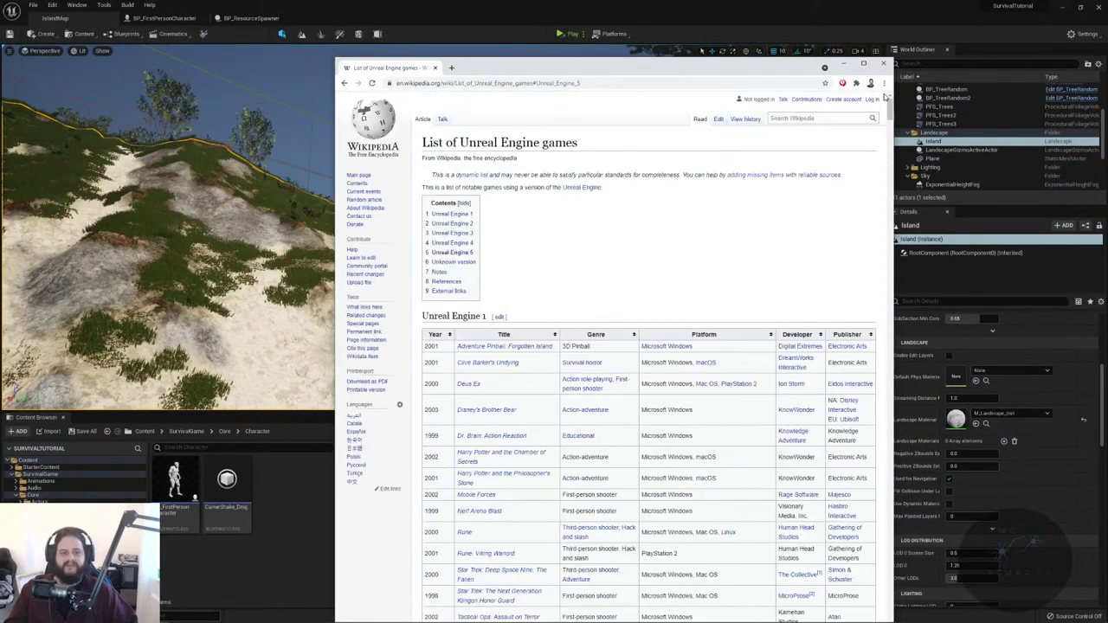
pyautogui.click(452, 243)
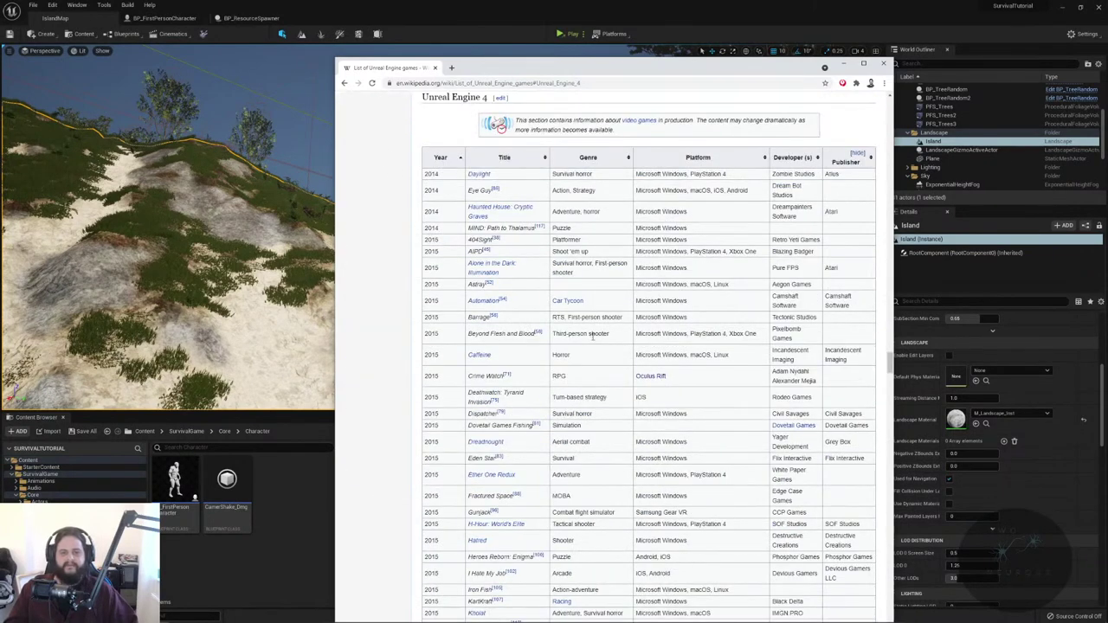
pyautogui.moveTo(889, 366); pyautogui.dragTo(890, 511)
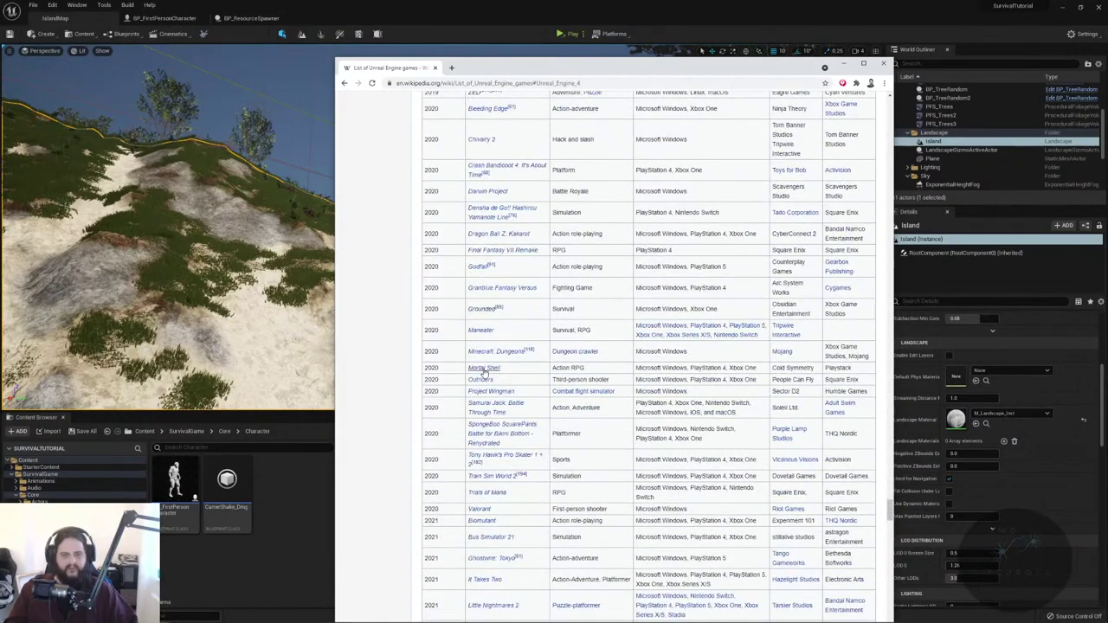
# - Examine the Unreal Engine 4 section's games from 2020 back through 2019 and 2018
pyautogui.moveTo(484, 368)
pyautogui.scroll(1, 484, 369)
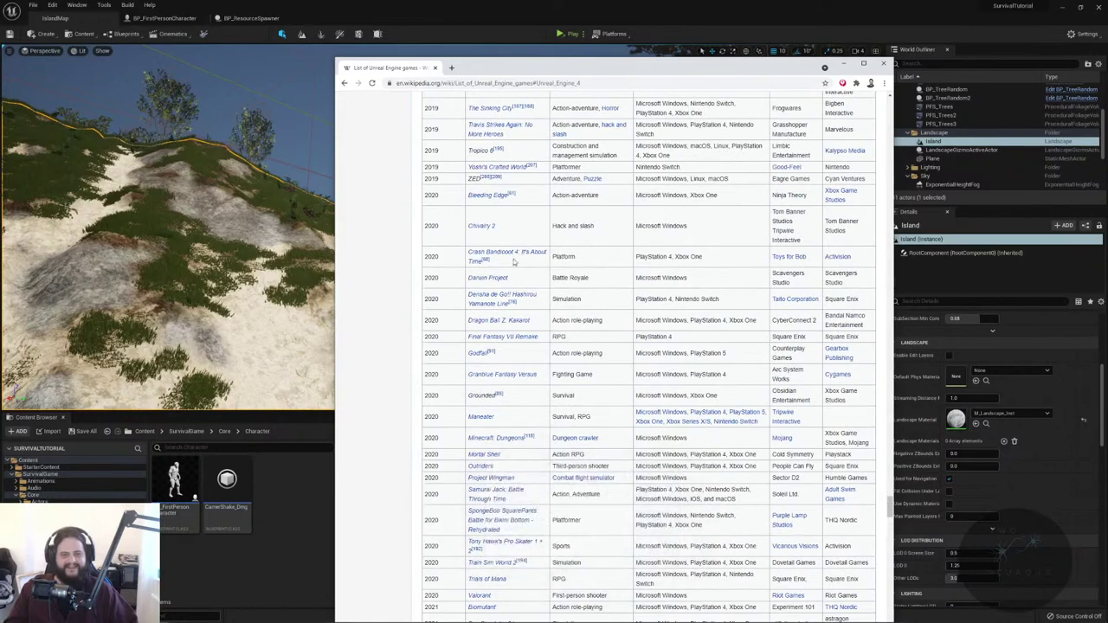
pyautogui.scroll(2, 543, 223)
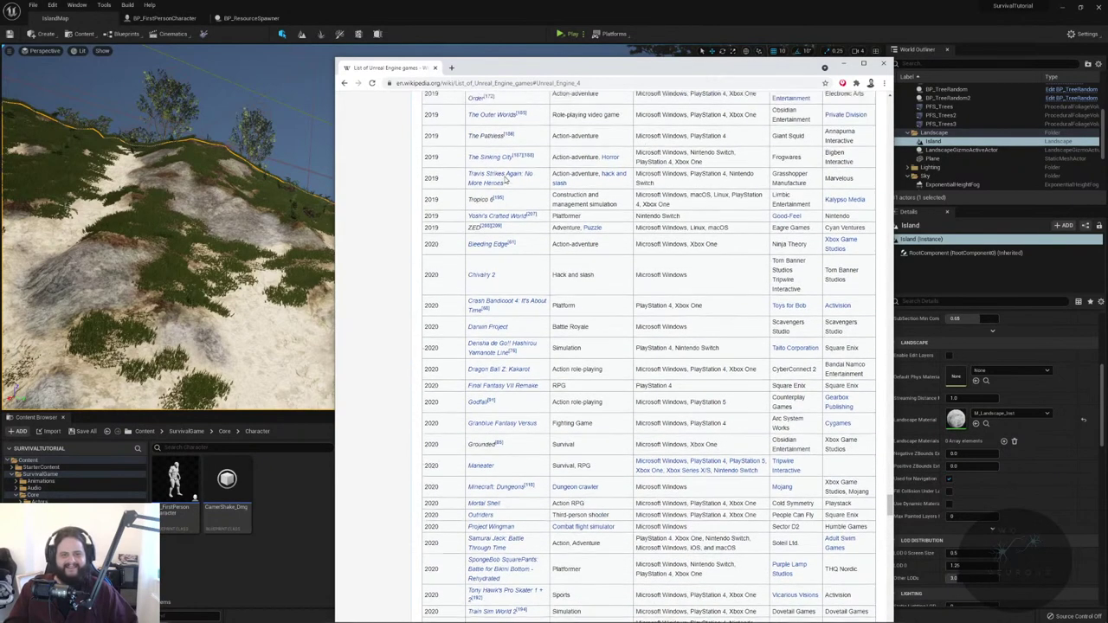
pyautogui.scroll(1, 509, 184)
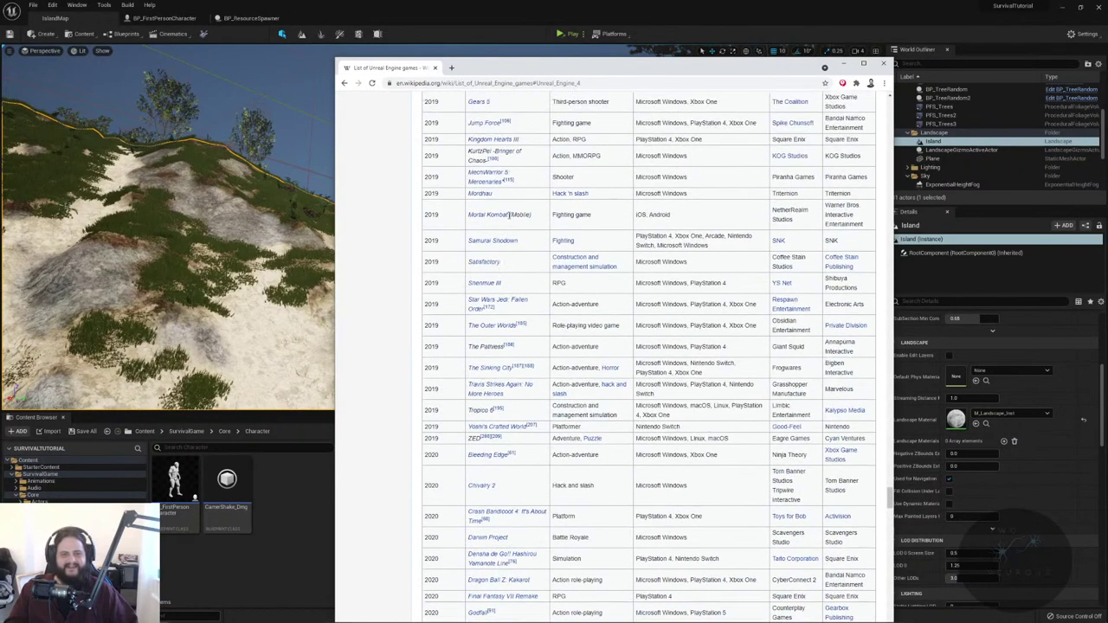
pyautogui.moveTo(506, 242)
pyautogui.scroll(2, 517, 208)
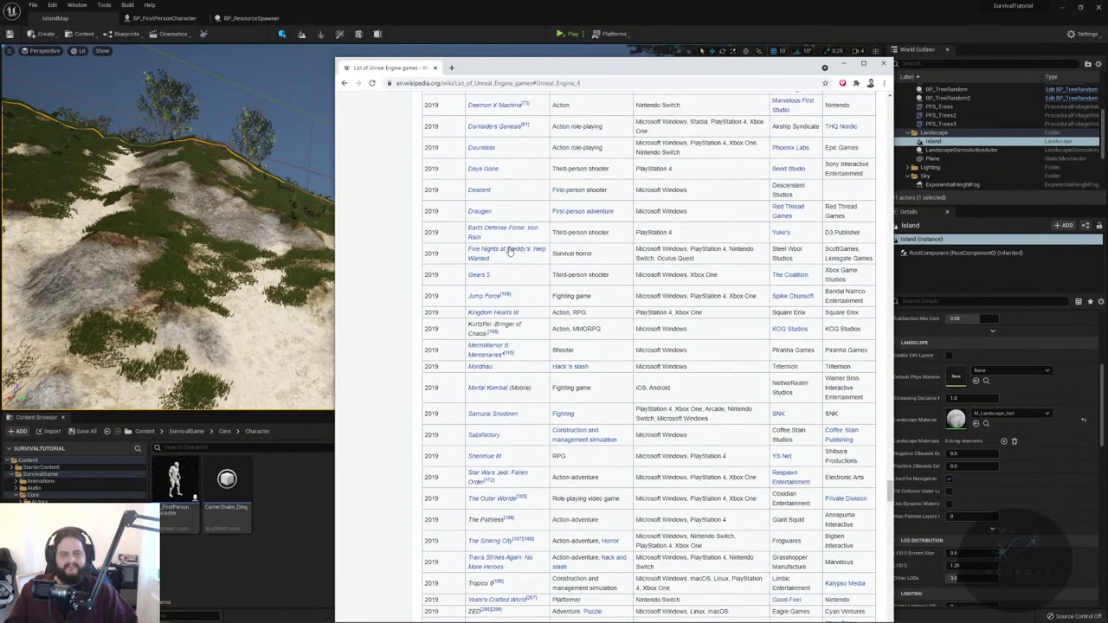
pyautogui.scroll(1, 520, 256)
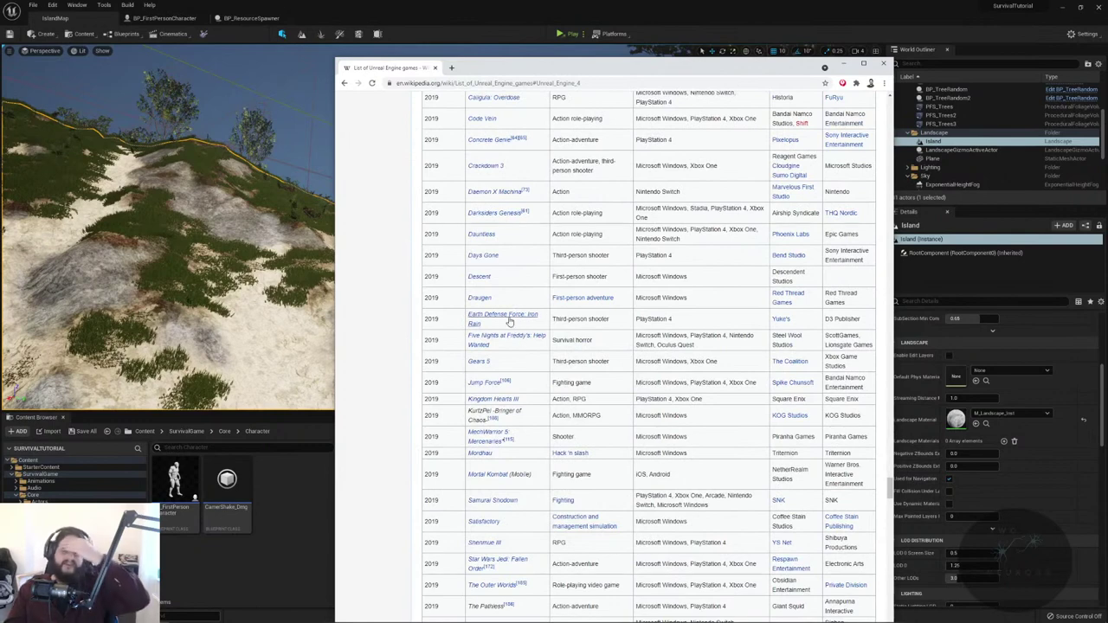
pyautogui.scroll(2, 520, 308)
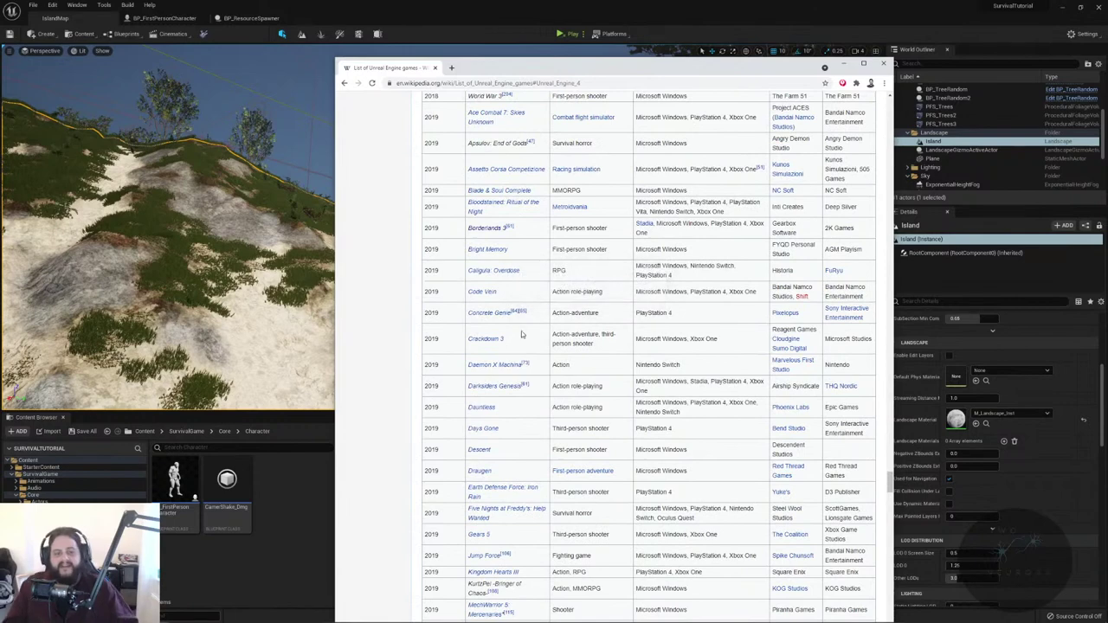
pyautogui.scroll(1, 526, 321)
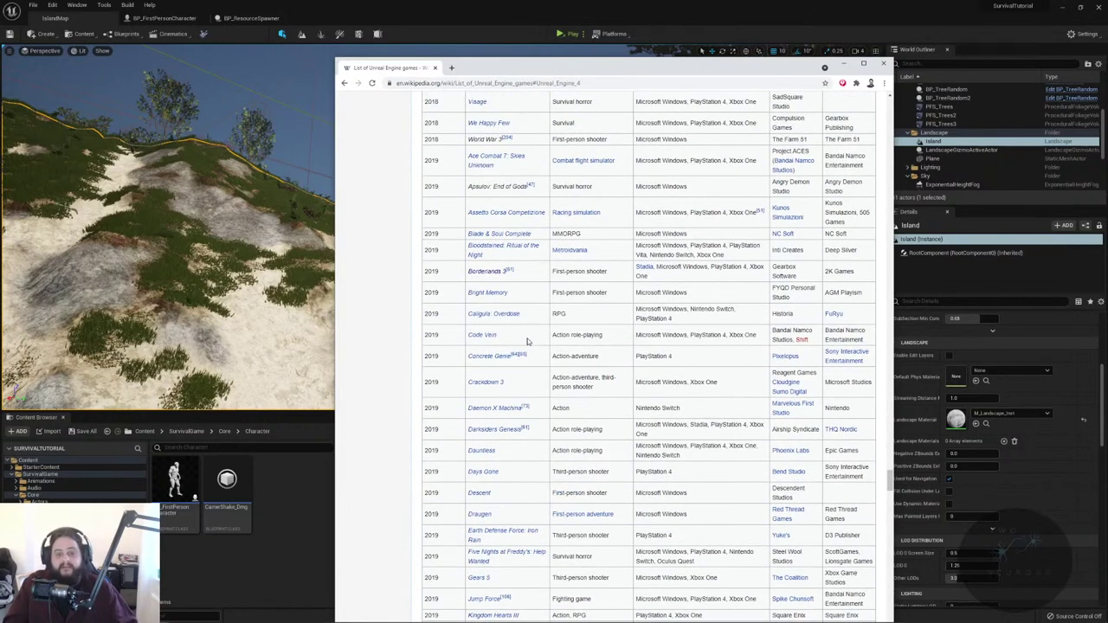
pyautogui.moveTo(522, 356)
pyautogui.scroll(3, 522, 357)
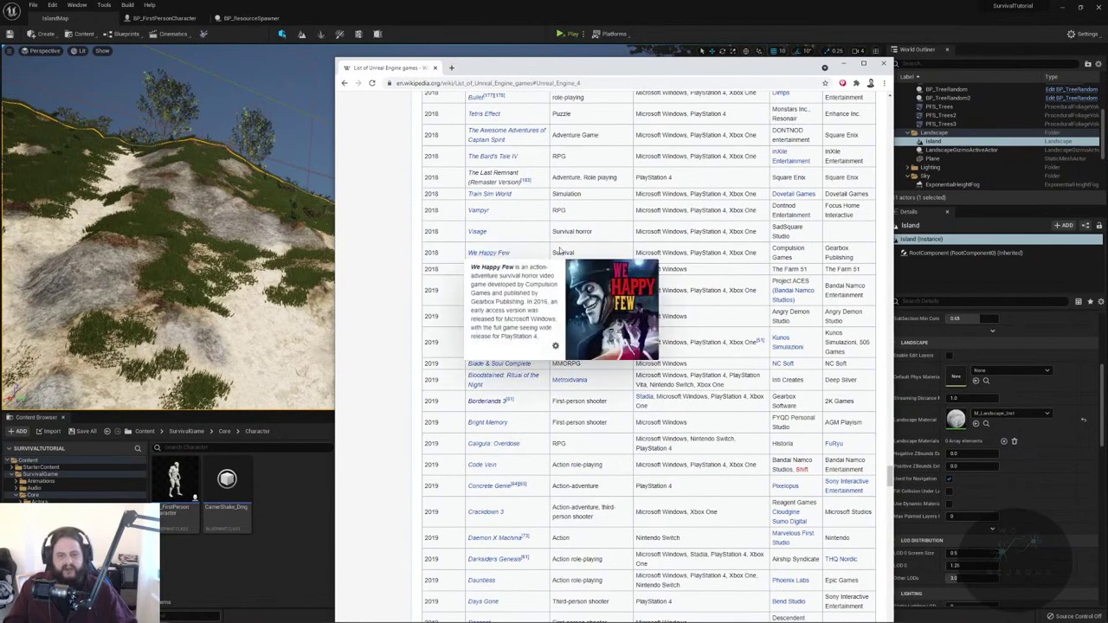
pyautogui.scroll(1, 561, 251)
pyautogui.scroll(2, 554, 296)
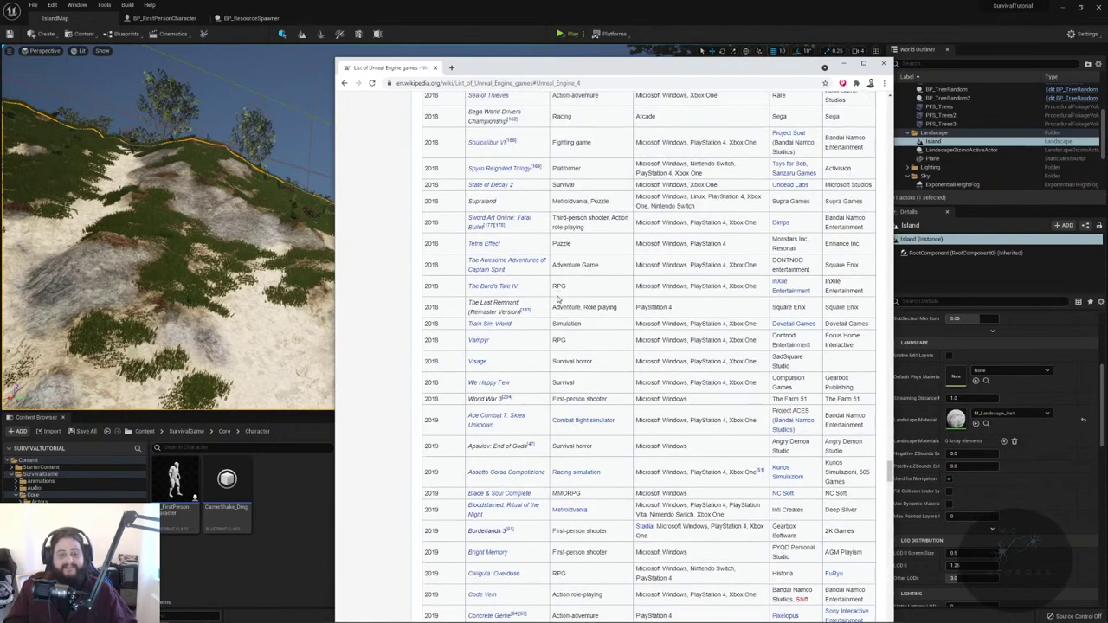
pyautogui.scroll(2, 558, 299)
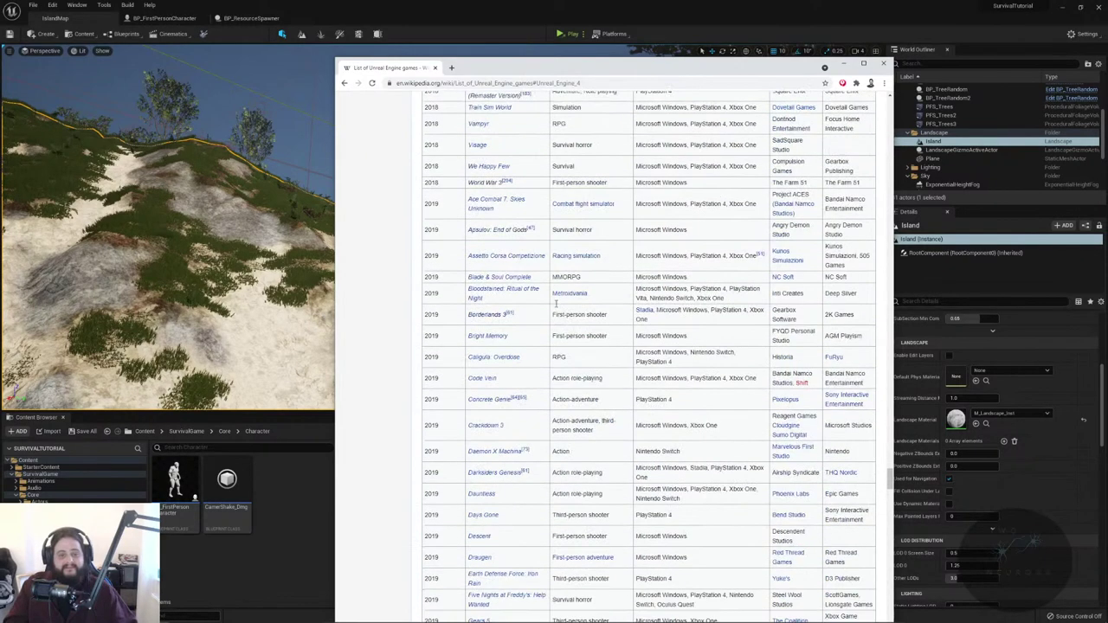
pyautogui.scroll(2, 556, 307)
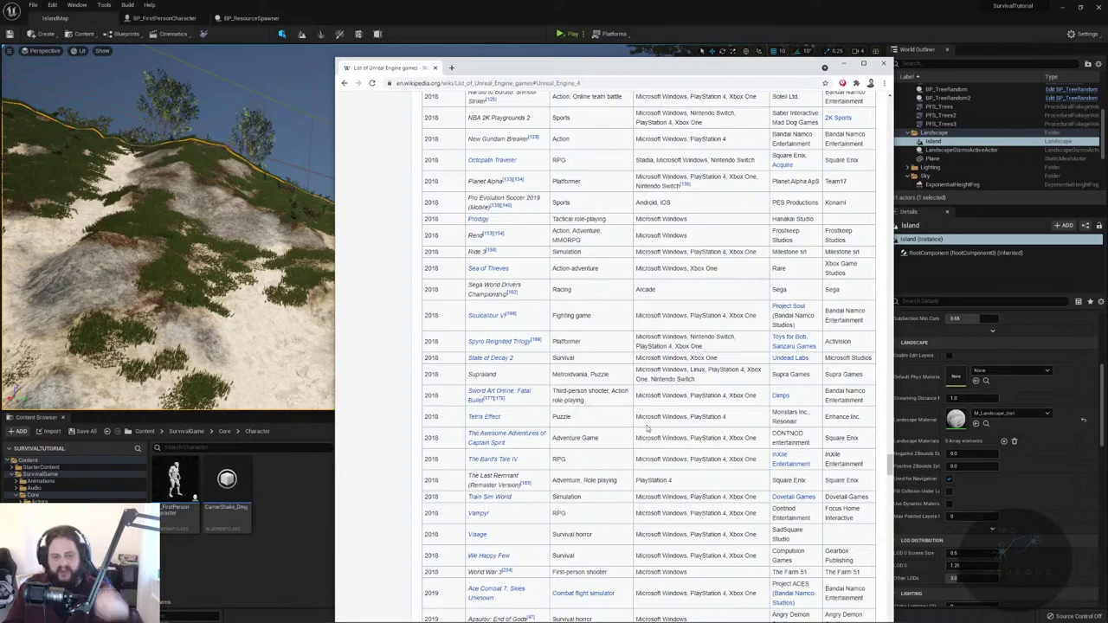
# - Open the Visage article from the 2018 games in a new tab, read through it and return to the games list
pyautogui.scroll(-3, 606, 422)
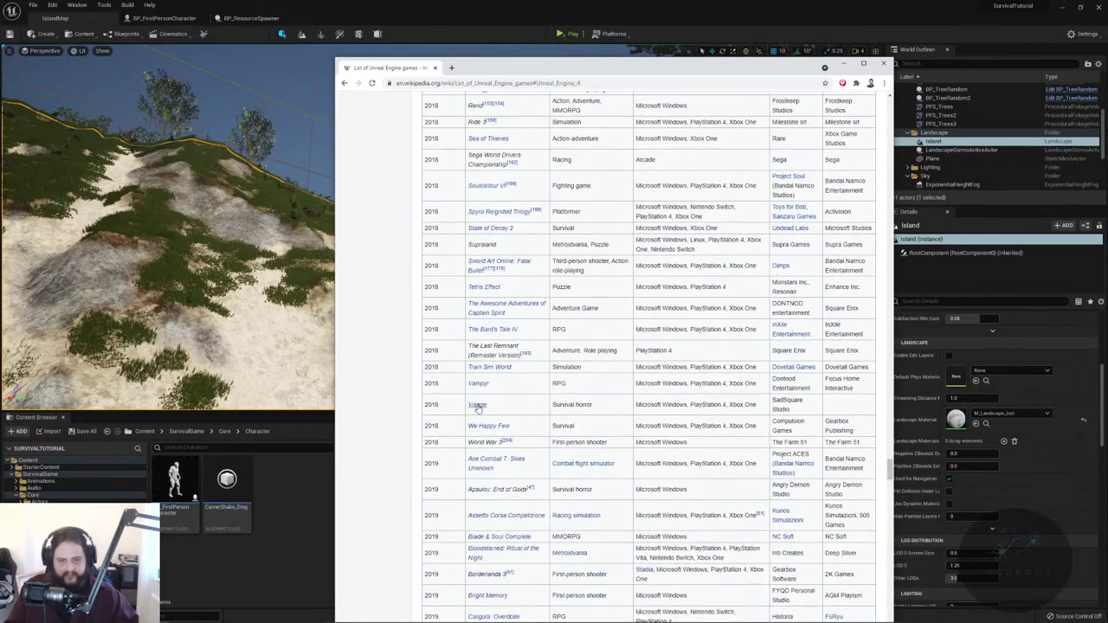
pyautogui.moveTo(478, 406)
pyautogui.rightClick(478, 407)
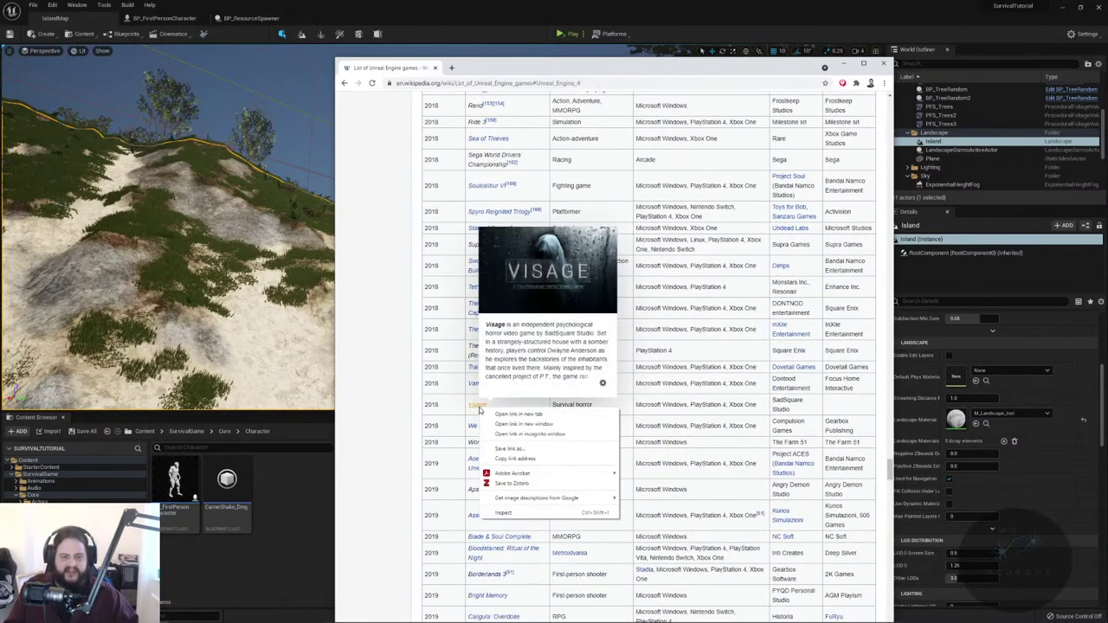
pyautogui.click(511, 414)
pyautogui.click(499, 67)
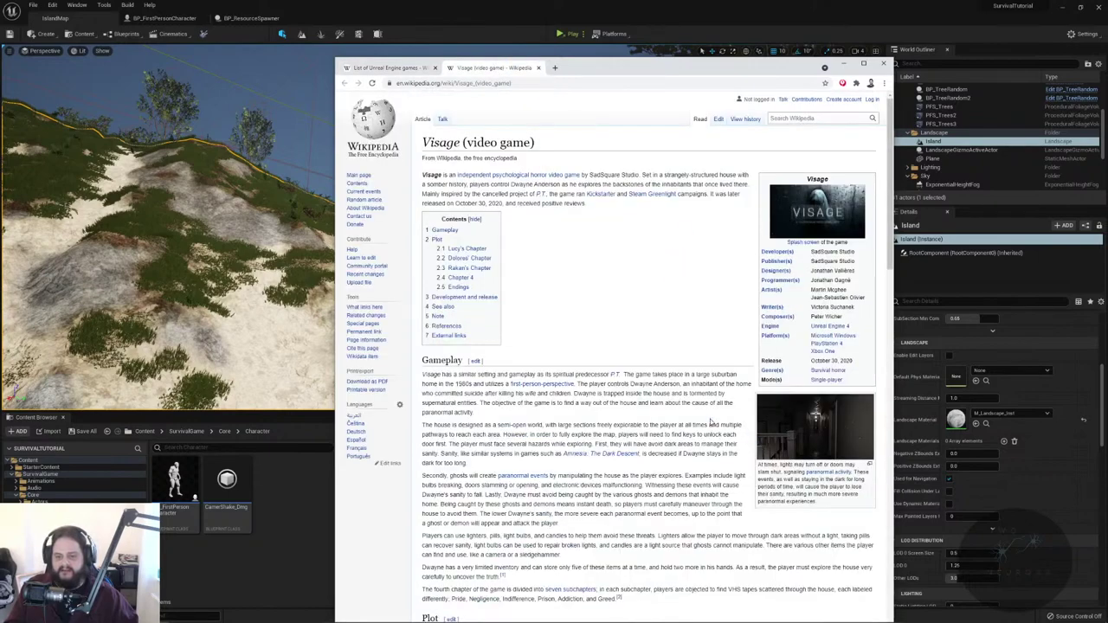
pyautogui.scroll(-10, 712, 423)
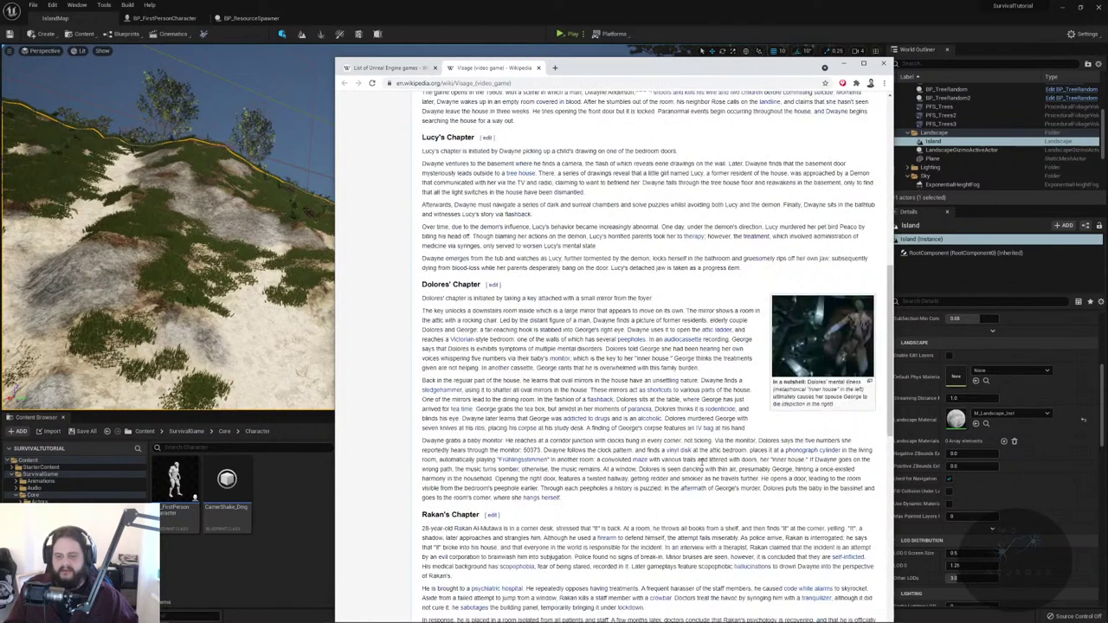
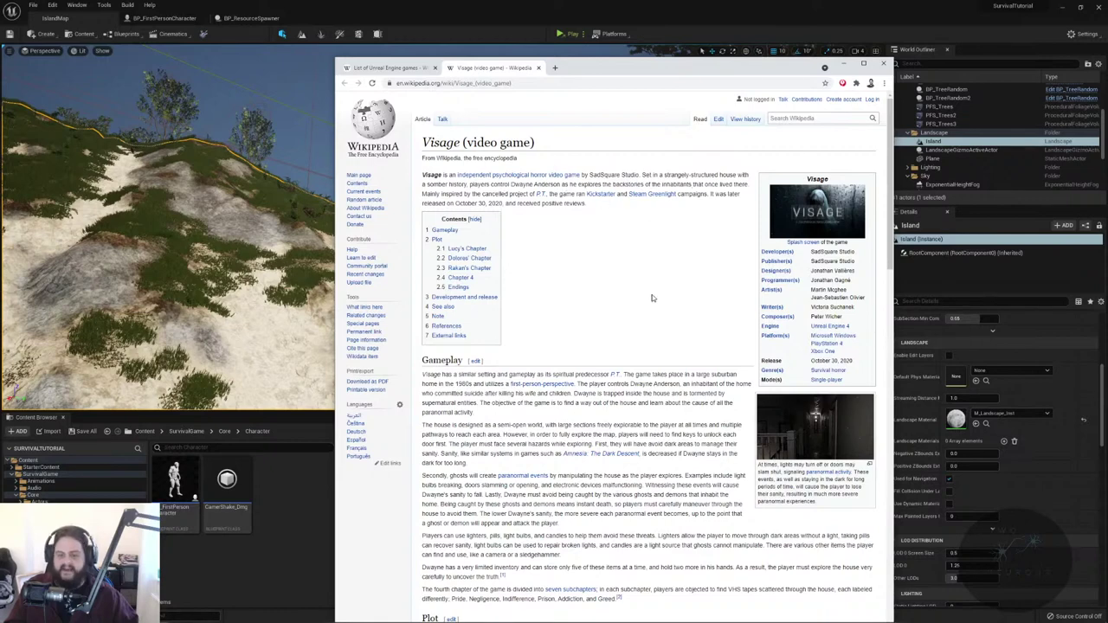
pyautogui.click(415, 70)
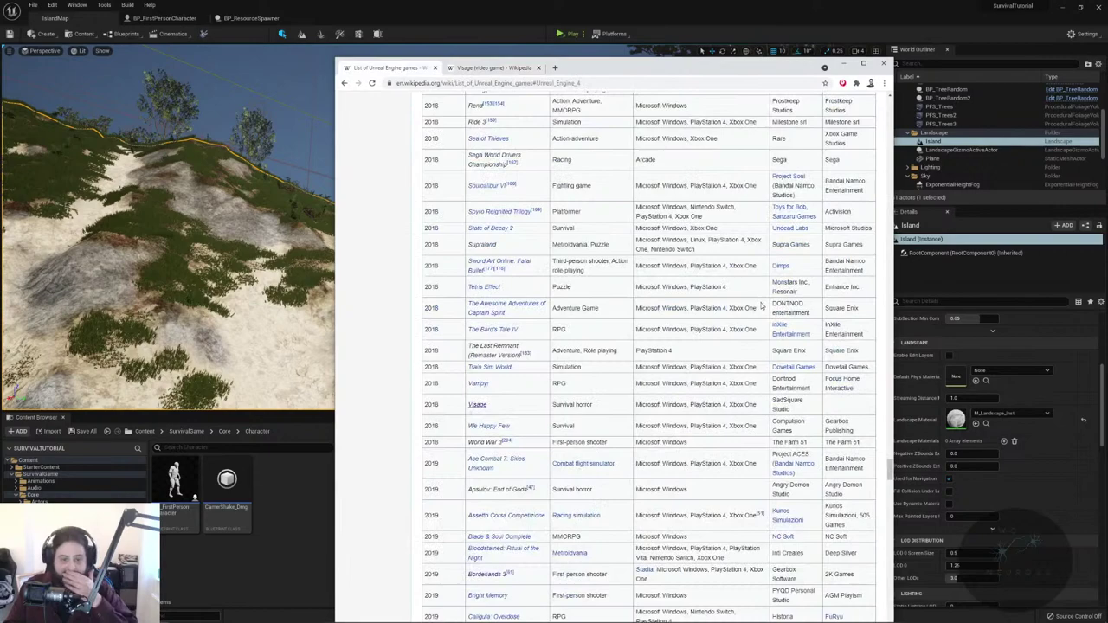
# - Examine the 2018 and 2019 Unreal Engine 4 games again and close the browser window
pyautogui.scroll(-2, 660, 370)
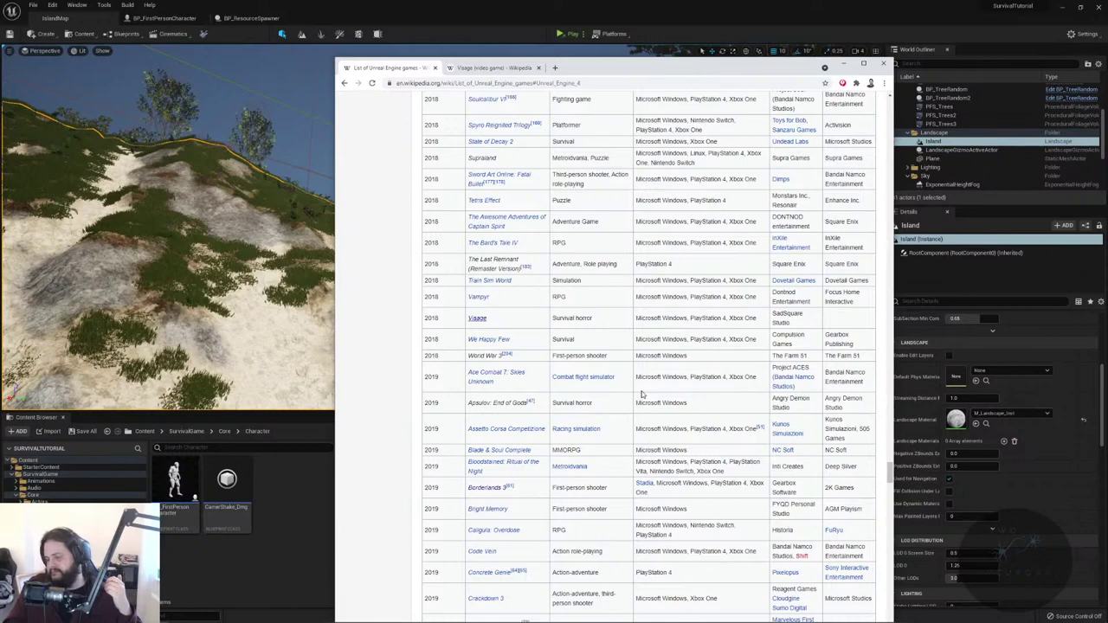
pyautogui.scroll(-2, 641, 394)
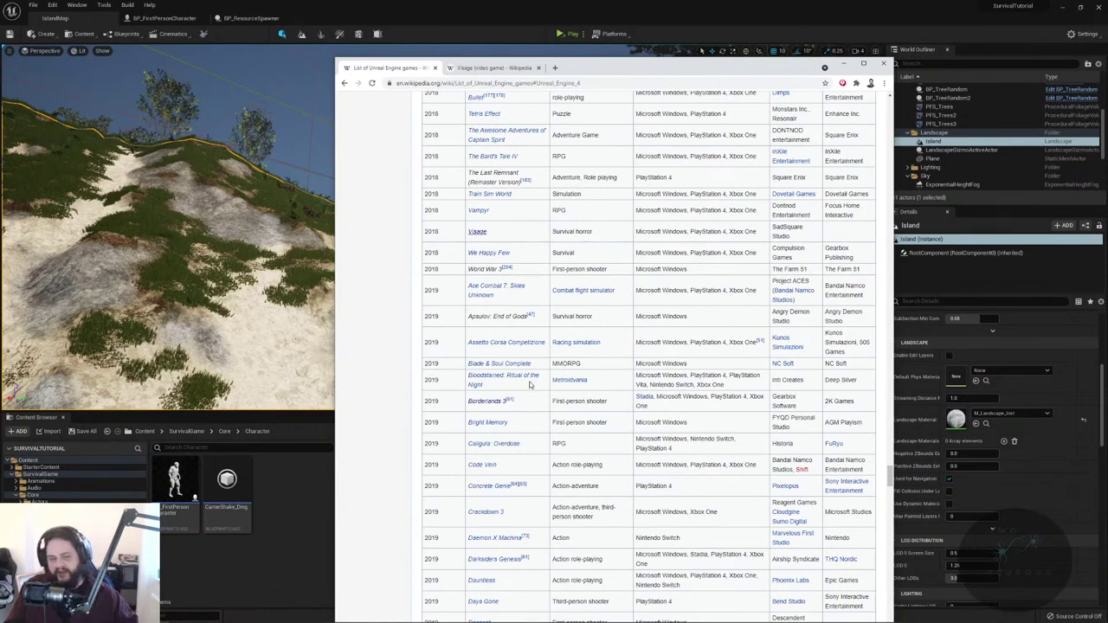
pyautogui.scroll(-1, 532, 383)
pyautogui.scroll(-2, 572, 459)
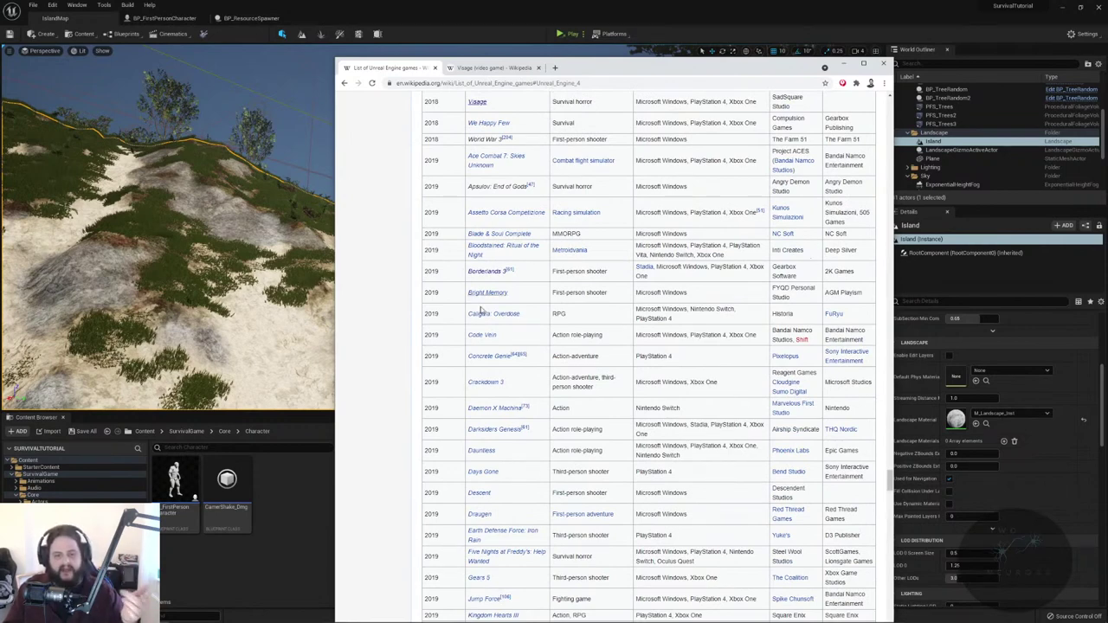
pyautogui.moveTo(492, 315)
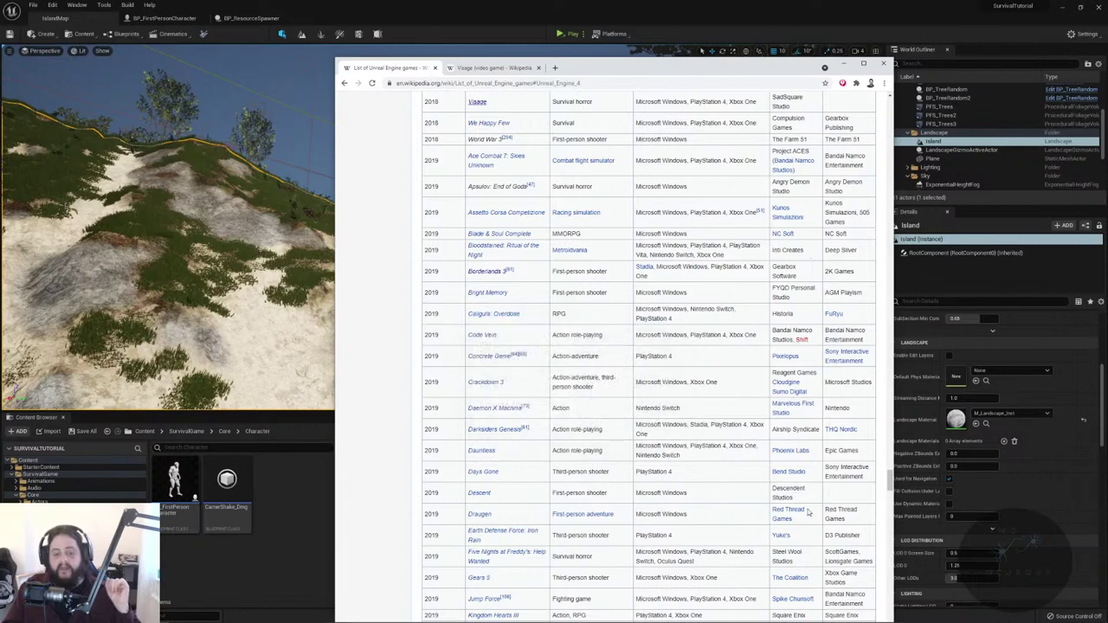
pyautogui.scroll(-2, 810, 507)
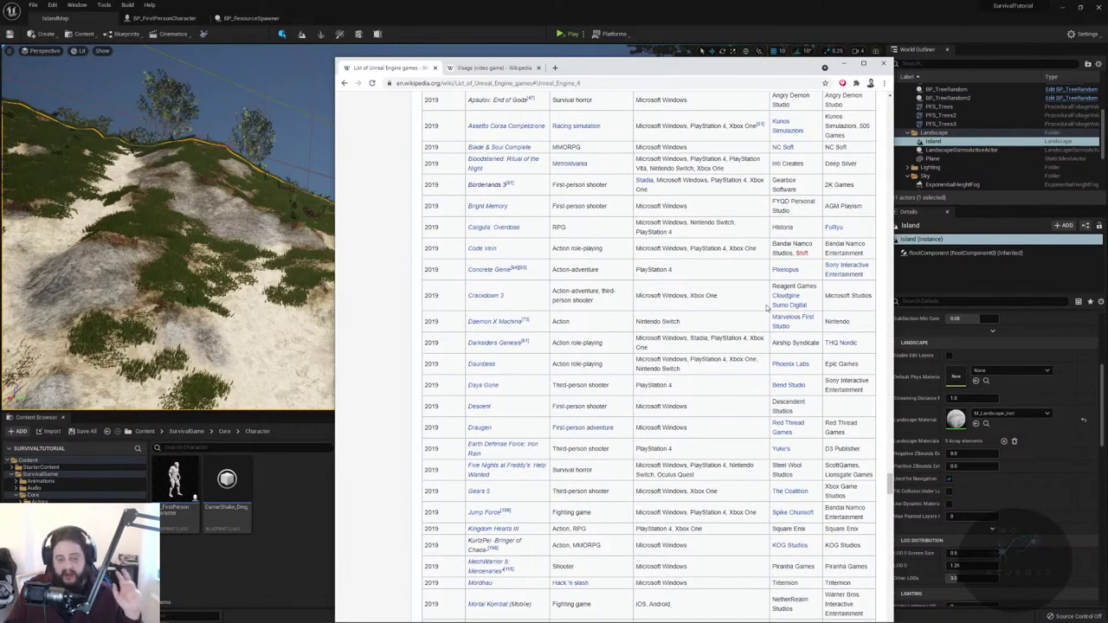
pyautogui.scroll(-1, 750, 400)
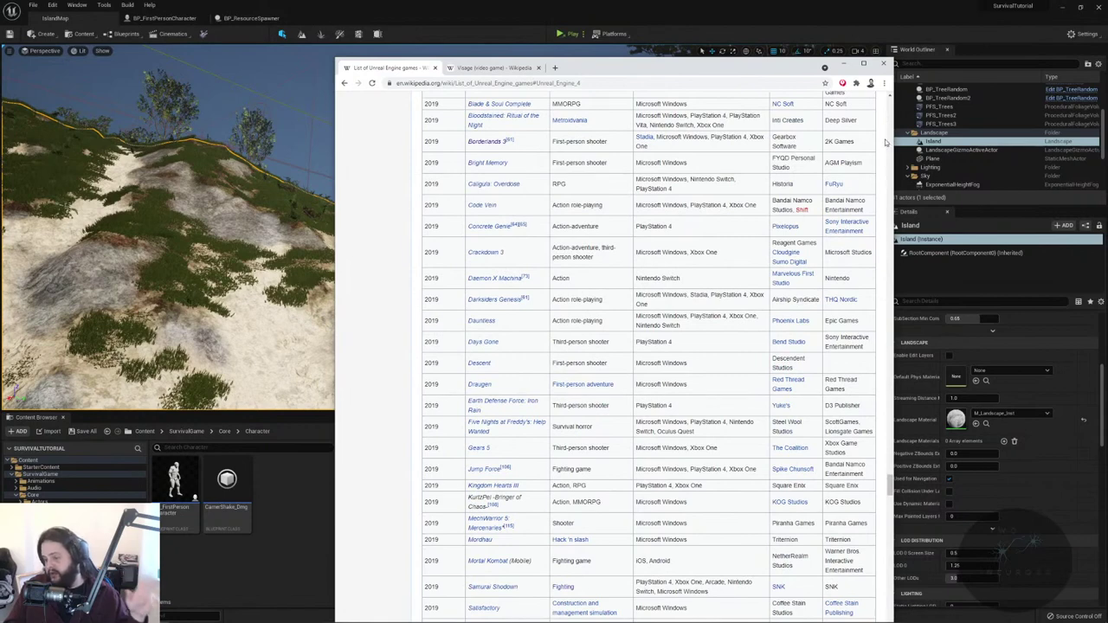
pyautogui.click(883, 64)
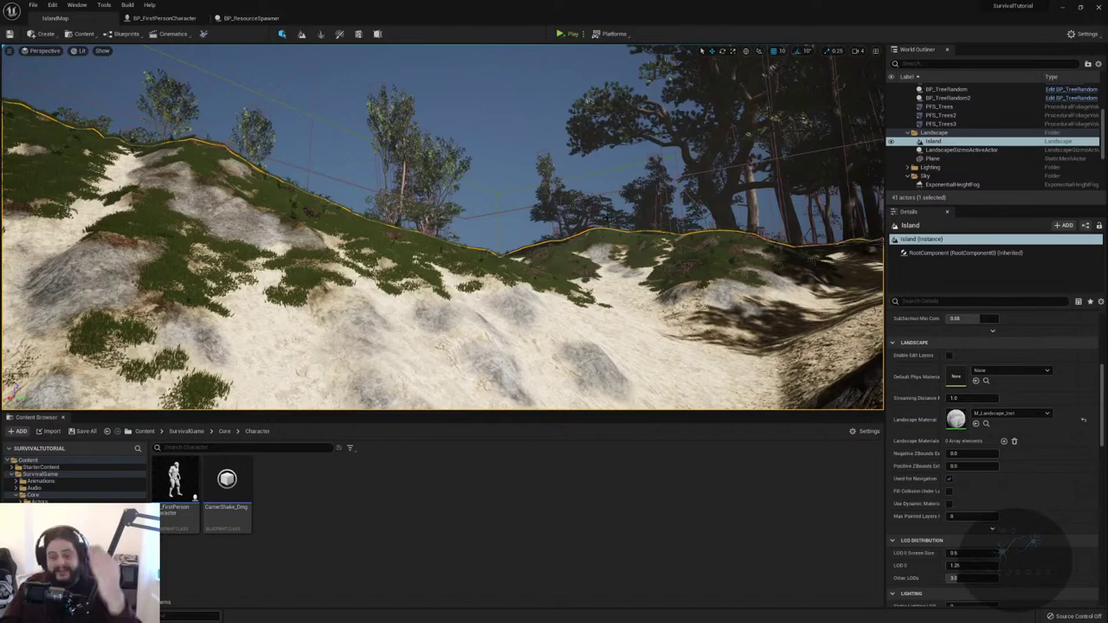
# - Select the VolumetricCloud actor, locate its cloud material in the project and open the parent material M_CustomClouds
pyautogui.moveTo(288, 104)
pyautogui.mouseDown(button='right')
pyautogui.moveTo(303, 100)
pyautogui.moveTo(288, 86)
pyautogui.mouseUp(button='right')
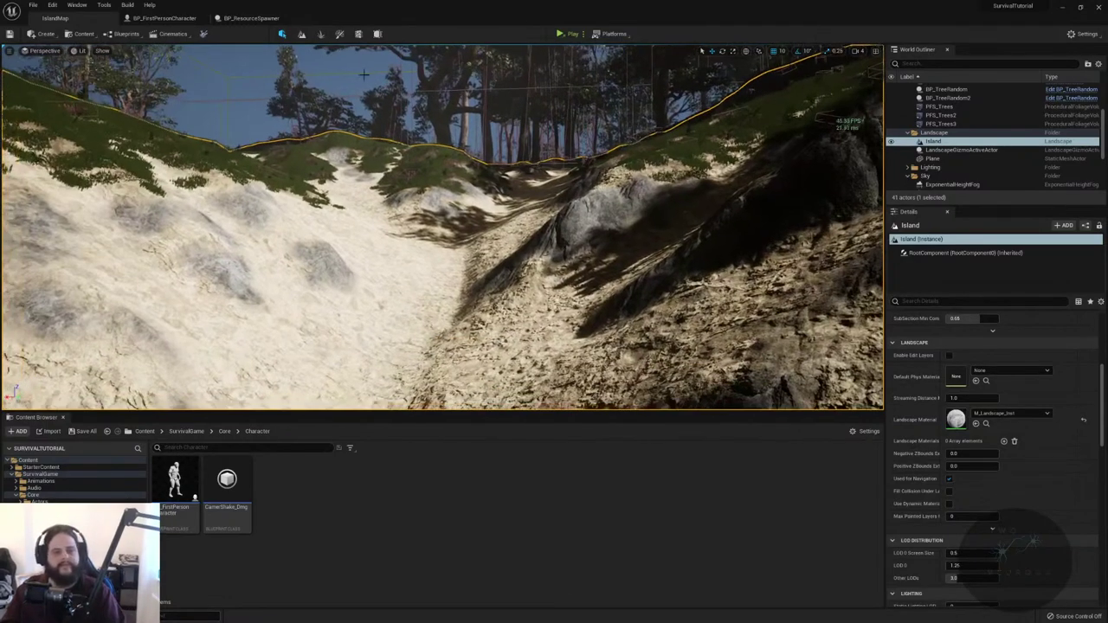
pyautogui.moveTo(288, 47); pyautogui.dragTo(293, 24, button='right')
pyautogui.scroll(-4, 936, 147)
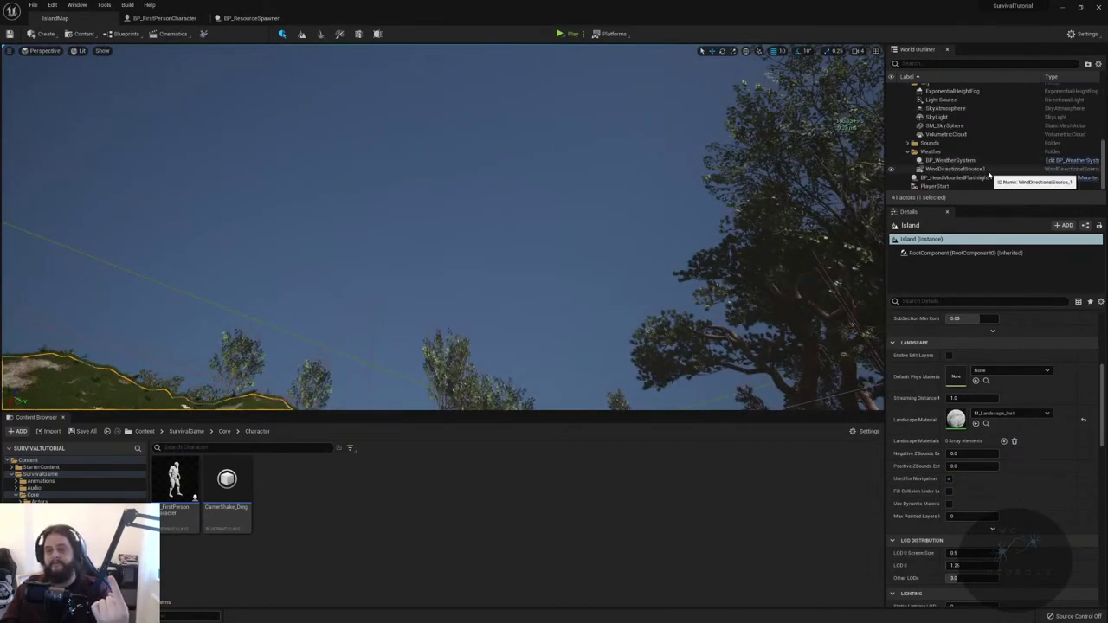
pyautogui.click(952, 135)
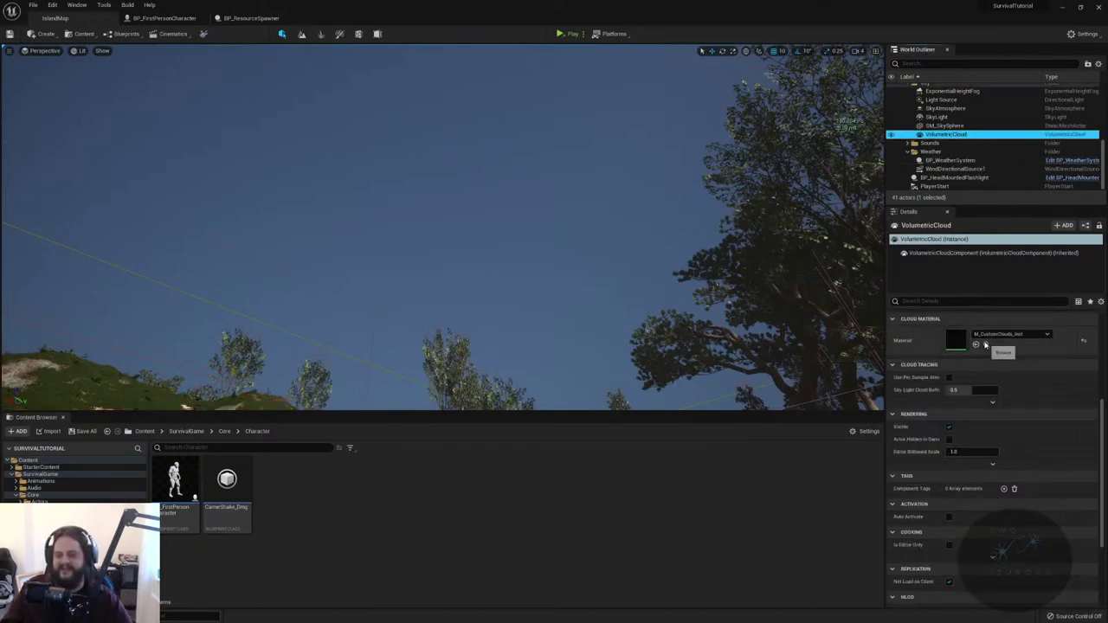
pyautogui.click(986, 344)
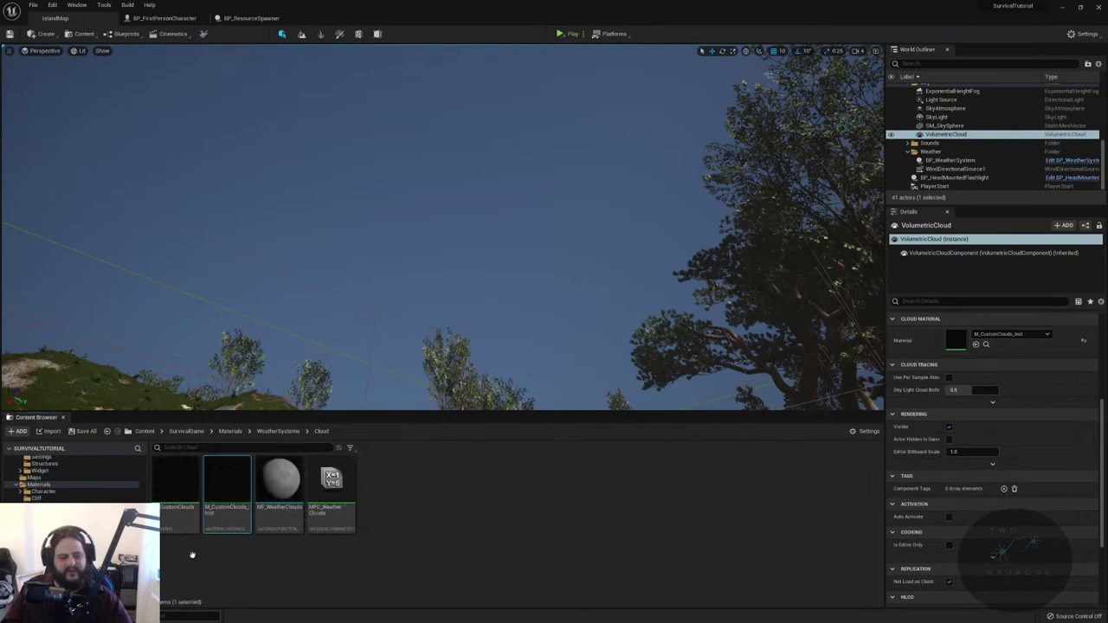
pyautogui.doubleClick(177, 506)
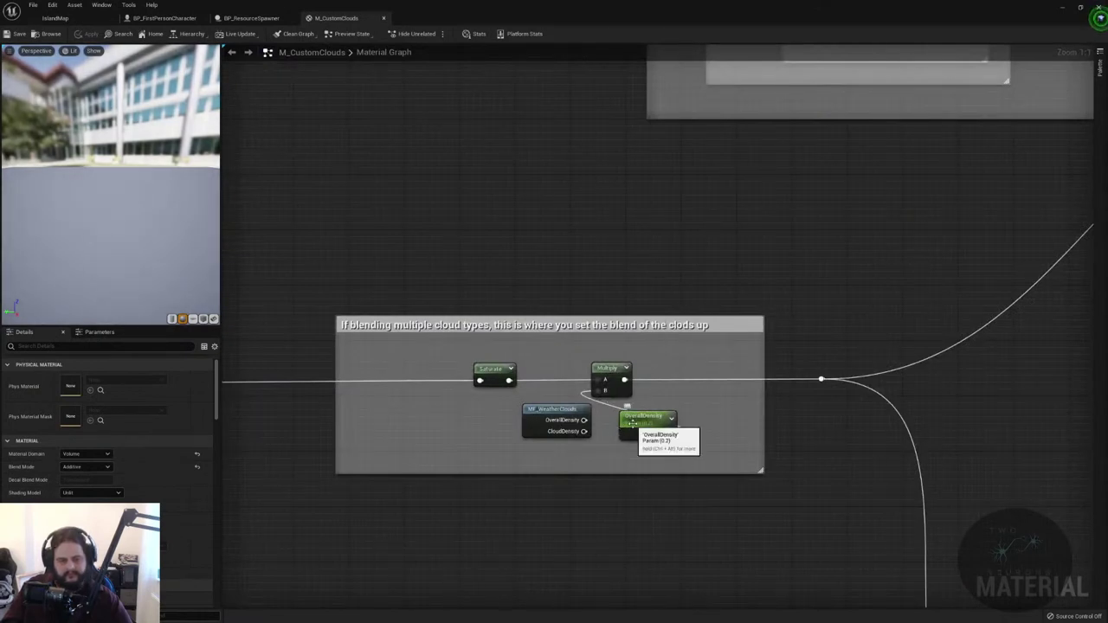
# - Wire MF_WeatherClouds into the blend group's Multiply B input and its CloudDensity output into the sky coverage Lerp's Alpha, moving the function node closer
pyautogui.moveTo(584, 431); pyautogui.dragTo(605, 390)
pyautogui.moveTo(480, 425); pyautogui.dragTo(747, 364, button='right')
pyautogui.moveTo(857, 368); pyautogui.dragTo(870, 339)
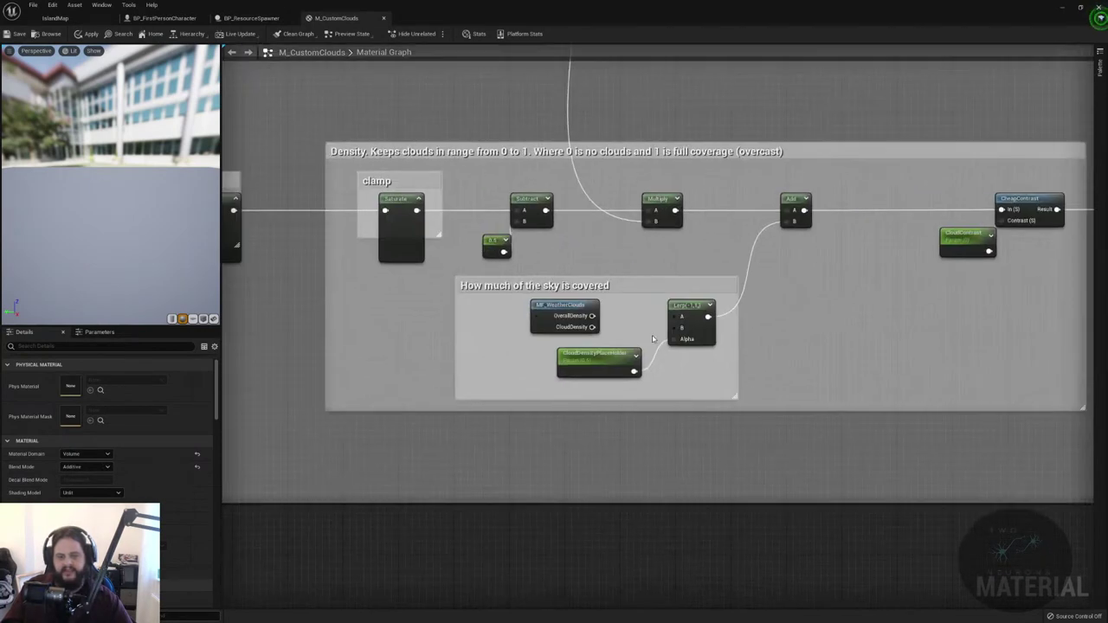
pyautogui.moveTo(592, 326); pyautogui.dragTo(671, 339)
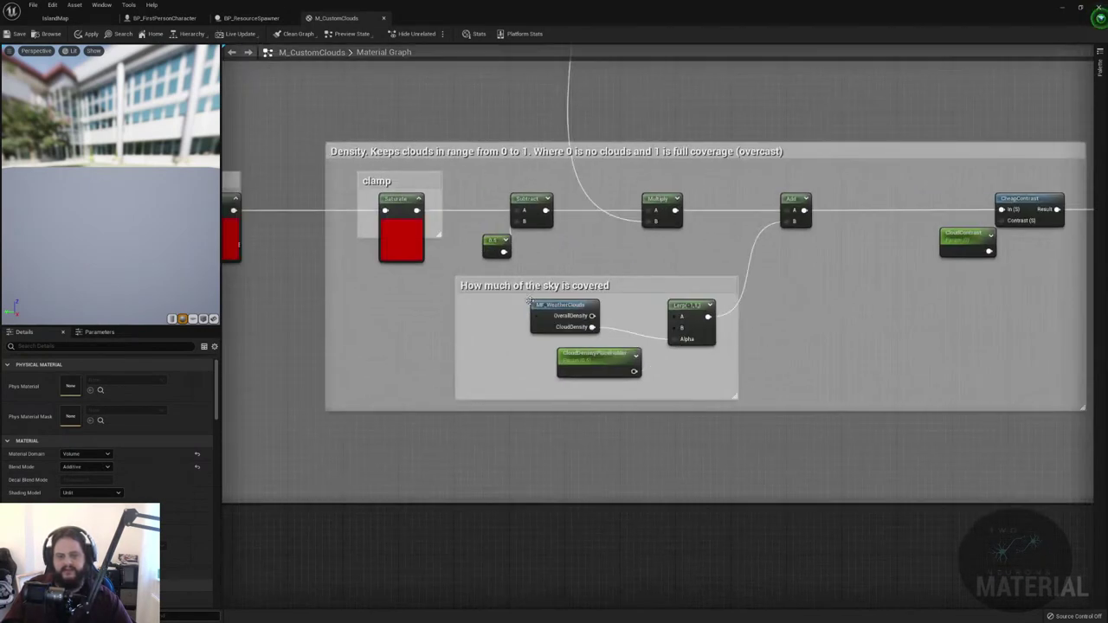
pyautogui.moveTo(551, 314); pyautogui.dragTo(578, 321)
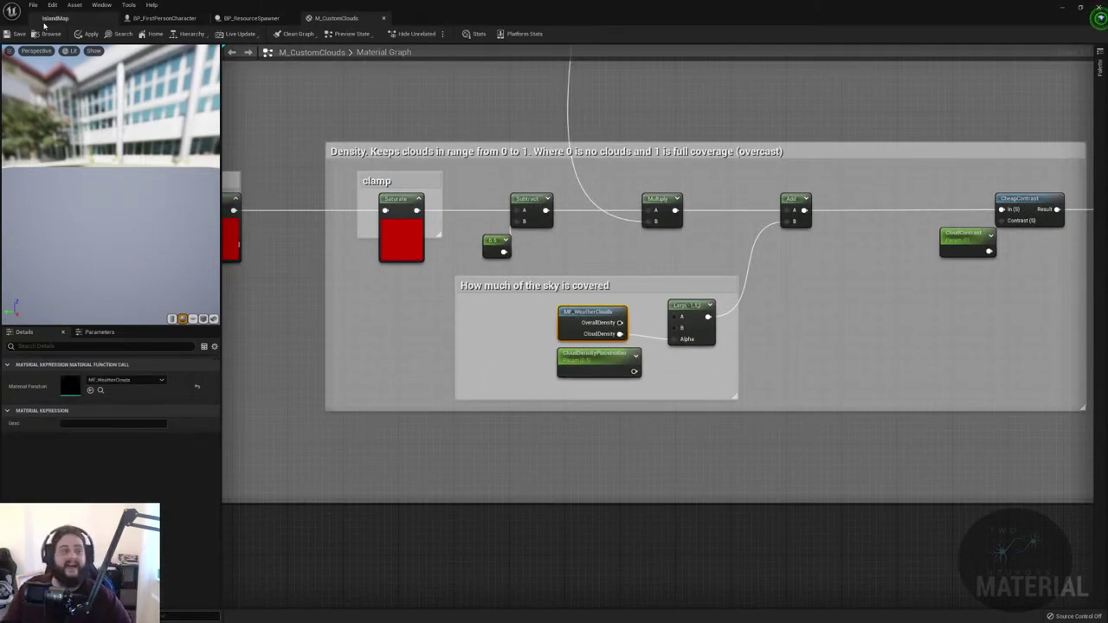
# - Check the sky in the IslandMap level, return to M_CustomClouds and apply the material changes
pyautogui.click(77, 19)
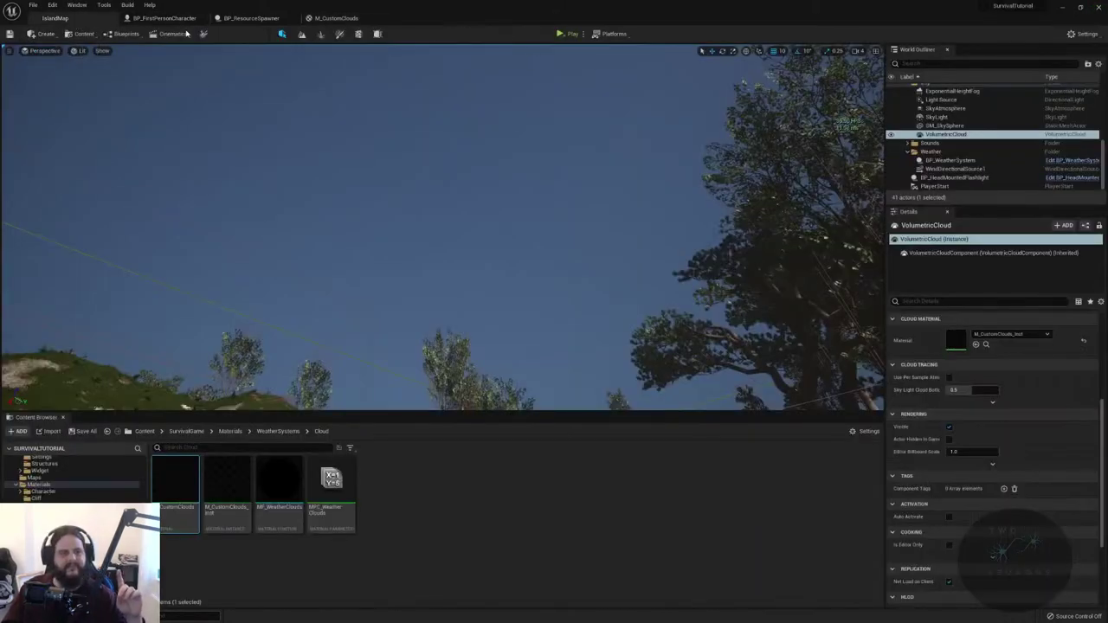
pyautogui.click(321, 19)
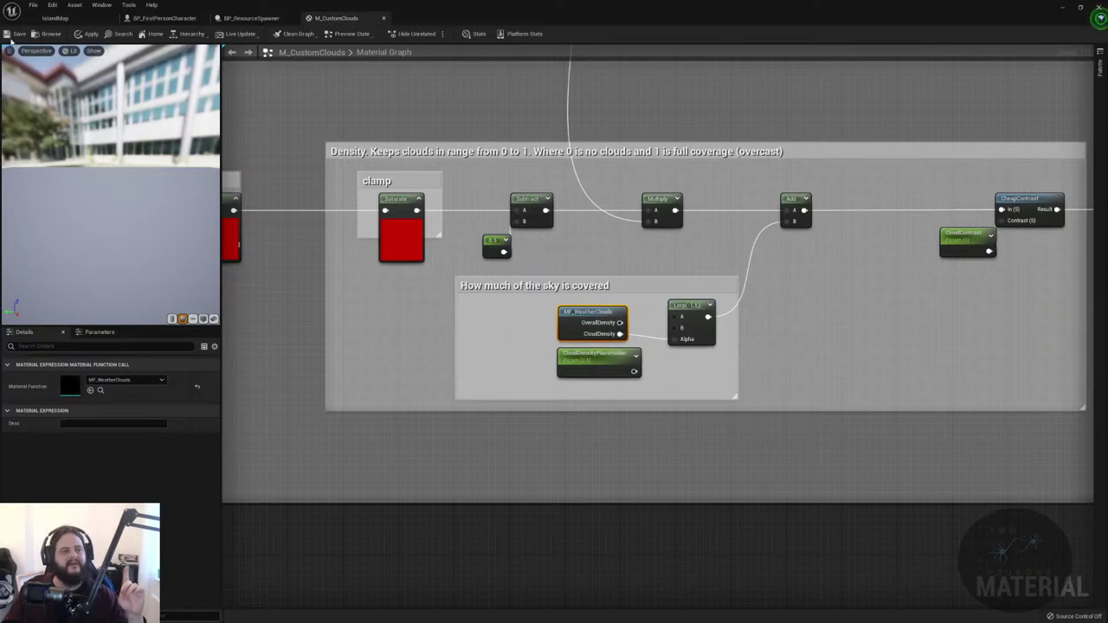
pyautogui.click(87, 34)
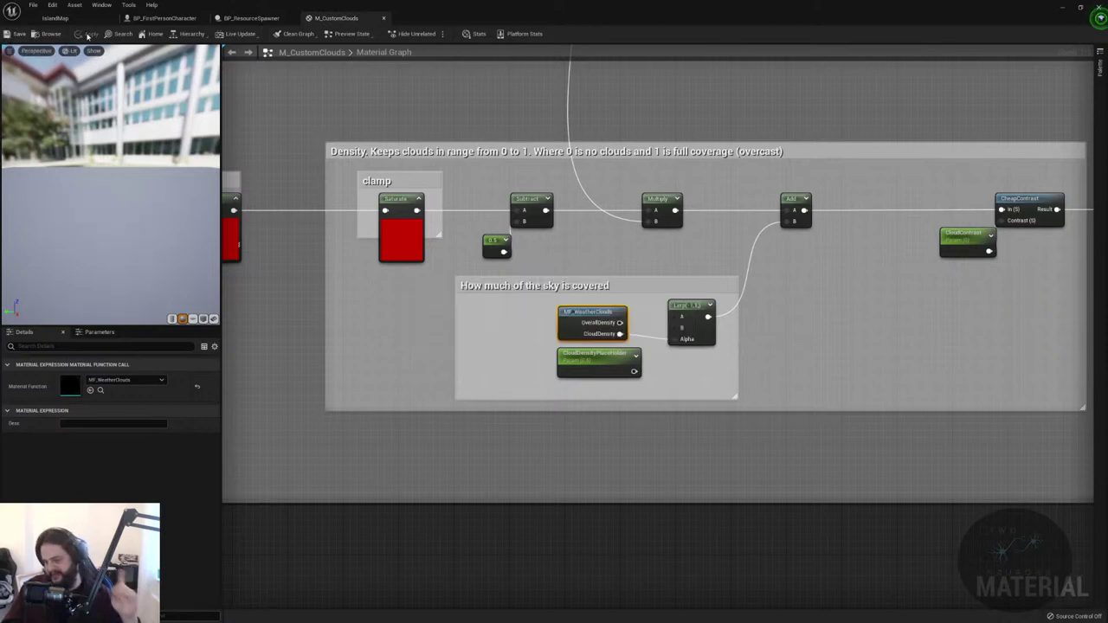
# - Check the sky and terrain in the IslandMap level and open the M_CustomClouds_Inst material instance
pyautogui.click(56, 18)
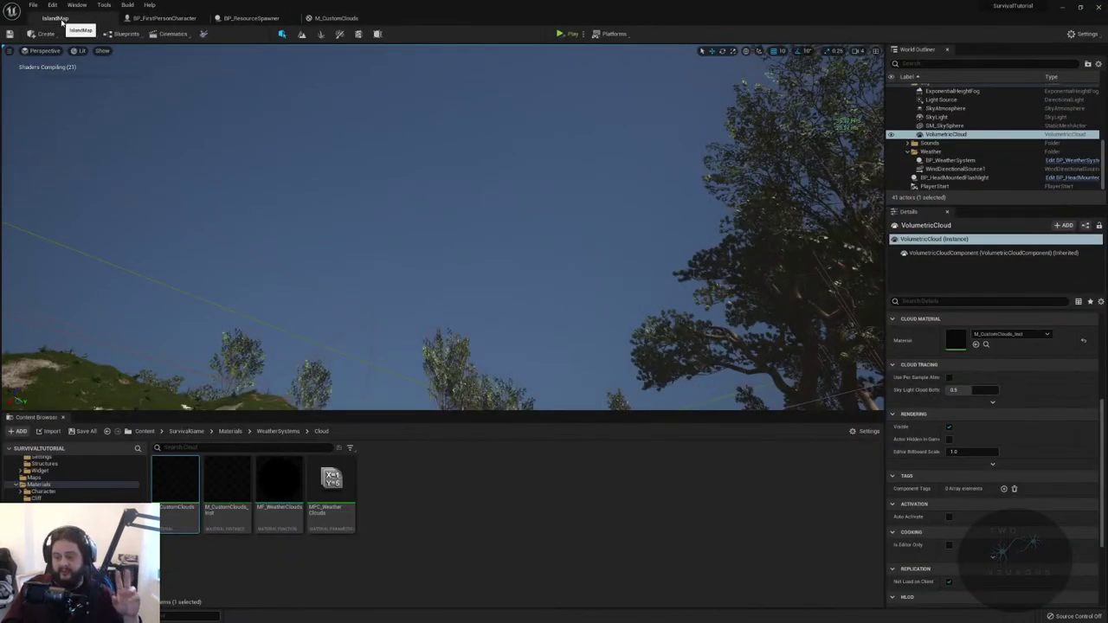
pyautogui.moveTo(435, 198); pyautogui.dragTo(437, 264, button='right')
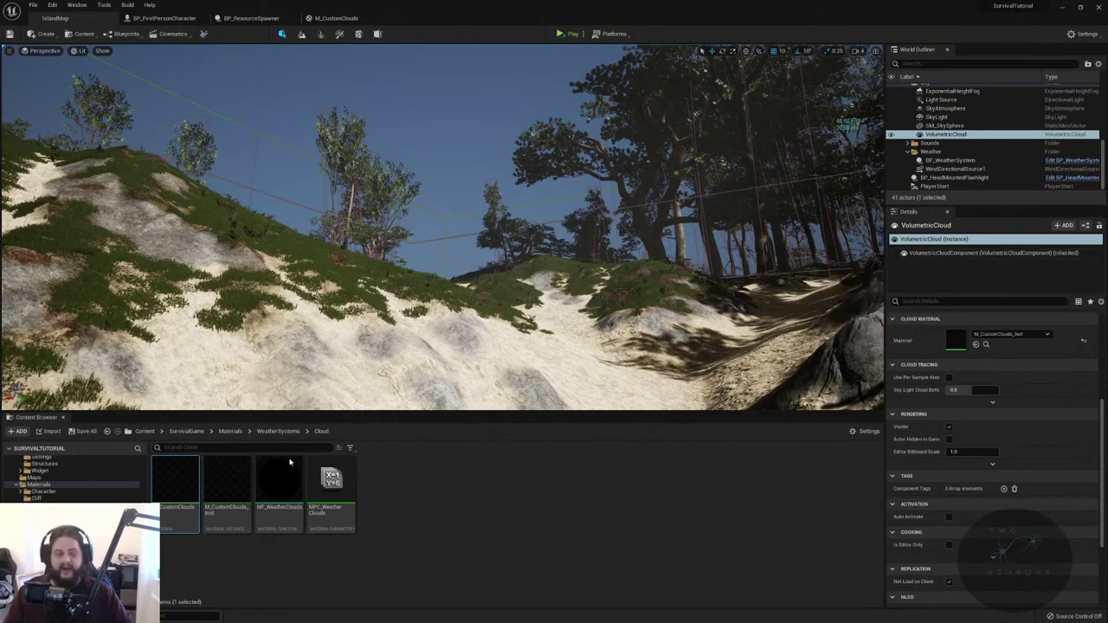
pyautogui.click(232, 489)
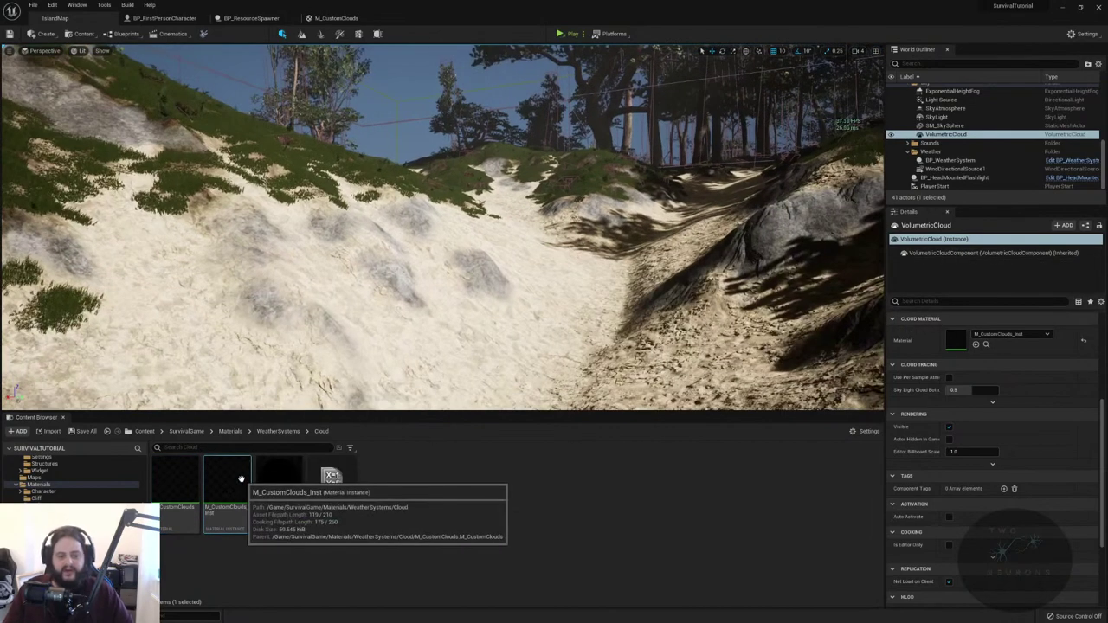
pyautogui.doubleClick(240, 478)
# - Return to the M_CustomClouds graph, find its main material output node and select it
pyautogui.click(338, 18)
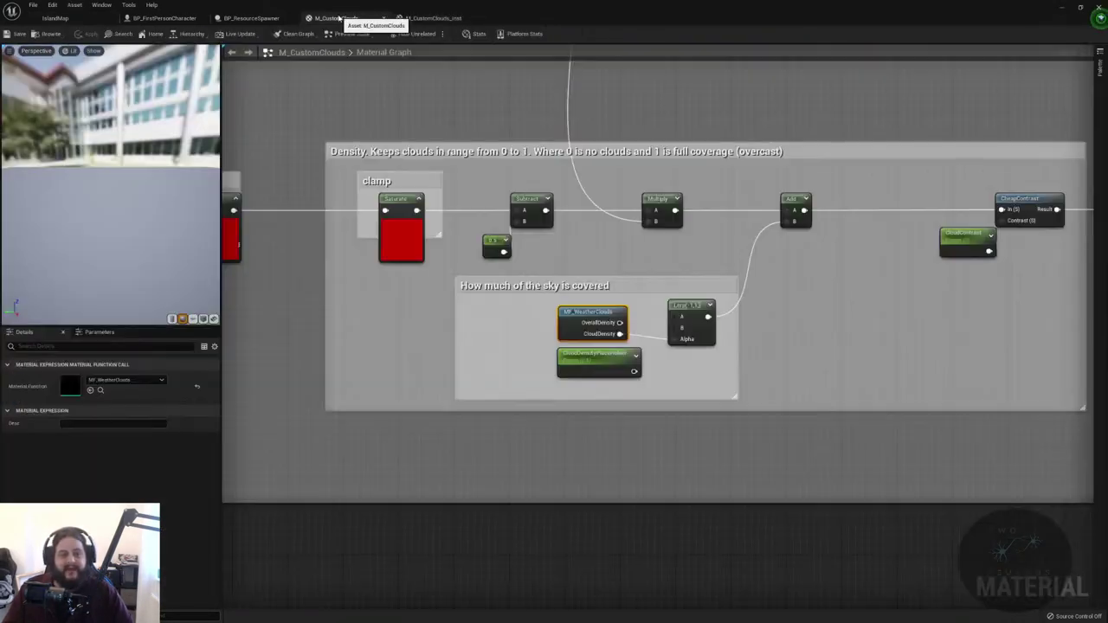
pyautogui.scroll(-5, 606, 260)
pyautogui.moveTo(606, 260); pyautogui.dragTo(645, 245, button='right')
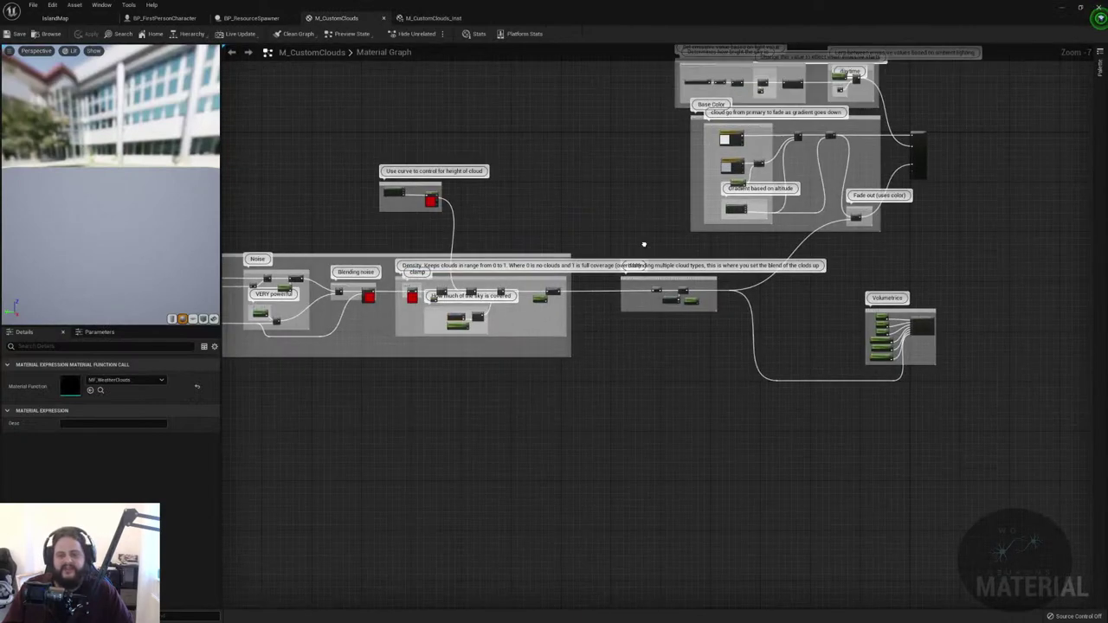
pyautogui.scroll(4, 721, 247)
pyautogui.moveTo(721, 248); pyautogui.dragTo(499, 443, button='right')
pyautogui.scroll(3, 779, 359)
pyautogui.click(766, 277)
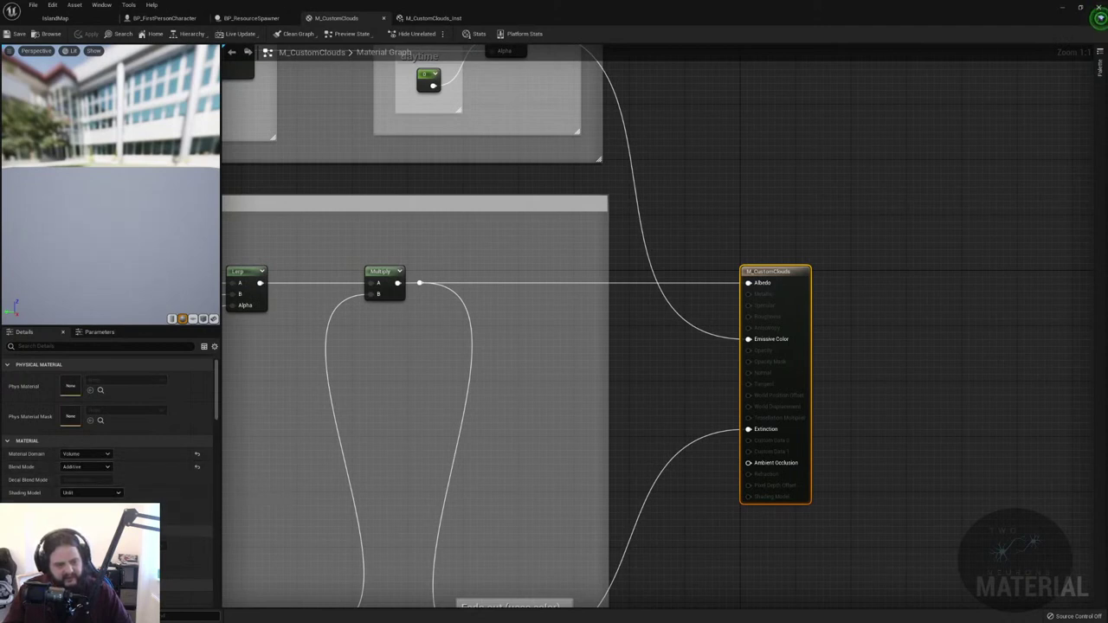
# - Examine the M_CustomClouds material properties, from the translucency options to the usage flags, widening the property name column
pyautogui.scroll(-3, 109, 424)
pyautogui.scroll(-3, 108, 424)
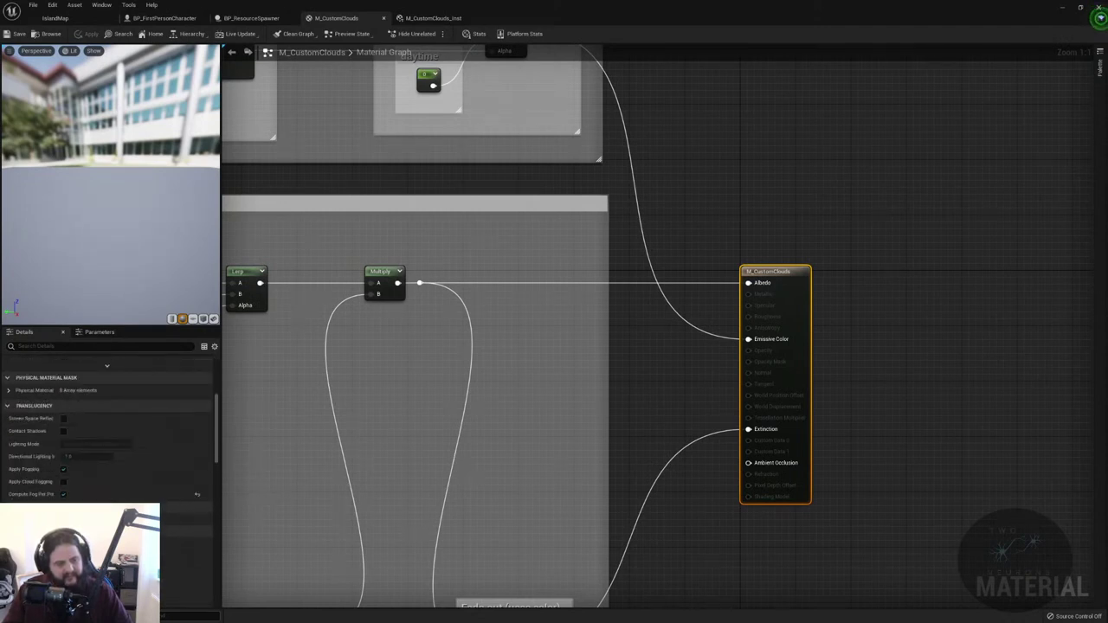
pyautogui.scroll(-3, 95, 472)
pyautogui.scroll(2, 95, 472)
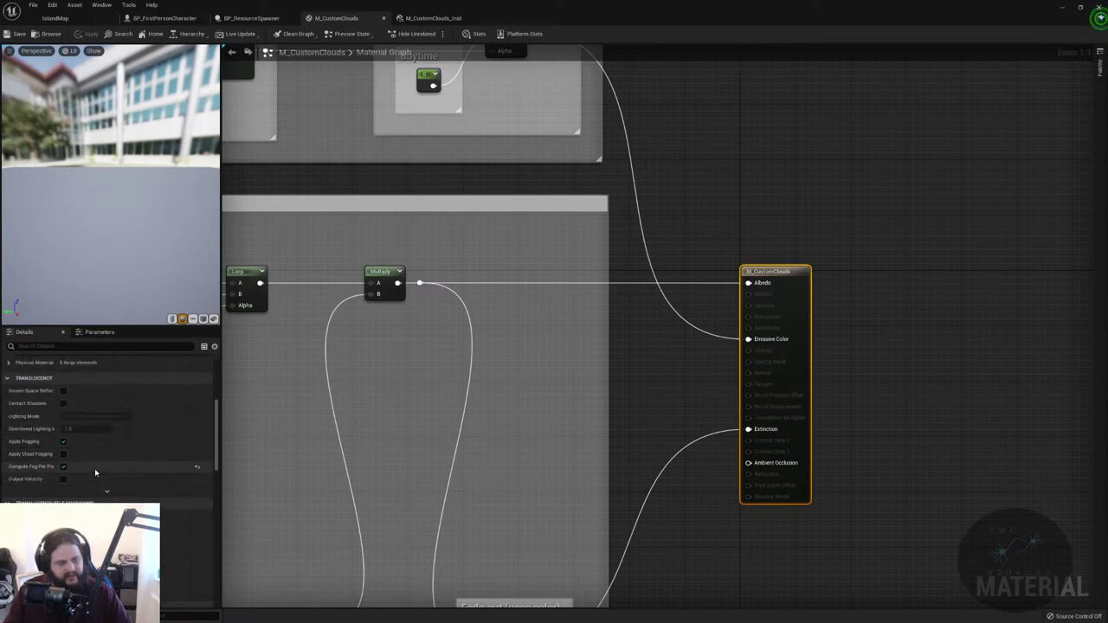
pyautogui.scroll(-10, 90, 437)
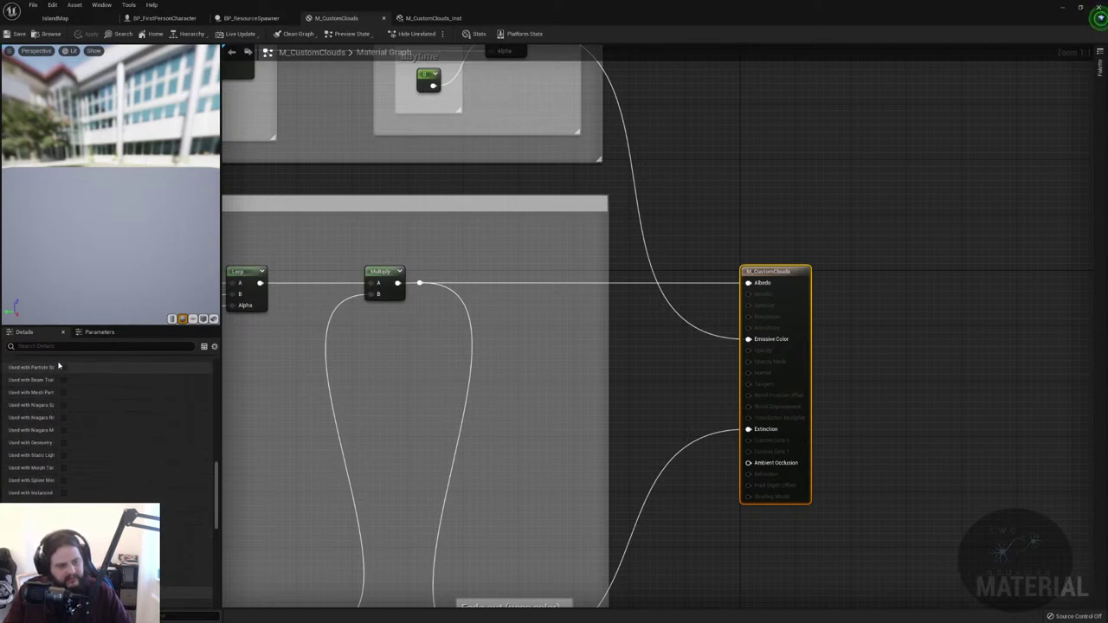
pyautogui.moveTo(55, 368); pyautogui.dragTo(92, 377)
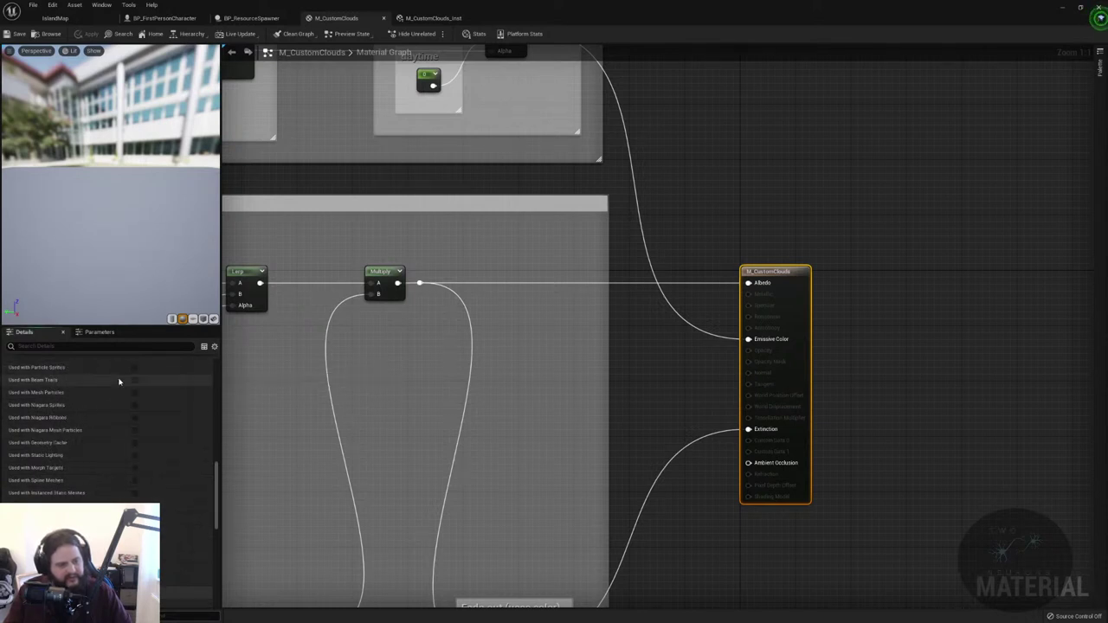
pyautogui.scroll(2, 95, 415)
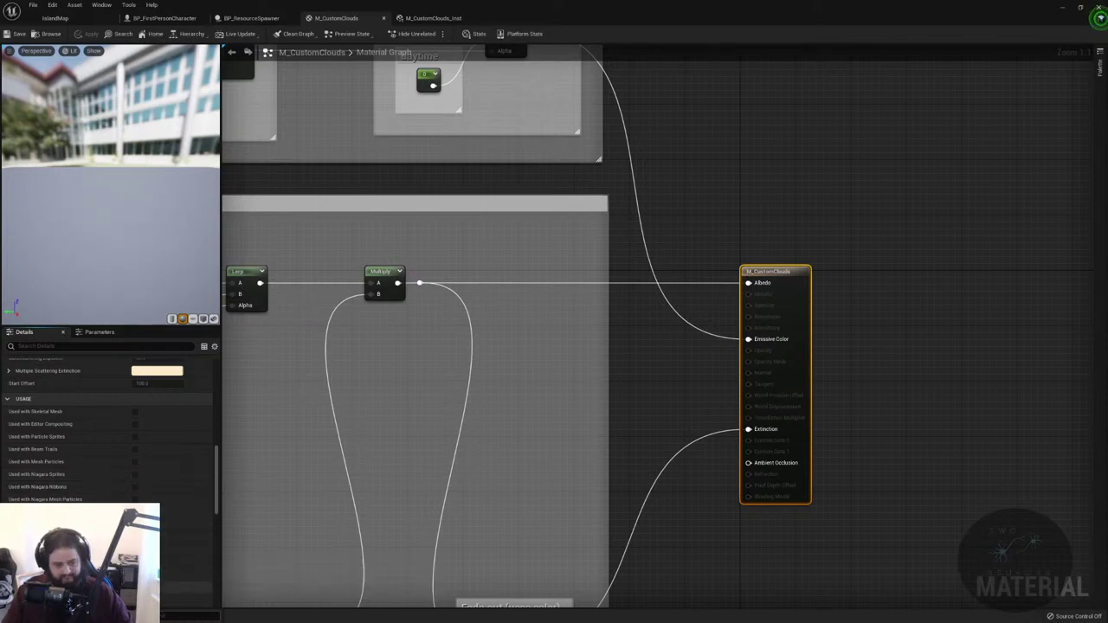
pyautogui.scroll(-3, 186, 571)
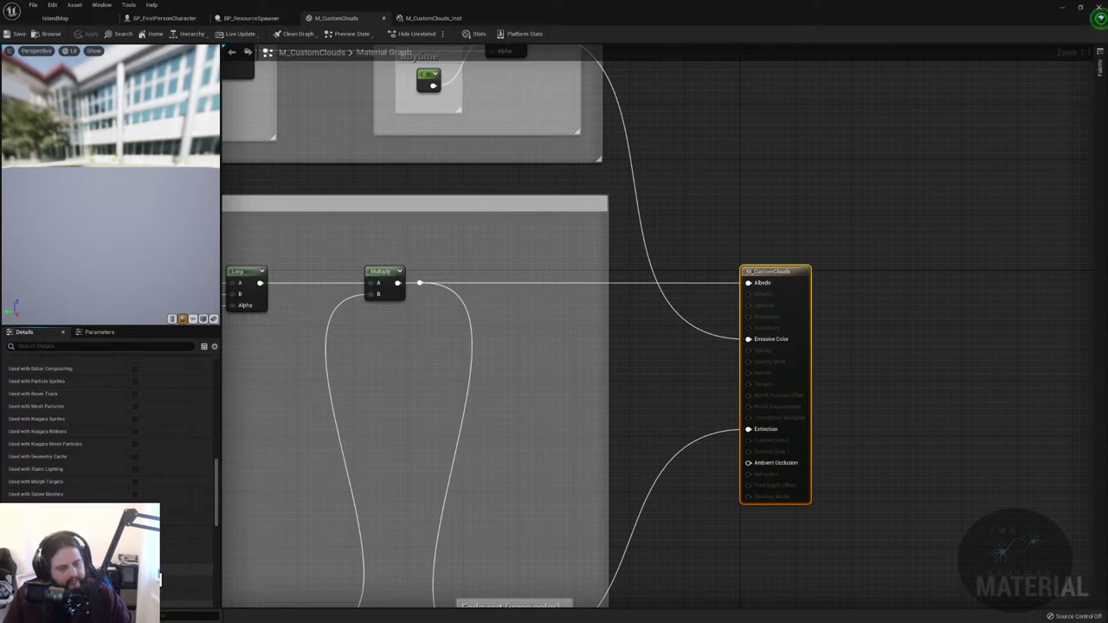
pyautogui.scroll(-1, 187, 558)
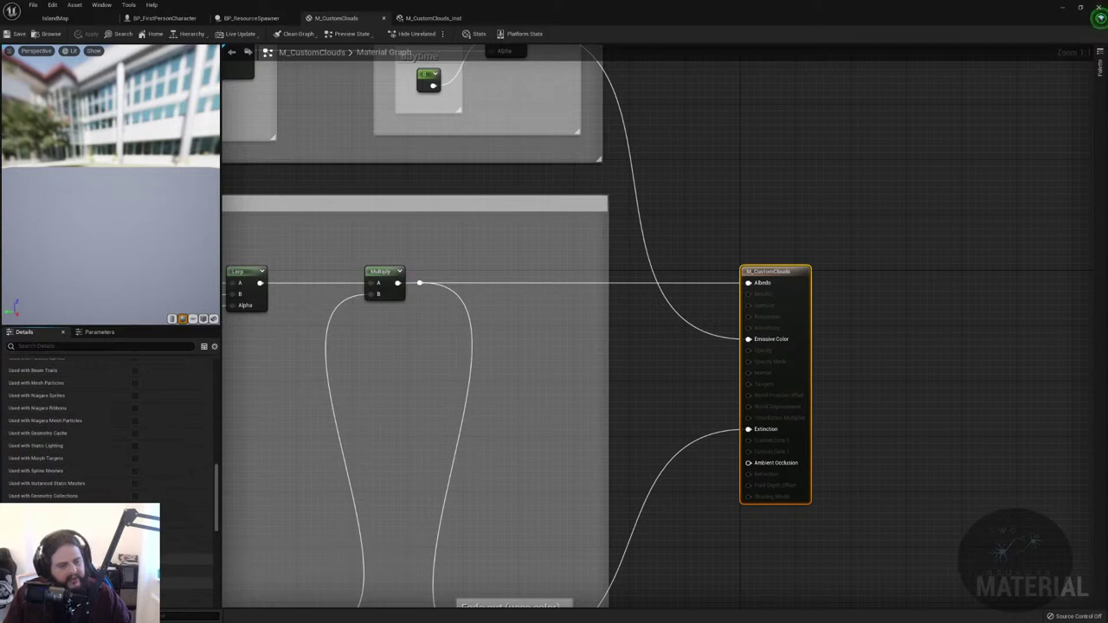
pyautogui.scroll(-2, 190, 558)
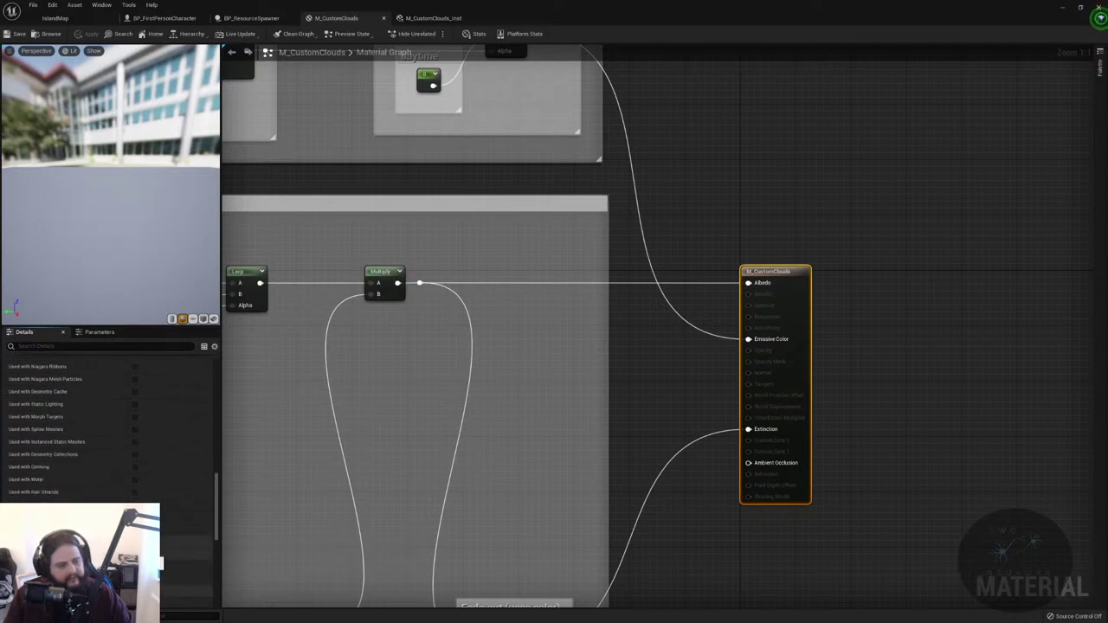
pyautogui.scroll(5, 136, 473)
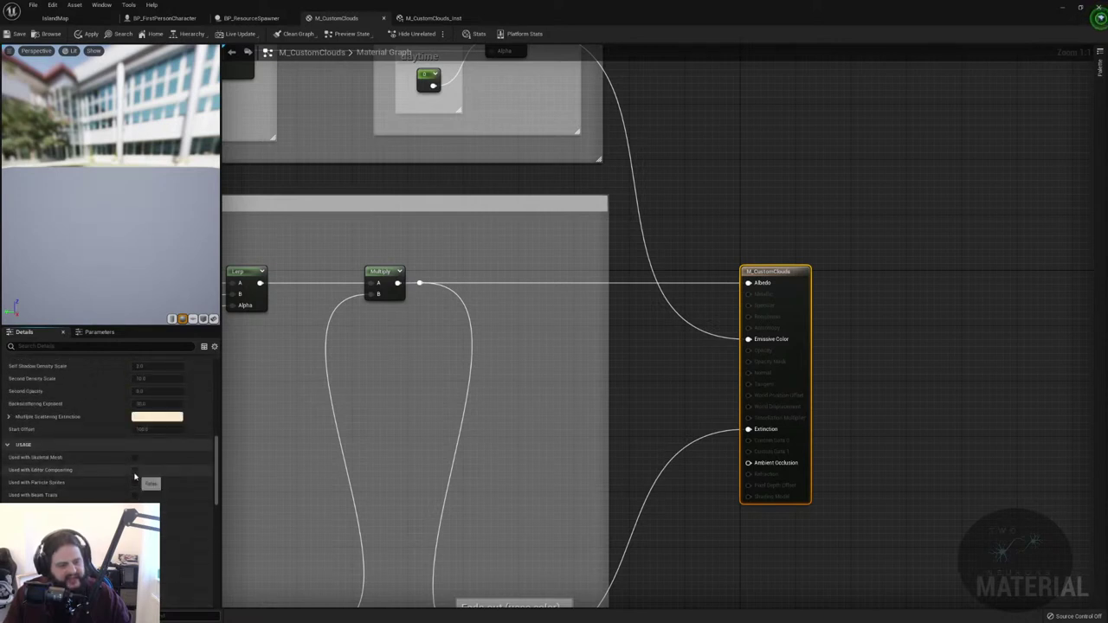
pyautogui.scroll(4, 136, 485)
pyautogui.scroll(4, 136, 485)
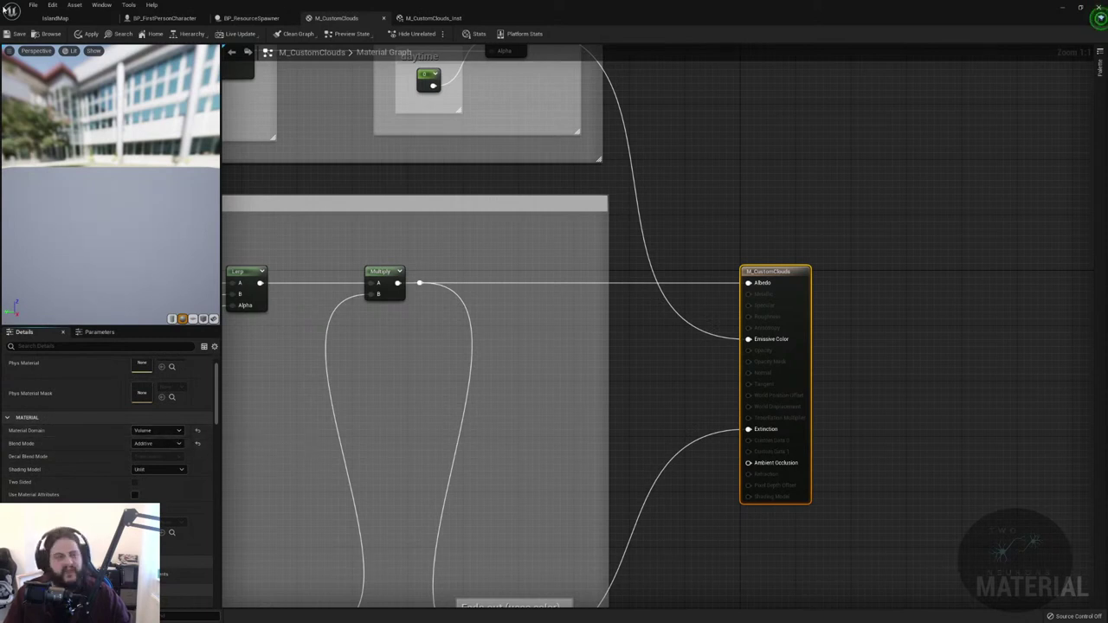
# - Save the M_CustomClouds material and its instance M_CustomClouds_Inst
pyautogui.click(55, 17)
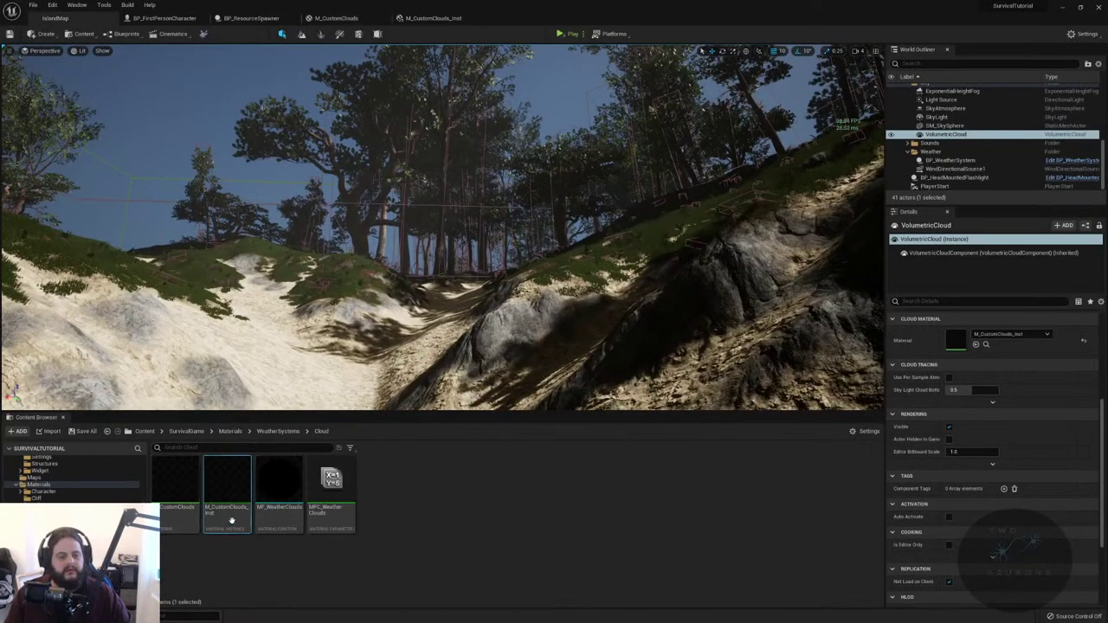
pyautogui.click(177, 19)
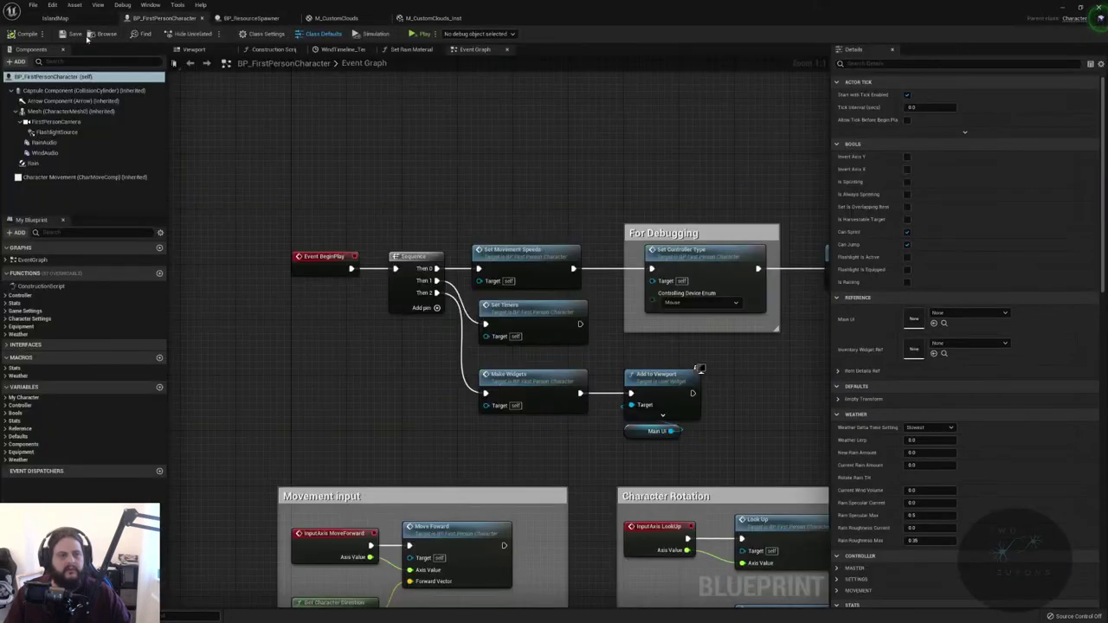
pyautogui.click(336, 18)
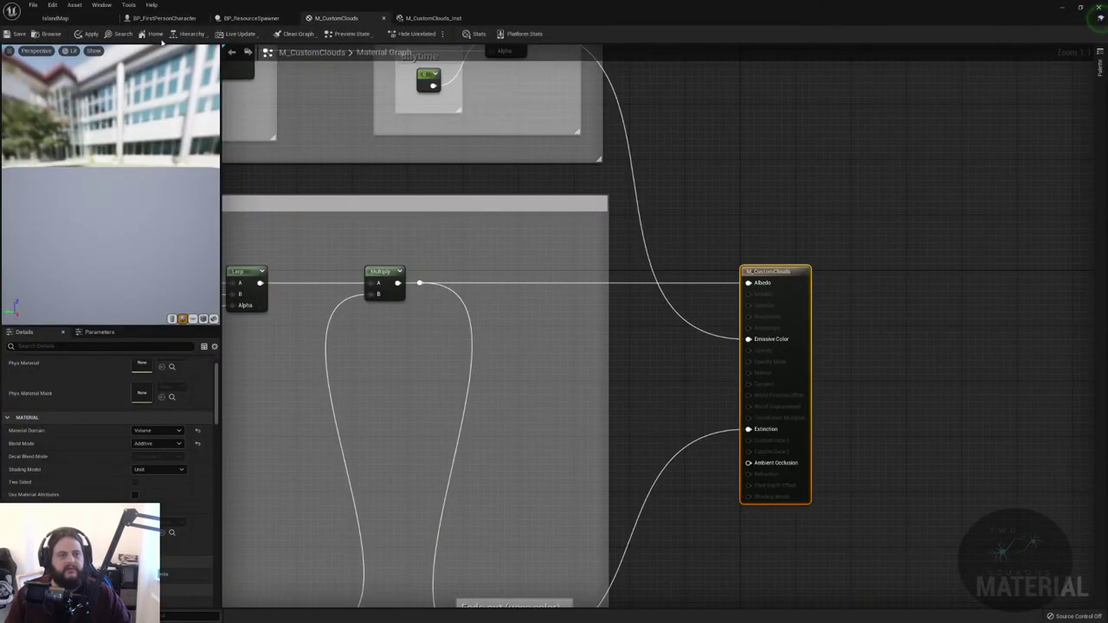
pyautogui.click(9, 37)
pyautogui.scroll(-4, 514, 303)
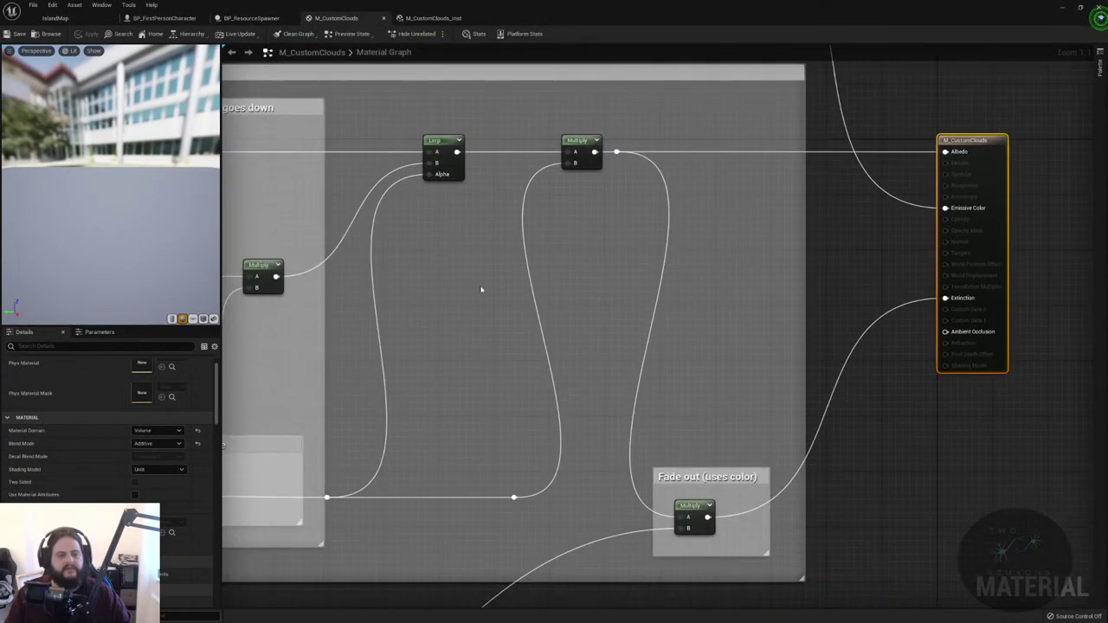
pyautogui.click(431, 17)
pyautogui.click(16, 34)
# - Open the MF_WeatherClouds function from the Cloud folder to check its density outputs, and look around the IslandMap level again
pyautogui.click(57, 17)
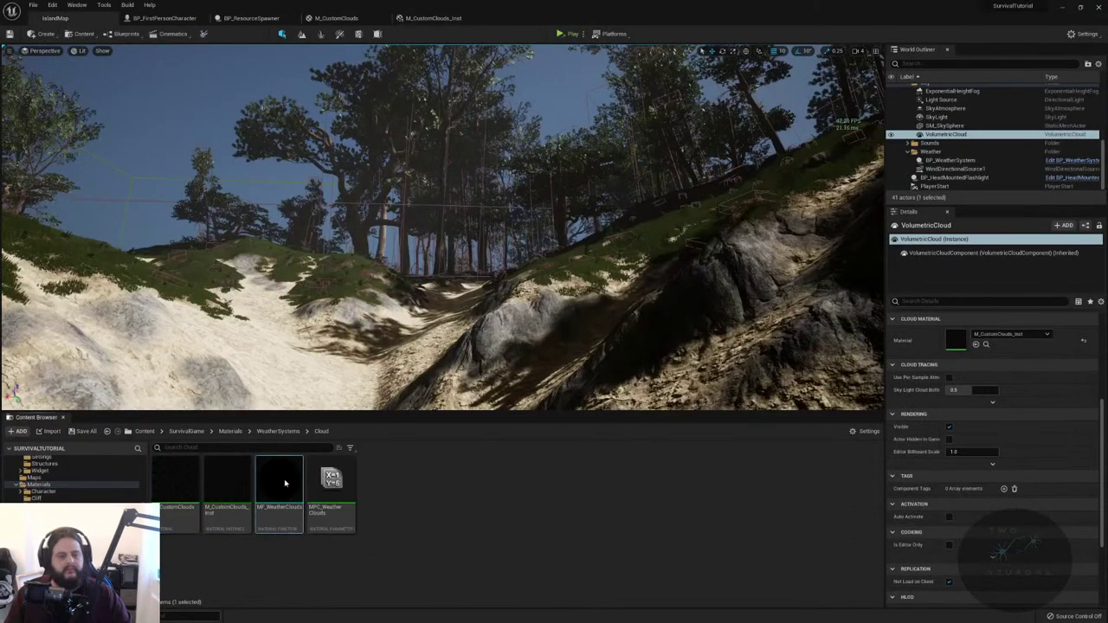
pyautogui.doubleClick(281, 485)
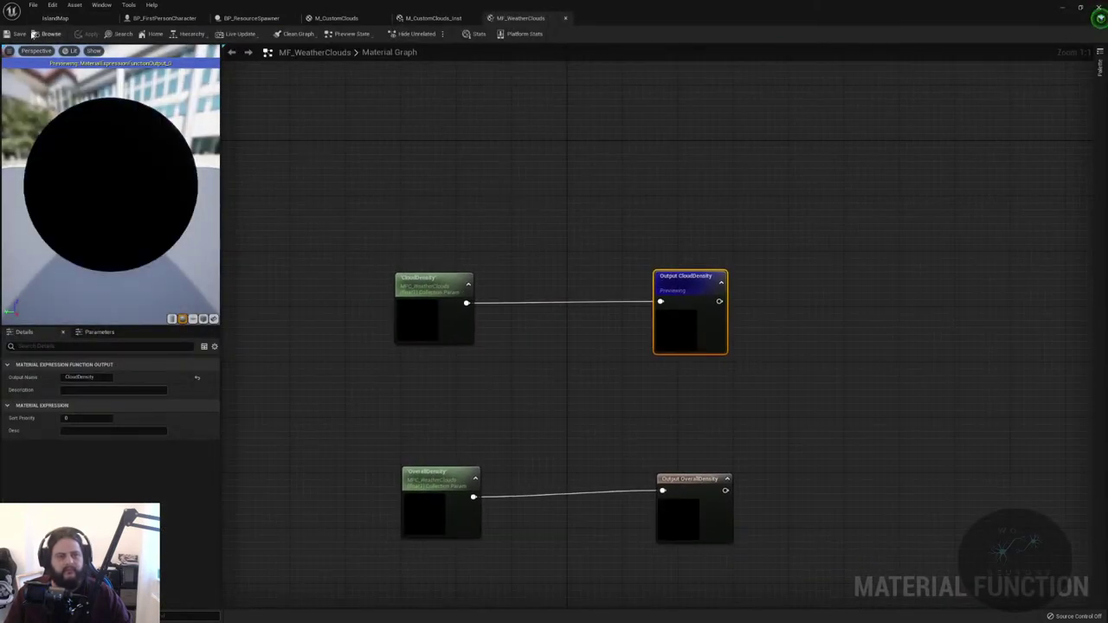
pyautogui.click(56, 18)
pyautogui.moveTo(433, 225); pyautogui.dragTo(467, 217, button='right')
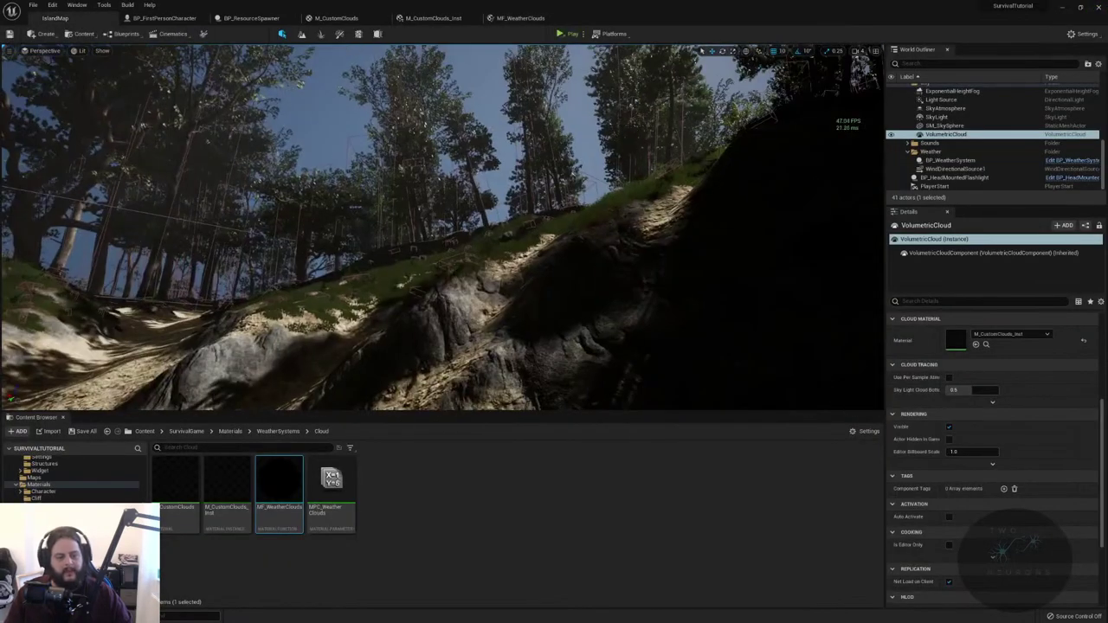
# - Open the WBP_UI widget blueprint from the project's Widget folder, play-test the game from it and end the session
pyautogui.scroll(5, 74, 476)
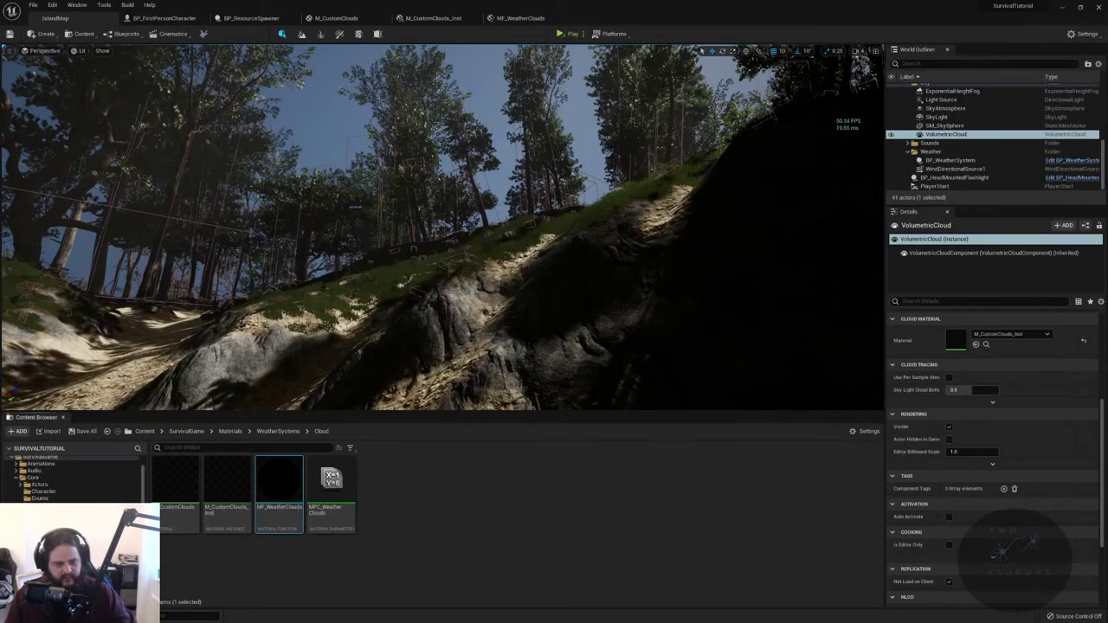
pyautogui.click(43, 518)
pyautogui.doubleClick(342, 475)
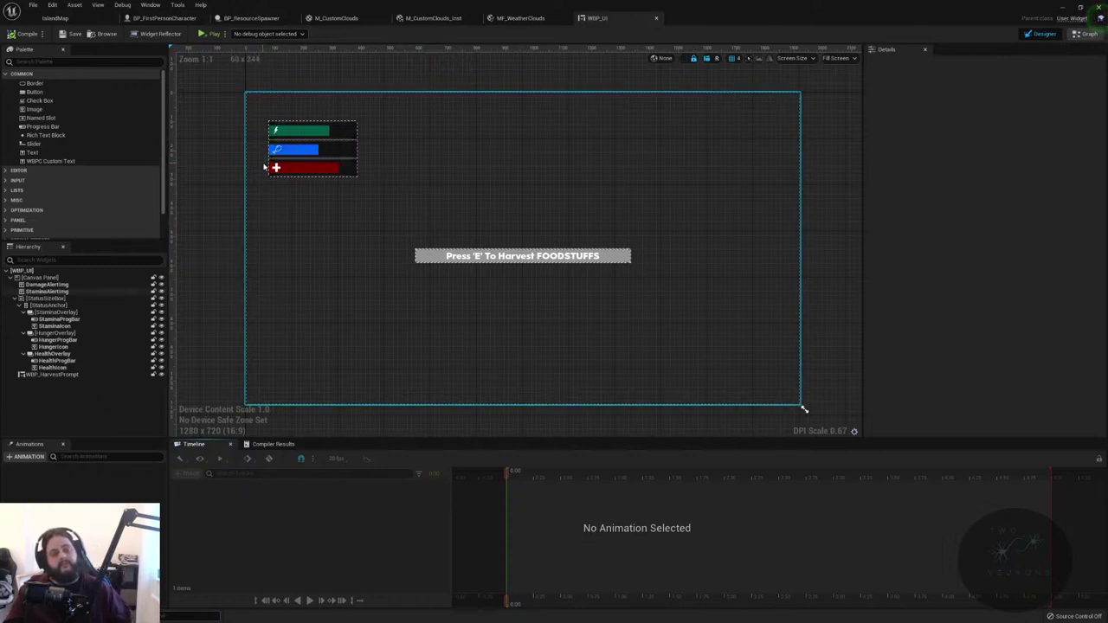
pyautogui.click(214, 34)
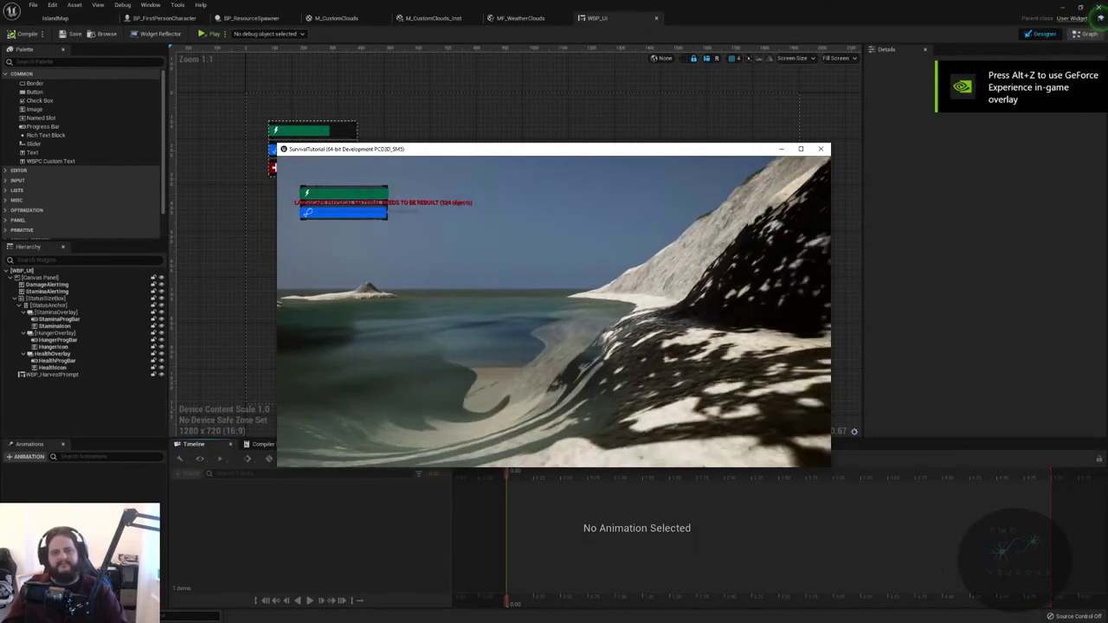
pyautogui.press('Escape')
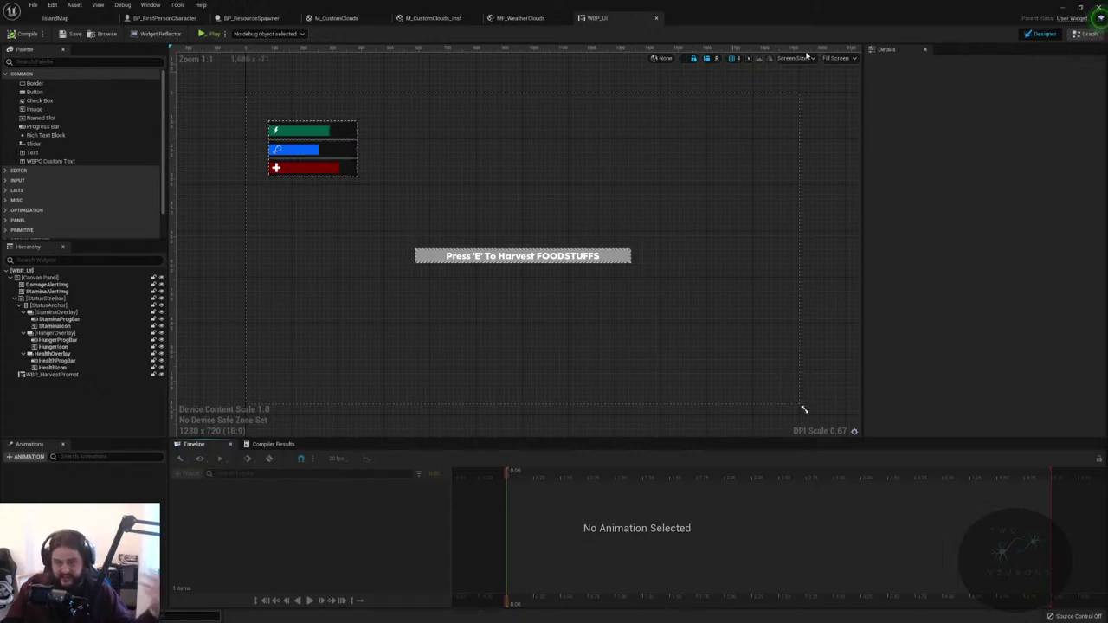
# - Review the WBP_UI event graph and move the Create Event node slightly down, clear of Set Timer by Event in Health Alerts
pyautogui.click(1084, 33)
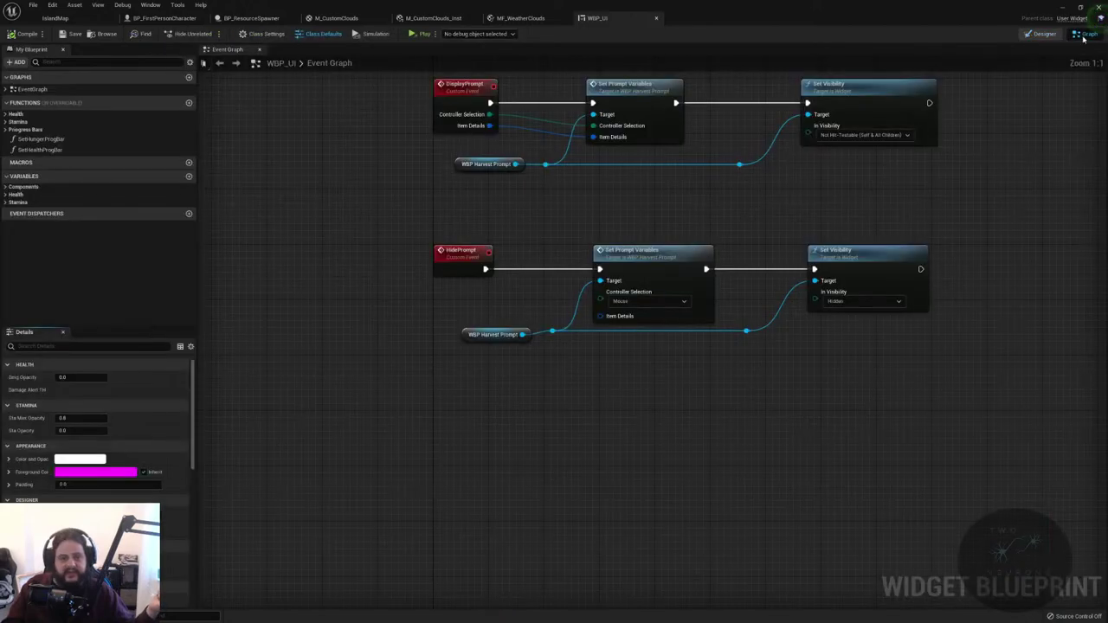
pyautogui.moveTo(384, 354); pyautogui.dragTo(545, 397)
pyautogui.moveTo(423, 423); pyautogui.dragTo(305, 217, button='right')
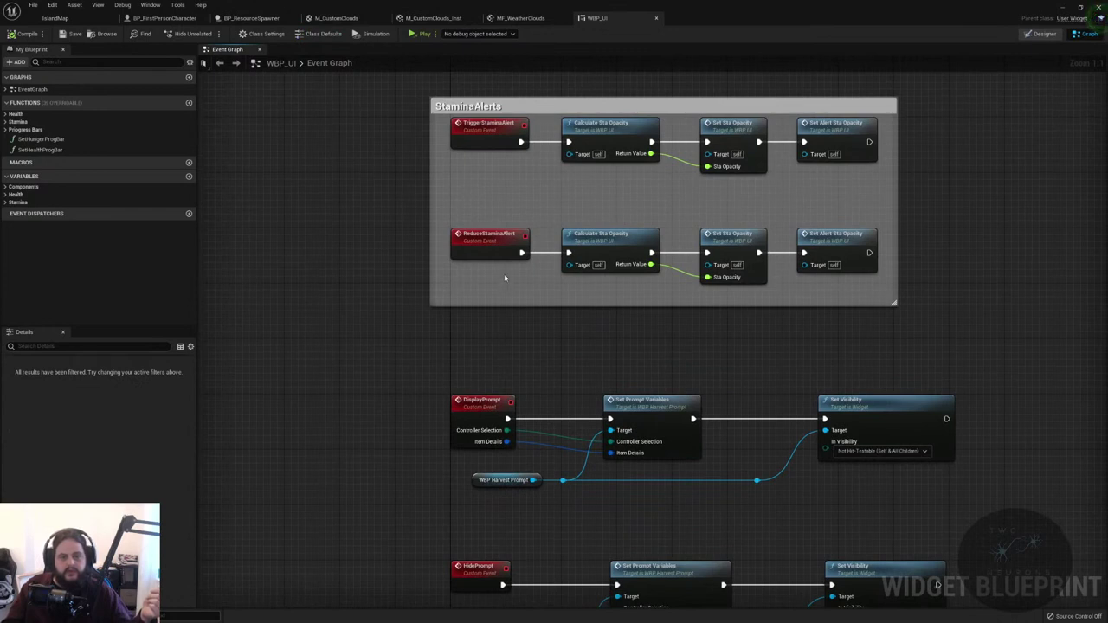
pyautogui.moveTo(569, 205)
pyautogui.mouseDown(button='right')
pyautogui.moveTo(522, 324)
pyautogui.moveTo(506, 547)
pyautogui.moveTo(565, 379)
pyautogui.mouseUp(button='right')
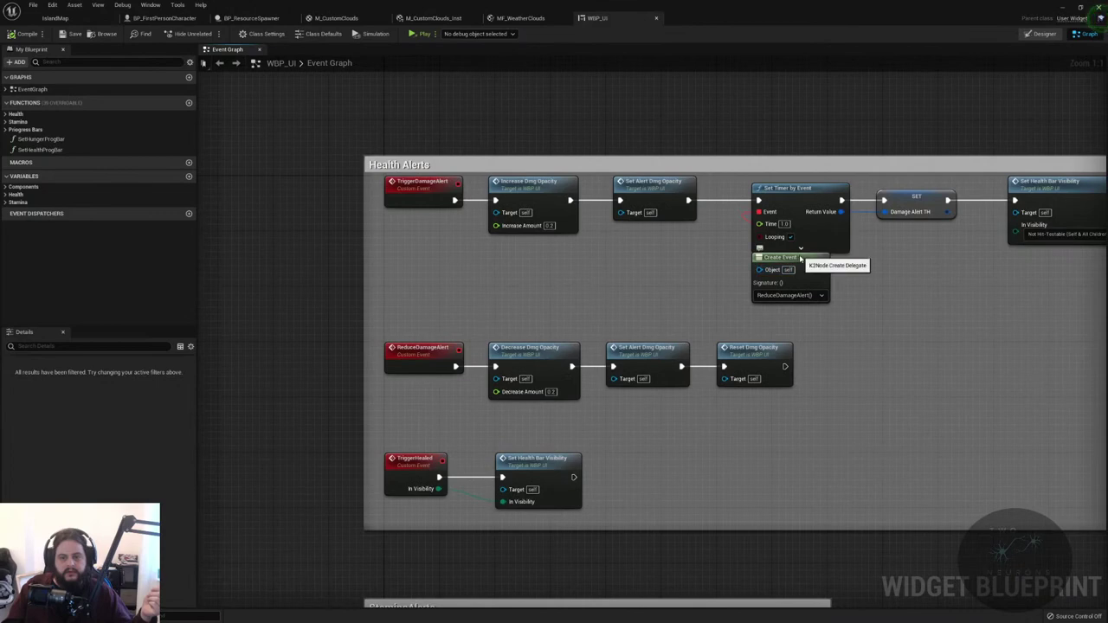
pyautogui.moveTo(798, 259); pyautogui.dragTo(798, 267)
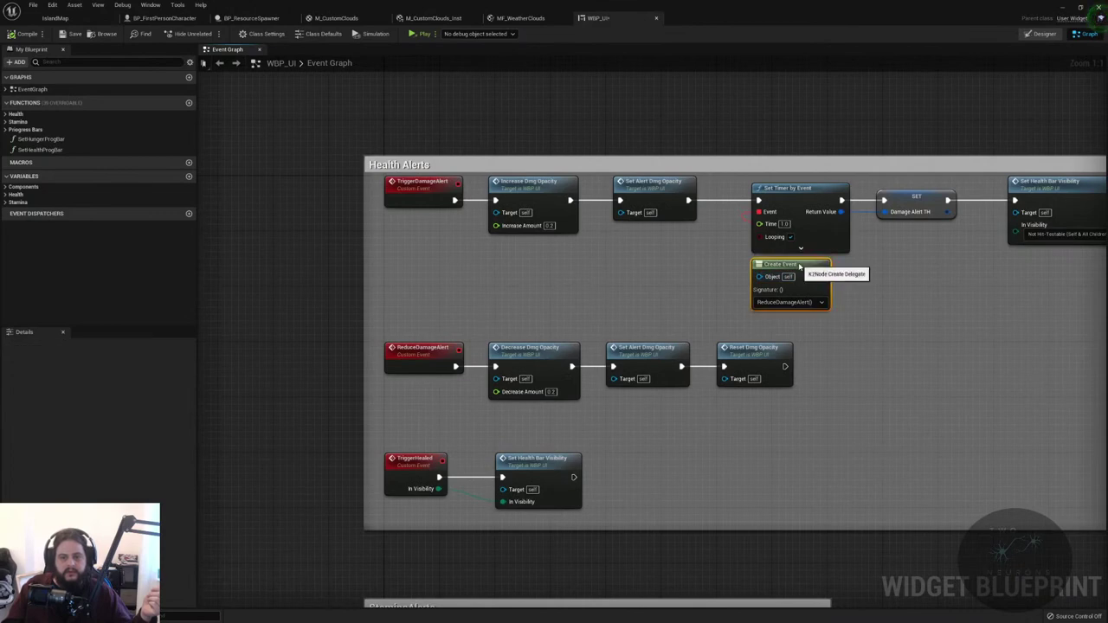
pyautogui.moveTo(796, 266)
pyautogui.mouseDown(button='right')
pyautogui.moveTo(689, 596)
pyautogui.moveTo(597, 232)
pyautogui.mouseUp(button='right')
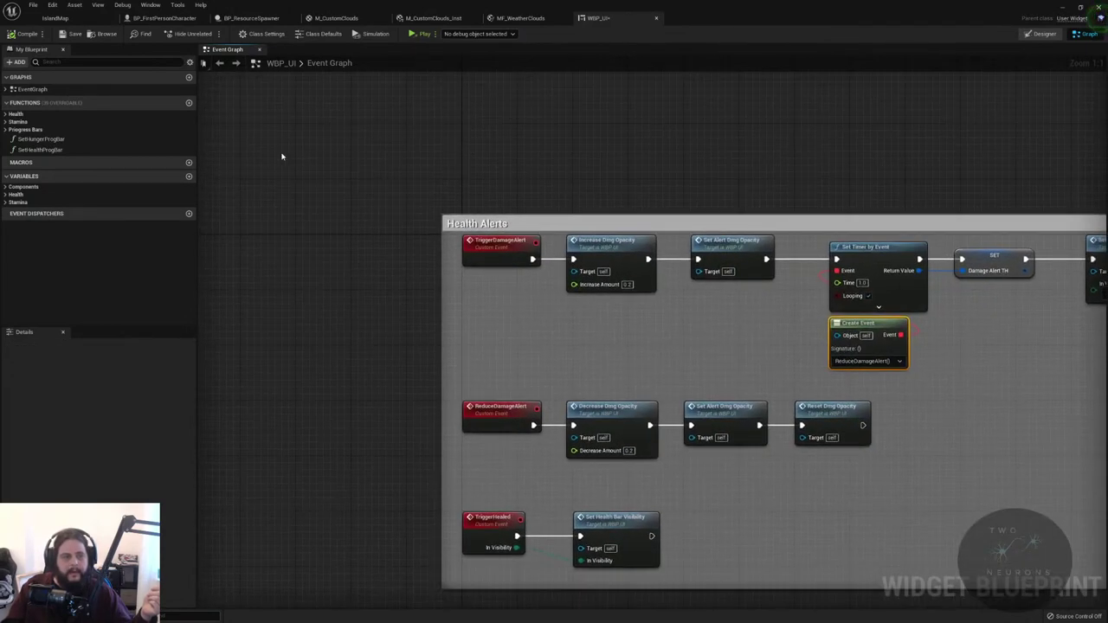
# - View the SetHungerProgBar function, revisit the event graph and return to the widget's designer layout
pyautogui.doubleClick(82, 139)
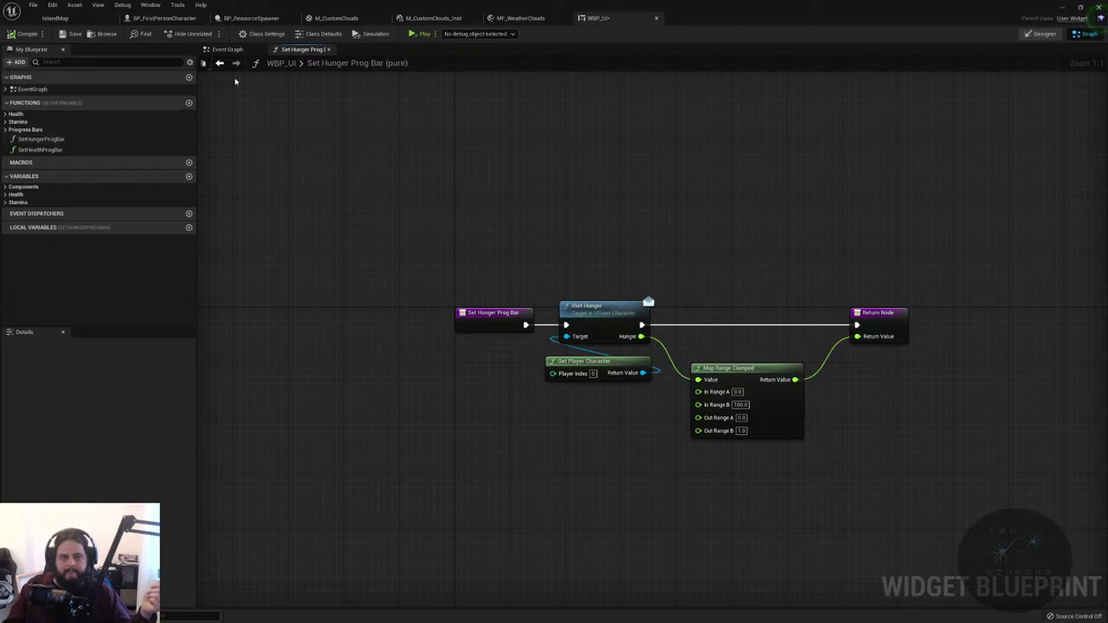
pyautogui.click(248, 51)
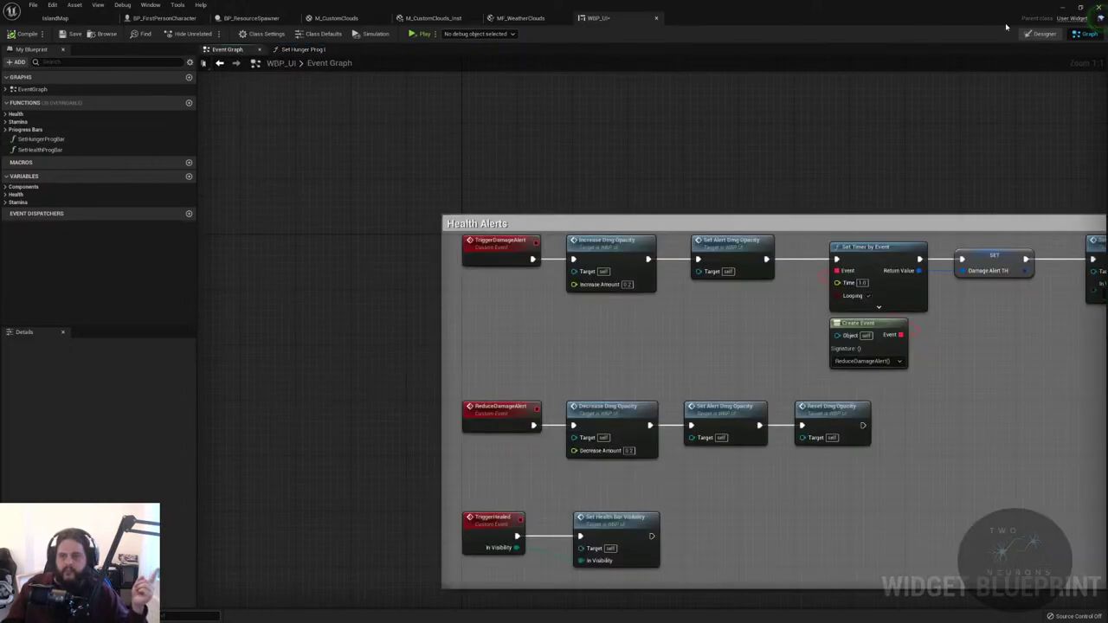
pyautogui.click(1038, 34)
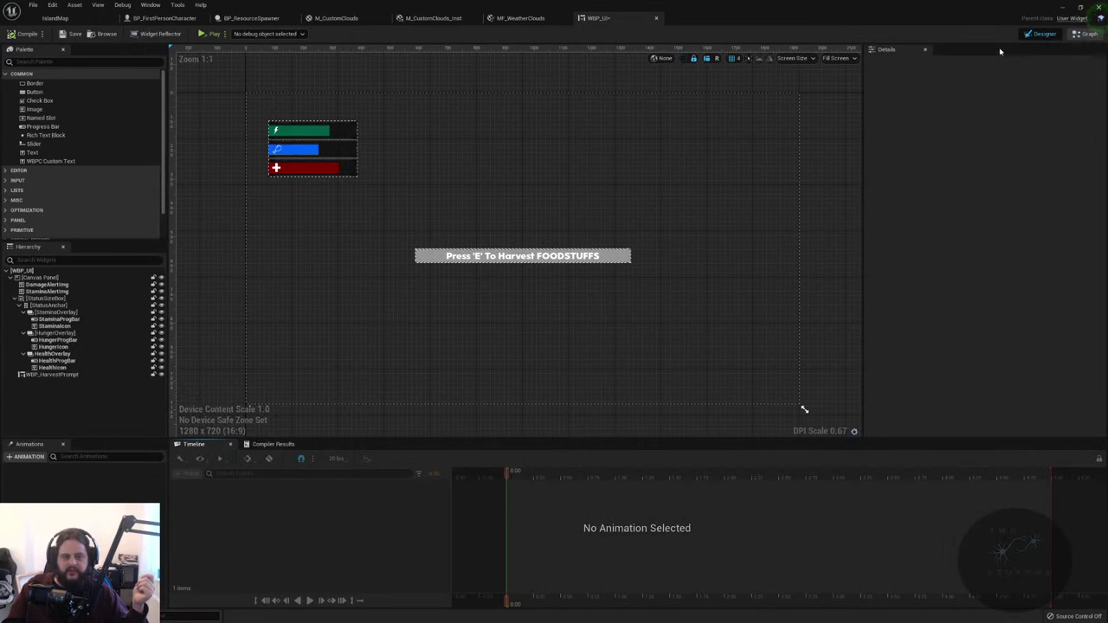
# - Open the SetHungerProgBar function graph and add a second Get Player Character node below the existing hunger nodes
pyautogui.click(1082, 34)
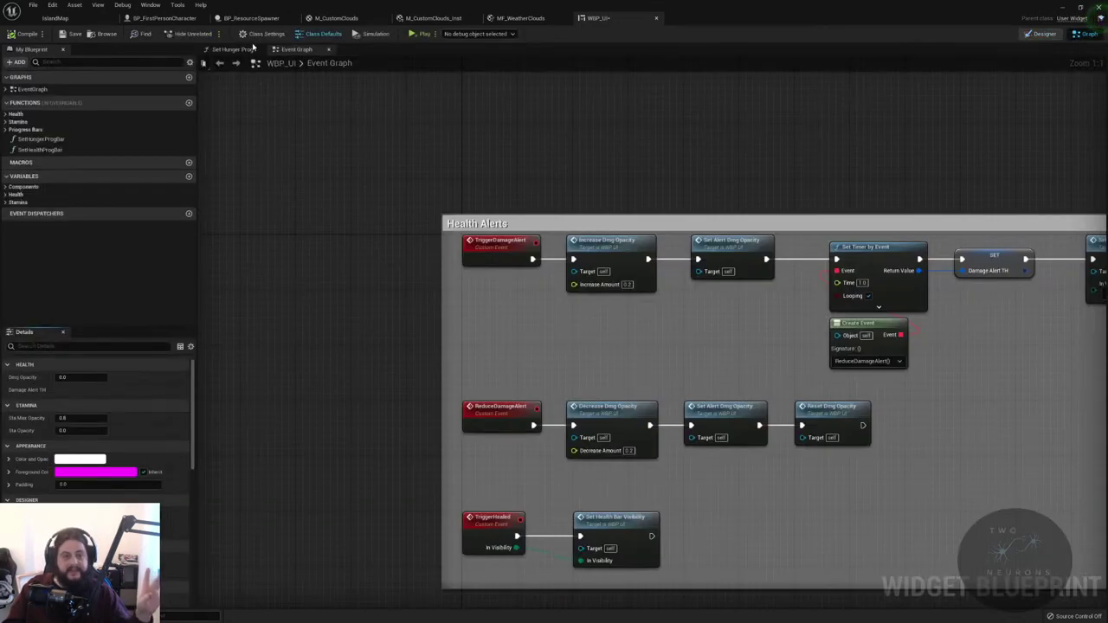
pyautogui.click(234, 49)
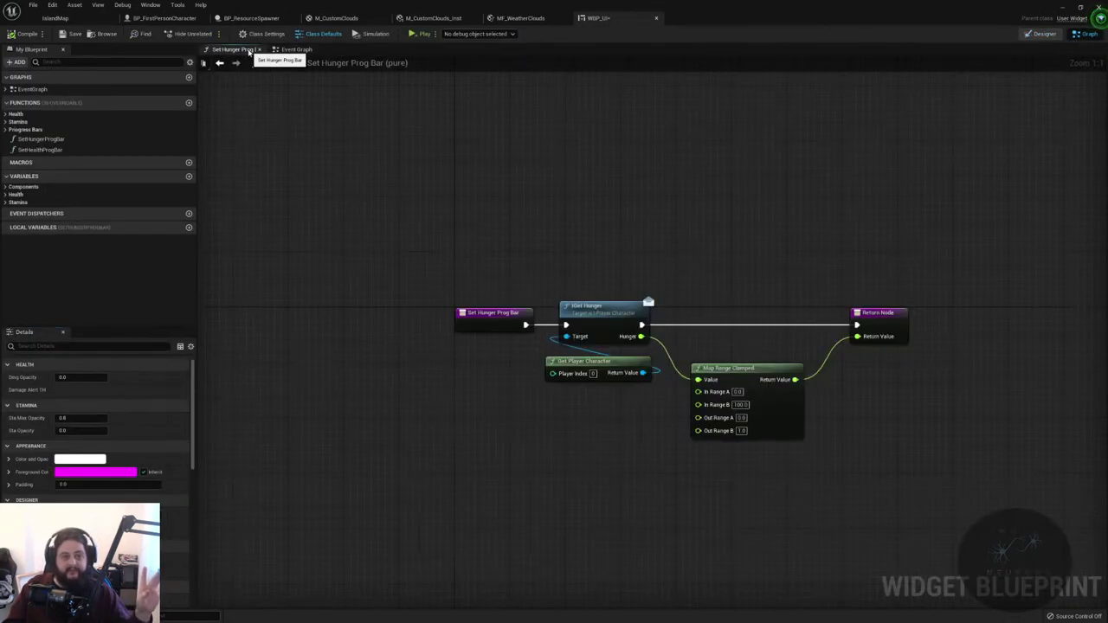
pyautogui.rightClick(512, 492)
pyautogui.write('get')
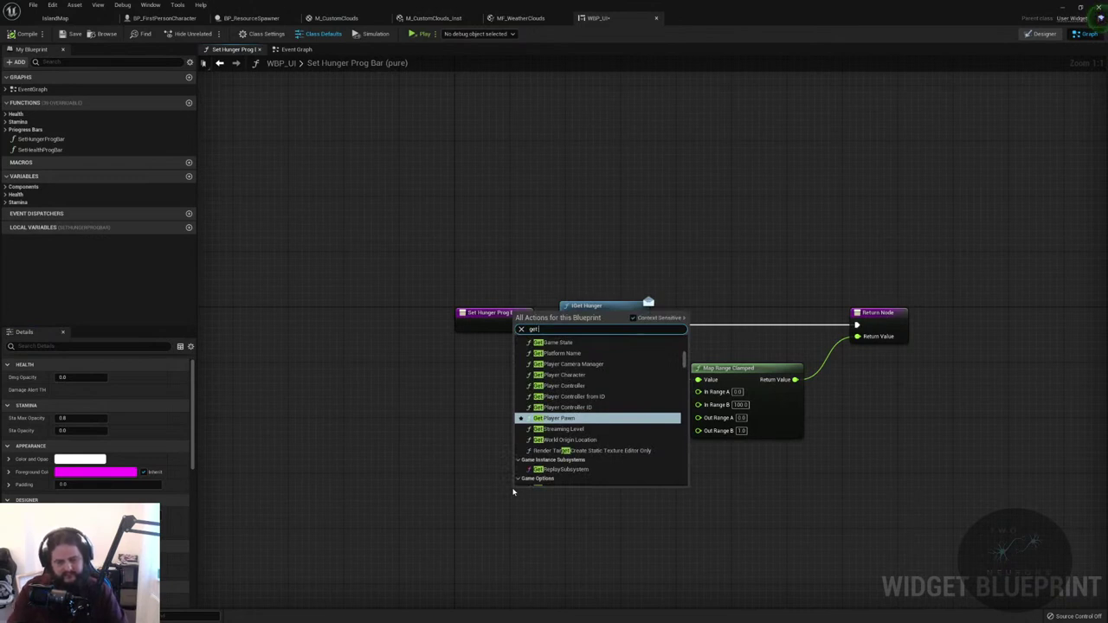
pyautogui.click(558, 374)
pyautogui.moveTo(608, 416); pyautogui.dragTo(475, 477)
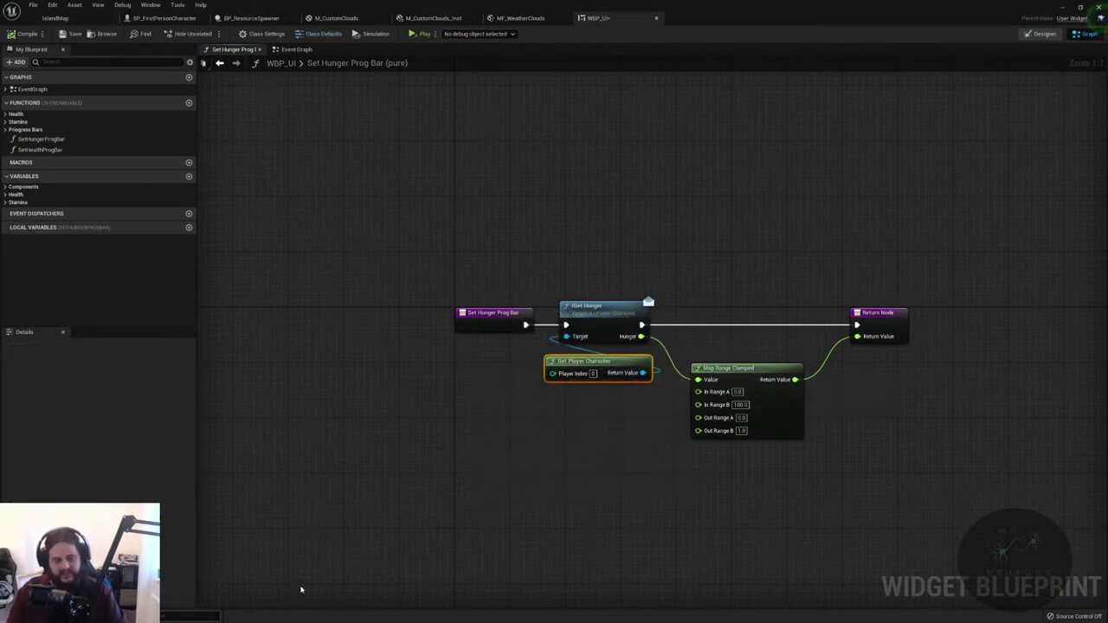
pyautogui.hotkey('ctrl', 'c')
pyautogui.hotkey('ctrl', 'v')
# - Cast the new Get Player Character output to BP_FirstPersonCharacter, convert it to a pure cast and place it just above that node
pyautogui.moveTo(442, 539); pyautogui.dragTo(468, 469)
pyautogui.write('cast to pl')
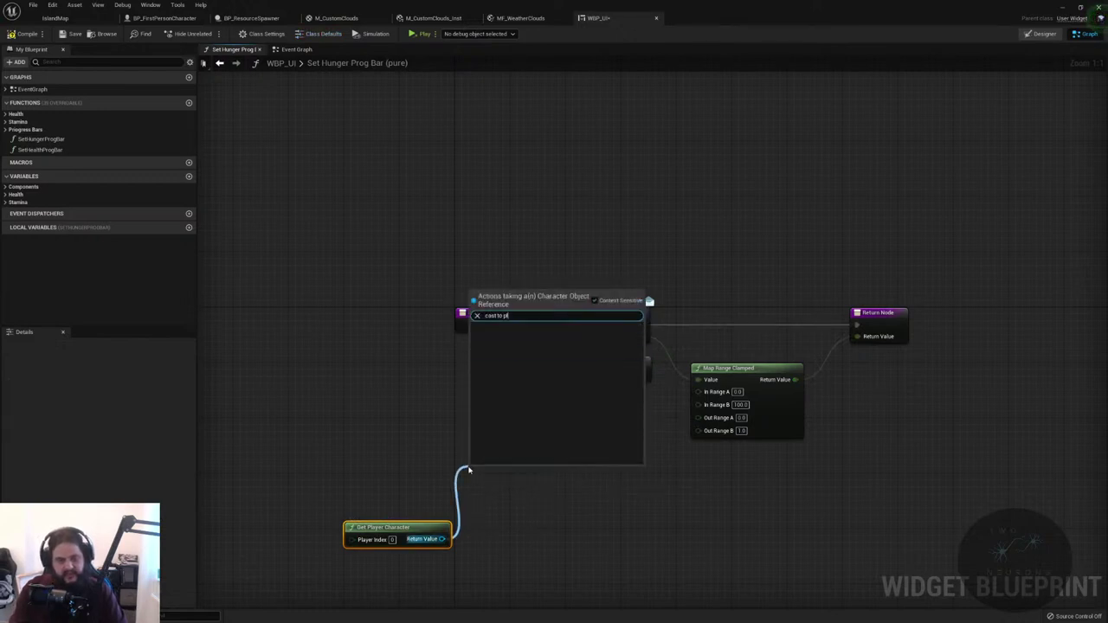
pyautogui.press('Up')
pyautogui.press('Return')
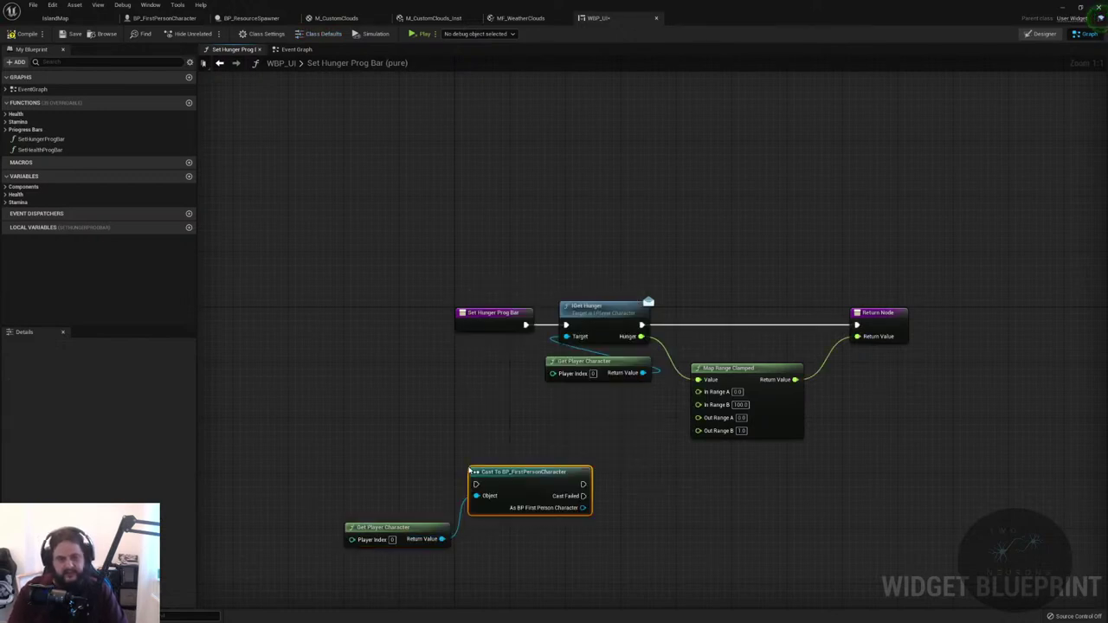
pyautogui.rightClick(531, 473)
pyautogui.click(576, 467)
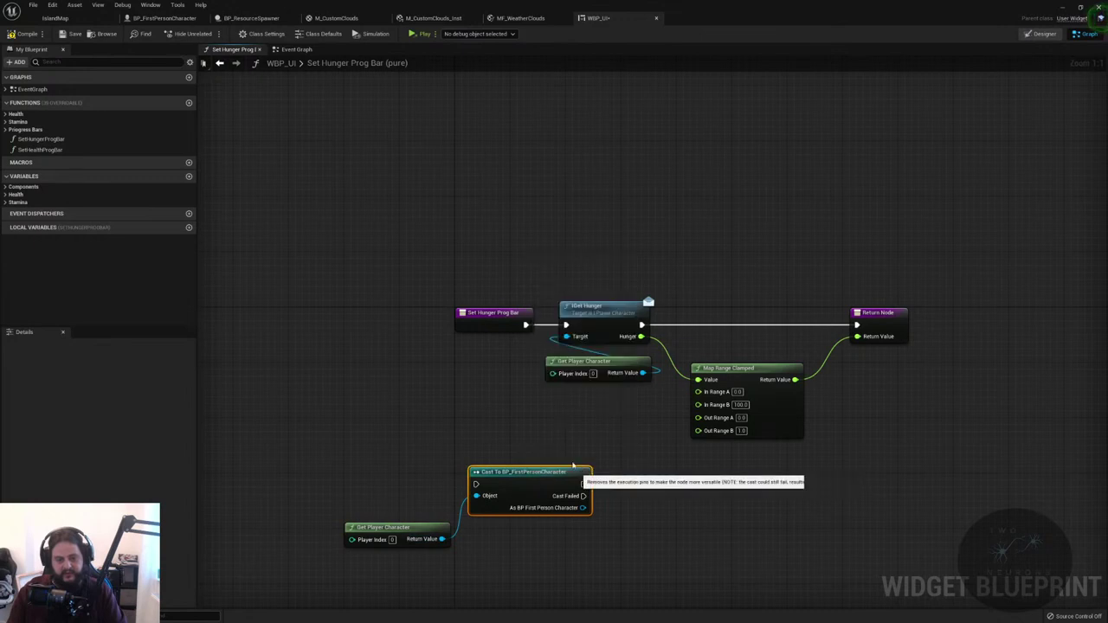
pyautogui.moveTo(508, 474); pyautogui.dragTo(398, 487)
# - Add Get Hunger from the cast, check its function, and feed Character Hunger into Map Range Clamped's Value instead of the interface Hunger output
pyautogui.moveTo(465, 497); pyautogui.dragTo(593, 460)
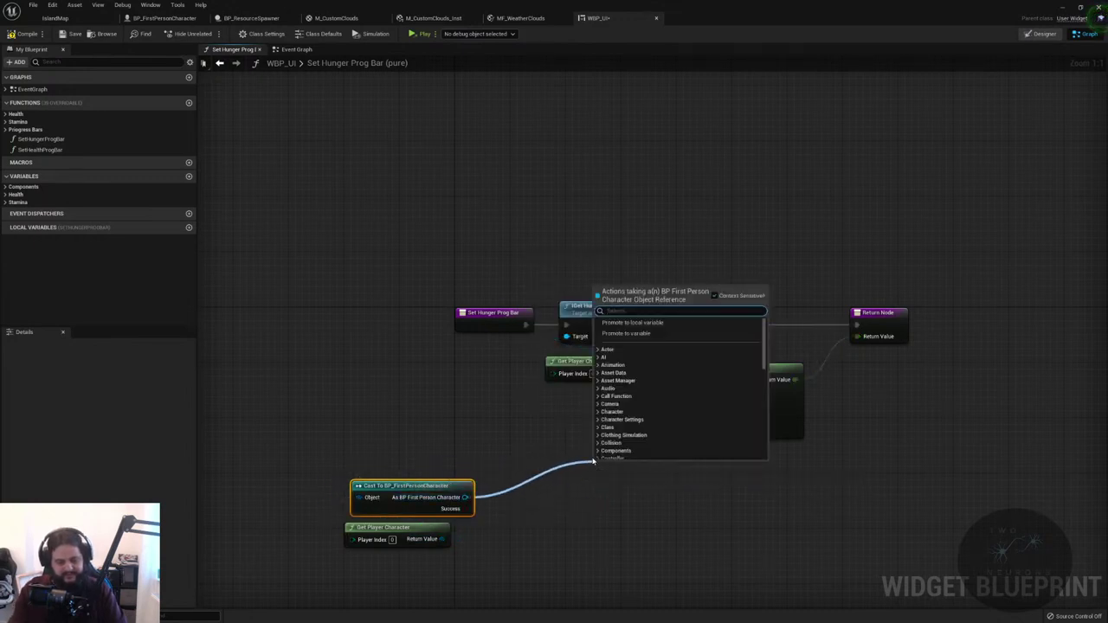
pyautogui.write('hunger')
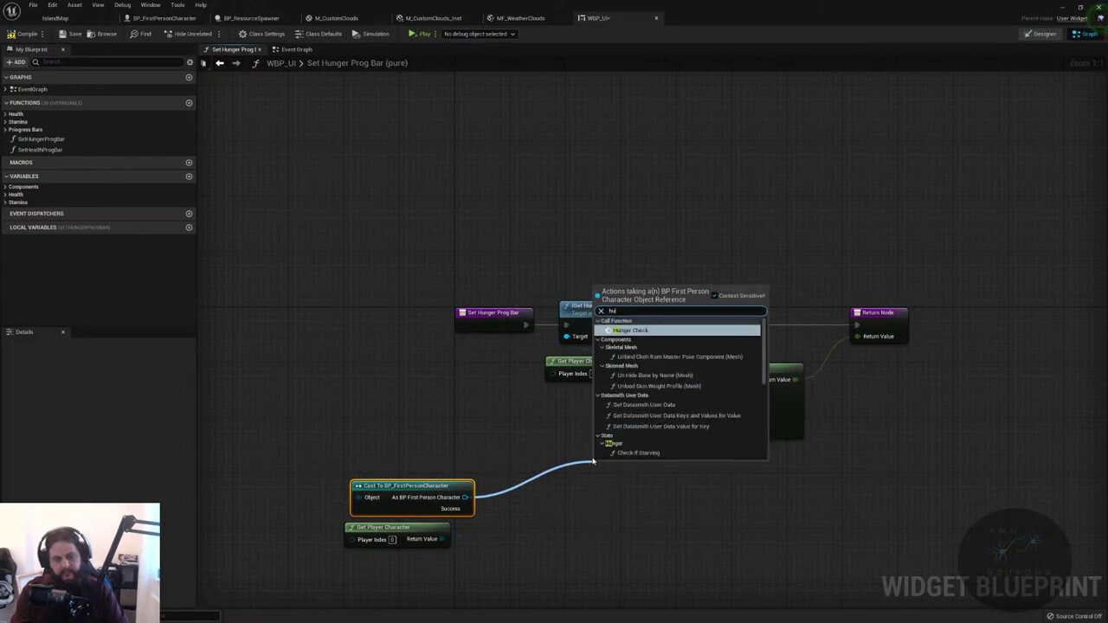
pyautogui.click(630, 378)
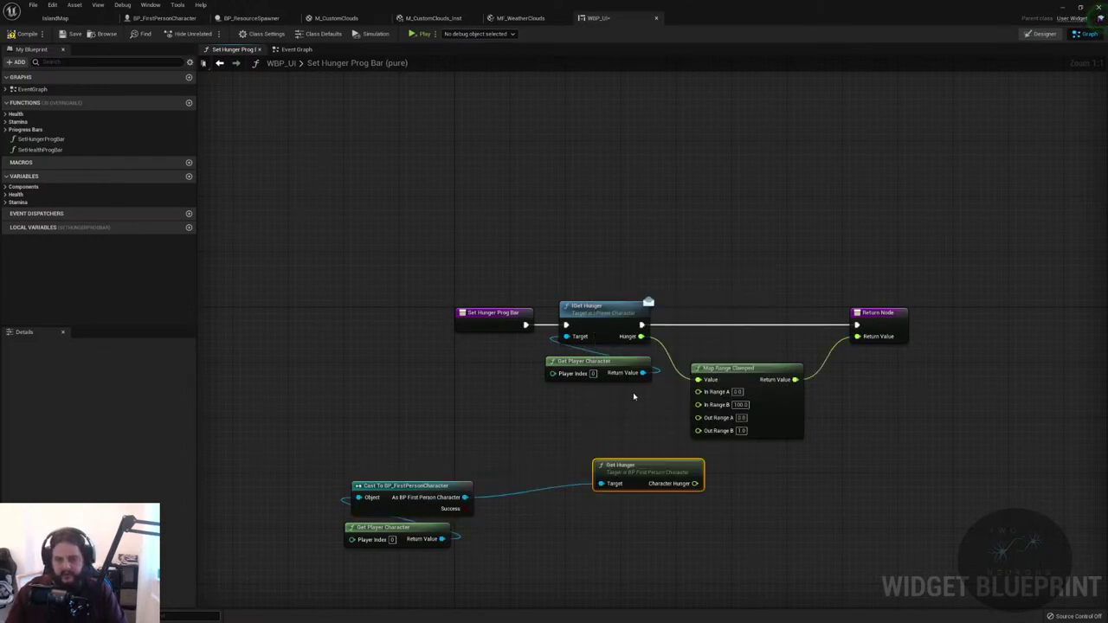
pyautogui.moveTo(660, 469); pyautogui.dragTo(540, 430)
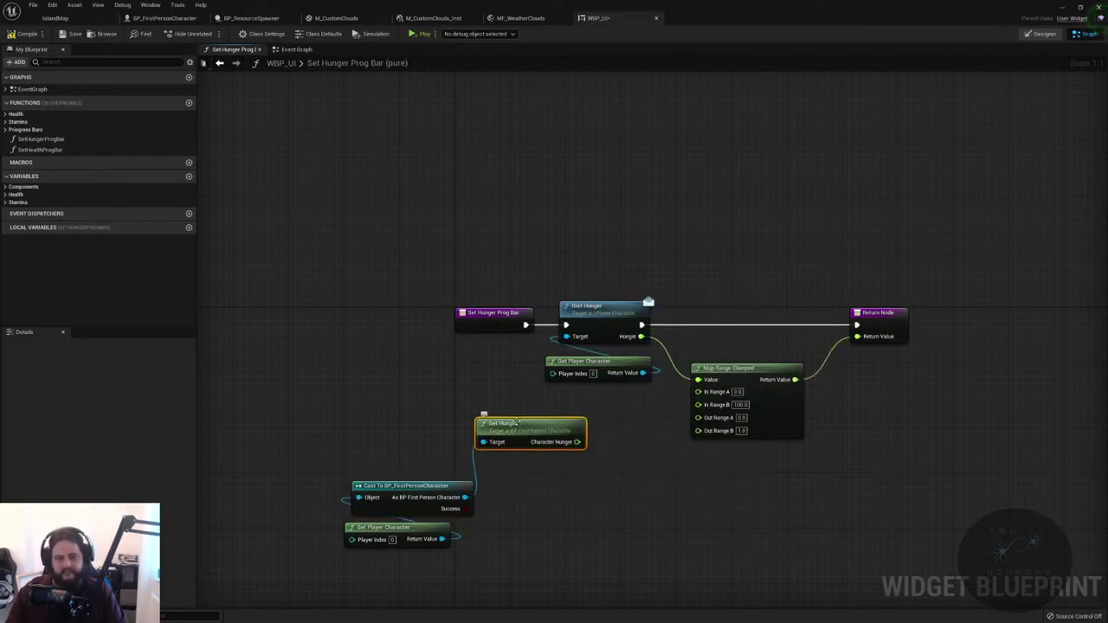
pyautogui.doubleClick(540, 430)
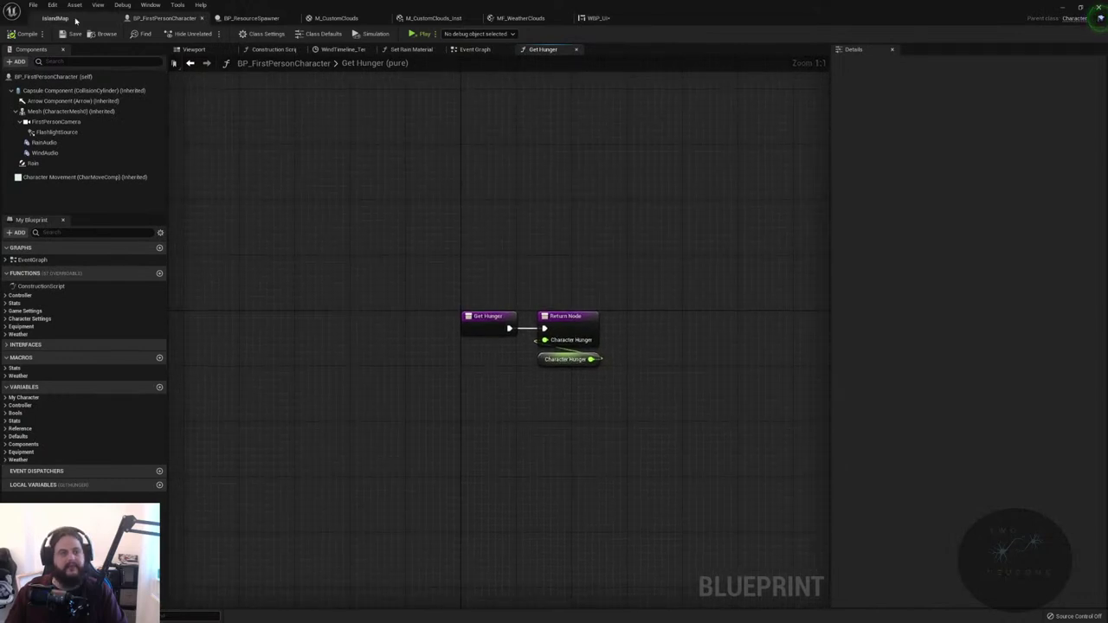
pyautogui.click(598, 18)
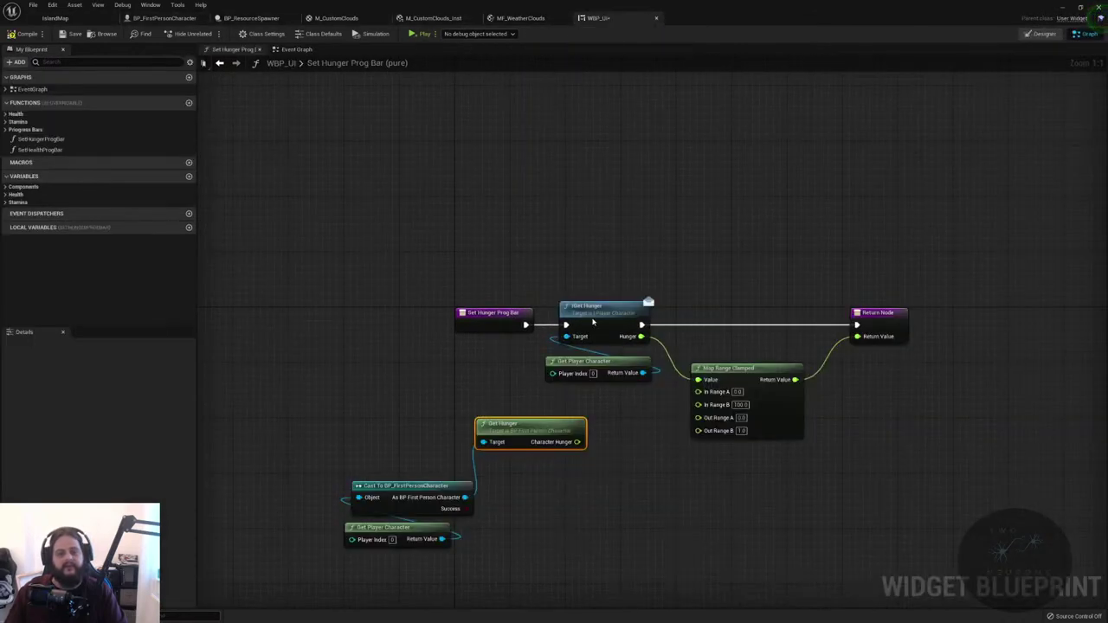
pyautogui.moveTo(576, 442); pyautogui.dragTo(697, 379)
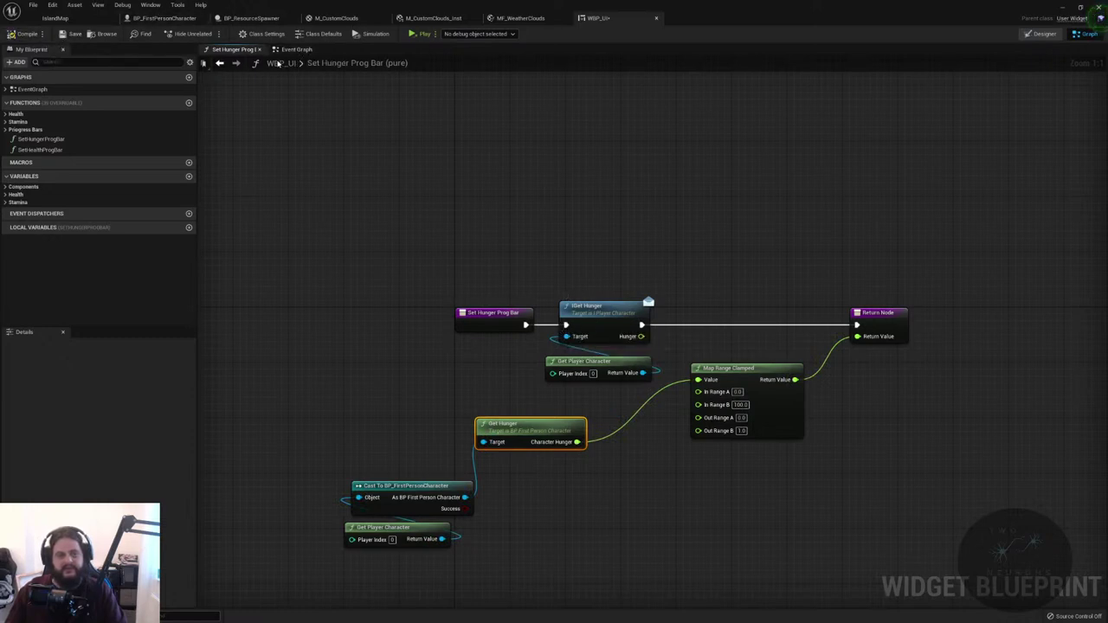
pyautogui.click(1041, 33)
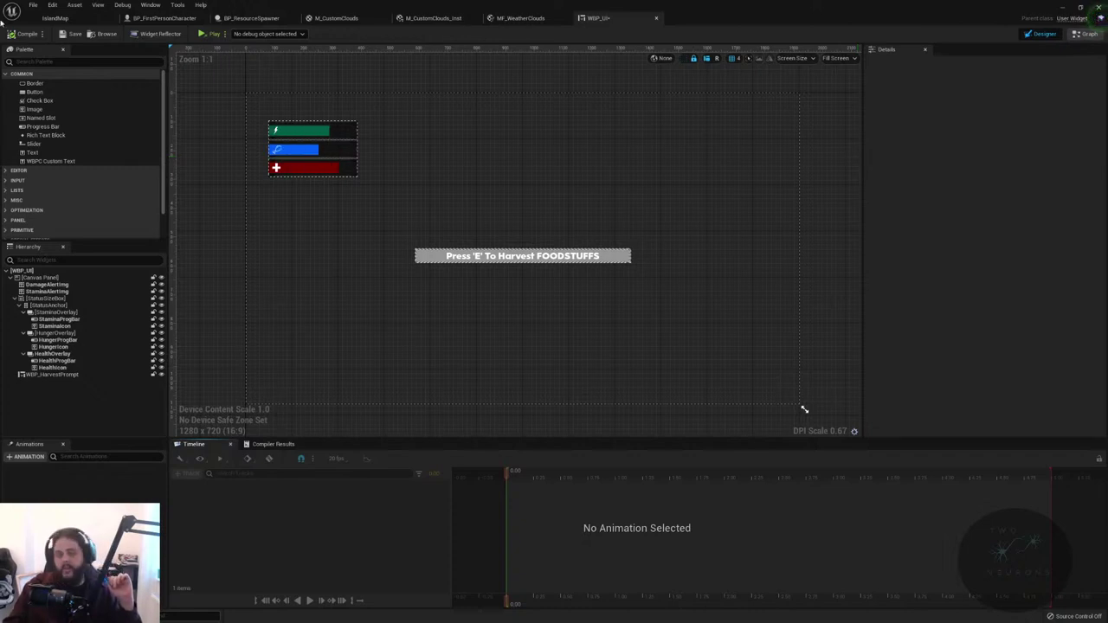
# - Add an Event Tick node beside the Hunger System group in the BP_FirstPersonCharacter event graph
pyautogui.click(165, 17)
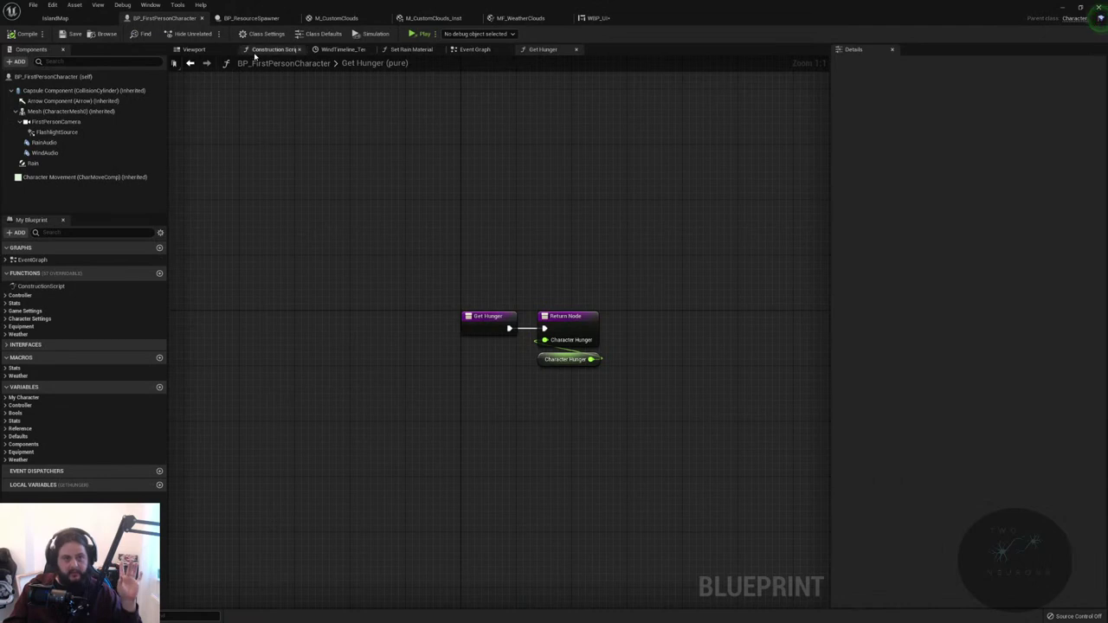
pyautogui.click(489, 51)
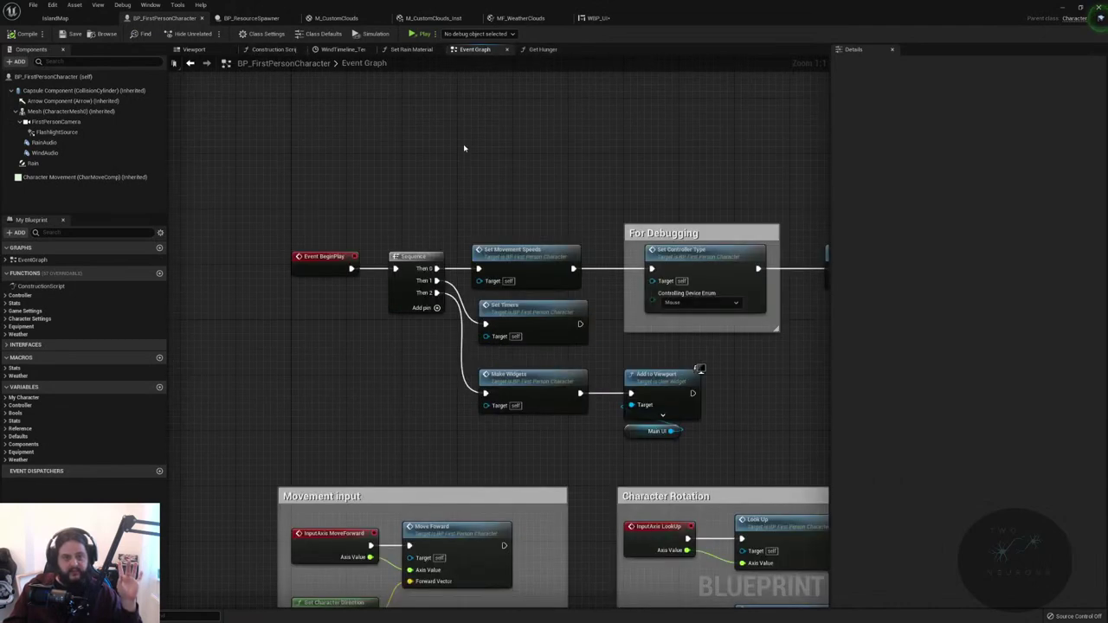
pyautogui.moveTo(373, 339); pyautogui.dragTo(525, 281, button='right')
pyautogui.moveTo(498, 238); pyautogui.dragTo(578, 140, button='right')
pyautogui.scroll(-8, 579, 286)
pyautogui.moveTo(579, 286); pyautogui.dragTo(576, 318, button='right')
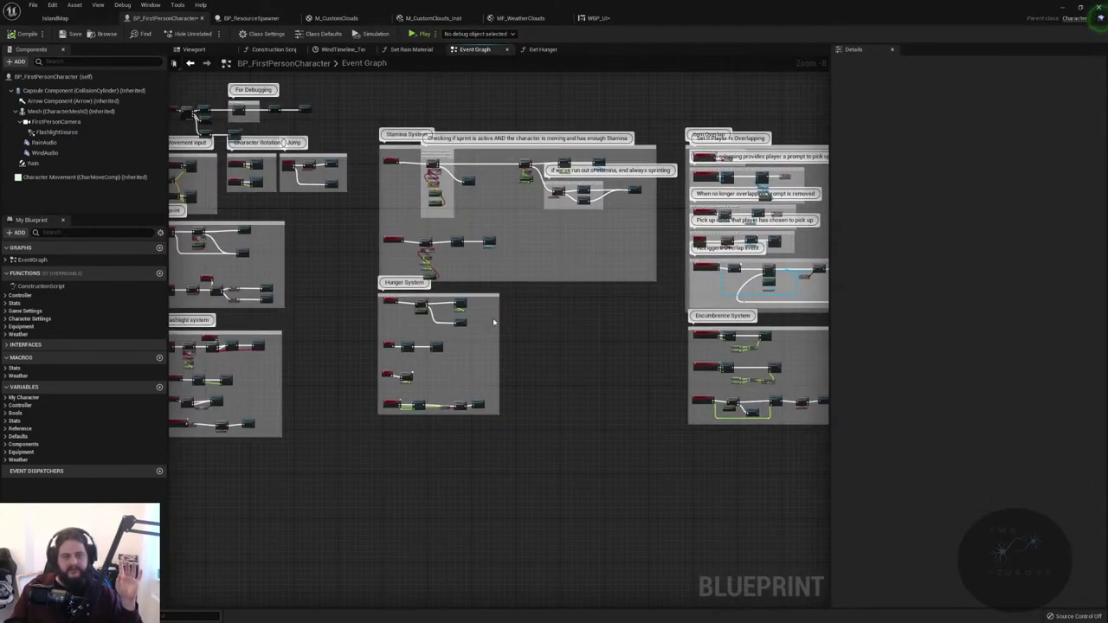
pyautogui.scroll(9, 492, 322)
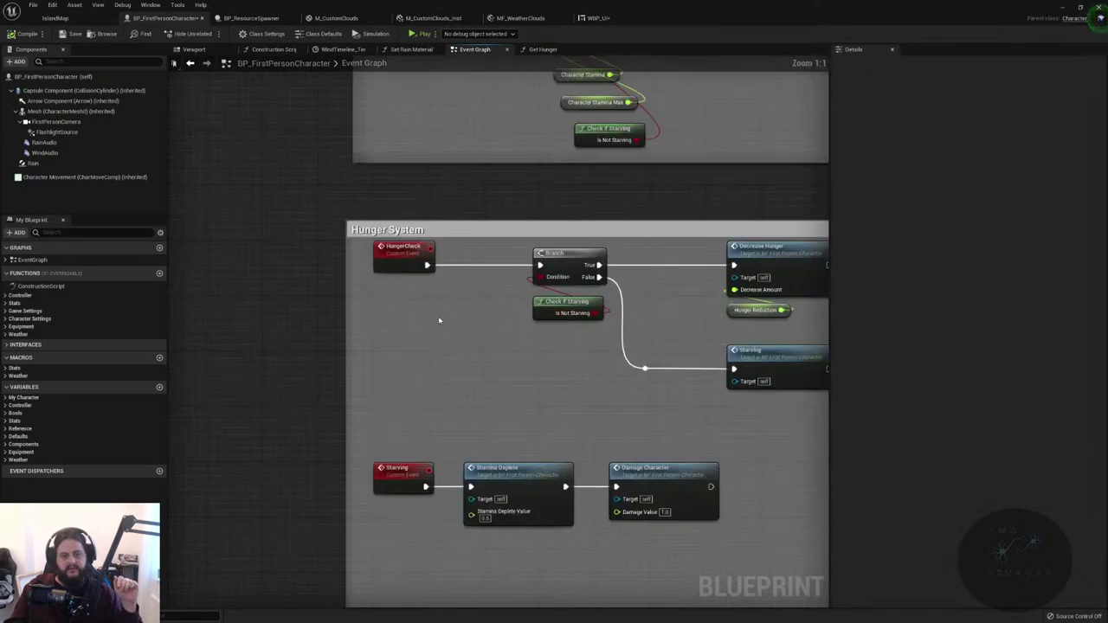
pyautogui.rightClick(392, 339)
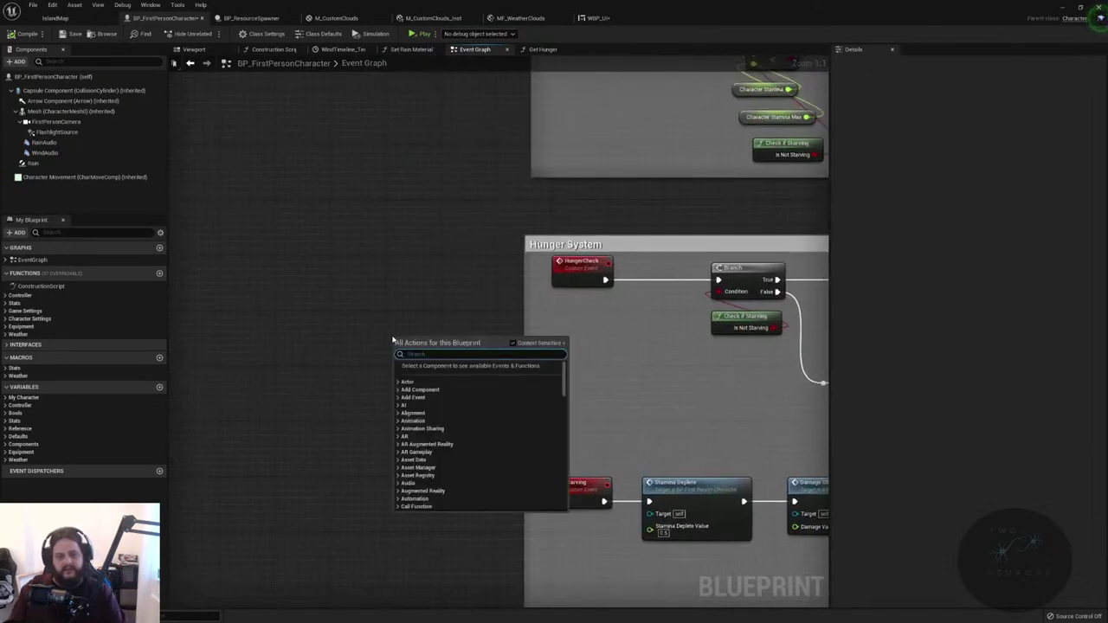
pyautogui.write('tick')
pyautogui.press('Return')
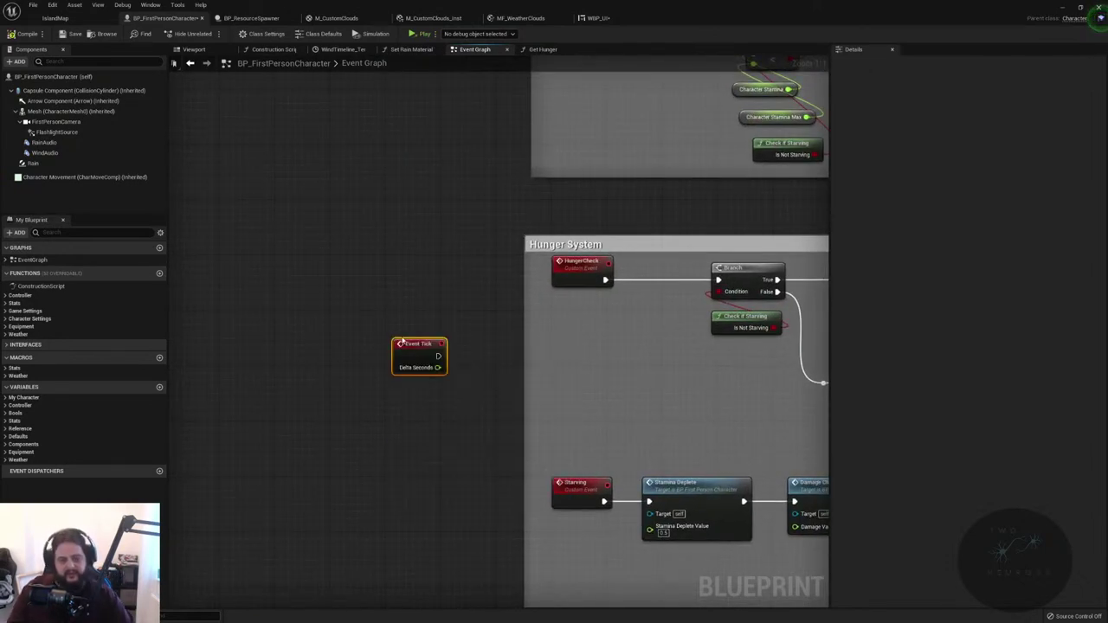
# - Connect Event Tick to the Hunger System's first Branch, disconnect HungerCheck from it and compile the blueprint
pyautogui.moveTo(438, 354); pyautogui.dragTo(718, 279)
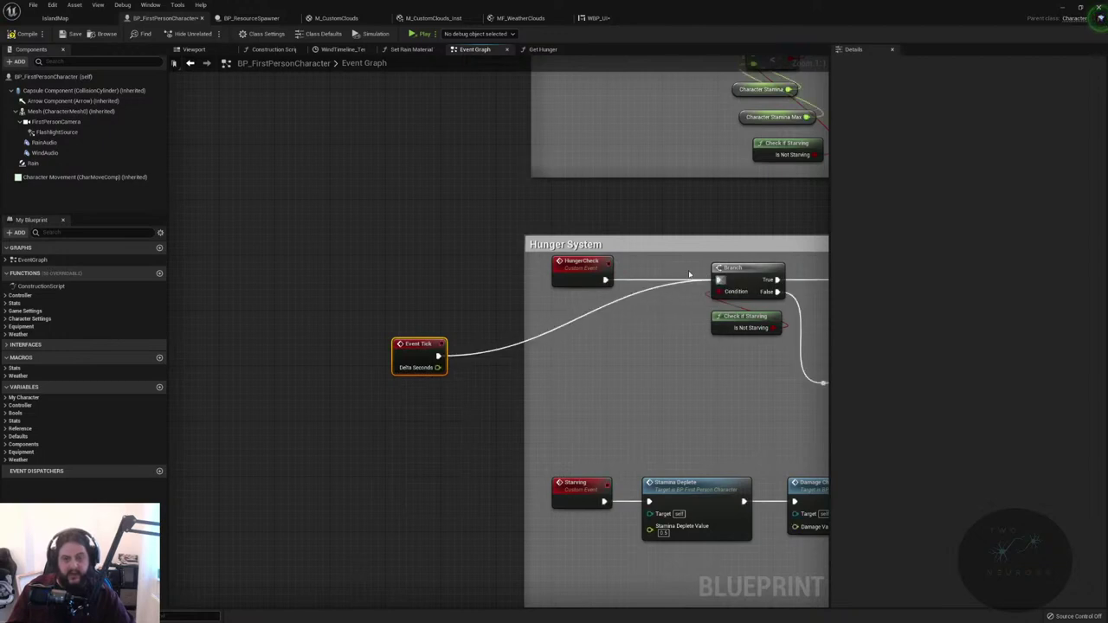
pyautogui.keyDown('alt'); pyautogui.click(605, 280); pyautogui.keyUp('alt')
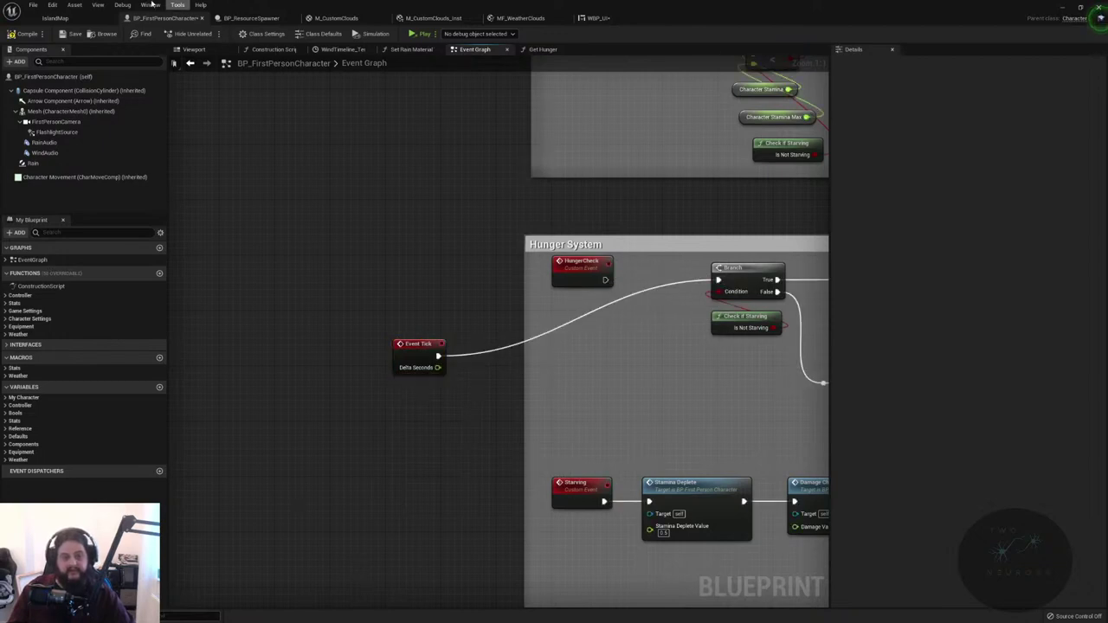
pyautogui.click(26, 33)
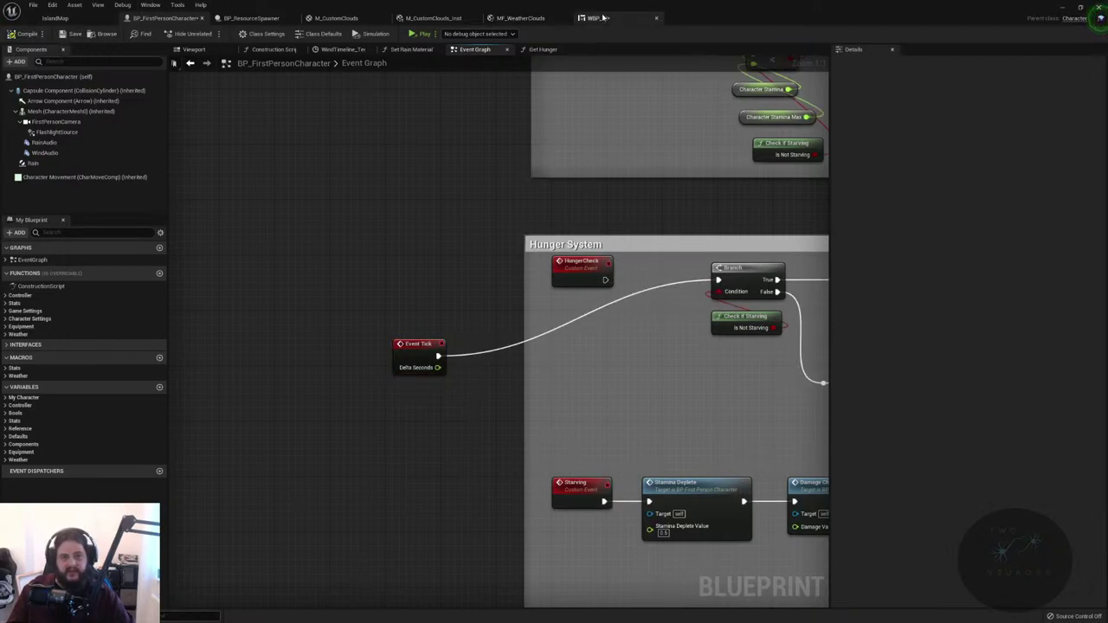
# - Play-test the IslandMap level to check how the hunger bar behaves, and end the session
pyautogui.click(605, 18)
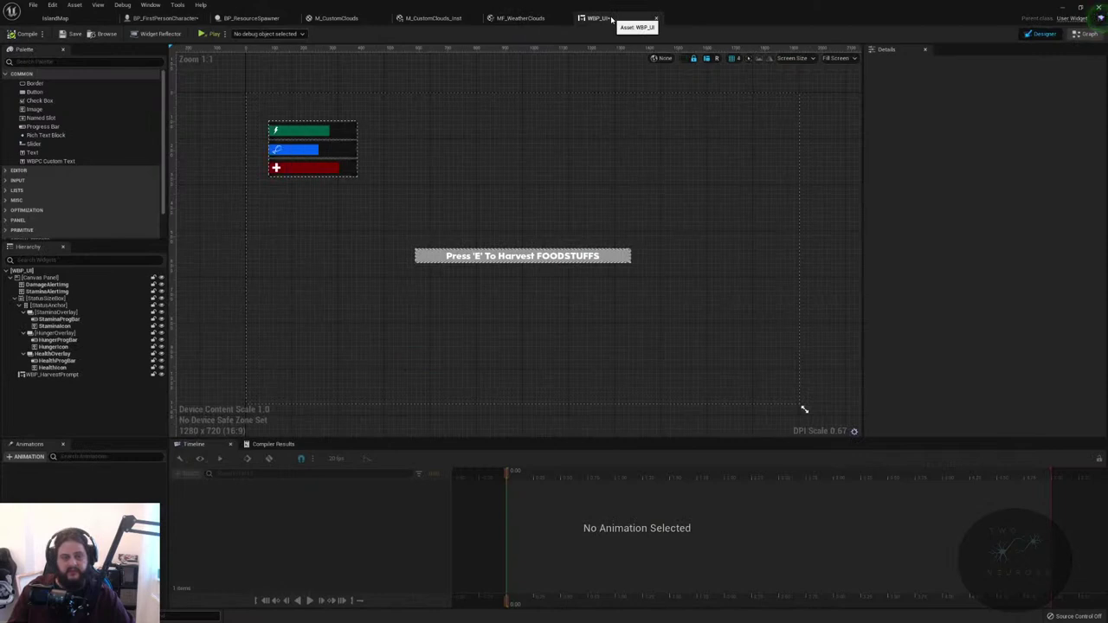
pyautogui.click(52, 18)
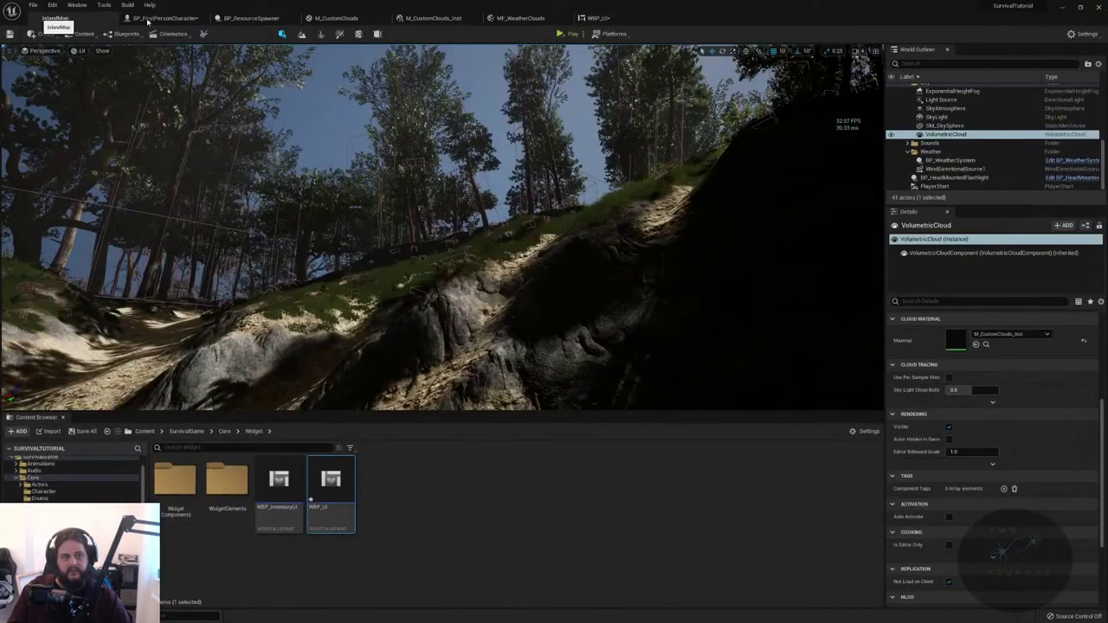
pyautogui.click(582, 33)
pyautogui.click(606, 59)
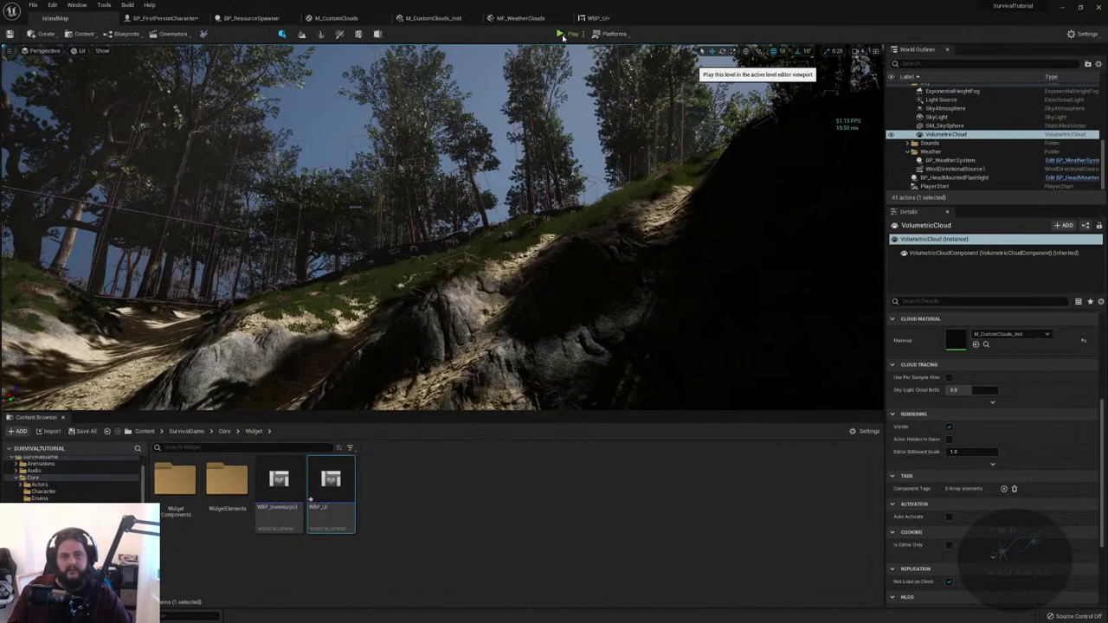
pyautogui.click(561, 36)
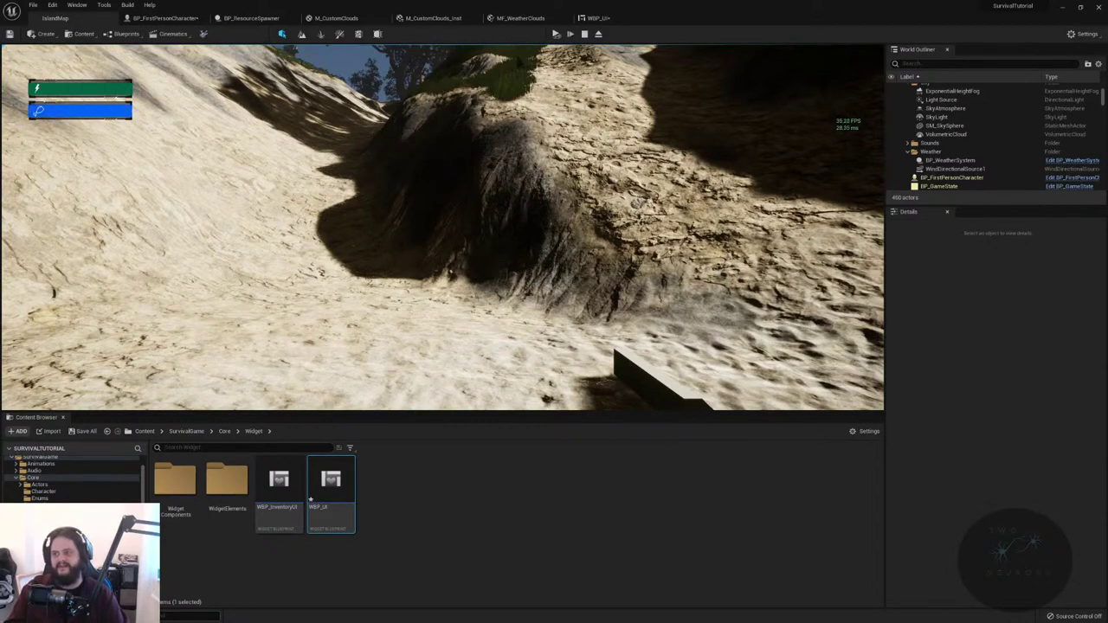
pyautogui.hotkey('shift', 'F1')
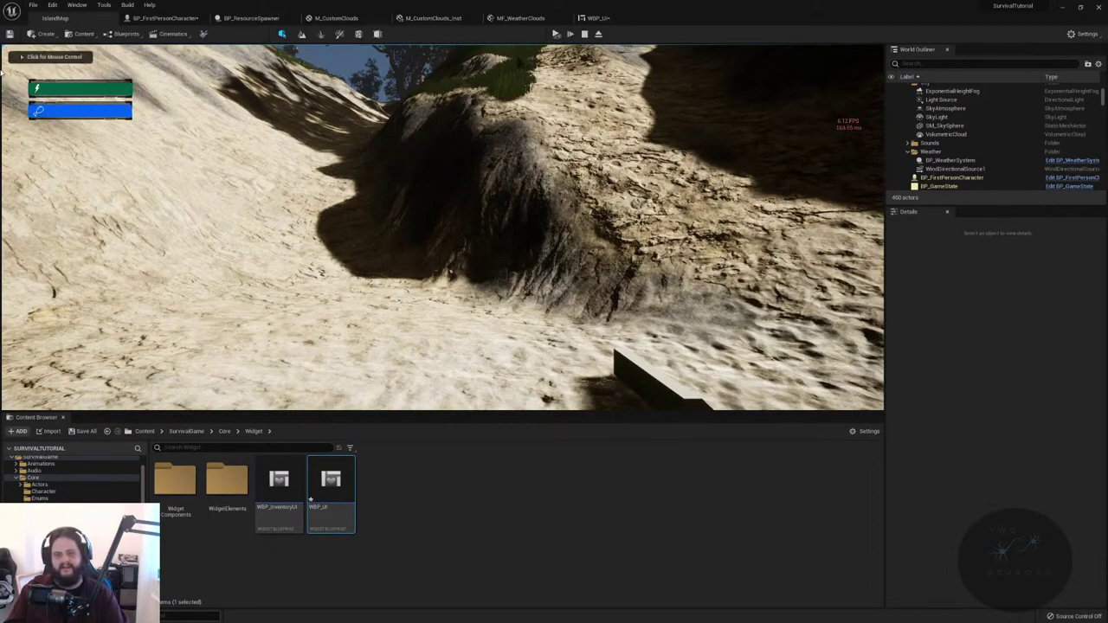
pyautogui.click(470, 221)
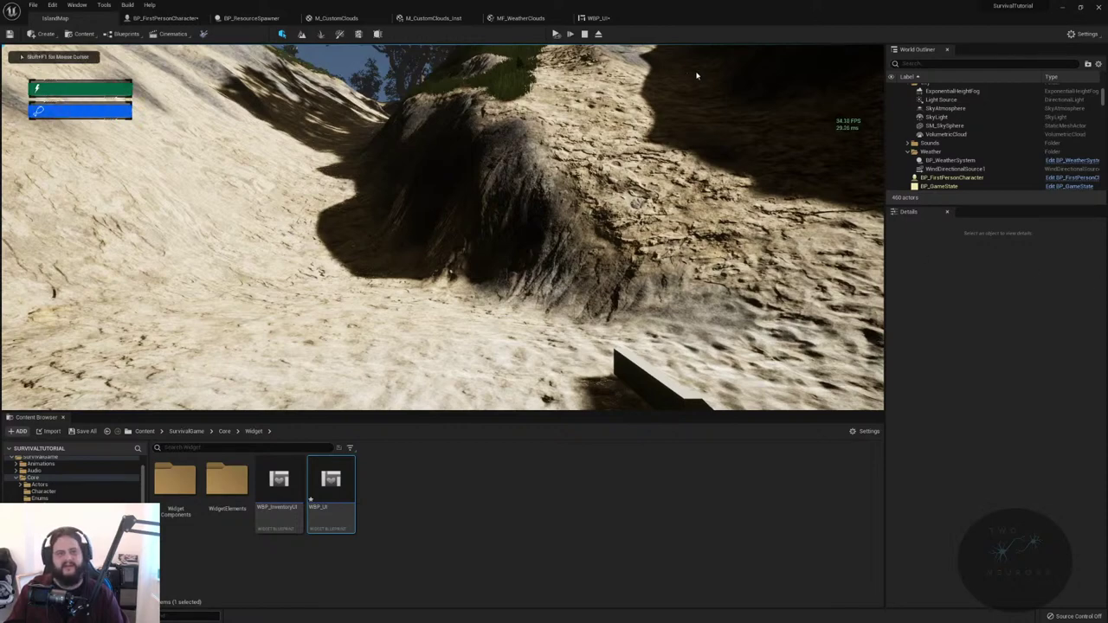
pyautogui.press('Escape')
# - Reconnect HungerCheck to the Branch in BP_FirstPersonCharacter's Hunger System, delete the Event Tick node and return to the WBP_UI widget
pyautogui.click(595, 18)
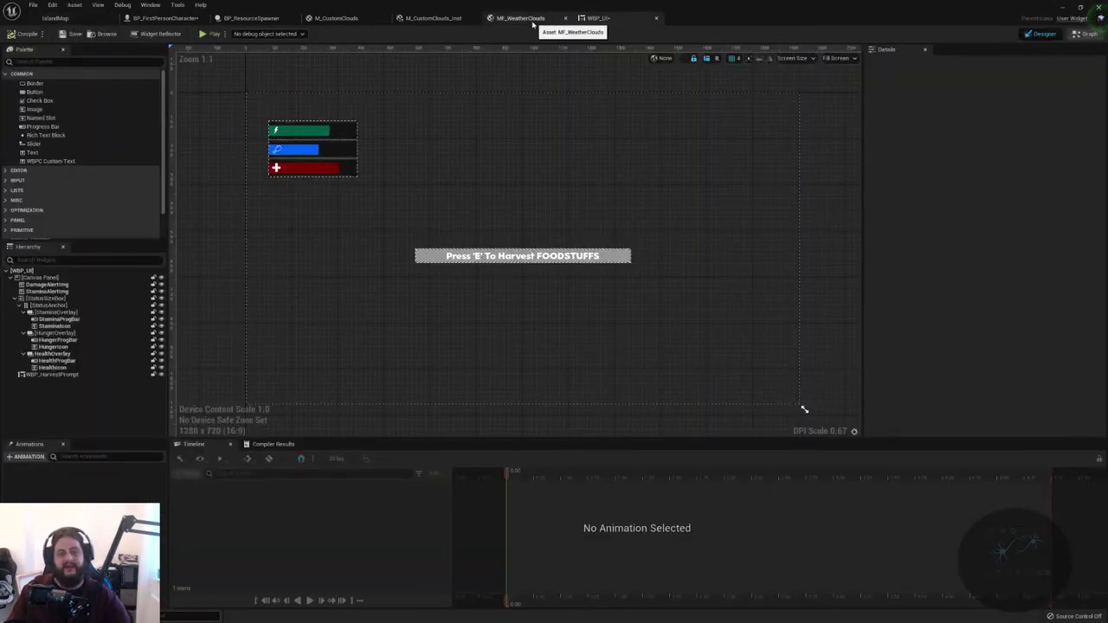
pyautogui.click(524, 17)
pyautogui.click(433, 17)
pyautogui.click(336, 17)
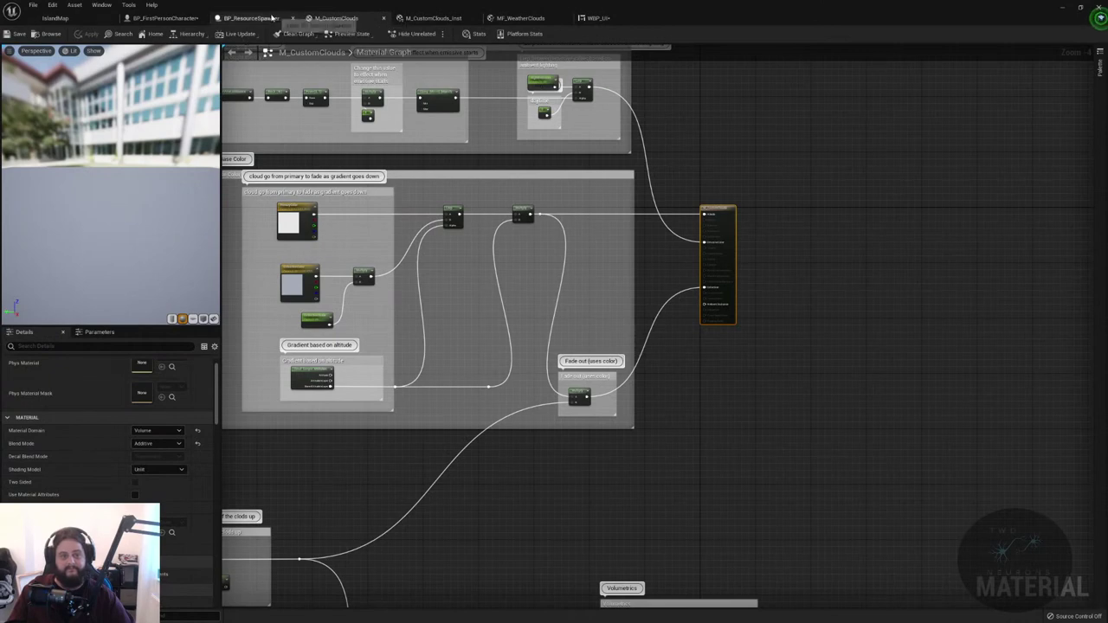
pyautogui.click(273, 17)
pyautogui.click(166, 17)
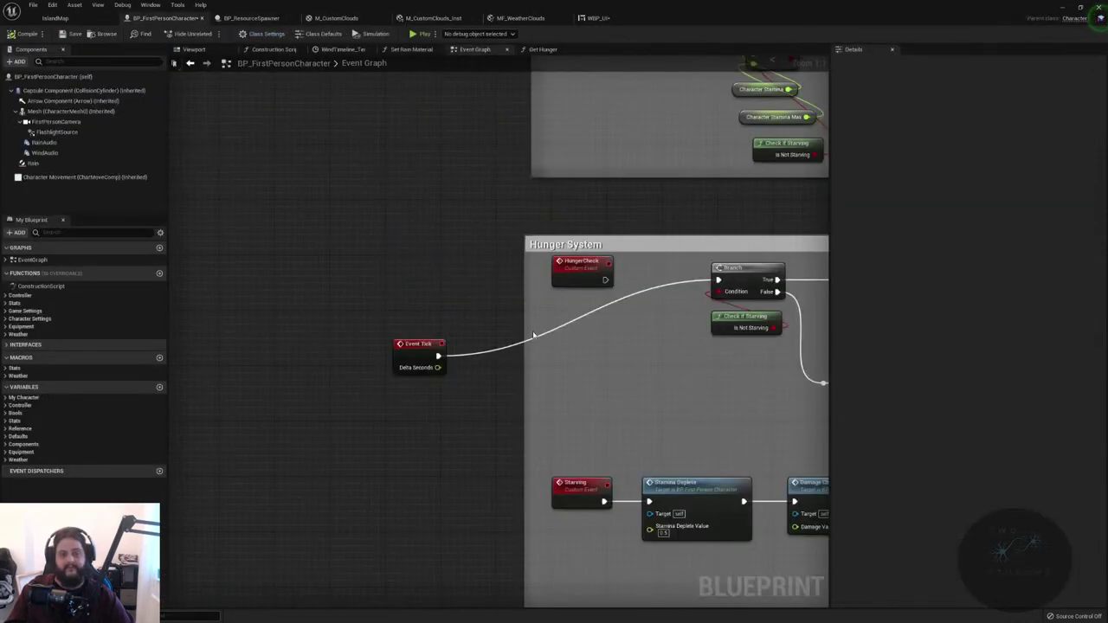
pyautogui.moveTo(442, 365); pyautogui.dragTo(605, 280)
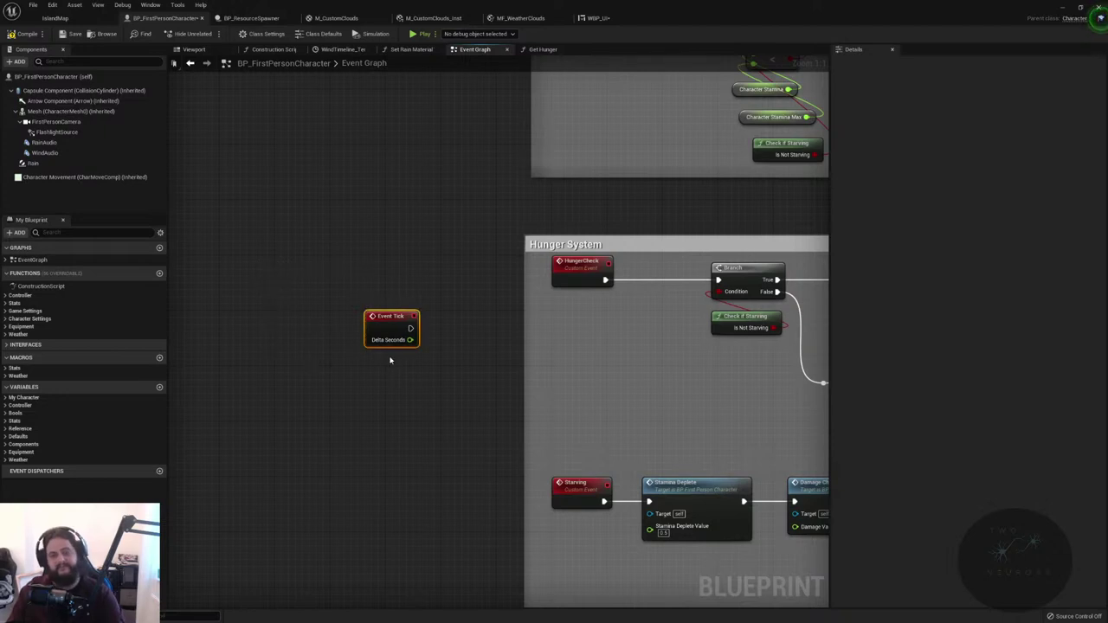
pyautogui.press('Delete')
pyautogui.click(599, 17)
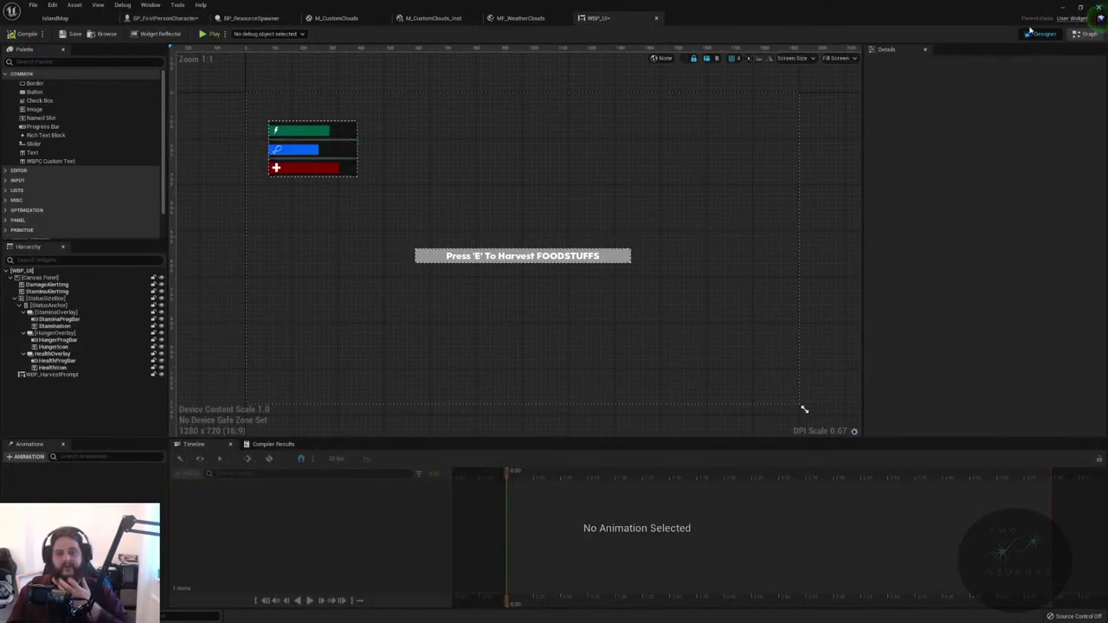
# - In WBP_UI's Set Hunger Prog Bar function, feed IGet Hunger's output into Map Range Clamped and delete the direct character cast nodes
pyautogui.click(1084, 33)
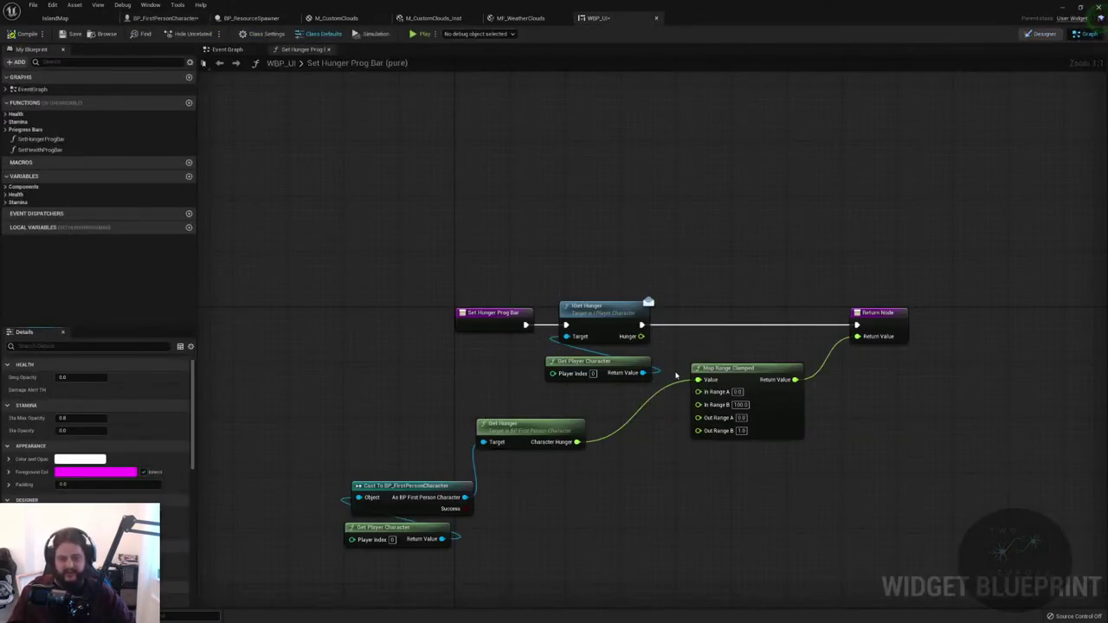
pyautogui.keyDown('ctrl'); pyautogui.moveTo(578, 442); pyautogui.dragTo(699, 380); pyautogui.keyUp('ctrl')
pyautogui.write('map range')
pyautogui.press('Return')
pyautogui.moveTo(306, 435); pyautogui.dragTo(554, 532)
pyautogui.press('Delete')
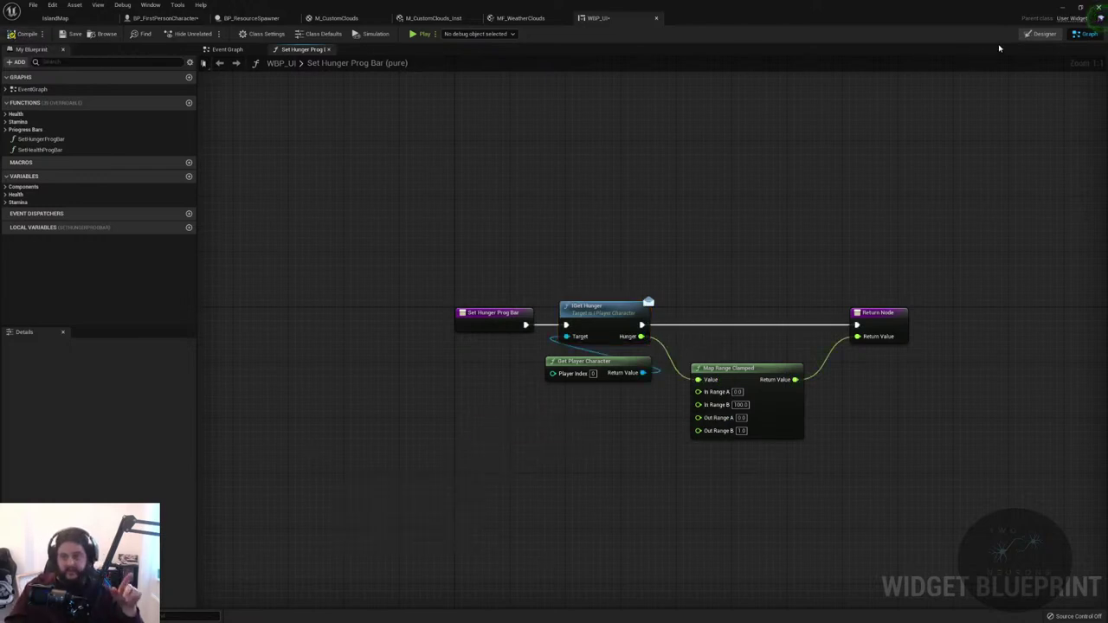
# - Add an Event Tick node below the HidePrompt event in WBP_UI's event graph
pyautogui.click(1038, 33)
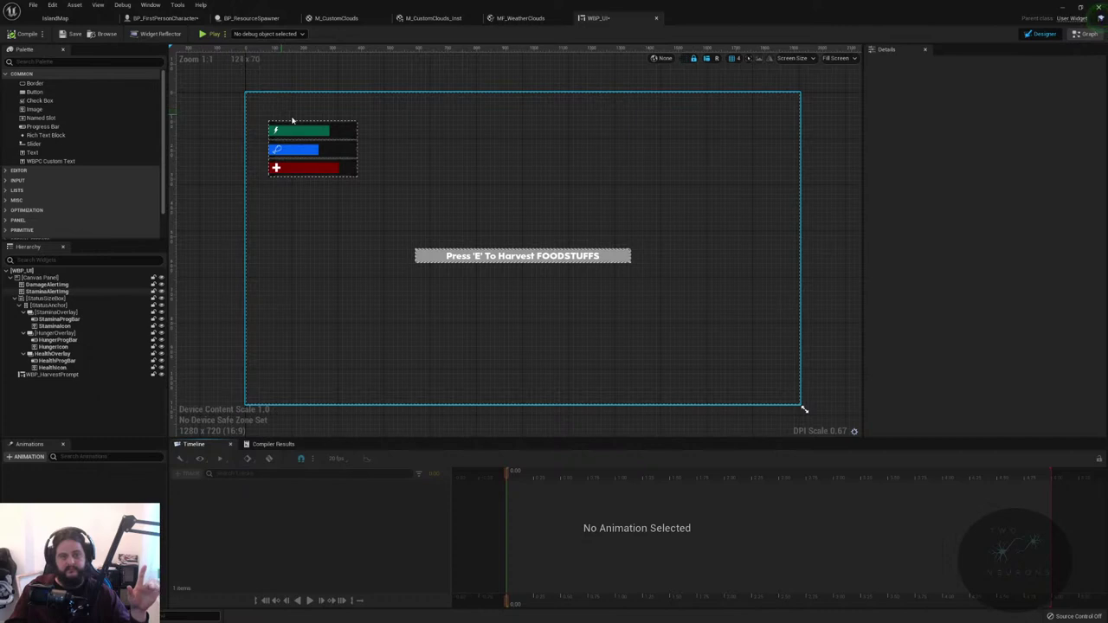
pyautogui.click(1087, 34)
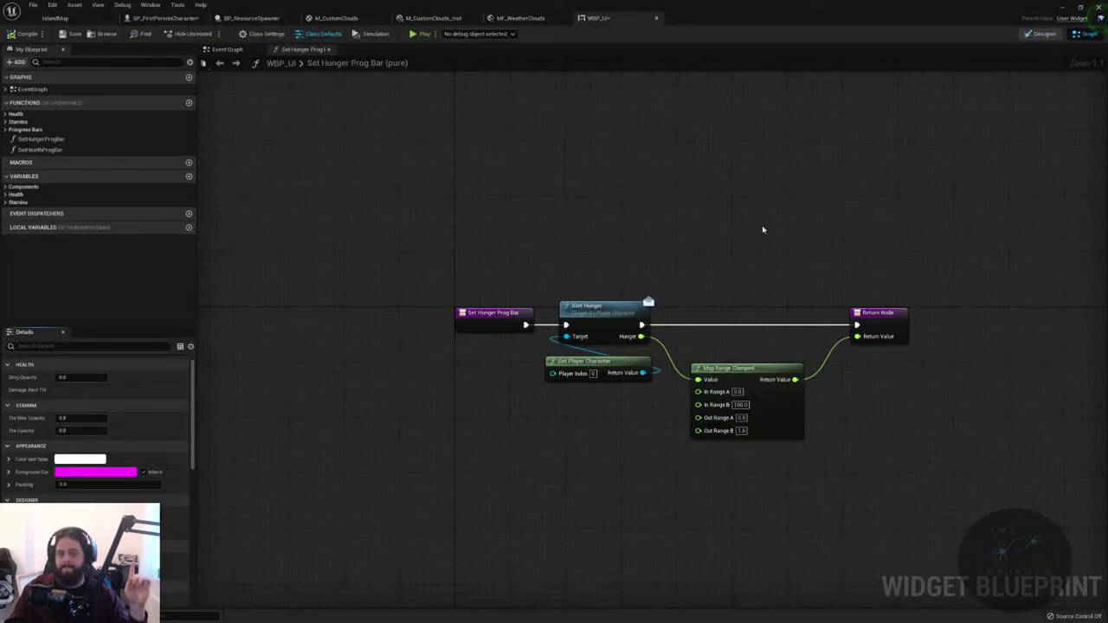
pyautogui.moveTo(589, 225); pyautogui.dragTo(755, 454)
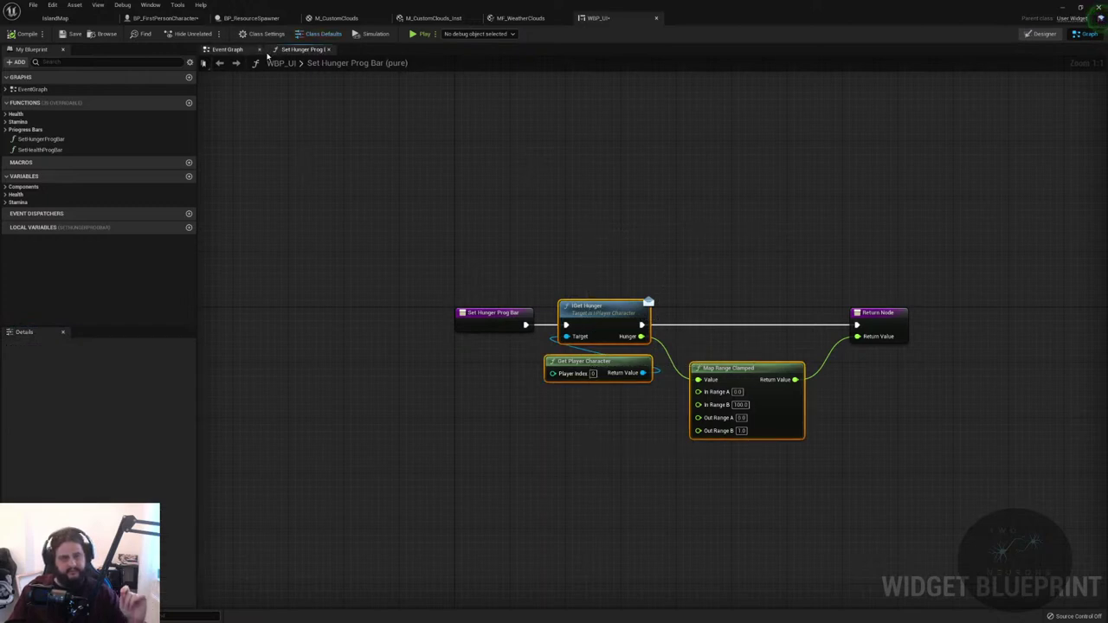
pyautogui.click(221, 49)
pyautogui.scroll(-6, 430, 131)
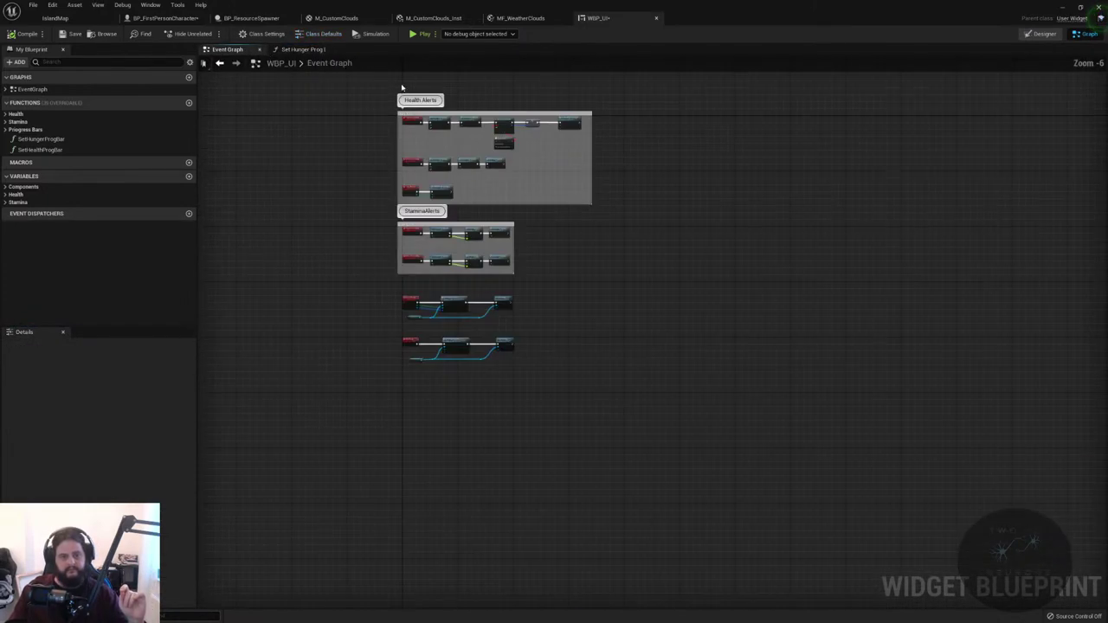
pyautogui.scroll(7, 730, 373)
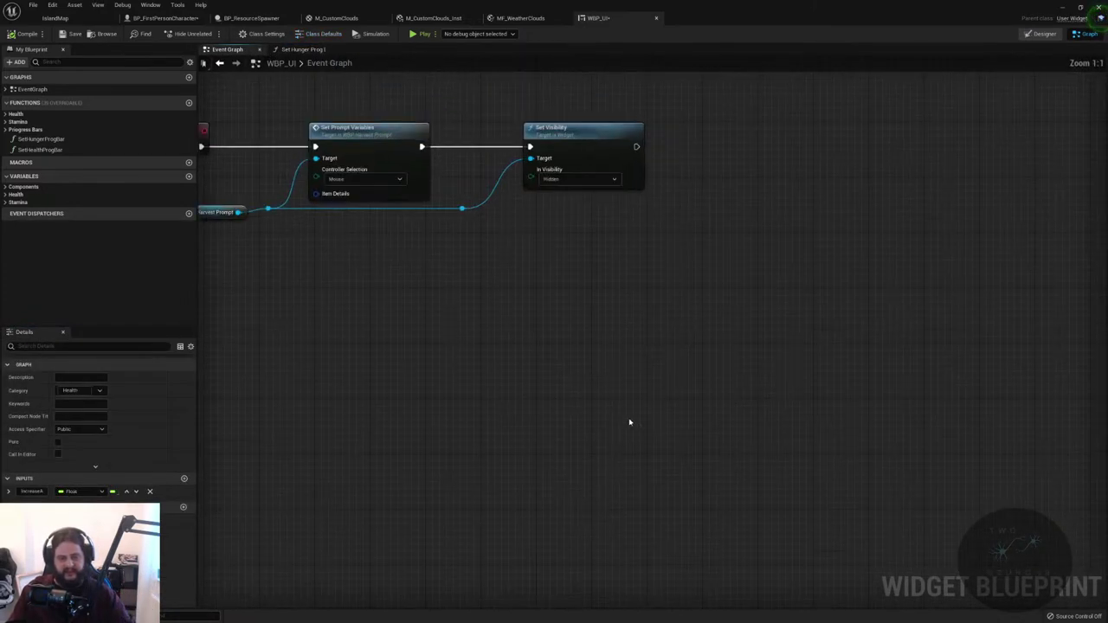
pyautogui.rightClick(642, 416)
pyautogui.write('tick')
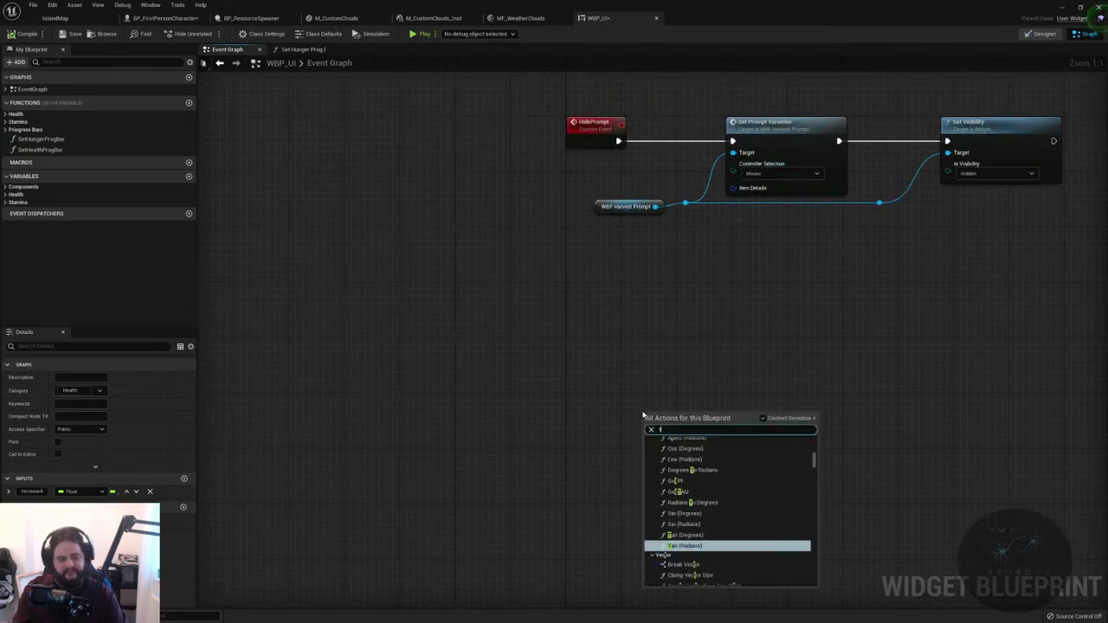
pyautogui.click(682, 456)
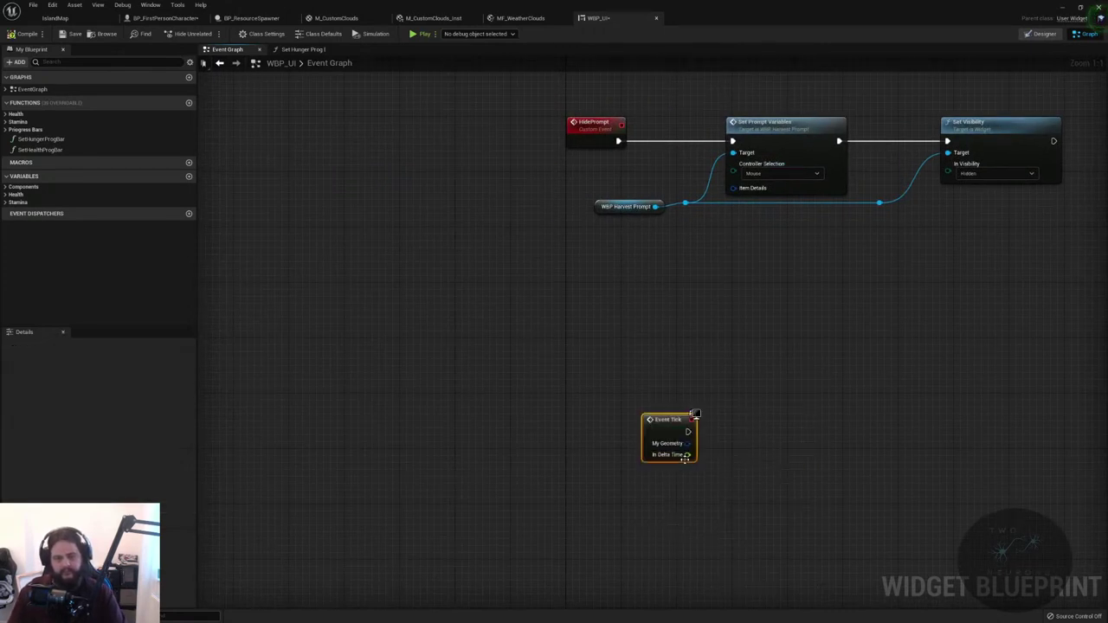
# - Copy IGet Hunger and Get Player Character from Set Hunger Prog Bar into the event graph and connect Event Tick to IGet Hunger
pyautogui.click(303, 50)
pyautogui.moveTo(731, 415); pyautogui.dragTo(652, 439)
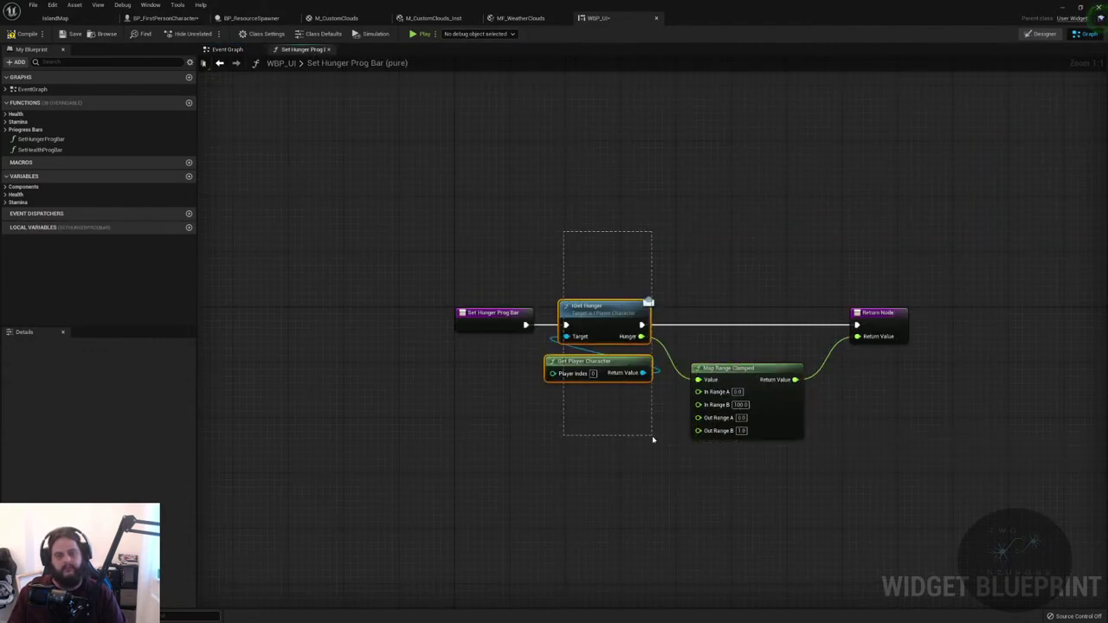
pyautogui.hotkey('ctrl', 'c')
pyautogui.click(227, 49)
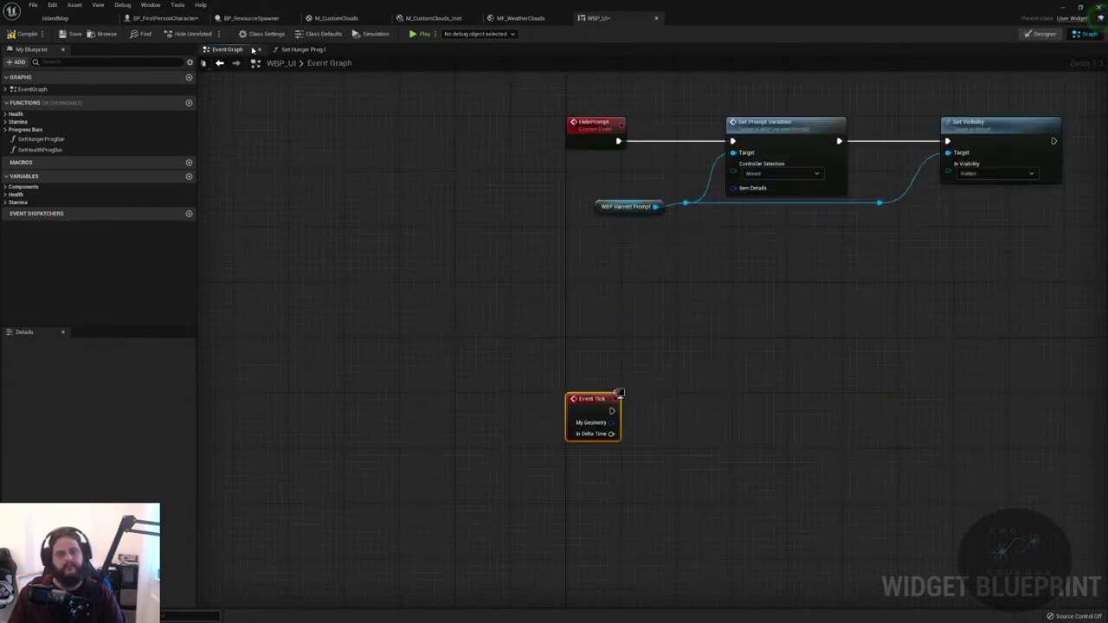
pyautogui.moveTo(686, 306); pyautogui.dragTo(453, 279, button='right')
pyautogui.hotkey('ctrl', 'v')
pyautogui.moveTo(526, 417); pyautogui.dragTo(378, 383)
pyautogui.moveTo(531, 401); pyautogui.dragTo(442, 364)
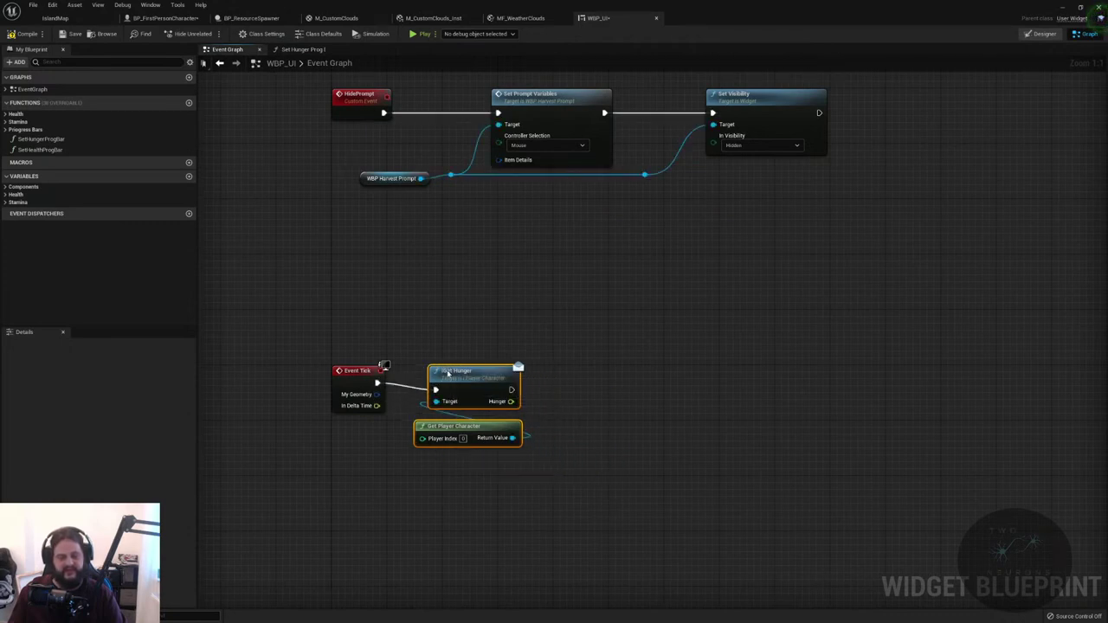
# - Promote IGet Hunger's Hunger output to a float variable named Test and line up its Set node beside IGet Hunger
pyautogui.moveTo(510, 395); pyautogui.dragTo(643, 332)
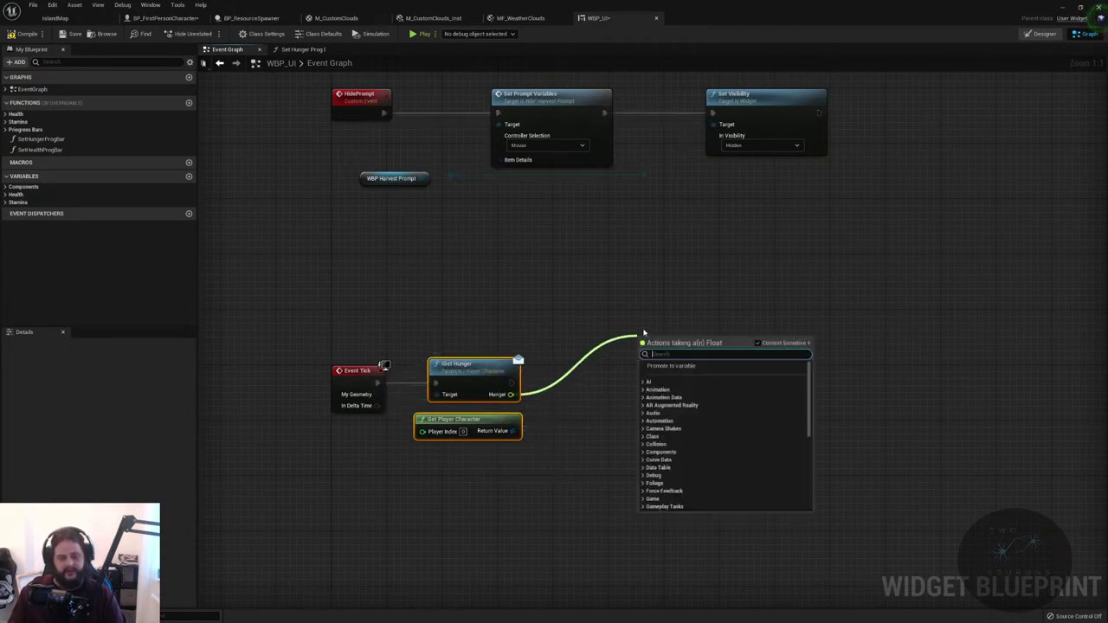
pyautogui.click(671, 365)
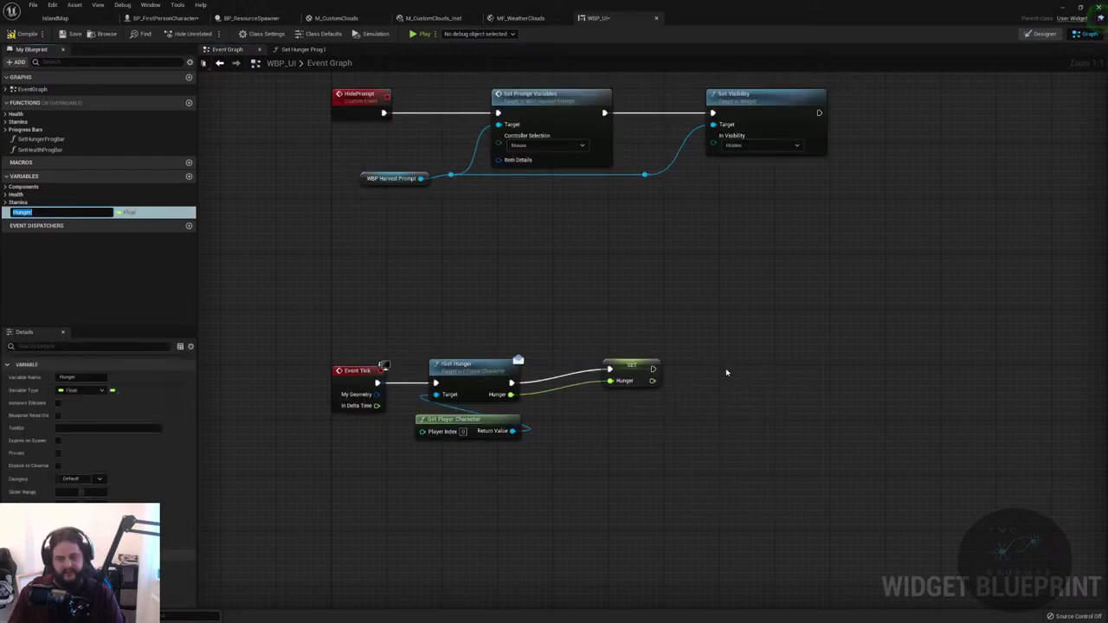
pyautogui.write('Test')
pyautogui.press('Return')
pyautogui.moveTo(628, 370); pyautogui.dragTo(576, 384)
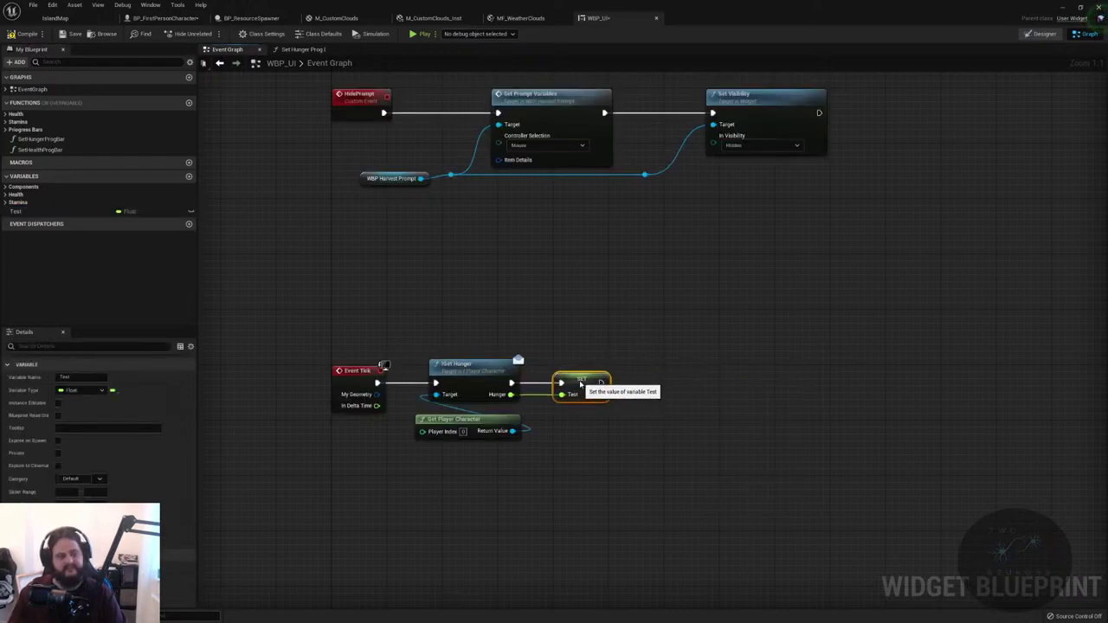
pyautogui.click(129, 213)
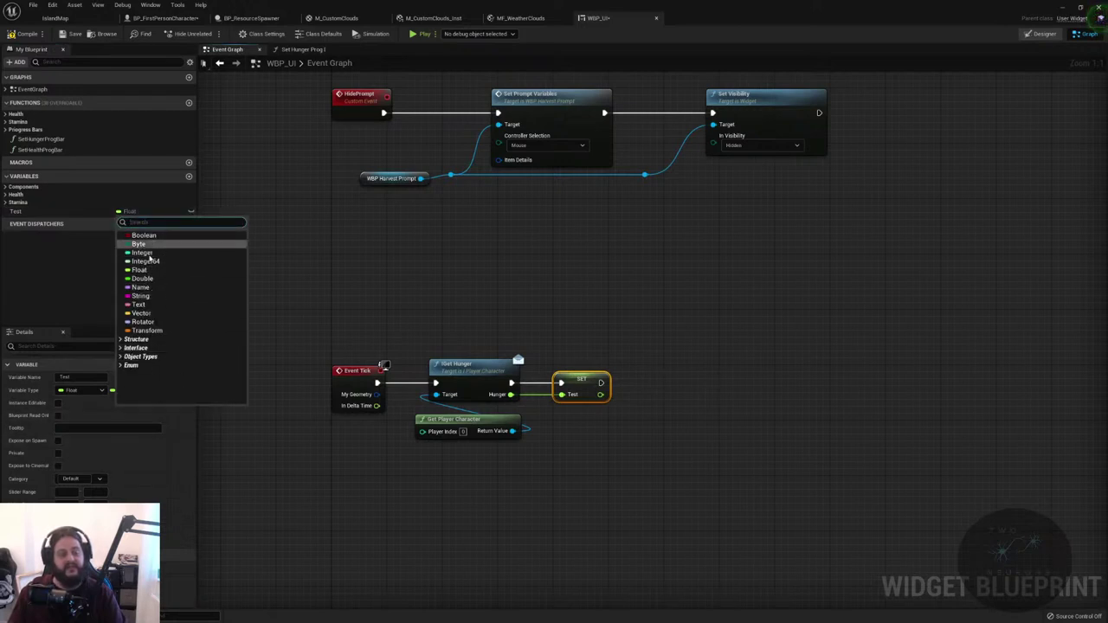
pyautogui.click(158, 435)
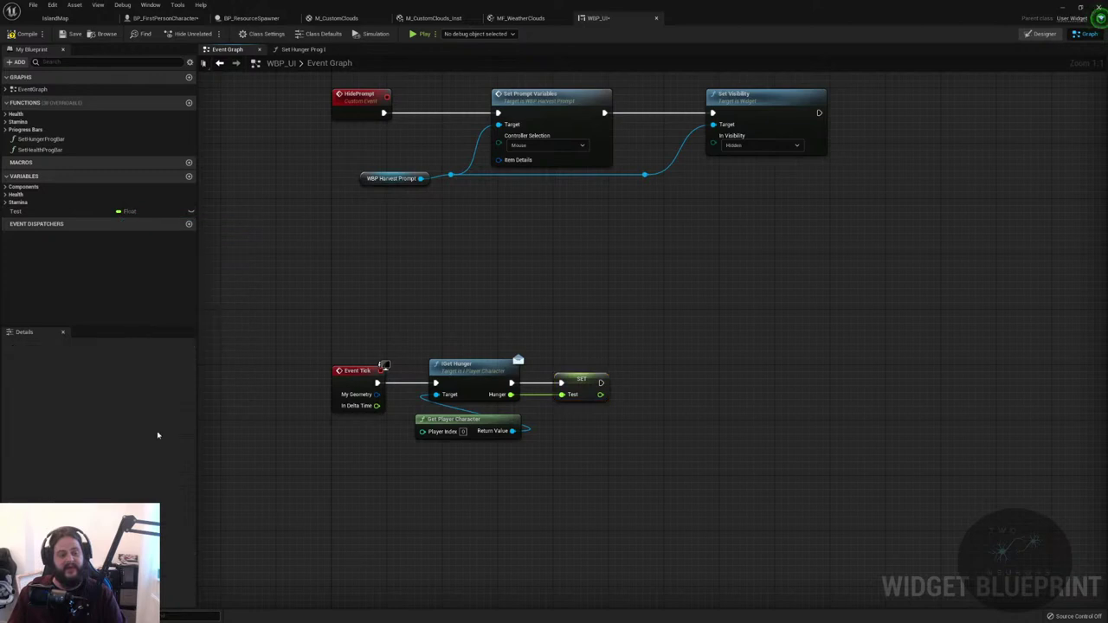
# - In Set Hunger Prog Bar, connect a Test getter to Map Range Clamped's Value and route execution past IGet Hunger to the Return Node
pyautogui.click(147, 212)
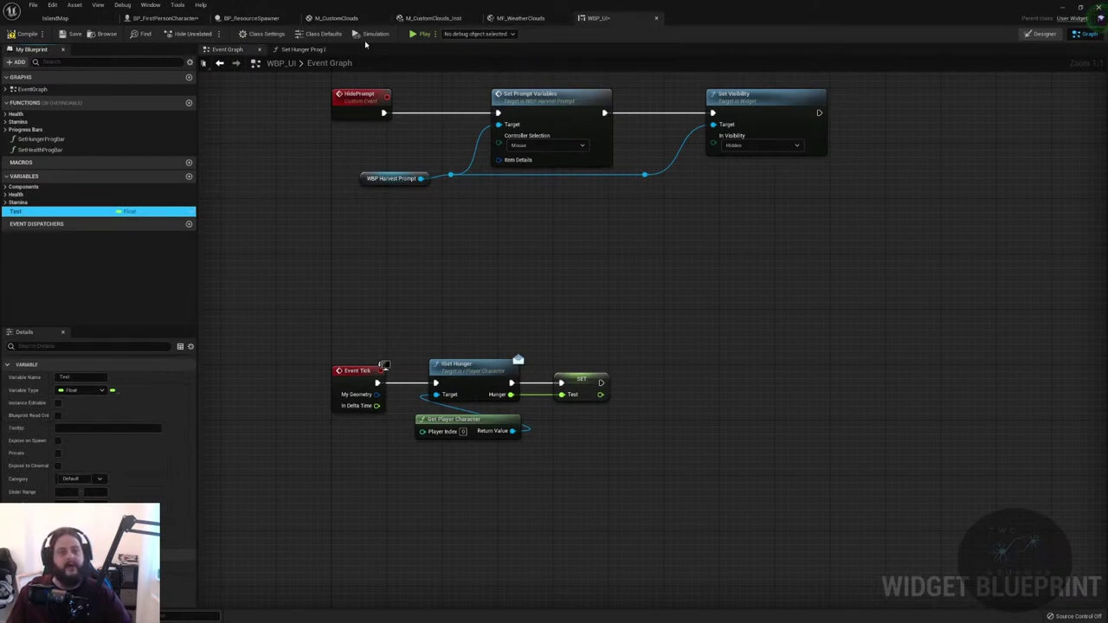
pyautogui.click(303, 49)
pyautogui.moveTo(122, 211); pyautogui.dragTo(732, 327)
pyautogui.click(731, 315)
pyautogui.keyDown('ctrl'); pyautogui.moveTo(566, 325); pyautogui.dragTo(856, 325); pyautogui.keyUp('ctrl')
pyautogui.moveTo(759, 314); pyautogui.dragTo(707, 381)
pyautogui.press('Escape')
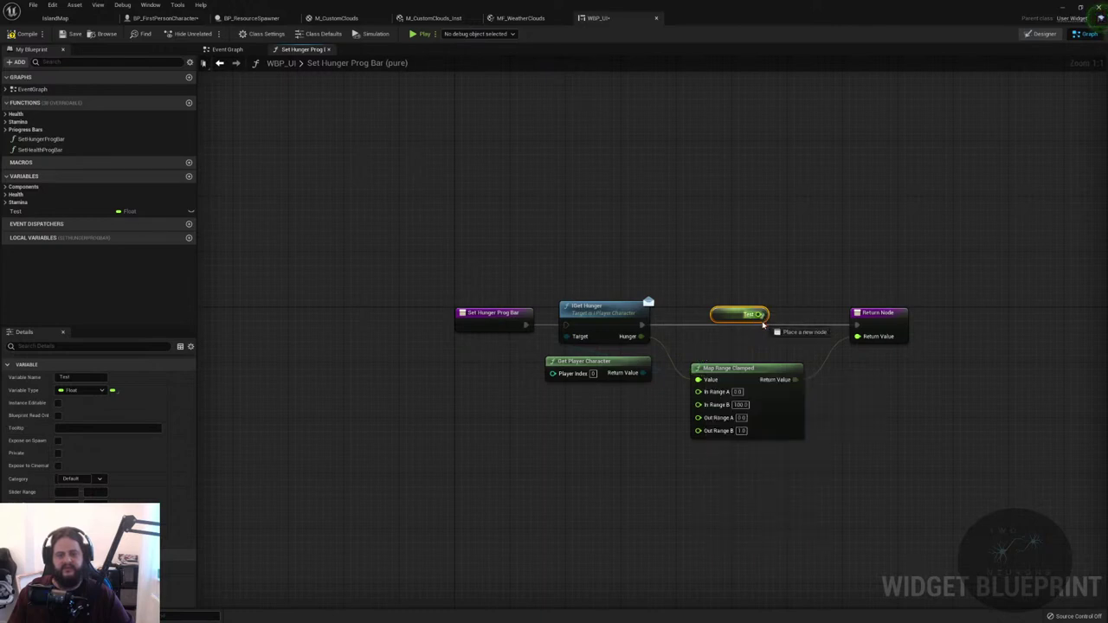
pyautogui.moveTo(759, 314); pyautogui.dragTo(699, 379)
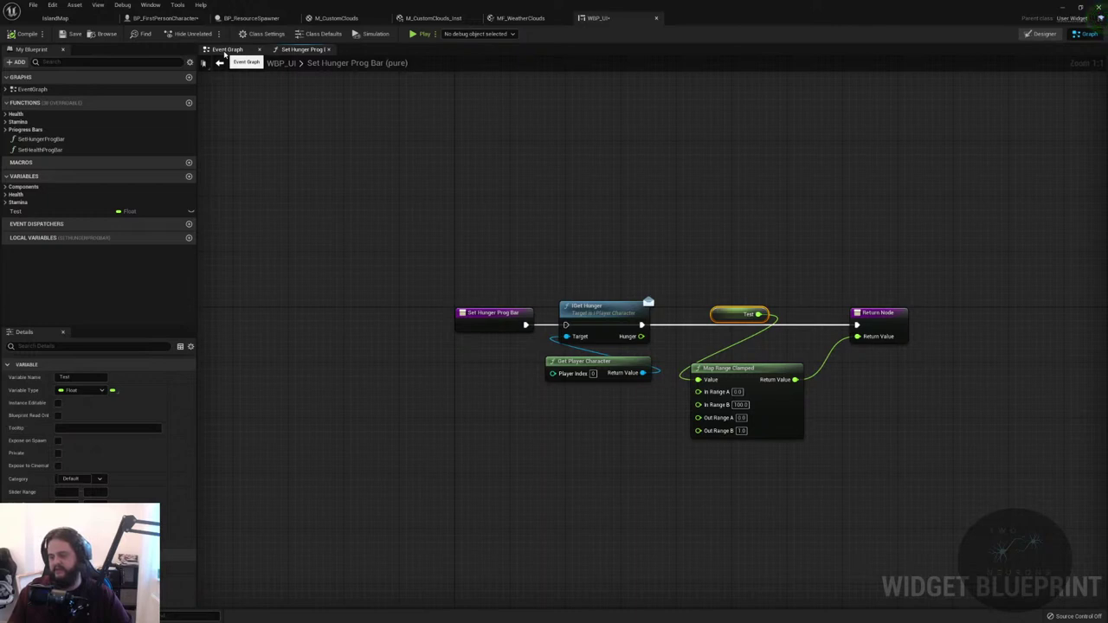
# - Enable Motion Blur in the project's rendering settings
pyautogui.click(225, 50)
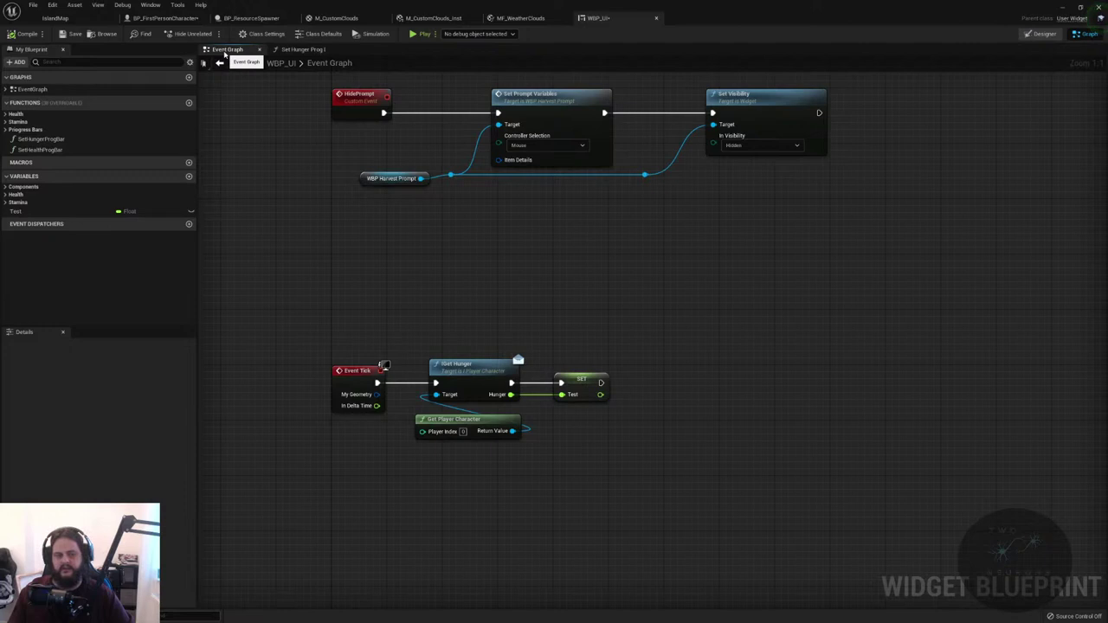
pyautogui.click(1039, 35)
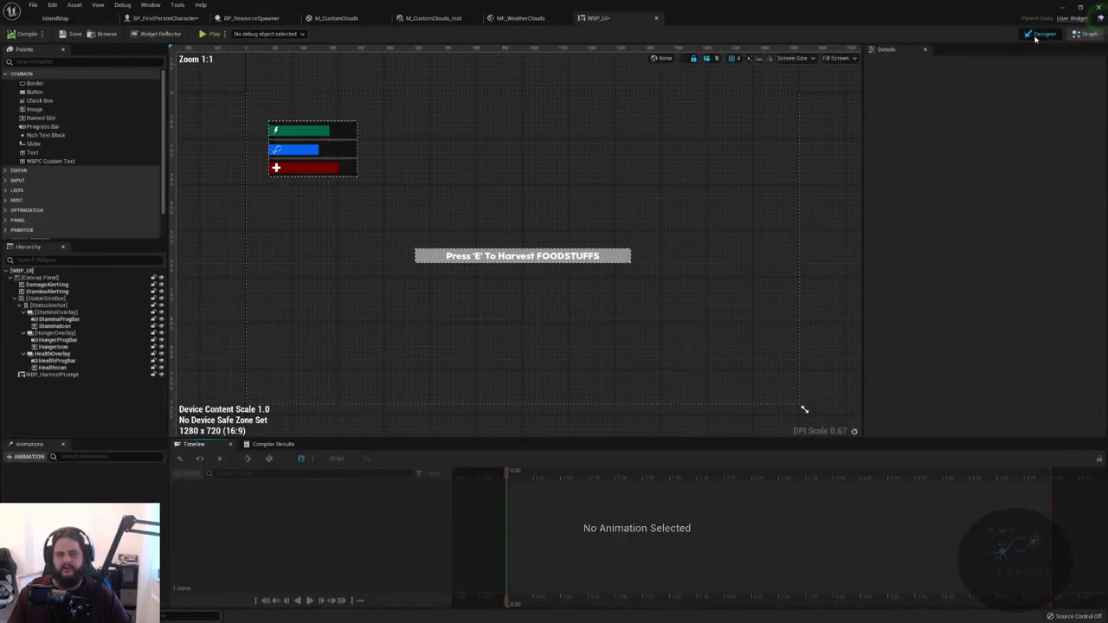
pyautogui.click(32, 5)
pyautogui.click(55, 18)
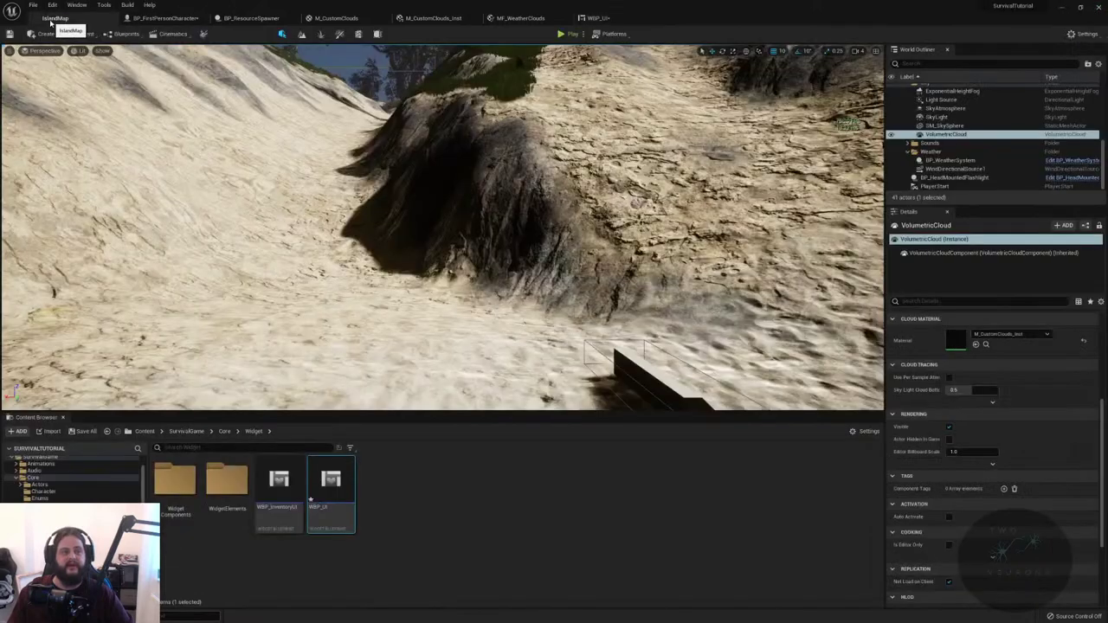
pyautogui.click(1071, 35)
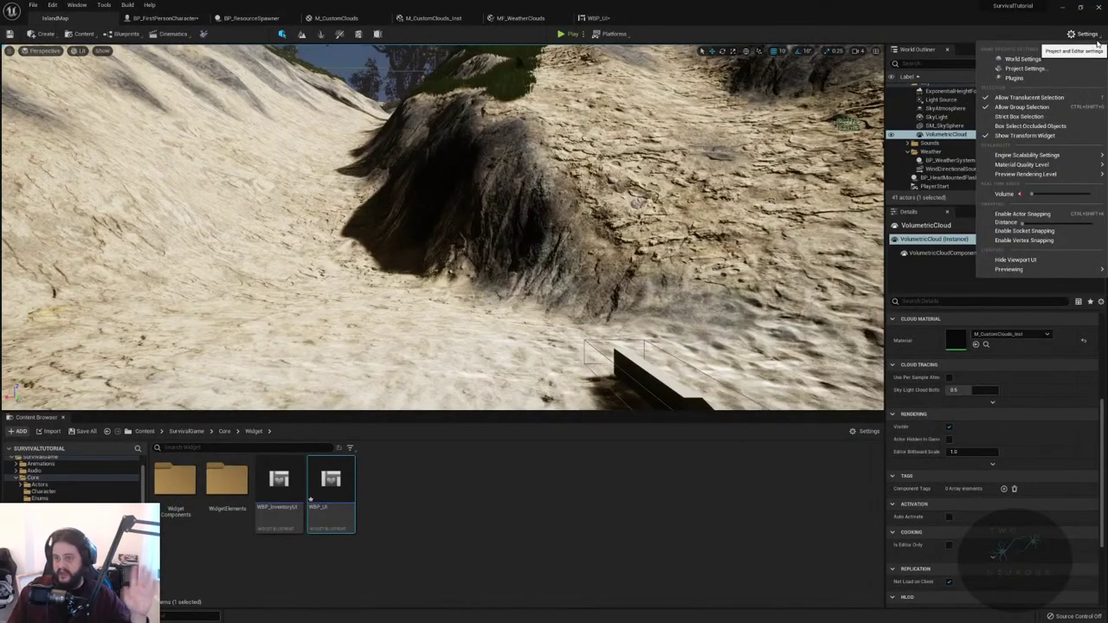
pyautogui.click(1052, 72)
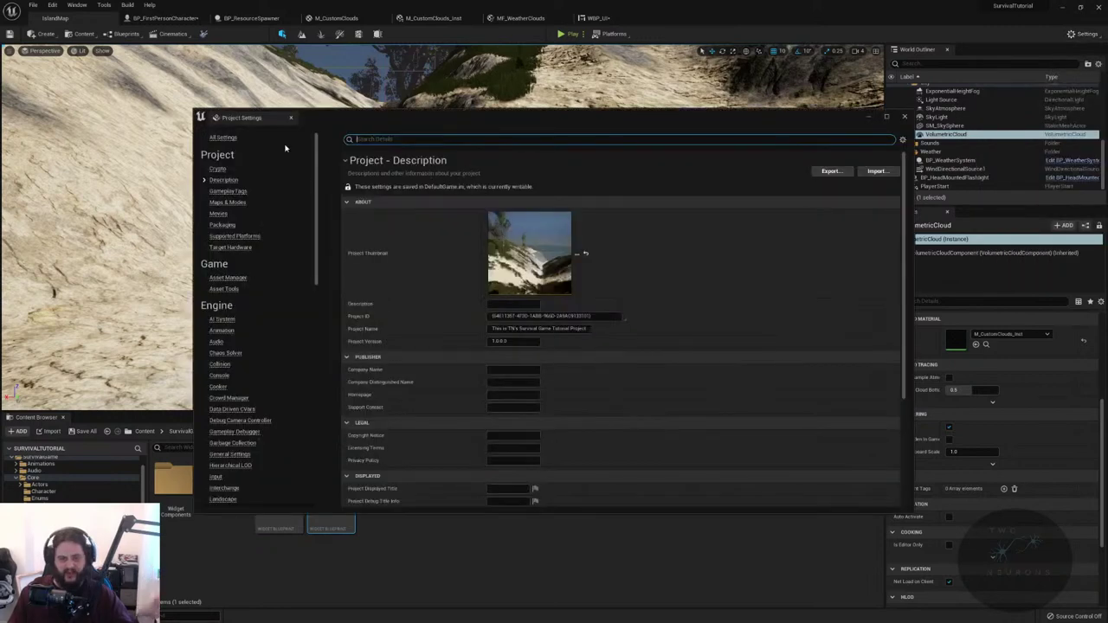
pyautogui.write('motion')
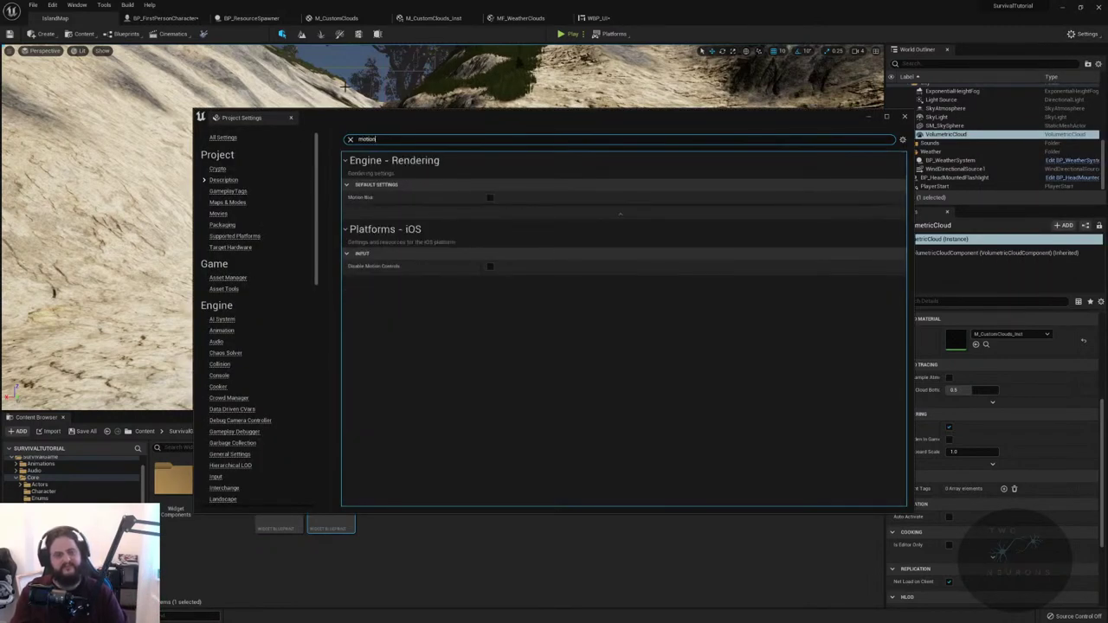
pyautogui.click(490, 197)
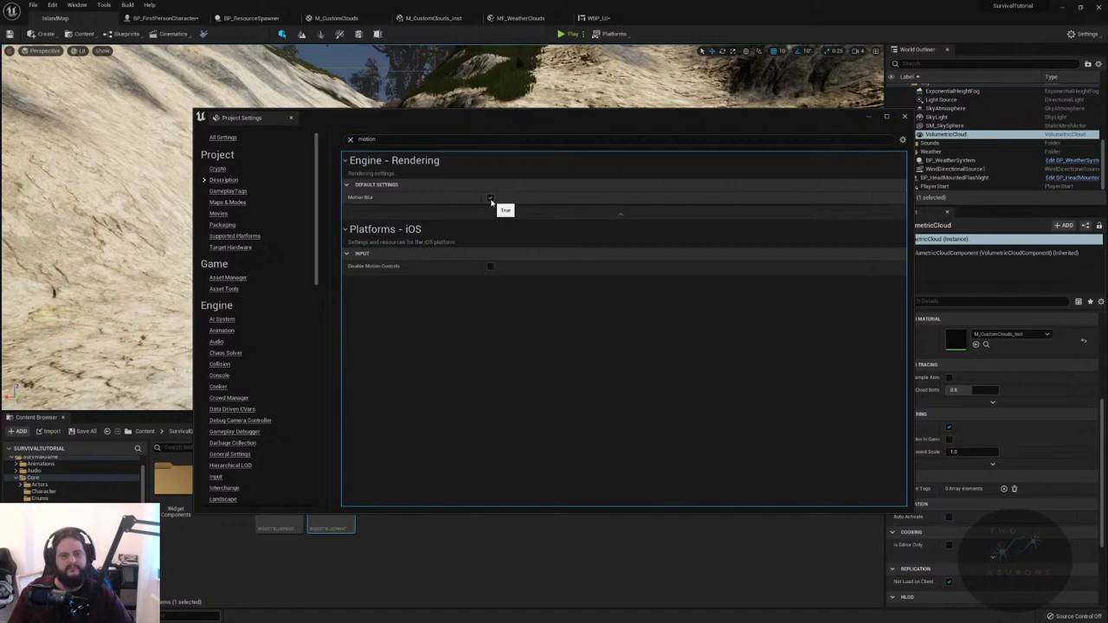
# - Save the edited WBP_UI and BP_FirstPersonCharacter blueprints and return to the IslandMap level
pyautogui.click(593, 18)
pyautogui.moveTo(569, 121); pyautogui.dragTo(819, 292)
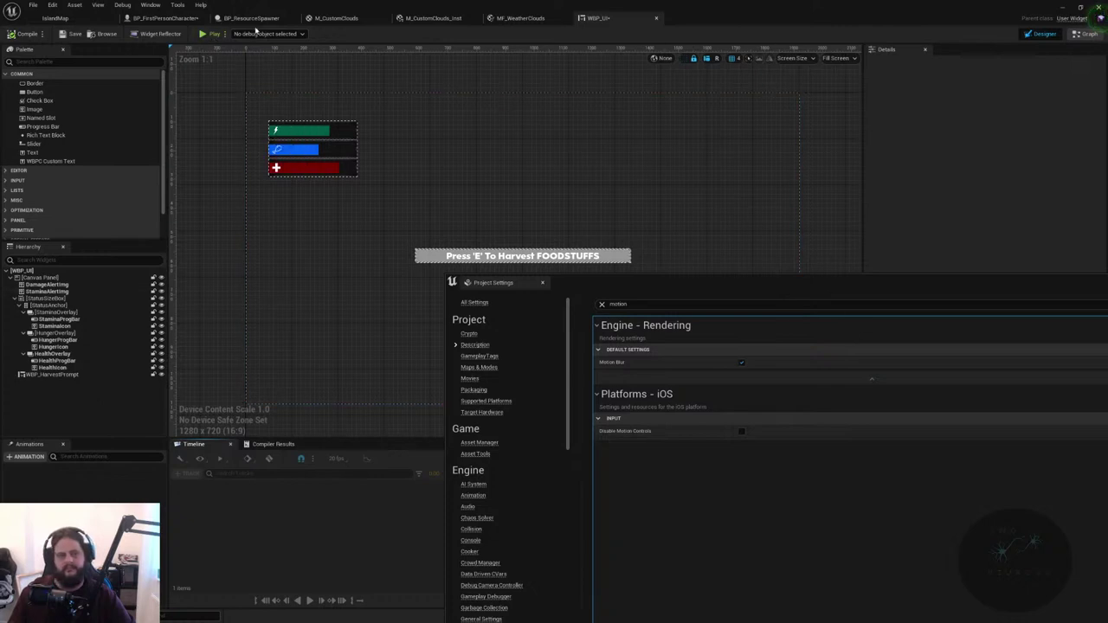
pyautogui.click(165, 17)
pyautogui.moveTo(569, 171); pyautogui.dragTo(679, 190, button='right')
pyautogui.hotkey('ctrl', 's')
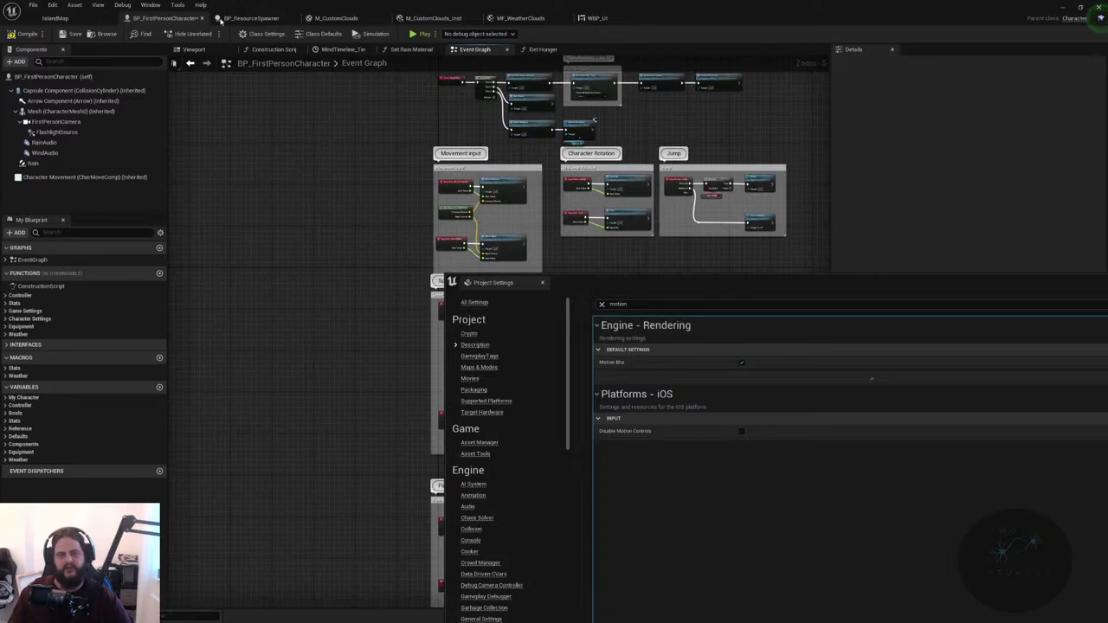
pyautogui.click(55, 18)
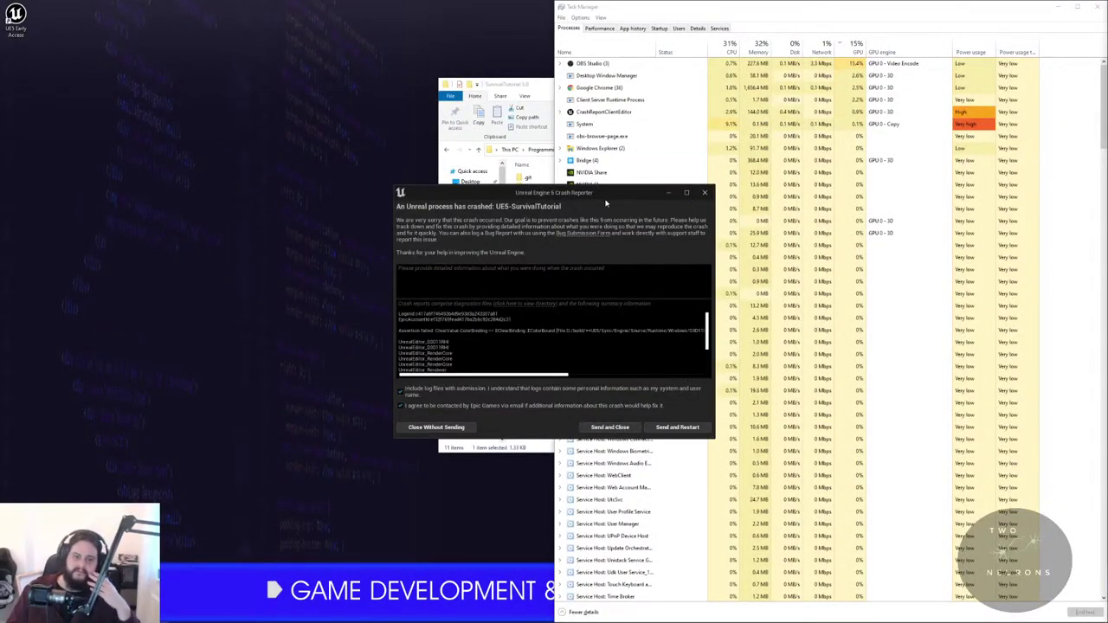
# - Close Task Manager, submit the crash report with the comment "Motion blur is buggy" and restart the editor
pyautogui.click(1097, 6)
pyautogui.write('Motion blur is buggy')
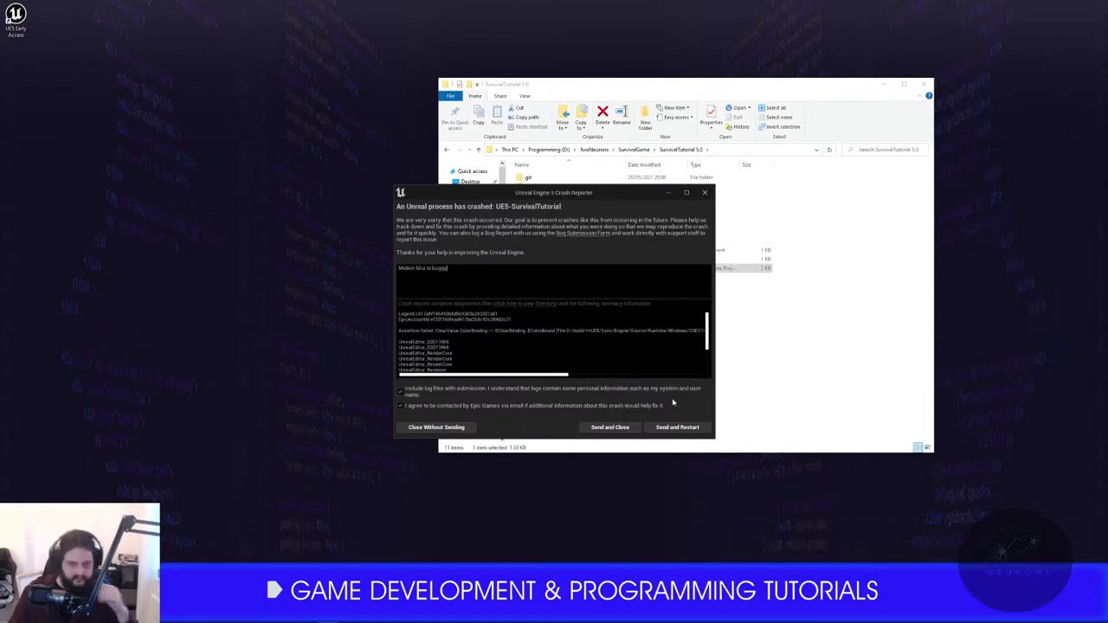
pyautogui.click(698, 427)
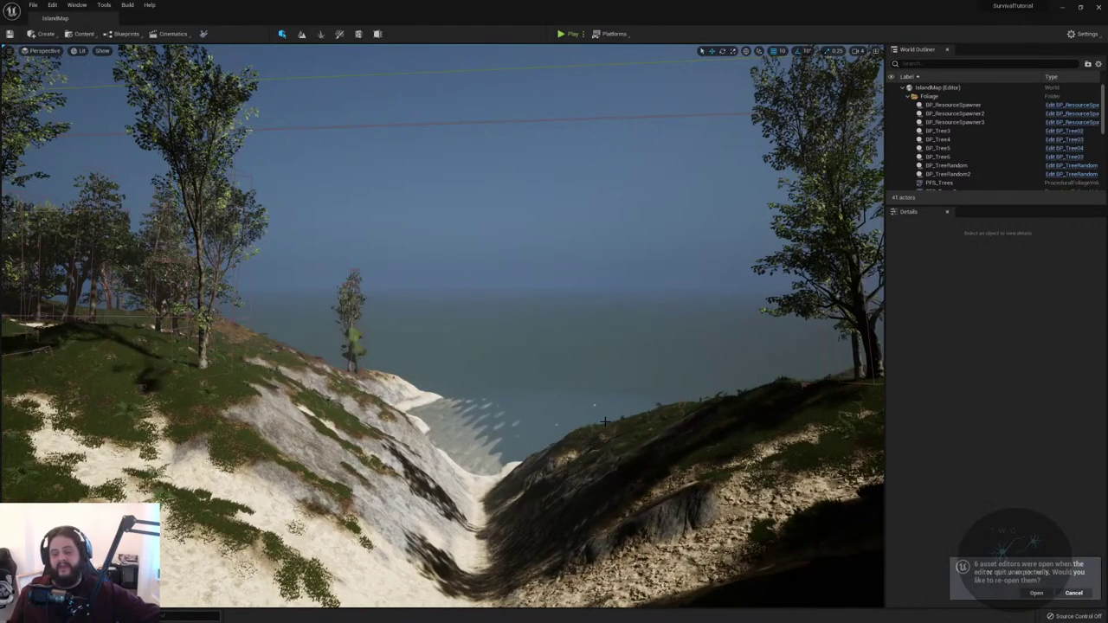
# - Reopen the previously open asset editors and show WBP_UI's event graph
pyautogui.click(1036, 593)
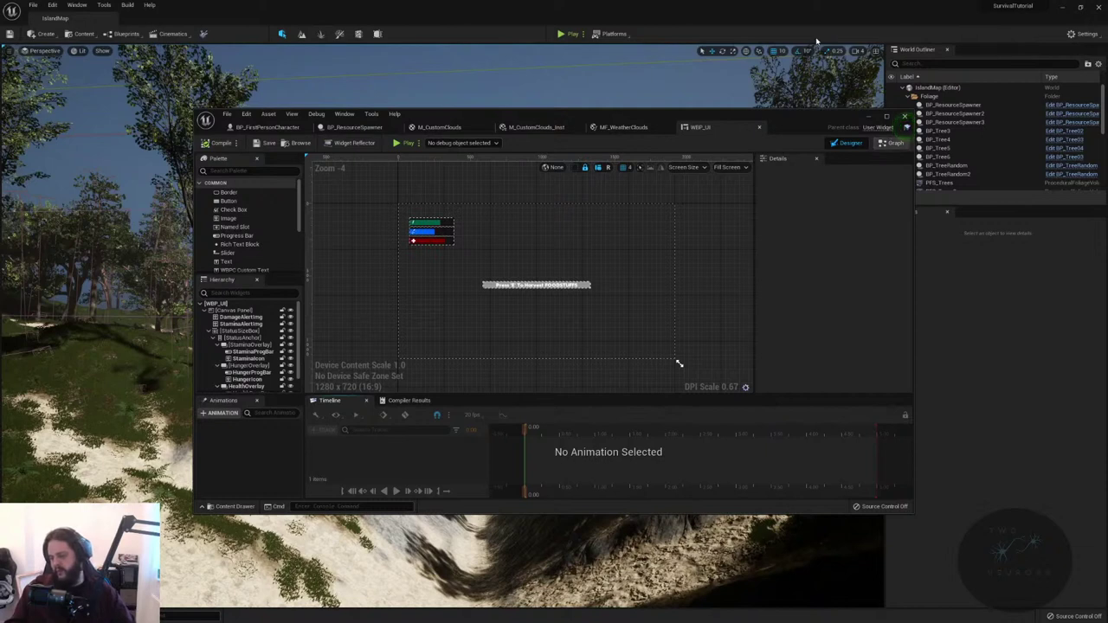
pyautogui.scroll(6, 433, 242)
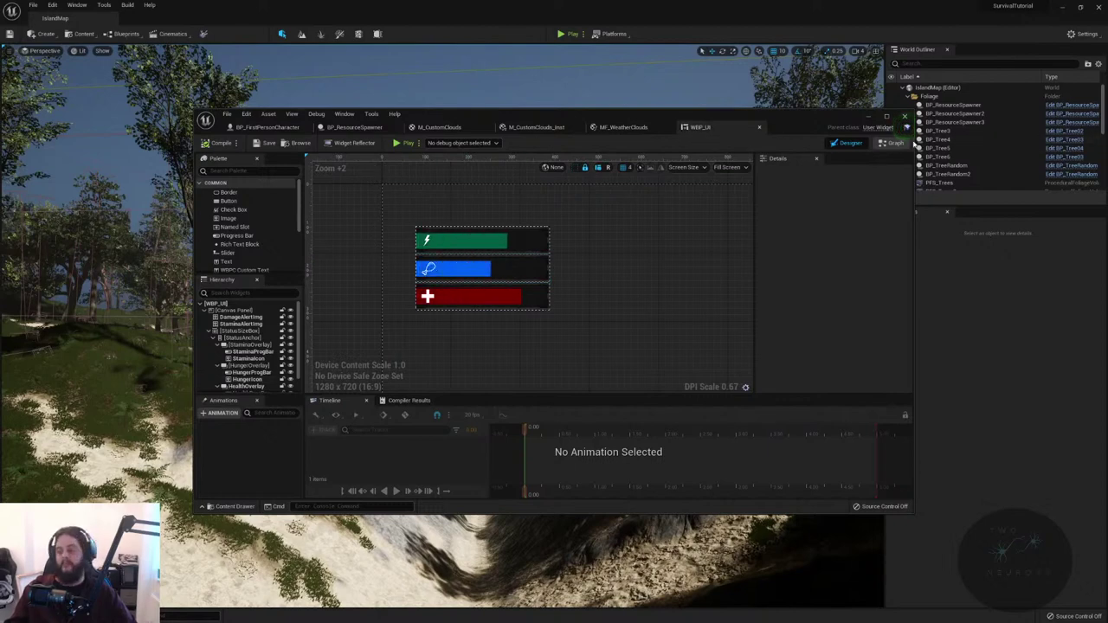
pyautogui.click(900, 144)
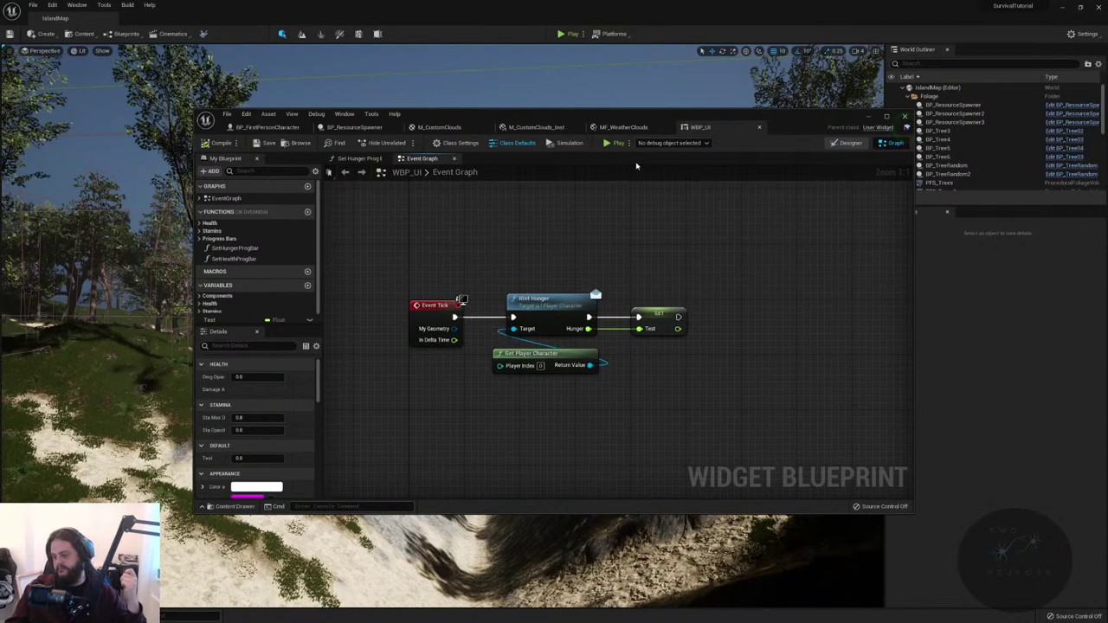
# - Delete the IGet Hunger, Get Player Character and SET Test nodes after Event Tick in WBP_UI's event graph
pyautogui.moveTo(621, 224); pyautogui.dragTo(655, 186, button='right')
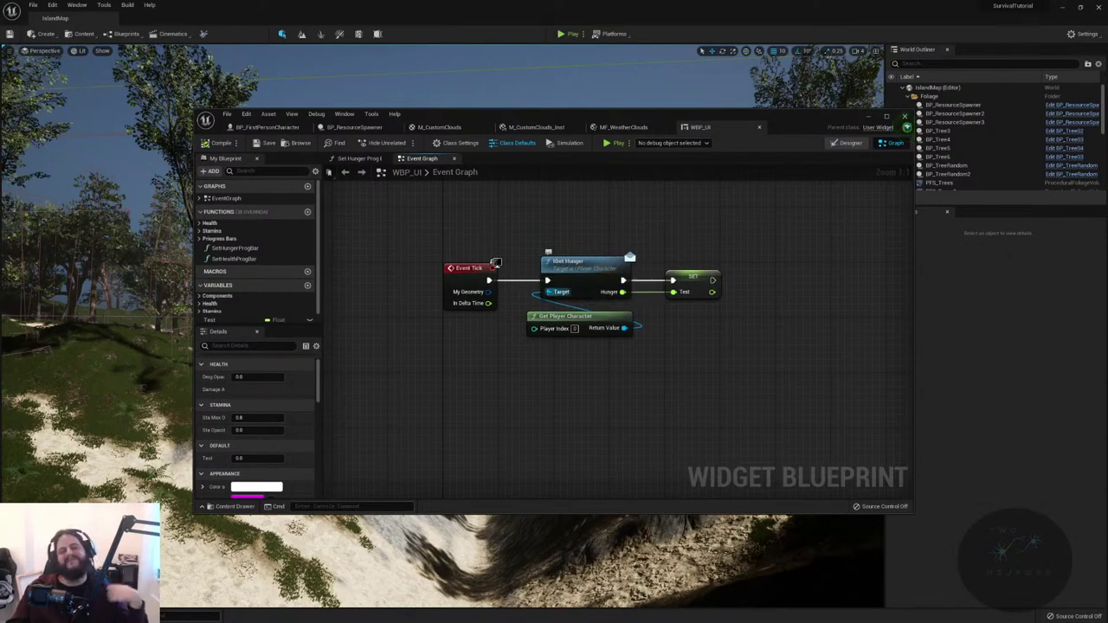
pyautogui.moveTo(532, 225); pyautogui.dragTo(590, 258)
pyautogui.press('Delete')
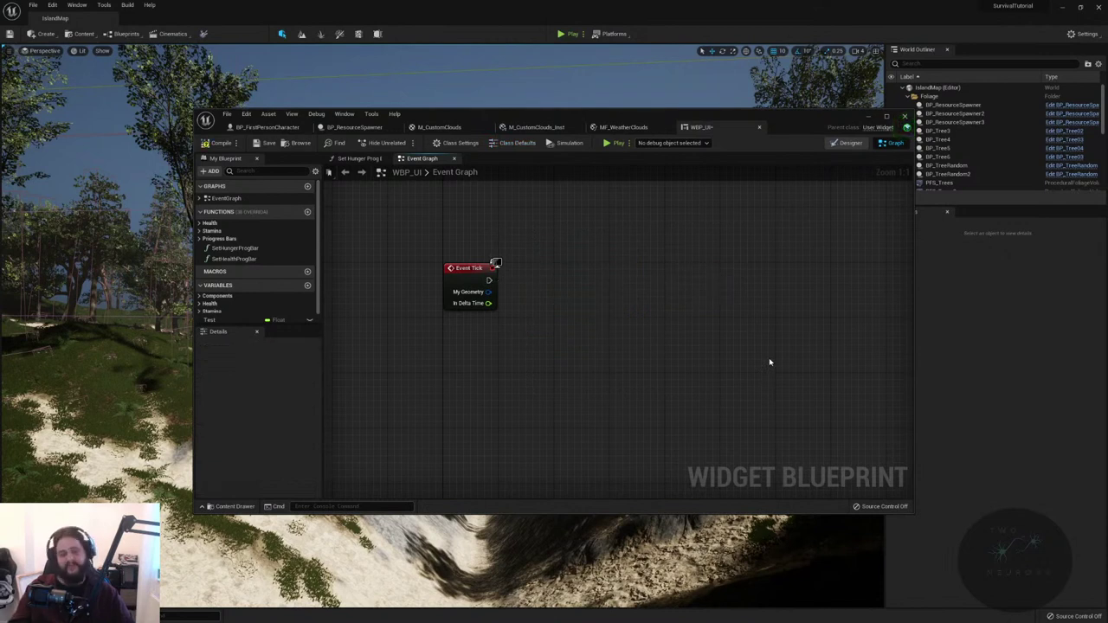
# - In SetHungerProgBar, link the entry node through IGet Hunger to the Return Node and feed Hunger into Map Range Clamped's Value
pyautogui.click(242, 321)
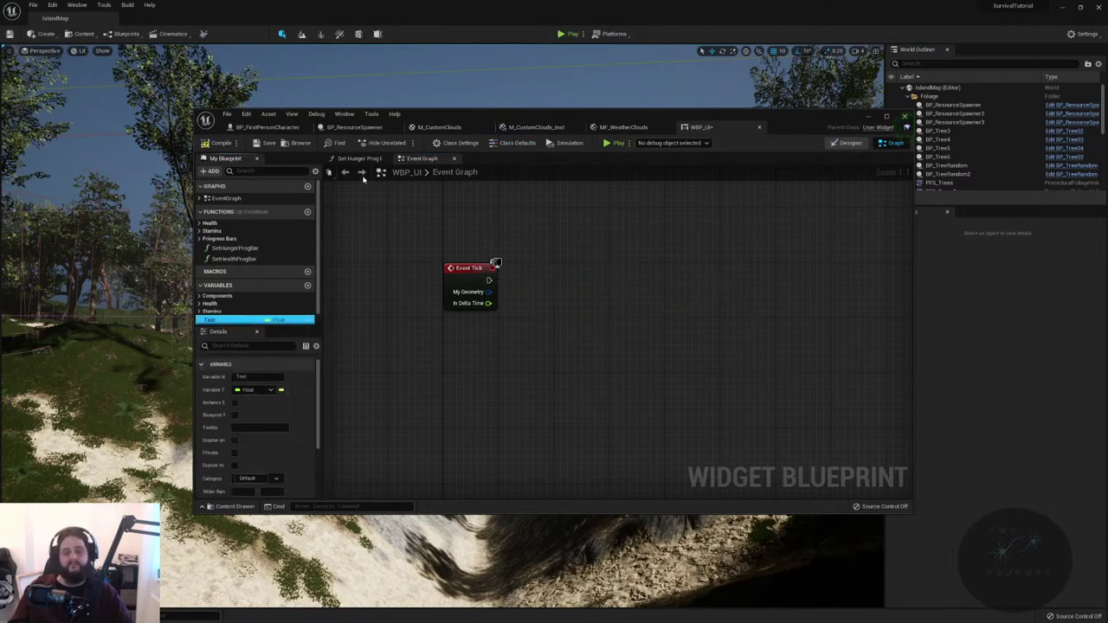
pyautogui.click(238, 248)
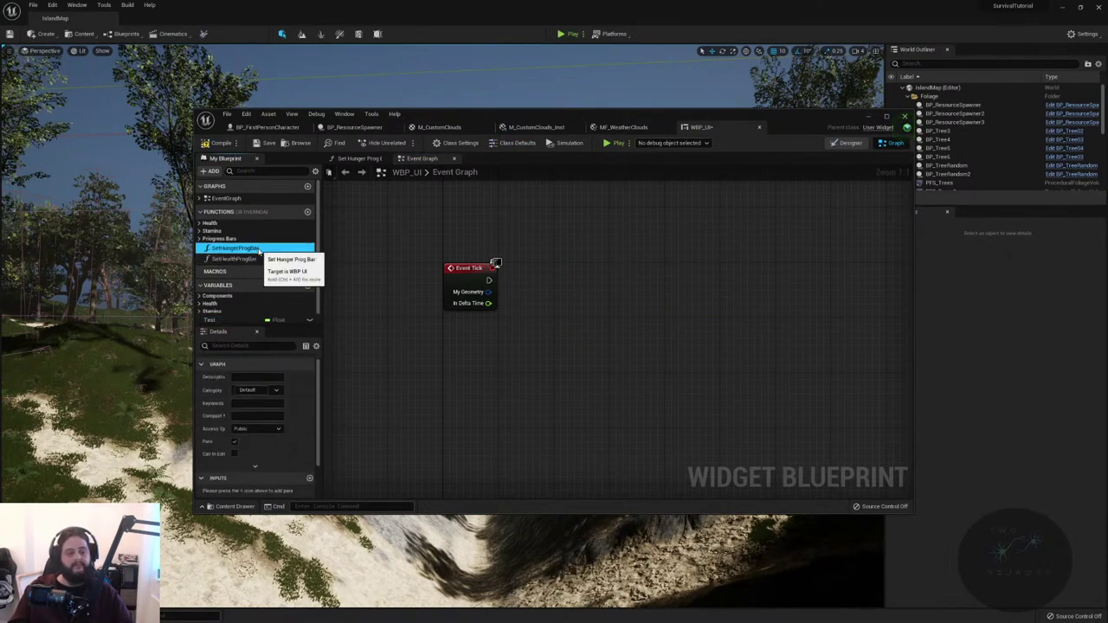
pyautogui.doubleClick(238, 249)
pyautogui.keyDown('ctrl'); pyautogui.moveTo(494, 253); pyautogui.dragTo(561, 253); pyautogui.keyUp('ctrl')
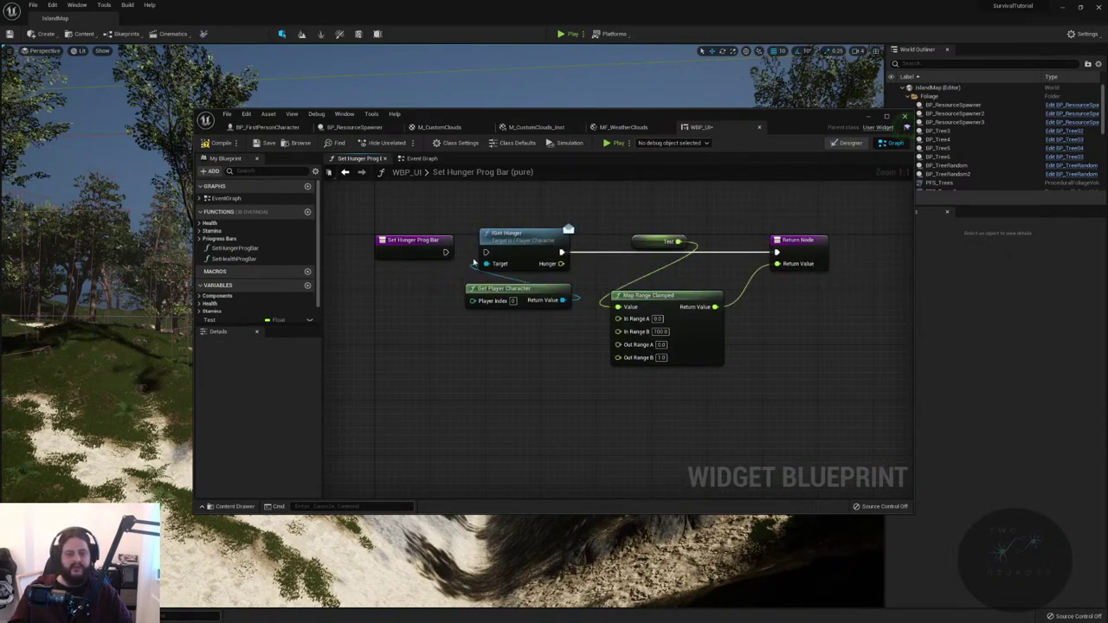
pyautogui.click(560, 269)
pyautogui.moveTo(561, 265); pyautogui.dragTo(617, 306)
# - Remove the Test node from SetHungerProgBar and delete the Test variable from WBP_UI
pyautogui.click(660, 241)
pyautogui.press('Delete')
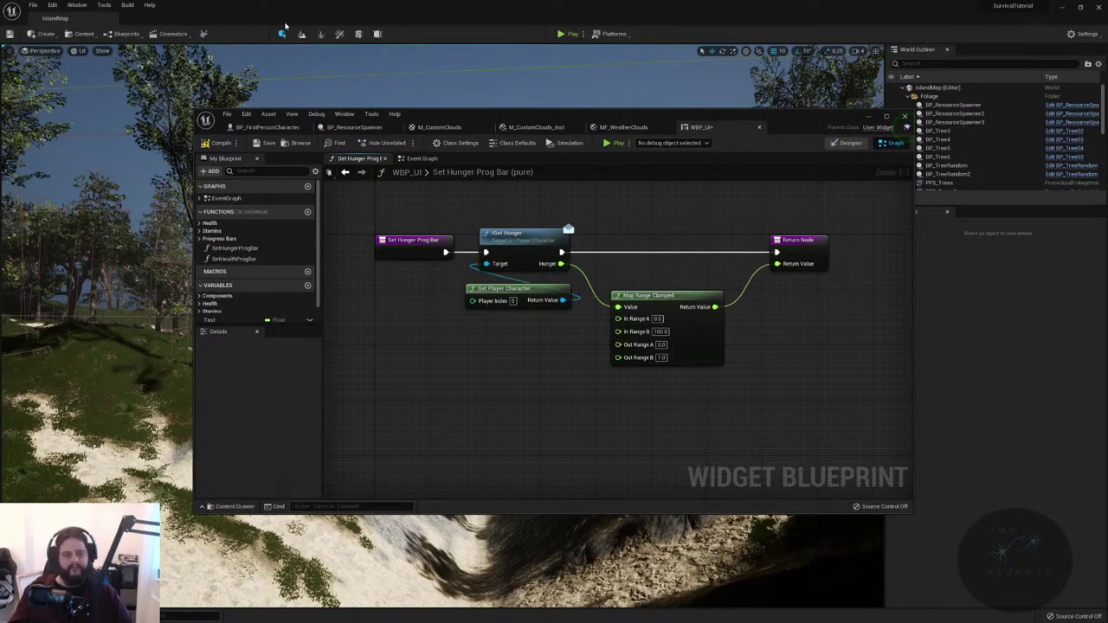
pyautogui.click(255, 320)
pyautogui.press('Delete')
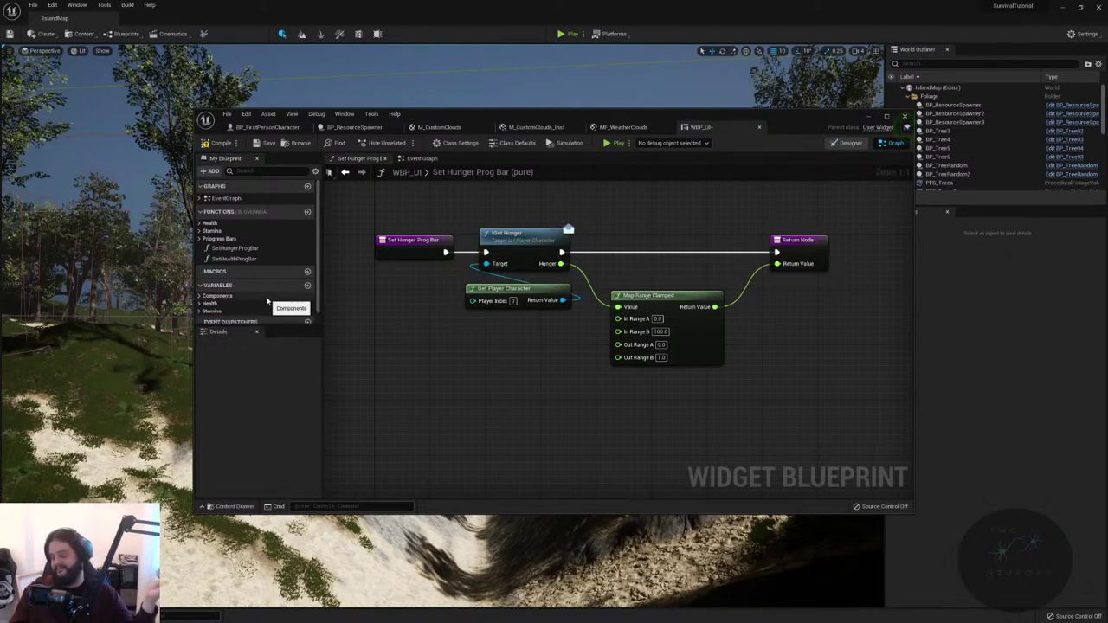
# - Show WBP_UI's visual layout and examine the stamina, hunger and health bars up close
pyautogui.click(846, 141)
pyautogui.scroll(3, 432, 259)
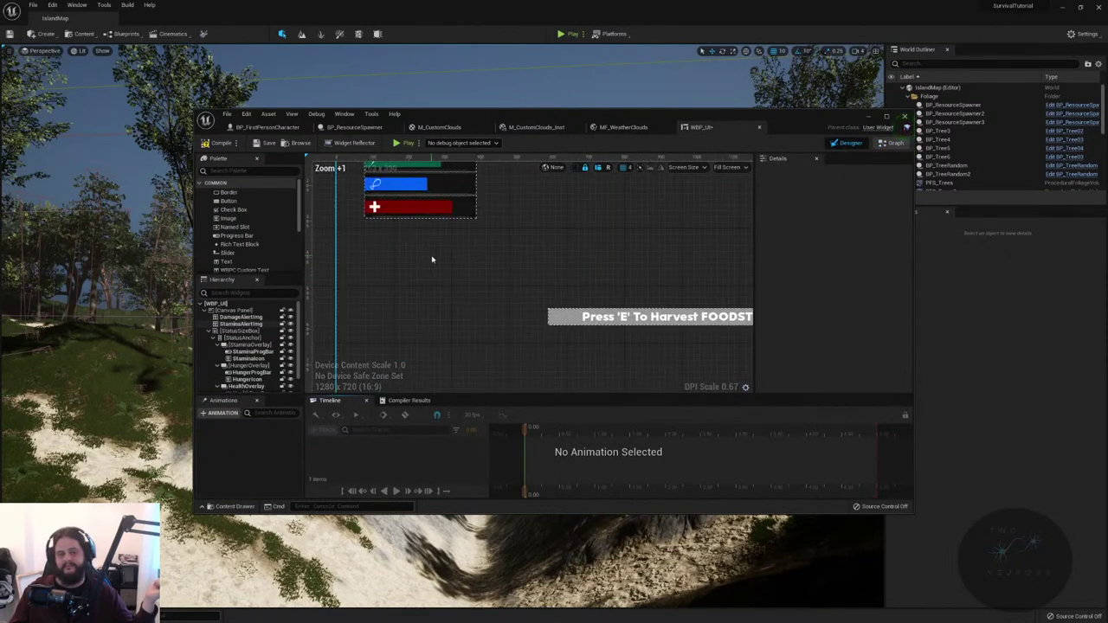
pyautogui.click(462, 221)
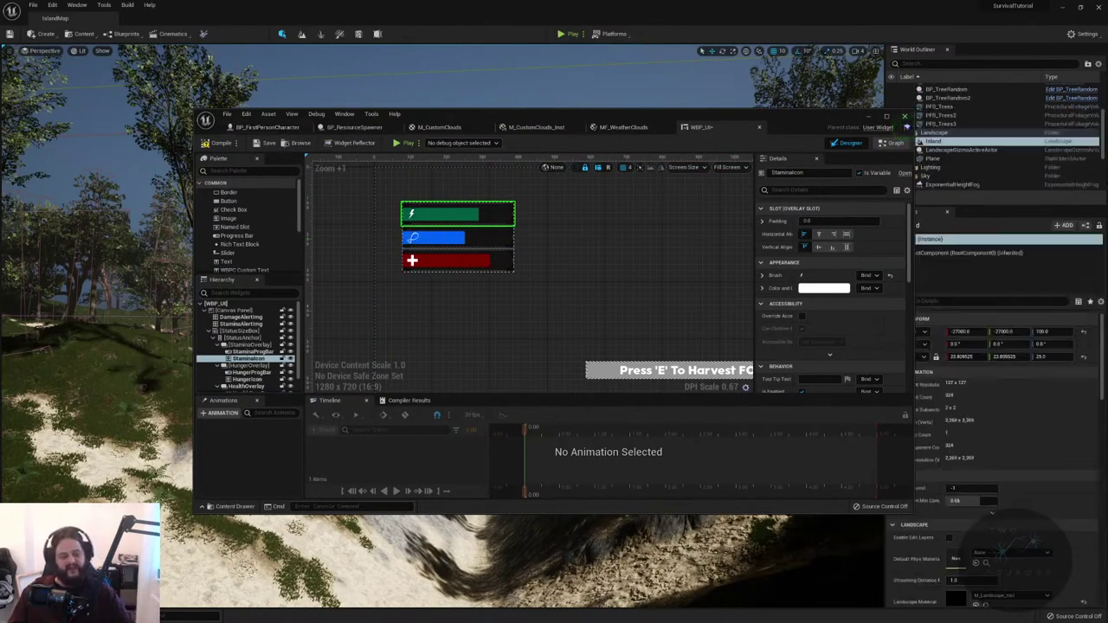
# - Dock the content browser in the level editor and open WBP_InventoryUI from the Widget folder
pyautogui.hotkey('ctrl', 'space')
pyautogui.moveTo(790, 128); pyautogui.dragTo(698, 91)
pyautogui.click(1038, 410)
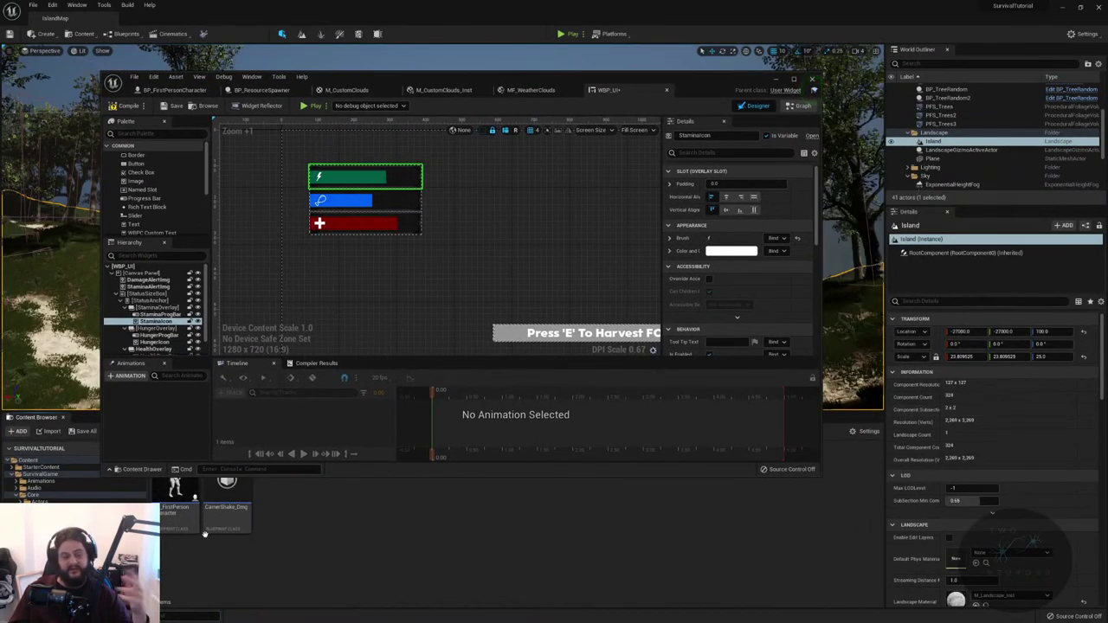
pyautogui.click(43, 537)
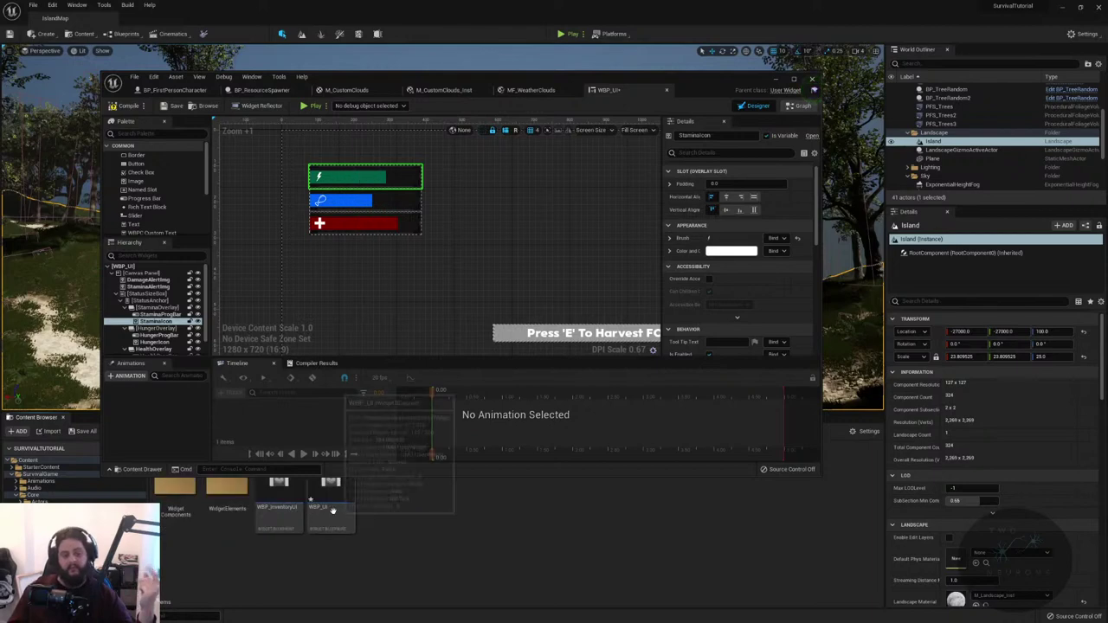
pyautogui.doubleClick(290, 517)
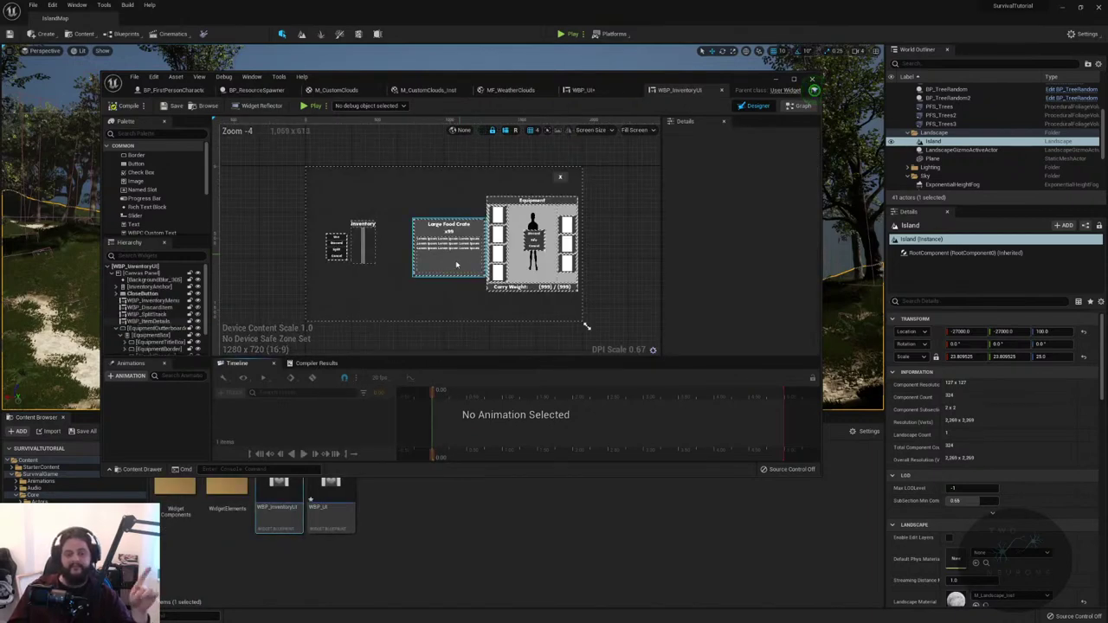
# - Look over the inventory layout in WBP_InventoryUI and close the asset editor window
pyautogui.scroll(5, 435, 297)
pyautogui.moveTo(436, 296); pyautogui.dragTo(551, 329, button='right')
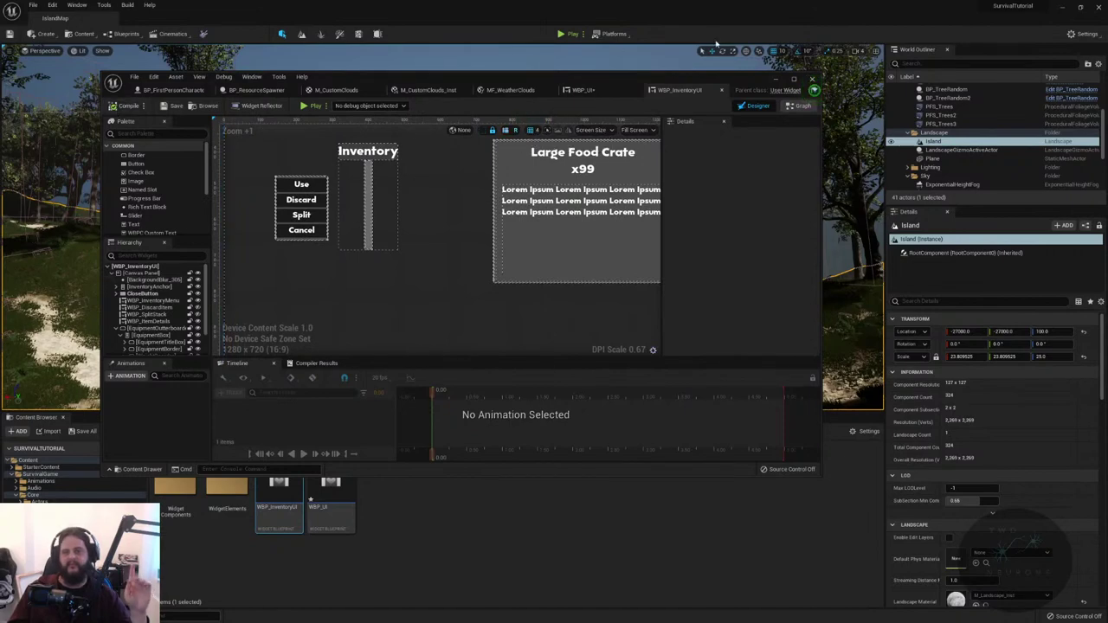
pyautogui.click(812, 79)
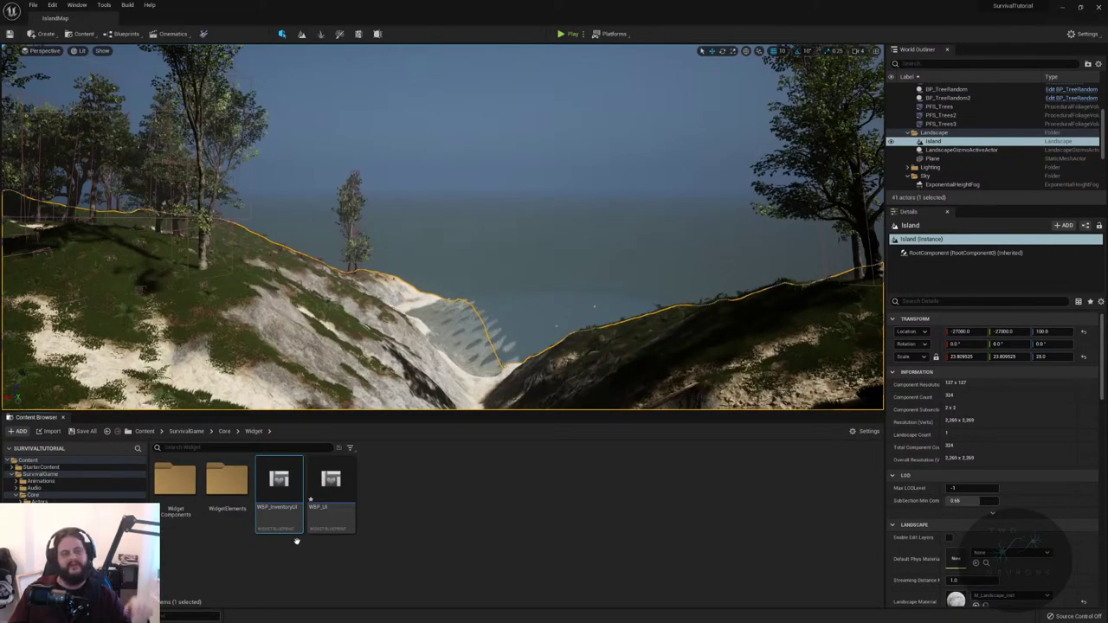
pyautogui.click(1089, 34)
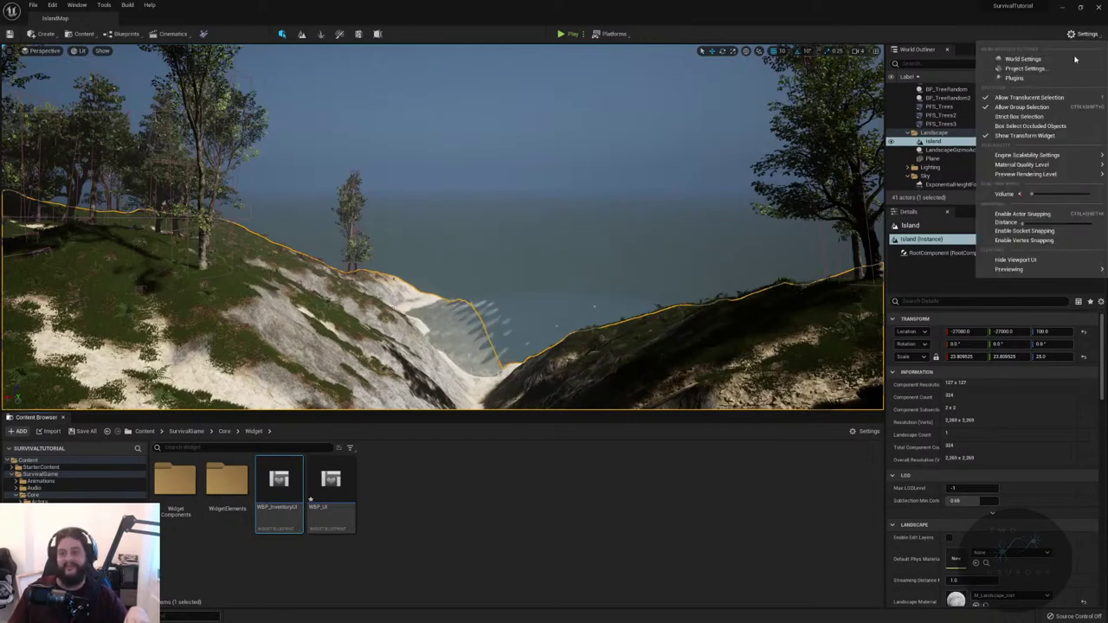
pyautogui.click(42, 34)
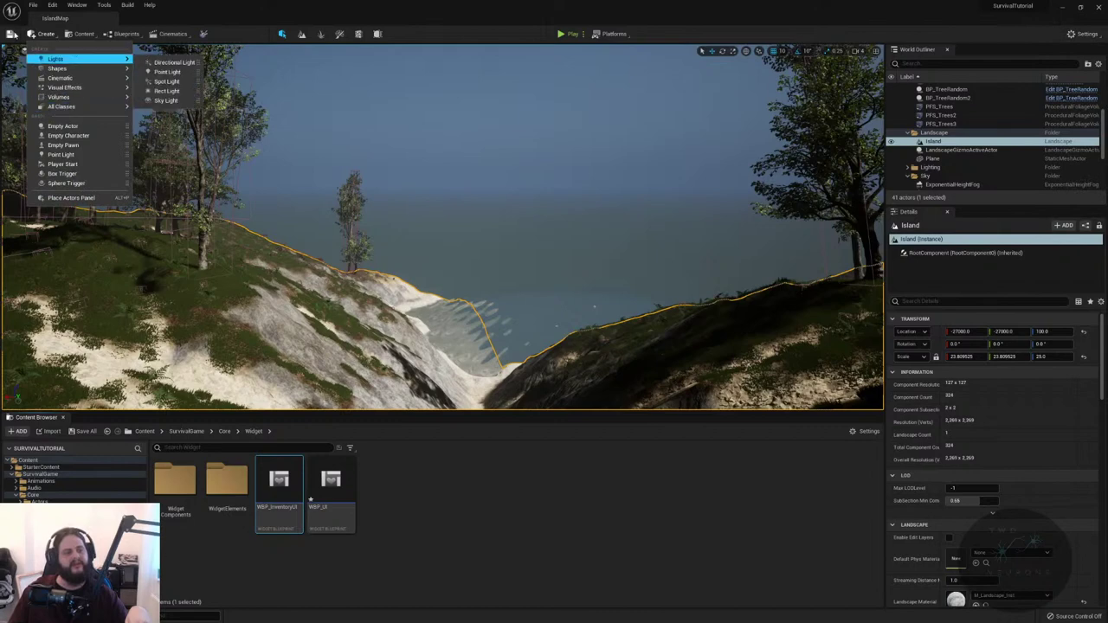
pyautogui.click(83, 34)
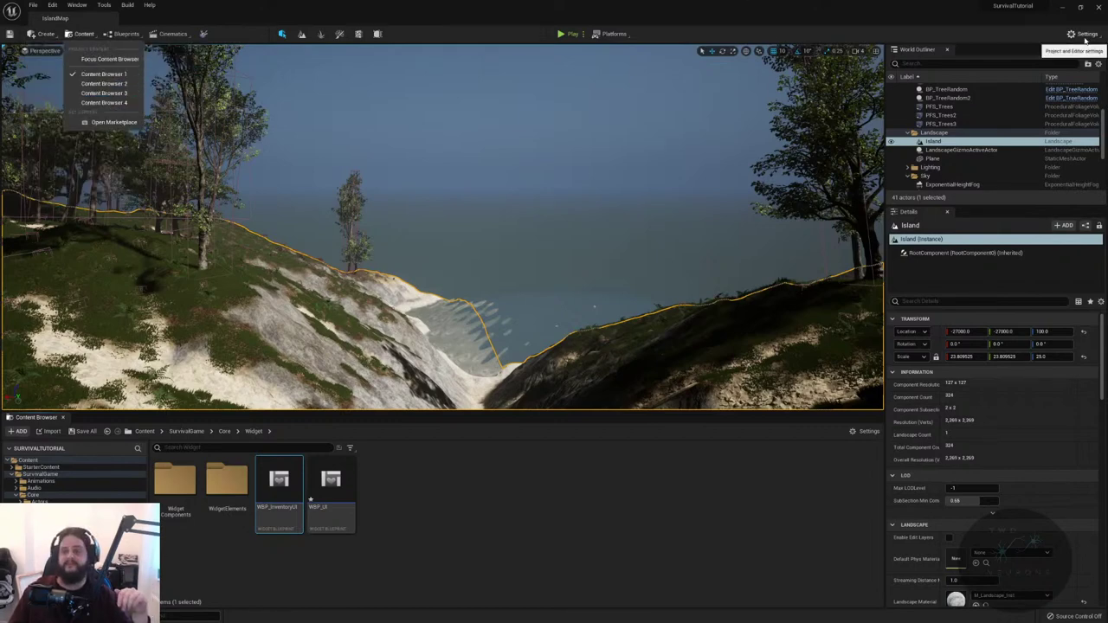
# - Search the project settings for "motion", check the Motion Blur option and close the settings
pyautogui.click(1085, 36)
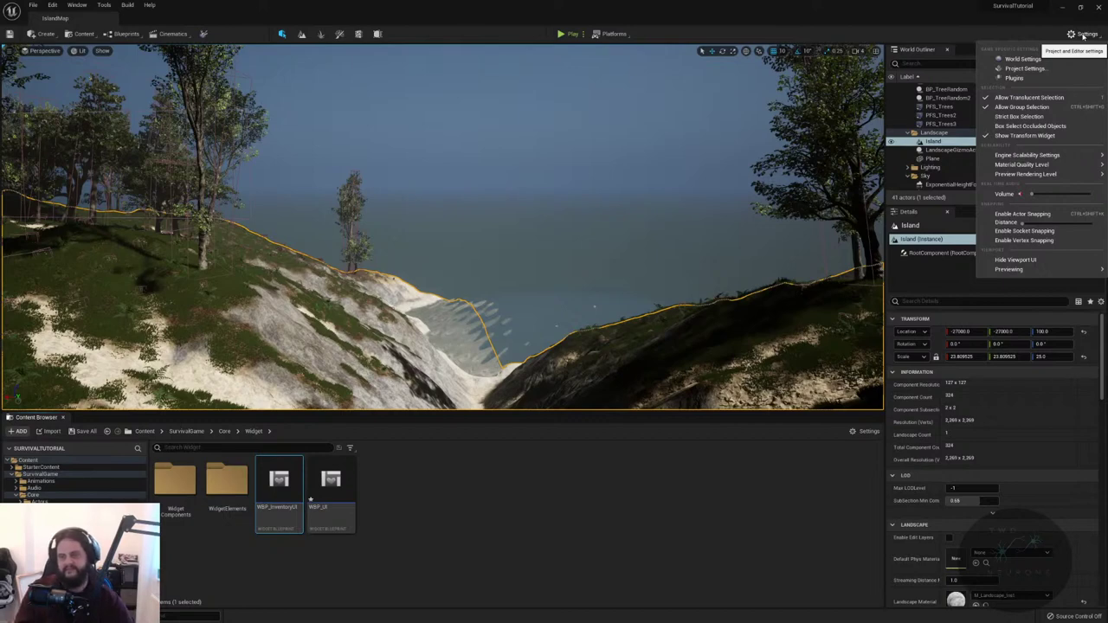
pyautogui.click(1071, 69)
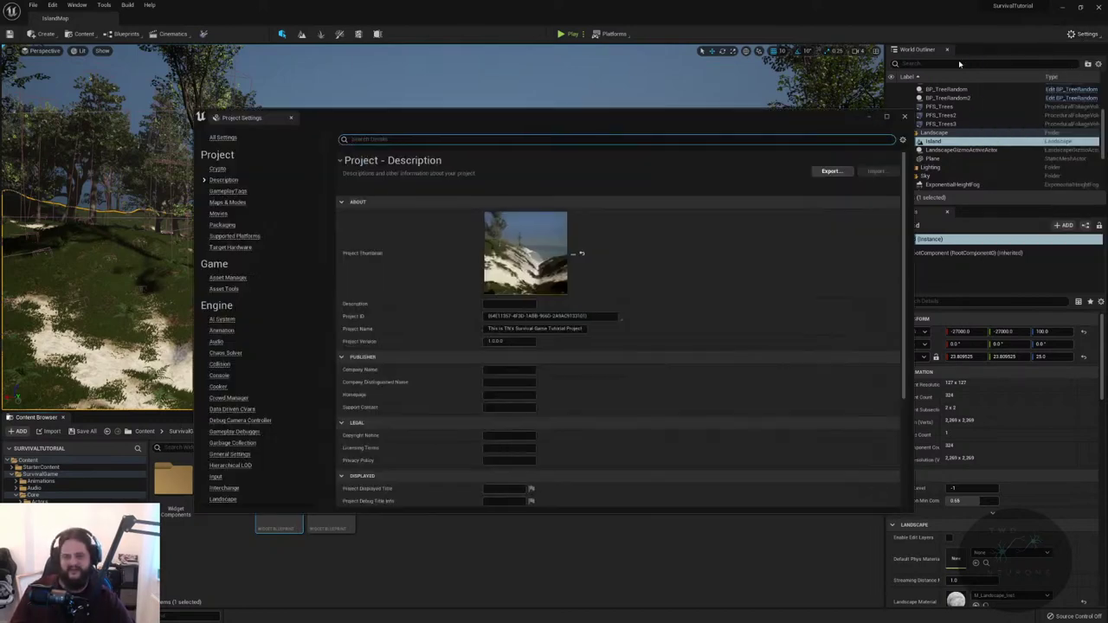
pyautogui.write('motion')
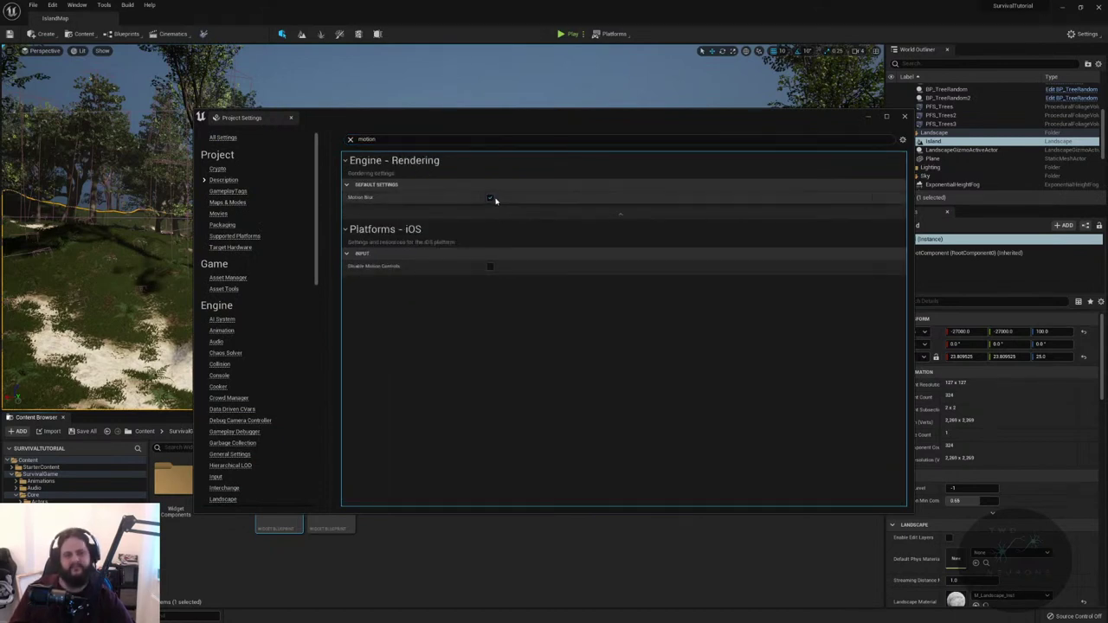
pyautogui.click(904, 116)
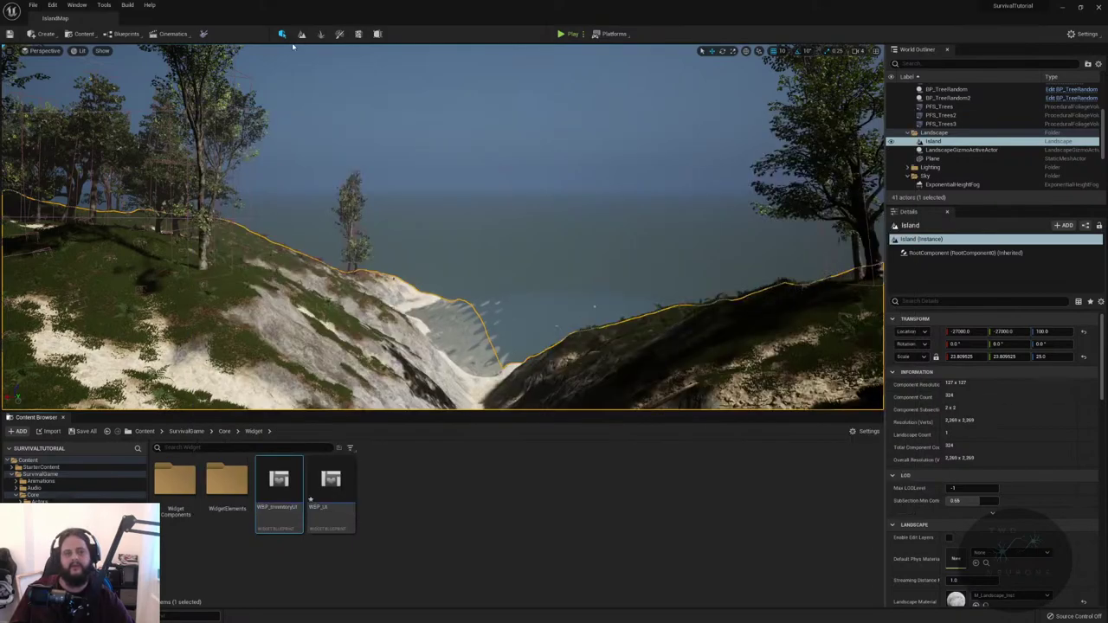
# - Play the level, pick up the item on the ground and equip it from the inventory
pyautogui.click(571, 35)
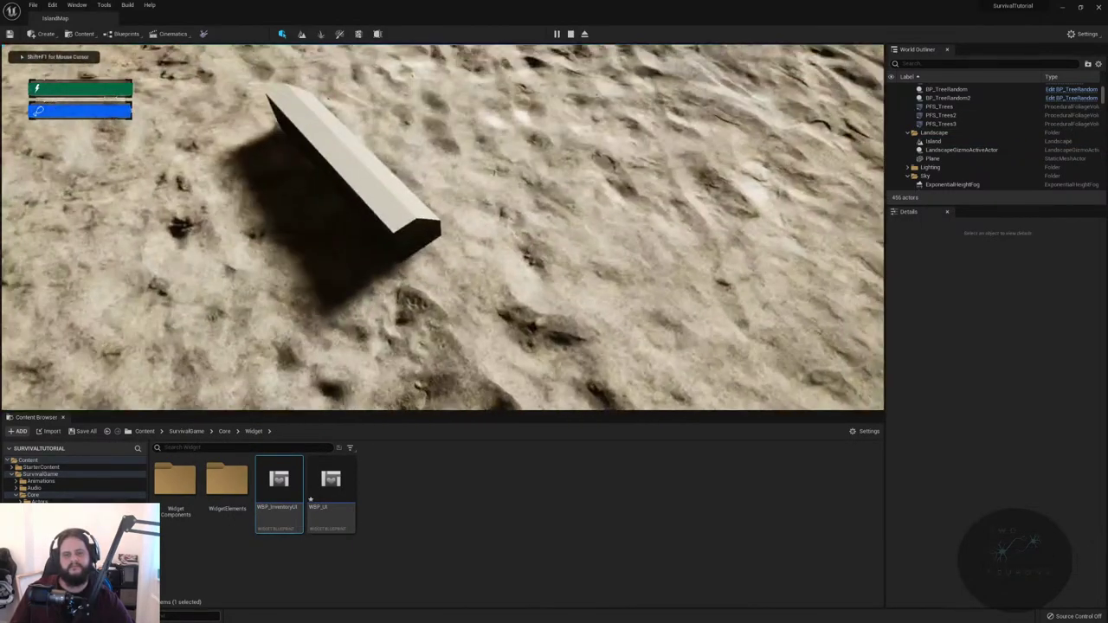
pyautogui.press('e')
pyautogui.press('Tab')
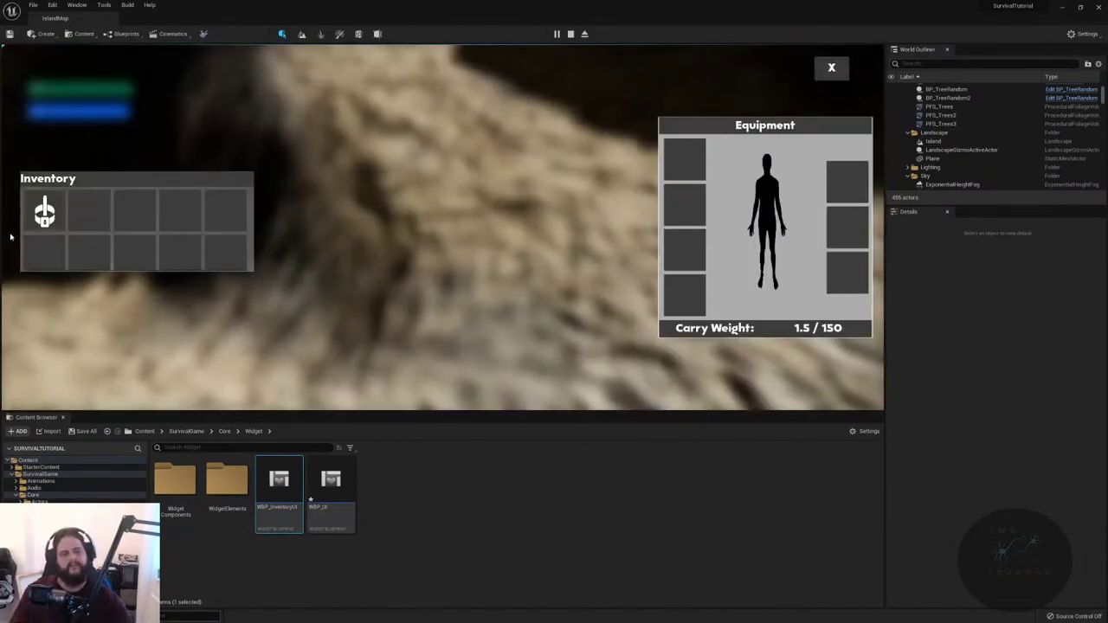
pyautogui.moveTo(39, 215)
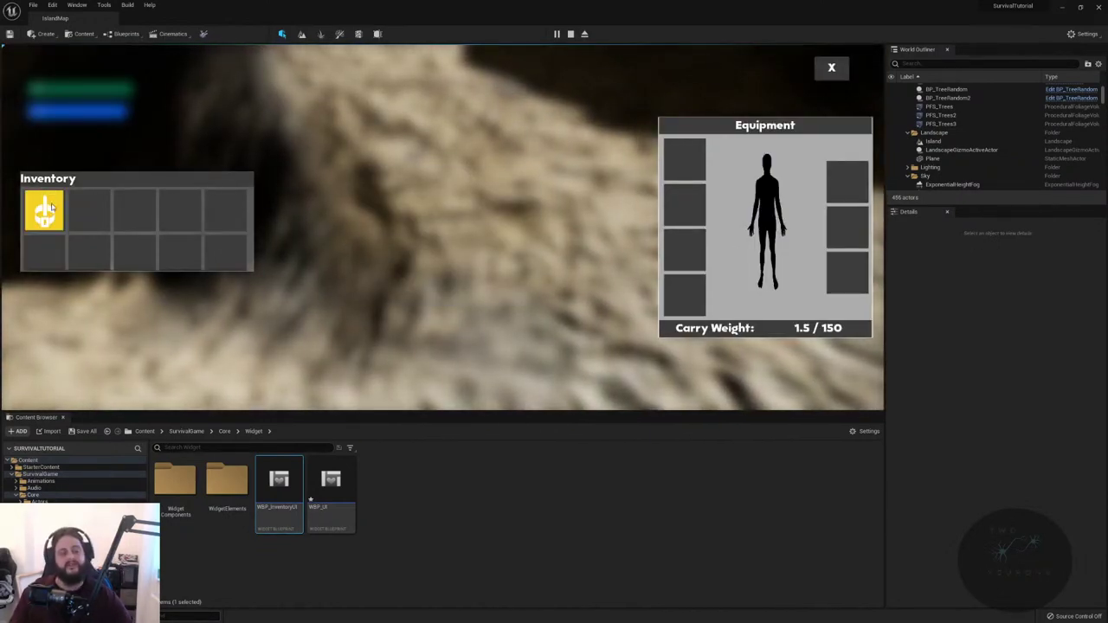
pyautogui.rightClick(52, 206)
pyautogui.click(71, 212)
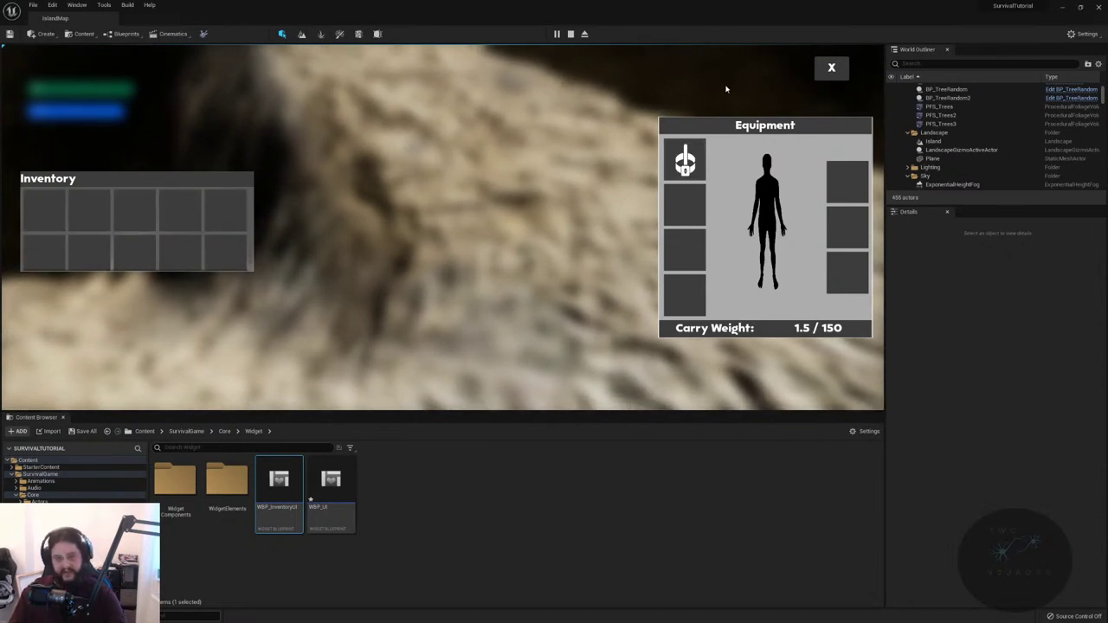
# - Make the game full screen, view the equipped flashlight's item information and dismiss its options
pyautogui.press('F11')
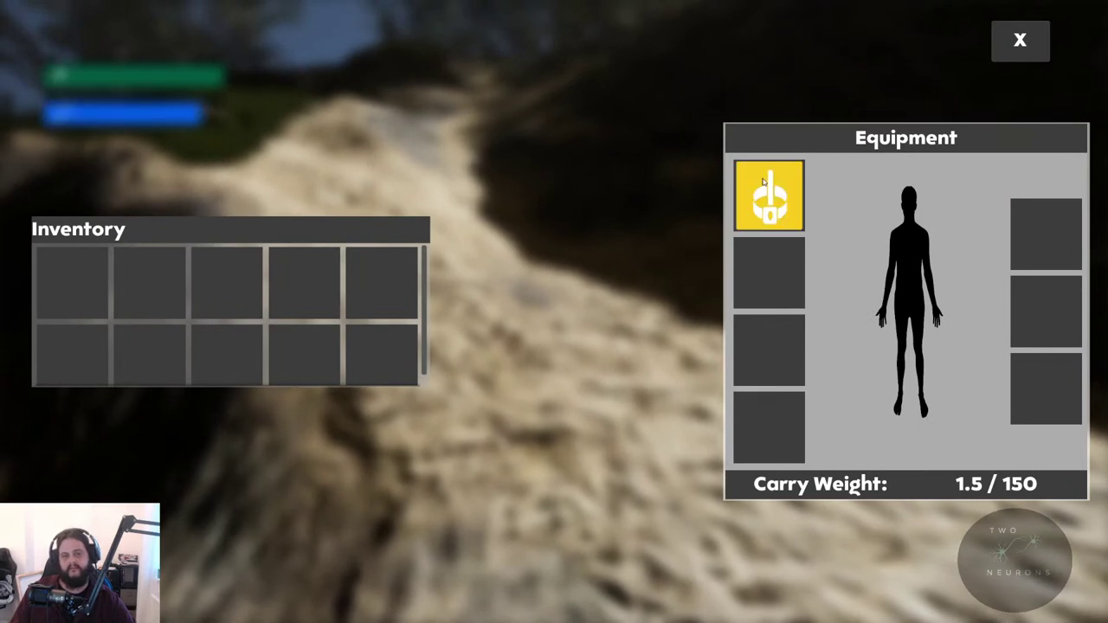
pyautogui.rightClick(783, 198)
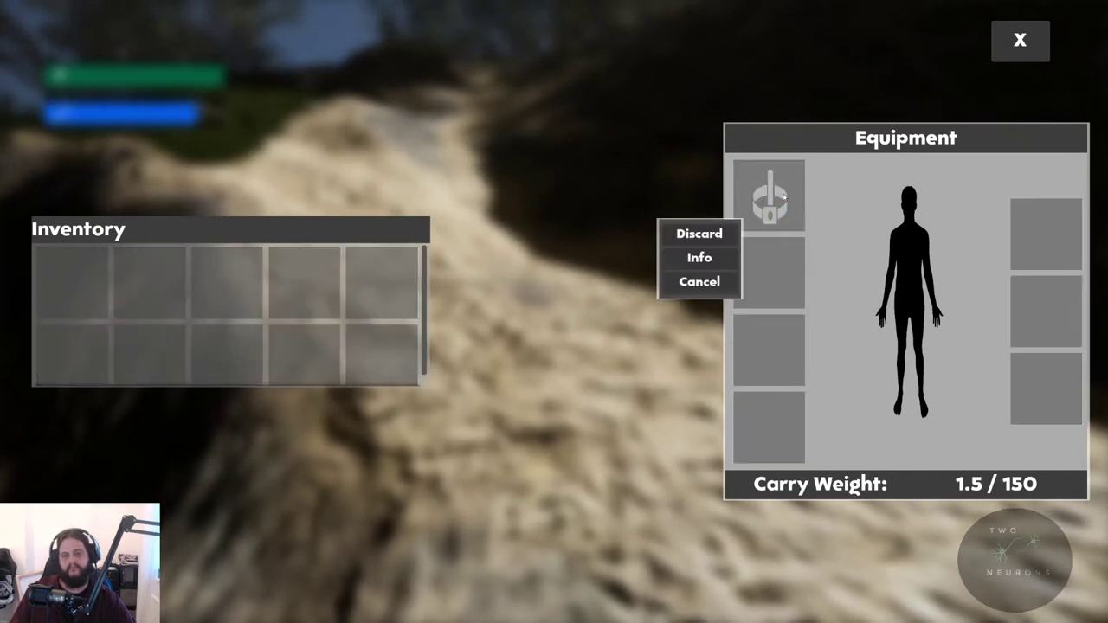
pyautogui.click(730, 259)
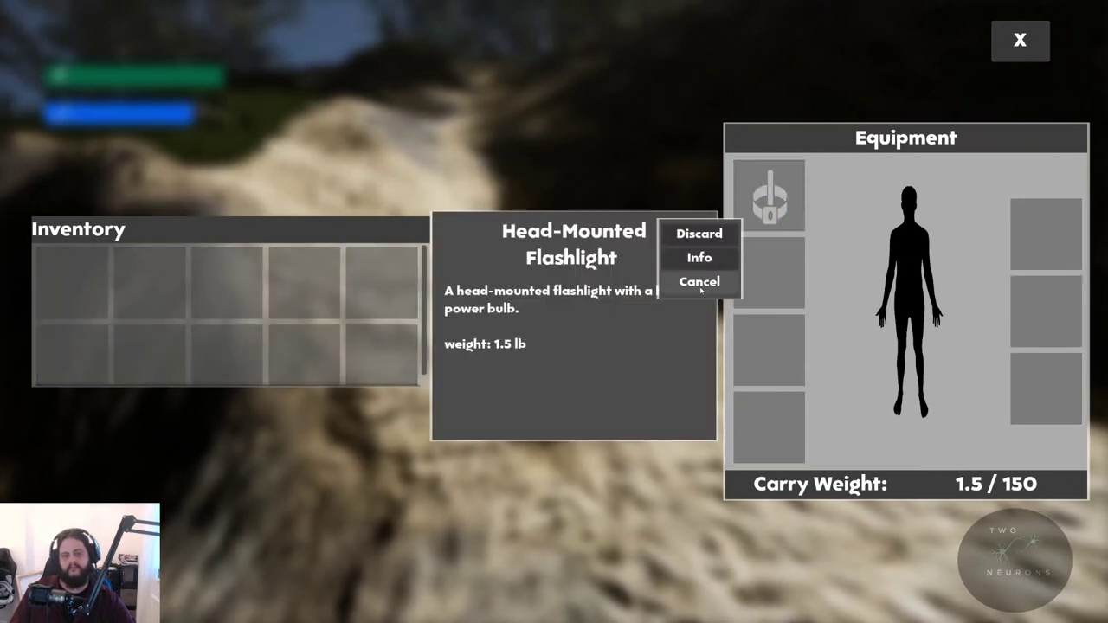
pyautogui.click(699, 282)
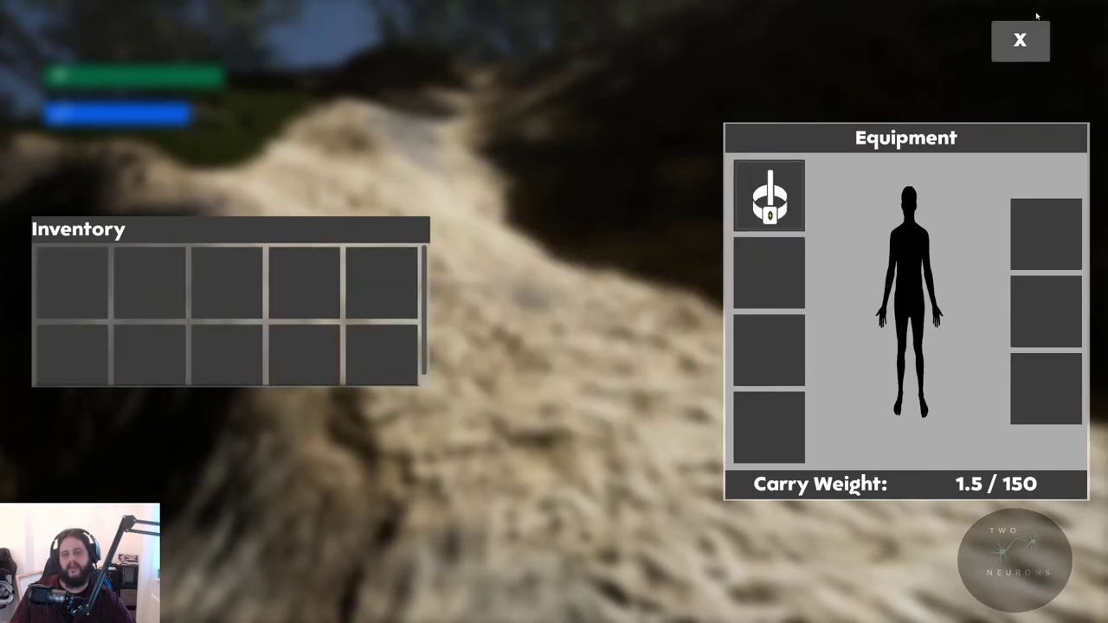
# - Close the inventory and run along the sandy path to observe the status bars and scenery
pyautogui.press('Tab')
pyautogui.hotkey('shift', 'w')
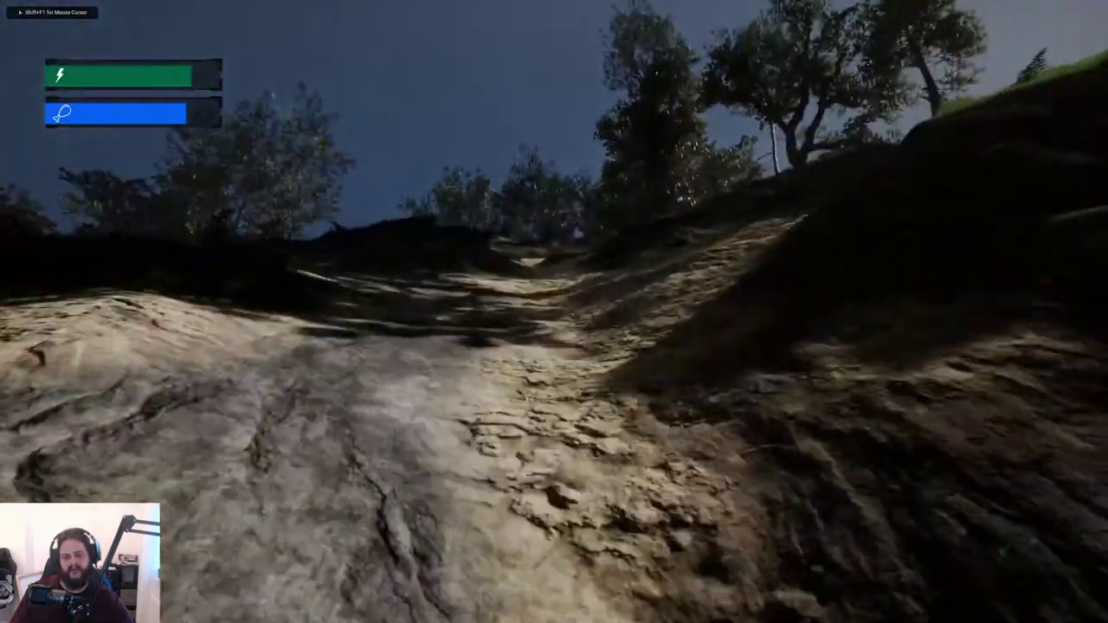
pyautogui.press('w')
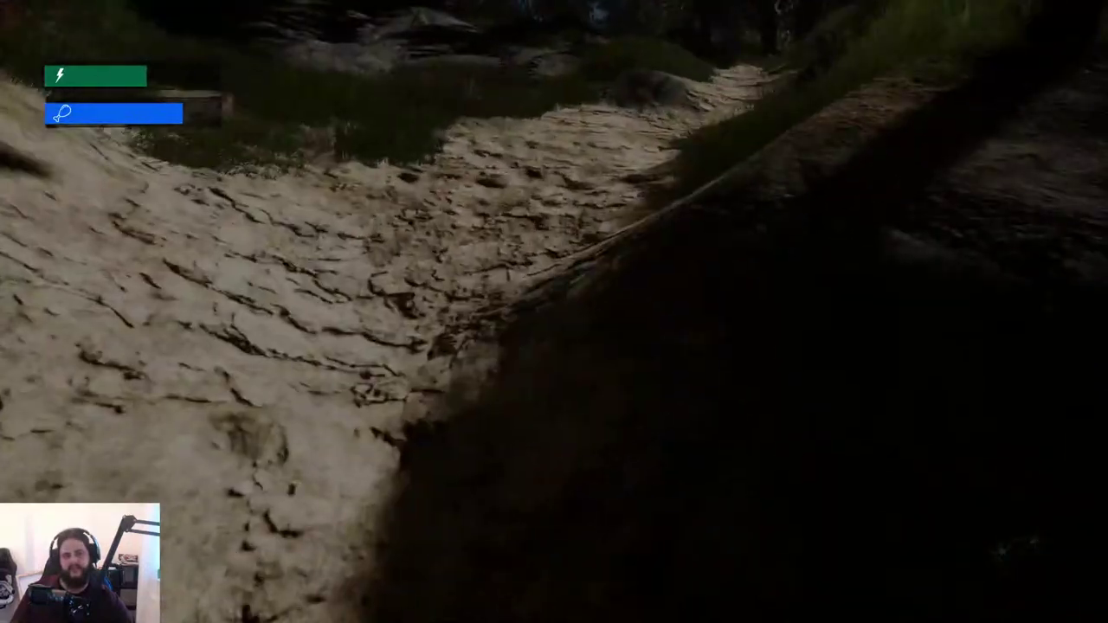
pyautogui.press('w')
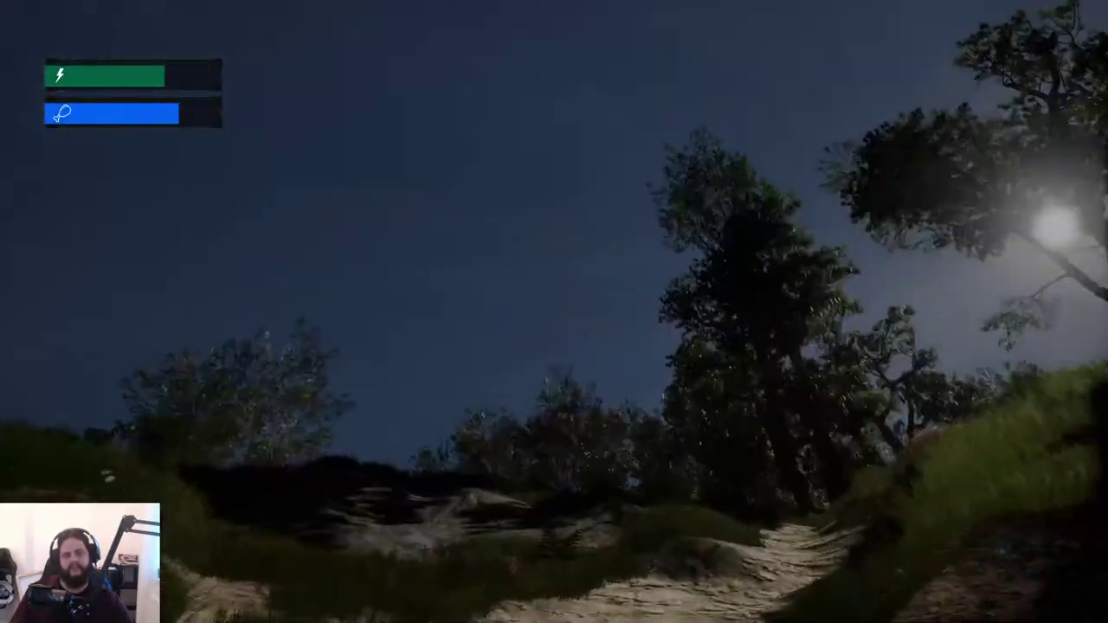
pyautogui.press('w')
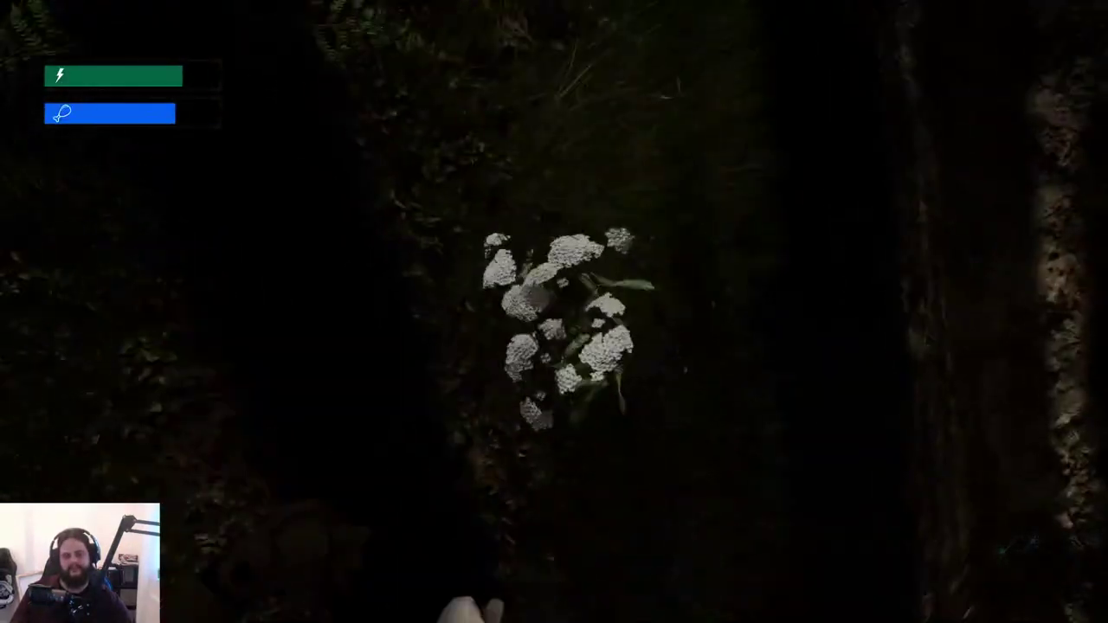
pyautogui.press('w')
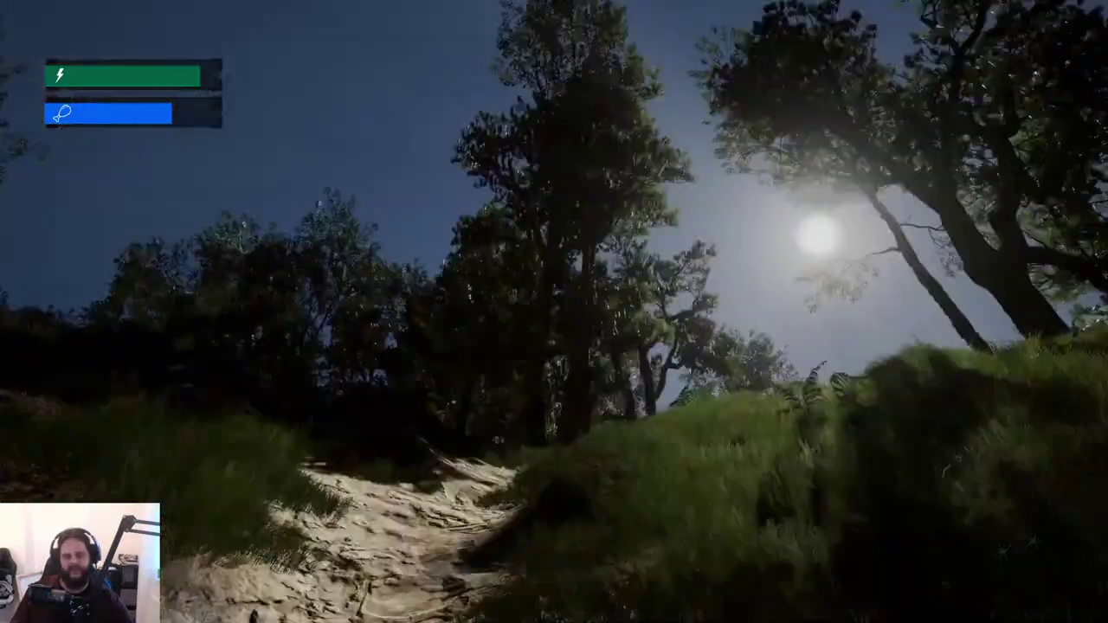
# - Walk through the running game, consume one of each plant from the inventory and close the inventory
pyautogui.press('w')
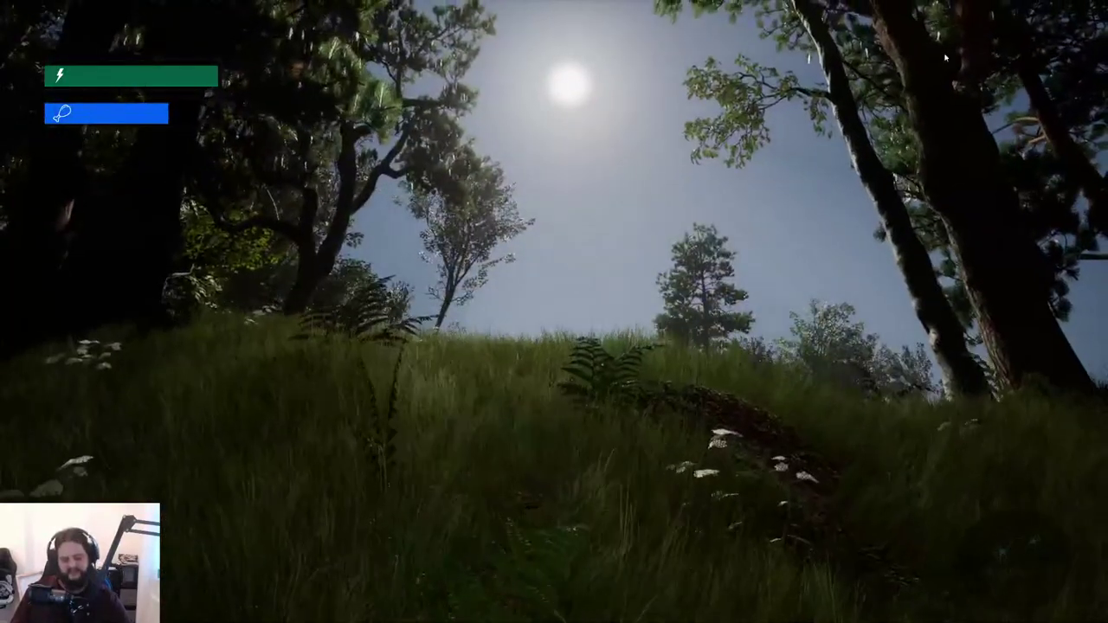
pyautogui.press('Tab')
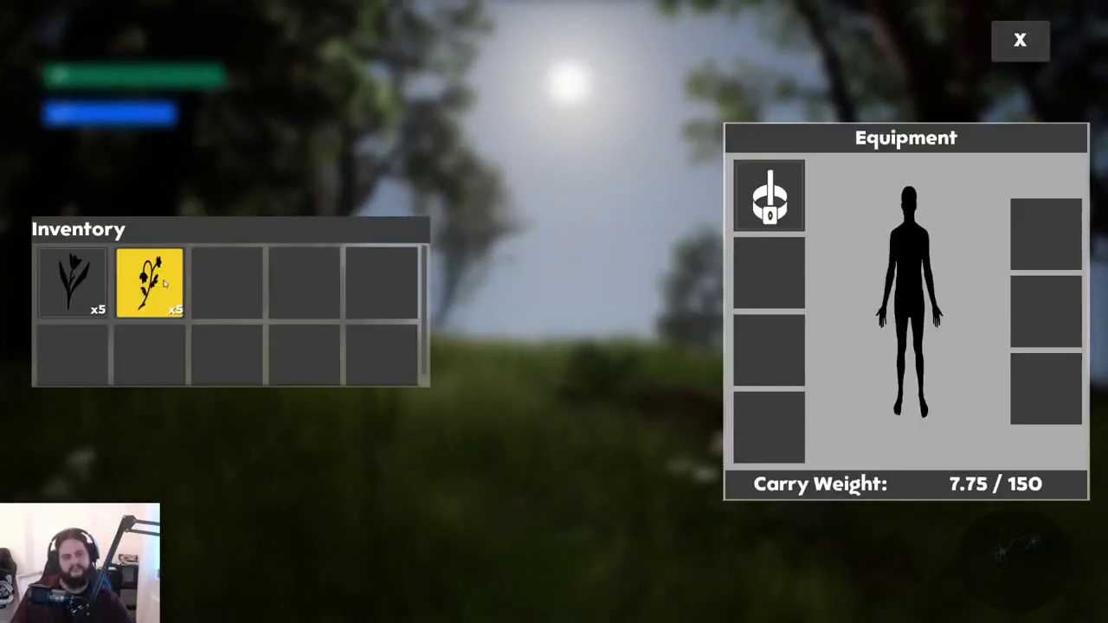
pyautogui.rightClick(164, 284)
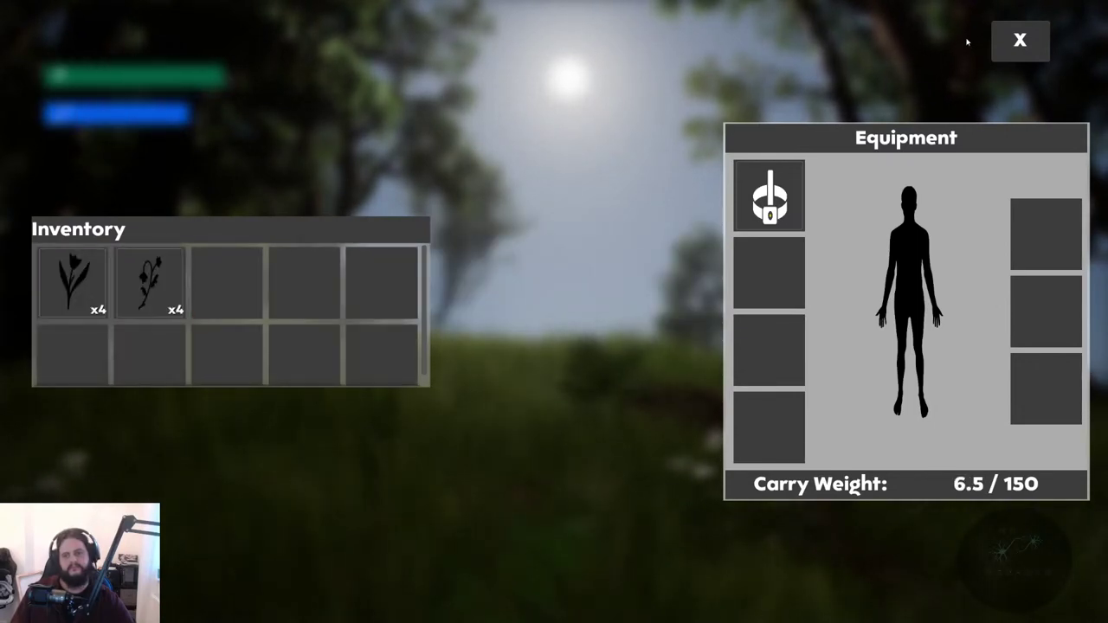
pyautogui.click(1004, 36)
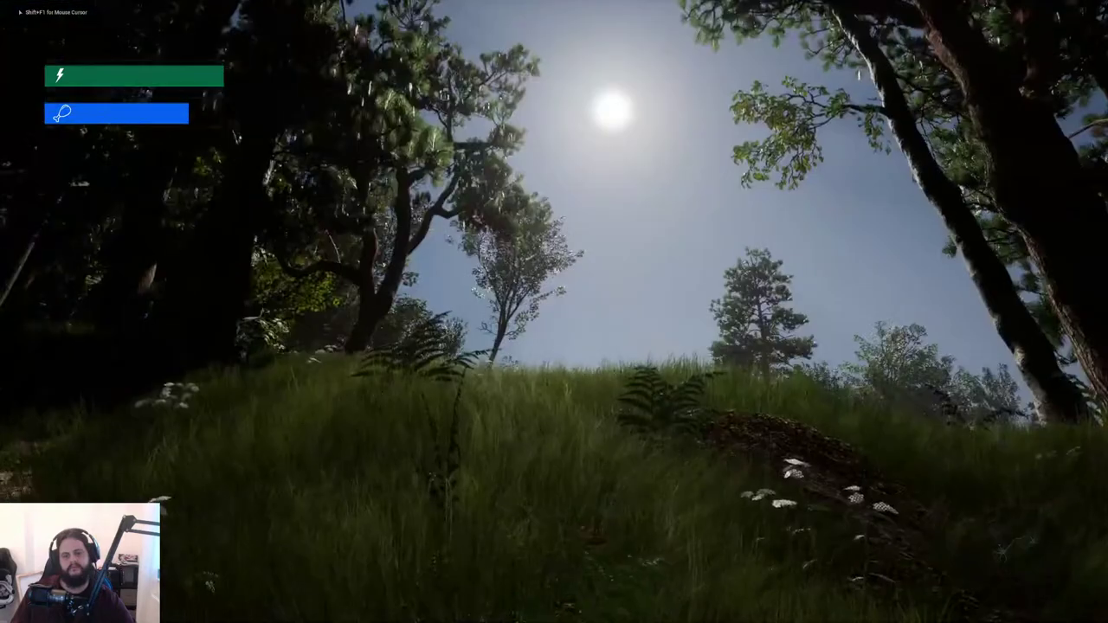
pyautogui.hotkey('shift', 'F1')
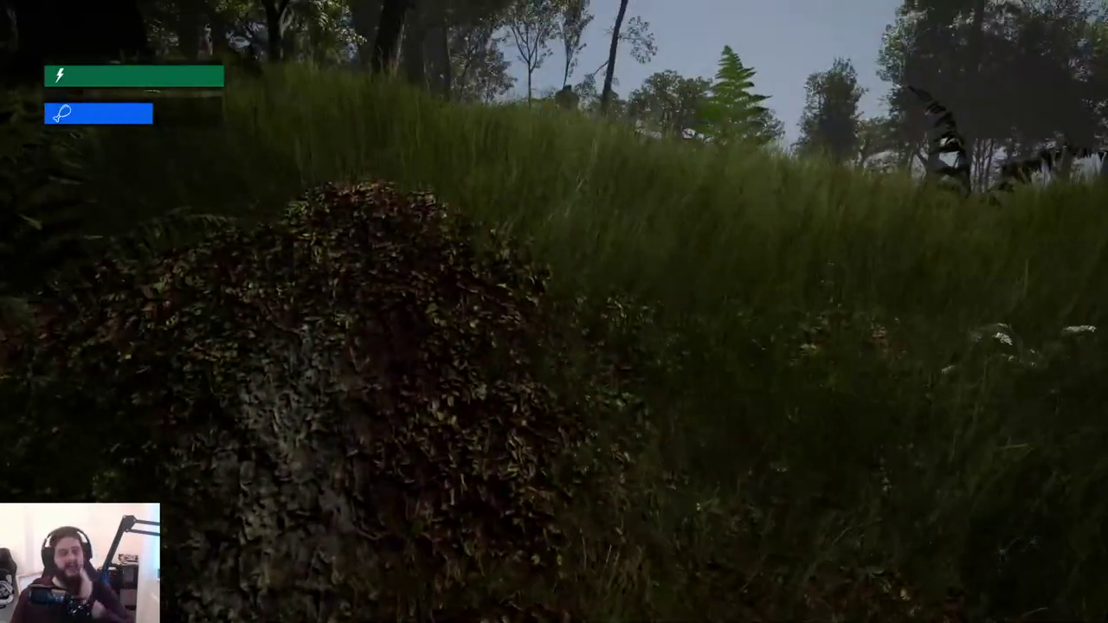
# - Check the plant icons in the in-game inventory again, stop the play session and leave the full-screen viewport
pyautogui.press('Tab')
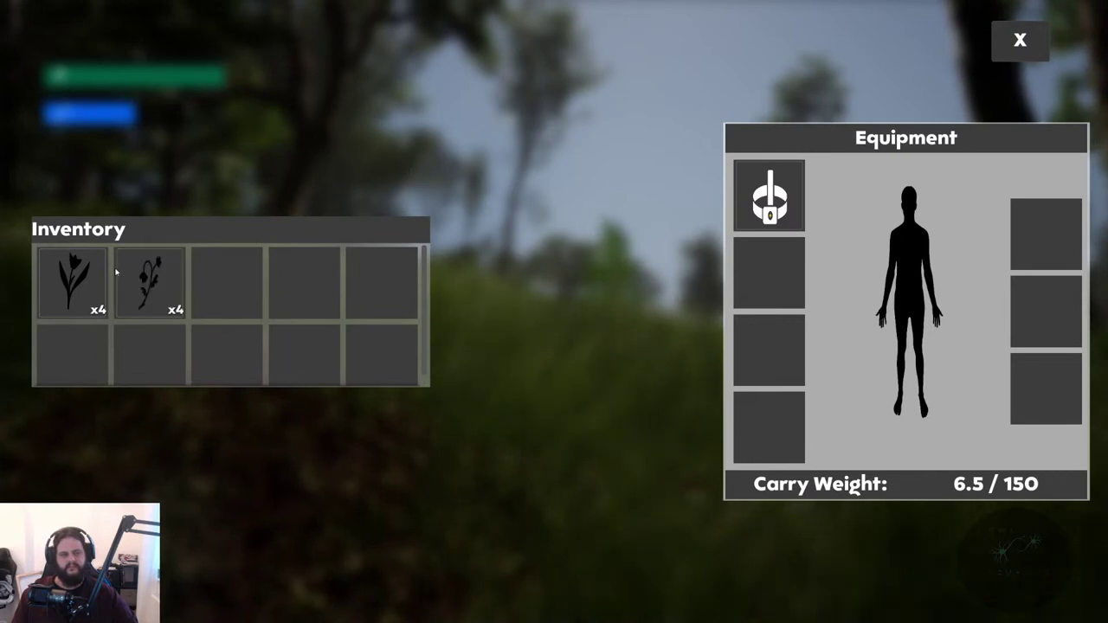
pyautogui.moveTo(125, 294)
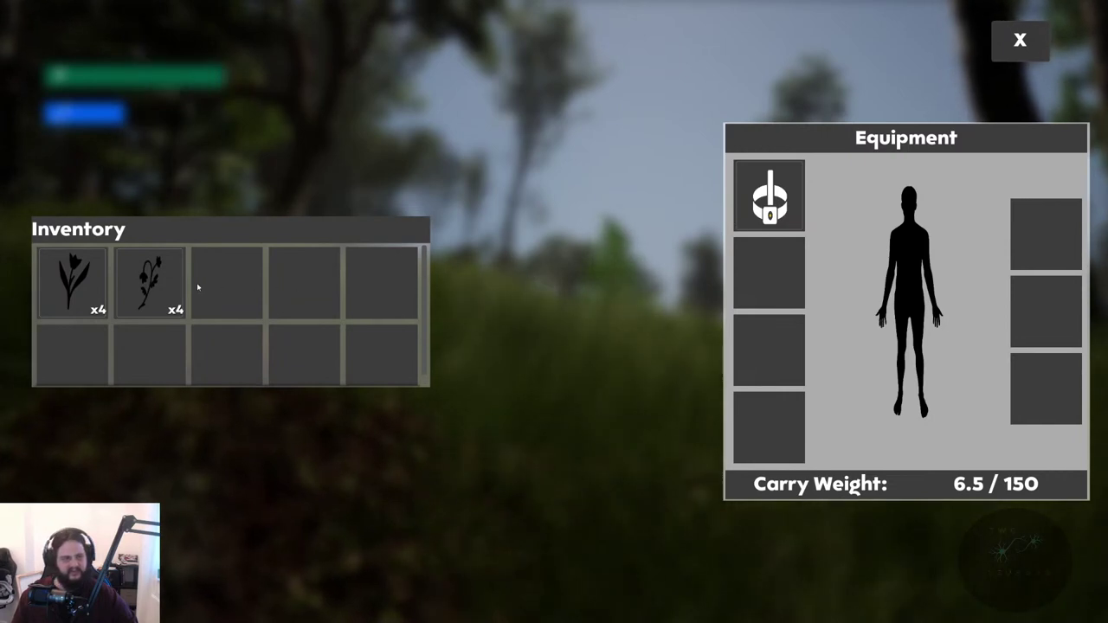
pyautogui.press('Escape')
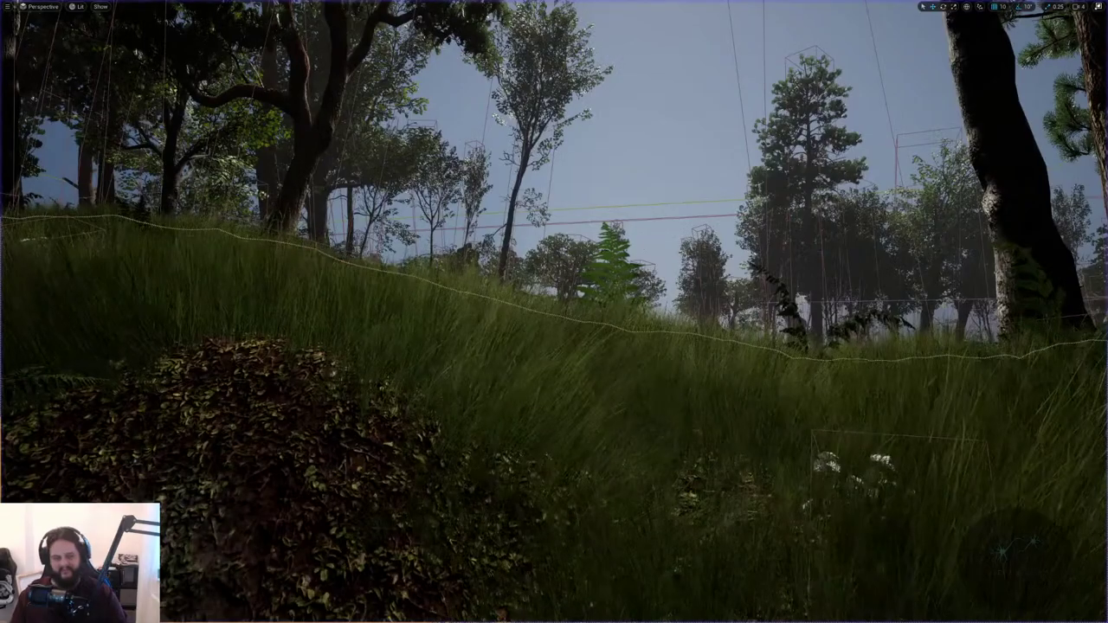
pyautogui.press('F11')
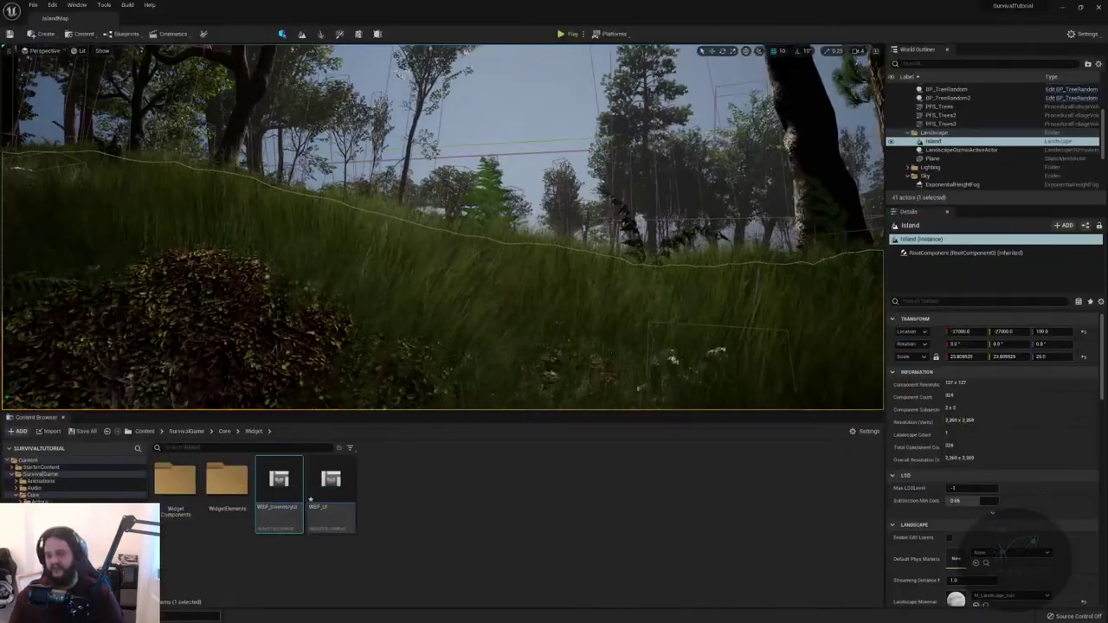
# - Switch to the Epic Games Launcher and open the 4.26 SurvivalTutorial project from the Unreal Engine library
pyautogui.press('super')
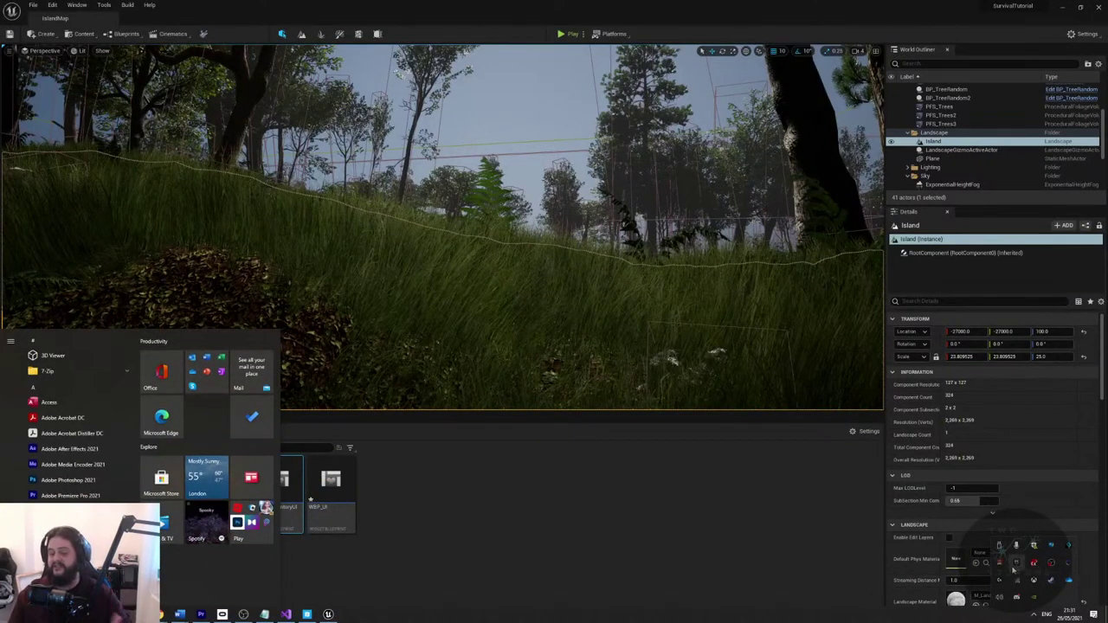
pyautogui.press('Escape')
pyautogui.click(1016, 563)
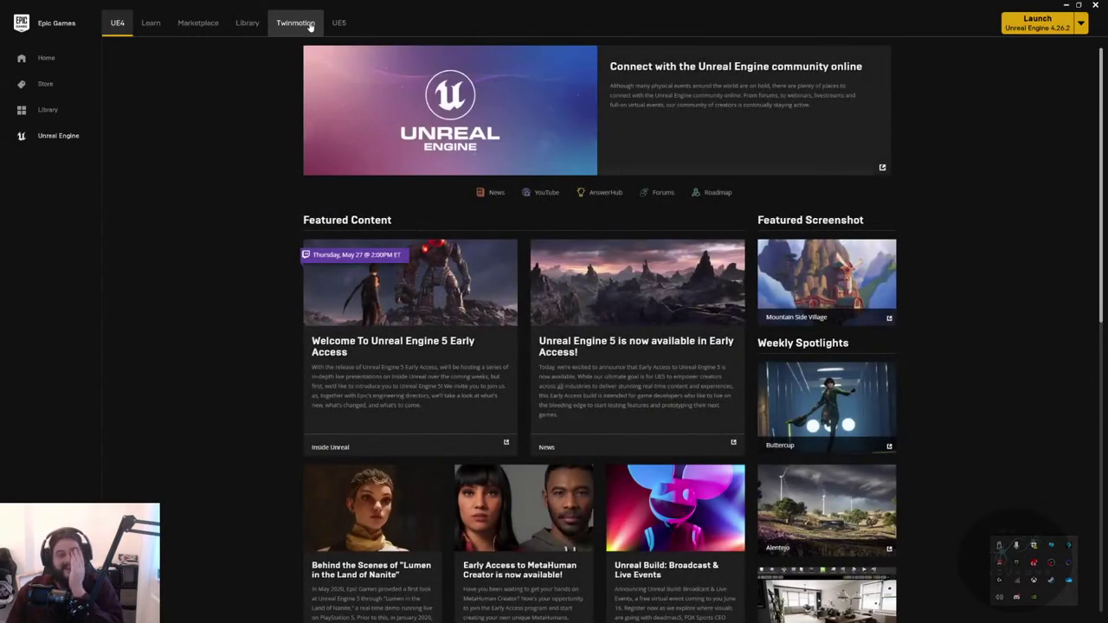
pyautogui.click(215, 29)
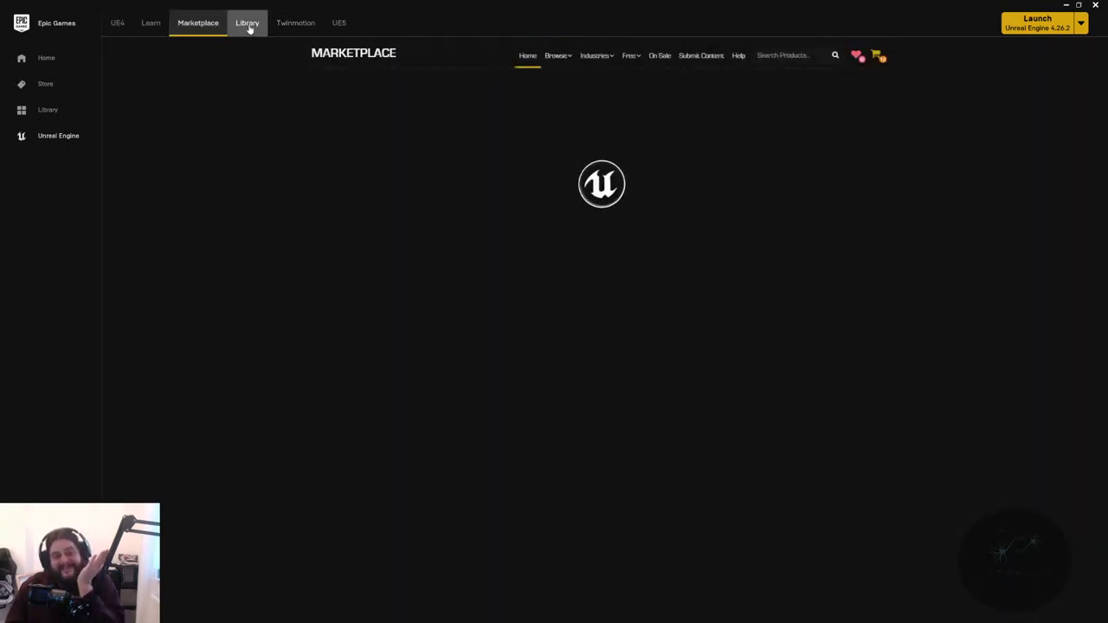
pyautogui.click(246, 29)
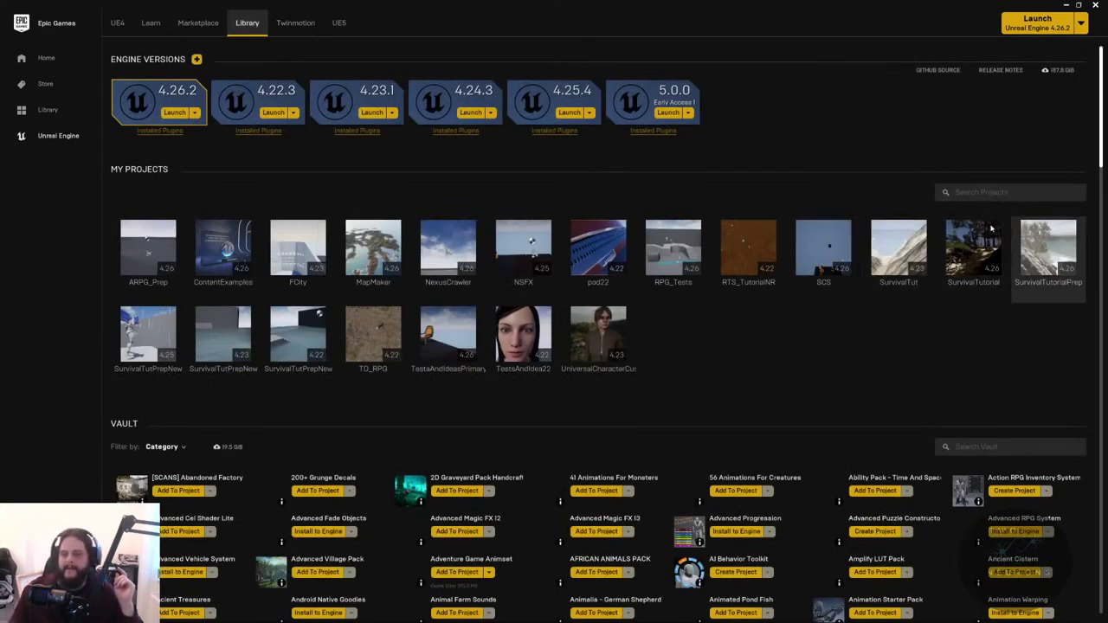
pyautogui.doubleClick(979, 237)
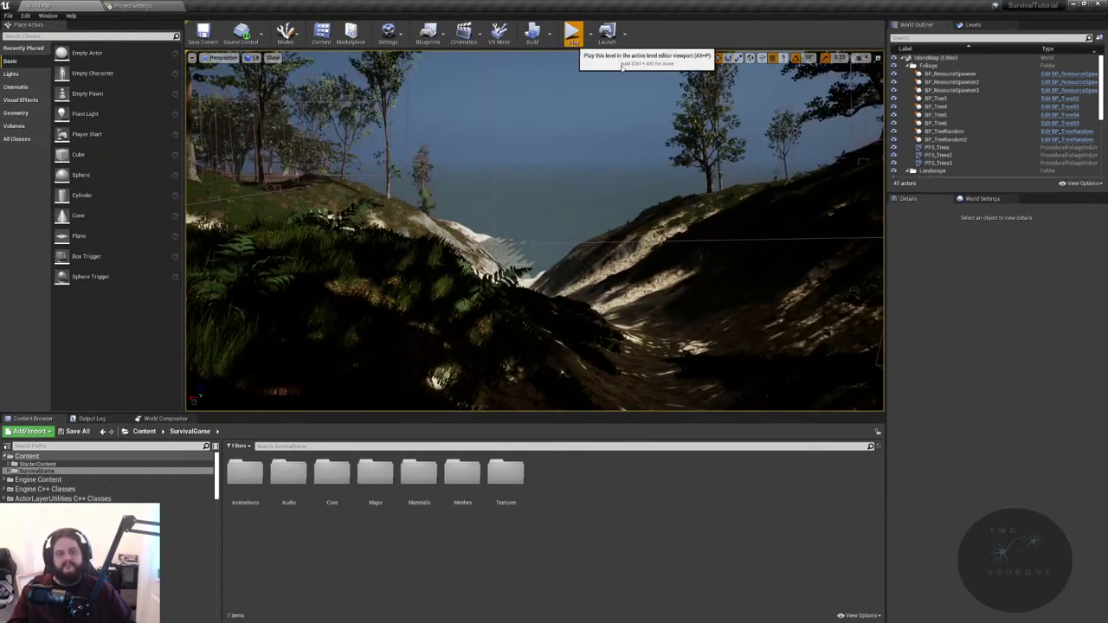
# - Play the level in the 4.26 project, pick up the item and check its icon in the inventory
pyautogui.hotkey('alt', 'p')
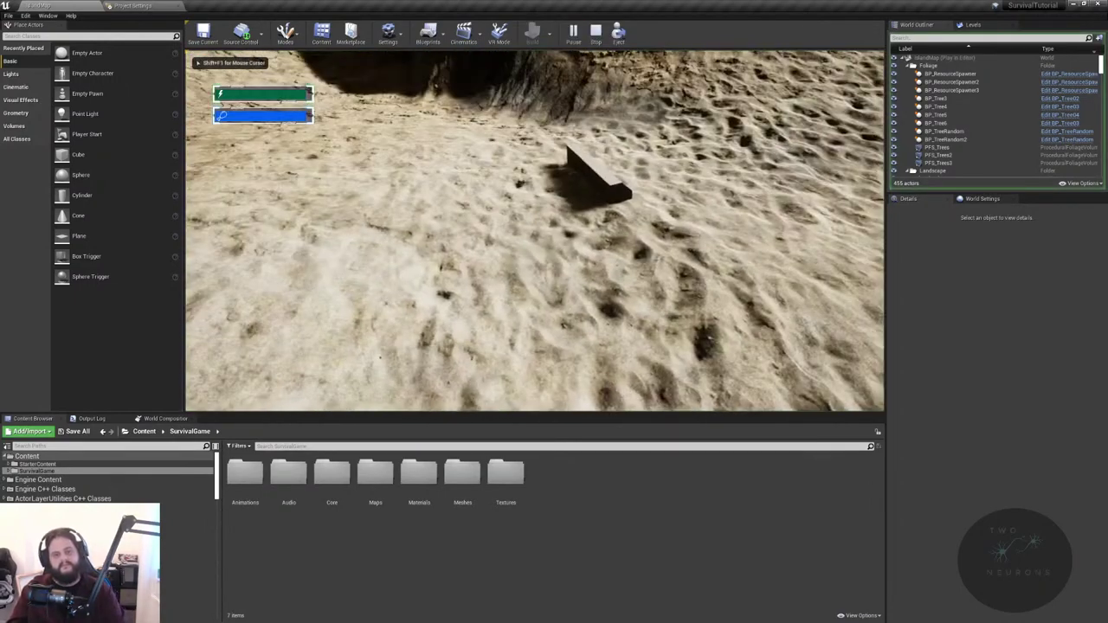
pyautogui.press('e')
pyautogui.press('i')
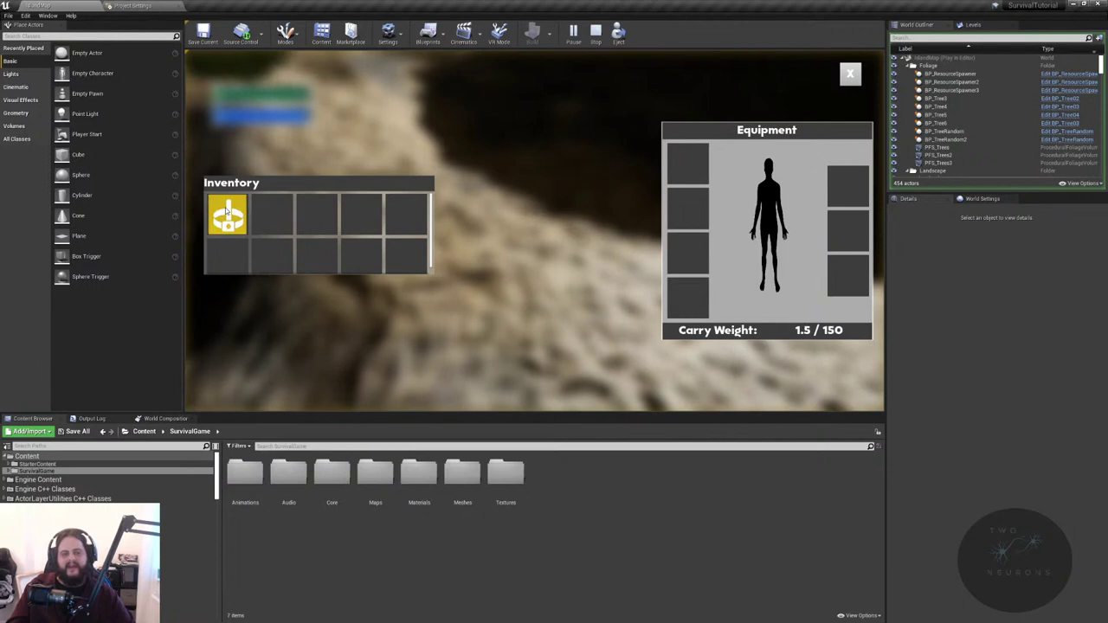
pyautogui.moveTo(227, 213)
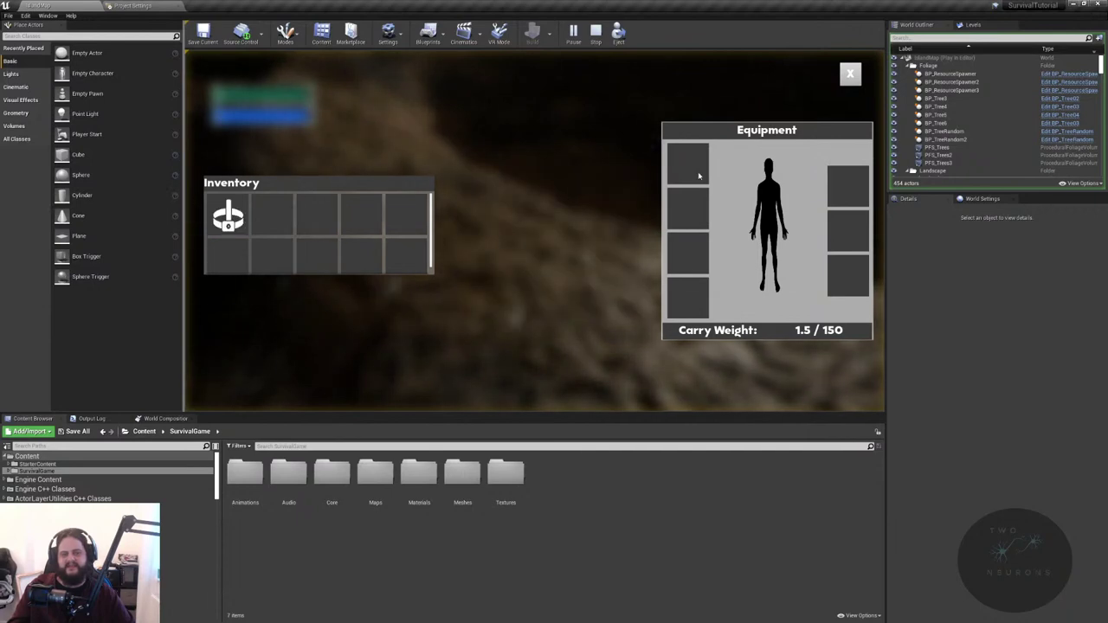
pyautogui.click(850, 74)
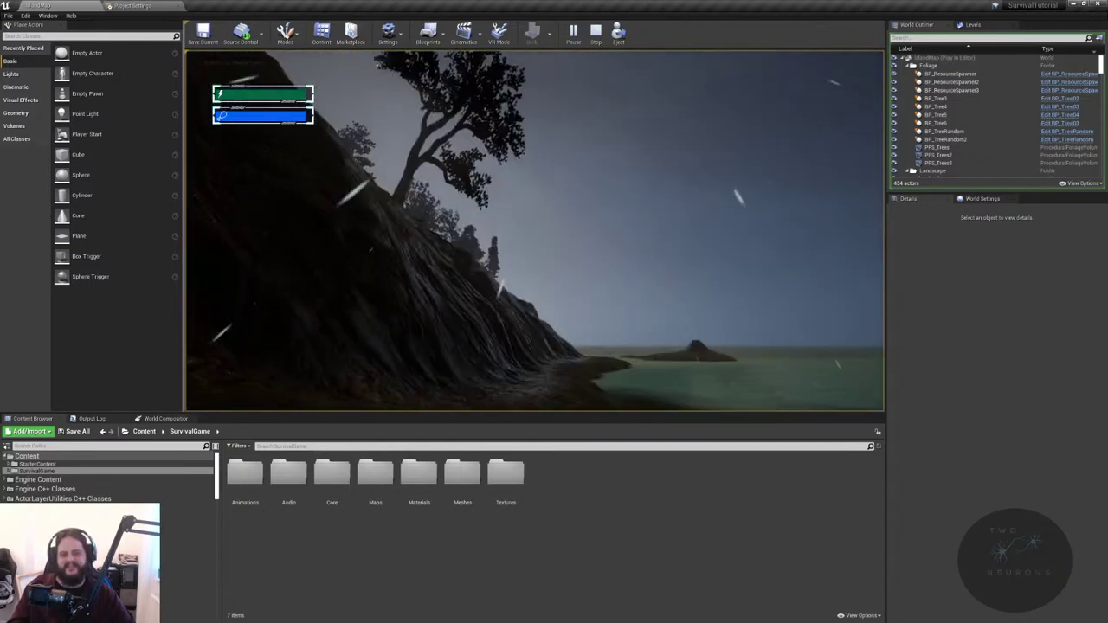
# - View the running 4.26 game full screen, stop the session and switch back to the Unreal Engine 5 project
pyautogui.press('F11')
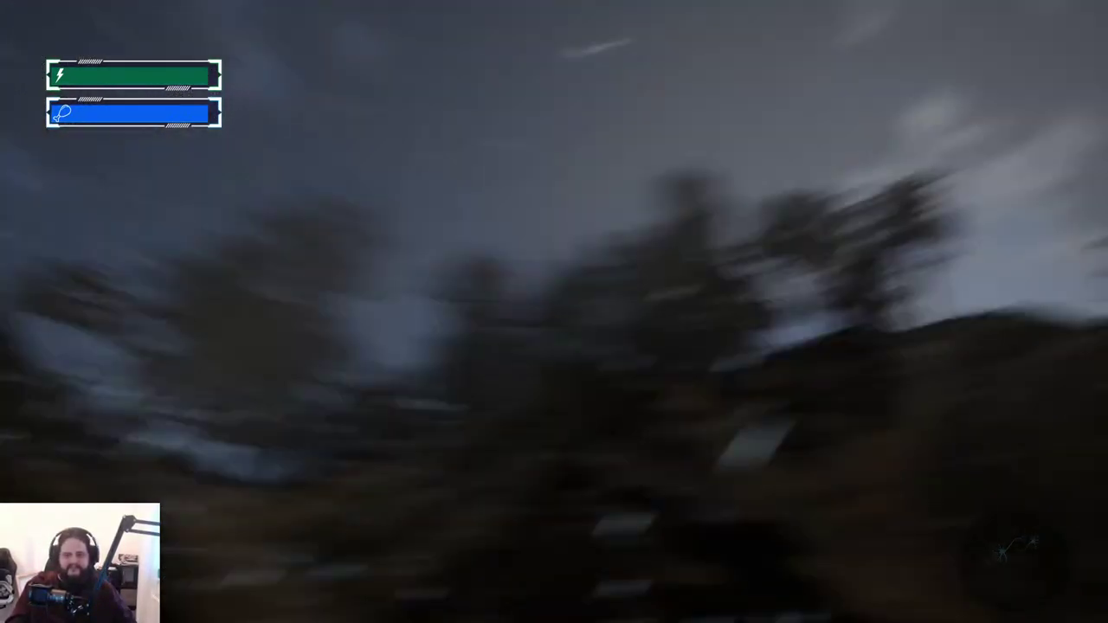
pyautogui.press('Escape')
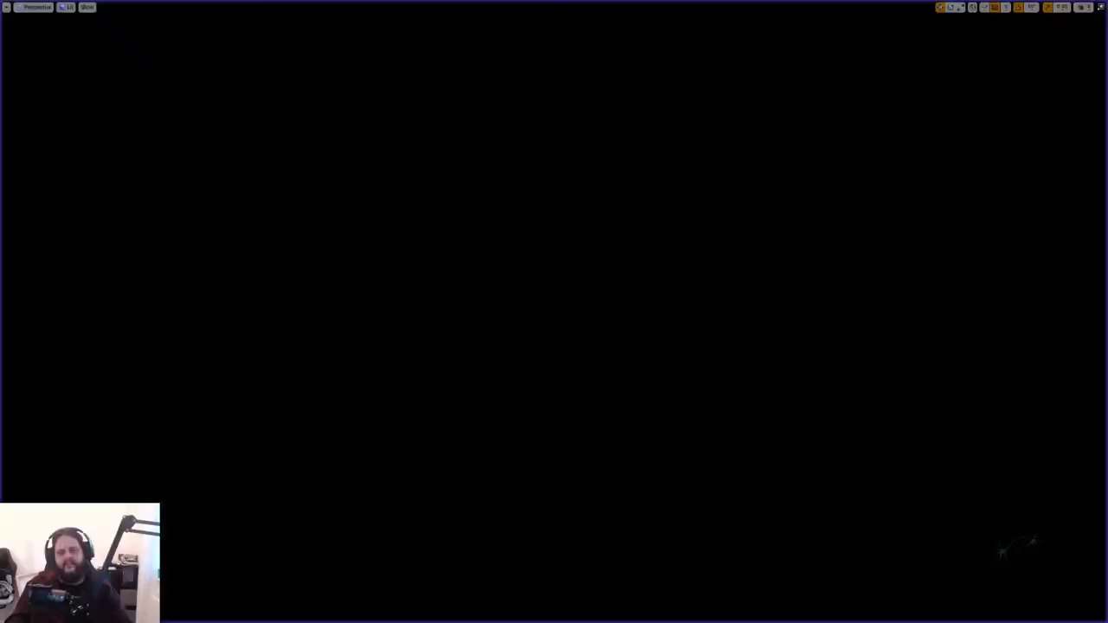
pyautogui.press('F11')
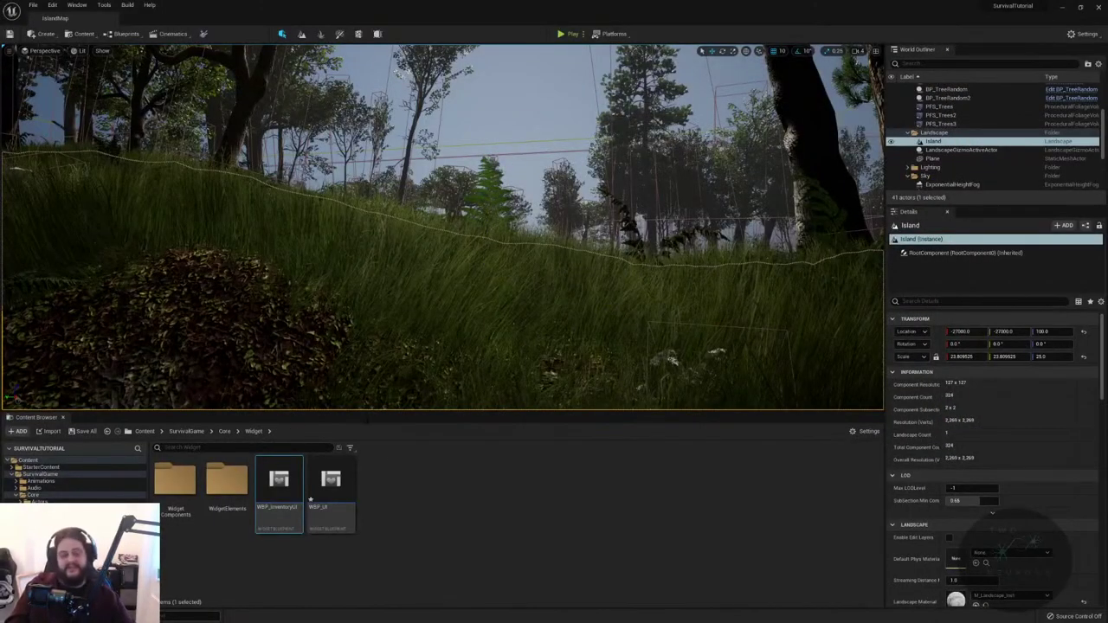
# - Open the WBP_InventoryUI widget blueprint and dock its editor in the main window
pyautogui.doubleClick(285, 481)
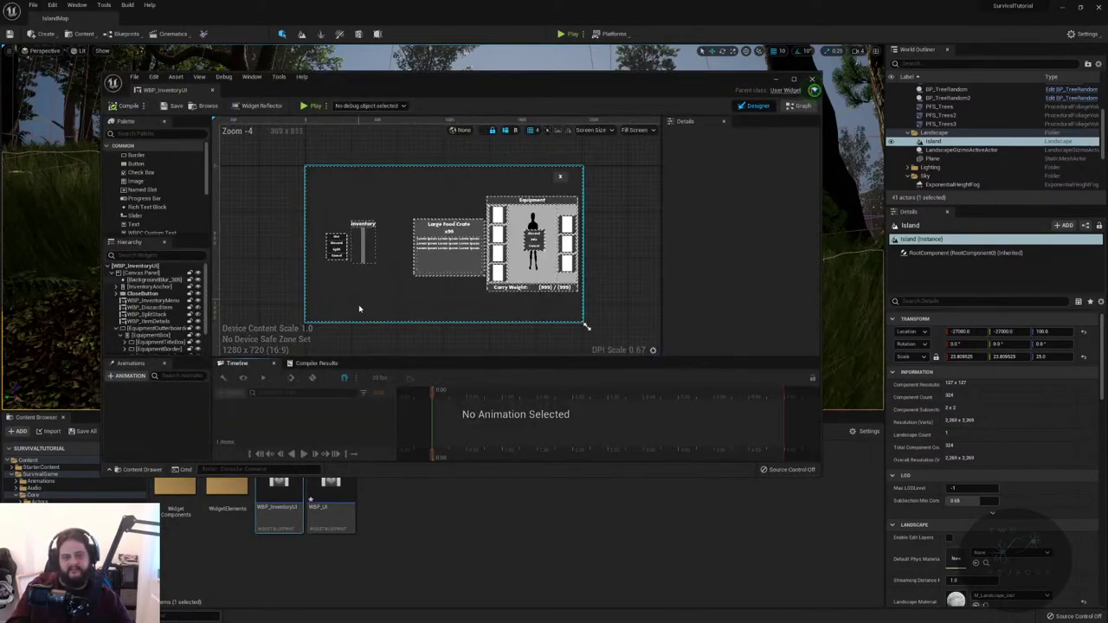
pyautogui.scroll(5, 362, 307)
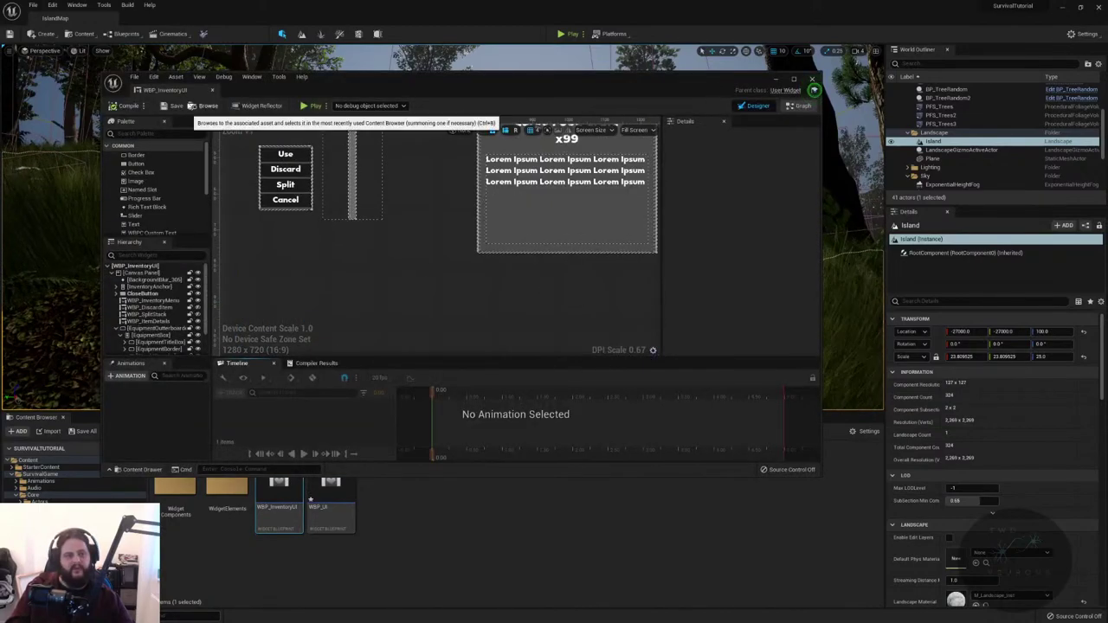
pyautogui.doubleClick(311, 90)
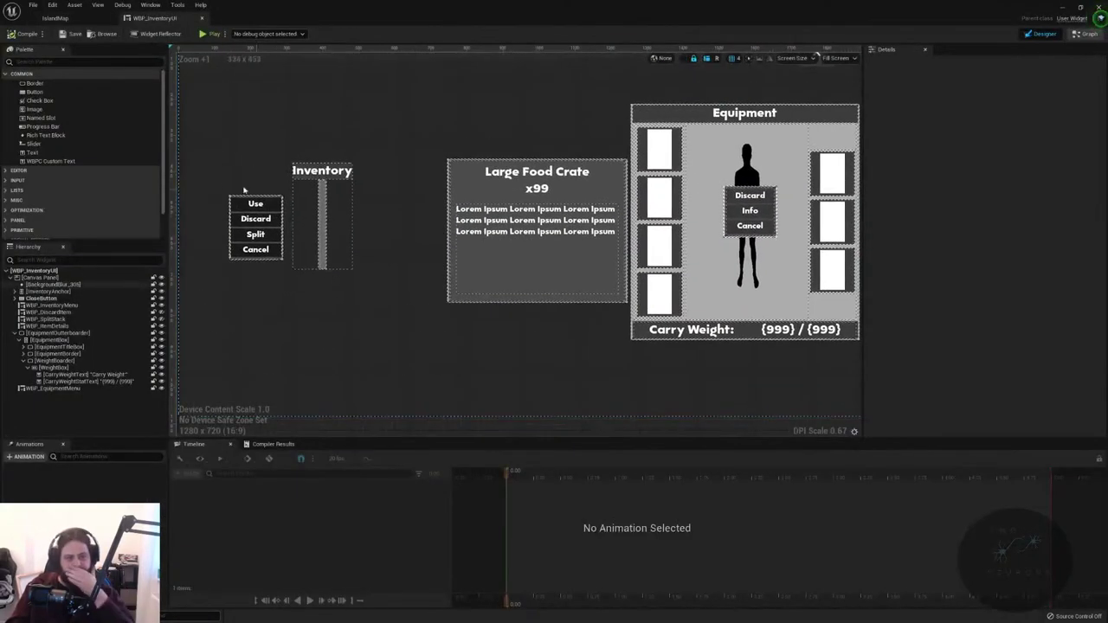
# - Inspect the details of WBP_InventoryMenu and the Legs, Body and Head equipment slots
pyautogui.click(266, 205)
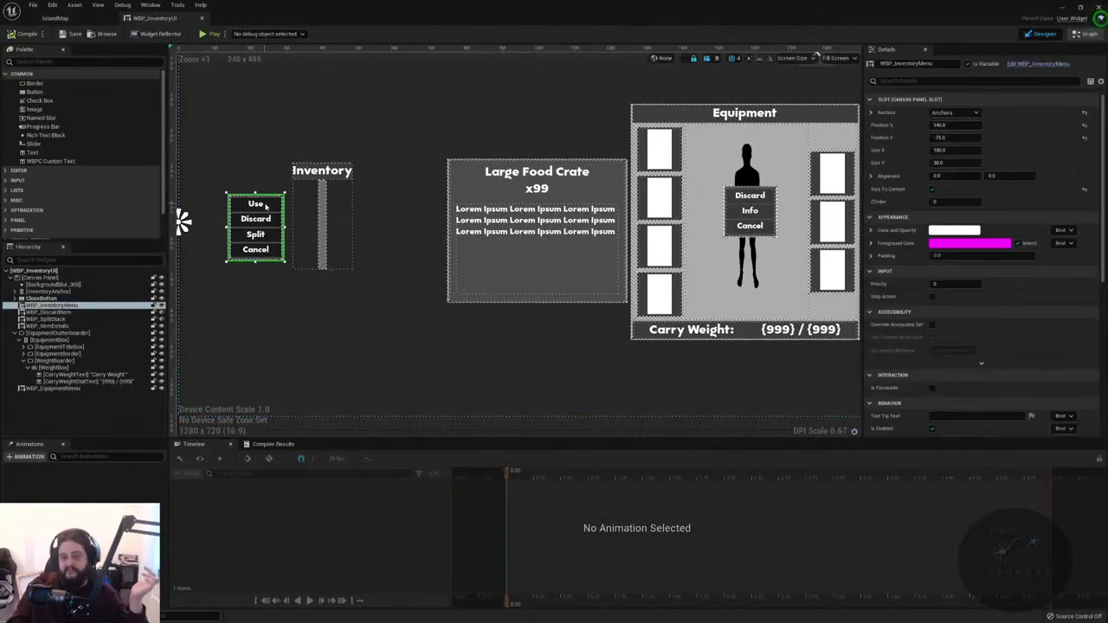
pyautogui.click(656, 253)
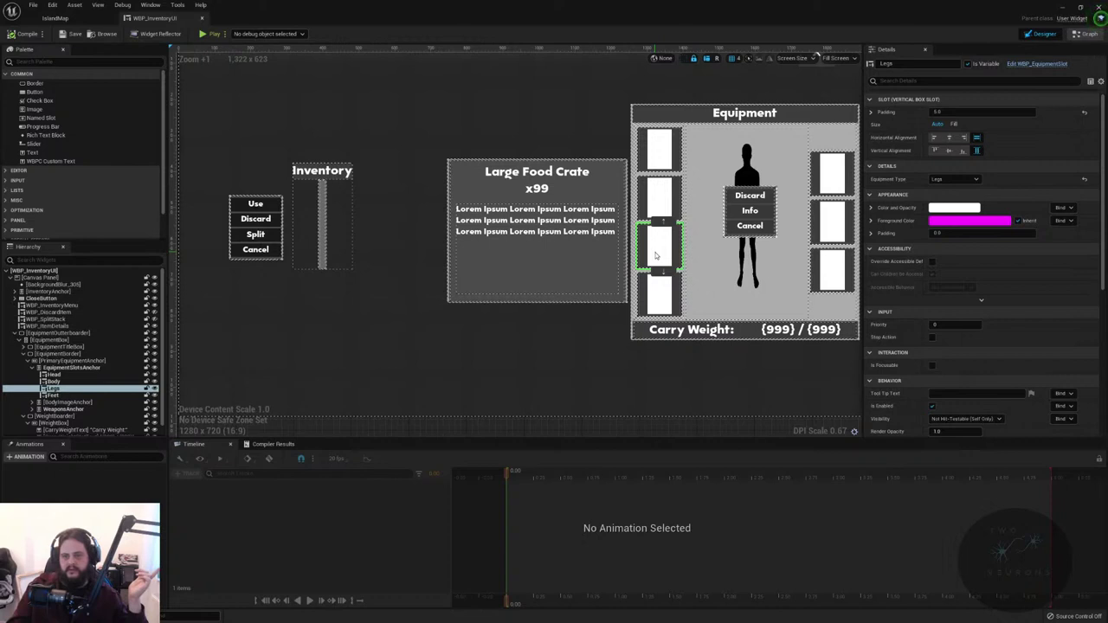
pyautogui.click(667, 203)
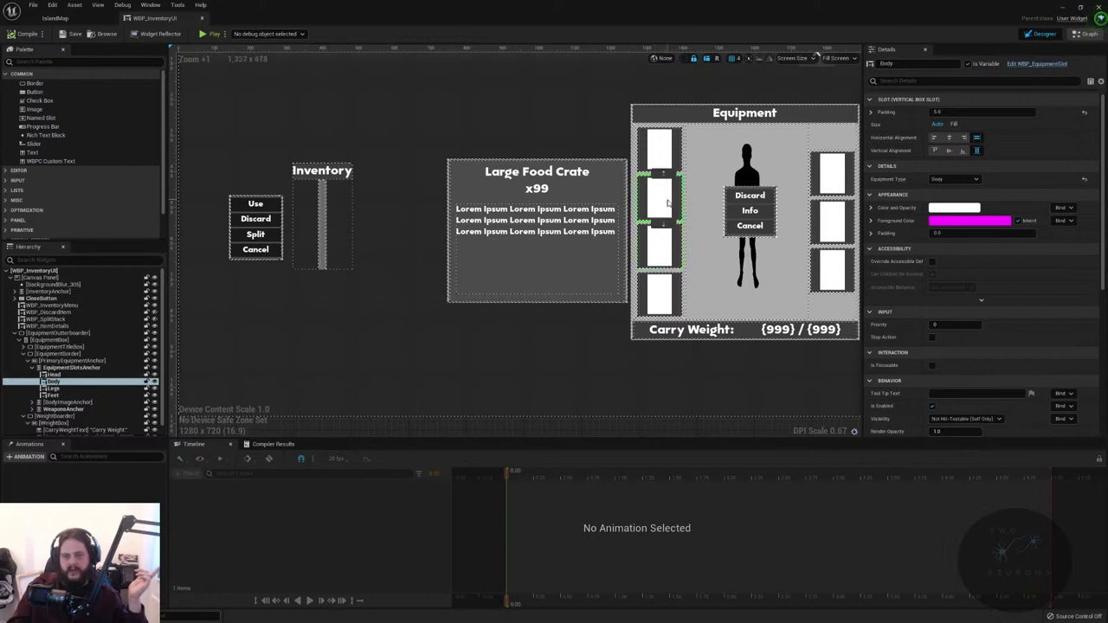
pyautogui.click(128, 375)
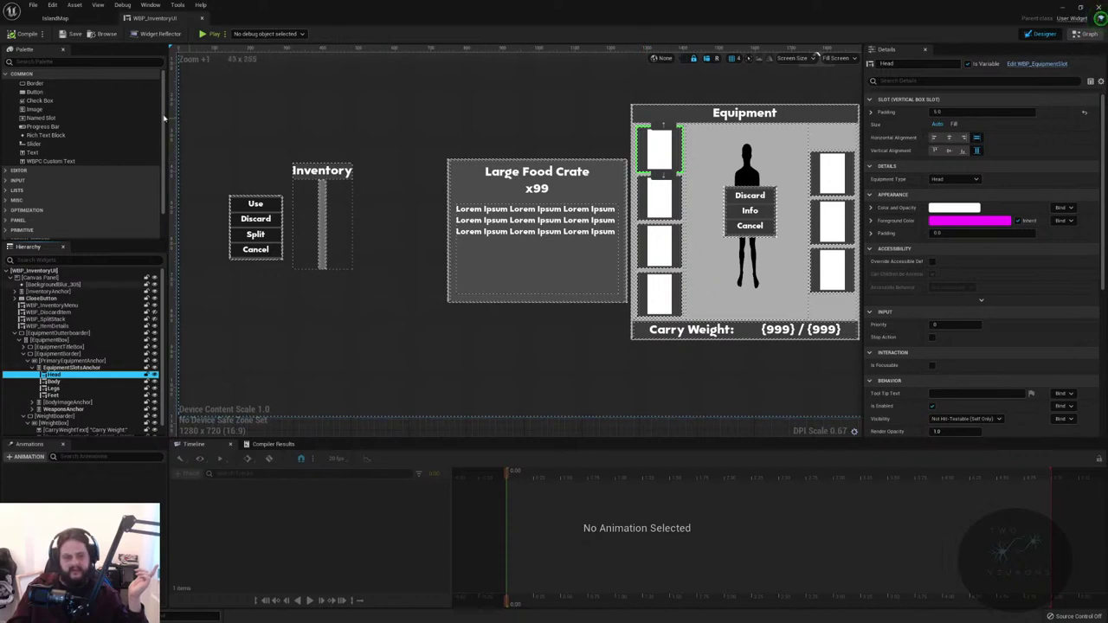
# - Open the WBP_InventorySlot widget blueprint from the WidgetElements/Inventory folder
pyautogui.click(84, 17)
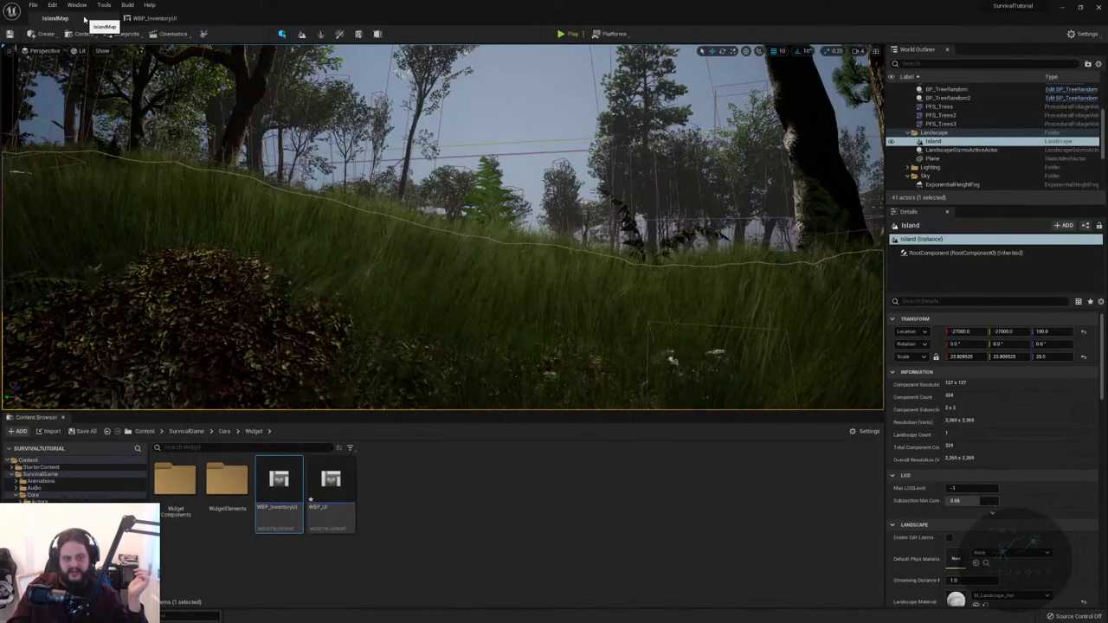
pyautogui.doubleClick(227, 481)
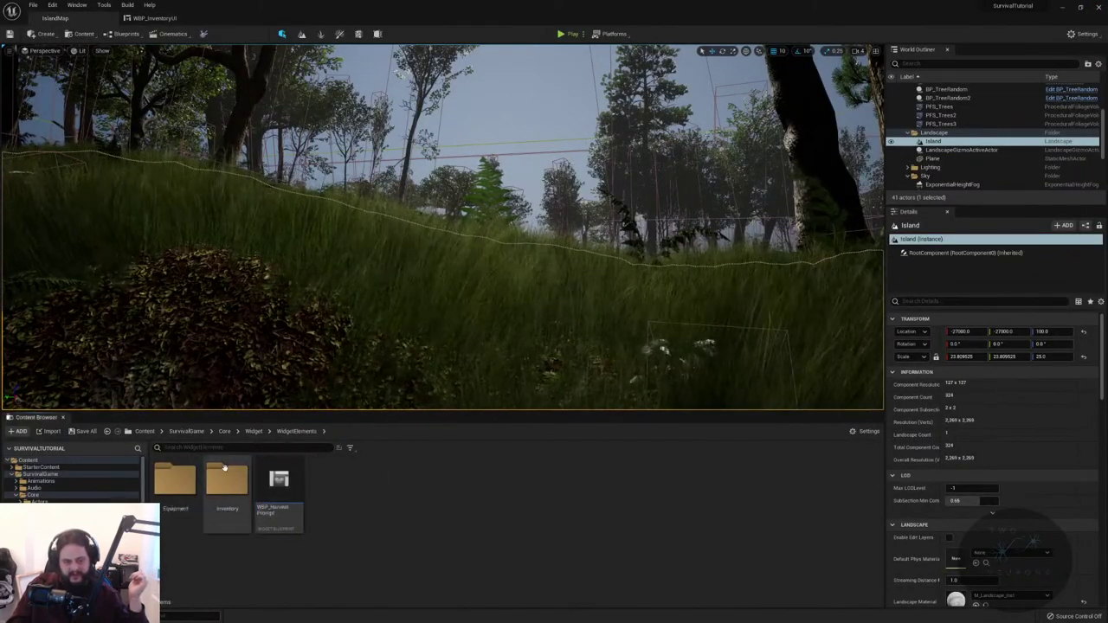
pyautogui.doubleClick(227, 481)
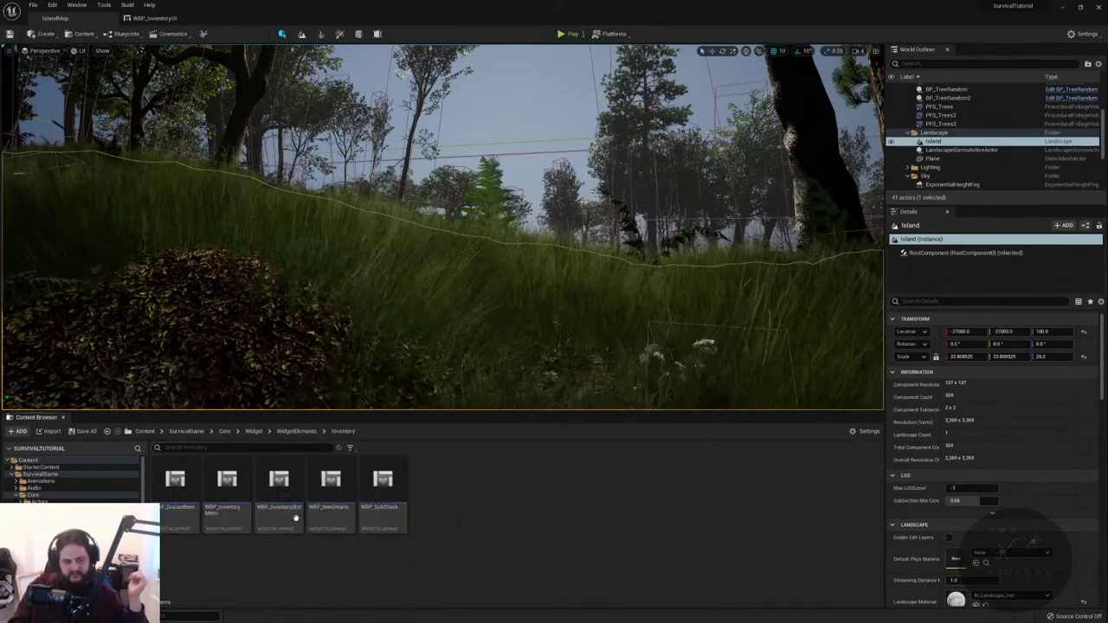
pyautogui.doubleClick(279, 487)
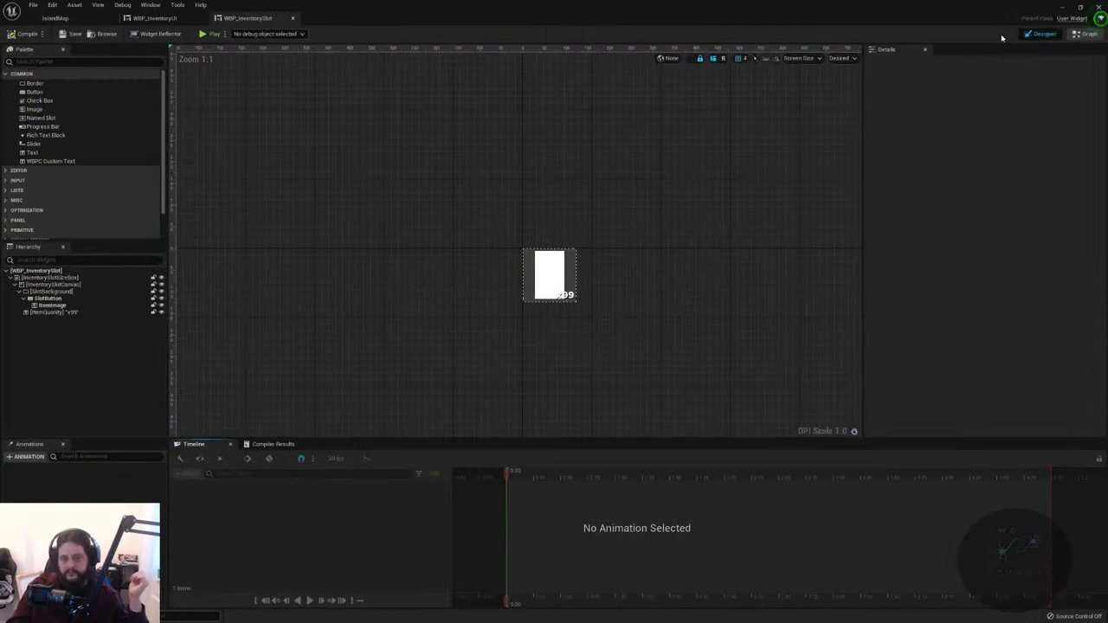
# - Select ItemImage in the inventory slot and widen the name column of its details to inspect its properties
pyautogui.click(557, 257)
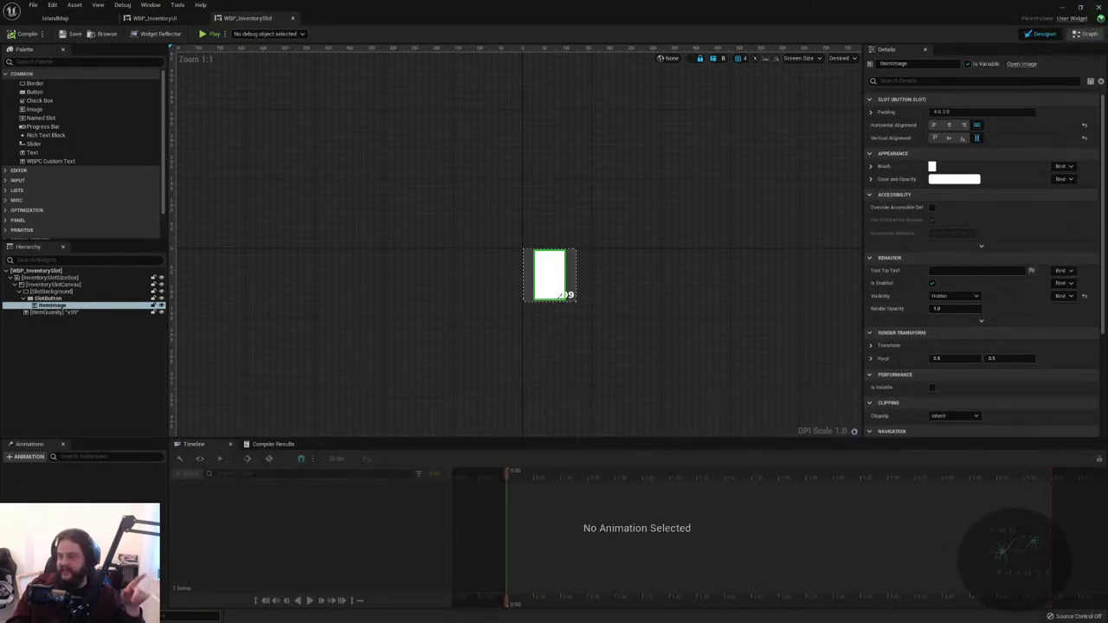
pyautogui.click(63, 306)
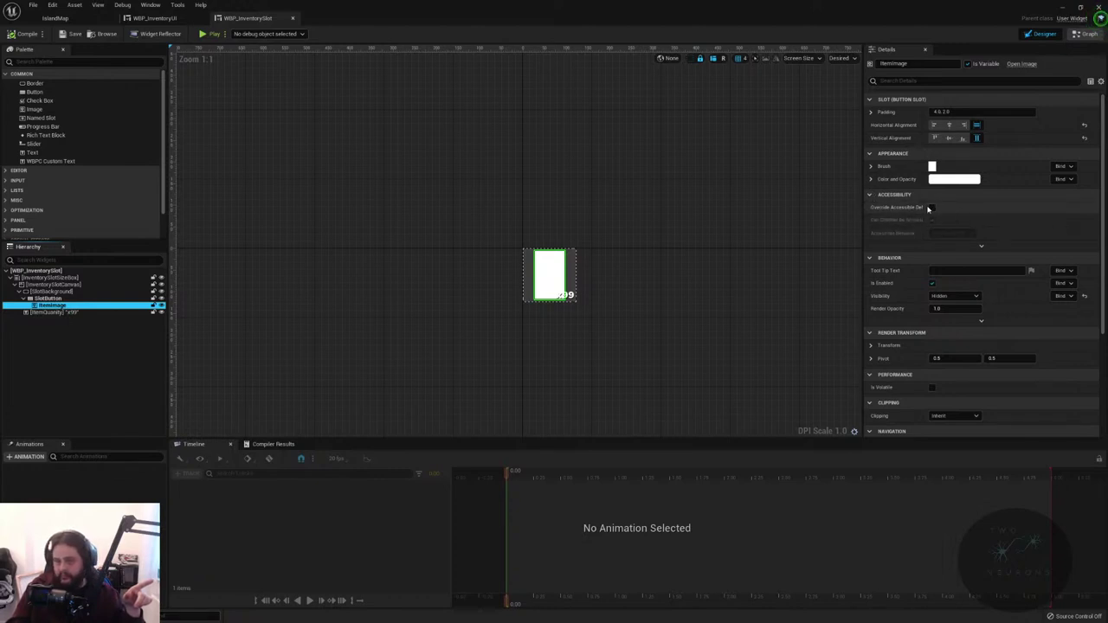
pyautogui.moveTo(925, 208)
pyautogui.mouseDown()
pyautogui.moveTo(952, 210)
pyautogui.moveTo(939, 212)
pyautogui.mouseUp()
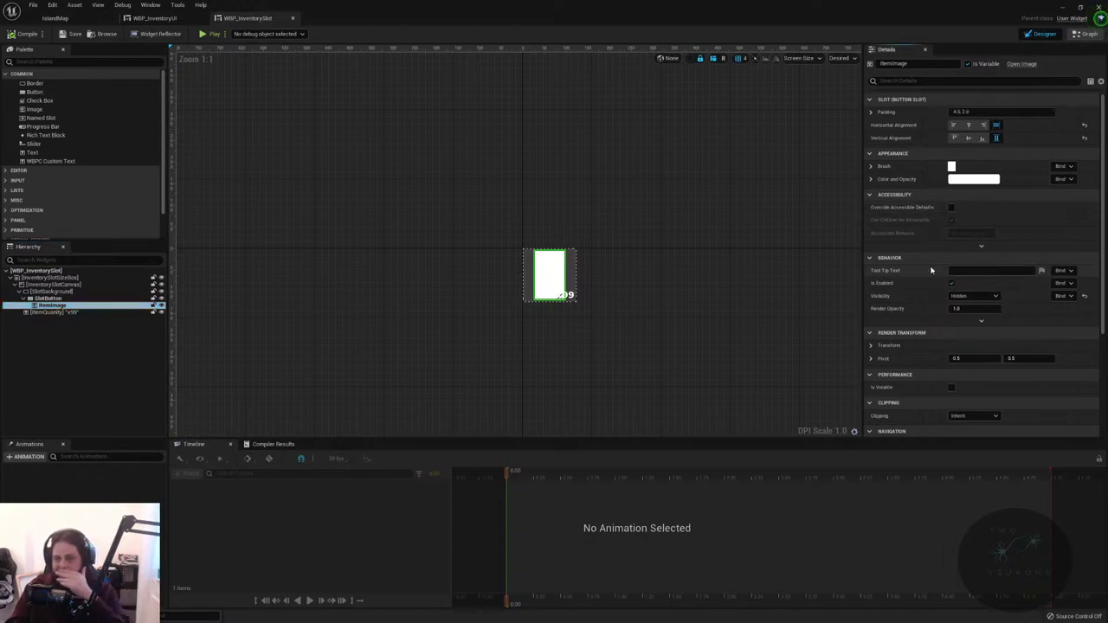
# - Review ItemImage's full details, expanding its Color and Opacity and Brush properties
pyautogui.scroll(-5, 969, 359)
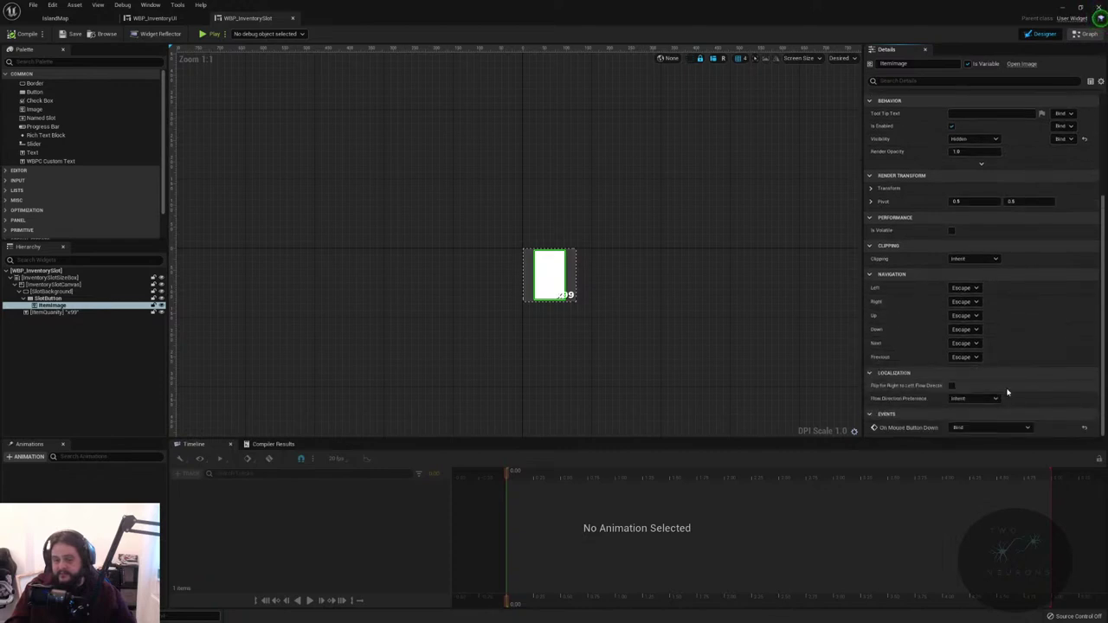
pyautogui.scroll(5, 980, 395)
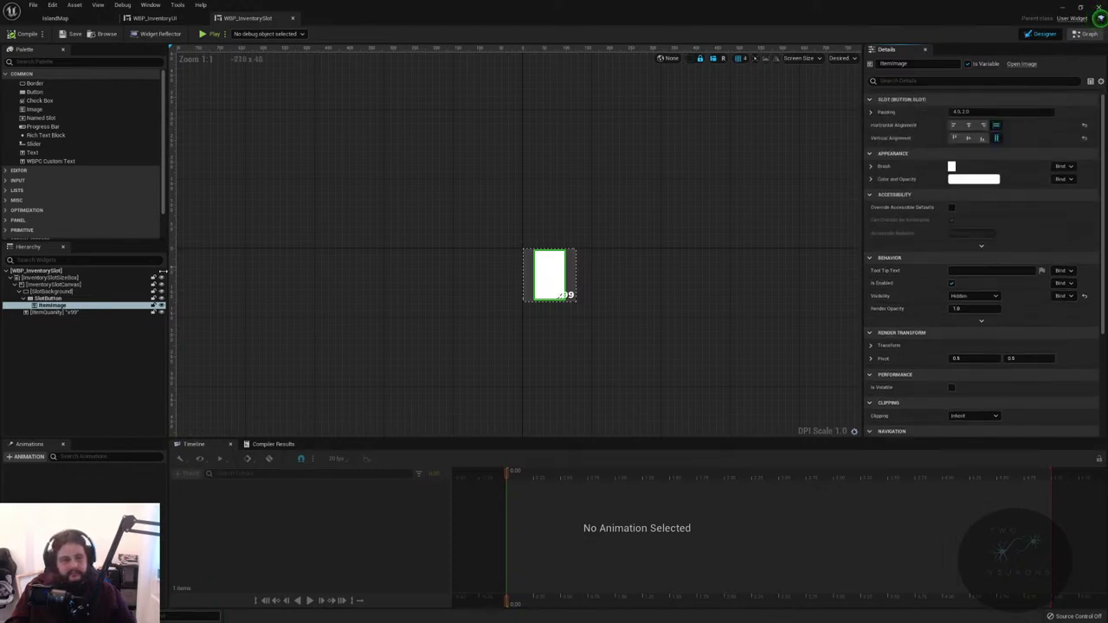
pyautogui.click(74, 298)
pyautogui.click(75, 305)
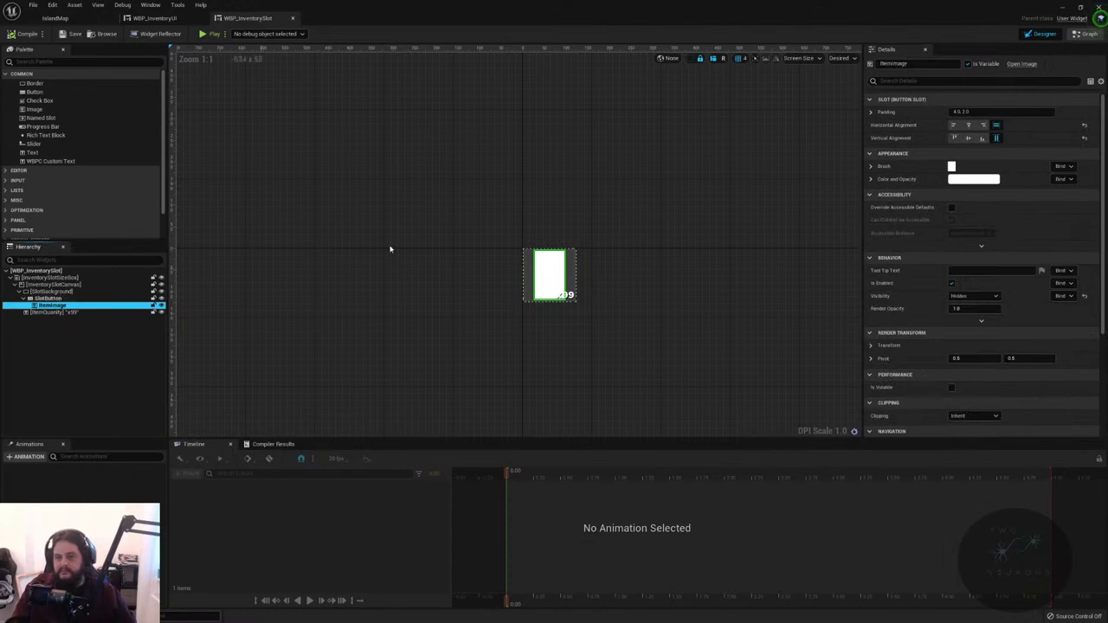
pyautogui.click(871, 178)
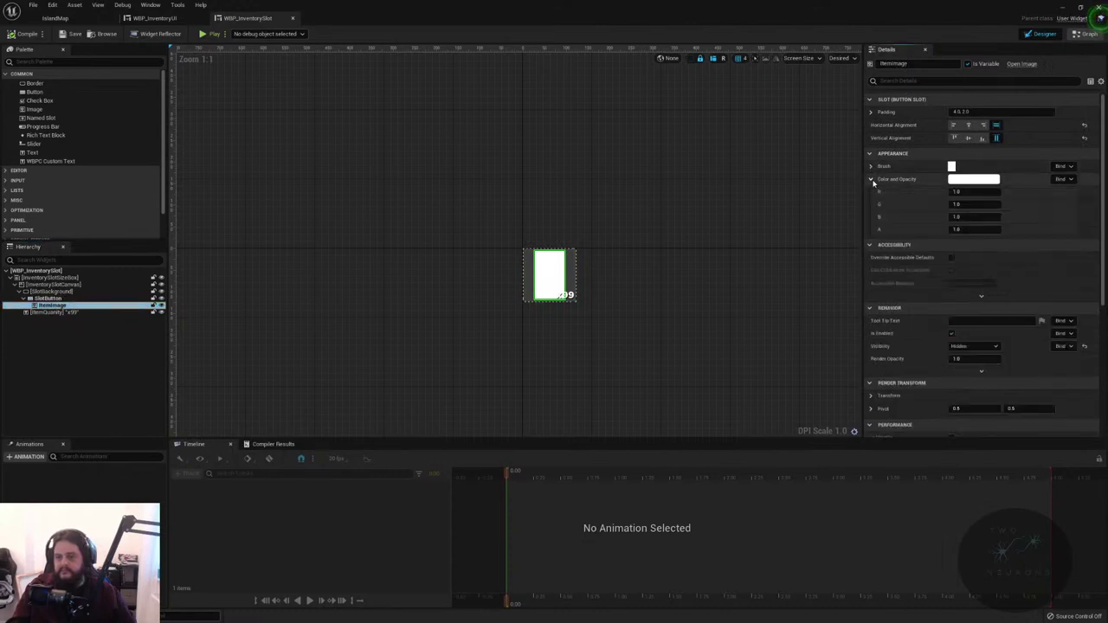
pyautogui.click(872, 167)
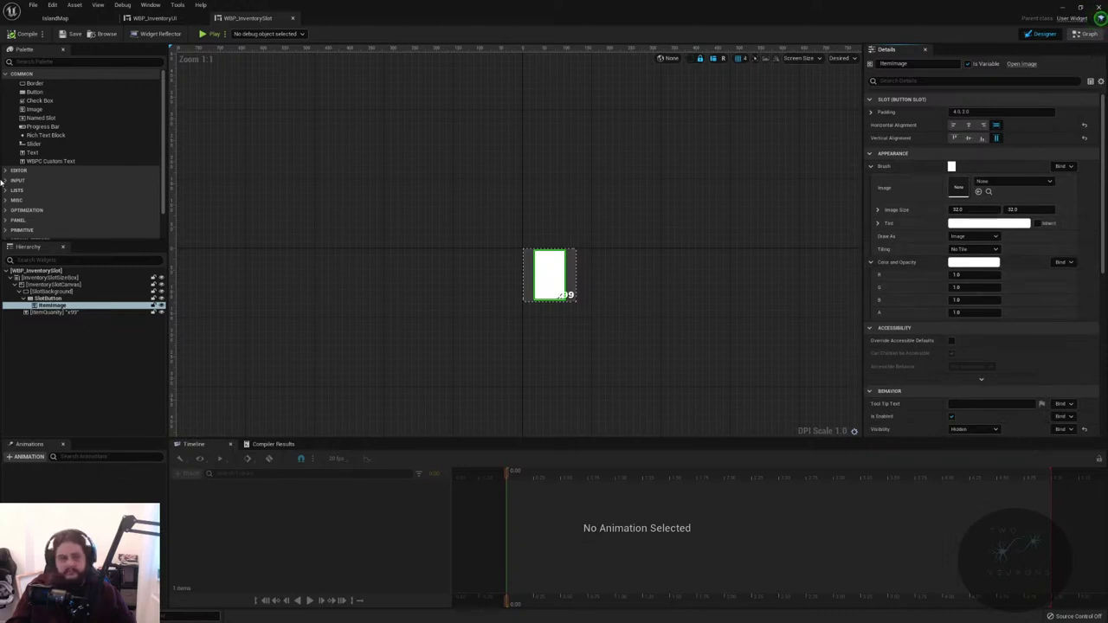
# - Inspect SlotButton's style, padding, behavior and event properties
pyautogui.click(88, 299)
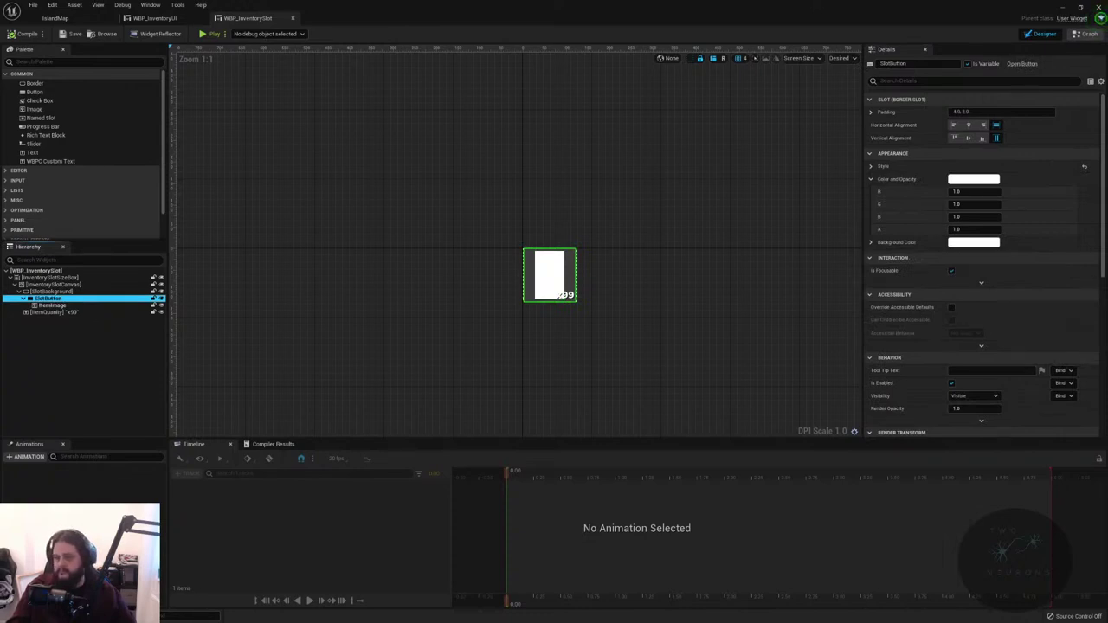
pyautogui.click(869, 166)
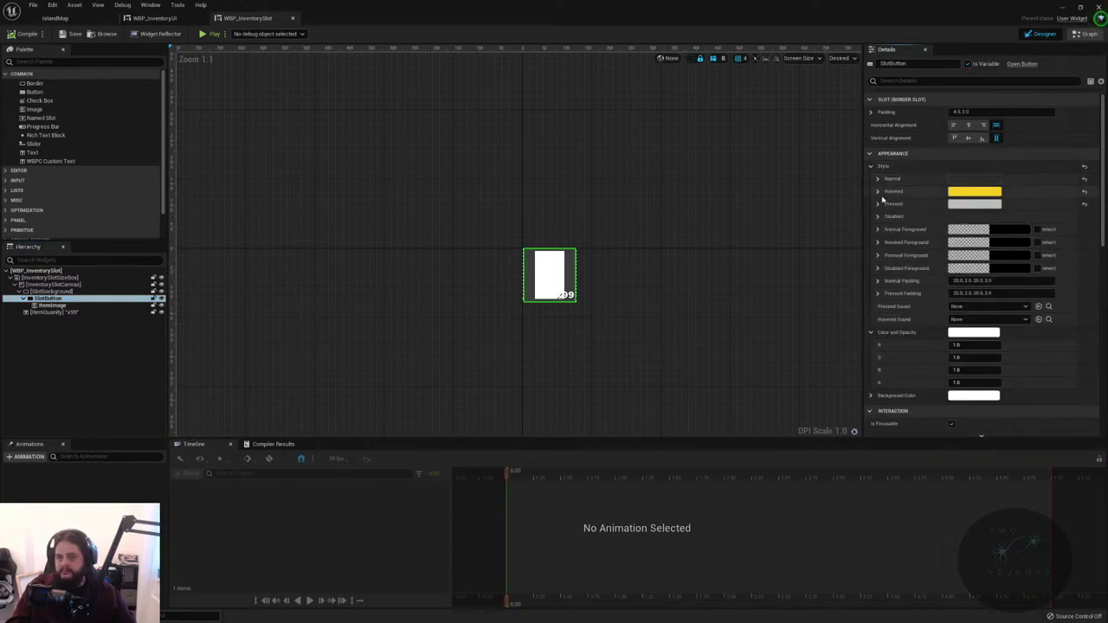
pyautogui.scroll(-2, 1087, 320)
pyautogui.scroll(-6, 957, 284)
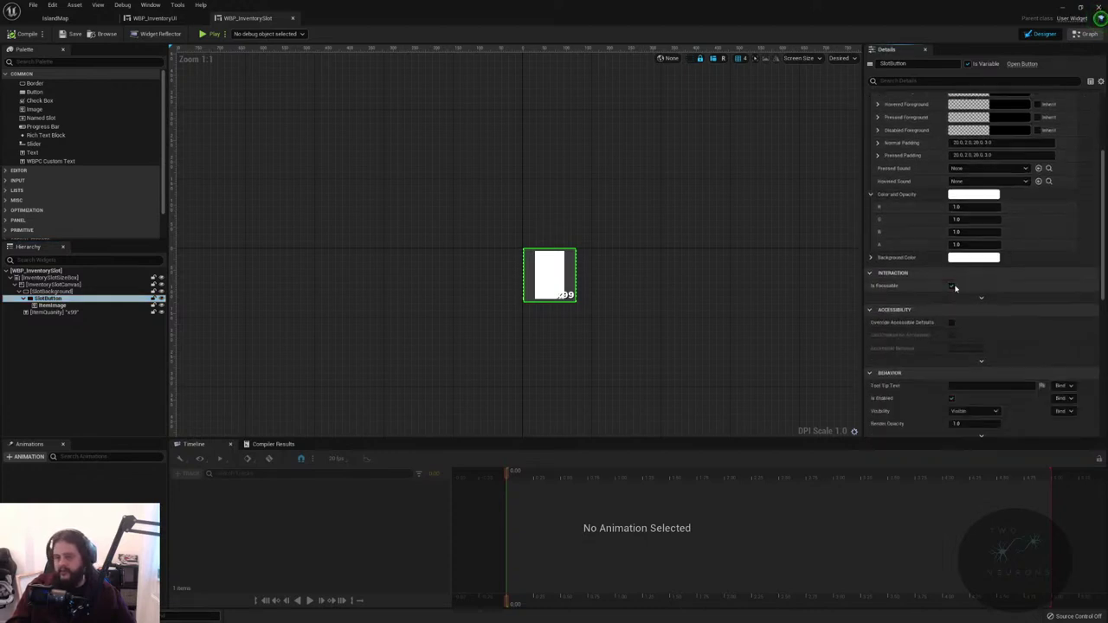
pyautogui.scroll(-4, 1083, 310)
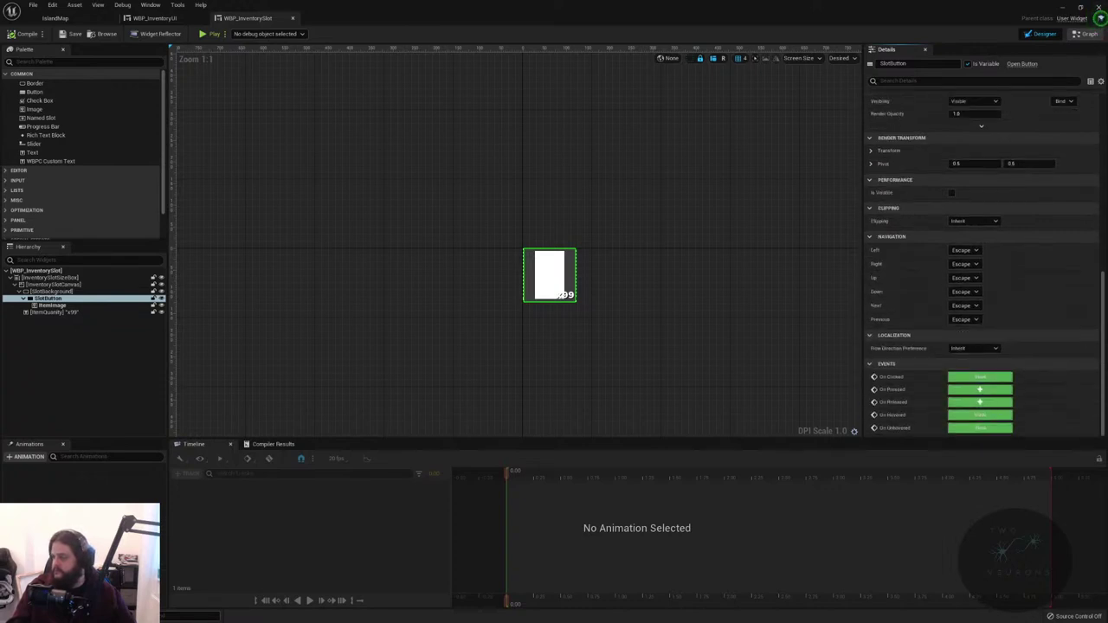
pyautogui.scroll(15, 1003, 162)
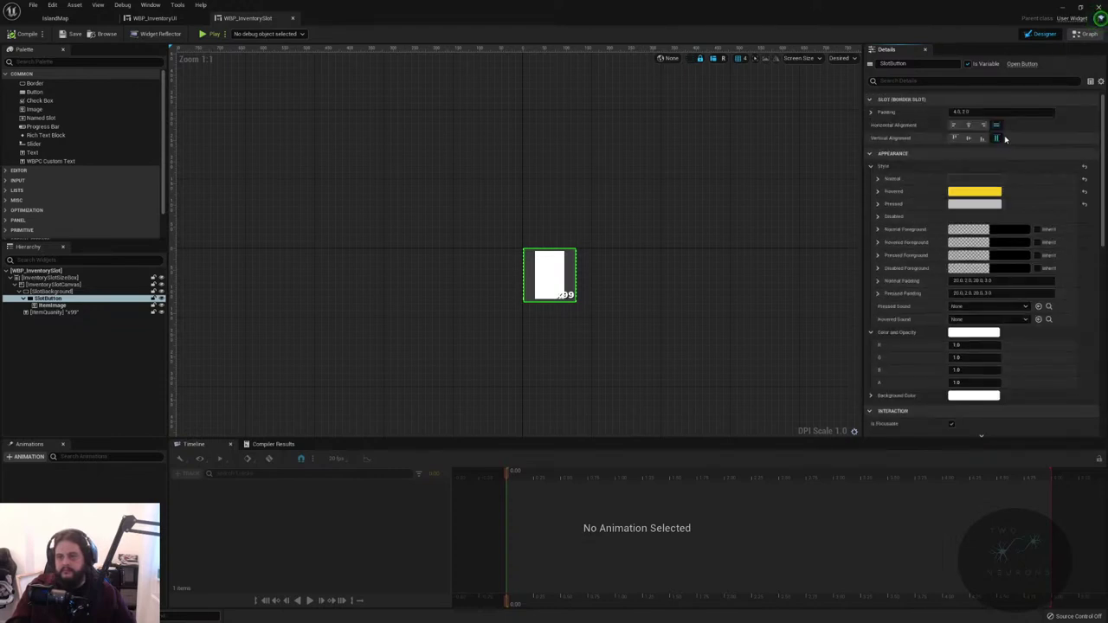
# - Inspect the details of the slot's parent widgets SlotBackground, InventorySlotCanvas and InventorySlotSizeBox
pyautogui.click(52, 291)
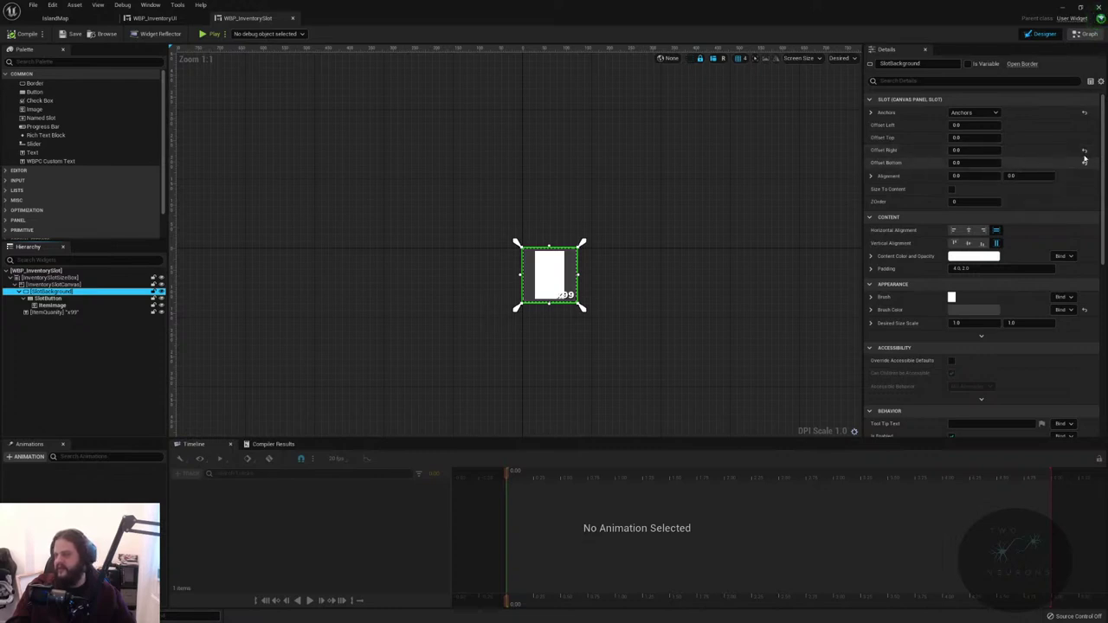
pyautogui.scroll(-2, 1074, 142)
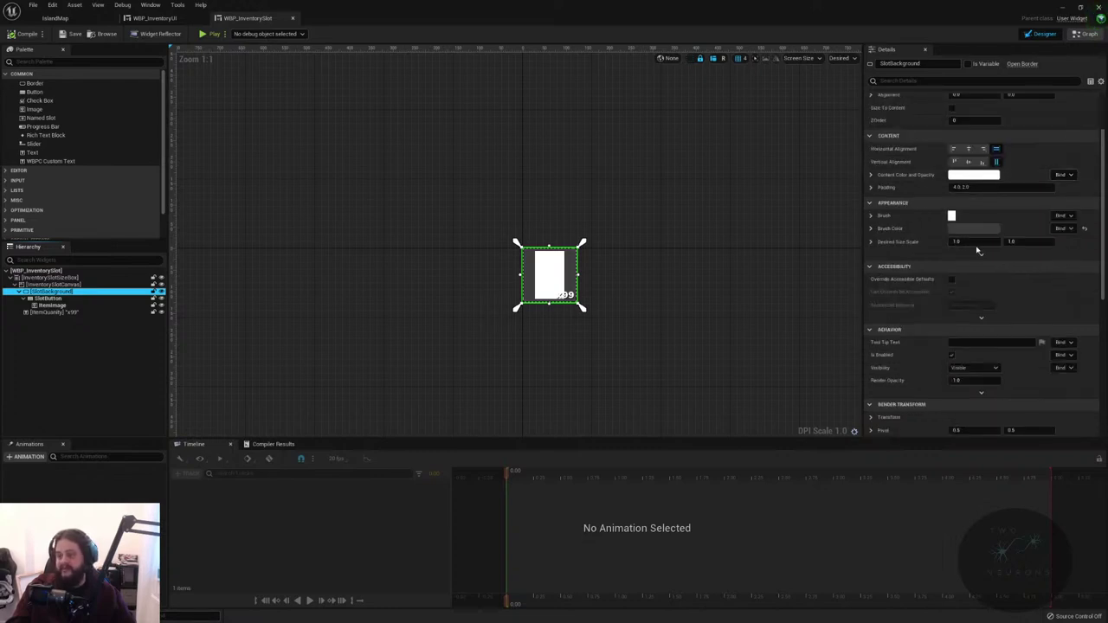
pyautogui.click(86, 285)
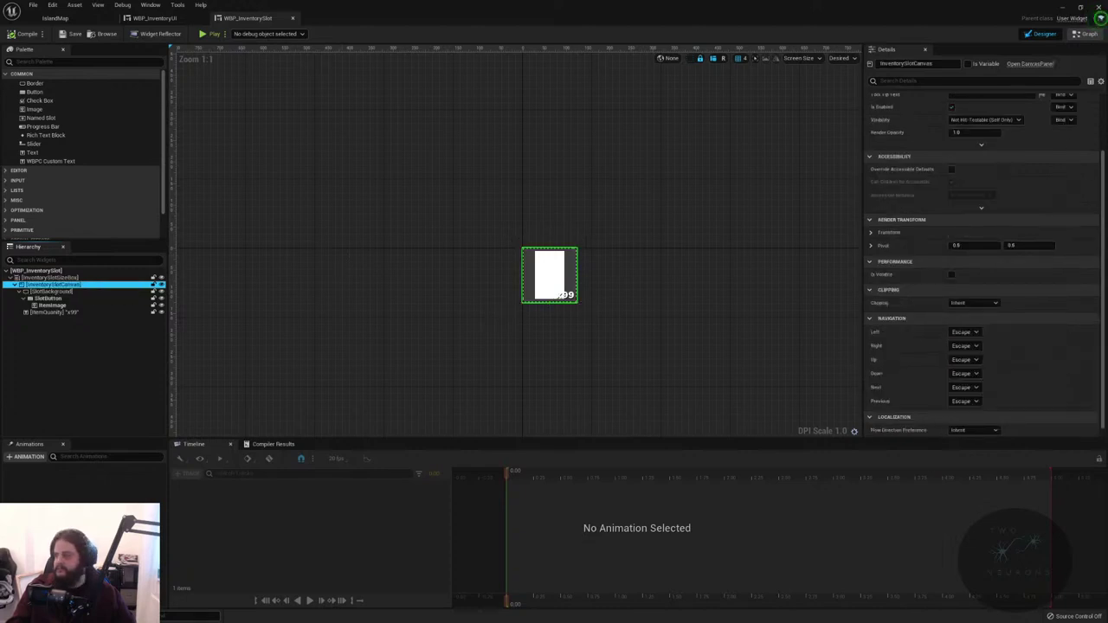
pyautogui.scroll(2, 934, 136)
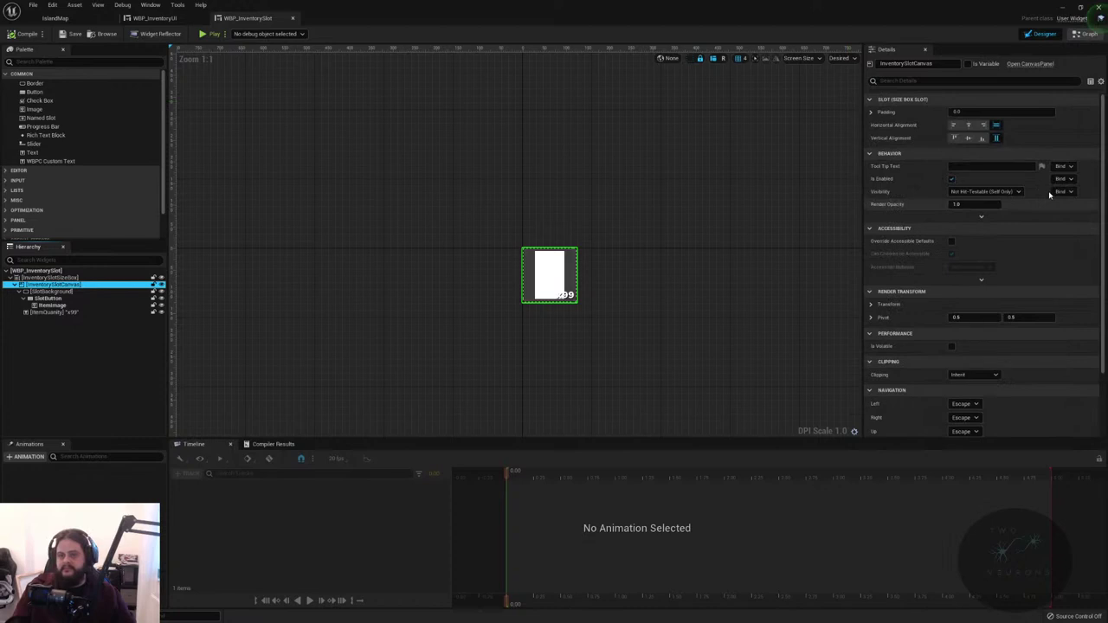
pyautogui.click(48, 292)
pyautogui.click(43, 285)
pyautogui.click(41, 278)
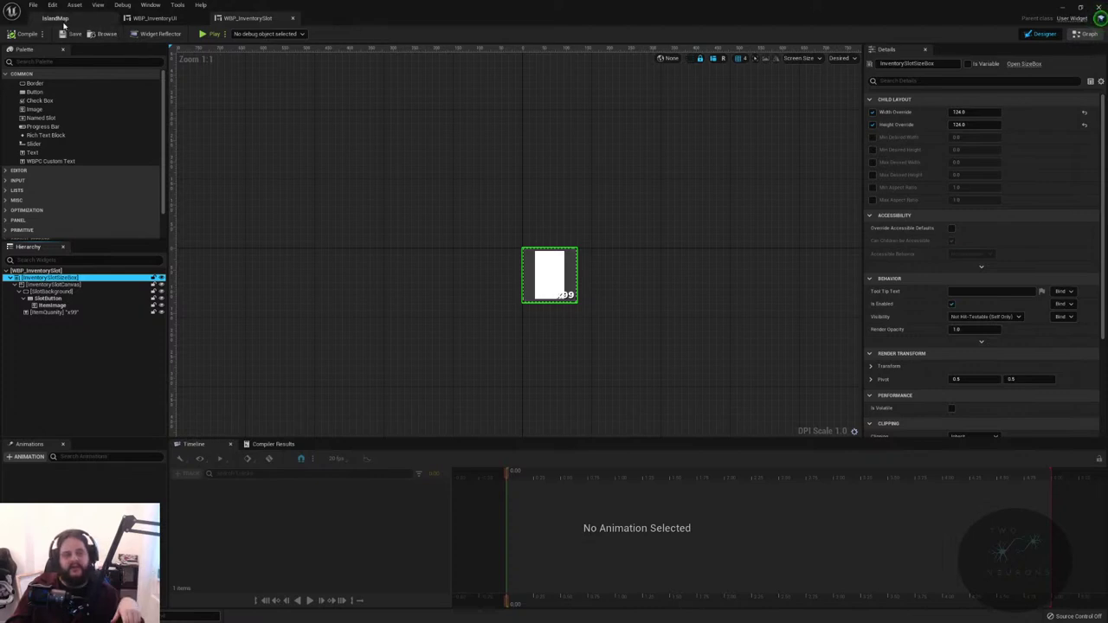
# - Create a widget blueprint named TEST in the WidgetElements/Inventory folder and open it
pyautogui.click(57, 18)
pyautogui.rightClick(576, 502)
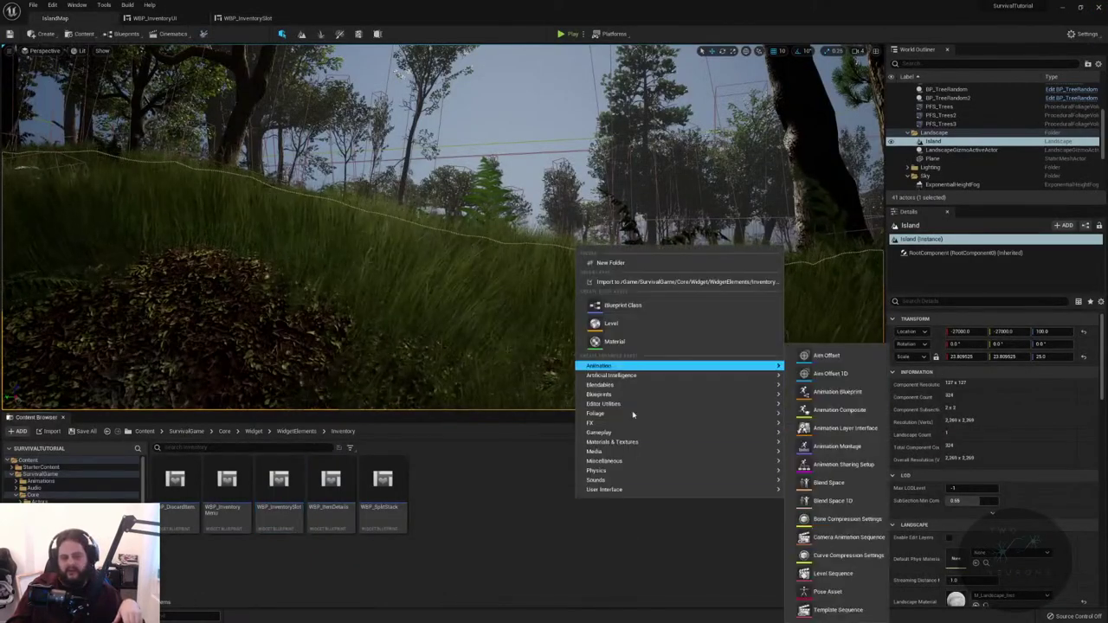
pyautogui.moveTo(645, 489)
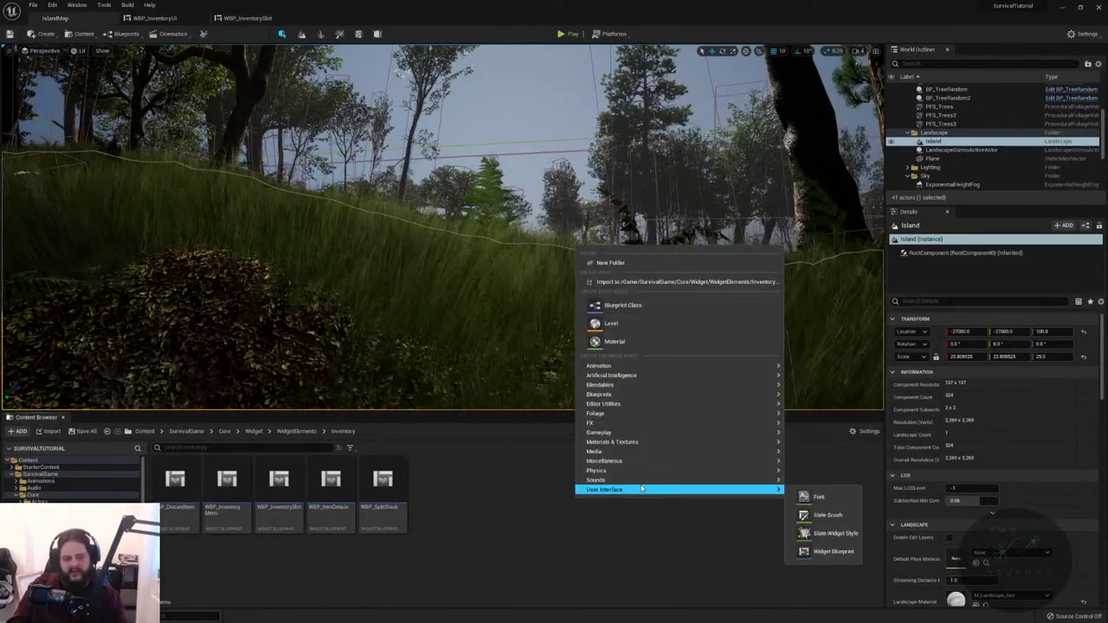
pyautogui.click(818, 553)
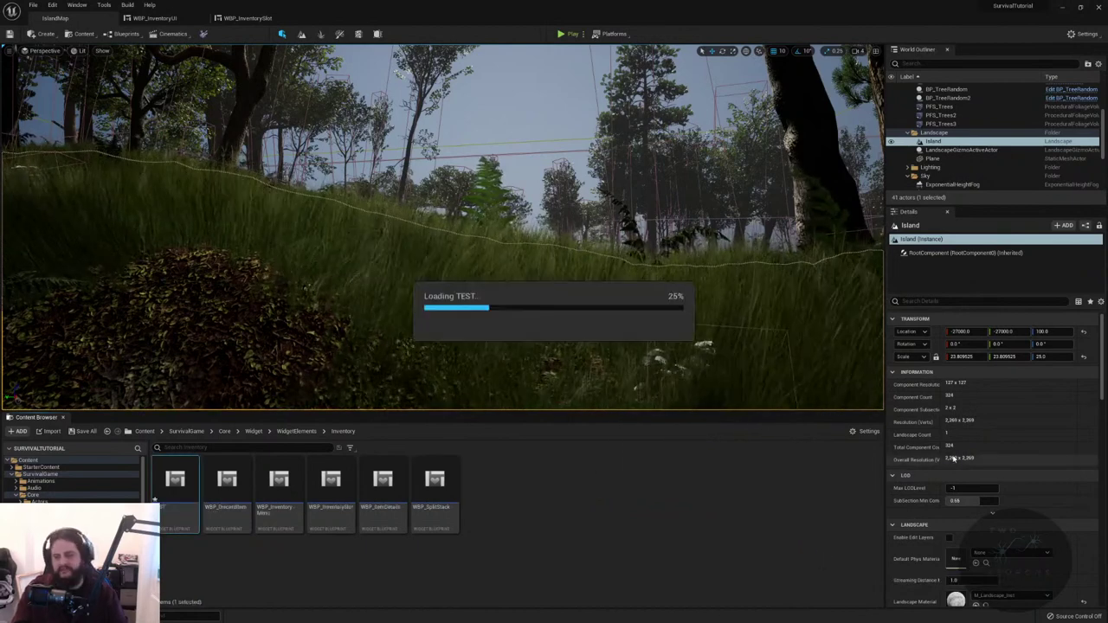
pyautogui.press('Return')
# - Set the TEST widget's preview size mode to Desired and delete its default canvas panel
pyautogui.click(837, 58)
pyautogui.click(836, 59)
pyautogui.click(836, 59)
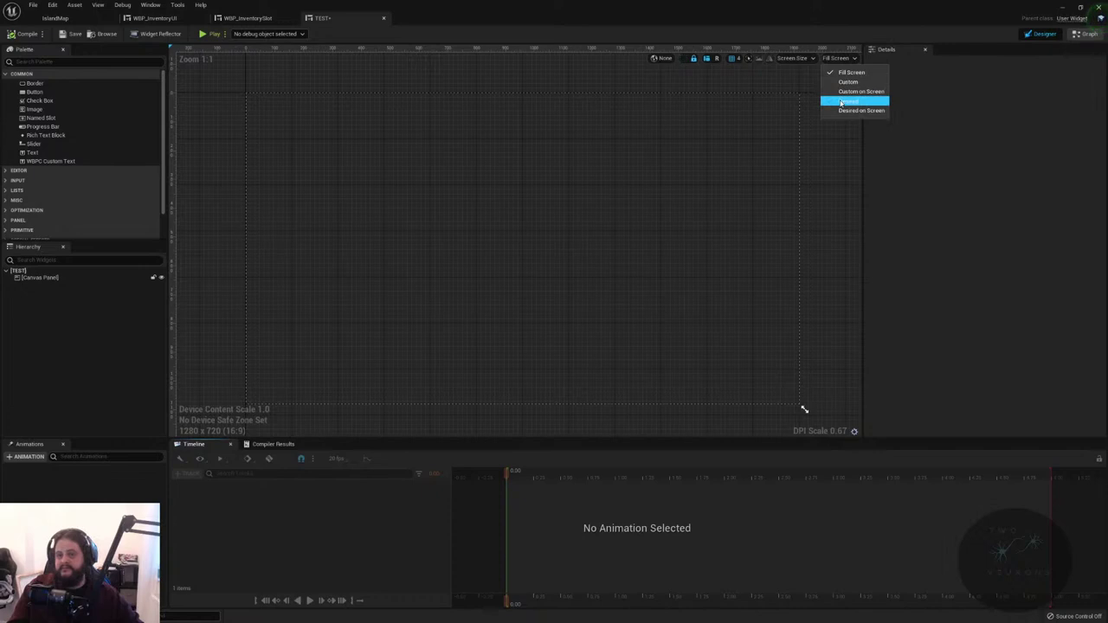
pyautogui.click(840, 102)
pyautogui.click(79, 278)
pyautogui.press('Delete')
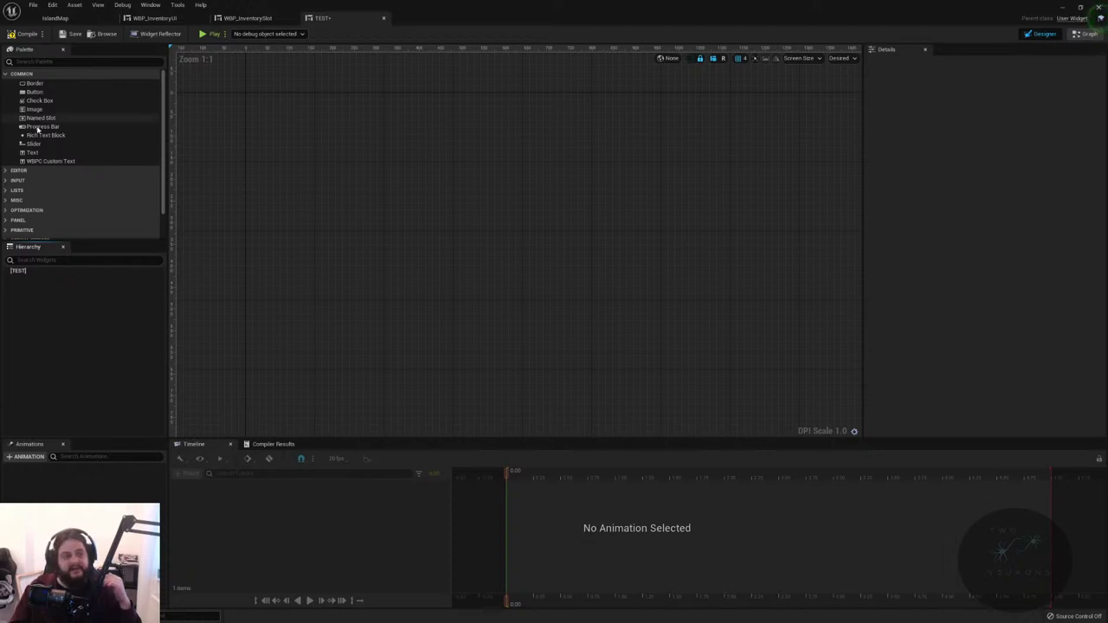
# - Add a Size Box as the root of the TEST widget
pyautogui.scroll(-1, 20, 214)
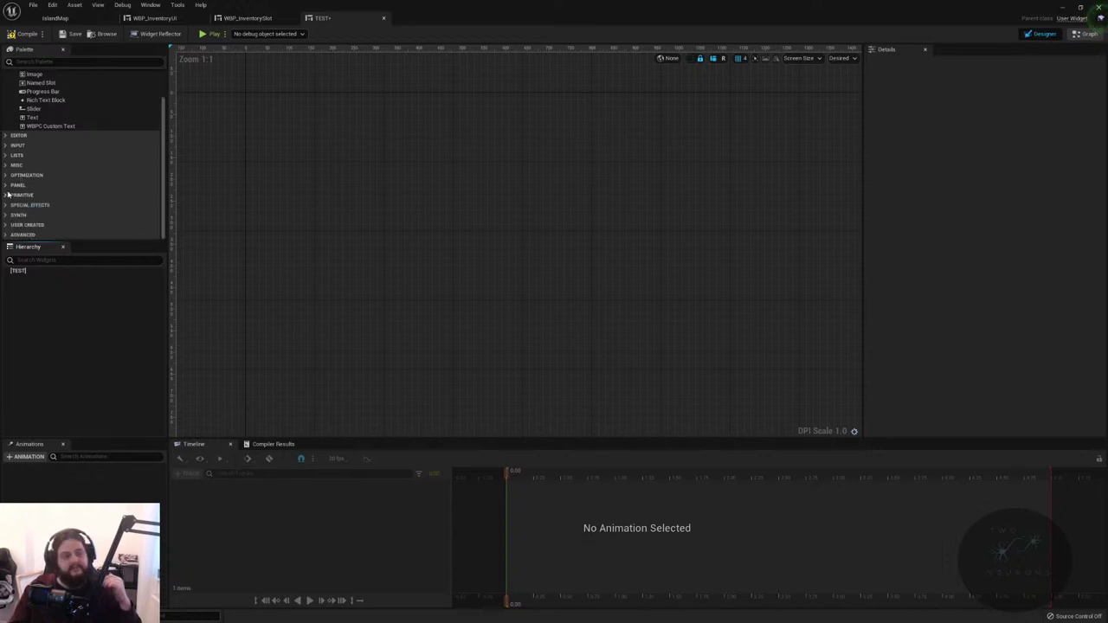
pyautogui.click(7, 187)
pyautogui.scroll(-2, 44, 213)
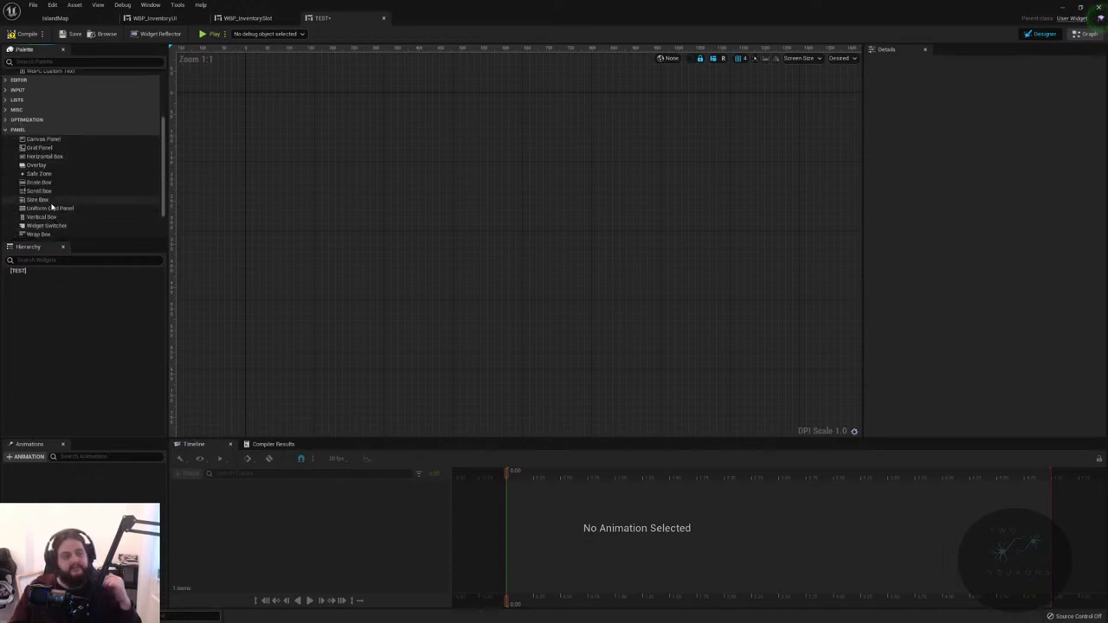
pyautogui.moveTo(51, 206); pyautogui.dragTo(586, 272)
# - Enable the size box's width and height overrides and set both to 124
pyautogui.click(871, 112)
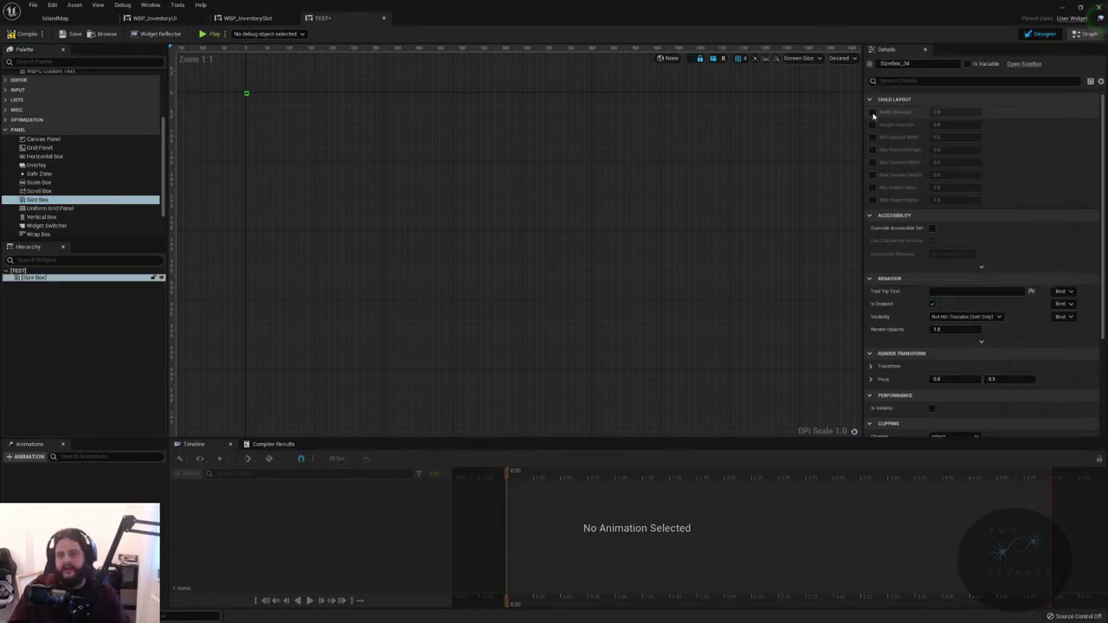
pyautogui.click(871, 124)
pyautogui.click(952, 111)
pyautogui.write('124')
pyautogui.press('Return')
pyautogui.press('Tab')
pyautogui.write('1')
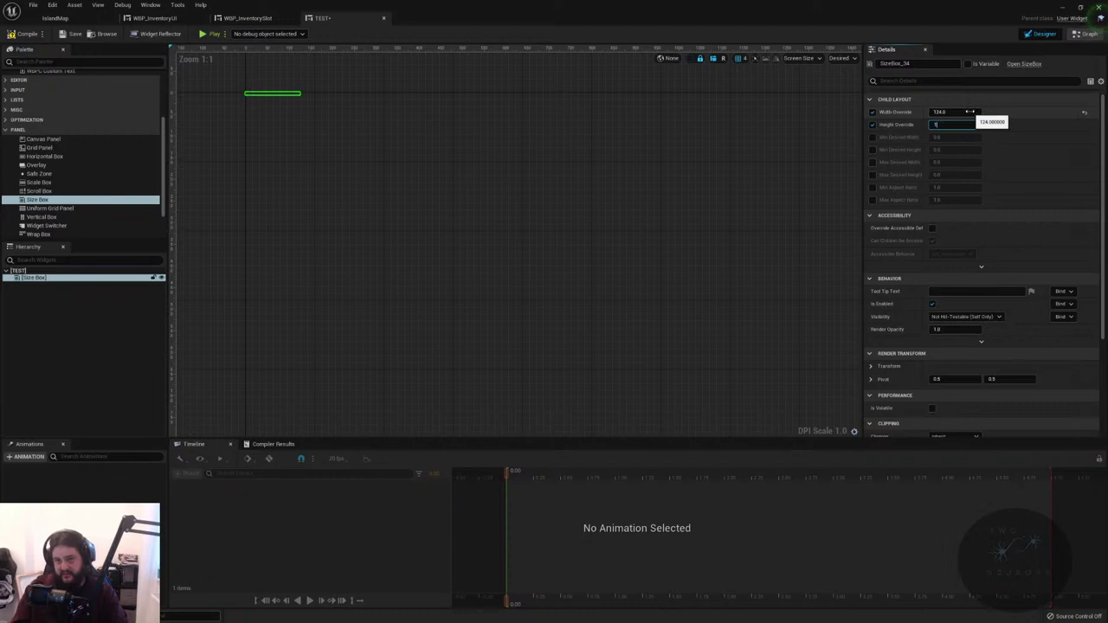
pyautogui.write('24')
pyautogui.press('Return')
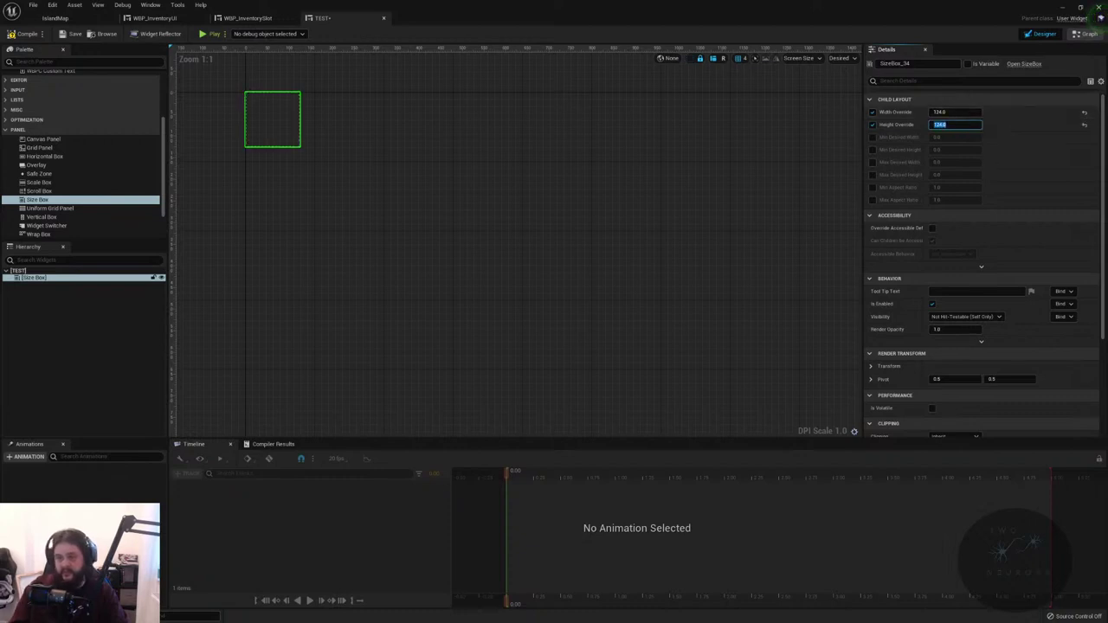
# - Place a Canvas Panel inside the size box and a Border inside that canvas panel
pyautogui.moveTo(55, 140); pyautogui.dragTo(35, 285)
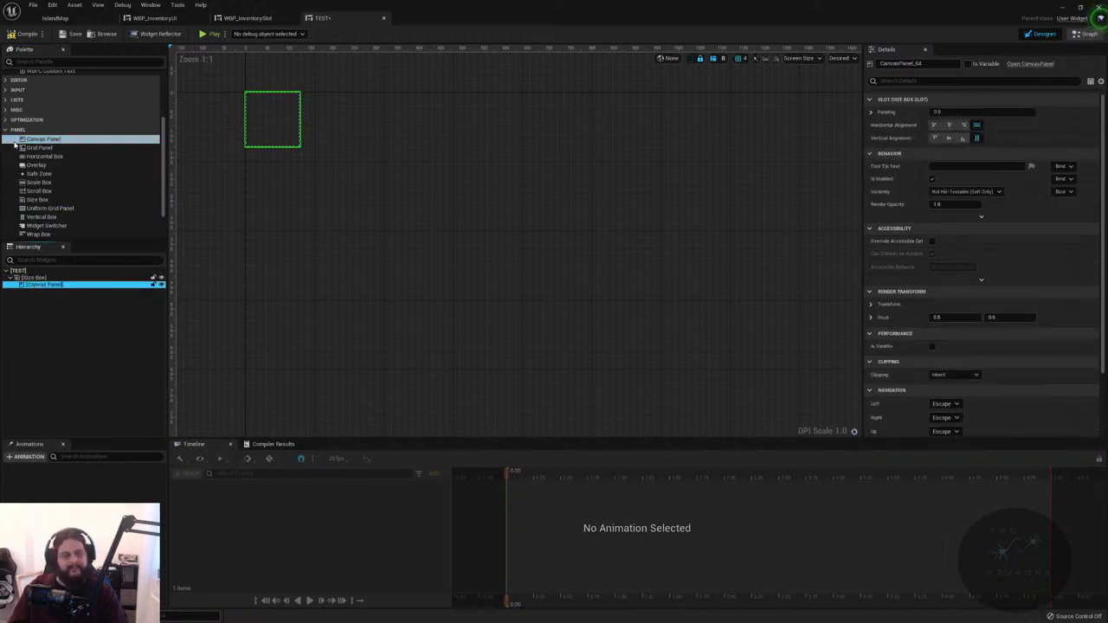
pyautogui.scroll(5, 14, 147)
pyautogui.moveTo(35, 83); pyautogui.dragTo(36, 291)
pyautogui.click(39, 292)
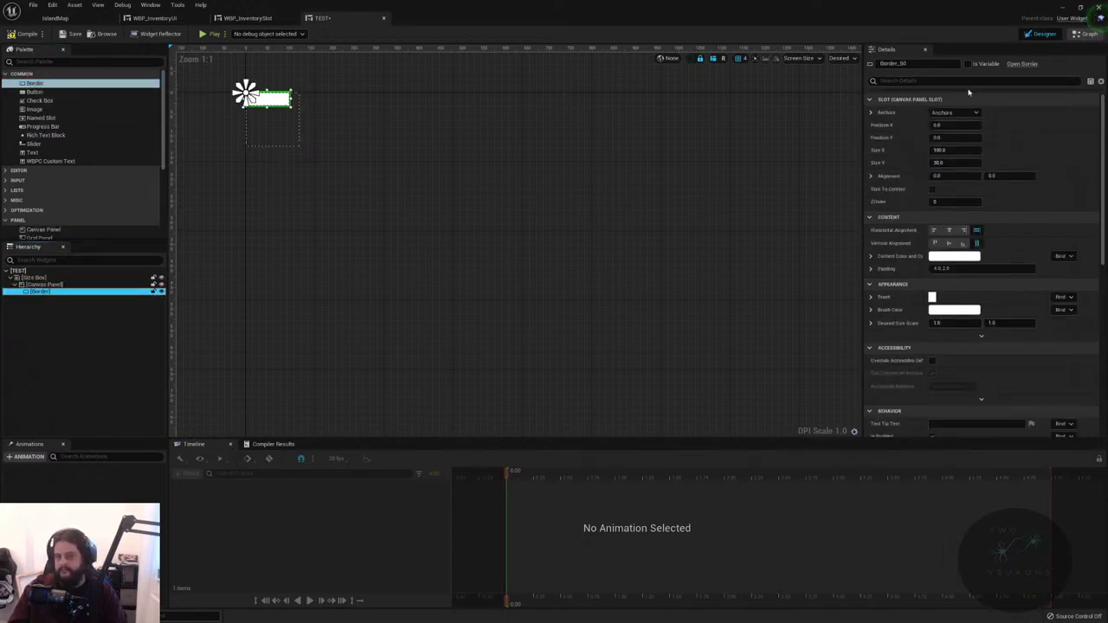
# - Anchor the border to stretch across the whole canvas and set its right and bottom offsets to 0
pyautogui.click(955, 112)
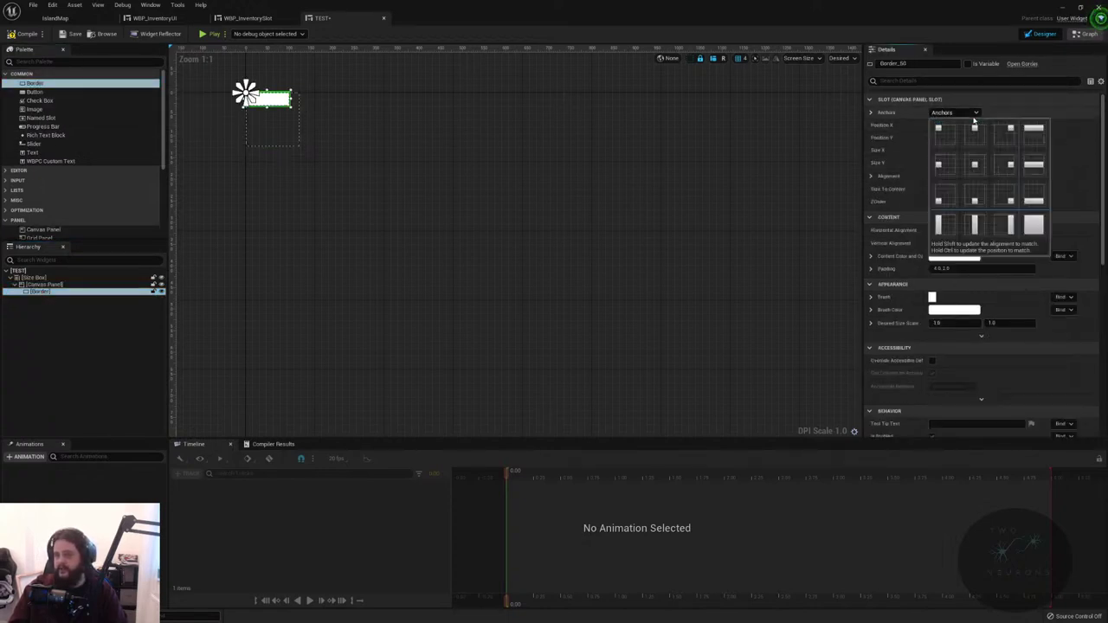
pyautogui.click(1026, 222)
pyautogui.click(968, 150)
pyautogui.write('0')
pyautogui.press('Tab')
pyautogui.write('0')
pyautogui.press('Return')
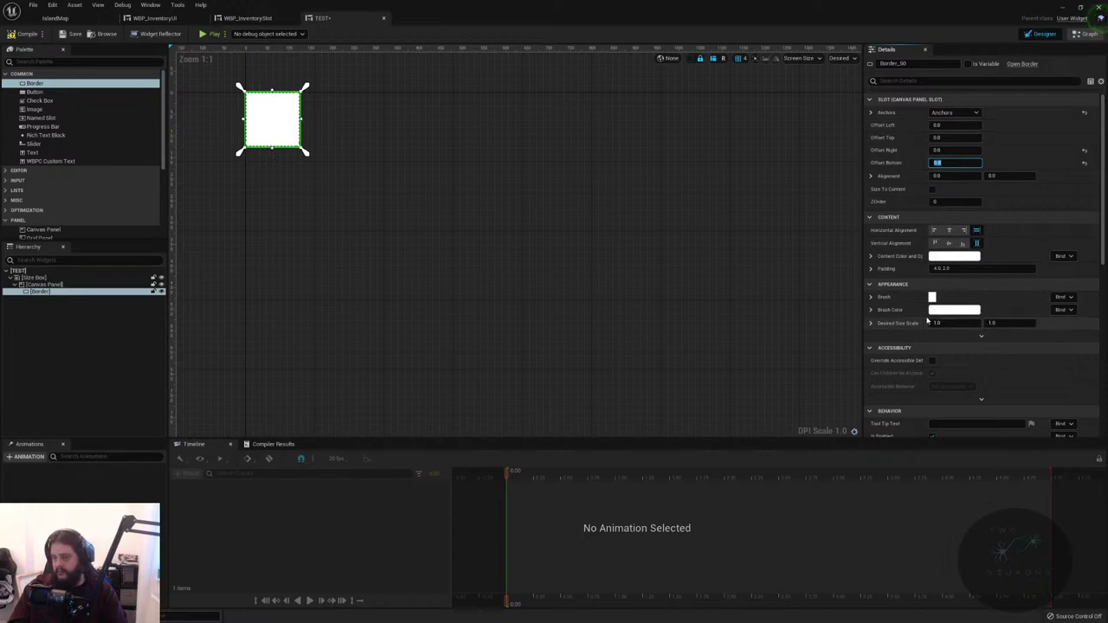
# - Set the border's Brush Color red, green and blue values to 0.047 each
pyautogui.scroll(-2, 935, 312)
pyautogui.click(871, 241)
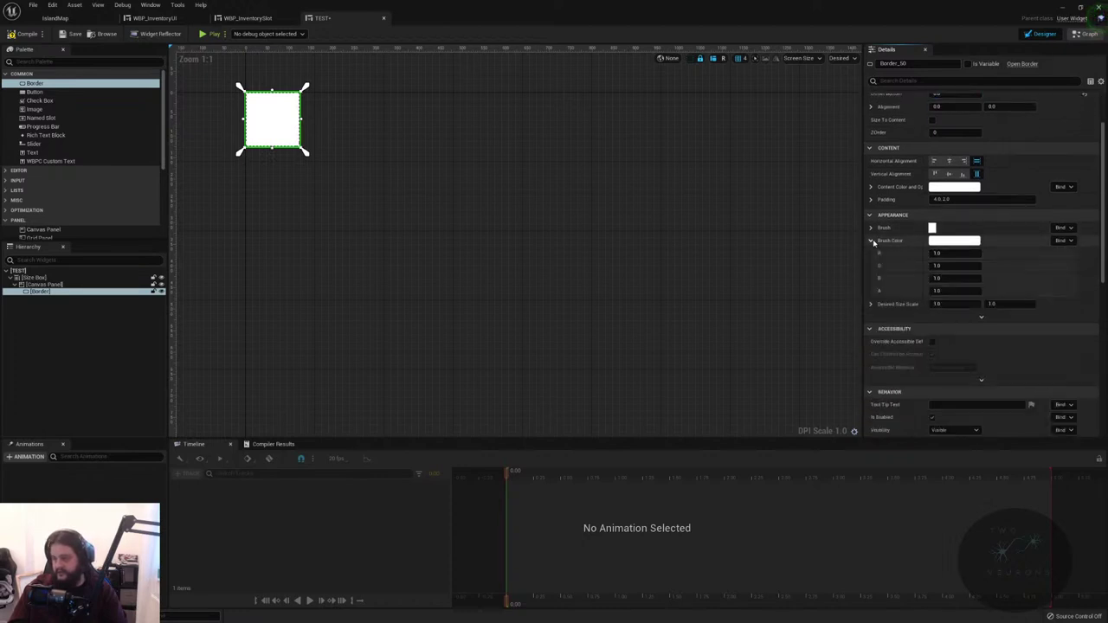
pyautogui.click(955, 252)
pyautogui.write('0')
pyautogui.press('Tab')
pyautogui.write('0.047')
pyautogui.press('Tab')
pyautogui.write('0.047')
pyautogui.press('Tab')
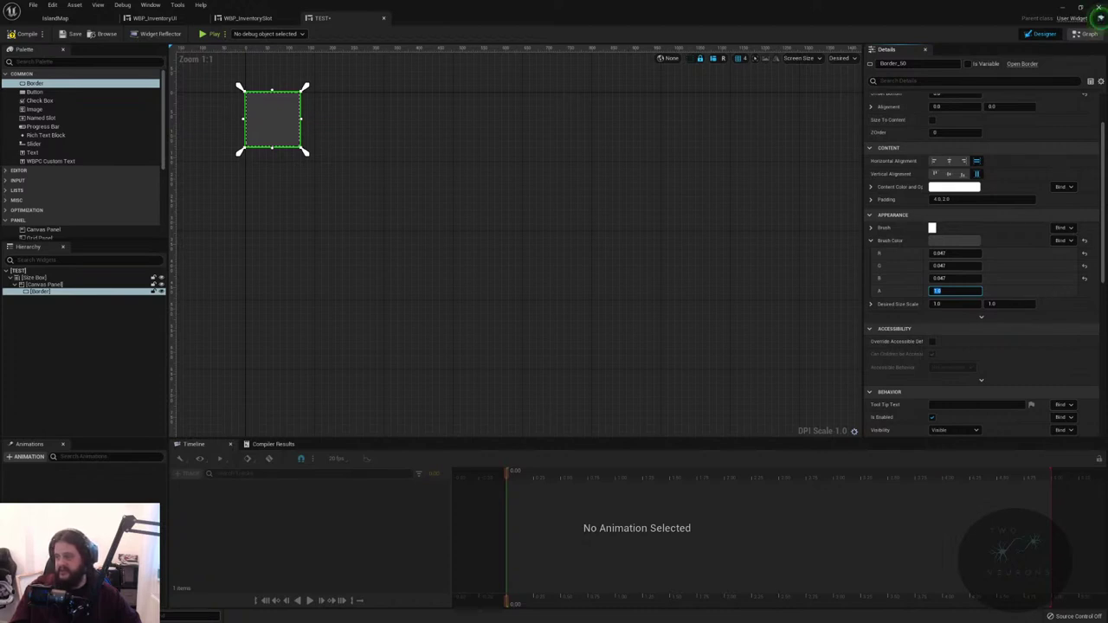
# - Check the size box and canvas panel settings, and add a second Border inside the existing border
pyautogui.click(39, 284)
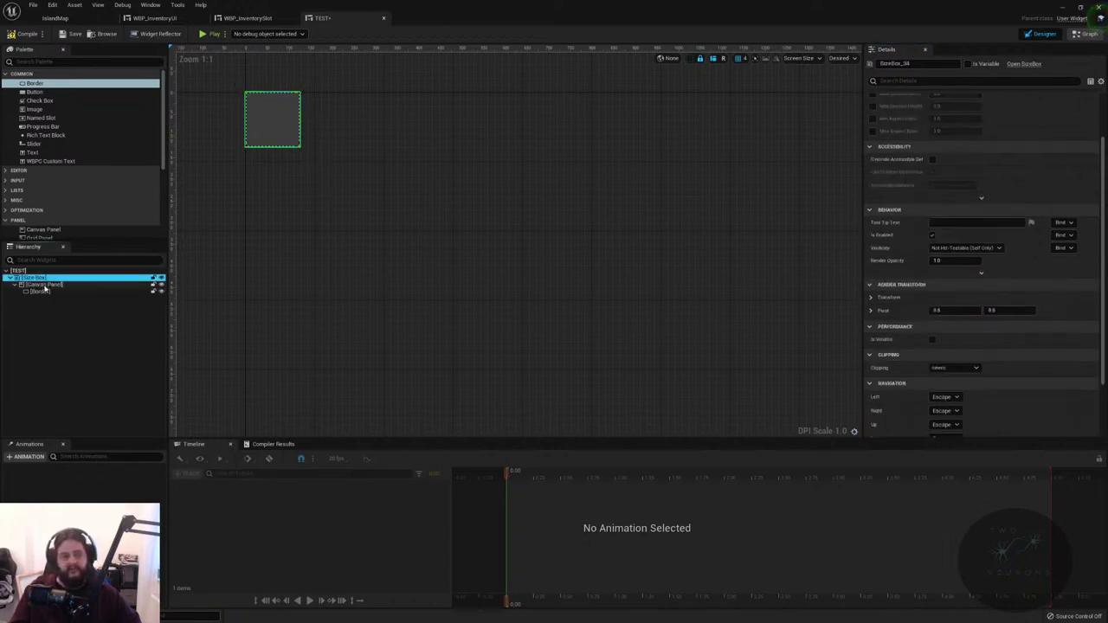
pyautogui.scroll(3, 995, 173)
pyautogui.scroll(-2, 1065, 225)
pyautogui.scroll(2, 996, 164)
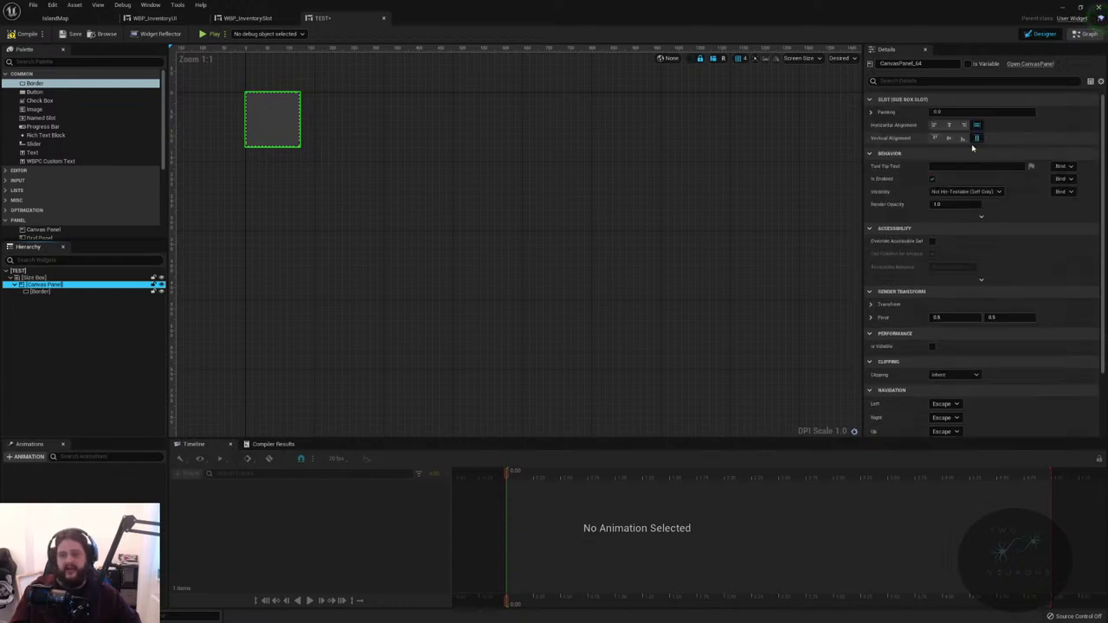
pyautogui.click(50, 286)
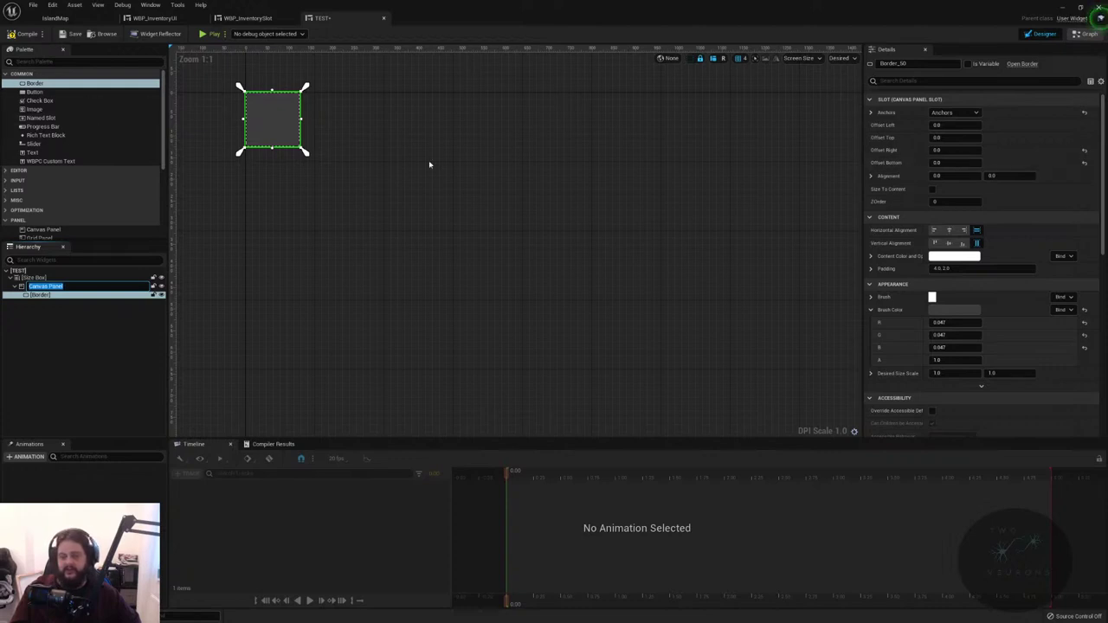
pyautogui.moveTo(42, 293); pyautogui.dragTo(45, 296)
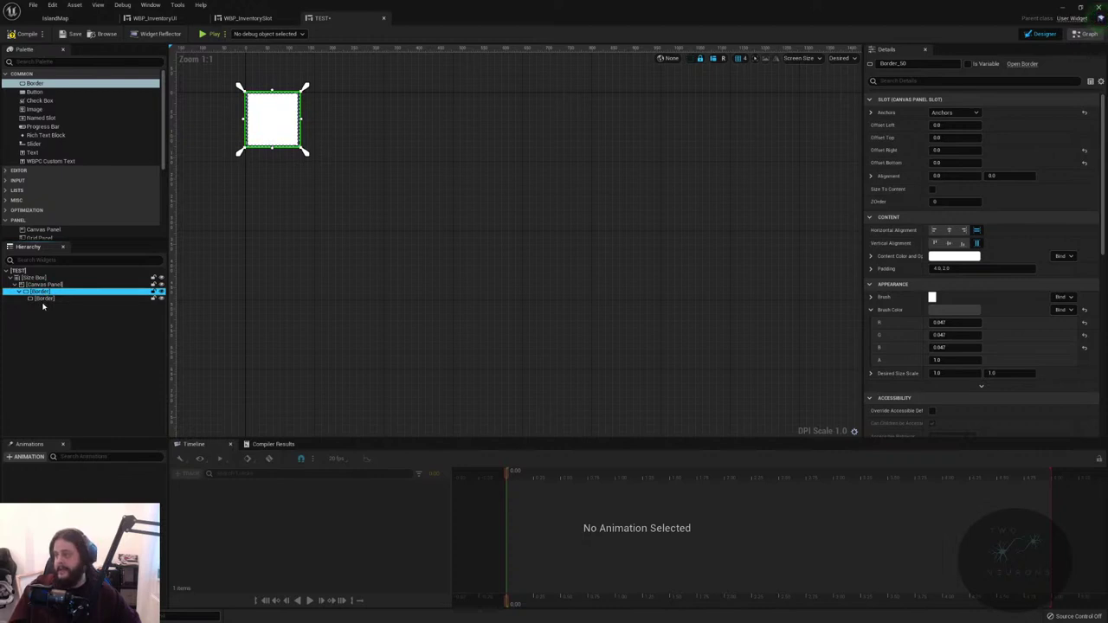
# - Delete the inner Border and add a Button inside the remaining border in its place
pyautogui.click(43, 299)
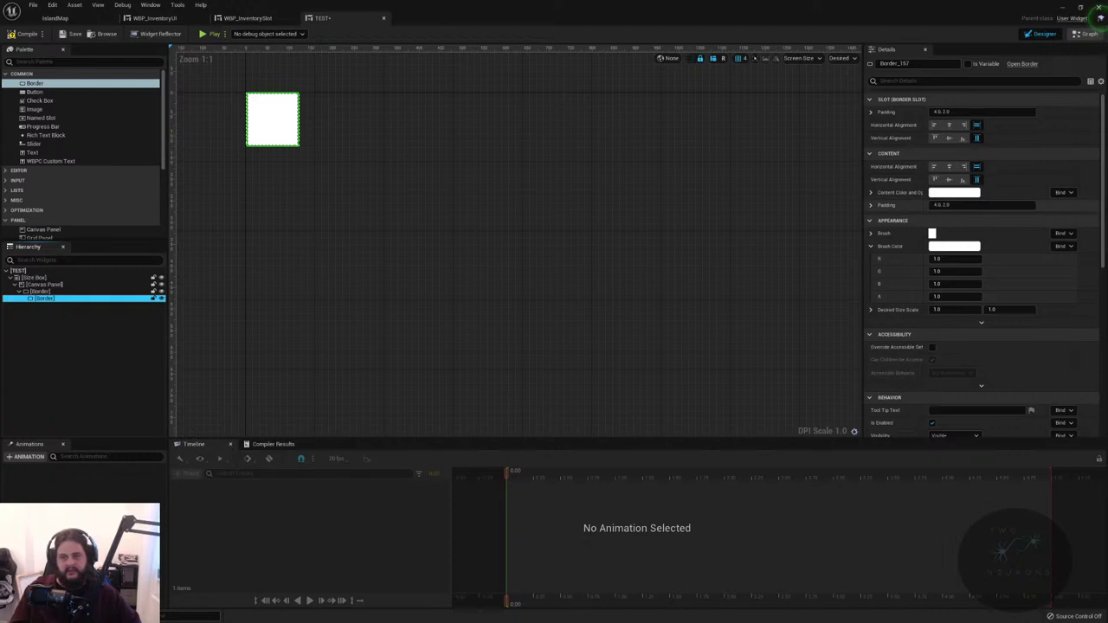
pyautogui.click(39, 291)
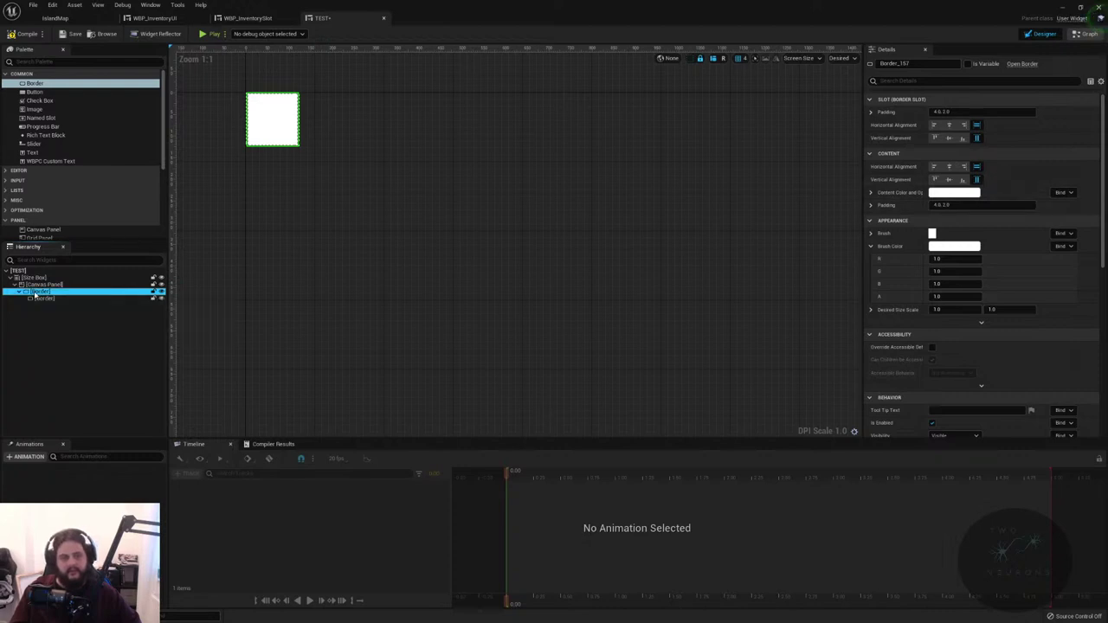
pyautogui.click(41, 299)
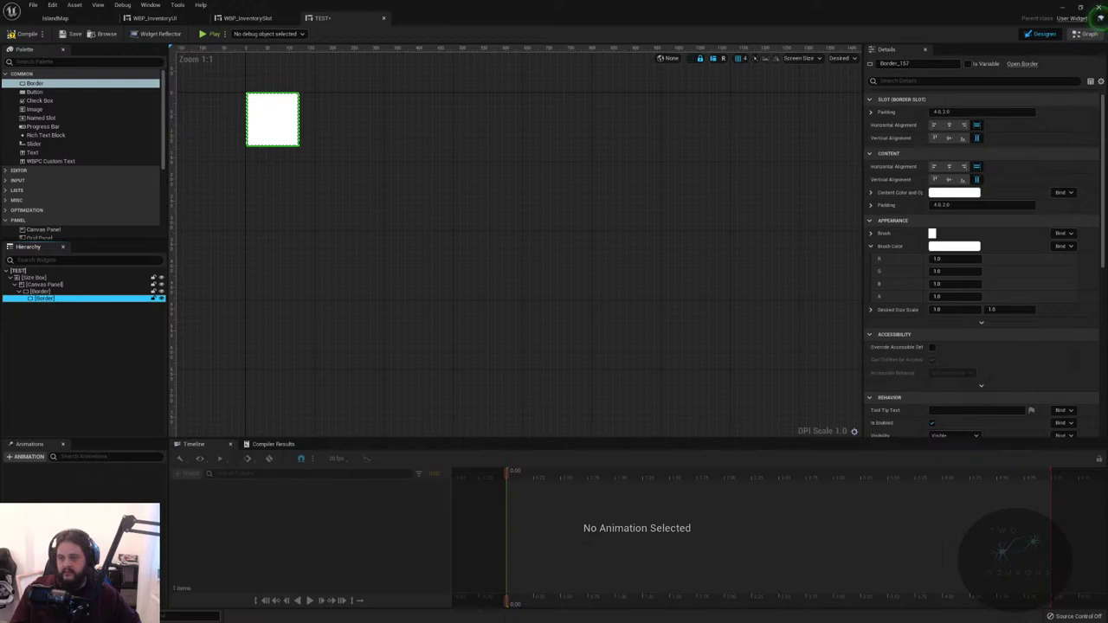
pyautogui.doubleClick(69, 300)
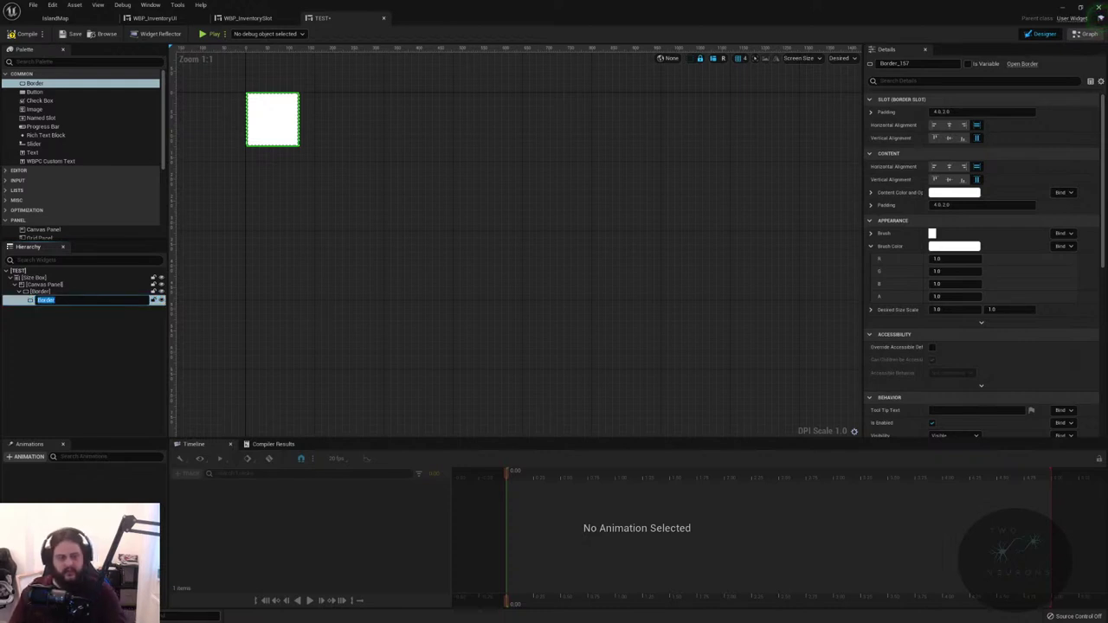
pyautogui.press('Escape')
pyautogui.press('Delete')
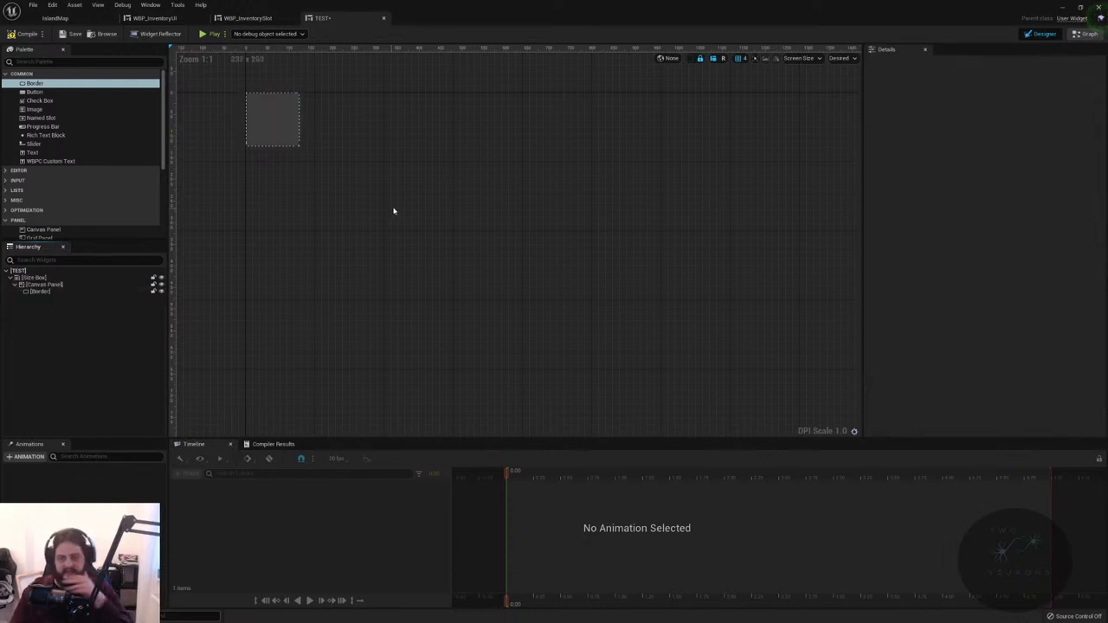
pyautogui.moveTo(34, 92); pyautogui.dragTo(38, 297)
pyautogui.click(39, 299)
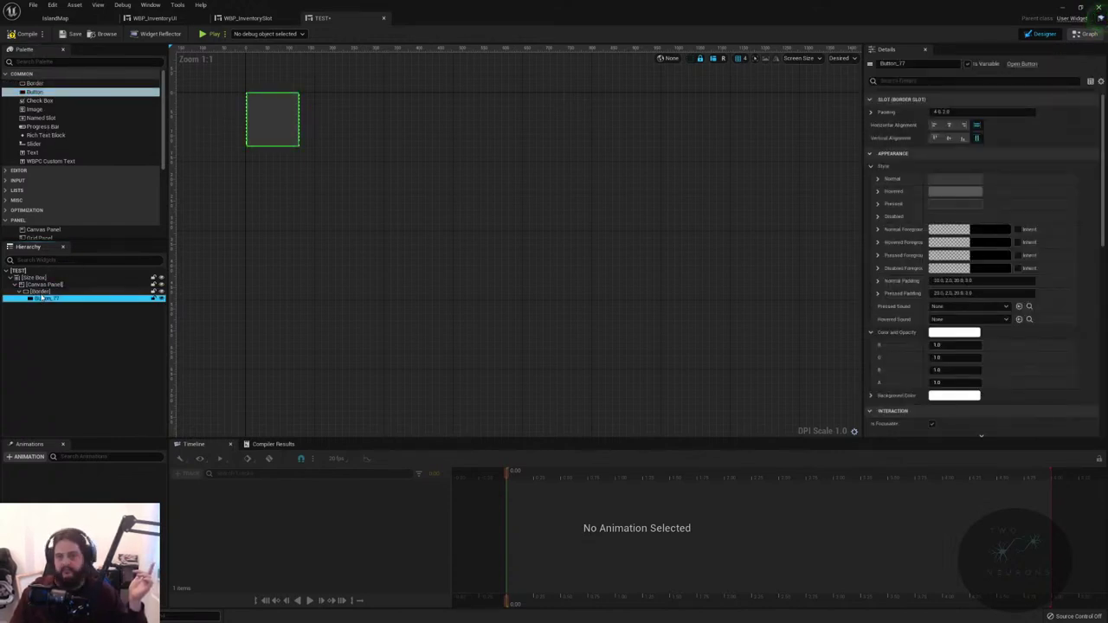
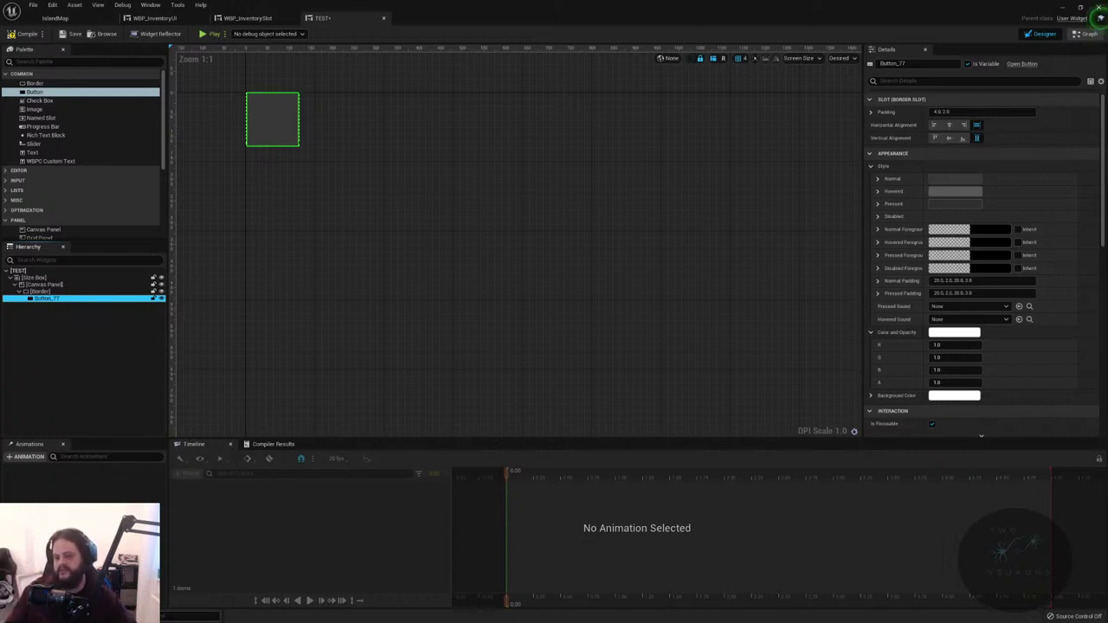
# - Set the button's Hovered style tint to 0.51 for red, green and blue
pyautogui.click(877, 191)
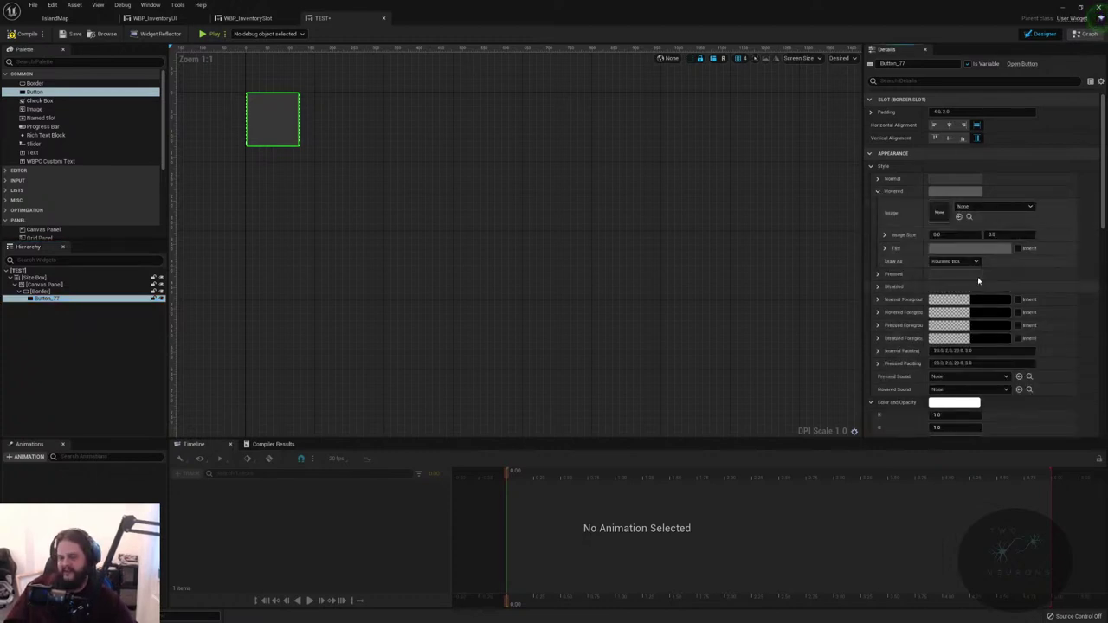
pyautogui.click(883, 248)
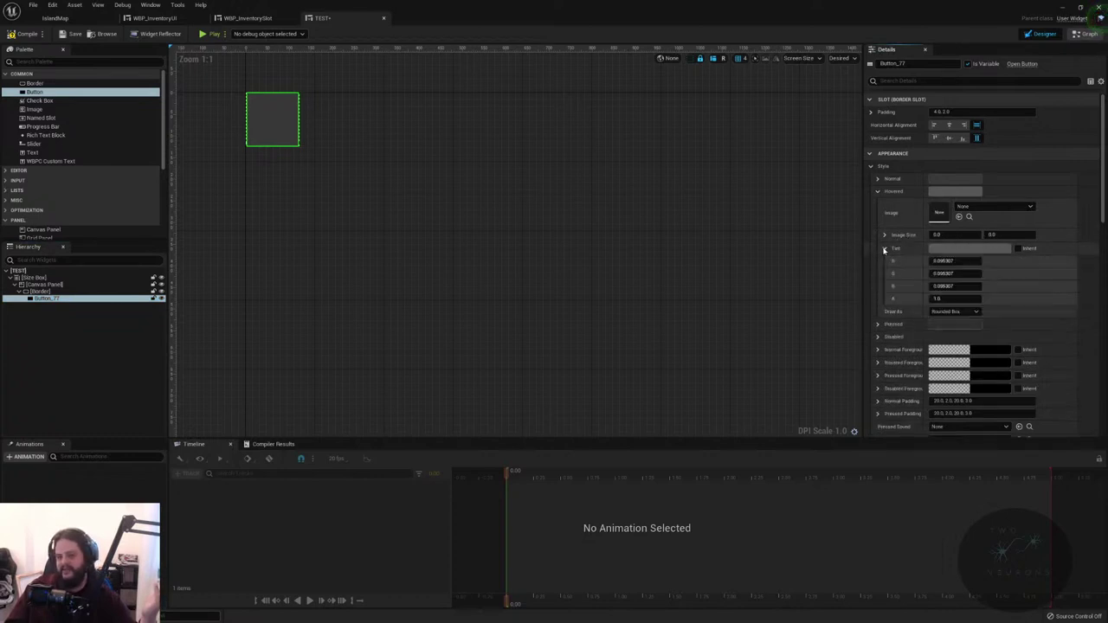
pyautogui.click(943, 261)
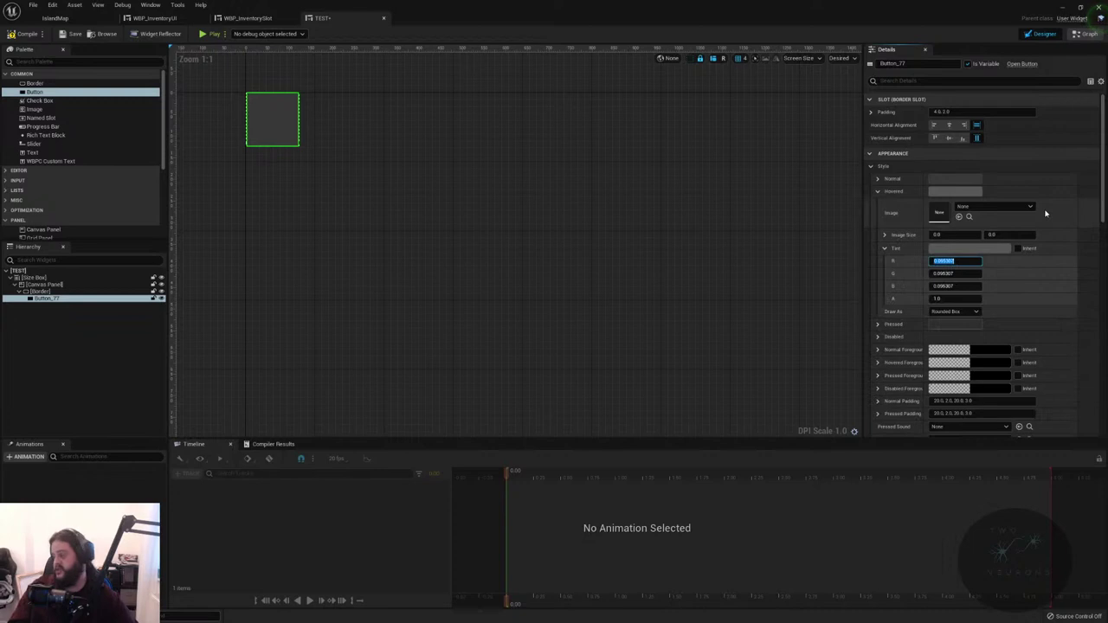
pyautogui.write('0.61')
pyautogui.press('Tab')
pyautogui.write('0.41')
pyautogui.press('Tab')
pyautogui.write('0.81')
pyautogui.hotkey('shift', 'Tab')
pyautogui.write('0.61')
pyautogui.press('Return')
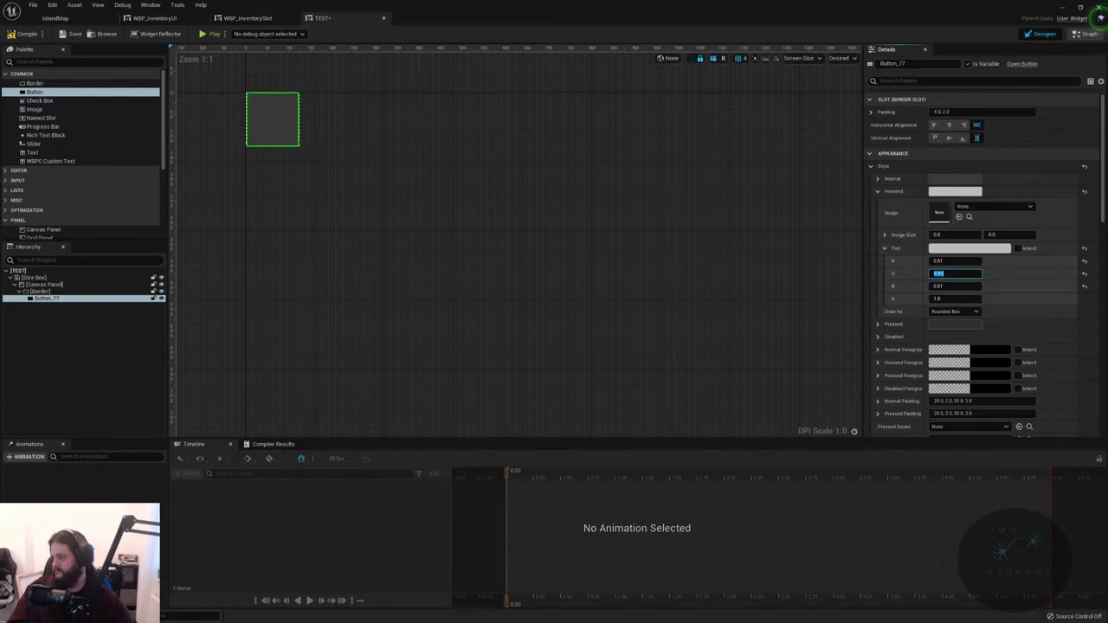
# - Change the button's Hovered tint to yellow with red 0.94, green 0.6 and blue 0.012
pyautogui.click(959, 259)
pyautogui.press('BackSpace')
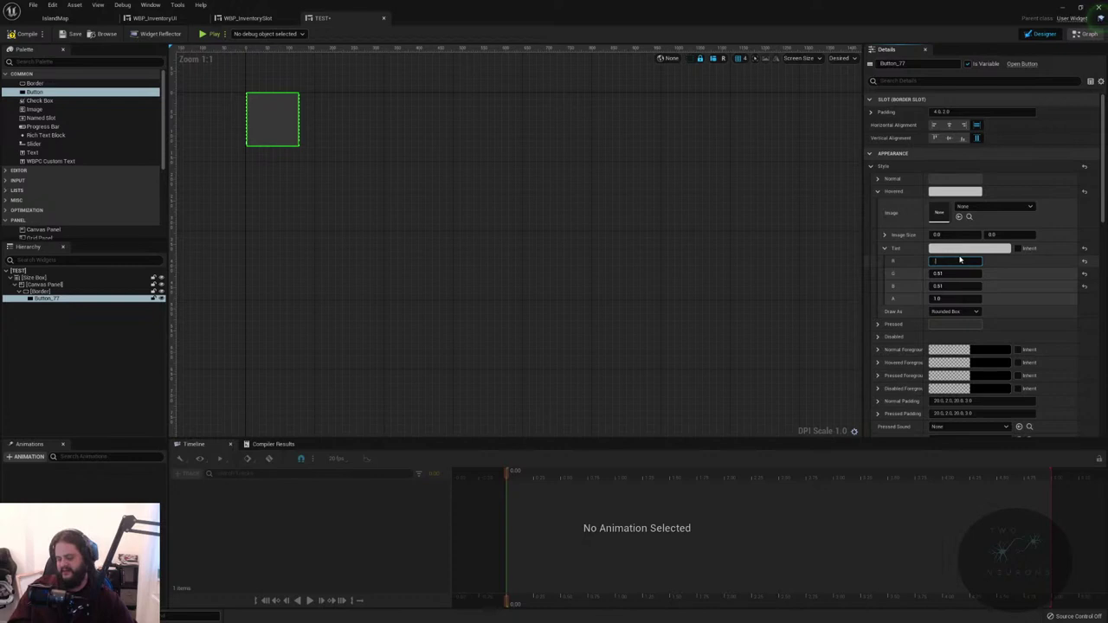
pyautogui.write('0.94')
pyautogui.press('Tab')
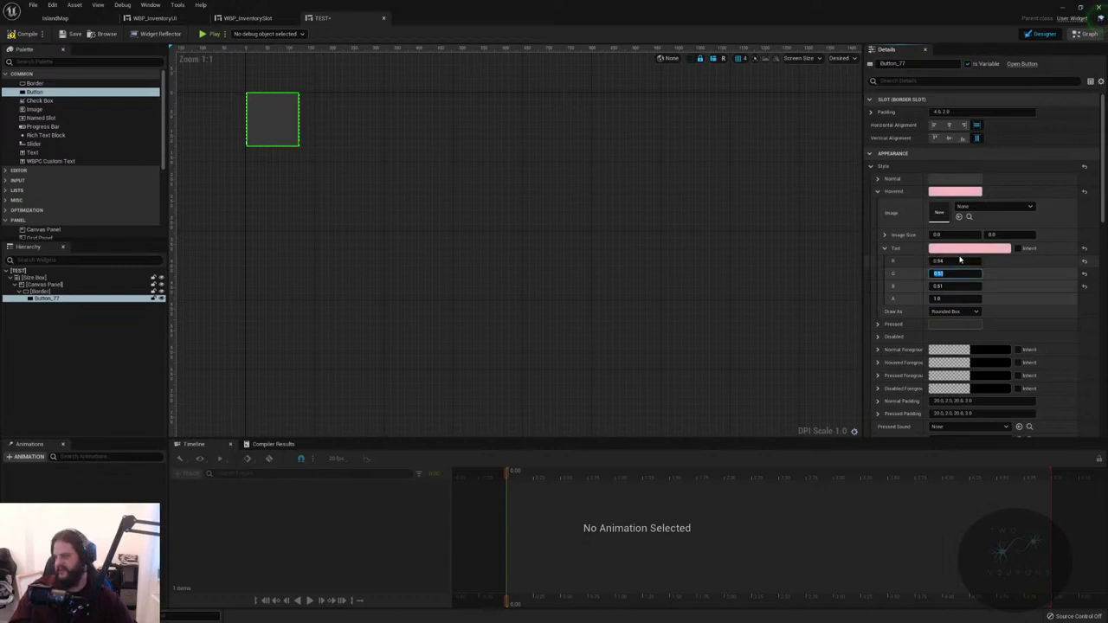
pyautogui.write('0.6')
pyautogui.press('Tab')
pyautogui.write('0')
pyautogui.press('Return')
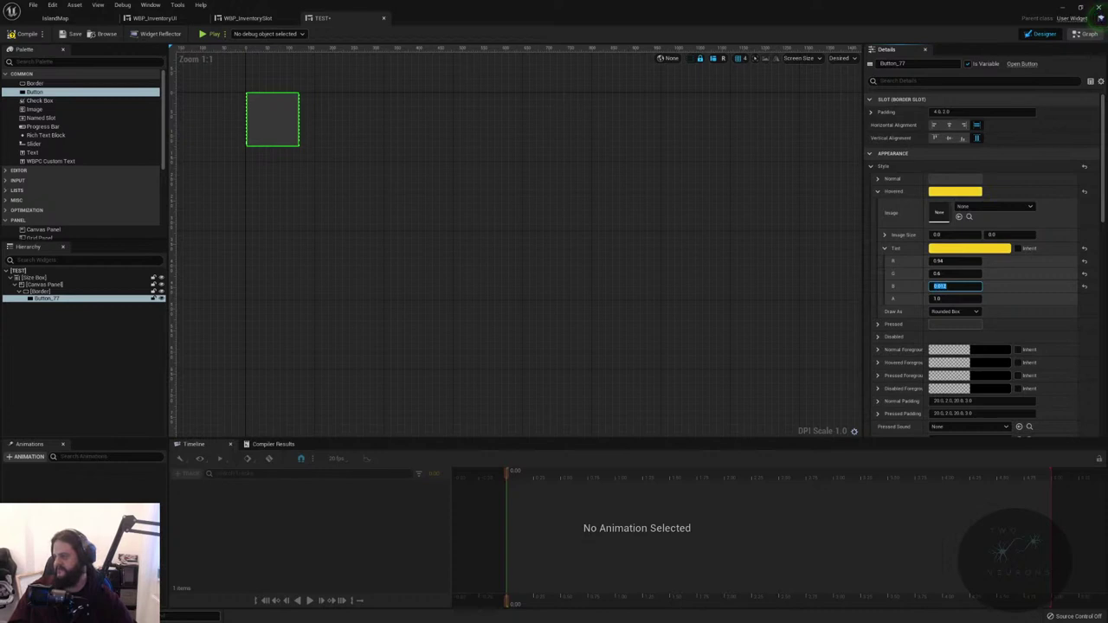
# - Make the button's Normal style tint fully transparent by setting its alpha to 0
pyautogui.click(878, 191)
pyautogui.click(878, 178)
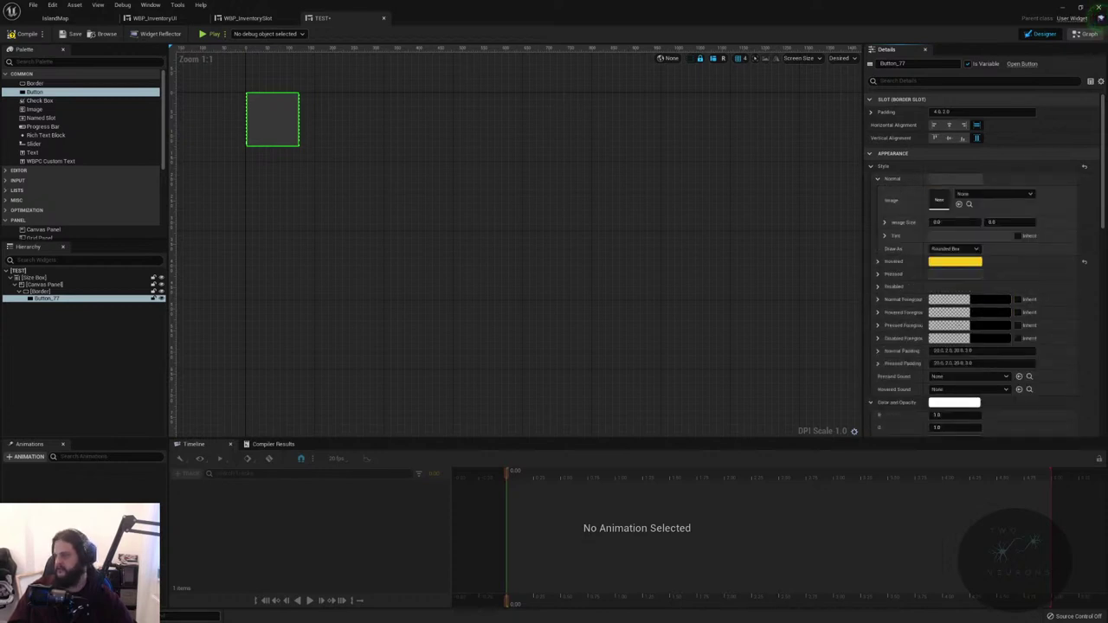
pyautogui.click(883, 235)
pyautogui.click(972, 285)
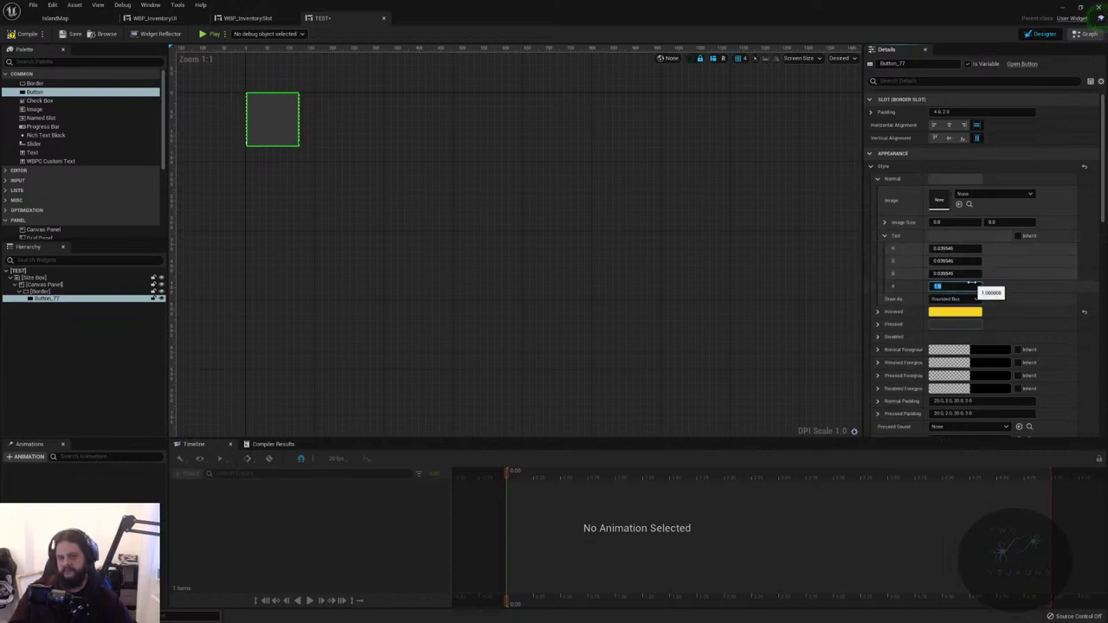
pyautogui.write('0')
pyautogui.press('Return')
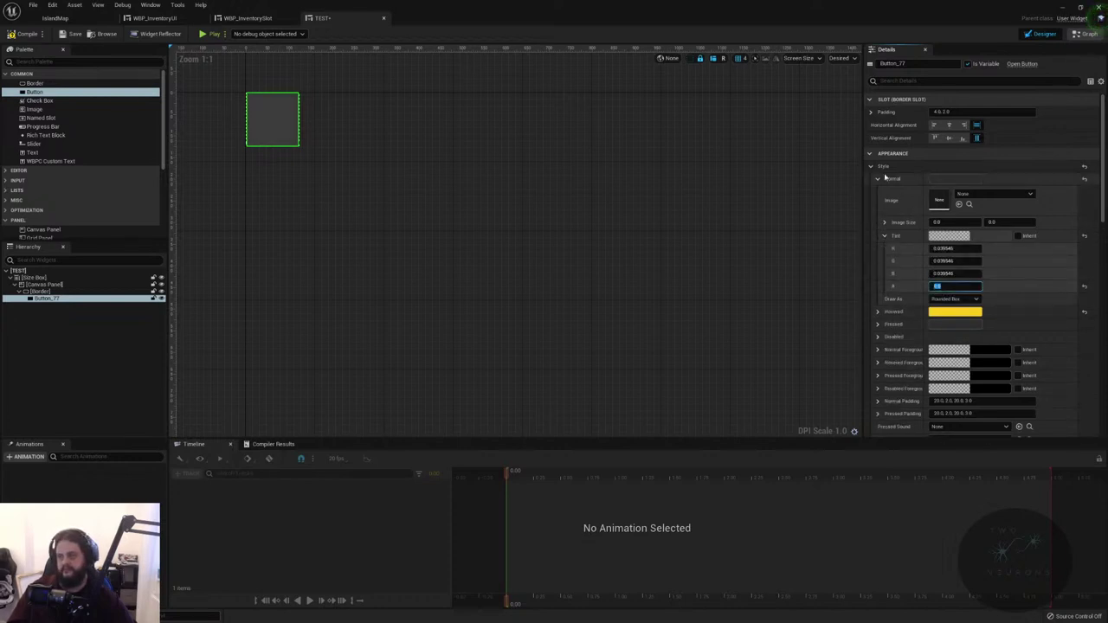
pyautogui.click(877, 180)
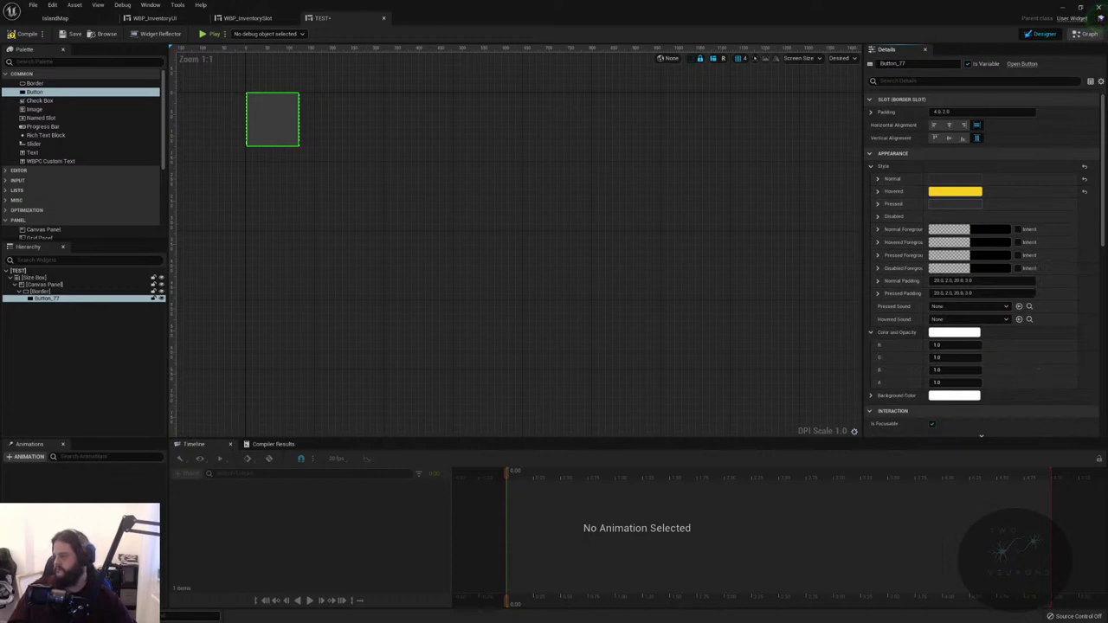
# - Set the button's Pressed style tint to 0.51 for red, green and blue
pyautogui.click(876, 204)
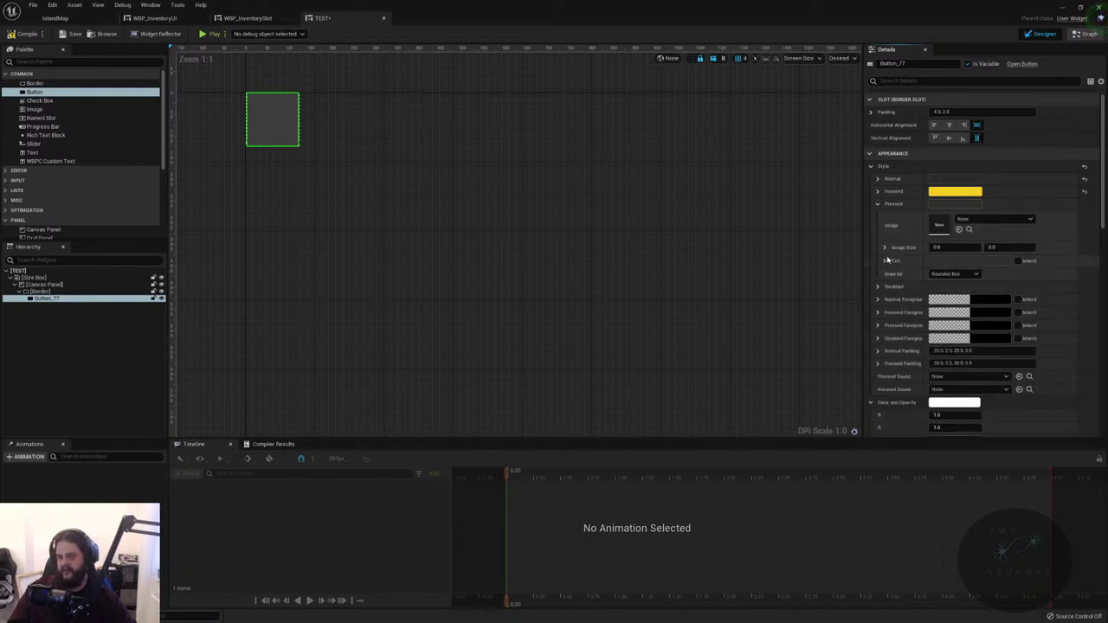
pyautogui.click(885, 260)
pyautogui.click(977, 273)
pyautogui.write('0.51')
pyautogui.press('Tab')
pyautogui.write('0.61')
pyautogui.press('Tab')
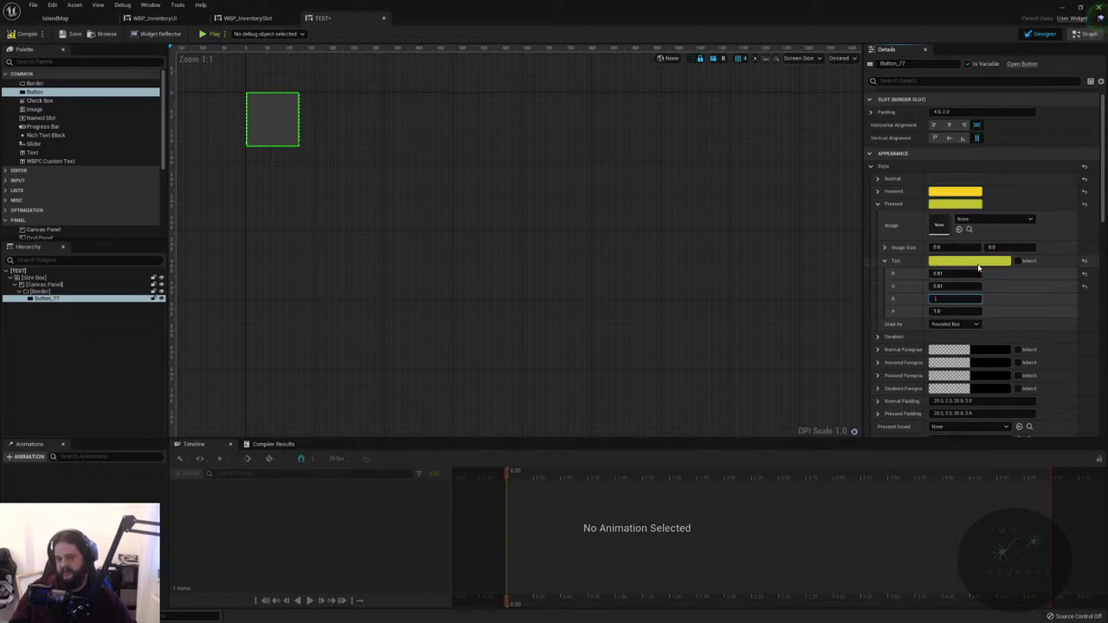
pyautogui.write('0.51')
pyautogui.press('Return')
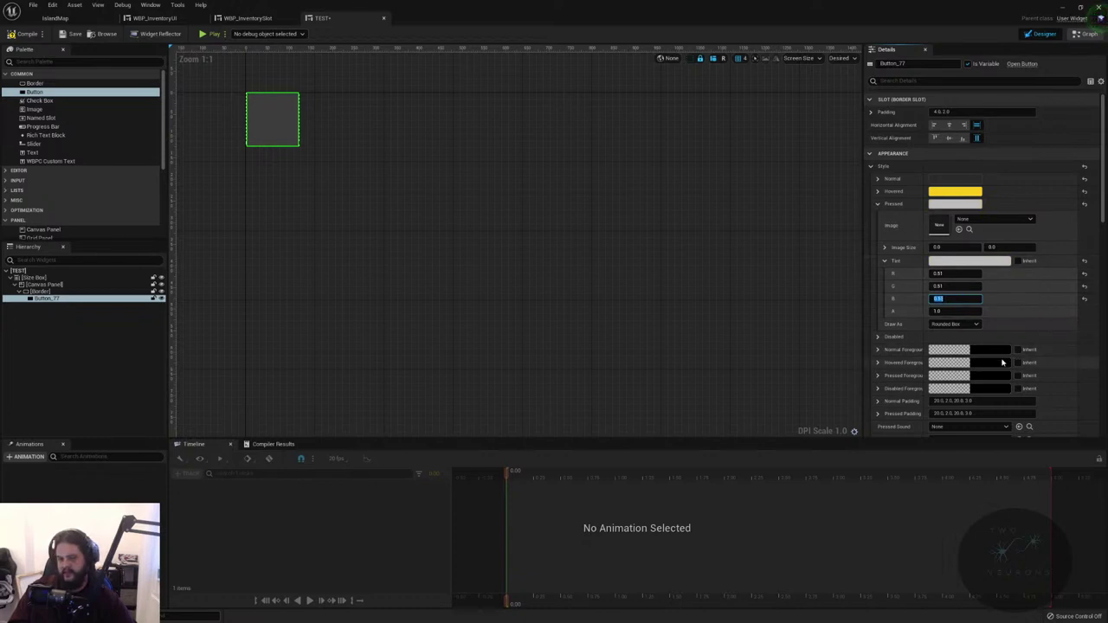
pyautogui.click(884, 248)
pyautogui.click(885, 248)
pyautogui.click(884, 259)
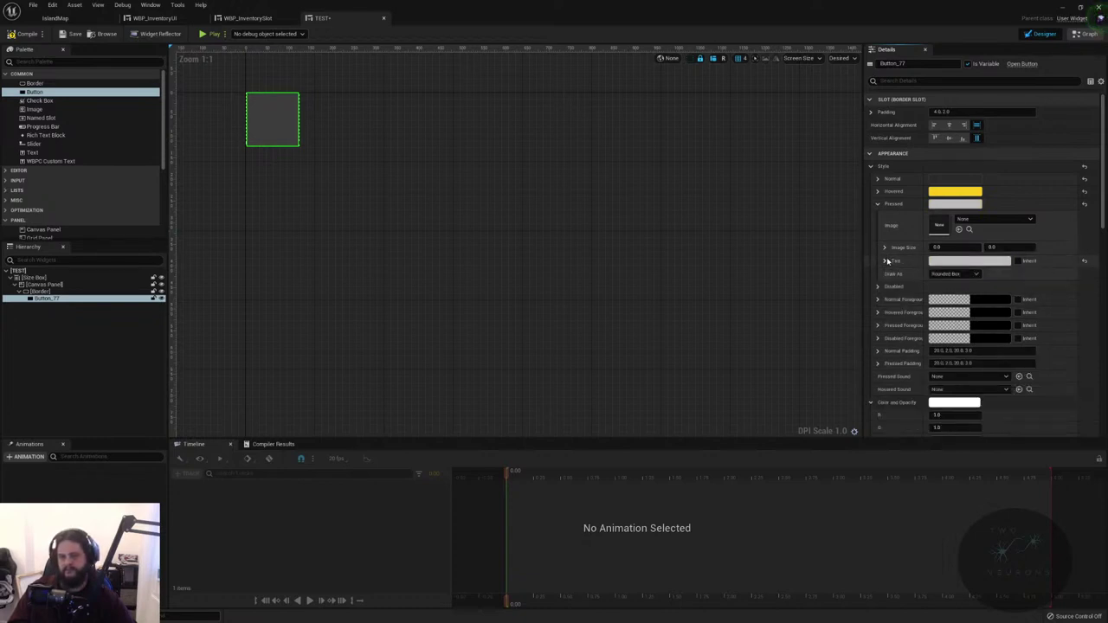
pyautogui.click(878, 204)
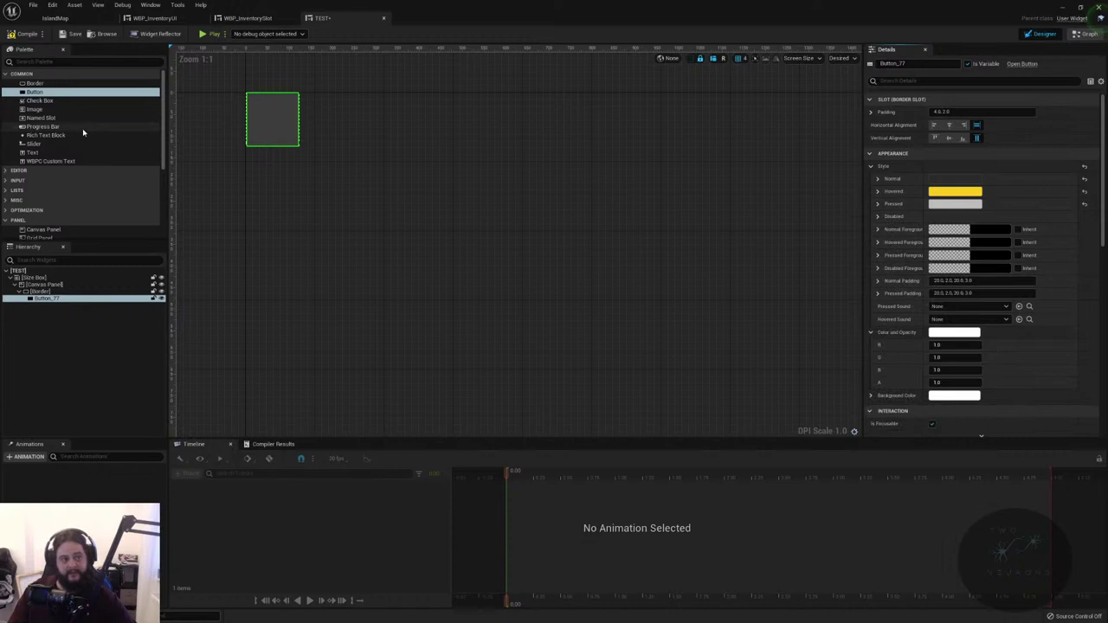
# - Add an Image widget inside the button and select it to review its settings
pyautogui.moveTo(84, 111); pyautogui.dragTo(57, 300)
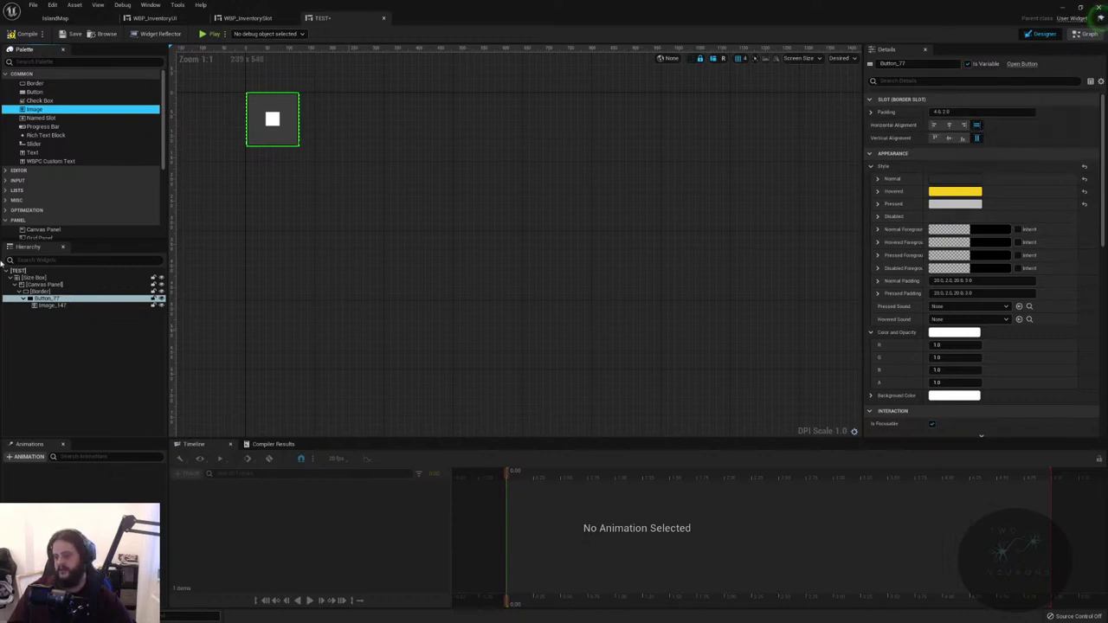
pyautogui.click(40, 305)
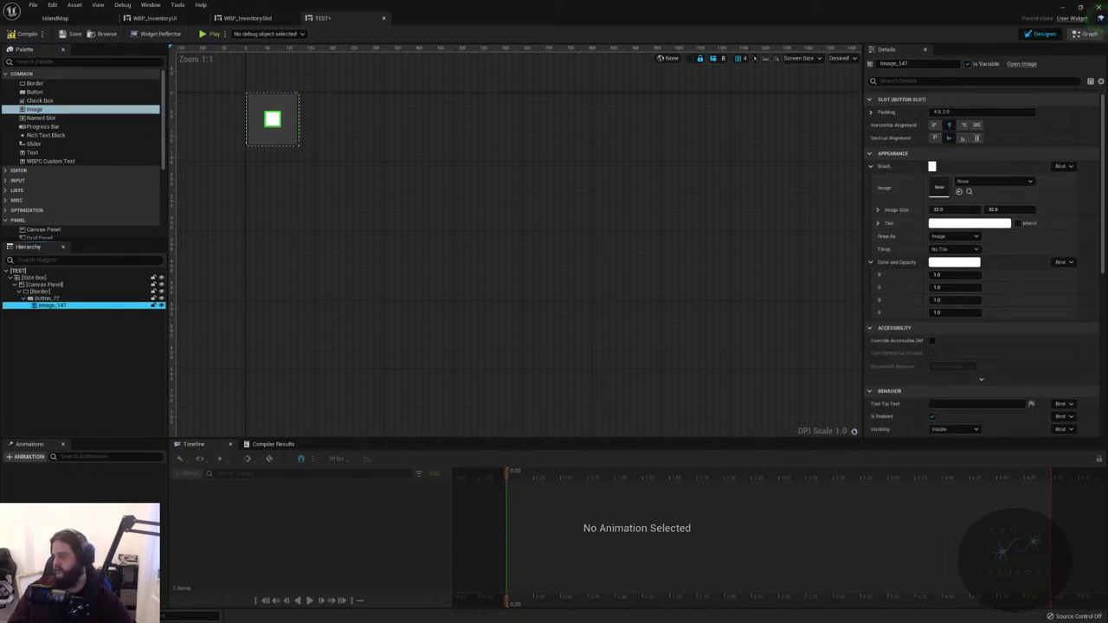
pyautogui.scroll(-5, 941, 379)
pyautogui.scroll(6, 941, 379)
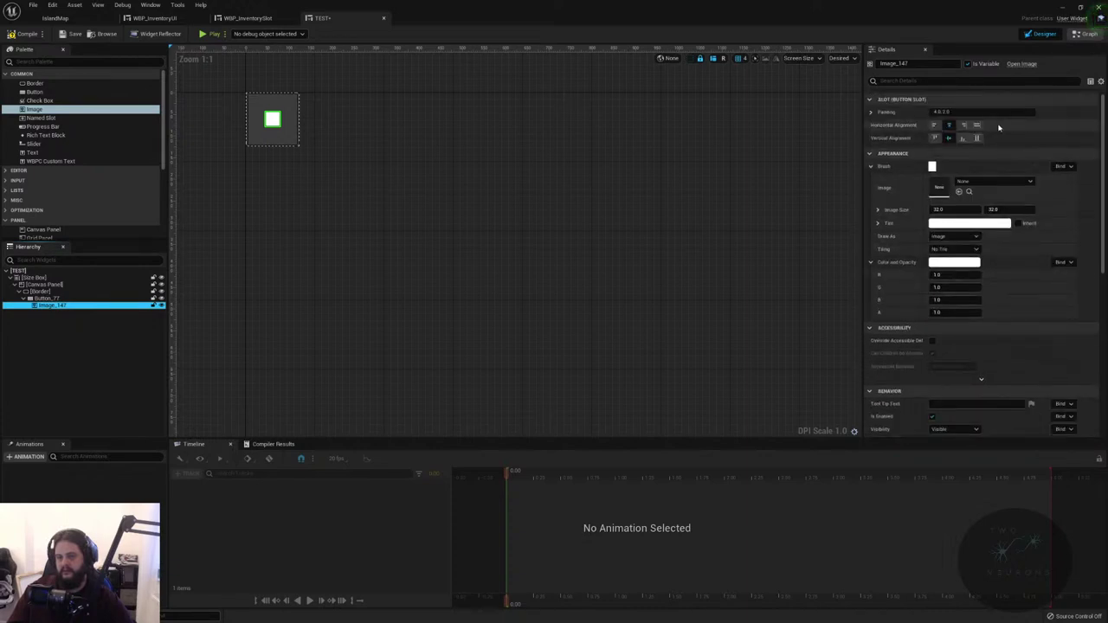
# - Set the image's horizontal and vertical alignment to fill and its slot padding to 0
pyautogui.click(977, 124)
pyautogui.click(980, 139)
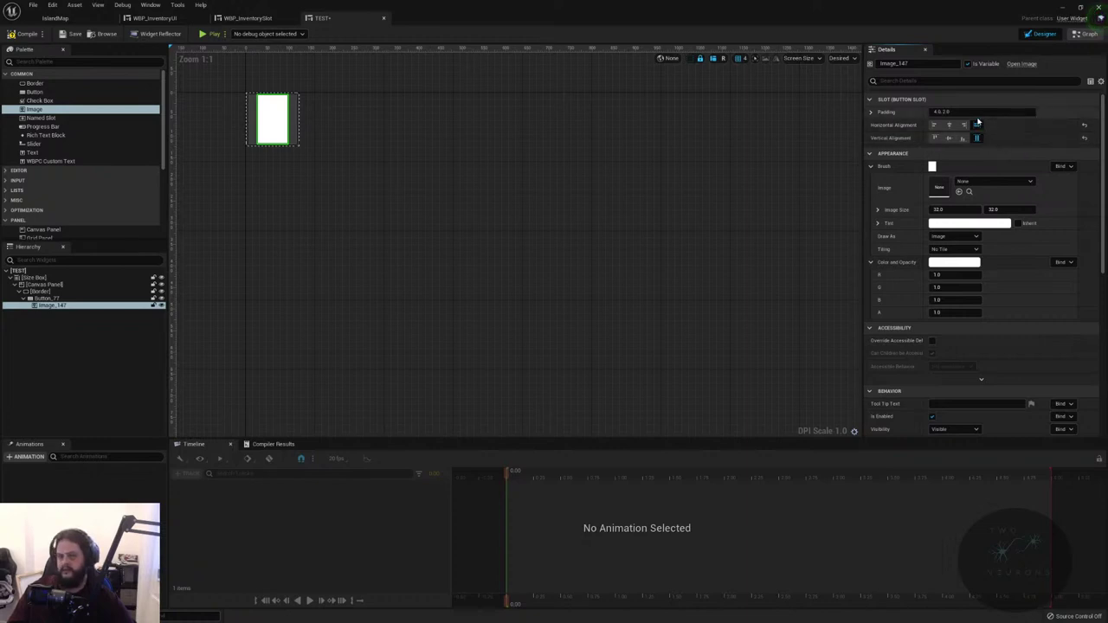
pyautogui.click(979, 110)
pyautogui.press('Return')
pyautogui.scroll(2, 286, 136)
pyautogui.scroll(9, 286, 136)
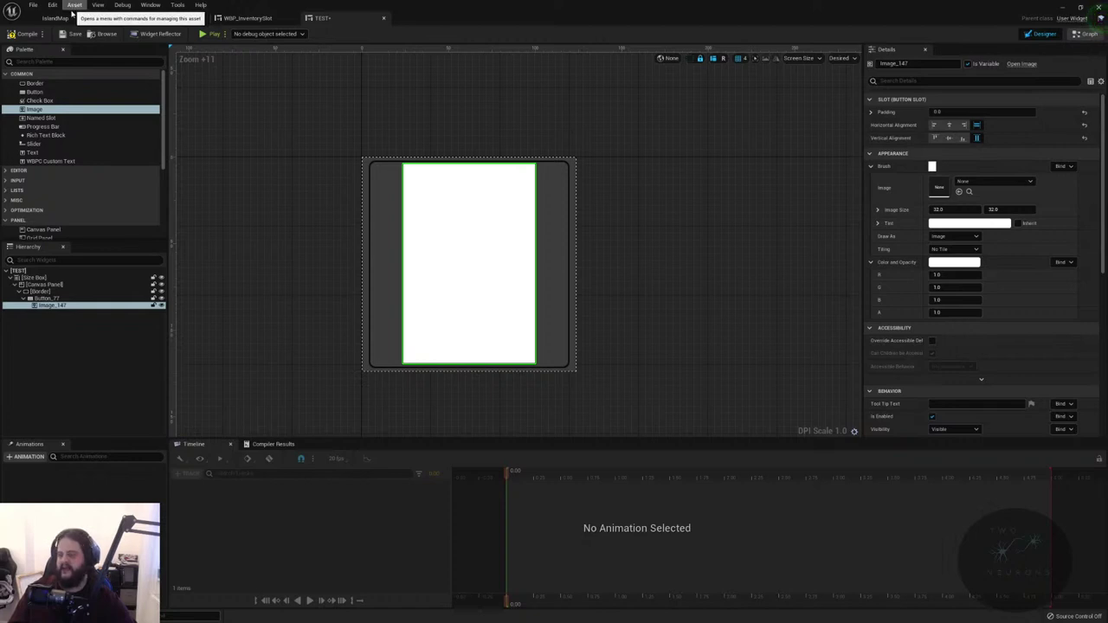
# - Force delete the TEST widget blueprint from the project's Inventory content folder
pyautogui.click(10, 36)
pyautogui.click(54, 17)
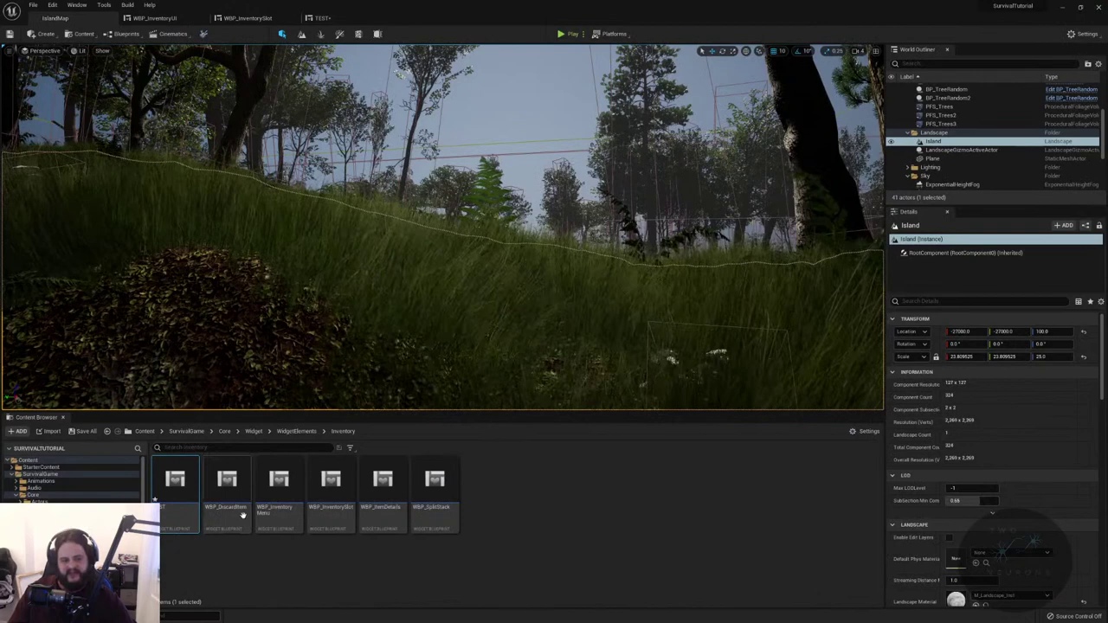
pyautogui.press('Delete')
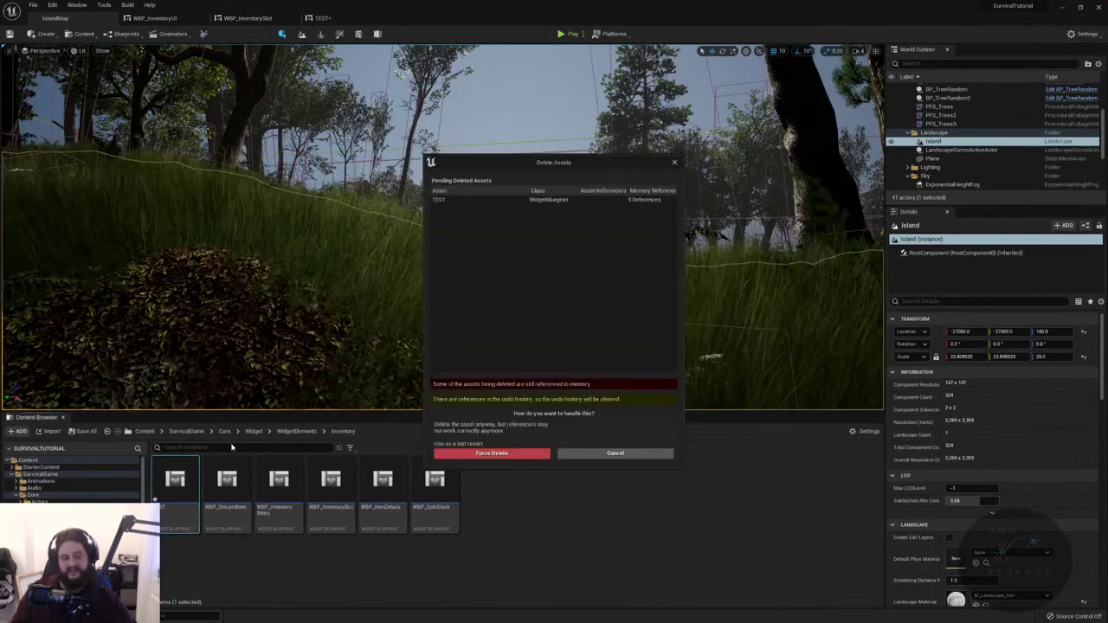
pyautogui.click(510, 454)
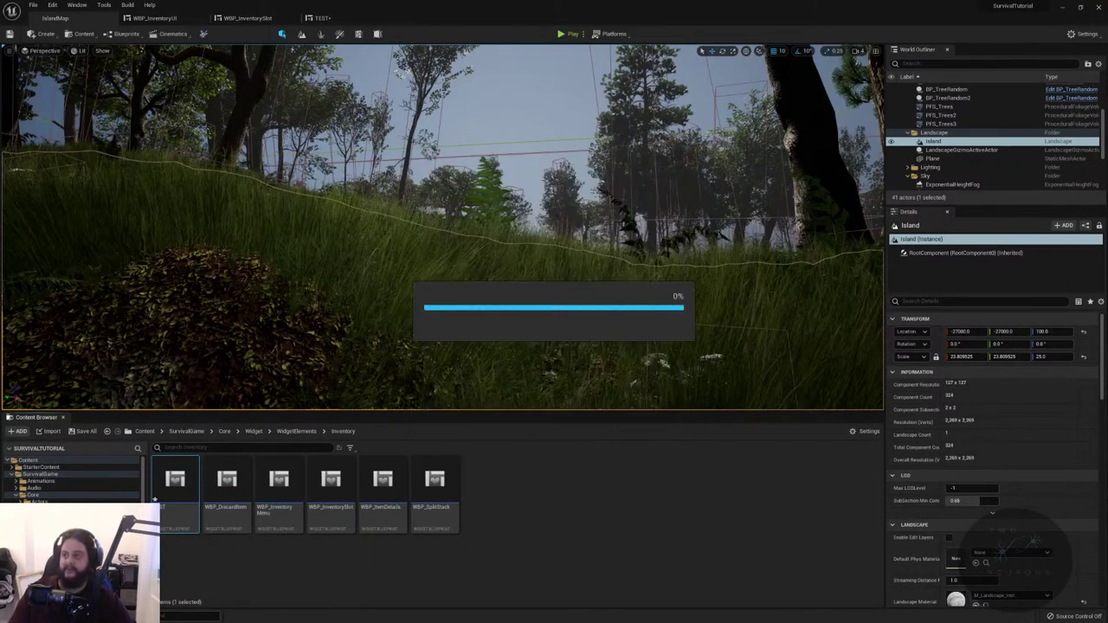
pyautogui.press('f')
pyautogui.moveTo(441, 225); pyautogui.dragTo(424, 285, button='right')
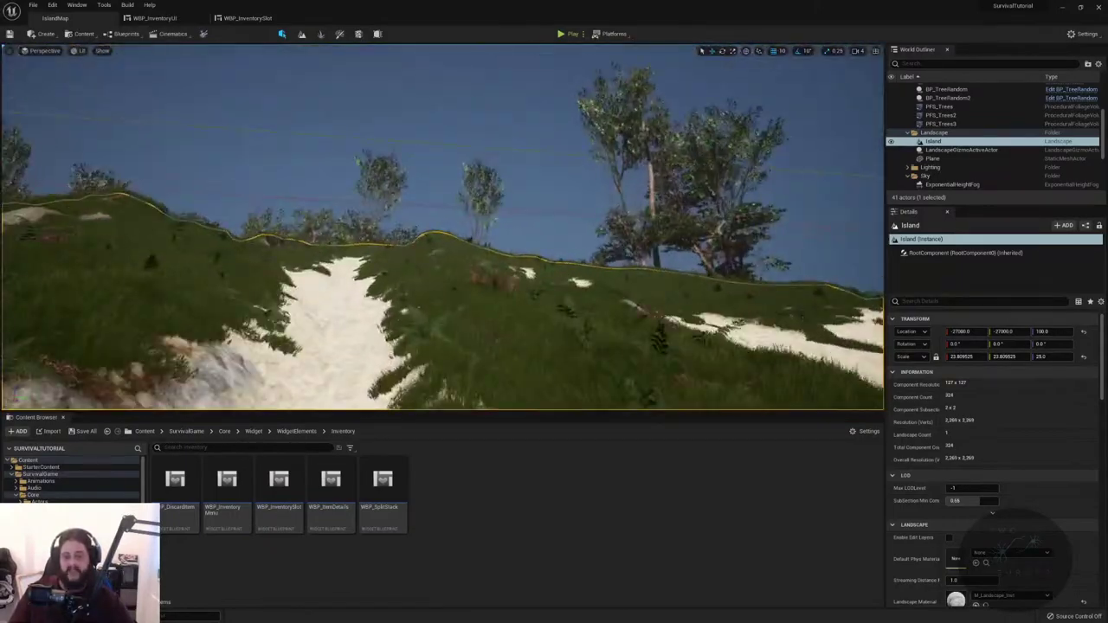
pyautogui.moveTo(424, 285); pyautogui.dragTo(429, 260, button='right')
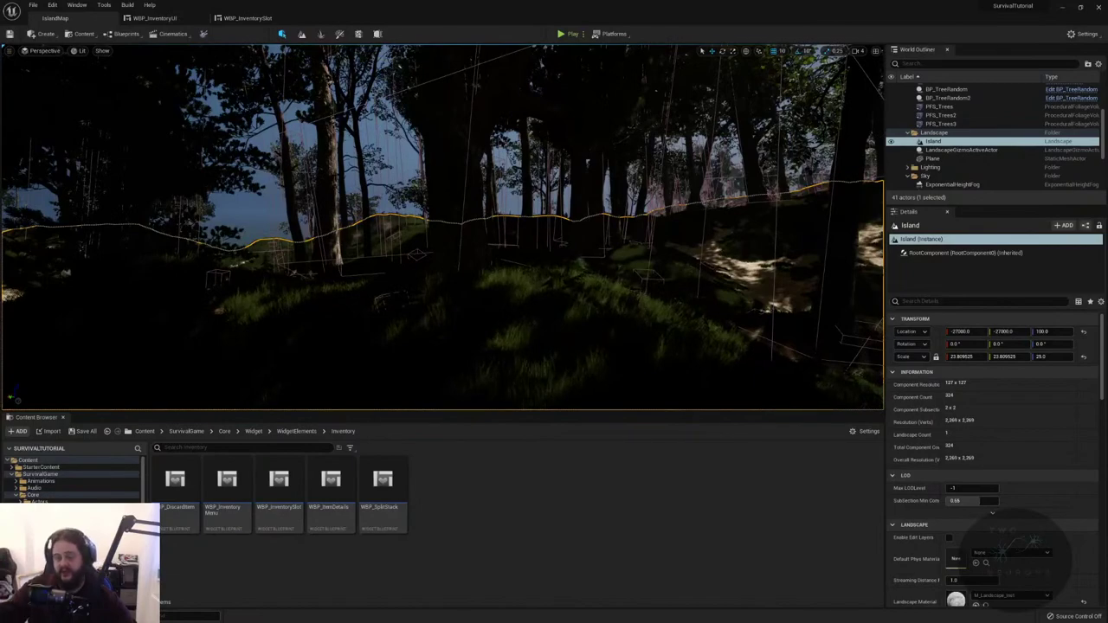
pyautogui.moveTo(429, 259); pyautogui.dragTo(457, 254, button='right')
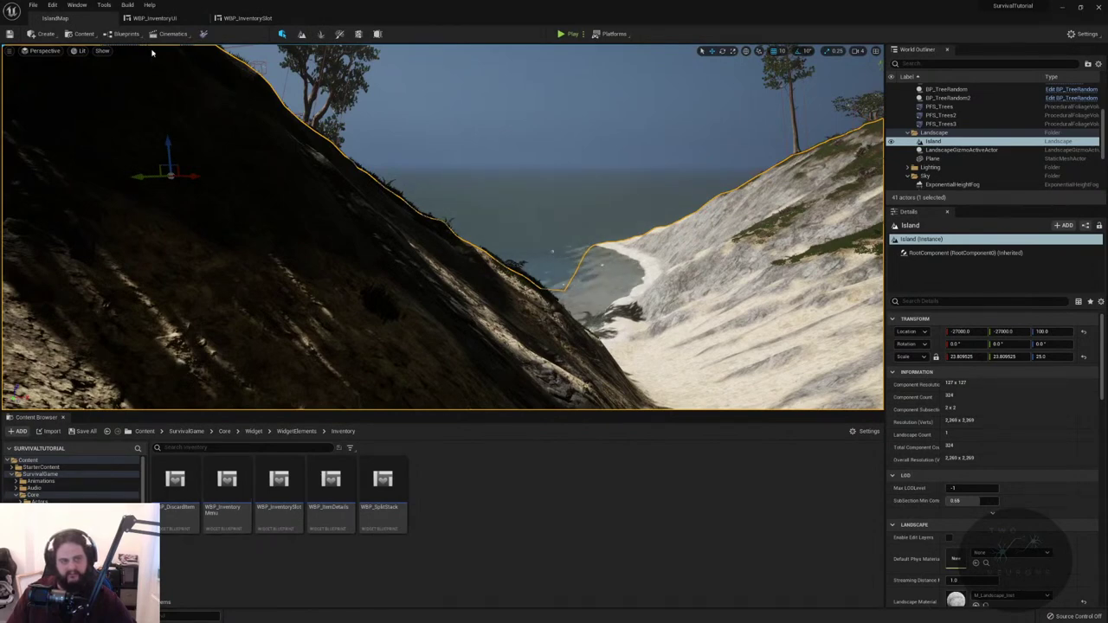
# - Return to the WBP_InventorySlot widget blueprint
pyautogui.click(154, 18)
pyautogui.click(247, 19)
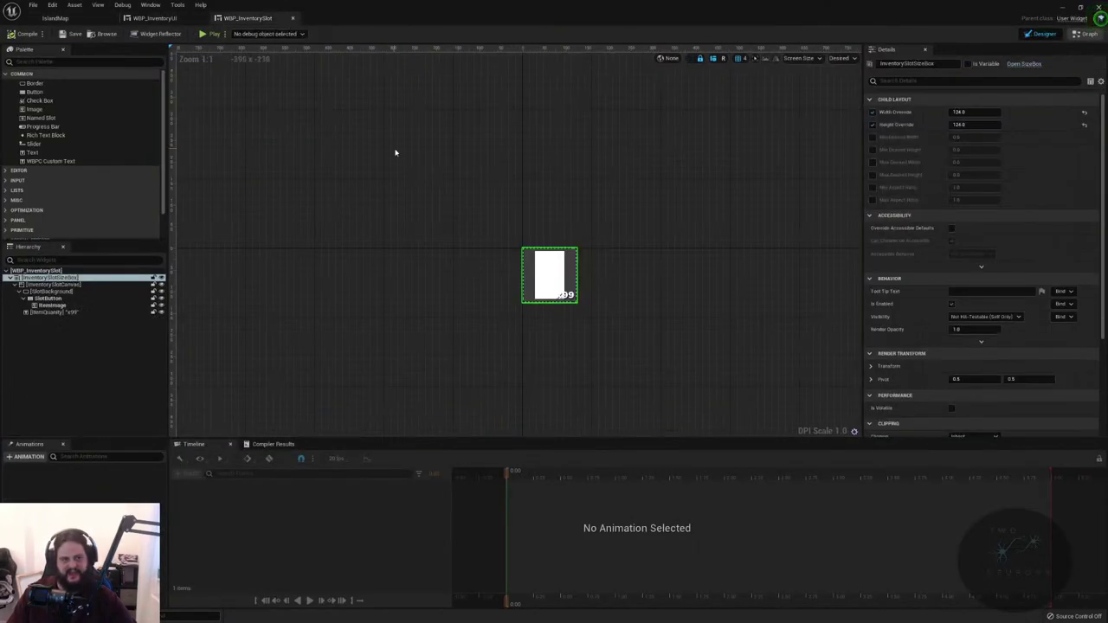
# - Close the WBP_InventorySlot and WBP_InventoryUI editors and show the SurvivalGame content folder
pyautogui.click(292, 19)
pyautogui.click(202, 19)
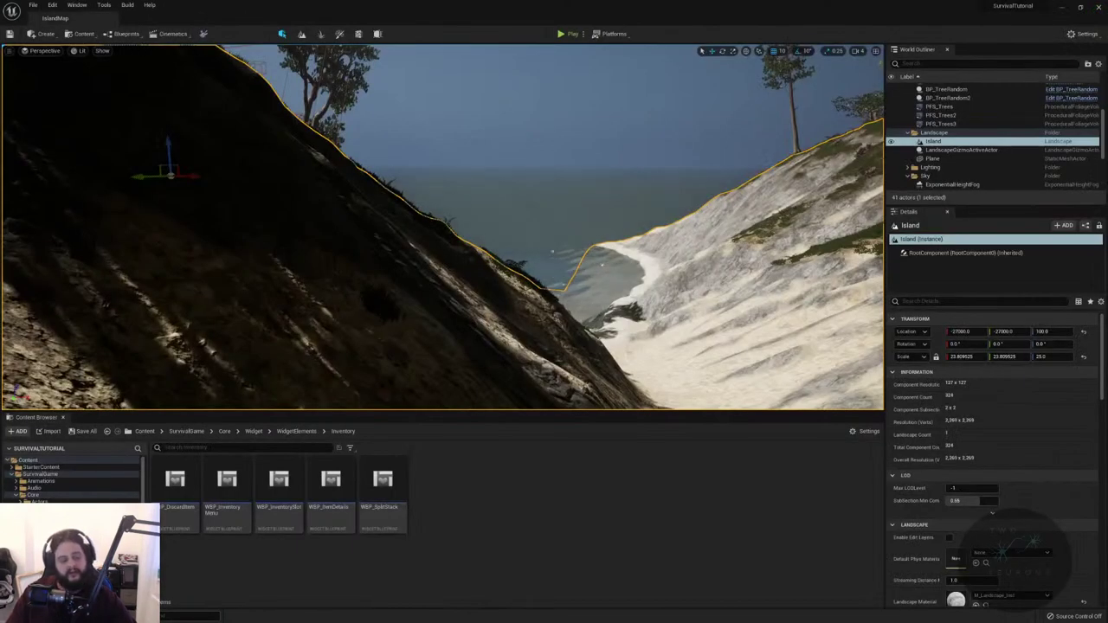
pyautogui.click(39, 474)
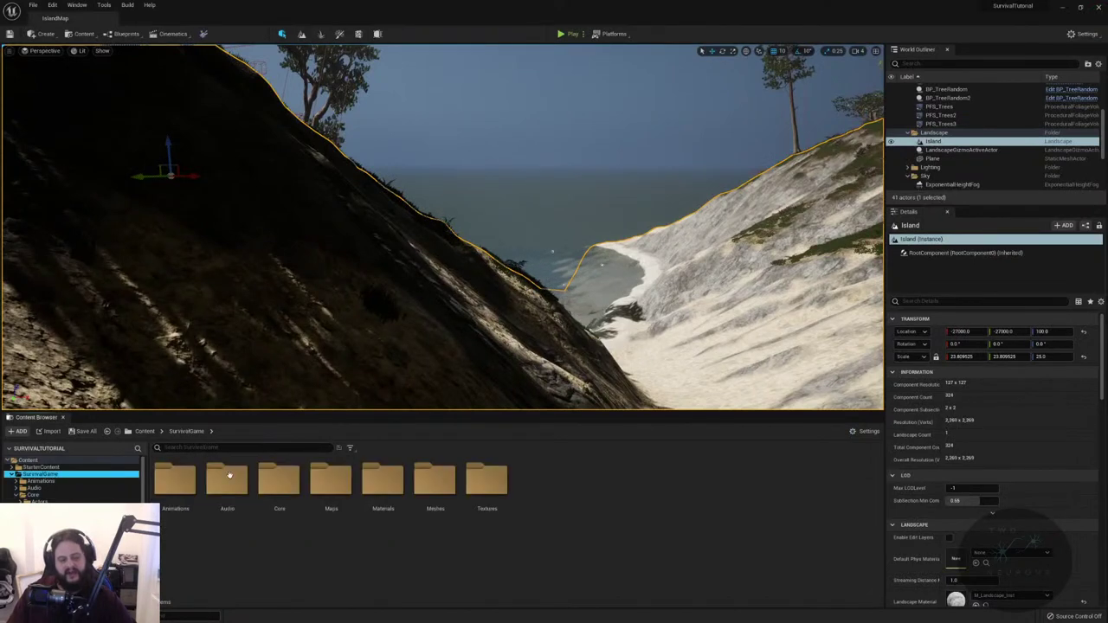
# - Look through the play, editor settings and platform options and the project's packaging settings for how to package the game
pyautogui.click(585, 34)
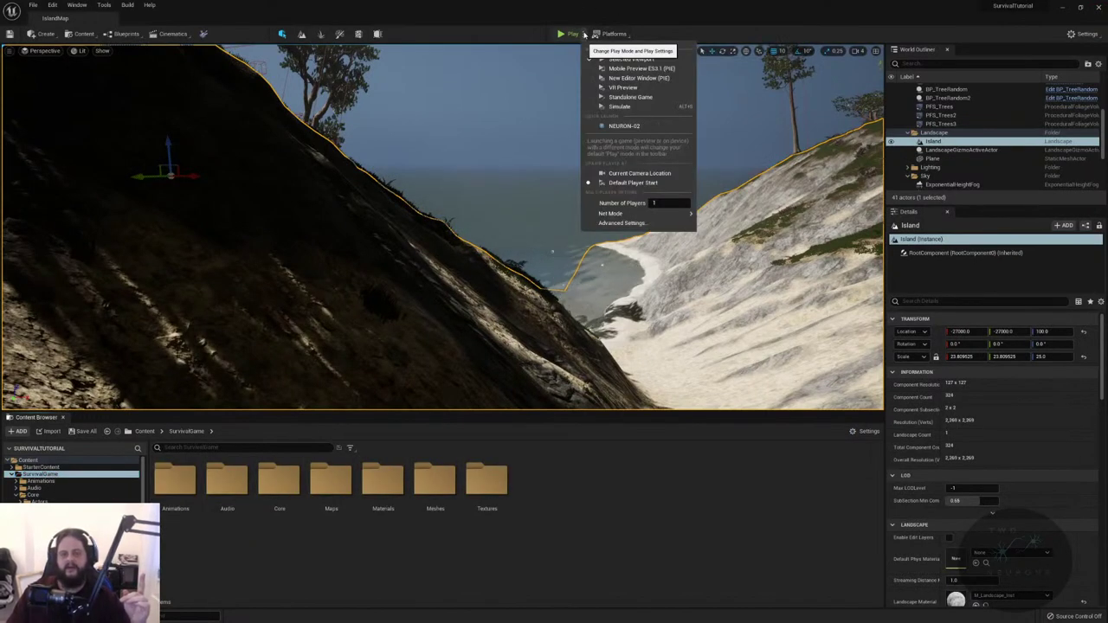
pyautogui.click(1080, 34)
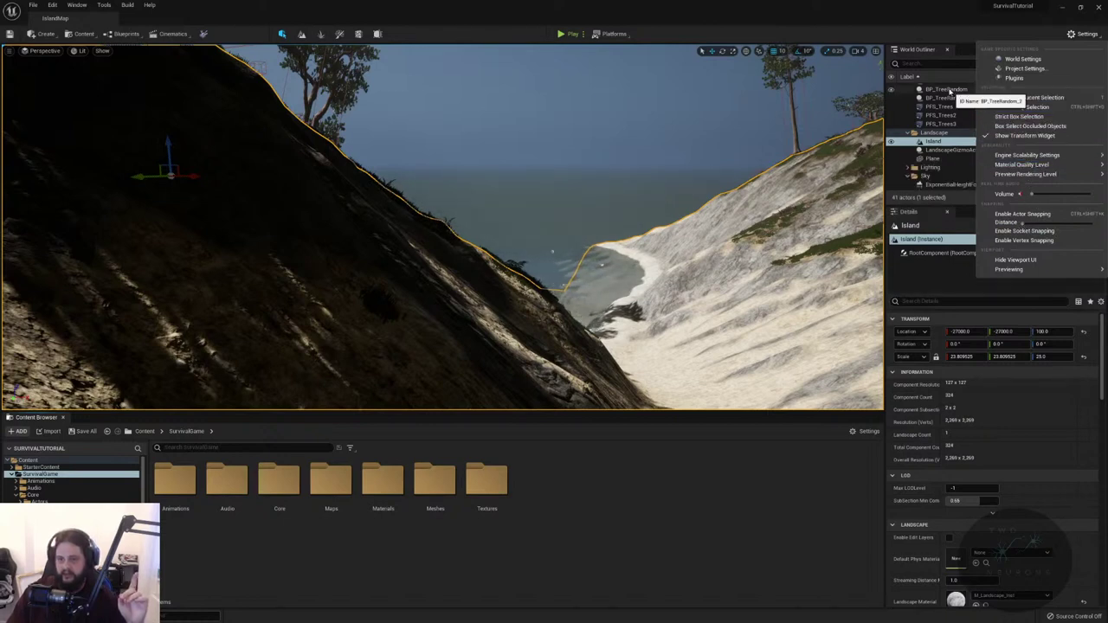
pyautogui.click(583, 34)
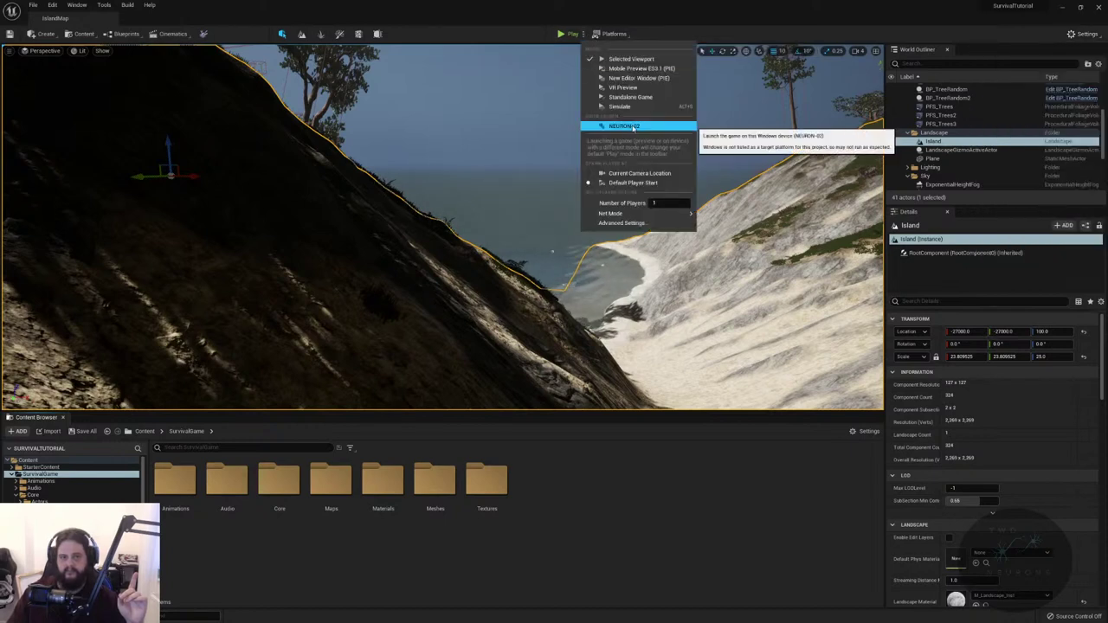
pyautogui.click(613, 34)
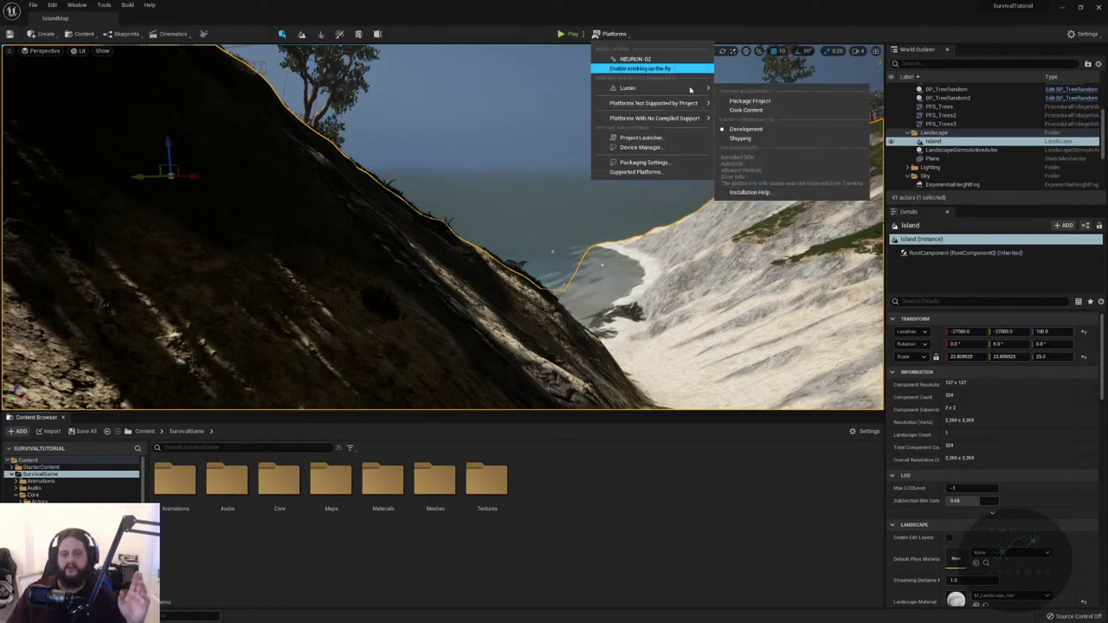
pyautogui.moveTo(704, 106)
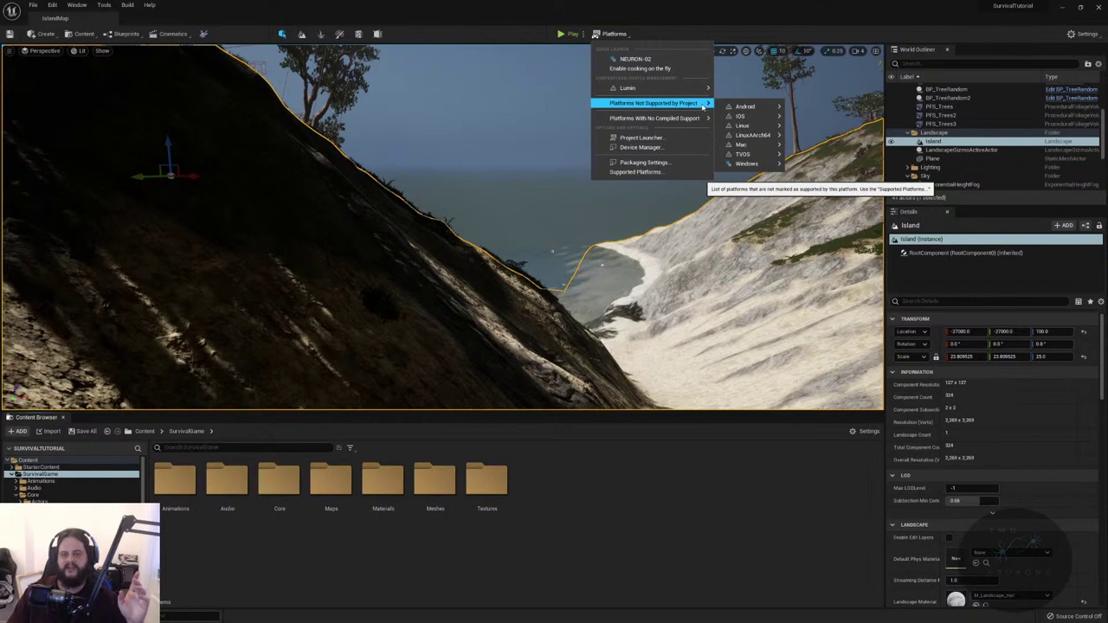
pyautogui.moveTo(750, 118)
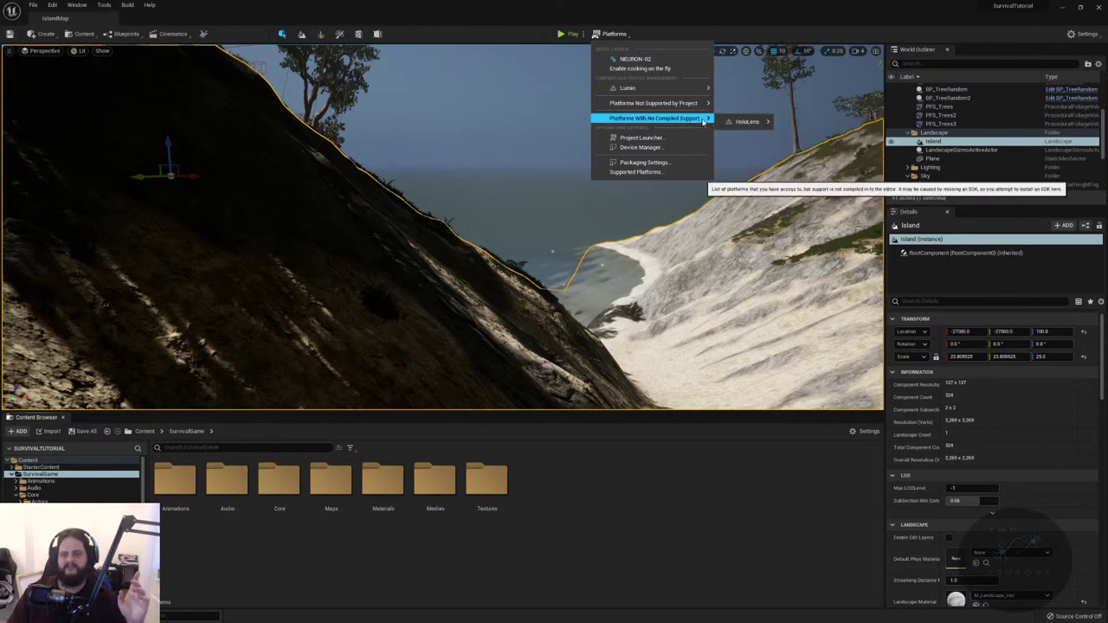
pyautogui.click(685, 162)
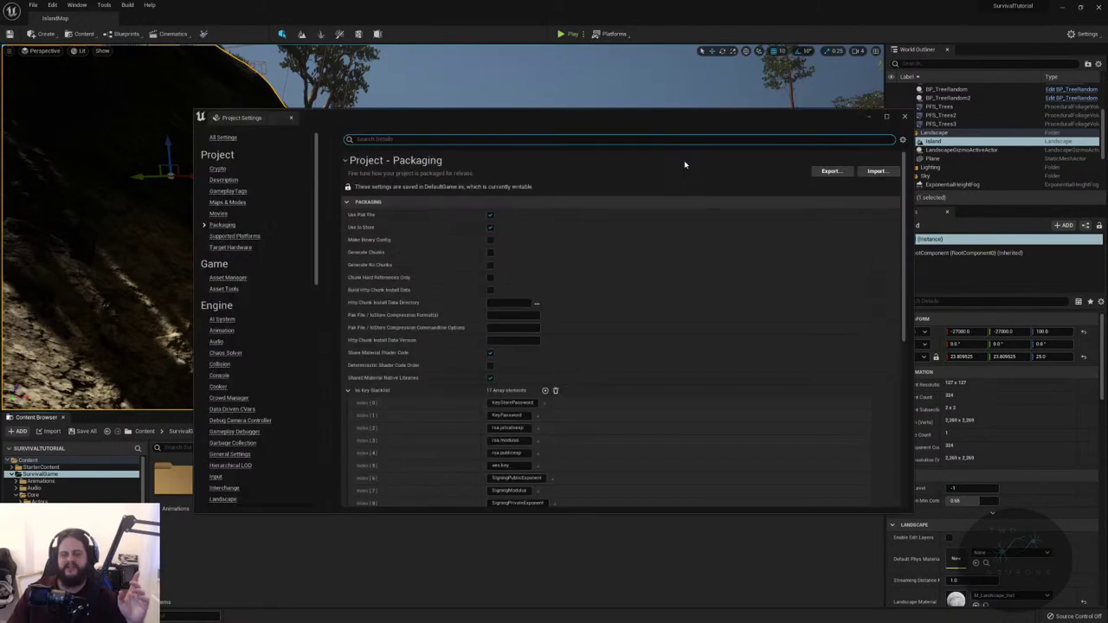
pyautogui.click(904, 116)
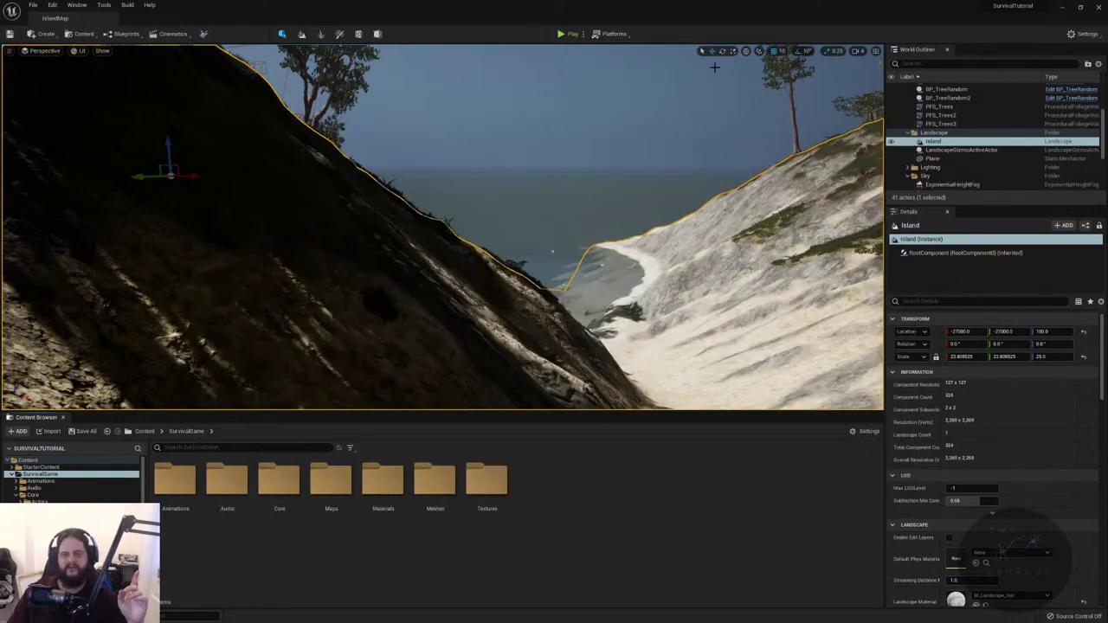
# - Set the project's supported platforms to Linux, LinuxAArch64, Mac and Windows, with Lumin disabled
pyautogui.click(614, 34)
pyautogui.click(682, 176)
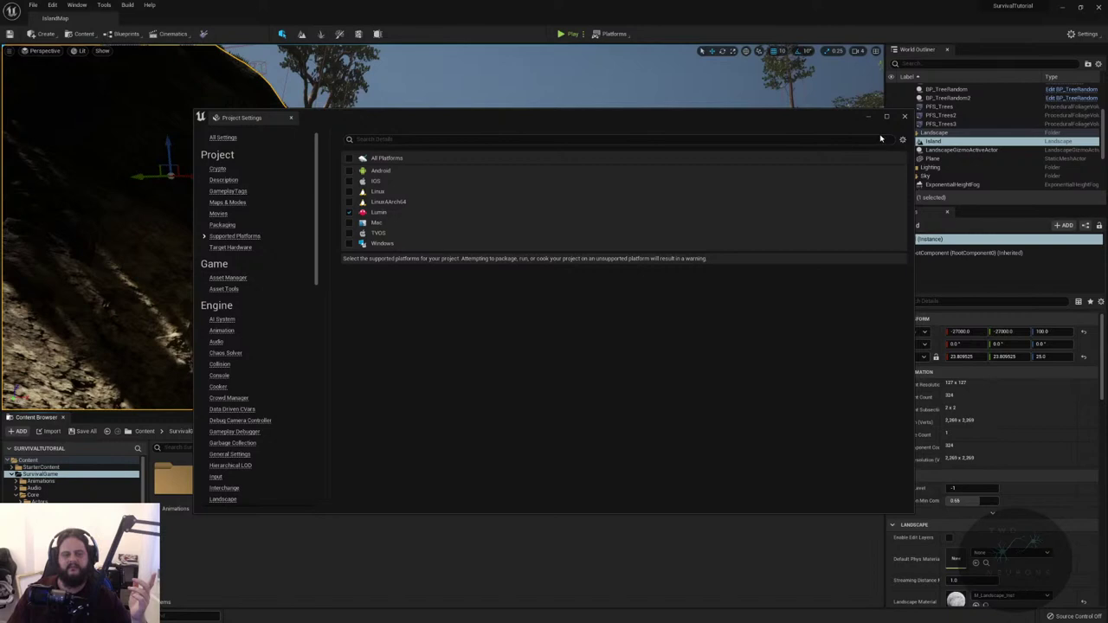
pyautogui.click(349, 244)
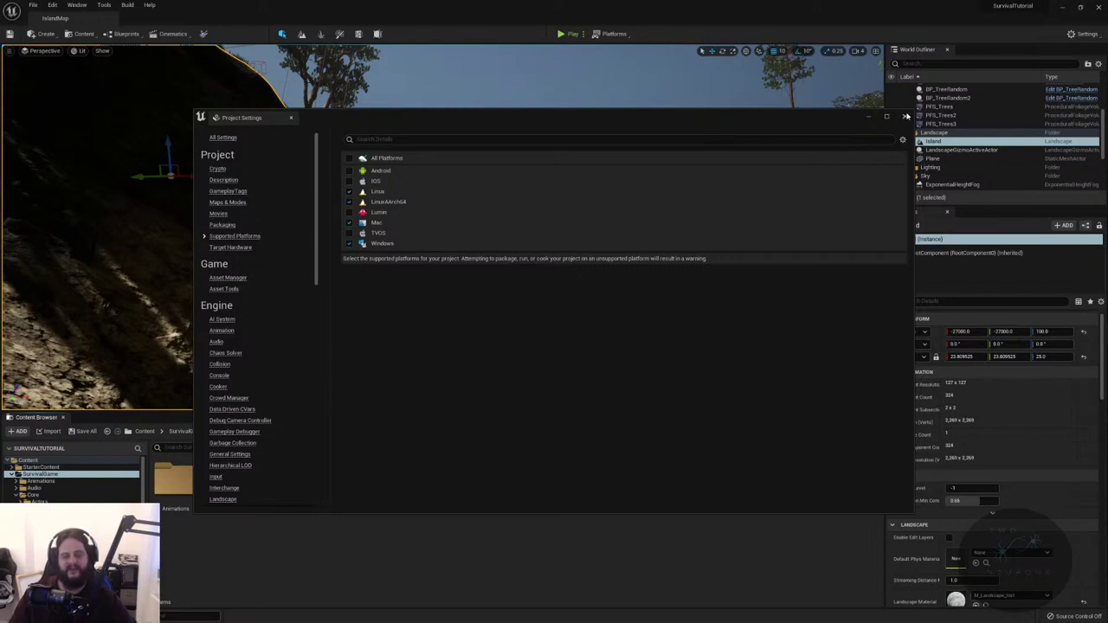
pyautogui.click(905, 116)
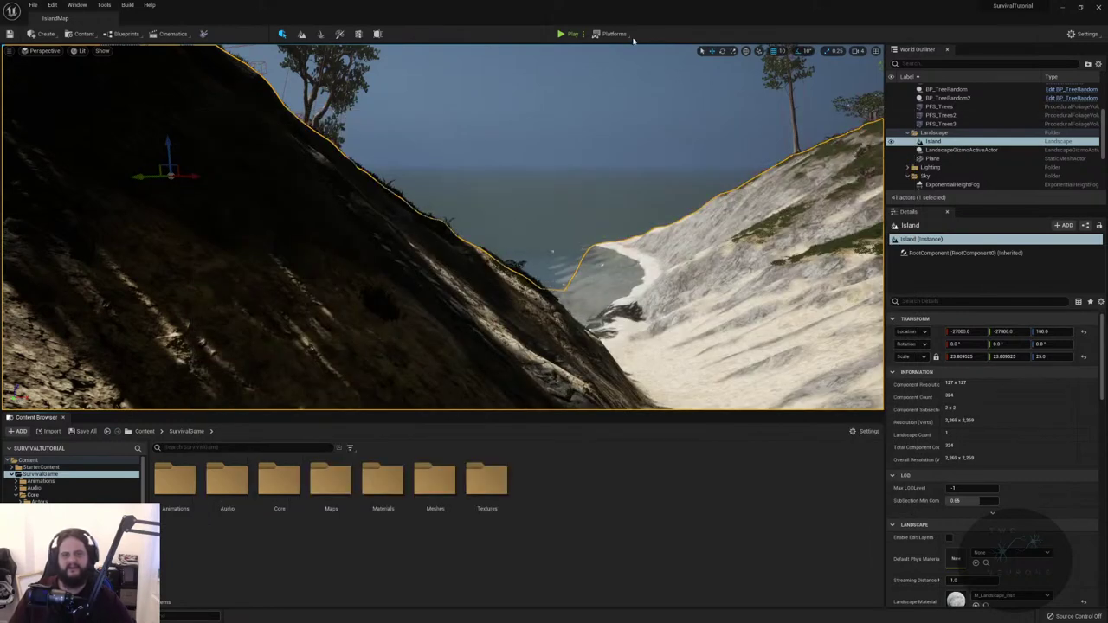
# - Package the project for Windows using a Desktop location as output and allow UnrealEditor through the firewall on private networks
pyautogui.click(625, 37)
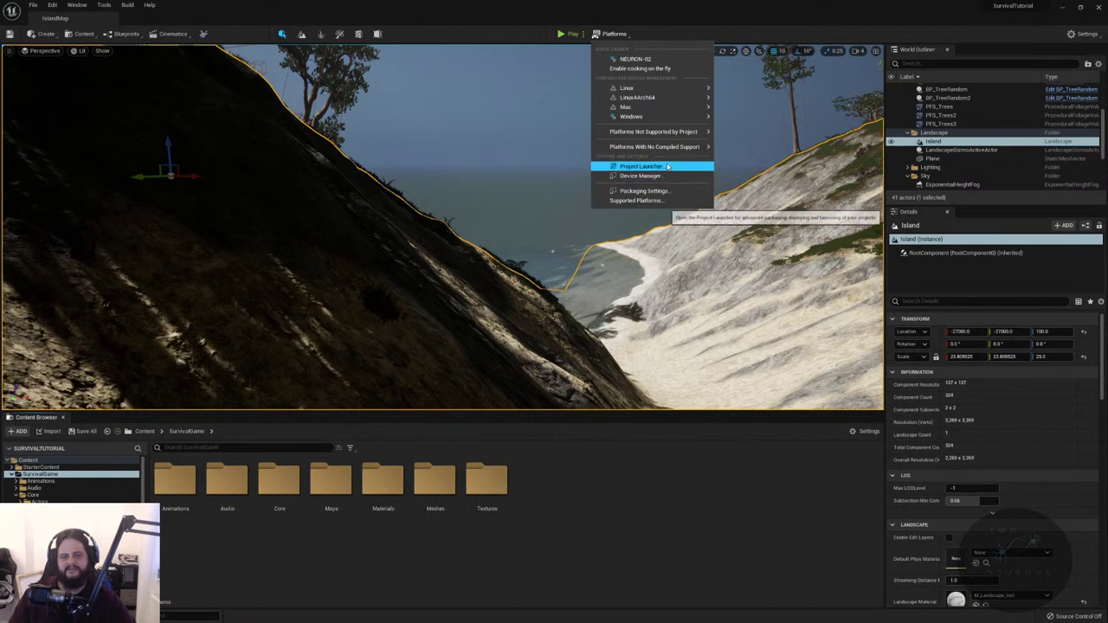
pyautogui.moveTo(665, 118)
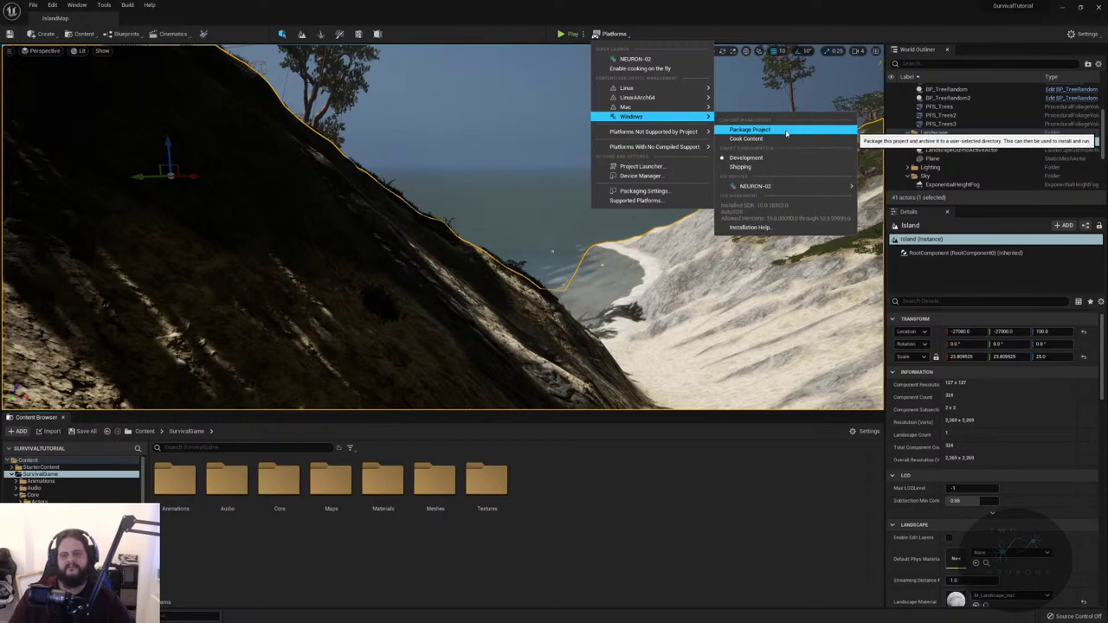
pyautogui.click(787, 130)
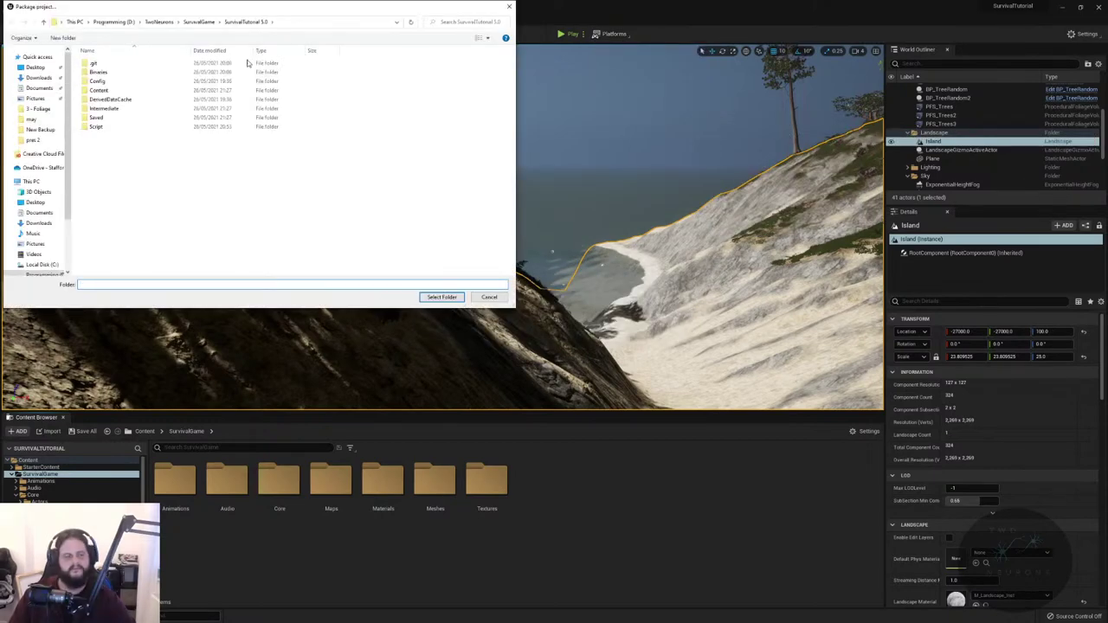
pyautogui.click(35, 67)
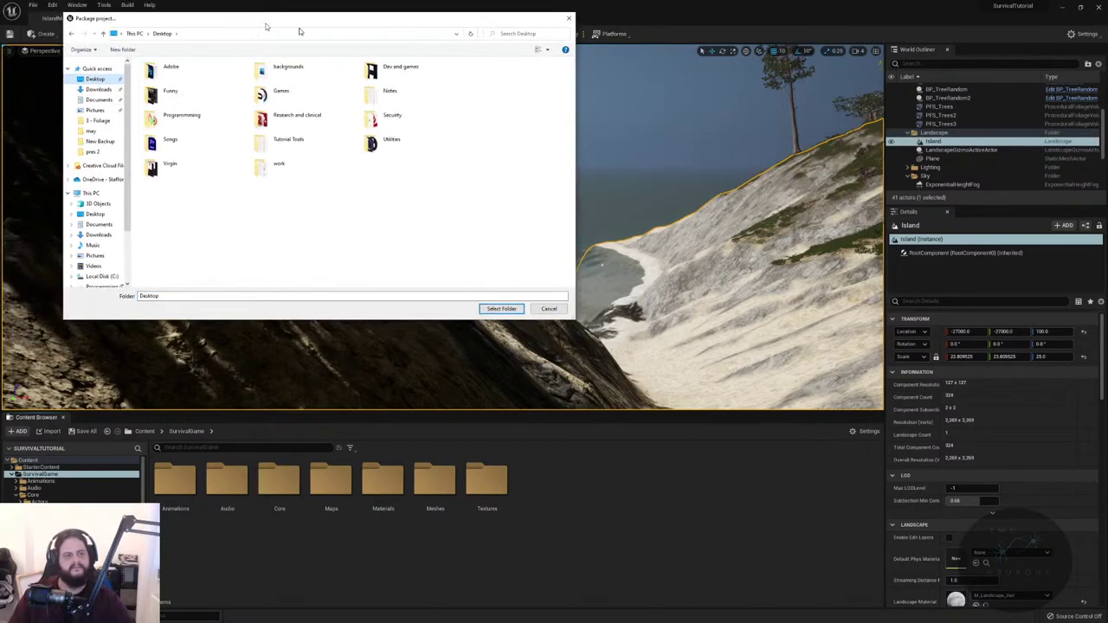
pyautogui.click(497, 306)
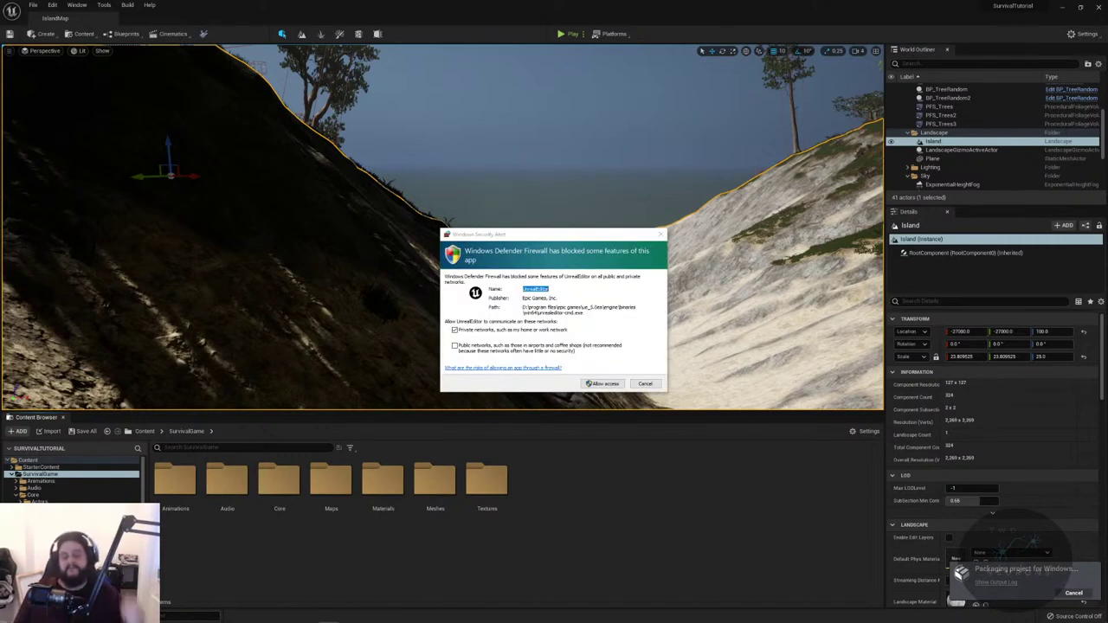
pyautogui.click(604, 383)
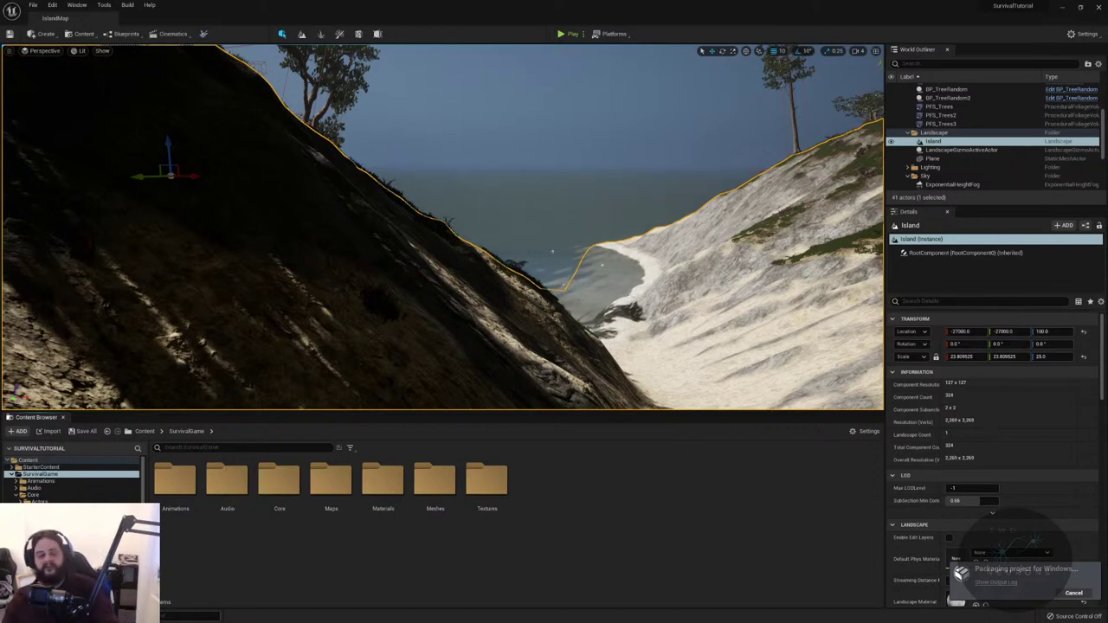
pyautogui.click(102, 5)
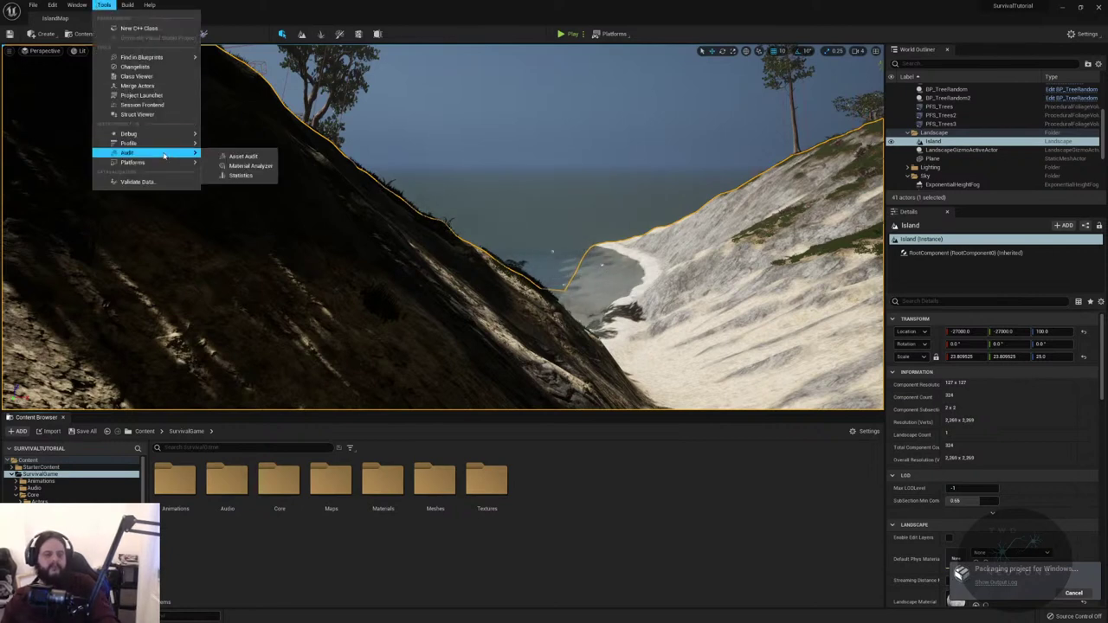
pyautogui.moveTo(164, 161)
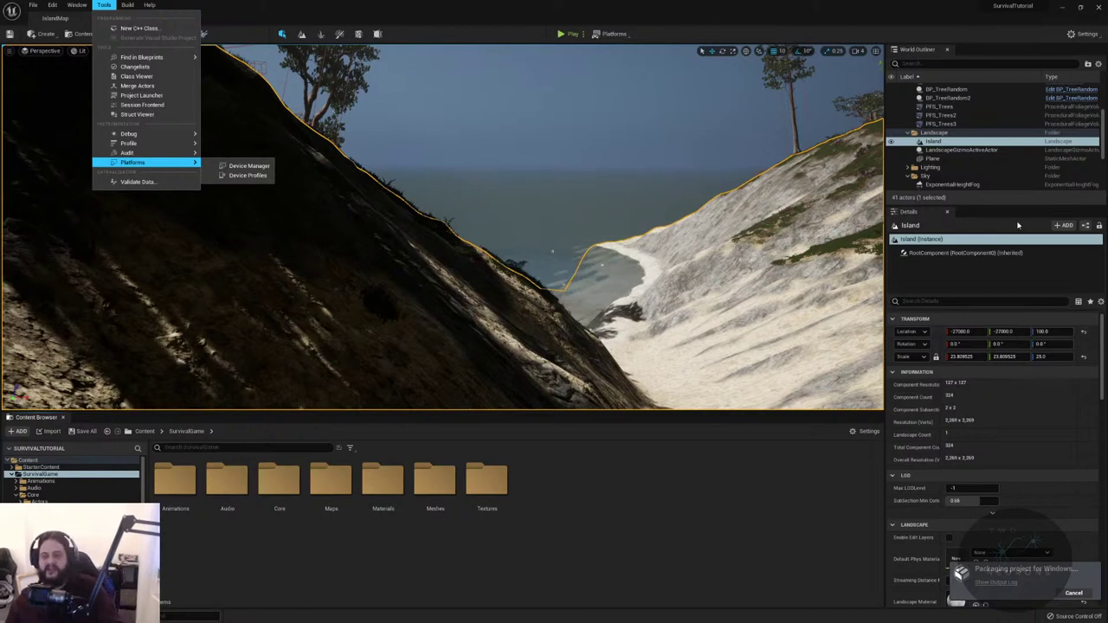
# - Select the ExponentialHeightFog actor in the Sky folder and review its fog settings
pyautogui.click(981, 192)
pyautogui.click(961, 184)
pyautogui.scroll(-2, 1038, 324)
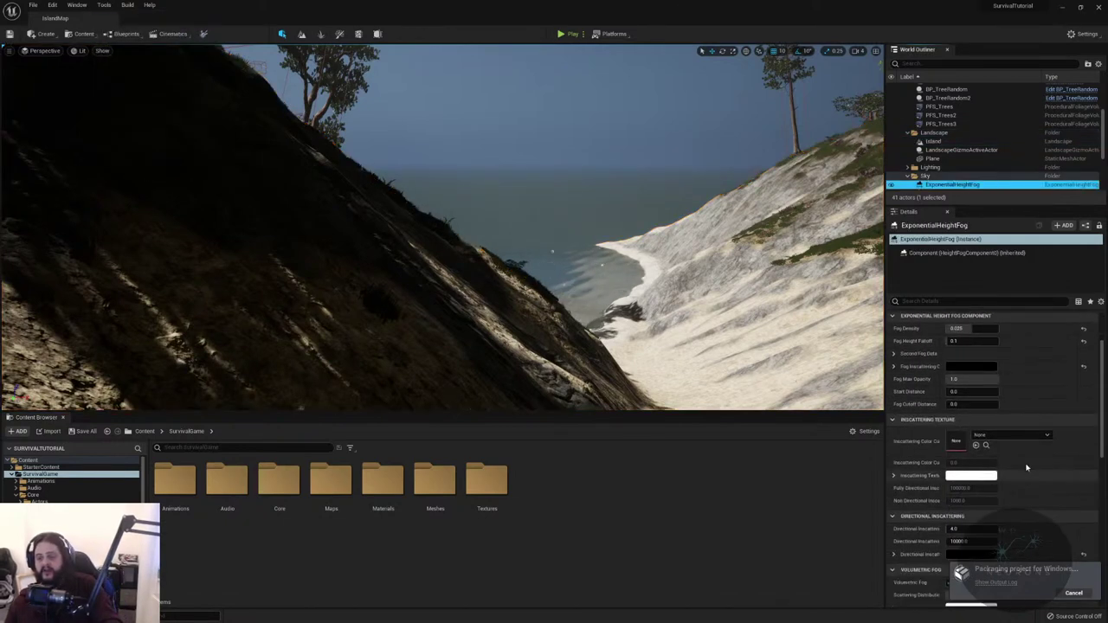
# - Reset the VolumetricCloud actor's cloud material to its default and look up at the sky
pyautogui.scroll(-3, 984, 182)
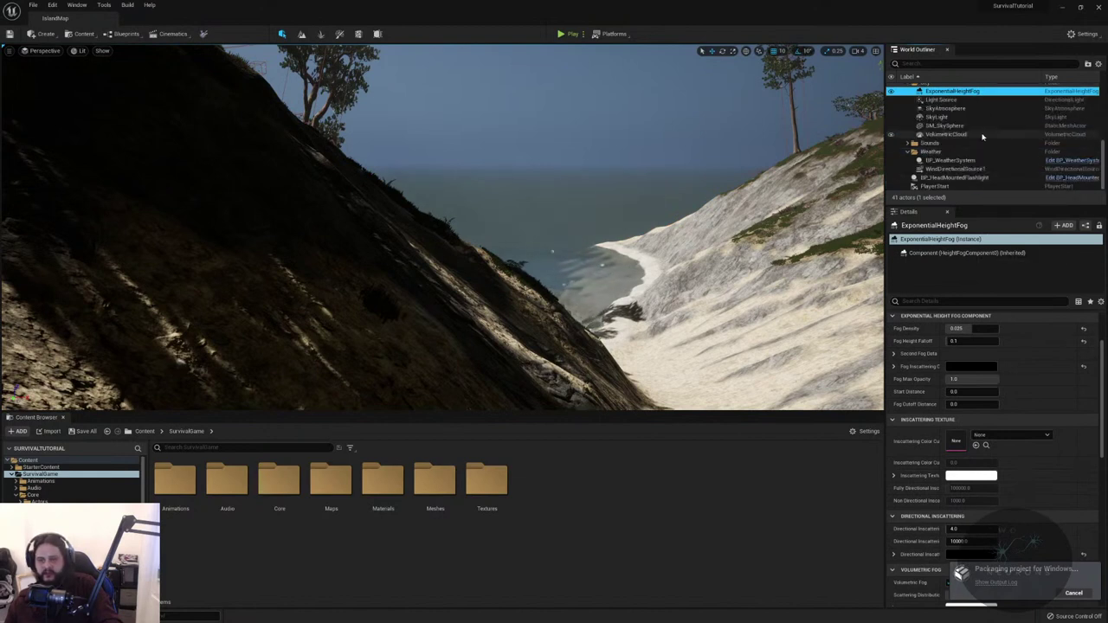
pyautogui.click(984, 136)
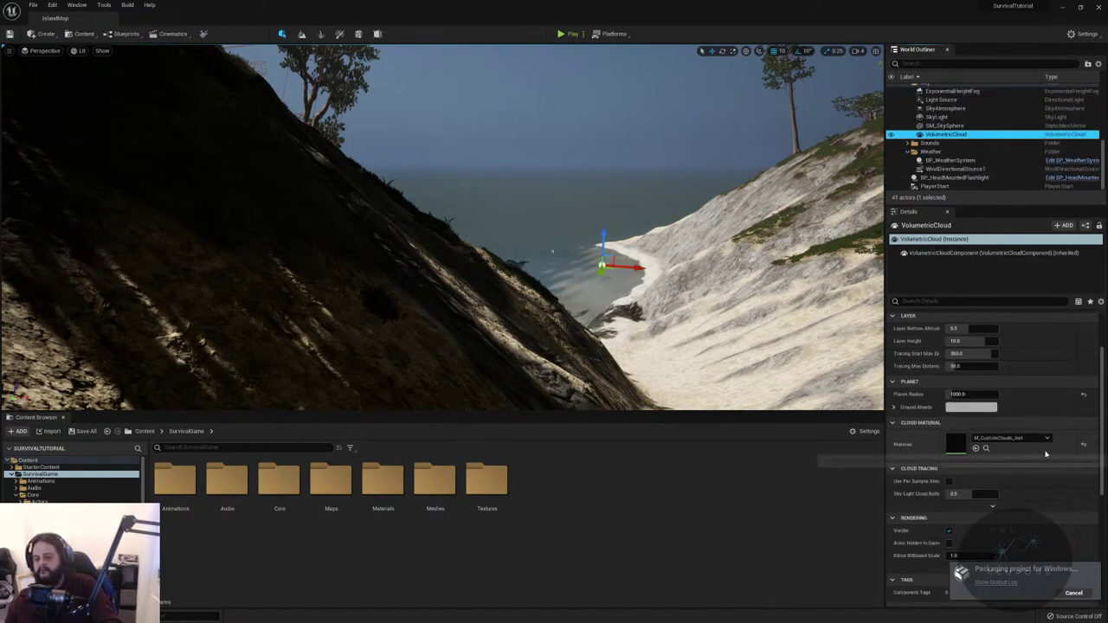
pyautogui.click(1082, 447)
pyautogui.moveTo(519, 260)
pyautogui.mouseDown(button='right')
pyautogui.moveTo(520, 174)
pyautogui.moveTo(519, 251)
pyautogui.mouseUp(button='right')
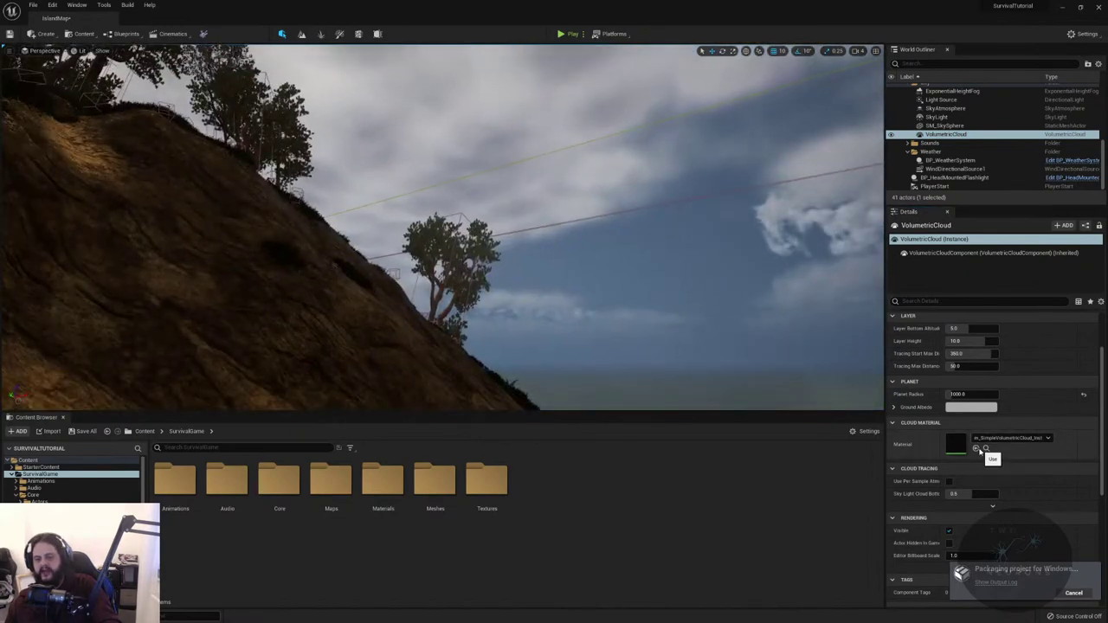
# - Locate the default cloud material instance among the engine's VolumetricClouds assets and inspect its parameters
pyautogui.click(989, 451)
pyautogui.doubleClick(336, 497)
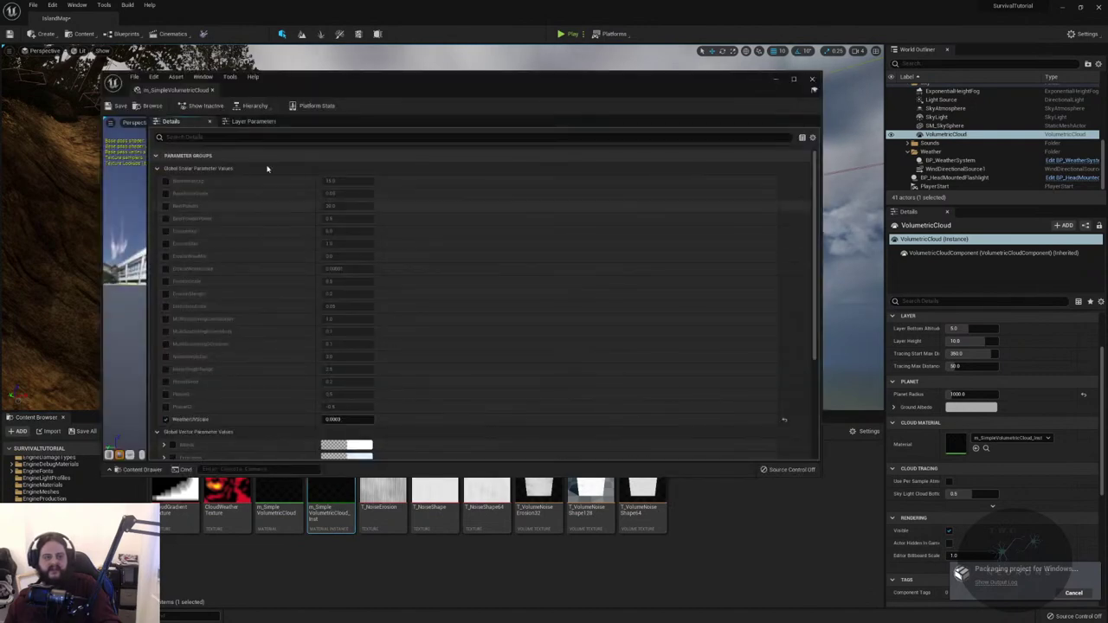
pyautogui.click(811, 79)
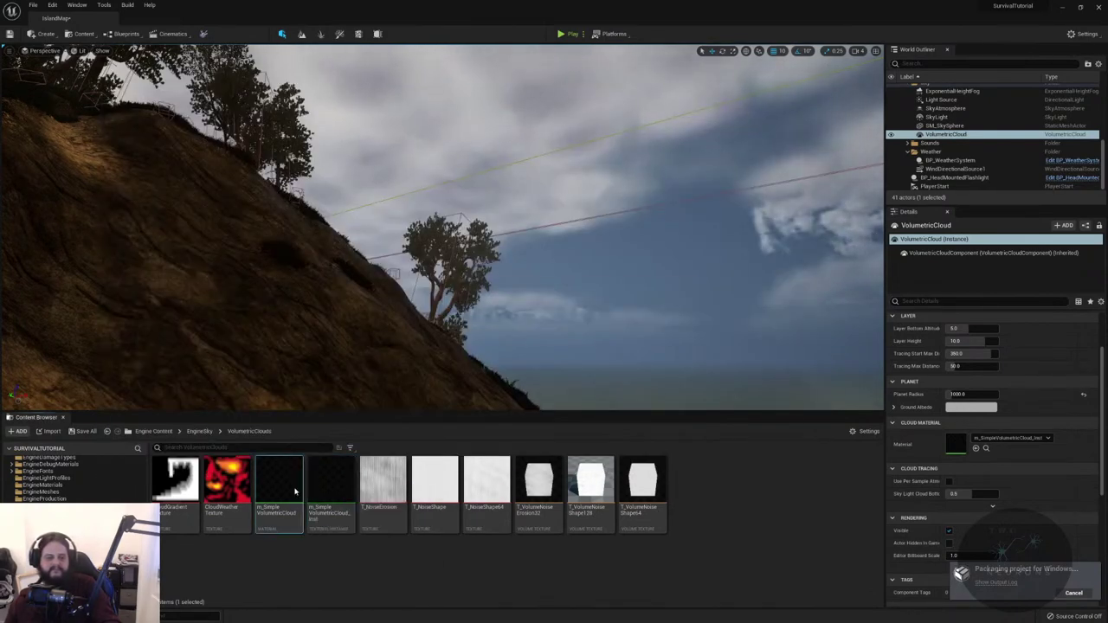
# - Open the m_SimpleVolumetricCloud material docked in the main window and undo the reset of the VolumetricCloud's material
pyautogui.doubleClick(292, 491)
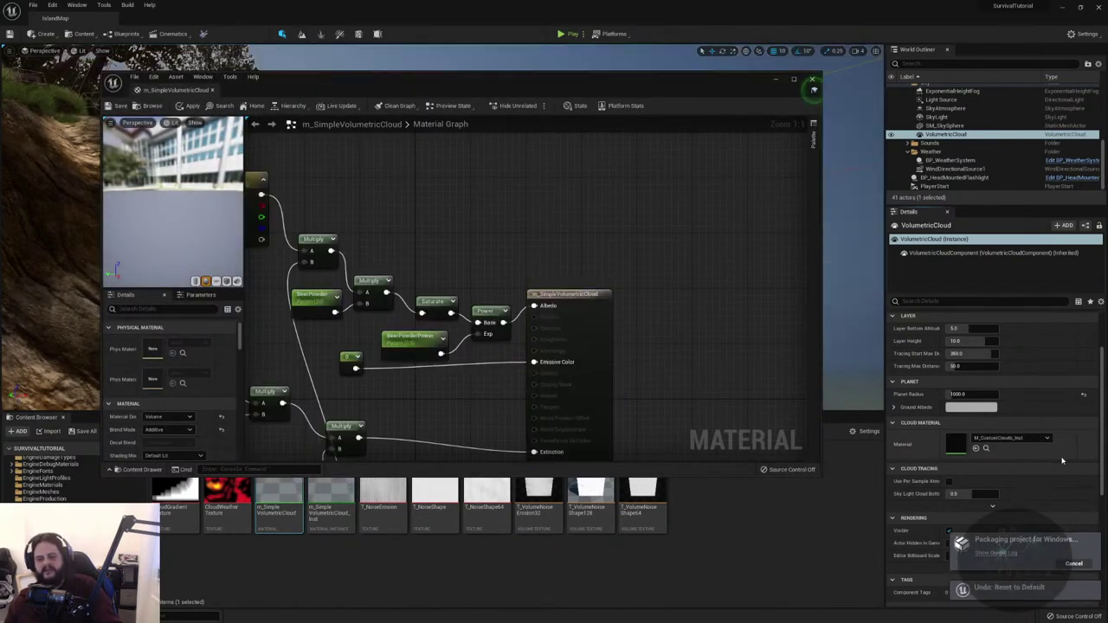
pyautogui.click(1083, 439)
pyautogui.moveTo(519, 364); pyautogui.dragTo(650, 289, button='right')
pyautogui.click(695, 220)
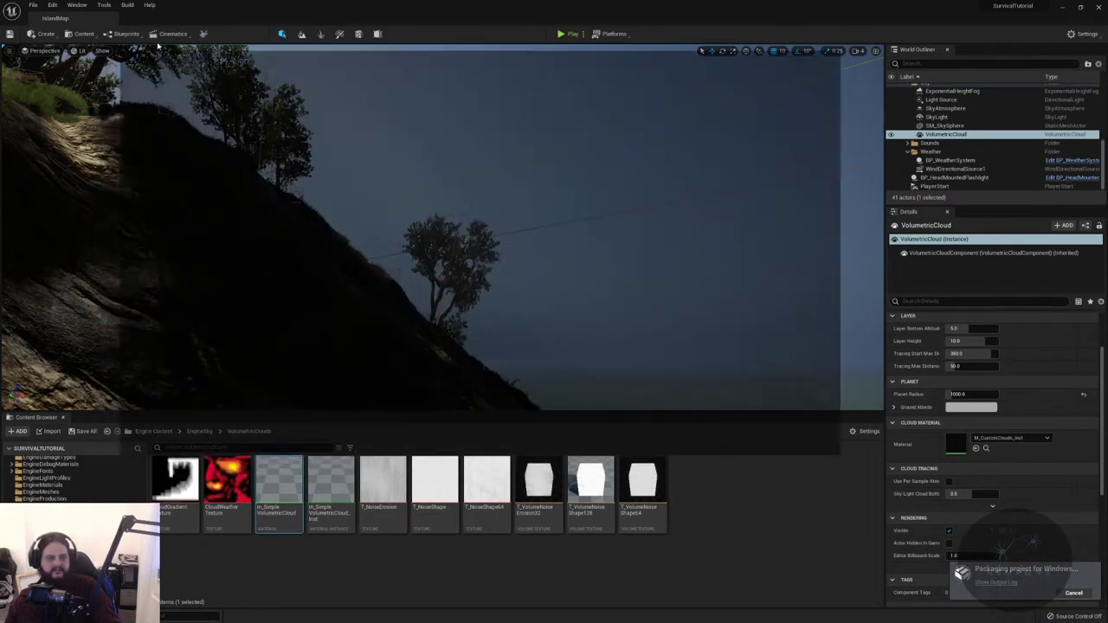
pyautogui.click(812, 79)
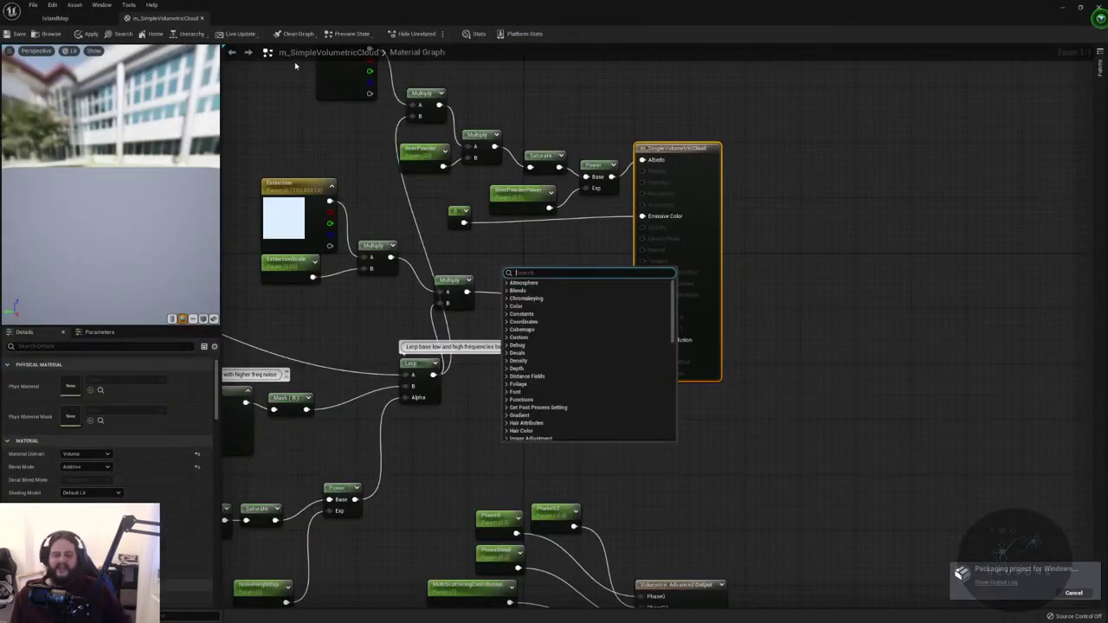
pyautogui.click(767, 311)
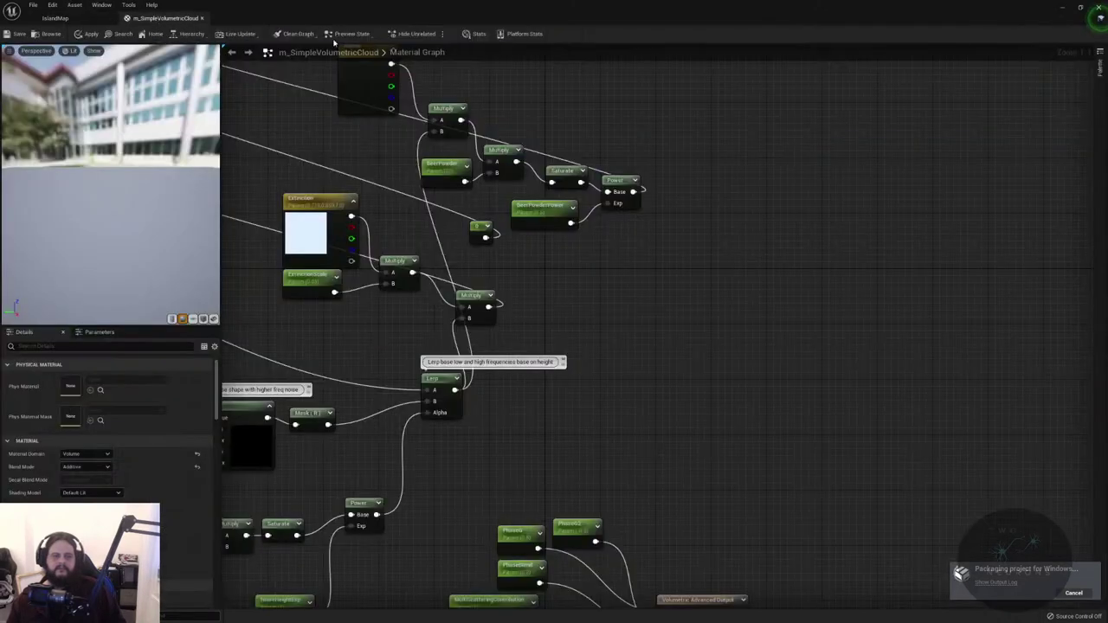
pyautogui.moveTo(642, 172); pyautogui.dragTo(668, 245, button='right')
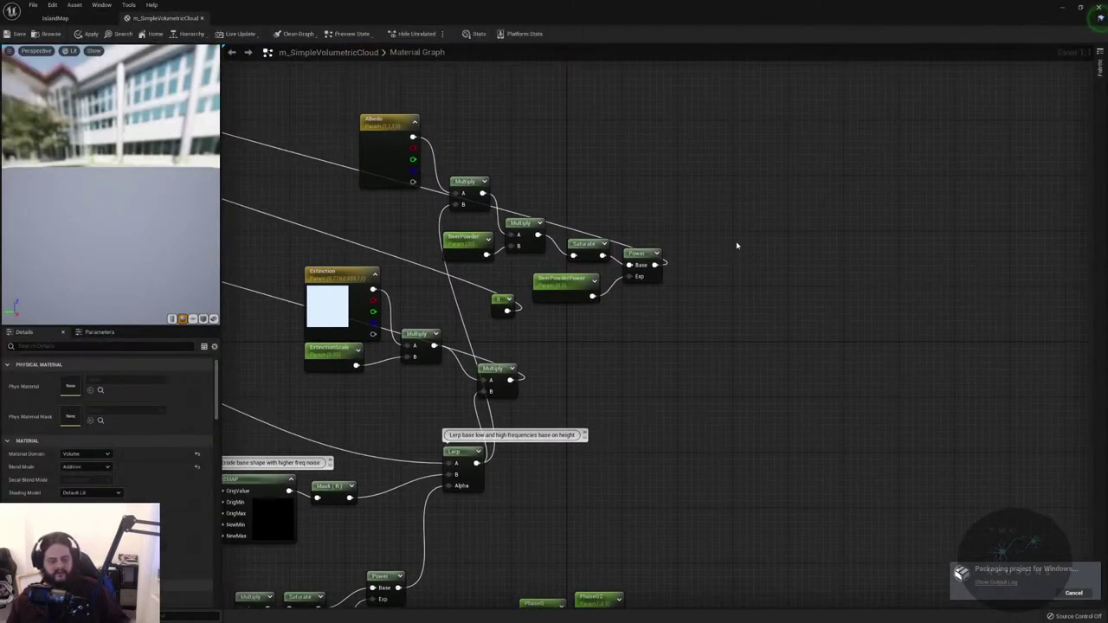
pyautogui.hotkey('ctrl', 'z')
# - Review the m_SimpleVolumetricCloud material's properties, including its translucency, usage and mobile settings
pyautogui.click(734, 253)
pyautogui.scroll(-2, 111, 471)
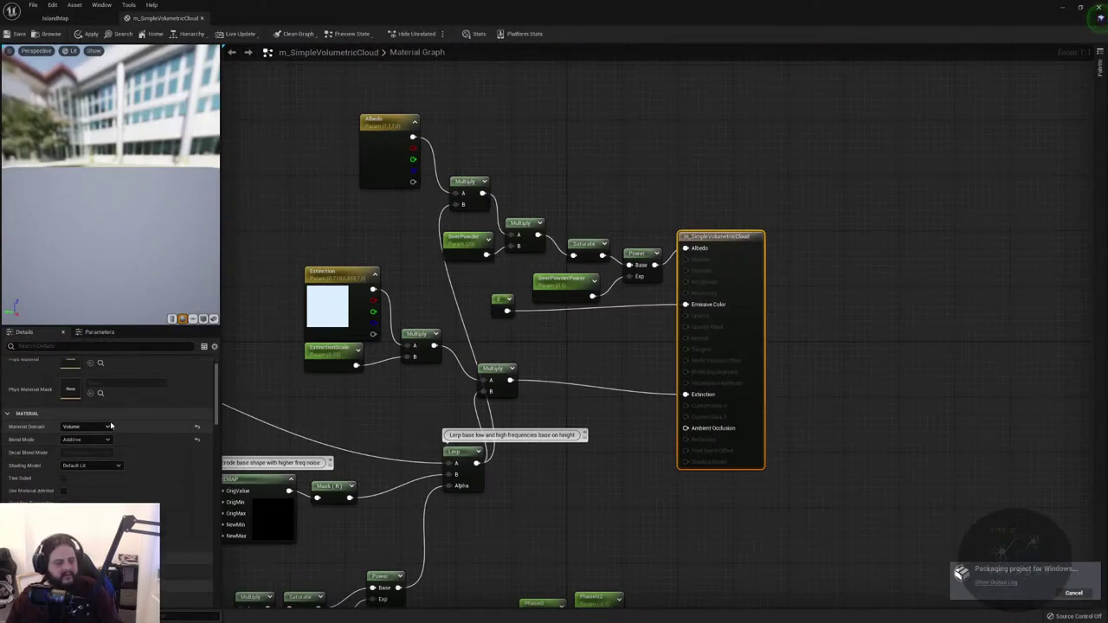
pyautogui.scroll(-10, 103, 485)
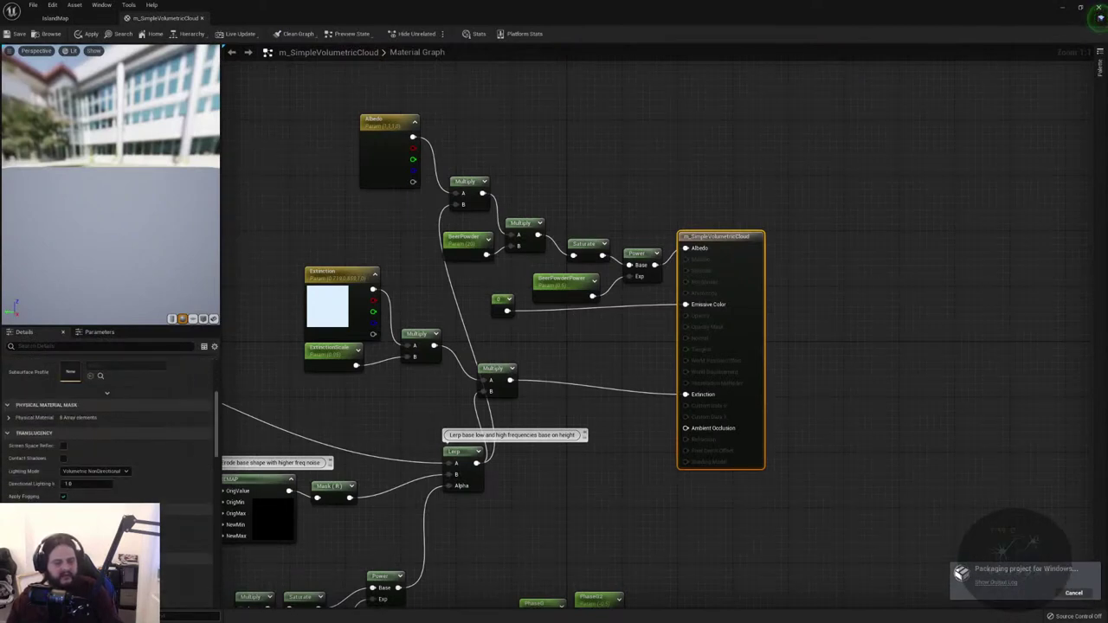
pyautogui.scroll(-10, 103, 498)
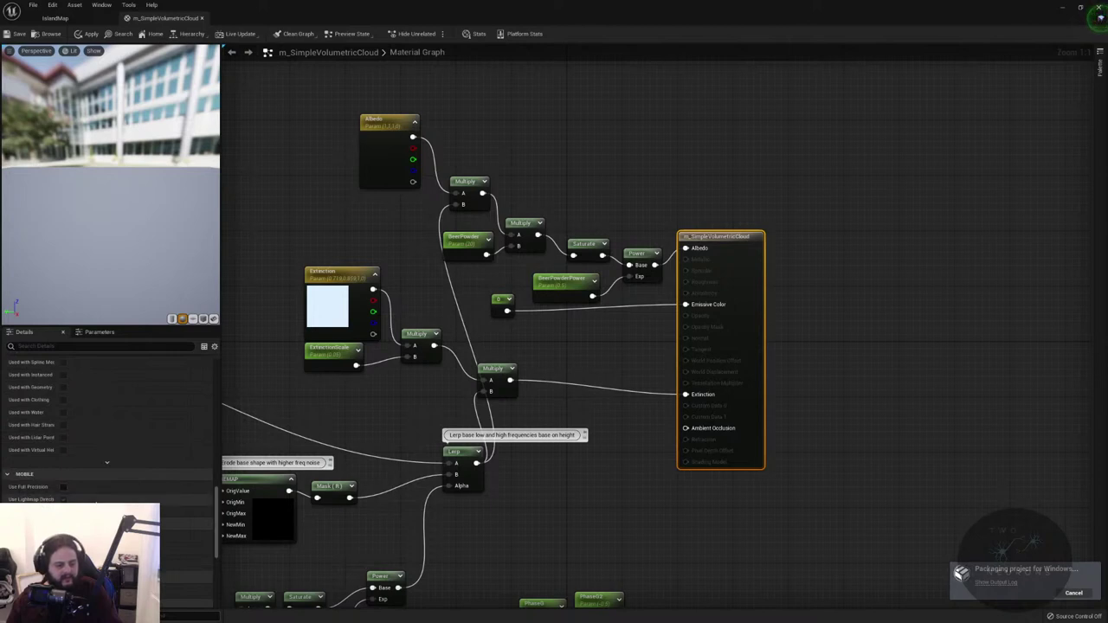
# - Finish reviewing m_SimpleVolumetricCloud's properties and open M_CustomClouds, the parent material of the VolumetricCloud's M_CustomClouds_Inst
pyautogui.scroll(-8, 103, 450)
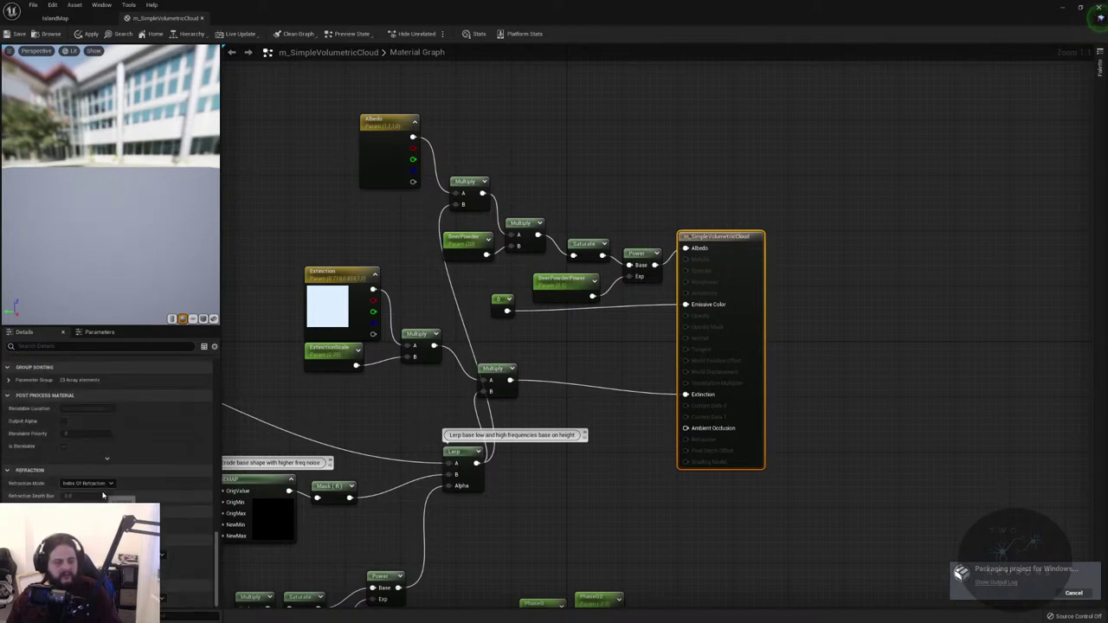
pyautogui.scroll(15, 104, 433)
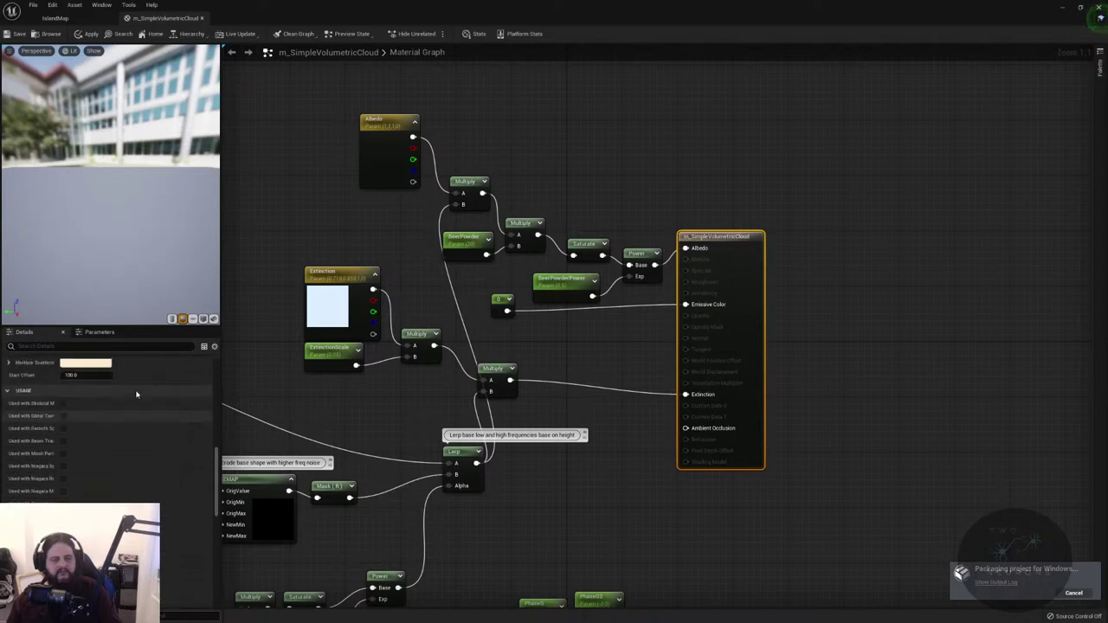
pyautogui.click(55, 18)
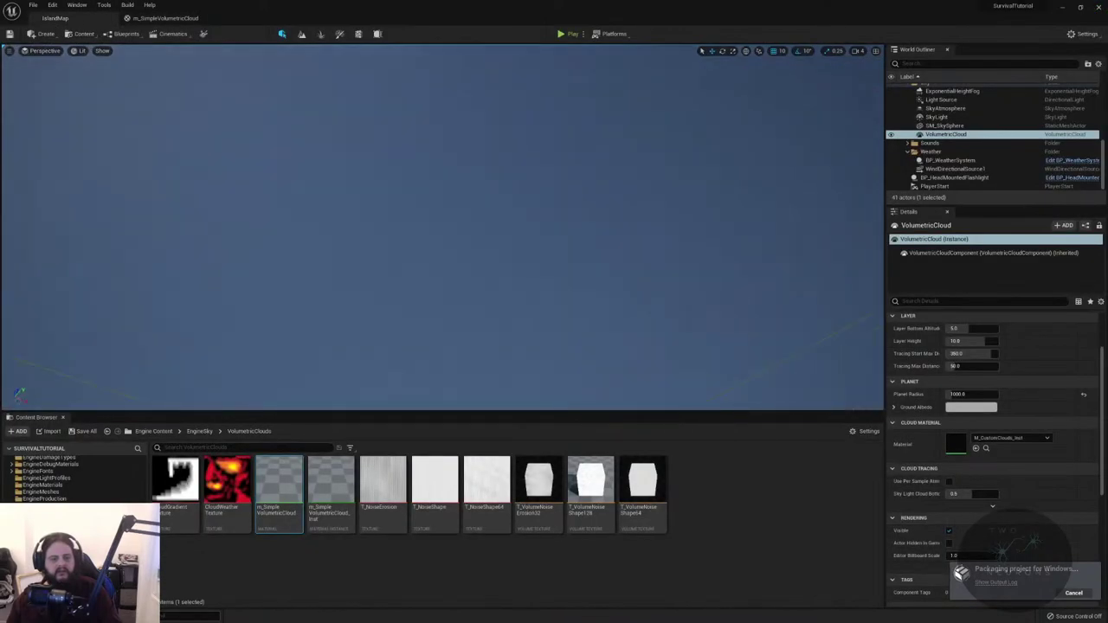
pyautogui.press('f')
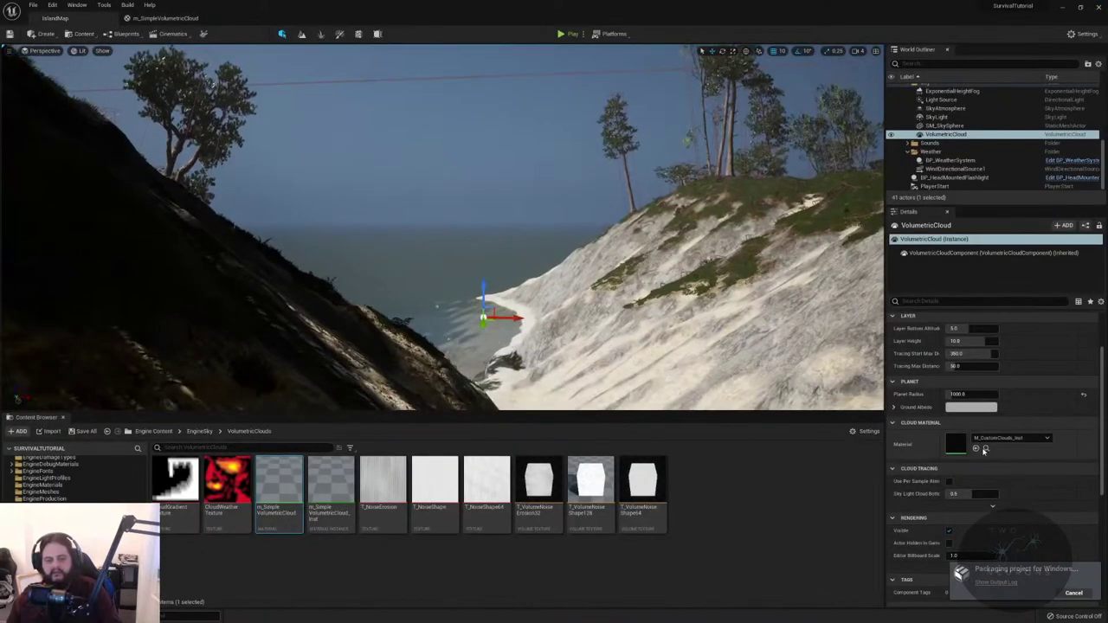
pyautogui.click(984, 448)
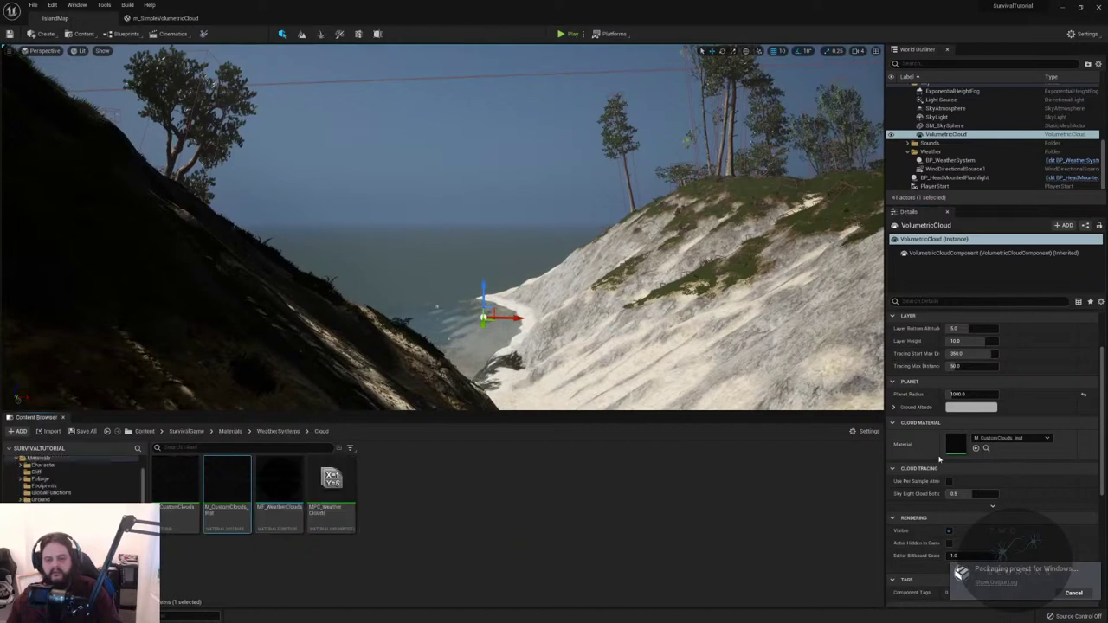
pyautogui.doubleClick(235, 490)
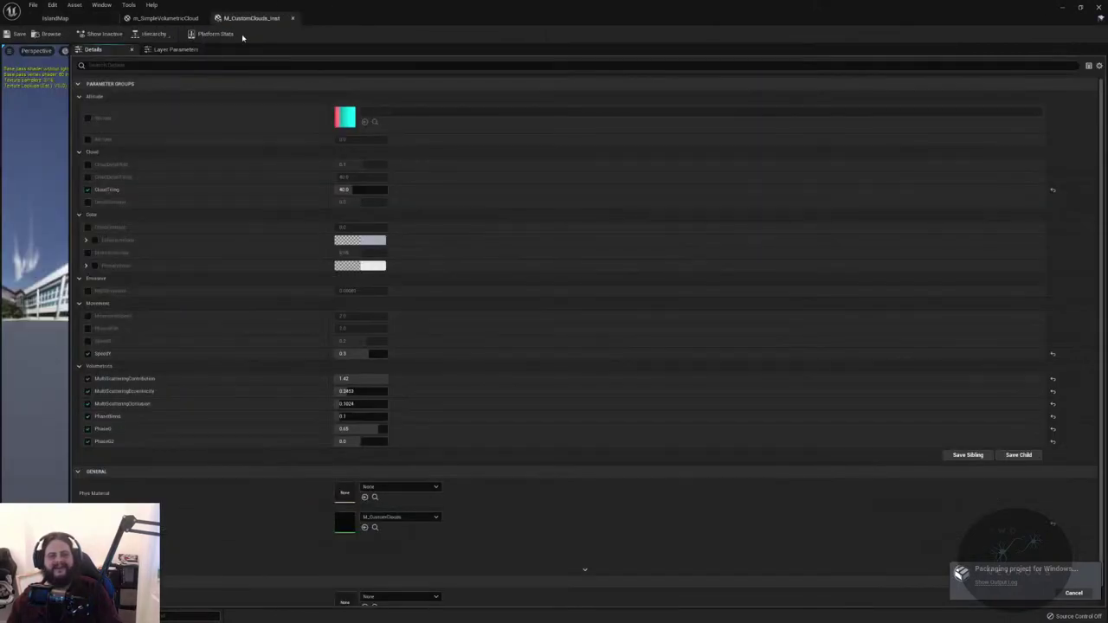
pyautogui.click(293, 18)
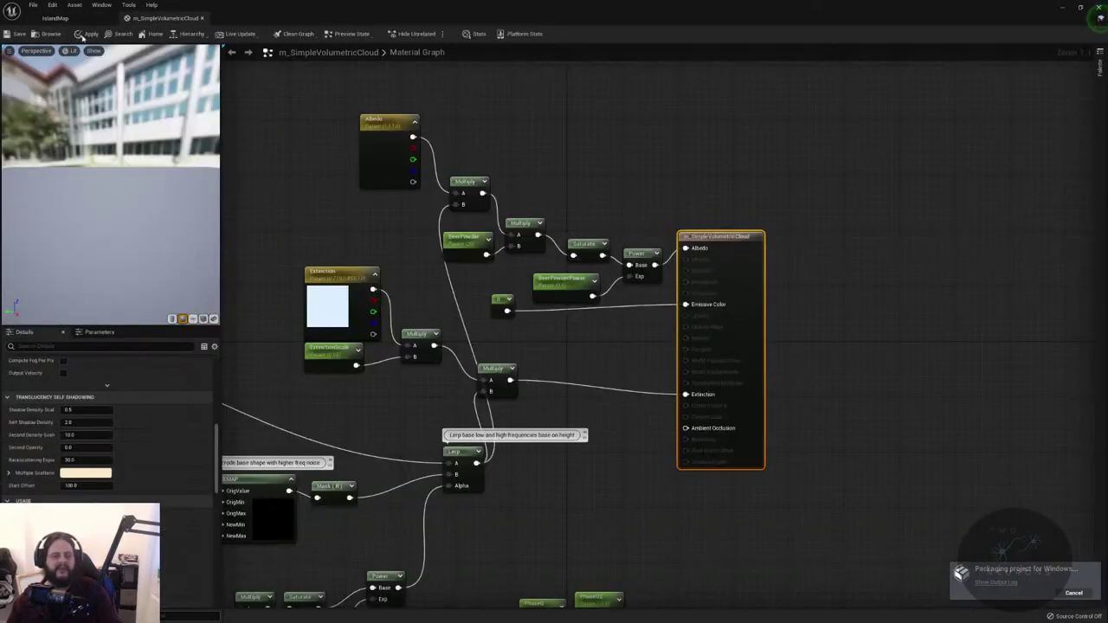
pyautogui.click(52, 19)
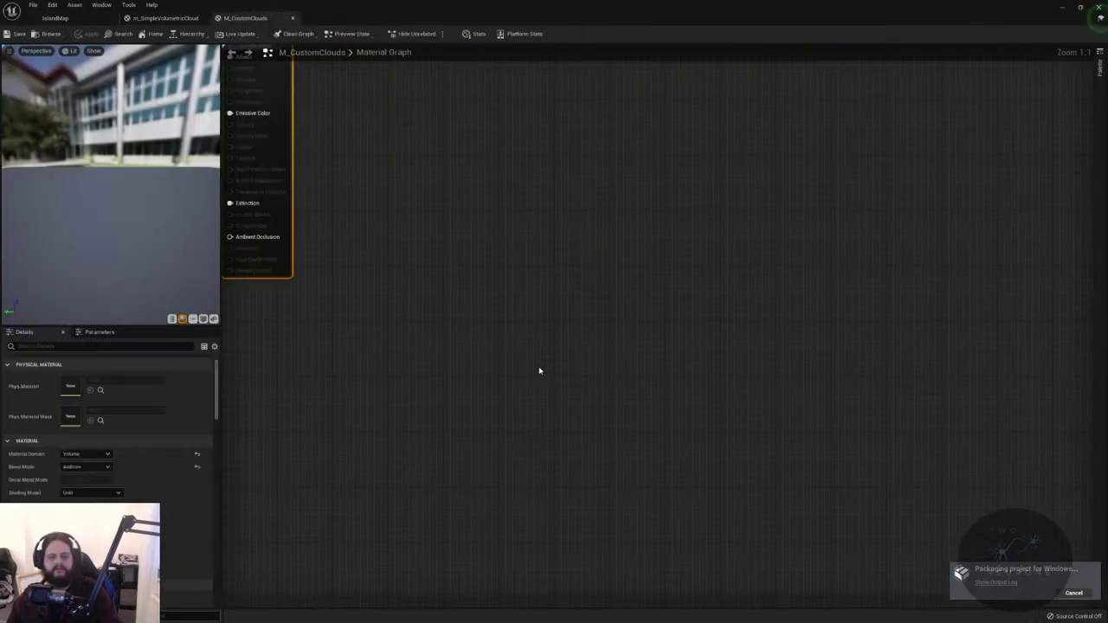
# - Compare the M_CustomClouds graph, including its output node and Base Color section, with m_SimpleVolumetricCloud's graph and material settings
pyautogui.scroll(-5, 539, 368)
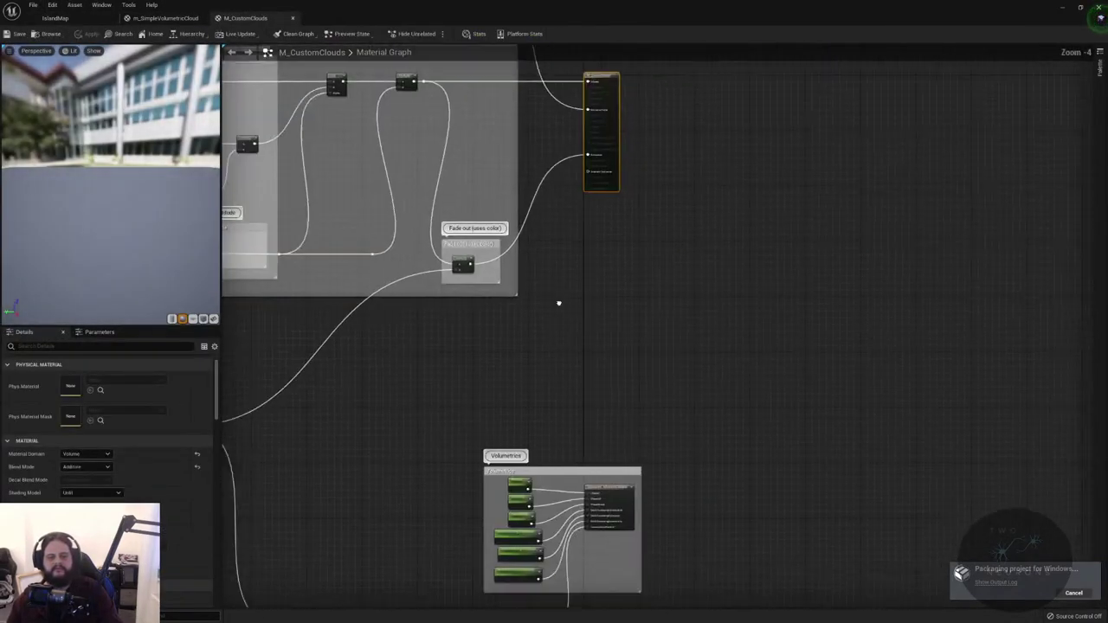
pyautogui.scroll(5, 522, 323)
pyautogui.press('Home')
pyautogui.moveTo(706, 337)
pyautogui.mouseDown(button='right')
pyautogui.moveTo(761, 259)
pyautogui.moveTo(813, 519)
pyautogui.moveTo(836, 381)
pyautogui.moveTo(690, 325)
pyautogui.mouseUp(button='right')
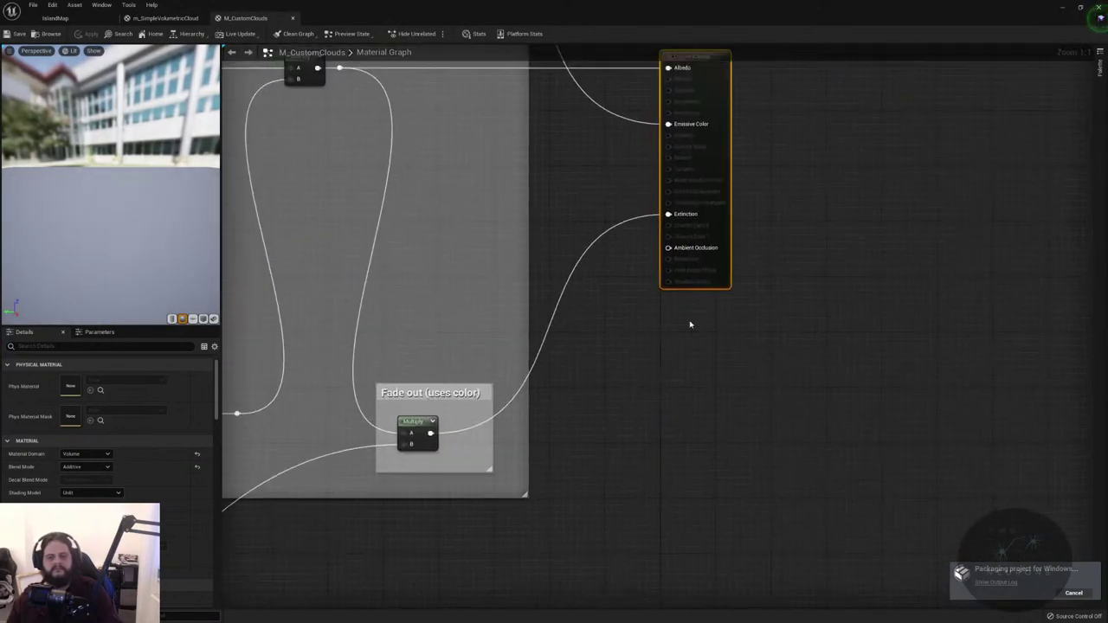
pyautogui.moveTo(549, 71); pyautogui.dragTo(1069, 309, button='right')
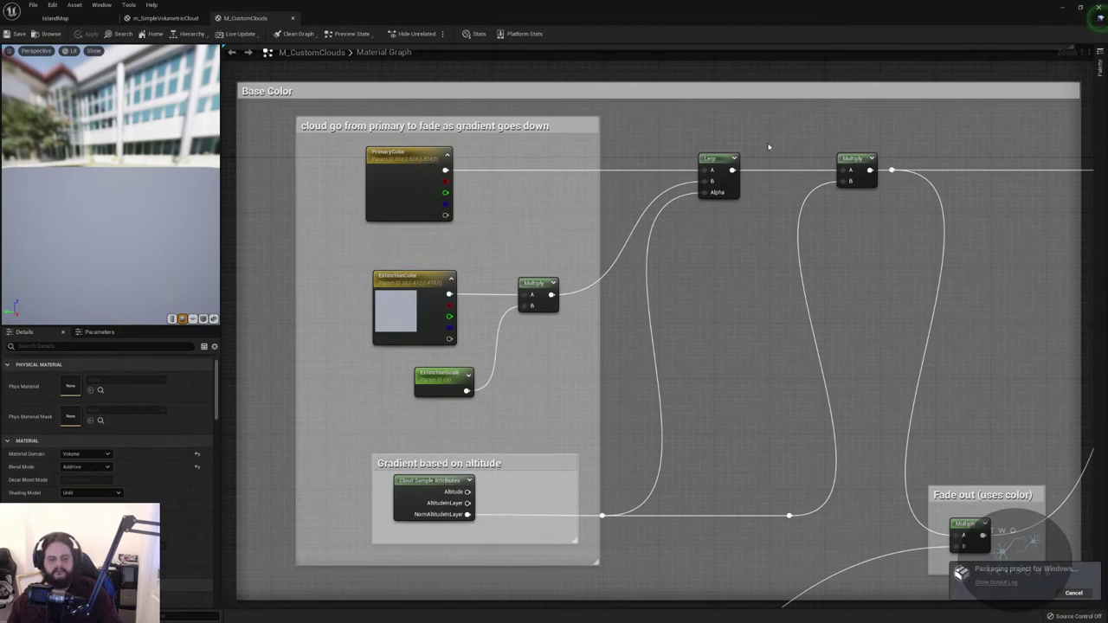
pyautogui.click(166, 18)
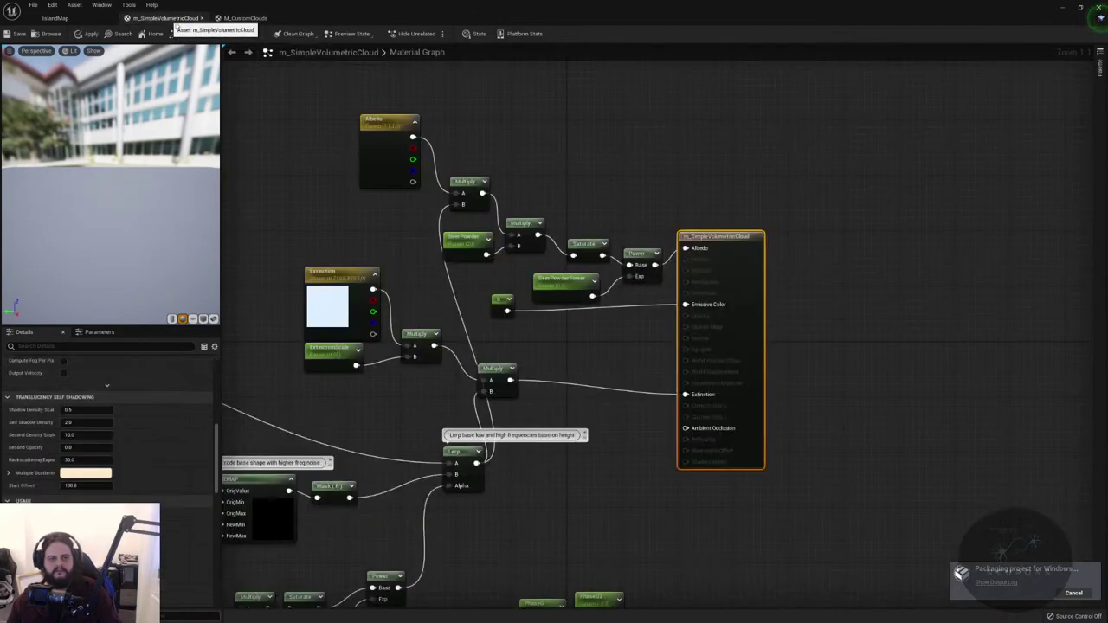
pyautogui.scroll(-3, 655, 326)
pyautogui.scroll(3, 655, 327)
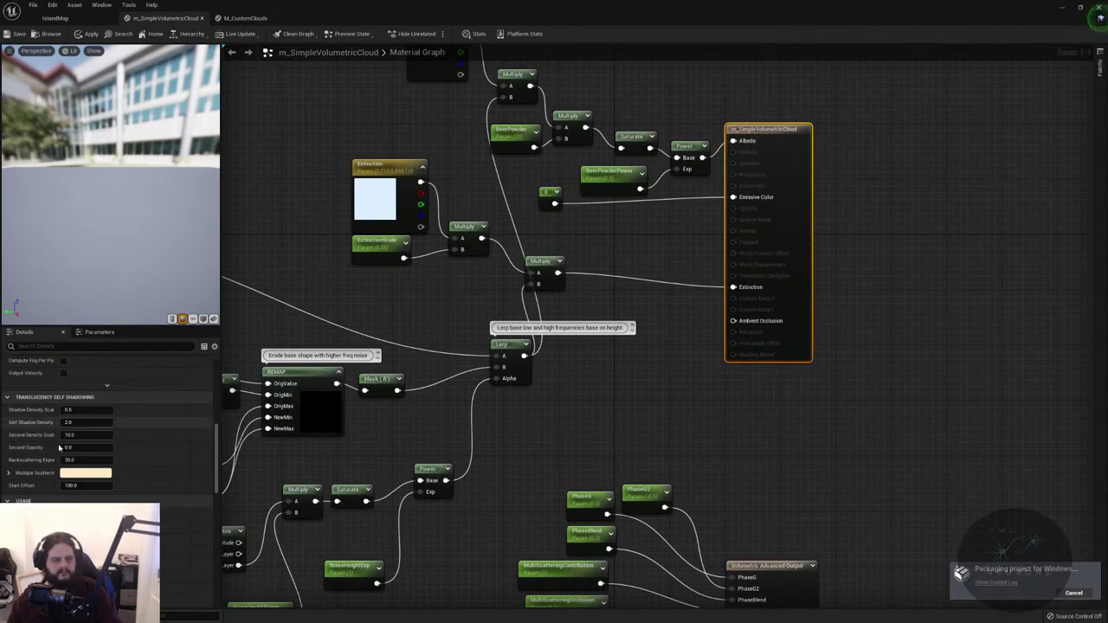
pyautogui.scroll(10, 59, 447)
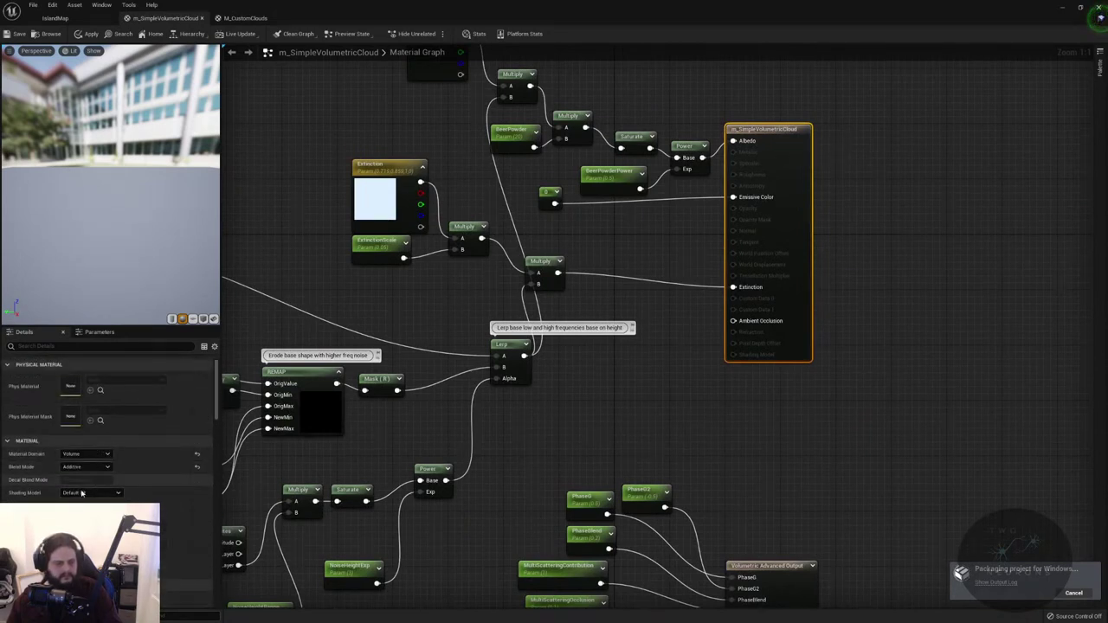
# - Turn off Compute Fog Per Pixel in M_CustomClouds's translucency settings, try to save the material and check the sky in IslandMap
pyautogui.click(245, 17)
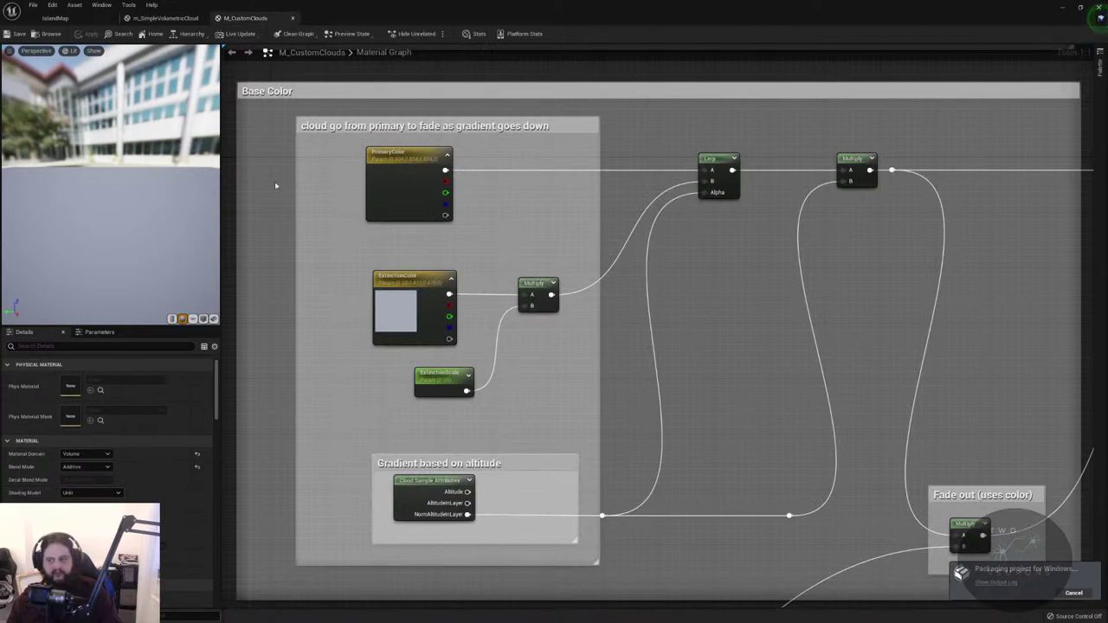
pyautogui.scroll(-3, 130, 433)
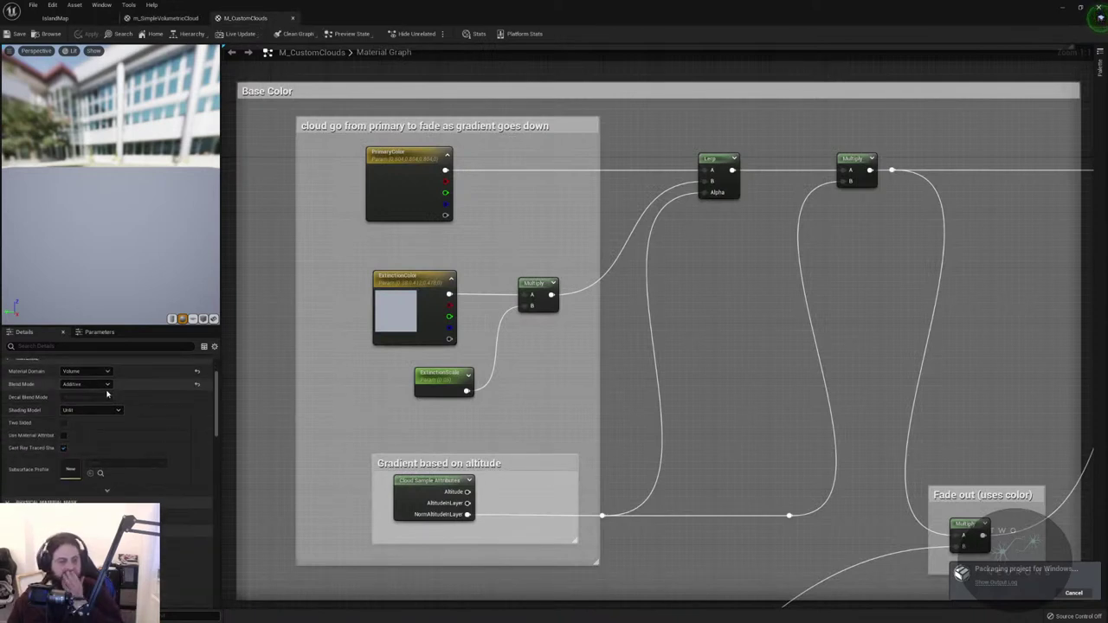
pyautogui.scroll(-5, 139, 486)
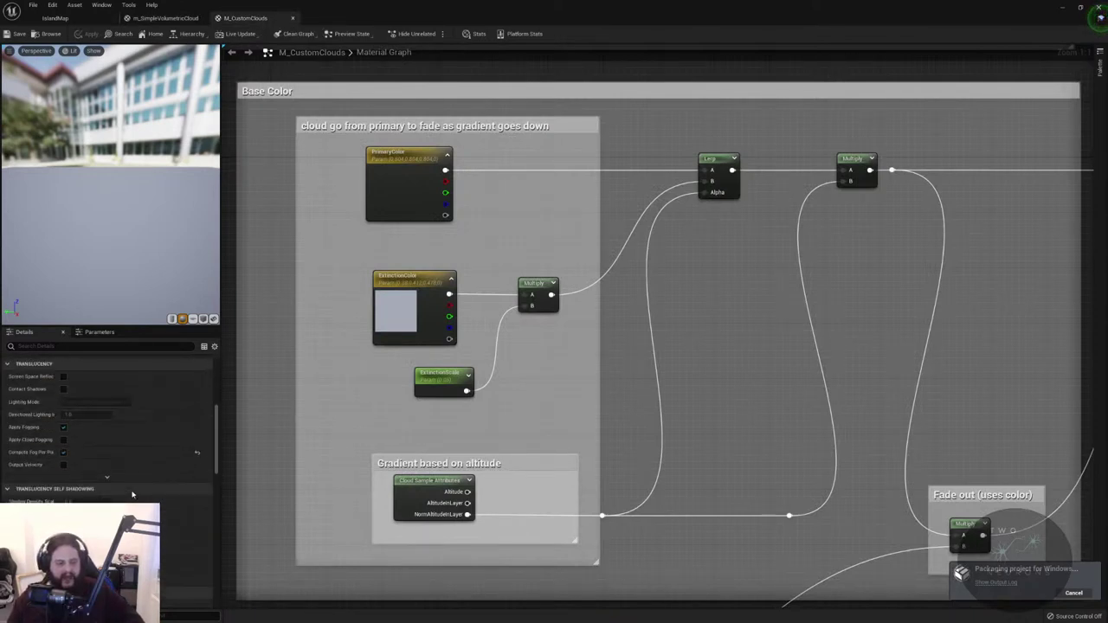
pyautogui.click(62, 452)
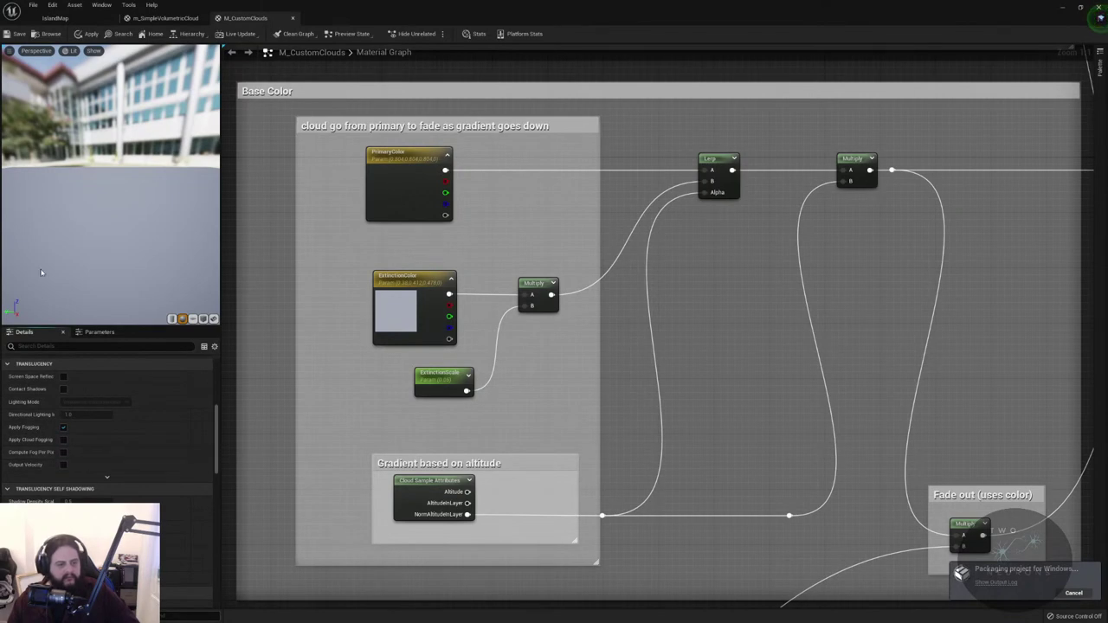
pyautogui.click(19, 34)
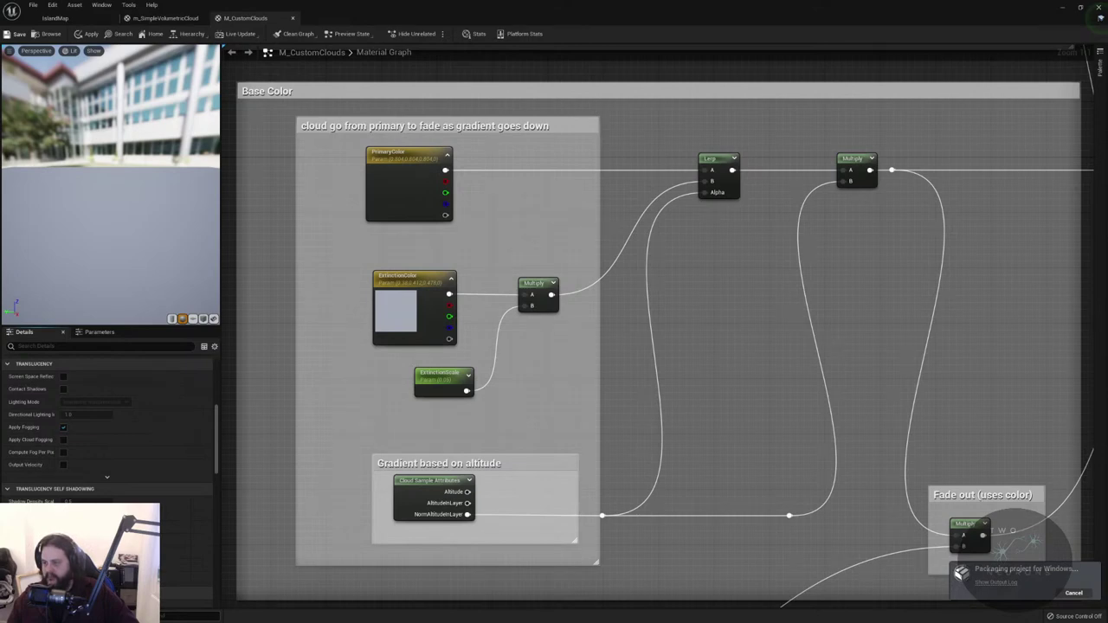
pyautogui.click(85, 19)
pyautogui.moveTo(477, 137)
pyautogui.mouseDown(button='right')
pyautogui.moveTo(606, 147)
pyautogui.moveTo(477, 137)
pyautogui.mouseUp(button='right')
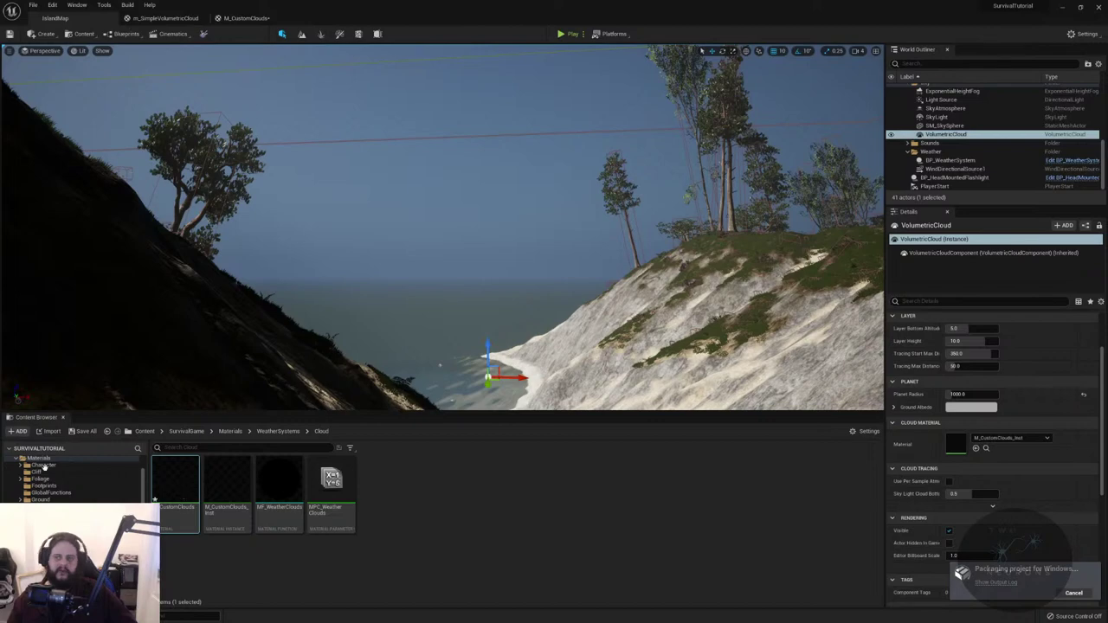
# - Connect CloudDensityPlaceHolder to the sky-coverage Lerp's Alpha in M_CustomClouds, try to save the material and apply the change
pyautogui.click(247, 17)
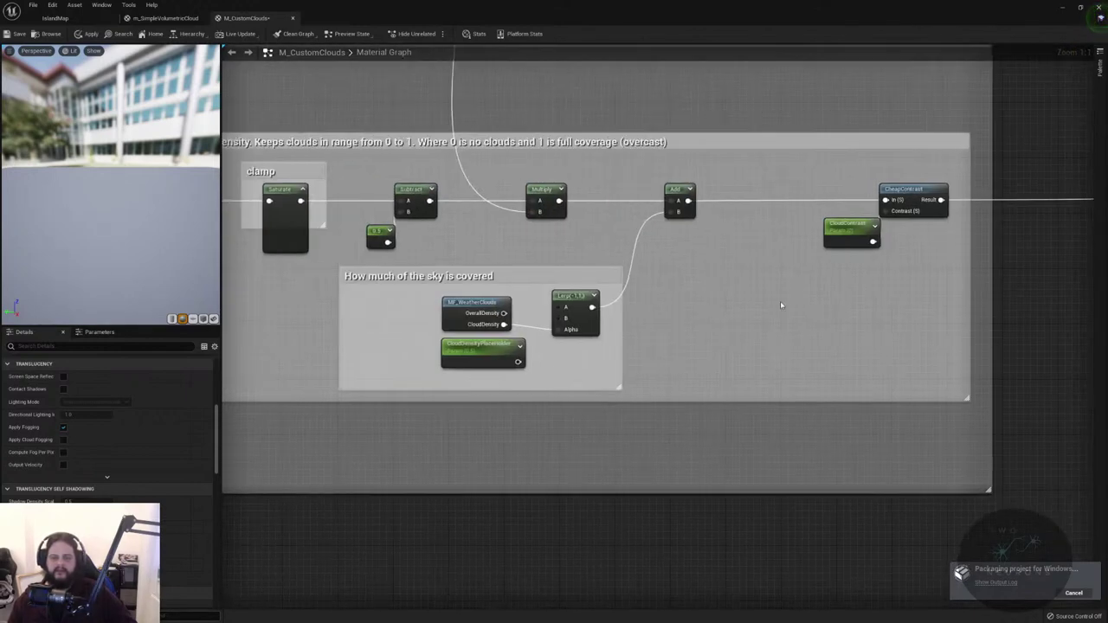
pyautogui.moveTo(518, 362); pyautogui.dragTo(559, 330)
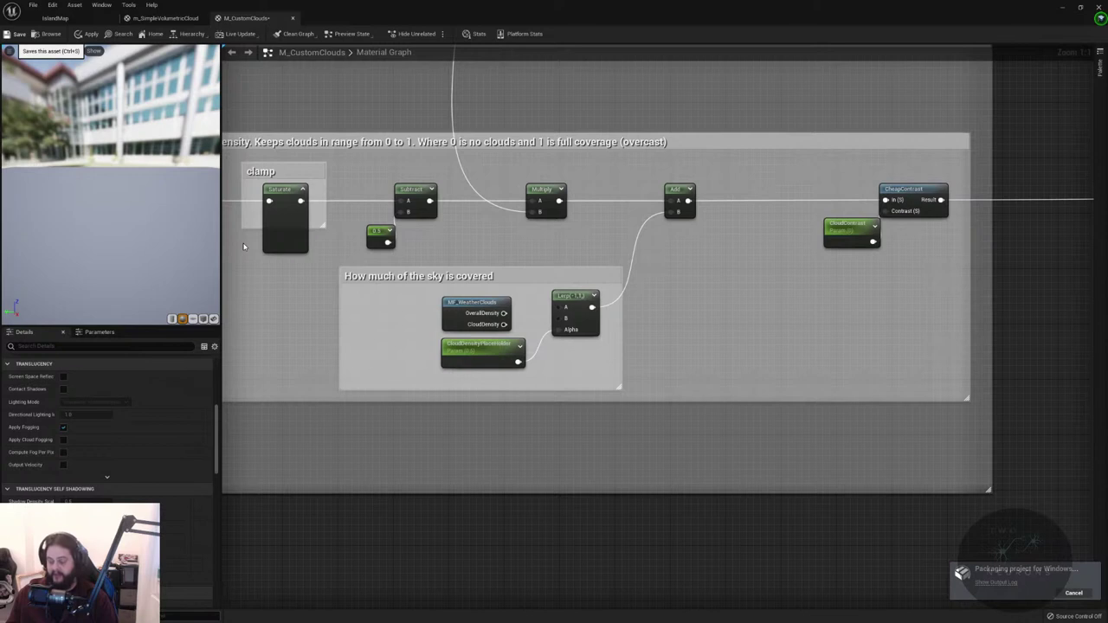
pyautogui.hotkey('ctrl', 's')
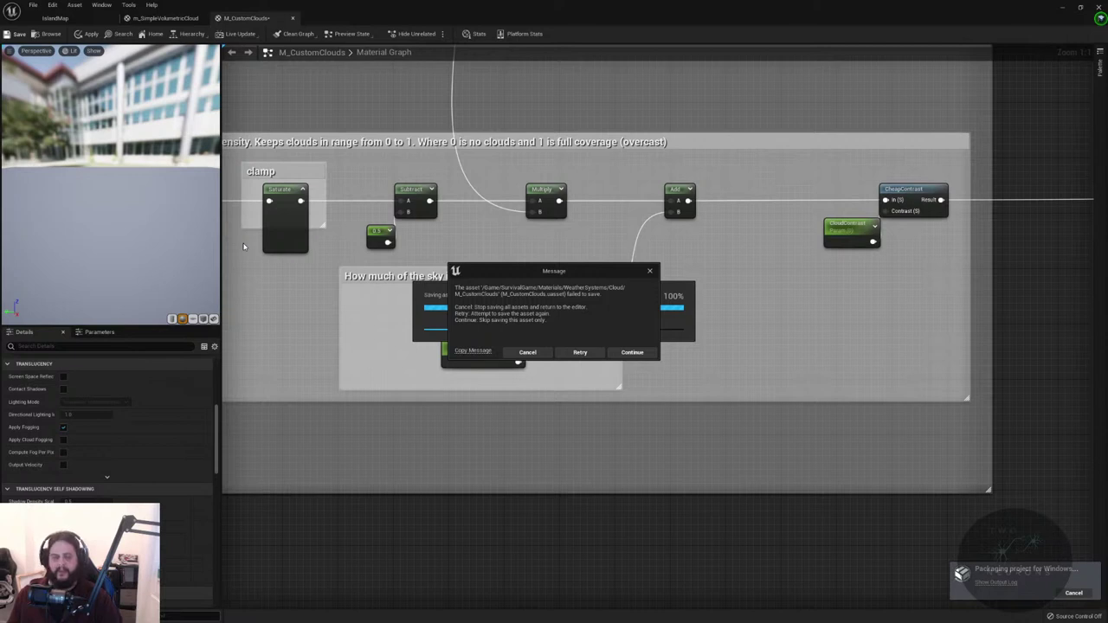
pyautogui.click(527, 353)
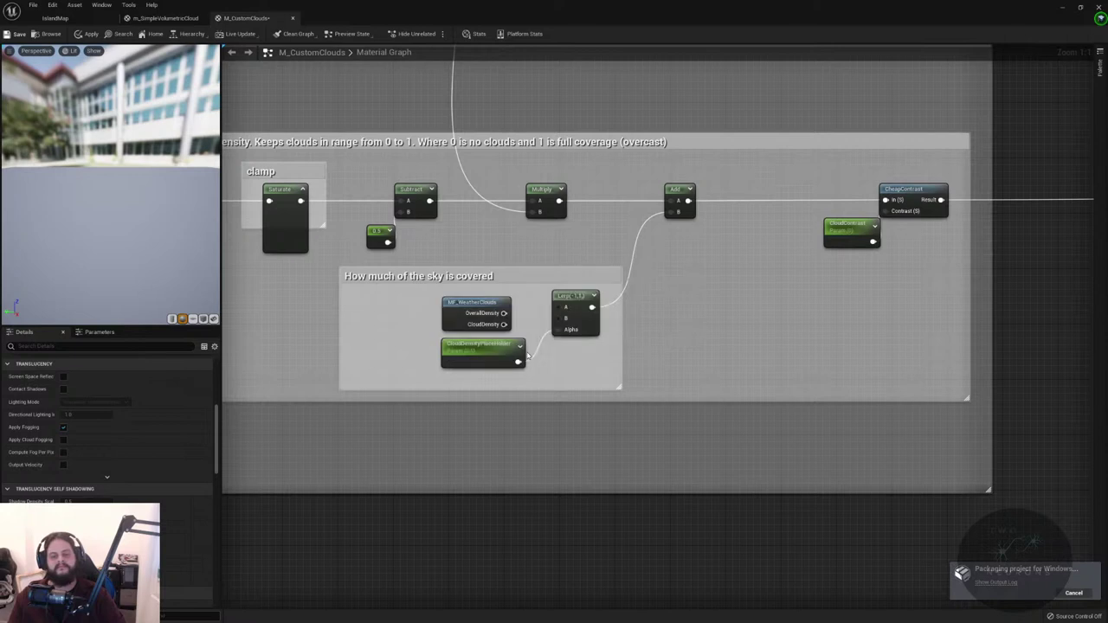
pyautogui.click(83, 35)
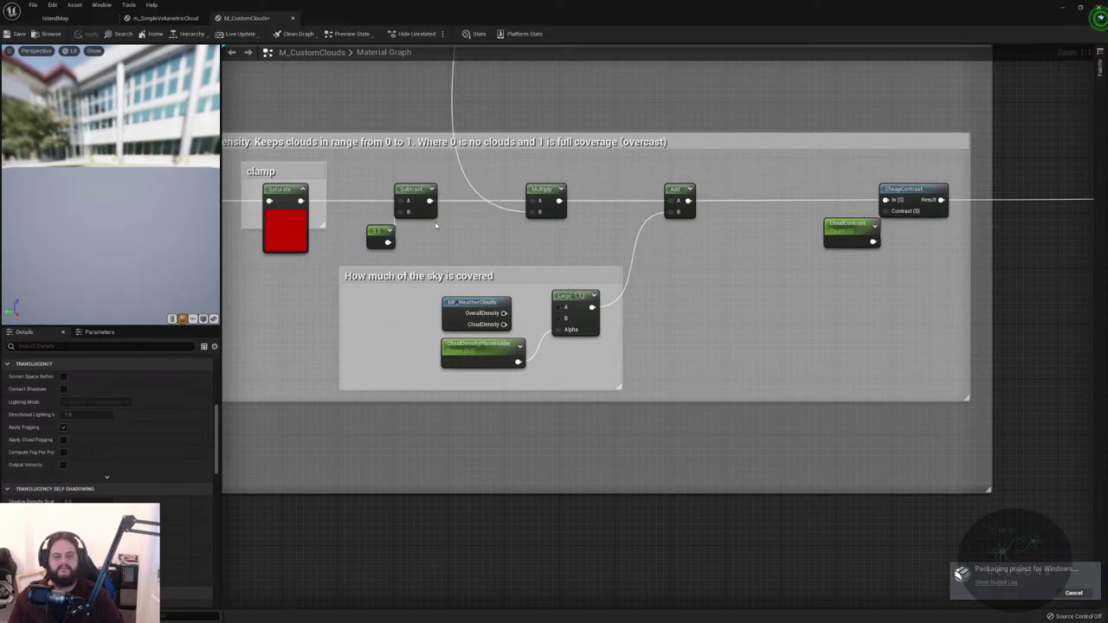
# - Look up at the sky in IslandMap, try a VolumetricCloud Layer Bottom Altitude of about 3.3 and reset it to default
pyautogui.click(91, 19)
pyautogui.moveTo(470, 198); pyautogui.dragTo(506, 124, button='right')
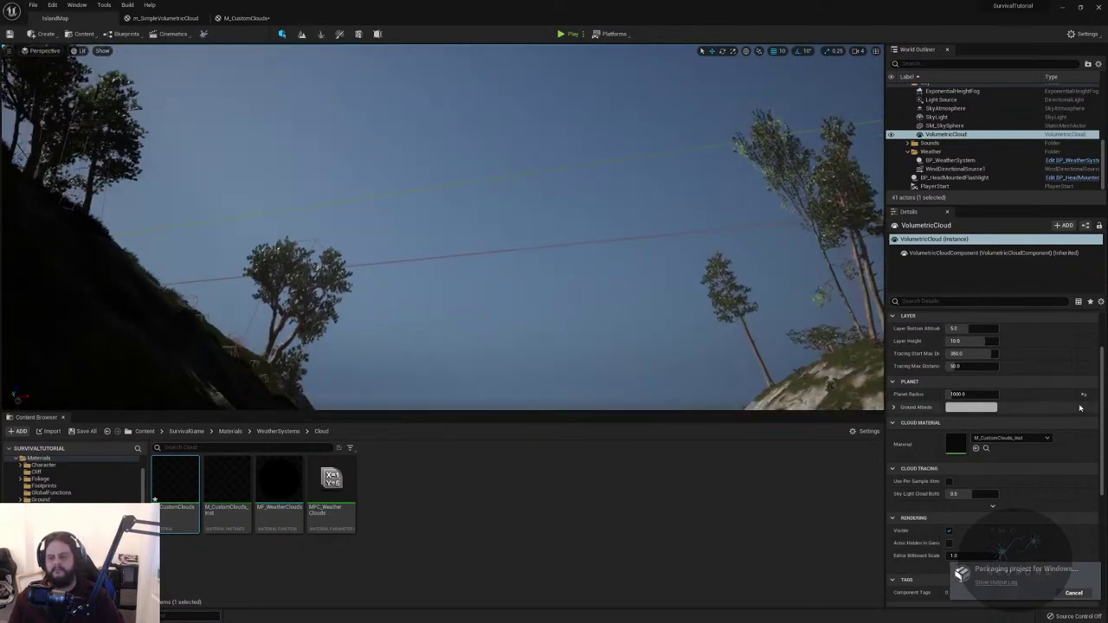
pyautogui.scroll(3, 1004, 400)
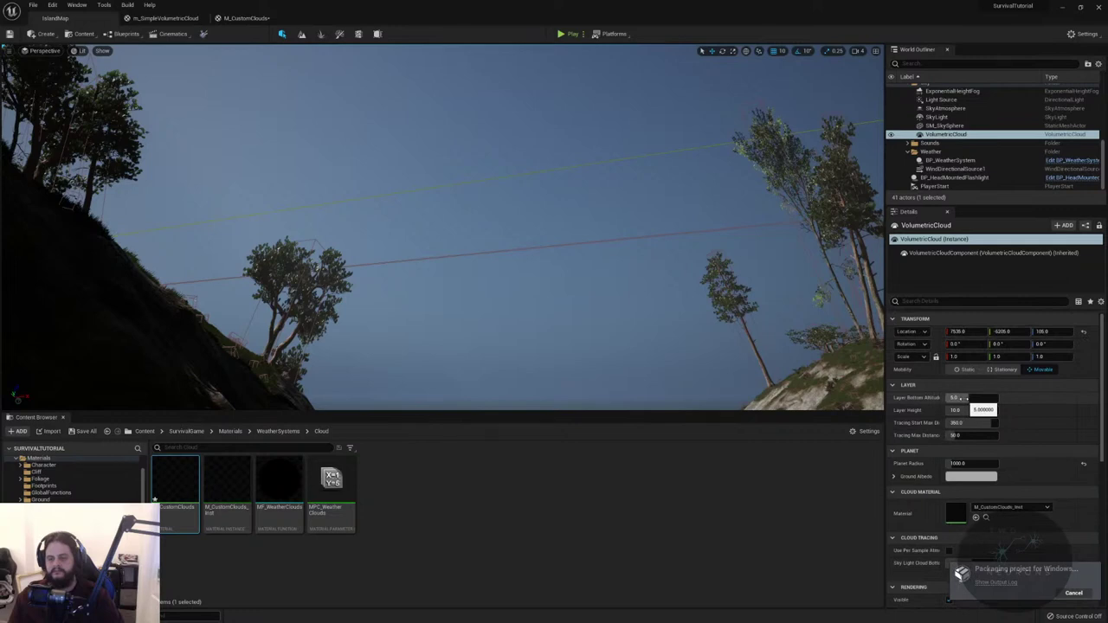
pyautogui.moveTo(965, 397); pyautogui.dragTo(952, 398)
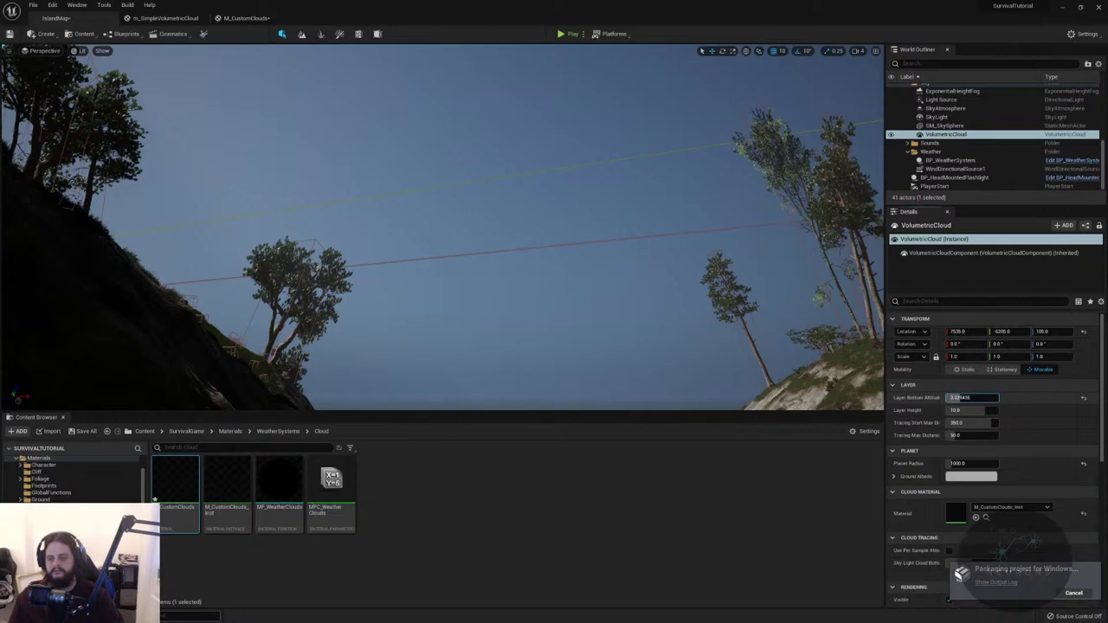
pyautogui.click(1082, 398)
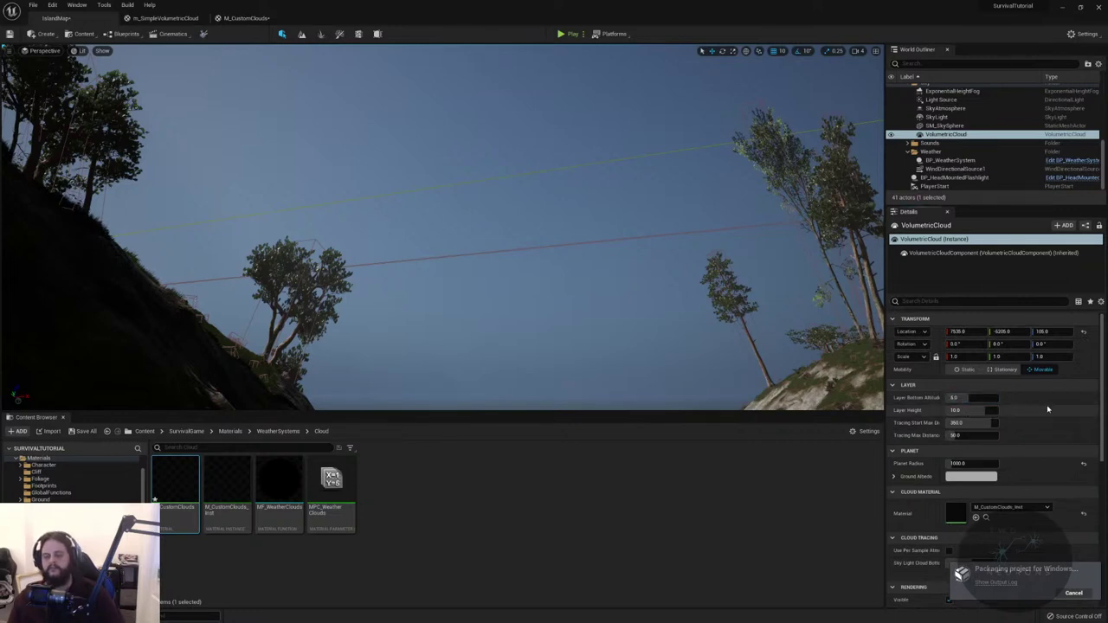
# - Check the packaging progress and save errors in the output log, and minimize the log window
pyautogui.click(1001, 583)
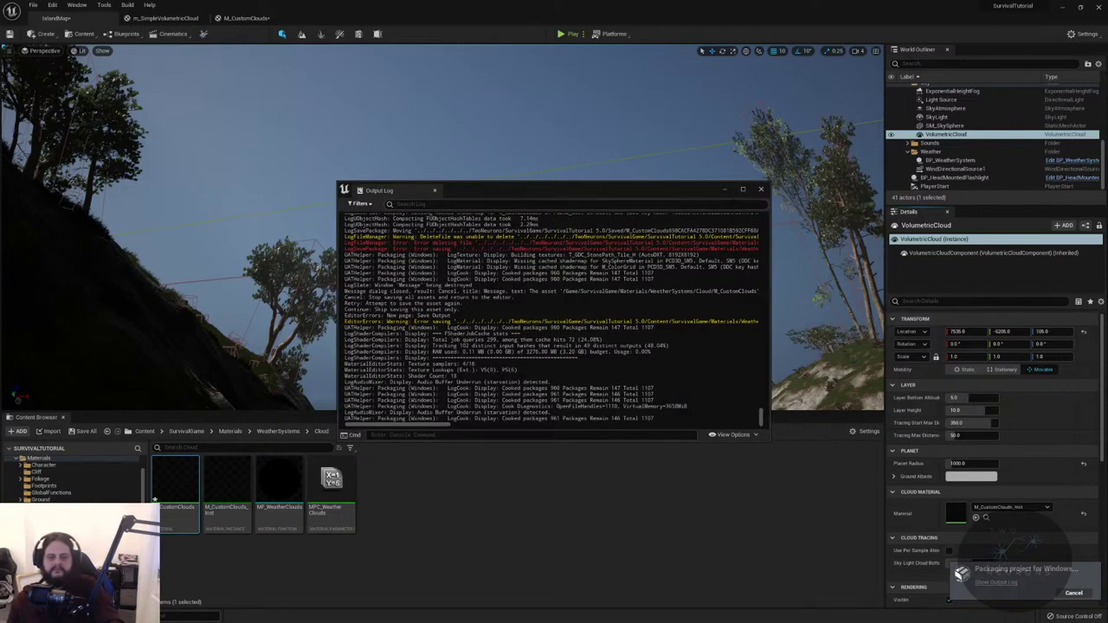
pyautogui.click(725, 190)
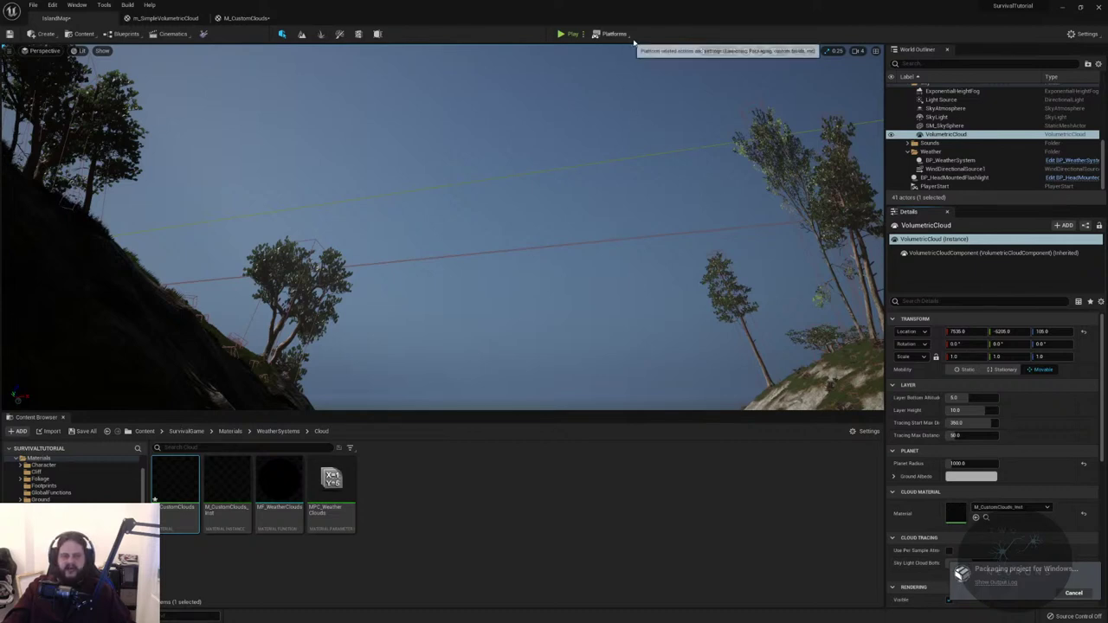
pyautogui.click(39, 34)
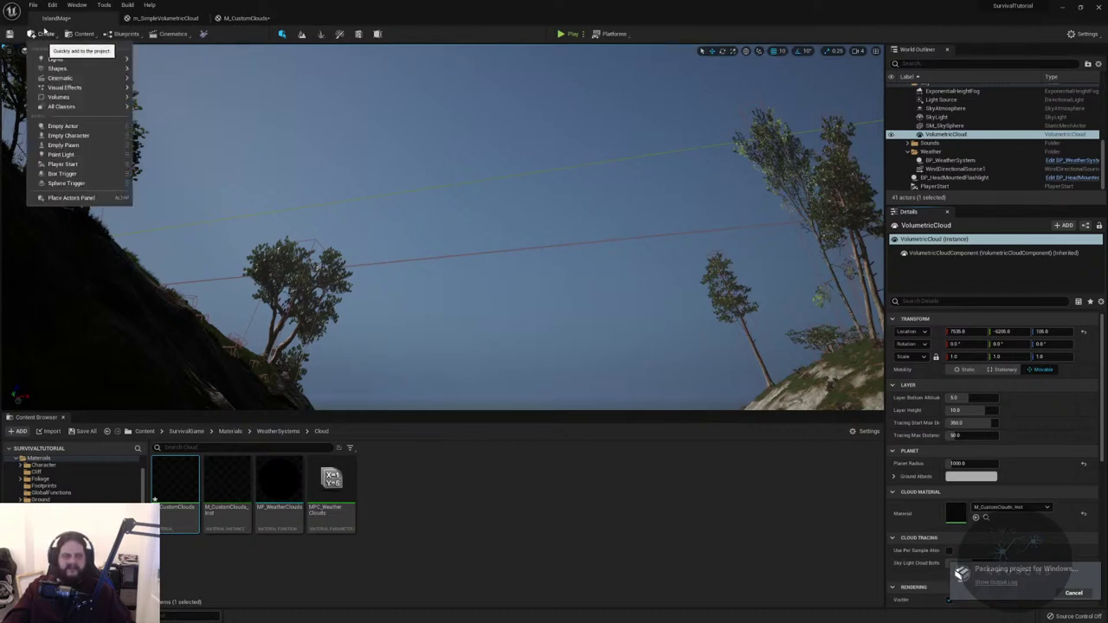
pyautogui.click(82, 34)
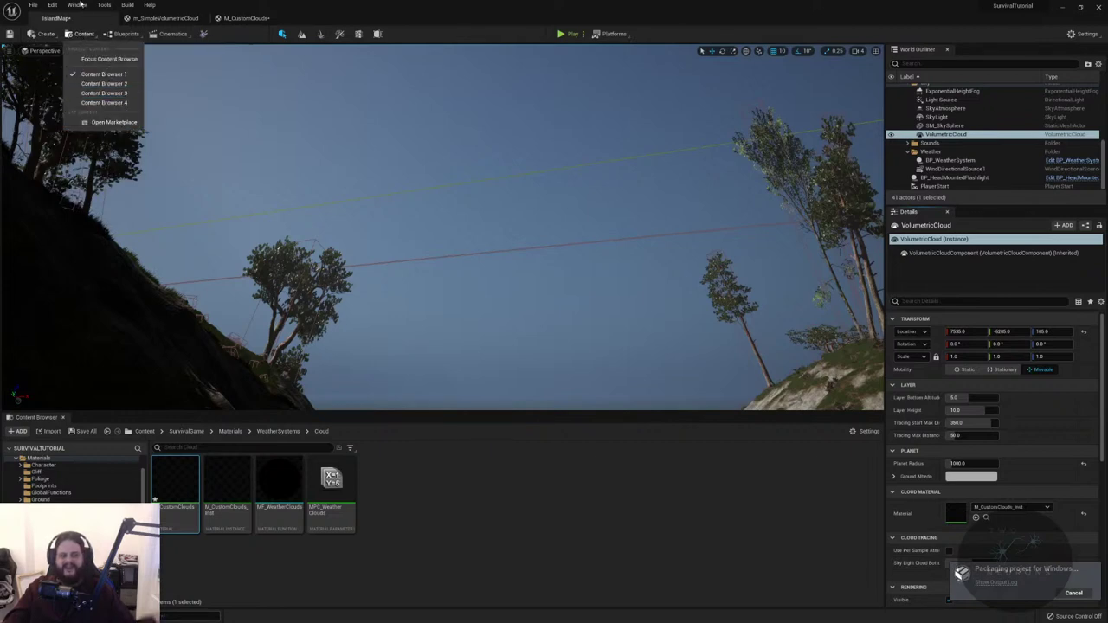
pyautogui.click(115, 6)
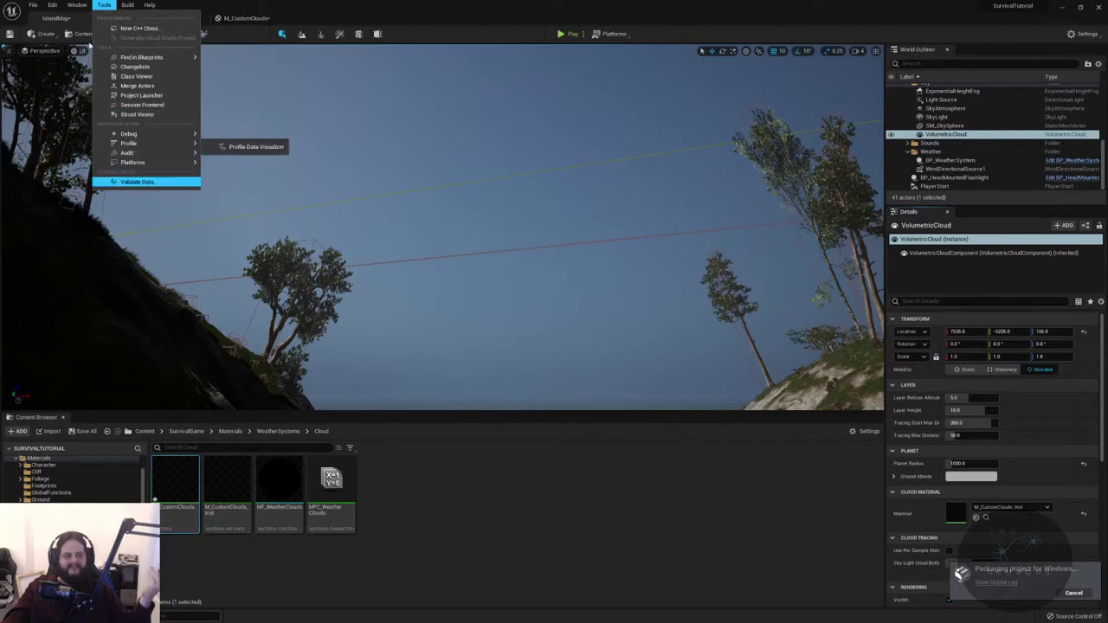
pyautogui.click(76, 5)
pyautogui.click(149, 4)
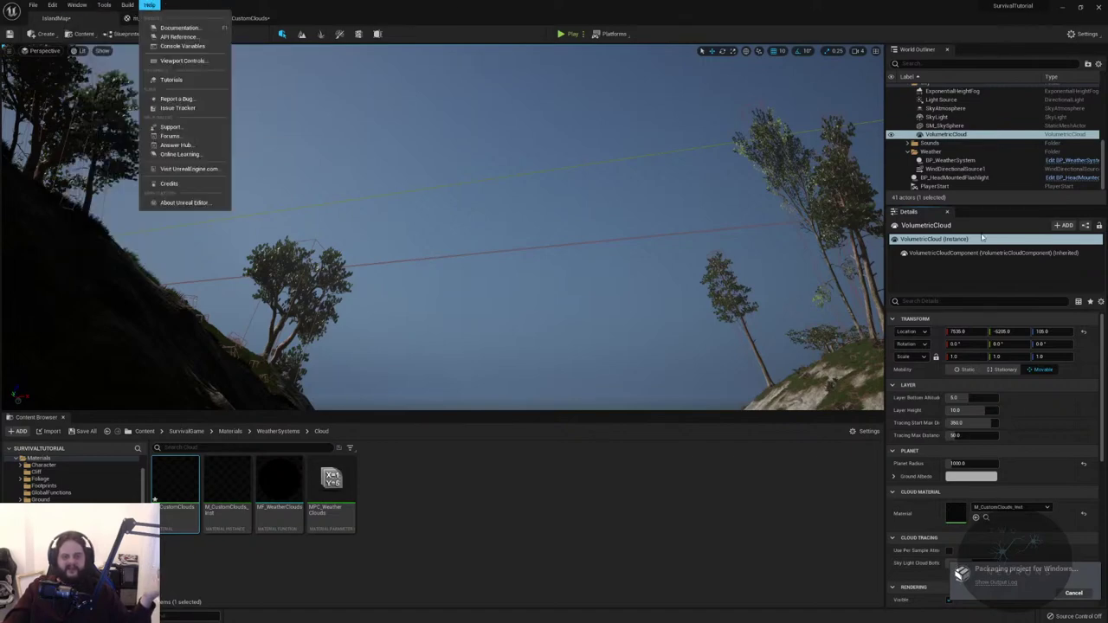
# - Look over the bay in IslandMap and open SurvivalGame's Materials folder in the Content Browser
pyautogui.moveTo(440, 231); pyautogui.dragTo(394, 190, button='right')
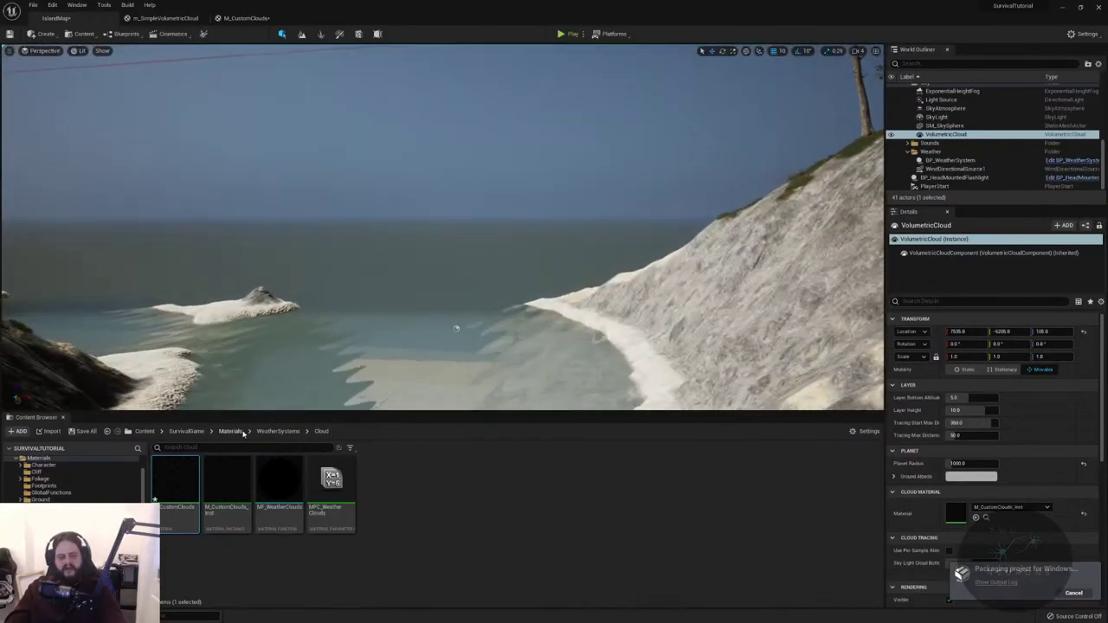
pyautogui.click(230, 431)
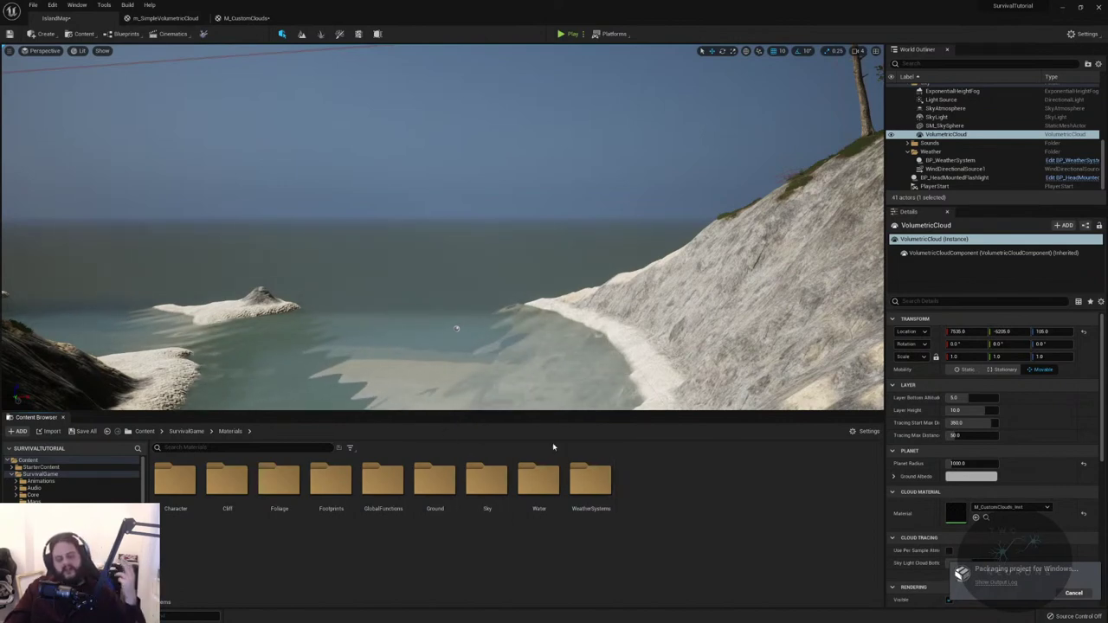
# - Play IslandMap, look up at the sky for clouds, and open and close the character's inventory
pyautogui.press('f')
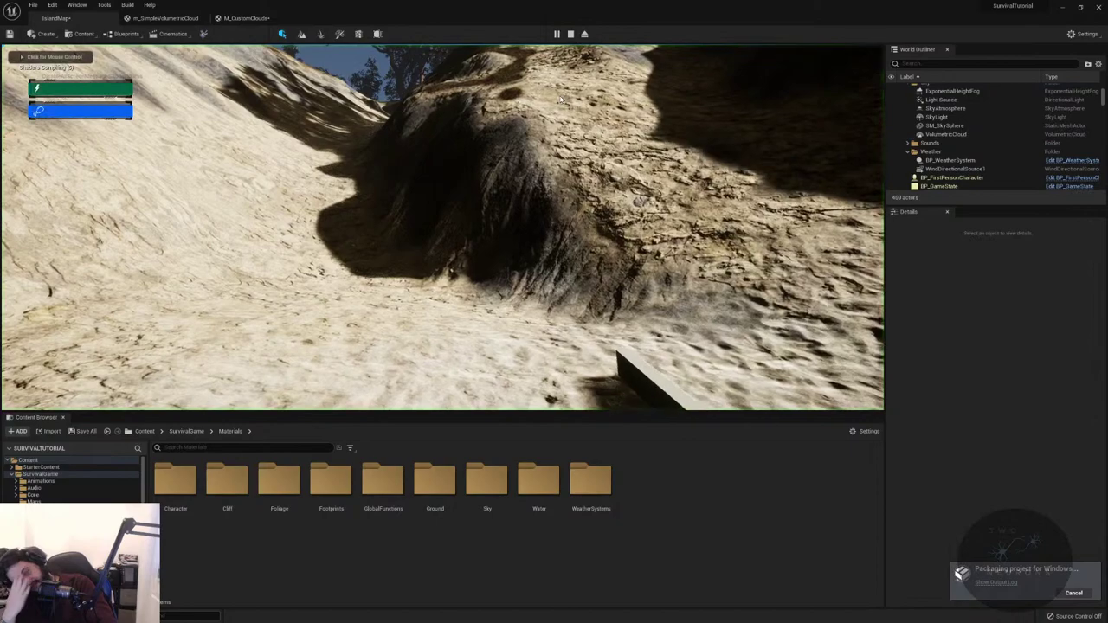
pyautogui.click(501, 198)
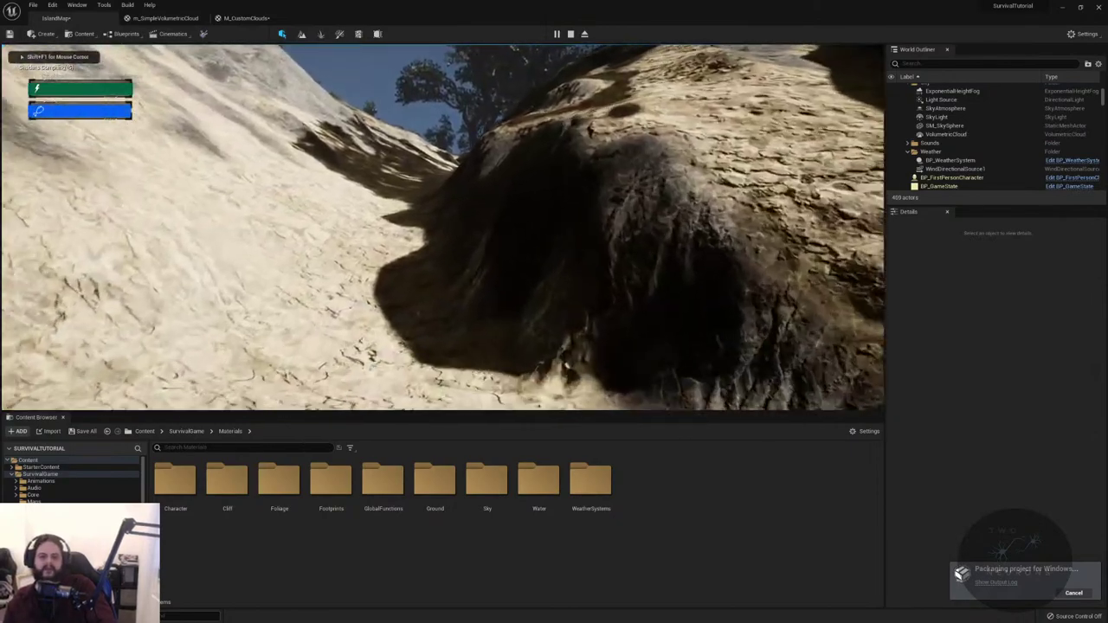
pyautogui.press('w')
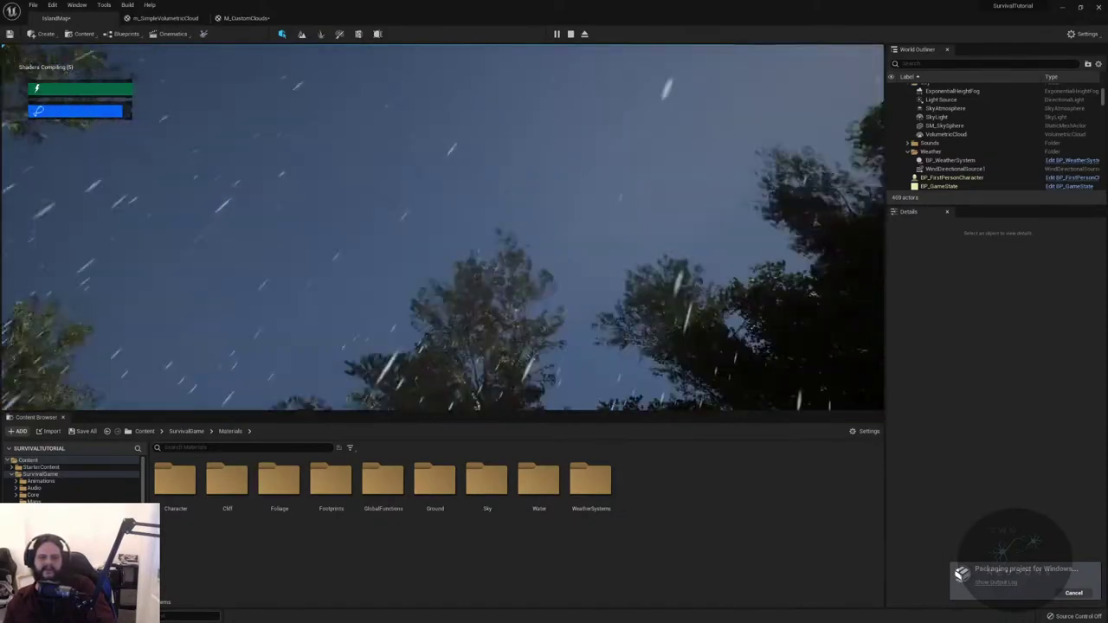
pyautogui.press('w')
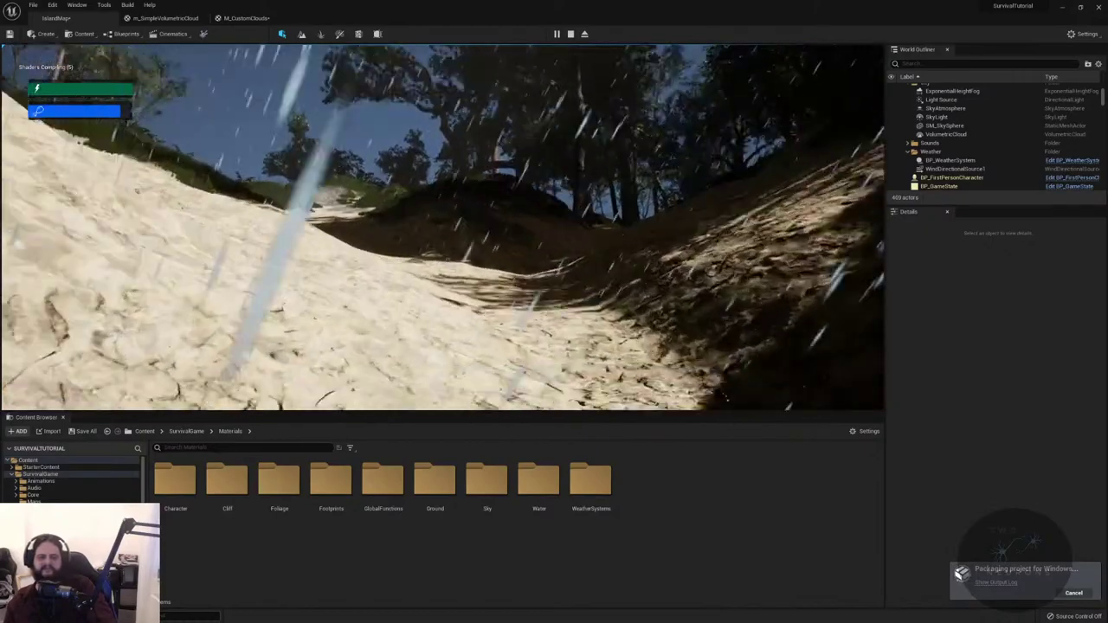
pyautogui.press('Tab')
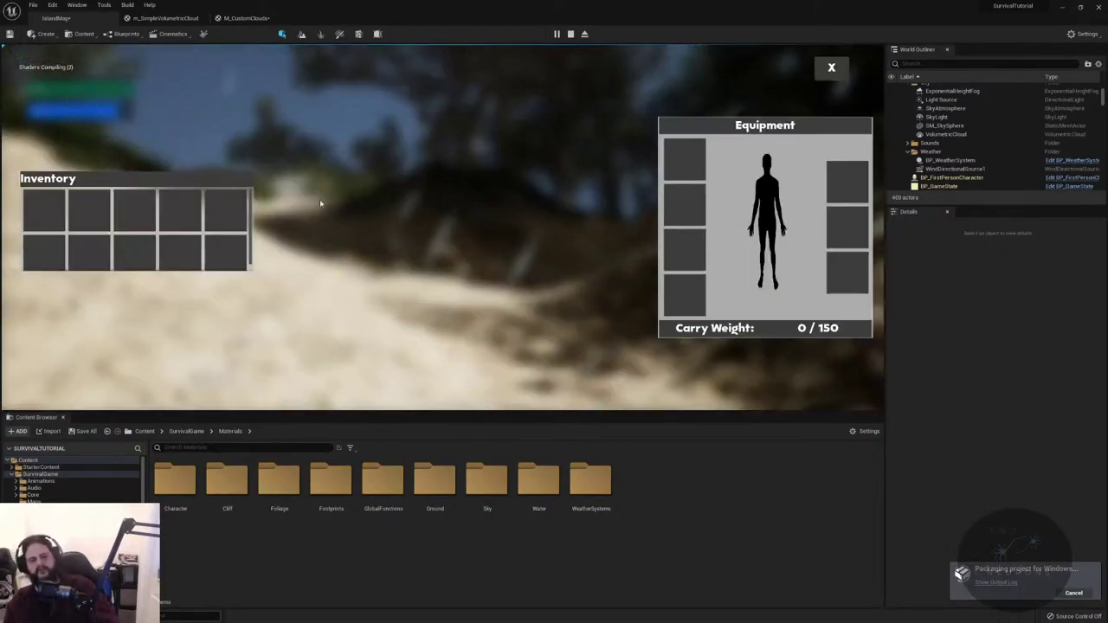
pyautogui.click(828, 69)
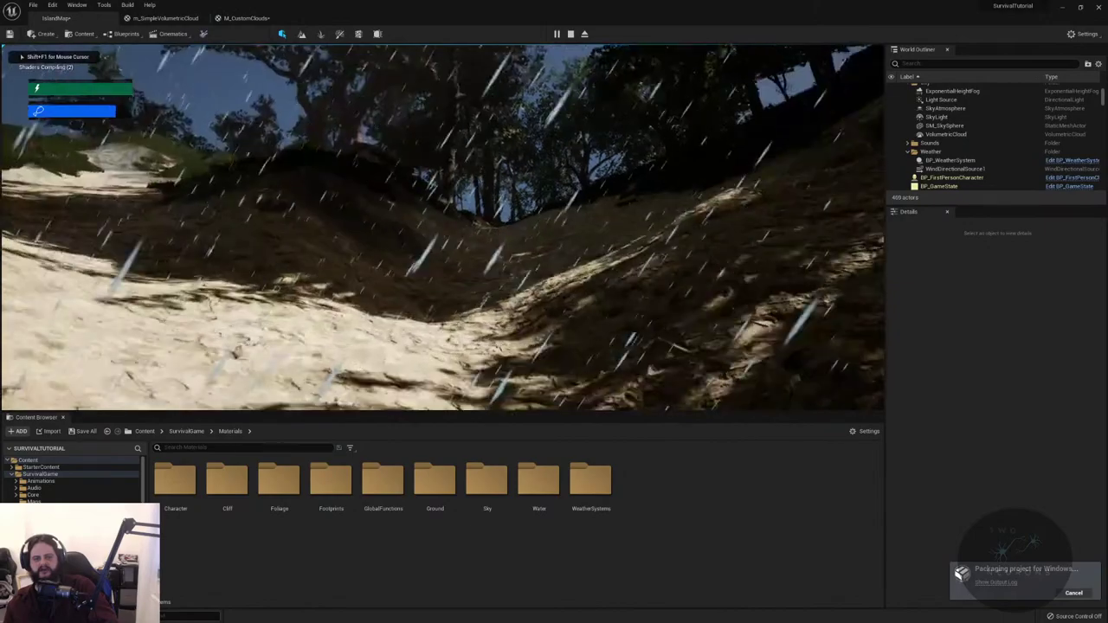
# - Walk through the valley into the forest in the running game and end the play session
pyautogui.press('w')
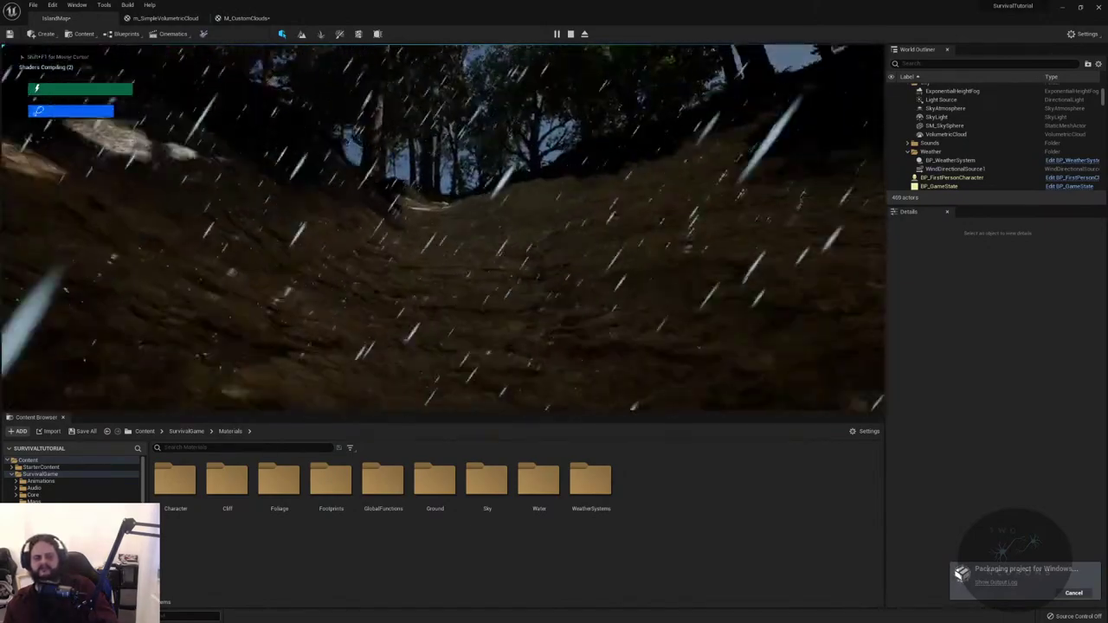
pyautogui.press('w')
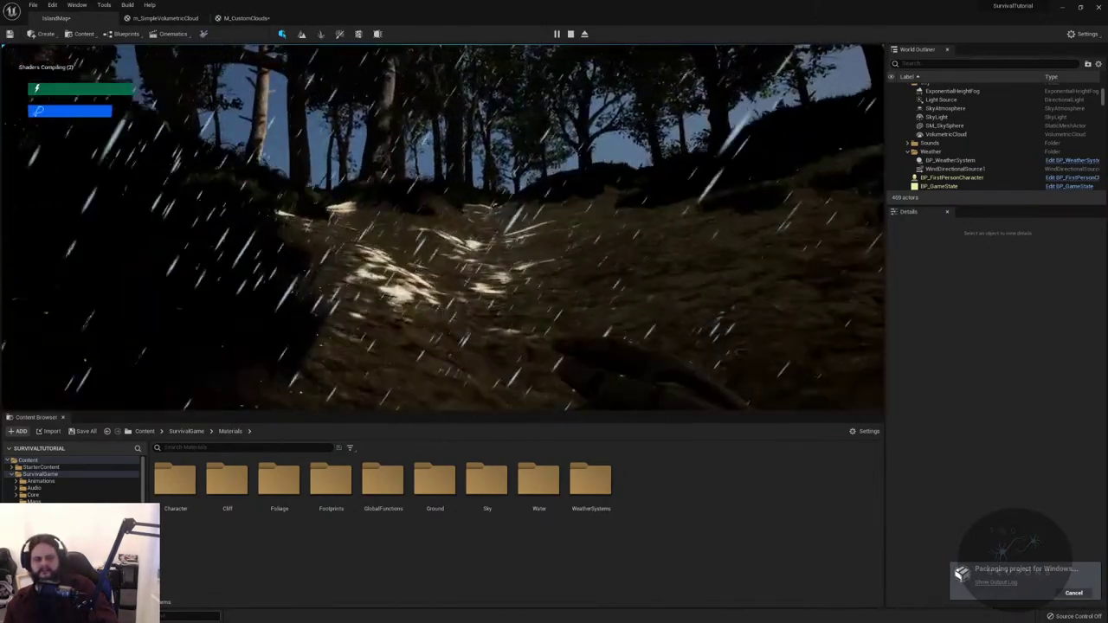
pyautogui.press('w')
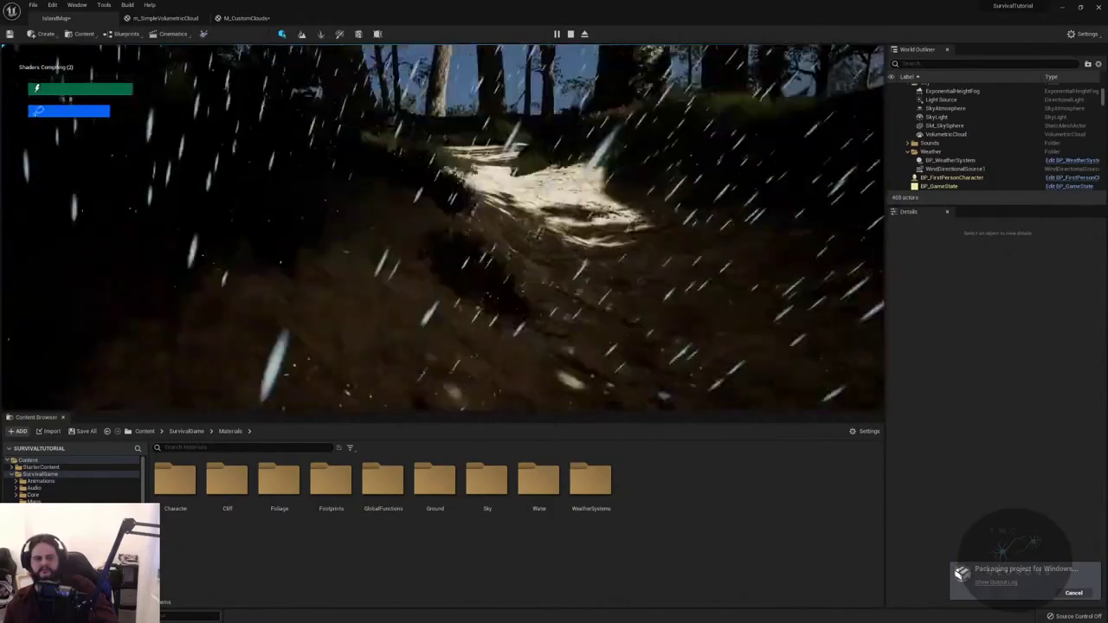
pyautogui.press('w')
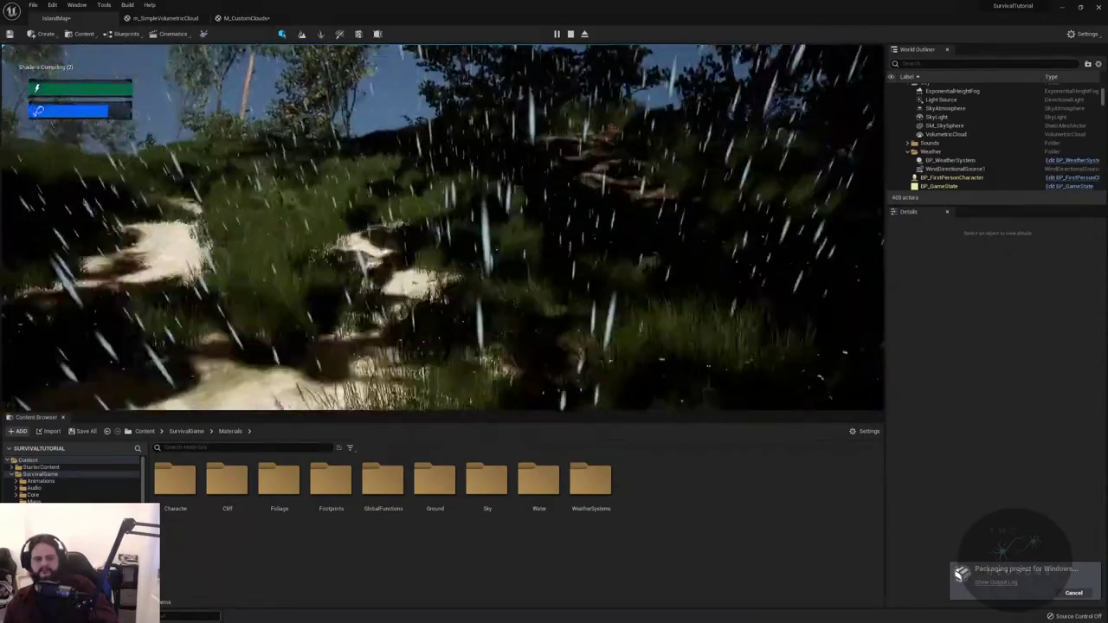
pyautogui.press('Escape')
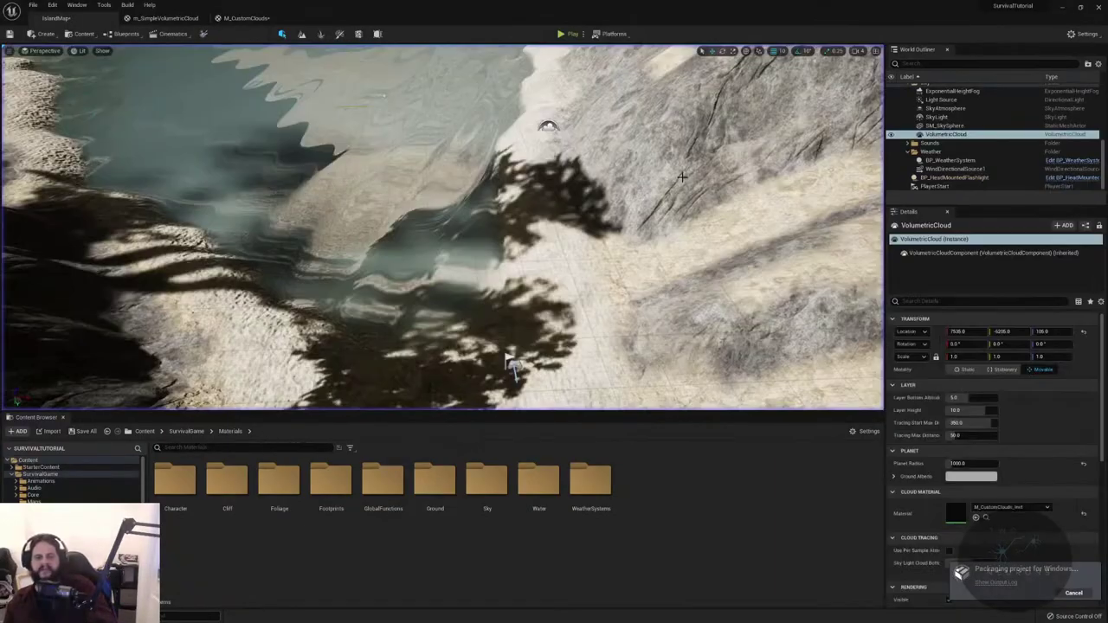
# - Fly through IslandMap's valley and grassy hills to examine the terrain, vegetation and sky
pyautogui.press('w')
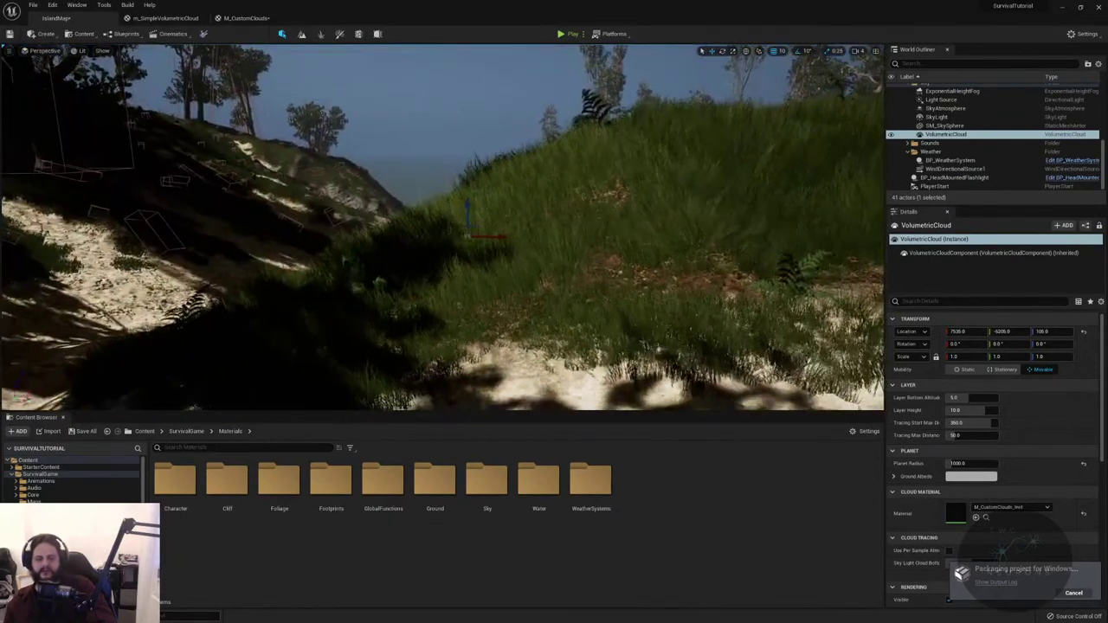
pyautogui.press('w')
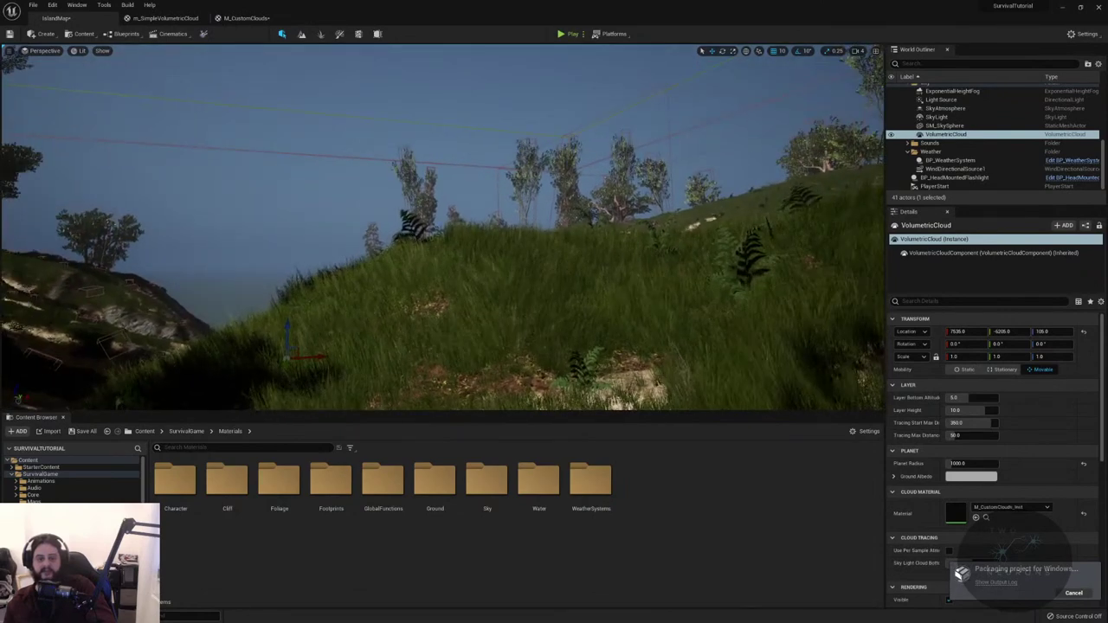
pyautogui.press('w')
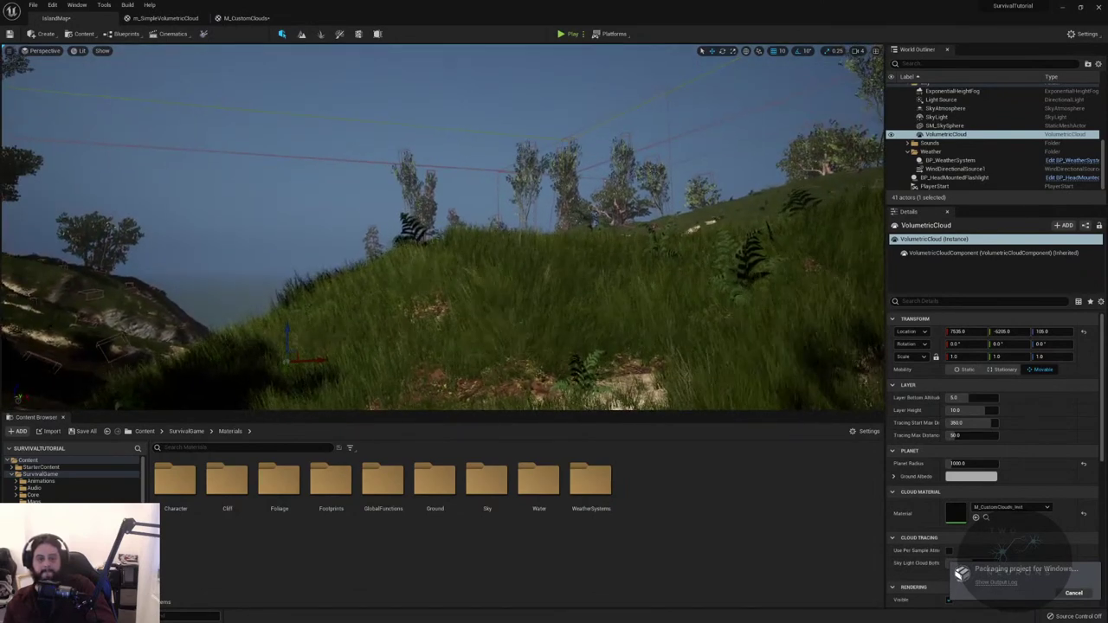
pyautogui.press('a')
pyautogui.press('w')
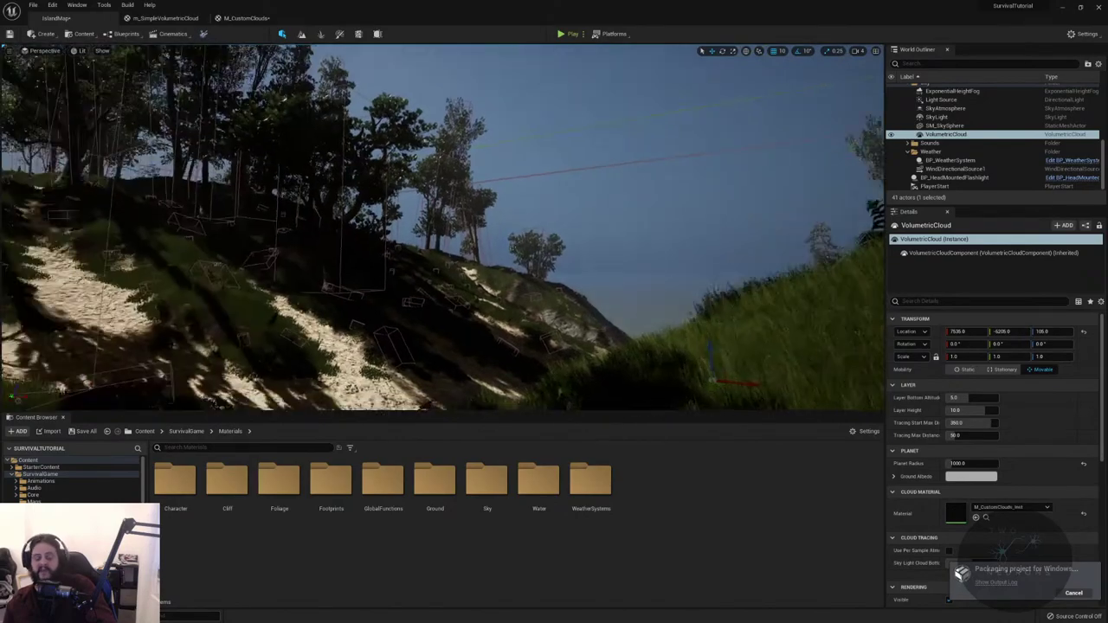
pyautogui.press('w')
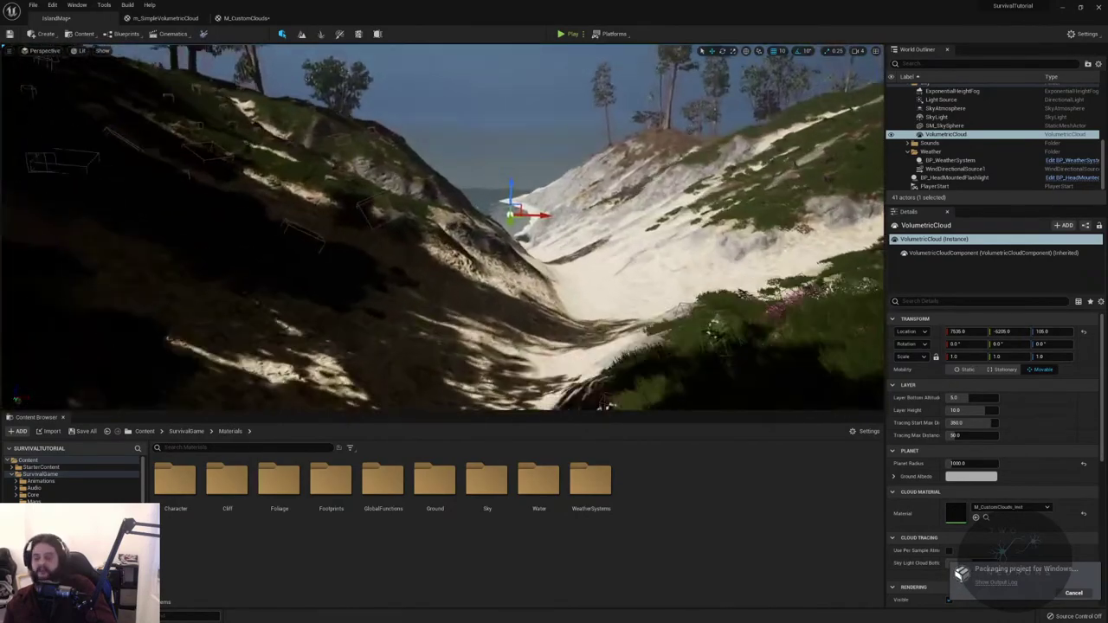
pyautogui.press('w')
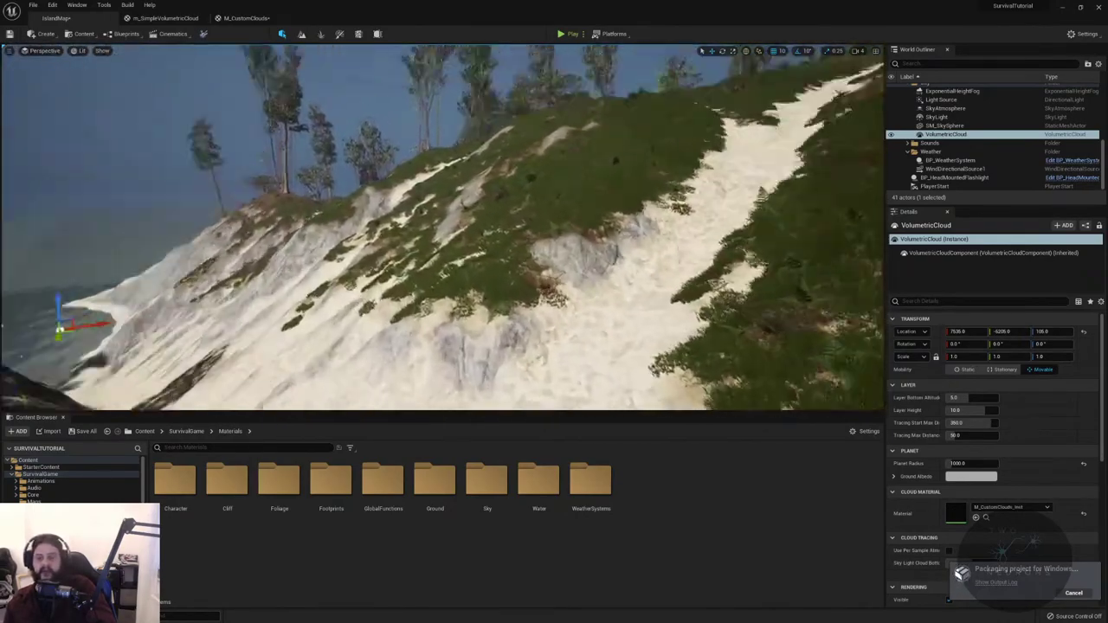
pyautogui.press('w')
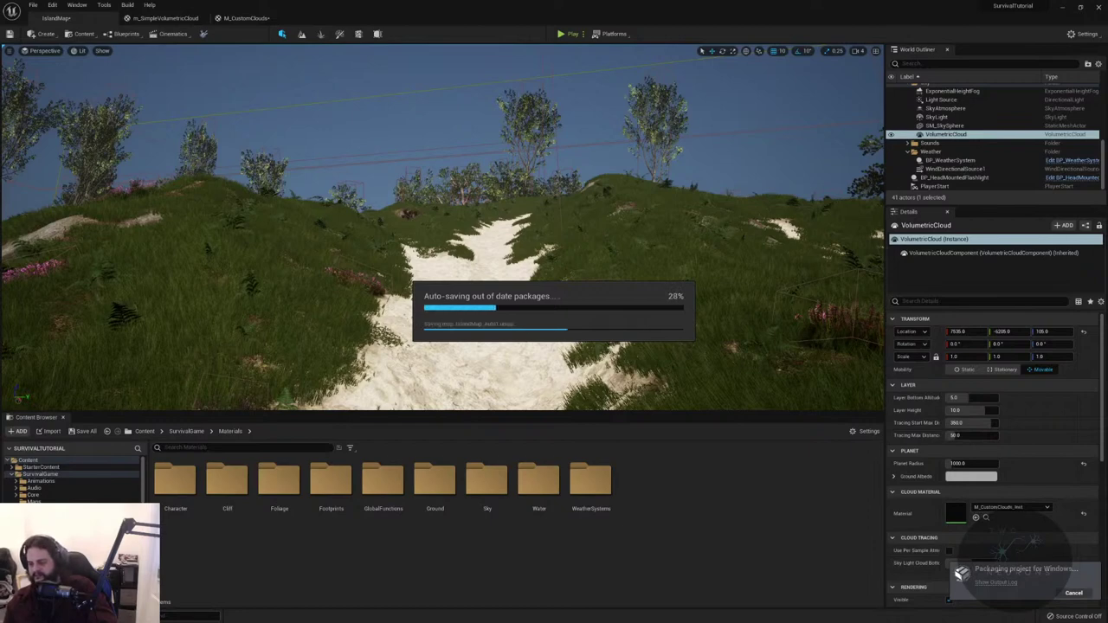
# - Switch to Quixel Bridge and browse the assets and collections on its home page
pyautogui.click(84, 35)
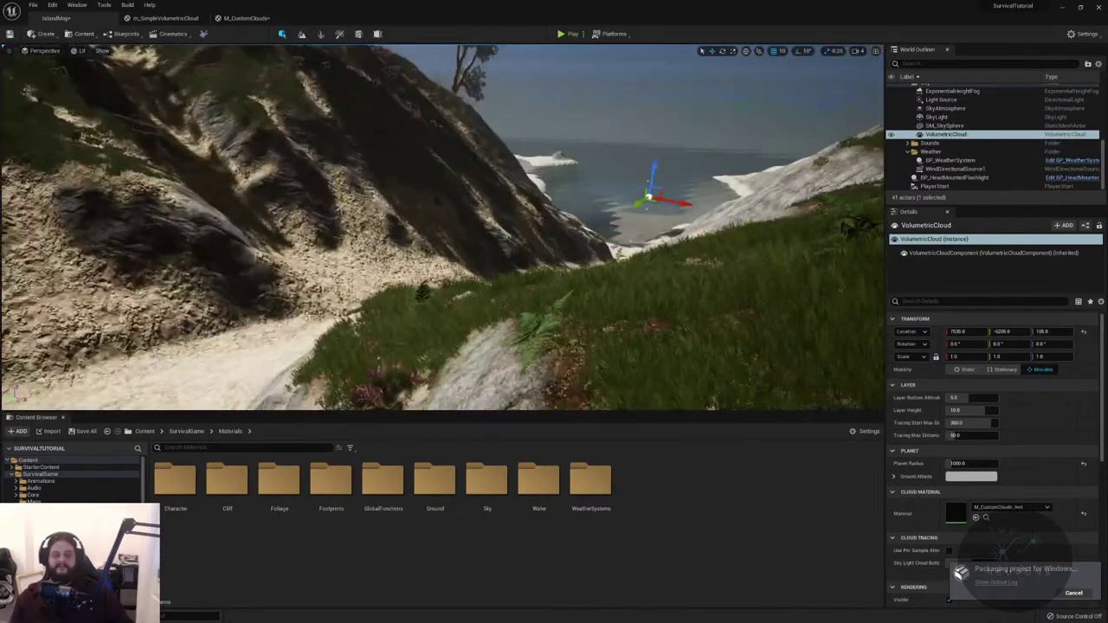
pyautogui.moveTo(470, 210); pyautogui.dragTo(470, 209, button='right')
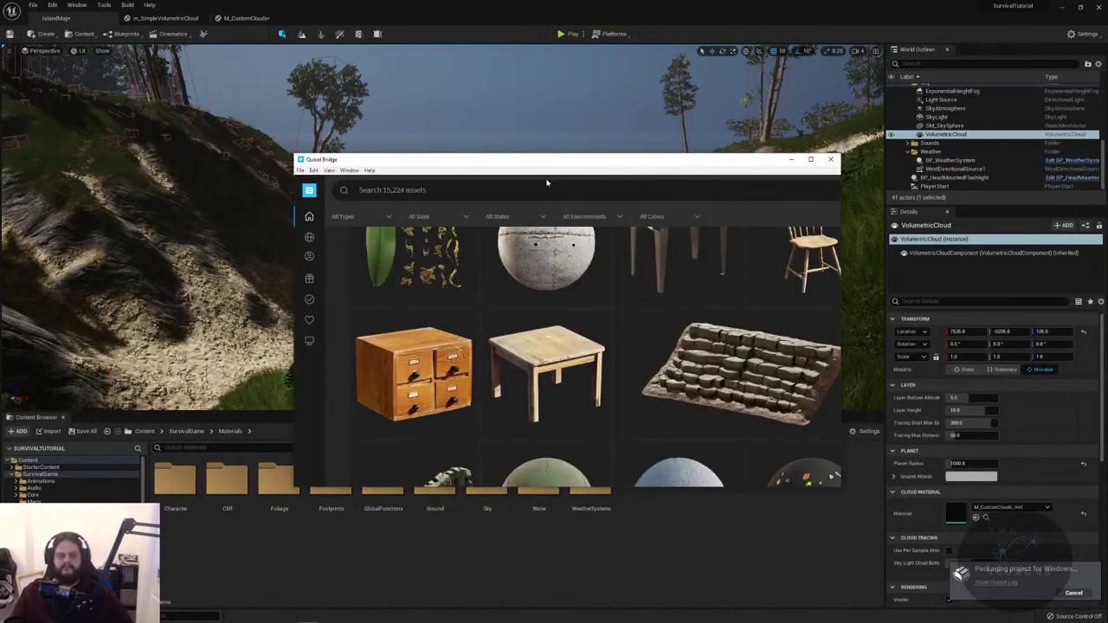
pyautogui.scroll(-2, 548, 317)
pyautogui.scroll(10, 548, 317)
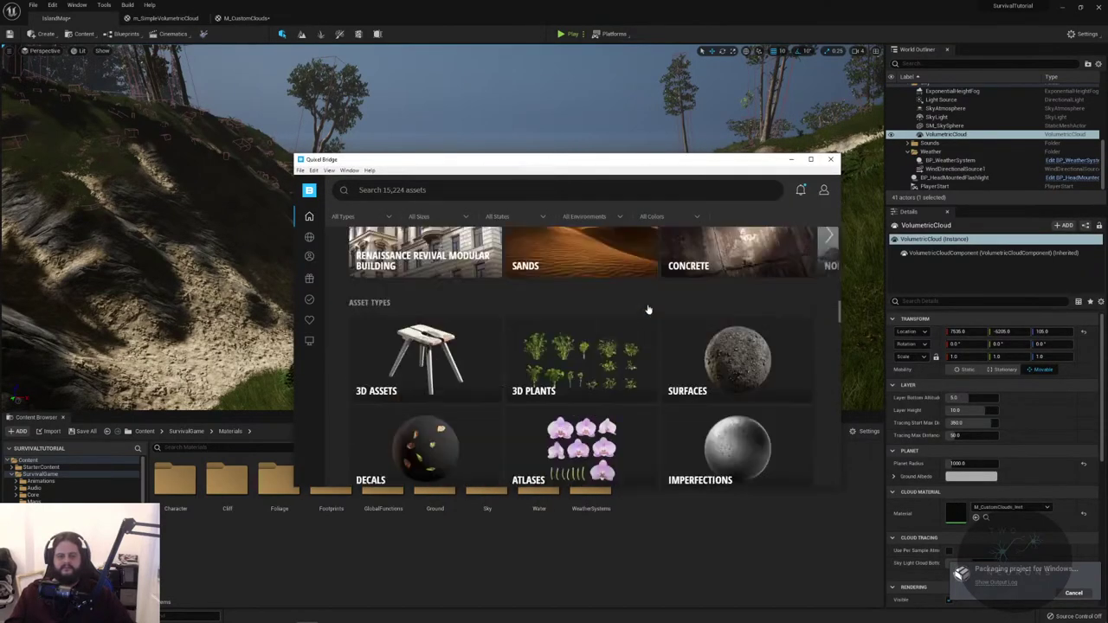
# - Open the MetaHuman Presets and look through the available characters
pyautogui.moveTo(309, 216)
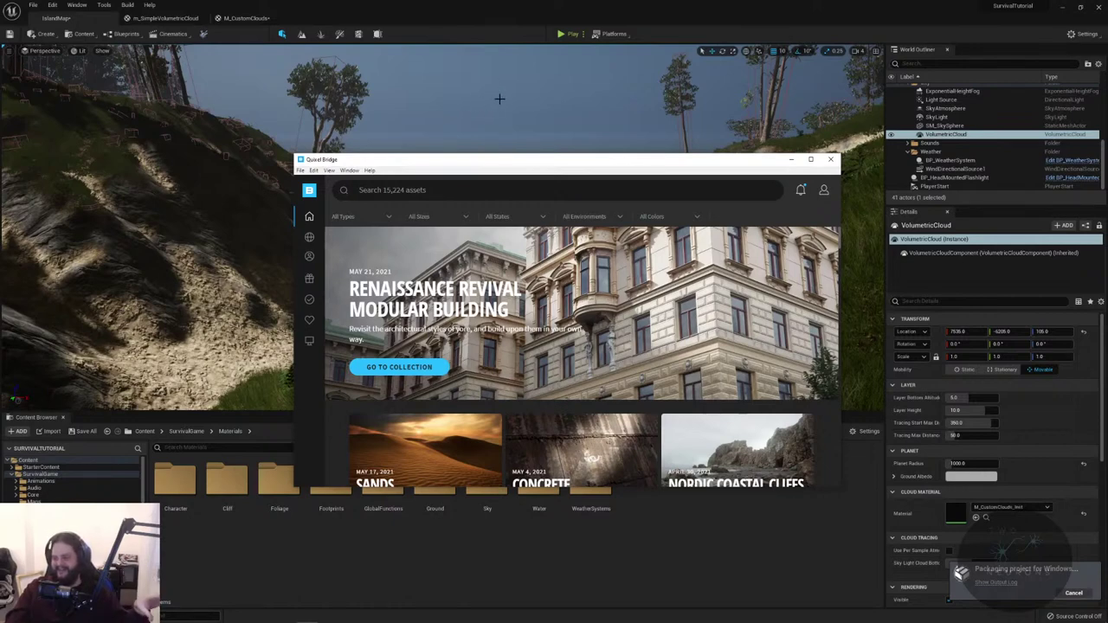
pyautogui.moveTo(305, 251)
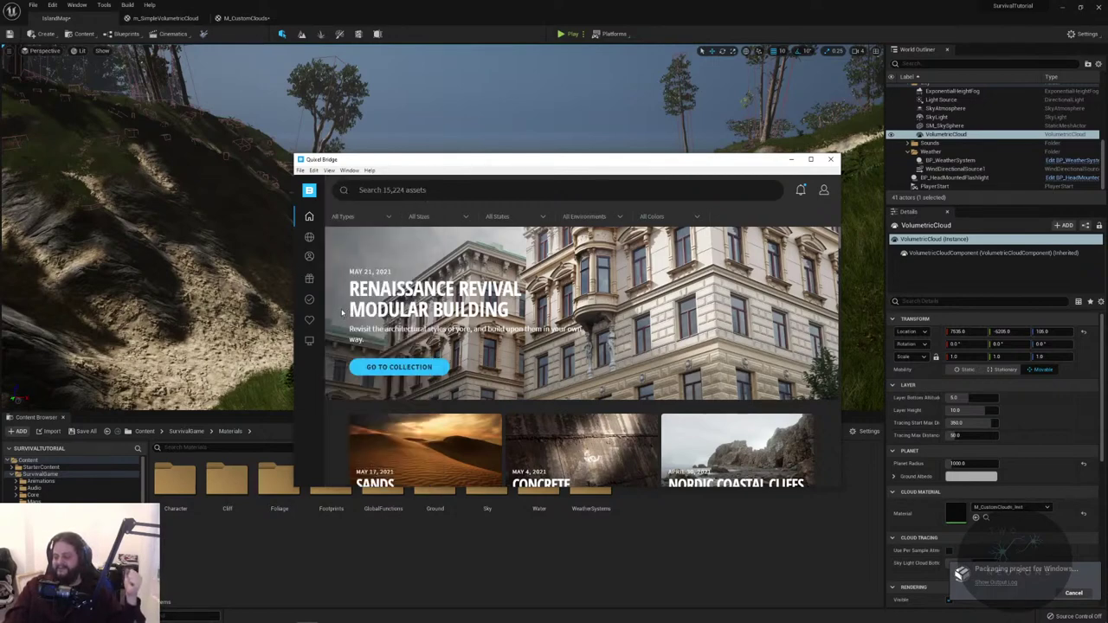
pyautogui.moveTo(309, 299)
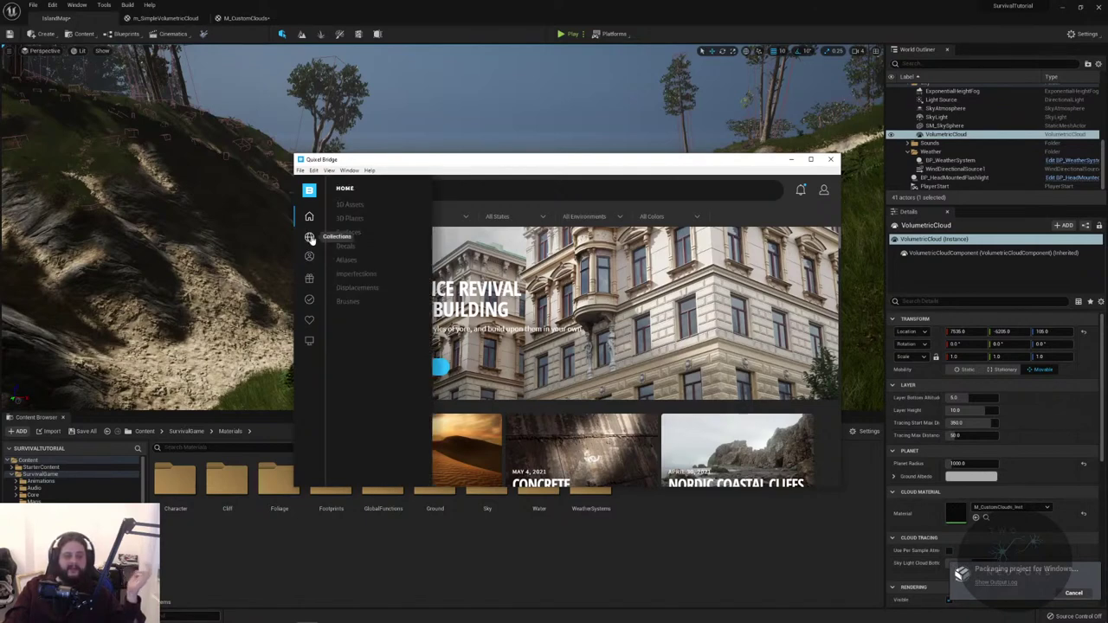
pyautogui.click(310, 257)
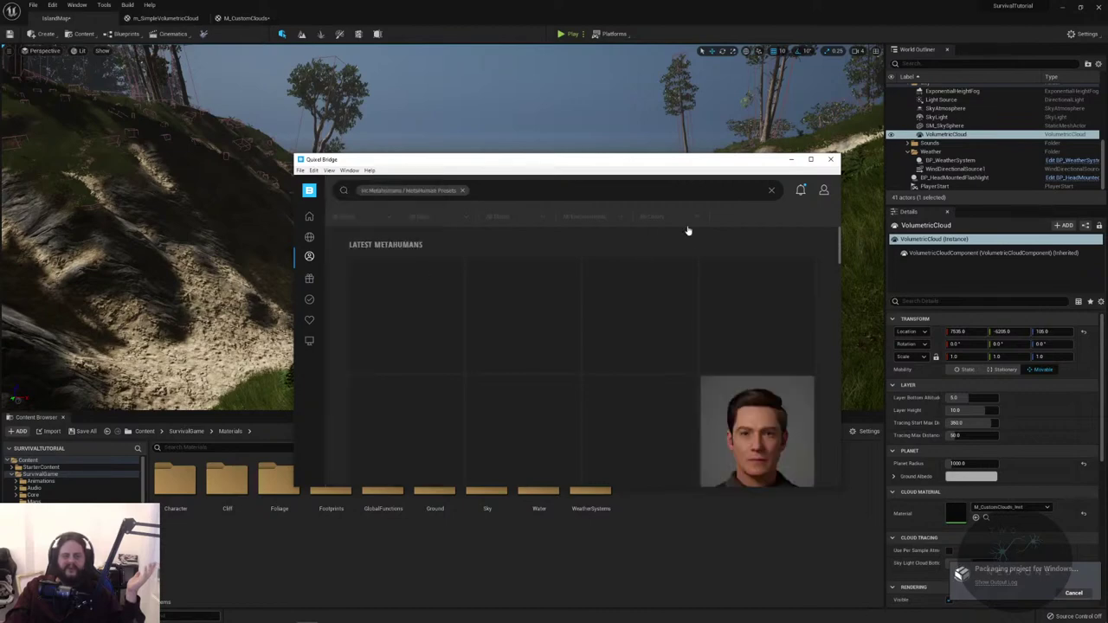
pyautogui.scroll(-3, 403, 292)
pyautogui.scroll(-3, 398, 359)
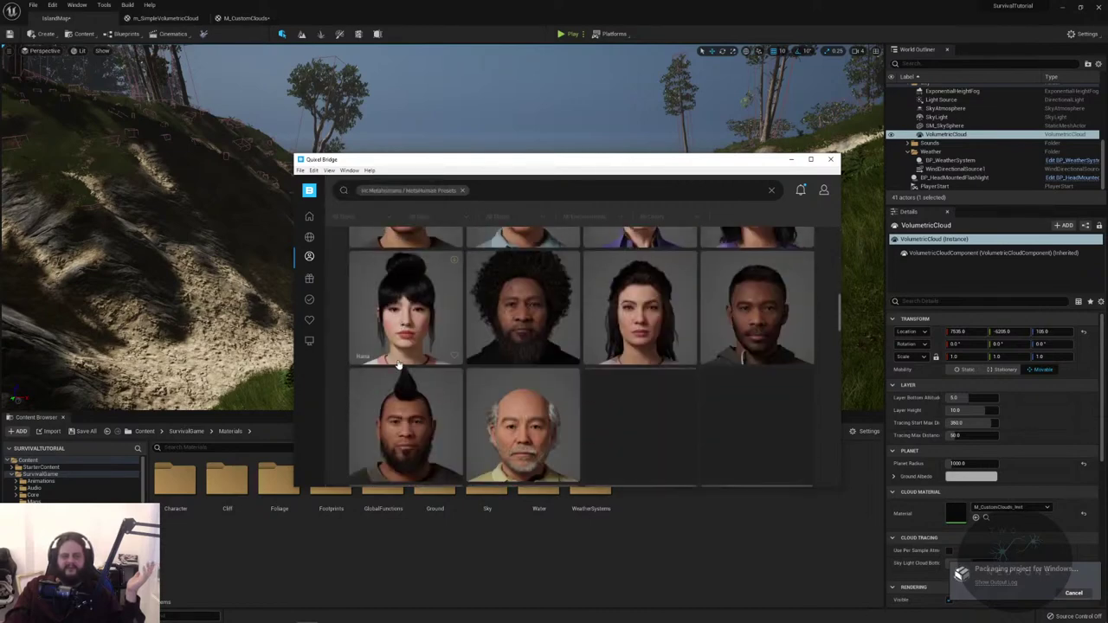
pyautogui.scroll(-5, 519, 390)
pyautogui.scroll(4, 529, 394)
pyautogui.scroll(5, 528, 391)
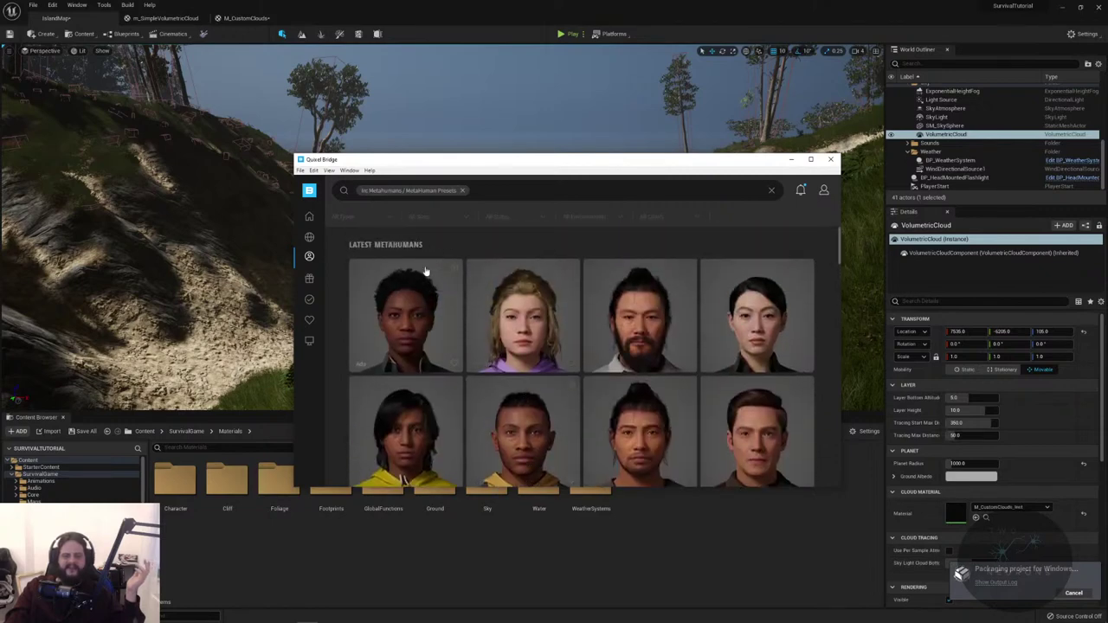
# - View the custom characters under My MetaHumans and return to the home page
pyautogui.moveTo(309, 257)
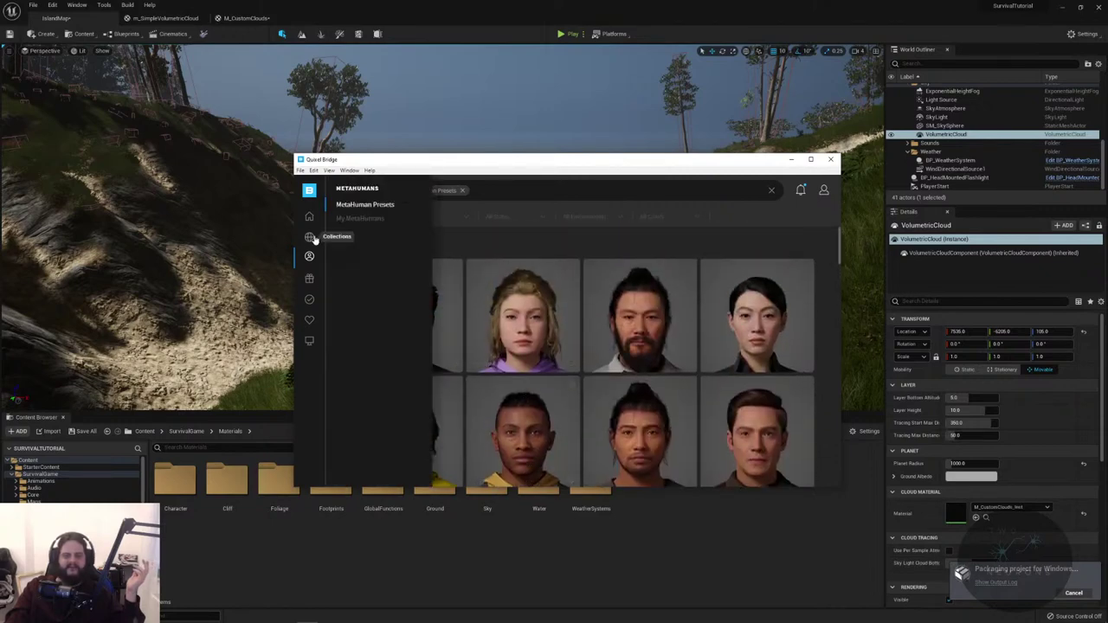
pyautogui.click(362, 219)
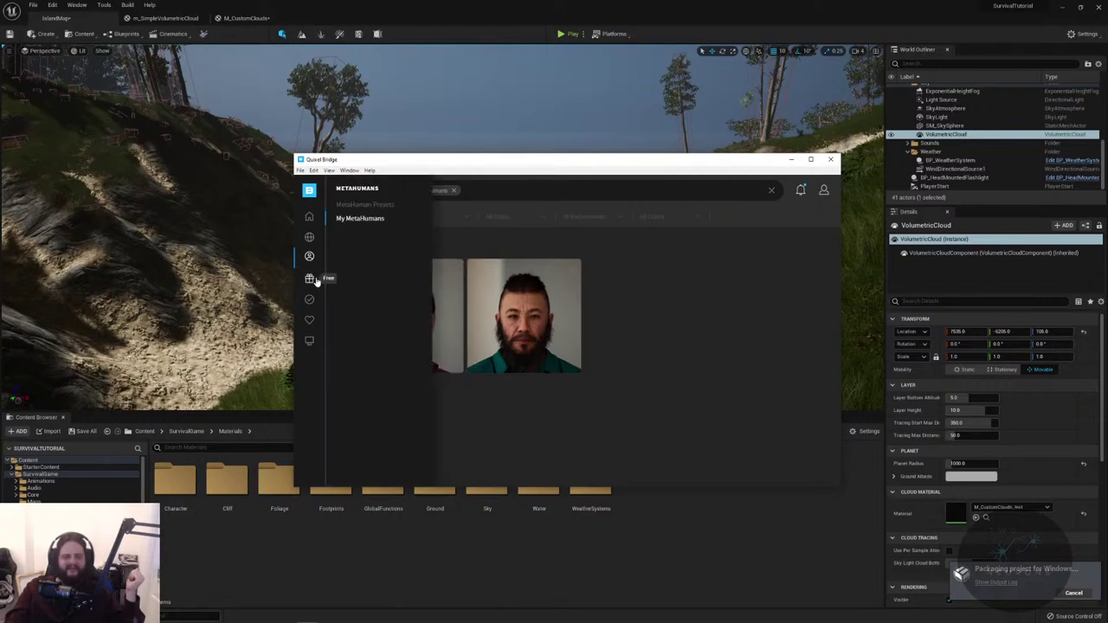
pyautogui.click(310, 216)
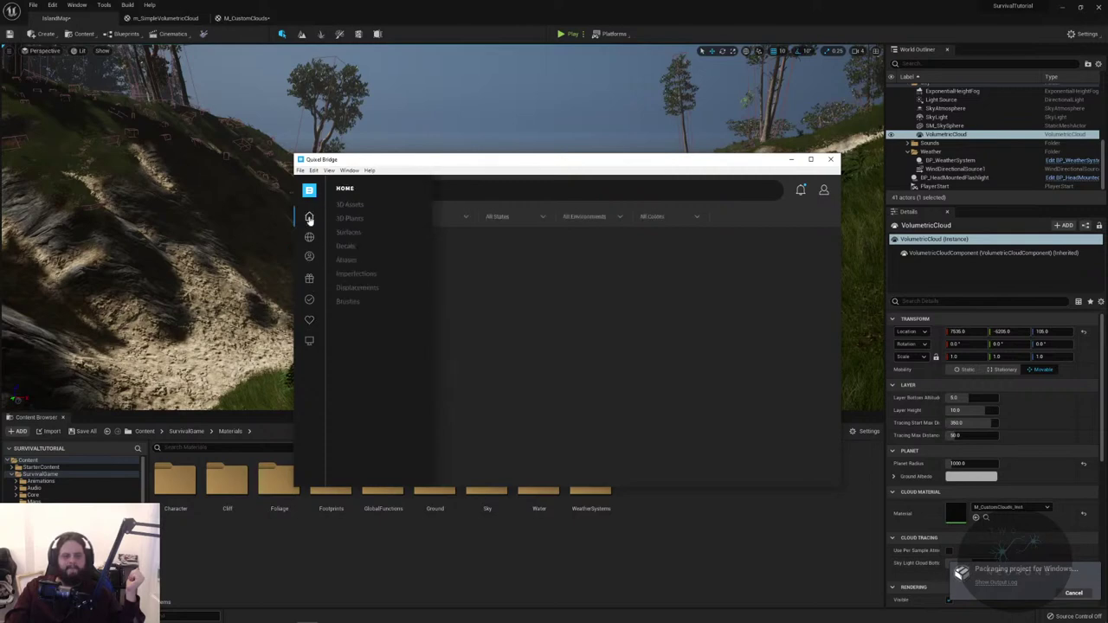
pyautogui.click(355, 171)
pyautogui.moveTo(319, 171)
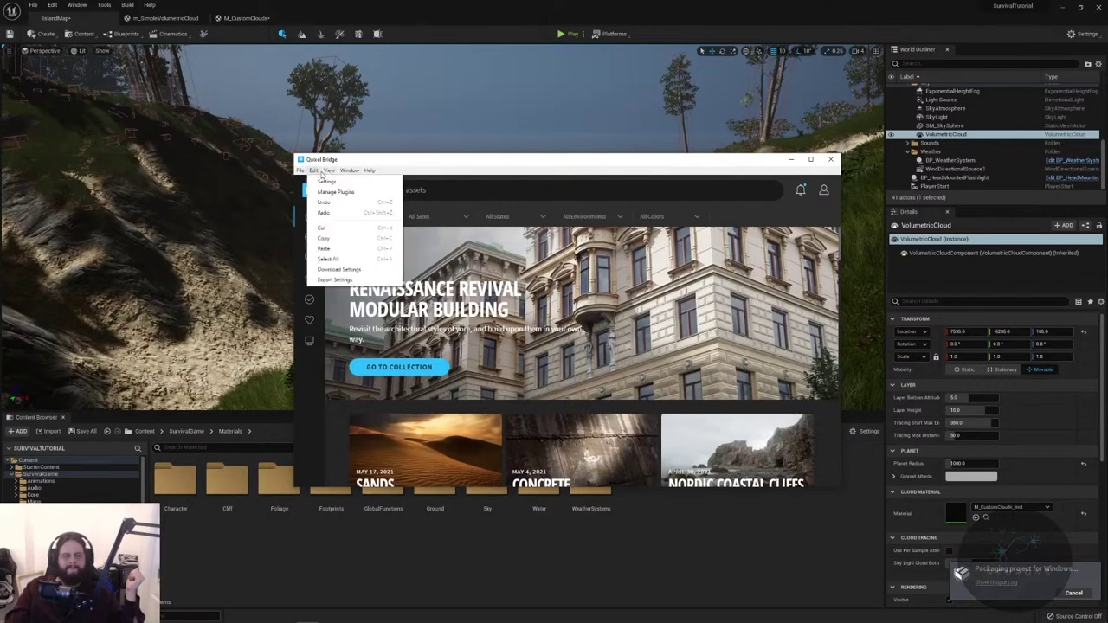
pyautogui.moveTo(376, 170)
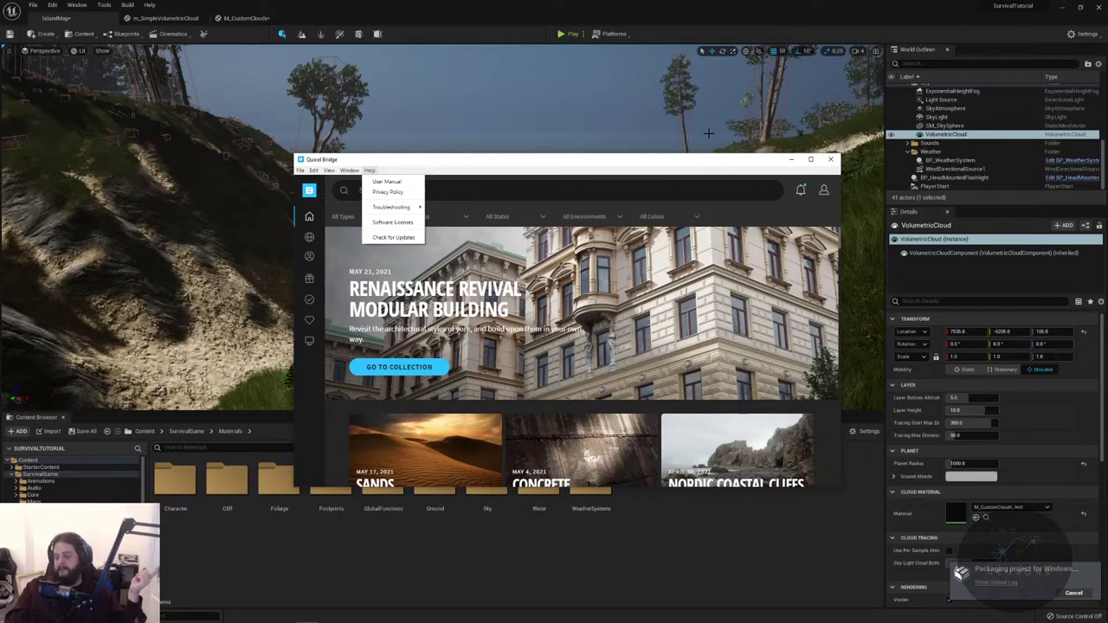
pyautogui.click(329, 170)
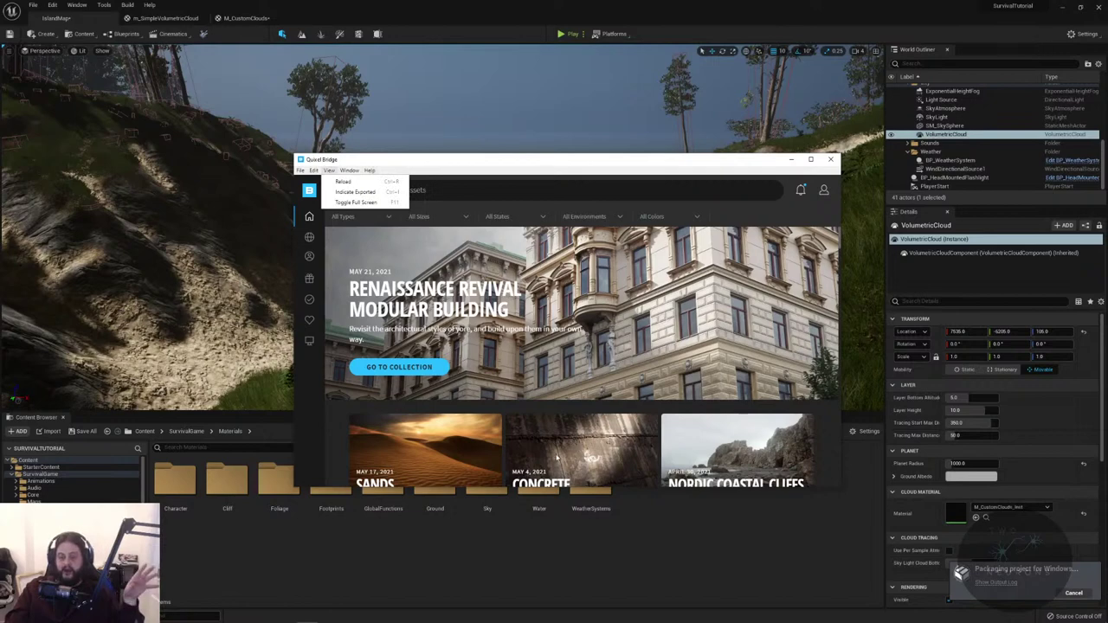
# - Open the Sands collection in Quixel Bridge, look through its surface assets and return to the home page
pyautogui.scroll(-2, 621, 336)
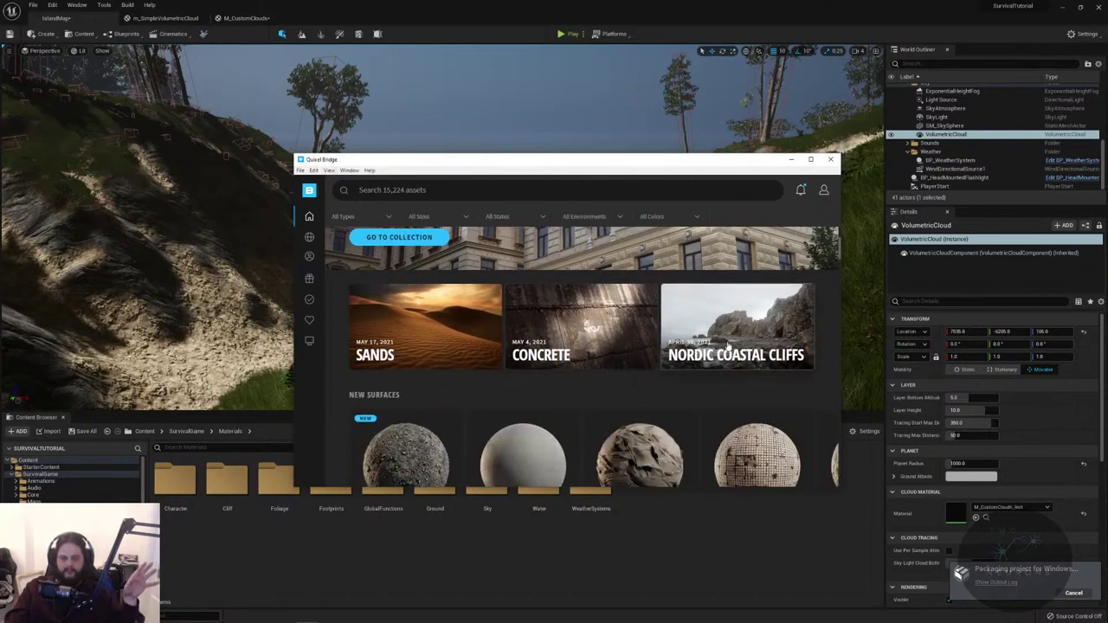
pyautogui.click(484, 342)
pyautogui.scroll(-2, 735, 378)
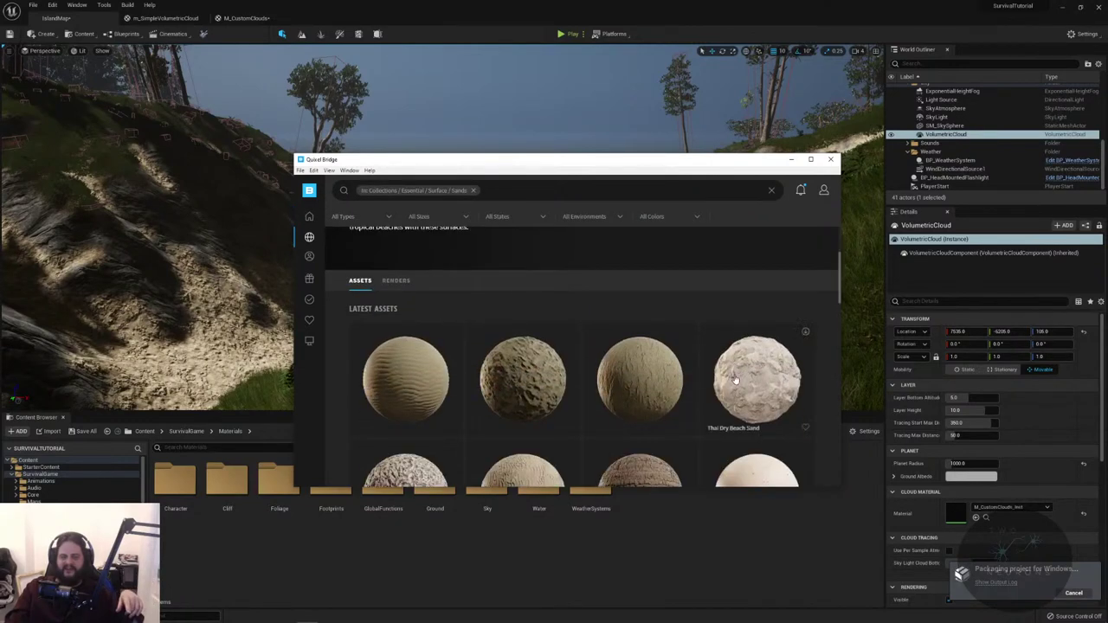
pyautogui.scroll(-2, 390, 340)
pyautogui.scroll(4, 432, 386)
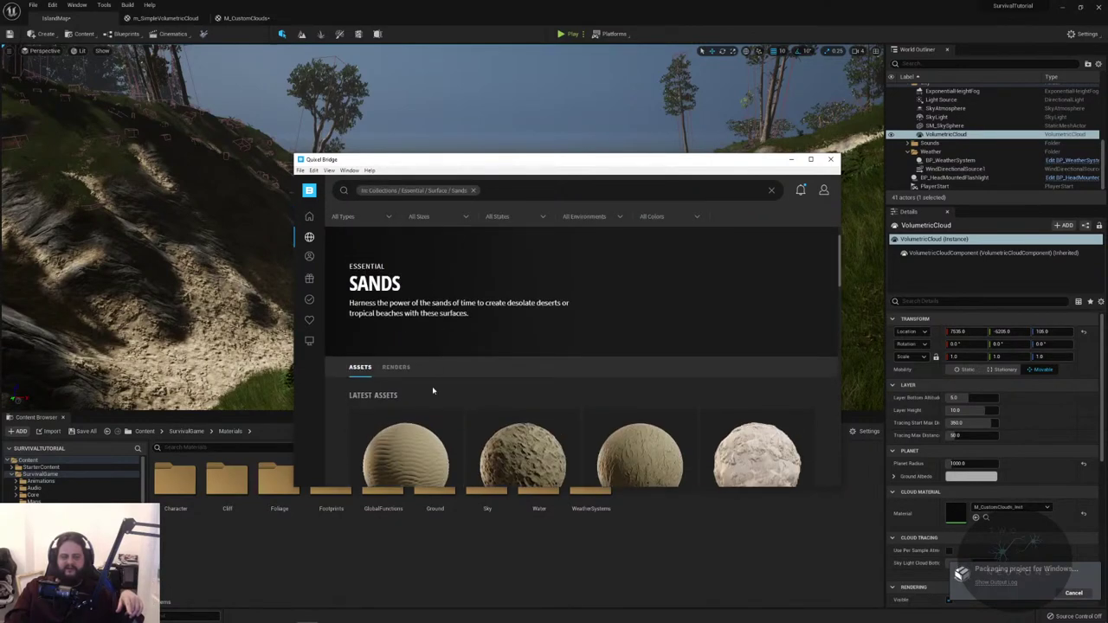
pyautogui.click(309, 216)
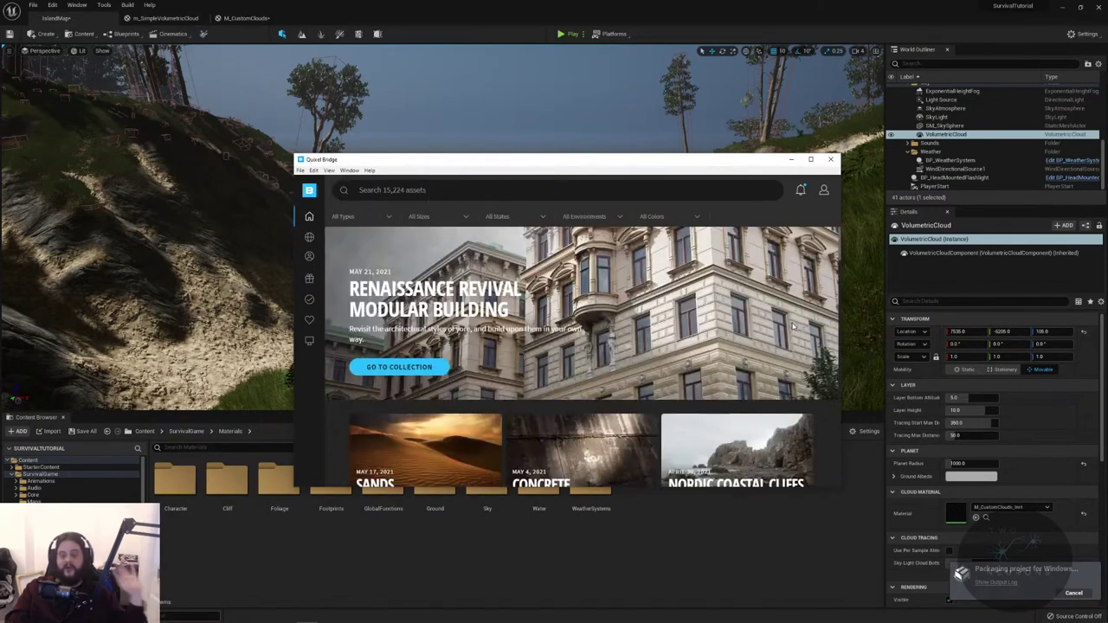
# - Browse the new 3D assets and plants, view the local Megascans library and return to the home page
pyautogui.scroll(-5, 762, 346)
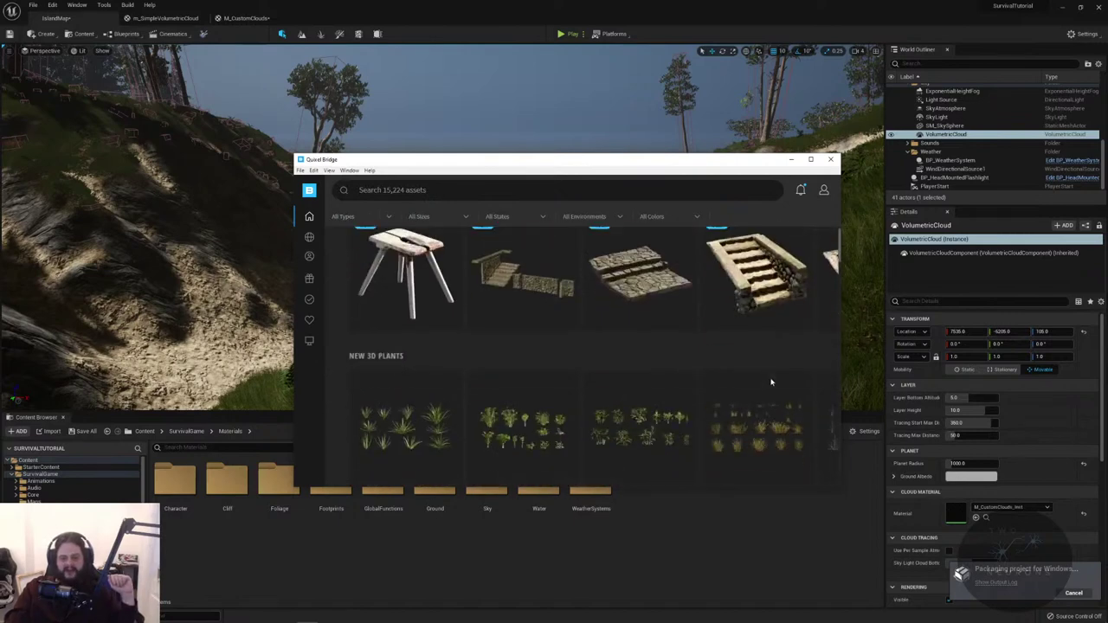
pyautogui.moveTo(304, 345)
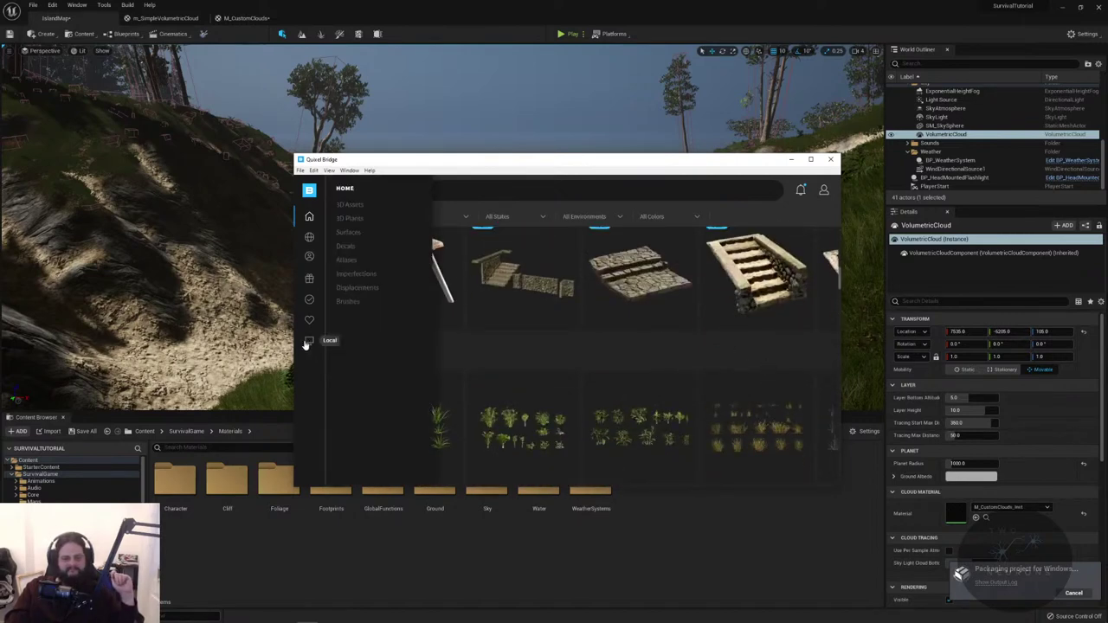
pyautogui.click(308, 342)
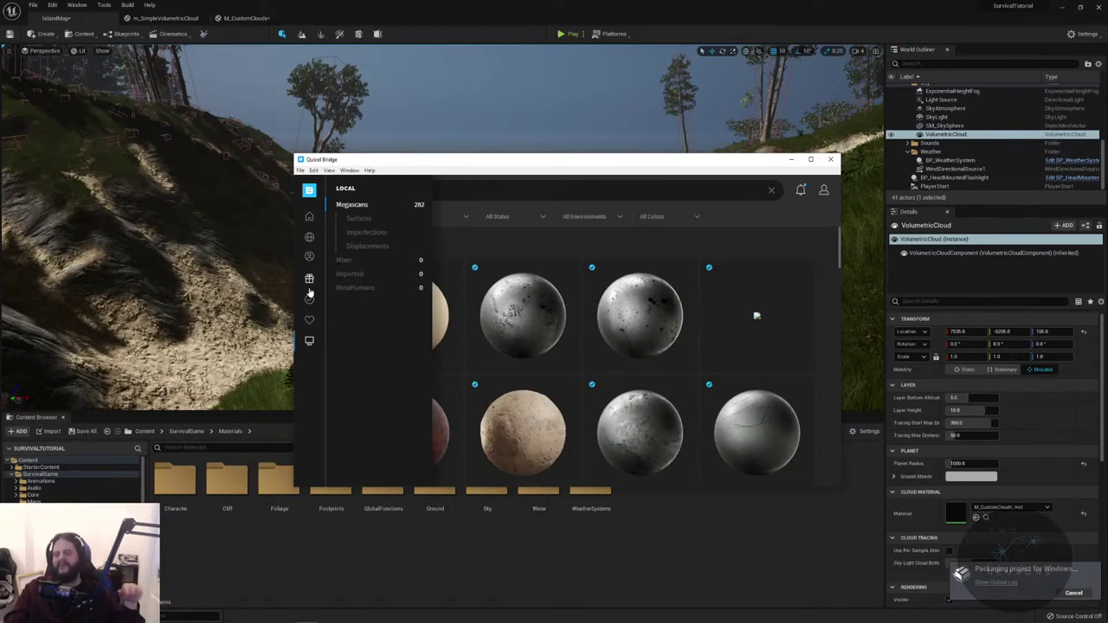
pyautogui.click(310, 192)
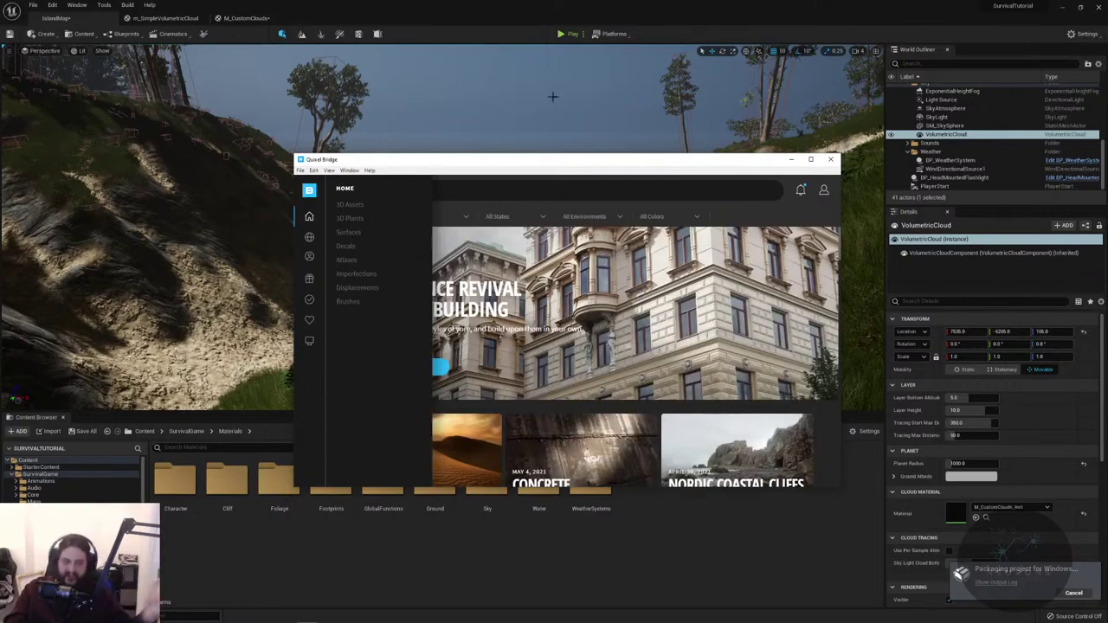
# - Minimize Quixel Bridge and look around IslandMap's valley, sky and grassy slope in the viewport
pyautogui.moveTo(594, 172); pyautogui.dragTo(596, 212)
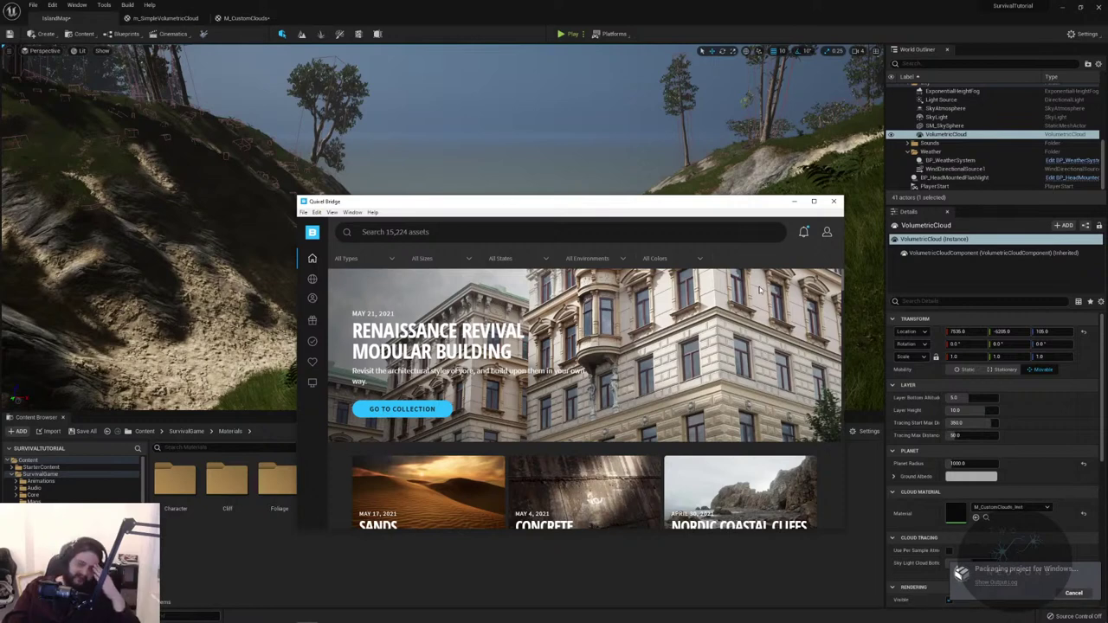
pyautogui.click(796, 202)
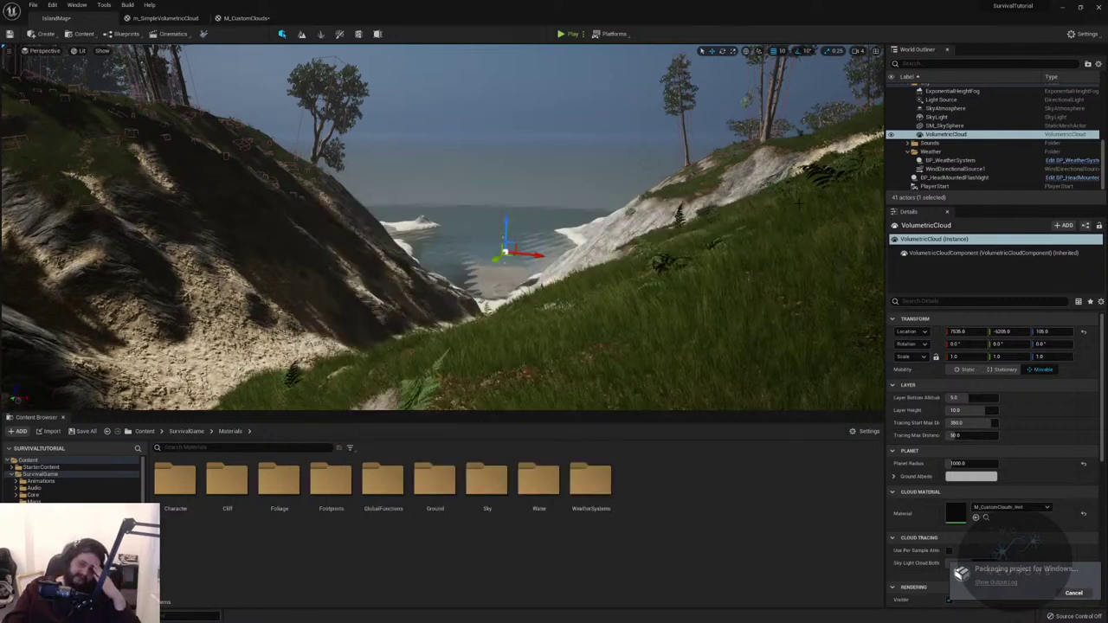
pyautogui.moveTo(769, 191); pyautogui.dragTo(768, 190, button='right')
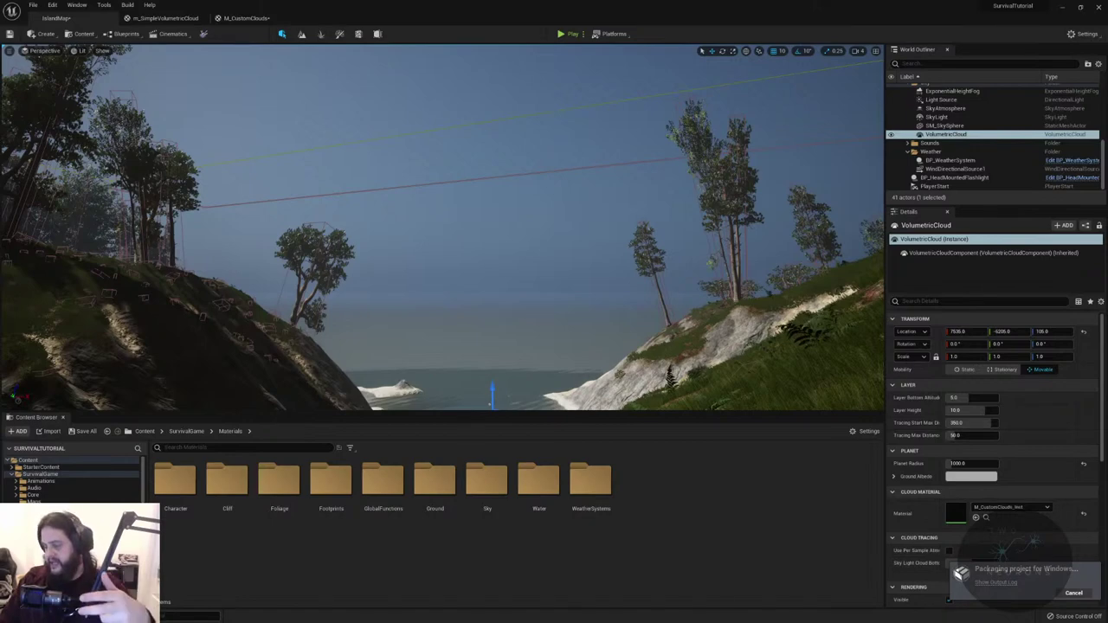
pyautogui.moveTo(220, 125); pyautogui.dragTo(227, 137, button='right')
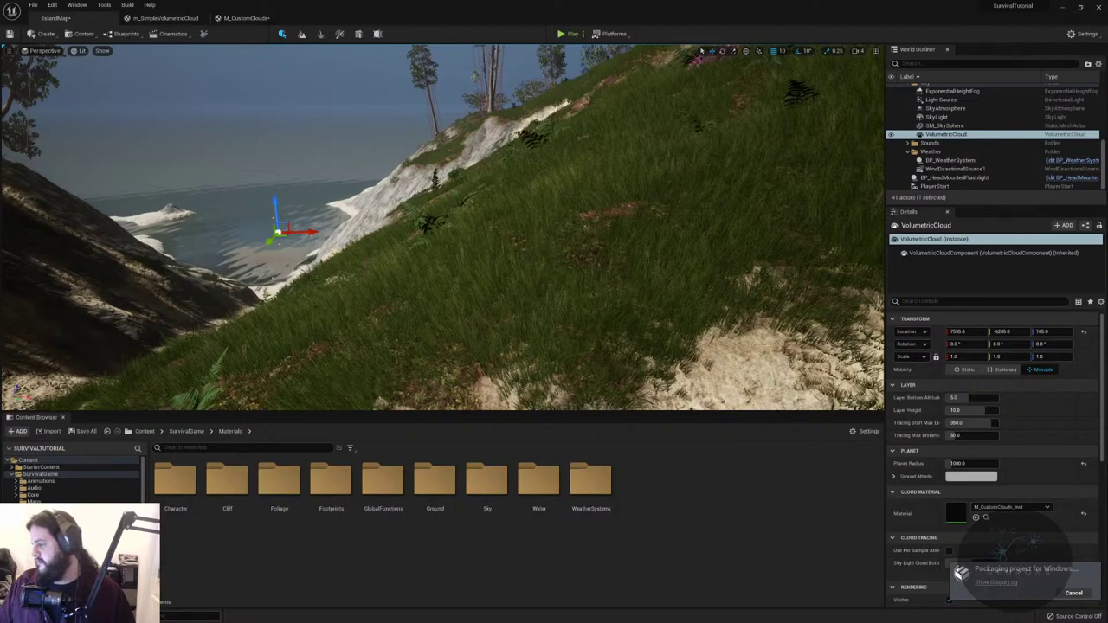
# - Open the project's plugin list and search it for "control rig"
pyautogui.click(1083, 34)
pyautogui.click(1055, 82)
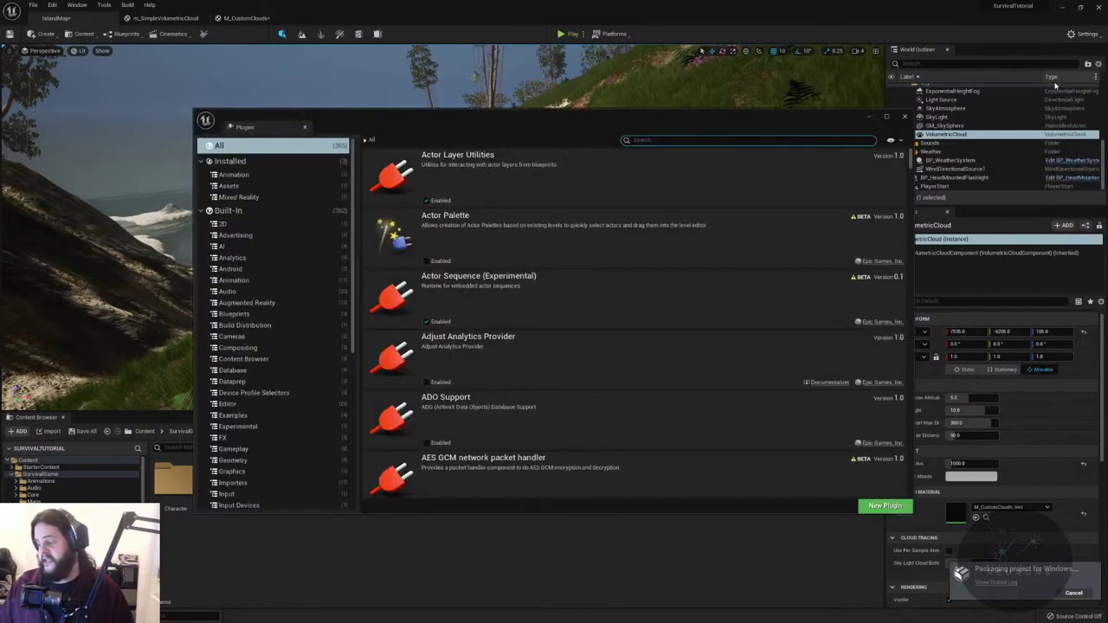
pyautogui.write('contr')
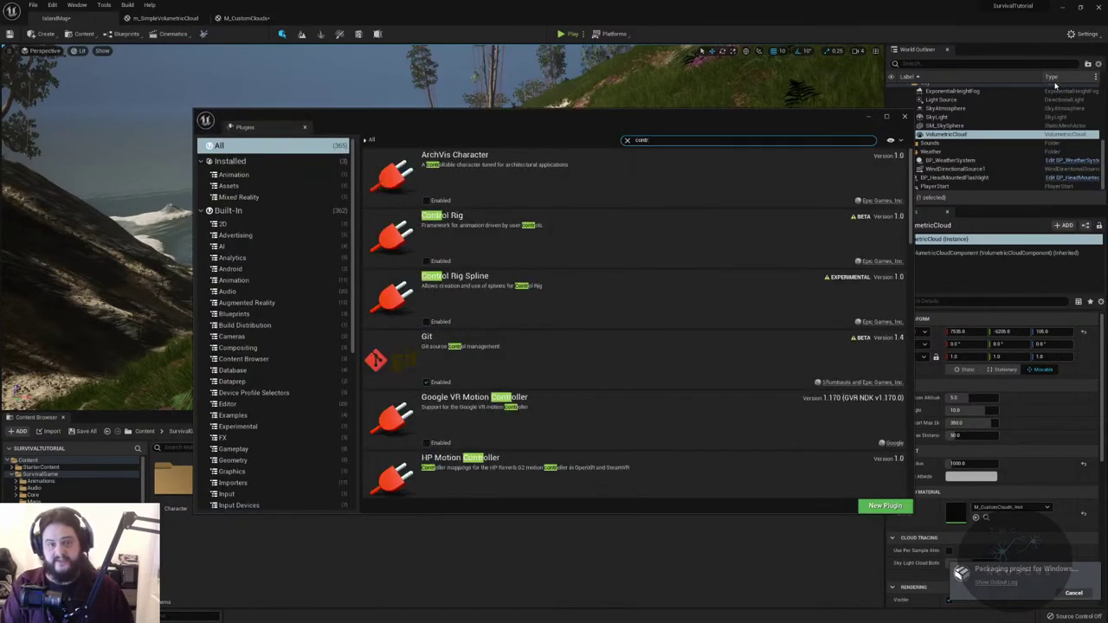
pyautogui.write('ols')
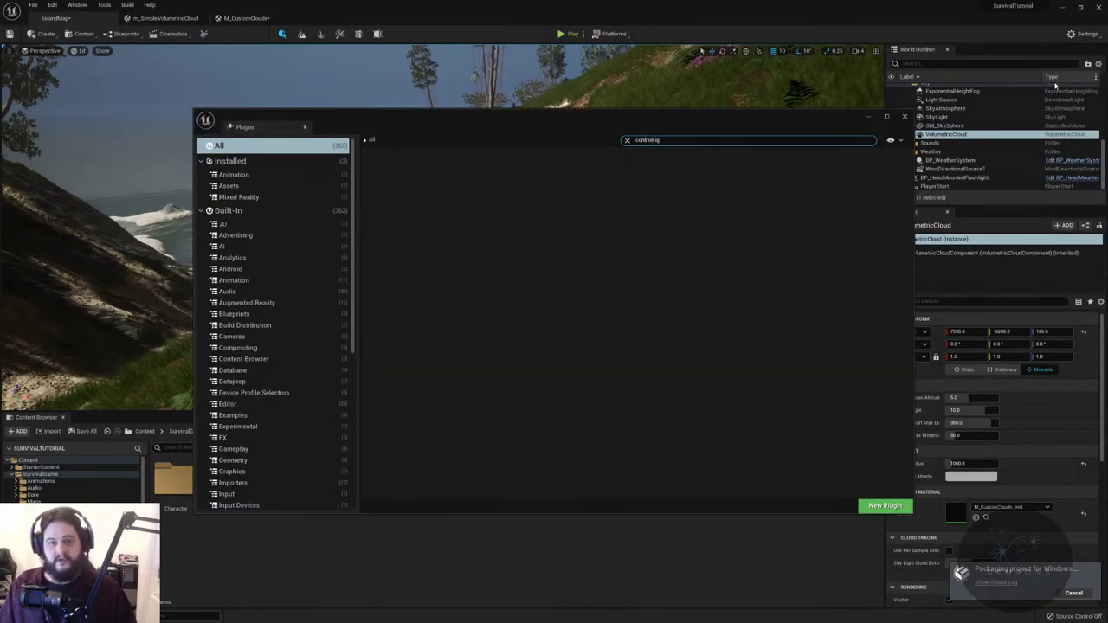
pyautogui.press('BackSpace')
pyautogui.write('rig')
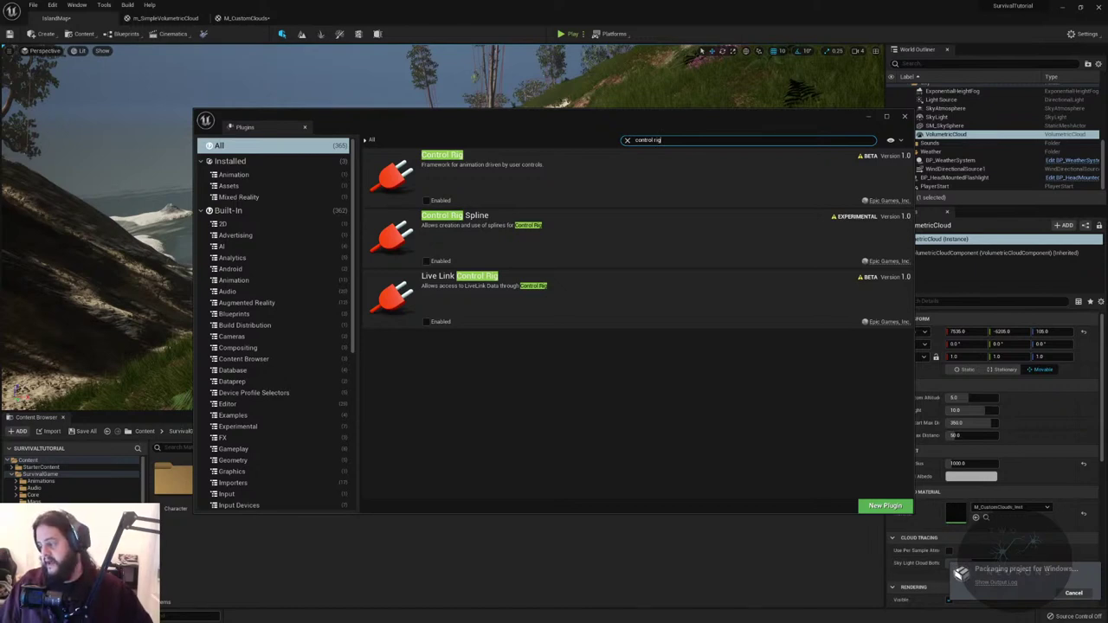
# - Search the plugins for "full" and for "motion war" to view the FullBodyIK and Motion Warping entries
pyautogui.hotkey('ctrl', 'a')
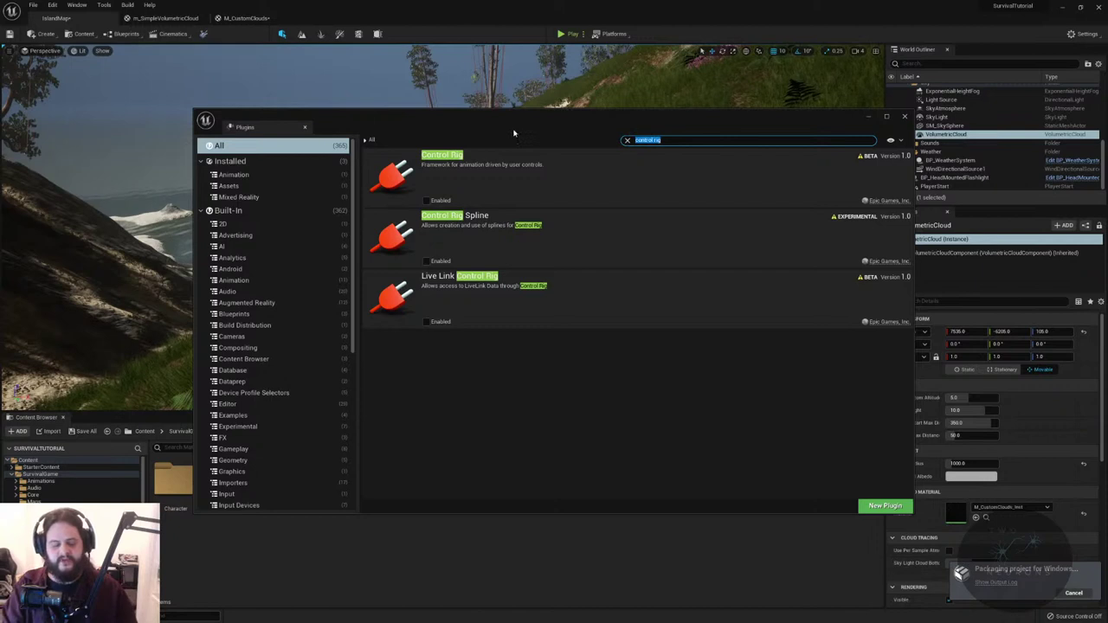
pyautogui.write('full')
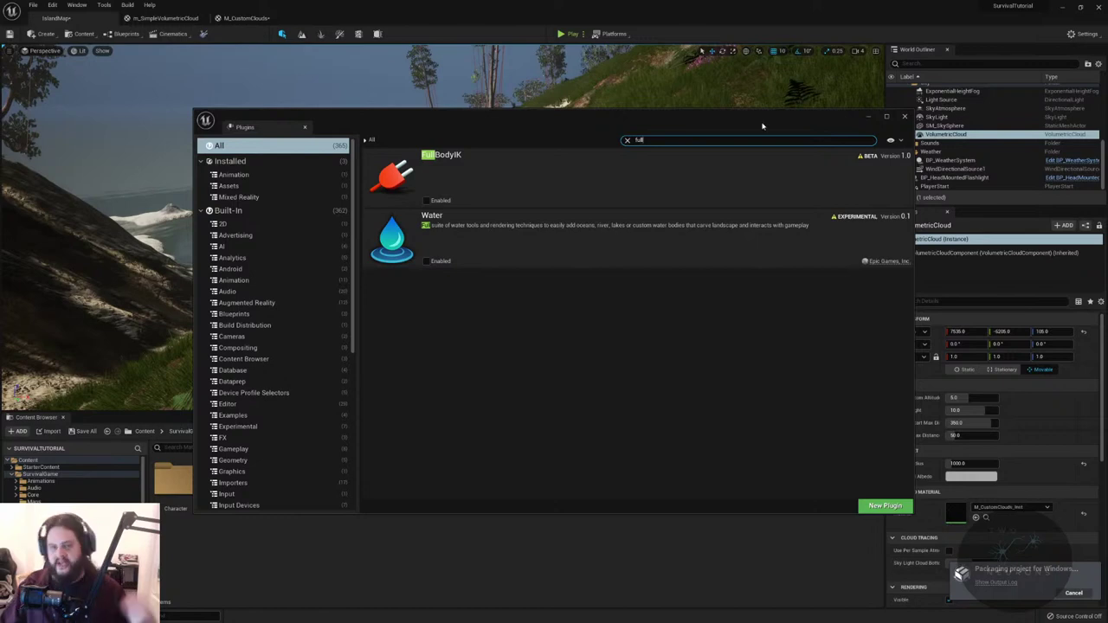
pyautogui.hotkey('ctrl', 'a')
pyautogui.write('motion war')
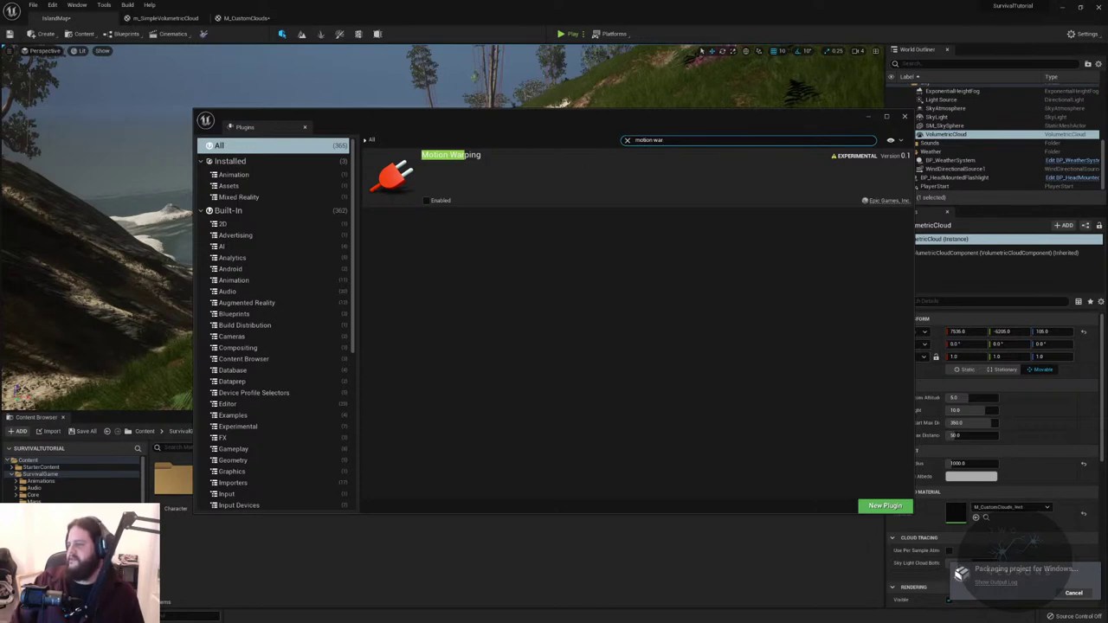
# - Compare the two Motion Warping example animations side by side in the browser, and close them and the plugin list
pyautogui.hotkey('alt', 'Tab')
pyautogui.moveTo(832, 168); pyautogui.dragTo(1, 63)
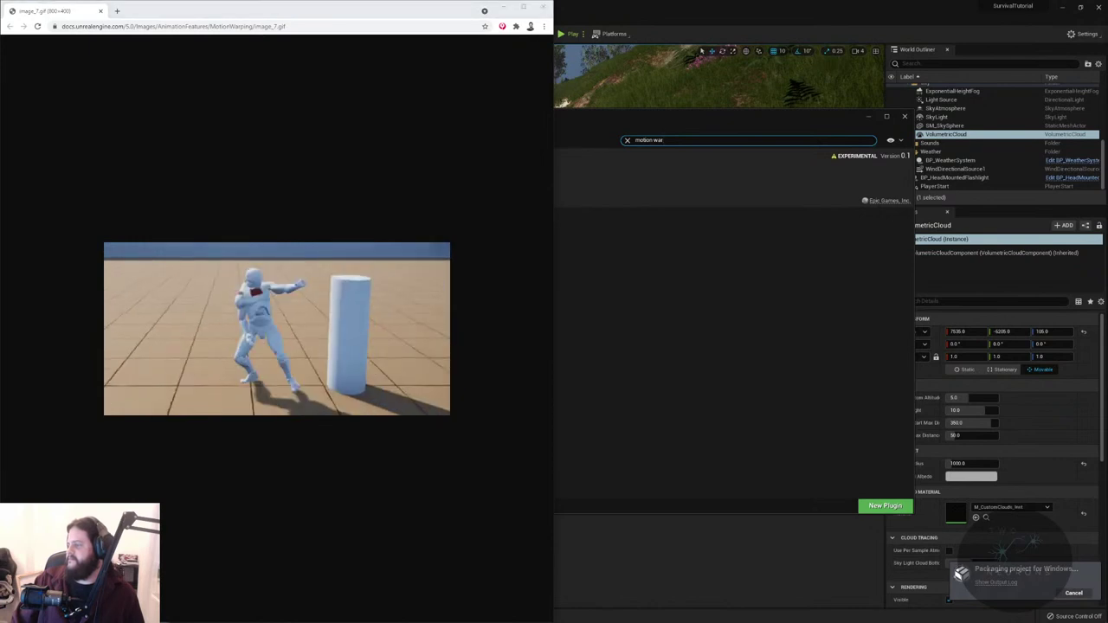
pyautogui.moveTo(501, 257); pyautogui.dragTo(1106, 217)
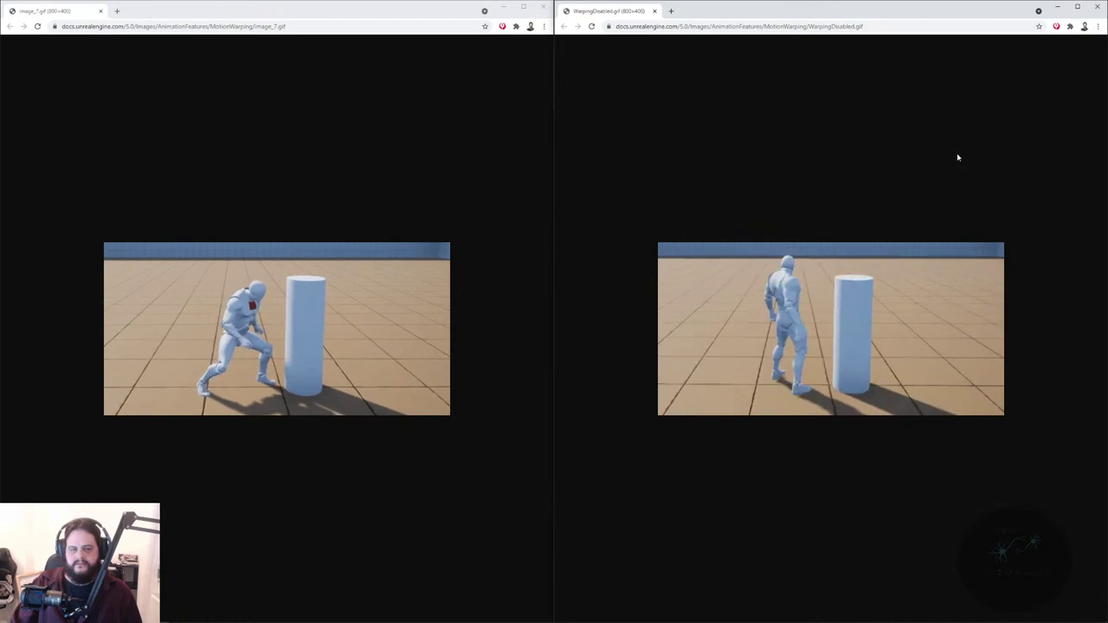
pyautogui.click(540, 10)
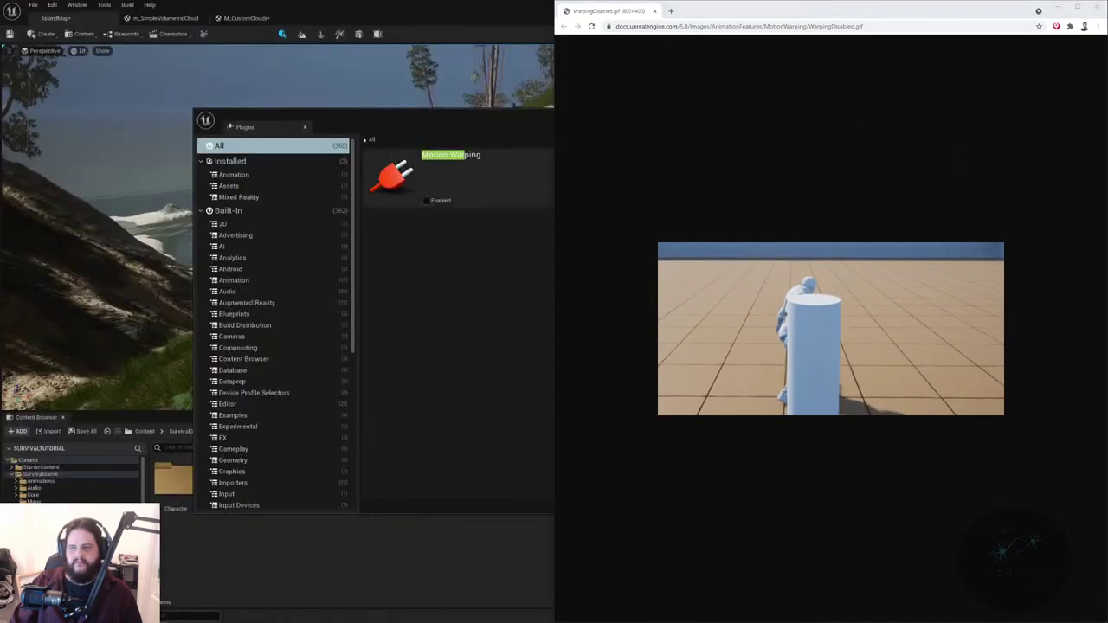
pyautogui.click(1097, 11)
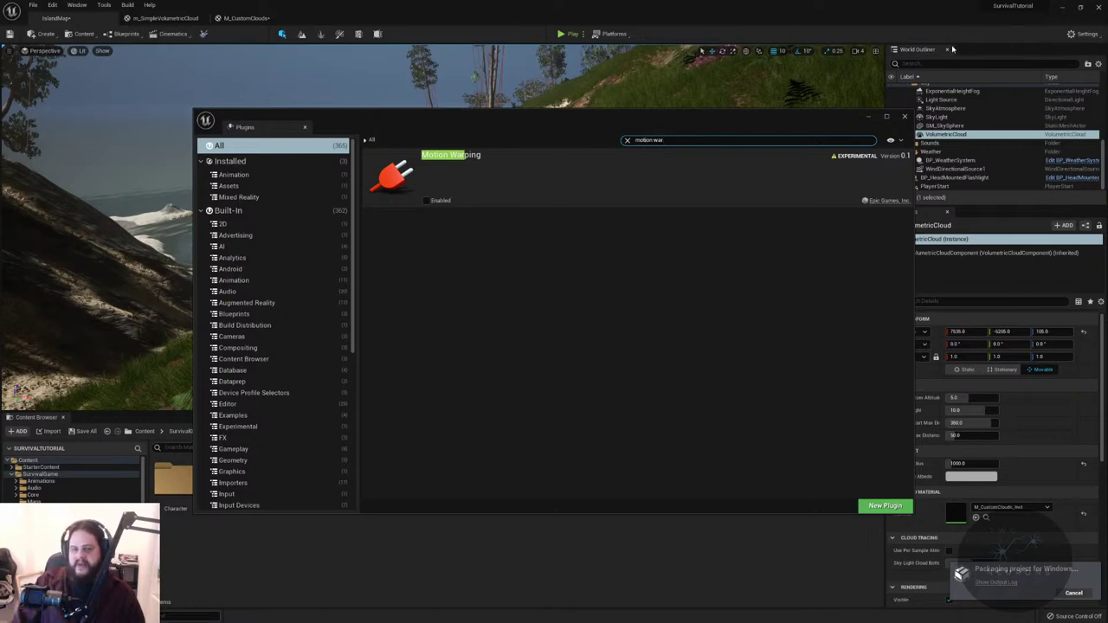
pyautogui.click(905, 117)
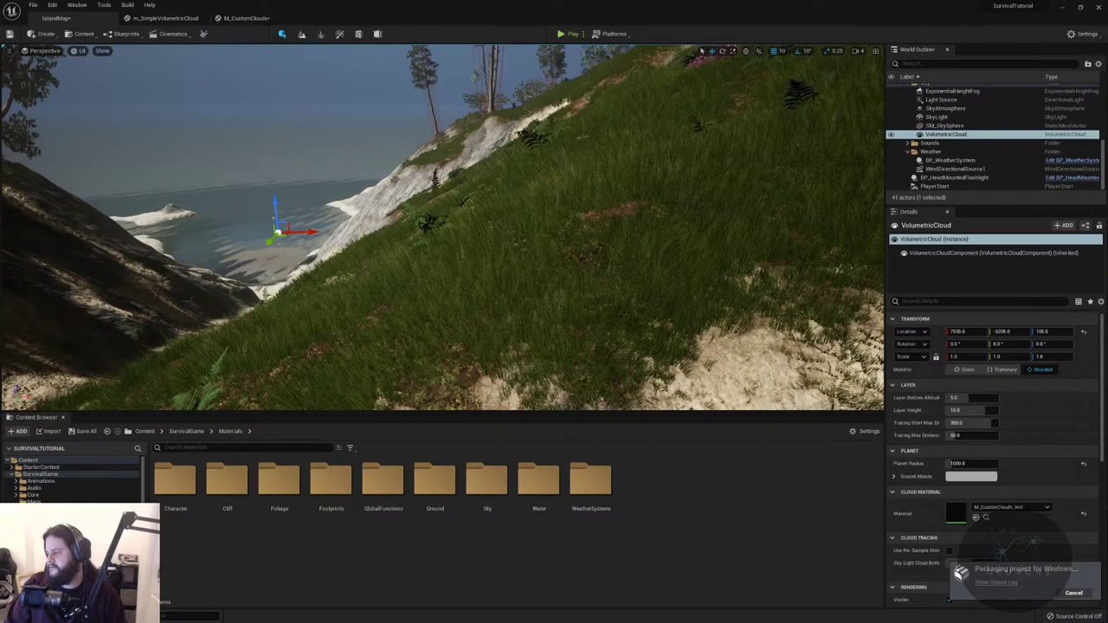
# - Select the Island landscape, cancel the running Windows packaging and filter the landscape's details for "nani"
pyautogui.click(274, 218)
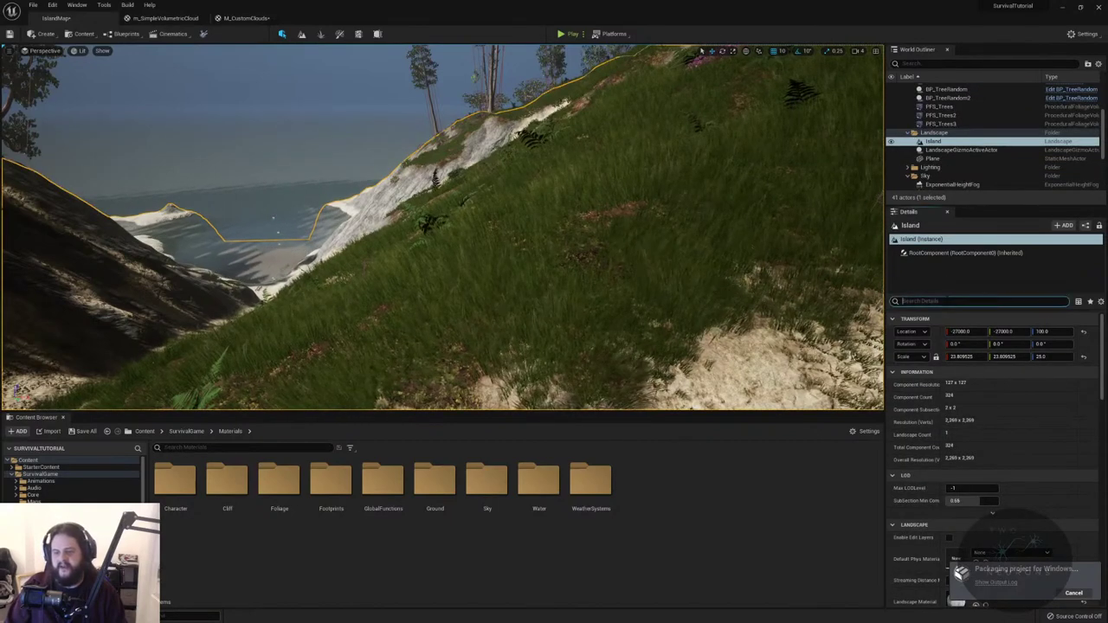
pyautogui.write('na')
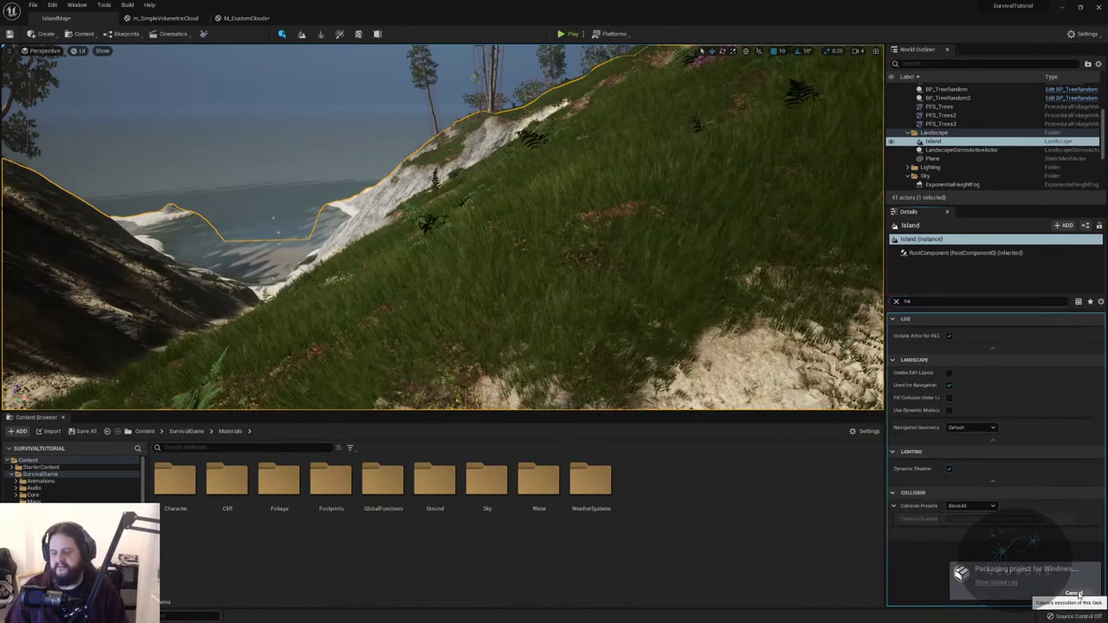
pyautogui.click(1074, 593)
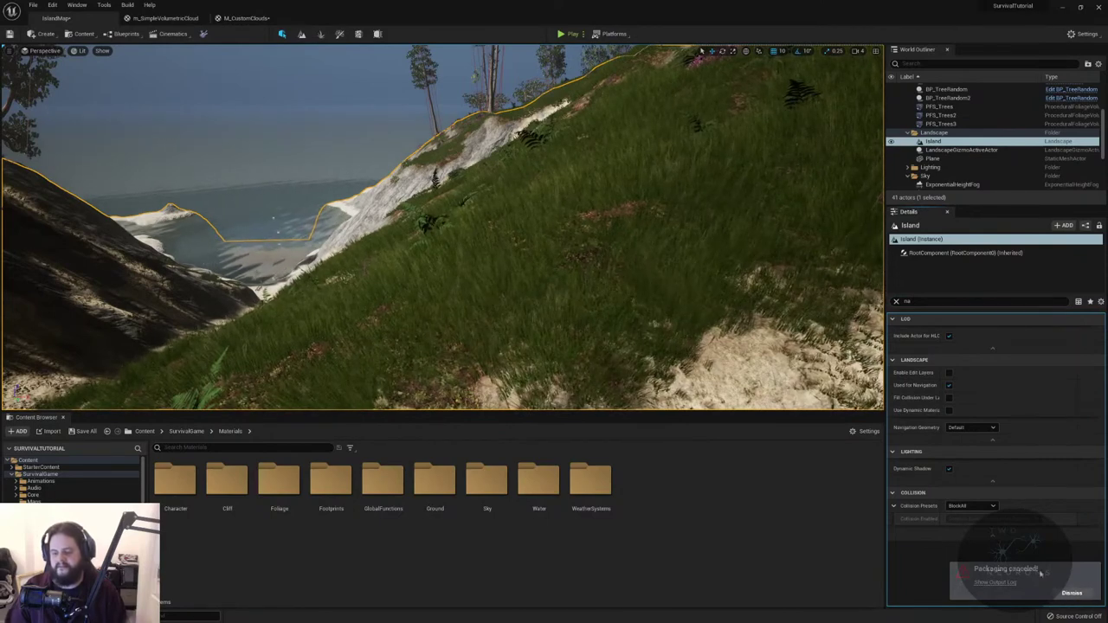
pyautogui.click(954, 300)
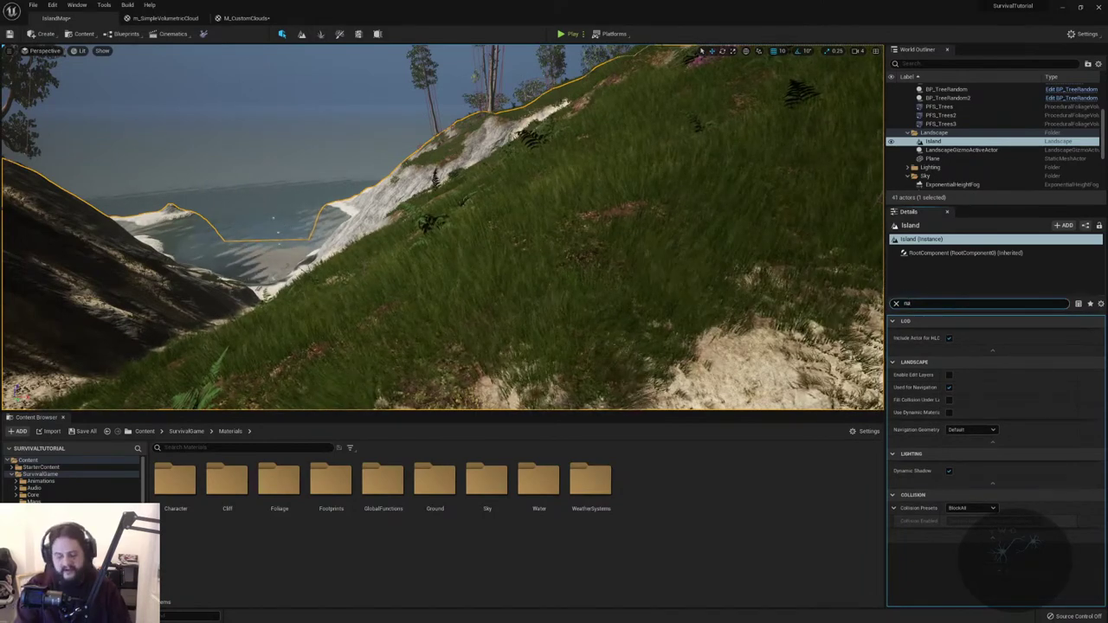
pyautogui.write('ni')
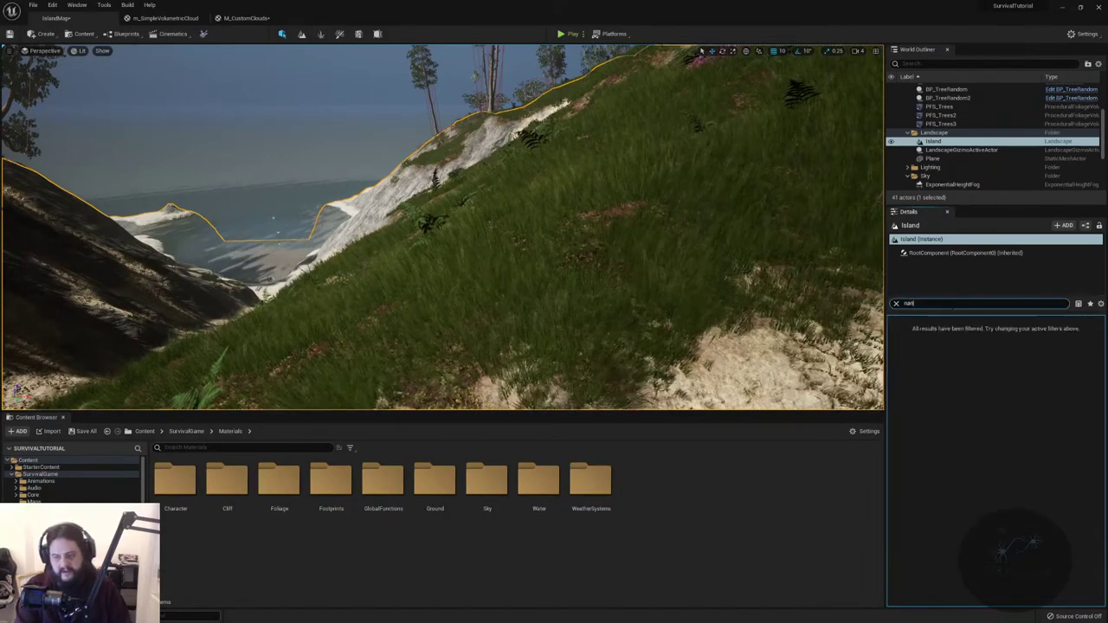
# - Select the Plane actor, search its details for "nani" and clear the search
pyautogui.click(933, 158)
pyautogui.click(952, 303)
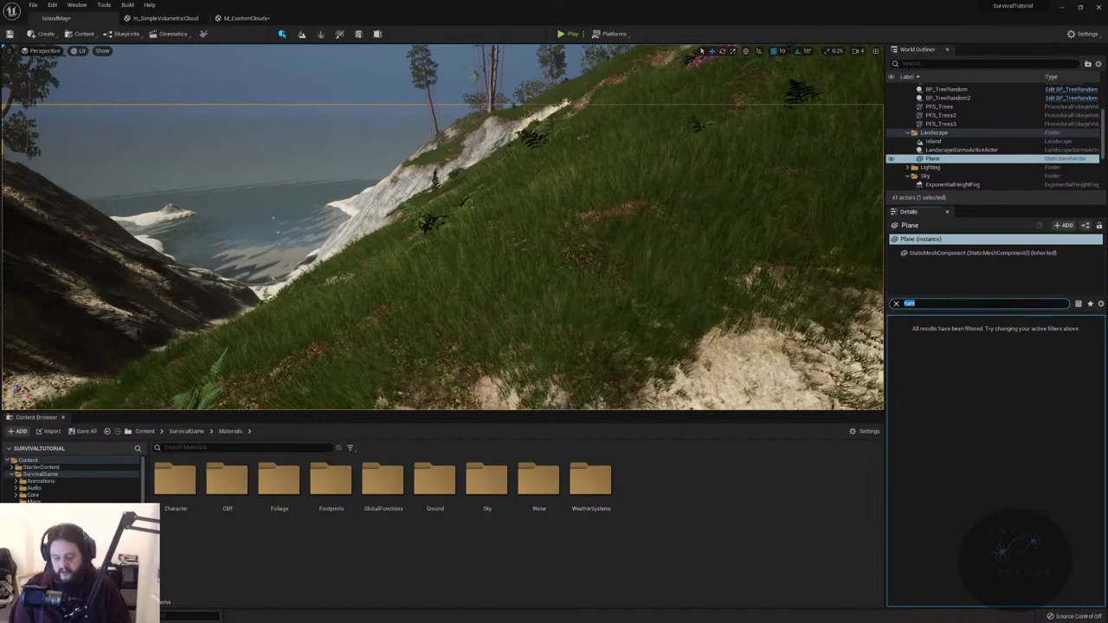
pyautogui.press('BackSpace')
pyautogui.write('nani')
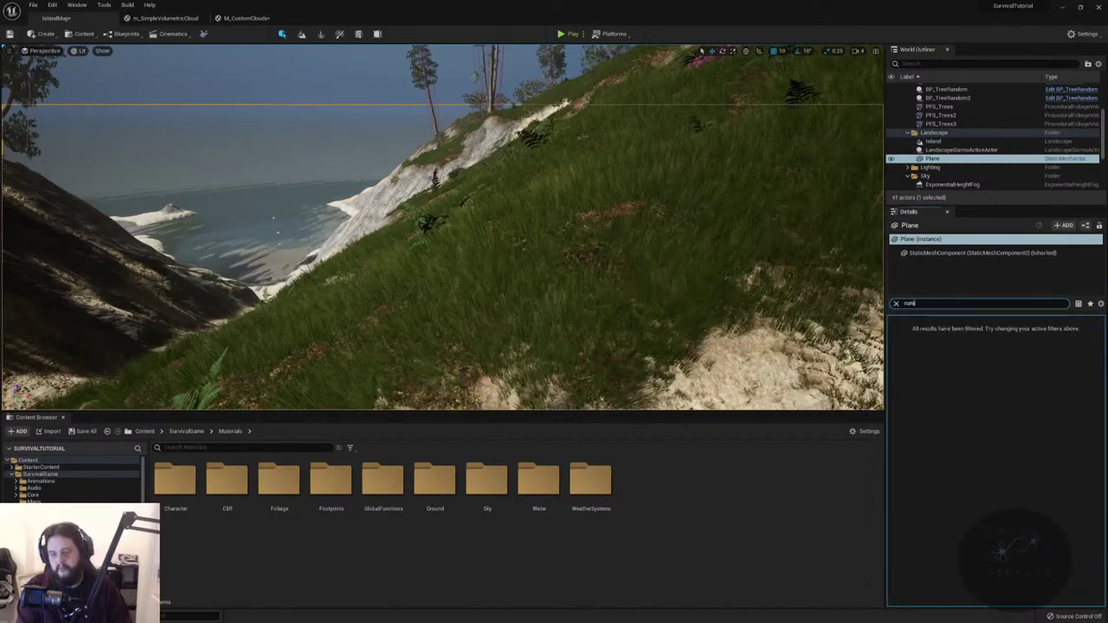
pyautogui.press('BackSpace')
pyautogui.press('BackSpace')
pyautogui.press('BackSpace')
pyautogui.press('BackSpace')
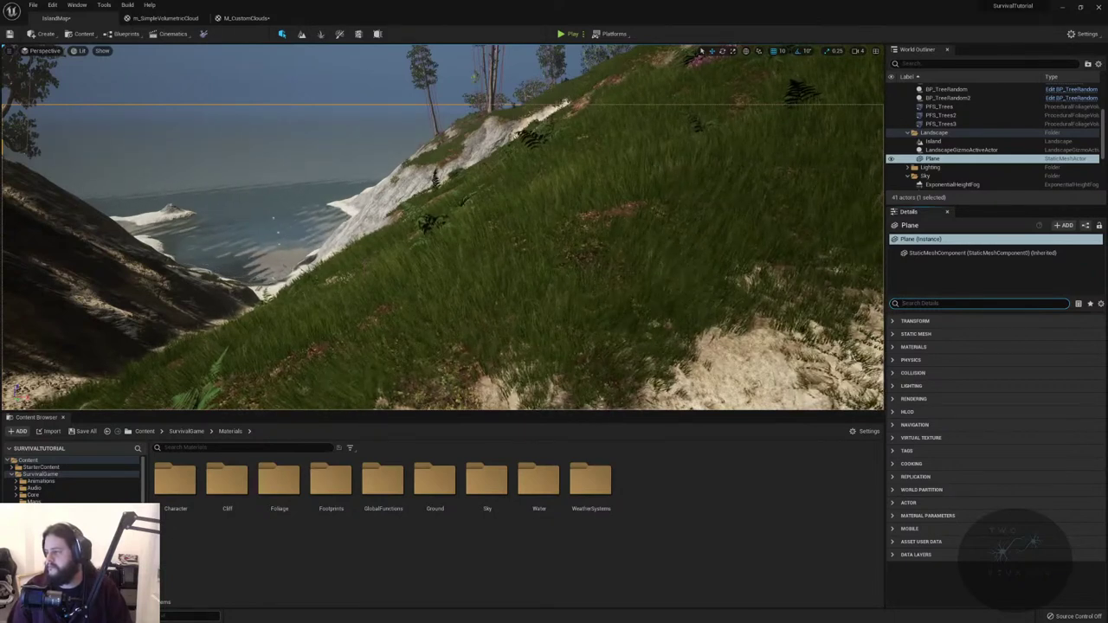
# - Search the details of the Plane's StaticMeshComponent for "nan" and clear the search
pyautogui.click(951, 254)
pyautogui.click(950, 303)
pyautogui.write('nan')
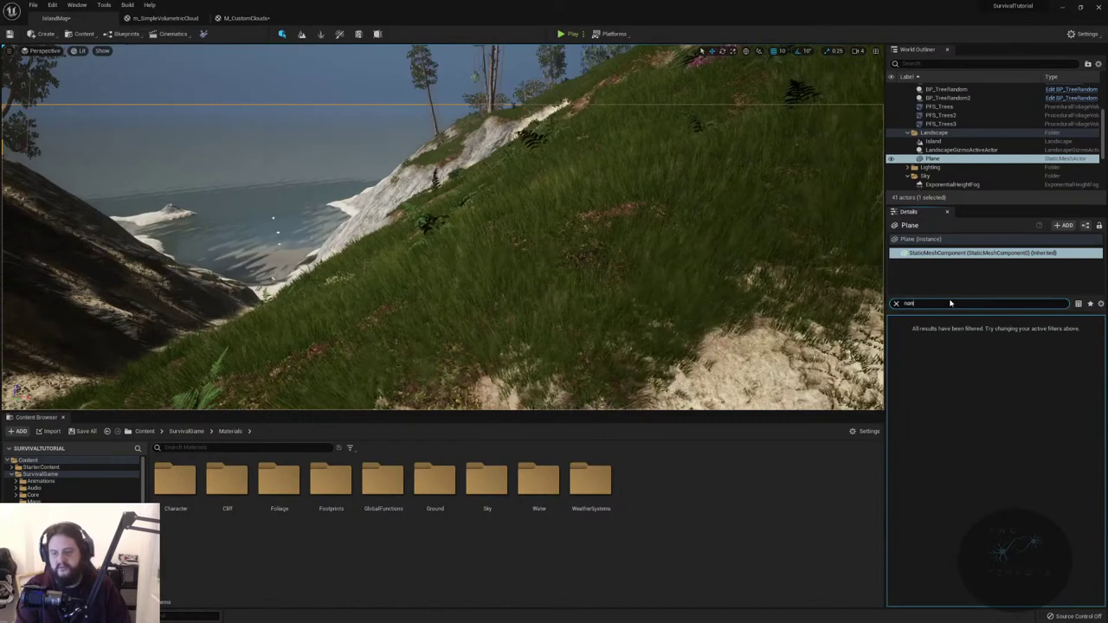
pyautogui.press('BackSpace')
pyautogui.press('BackSpace')
pyautogui.press('BackSpace')
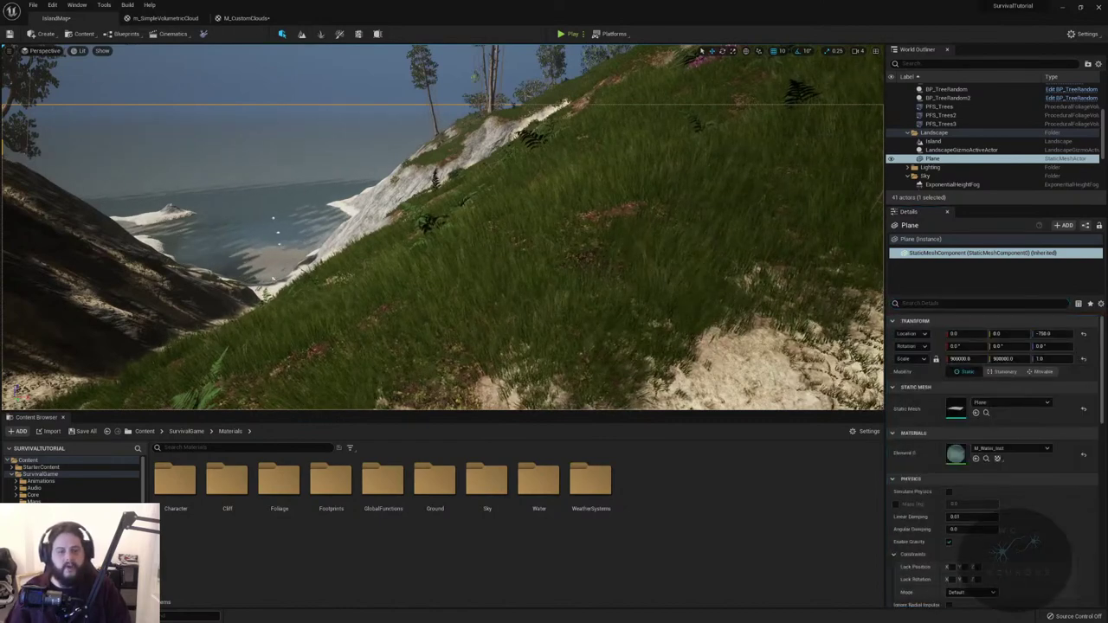
# - Focus the view on the Island landscape and look through its actor options for a Nanite setting
pyautogui.doubleClick(933, 141)
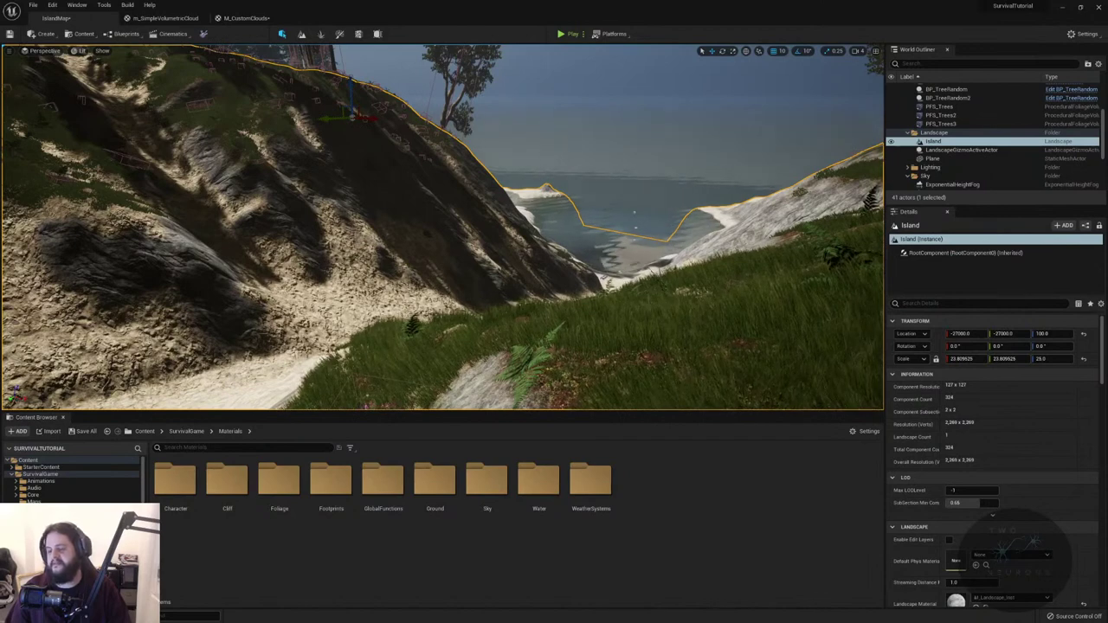
pyautogui.hotkey('alt', 'Tab')
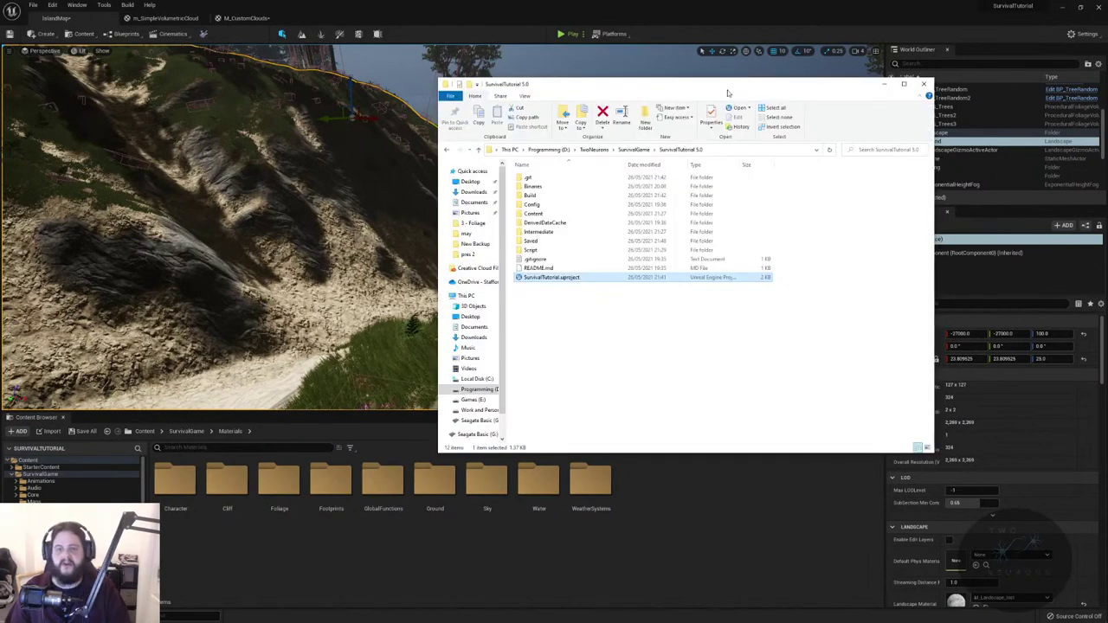
pyautogui.hotkey('alt', 'Tab')
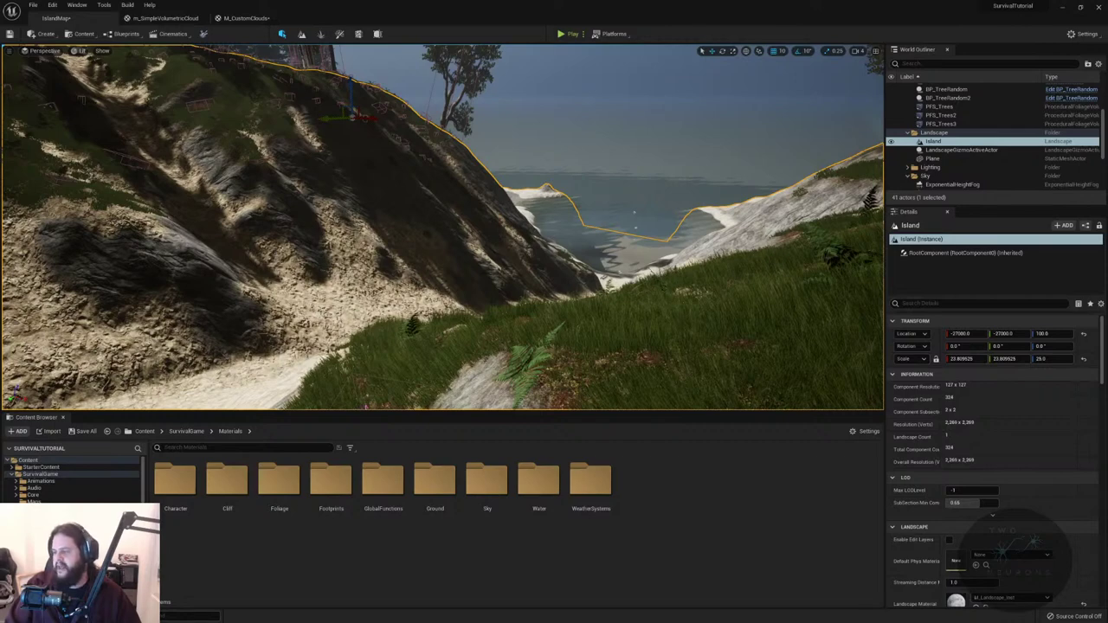
pyautogui.rightClick(303, 265)
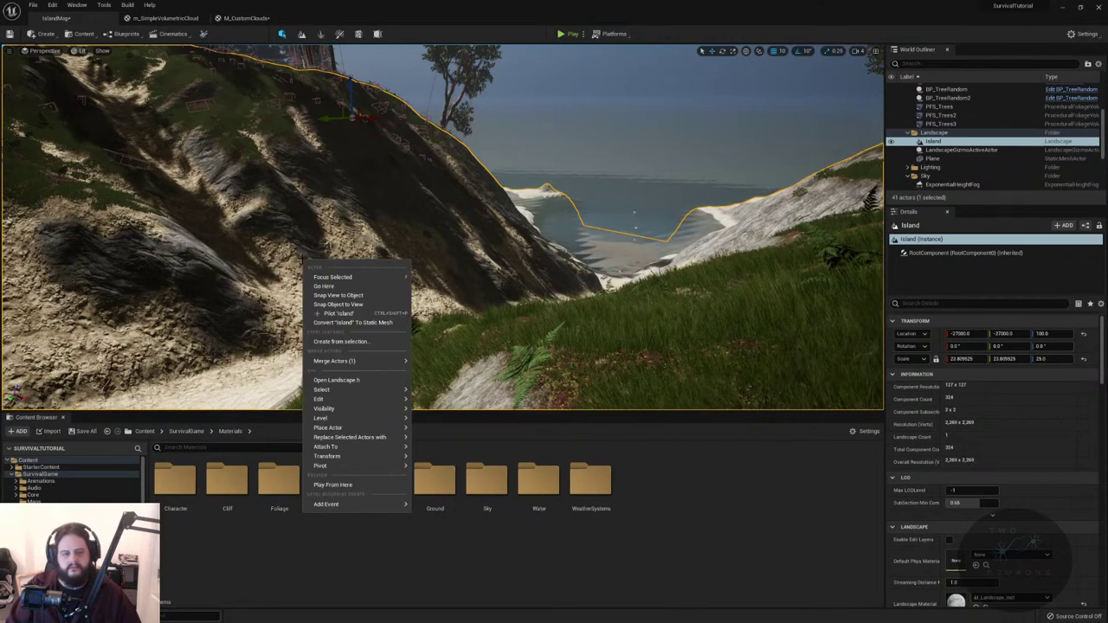
pyautogui.rightClick(947, 142)
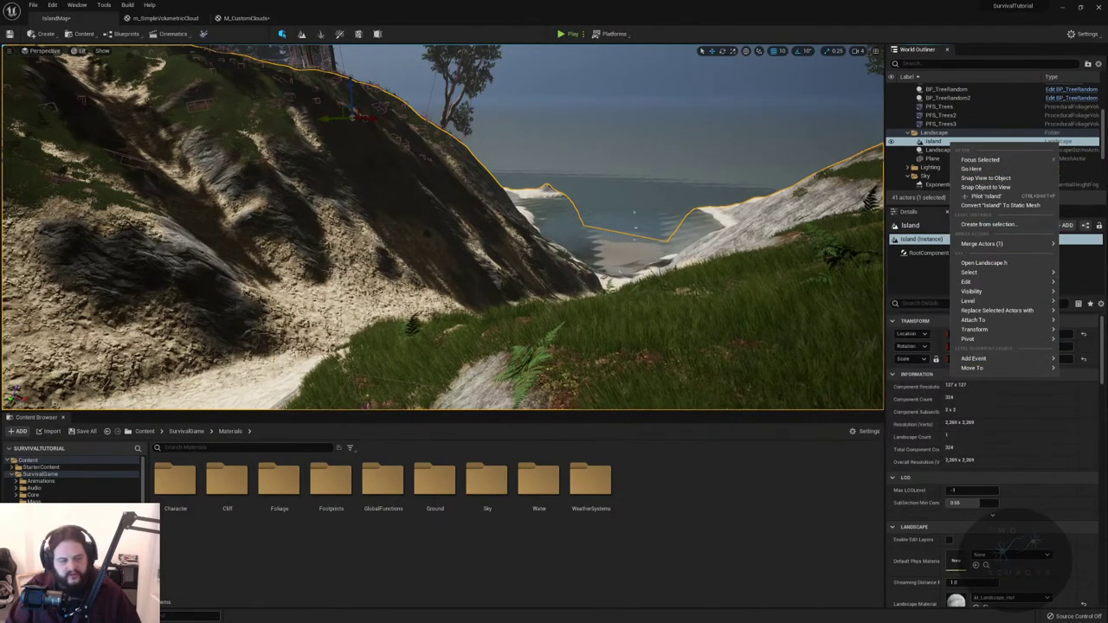
# - Look through the Sky folder in SurvivalGame's Meshes and the WeatherGlobals folder in its Materials, and return to Meshes
pyautogui.click(41, 475)
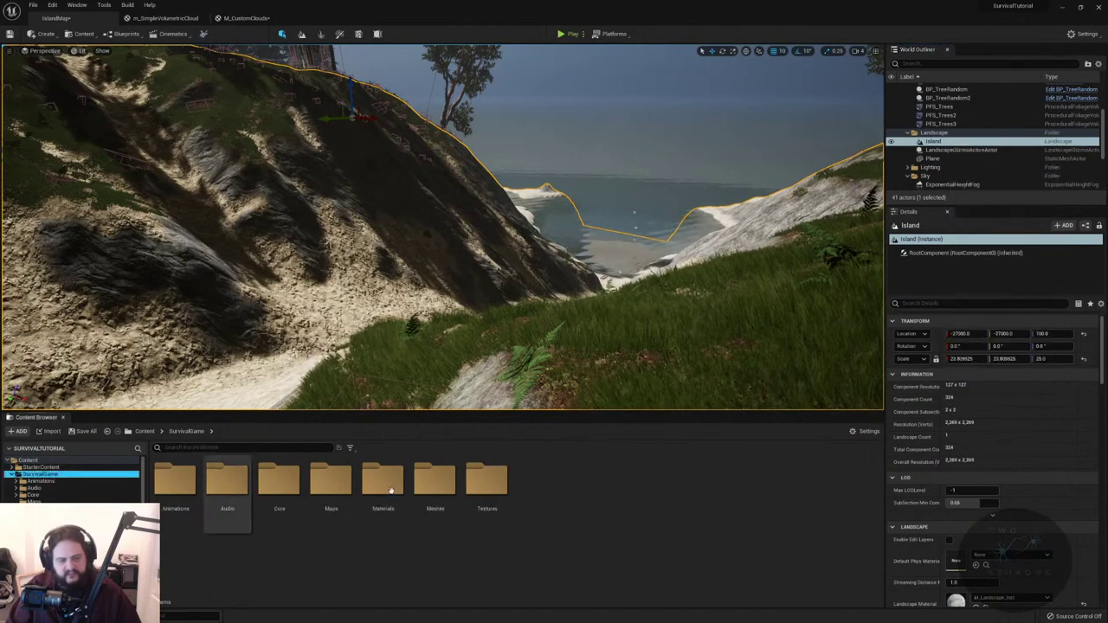
pyautogui.doubleClick(437, 481)
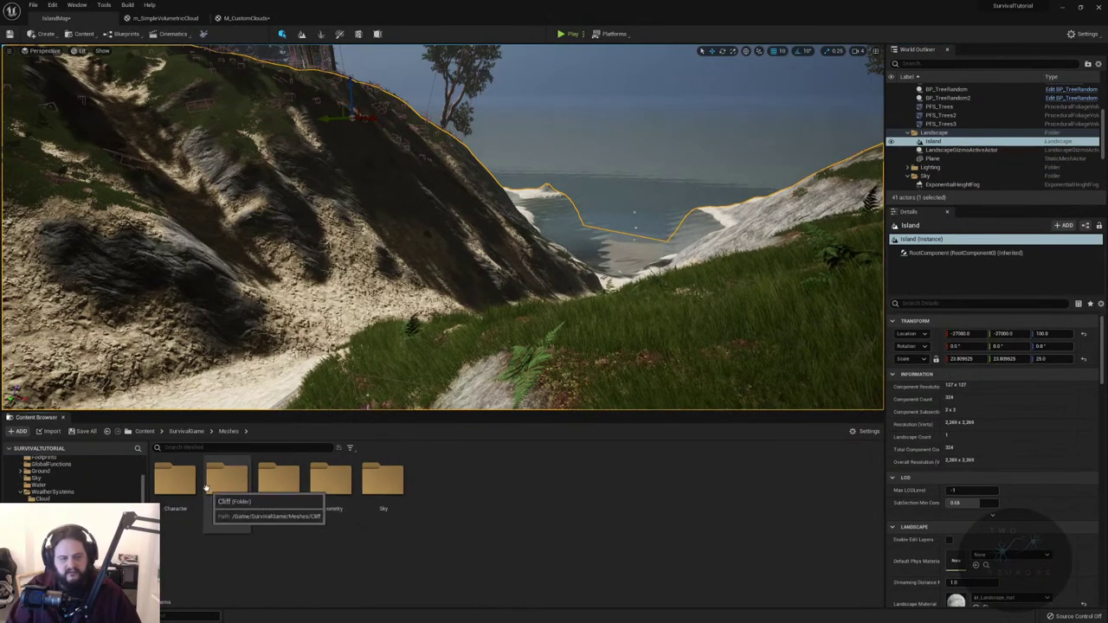
pyautogui.doubleClick(383, 501)
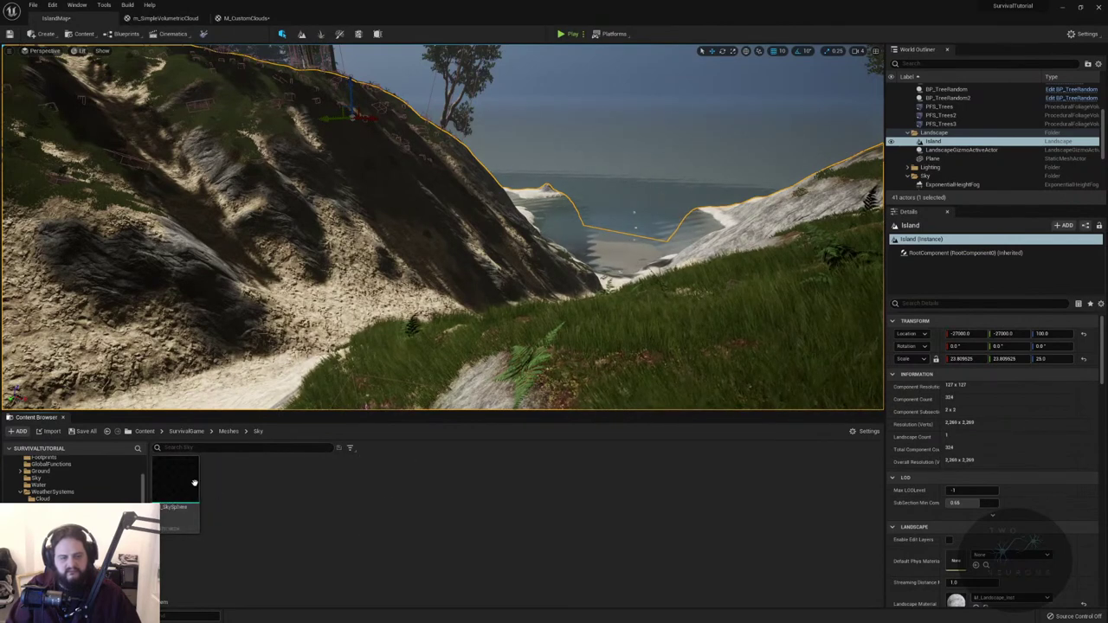
pyautogui.click(41, 499)
pyautogui.click(52, 507)
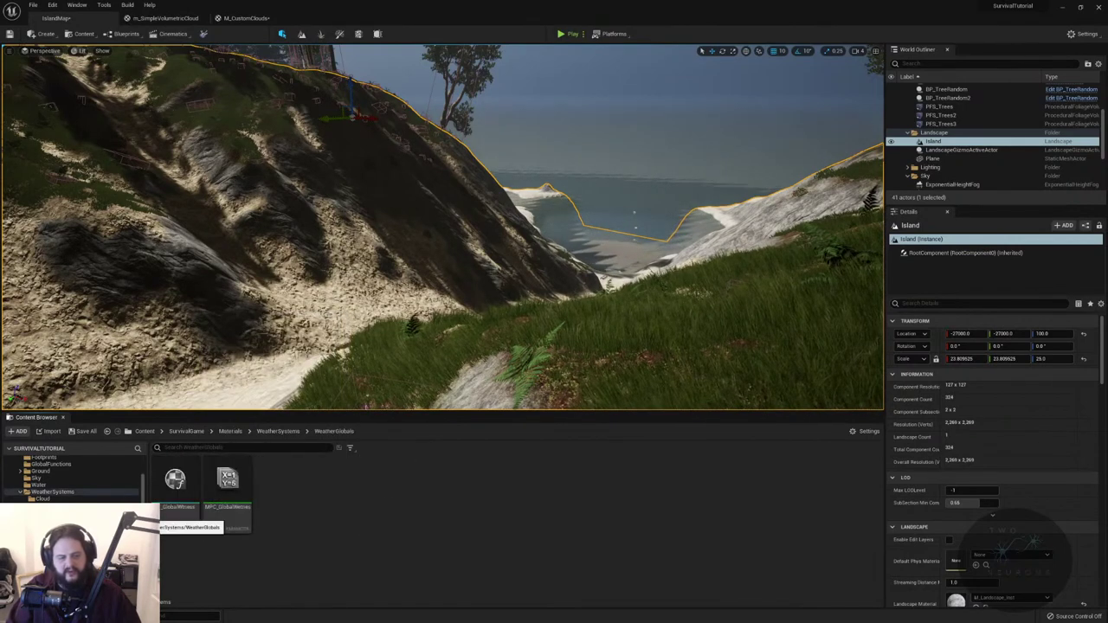
pyautogui.hotkey('alt', 'Left')
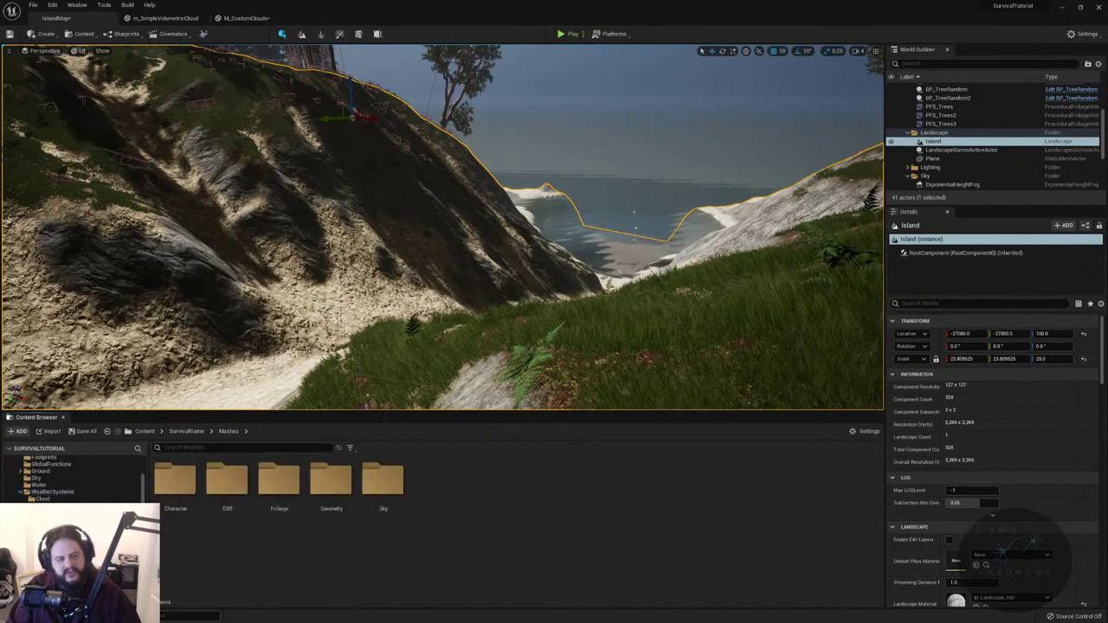
# - Enable Nanite on the SM_FieldGrass_01 mesh in Foliage/Grass and view the grass areas on the island
pyautogui.doubleClick(277, 508)
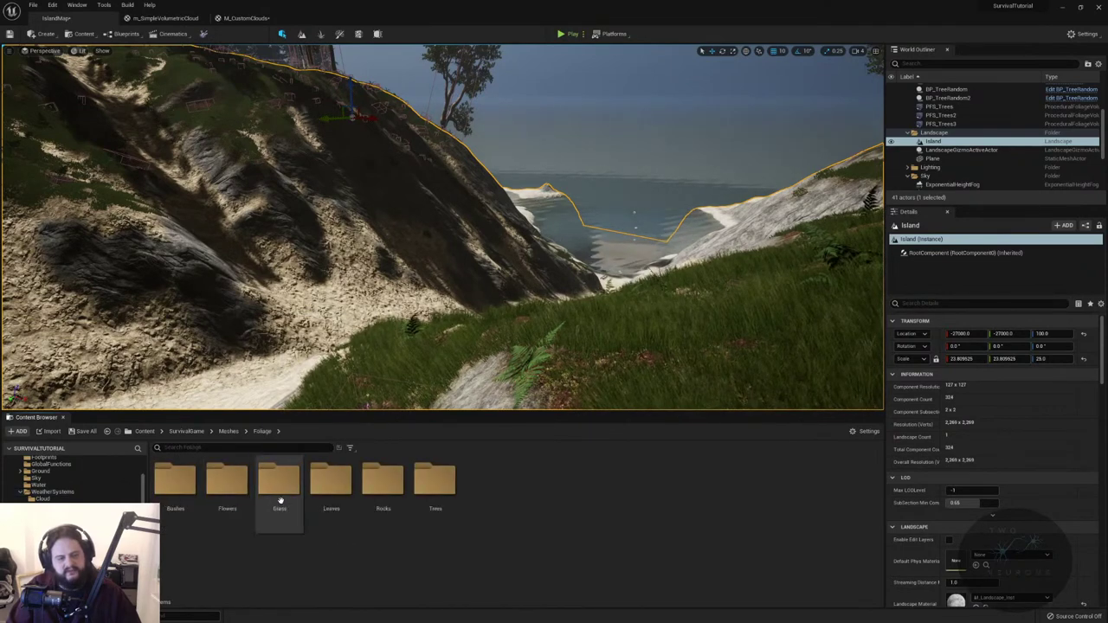
pyautogui.doubleClick(279, 485)
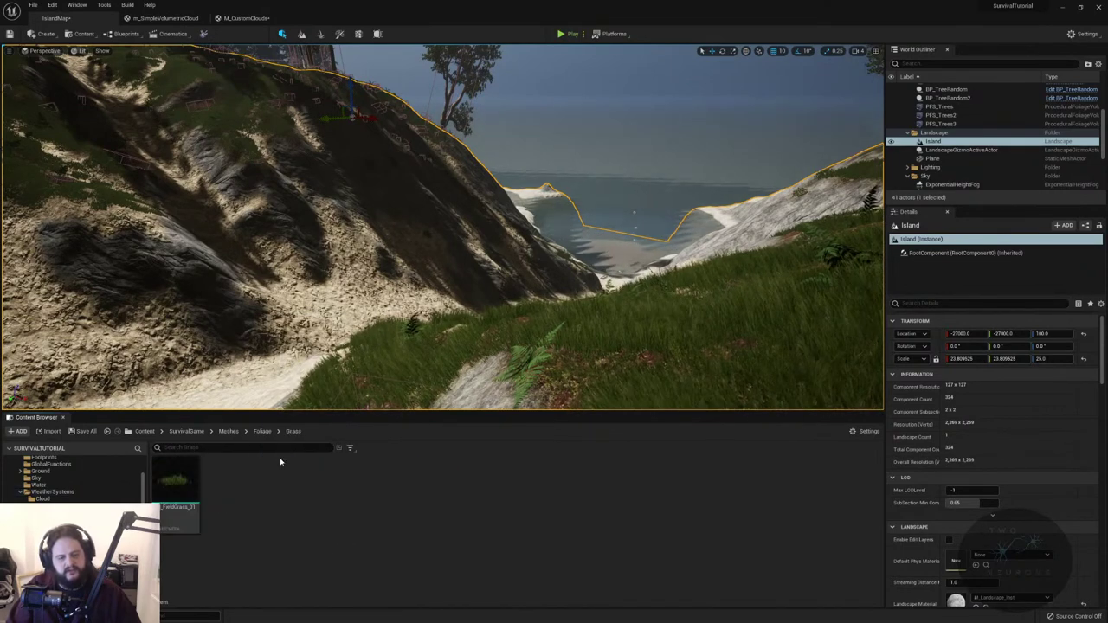
pyautogui.rightClick(191, 471)
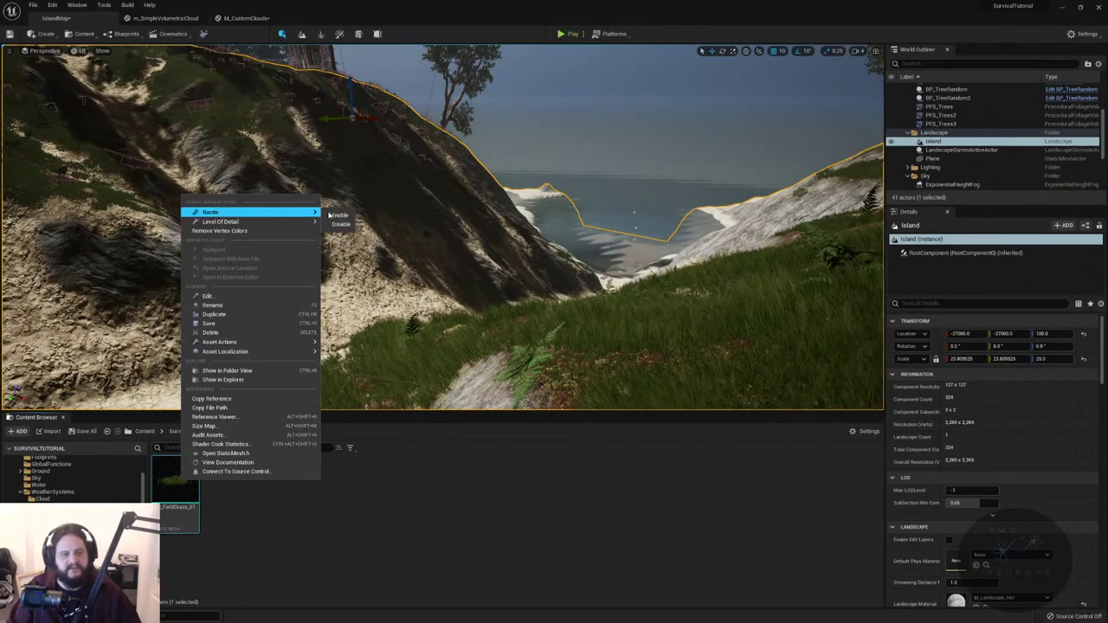
pyautogui.click(346, 213)
pyautogui.moveTo(347, 214); pyautogui.dragTo(303, 202, button='right')
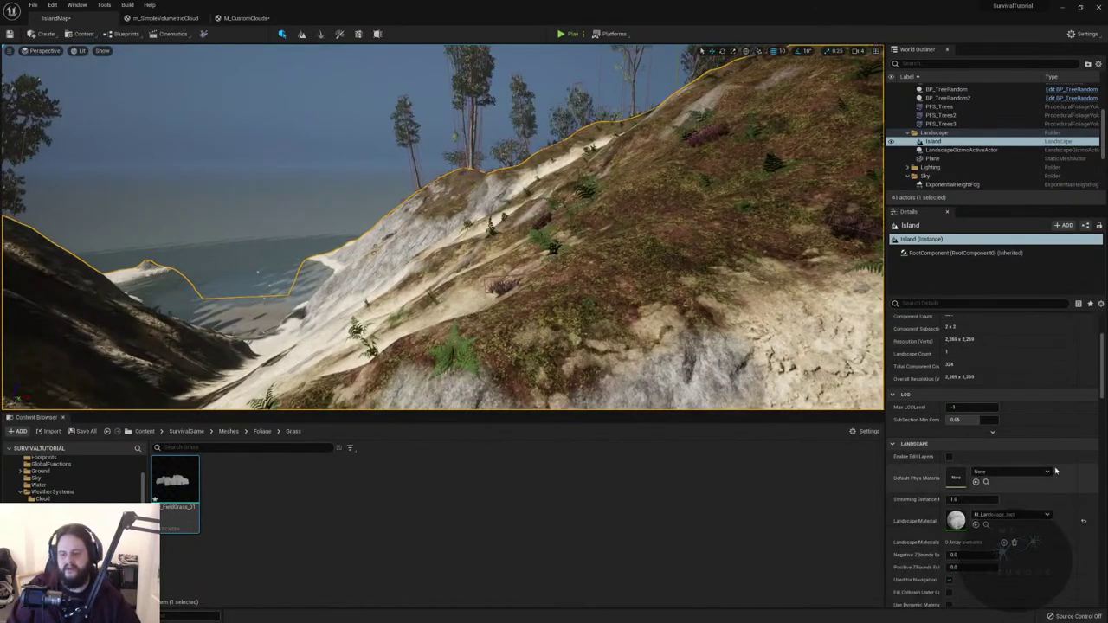
pyautogui.scroll(5, 957, 147)
pyautogui.scroll(-5, 960, 152)
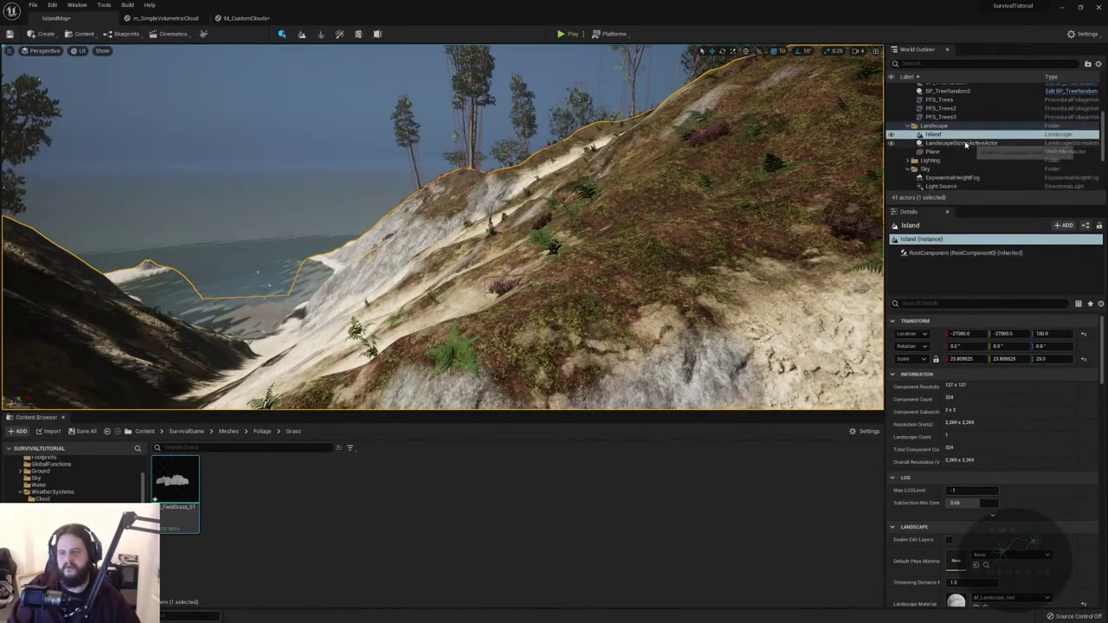
pyautogui.moveTo(433, 225); pyautogui.dragTo(536, 227, button='right')
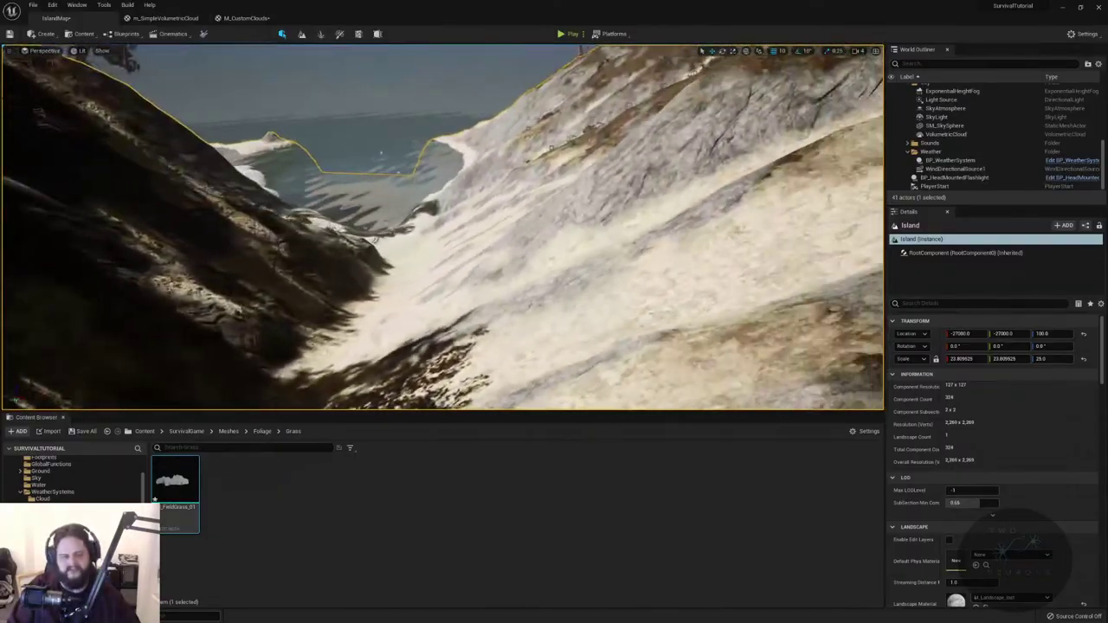
# - Open the SM_FieldGrass_01 mesh, inspect its geometry up close and compare it with the landscape in IslandMap
pyautogui.doubleClick(170, 481)
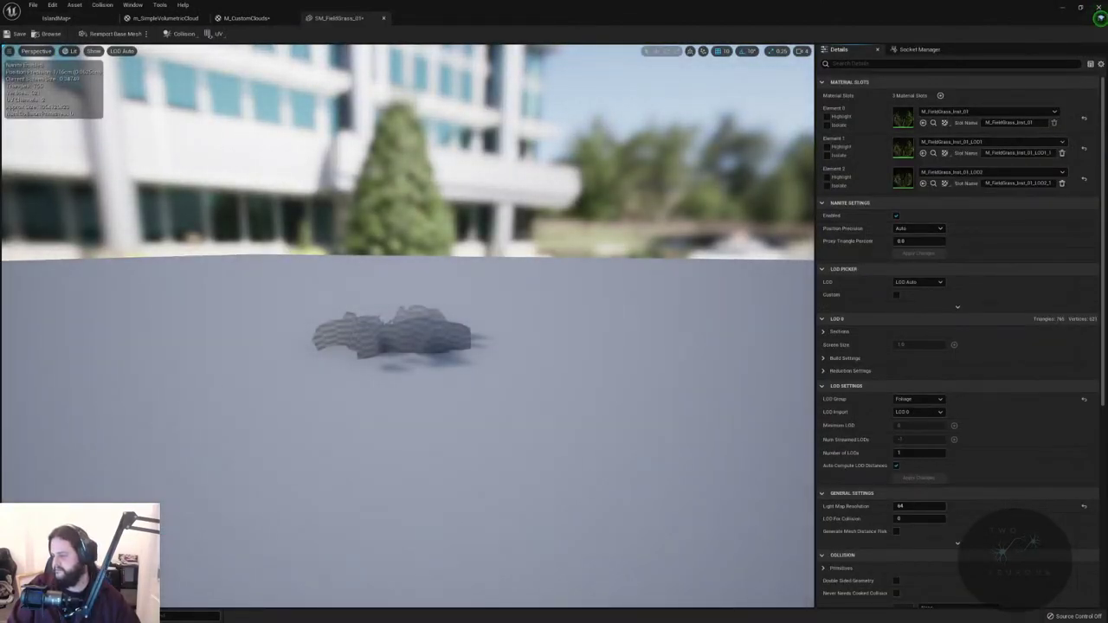
pyautogui.moveTo(505, 324)
pyautogui.mouseDown()
pyautogui.moveTo(504, 243)
pyautogui.moveTo(519, 381)
pyautogui.moveTo(520, 338)
pyautogui.mouseUp()
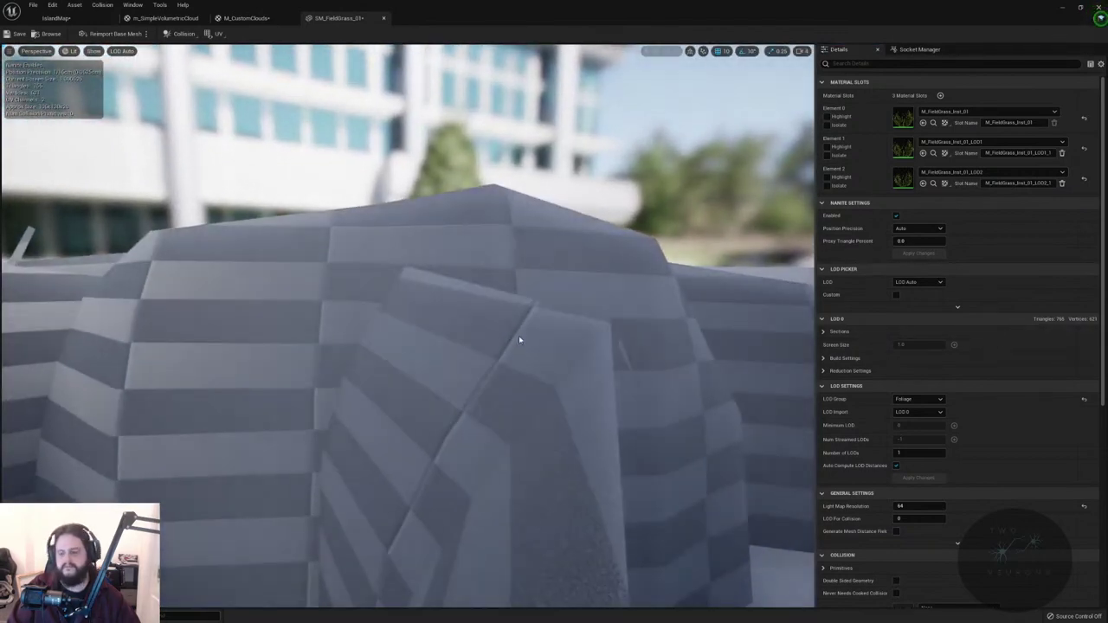
pyautogui.click(78, 18)
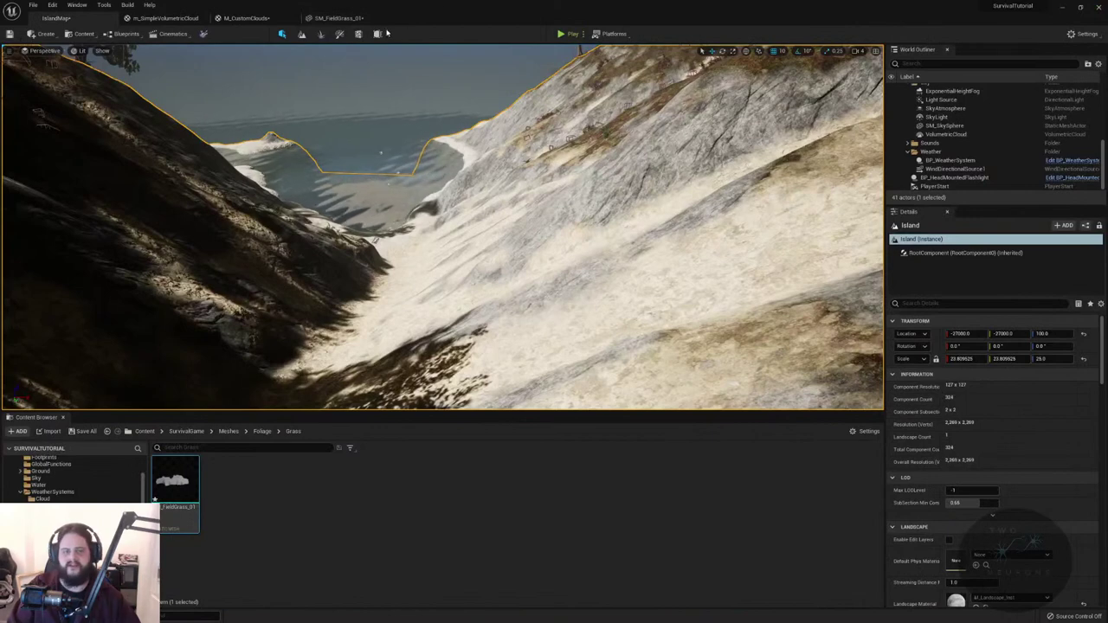
pyautogui.click(337, 17)
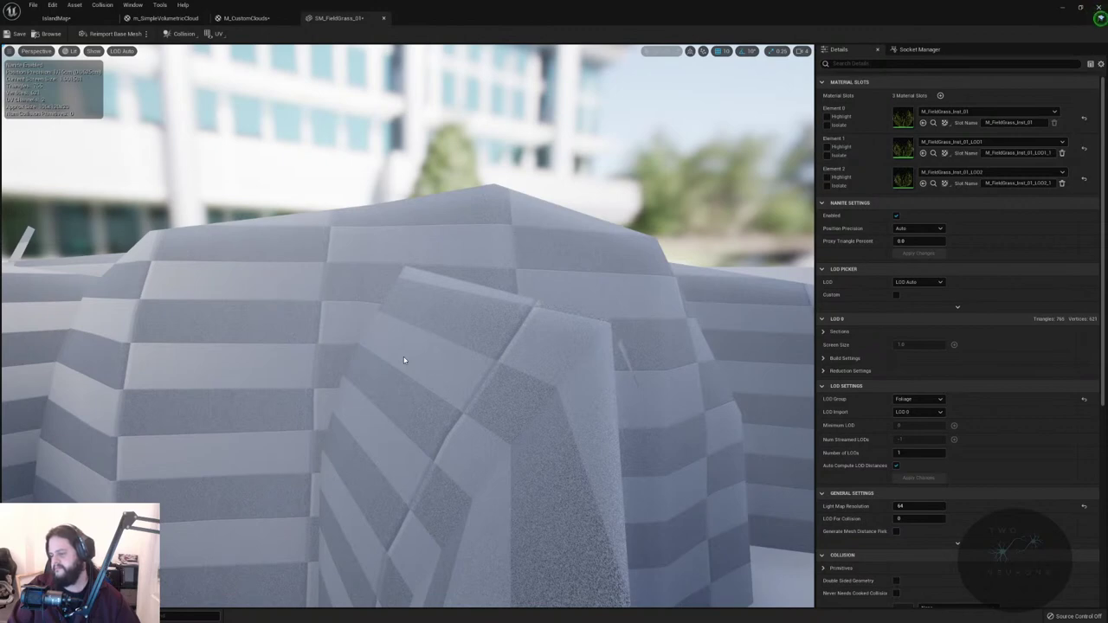
pyautogui.click(61, 18)
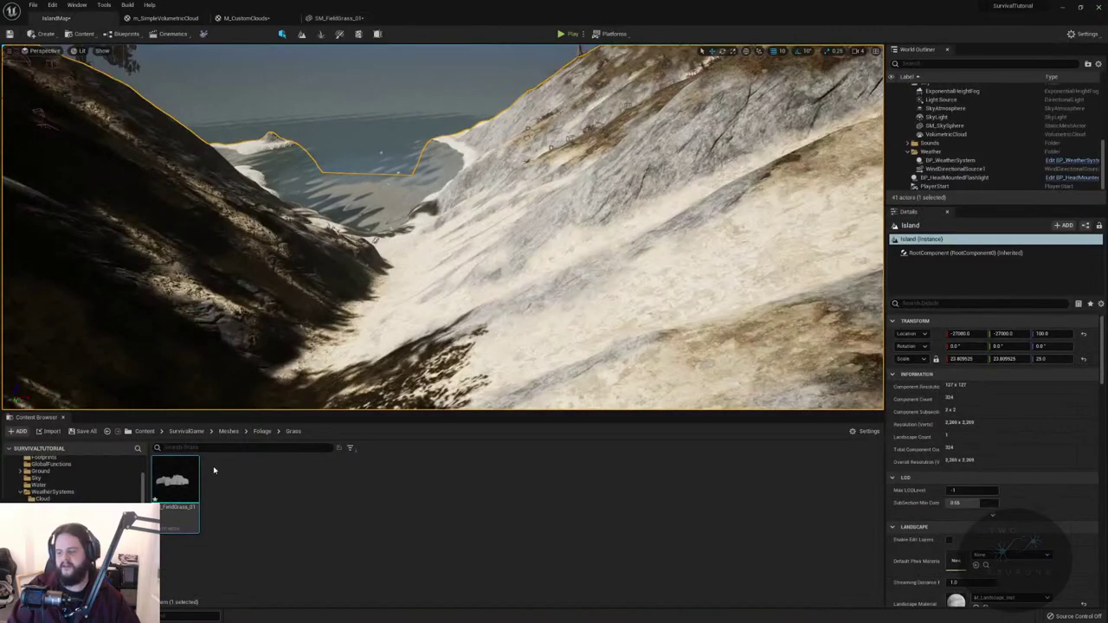
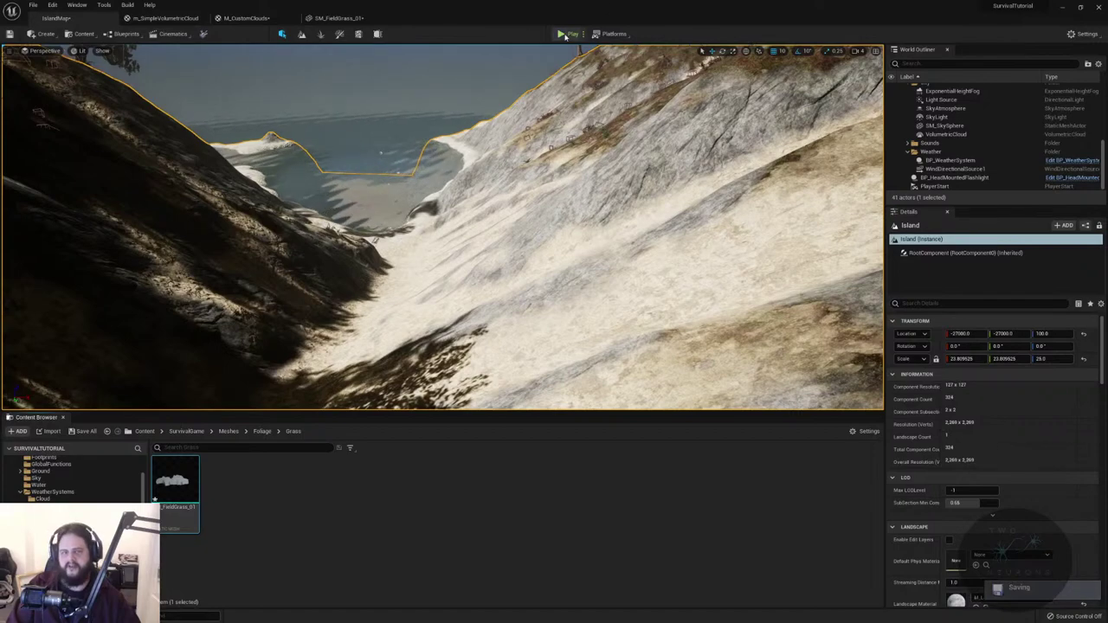
# - Play-test IslandMap, run across the hillside to check the foliage, and stop the session
pyautogui.hotkey('alt', 'p')
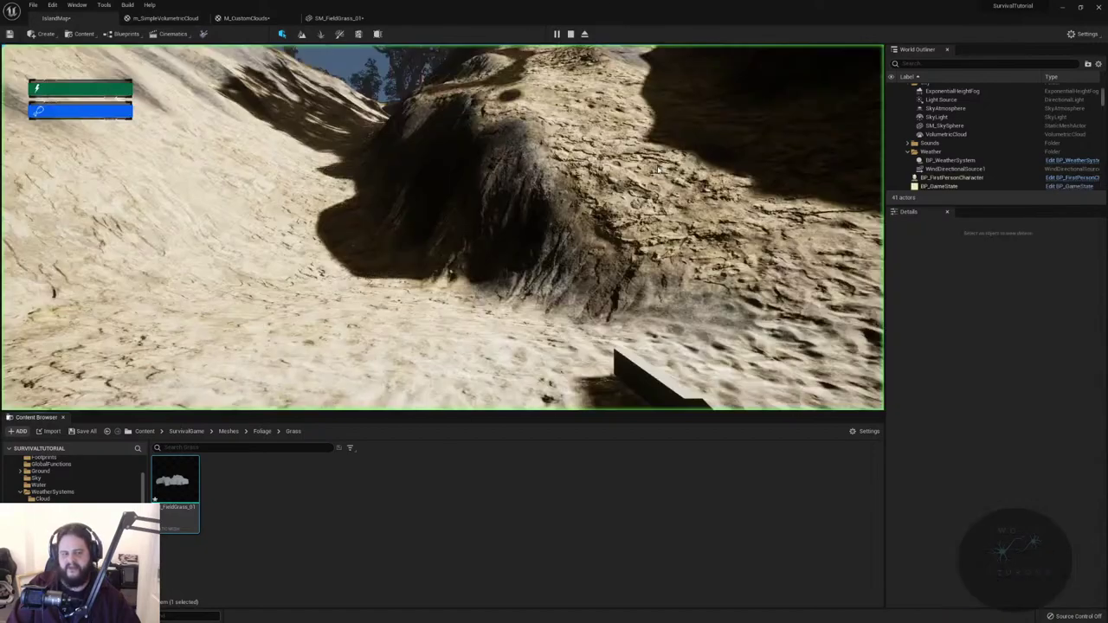
pyautogui.hotkey('shift', 'w')
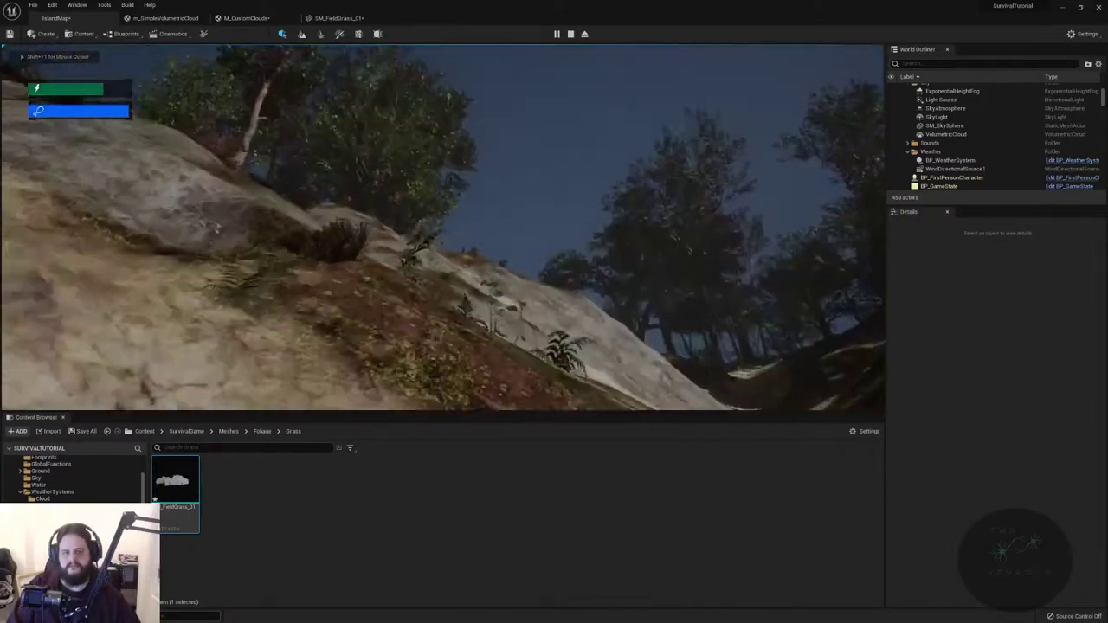
pyautogui.press('Escape')
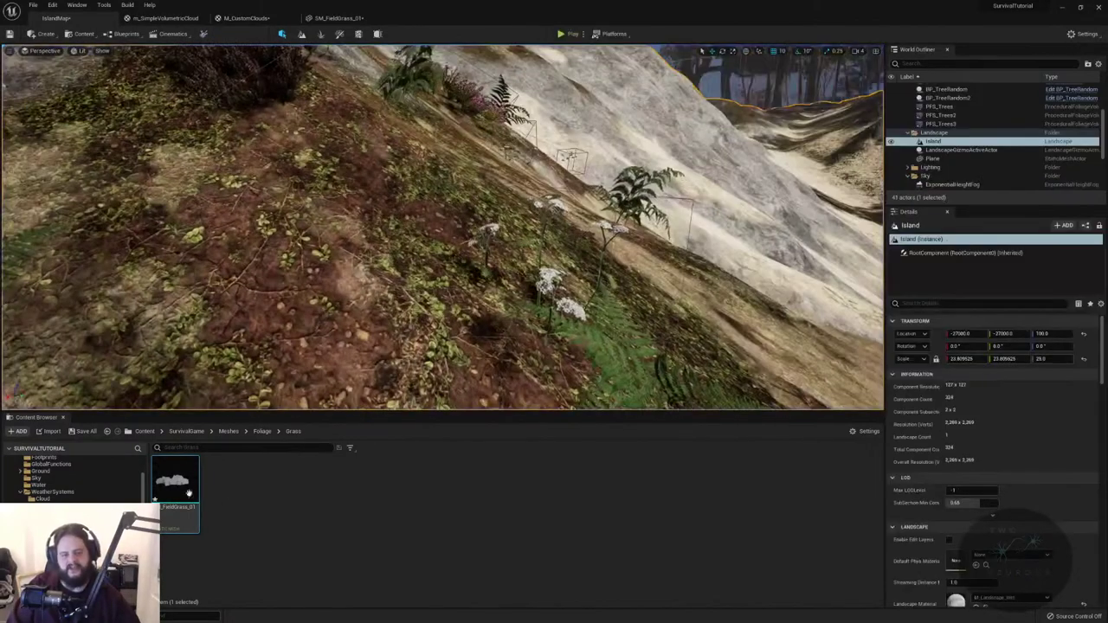
# - Disable Nanite on the SM_FieldGrass_01 mesh, apply the change, check the grass preview and close the mesh editor
pyautogui.doubleClick(180, 486)
pyautogui.click(896, 216)
pyautogui.click(917, 253)
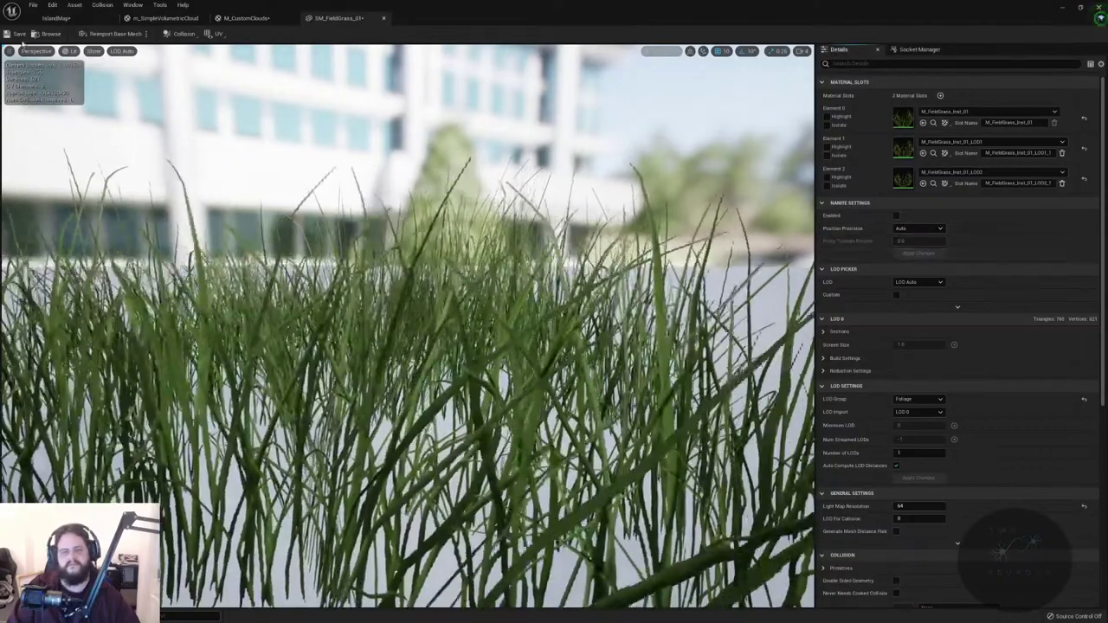
pyautogui.scroll(-10, 407, 329)
pyautogui.scroll(10, 407, 329)
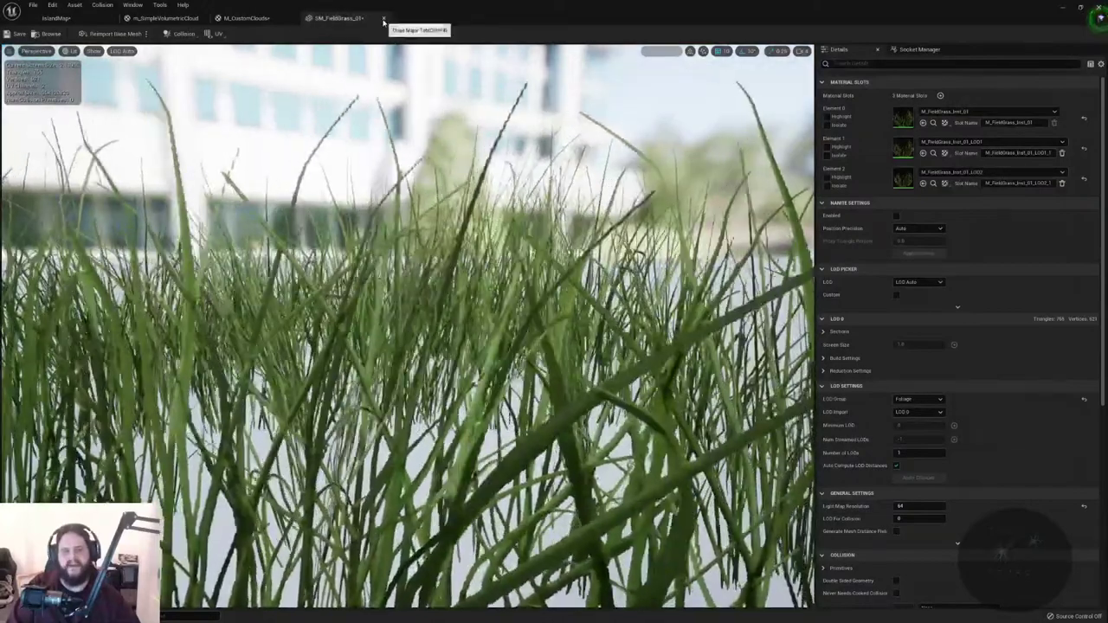
pyautogui.click(383, 20)
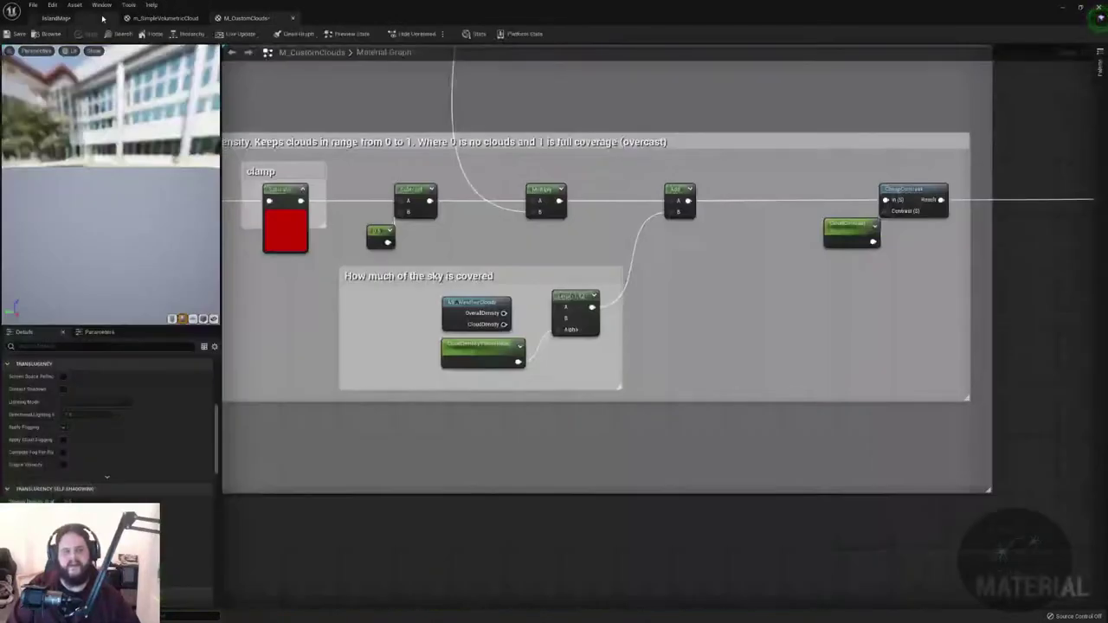
# - Place the SM_Cliff01 mesh from Meshes/Cliff into IslandMap at the shoreline and view it
pyautogui.click(57, 18)
pyautogui.click(229, 431)
pyautogui.doubleClick(175, 477)
pyautogui.moveTo(496, 208); pyautogui.dragTo(496, 207, button='right')
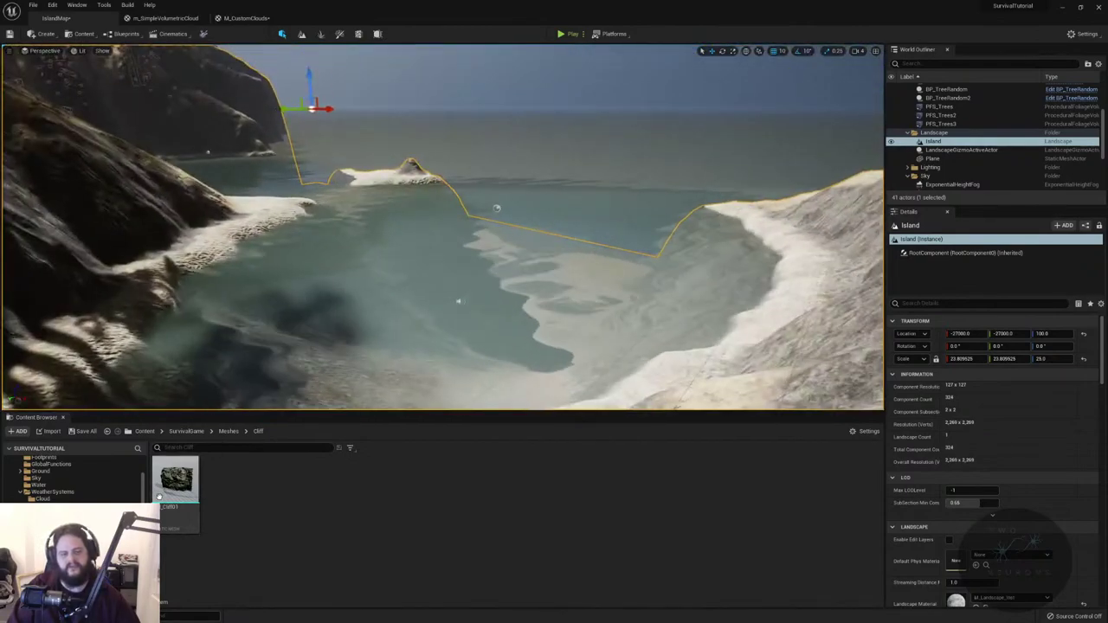
pyautogui.moveTo(176, 479); pyautogui.dragTo(433, 391)
pyautogui.moveTo(433, 391); pyautogui.dragTo(433, 391, button='right')
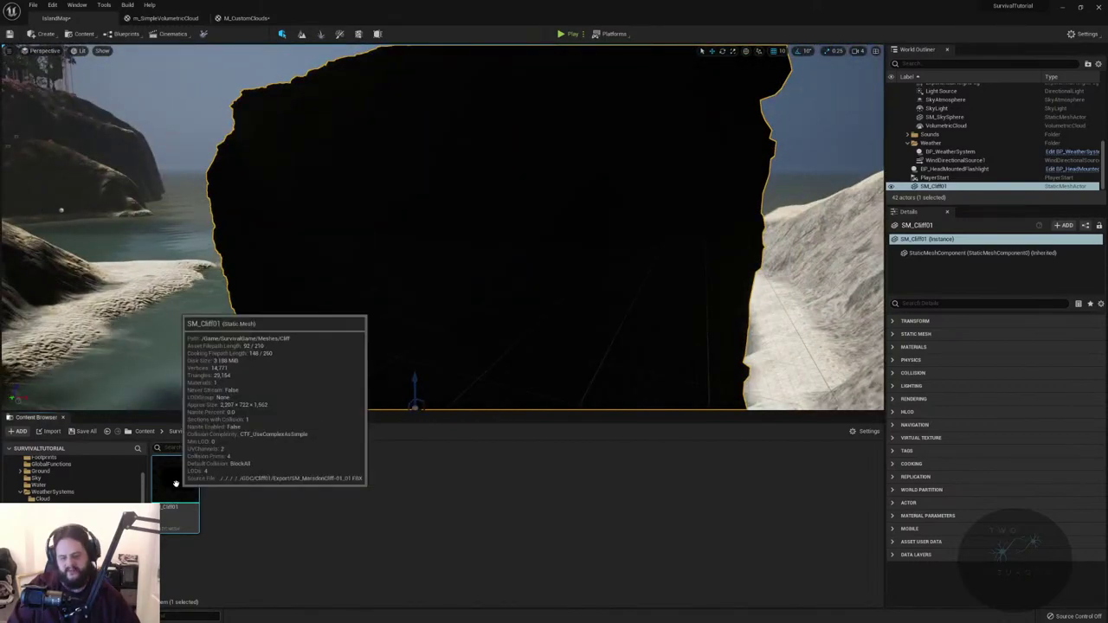
# - Cancel the deletion of the SM_Cliff01 asset and delete the placed cliff actor from the level instead
pyautogui.press('Delete')
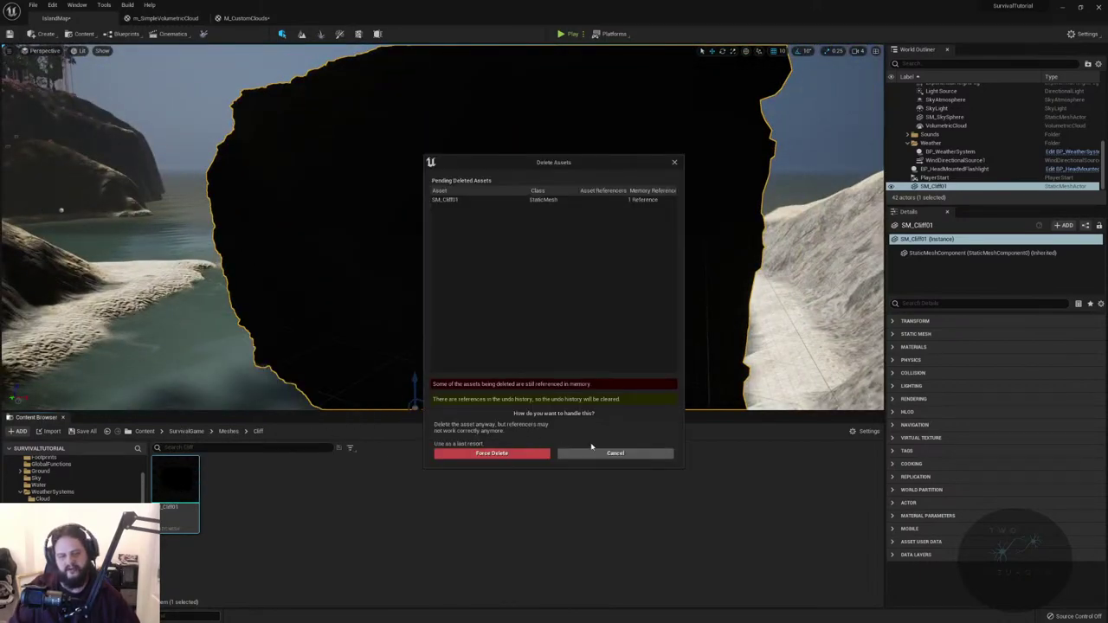
pyautogui.click(606, 453)
pyautogui.press('Delete')
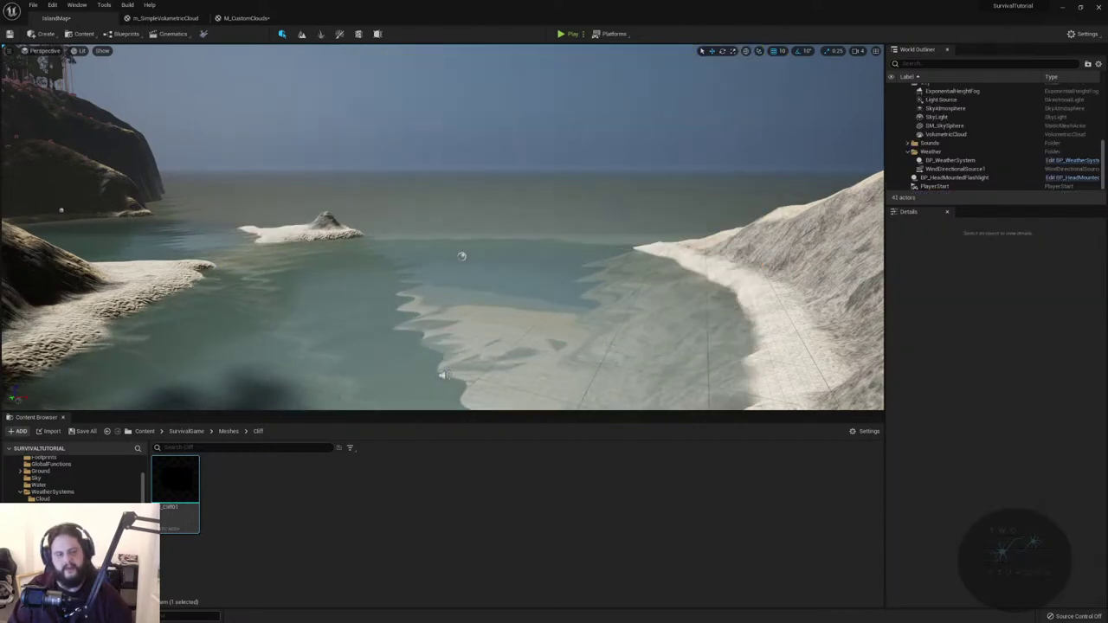
# - Open the Meshes/Foliage/Bushes folder and inspect the asset information of BogMyrtle_01 and SM_Fern_01
pyautogui.hotkey('alt', 'Left')
pyautogui.moveTo(295, 283); pyautogui.dragTo(296, 351, button='right')
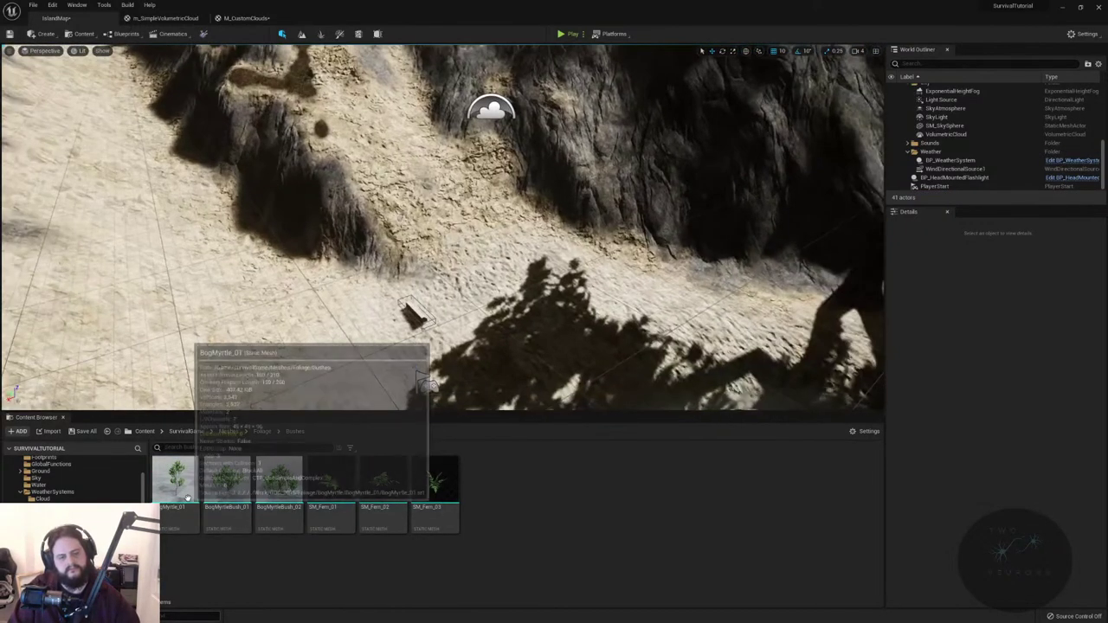
pyautogui.moveTo(186, 497)
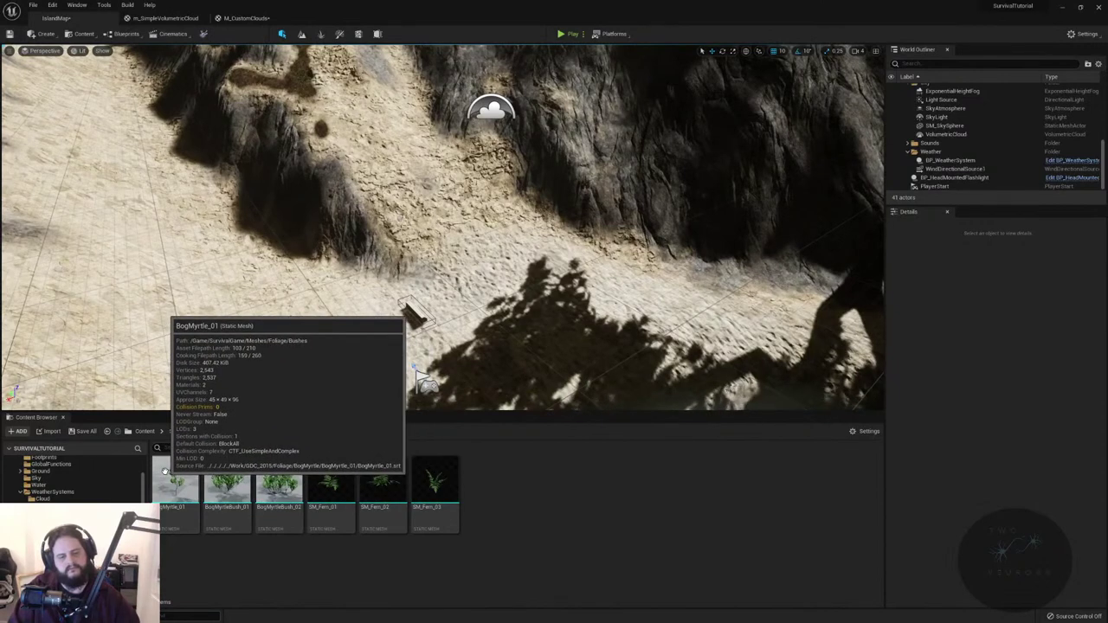
pyautogui.moveTo(312, 473)
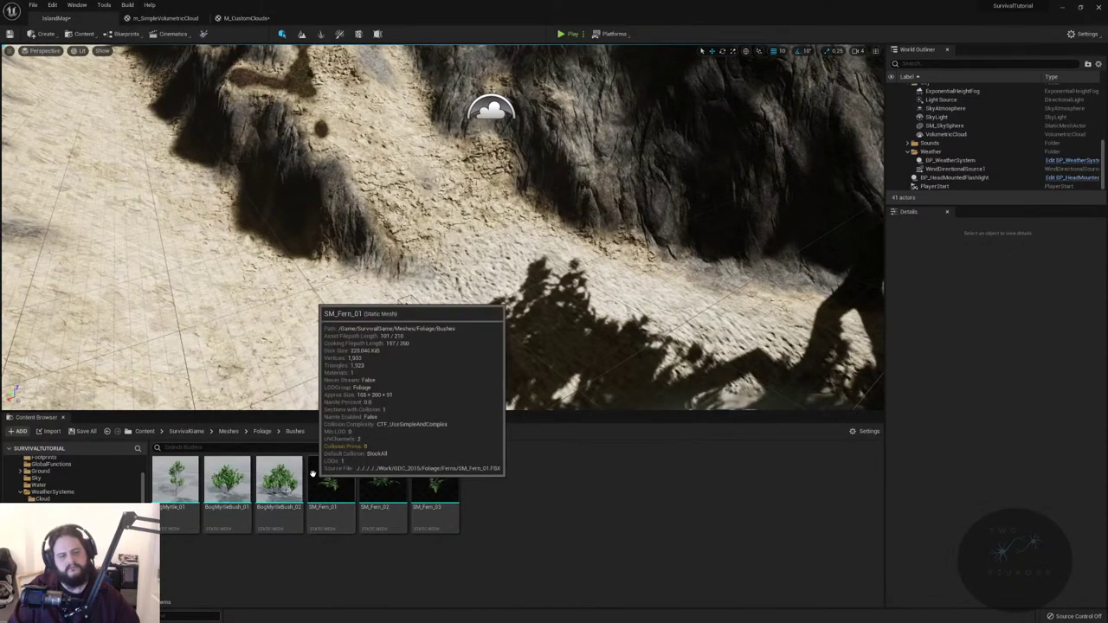
# - Enable Nanite on the SM_Fern_01 static mesh and open it in the mesh editor
pyautogui.moveTo(192, 475)
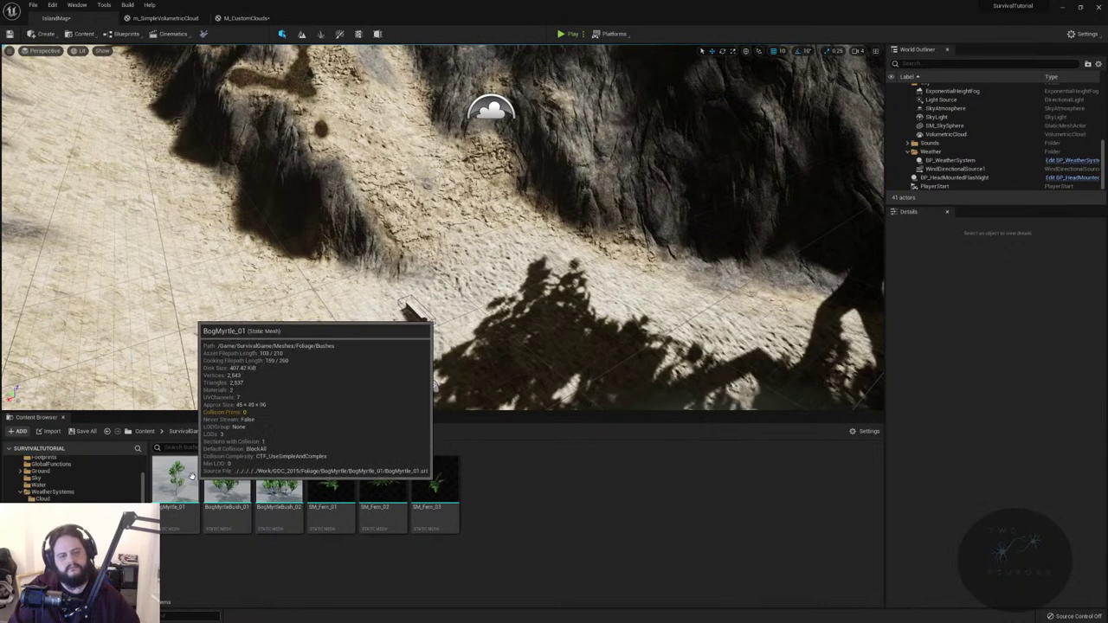
pyautogui.rightClick(329, 481)
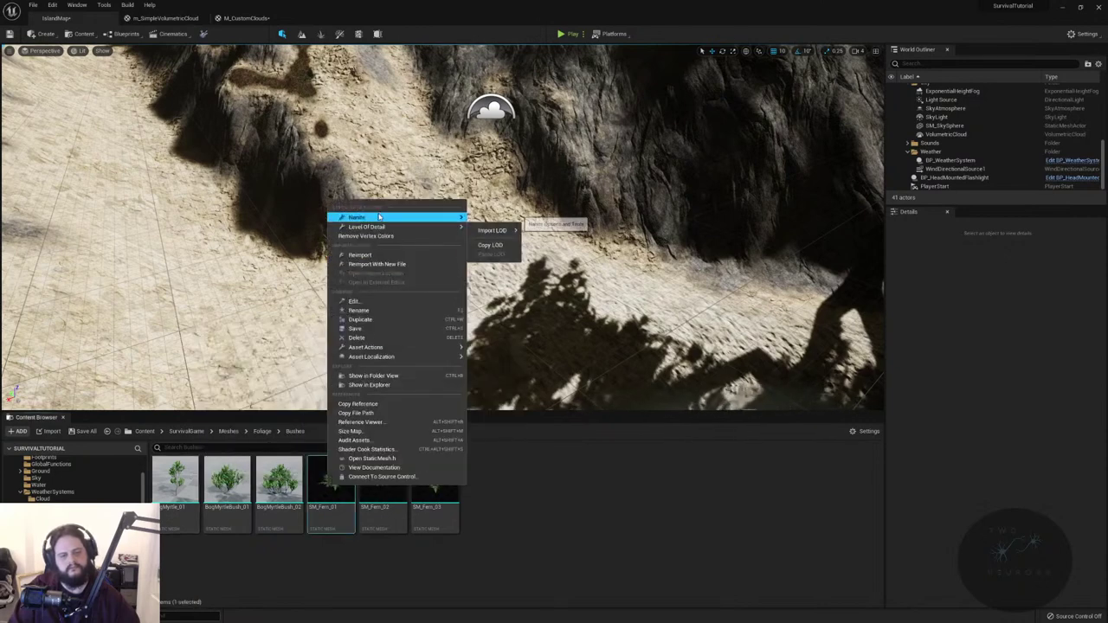
pyautogui.click(485, 218)
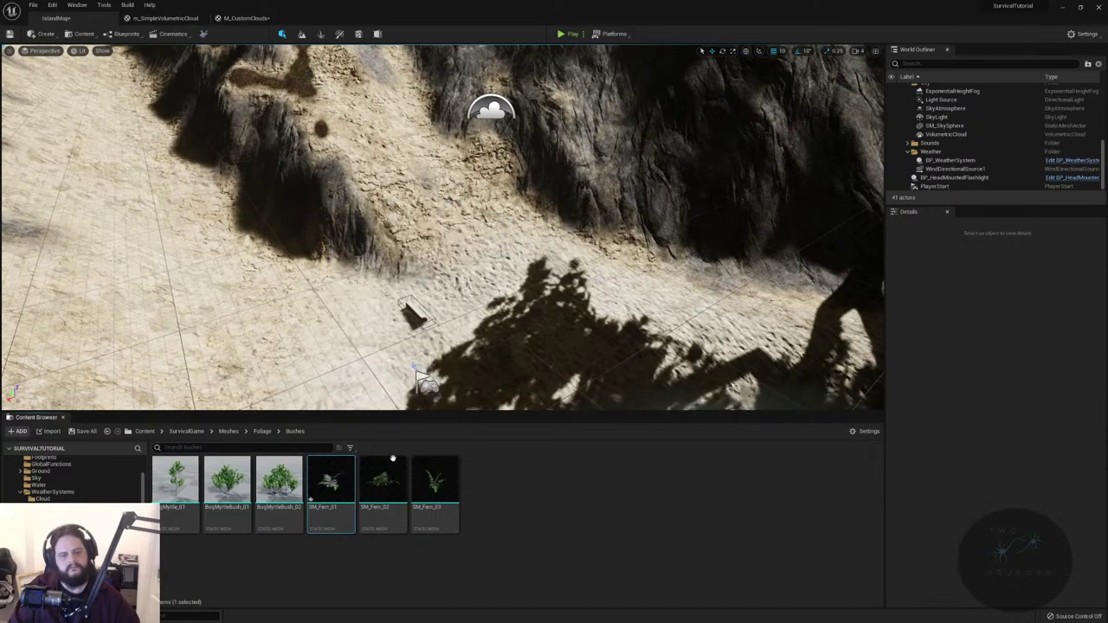
pyautogui.doubleClick(330, 480)
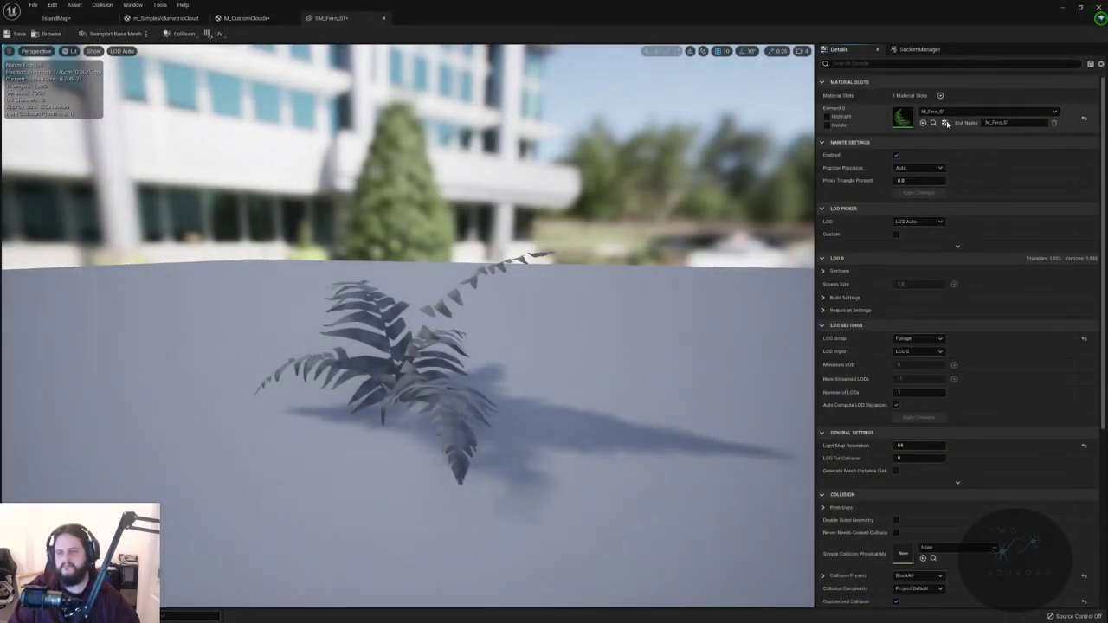
# - Locate the M_Fern_01 material used by SM_Fern_01, open it to inspect its material settings, and close it
pyautogui.click(944, 122)
pyautogui.click(938, 123)
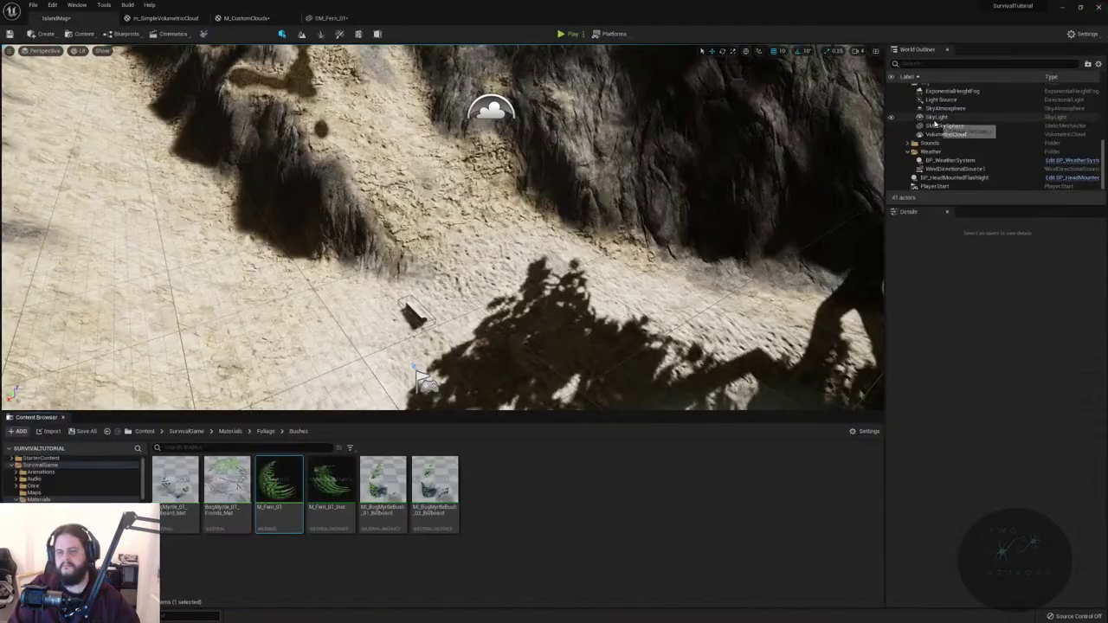
pyautogui.rightClick(267, 481)
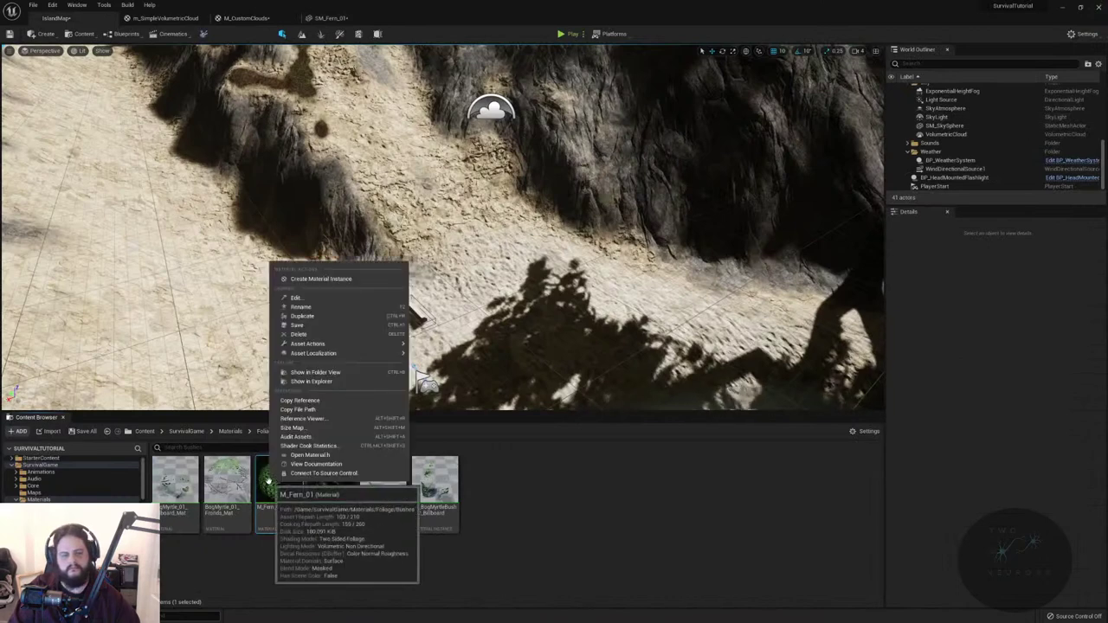
pyautogui.click(267, 481)
pyautogui.doubleClick(263, 489)
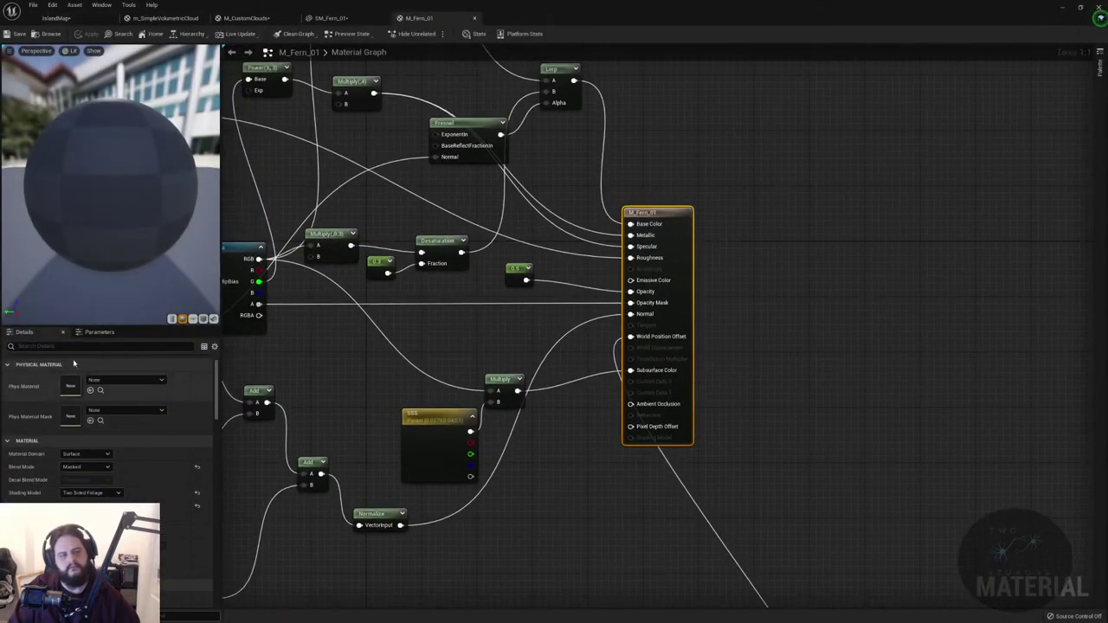
pyautogui.scroll(-2, 108, 433)
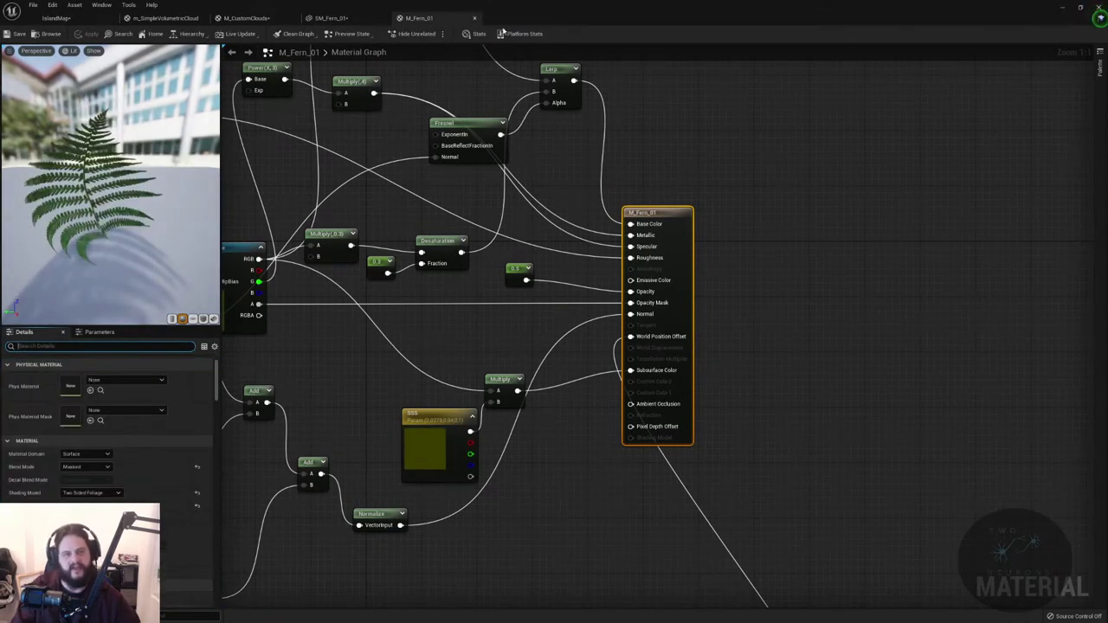
pyautogui.click(474, 18)
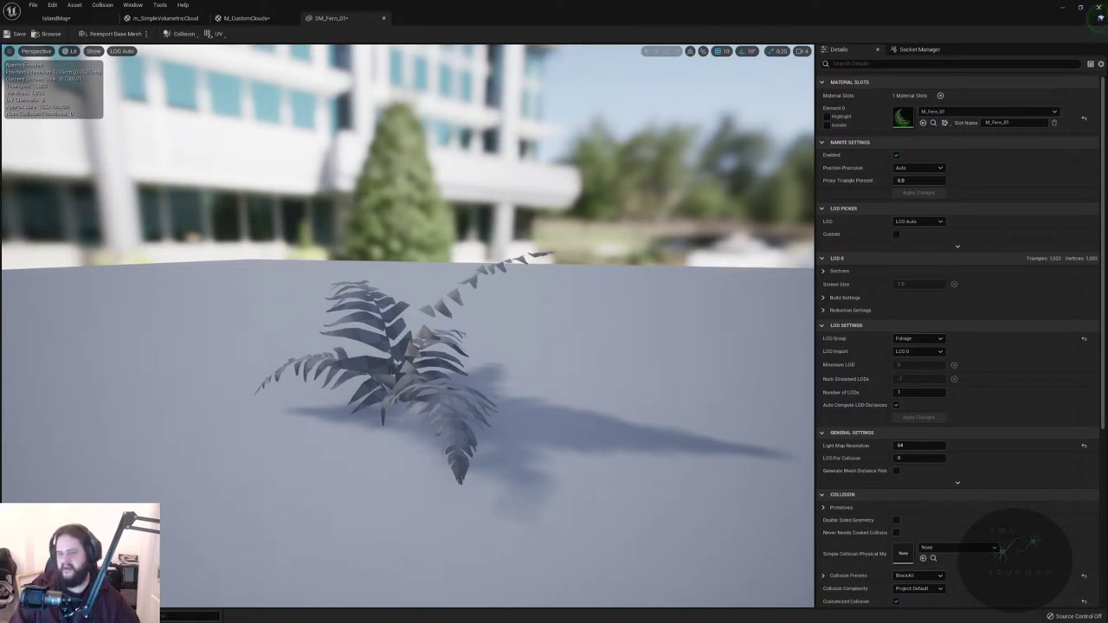
# - Reopen M_Fern_01 to review its graph and blend settings, close it and return to the SM_Fern_01 mesh
pyautogui.click(933, 122)
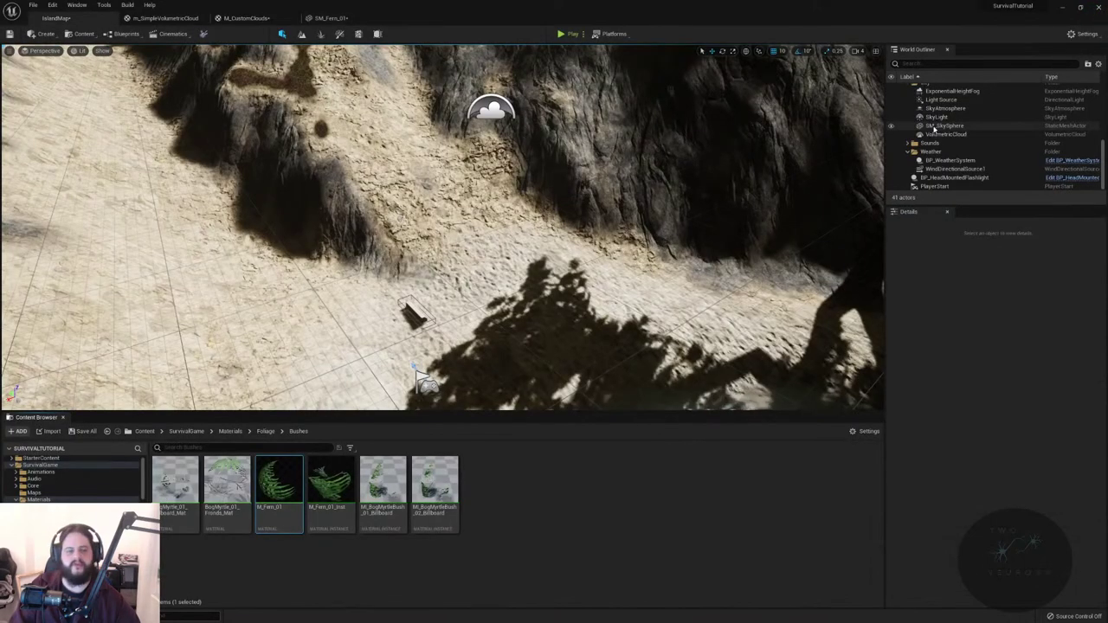
pyautogui.doubleClick(279, 485)
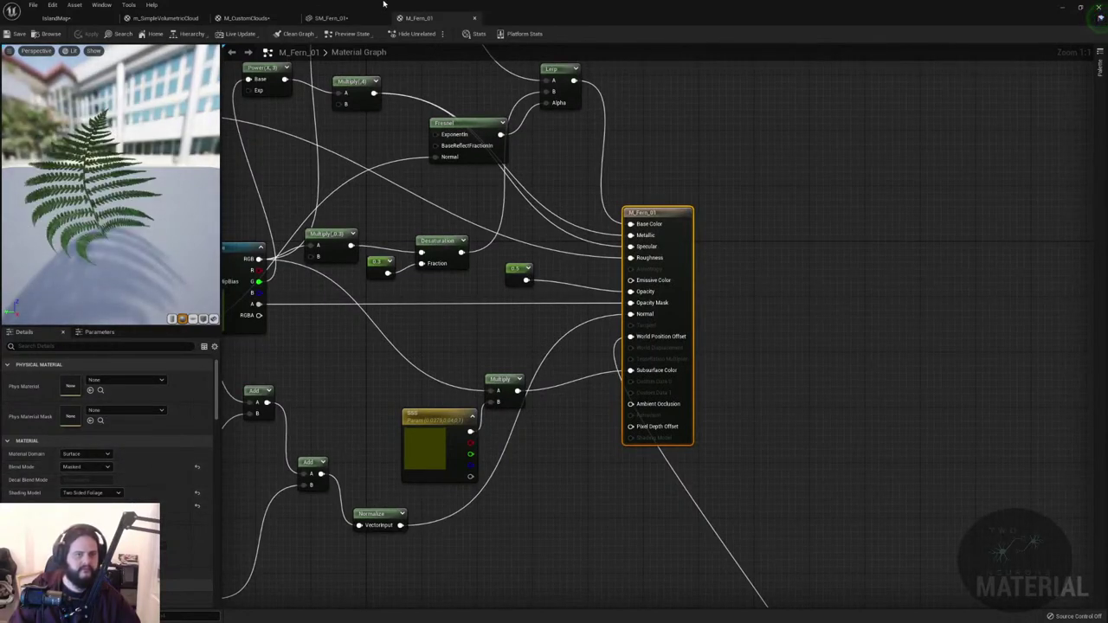
pyautogui.click(475, 18)
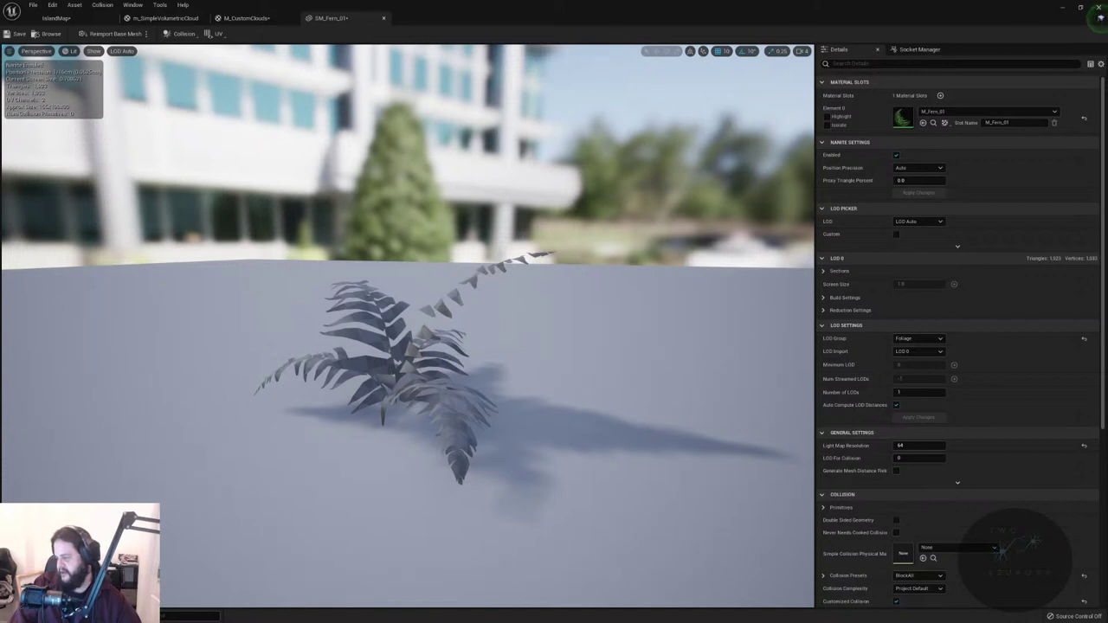
pyautogui.click(246, 17)
pyautogui.click(327, 17)
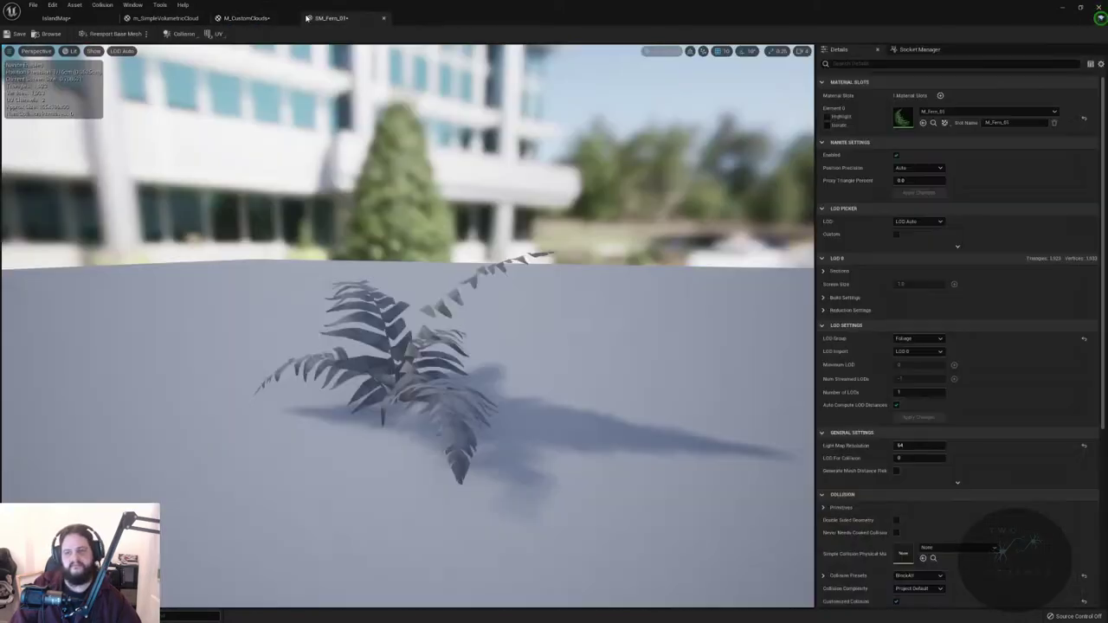
# - Find the fern mesh's material in its folder again and examine its Material Domain and Blend Mode
pyautogui.click(933, 127)
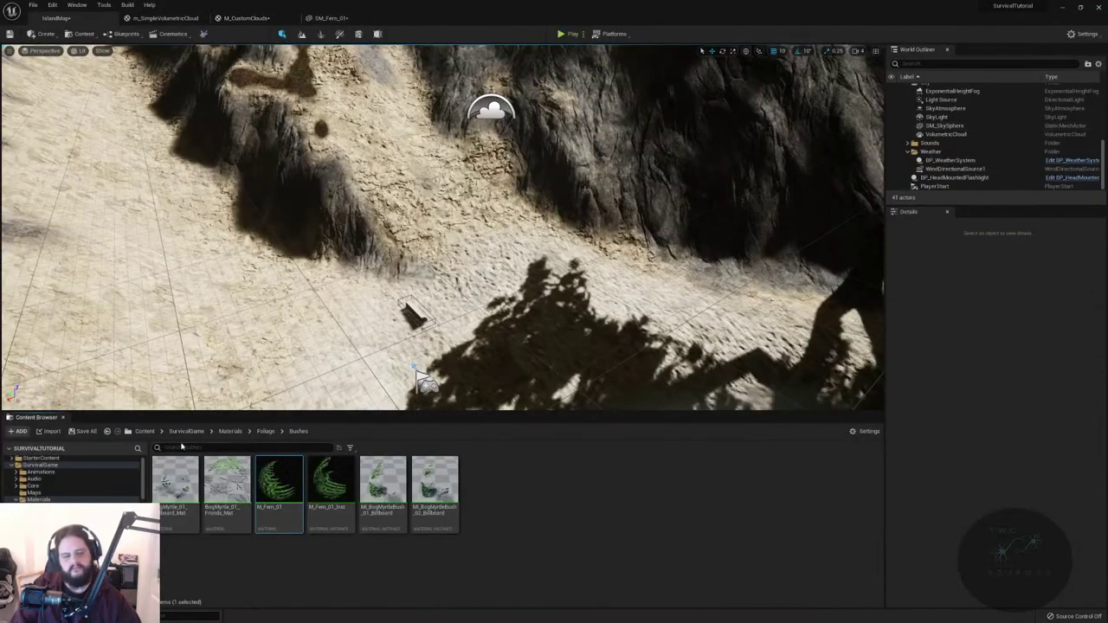
pyautogui.doubleClick(269, 474)
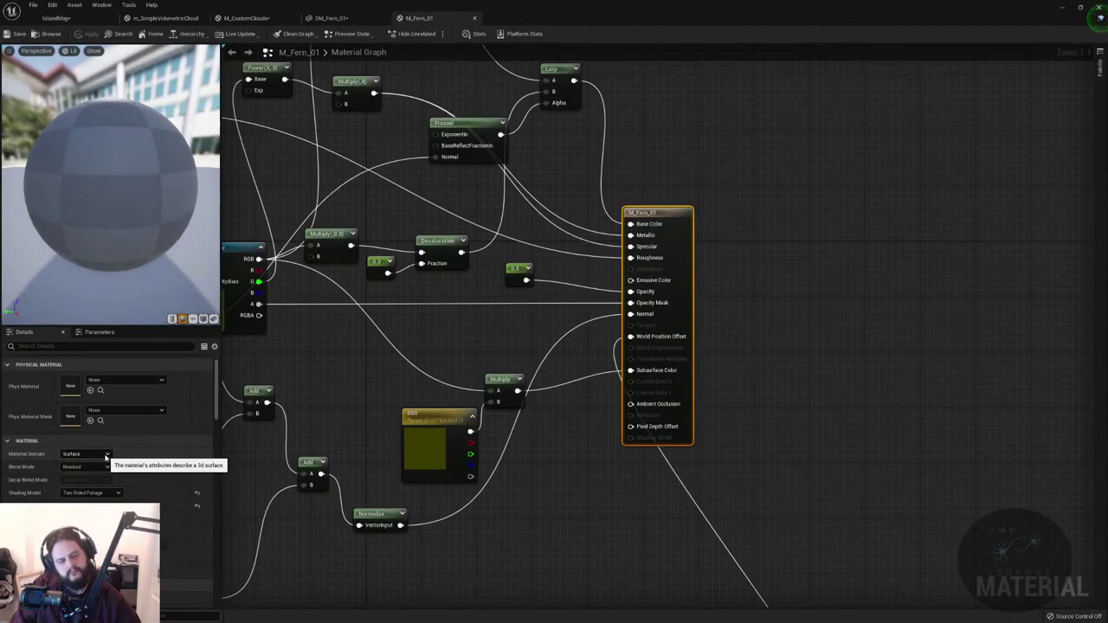
# - Disable Nanite on the SM_Fern_01 mesh, apply the change and return to IslandMap
pyautogui.click(62, 18)
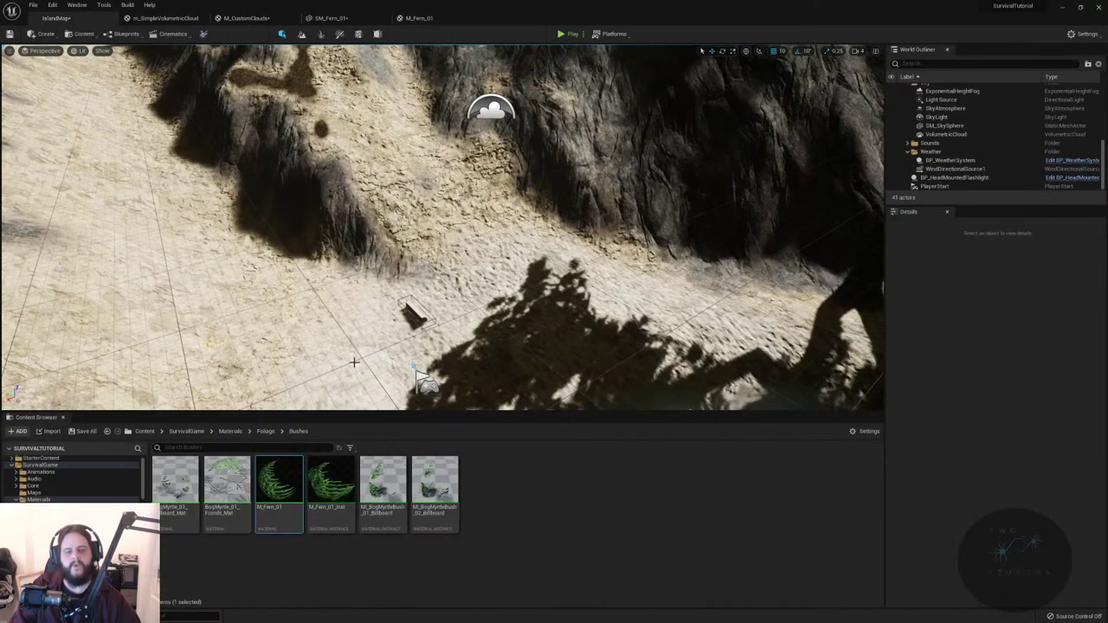
pyautogui.click(305, 18)
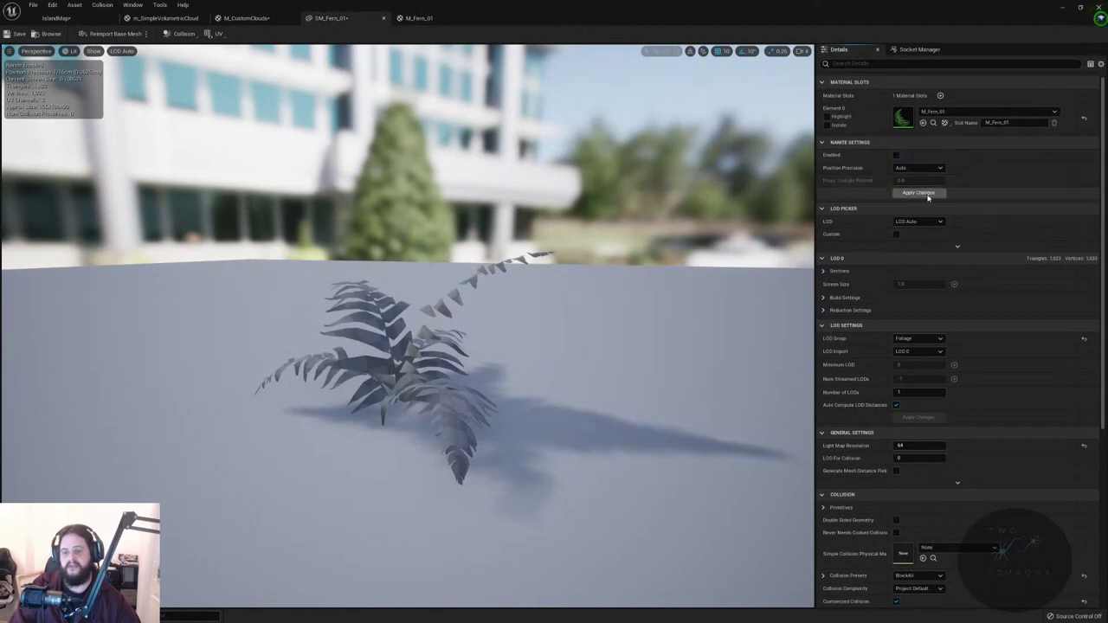
pyautogui.click(919, 193)
pyautogui.click(56, 18)
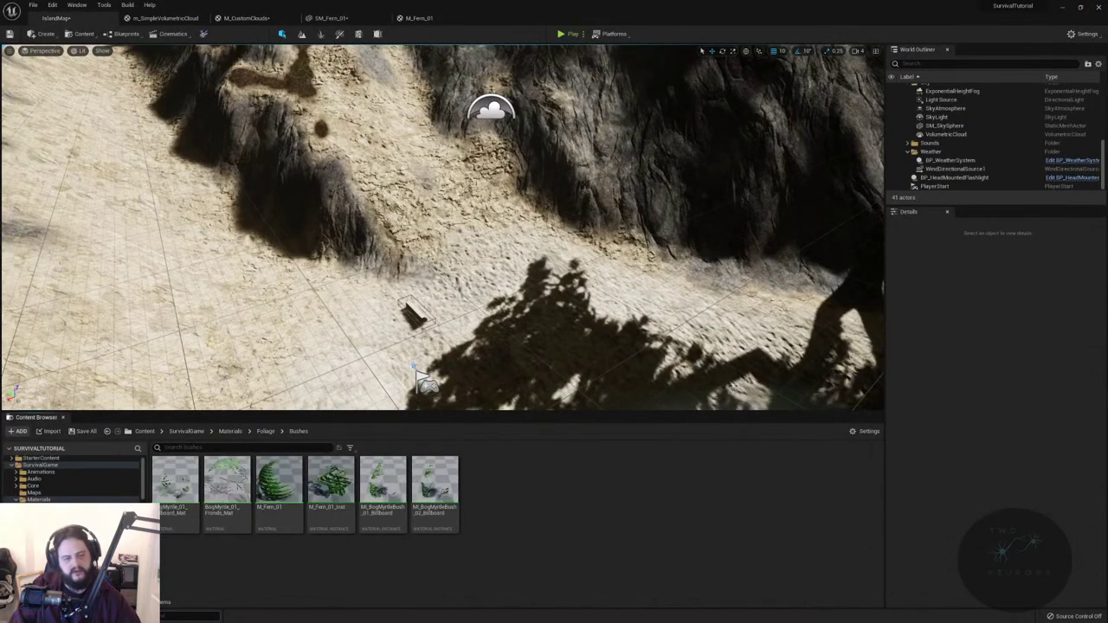
# - Browse the Materials folders to Foliage/Trees and open the MI_Vegetation_Debris_002 material instance
pyautogui.press('Down')
pyautogui.press('Down')
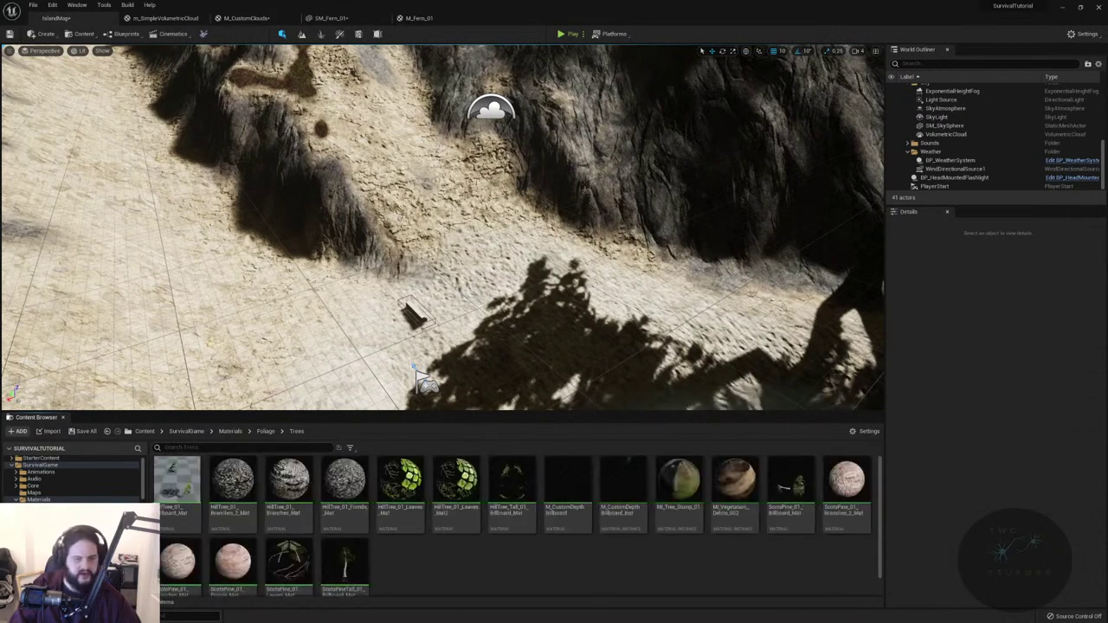
pyautogui.press('Up')
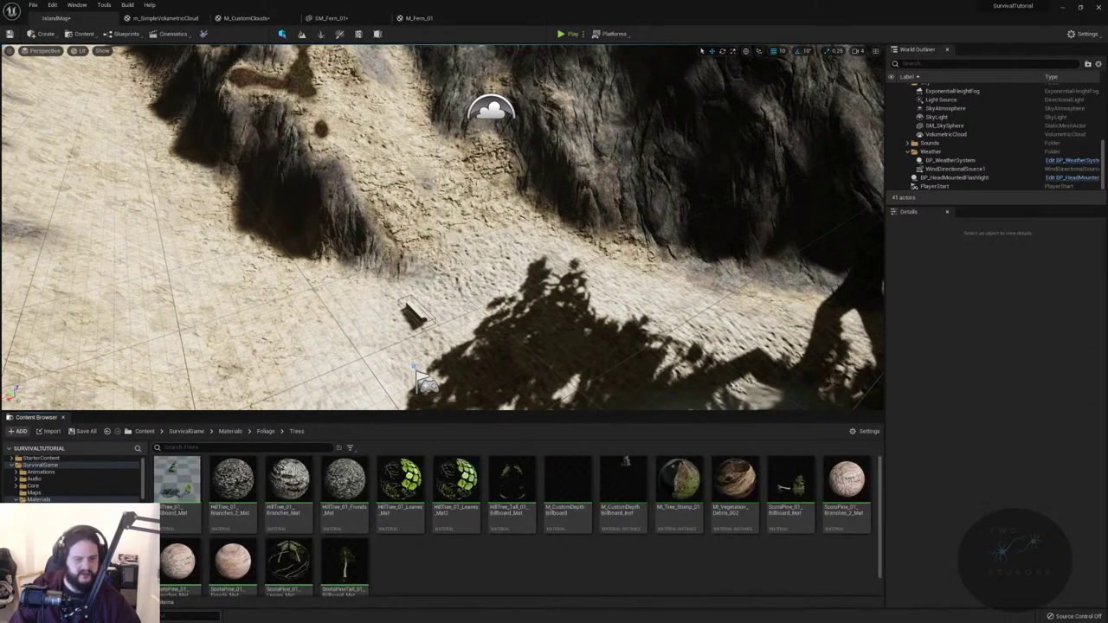
pyautogui.press('Up')
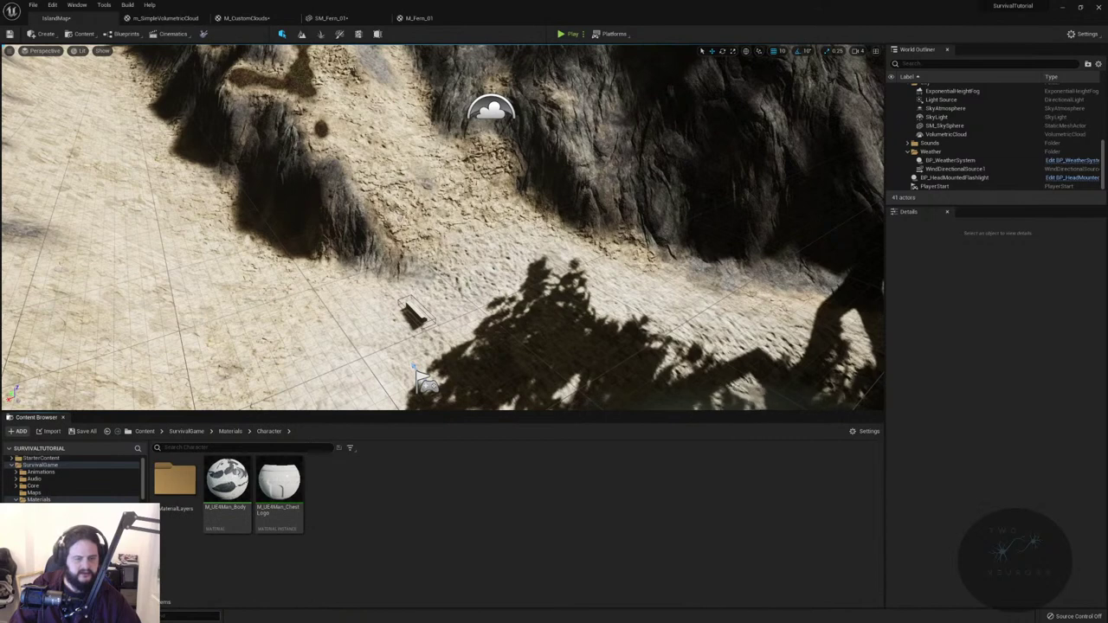
pyautogui.press('Down')
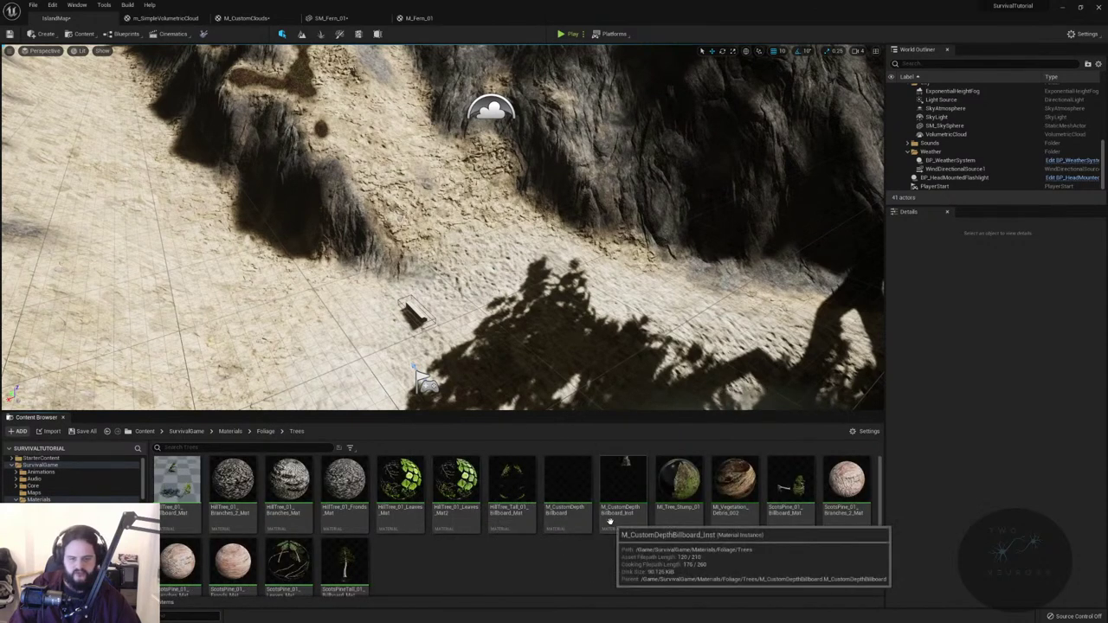
pyautogui.click(742, 490)
pyautogui.doubleClick(743, 490)
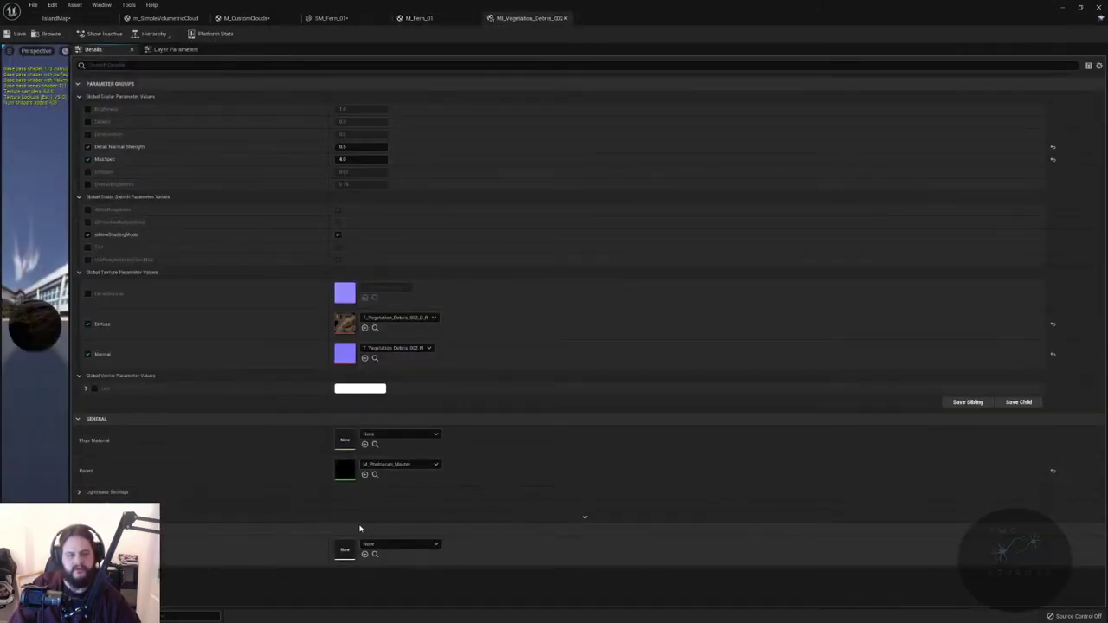
# - Open the instance's parent material M_Photoscan_Master, check its blend mode and shading model, and close it
pyautogui.click(375, 474)
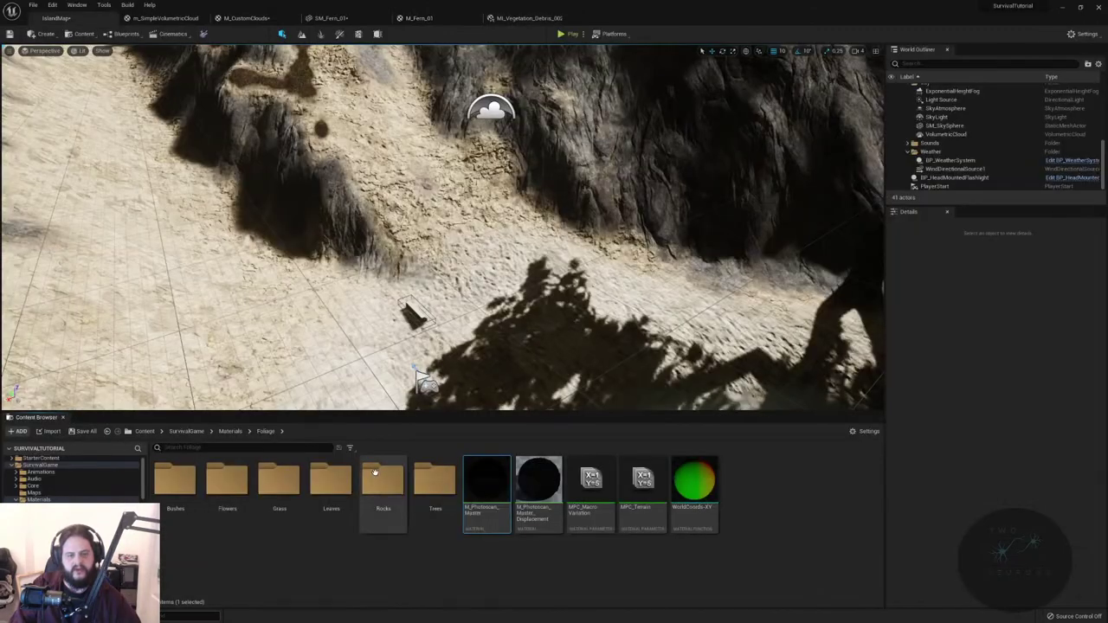
pyautogui.doubleClick(488, 486)
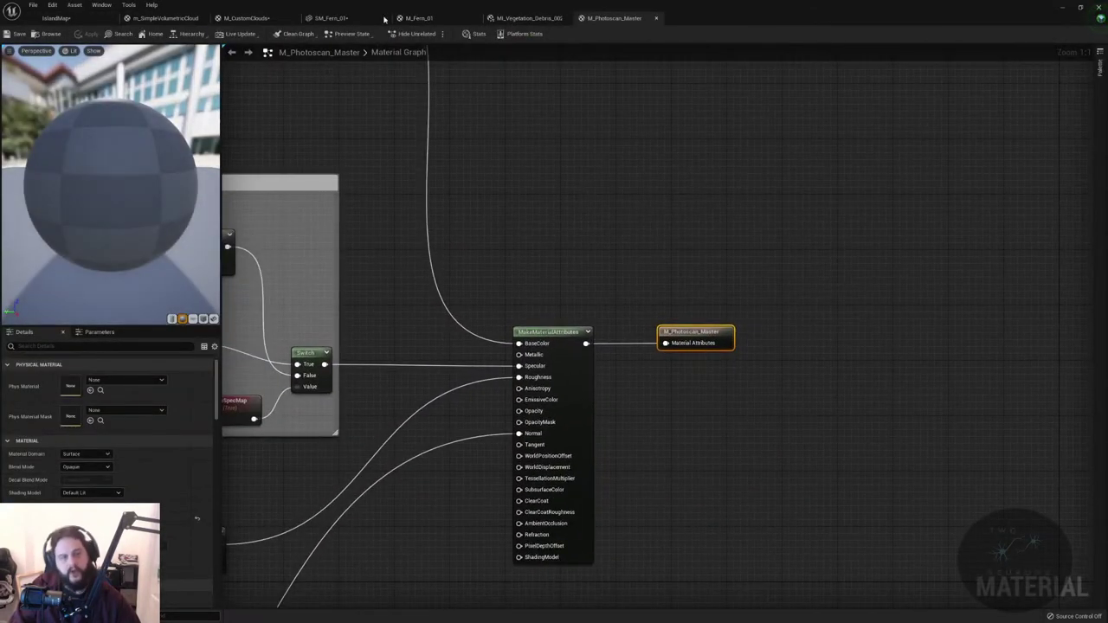
pyautogui.click(657, 18)
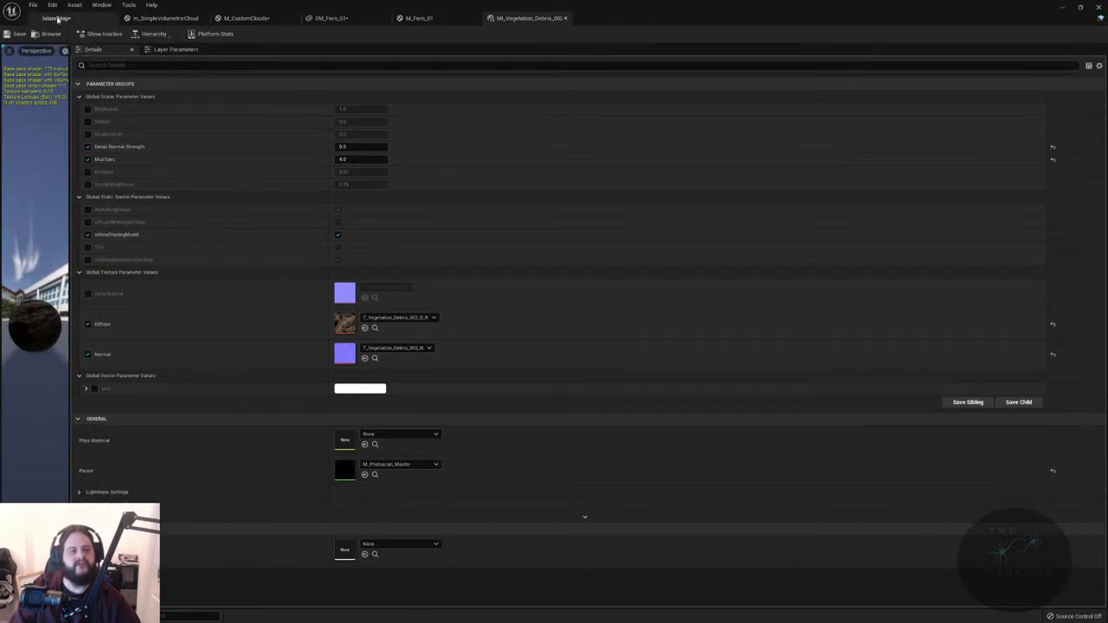
# - Place the SM_Vegetation_Debris_002 mesh from Meshes/Foliage/Trees on the sandy ground in IslandMap
pyautogui.click(54, 17)
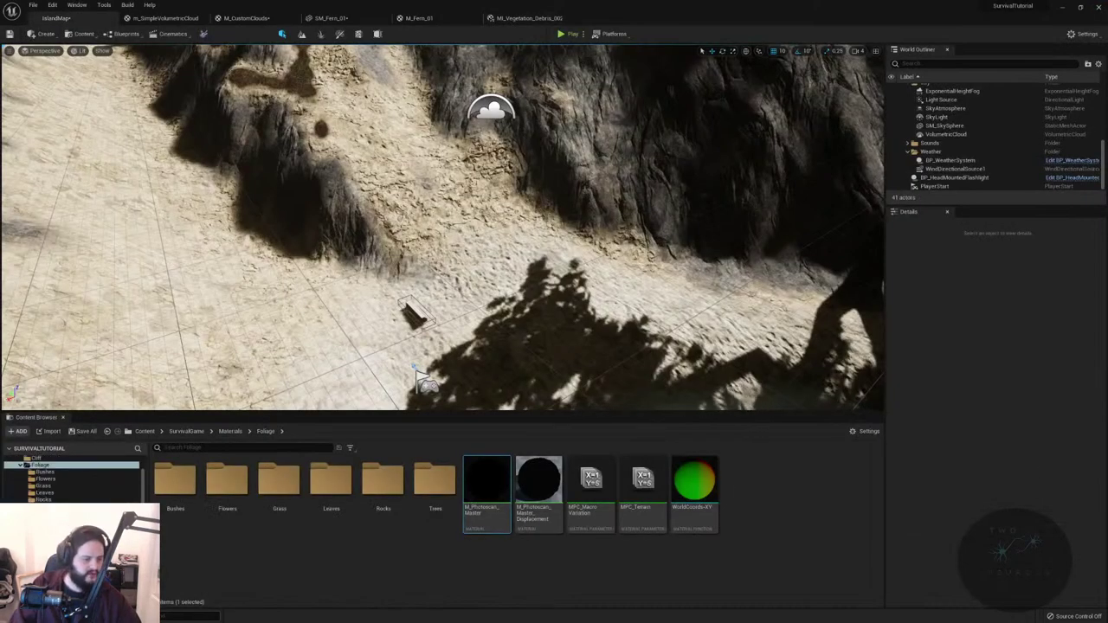
pyautogui.scroll(3, 73, 476)
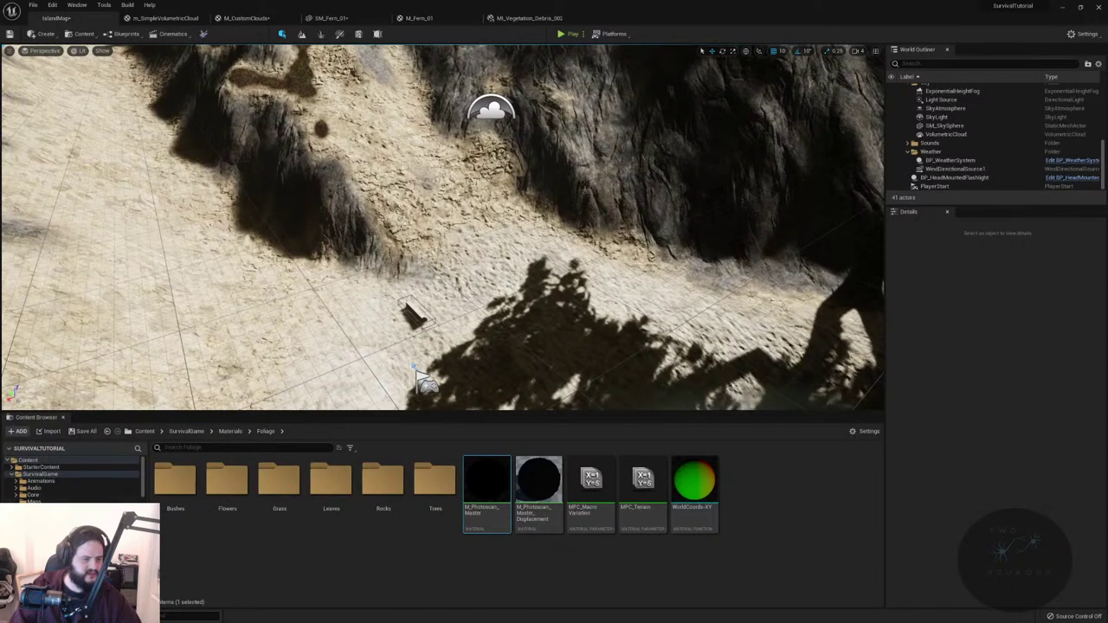
pyautogui.click(39, 475)
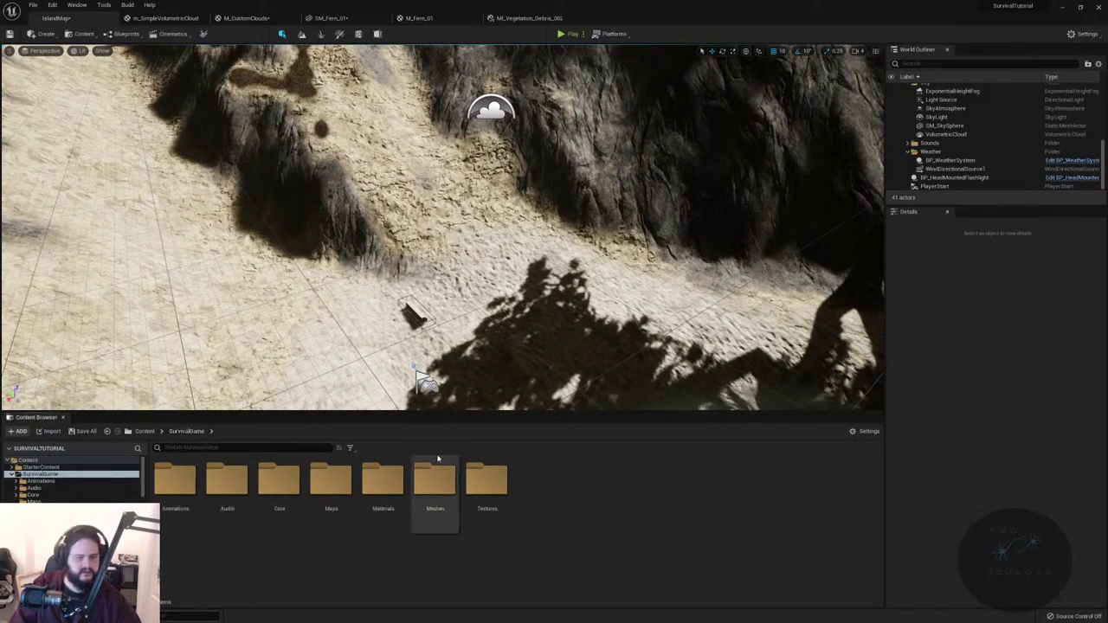
pyautogui.doubleClick(434, 476)
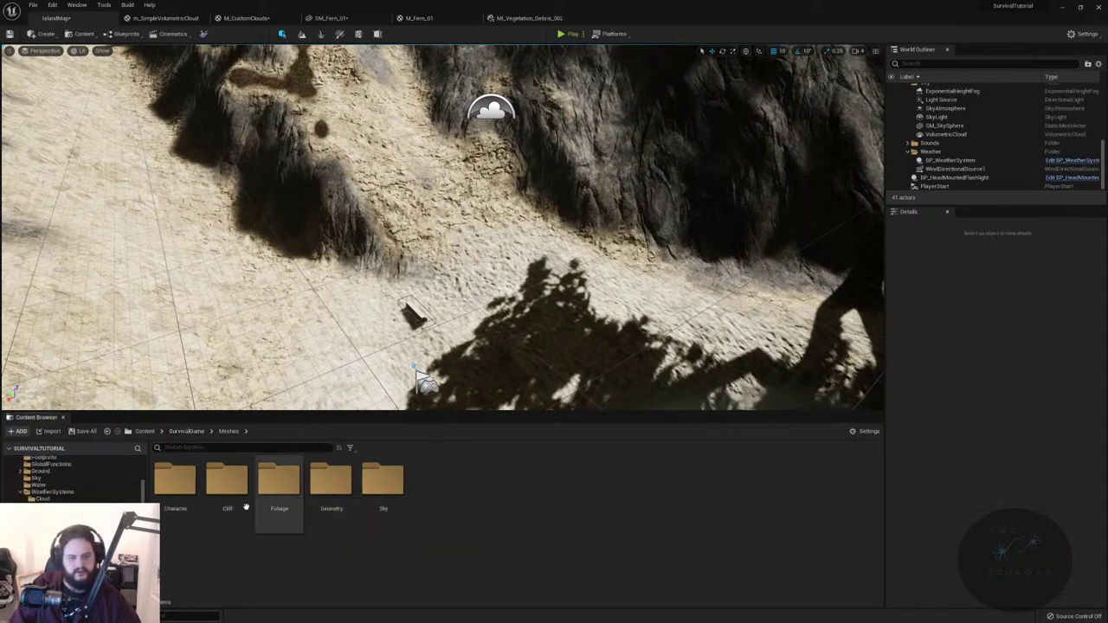
pyautogui.doubleClick(294, 495)
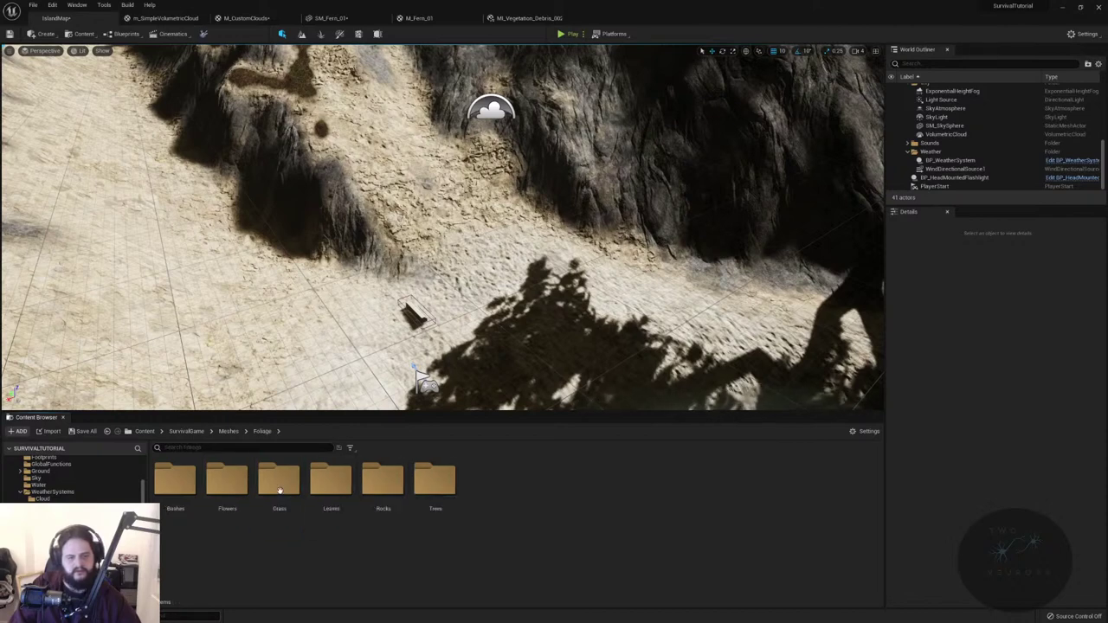
pyautogui.doubleClick(437, 482)
pyautogui.moveTo(383, 485); pyautogui.dragTo(336, 367)
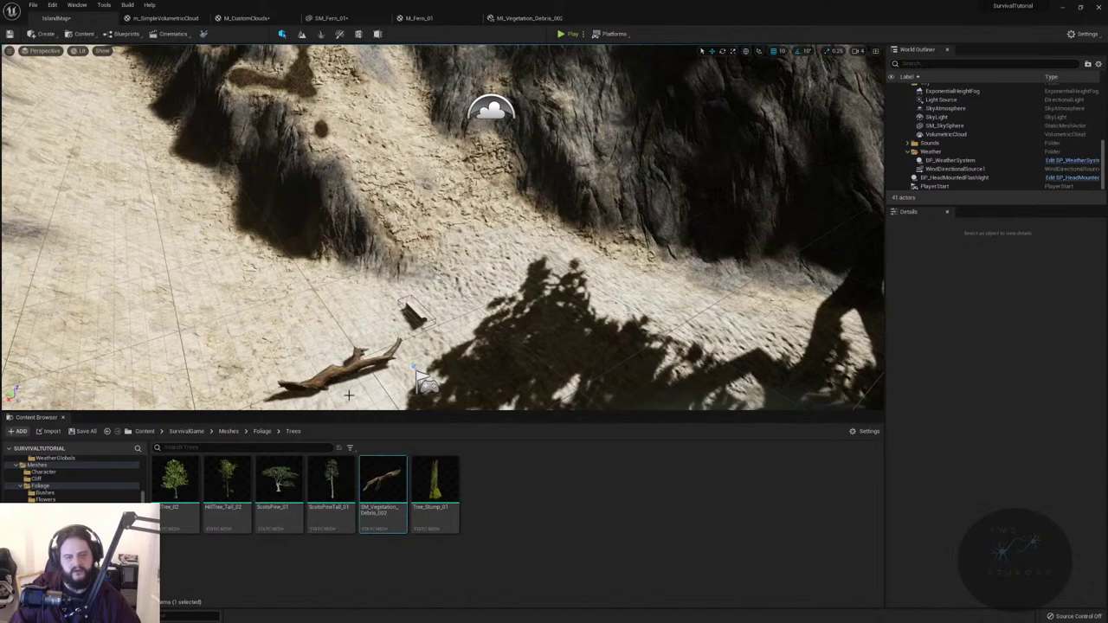
# - Enable Nanite on the SM_Vegetation_Debris_002 mesh and inspect the placed log up close
pyautogui.rightClick(390, 478)
pyautogui.moveTo(504, 212)
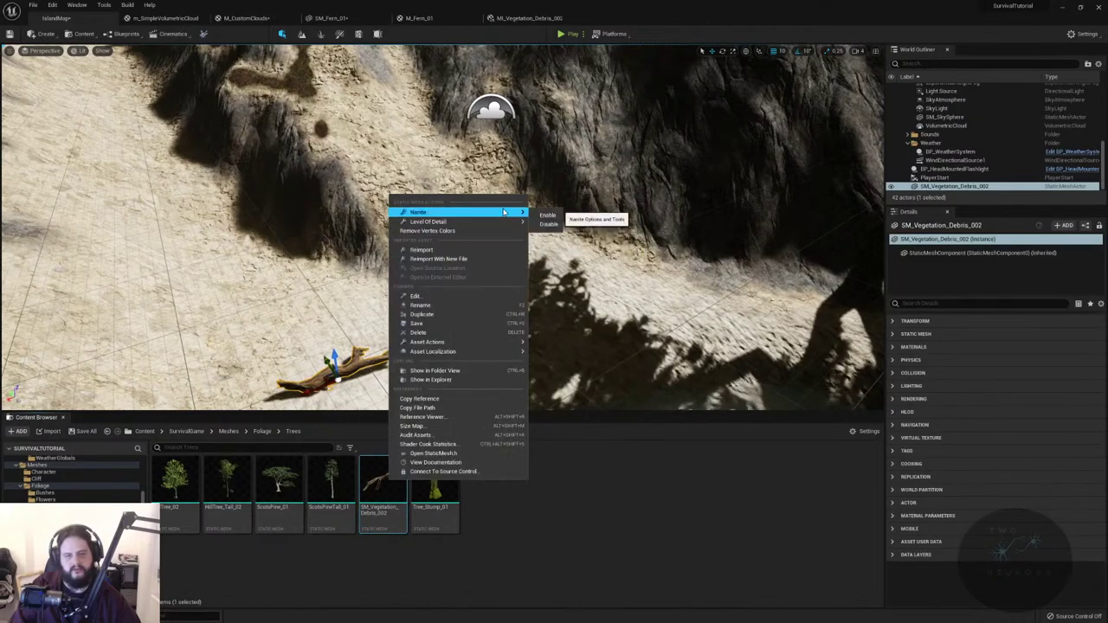
pyautogui.click(547, 214)
pyautogui.press('f')
pyautogui.scroll(5, 443, 228)
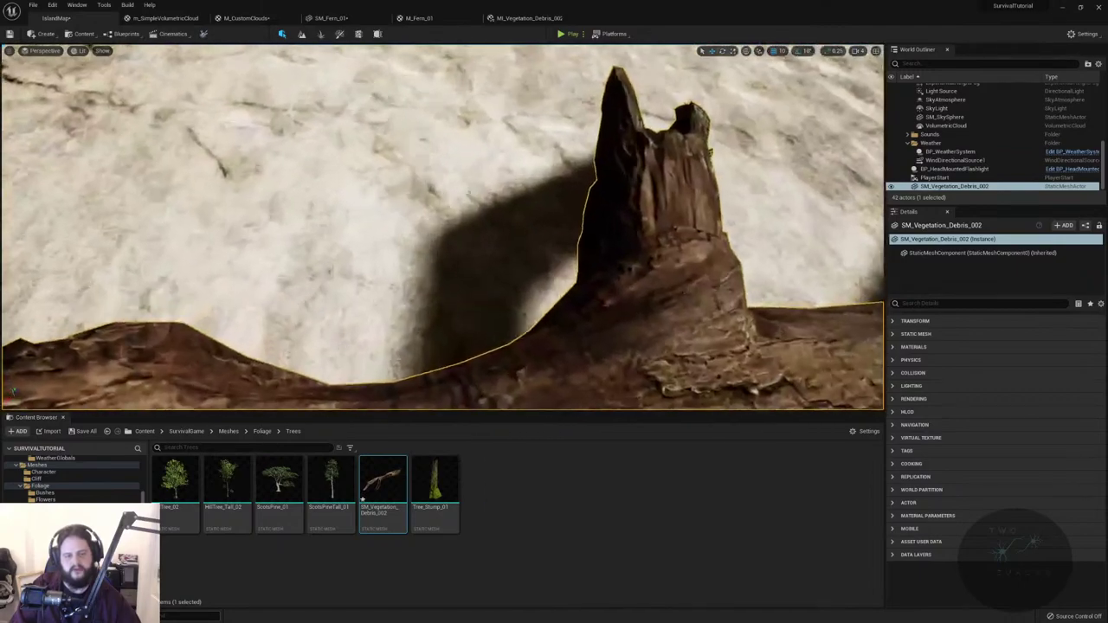
pyautogui.keyDown('alt'); pyautogui.moveTo(443, 228); pyautogui.dragTo(444, 299); pyautogui.keyUp('alt')
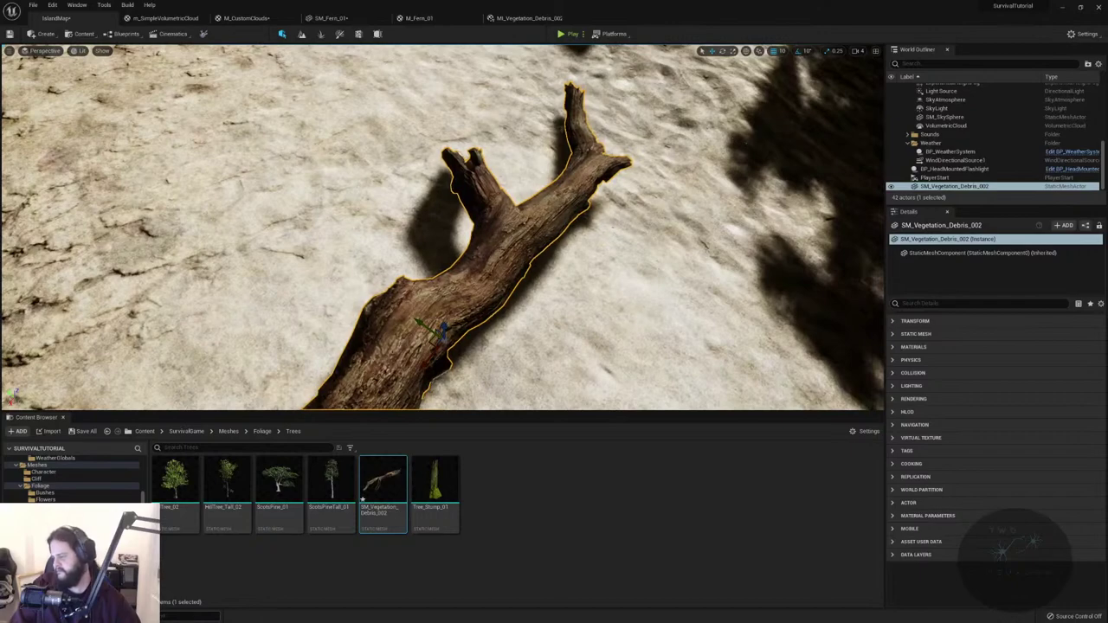
# - Place two more SM_Vegetation_Debris_002 logs in IslandMap and raise the last one into the sky above the trees
pyautogui.scroll(-5, 651, 251)
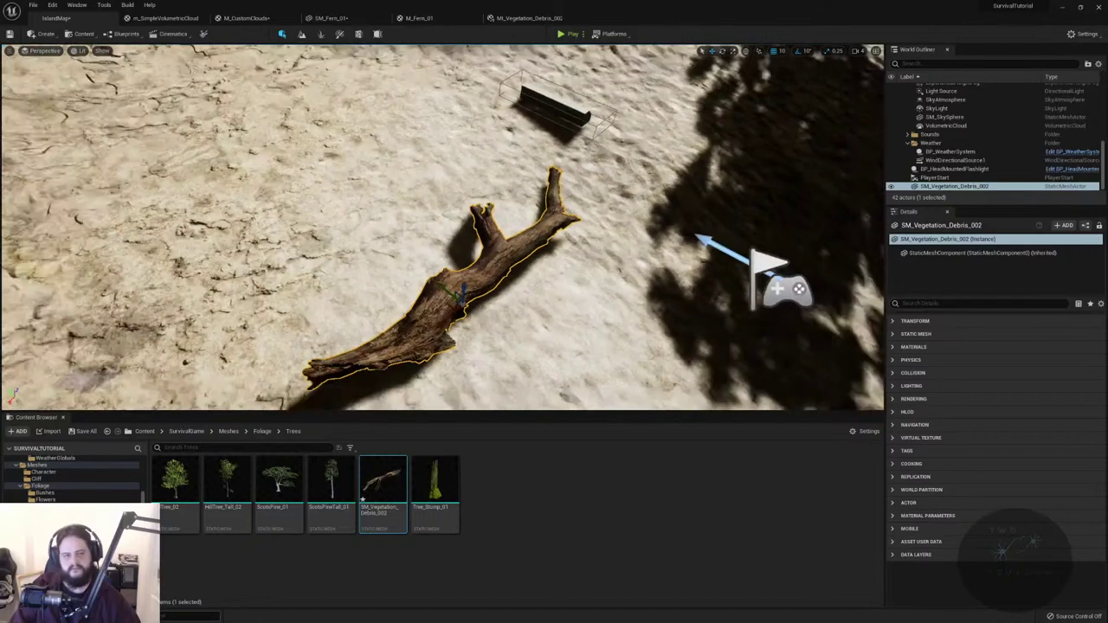
pyautogui.moveTo(382, 485); pyautogui.dragTo(360, 223)
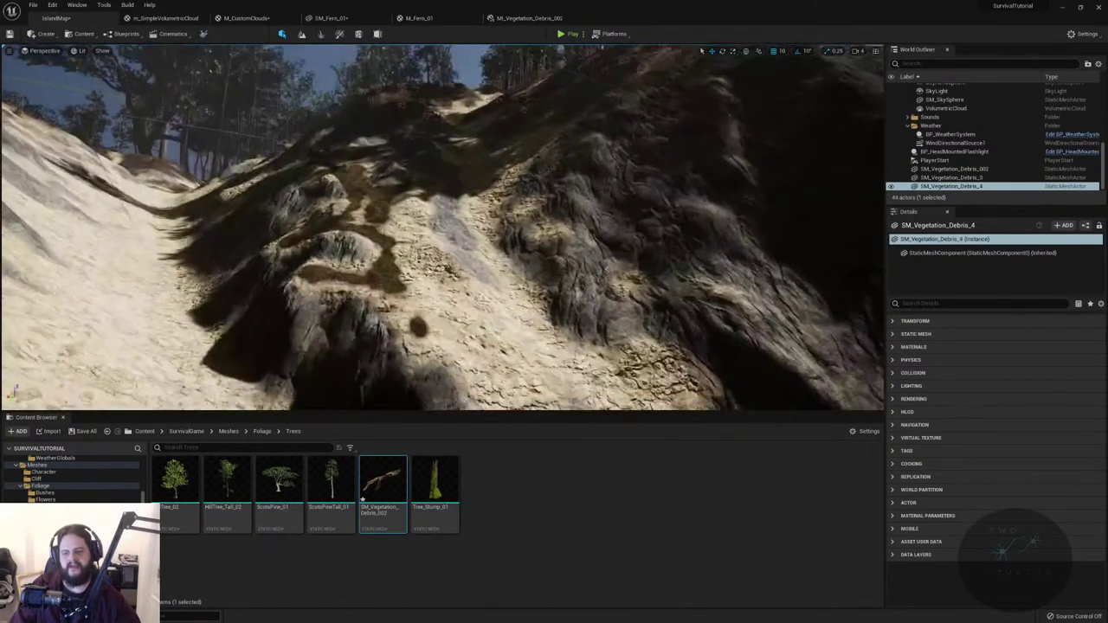
pyautogui.press('f')
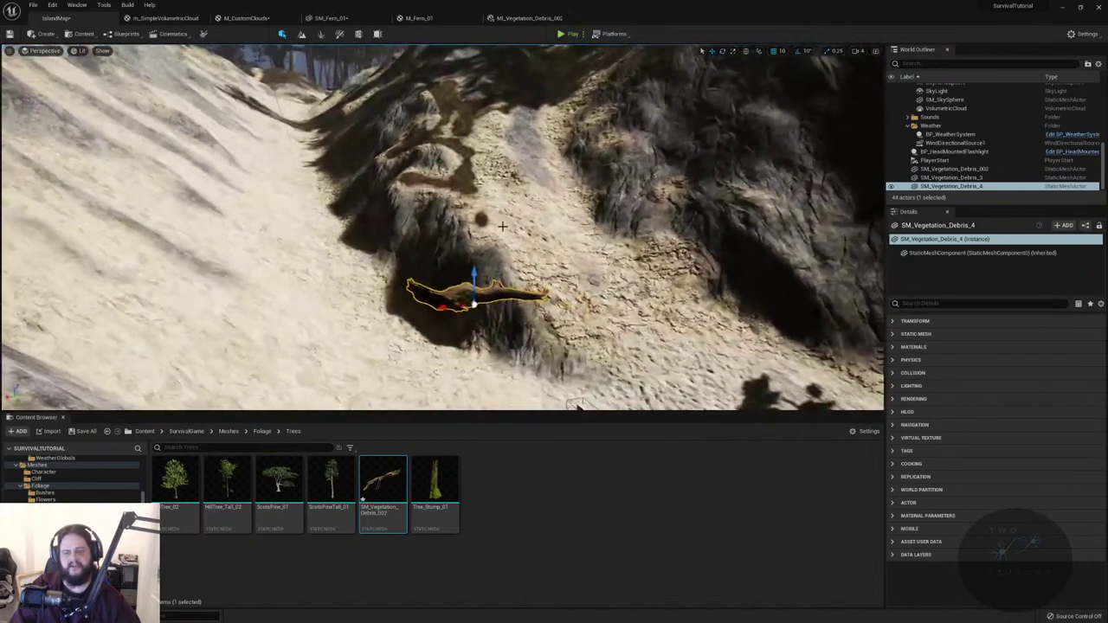
pyautogui.scroll(1, 474, 304)
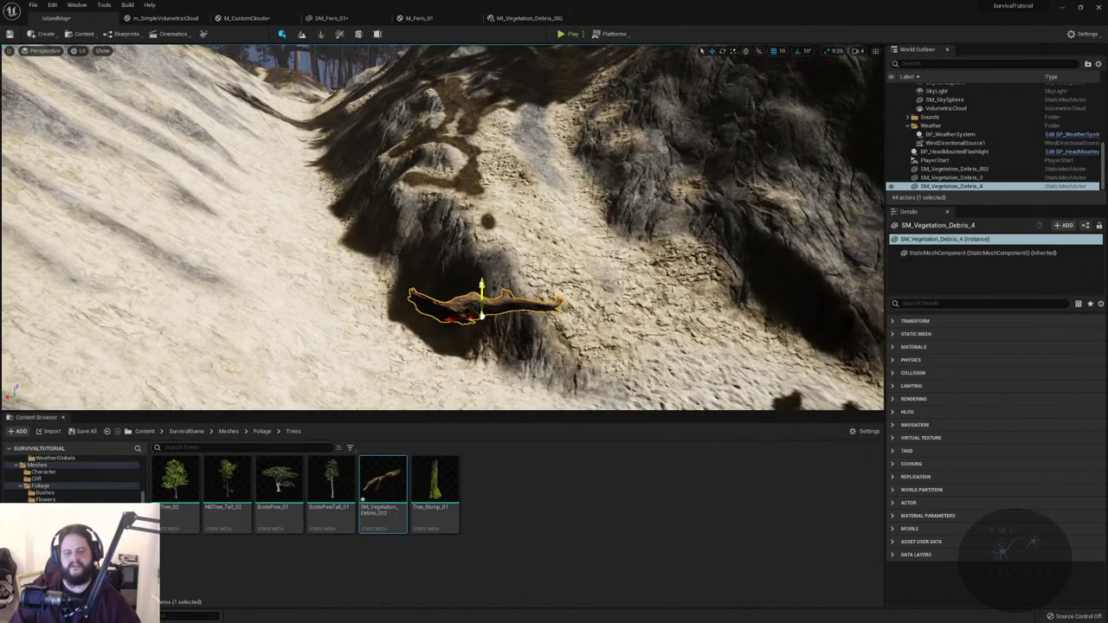
pyautogui.keyDown('alt'); pyautogui.moveTo(490, 89); pyautogui.dragTo(490, 182); pyautogui.keyUp('alt')
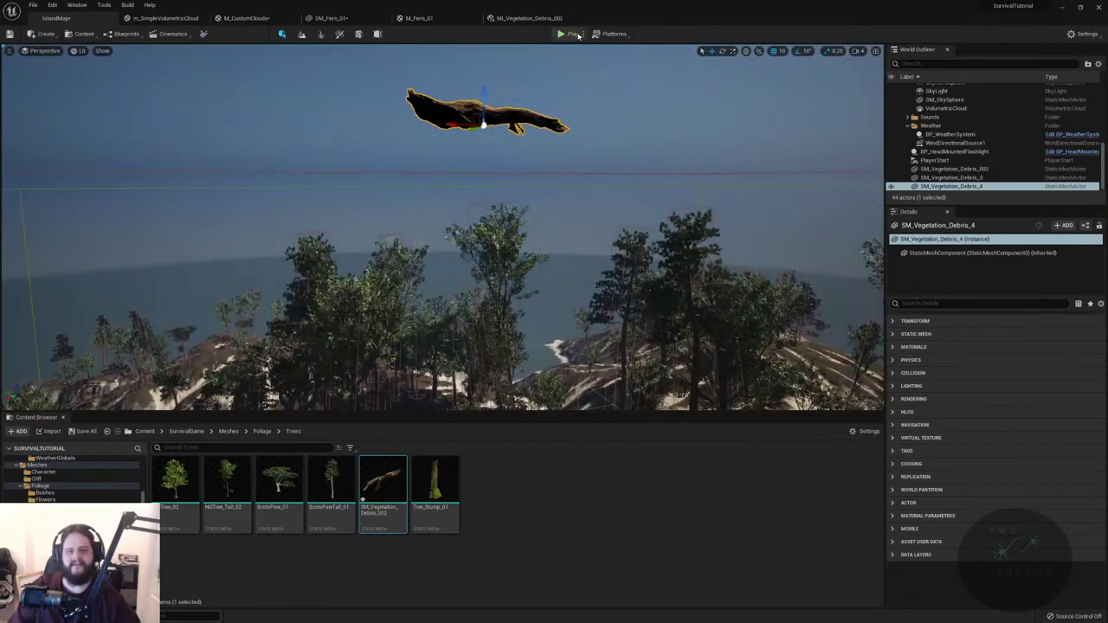
# - Play-test the level, inspect the placed logs from the player's view, and switch to full screen
pyautogui.hotkey('alt', 'p')
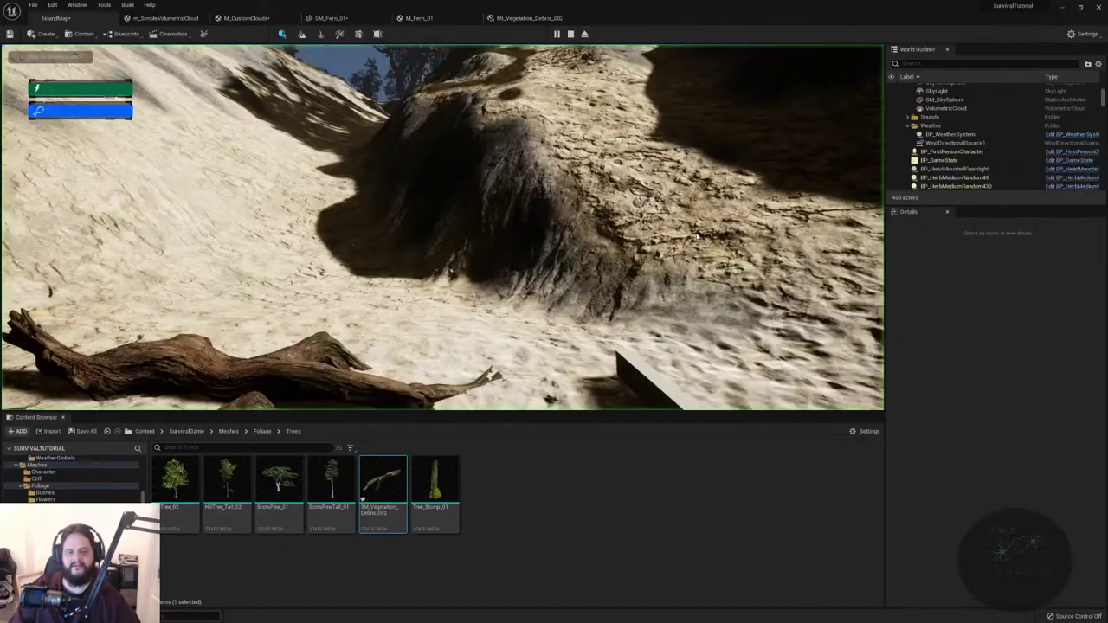
pyautogui.press('w')
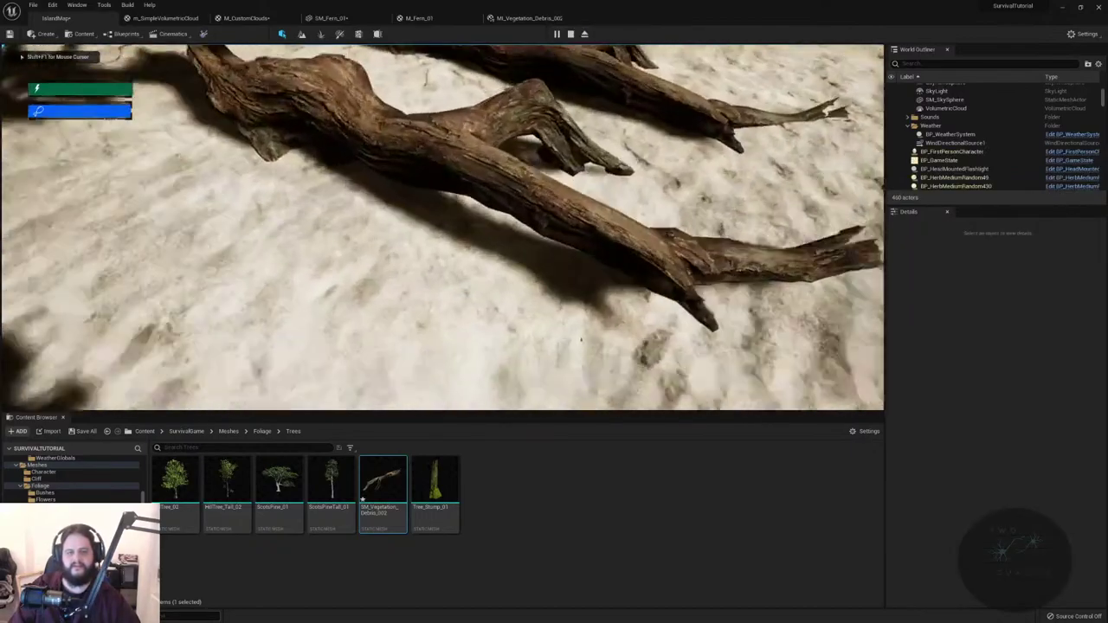
pyautogui.press('w')
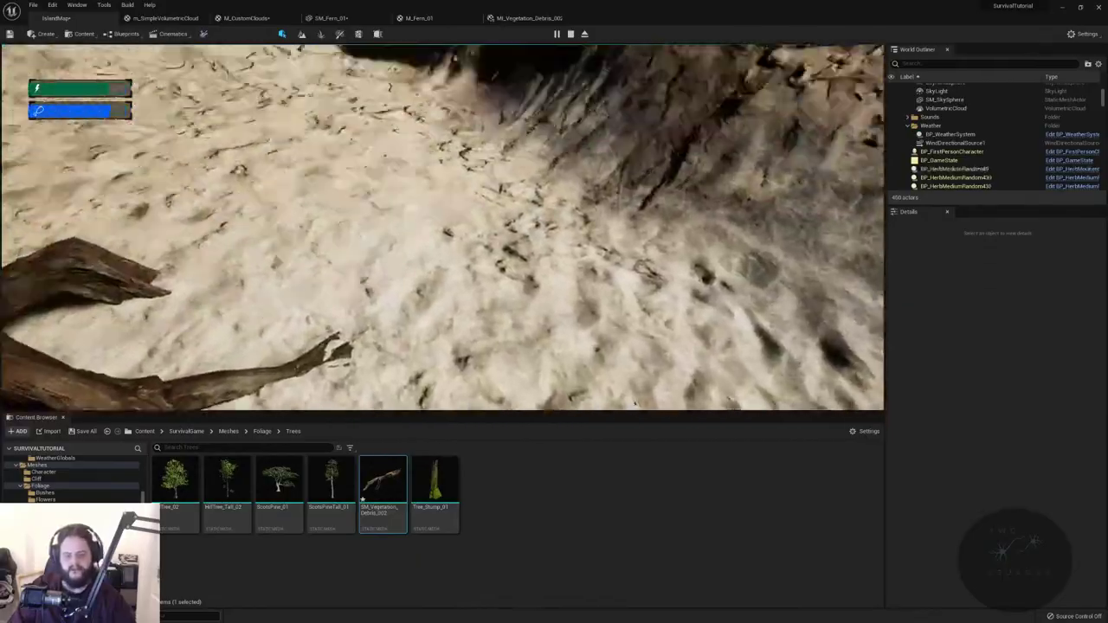
pyautogui.press('F11')
pyautogui.click(554, 312)
pyautogui.press('w')
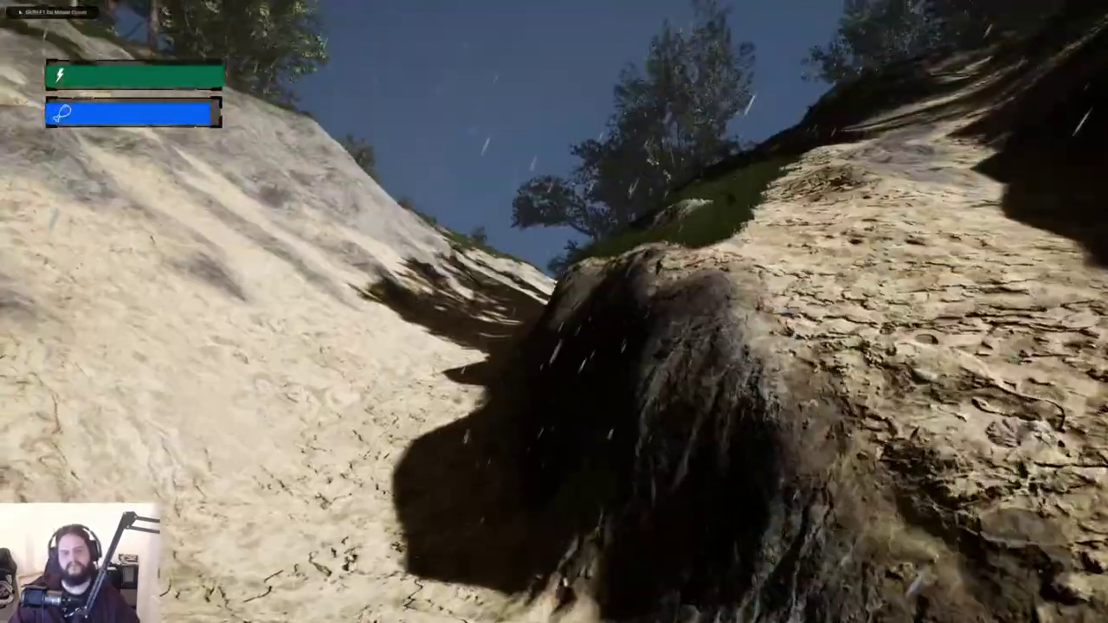
# - Walk the player through the sandy valley and up the grassy hillside to examine the terrain, trees and foliage in the rain
pyautogui.press('w')
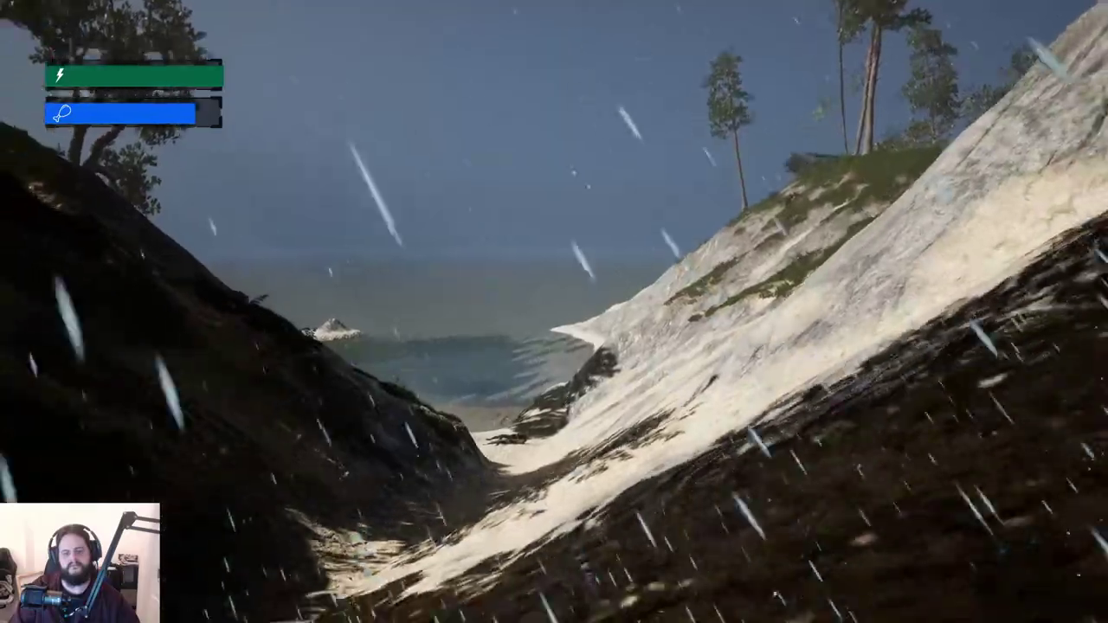
pyautogui.press('w')
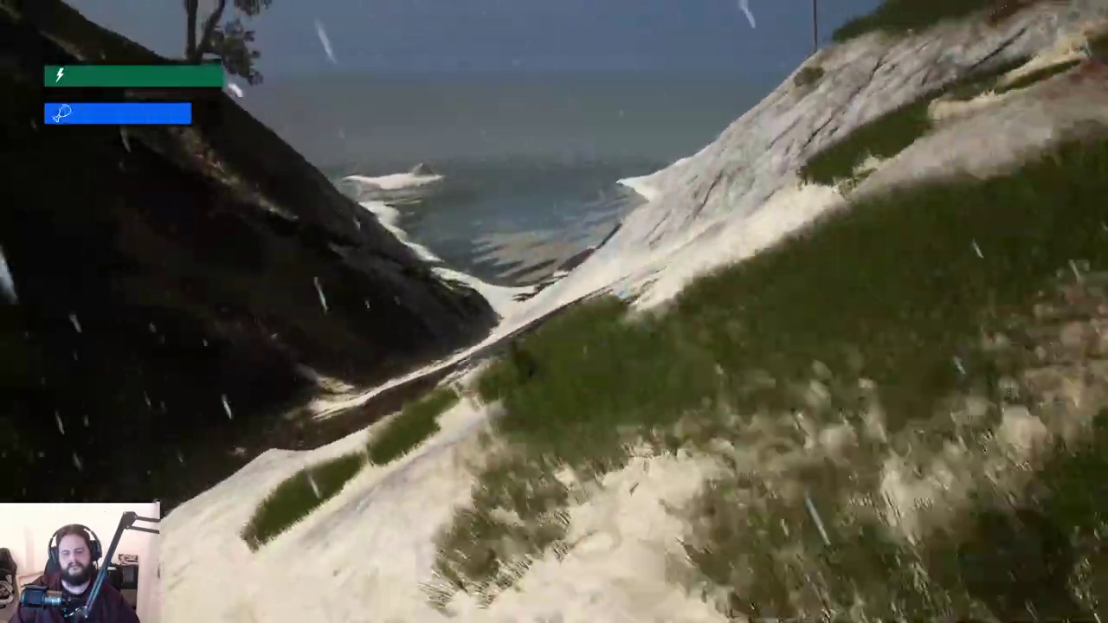
pyautogui.press('w')
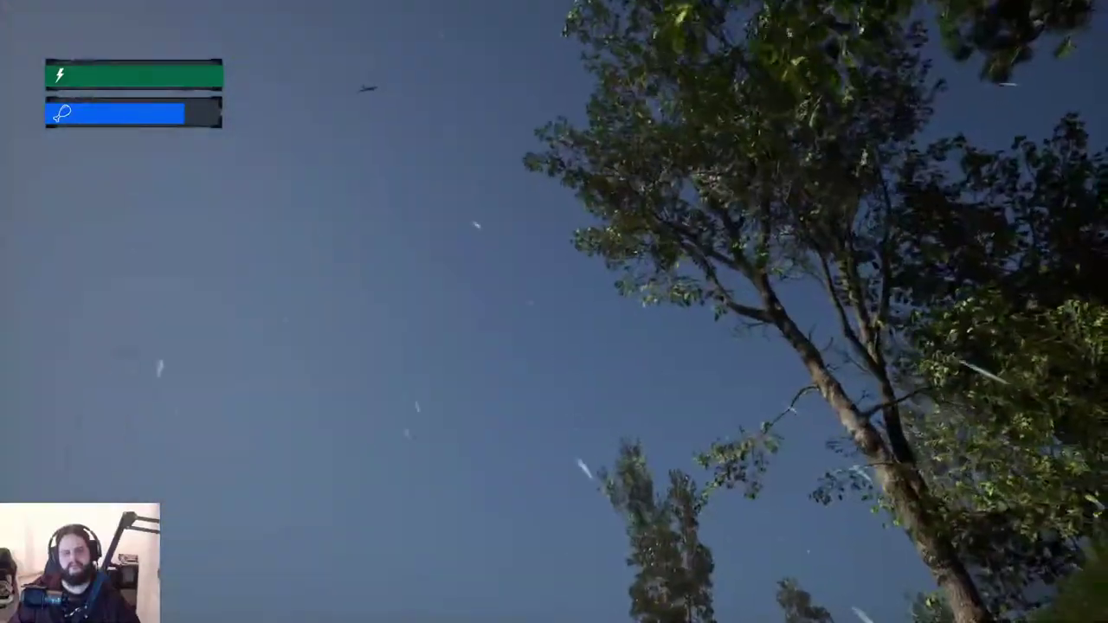
pyautogui.press('w')
pyautogui.press('w')
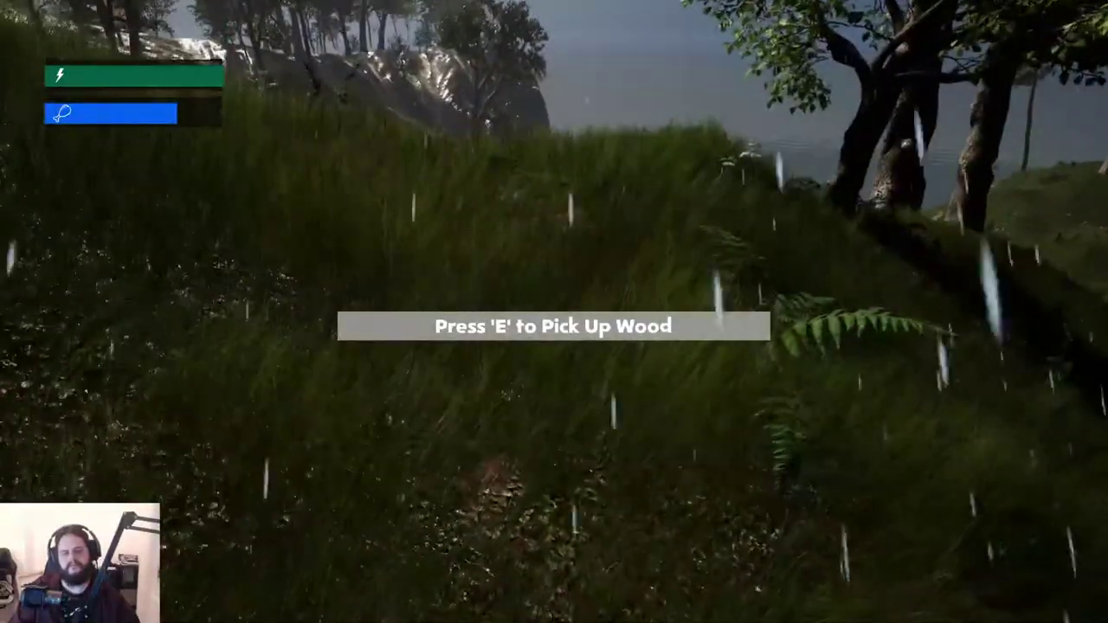
pyautogui.press('w')
pyautogui.press('w')
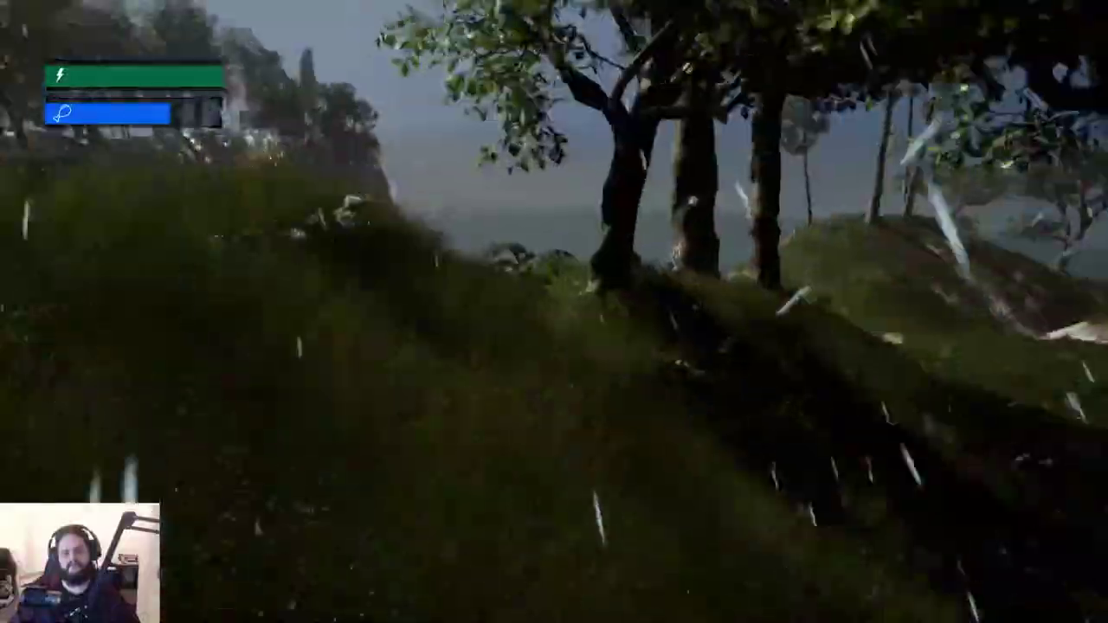
pyautogui.press('w')
# - Test discarding 10 pieces from the first Wood stack in the player's inventory and end the play session
pyautogui.press('Tab')
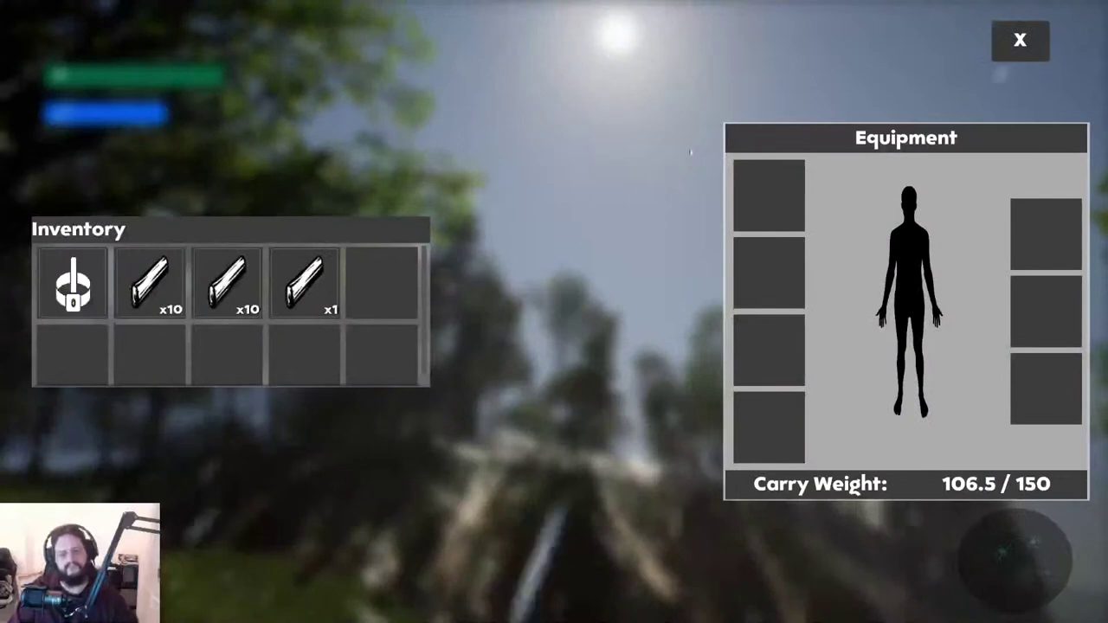
pyautogui.rightClick(152, 278)
pyautogui.click(193, 280)
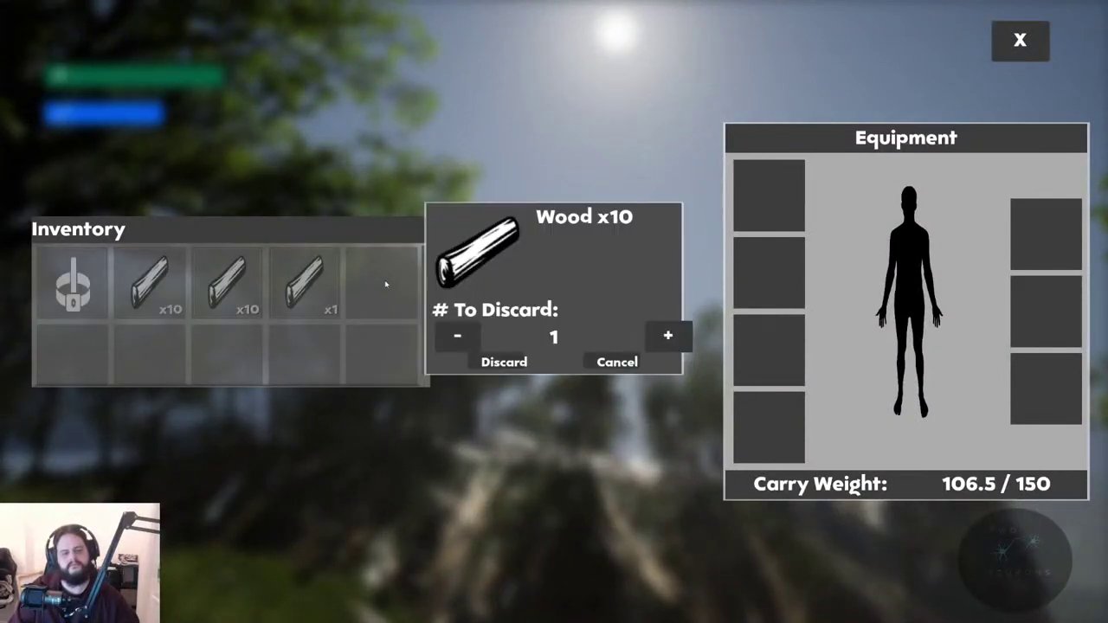
pyautogui.click(687, 337)
pyautogui.click(688, 337)
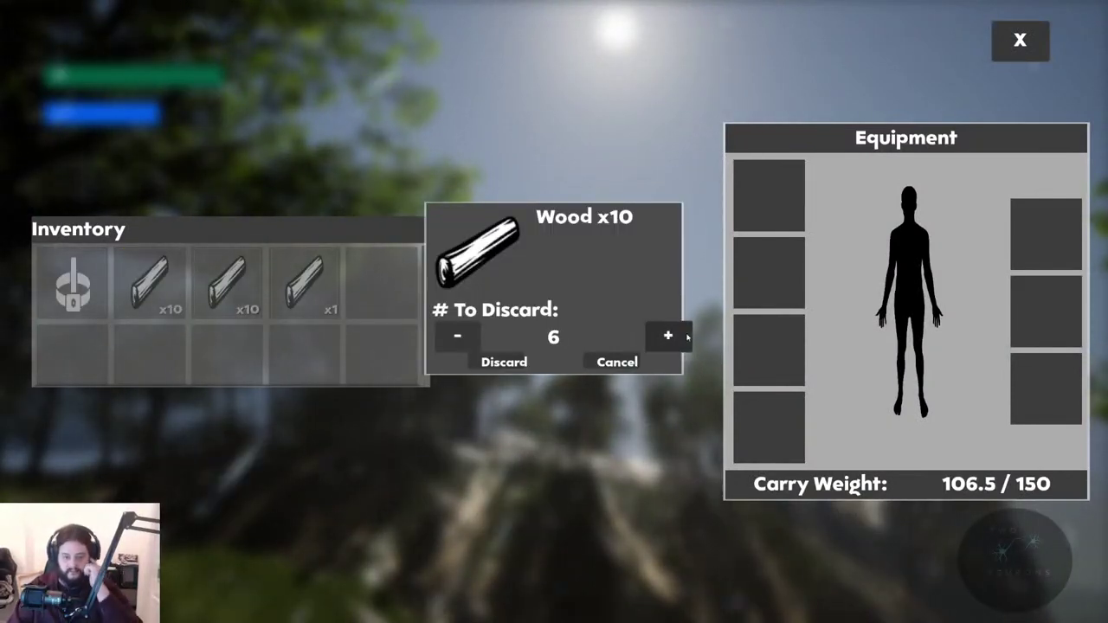
pyautogui.click(687, 337)
pyautogui.click(688, 337)
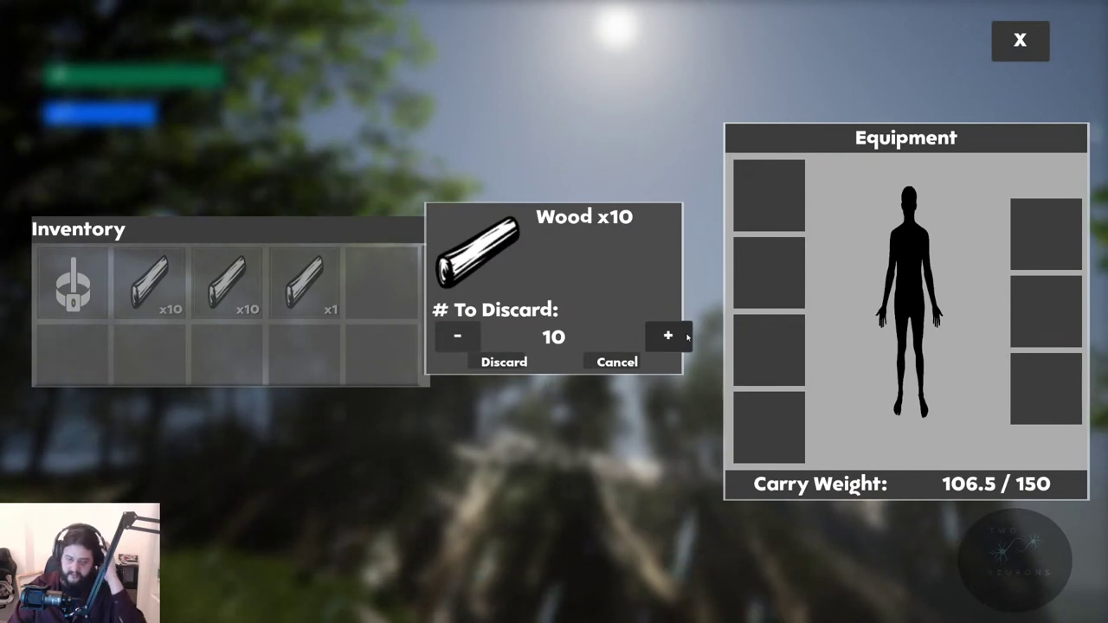
pyautogui.click(504, 362)
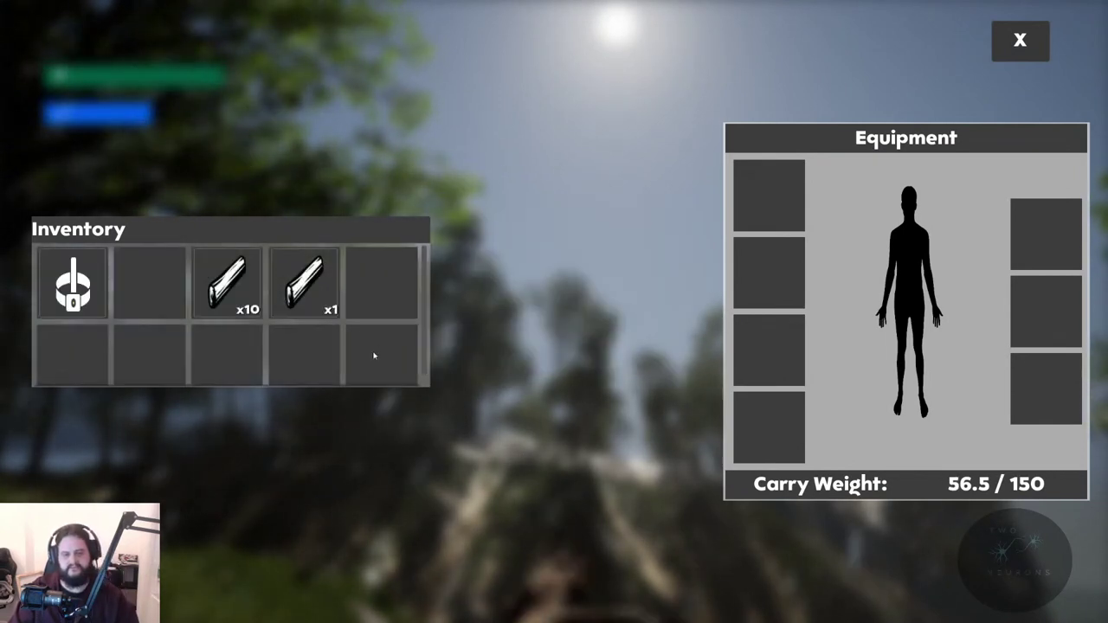
pyautogui.press('Escape')
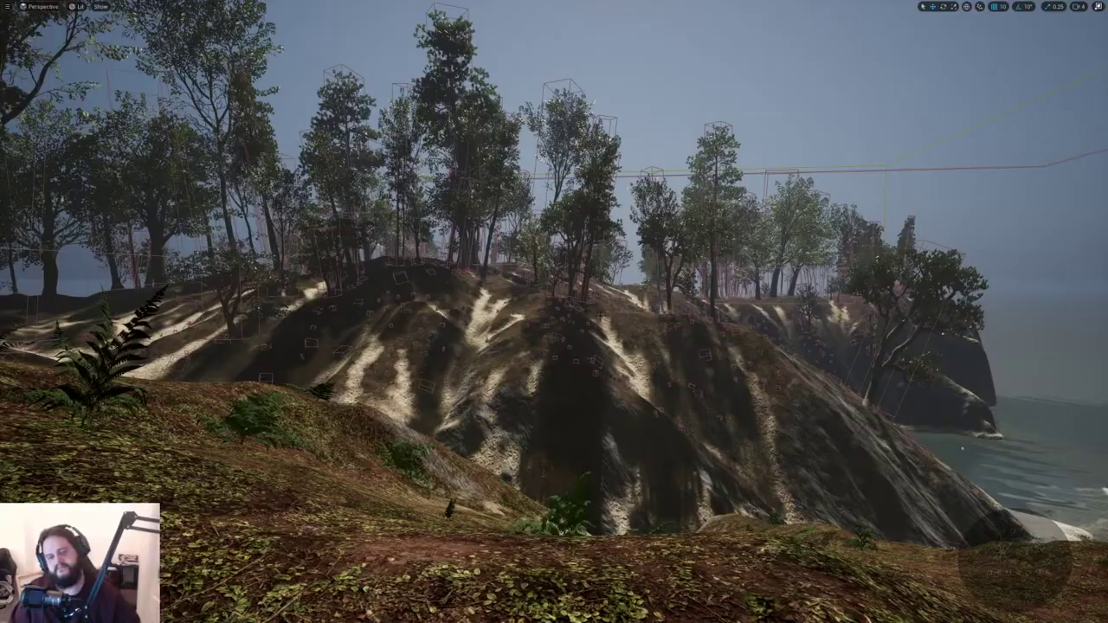
# - Start a new play session and walk from the logs up the sandy slope to the grassy hilltop overlooking the sea
pyautogui.hotkey('alt', 'p')
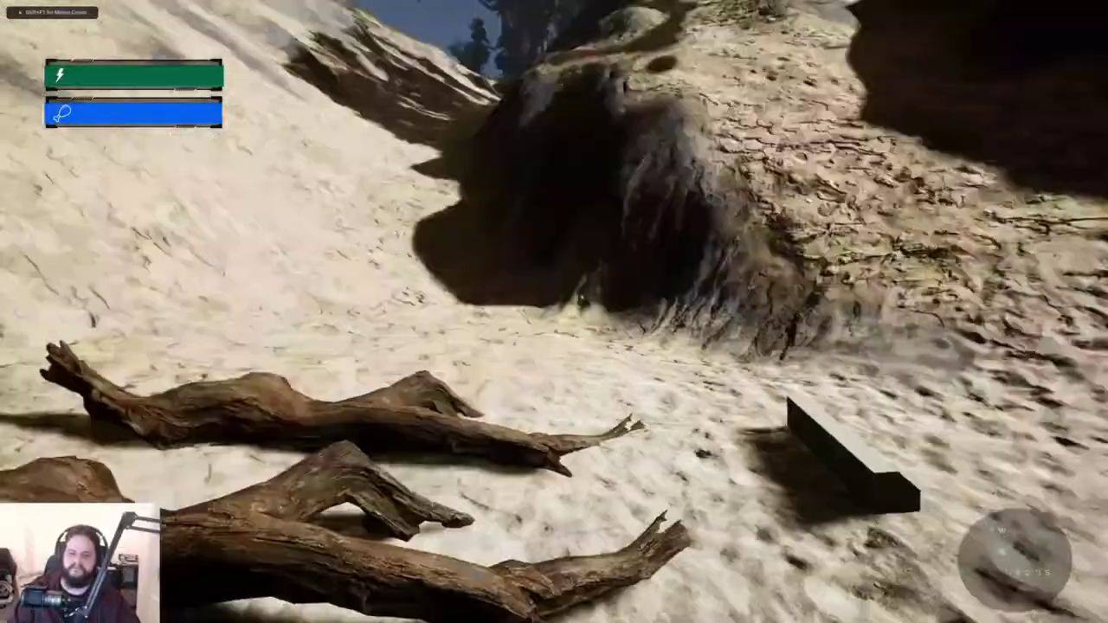
pyautogui.press('w')
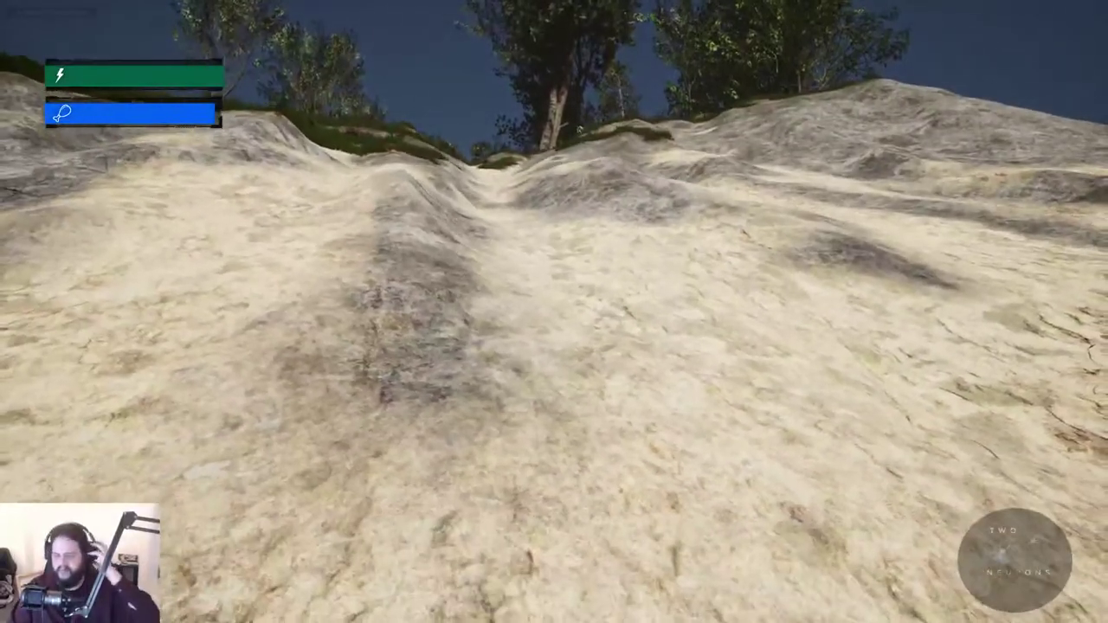
pyautogui.press('w')
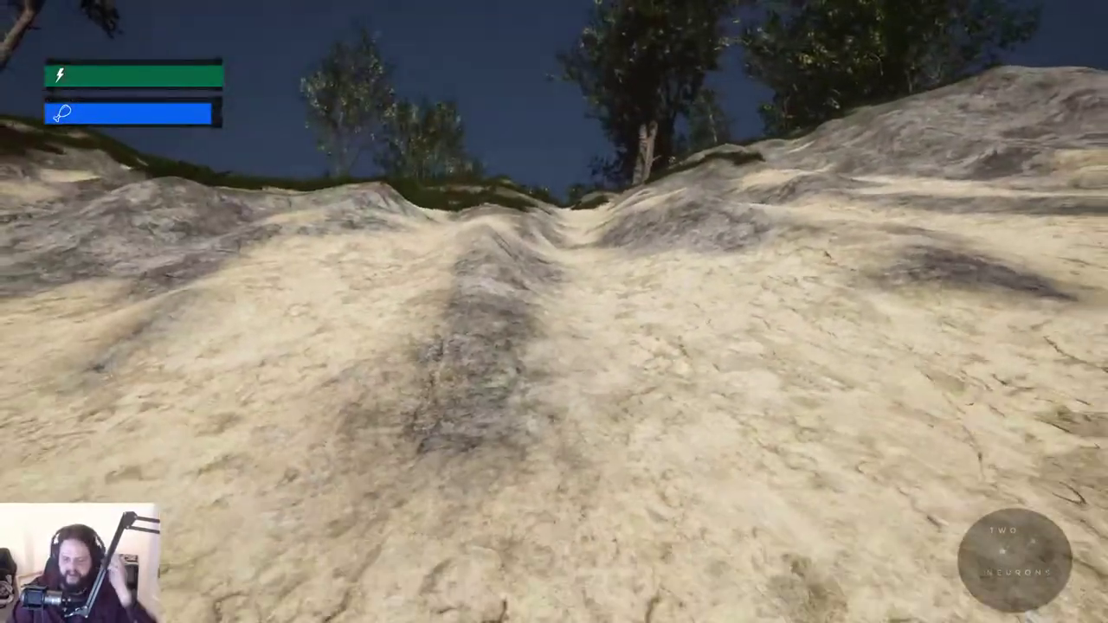
pyautogui.press('w')
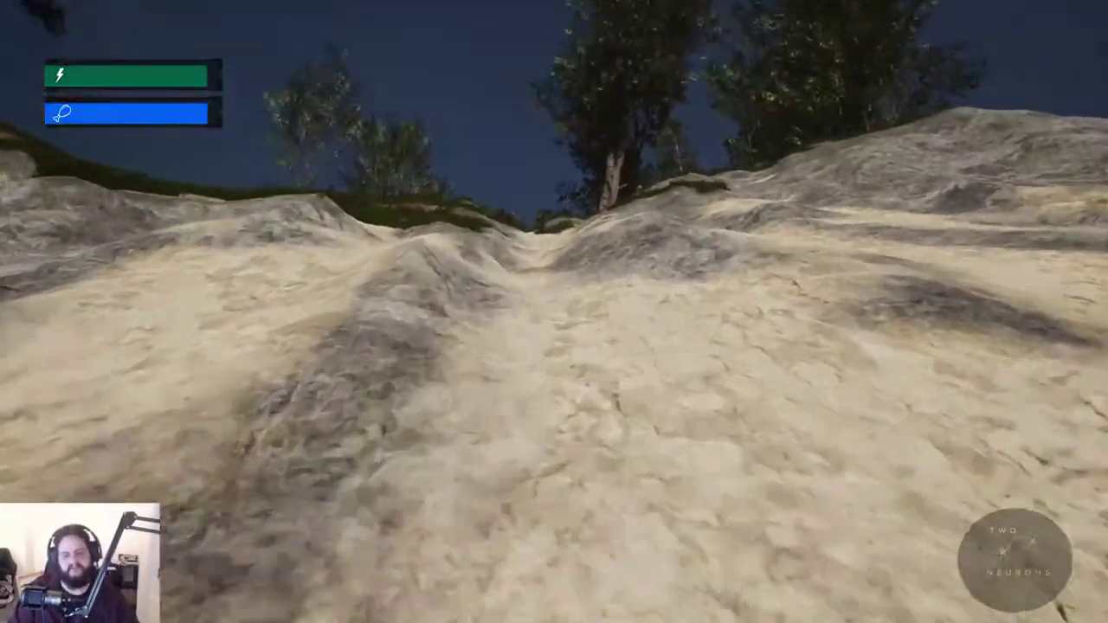
pyautogui.press('w')
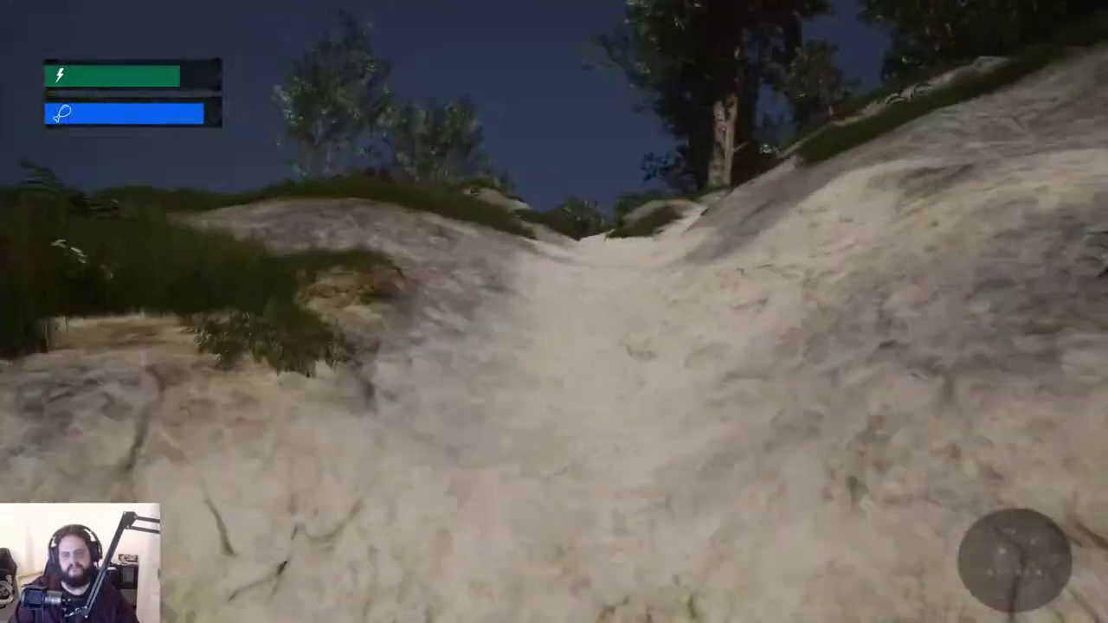
pyautogui.press('w')
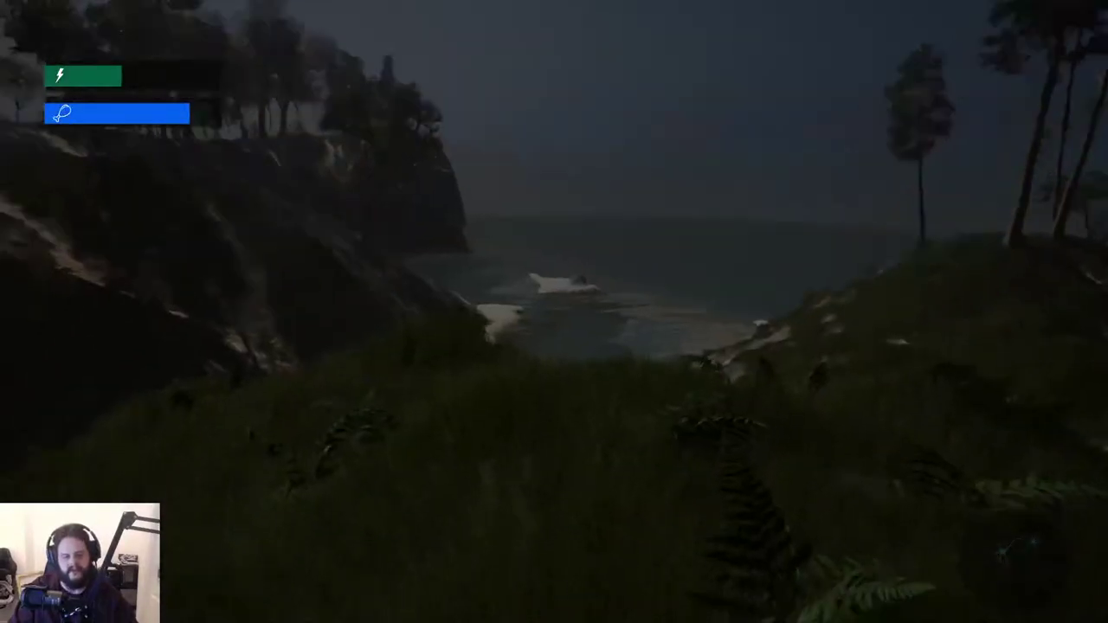
# - Test discarding wood from the Wood x3 stack and recheck the player's inventory
pyautogui.press('w')
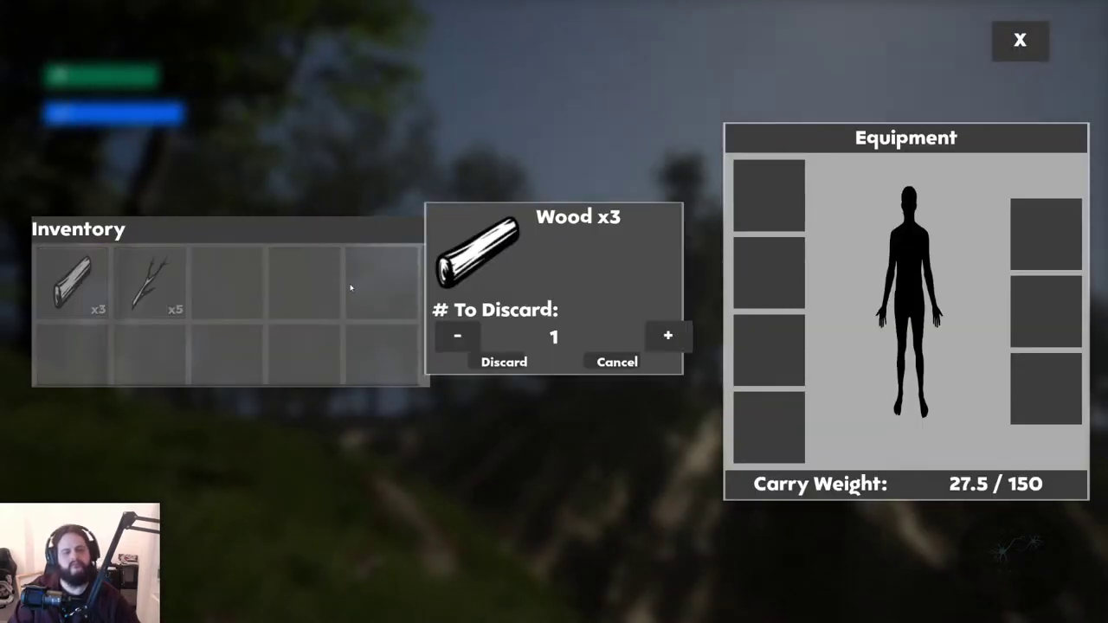
pyautogui.click(1019, 40)
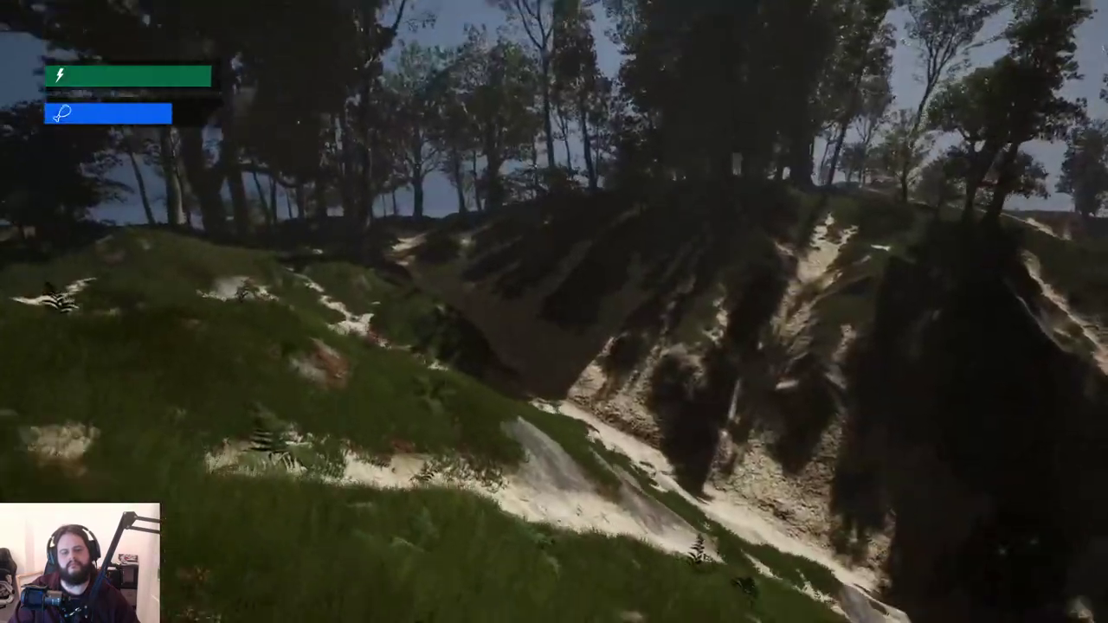
pyautogui.press('i')
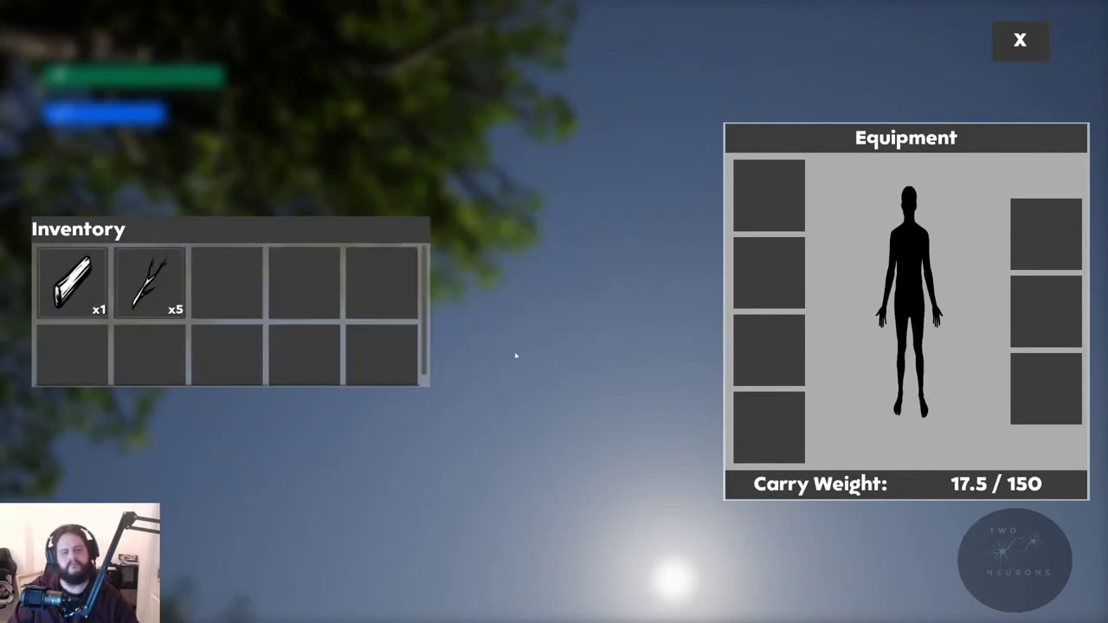
pyautogui.click(1019, 40)
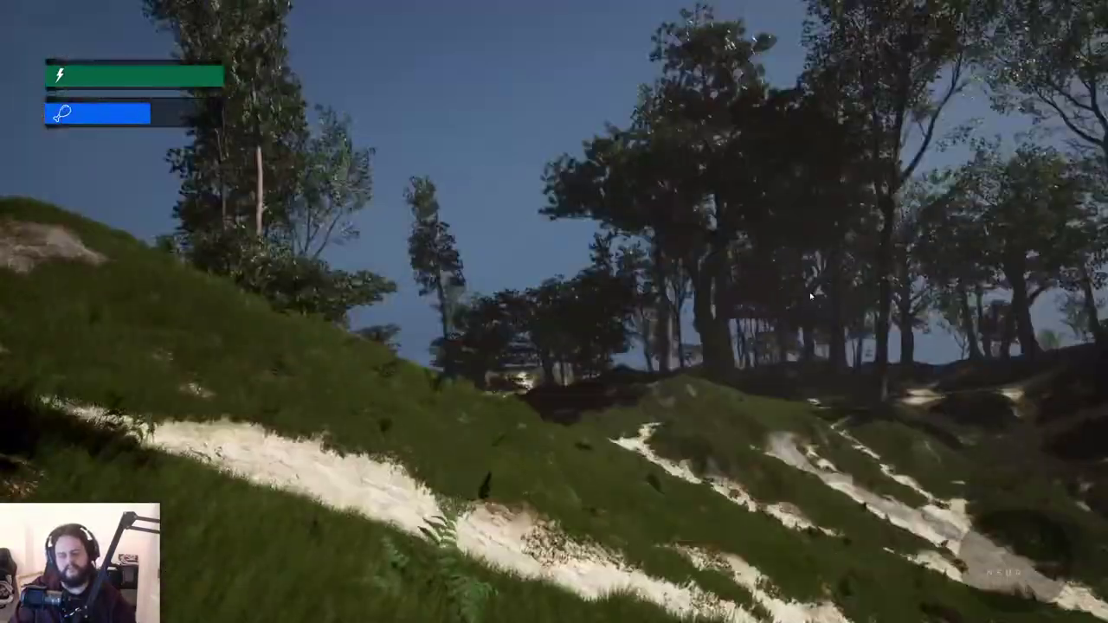
pyautogui.press('Tab')
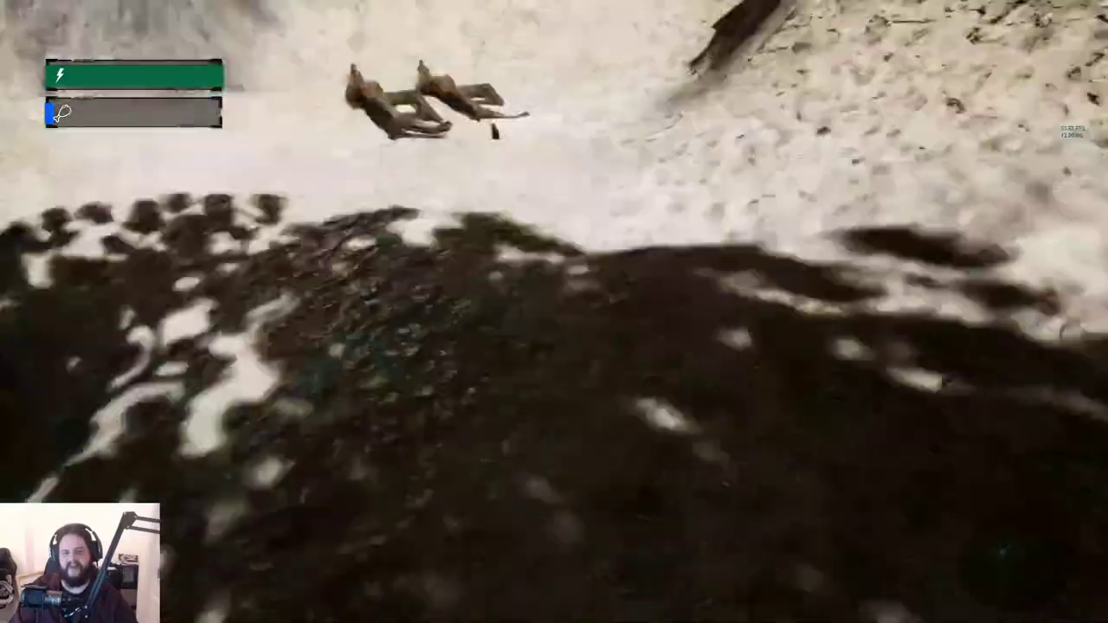
# - Inspect the placed logs up close, stop the play session, and leave full screen to view the surrounding hills
pyautogui.press('w')
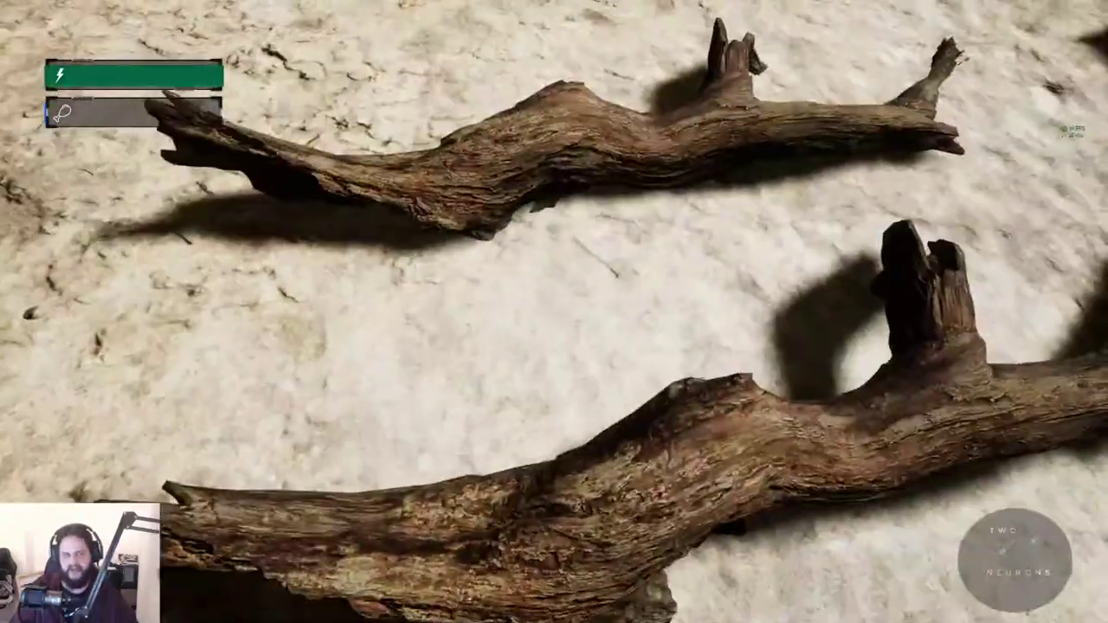
pyautogui.press('Escape')
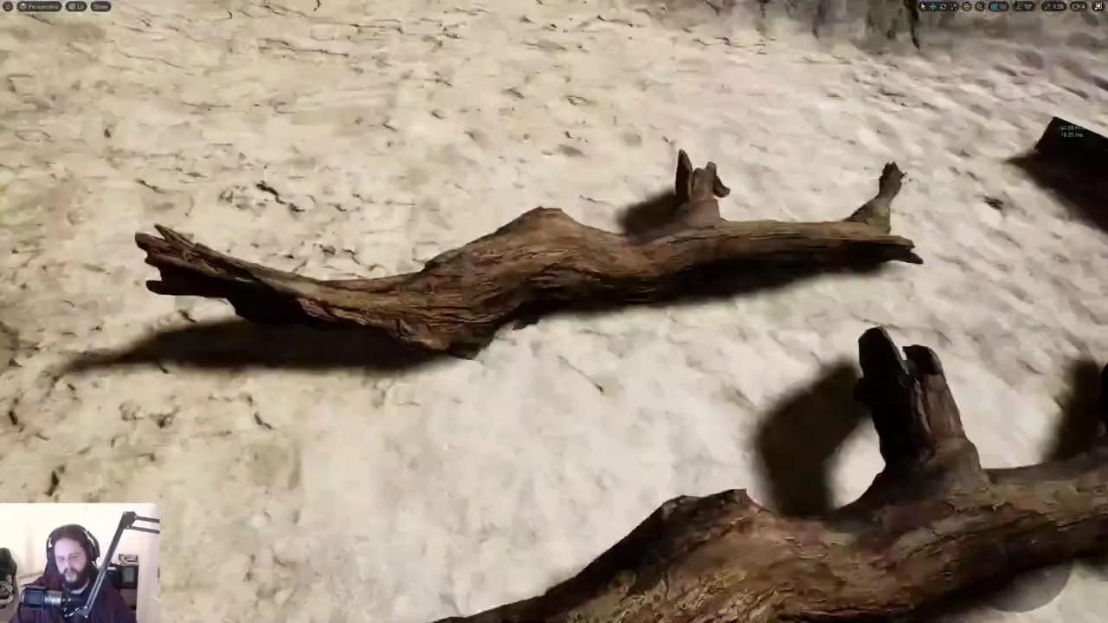
pyautogui.press('F11')
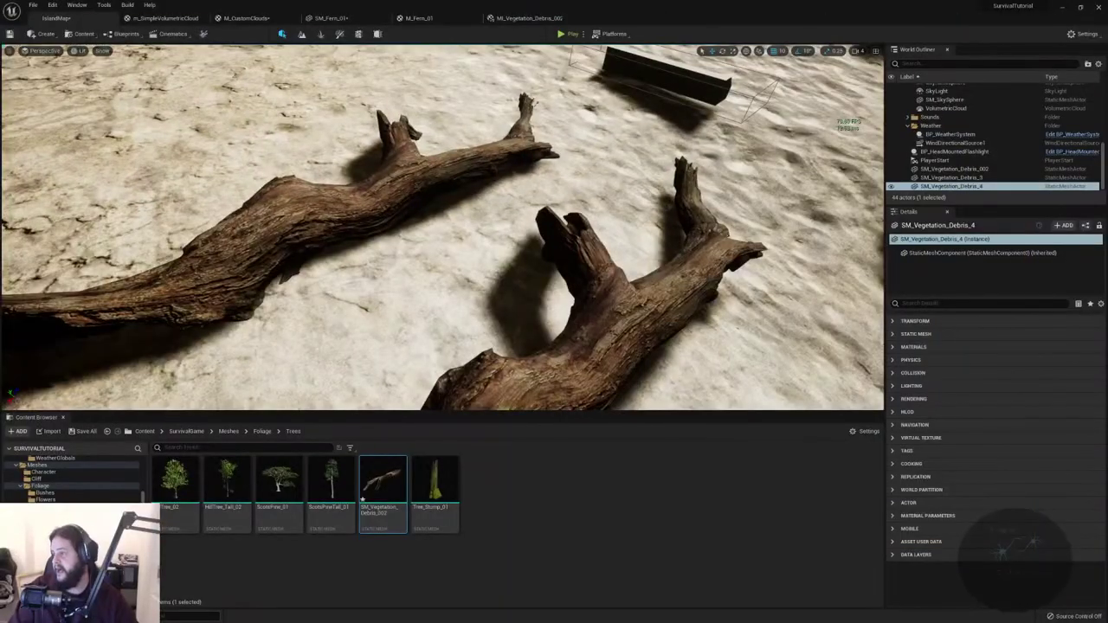
pyautogui.moveTo(463, 138); pyautogui.dragTo(497, 116, button='right')
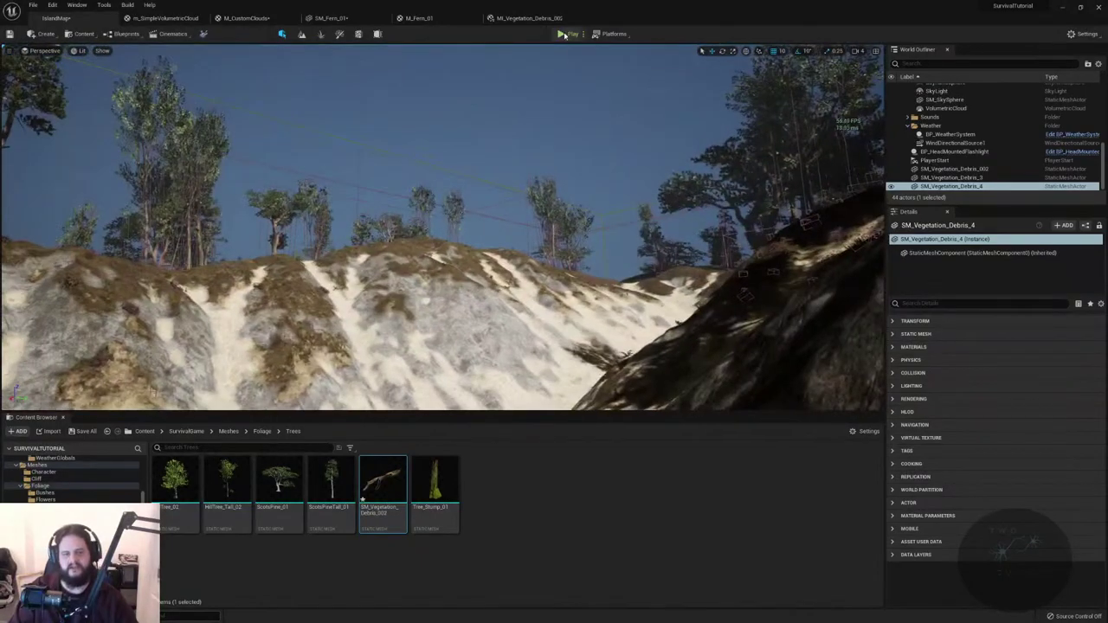
# - Run a brief play-test of the level, end it, and survey the shoreline and wooded hills around the placed logs
pyautogui.hotkey('alt', 'p')
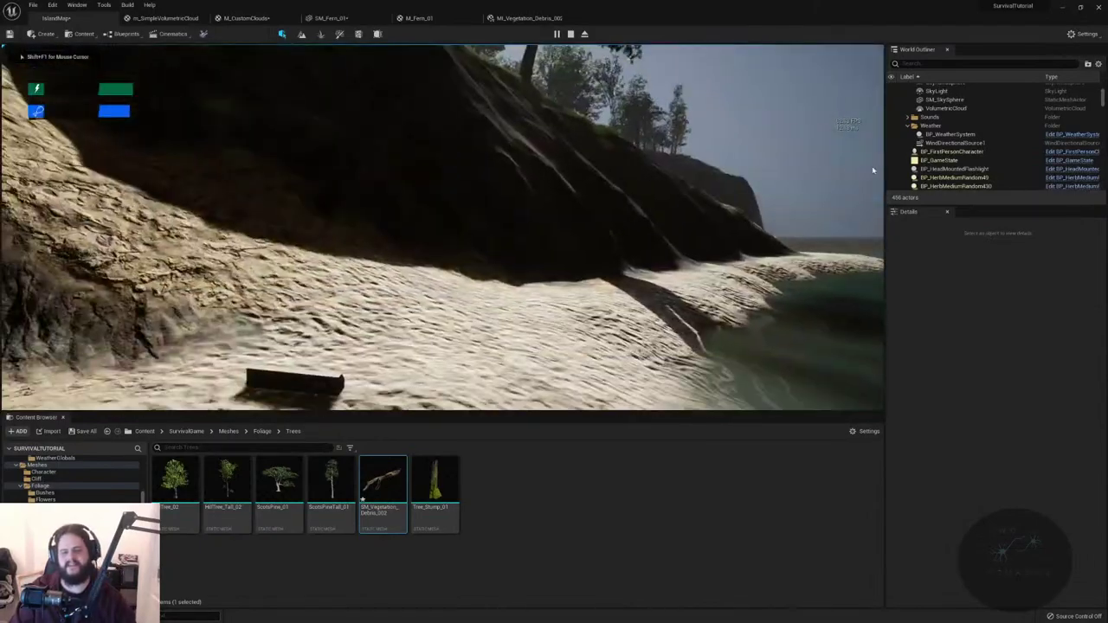
pyautogui.press('Escape')
pyautogui.moveTo(847, 197); pyautogui.dragTo(814, 227, button='right')
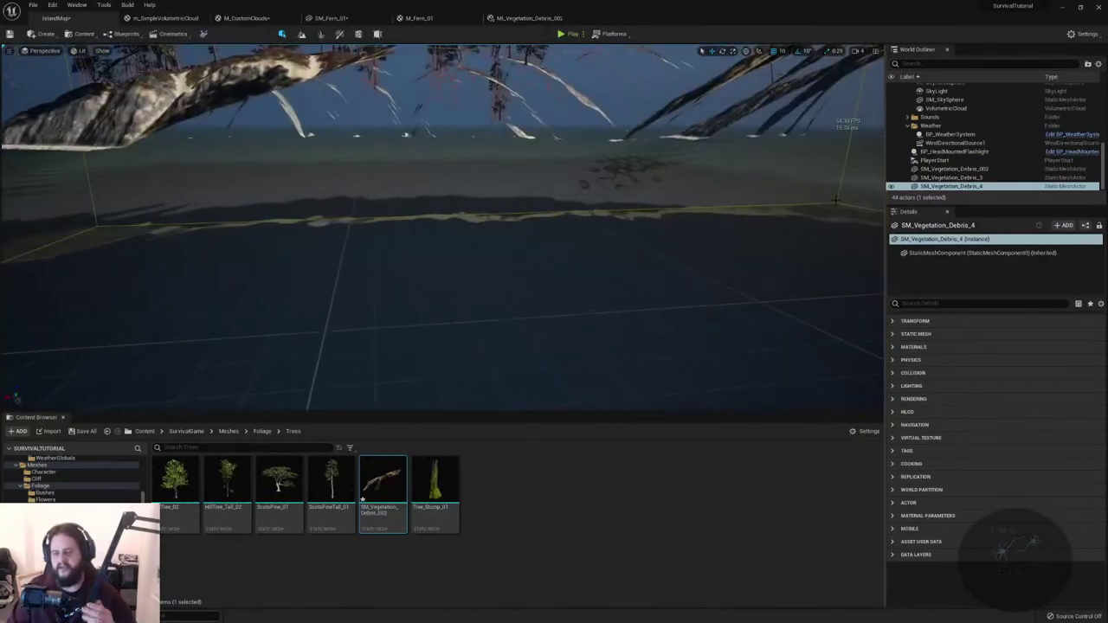
pyautogui.moveTo(815, 228); pyautogui.dragTo(814, 227, button='right')
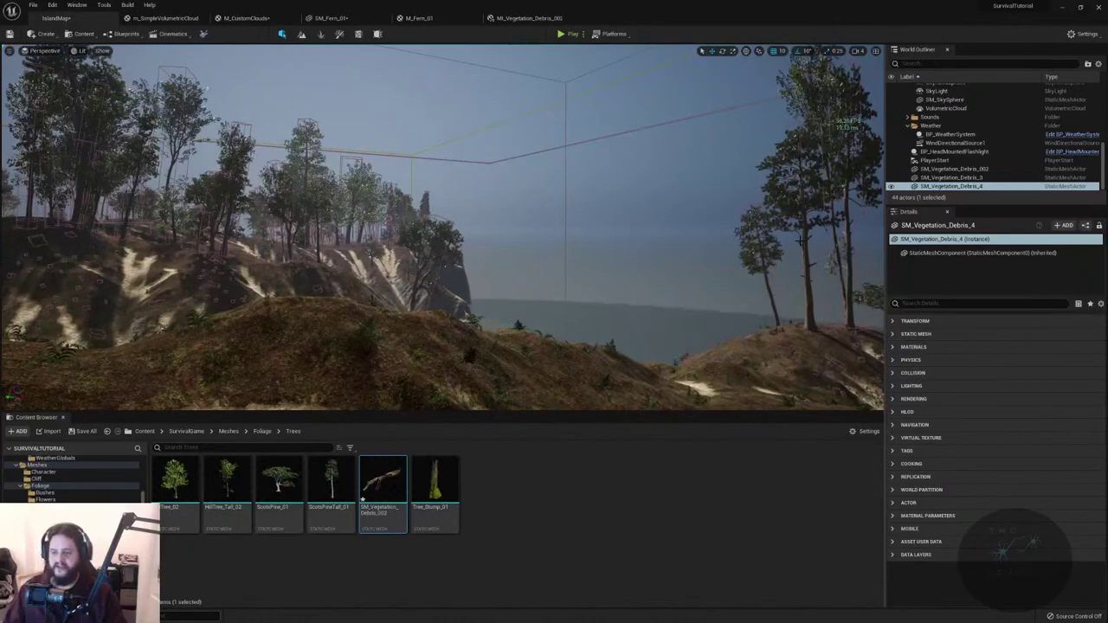
pyautogui.moveTo(814, 227); pyautogui.dragTo(814, 228, button='right')
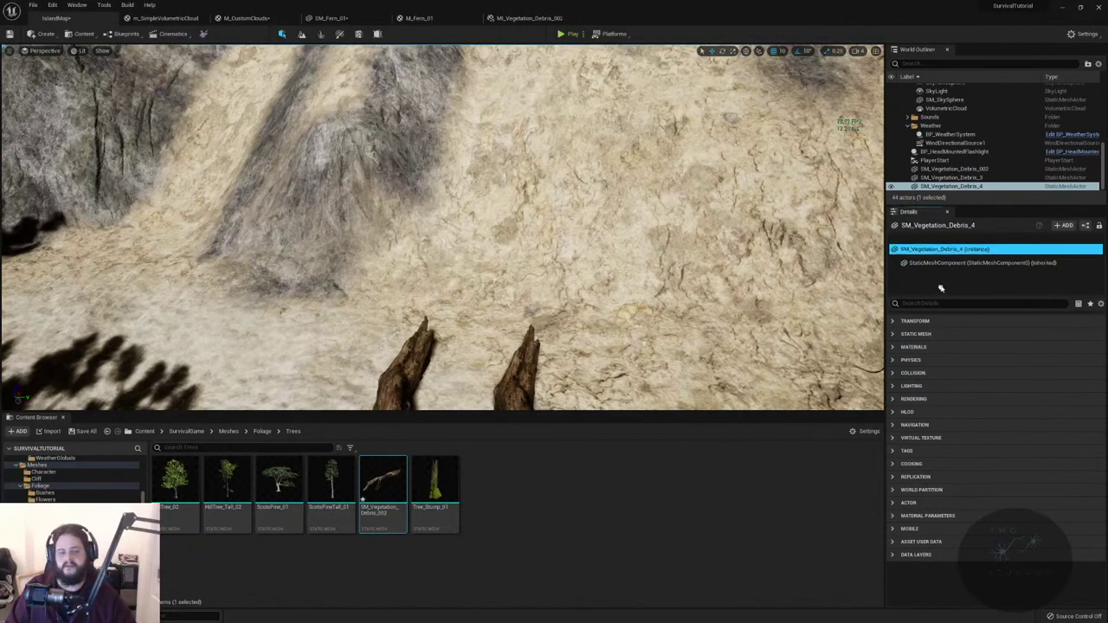
# - Delete SM_Vegetation_Debris_3 and SM_Vegetation_Debris_002, the two logs standing side by side on the sandy slope
pyautogui.press('f')
pyautogui.click(507, 311)
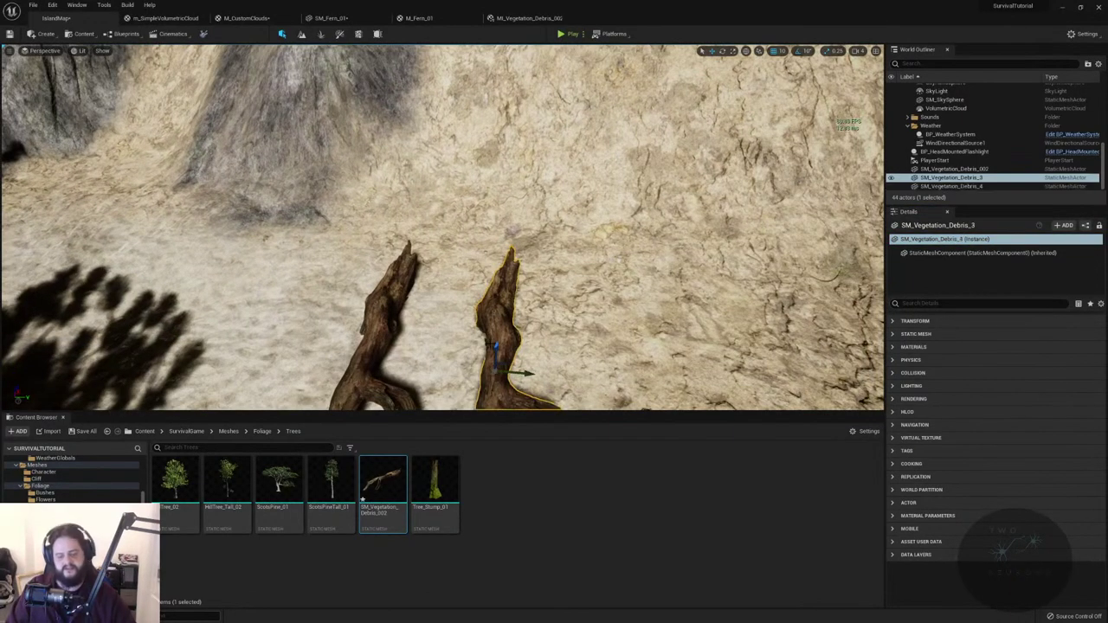
pyautogui.press('Delete')
pyautogui.click(351, 335)
pyautogui.press('Delete')
pyautogui.moveTo(351, 336); pyautogui.dragTo(351, 329, button='right')
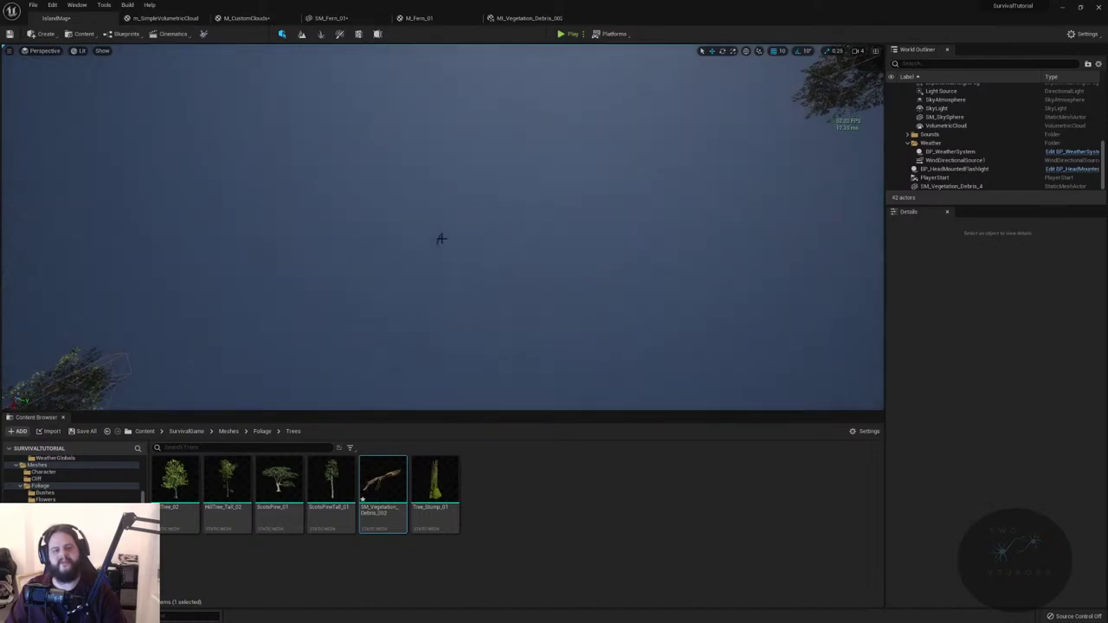
# - Find the remaining log, SM_Vegetation_Debris_4, floating in the sky and delete it from the level
pyautogui.click(439, 239)
pyautogui.scroll(5, 439, 240)
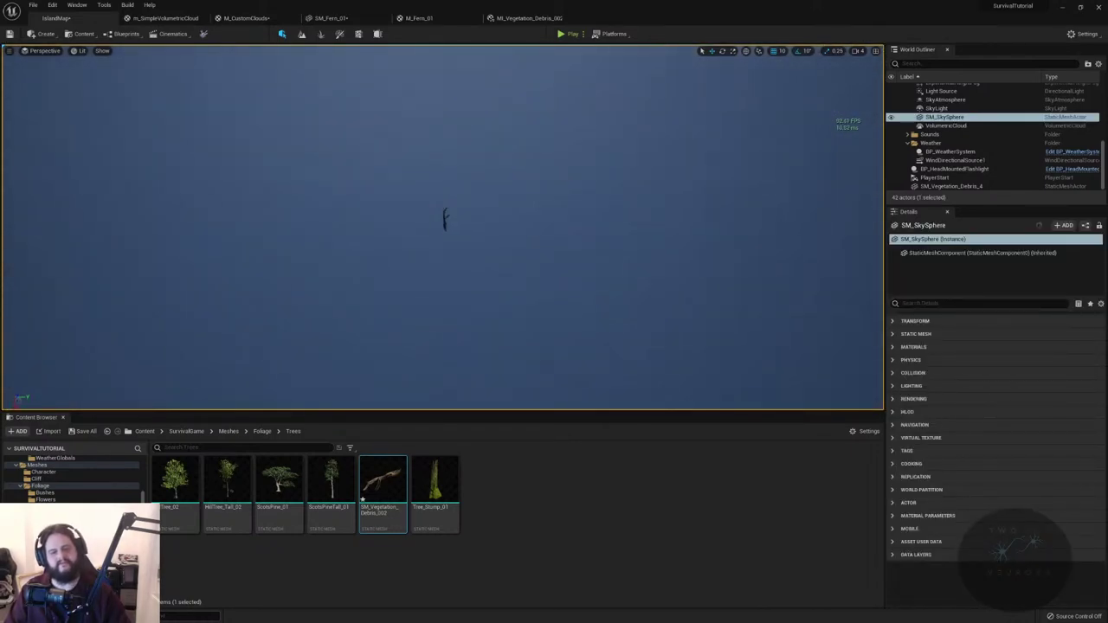
pyautogui.scroll(6, 443, 227)
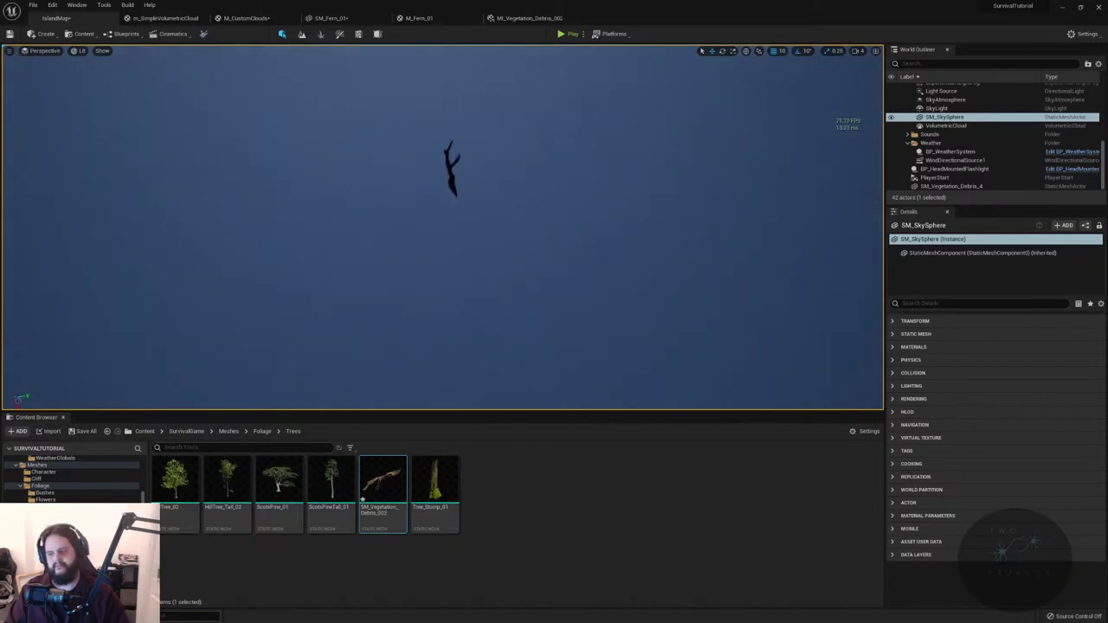
pyautogui.scroll(3, 467, 156)
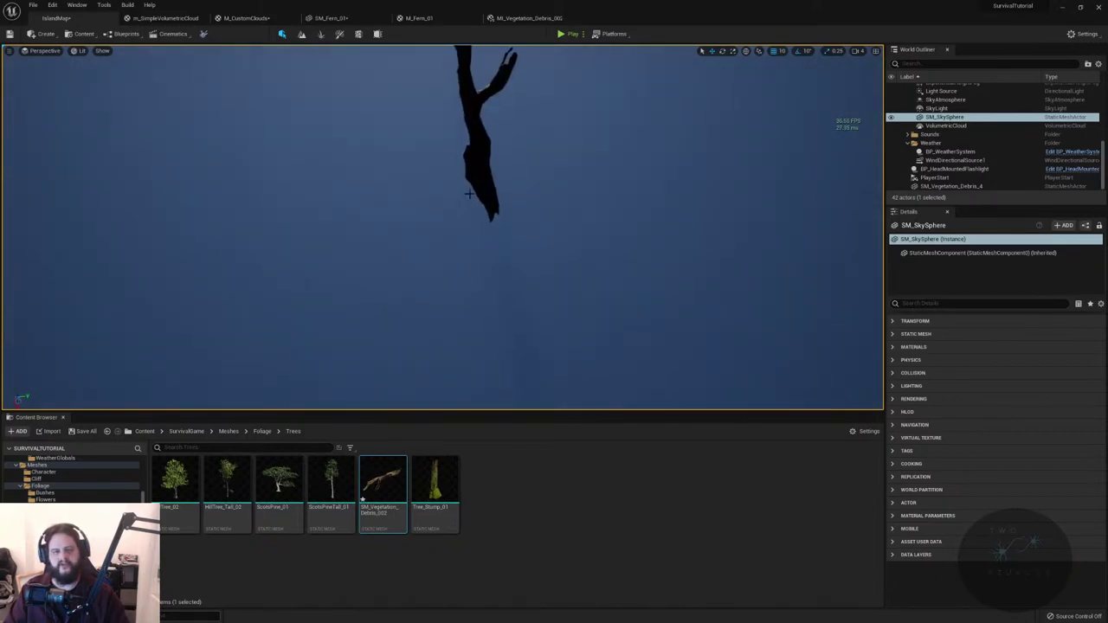
pyautogui.click(481, 173)
pyautogui.press('Delete')
pyautogui.moveTo(443, 226); pyautogui.dragTo(450, 255, button='right')
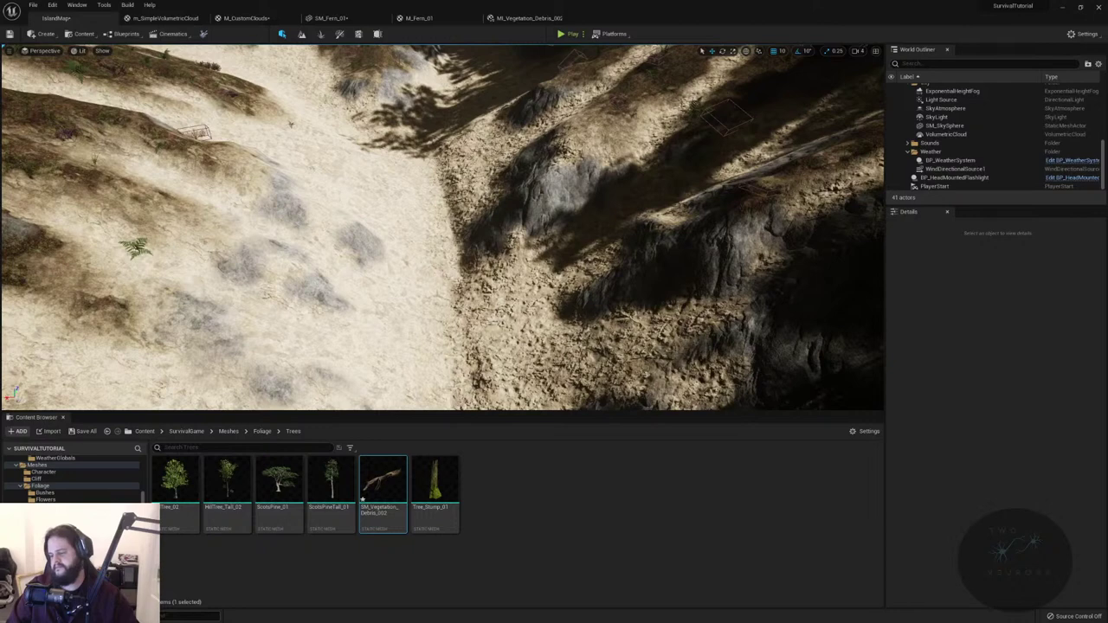
# - Add the SM_Vegetation_Debris_002 mesh as a foliage type in Foliage mode and select it for painting
pyautogui.moveTo(369, 450); pyautogui.dragTo(433, 362)
pyautogui.press('Escape')
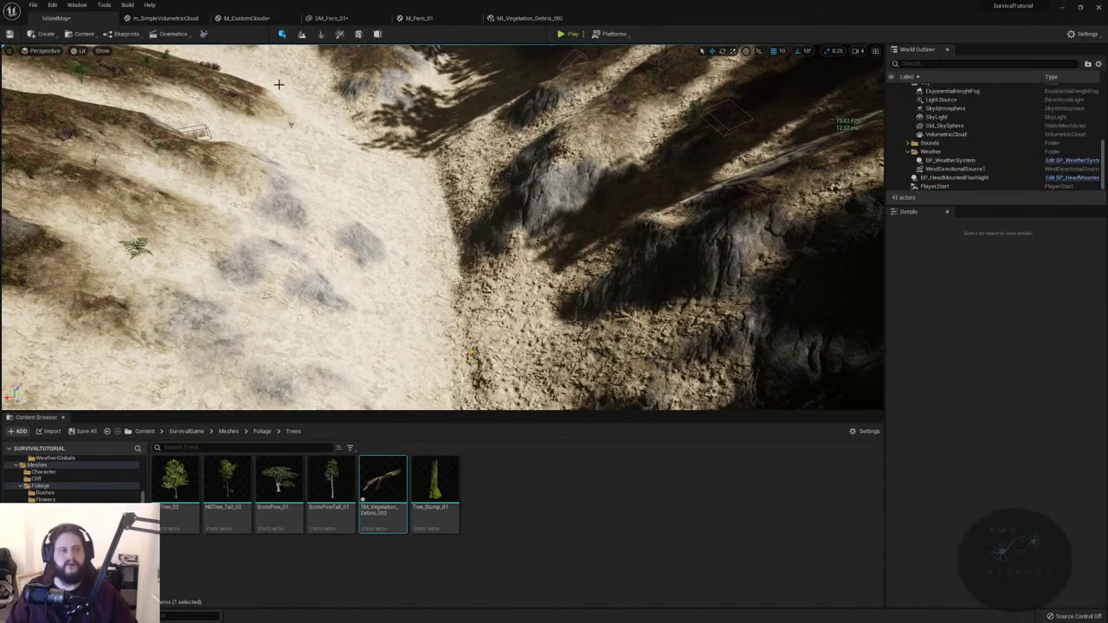
pyautogui.click(318, 37)
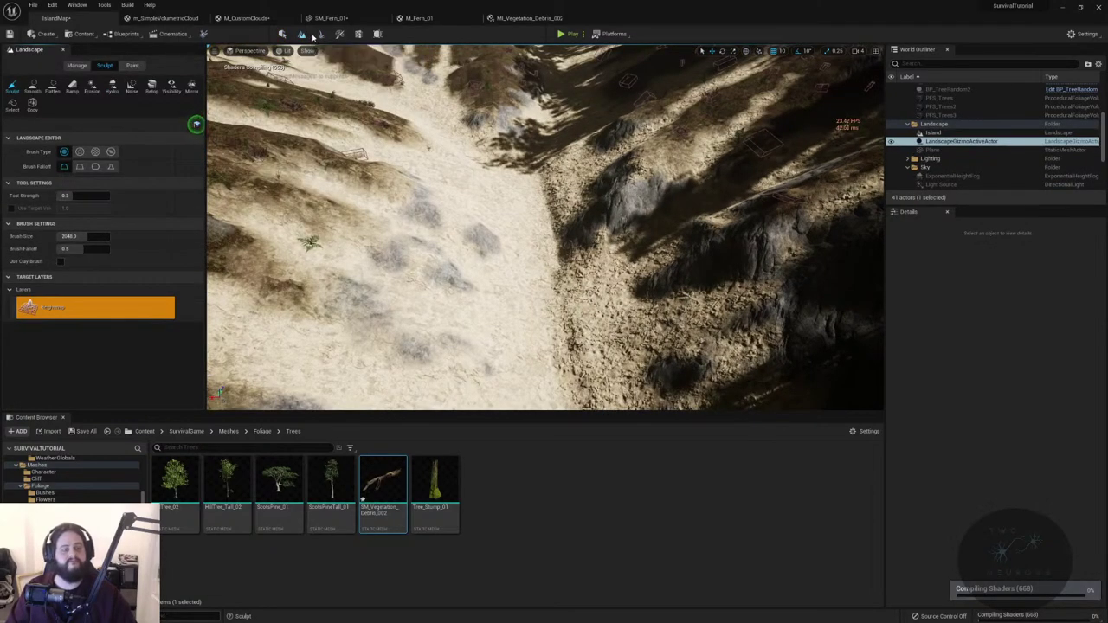
pyautogui.click(339, 35)
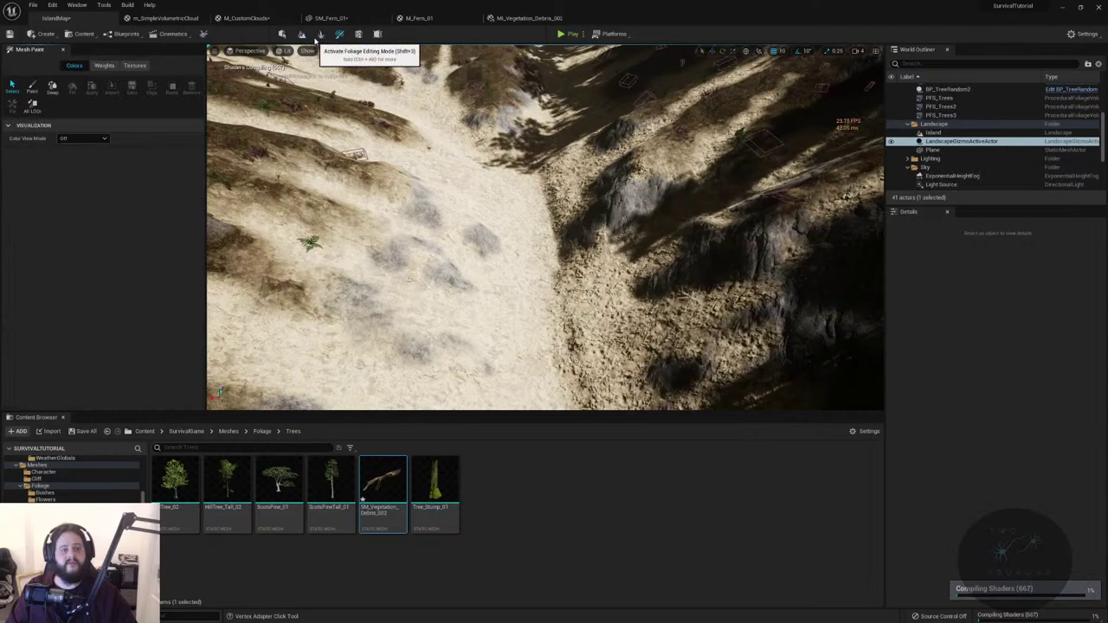
pyautogui.click(322, 34)
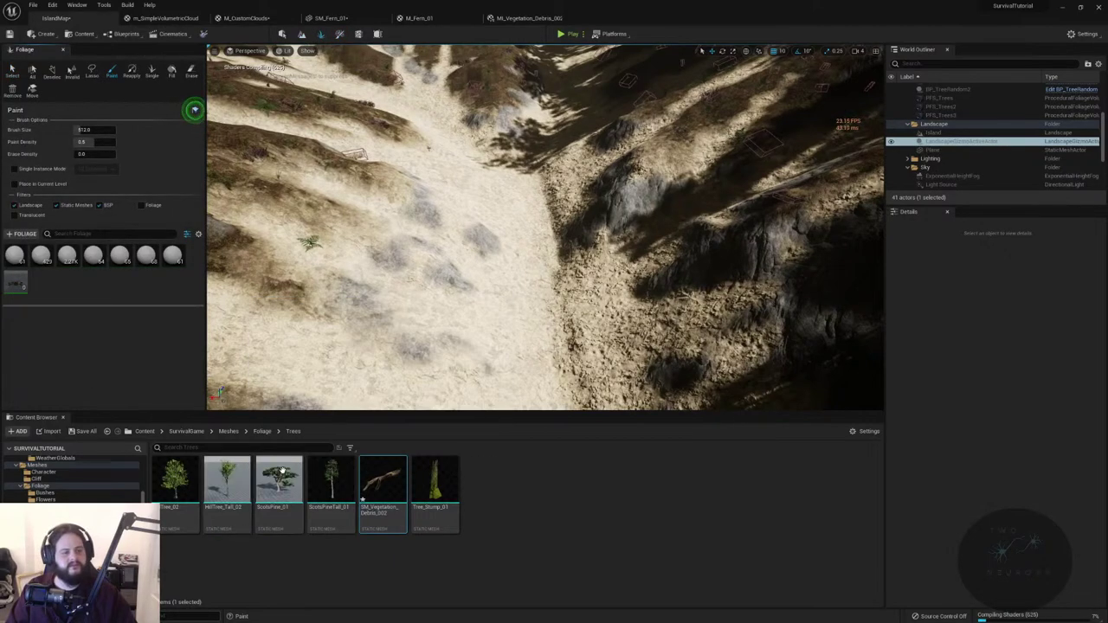
pyautogui.moveTo(112, 330); pyautogui.dragTo(98, 292)
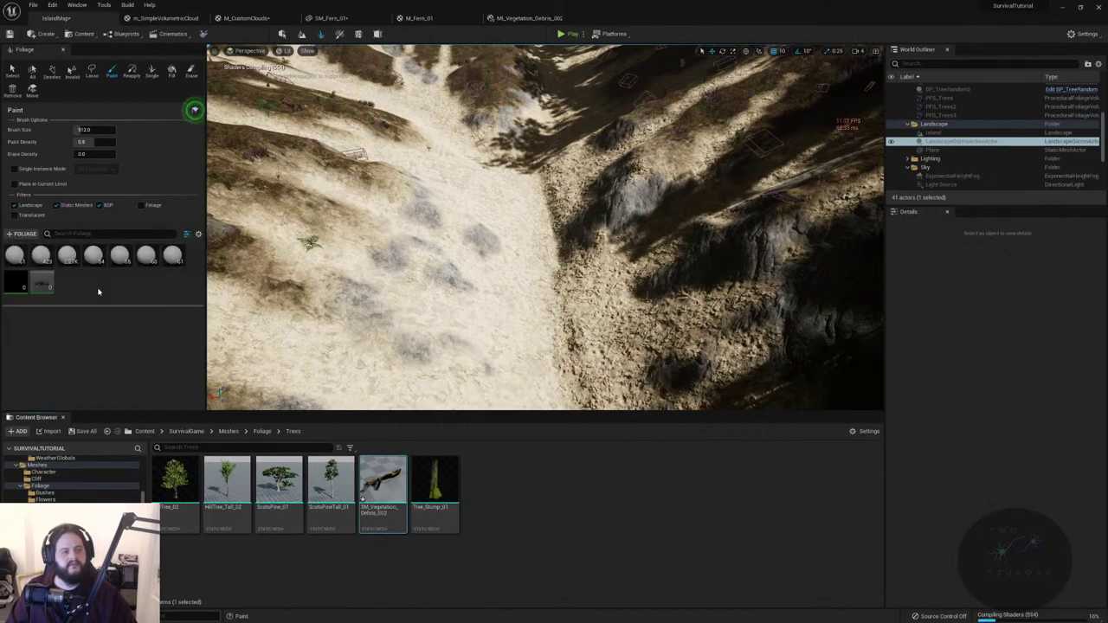
pyautogui.click(13, 281)
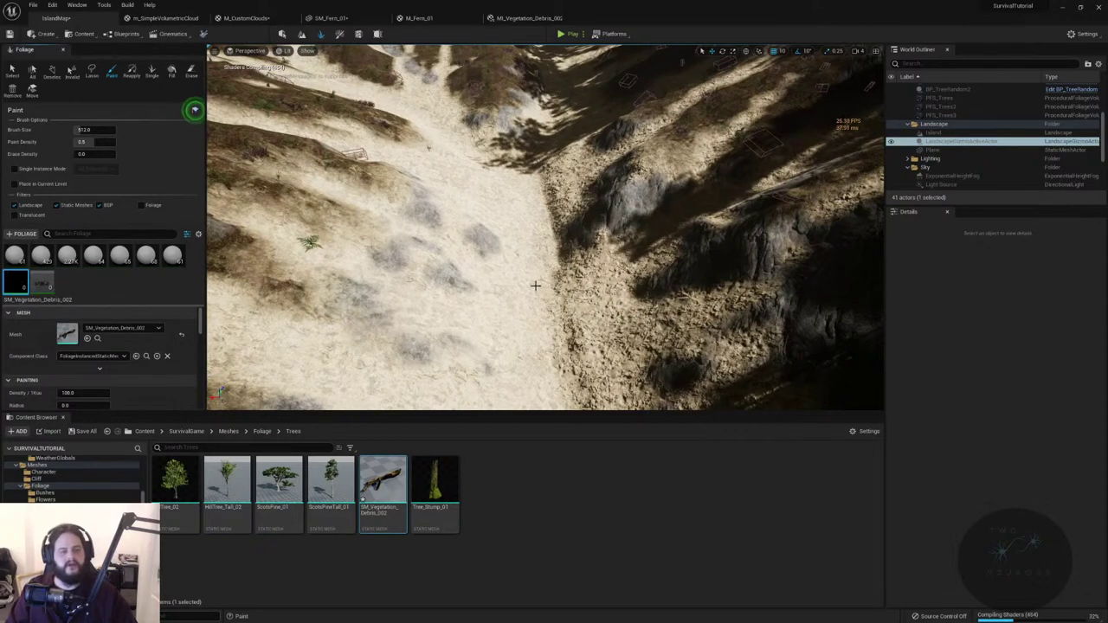
# - Paint dense SM_Vegetation_Debris_002 foliage along the sandy valley and its slopes with the 512 brush
pyautogui.scroll(3, 535, 285)
pyautogui.moveTo(445, 179)
pyautogui.mouseDown()
pyautogui.moveTo(598, 267)
pyautogui.moveTo(597, 285)
pyautogui.moveTo(563, 185)
pyautogui.moveTo(787, 124)
pyautogui.moveTo(598, 347)
pyautogui.moveTo(485, 327)
pyautogui.moveTo(504, 205)
pyautogui.moveTo(655, 175)
pyautogui.moveTo(533, 336)
pyautogui.mouseUp()
pyautogui.moveTo(533, 336); pyautogui.dragTo(446, 251, button='right')
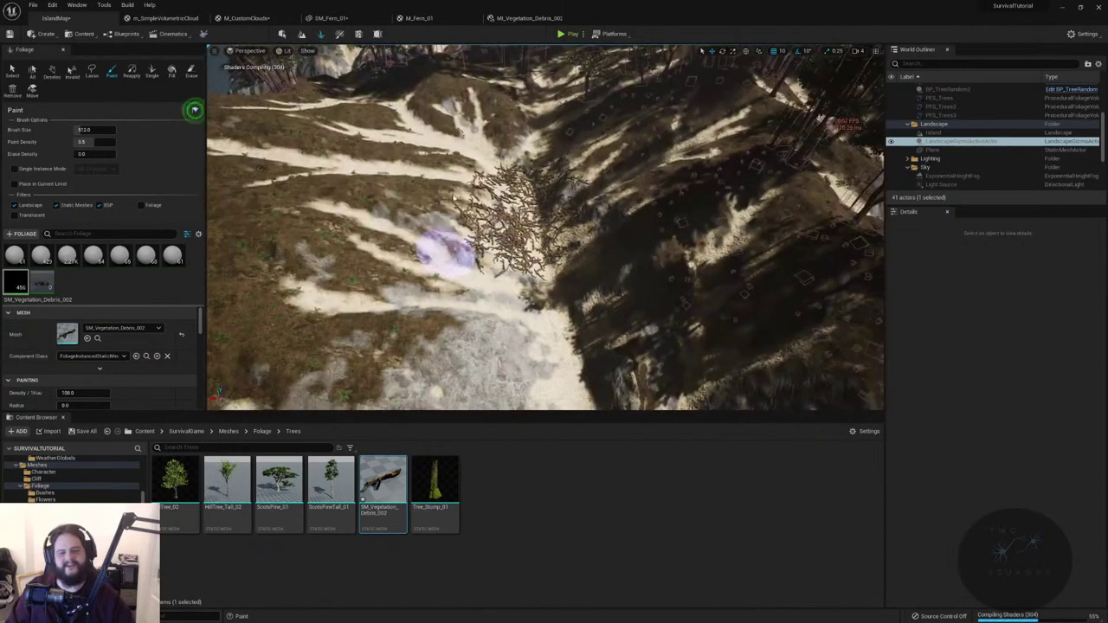
pyautogui.moveTo(485, 160)
pyautogui.mouseDown()
pyautogui.moveTo(441, 174)
pyautogui.moveTo(559, 129)
pyautogui.moveTo(470, 296)
pyautogui.moveTo(571, 143)
pyautogui.moveTo(489, 316)
pyautogui.mouseUp()
pyautogui.moveTo(495, 234)
pyautogui.mouseDown(button='right')
pyautogui.moveTo(450, 264)
pyautogui.moveTo(431, 254)
pyautogui.mouseUp(button='right')
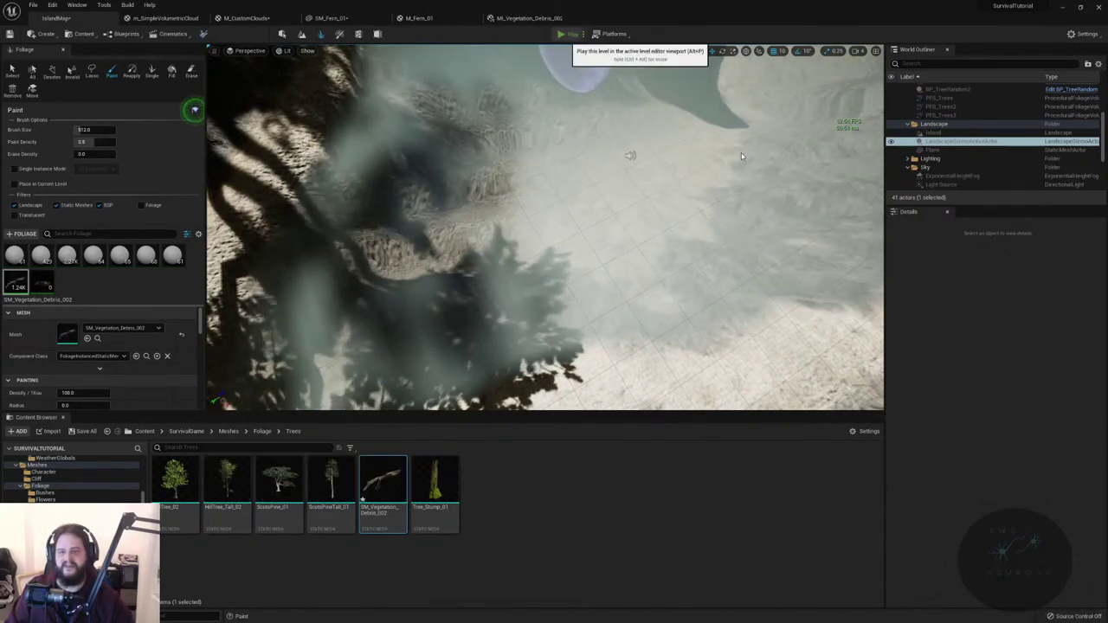
# - Start a play session and walk up the shaded valley, over the painted debris, to the grassy ground beyond
pyautogui.hotkey('alt', 'p')
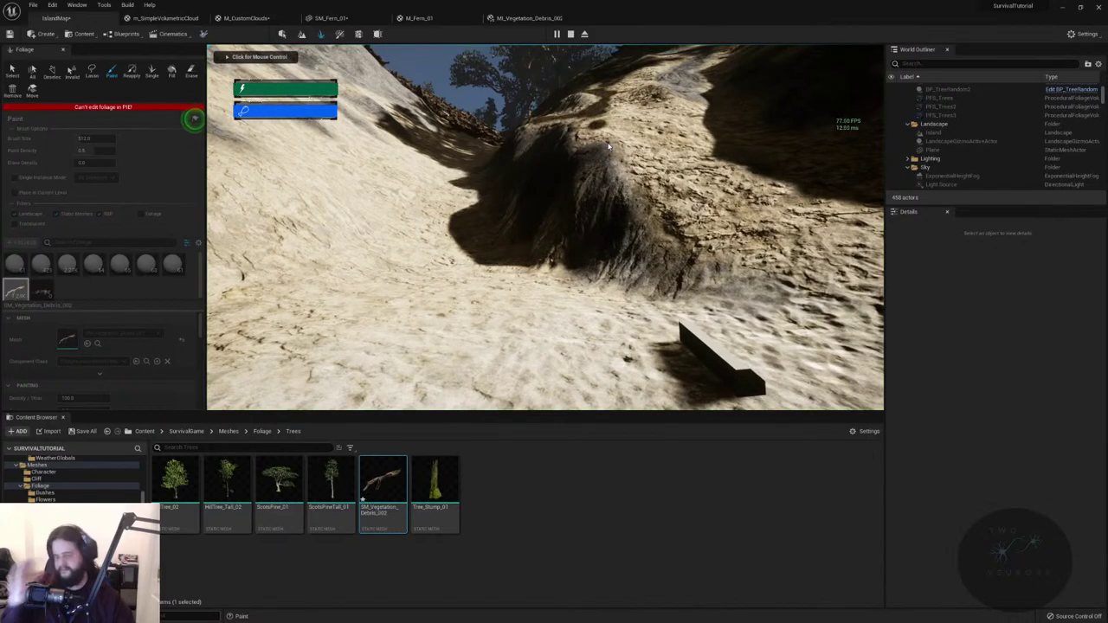
pyautogui.click(609, 147)
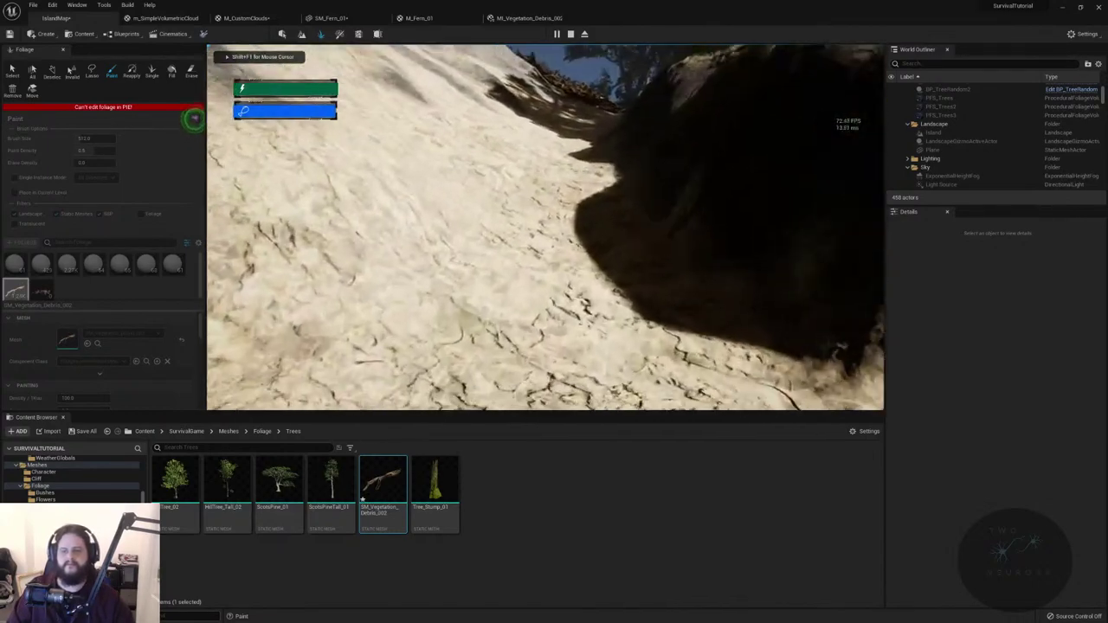
pyautogui.press('w')
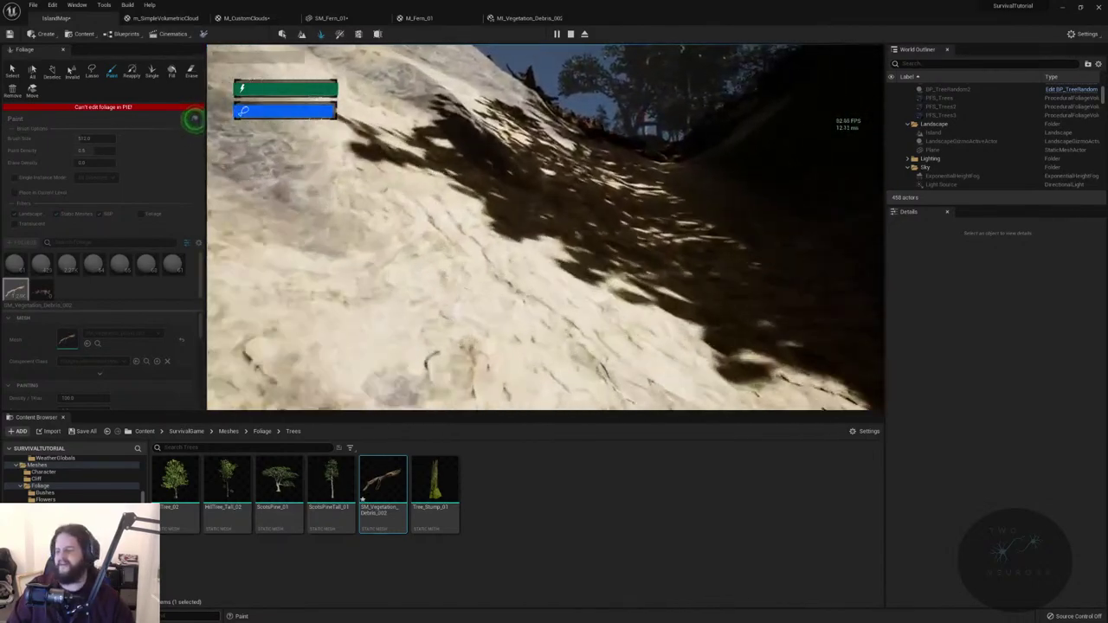
pyautogui.press('w')
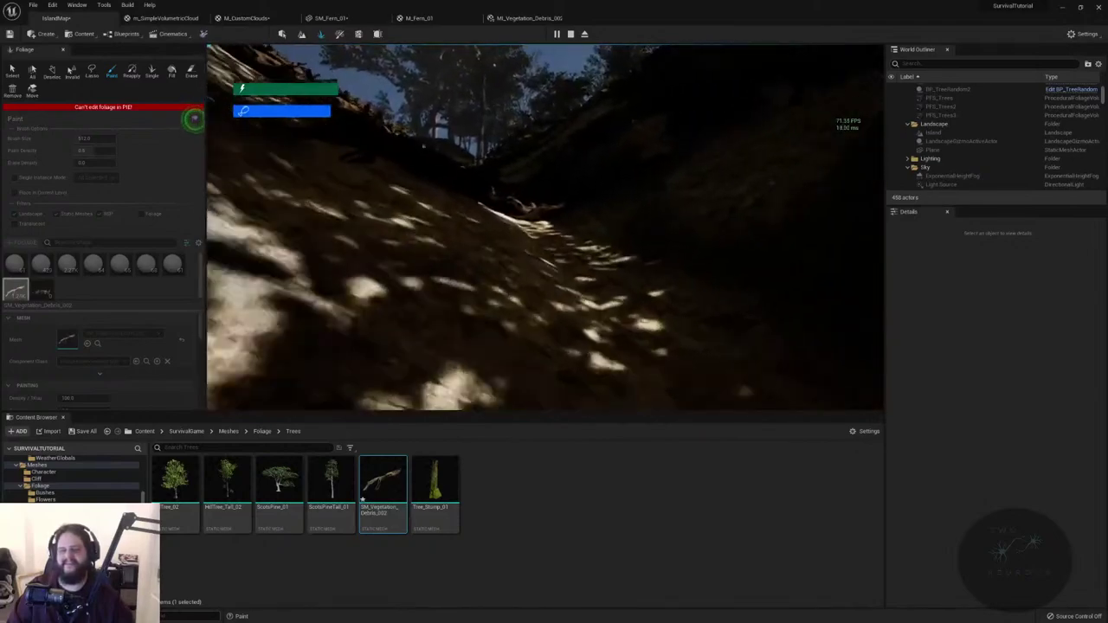
pyautogui.press('w')
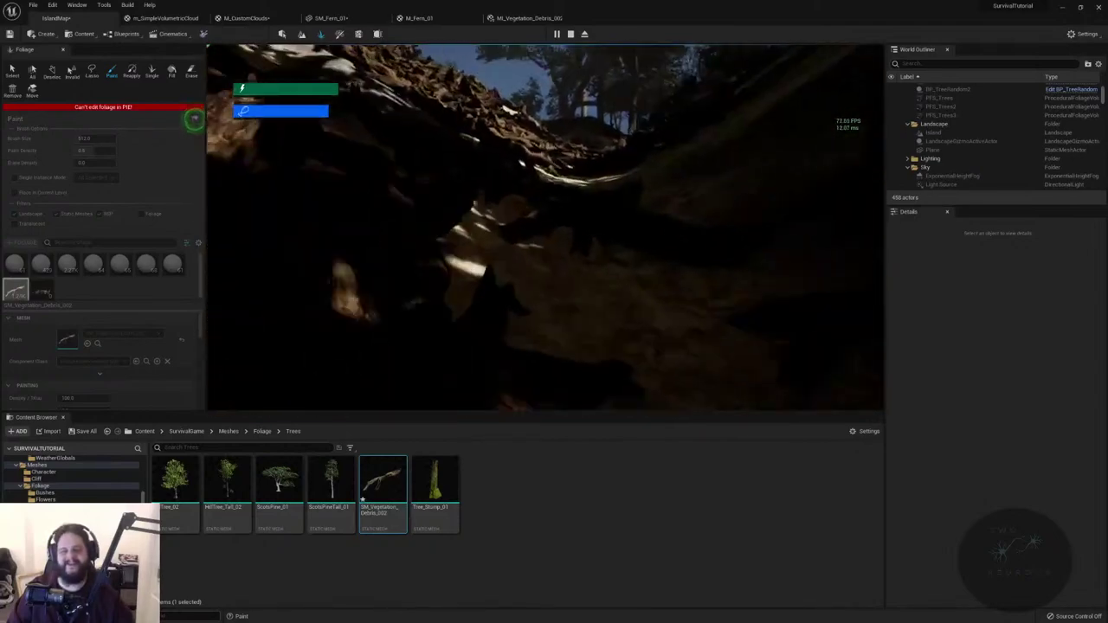
pyautogui.press('w')
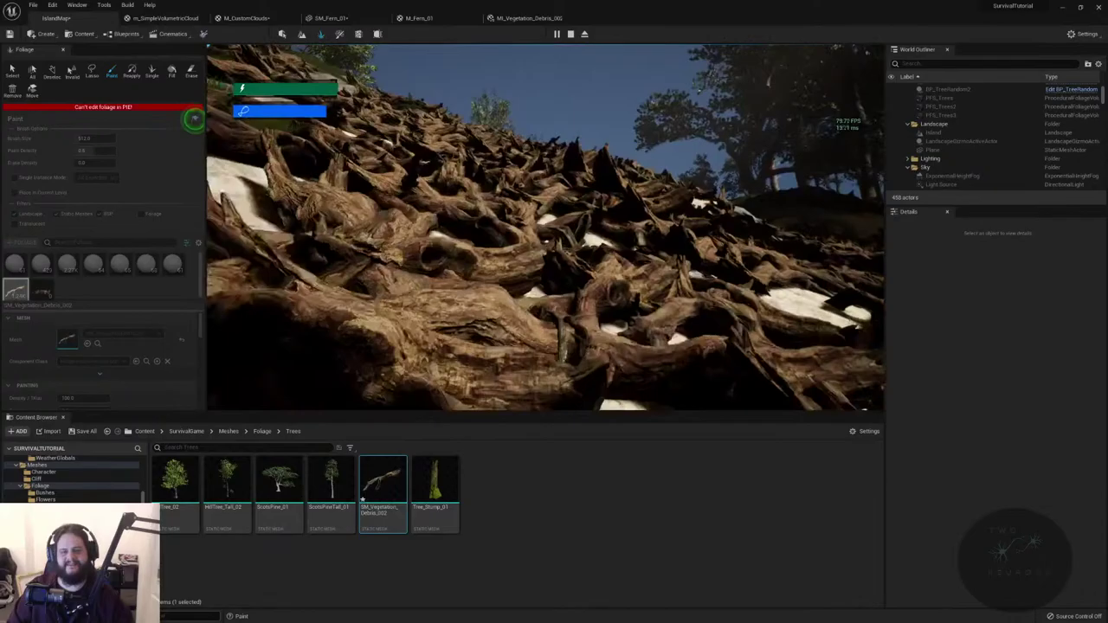
pyautogui.press('w')
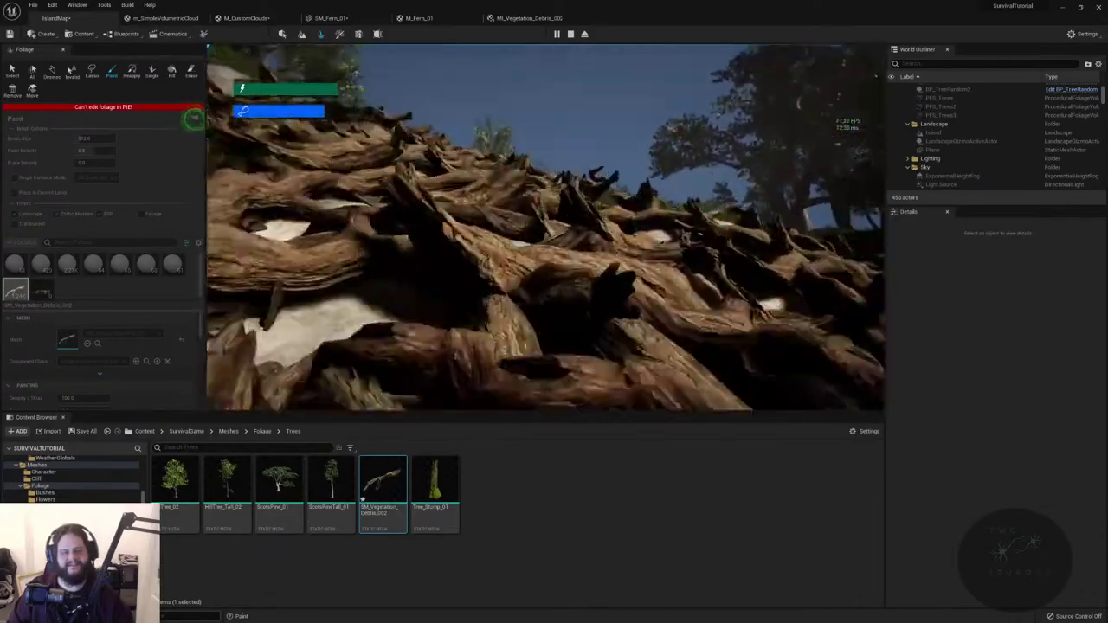
pyautogui.press('w')
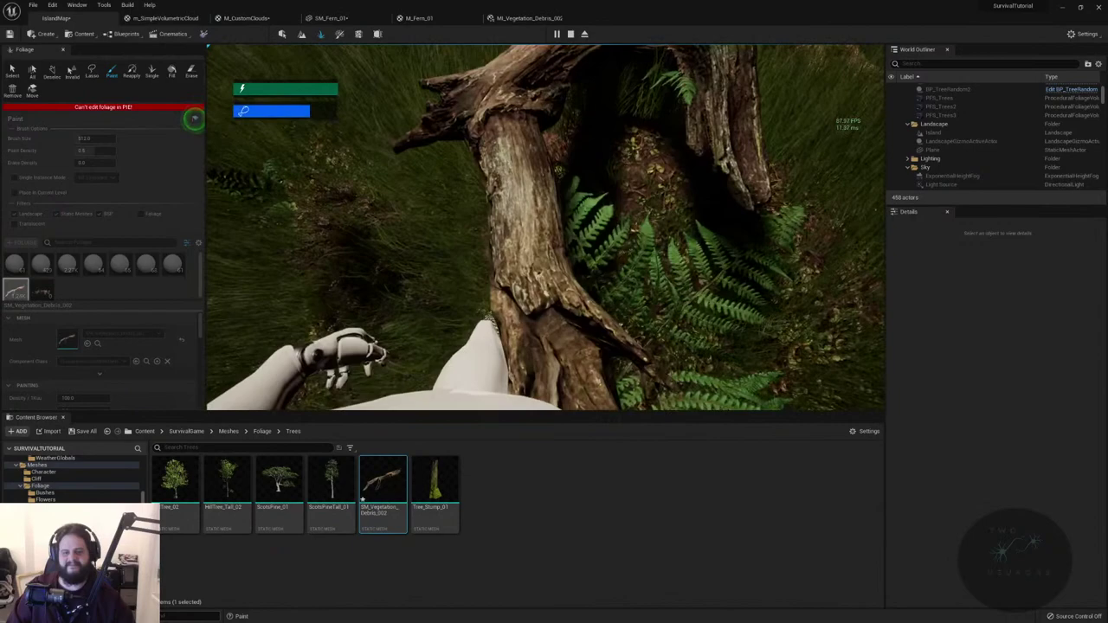
# - View the debris pile from a distance in play, and head back across the grassy slope into the valley
pyautogui.press('w')
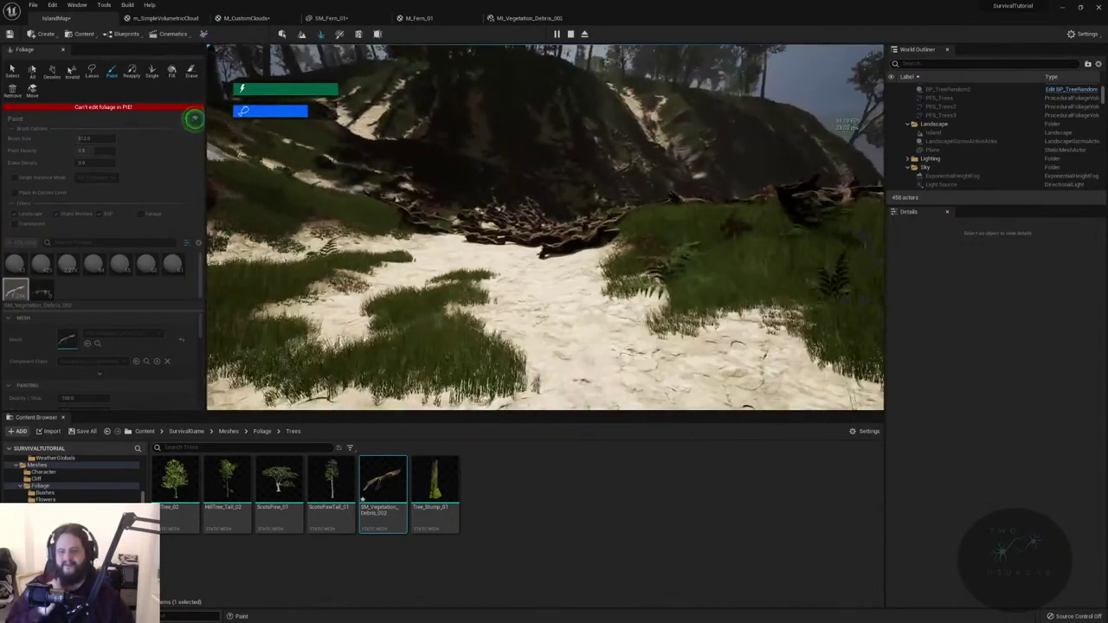
pyautogui.press('s')
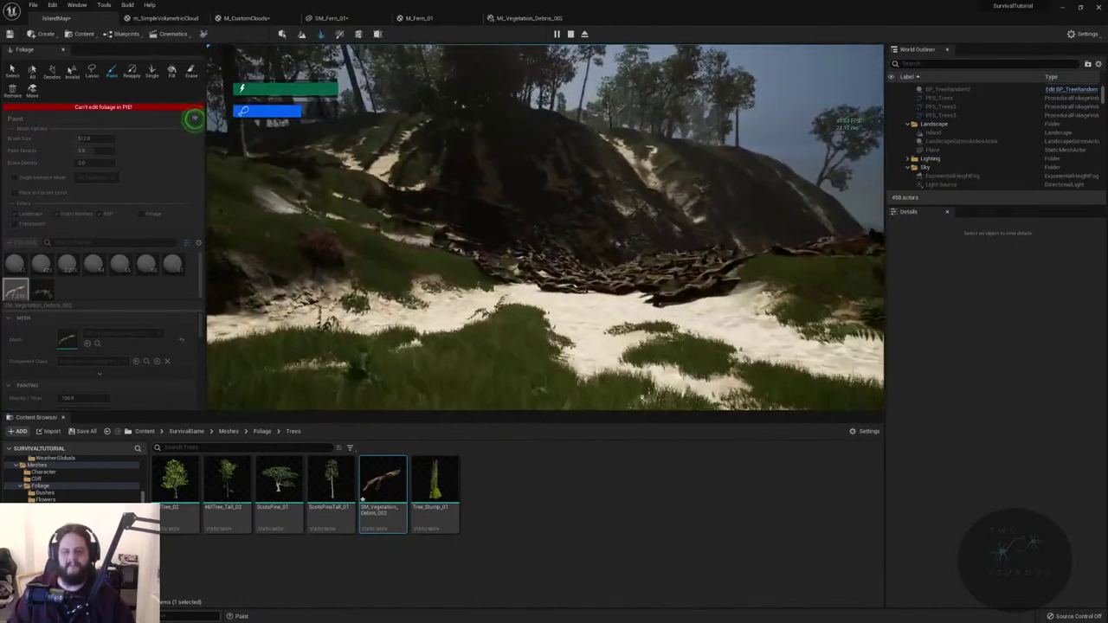
pyautogui.press('w')
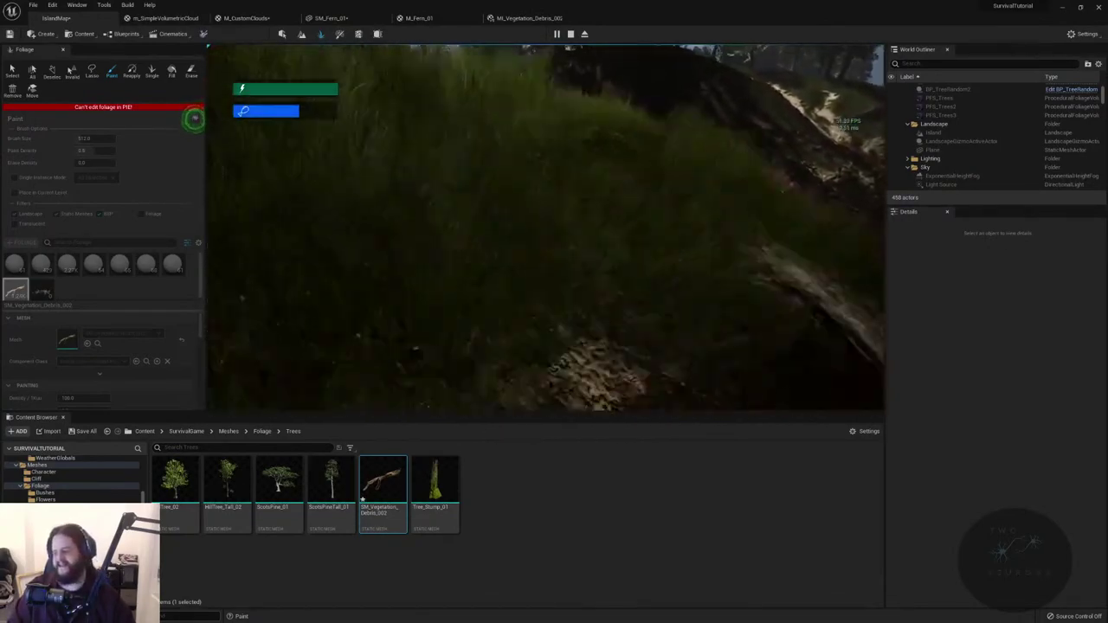
pyautogui.hotkey('shift', 'w')
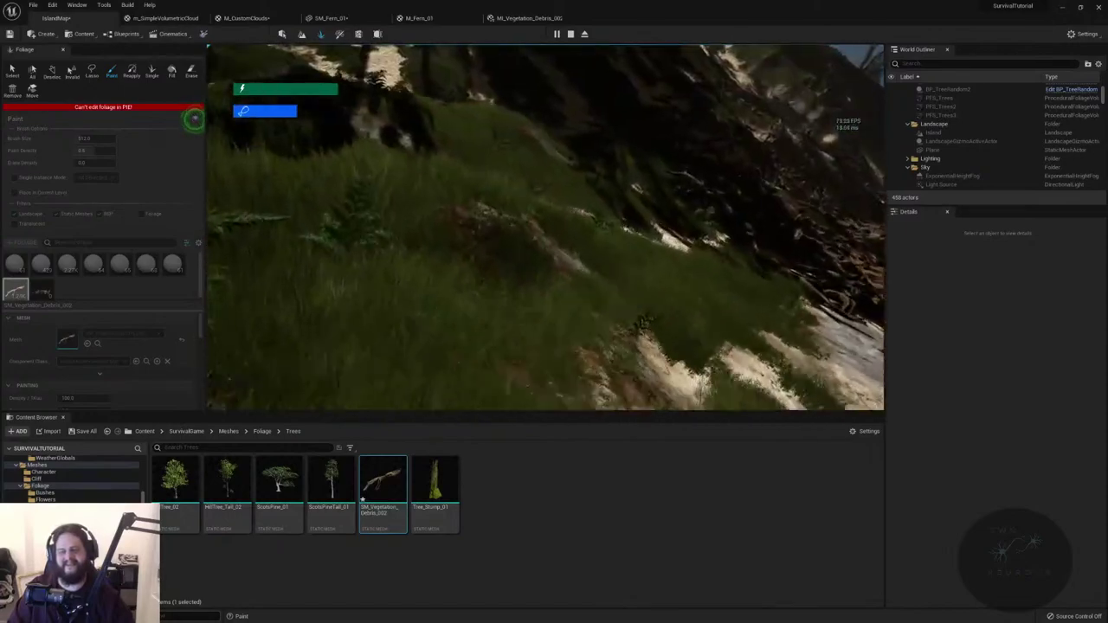
pyautogui.press('w')
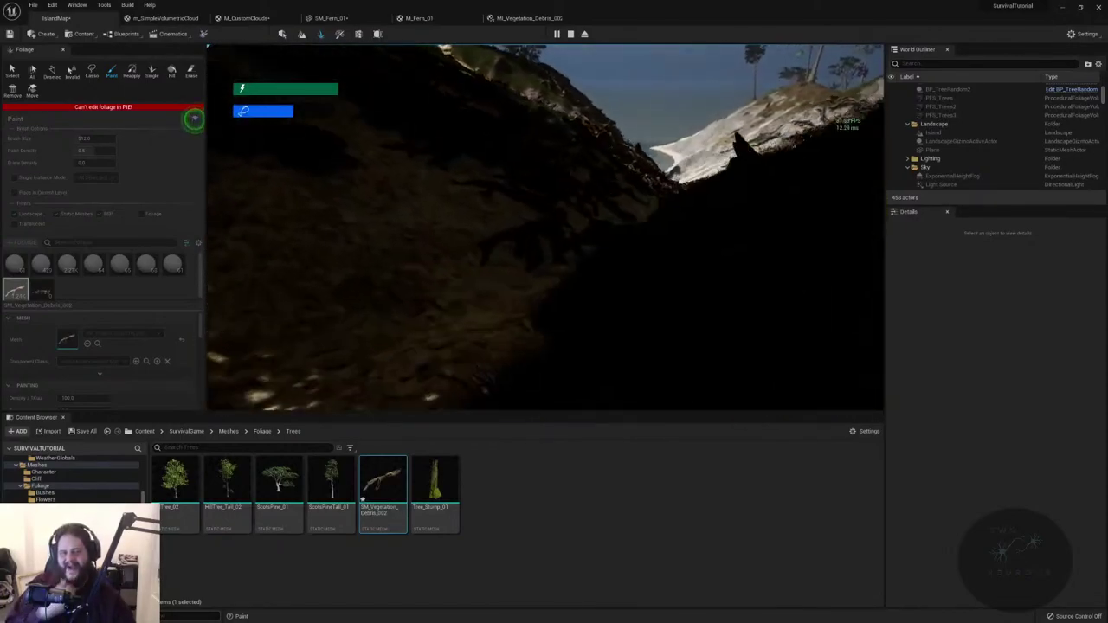
# - Stop the play session and disable Nanite on the SM_Vegetation_Debris_002 mesh
pyautogui.press('Escape')
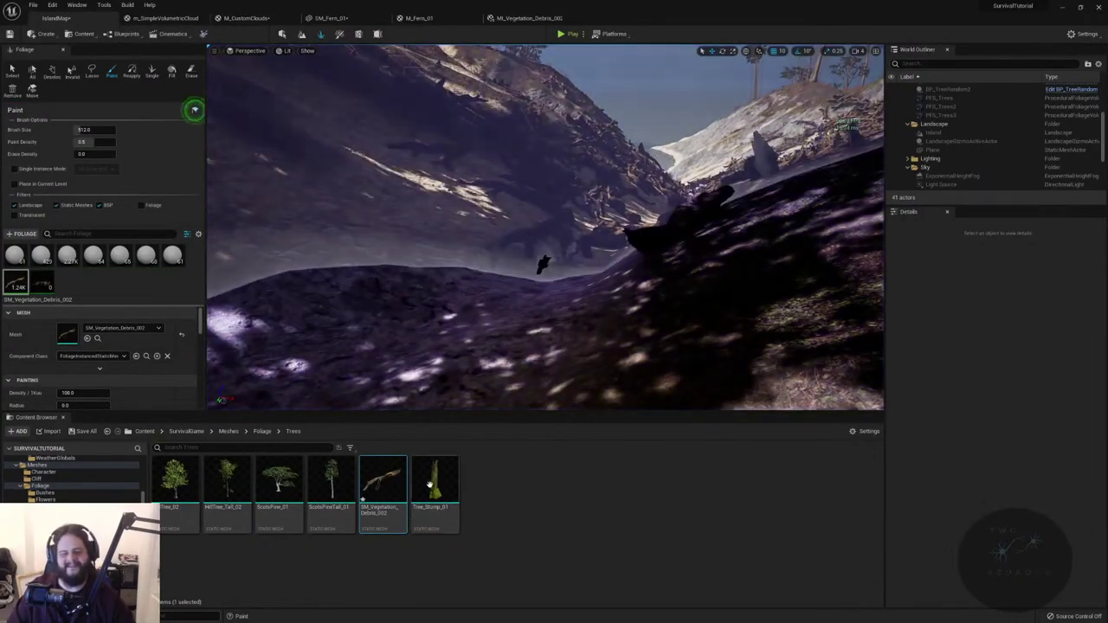
pyautogui.rightClick(391, 478)
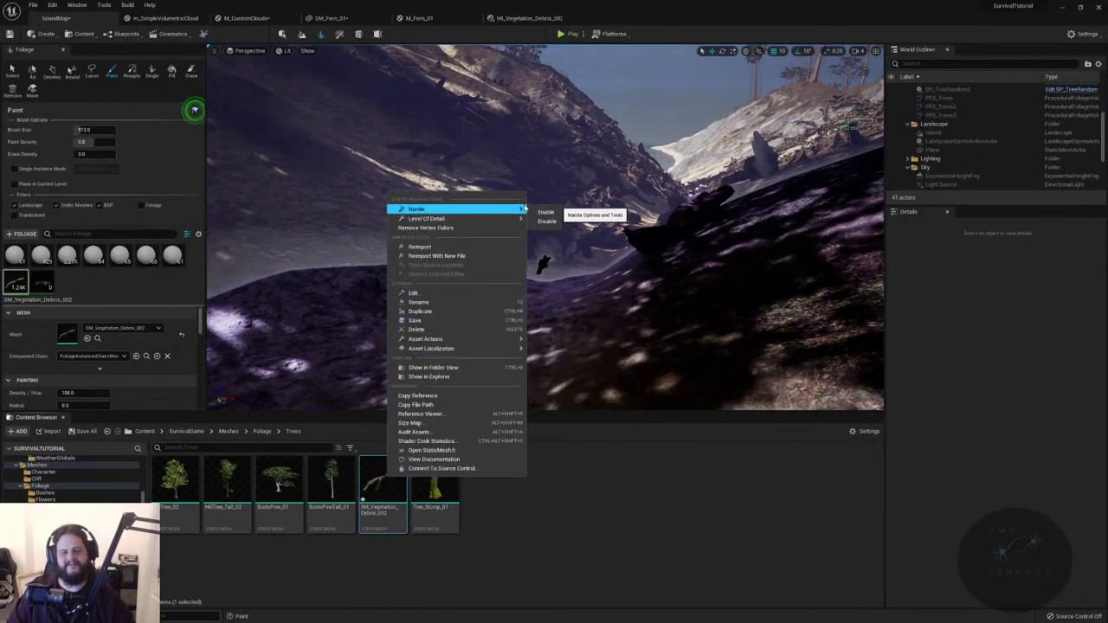
pyautogui.click(547, 223)
# - Play-test the level, walking through the valley to check performance around the debris branches without Nanite
pyautogui.moveTo(545, 238); pyautogui.dragTo(494, 223, button='right')
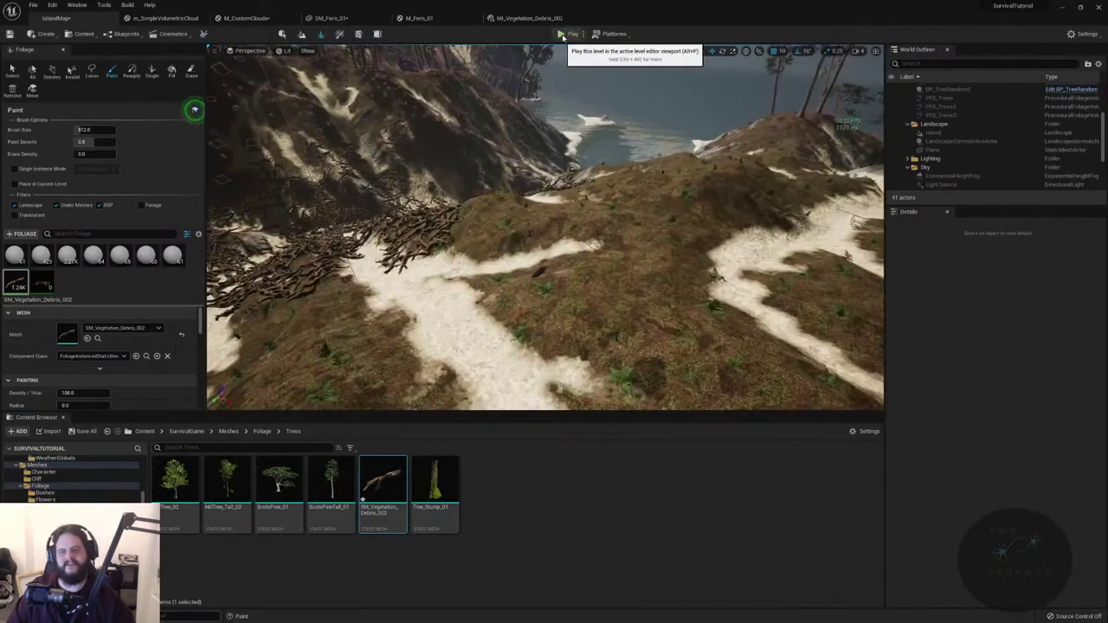
pyautogui.hotkey('alt', 'p')
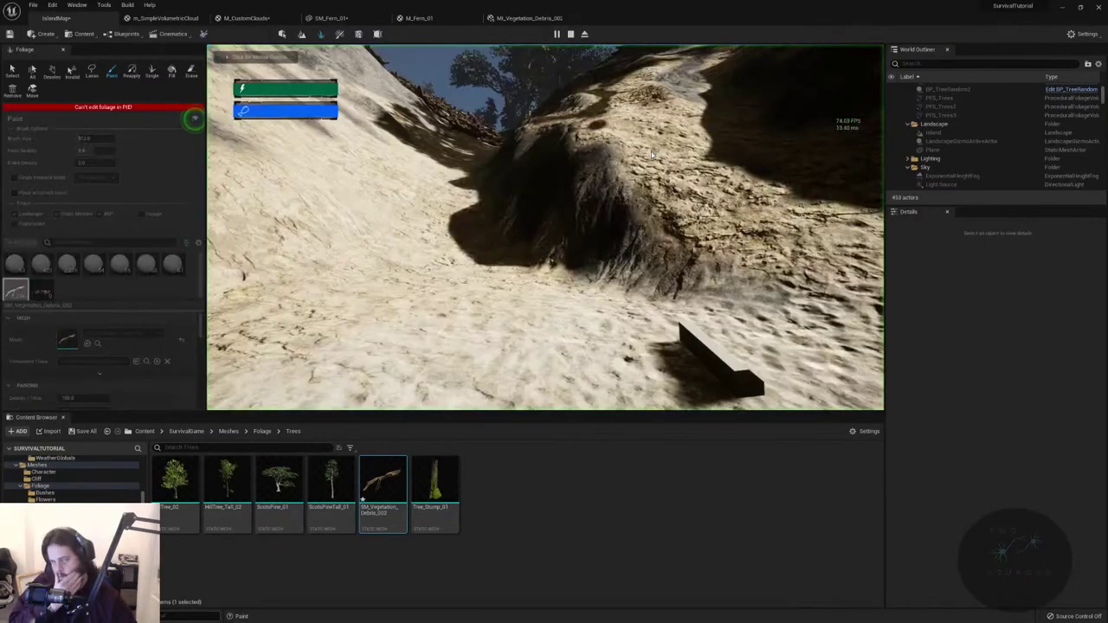
pyautogui.click(654, 154)
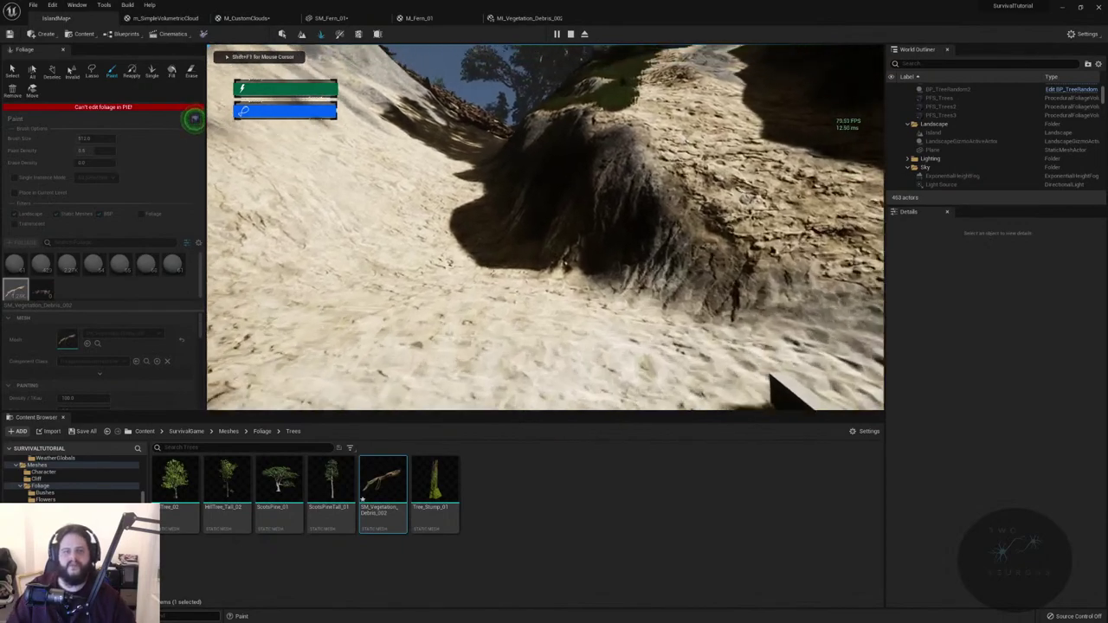
pyautogui.press('w')
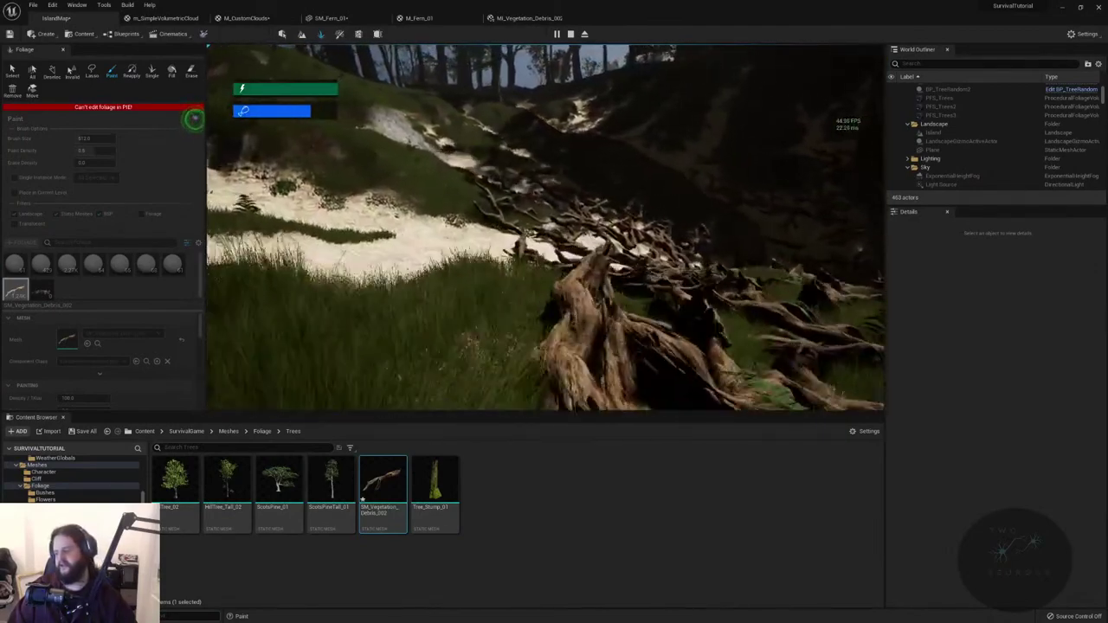
pyautogui.press('w')
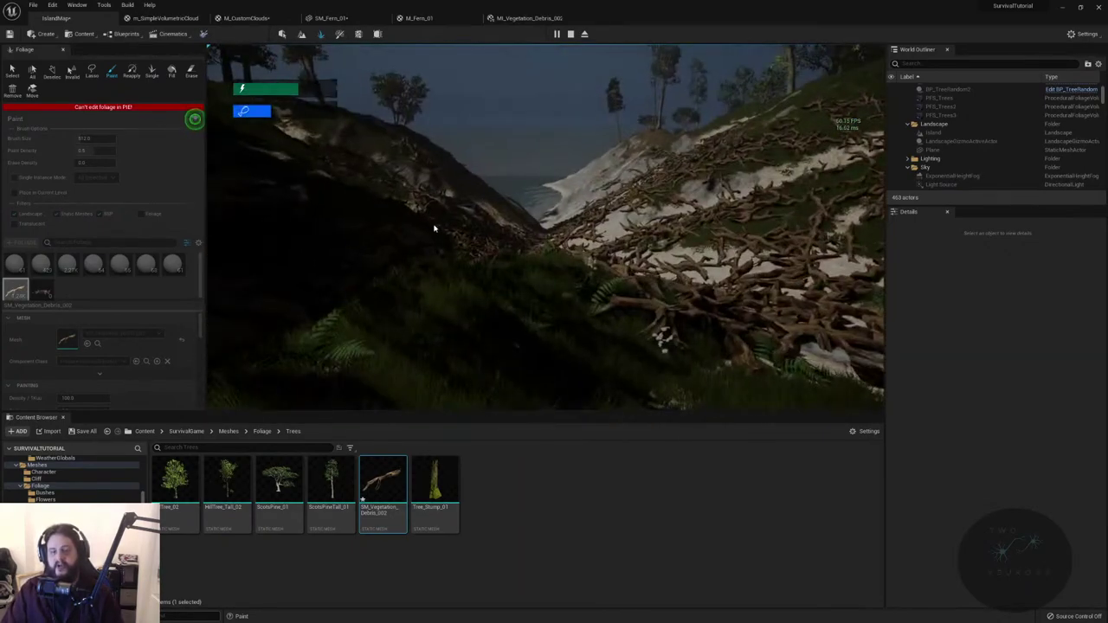
pyautogui.press('Escape')
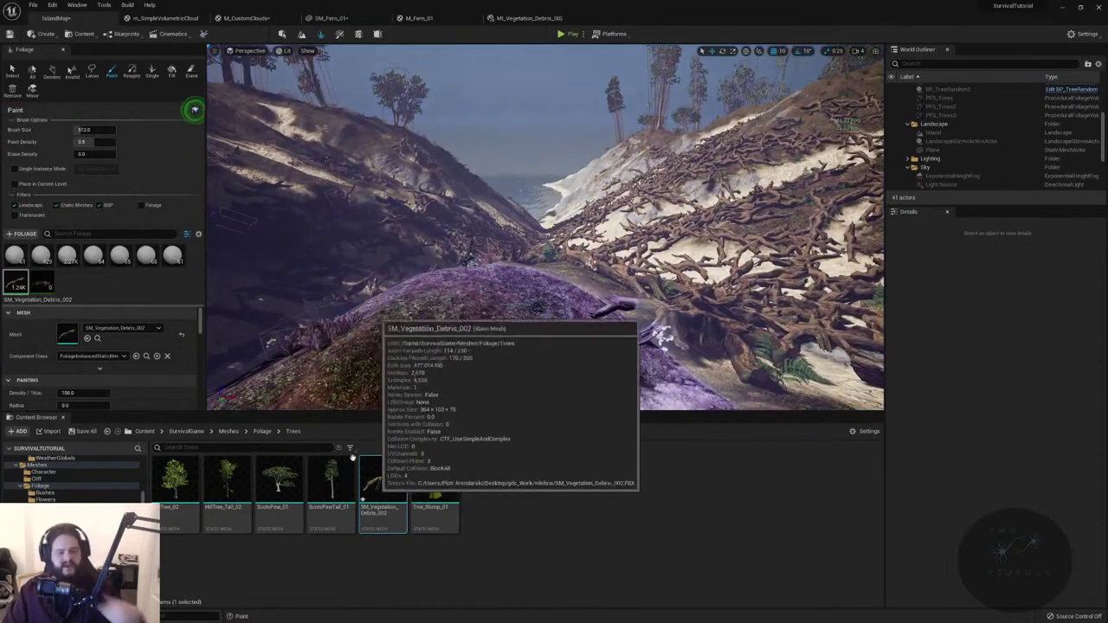
# - Activate the SMF_Leaves foliage type and open the Leaves folder under Foliage
pyautogui.rightClick(41, 291)
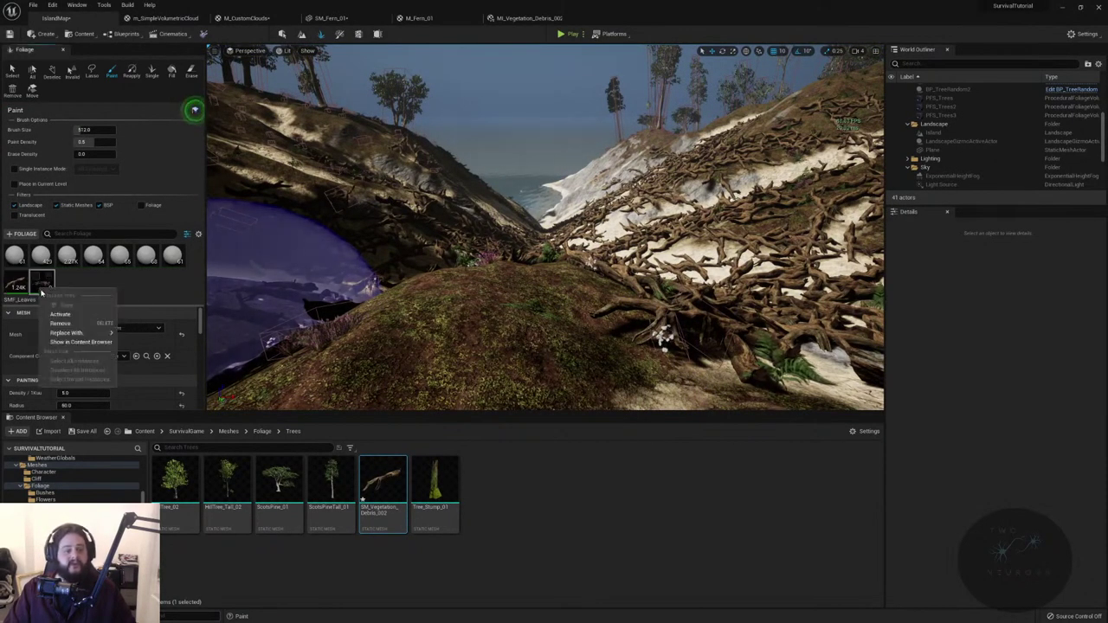
pyautogui.click(102, 316)
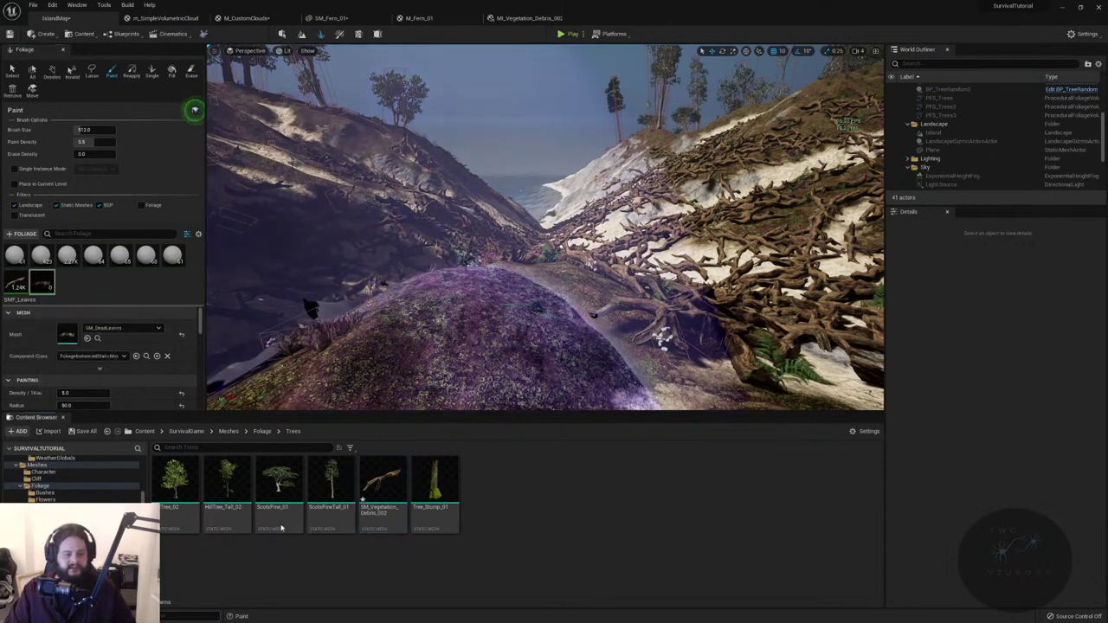
pyautogui.click(262, 432)
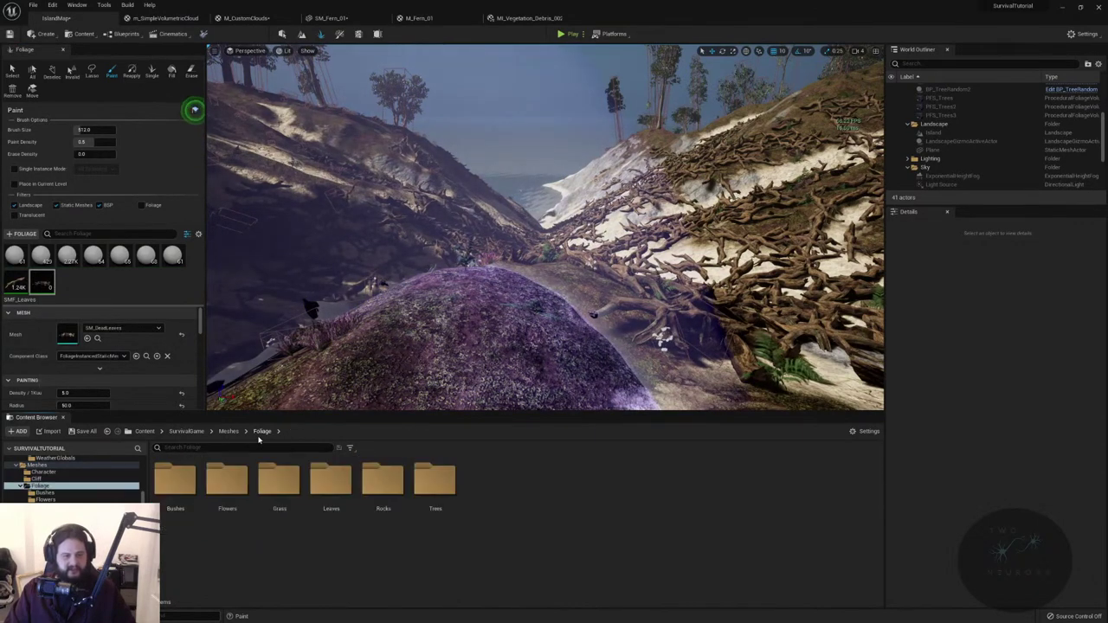
pyautogui.doubleClick(331, 481)
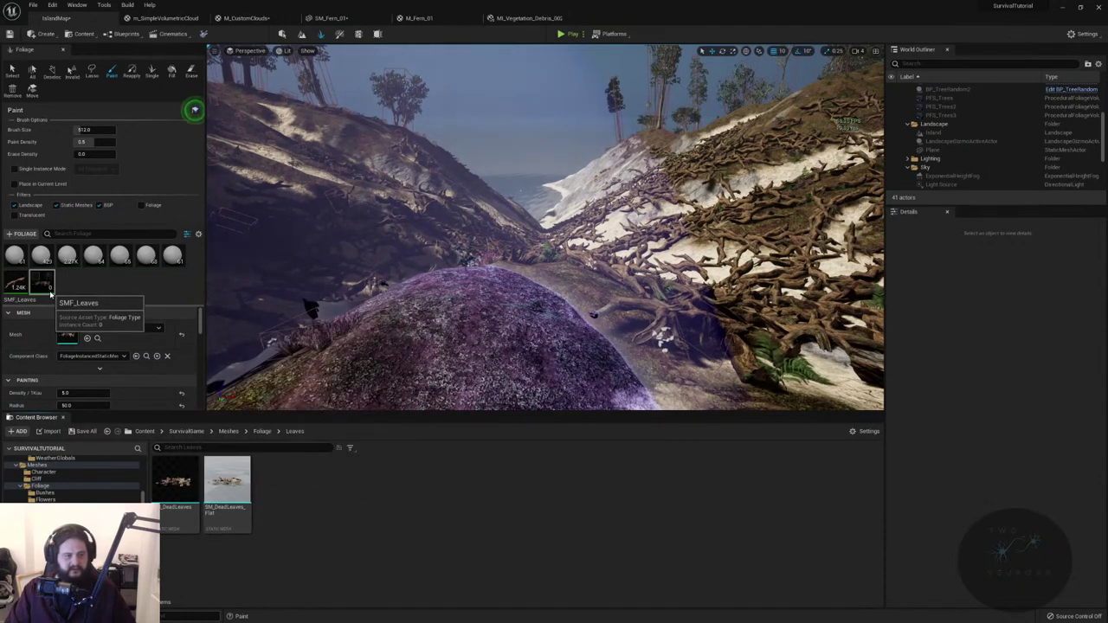
# - Try enabling Nanite on the SM_DeadLeaves_Flat mesh and disable it again
pyautogui.rightClick(226, 490)
pyautogui.moveTo(342, 223)
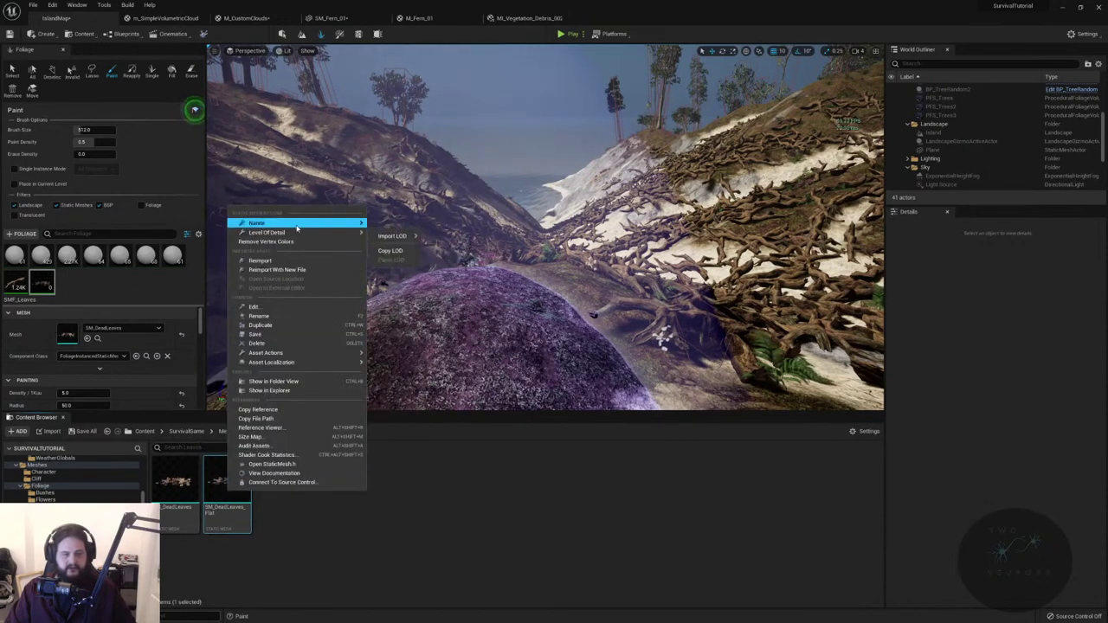
pyautogui.click(384, 226)
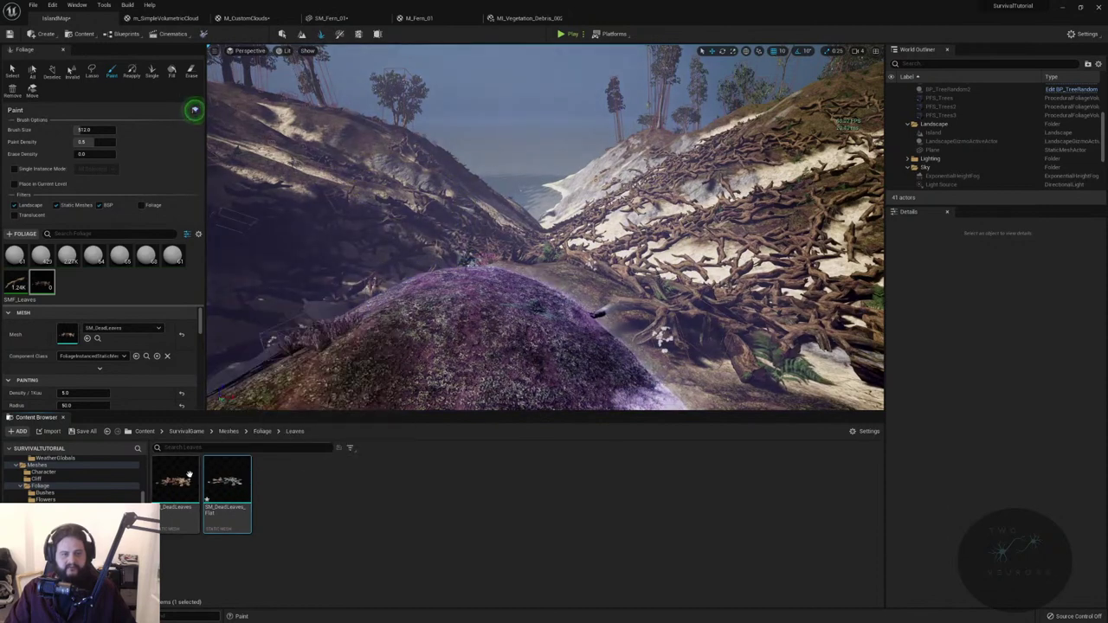
pyautogui.rightClick(227, 498)
pyautogui.rightClick(232, 500)
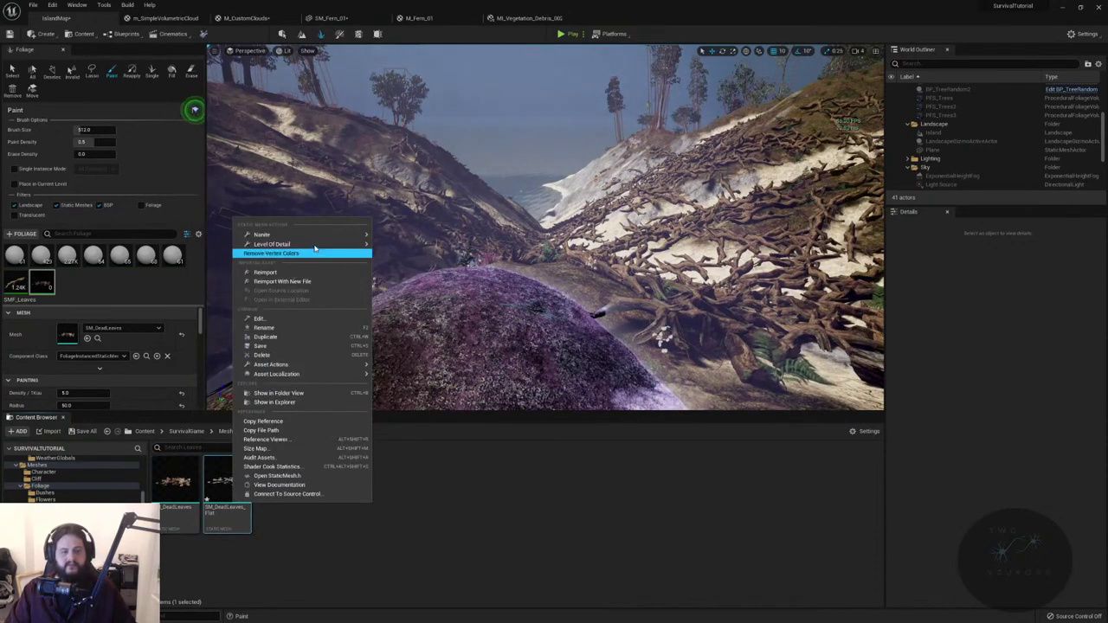
pyautogui.moveTo(328, 244)
pyautogui.moveTo(403, 248)
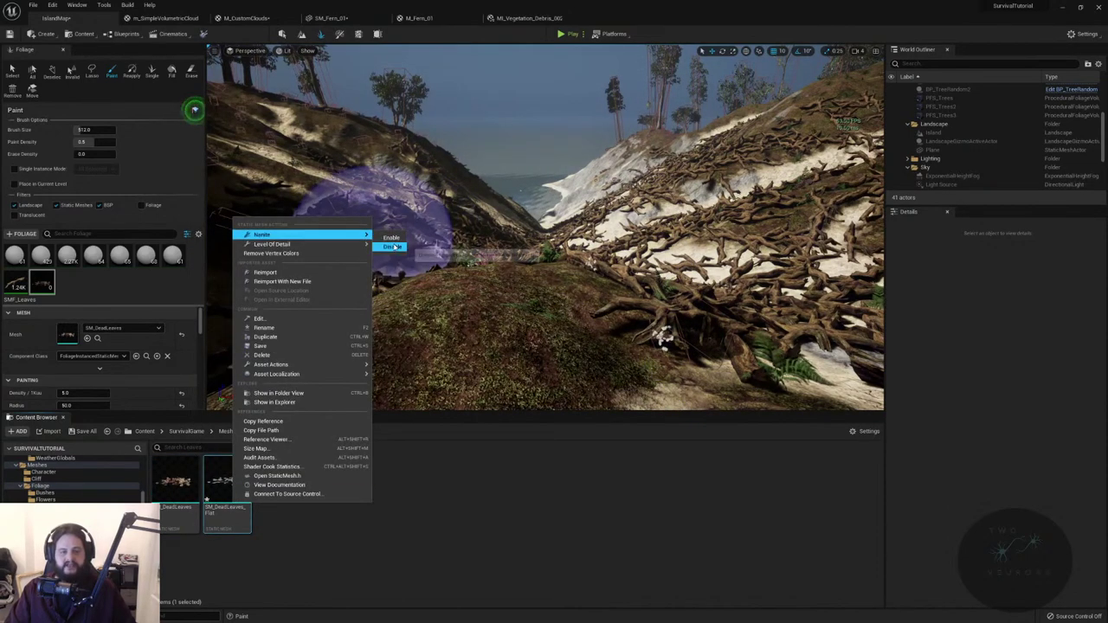
pyautogui.press('Escape')
# - Try enabling Nanite on the SM_DeadLeaves mesh and disable it again
pyautogui.rightClick(185, 481)
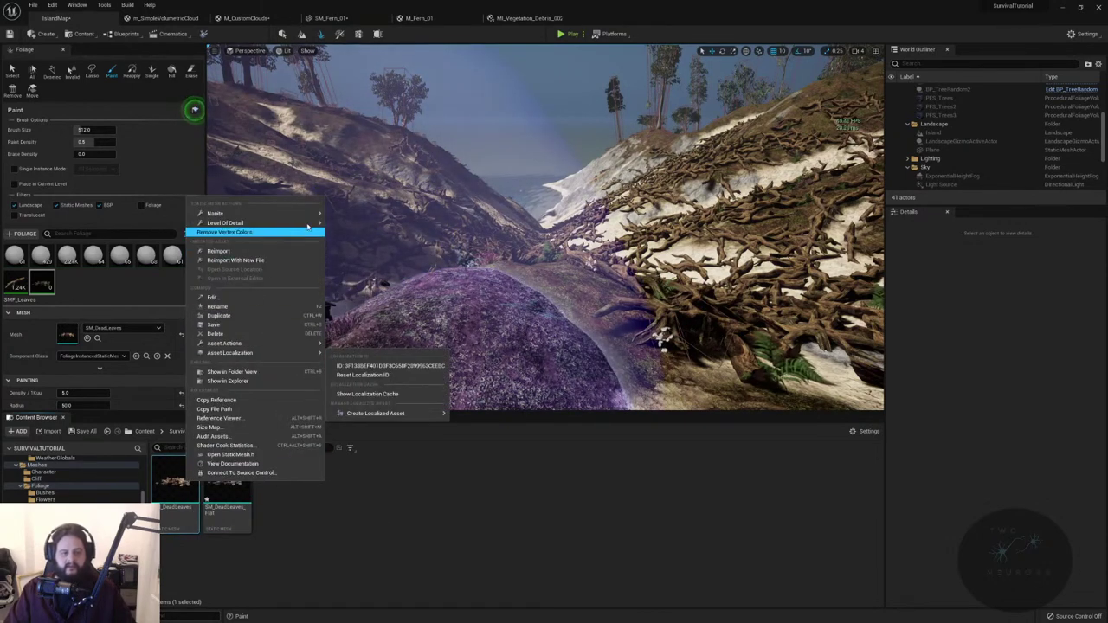
pyautogui.moveTo(259, 213)
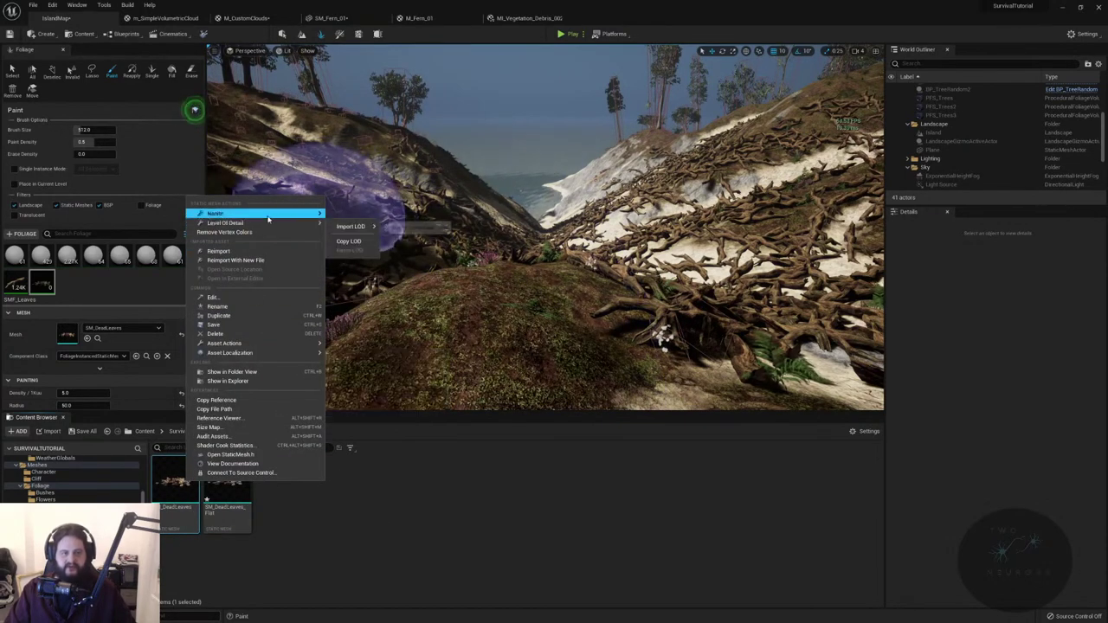
pyautogui.click(336, 220)
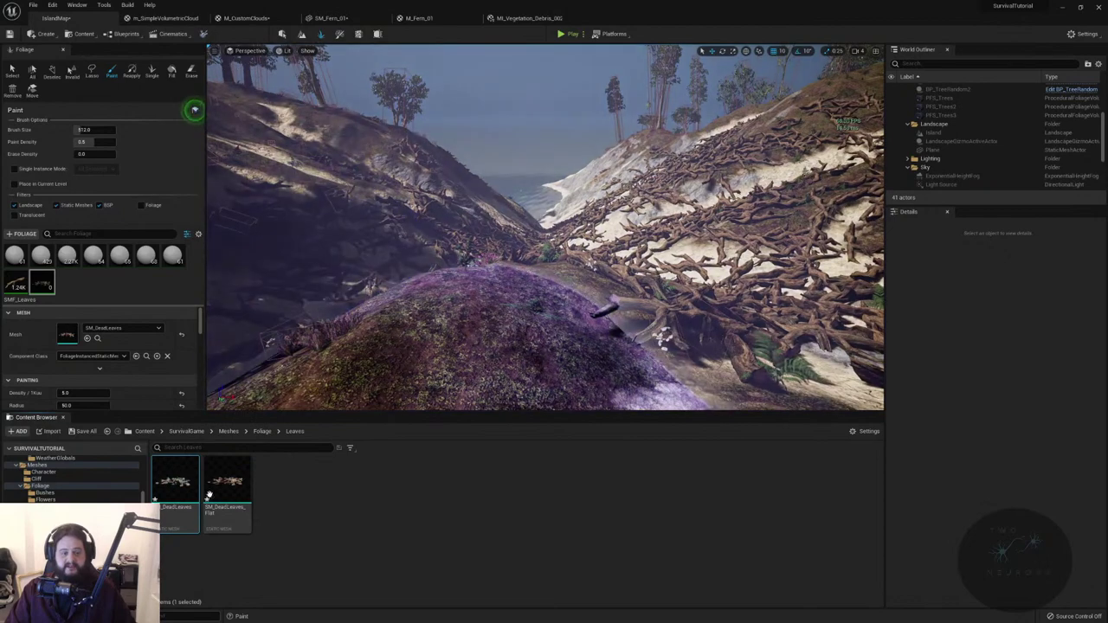
pyautogui.rightClick(190, 482)
pyautogui.moveTo(260, 211)
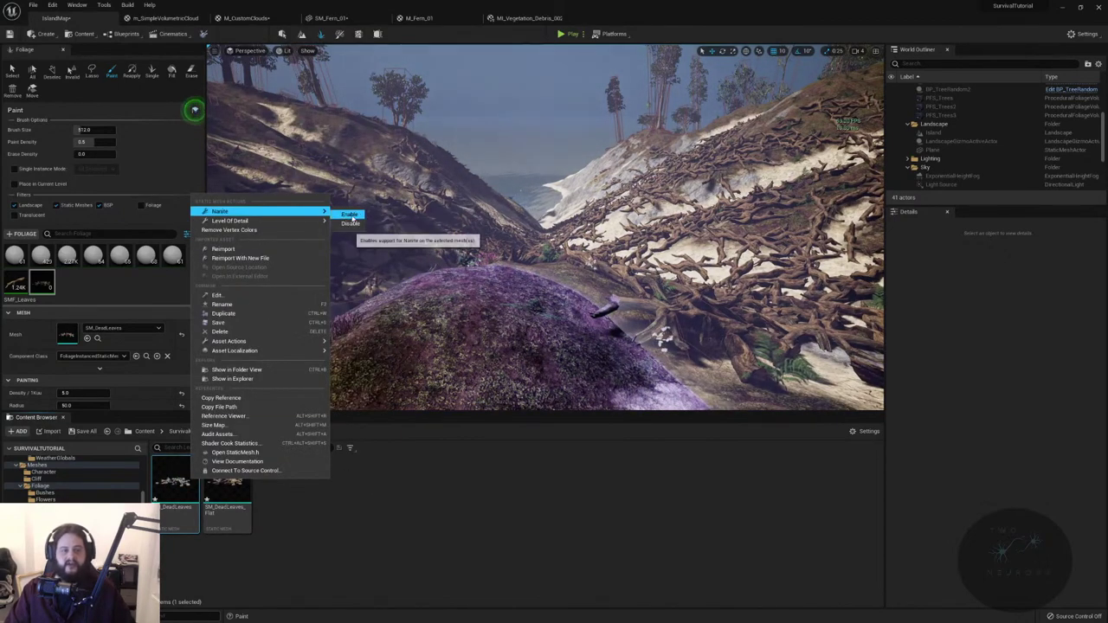
pyautogui.click(346, 225)
# - Paint dense vegetation debris over the coastal hillside with the 512 foliage brush and play-test the level
pyautogui.moveTo(352, 216)
pyautogui.mouseDown(button='right')
pyautogui.moveTo(791, 199)
pyautogui.moveTo(540, 283)
pyautogui.moveTo(546, 339)
pyautogui.moveTo(568, 230)
pyautogui.mouseUp(button='right')
pyautogui.click(791, 198)
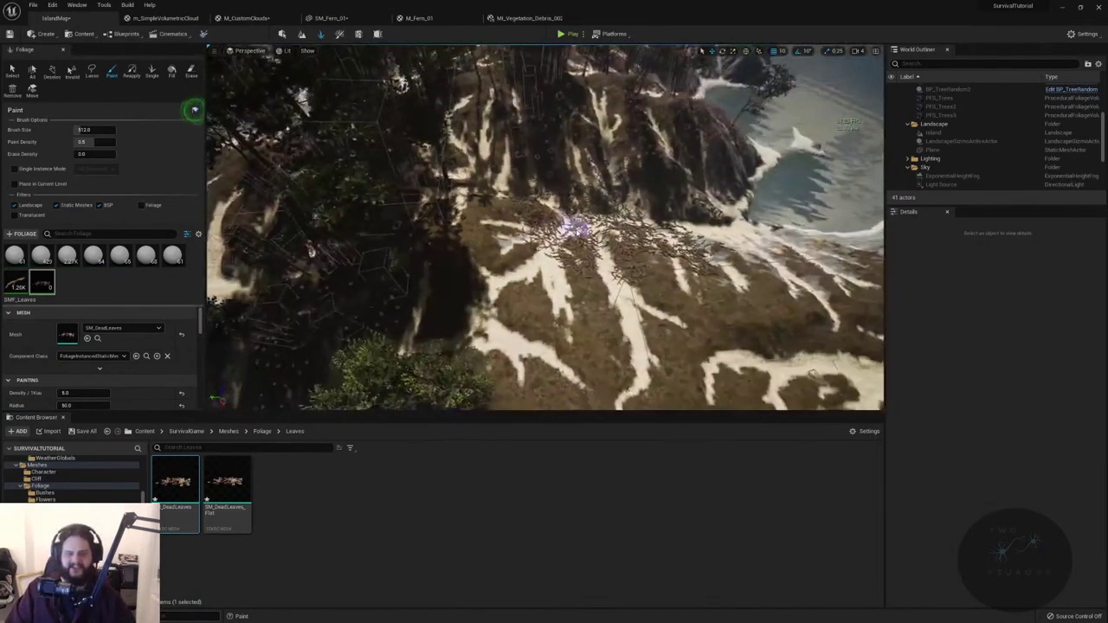
pyautogui.moveTo(632, 197)
pyautogui.mouseDown()
pyautogui.moveTo(564, 285)
pyautogui.moveTo(619, 222)
pyautogui.moveTo(700, 279)
pyautogui.moveTo(595, 347)
pyautogui.moveTo(754, 317)
pyautogui.moveTo(817, 292)
pyautogui.moveTo(630, 211)
pyautogui.moveTo(654, 302)
pyautogui.mouseUp()
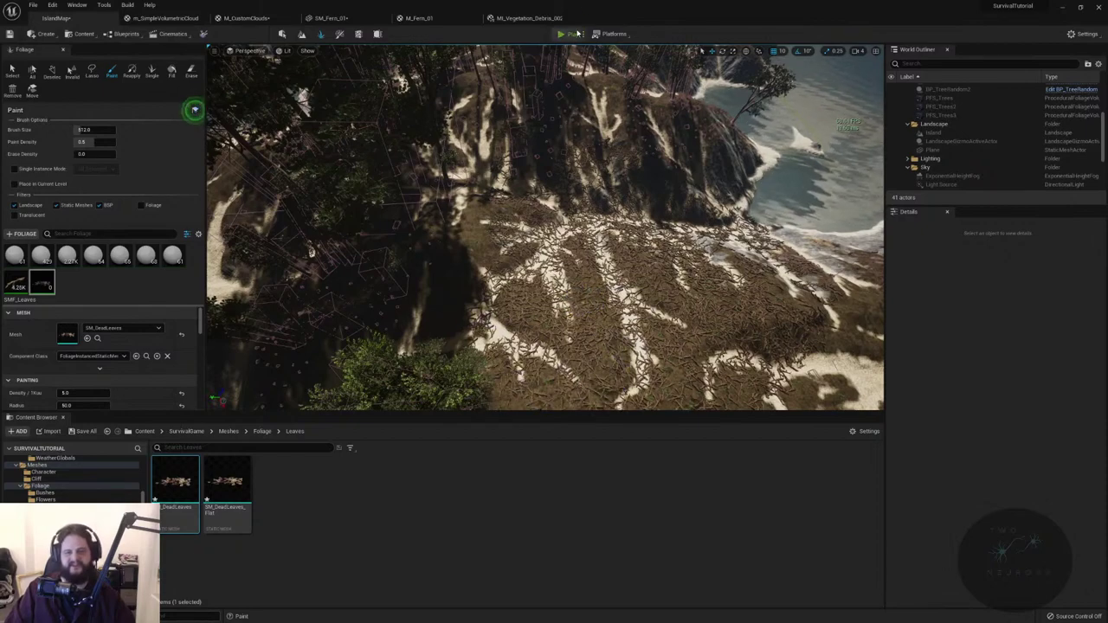
pyautogui.hotkey('alt', 'p')
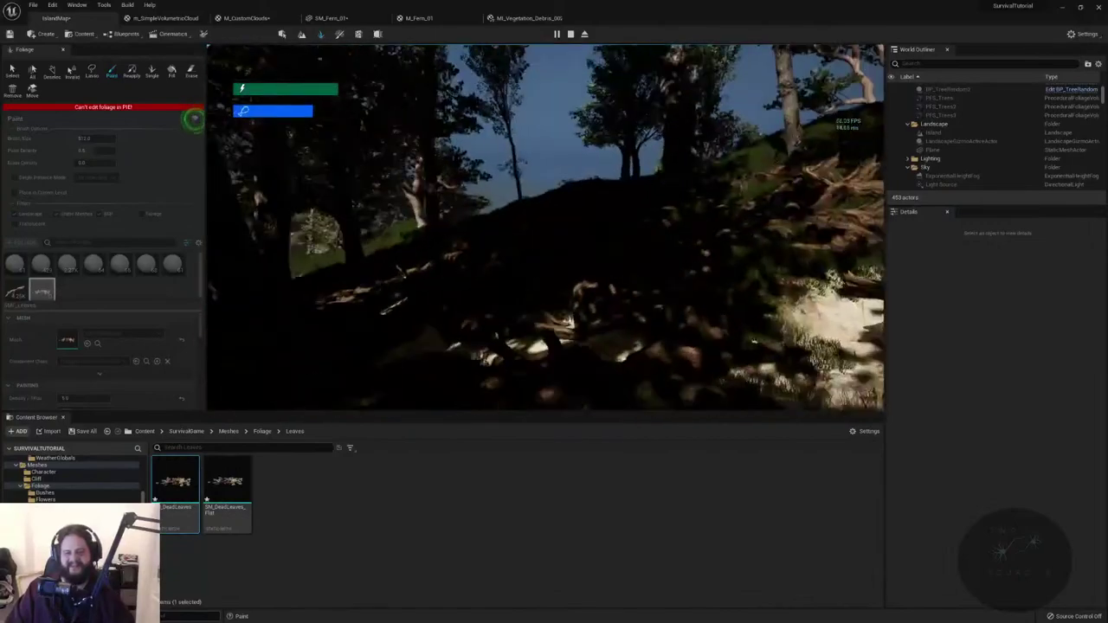
pyautogui.press('Escape')
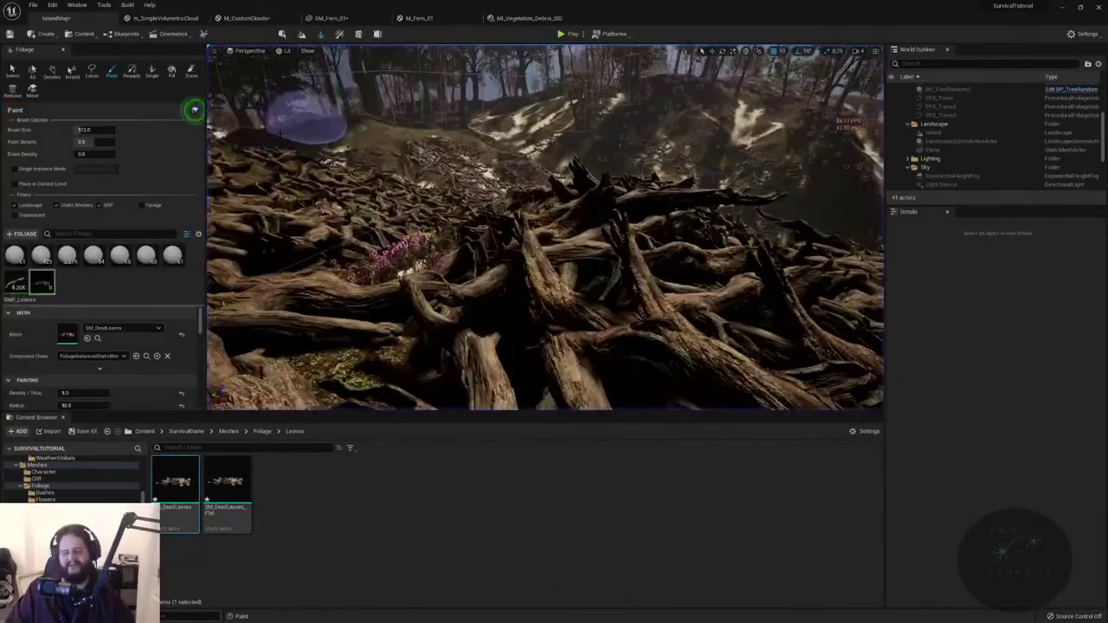
# - Locate the mesh of the debris foliage type, SM_Vegetation_Debris_002, and enable Nanite on it
pyautogui.click(15, 282)
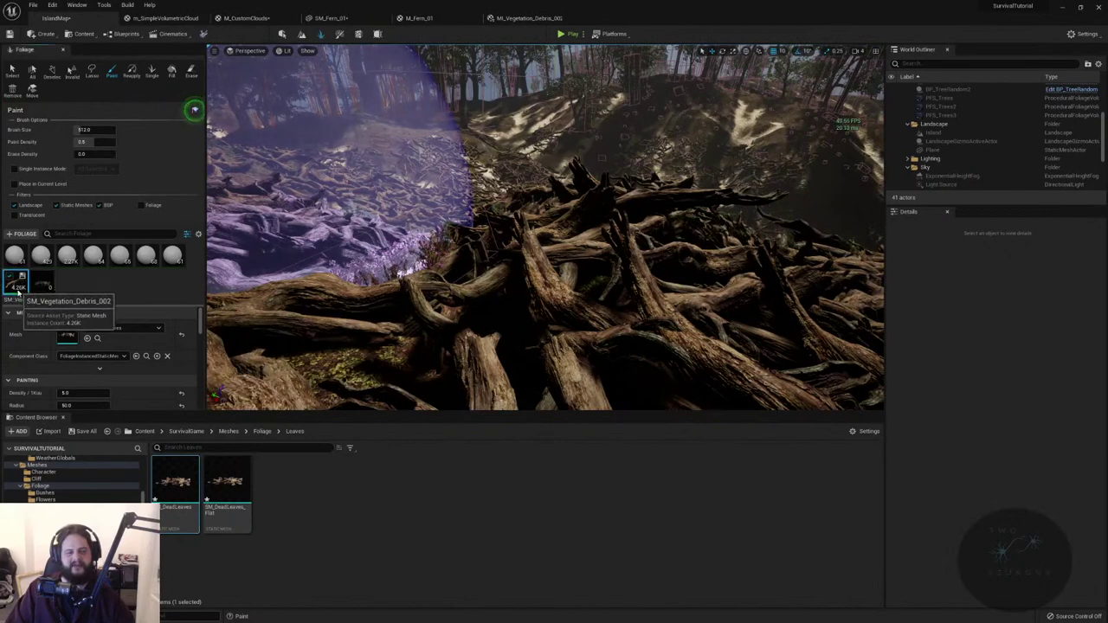
pyautogui.click(97, 338)
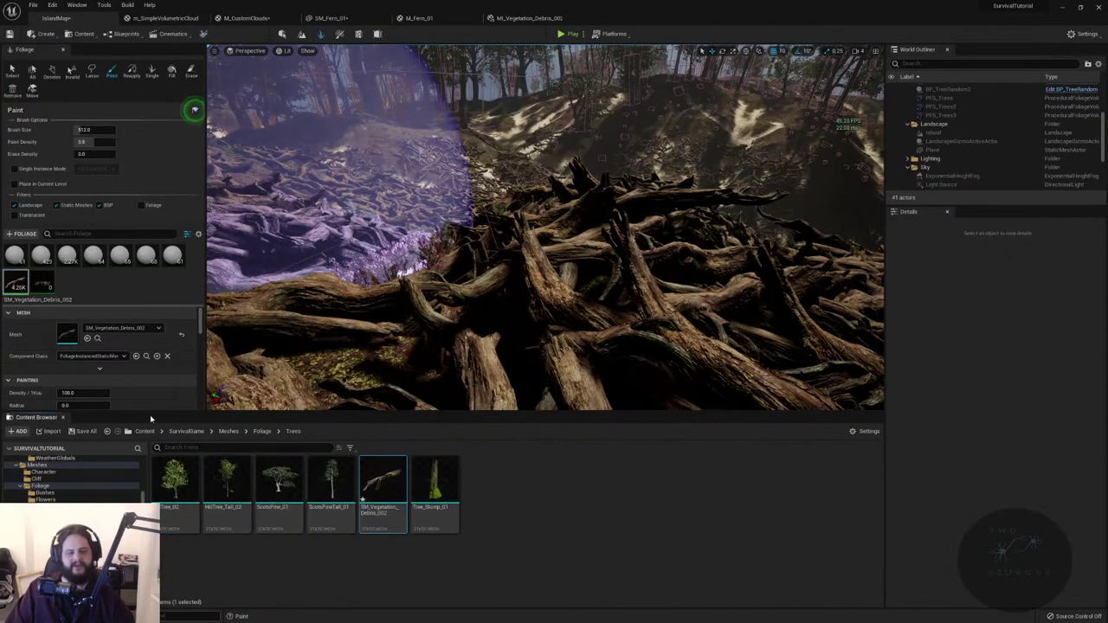
pyautogui.rightClick(376, 468)
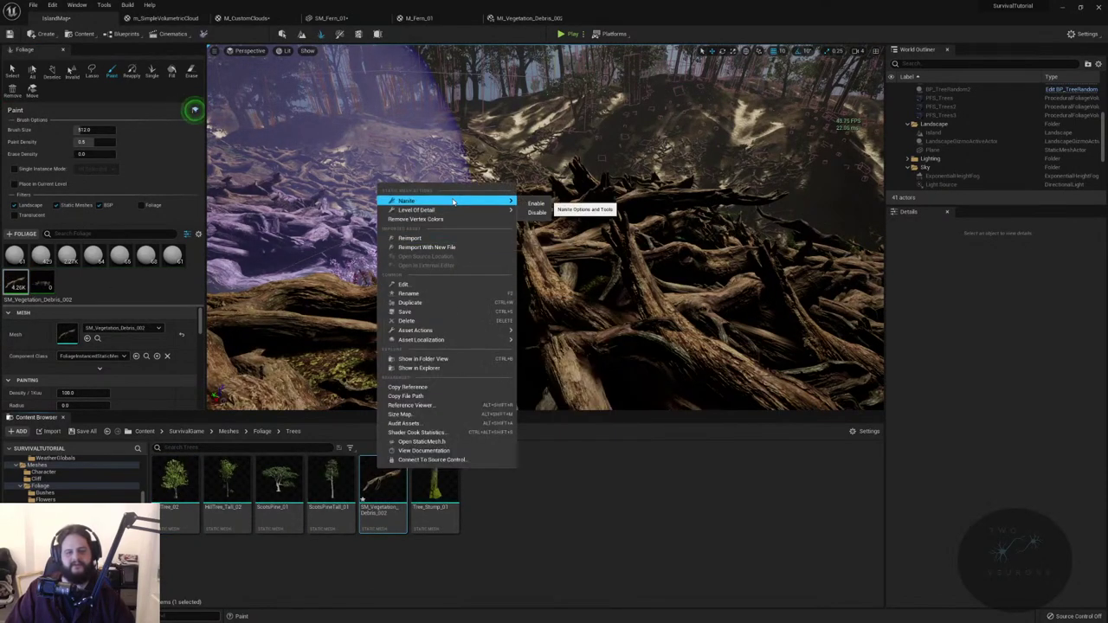
pyautogui.click(548, 204)
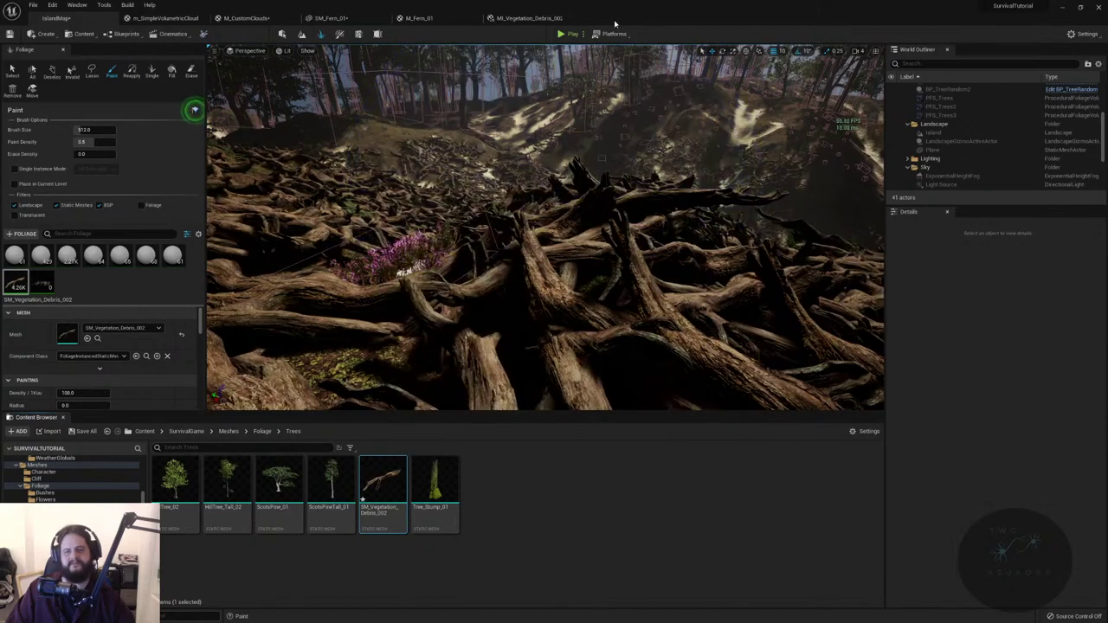
# - Play-test the level to examine performance among the densely painted debris with Nanite enabled
pyautogui.click(562, 34)
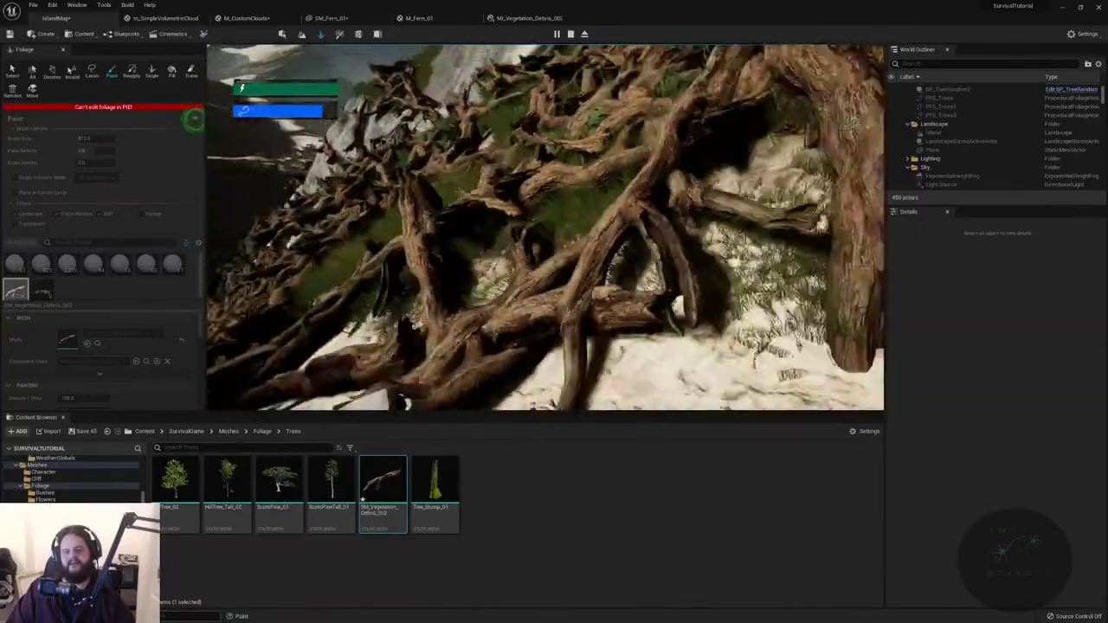
pyautogui.press('w')
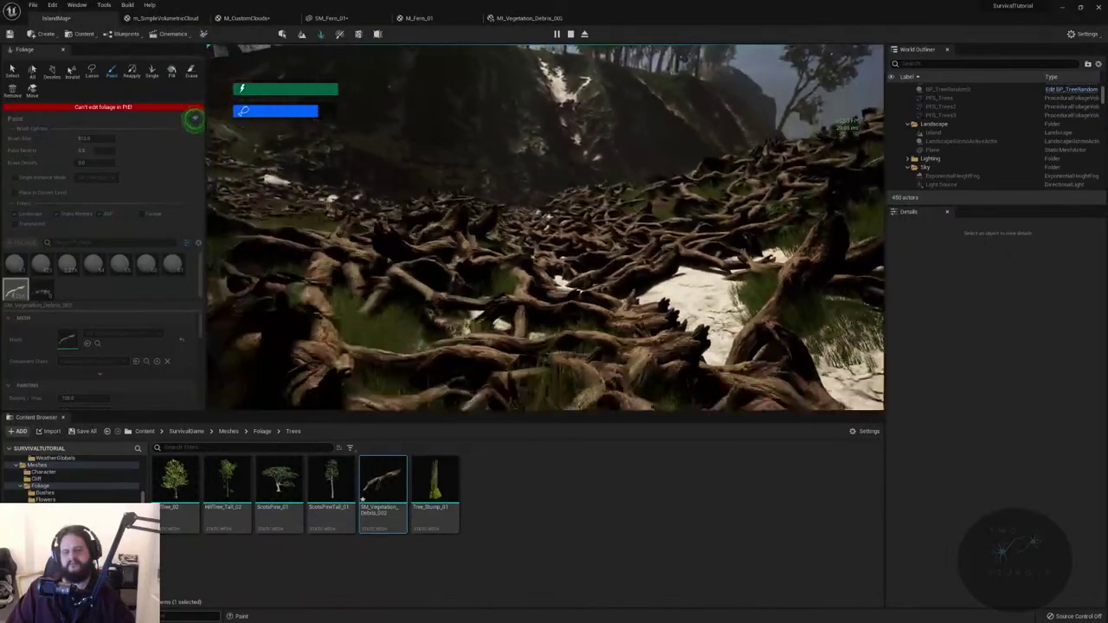
pyautogui.press('Escape')
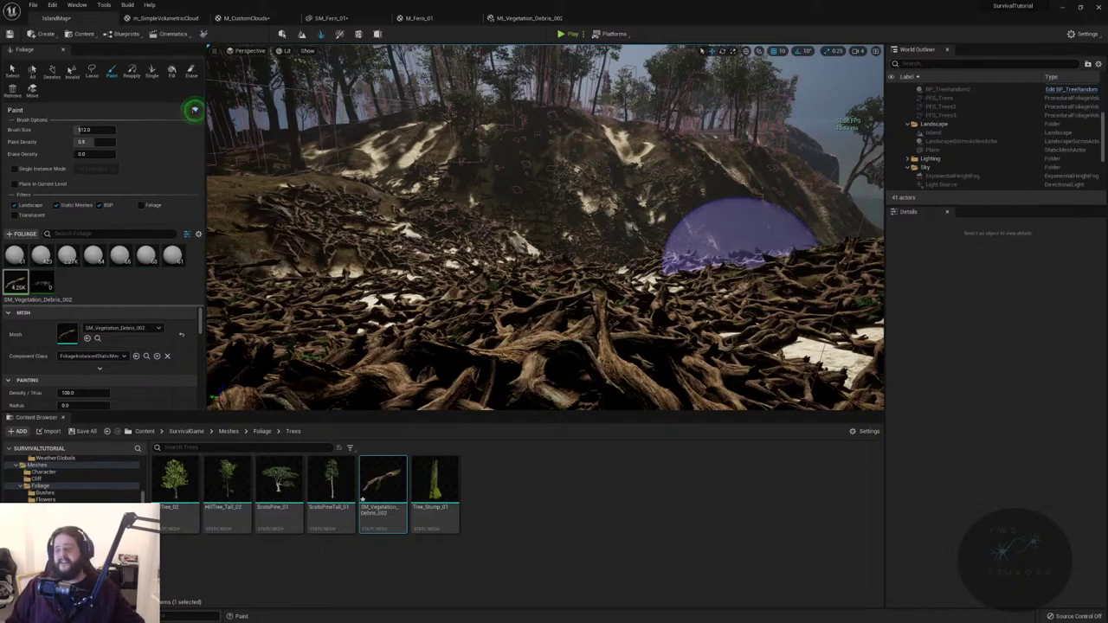
pyautogui.click(84, 33)
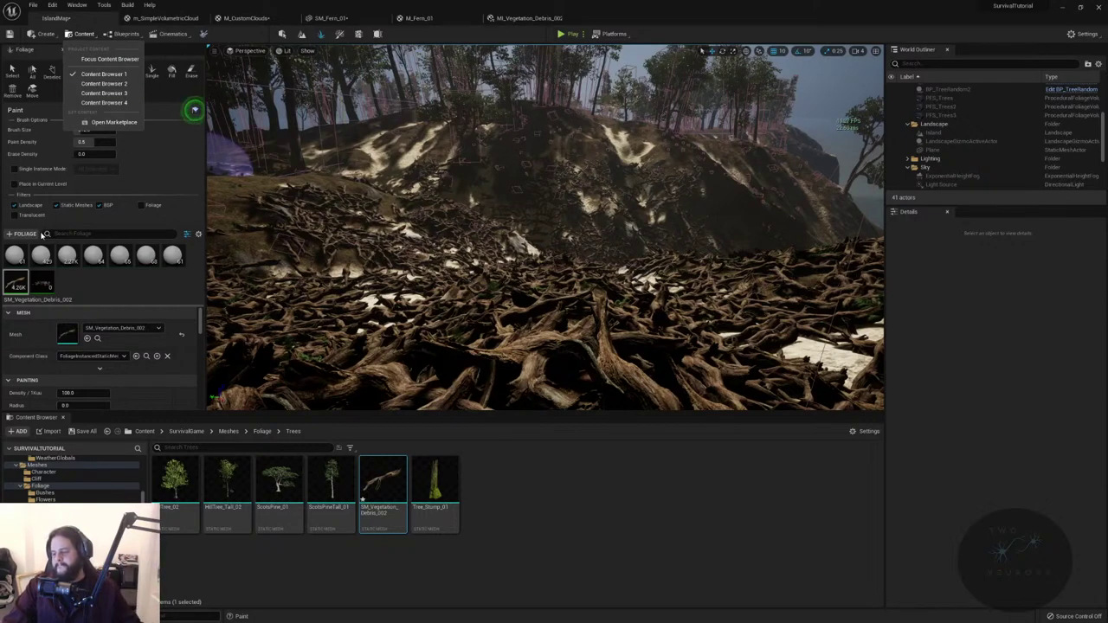
pyautogui.moveTo(309, 260); pyautogui.dragTo(336, 255, button='right')
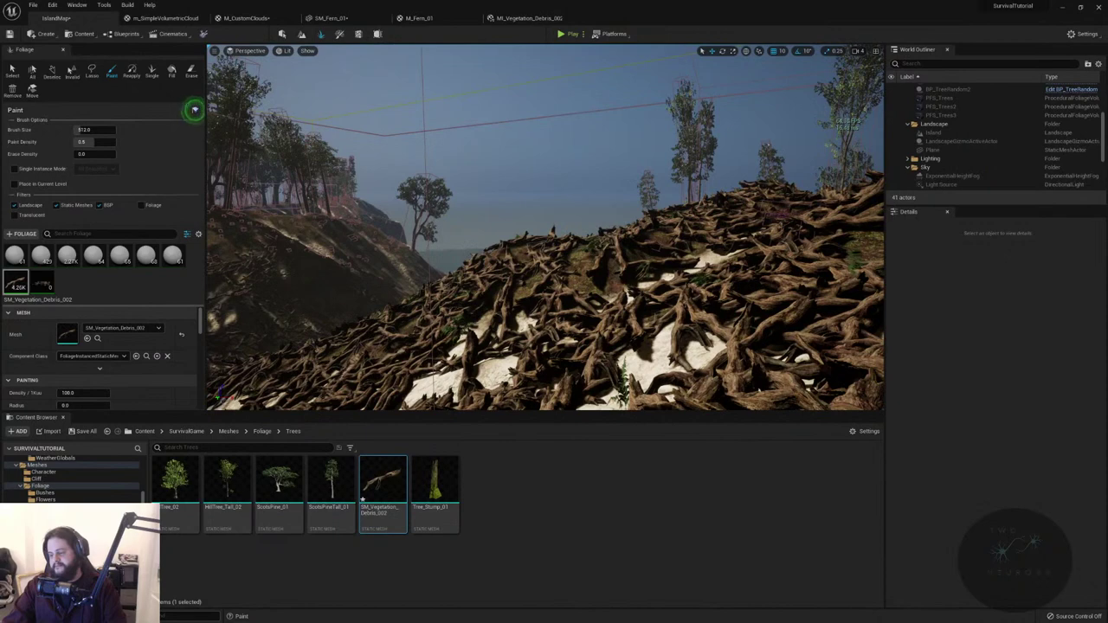
pyautogui.moveTo(519, 260); pyautogui.dragTo(536, 268, button='right')
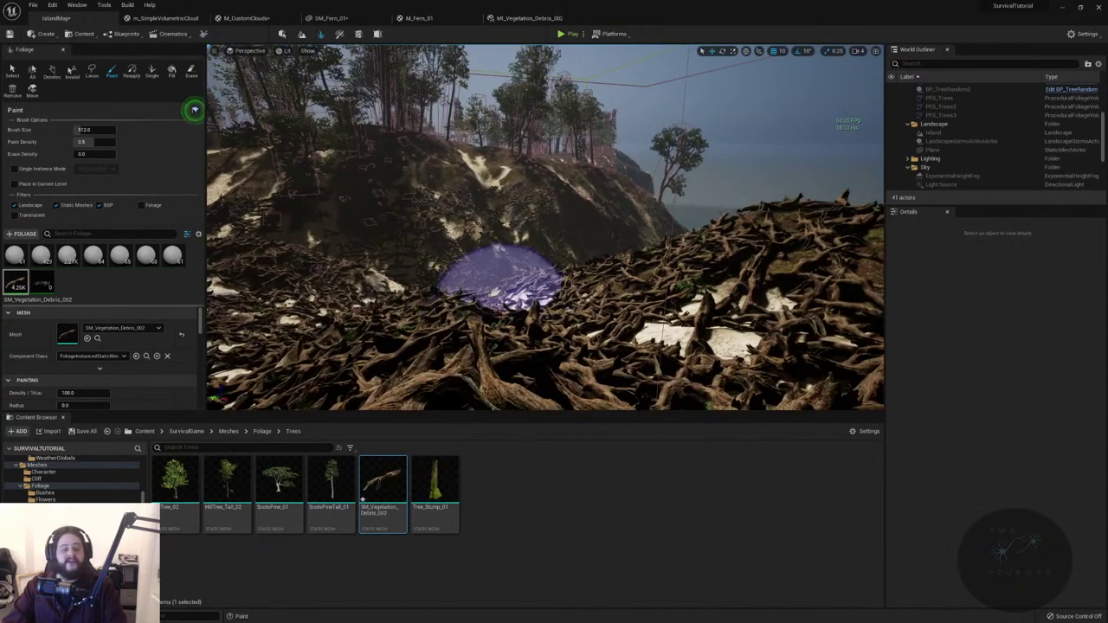
pyautogui.scroll(3, 470, 272)
# - Open the SM_Vegetation_Debris_002 mesh for editing to inspect its Nanite settings
pyautogui.doubleClick(382, 481)
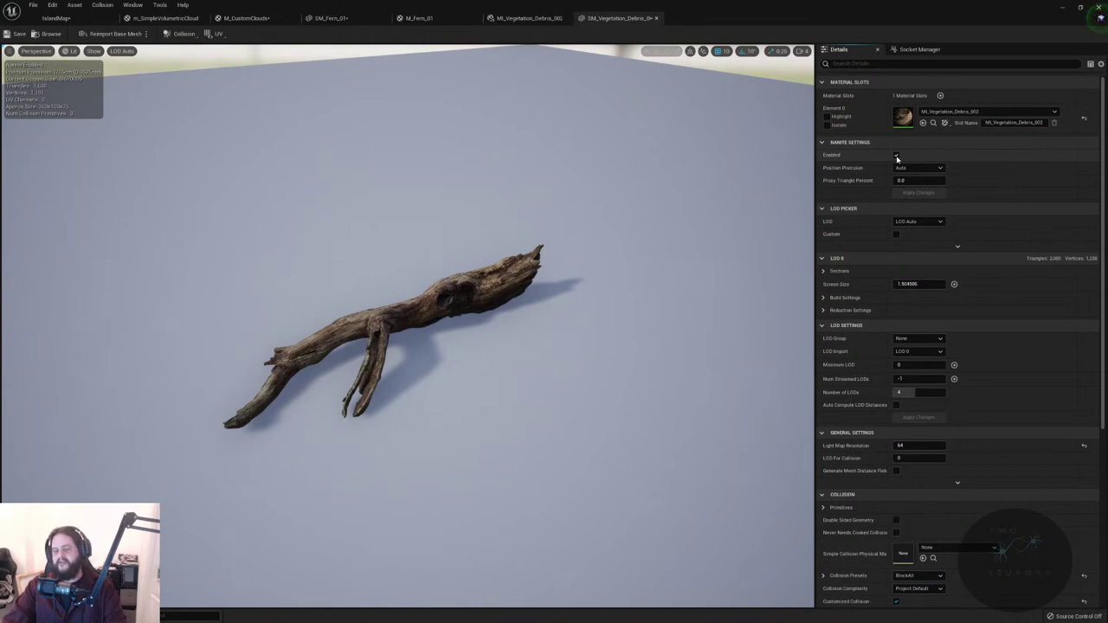
# - Disable Nanite on the SM_Vegetation_Debris_002 mesh and enable it again, applying the changes each time
pyautogui.click(895, 155)
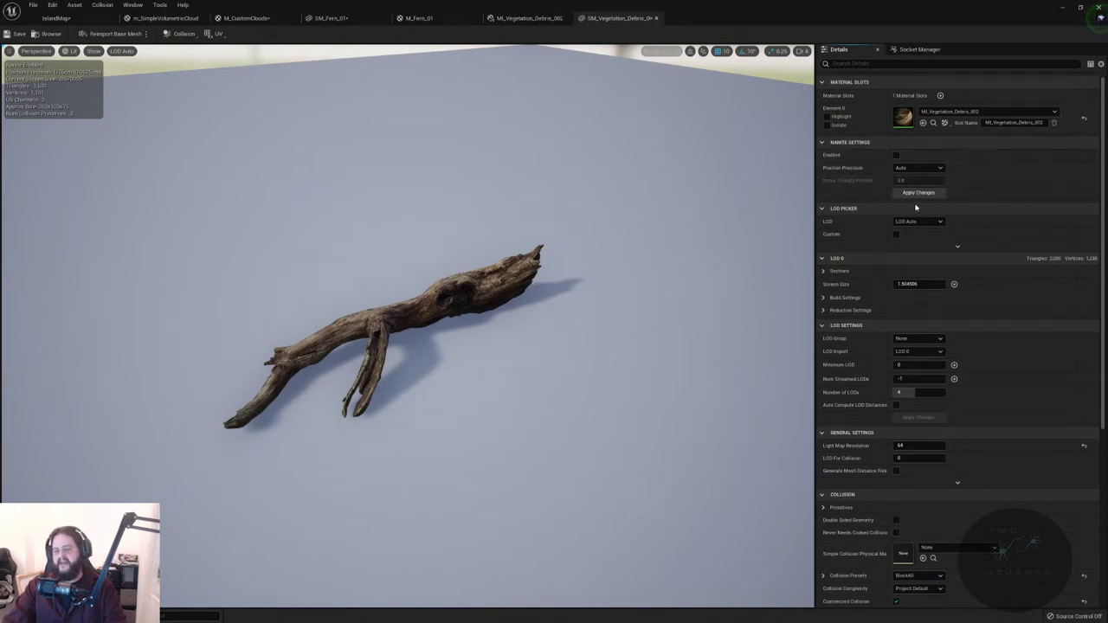
pyautogui.click(32, 5)
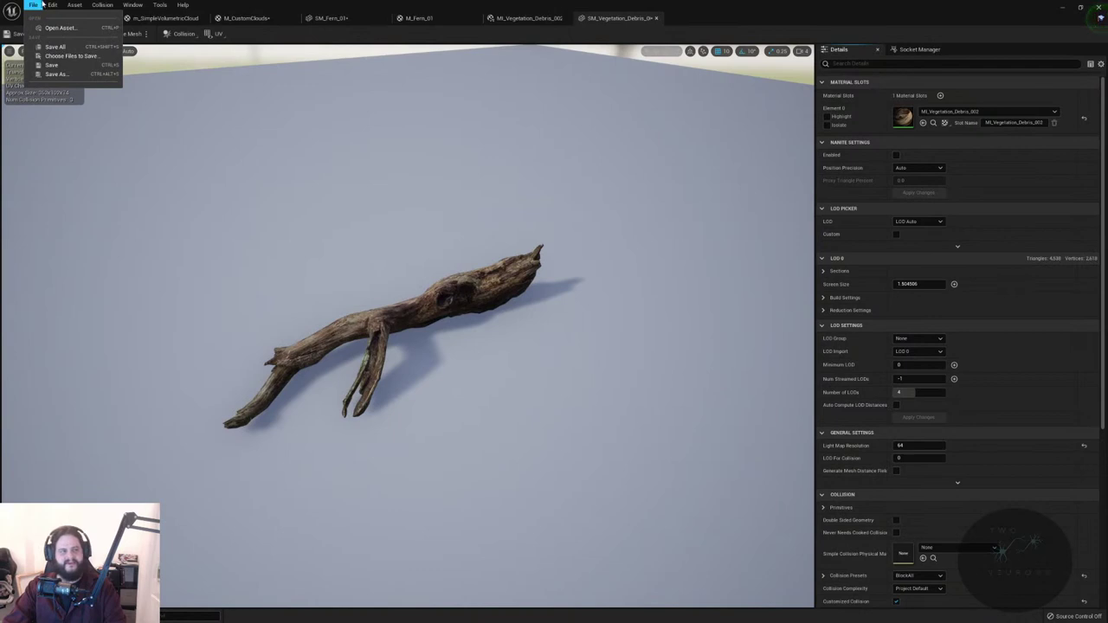
pyautogui.click(38, 4)
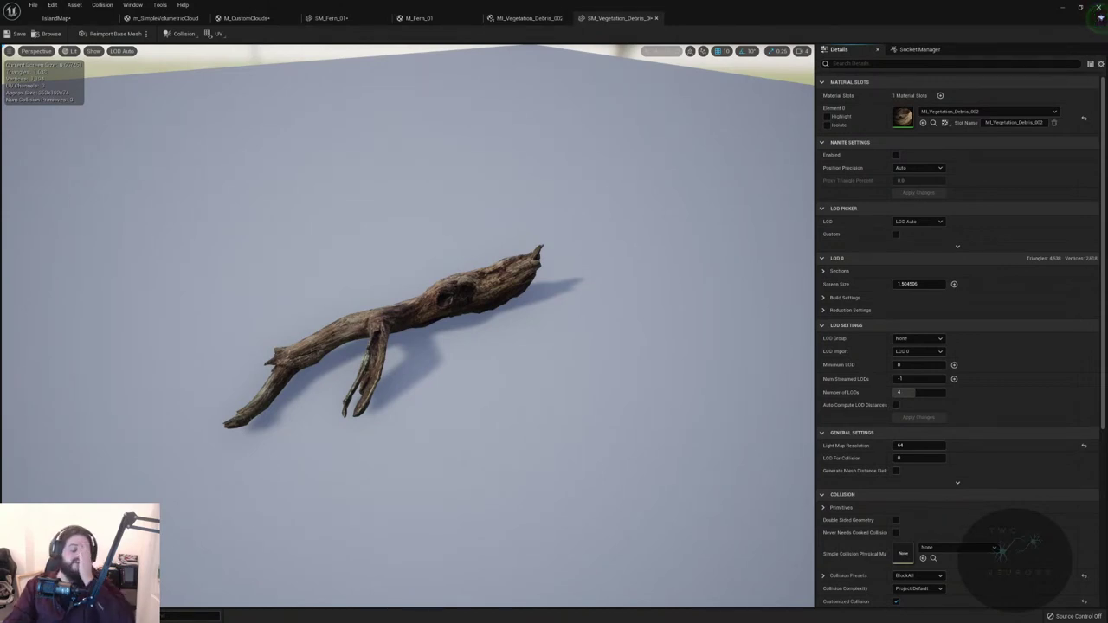
pyautogui.click(896, 155)
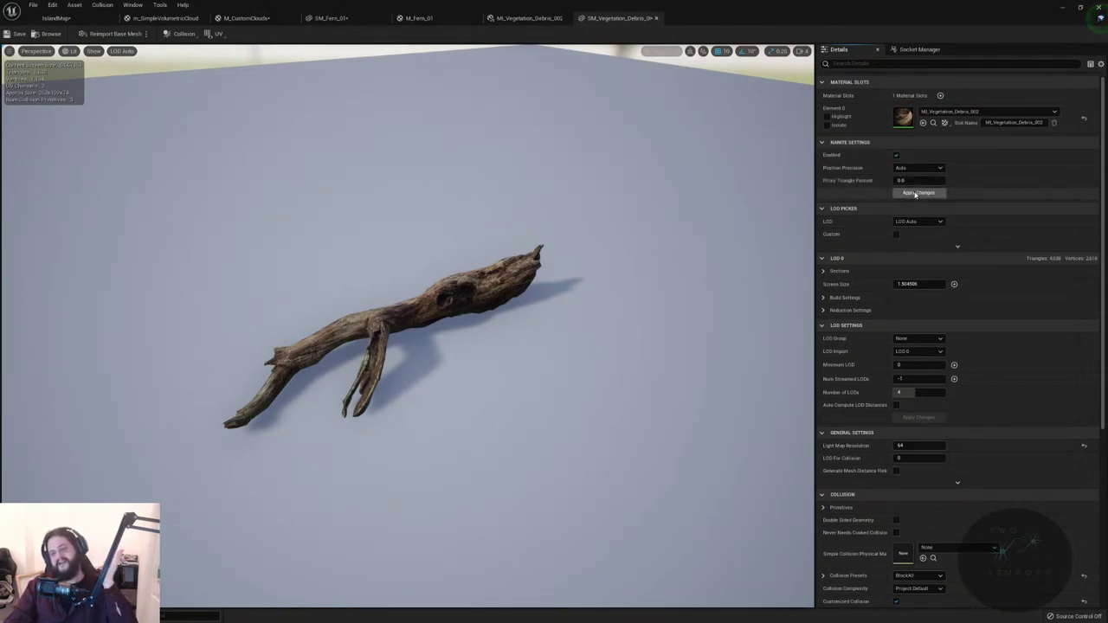
pyautogui.click(918, 192)
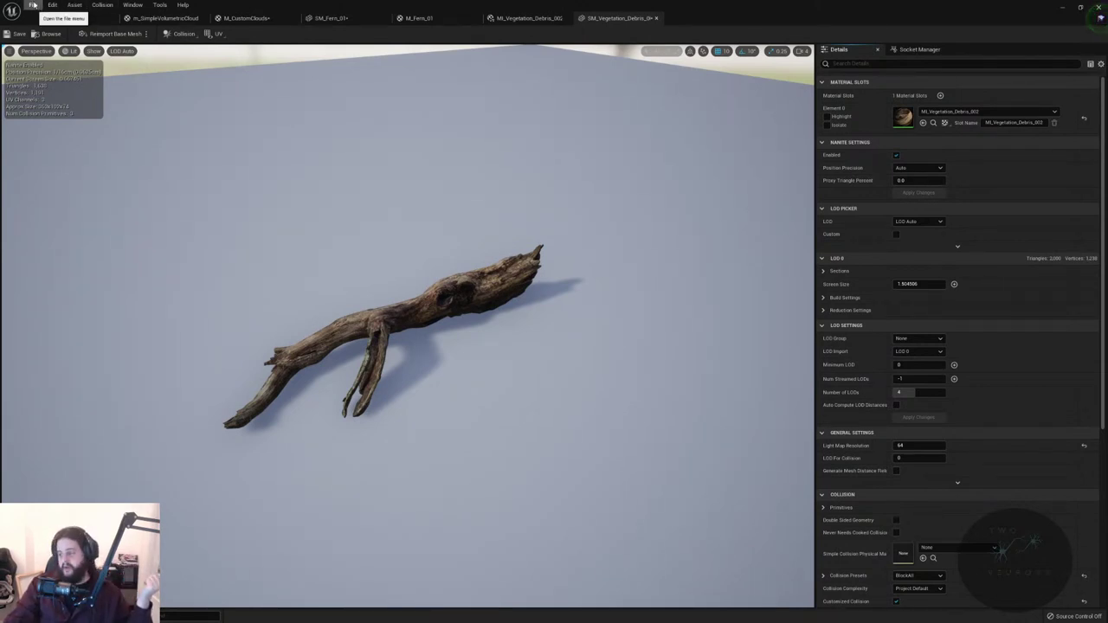
# - Return to the IslandMap level and open the Project Settings
pyautogui.click(133, 5)
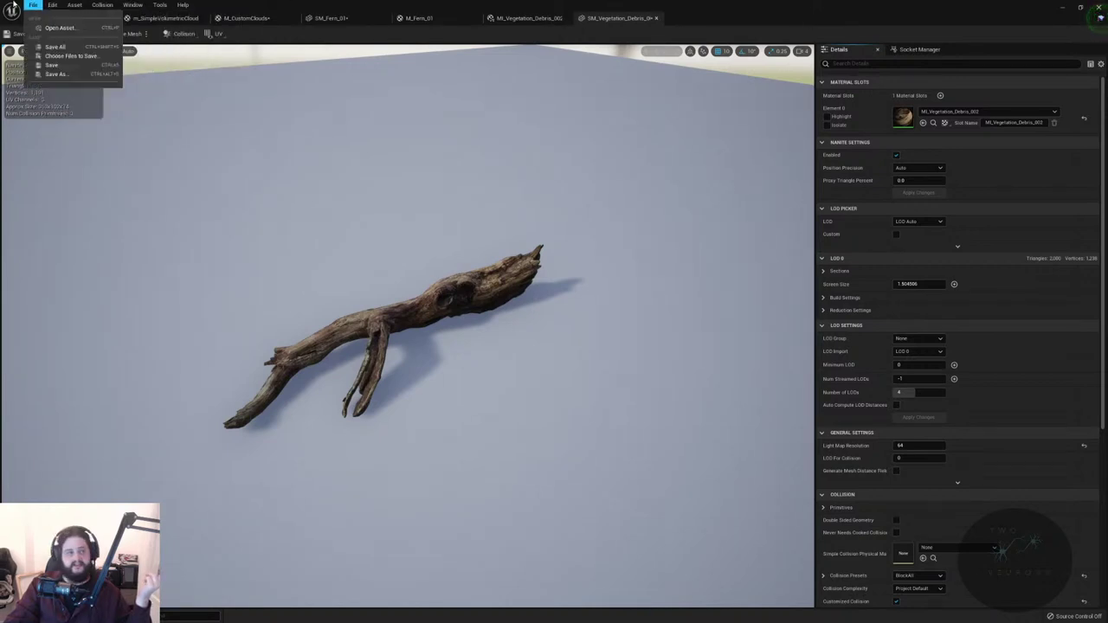
pyautogui.click(57, 17)
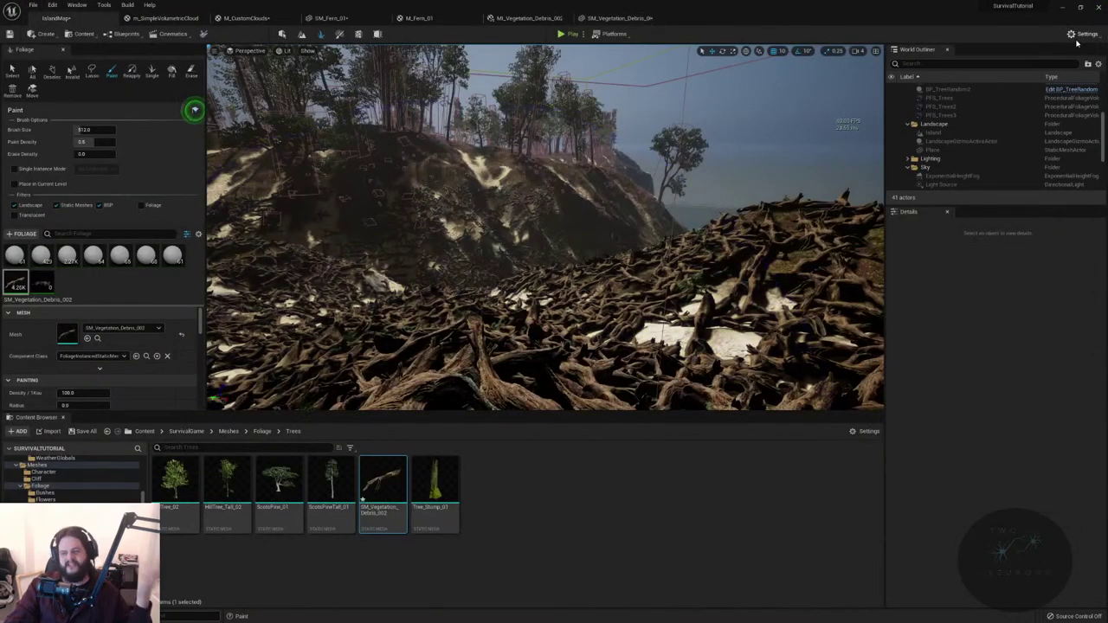
pyautogui.click(1077, 38)
pyautogui.click(986, 21)
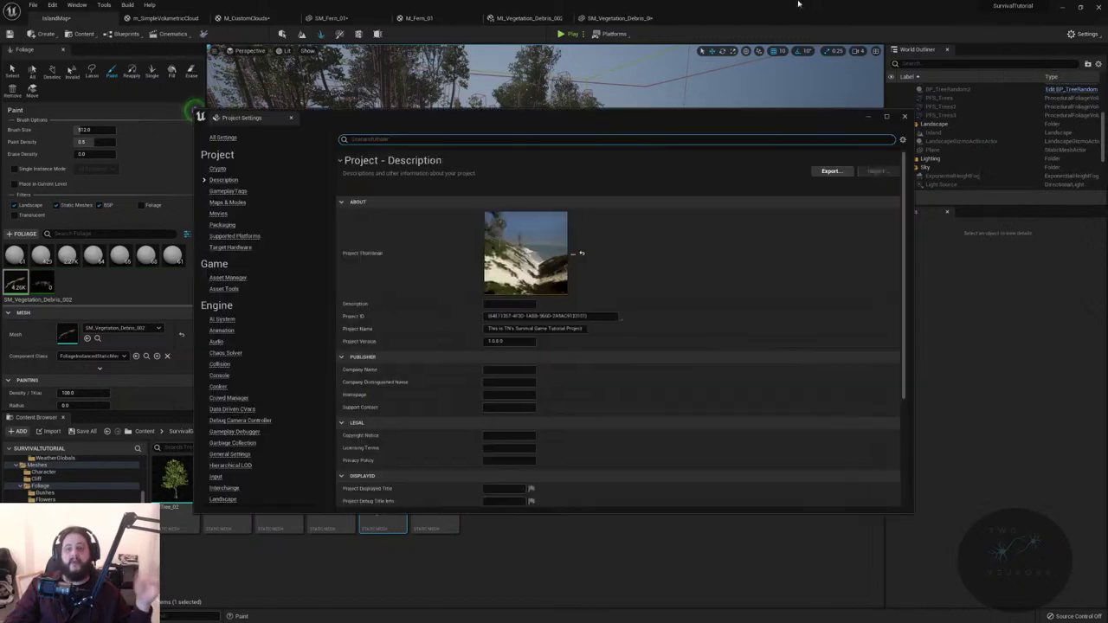
pyautogui.click(165, 17)
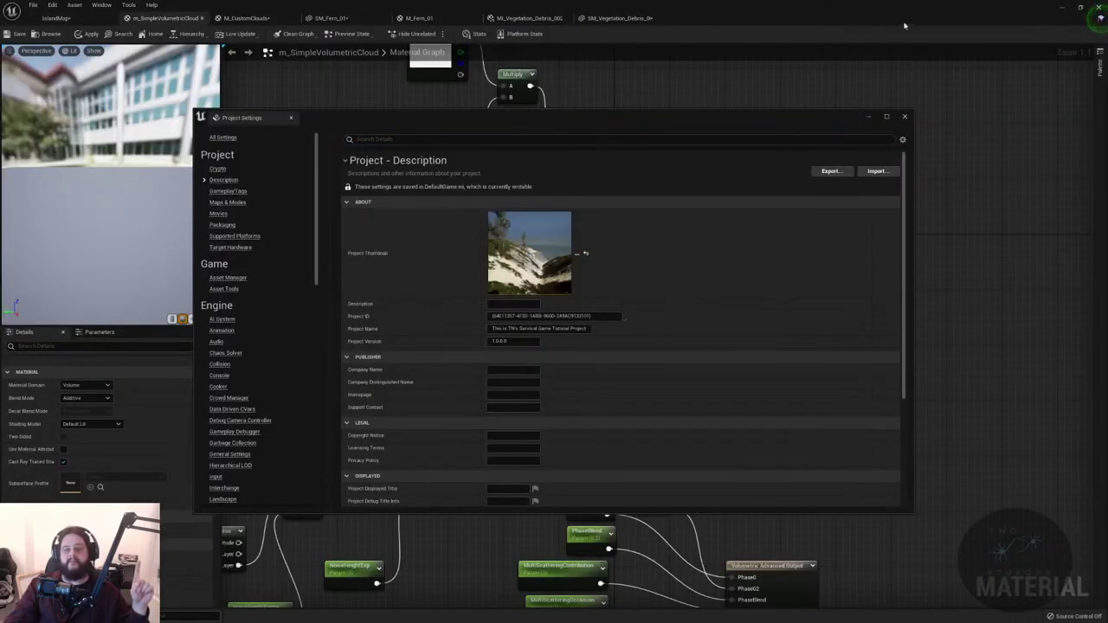
pyautogui.click(54, 4)
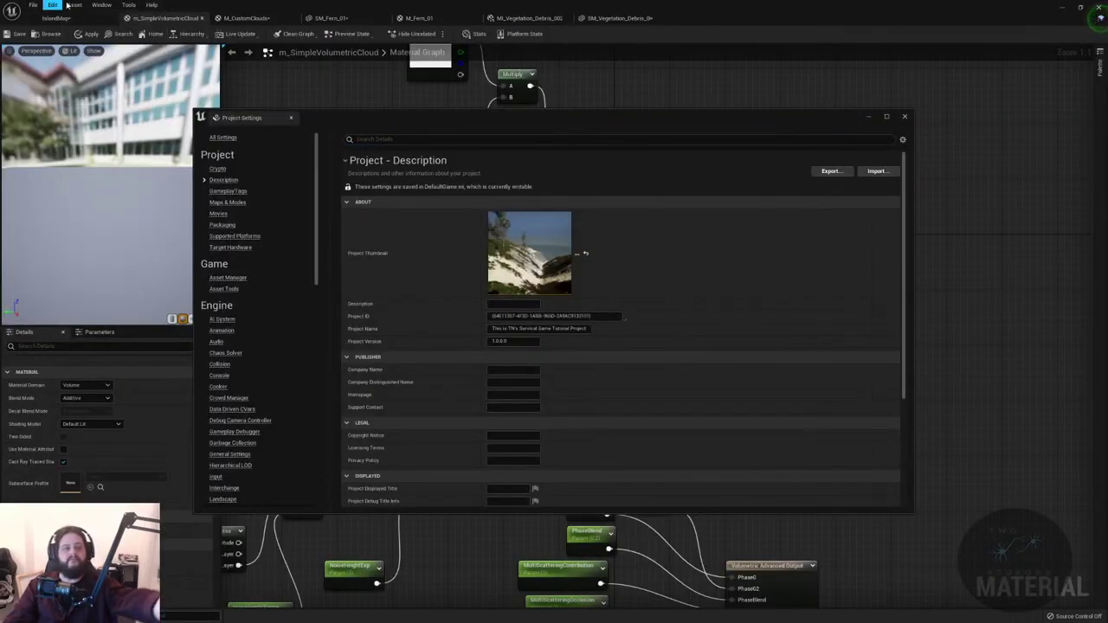
pyautogui.click(76, 5)
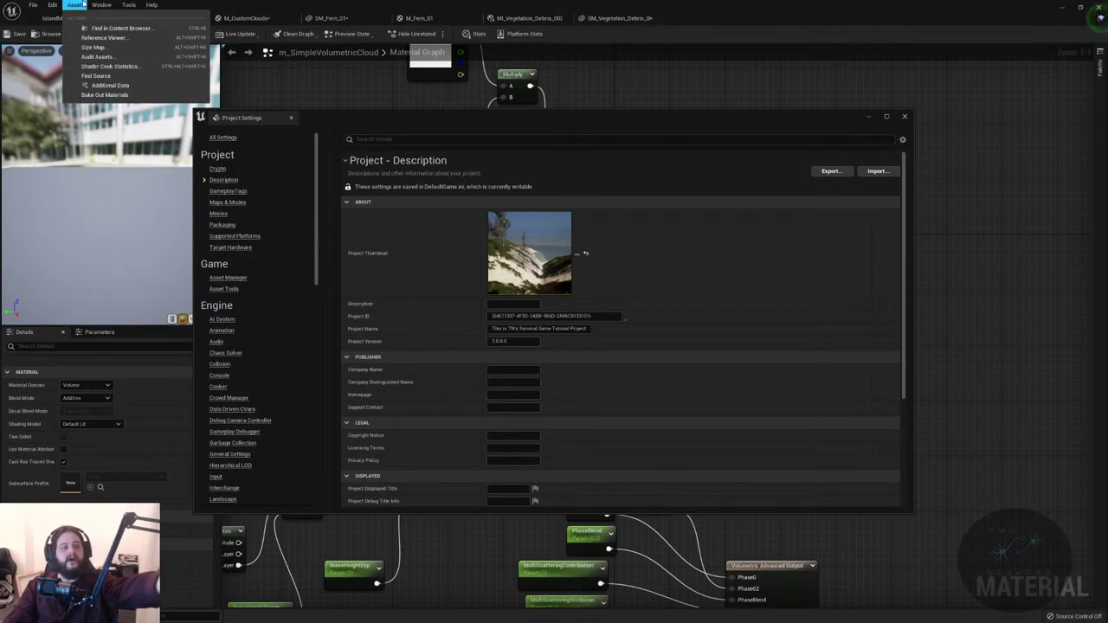
pyautogui.moveTo(128, 6)
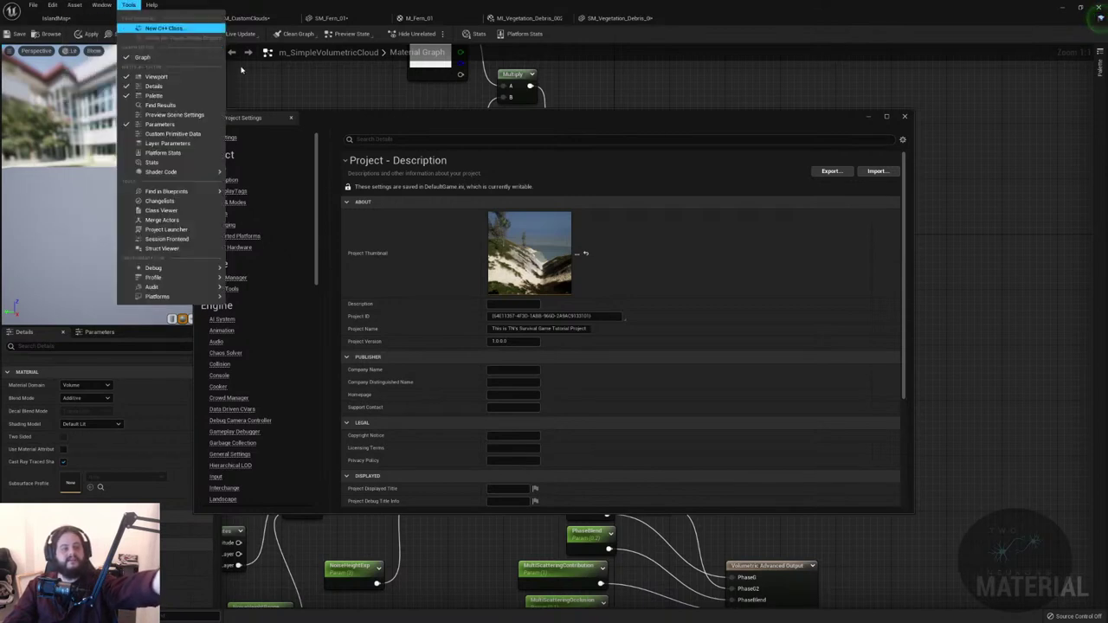
pyautogui.click(56, 17)
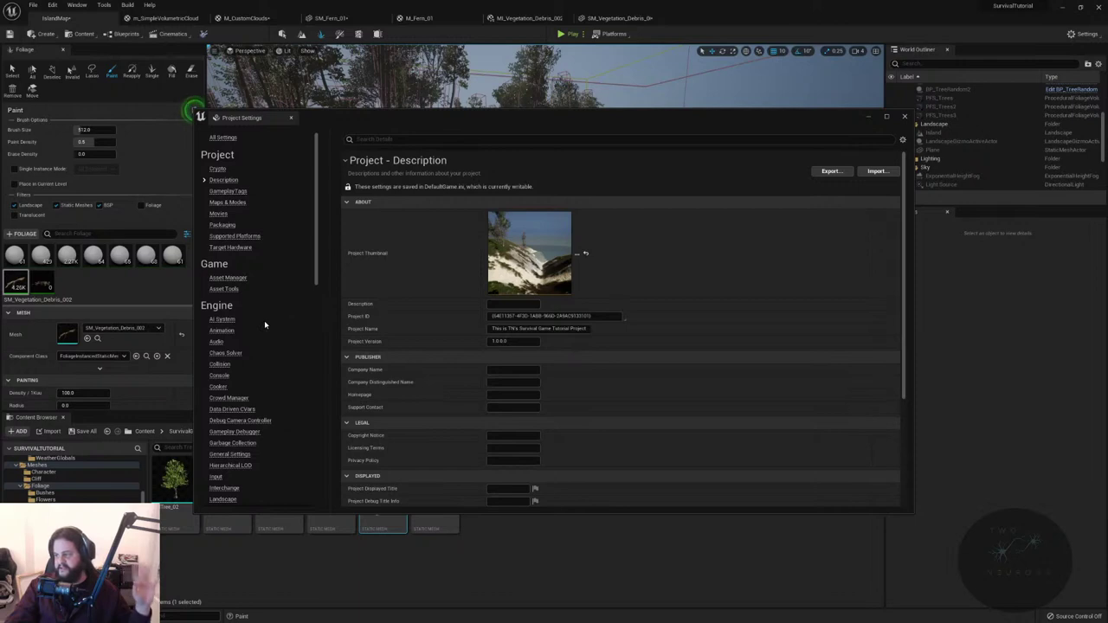
# - Bring up the engine's Rendering section in the Project Settings and move the settings window out of the way
pyautogui.scroll(-3, 258, 433)
pyautogui.scroll(-2, 256, 465)
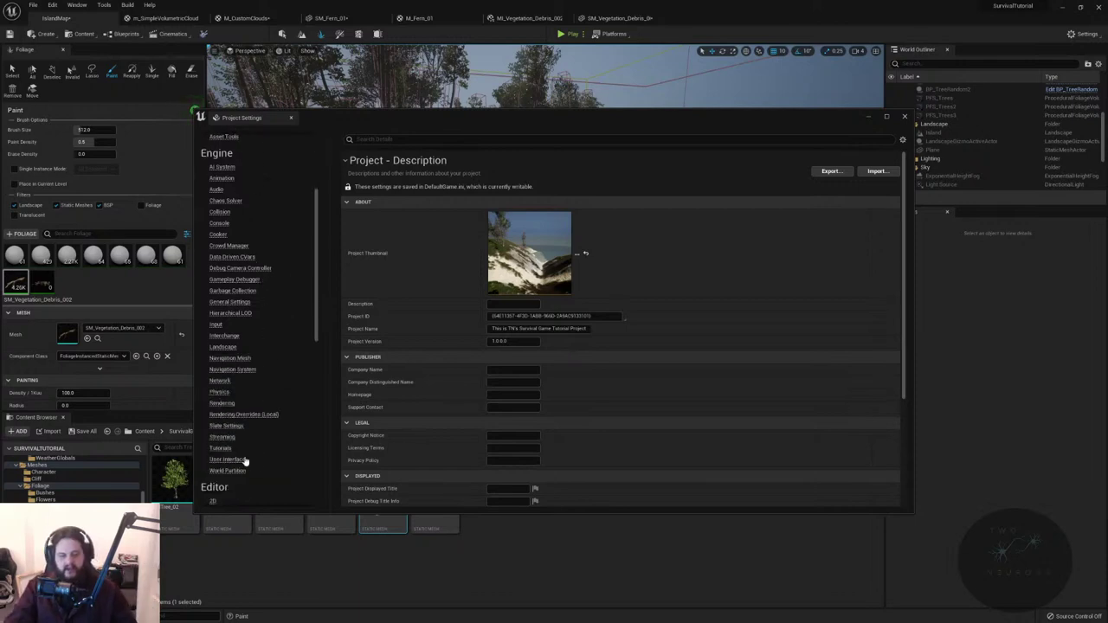
pyautogui.click(228, 404)
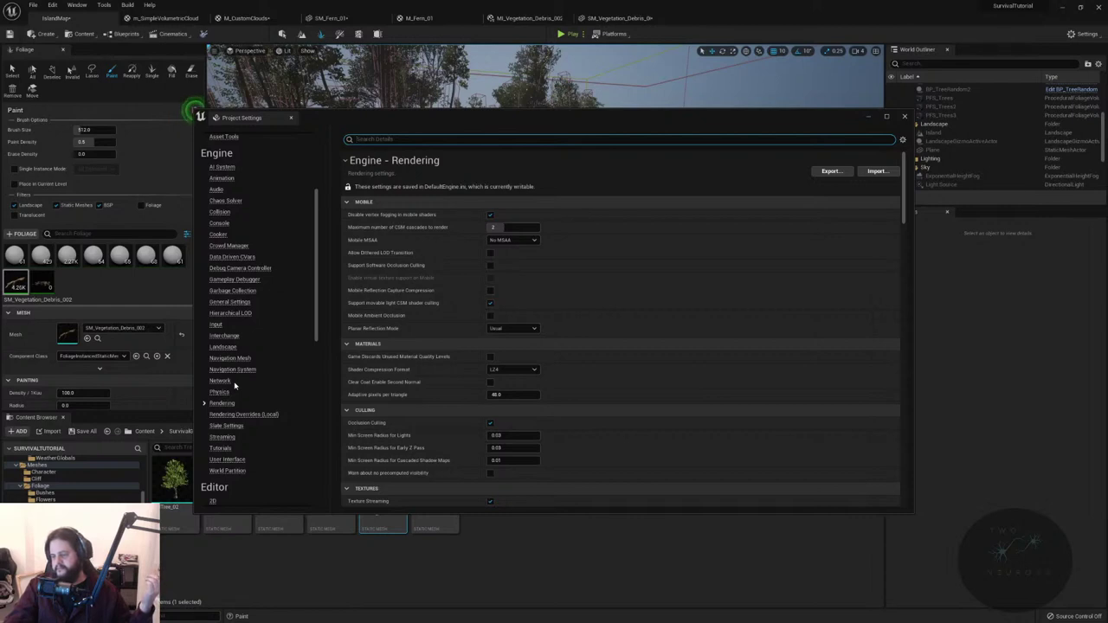
pyautogui.moveTo(649, 118); pyautogui.dragTo(1107, 216)
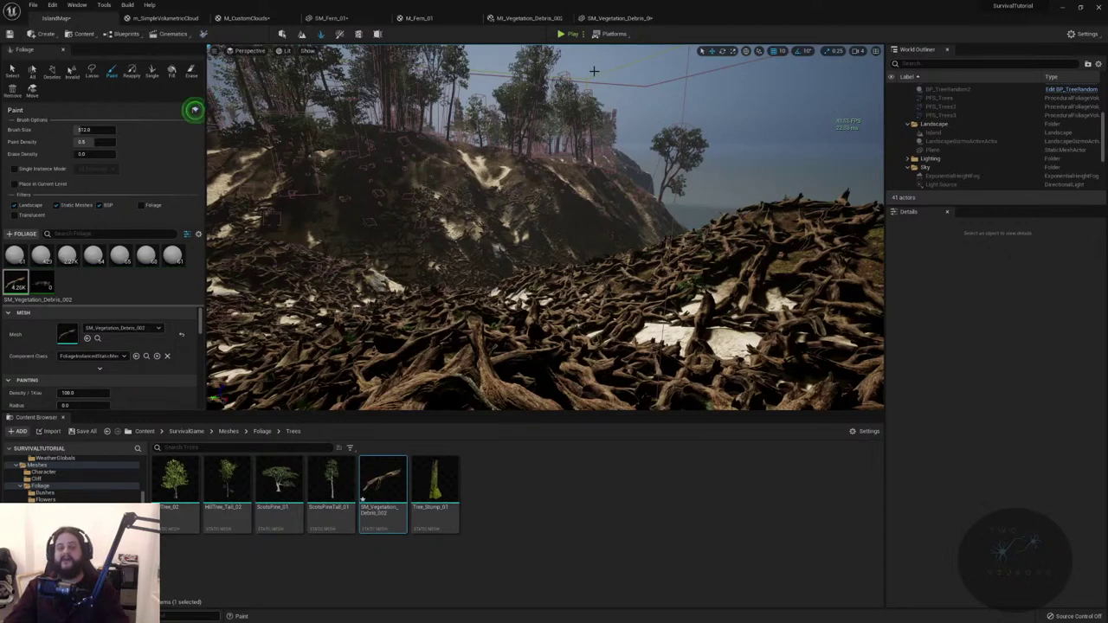
# - Paint SM_Vegetation_Debris_002 foliage densely over the sandy valley and the beach with the 512 brush
pyautogui.moveTo(594, 71)
pyautogui.mouseDown(button='right')
pyautogui.moveTo(545, 86)
pyautogui.moveTo(658, 240)
pyautogui.mouseUp(button='right')
pyautogui.moveTo(638, 315)
pyautogui.mouseDown(button='right')
pyautogui.moveTo(549, 316)
pyautogui.moveTo(597, 312)
pyautogui.moveTo(606, 295)
pyautogui.moveTo(643, 313)
pyautogui.mouseUp(button='right')
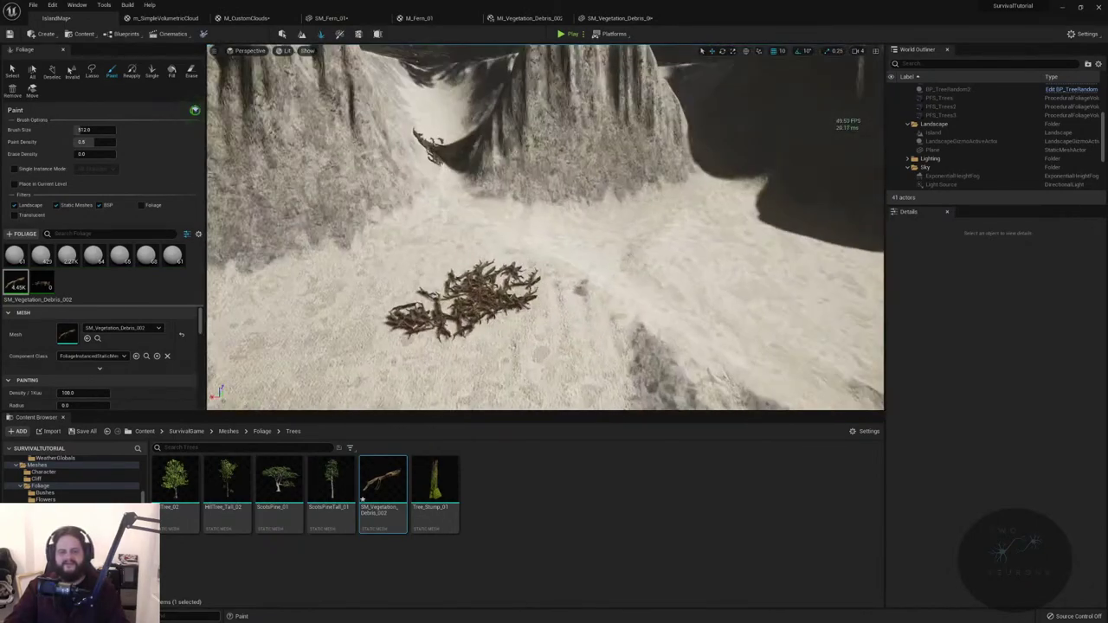
pyautogui.moveTo(606, 324)
pyautogui.mouseDown()
pyautogui.moveTo(767, 321)
pyautogui.moveTo(615, 320)
pyautogui.mouseUp()
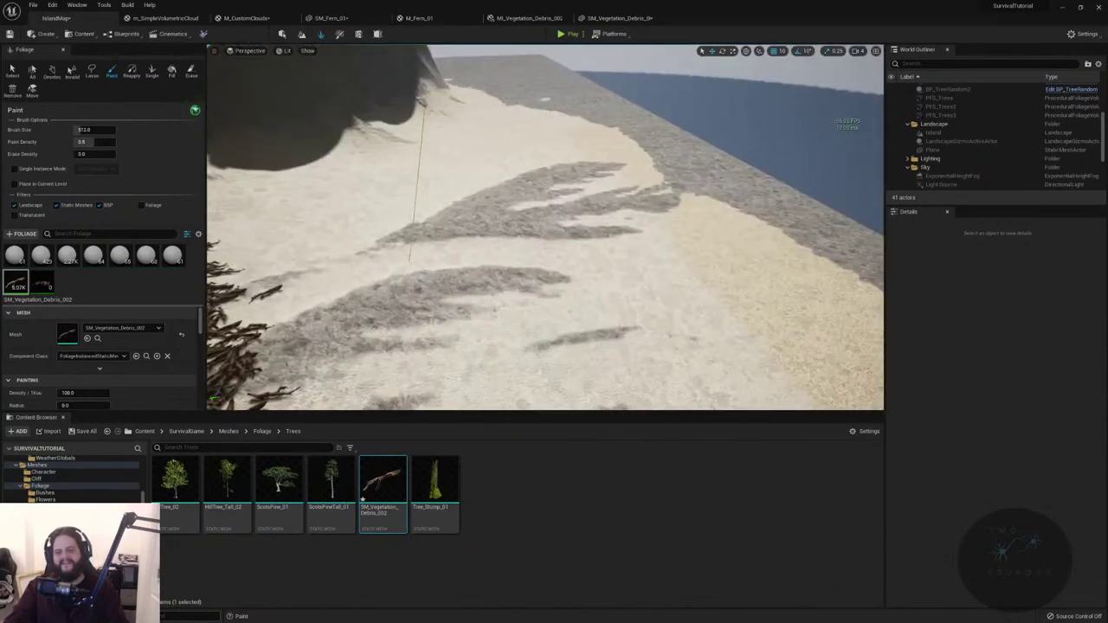
pyautogui.moveTo(640, 311)
pyautogui.mouseDown()
pyautogui.moveTo(532, 370)
pyautogui.moveTo(517, 337)
pyautogui.moveTo(346, 334)
pyautogui.moveTo(527, 268)
pyautogui.moveTo(467, 253)
pyautogui.moveTo(712, 321)
pyautogui.moveTo(712, 251)
pyautogui.moveTo(737, 223)
pyautogui.moveTo(601, 219)
pyautogui.moveTo(519, 182)
pyautogui.moveTo(594, 185)
pyautogui.moveTo(597, 152)
pyautogui.moveTo(561, 207)
pyautogui.moveTo(574, 210)
pyautogui.moveTo(428, 235)
pyautogui.moveTo(436, 207)
pyautogui.moveTo(627, 281)
pyautogui.moveTo(791, 366)
pyautogui.mouseUp()
pyautogui.scroll(3, 523, 374)
pyautogui.moveTo(523, 374)
pyautogui.mouseDown()
pyautogui.moveTo(452, 248)
pyautogui.moveTo(524, 354)
pyautogui.moveTo(836, 364)
pyautogui.moveTo(355, 204)
pyautogui.moveTo(618, 198)
pyautogui.moveTo(494, 271)
pyautogui.mouseUp()
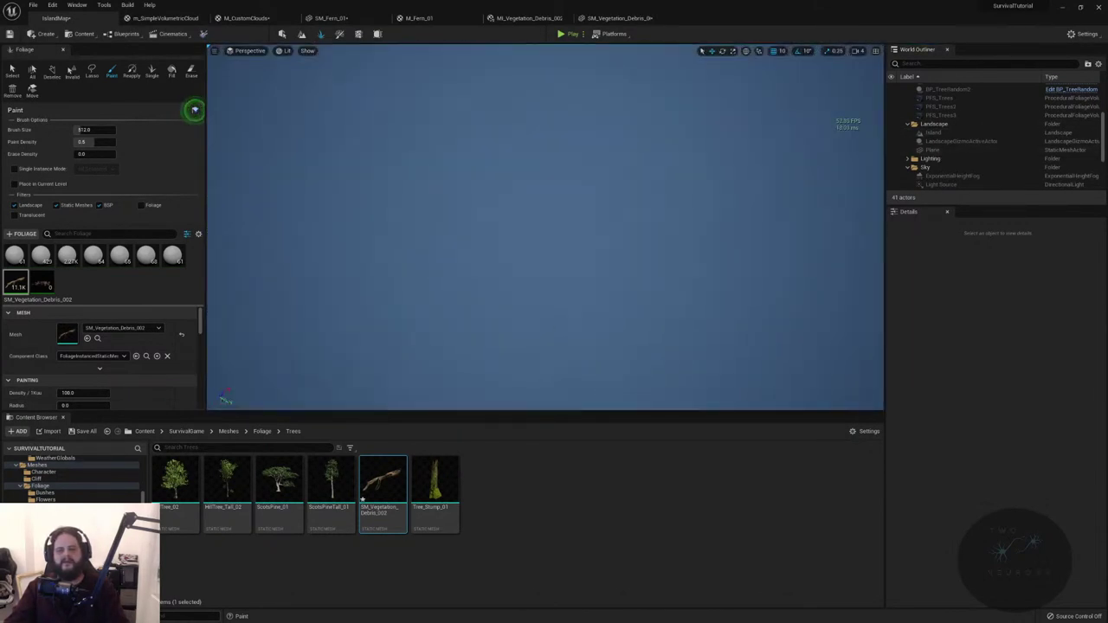
# - Leave foliage painting for selection mode and select the Plane mesh that forms the ocean surface
pyautogui.press('1')
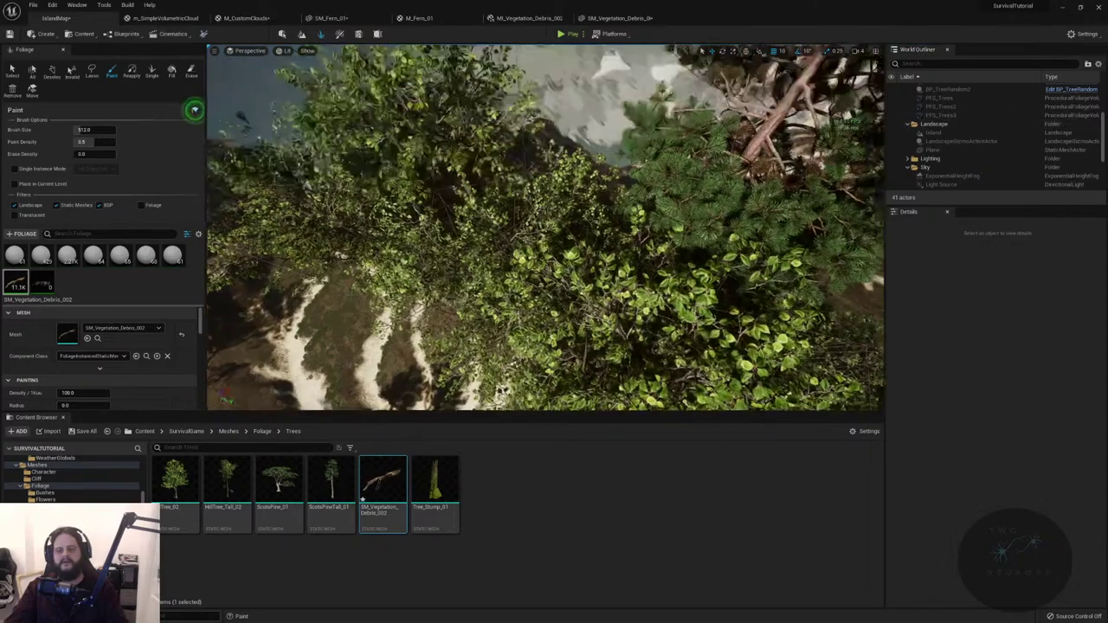
pyautogui.scroll(-3, 969, 178)
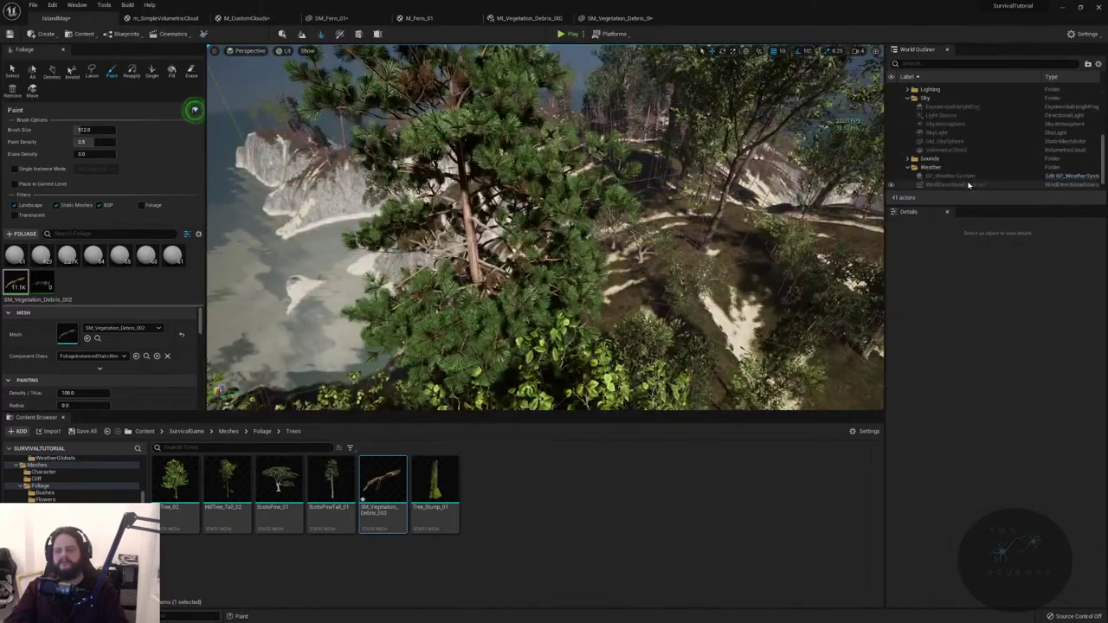
pyautogui.click(948, 160)
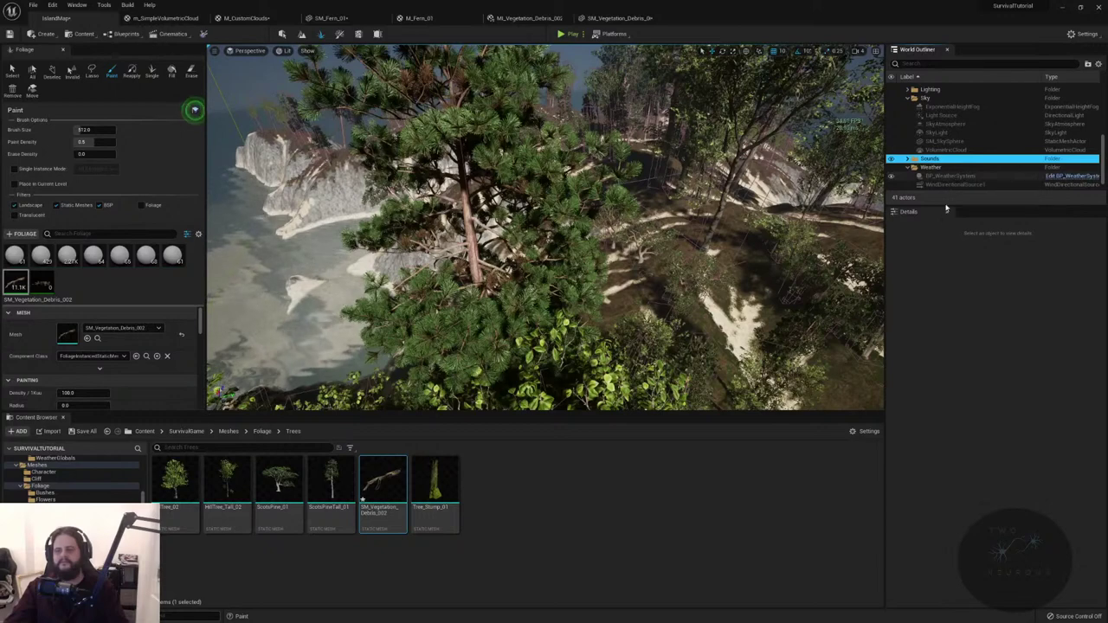
pyautogui.scroll(4, 956, 173)
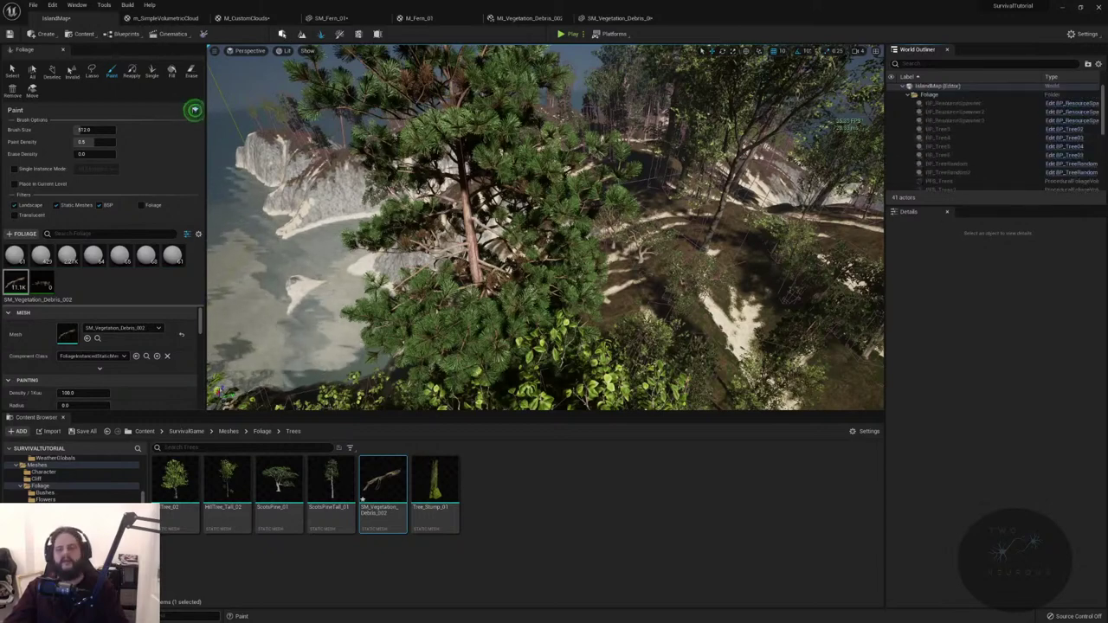
pyautogui.click(282, 33)
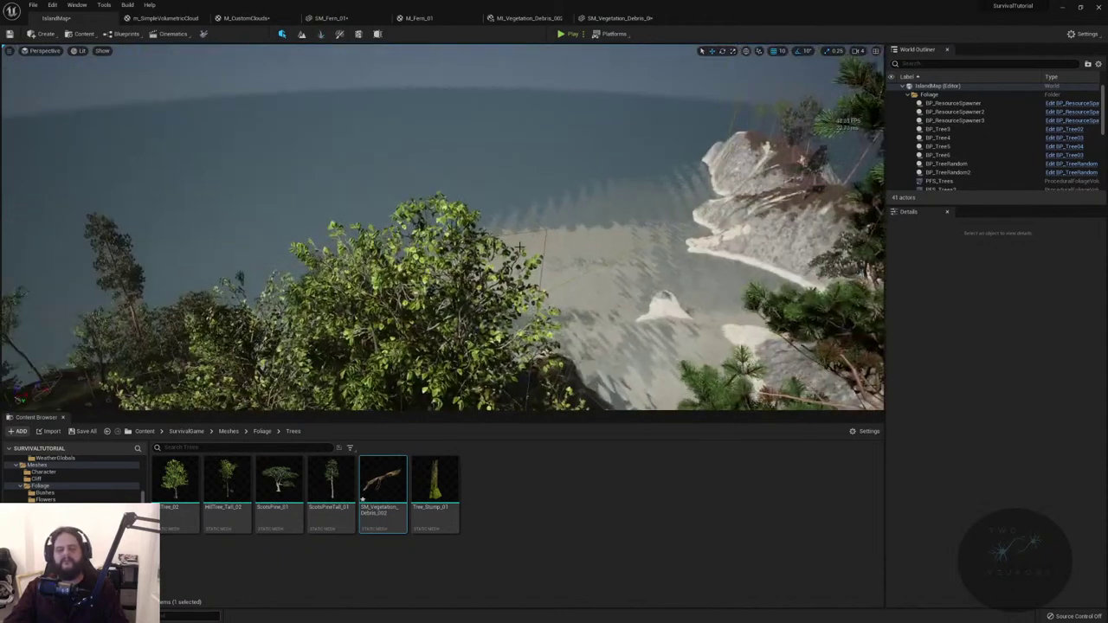
pyautogui.click(519, 248)
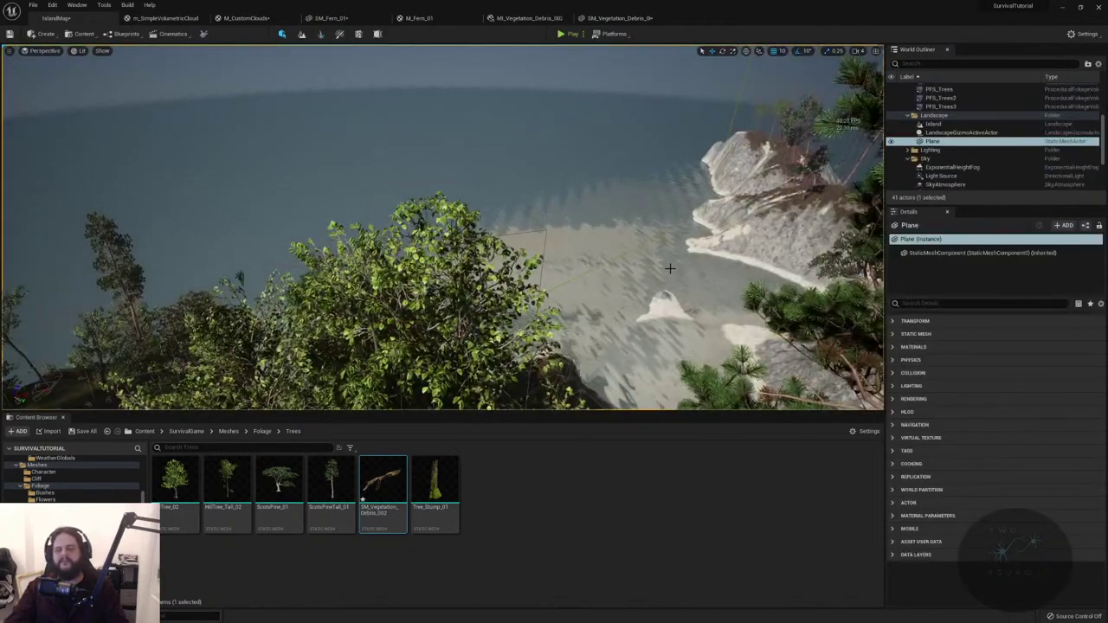
# - Set the ocean Plane's collision preset to NoCollision
pyautogui.click(896, 373)
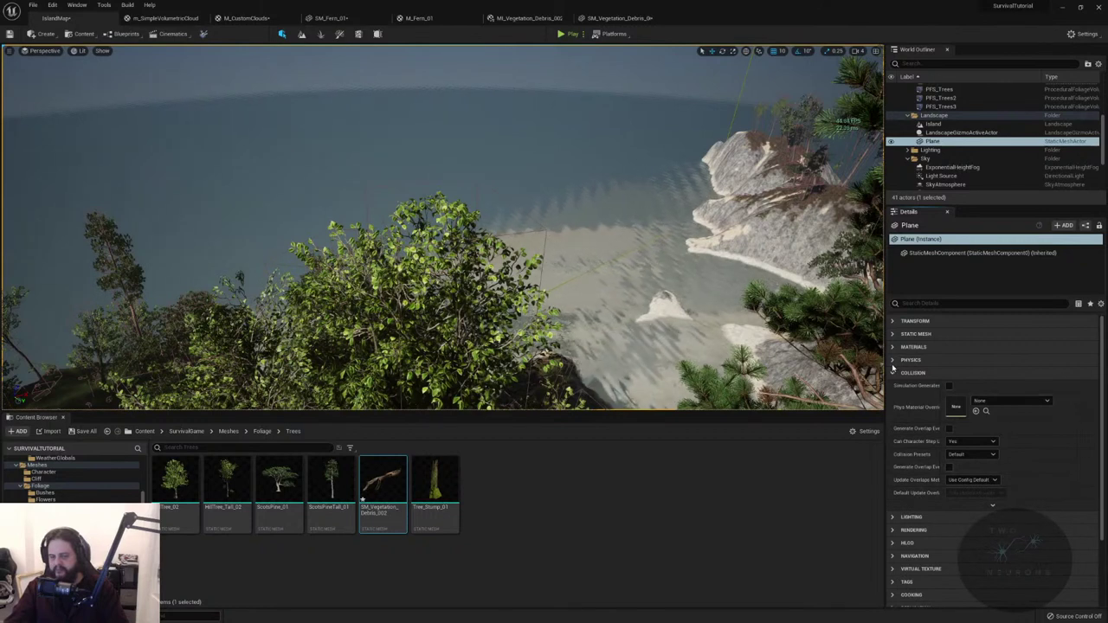
pyautogui.click(893, 360)
pyautogui.scroll(-2, 986, 528)
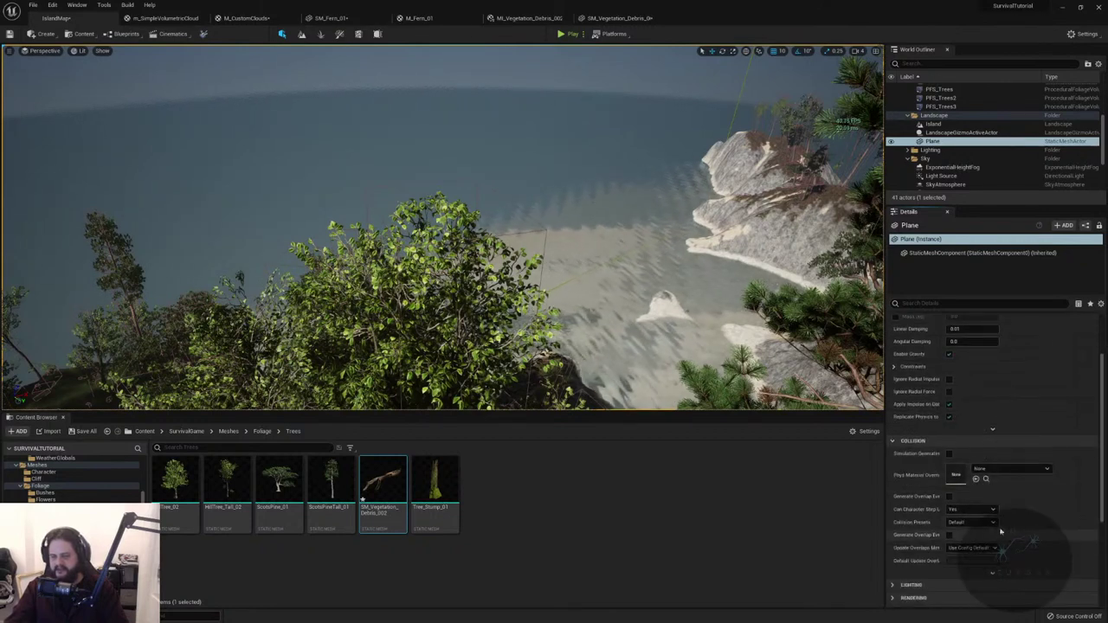
pyautogui.click(993, 525)
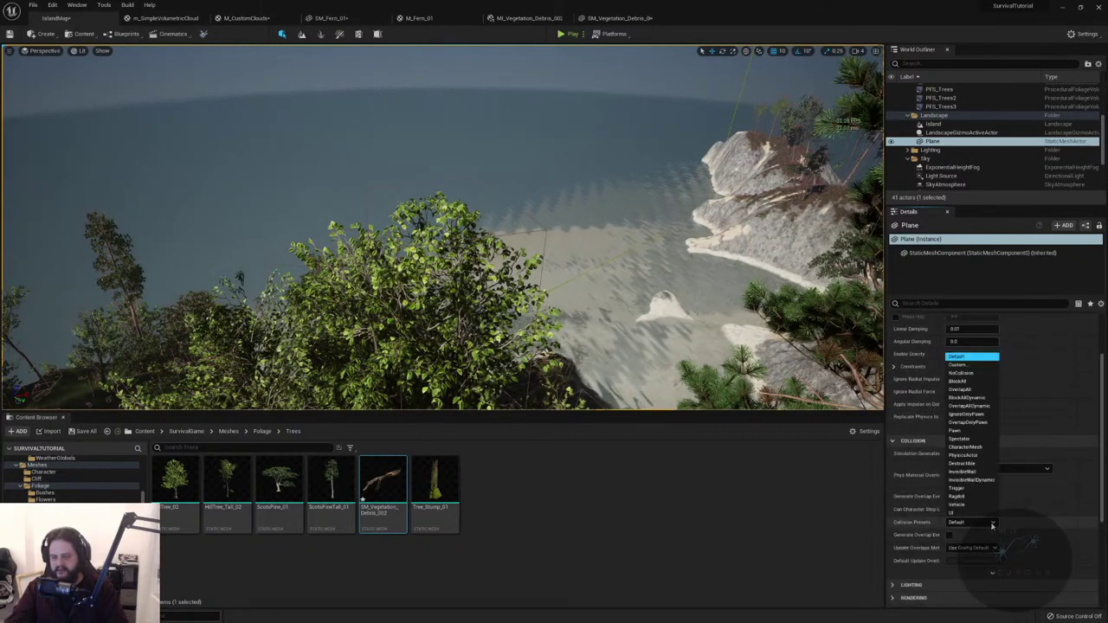
pyautogui.click(962, 372)
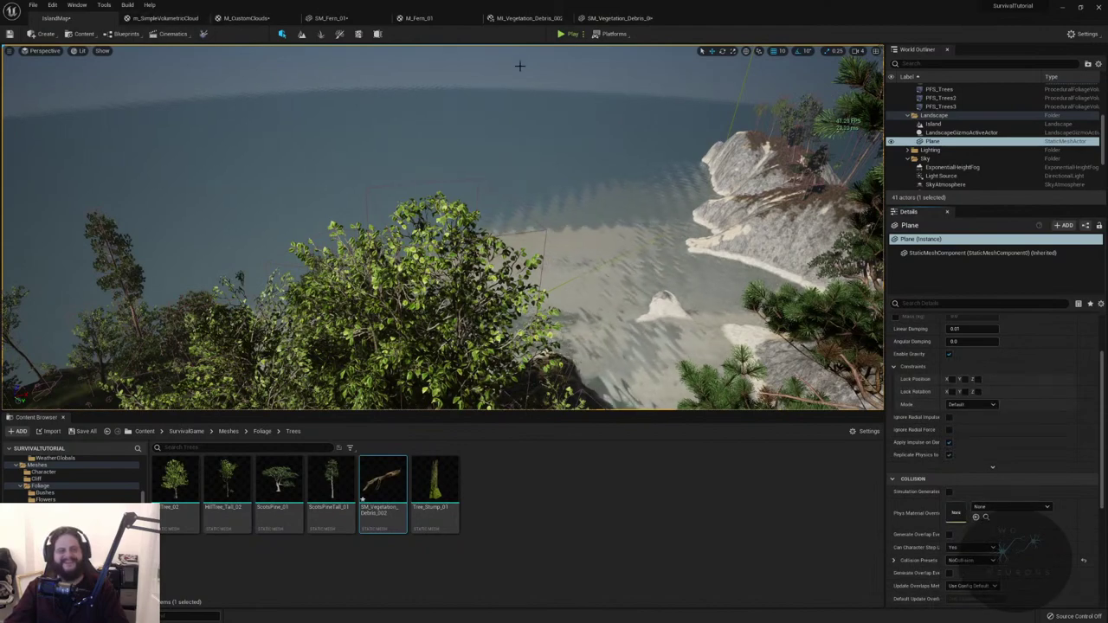
# - Play the level and walk down the sandy valley to the dense debris foliage on the beach to check performance
pyautogui.click(569, 38)
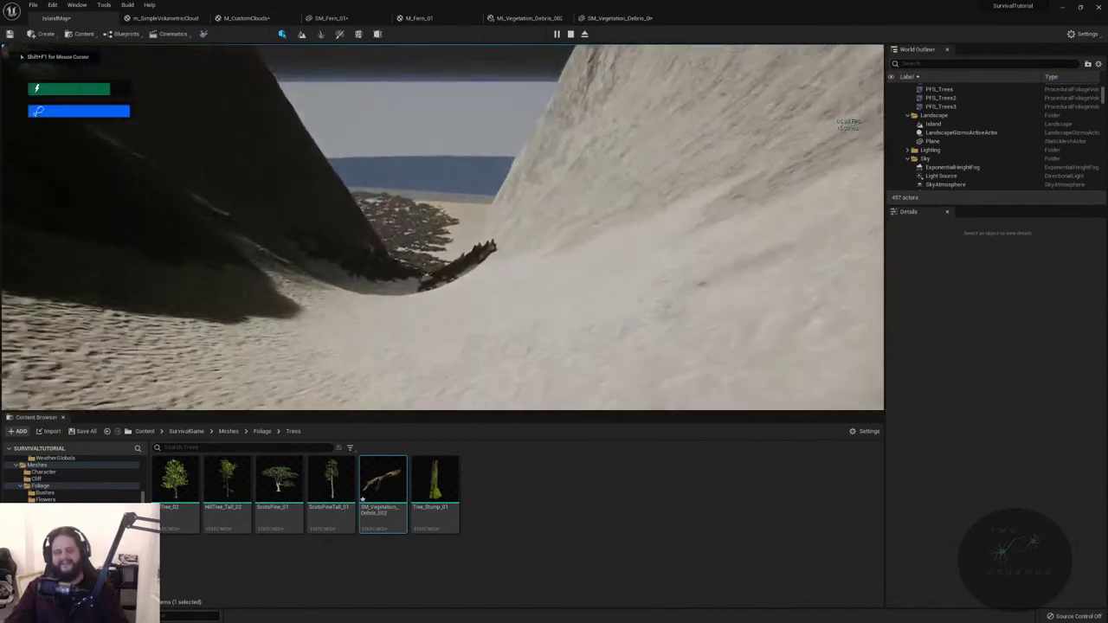
pyautogui.press('w')
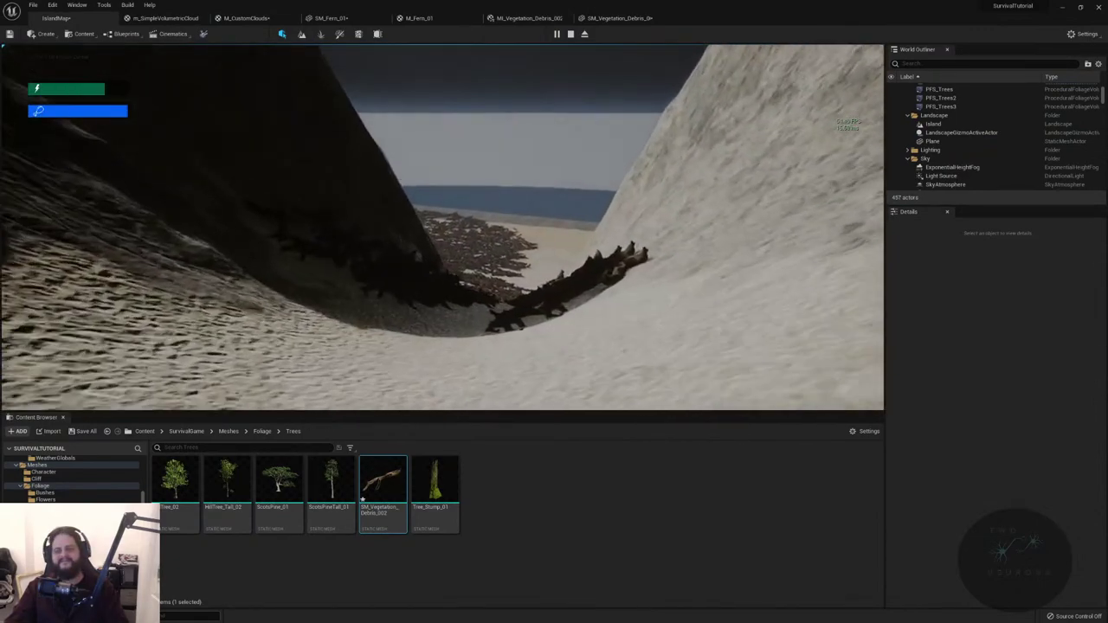
pyautogui.press('w')
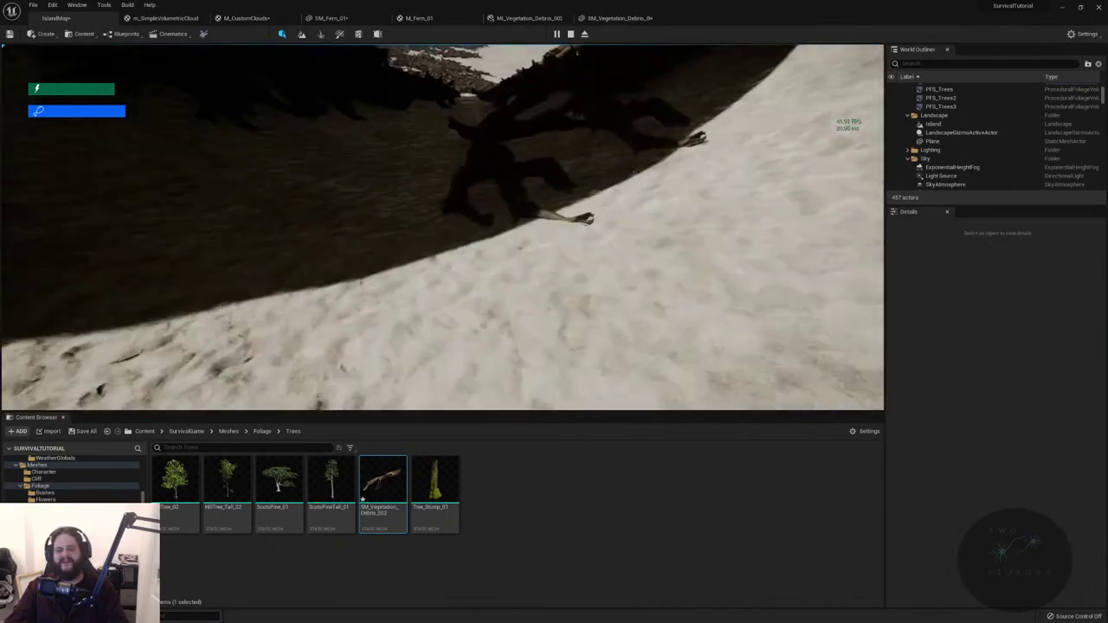
pyautogui.press('w')
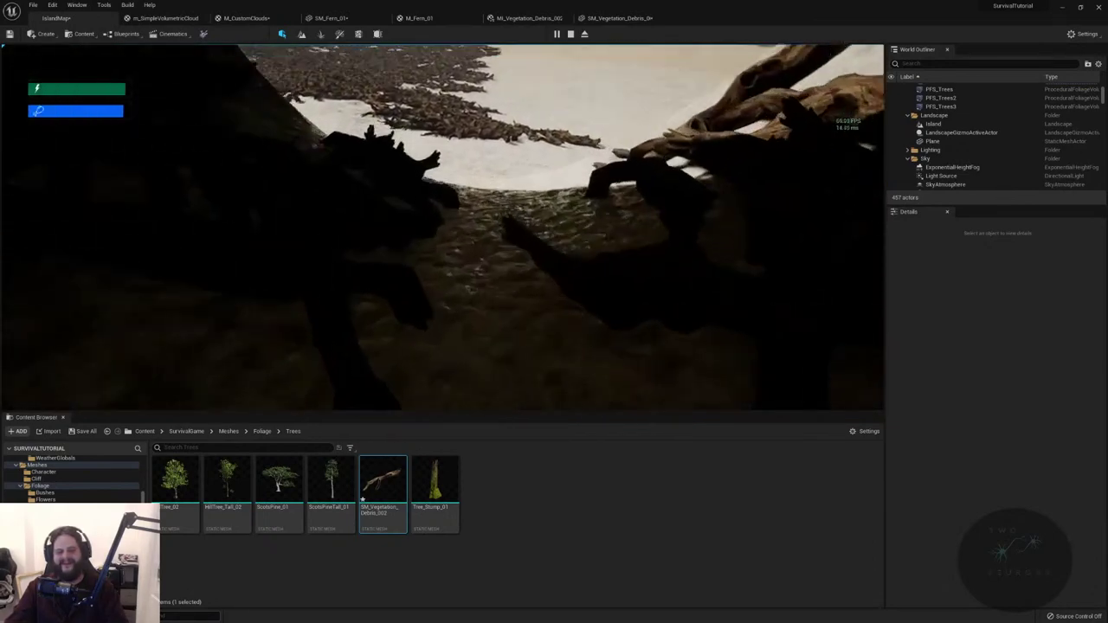
pyautogui.press('w')
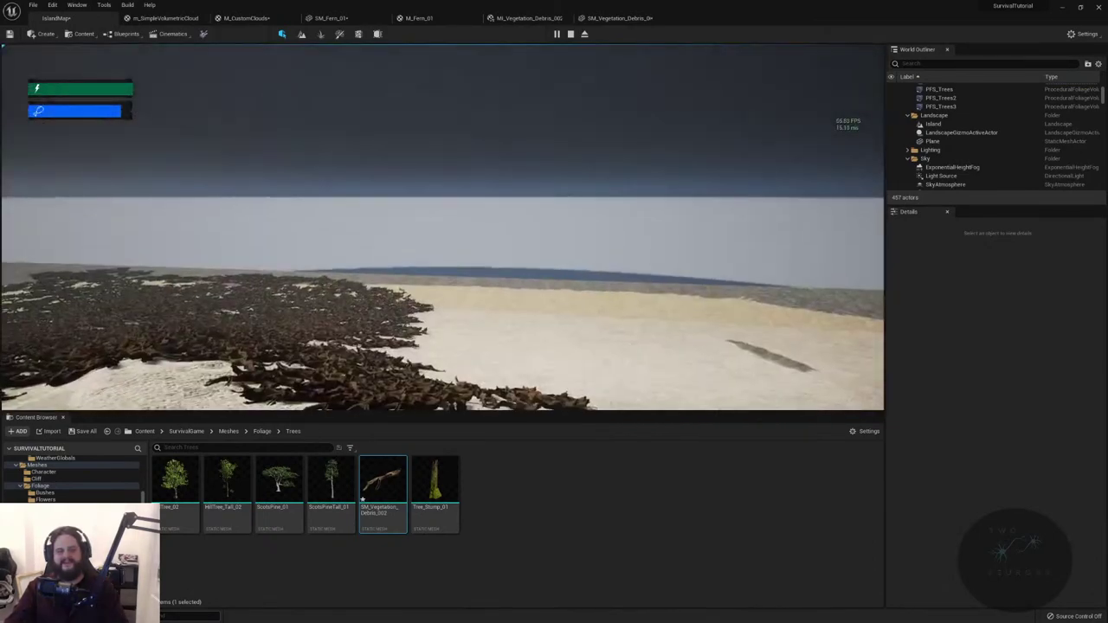
pyautogui.press('w')
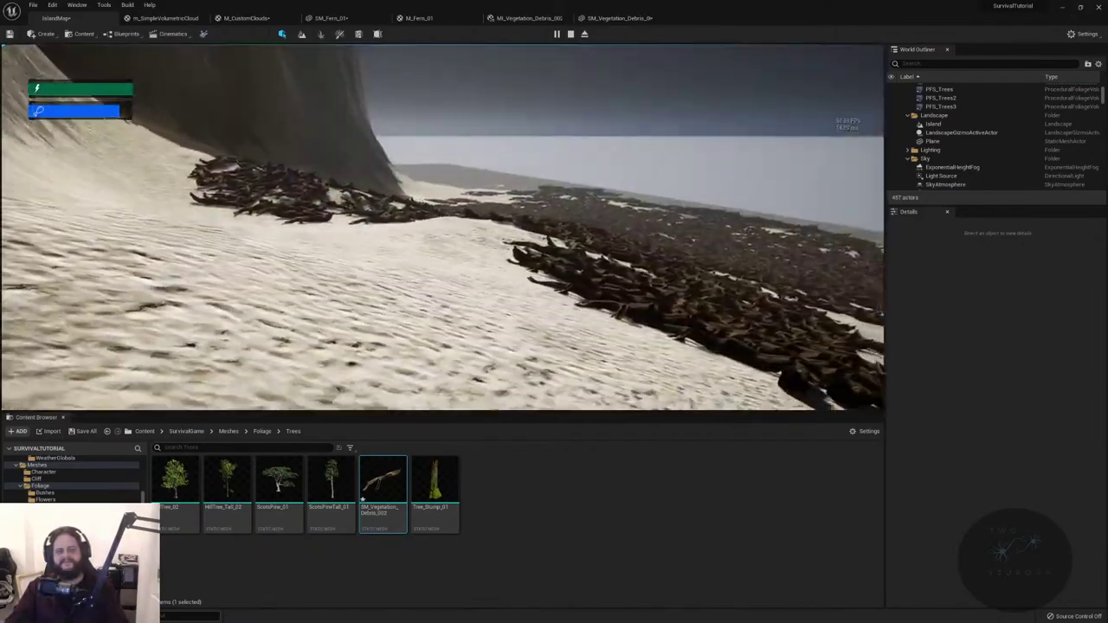
pyautogui.press('w')
pyautogui.press('w')
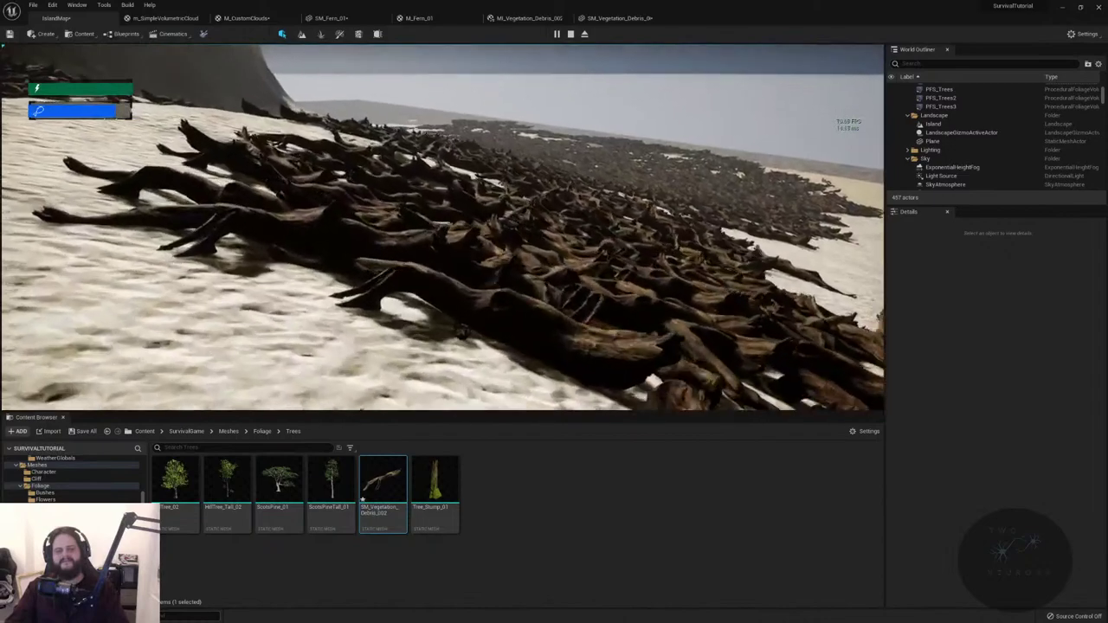
pyautogui.press('w')
pyautogui.press('w')
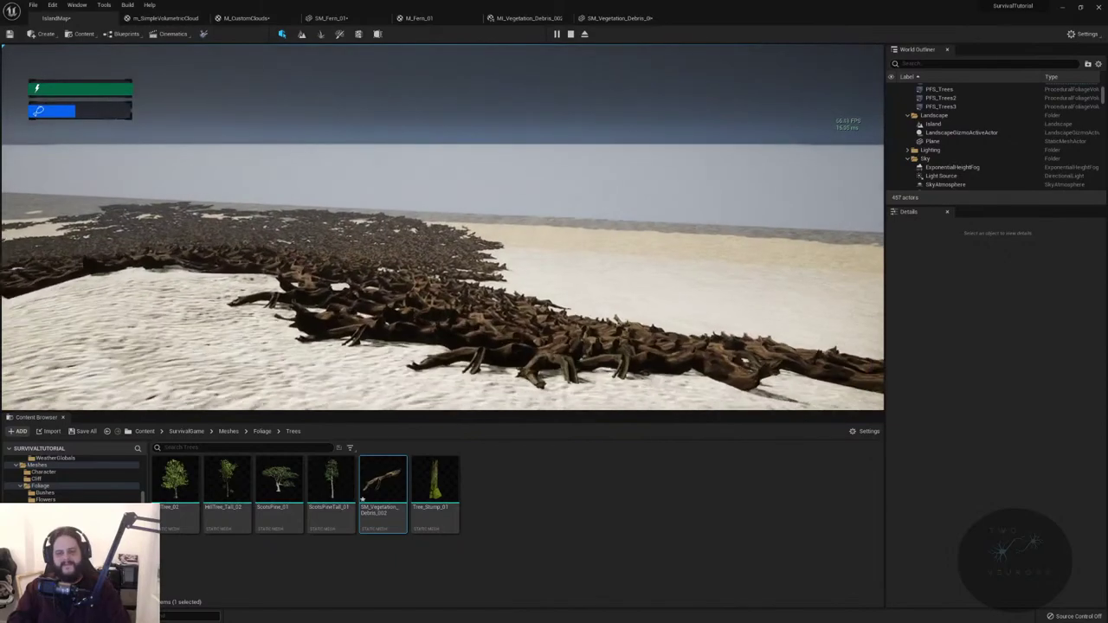
# - Walk across the debris field to the landscape's edge at the ocean, view the debris from there, and end the play session
pyautogui.press('w')
pyautogui.press('w')
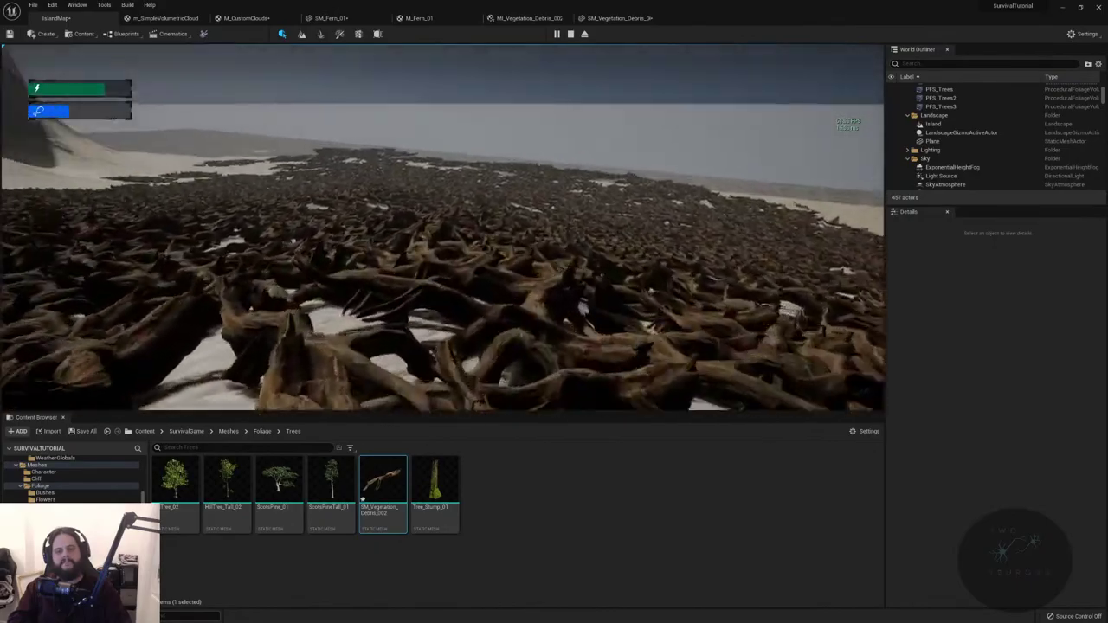
pyautogui.press('w')
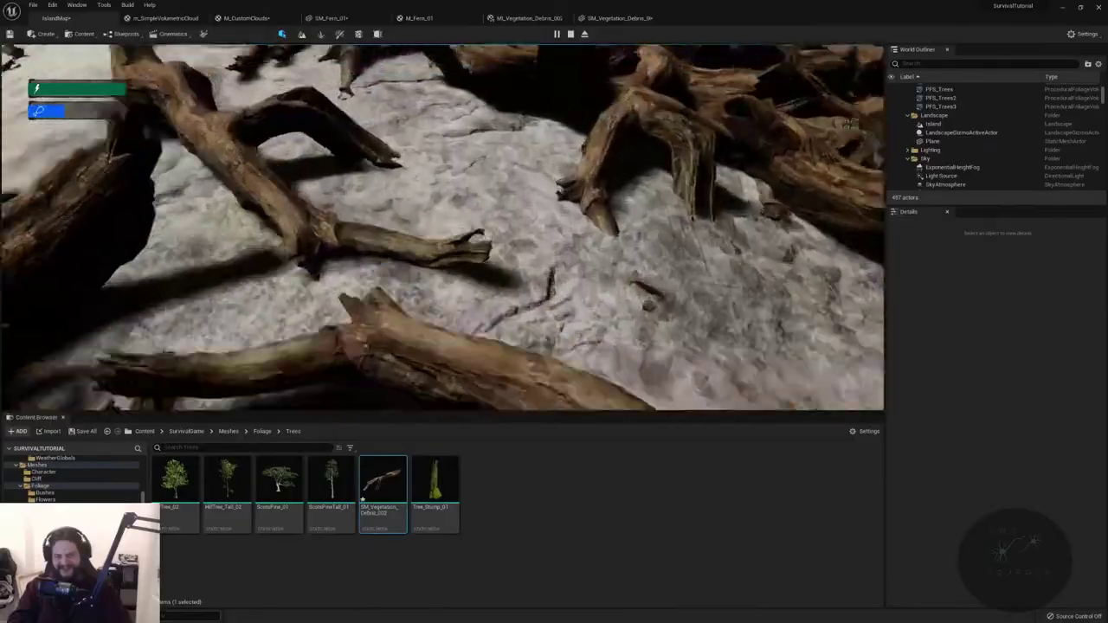
pyautogui.press('w')
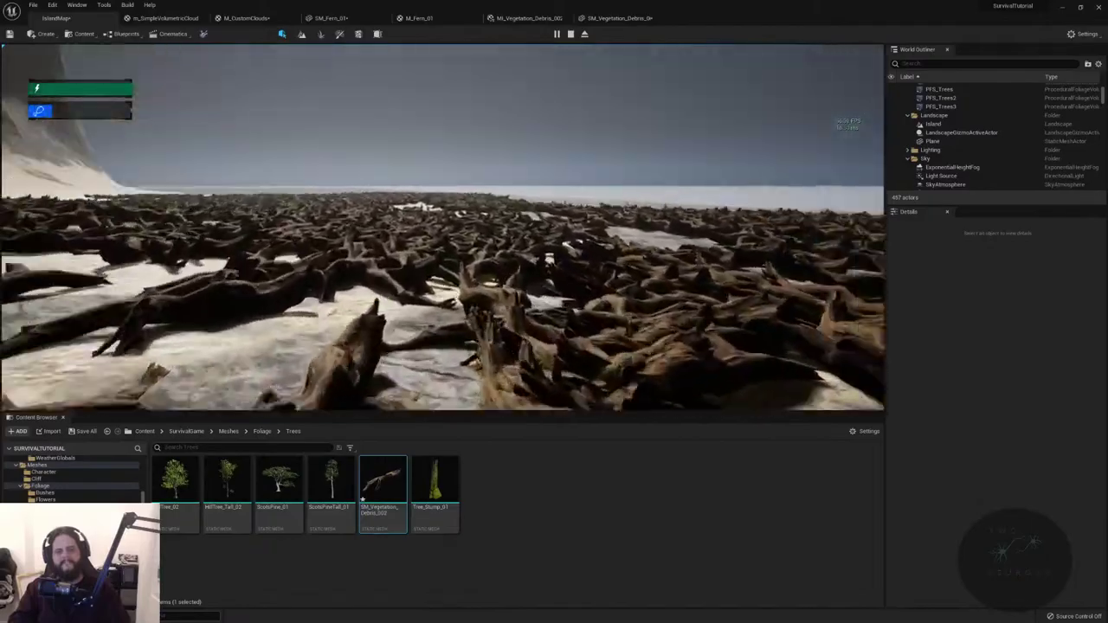
pyautogui.press('w')
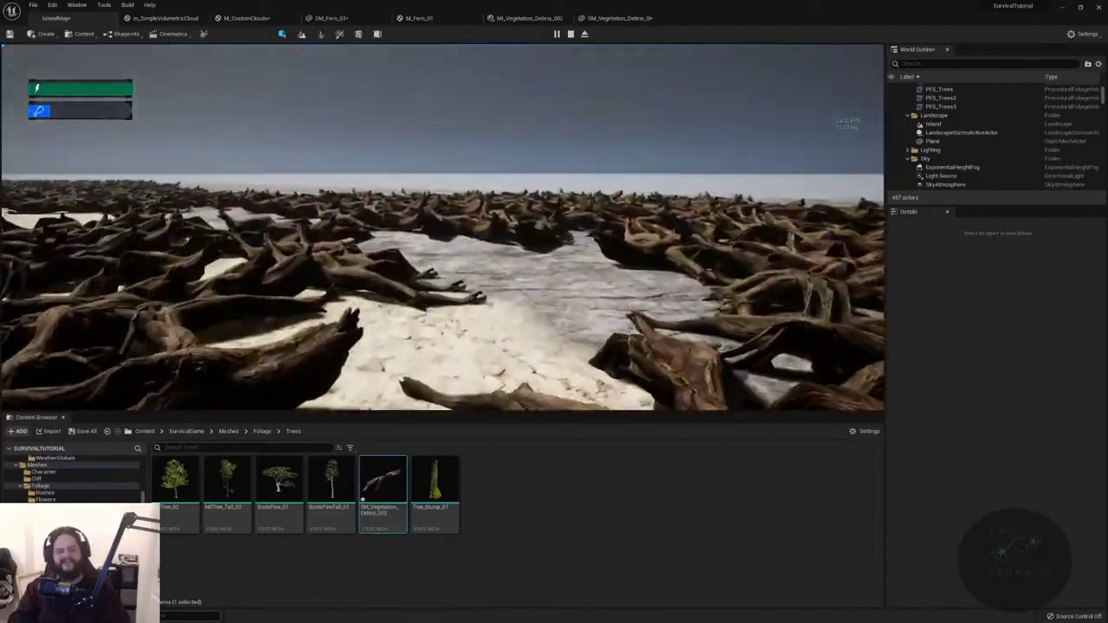
pyautogui.press('w')
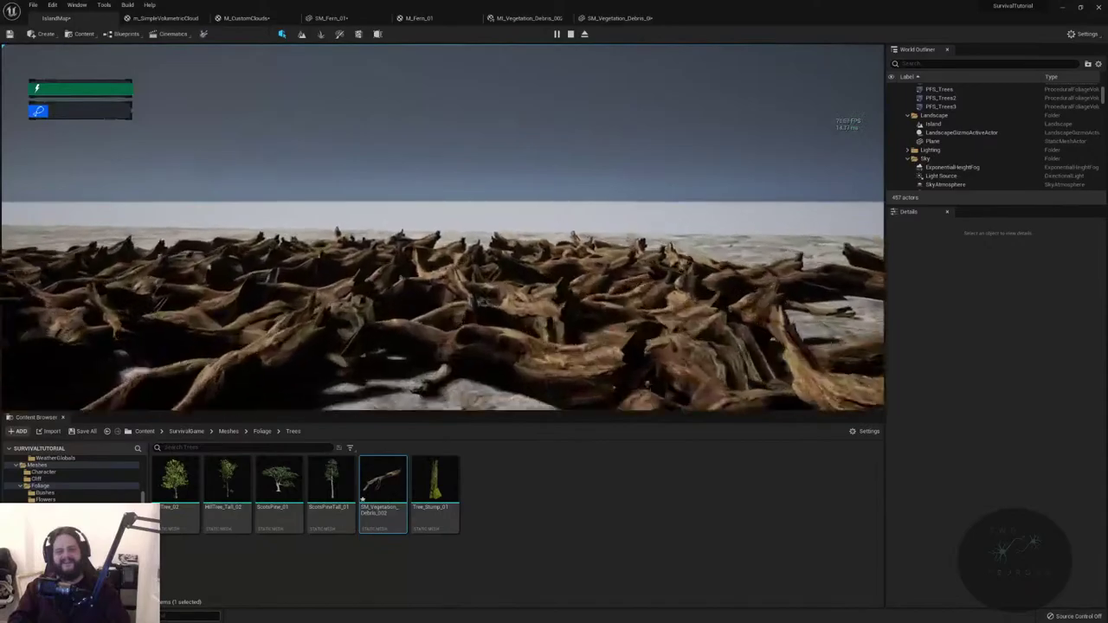
pyautogui.press('w')
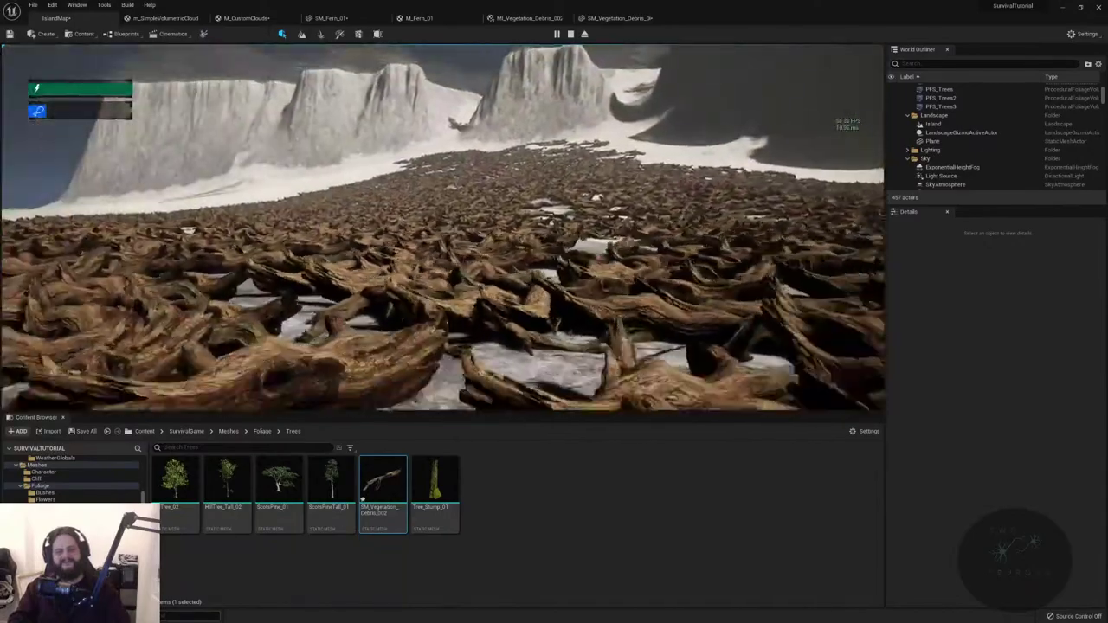
pyautogui.press('w')
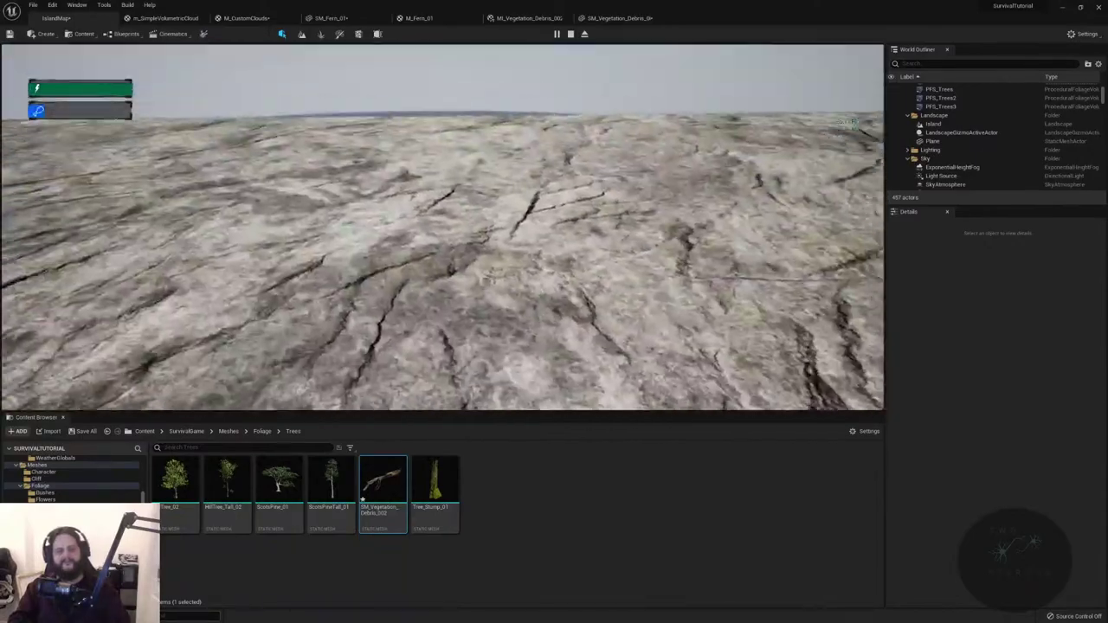
pyautogui.press('w')
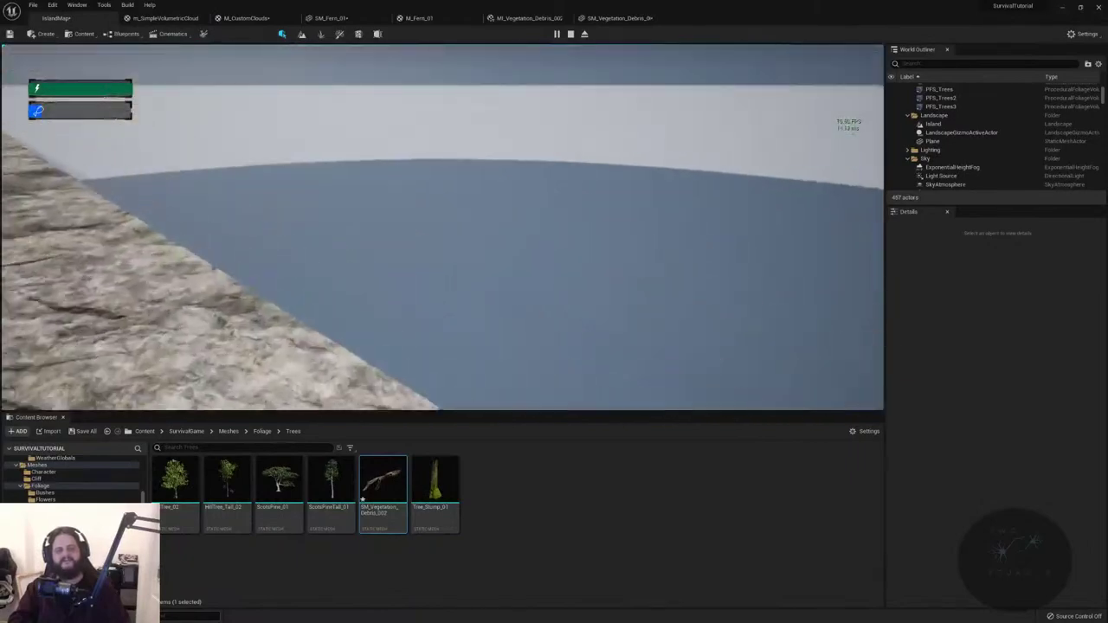
pyautogui.press('w')
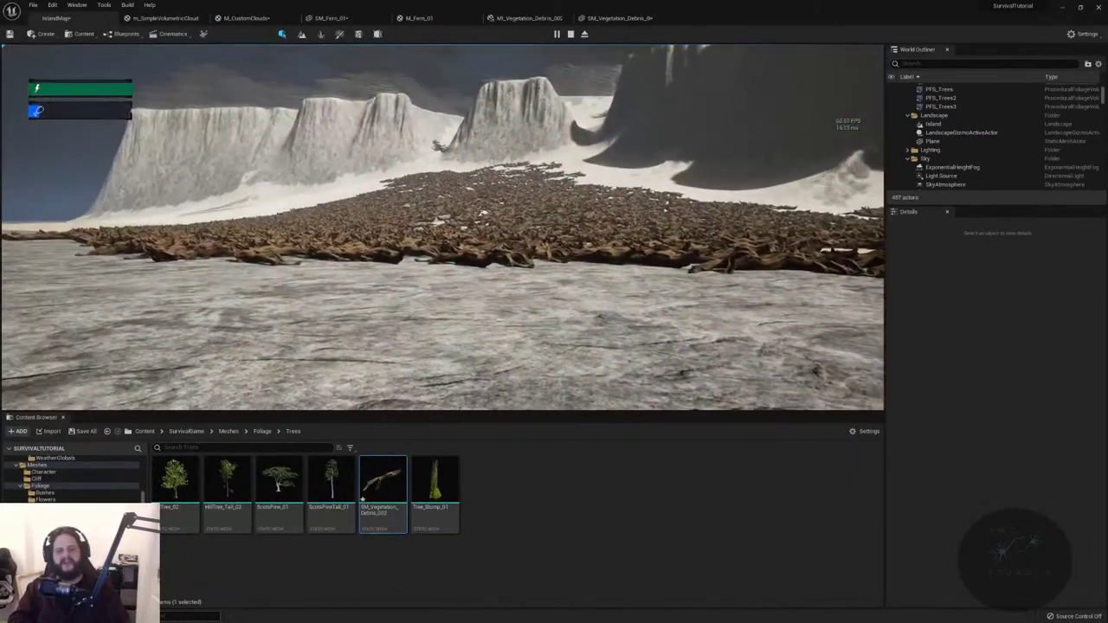
pyautogui.press('w')
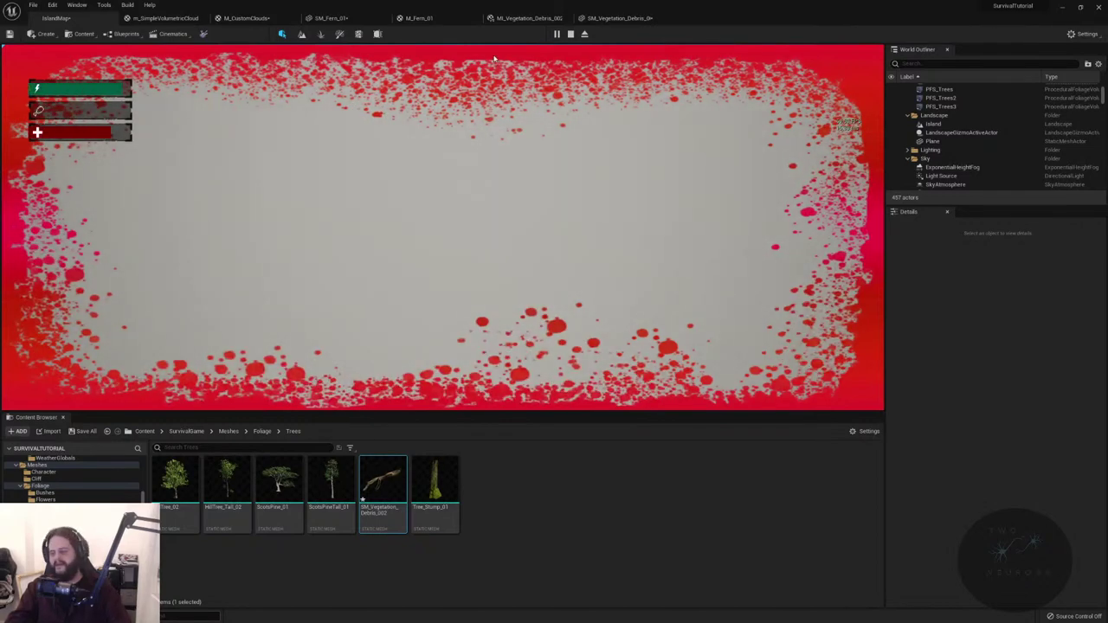
pyautogui.press('Escape')
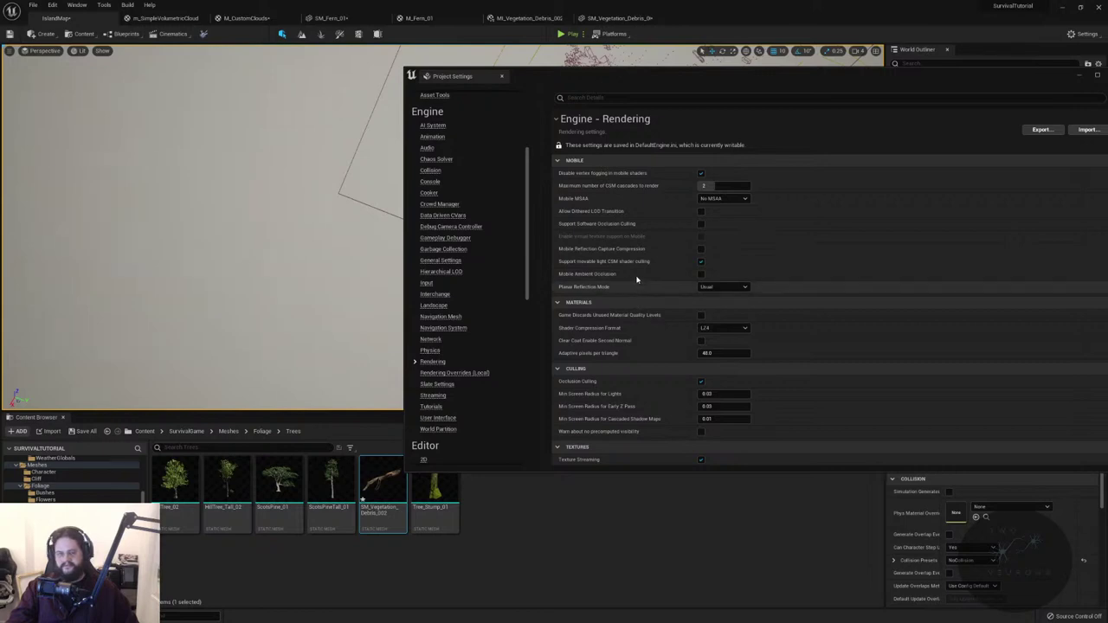
# - Set the project's Shadow Map Method to Virtual Shadow Maps (Beta) and close the Project Settings
pyautogui.scroll(-6, 634, 274)
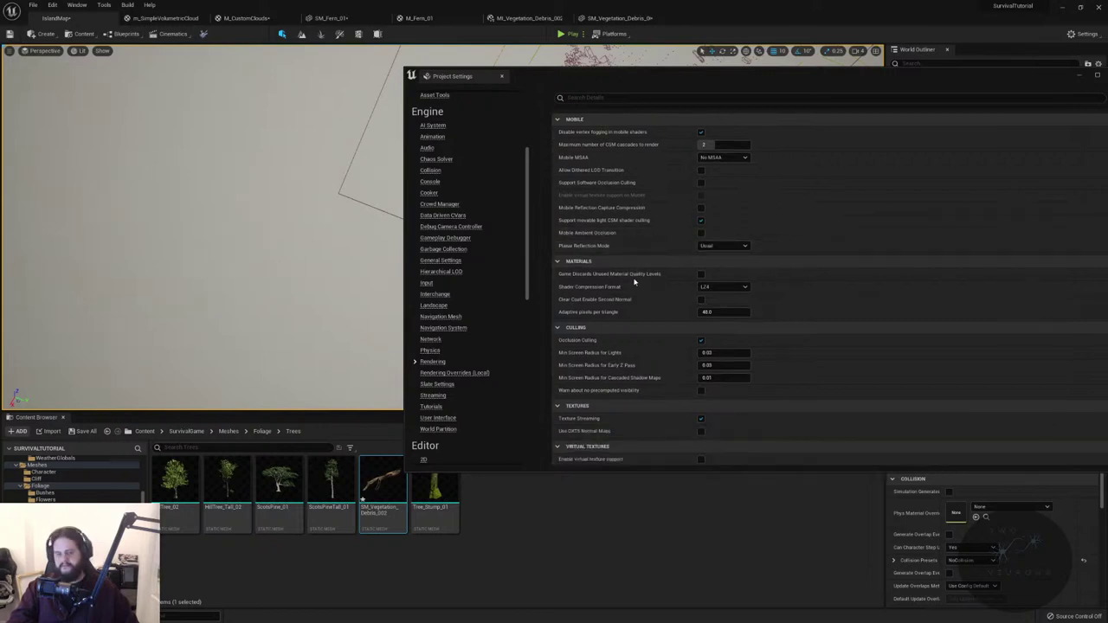
pyautogui.scroll(-4, 654, 364)
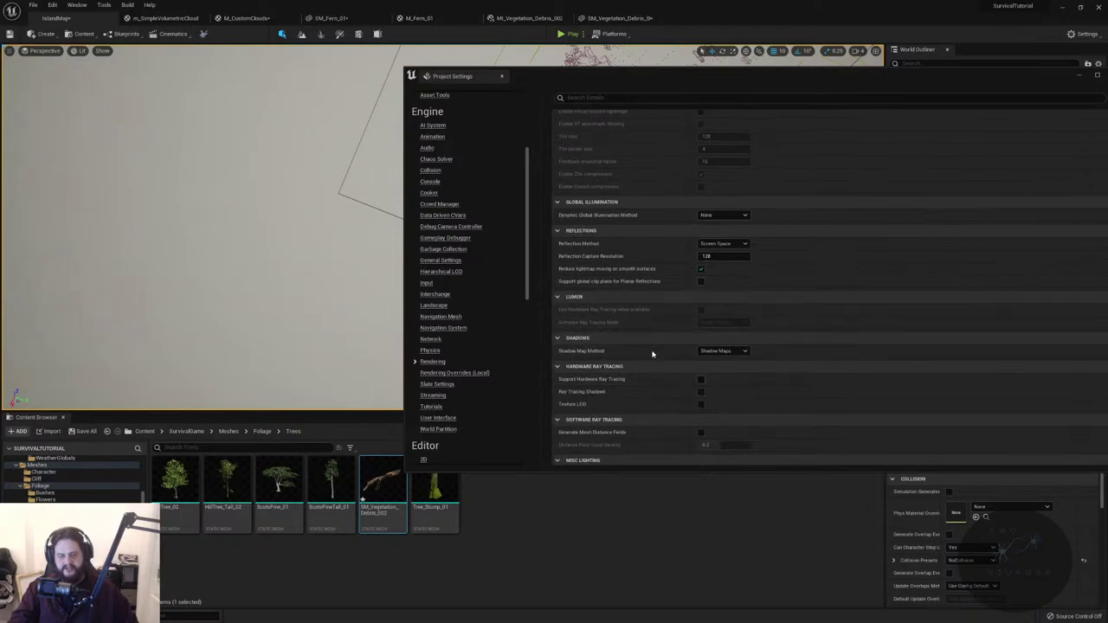
pyautogui.click(729, 351)
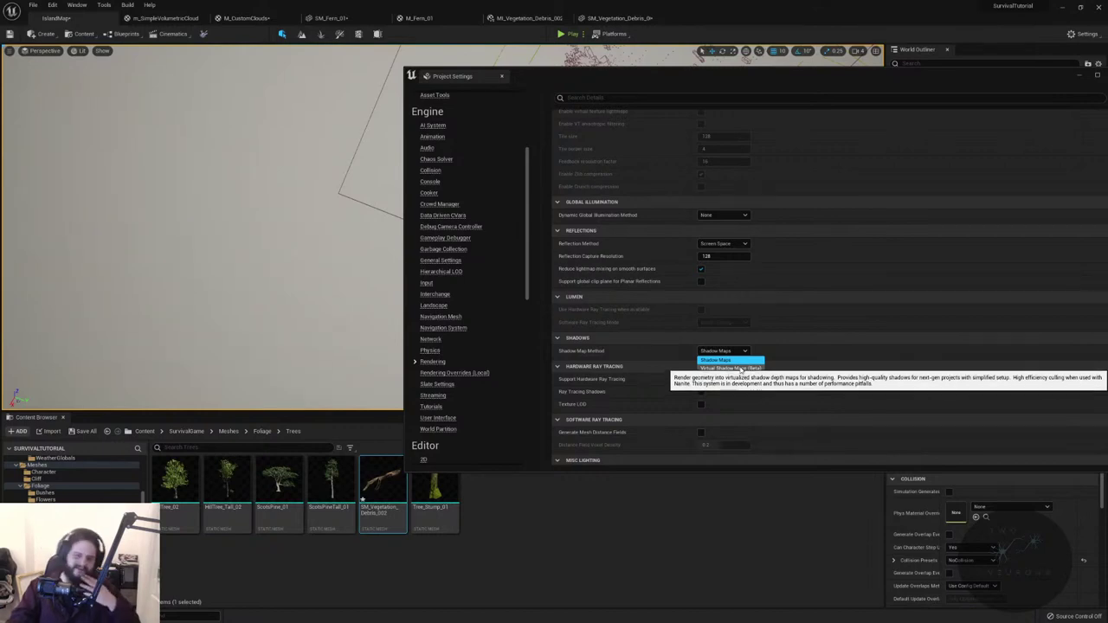
pyautogui.click(740, 369)
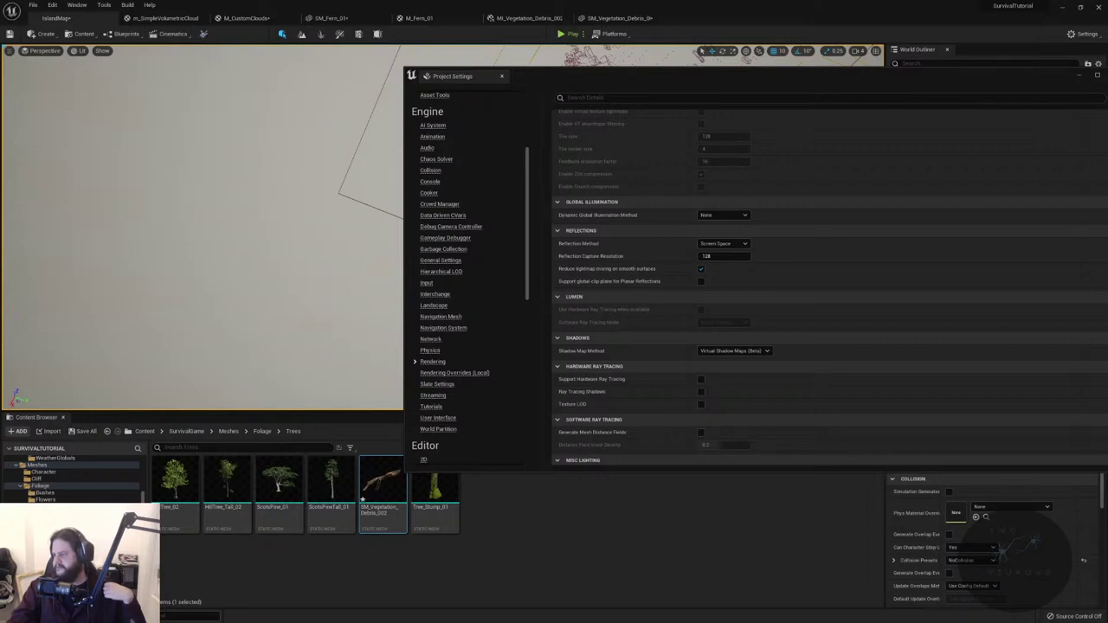
pyautogui.moveTo(841, 76); pyautogui.dragTo(546, 137)
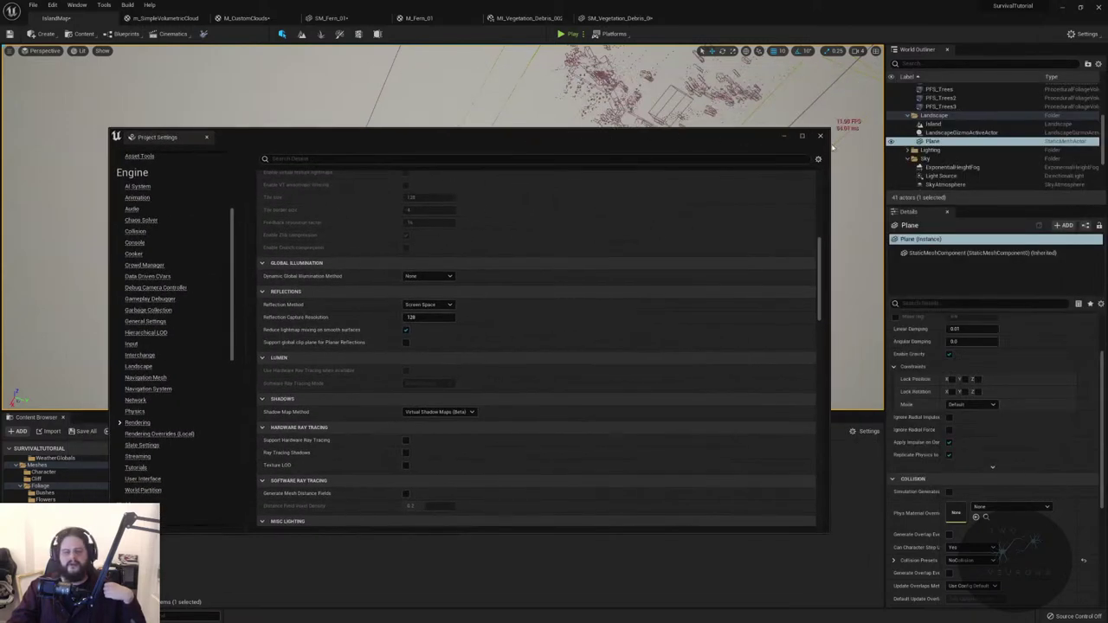
pyautogui.click(822, 137)
# - Select the directional Light Source in the Sky folder and look through its light properties
pyautogui.scroll(-2, 1019, 156)
pyautogui.scroll(-1, 1000, 173)
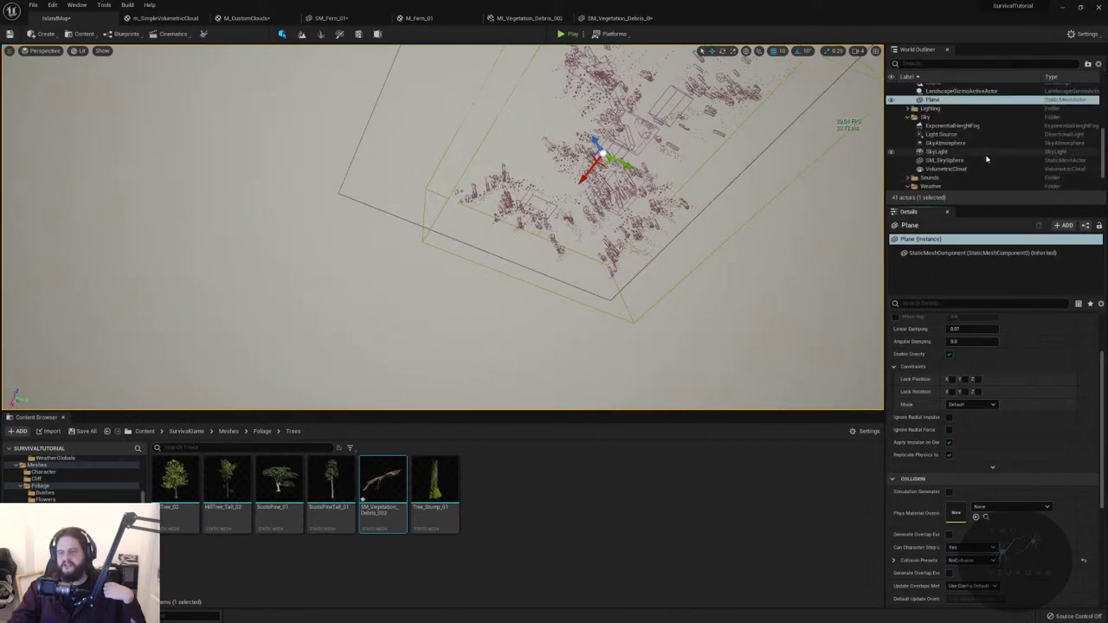
pyautogui.click(972, 134)
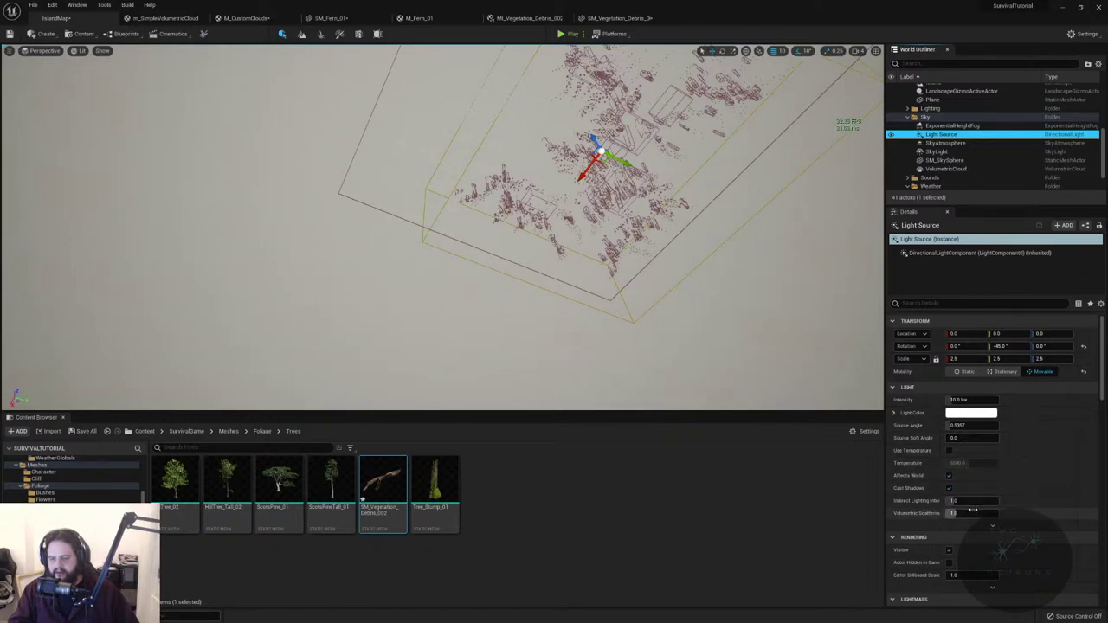
pyautogui.scroll(-4, 976, 468)
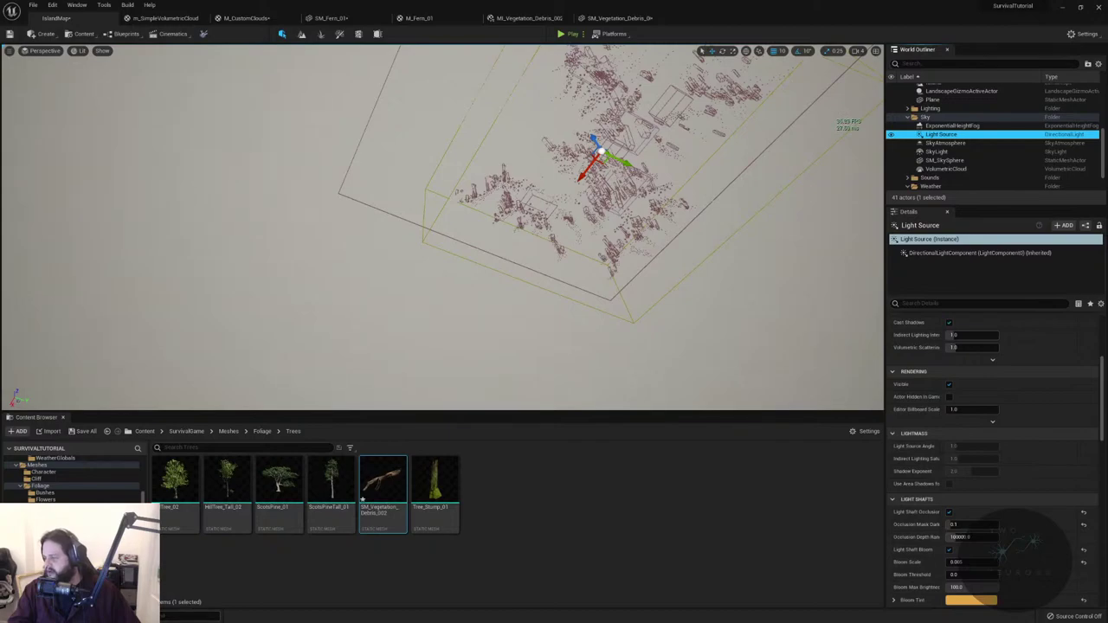
pyautogui.scroll(2, 589, 173)
pyautogui.moveTo(454, 187); pyautogui.dragTo(455, 188, button='right')
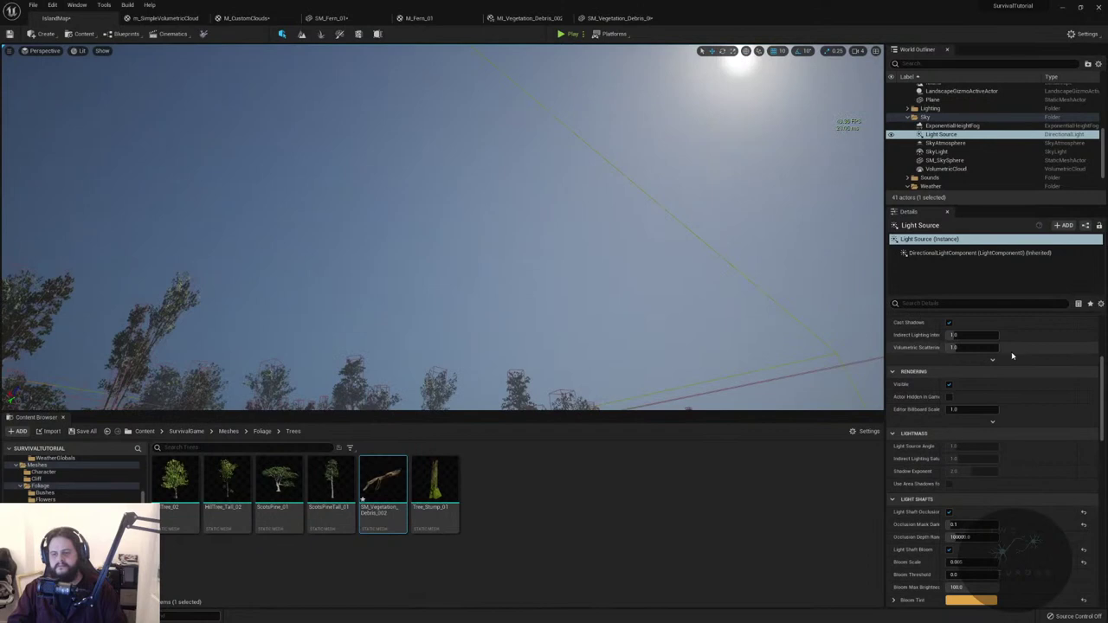
# - Try Source Angle values such as 4.0, 0.0 and 0.53 on the Light Source, and reset the property to its default
pyautogui.scroll(5, 973, 363)
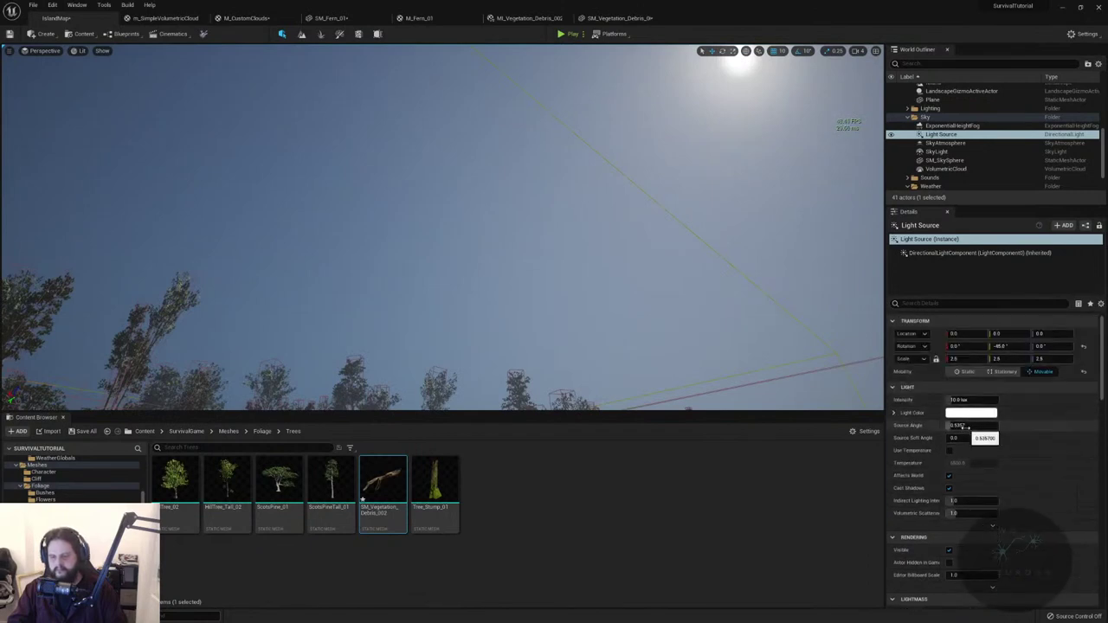
pyautogui.moveTo(955, 425)
pyautogui.mouseDown()
pyautogui.moveTo(980, 425)
pyautogui.moveTo(968, 425)
pyautogui.mouseUp()
pyautogui.moveTo(455, 187); pyautogui.dragTo(475, 217, button='right')
pyautogui.click(971, 425)
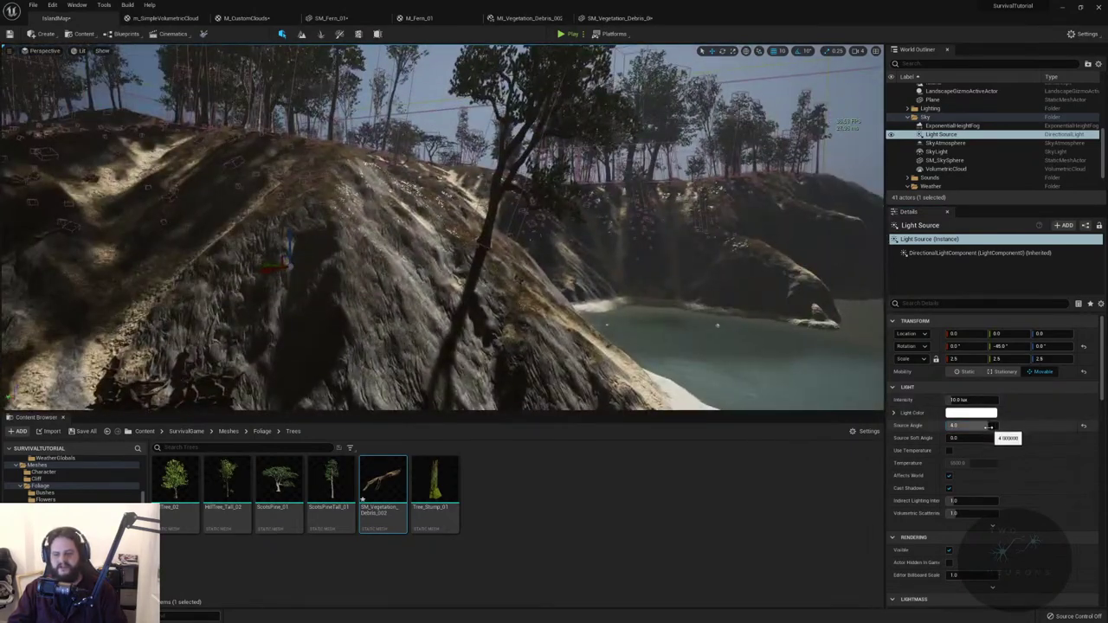
pyautogui.write('0.2')
pyautogui.press('BackSpace')
pyautogui.write('0')
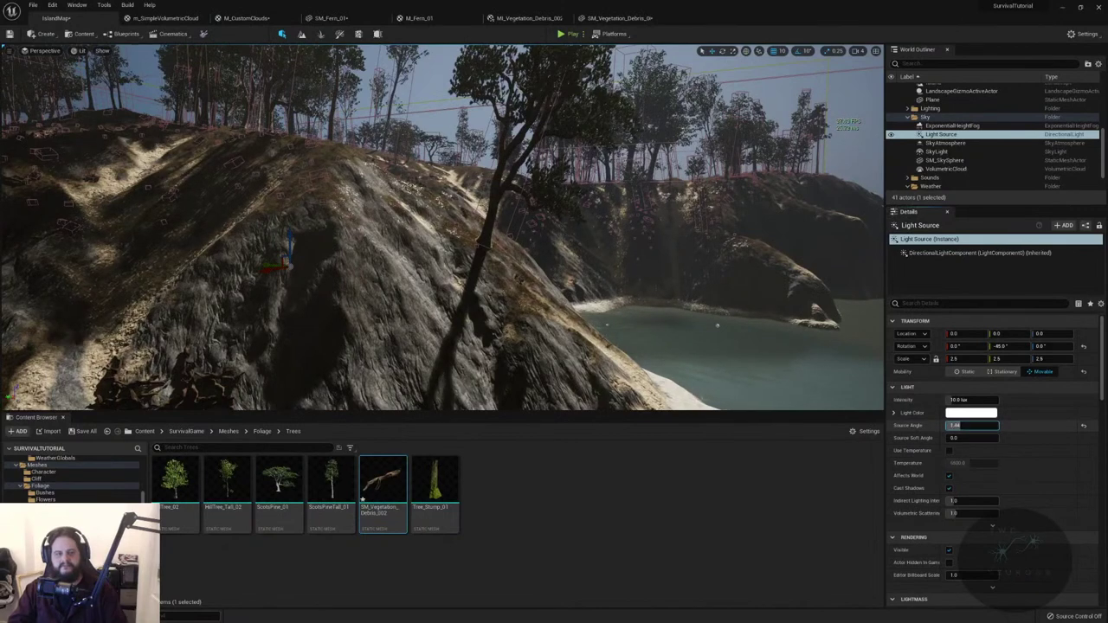
pyautogui.press('Return')
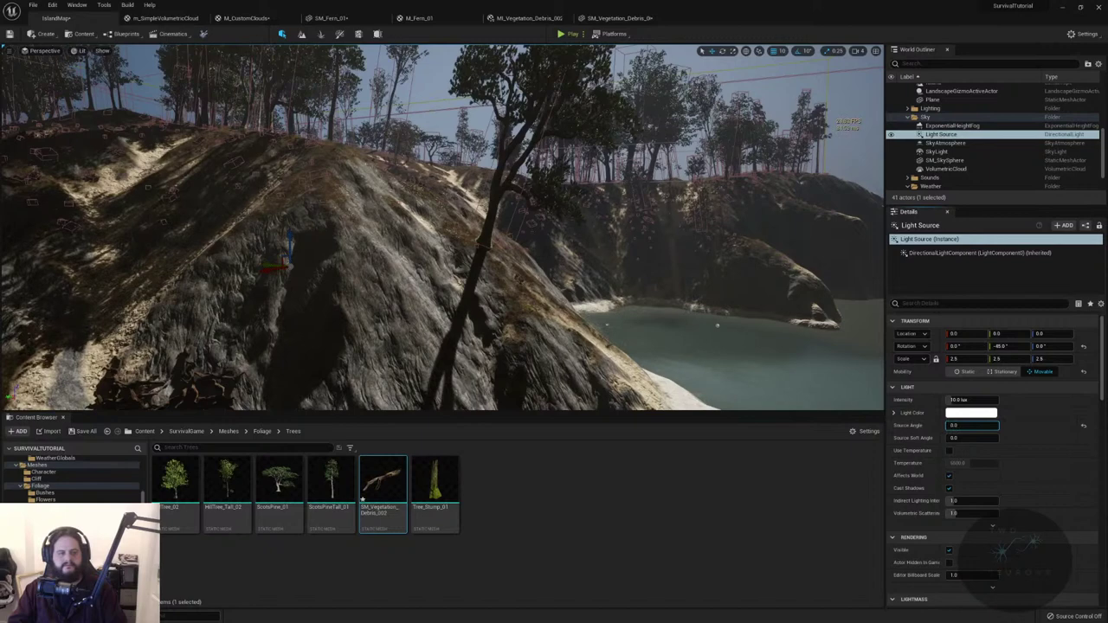
pyautogui.write('0.05')
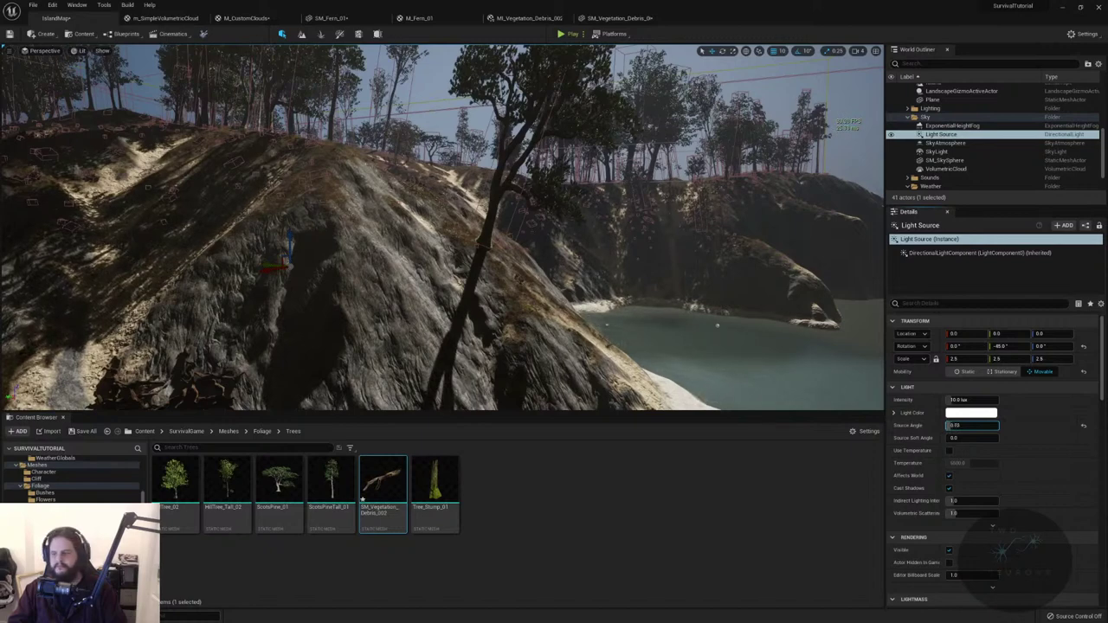
pyautogui.press('Return')
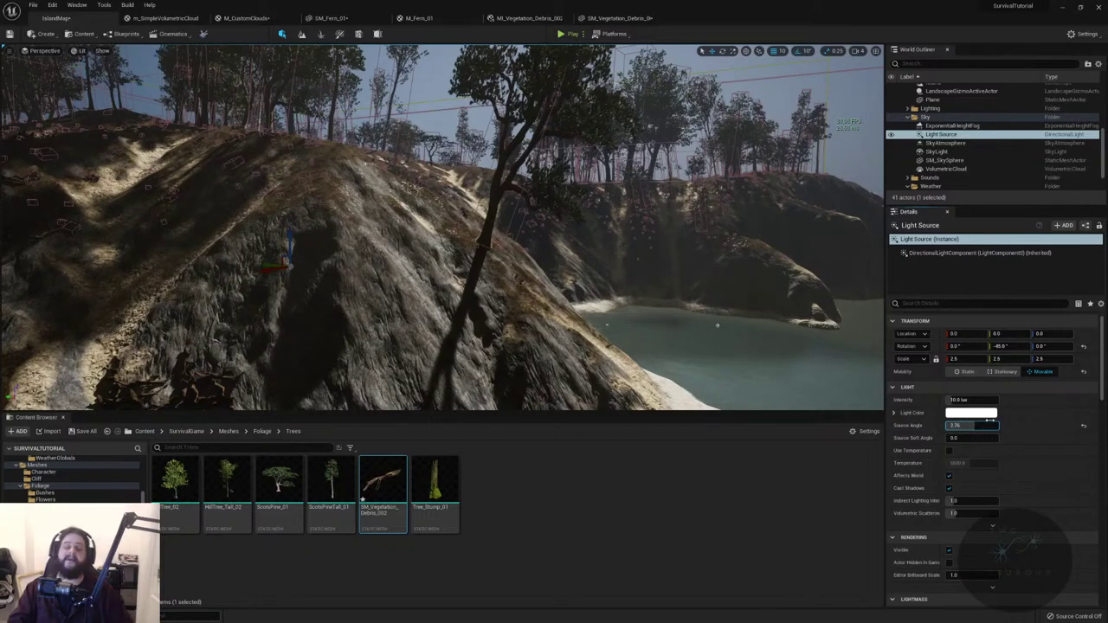
pyautogui.click(1085, 428)
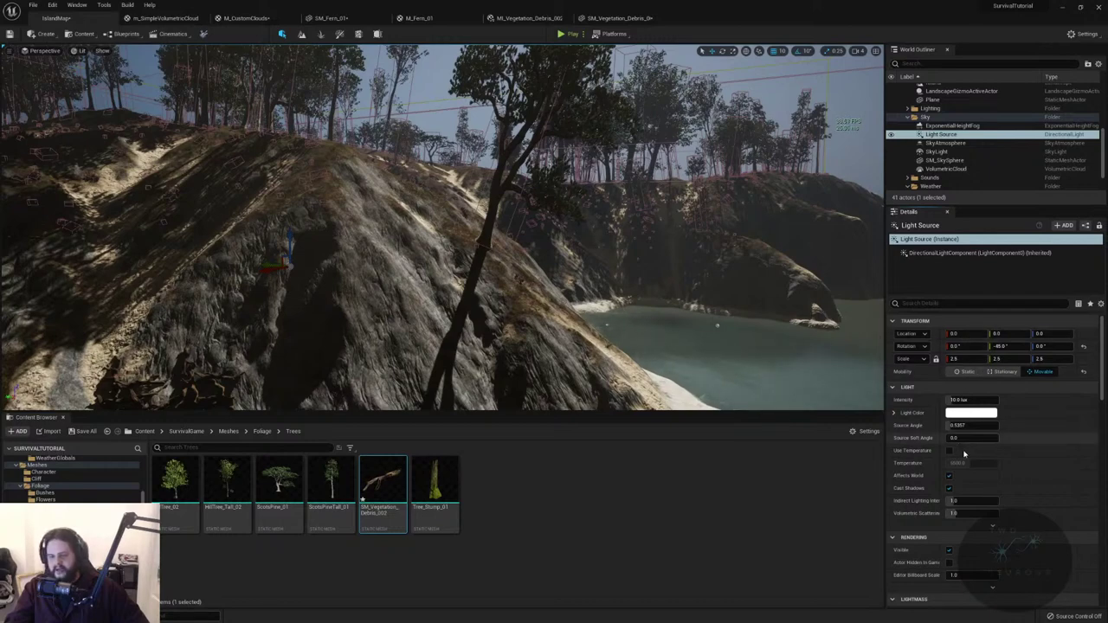
# - Search the Light Source's details for source and radius properties, and clear the search
pyautogui.click(932, 304)
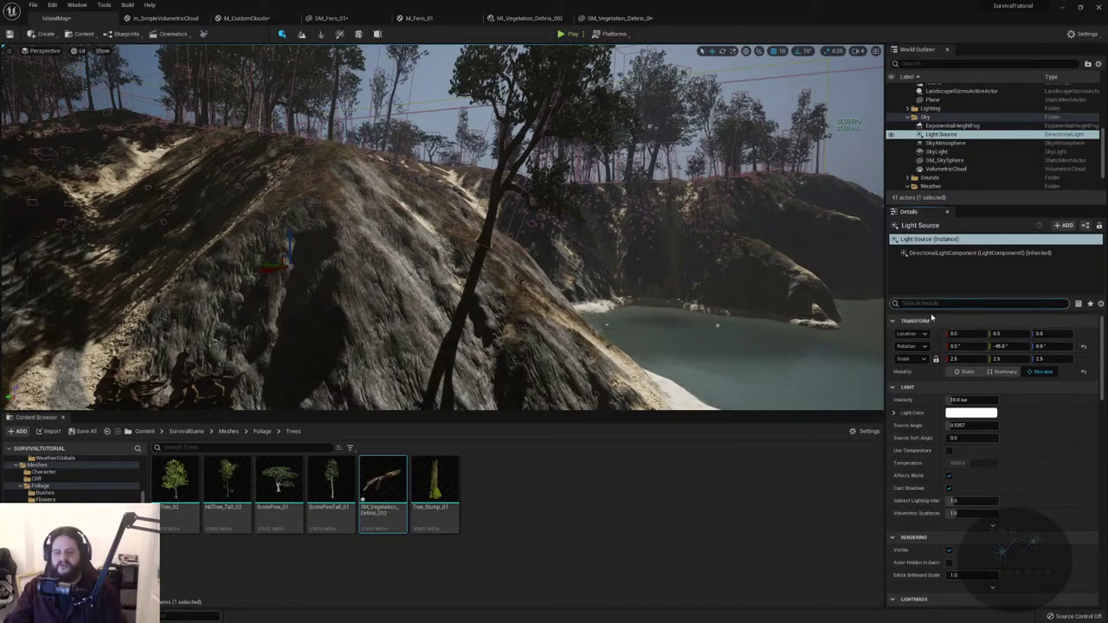
pyautogui.write('sour')
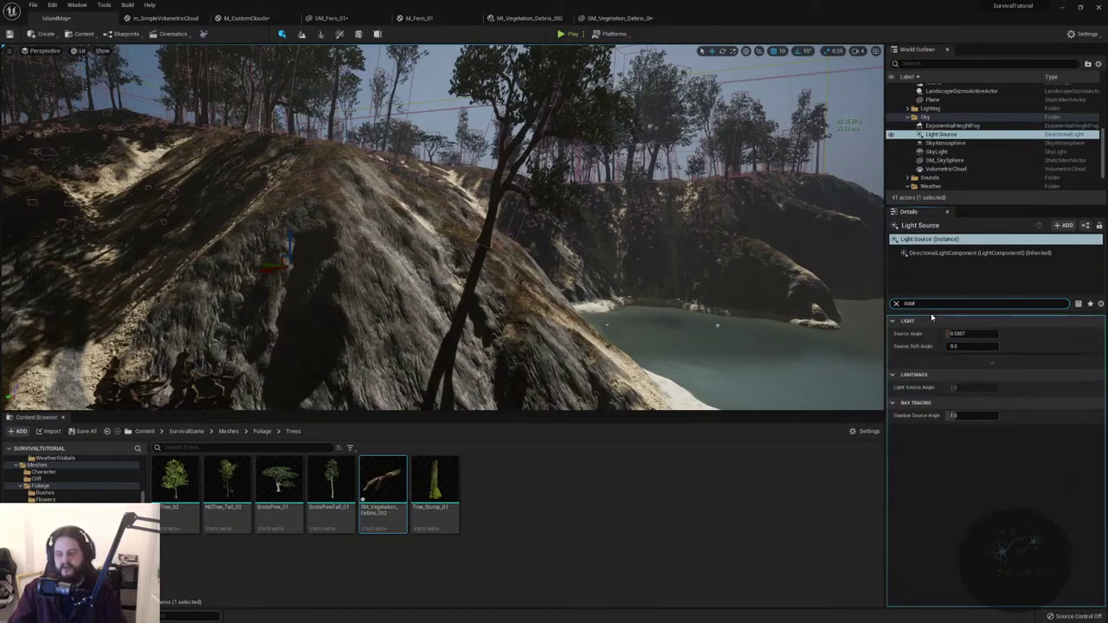
pyautogui.write('ce rad')
pyautogui.hotkey('ctrl', 'a')
pyautogui.write('radi')
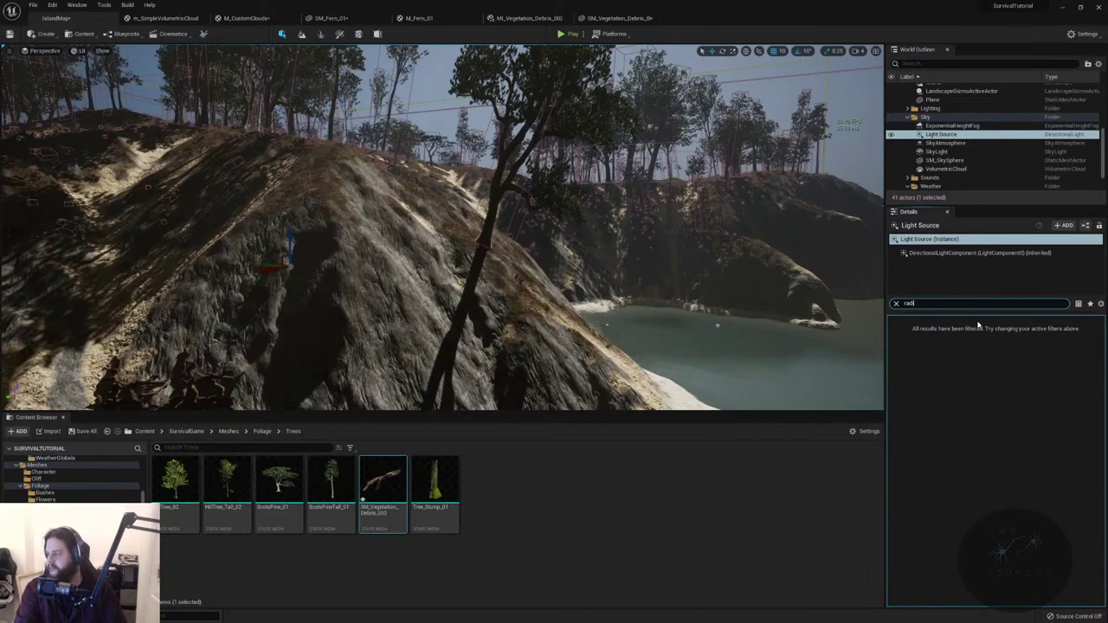
pyautogui.hotkey('ctrl', 'a')
pyautogui.press('BackSpace')
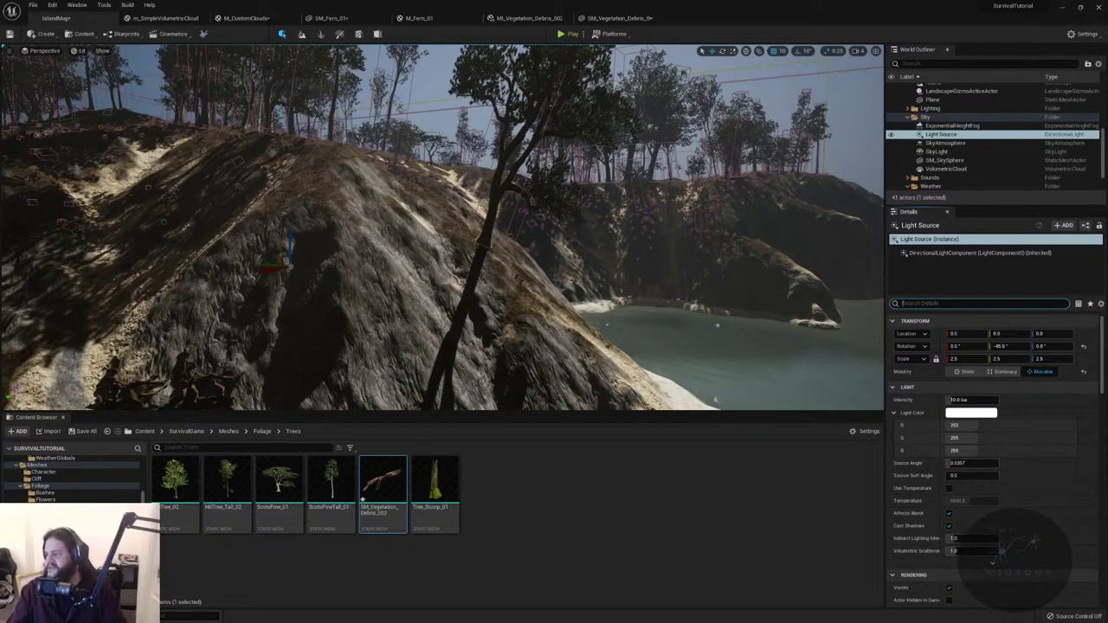
# - Set the Light Source's Source Angle to 0.0 and view the shadows on the hillside
pyautogui.click(971, 463)
pyautogui.write('0')
pyautogui.press('Return')
pyautogui.moveTo(443, 225); pyautogui.dragTo(407, 225, button='right')
# - Try a Light Source intensity of 150 lux, view the hillside with it, and reset the intensity to its default
pyautogui.moveTo(965, 400); pyautogui.dragTo(1008, 400)
pyautogui.write('150')
pyautogui.press('Return')
pyautogui.press('f')
pyautogui.moveTo(433, 225); pyautogui.dragTo(407, 225, button='right')
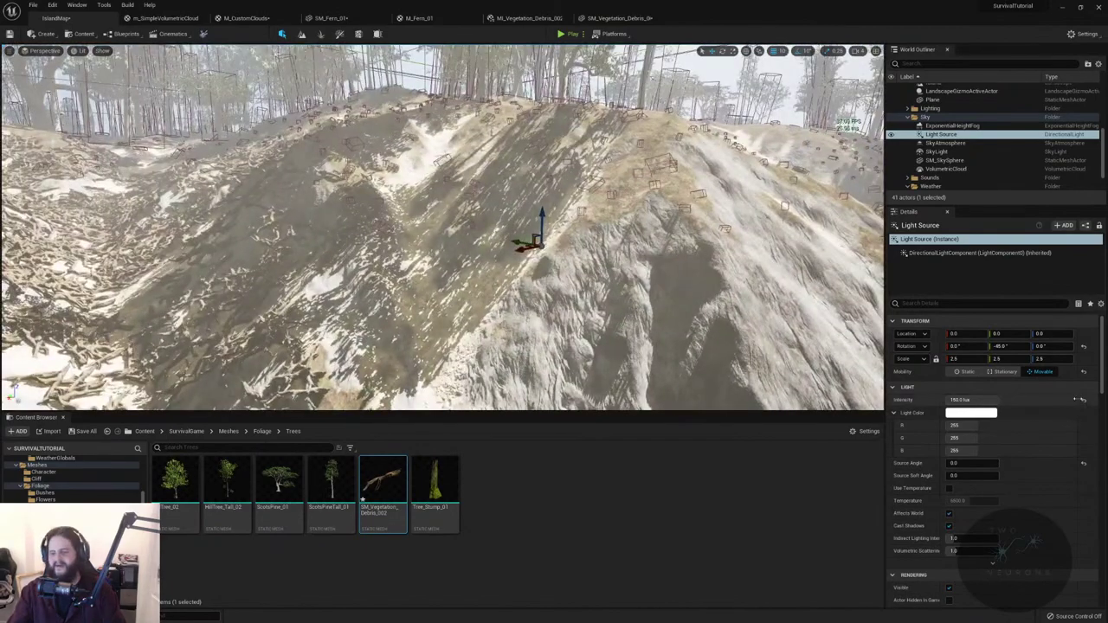
pyautogui.click(1082, 400)
pyautogui.moveTo(432, 225); pyautogui.dragTo(432, 203, button='right')
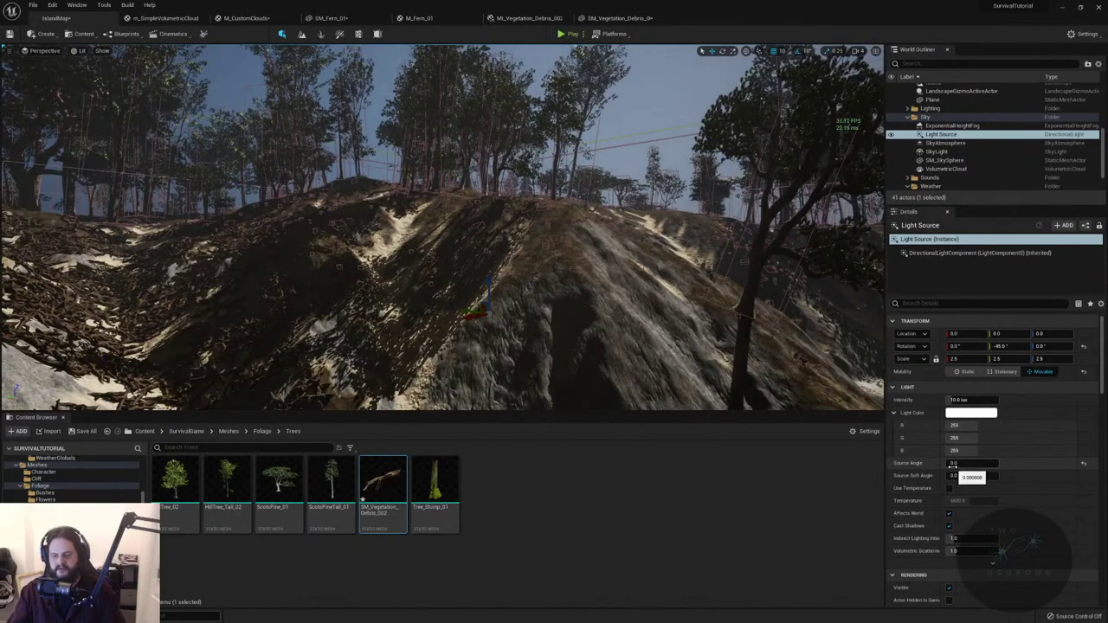
# - Try Source Soft Angle values such as 5.0 and 4.96 on the Light Source, and reset the property to its default
pyautogui.moveTo(961, 474); pyautogui.dragTo(979, 473)
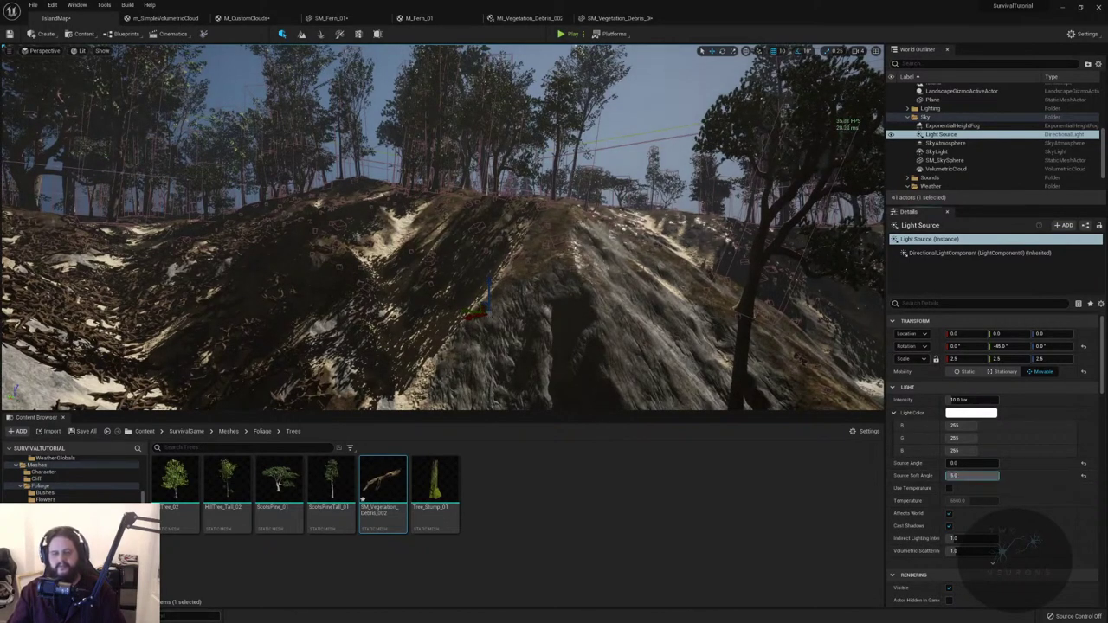
pyautogui.moveTo(979, 473); pyautogui.dragTo(972, 473)
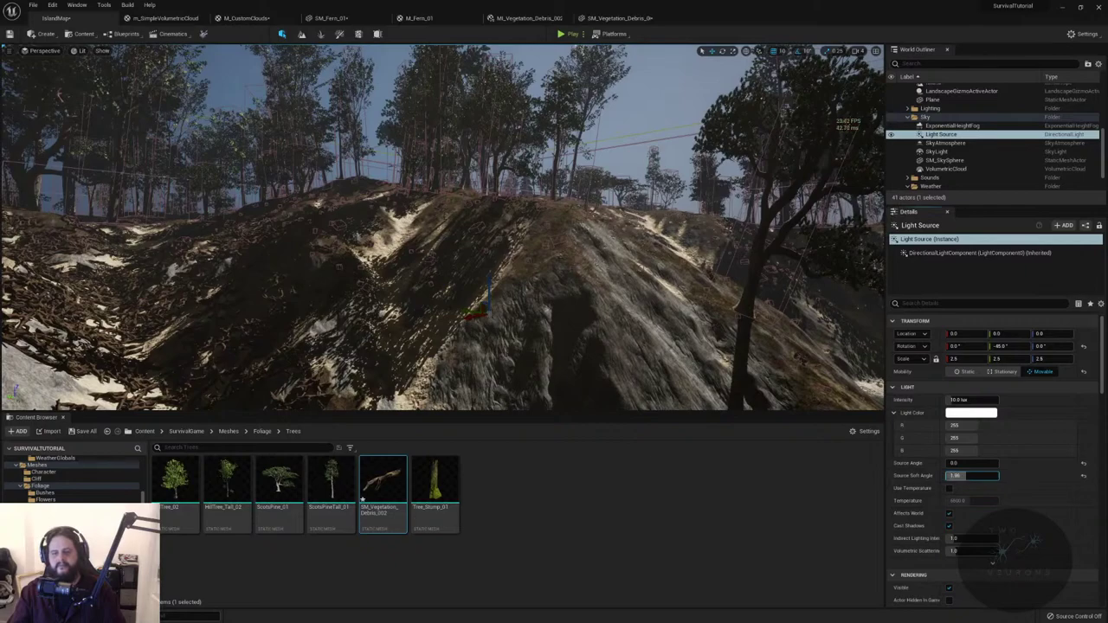
pyautogui.moveTo(745, 378)
pyautogui.mouseDown(button='right')
pyautogui.moveTo(762, 381)
pyautogui.moveTo(753, 374)
pyautogui.moveTo(753, 416)
pyautogui.moveTo(760, 376)
pyautogui.mouseUp(button='right')
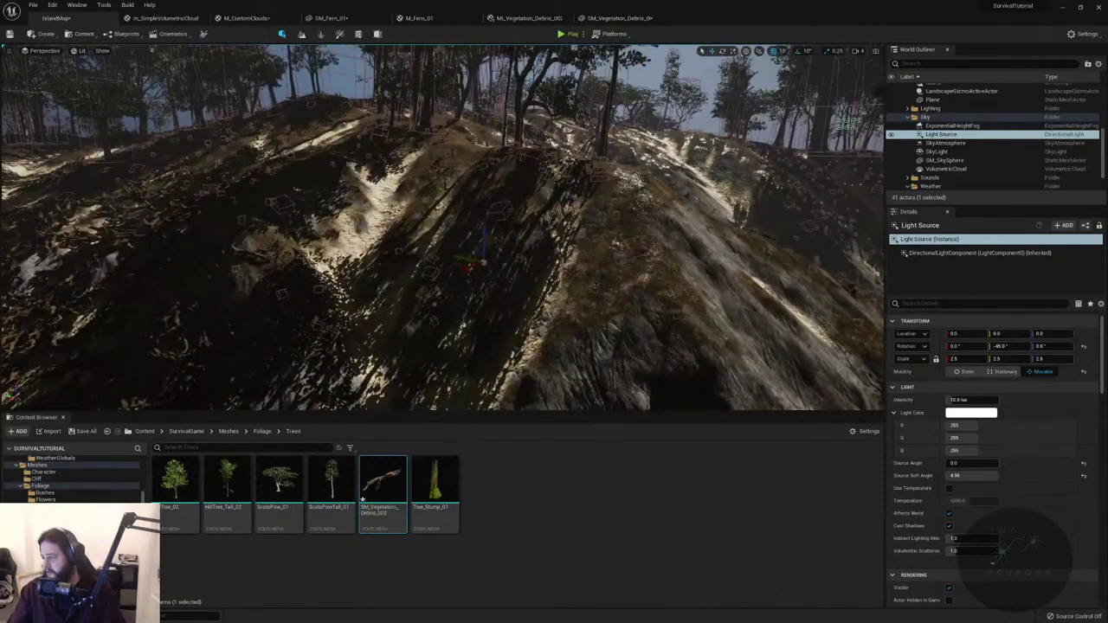
pyautogui.moveTo(987, 475); pyautogui.dragTo(987, 467)
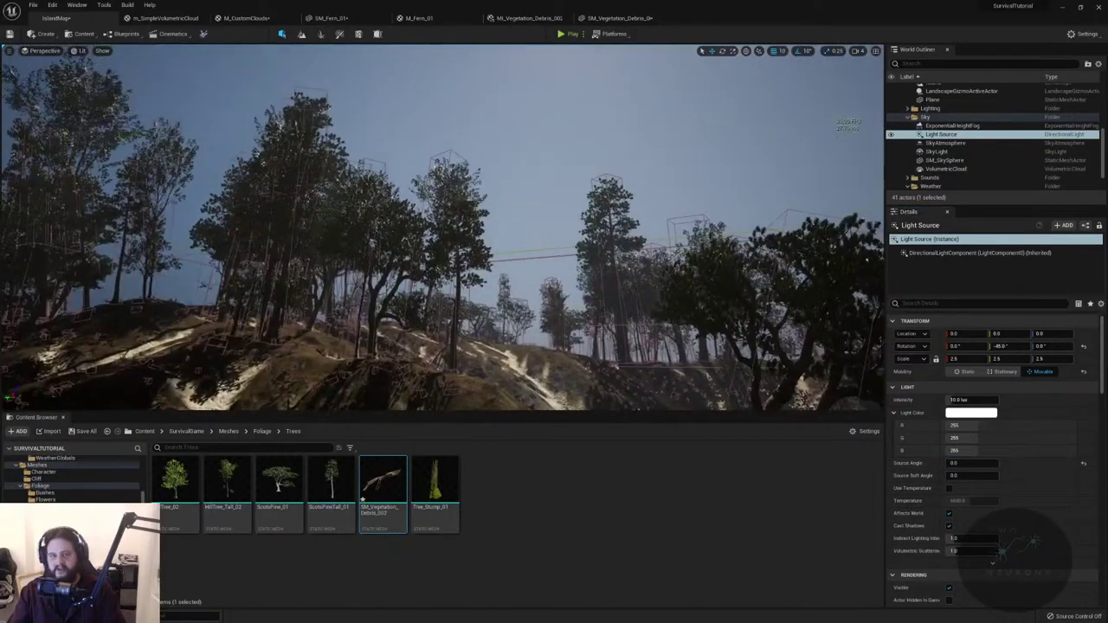
# - Adjust the Light Source's Source Angle to 0.24 while looking at the sun disc, and check the hillside shadows
pyautogui.moveTo(554, 260); pyautogui.dragTo(554, 221, button='right')
pyautogui.moveTo(971, 463); pyautogui.dragTo(982, 463)
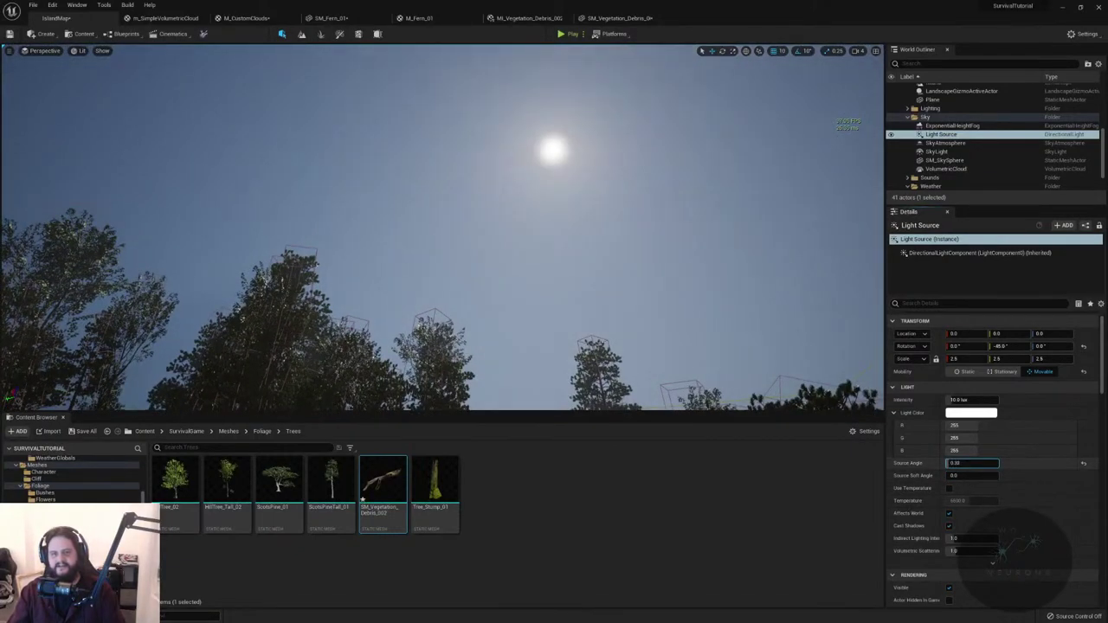
pyautogui.moveTo(554, 259); pyautogui.dragTo(511, 355, button='right')
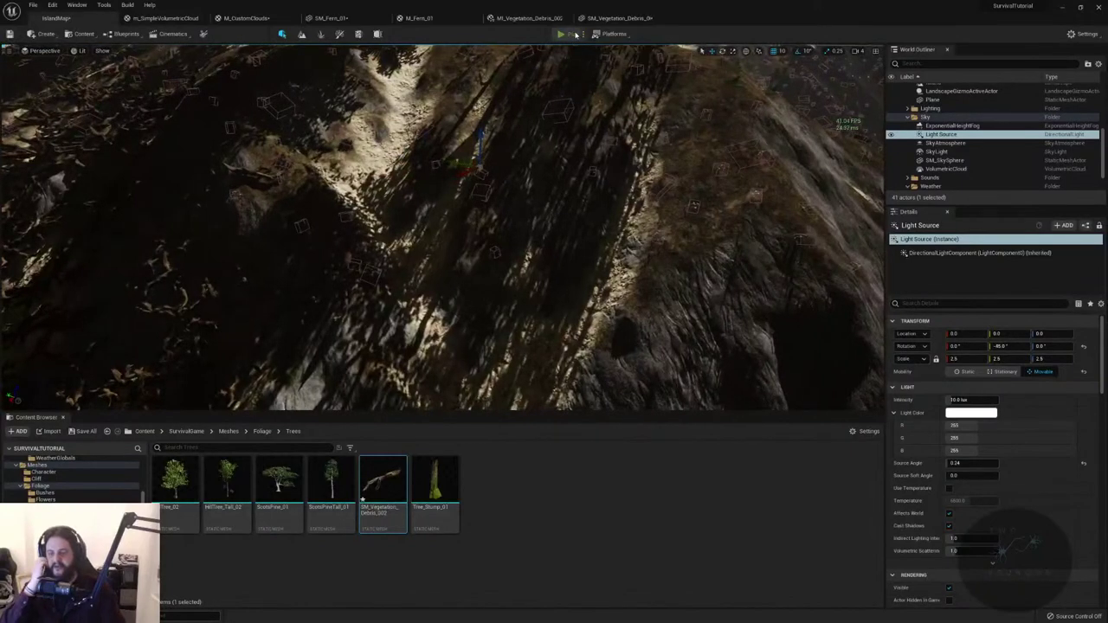
# - Play the level among the debris, end the session, and inspect the debris foliage and its shadows up close
pyautogui.click(576, 33)
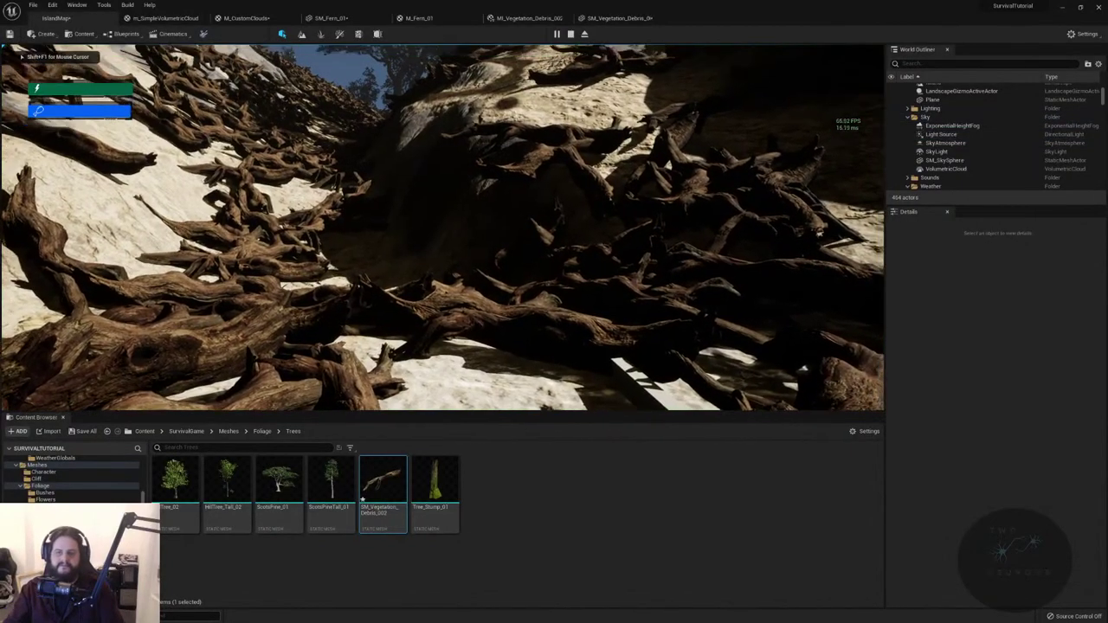
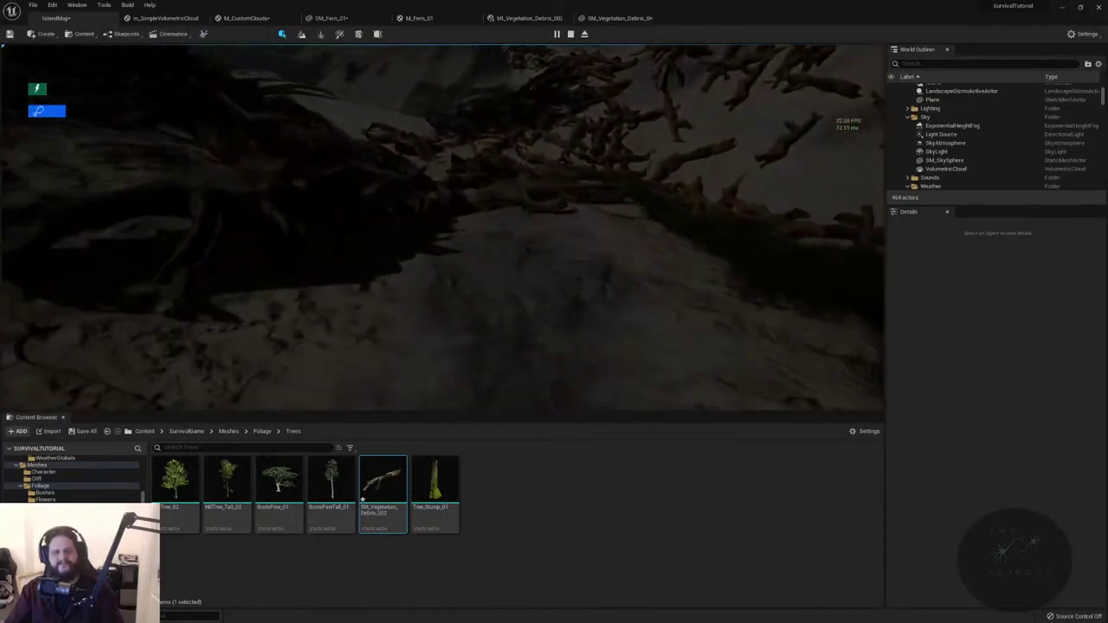
pyautogui.press('Escape')
pyautogui.moveTo(128, 334); pyautogui.dragTo(128, 334, button='right')
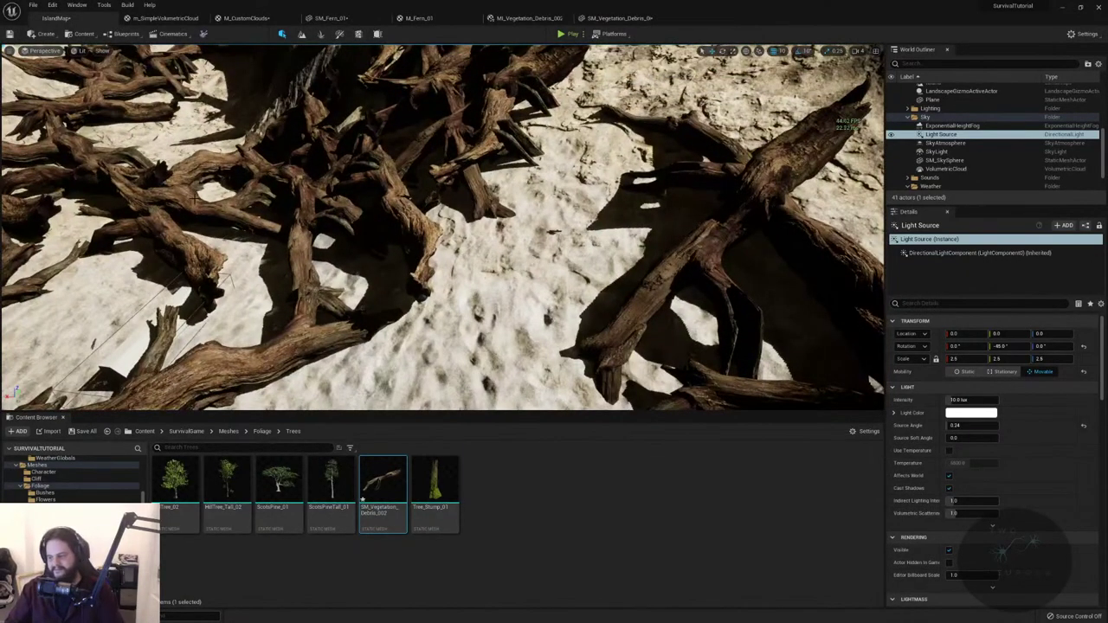
pyautogui.moveTo(191, 205); pyautogui.dragTo(191, 206, button='right')
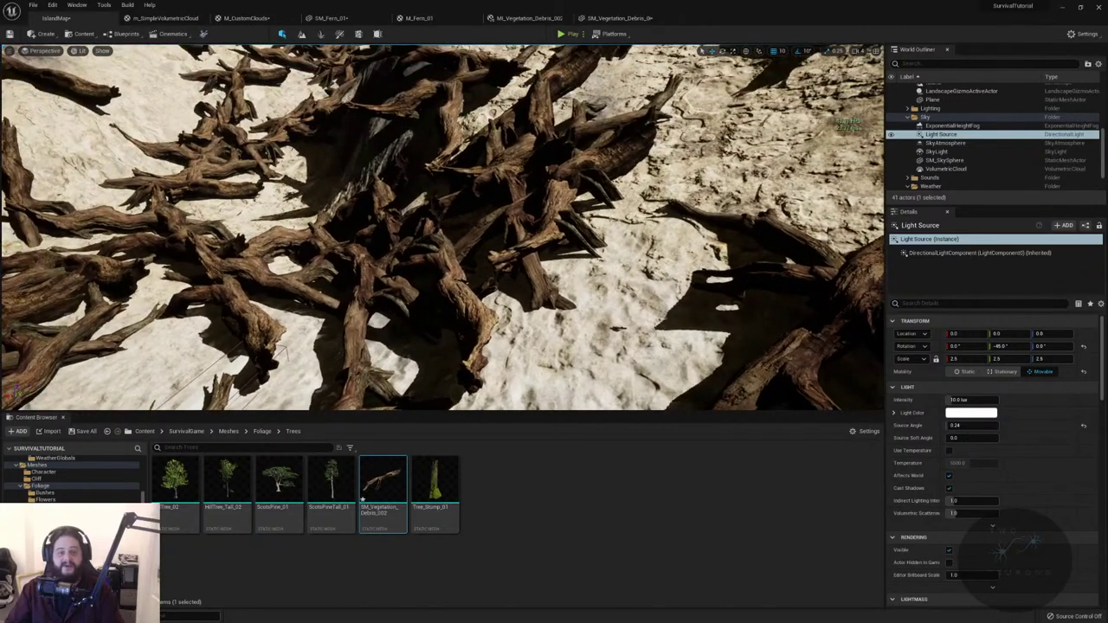
pyautogui.click(191, 205)
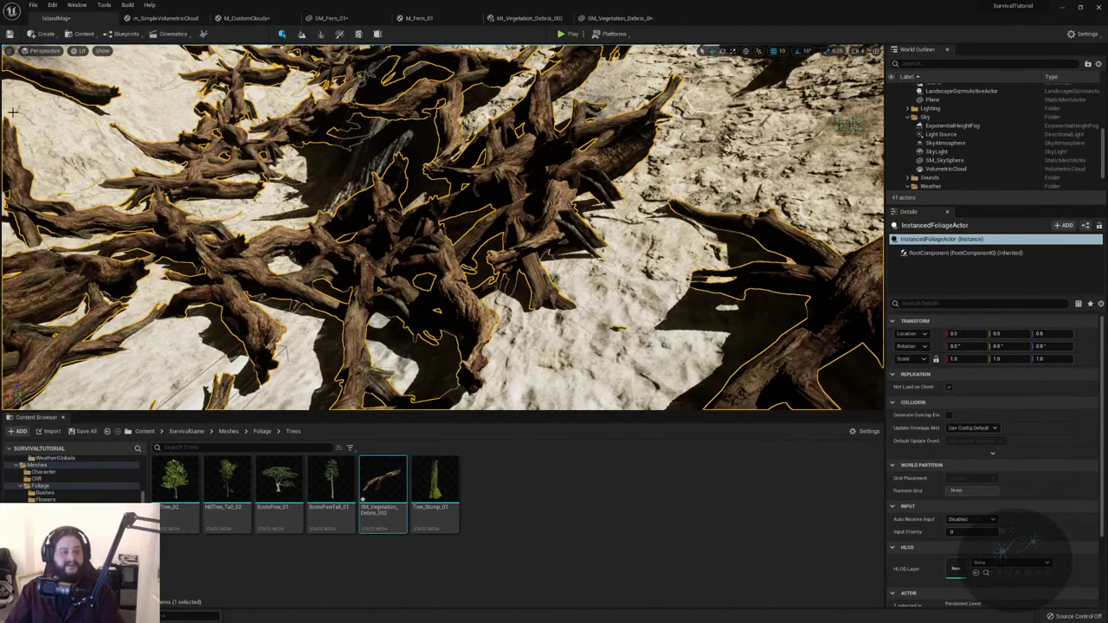
# - Find the Equipment folder under Core/Actors/Items and place two BP_HeadMountedFlashlight actors on the sand beside the debris
pyautogui.scroll(8, 92, 485)
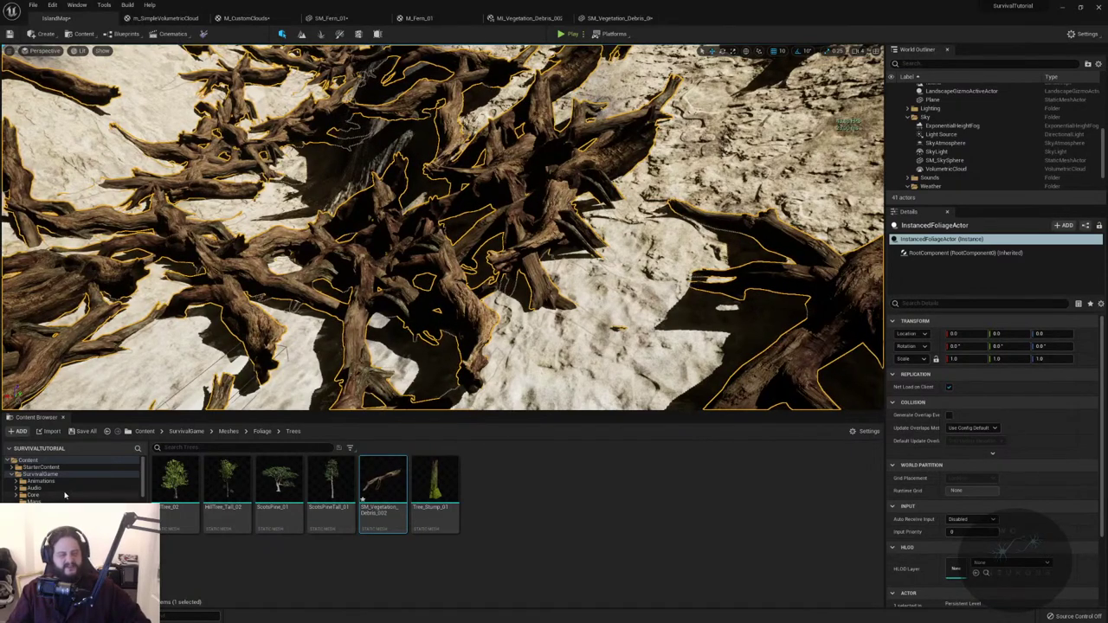
pyautogui.click(33, 495)
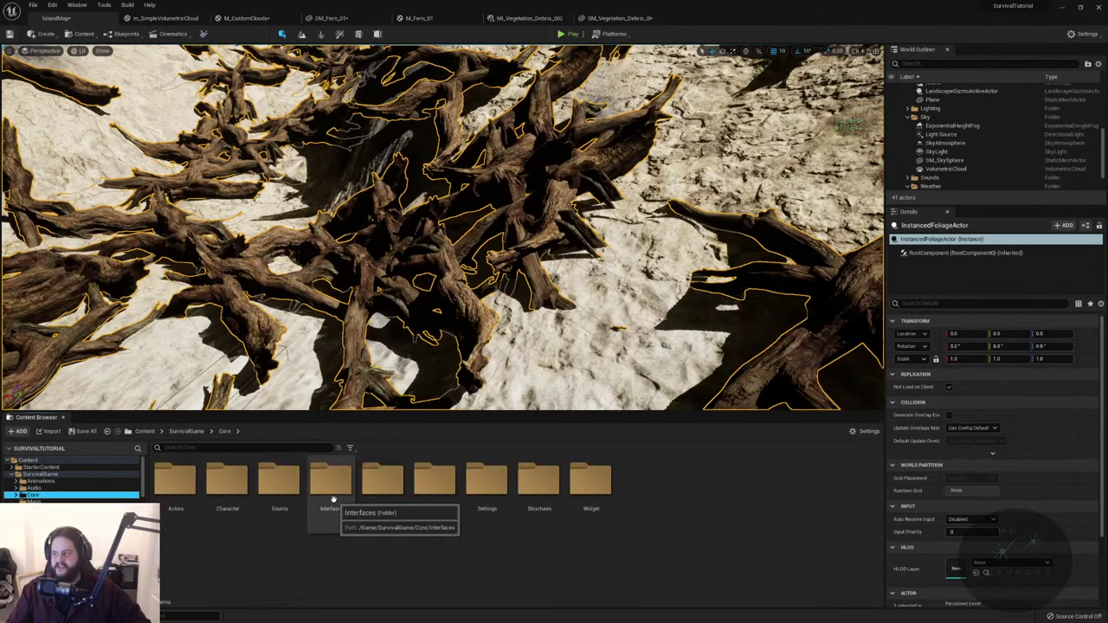
pyautogui.click(278, 482)
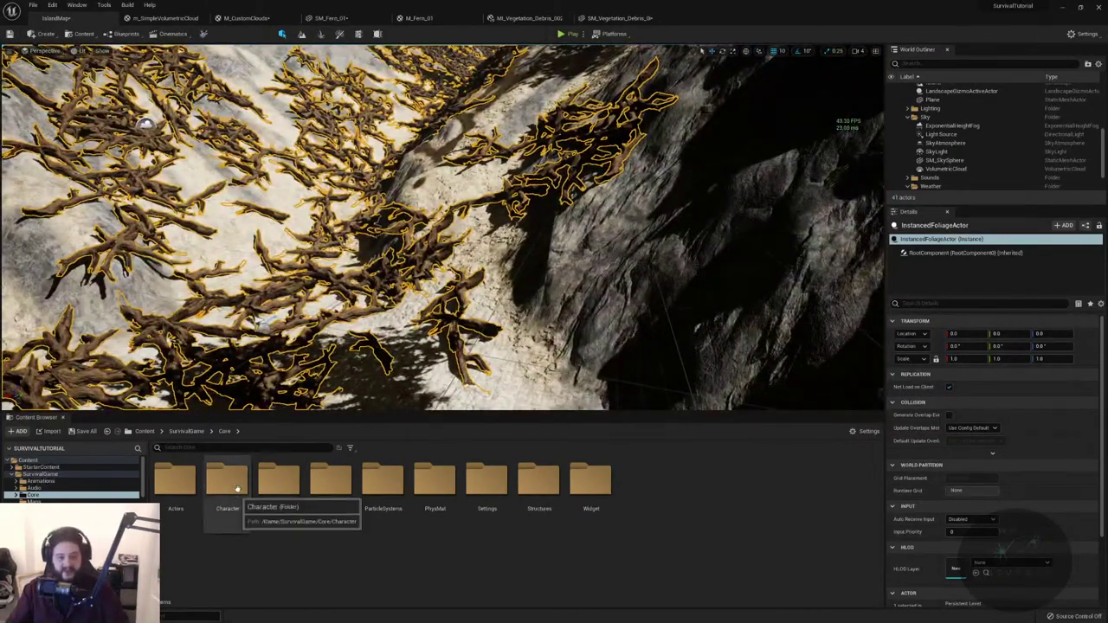
pyautogui.doubleClick(176, 482)
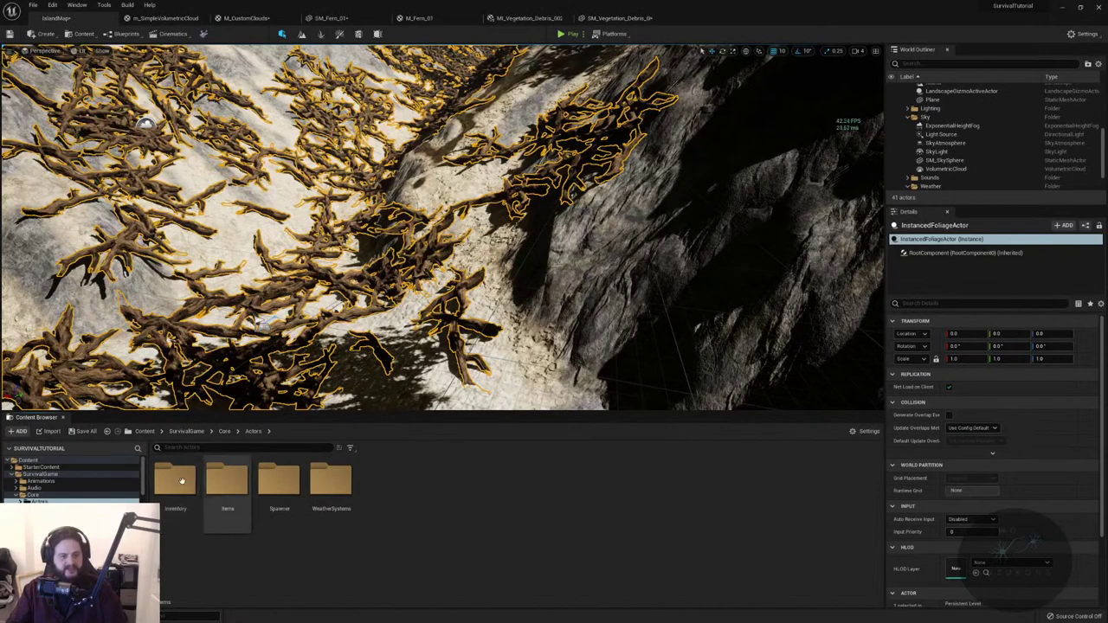
pyautogui.doubleClick(179, 481)
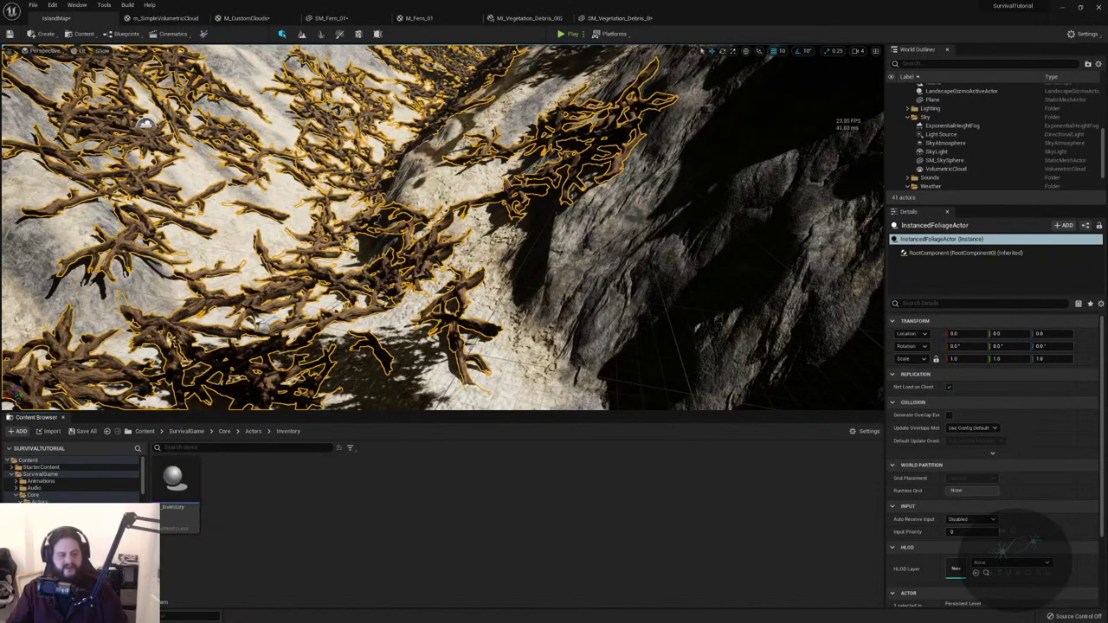
pyautogui.click(60, 501)
pyautogui.doubleClick(227, 482)
pyautogui.doubleClick(183, 485)
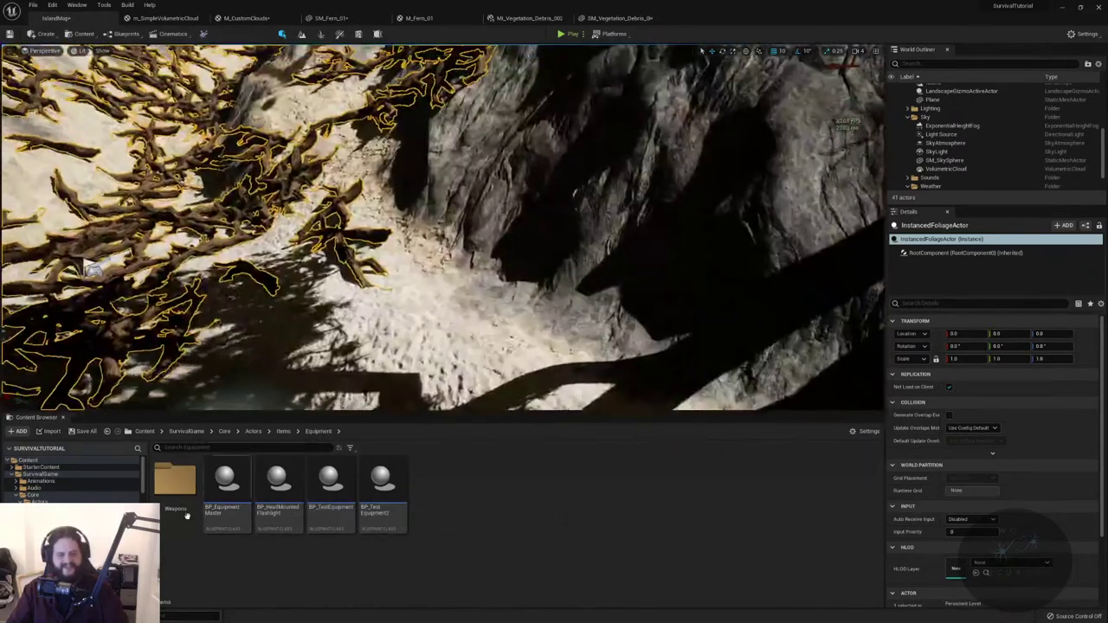
pyautogui.moveTo(277, 480); pyautogui.dragTo(360, 309)
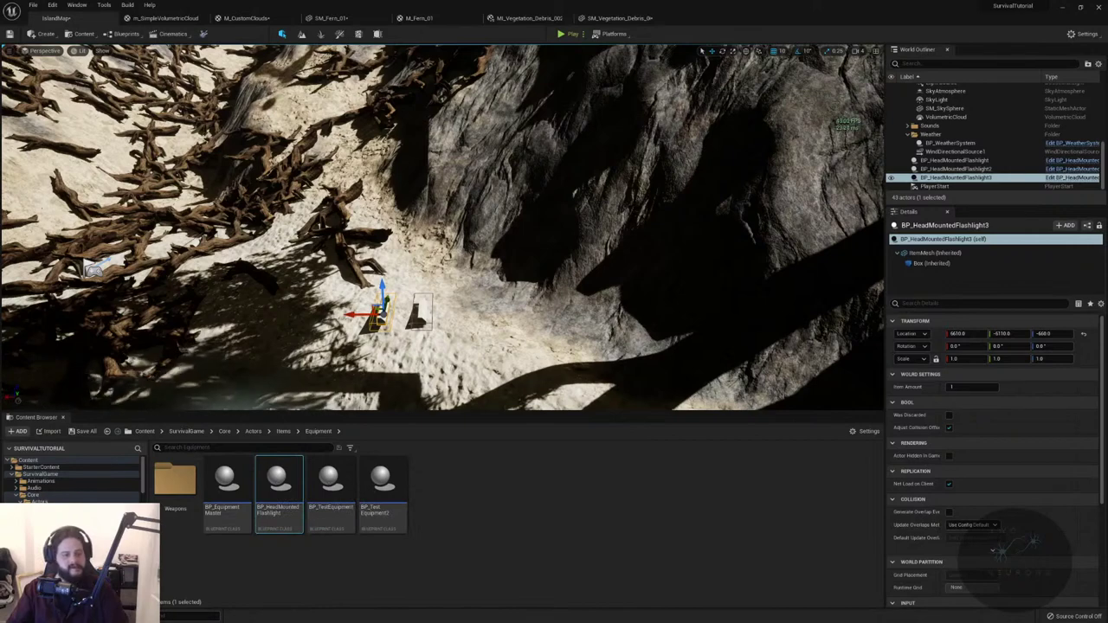
# - Open the BP_FirstPersonCharacter blueprint and select its FlashlightSource component to review the light's properties
pyautogui.doubleClick(176, 483)
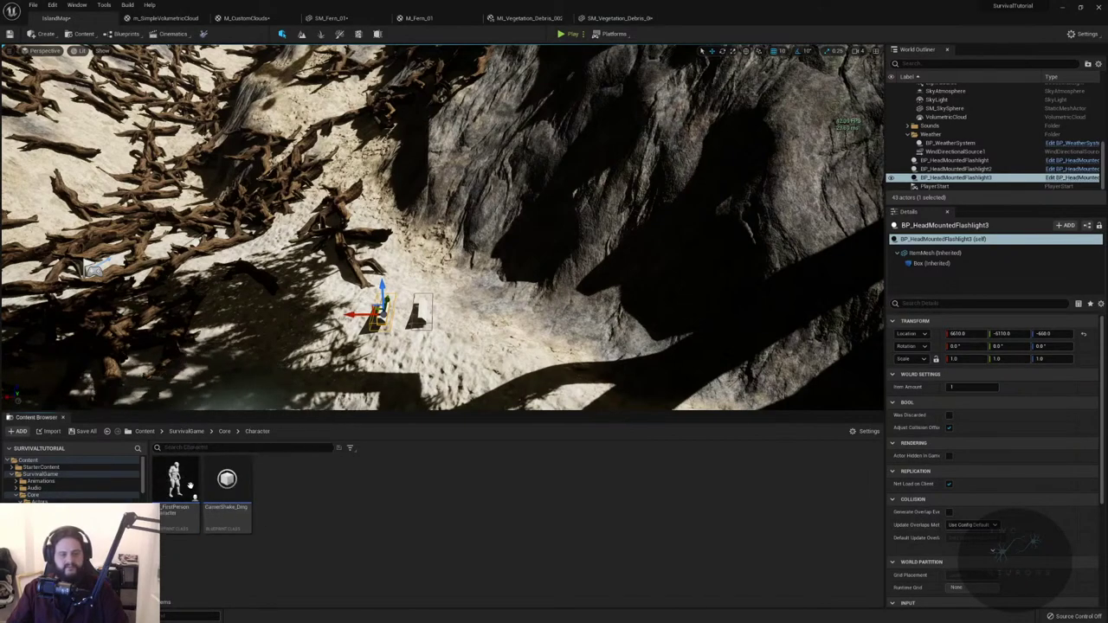
pyautogui.doubleClick(177, 485)
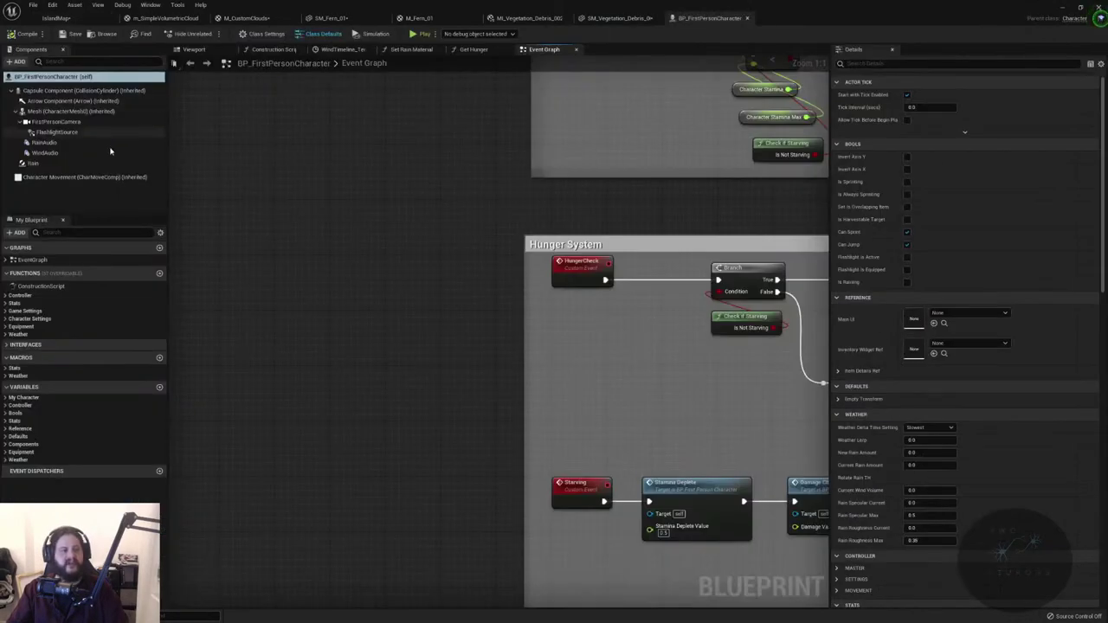
pyautogui.click(56, 131)
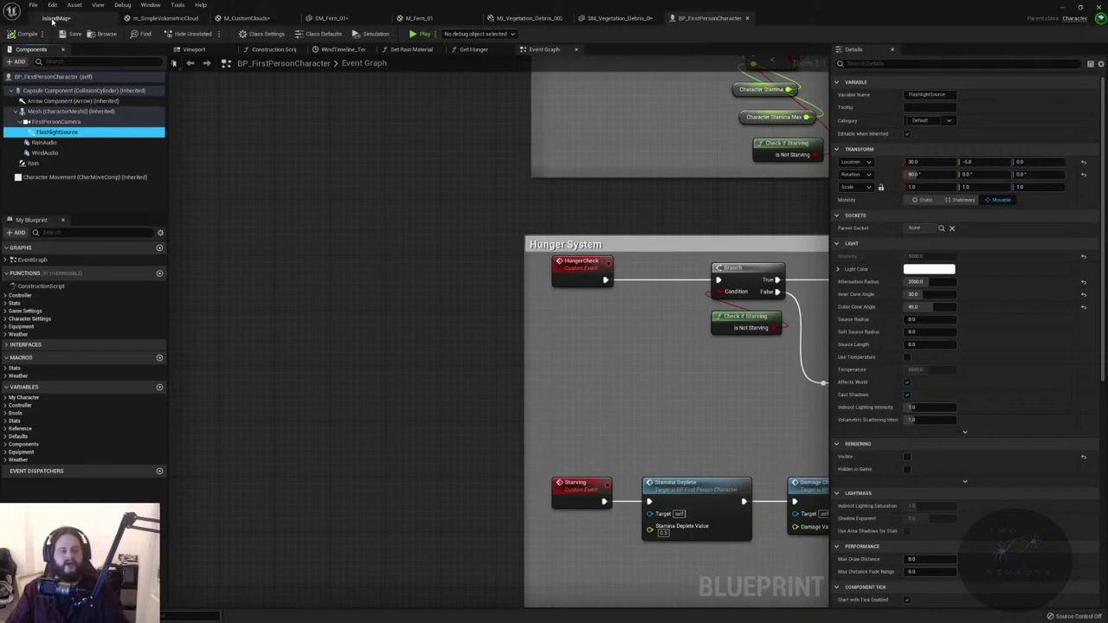
# - Return to IslandMap, start a play session in full screen, and walk to the head-mounted flashlights on the sand
pyautogui.click(52, 21)
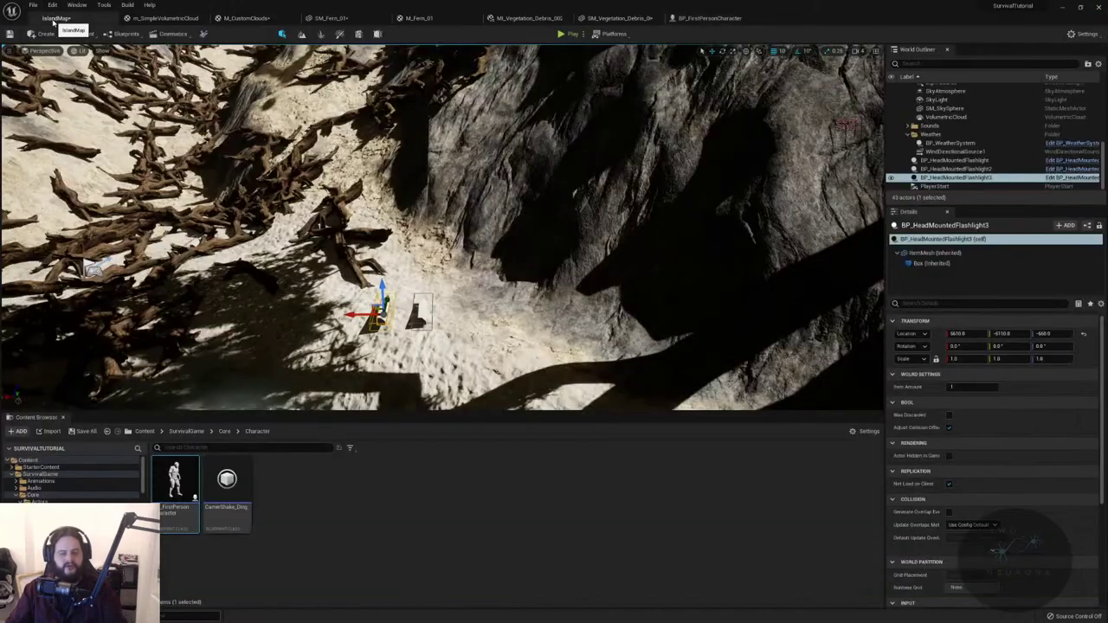
pyautogui.click(563, 35)
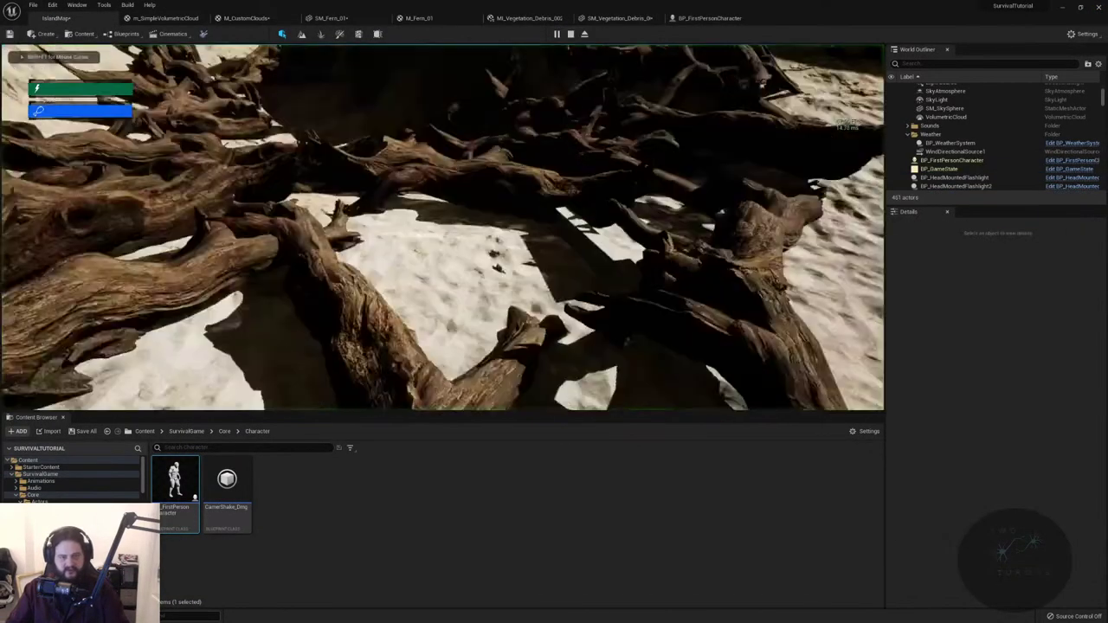
pyautogui.hotkey('shift', 'F1')
pyautogui.press('F11')
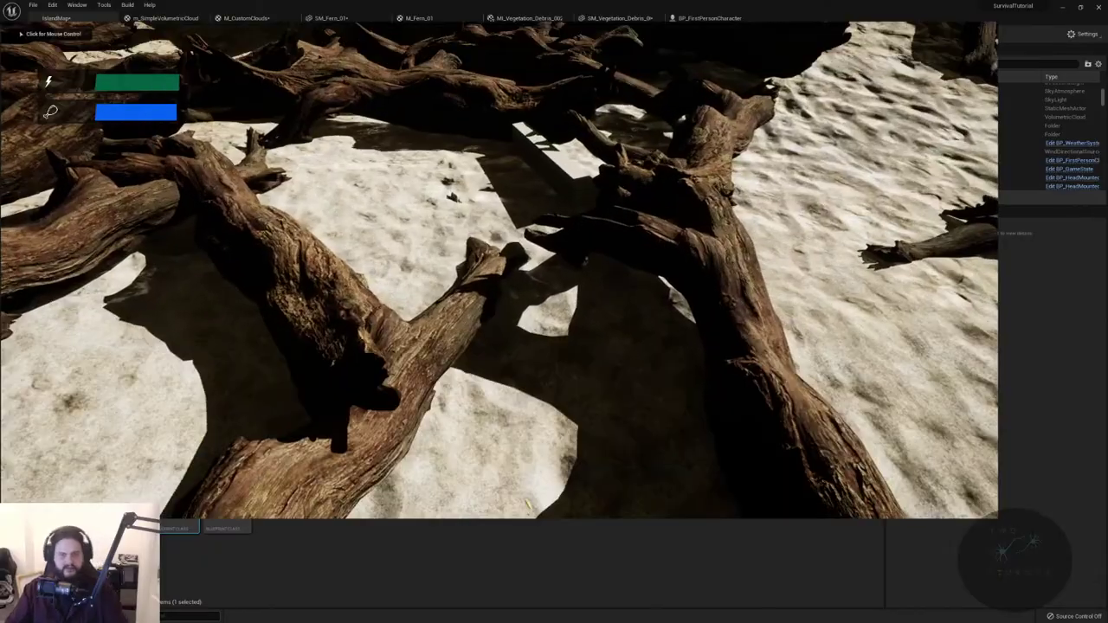
pyautogui.click(498, 268)
pyautogui.press('w')
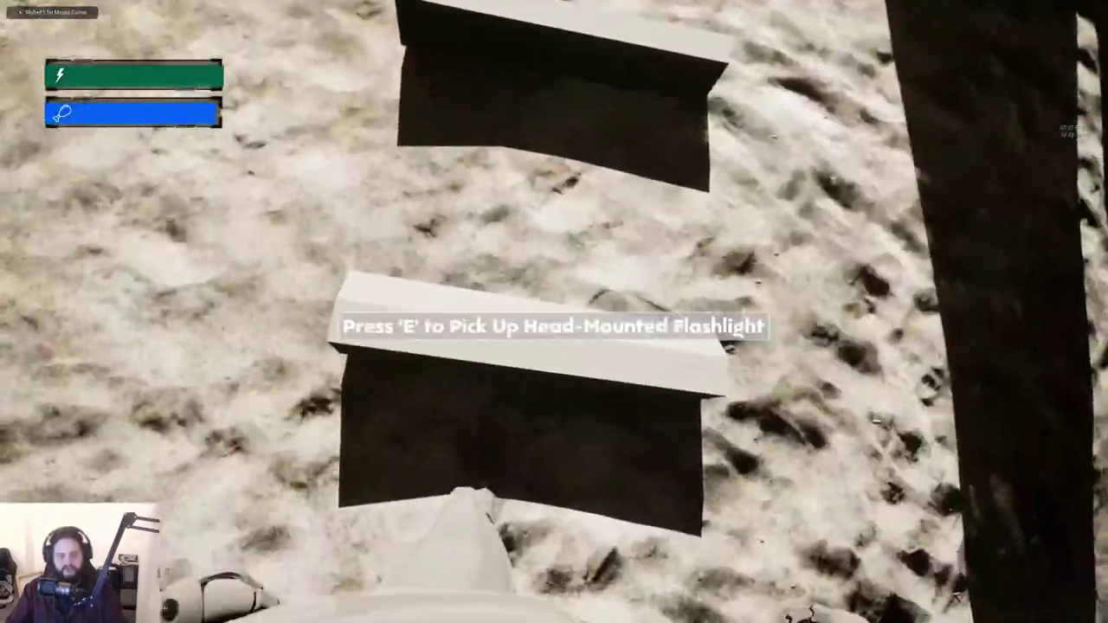
# - Pick up a head-mounted flashlight and equip it from the character's inventory
pyautogui.press('e')
pyautogui.press('i')
pyautogui.rightClick(77, 261)
pyautogui.click(121, 282)
pyautogui.press('i')
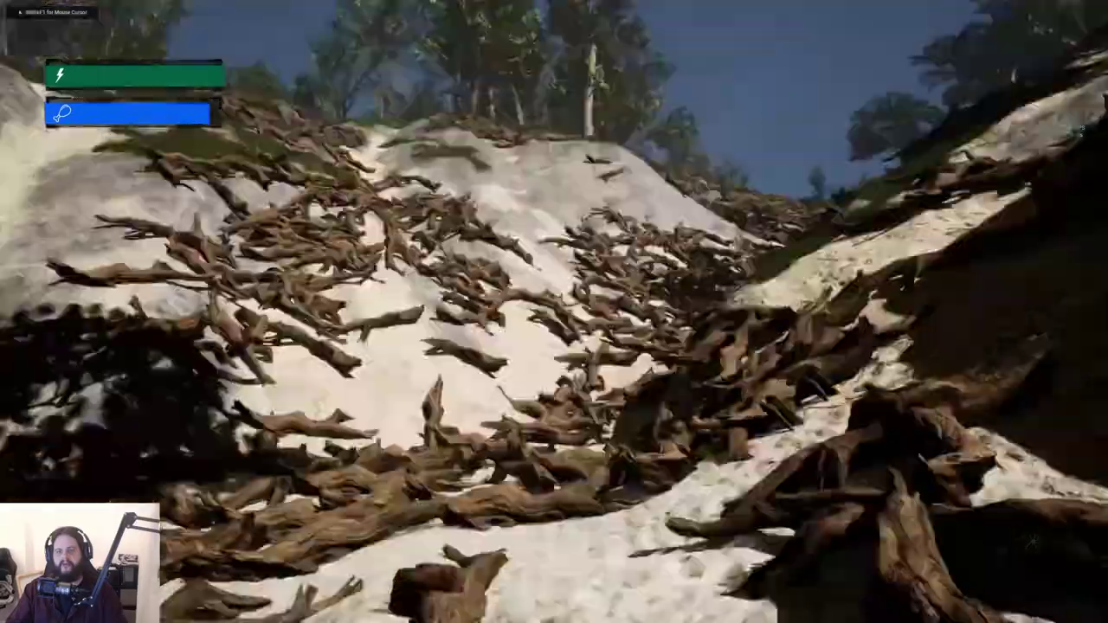
# - Walk up the debris slope into the shaded grass and inspect the foliage shadows on the sand with the flashlight
pyautogui.press('w')
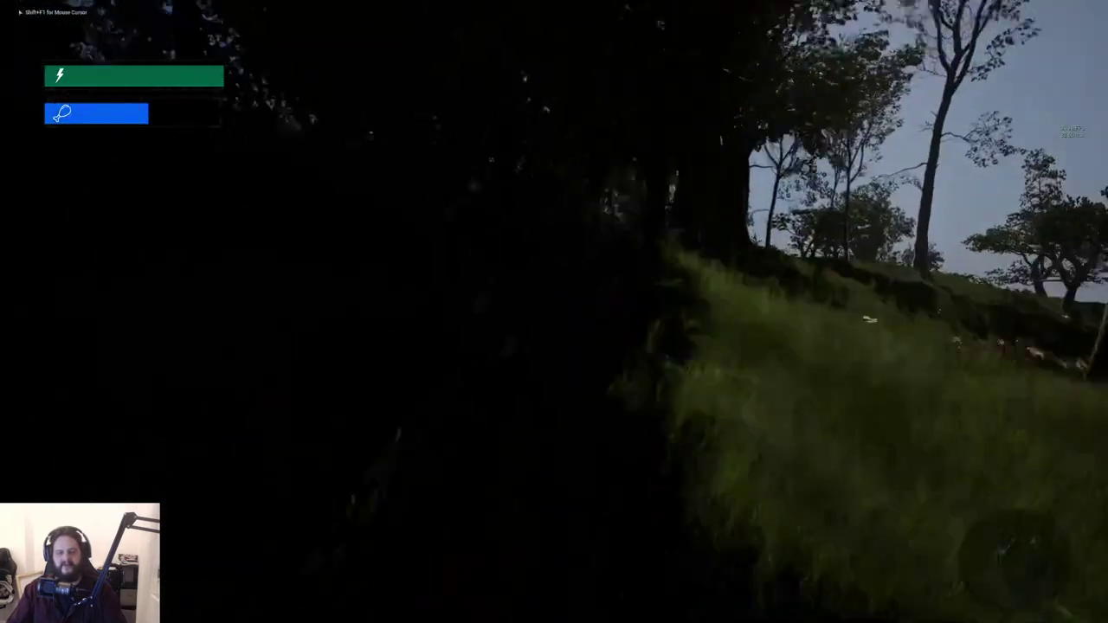
pyautogui.press('w')
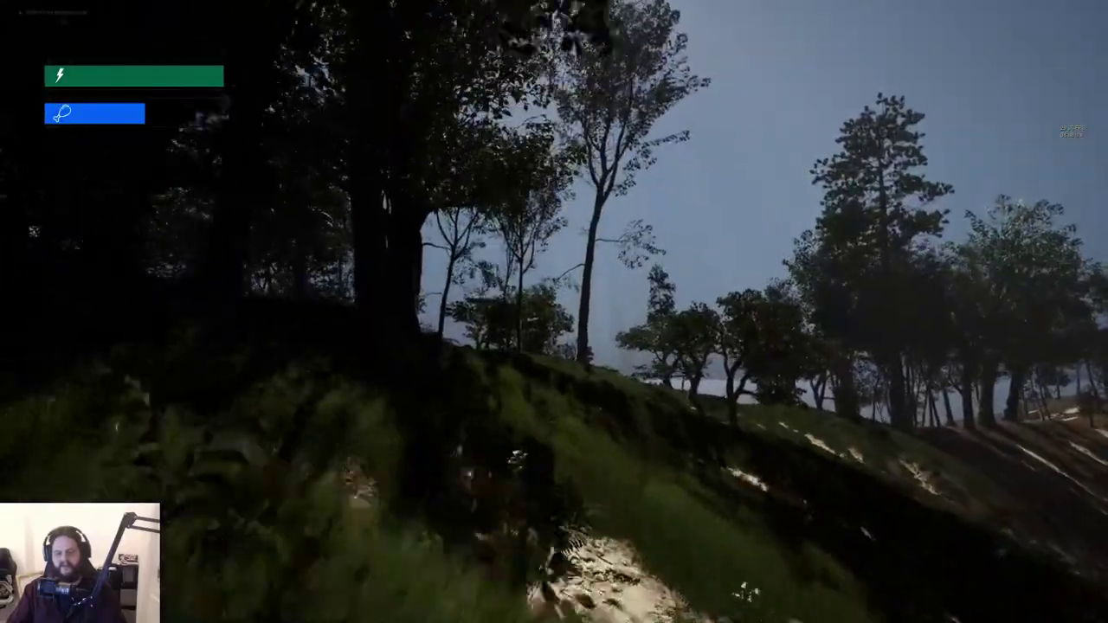
pyautogui.press('space')
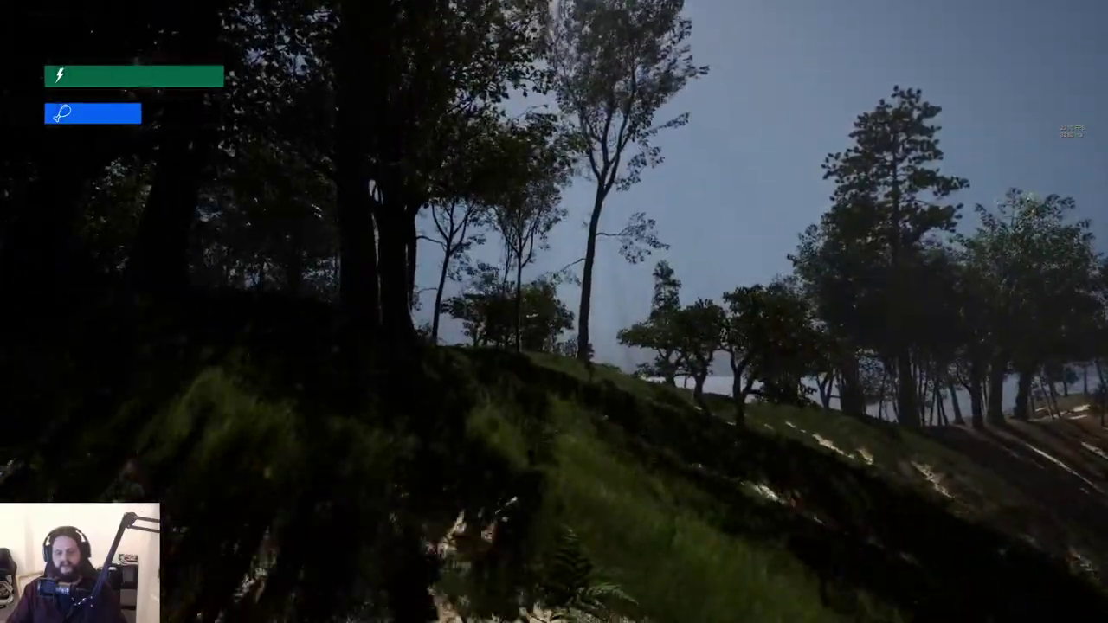
pyautogui.press('w')
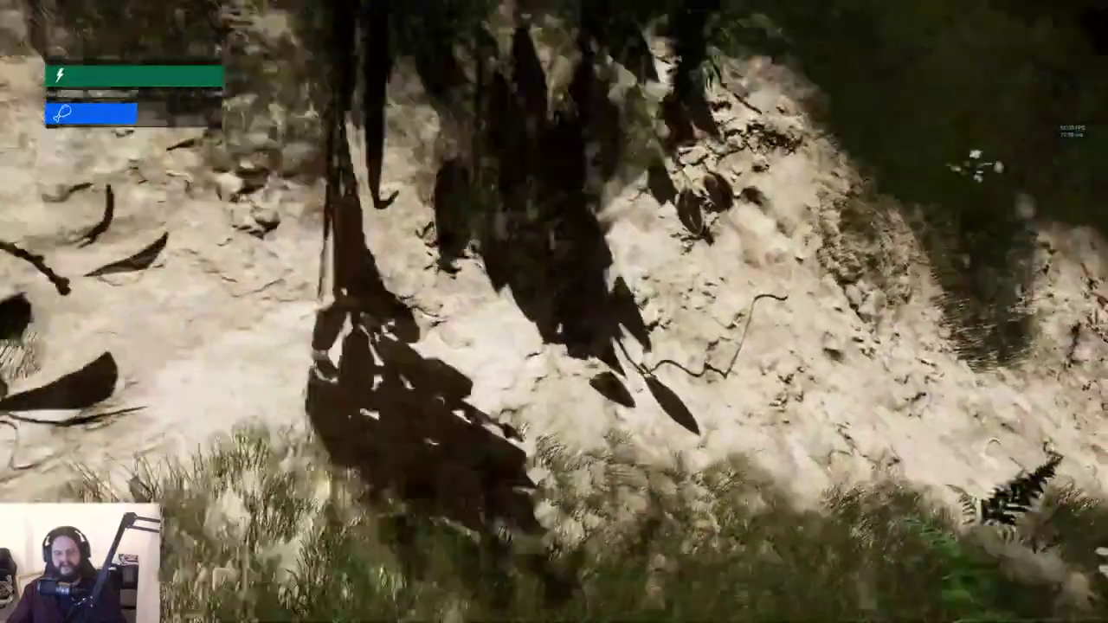
pyautogui.press('w')
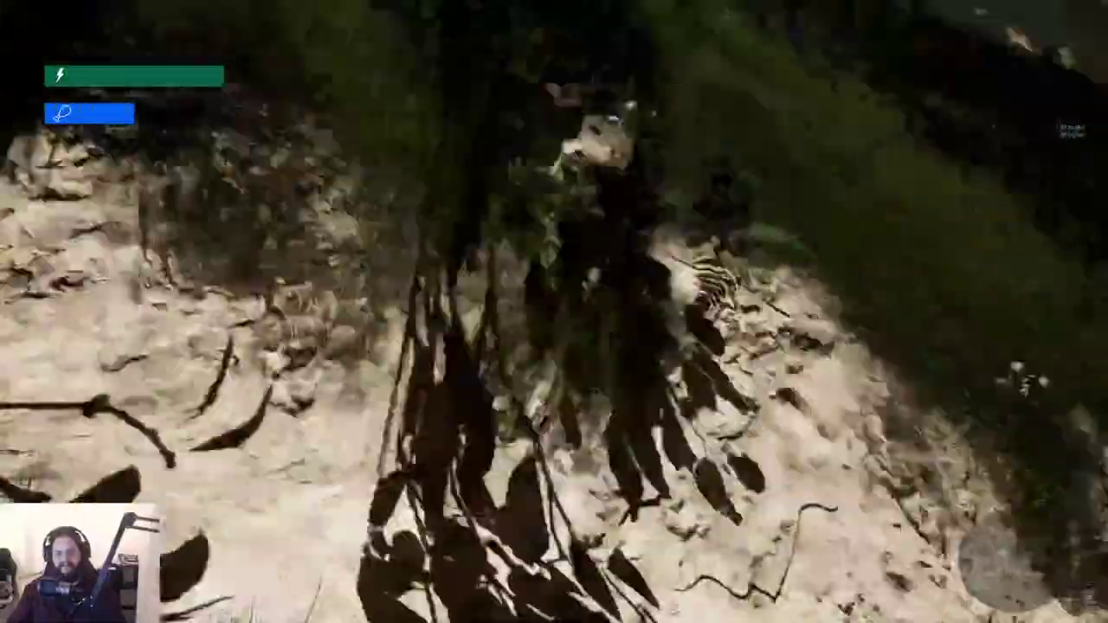
pyautogui.press('w')
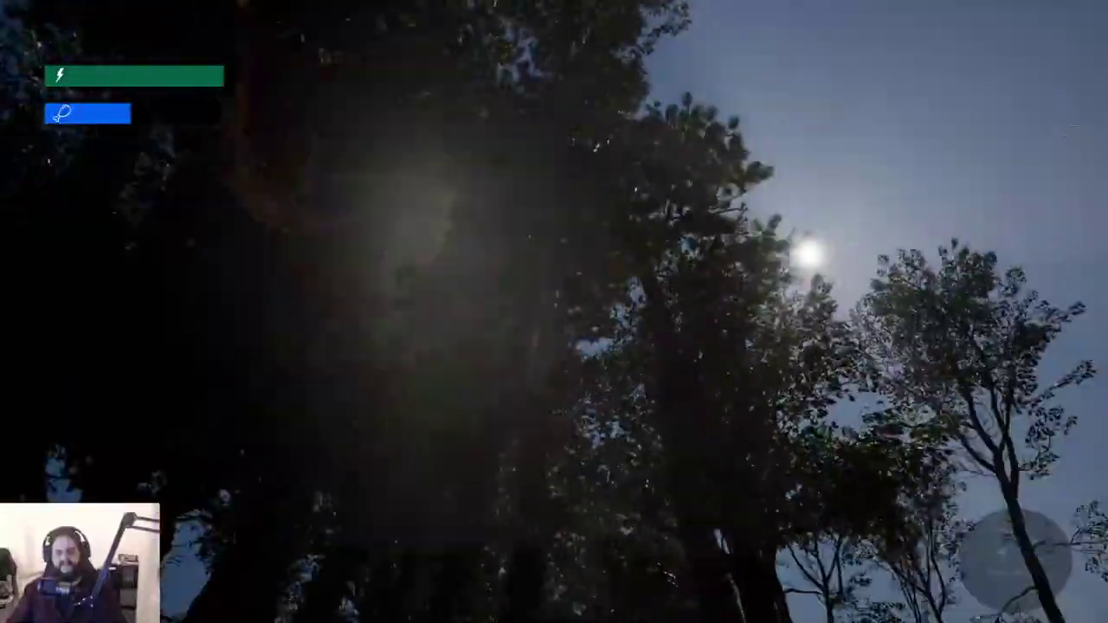
# - Shine the flashlight on the forest's tree trunks and undergrowth to examine the lighting, and end the full-screen play session
pyautogui.press('w')
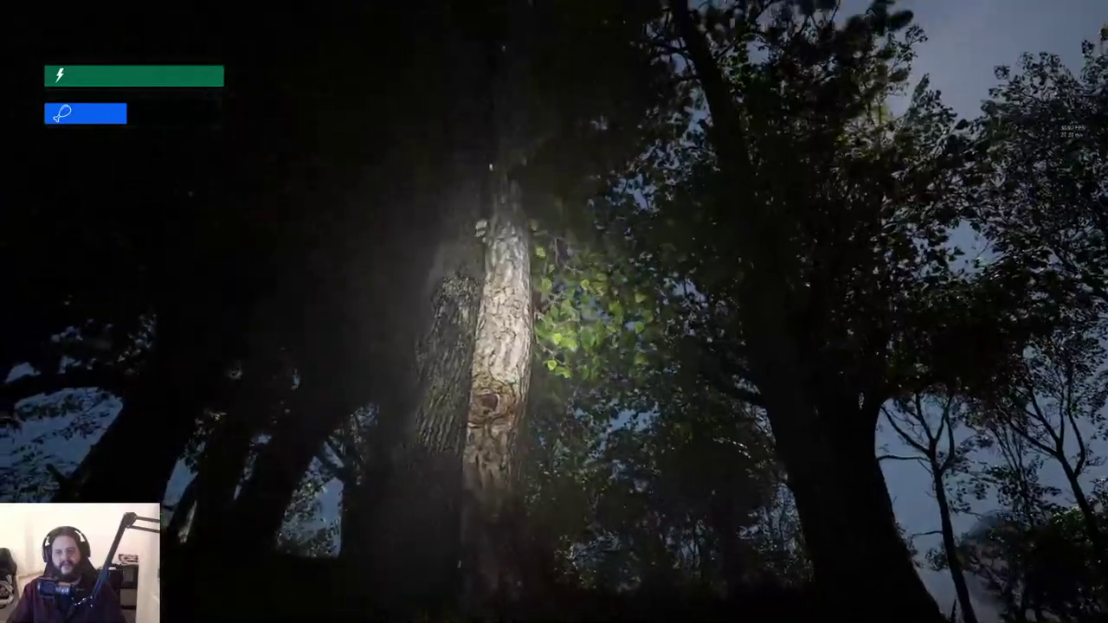
pyautogui.press('w')
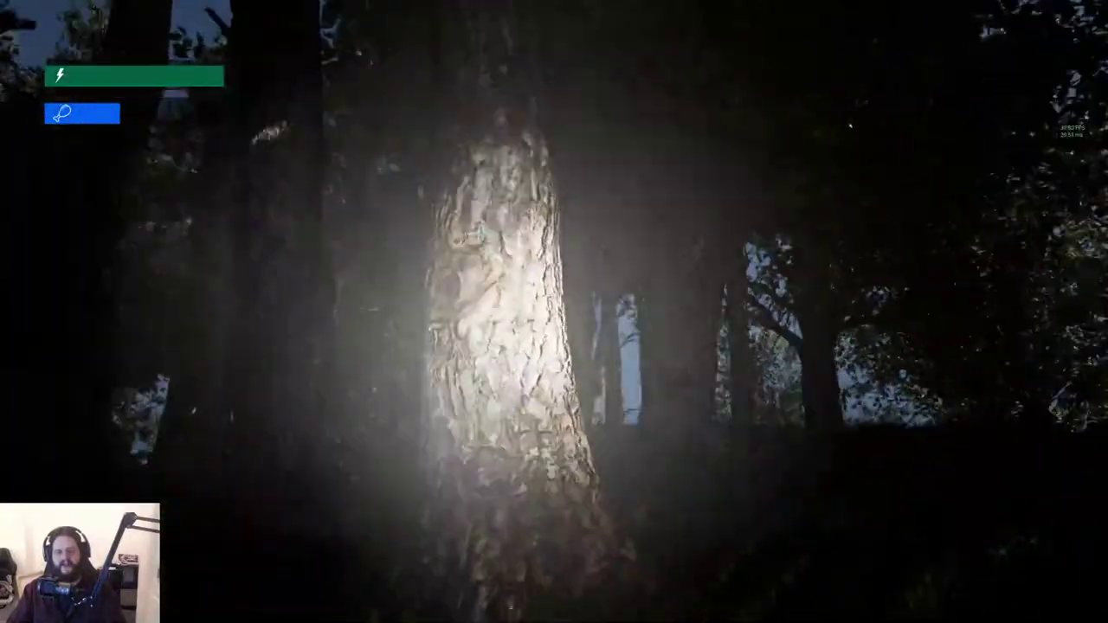
pyautogui.press('w')
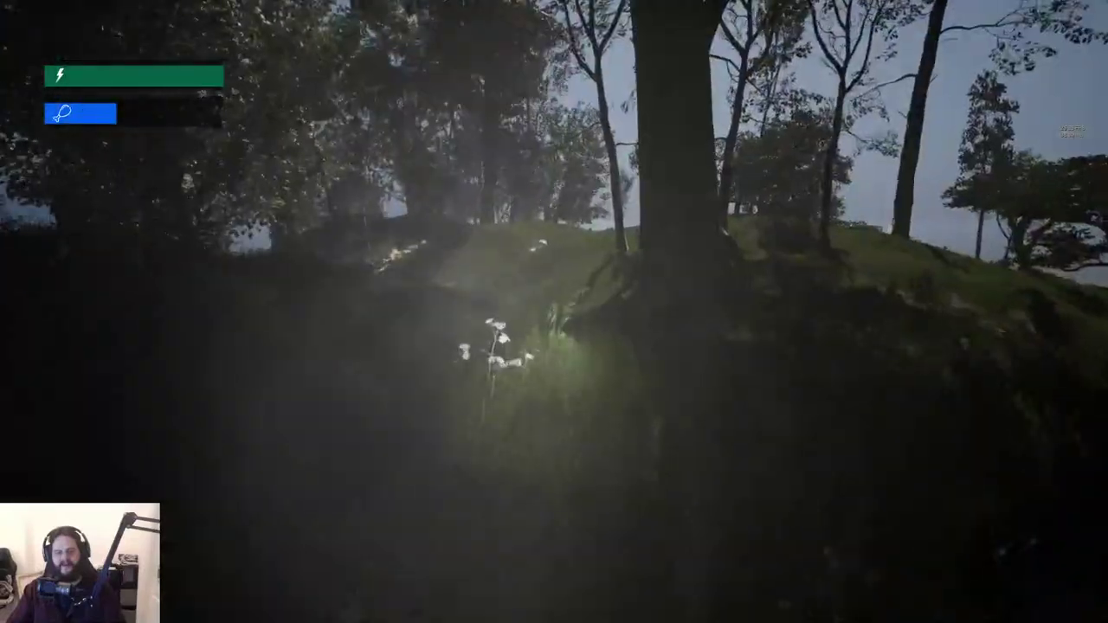
pyautogui.press('w')
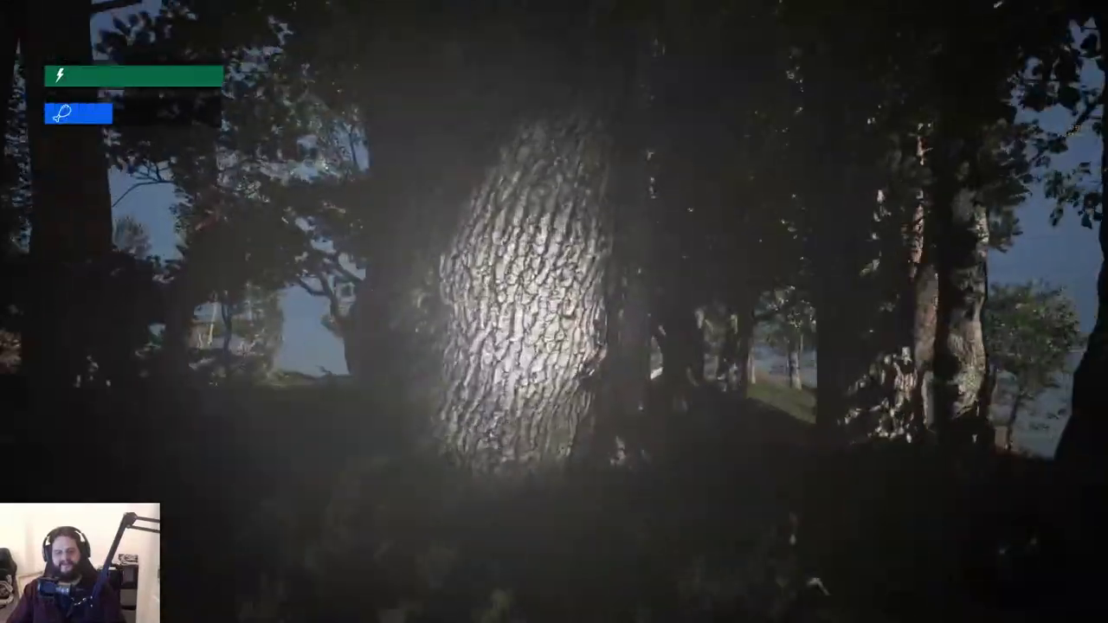
pyautogui.press('w')
pyautogui.press('w')
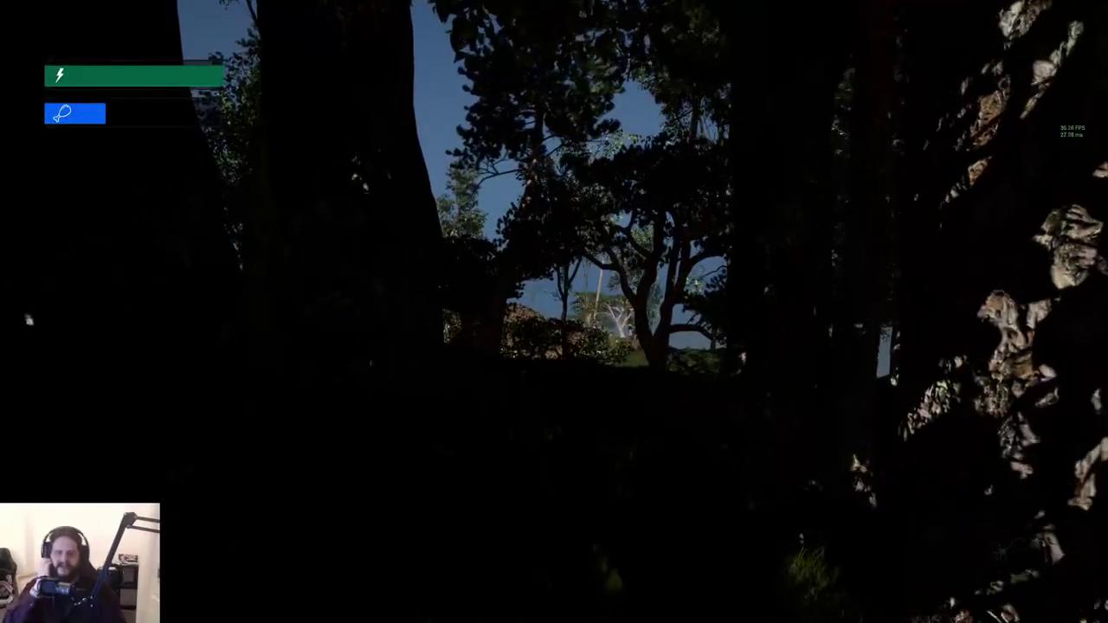
pyautogui.press('w')
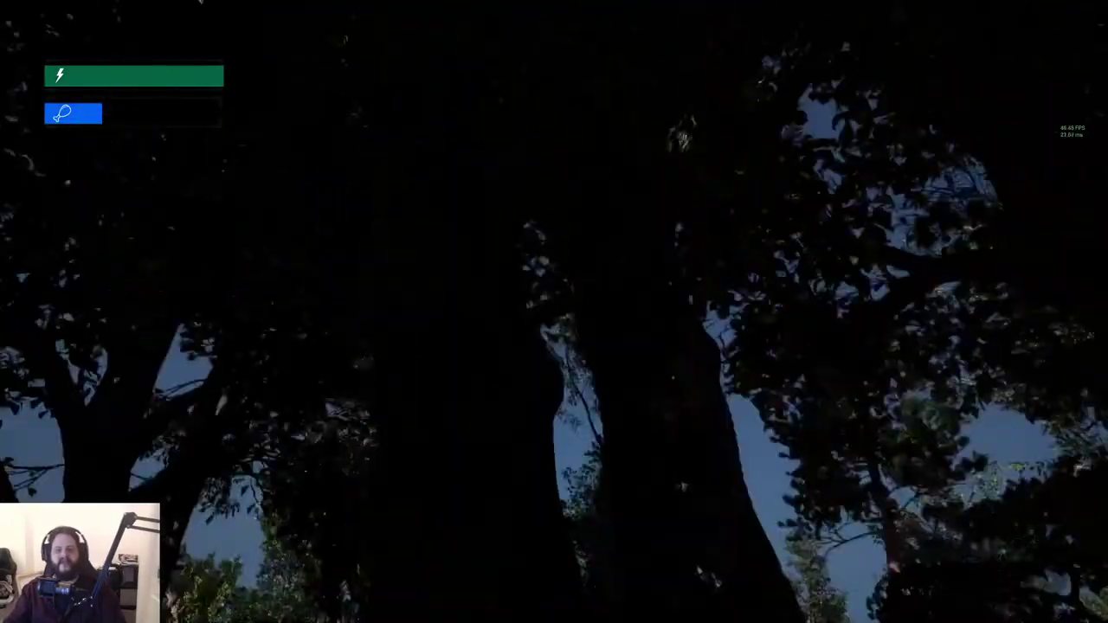
pyautogui.press('Escape')
pyautogui.press('F11')
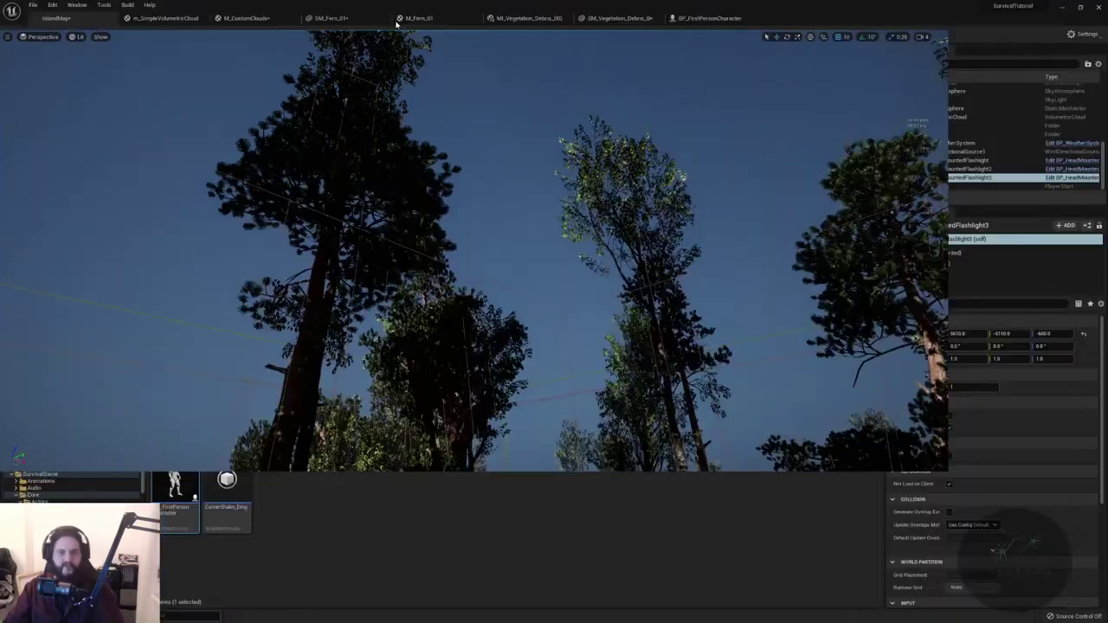
# - Find the WeatherSystems folder under Core/Actors and open the BP_WeatherSystem blueprint
pyautogui.scroll(-5, 73, 481)
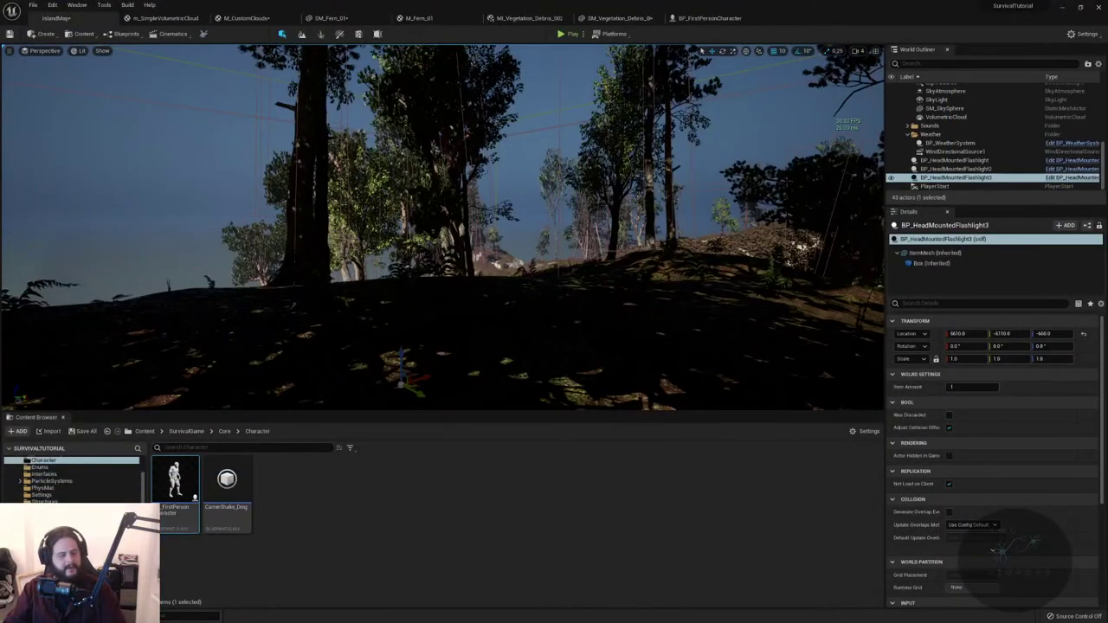
pyautogui.scroll(3, 69, 493)
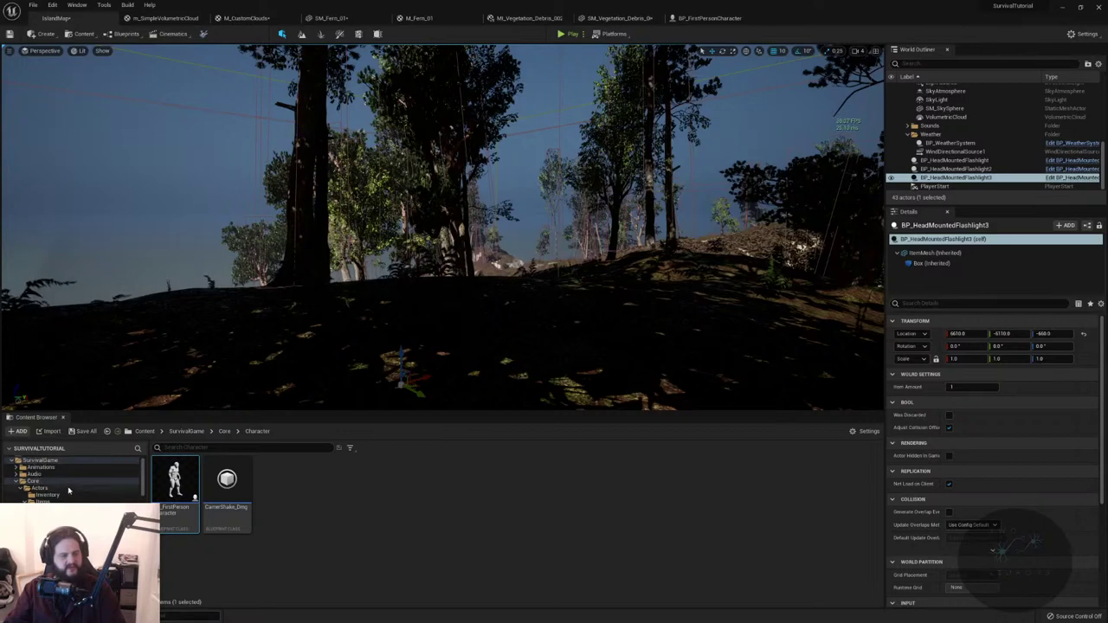
pyautogui.click(39, 488)
pyautogui.doubleClick(331, 478)
pyautogui.doubleClick(173, 481)
# - Disconnect Event BeginPlay from the Branch node in the weather system's Event Graph
pyautogui.scroll(-4, 514, 389)
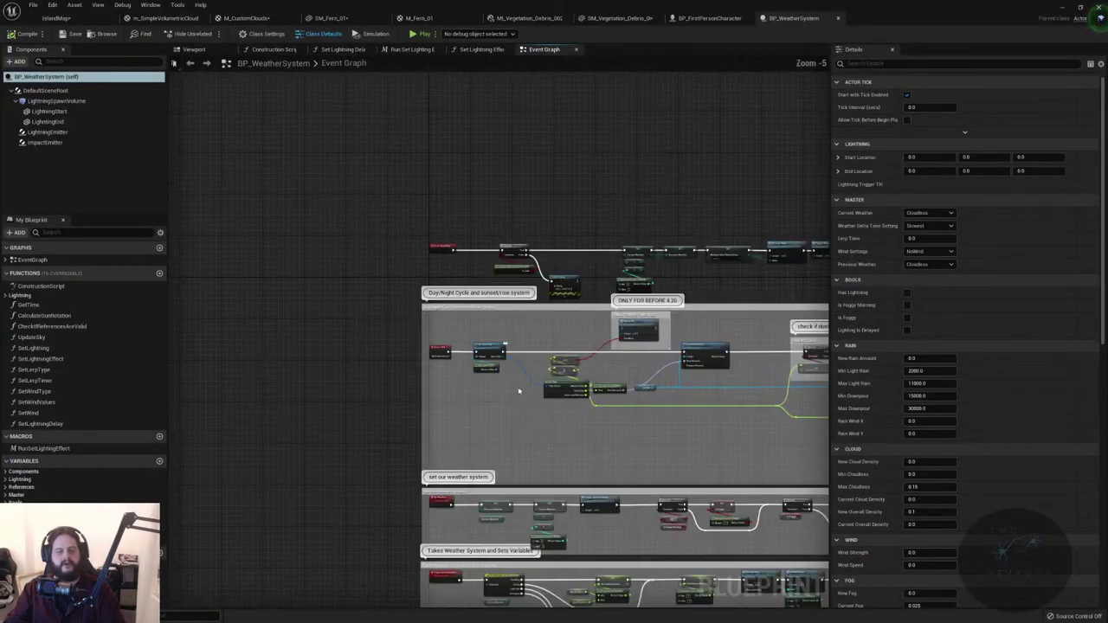
pyautogui.scroll(5, 447, 475)
pyautogui.moveTo(264, 282); pyautogui.dragTo(291, 294)
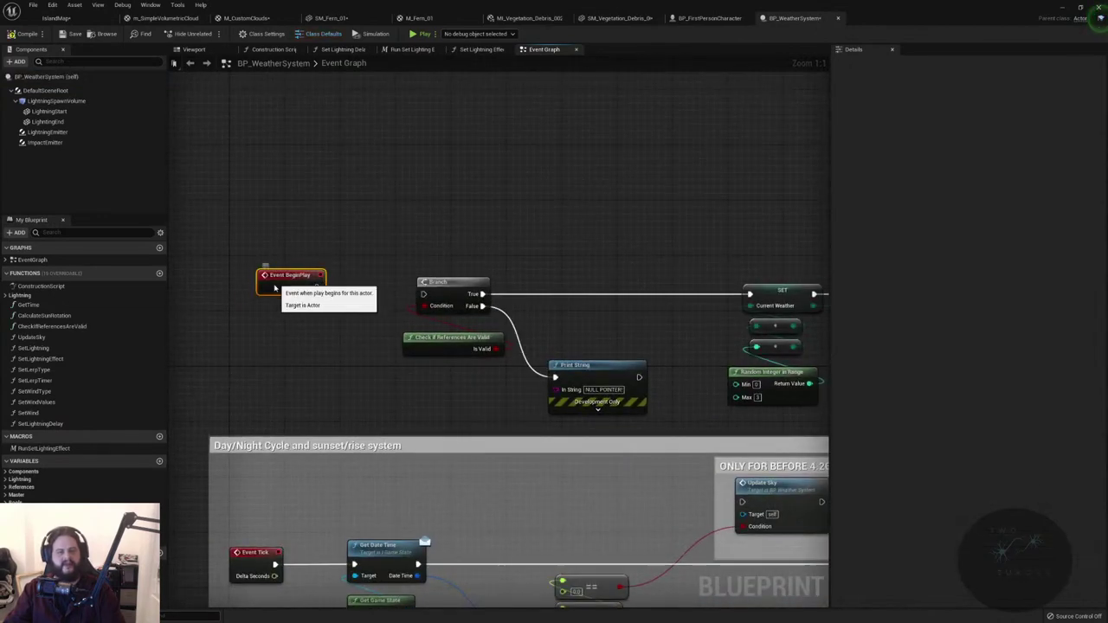
pyautogui.moveTo(384, 340); pyautogui.dragTo(487, 383, button='right')
pyautogui.keyDown('alt'); pyautogui.click(470, 350); pyautogui.keyUp('alt')
# - Return to IslandMap and start a play session in full screen
pyautogui.click(57, 19)
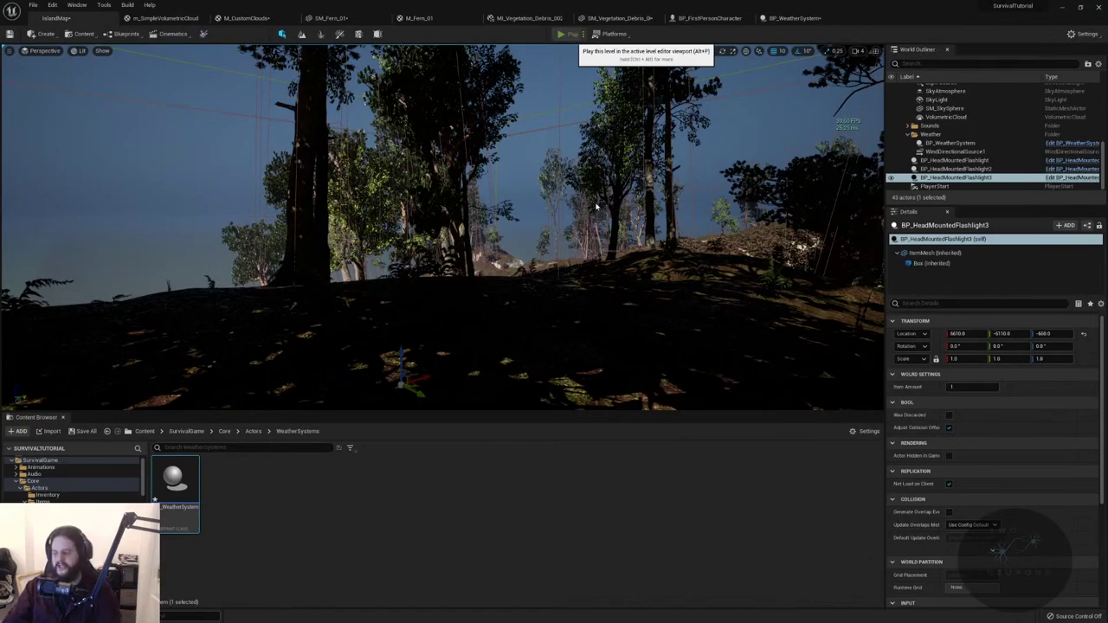
pyautogui.hotkey('alt', 'p')
pyautogui.press('F11')
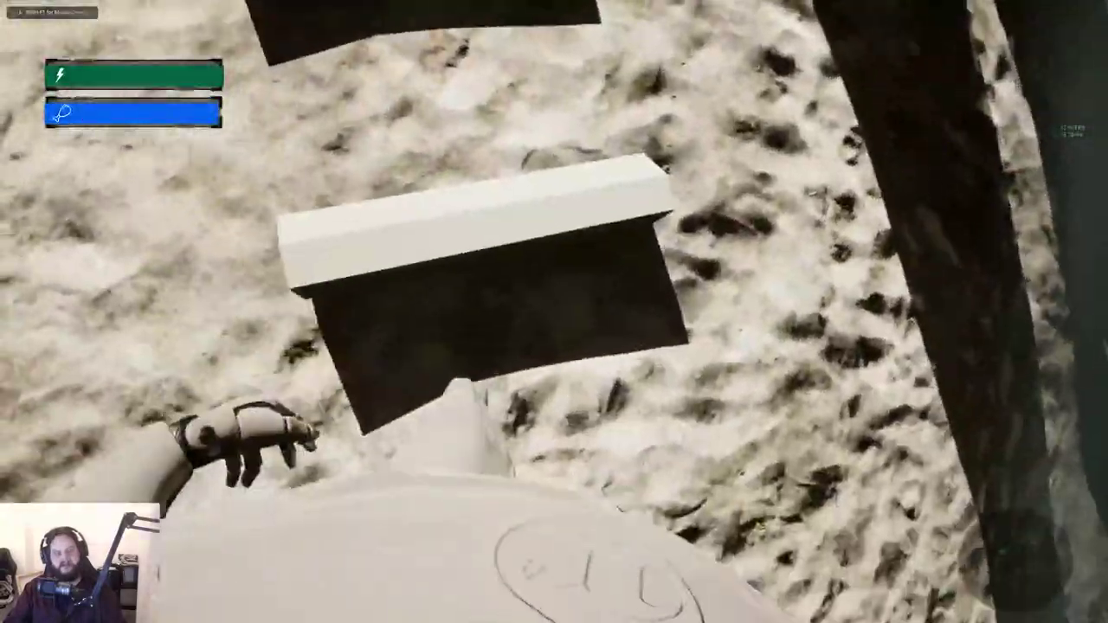
# - Equip the head-mounted flashlight from the inventory, inspect the shadows along the sandy slope, and end the play session
pyautogui.press('i')
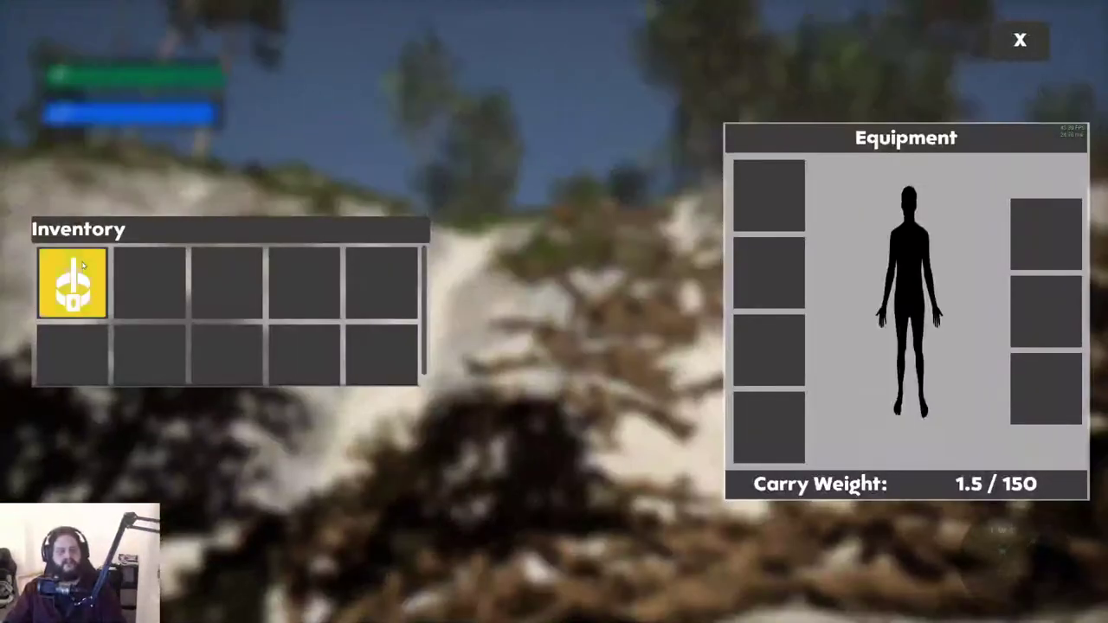
pyautogui.rightClick(83, 266)
pyautogui.click(103, 282)
pyautogui.press('i')
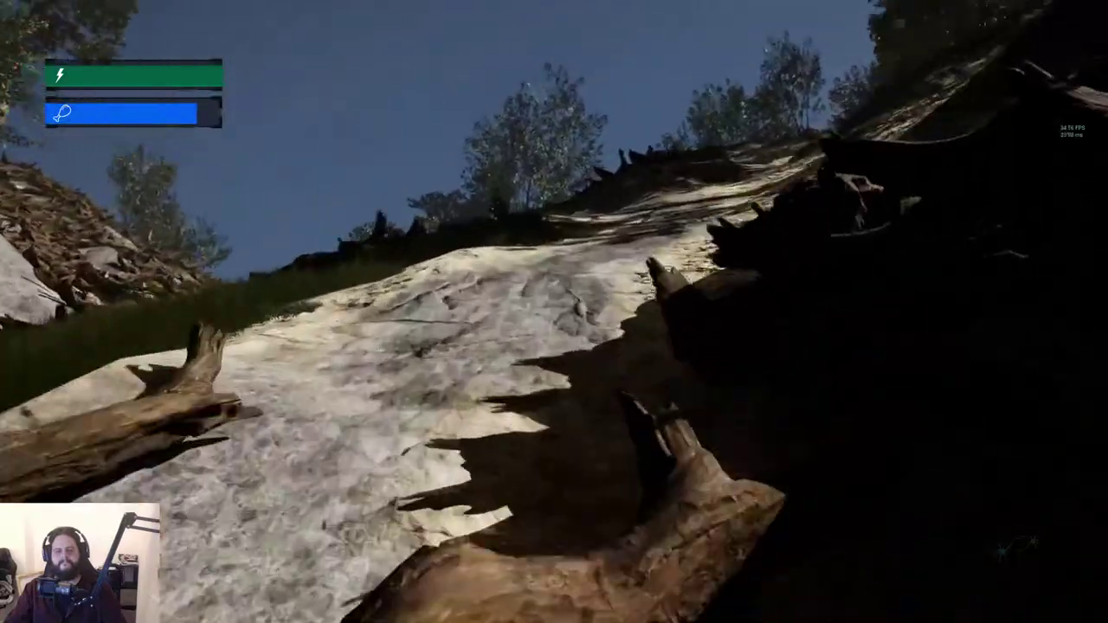
pyautogui.press('Escape')
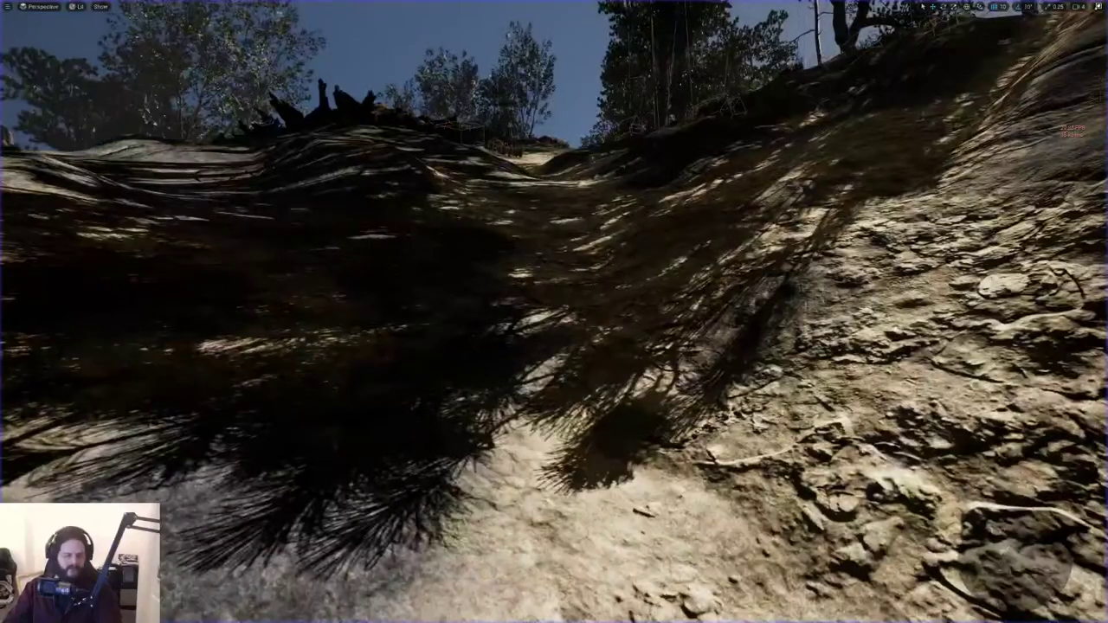
pyautogui.press('F11')
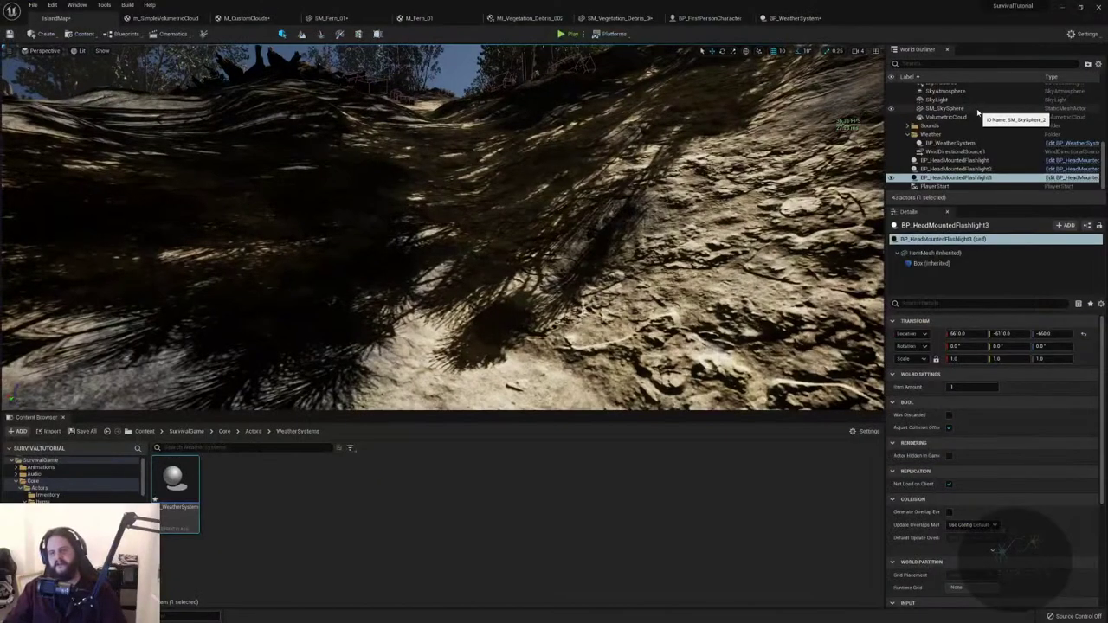
# - Set the Fog Density of the ExponentialHeightFog actor to 0.0 and check the view over the shoreline
pyautogui.scroll(2, 978, 111)
pyautogui.click(979, 116)
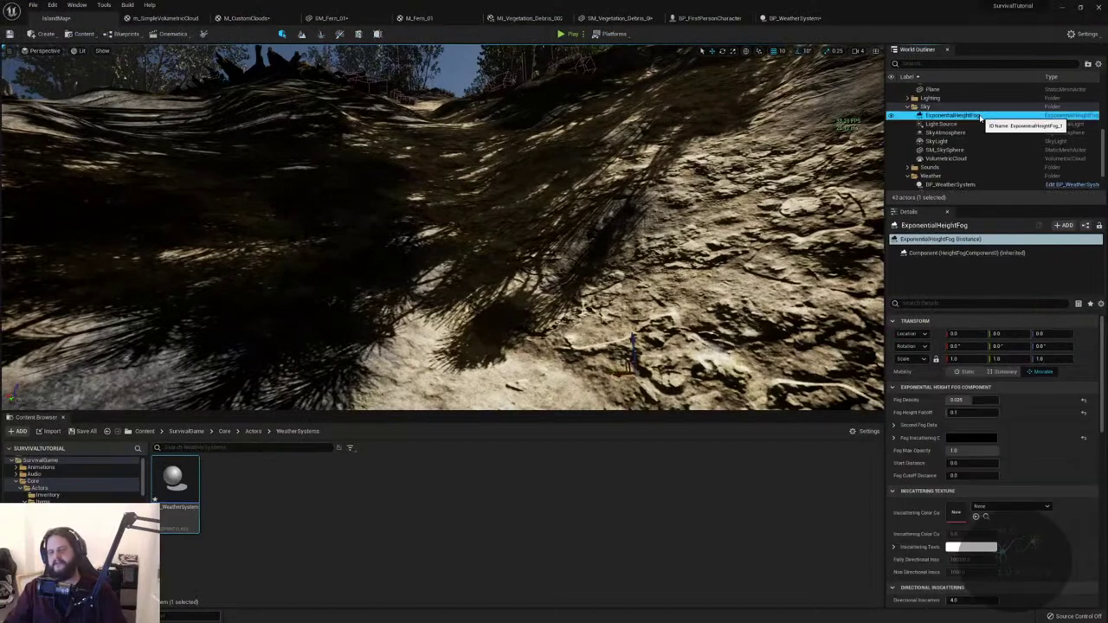
pyautogui.click(969, 400)
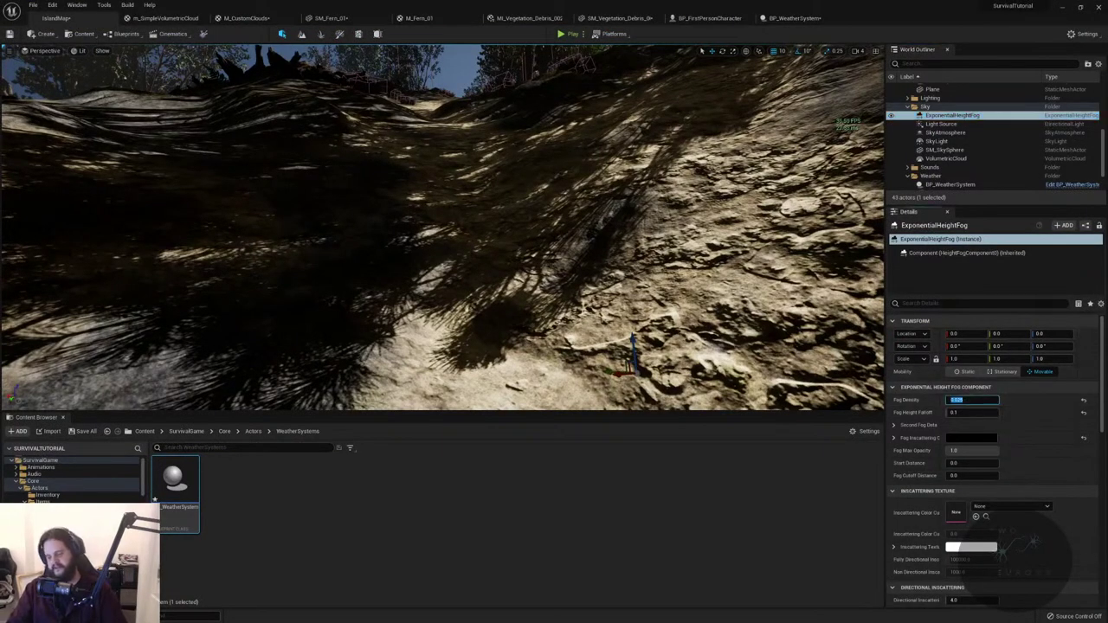
pyautogui.moveTo(441, 225); pyautogui.dragTo(441, 225, button='right')
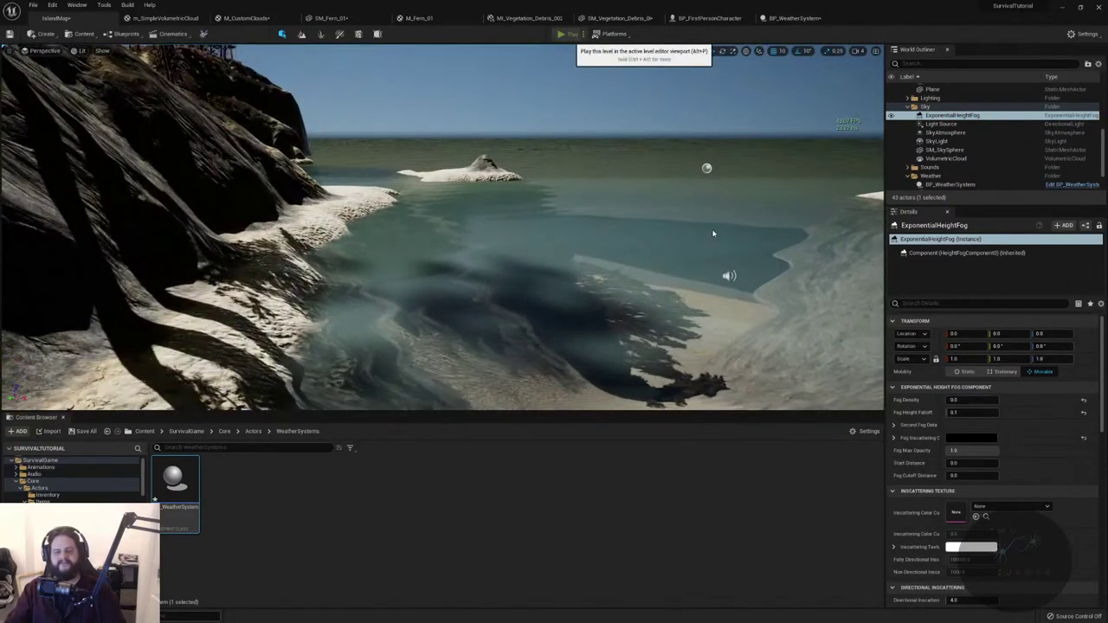
# - Play-test the level without fog and equip the picked-up head-mounted flashlight from the inventory
pyautogui.hotkey('alt', 'p')
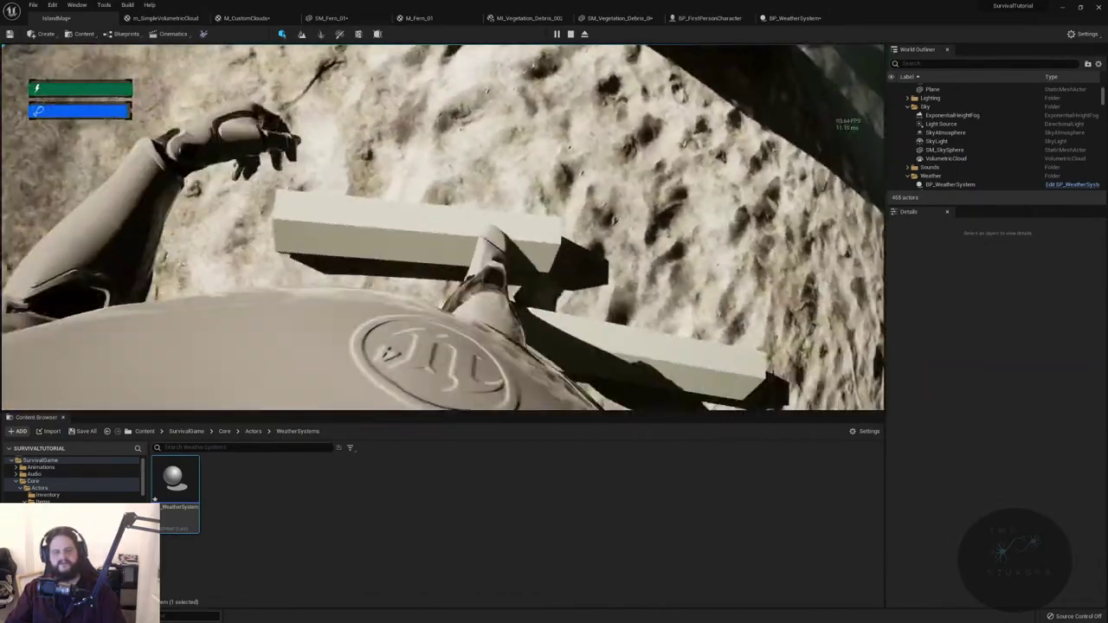
pyautogui.press('Tab')
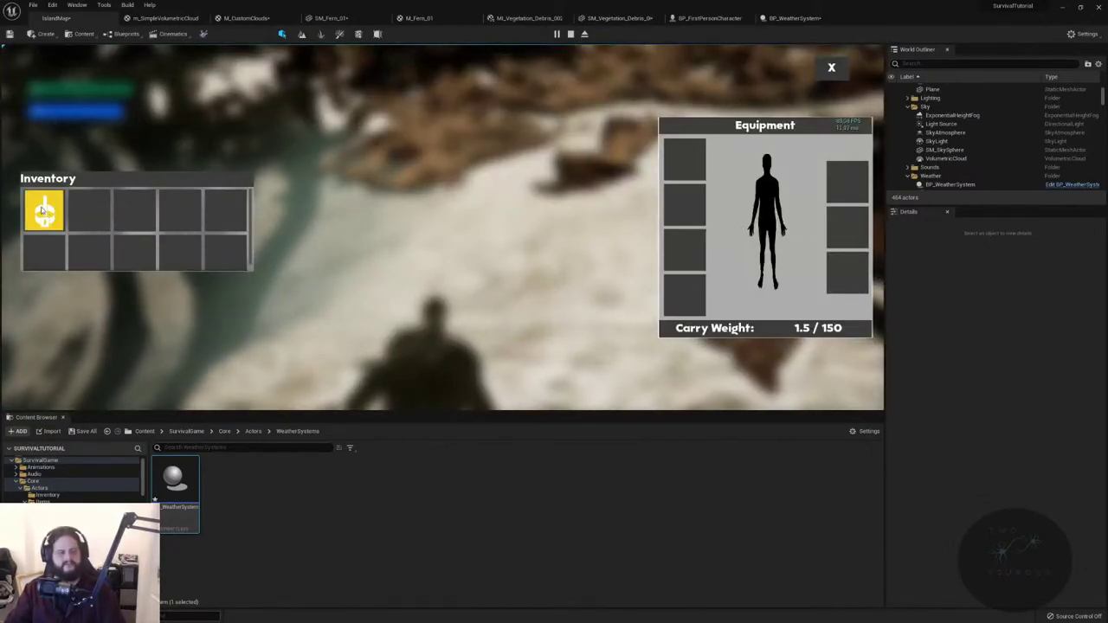
pyautogui.click(69, 213)
pyautogui.click(831, 67)
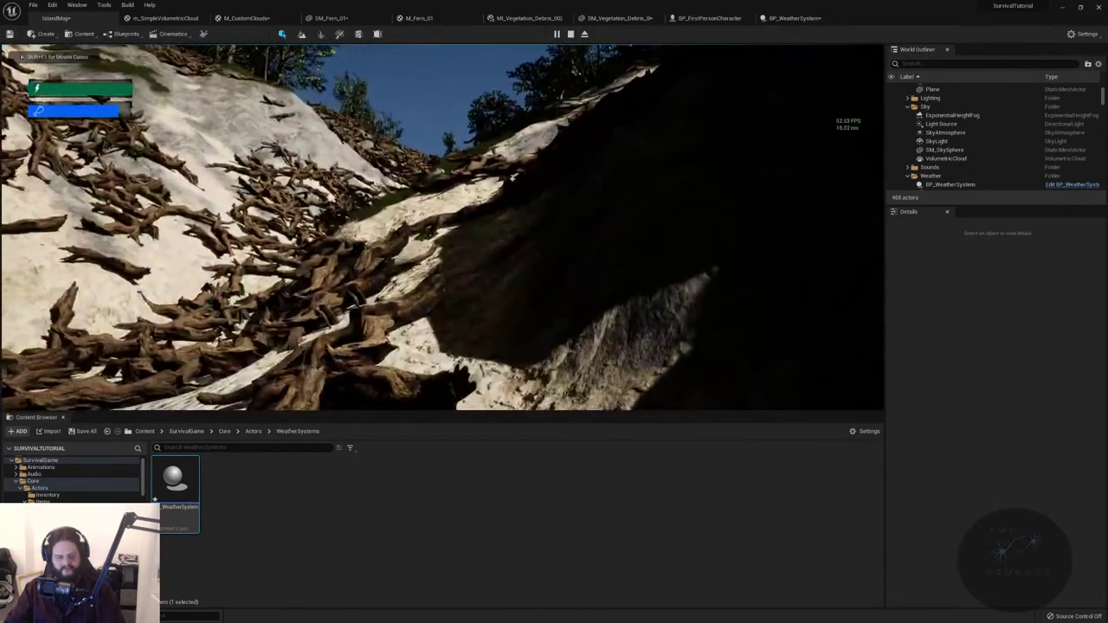
# - Switch the play session to full screen and inspect the flashlight's light and shadows on the shaded sandy slope while climbing it
pyautogui.press('w')
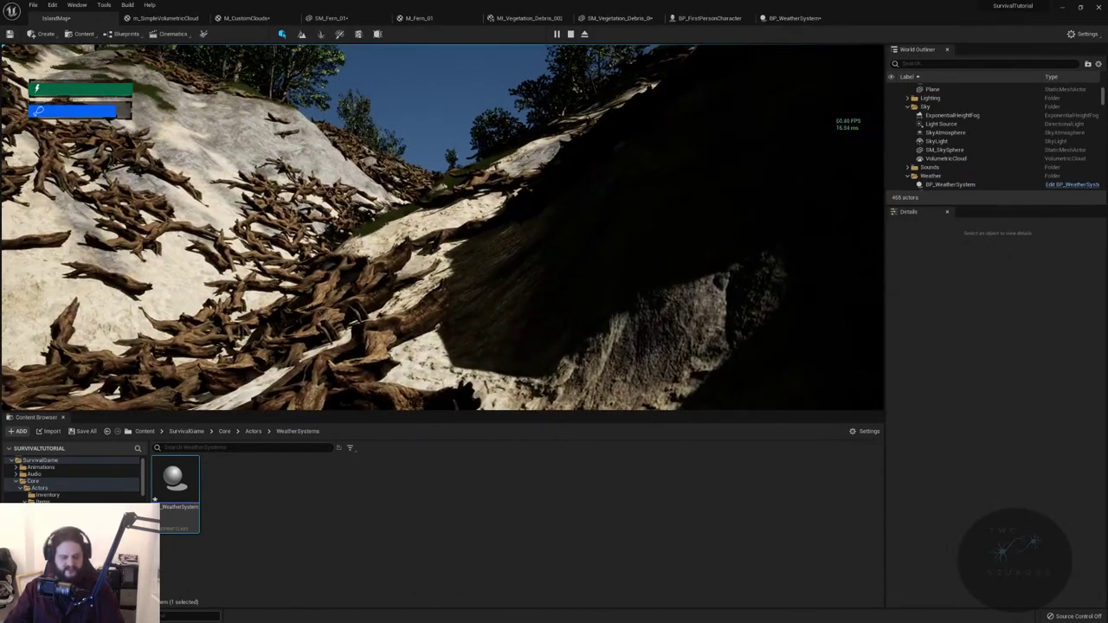
pyautogui.press('F11')
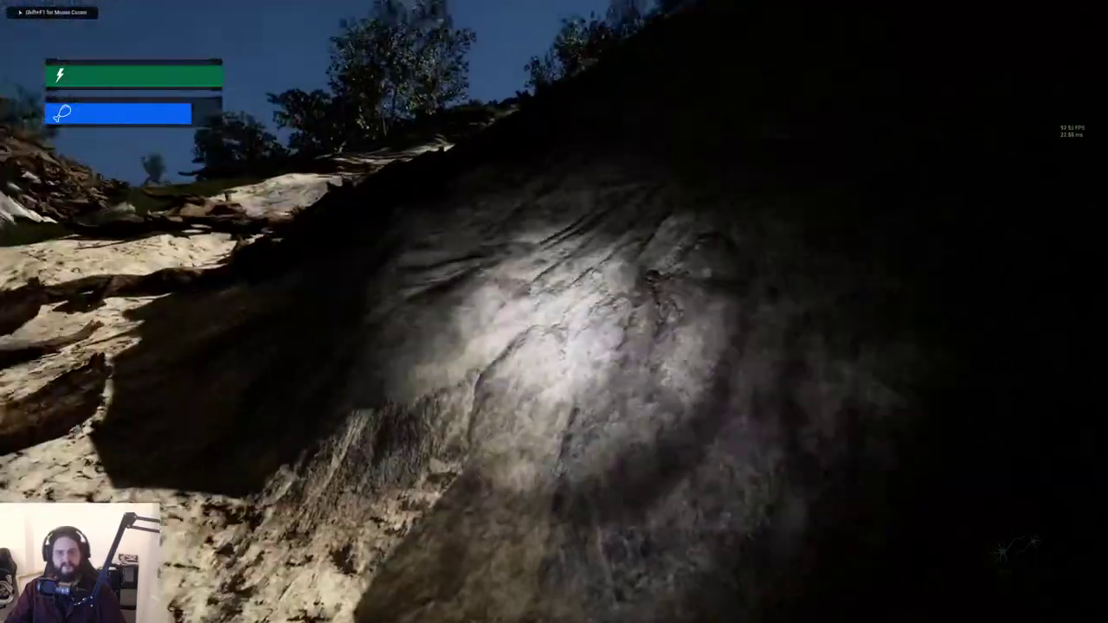
pyautogui.press('space')
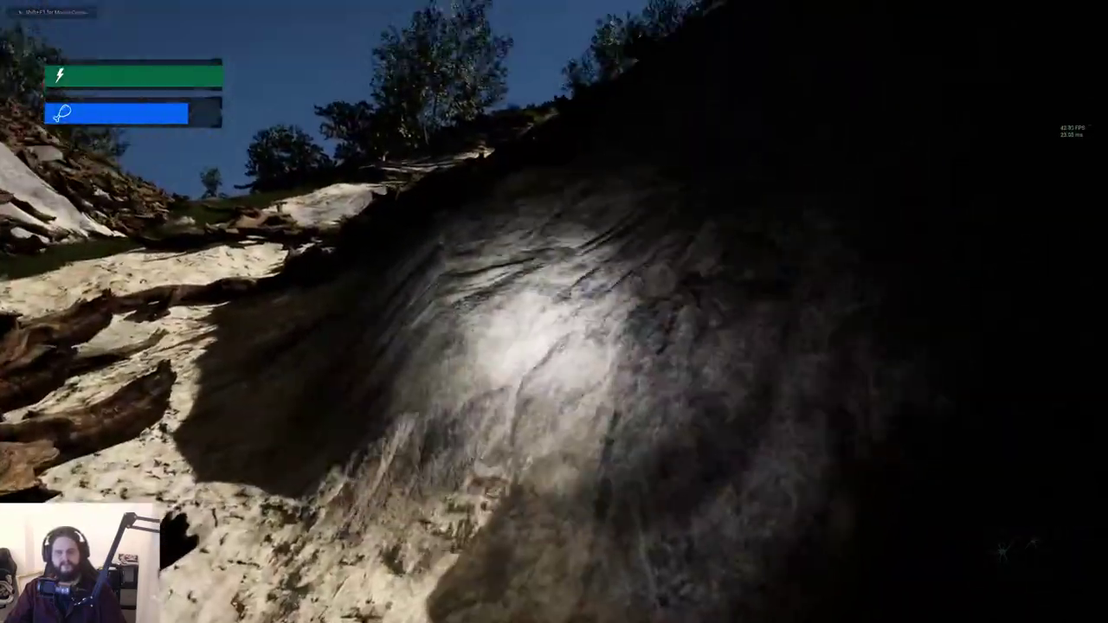
pyautogui.press('w')
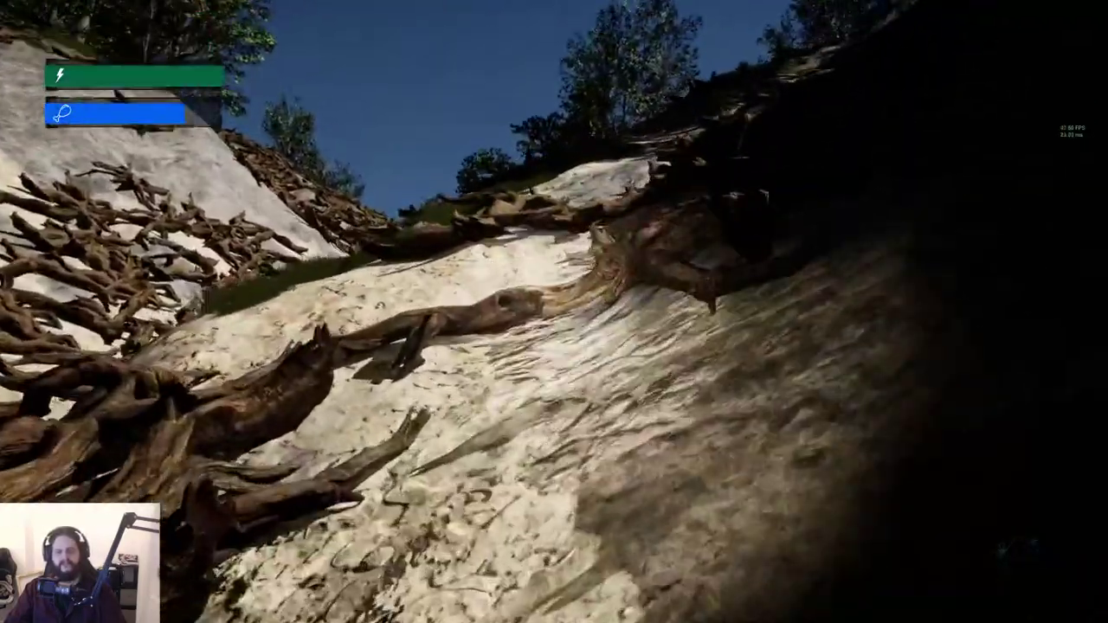
pyautogui.press('w')
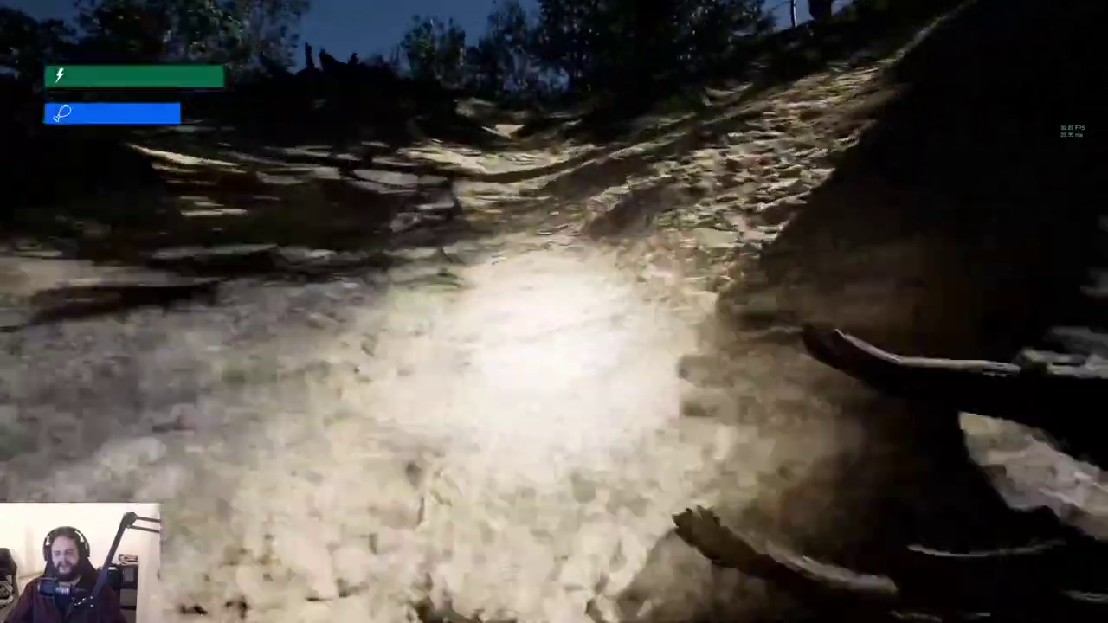
pyautogui.press('w')
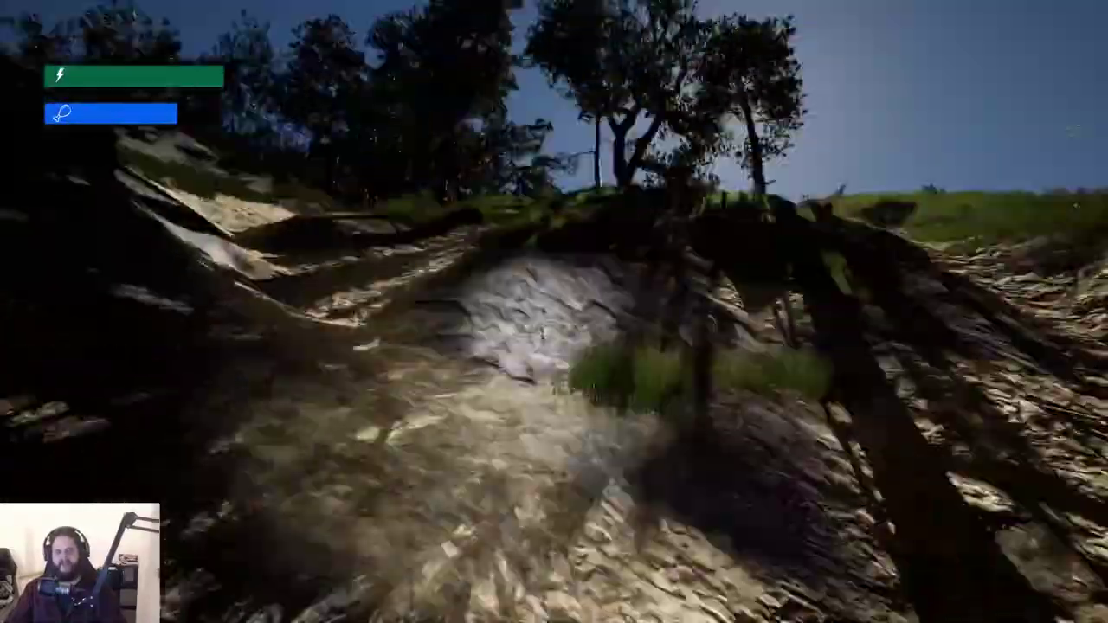
# - Examine tree and grass shadows and the frame rate across the forested hill, end the play session, and leave full screen
pyautogui.press('w')
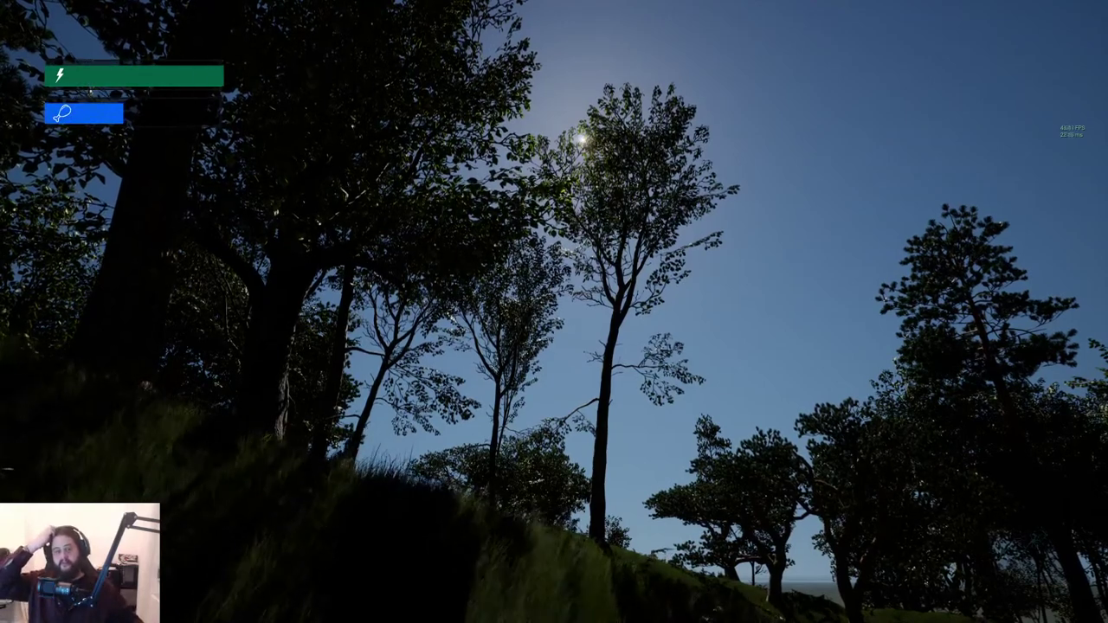
pyautogui.press('space')
pyautogui.press('space')
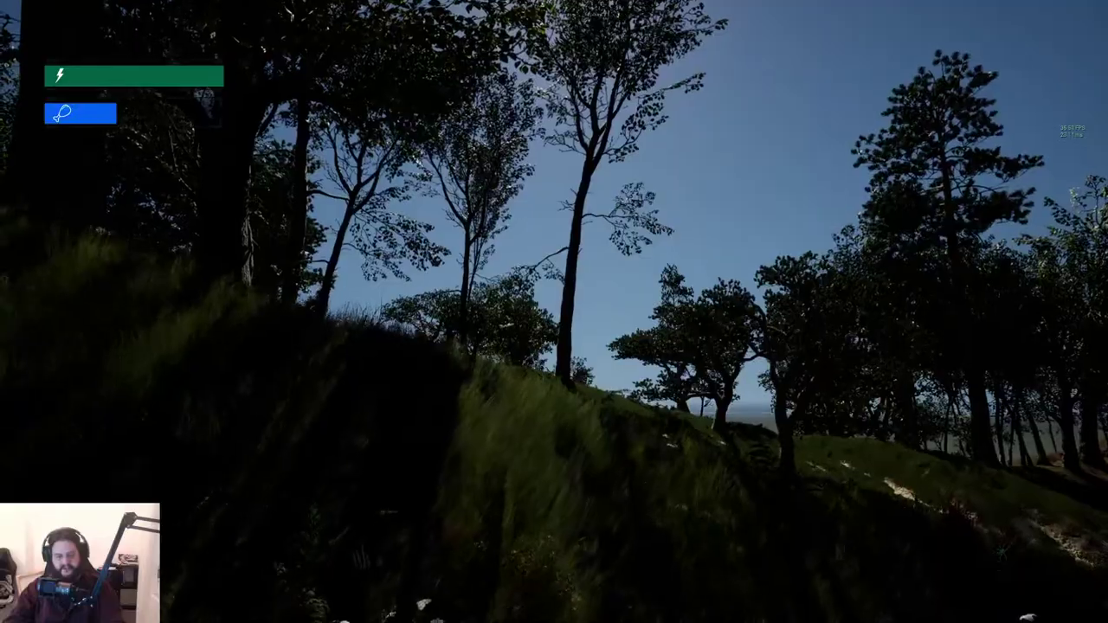
pyautogui.press('space')
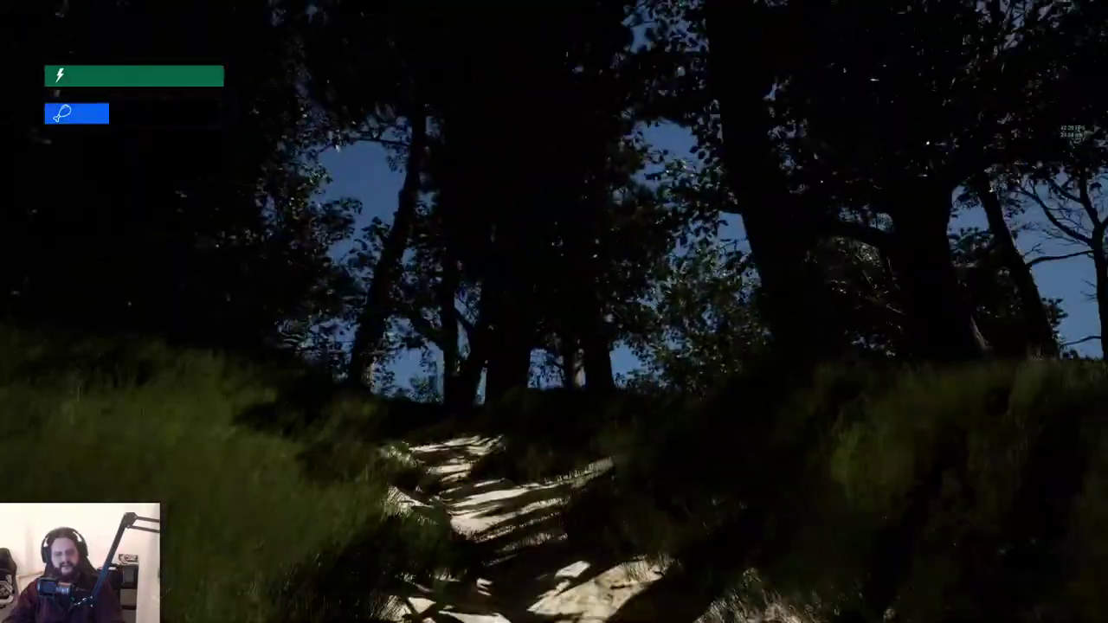
pyautogui.press('space')
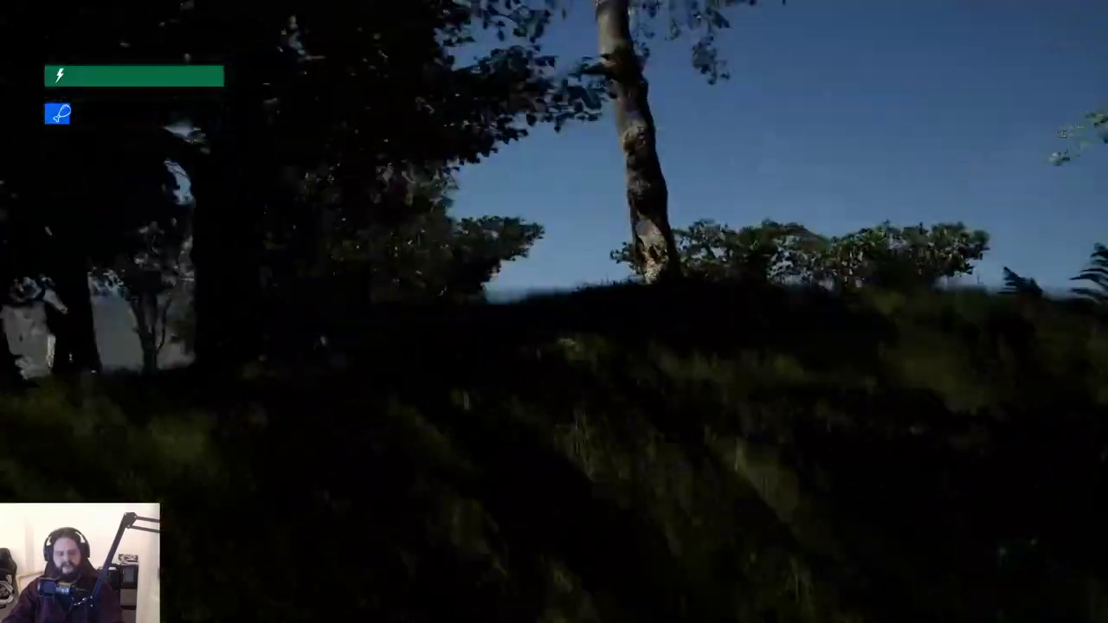
pyautogui.press('Escape')
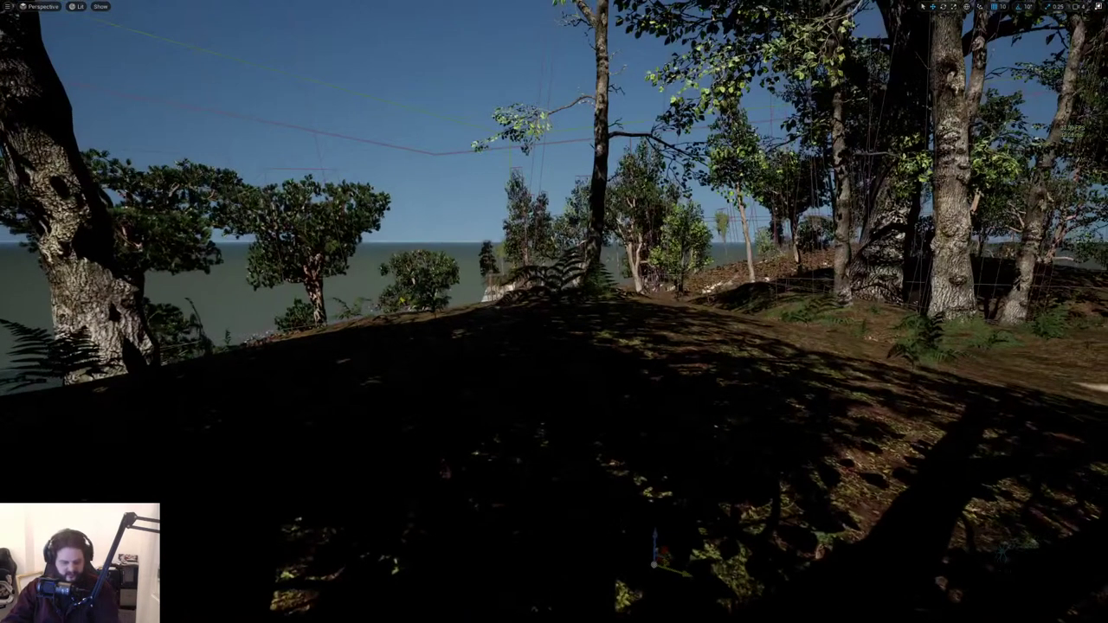
pyautogui.press('F11')
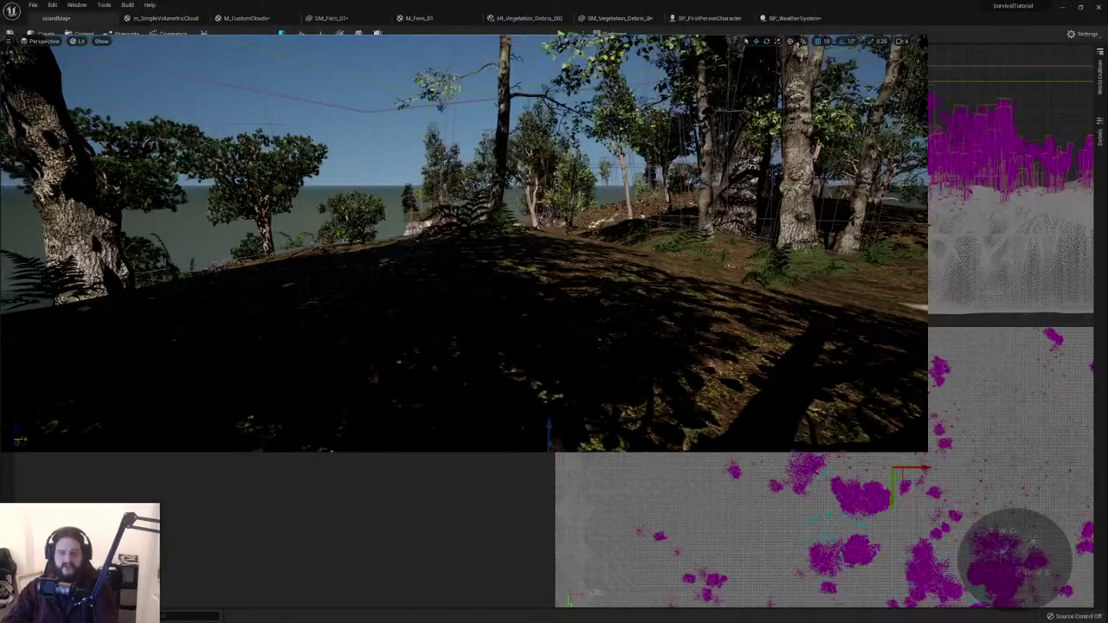
pyautogui.press('F11')
pyautogui.press('F11')
pyautogui.press('F11')
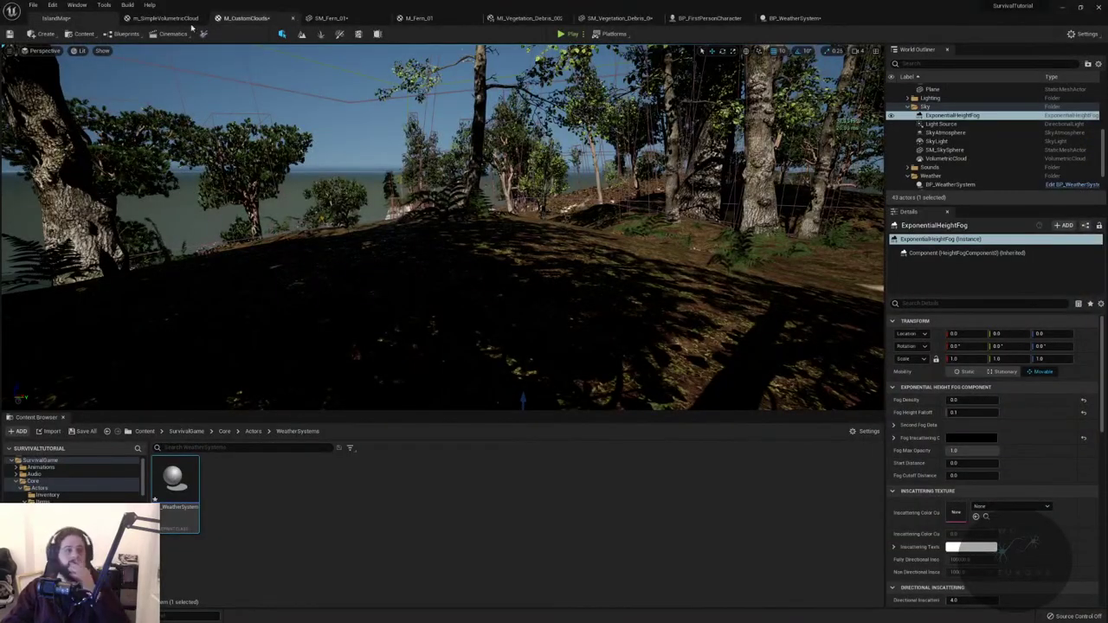
# - Show the Nanite Visualization Overview in the viewport and examine the forest trees and the dense shoreline debris in it
pyautogui.click(44, 50)
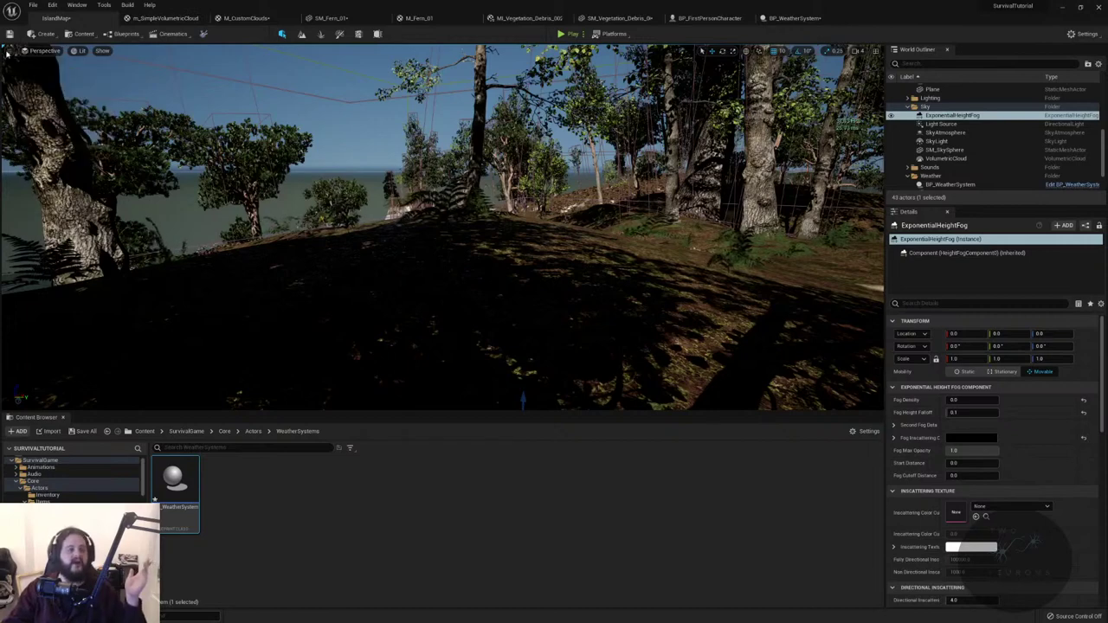
pyautogui.click(75, 50)
pyautogui.moveTo(136, 152)
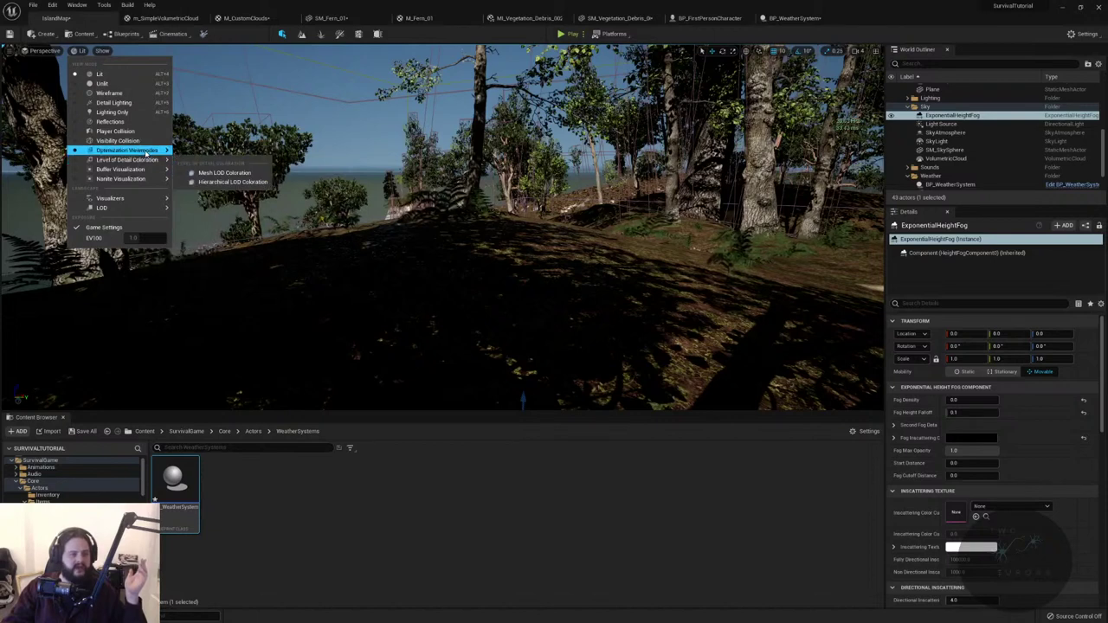
pyautogui.moveTo(149, 200)
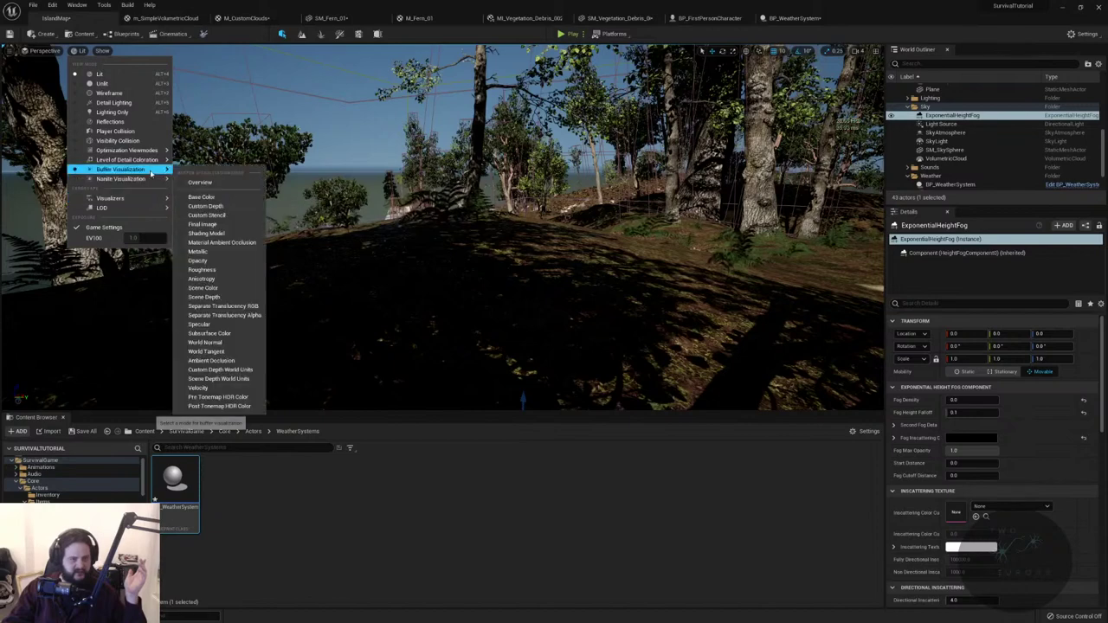
pyautogui.moveTo(150, 181)
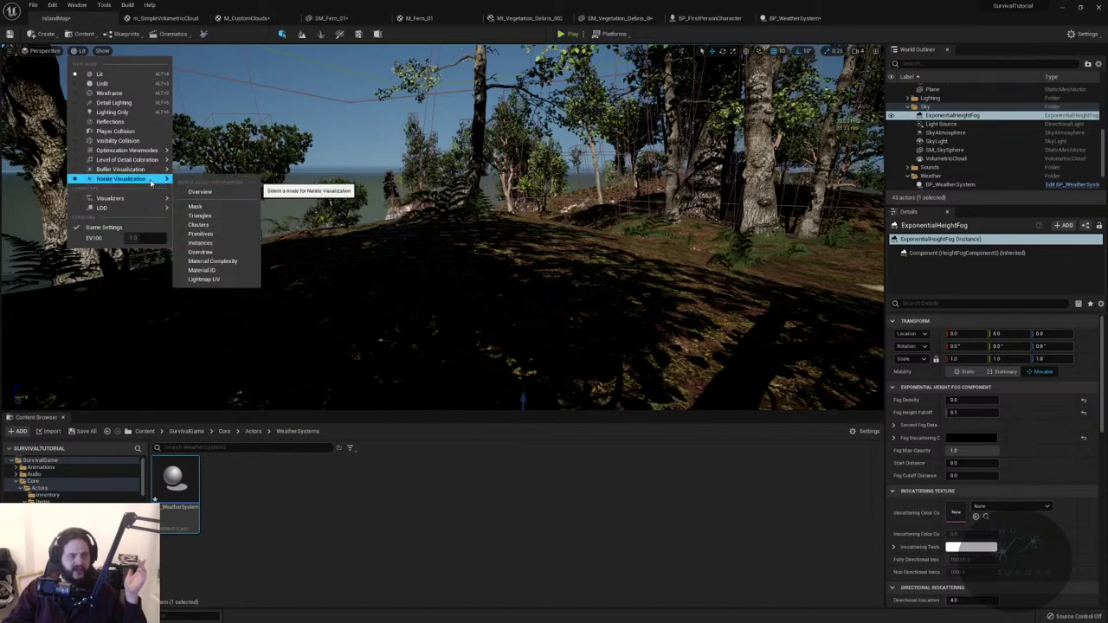
pyautogui.click(198, 191)
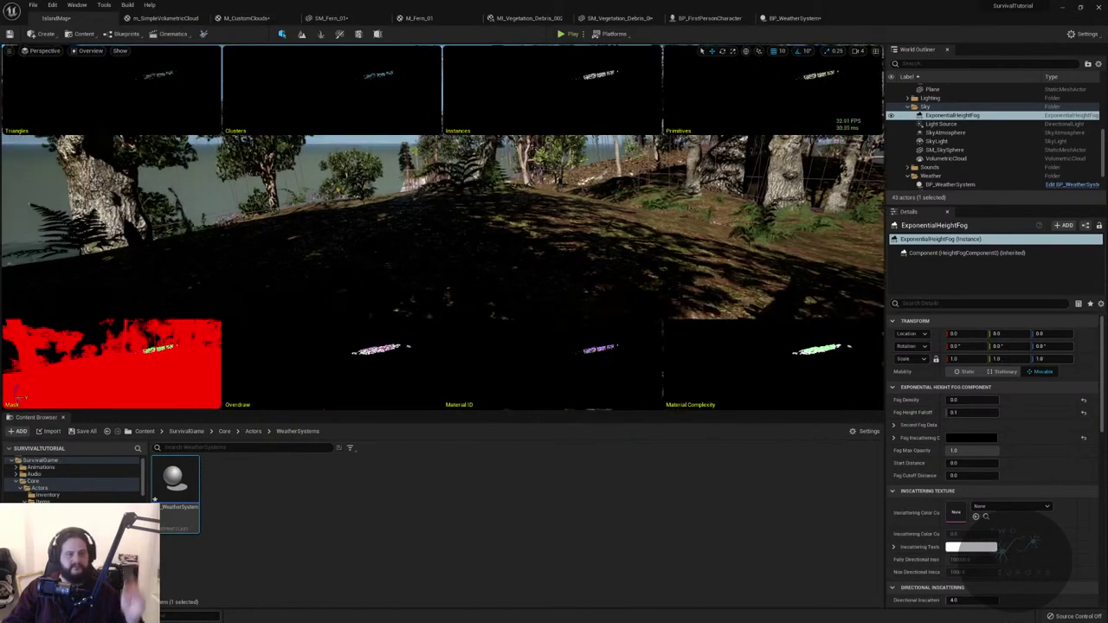
pyautogui.moveTo(441, 225); pyautogui.dragTo(558, 242, button='right')
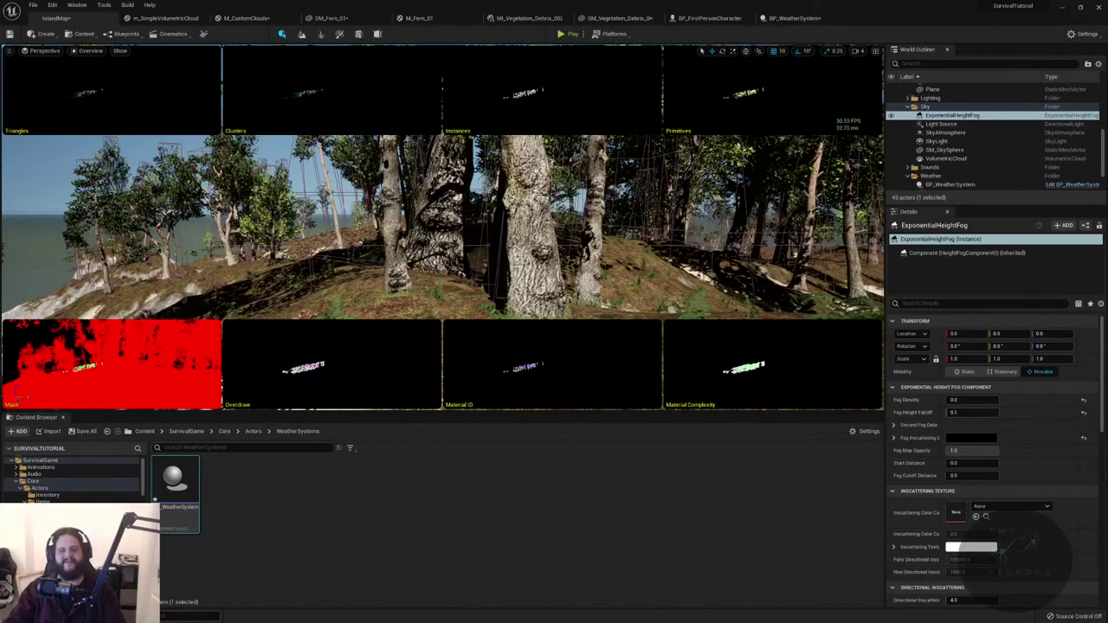
pyautogui.moveTo(558, 242); pyautogui.dragTo(630, 286, button='right')
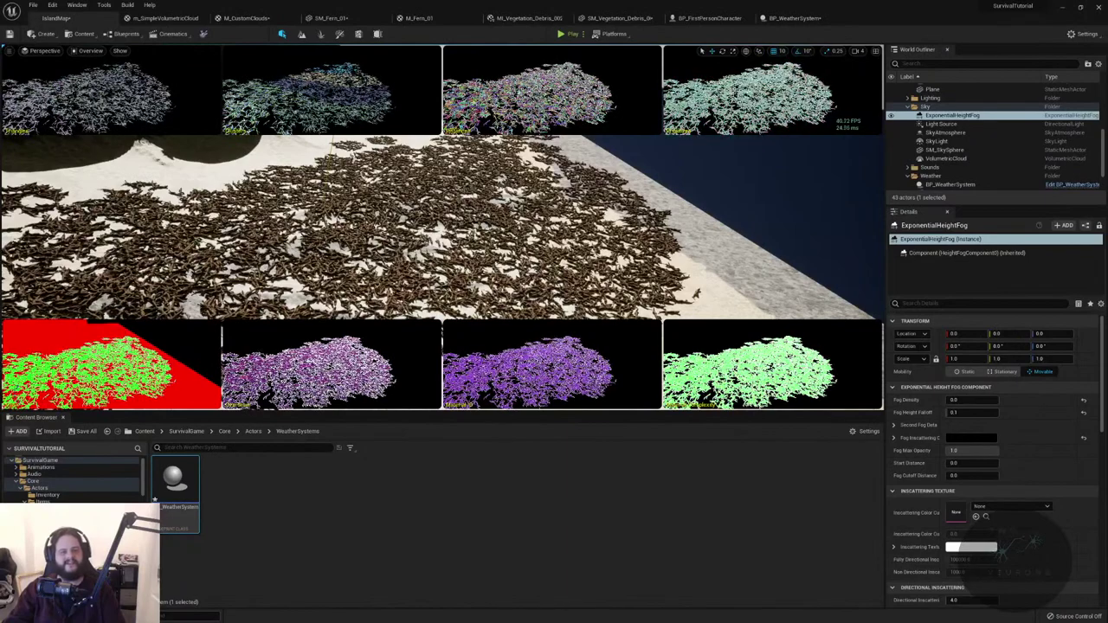
pyautogui.moveTo(630, 286); pyautogui.dragTo(630, 286, button='right')
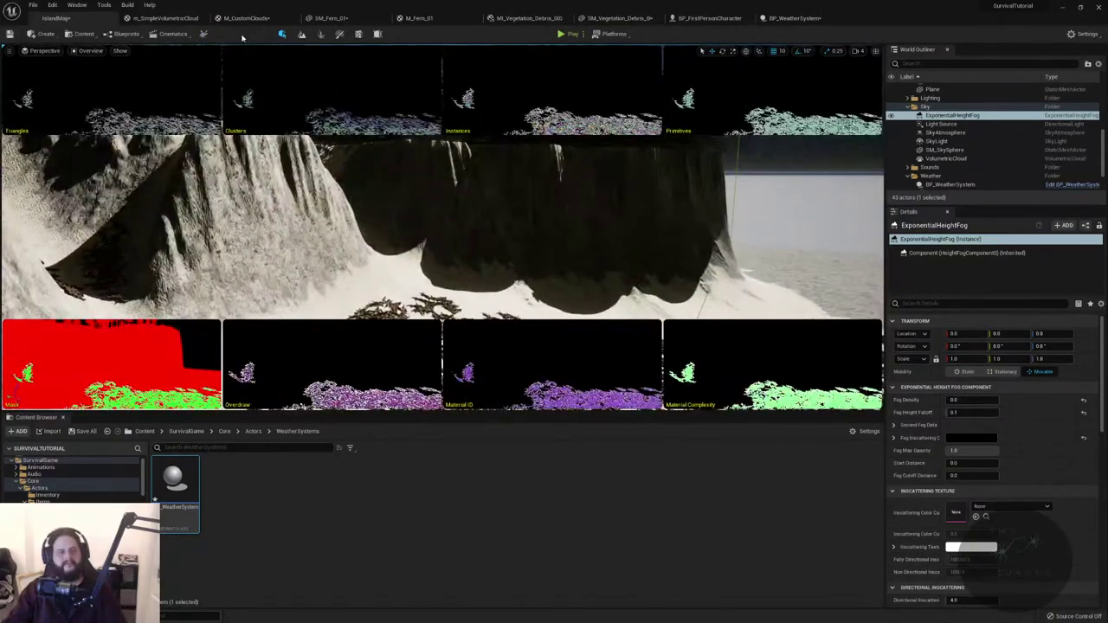
# - Return the viewport from the Nanite overview to the Lit view mode
pyautogui.click(87, 50)
pyautogui.moveTo(139, 178)
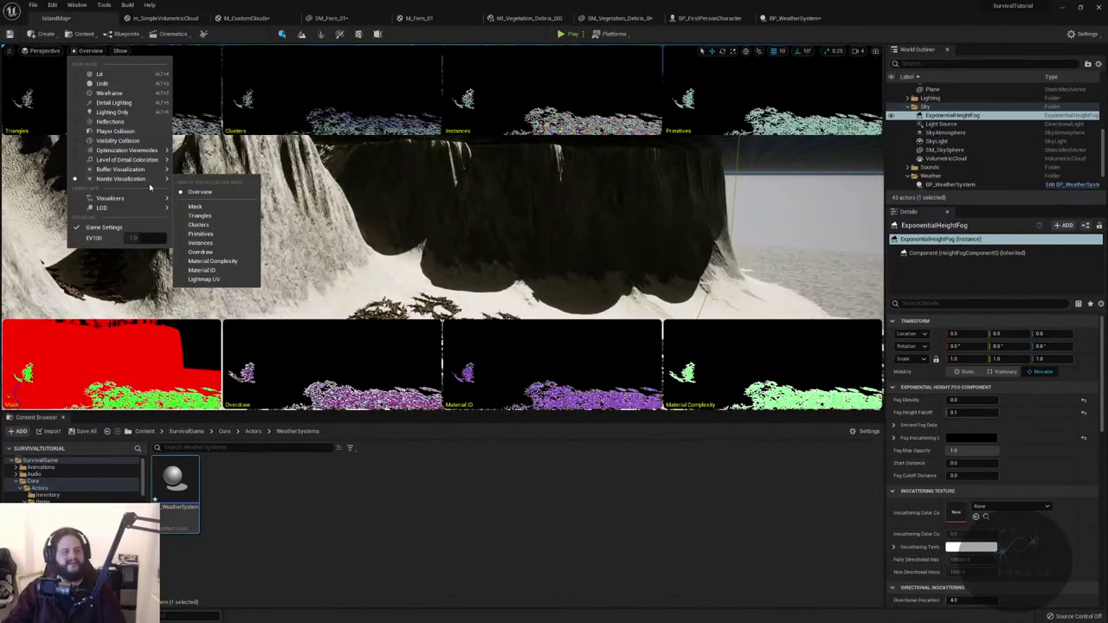
pyautogui.click(217, 191)
pyautogui.click(87, 50)
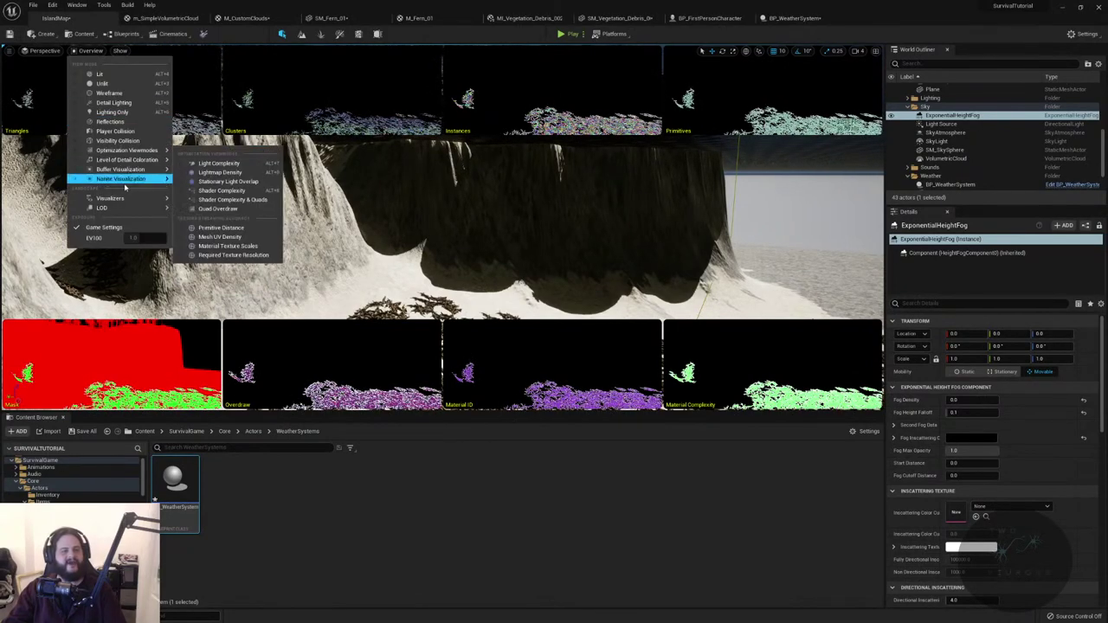
pyautogui.click(99, 74)
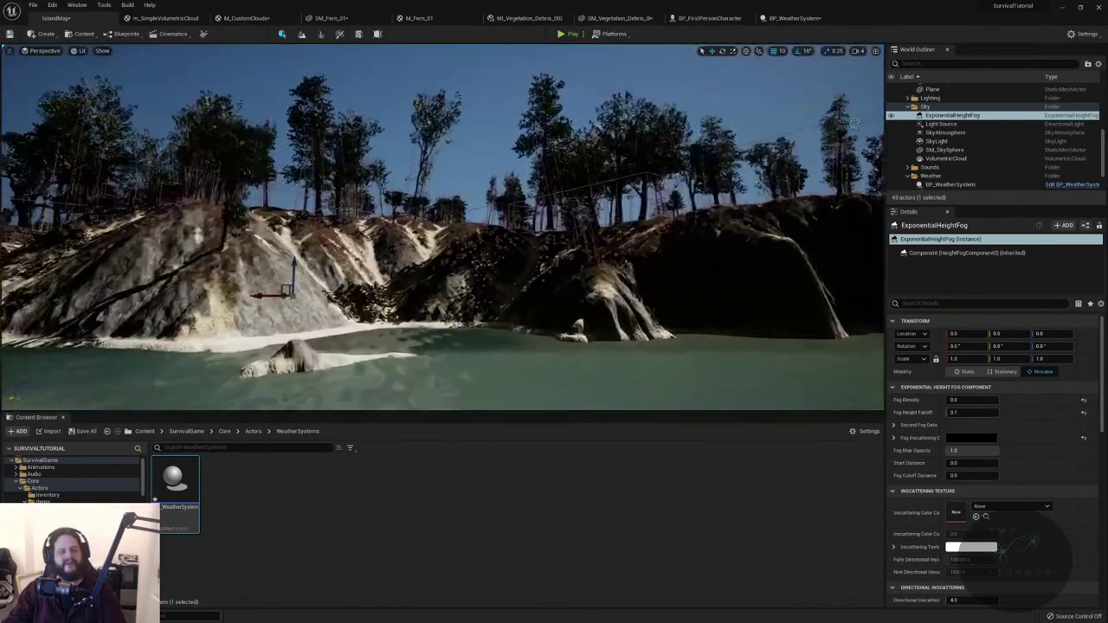
# - Run the level in Simulate mode and inspect the wooded hills and coastline from a free camera
pyautogui.moveTo(444, 229); pyautogui.dragTo(472, 226, button='right')
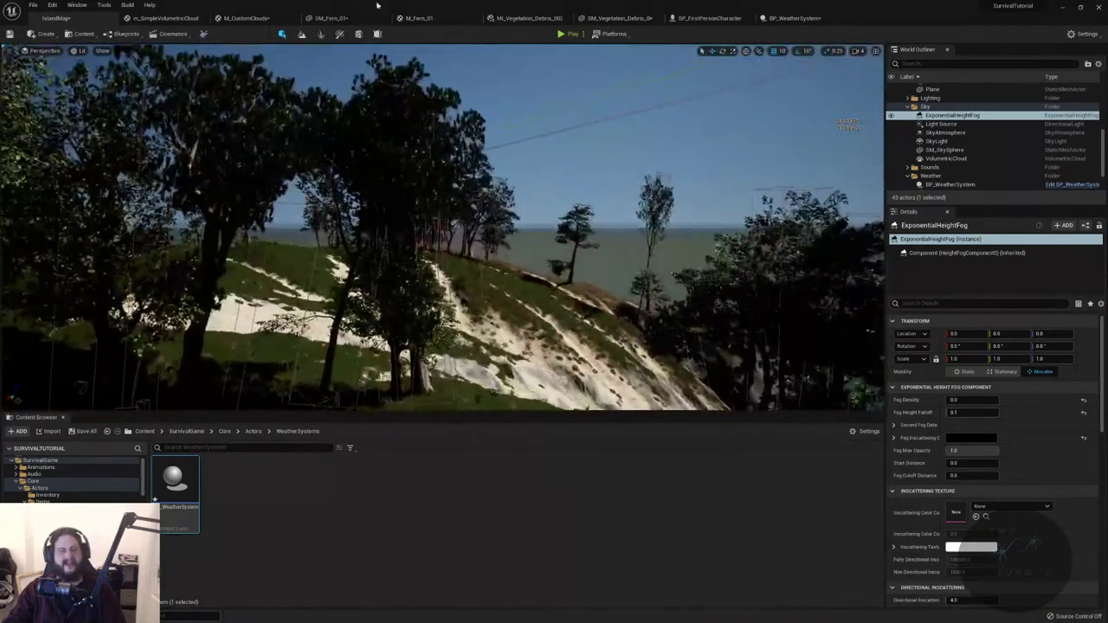
pyautogui.click(585, 35)
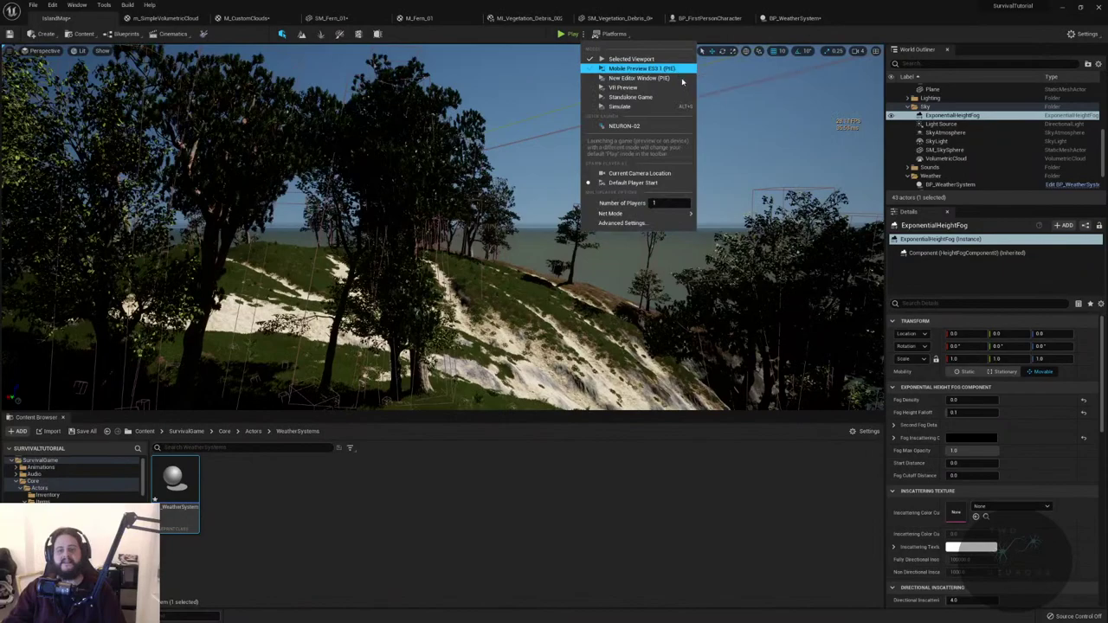
pyautogui.click(666, 107)
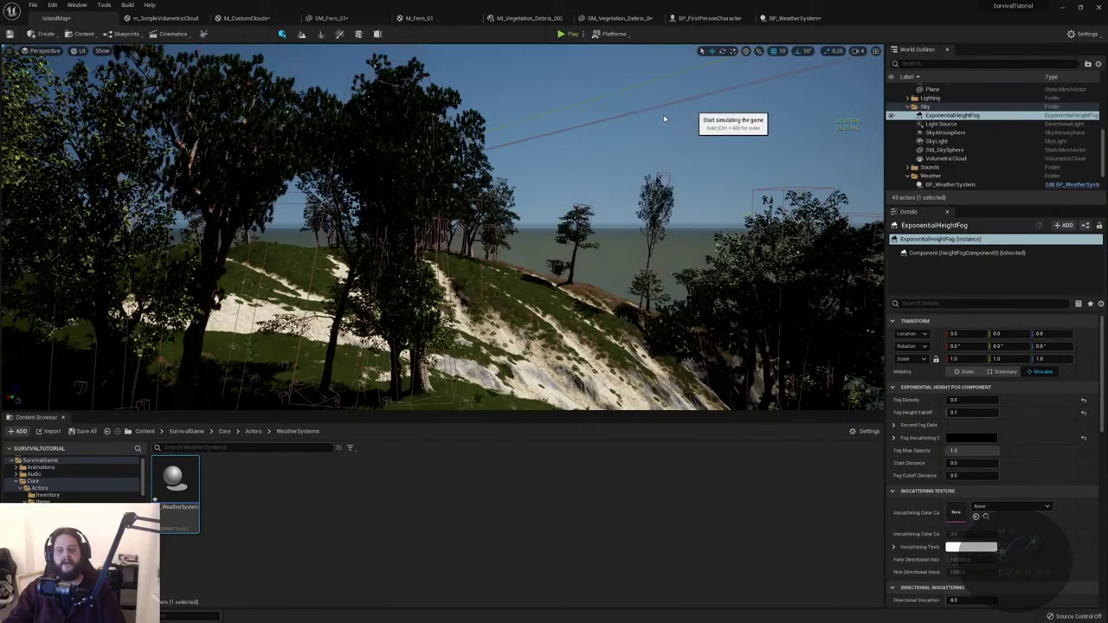
pyautogui.moveTo(659, 121); pyautogui.dragTo(566, 65, button='right')
pyautogui.moveTo(423, 40); pyautogui.dragTo(460, 109, button='right')
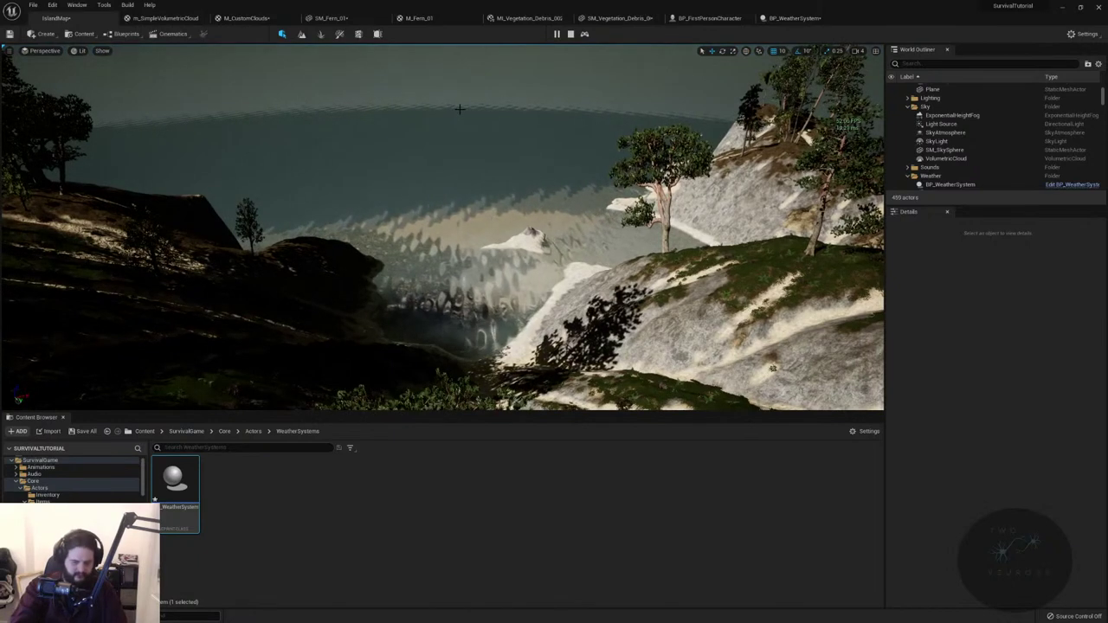
# - Possess the player character, eject into the free camera to inspect the coast and dark forest, and end the session
pyautogui.click(585, 35)
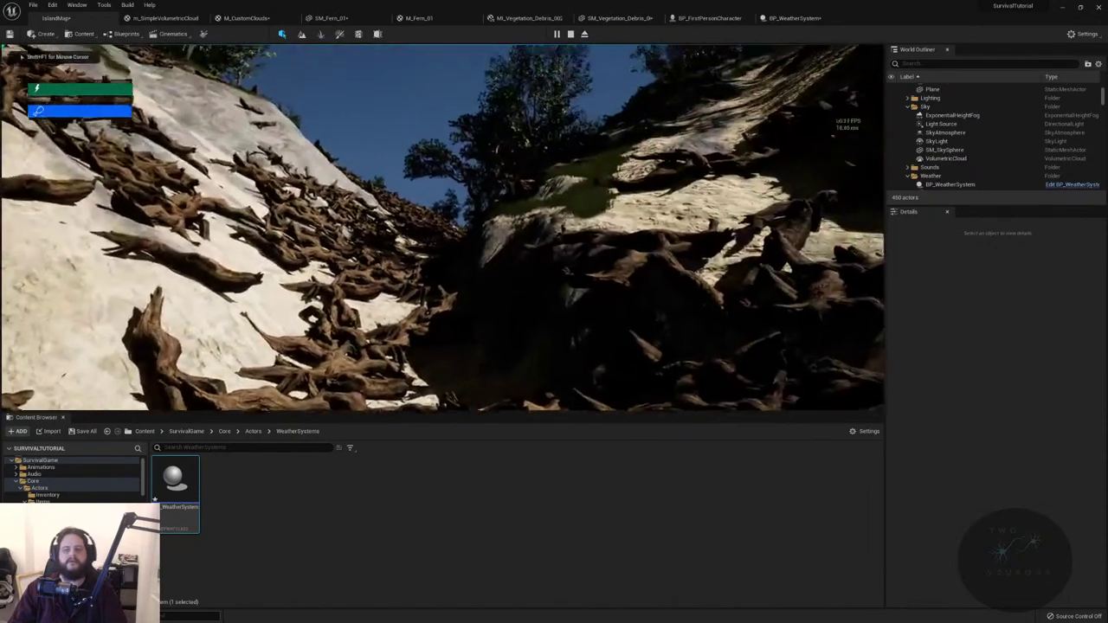
pyautogui.hotkey('shift', 'F1')
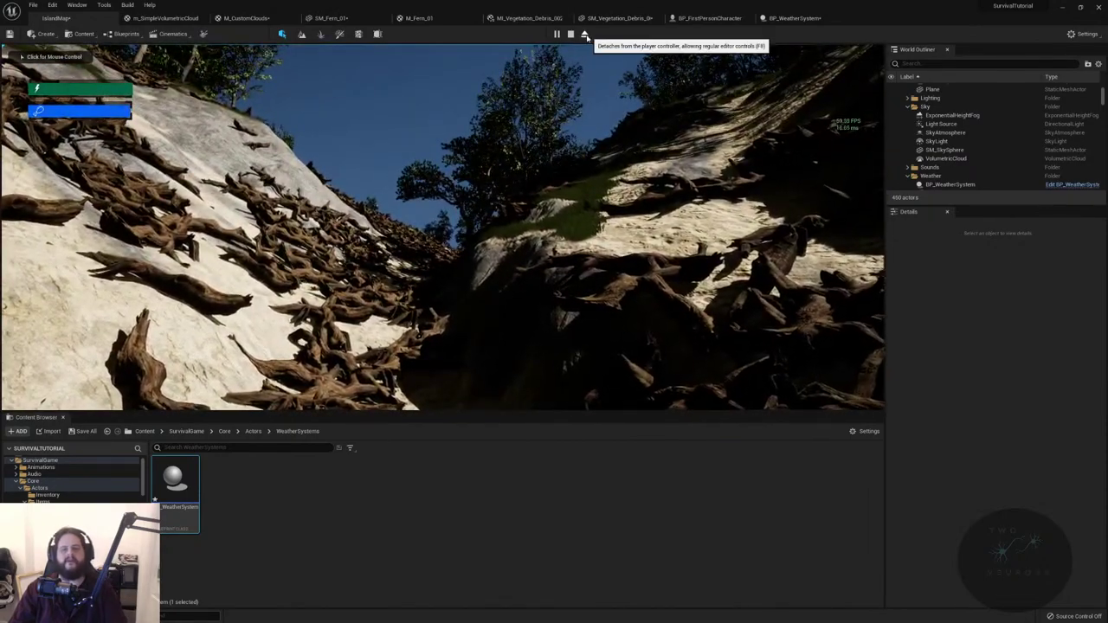
pyautogui.click(585, 34)
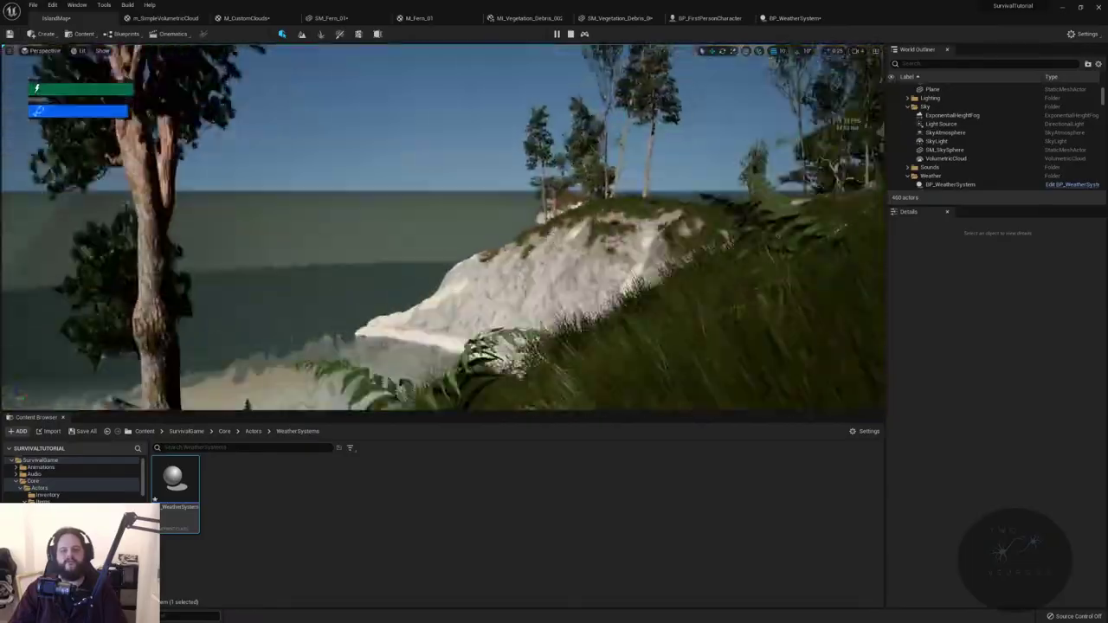
pyautogui.moveTo(443, 225); pyautogui.dragTo(443, 225, button='right')
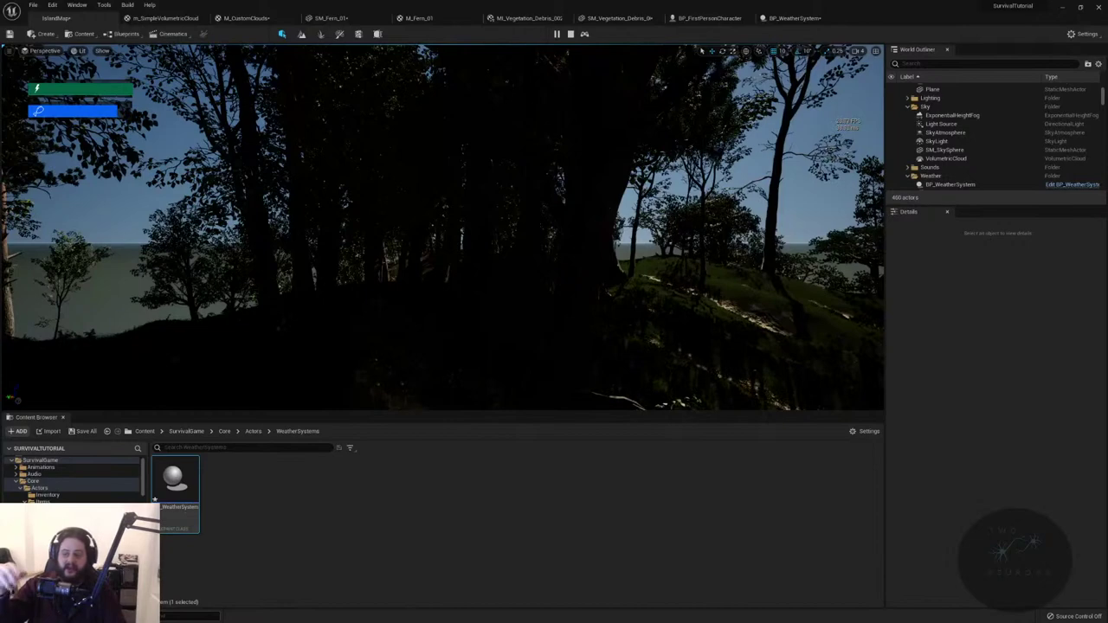
pyautogui.moveTo(522, 176); pyautogui.dragTo(522, 175, button='right')
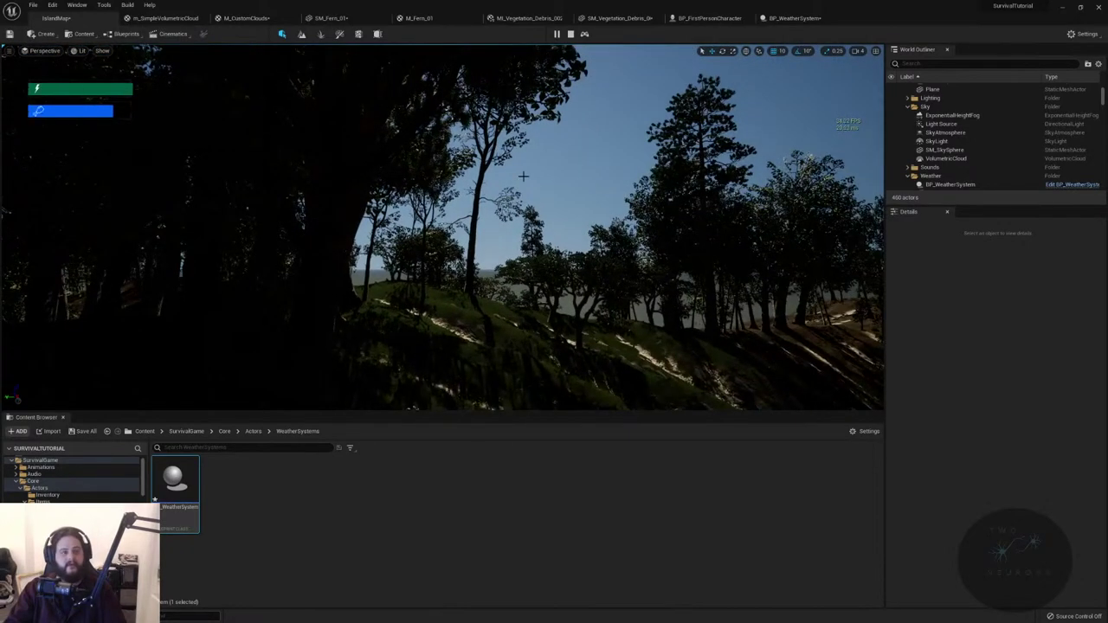
pyautogui.press('Escape')
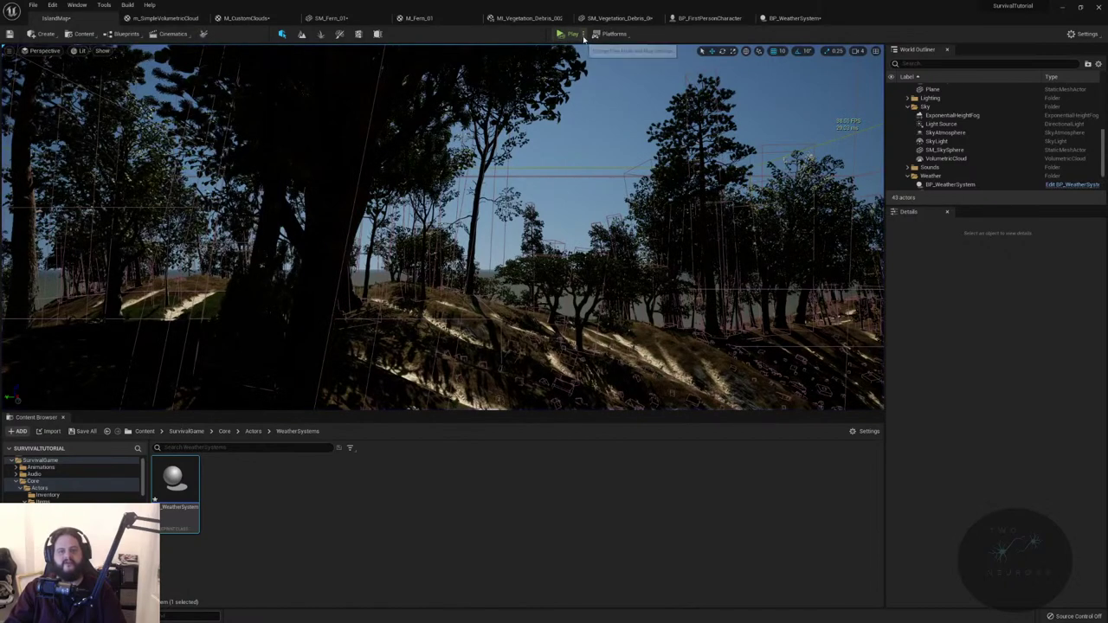
# - Run the level in Simulate mode with a full-screen viewport and change the game speed with the slomo console command
pyautogui.click(584, 33)
pyautogui.click(563, 49)
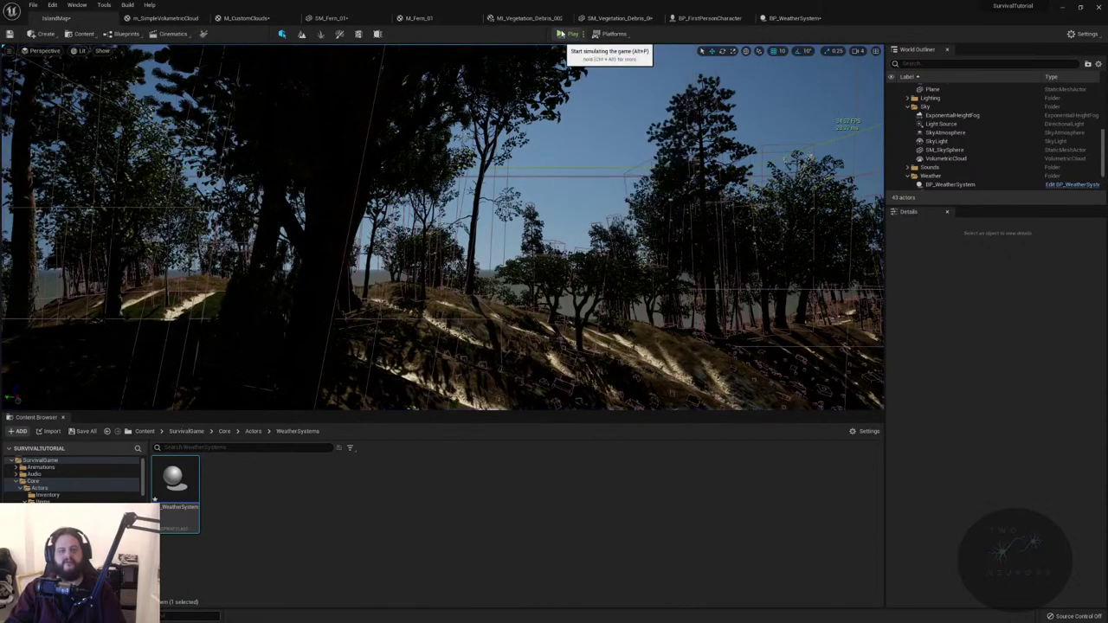
pyautogui.hotkey('alt', 'p')
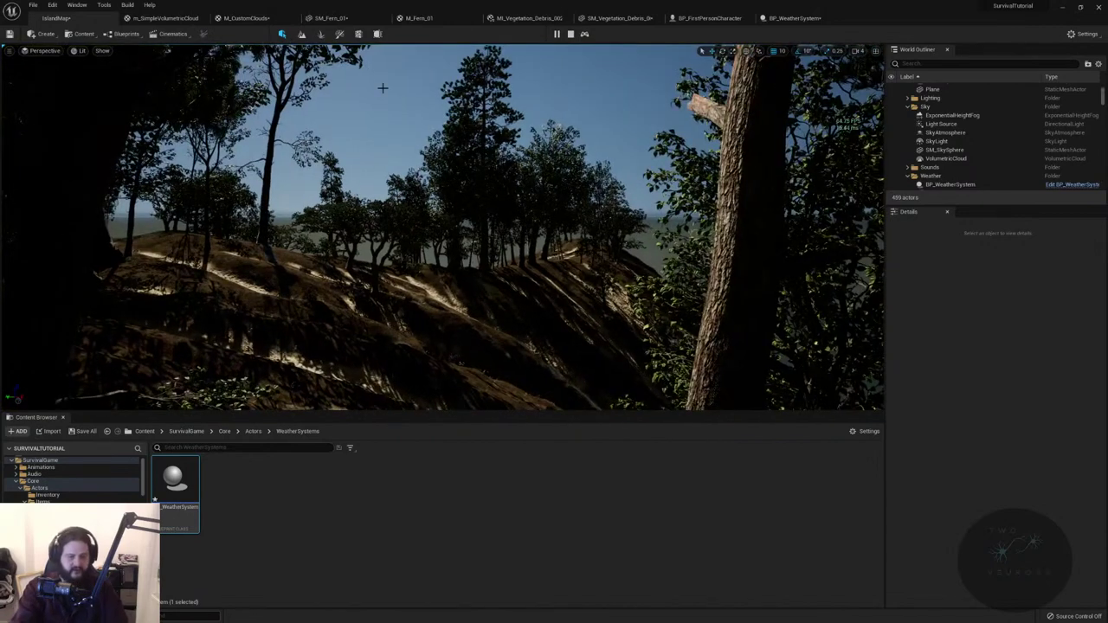
pyautogui.press('F11')
pyautogui.press('`')
pyautogui.write('s')
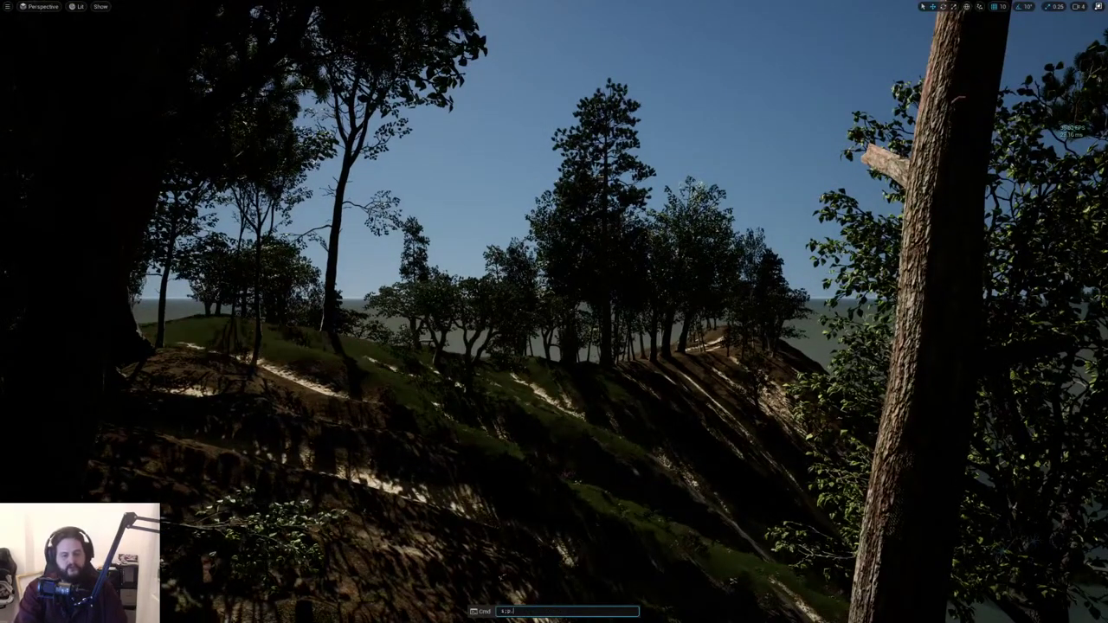
pyautogui.write('lomo 0.1')
pyautogui.press('Return')
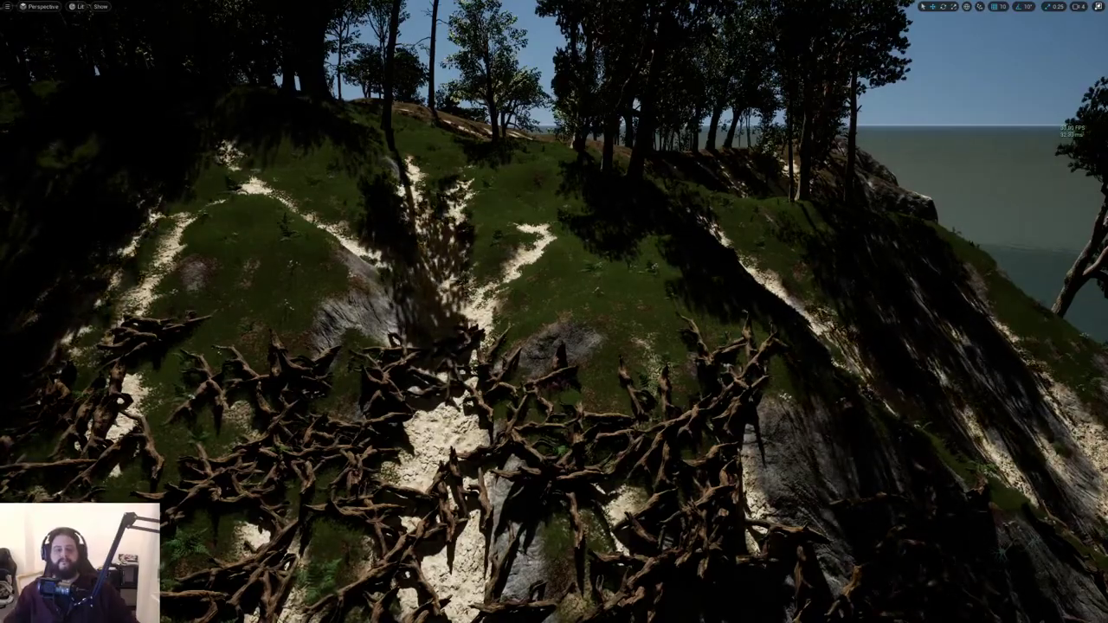
# - Fly over the debris-covered slopes, wooded hills and shoreline with the free camera to inspect foliage and shadows
pyautogui.press('w')
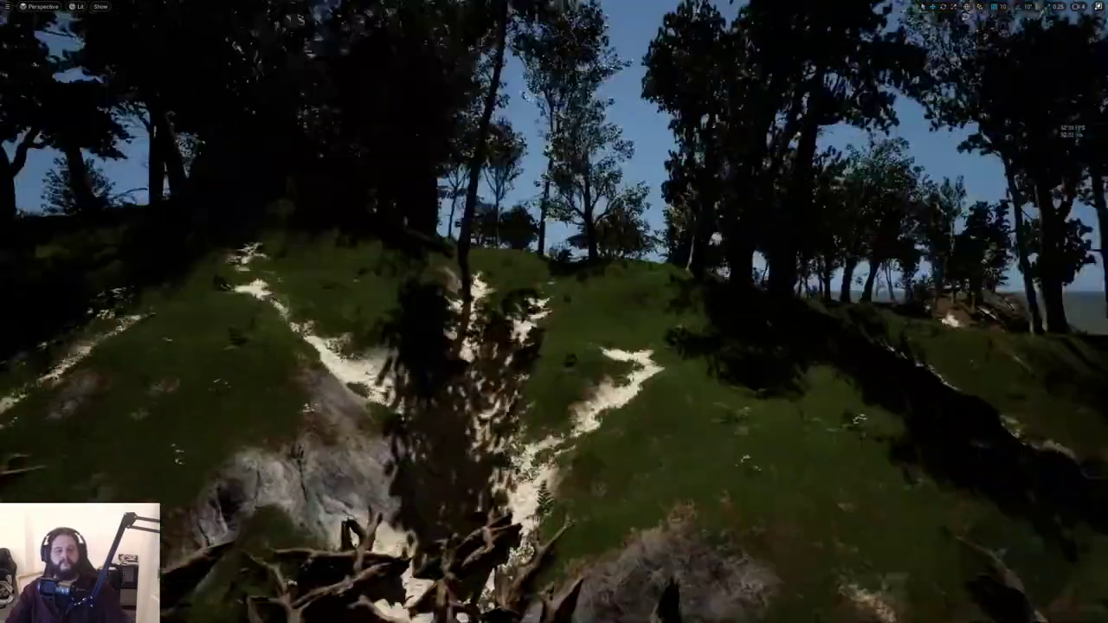
pyautogui.press('w')
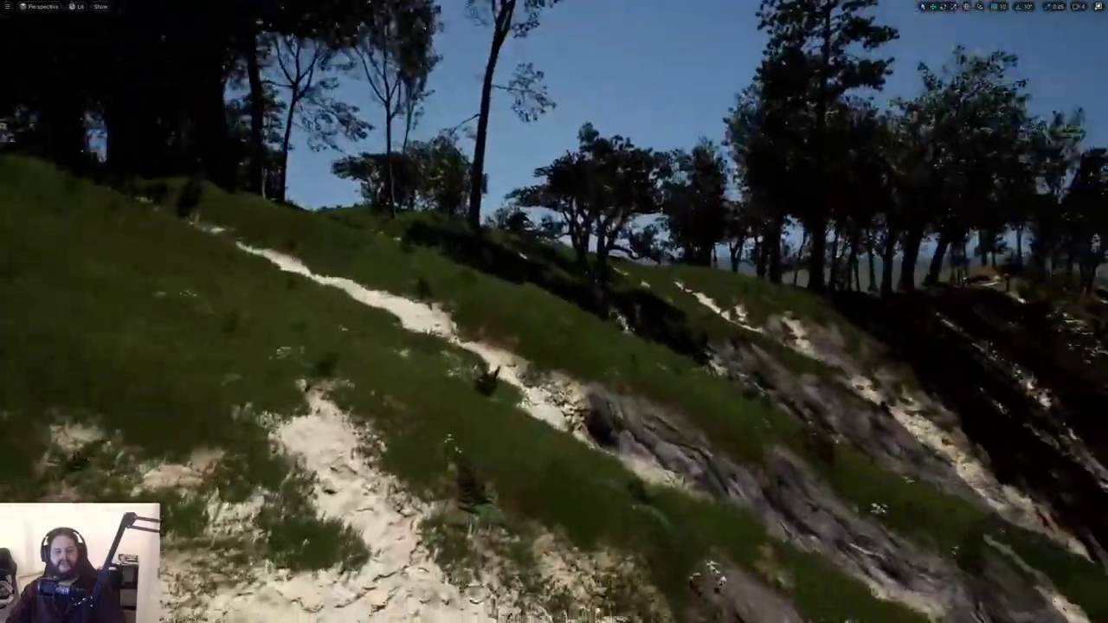
pyautogui.press('w')
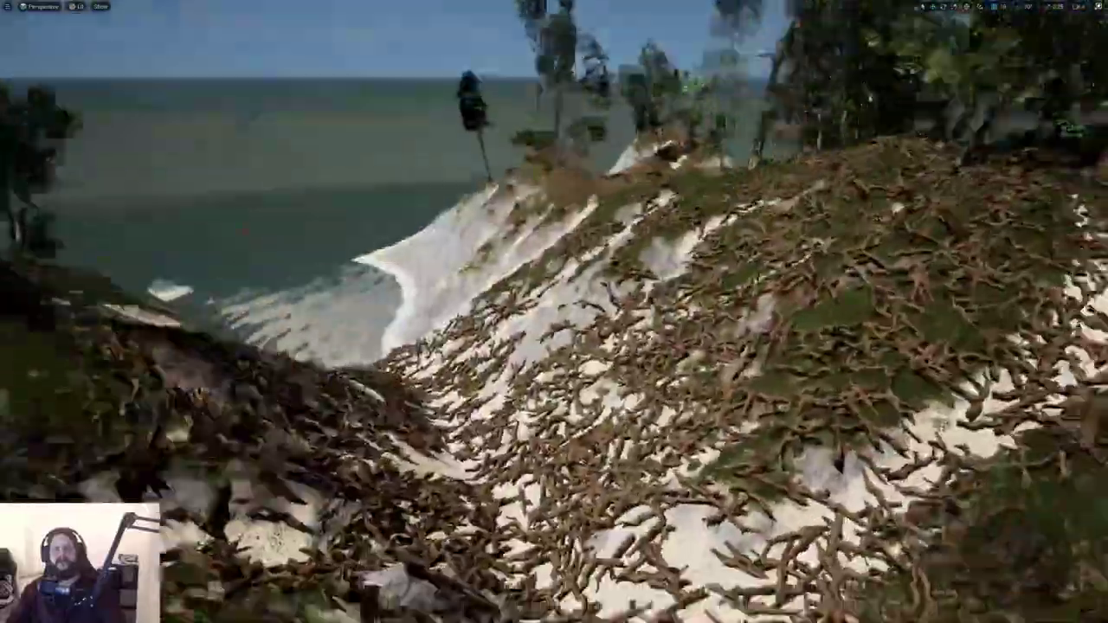
pyautogui.press('w')
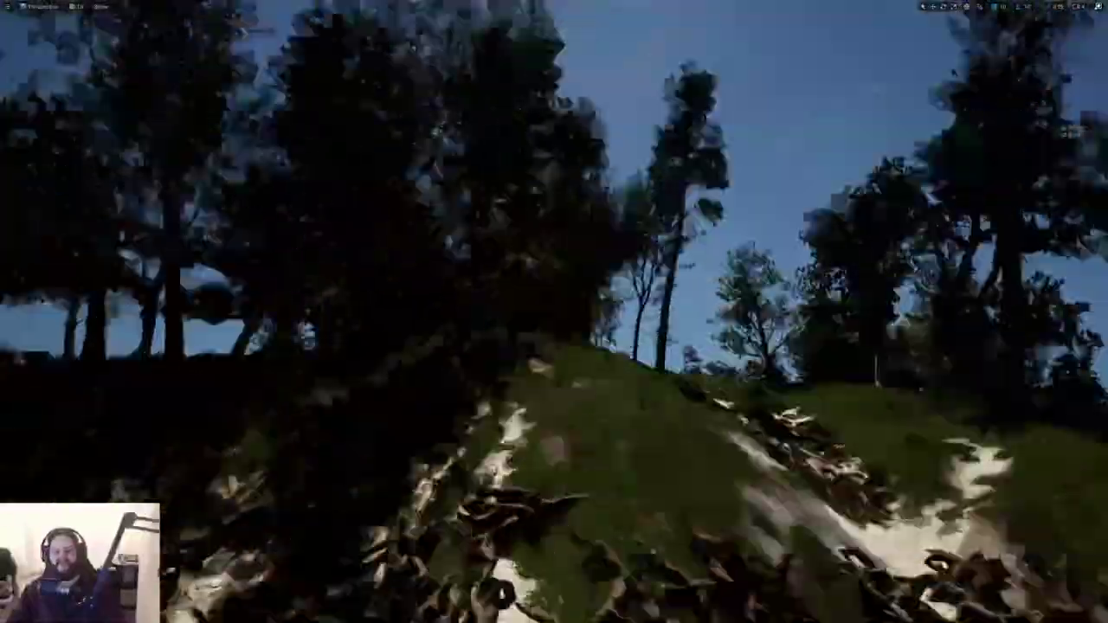
pyautogui.press('w')
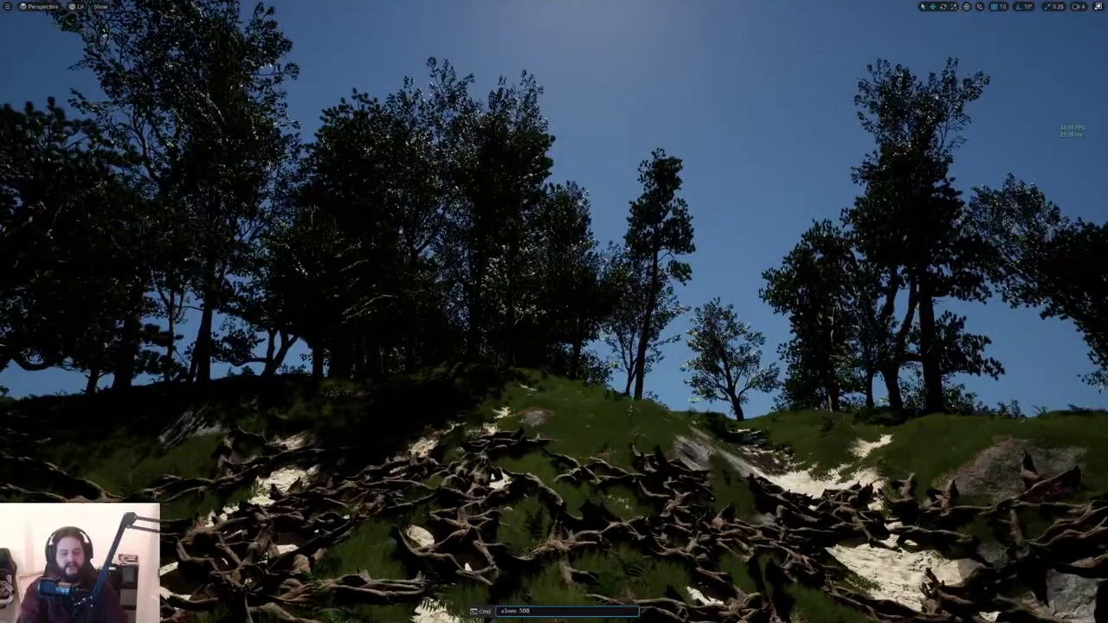
# - Advance the time of day with slomo 500 and inspect the sun, tree line and grassy hillside shadows
pyautogui.press('w')
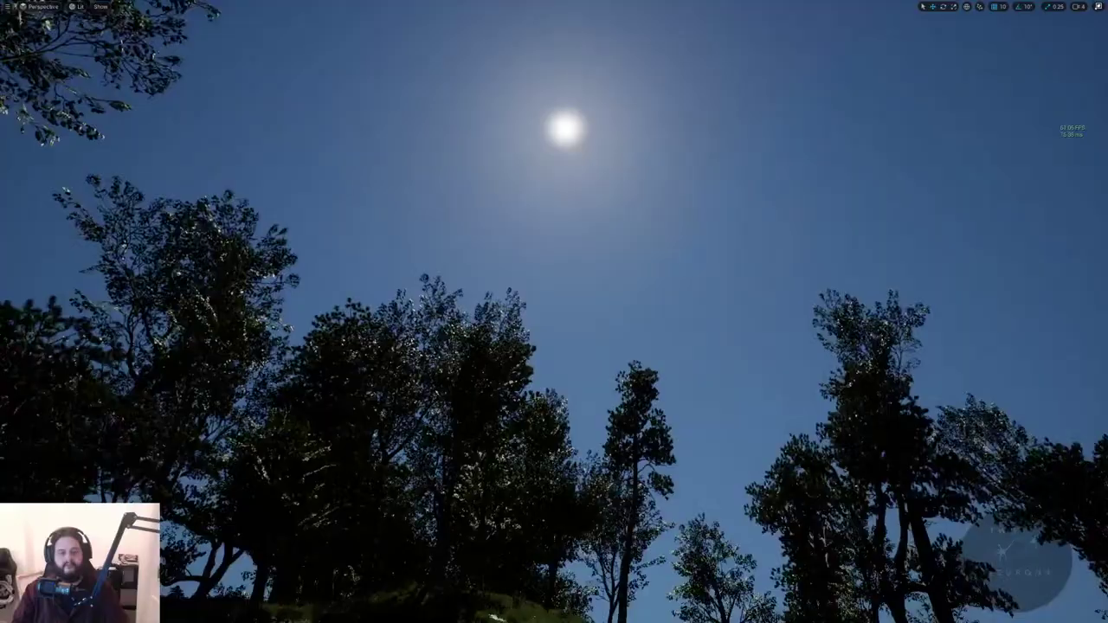
pyautogui.press('w')
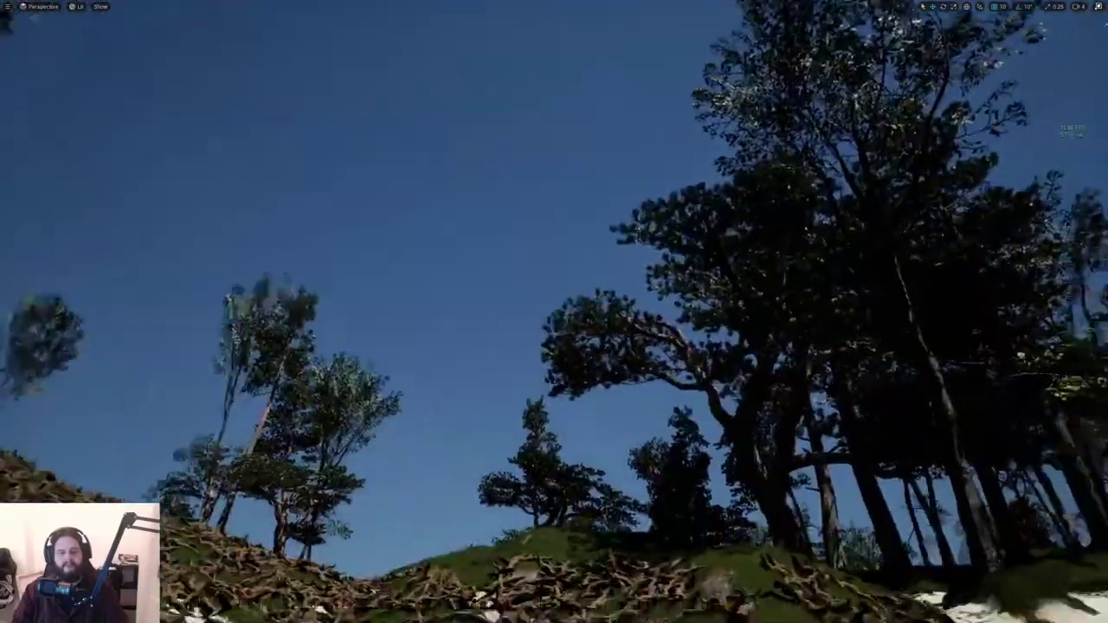
pyautogui.press('w')
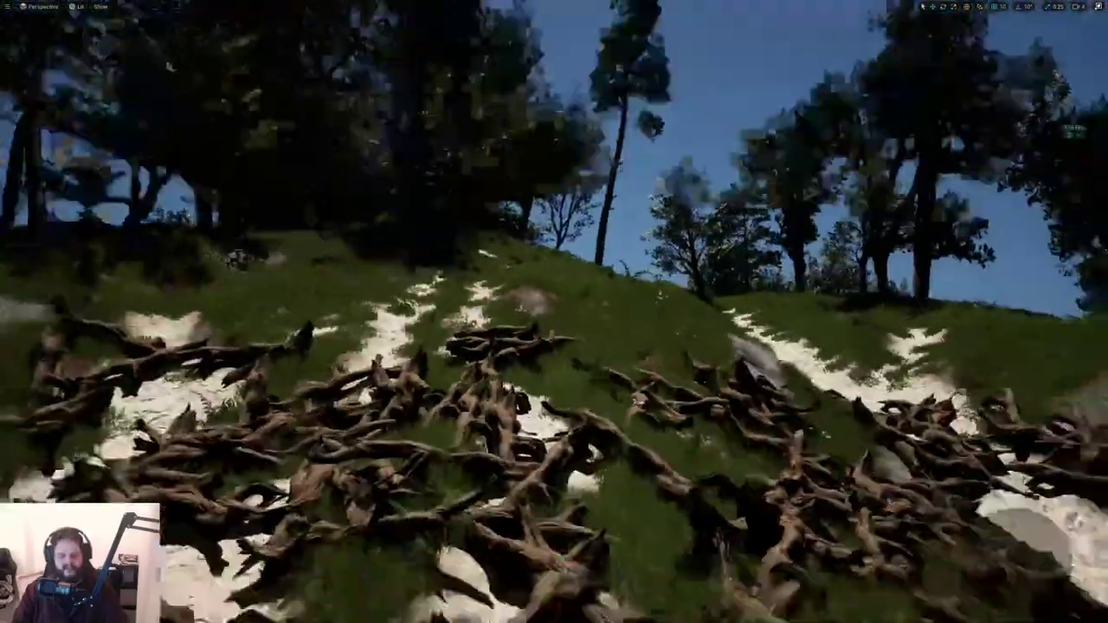
pyautogui.press('w')
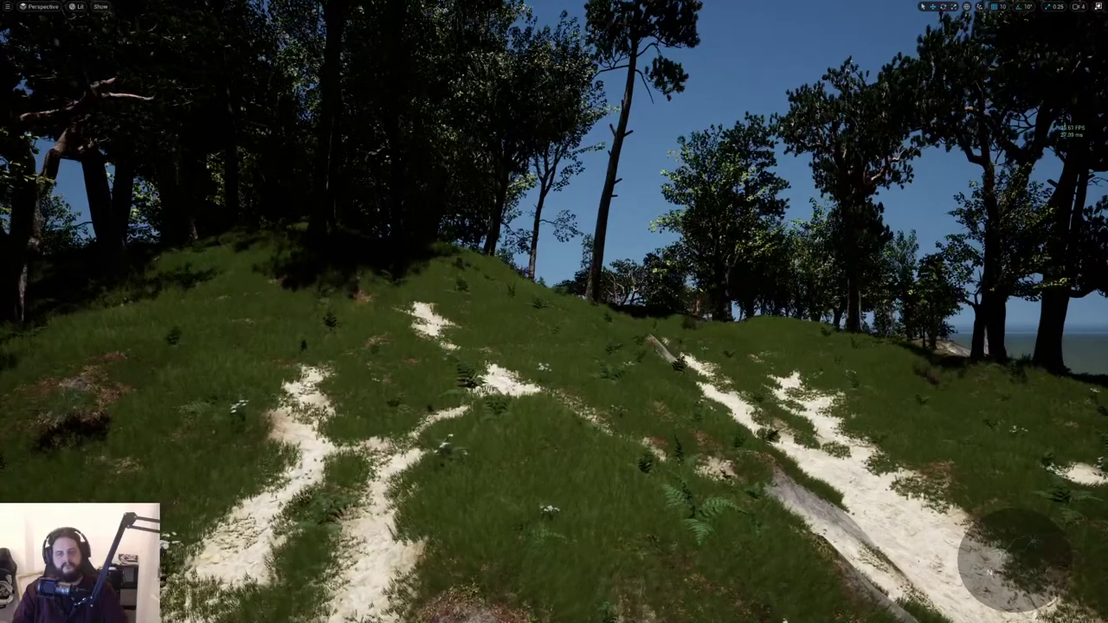
pyautogui.press('w')
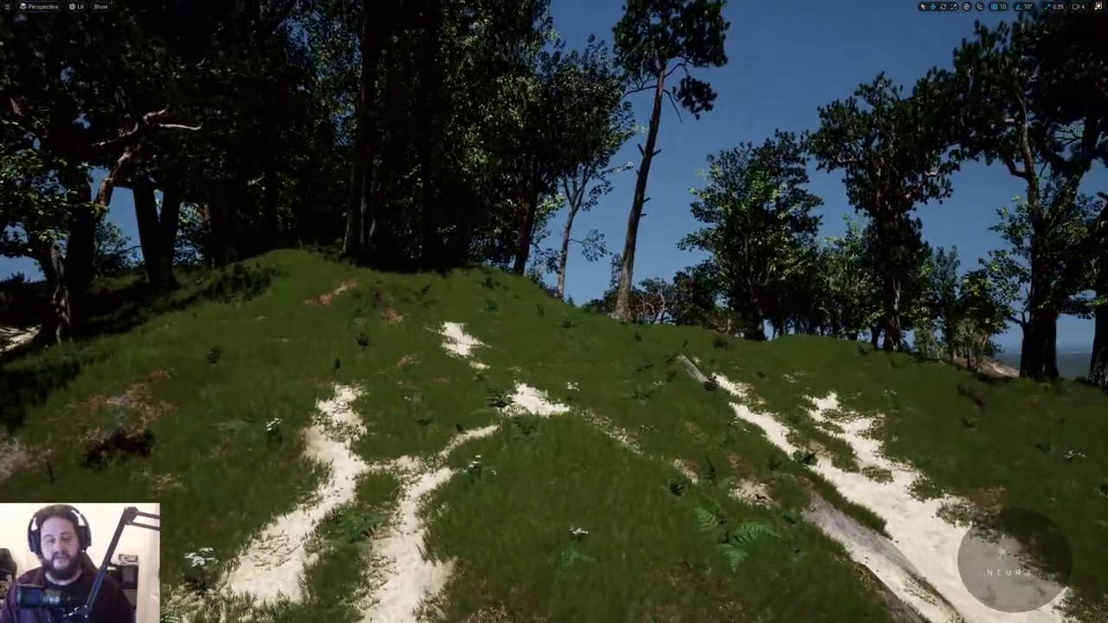
pyautogui.moveTo(554, 311); pyautogui.dragTo(744, 493, button='right')
pyautogui.press('w')
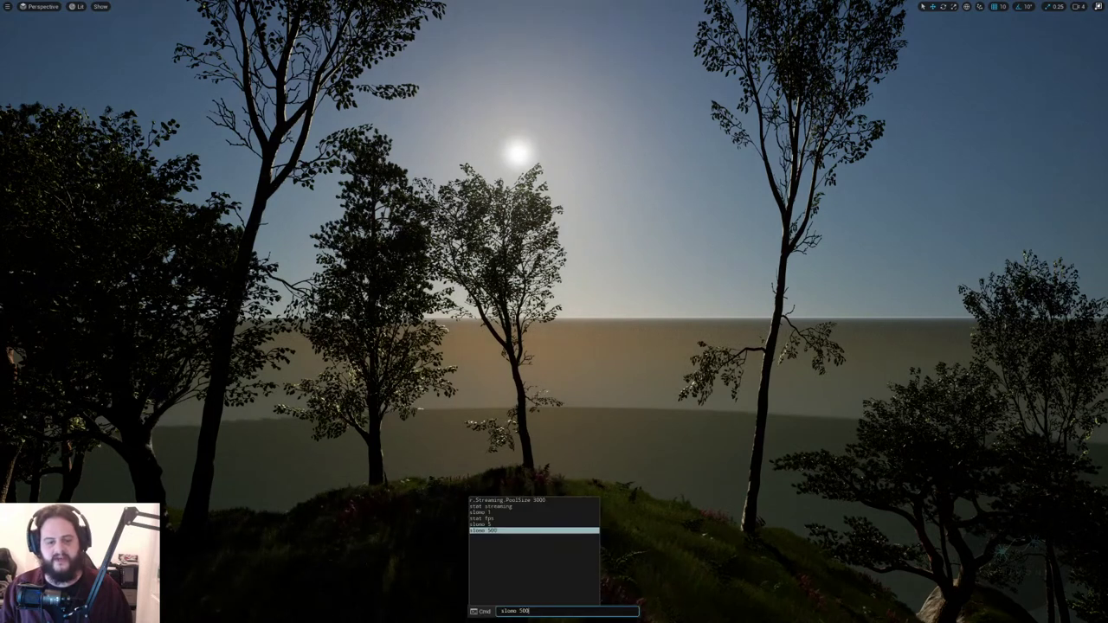
# - Speed up time with slomo 500 while viewing the low sun over the sea, and restore the speed with slomo 1
pyautogui.press('Return')
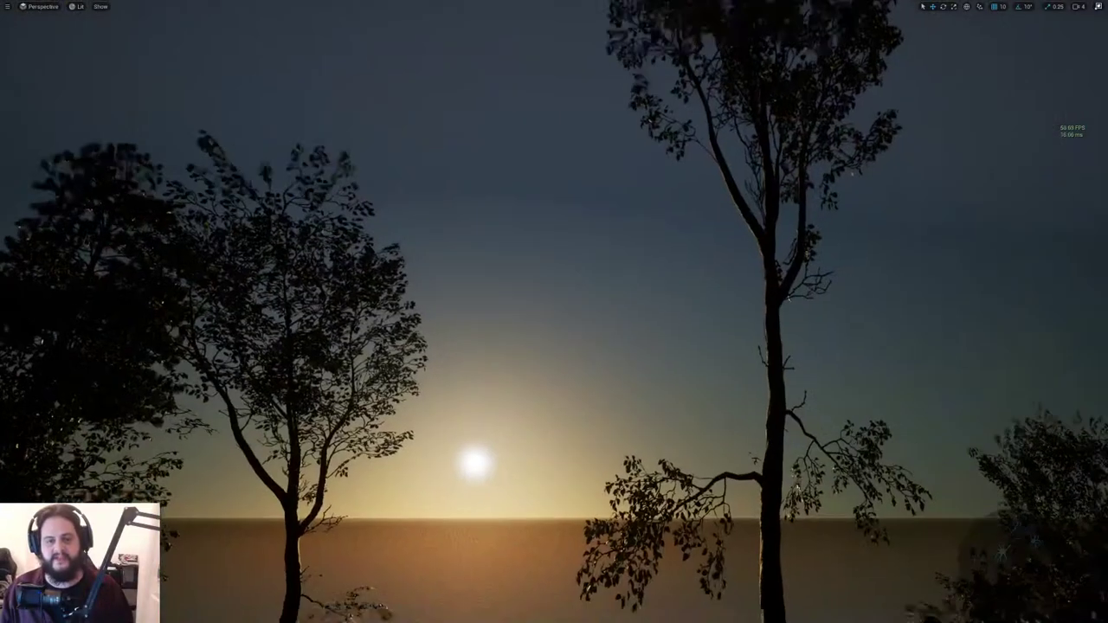
pyautogui.press('`')
pyautogui.press('Up')
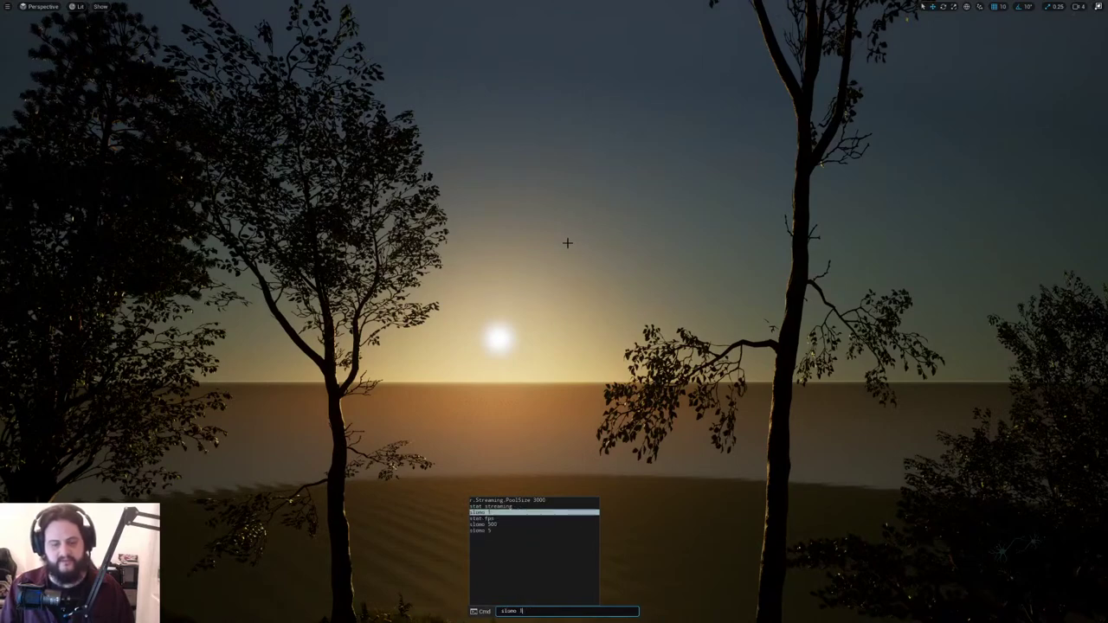
pyautogui.press('Return')
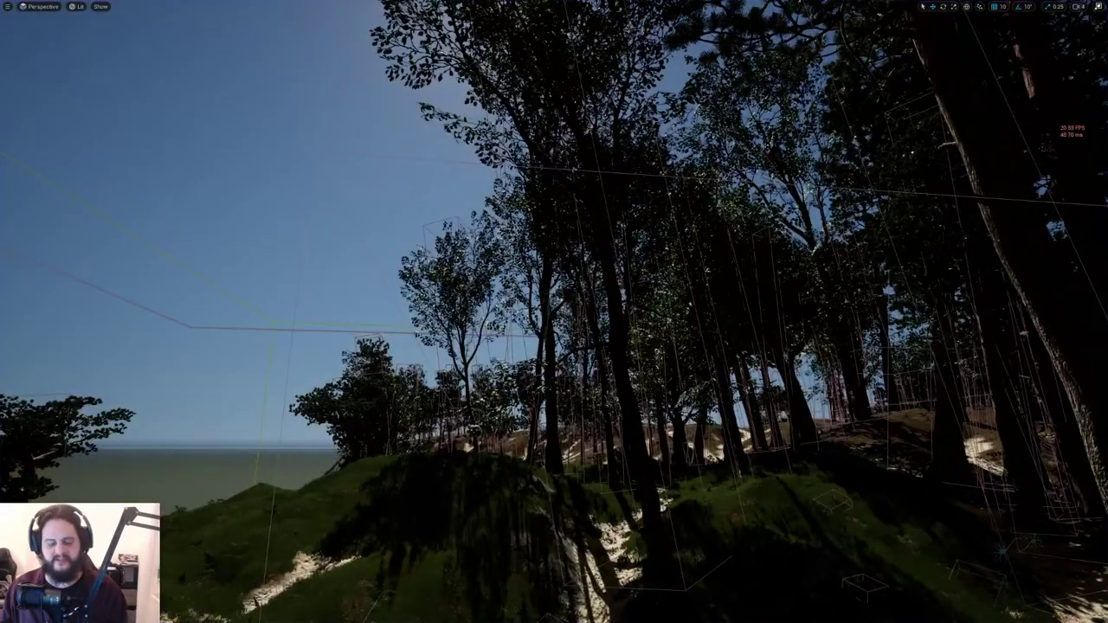
# - Leave the full-screen viewport, review the fog and Sunset timeline nodes in BP_WeatherSystem's Event Graph, and return to IslandMap
pyautogui.press('F11')
pyautogui.click(792, 18)
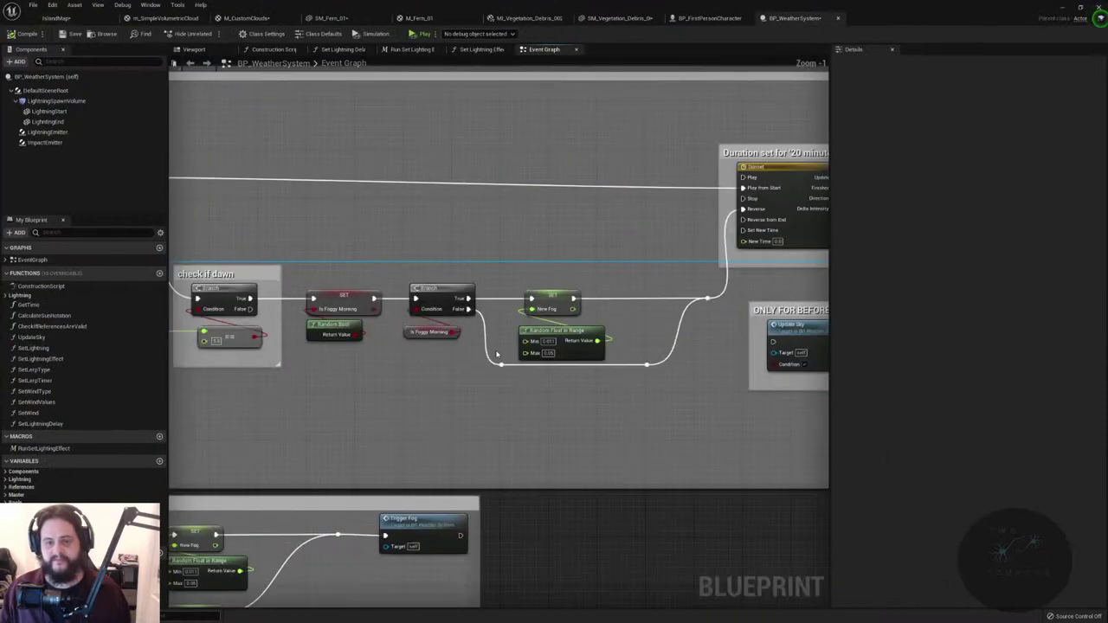
pyautogui.moveTo(497, 353); pyautogui.dragTo(398, 307, button='right')
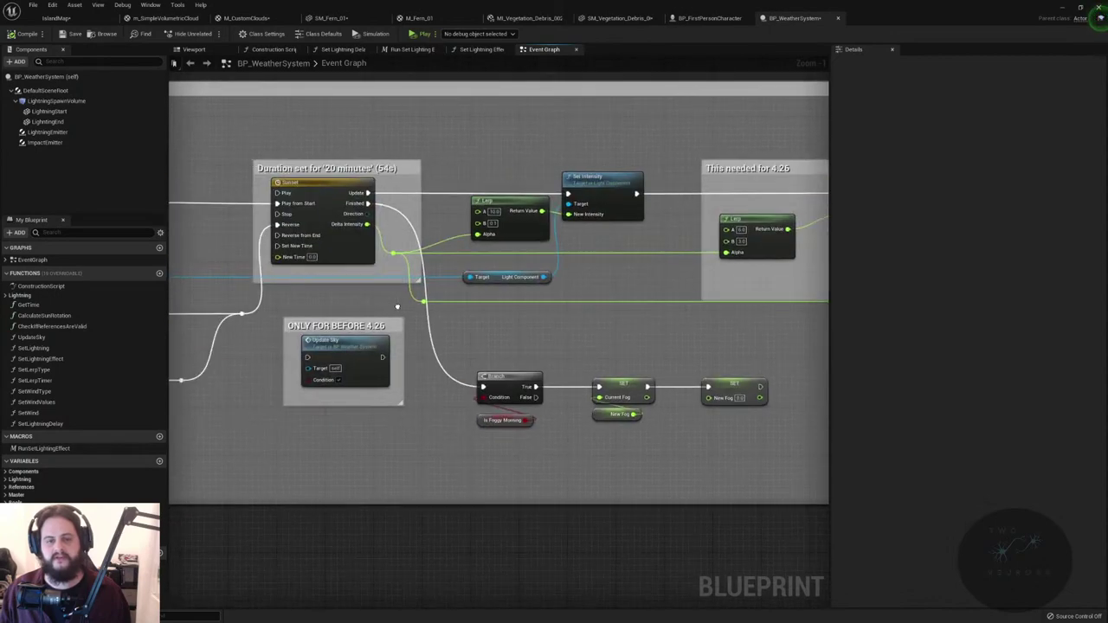
pyautogui.click(56, 17)
# - Rotate the directional light below the horizon and inspect the island and coast under the starry night sky
pyautogui.moveTo(247, 210); pyautogui.dragTo(247, 210, button='right')
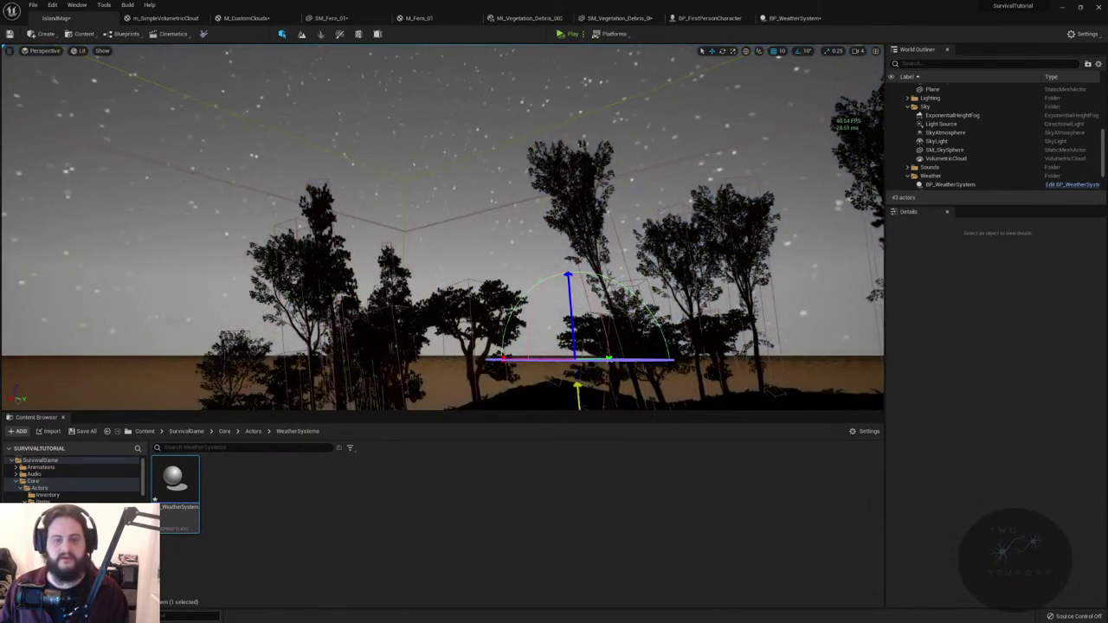
pyautogui.rightClick(519, 329)
pyautogui.moveTo(424, 284); pyautogui.dragTo(424, 284, button='right')
pyautogui.moveTo(675, 365); pyautogui.dragTo(675, 364, button='right')
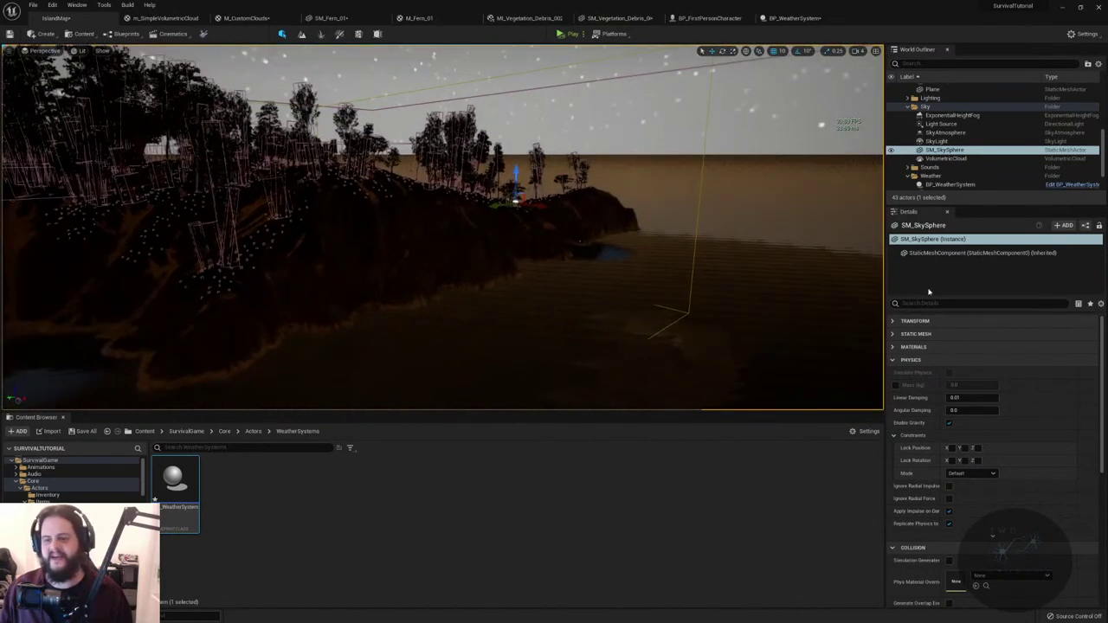
# - Toggle the SkyLight's Real Time Capture off and on again, and review its remaining settings against the night sky
pyautogui.click(961, 141)
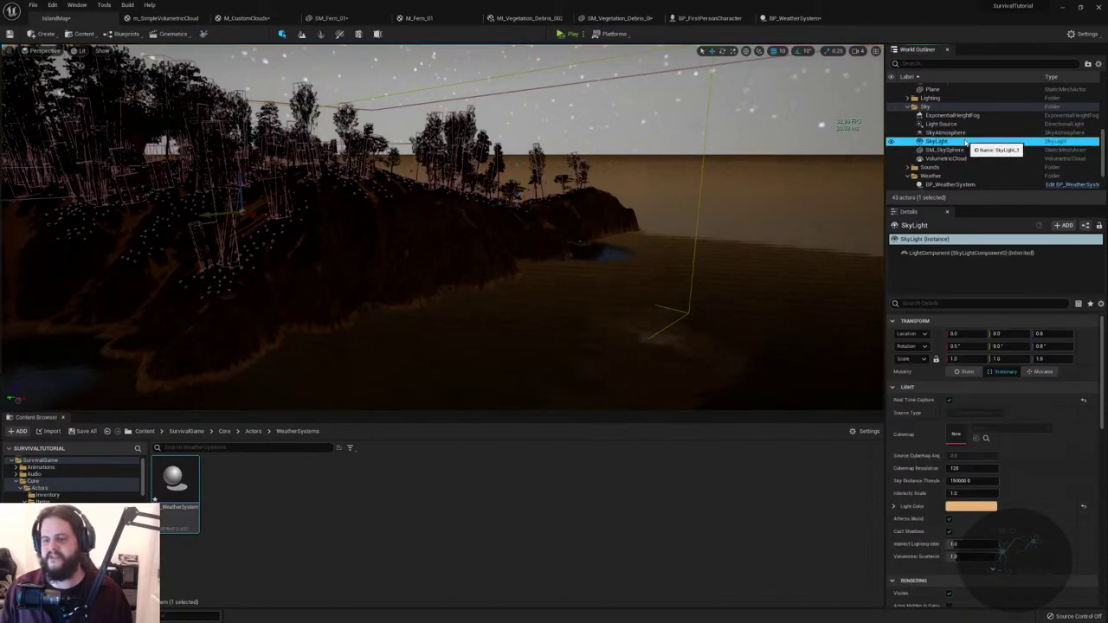
pyautogui.click(948, 401)
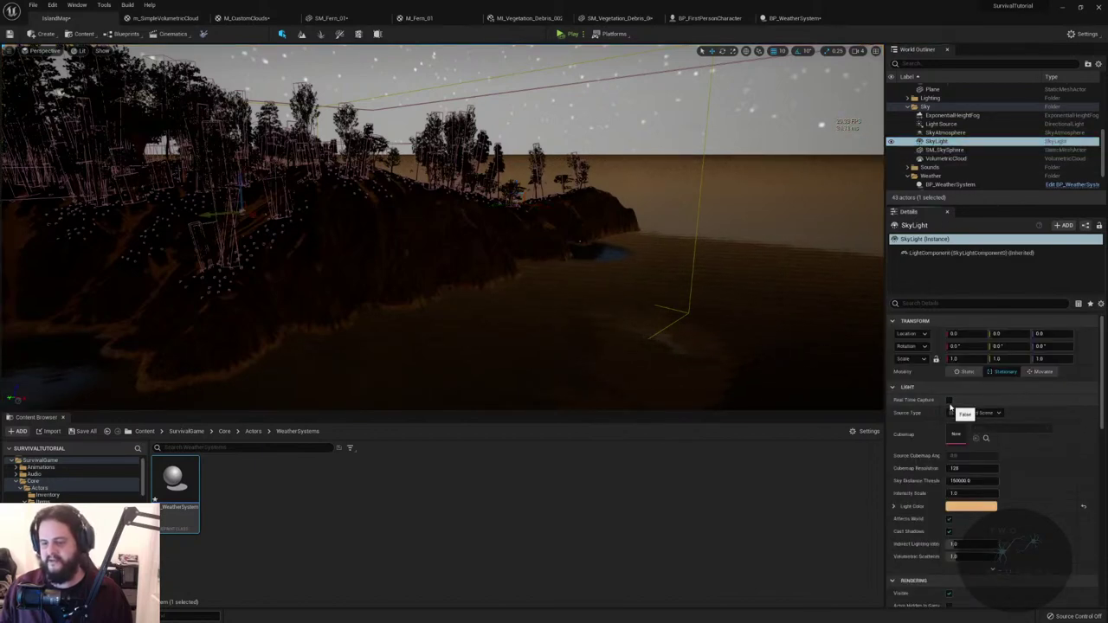
pyautogui.click(949, 401)
pyautogui.scroll(-10, 981, 507)
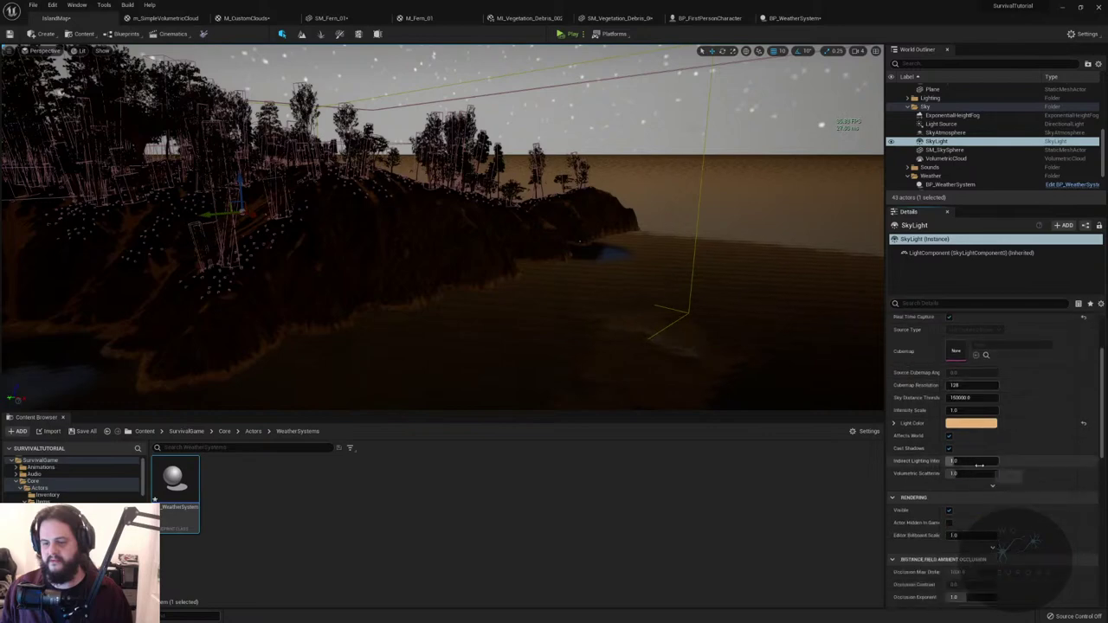
pyautogui.moveTo(742, 341)
pyautogui.mouseDown(button='right')
pyautogui.moveTo(718, 364)
pyautogui.moveTo(698, 342)
pyautogui.mouseUp(button='right')
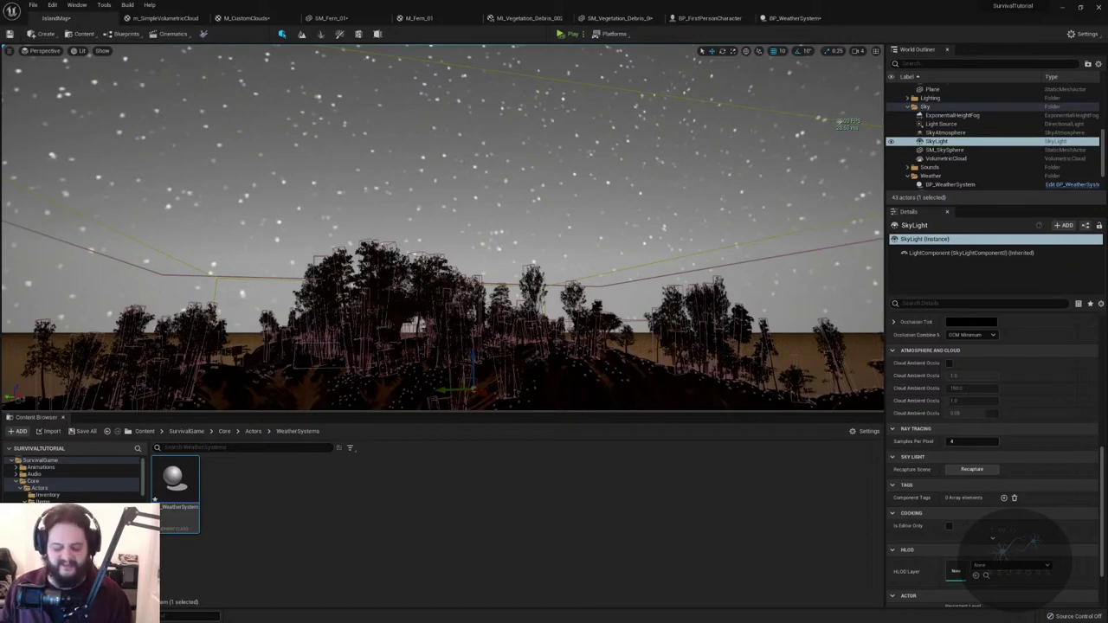
# - Rotate the directional light above the horizon for daylight and inspect the rocky coast and water
pyautogui.hotkey('ctrl', 'l')
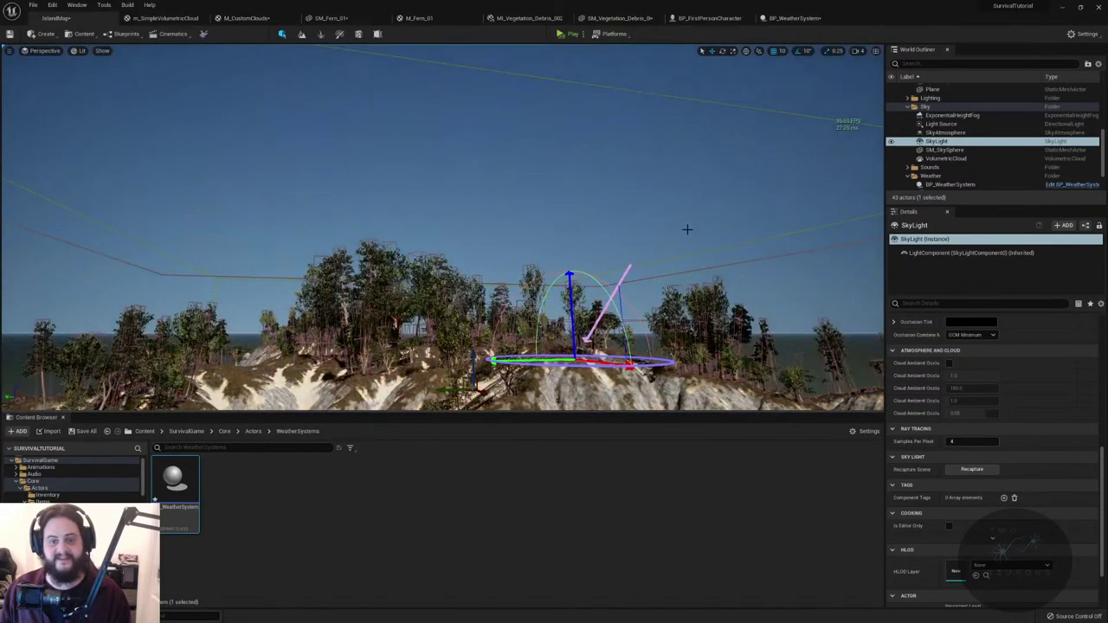
pyautogui.hotkey('ctrl', 'l')
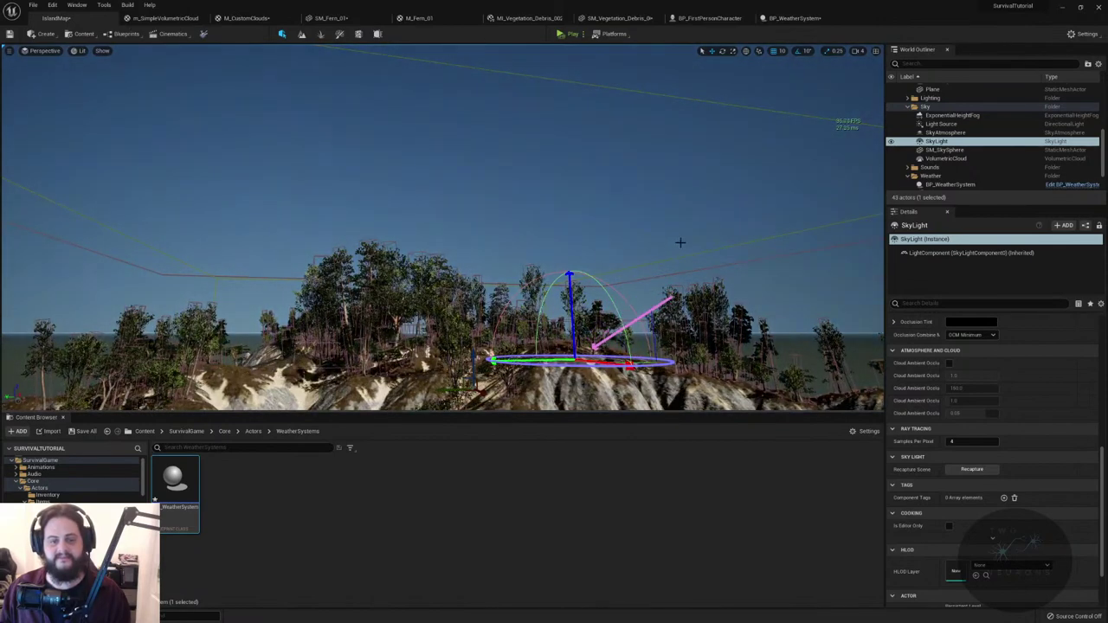
pyautogui.rightClick(662, 225)
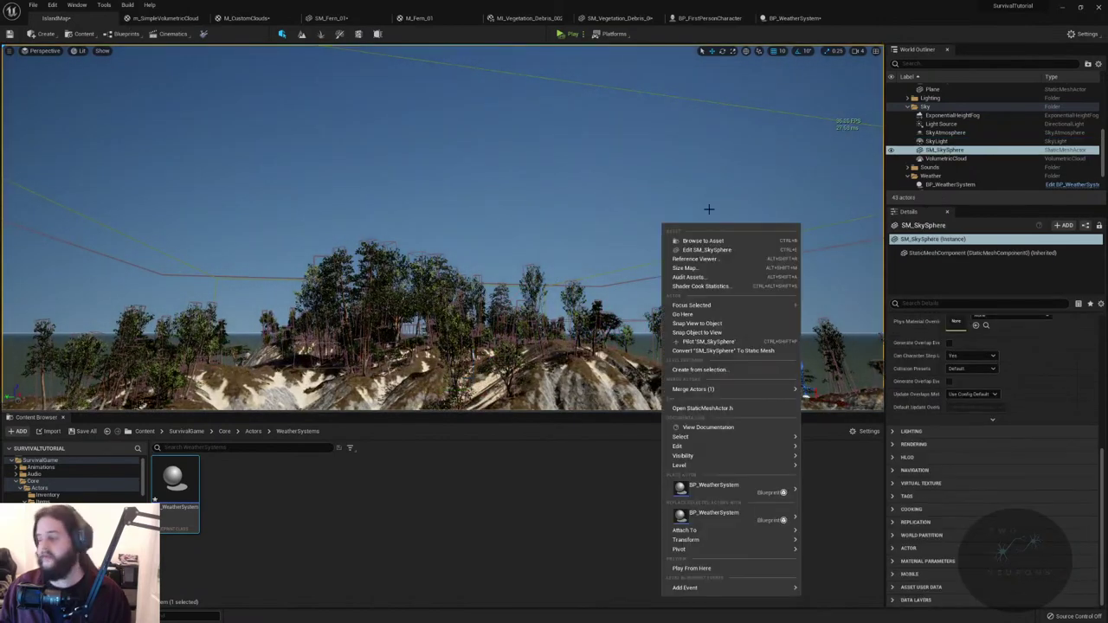
pyautogui.moveTo(665, 50); pyautogui.dragTo(668, 127, button='right')
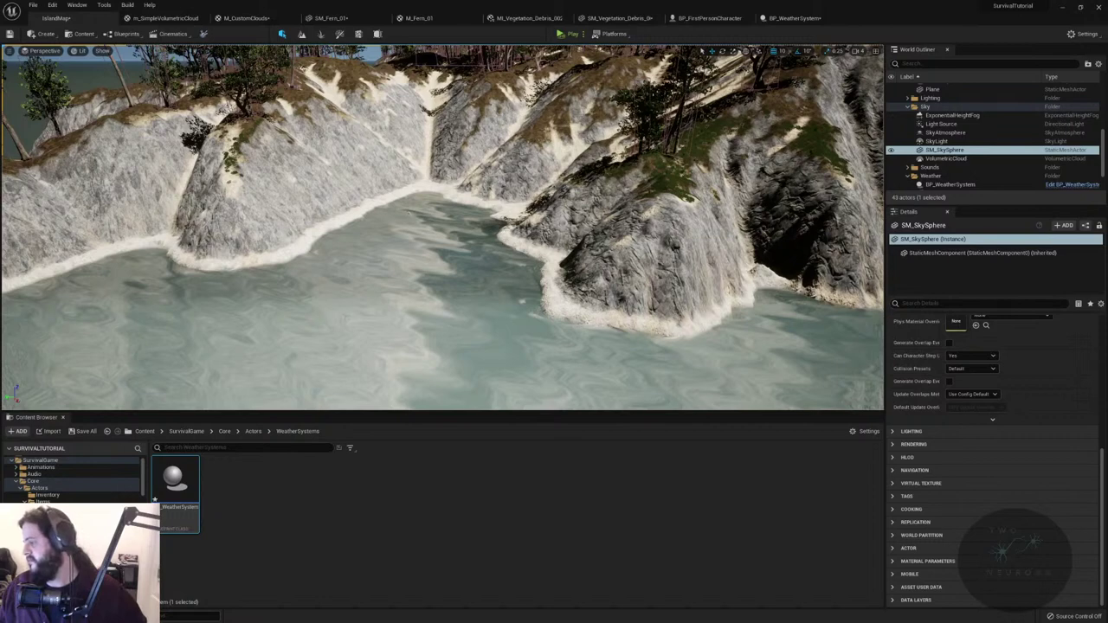
# - Open the engine's Rendering section in the Project Settings
pyautogui.click(1077, 34)
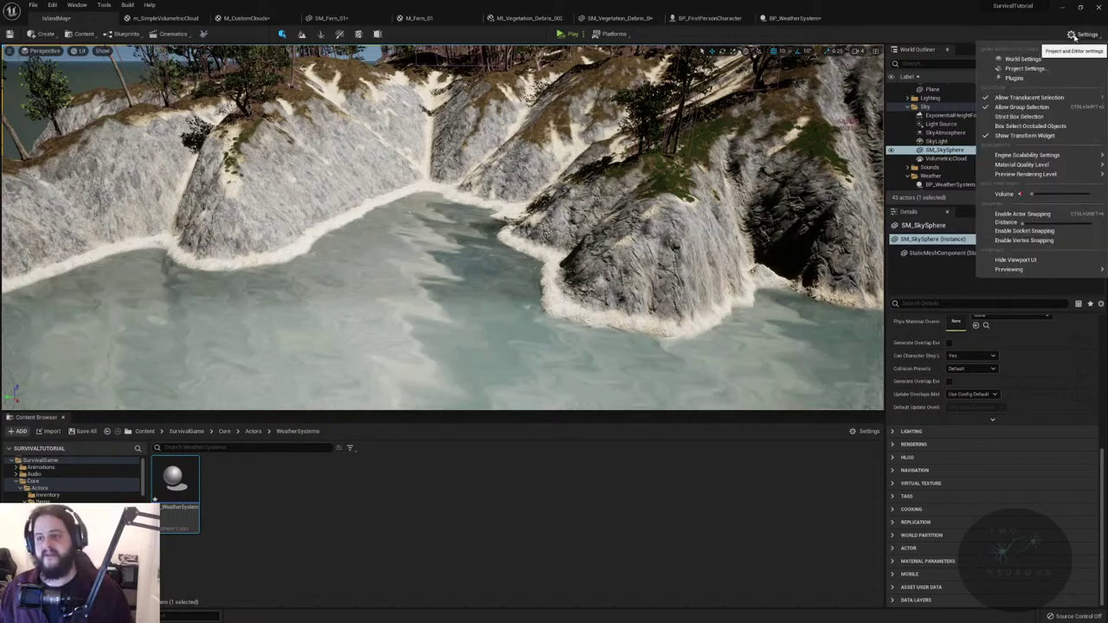
pyautogui.click(1043, 71)
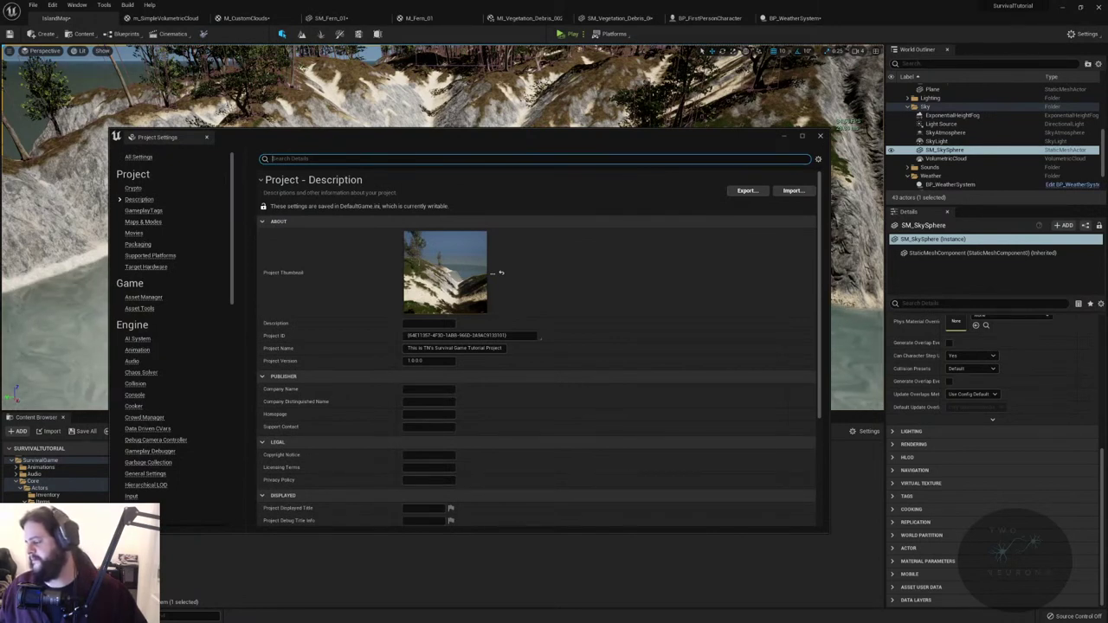
pyautogui.scroll(-5, 164, 406)
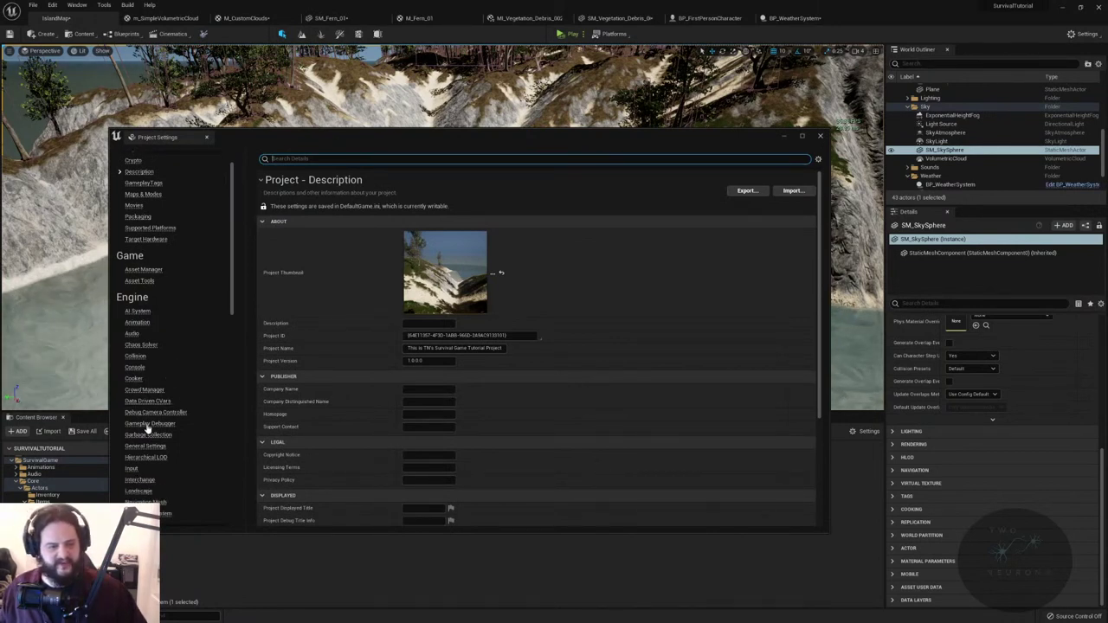
pyautogui.scroll(-2, 152, 465)
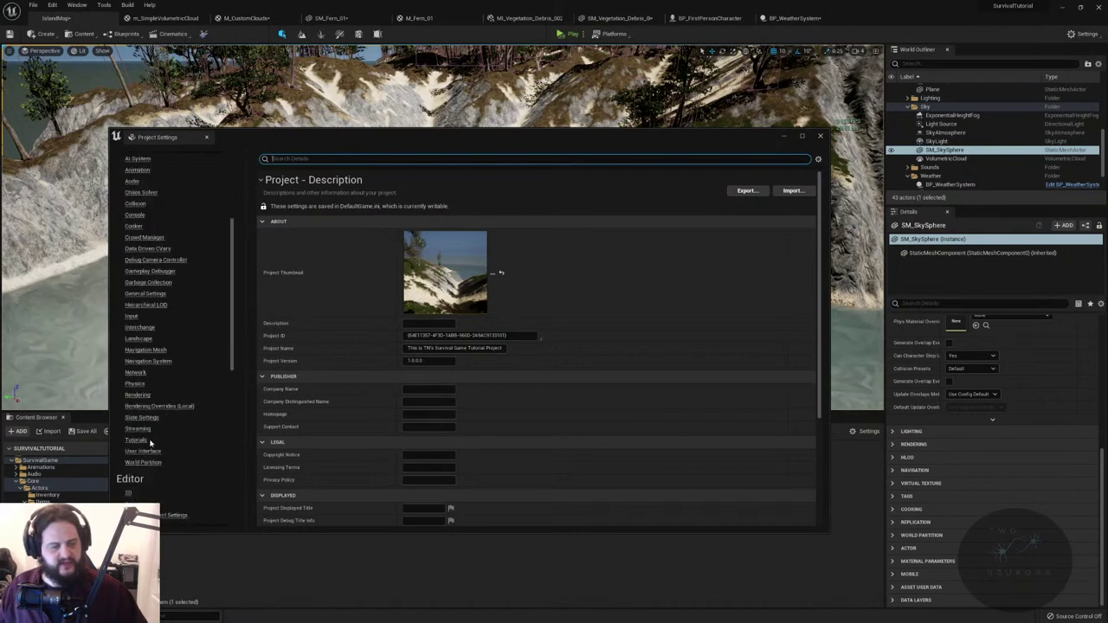
pyautogui.click(137, 394)
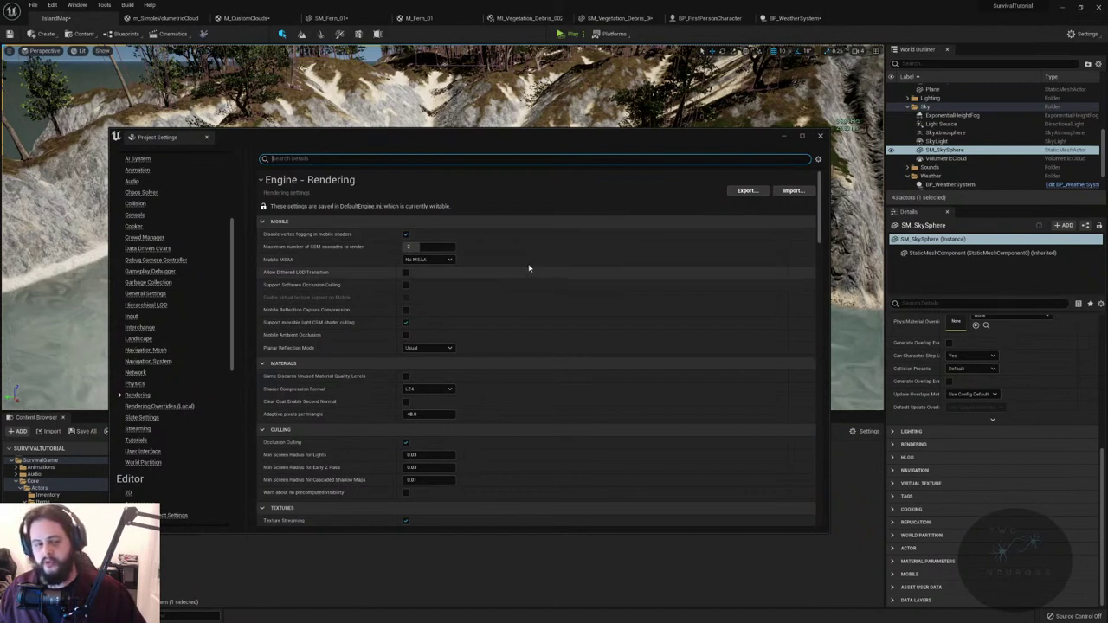
# - Set the Dynamic Global Illumination Method to Lumen and acknowledge the related Lumen messages
pyautogui.scroll(-2, 388, 328)
pyautogui.scroll(-6, 395, 372)
pyautogui.scroll(-4, 396, 384)
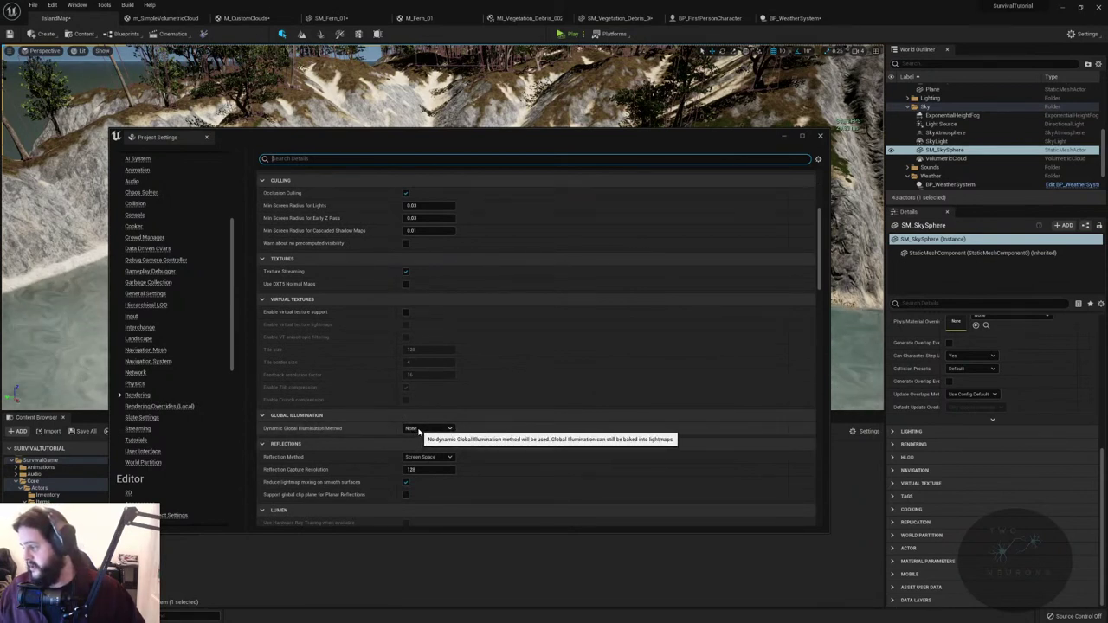
pyautogui.click(421, 430)
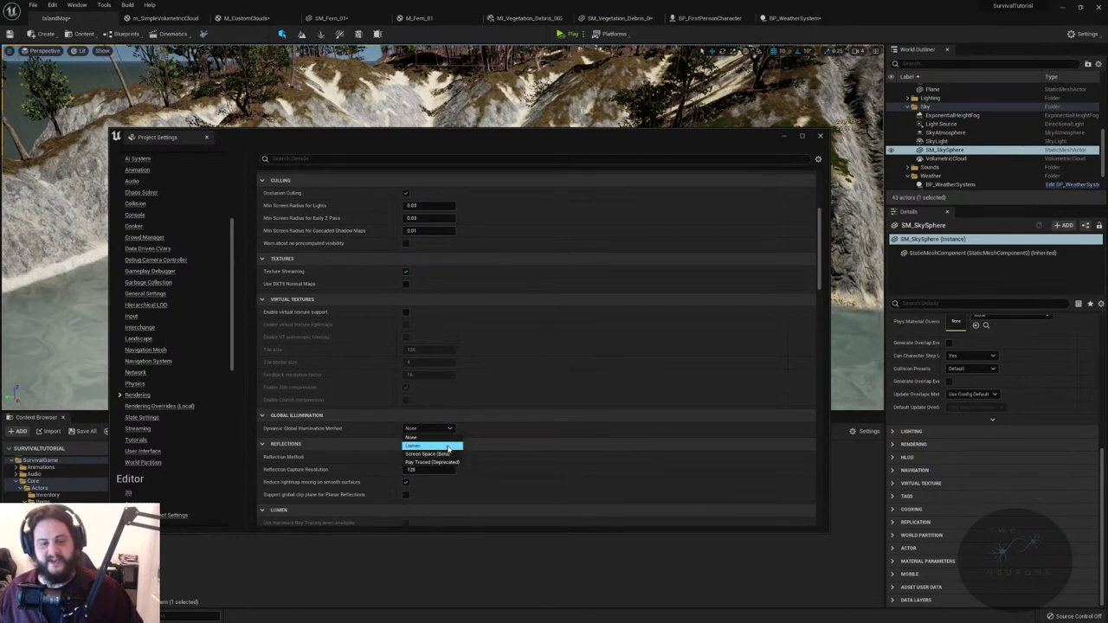
pyautogui.click(447, 446)
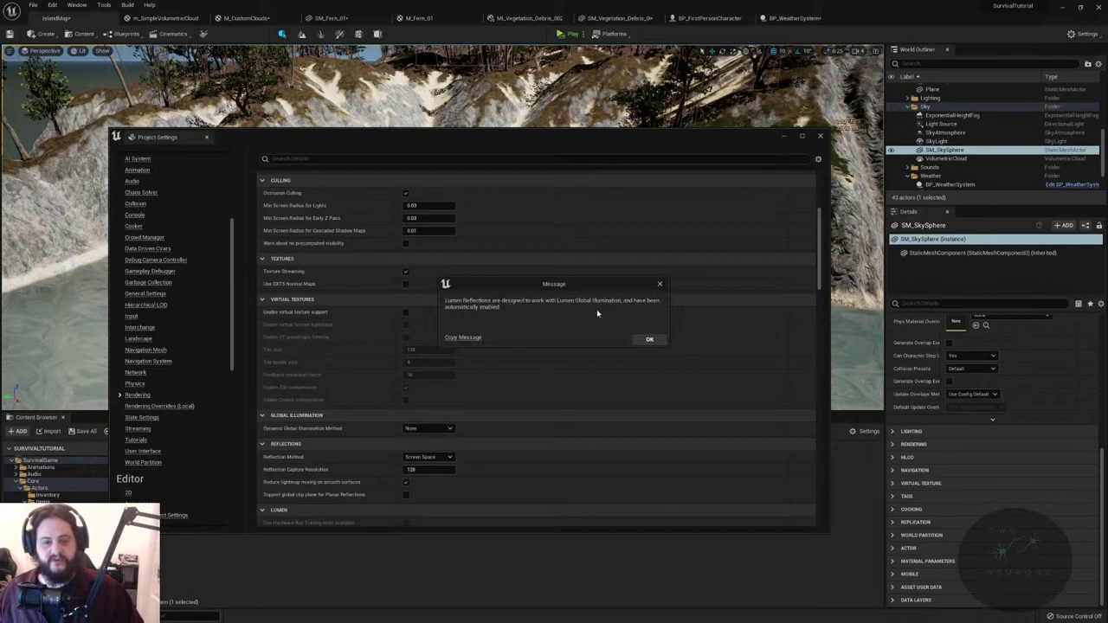
pyautogui.click(651, 342)
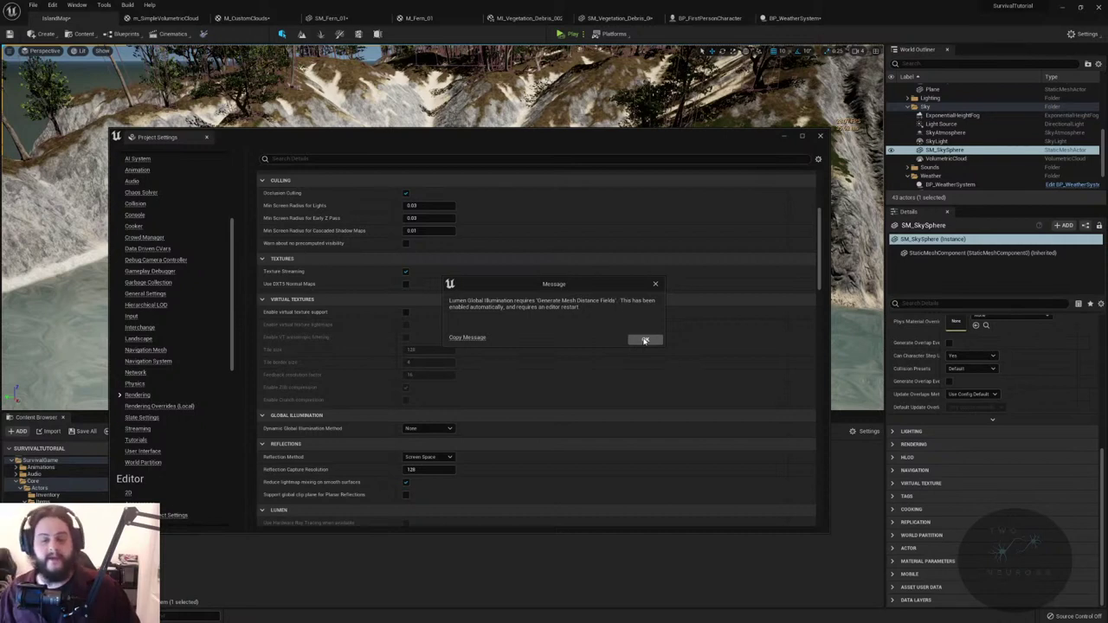
pyautogui.click(645, 340)
# - Search all project settings for "mesh distance" and toggle Generate Mesh Distance Fields, leaving it enabled
pyautogui.scroll(-3, 505, 458)
pyautogui.scroll(-7, 506, 461)
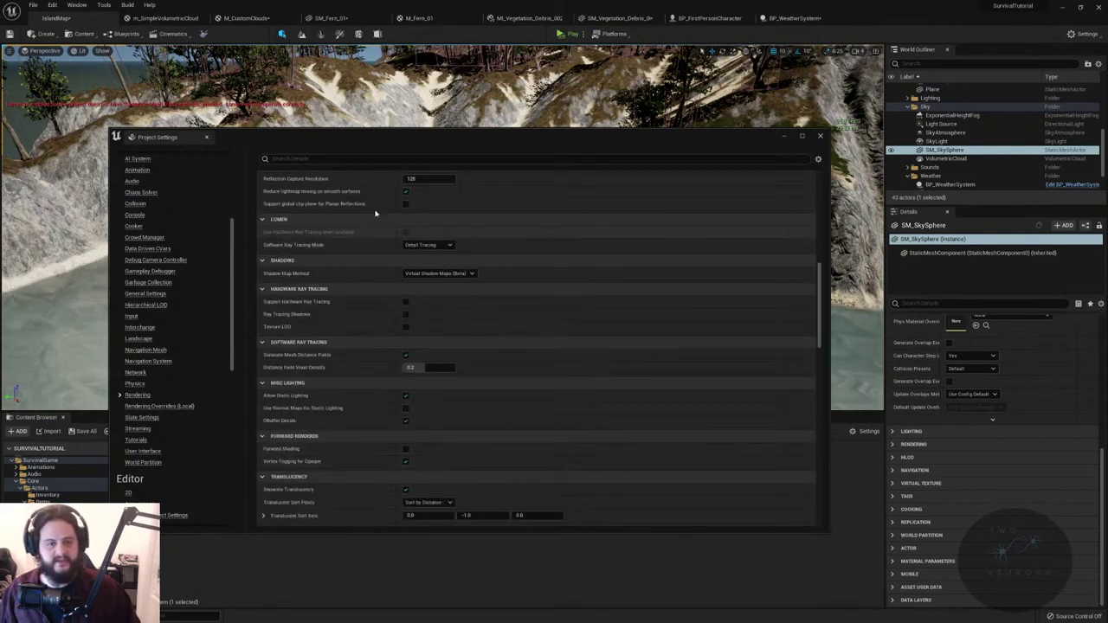
pyautogui.scroll(4, 188, 253)
pyautogui.scroll(2, 188, 253)
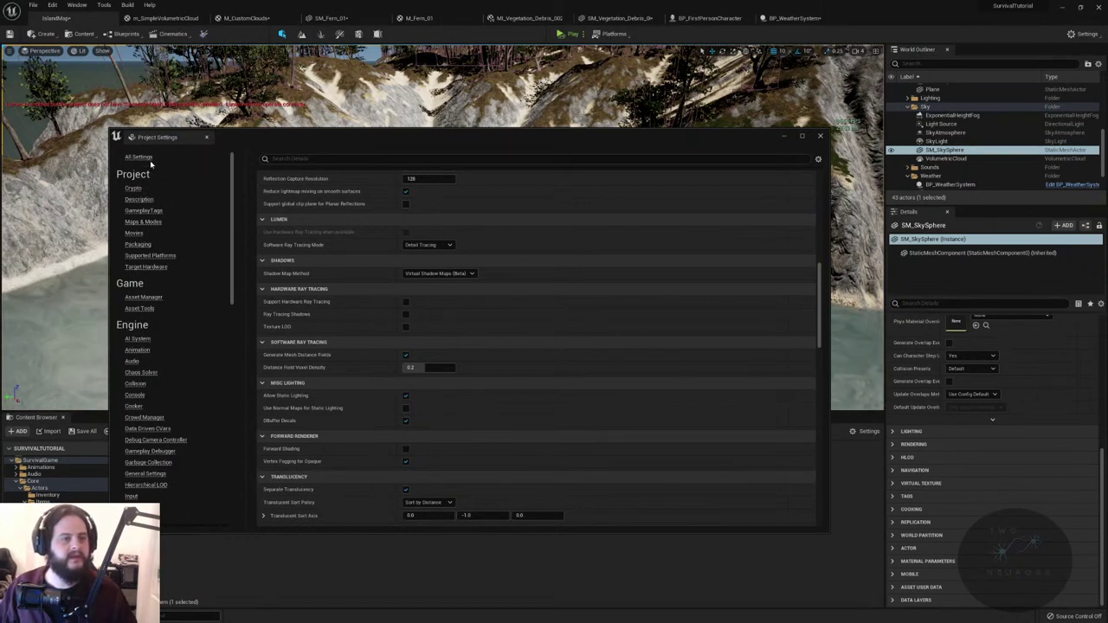
pyautogui.click(142, 210)
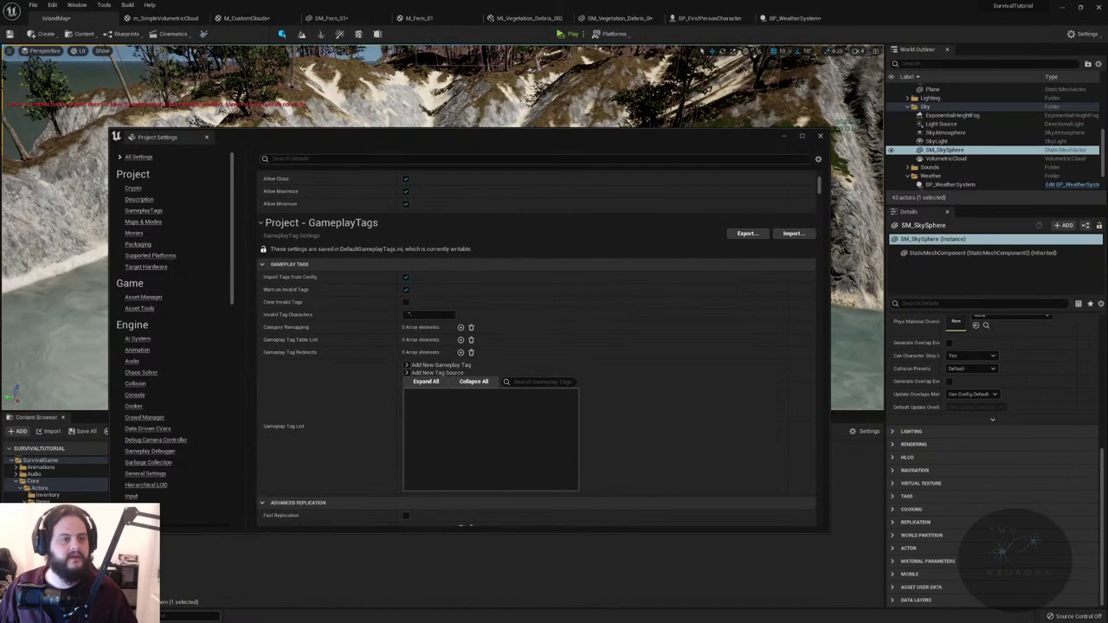
pyautogui.write('mesh distance')
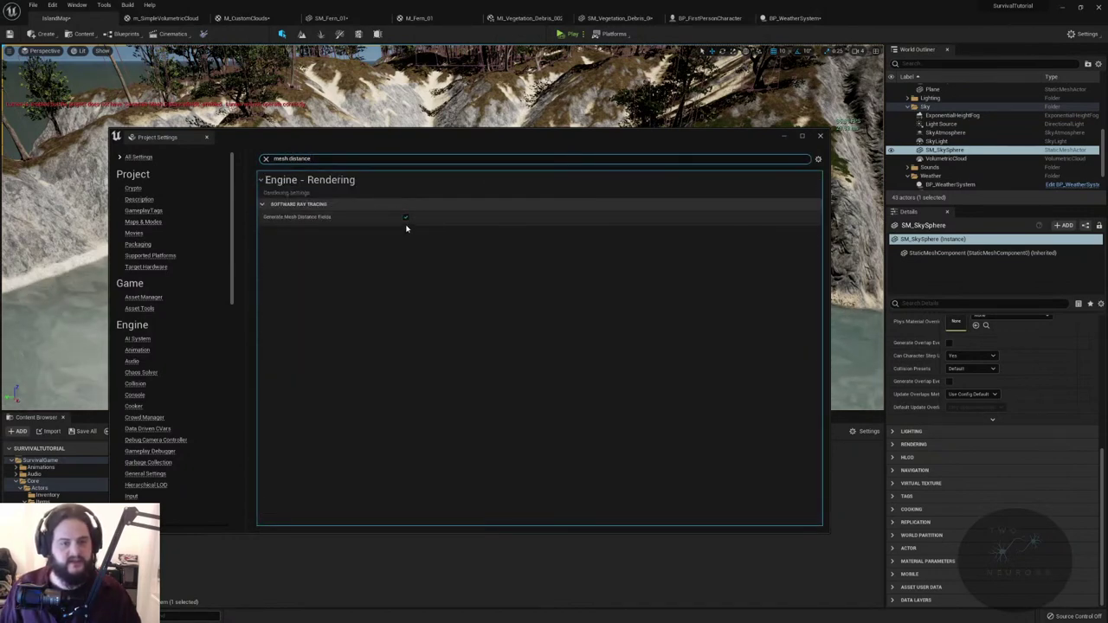
pyautogui.click(405, 218)
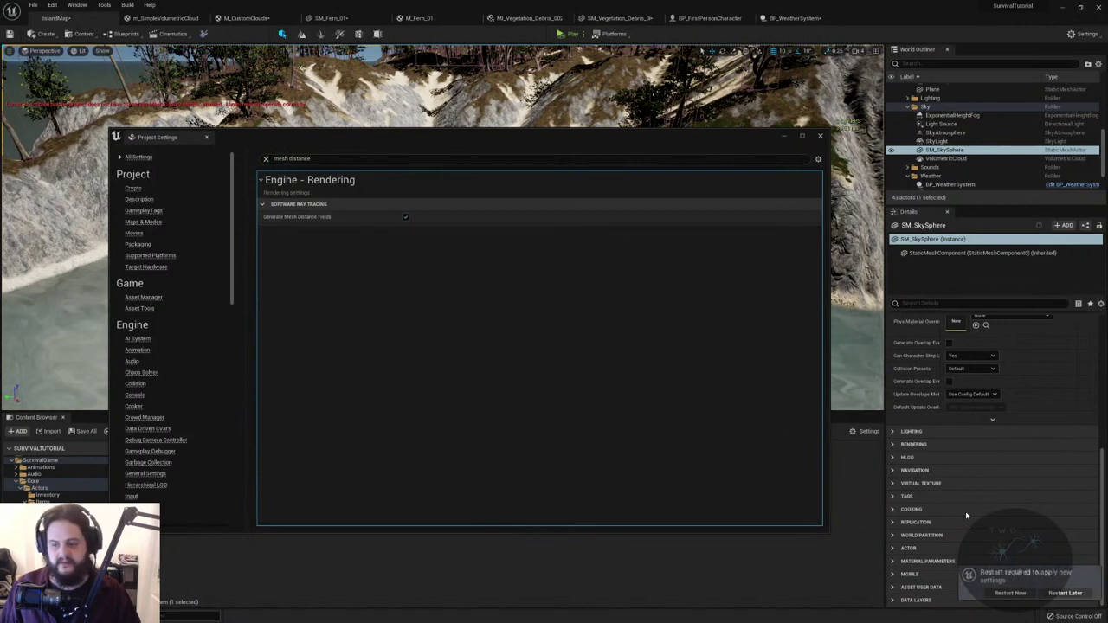
# - Restart the editor, discarding the m_SimpleVolumetricCloud material changes and saving only BP_WeatherSystem, IslandMap and SM_Vegetation_Debris_002
pyautogui.click(1020, 595)
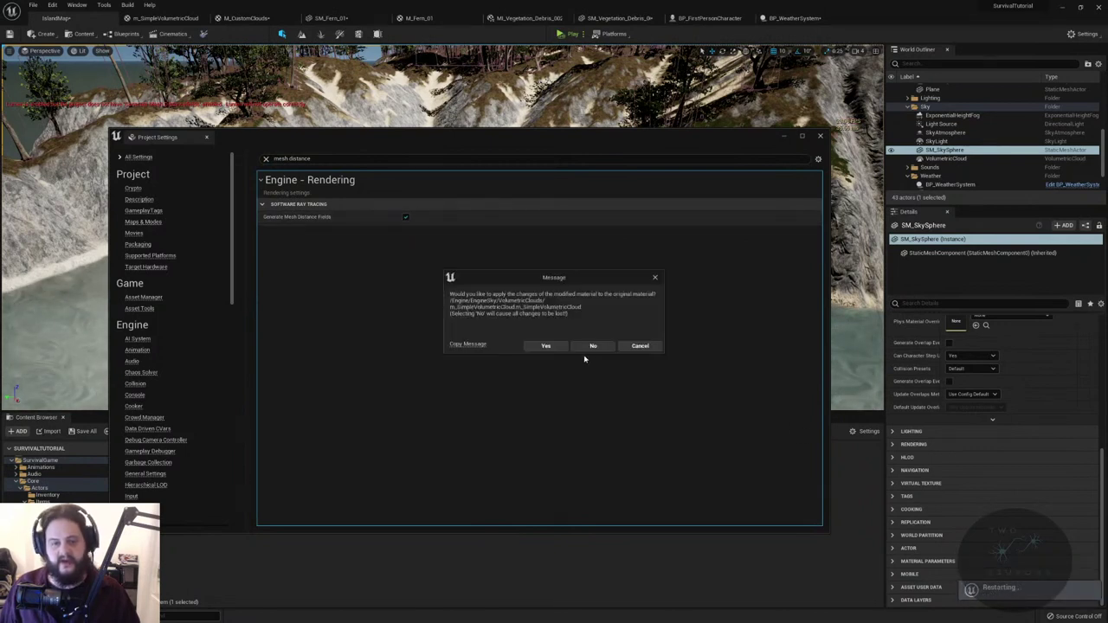
pyautogui.click(592, 346)
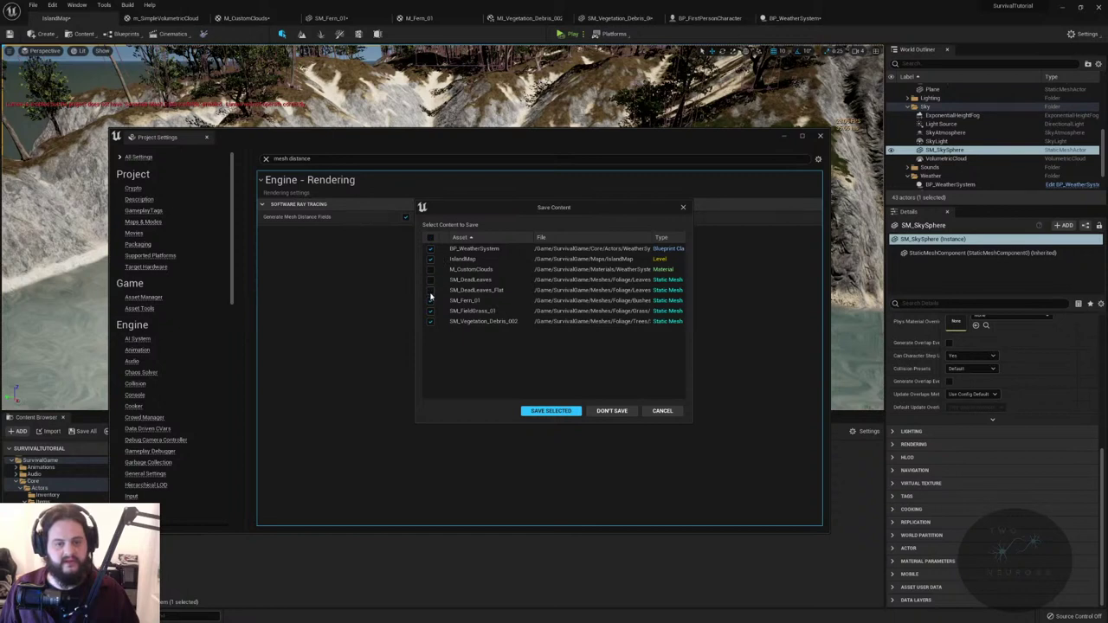
pyautogui.click(556, 411)
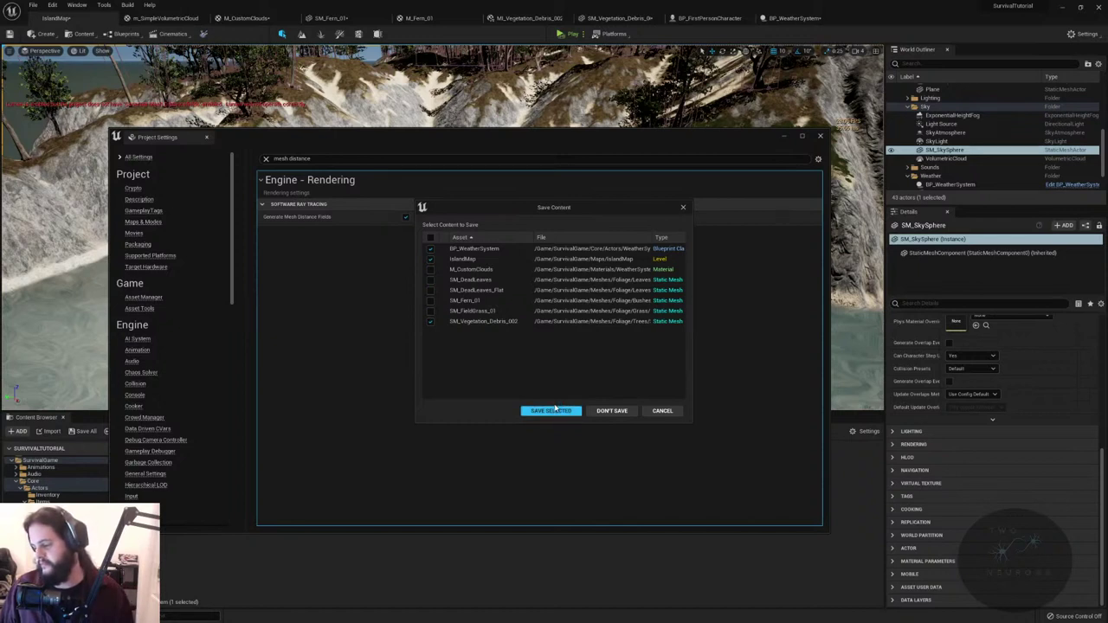
pyautogui.click(557, 411)
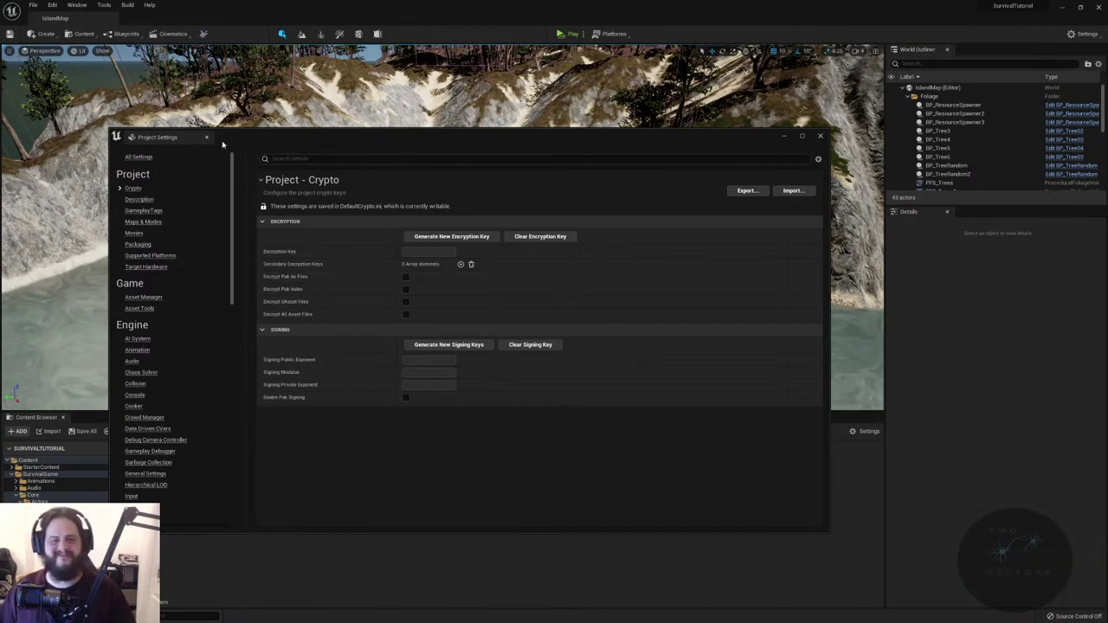
# - Dock the Project Settings beside the IslandMap level, close the Output Log, and inspect the coast's water
pyautogui.moveTo(169, 137); pyautogui.dragTo(156, 18)
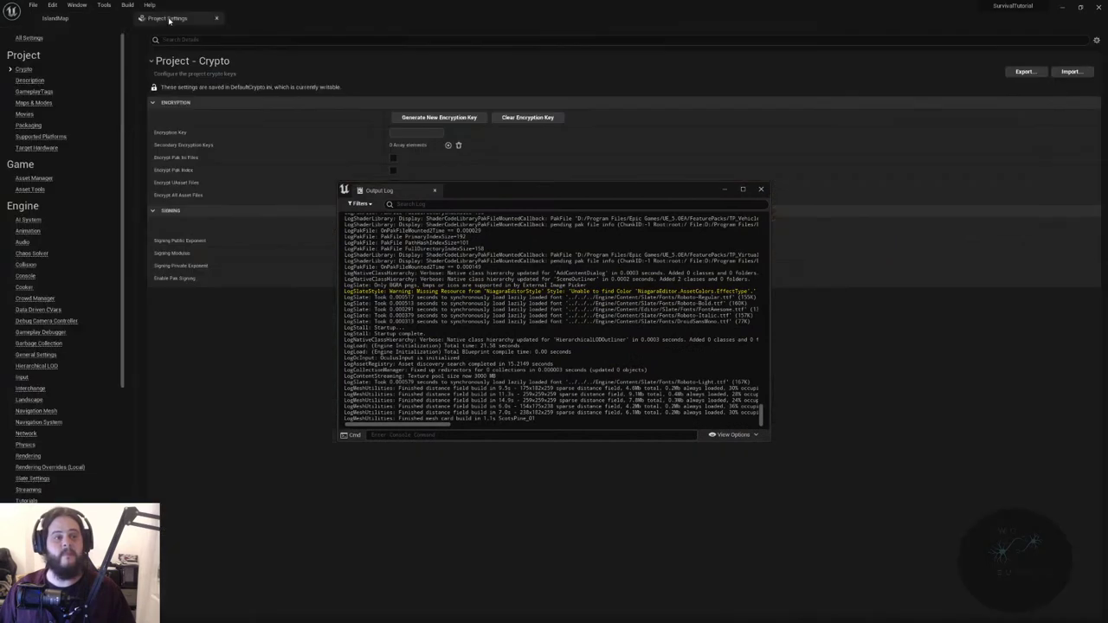
pyautogui.click(761, 189)
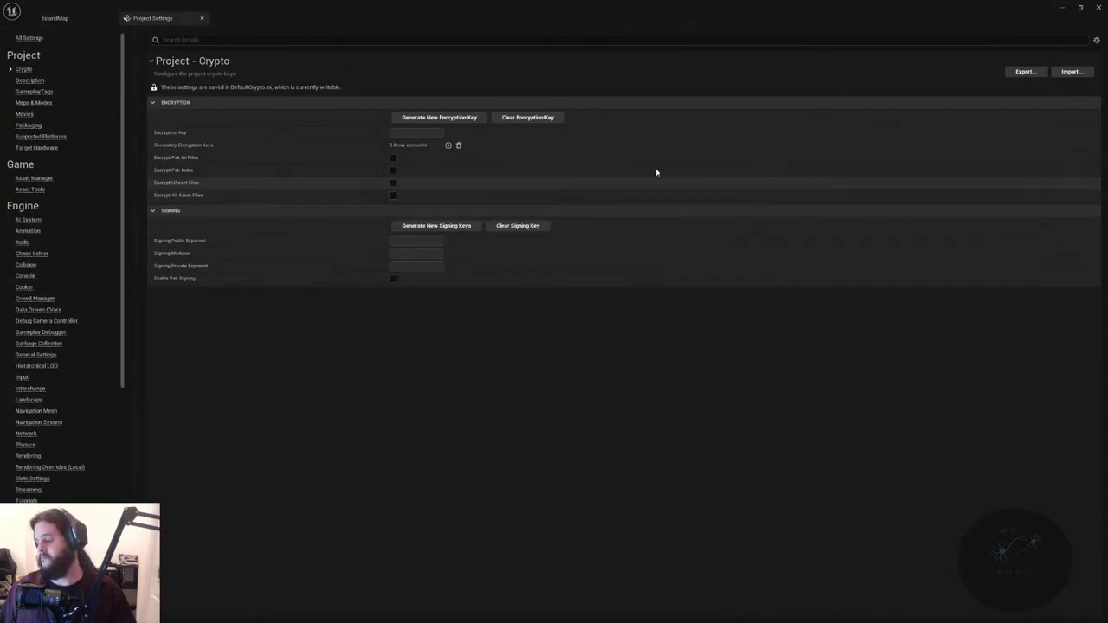
pyautogui.click(59, 18)
pyautogui.moveTo(442, 225); pyautogui.dragTo(469, 263, button='right')
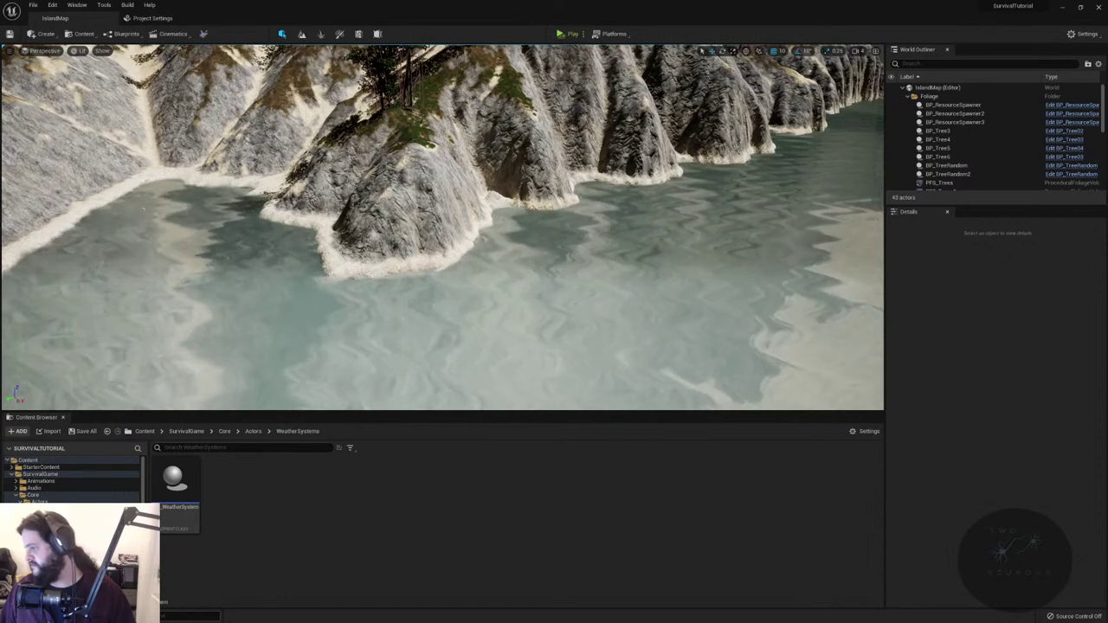
# - Reopen the engine's Rendering project settings, filter them for "software" and review the Software Ray Tracing Mode options
pyautogui.click(1082, 33)
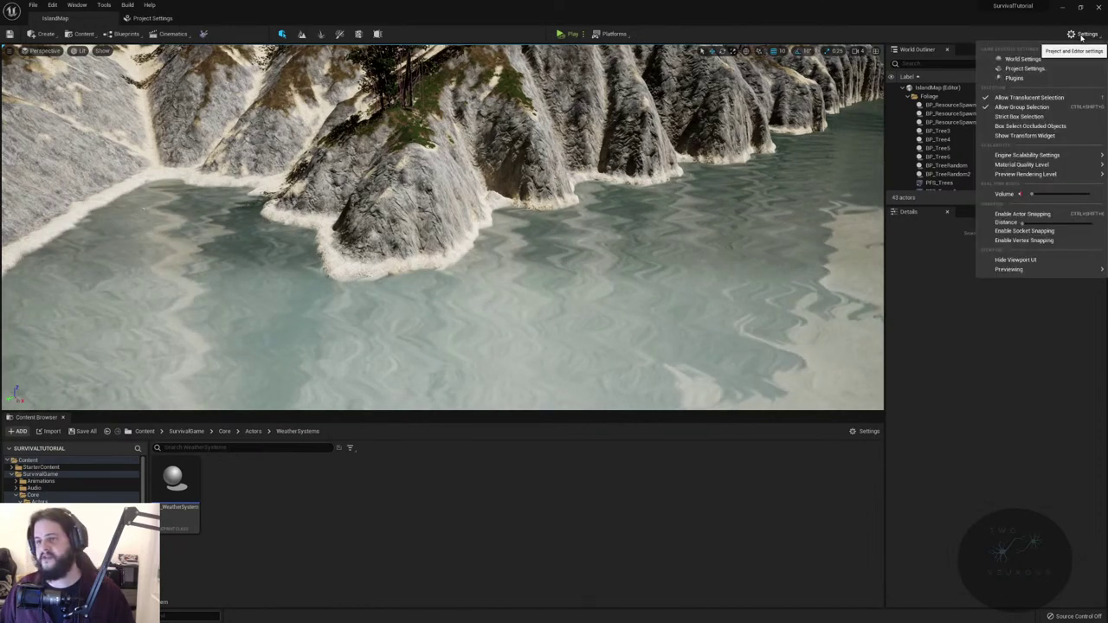
pyautogui.click(1052, 71)
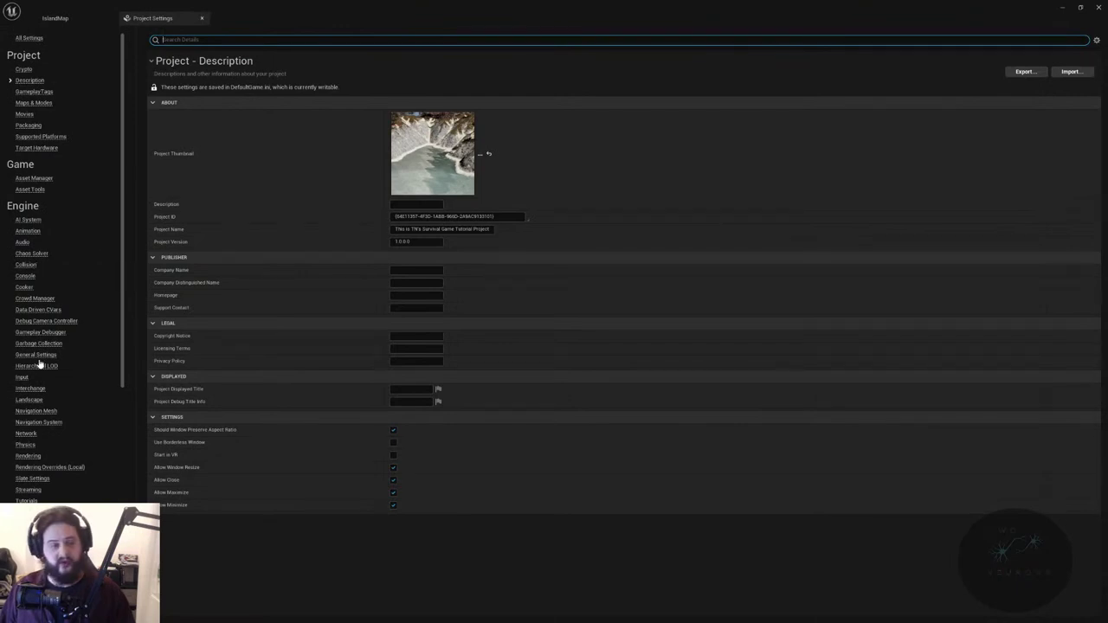
pyautogui.click(31, 456)
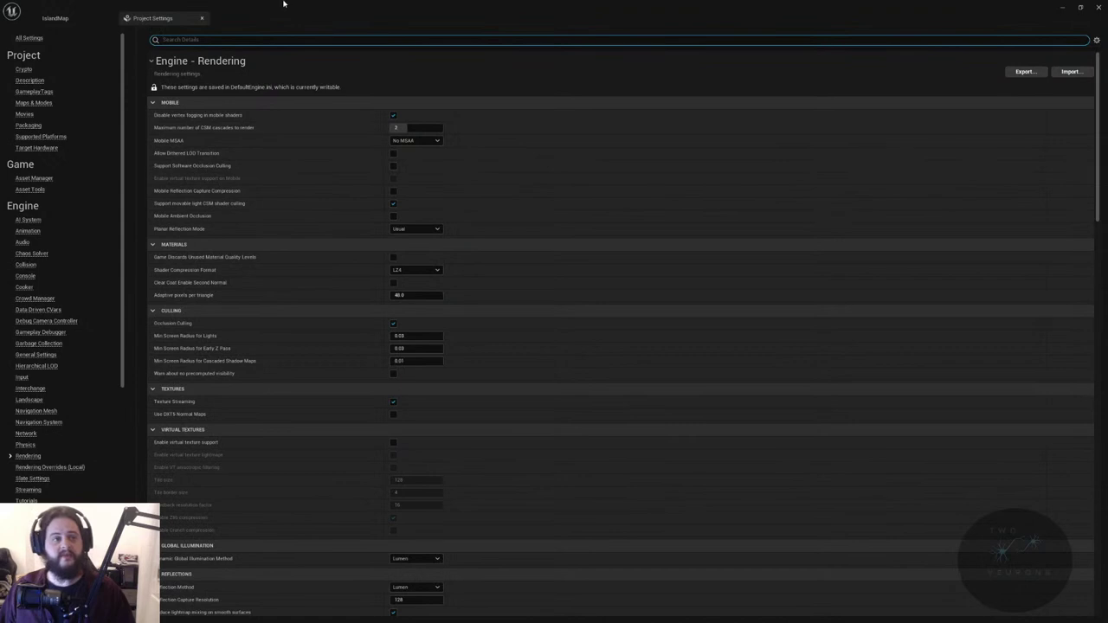
pyautogui.write('software')
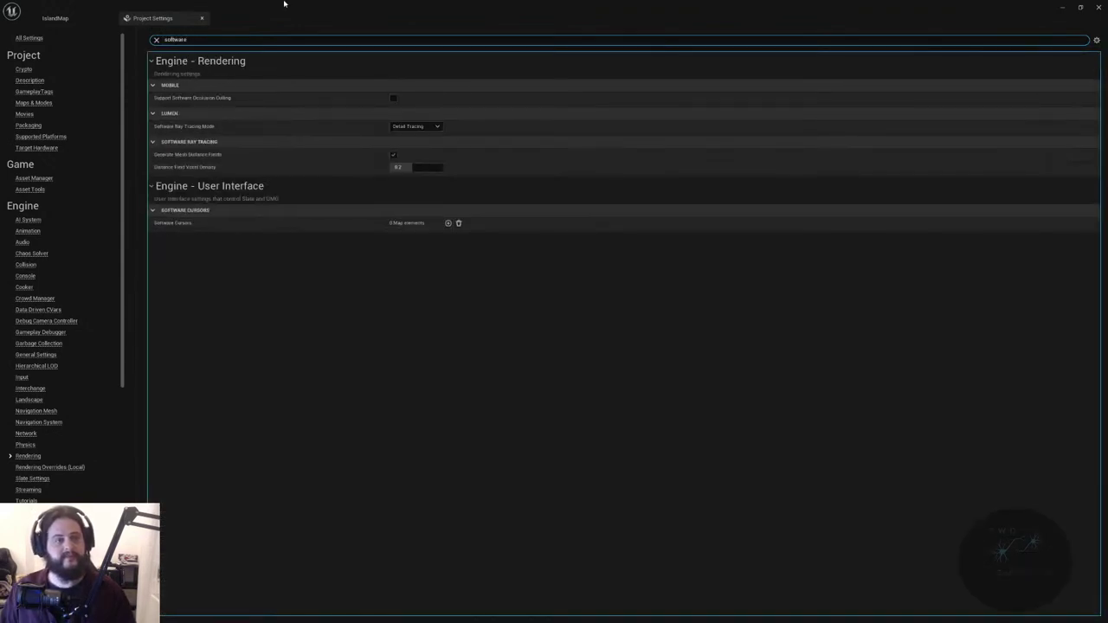
pyautogui.click(427, 126)
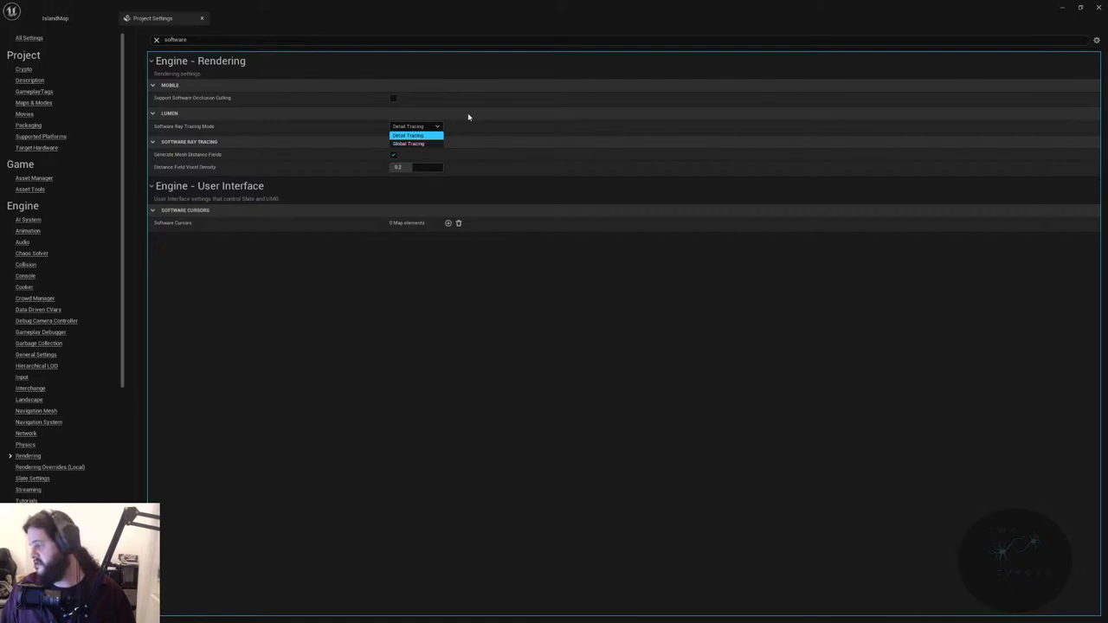
pyautogui.press('Escape')
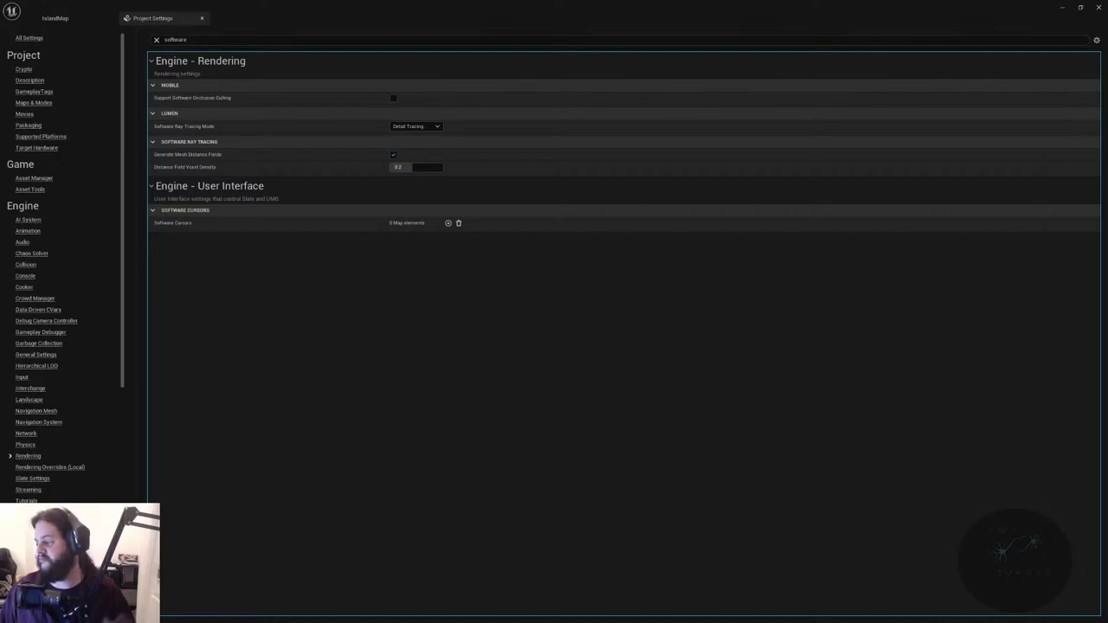
pyautogui.click(413, 126)
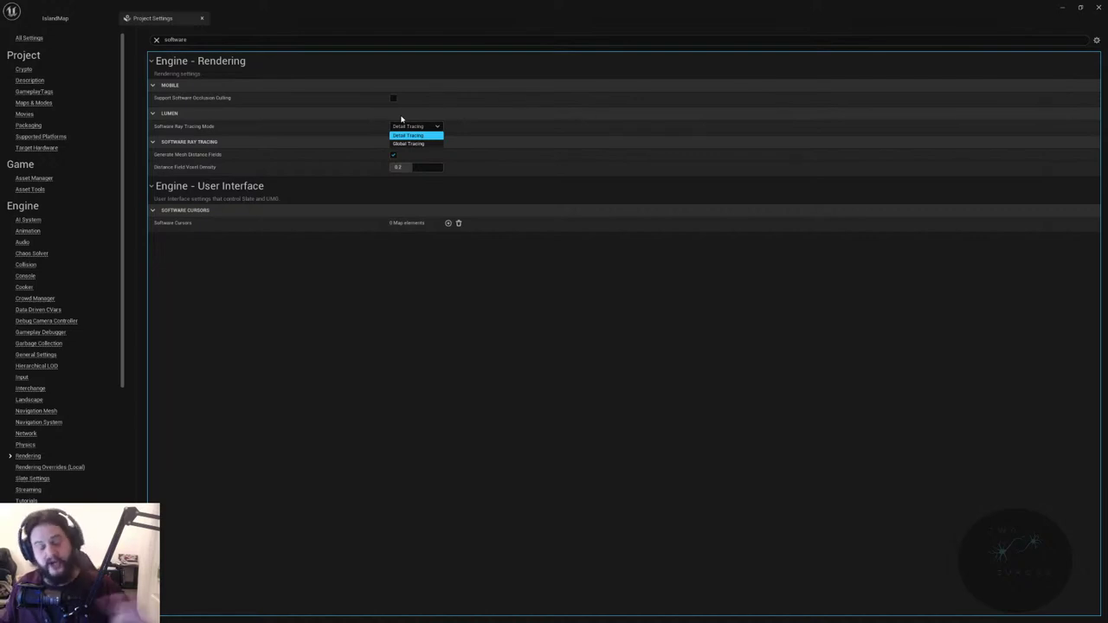
pyautogui.click(410, 41)
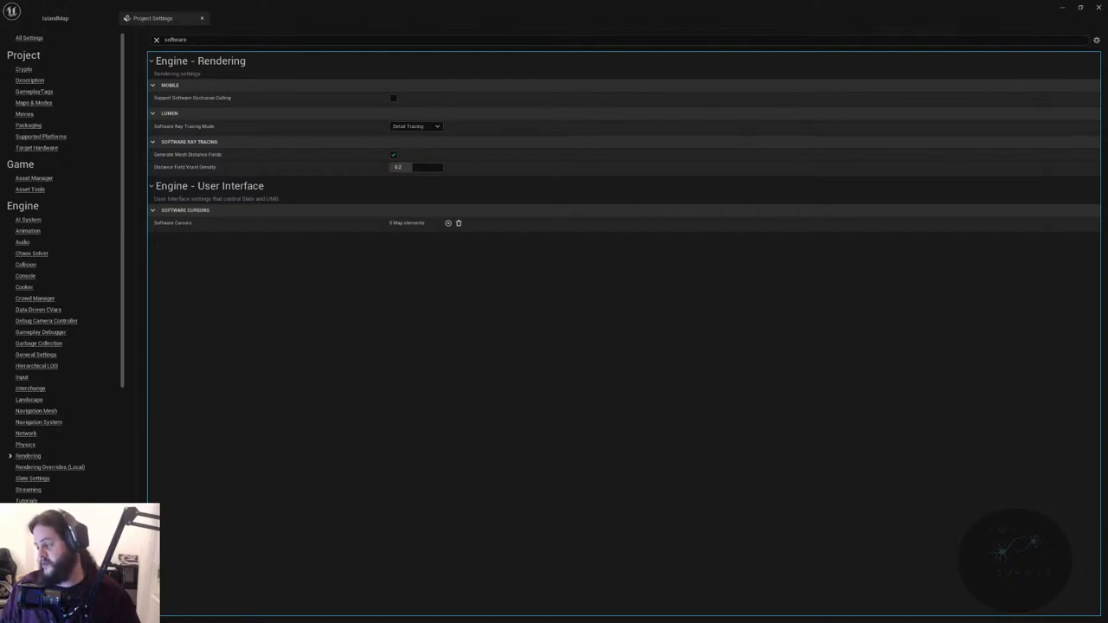
# - Replace the settings filter with "use hardwar" to look up Lumen's hardware ray tracing option
pyautogui.click(409, 39)
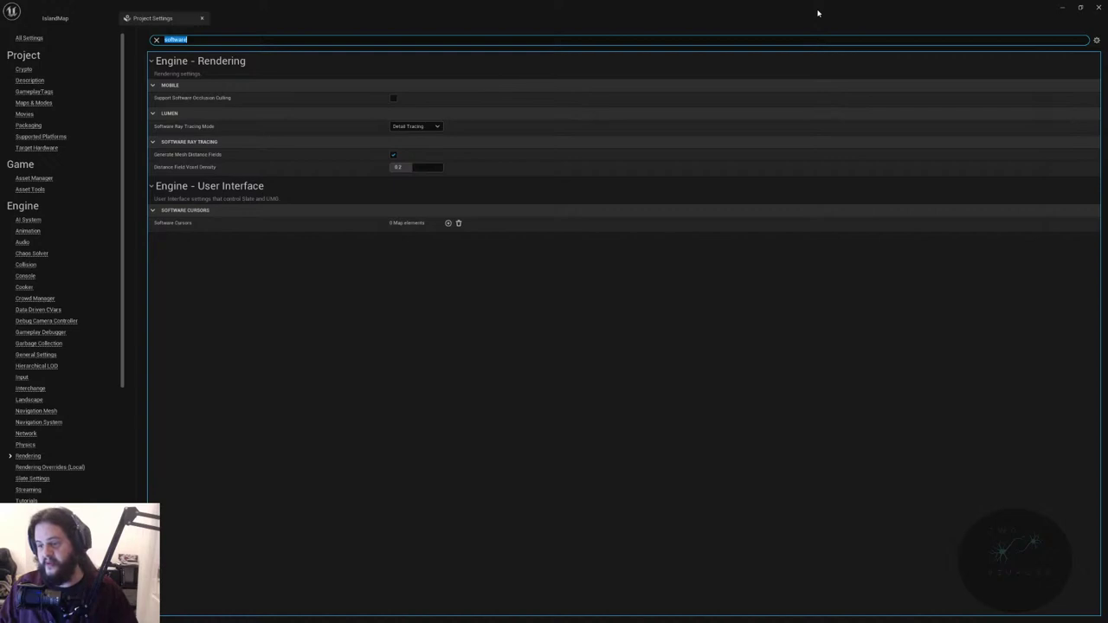
pyautogui.press('BackSpace')
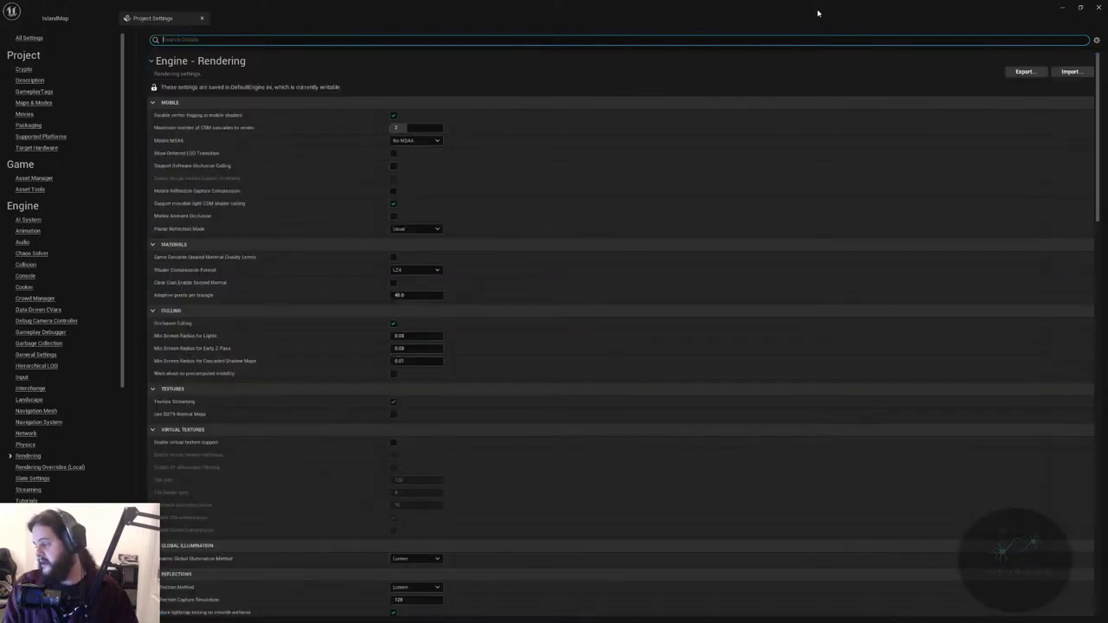
pyautogui.write('use hardwar')
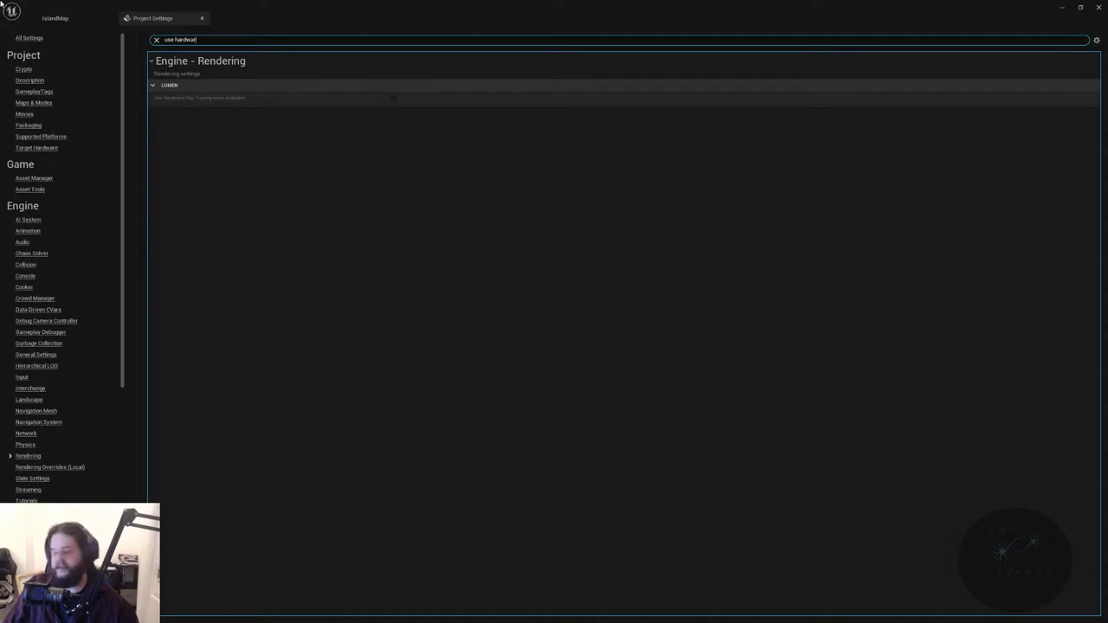
# - Filter the project settings for "support hardware" and enable Support Hardware Ray Tracing, including automatic enabling of the skin cache
pyautogui.hotkey('ctrl', 'a')
pyautogui.write('support')
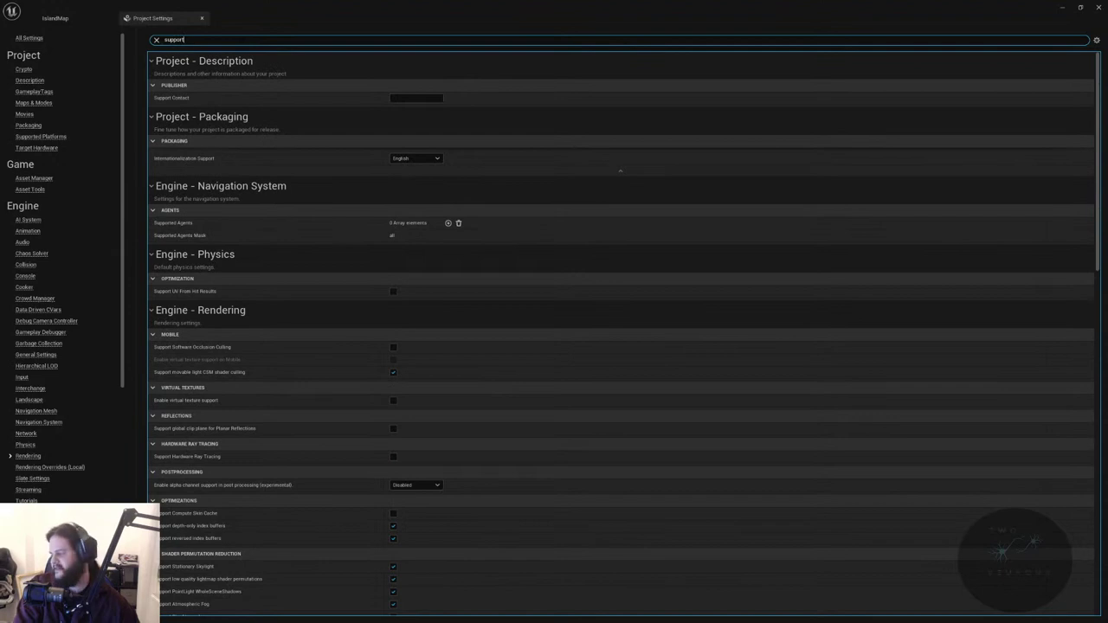
pyautogui.write(' hardware')
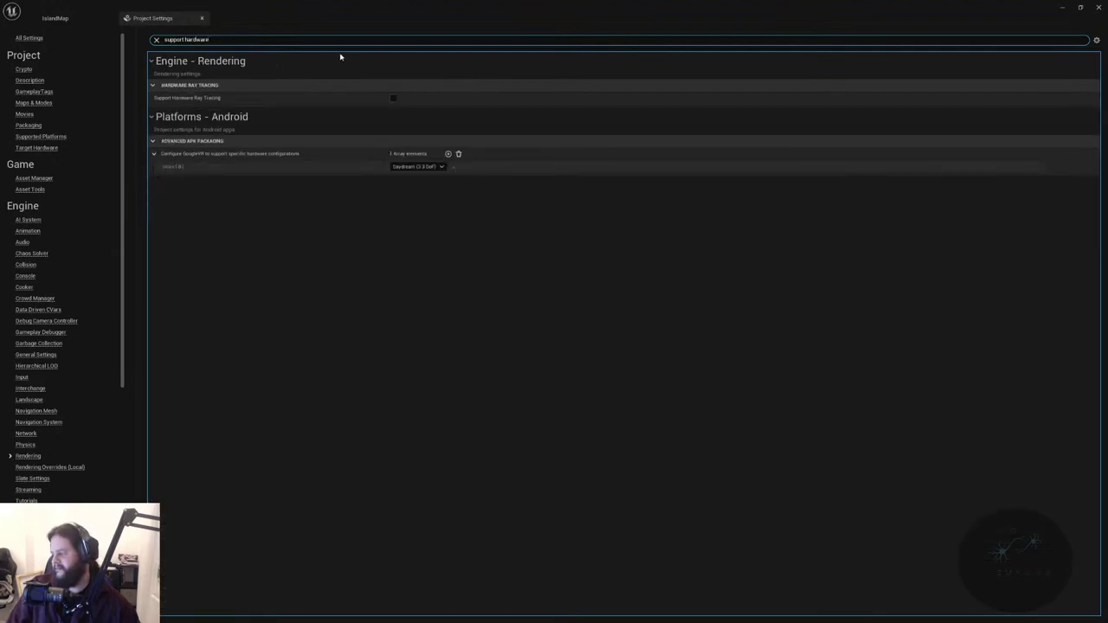
pyautogui.click(393, 100)
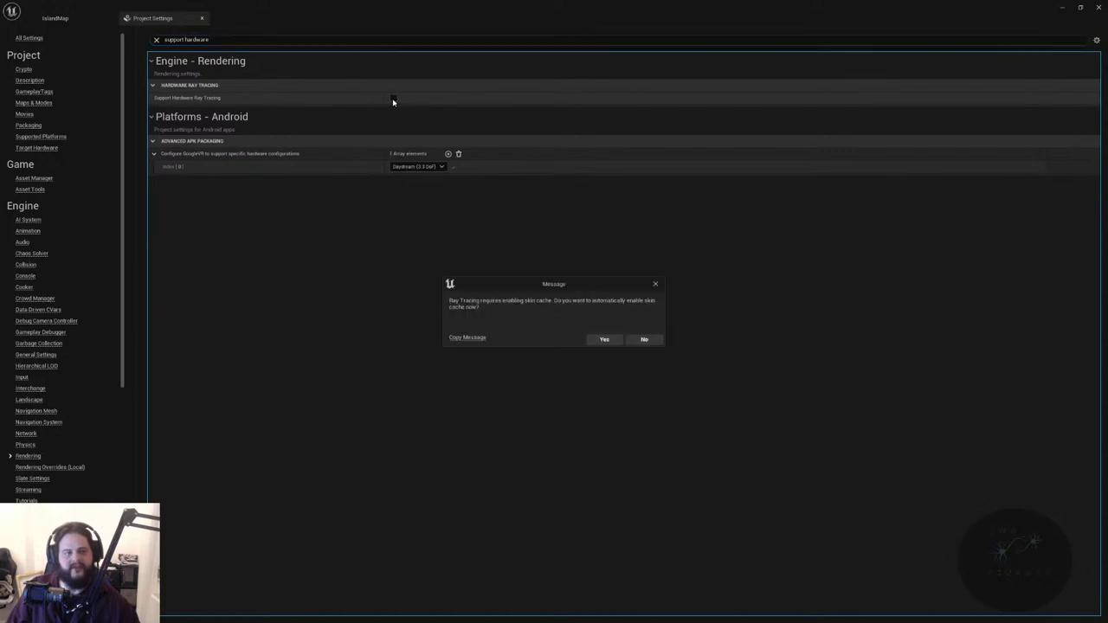
pyautogui.click(603, 340)
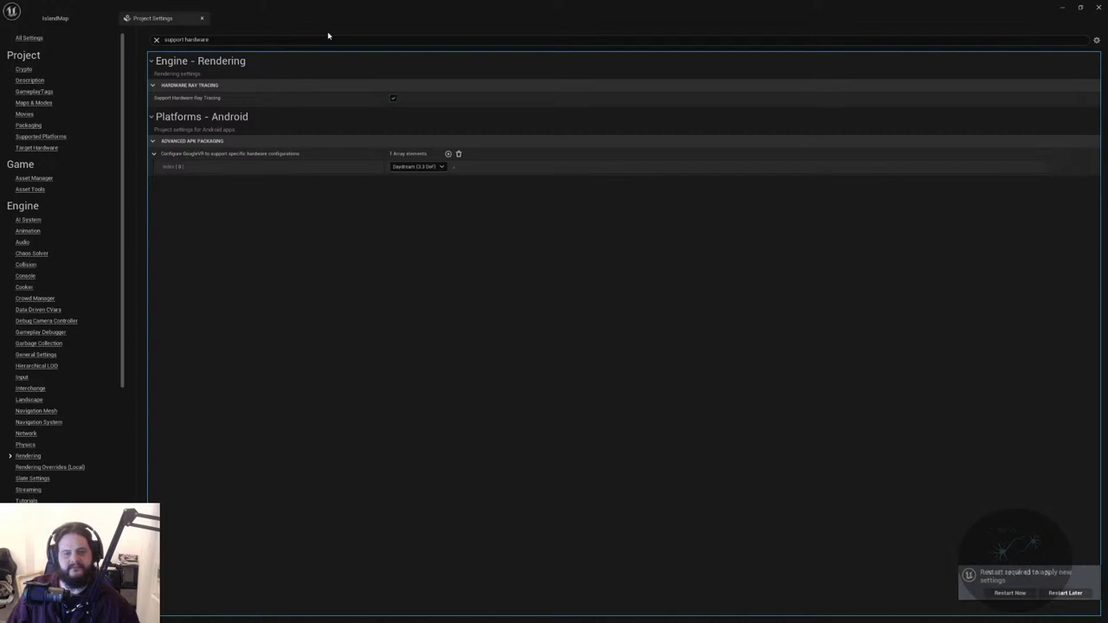
# - Filter the project settings for "use hardware" and enable Lumen's Use Hardware Ray Tracing when available
pyautogui.click(302, 40)
pyautogui.hotkey('ctrl', 'a')
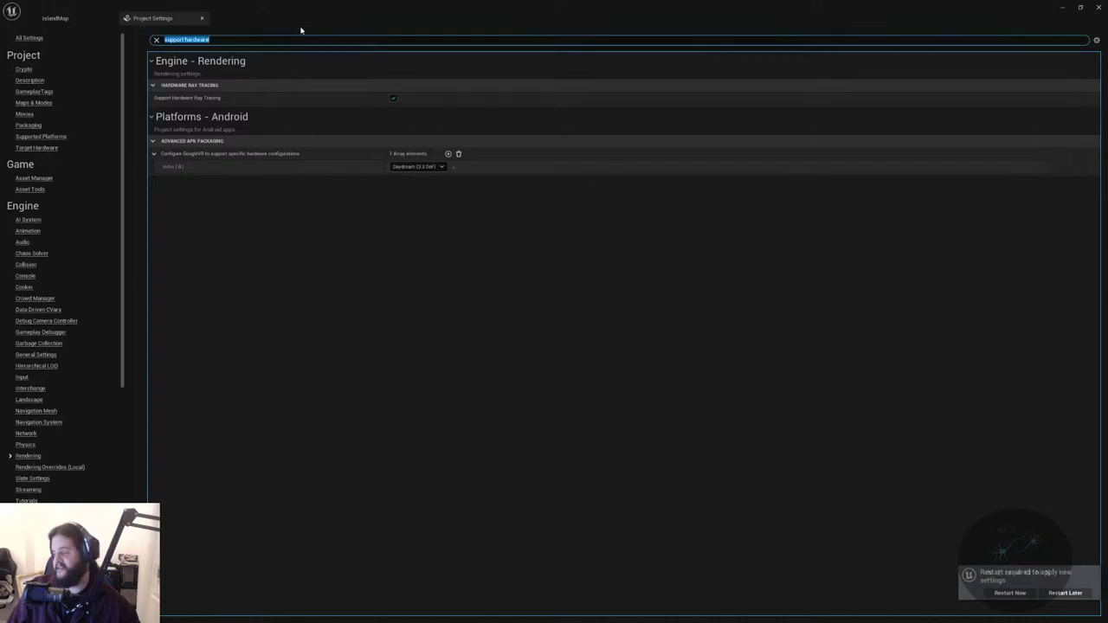
pyautogui.write('use par')
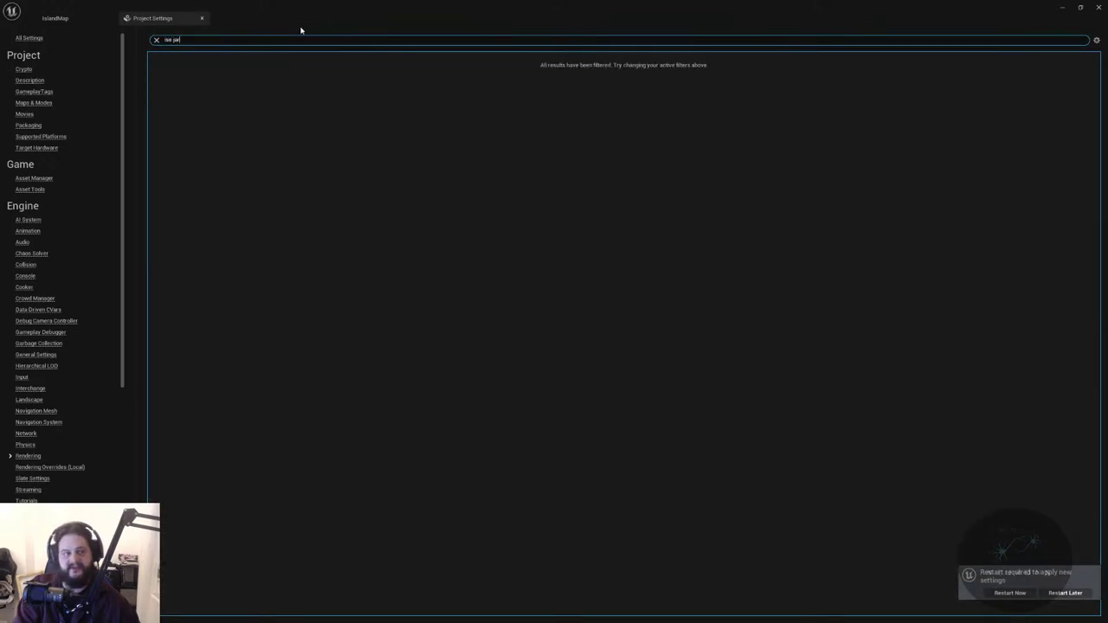
pyautogui.press('BackSpace')
pyautogui.press('BackSpace')
pyautogui.press('BackSpace')
pyautogui.write('hardware')
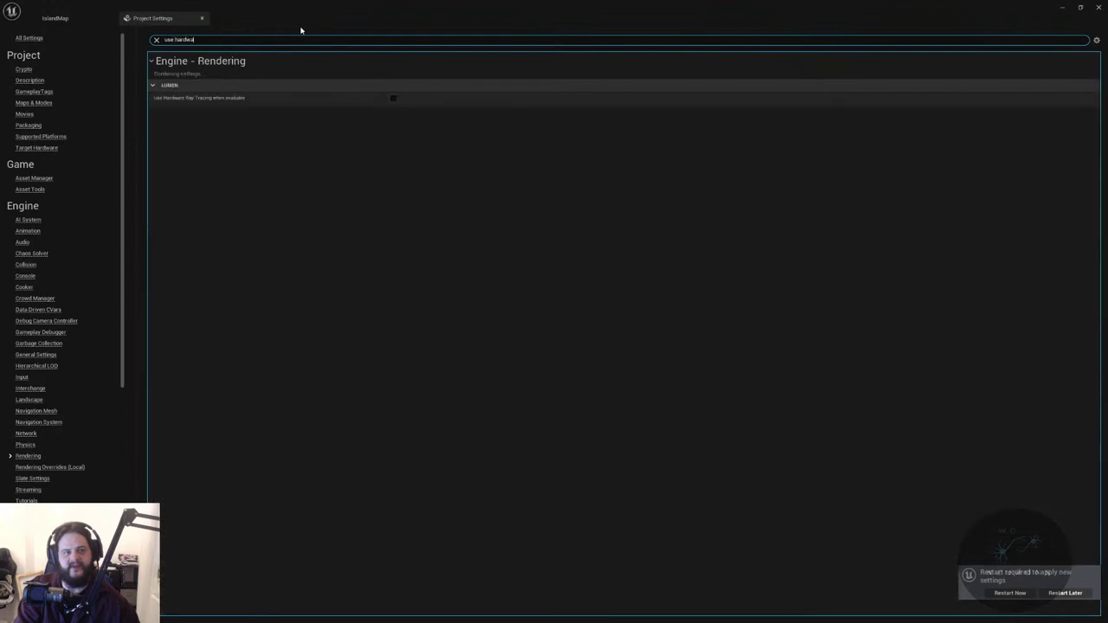
pyautogui.click(394, 98)
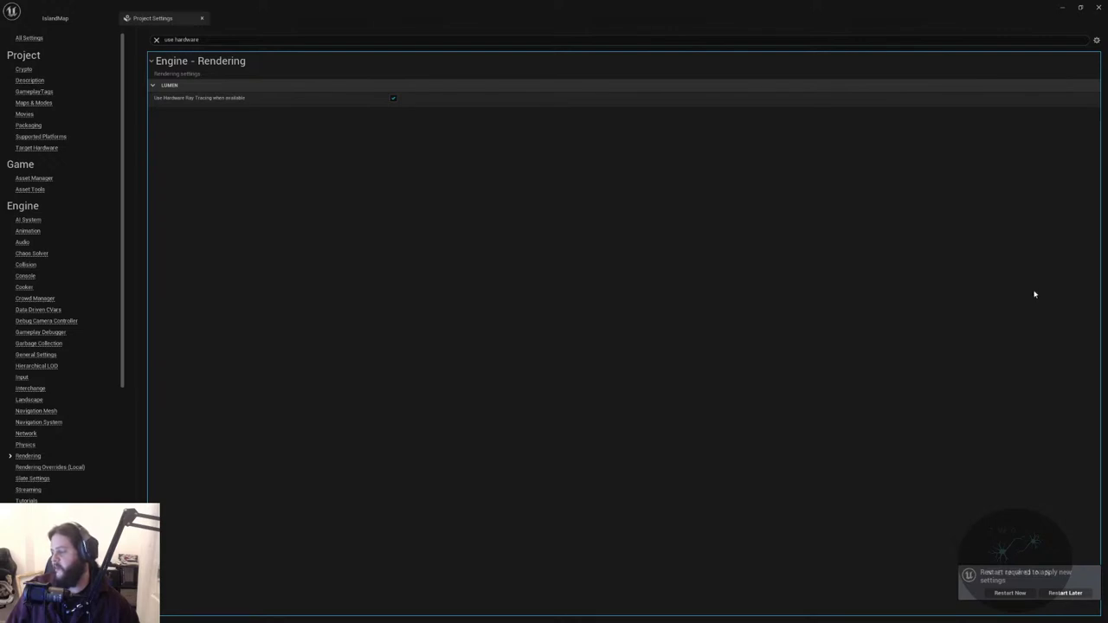
# - Restart the editor to apply the hardware ray tracing settings
pyautogui.click(1021, 595)
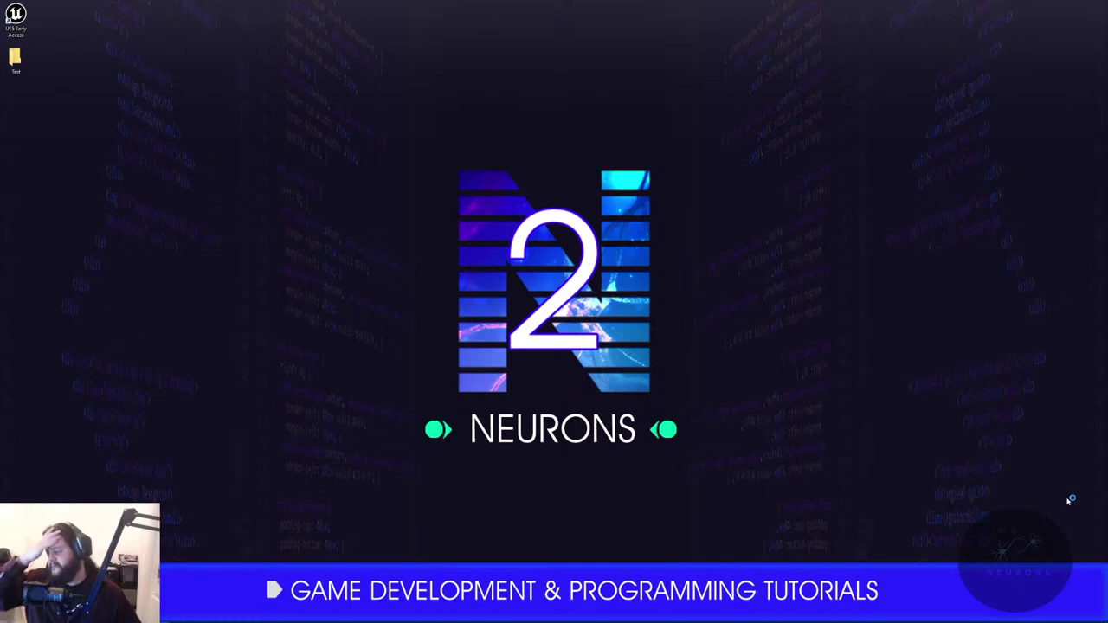
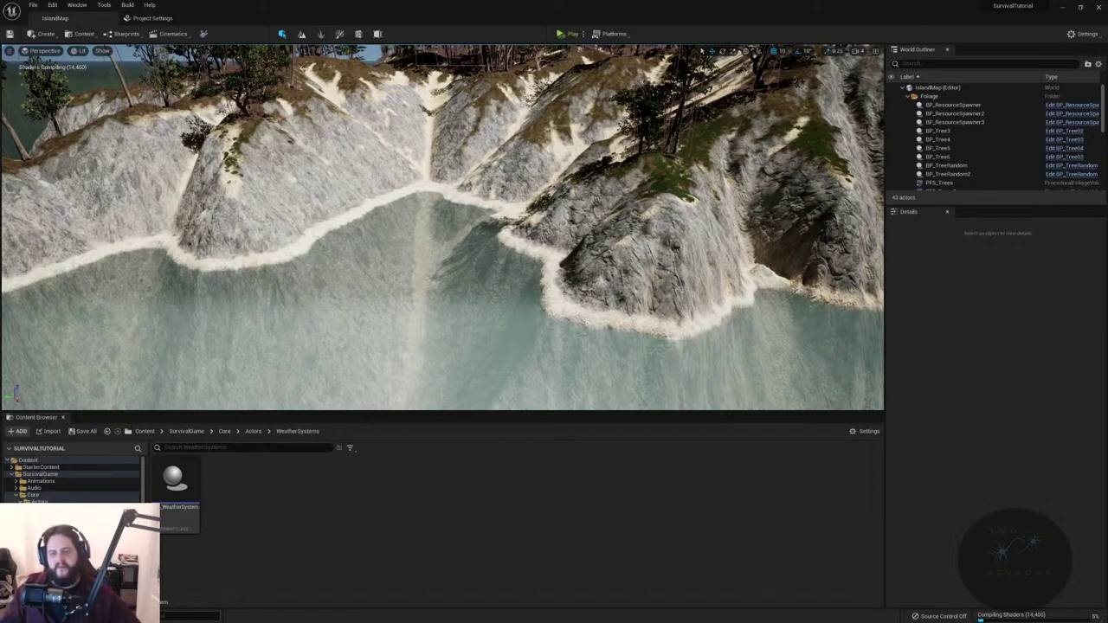
# - Examine the lighting, shadows and frame rate across the island's cliffs, forest and root-covered slopes
pyautogui.moveTo(520, 225)
pyautogui.mouseDown(button='right')
pyautogui.moveTo(519, 173)
pyautogui.moveTo(519, 208)
pyautogui.moveTo(533, 218)
pyautogui.mouseUp(button='right')
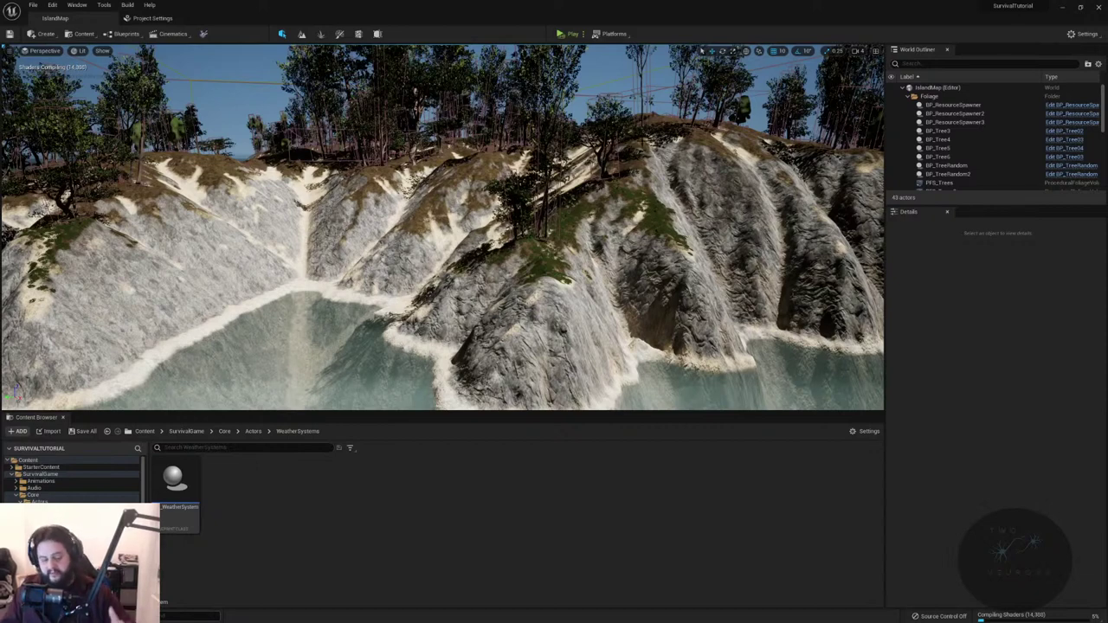
pyautogui.press('`')
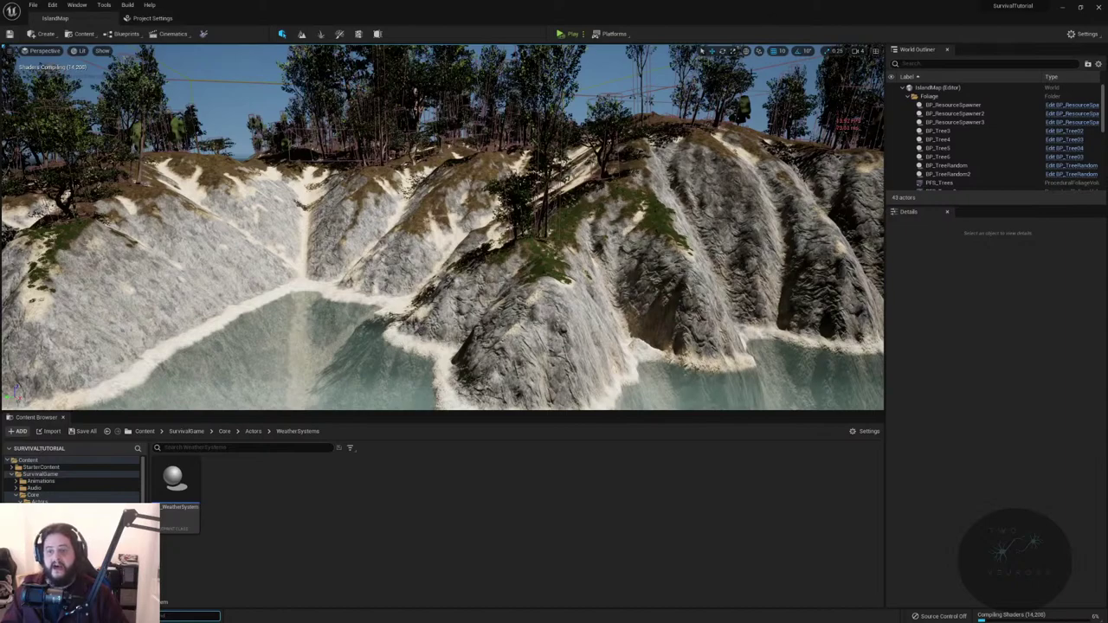
pyautogui.moveTo(750, 71); pyautogui.dragTo(689, 83, button='right')
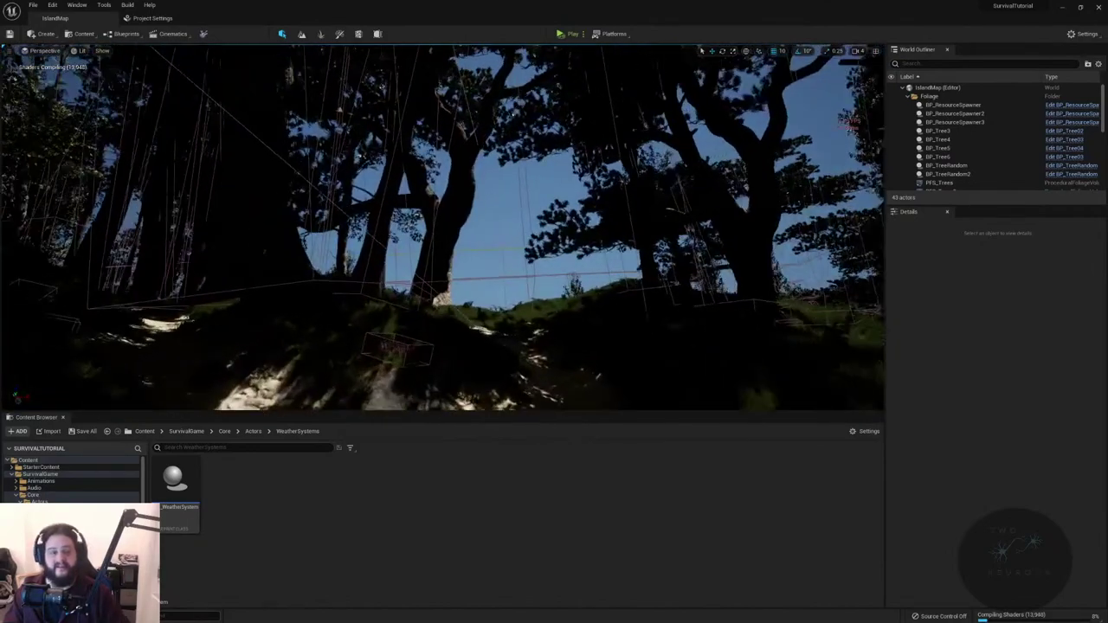
pyautogui.moveTo(441, 225); pyautogui.dragTo(386, 199, button='right')
pyautogui.moveTo(534, 341); pyautogui.dragTo(455, 340, button='right')
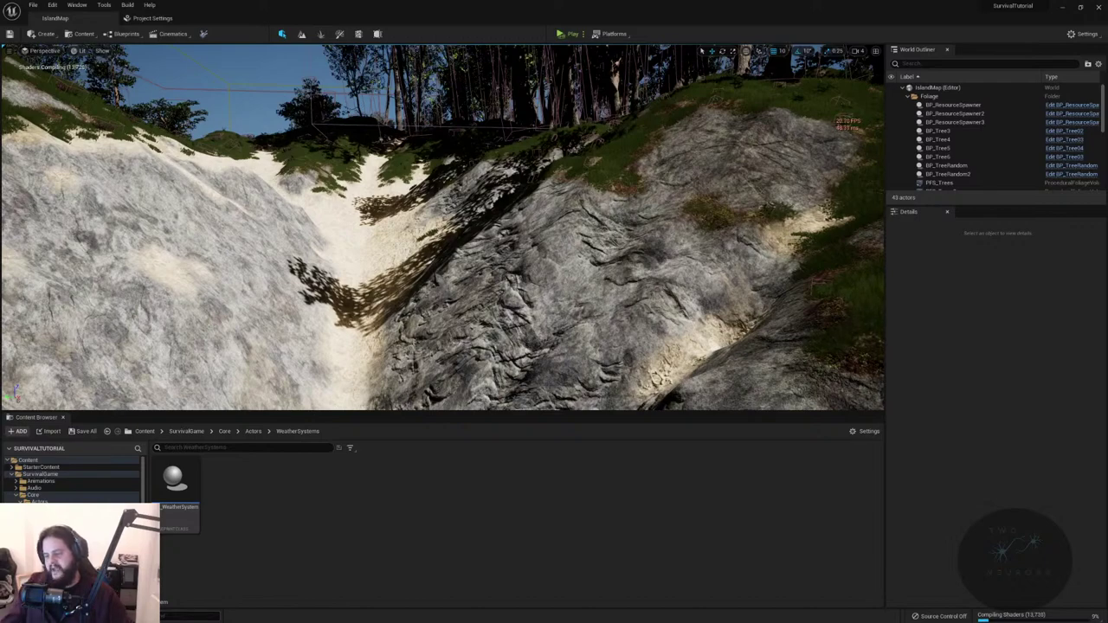
pyautogui.moveTo(442, 225); pyautogui.dragTo(416, 162, button='right')
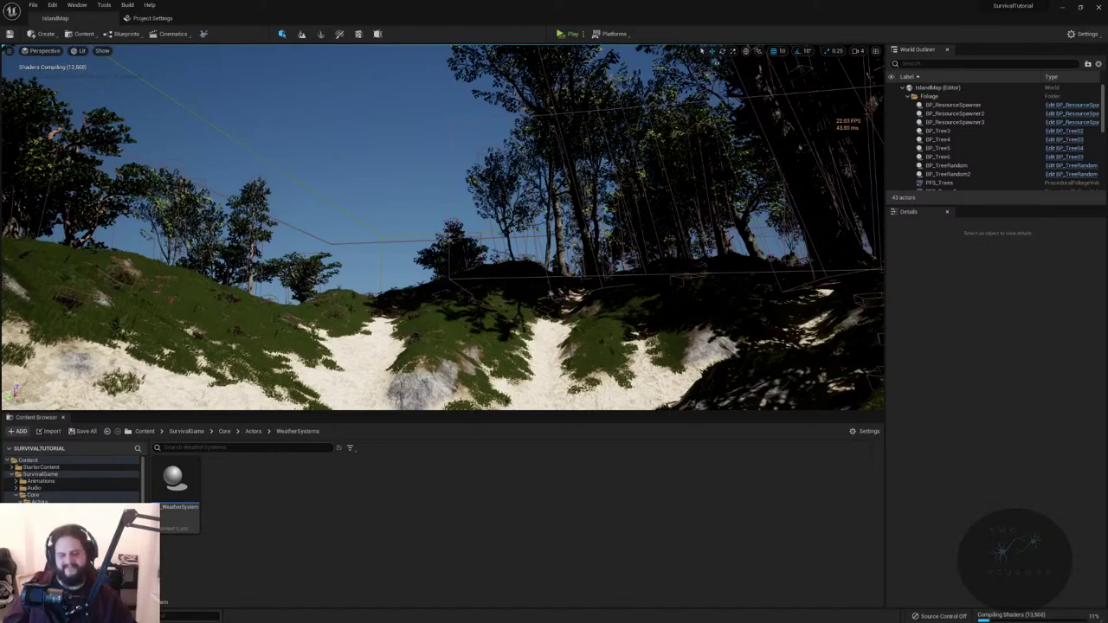
pyautogui.moveTo(441, 225)
pyautogui.mouseDown(button='right')
pyautogui.moveTo(485, 231)
pyautogui.moveTo(432, 234)
pyautogui.moveTo(441, 230)
pyautogui.mouseUp(button='right')
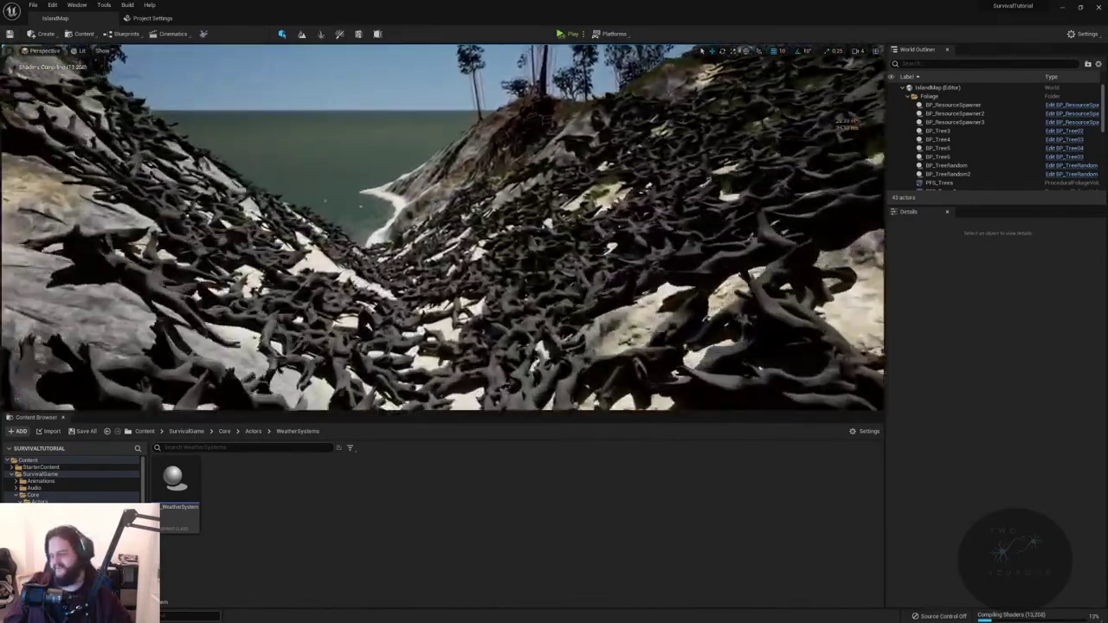
pyautogui.moveTo(442, 225); pyautogui.dragTo(344, 203, button='right')
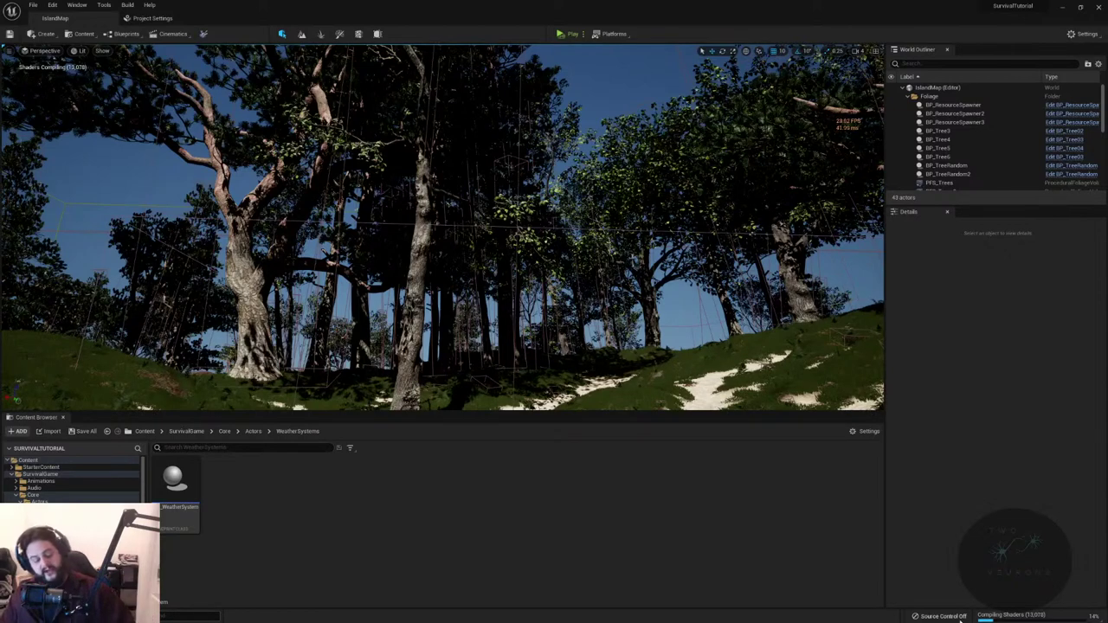
# - Switch to the Epic Games Launcher and look through the UE5 page as far as the Valley of the Ancient sample
pyautogui.press('super')
pyautogui.click(1031, 616)
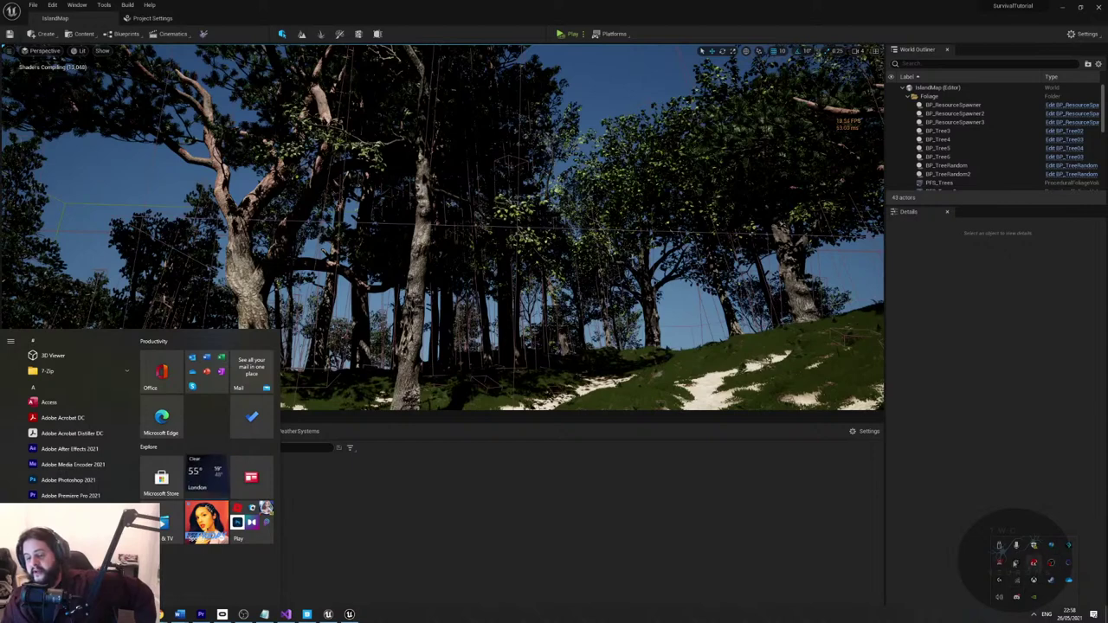
pyautogui.click(1012, 562)
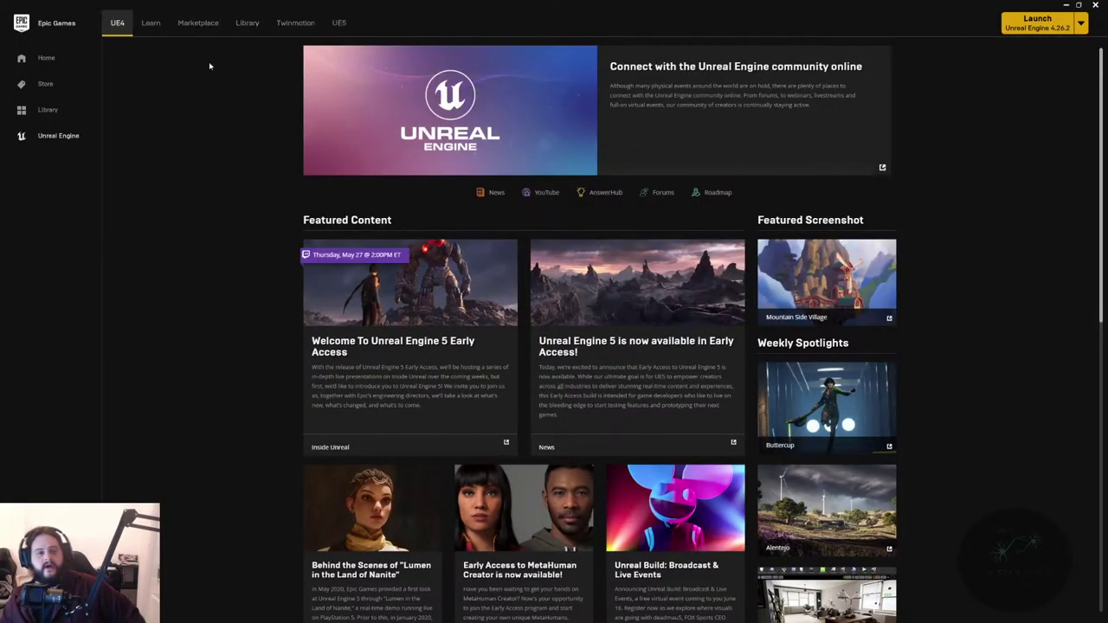
pyautogui.click(340, 33)
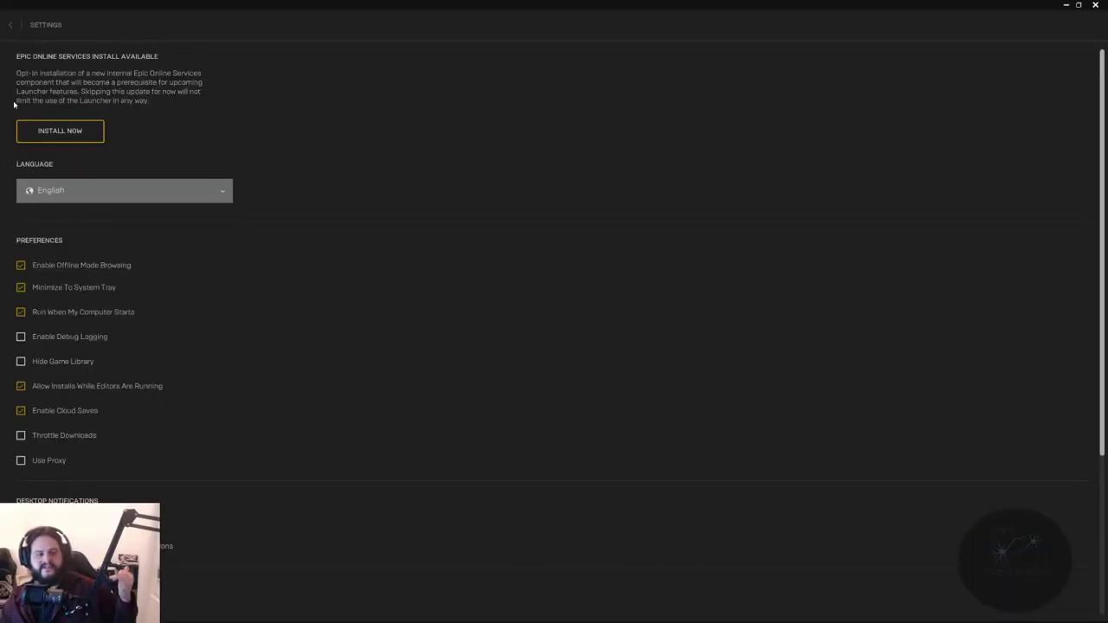
pyautogui.click(11, 25)
pyautogui.scroll(-2, 637, 429)
pyautogui.scroll(-4, 637, 429)
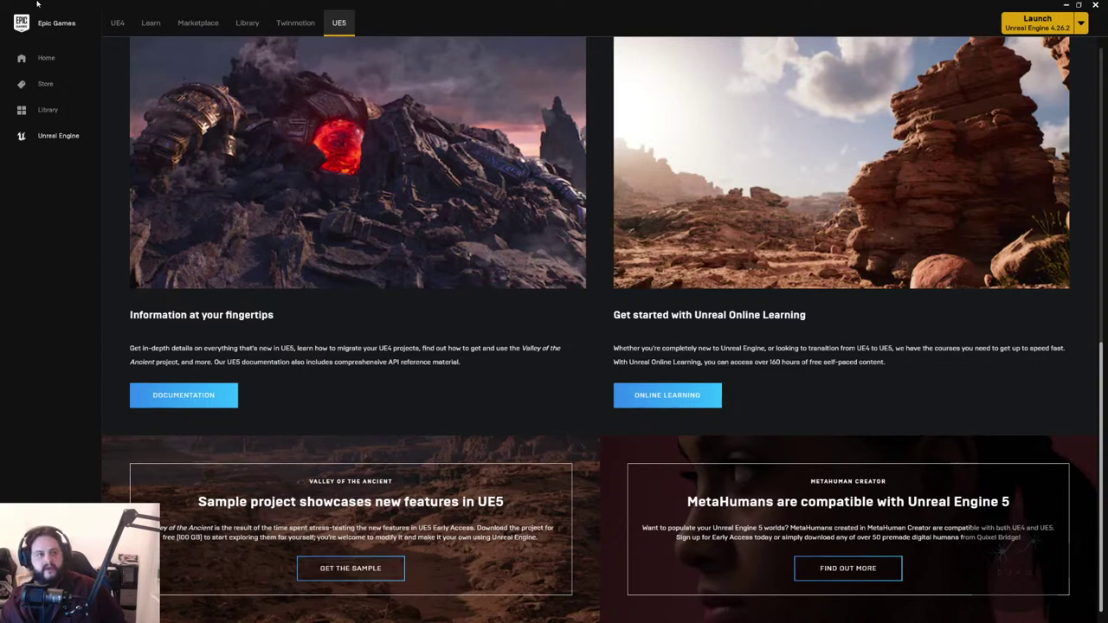
# - Search the launcher library for "valley", review the GPU requirements of Valley of the Ancient, and return to the Unreal Editor
pyautogui.click(246, 24)
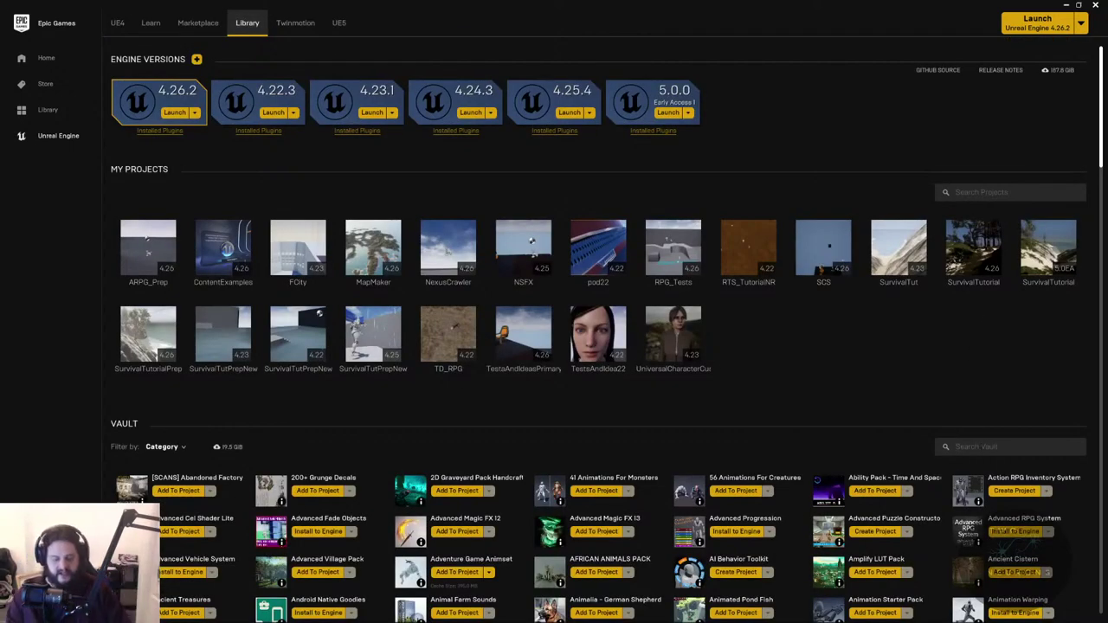
pyautogui.write('valley')
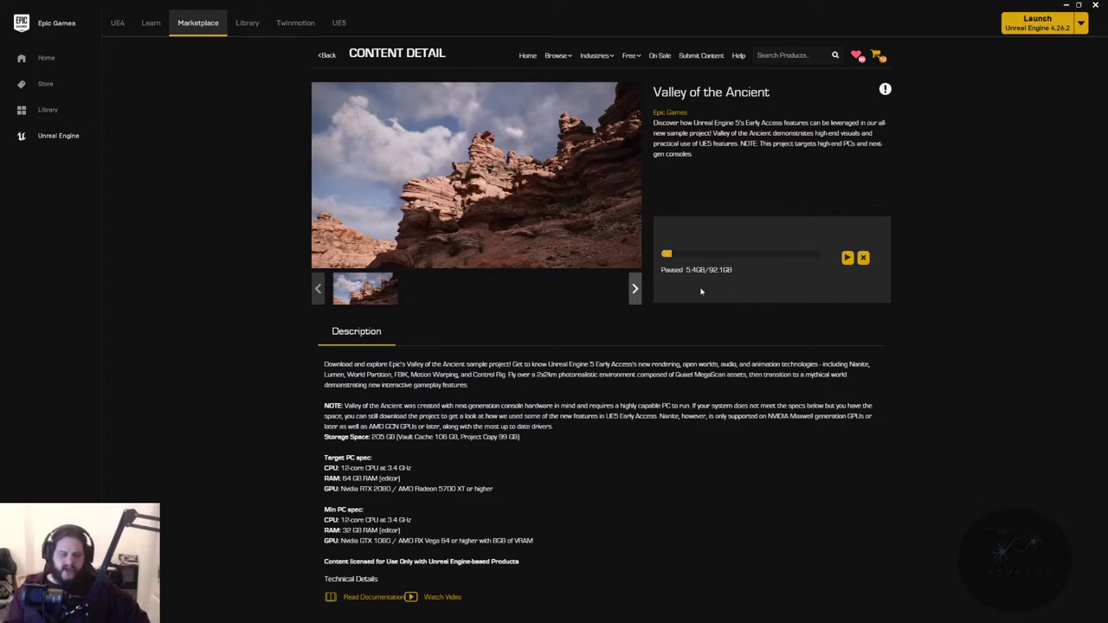
pyautogui.moveTo(372, 489); pyautogui.dragTo(390, 489)
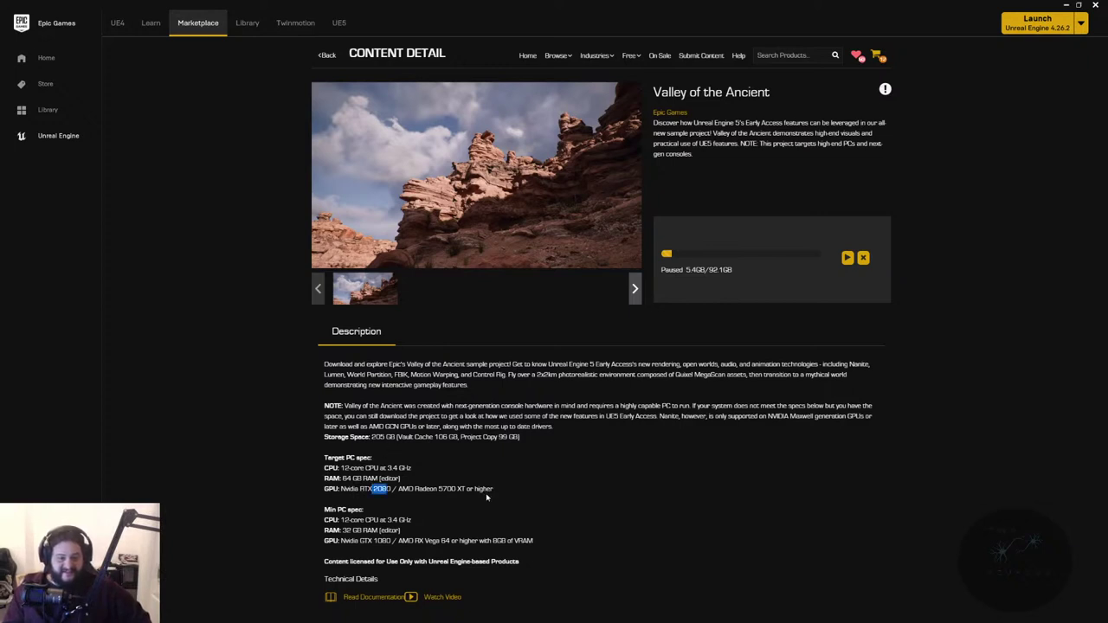
pyautogui.moveTo(373, 540); pyautogui.dragTo(399, 549)
pyautogui.click(629, 535)
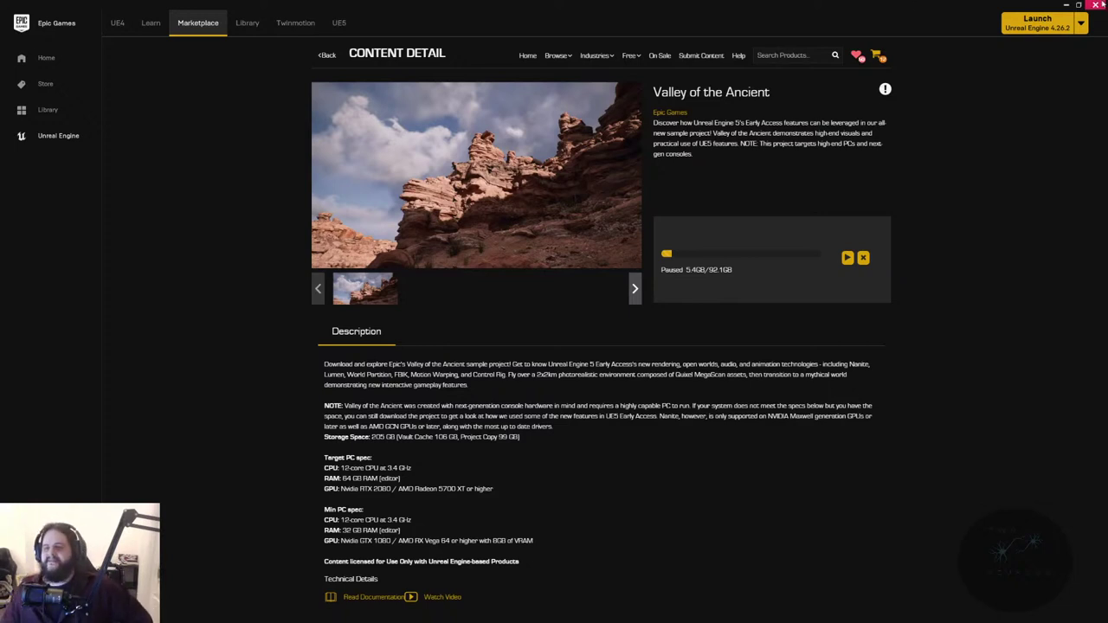
pyautogui.click(1067, 5)
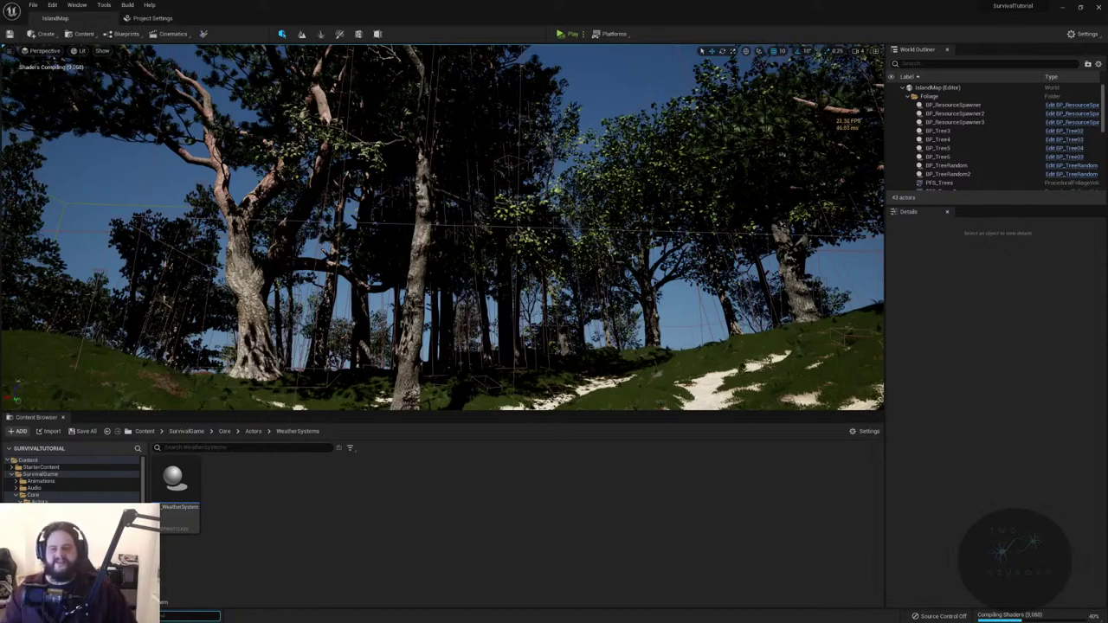
# - Find the PostProcessVolume in the Lighting folder of the island map's actors and select it
pyautogui.moveTo(779, 303); pyautogui.dragTo(731, 303, button='right')
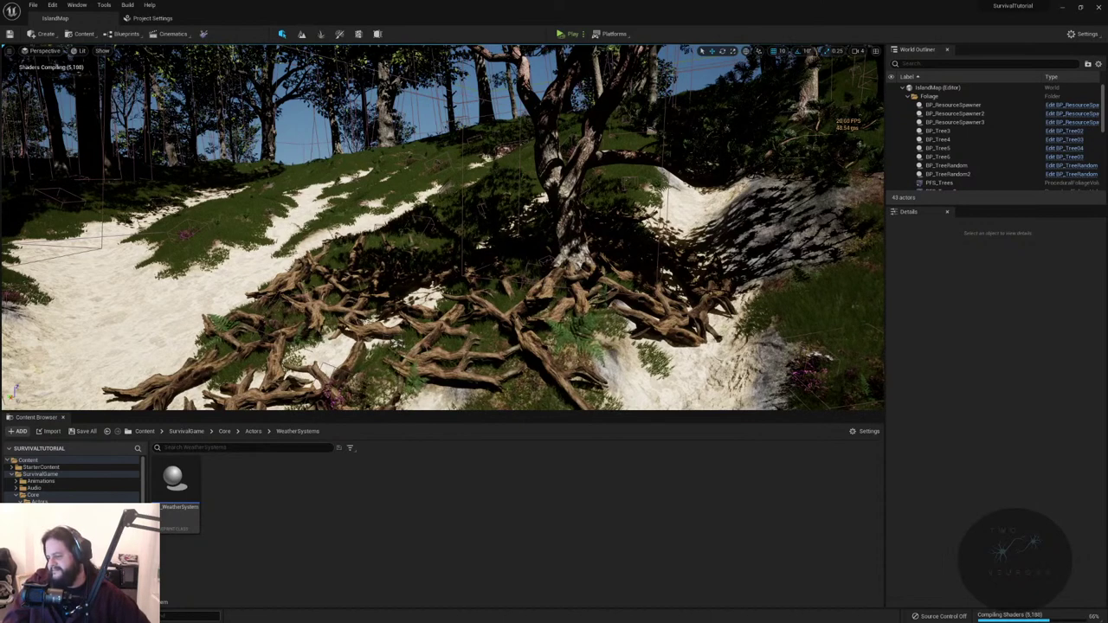
pyautogui.moveTo(1045, 614)
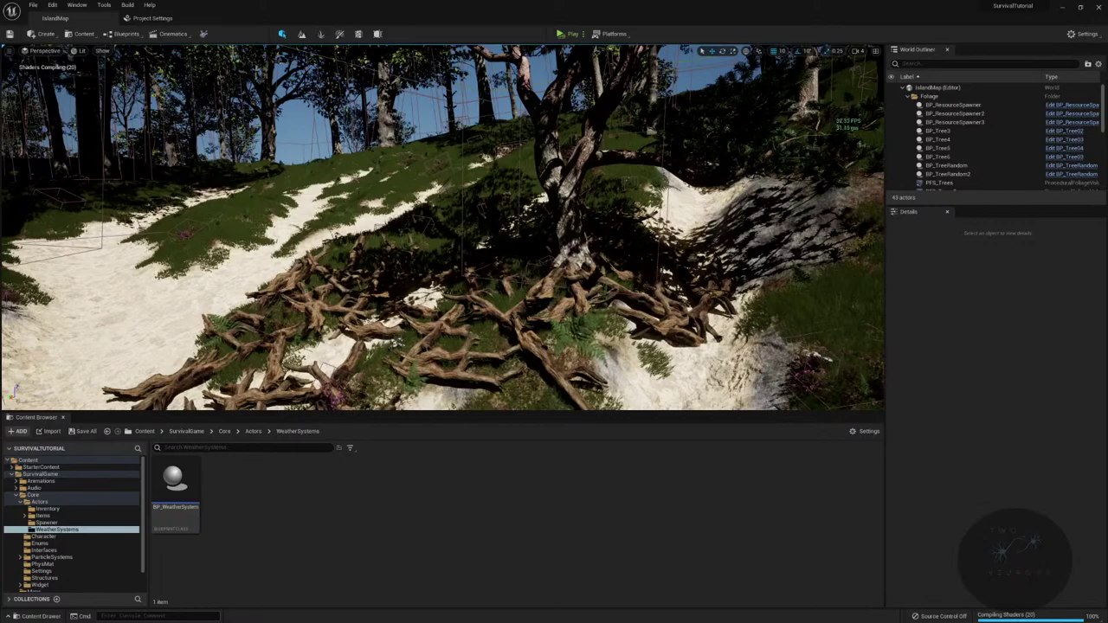
pyautogui.moveTo(442, 225); pyautogui.dragTo(399, 234, button='right')
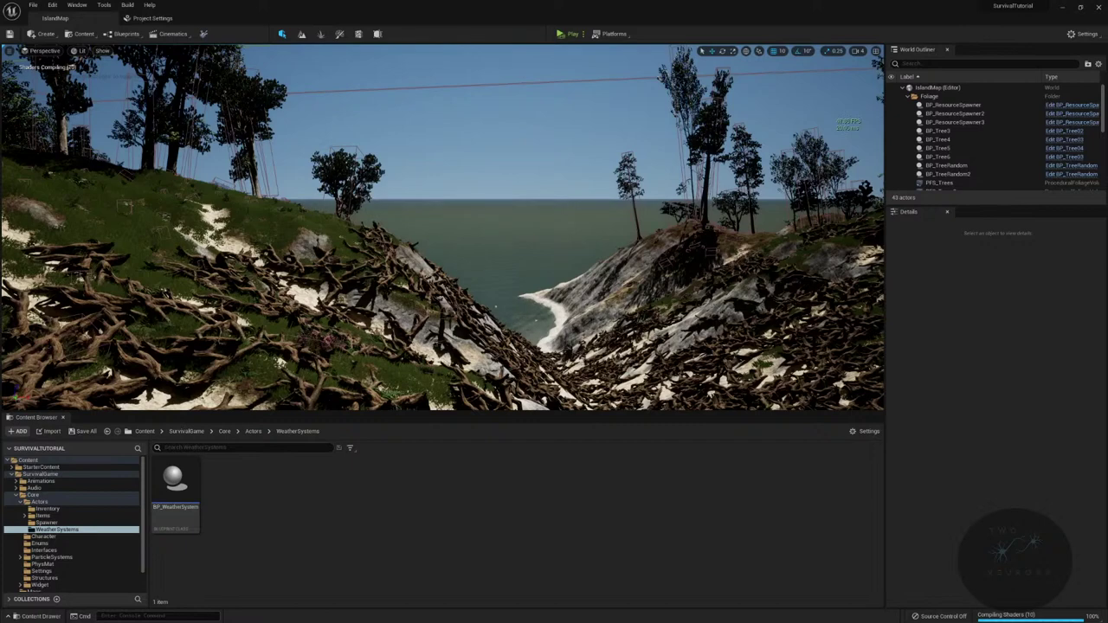
pyautogui.scroll(-10, 1027, 177)
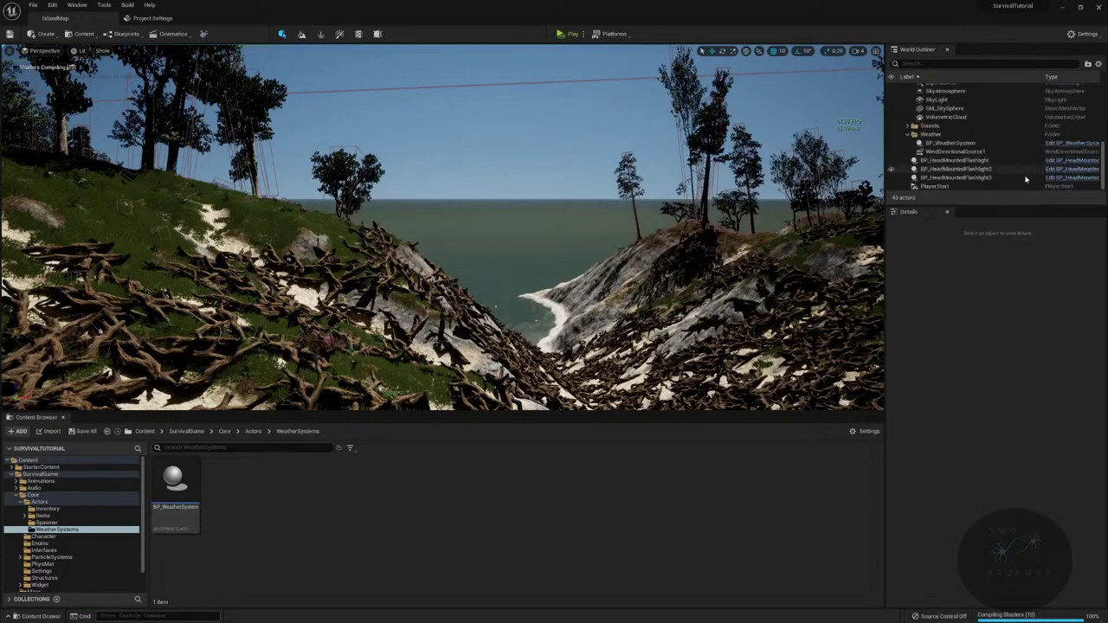
pyautogui.scroll(3, 997, 156)
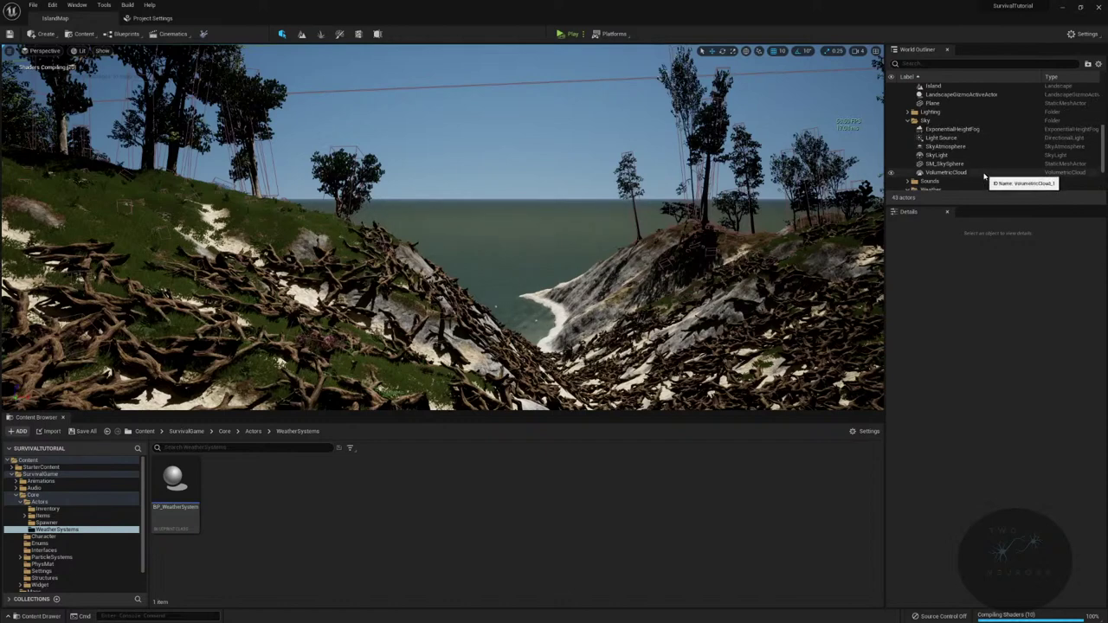
pyautogui.scroll(1, 987, 137)
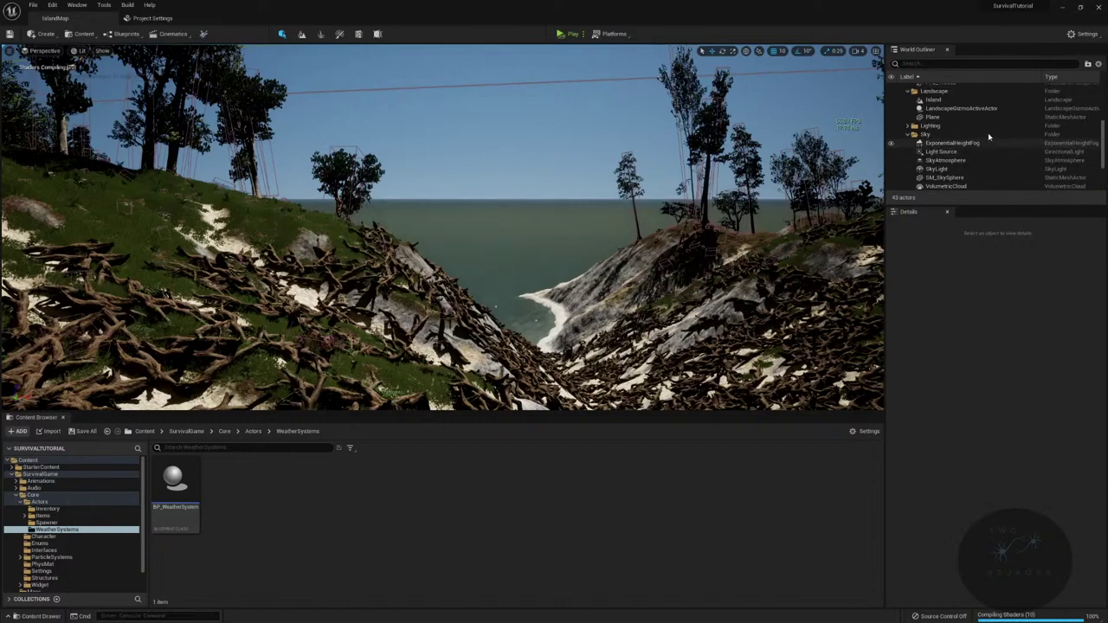
pyautogui.click(907, 125)
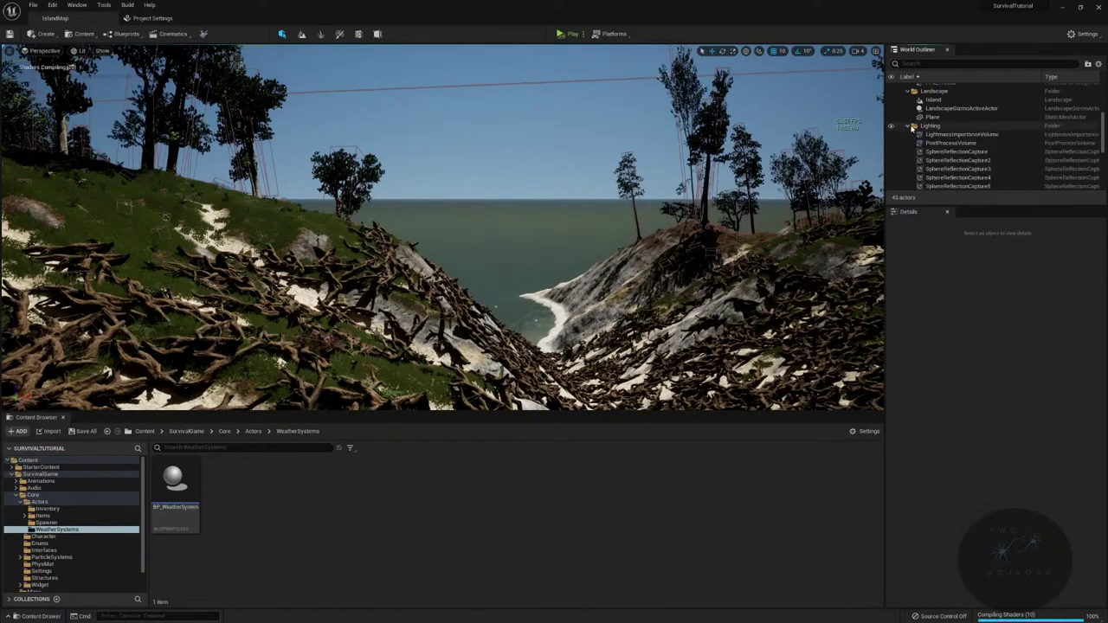
pyautogui.click(979, 145)
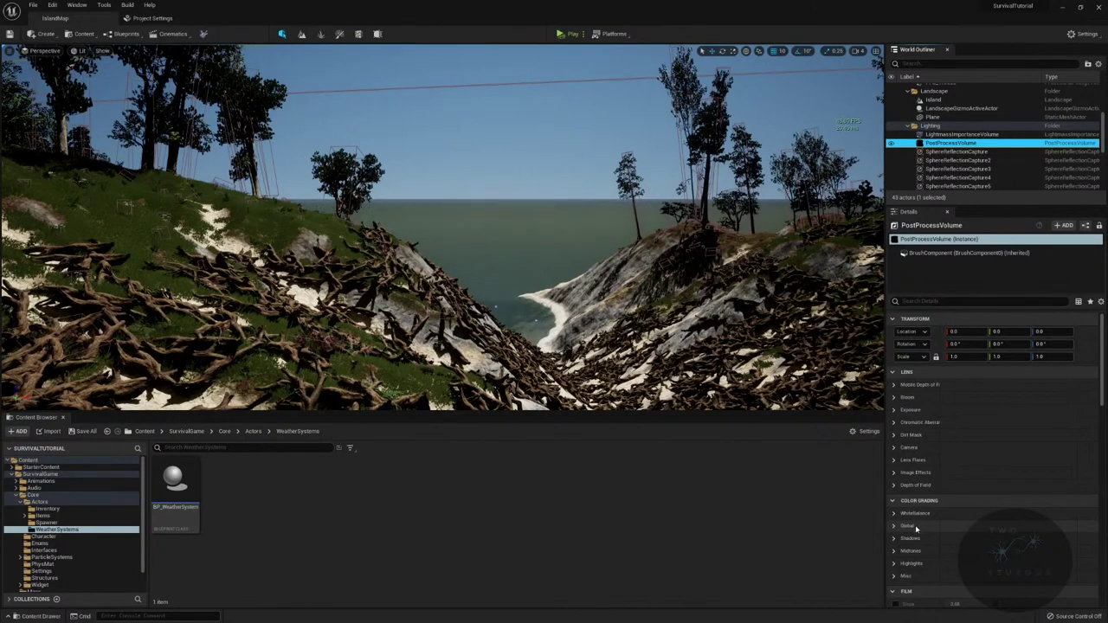
# - Override the volume's Global Illumination method with Lumen and enable its Final Gather Quality override at 1.0
pyautogui.scroll(-2, 914, 530)
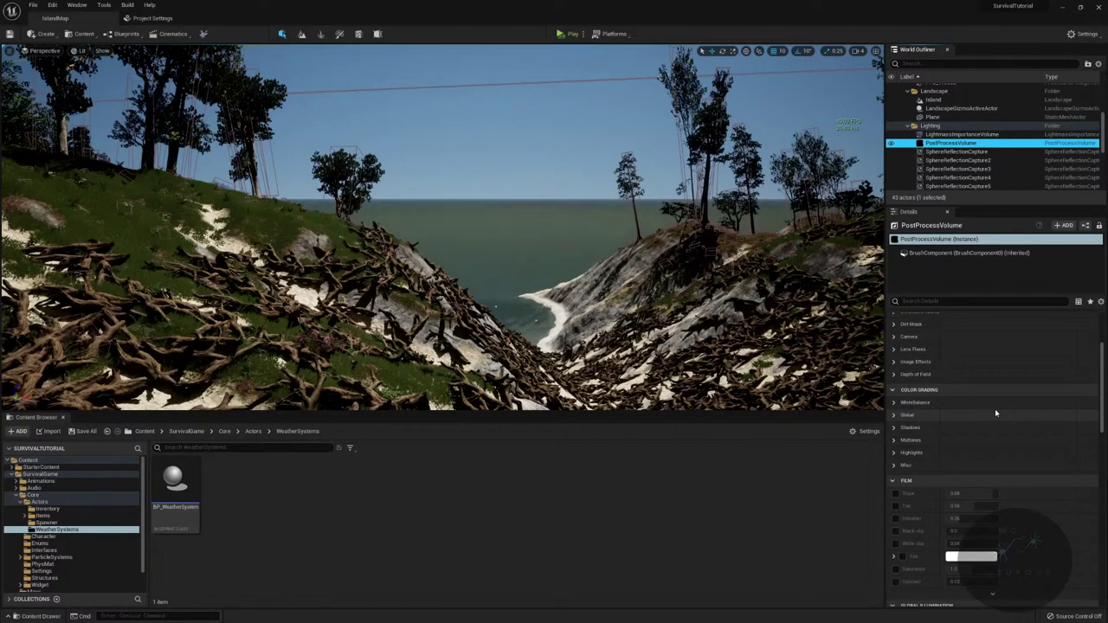
pyautogui.scroll(-3, 1012, 450)
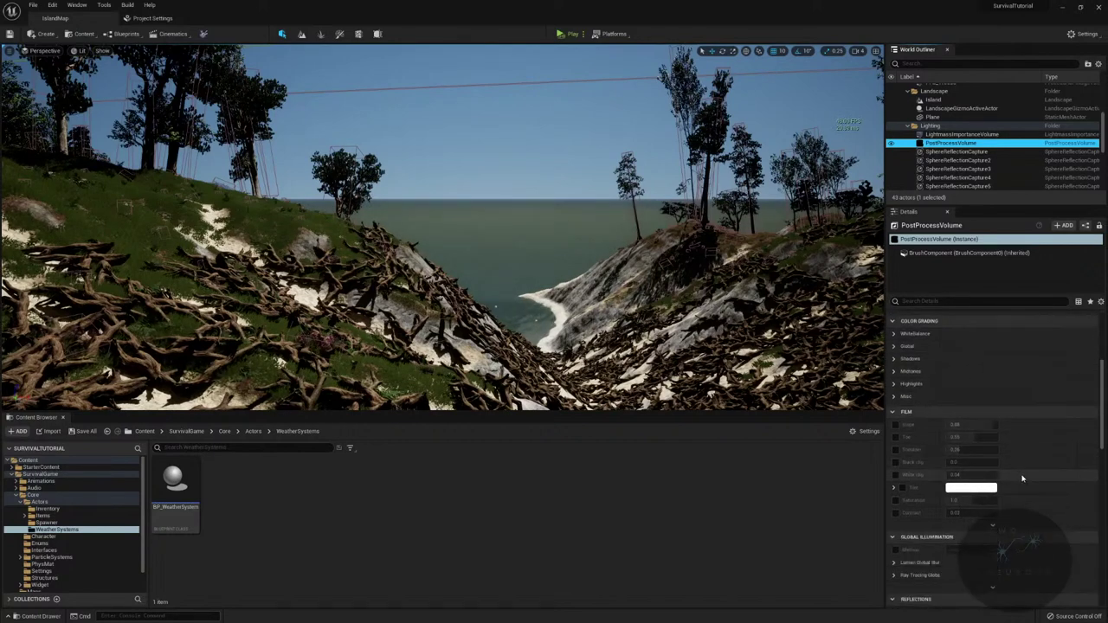
pyautogui.scroll(-3, 1021, 477)
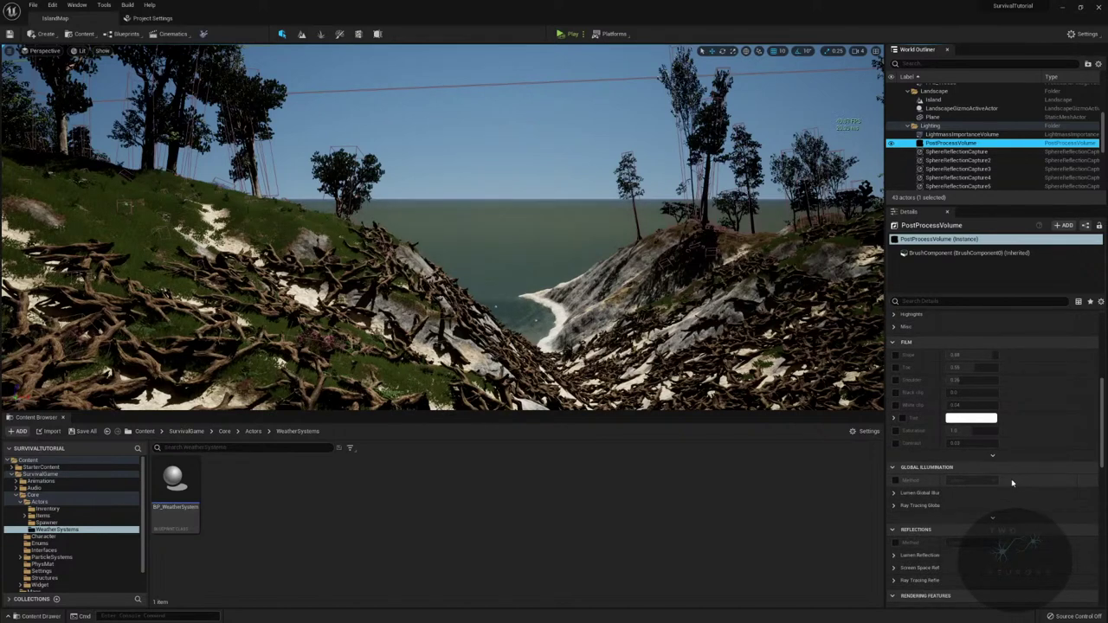
pyautogui.click(896, 480)
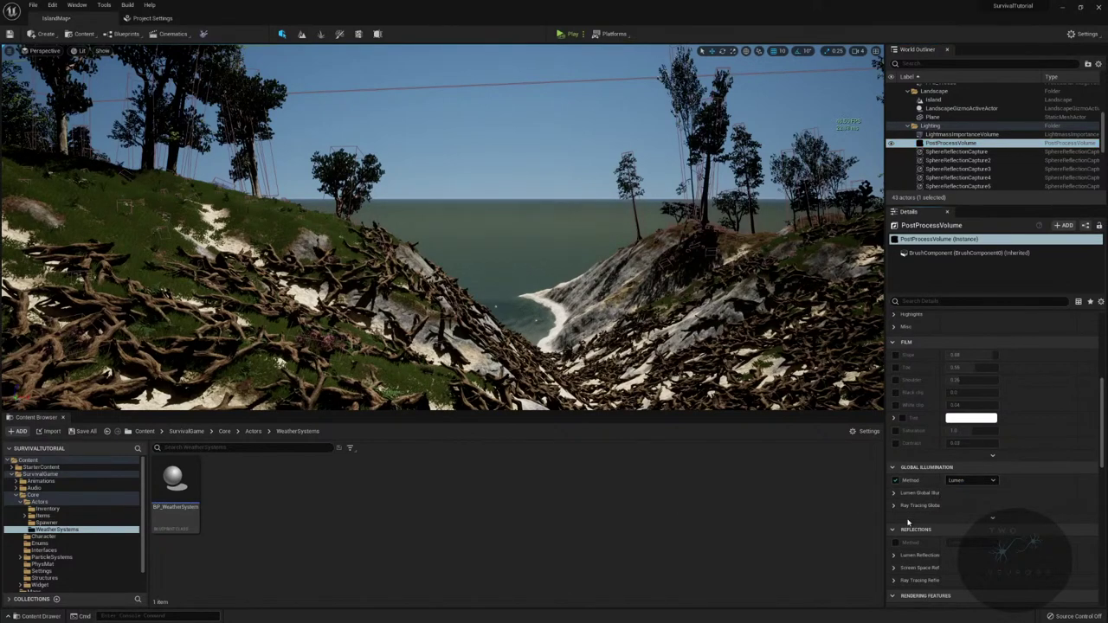
pyautogui.click(895, 506)
pyautogui.click(895, 492)
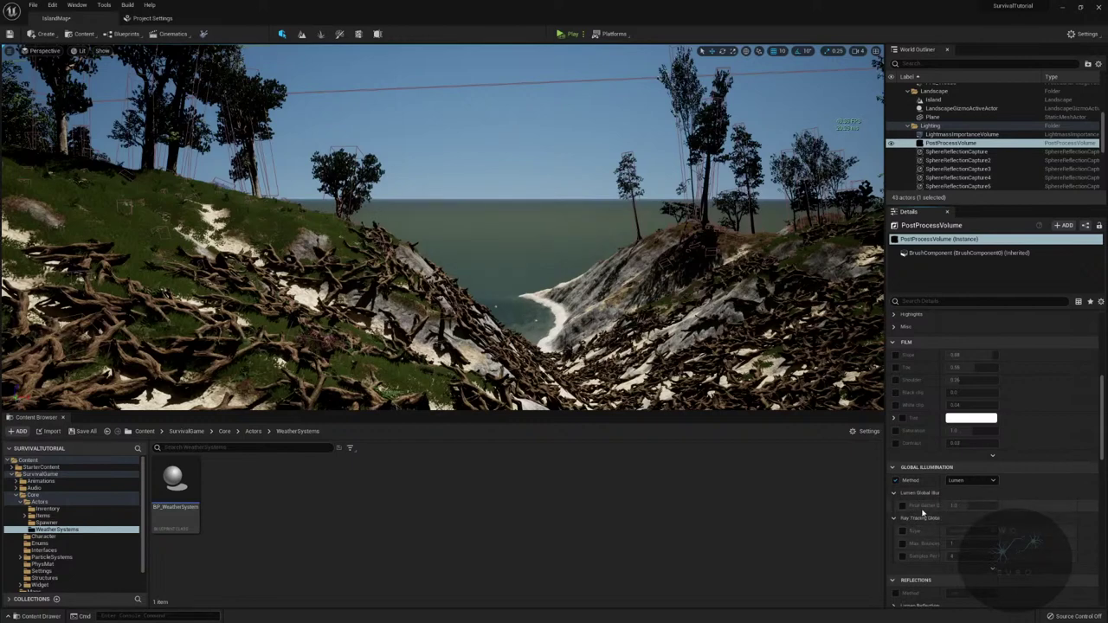
pyautogui.click(902, 507)
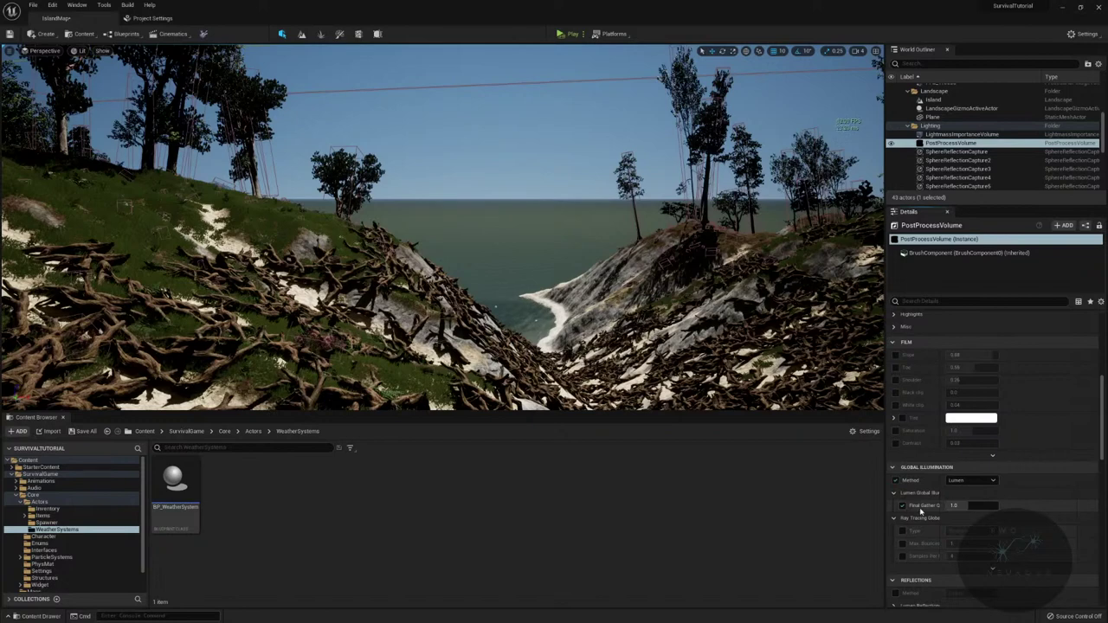
pyautogui.click(898, 518)
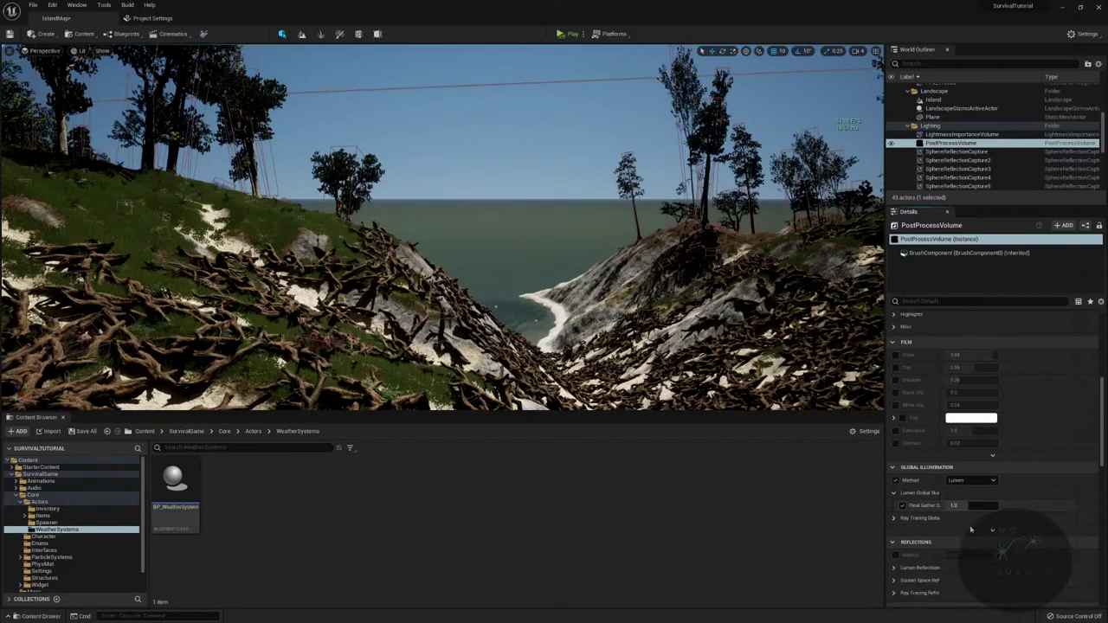
# - Override the volume's Reflections method with Lumen, enable Lumen reflection Quality at 1.0, and inspect the root-covered hillside
pyautogui.click(895, 554)
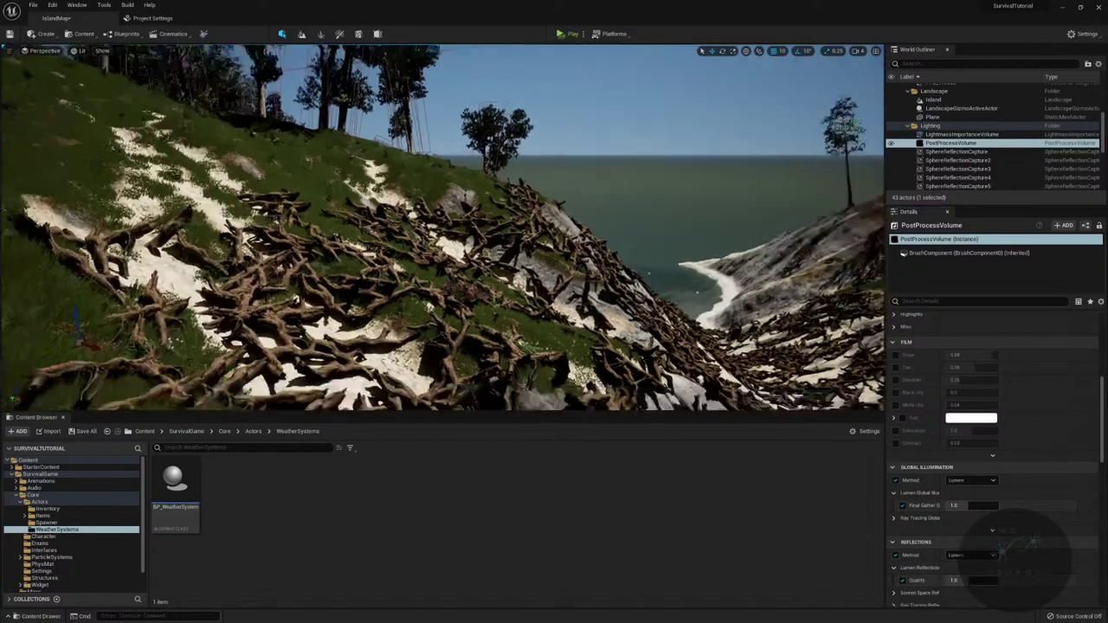
pyautogui.moveTo(444, 225)
pyautogui.mouseDown(button='right')
pyautogui.moveTo(433, 251)
pyautogui.moveTo(441, 260)
pyautogui.moveTo(432, 227)
pyautogui.mouseUp(button='right')
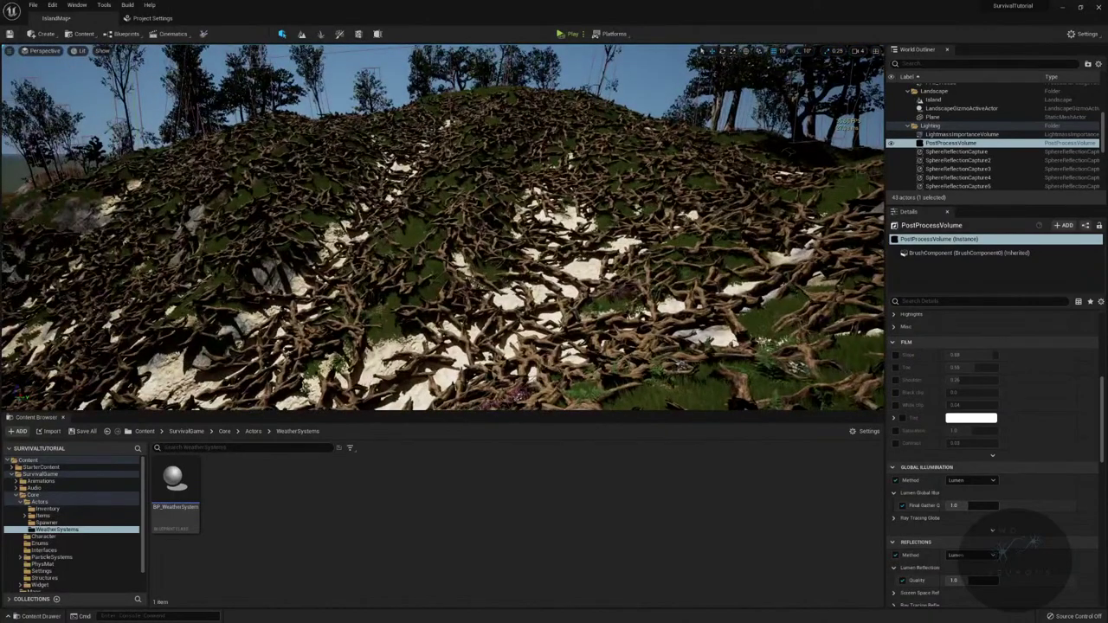
# - Open the Character folder under Core in the project content and start simulating the island map
pyautogui.moveTo(433, 227); pyautogui.dragTo(452, 246, button='right')
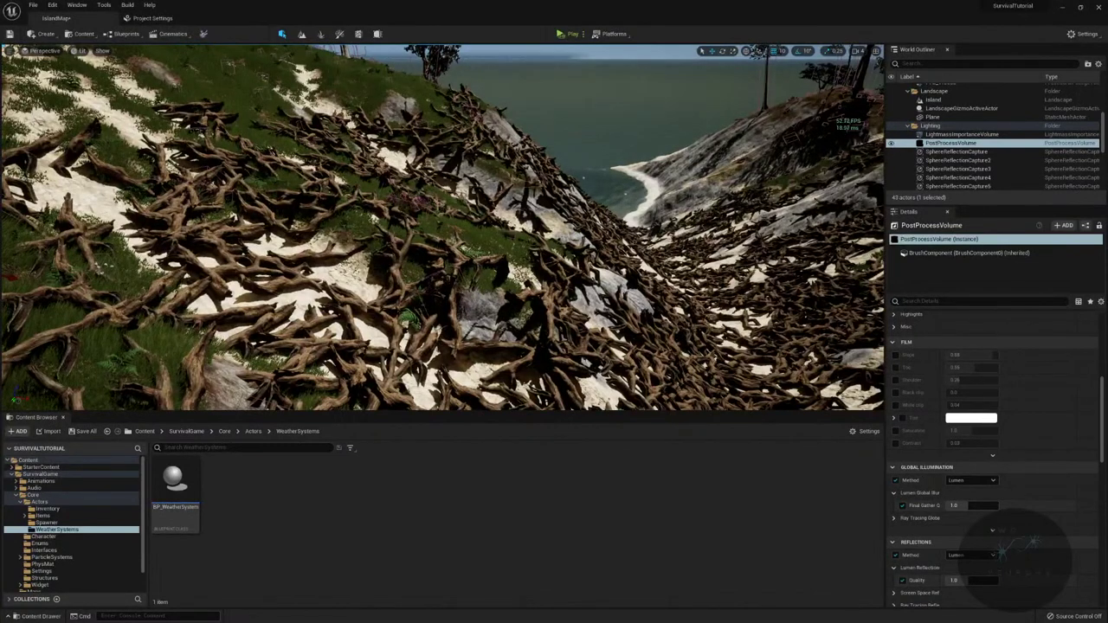
pyautogui.click(582, 35)
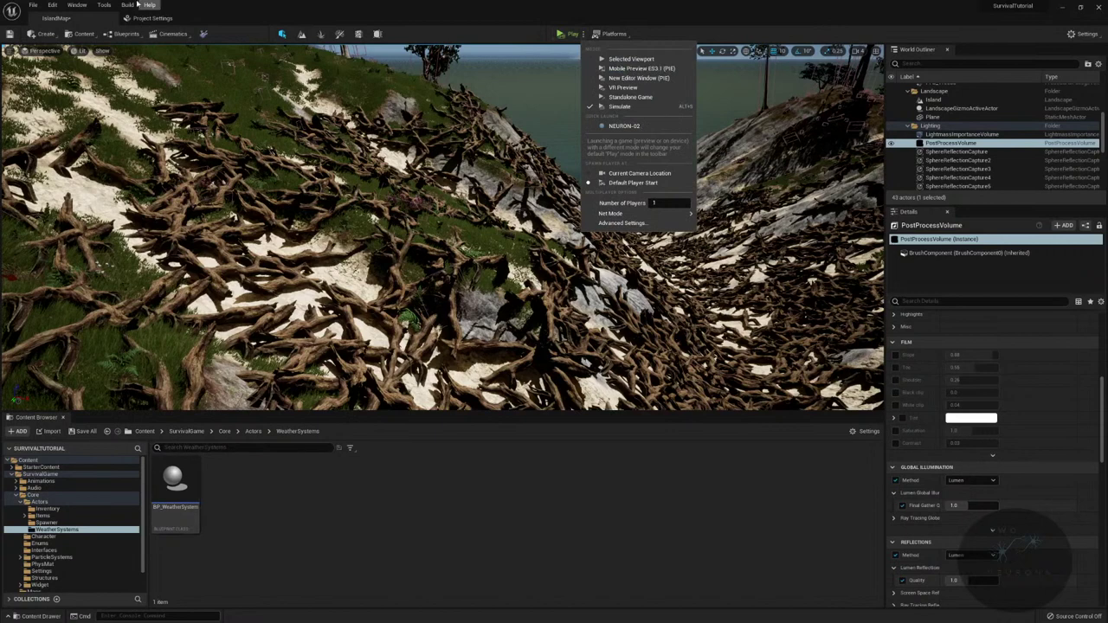
pyautogui.click(64, 537)
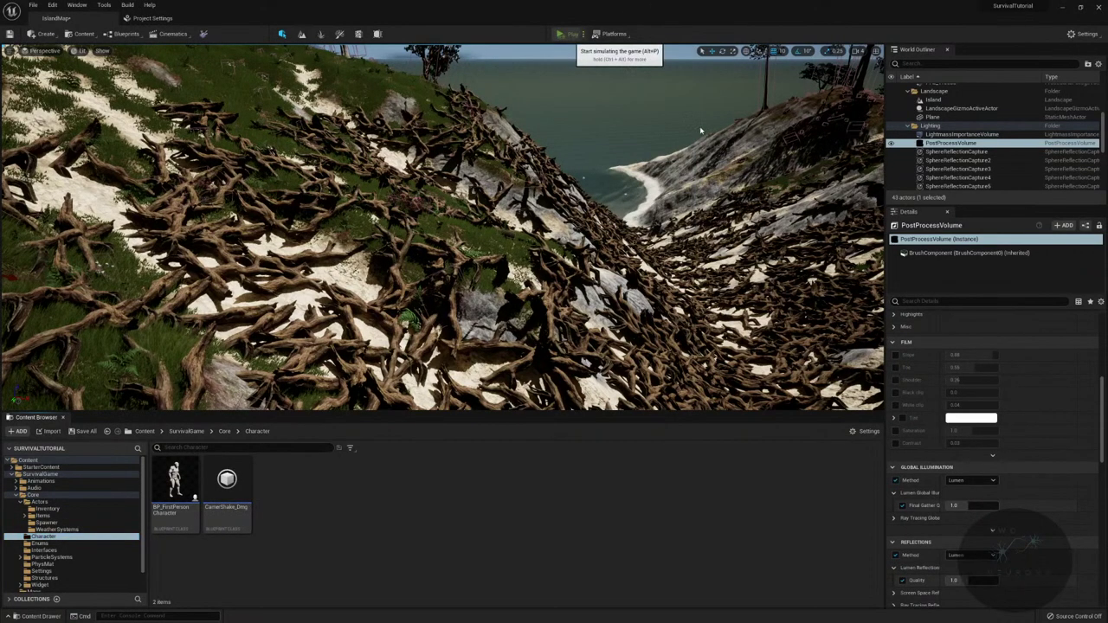
pyautogui.hotkey('alt', 'p')
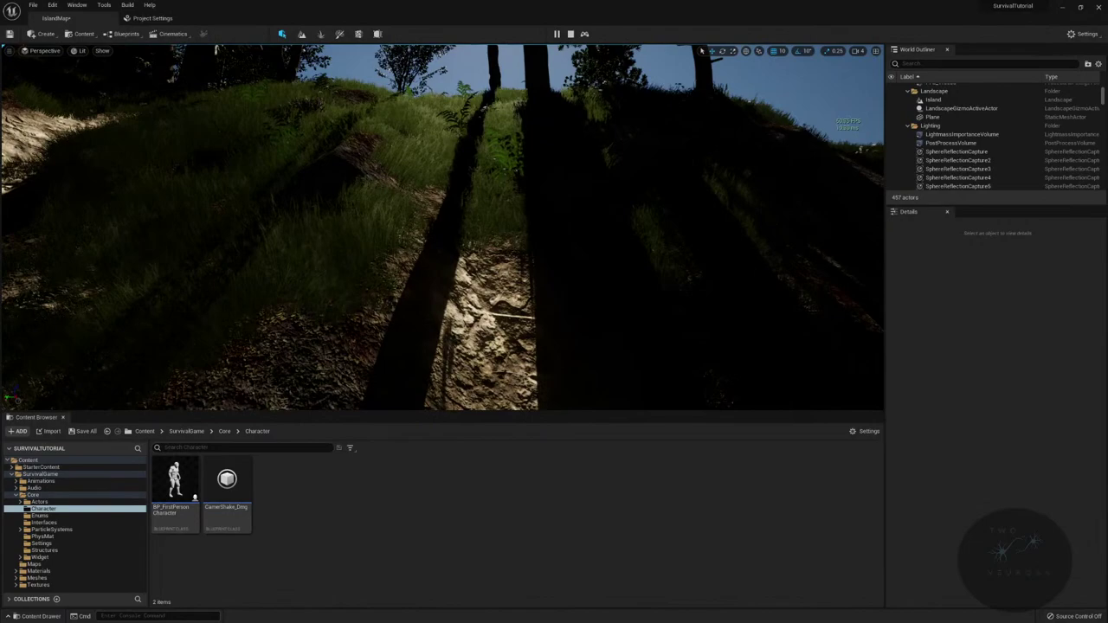
# - Show the running simulation full screen and inspect the lighting and shadows on the island's slopes, grass and trees
pyautogui.press('F11')
pyautogui.rightClick(630, 164)
pyautogui.press('Escape')
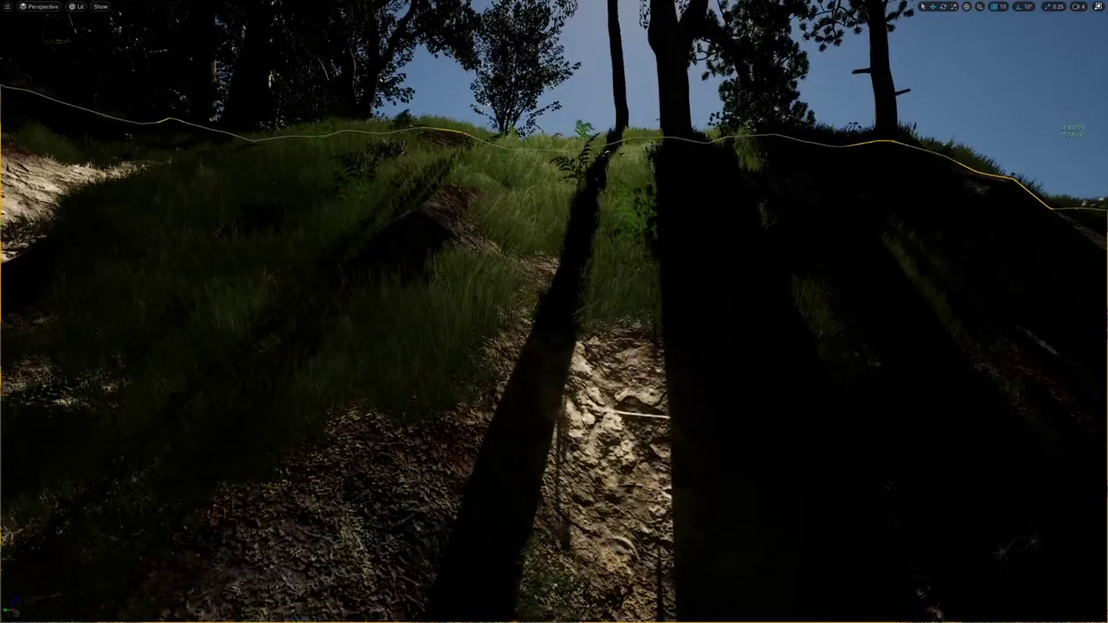
pyautogui.press('F11')
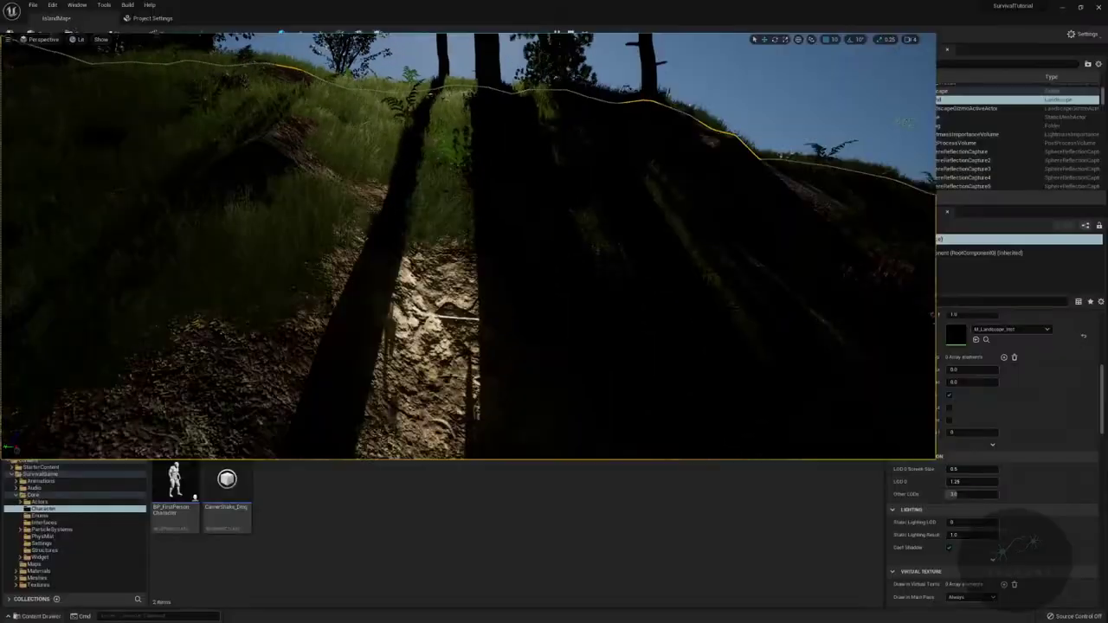
pyautogui.press('F11')
pyautogui.moveTo(554, 346); pyautogui.dragTo(532, 391, button='right')
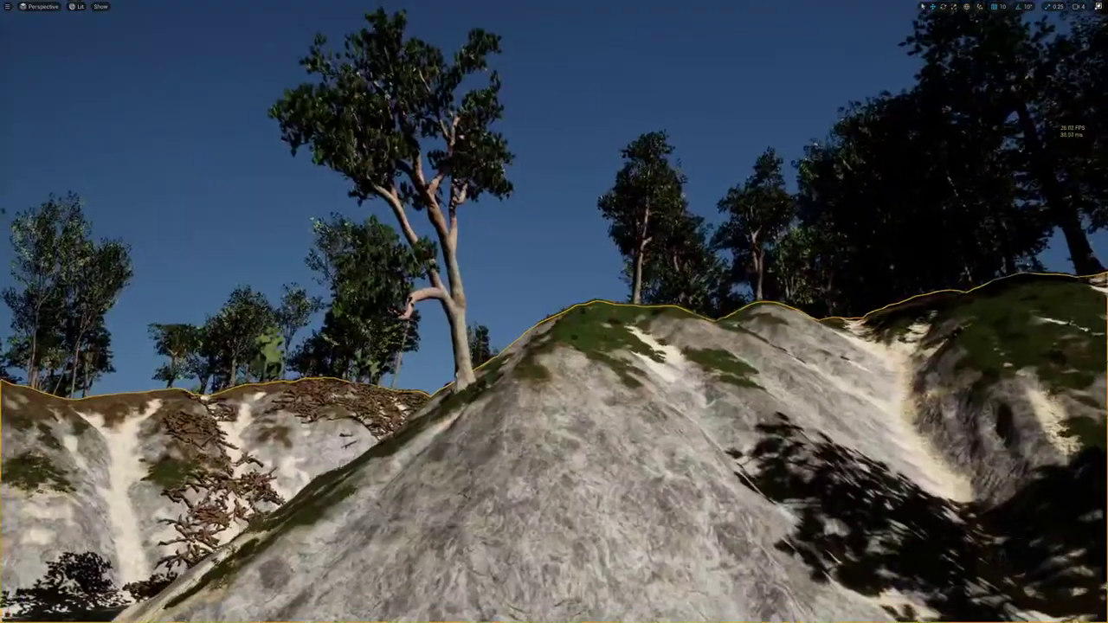
pyautogui.moveTo(554, 311); pyautogui.dragTo(554, 294, button='right')
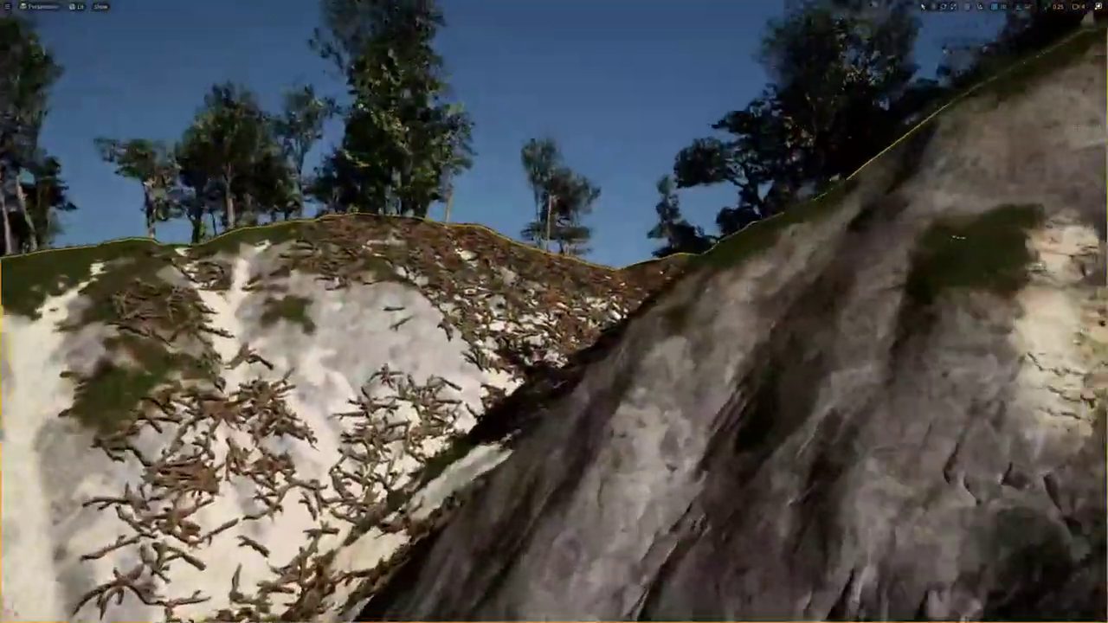
pyautogui.moveTo(554, 294); pyautogui.dragTo(554, 274, button='right')
pyautogui.moveTo(554, 312)
pyautogui.mouseDown(button='right')
pyautogui.moveTo(554, 353)
pyautogui.moveTo(554, 295)
pyautogui.moveTo(554, 322)
pyautogui.moveTo(553, 294)
pyautogui.moveTo(554, 310)
pyautogui.mouseUp(button='right')
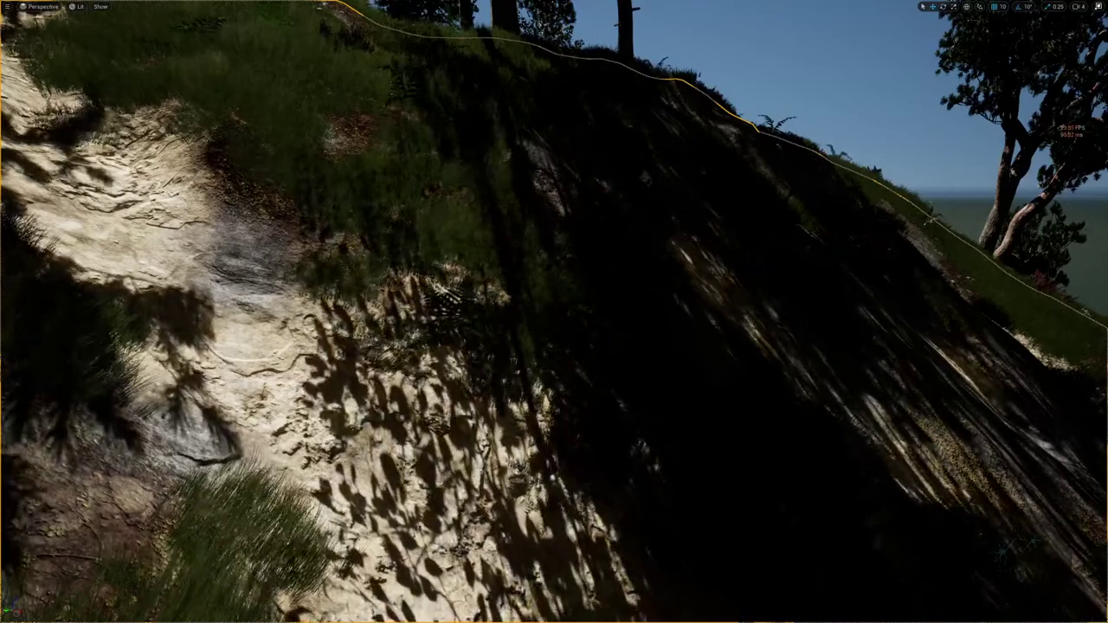
pyautogui.moveTo(554, 311); pyautogui.dragTo(554, 286, button='right')
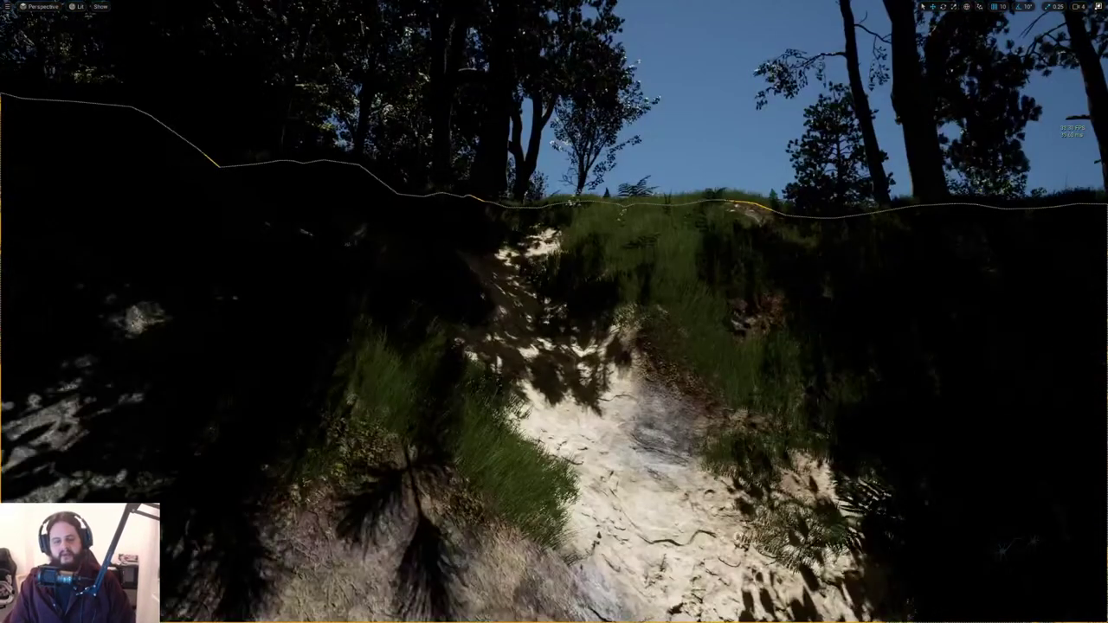
# - Speed up the simulation with the console command slomo 500
pyautogui.press('`')
pyautogui.write('slo')
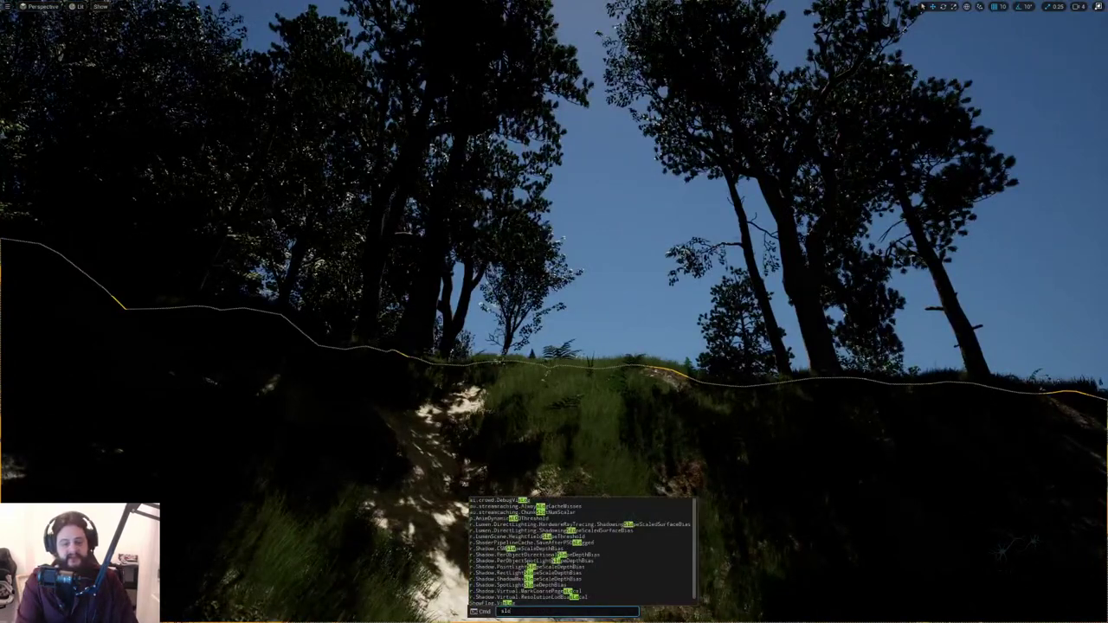
pyautogui.write('mo 500')
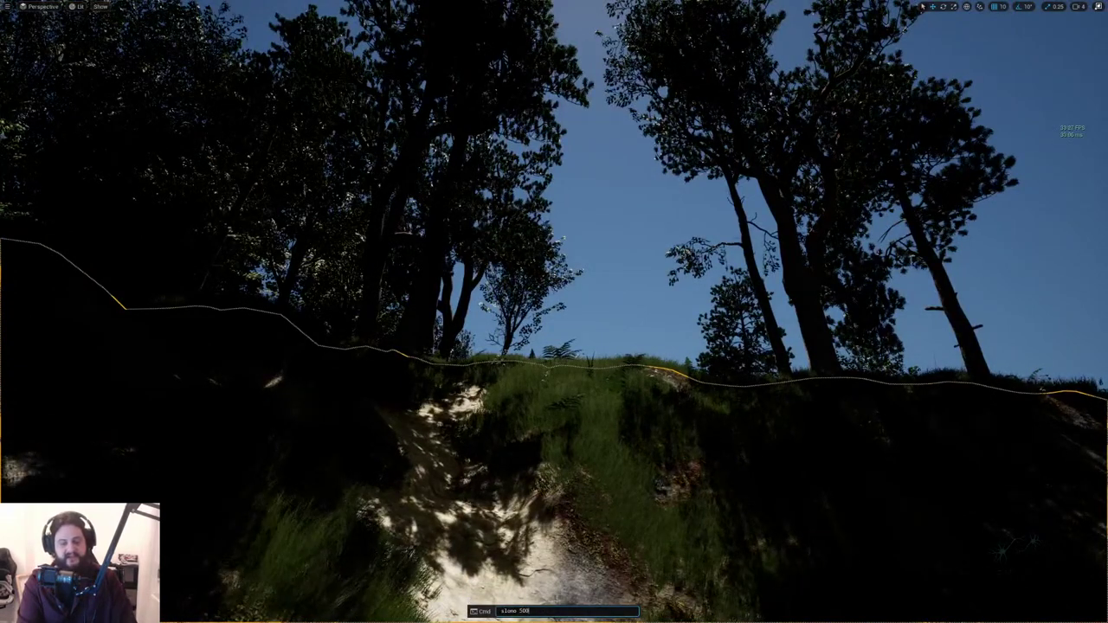
pyautogui.press('Return')
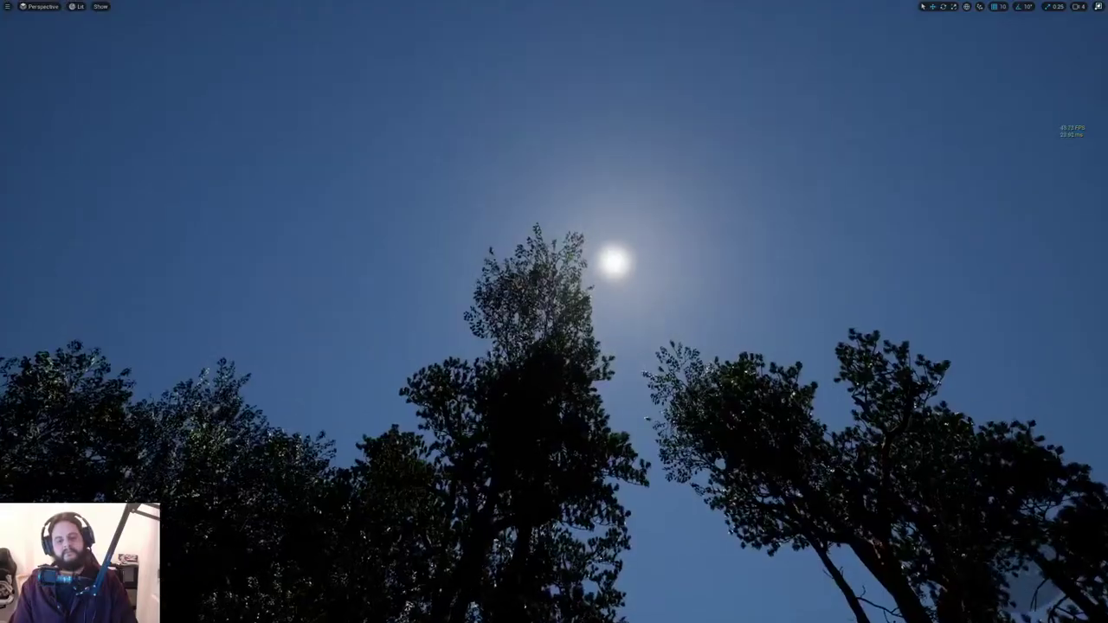
# - Examine the lighting on the forest, sea horizon and sky as the accelerated day passes through sunset into night
pyautogui.moveTo(554, 311); pyautogui.dragTo(554, 311, button='right')
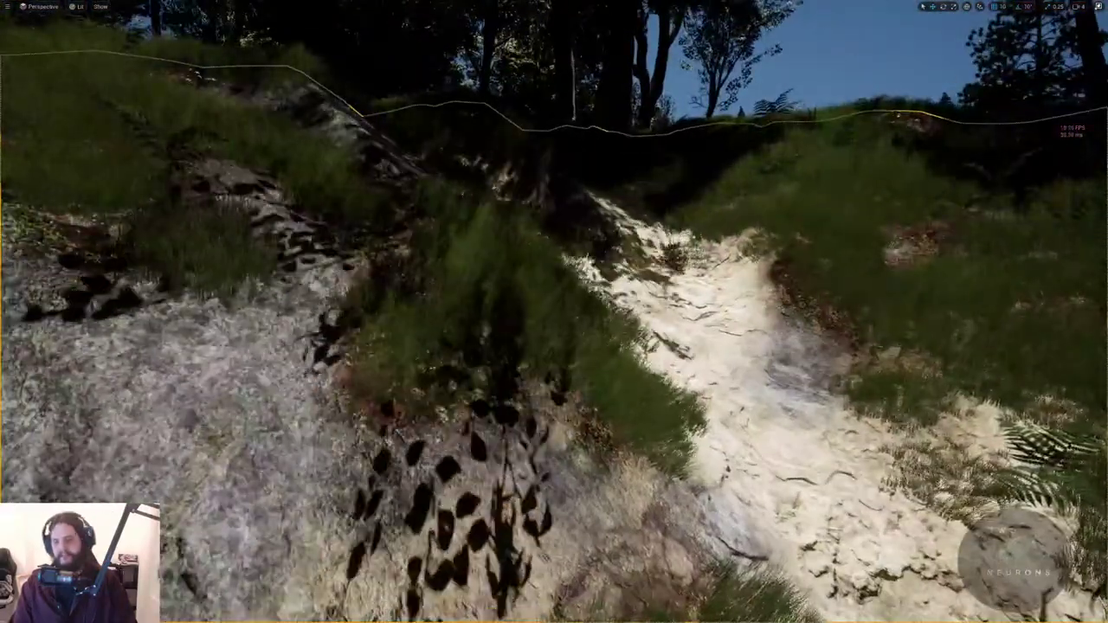
pyautogui.moveTo(554, 312); pyautogui.dragTo(554, 312, button='right')
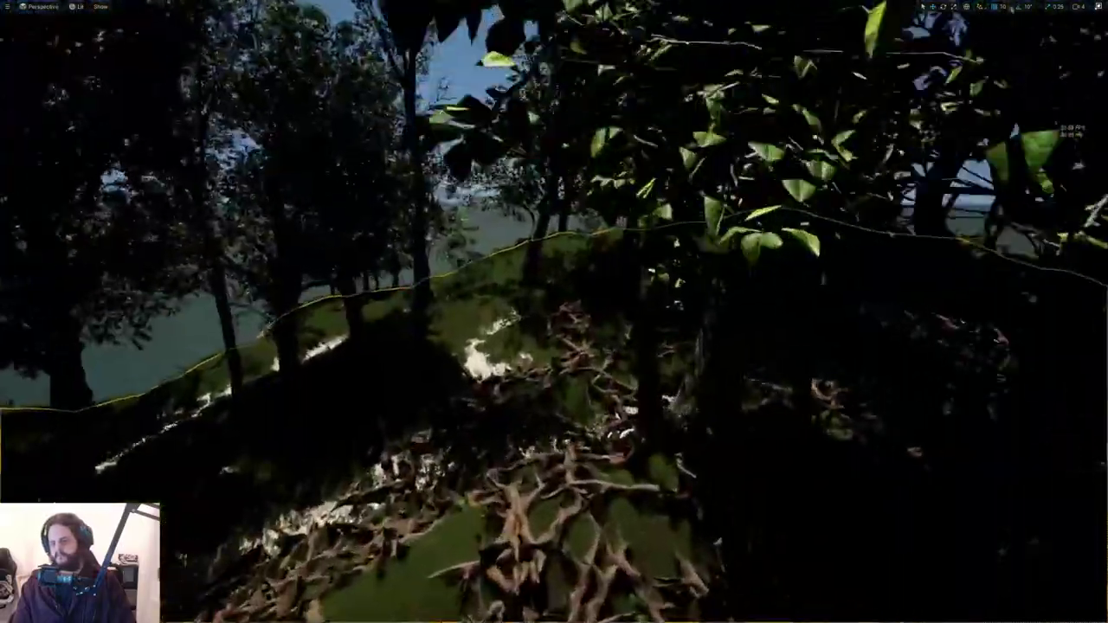
pyautogui.moveTo(554, 312); pyautogui.dragTo(554, 312, button='right')
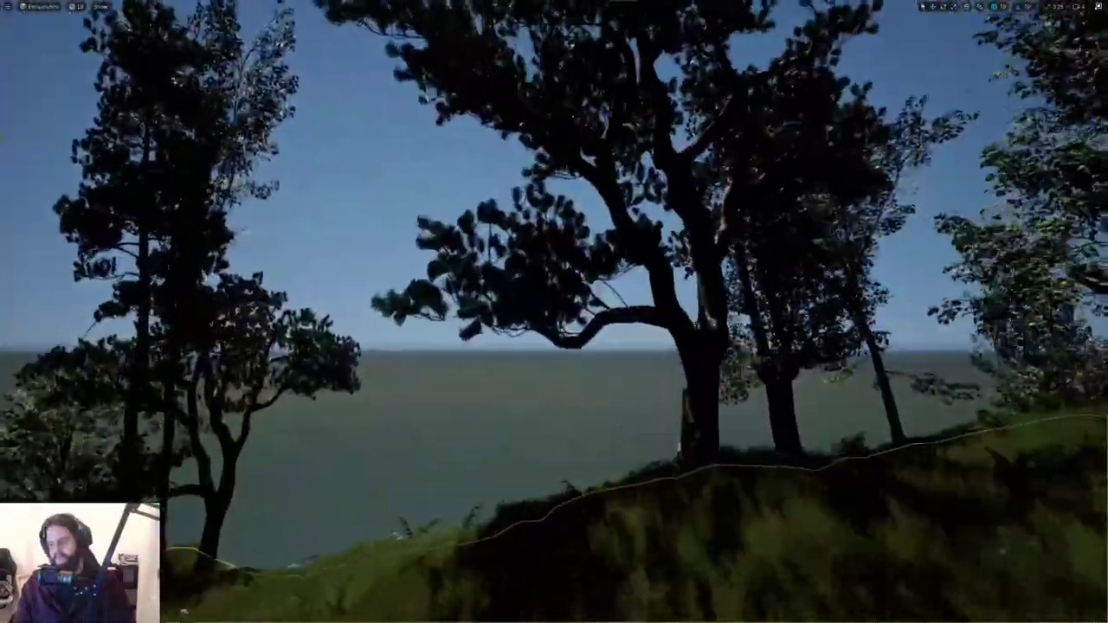
pyautogui.moveTo(554, 312); pyautogui.dragTo(554, 311, button='right')
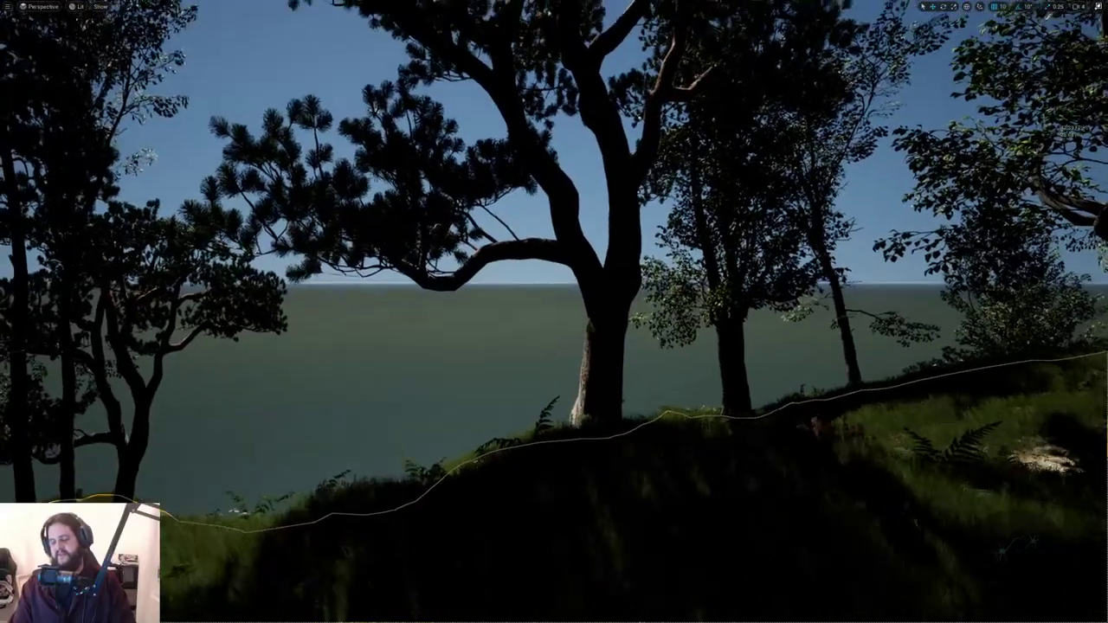
pyautogui.moveTo(554, 311); pyautogui.dragTo(657, 294, button='right')
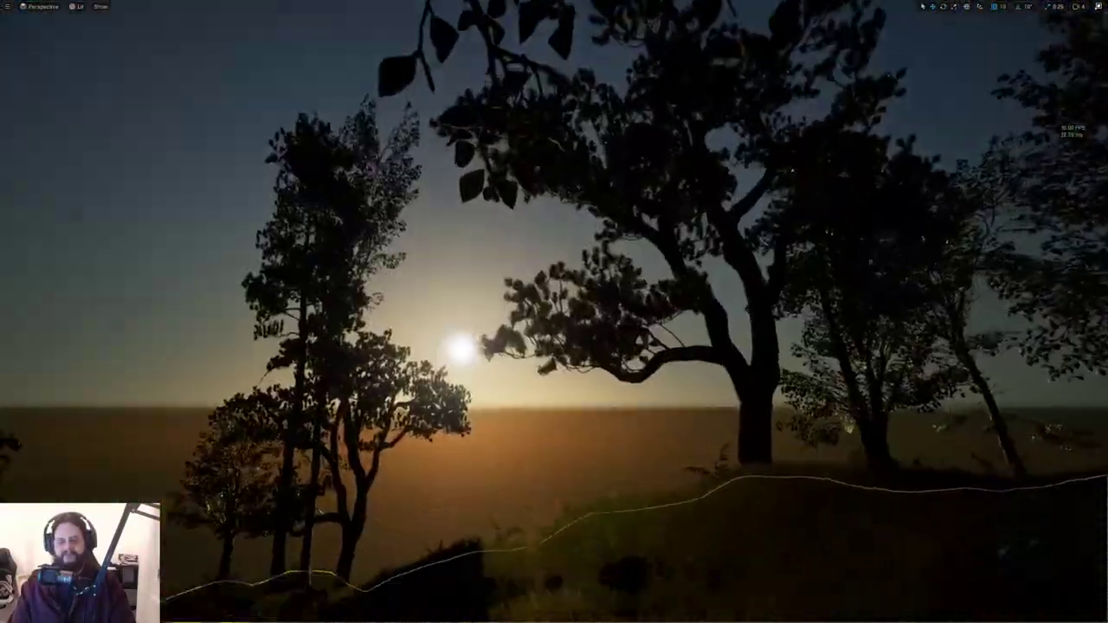
pyautogui.moveTo(554, 312); pyautogui.dragTo(545, 286, button='right')
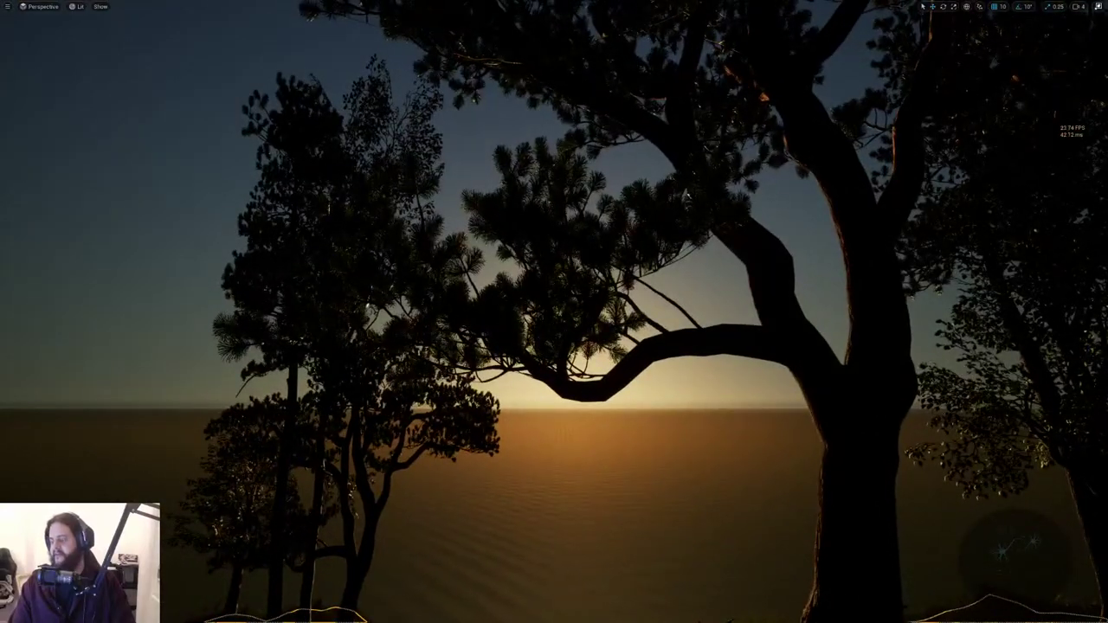
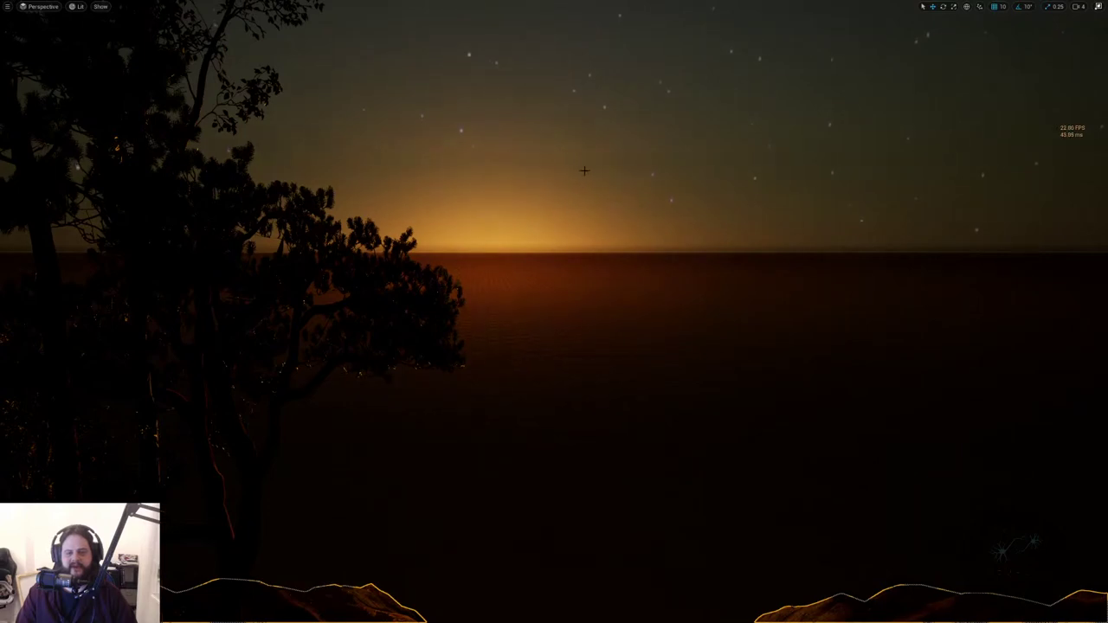
pyautogui.moveTo(605, 242); pyautogui.dragTo(623, 259, button='right')
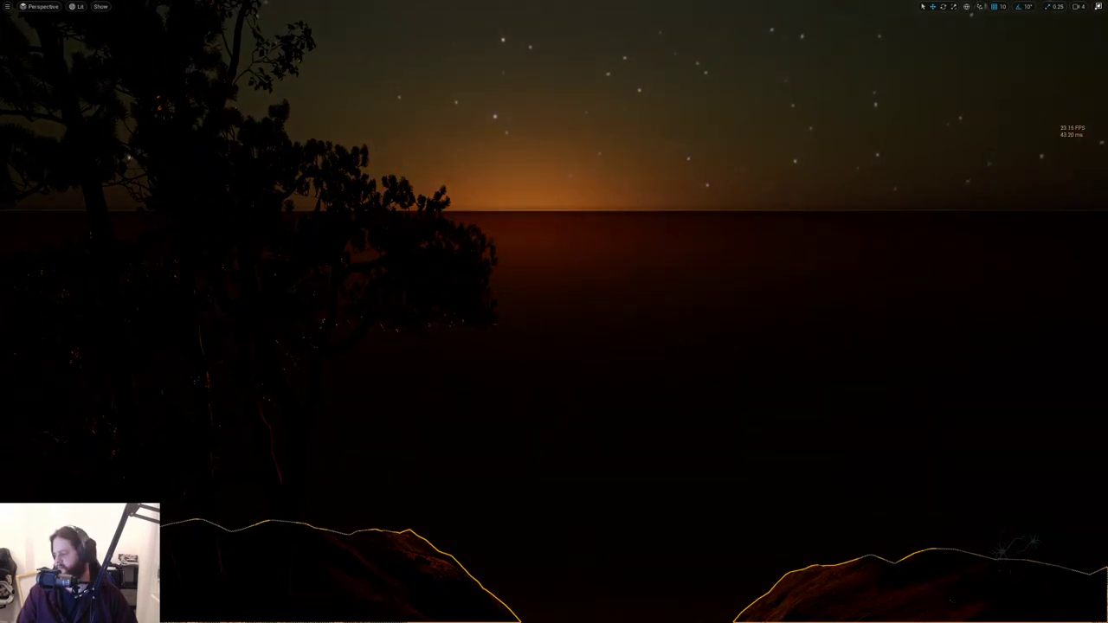
pyautogui.moveTo(553, 312); pyautogui.dragTo(398, 249, button='right')
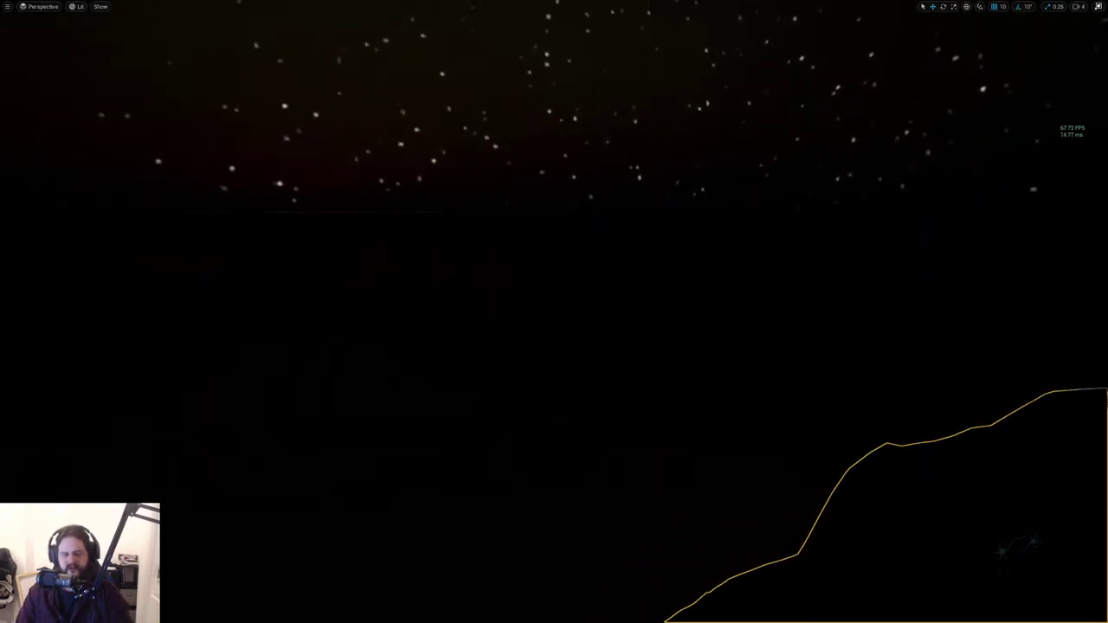
# - Leave full screen, take control of the player character, and equip and switch on the light from the first inventory slot
pyautogui.press('F11')
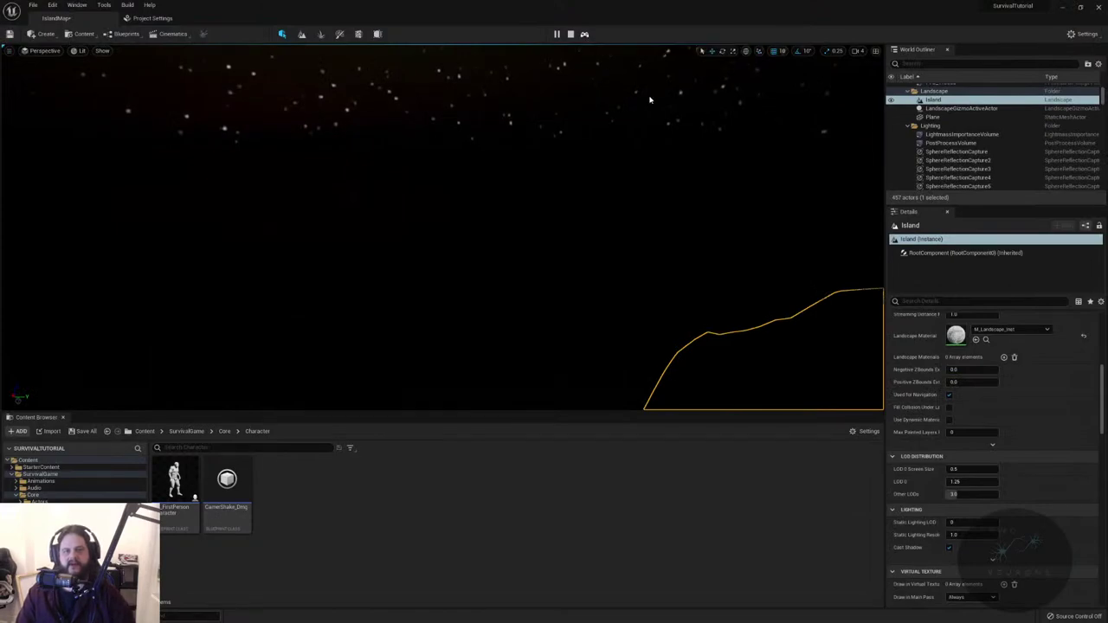
pyautogui.press('F8')
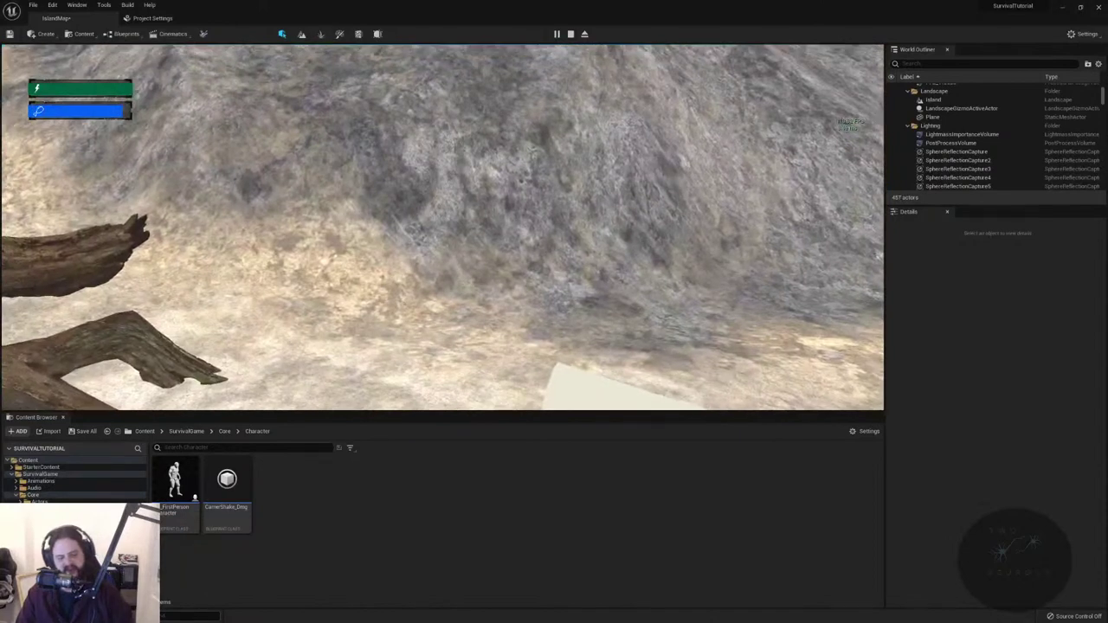
pyautogui.press('Tab')
pyautogui.click(57, 204)
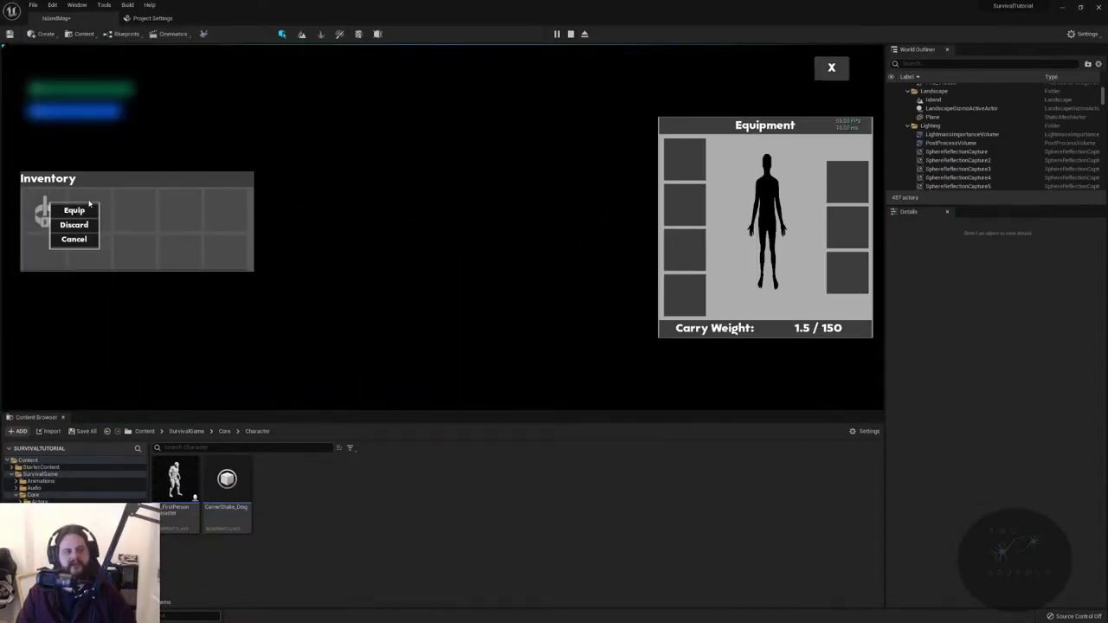
pyautogui.click(74, 211)
pyautogui.click(831, 69)
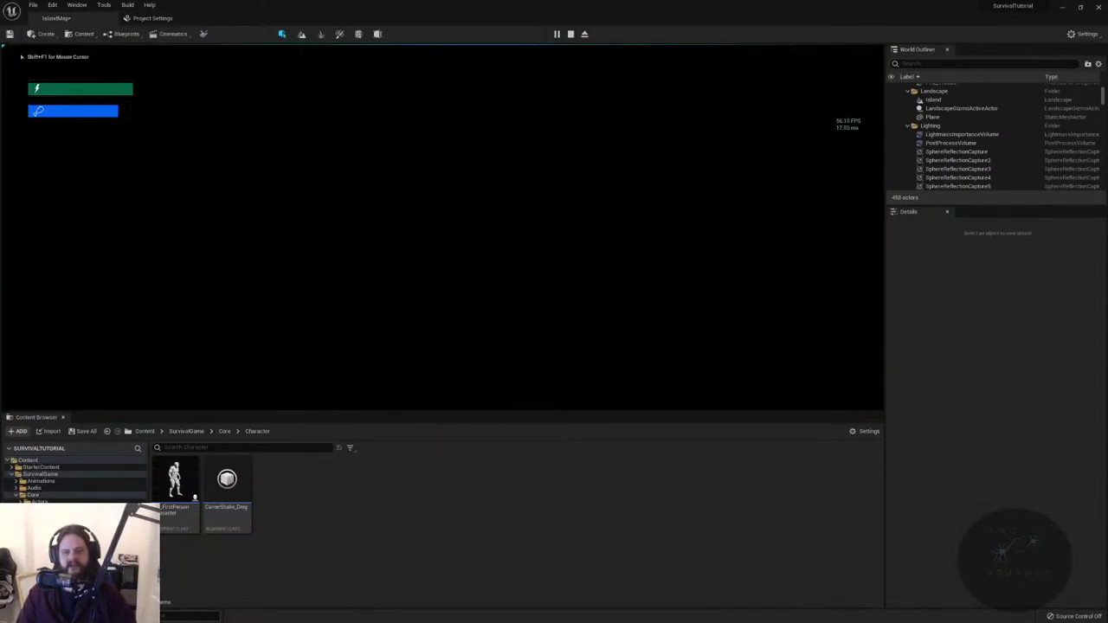
pyautogui.press('f')
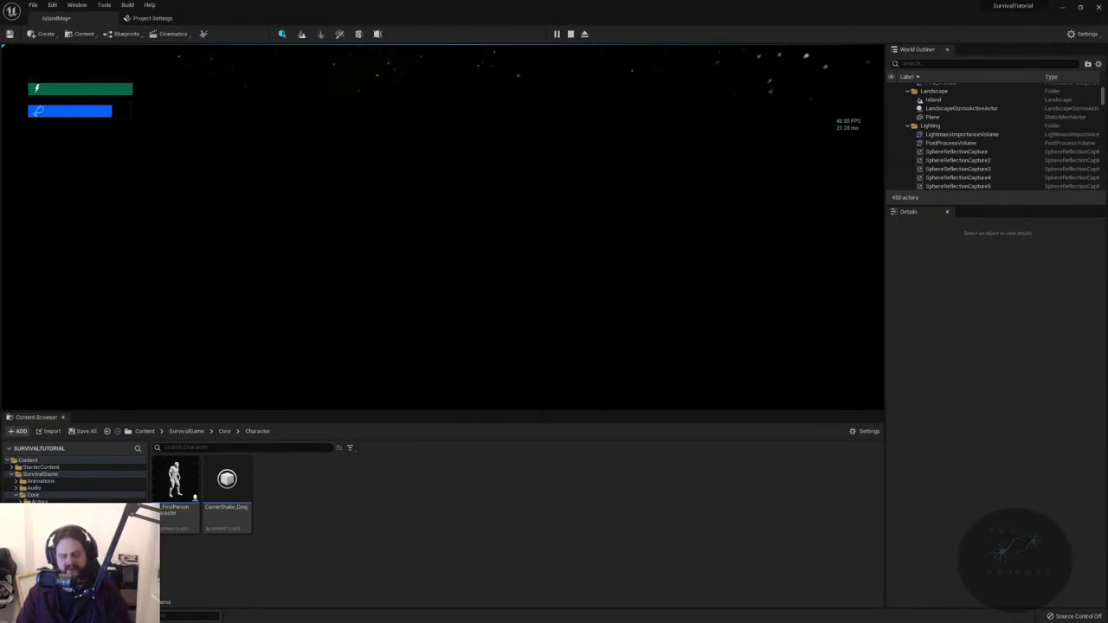
# - Walk the night terrain full screen as the player character, and end the session back in the normal editor layout
pyautogui.press('F11')
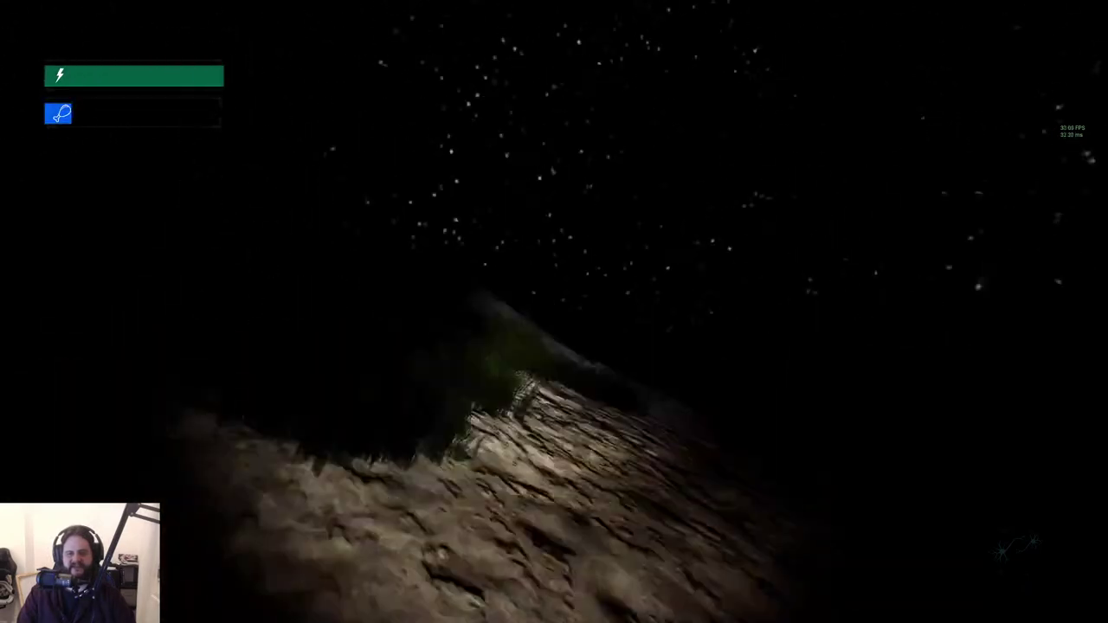
pyautogui.press('w')
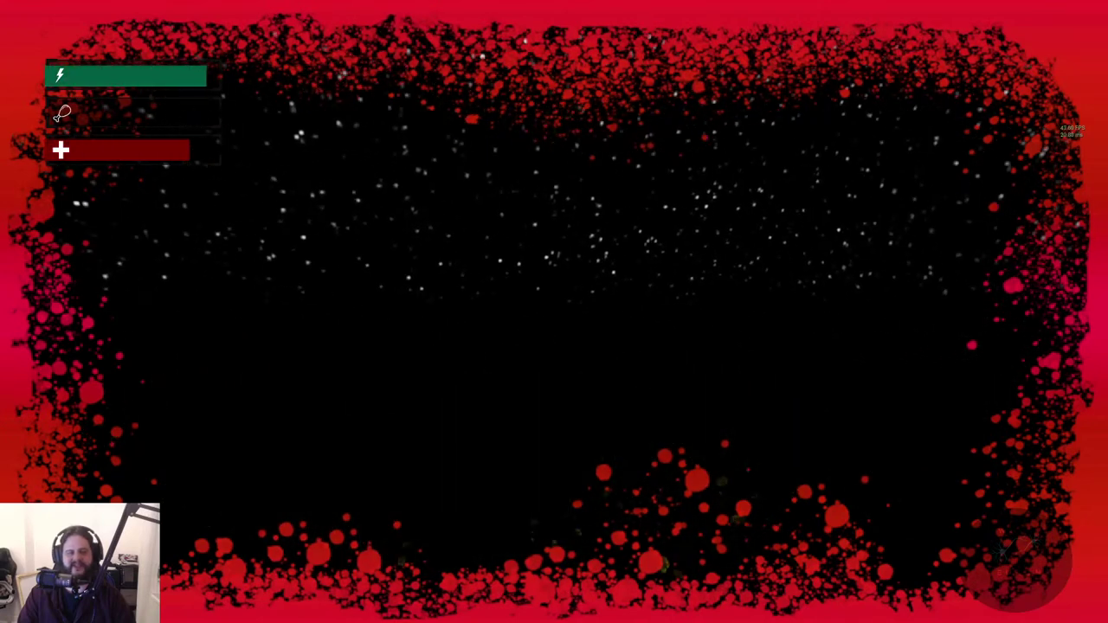
pyautogui.press('Escape')
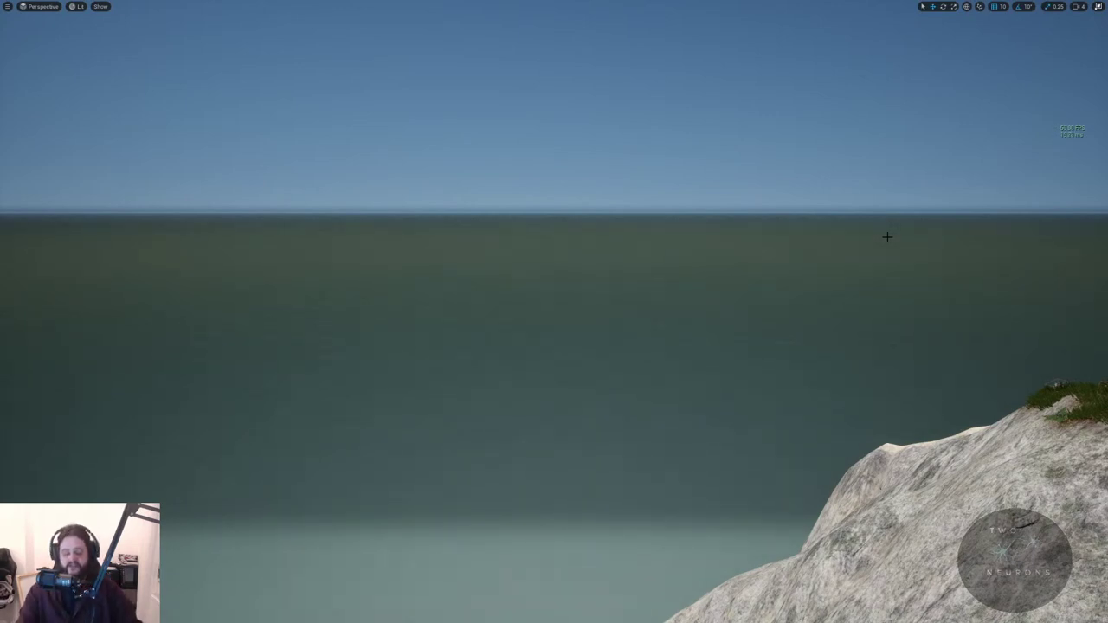
pyautogui.press('F11')
# - Inspect the daytime lighting over the island's grass, tree trunks, forest edge and horizon in the editor viewport
pyautogui.moveTo(573, 211)
pyautogui.mouseDown(button='right')
pyautogui.moveTo(683, 170)
pyautogui.moveTo(692, 224)
pyautogui.moveTo(698, 173)
pyautogui.moveTo(699, 237)
pyautogui.mouseUp(button='right')
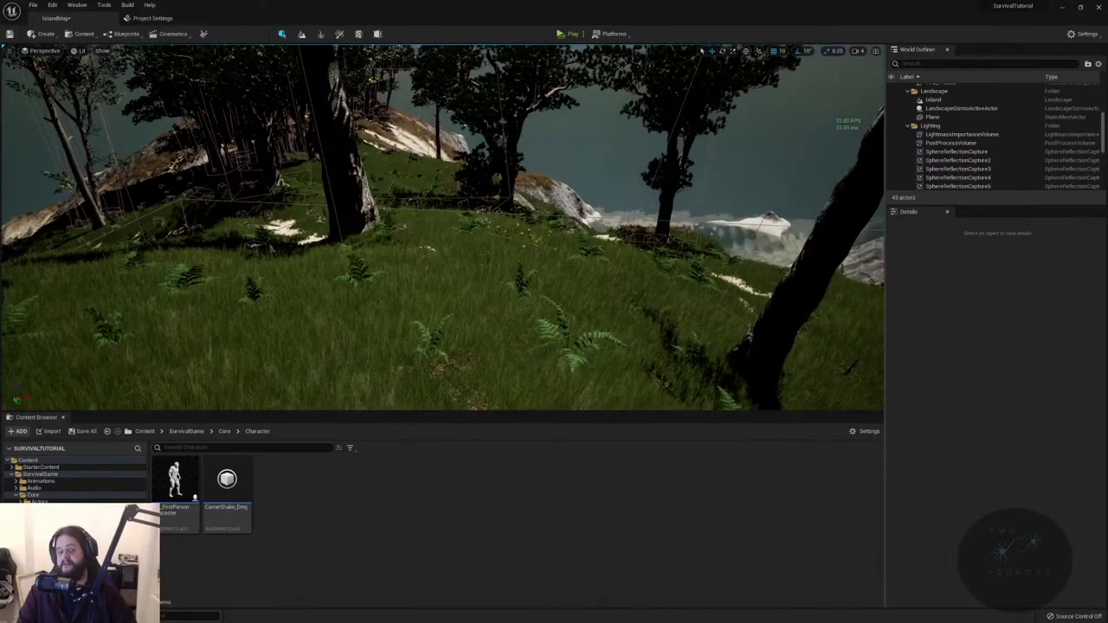
pyautogui.press('w')
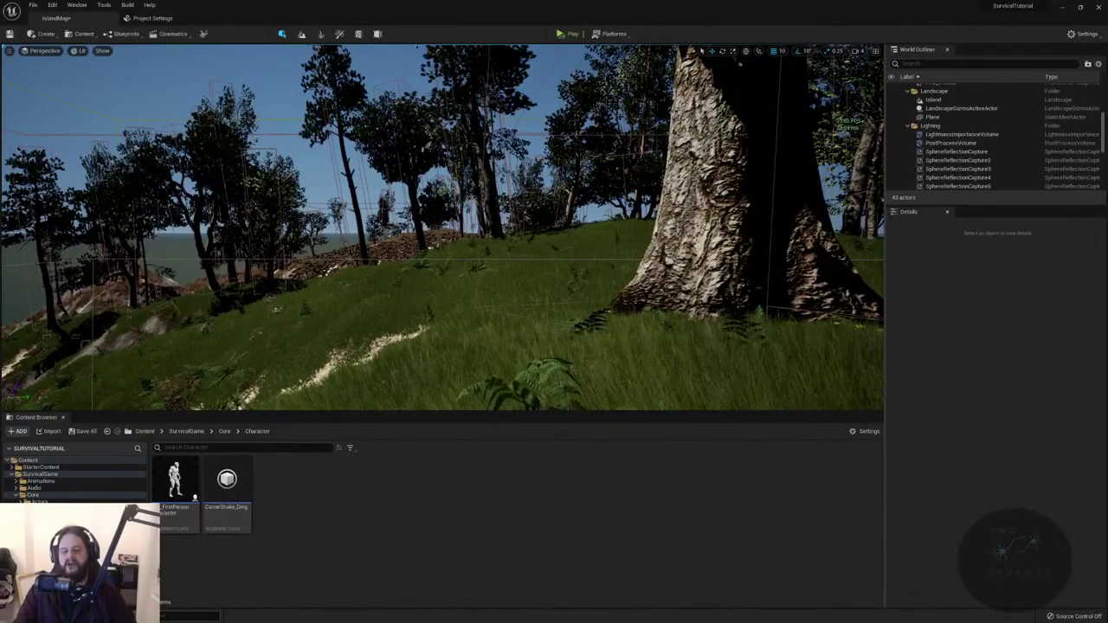
pyautogui.press('w')
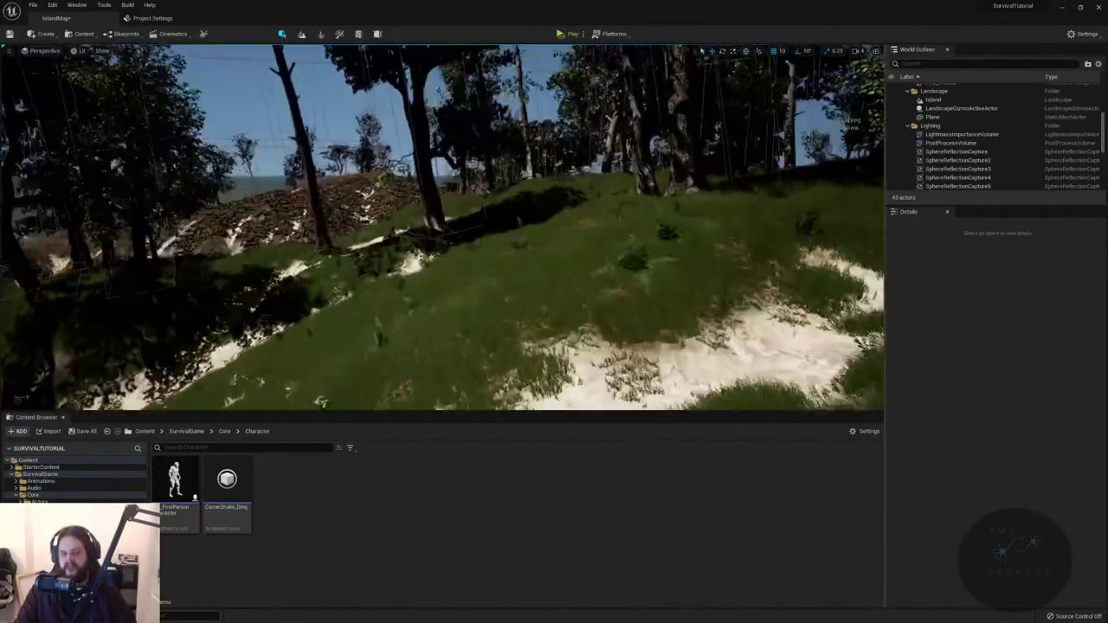
pyautogui.press('w')
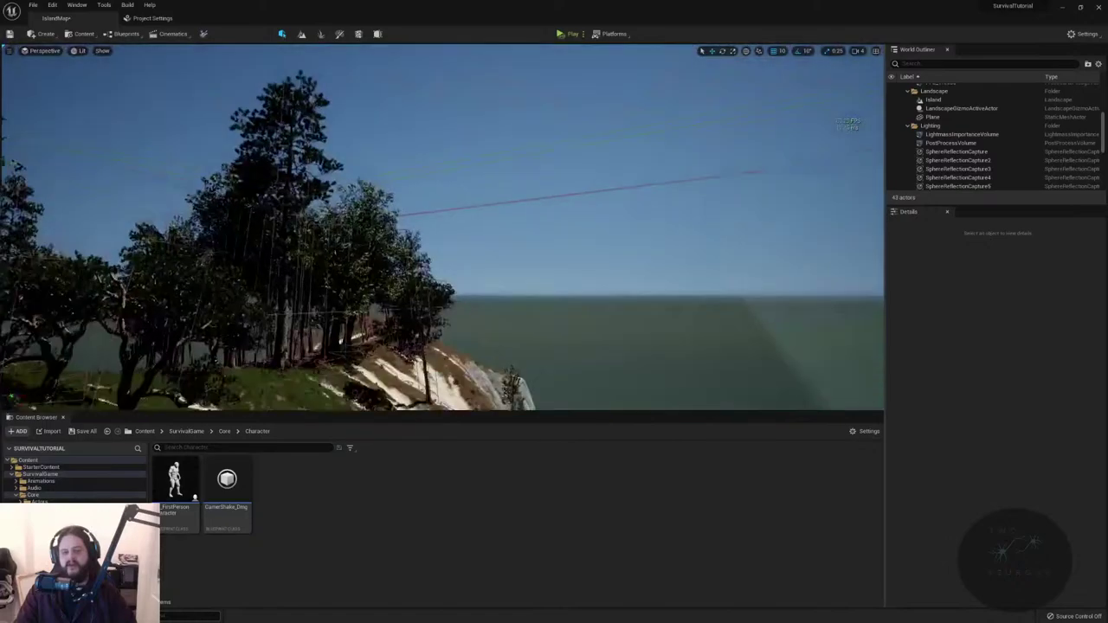
pyautogui.press('w')
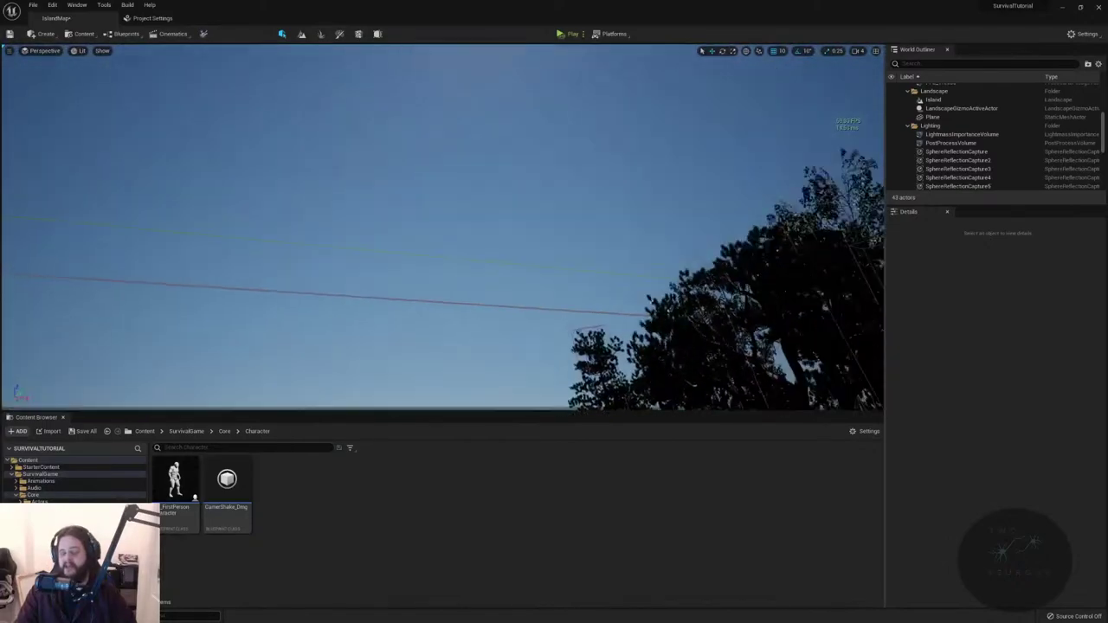
# - Inspect the lighting on the trees, rocky slopes and sea horizon from several angles around the island
pyautogui.press('w')
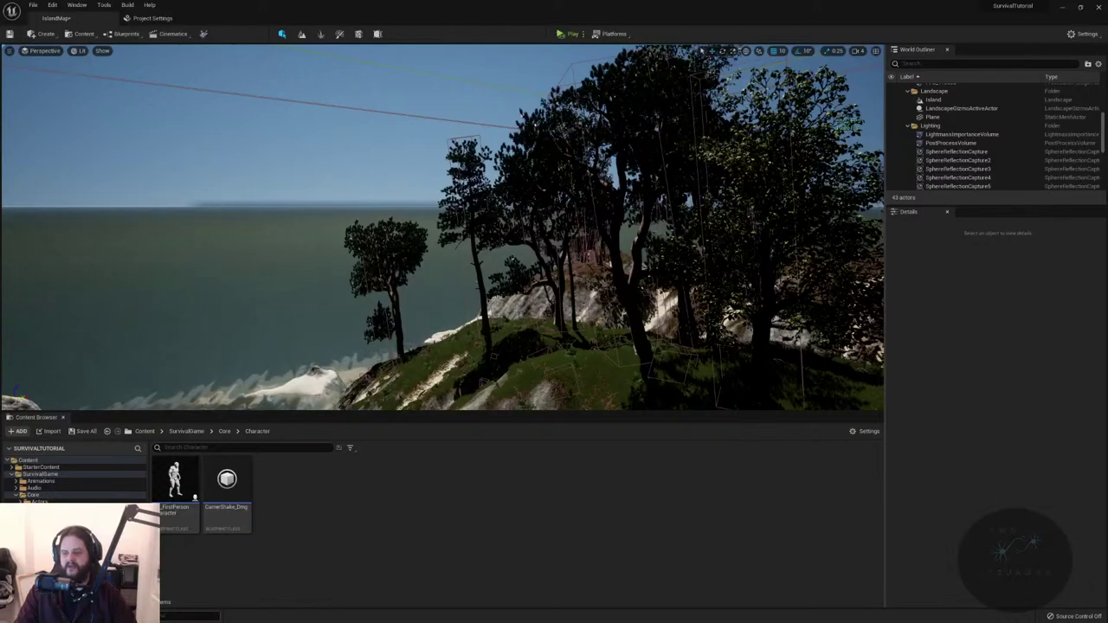
pyautogui.press('w')
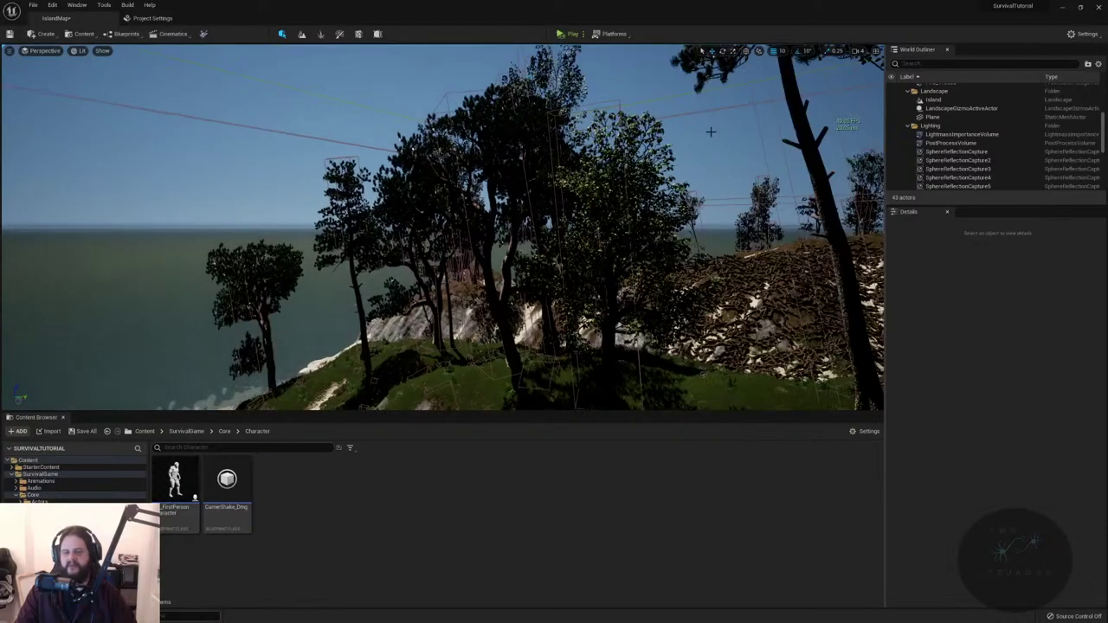
pyautogui.moveTo(688, 104); pyautogui.dragTo(585, 199, button='right')
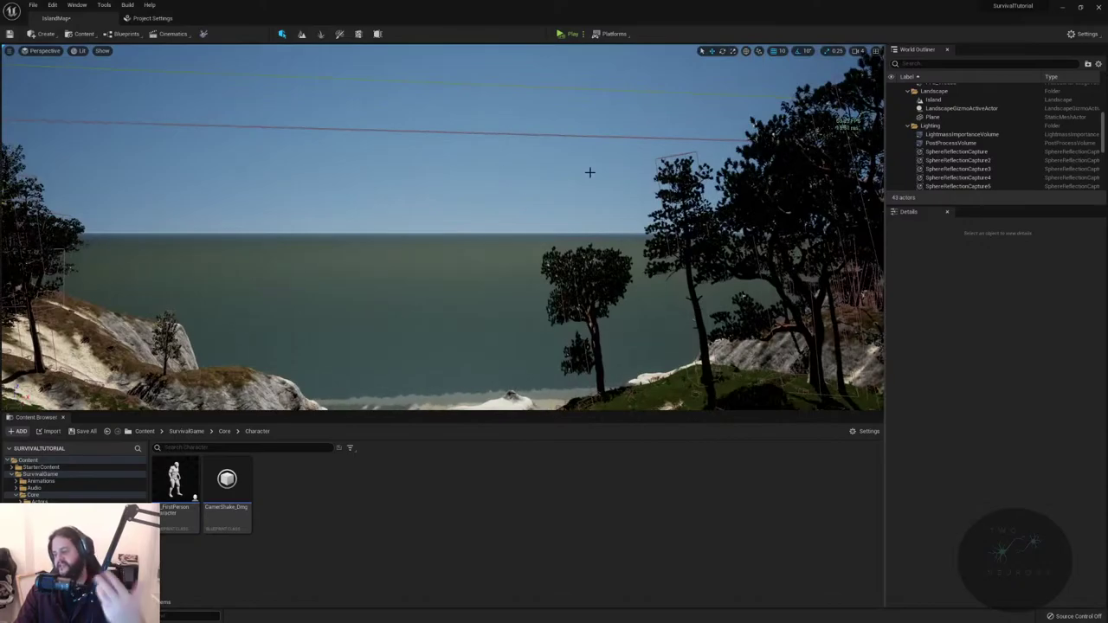
pyautogui.press('w')
pyautogui.moveTo(606, 244); pyautogui.dragTo(674, 167, button='right')
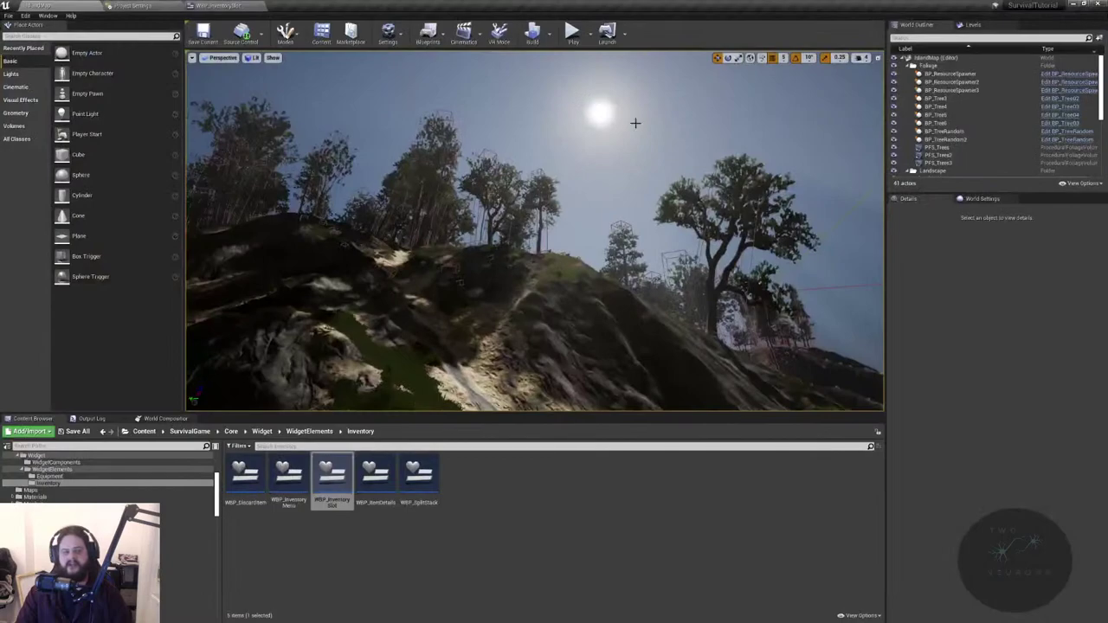
# - Start simulating the island map in the Unreal Engine 4 version of the project and show the viewport full screen
pyautogui.moveTo(535, 229); pyautogui.dragTo(580, 216, button='right')
pyautogui.moveTo(736, 3); pyautogui.dragTo(703, 2)
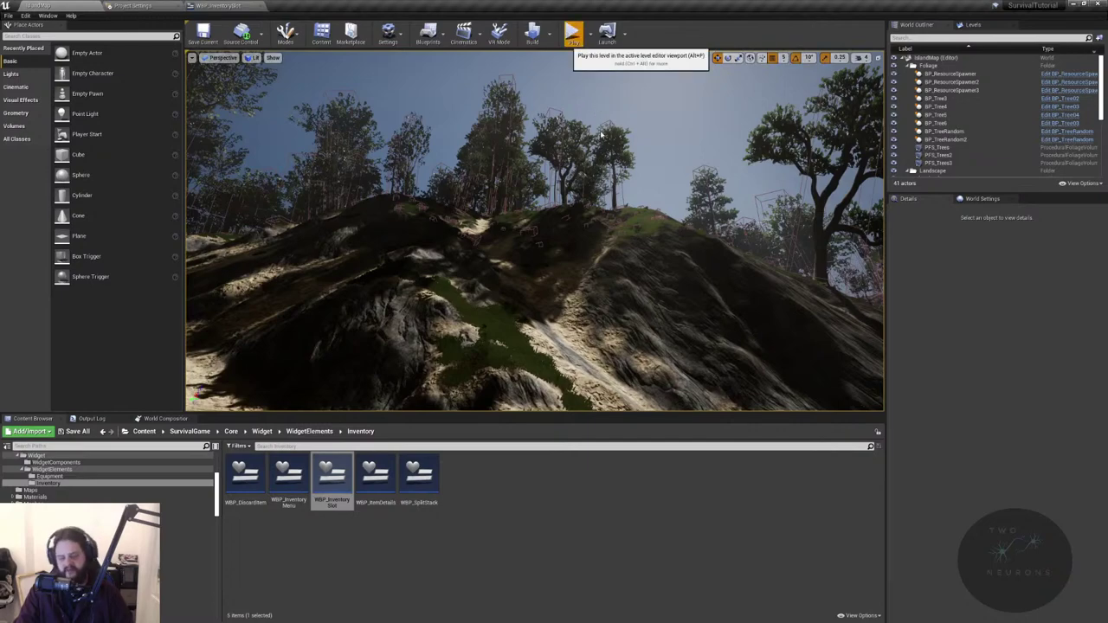
pyautogui.click(573, 33)
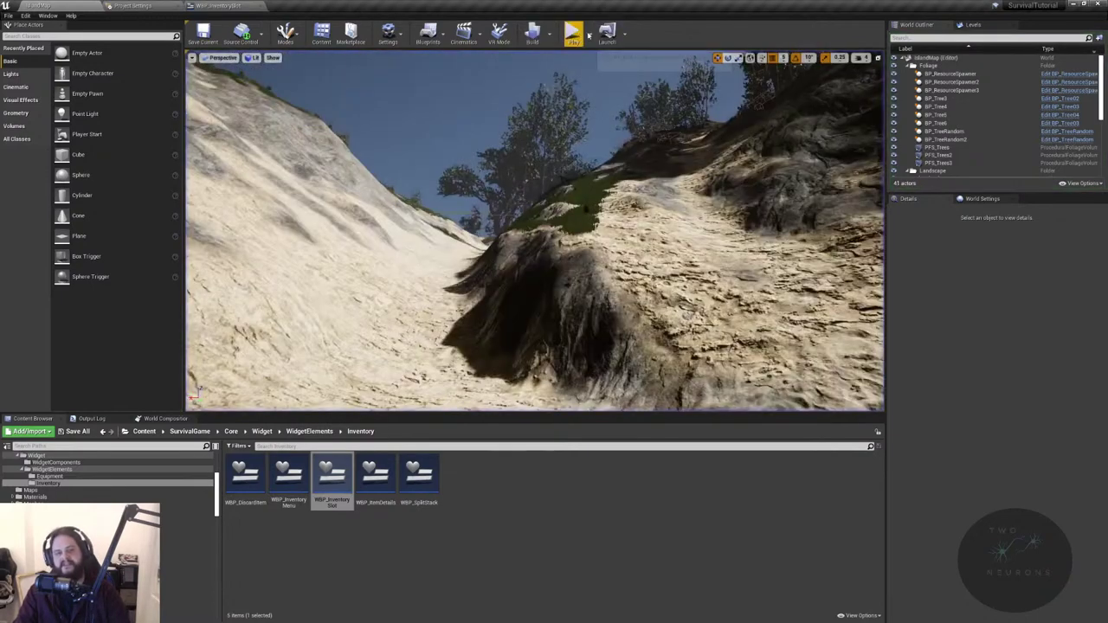
pyautogui.click(591, 35)
pyautogui.click(627, 107)
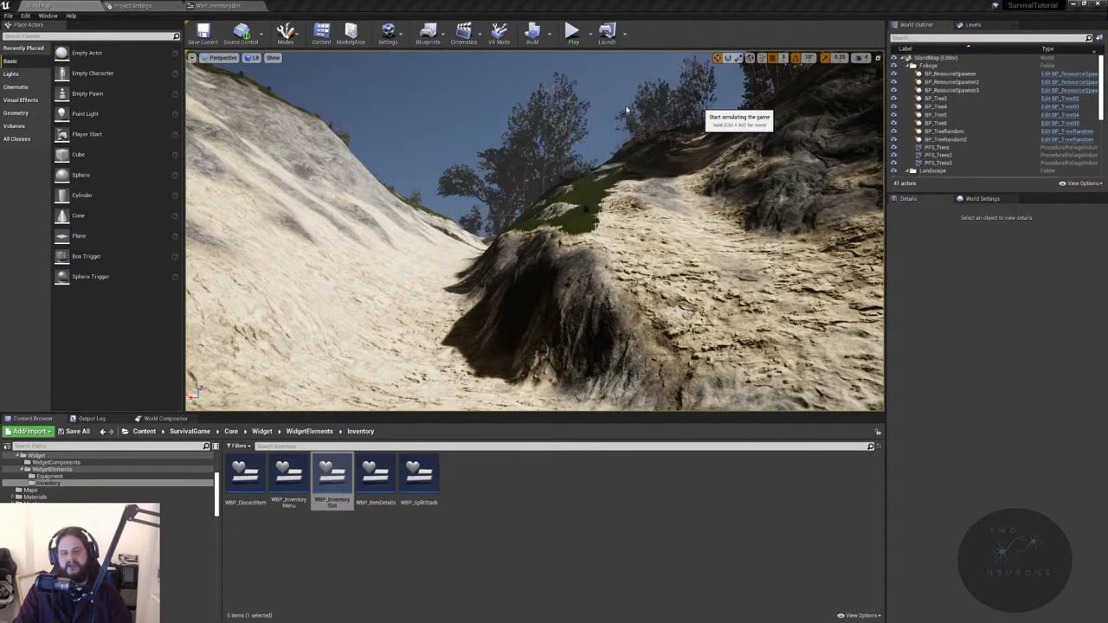
pyautogui.moveTo(661, 206); pyautogui.dragTo(645, 165, button='right')
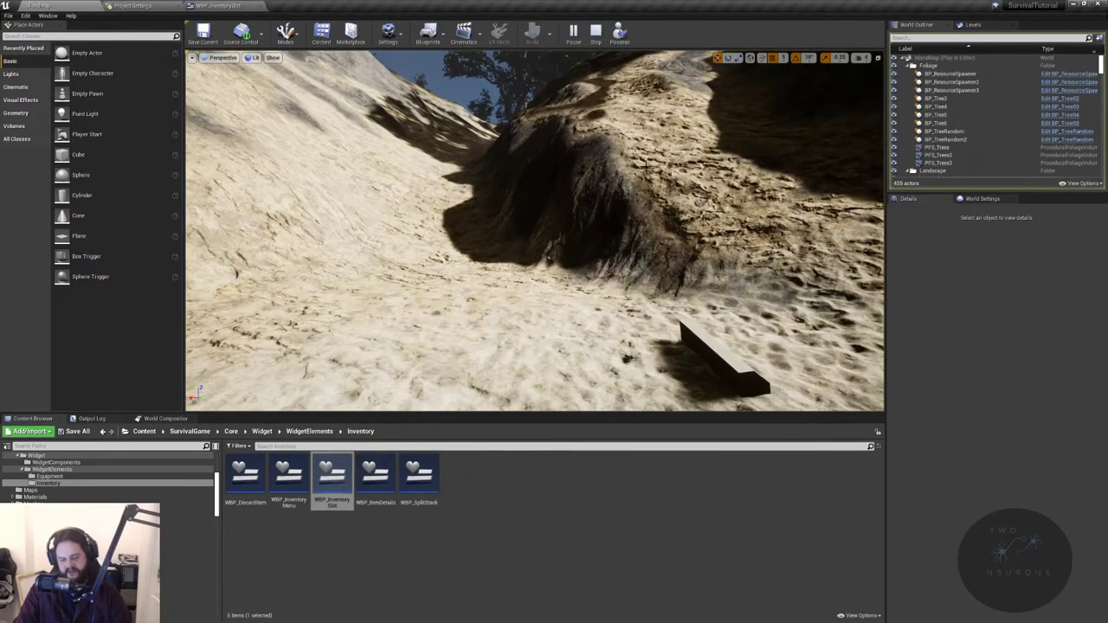
pyautogui.press('F11')
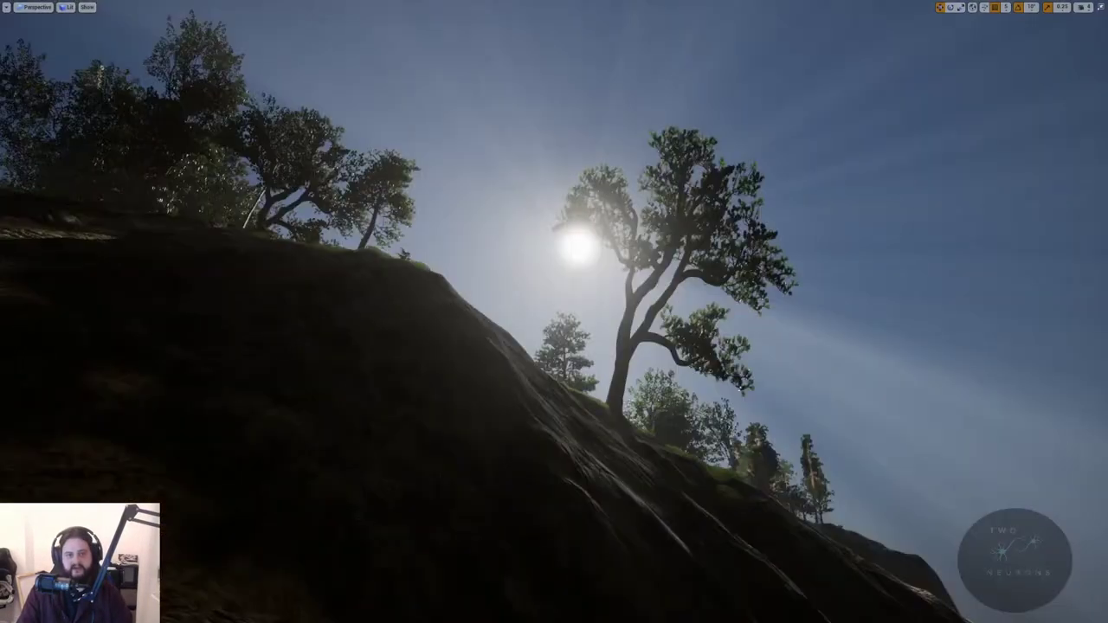
# - Return the accelerated simulation to normal speed with the console command slomo 1, and leave full screen
pyautogui.write('slom')
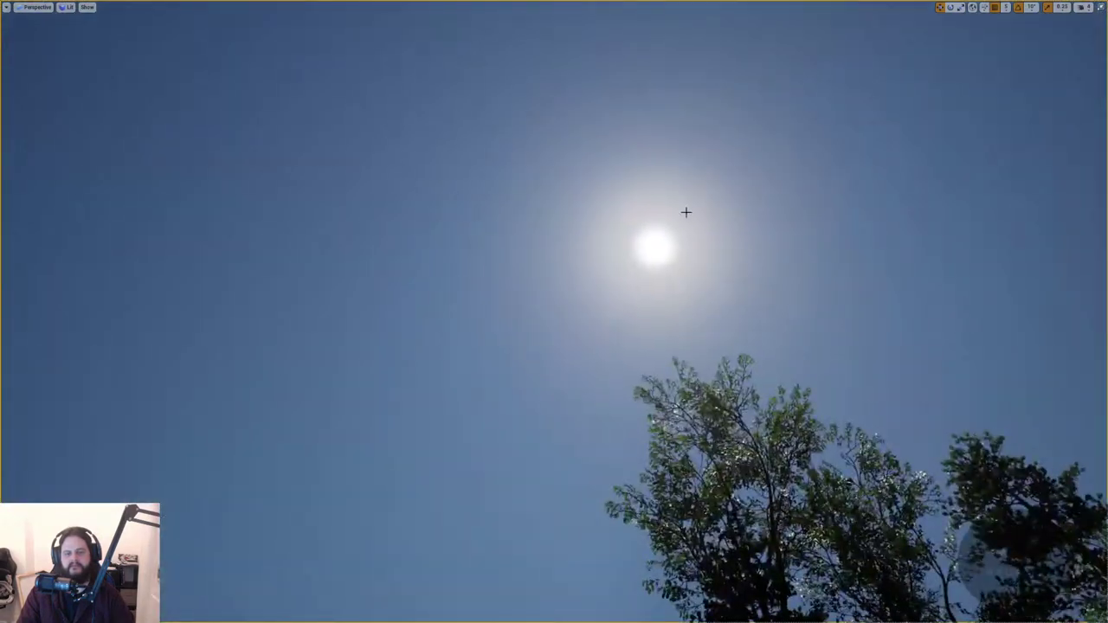
pyautogui.press('`')
pyautogui.press('Up')
pyautogui.press('Up')
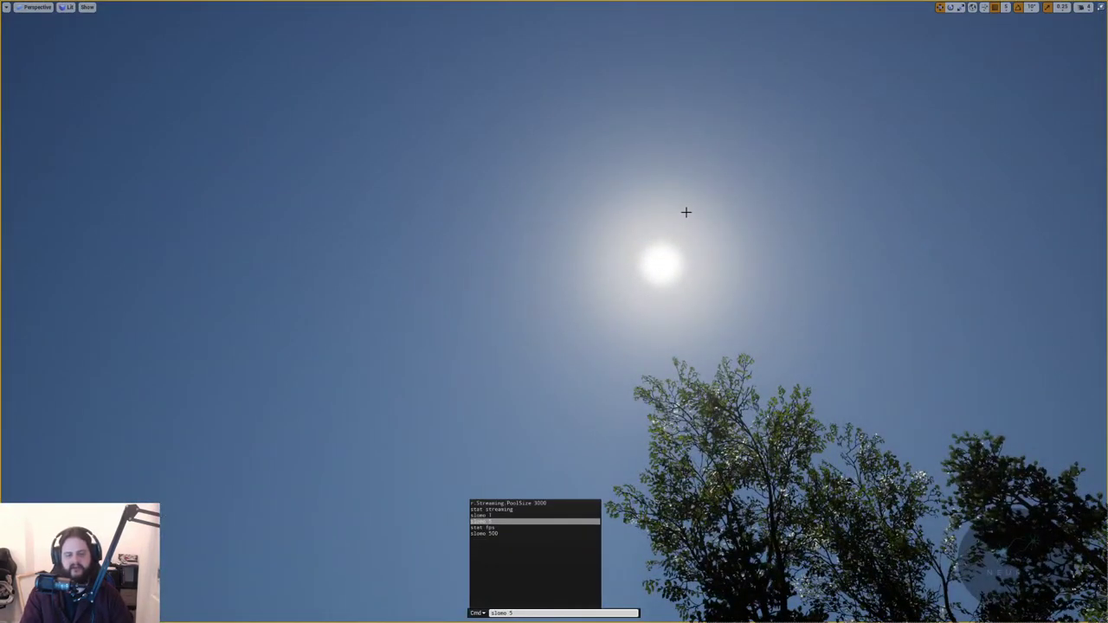
pyautogui.press('Up')
pyautogui.press('Return')
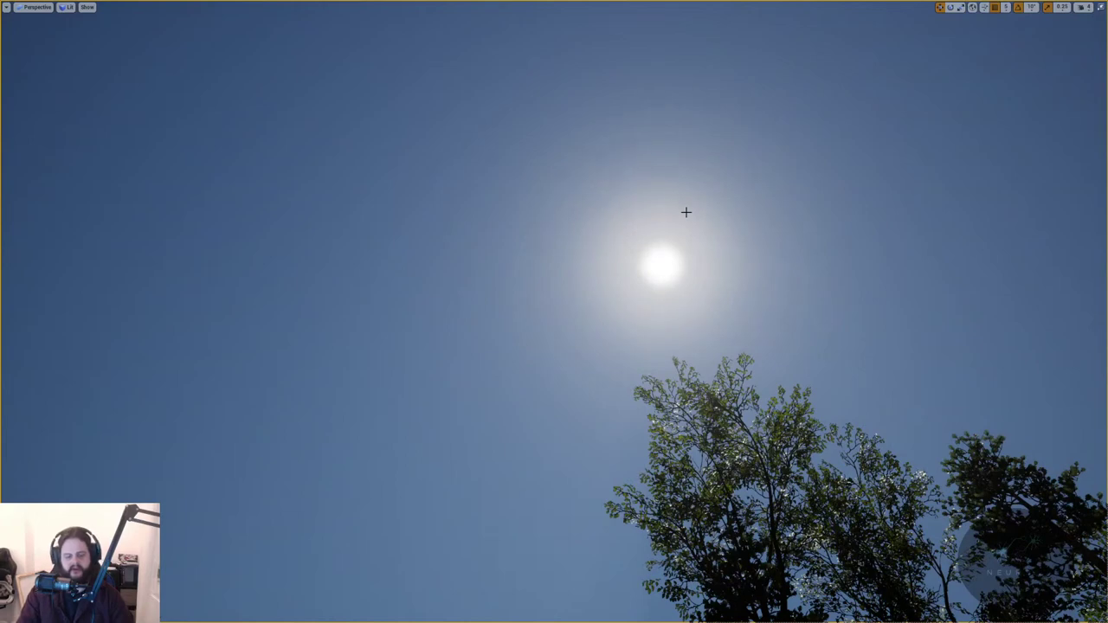
pyautogui.press('F11')
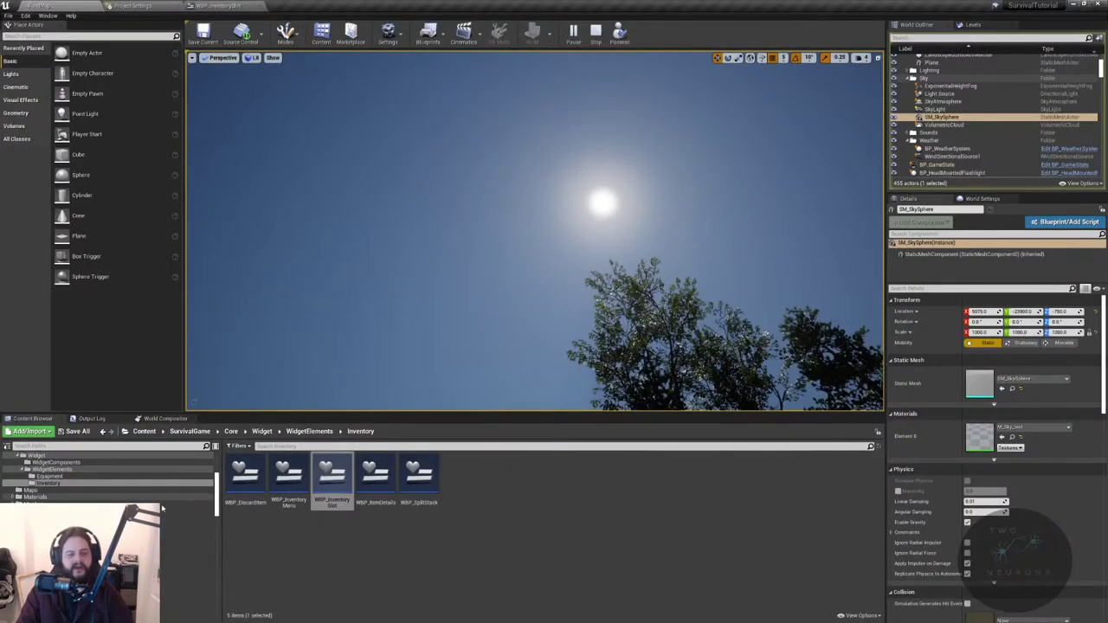
# - Open the BP_WeatherSystem blueprint from the WeatherSystems folder under Core > Actors and look over its whole event graph
pyautogui.scroll(3, 96, 496)
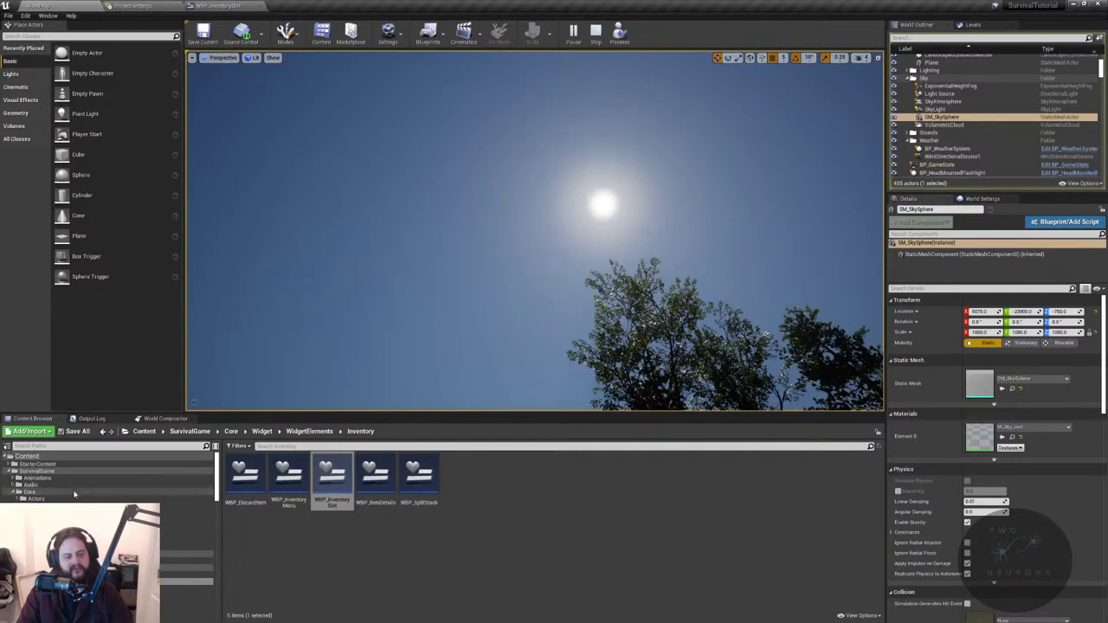
pyautogui.click(74, 490)
pyautogui.doubleClick(245, 472)
pyautogui.doubleClick(374, 472)
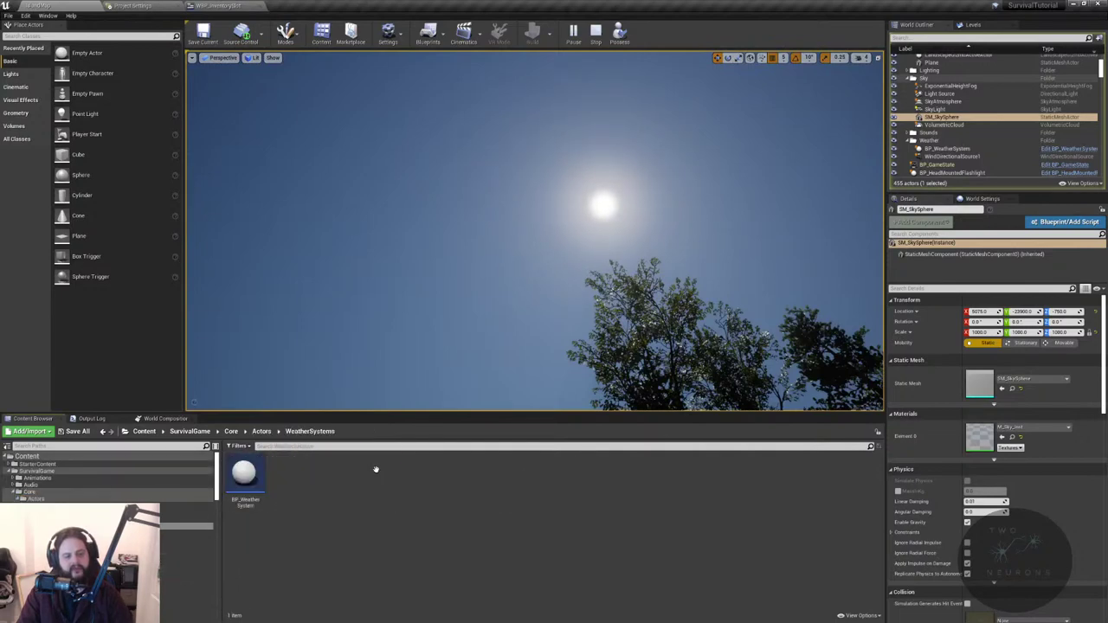
pyautogui.doubleClick(245, 474)
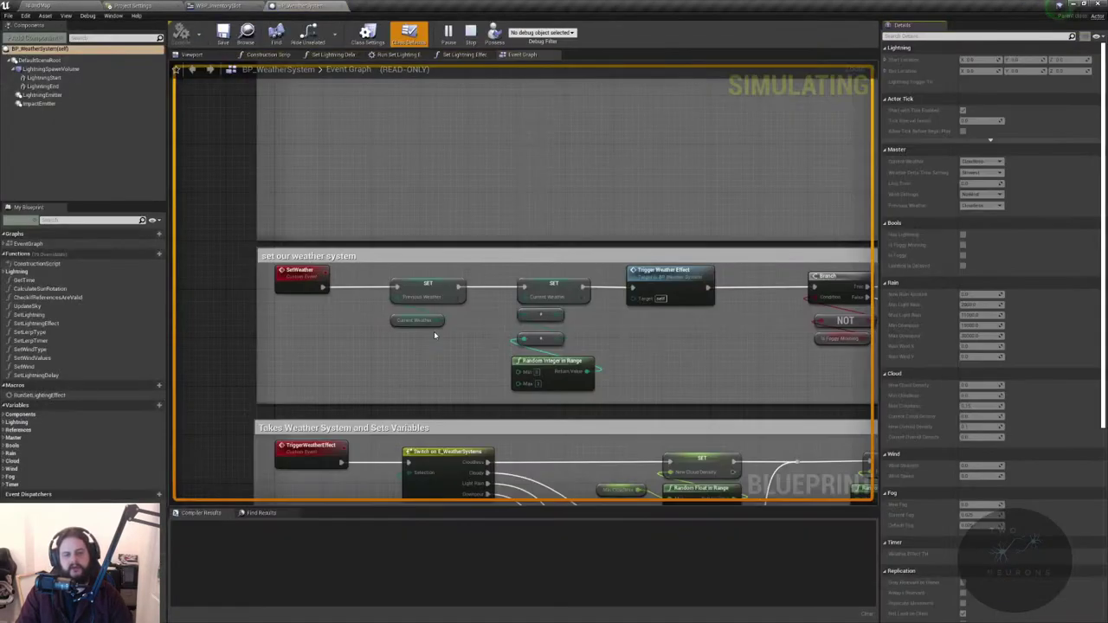
pyautogui.scroll(-6, 434, 334)
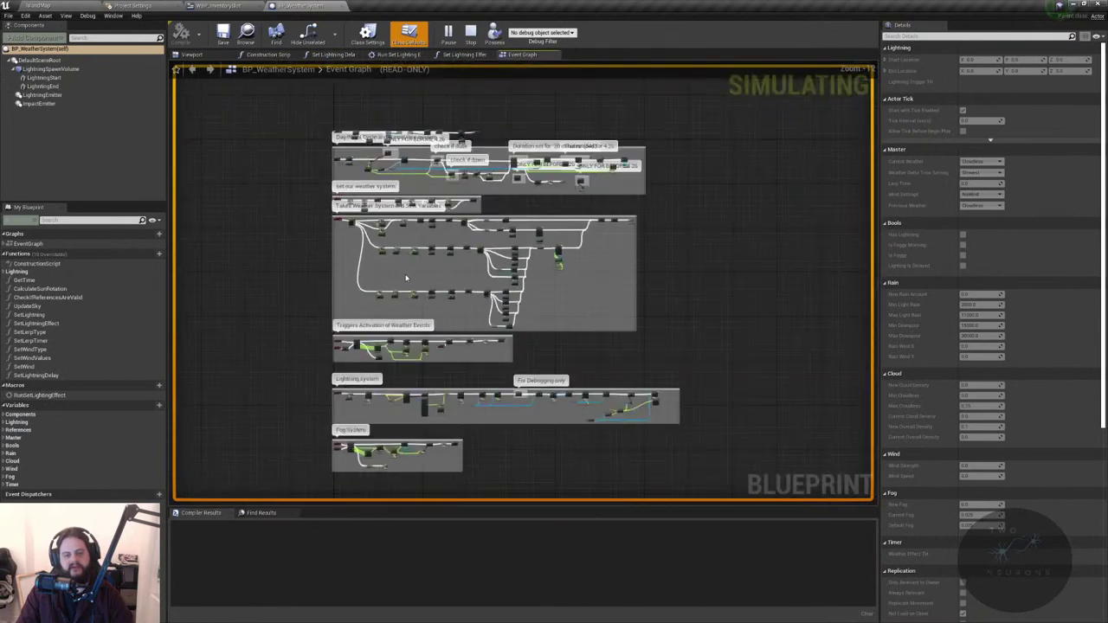
# - Close the BP_WeatherSystem blueprint, return to the level and end the simulation
pyautogui.click(312, 6)
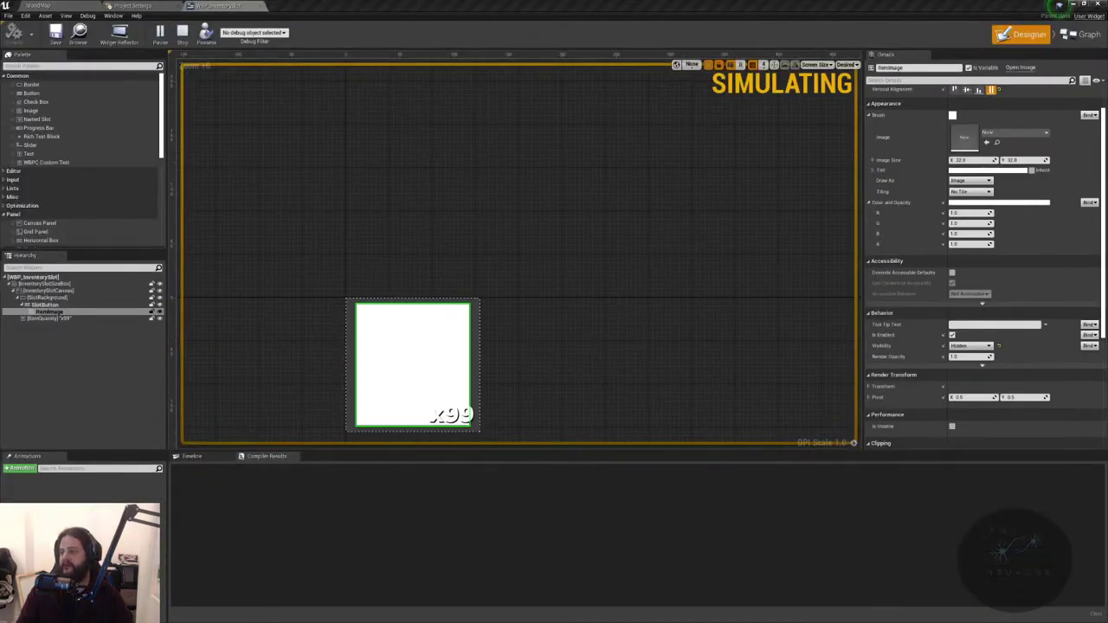
pyautogui.click(95, 6)
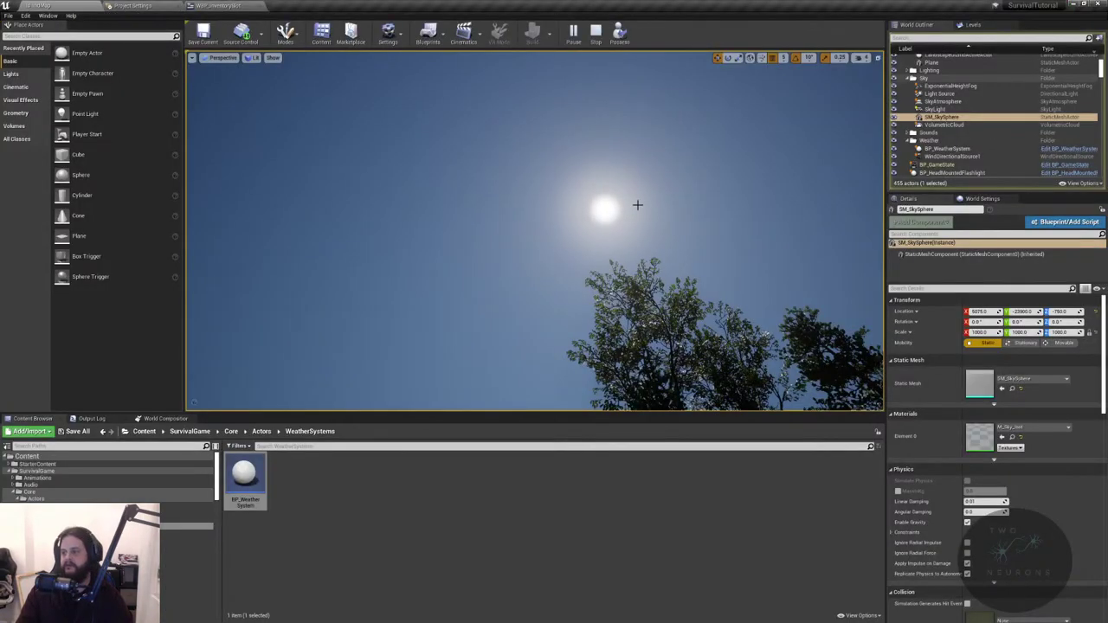
pyautogui.moveTo(535, 230); pyautogui.dragTo(651, 261, button='right')
pyautogui.press('Escape')
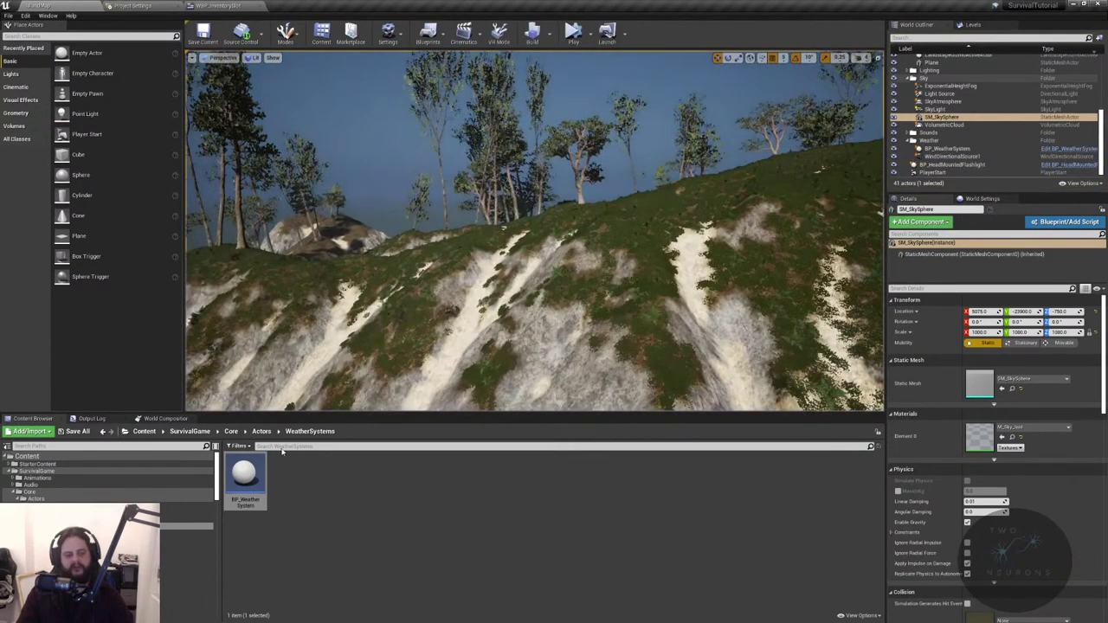
# - Open the BP_FirstPersonCharacter blueprint from the Character folder under Core
pyautogui.click(232, 431)
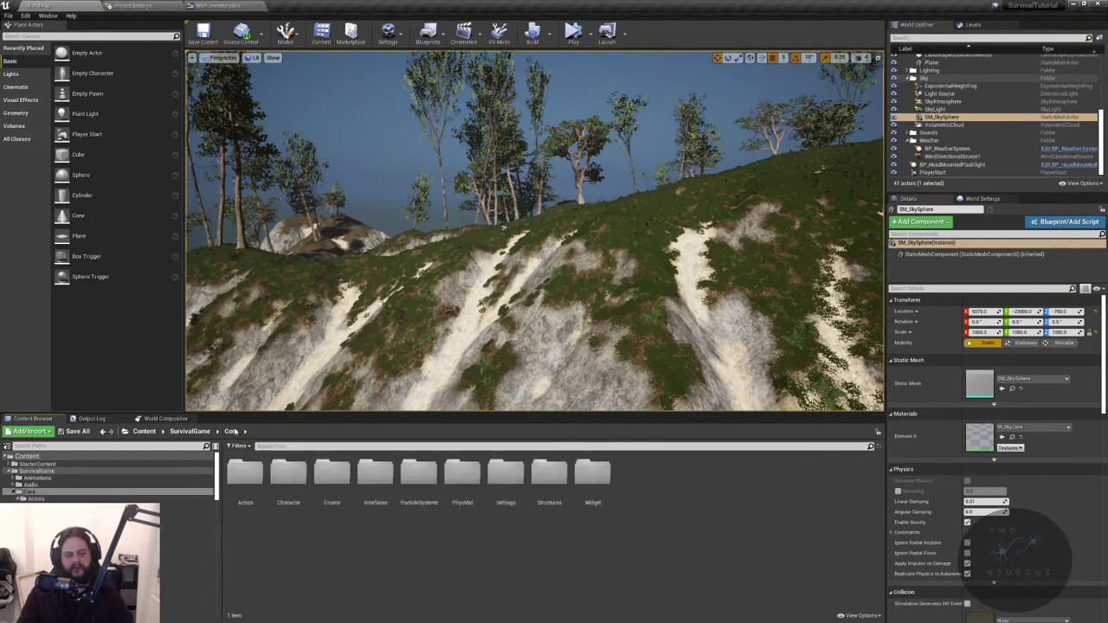
pyautogui.doubleClick(289, 471)
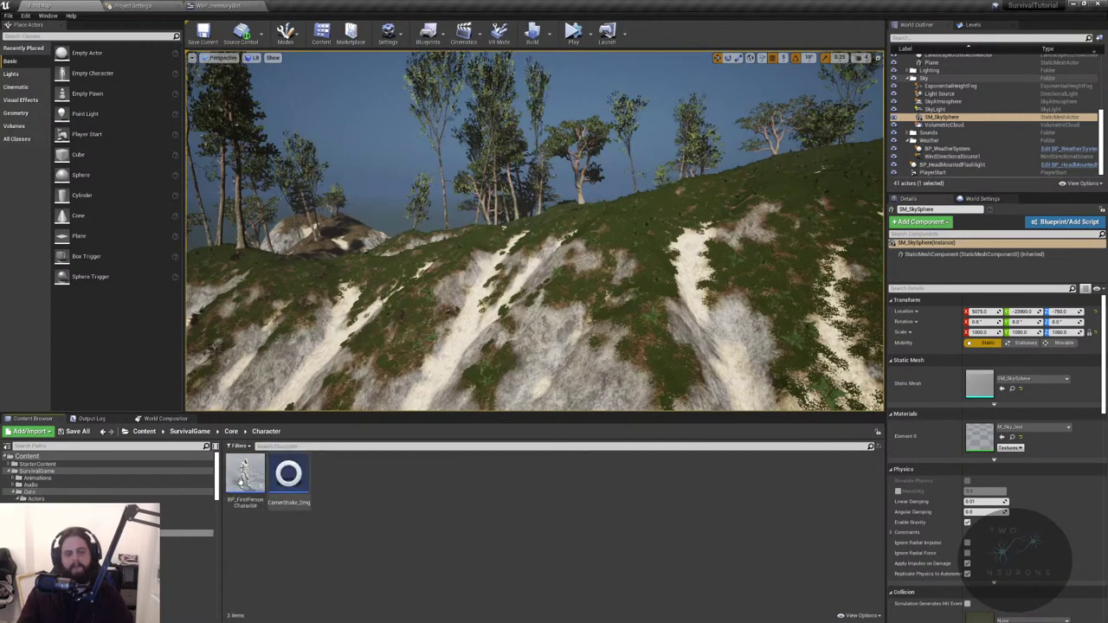
pyautogui.doubleClick(244, 477)
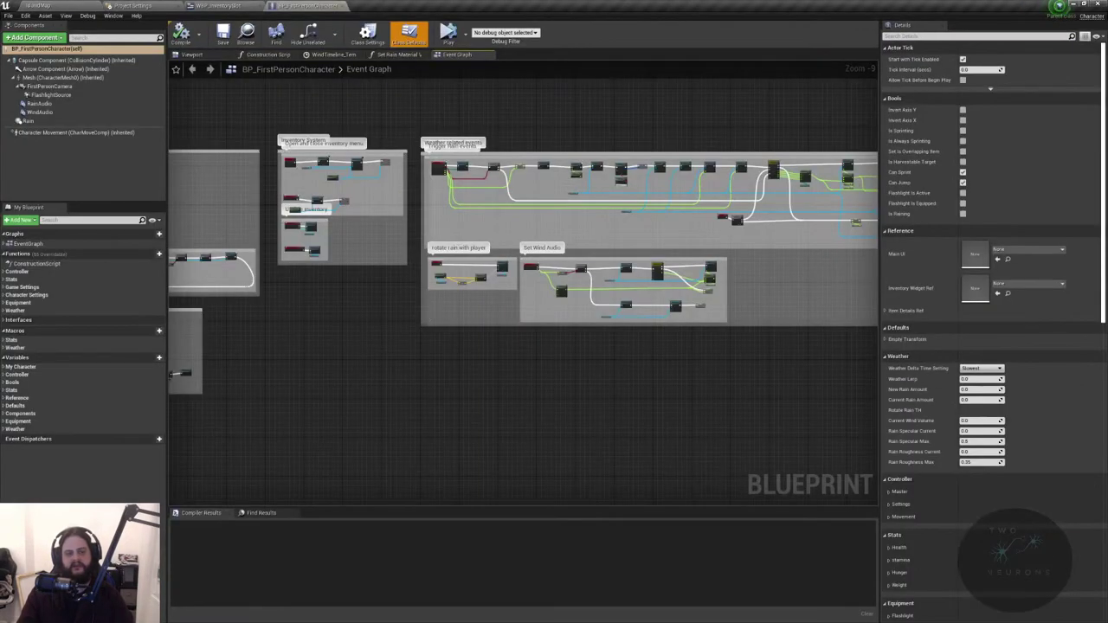
# - Disconnect the Set Timers call from the Sequence node that follows Event BeginPlay in the character's event graph
pyautogui.moveTo(277, 273); pyautogui.dragTo(802, 284, button='right')
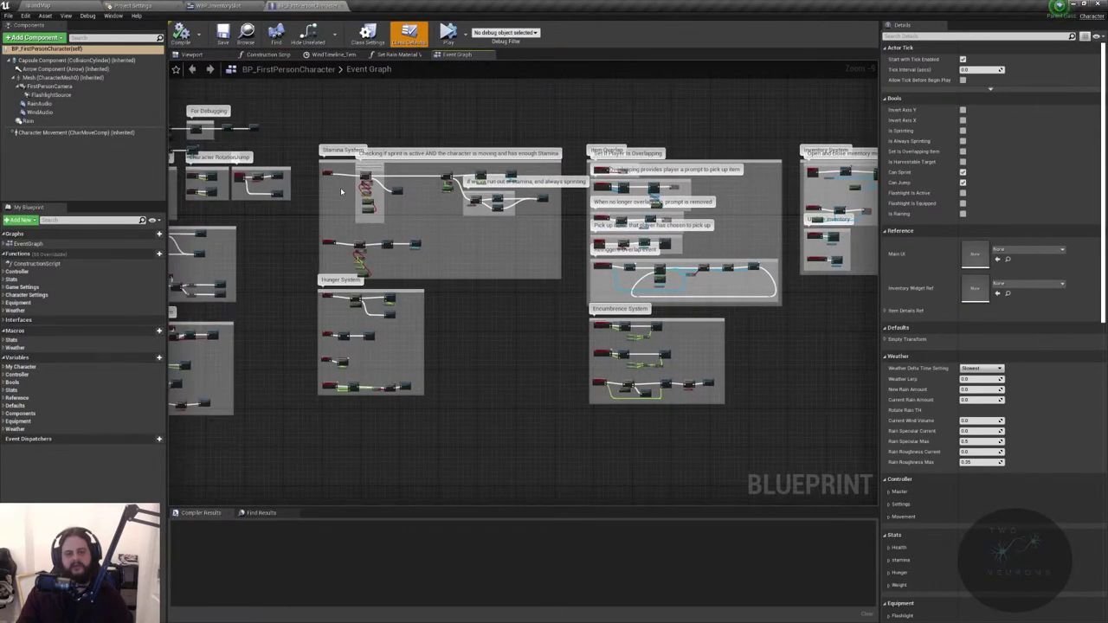
pyautogui.moveTo(341, 191); pyautogui.dragTo(505, 194, button='right')
pyautogui.scroll(6, 509, 316)
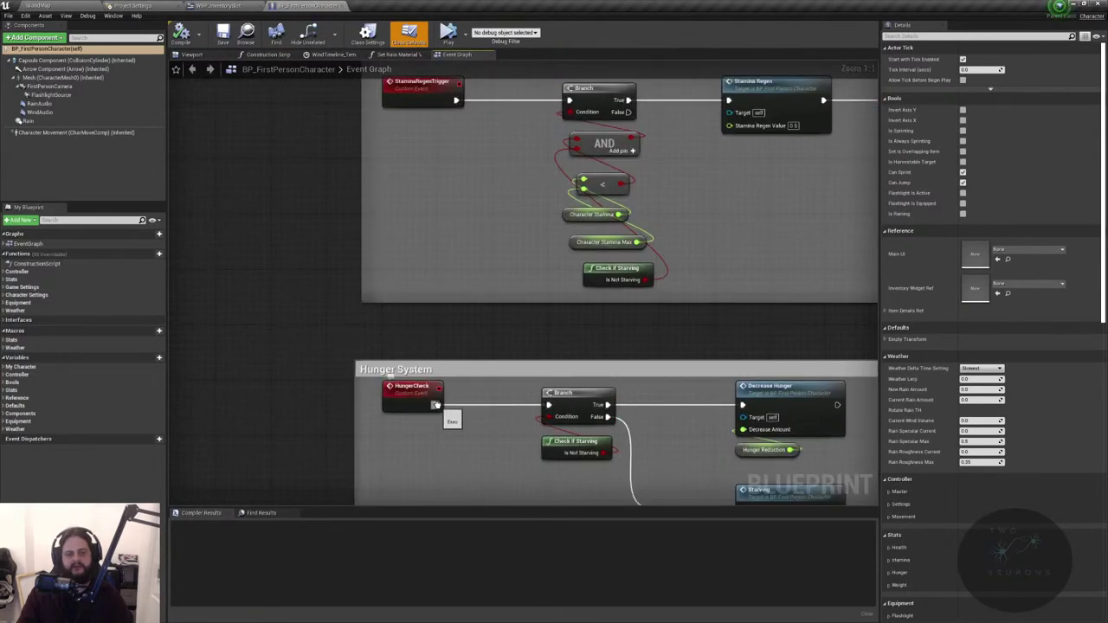
pyautogui.moveTo(460, 315); pyautogui.dragTo(690, 325, button='right')
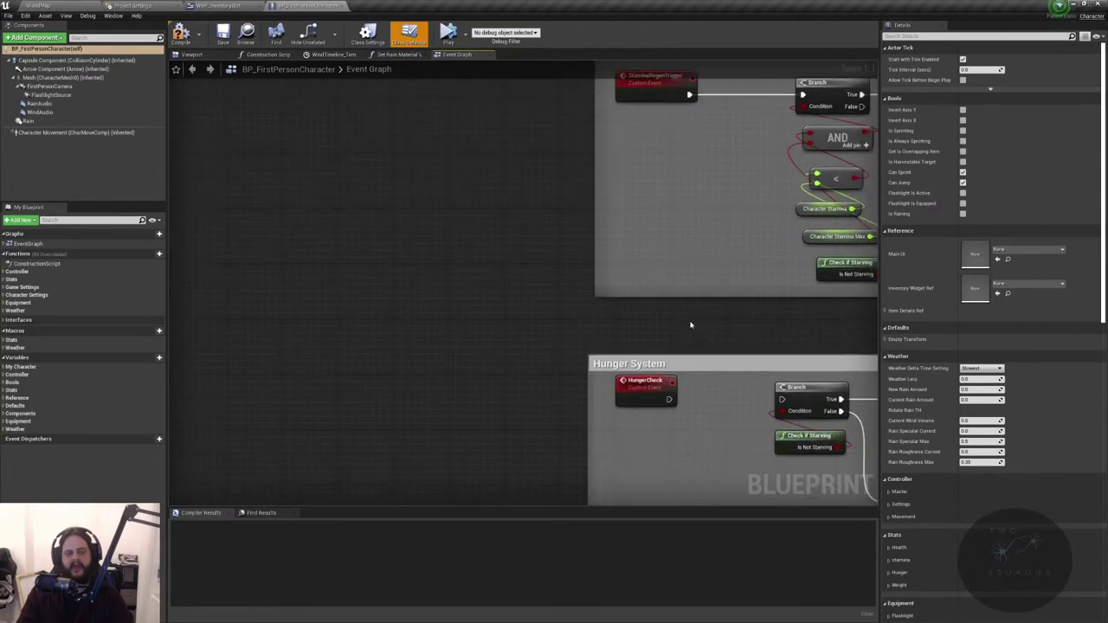
pyautogui.hotkey('ctrl', 'z')
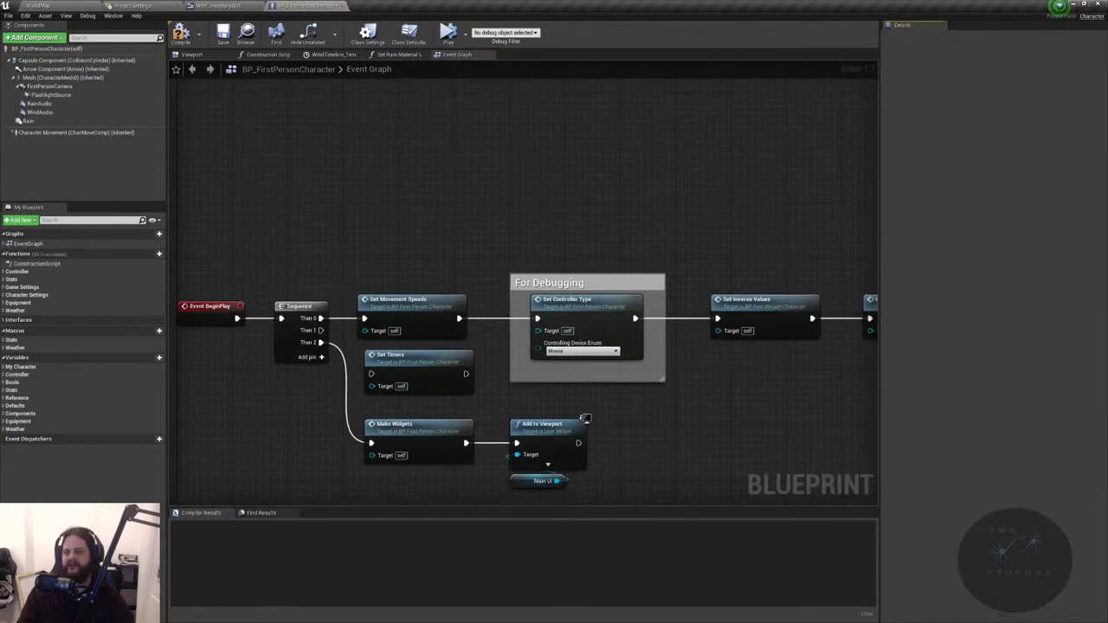
# - Return to the level, play it in the selected viewport as the player character, and show the game full screen
pyautogui.click(41, 7)
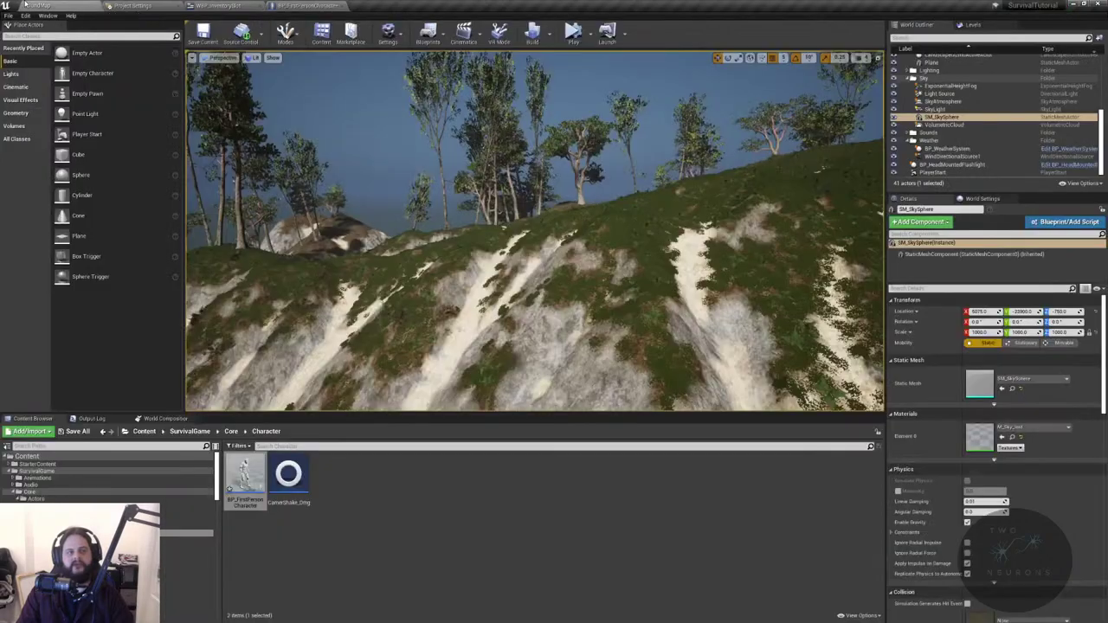
pyautogui.click(594, 33)
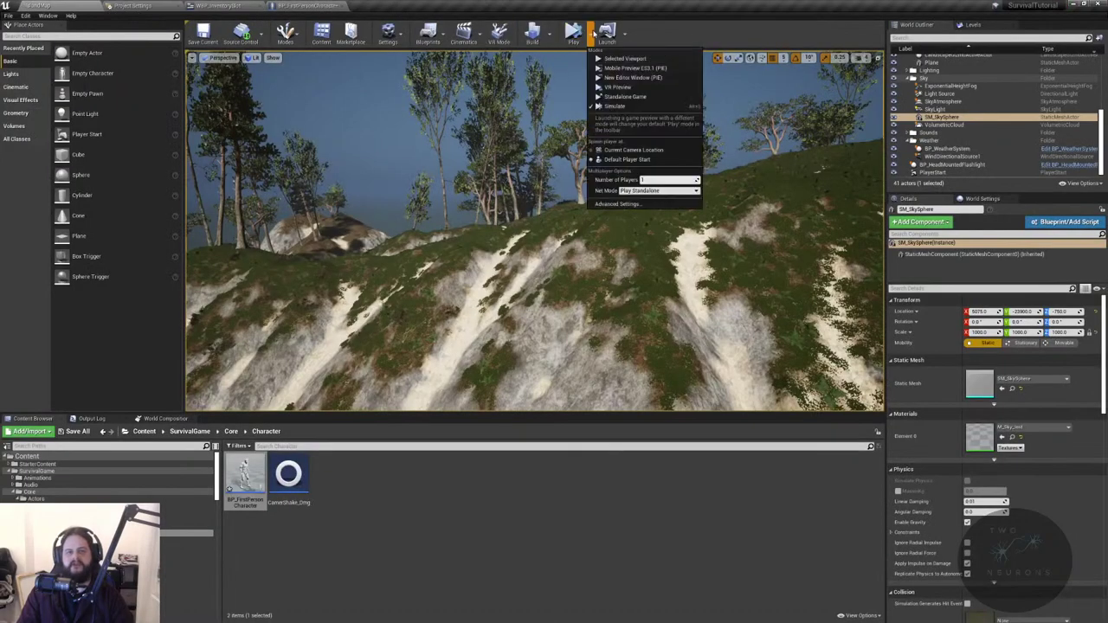
pyautogui.click(652, 189)
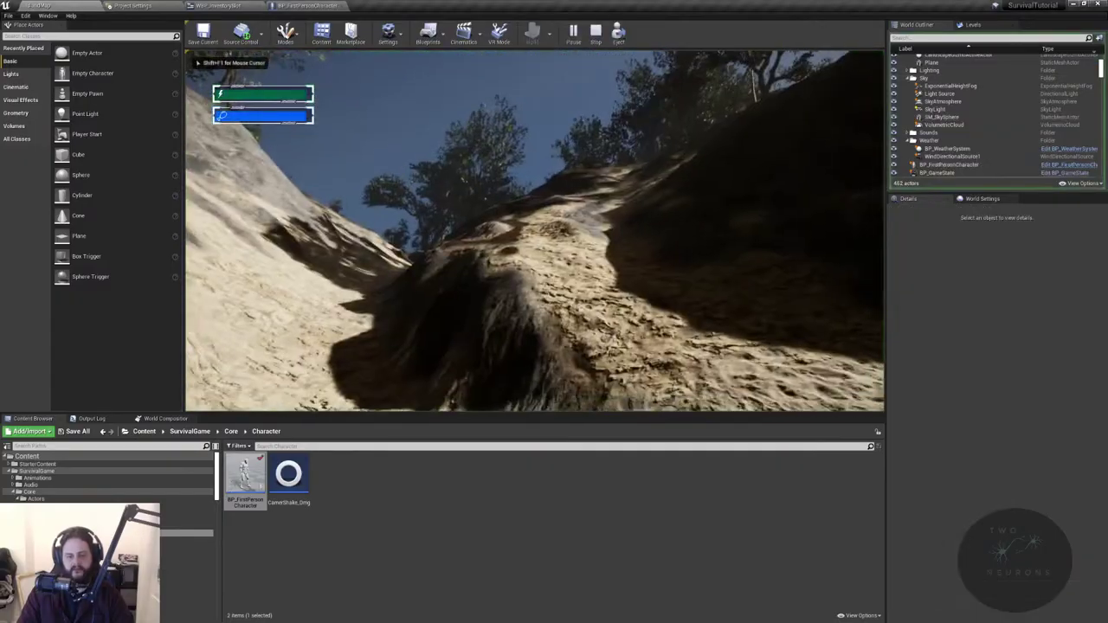
pyautogui.press('F11')
pyautogui.click(554, 312)
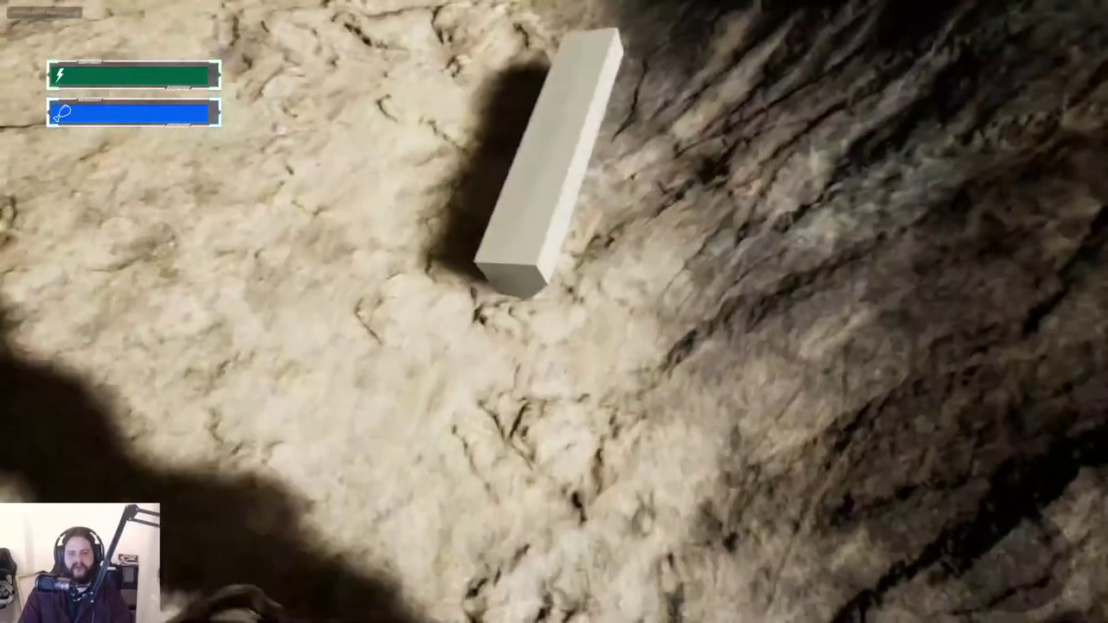
# - Equip the head-mounted flashlight from the first inventory slot, close the inventory, and release the mouse from the game
pyautogui.press('i')
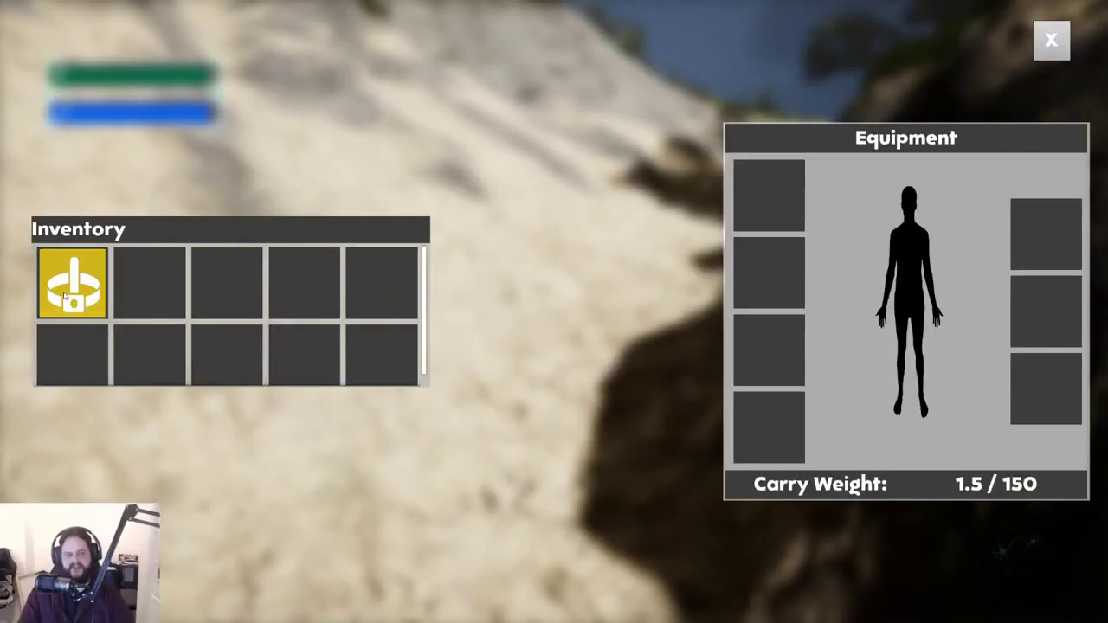
pyautogui.click(83, 273)
pyautogui.click(107, 286)
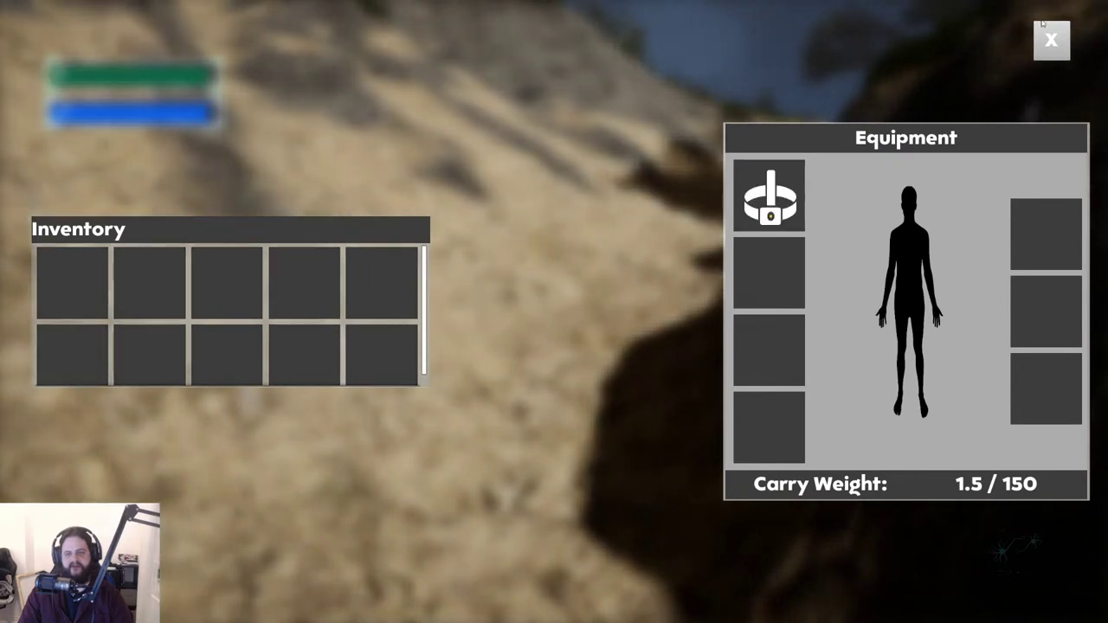
pyautogui.press('i')
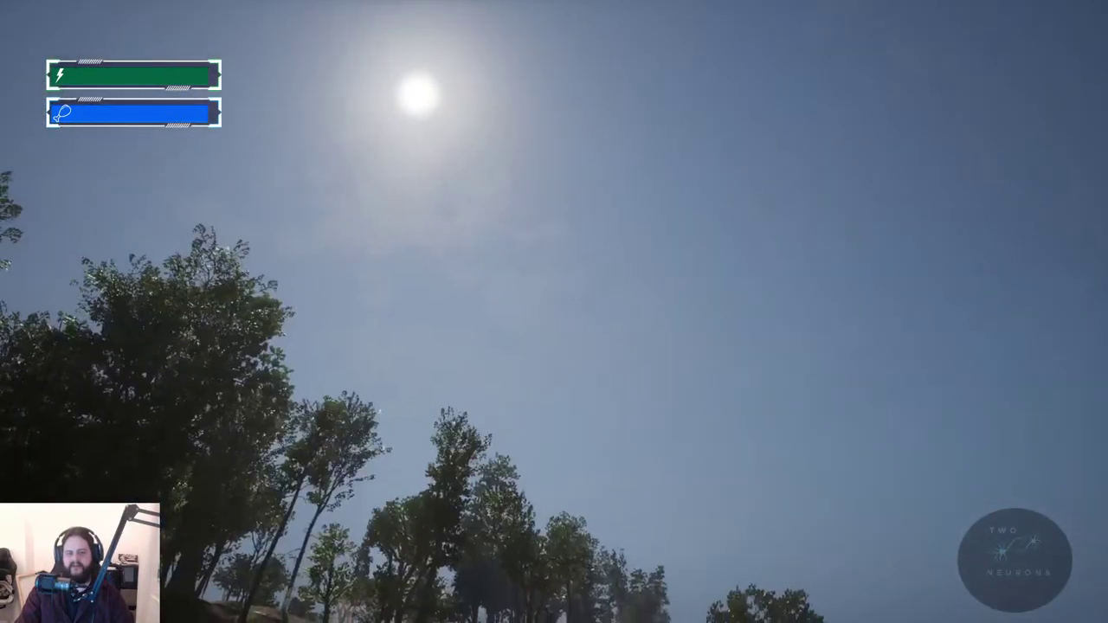
pyautogui.hotkey('shift', 'F1')
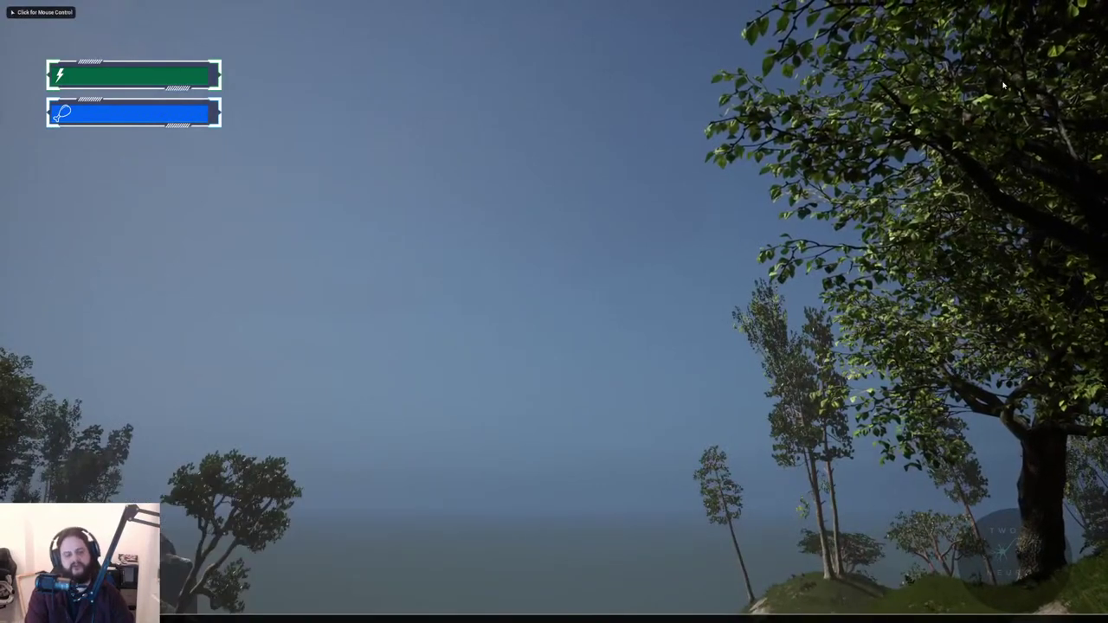
# - Examine the island's sunset and night lighting in the running game, toggling the head-mounted flashlight in the dark, and end the play session
pyautogui.click(1004, 84)
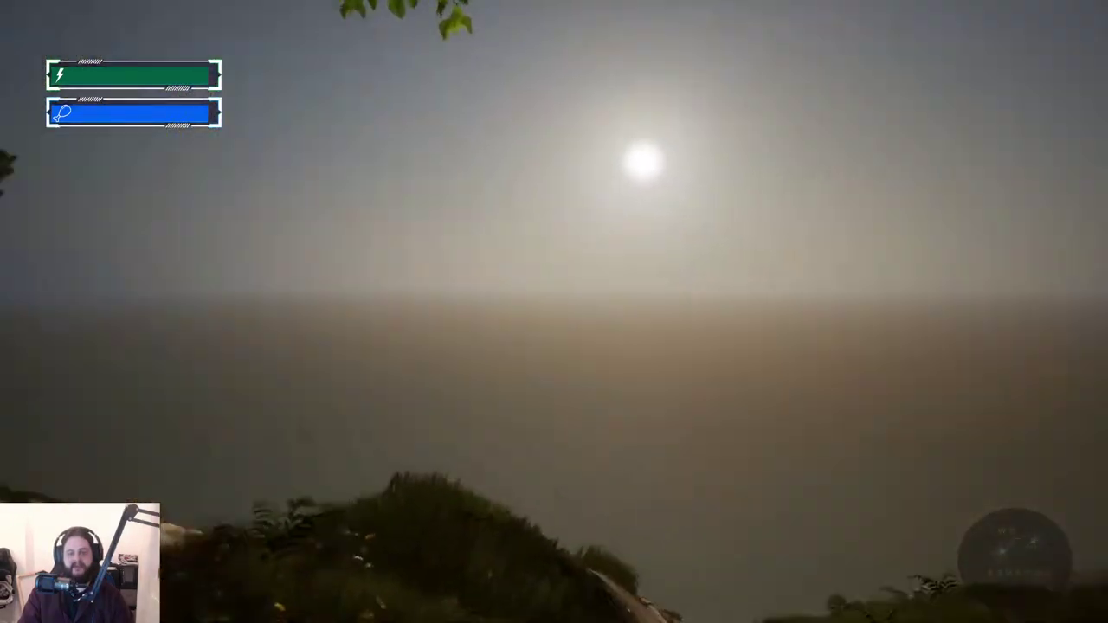
pyautogui.press('Escape')
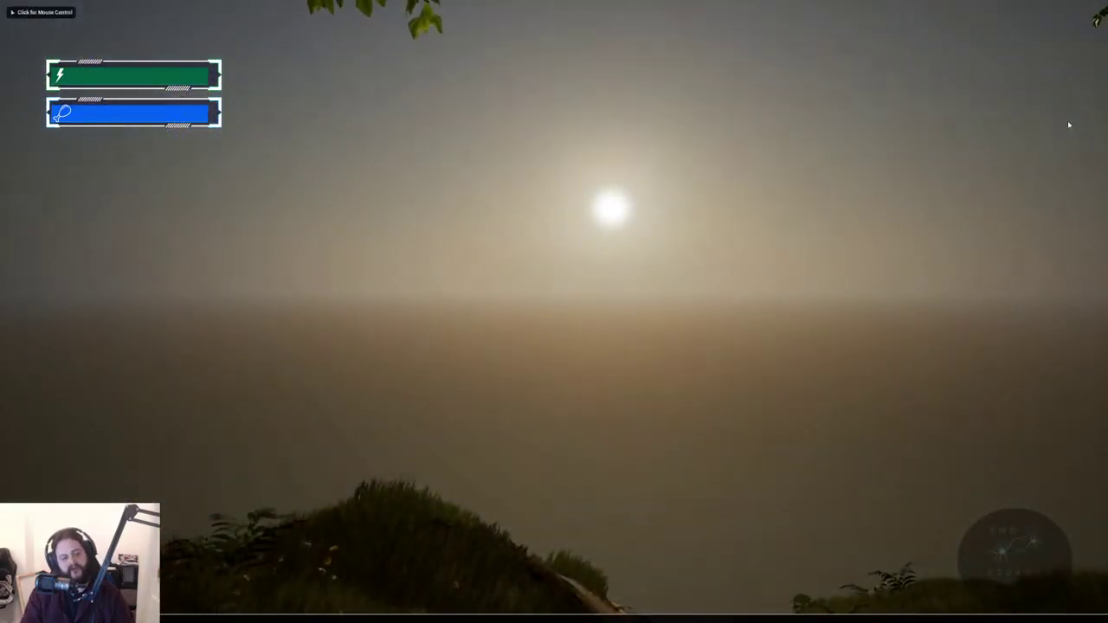
pyautogui.click(1069, 125)
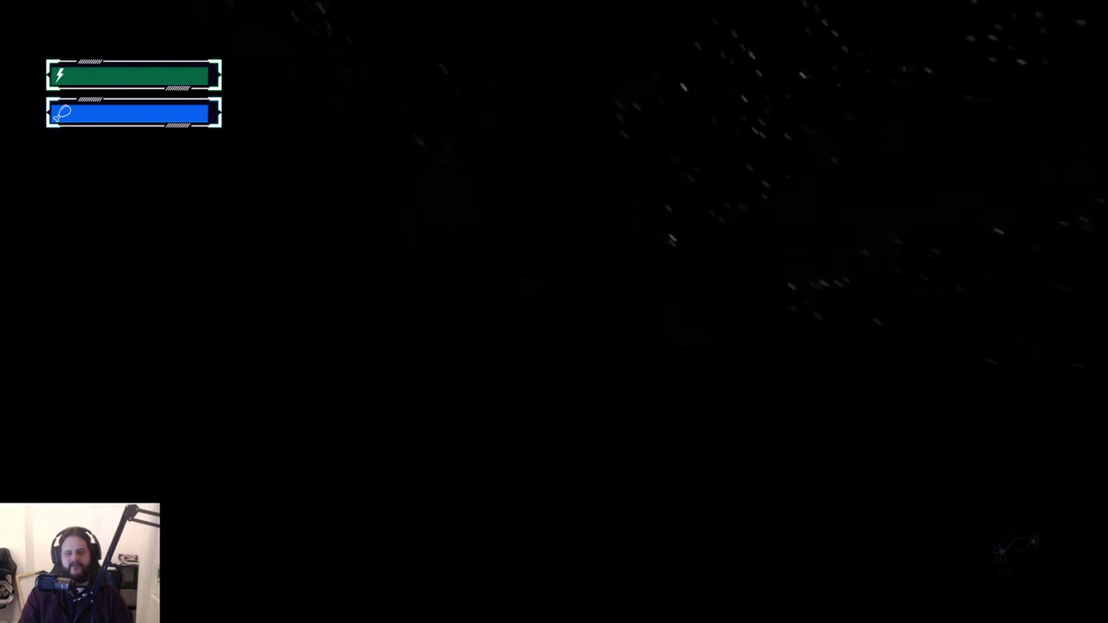
pyautogui.press('f')
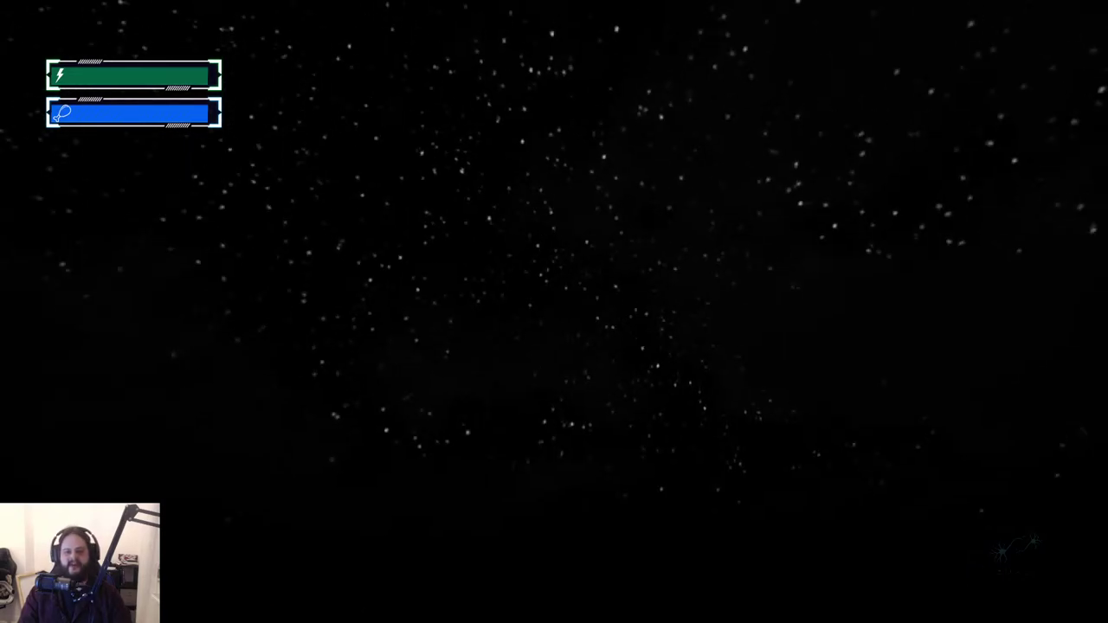
pyautogui.press('Escape')
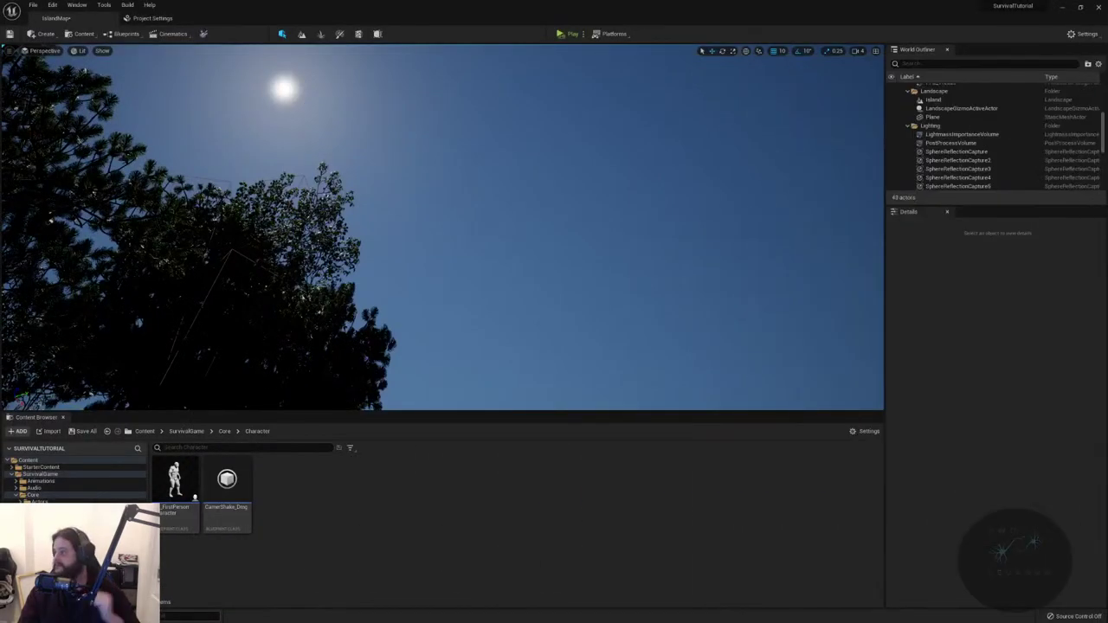
# - Show the frame rate in the level viewport and inspect the island's grass and tree shadows
pyautogui.hotkey('ctrl', 'shift', 'h')
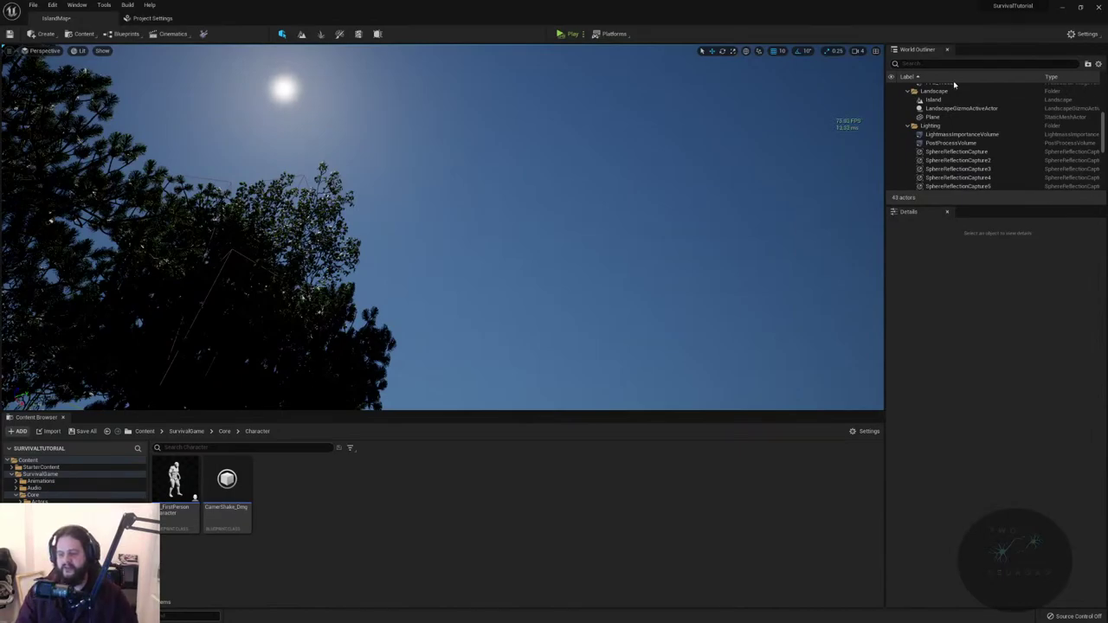
pyautogui.moveTo(688, 322); pyautogui.dragTo(667, 398, button='right')
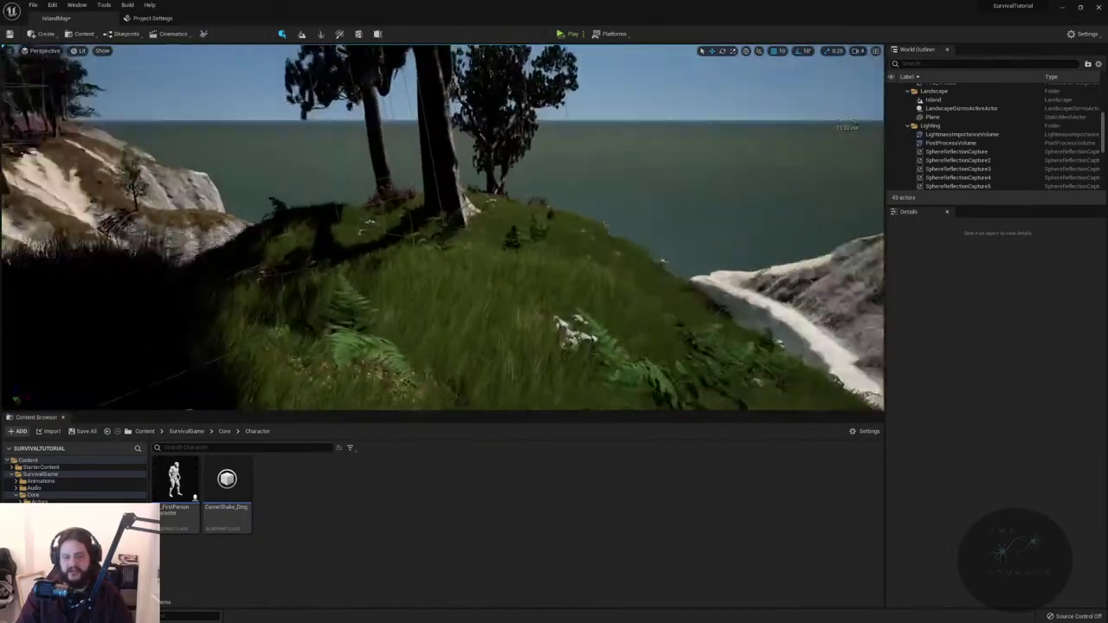
pyautogui.moveTo(667, 399); pyautogui.dragTo(667, 398, button='right')
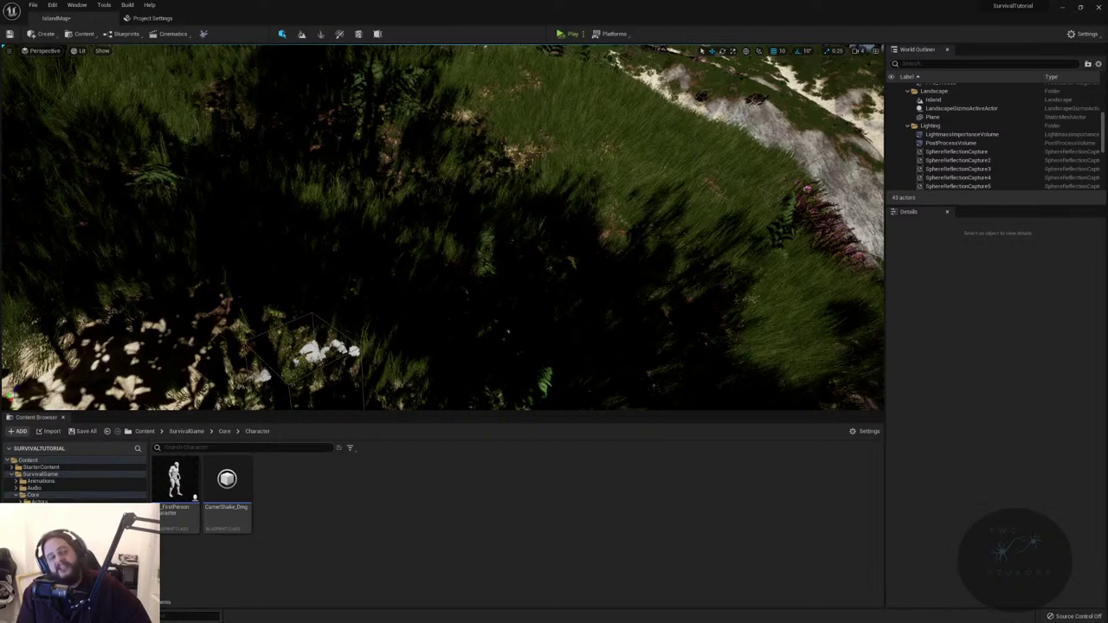
pyautogui.click(94, 34)
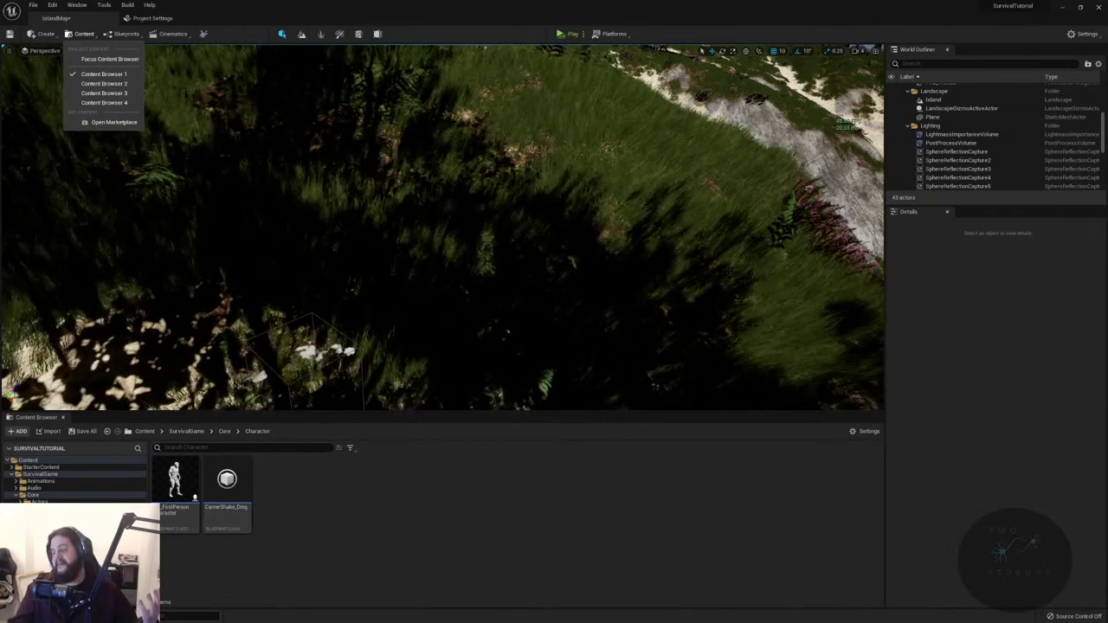
pyautogui.press('Escape')
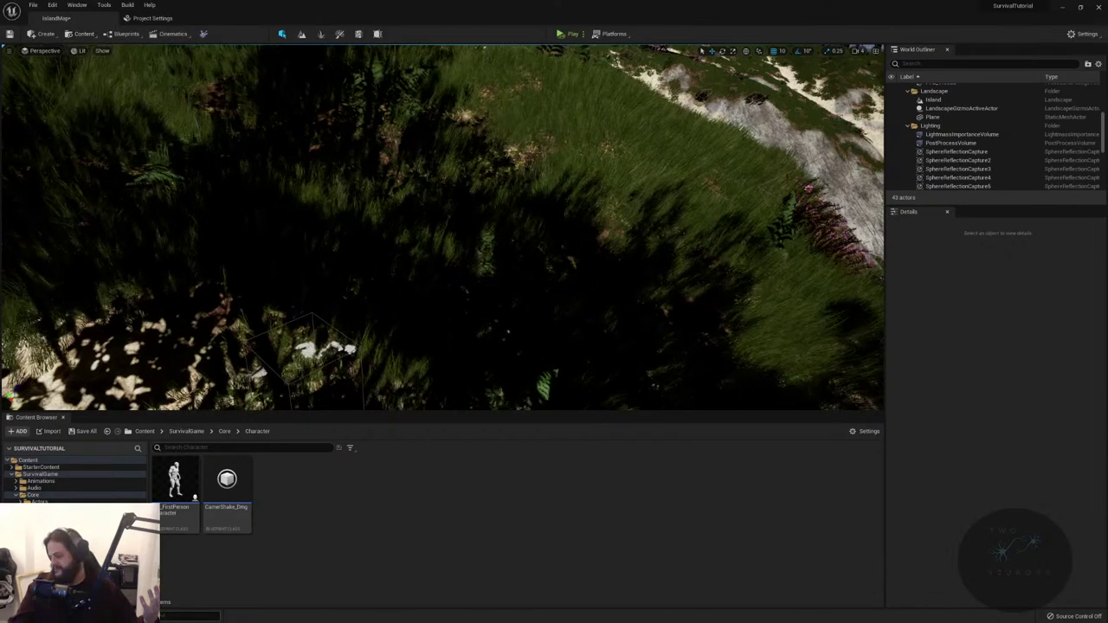